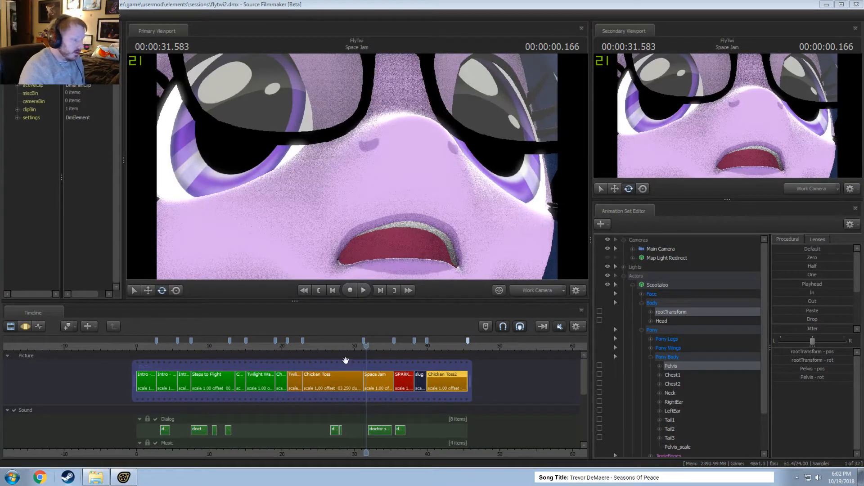
scroll(356, 372, up, 2)
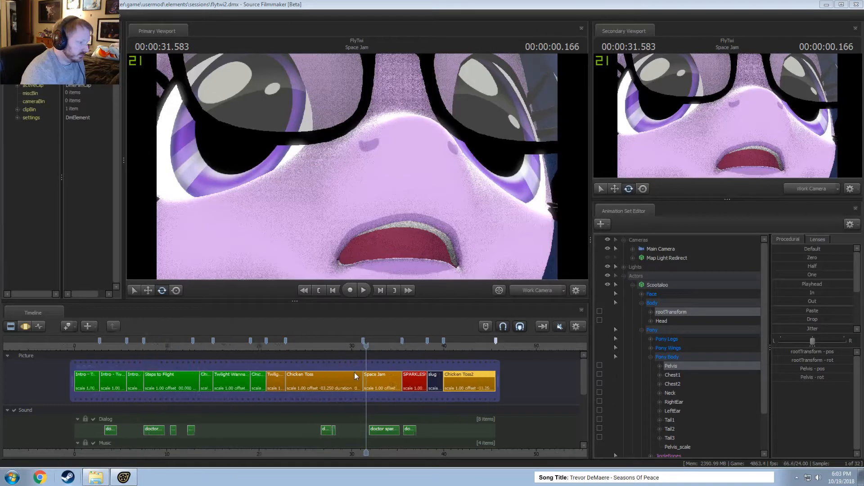
scroll(354, 371, down, 1)
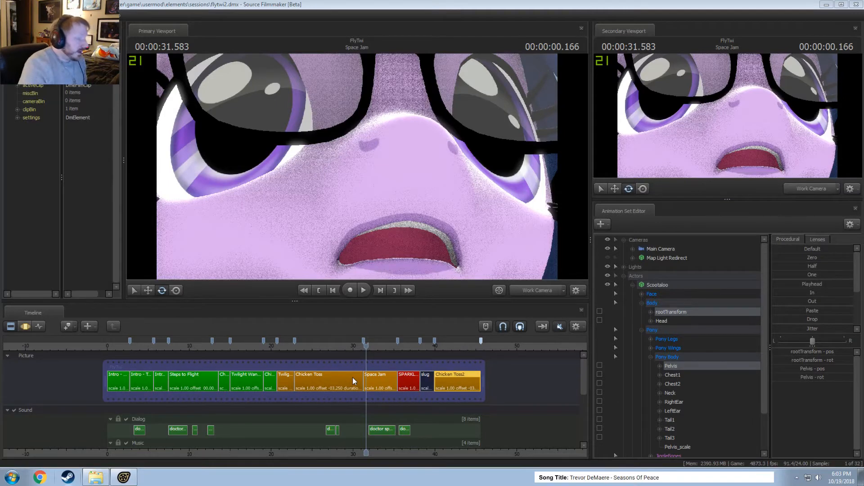
scroll(352, 377, up, 2)
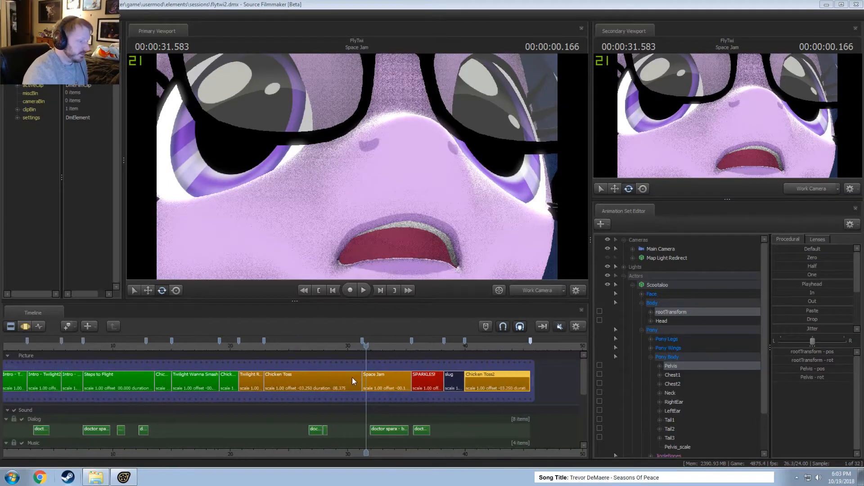
scroll(352, 377, down, 1)
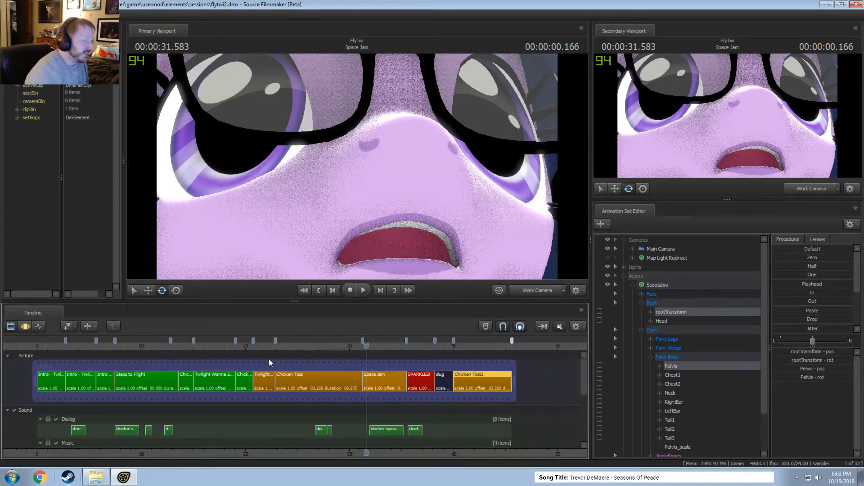
Switch the primary viewport to the main camera and play back the Intro - Students shot into Steps to Flight
drag(266, 351, 195, 346)
click(527, 286)
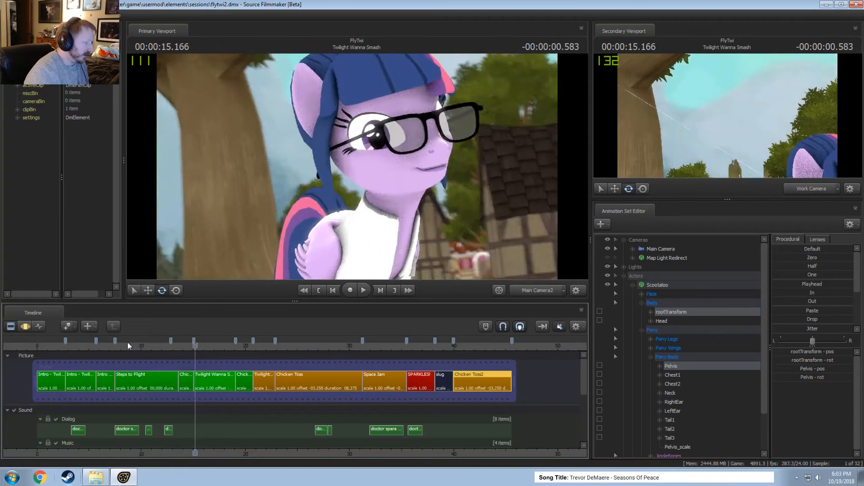
click(128, 345)
drag(128, 345, 97, 362)
key(space)
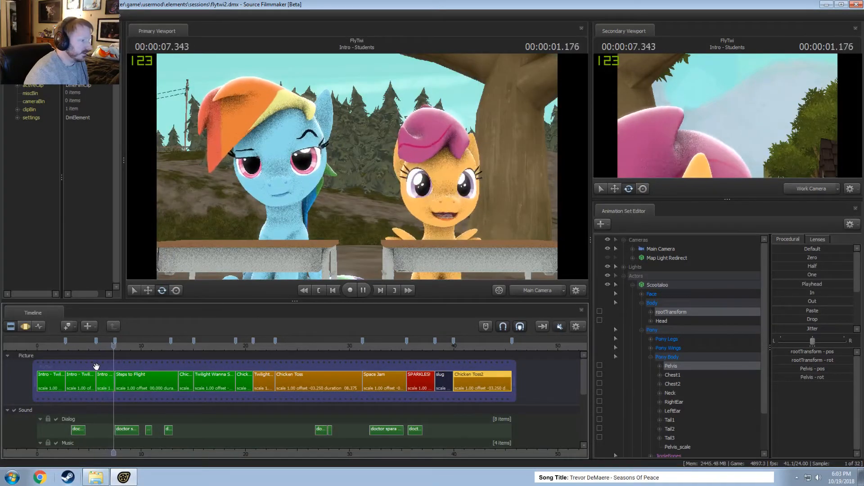
click(96, 345)
key(space)
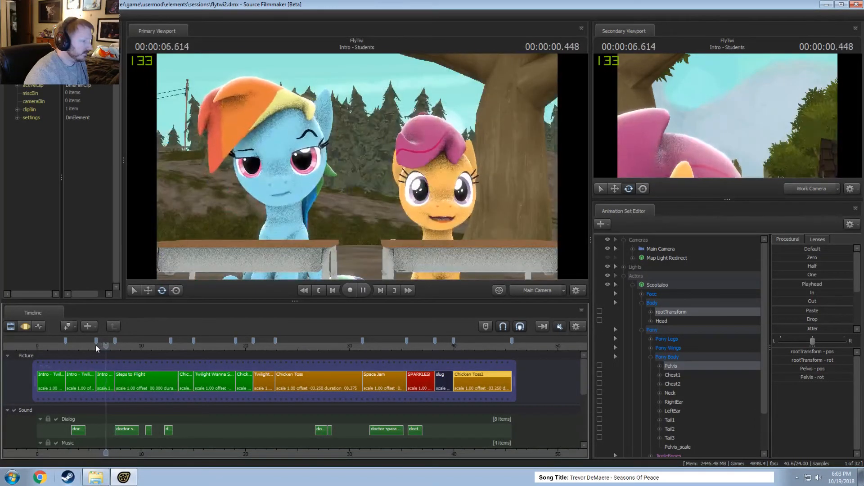
click(100, 345)
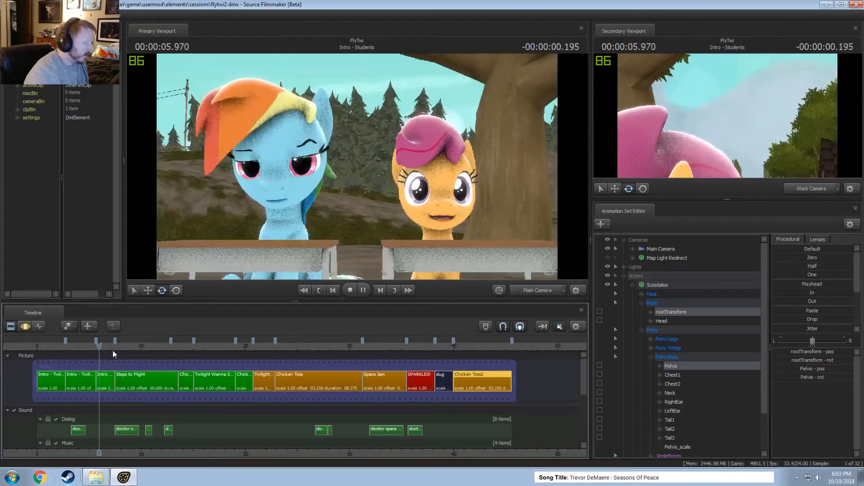
key(space)
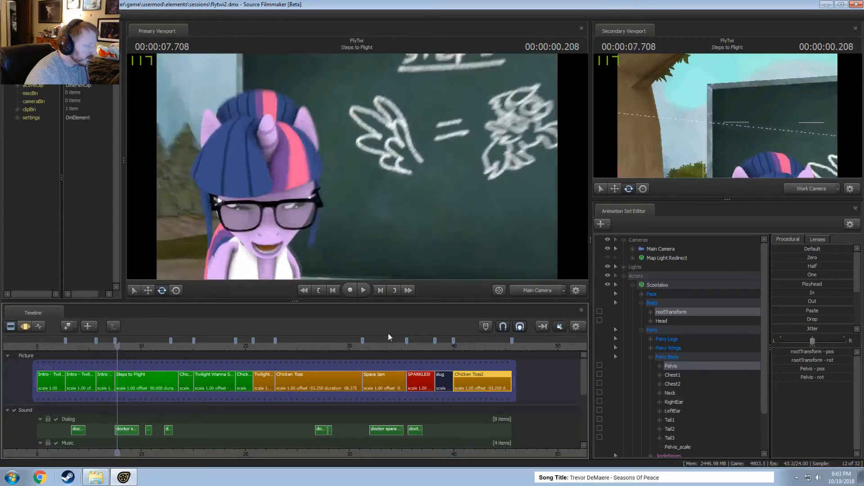
Match the work camera to the main camera's framing of the two students in the Intro - Students shot
click(541, 289)
scroll(117, 369, up, 5)
click(76, 345)
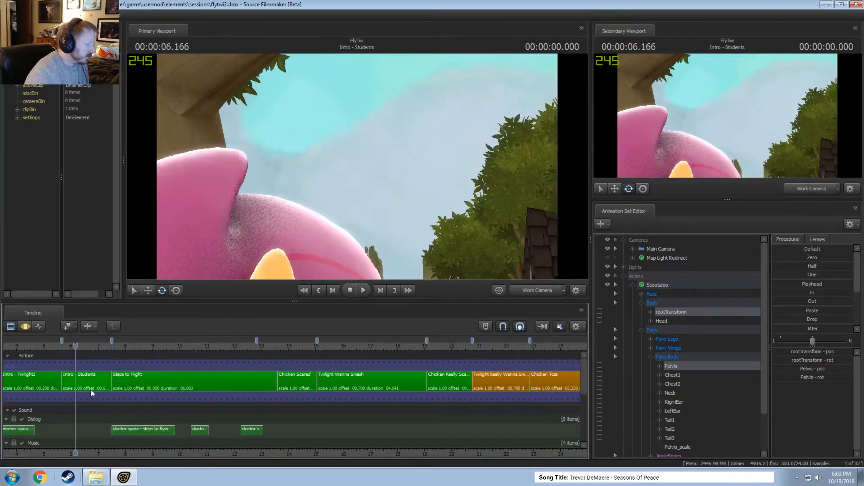
middle_drag(101, 458, 228, 428)
click(532, 293)
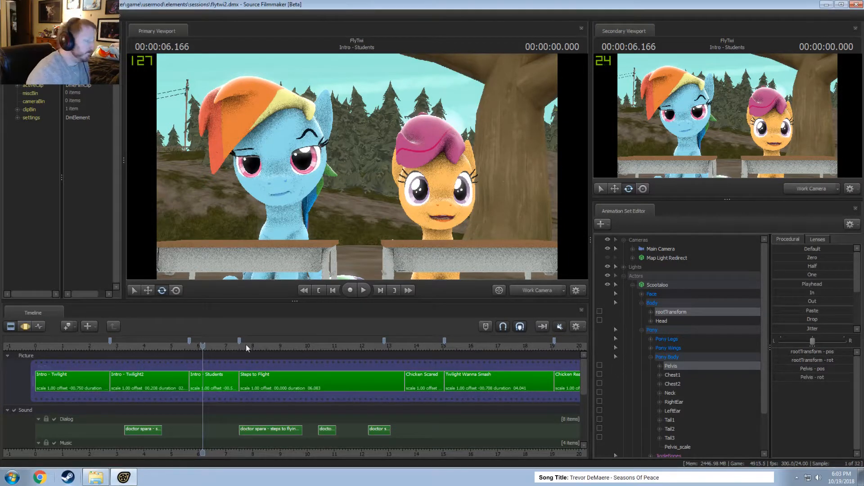
Scrub and replay the Intro - Students shot through the work camera to review the students' animation
drag(199, 352, 196, 352)
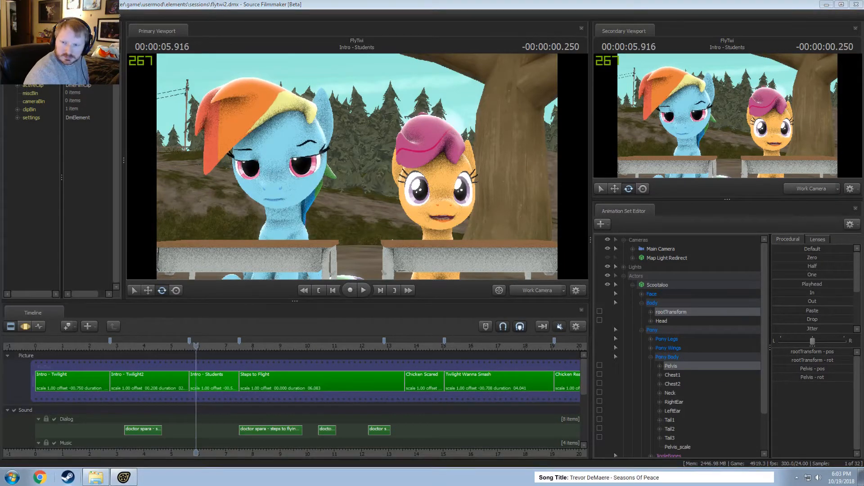
click(178, 4)
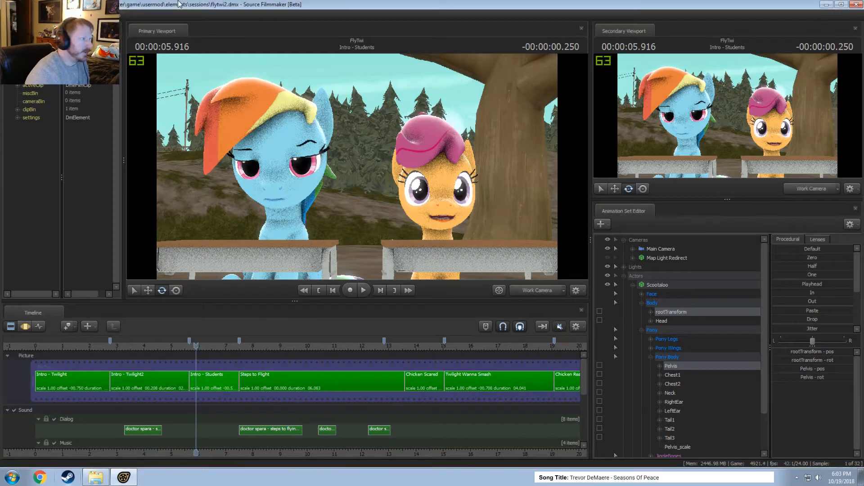
drag(197, 347, 178, 349)
key(space)
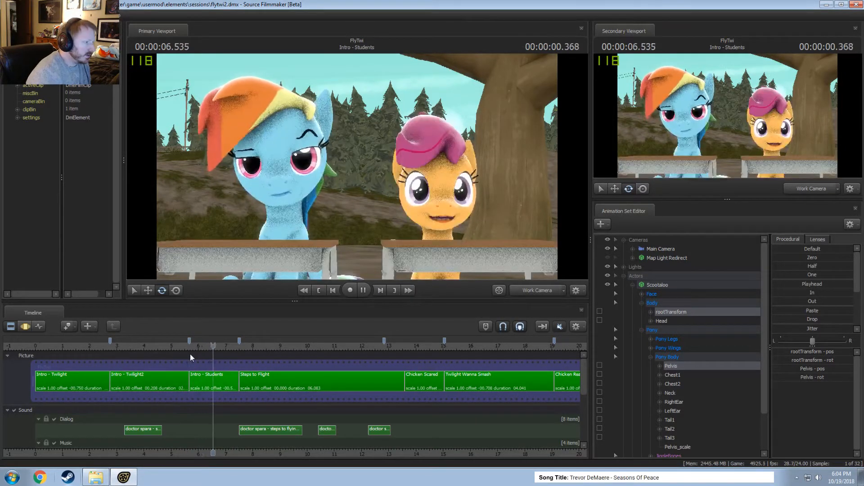
key(space)
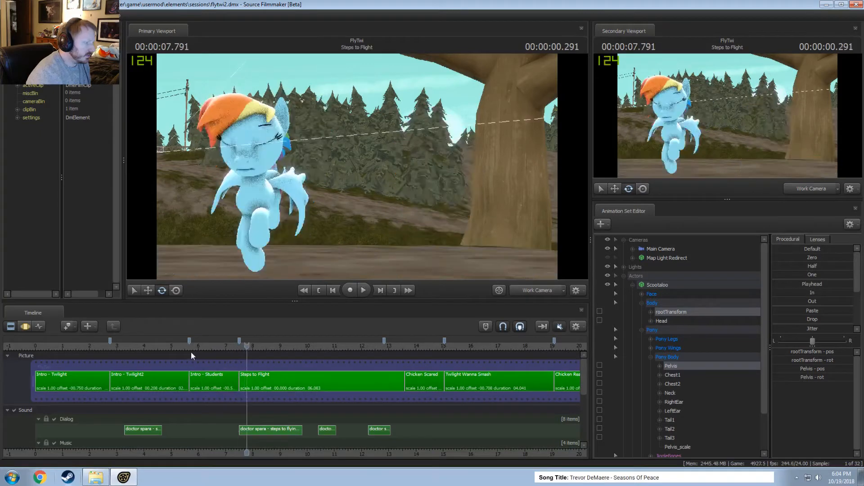
click(210, 348)
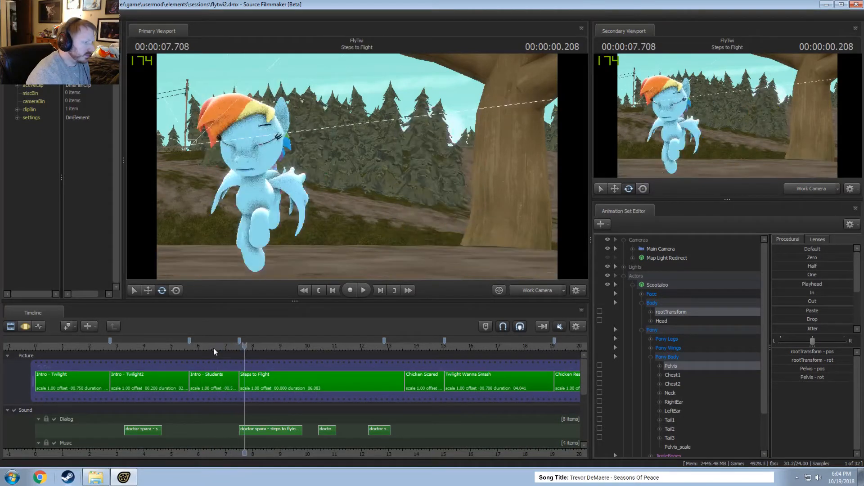
click(213, 348)
Select the Intro - Students shot and choose Rainbow Dash's Upper Face controls under her Face group
click(225, 383)
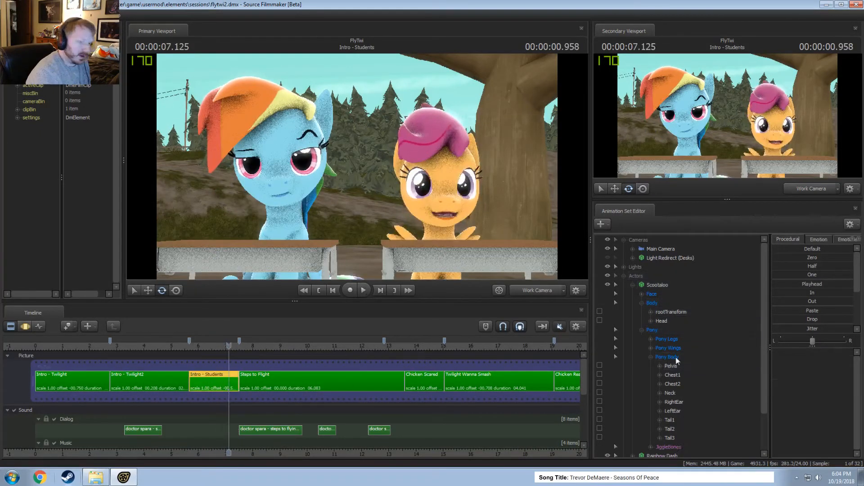
click(642, 330)
click(632, 285)
click(626, 275)
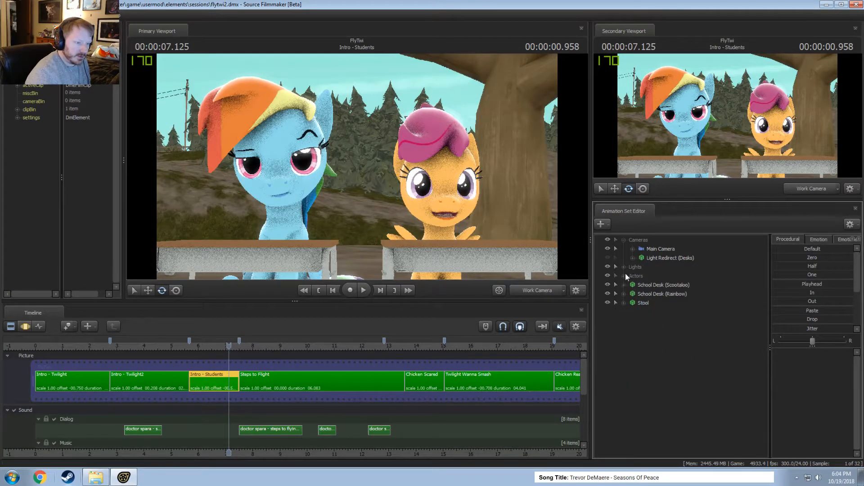
click(625, 275)
click(632, 294)
click(641, 304)
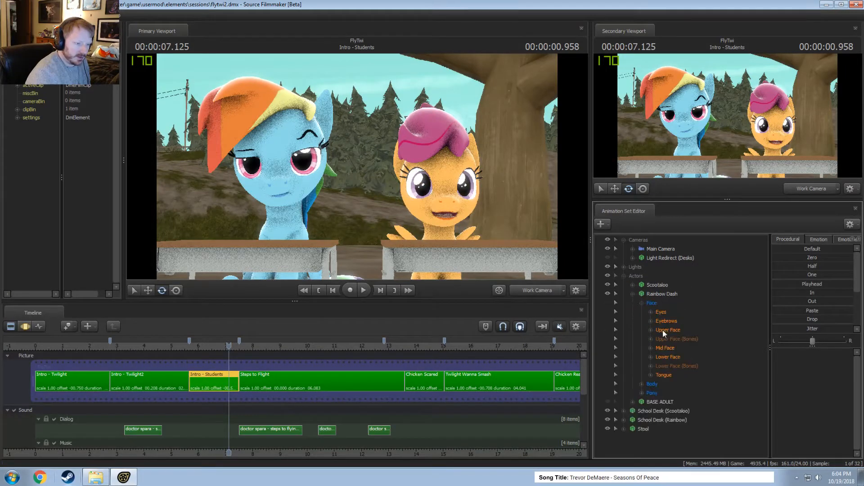
click(664, 329)
In the Motion Editor, widen the time selection's falloff around 7.33 s and slightly increase Rainbow Dash's Lid_raise
click(25, 326)
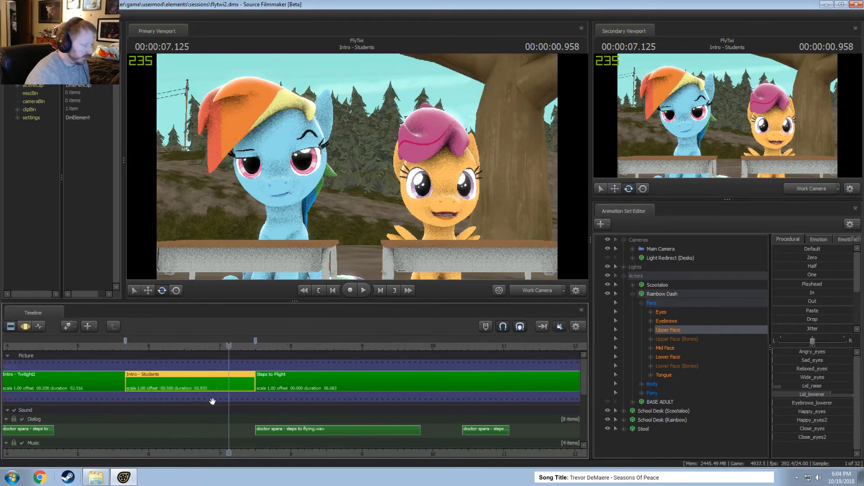
shift+scroll(243, 413, up, 6)
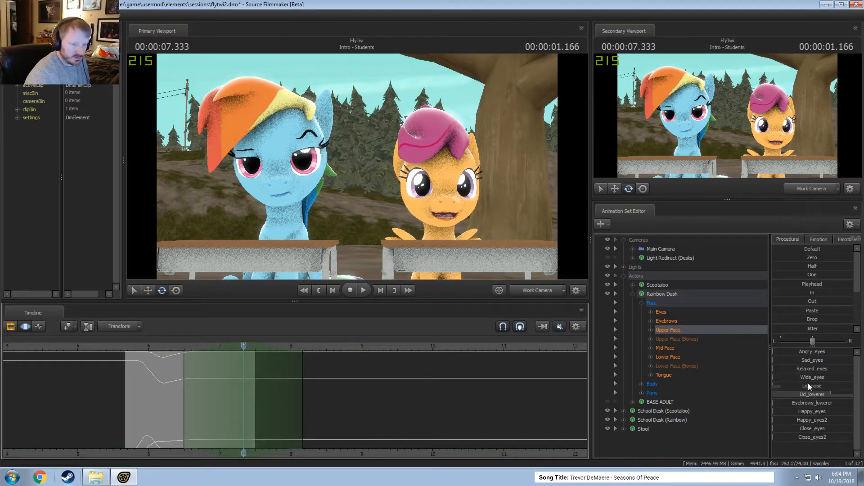
drag(816, 387, 822, 386)
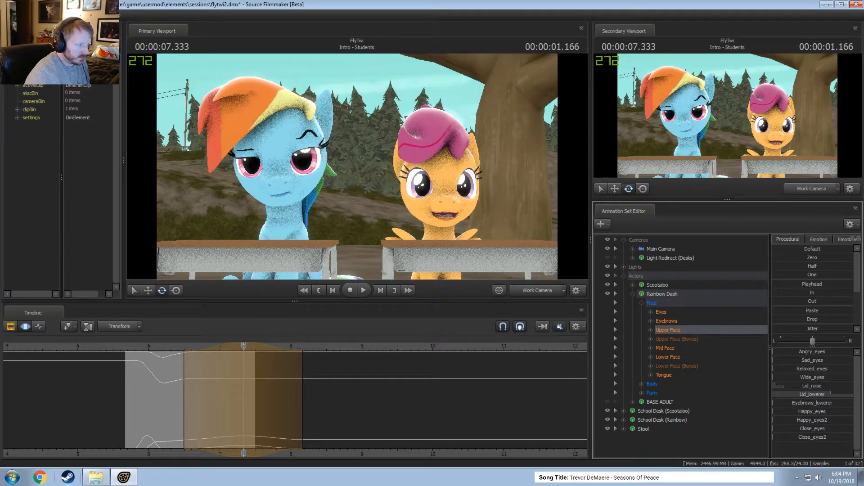
Replay the Intro - Students shot several times from about 6.2 s to check Rainbow Dash's eyelid change
click(166, 347)
key(space)
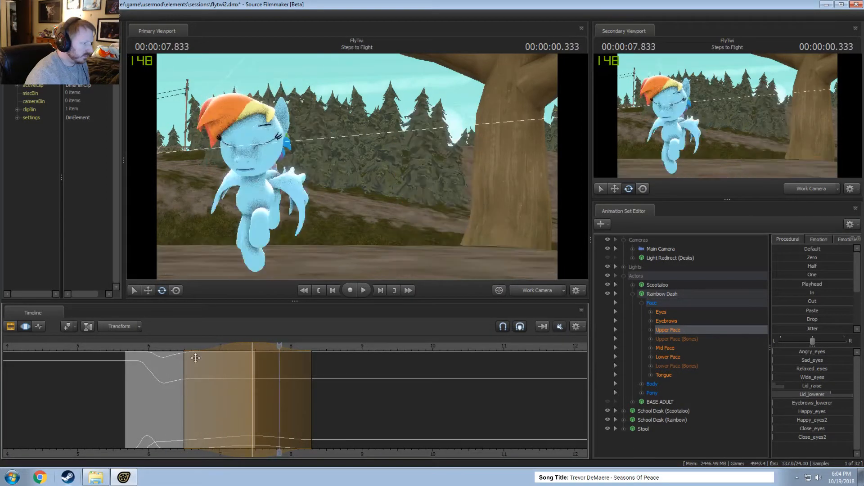
click(163, 350)
key(space)
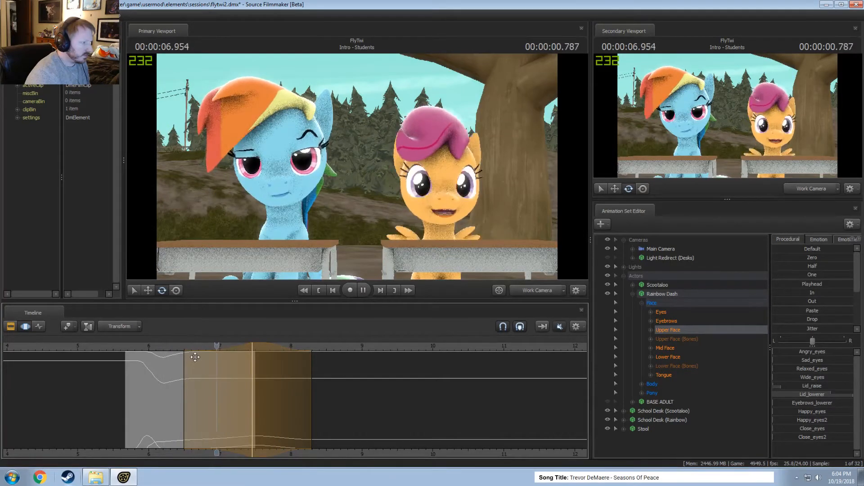
click(162, 347)
key(space)
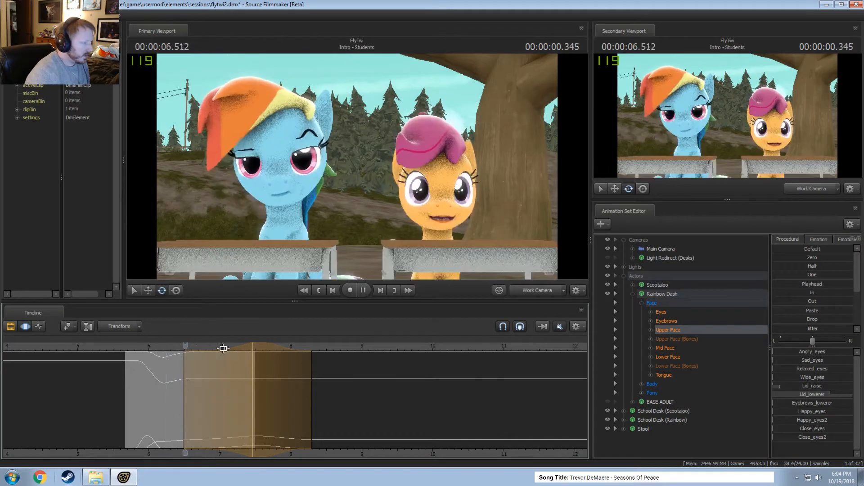
key(space)
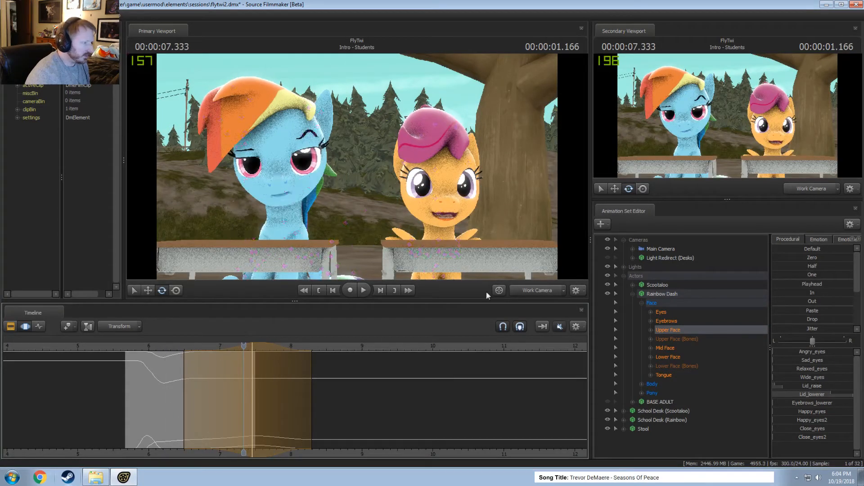
Expand Rainbow Dash's Body and Pony Body groups and select her Head and Neck controls together
click(642, 385)
click(642, 411)
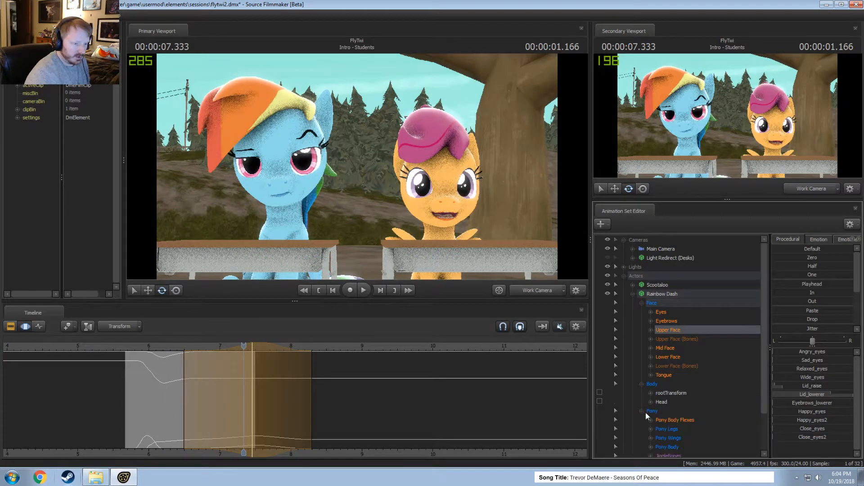
click(662, 402)
scroll(673, 413, down, 2)
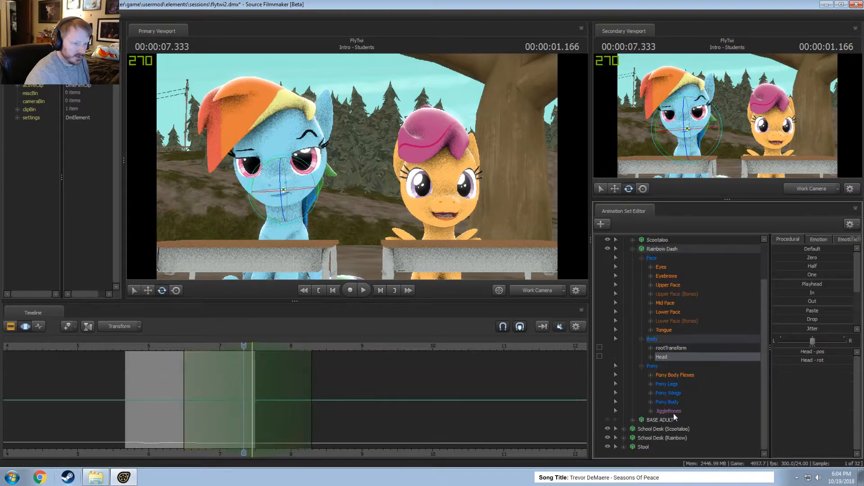
click(651, 402)
scroll(673, 405, down, 3)
ctrl+click(671, 348)
Set a short time selection around 7.04 s and apply the Smooth procedural preset to Rainbow Dash's head and neck
drag(241, 426, 212, 431)
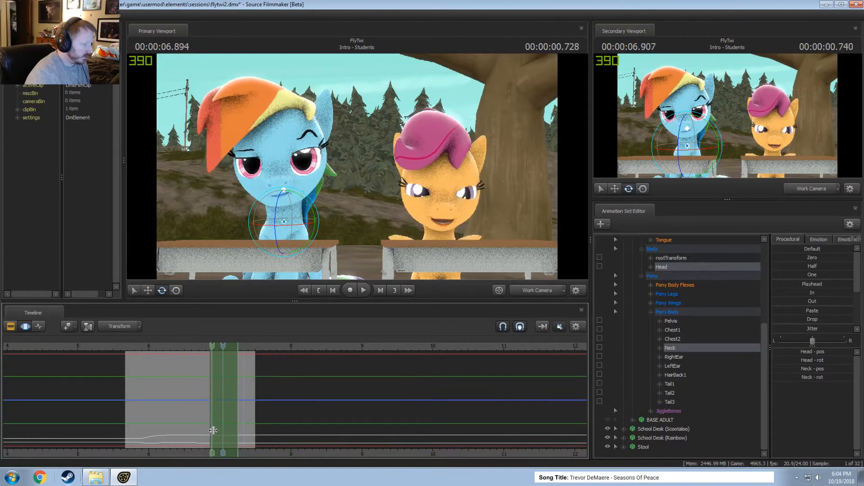
scroll(675, 250, up, 5)
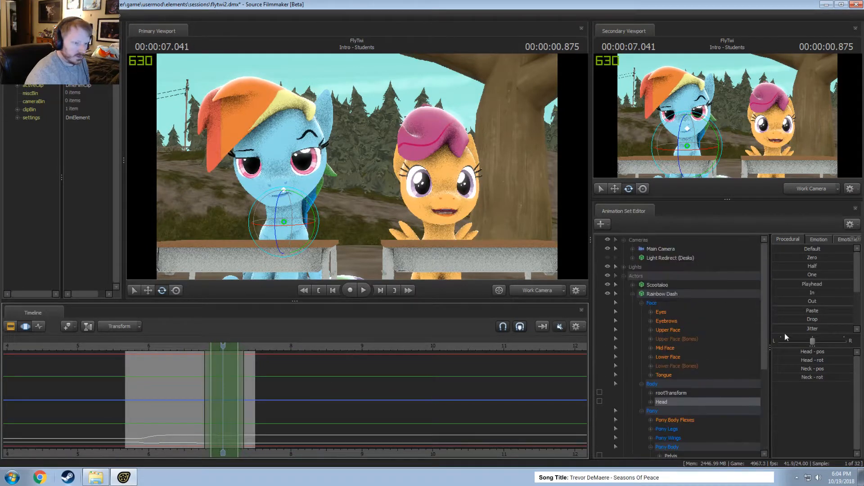
scroll(807, 292, down, 3)
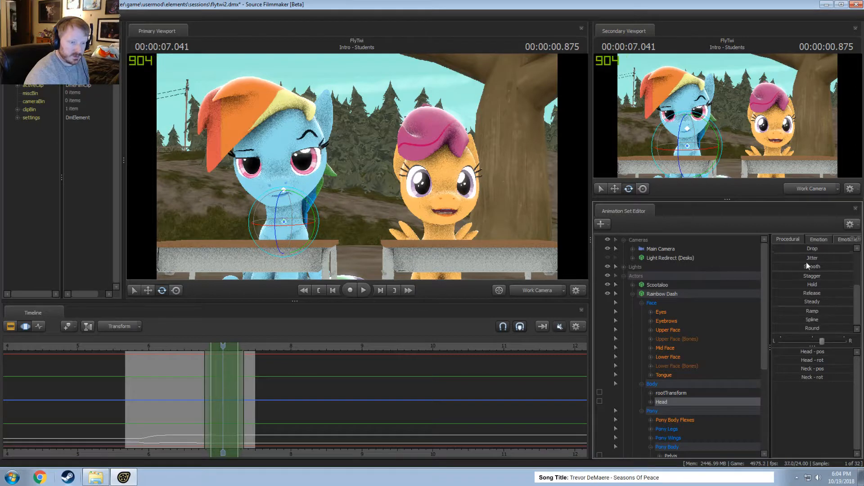
drag(806, 263, 772, 265)
Replay the Intro - Students shot repeatedly from about 6.3 s to check Rainbow Dash's head and neck motion
key(space)
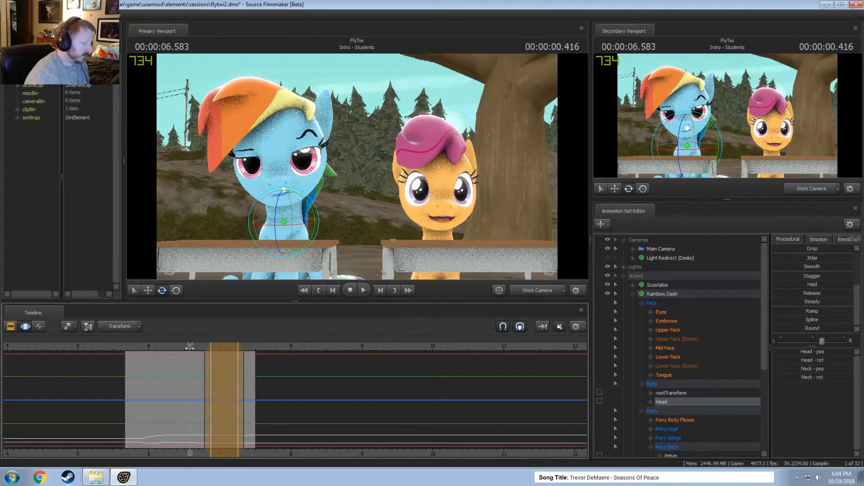
click(176, 346)
key(space)
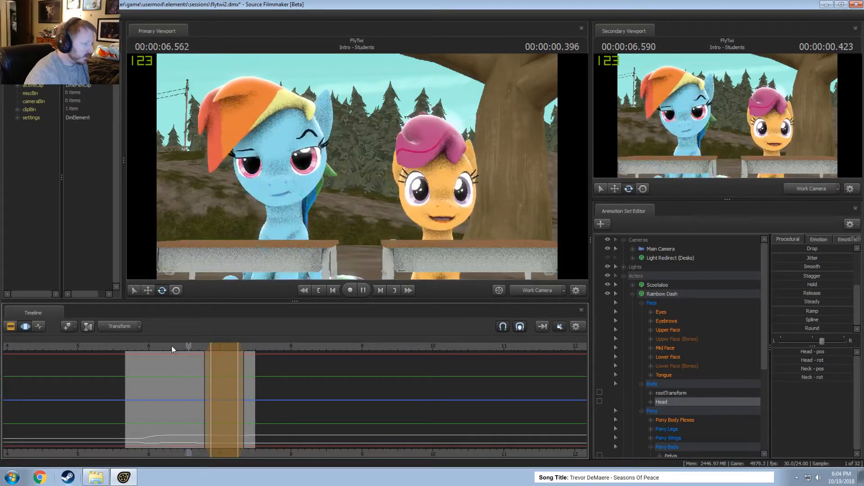
click(169, 346)
key(space)
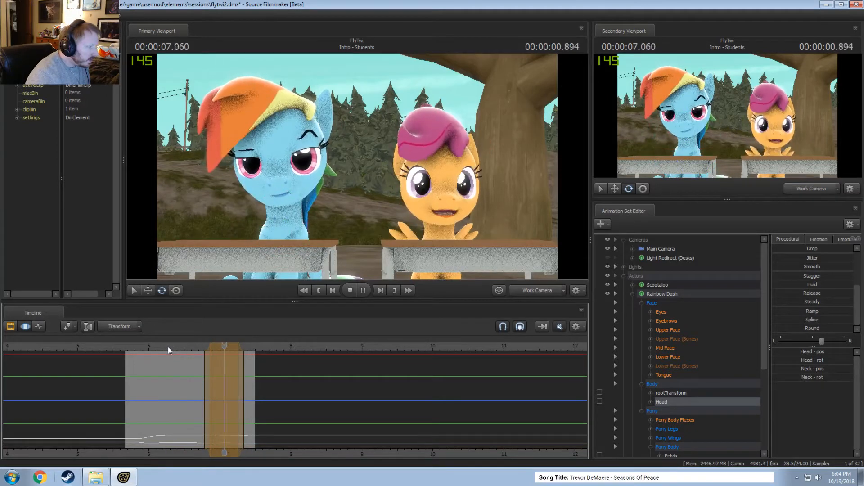
click(166, 354)
key(space)
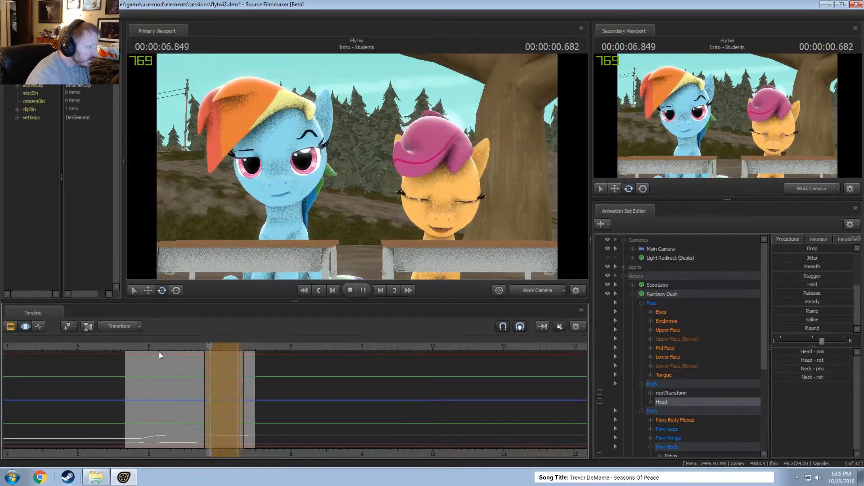
Replay the Intro - Students shot from about 6.3 s, also from a close side view of Rainbow Dash's jaw
key(space)
key(space)
click(171, 343)
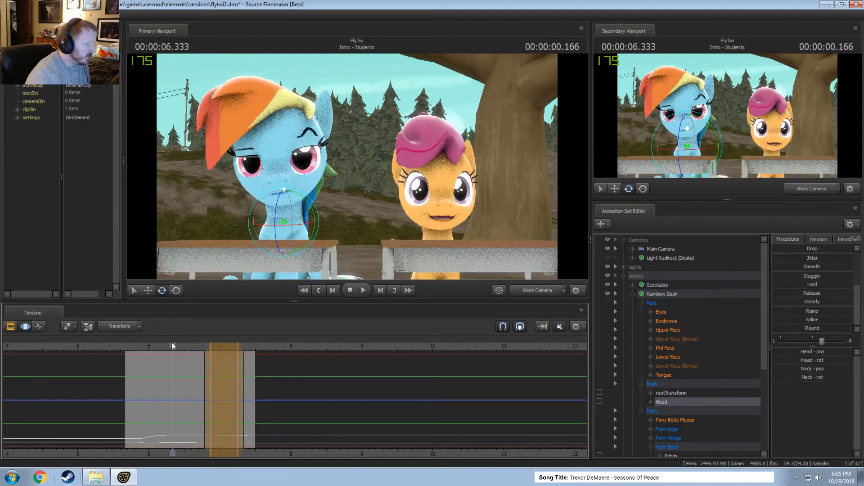
key(space)
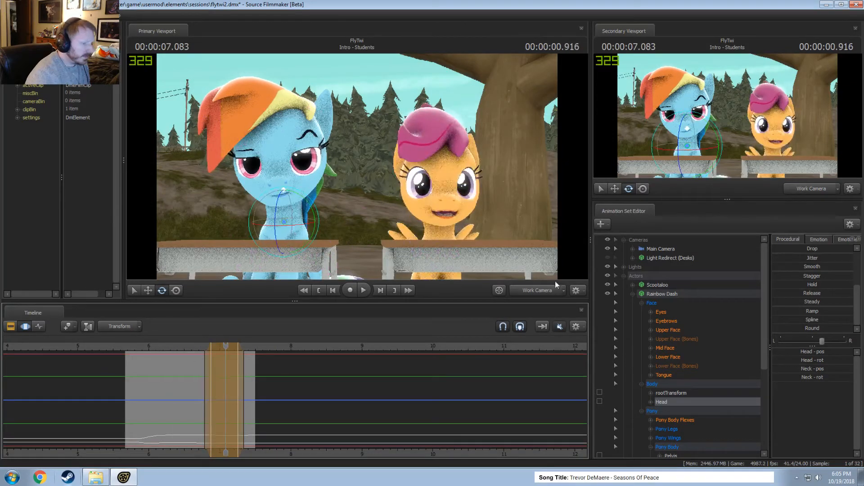
drag(357, 167, 328, 211)
key(space)
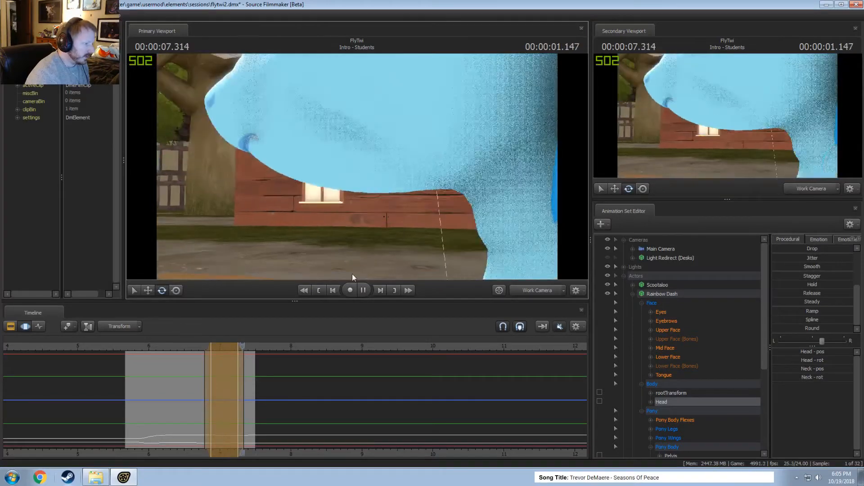
click(180, 346)
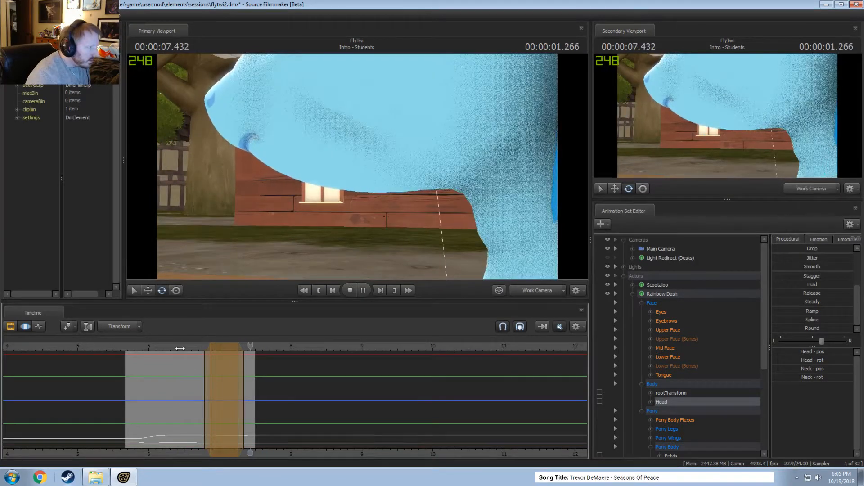
click(182, 346)
click(185, 349)
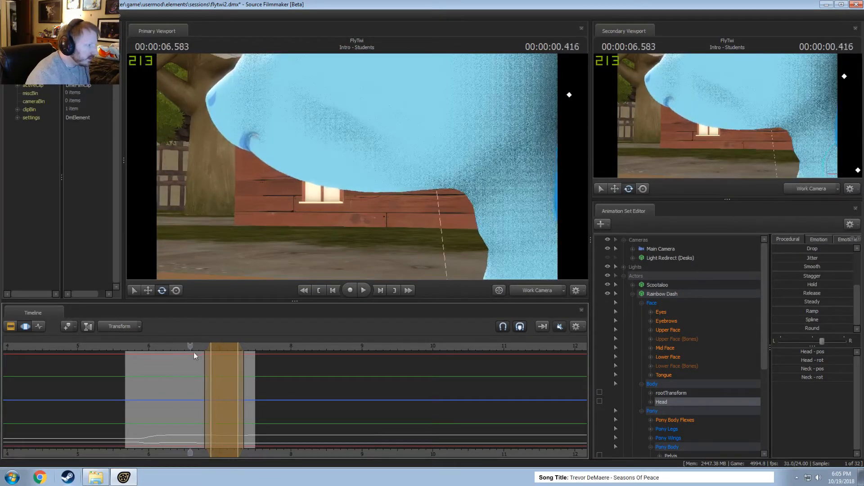
Try the Round procedural preset on Rainbow Dash's head and neck around 7.08 s, replay it, and undo the last changes
click(222, 362)
drag(222, 364, 226, 365)
drag(358, 237, 385, 256)
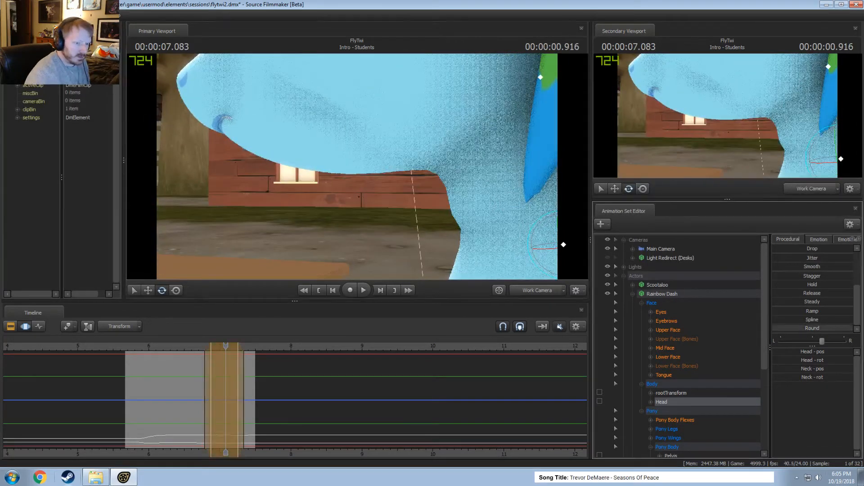
click(182, 345)
key(space)
key(space)
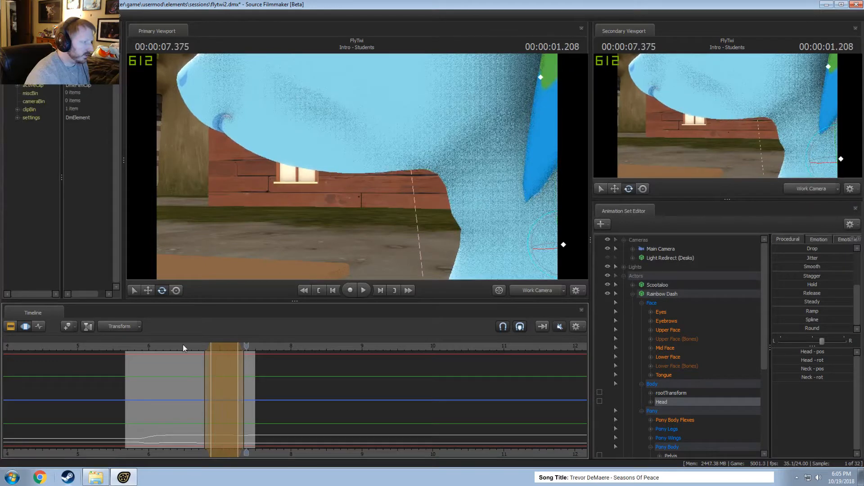
key(ctrl+z)
key(ctrl+z)
key(Return)
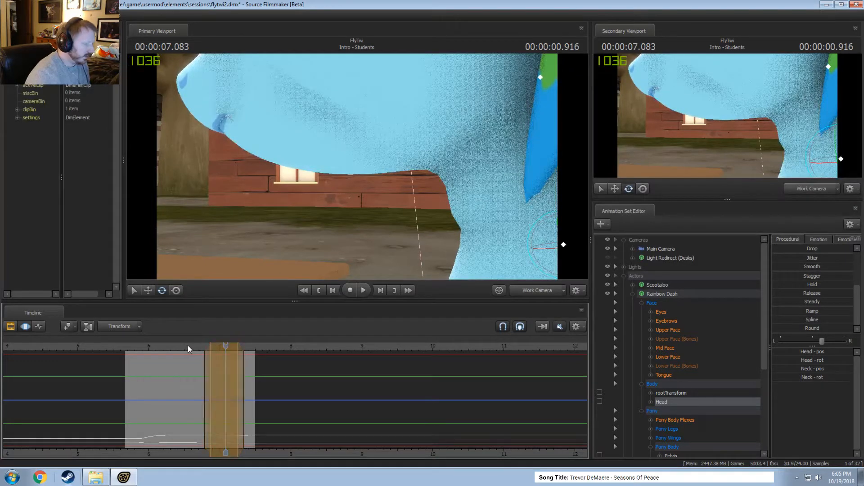
Select Rainbow Dash's Chest2 and Pelvis bones together and apply the Round procedural preset to them around 7.08 s
drag(448, 228, 535, 293)
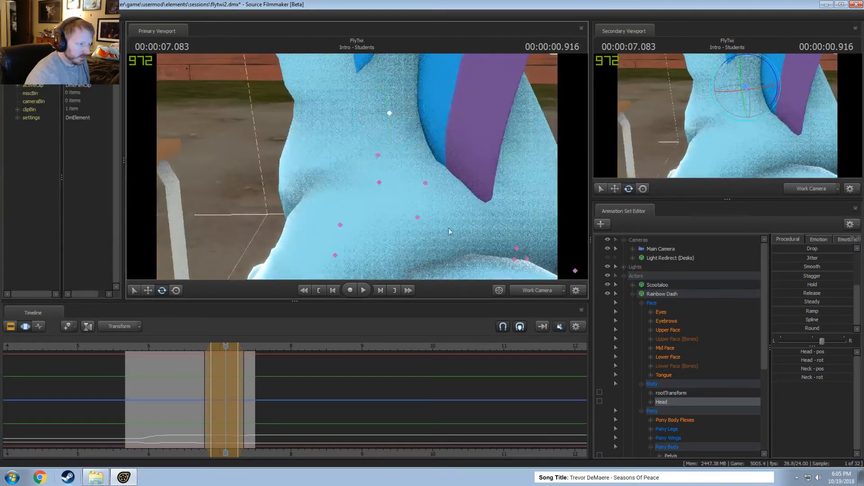
click(426, 183)
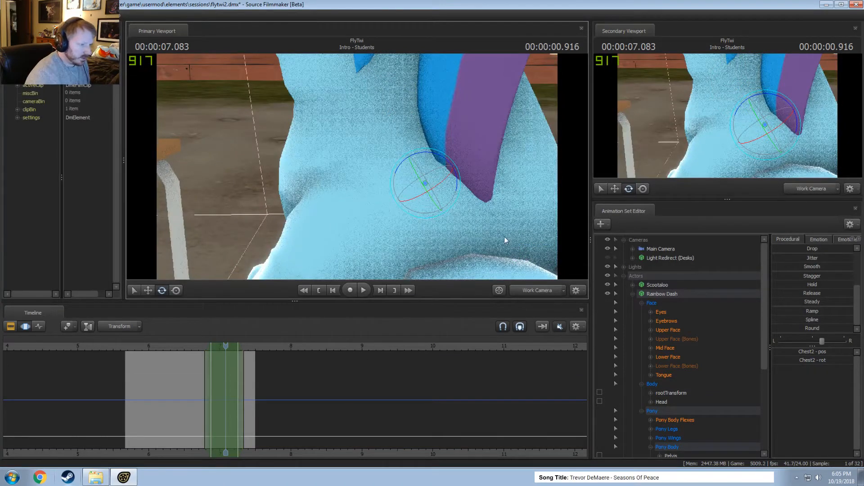
drag(504, 237, 424, 208)
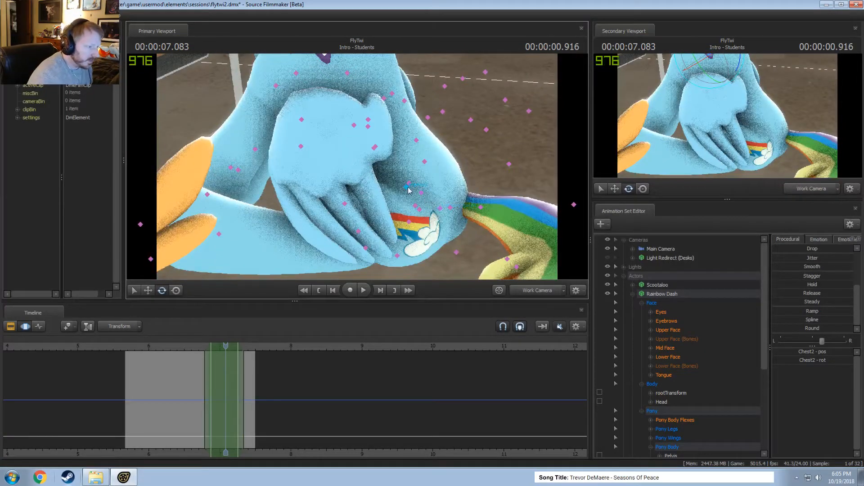
click(413, 209)
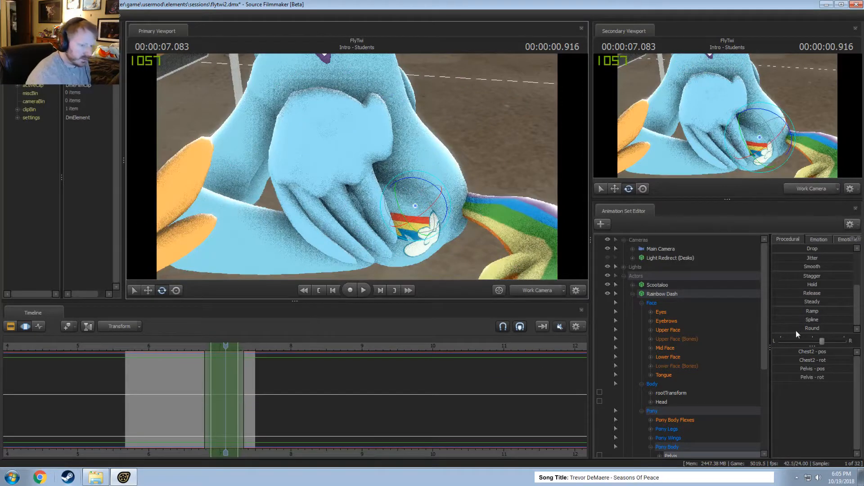
drag(796, 329, 799, 329)
Replay the shot from about 6.5 s to check Rainbow Dash's lower body and chest motion up close
click(185, 346)
key(space)
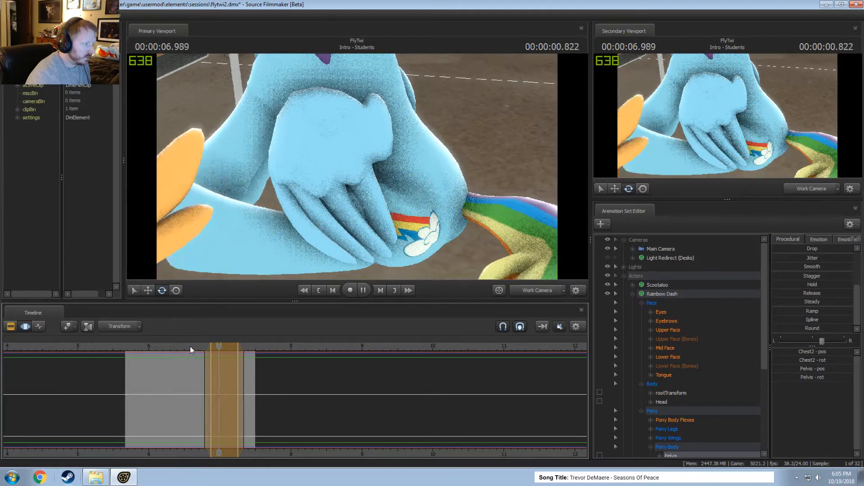
key(space)
drag(357, 167, 339, 233)
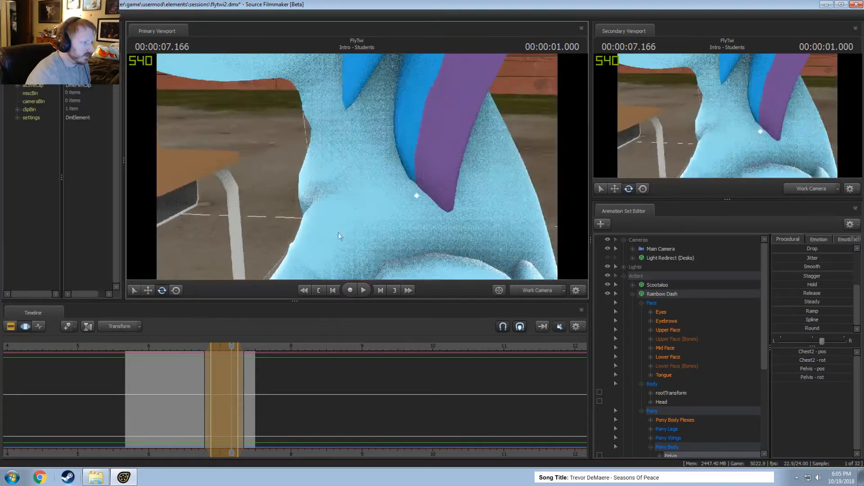
click(189, 346)
key(space)
click(190, 346)
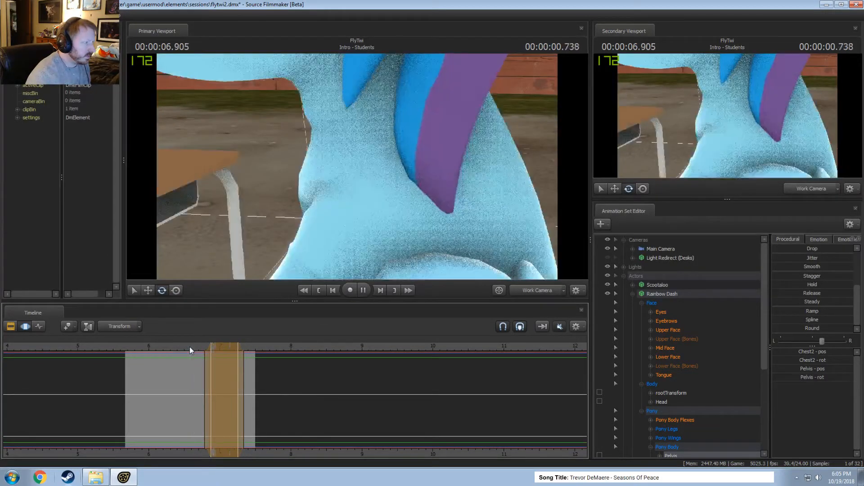
key(space)
Replay the shot from about 6.5 s with the work camera close to Rainbow Dash's muzzle and jaw
key(space)
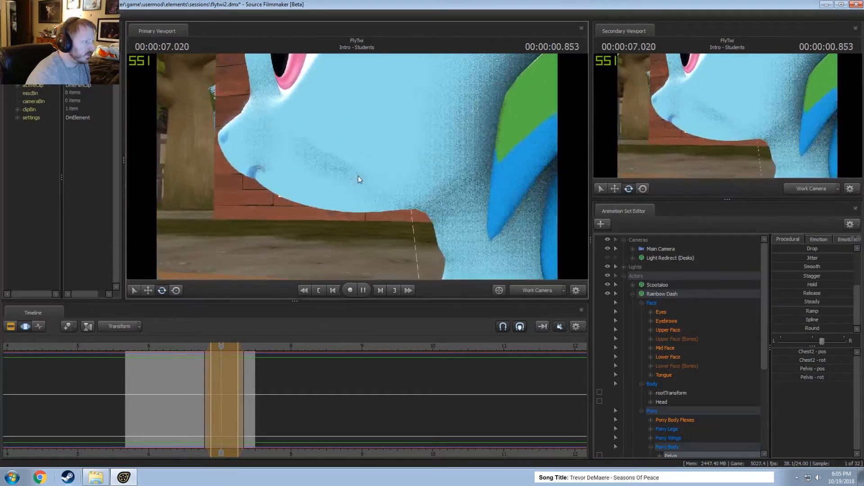
click(182, 346)
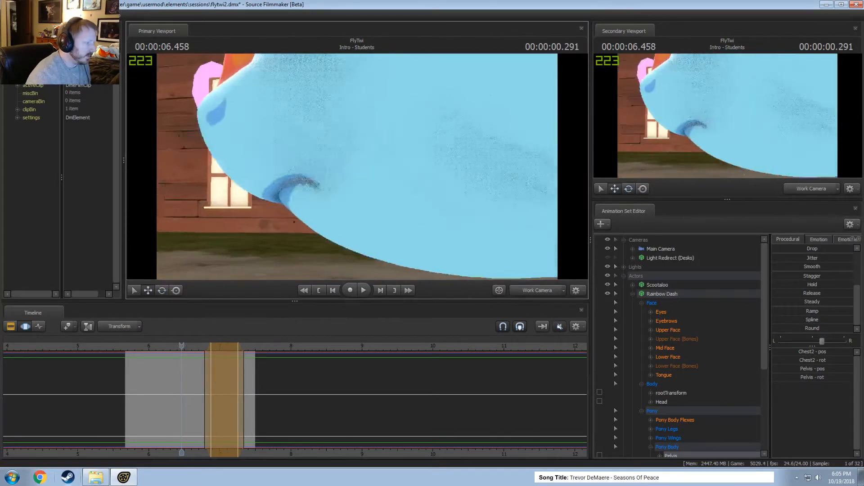
key(space)
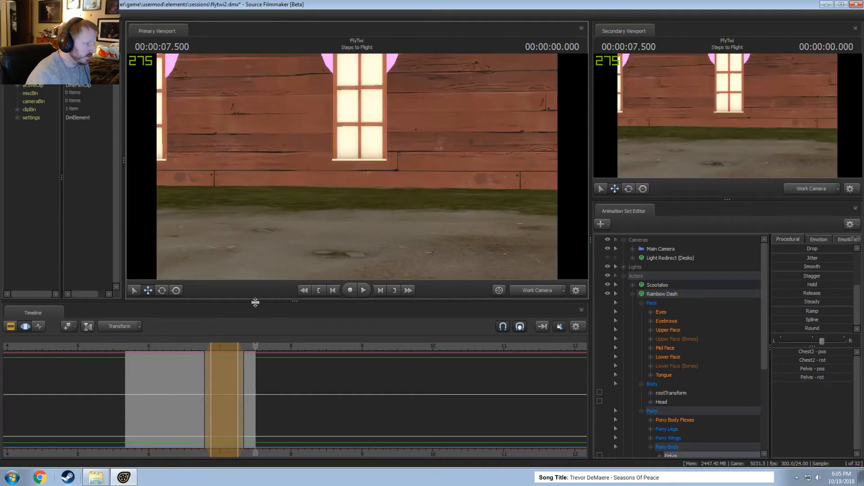
click(194, 347)
key(space)
Collapse the time selection at 7.041 s and enlarge the timeline over the primary viewport
drag(183, 360, 223, 383)
shift+drag(223, 384, 229, 387)
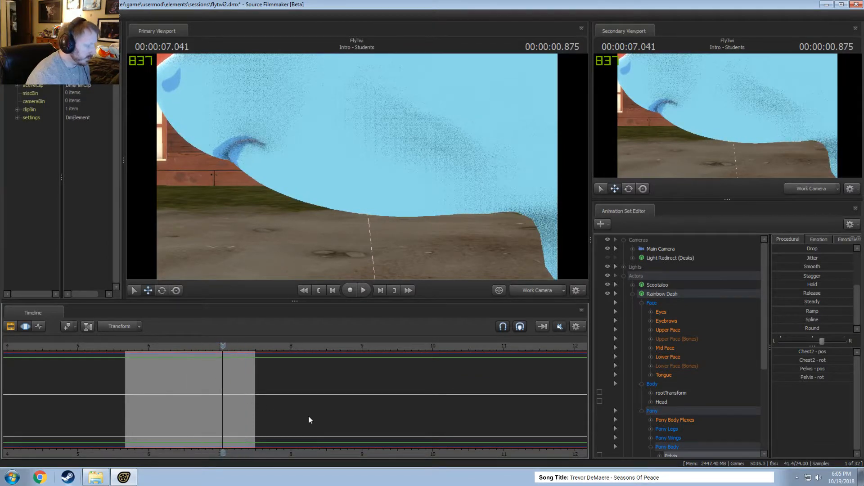
drag(250, 301, 257, 68)
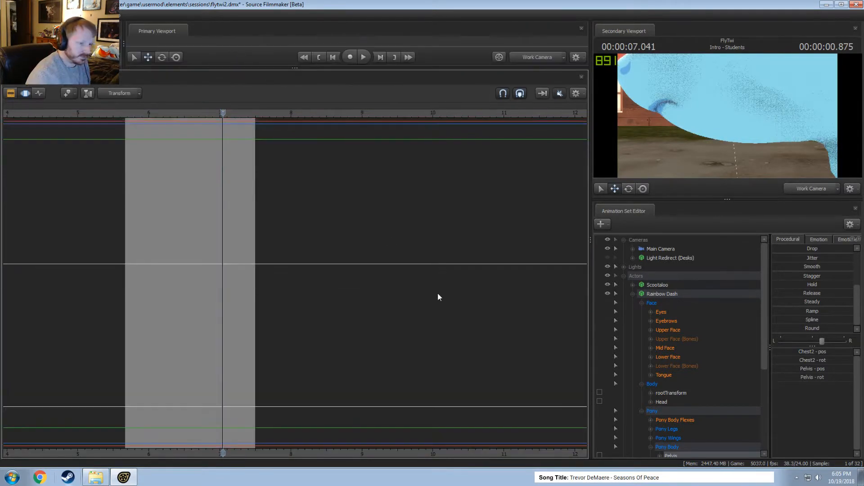
Apply the Round procedural preset to Rainbow Dash's Head and Neck controls over a short time selection around 7.04 s
scroll(671, 351, down, 3)
click(660, 321)
ctrl+click(670, 402)
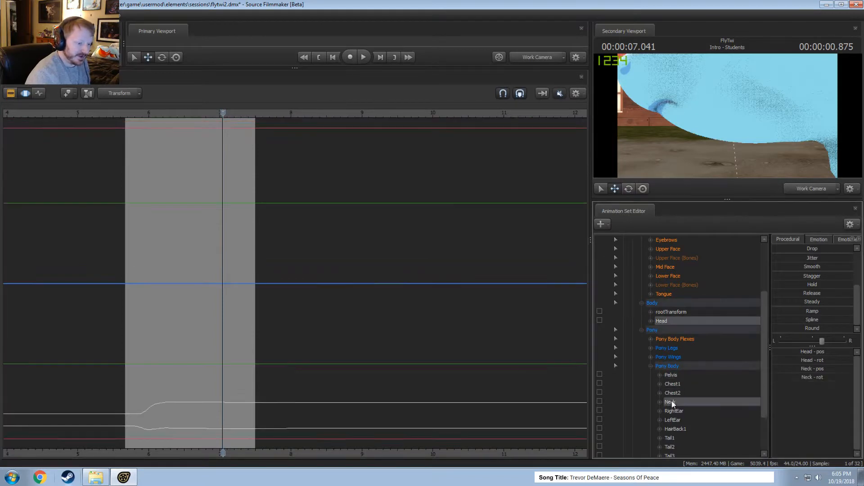
scroll(242, 276, up, 5)
shift+drag(215, 401, 276, 406)
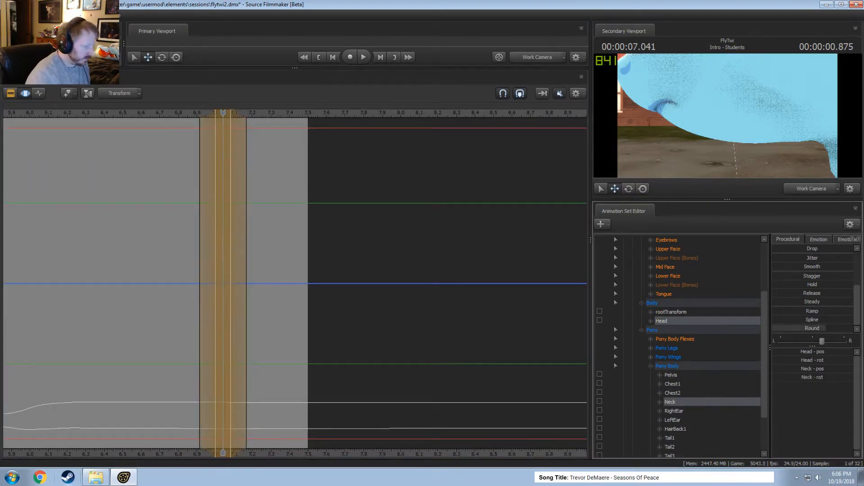
scroll(232, 317, down, 4)
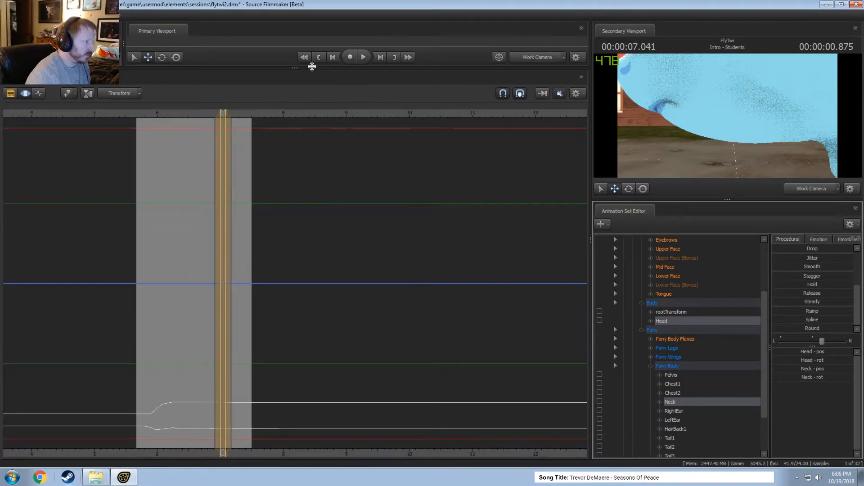
Enlarge the primary viewport again, switch it to the Main Camera, and replay the shot from about 6.4 s
drag(312, 67, 306, 327)
mouse_move(223, 374)
mouse_down()
mouse_move(204, 374)
mouse_move(312, 378)
mouse_move(215, 375)
mouse_up()
scroll(203, 374, up, 3)
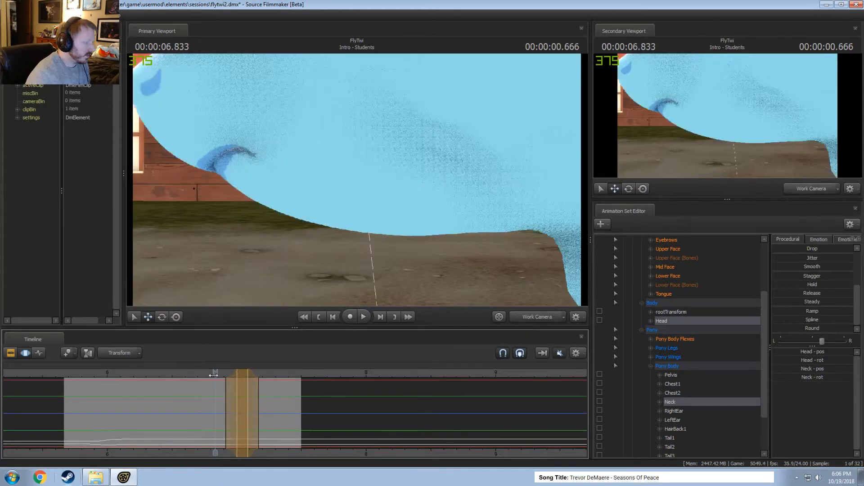
click(541, 312)
key(space)
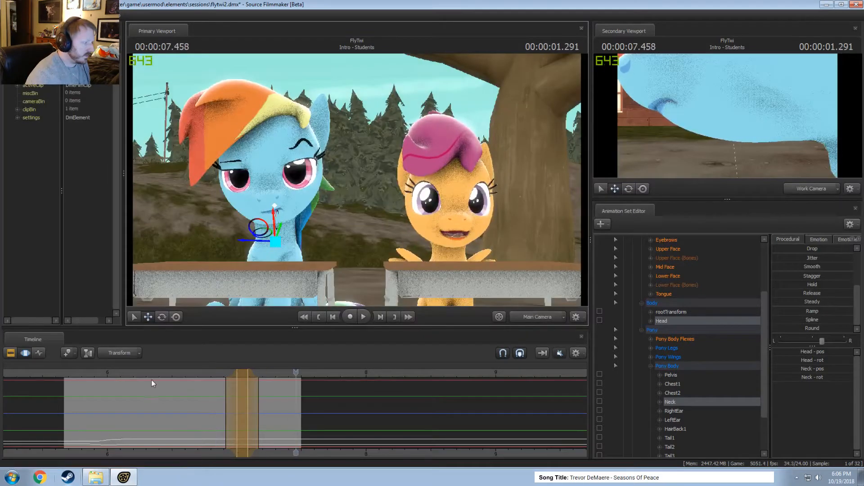
click(156, 373)
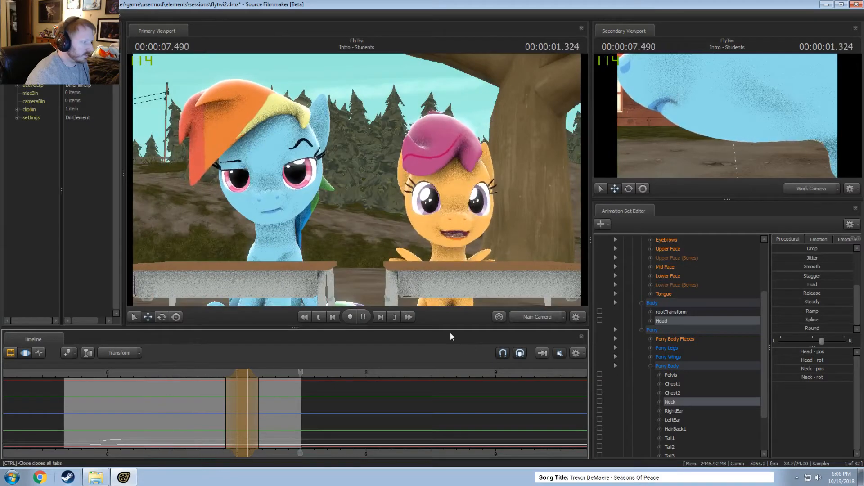
key(space)
View the shot in the Clip Editor, play it from about 6.5 s, and return to the Motion Editor
key(F3)
scroll(636, 333, up, 2)
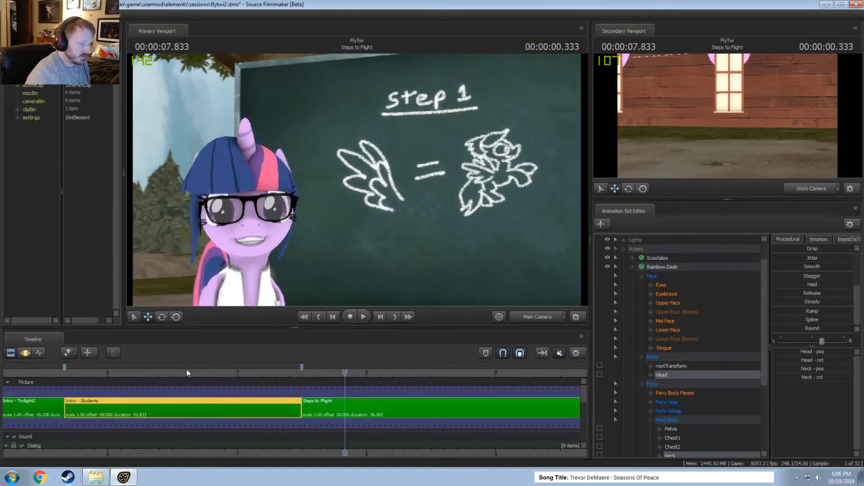
click(171, 376)
key(space)
key(space)
key(F3)
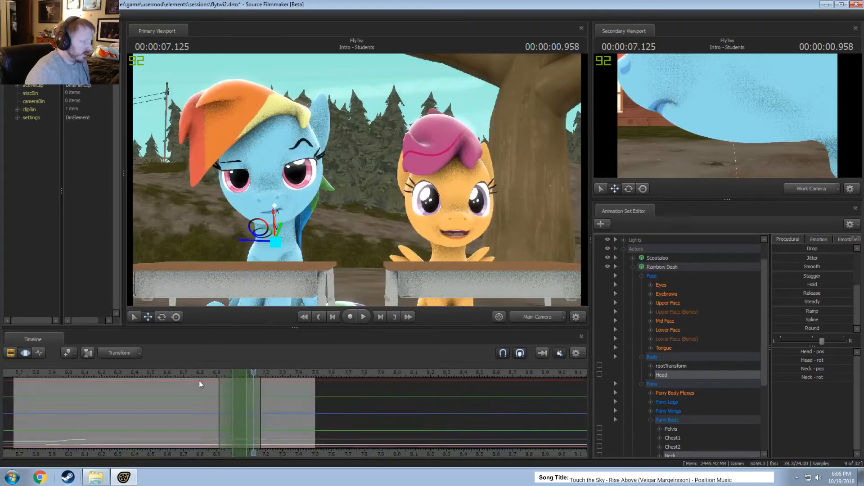
Replay the shot from about 5.9 s and from its beginning to check the head and neck motion through the Main Camera
click(61, 373)
key(space)
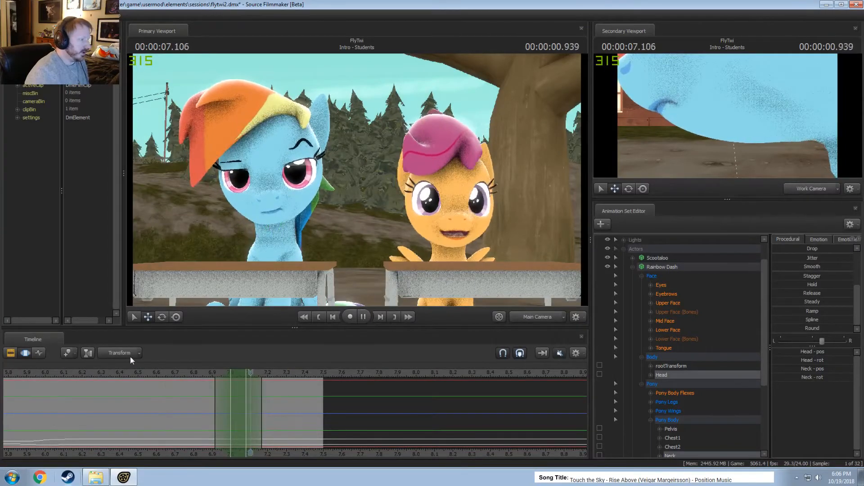
key(space)
click(27, 373)
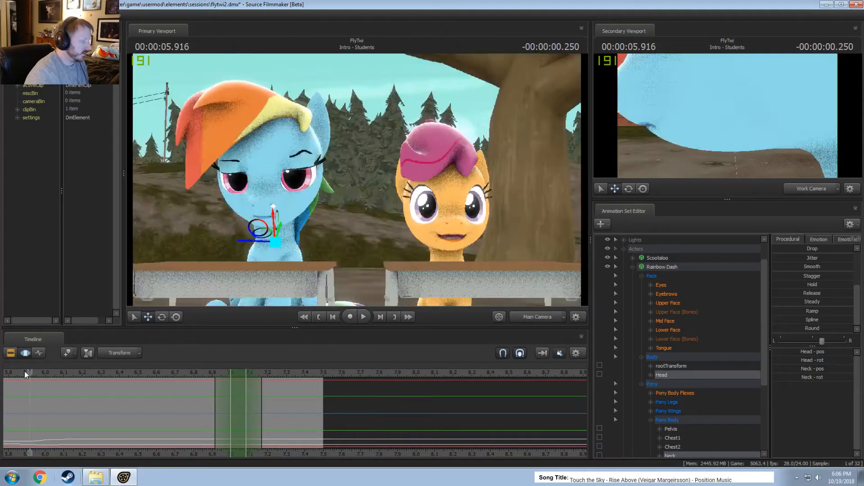
scroll(54, 387, down, 3)
click(13, 373)
key(space)
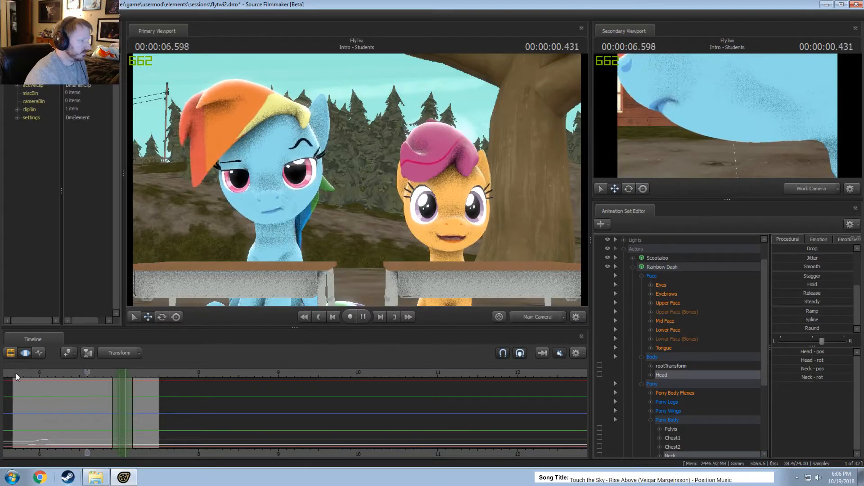
key(space)
Select all of Rainbow Dash's controls with the time selection collapsed at about 5.8 s, and replay the shot from its beginning
click(661, 266)
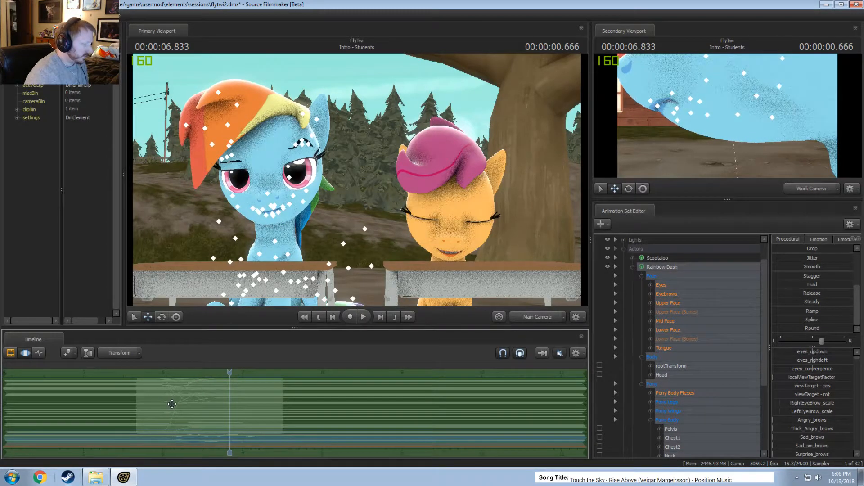
ctrl+click(151, 398)
click(137, 372)
key(space)
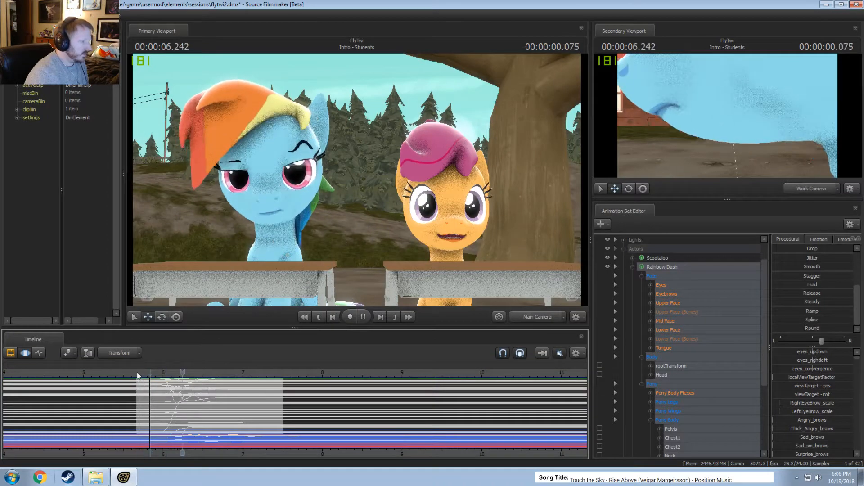
key(space)
click(119, 371)
key(space)
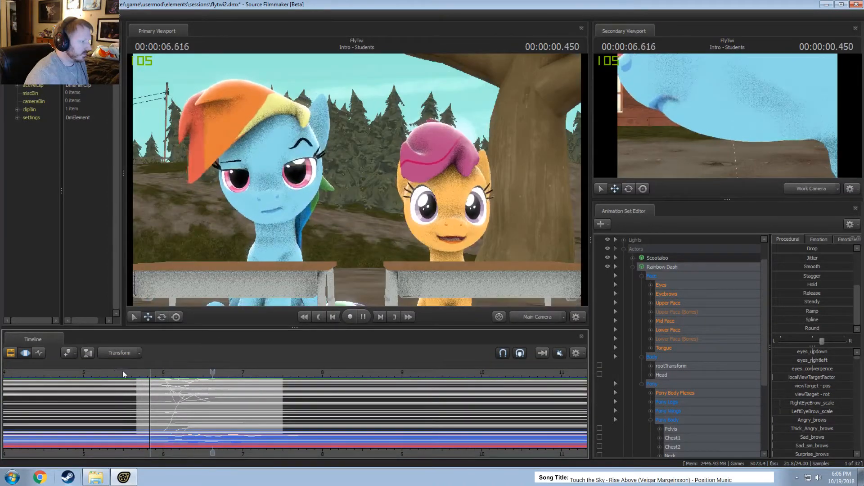
drag(123, 371, 137, 372)
key(space)
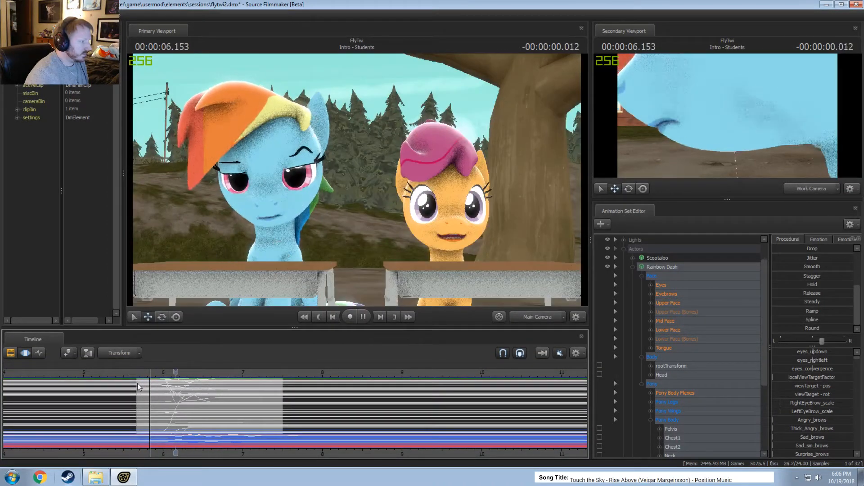
Replay the shot from about 5.7 s with all of Rainbow Dash's controls selected
scroll(140, 384, up, 1)
click(120, 373)
key(space)
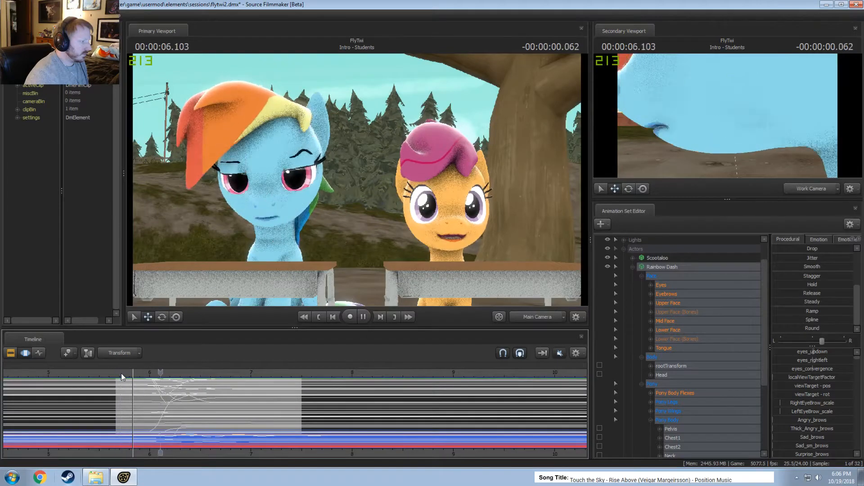
key(space)
scroll(118, 386, up, 1)
Pull the time selection's edge back to about 5.4 s and select Rainbow Dash's Head control for rotation
shift+drag(98, 401, 50, 403)
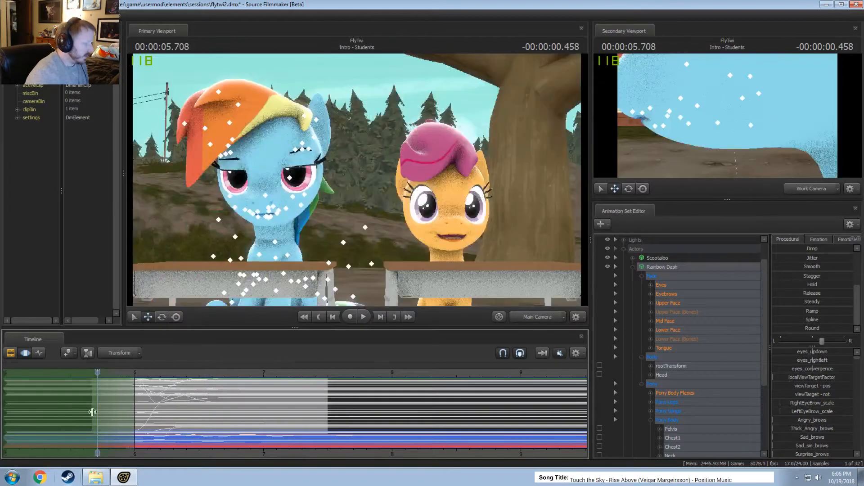
click(270, 205)
key(e)
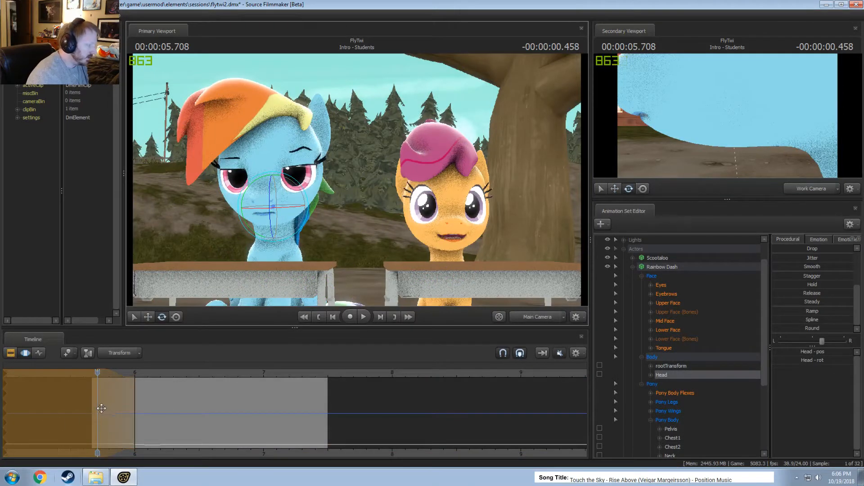
Replay the Intro - Students shot repeatedly from its beginning to check Rainbow Dash's head motion
key(space)
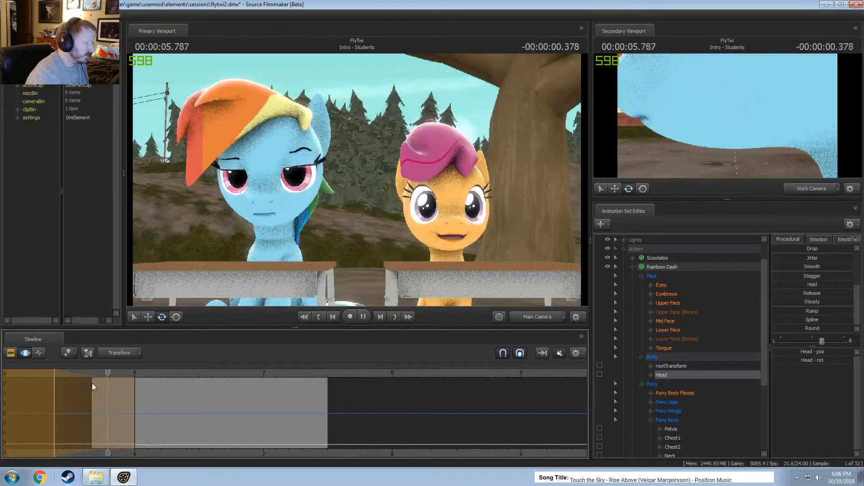
key(space)
drag(151, 374, 93, 383)
key(space)
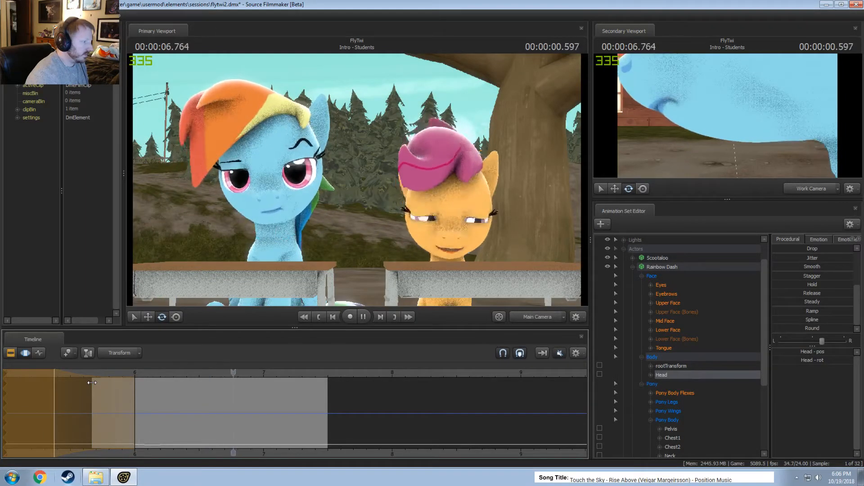
click(96, 382)
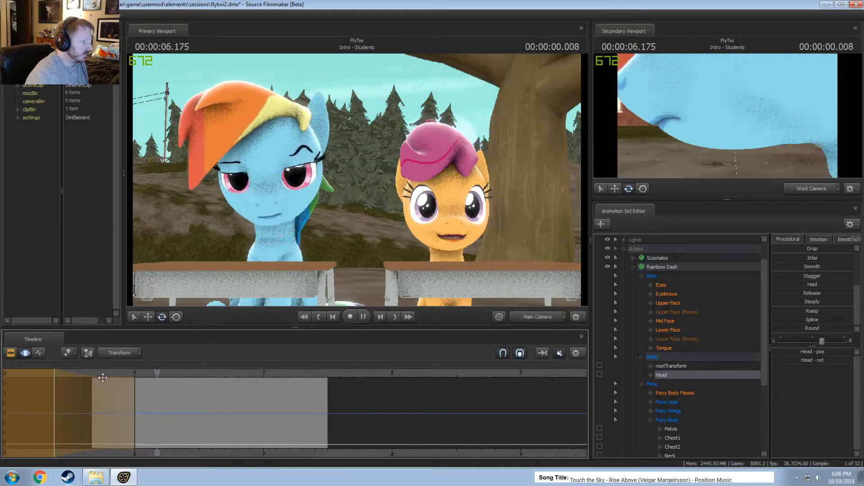
key(space)
Examine the motion curves of Rainbow Dash's Eyes controls from about 5.8 to 8.2 s
click(663, 284)
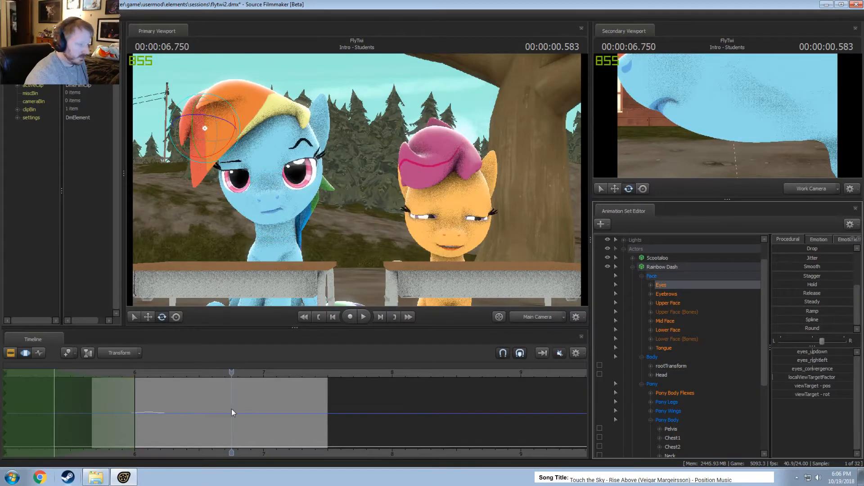
scroll(231, 409, up, 3)
mouse_move(100, 415)
mouse_down()
mouse_move(81, 415)
mouse_move(112, 416)
mouse_move(58, 411)
mouse_move(196, 431)
mouse_up()
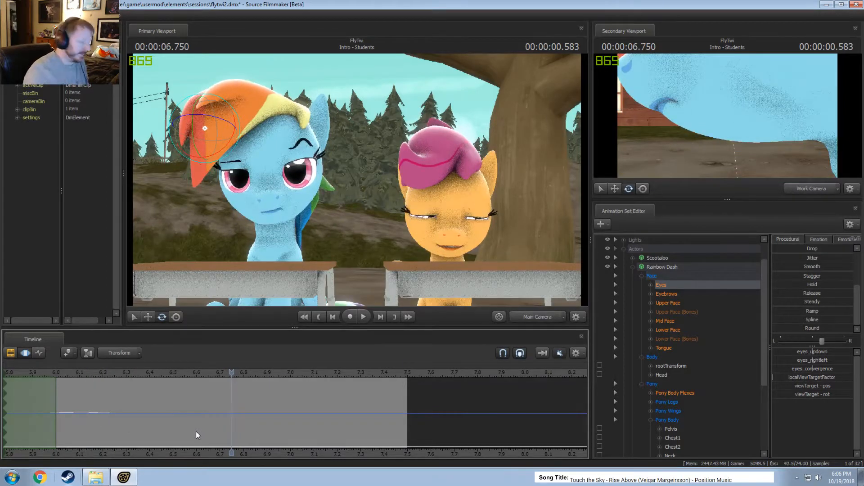
Show the whole film in the Clip Editor and select the Intro - Twilight shot with the playhead near the film's start
key(F2)
scroll(254, 394, down, 3)
key(F3)
key(F2)
scroll(270, 408, down, 5)
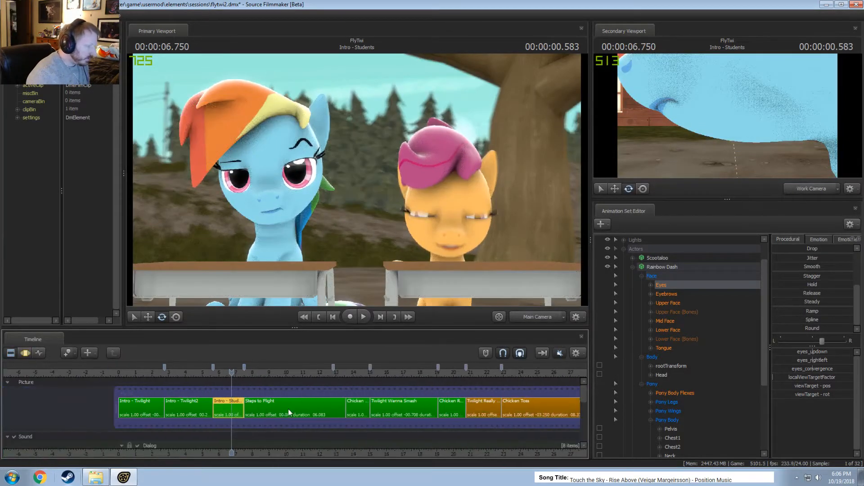
scroll(286, 407, up, 4)
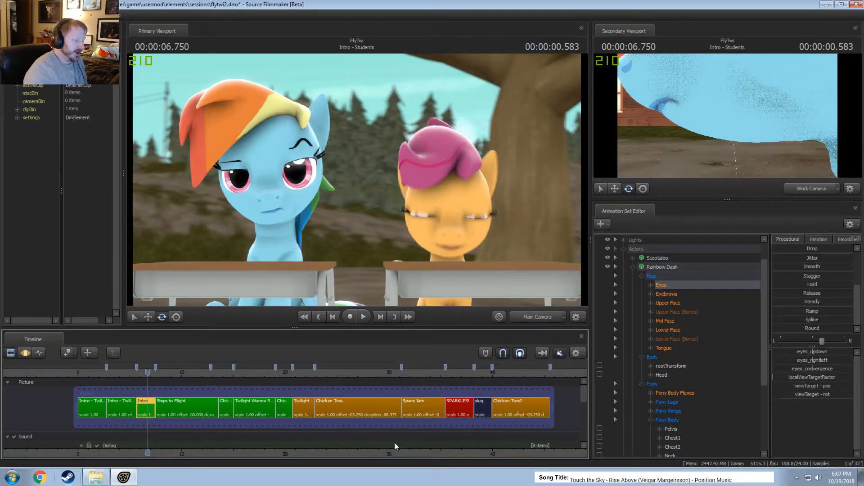
middle_drag(396, 446, 371, 437)
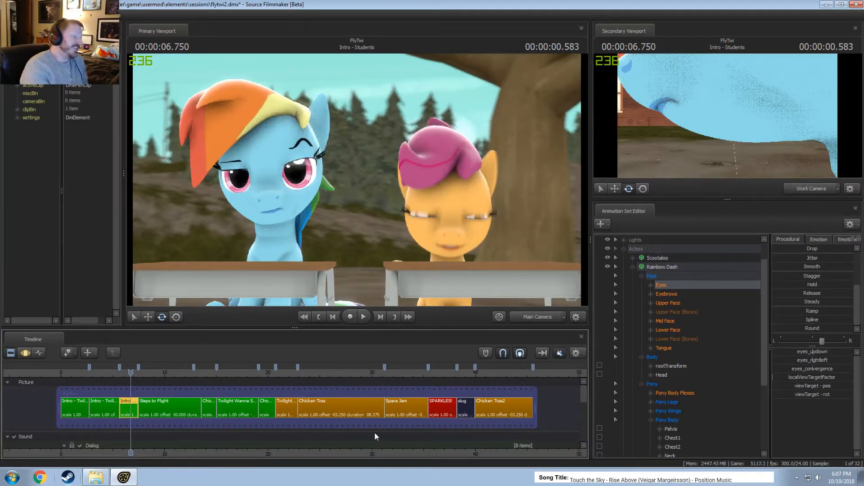
click(62, 372)
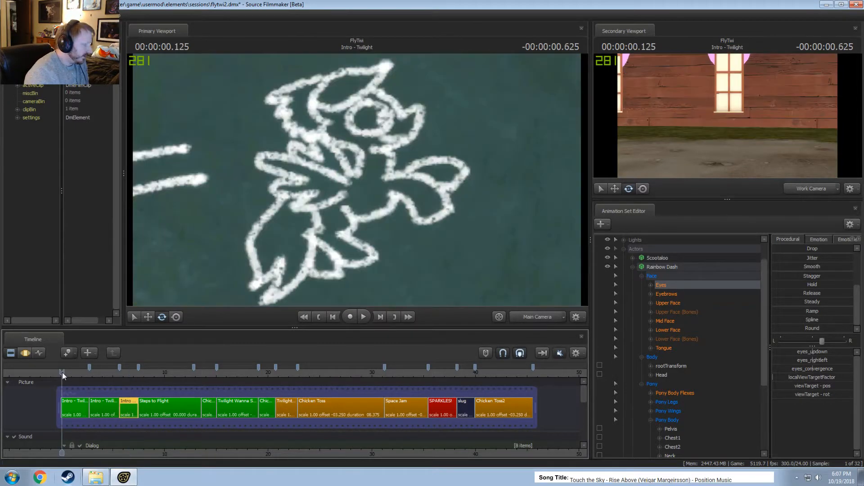
click(72, 412)
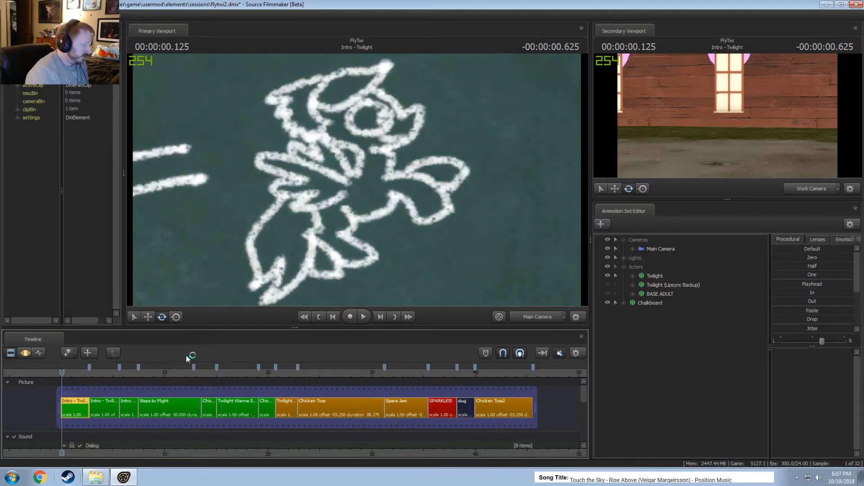
drag(583, 396, 584, 437)
right_click(115, 433)
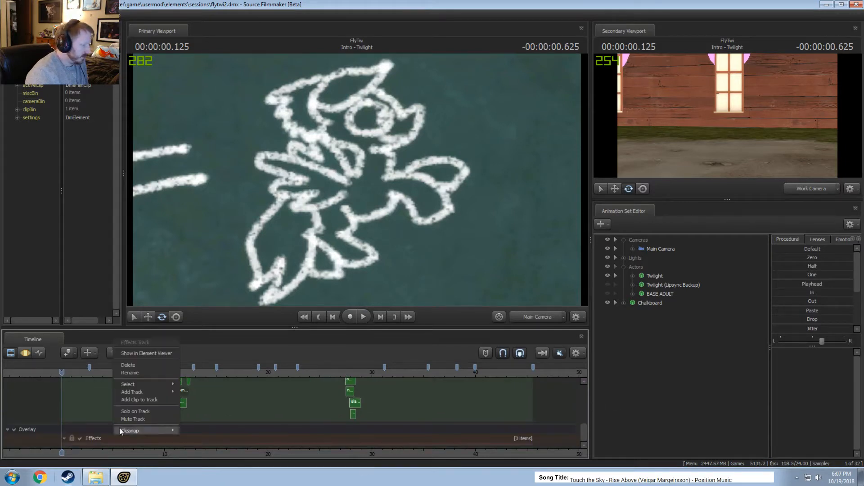
click(128, 397)
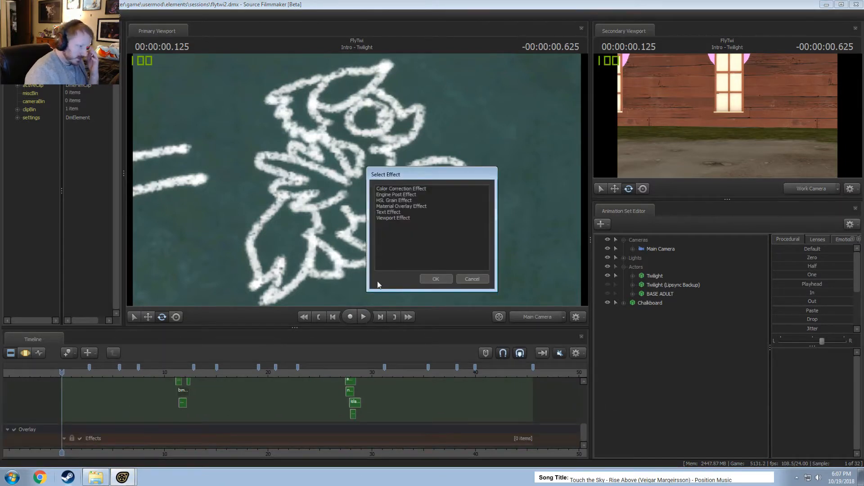
click(472, 279)
Launch Adobe Photoshop CC 2018 and start a new document
click(4, 481)
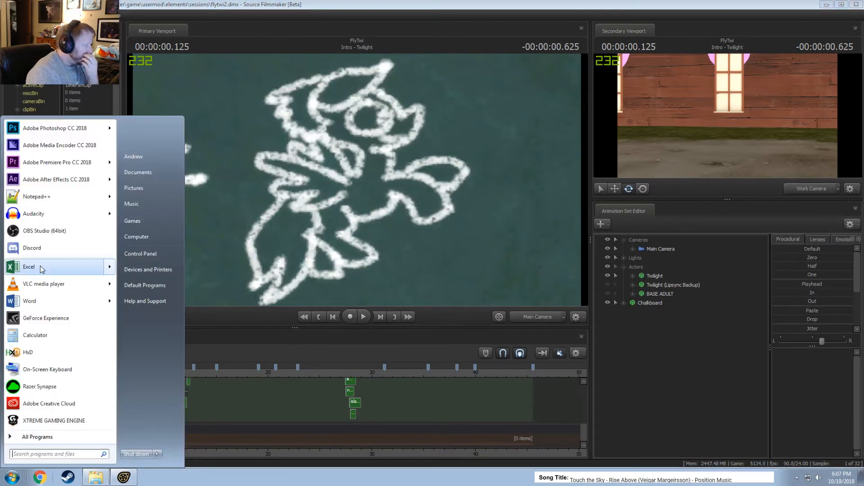
click(43, 128)
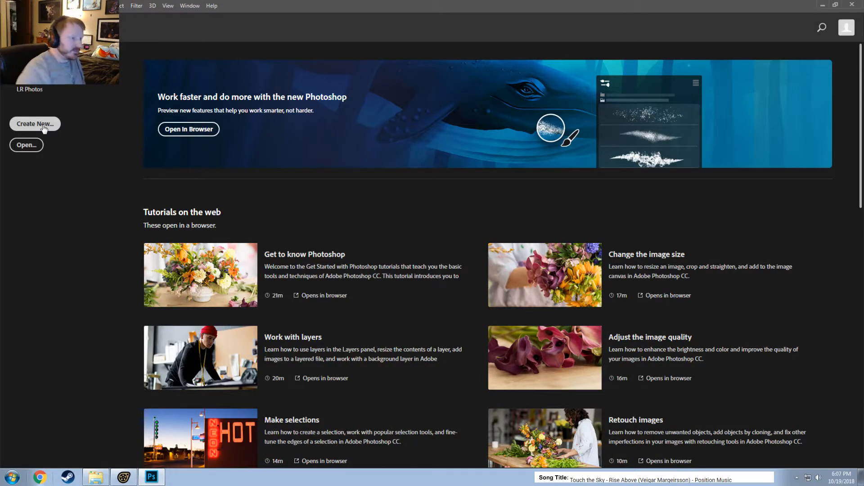
click(25, 5)
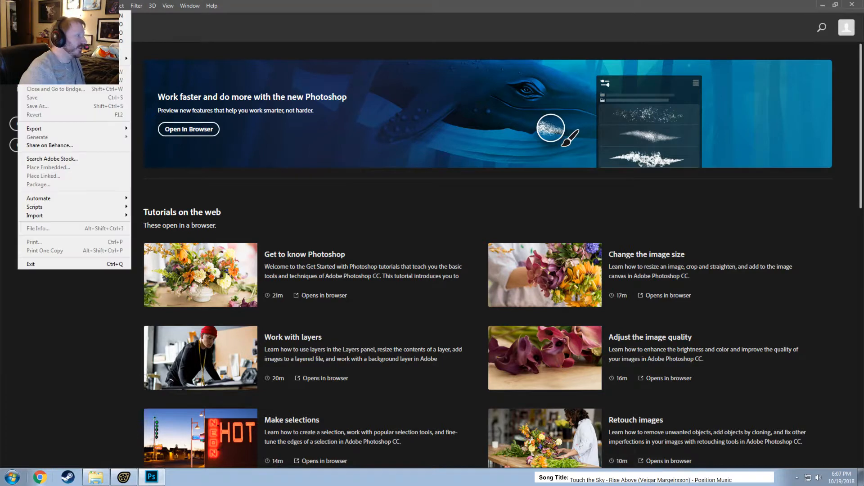
click(24, 5)
click(25, 6)
click(68, 15)
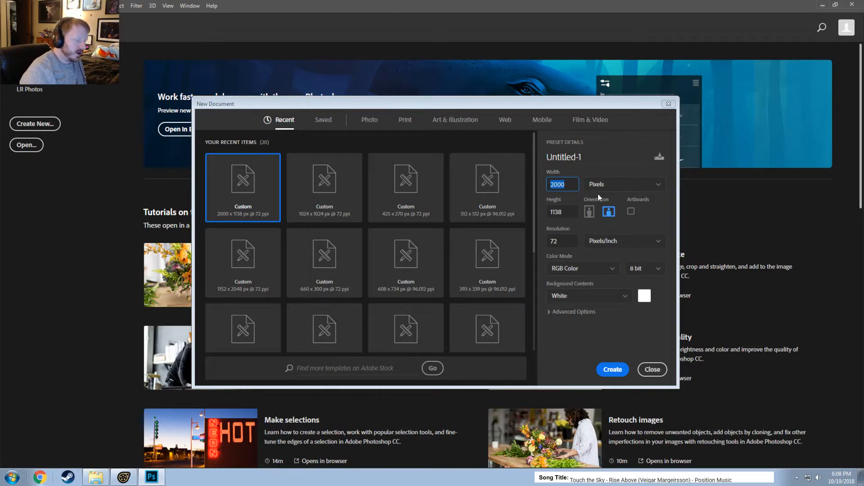
Set the new document's size to 3840 by 2160 pixels in landscape orientation
key(Tab)
text(2160)
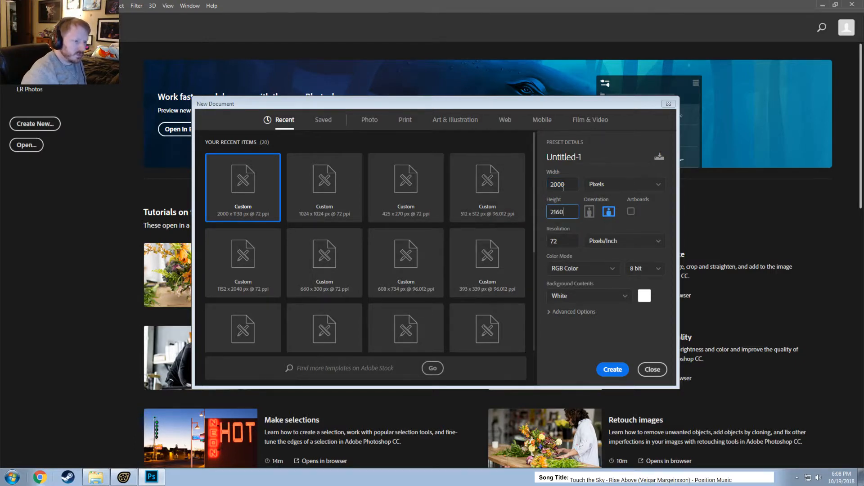
key(shift+Tab)
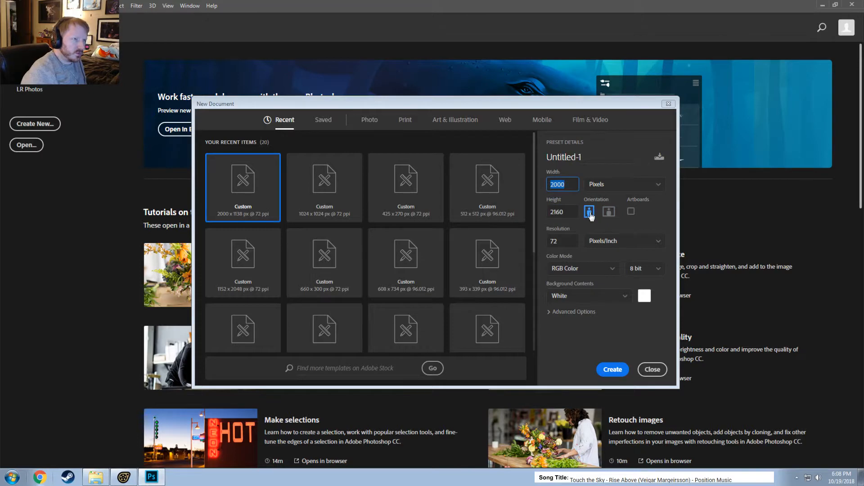
text(3860)
key(Tab)
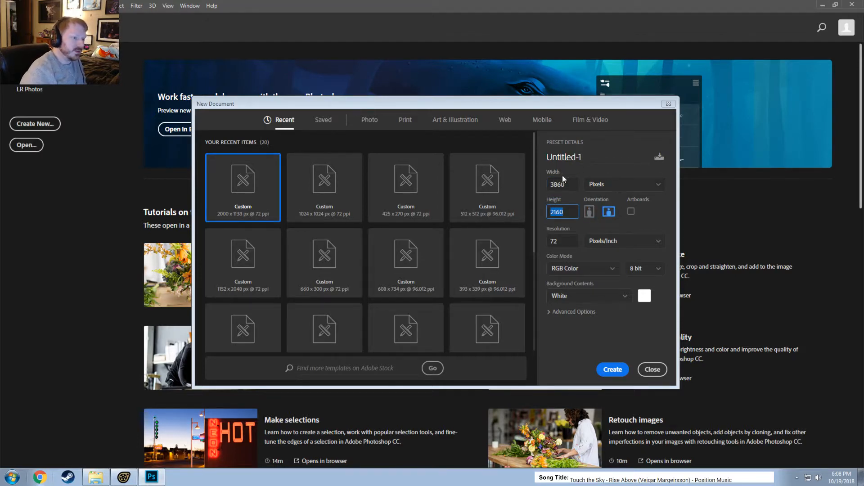
key(shift+Tab)
click(611, 212)
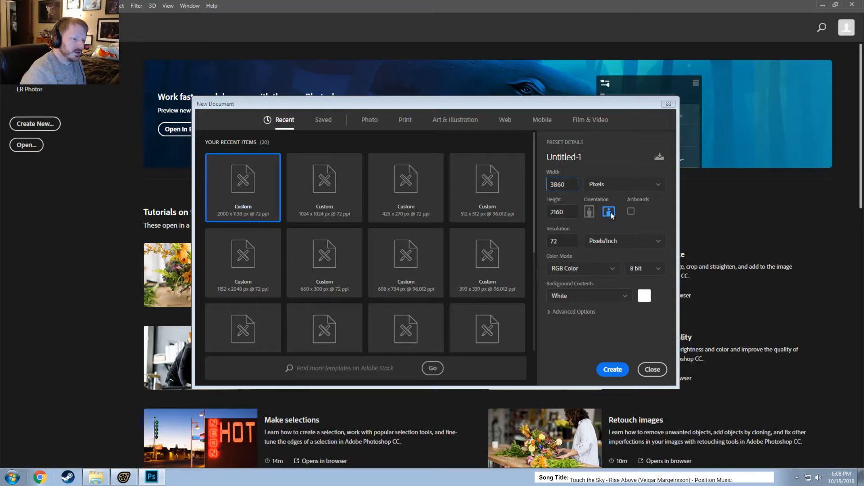
double_click(561, 185)
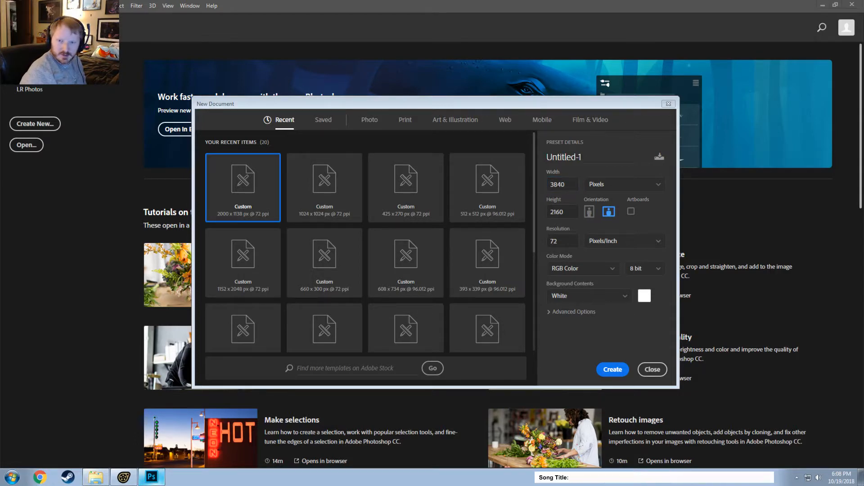
Look up the 4K resolution on Google in Chrome, and close the browser to return to the new document settings
click(39, 477)
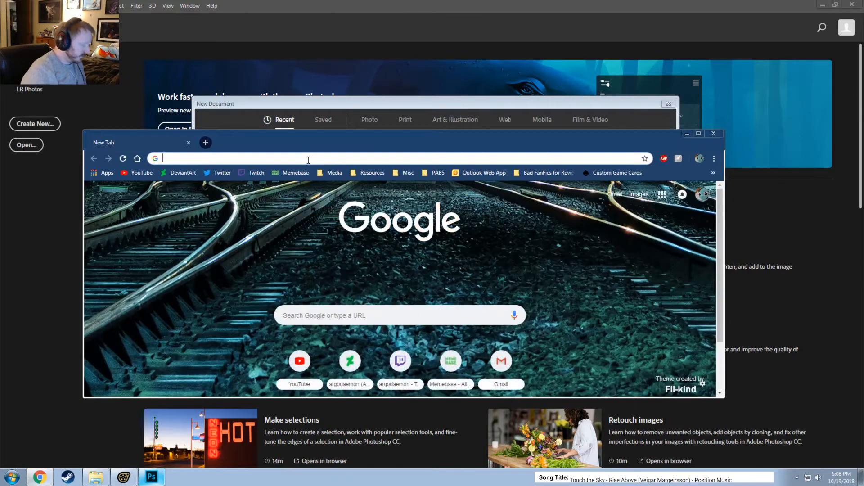
text(4k resvolution)
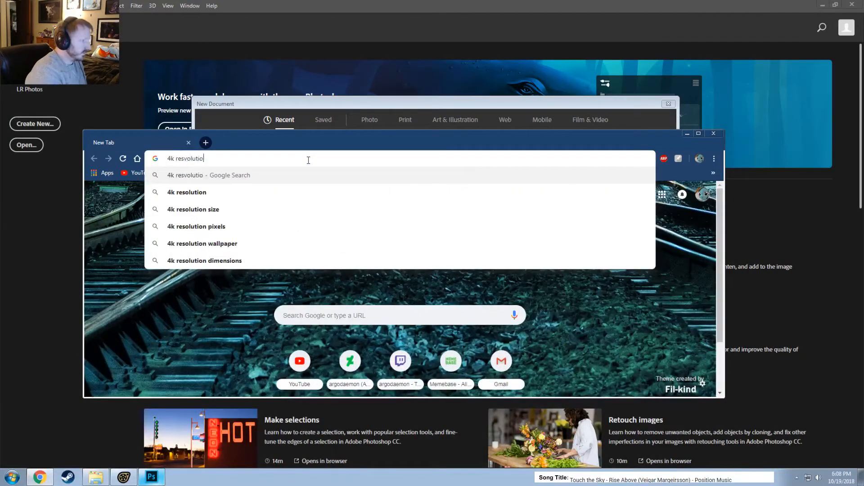
key(Return)
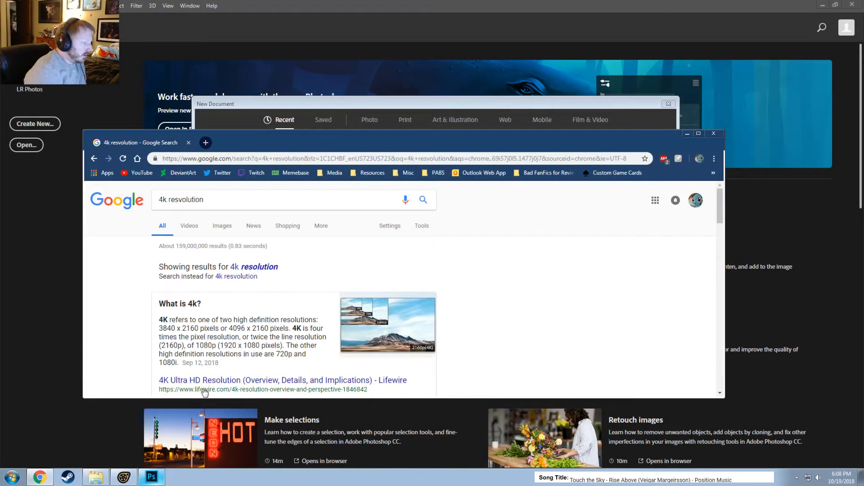
click(715, 134)
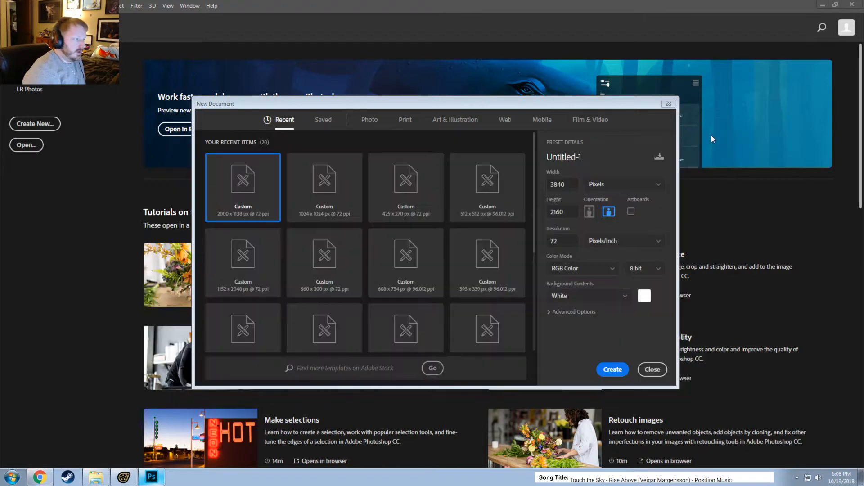
Create the document and fill its background with black using the Paint Bucket
click(609, 368)
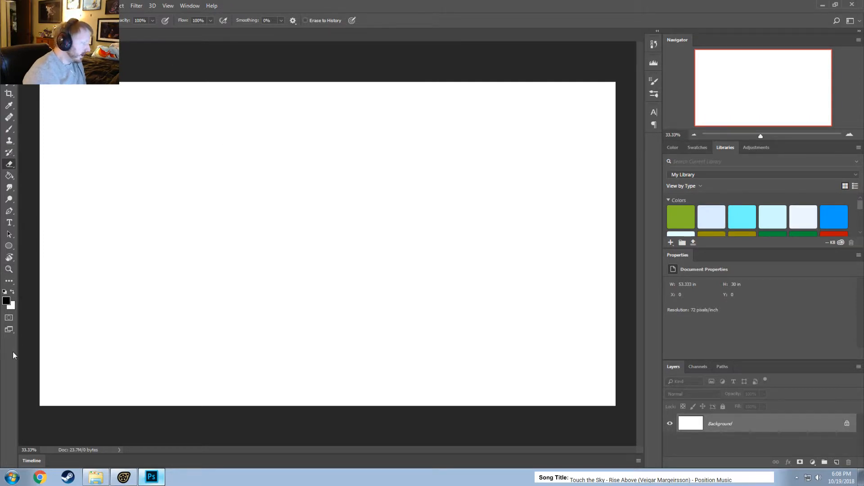
click(9, 176)
click(336, 212)
alt+scroll(243, 428, down, 4)
alt+scroll(297, 286, up, 3)
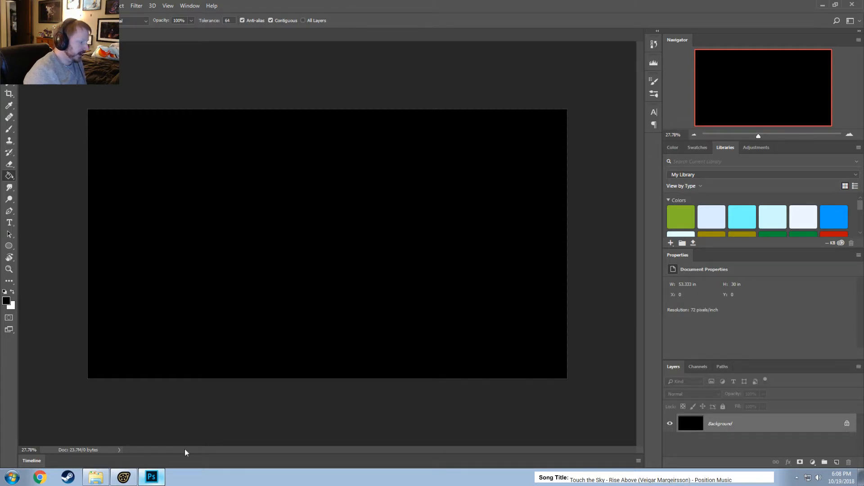
Start a text layer in the upper-left half of the black canvas and set its text color to white
click(9, 223)
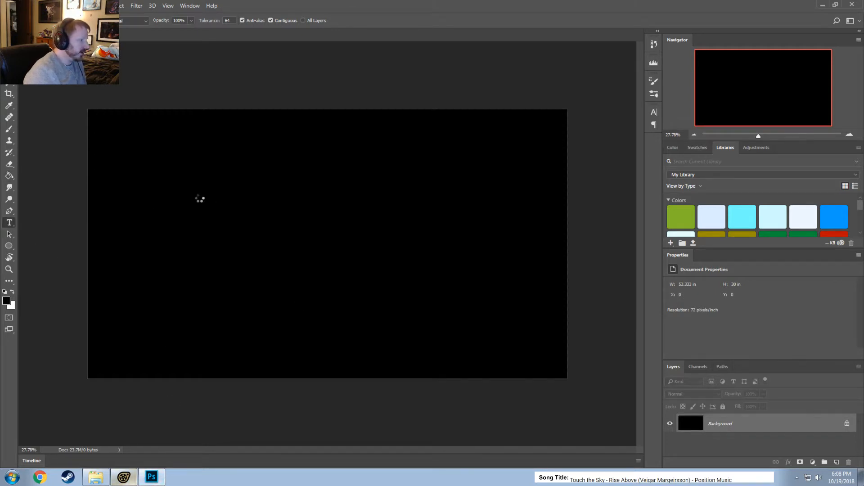
click(188, 207)
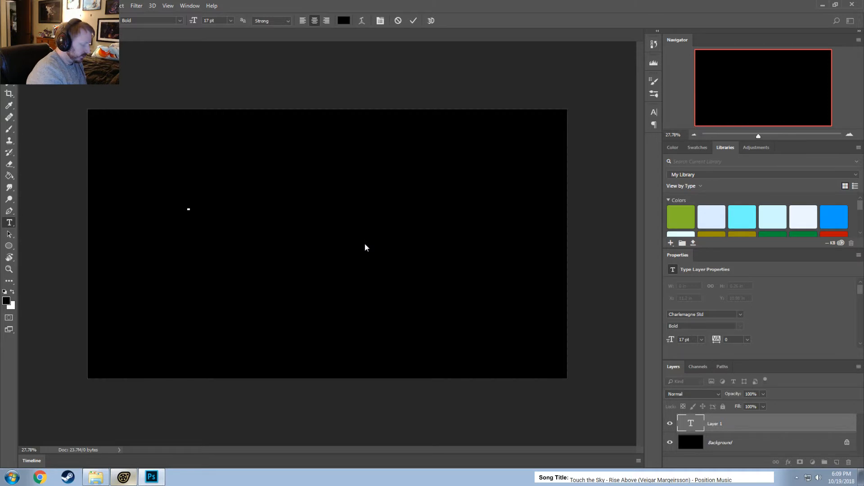
key(ctrl+Return)
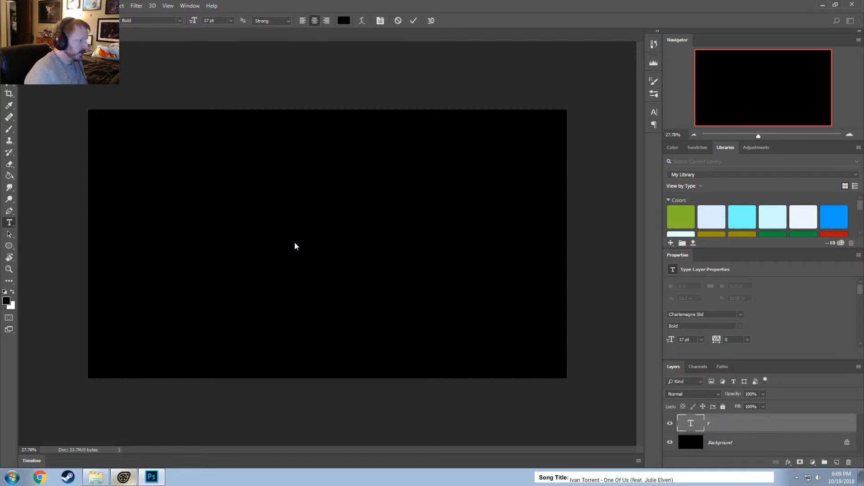
click(180, 210)
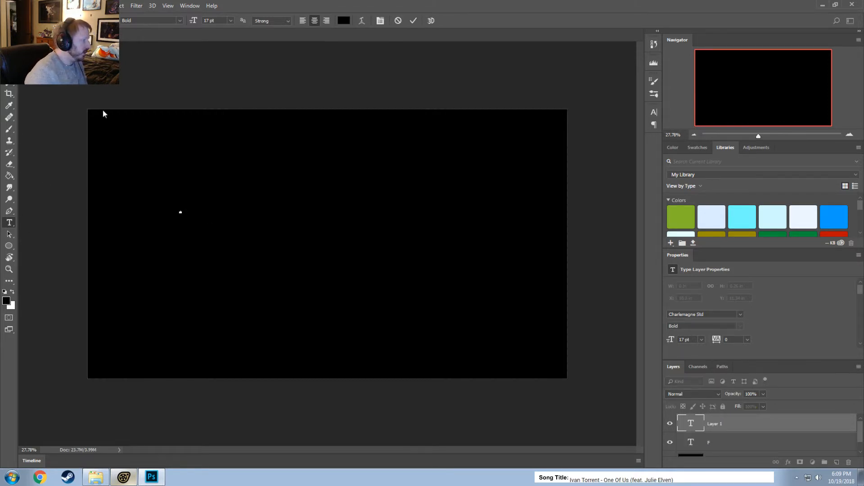
click(343, 20)
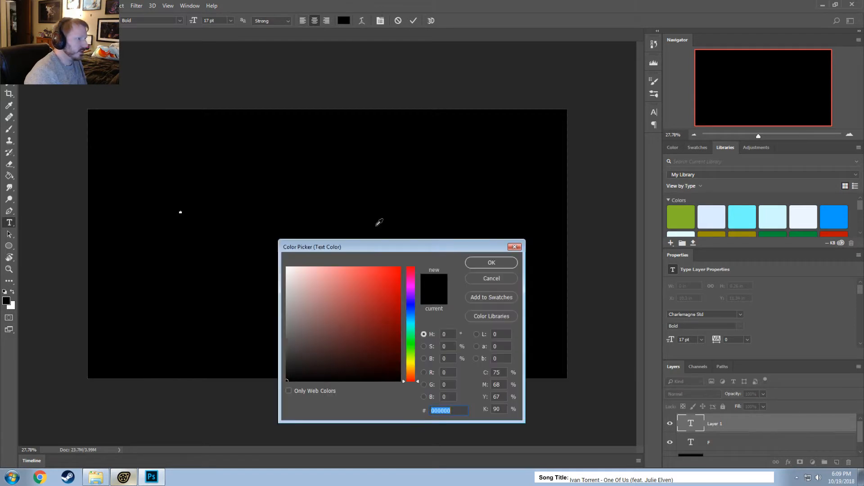
drag(328, 333, 170, 139)
click(493, 263)
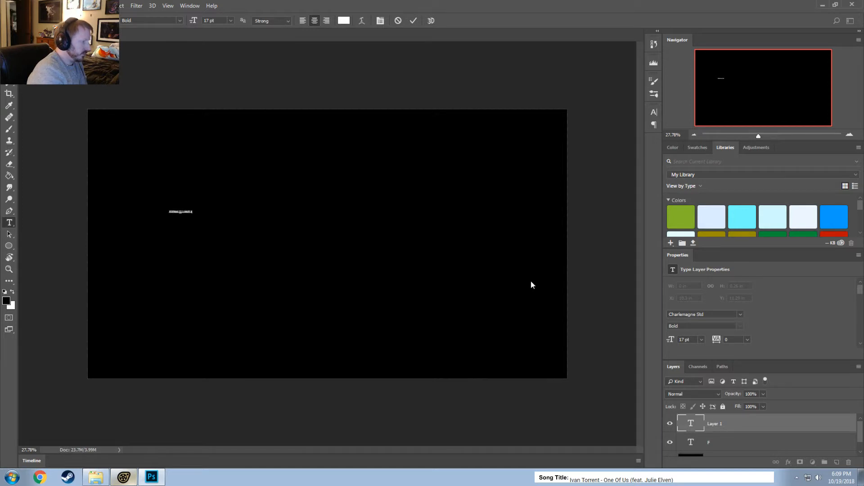
Write the title "Flying in 2 easy steps" and set its font size to 160 pt
text(TORY)
key(ctrl+a)
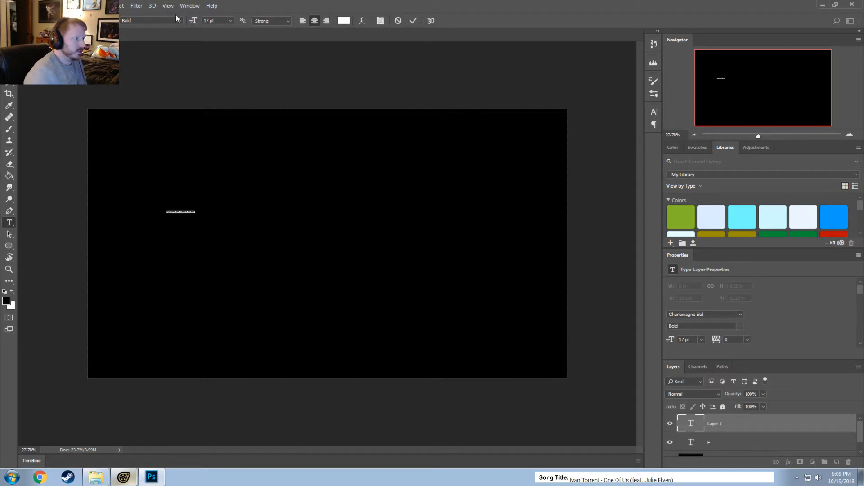
drag(193, 21, 261, 29)
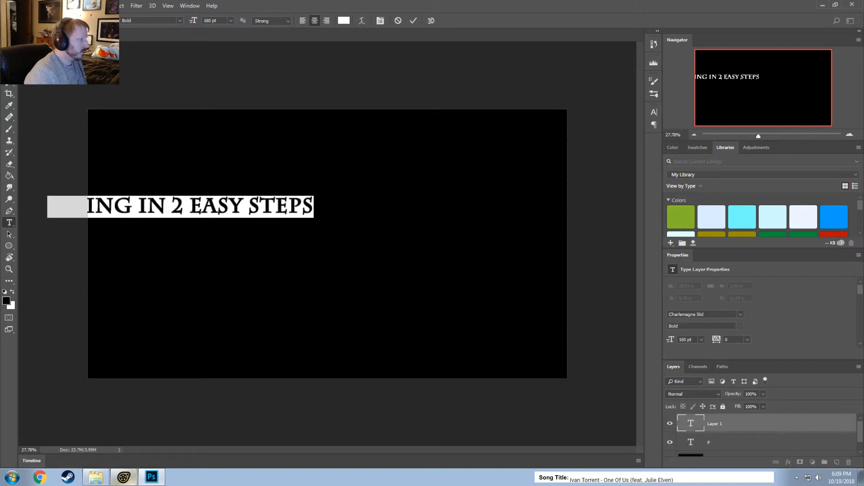
Move the title text to about the middle of the canvas
click(9, 46)
drag(193, 211, 335, 241)
key(ctrl+t)
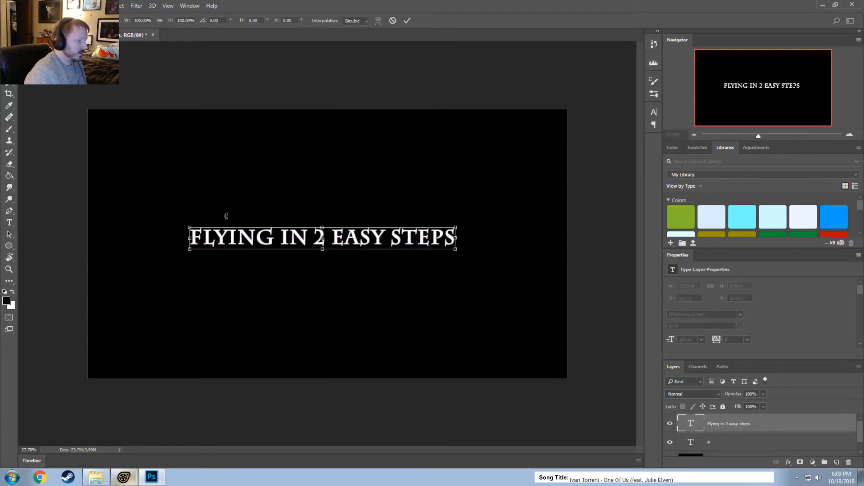
Break the title into two lines, with "2 easy steps" starting the second line
click(9, 222)
click(320, 237)
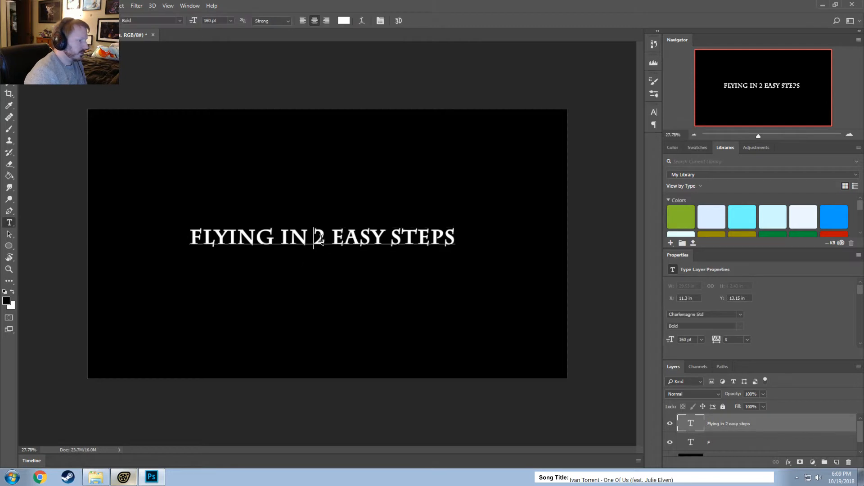
key(Return)
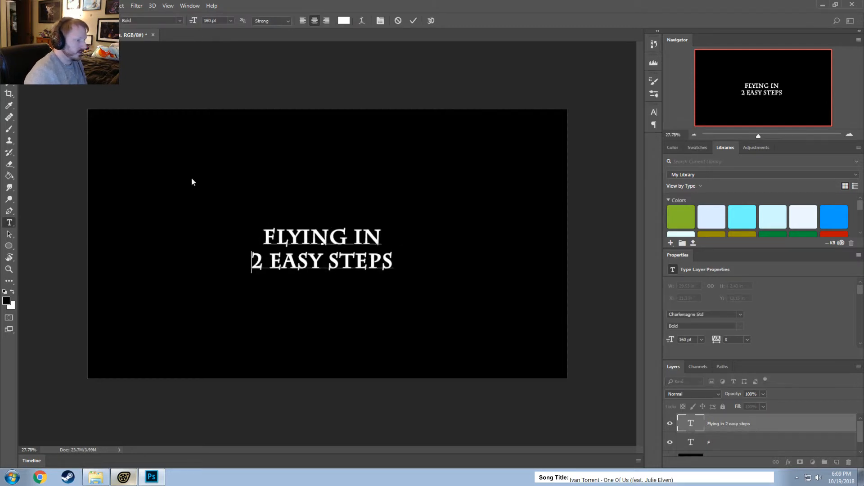
click(9, 47)
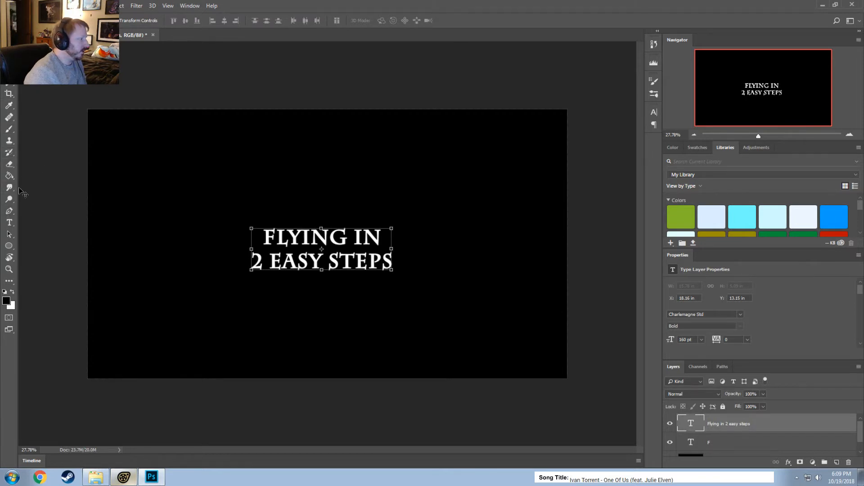
Enlarge the whole two-line title to a font size of 289 pt
click(9, 223)
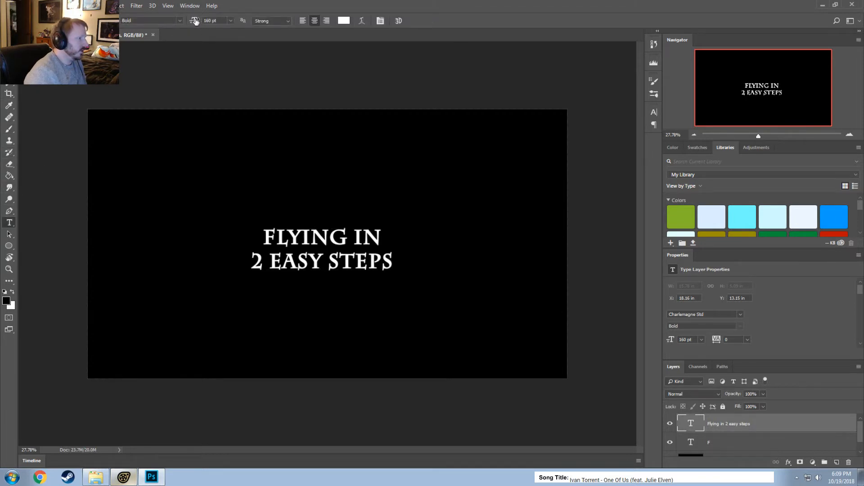
drag(195, 21, 225, 106)
triple_click(301, 247)
click(302, 248)
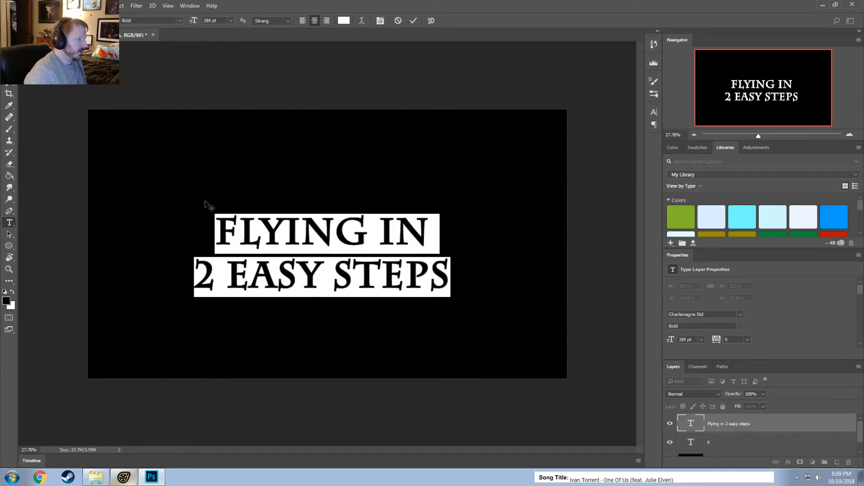
Hide the selection highlight and preview the installed fonts one after another on the two-line title
key(ctrl+h)
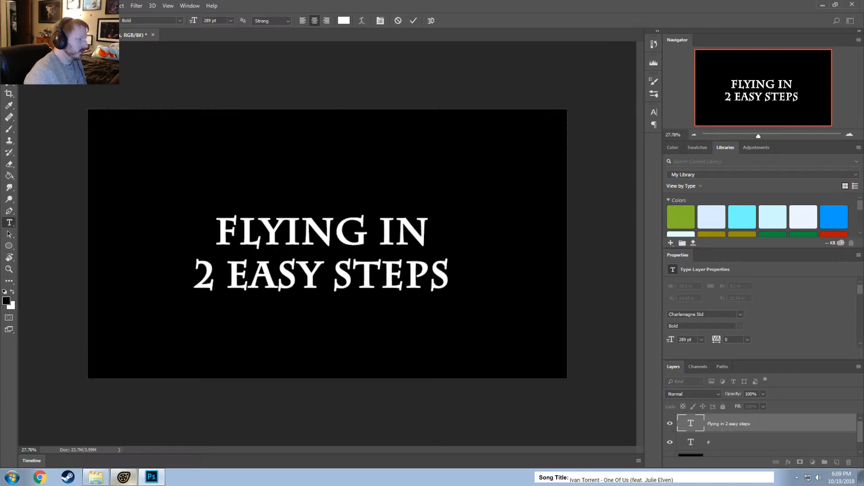
key(Down)
key(Down)
key(Down)
key(Down)
key(Down)
key(Down)
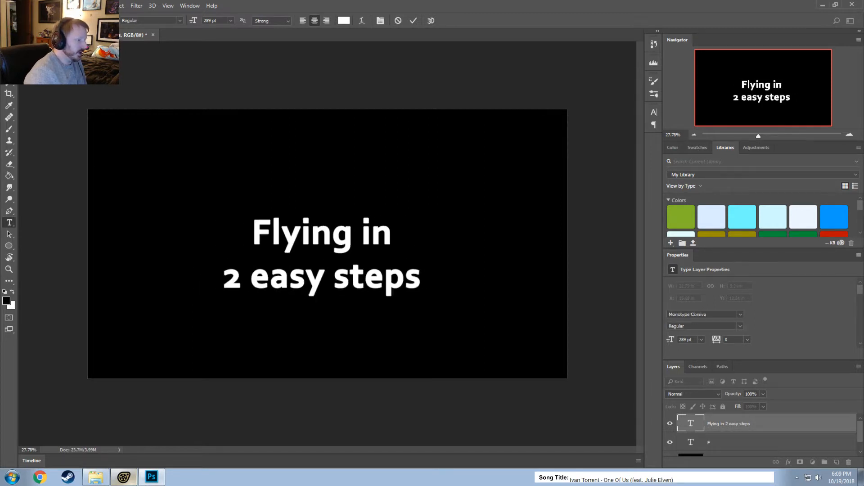
key(Down)
key(Down)
key(Down)
key(Down)
key(Down)
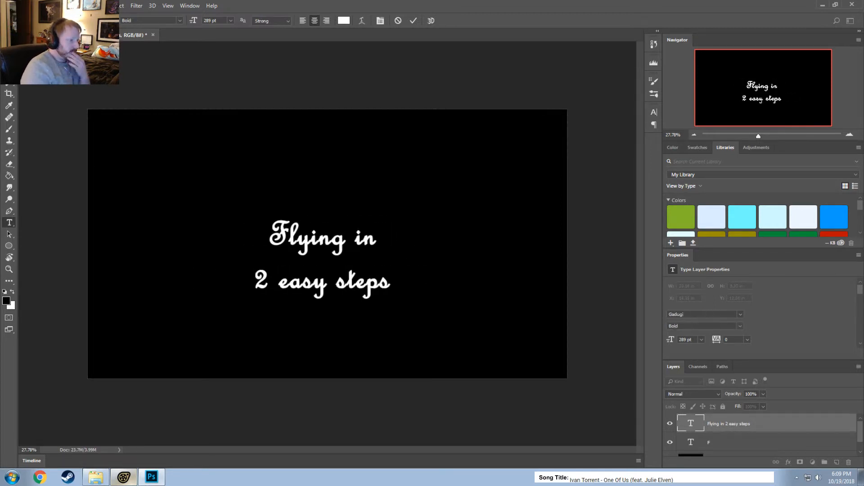
key(Down)
key(Down)
key(Down)
key(Down)
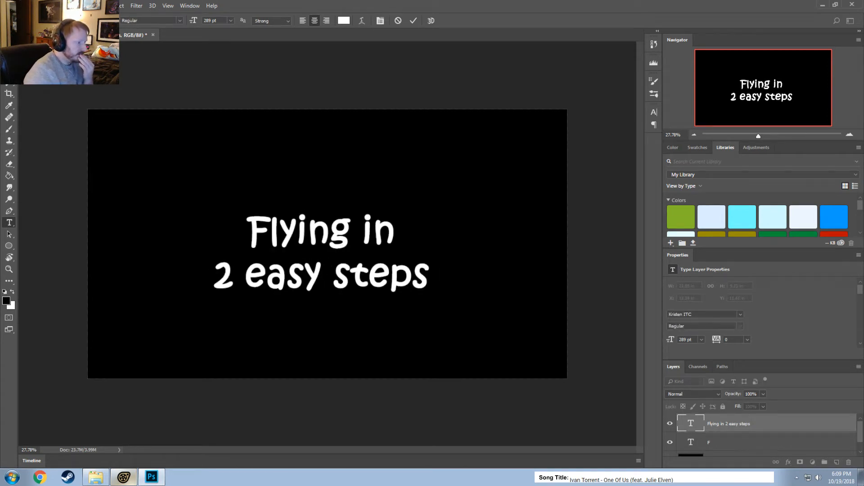
key(Down)
key(Up)
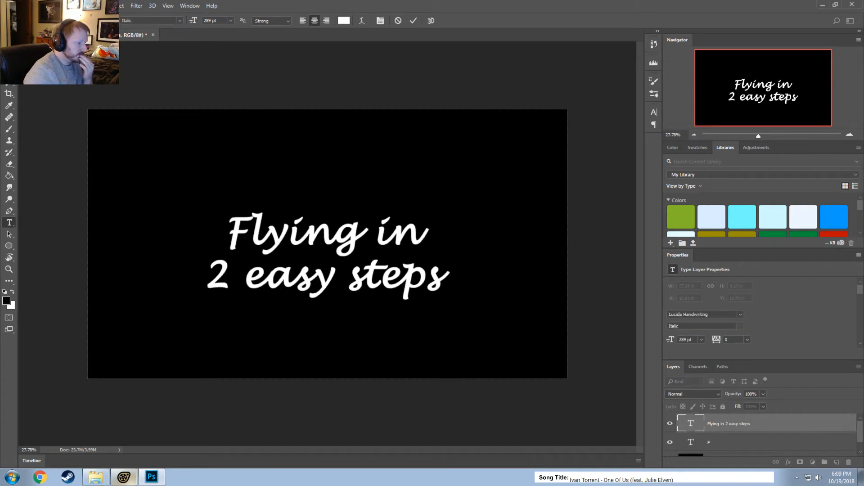
key(Down)
key(Down)
key(Down)
key(Down)
key(Down)
key(Down)
key(Down)
key(Down)
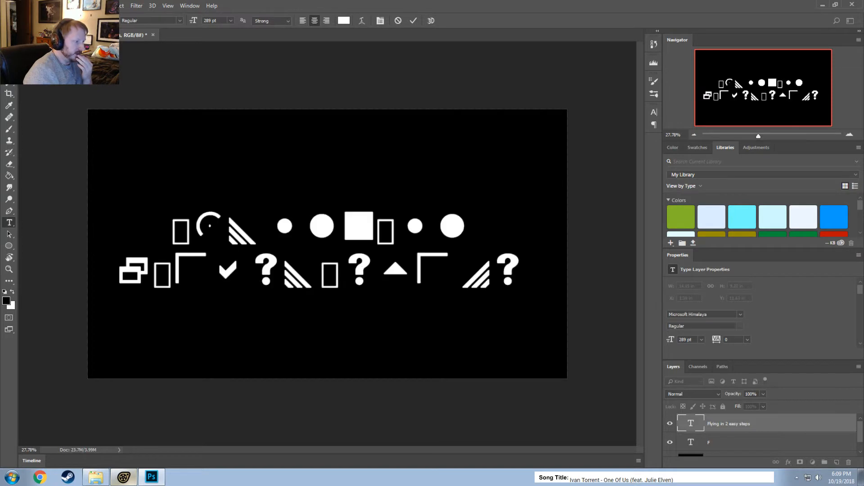
key(Down)
key(Down)
key(Down)
key(Down)
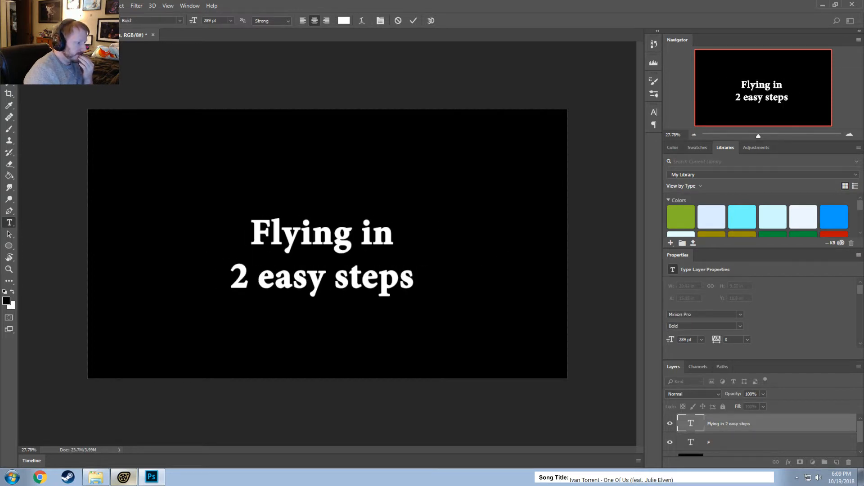
key(Down)
key(Down)
key(Down)
key(Down)
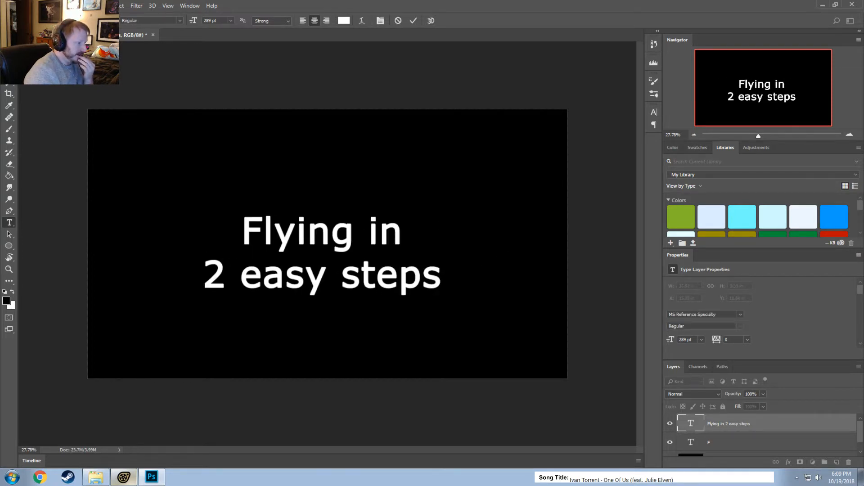
key(Down)
key(Down)
key(Down)
key(Down)
key(Down)
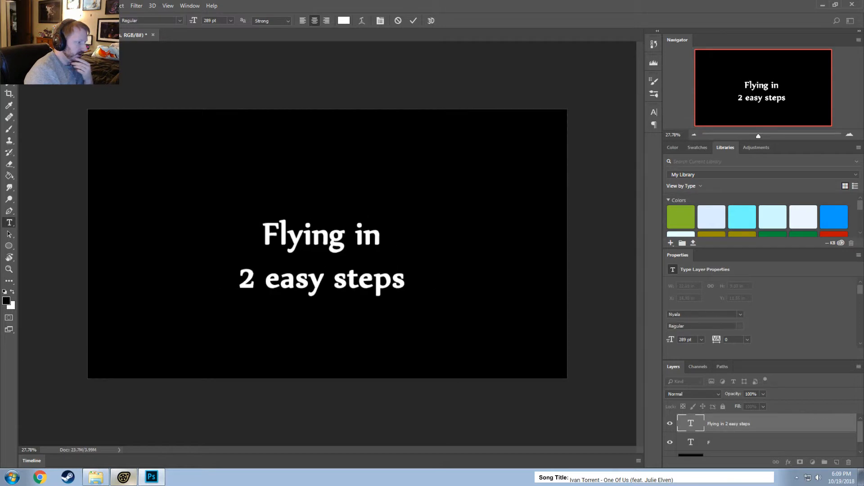
key(Down)
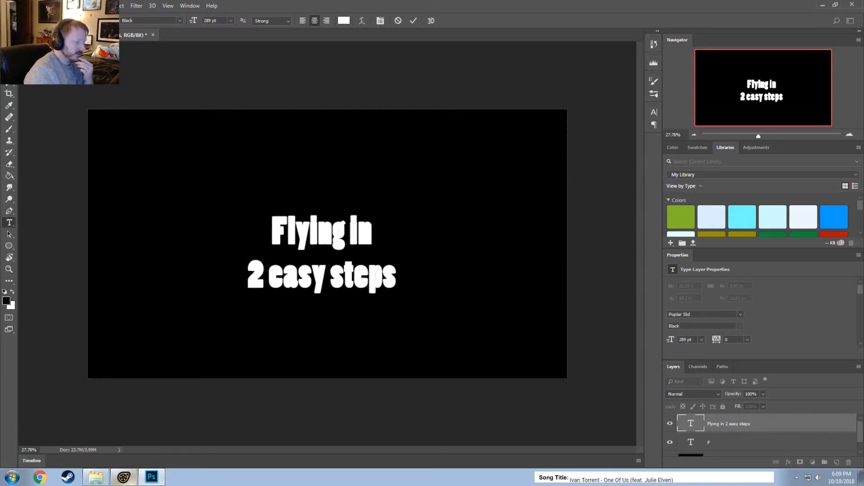
key(Down)
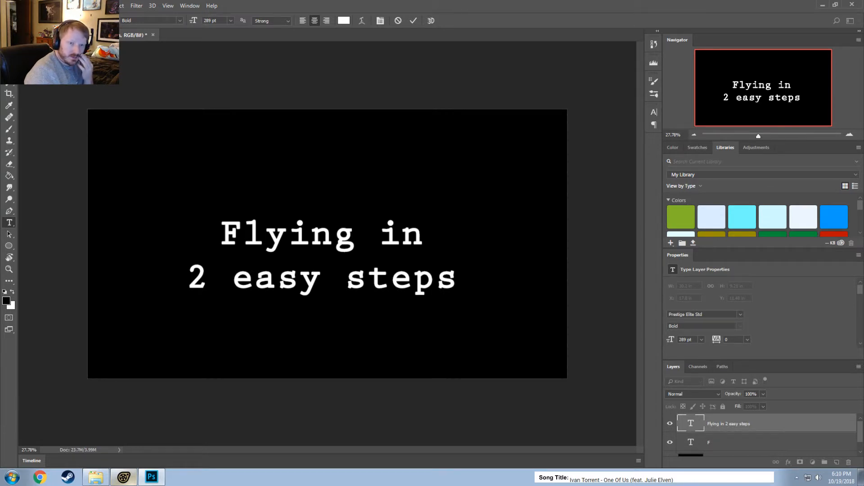
key(Down)
key(Down)
key(Down)
key(Down)
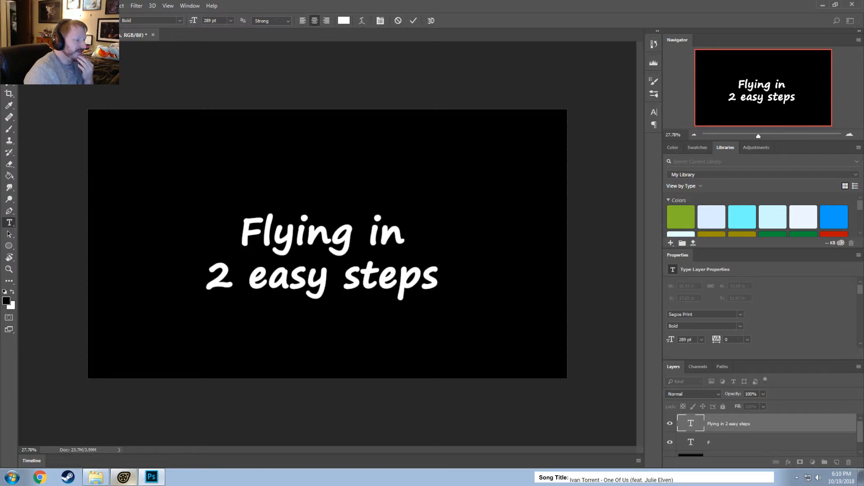
key(Down)
key(Down)
key(Down)
key(Down)
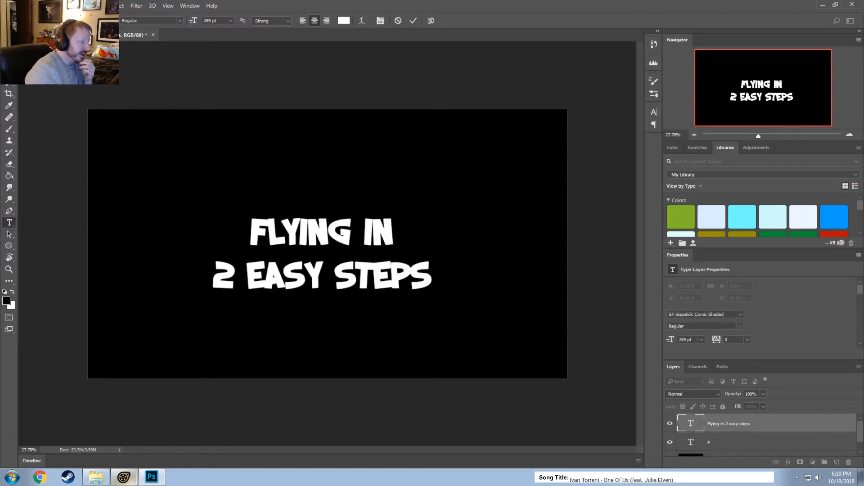
key(Down)
key(Down)
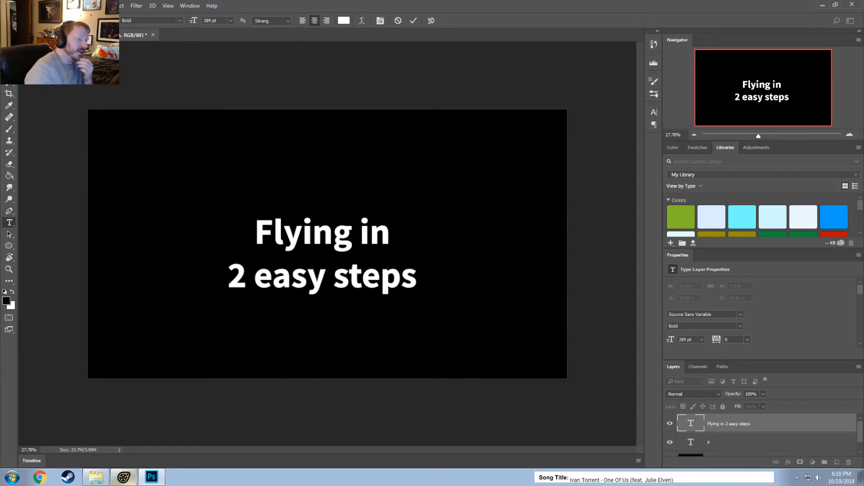
key(Down)
key(Down)
key(Down)
key(Down)
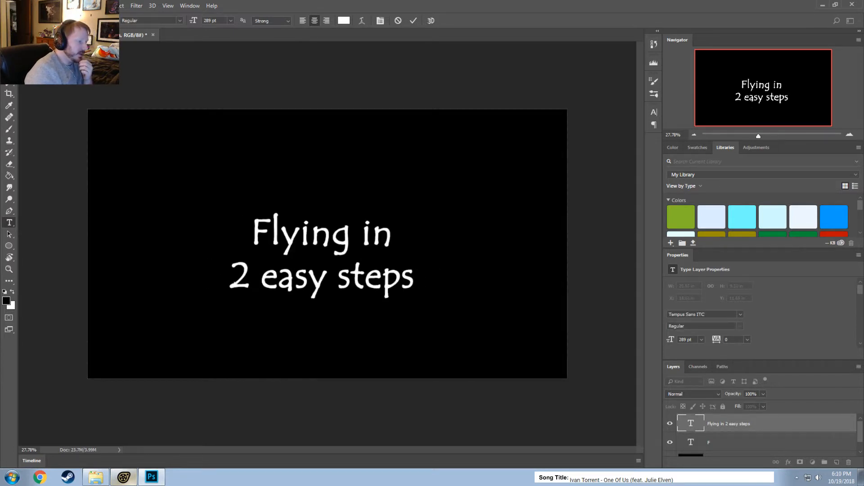
key(Down)
key(Down)
key(Down)
key(Down)
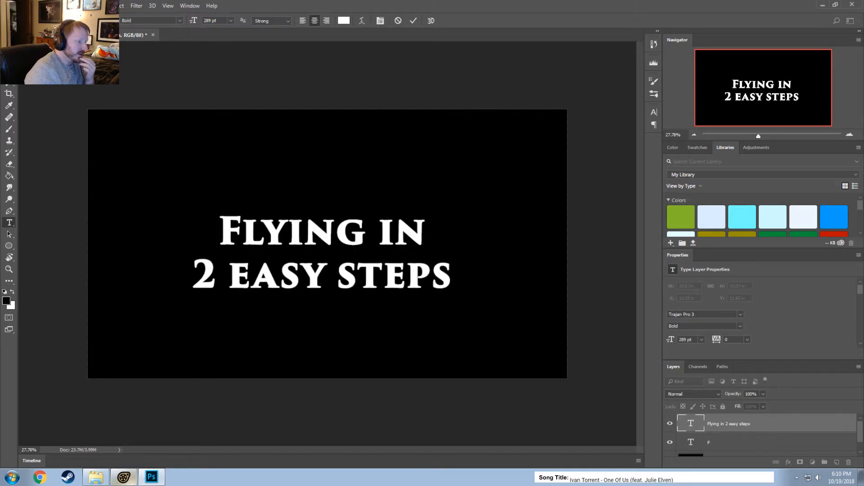
key(Up)
key(Up)
key(Up)
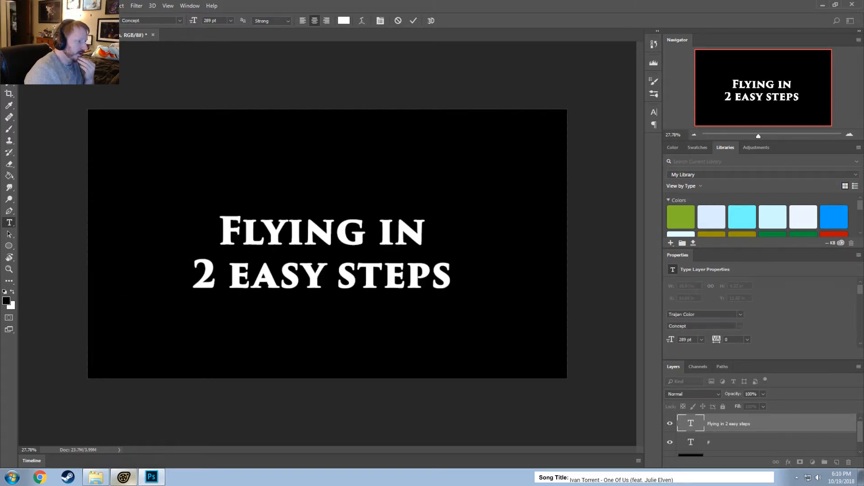
key(Down)
key(Down)
key(Down)
key(Down)
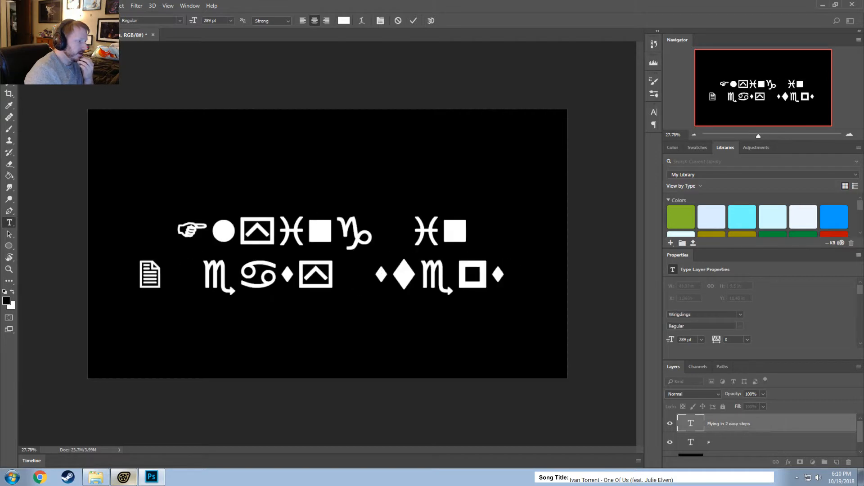
key(Down)
key(Down)
key(Down)
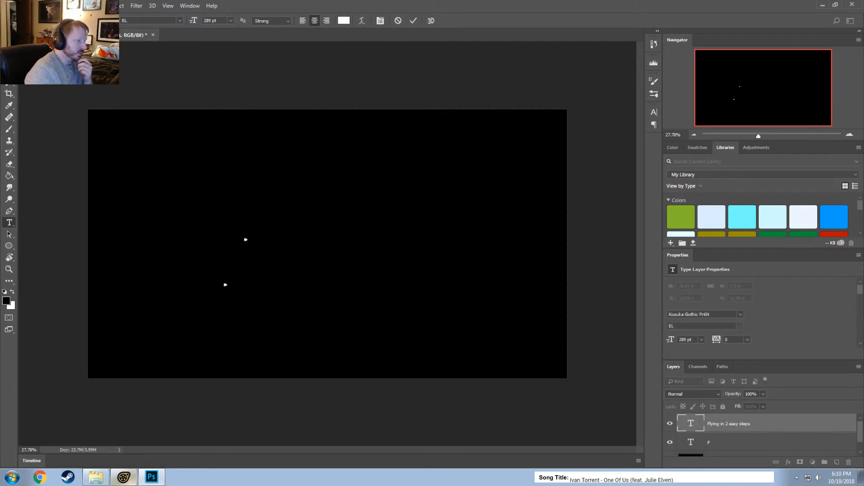
key(Down)
key(Down)
key(Down)
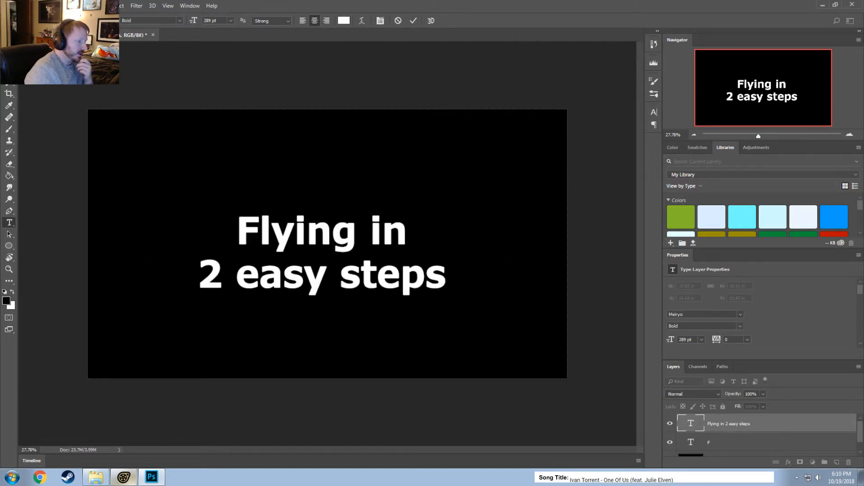
key(Down)
key(Down)
key(Down)
key(Down)
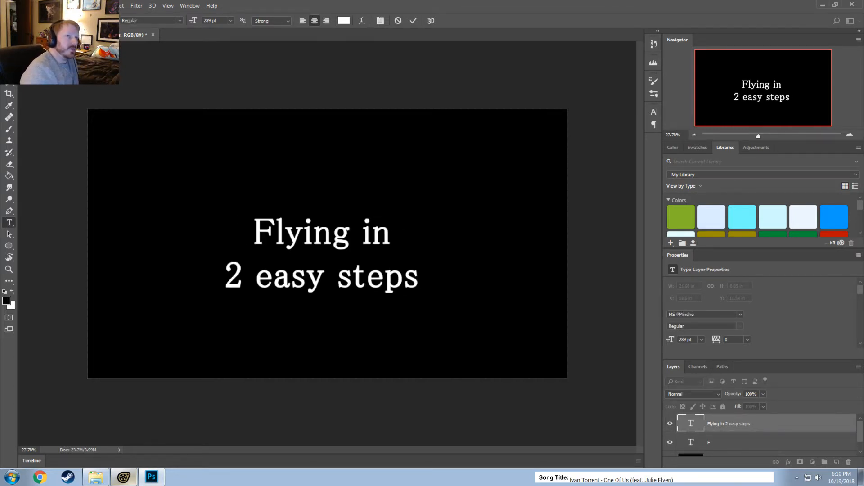
Preview the remaining fonts in the list on the two-line title, from MS PMincho through to Adobe Song Std
key(Down)
key(Down)
key(Down)
key(Down)
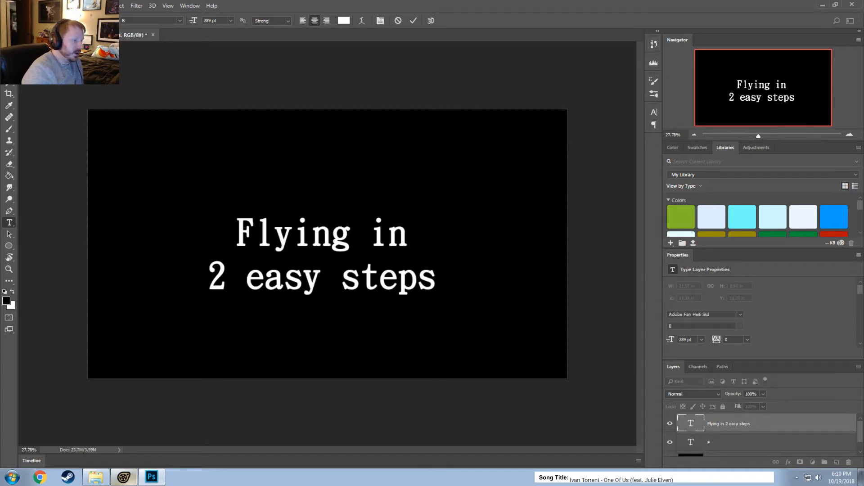
key(Down)
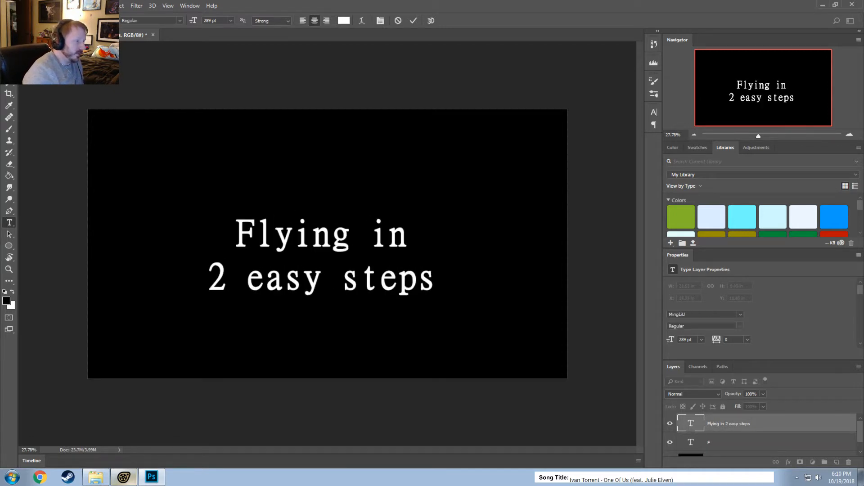
key(Down)
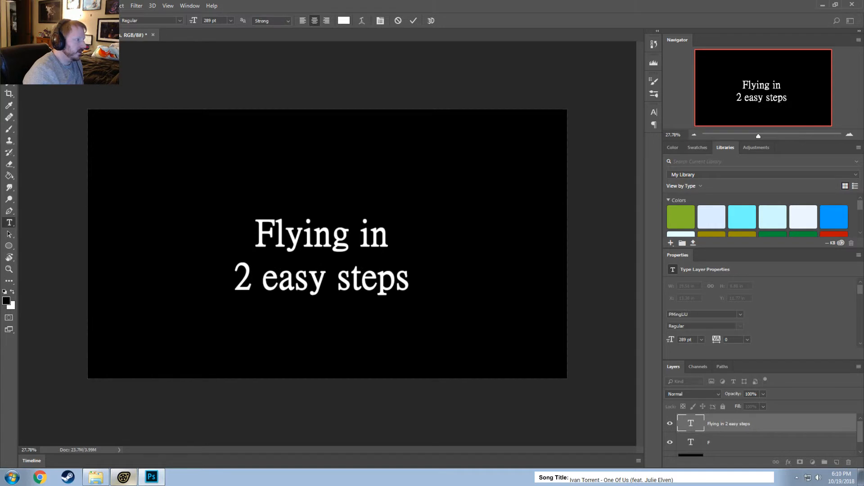
key(Down)
key(Down)
key(Down)
key(Down)
key(Down)
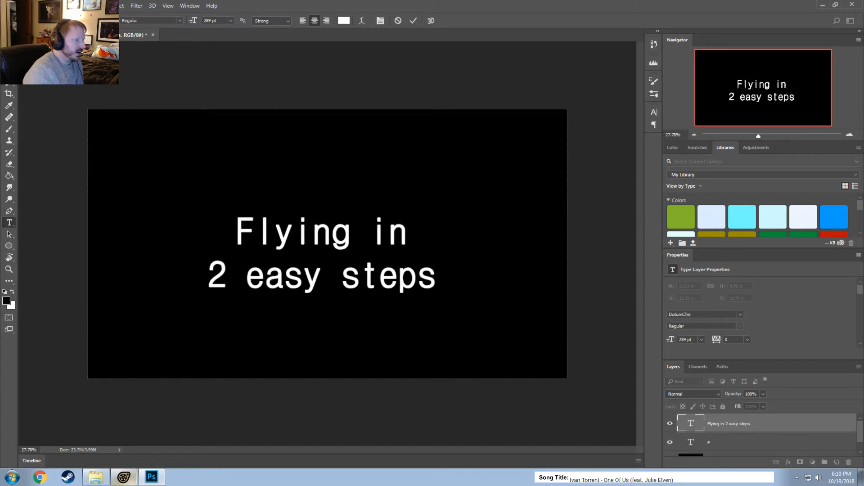
key(Down)
key(Down)
key(Down)
key(Down)
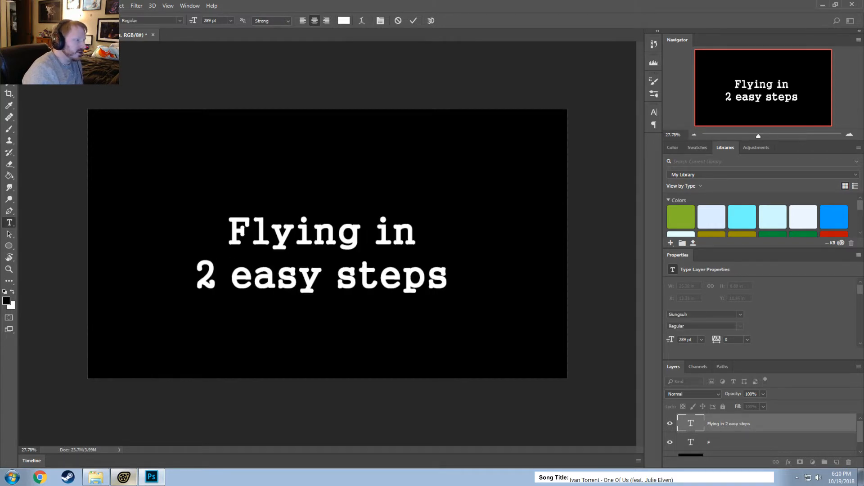
key(Down)
key(Down)
key(Down)
key(Down)
key(Down)
key(Down)
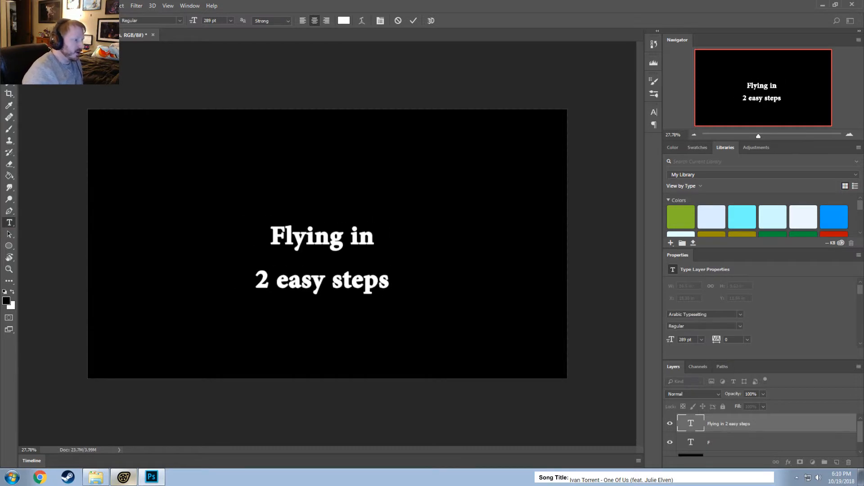
key(Down)
key(Down)
key(Down)
key(Down)
key(Down)
key(Down)
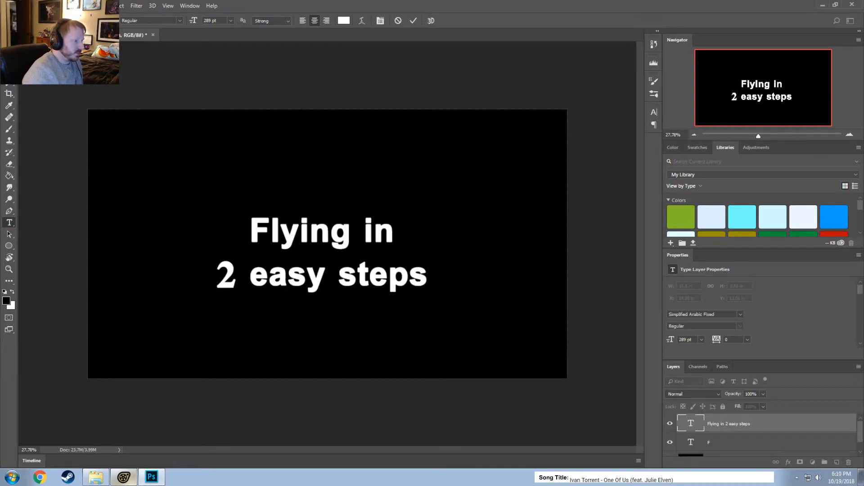
key(Down)
key(Down)
key(Down)
key(Down)
key(Down)
key(Down)
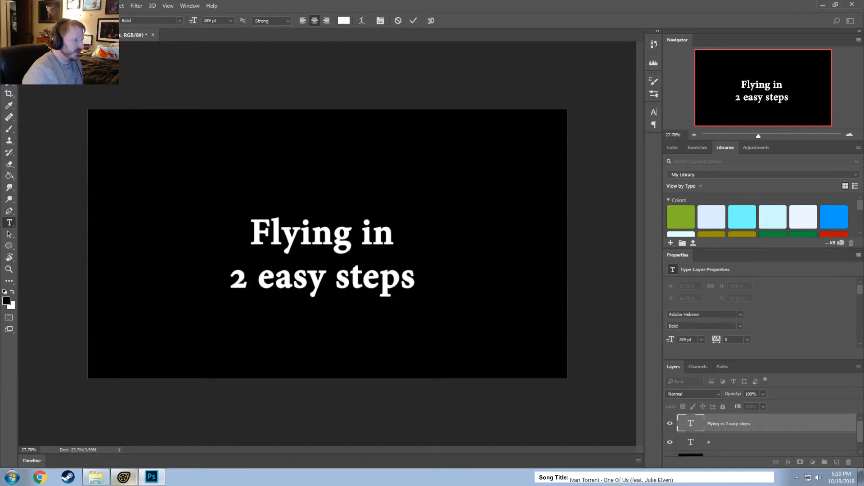
key(Down)
key(Down)
key(Down)
key(Down)
key(Down)
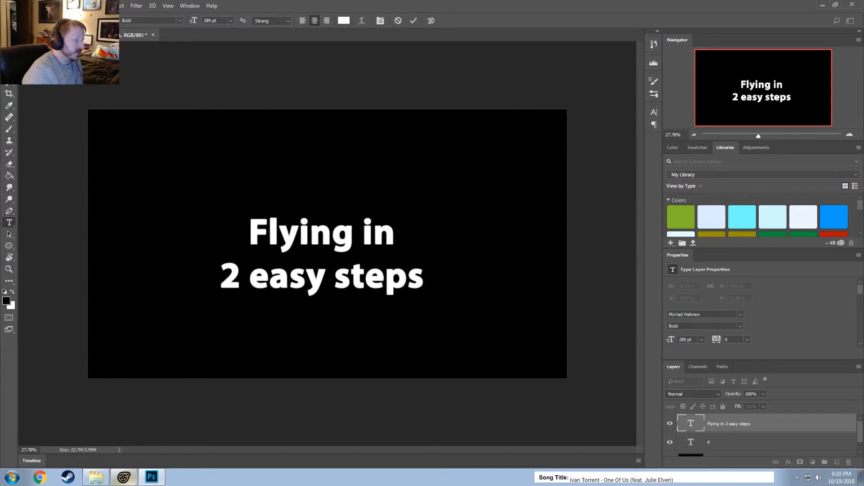
key(Down)
key(Down)
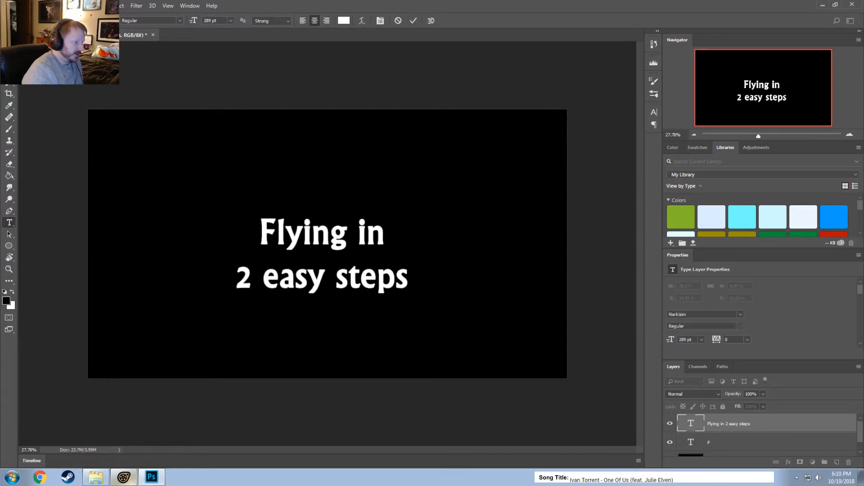
key(Down)
key(Down)
key(Down)
key(Down)
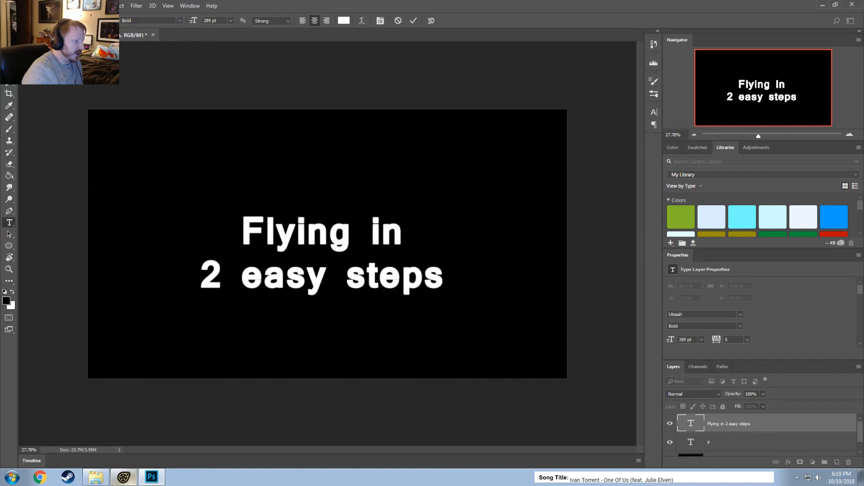
key(Down)
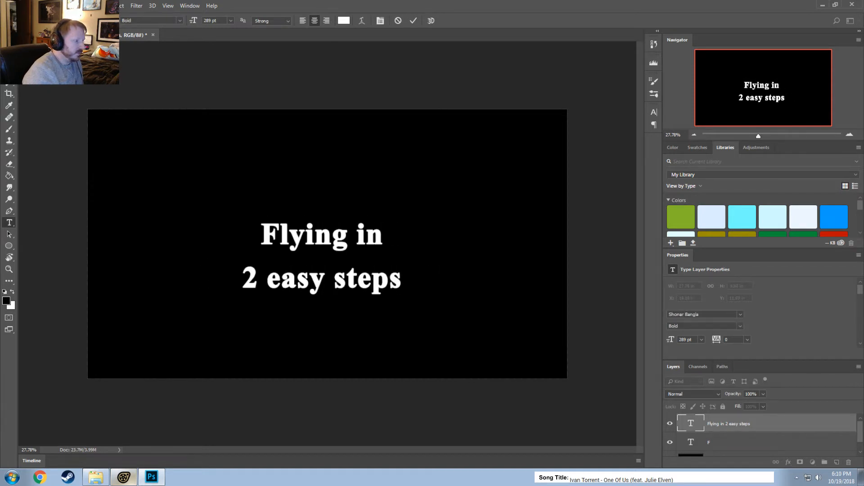
key(Down)
key(Down)
key(Down)
key(Down)
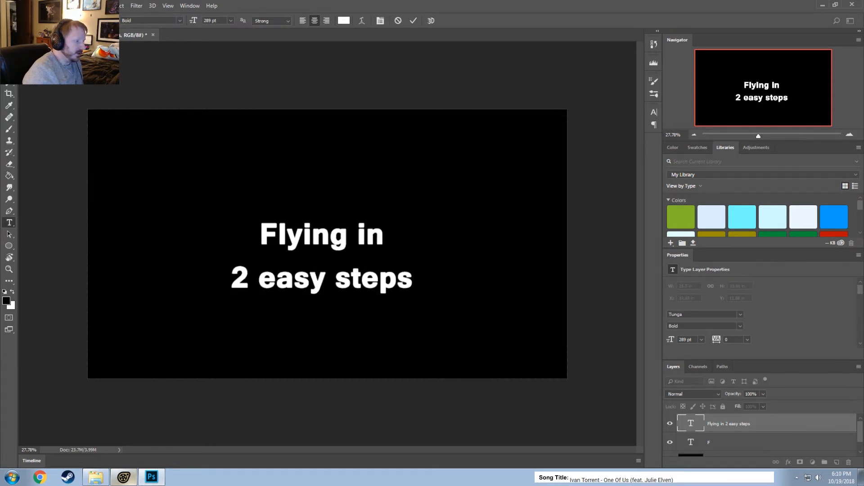
key(Down)
key(Down)
key(Down)
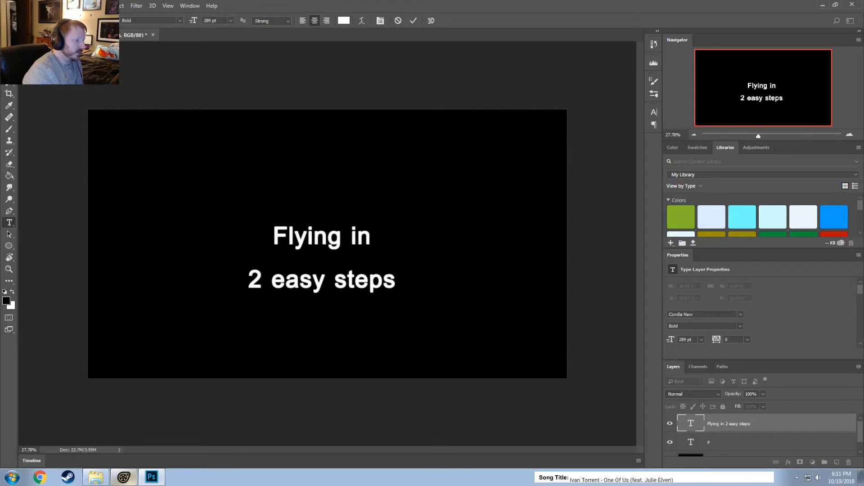
key(Down)
key(Down)
key(Down)
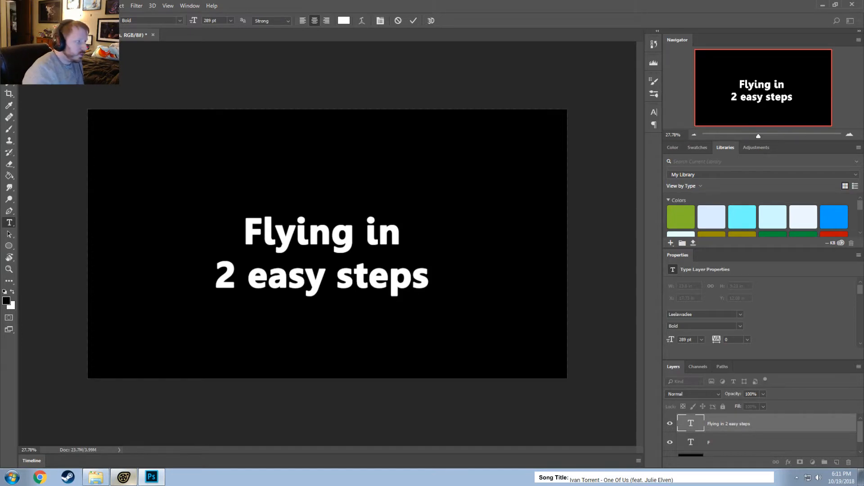
key(Down)
key(Down)
key(Down)
key(Down)
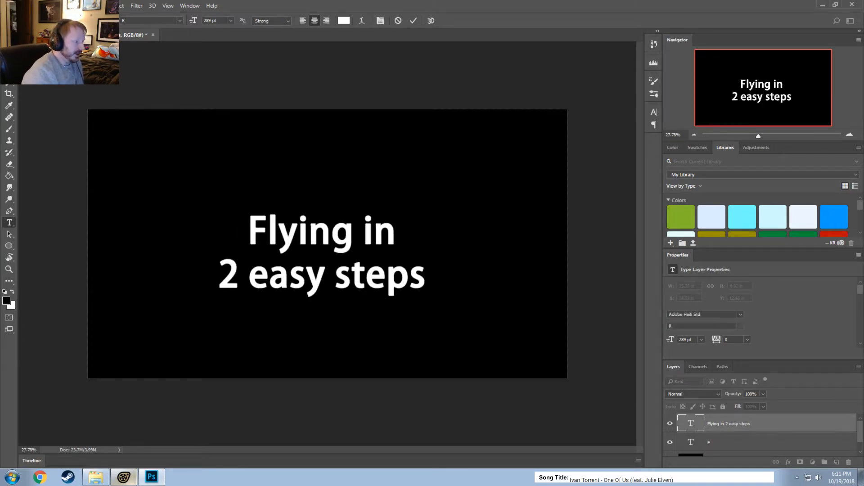
key(Down)
key(Down)
key(Down)
key(Down)
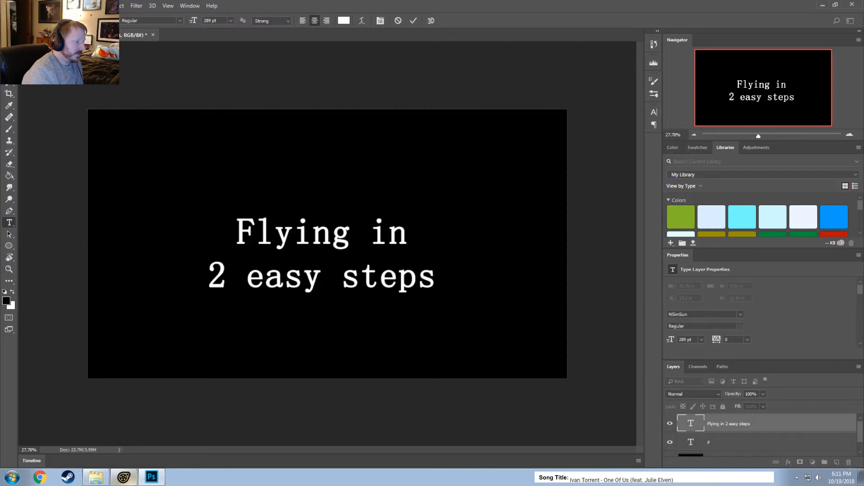
key(Down)
key(Down)
key(Down)
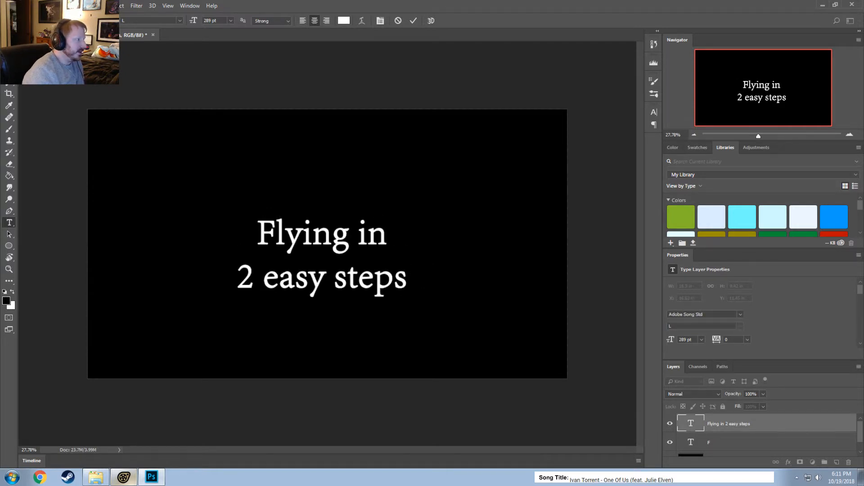
Set the title's font to Blackoak Std
click(113, 20)
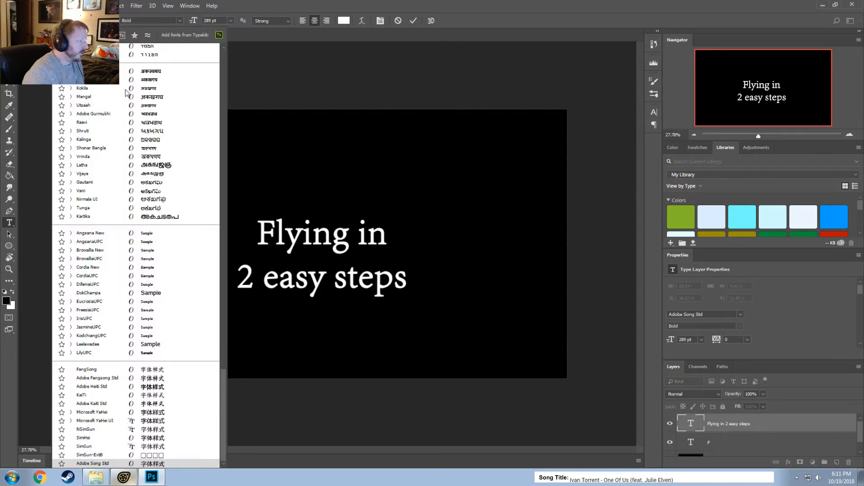
scroll(127, 72, up, 8)
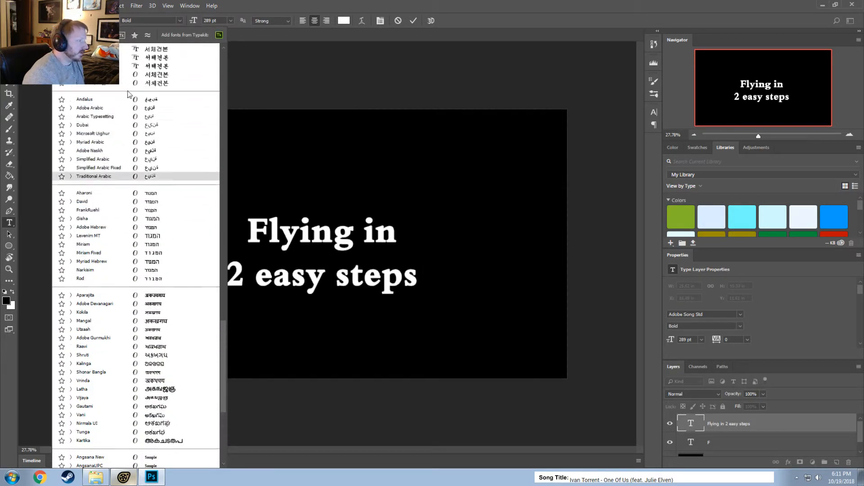
drag(225, 372, 223, 52)
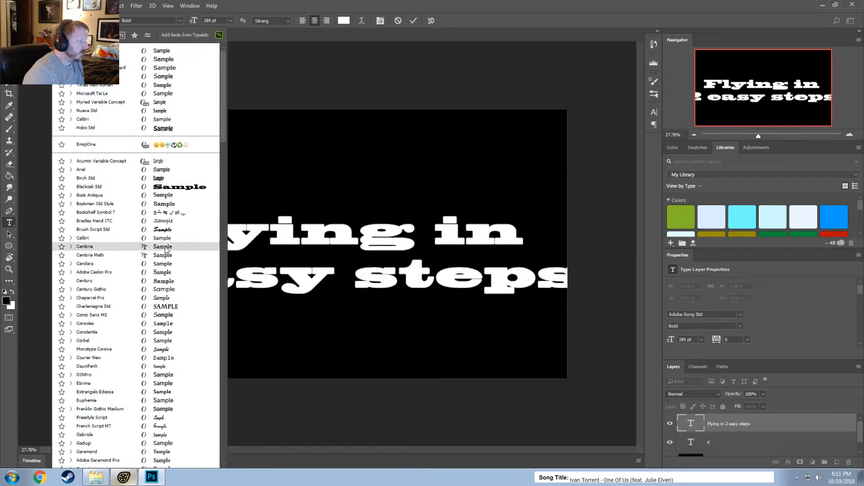
click(162, 188)
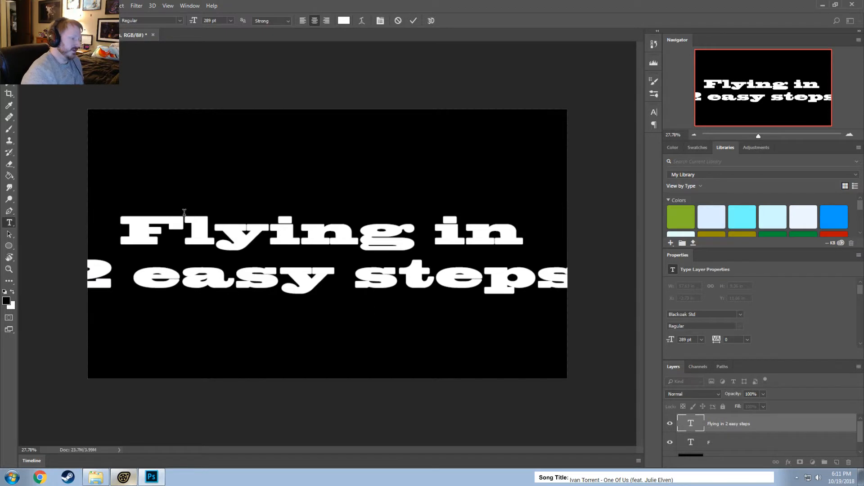
Preview script-style fonts on the title, including Monotype Corsiva and French Script MT, and set its font to Gabriola
click(113, 21)
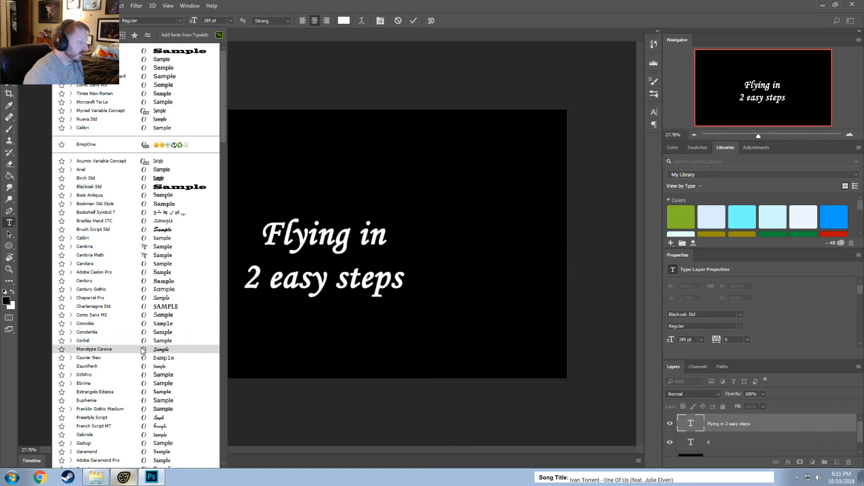
scroll(142, 351, down, 2)
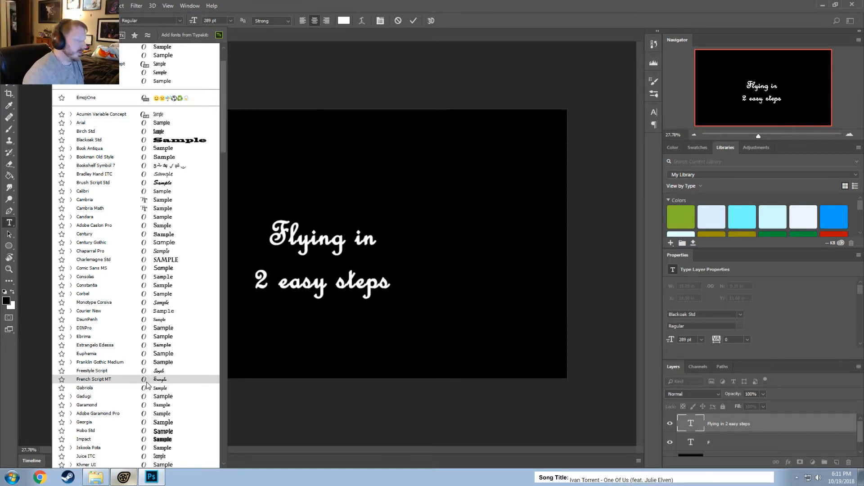
click(263, 439)
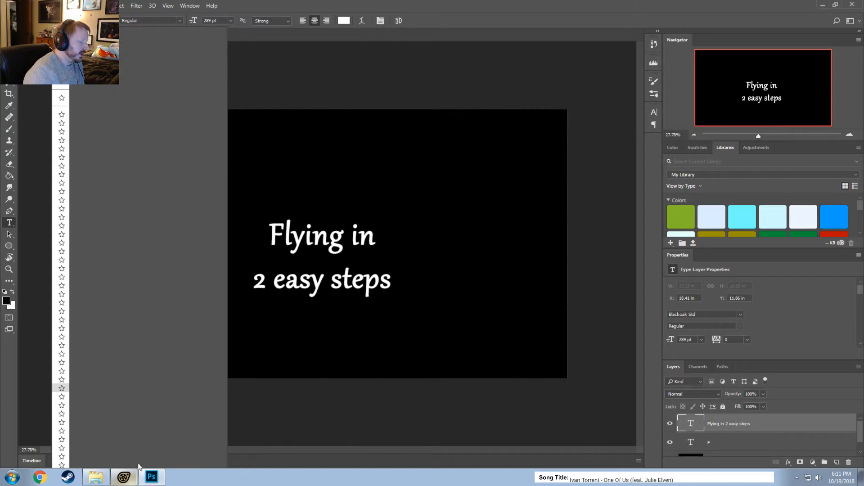
click(279, 404)
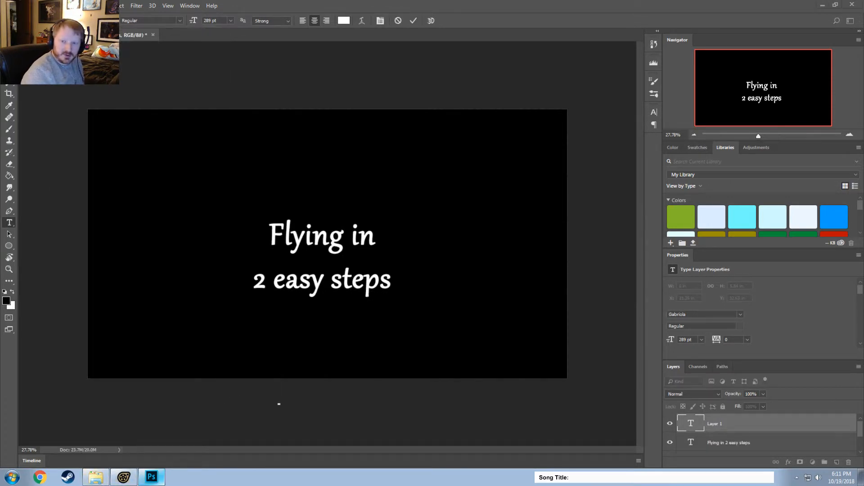
Switch to a Chrome window and search Google for "old timey text"
drag(863, 405, 151, 90)
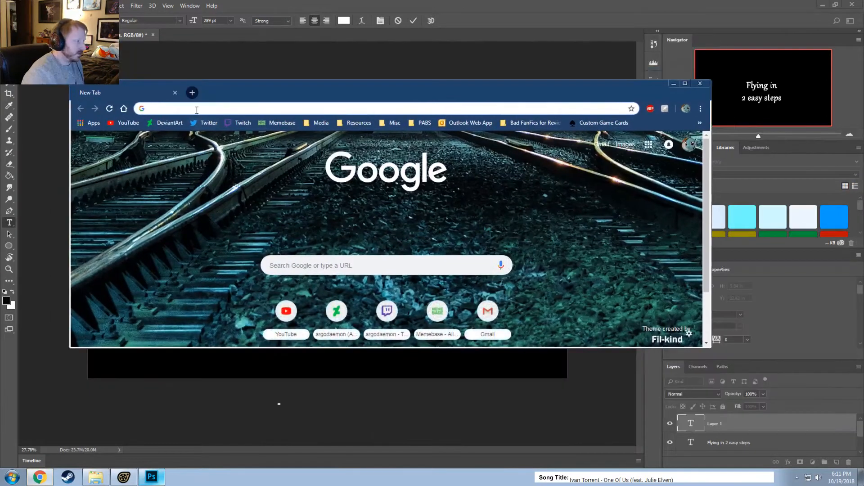
text(old )
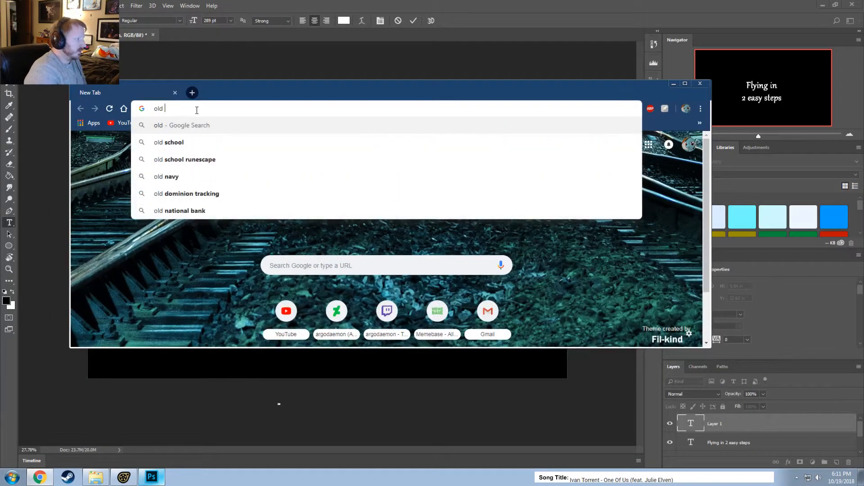
text(timey text)
key(Return)
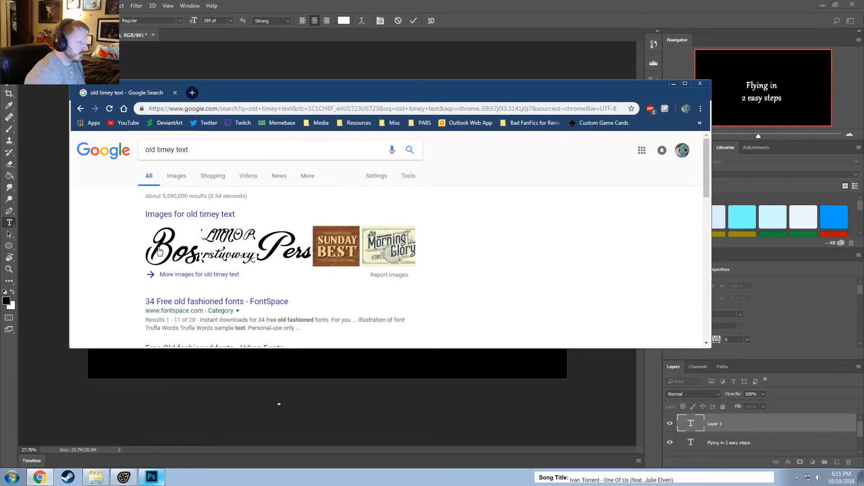
Show the image results for "old timey text" and look through the old-fashioned font samples
scroll(163, 250, down, 1)
scroll(176, 203, up, 1)
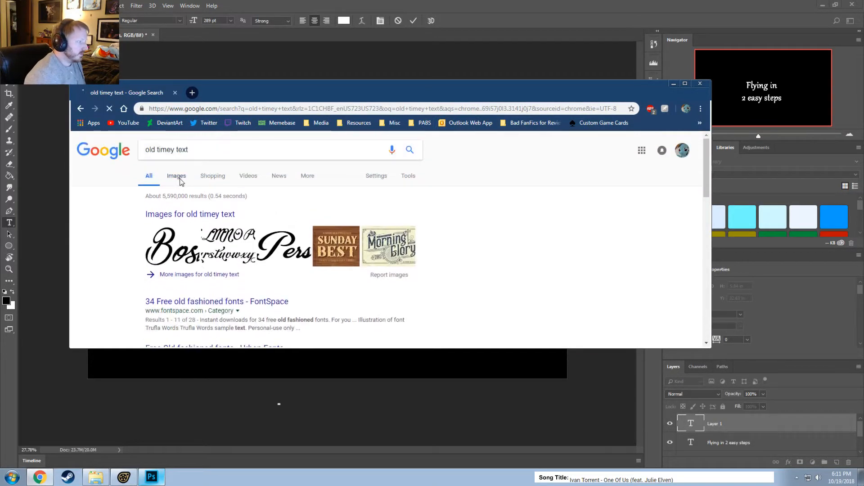
click(176, 176)
scroll(289, 273, down, 1)
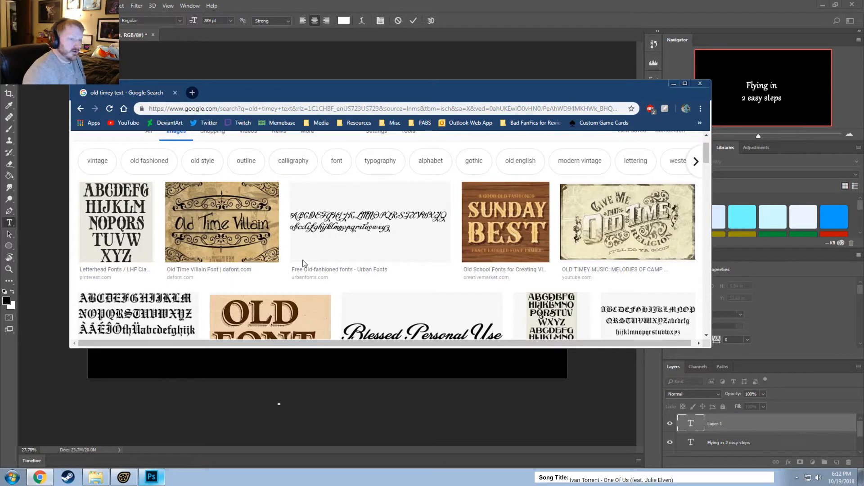
scroll(299, 264, down, 3)
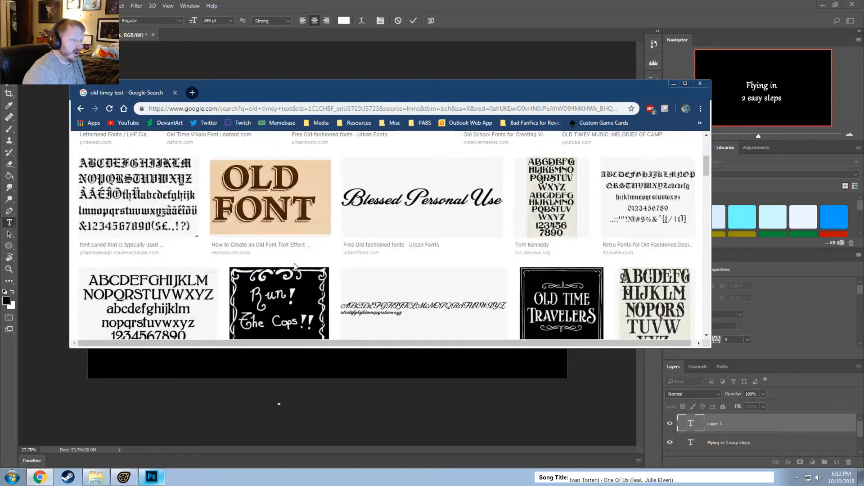
scroll(270, 265, down, 1)
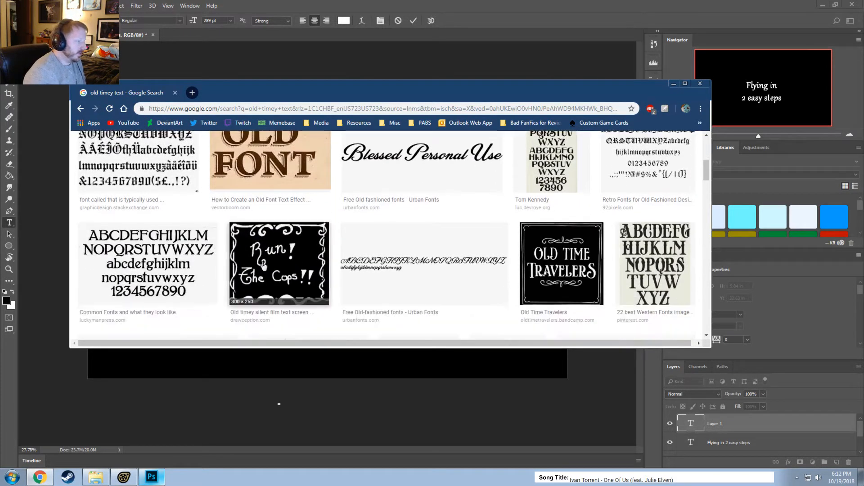
scroll(443, 274, up, 2)
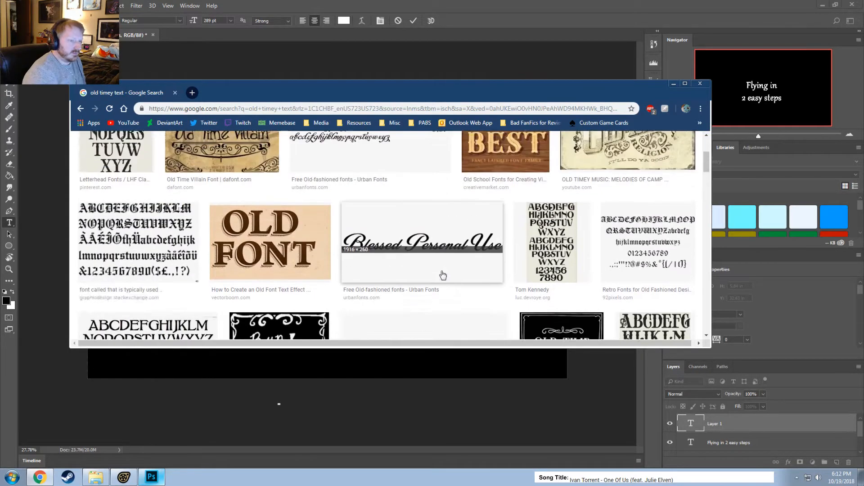
scroll(443, 274, up, 1)
scroll(360, 269, up, 1)
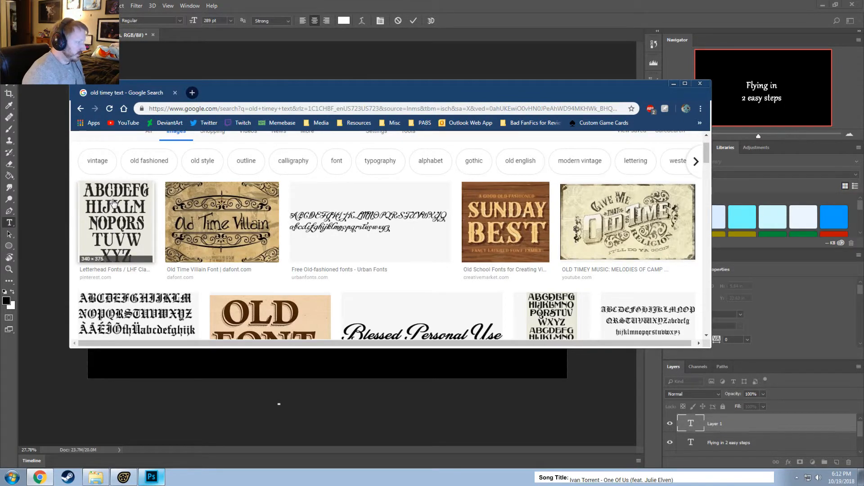
Open the Letterhead Fonts LHF Classic Caps image's Pinterest page, examine the font sample, and close that page
click(115, 203)
click(499, 207)
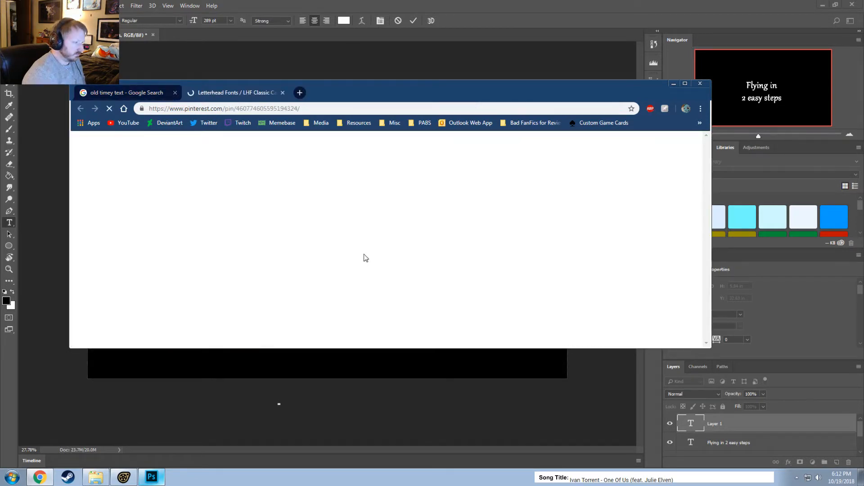
scroll(363, 253, down, 3)
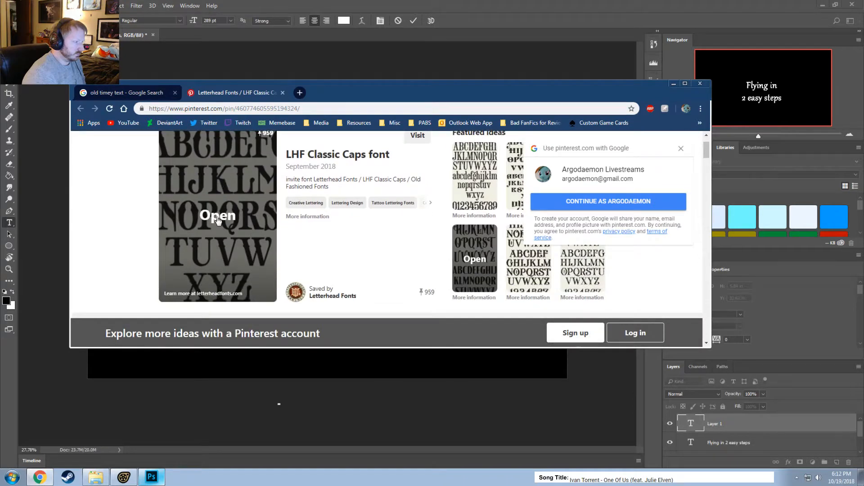
click(218, 219)
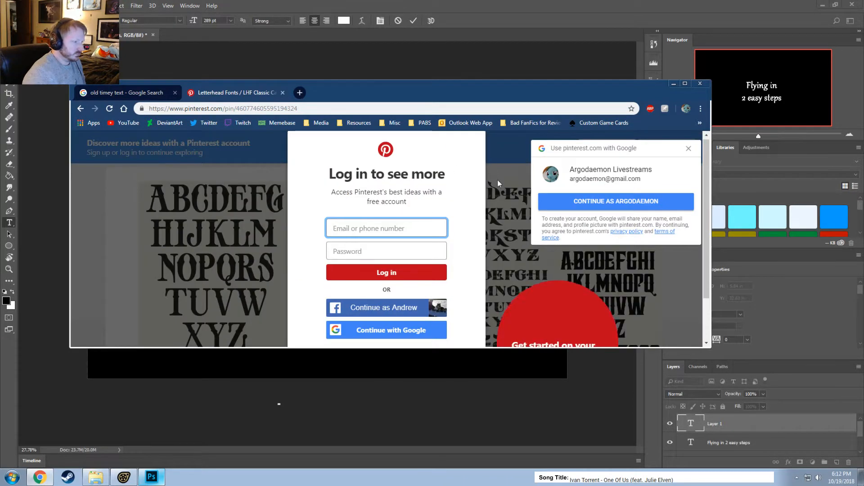
scroll(498, 183, down, 2)
click(549, 163)
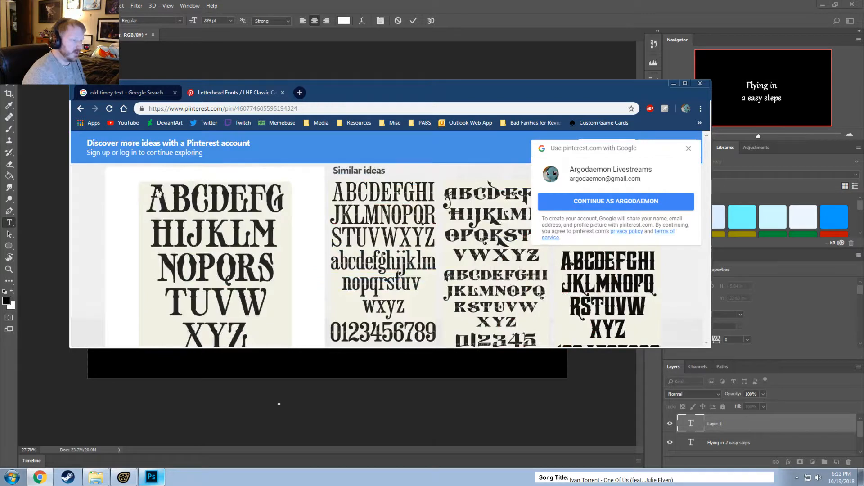
scroll(158, 193, down, 1)
click(80, 109)
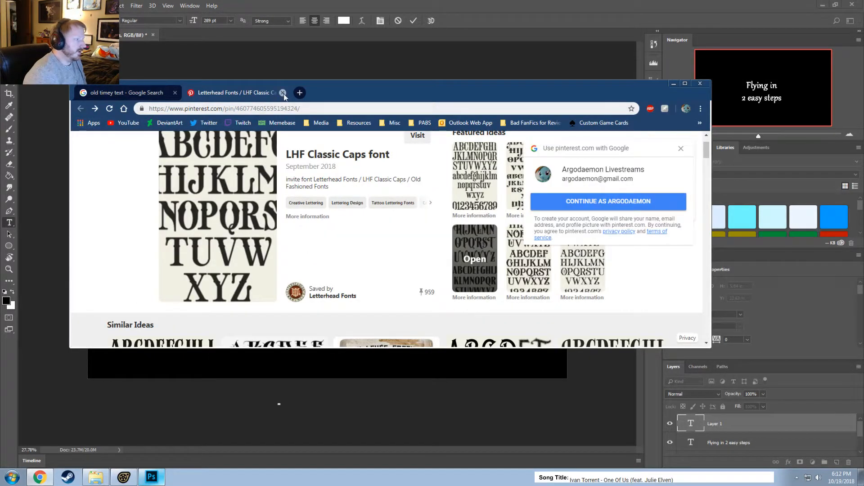
key(ctrl+w)
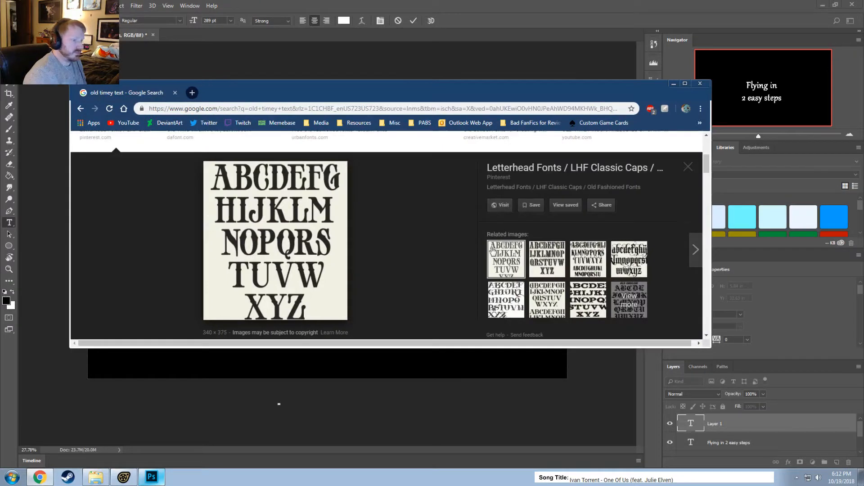
Search Google for "lhf classic caps"
scroll(440, 239, down, 1)
scroll(360, 240, up, 4)
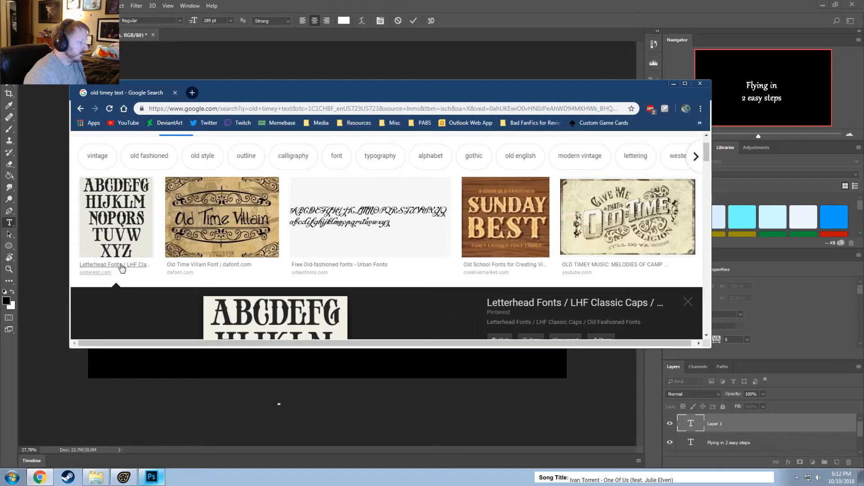
scroll(187, 284, down, 2)
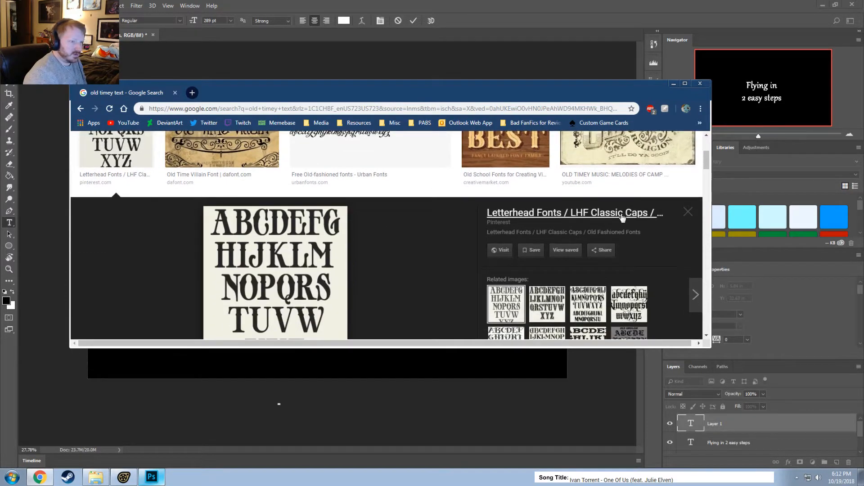
scroll(604, 222, down, 3)
scroll(353, 185, up, 6)
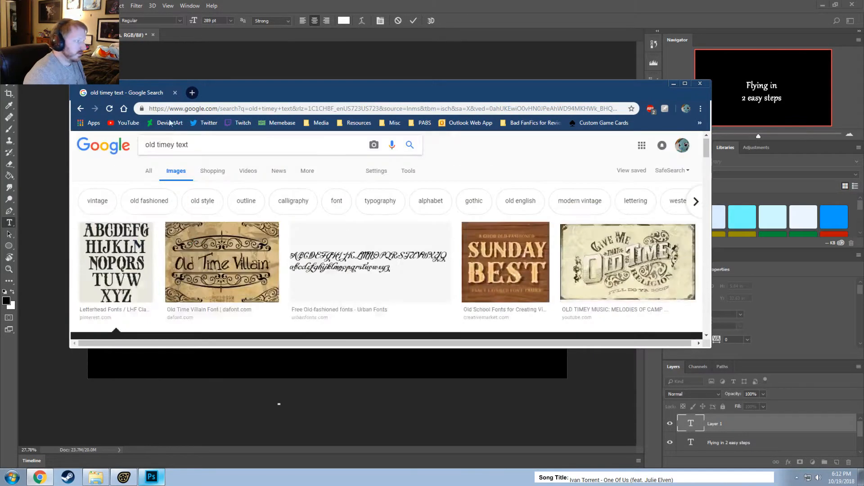
click(191, 141)
key(ctrl+a)
text(lhf )
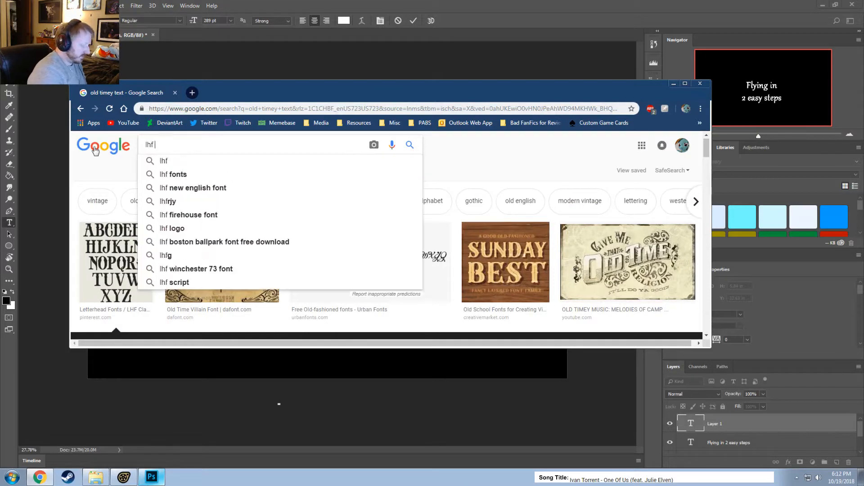
text(classic caps)
key(Return)
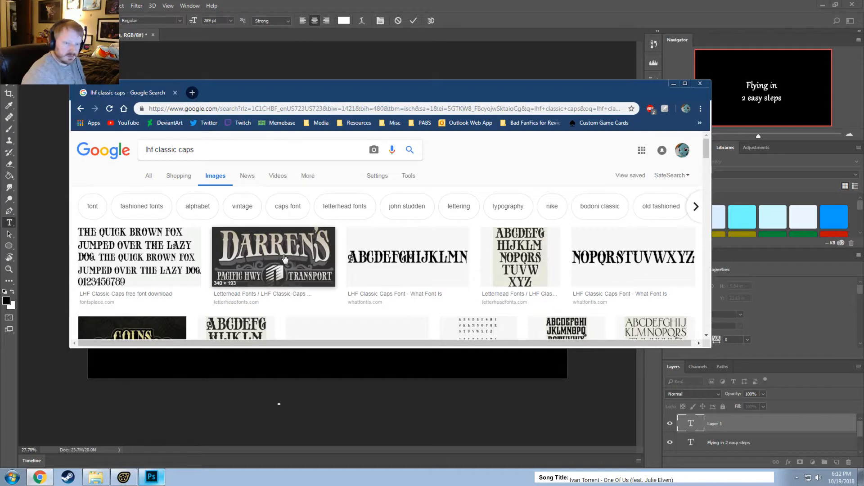
Switch from image to web results, examine the Letterhead Fonts page for LHF Classic Caps, and return to the results
scroll(285, 258, down, 1)
scroll(334, 270, up, 1)
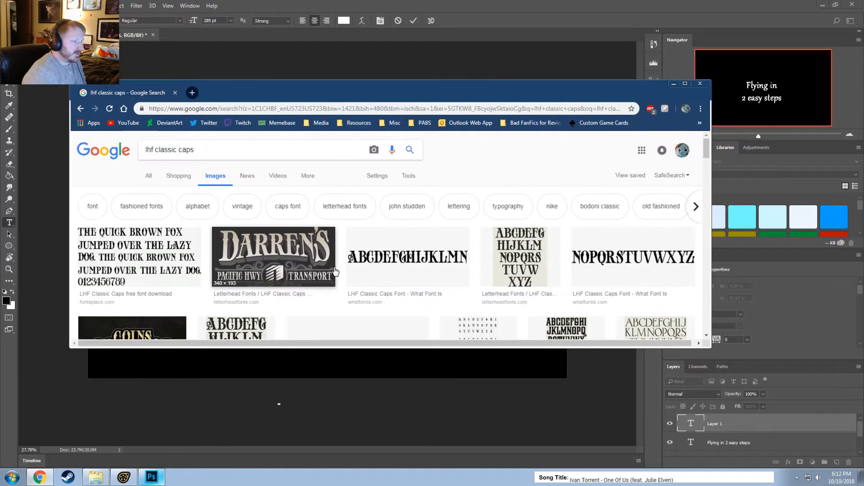
scroll(333, 270, down, 1)
scroll(334, 270, up, 1)
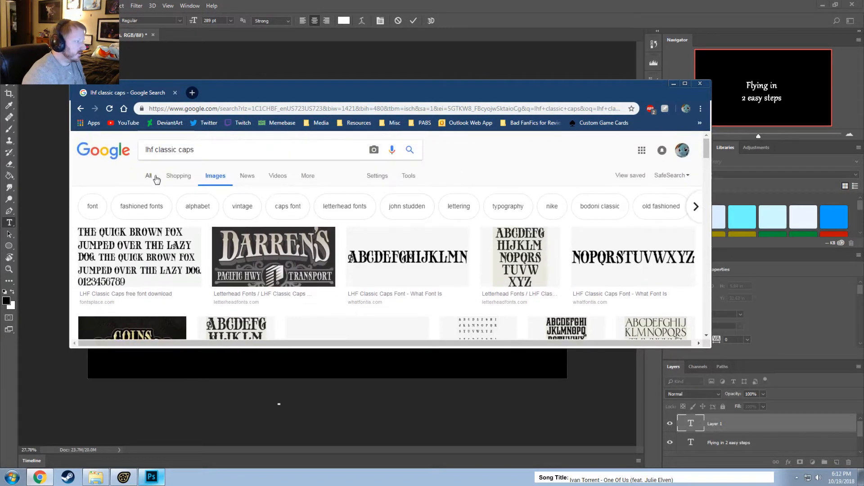
click(147, 176)
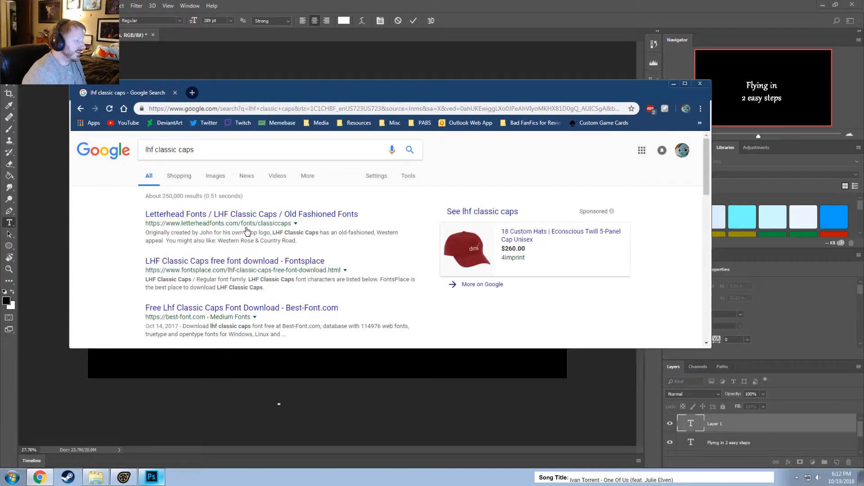
click(203, 215)
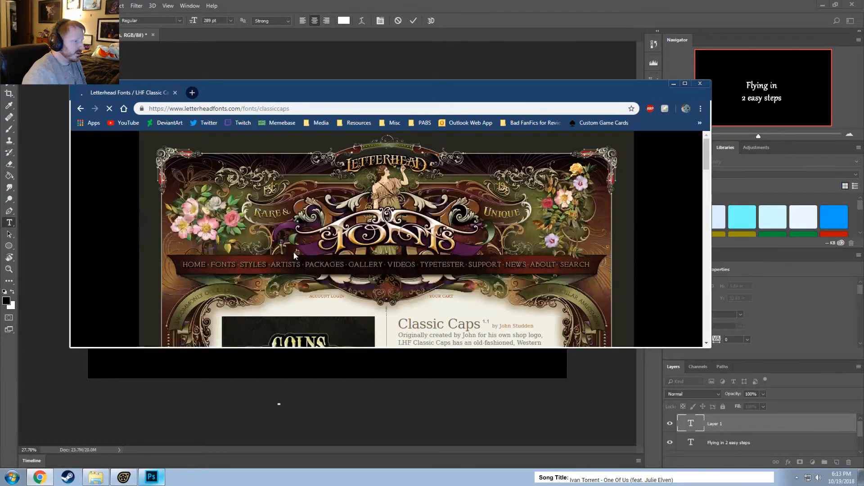
scroll(297, 255, down, 4)
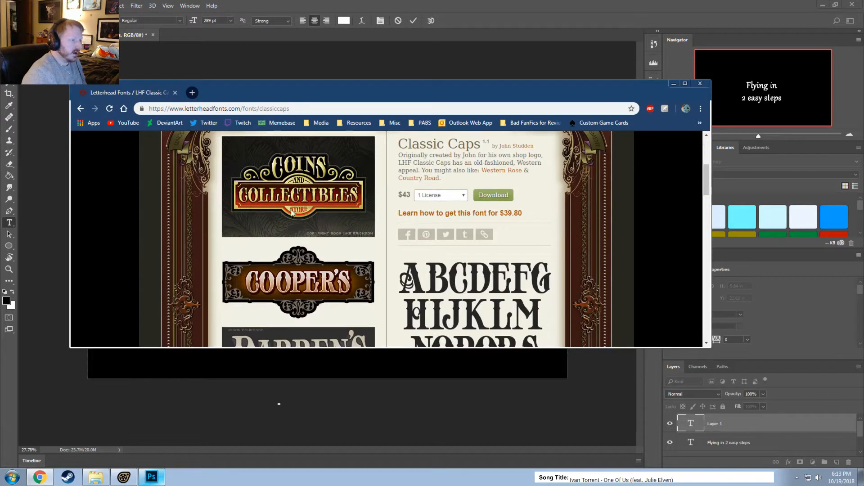
scroll(173, 204, down, 1)
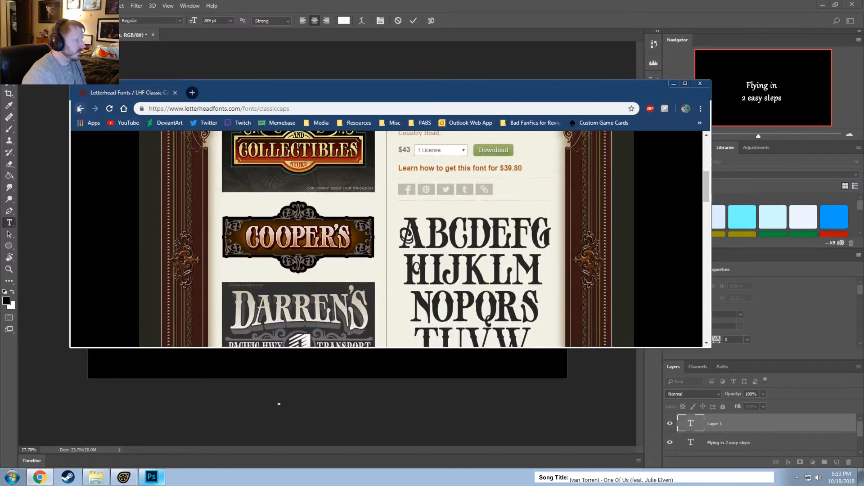
click(80, 108)
Download the free LHF Classic Caps font from its Fontsplace page
scroll(230, 225, down, 2)
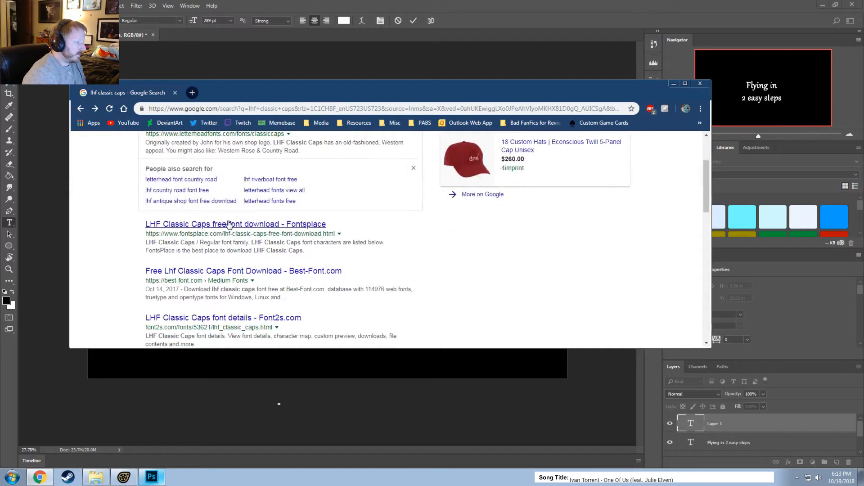
click(230, 225)
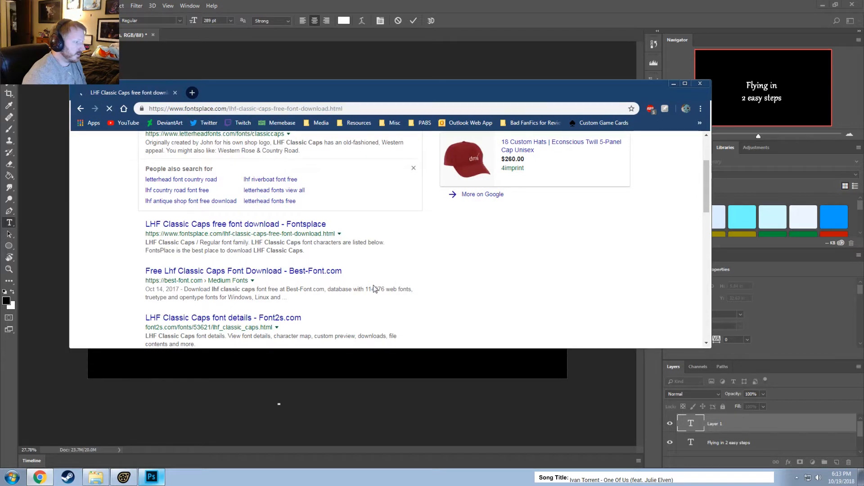
scroll(376, 288, down, 2)
scroll(377, 288, up, 2)
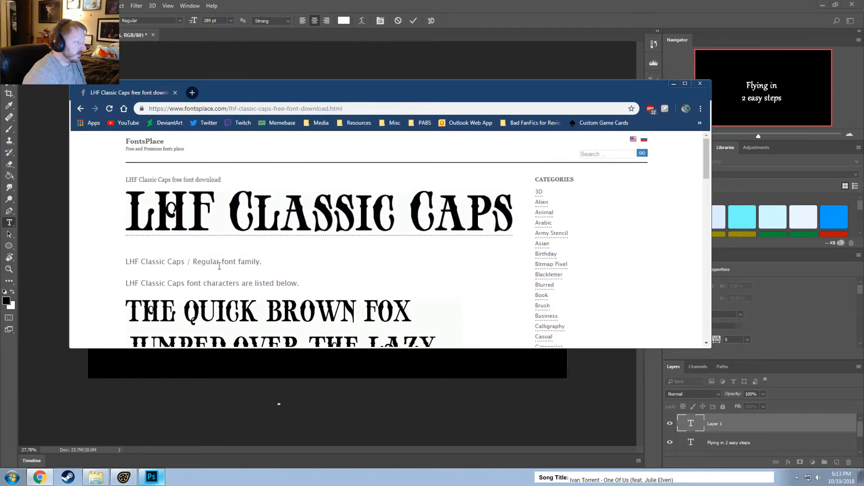
scroll(496, 230, down, 5)
scroll(337, 254, up, 1)
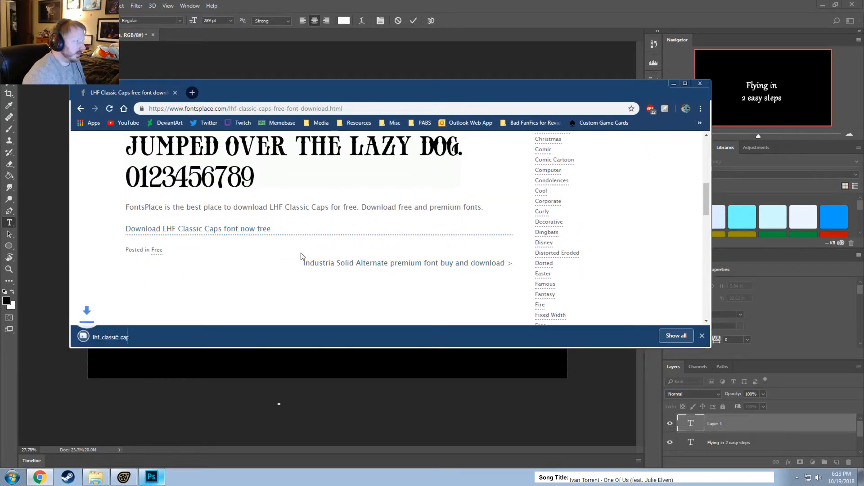
Locate the downloaded lhf_classic_caps.ttf in its folder, install the font, and close its preview
click(164, 337)
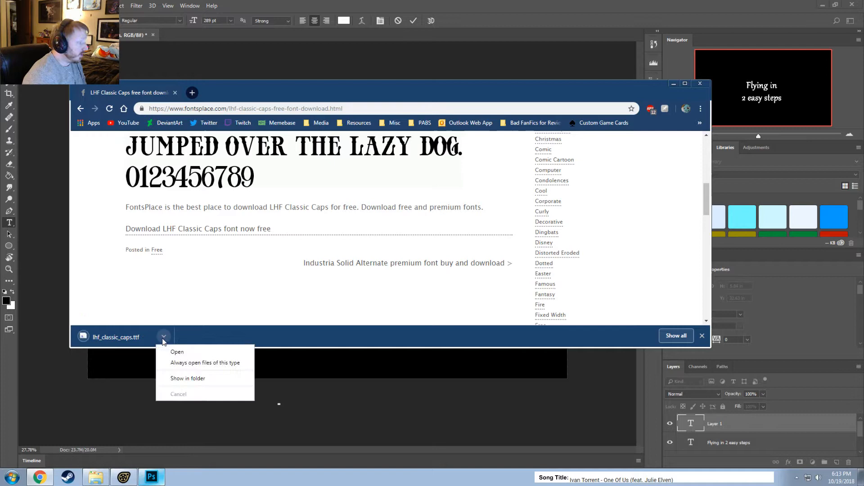
click(187, 379)
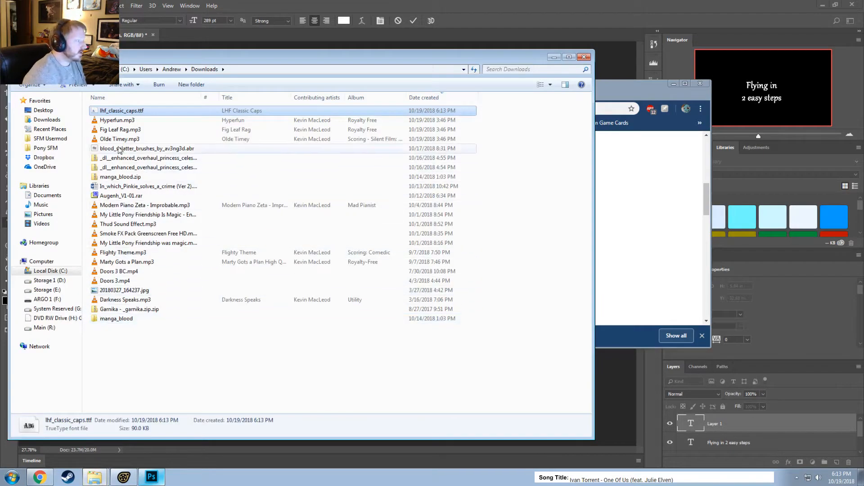
double_click(129, 111)
click(126, 80)
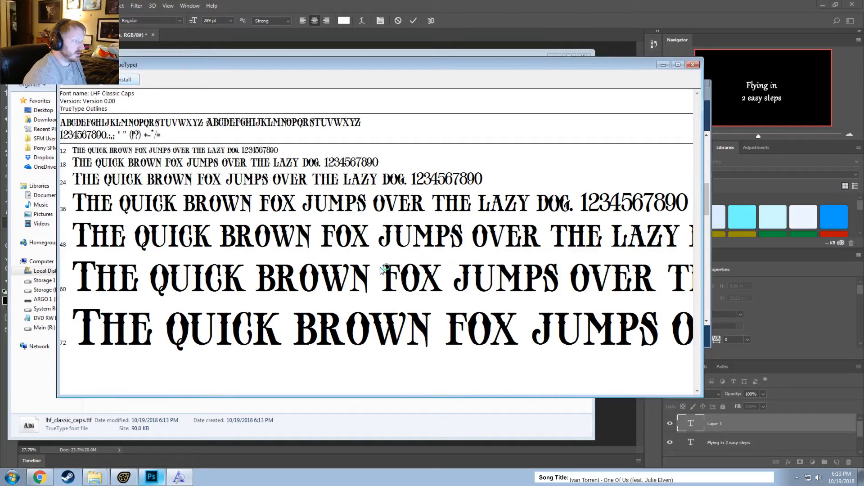
click(693, 65)
Switch from the downloads folder back to the title document in Photoshop
key(alt+Tab)
key(alt+Tab)
key(alt+Tab)
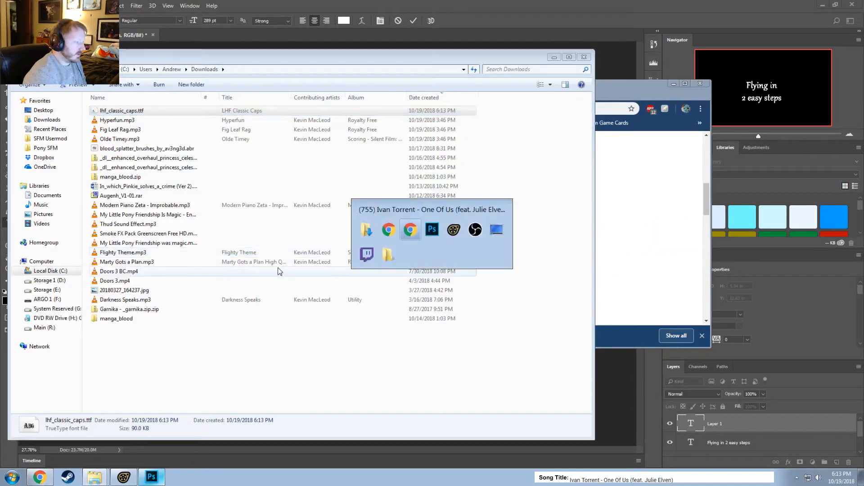
key(alt+Tab)
key(alt+Tab)
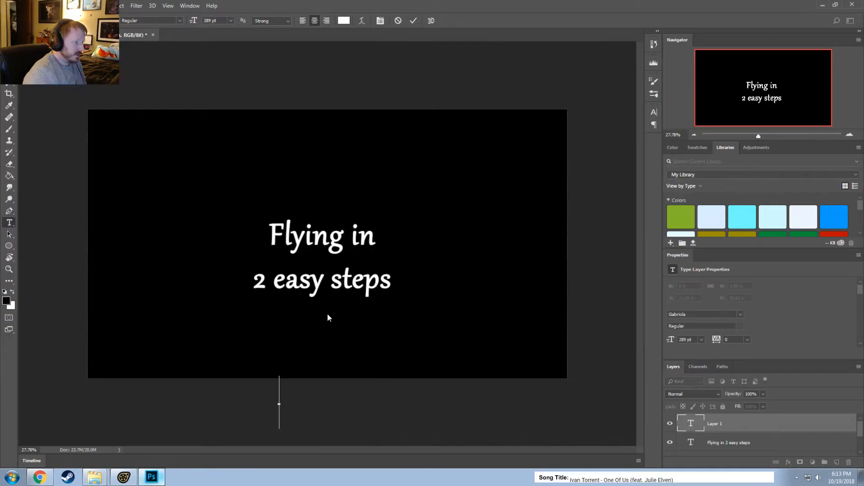
Select the whole title text and change its font to LHF Classic Caps
click(8, 222)
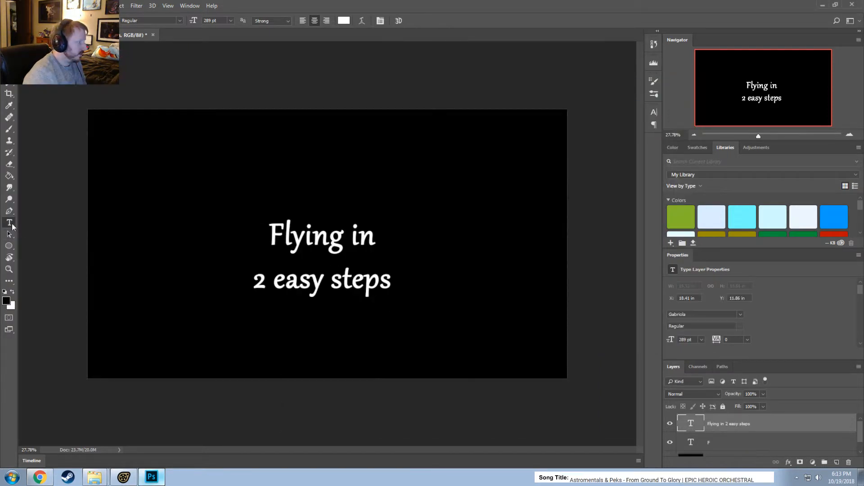
drag(267, 227, 496, 342)
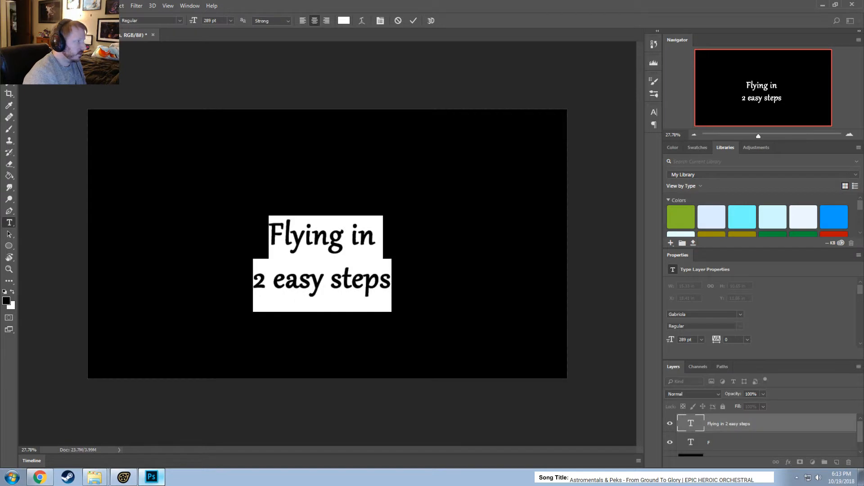
click(113, 20)
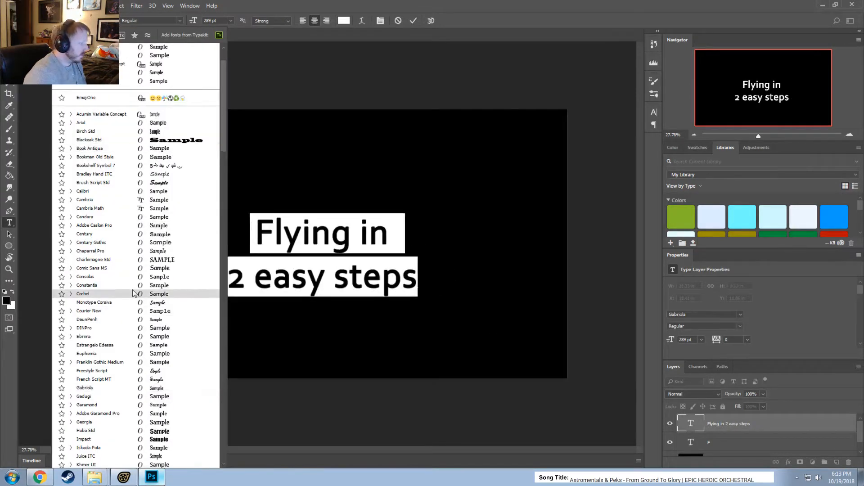
scroll(134, 294, down, 1)
scroll(134, 293, down, 3)
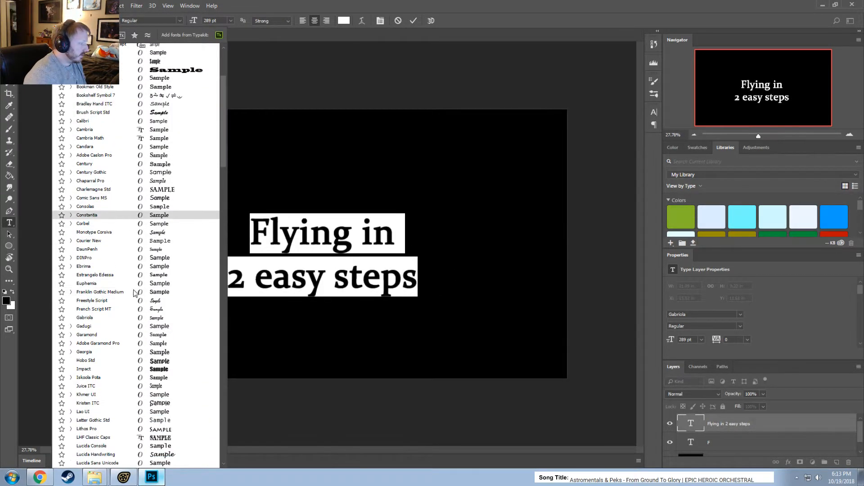
click(96, 438)
alt+scroll(339, 279, down, 2)
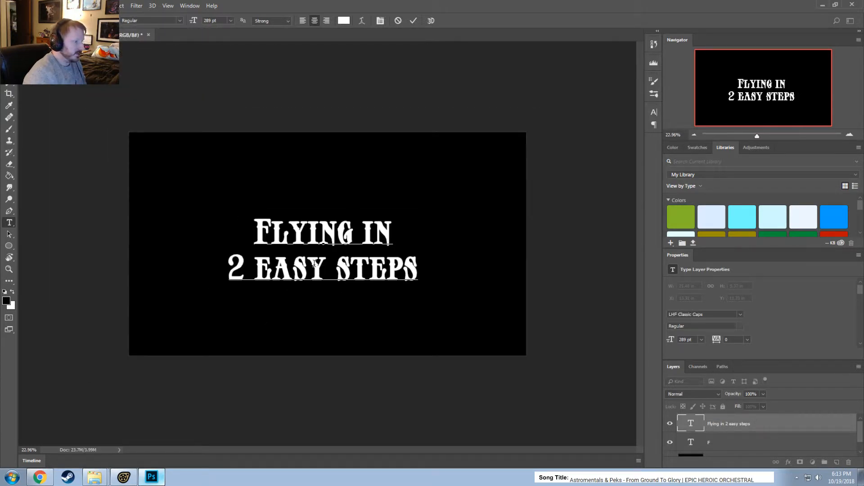
alt+scroll(325, 271, up, 1)
alt+scroll(319, 265, down, 1)
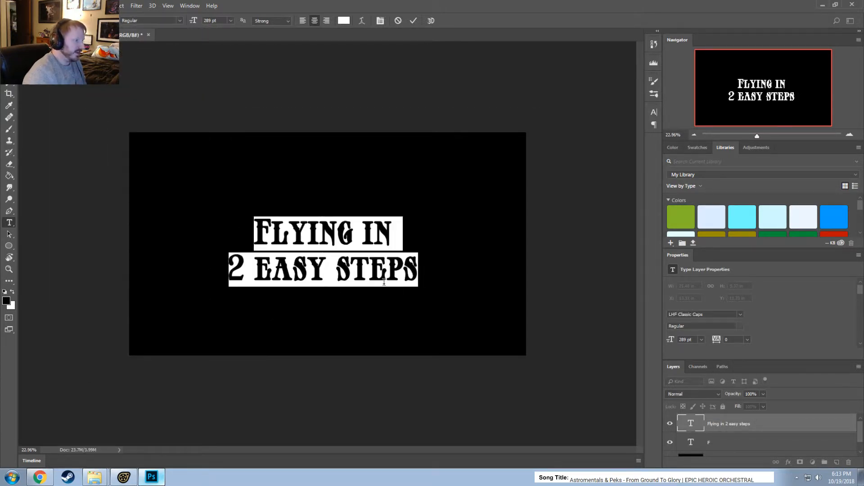
Set the whole title text to a size of 239 pt with a leading of 374 pt
click(369, 257)
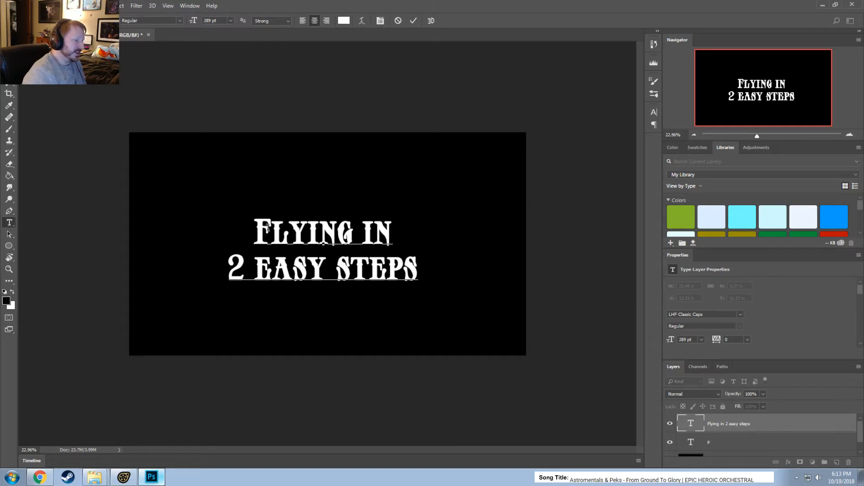
key(ctrl+a)
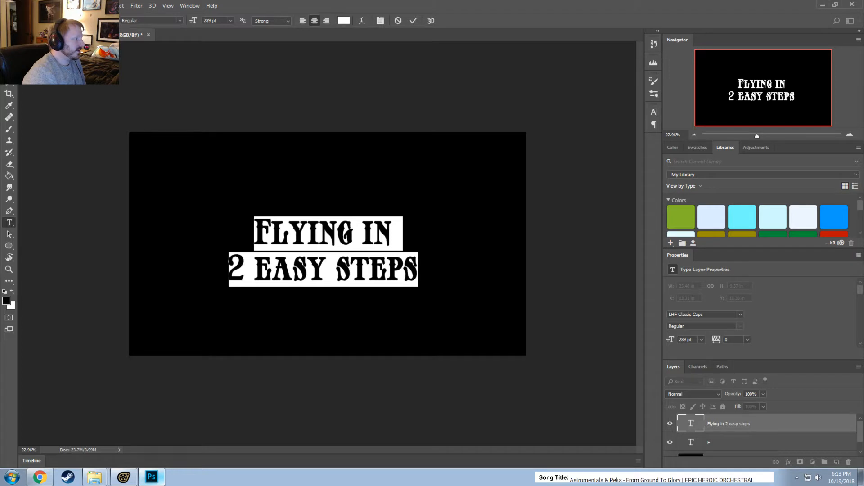
drag(191, 21, 171, 23)
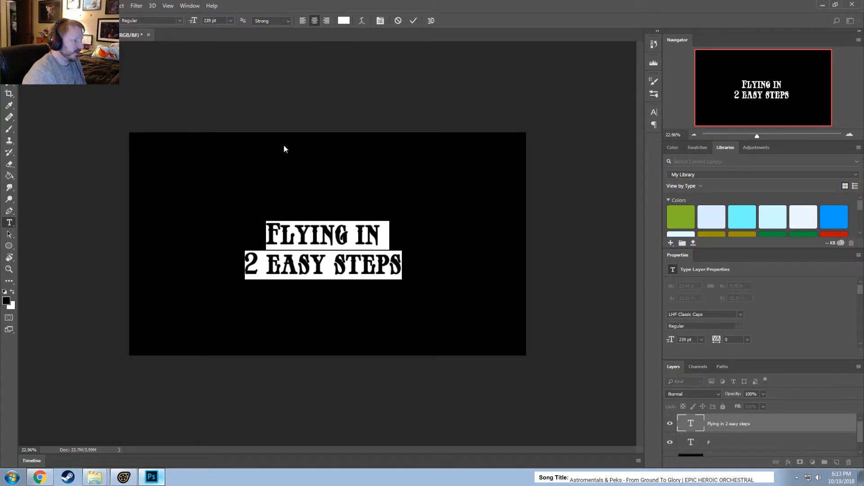
click(654, 112)
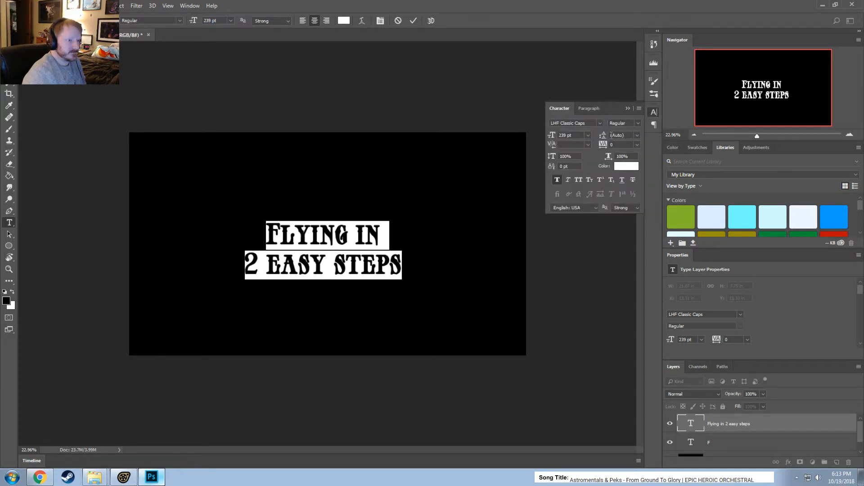
drag(602, 136, 644, 146)
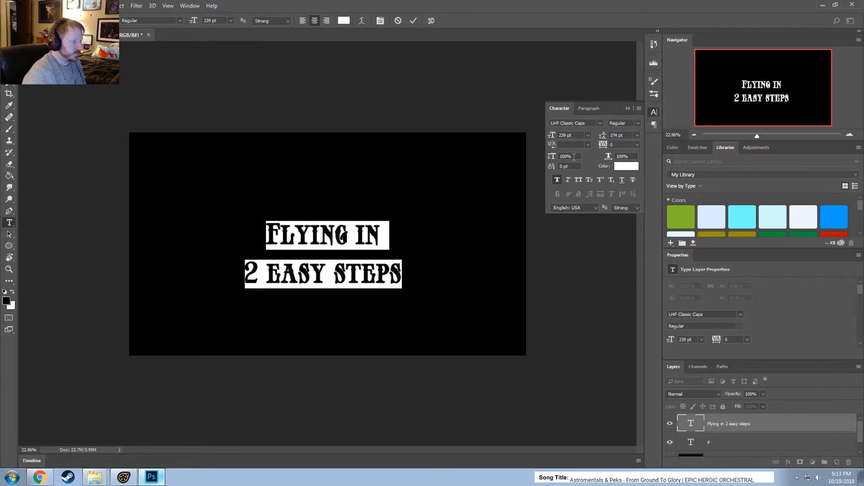
Commit the text edit and move the title to the centre of the canvas
click(298, 237)
key(ctrl+Return)
key(v)
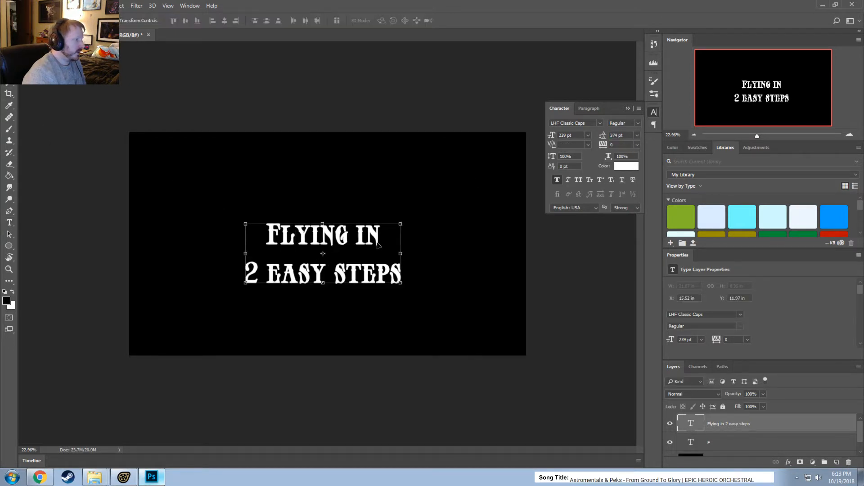
mouse_move(334, 235)
mouse_down()
mouse_move(324, 227)
mouse_move(344, 228)
mouse_move(335, 227)
mouse_move(339, 235)
mouse_move(338, 224)
mouse_move(339, 230)
mouse_up()
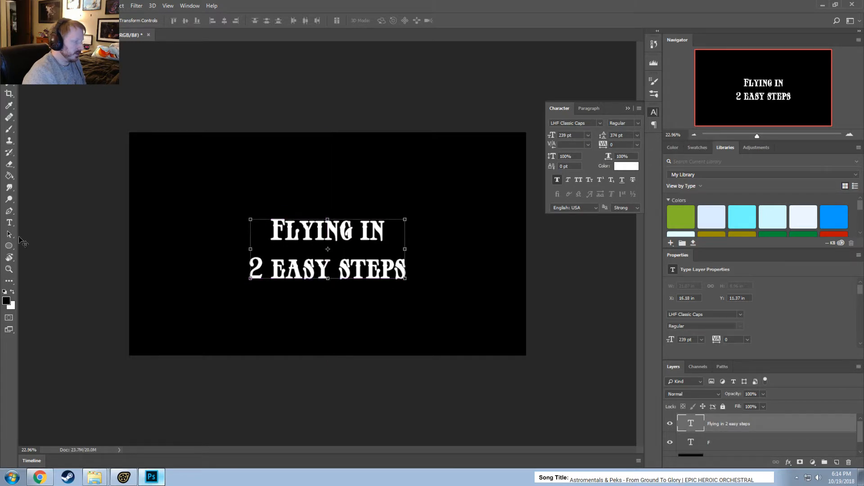
Activate the Custom Shape tool and choose the symmetrical scrollwork ornament as its shape
click(8, 245)
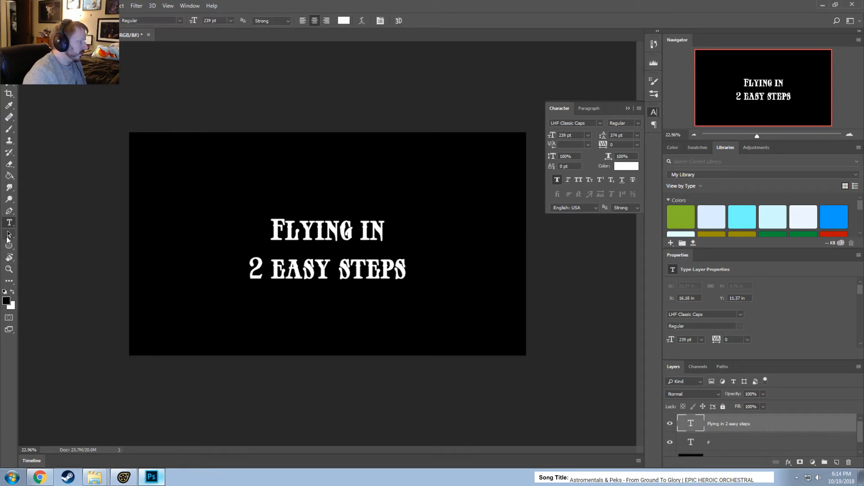
click(67, 288)
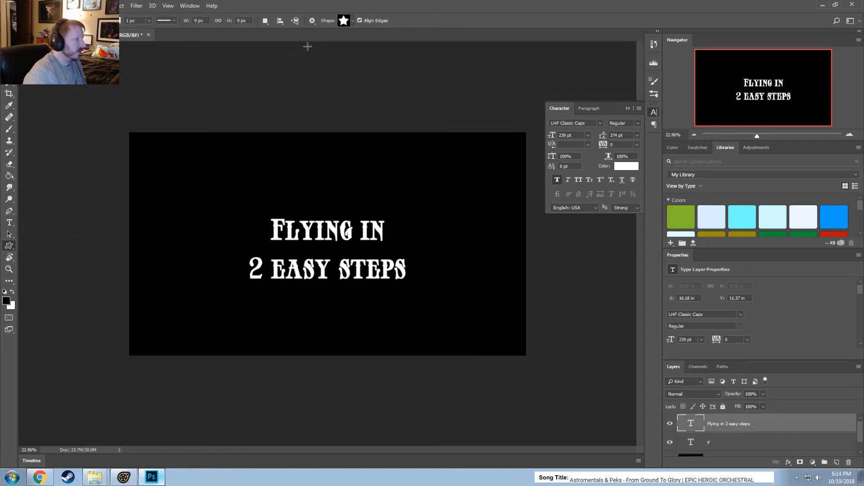
click(353, 20)
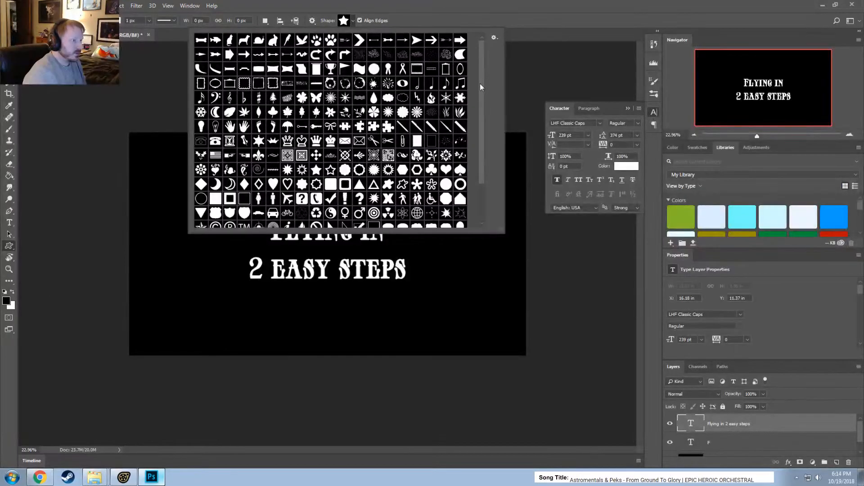
drag(480, 83, 503, 57)
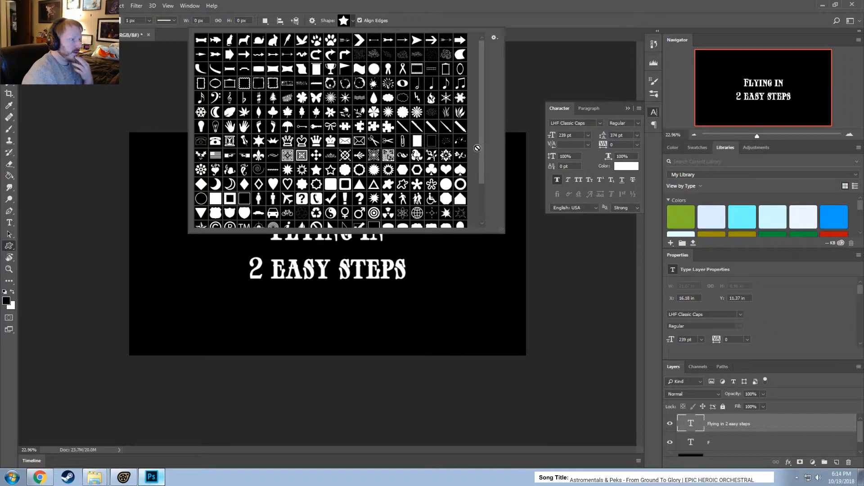
drag(479, 155, 477, 196)
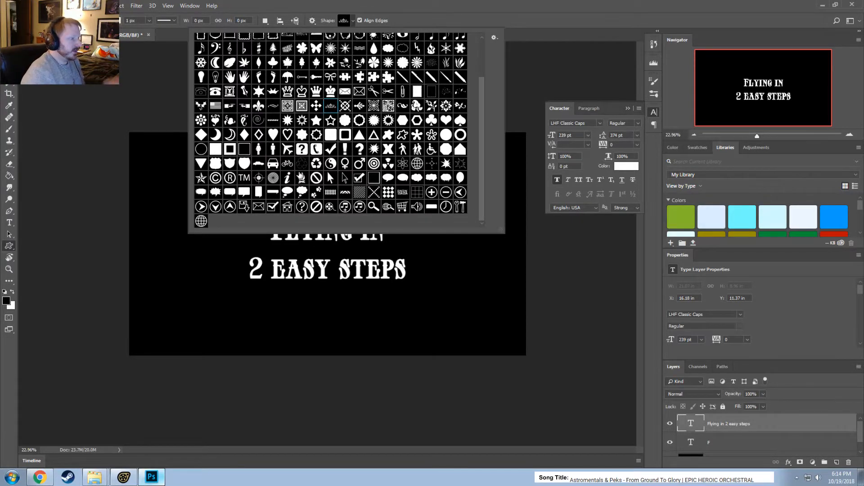
click(341, 22)
Set the shape fill to white and draw the scroll ornament about 1247 by 504 px above the title
drag(182, 155, 344, 289)
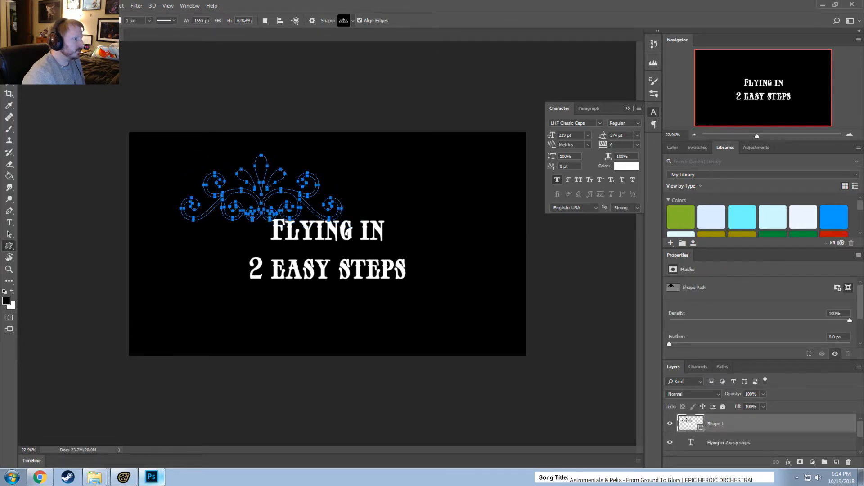
key(ctrl+z)
click(82, 20)
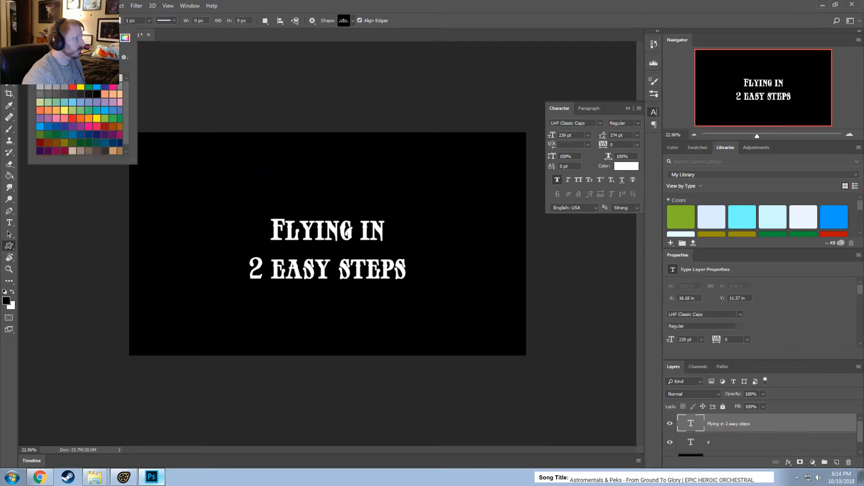
click(385, 4)
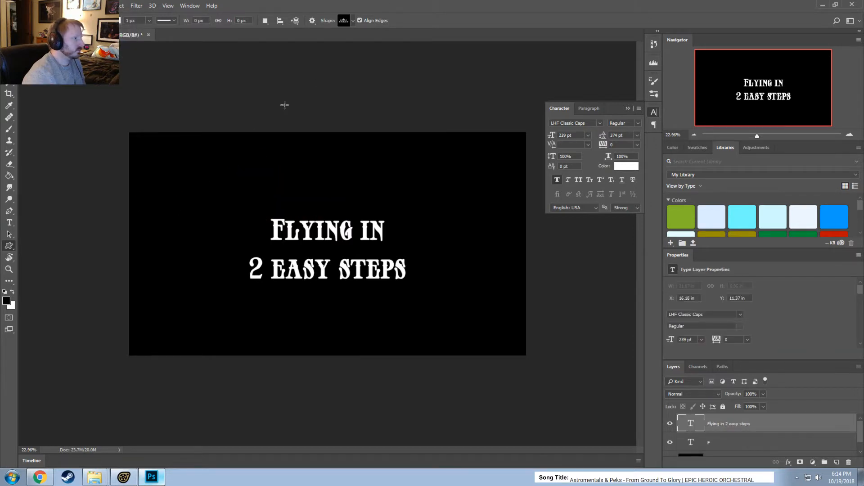
drag(267, 151, 395, 203)
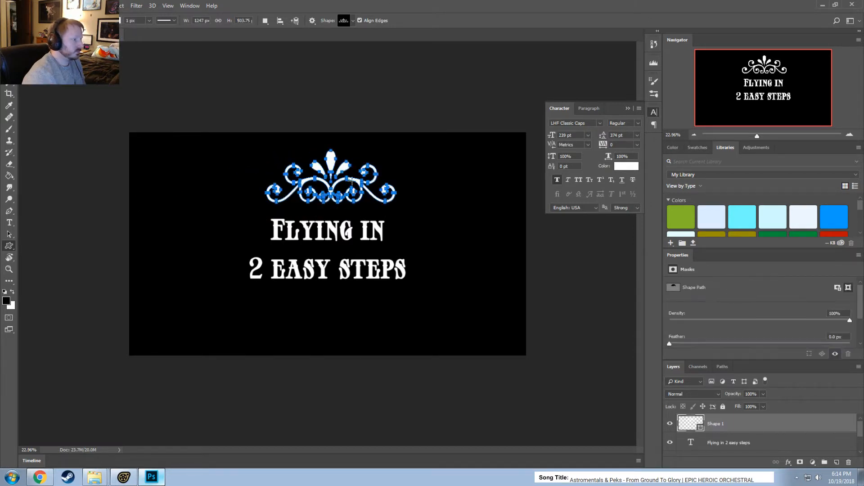
Position the ornament near the canvas's upper edge and shift the title aside toward the lower-right corner
key(v)
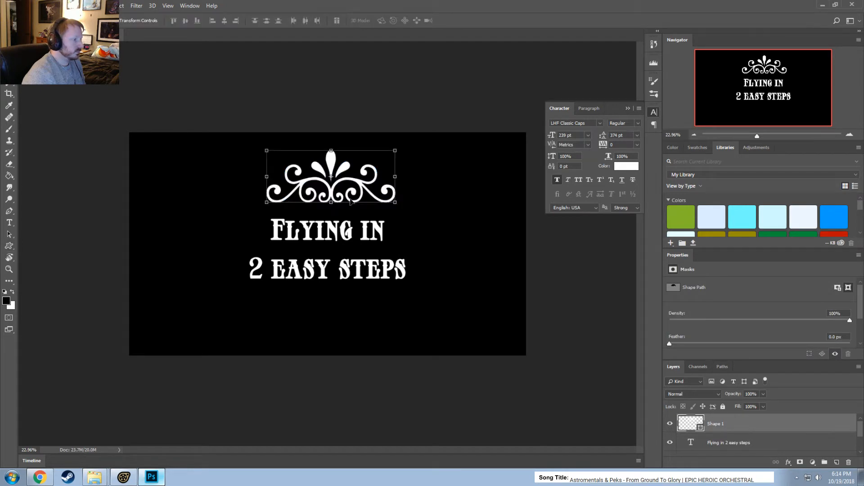
drag(339, 181, 331, 158)
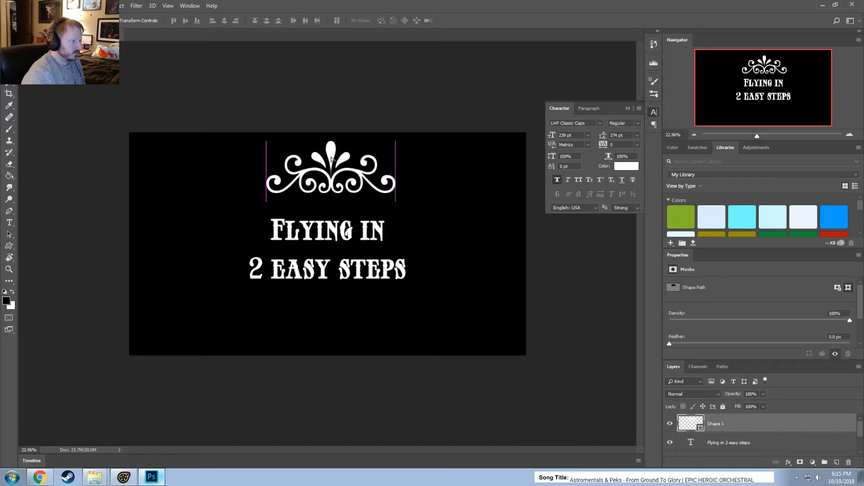
drag(325, 239, 531, 281)
click(382, 200)
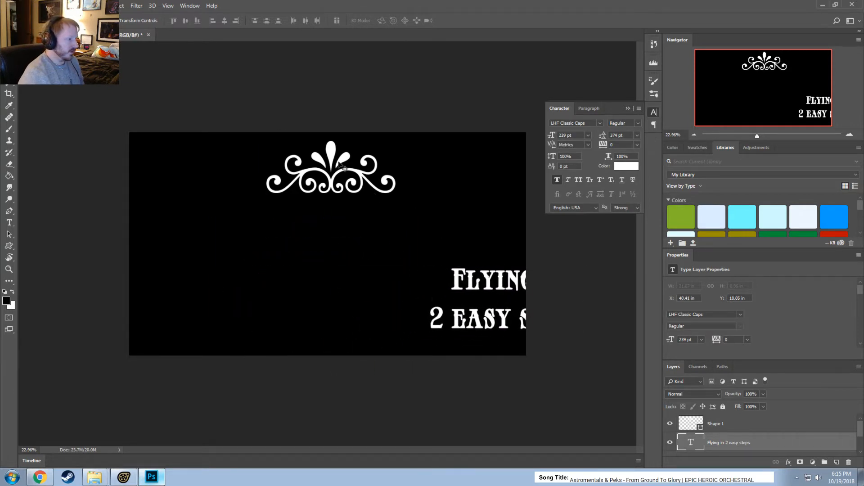
mouse_move(333, 158)
mouse_down()
mouse_move(321, 167)
mouse_move(334, 172)
mouse_move(332, 163)
mouse_up()
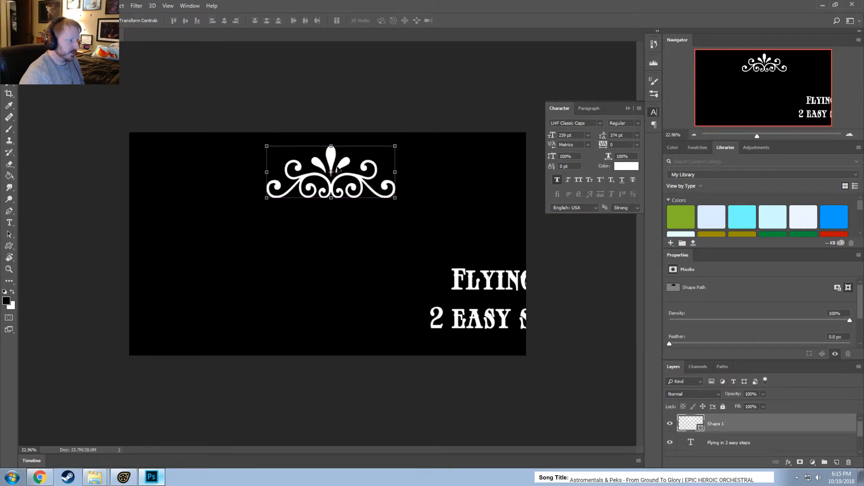
Duplicate the ornament layer and rotate the copy 180 degrees
right_click(328, 157)
right_click(729, 424)
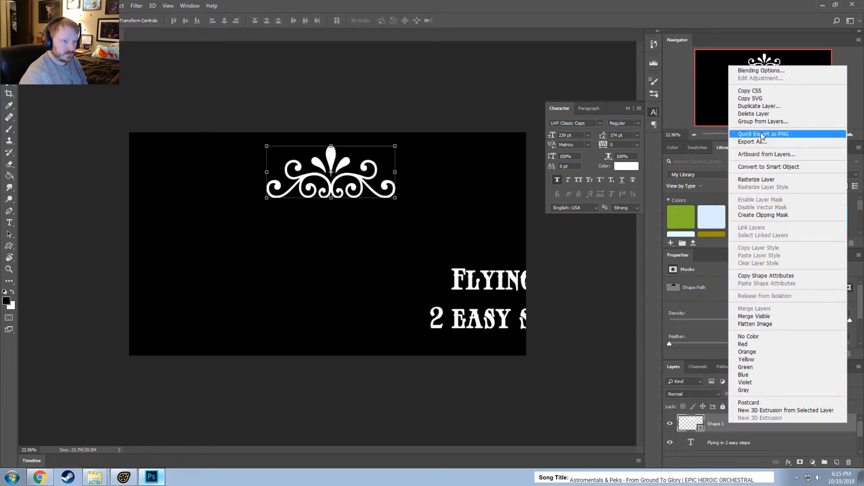
click(759, 105)
key(Return)
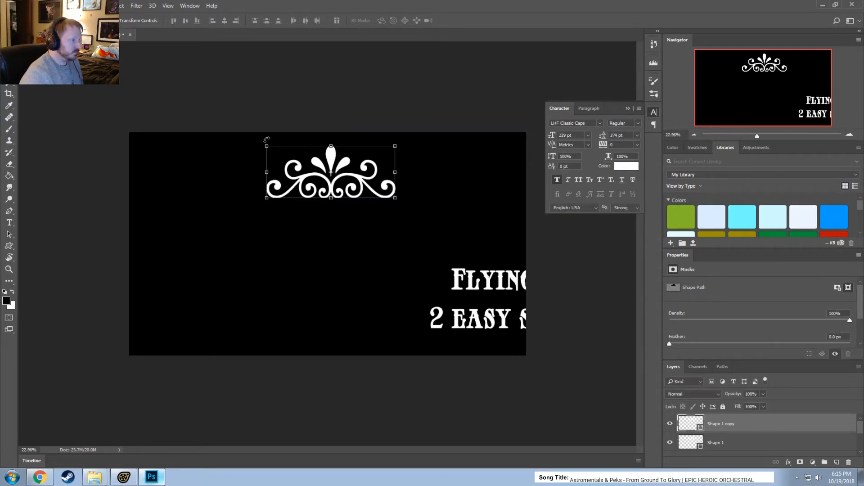
drag(266, 140, 484, 247)
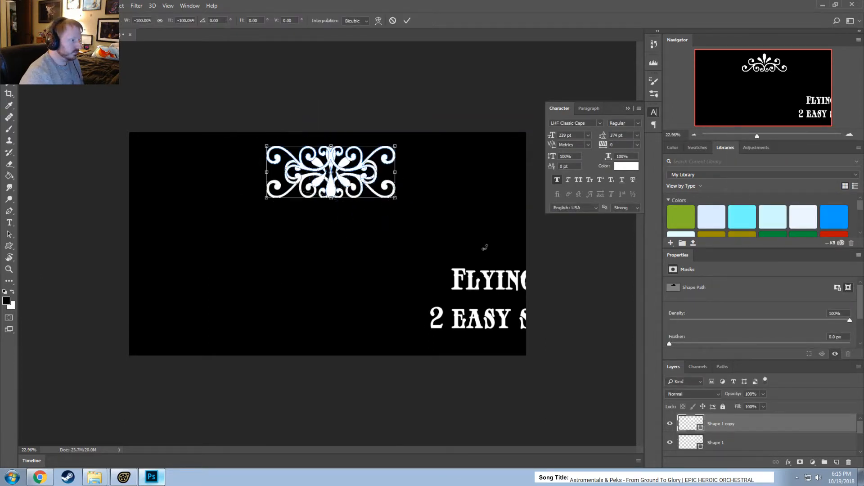
click(406, 20)
Move the upside-down ornament copy straight down to near the canvas's lower edge
drag(336, 155, 365, 312)
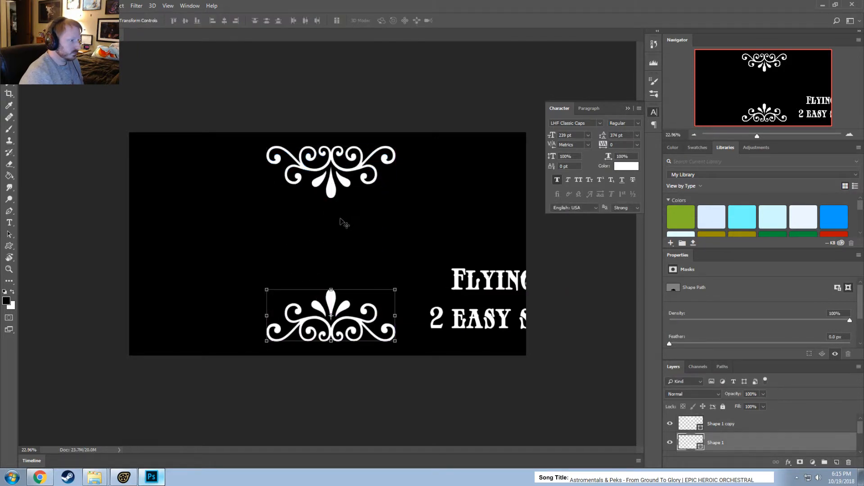
key(ctrl+z)
click(277, 171)
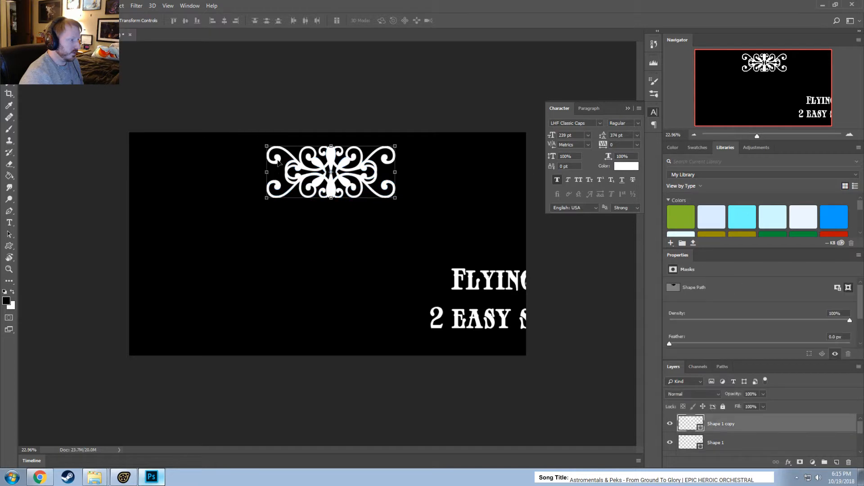
drag(276, 171, 277, 309)
Move the title back between the two ornaments, centre both ornaments horizontally on the canvas, and deselect the layers
drag(484, 285, 304, 230)
drag(305, 228, 307, 230)
click(331, 158)
drag(331, 158, 327, 158)
alt+drag(342, 332, 328, 323)
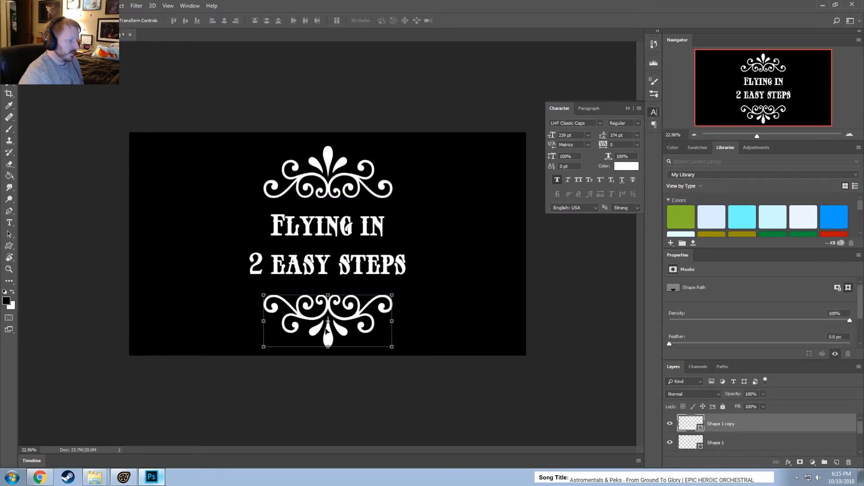
click(347, 197)
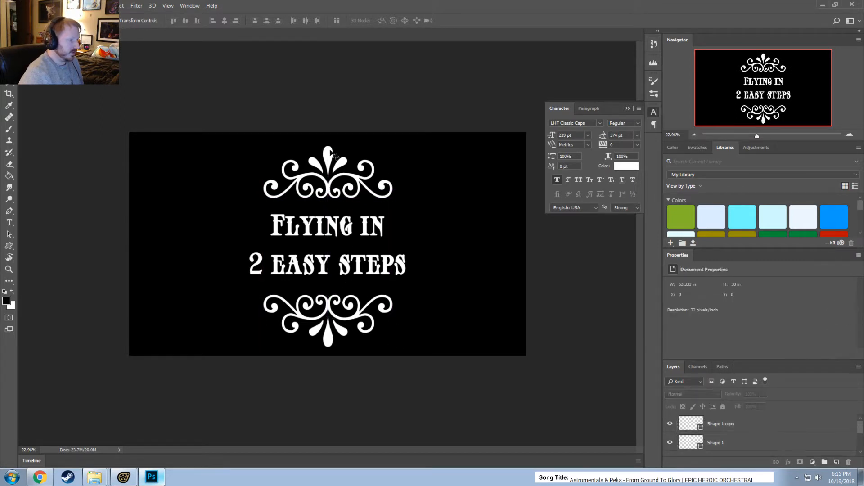
Scale the upper ornament proportionally down to about 73% of its size
click(328, 185)
click(391, 198)
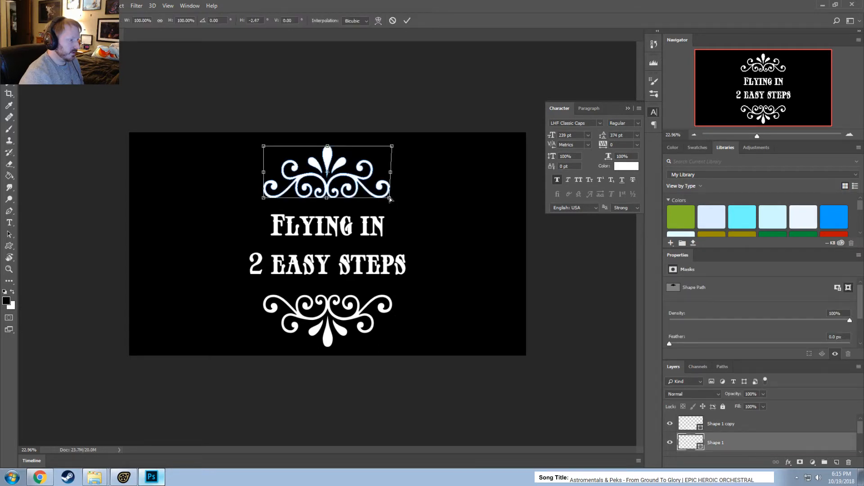
drag(391, 197, 358, 183)
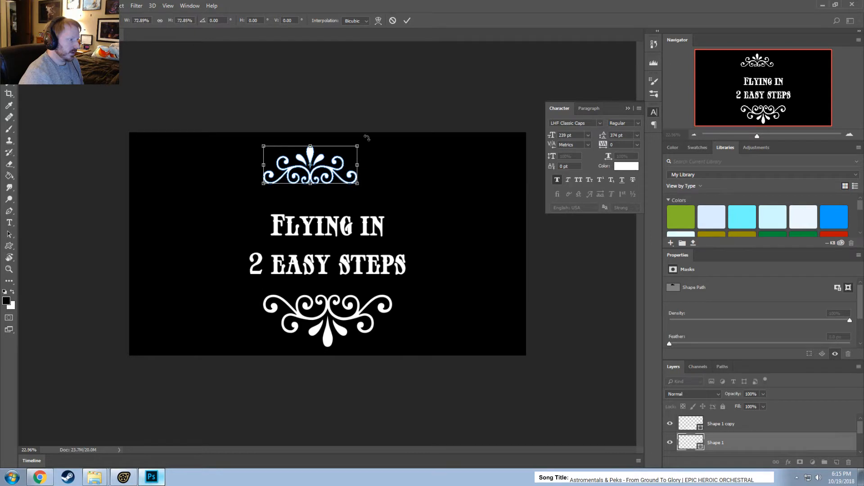
click(407, 20)
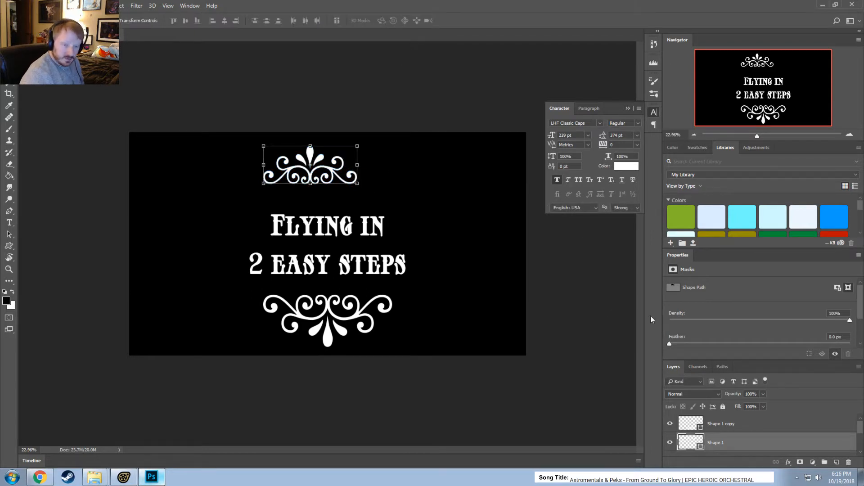
Delete the Shape 1 copy layer holding the larger upside-down ornament
click(748, 428)
click(745, 438)
right_click(753, 426)
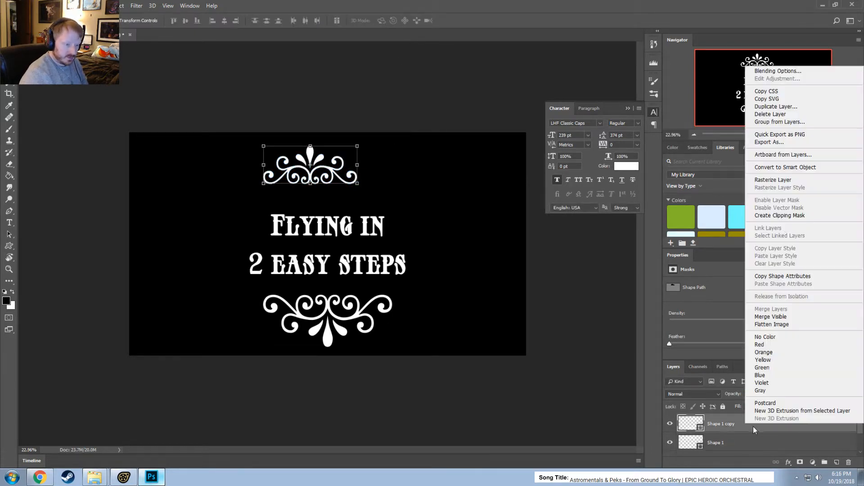
click(769, 112)
key(Return)
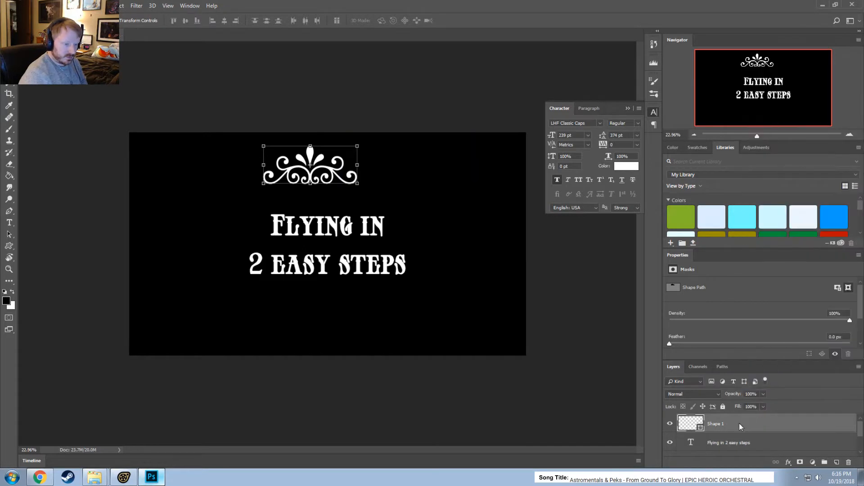
Duplicate the resized Shape 1 ornament layer and move both copies together to the canvas's horizontal centre above the title
right_click(739, 423)
click(770, 107)
key(Return)
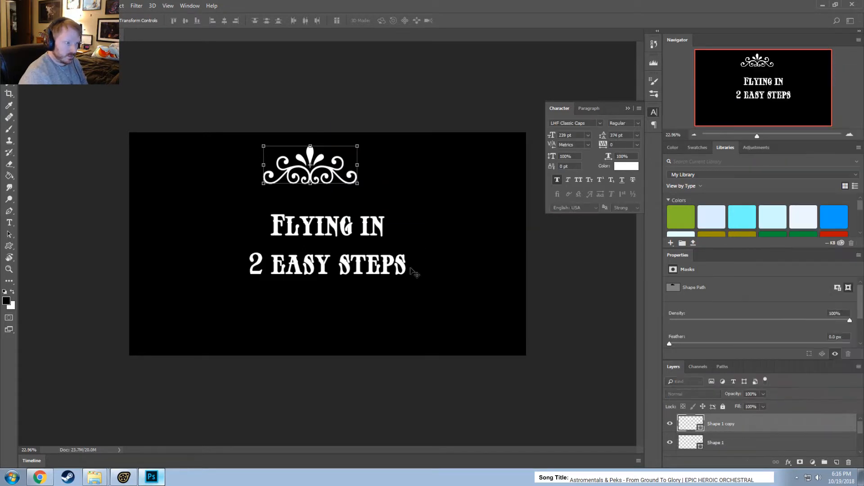
shift+click(307, 157)
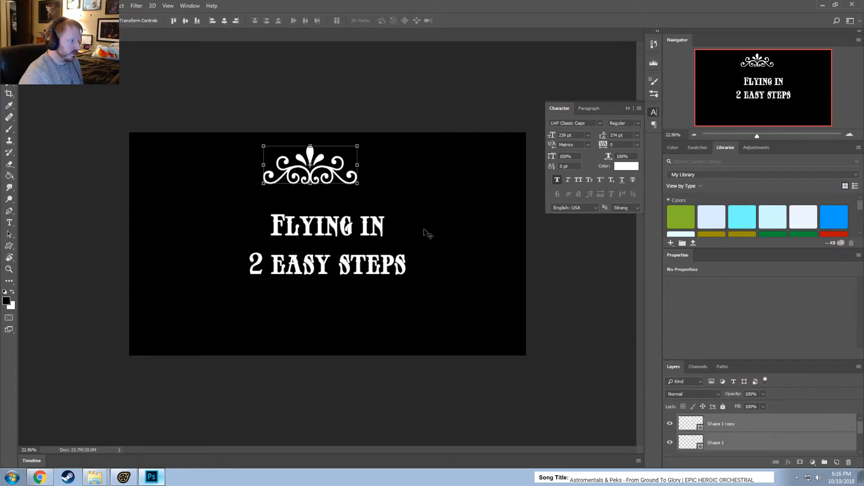
drag(310, 157, 328, 157)
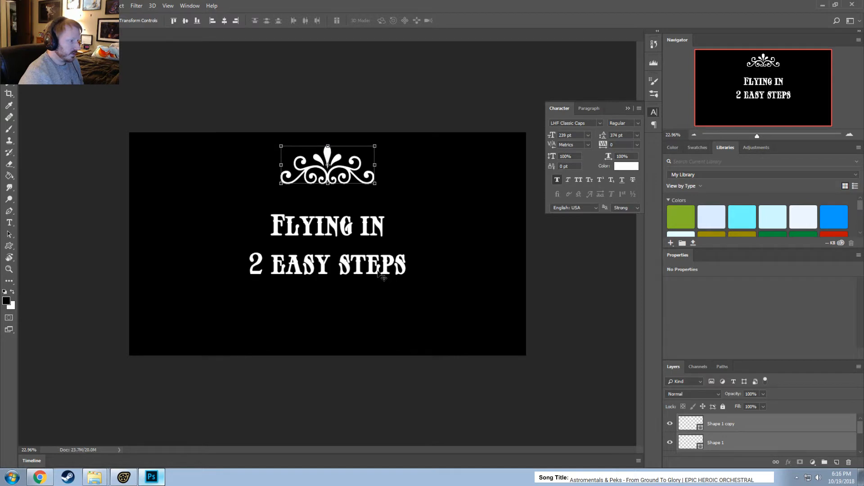
Move the Shape 1 copy ornament straight down below the title and turn it upside down
click(733, 440)
click(731, 423)
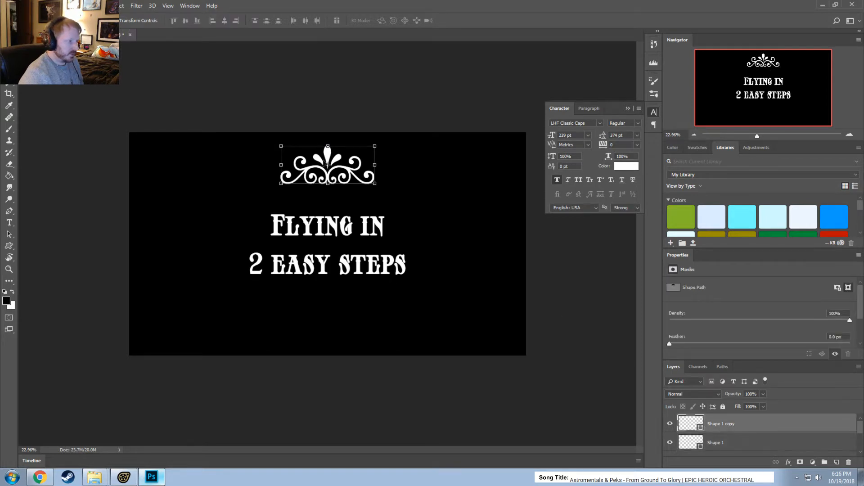
drag(328, 156, 269, 339)
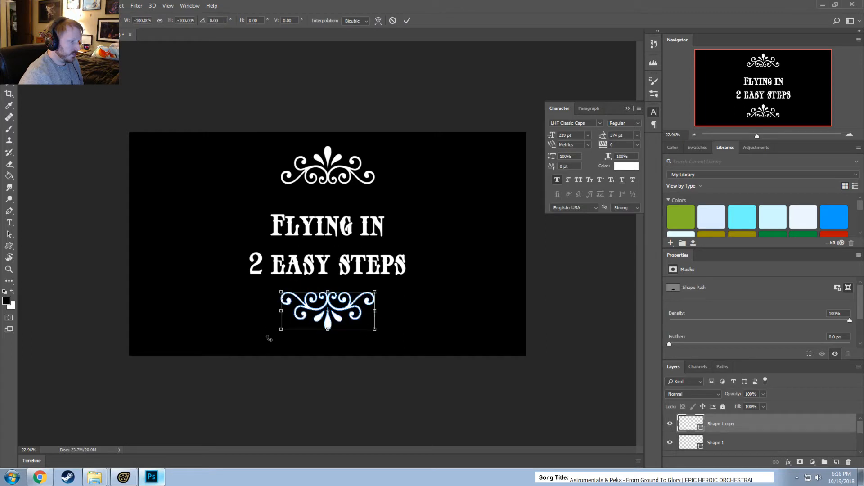
click(407, 20)
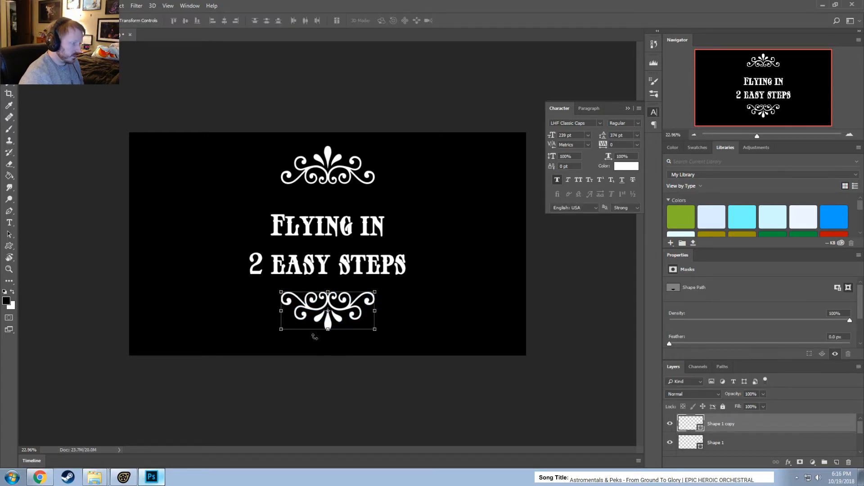
Shift the upside-down ornament slightly closer to the canvas's lower edge and deselect the layers
drag(329, 325, 329, 334)
click(571, 366)
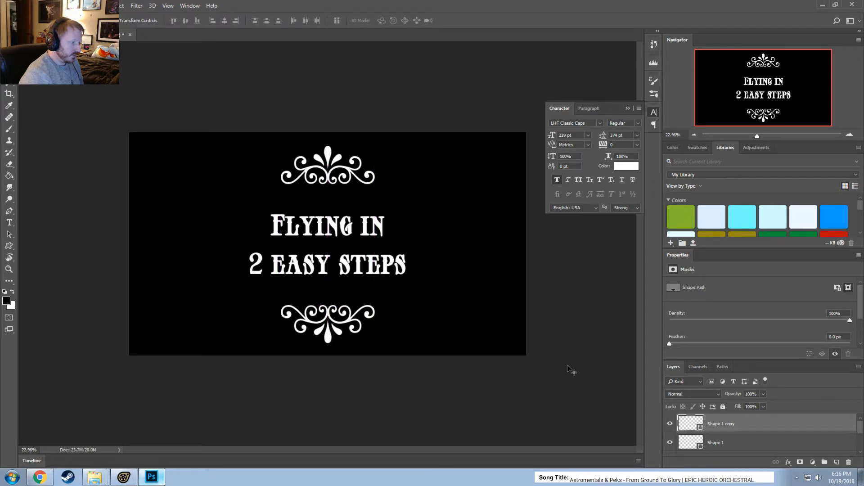
alt+scroll(524, 378, up, 1)
alt+scroll(500, 396, down, 3)
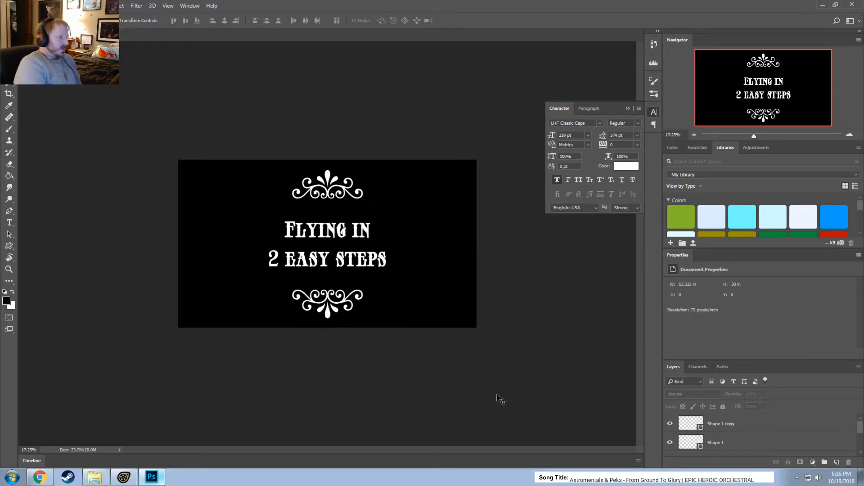
alt+scroll(386, 358, up, 1)
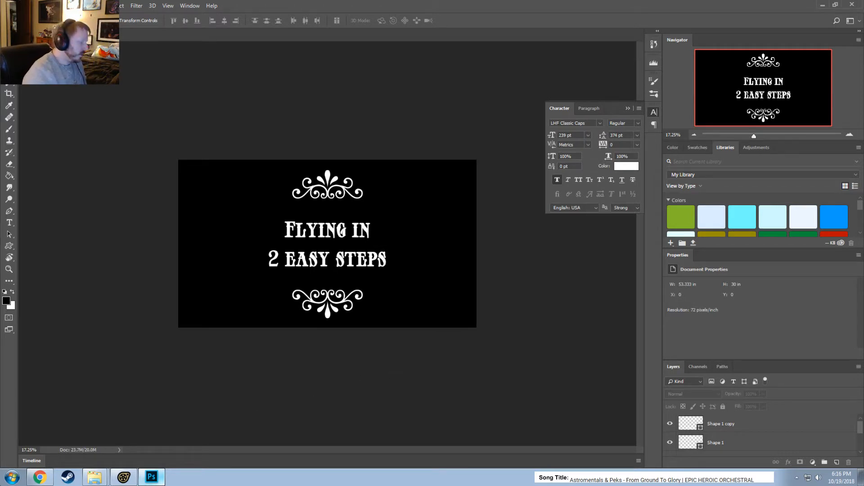
Switch to Chrome and search Google Images for "mlp wing outline"
click(39, 480)
click(266, 109)
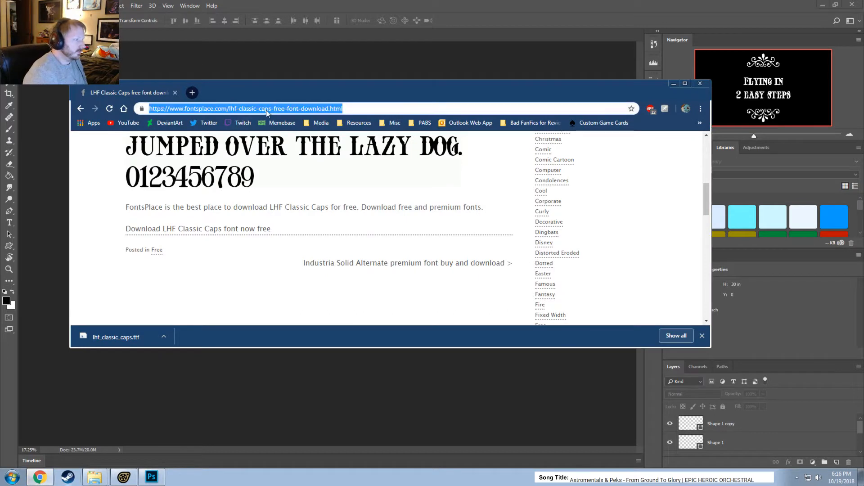
text(mlp )
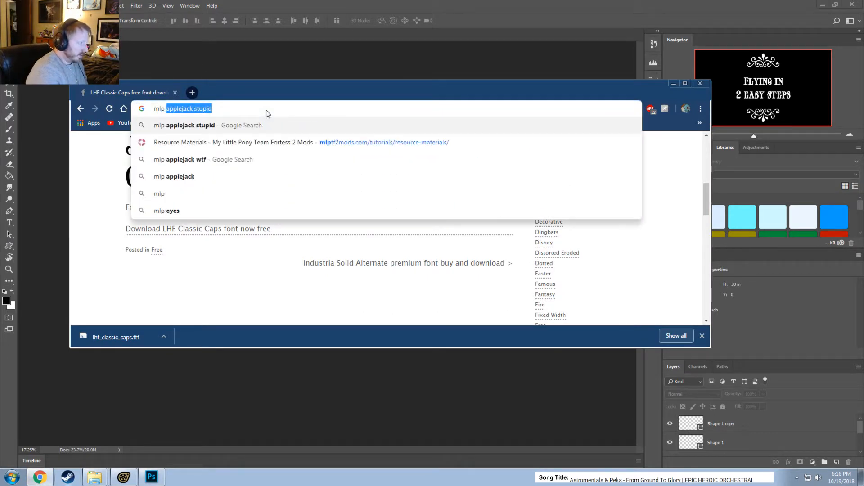
text(wing outline)
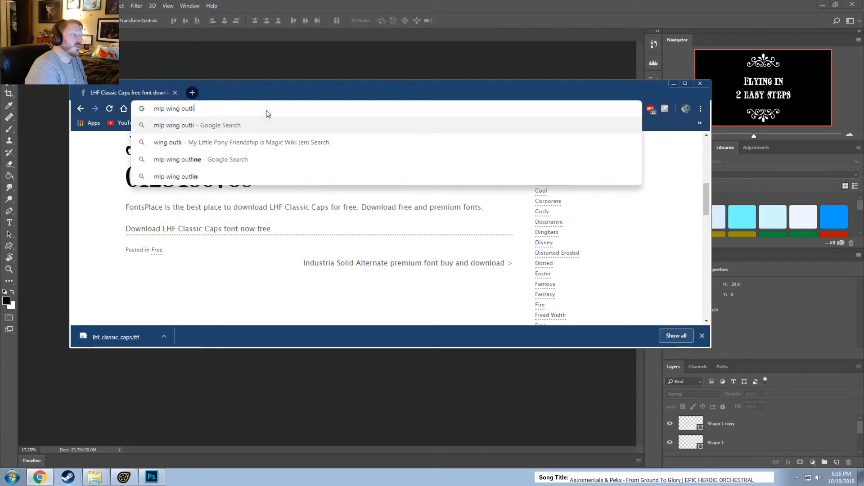
key(Return)
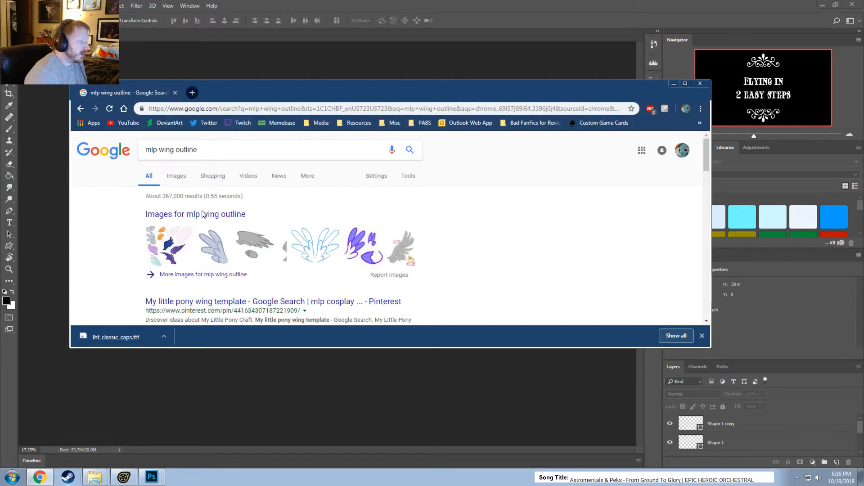
click(173, 181)
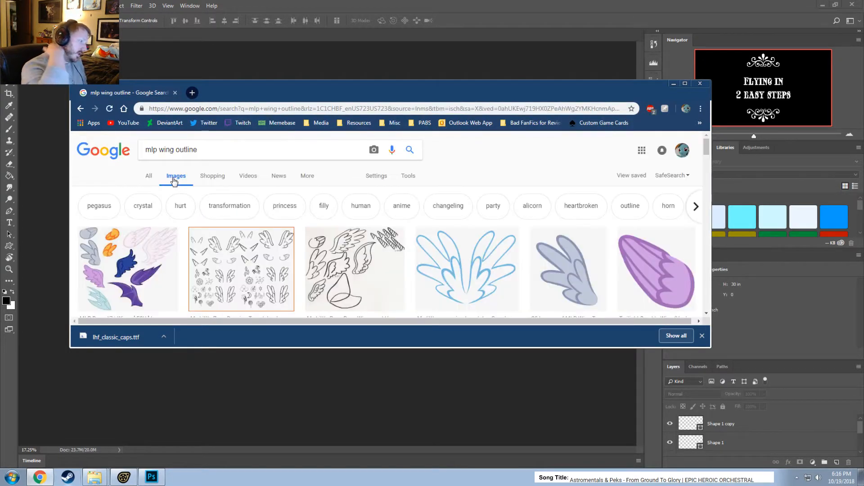
Refine the image search to "mlp wing outline -pinterest" to exclude Pinterest results
scroll(355, 185, down, 2)
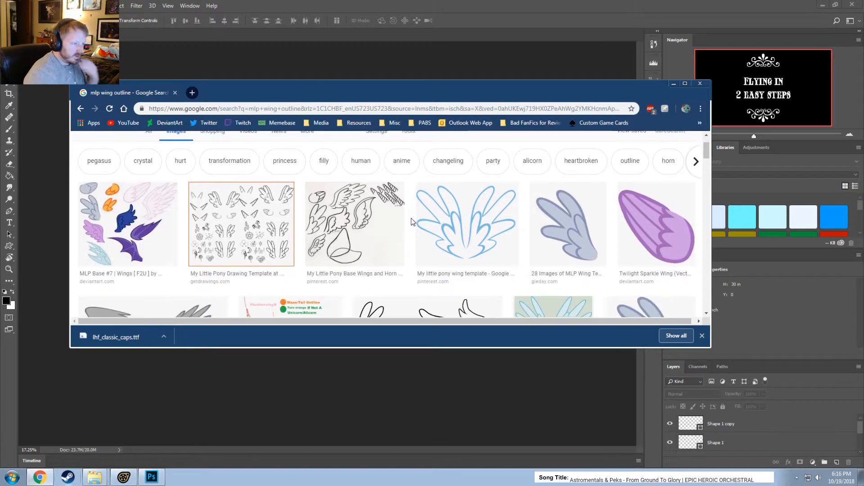
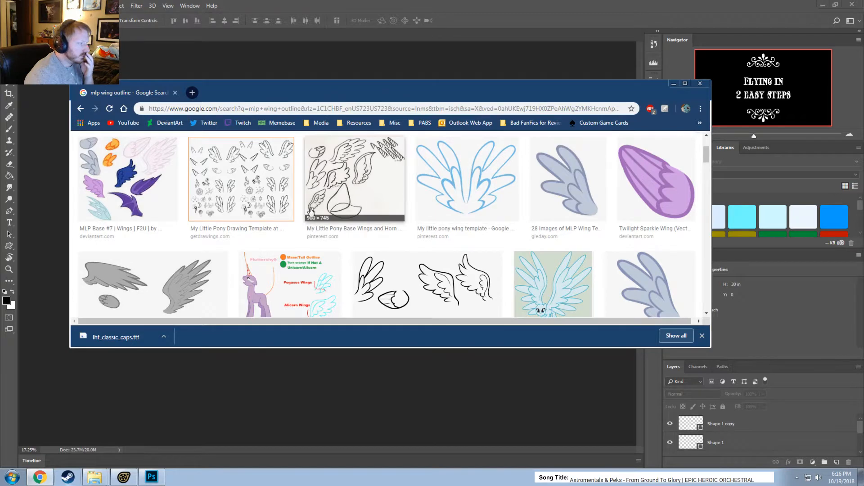
scroll(311, 209, down, 3)
scroll(320, 206, up, 5)
click(211, 150)
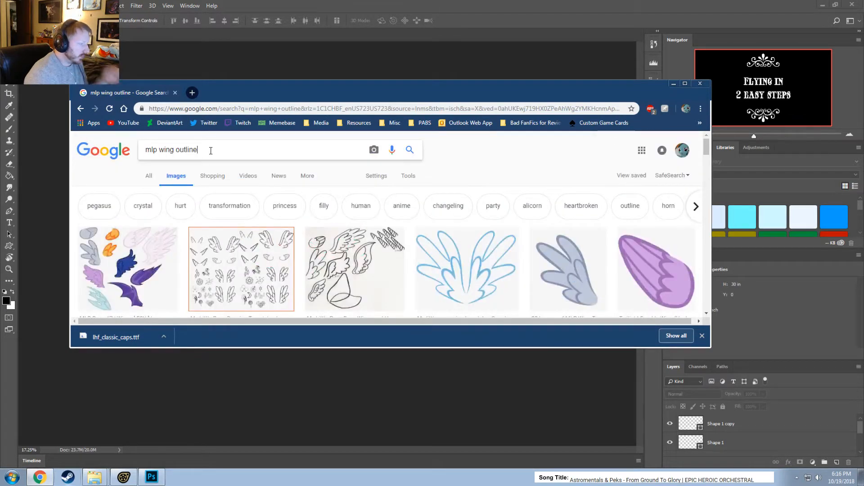
text(-pintere)
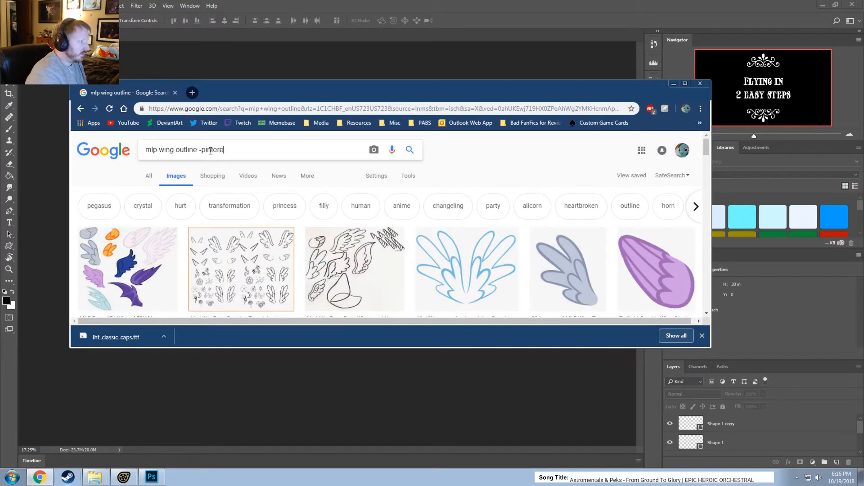
text(st)
key(Return)
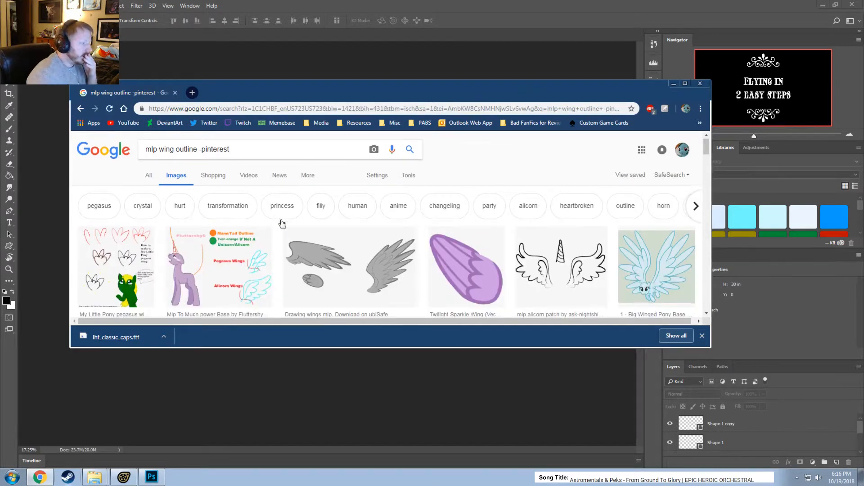
Examine the image results for a clean wing outline suited to the title design
scroll(282, 224, down, 2)
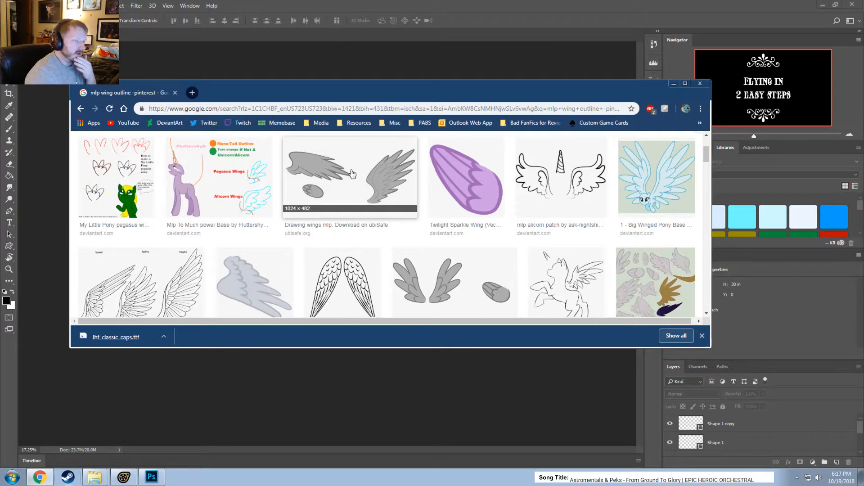
scroll(374, 190, down, 1)
scroll(376, 187, up, 1)
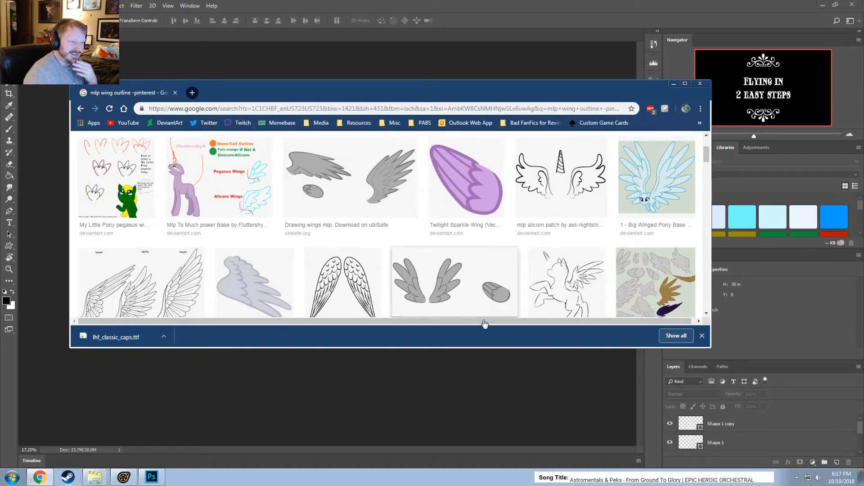
scroll(288, 288, down, 1)
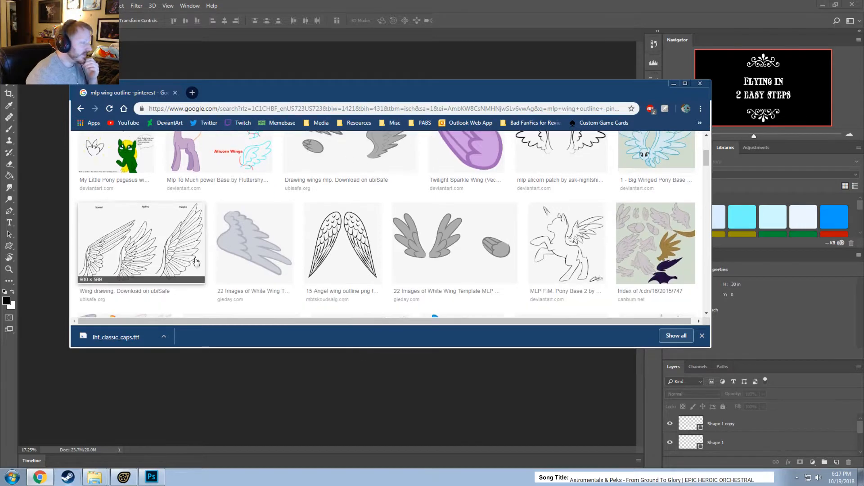
scroll(202, 275, up, 3)
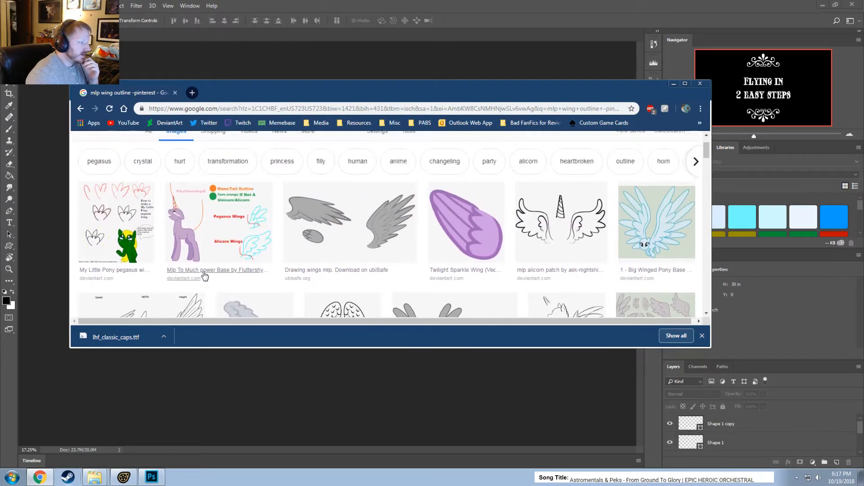
scroll(209, 275, down, 4)
scroll(209, 274, down, 1)
scroll(270, 211, up, 1)
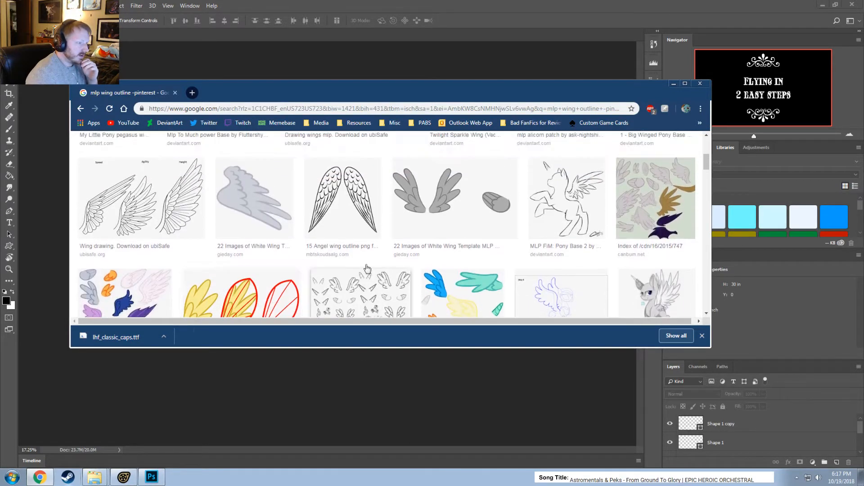
scroll(315, 216, down, 3)
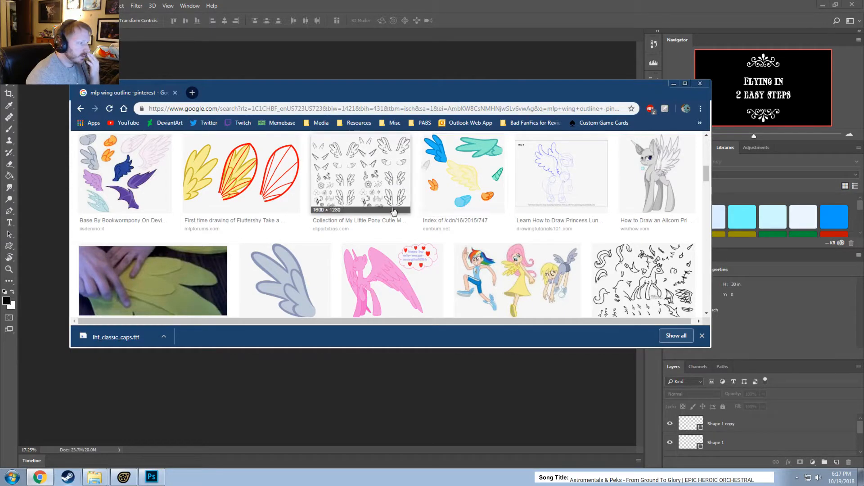
Open the 1600 × 1280 sheet of pony wings and cutie marks in a new tab and enlarge its lower-right wing pair
click(359, 191)
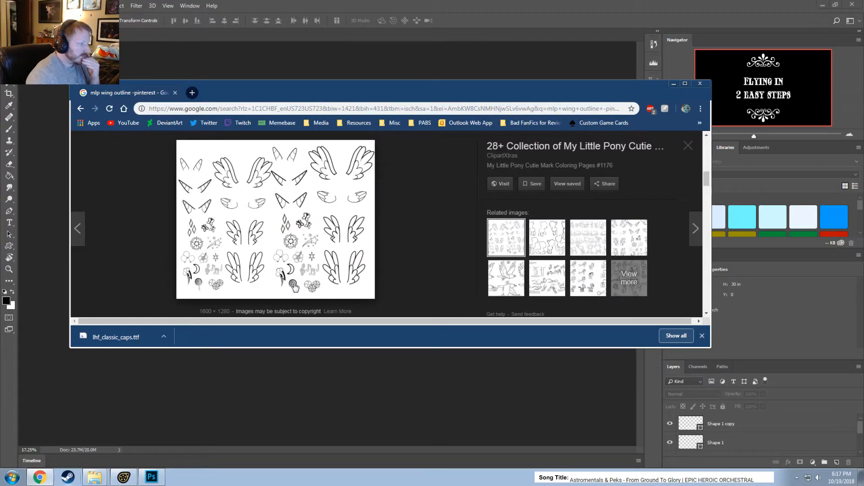
right_click(345, 266)
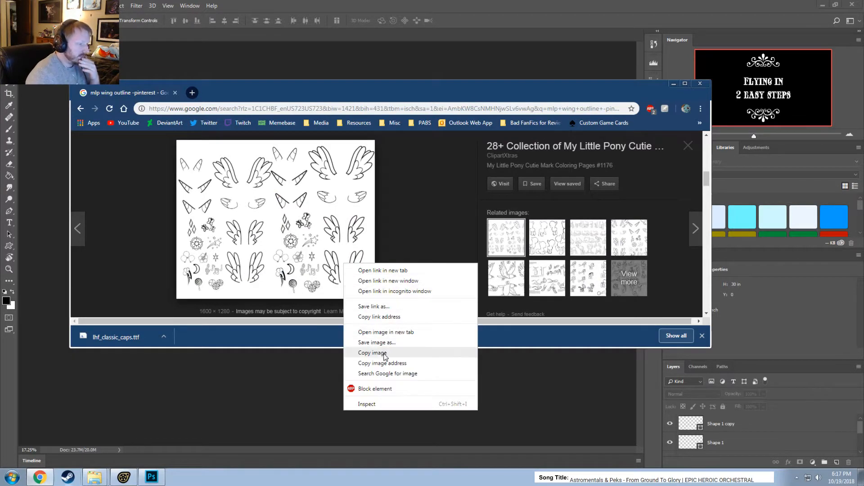
click(378, 332)
click(253, 93)
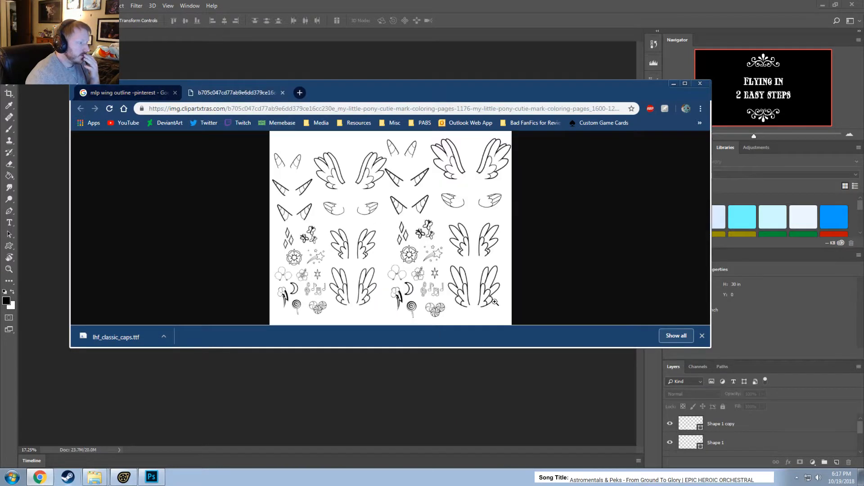
click(483, 303)
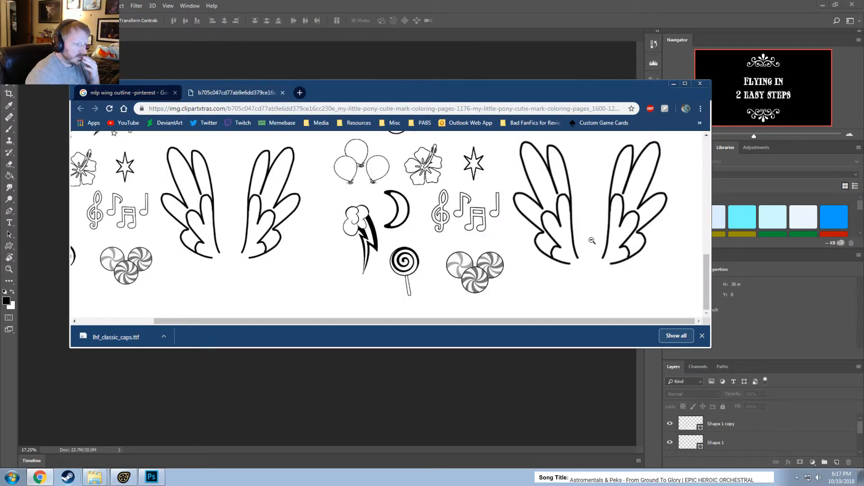
drag(707, 274, 707, 265)
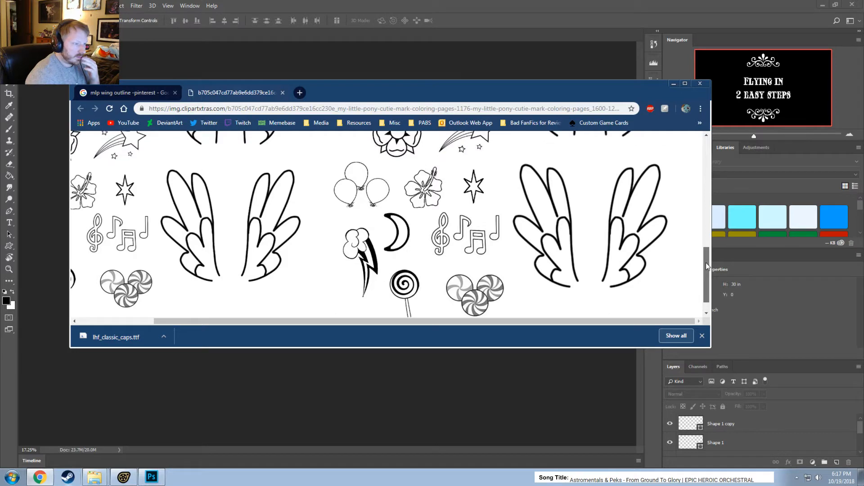
Close the wing sheet and preview the 1024 × 1024 gray single-wing image from the search results
click(283, 92)
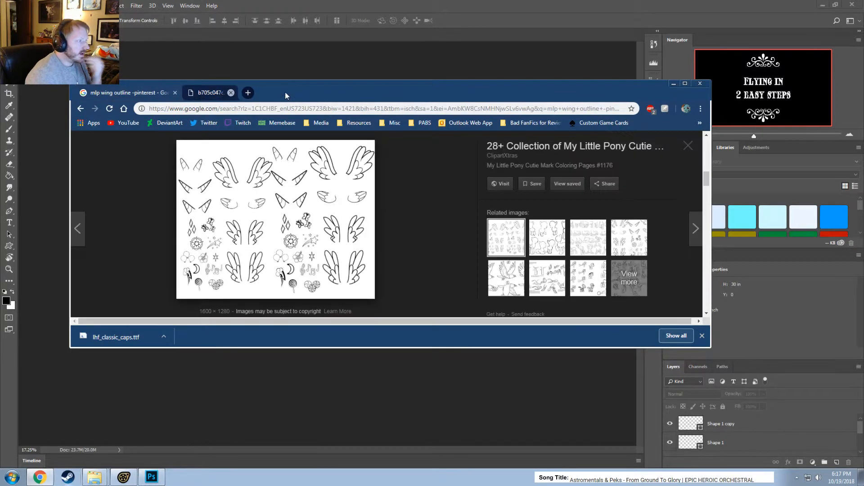
click(688, 146)
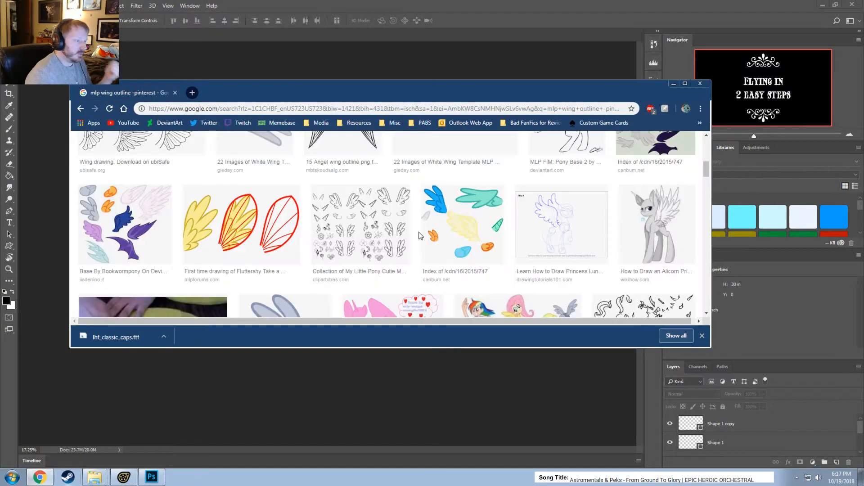
scroll(431, 234, down, 3)
scroll(430, 234, down, 1)
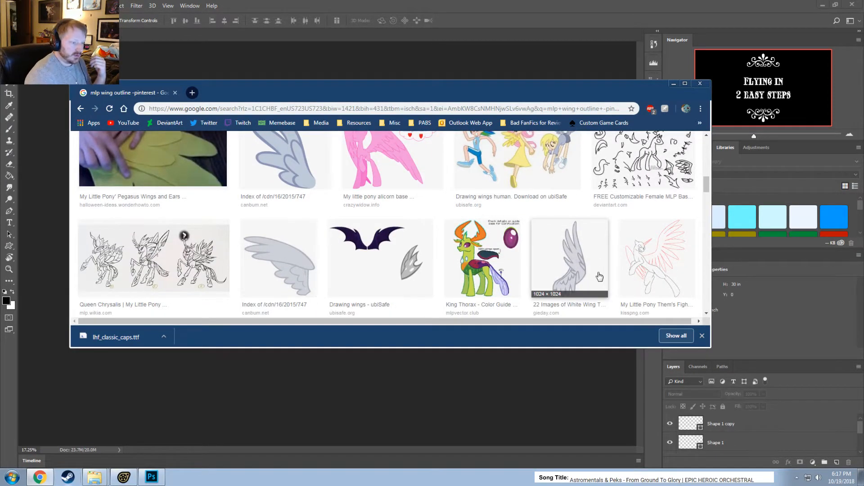
click(590, 269)
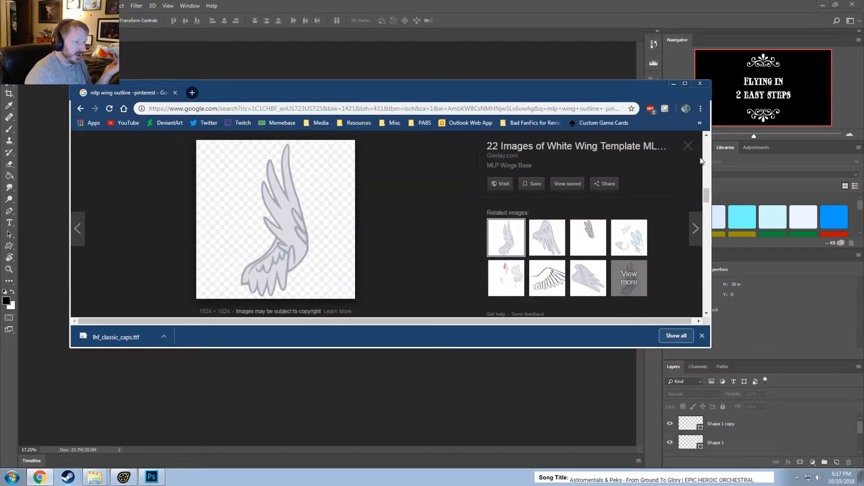
click(690, 148)
Examine the remaining search results and recheck the earlier ones for a simple pair of wings
scroll(584, 214, down, 5)
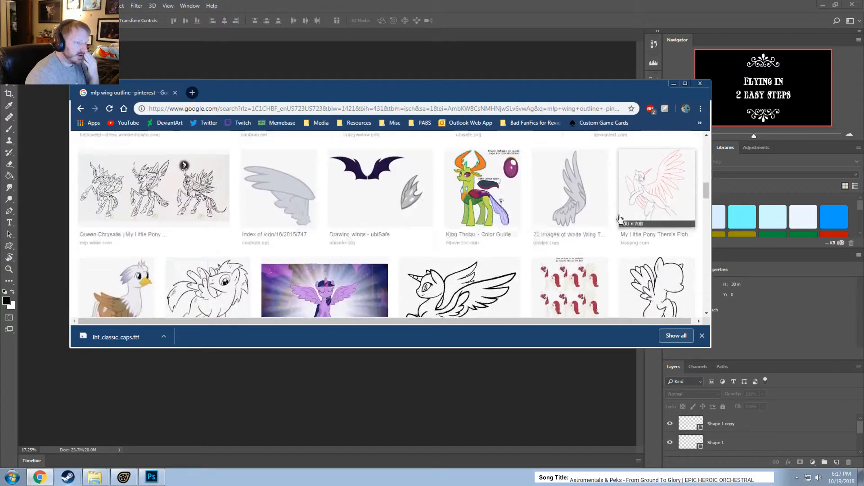
scroll(584, 211, down, 2)
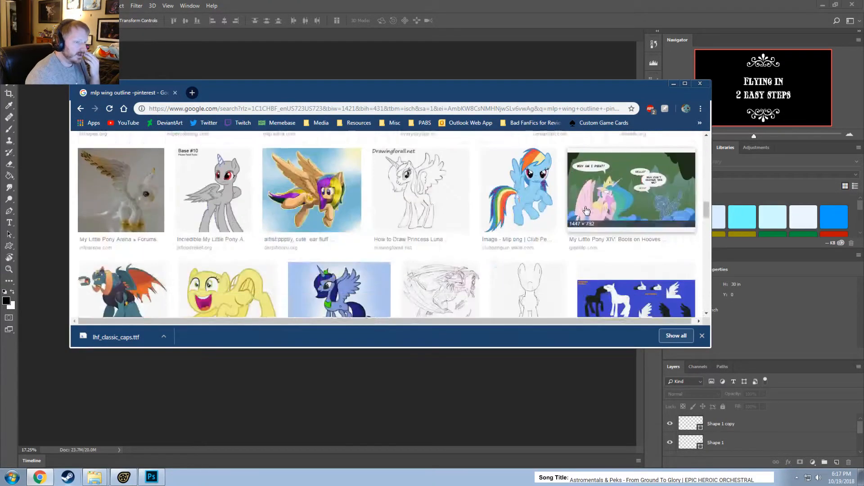
scroll(587, 209, down, 2)
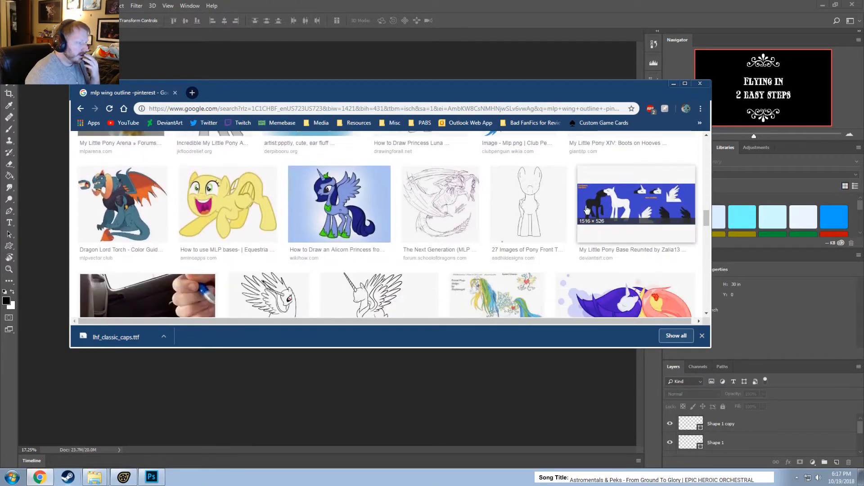
scroll(587, 207, down, 3)
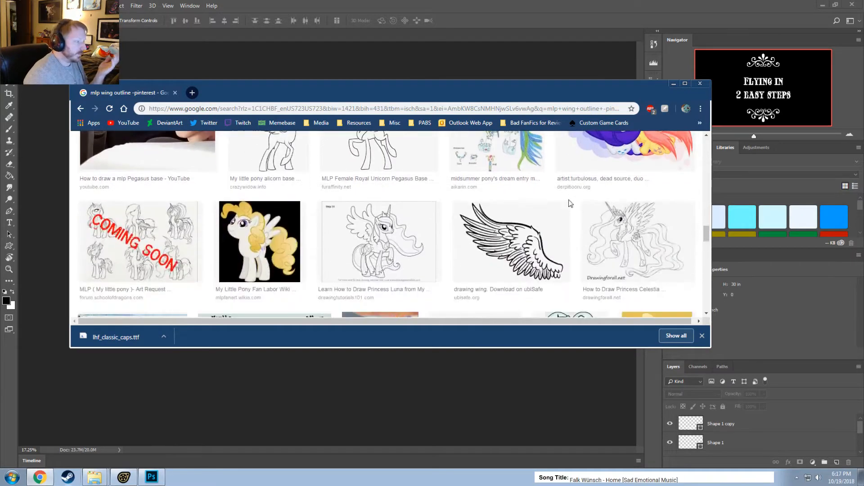
scroll(571, 203, down, 5)
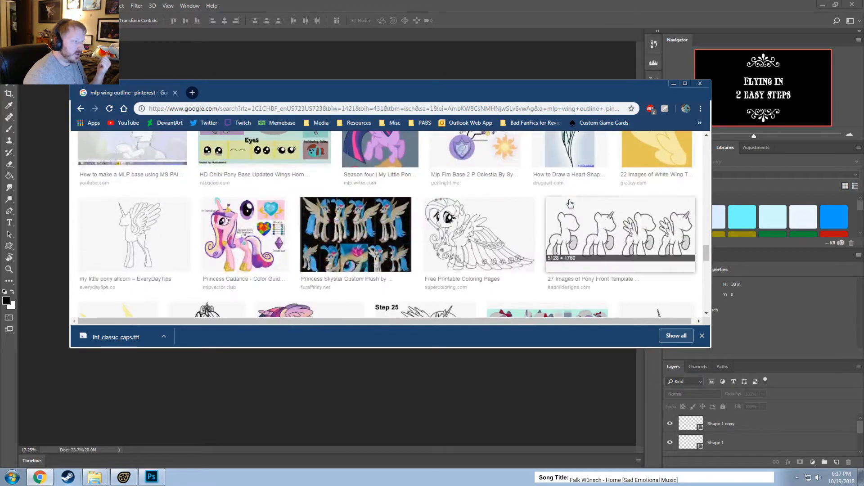
scroll(571, 204, down, 3)
scroll(570, 207, up, 10)
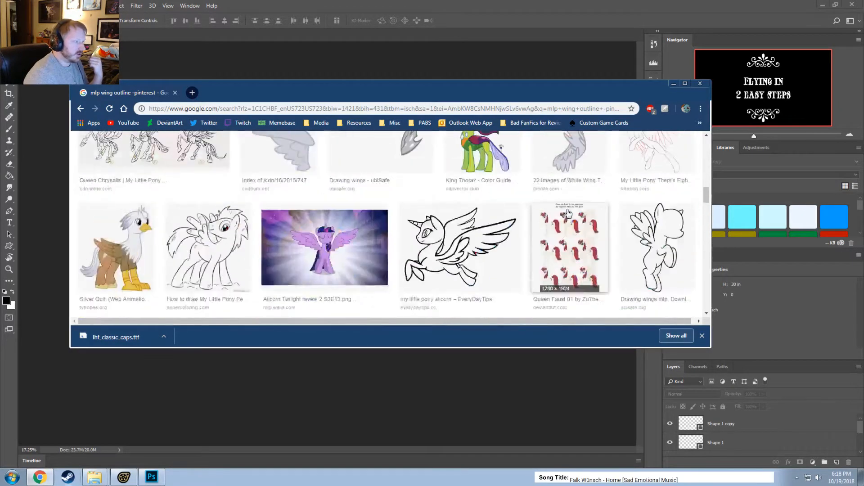
scroll(571, 214, up, 5)
scroll(570, 213, down, 2)
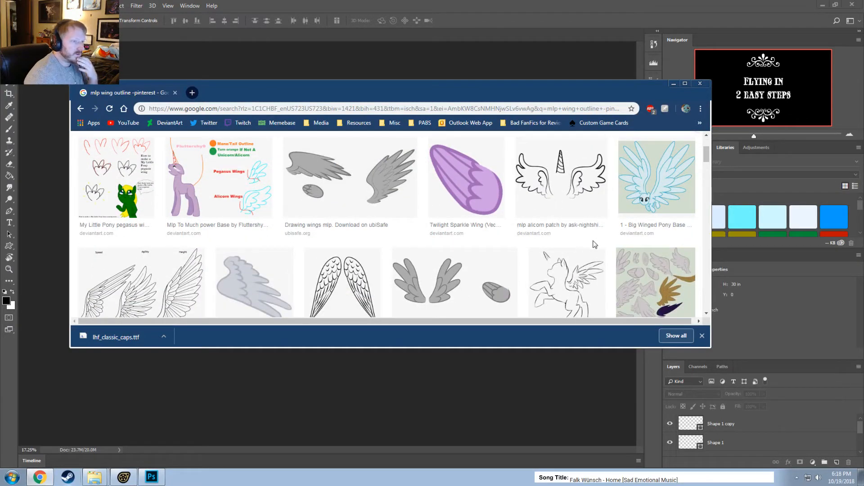
scroll(611, 240, down, 1)
scroll(611, 240, up, 1)
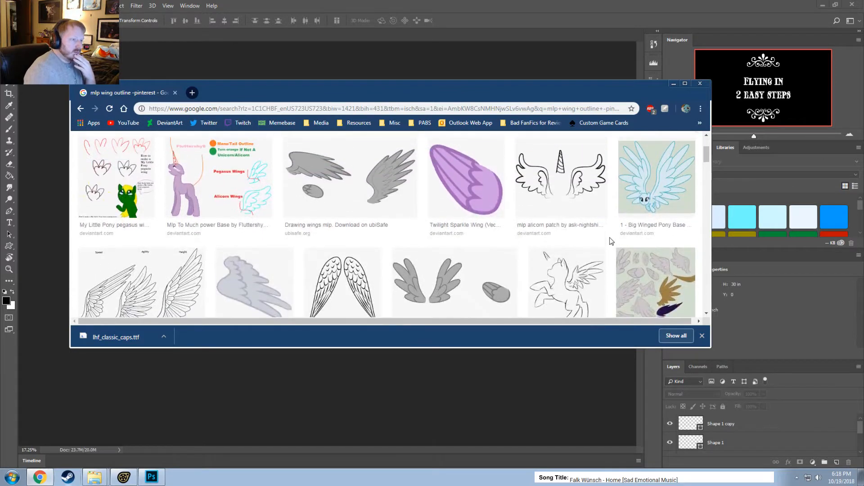
scroll(611, 239, down, 2)
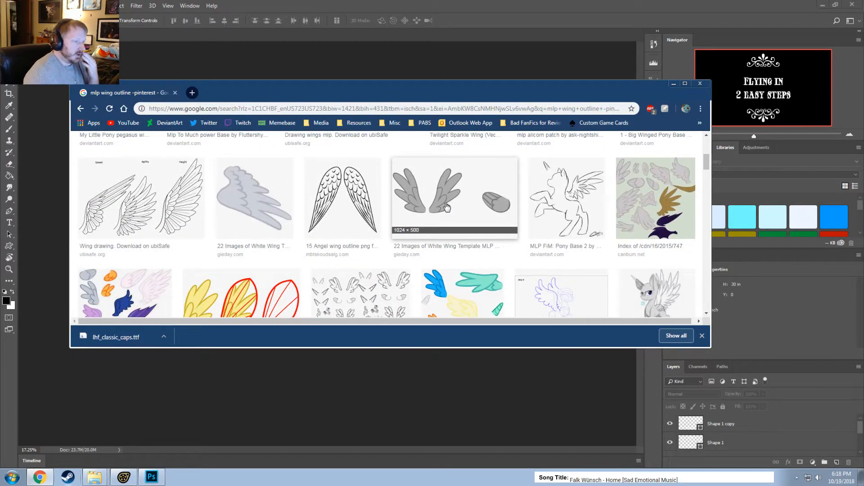
Save the 1024 × 500 gray pegasus wings image to the Pictures library as mlp-pegasus-wings-base_79289.png
click(430, 201)
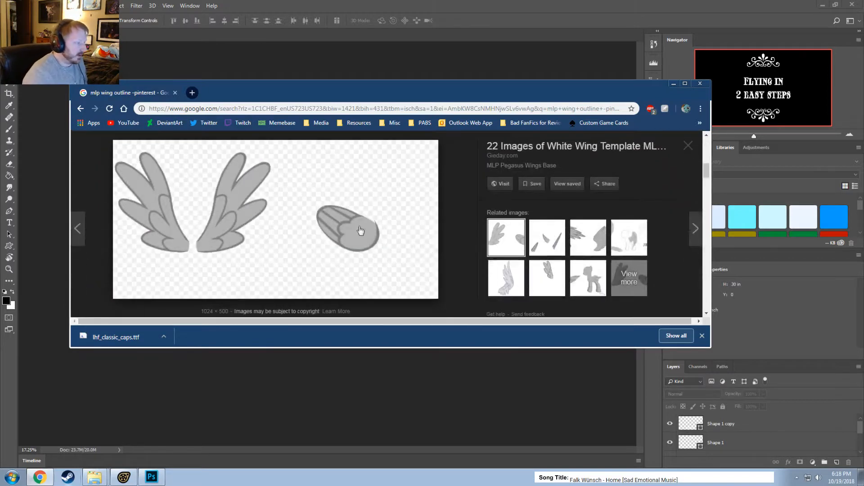
right_click(217, 220)
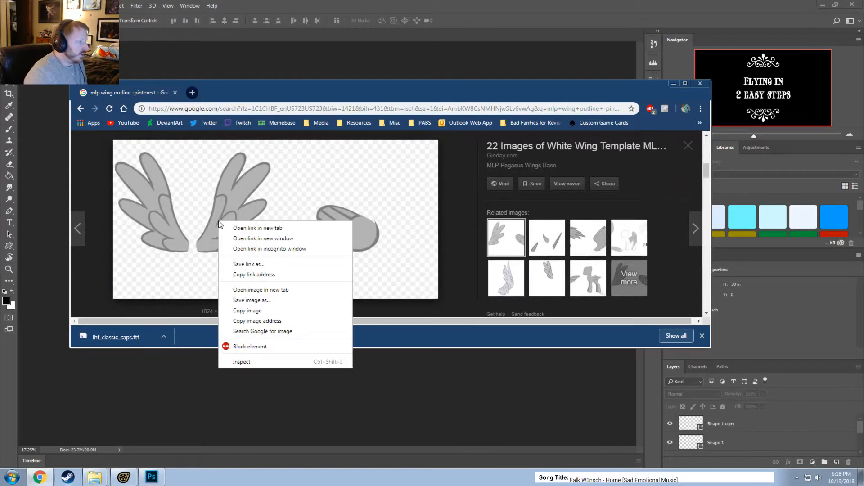
click(264, 300)
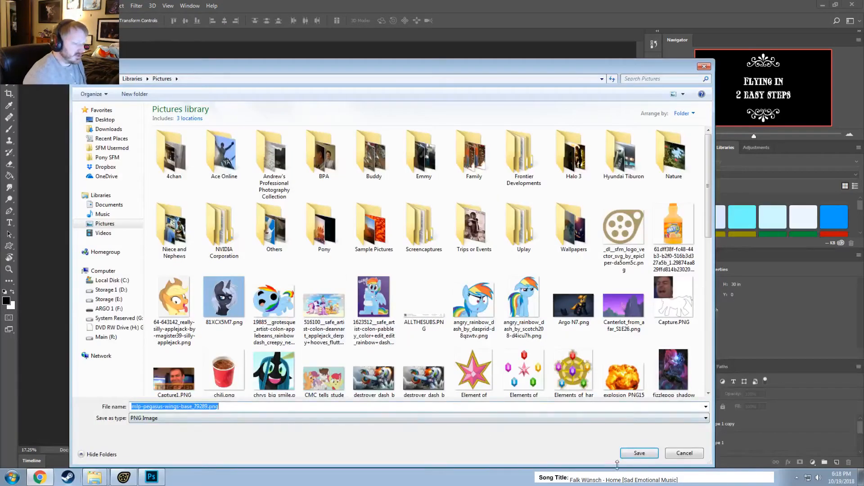
click(647, 454)
Show the downloaded mlp-pegasus-wings-base_79289.png in its folder and place it into the Photoshop title document
click(163, 337)
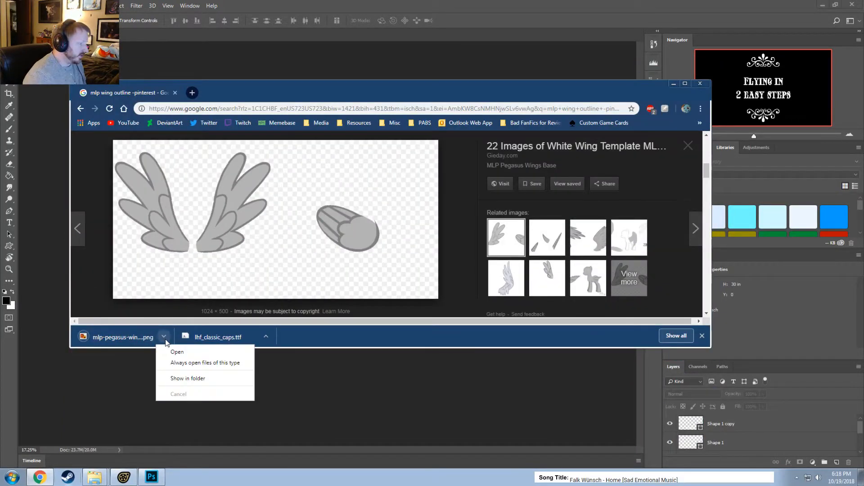
click(187, 379)
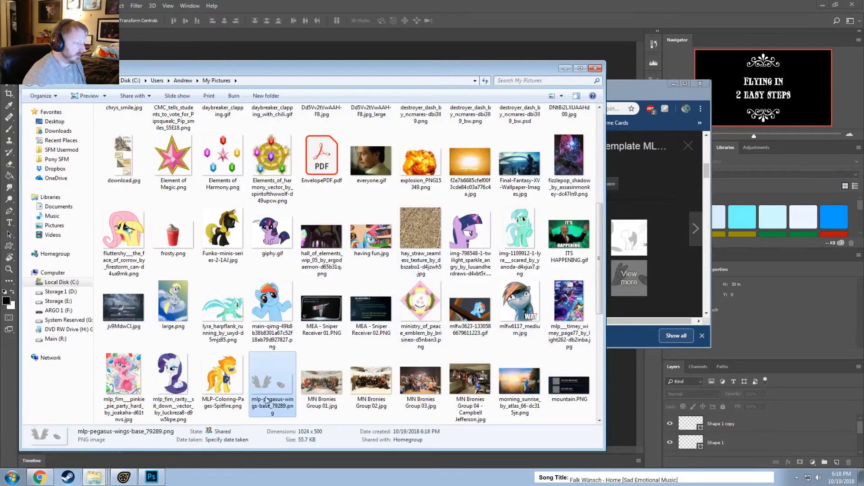
drag(176, 477, 336, 213)
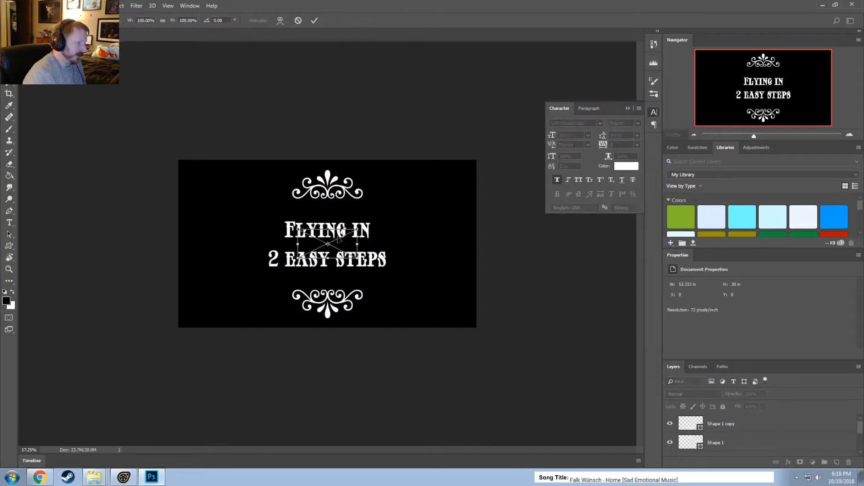
key(v)
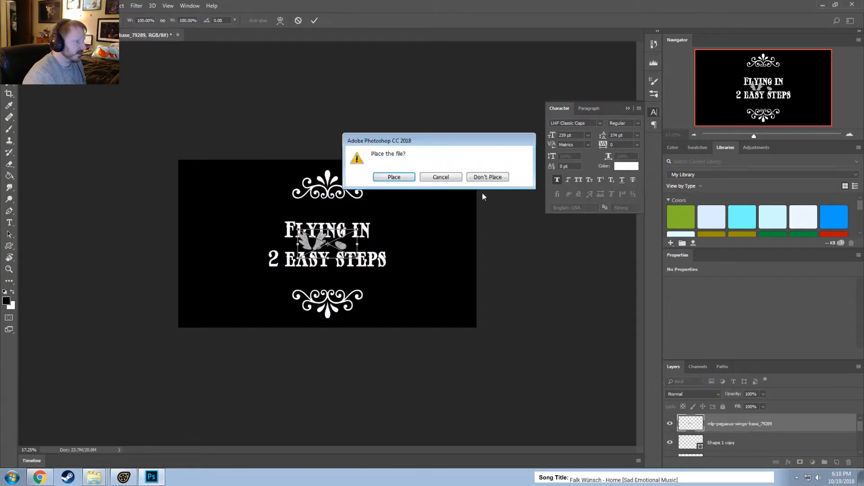
click(394, 176)
Scale the placed wings image to about 323% and position it over the middle of the title
drag(357, 229, 546, 139)
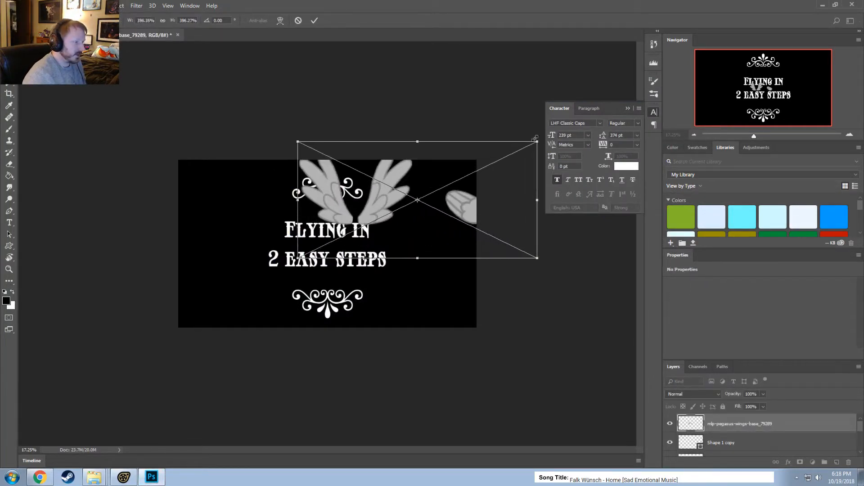
drag(354, 214, 288, 263)
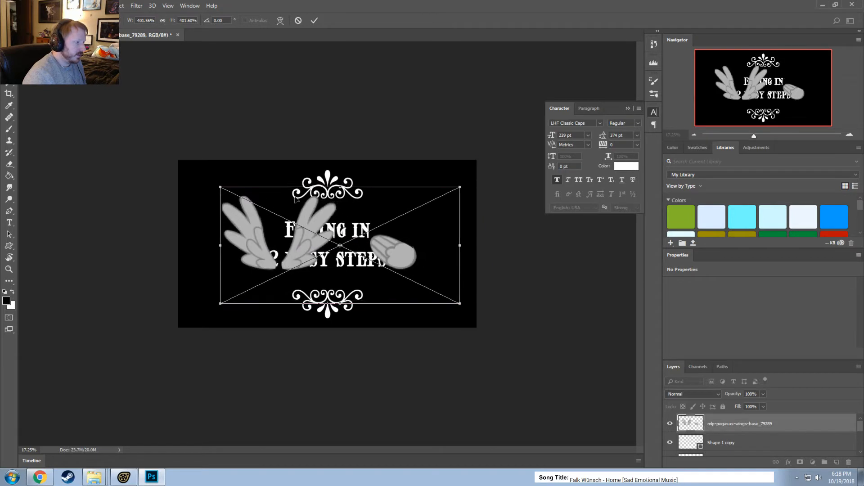
drag(461, 188, 420, 226)
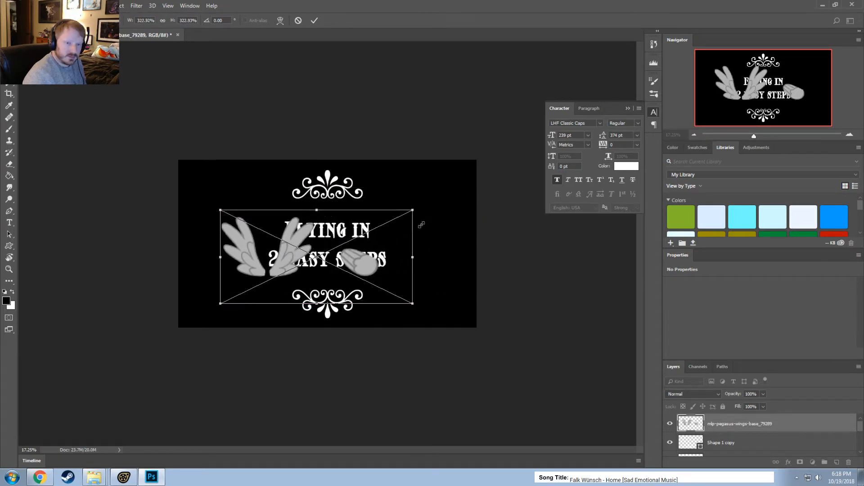
click(313, 22)
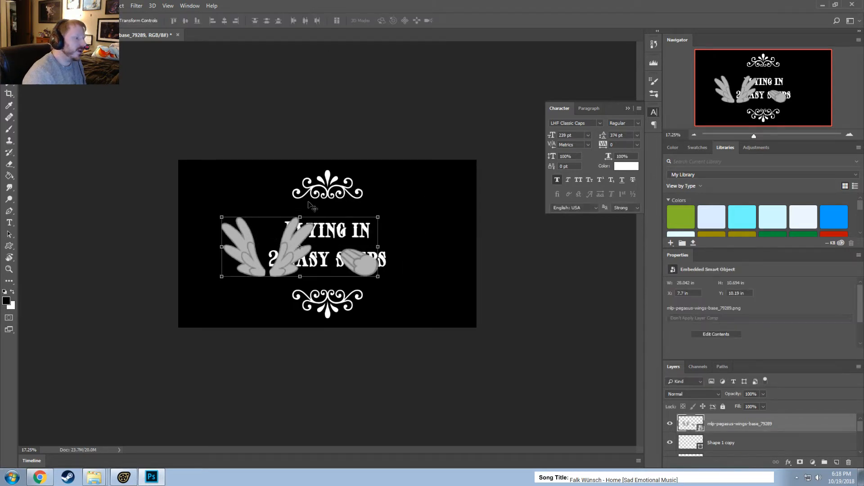
Select the folded wing with a rectangular marquee and try to delete it from the placed wings layer
key(ctrl+0)
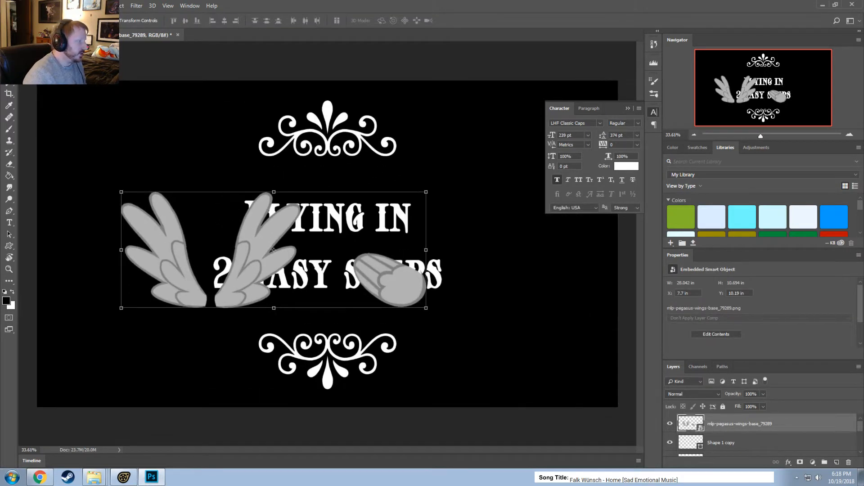
key(m)
drag(326, 182, 467, 347)
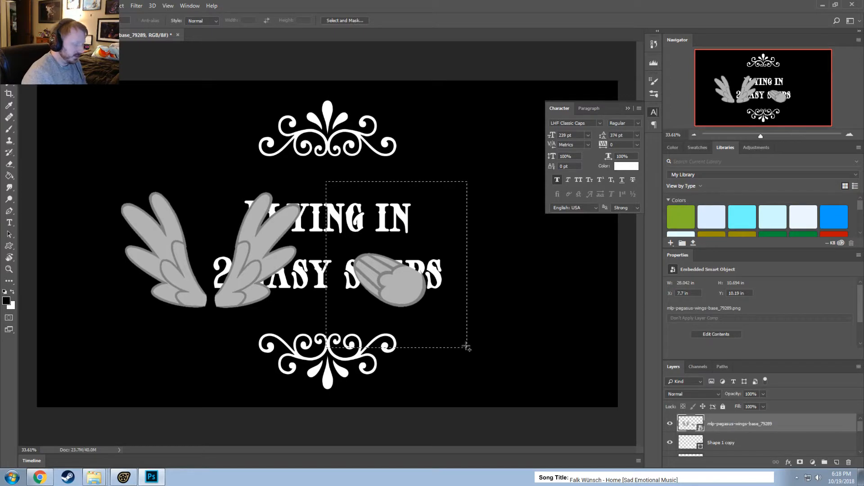
key(Delete)
click(420, 177)
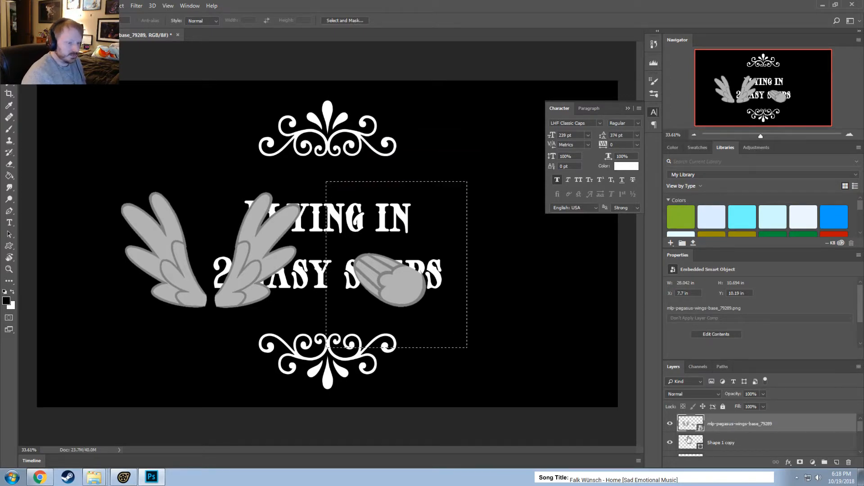
Rasterize the mlp-pegasus-wings-base_79289 smart object layer into a pixel layer
right_click(688, 425)
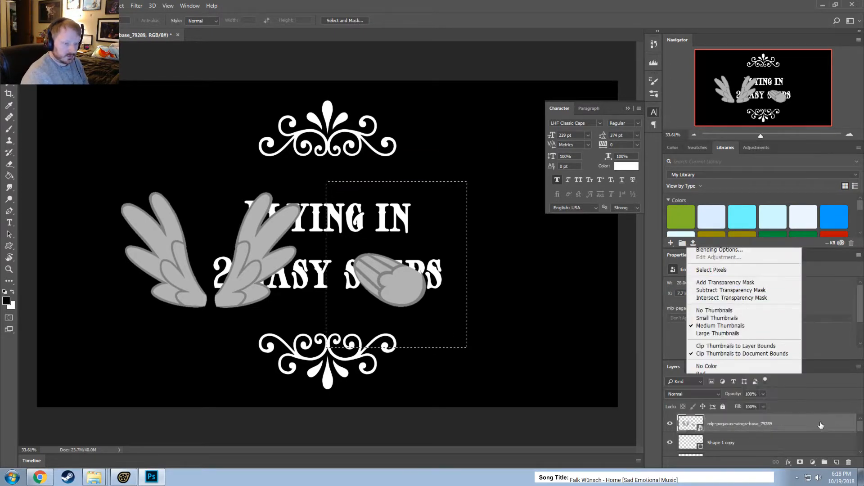
right_click(746, 424)
click(772, 198)
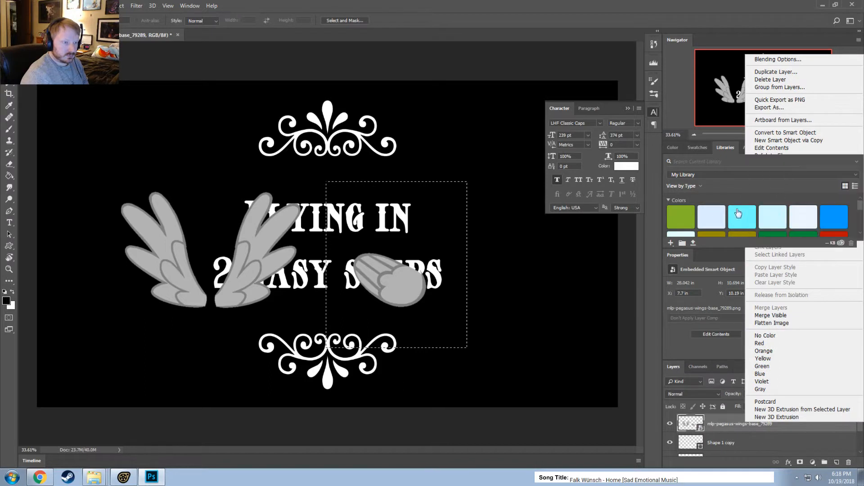
right_click(396, 292)
click(386, 277)
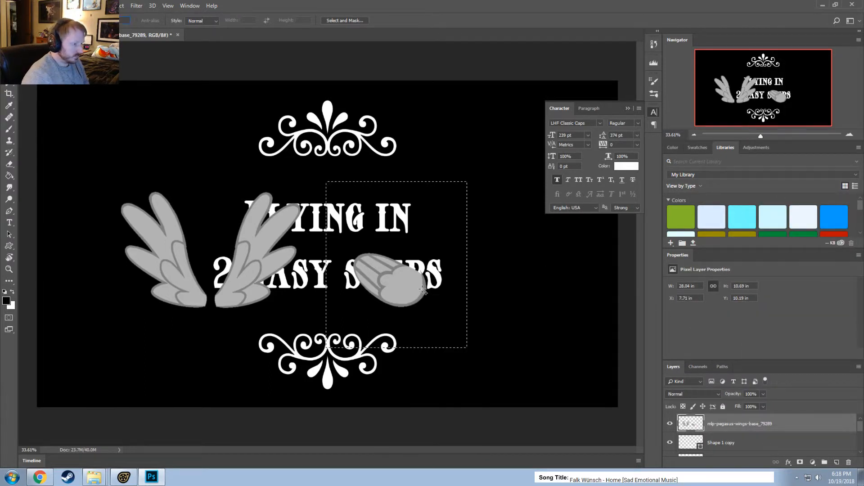
Delete the folded wing inside the marquee from the rasterized layer and clear the selection
right_click(393, 284)
click(410, 305)
click(420, 177)
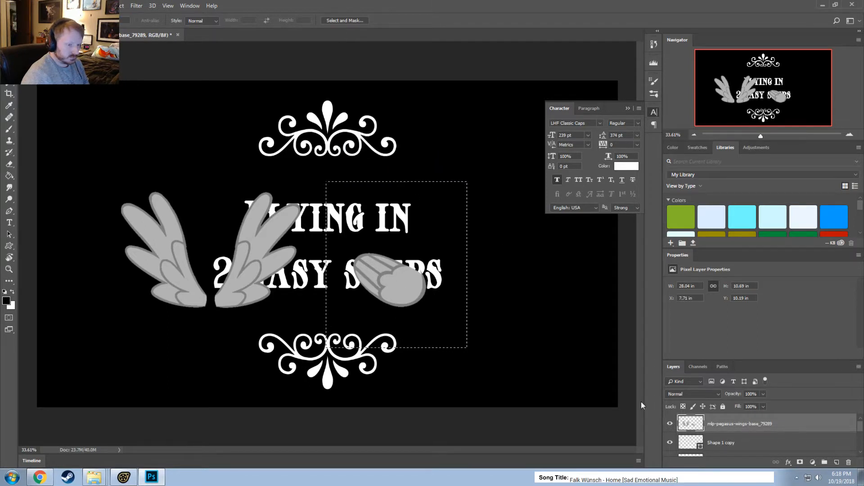
key(Delete)
right_click(352, 236)
click(365, 244)
Move the pair of spread wings to the canvas's upper-left area, at about X 2.9 in and Y 2.5 in
alt+scroll(315, 239, down, 1)
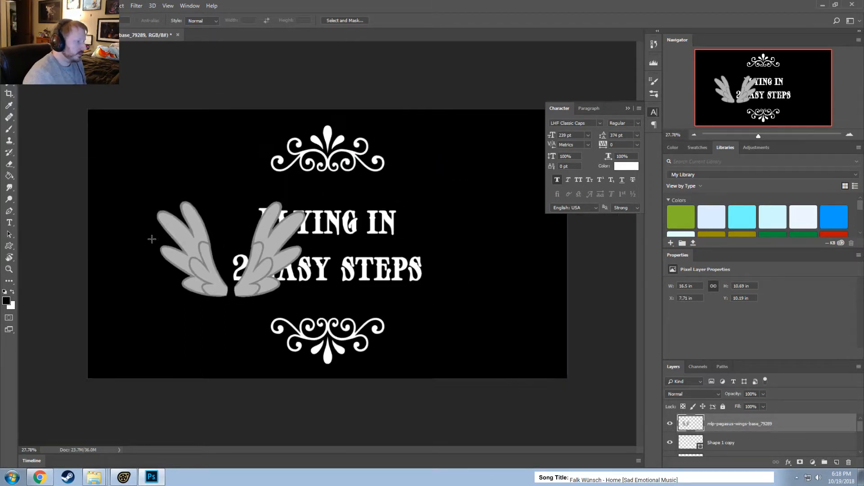
key(v)
drag(209, 279, 167, 212)
alt+scroll(169, 214, up, 3)
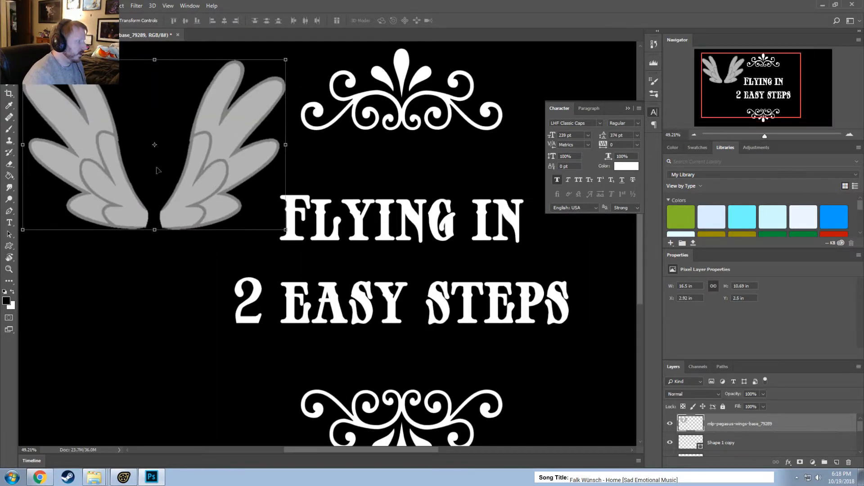
drag(762, 75, 725, 70)
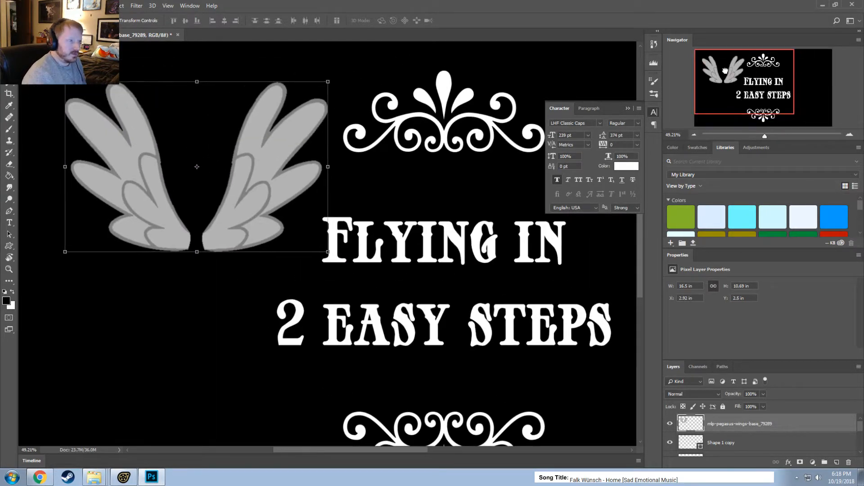
alt+scroll(152, 130, up, 1)
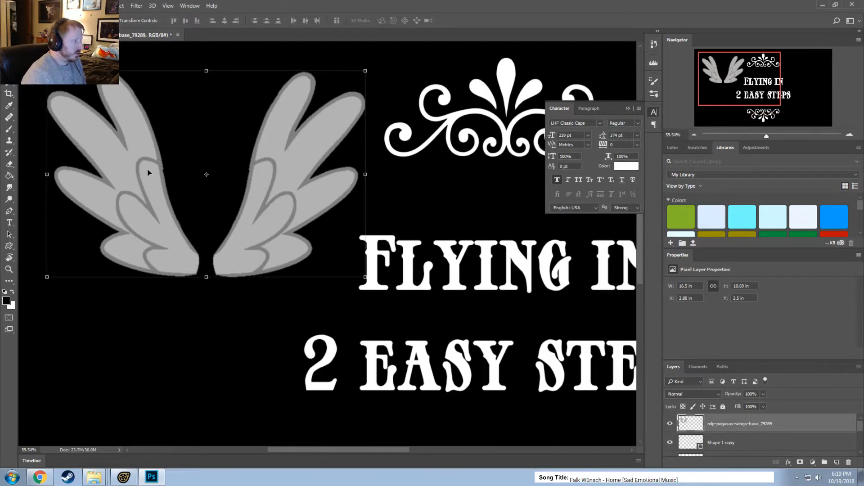
Invert the colours of the mlp-pegasus-wings-base_79289 layer so the wings turn dark with lighter outlines
drag(287, 450, 263, 450)
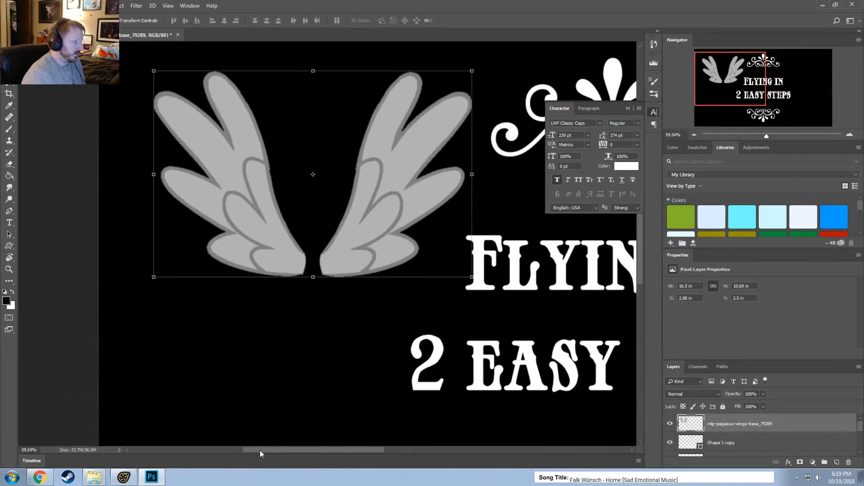
click(655, 111)
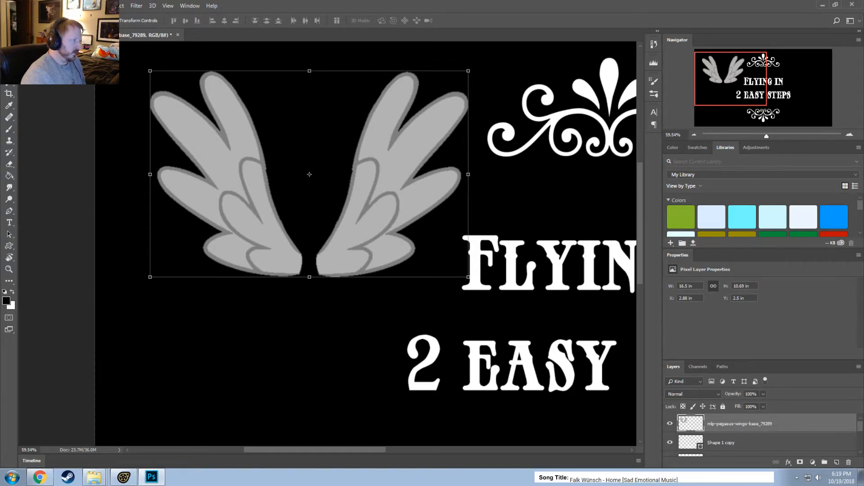
click(39, 6)
mouse_move(58, 6)
mouse_move(90, 28)
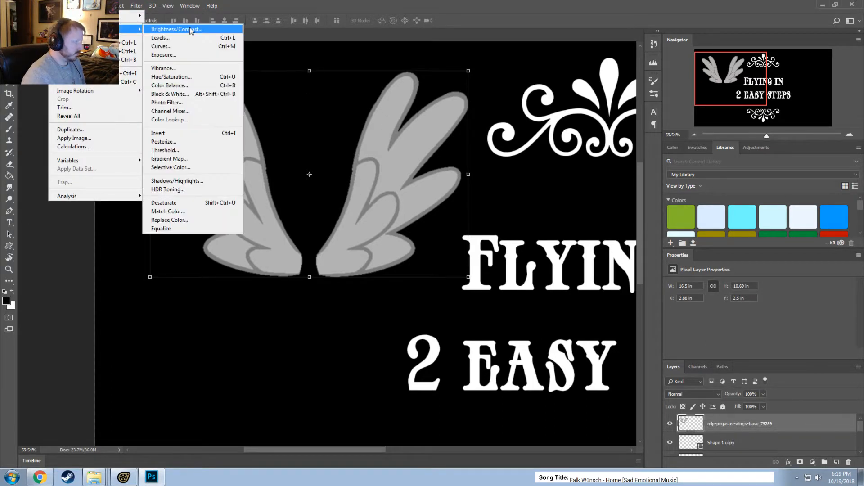
click(177, 132)
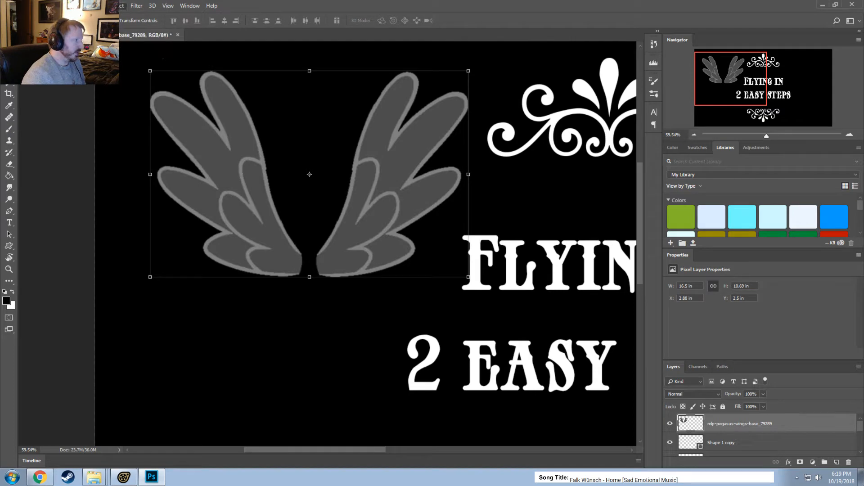
click(117, 5)
mouse_move(58, 6)
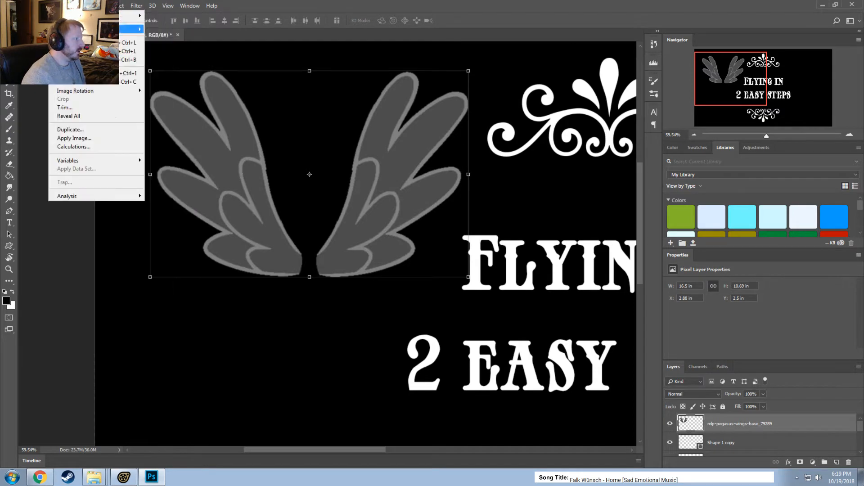
mouse_move(113, 28)
click(171, 28)
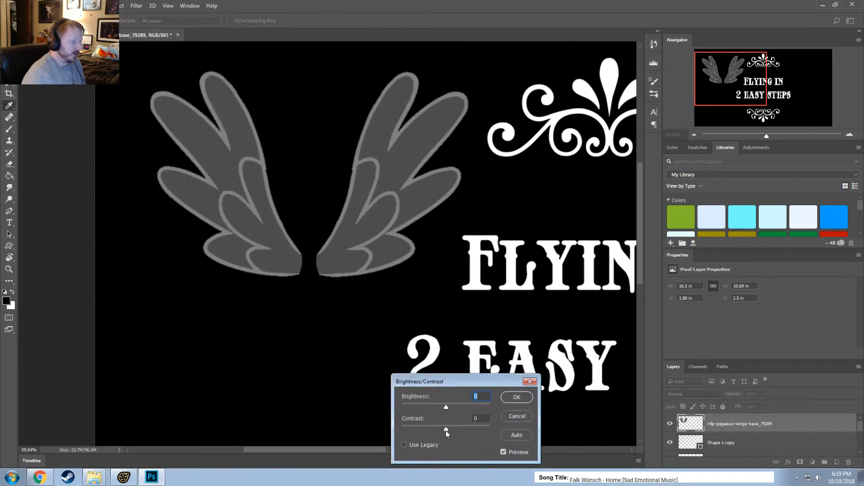
drag(446, 430, 490, 429)
drag(444, 406, 460, 428)
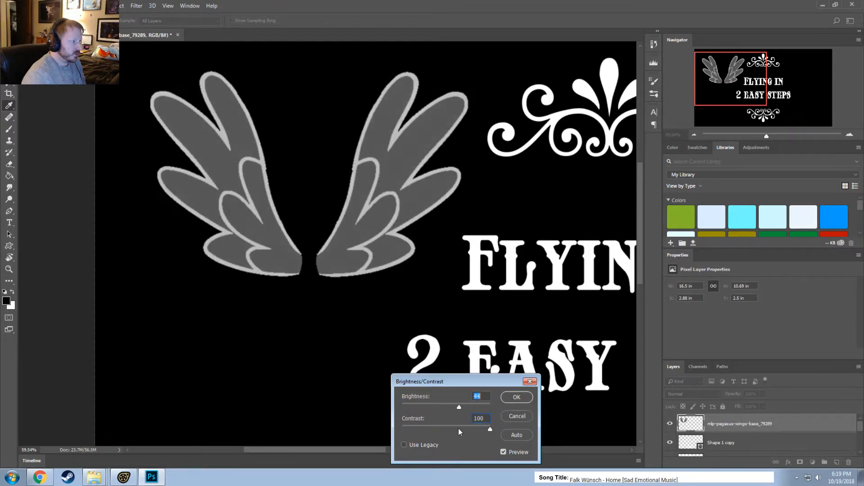
click(522, 417)
key(v)
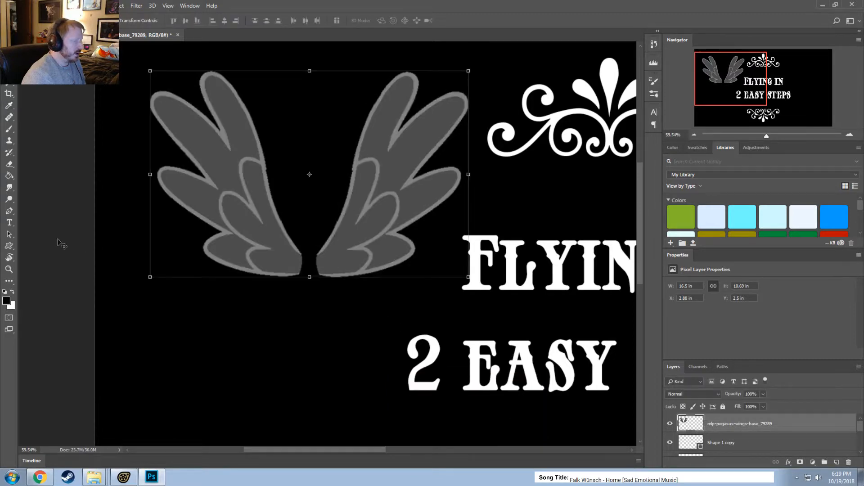
Try to fill the wings' grey interiors with black using the Paint Bucket at tolerance 64, then undo the fills
click(9, 177)
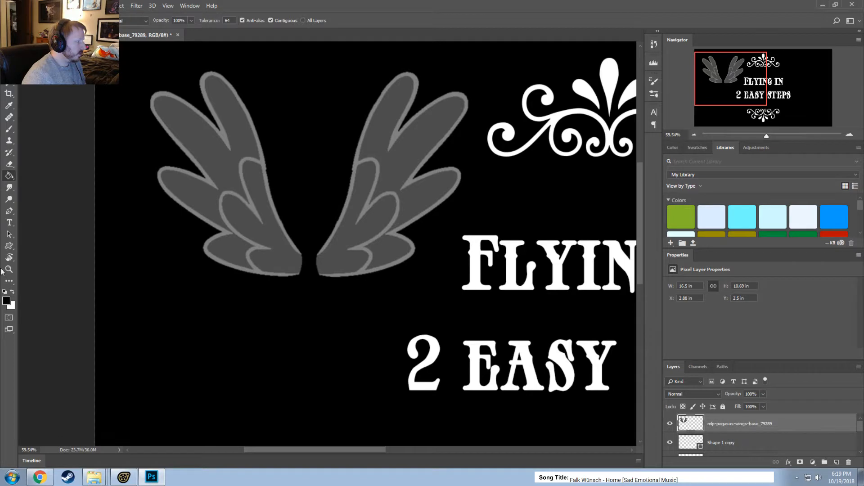
click(237, 178)
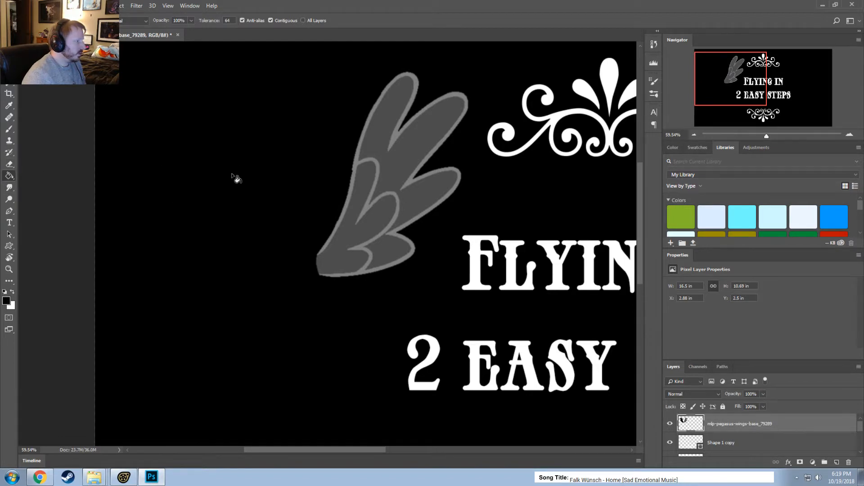
key(ctrl+z)
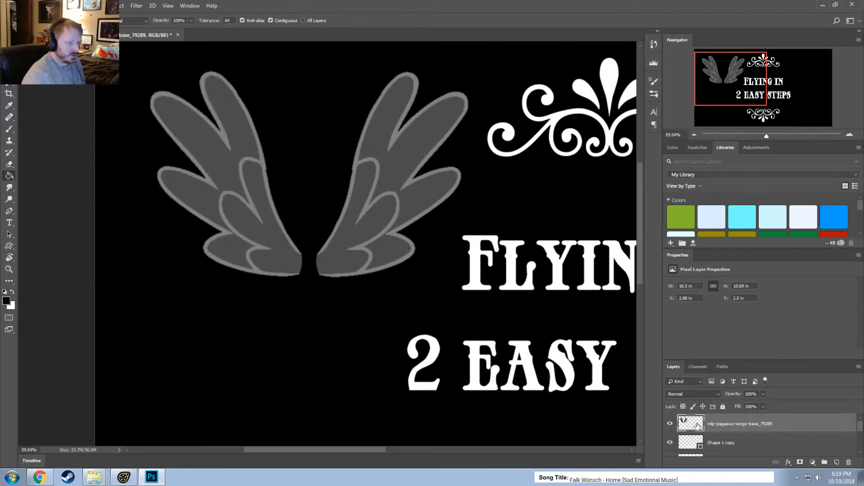
click(340, 261)
key(ctrl+z)
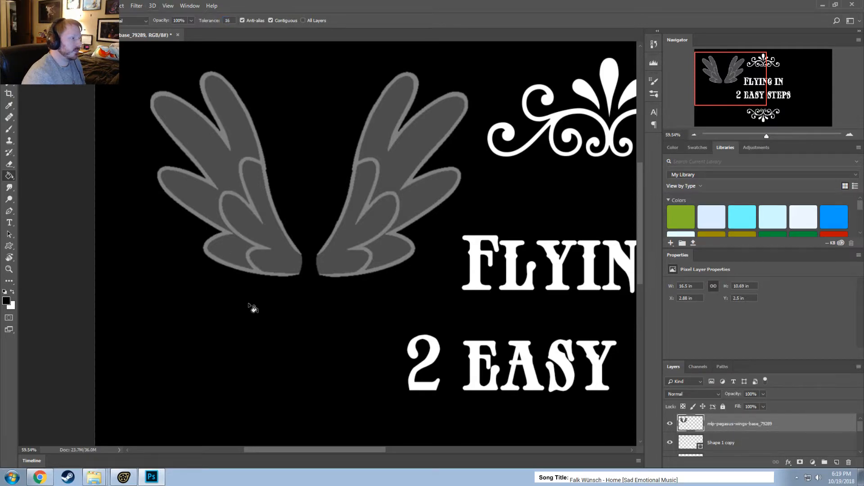
Fill the grey interiors of both wings with black using the Paint Bucket at tolerance 16, leaving only the outlines
click(274, 237)
click(218, 173)
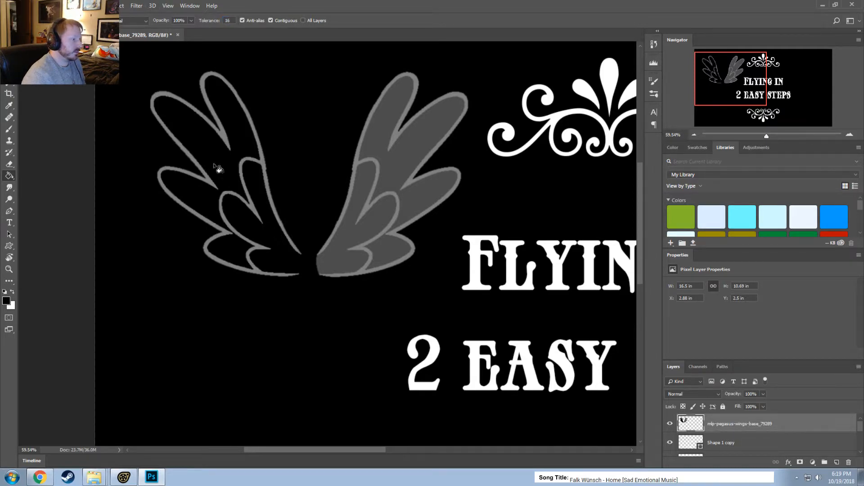
click(381, 247)
click(410, 186)
Brighten the wing outlines with a Brightness/Contrast adjustment, setting the brightness to 150
alt+scroll(383, 247, down, 3)
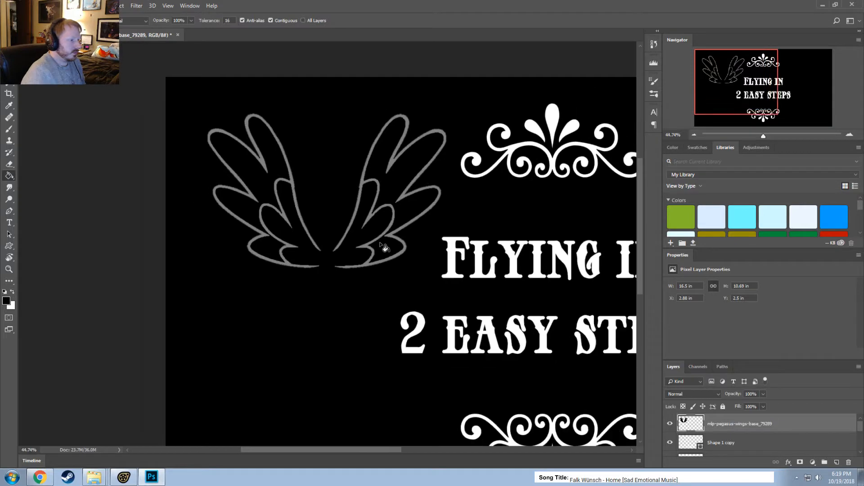
alt+scroll(225, 245, down, 1)
click(59, 5)
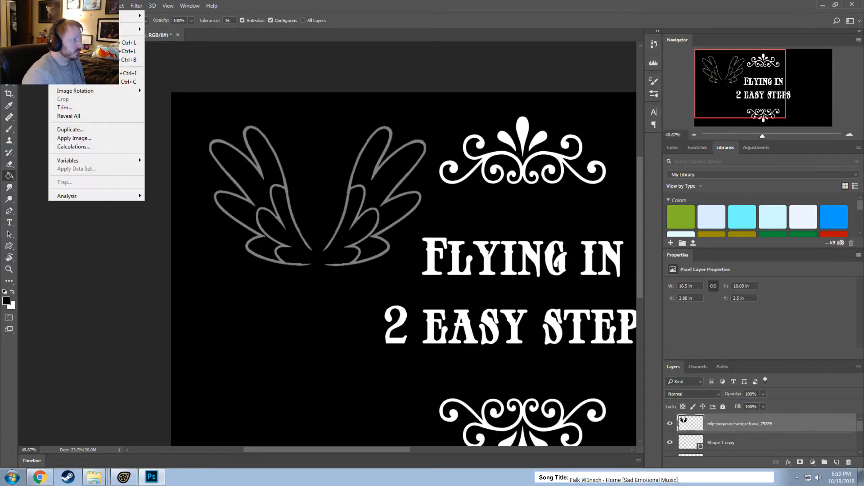
mouse_move(95, 29)
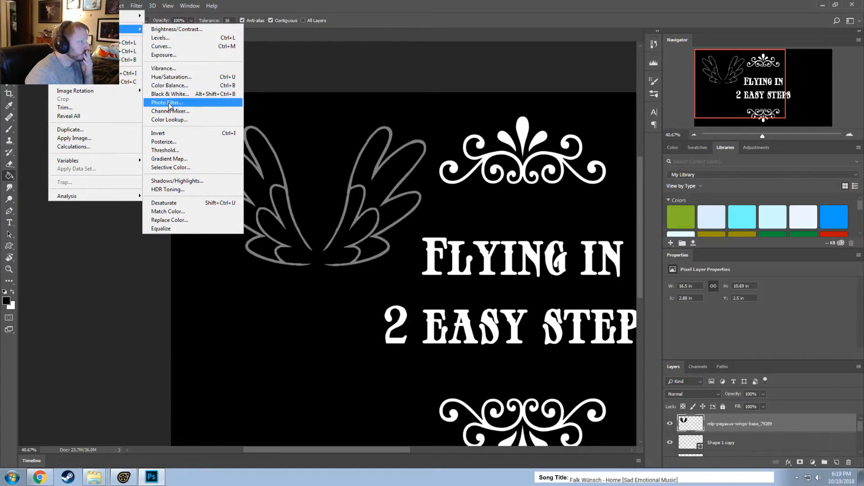
key(Up)
key(Up)
key(Up)
key(Up)
key(Up)
key(Up)
key(Up)
key(Up)
key(Return)
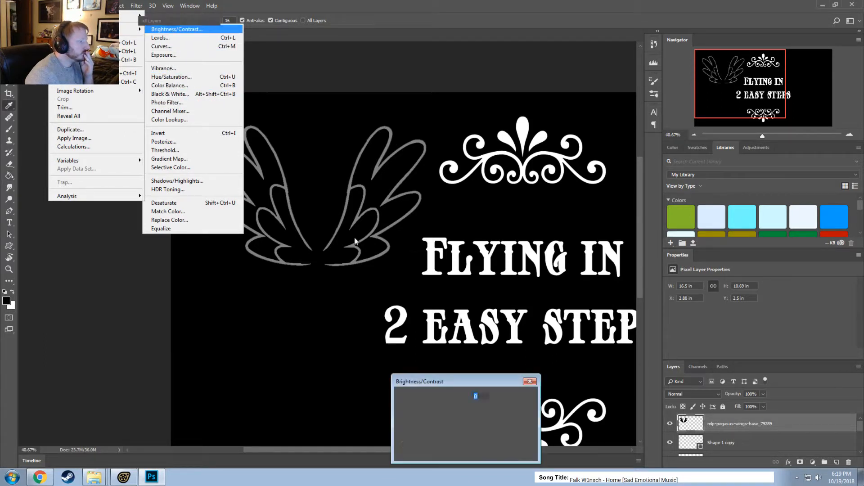
drag(445, 407, 500, 408)
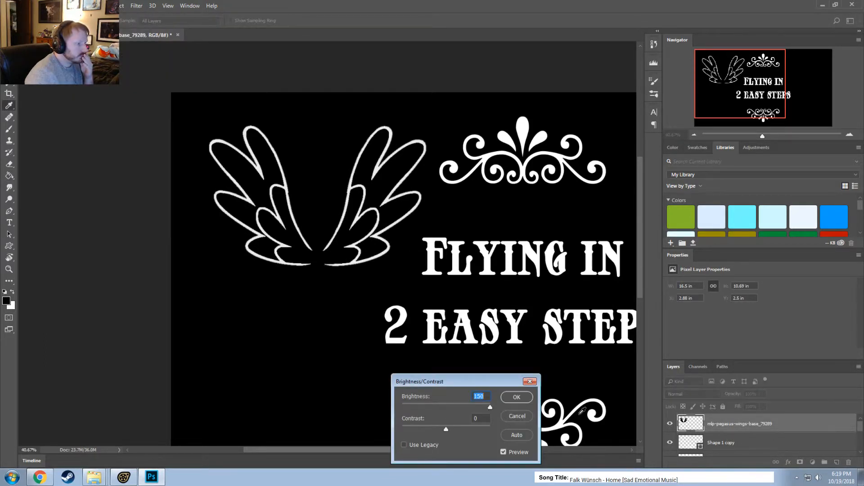
click(517, 397)
key(g)
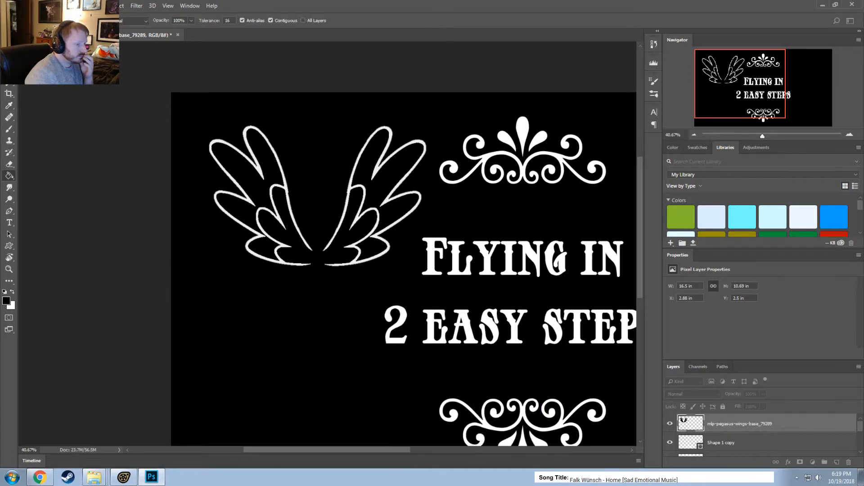
Apply a second Brightness/Contrast adjustment with brightness 150 to turn the wing outlines white
click(79, 5)
mouse_move(59, 5)
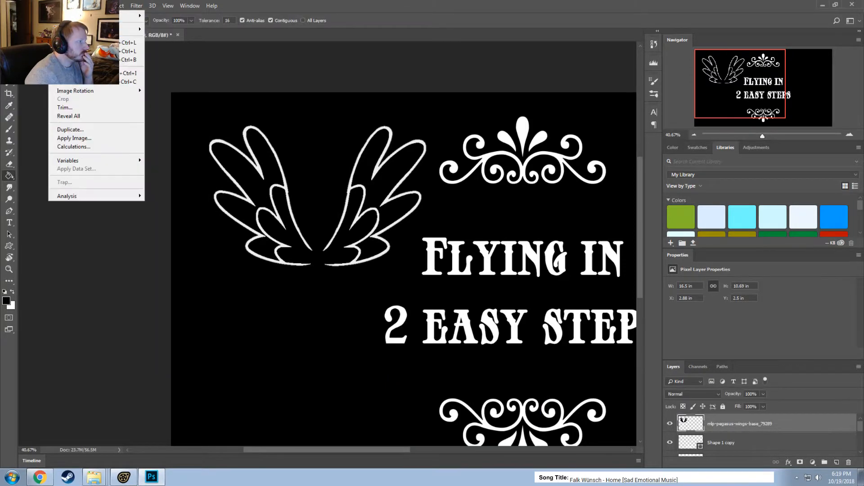
mouse_move(131, 28)
click(175, 29)
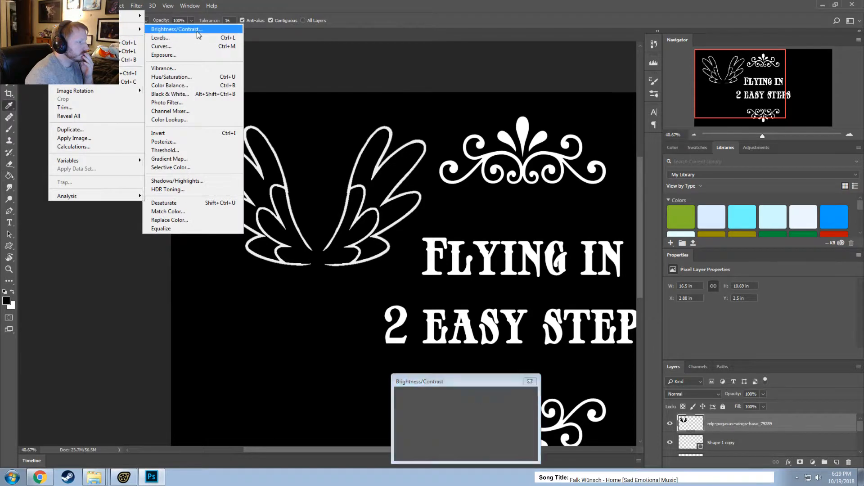
drag(446, 407, 520, 420)
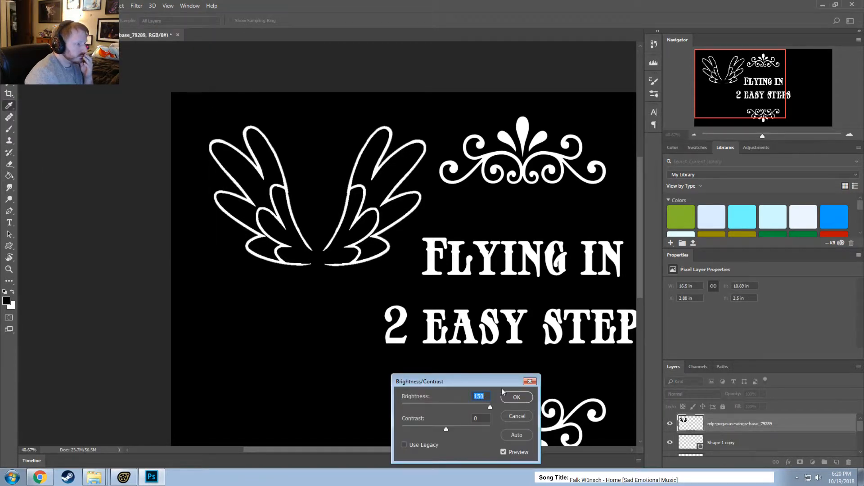
click(516, 397)
key(g)
Try selecting the left wing's white outline with the Magic Wand at tolerance 32, and clear the selection
alt+scroll(308, 189, up, 4)
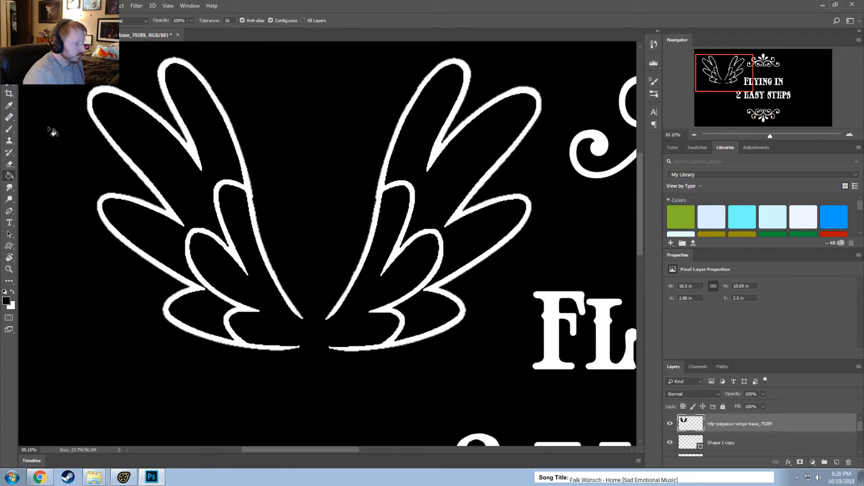
key(w)
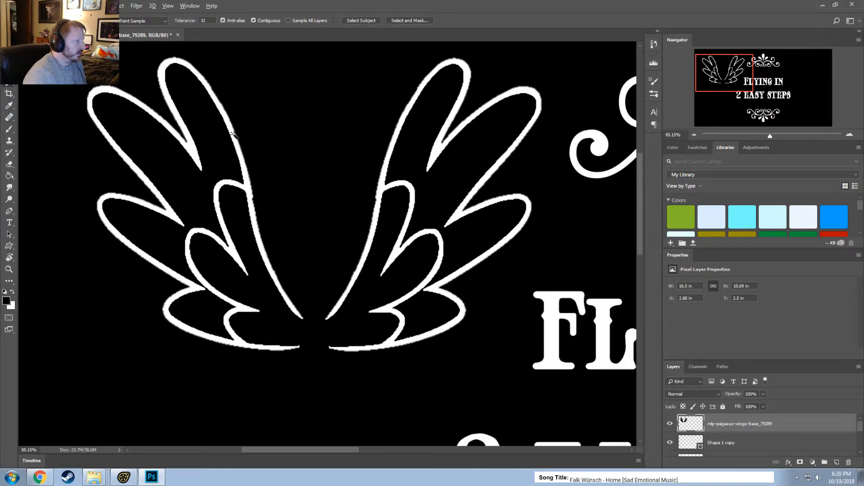
click(233, 134)
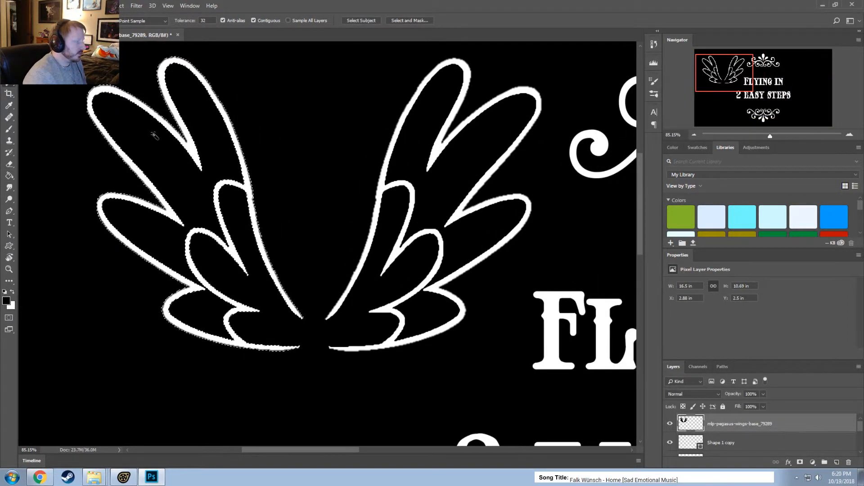
right_click(102, 104)
click(118, 216)
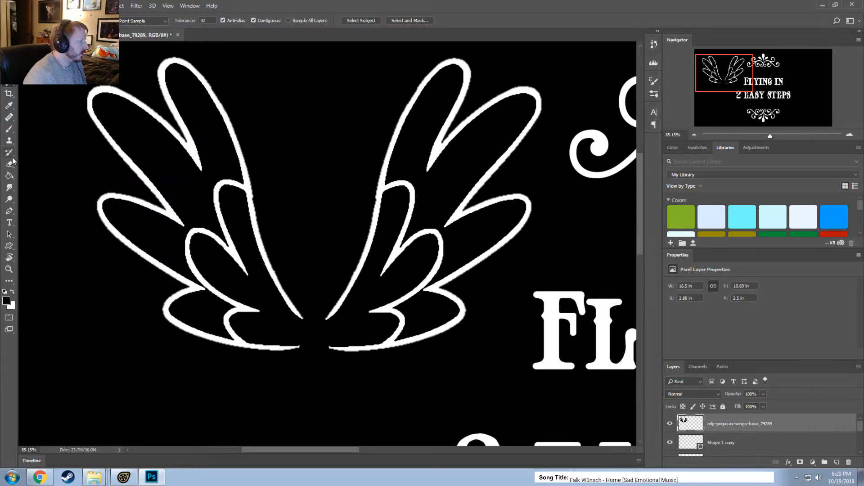
Sample the white of the left wing's outline as the foreground colour for the Brush tool
click(9, 129)
alt+click(221, 106)
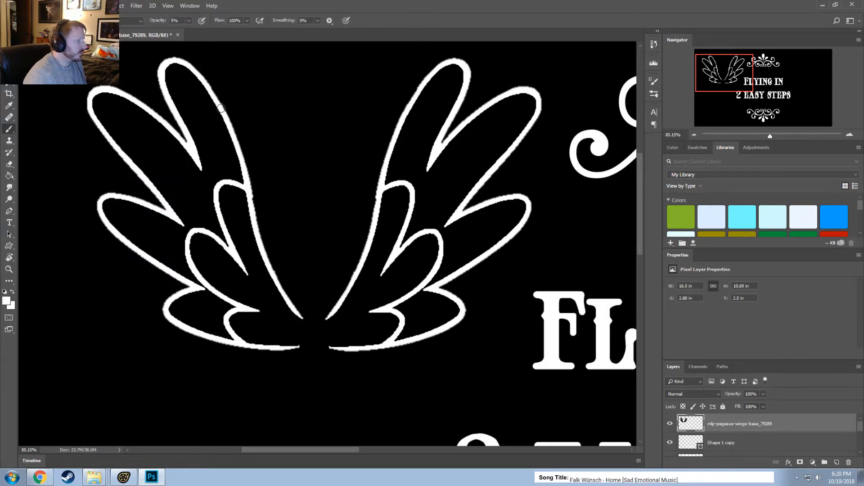
click(6, 302)
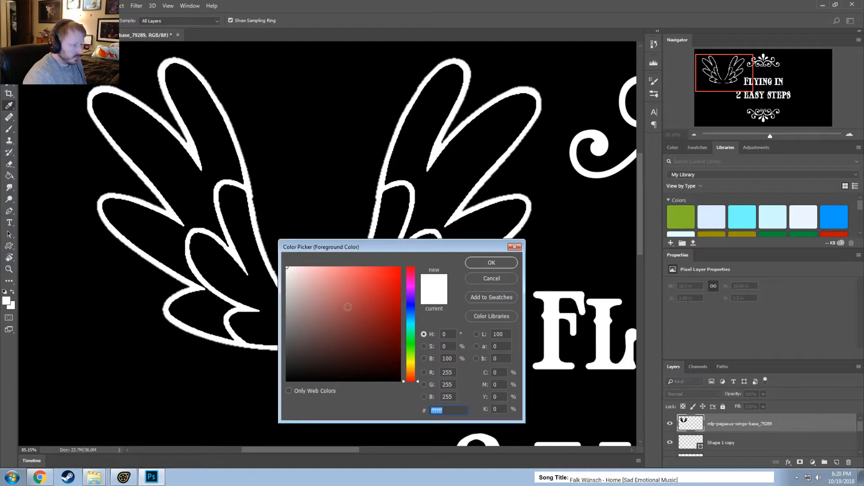
click(485, 278)
Copy the right wing to a new layer and move it right of the title, at about X 40.8 in and Y 7.9 in
alt+scroll(552, 308, down, 6)
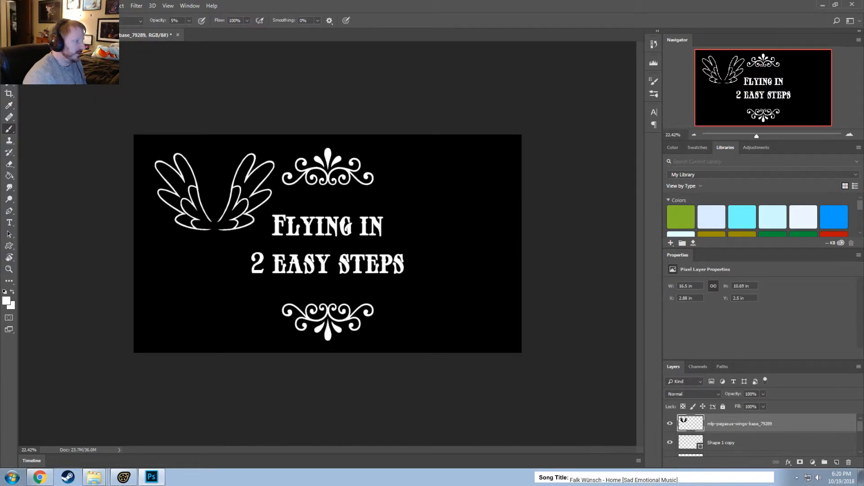
key(v)
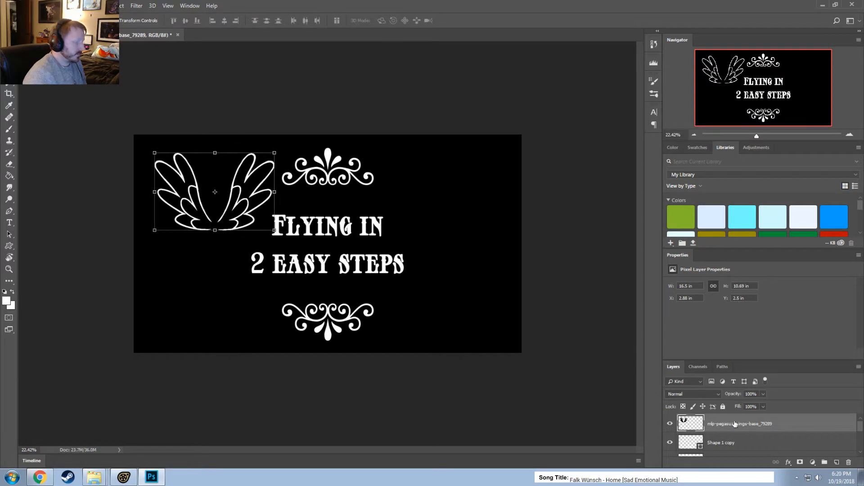
key(m)
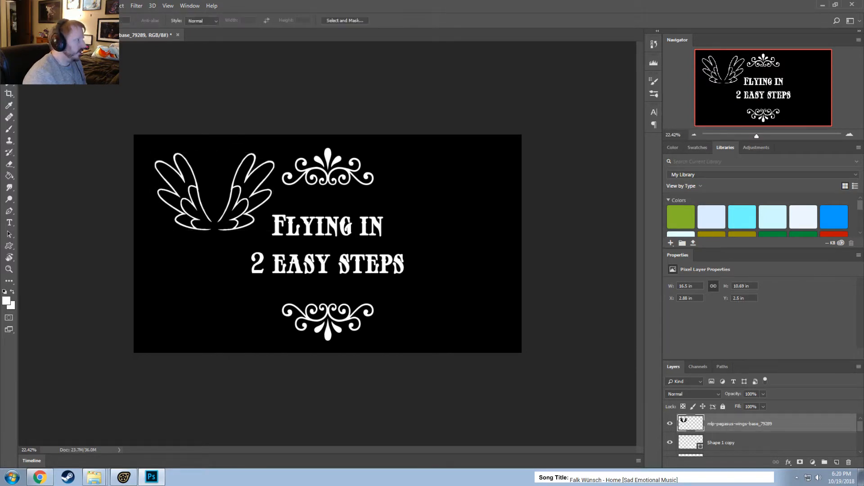
drag(238, 207, 215, 257)
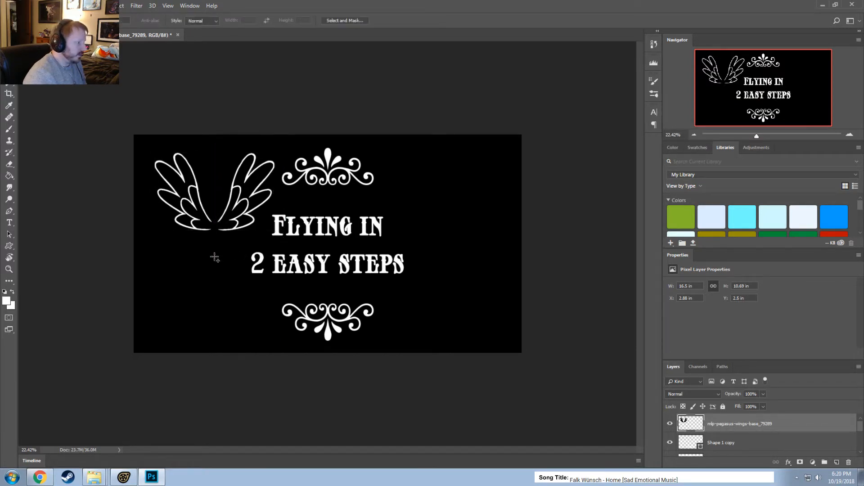
key(ctrl+j)
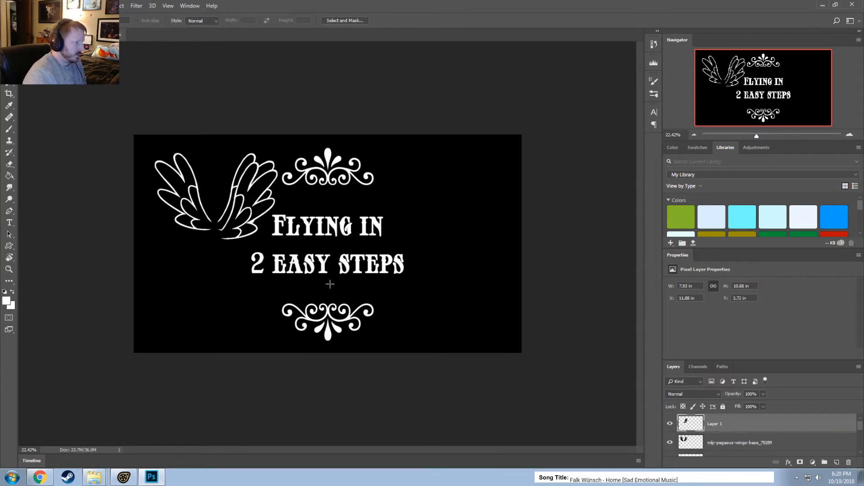
key(v)
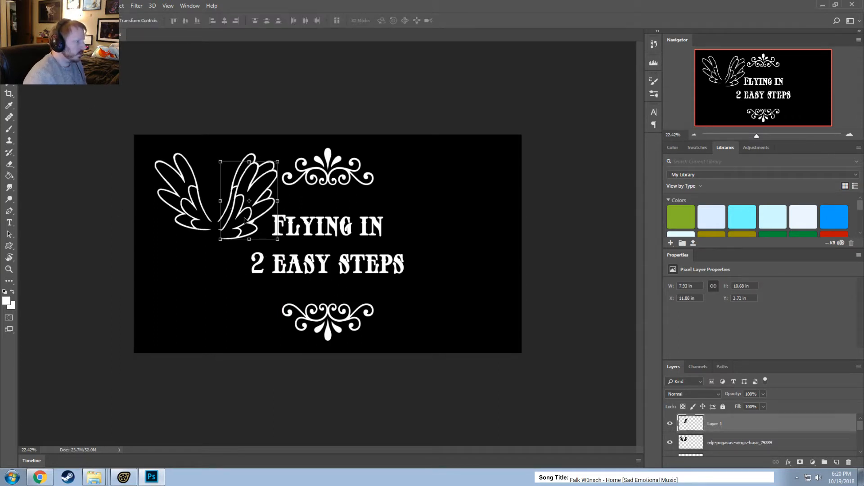
drag(247, 221, 458, 256)
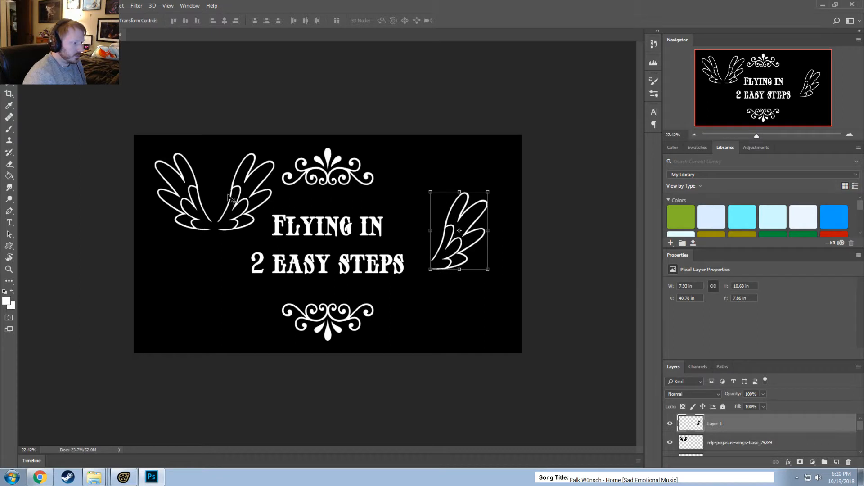
Delete the original right wing from the mlp-pegasus-wings-base layer with a rectangular selection, and clear the selection
key(m)
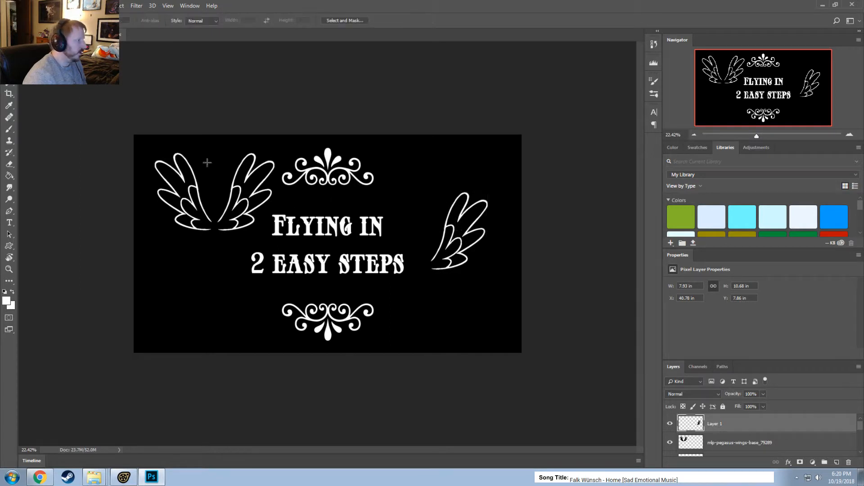
click(712, 443)
drag(337, 134, 216, 273)
key(Delete)
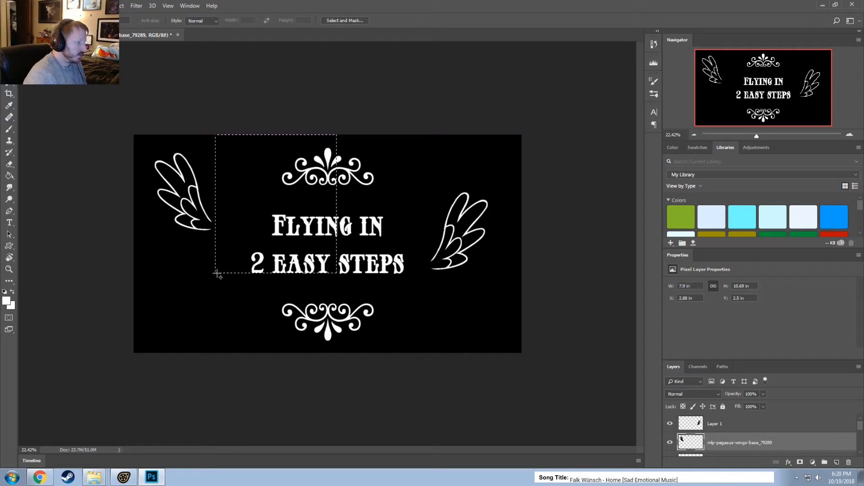
right_click(228, 233)
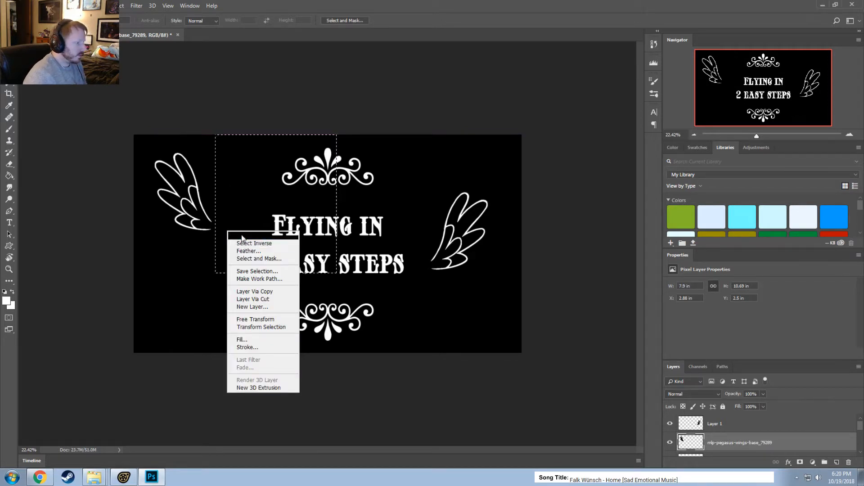
click(247, 236)
Move the left wing down and the right wing slightly down and outward so they flank the title at matching heights
key(v)
drag(192, 215, 193, 261)
drag(452, 239, 467, 255)
click(556, 246)
alt+scroll(551, 264, down, 2)
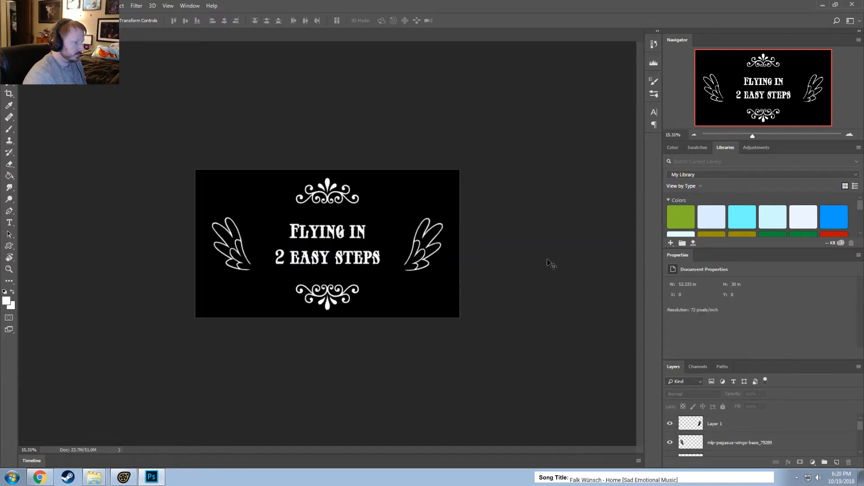
alt+scroll(549, 263, up, 3)
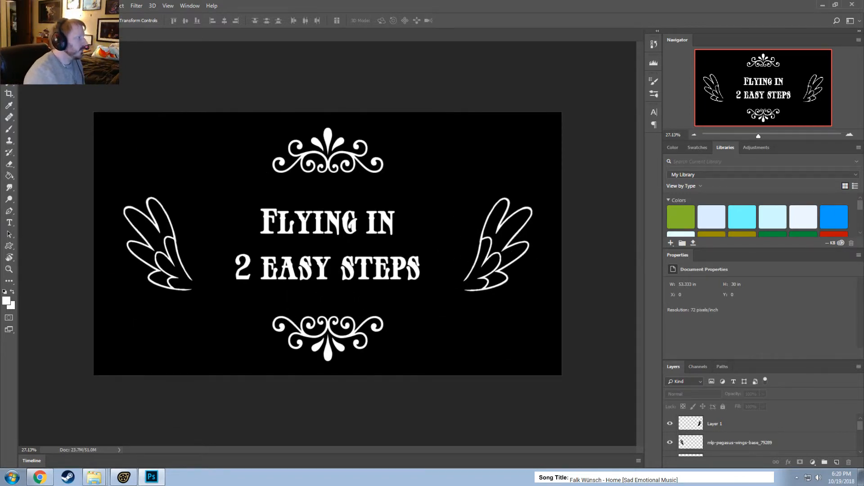
Start saving the image under a new name and browse to the SourceFilmmaker usermod\materials\gobo folder
click(23, 5)
click(47, 108)
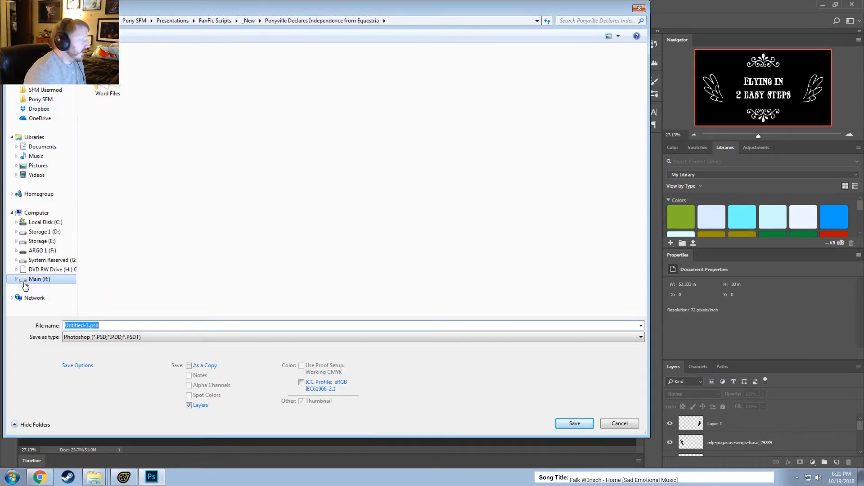
click(30, 90)
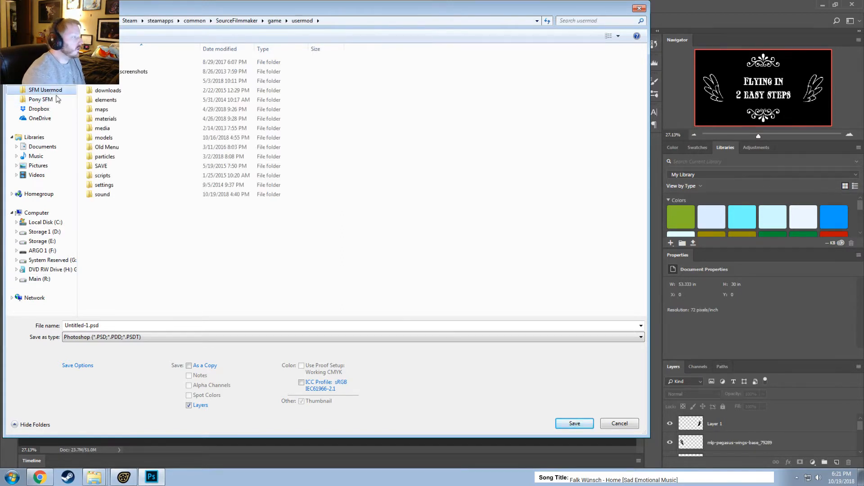
double_click(103, 118)
scroll(135, 212, down, 10)
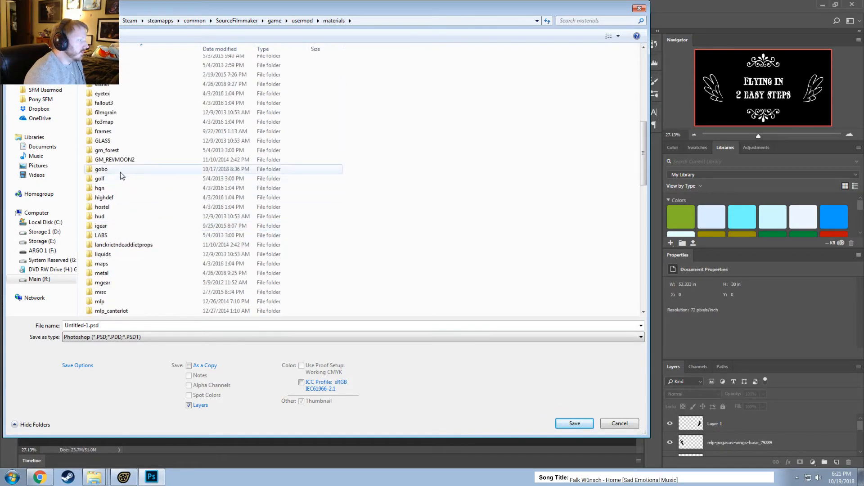
double_click(118, 171)
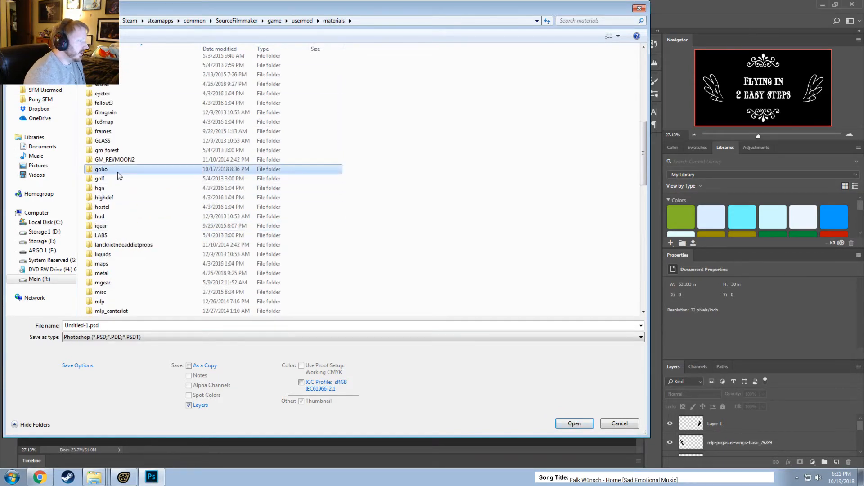
Save the image in Targa format as "Old Timey - Flight Card.tga", accepting the Targa options
click(94, 338)
scroll(90, 316, down, 3)
click(90, 318)
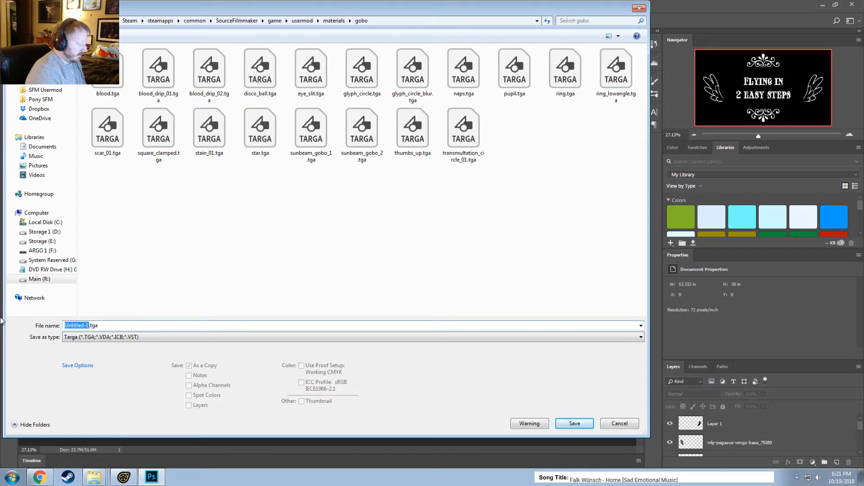
text(0)
text(ld Timey - Flight Card)
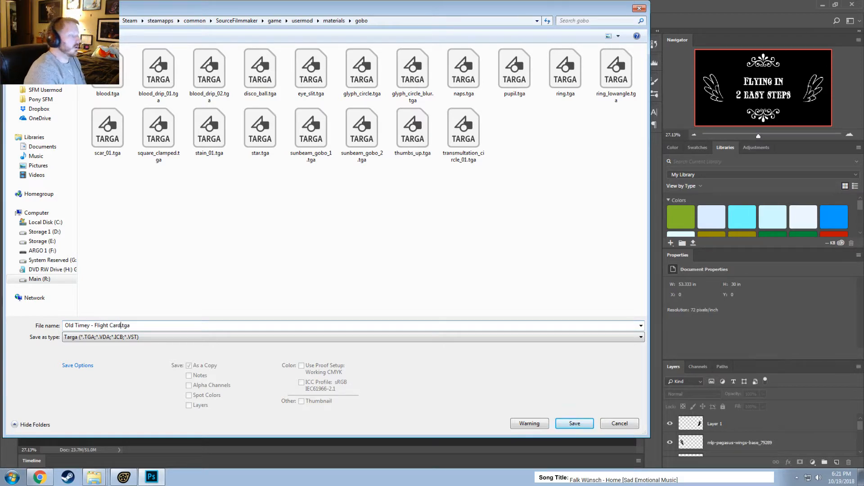
key(Return)
click(468, 160)
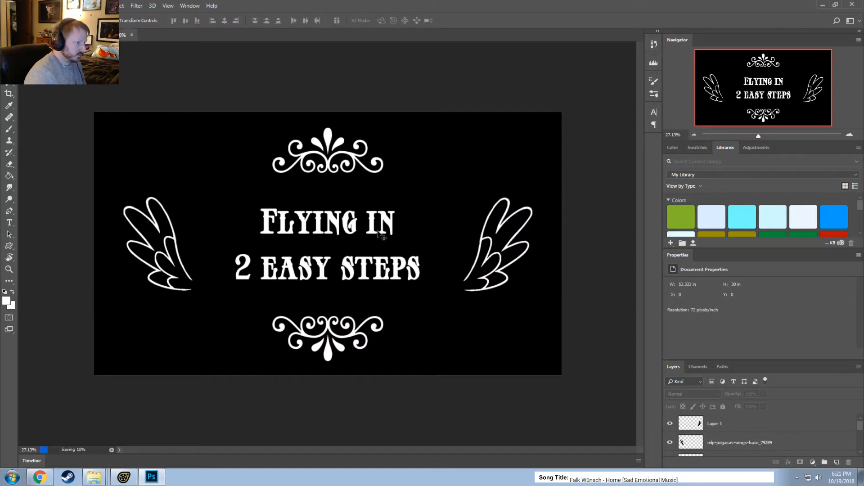
Switch to File Explorer, go to SFM Usermod\materials\gobo, and open ring_lowangle.vtf in VTFEdit
click(94, 477)
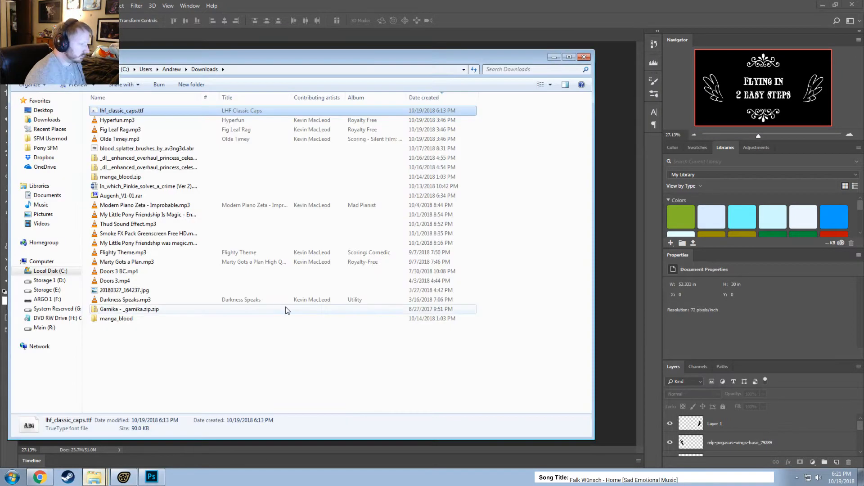
click(50, 138)
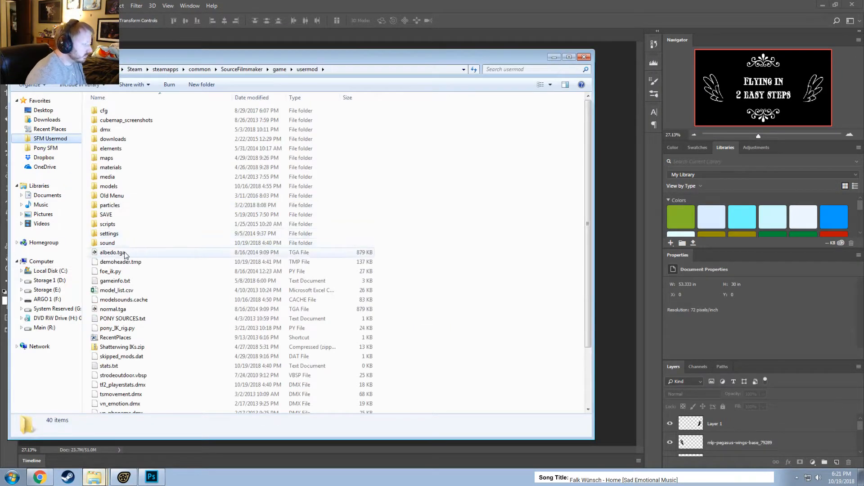
double_click(112, 167)
scroll(122, 243, down, 1)
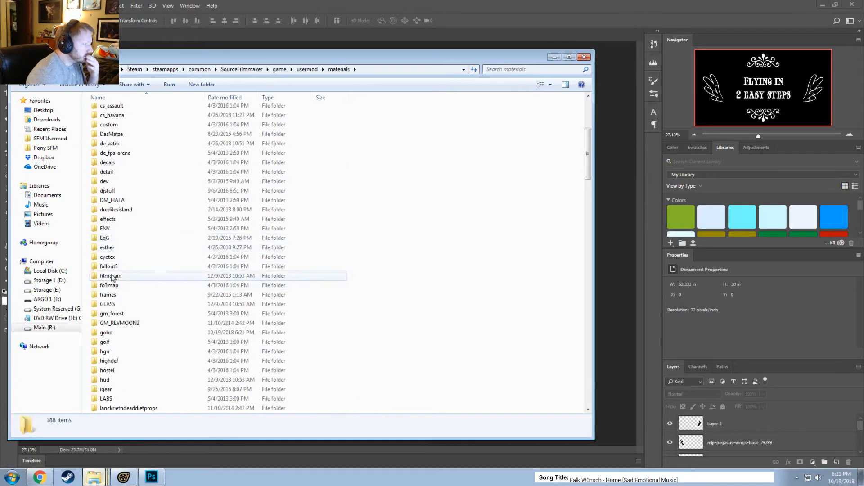
double_click(114, 335)
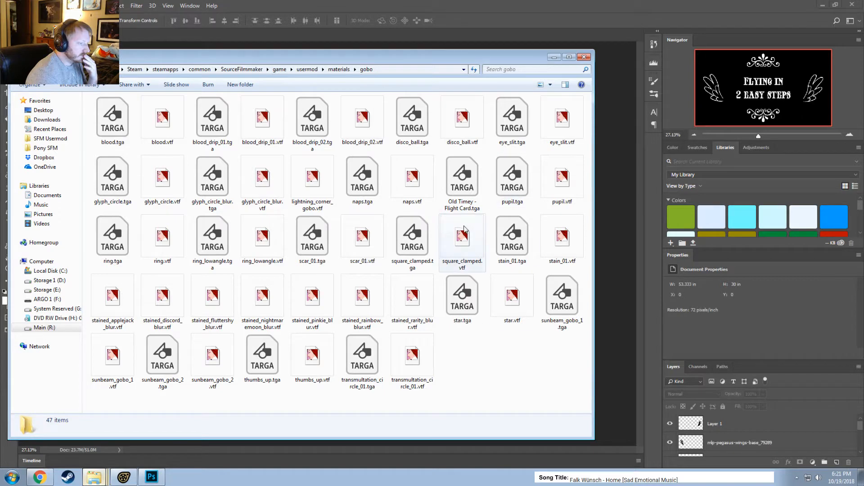
double_click(263, 243)
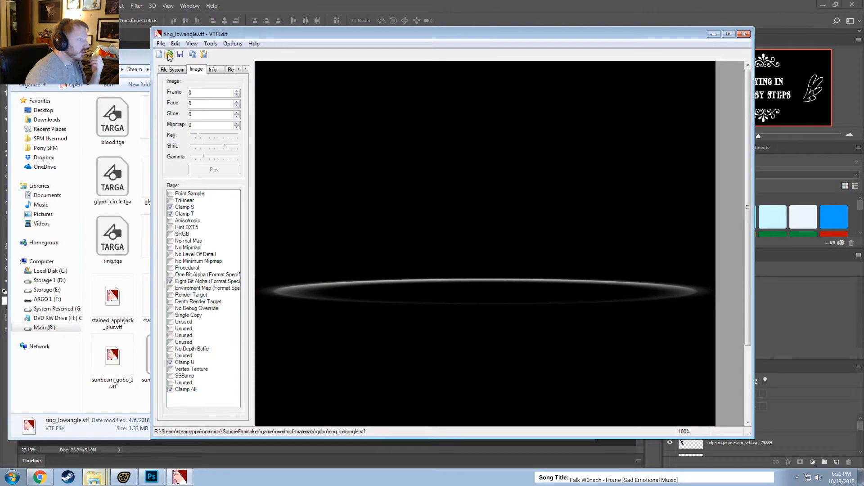
Start a file import in VTFEdit and copy the gobo folder's path from File Explorer
click(161, 44)
click(119, 100)
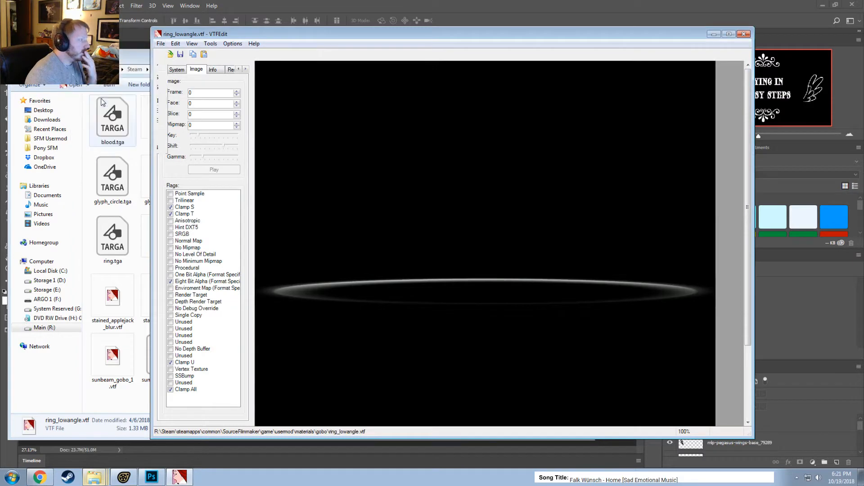
click(135, 59)
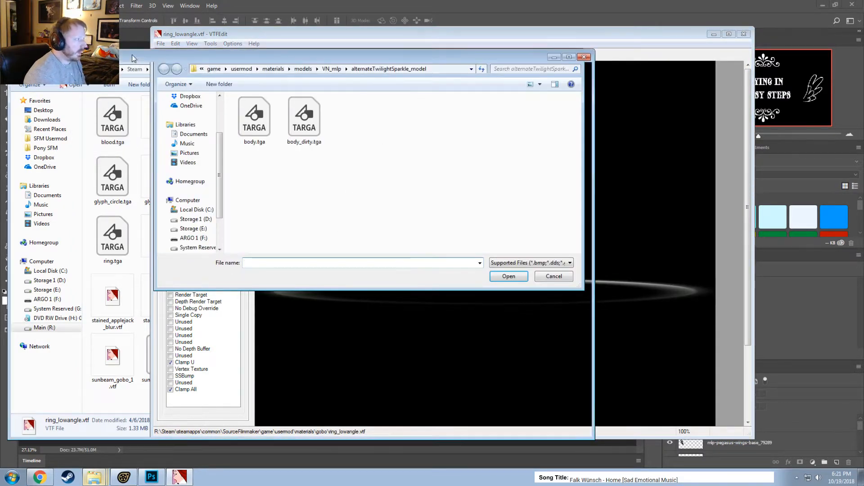
click(424, 69)
click(424, 70)
key(ctrl+a)
key(ctrl+c)
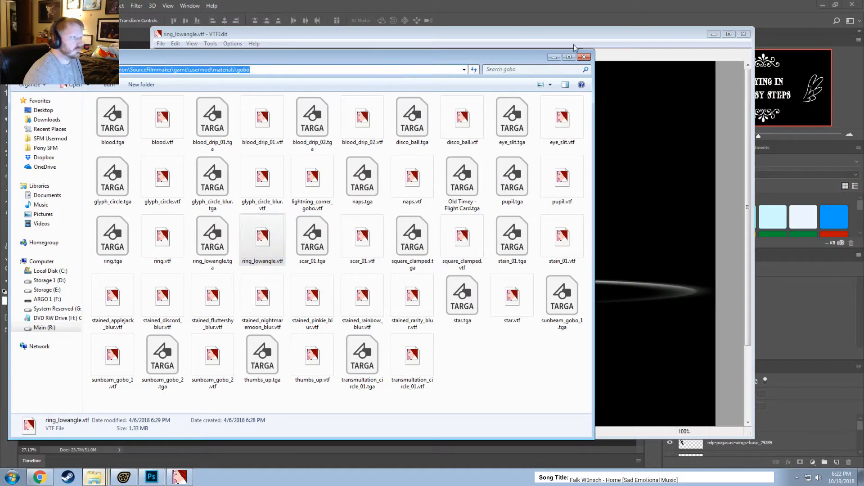
Import "Old Timey - Flight Card.tga" into VTFEdit from the copied gobo path, accepting the VTF options
click(574, 44)
click(462, 70)
key(ctrl+v)
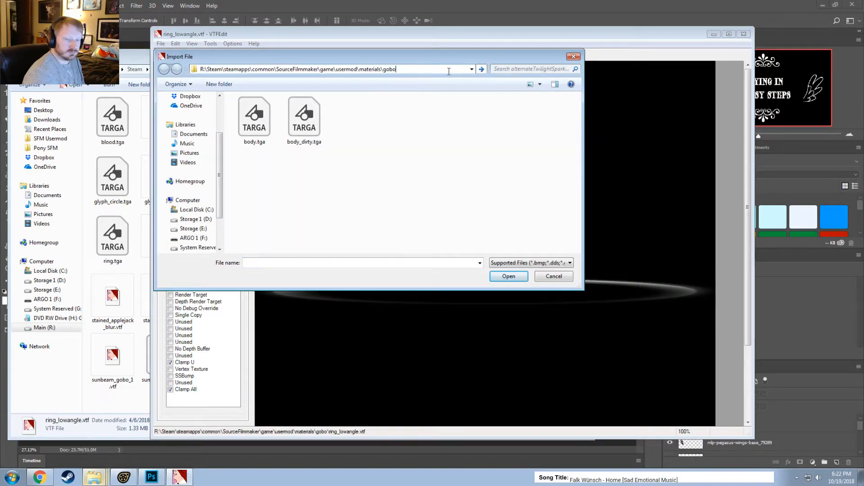
key(Return)
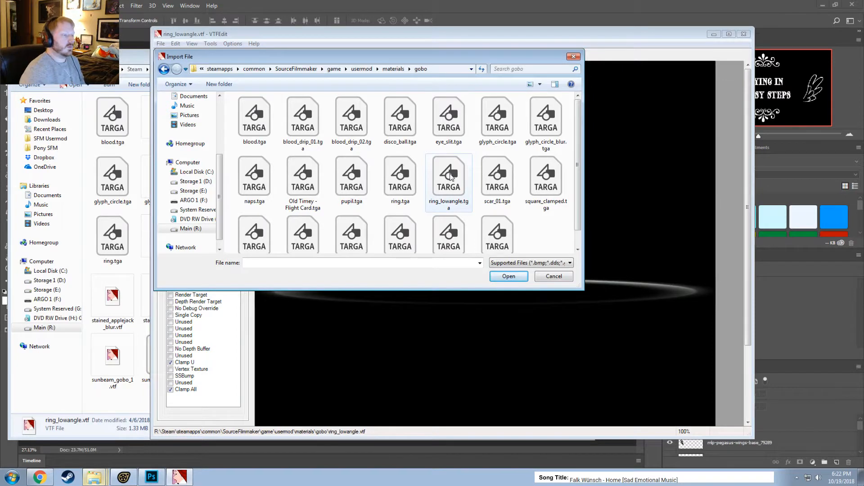
scroll(452, 175, down, 1)
double_click(306, 171)
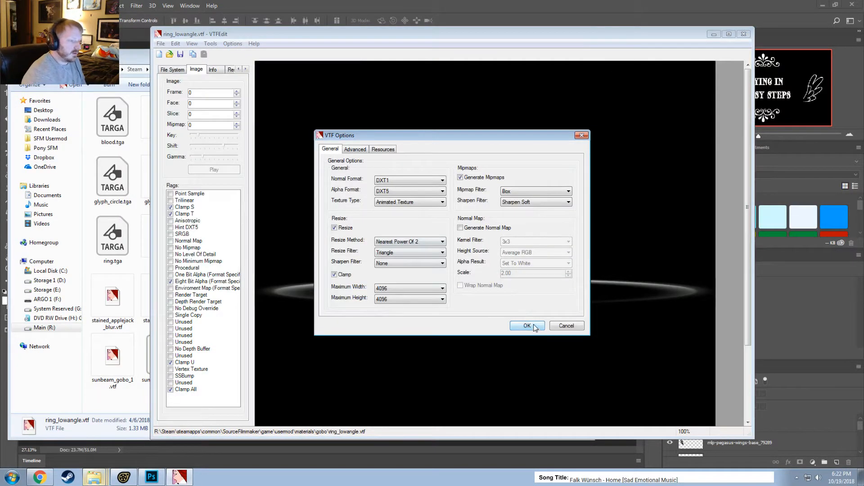
click(527, 327)
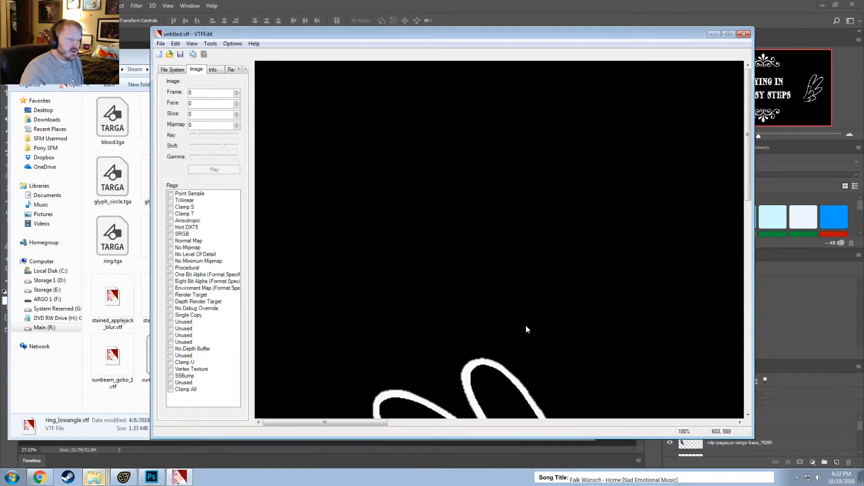
Save the imported texture as a VTF file named "Old Timey - Flight Card" in the gobo folder
click(161, 44)
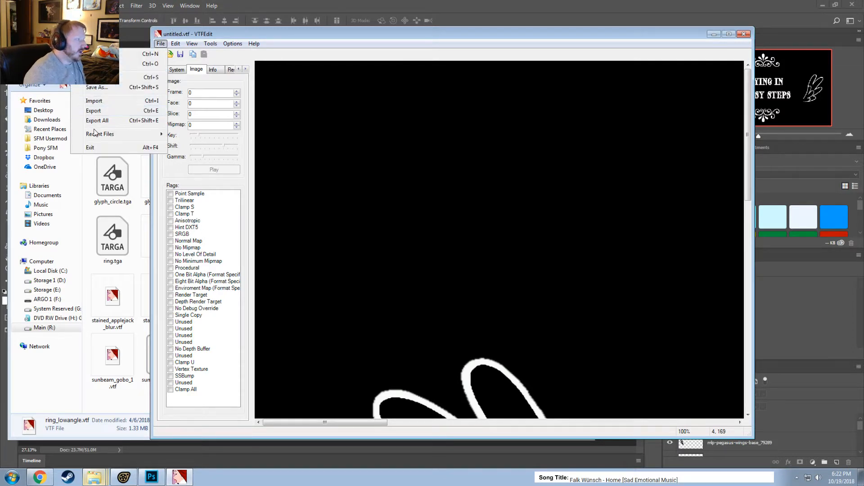
click(105, 88)
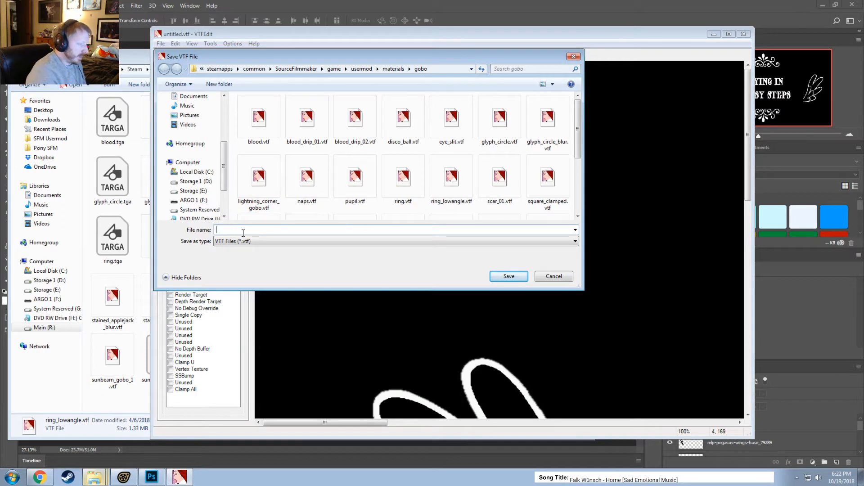
text(old)
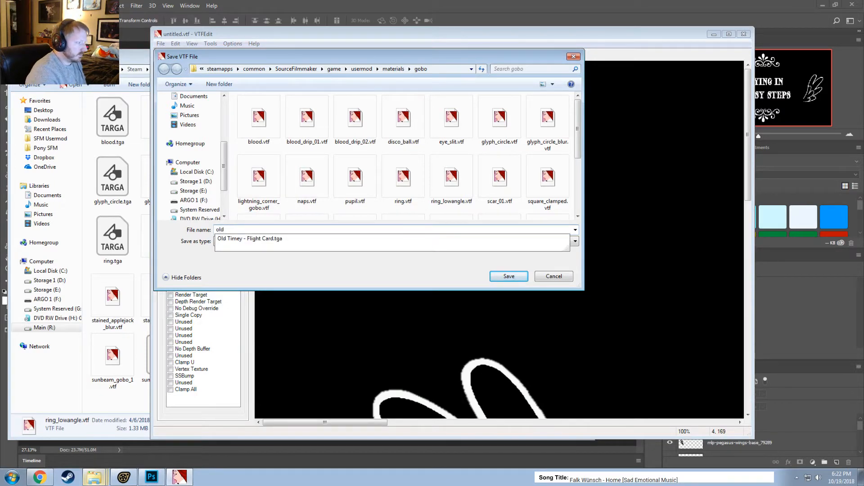
key(BackSpace)
key(BackSpace)
key(BackSpace)
text(Old Timey - Flight Card.tga)
key(Down)
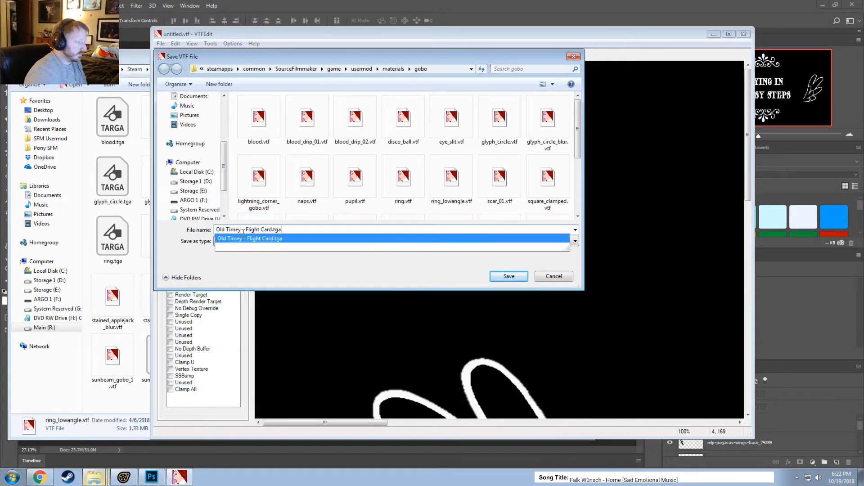
key(BackSpace)
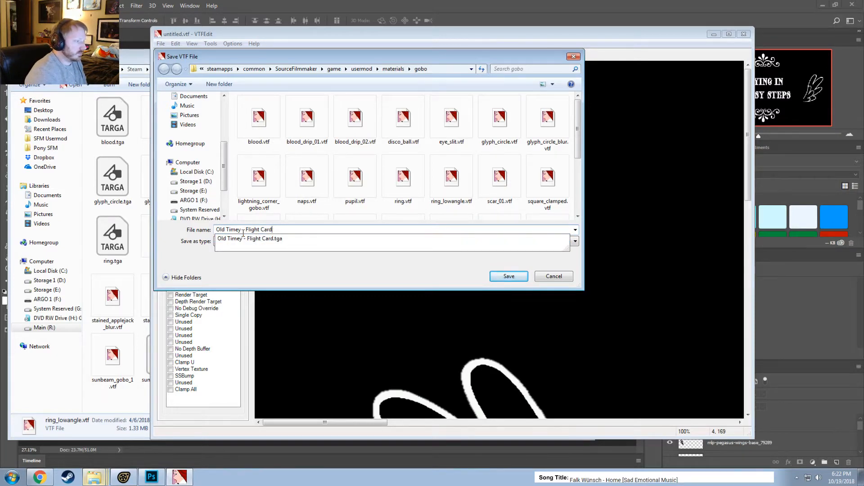
key(Return)
Switch to Source Filmmaker and add a Material Overlay Effect clip to the Effects track under Overlay
click(130, 473)
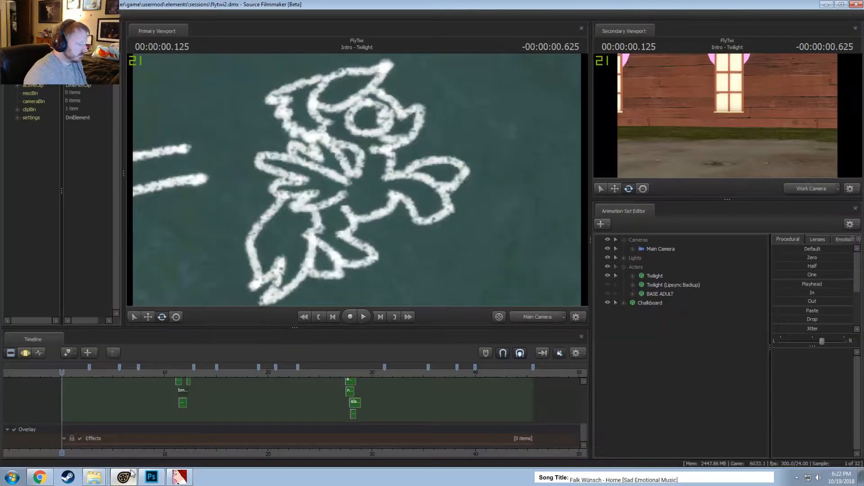
scroll(468, 411, down, 5)
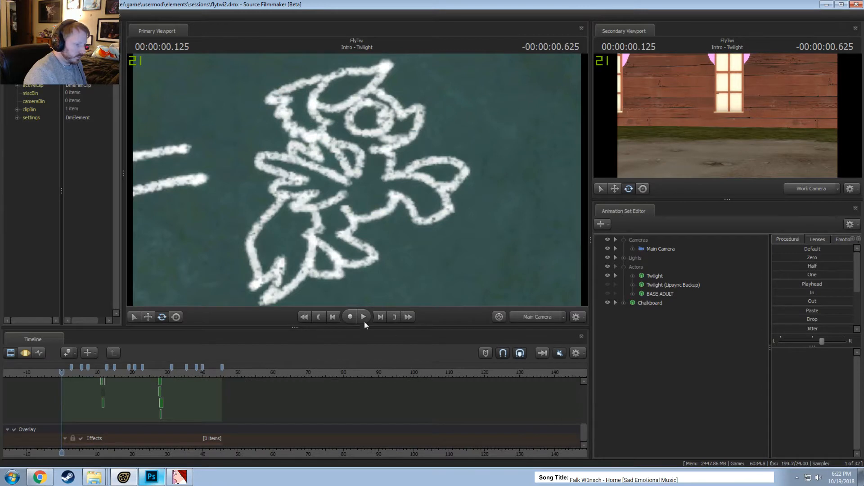
drag(357, 326, 357, 317)
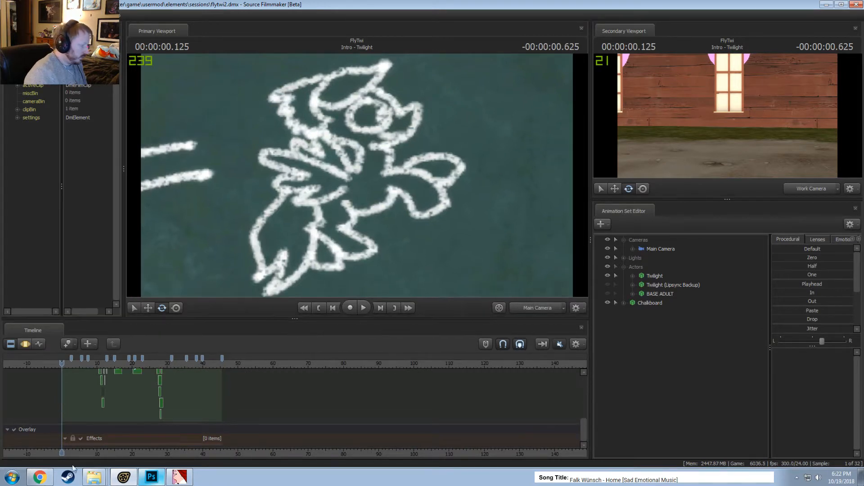
right_click(108, 438)
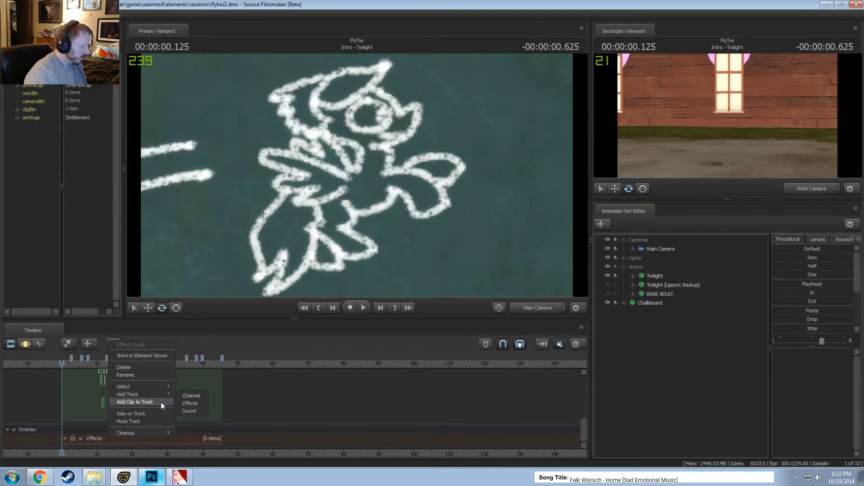
click(142, 401)
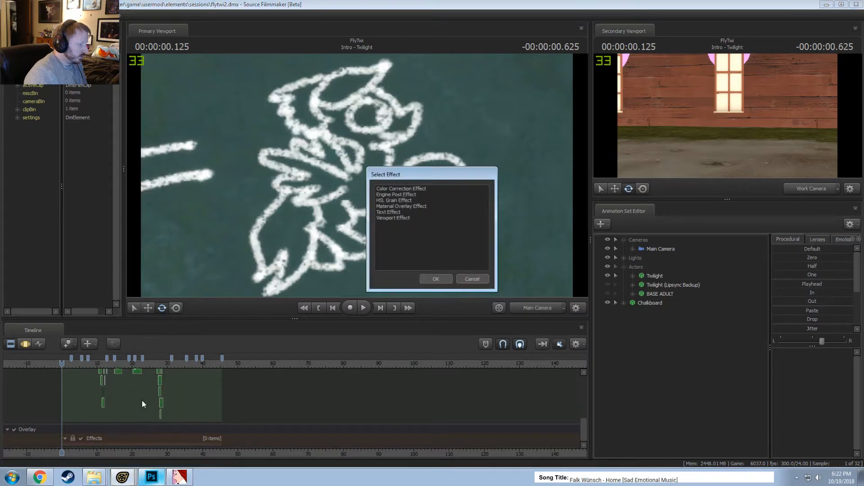
click(399, 206)
click(435, 278)
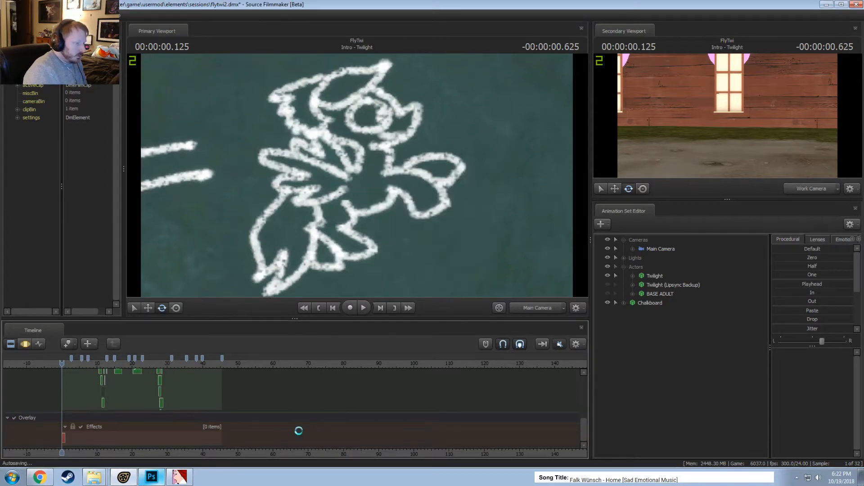
Fit the new overlay effects clip to the Intro - Twilight shot by moving its start to 0 and extending its end to the shot's end
middle_drag(100, 428, 347, 428)
scroll(347, 428, up, 10)
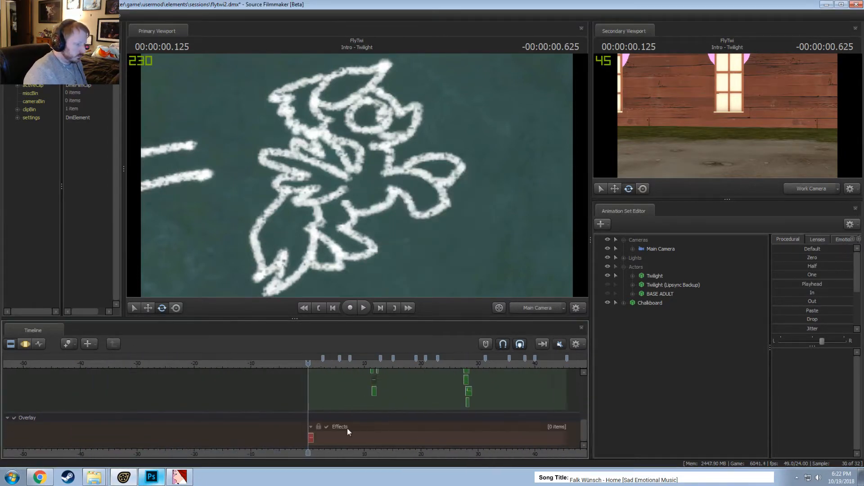
drag(584, 434, 586, 426)
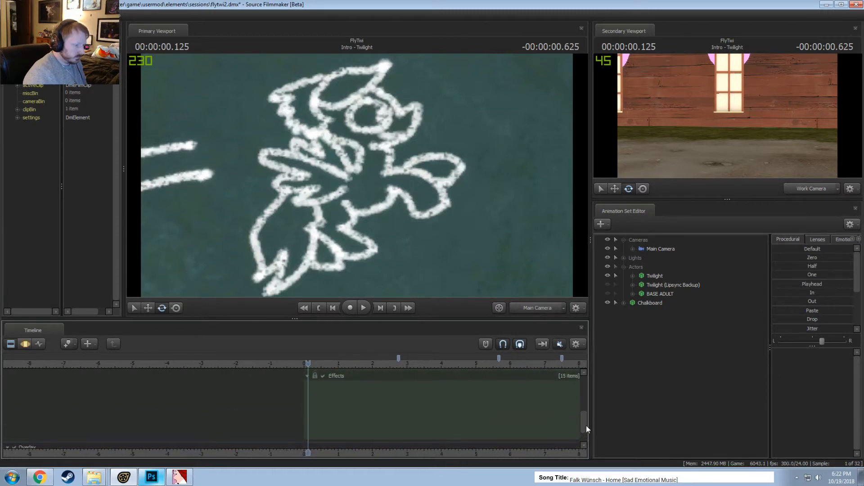
scroll(372, 399, down, 10)
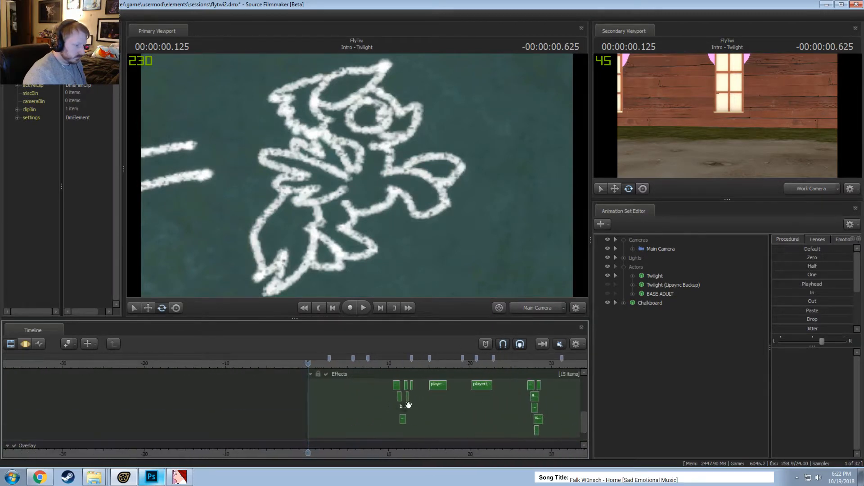
scroll(405, 405, down, 3)
drag(512, 319, 492, 187)
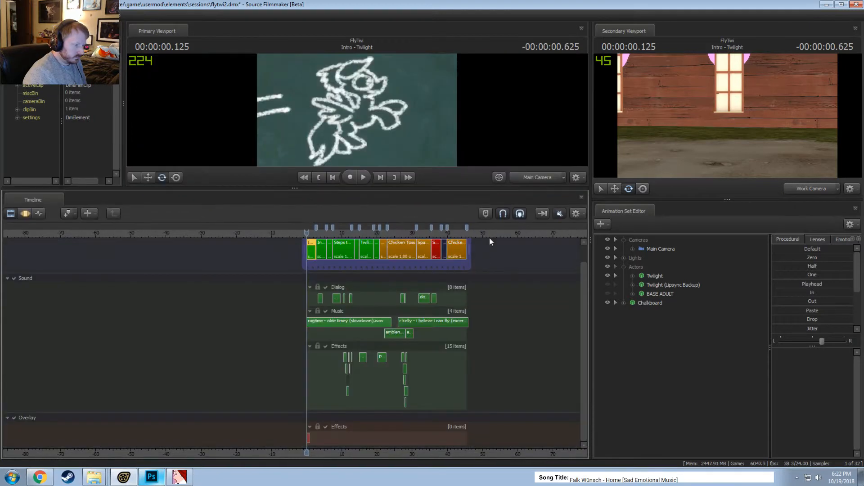
scroll(329, 282, up, 10)
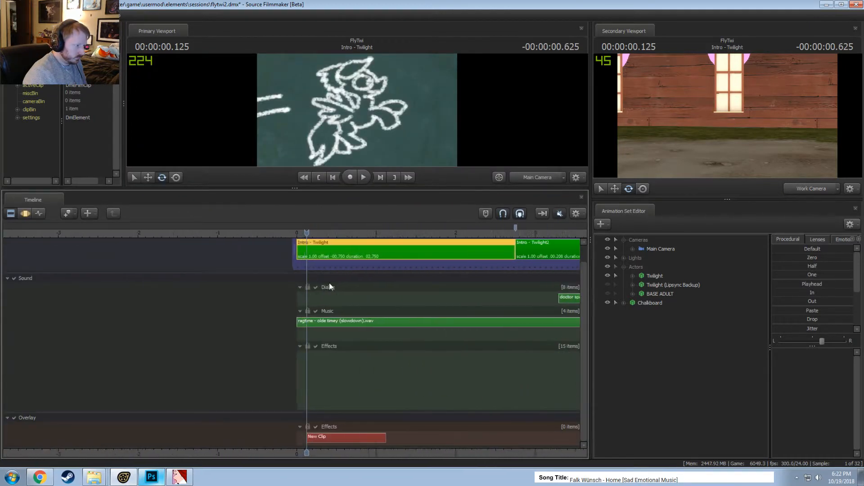
drag(325, 438, 328, 439)
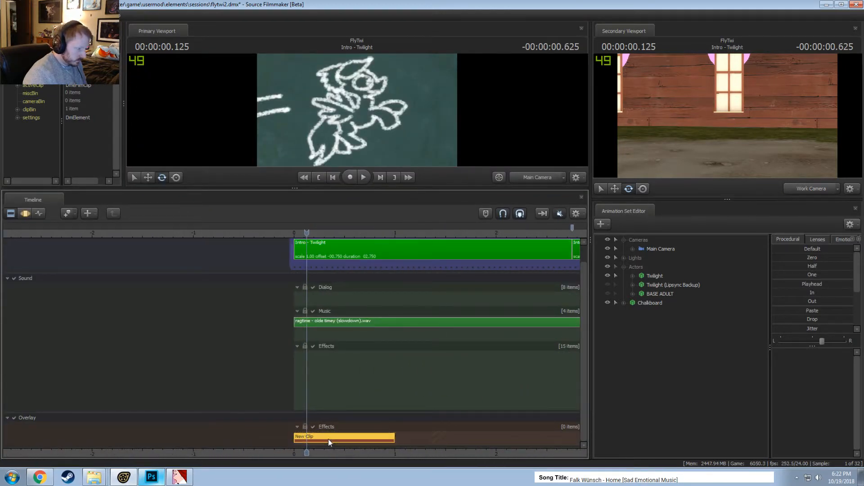
drag(395, 437, 572, 437)
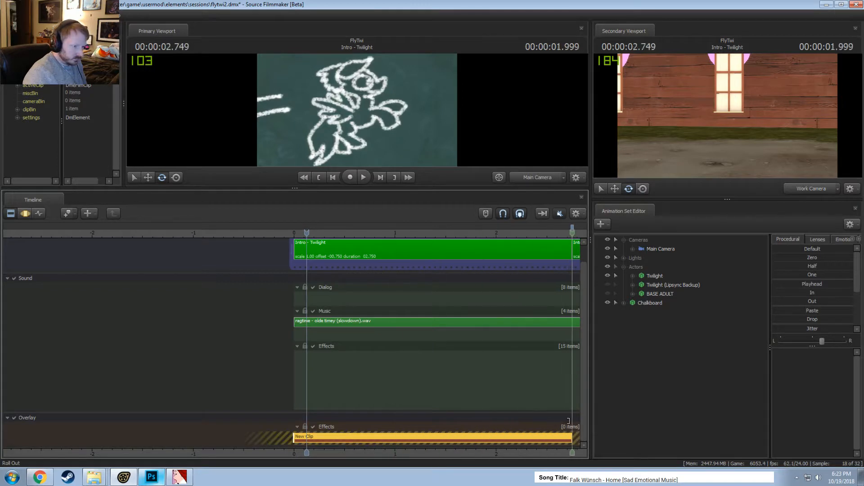
scroll(264, 419, down, 8)
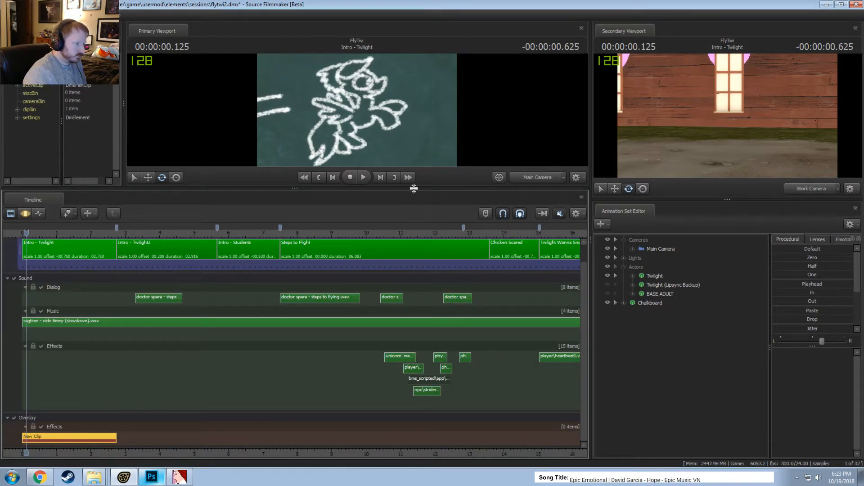
Enlarge the primary viewport again and show the overlay effects clip in the Element Viewer
drag(412, 188, 416, 344)
drag(585, 408, 590, 457)
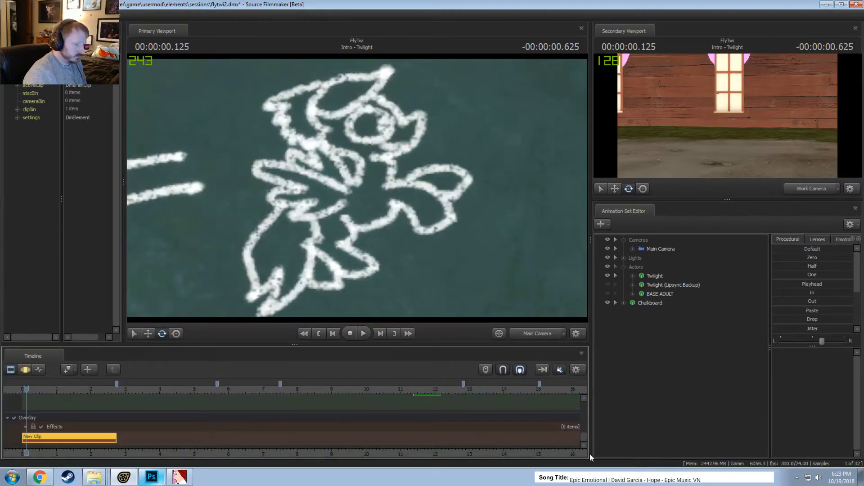
right_click(79, 438)
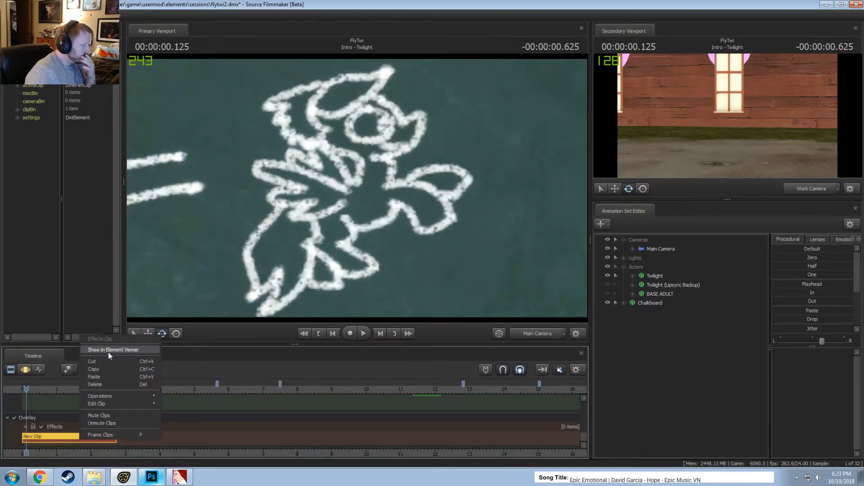
Show the overlay effects clip in the Element Viewer, open the file browser for its material and filter for "old timey"
click(108, 352)
click(80, 134)
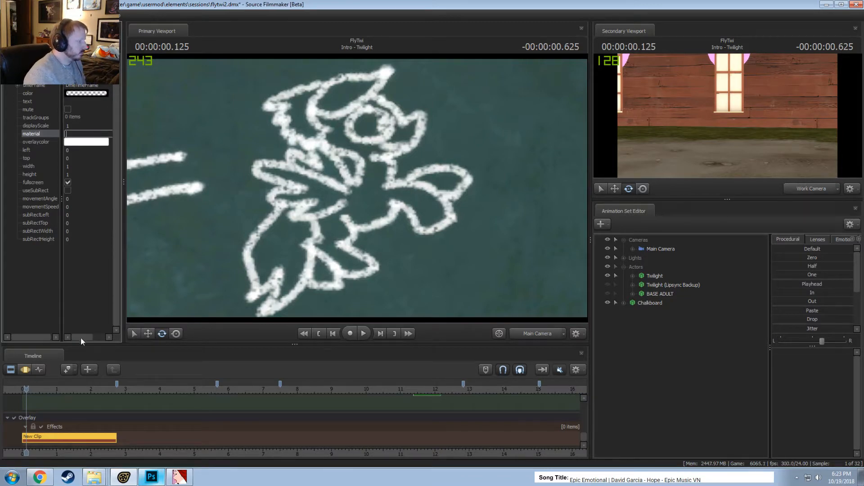
click(107, 134)
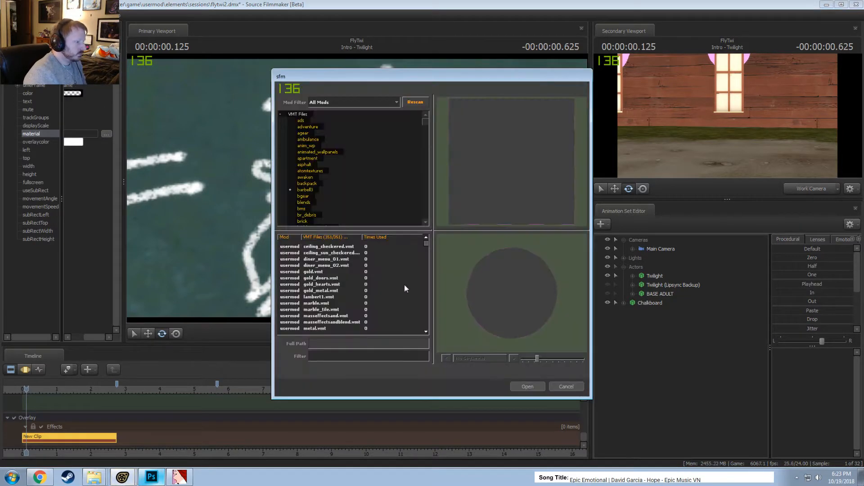
text(old)
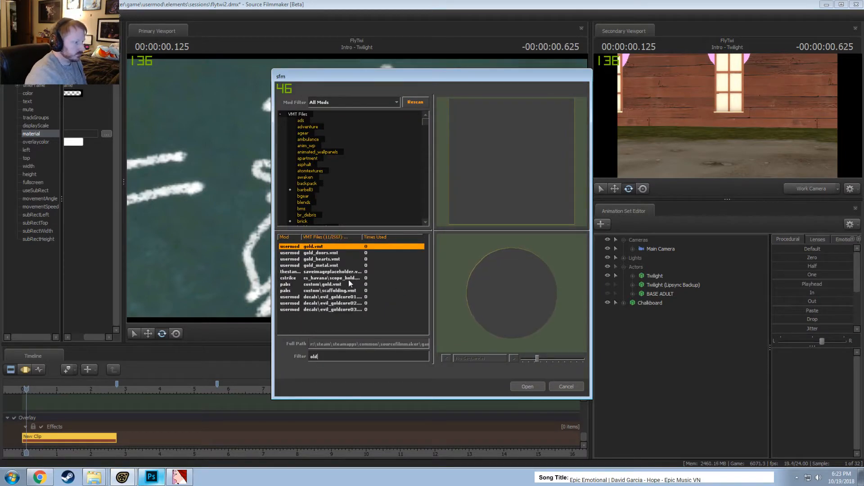
text( timey)
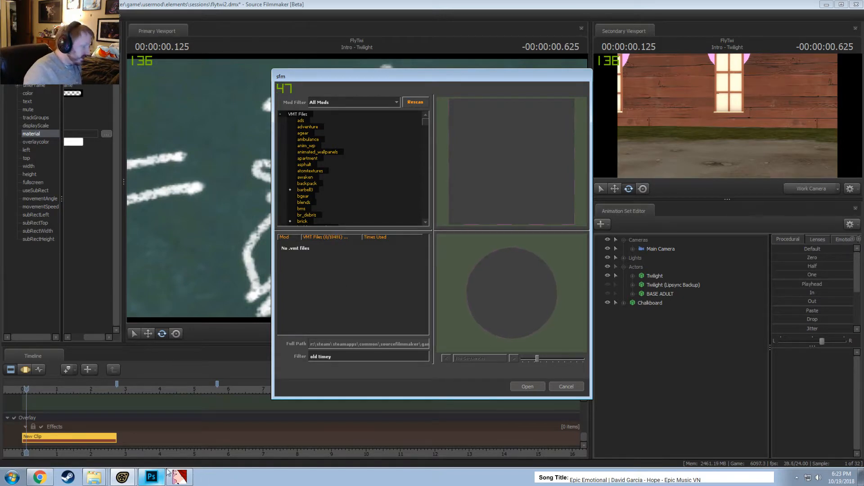
In Windows Explorer, copy gold_doors.vmt from the usermod materials folder into its gobo subfolder
key(alt+Tab)
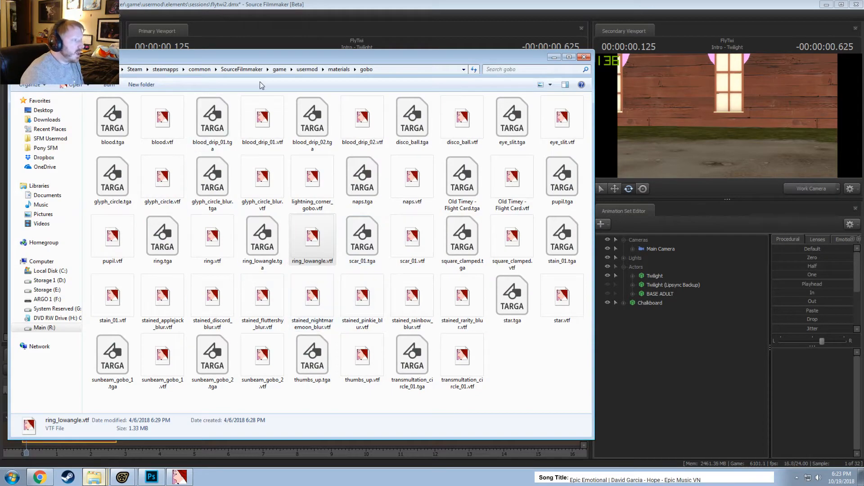
click(339, 69)
scroll(89, 370, down, 20)
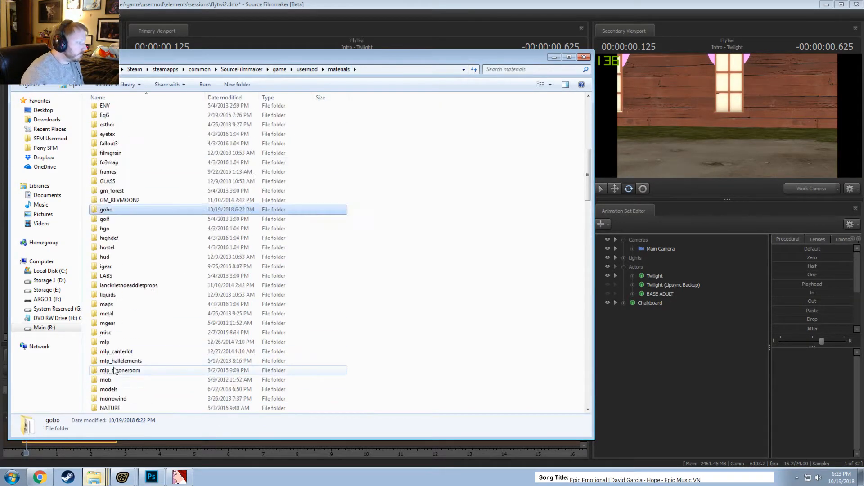
click(126, 269)
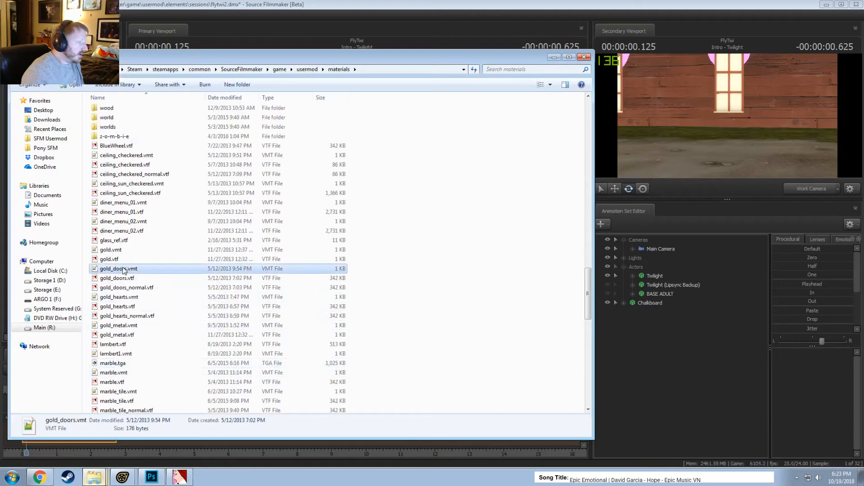
scroll(164, 252, up, 20)
scroll(150, 259, down, 2)
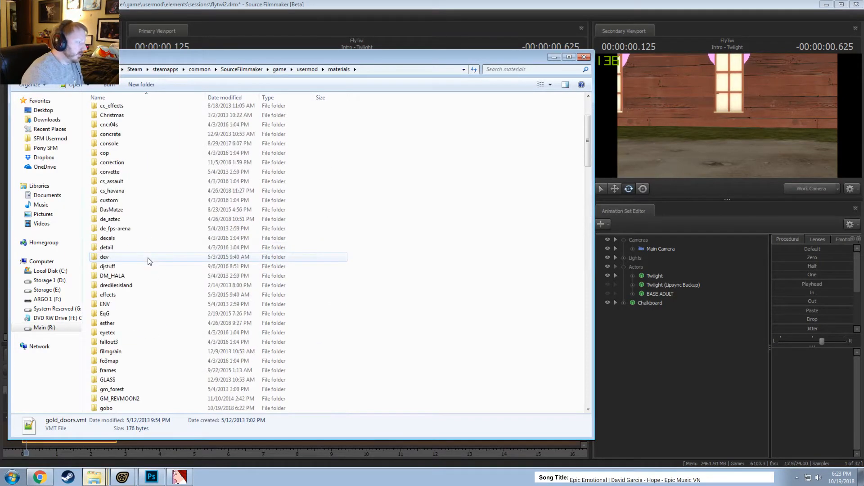
scroll(133, 294, down, 2)
double_click(106, 353)
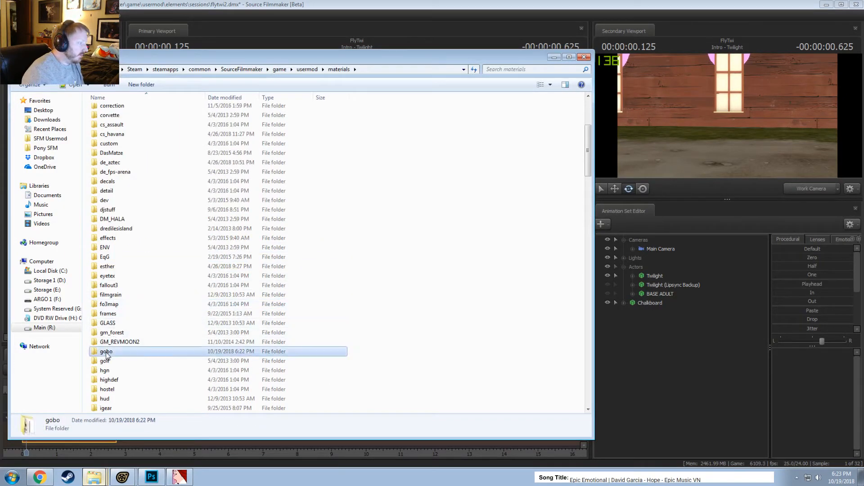
key(ctrl+v)
Rename the copied VMT file in the gobo folder as "Old Timey - Flight Card.vmt"
key(F2)
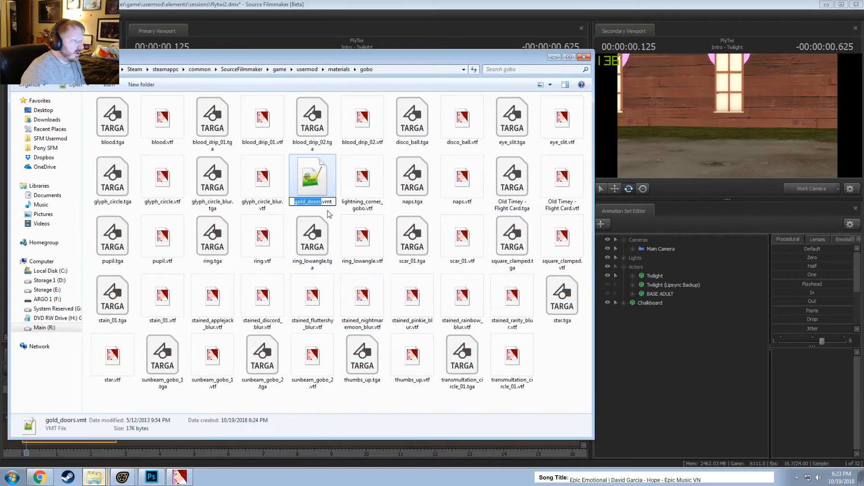
text(olk)
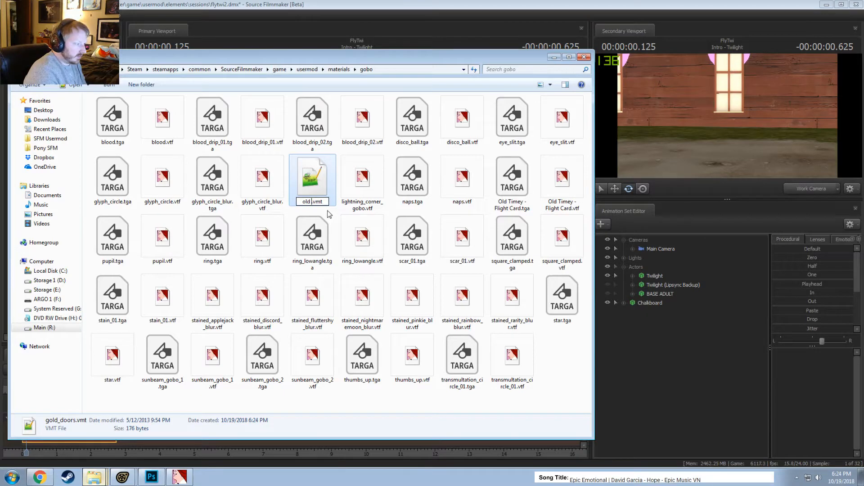
key(BackSpace)
key(BackSpace)
key(BackSpace)
key(BackSpace)
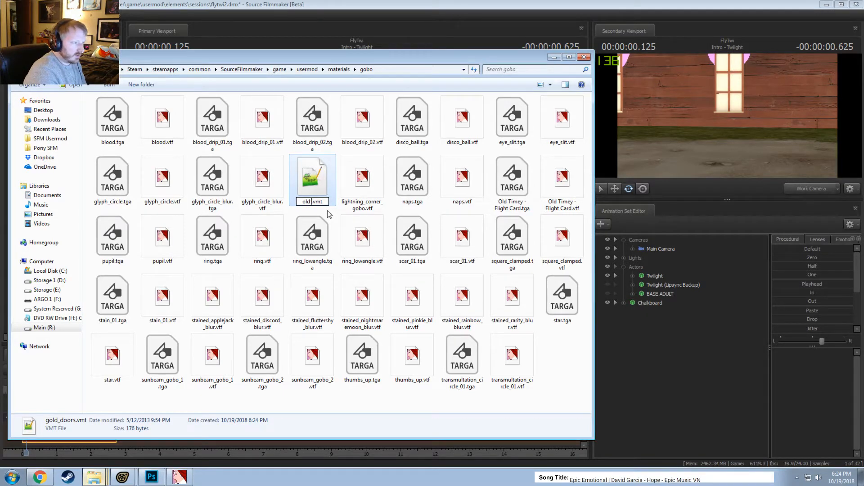
text(Old Timey)
text( - Flight Ca)
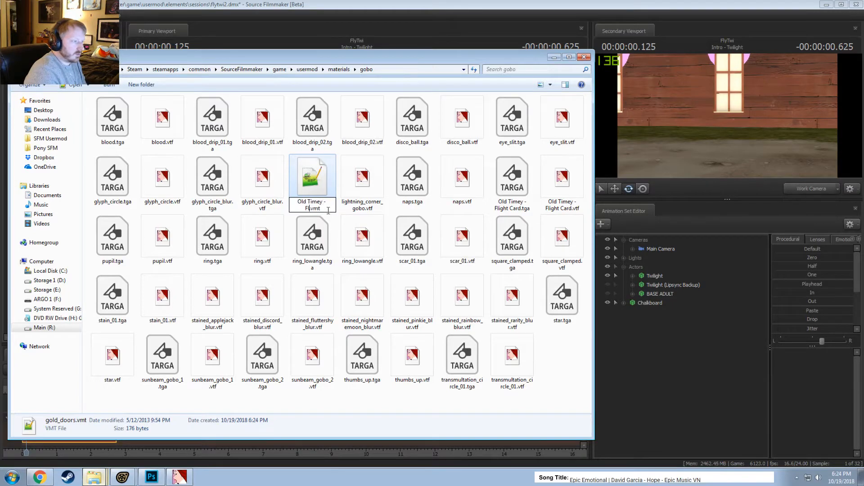
text(rd)
key(Return)
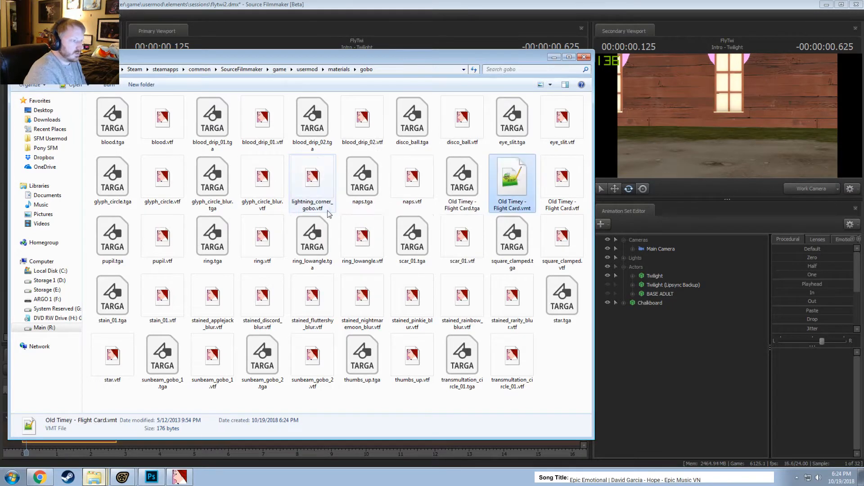
Open Old Timey - Flight Card.vmt in Notepad++ and delete the $bumpmap, $envmap, $envmapmask and $nodiffusebumplighting lines
double_click(515, 184)
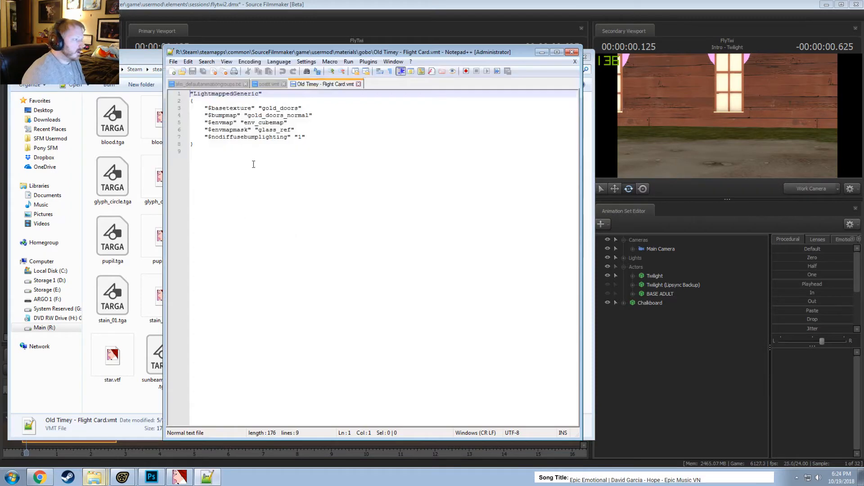
drag(321, 143, 190, 115)
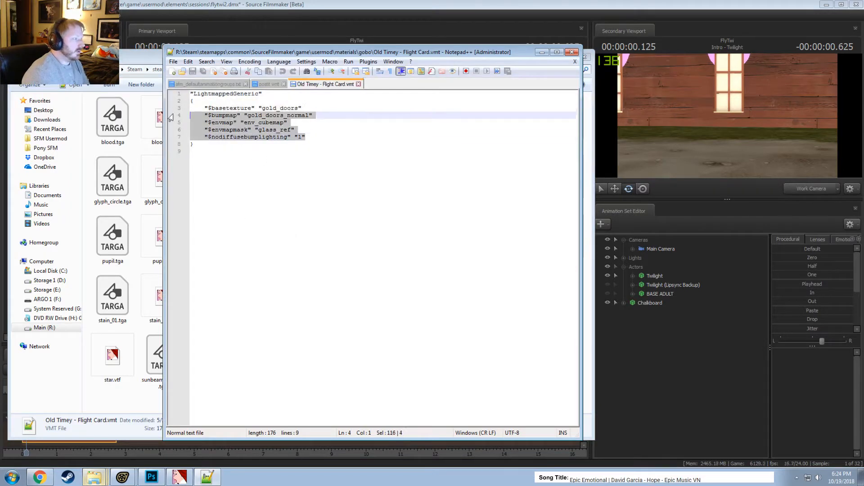
key(Delete)
Replace the $basetexture value in the VMT with "Old Timey - Flight Card"
double_click(282, 108)
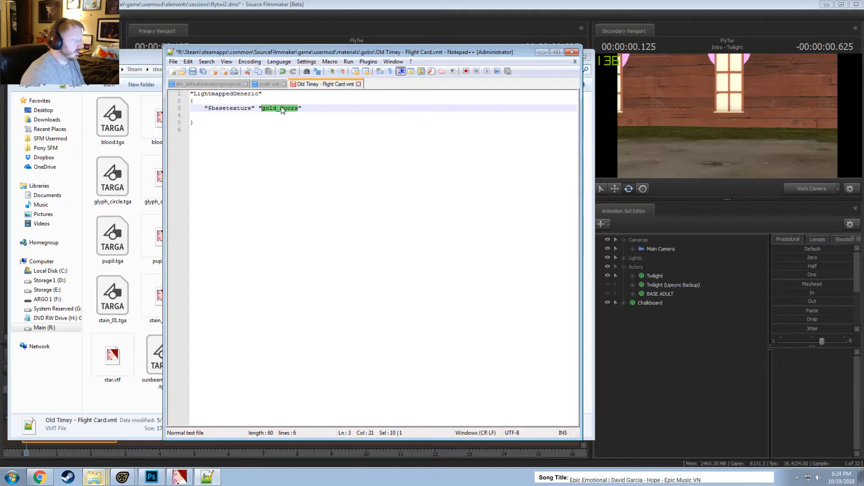
text(Old Timey)
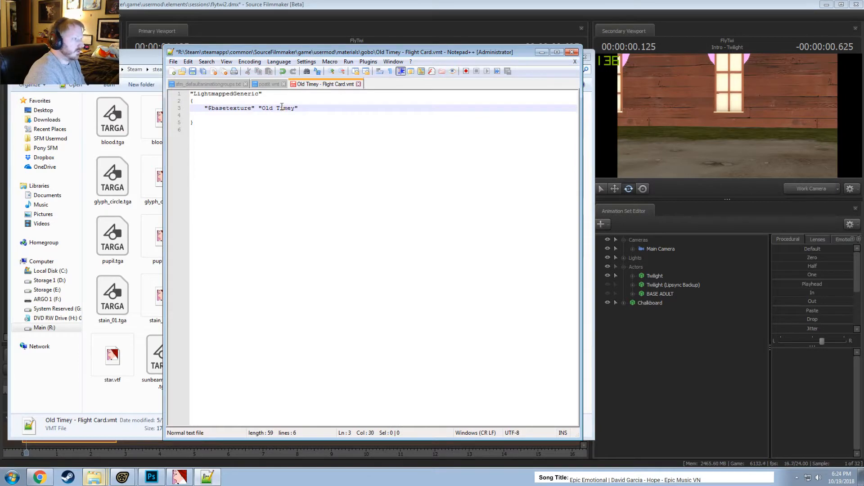
text( - Flight Card)
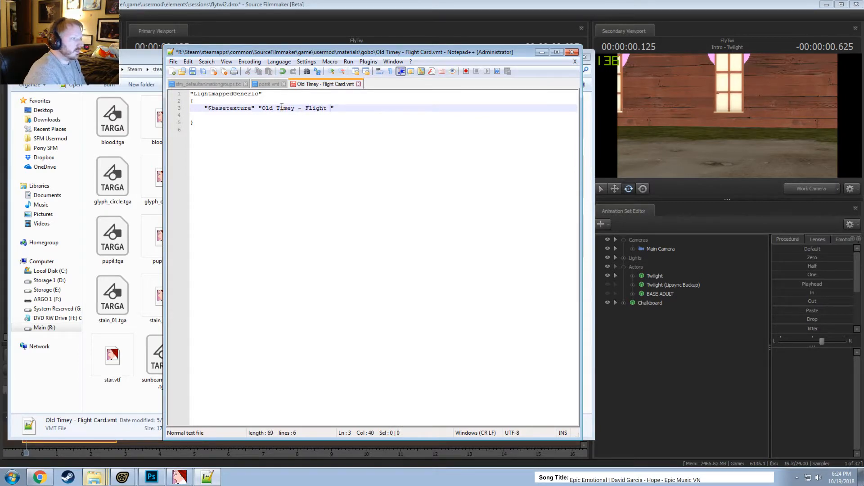
Change the VMT's shader name to UnlitGeneric and save the file
double_click(244, 95)
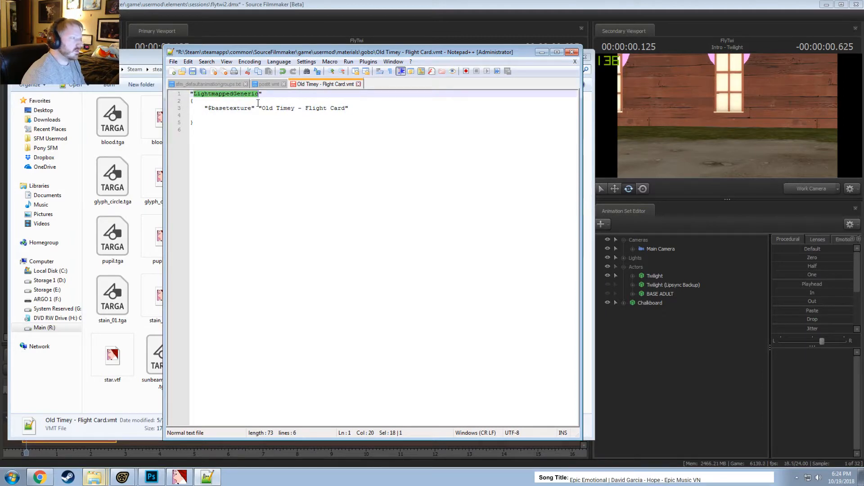
text(U)
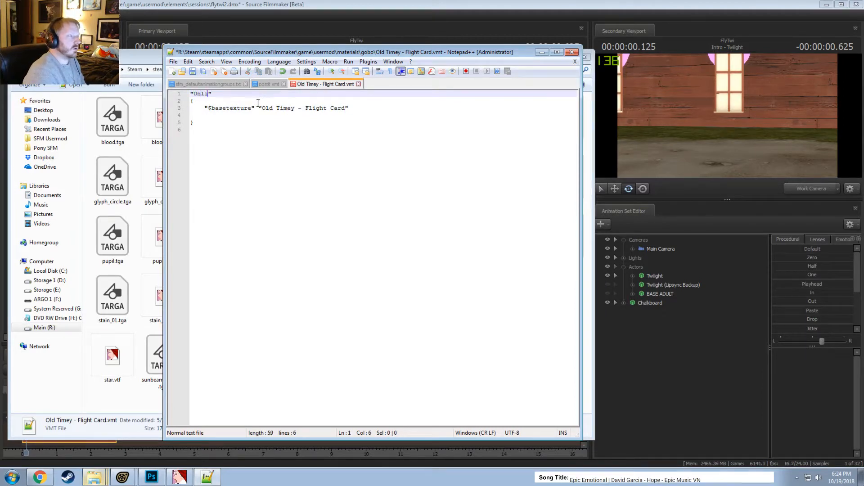
text(nlitGeneric)
key(ctrl+s)
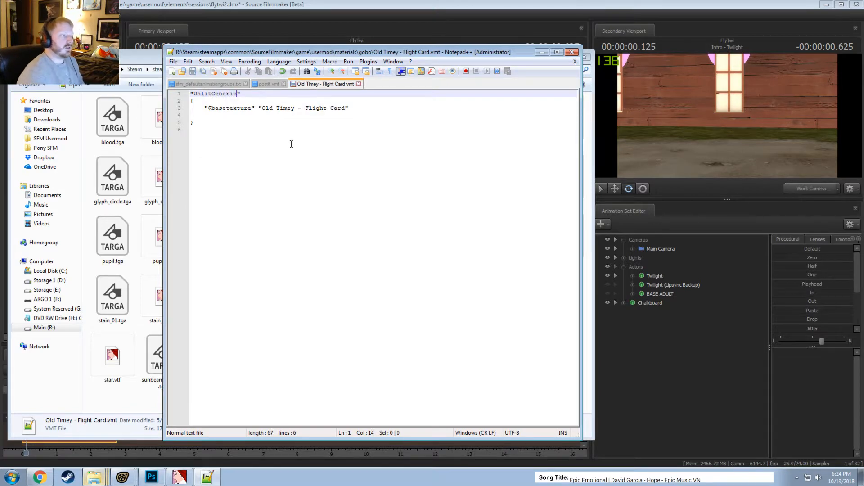
Return to the Source Filmmaker material browser, rescan the VMT files and select the old timey flight card material to check its preview
click(312, 4)
click(414, 103)
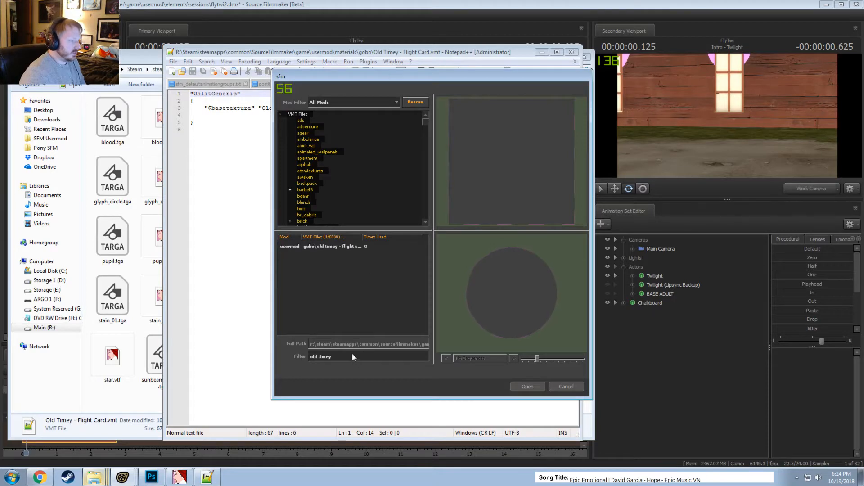
click(317, 246)
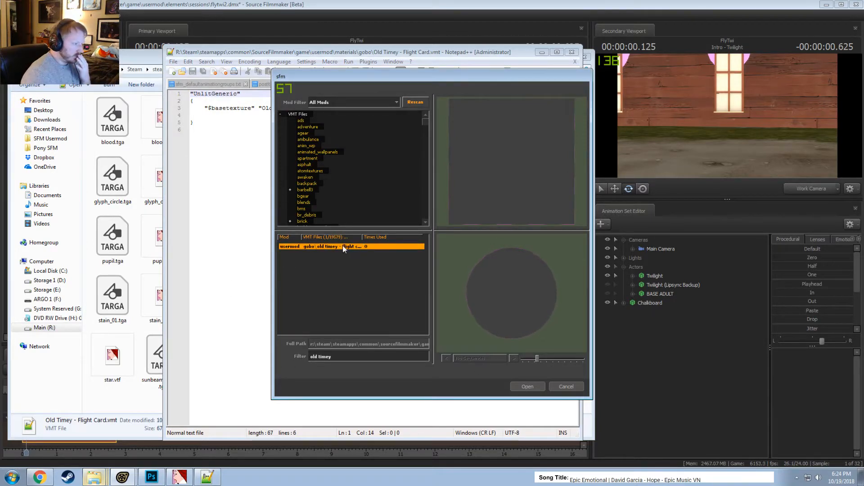
In Notepad++, prefix the $basetexture path with "gobo\" and save the VMT file
click(184, 195)
drag(262, 108, 286, 109)
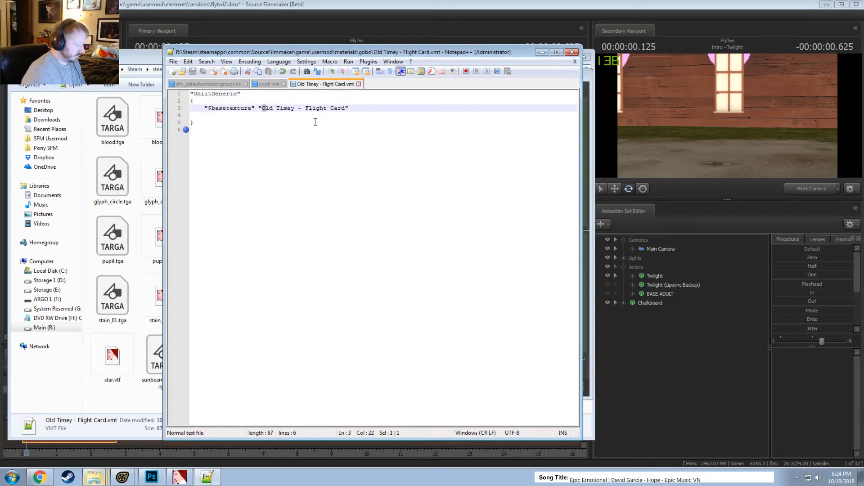
key(Left)
text(bogo)
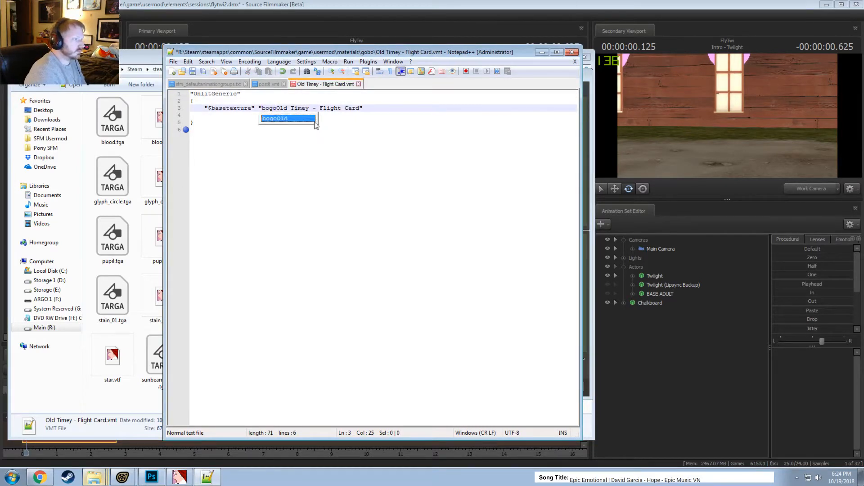
key(BackSpace)
key(BackSpace)
key(BackSpace)
key(BackSpace)
text(gobo/)
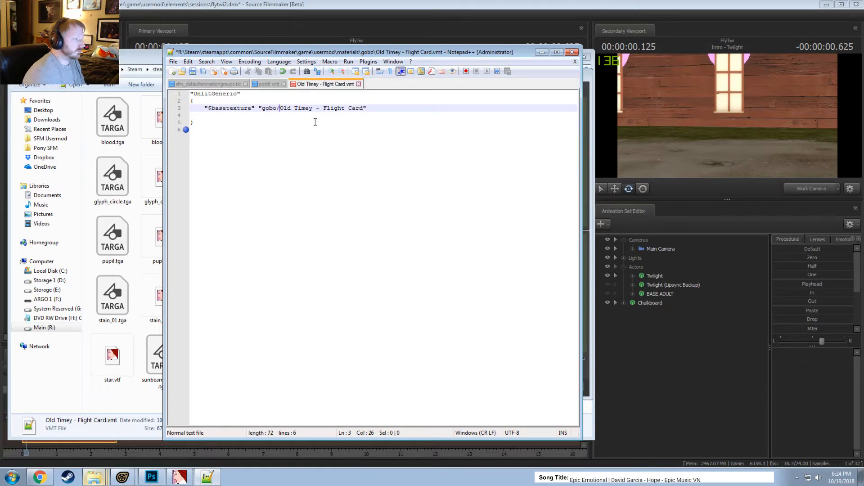
key(BackSpace)
text(\)
key(ctrl+s)
Rescan the materials in Source Filmmaker again and reselect the old timey flight card entry with the corrected texture path
click(409, 4)
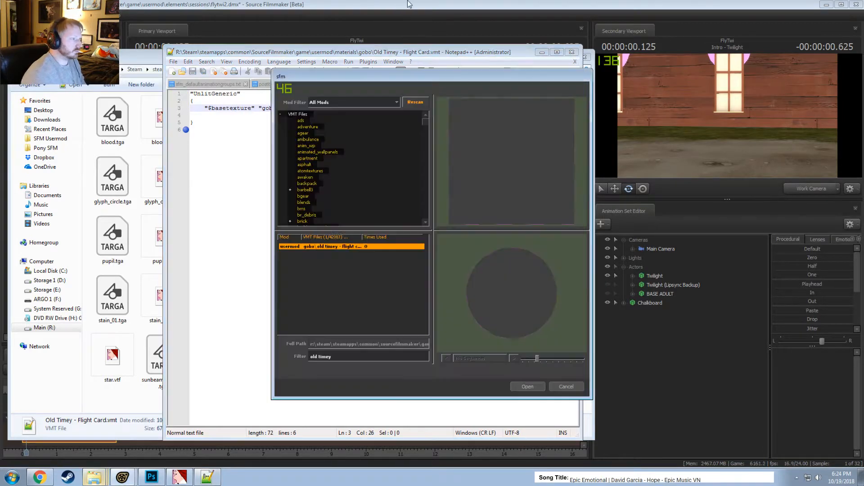
click(408, 103)
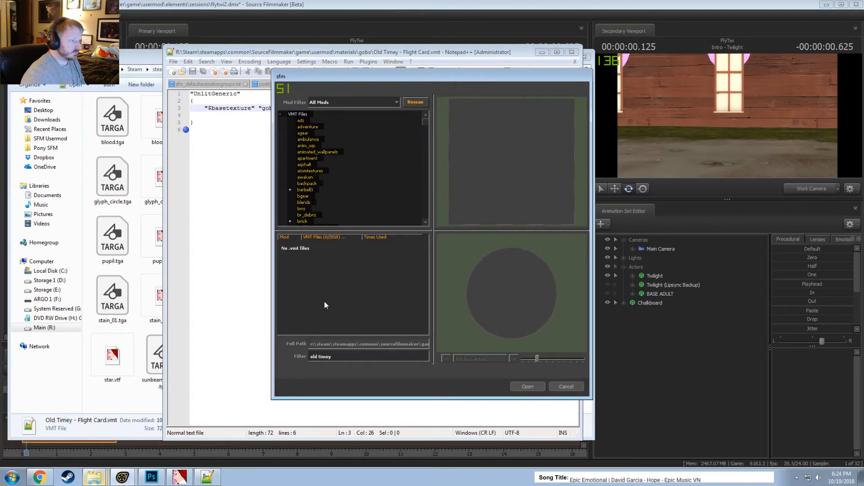
click(315, 248)
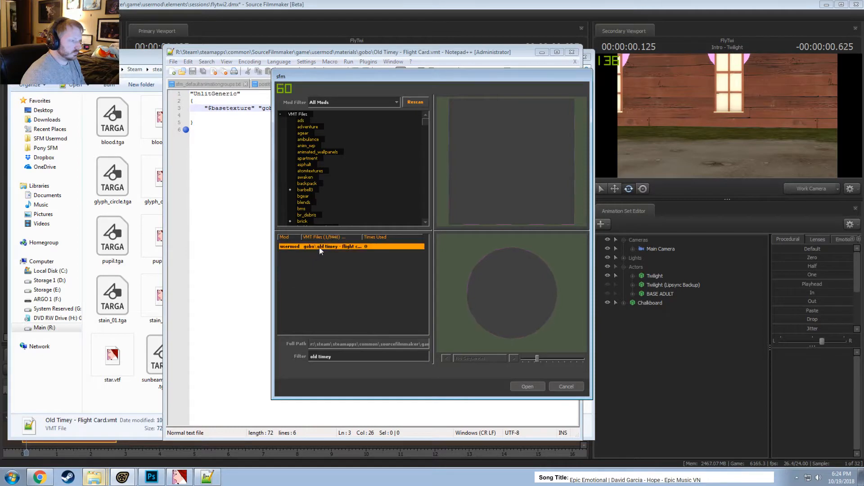
key(alt+Tab)
key(alt+Tab)
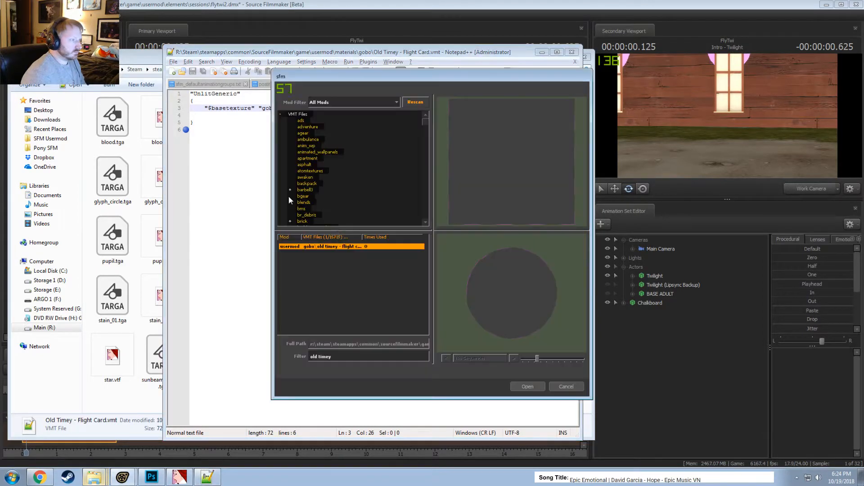
Copy the file name of Old Timey - Flight Card.vtf in the gobo folder and paste it over the texture name in the VMT's $basetexture path
key(alt+Tab)
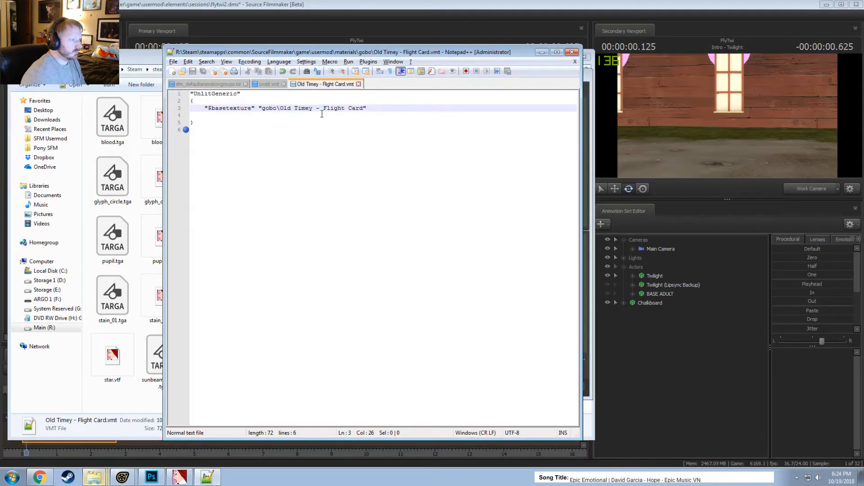
click(129, 52)
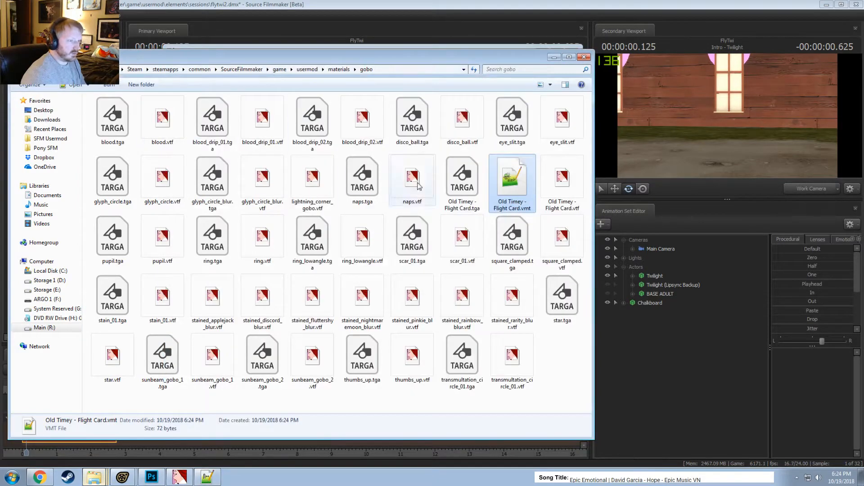
click(561, 205)
click(558, 210)
key(ctrl+c)
key(alt+Tab)
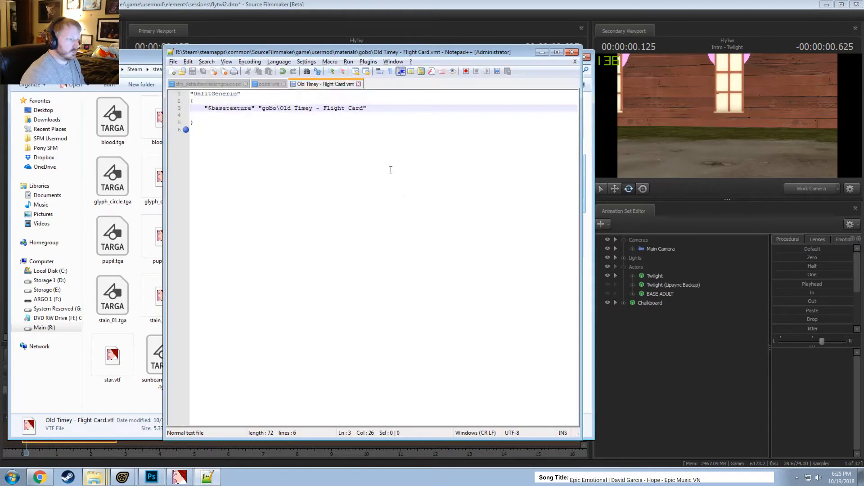
drag(281, 108, 361, 108)
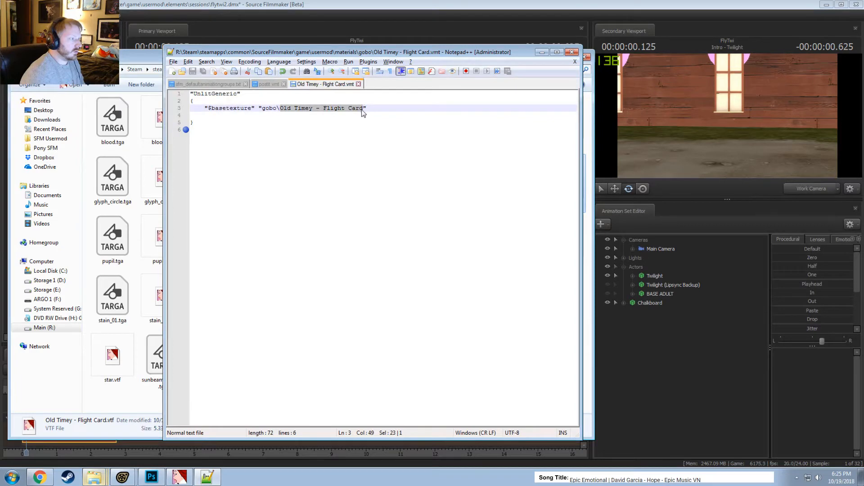
key(ctrl+v)
Compare the VMT's $basetexture path with the files in the gobo folder and the material's full name in the material browser, widening its VMT Files column
click(213, 95)
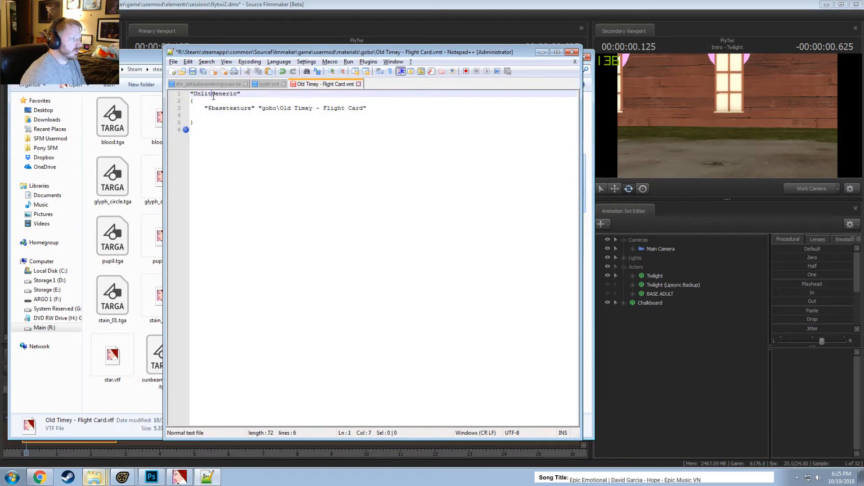
click(270, 116)
click(263, 109)
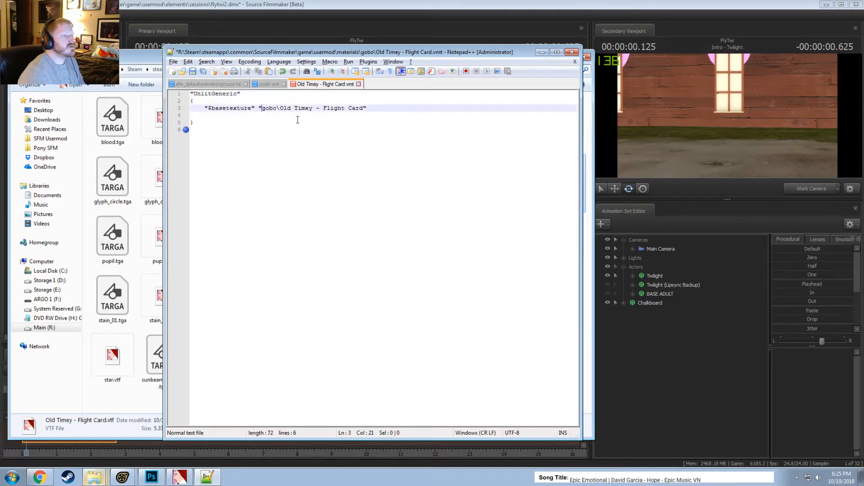
click(153, 180)
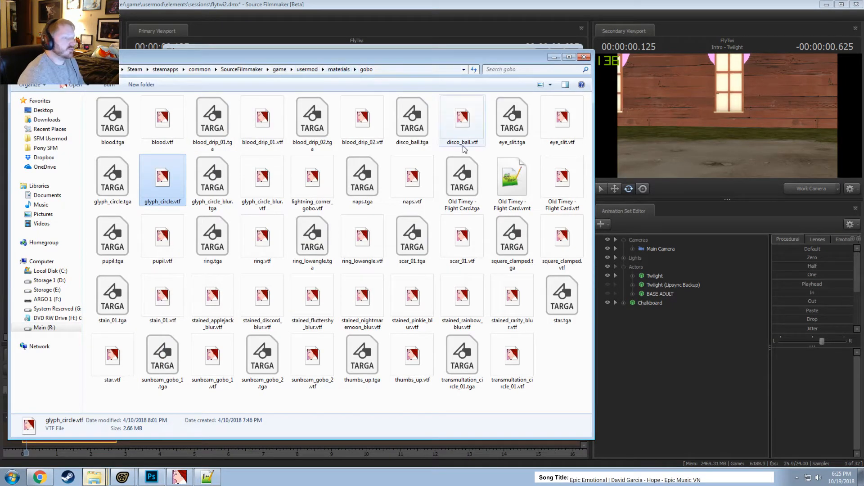
double_click(512, 180)
key(alt+Tab)
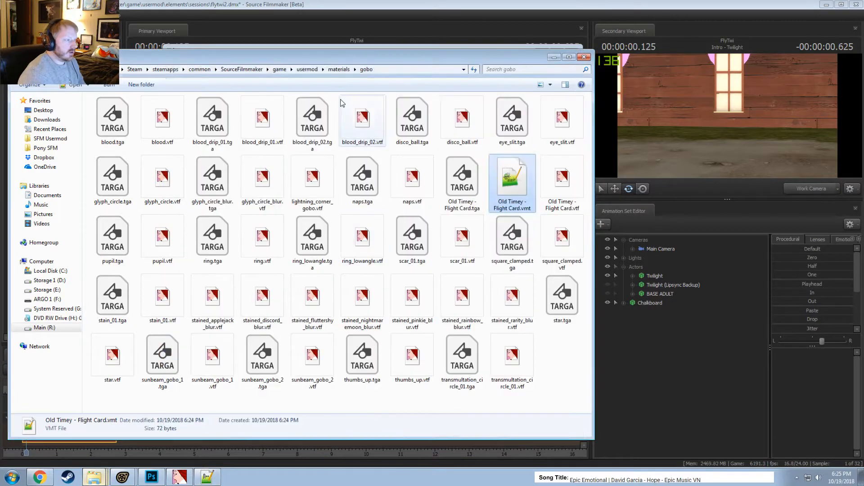
click(325, 13)
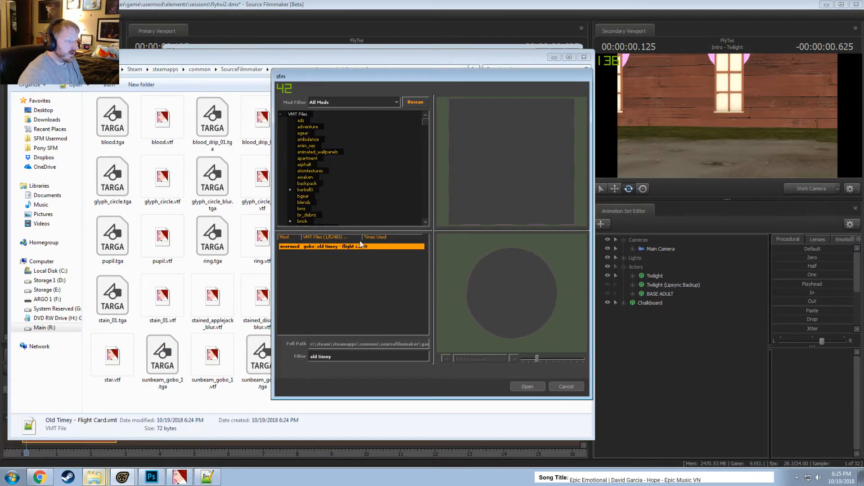
drag(361, 237, 397, 235)
key(alt+Tab)
key(alt+Tab)
key(Tab)
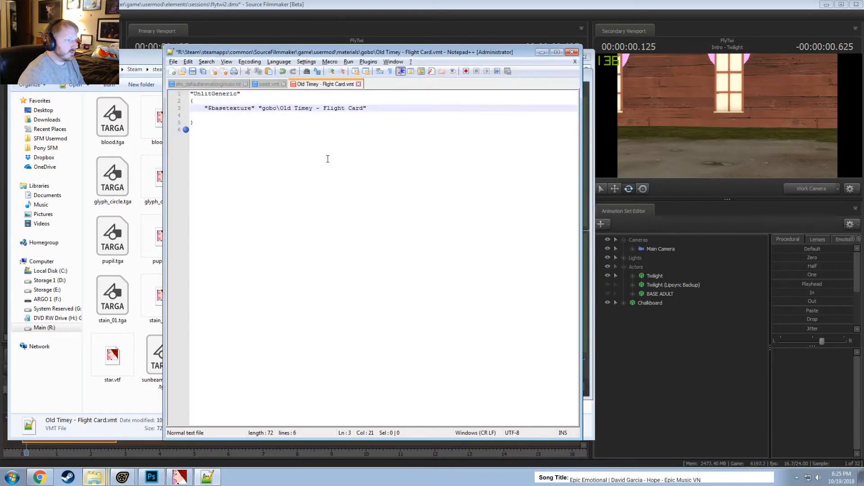
key(alt+Tab)
key(alt+Tab)
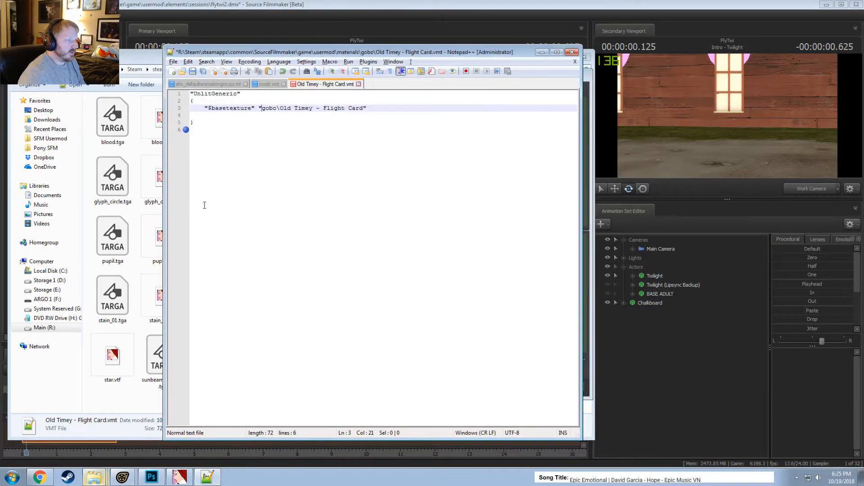
In the file explorer, browse from the gobo folder to the models folder inside usermod\materials
click(134, 280)
click(307, 70)
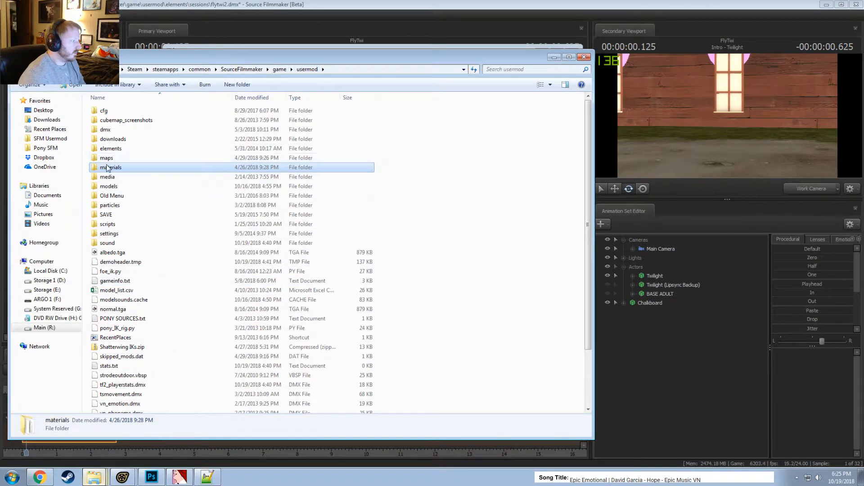
double_click(107, 168)
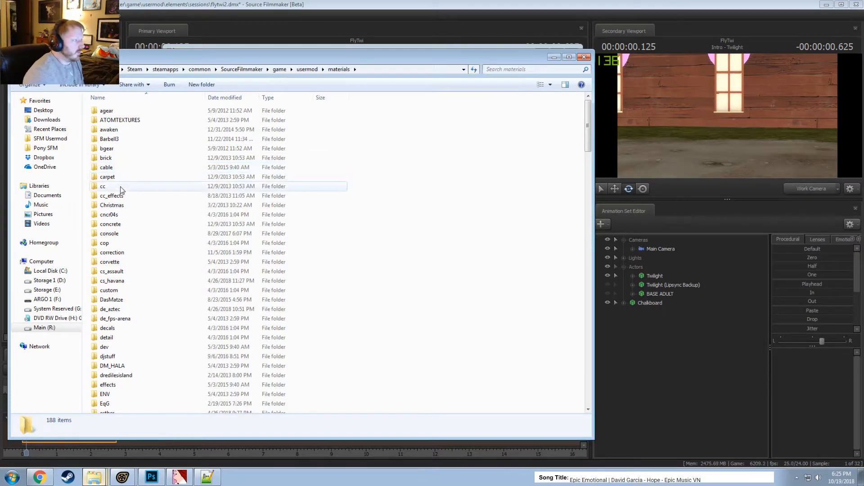
scroll(121, 329, down, 17)
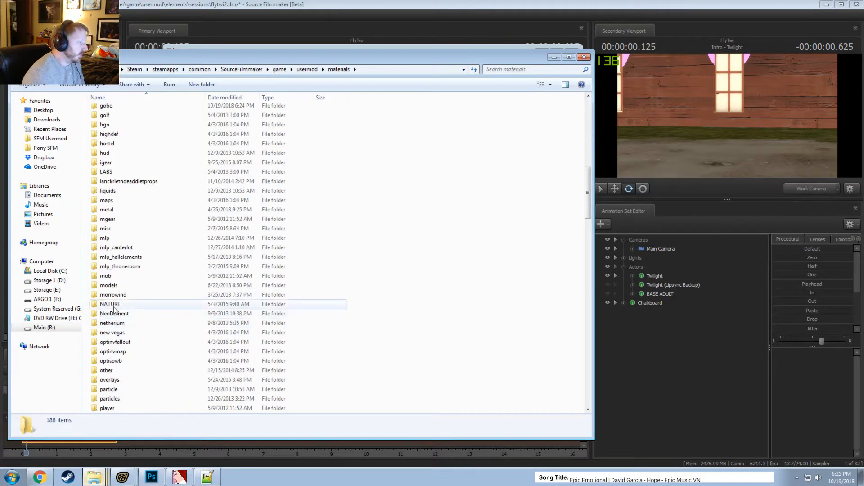
scroll(120, 342, up, 5)
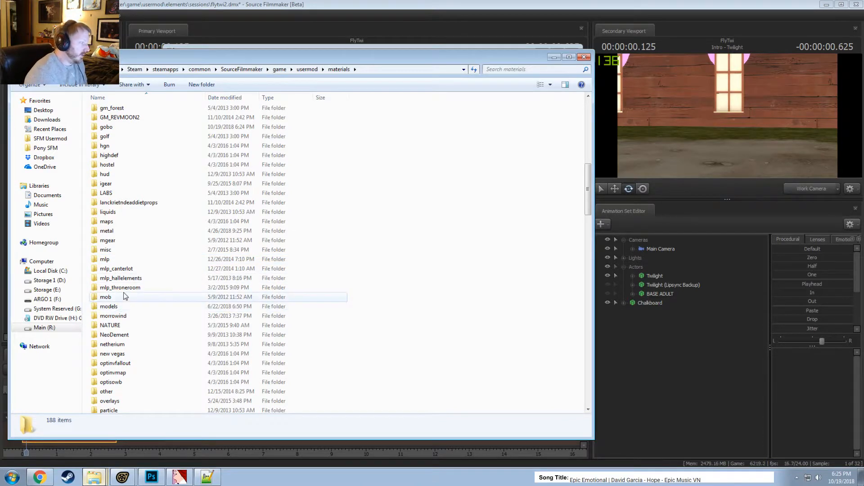
scroll(114, 311, down, 2)
scroll(116, 288, up, 1)
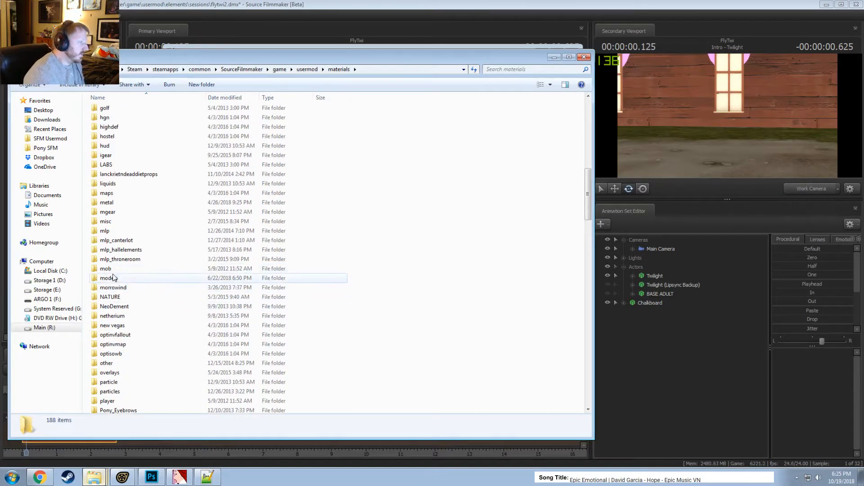
double_click(116, 286)
Open hair.vmt from the VN_mlp\drwhooves folder and examine how its $basetexture path is written
scroll(117, 291, down, 1)
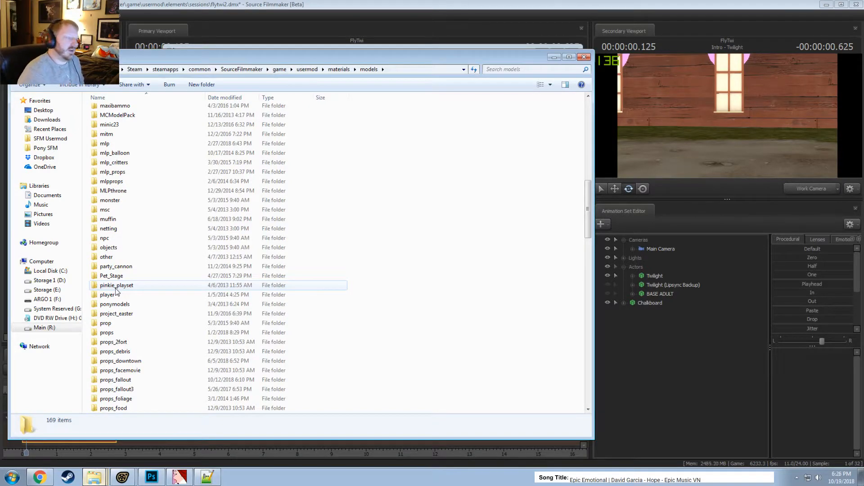
scroll(155, 325, down, 14)
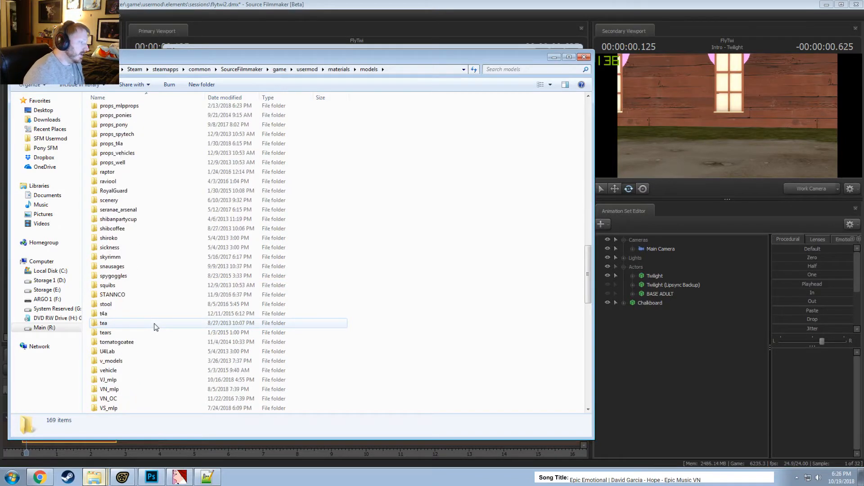
scroll(155, 325, down, 3)
double_click(119, 308)
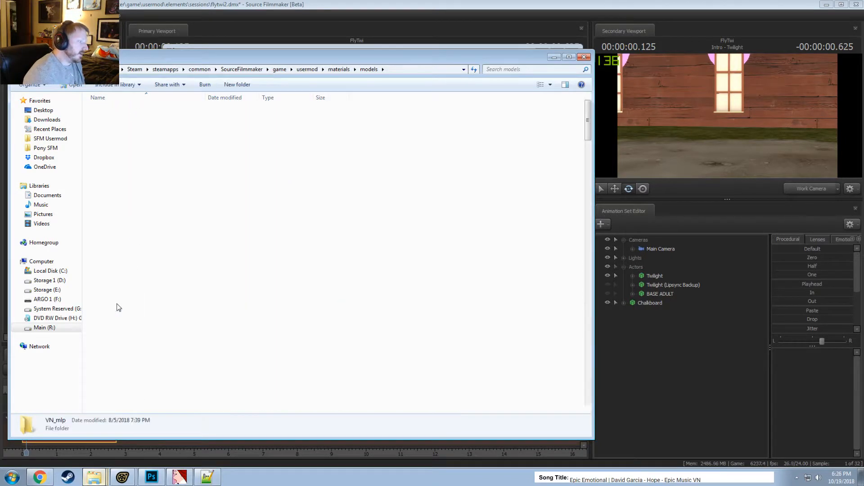
scroll(112, 318, down, 8)
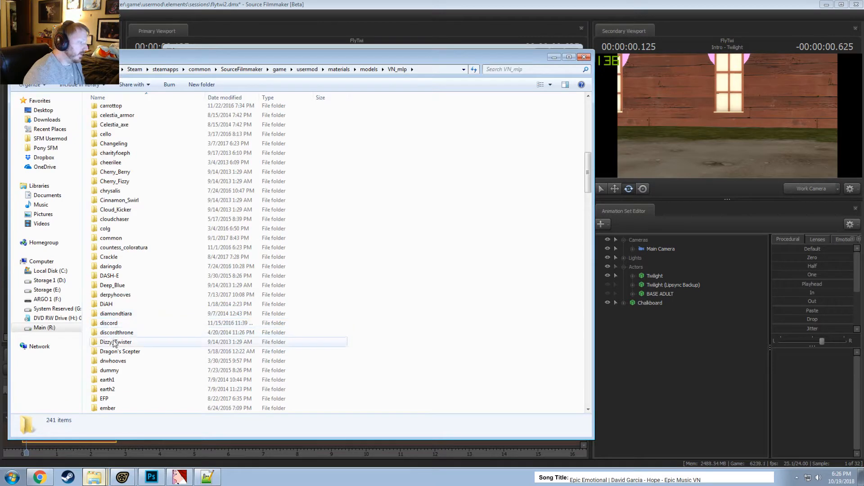
double_click(113, 361)
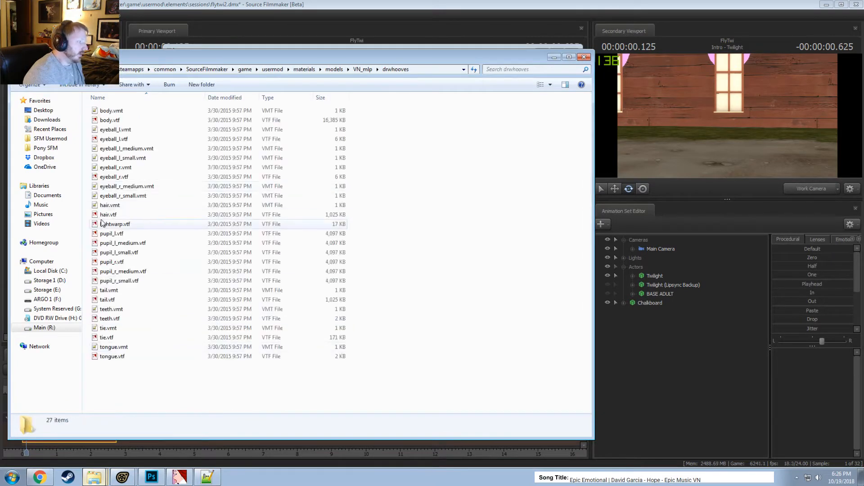
double_click(110, 205)
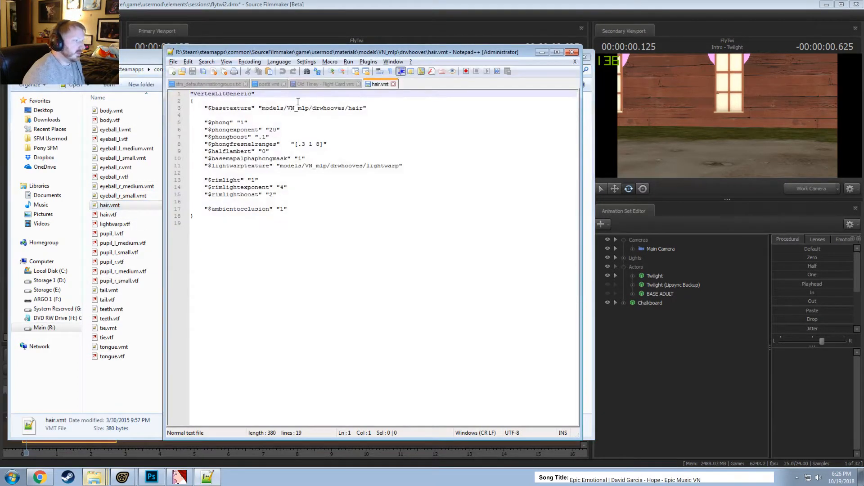
click(272, 109)
click(315, 114)
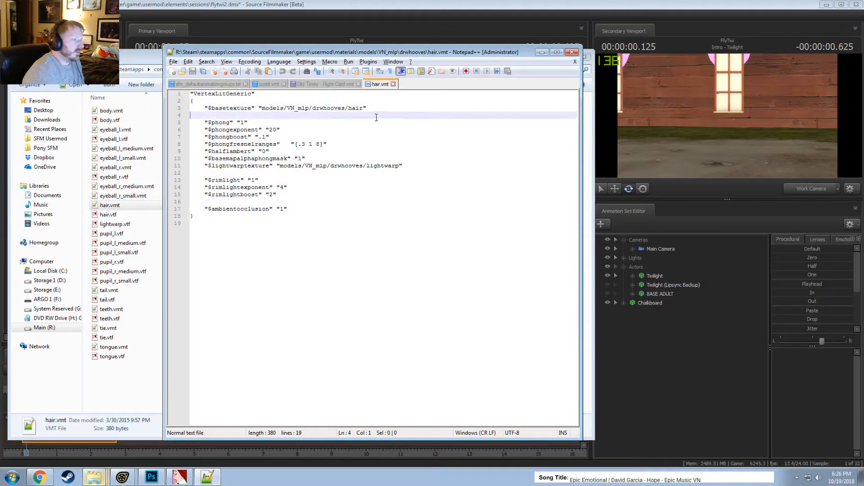
In Old Timey - Flight Card.vmt, change the $basetexture path separator to a forward slash, giving "gobo/Old Timey - Flight Card", and save
click(326, 84)
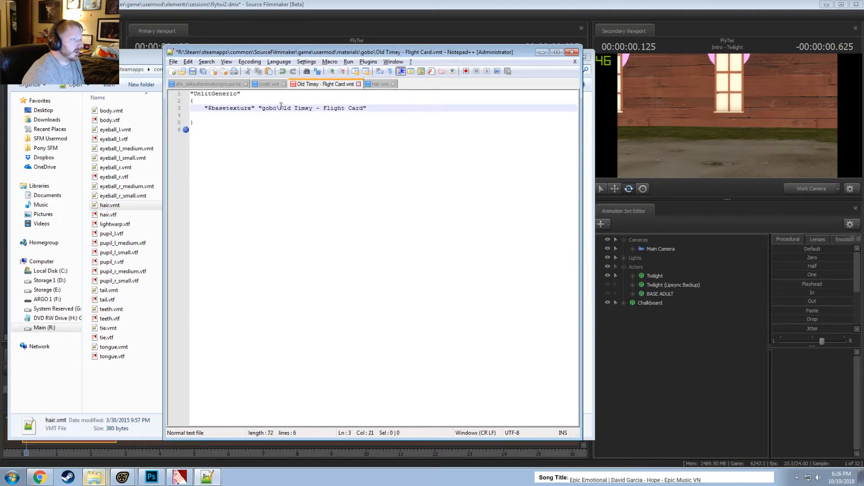
click(281, 106)
key(ctrl+s)
Rescan the VMT files in Source Filmmaker and assign the old timey flight card material to the overlay clip, dismissing the message dialog
key(alt+Tab)
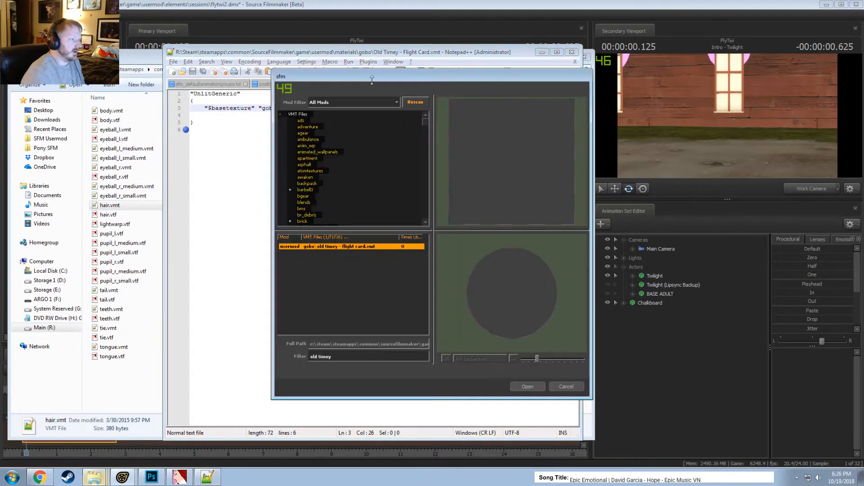
click(408, 102)
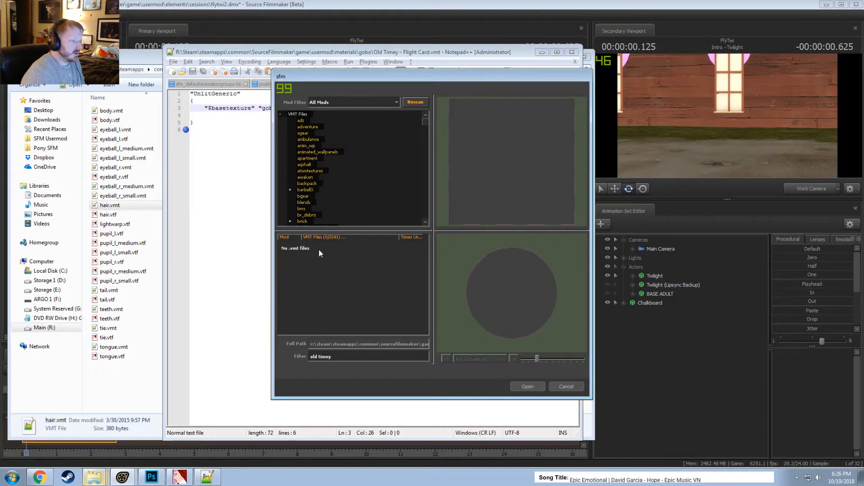
click(315, 247)
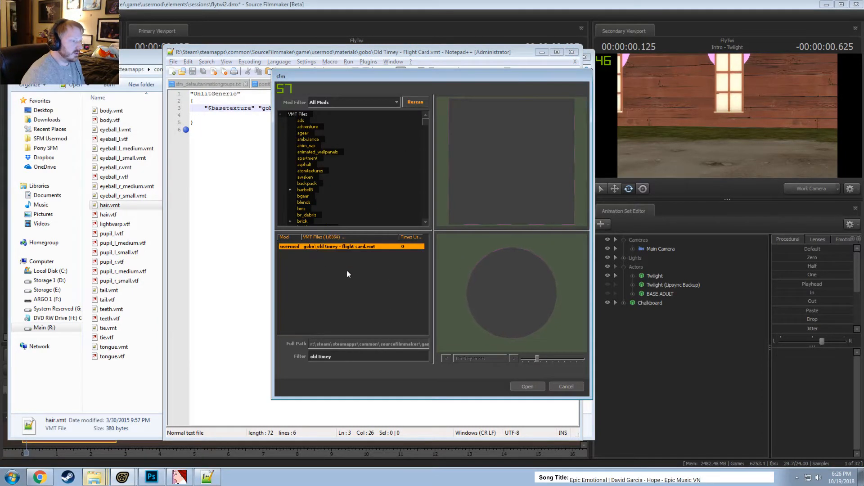
double_click(360, 246)
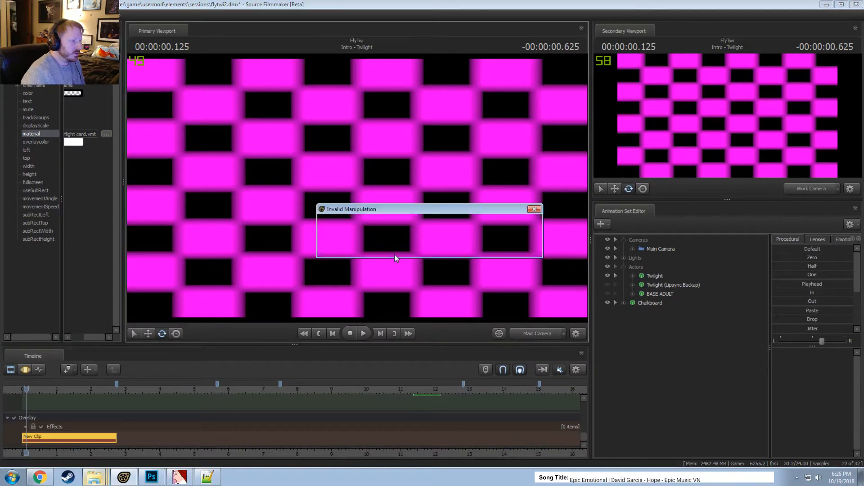
click(436, 248)
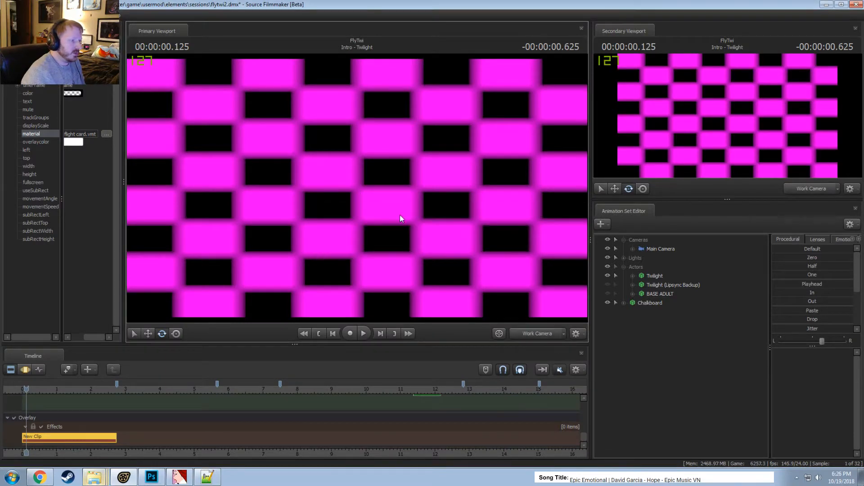
In Notepad++, change the flight card VMT's shader name to VertexLitGeneric and save the file
key(alt+Tab)
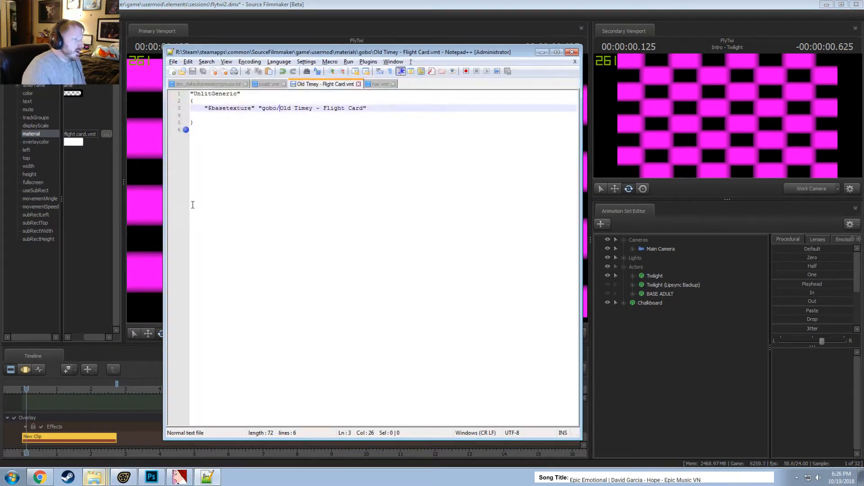
click(212, 94)
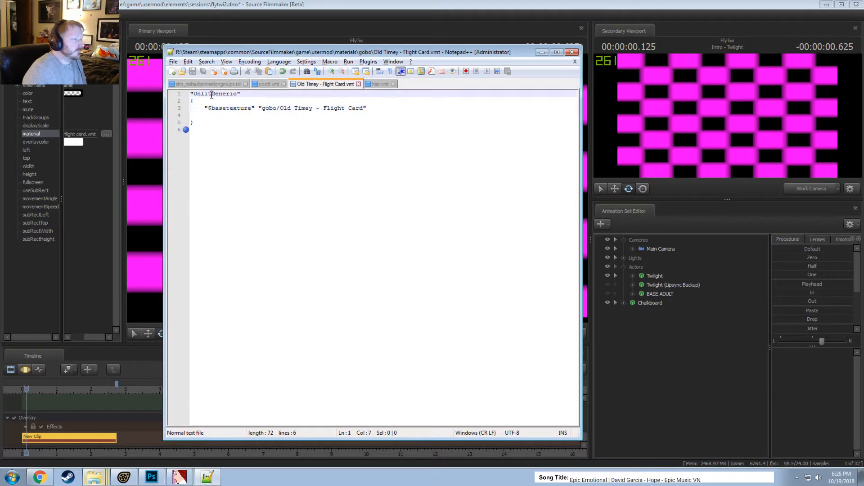
key(BackSpace)
key(BackSpace)
key(BackSpace)
key(BackSpace)
key(BackSpace)
text(Te)
key(BackSpace)
key(BackSpace)
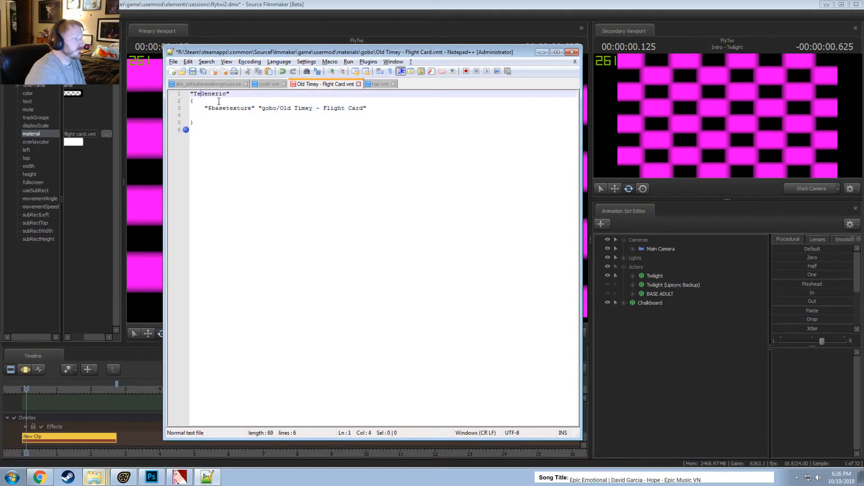
text(V)
text(ertexLit)
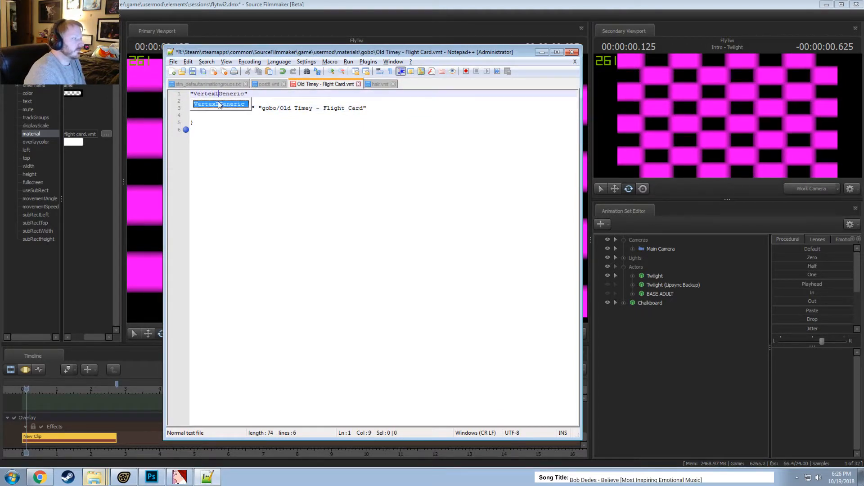
key(ctrl+s)
Return to Source Filmmaker and reload the materials
click(332, 3)
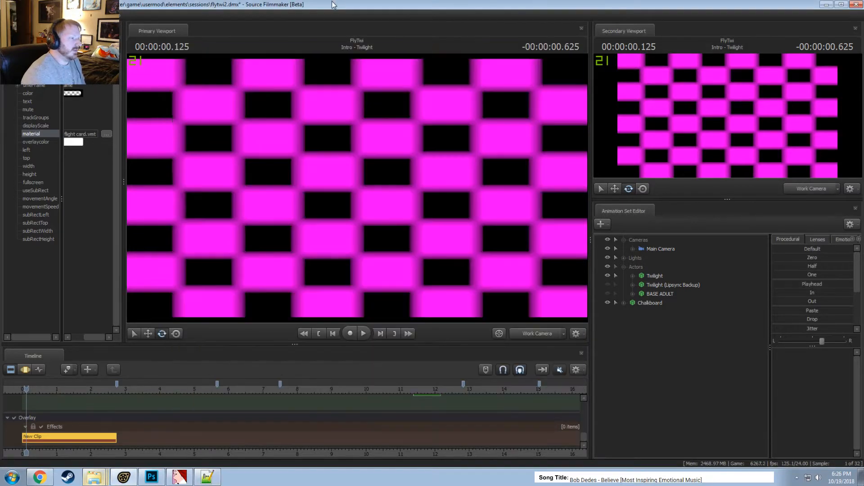
click(83, 14)
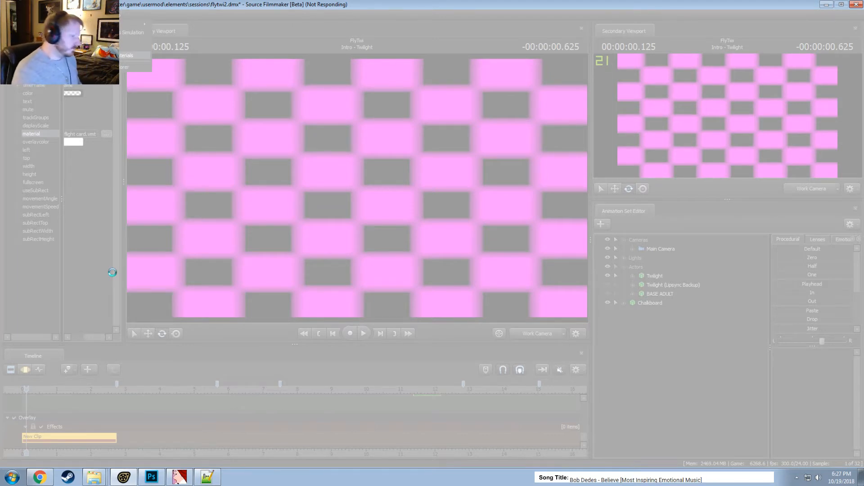
Scrub the overlay clip to about 0.416 s in Source Filmmaker and compare the rendered flight card with its VMT text in Notepad++
click(212, 480)
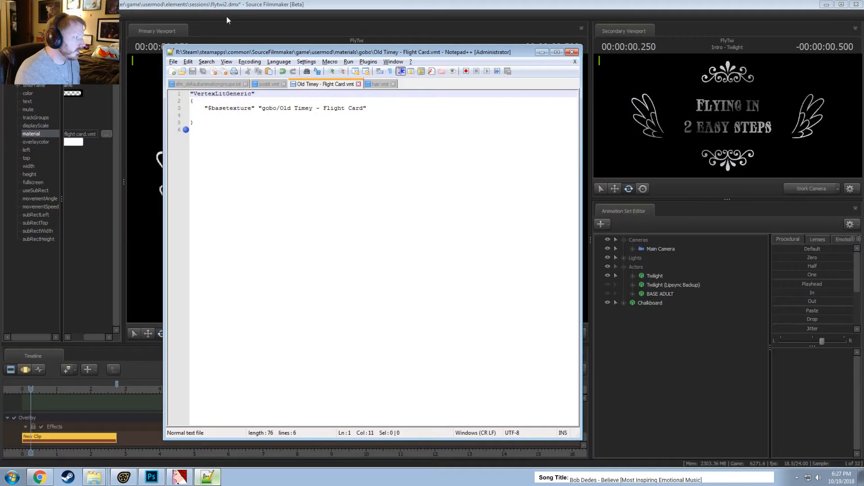
click(226, 16)
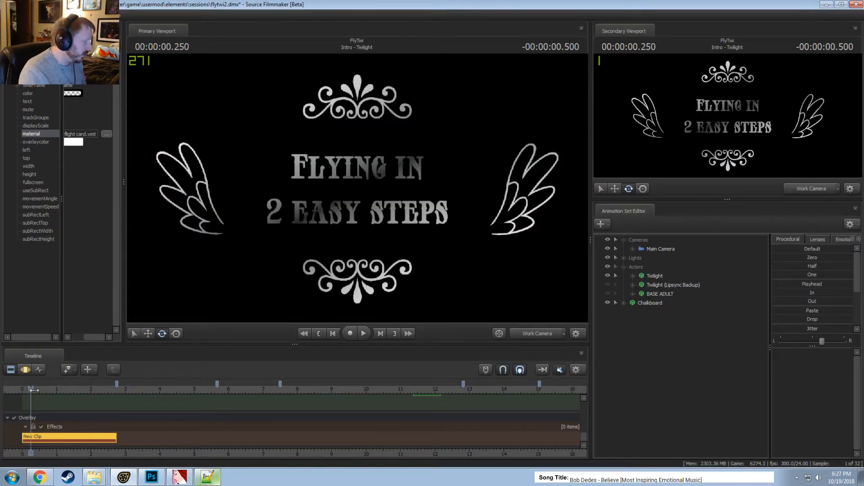
drag(31, 389, 37, 389)
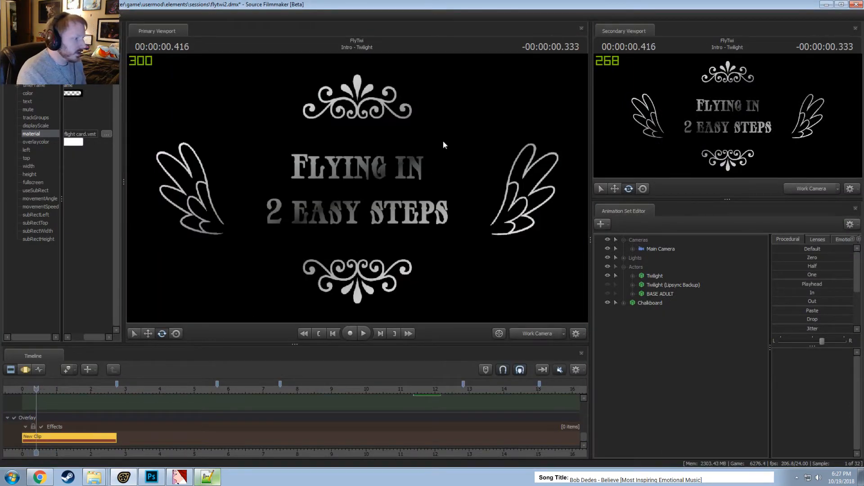
key(alt+Tab)
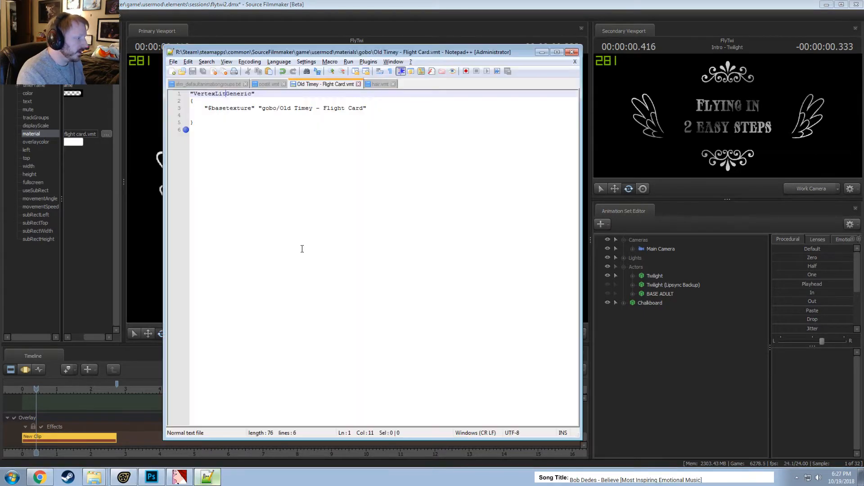
click(378, 84)
click(325, 87)
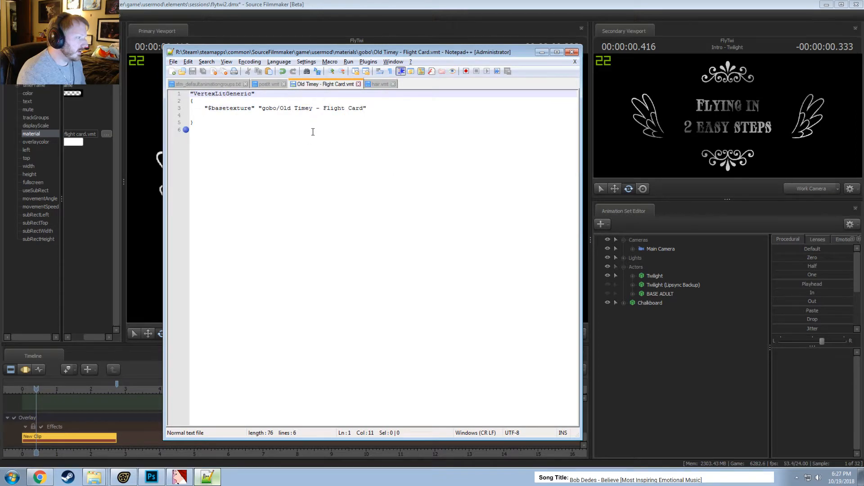
key(alt+Tab)
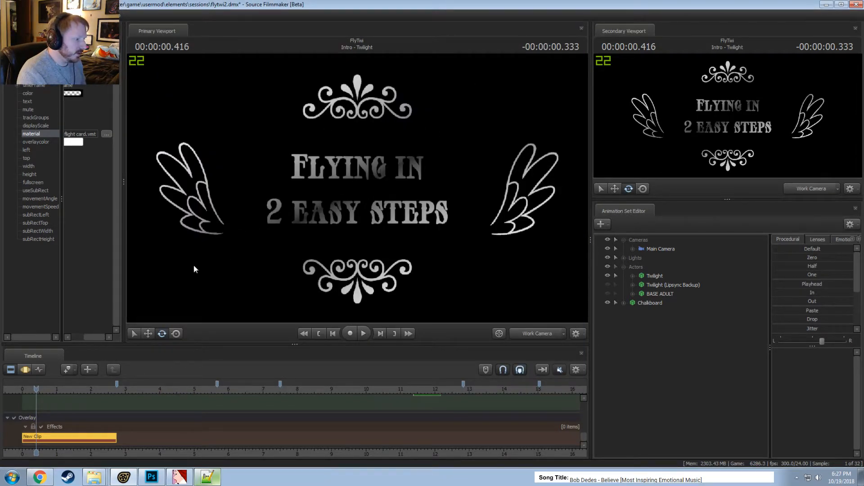
Return to Notepad++ and close the VMT file open just before Old Timey - Flight Card.vmt
key(alt+Tab)
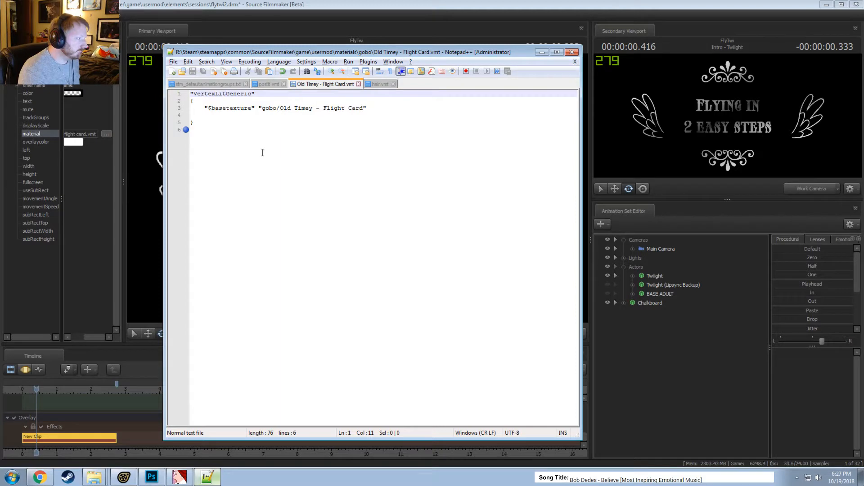
drag(215, 95, 193, 94)
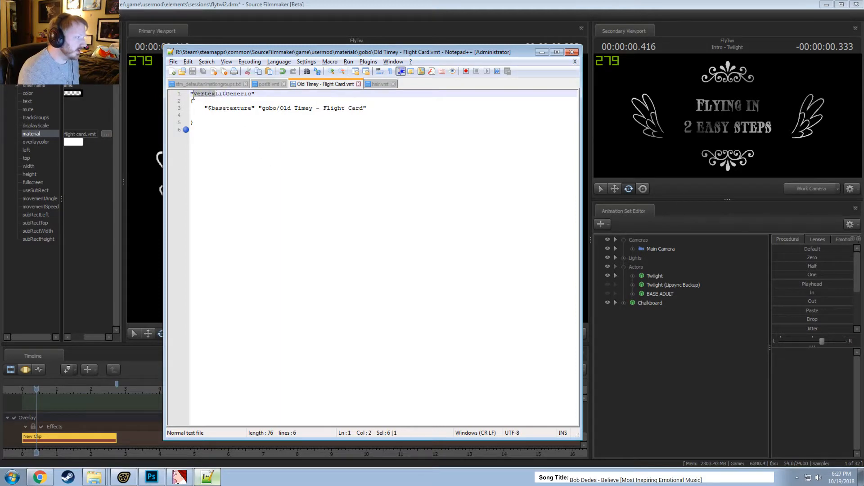
click(272, 85)
click(309, 85)
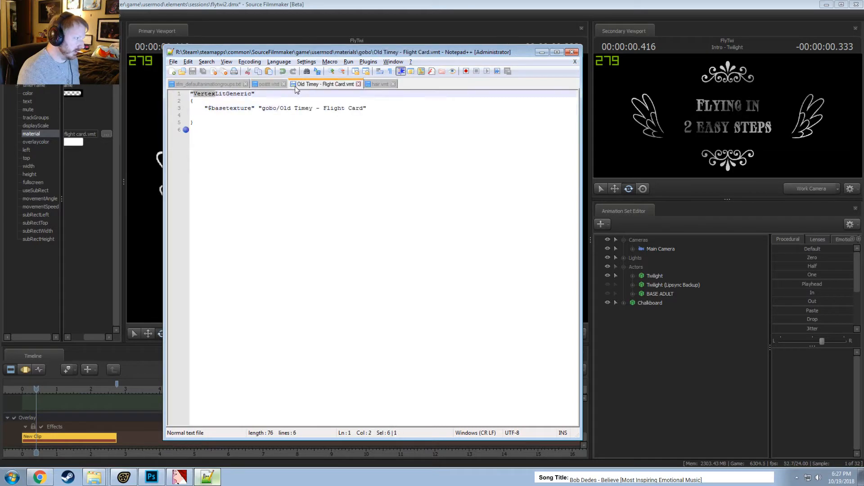
click(273, 84)
click(283, 84)
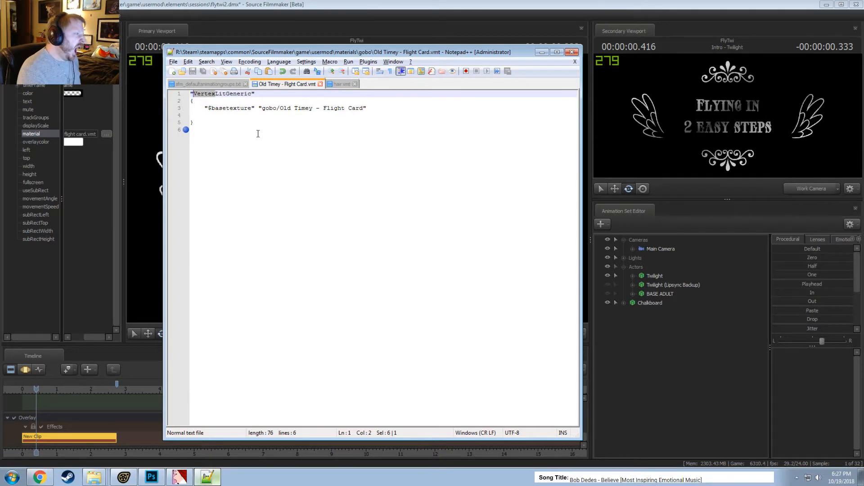
Delete the blank line below $basetexture in the VertexLitGeneric version of the flight card VMT and save the file
click(207, 110)
click(226, 116)
key(BackSpace)
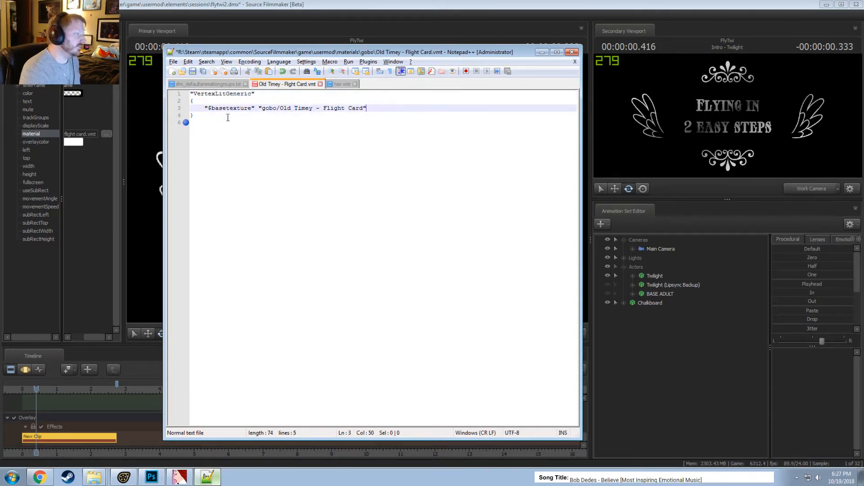
key(ctrl+s)
Check hair.vmt for reference and undo the recent shader name and $basetexture edits in the flight card VMT
click(342, 84)
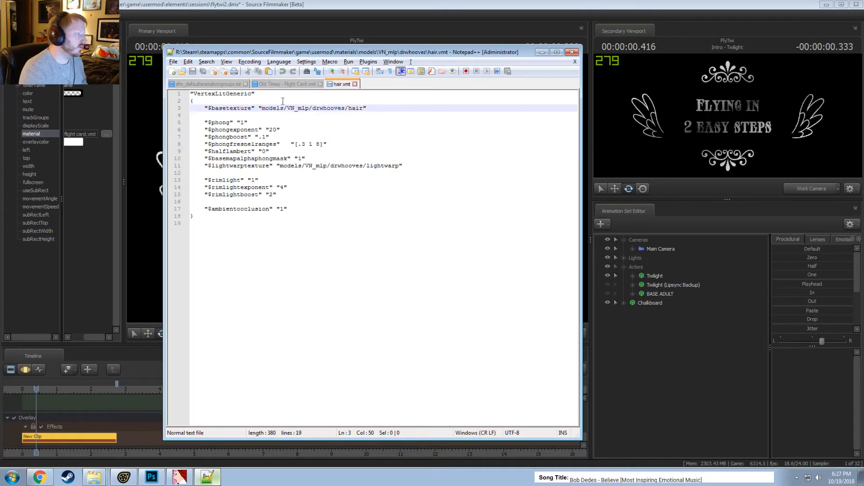
click(301, 84)
key(ctrl+z)
key(ctrl+z)
key(ctrl+z)
key(ctrl+z)
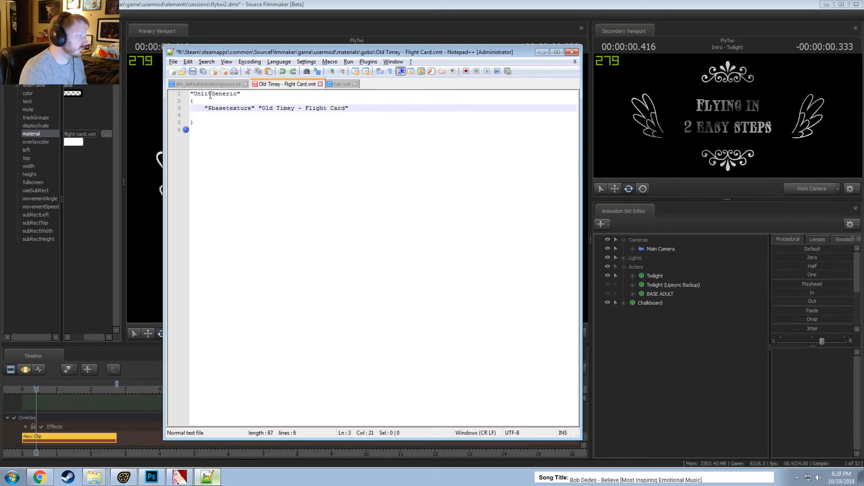
key(ctrl+z)
key(ctrl+z)
key(ctrl+z)
key(ctrl+z)
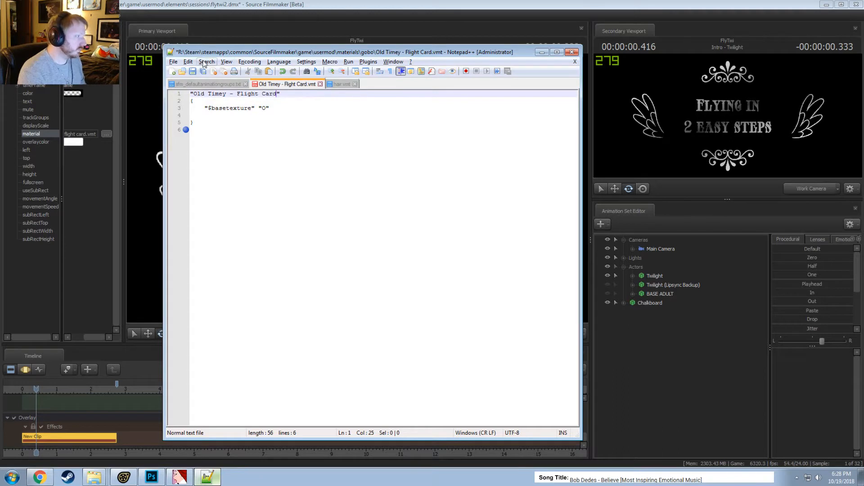
click(189, 63)
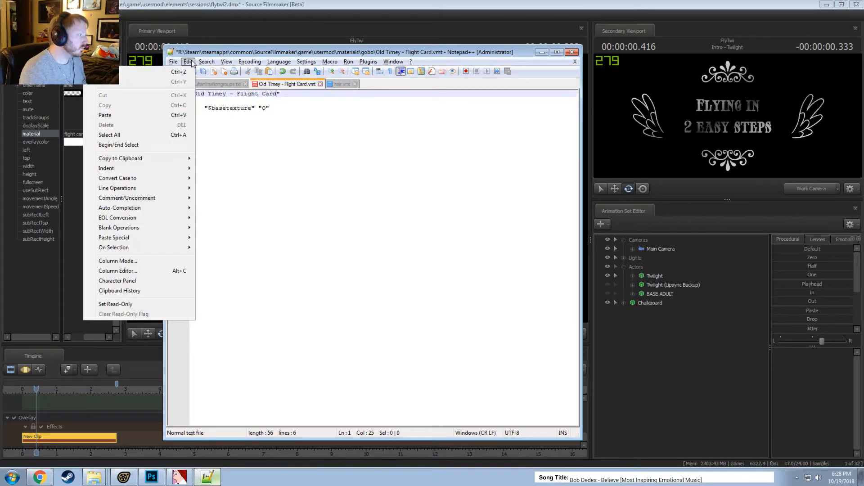
click(189, 63)
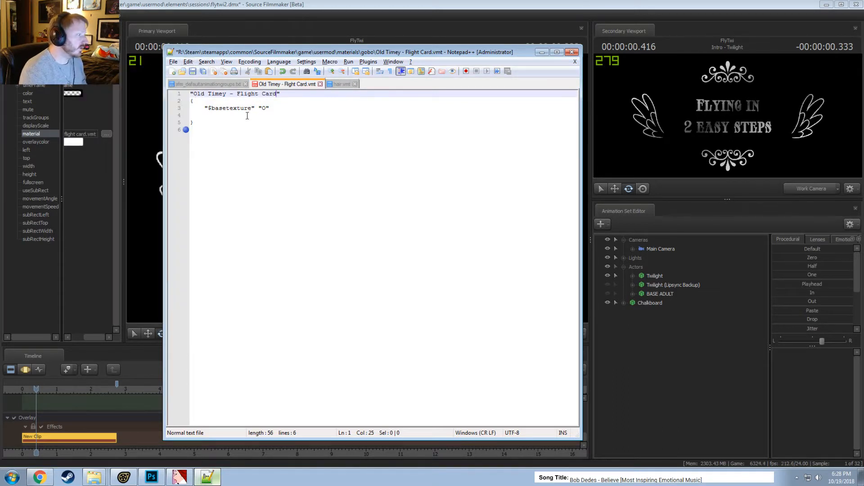
Try to rebuild the $basetexture path by entering gobo/ and pasting Old Timey - Flight Card
click(279, 111)
key(Left)
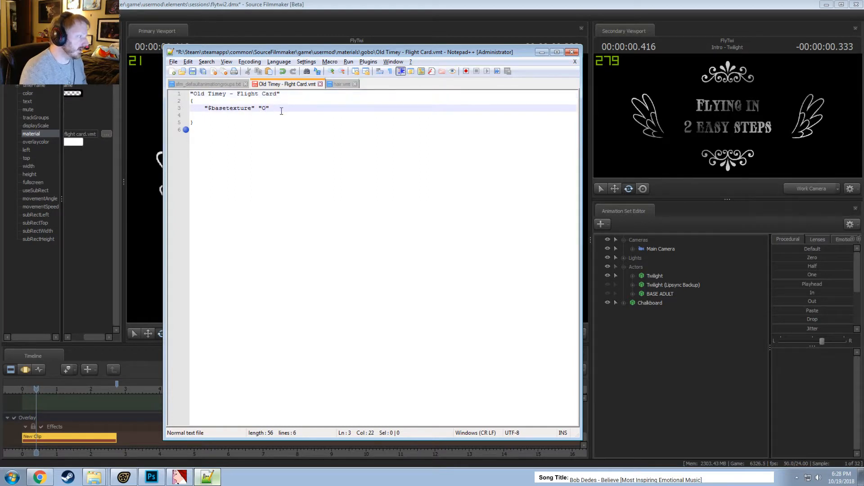
text(gobo/)
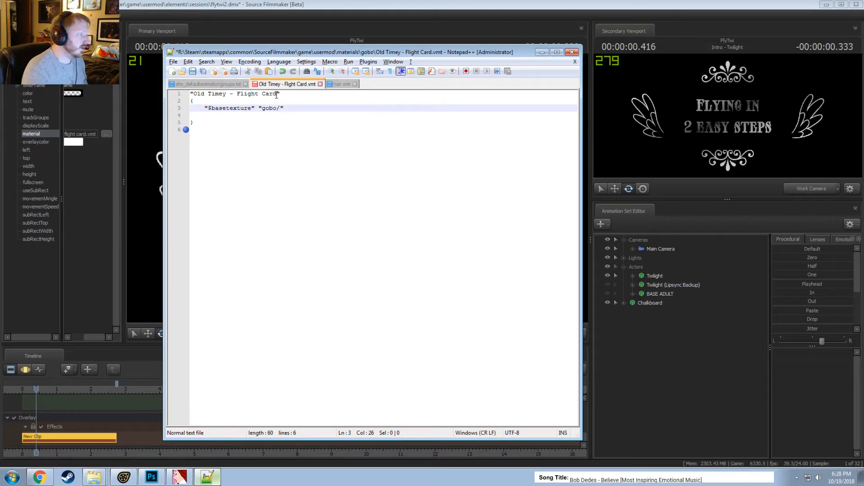
click(276, 94)
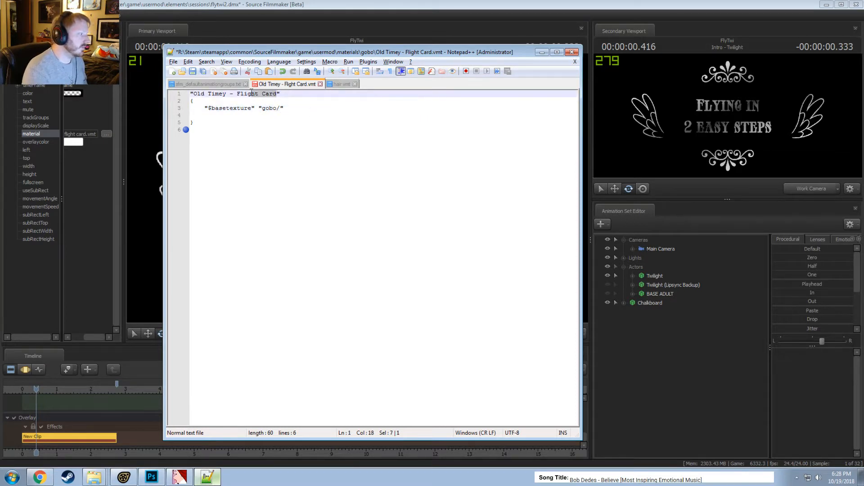
text(Old Timey - Flight Card)
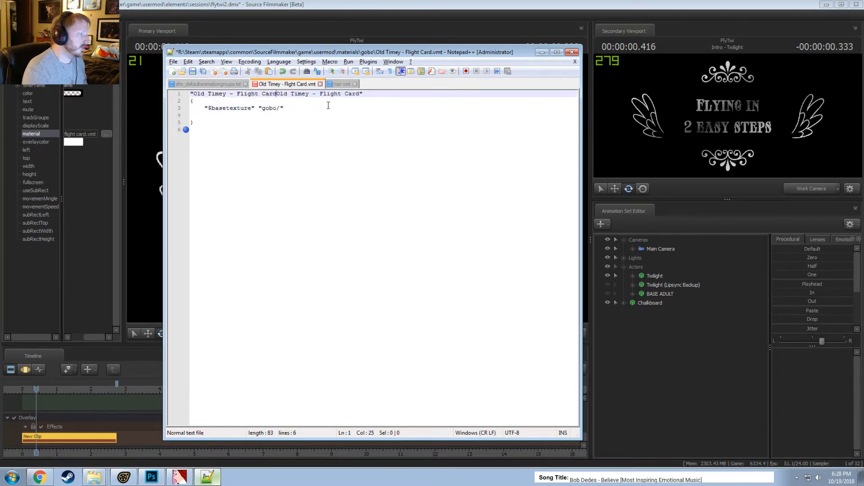
Undo further edits in the flight card VMT until it reads LightmappedGeneric with the gold_doors base texture
key(ctrl+z)
key(ctrl+z)
key(ctrl+z)
key(ctrl+z)
key(ctrl+z)
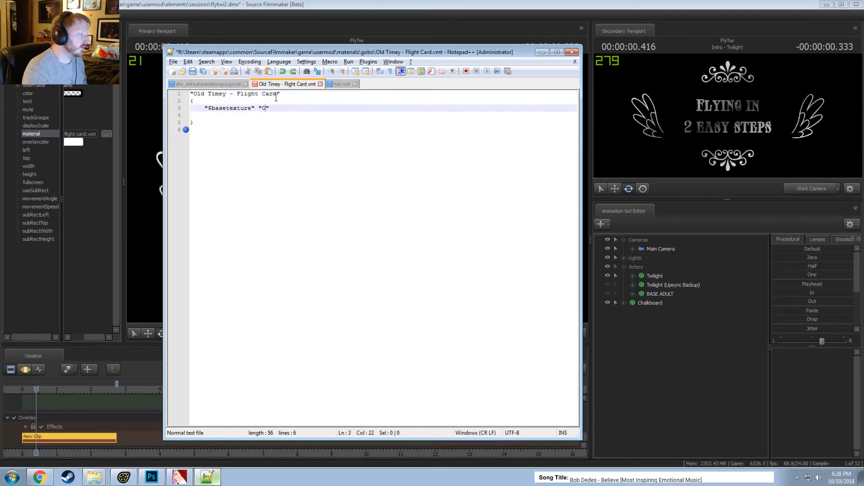
double_click(246, 95)
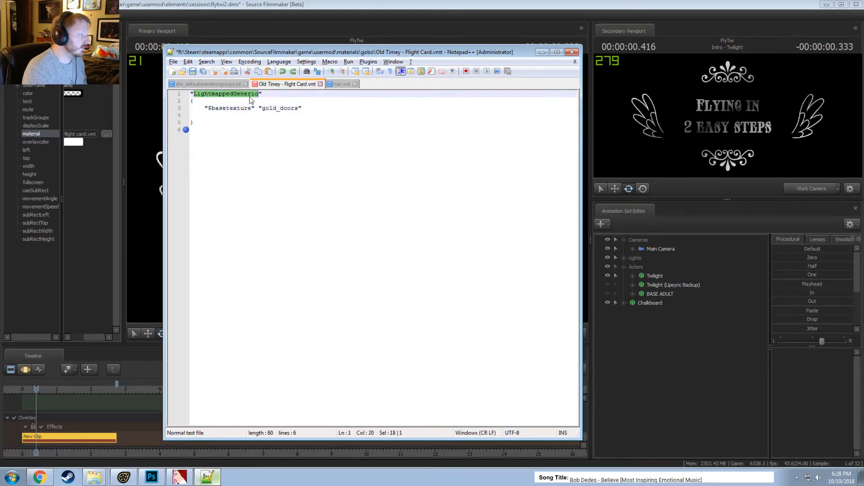
Replace the $basetexture value gold_doors with "gobo/Old Timey - Flight Card" and save the VMT
drag(251, 100, 298, 108)
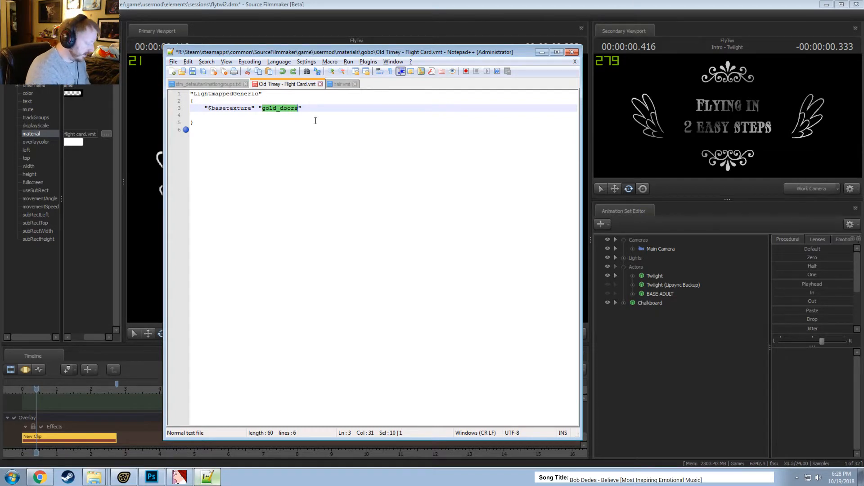
text(gobo/)
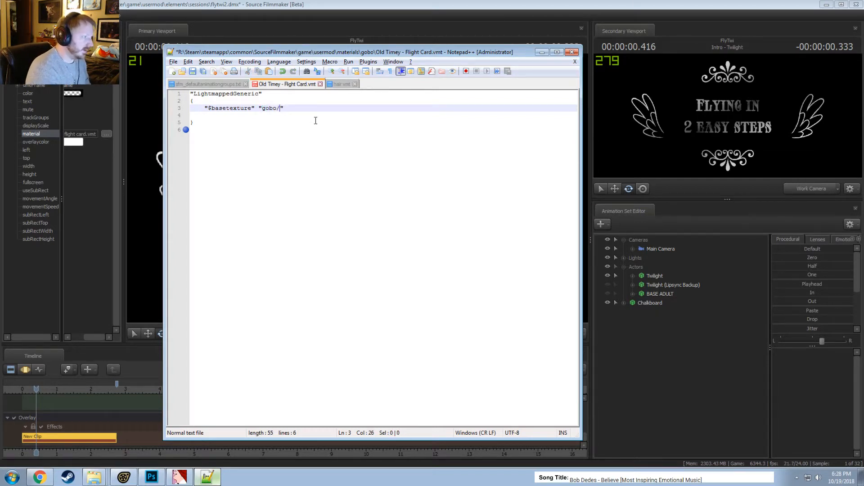
text(Old Timey )
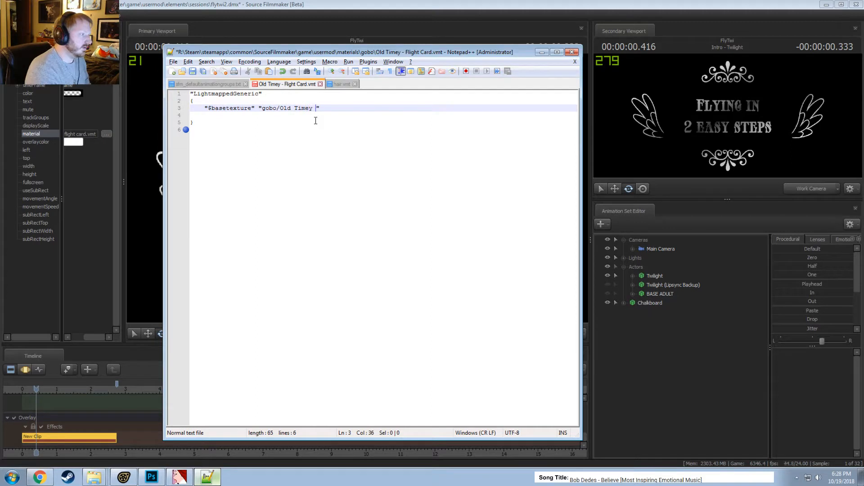
text(- Flight Card)
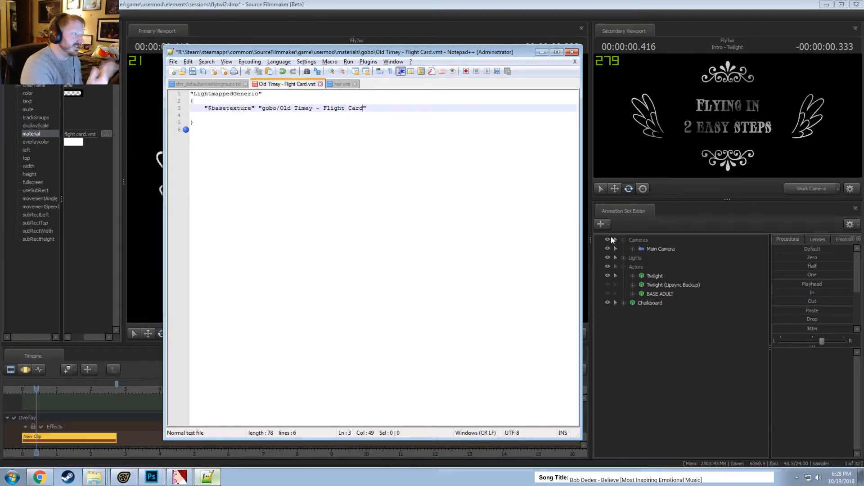
click(338, 123)
key(ctrl+s)
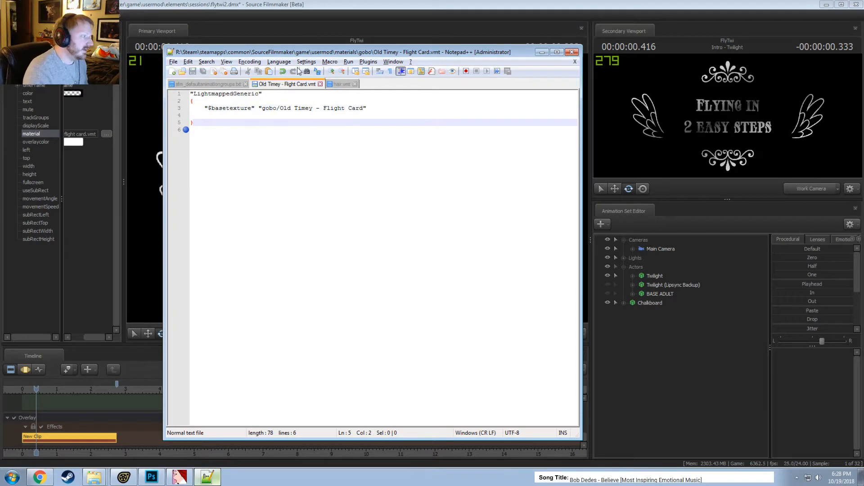
Remove the blank line above the closing brace in the flight card VMT and save the file
click(232, 115)
key(BackSpace)
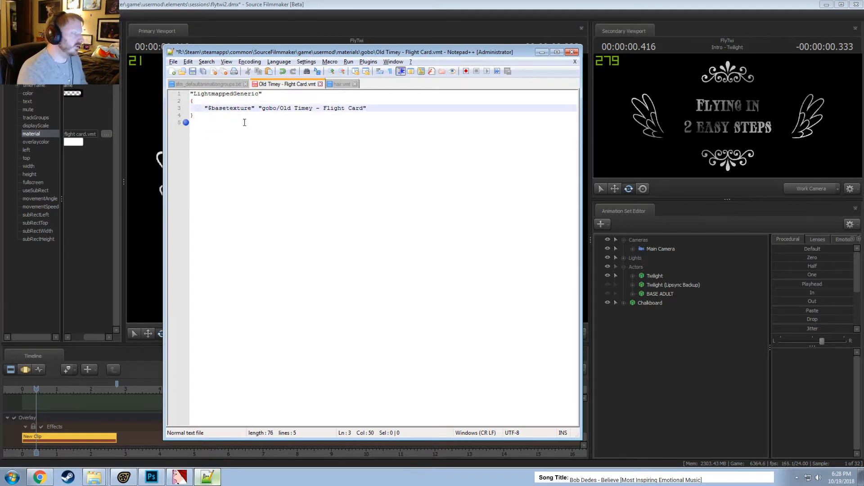
key(ctrl+s)
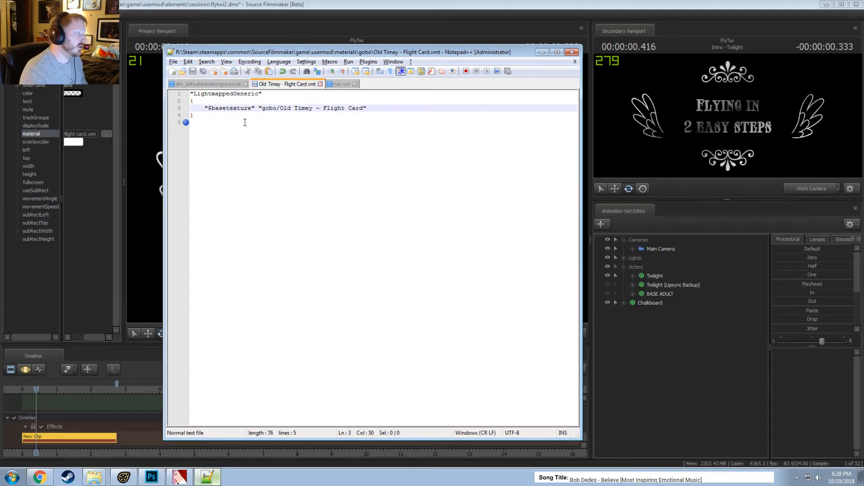
Switch to Source Filmmaker, save the flytwi2.dmx session and reload the materials
click(239, 23)
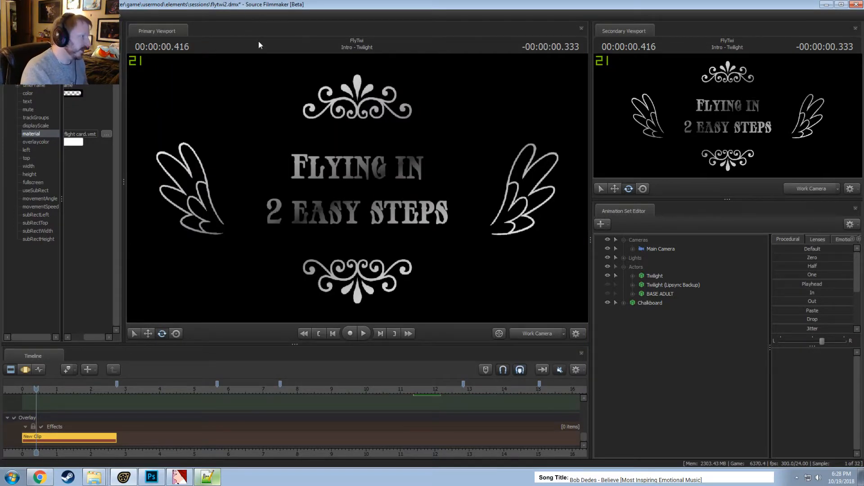
click(67, 15)
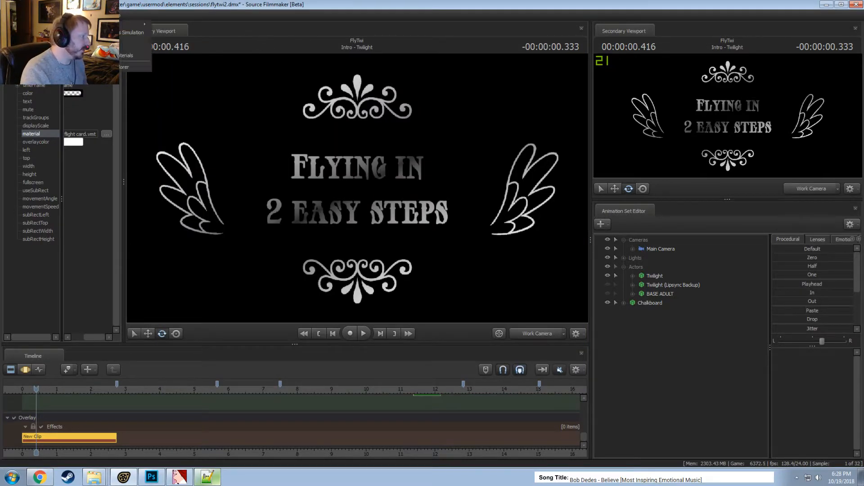
click(67, 15)
key(ctrl+s)
click(67, 15)
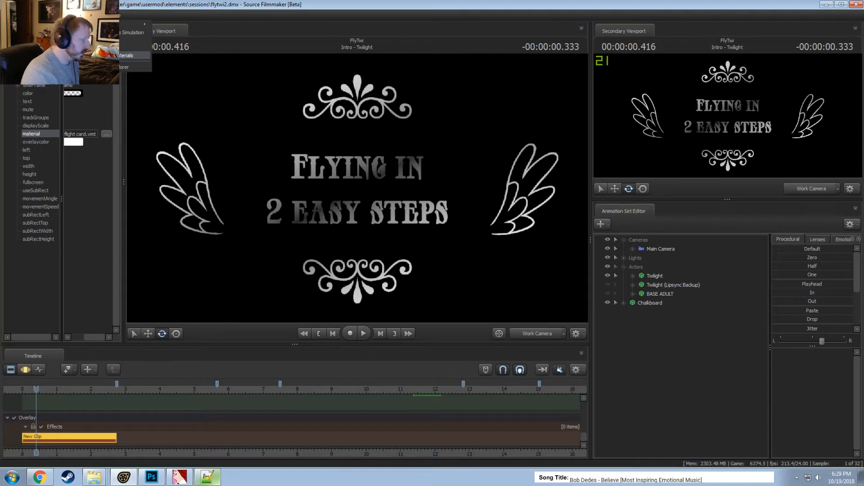
click(126, 56)
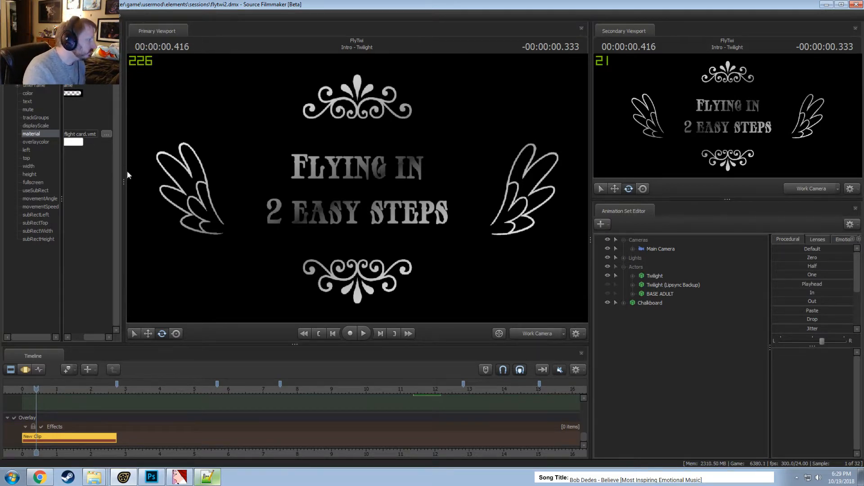
Widen the clip's property area and scrub the playhead to about 0.541 s to check the flight card
drag(127, 175, 198, 176)
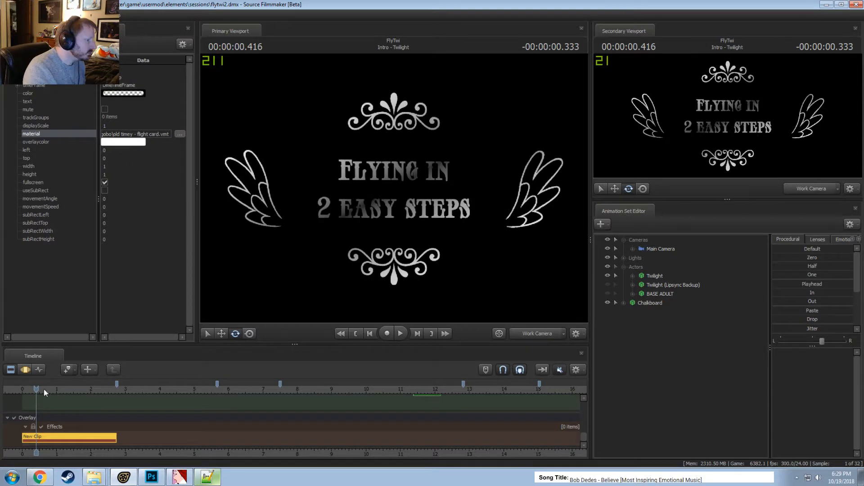
drag(36, 389, 38, 388)
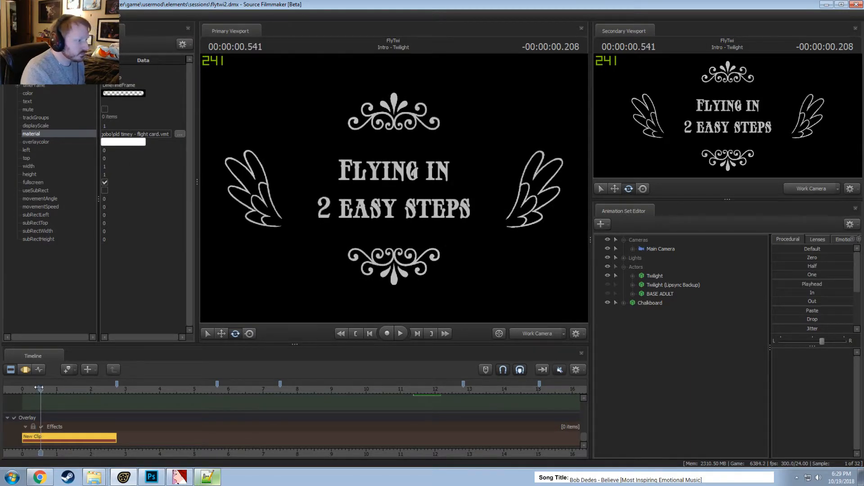
Narrow the clip's property area to enlarge the primary viewport, and place the playhead on the Picture track at about 0.041 s
drag(195, 234, 110, 234)
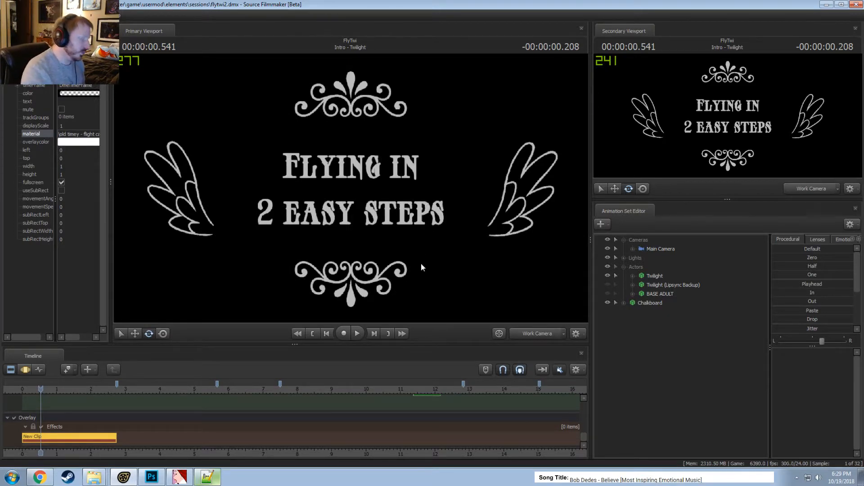
scroll(495, 403, down, 5)
drag(588, 435, 584, 385)
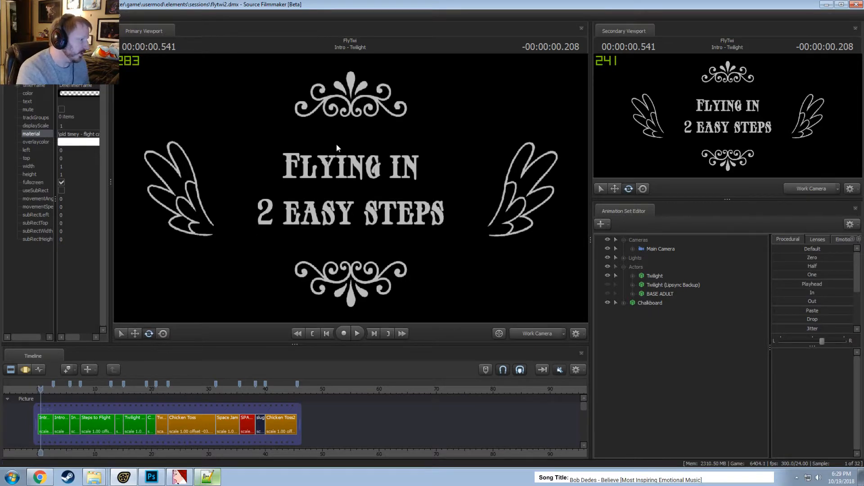
scroll(44, 381, up, 2)
click(37, 390)
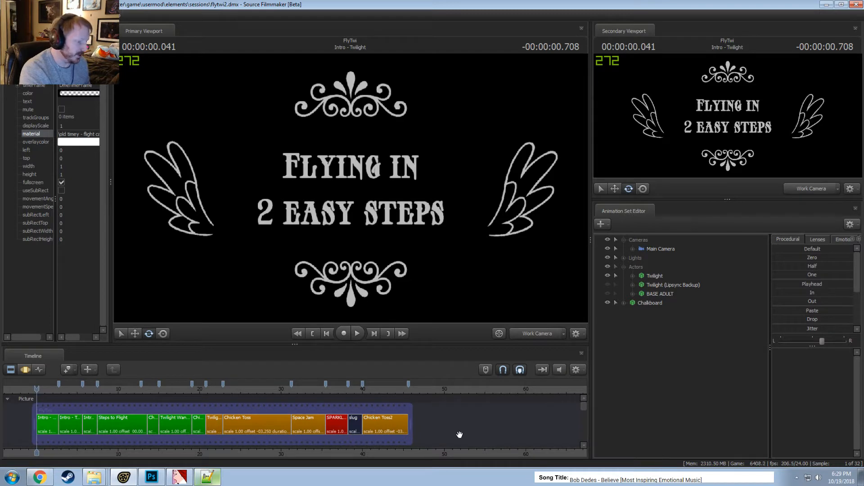
Fit all the shots in the timeline and play the intro from the flight card to about 3.958 s
middle_drag(454, 453, 484, 452)
scroll(475, 451, down, 3)
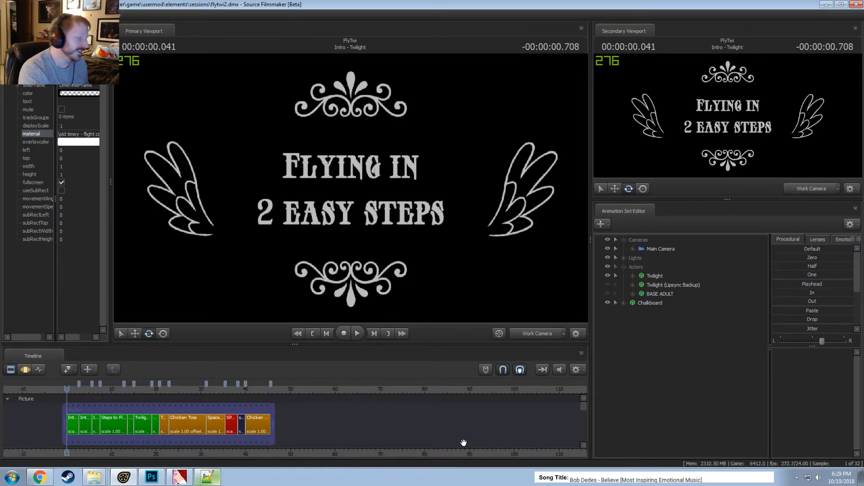
scroll(313, 431, up, 3)
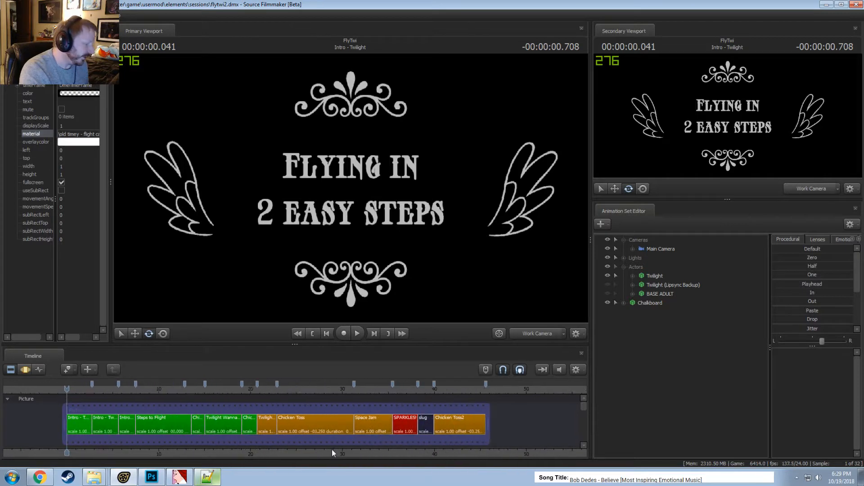
key(space)
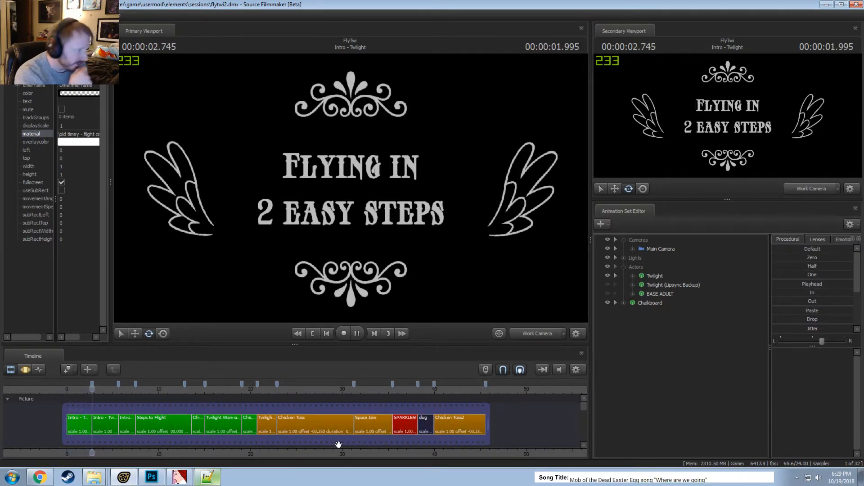
key(space)
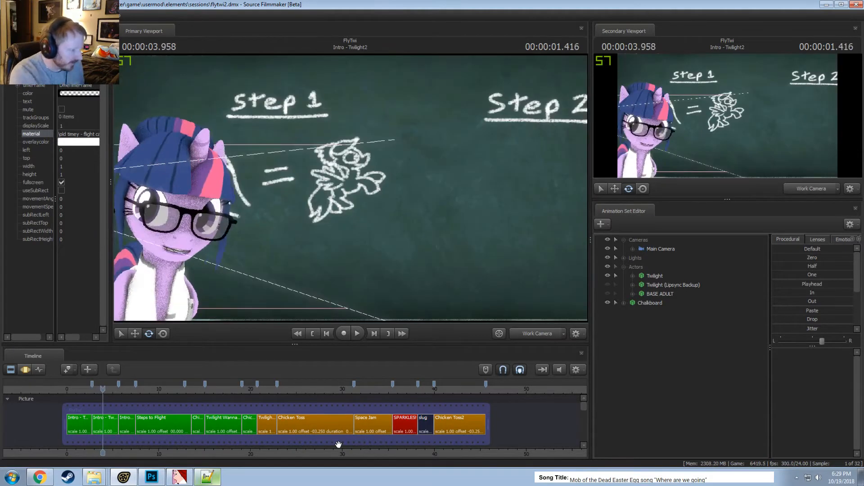
Switch the primary viewport to the Main Camera and play the sequence through the remaining shots to its end
click(553, 332)
key(space)
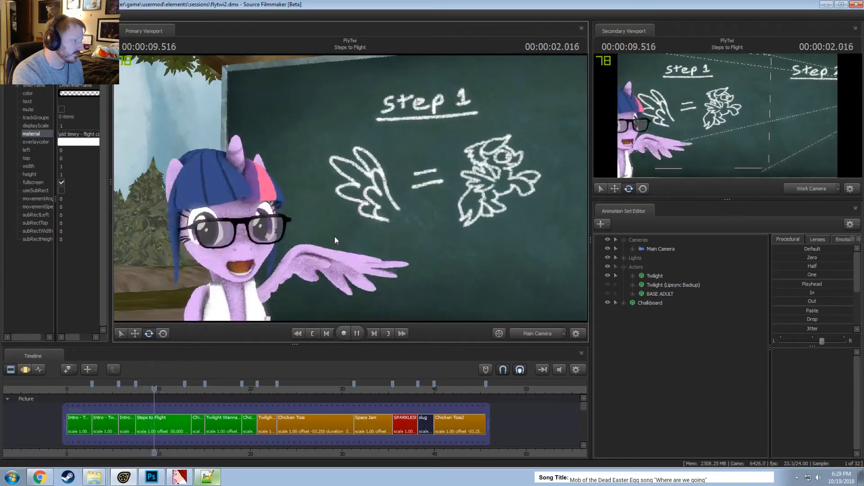
key(space)
right_click(334, 217)
click(355, 242)
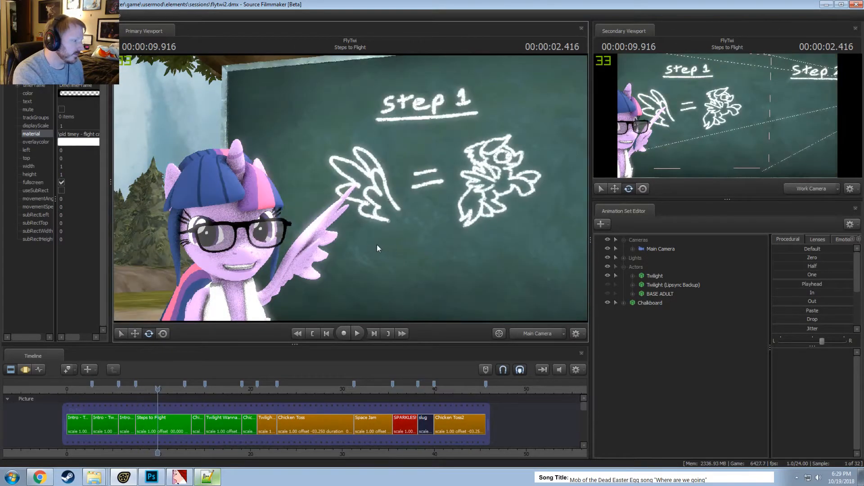
key(space)
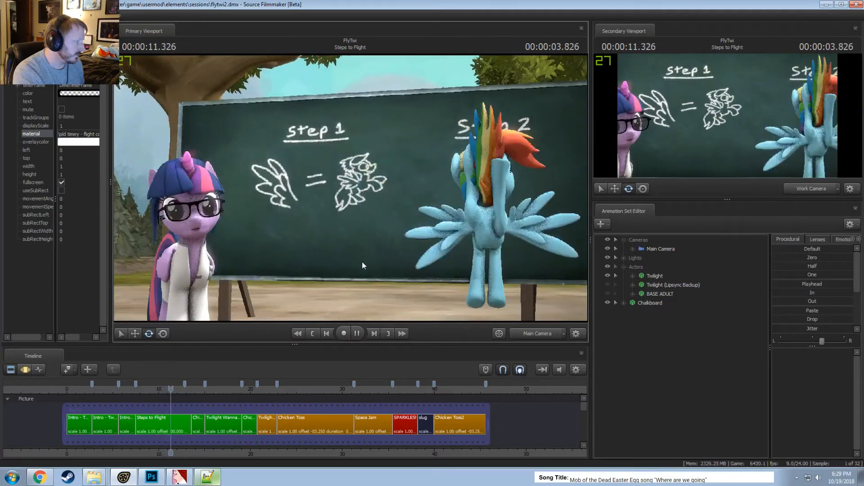
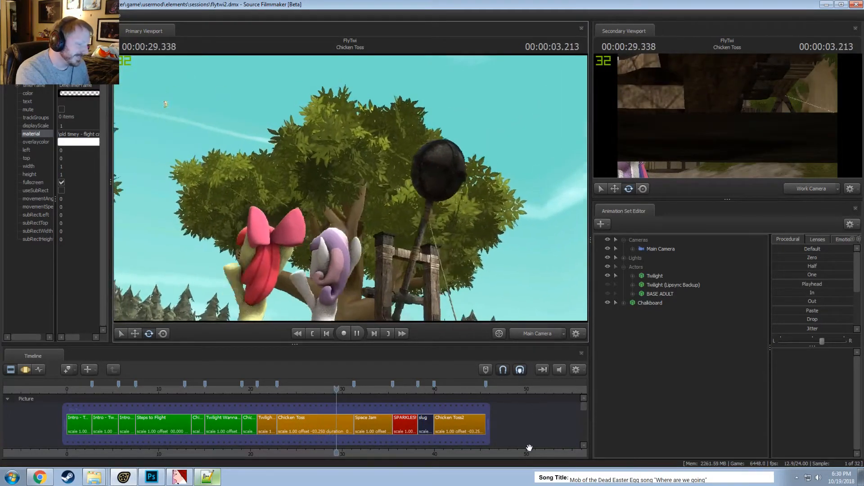
middle_drag(529, 448, 503, 449)
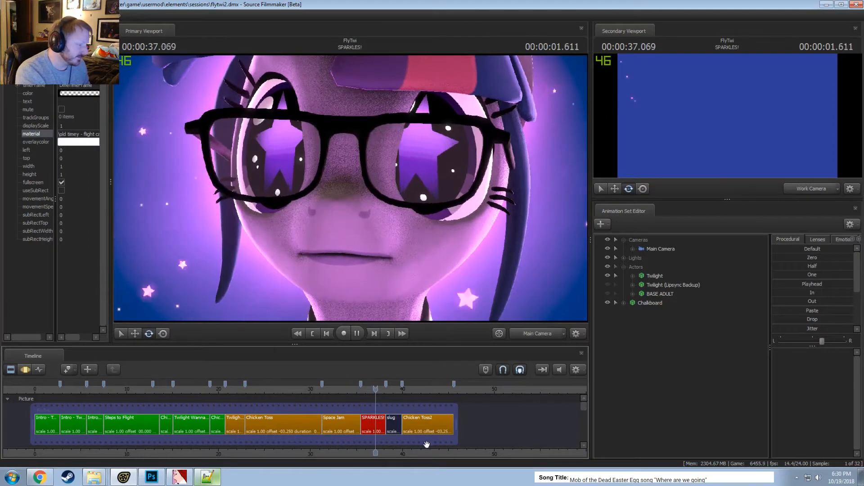
scroll(427, 450, up, 3)
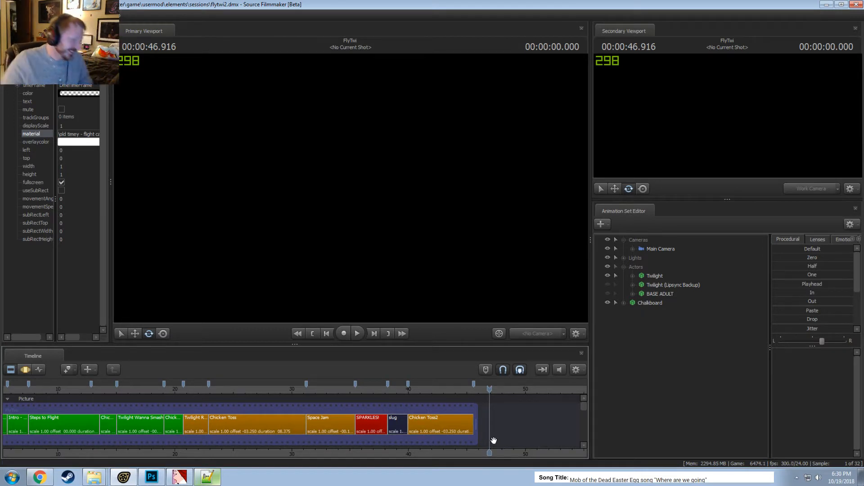
Select the Chicken Toss2 shot with the playhead at 41.083 s and expand its Lights group, collapsing the Actors group
click(421, 390)
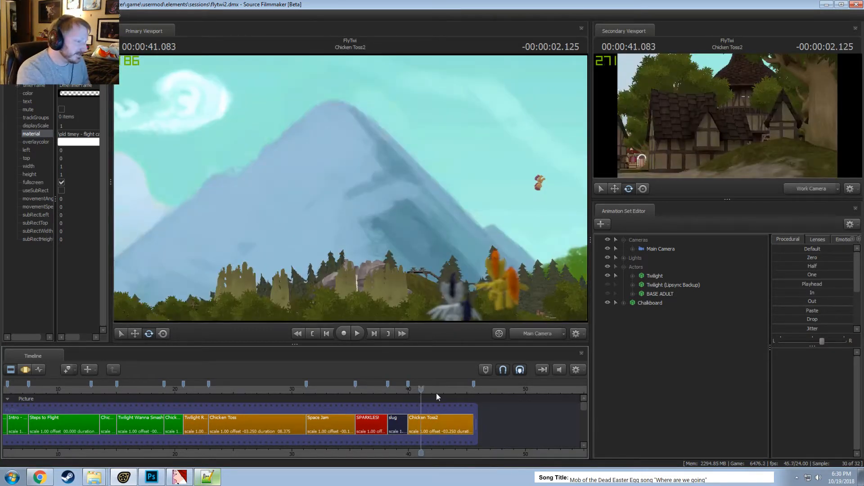
click(443, 426)
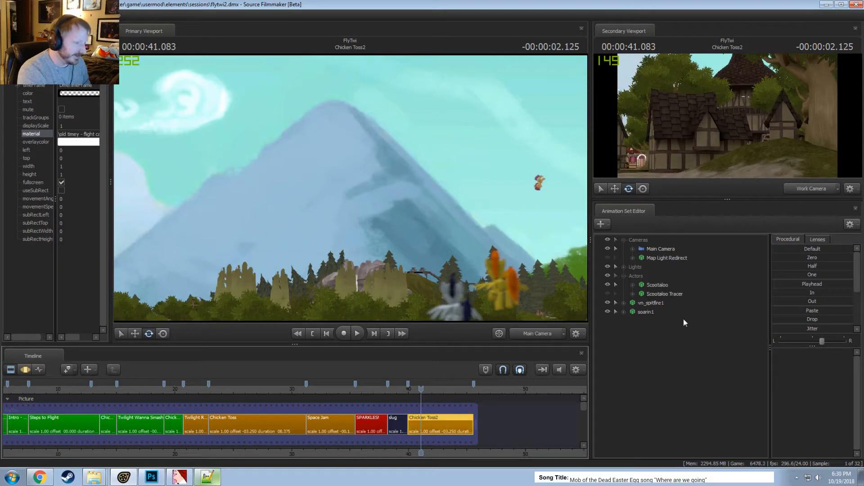
click(624, 275)
click(624, 267)
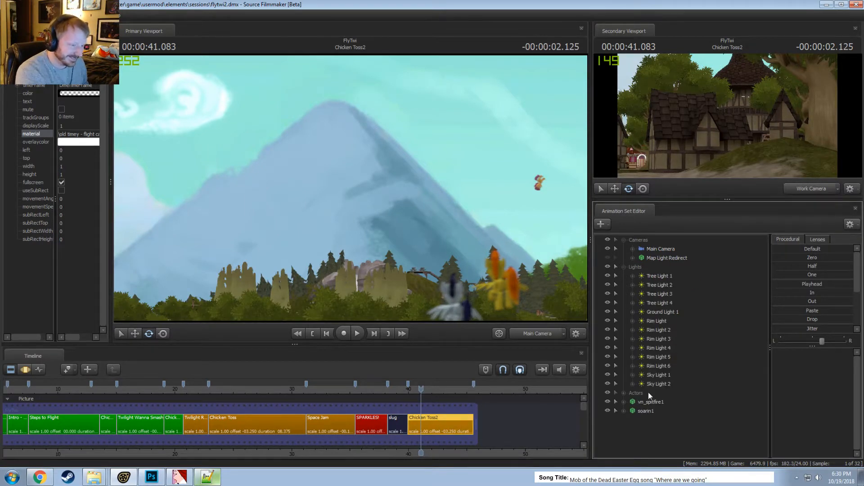
Delete all lights from Tree Light 3 through Sky Light 2 in the Chicken Toss2 shot
click(659, 383)
click(673, 356)
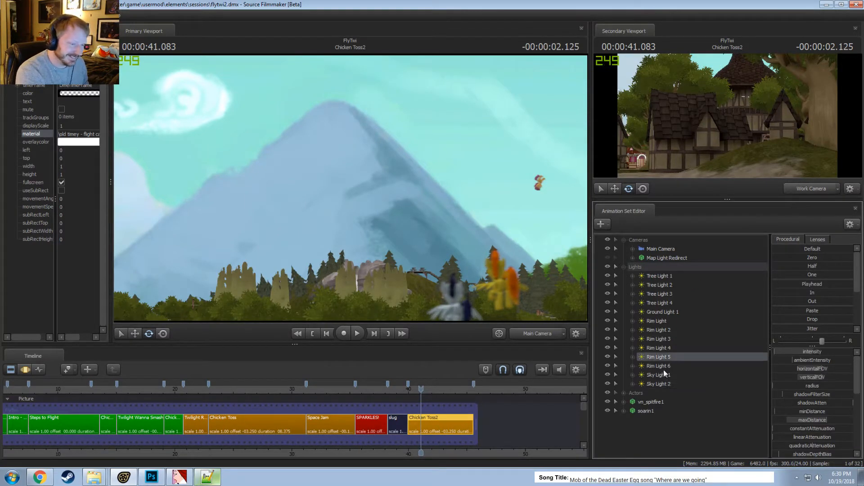
click(667, 367)
click(658, 383)
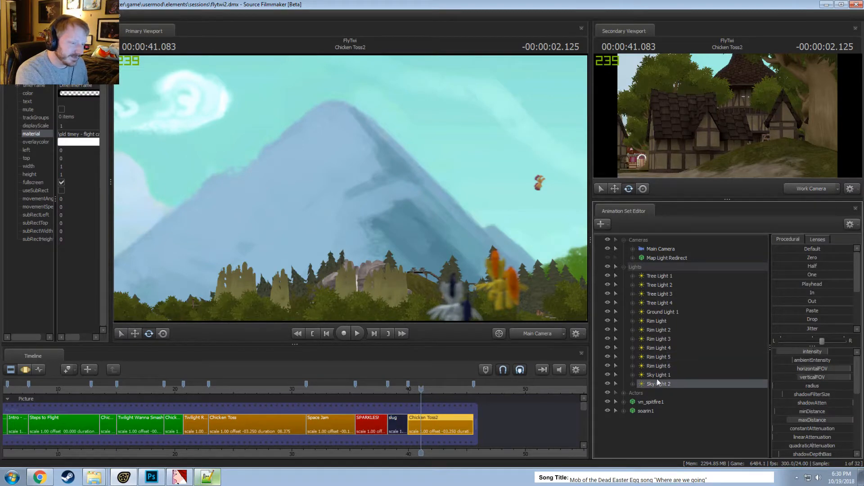
shift+click(662, 294)
right_click(663, 292)
click(671, 309)
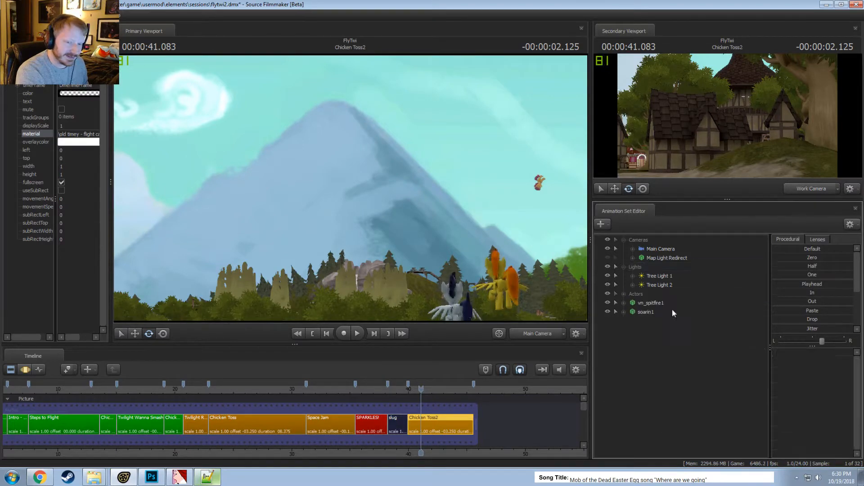
With the whole time range selected, turn Tree Light 1 from its own view and show the Main Camera in the secondary viewport
click(657, 276)
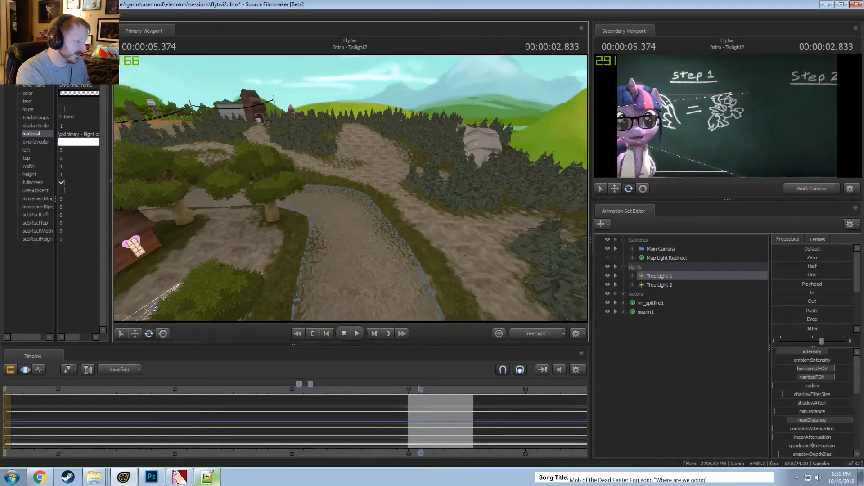
key(ctrl+a)
drag(442, 267, 356, 193)
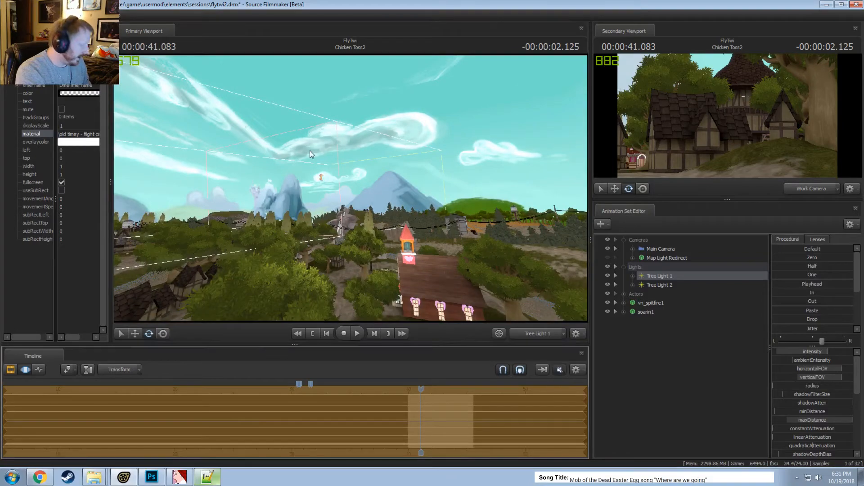
drag(310, 150, 217, 170)
click(799, 187)
Fly Tree Light 1 over the map toward the two ponies at the forest edge and reduce its intensity
drag(339, 77, 288, 54)
key(w)
key(w)
key(w)
key(s)
key(d)
key(d)
drag(424, 224, 366, 197)
drag(815, 355, 798, 355)
key(F3)
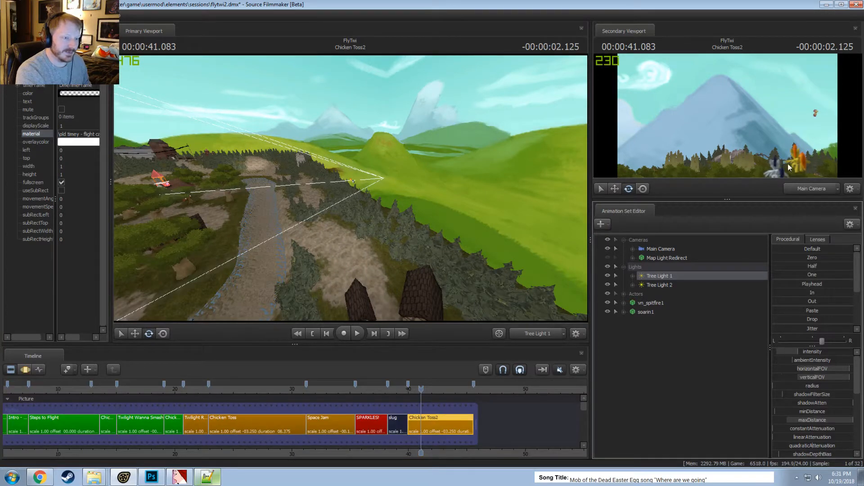
Aim Tree Light 1 at the orange and white ponies and narrow its field of view around them
click(329, 177)
click(436, 246)
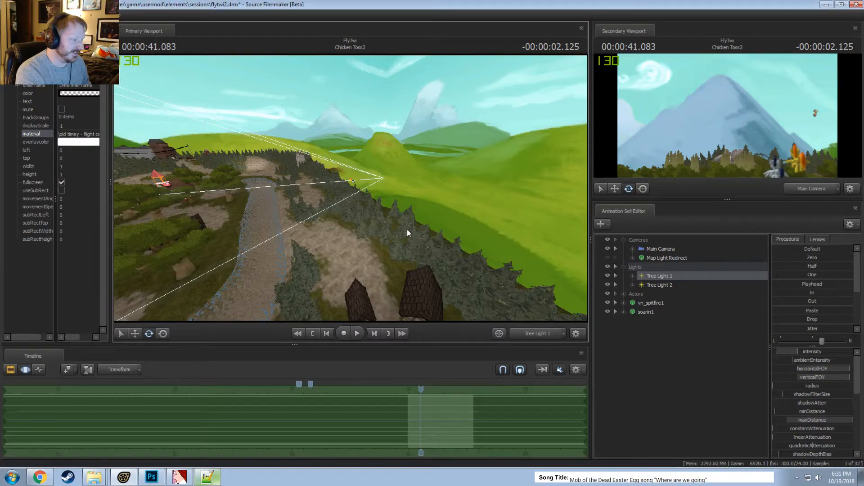
mouse_move(350, 188)
mouse_down()
mouse_move(333, 171)
mouse_move(343, 178)
mouse_up()
scroll(351, 188, up, 6)
scroll(350, 188, up, 5)
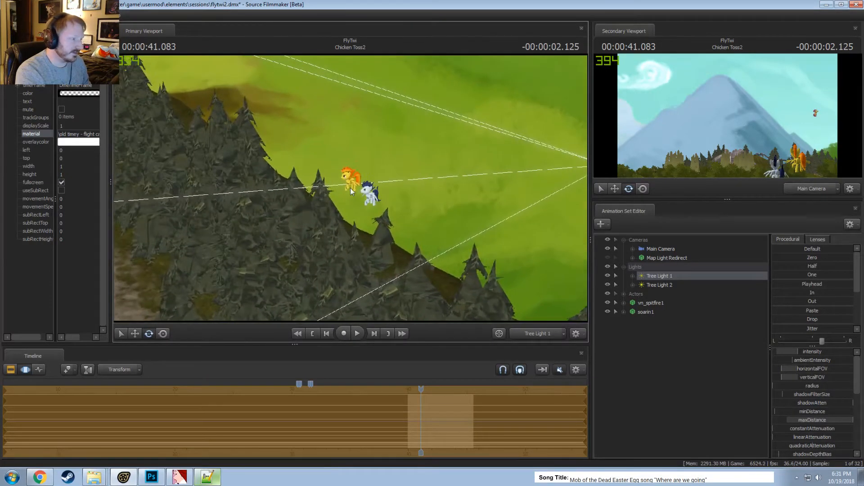
drag(374, 211, 351, 191)
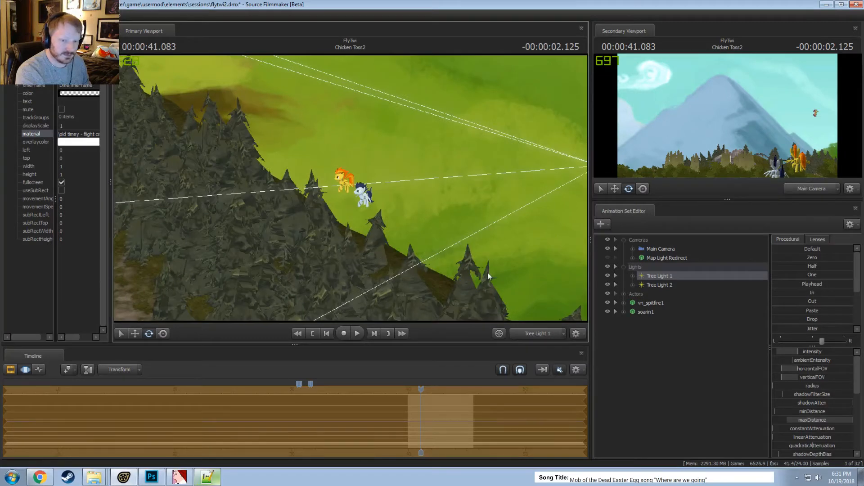
Look through Tree Light 2 and reposition it high above the ponies, facing the town
click(661, 284)
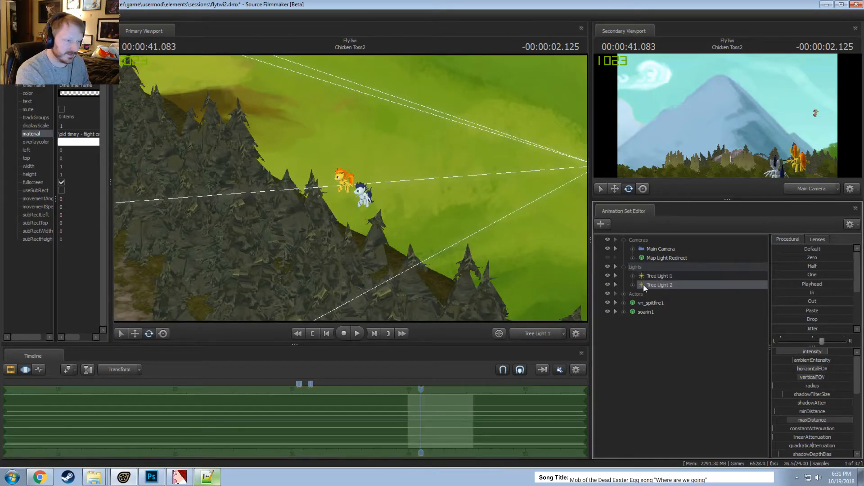
right_click(658, 286)
click(657, 284)
right_click(662, 289)
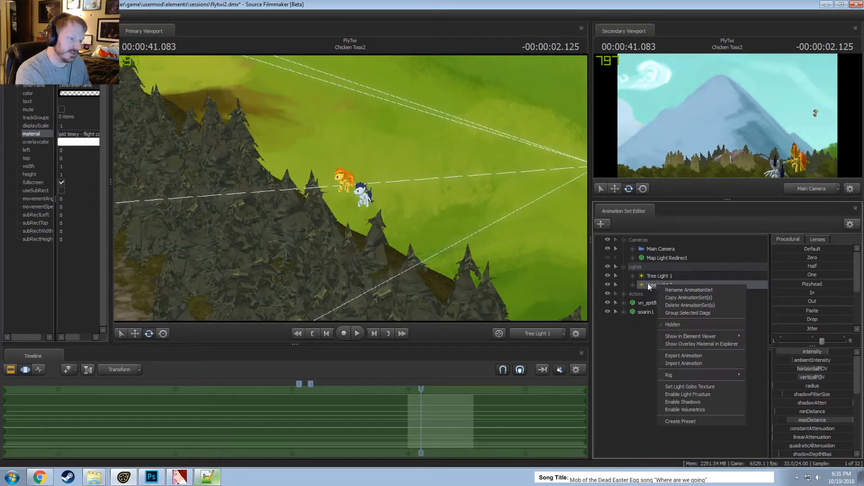
click(648, 283)
drag(380, 261, 488, 226)
key(F2)
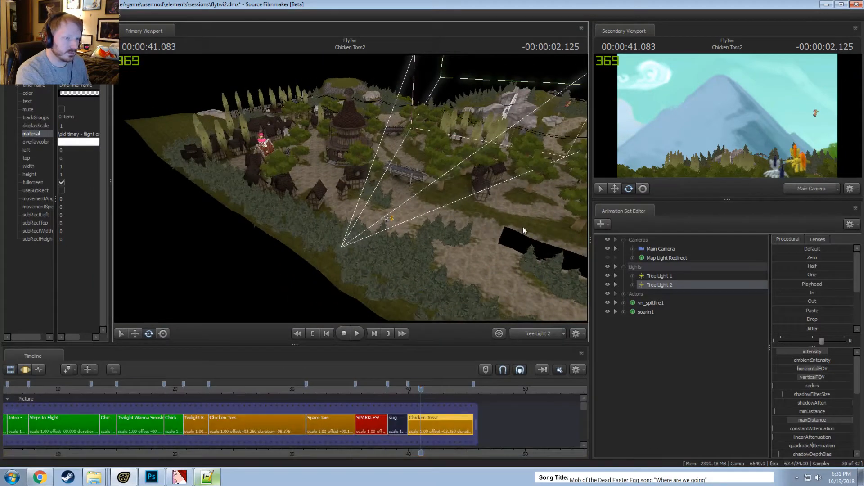
Rename Tree Light 1 as "Pony Light 1"
key(F3)
click(661, 276)
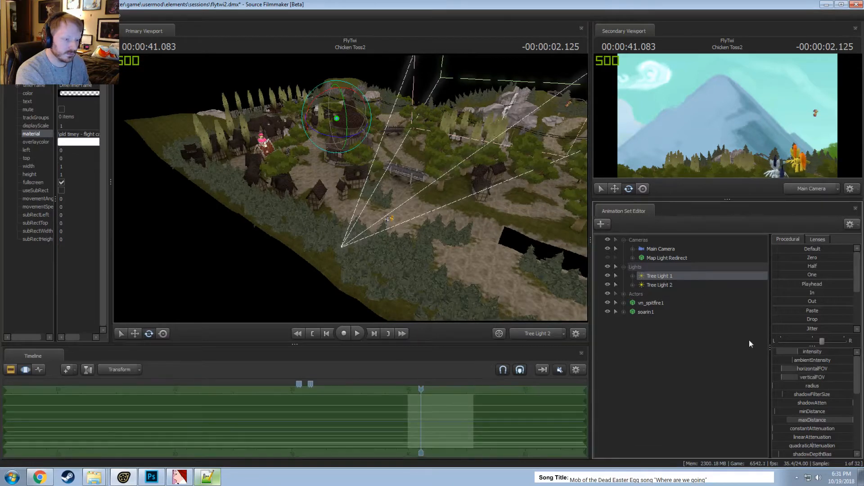
right_click(655, 274)
click(679, 282)
text(Pony)
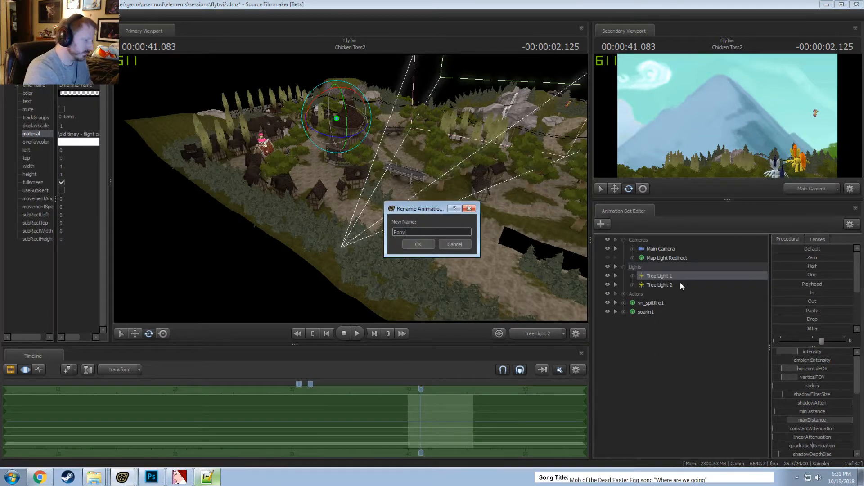
text( Light)
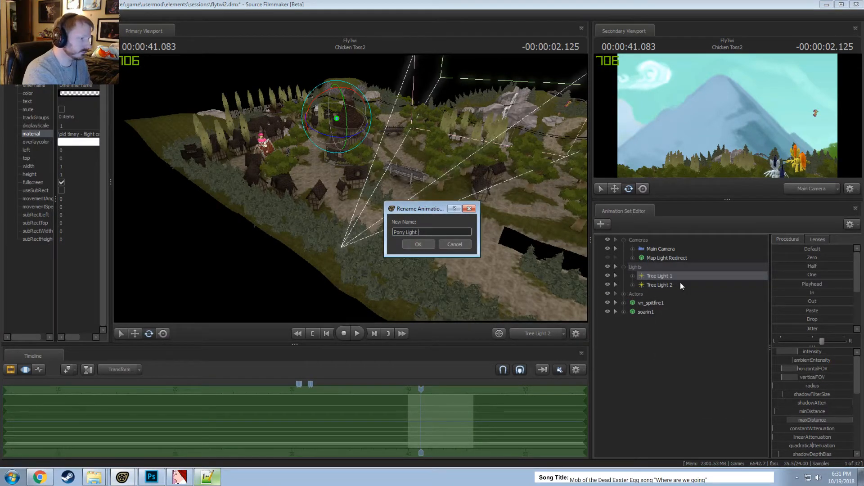
key(Return)
Rename Tree Light 2 as "Pony Light 2"
right_click(680, 282)
click(693, 289)
text(P)
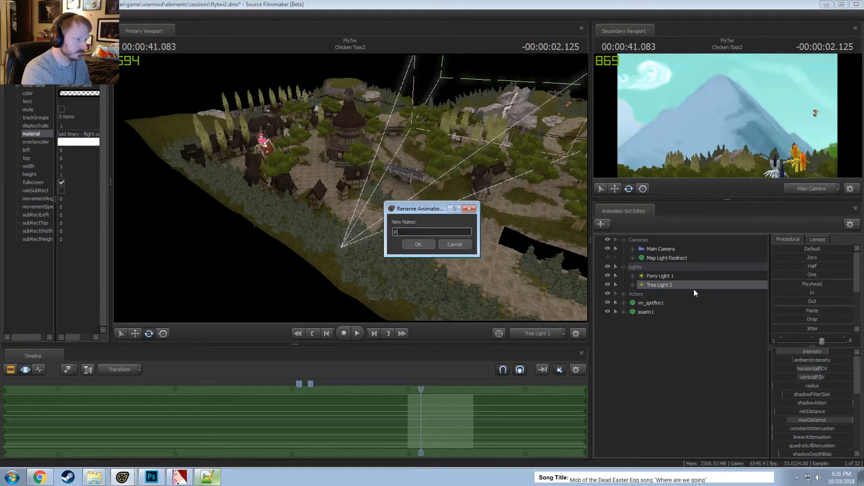
text(ony Light 2)
key(Return)
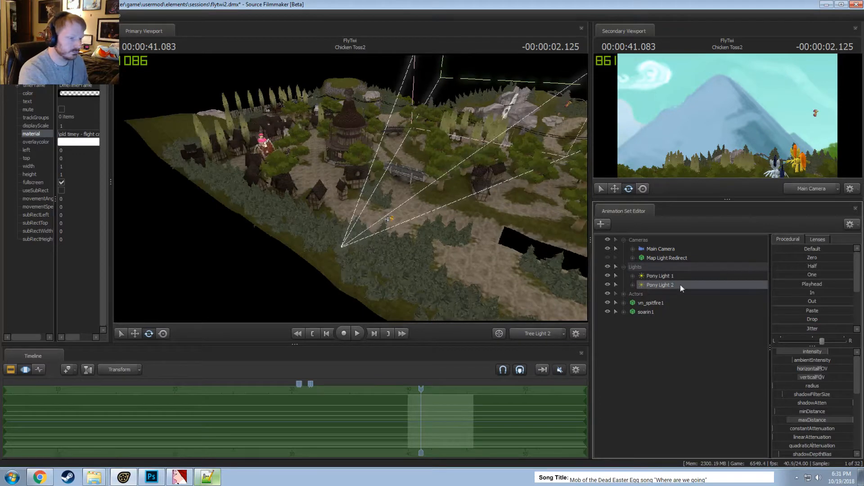
Select Pony Light 1 and check the ponies' lighting in the Clip Editor
click(681, 276)
key(F2)
key(F3)
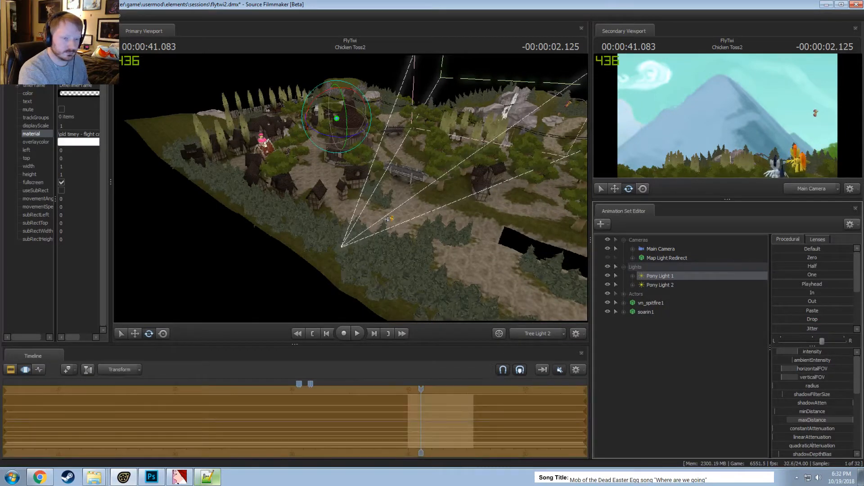
key(F2)
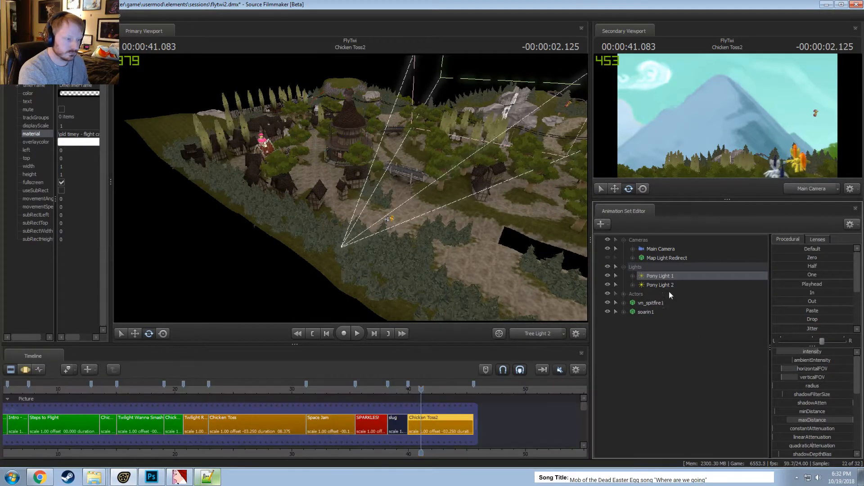
Copy the Pony Light 2 animation set and paste a duplicate of it into the shot's animation sets
right_click(660, 276)
click(682, 293)
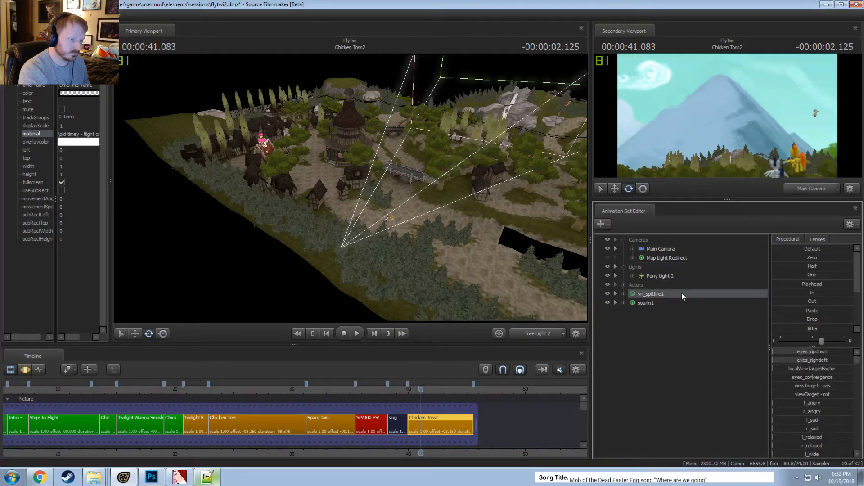
right_click(657, 285)
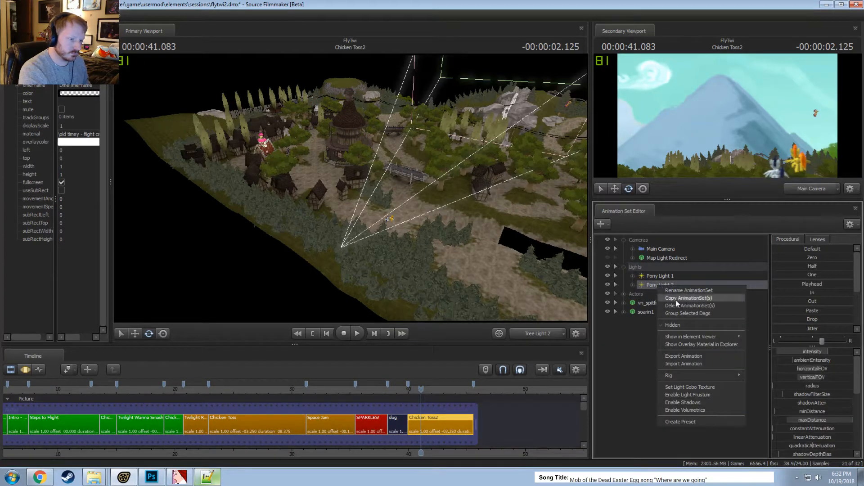
click(677, 302)
right_click(659, 329)
click(681, 374)
Rename the duplicated light as "Map Light 1"
right_click(654, 322)
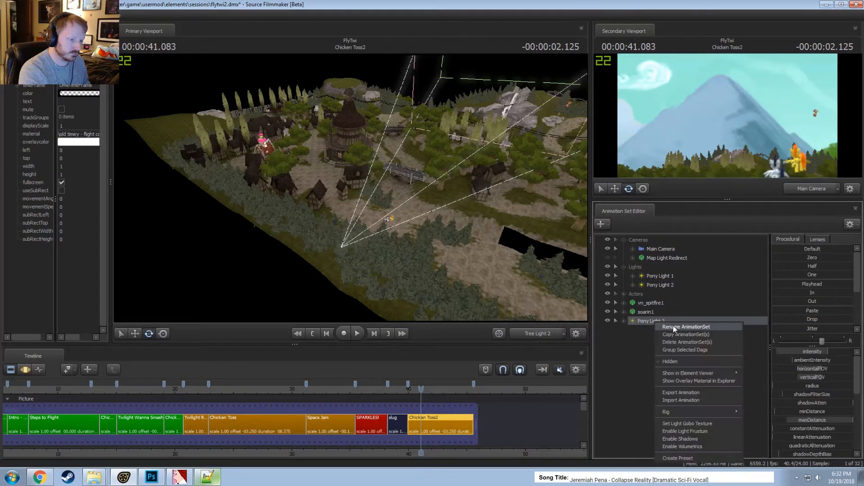
click(674, 327)
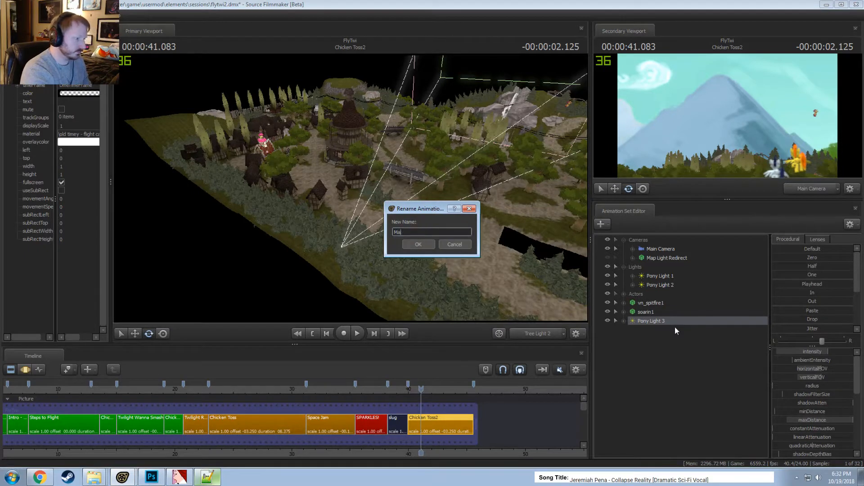
text(Map Light 1)
key(Return)
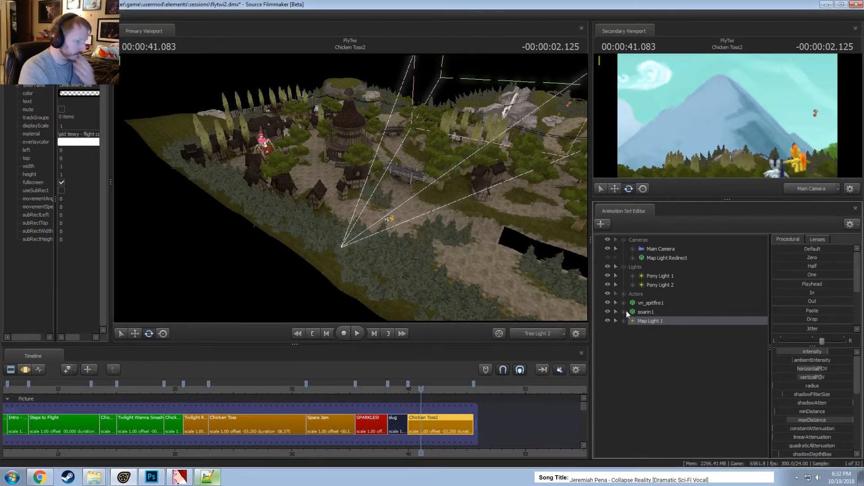
Look through Map Light 1 in the primary viewport and, in the Motion Editor, move and aim it over the town
drag(660, 318, 364, 182)
key(F3)
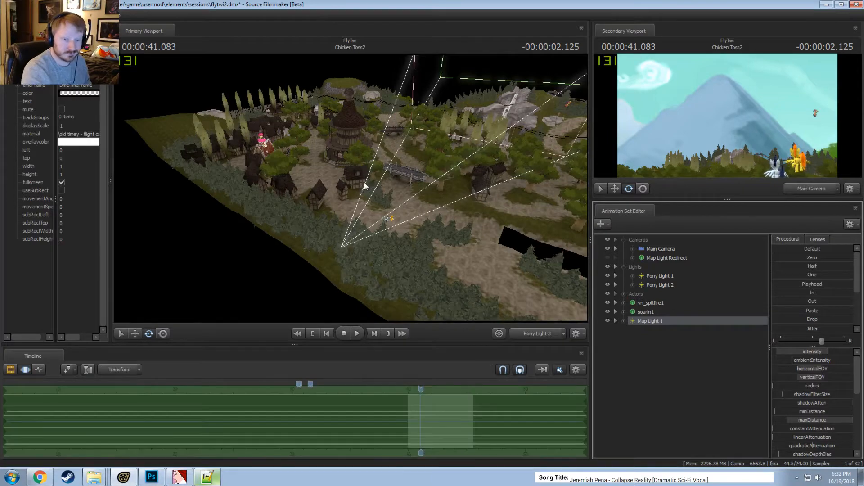
drag(433, 217, 583, 202)
key(a)
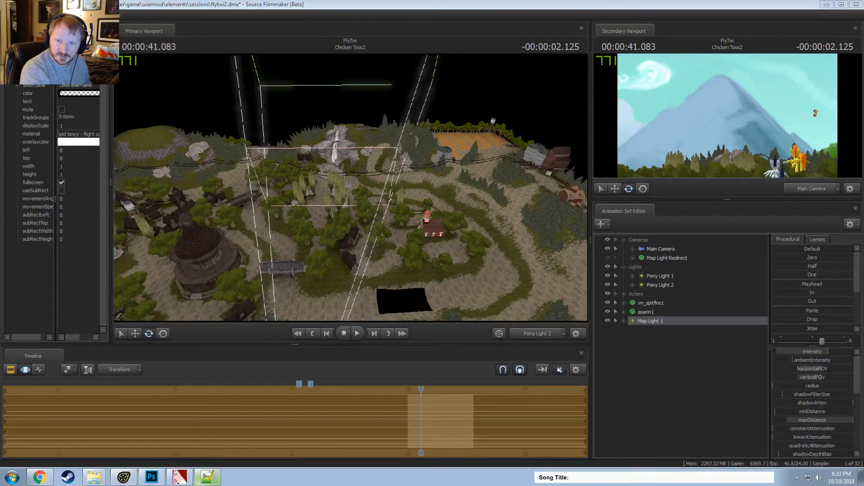
Switch to Chrome and open the channel's Creator Studio on YouTube
drag(863, 72, 200, 99)
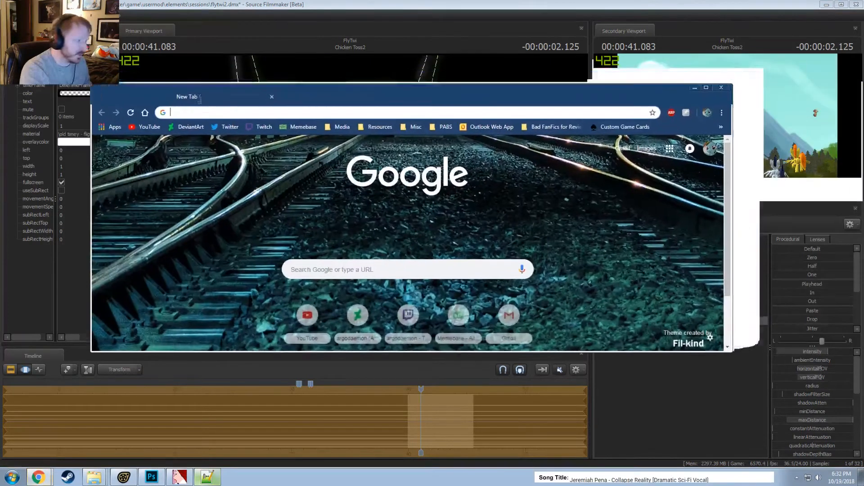
click(143, 130)
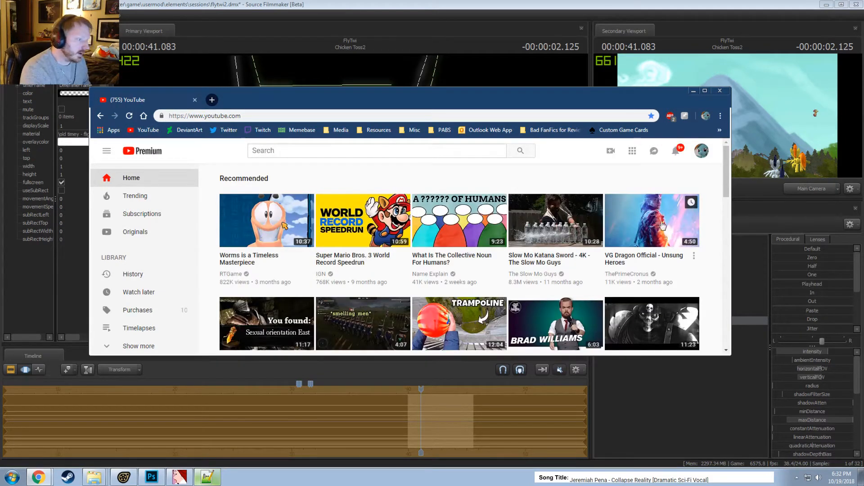
click(701, 151)
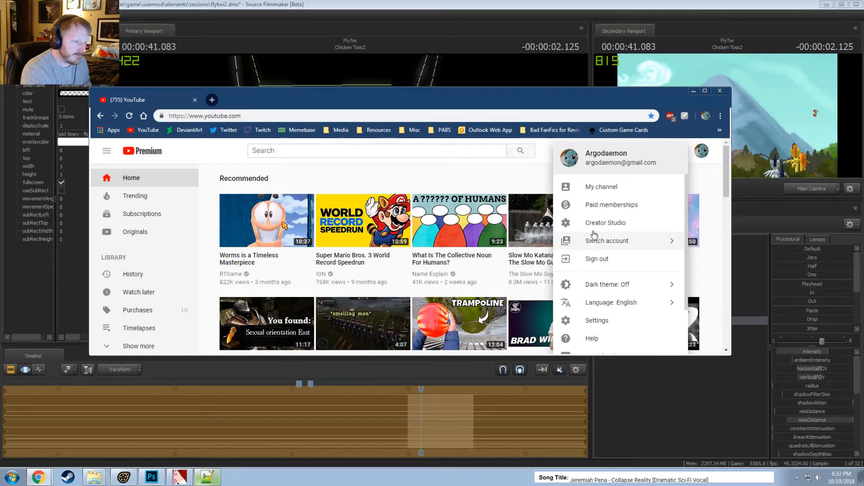
click(610, 225)
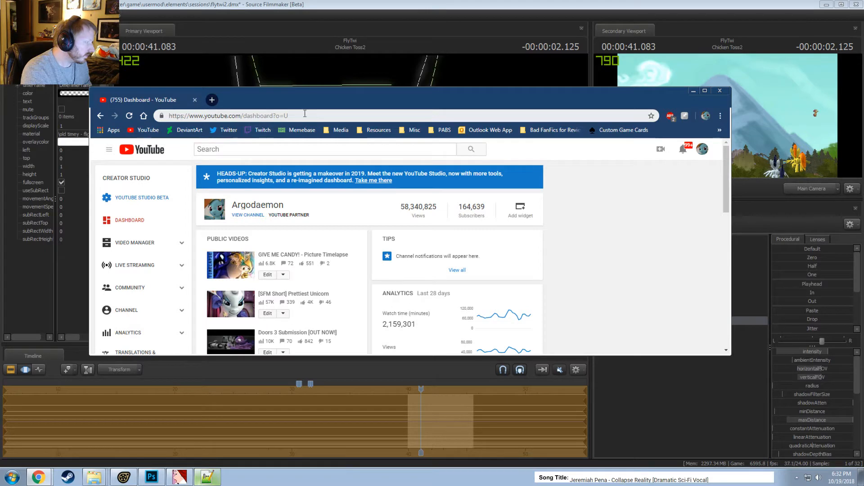
Look over the Creator Studio dashboard and the Analytics overview
click(306, 116)
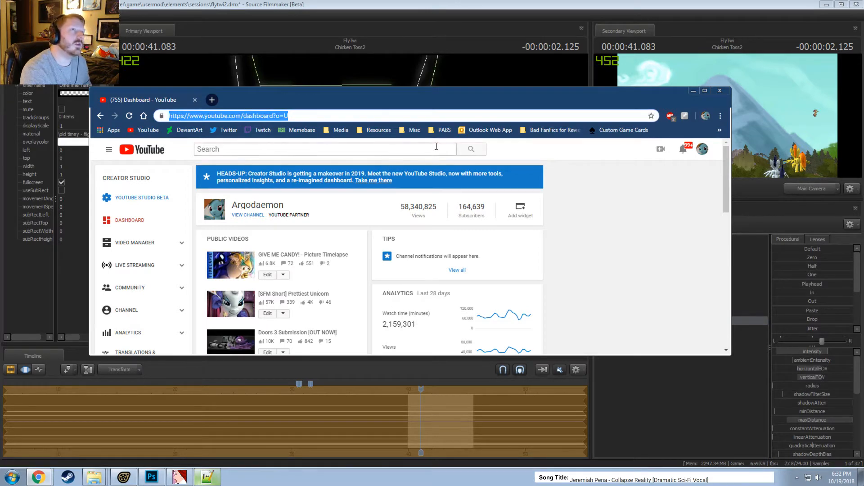
scroll(255, 225, down, 2)
scroll(256, 225, down, 4)
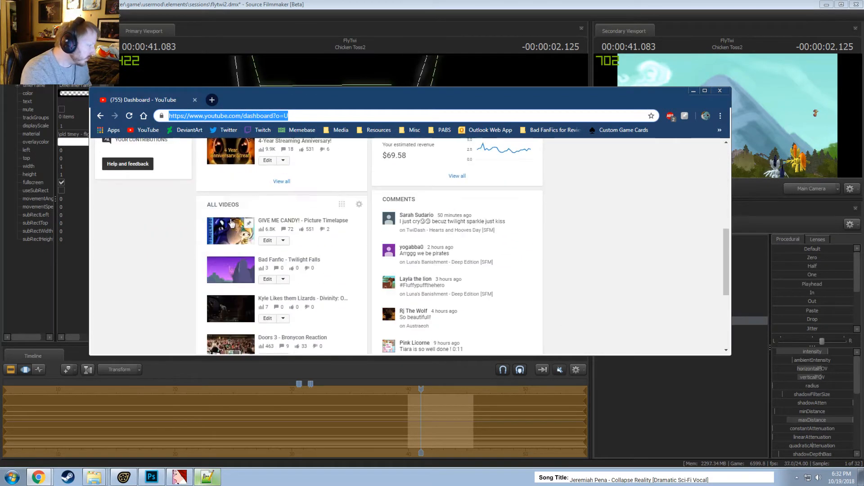
scroll(168, 243, up, 5)
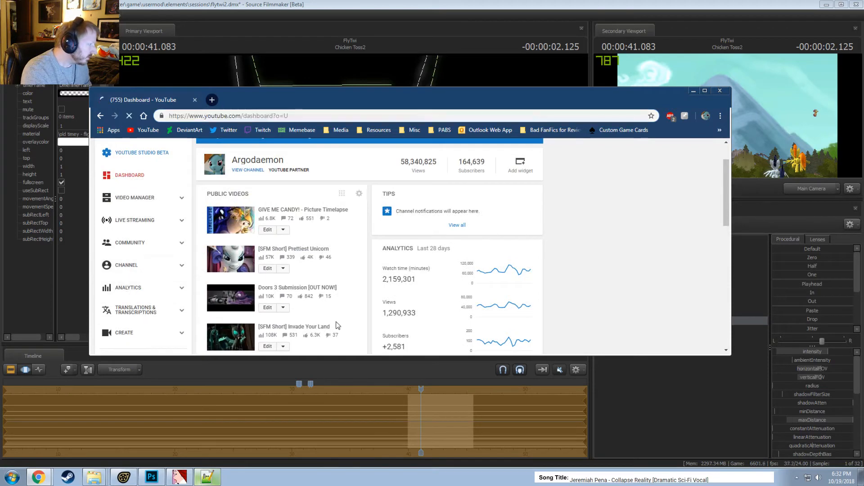
click(128, 288)
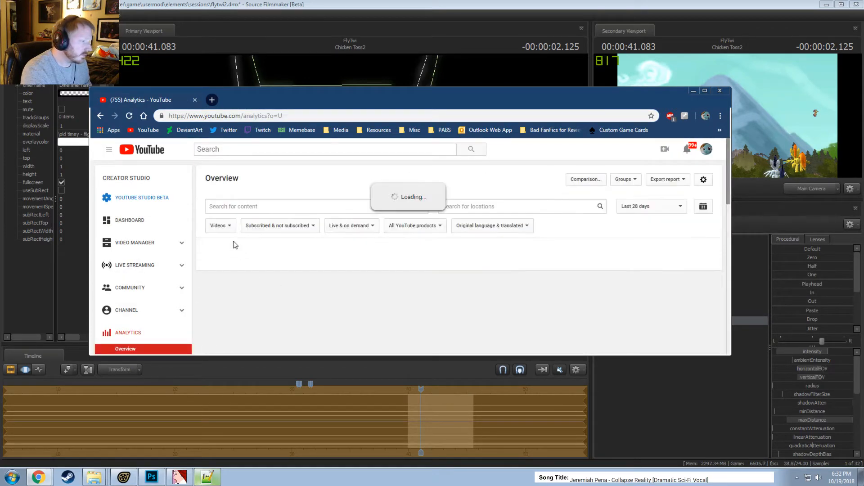
scroll(212, 246, down, 2)
scroll(171, 251, down, 1)
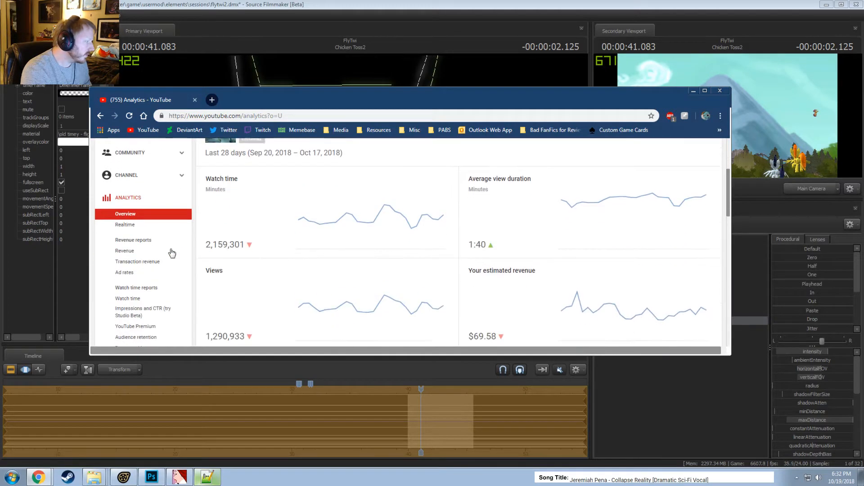
scroll(173, 252, up, 1)
Examine the channel's Status and Features page from start to end
click(136, 223)
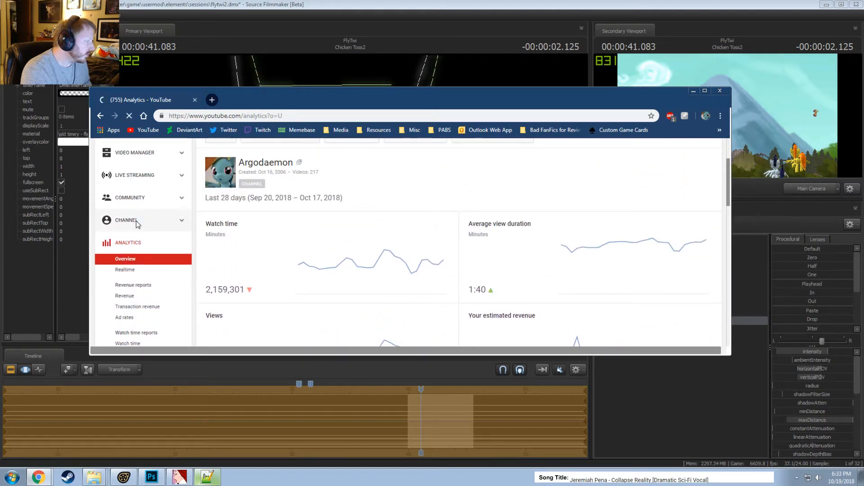
scroll(133, 247, down, 2)
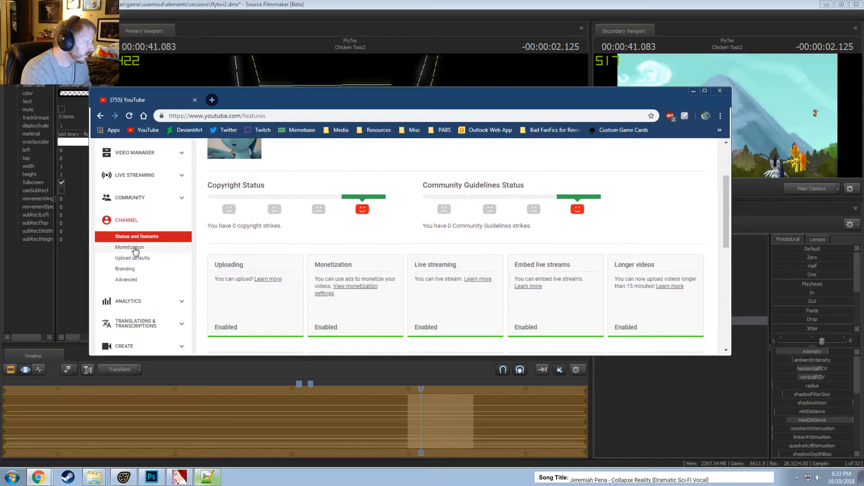
scroll(158, 276, down, 2)
scroll(158, 276, down, 2)
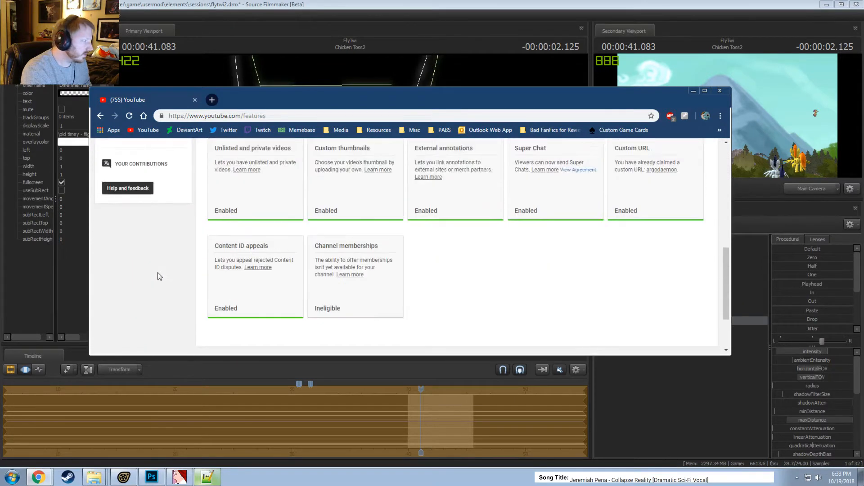
scroll(158, 276, up, 6)
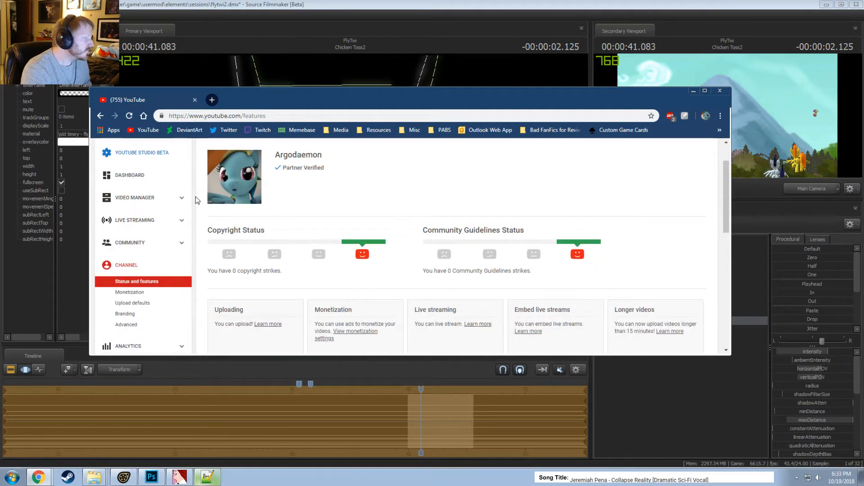
scroll(270, 180, up, 1)
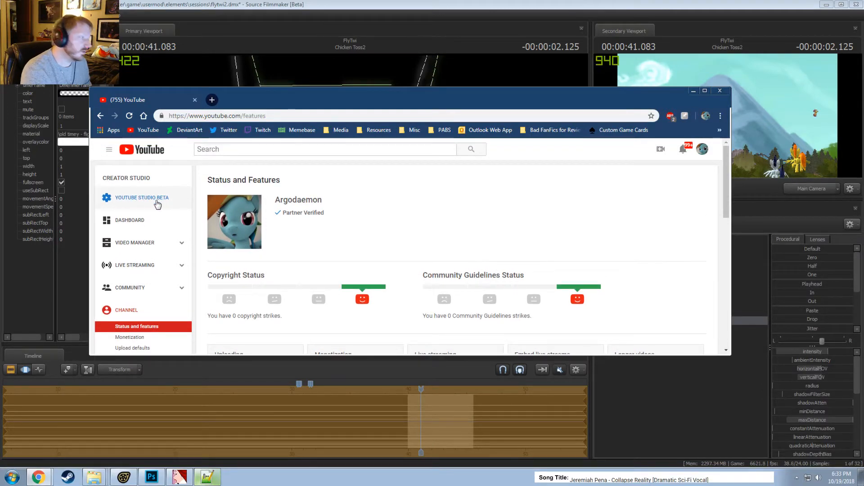
Look through the YouTube Studio beta dashboard in a maximized window, dismissing its ranking tip, and open the Copyright page
click(161, 198)
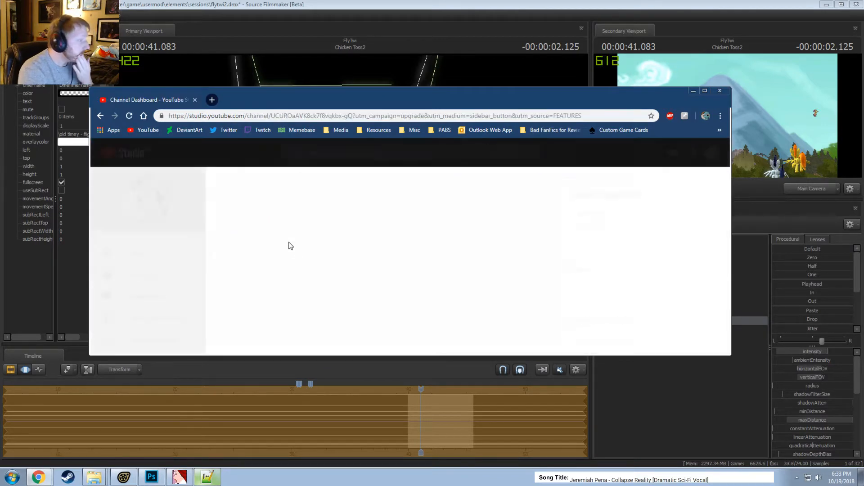
scroll(366, 280, down, 1)
scroll(307, 260, down, 1)
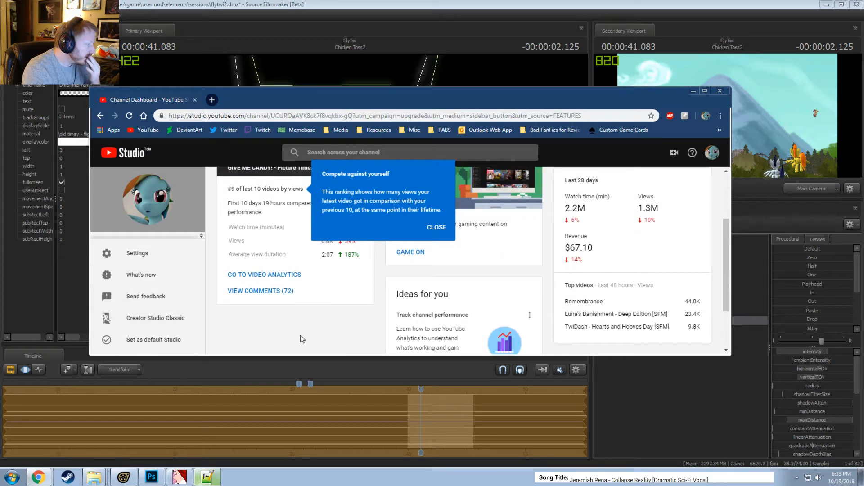
scroll(306, 335, up, 2)
click(436, 305)
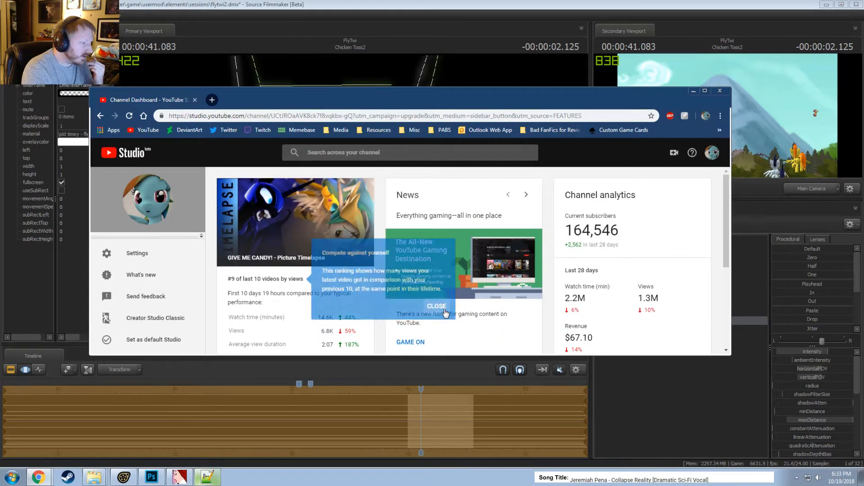
scroll(448, 288, down, 3)
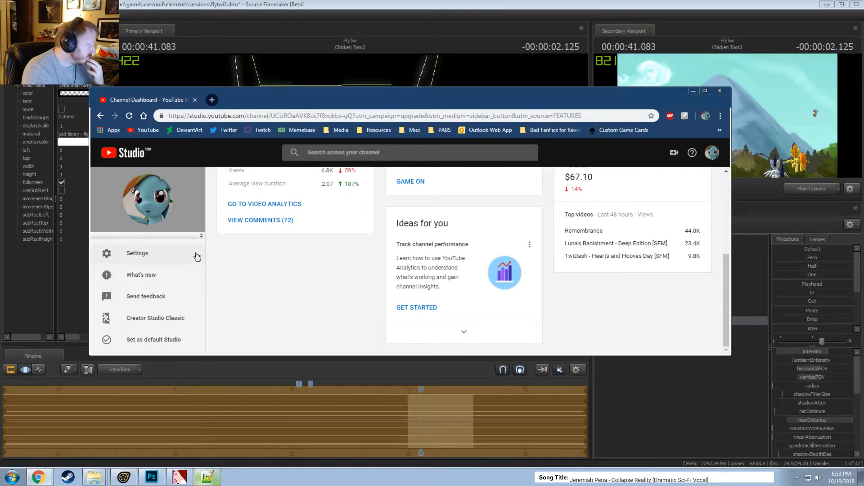
double_click(284, 94)
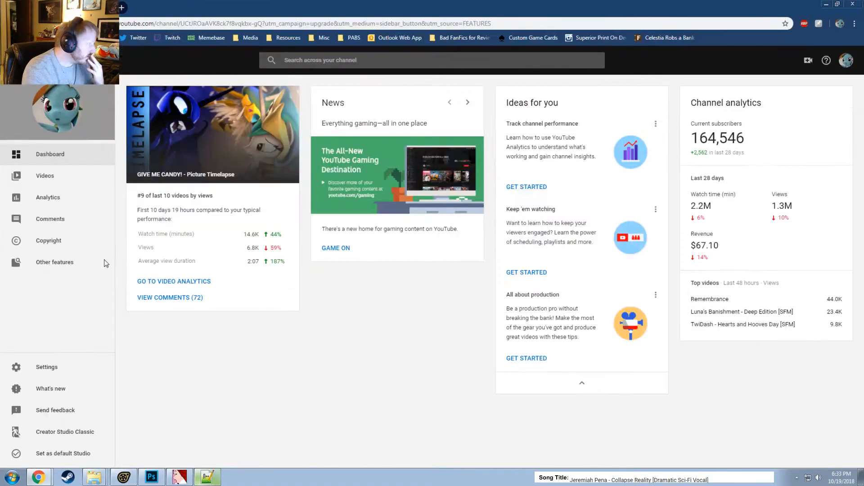
click(49, 240)
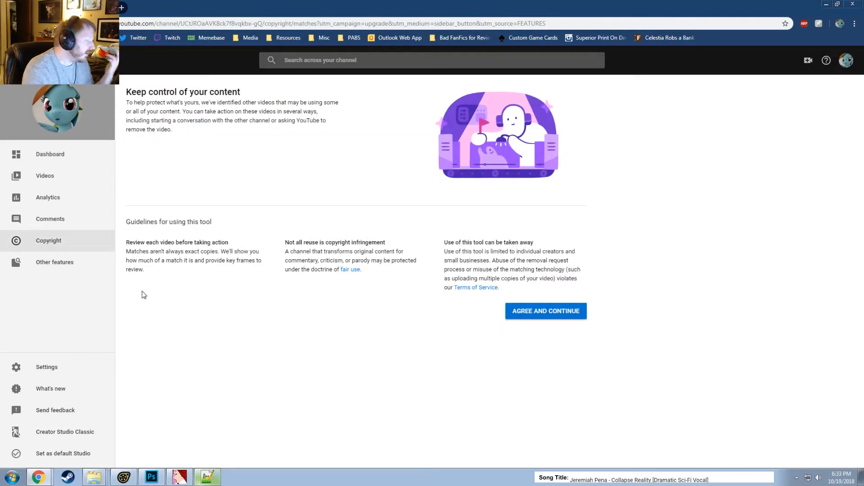
Return to the classic Creator Studio and open the Music Policies directory from the Audio Library
mouse_move(101, 267)
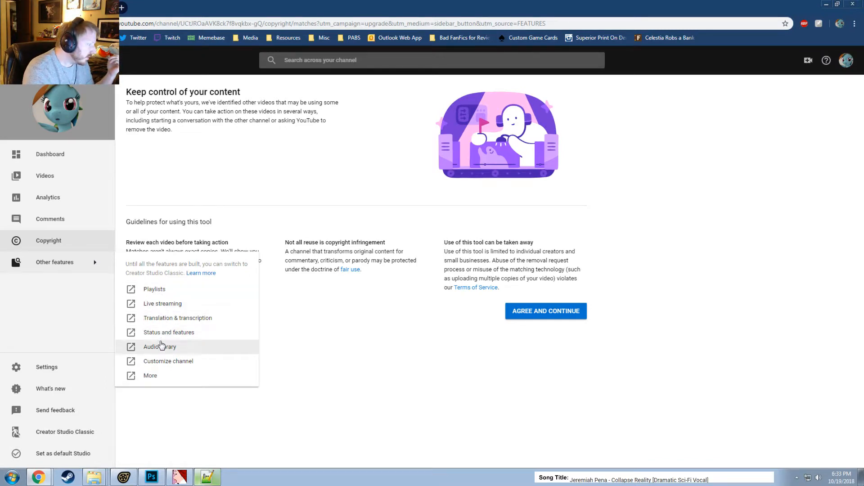
click(162, 379)
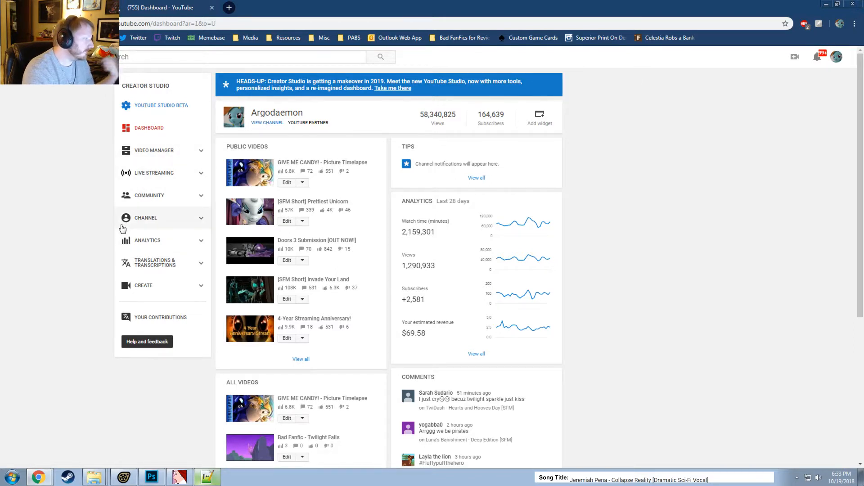
click(131, 195)
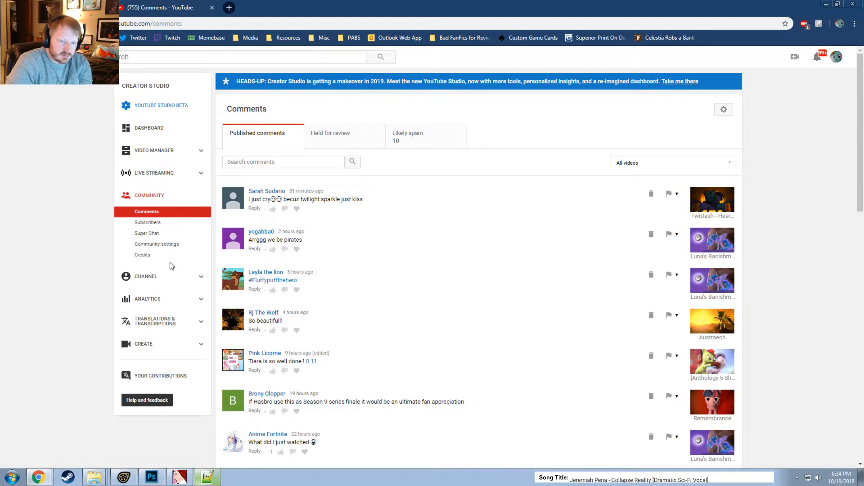
click(157, 349)
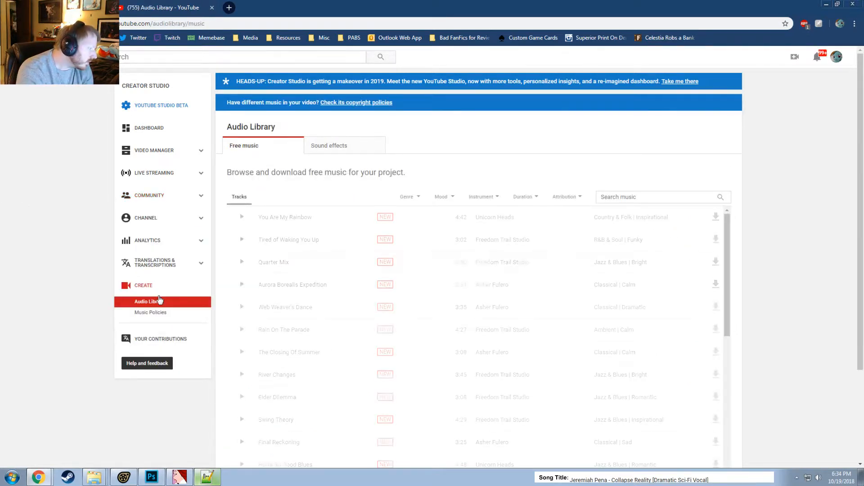
click(360, 103)
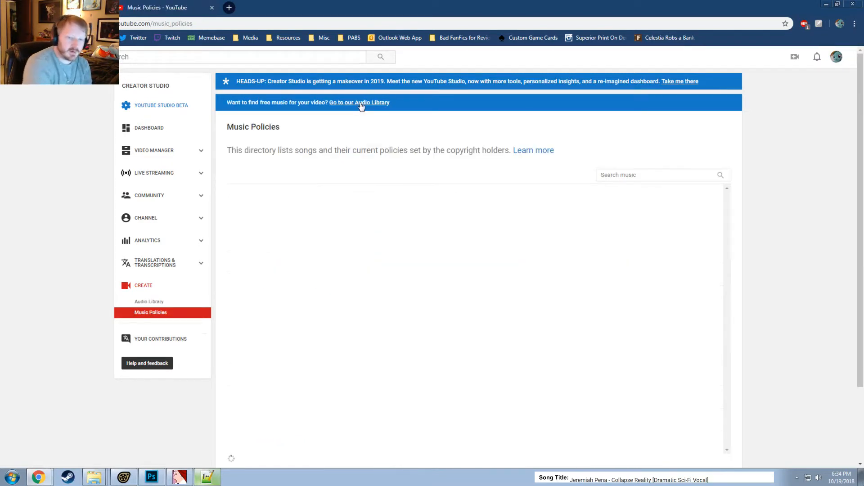
Examine the copyright policies for "Gangnam Style" and "The Next Episode (Album Version (Edited))"
click(639, 175)
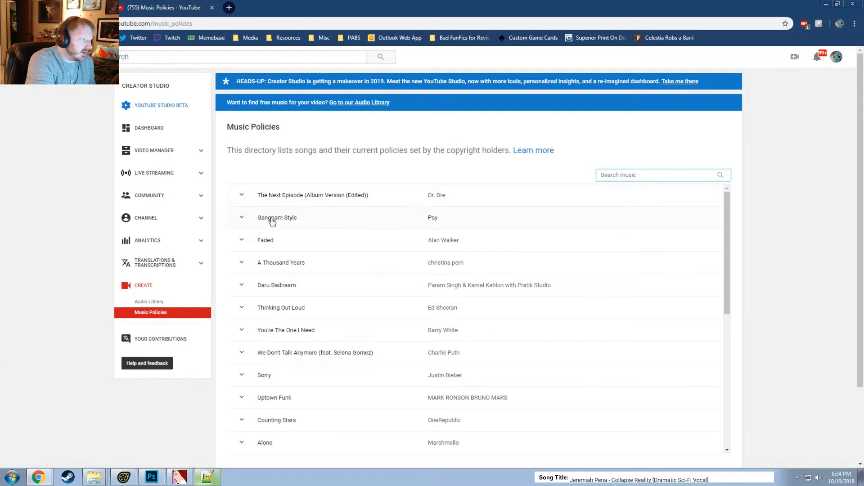
click(243, 220)
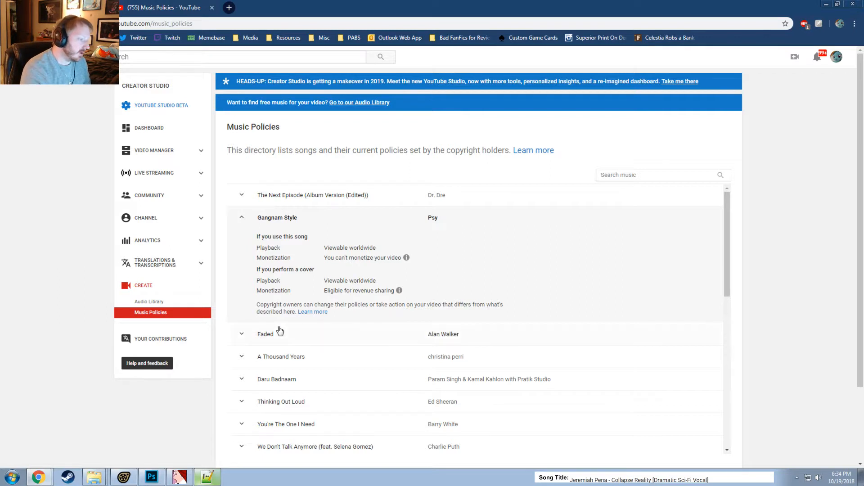
click(242, 196)
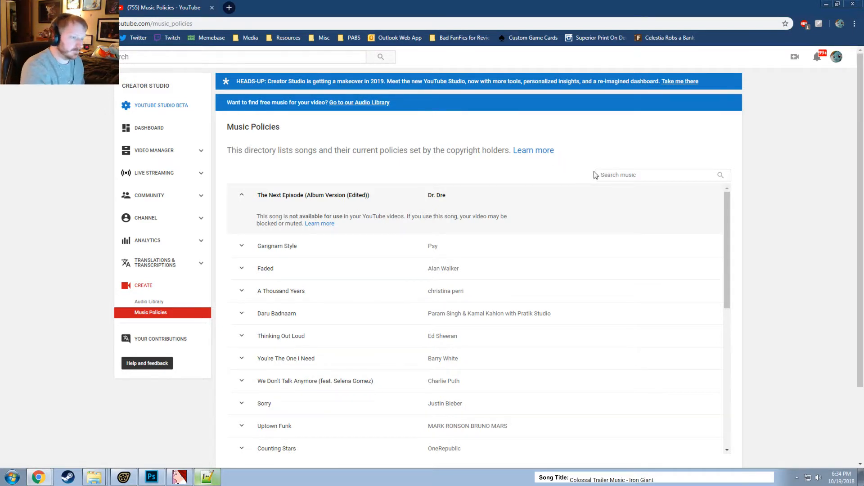
Search the music directory for "rocky theme" and examine the policy for Gonna Fly Now (Theme From "Rocky")
click(631, 178)
text(rocky theme)
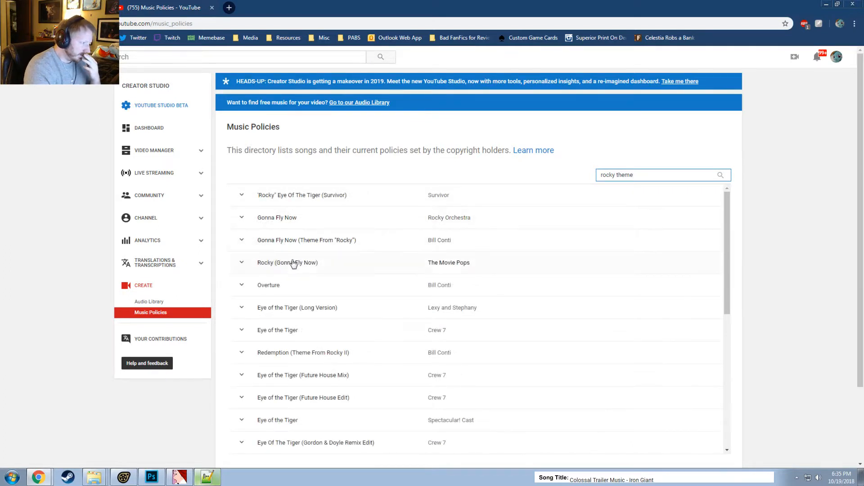
click(242, 241)
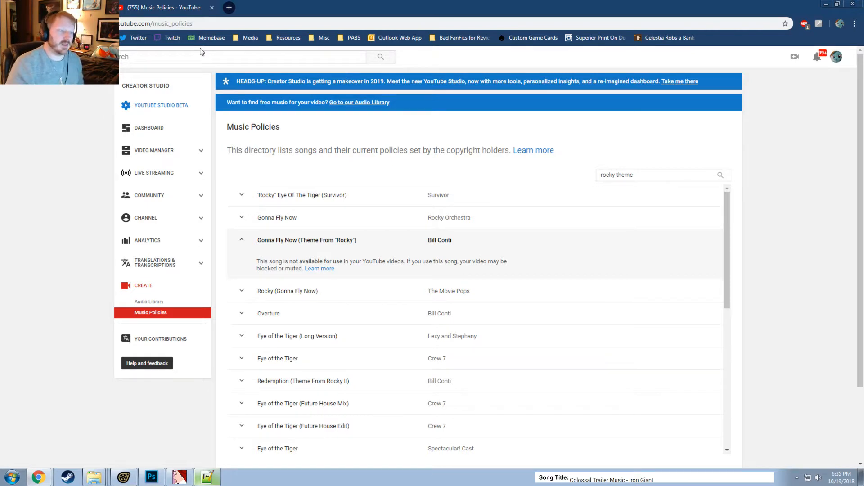
Switch to Source Filmmaker and play back the animation from the Space Jam shot into the SPARKLES! shot
click(207, 478)
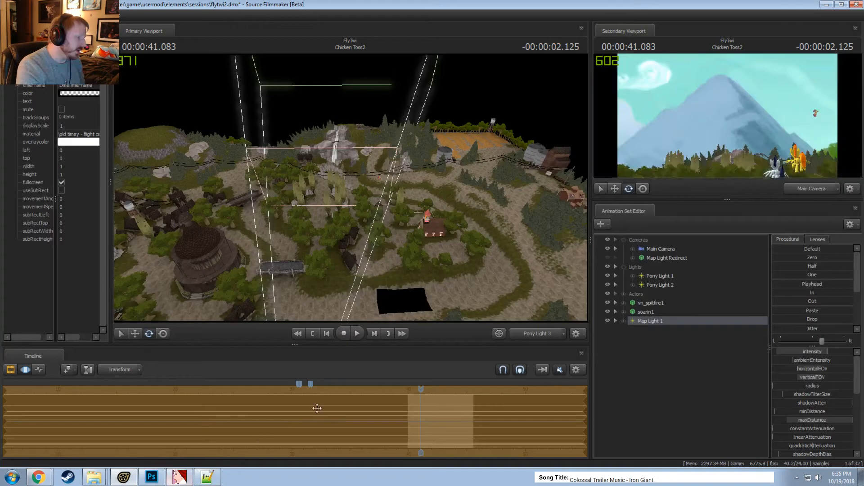
key(F3)
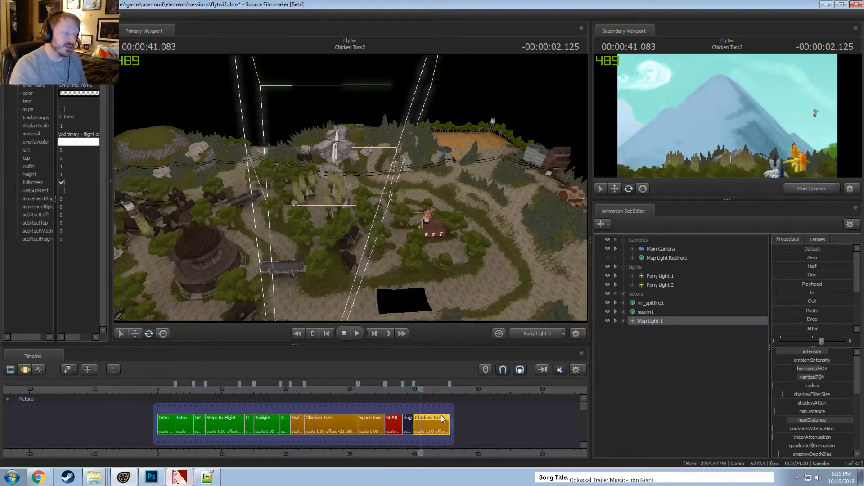
scroll(439, 415, up, 5)
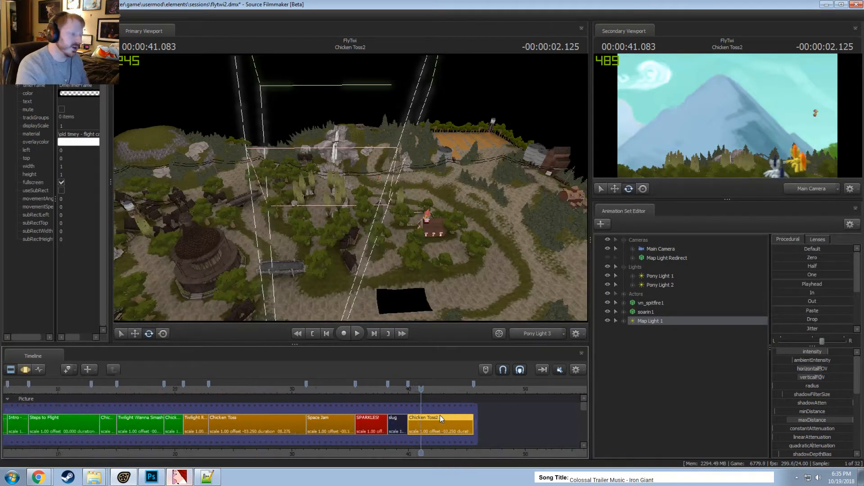
click(353, 389)
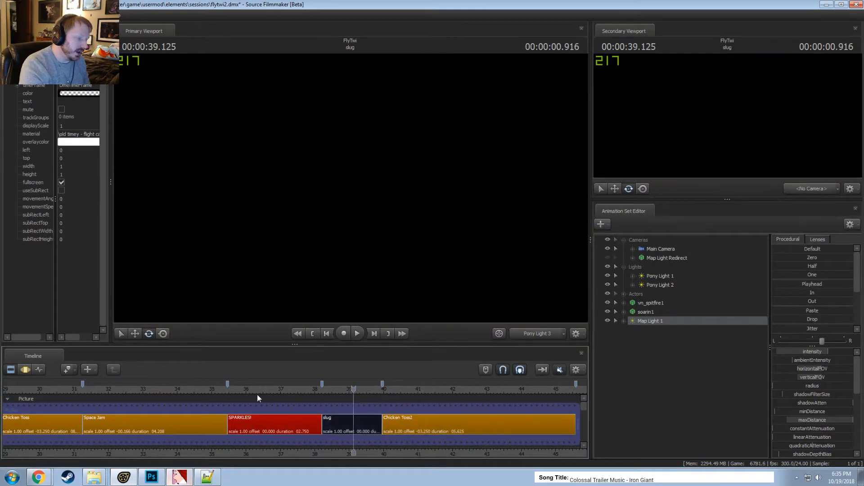
click(239, 390)
click(163, 389)
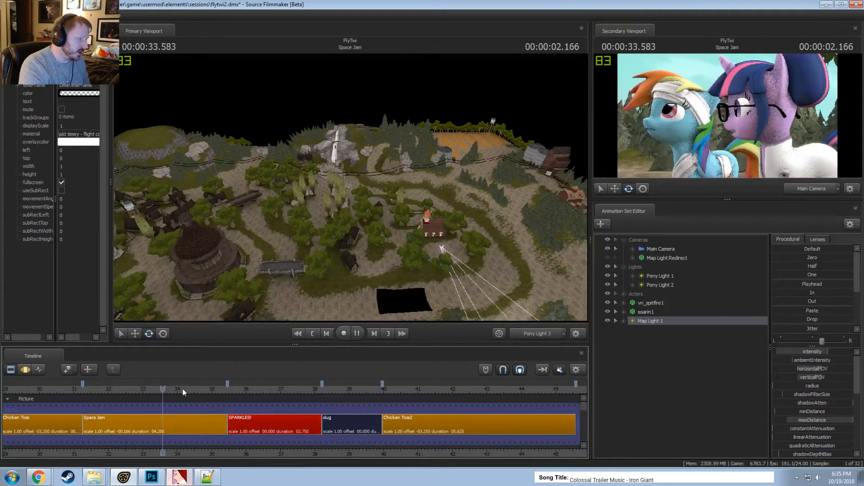
key(space)
key(space)
key(space)
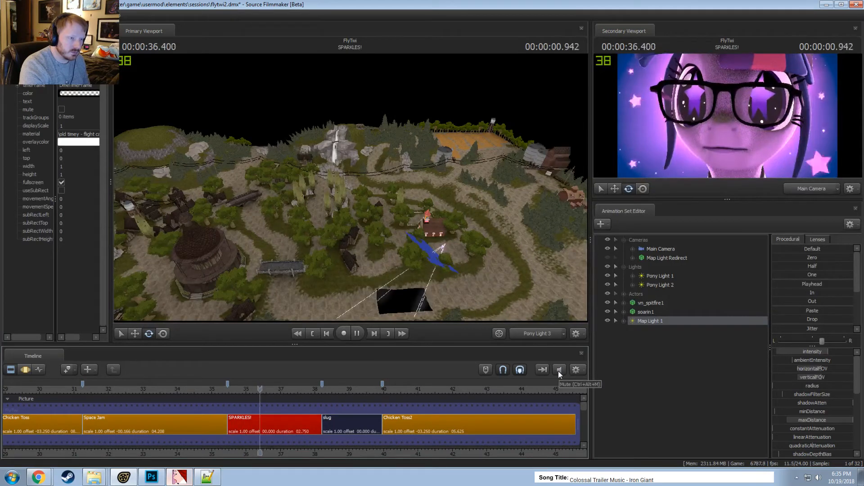
key(space)
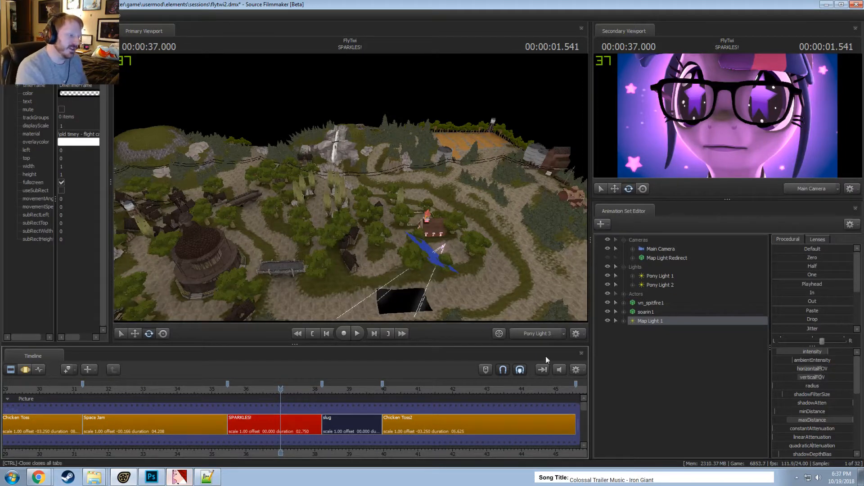
Inspect the SPARKLES! scene through the Main Camera and from a pulled-back Work Camera view
click(526, 333)
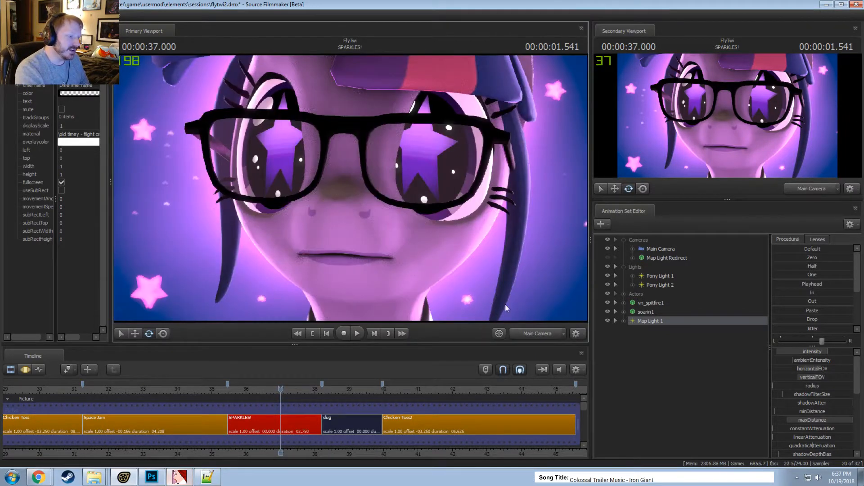
click(530, 332)
drag(350, 188, 350, 188)
key(s)
scroll(351, 191, down, 5)
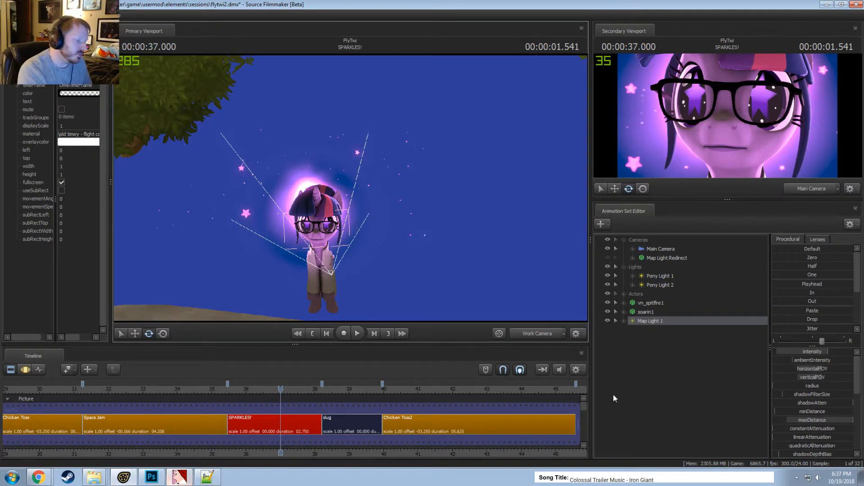
click(537, 334)
drag(350, 188, 360, 218)
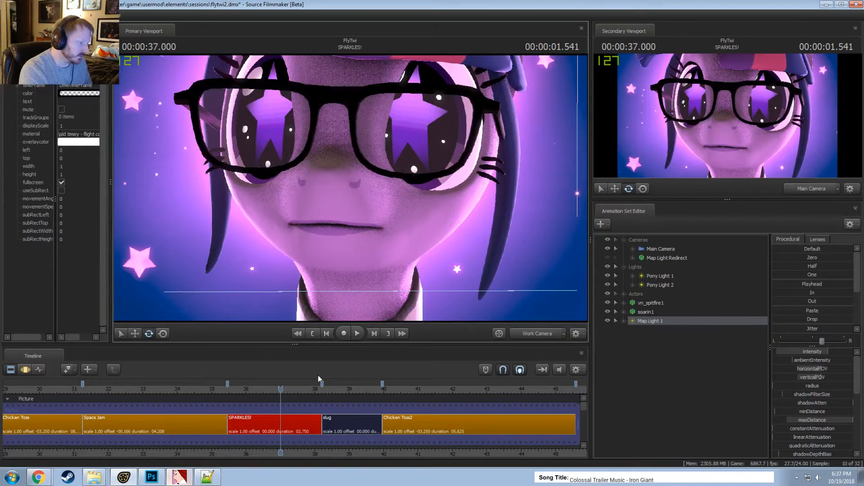
Move the playhead to 00:00:40.250 in Chicken Toss2 and look through Map Light 1 in the Motion Editor
click(350, 390)
scroll(395, 436, down, 3)
click(371, 391)
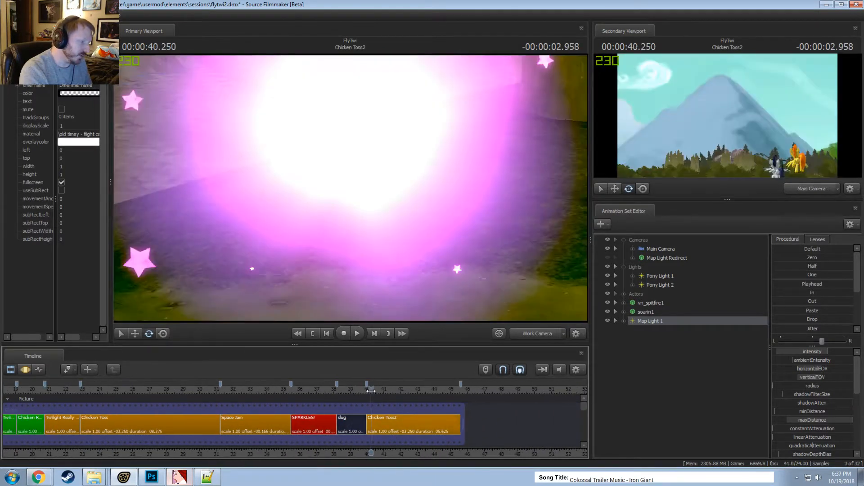
click(532, 336)
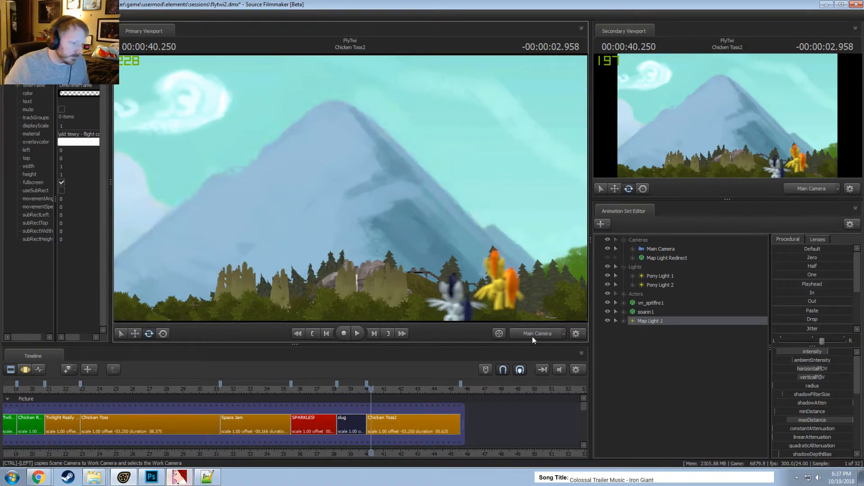
drag(641, 320, 498, 285)
key(F3)
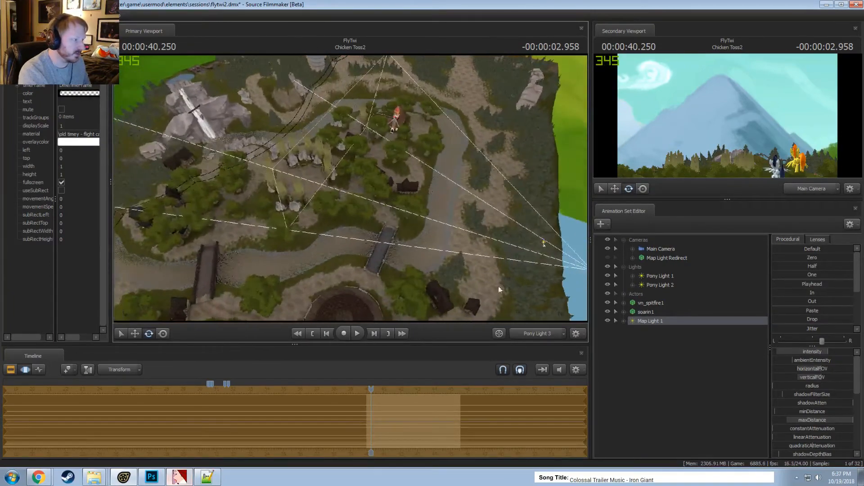
right_click(650, 320)
mouse_move(681, 370)
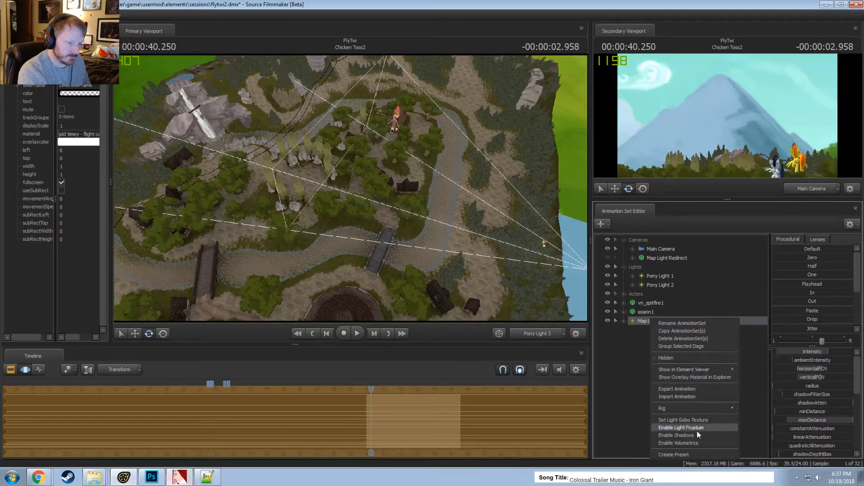
click(753, 381)
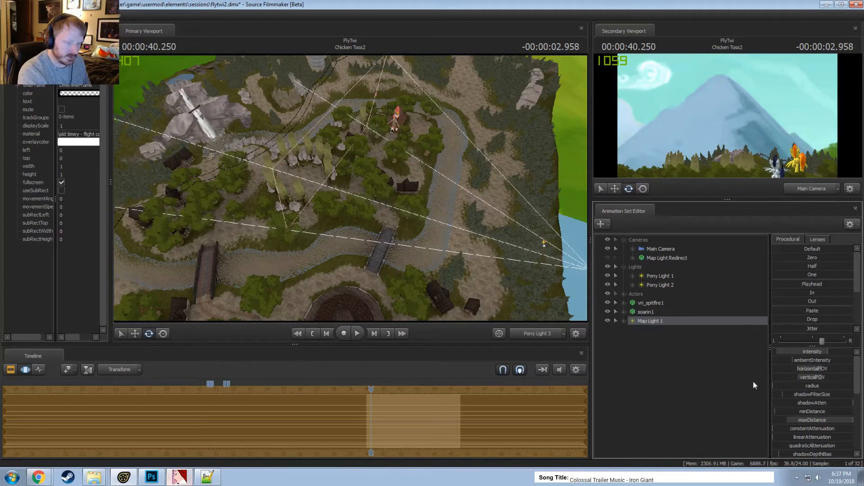
Remap the maxDistance and farZAtten sliders of Map Light 1 to higher maximums
click(656, 322)
scroll(806, 399, down, 3)
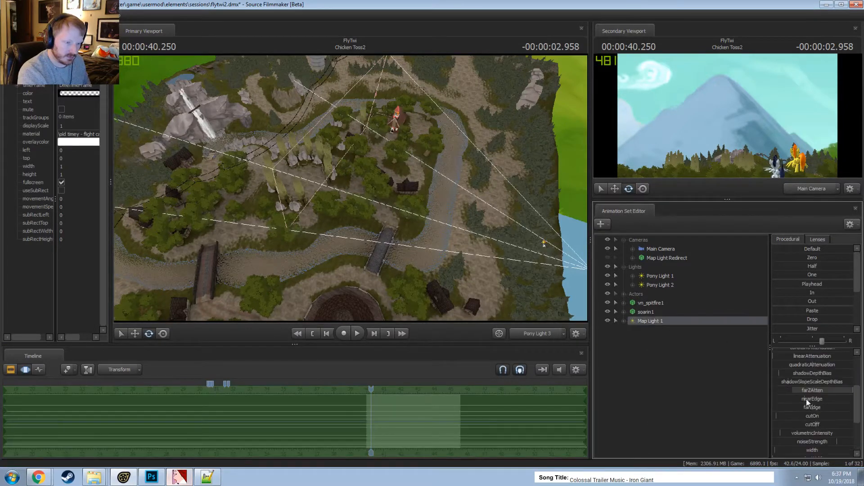
scroll(809, 386, up, 1)
right_click(812, 366)
click(818, 378)
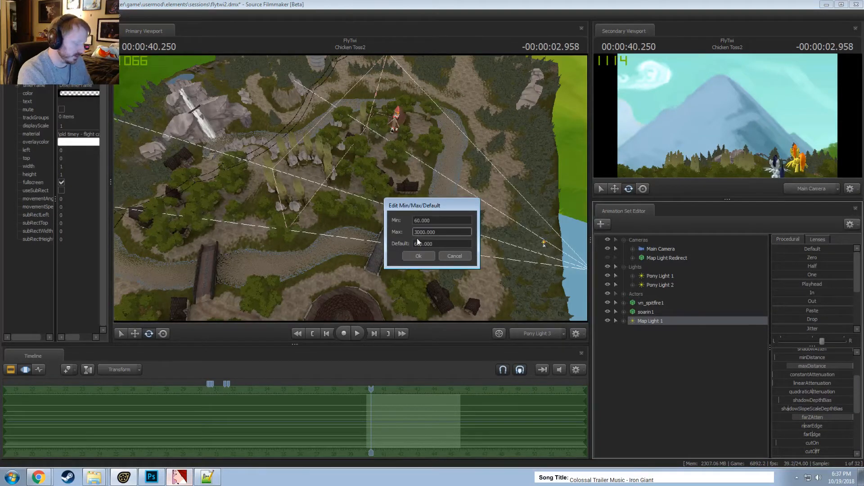
click(418, 256)
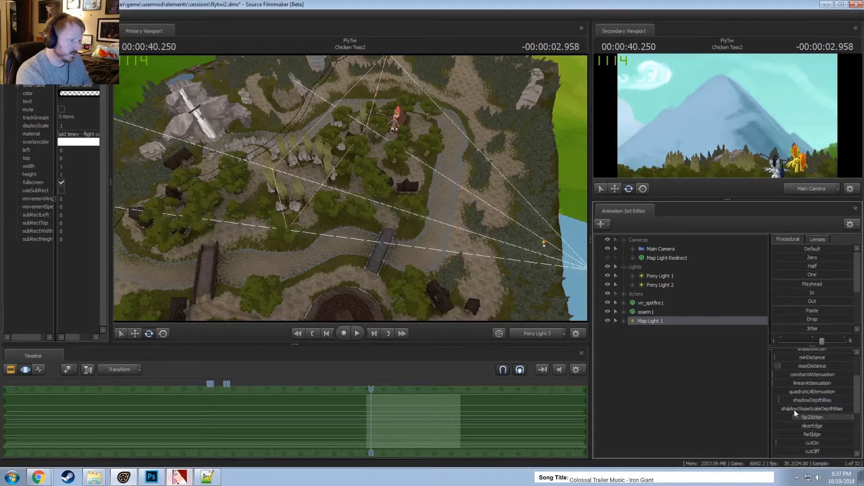
right_click(809, 418)
click(813, 428)
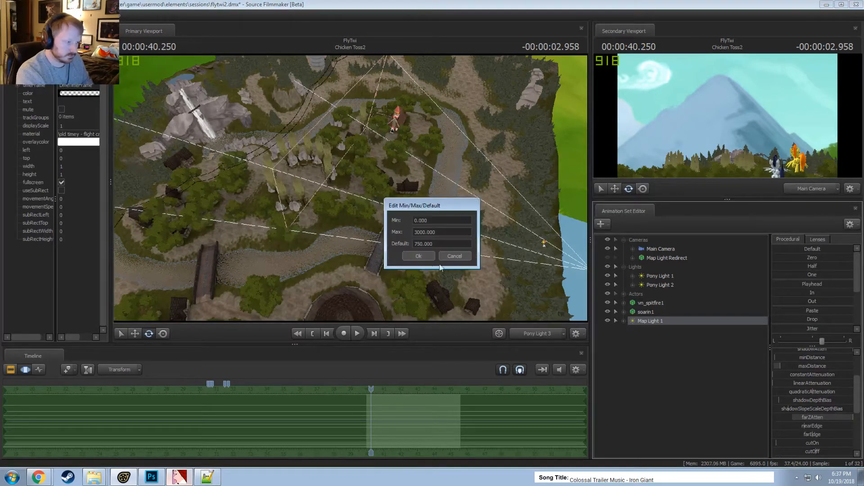
click(421, 232)
click(418, 256)
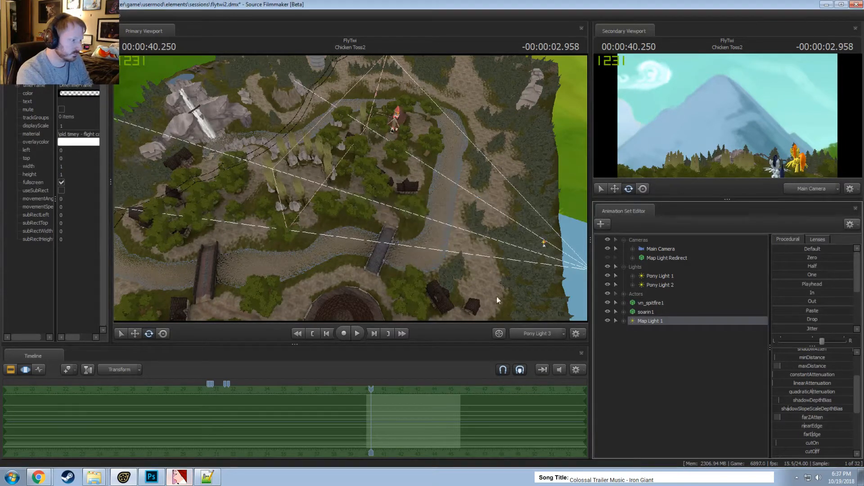
Shift Map Light 1's aim over the map and remap the maximum of its intensity slider
drag(693, 323, 396, 233)
drag(396, 233, 446, 258)
scroll(802, 379, up, 2)
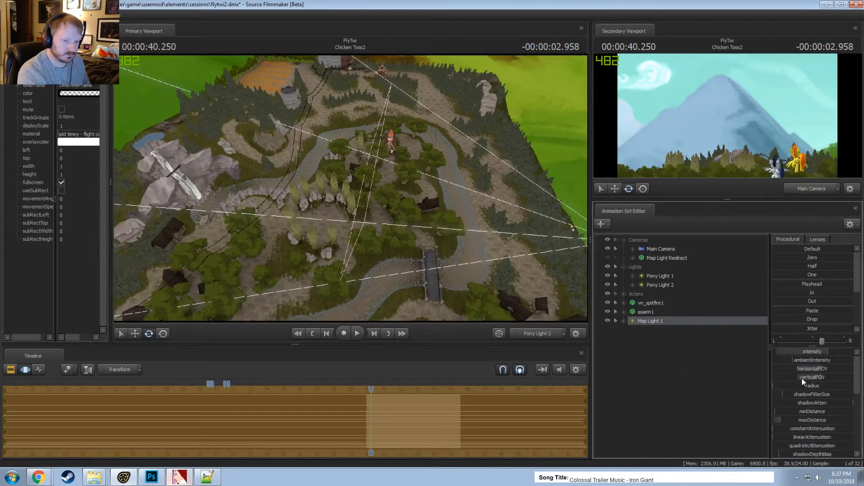
right_click(802, 352)
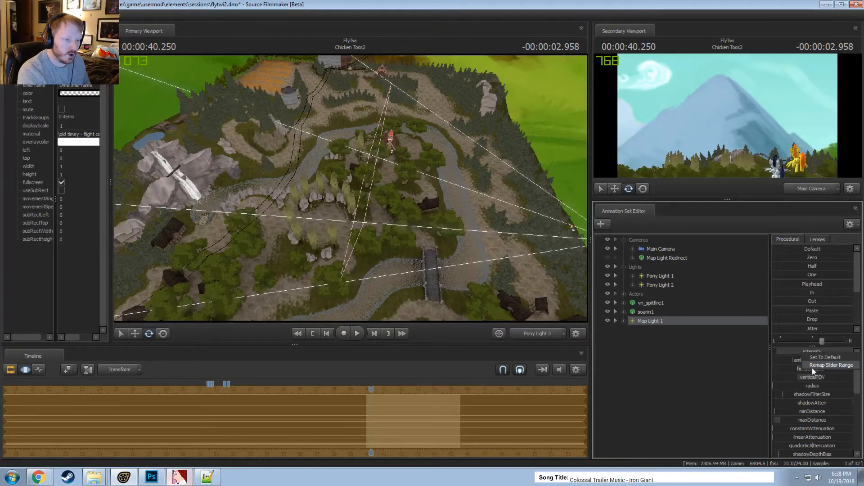
click(812, 368)
click(419, 230)
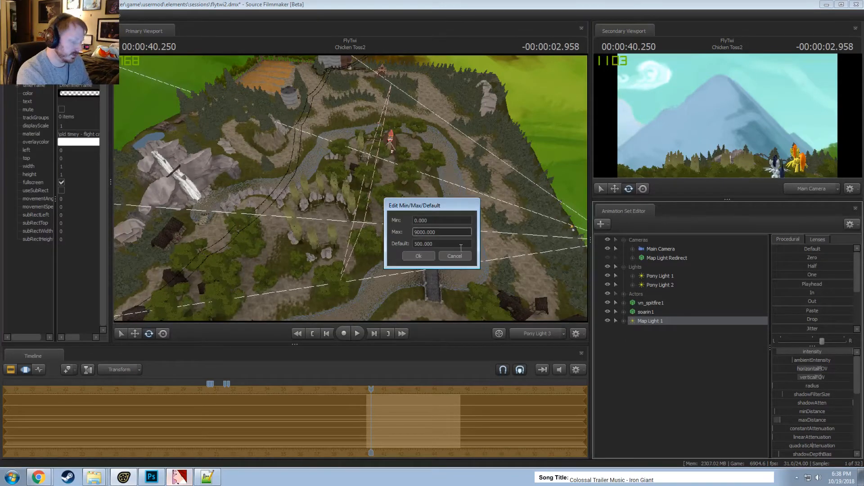
text(30)
key(Return)
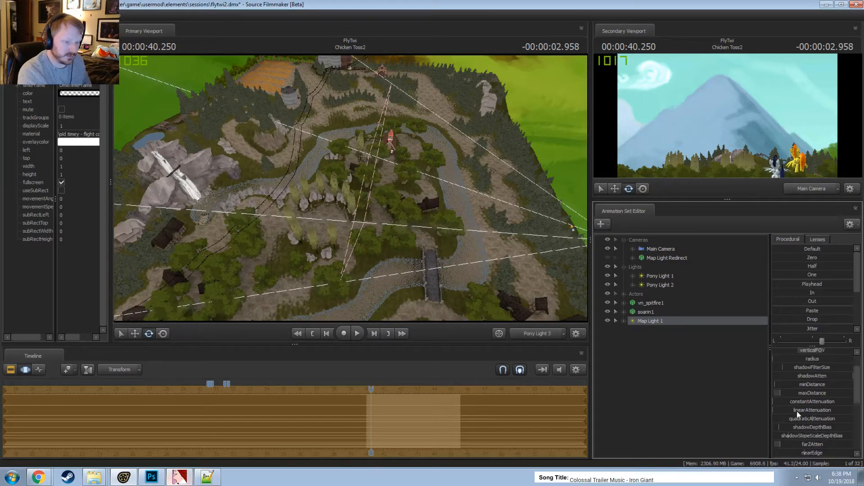
right_click(794, 352)
click(796, 362)
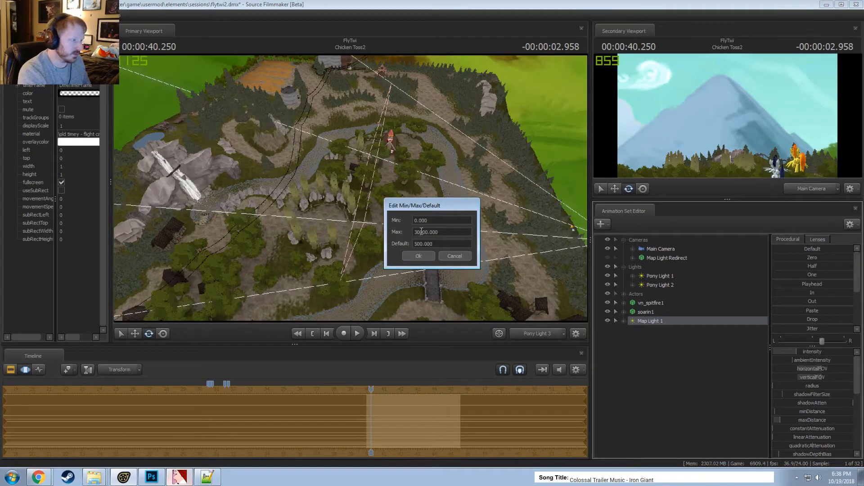
drag(421, 232, 406, 229)
text(1000)
key(Return)
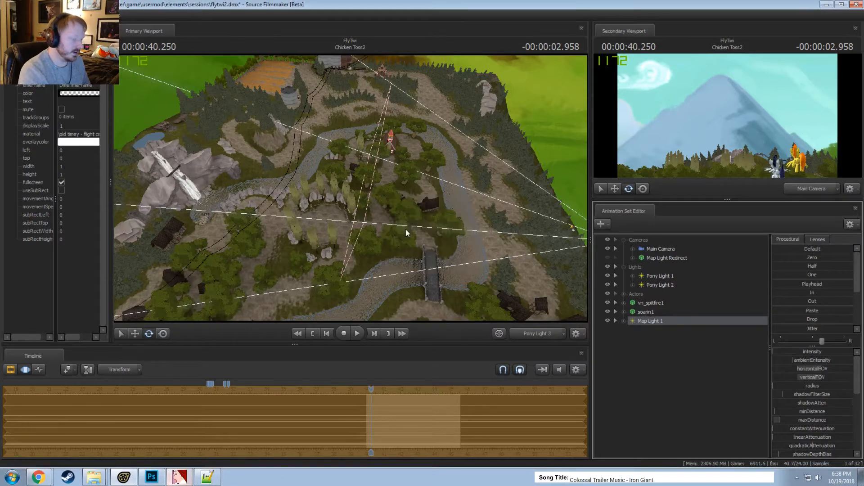
Raise the maxDistance and farZAtten values of Map Light 1 to the full extent of their sliders
drag(778, 351, 792, 352)
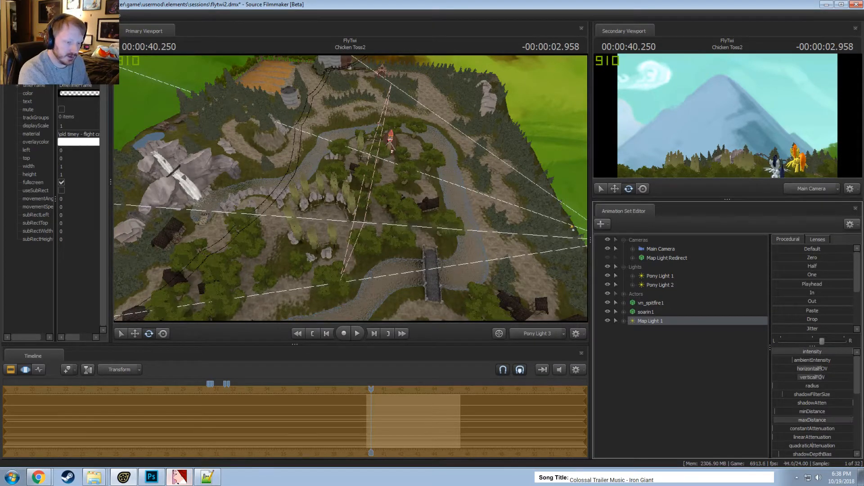
scroll(798, 450, down, 3)
drag(802, 391, 853, 390)
Reposition Map Light 1 by flying through its view until it looks down on the map from farther away
drag(350, 188, 381, 183)
key(s)
key(w)
mouse_move(429, 227)
mouse_down()
mouse_move(385, 211)
mouse_move(411, 220)
mouse_move(387, 194)
mouse_move(394, 230)
mouse_move(414, 225)
mouse_move(435, 270)
mouse_move(431, 228)
mouse_up()
key(s)
key(w)
key(w)
key(s)
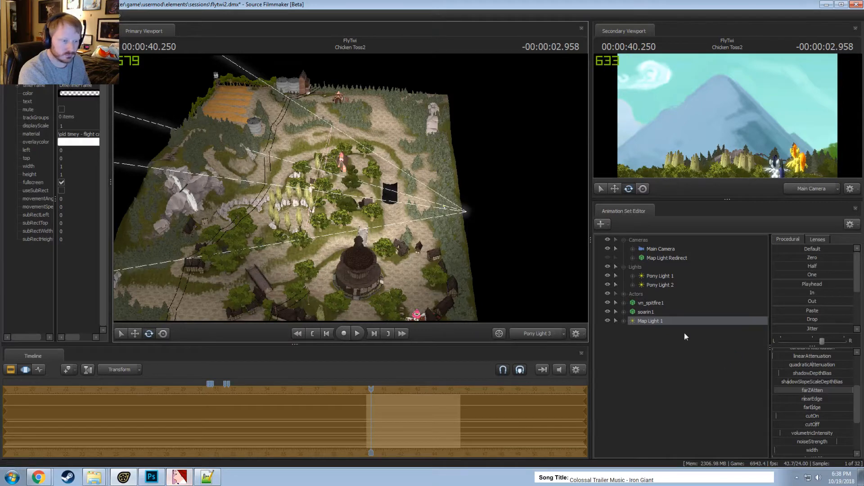
Check the map lighting through the Main Camera, switching between the Clip Editor and Motion Editor
click(531, 335)
key(F2)
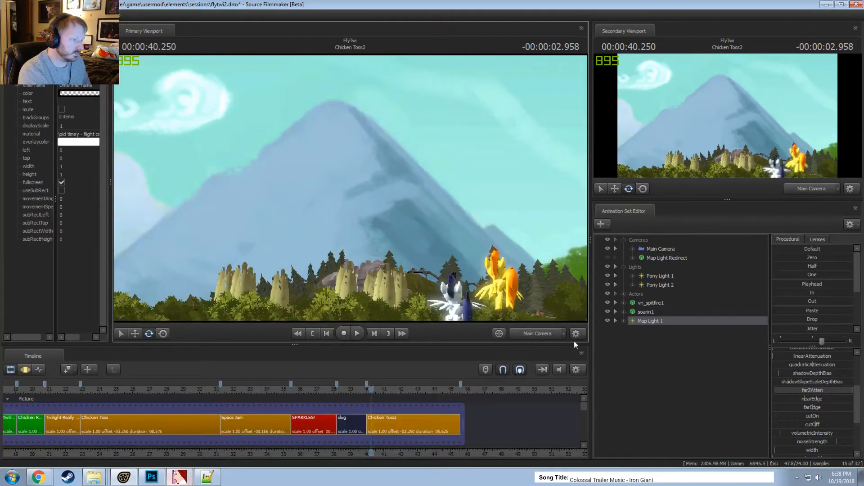
key(F3)
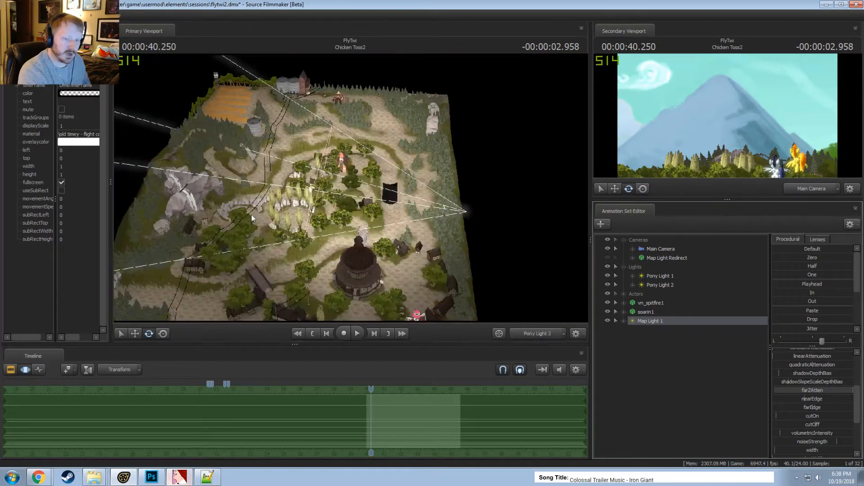
key(F2)
key(F3)
Pull Map Light 1 farther back and higher so it covers the whole map, and return to the Clip Editor
drag(428, 236, 360, 222)
key(w)
key(s)
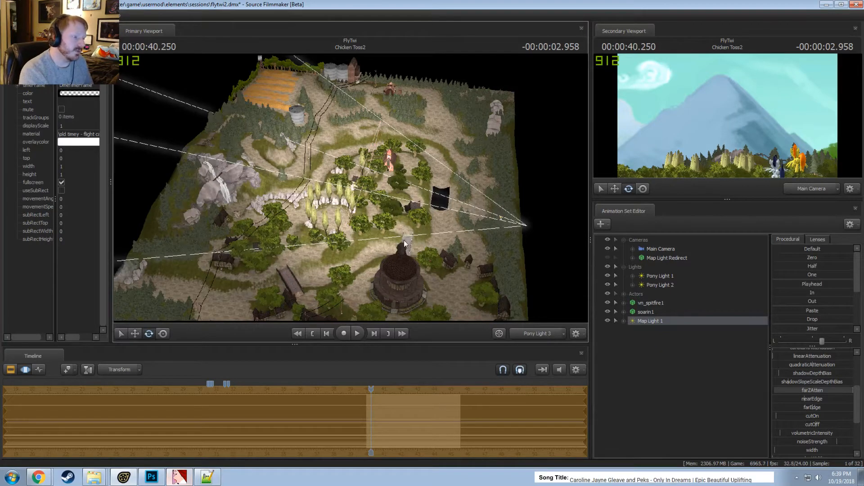
drag(403, 240, 351, 191)
key(w)
key(w)
key(s)
key(s)
key(s)
key(w)
key(s)
key(w)
key(s)
key(w)
key(s)
key(w)
key(s)
key(s)
key(s)
key(z)
key(F2)
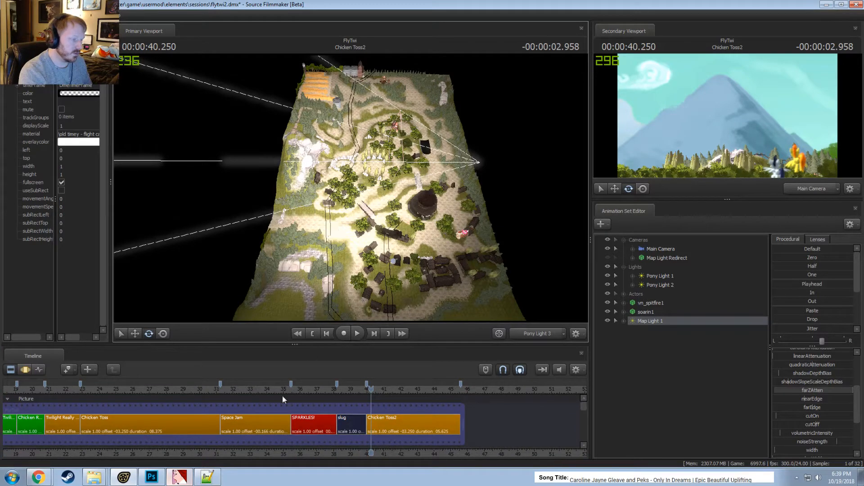
scroll(340, 389, down, 1)
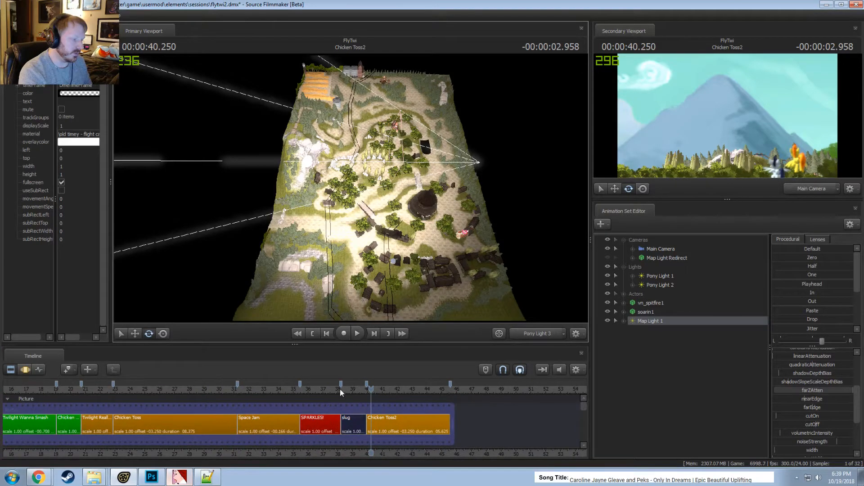
Compare the map lighting in the earlier Chicken Toss shot with that in Chicken Toss2
click(272, 387)
click(180, 388)
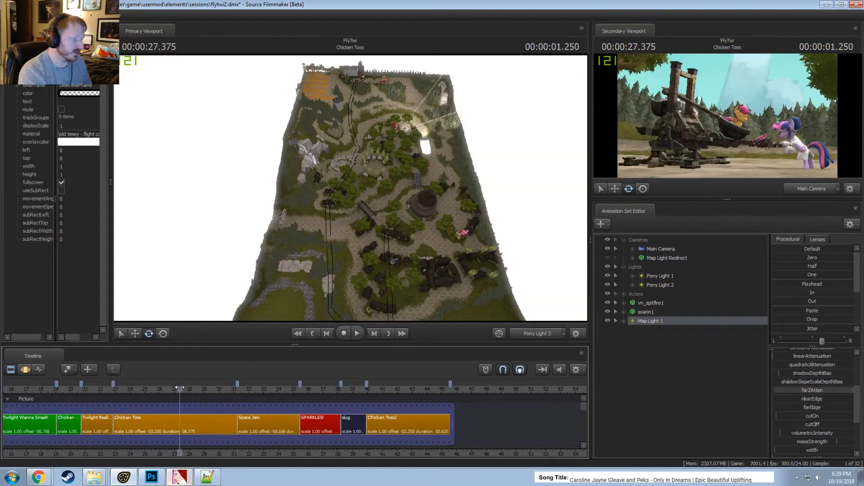
drag(381, 388, 397, 388)
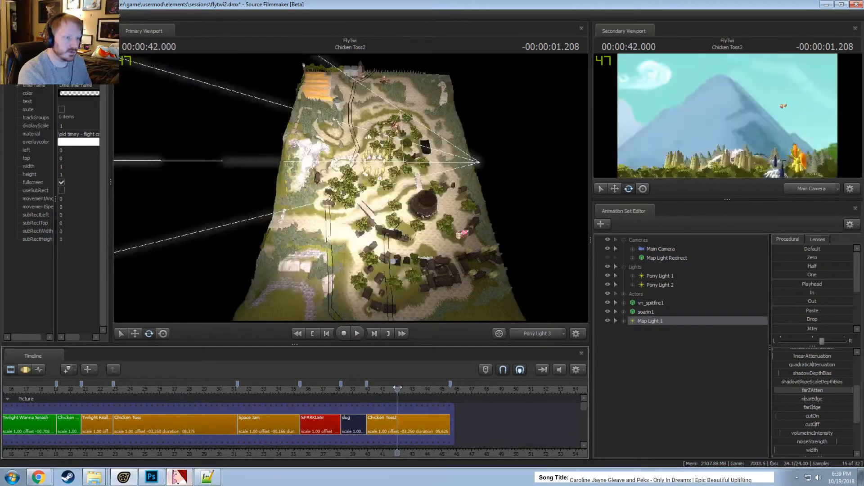
Lower the intensity of Map Light 1 to about half in the Motion Editor and slightly readjust the light's aim over the map
key(F3)
scroll(828, 361, up, 3)
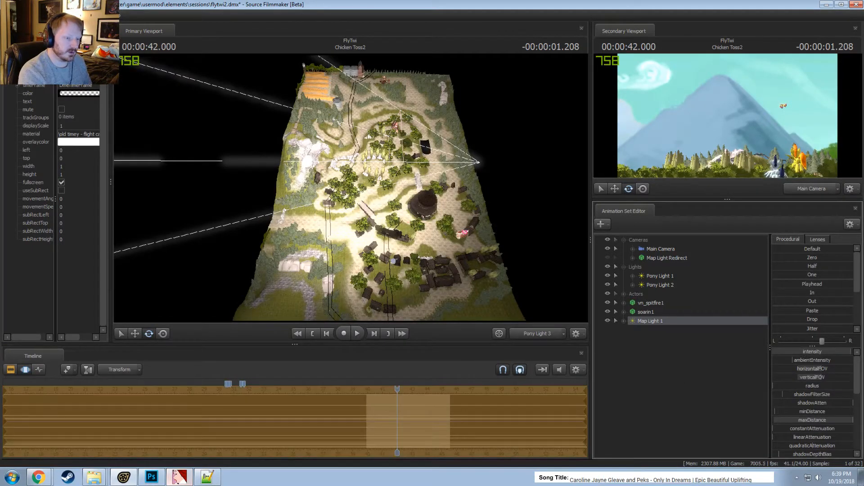
drag(849, 351, 814, 352)
drag(492, 294, 502, 287)
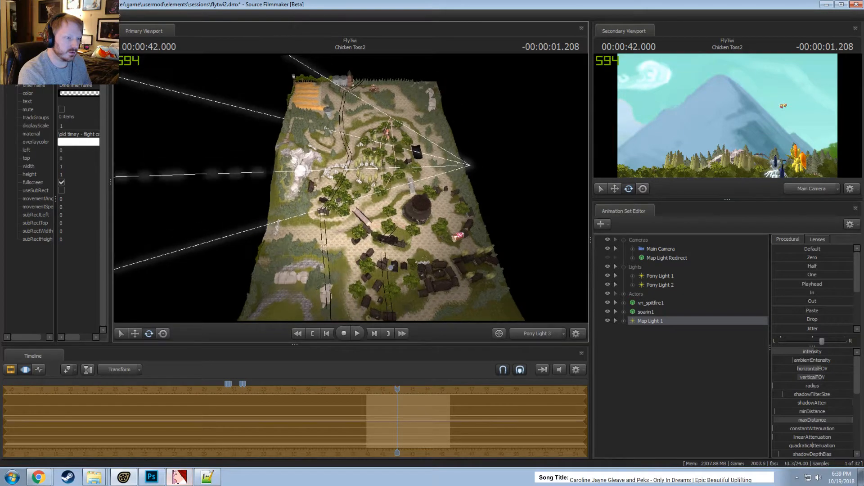
drag(362, 188, 352, 192)
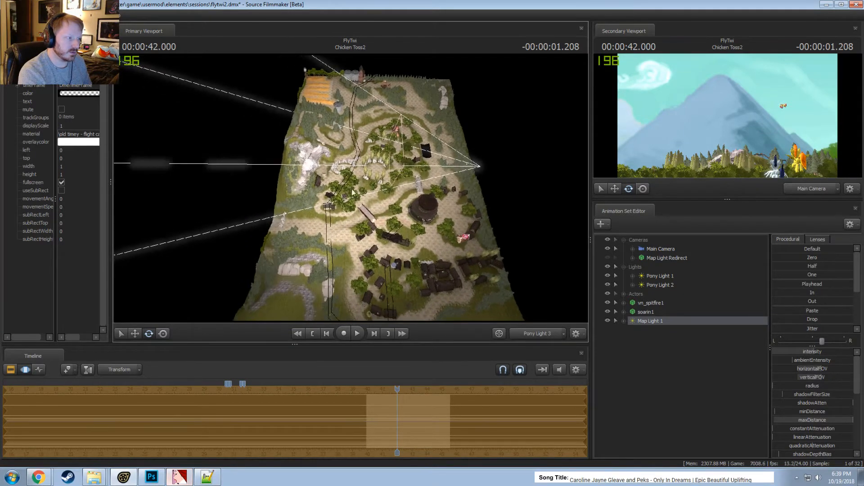
Duplicate Map Light 1 by copying and pasting its animation set
right_click(663, 322)
click(674, 334)
right_click(655, 341)
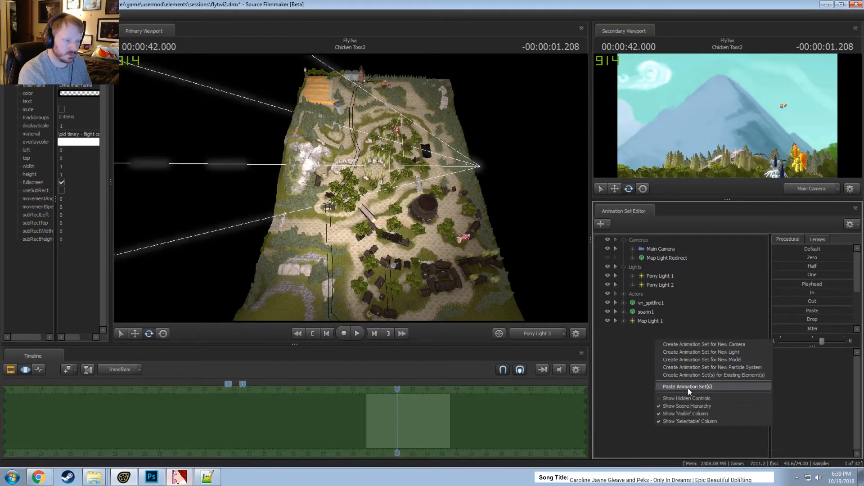
click(688, 388)
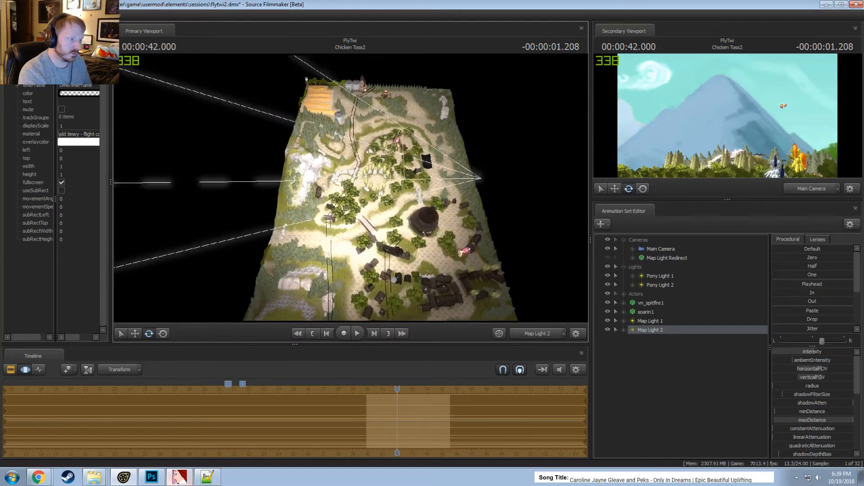
Fly Map Light 2 toward the far end of the map, aim it there, and return to the Clip Editor
drag(351, 188, 351, 140)
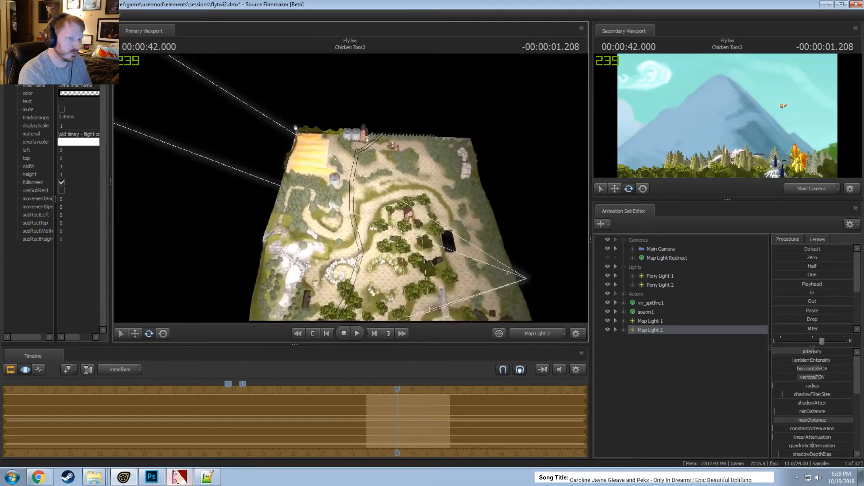
key(w)
drag(351, 188, 348, 187)
key(F2)
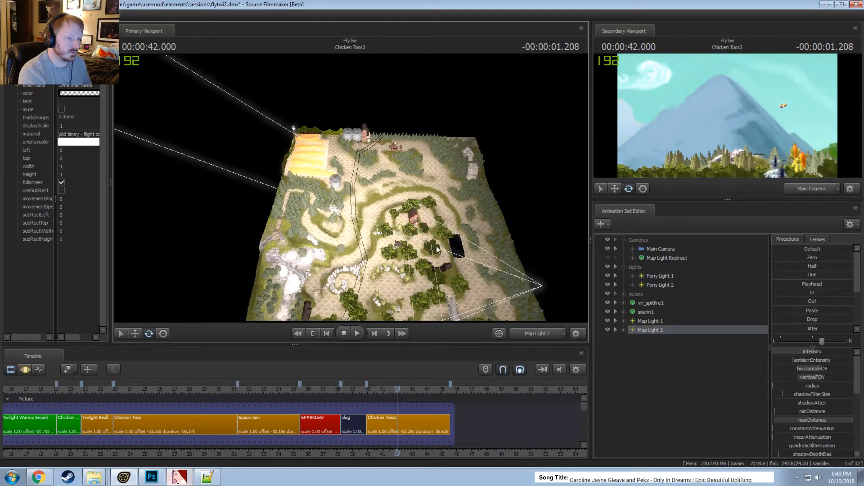
Play back Chicken Toss2 through the Main Camera with the timeline audio muted
key(space)
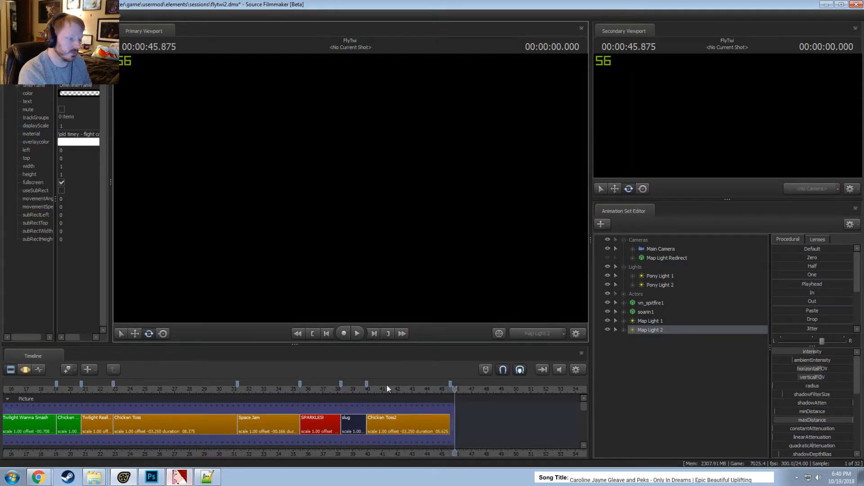
click(368, 389)
click(540, 334)
click(558, 370)
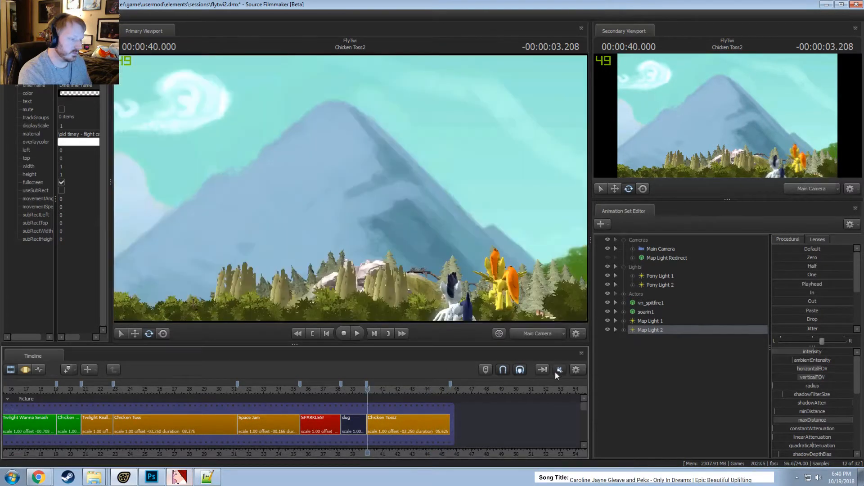
key(space)
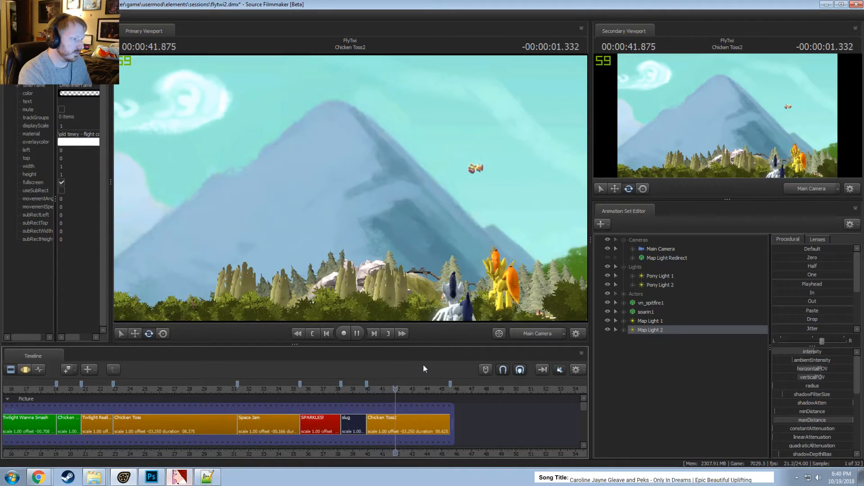
key(space)
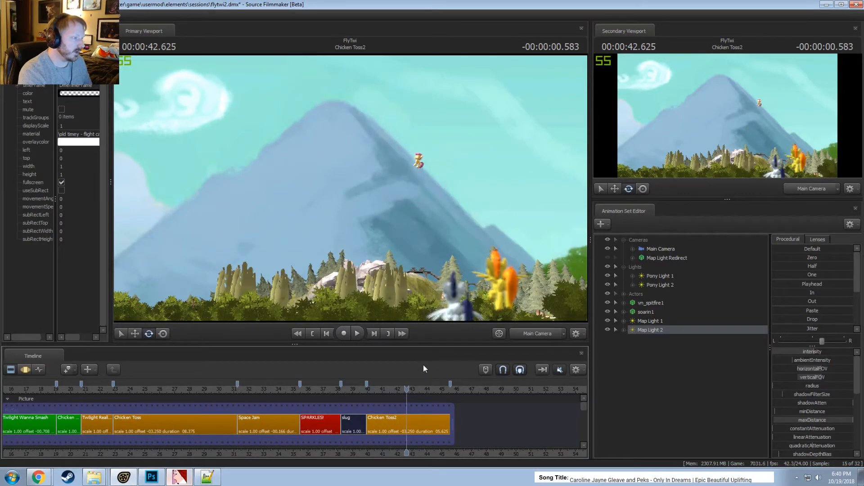
Step and scrub through the middle of Chicken Toss2 to examine the motion of the flying pony
key(Right)
key(Right)
key(Right)
key(Right)
key(Right)
key(Right)
key(Right)
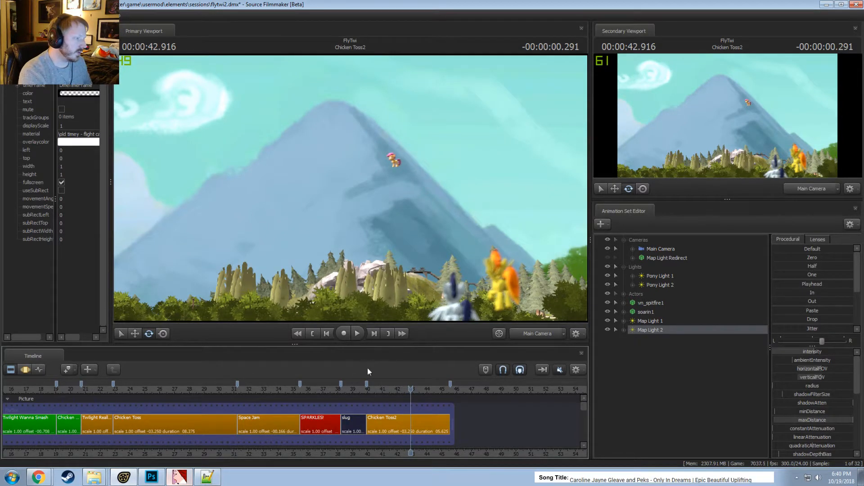
drag(384, 390, 415, 395)
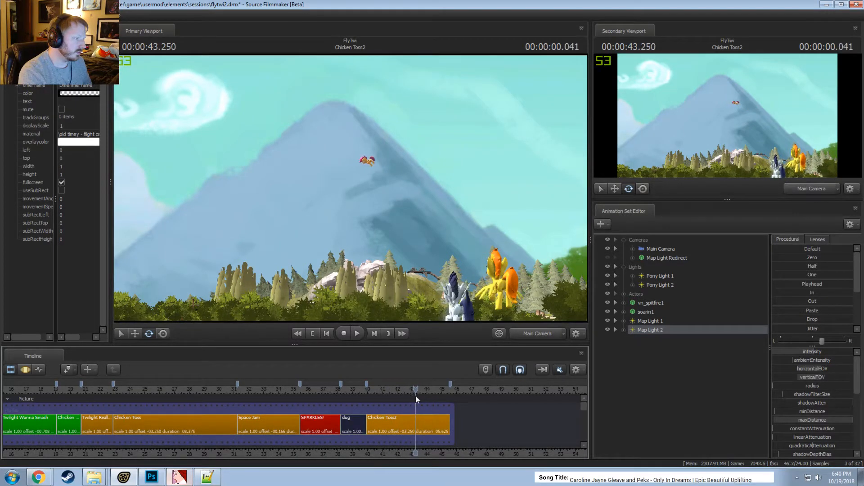
Inspect Scootaloo's eyes up close with the Work Camera midway through and at the start of Chicken Toss2
click(529, 333)
key(w)
drag(513, 309, 556, 288)
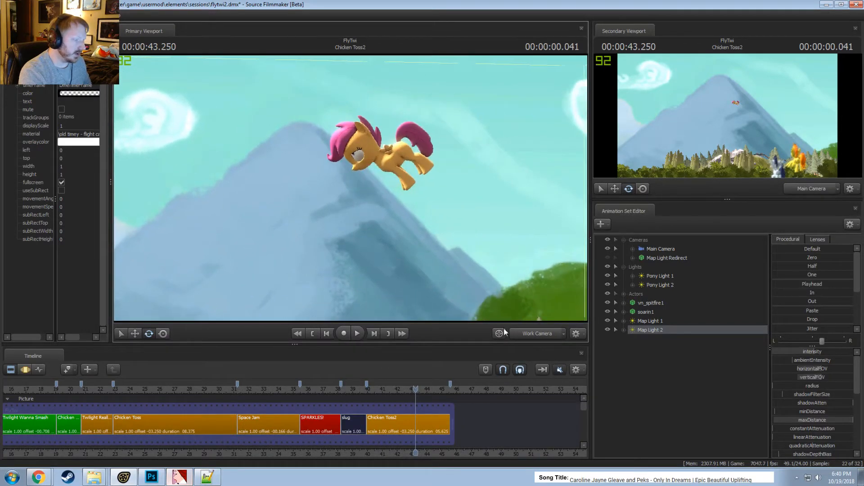
click(536, 337)
drag(403, 393, 372, 394)
click(538, 334)
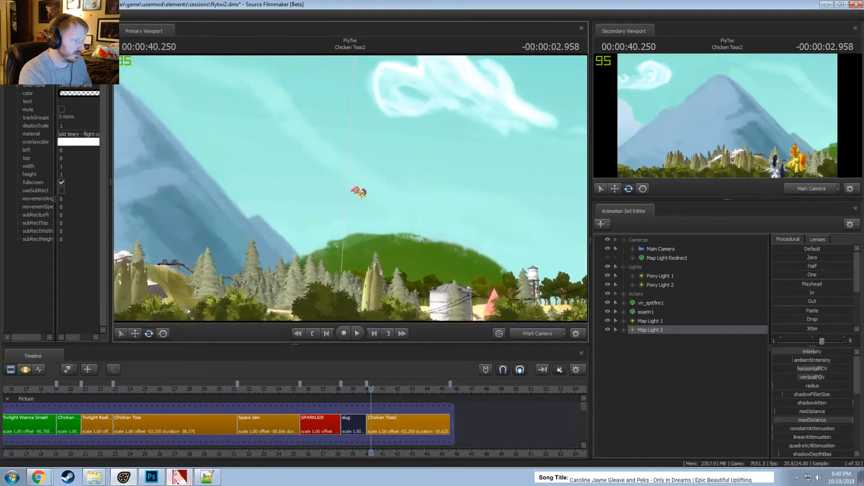
key(w)
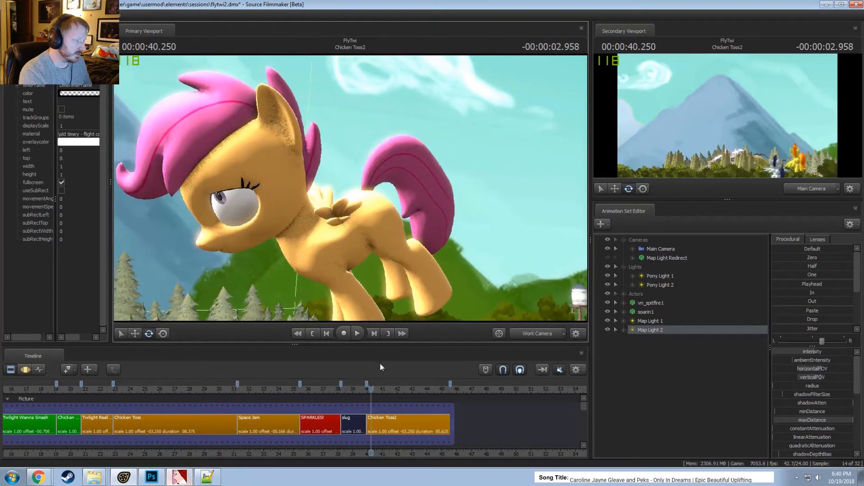
drag(368, 388, 367, 388)
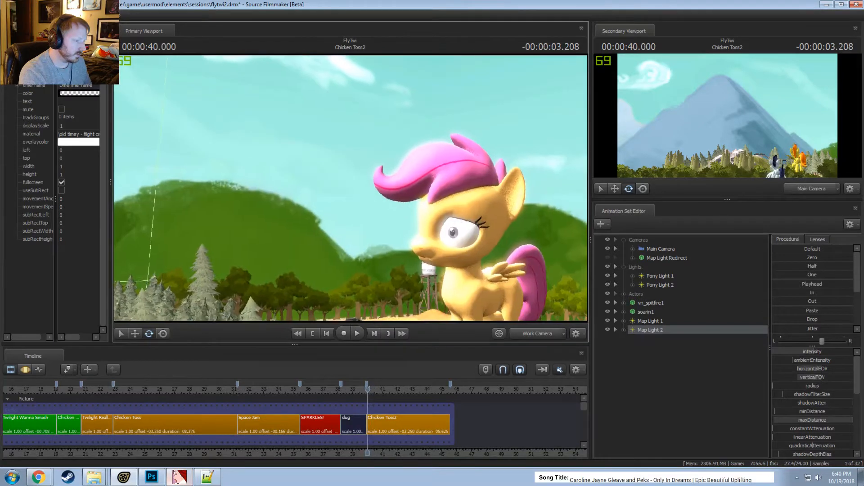
Lock Scootaloo's viewTarget eye control to her Head bone
click(624, 294)
click(632, 303)
click(641, 312)
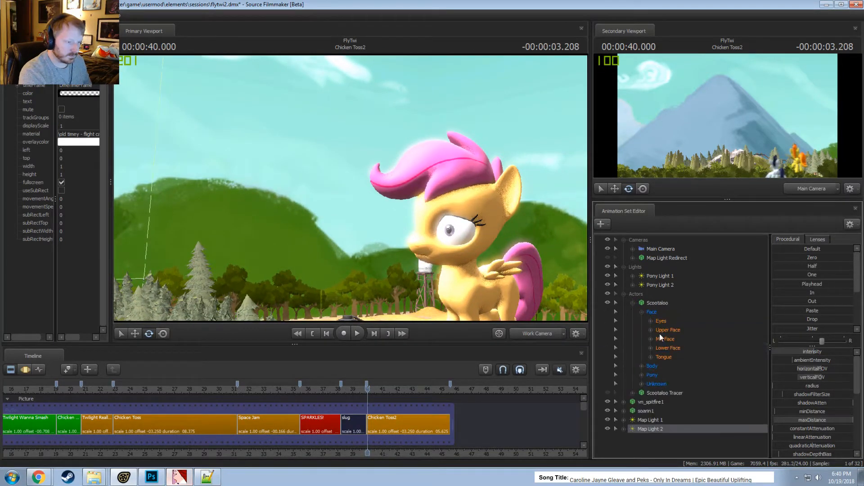
click(651, 321)
scroll(652, 321, down, 1)
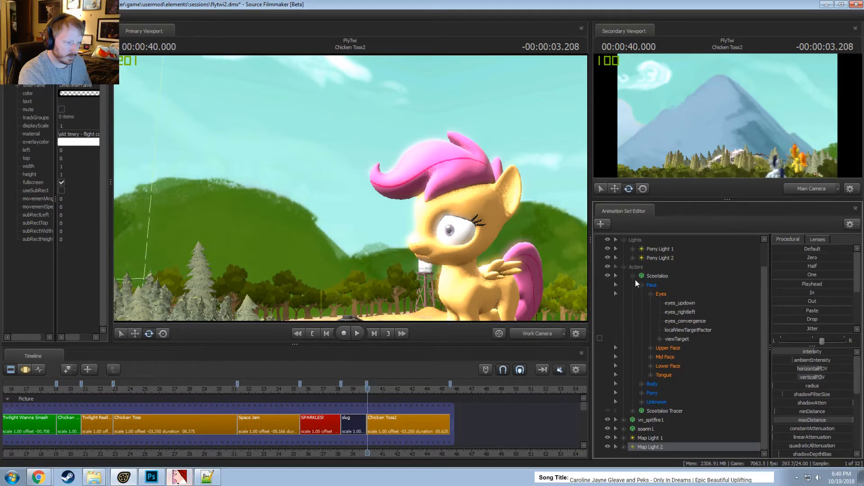
click(642, 384)
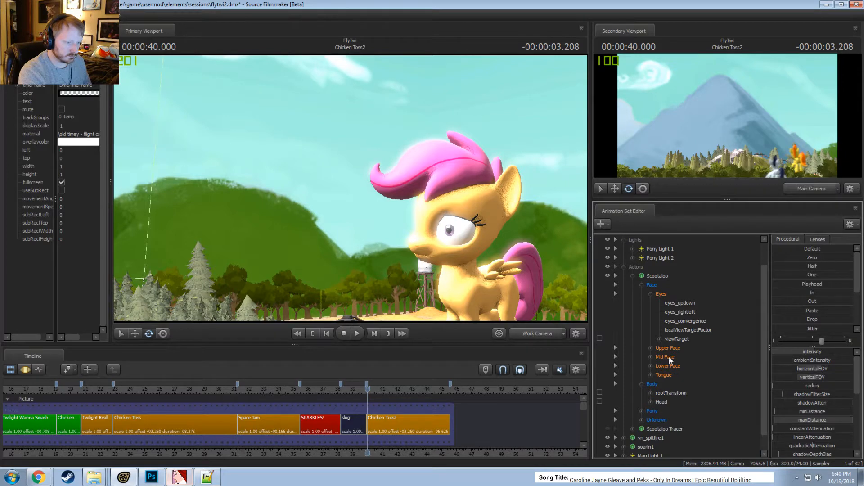
click(661, 401)
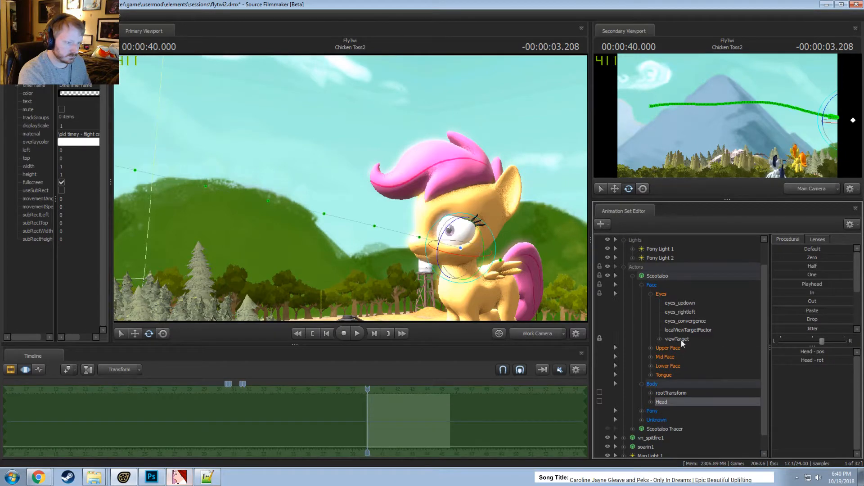
click(680, 339)
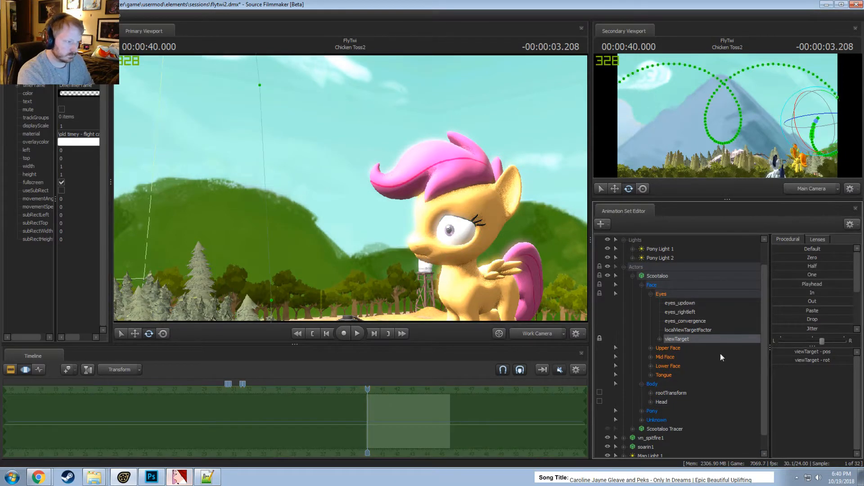
Play Chicken Toss2 through the Main Camera and check Scootaloo's eyes up close in the Work Camera
click(538, 333)
key(F2)
key(space)
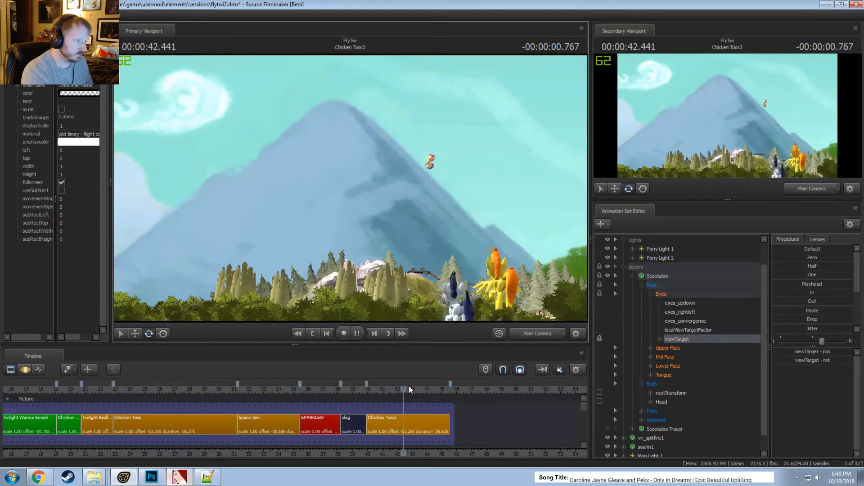
key(space)
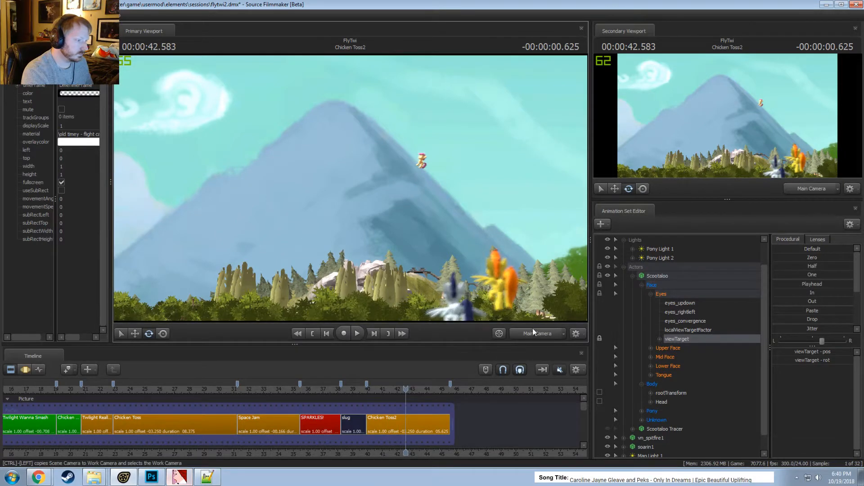
ctrl+click(533, 332)
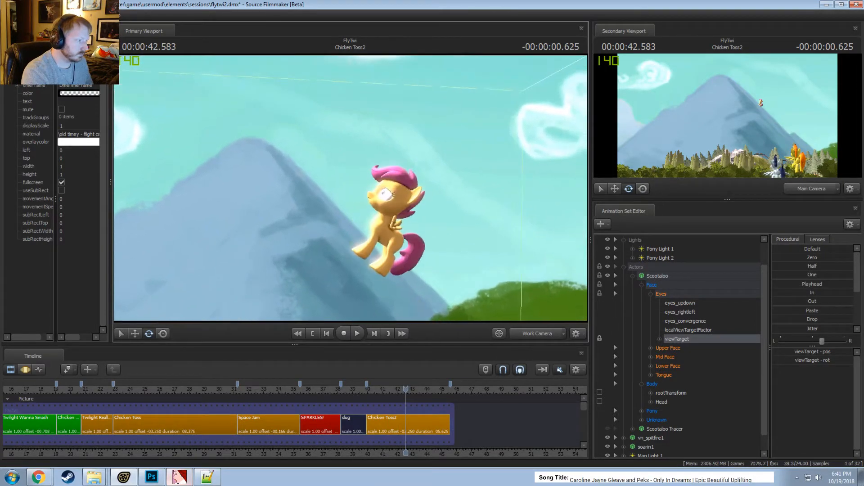
ctrl+click(533, 333)
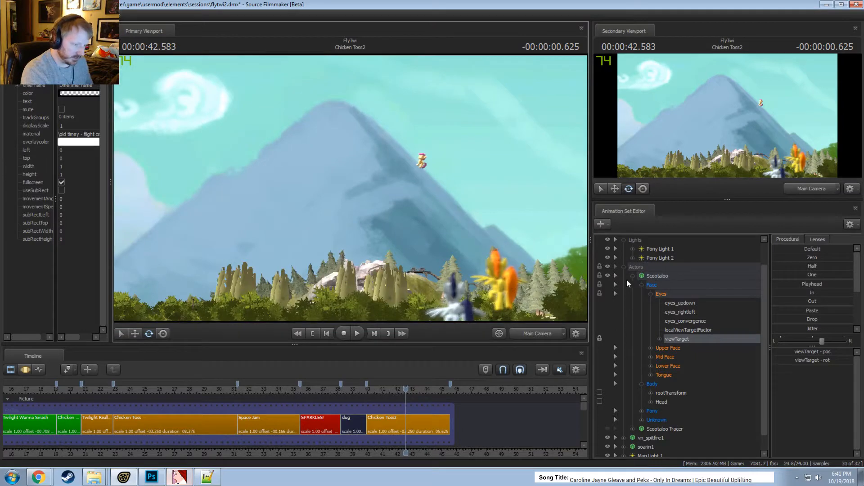
Raise the minDistance of Pony Light 1 to the full extent of its slider, and toggle Pony Light 2 off and on to judge its effect
click(622, 265)
click(656, 276)
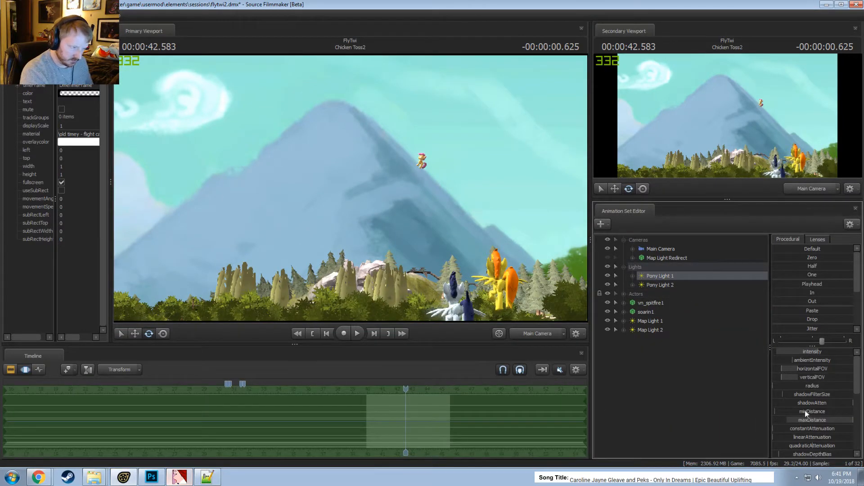
drag(805, 410, 853, 410)
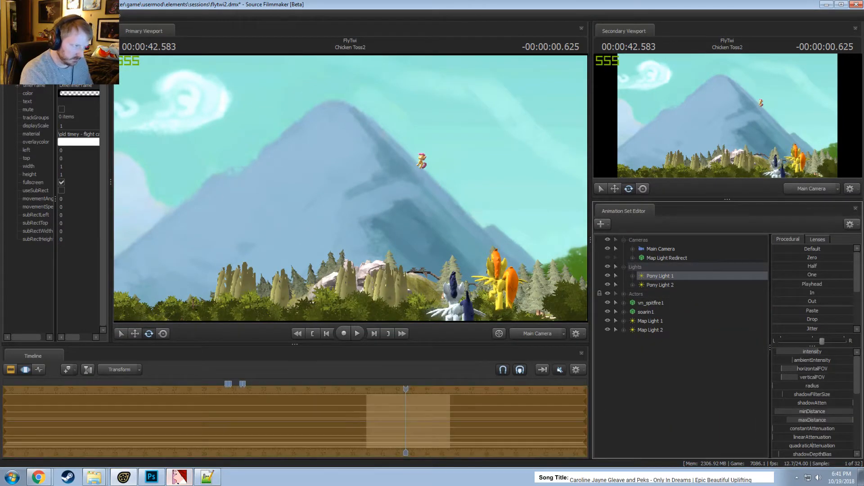
click(608, 284)
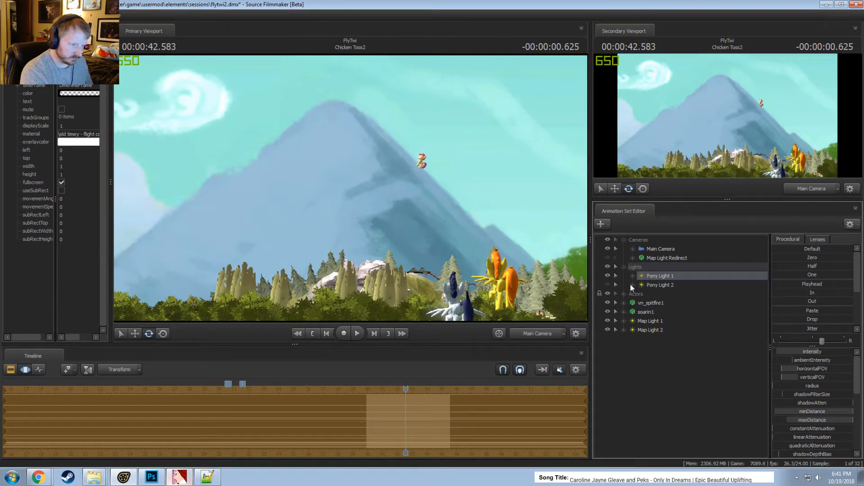
click(608, 284)
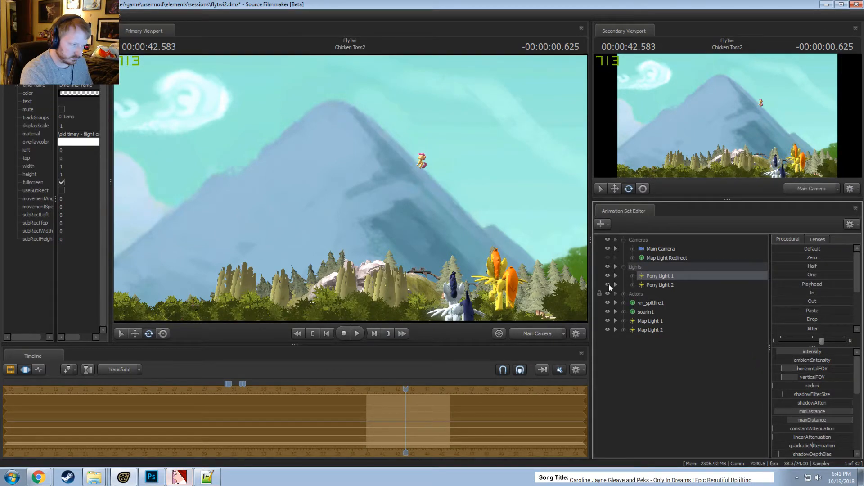
Hide Map Light 2 to isolate Map Light 1 and lower the intensity of Map Light 1
click(606, 321)
click(607, 322)
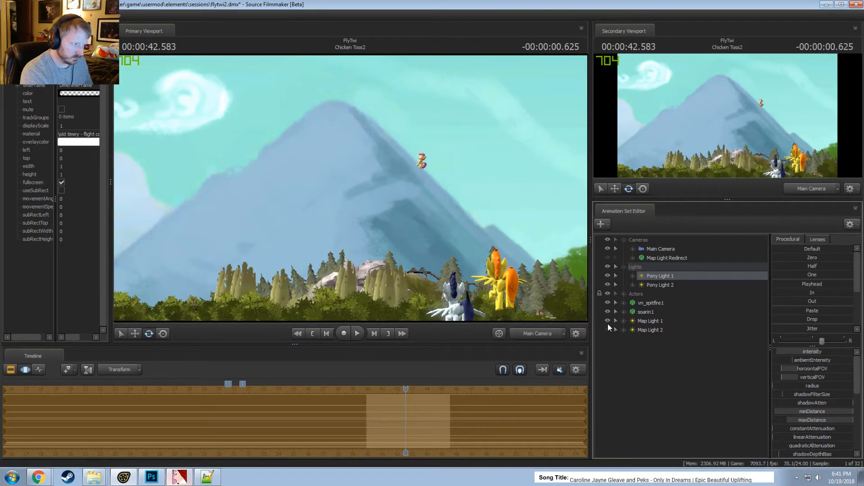
click(638, 321)
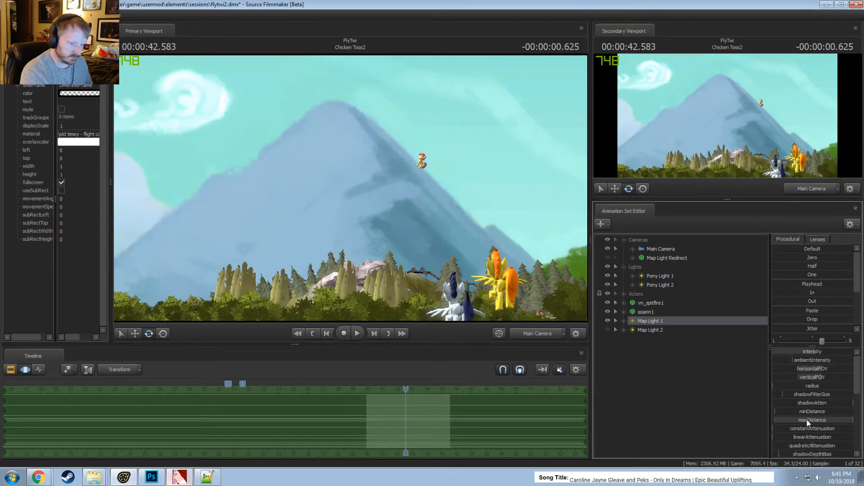
scroll(805, 407, down, 1)
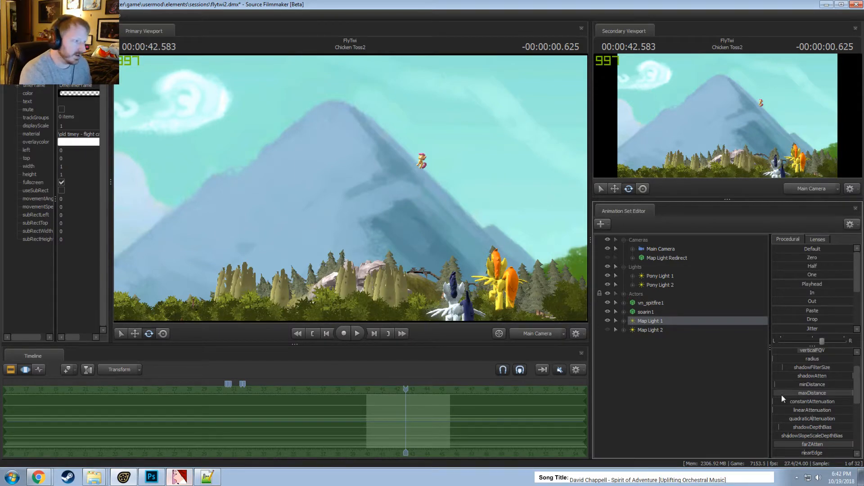
scroll(818, 422, up, 3)
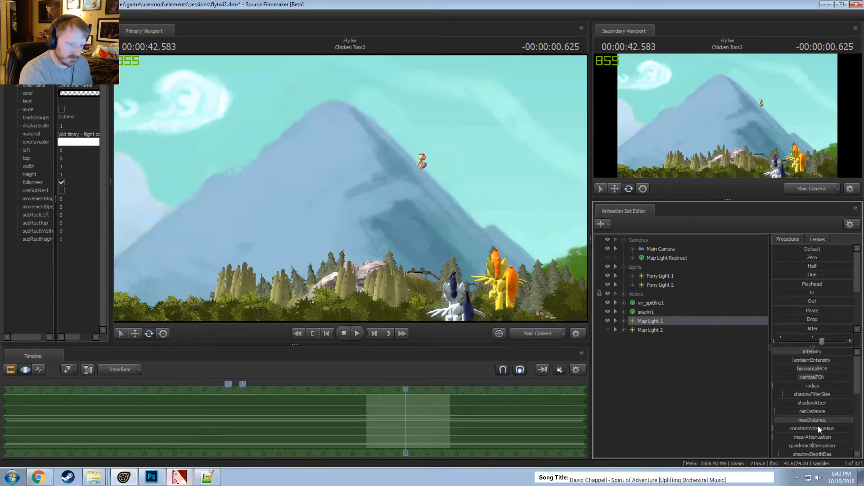
drag(820, 352, 795, 353)
key(F2)
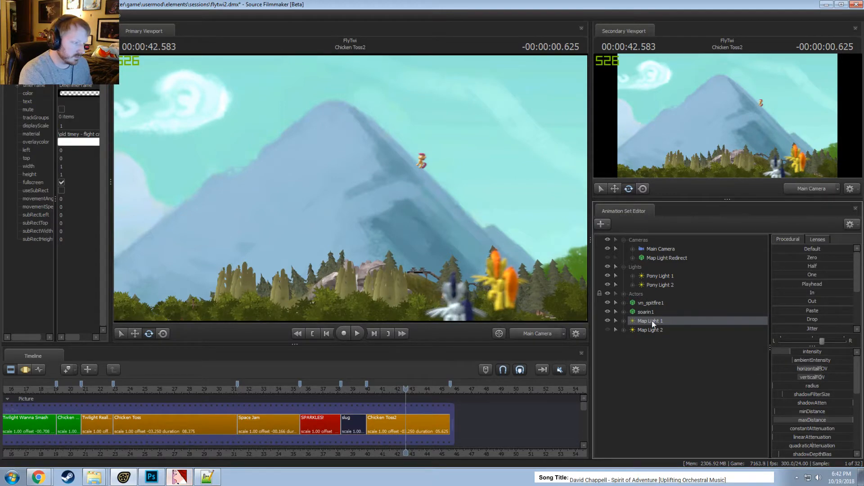
Turn Map Light 2 back on, select it, and judge its effect on the Chicken Toss2 shot
click(608, 329)
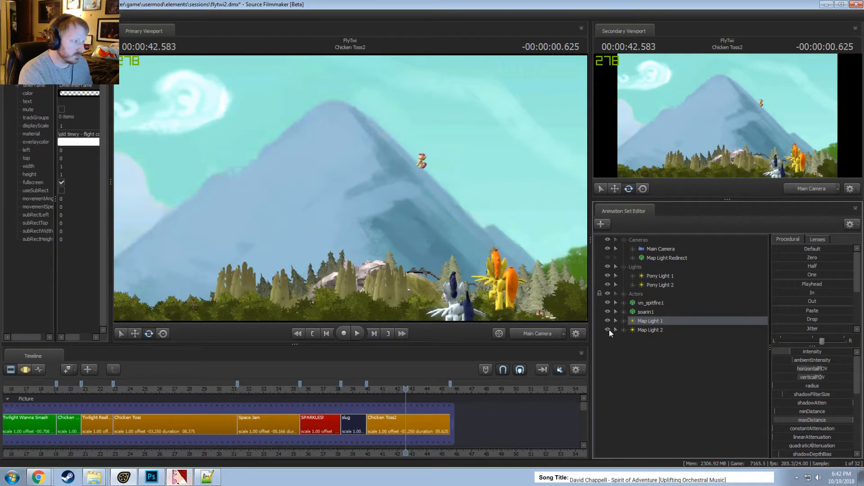
click(648, 331)
key(F3)
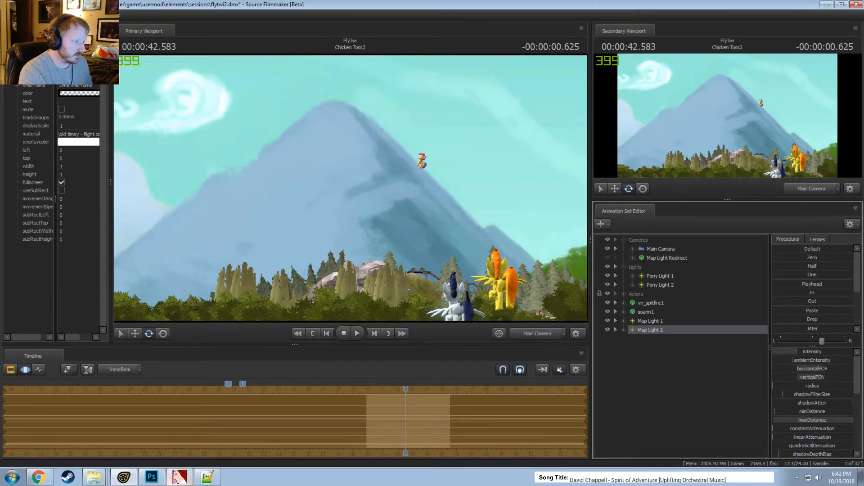
key(F2)
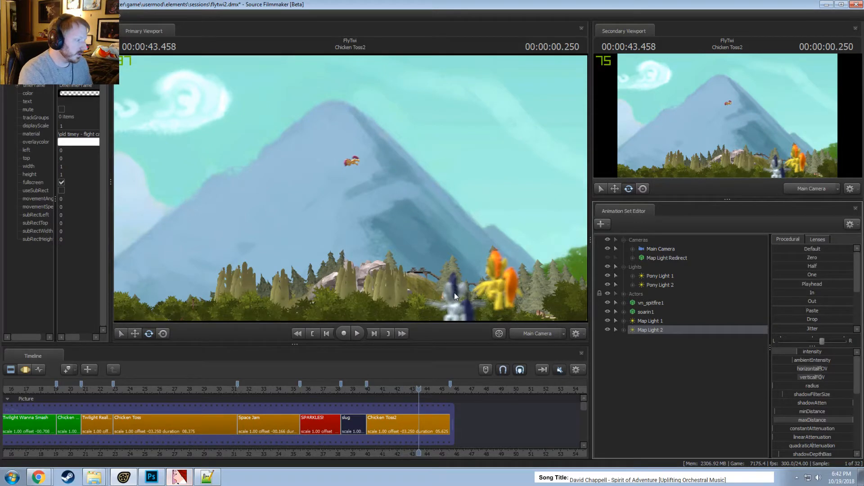
Look over the Chicken Toss2 set and its lights through the Work Camera and return to the Main Camera
click(533, 333)
key(s)
drag(350, 188, 429, 187)
key(a)
key(z)
key(a)
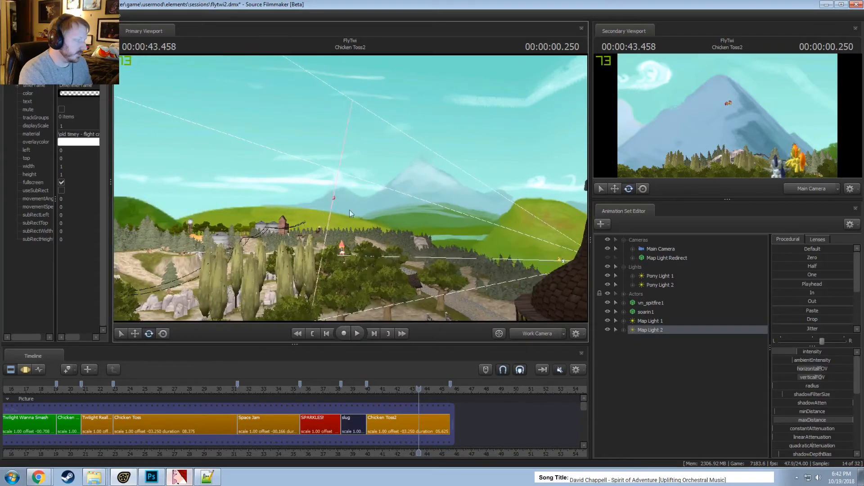
click(532, 333)
key(F3)
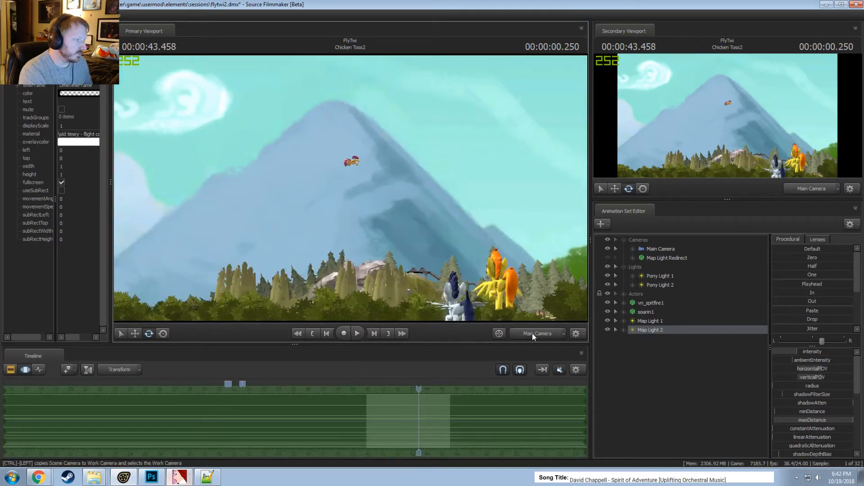
Play Chicken Toss2 through to its end to review the lighting in motion
key(F2)
scroll(444, 398, down, 2)
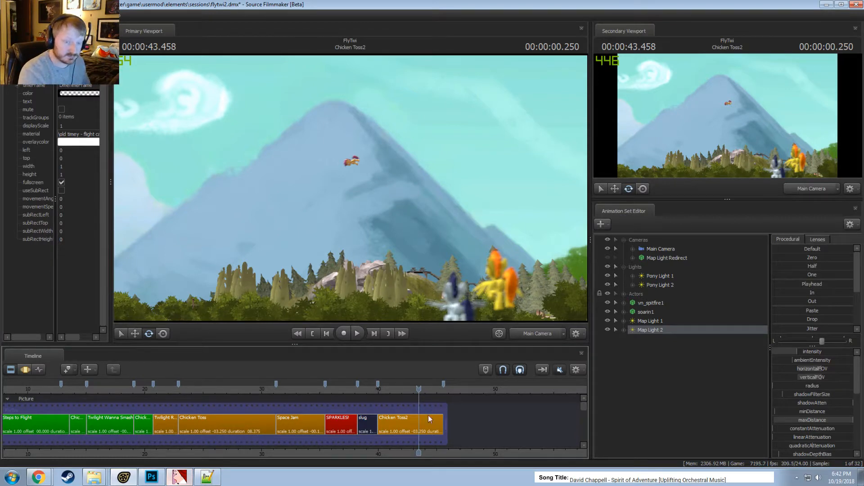
scroll(401, 432, down, 2)
key(space)
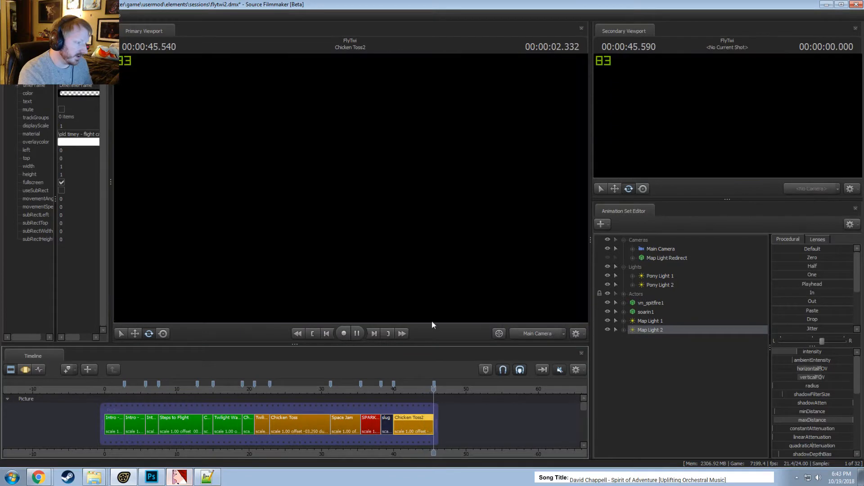
click(398, 390)
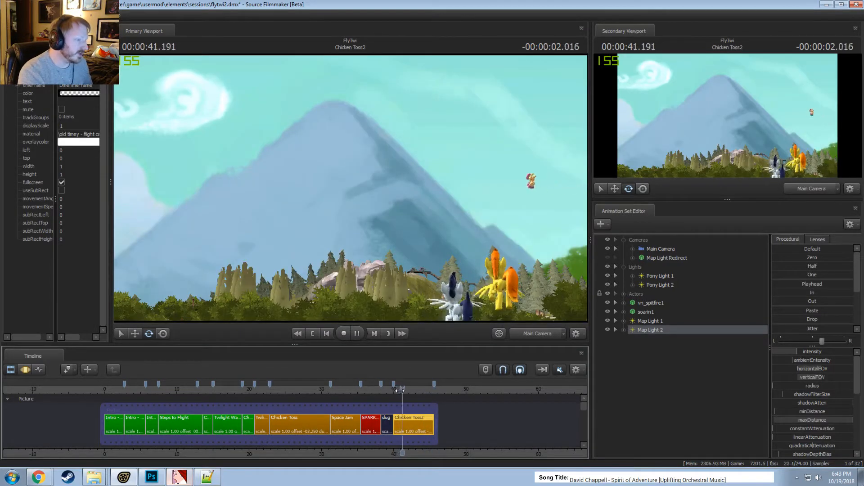
key(space)
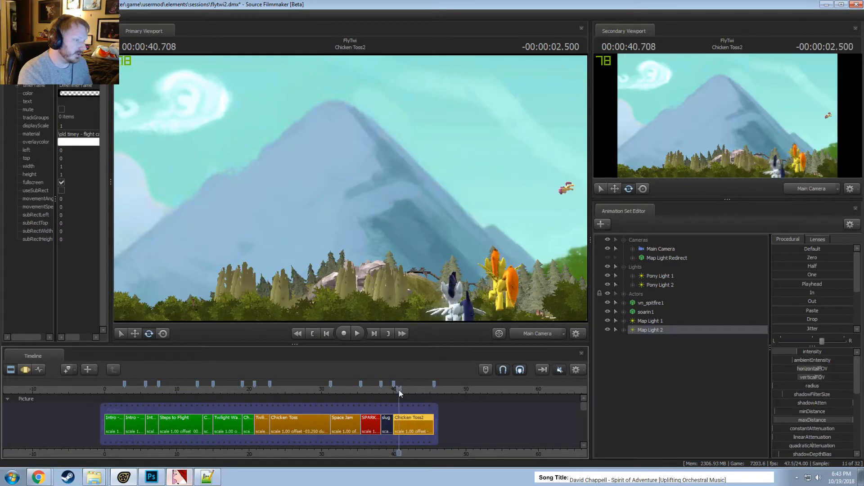
key(space)
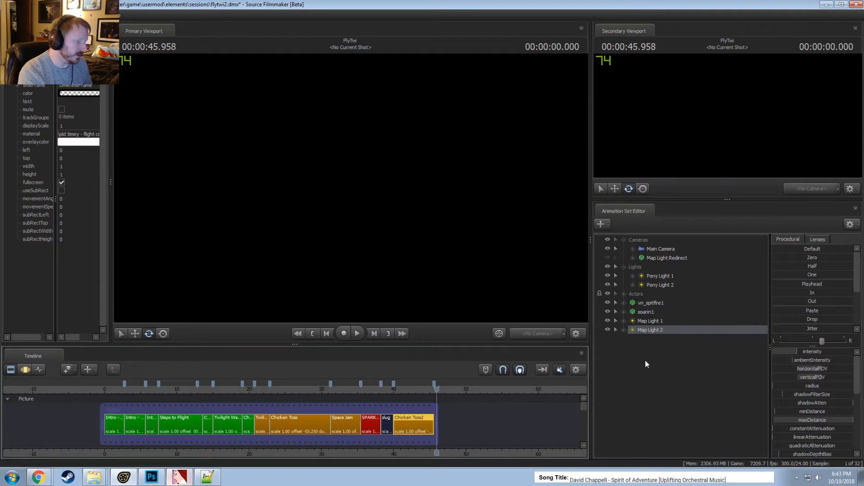
Move Map Light 1 and Map Light 2 into the Lights group
click(661, 324)
key(super)
click(653, 329)
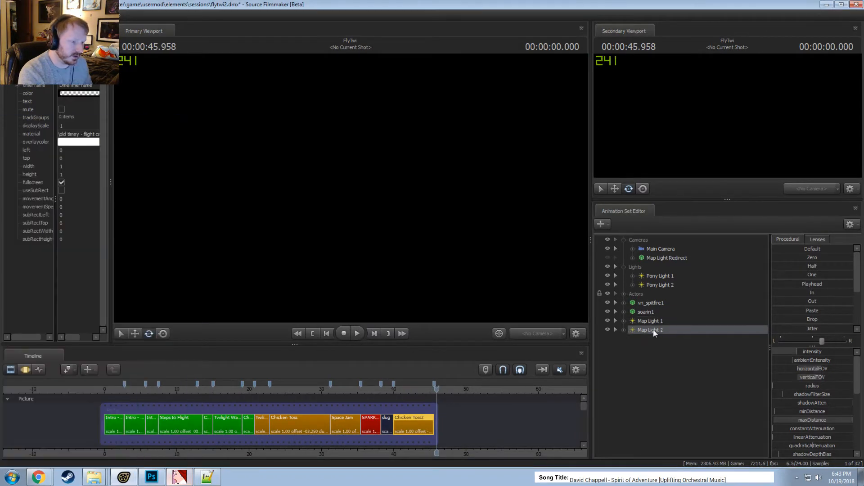
ctrl+drag(655, 323, 646, 268)
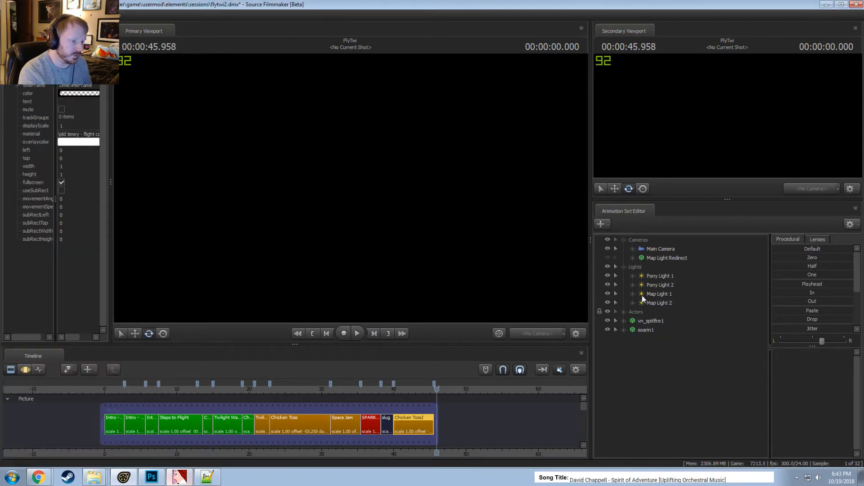
Rename the vn_spitfire1 animation set as Spitfire and soarin1 as Soarin
right_click(649, 322)
click(660, 325)
text(Spitfire)
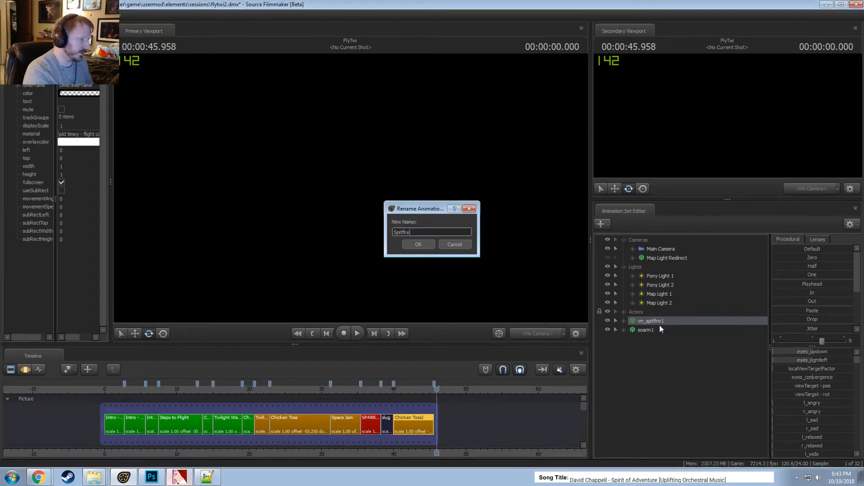
key(Return)
right_click(661, 330)
click(669, 334)
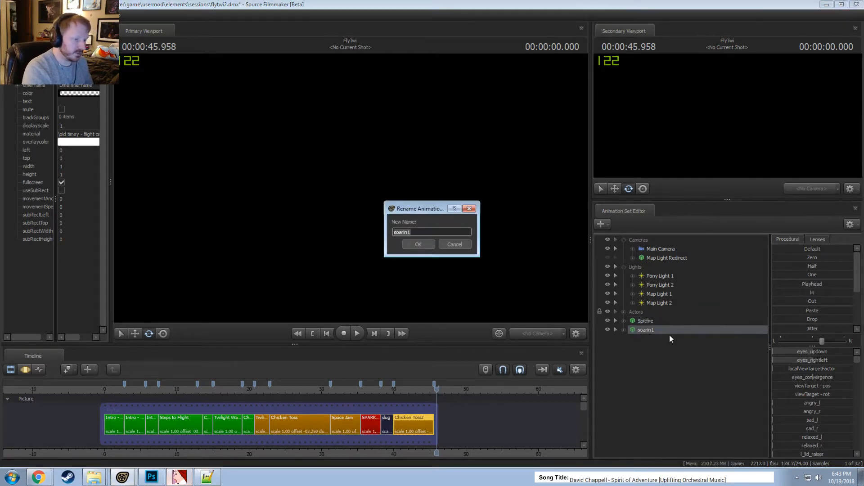
text(Soarin)
key(Return)
Move Spitfire and Soarin into the Actors group and collapse the Lights and Cameras groups
click(658, 322)
ctrl+drag(648, 330, 636, 312)
click(624, 266)
click(623, 240)
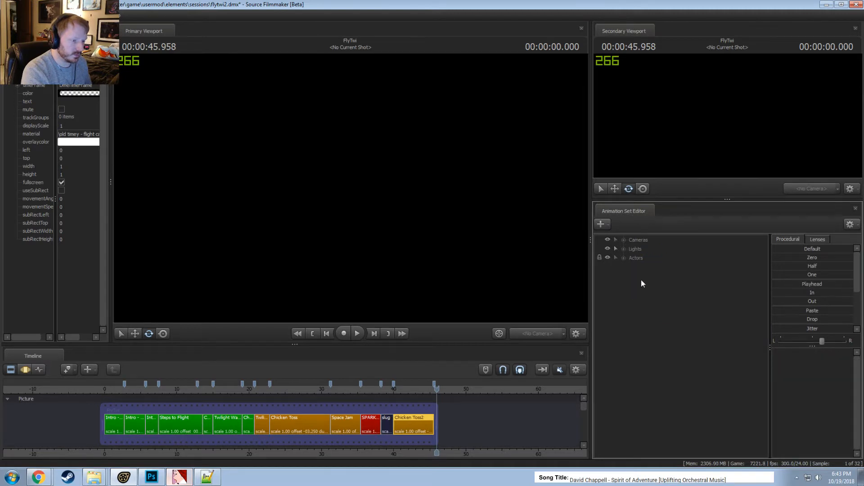
Change the Chicken Toss2 clip's colour to green, with red at 0 and green at 150
right_click(419, 425)
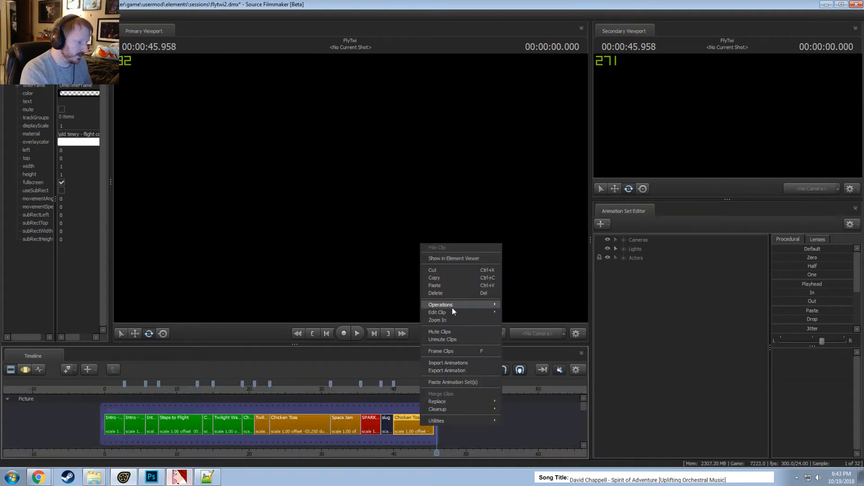
mouse_move(451, 310)
click(531, 323)
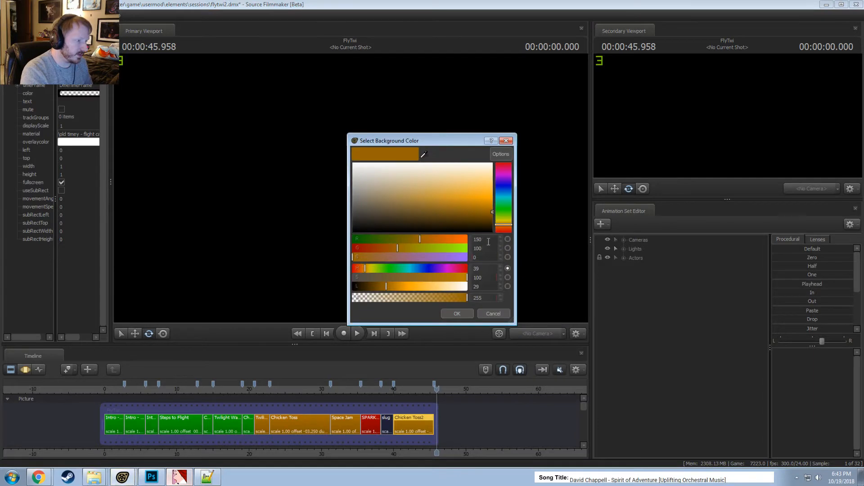
key(Tab)
text(0)
key(Tab)
text(150)
key(Tab)
key(Return)
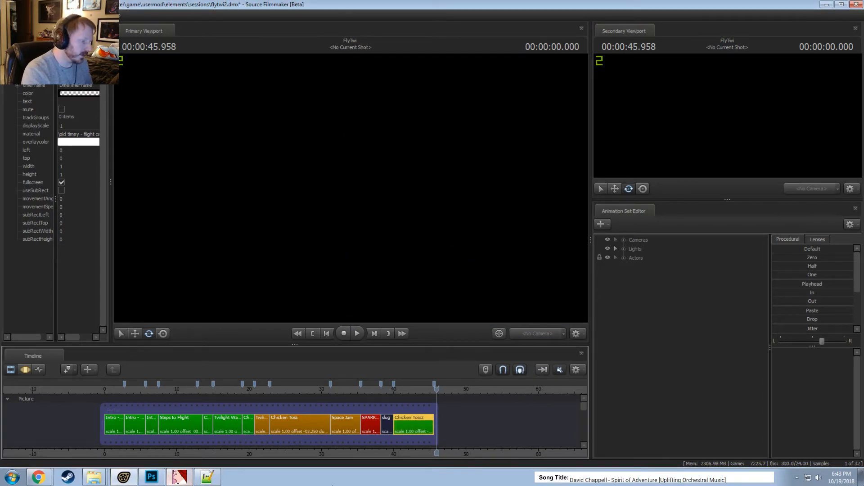
Play from SPARKLES! into Chicken Toss2 with the sound temporarily turned on to check the transition
scroll(365, 421, up, 4)
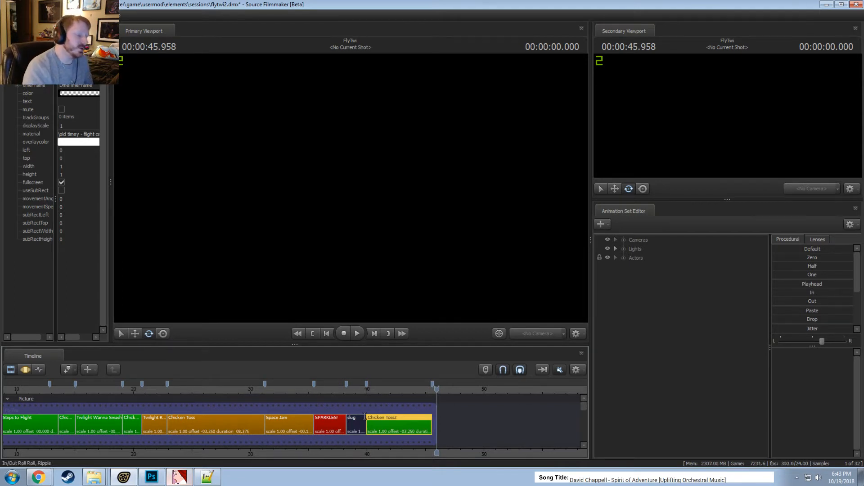
scroll(378, 425, up, 3)
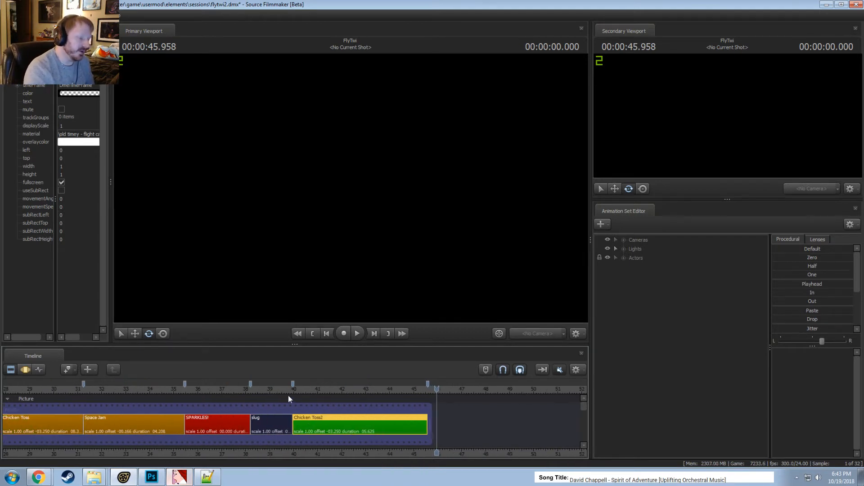
drag(288, 390, 298, 390)
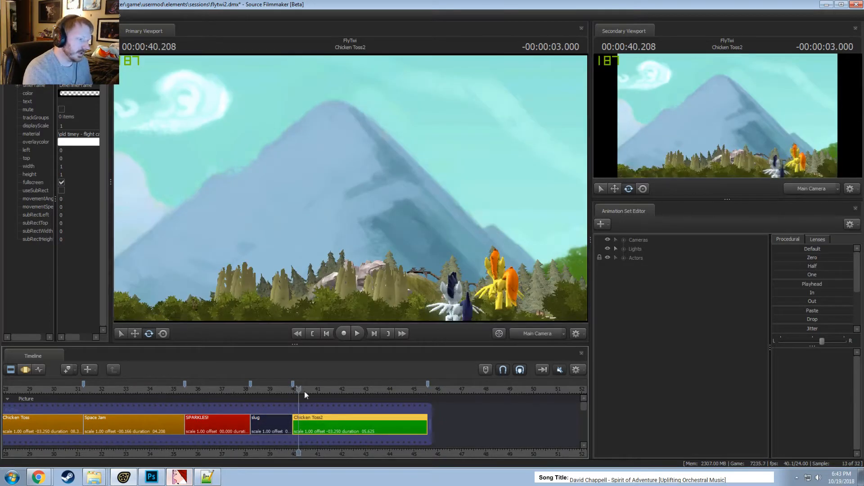
middle_drag(273, 390, 313, 388)
click(261, 389)
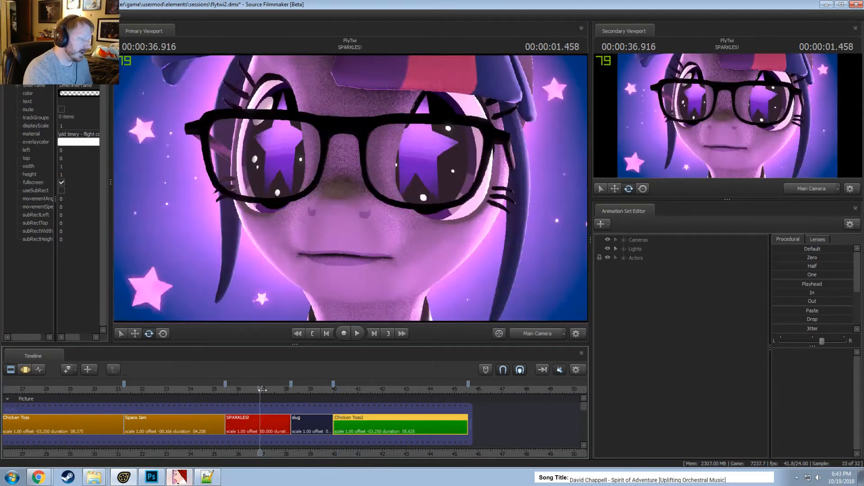
key(space)
key(space)
click(560, 369)
click(250, 390)
key(space)
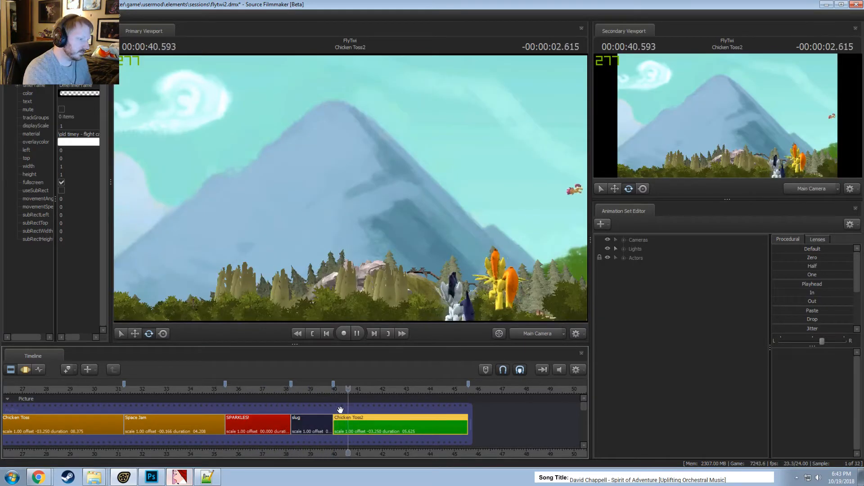
key(space)
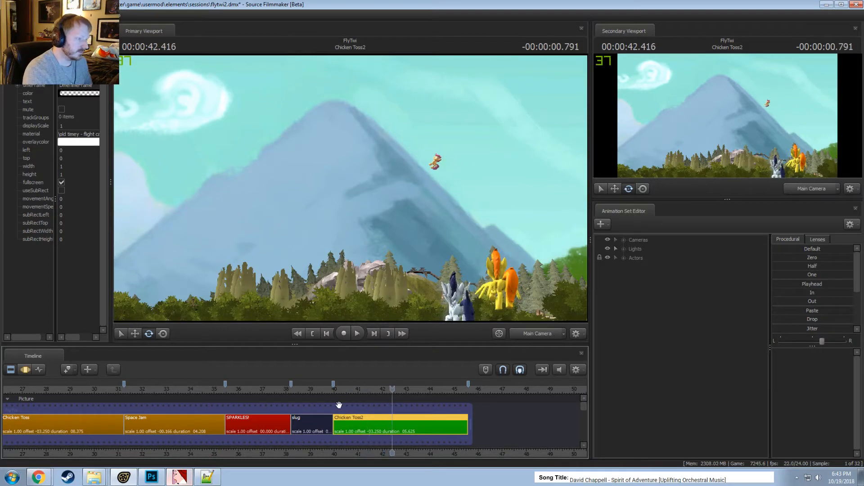
click(559, 369)
Check the opening frames of the SPARKLES! shot
scroll(382, 435, down, 4)
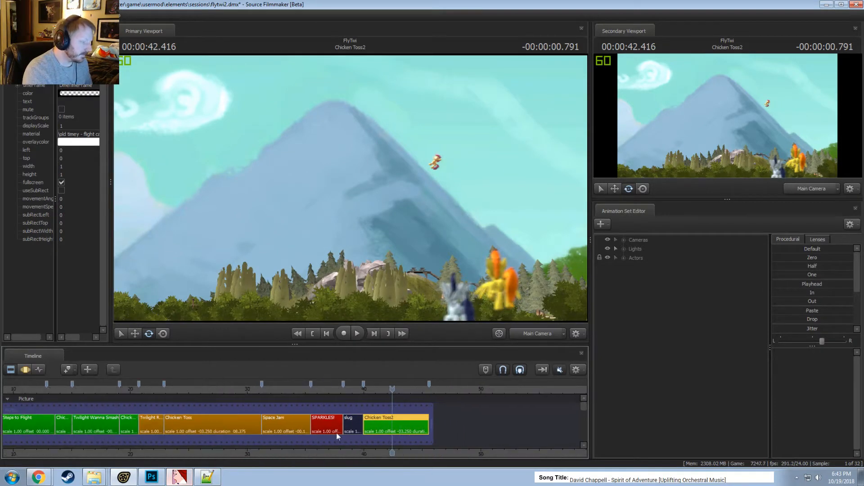
click(320, 390)
scroll(317, 391, up, 2)
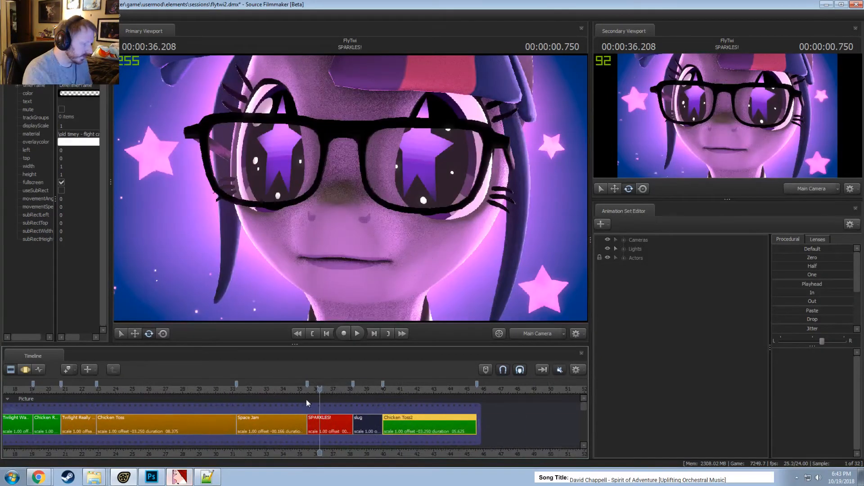
click(309, 388)
key(Left)
key(Left)
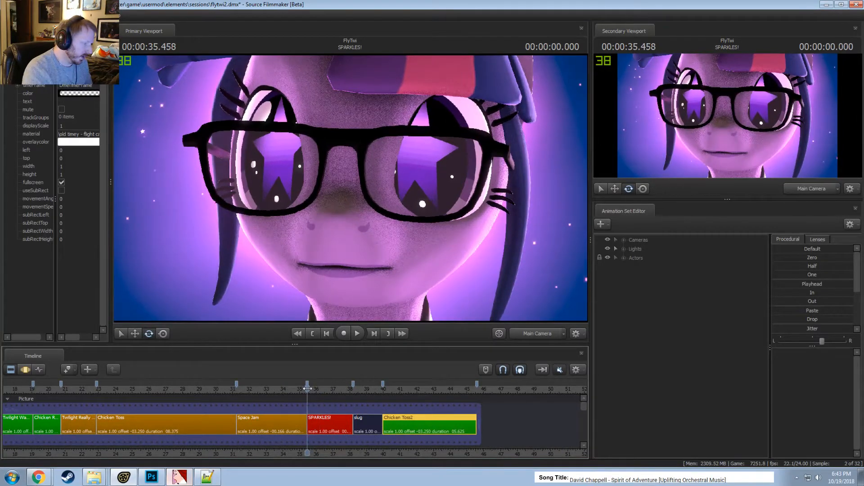
Select the Twilight Really Wanna Smash clip and play it from its start into Chicken Toss
click(68, 388)
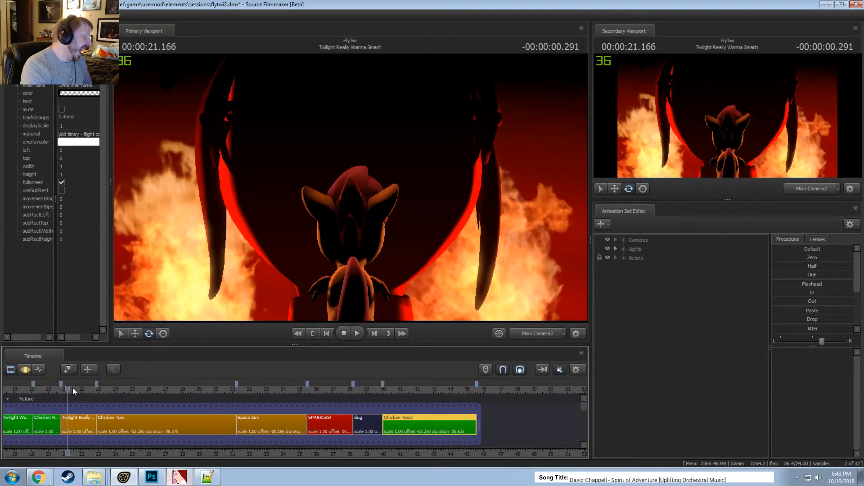
click(78, 423)
scroll(231, 402, up, 4)
scroll(231, 403, up, 1)
key(space)
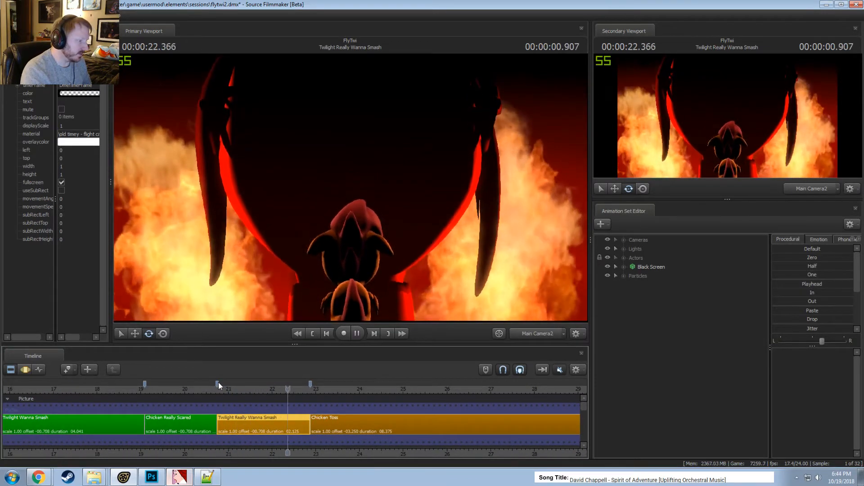
click(219, 390)
key(space)
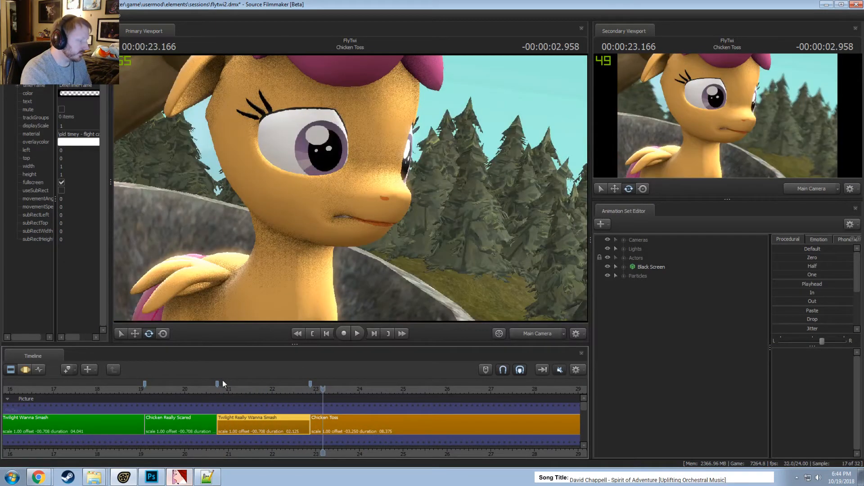
Replay the Twilight Really Wanna Smash shot and change its clip colour to green, with red at 0
click(218, 391)
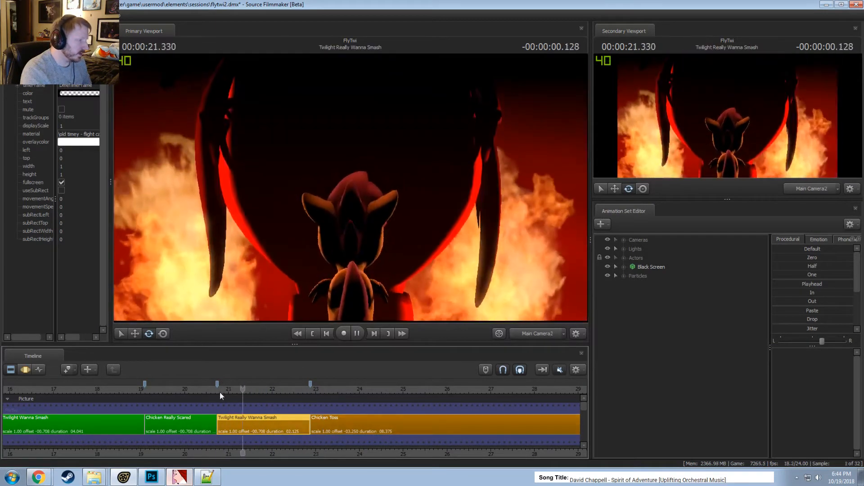
key(space)
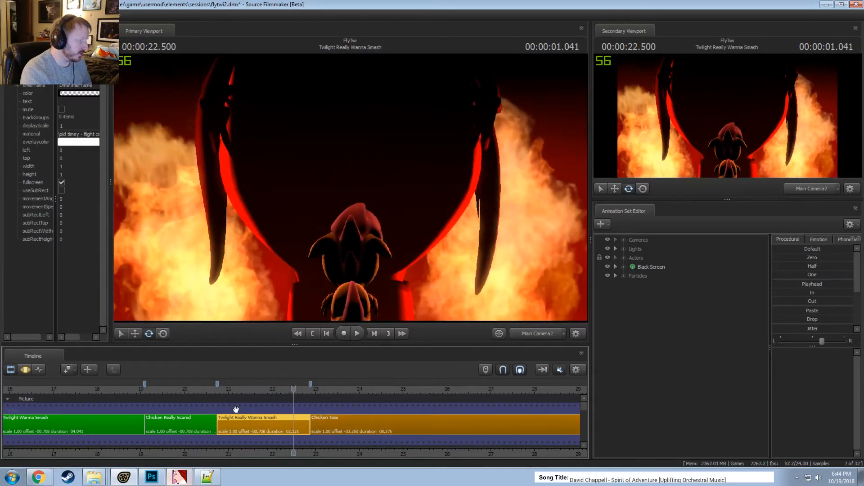
right_click(242, 433)
mouse_move(265, 318)
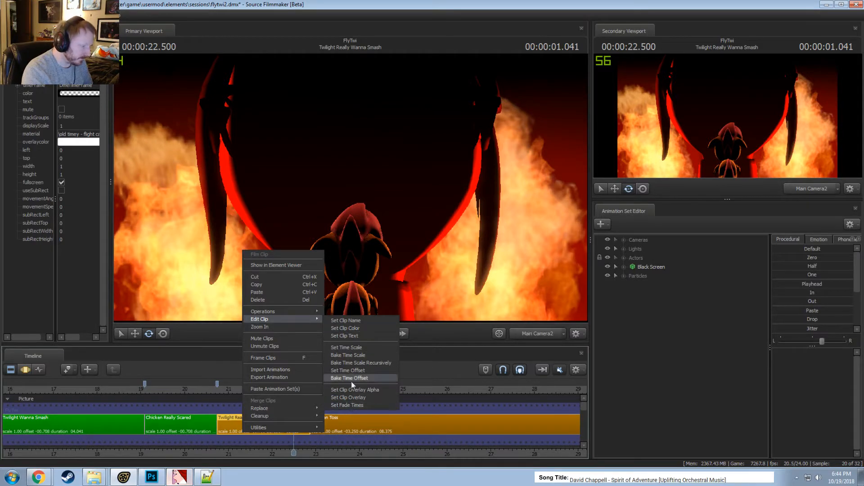
click(345, 329)
drag(482, 238, 450, 233)
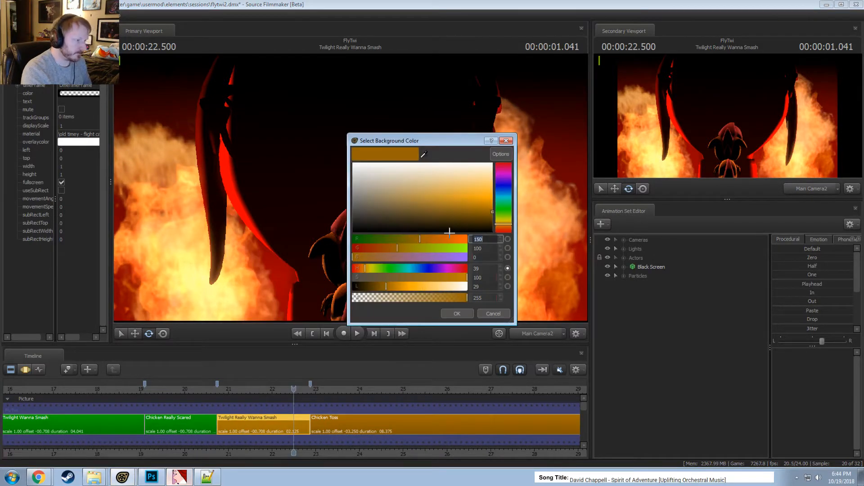
text(0)
key(Tab)
text(15)
key(Tab)
key(shift+Tab)
text(0)
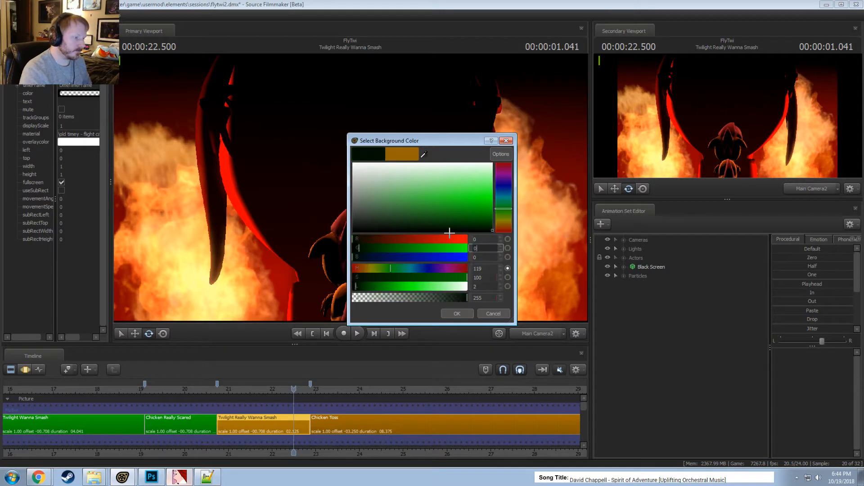
key(Tab)
key(shift+Tab)
text(100)
key(Return)
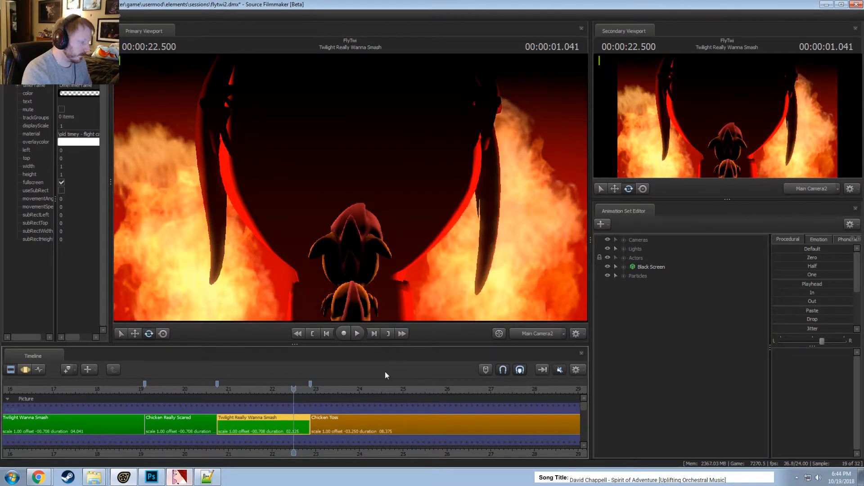
Play the Space Jam shot several times from near its beginning to review its animation
scroll(326, 449, down, 4)
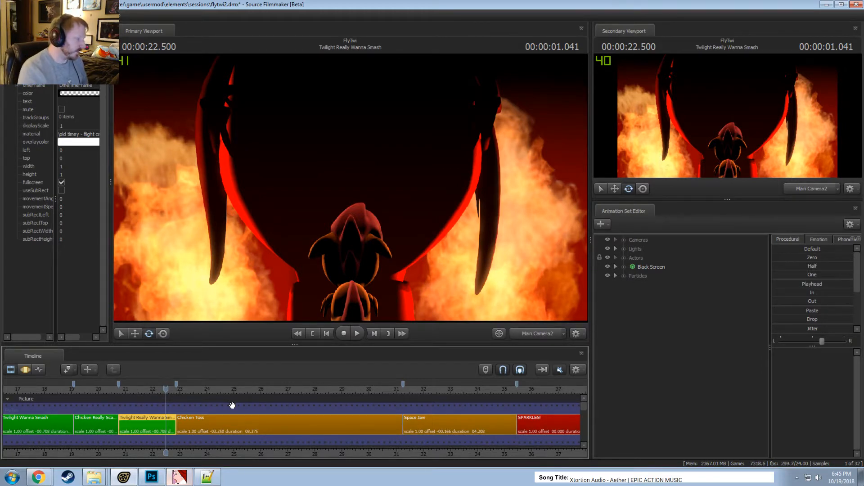
scroll(231, 403, down, 6)
scroll(232, 427, up, 3)
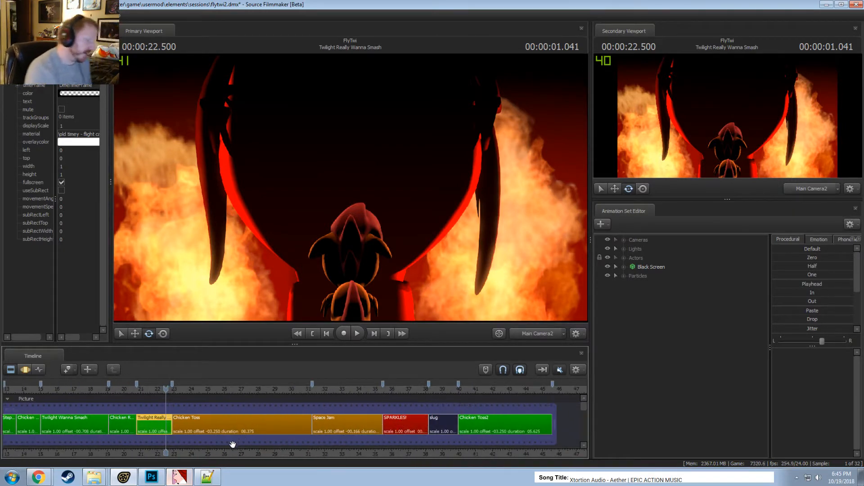
scroll(304, 455, up, 2)
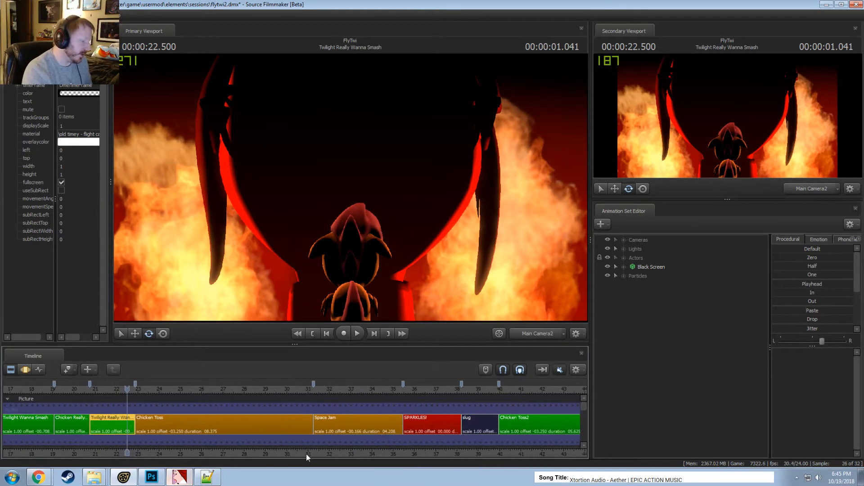
drag(291, 451, 209, 452)
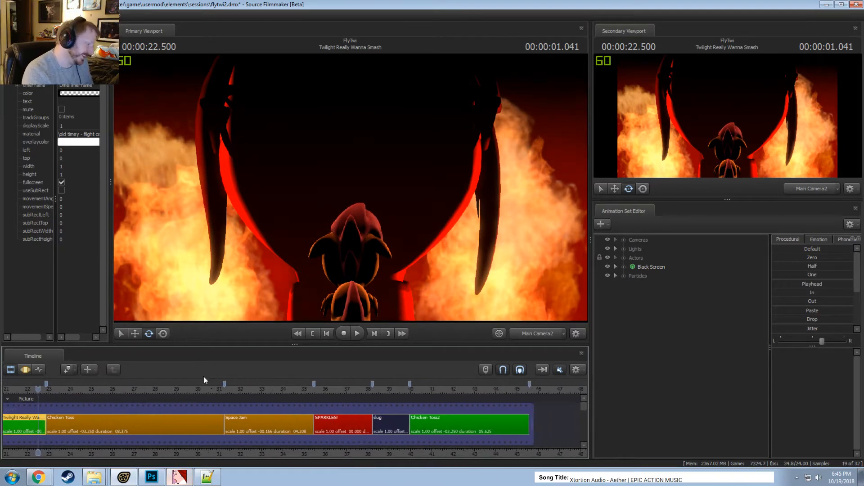
key(space)
click(230, 390)
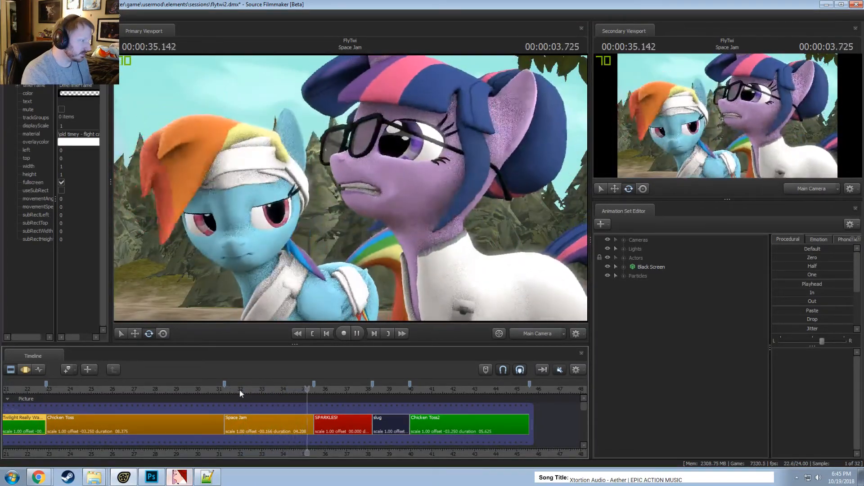
key(space)
key(space)
click(232, 390)
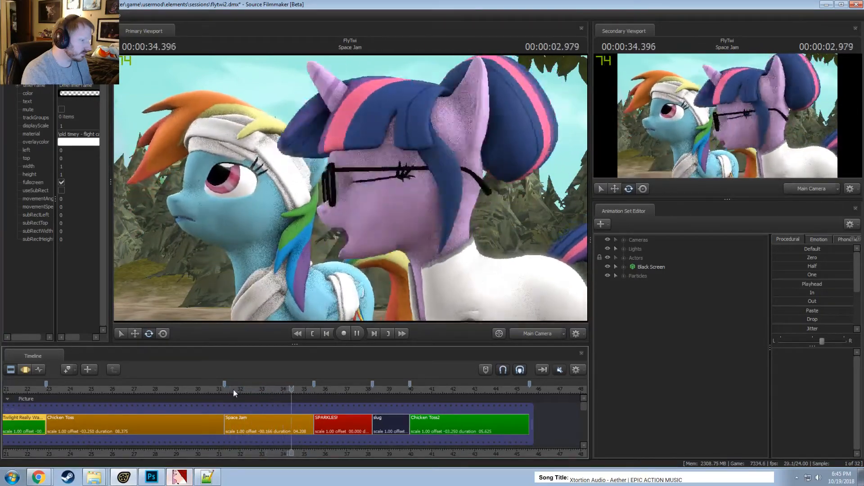
click(233, 390)
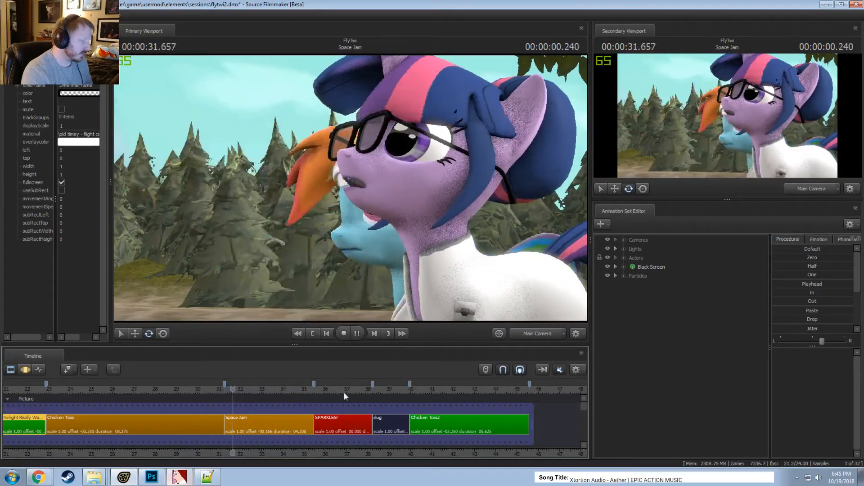
key(space)
Select the Chicken Toss clip and play its opening seconds through the main camera
scroll(192, 392, down, 5)
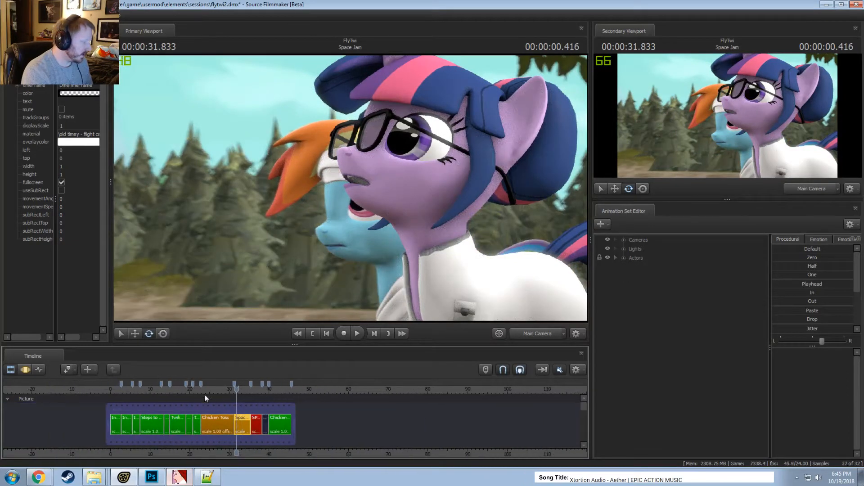
scroll(190, 404, down, 1)
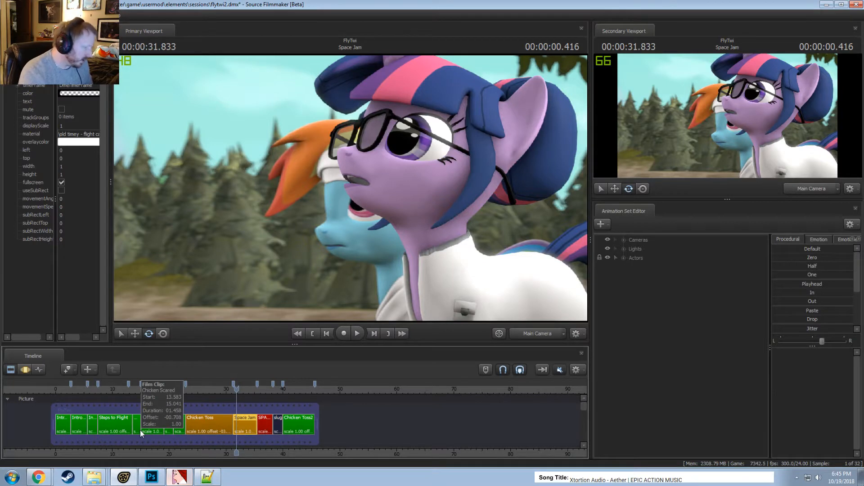
scroll(164, 397, up, 2)
click(162, 420)
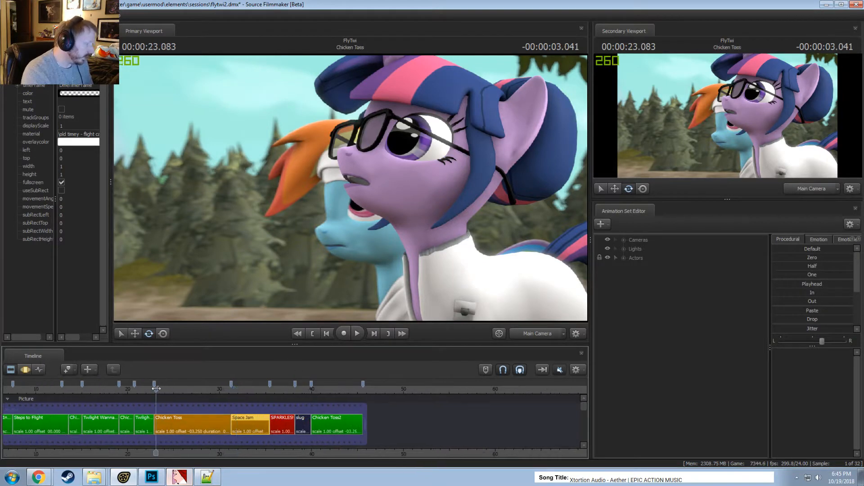
scroll(162, 420, up, 2)
scroll(162, 419, down, 4)
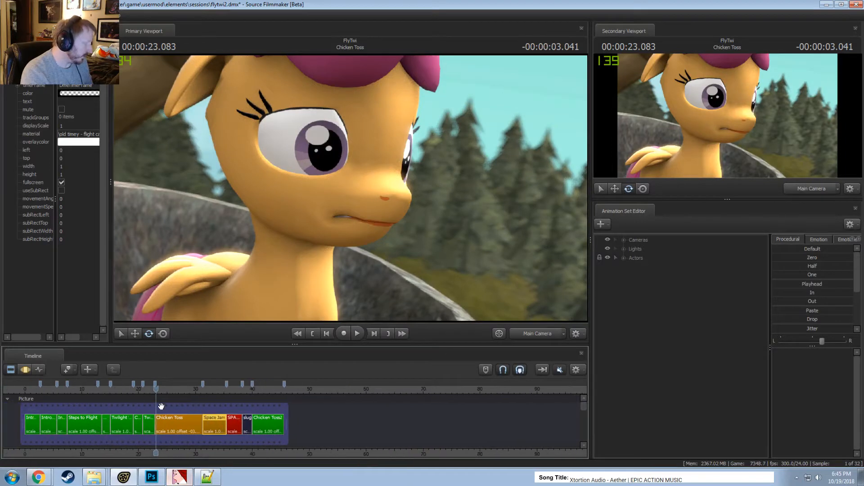
scroll(161, 408, up, 2)
scroll(161, 397, up, 3)
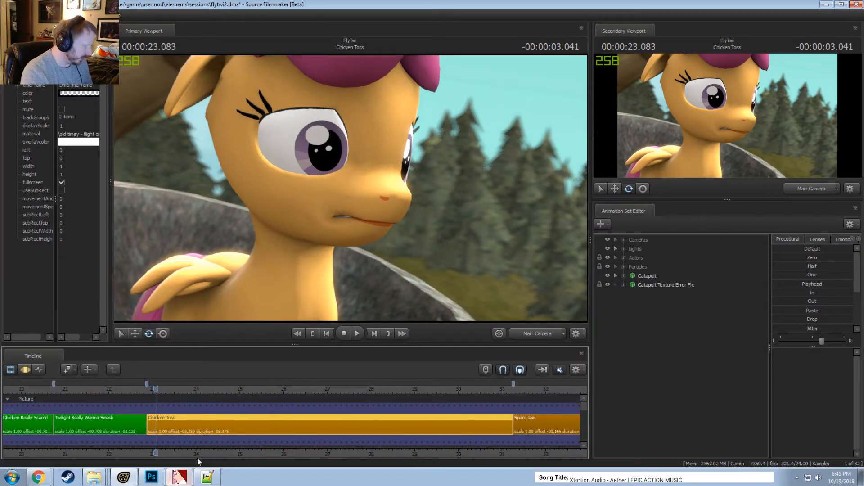
middle_drag(201, 456, 164, 455)
scroll(452, 418, down, 3)
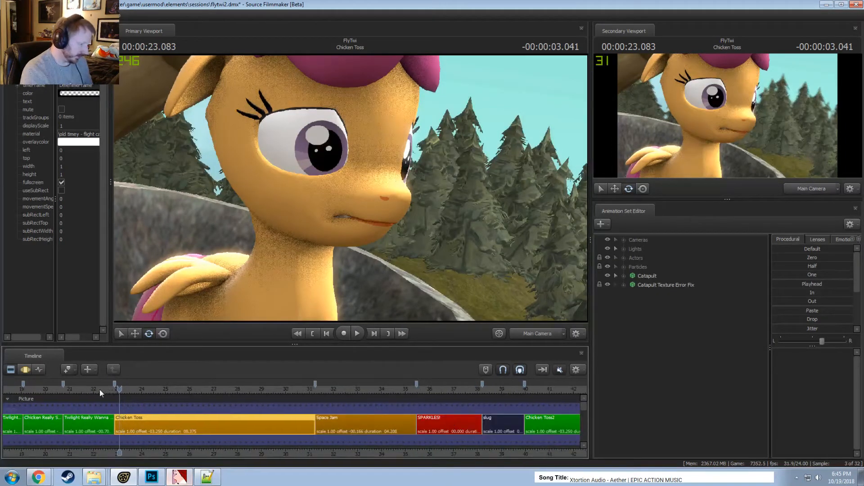
key(space)
key(space)
Return to the start of Chicken Toss and play its opening through a pulled-back work camera view of the pony in the catapult
scroll(139, 416, up, 3)
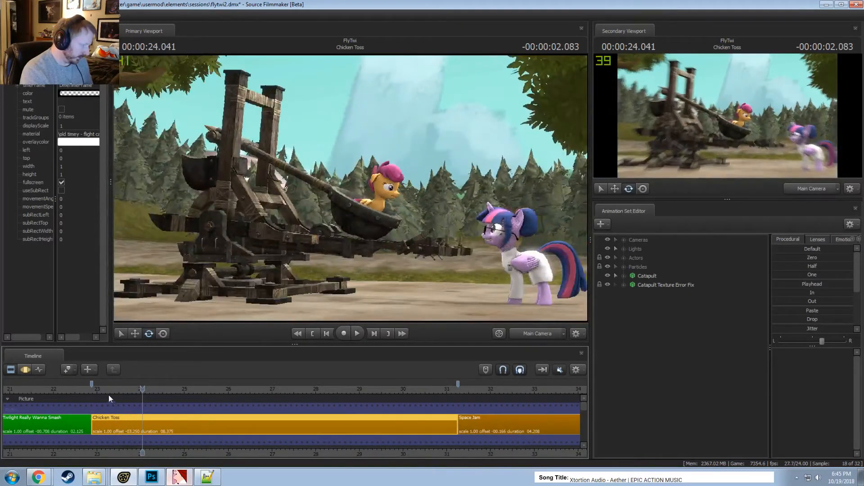
drag(94, 389, 100, 390)
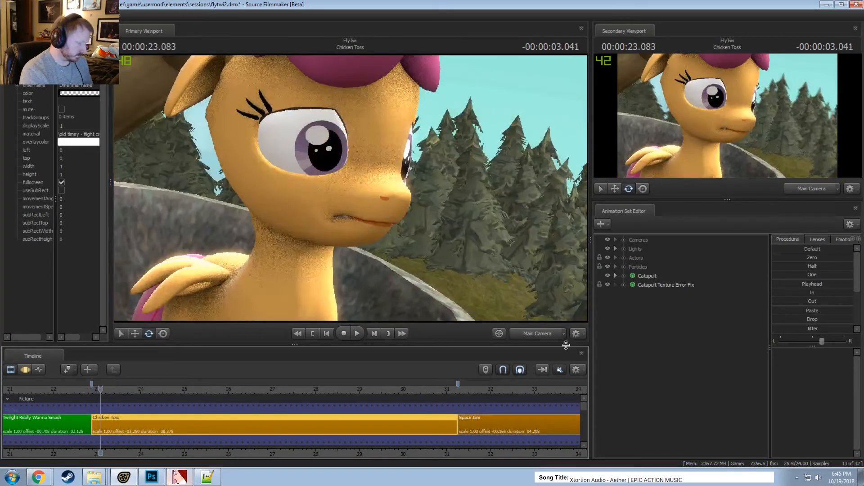
drag(350, 188, 360, 207)
key(s)
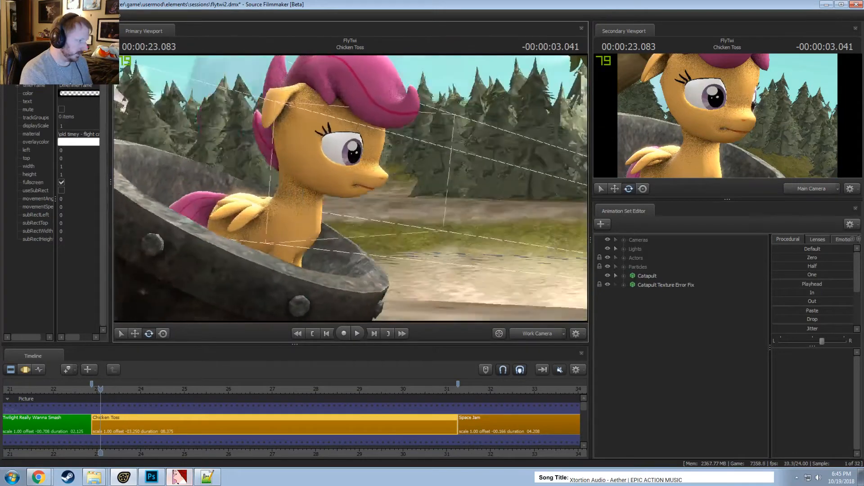
key(space)
key(space)
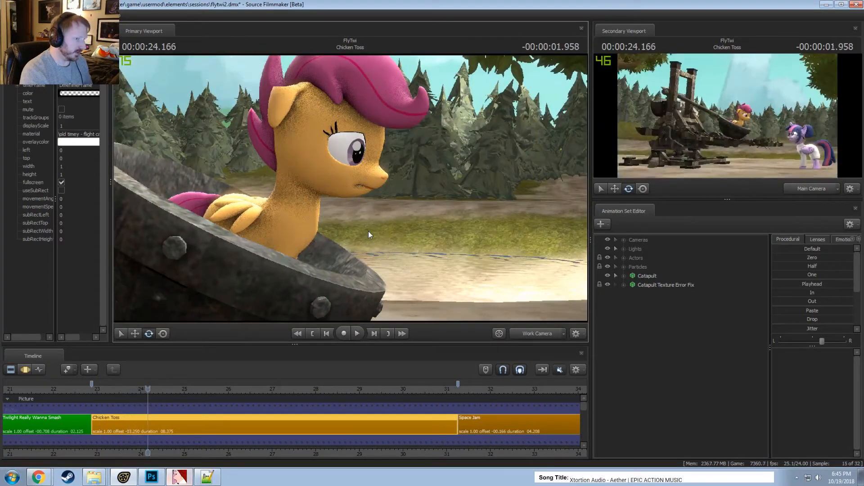
key(space)
key(space)
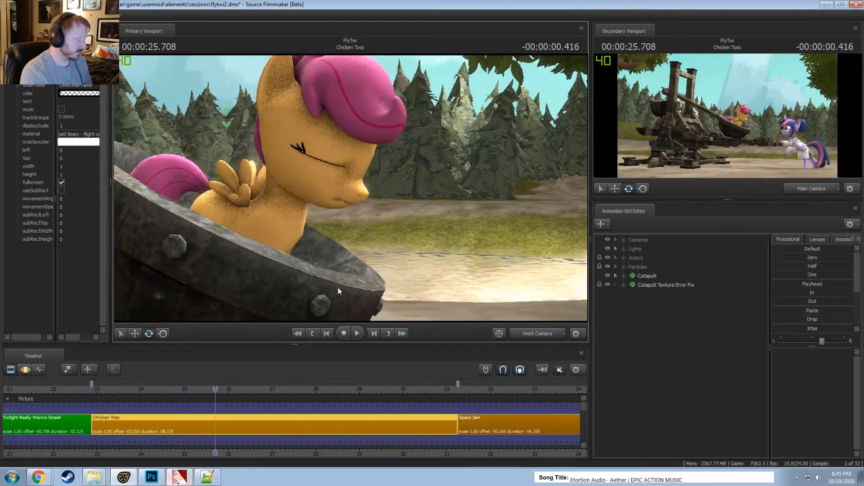
click(93, 389)
key(space)
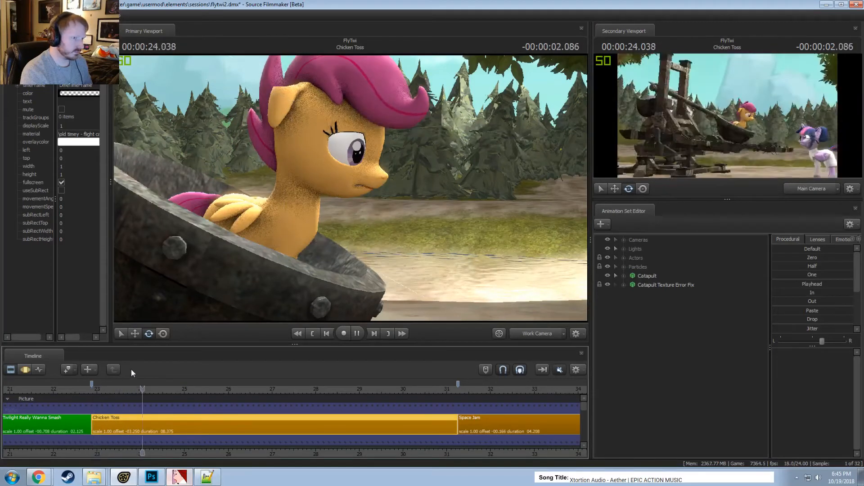
key(space)
key(F3)
scroll(125, 421, up, 4)
key(F2)
scroll(57, 425, down, 3)
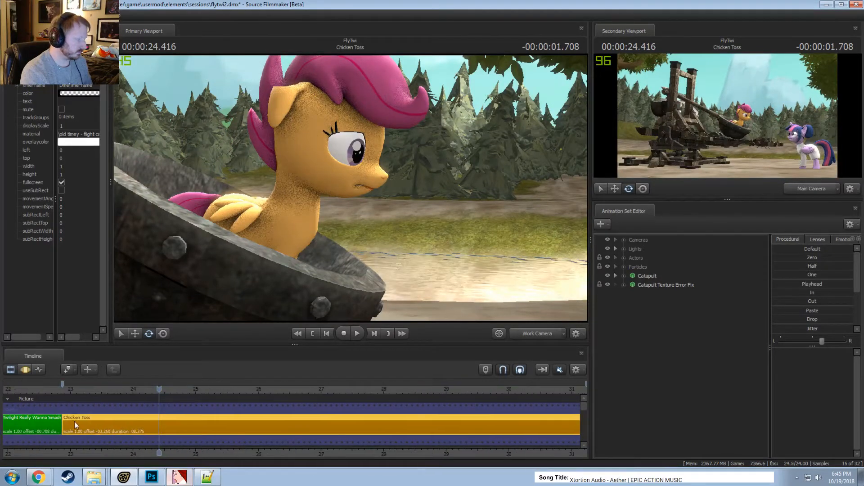
key(F3)
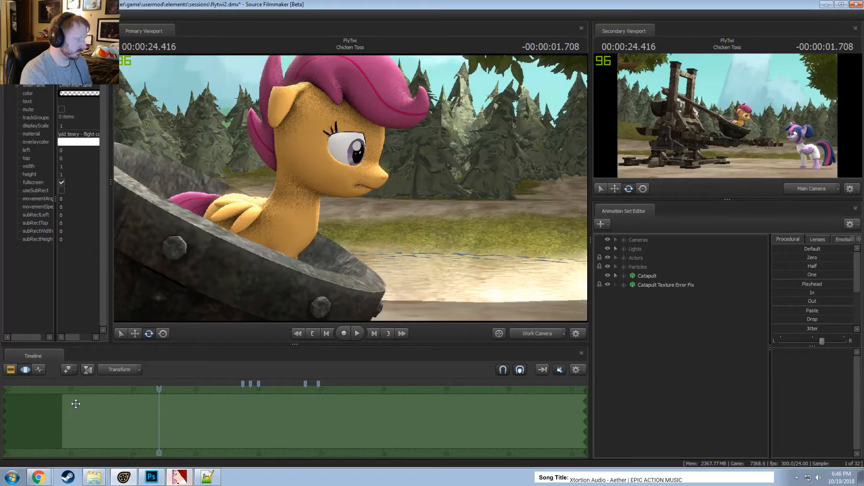
key(F2)
Play part of the Chicken Really Scared shot to check the pony before the catapult toss
scroll(65, 405, down, 2)
click(66, 389)
key(space)
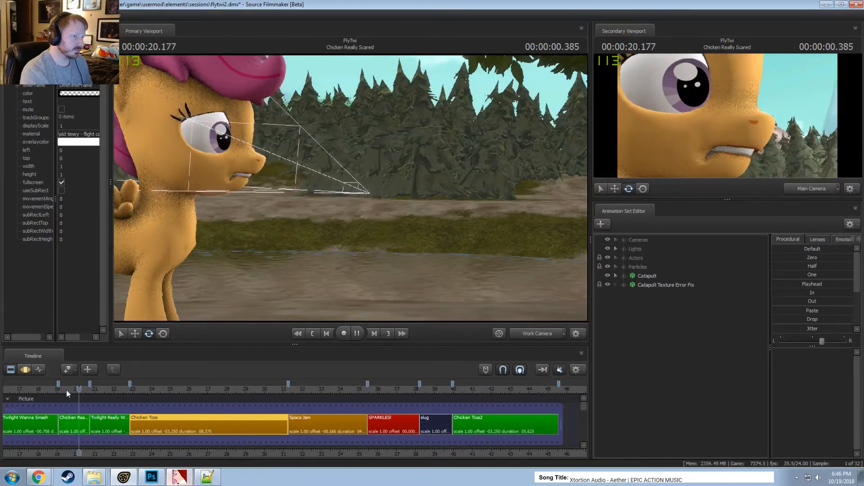
key(space)
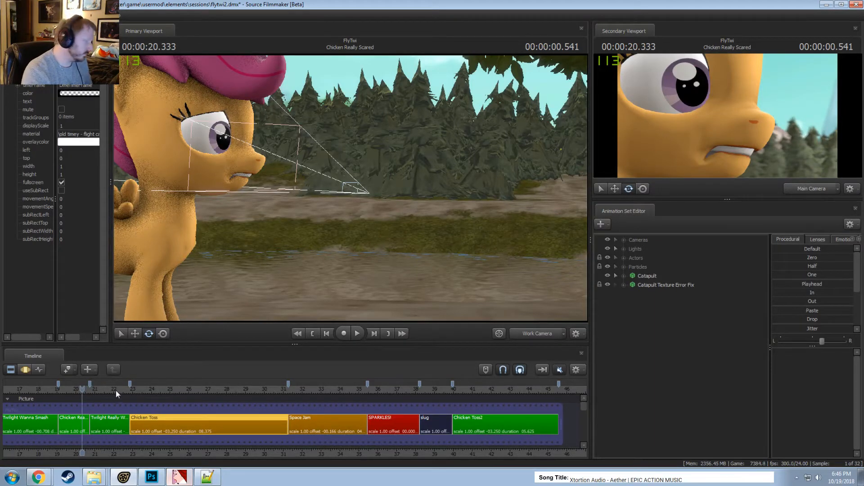
Move the playhead to the first frame of Chicken Toss and play the shot from there
drag(117, 389, 130, 390)
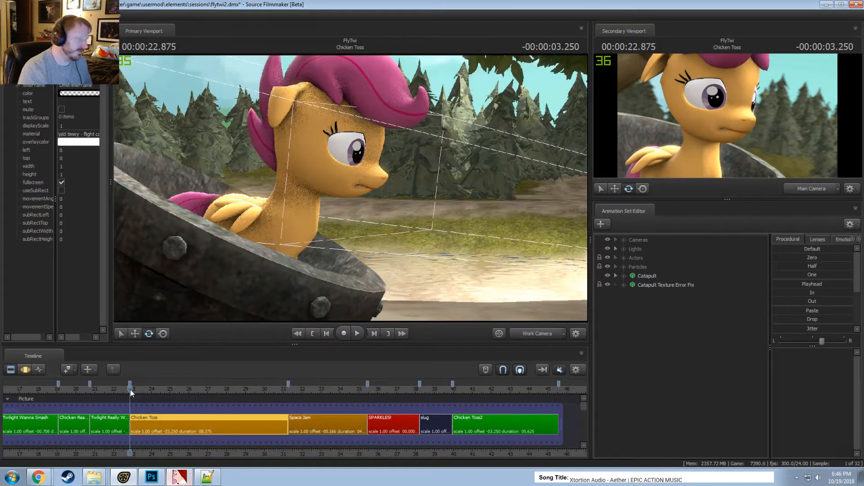
scroll(122, 392, up, 2)
middle_drag(153, 453, 118, 450)
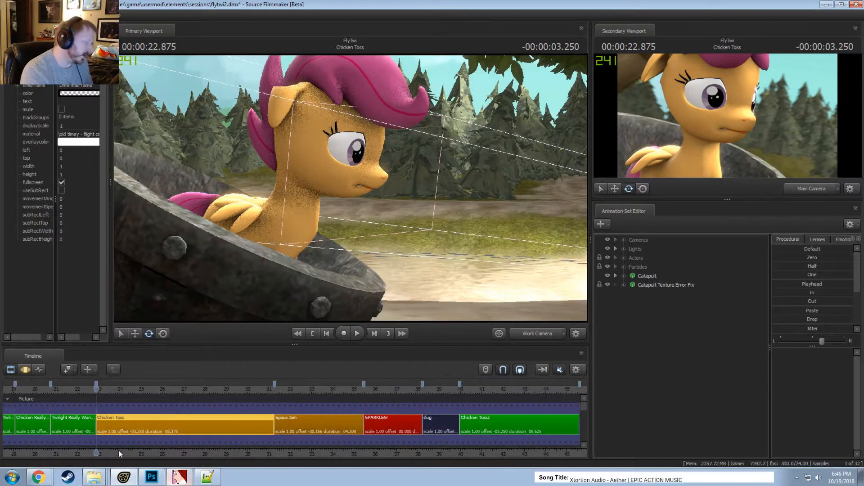
scroll(148, 440, up, 1)
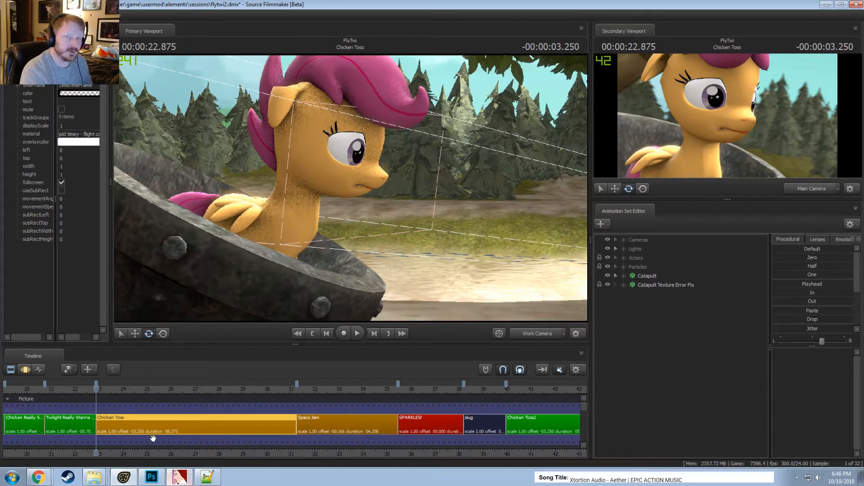
scroll(153, 439, up, 2)
middle_drag(162, 443, 121, 450)
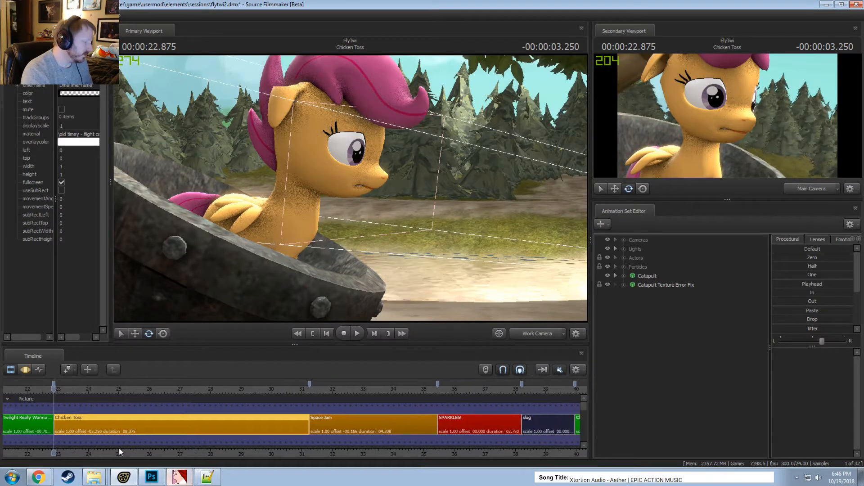
scroll(96, 409, down, 2)
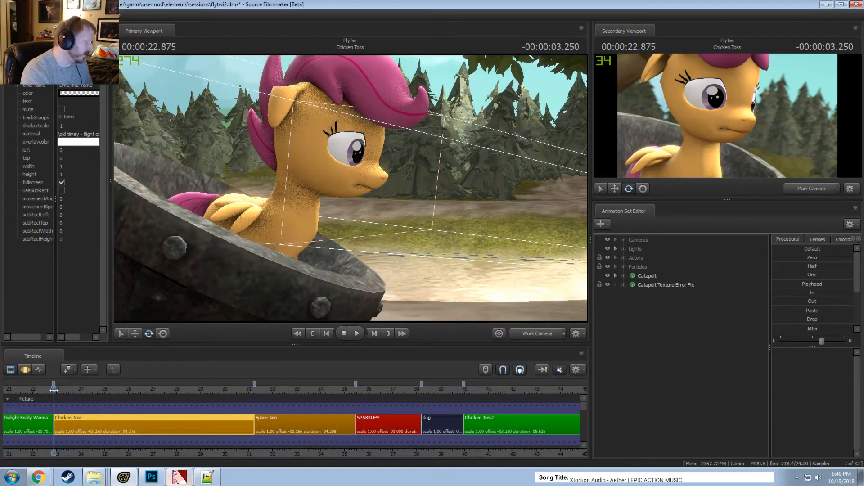
key(space)
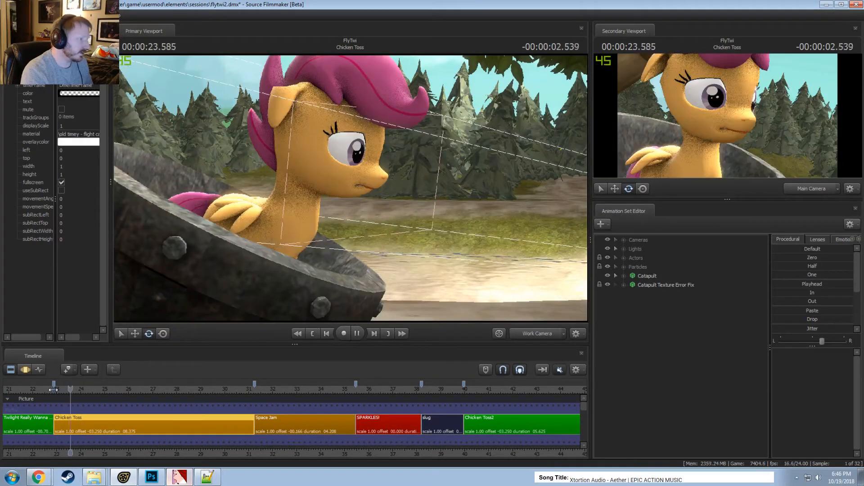
Replay the opening of Chicken Toss from its first frame to check the pony's motion
key(space)
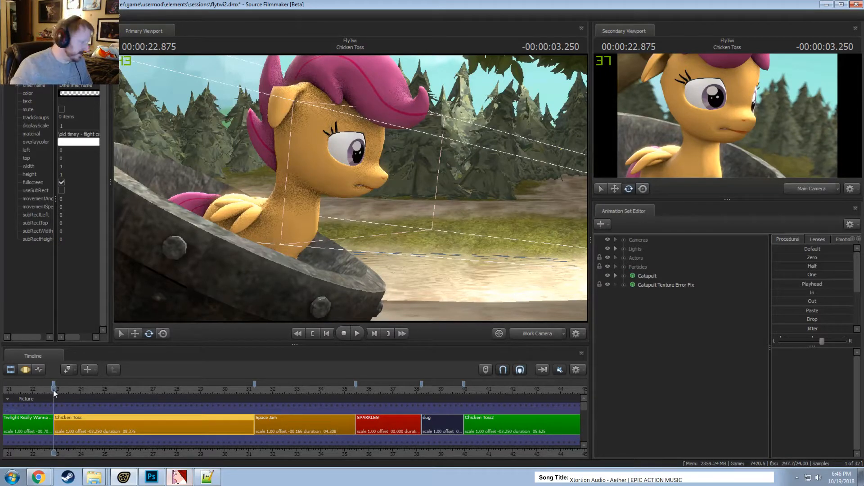
key(space)
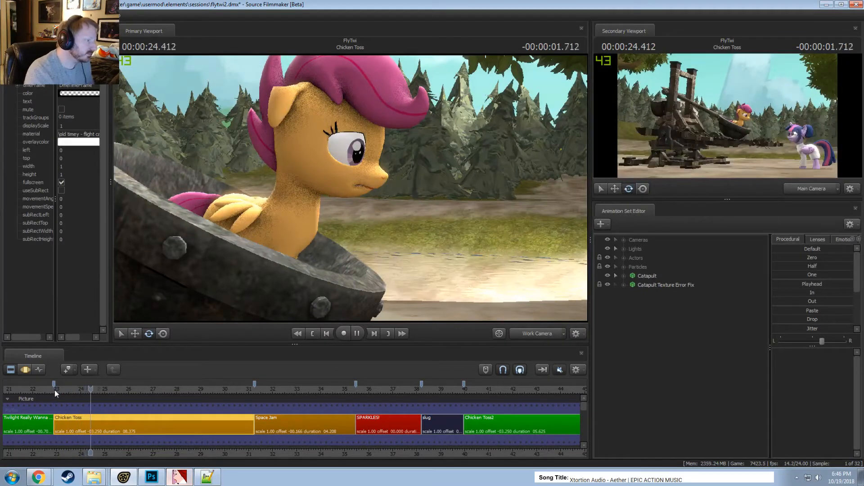
click(55, 390)
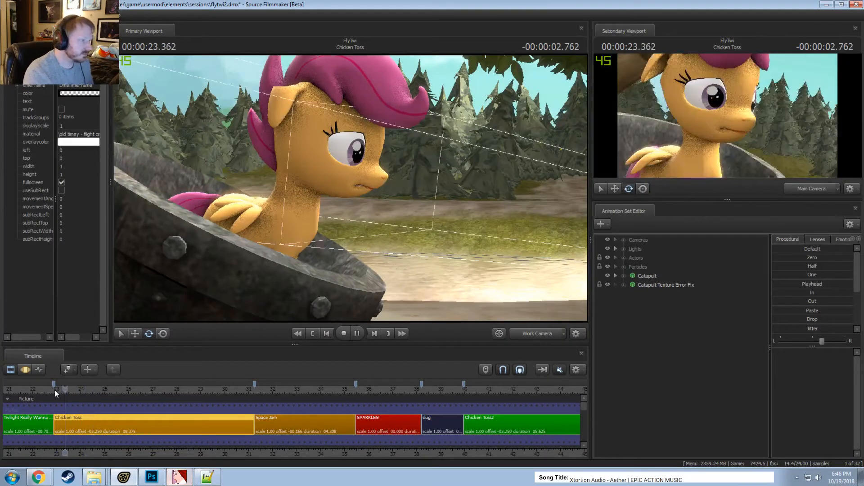
scroll(61, 428, up, 3)
Switch to the Motion Editor, move the playhead to 23.250 s and select Scootaloo's Pelvis bone in the work camera view
key(F3)
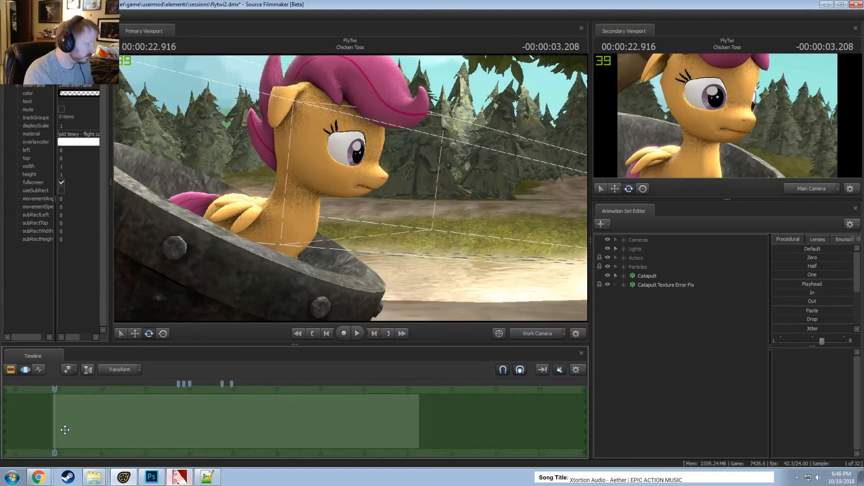
mouse_move(72, 420)
mouse_down()
mouse_move(110, 420)
mouse_move(2, 416)
mouse_move(69, 418)
mouse_up()
click(518, 338)
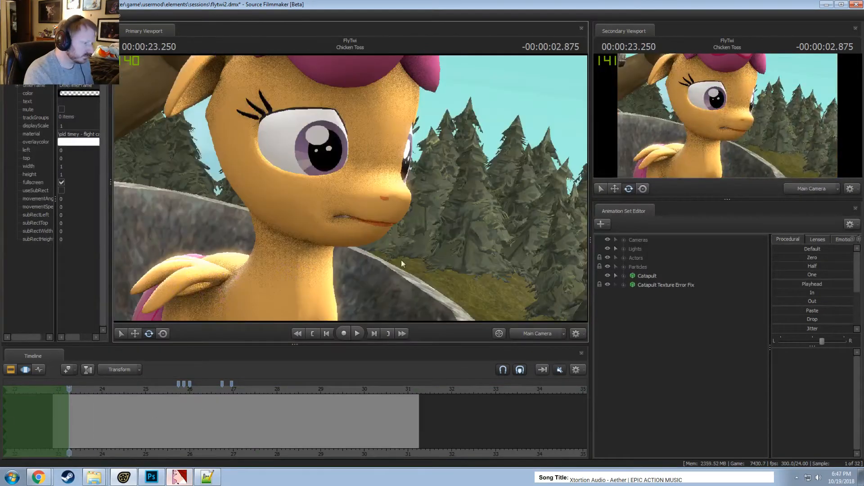
click(524, 334)
mouse_move(349, 188)
mouse_down()
mouse_move(293, 198)
mouse_move(347, 196)
mouse_up()
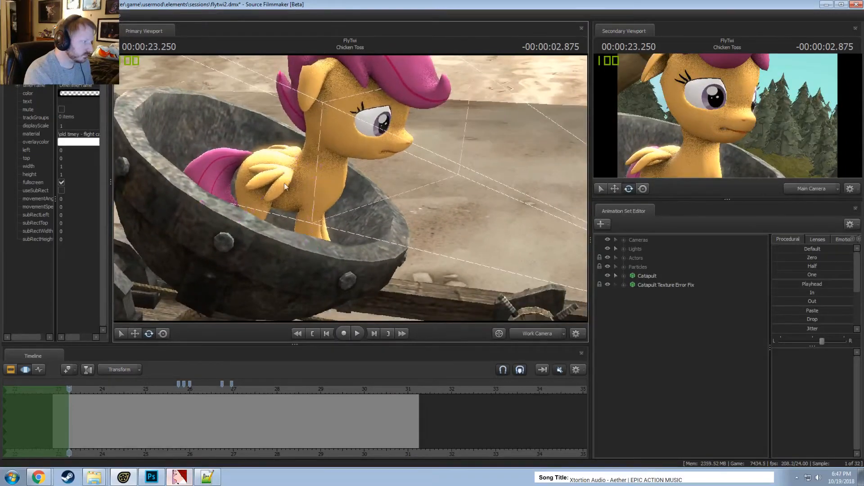
click(316, 184)
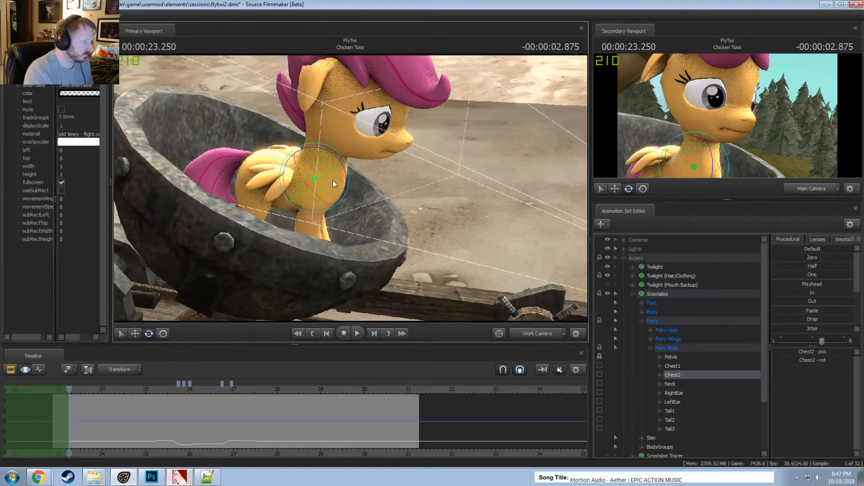
click(264, 178)
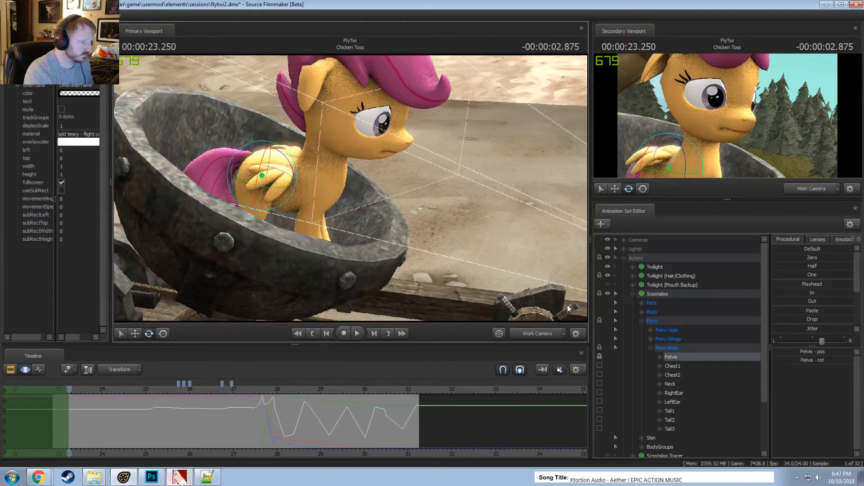
Try unlocking Scootaloo's Pelvis bone in the Pony Body group and undo the change
click(633, 294)
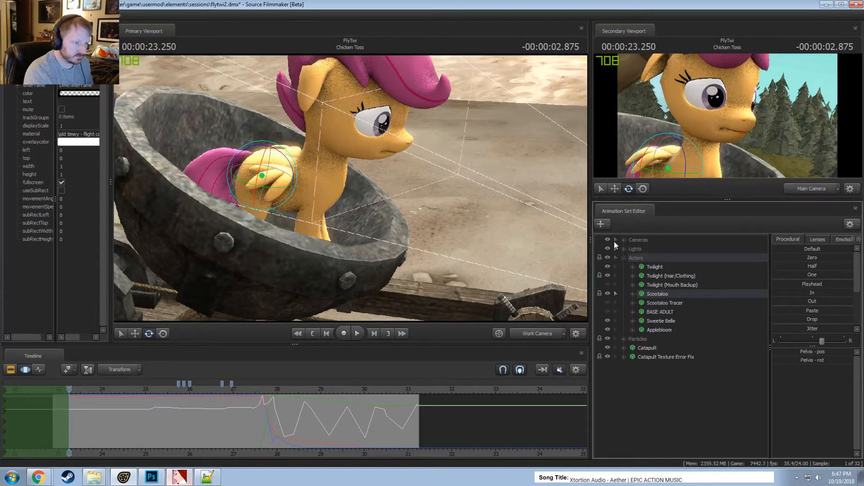
click(633, 294)
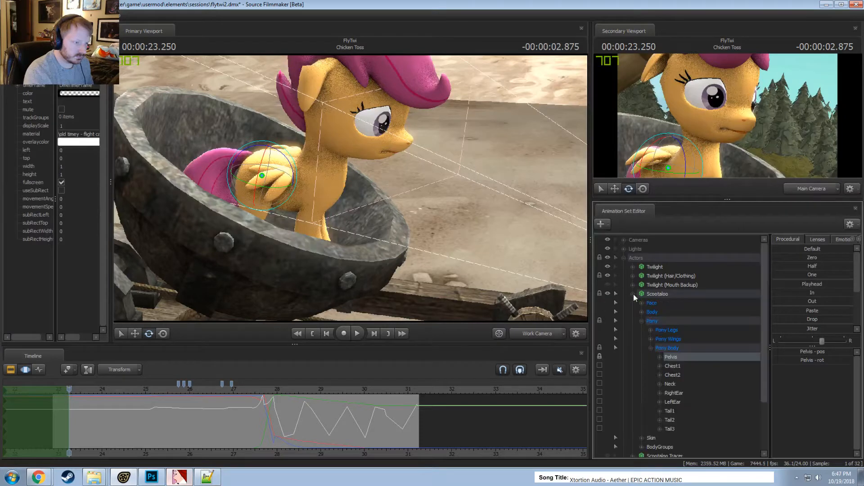
scroll(644, 309, down, 2)
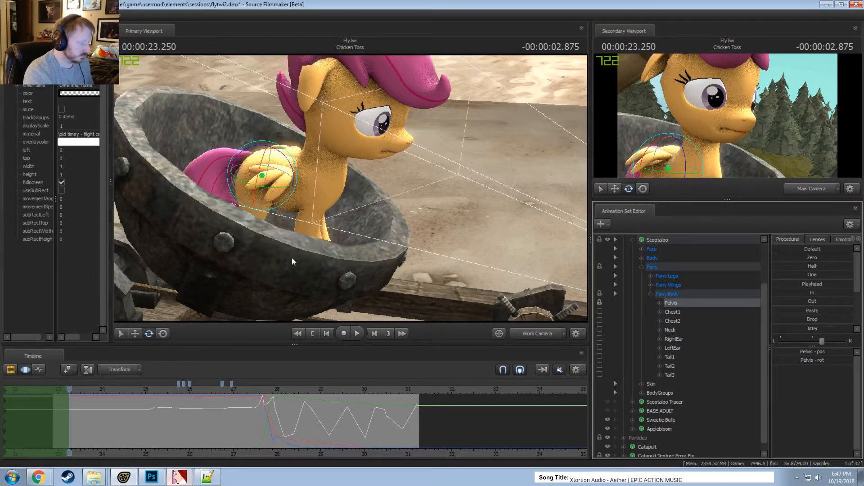
click(599, 302)
drag(342, 189, 334, 189)
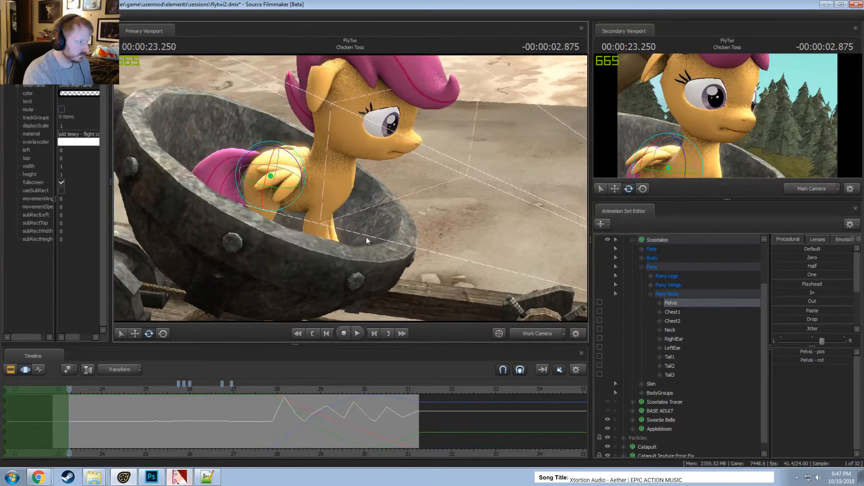
key(ctrl+z)
Lock Scootaloo's RightFoot, LeftFoot, RightBall and LeftBall bones so all four hooves are locked
drag(494, 293, 454, 279)
drag(350, 188, 350, 176)
key(w)
key(w)
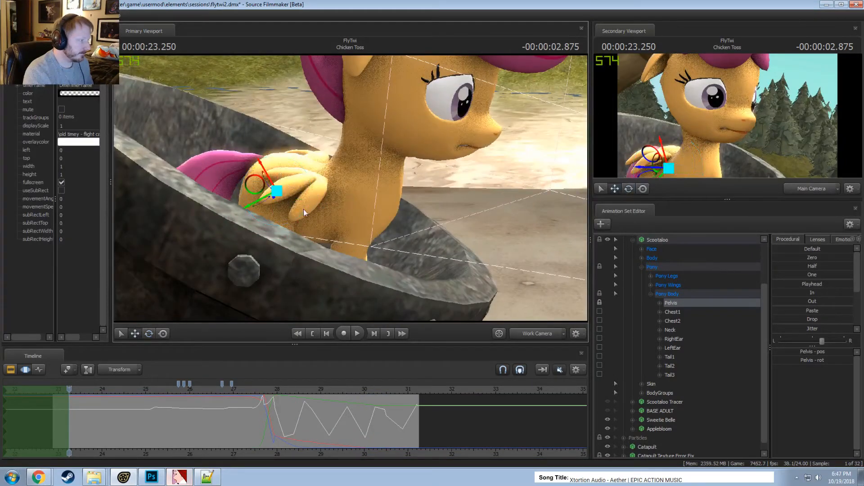
alt+drag(303, 209, 257, 190)
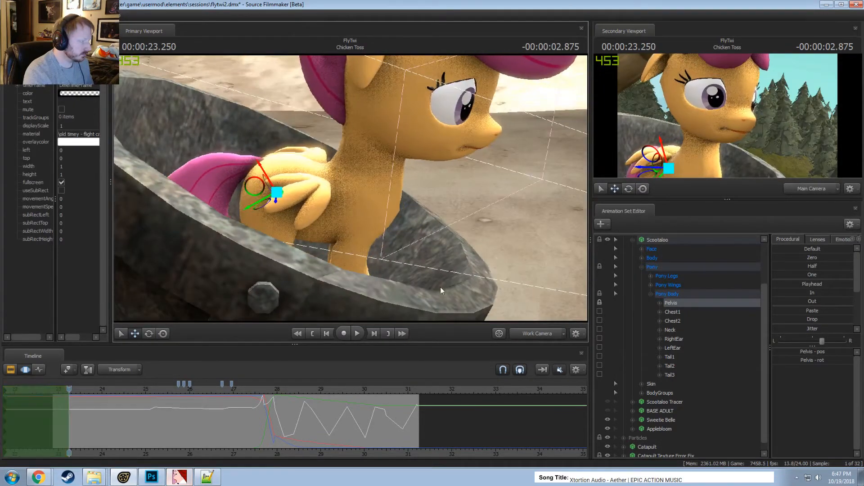
click(651, 276)
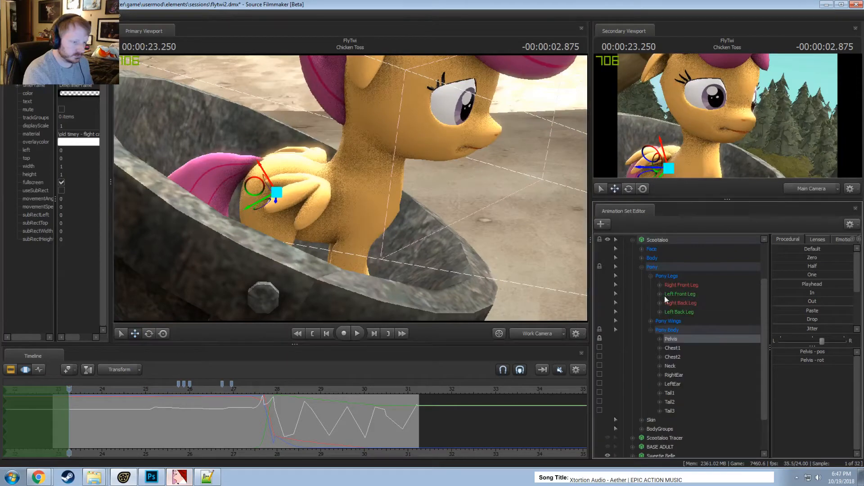
click(660, 311)
click(659, 304)
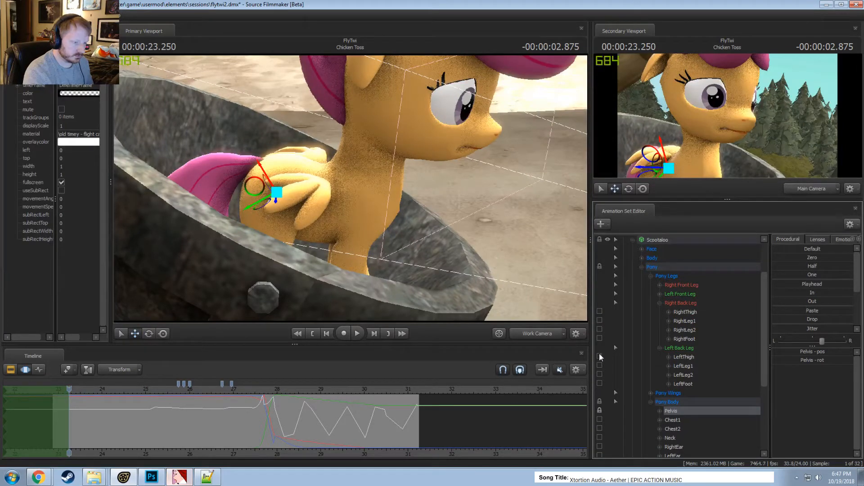
click(659, 294)
click(659, 285)
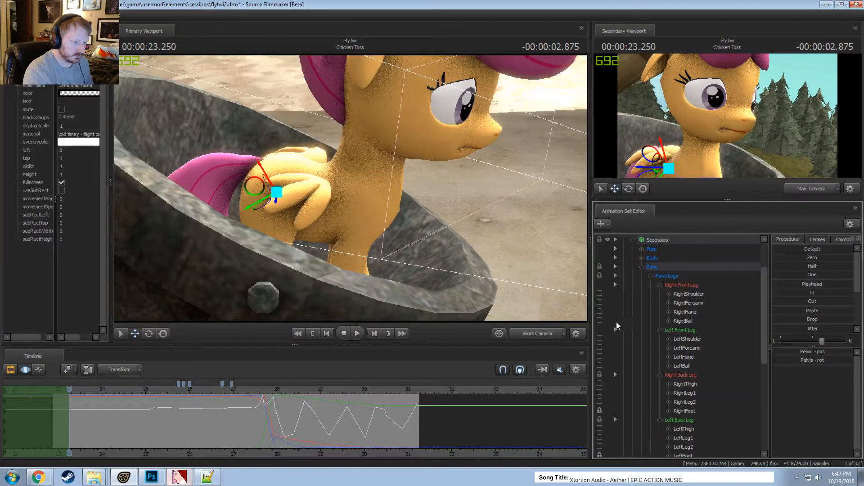
click(599, 365)
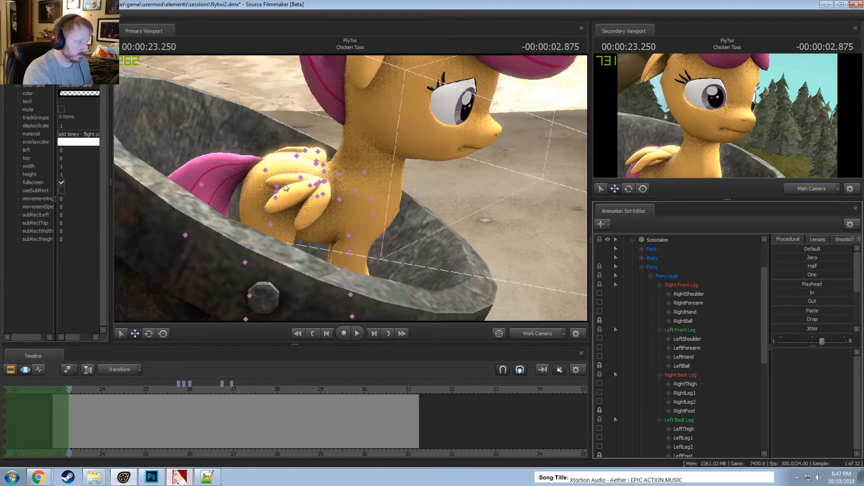
Select the Pelvis bone and shift it slightly forward near the start of Chicken Toss
ctrl+click(275, 191)
alt+drag(350, 201, 350, 180)
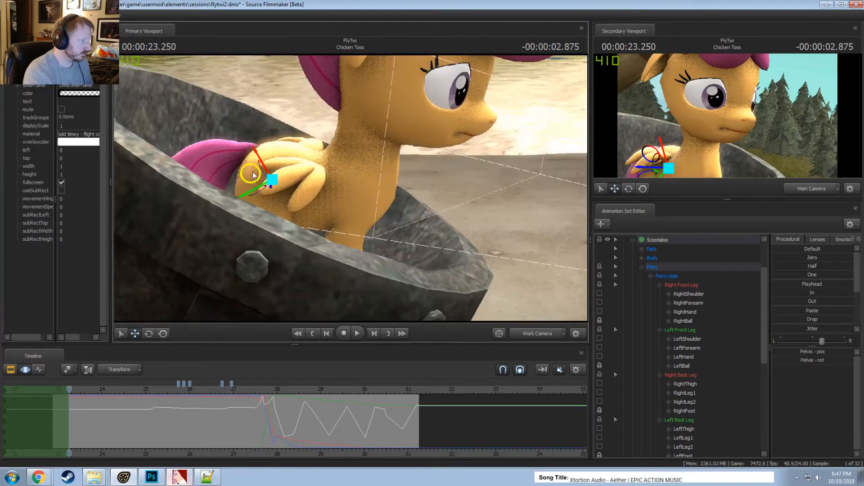
drag(252, 171, 258, 172)
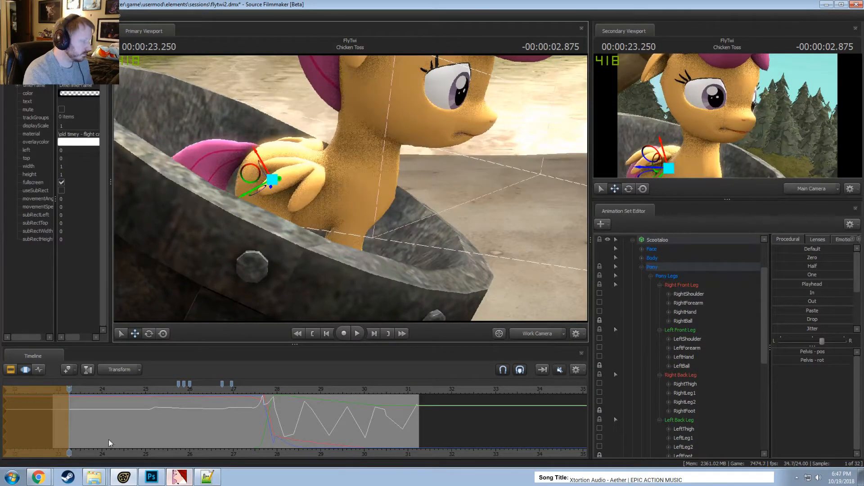
drag(69, 392, 62, 392)
Play the opening of the shot to check the pelvis shift and return the playhead to 23.041 s
alt+drag(355, 198, 363, 231)
key(space)
key(space)
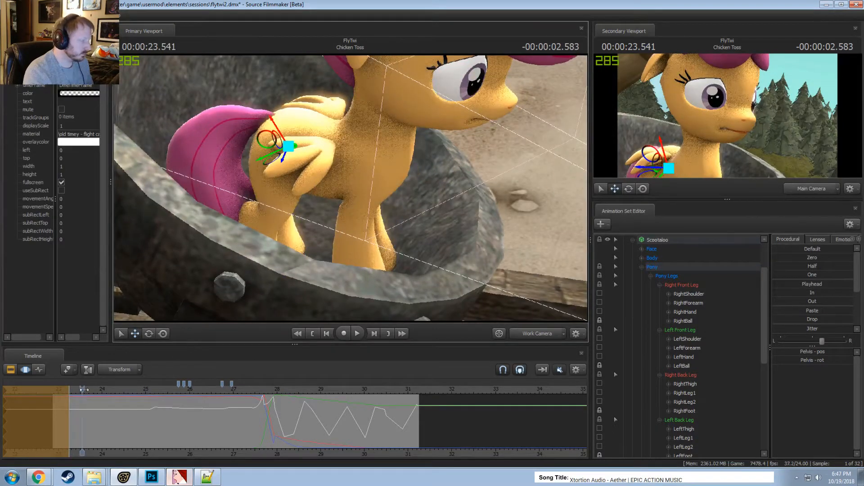
drag(82, 389, 61, 388)
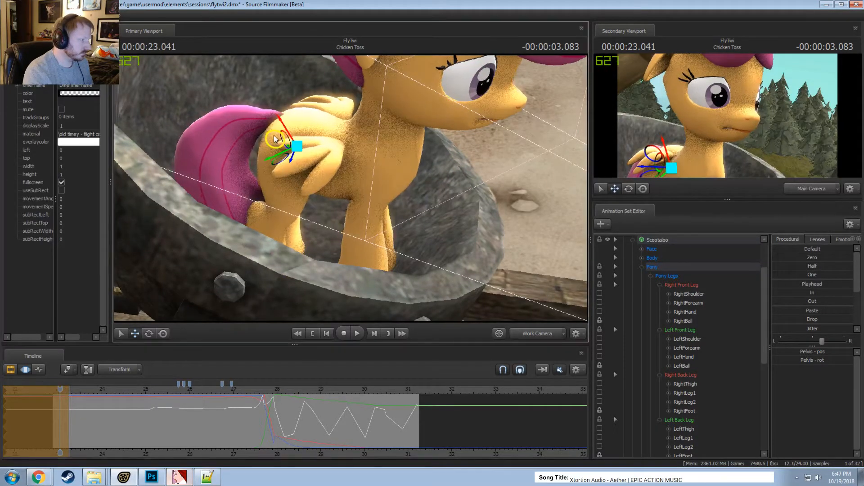
Select the RightShoulder and LeftShoulder bones and rotate them together slightly
alt+drag(354, 189, 355, 204)
ctrl+click(384, 164)
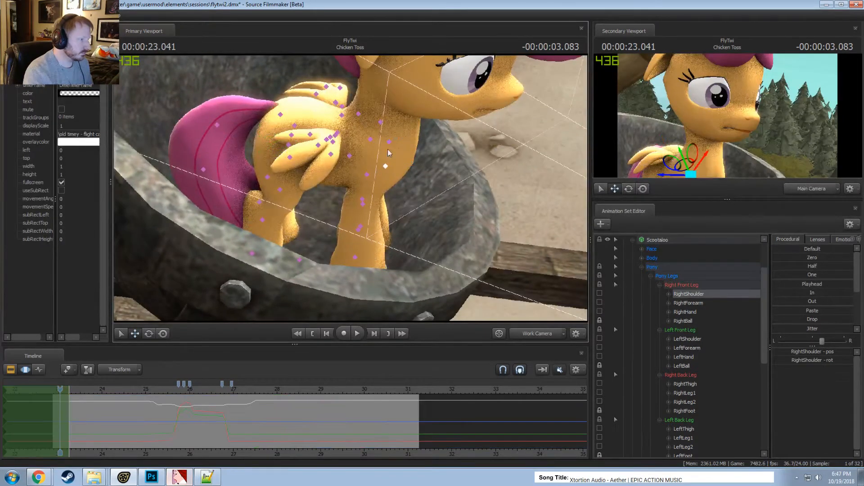
ctrl+shift+click(389, 142)
key(e)
drag(401, 115, 398, 118)
key(q)
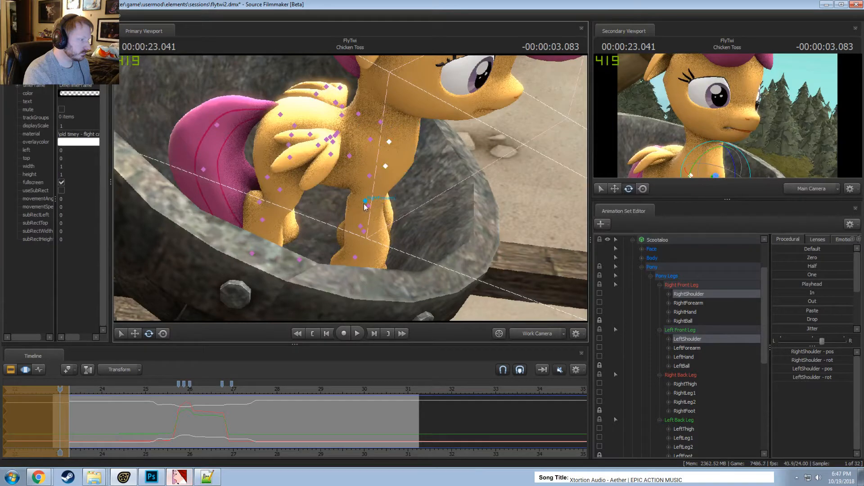
Select the RightForearm and LeftForearm bones and rotate them together to adjust the bend of the front legs
click(369, 176)
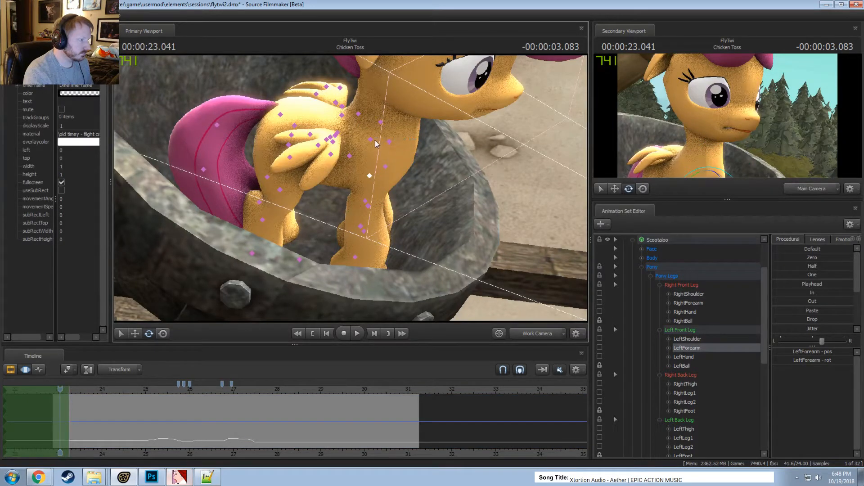
click(365, 201)
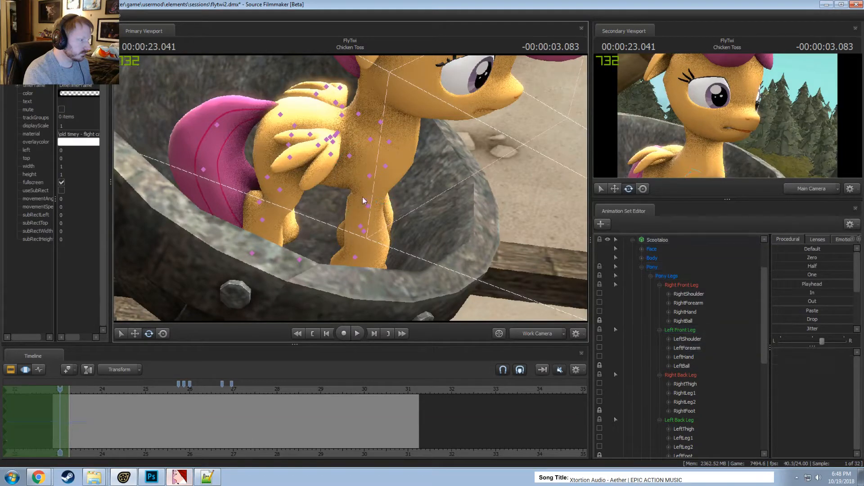
ctrl+click(372, 174)
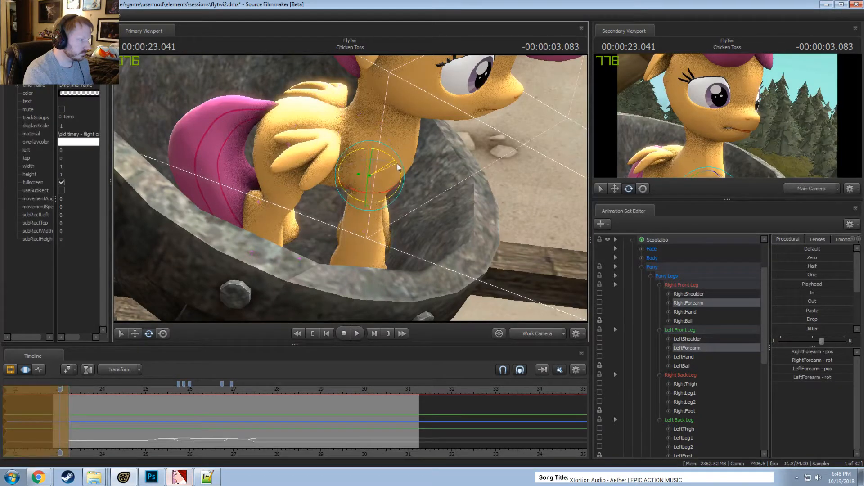
drag(70, 414, 59, 411)
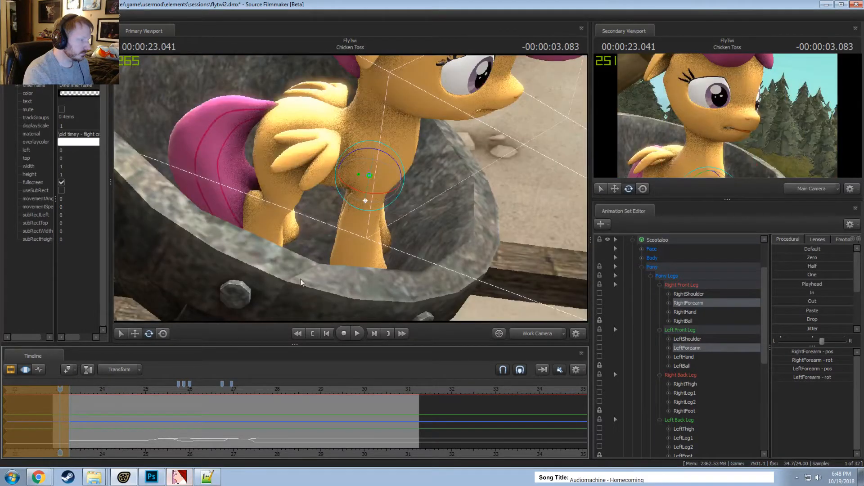
Select Scootaloo's Chest1 bone and reposition it slightly above the front legs
alt+drag(301, 282, 352, 192)
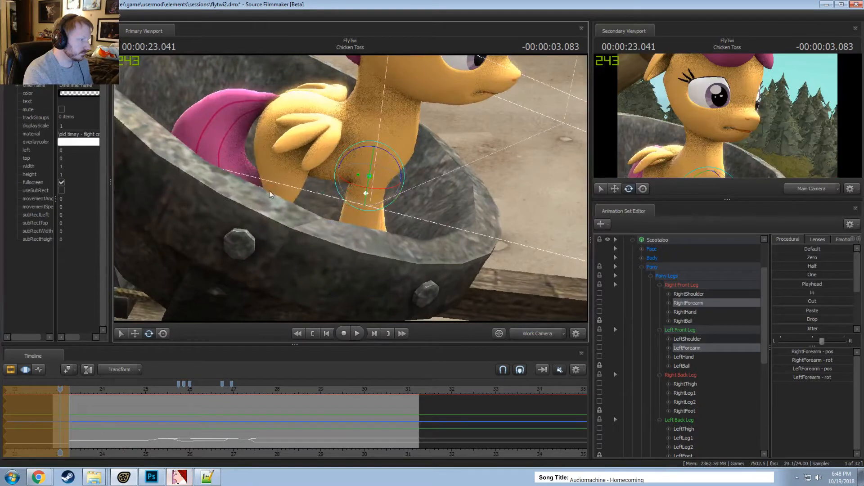
alt+drag(270, 195, 371, 163)
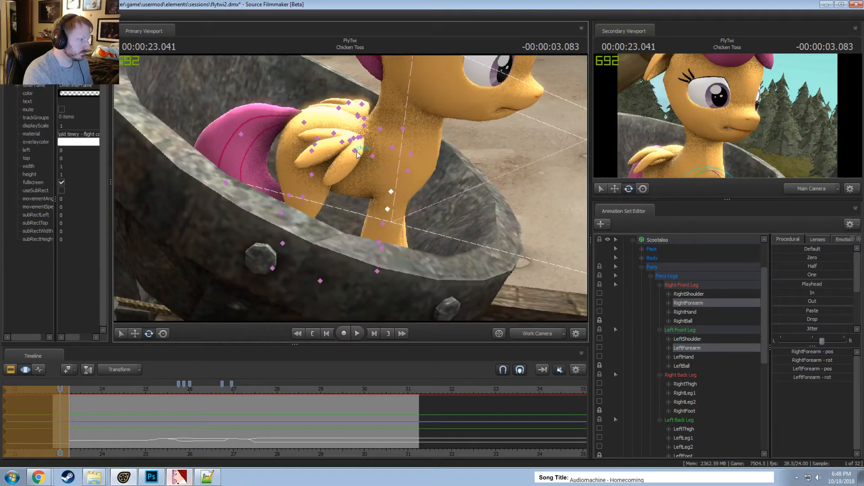
click(356, 151)
key(w)
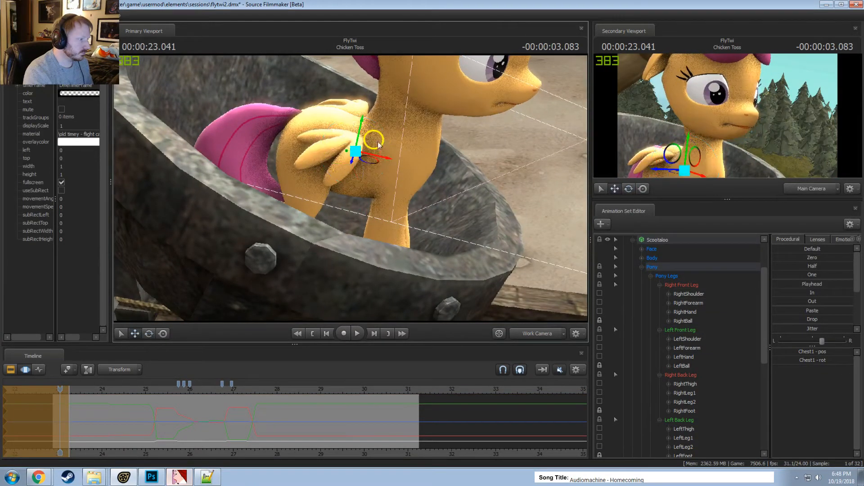
alt+drag(364, 135, 403, 194)
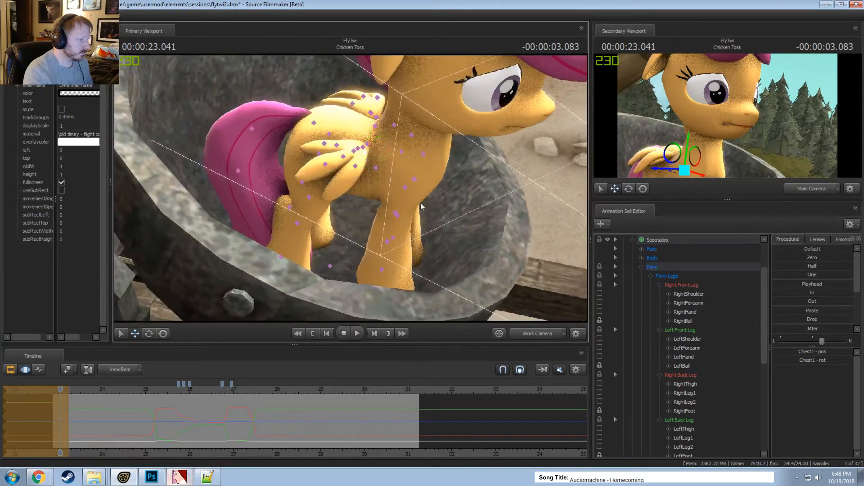
Reselect both forearm bones and fine-tune their rotation to suit the new chest position
click(394, 213)
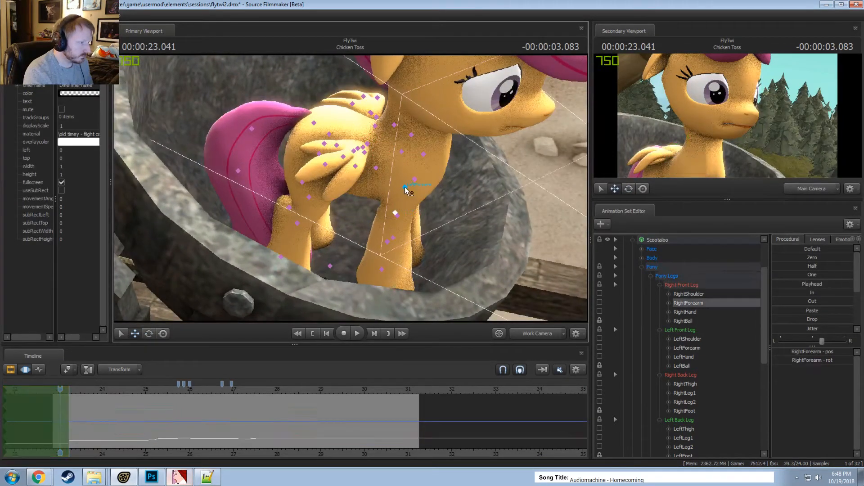
ctrl+click(405, 188)
drag(427, 171, 430, 173)
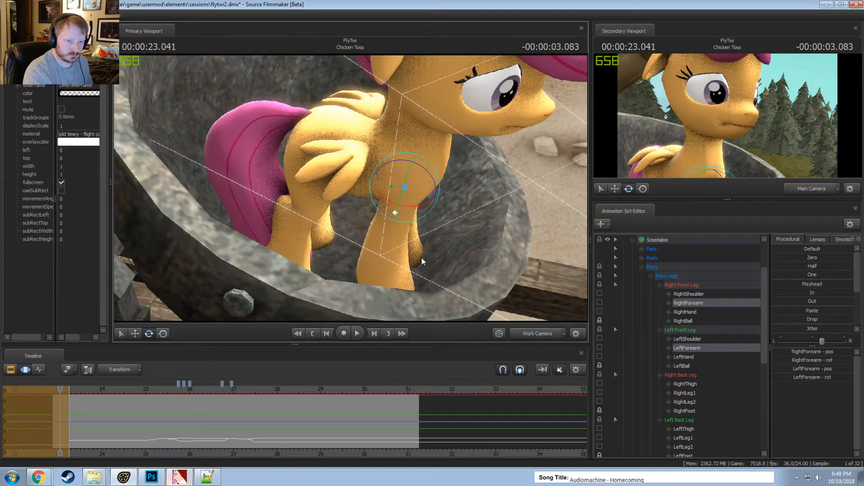
Select Scootaloo's RightLeg2 bone and adjust its rotation slightly to settle the right hind leg
alt+drag(433, 252, 345, 189)
ctrl+click(335, 185)
ctrl+click(311, 193)
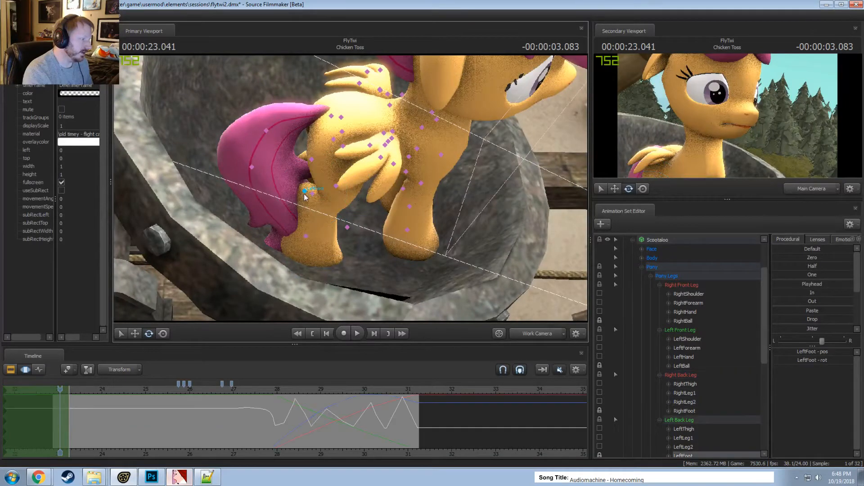
drag(332, 184, 336, 189)
alt+drag(405, 212, 279, 177)
ctrl+click(288, 151)
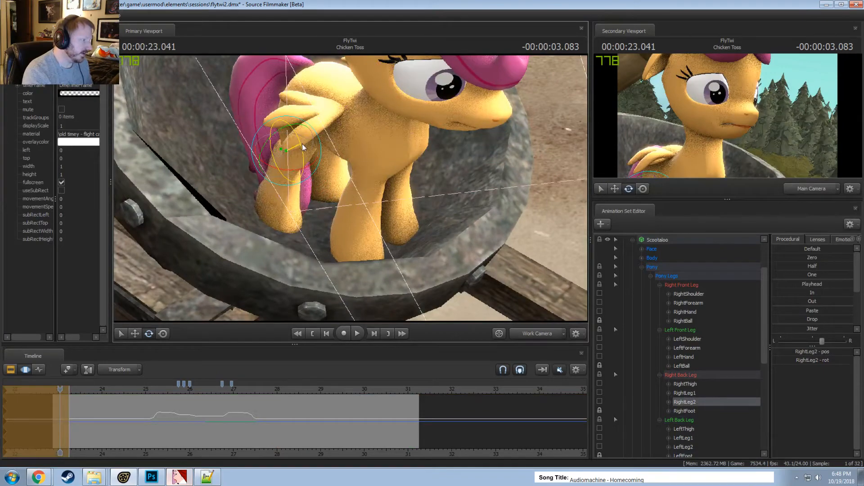
alt+drag(307, 149, 369, 198)
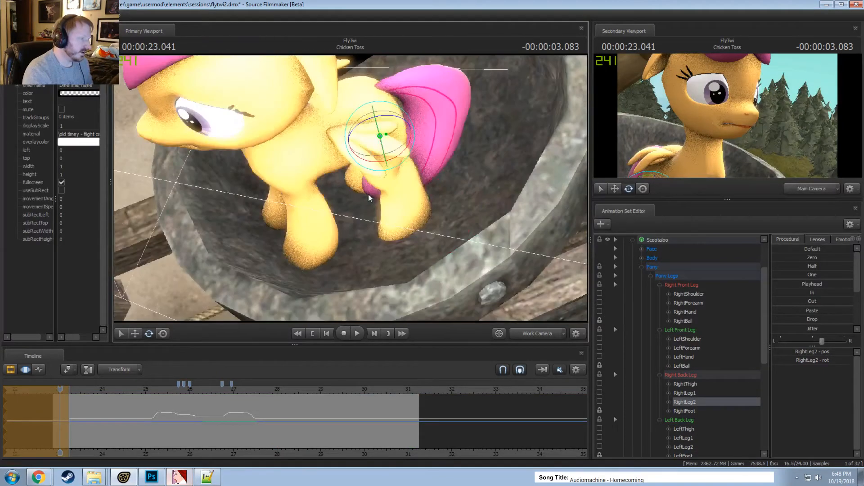
Select the LeftThigh and LeftLeg2 bones in turn and rotate them slightly to settle the left hind leg
ctrl+click(372, 129)
alt+drag(372, 129, 349, 193)
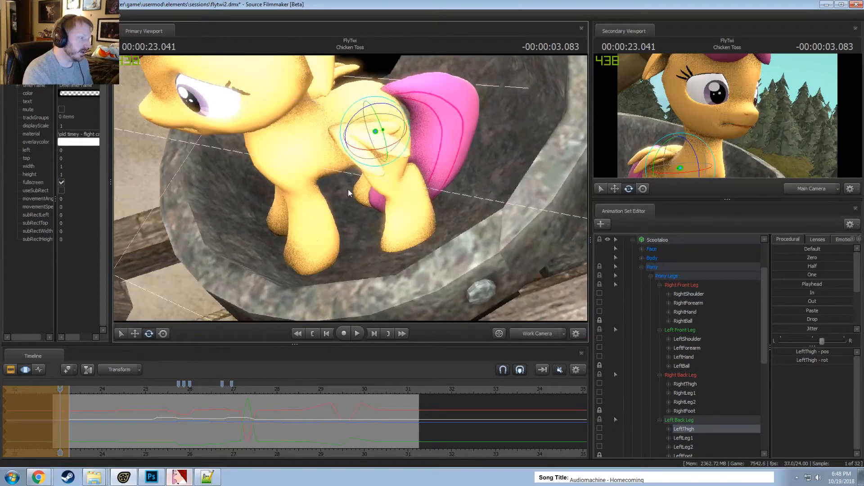
ctrl+click(408, 177)
alt+drag(408, 177, 385, 172)
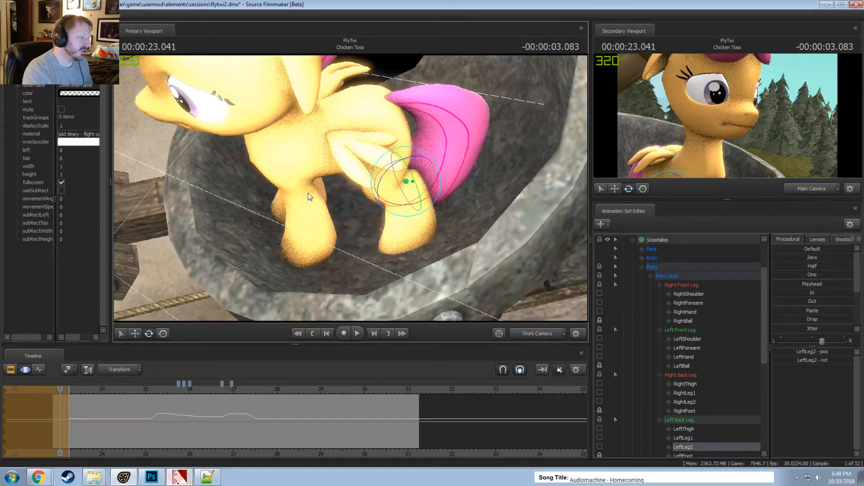
Reselect the RightLeg2 bone, fine-tune the hind leg pose and commit the pending bone changes
alt+drag(310, 196, 347, 194)
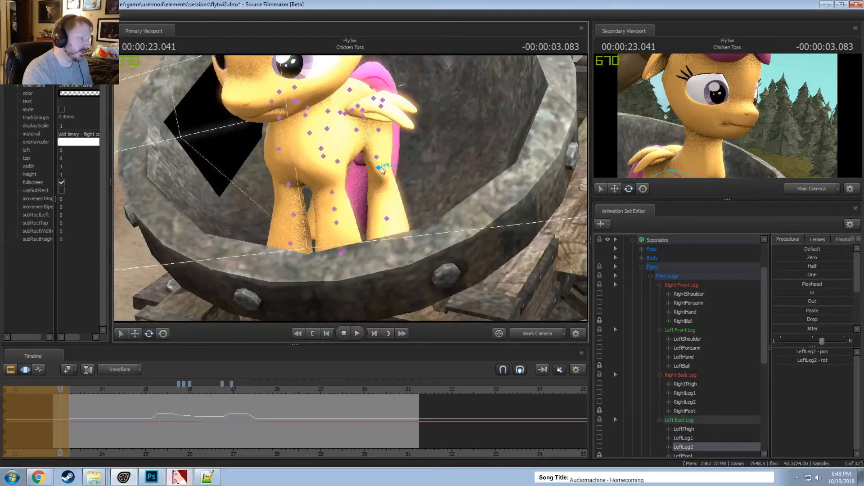
alt+drag(287, 188, 335, 144)
ctrl+click(322, 167)
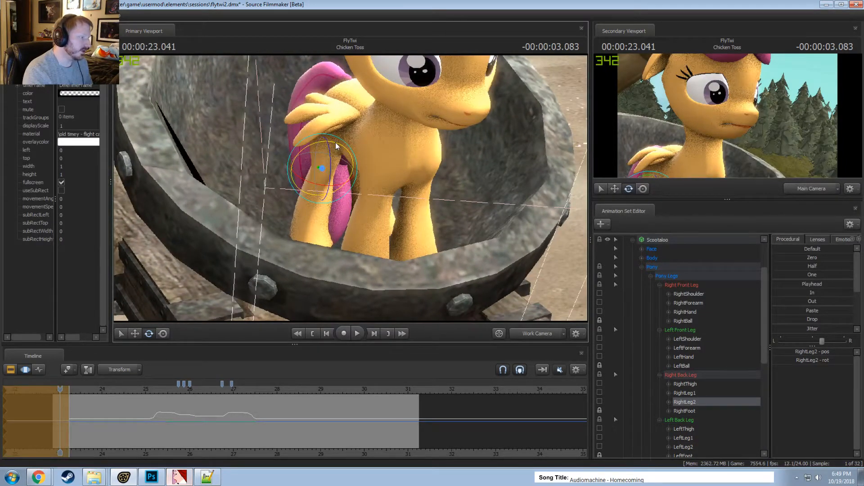
key(F2)
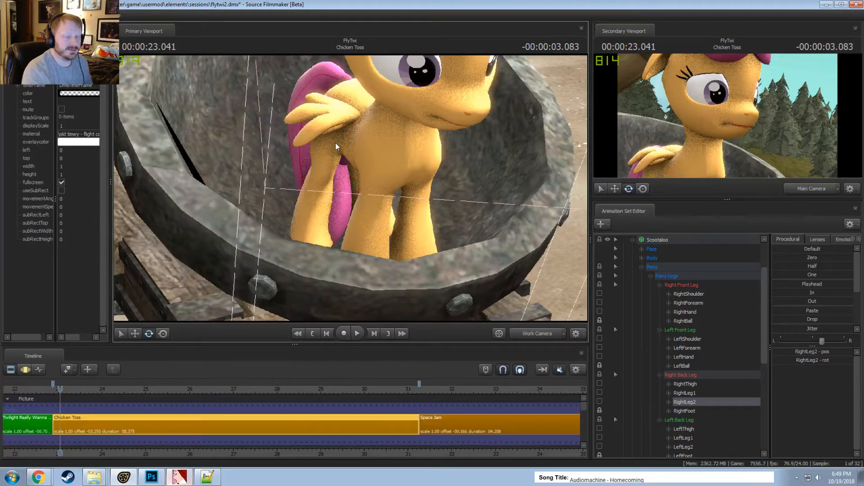
key(F3)
alt+drag(336, 147, 350, 186)
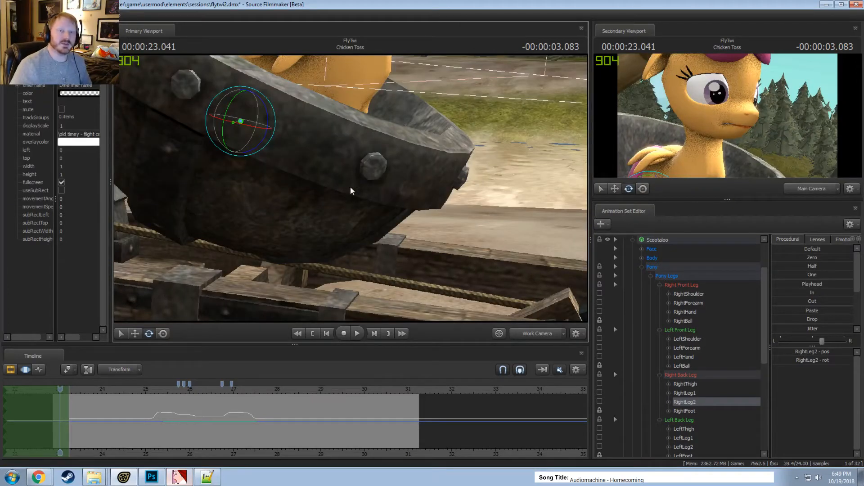
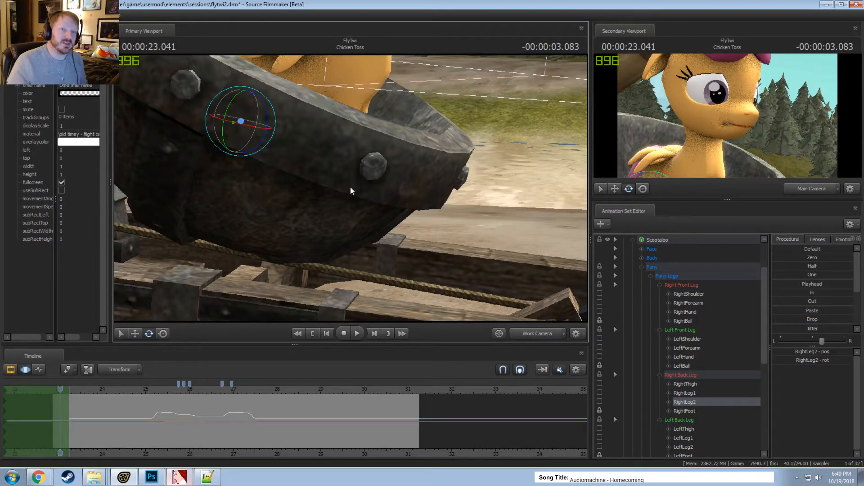
drag(331, 218, 354, 188)
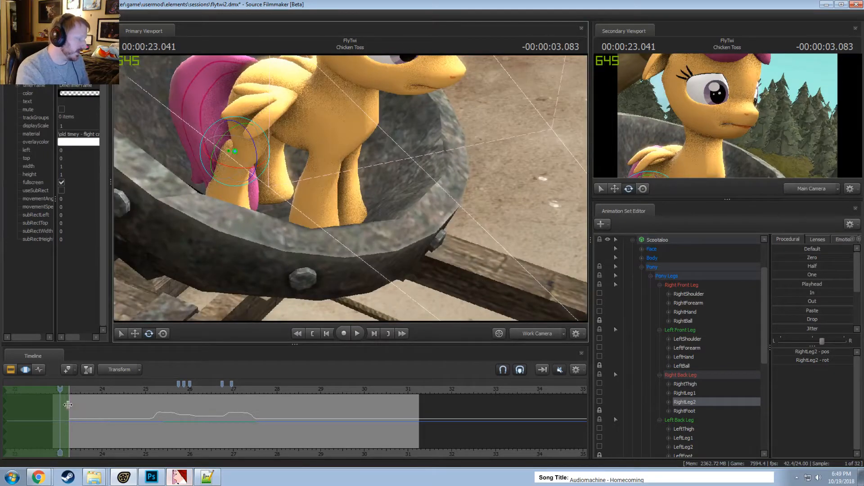
Select the Chest2 bone, rotate it slightly with both shoulder bones locked, and unlock the shoulders
mouse_move(62, 404)
mouse_down()
mouse_move(77, 404)
mouse_move(61, 403)
mouse_up()
drag(350, 188, 340, 165)
click(338, 162)
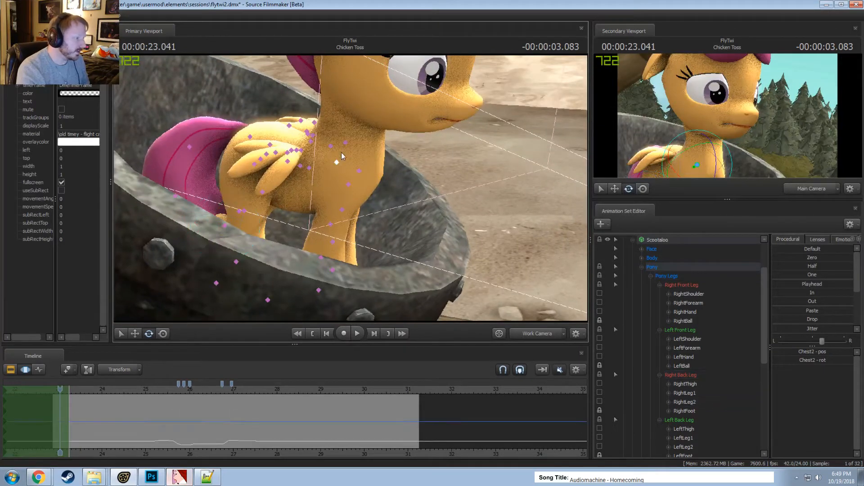
click(599, 294)
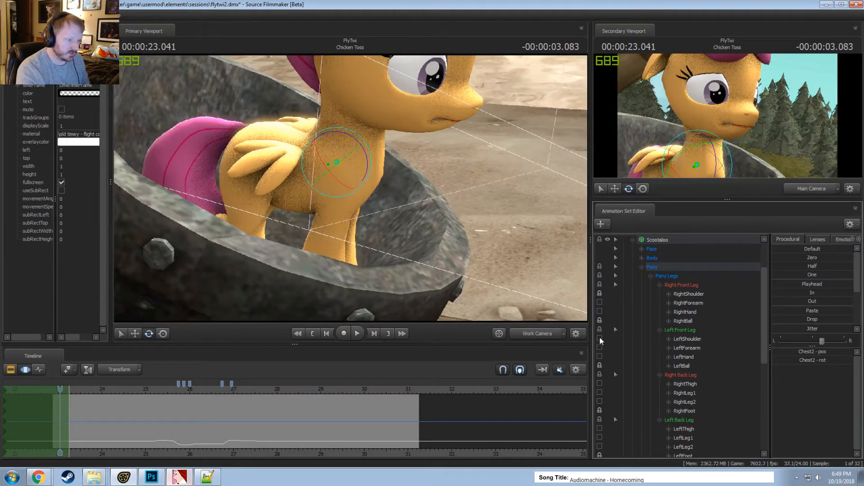
click(600, 337)
mouse_move(364, 153)
mouse_down()
mouse_move(355, 170)
mouse_move(361, 160)
mouse_up()
click(599, 294)
click(599, 339)
Select the Head bone, rotate it to suit the chest's new angle and scrub ahead to check it
ctrl+click(345, 128)
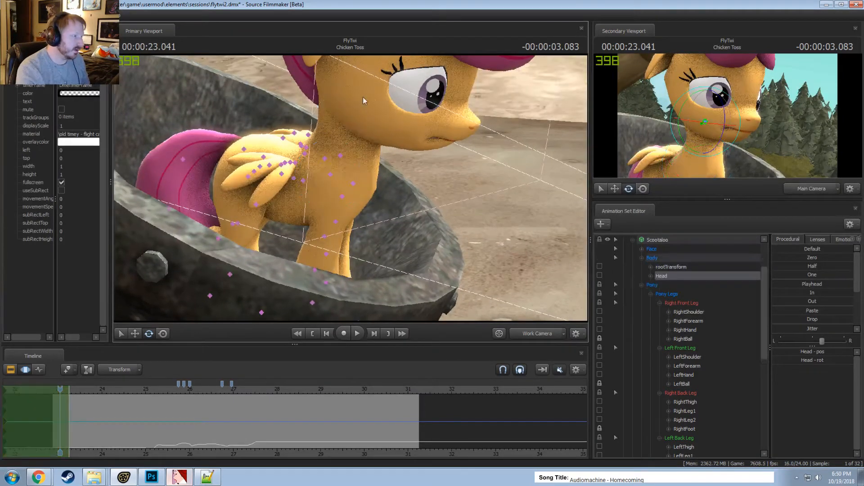
drag(343, 209, 326, 141)
mouse_move(58, 404)
mouse_down()
mouse_move(75, 403)
mouse_move(60, 401)
mouse_up()
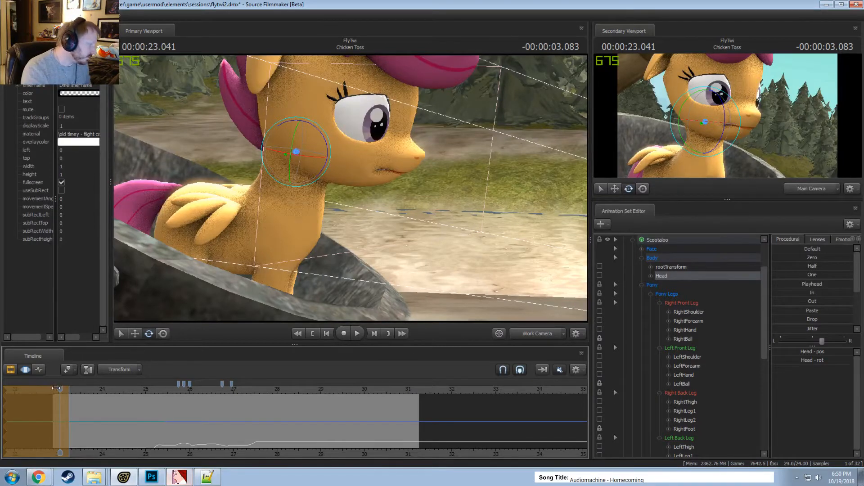
mouse_move(56, 388)
mouse_down()
mouse_move(69, 389)
mouse_move(66, 401)
mouse_up()
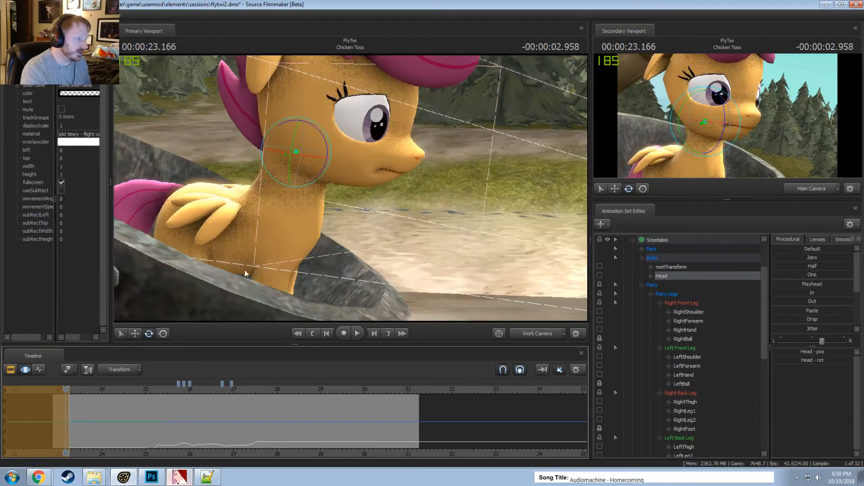
Select the Neck bone, adjust the neck and head pose slightly, and play back the result
drag(369, 183, 351, 191)
key(ctrl)
click(296, 194)
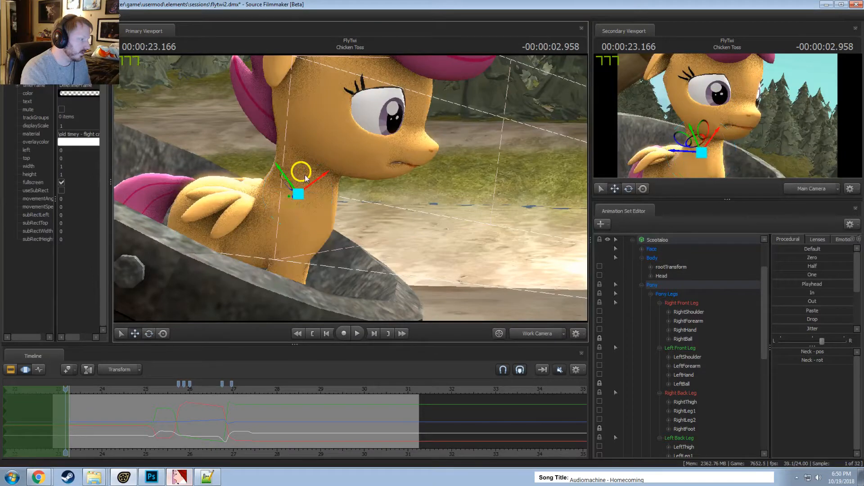
drag(304, 175, 342, 143)
key(e)
key(space)
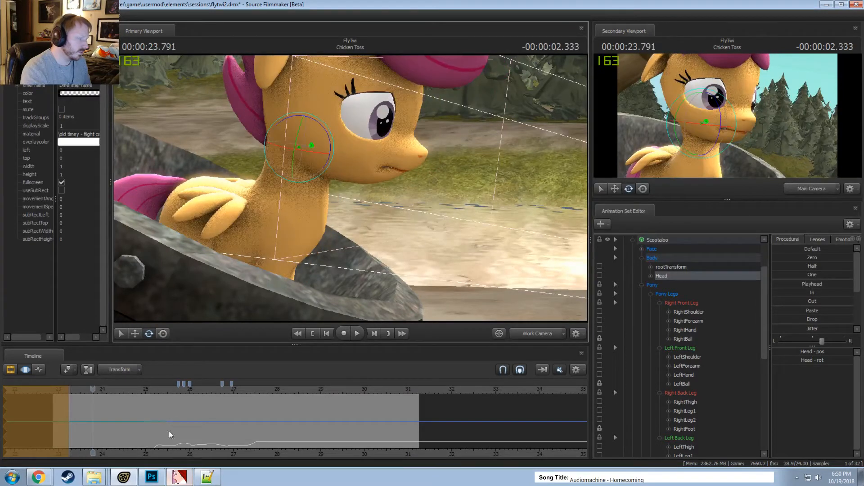
Collapse Scootaloo's Body and Pony groups and select her entire animation set
middle_drag(106, 462, 183, 452)
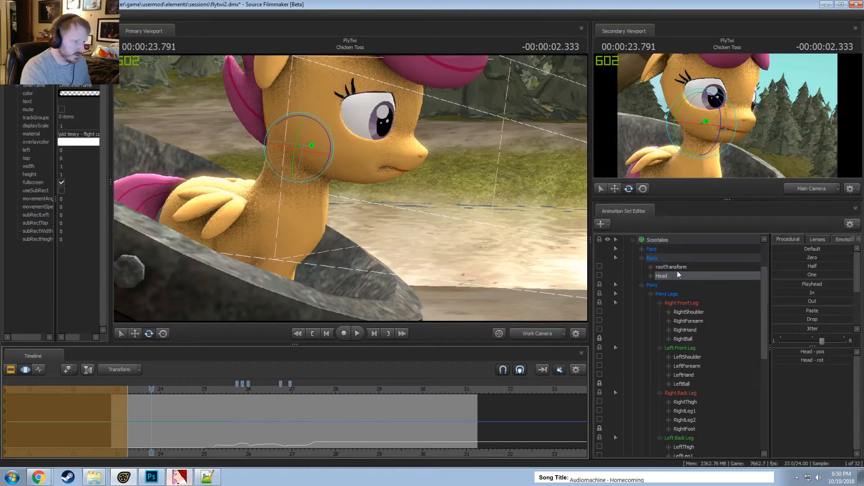
scroll(677, 271, up, 2)
click(641, 312)
click(643, 318)
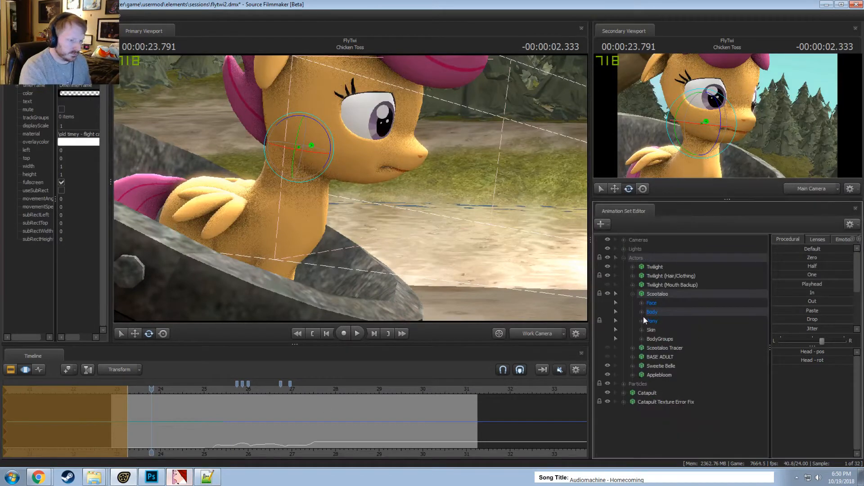
click(656, 295)
scroll(151, 405, up, 3)
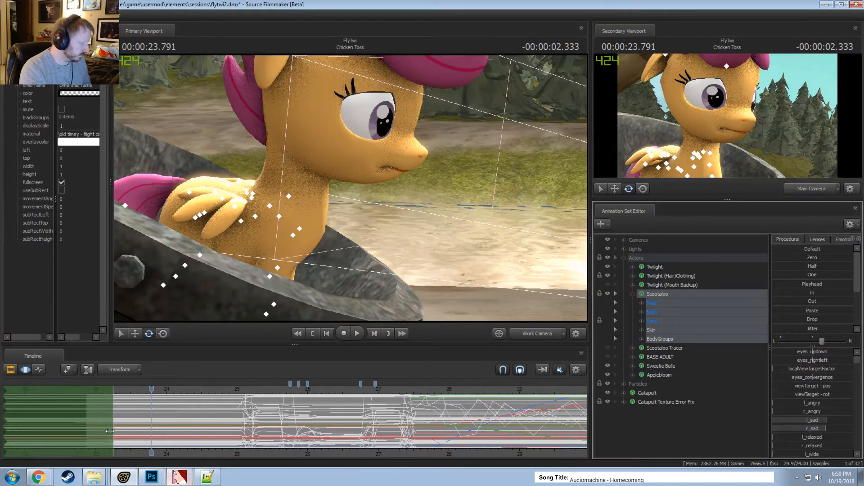
Set the time selection between about 23 and 24 seconds and apply the Smooth preset to Scootaloo's animation
click(109, 432)
shift+drag(108, 431, 166, 429)
scroll(816, 328, down, 3)
click(816, 267)
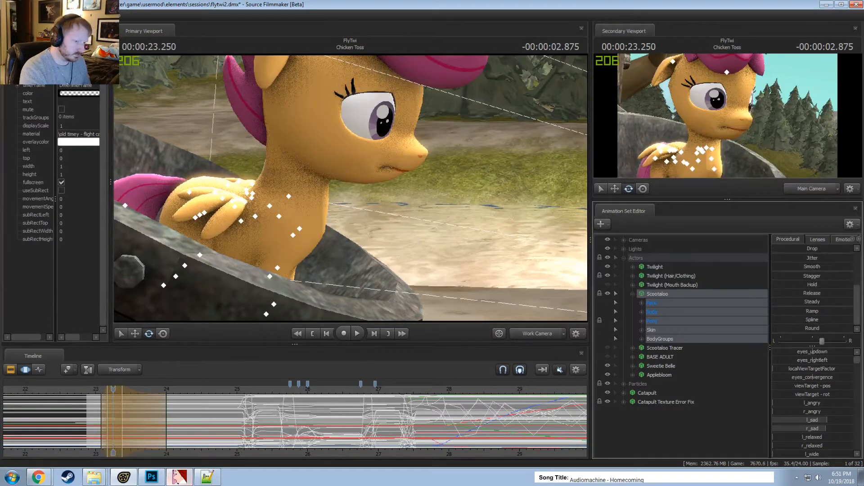
Play back the start of Chicken Toss to check Scootaloo's smoothed movement
click(87, 390)
key(space)
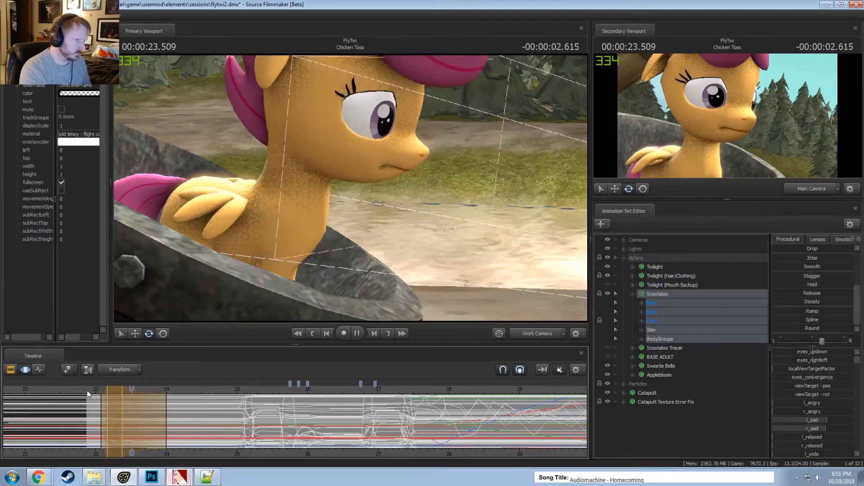
key(space)
click(60, 388)
key(space)
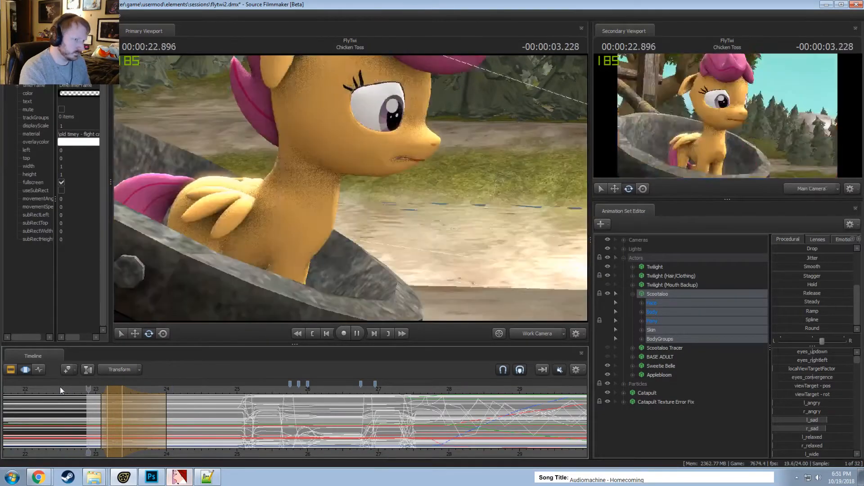
click(90, 390)
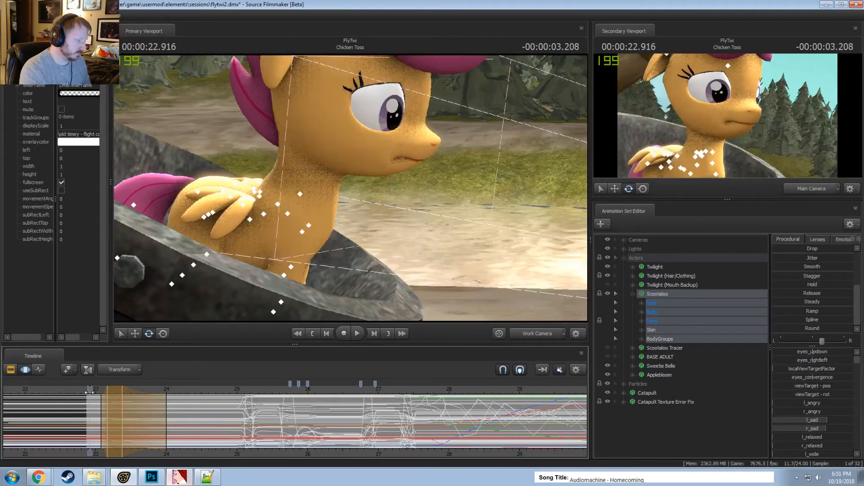
Extend the time selection's falloff to about 24.4 seconds and replay the opening of the shot
key(space)
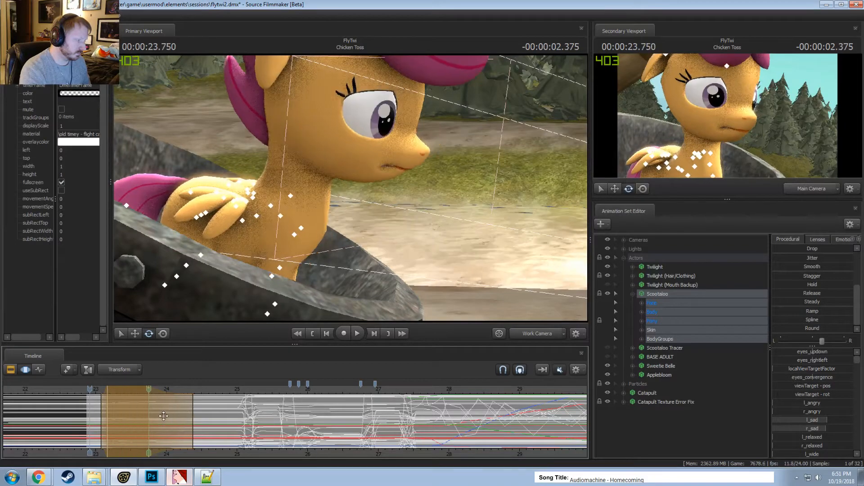
key(space)
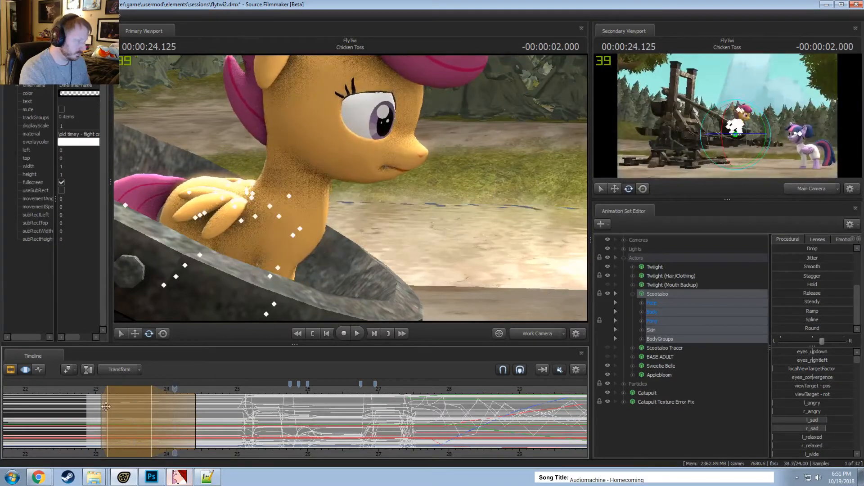
click(90, 390)
key(space)
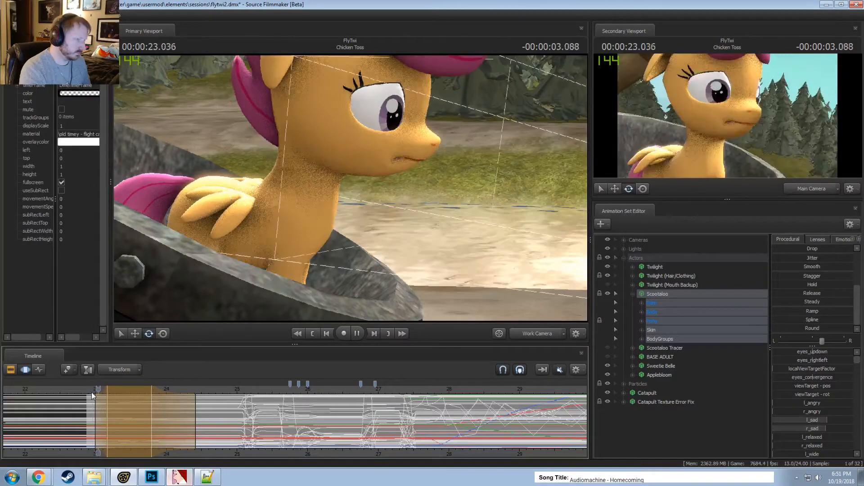
Reset the time selection around 23.333, select Scootaloo's Head bone and rotate it slightly
drag(92, 393, 119, 393)
key(Escape)
scroll(134, 420, up, 3)
scroll(134, 419, up, 3)
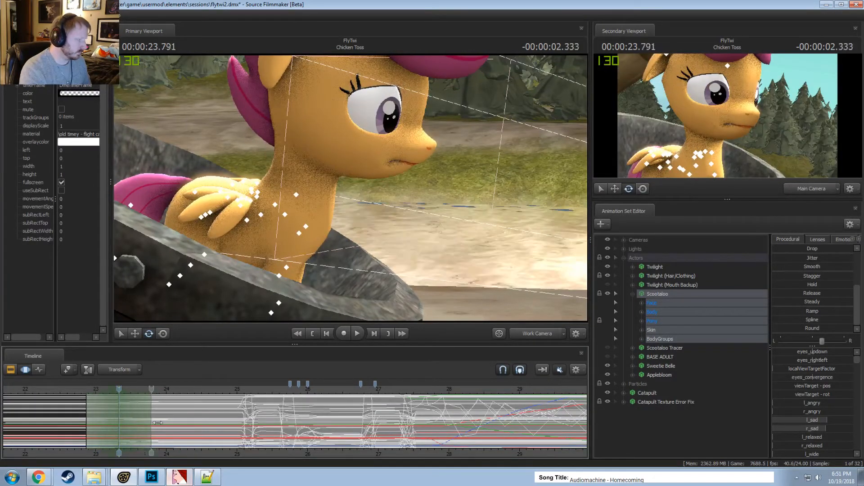
click(292, 133)
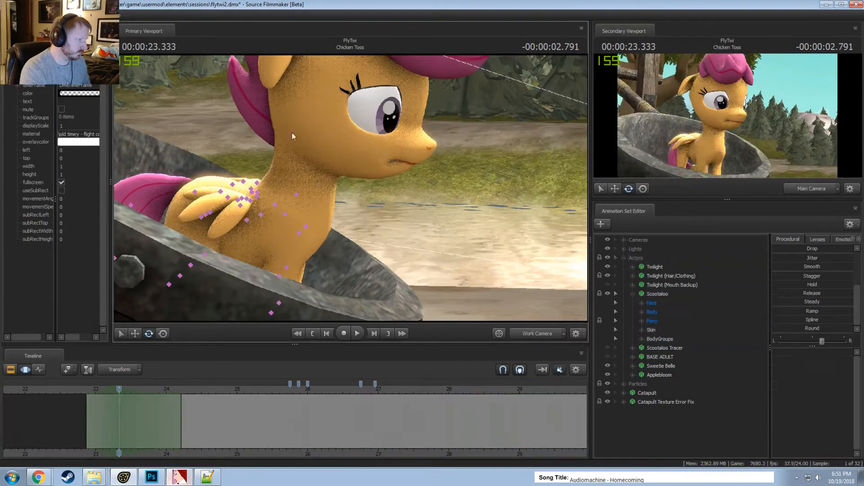
click(320, 149)
drag(337, 144, 340, 145)
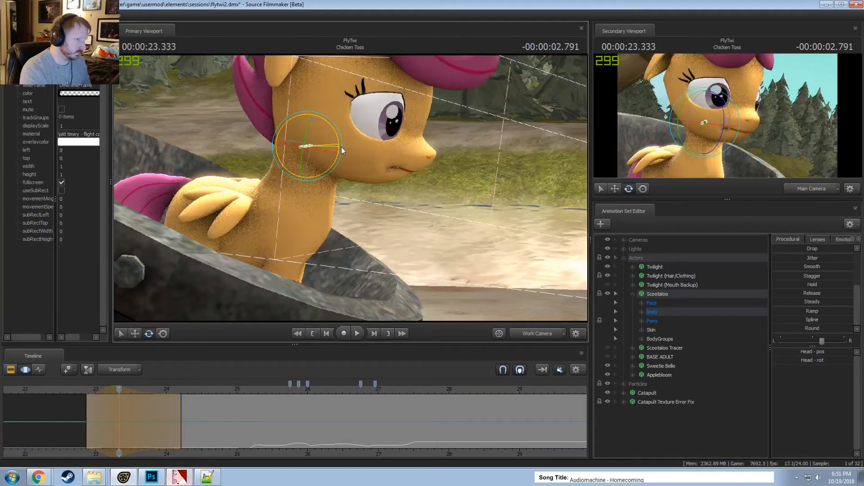
Extend the head rotation's falloff to about 25 seconds and replay the shot's opening to check the motion
click(98, 392)
drag(98, 392, 87, 394)
key(space)
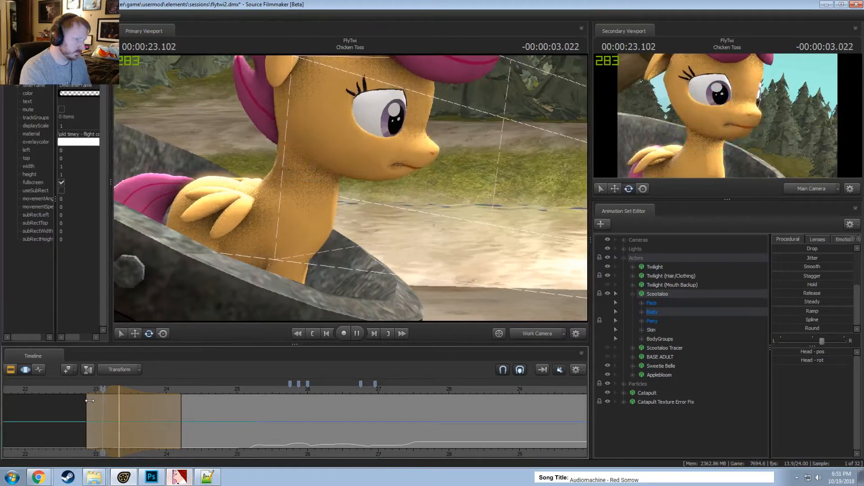
key(space)
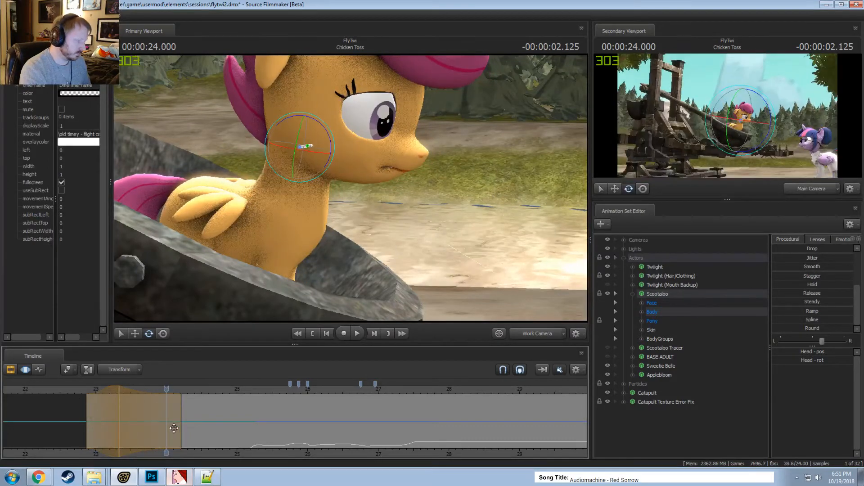
drag(179, 426, 234, 426)
click(82, 390)
key(space)
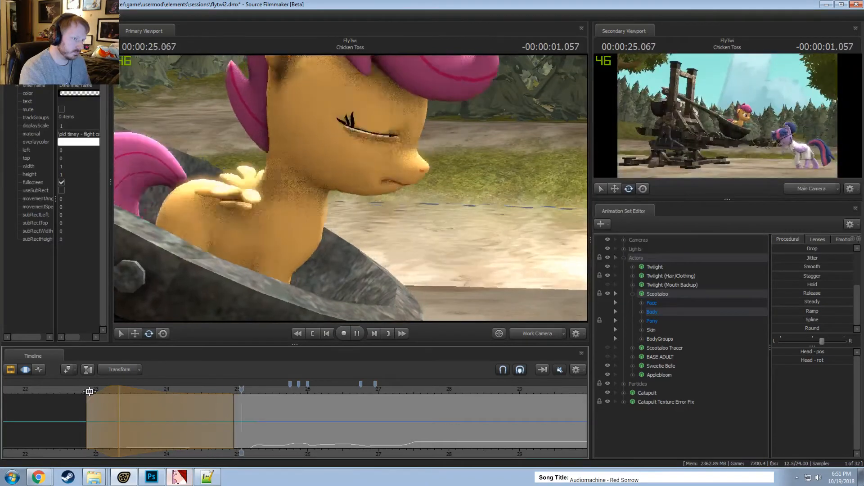
key(space)
click(84, 392)
key(space)
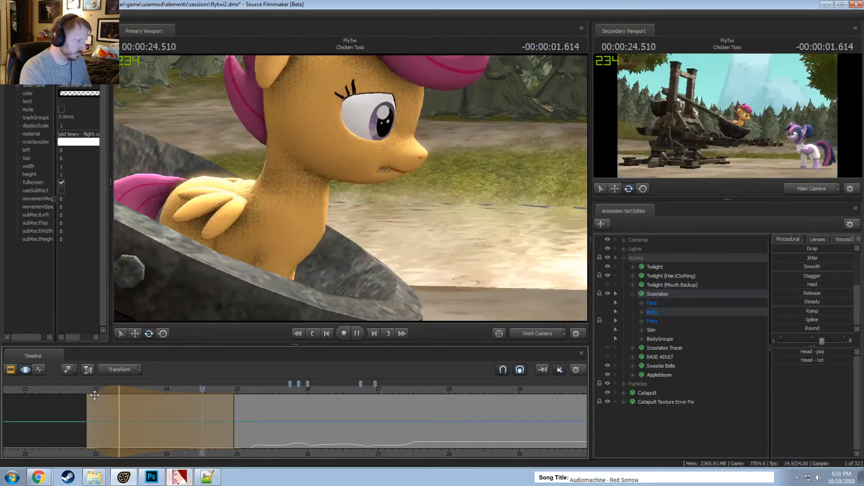
click(91, 395)
drag(91, 395, 96, 418)
Reset the time selection around 23.541 with its falloff ending near 24.9 seconds, ready for choosing another bone
drag(352, 293, 380, 353)
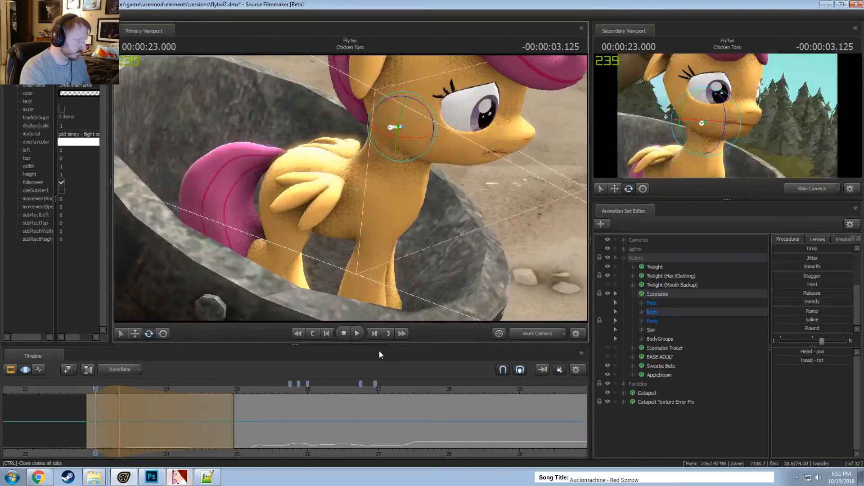
mouse_move(96, 417)
mouse_down()
mouse_move(164, 430)
mouse_move(80, 411)
mouse_move(234, 418)
mouse_move(89, 414)
mouse_up()
key(Escape)
key(ctrl)
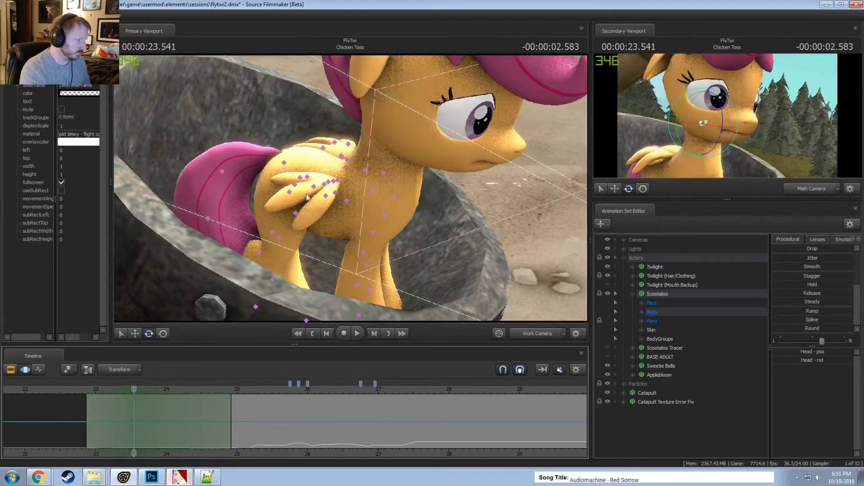
Select Scootaloo's Pelvis bone and lock her RightShoulder and LeftShoulder bones
ctrl+click(298, 185)
alt+drag(328, 180, 335, 195)
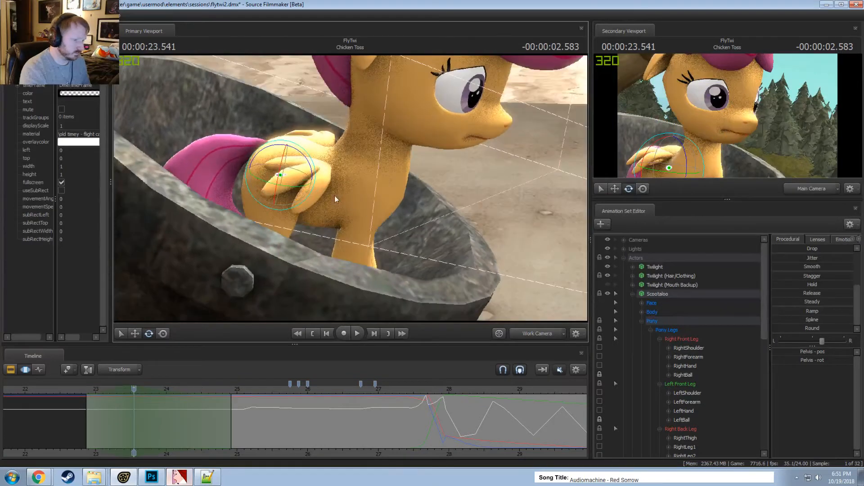
click(599, 347)
click(600, 392)
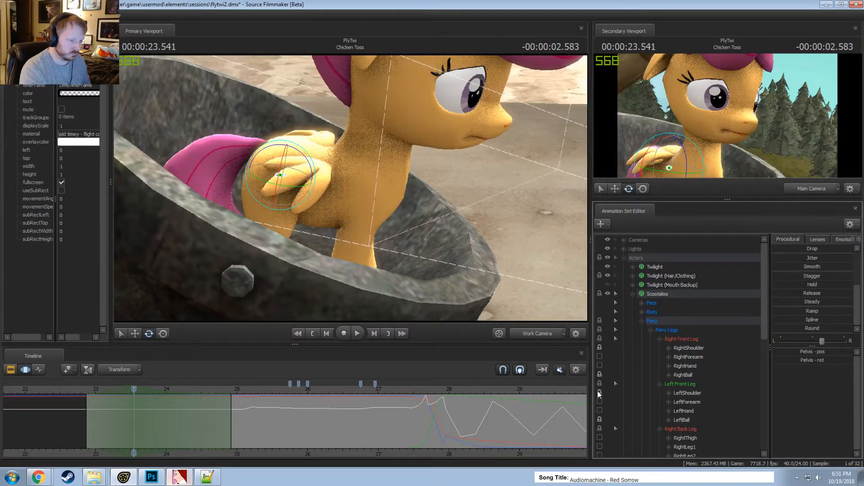
alt+drag(441, 222, 352, 192)
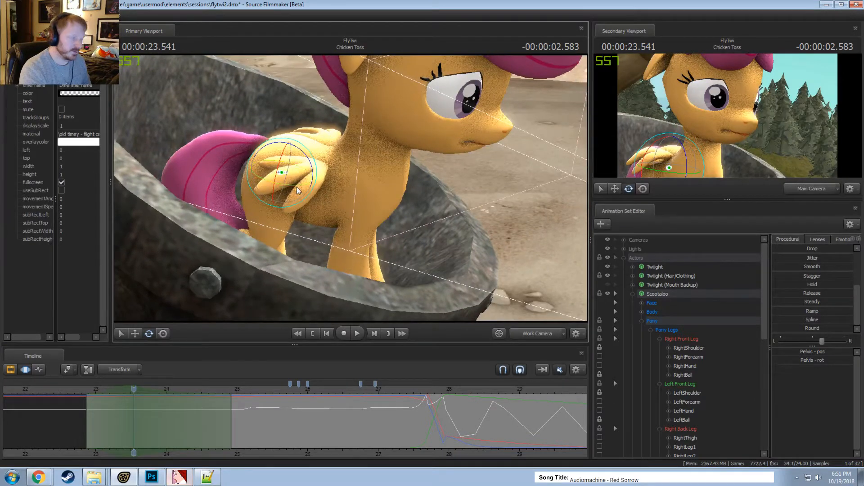
Try rotating the pelvis slightly at 00:00:23.541, removing the shoulder locks between attempts, and play back the motion
drag(304, 160, 306, 156)
key(ctrl+z)
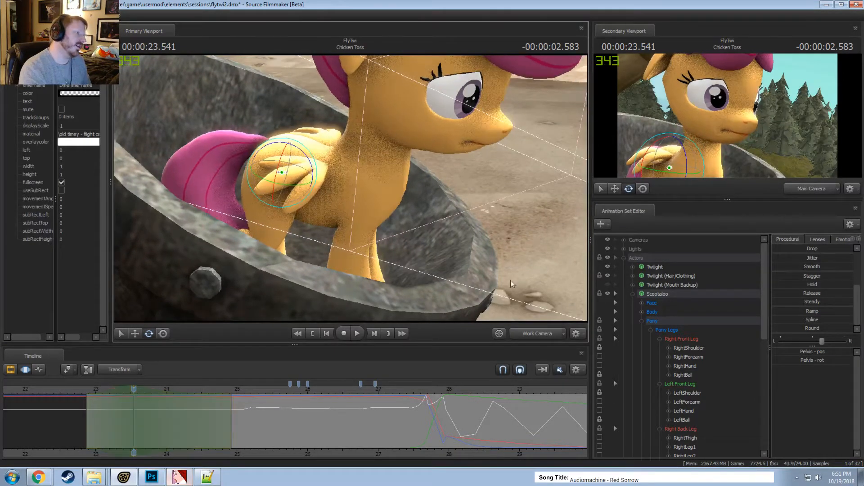
click(599, 348)
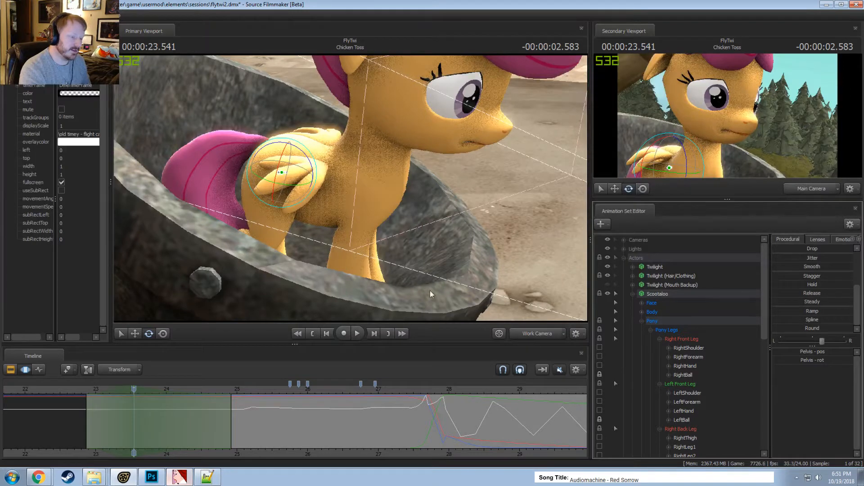
drag(304, 160, 306, 160)
key(space)
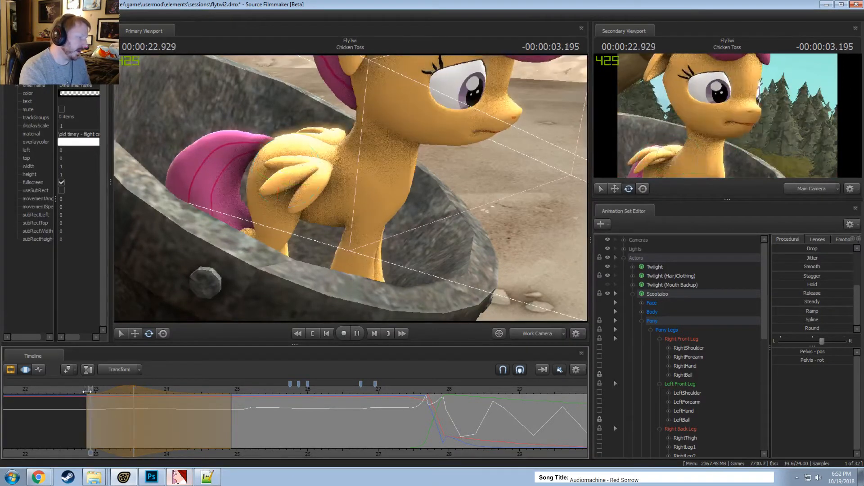
click(131, 394)
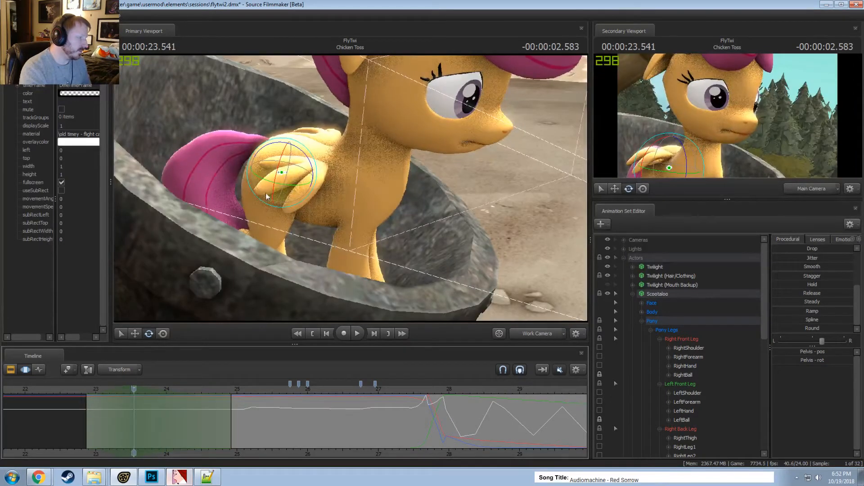
Rotate Scootaloo's pelvis slightly at 00:00:23.541 and play the motion from the start of the edited range
drag(304, 151, 307, 154)
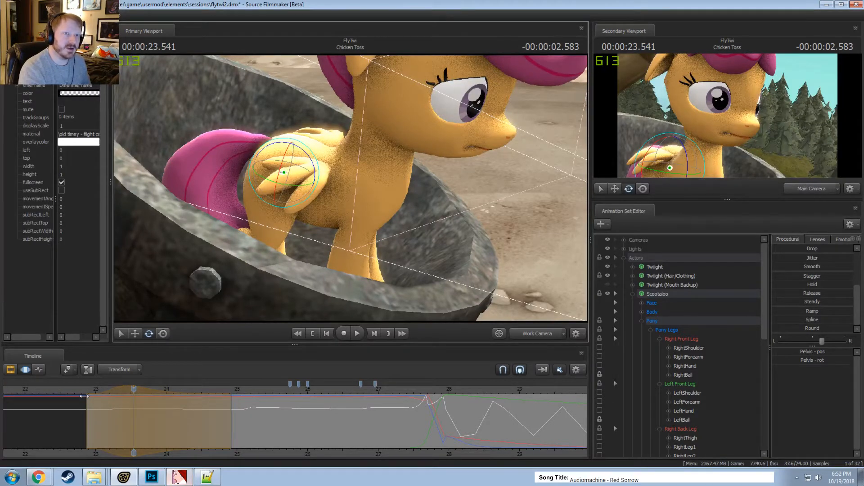
click(88, 394)
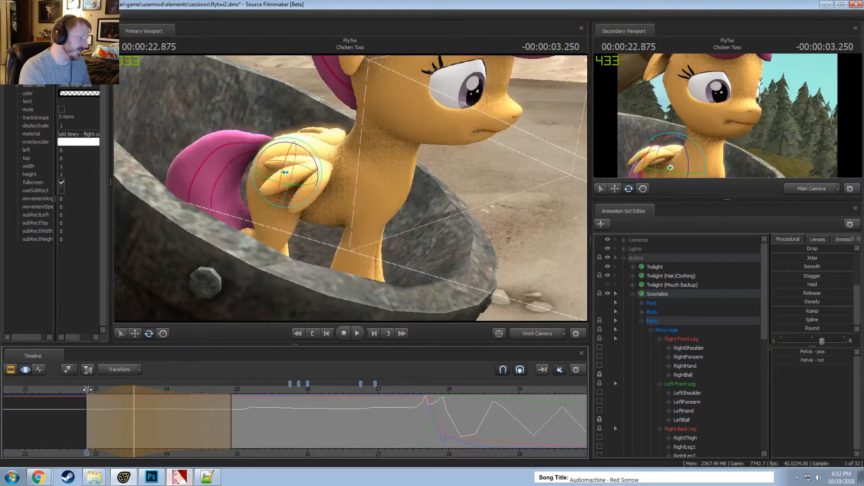
key(space)
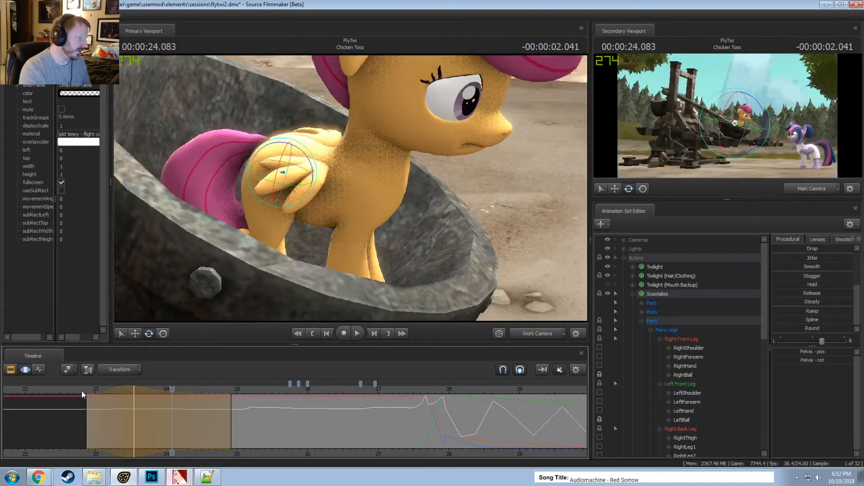
click(87, 393)
key(space)
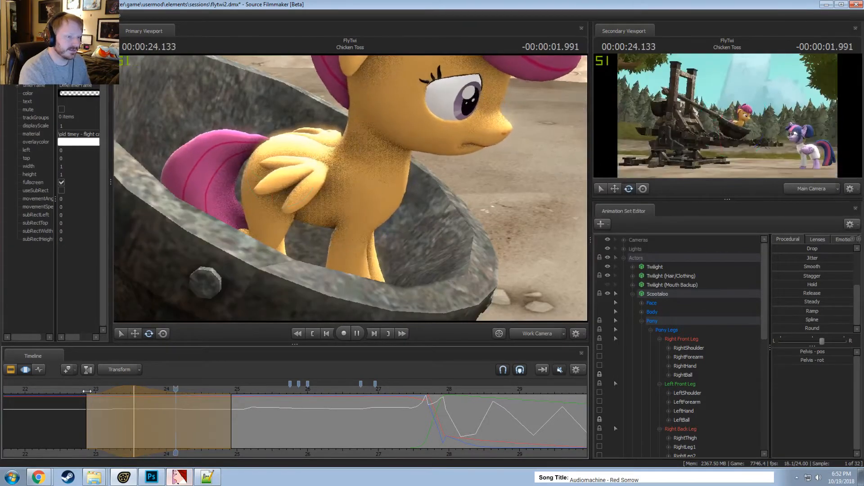
drag(87, 393, 134, 401)
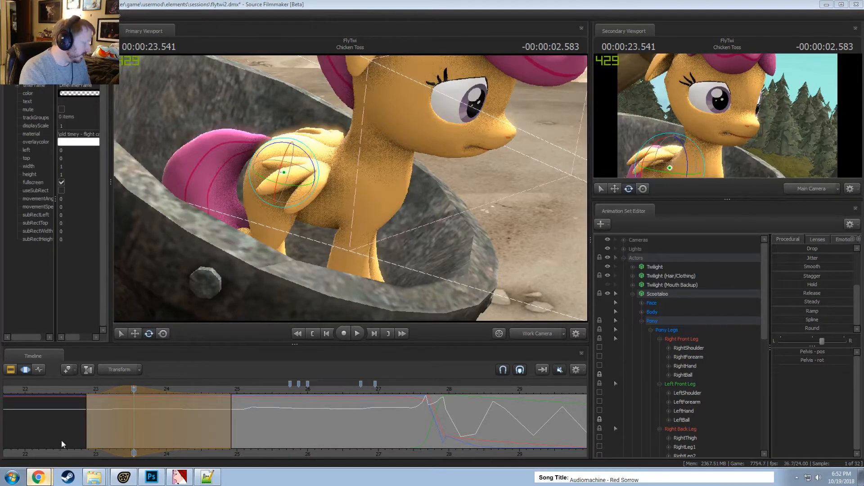
Switch to Chrome, open the ARGO PANCAKE bookmark, examine the winged pony drawing in an enlarged window, and return to Source Filmmaker
key(alt+Tab)
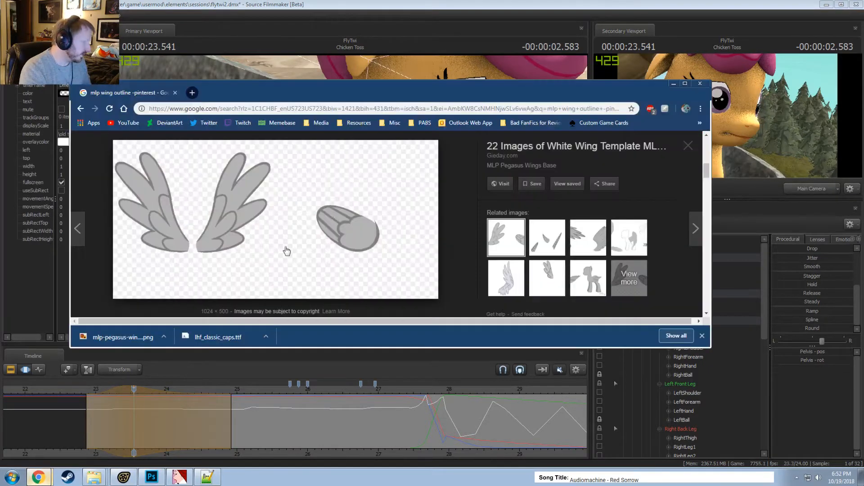
click(321, 124)
mouse_move(362, 126)
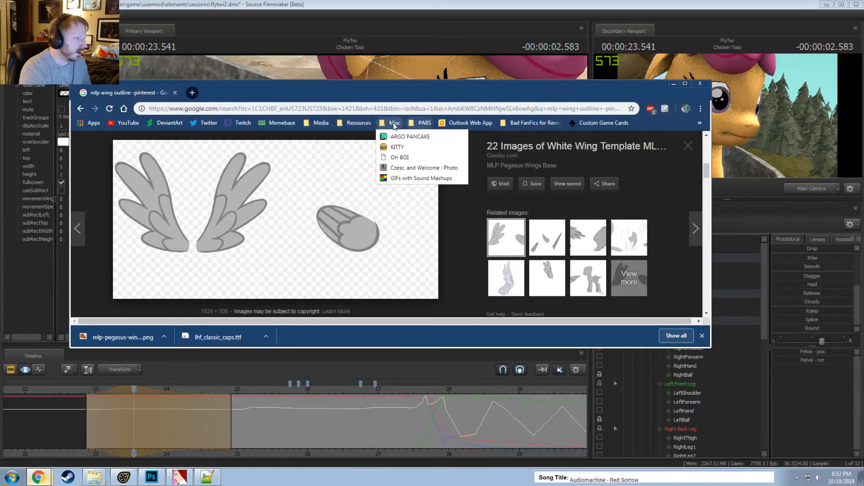
click(396, 136)
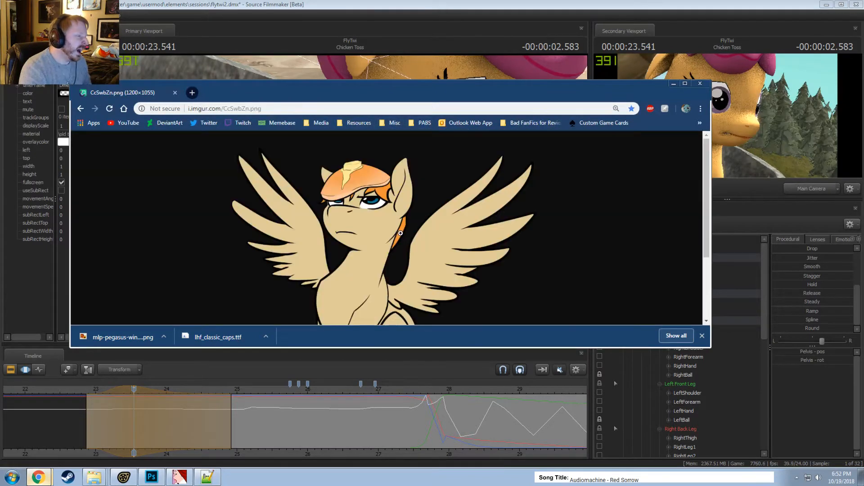
click(402, 235)
scroll(402, 235, up, 2)
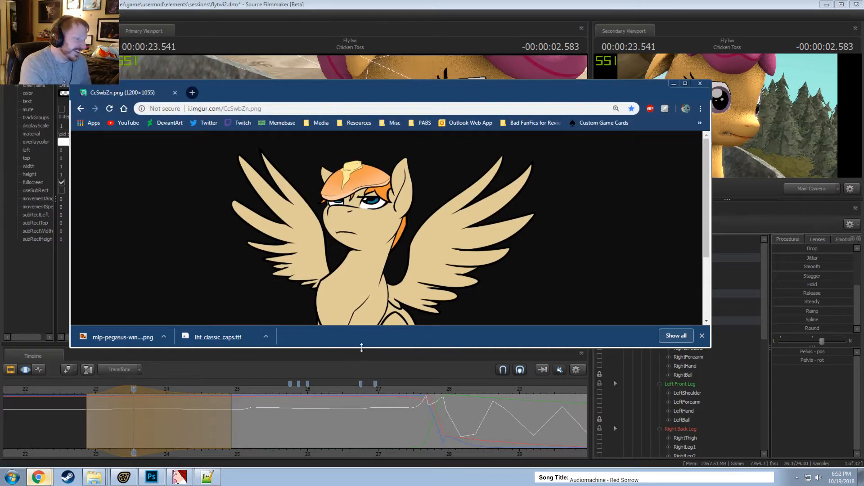
drag(362, 347, 361, 414)
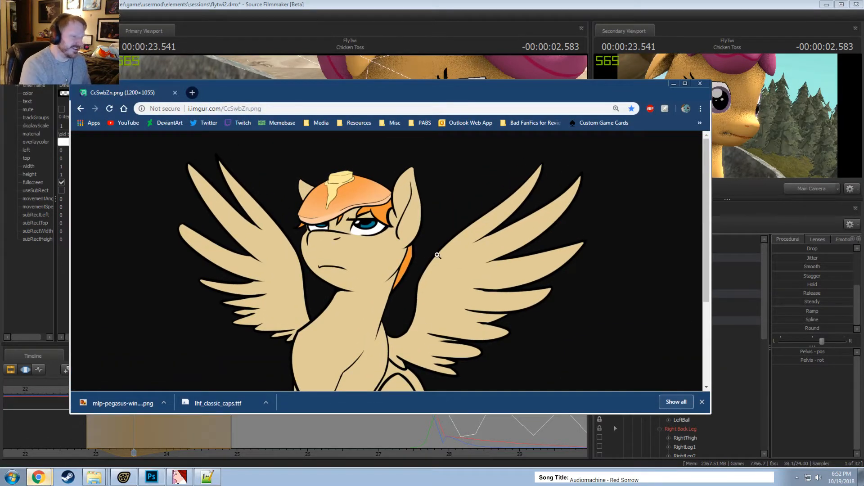
scroll(362, 217, down, 1)
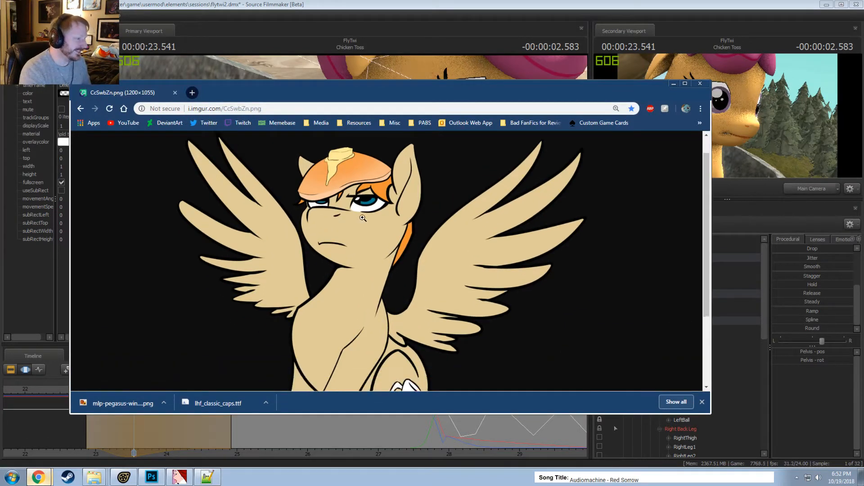
scroll(362, 217, up, 1)
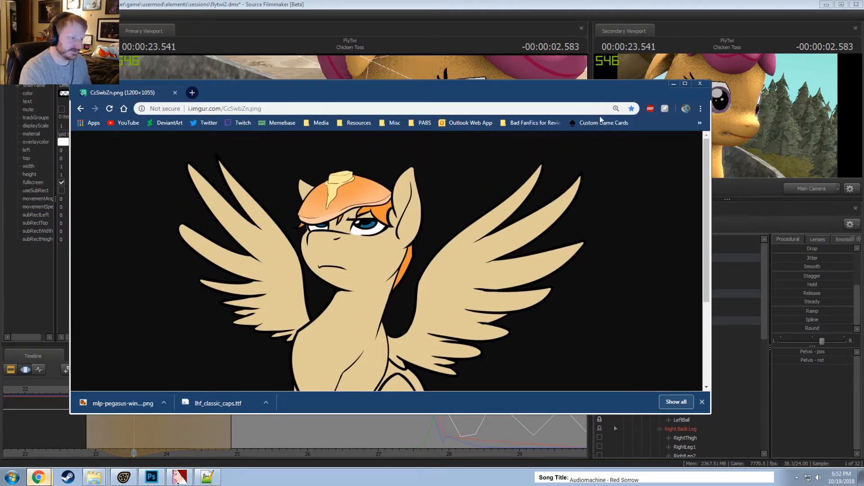
click(673, 84)
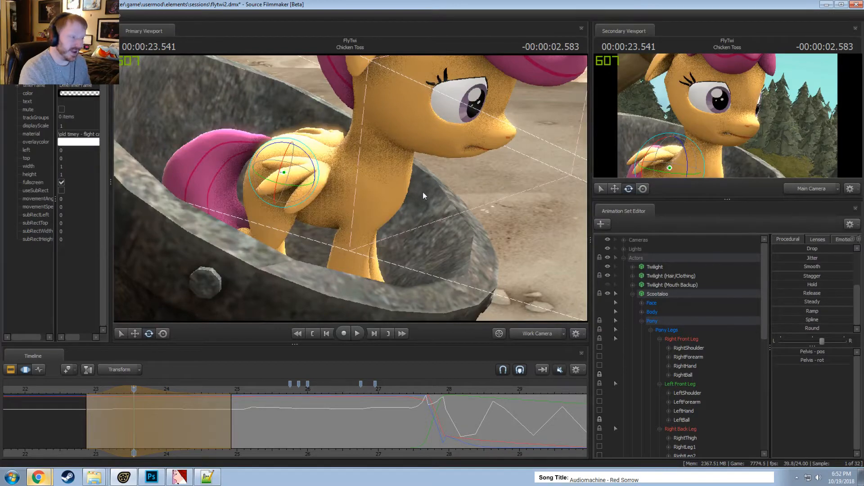
Play back the pelvis motion around 00:00:23.541 from a lower side view of the catapult bucket
alt+drag(423, 194, 346, 206)
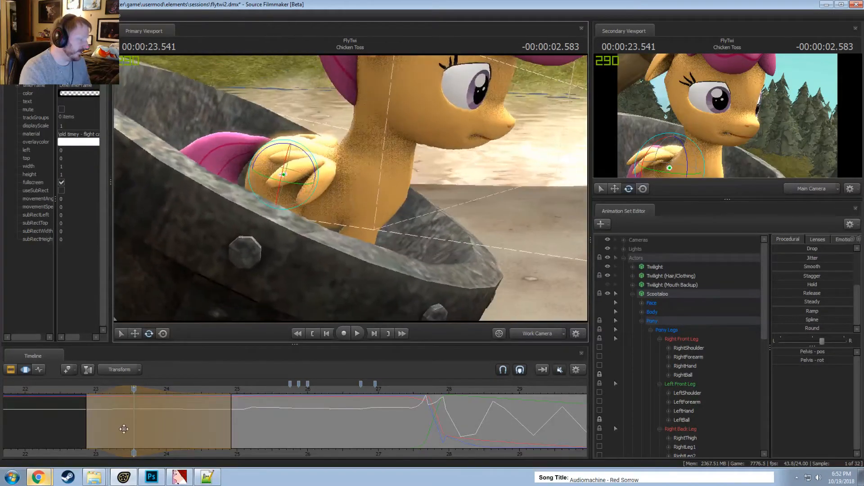
drag(74, 390, 133, 390)
key(space)
key(space)
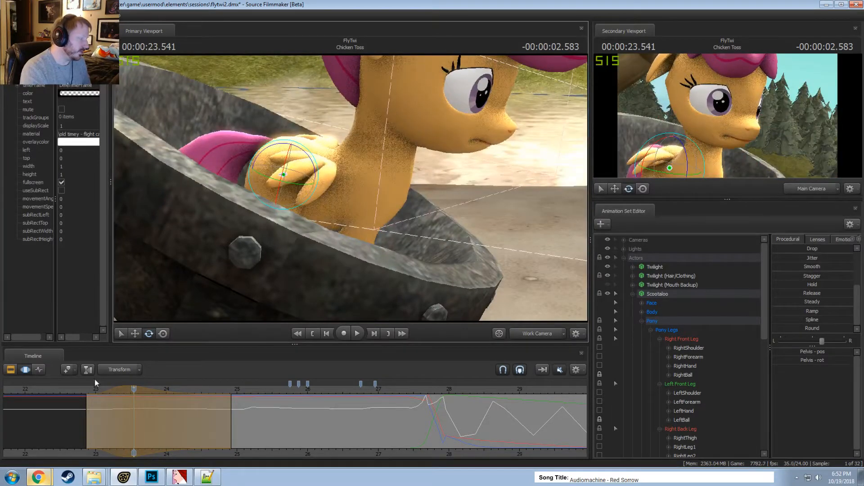
key(space)
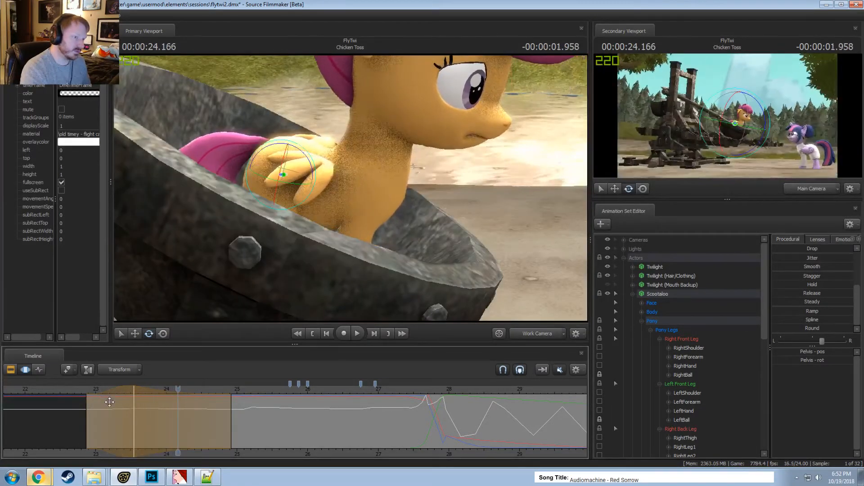
Shift the time selection earlier so its peak sits near 23.2 seconds, and play through the retimed pelvis motion
drag(115, 390, 92, 391)
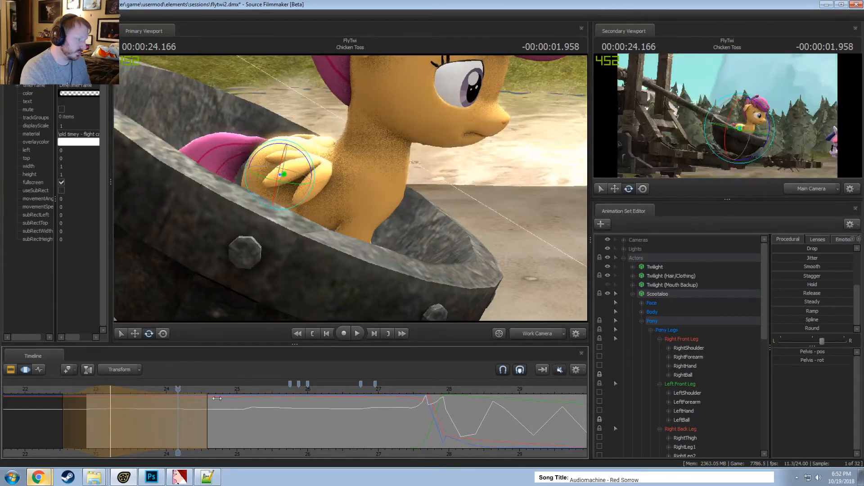
drag(211, 391, 90, 392)
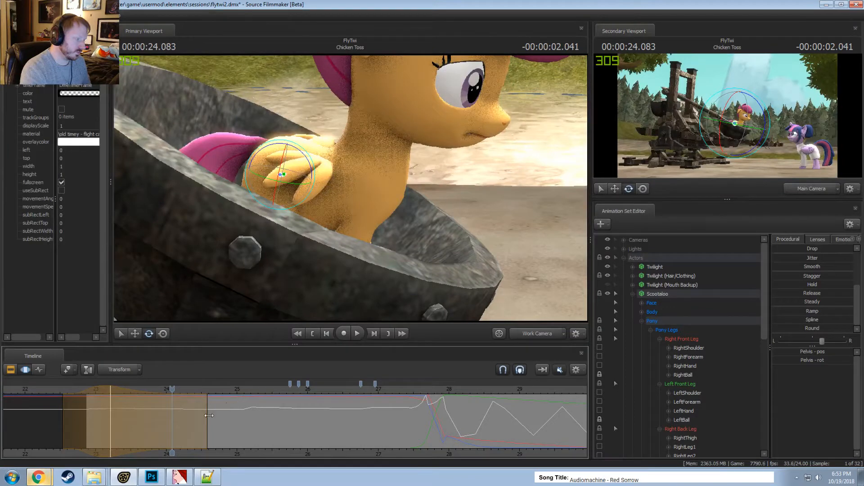
drag(206, 391, 195, 392)
key(space)
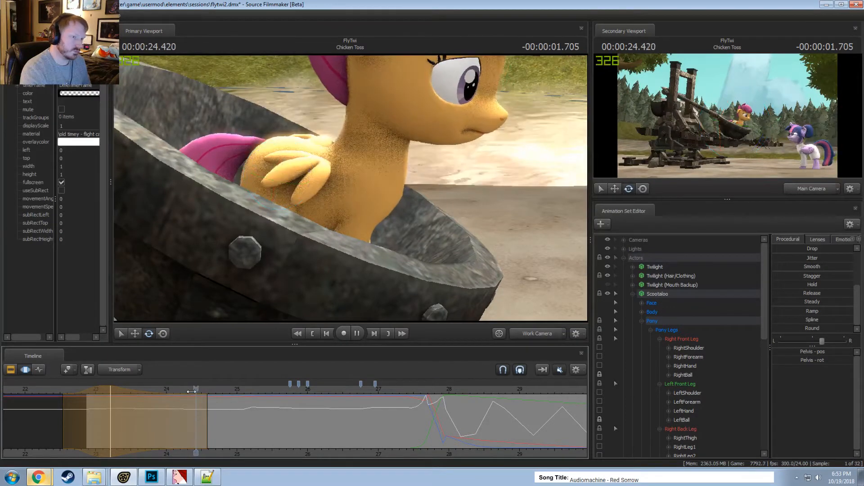
click(221, 392)
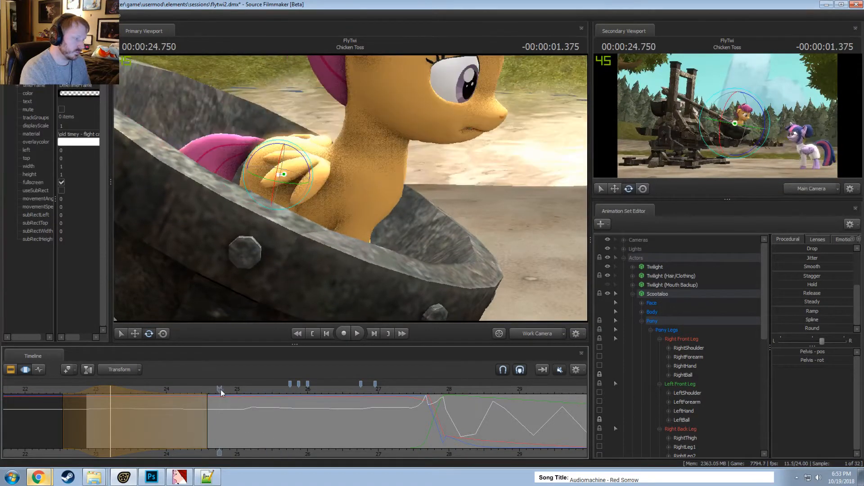
key(space)
click(109, 386)
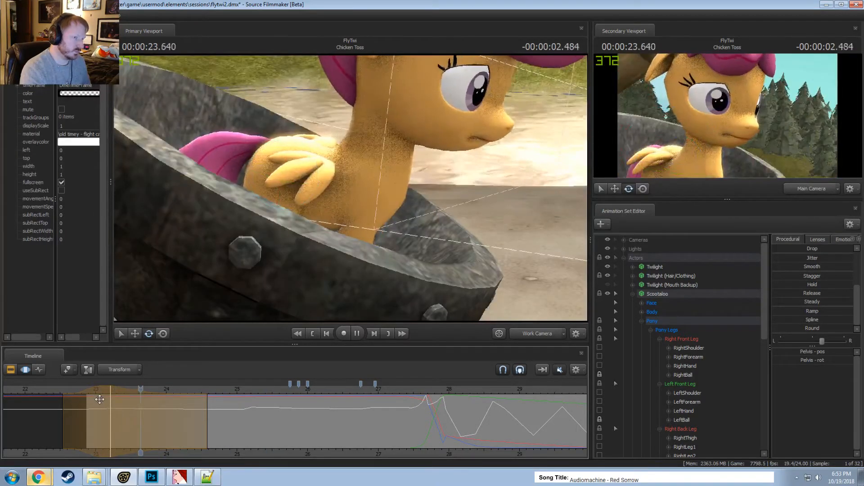
key(space)
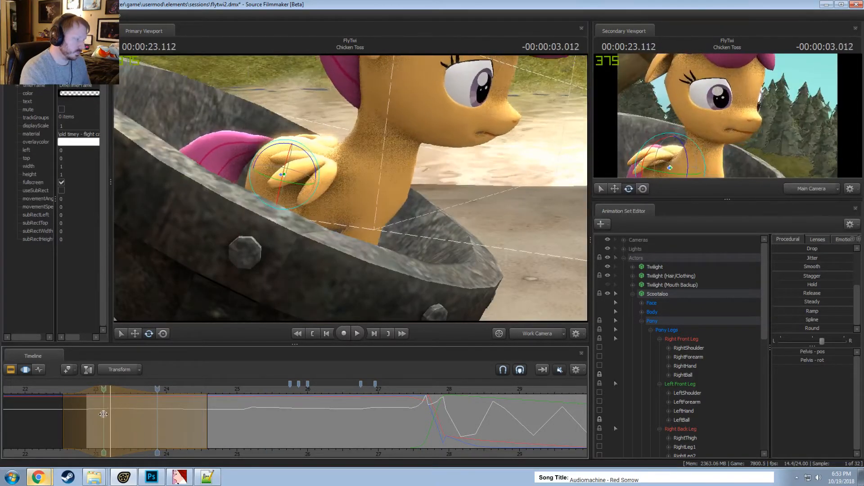
Try the Smooth procedural preset on the pelvis over a time selection from about 23.1 to 24.3 seconds, and undo it
shift+drag(103, 414, 189, 426)
shift+scroll(188, 425, up, 1)
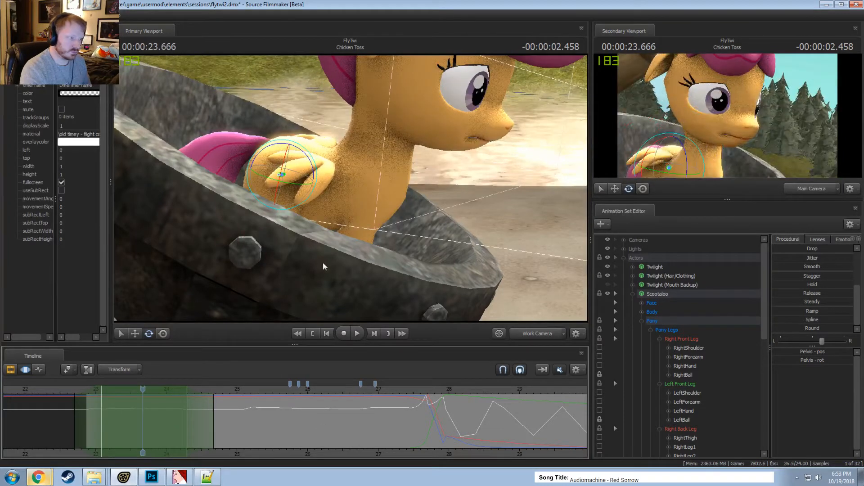
drag(815, 267, 832, 278)
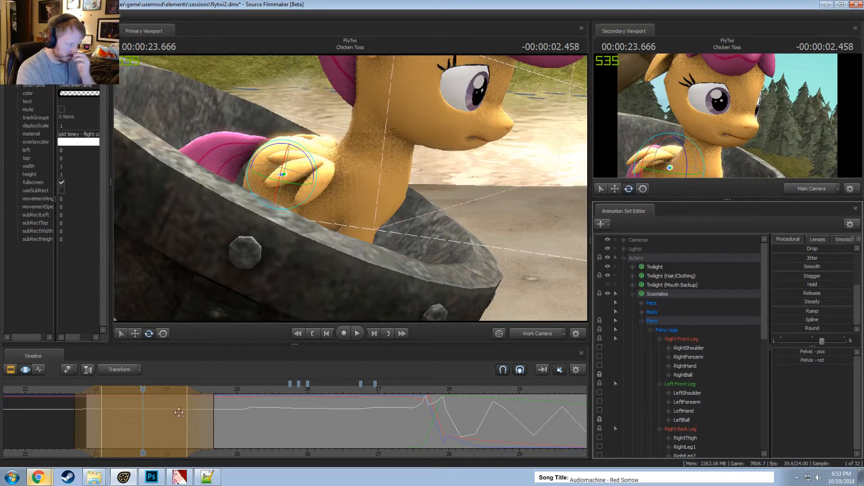
key(ctrl+z)
key(ctrl+z)
key(ctrl+z)
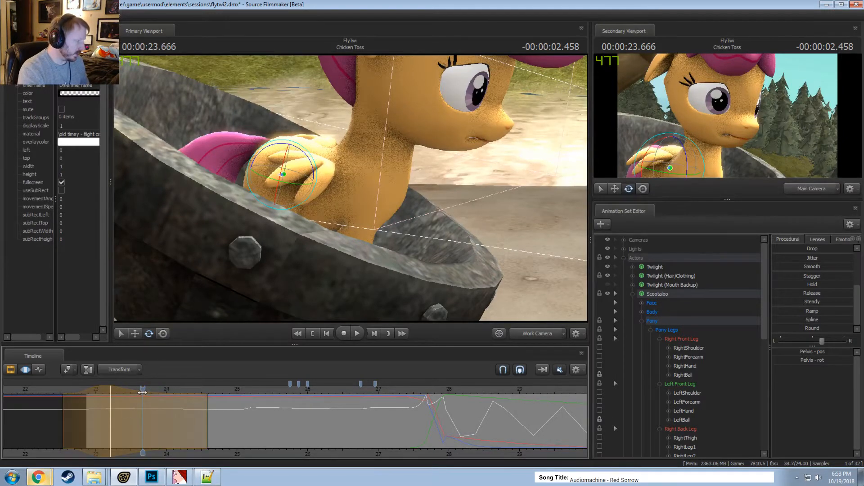
Select Scootaloo's LeftForearm and RightForearm at about 00:00:23.208 and rotate both slightly
drag(142, 389, 111, 389)
alt+drag(355, 194, 364, 190)
click(370, 157)
ctrl+click(375, 132)
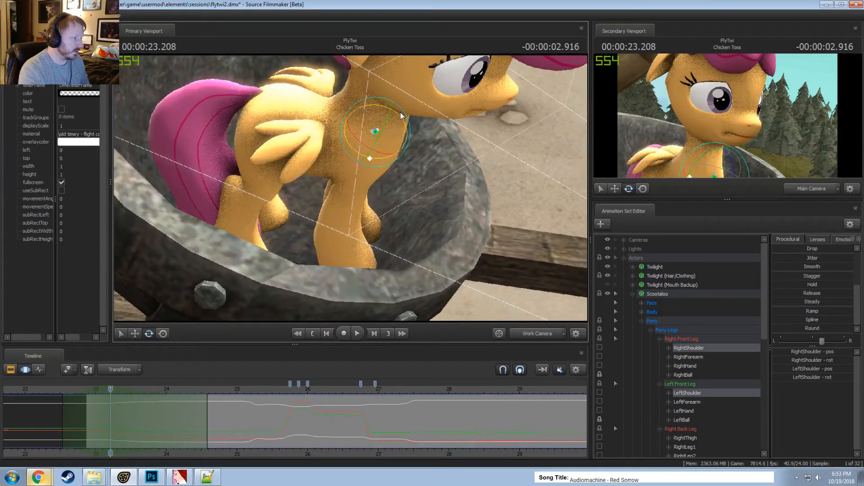
ctrl+click(350, 163)
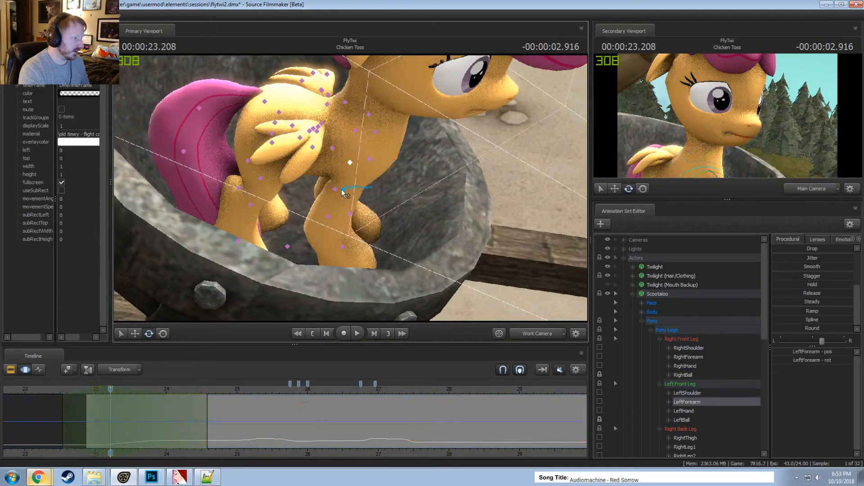
ctrl+click(342, 190)
drag(361, 170, 353, 170)
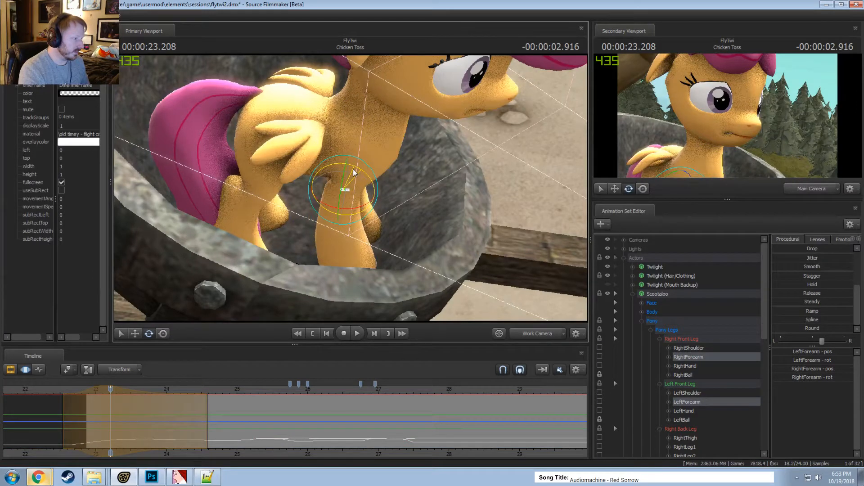
Play back the forearm rotation from 23.208 seconds and view the catapult bucket from a low side angle
key(space)
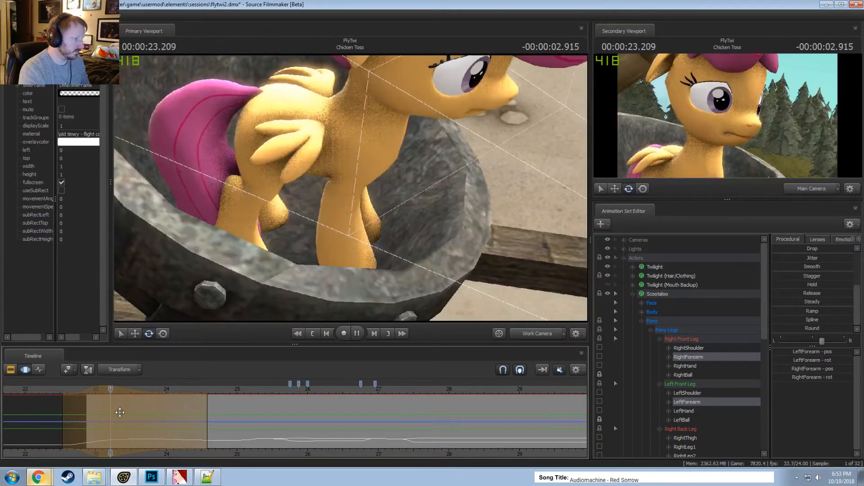
key(space)
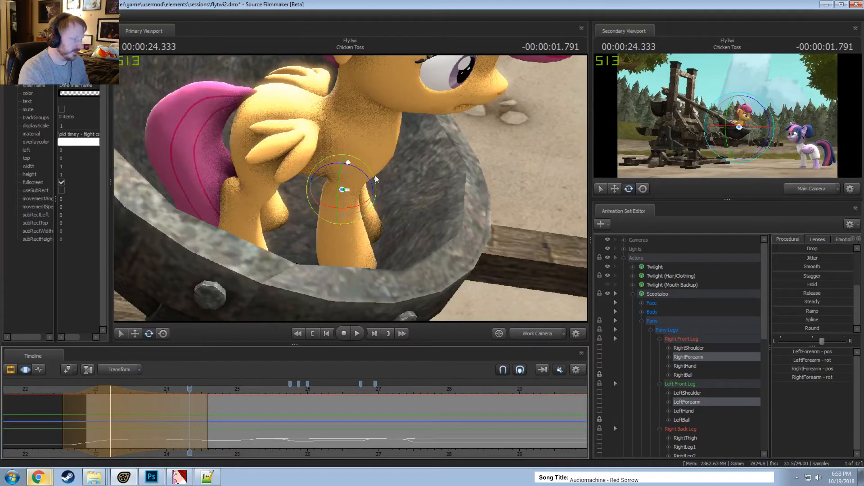
key(ctrl)
ctrl+click(372, 130)
alt+drag(370, 135, 372, 139)
Apply the Smooth preset to Scootaloo's Pelvis over a time selection from about 22.9 to 24.4 seconds, and play through it
drag(125, 426, 170, 425)
scroll(680, 391, down, 6)
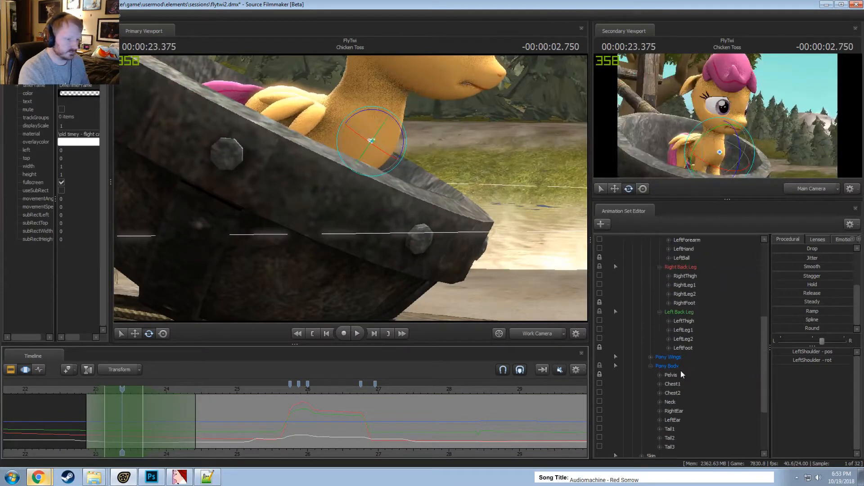
click(680, 375)
click(809, 267)
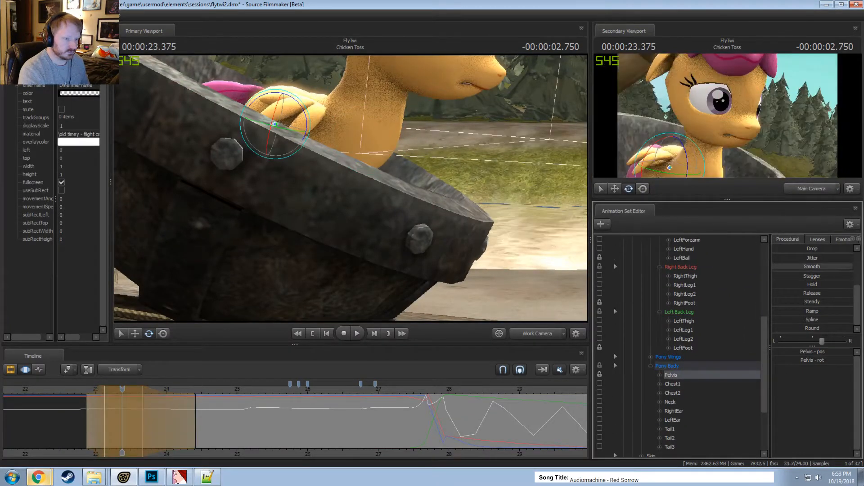
key(space)
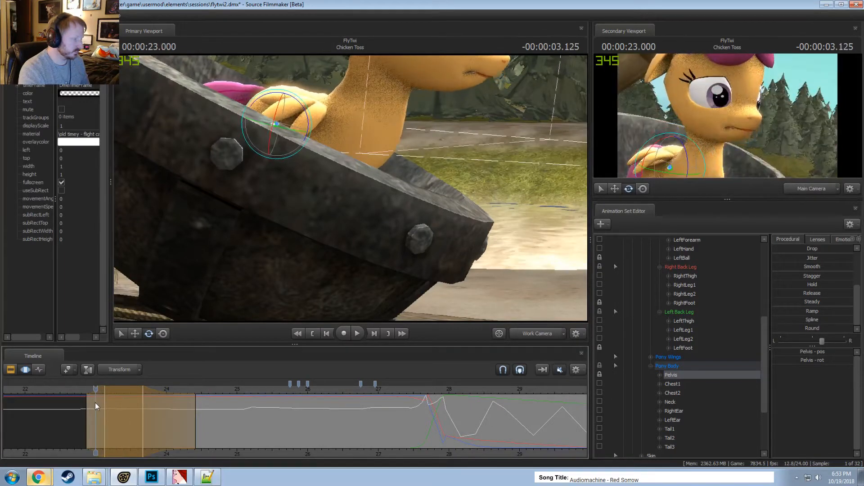
key(space)
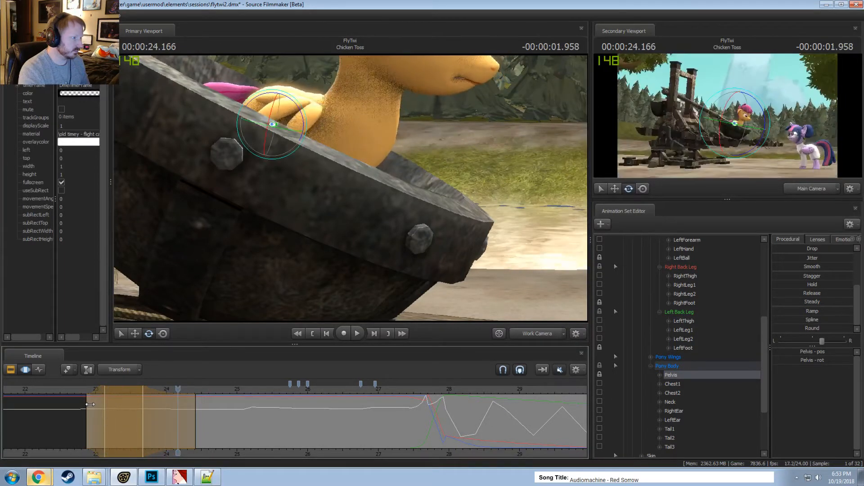
Rotate Scootaloo's Head and Neck slightly over a time selection from about 23.4 to 25.4 seconds, peaking at 25.000 seconds
middle_drag(121, 420, 183, 431)
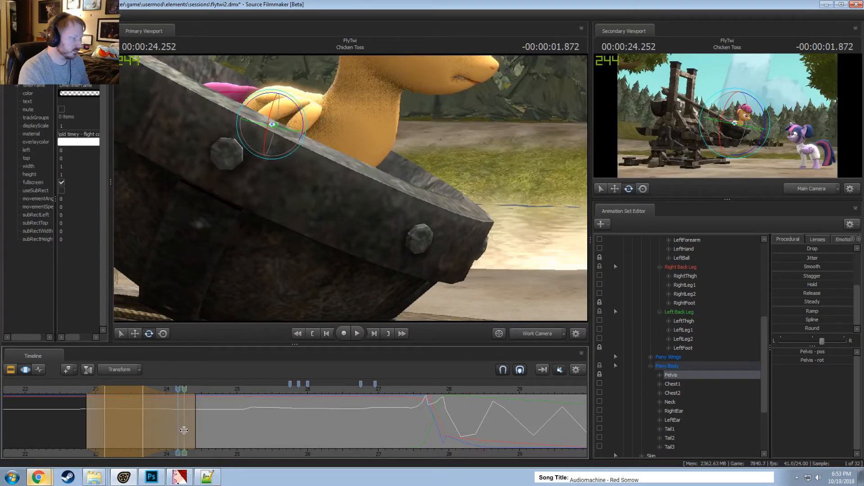
click(191, 428)
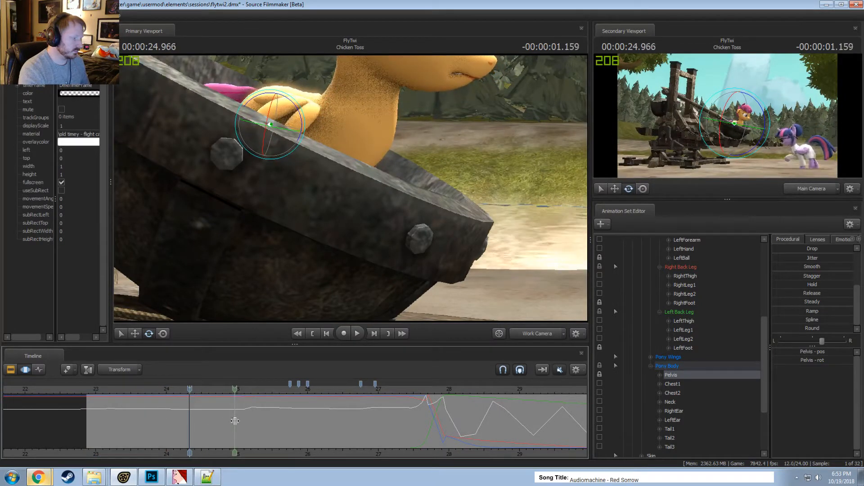
drag(235, 421, 121, 418)
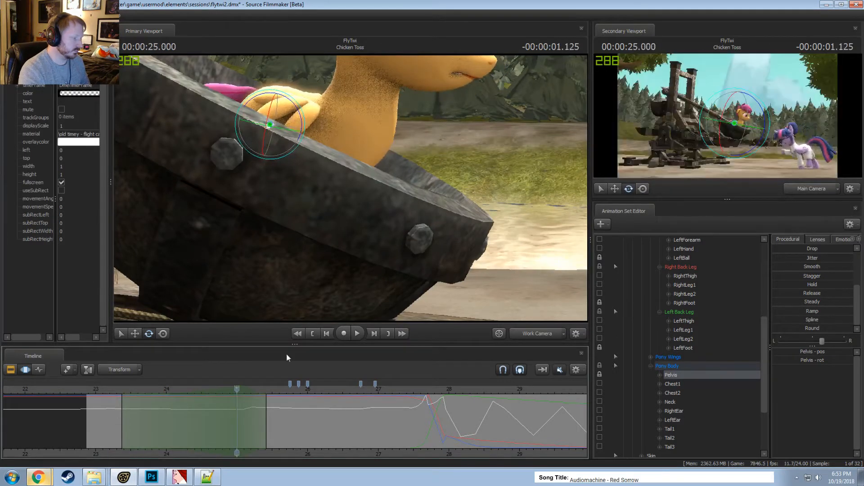
drag(315, 256, 349, 192)
ctrl+drag(370, 113, 353, 141)
drag(459, 176, 364, 194)
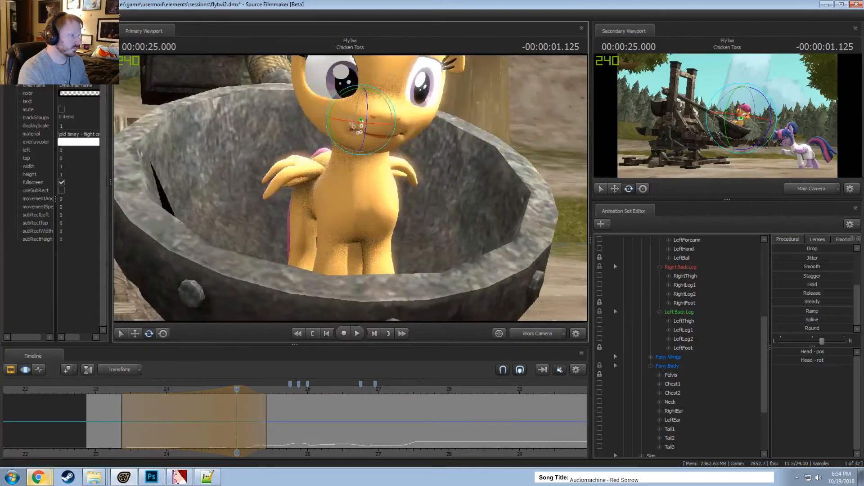
ctrl+click(359, 170)
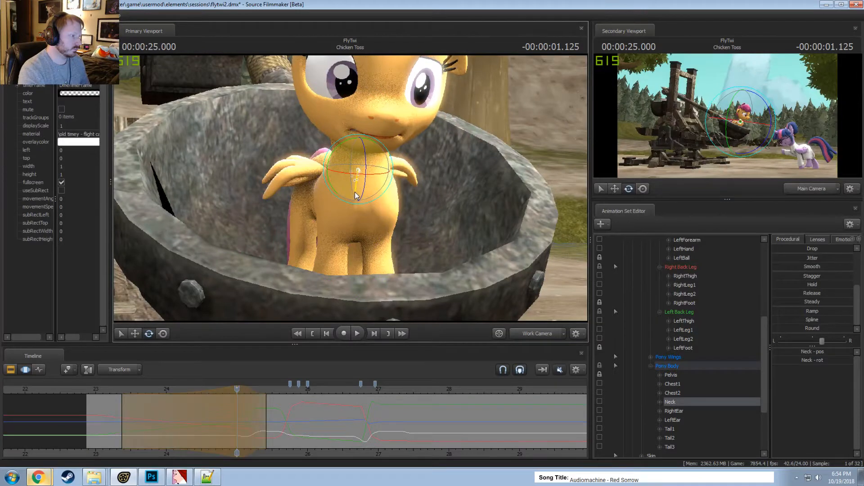
Play back the head and neck motion repeatedly from the start of the shot near 22.9 seconds
click(97, 394)
key(space)
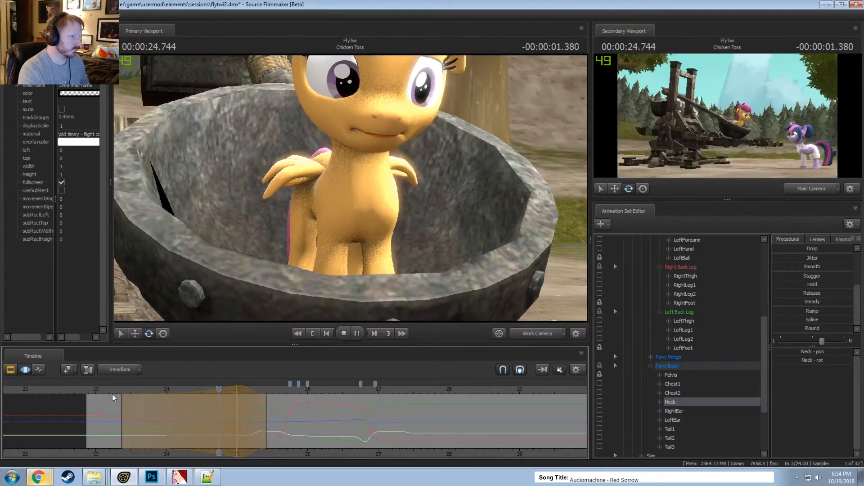
click(88, 390)
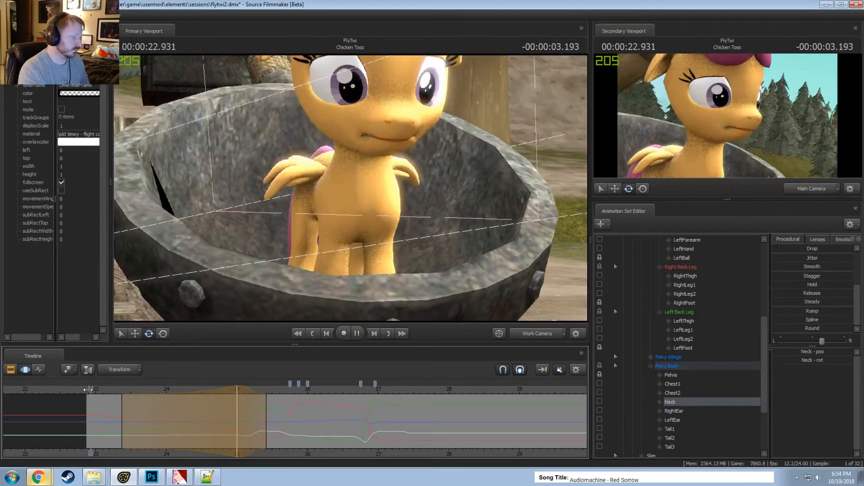
key(space)
click(93, 390)
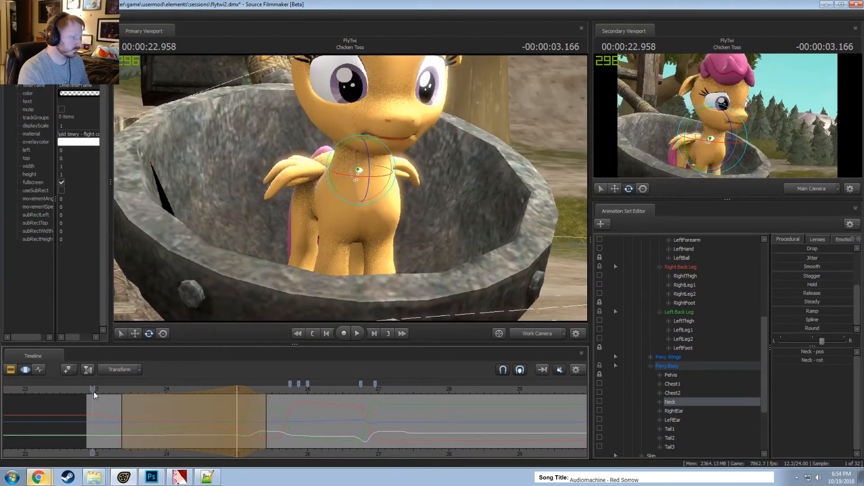
key(space)
key(space)
Apply the Smooth preset to Scootaloo's Neck and Head over a short time selection centred on 22.916 seconds
mouse_move(92, 400)
mouse_down()
mouse_move(106, 411)
mouse_move(76, 411)
mouse_move(90, 410)
mouse_up()
scroll(688, 393, up, 5)
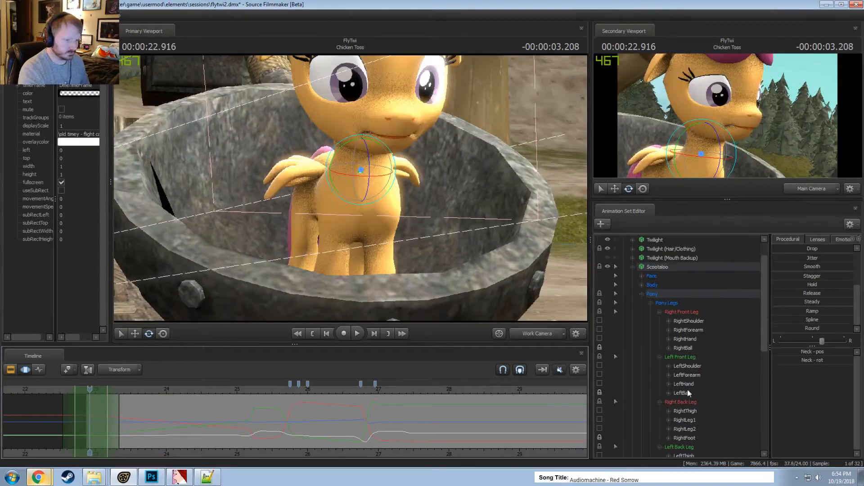
click(641, 285)
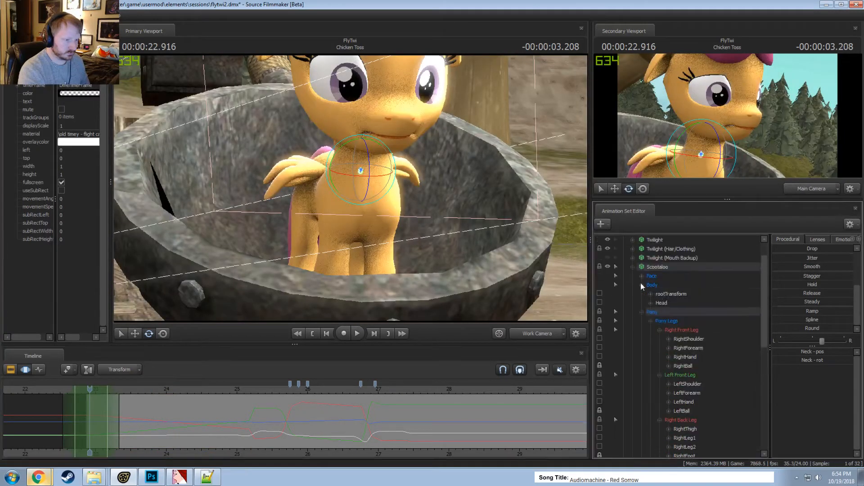
click(668, 303)
drag(813, 265, 814, 266)
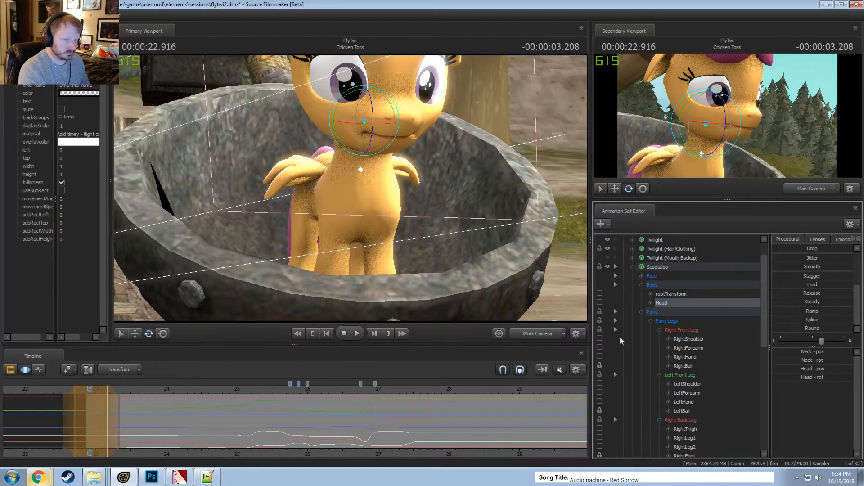
Check the opening of the Chicken Toss shot by playing it from its start at 22.875 seconds in the Clip Editor
key(F2)
key(F3)
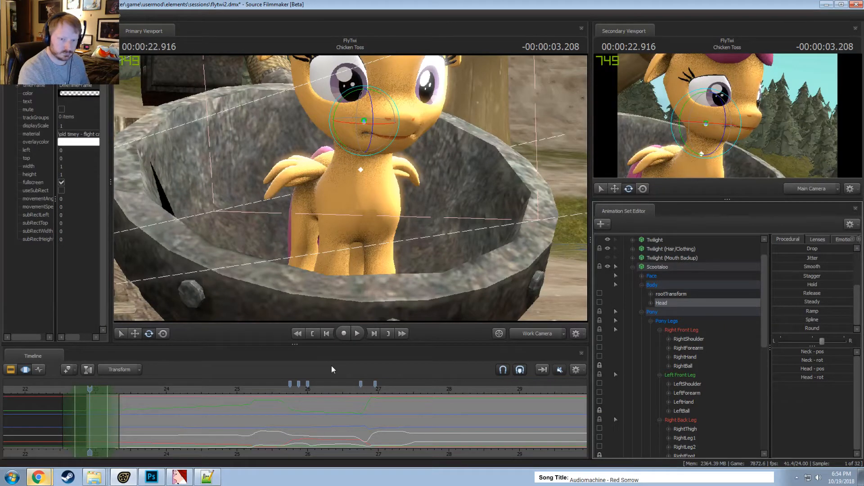
scroll(293, 425, down, 2)
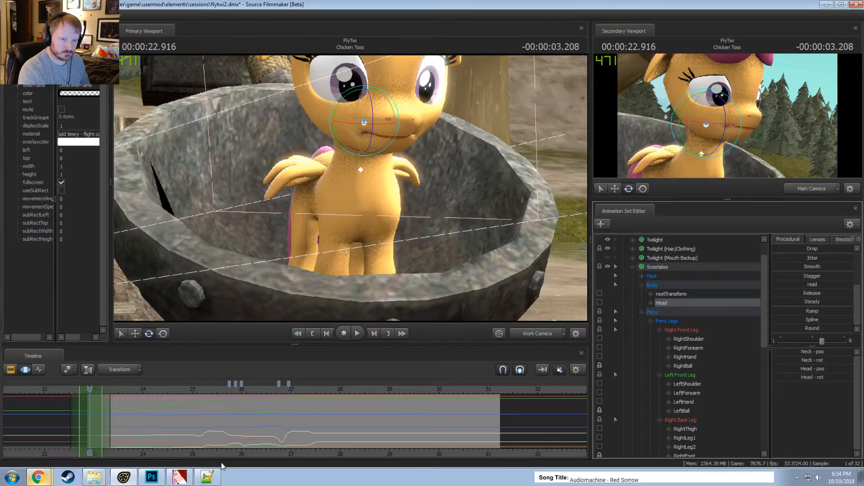
middle_drag(225, 453, 306, 450)
scroll(306, 450, up, 3)
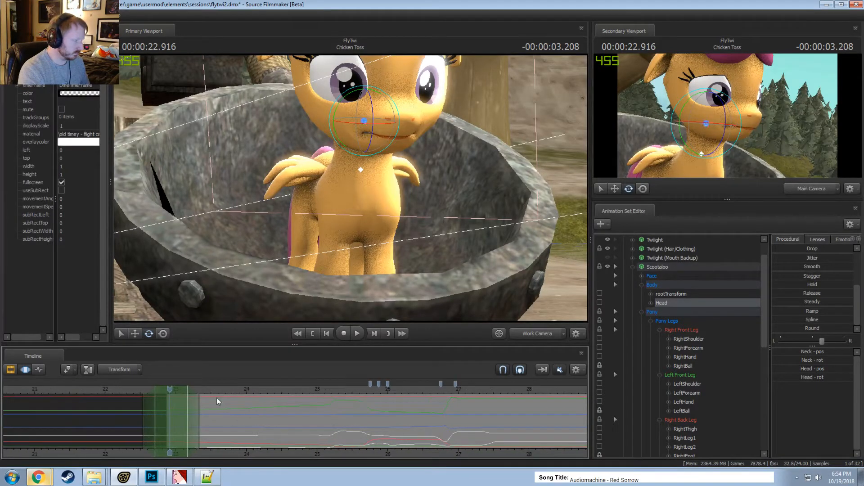
drag(170, 393, 166, 393)
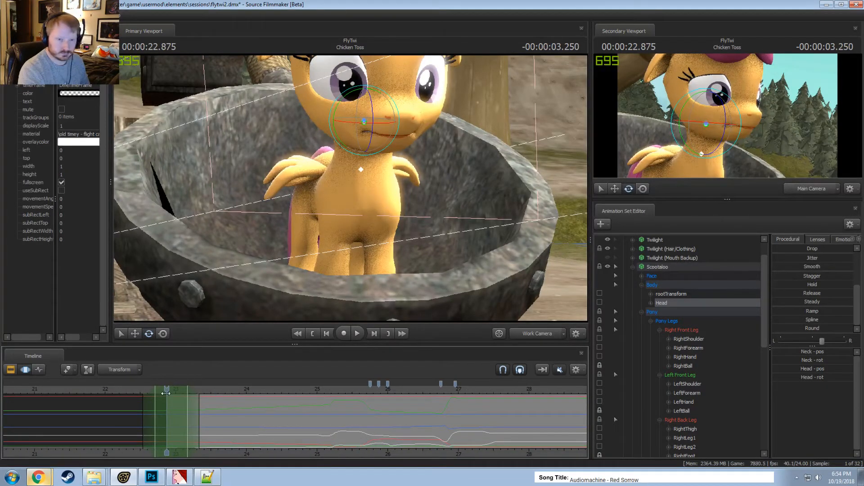
key(F2)
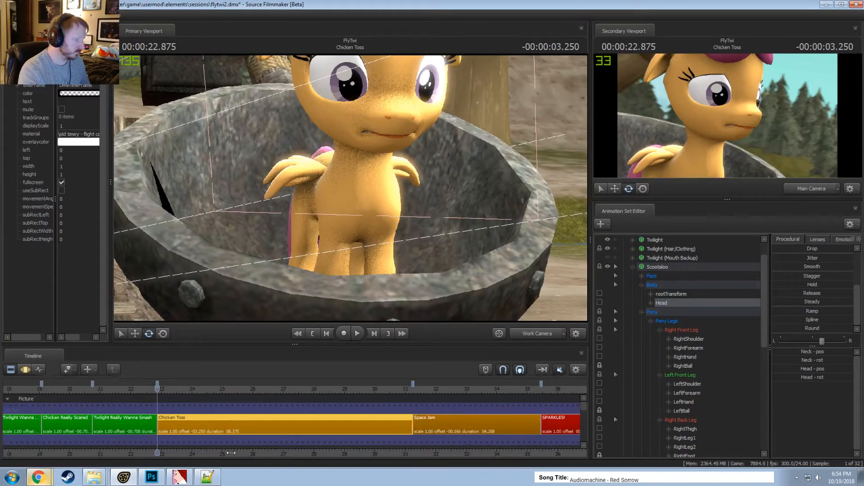
key(space)
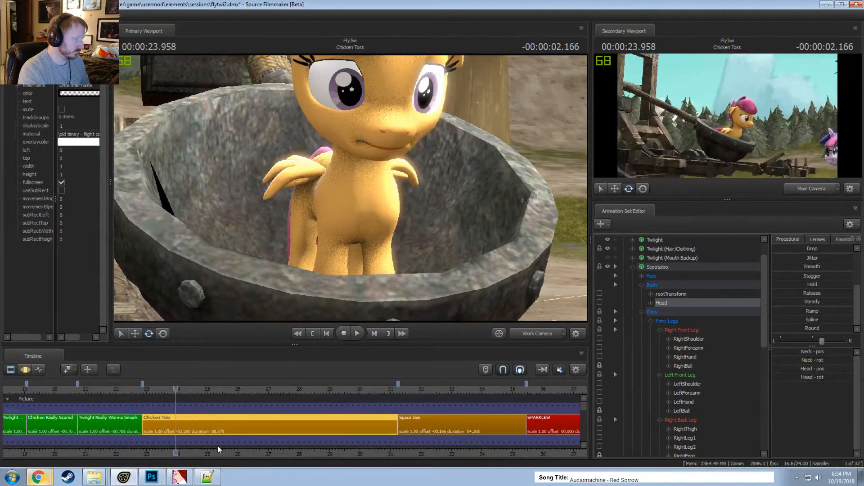
click(145, 389)
key(space)
key(space)
key(F3)
Raise Scootaloo's eye_closer_left and eye_closer_right slightly over a time selection from about 23.3 to 24.8 seconds, peaking at 23.875 seconds
key(shift)
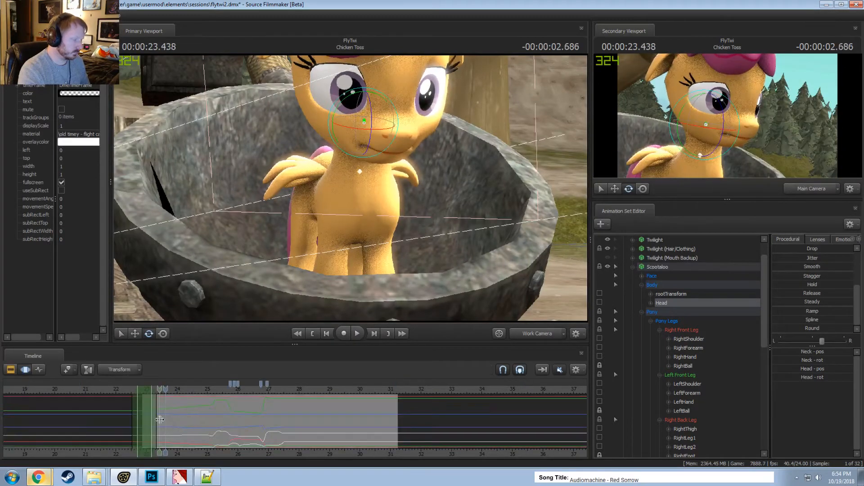
click(173, 427)
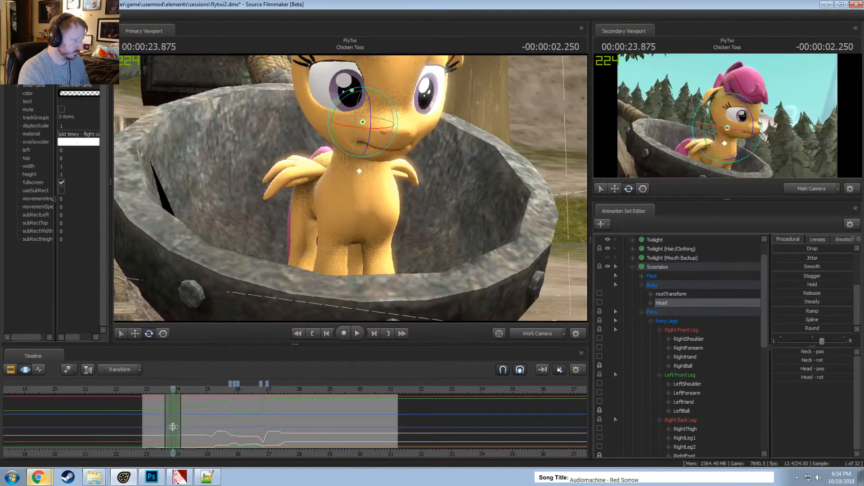
drag(187, 415, 205, 418)
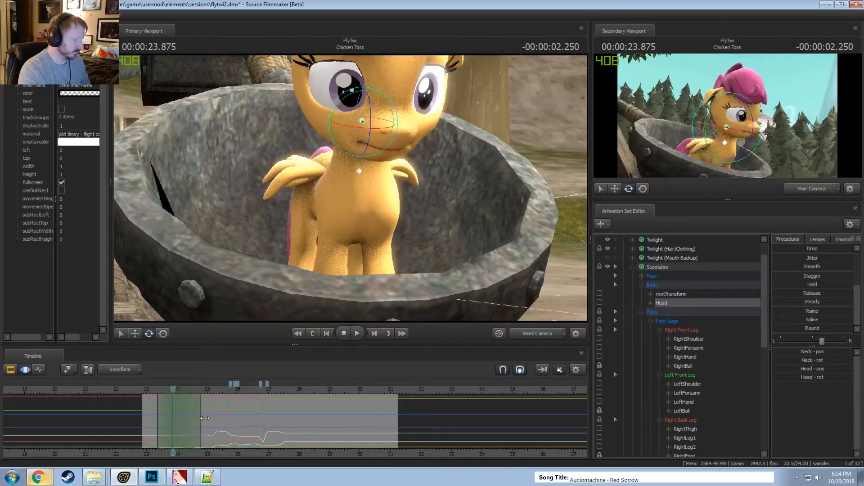
click(641, 276)
click(672, 305)
click(676, 295)
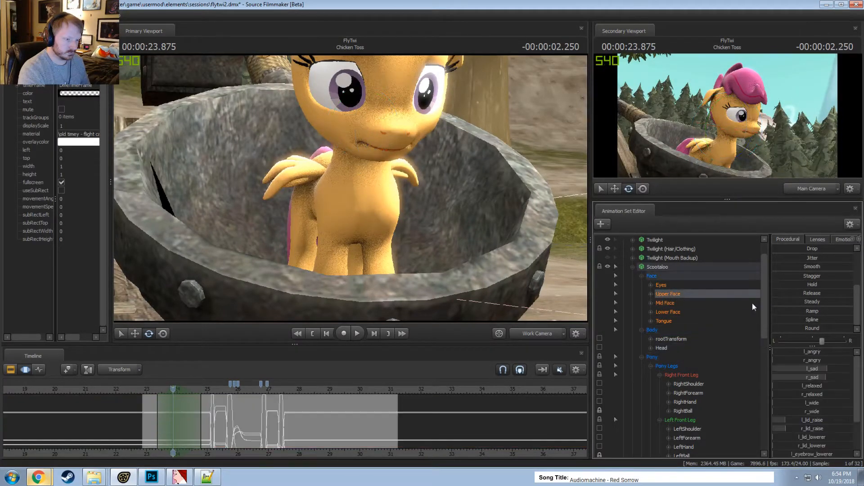
scroll(813, 431, down, 3)
drag(806, 447, 786, 453)
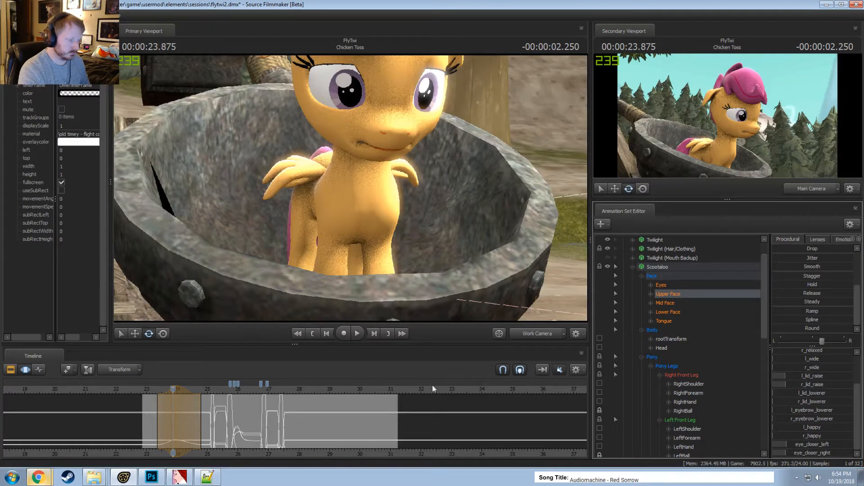
Play back the eye closing, and shift its time selection earlier so the peak sits near 23.6 seconds
click(151, 390)
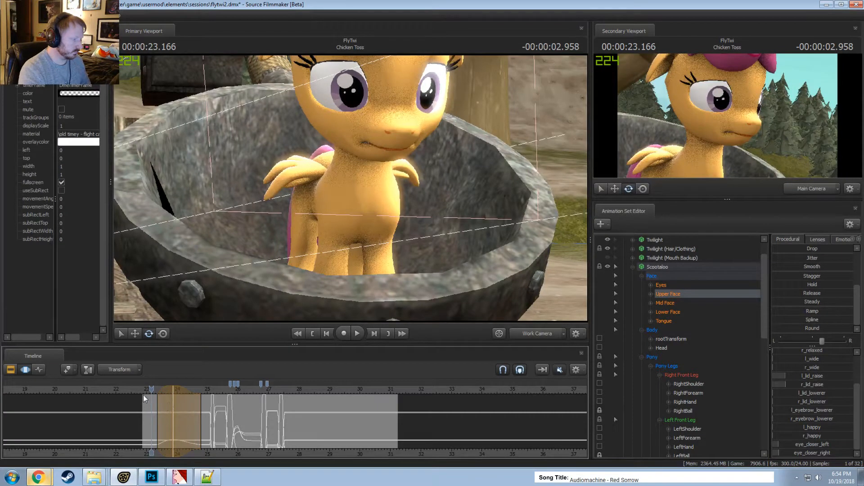
key(space)
key(space)
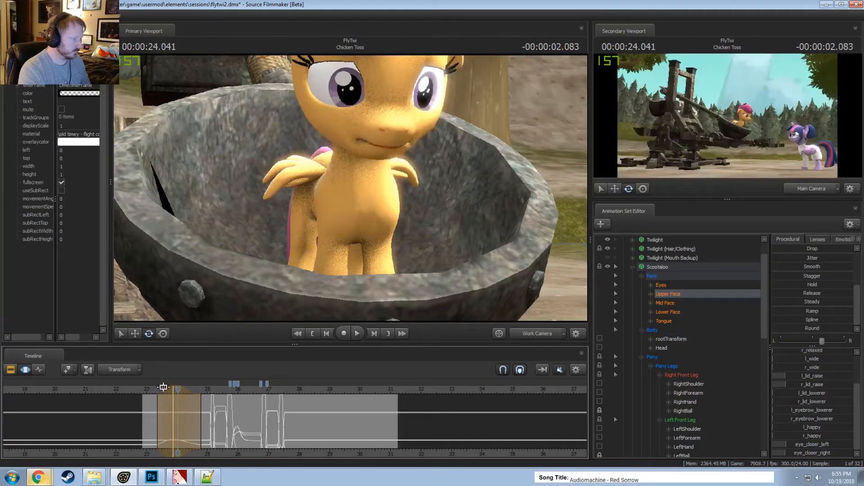
drag(163, 392, 155, 393)
Play back the retimed eye closing and review the start of the shot through the Main Camera
key(space)
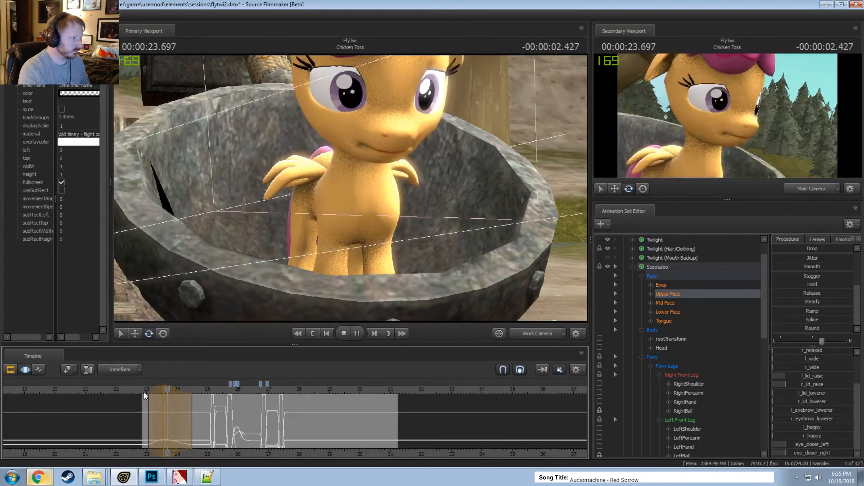
click(552, 338)
key(space)
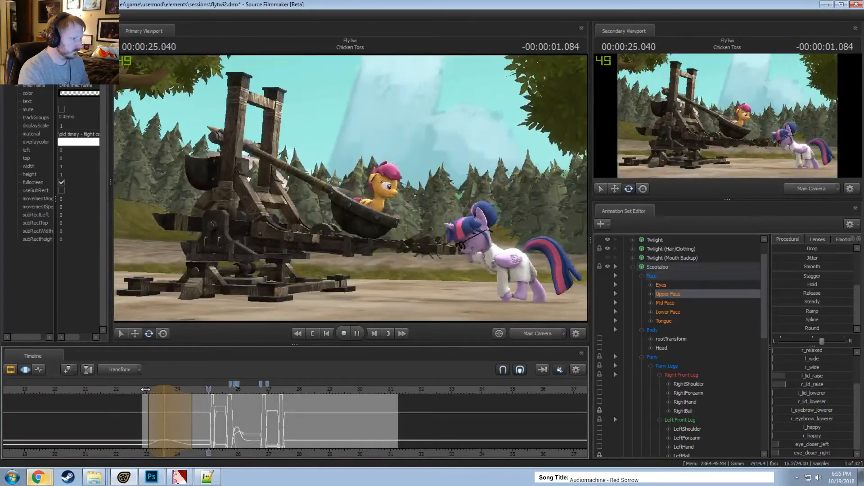
key(space)
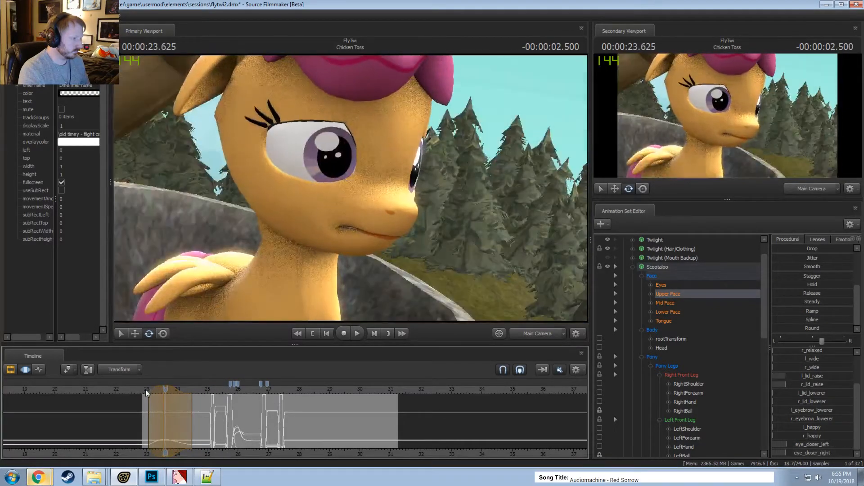
Adjust Scootaloo's eyes_updown slightly over a time selection from about 23.2 to 24.3 seconds, peaking at 23.666 seconds
key(shift)
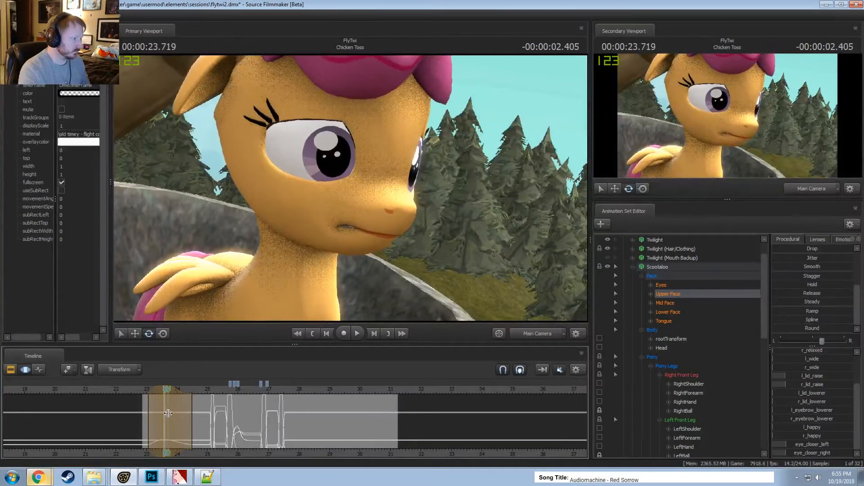
key(Escape)
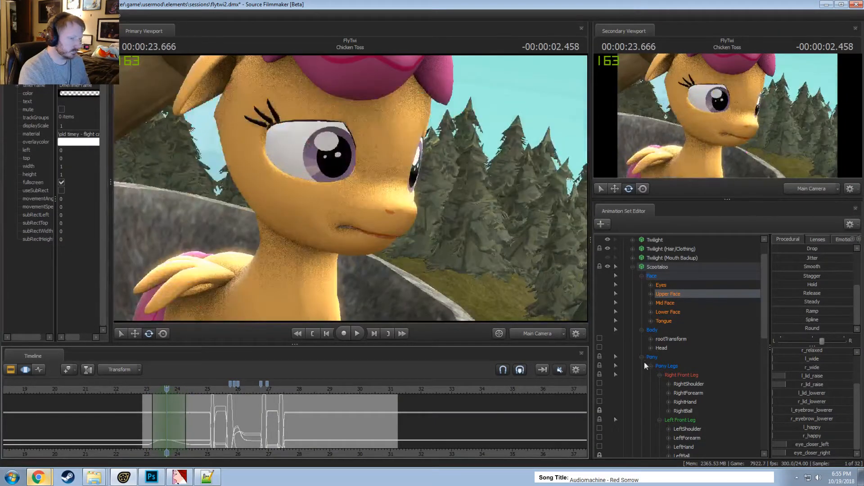
click(666, 285)
drag(806, 354, 807, 354)
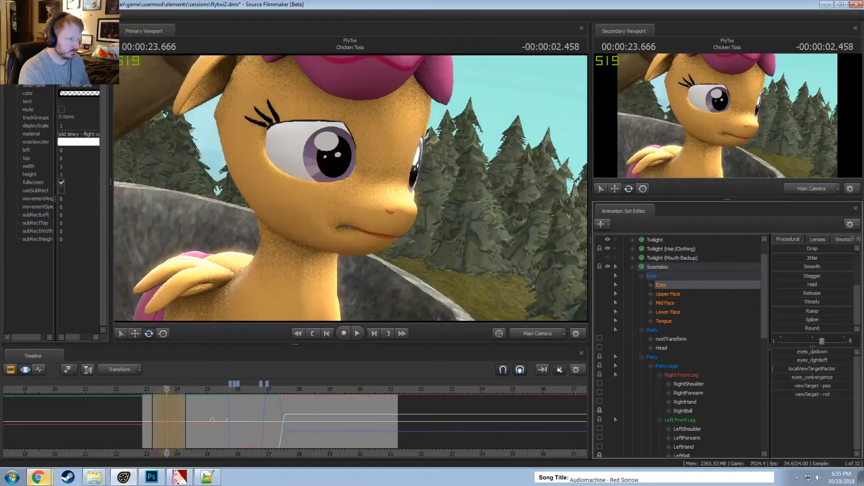
Play back the vertical eye movement and retime its selection to about 23.1 to 24.1 seconds, with the peak near 23.5 seconds
click(148, 389)
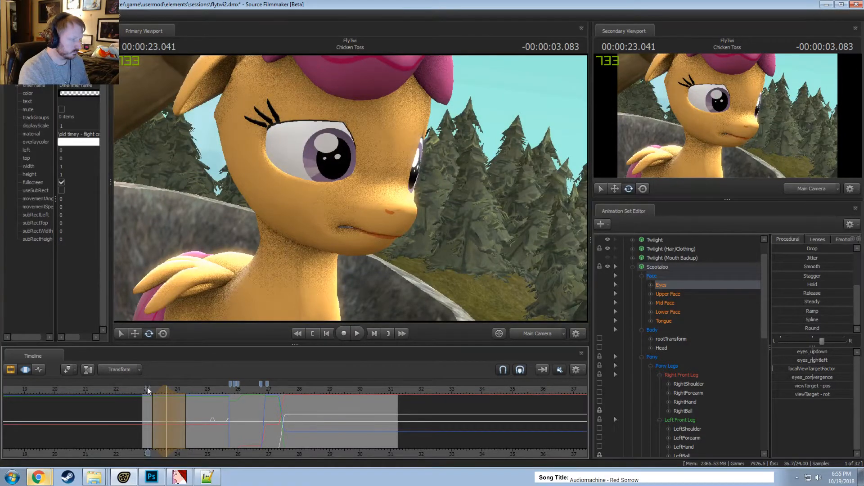
key(space)
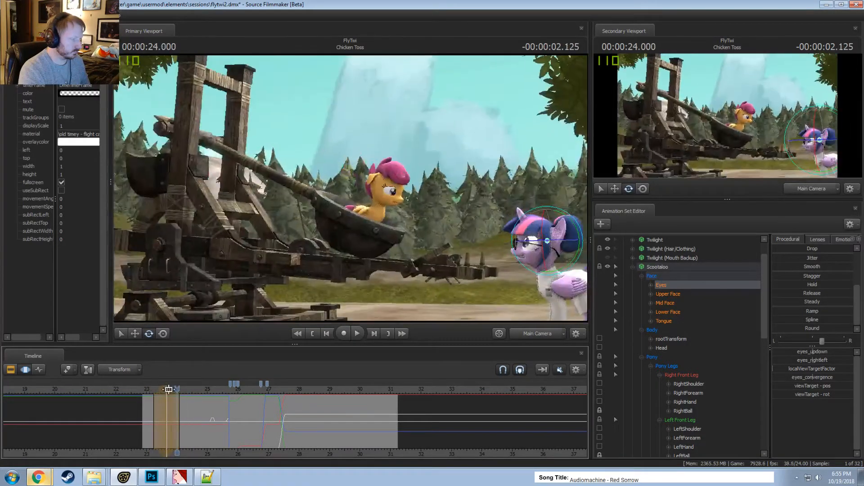
drag(169, 390, 164, 389)
scroll(182, 405, up, 4)
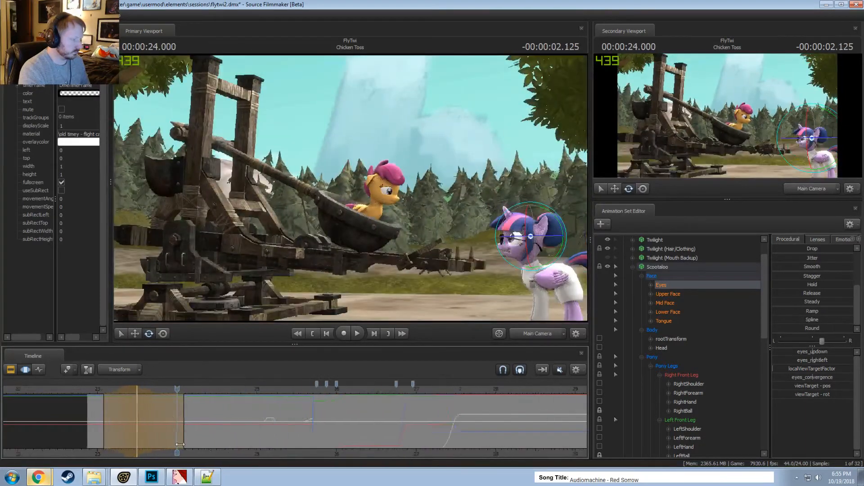
middle_drag(207, 428, 333, 464)
drag(230, 392, 233, 392)
Play the start of the shot repeatedly to check the retimed vertical eye movement
click(203, 390)
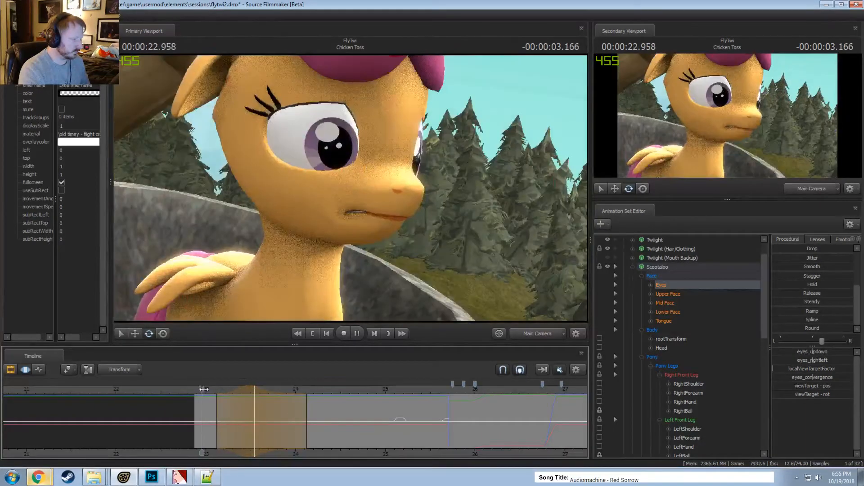
key(space)
key(space)
click(203, 390)
key(space)
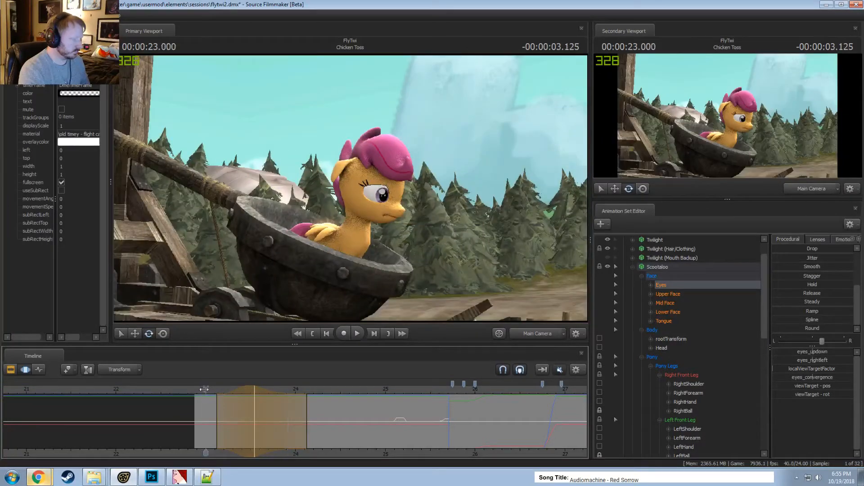
click(203, 390)
key(space)
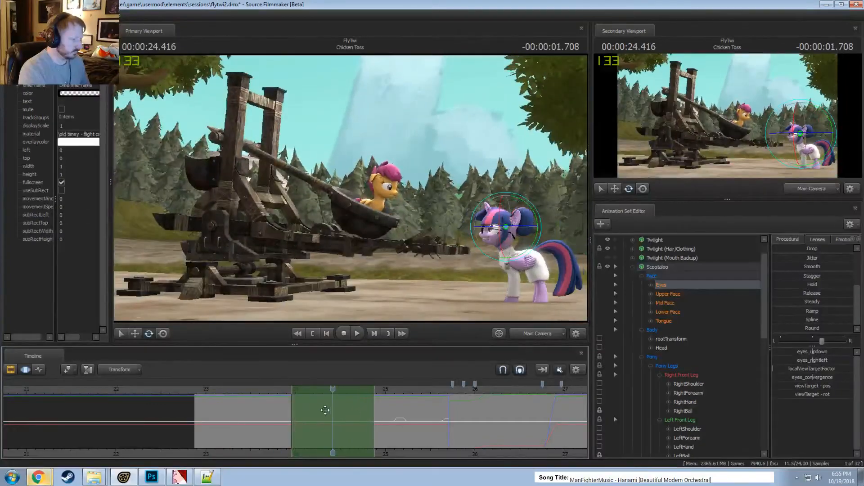
Shift Scootaloo's eyes_rightleft slightly over a time selection from about 23.3 to 25.2 seconds with an eased start
drag(278, 410, 399, 431)
drag(286, 410, 249, 407)
scroll(276, 409, up, 3)
drag(243, 401, 202, 398)
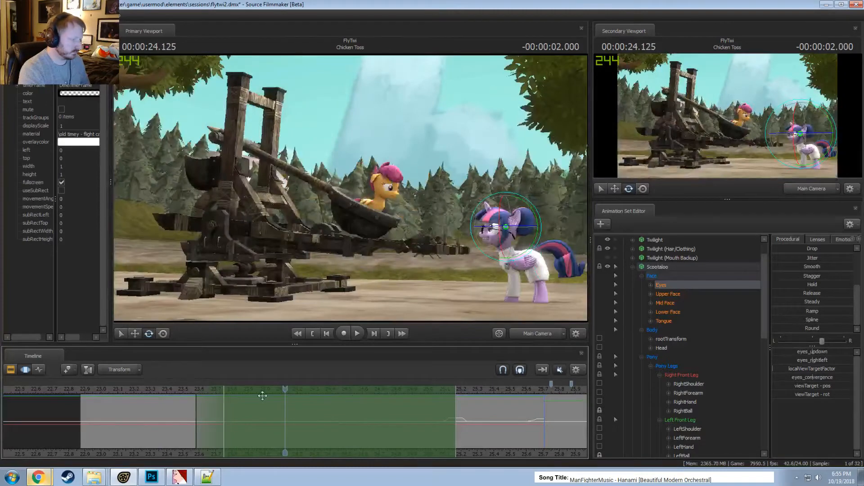
drag(269, 389, 217, 410)
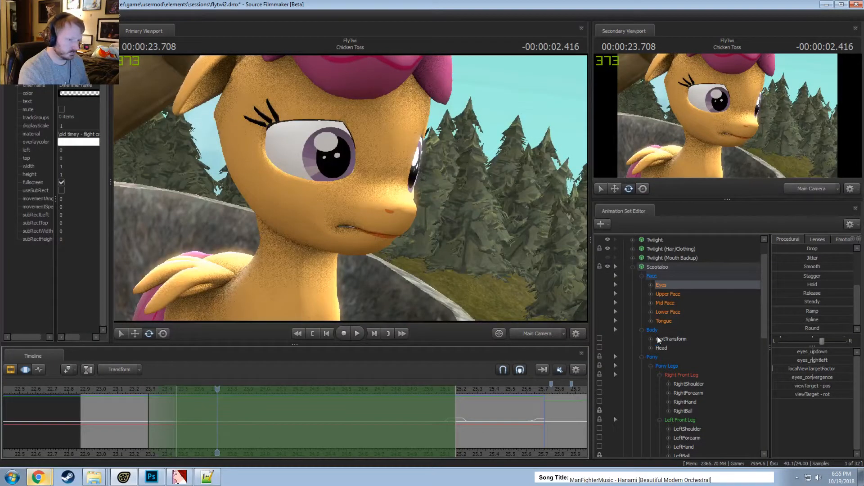
drag(815, 359, 817, 359)
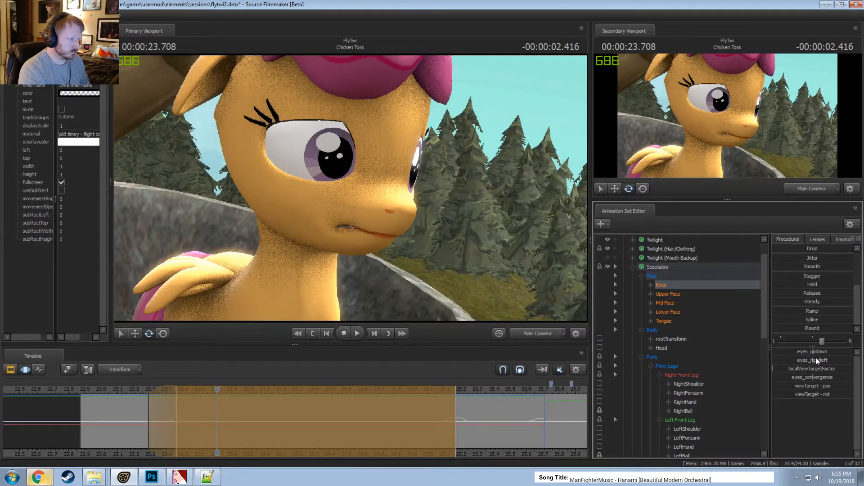
Play back the sideways eye shift and move its start slightly earlier, to about 23.25 seconds
key(space)
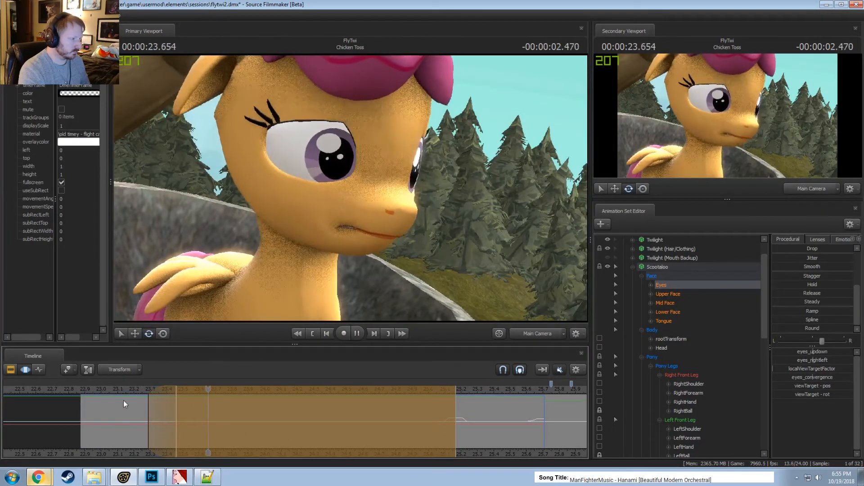
key(space)
drag(108, 391, 114, 390)
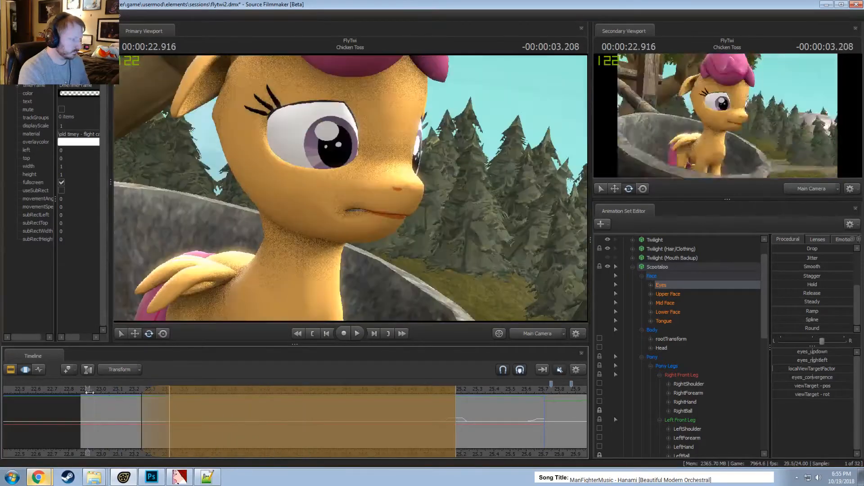
key(space)
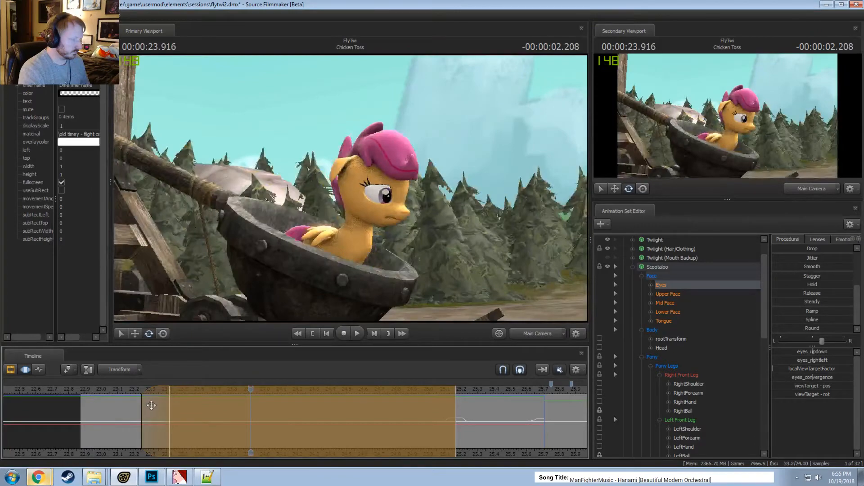
Try a later start for the sideways eye shift, at about 23.55 seconds with a shorter ease-in, and play it back
drag(152, 405, 190, 403)
click(164, 391)
key(space)
key(space)
click(137, 391)
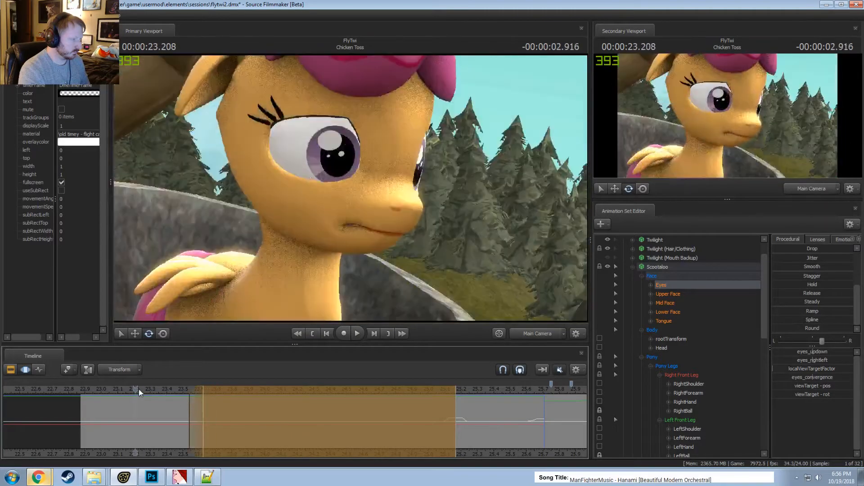
key(space)
key(space)
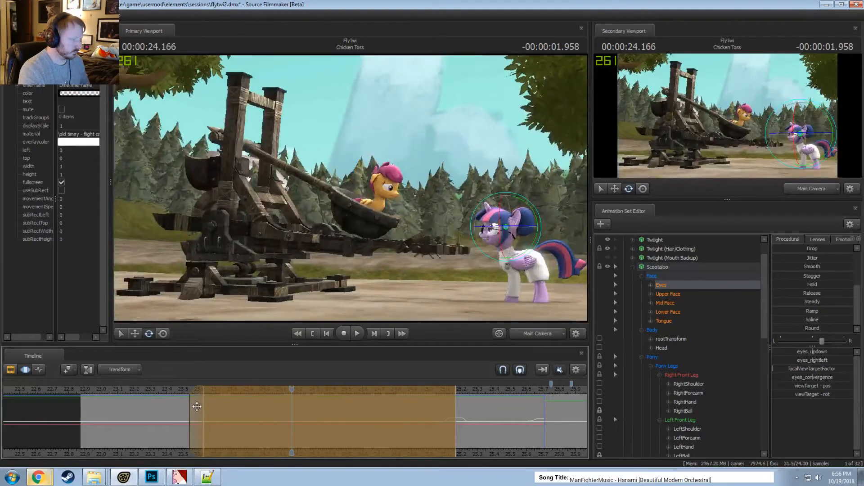
Move the start of the sideways eye shift to about 23.25 seconds, reaching full effect near 23.33 seconds, and play it back
drag(196, 406, 148, 404)
click(99, 391)
key(space)
key(space)
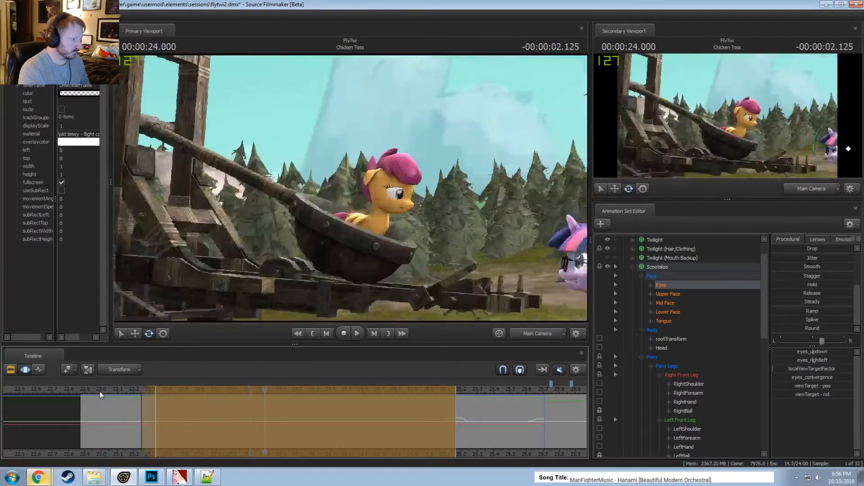
click(91, 393)
key(space)
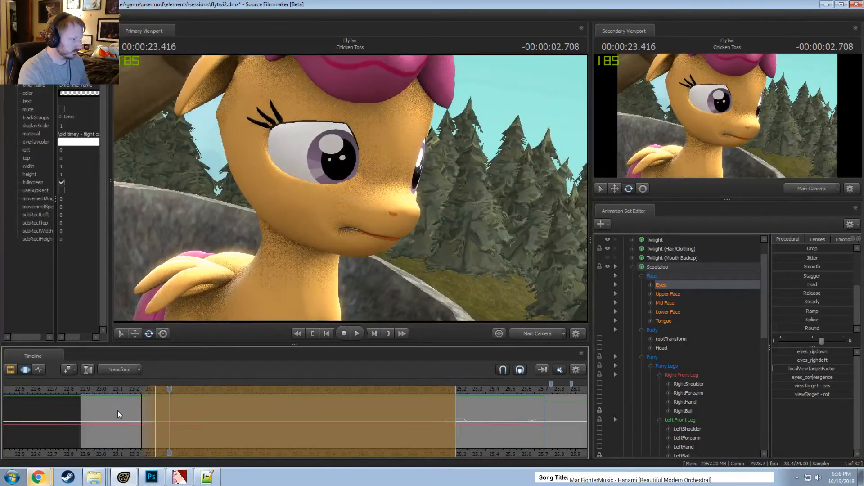
Rotate Scootaloo's head slightly over a hold from about 23.4 to 24.4 seconds, with falloffs reaching about 23.05 and 24.75 seconds
shift+drag(162, 421, 332, 436)
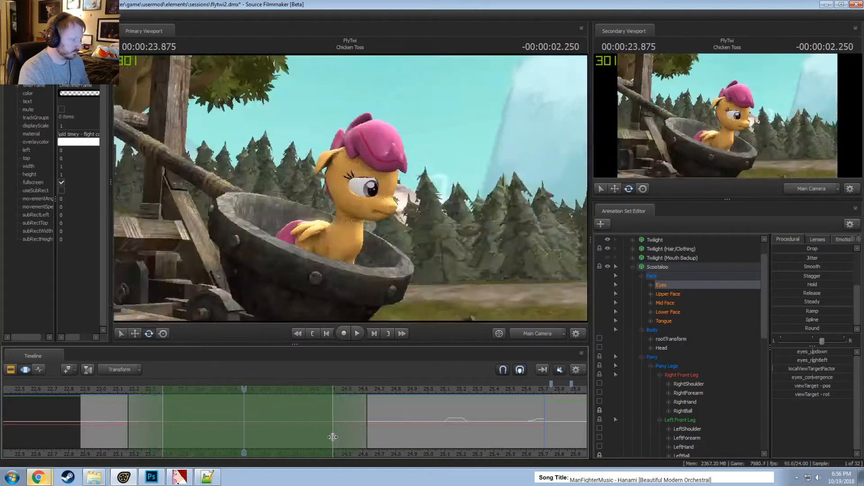
scroll(329, 438, up, 1)
click(346, 207)
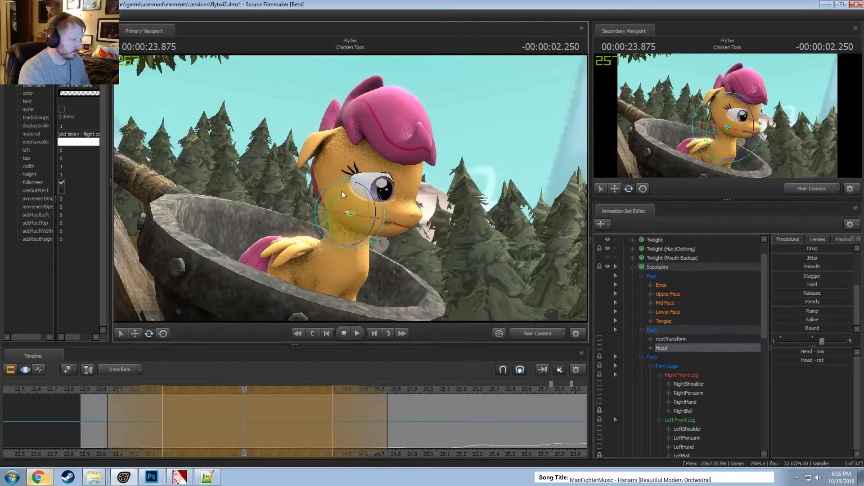
Play the start of the shot through the Main Camera to check the head rotation
click(535, 333)
click(535, 333)
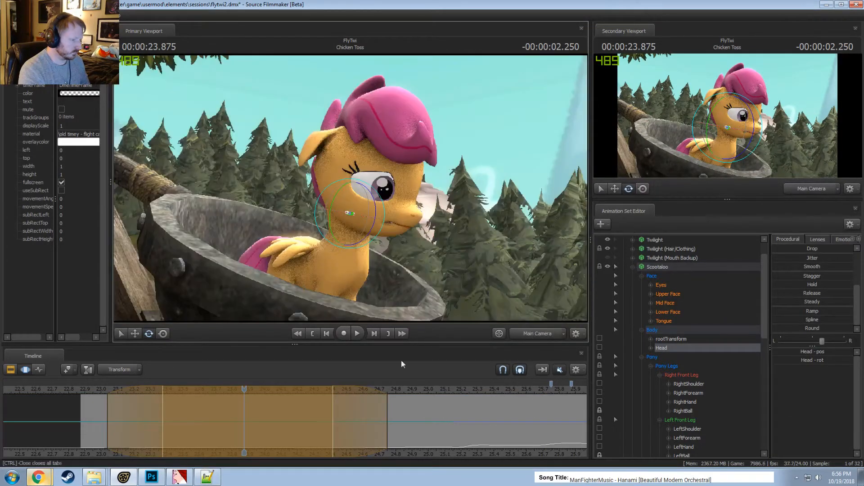
click(93, 389)
key(space)
key(space)
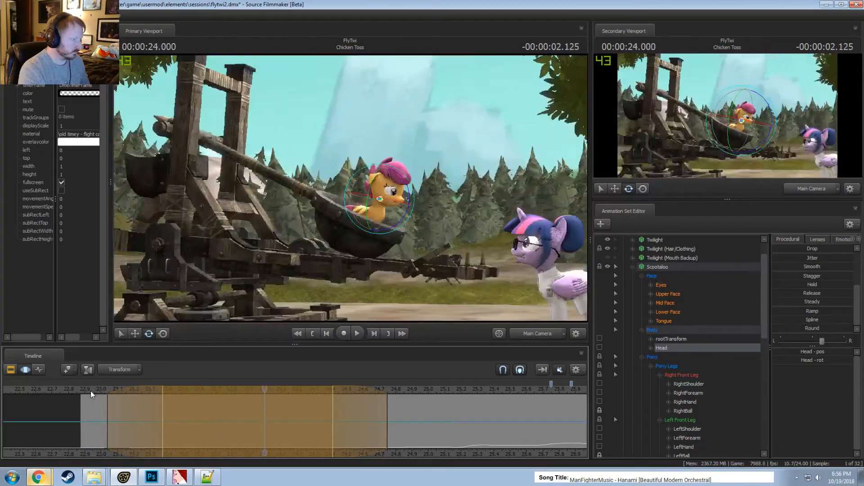
click(81, 390)
key(space)
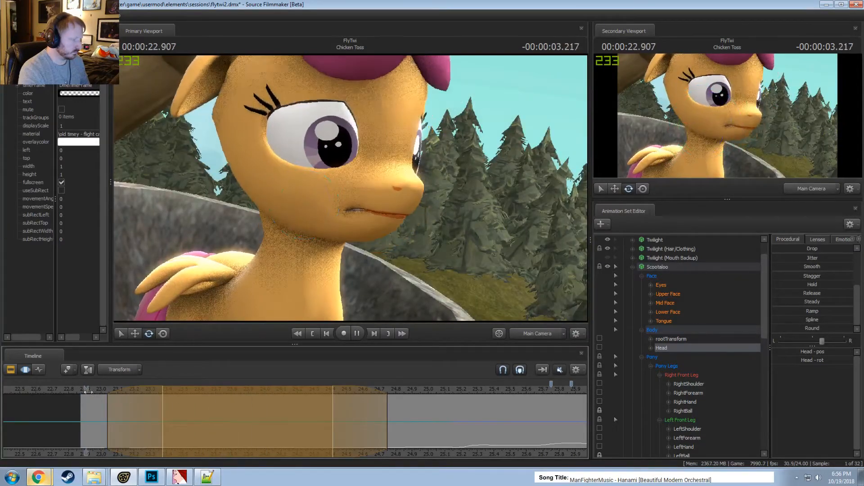
key(space)
Adjust Scootaloo's Lower Face slightly over a time selection centred on 23.166 seconds, ending near 23.55 seconds, and play it back
drag(107, 411, 129, 414)
key(Escape)
scroll(118, 416, up, 3)
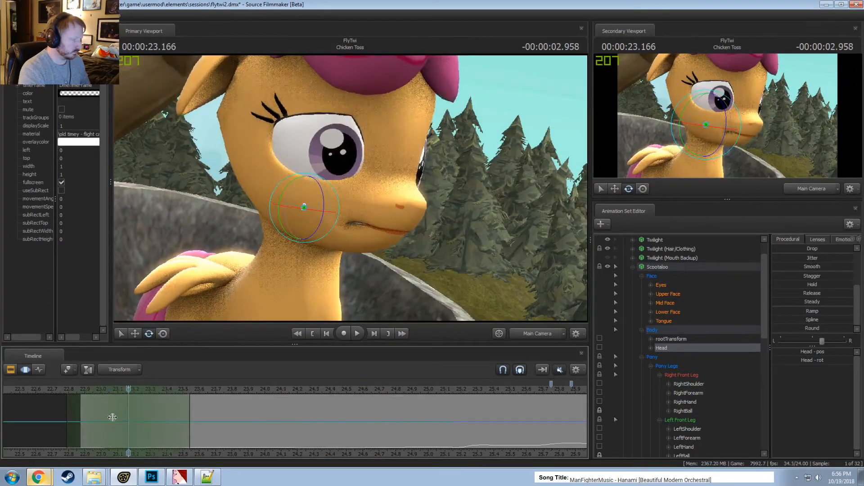
click(676, 312)
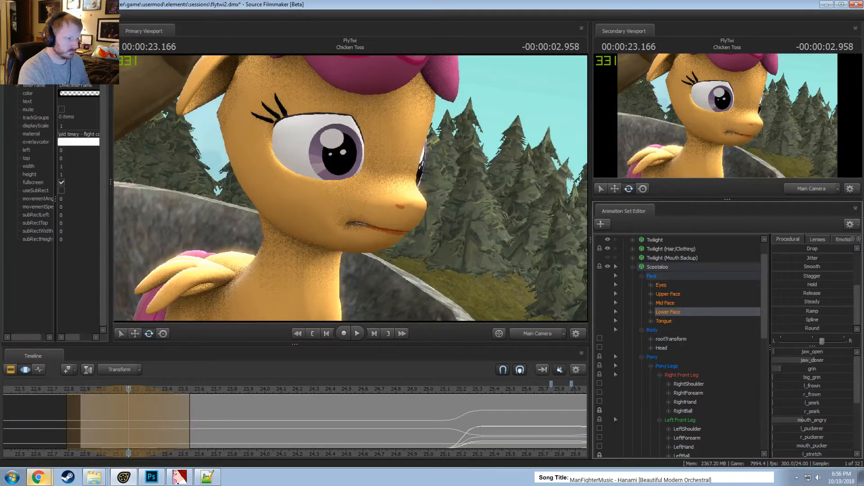
key(space)
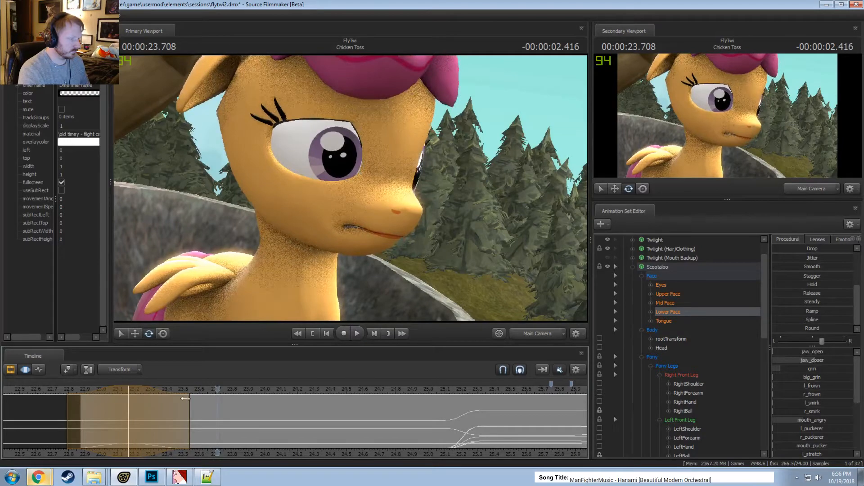
drag(217, 391, 180, 419)
key(space)
key(space)
Raise Scootaloo's l_puckerer and r_puckerer over a time selection from about 23.1 to 24.6 seconds, peaking at 23.5 seconds
key(Escape)
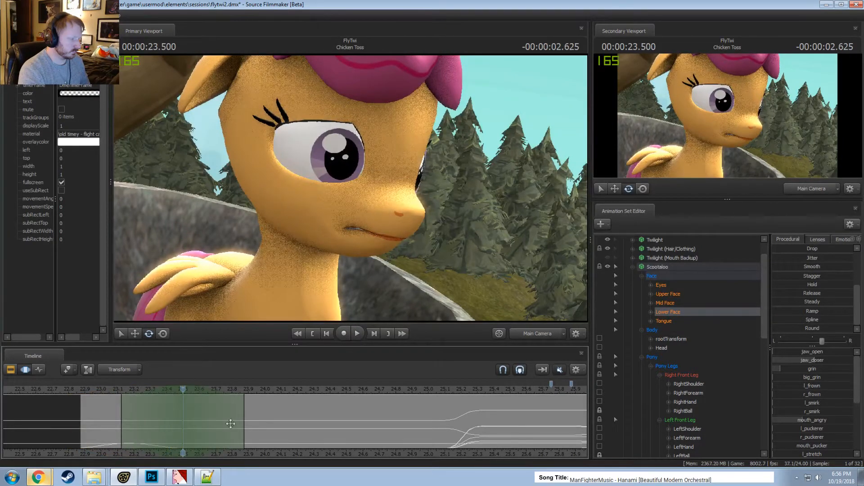
drag(243, 423, 360, 421)
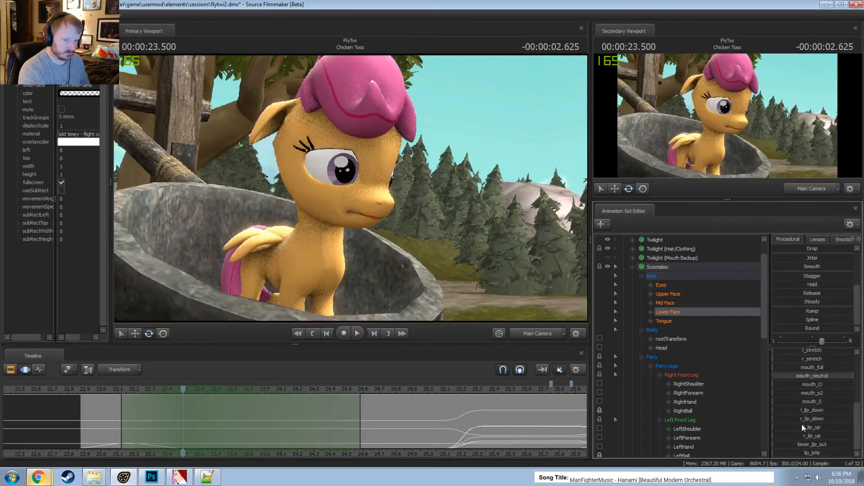
scroll(809, 426, down, 2)
mouse_move(814, 371)
mouse_down()
mouse_move(793, 371)
mouse_move(818, 373)
mouse_move(793, 388)
mouse_move(813, 373)
mouse_up()
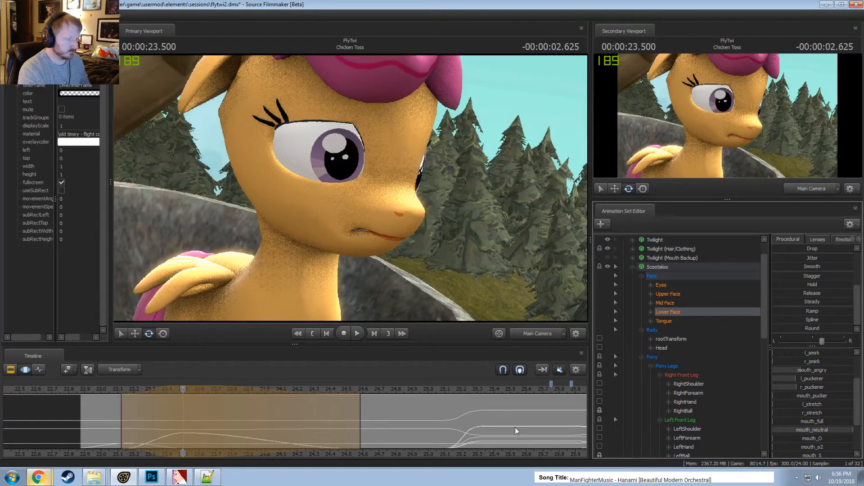
Play the shot repeatedly from about 22.9 seconds to review the mouth pucker
click(86, 389)
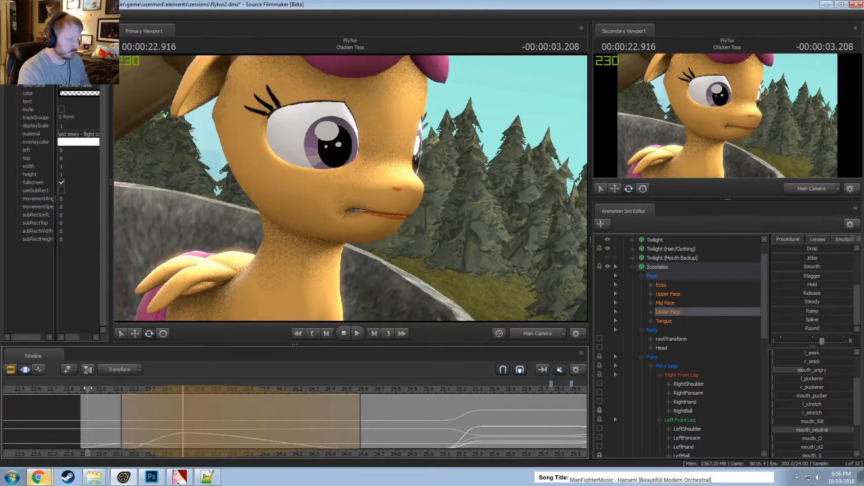
key(space)
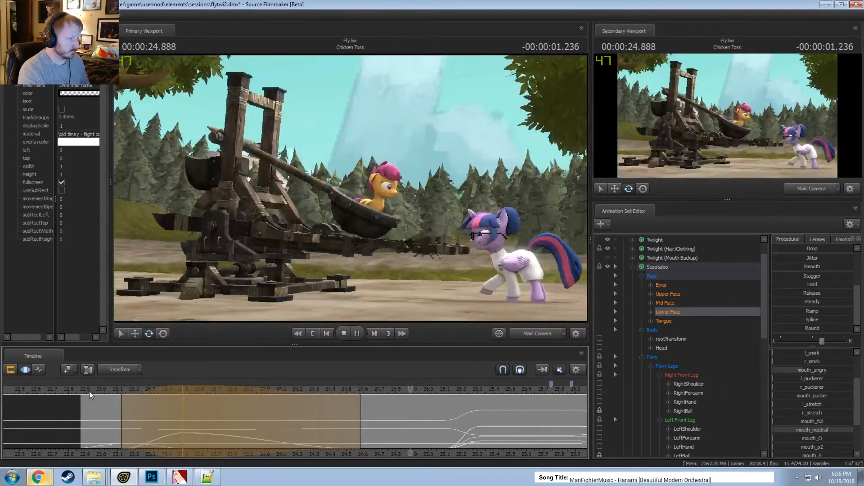
click(85, 390)
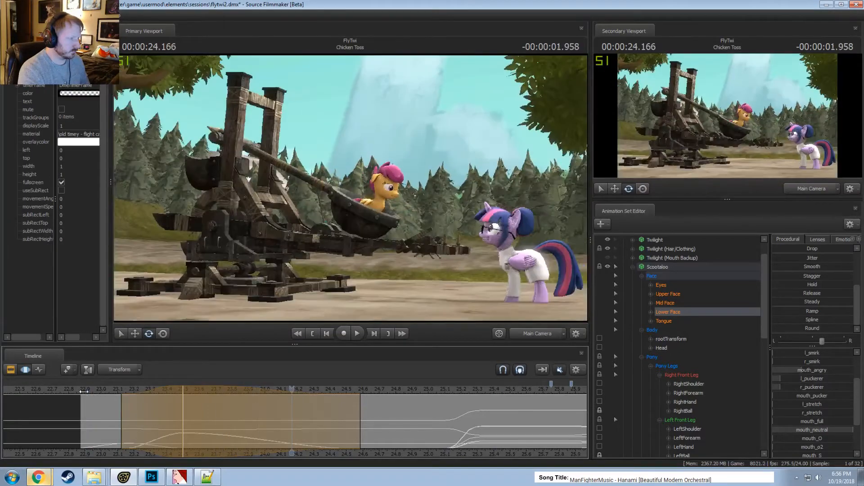
click(83, 389)
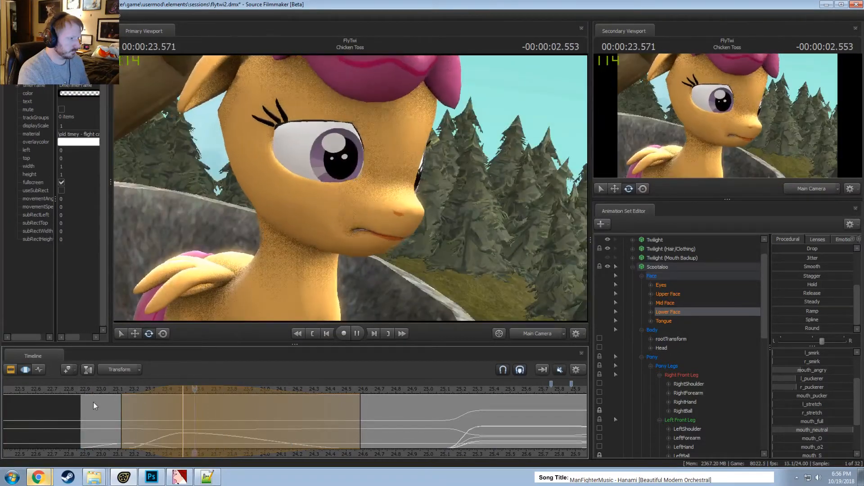
key(space)
scroll(225, 423, down, 2)
scroll(325, 444, down, 2)
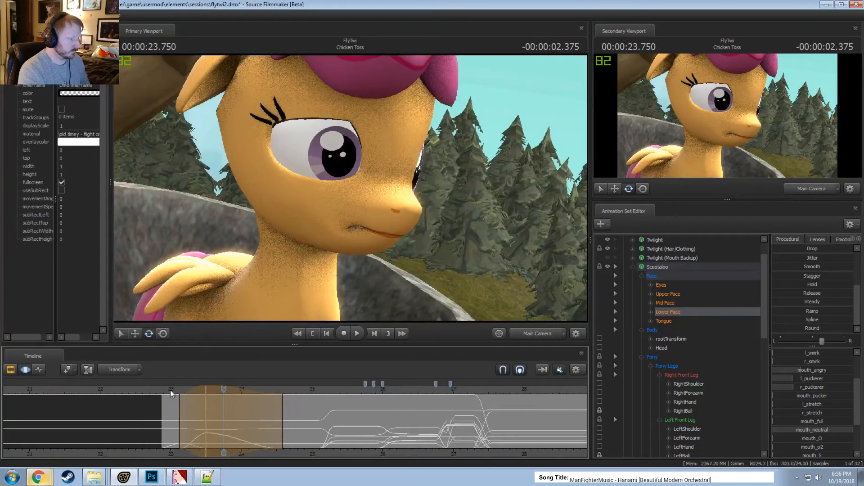
Play the shot's opening, clear the time selection, and select Scootaloo's Head and Neck controls
click(184, 396)
key(space)
mouse_move(184, 408)
mouse_down()
mouse_move(198, 410)
mouse_move(176, 410)
mouse_move(222, 420)
mouse_up()
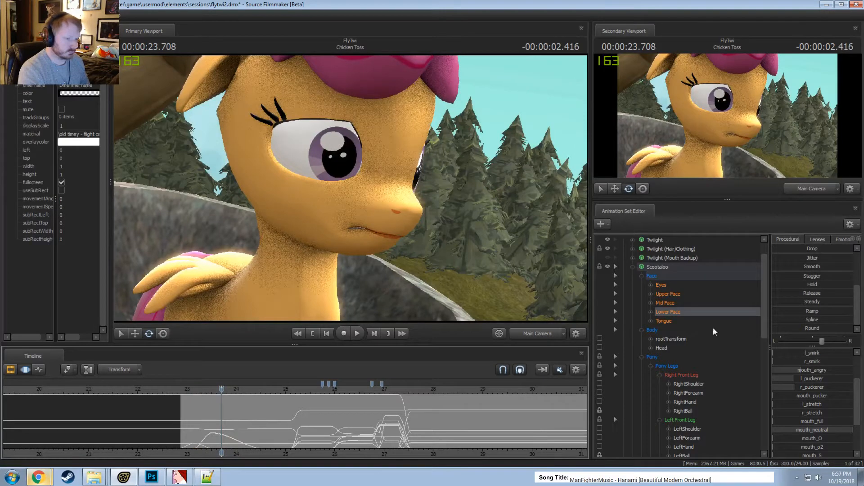
click(666, 352)
scroll(673, 363, down, 8)
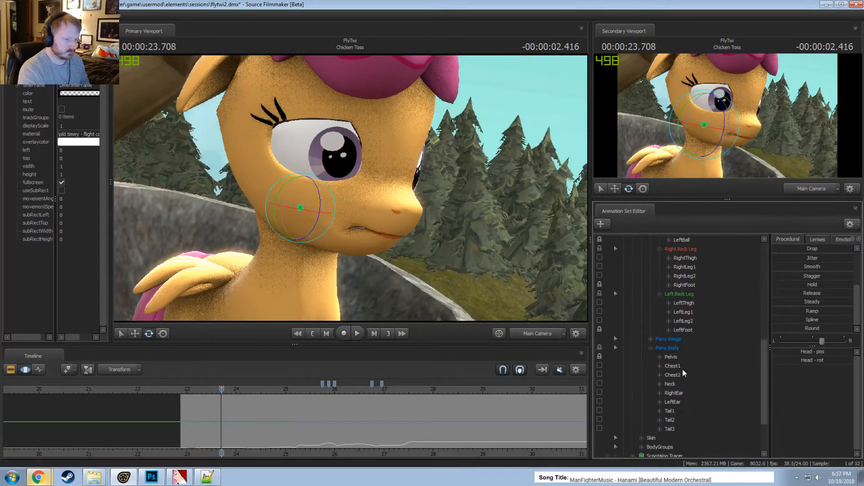
ctrl+click(666, 381)
scroll(187, 428, up, 3)
key(shift)
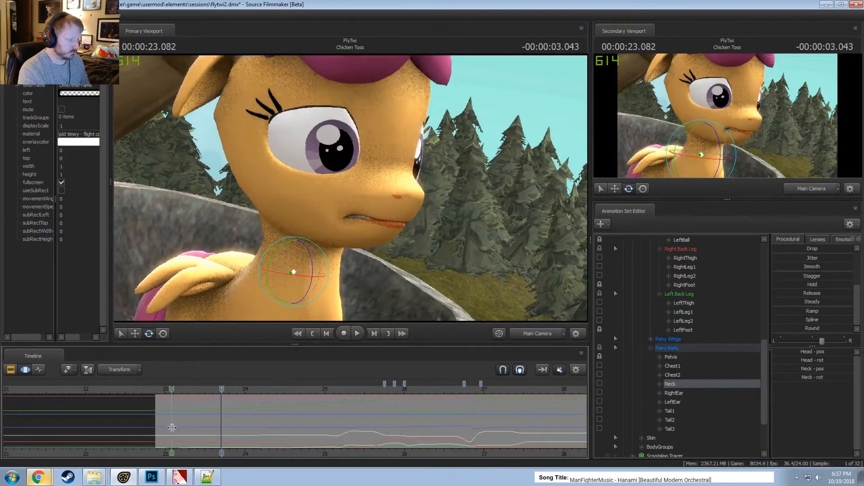
Set a time selection around 23.4 seconds, ending near 24.2 seconds, for the Head and Neck and play it back
click(198, 431)
shift+scroll(199, 430, up, 3)
drag(246, 423, 262, 422)
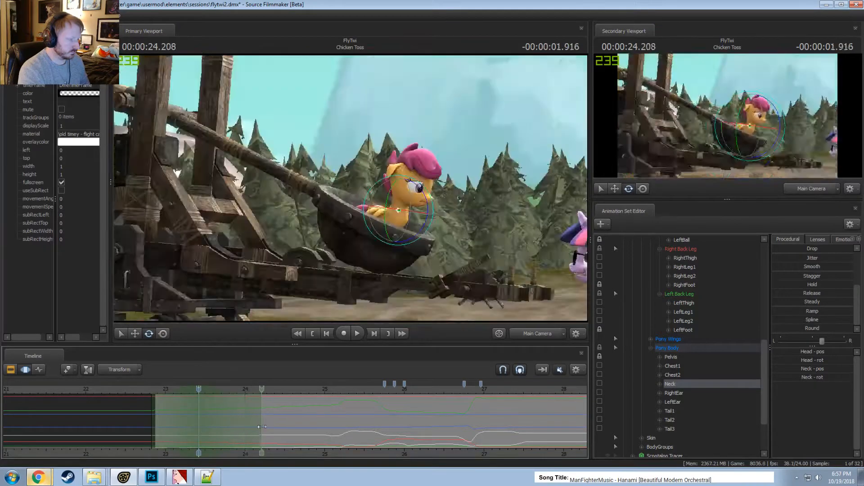
key(space)
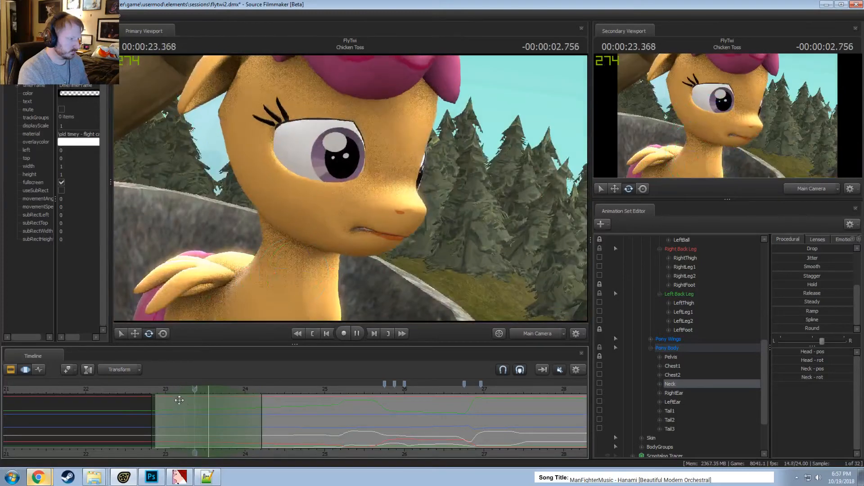
key(space)
Smooth Scootaloo's Head and Neck over a time selection from about 23.1 to 24.2 seconds, with falloff to about 24.8, and play it back
shift+drag(229, 417, 173, 418)
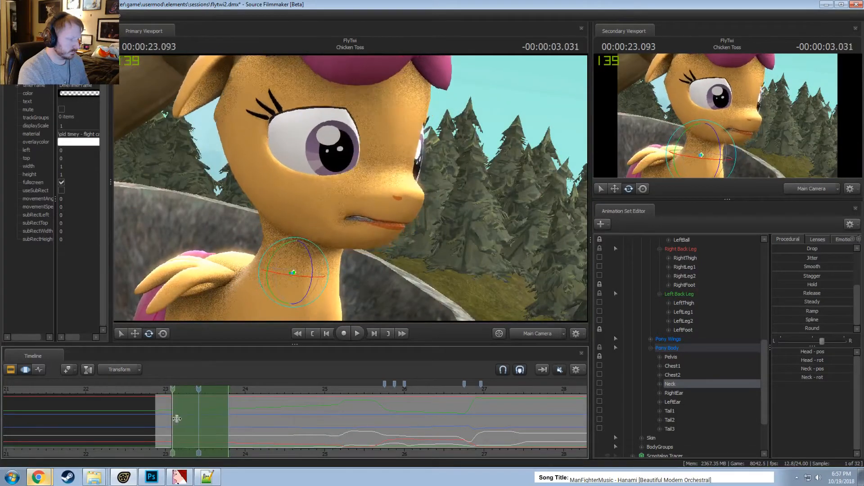
scroll(212, 426, up, 2)
drag(258, 436, 294, 444)
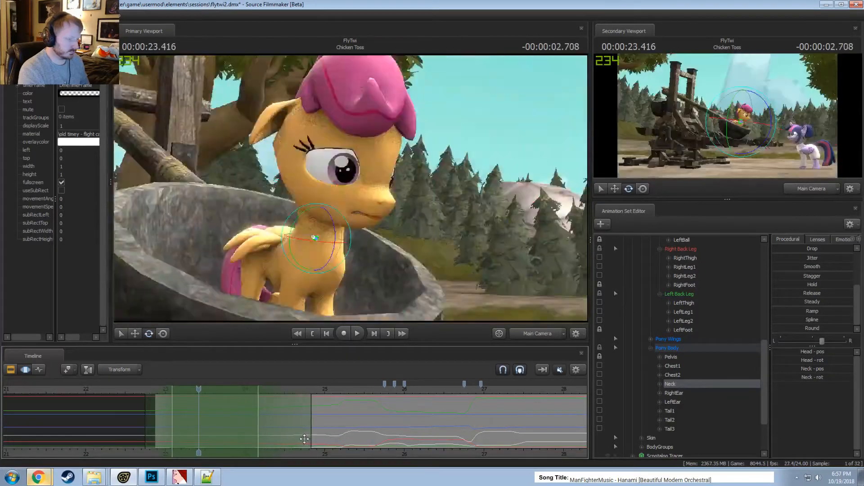
scroll(639, 400, up, 3)
scroll(809, 322, up, 3)
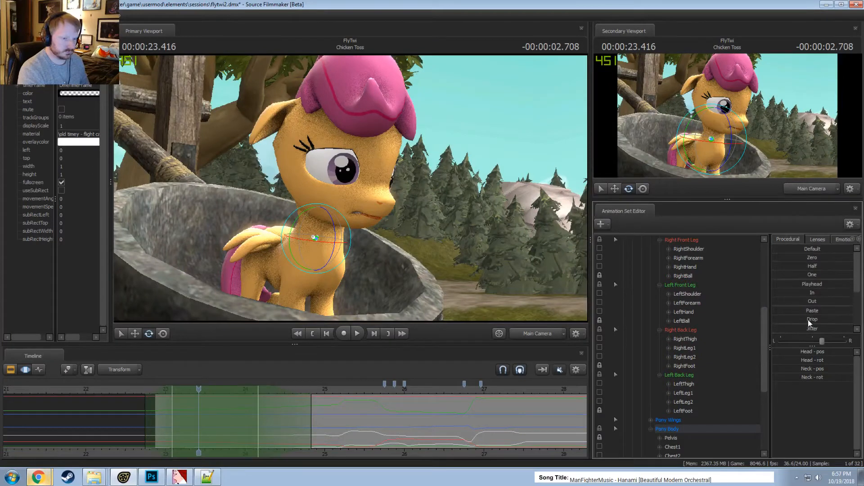
scroll(829, 301, down, 3)
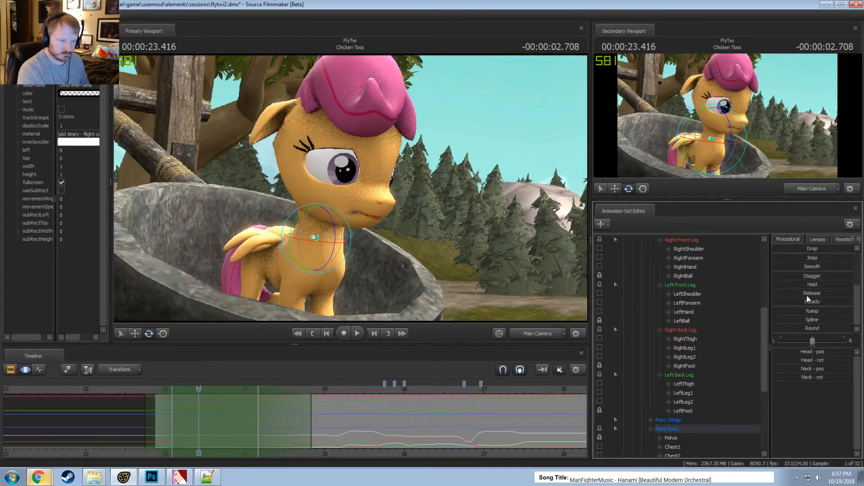
click(807, 269)
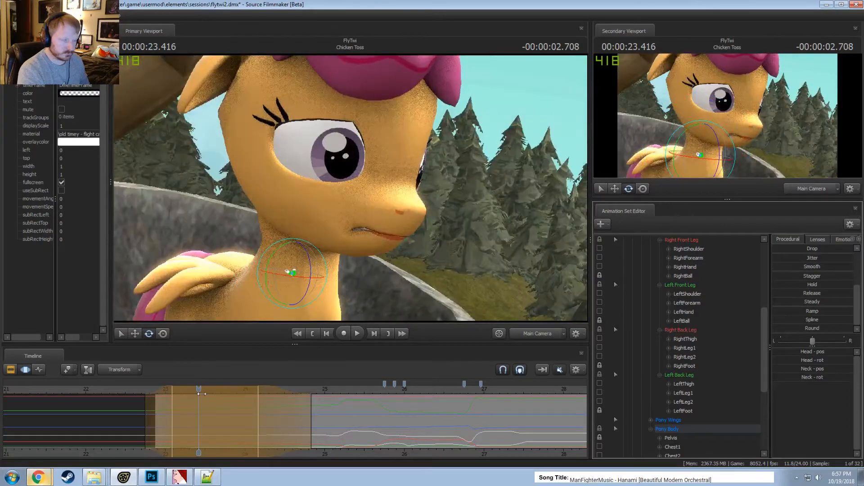
key(space)
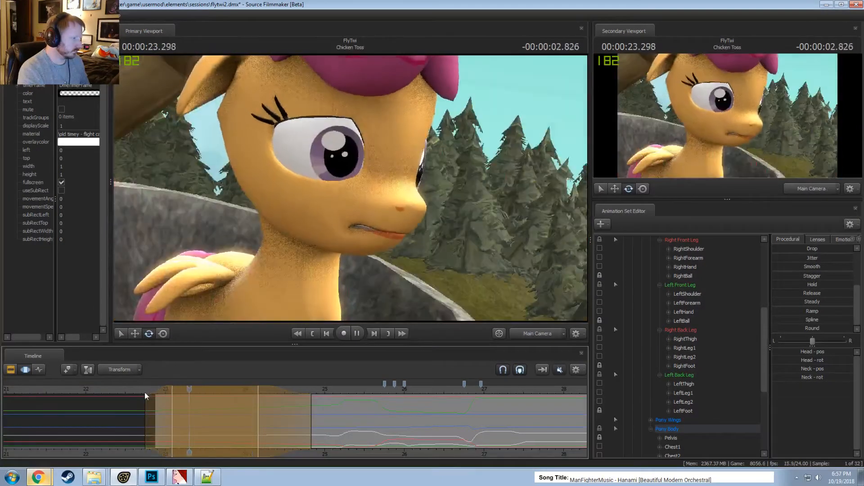
key(space)
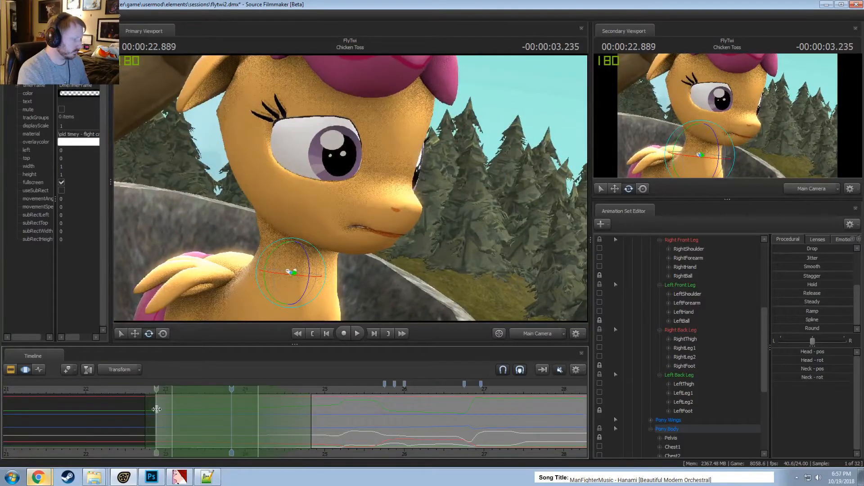
Set the Head and Neck time selection to about 23.3 to 25.1 seconds and replay the shot's opening
drag(156, 409, 443, 415)
scroll(658, 349, up, 6)
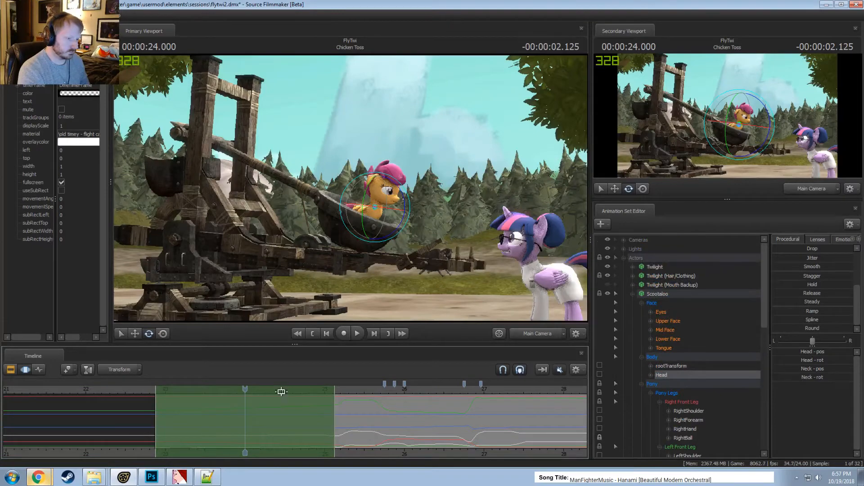
drag(156, 418, 159, 414)
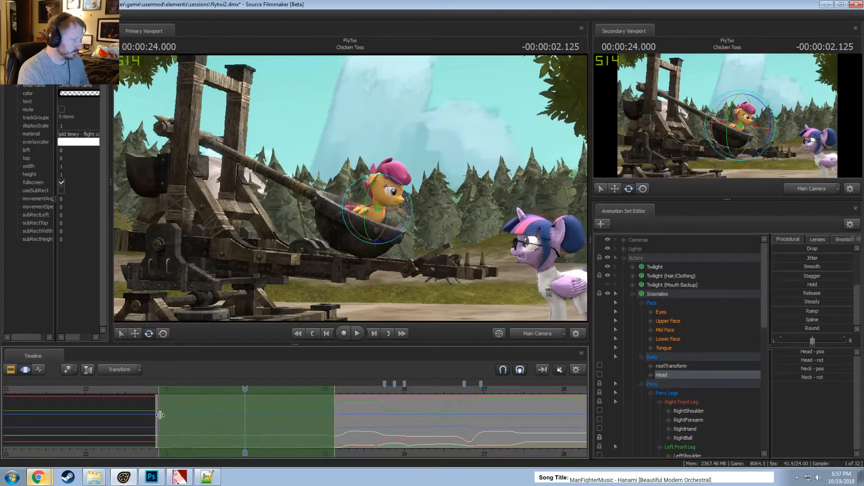
click(156, 388)
key(space)
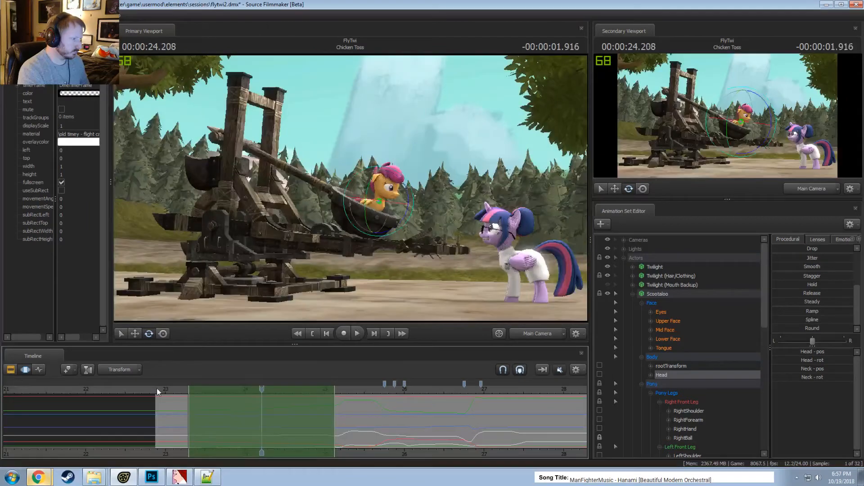
click(155, 388)
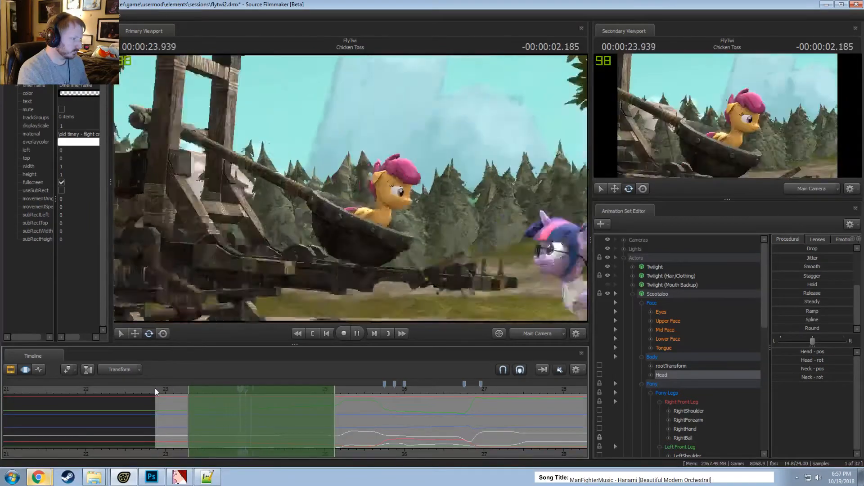
click(155, 388)
key(space)
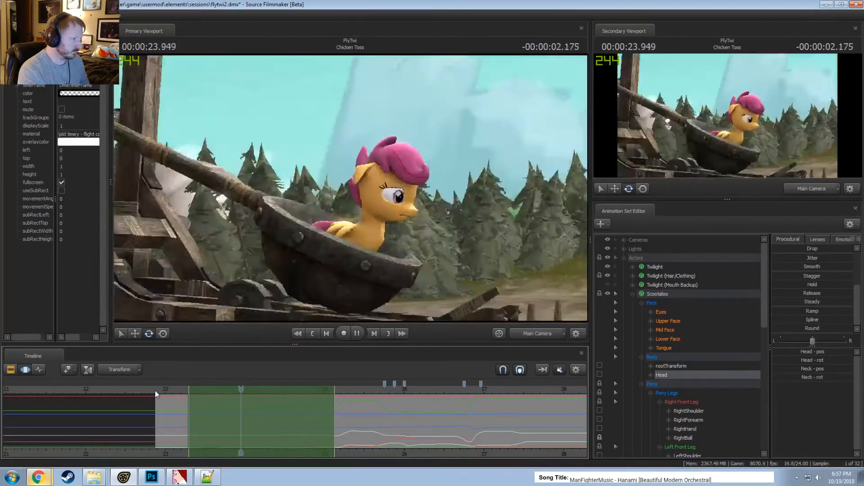
key(space)
Adjust Scootaloo's Head and Neck over a time selection from about 23.1 to 23.4 seconds and replay the shot's opening
shift+drag(175, 420, 193, 428)
key(space)
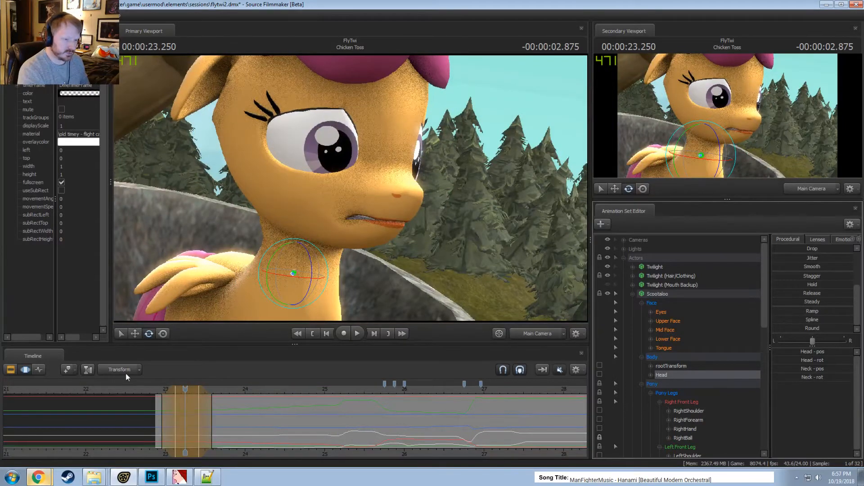
click(153, 389)
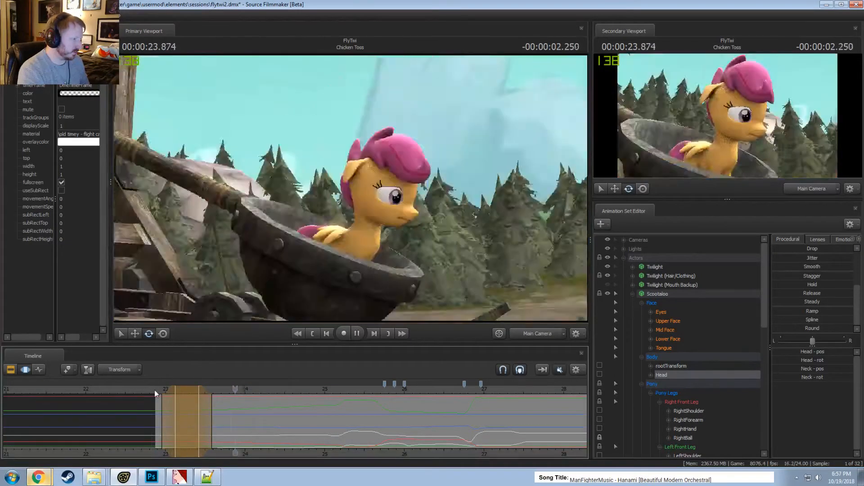
click(155, 389)
key(space)
key(space)
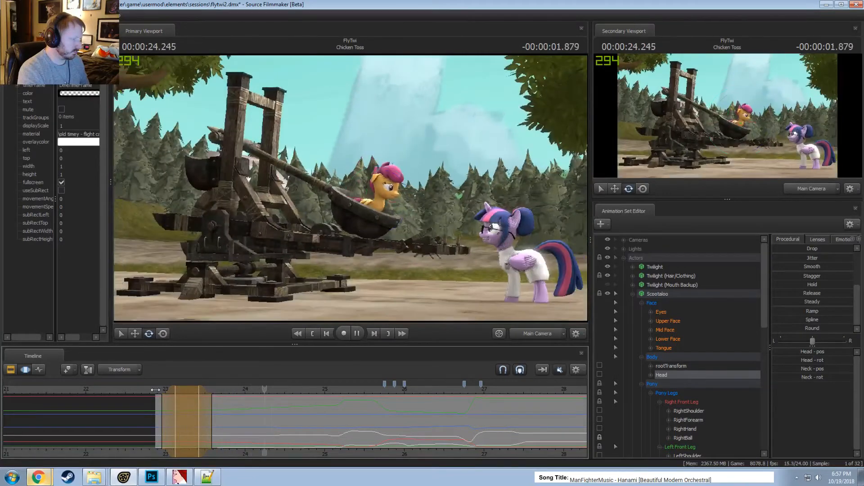
click(157, 394)
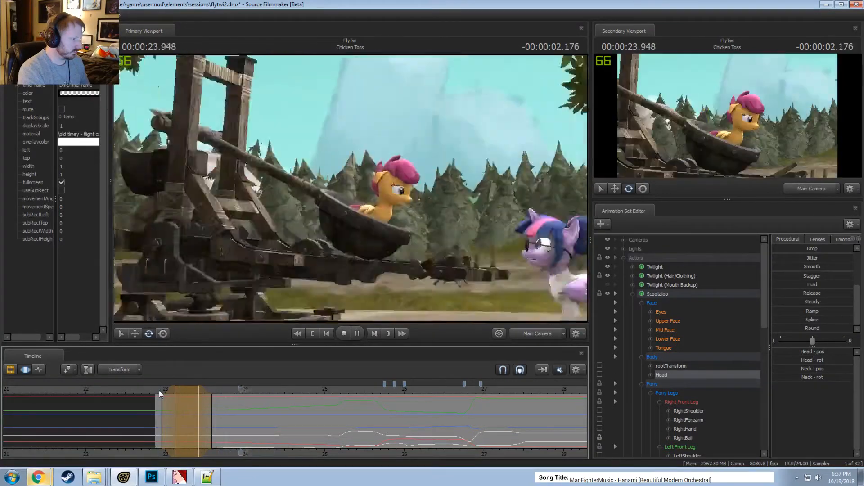
Play the shot from about 24.5 to 27.4 seconds to check Scootaloo's reaction
drag(384, 388, 288, 388)
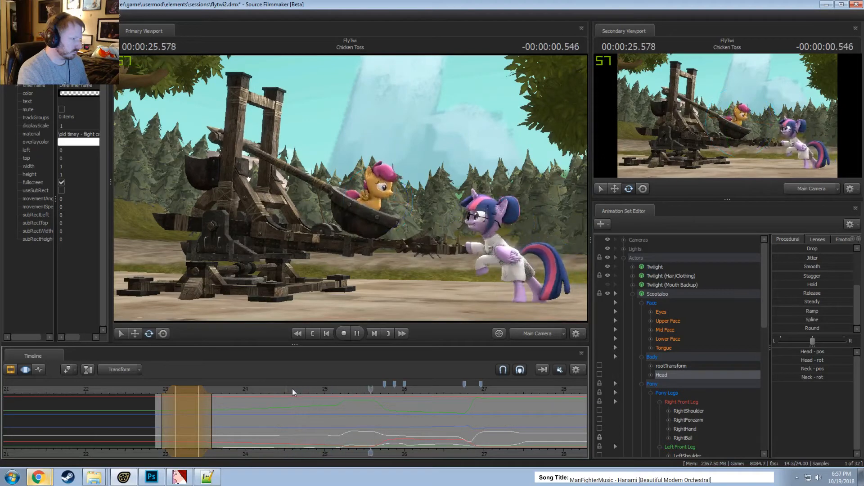
key(space)
key(space)
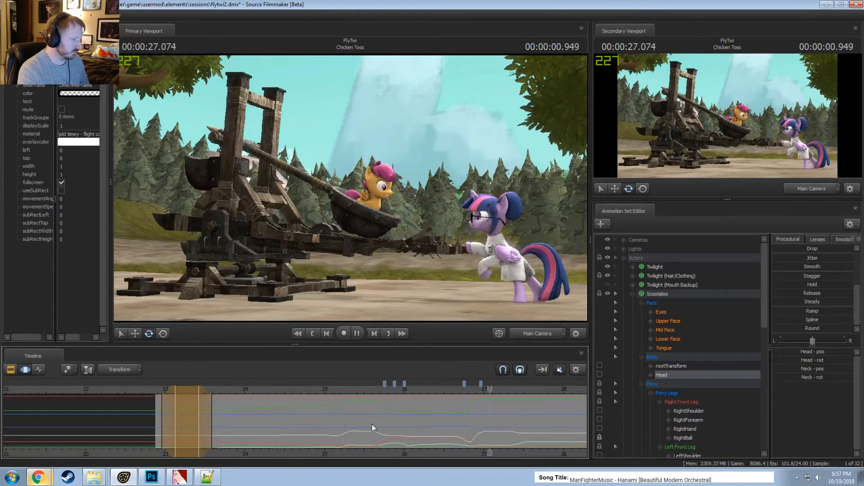
key(space)
Review the opening of the Chicken Toss shot in the Clip Editor by playing it from the cut
scroll(443, 446, down, 3)
middle_drag(445, 435, 293, 436)
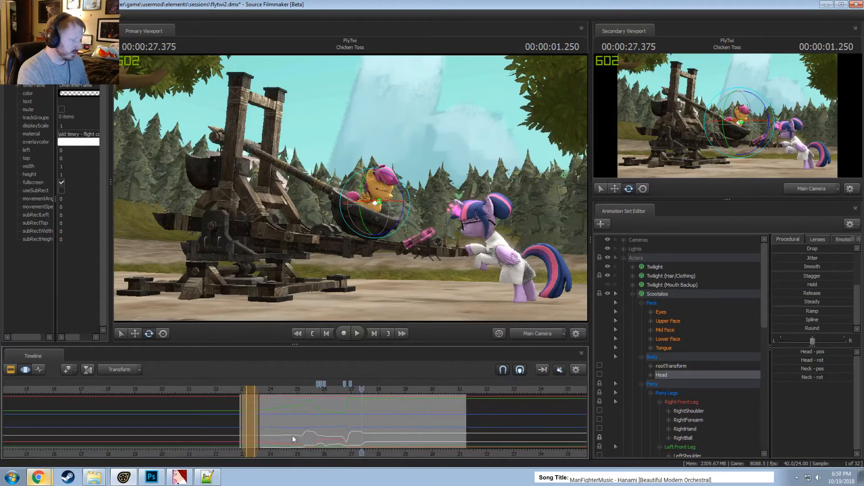
key(F2)
click(239, 390)
key(space)
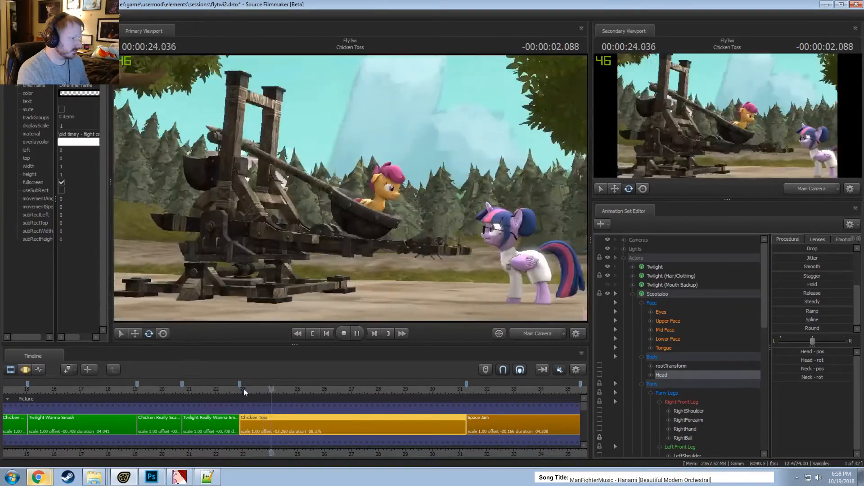
click(244, 388)
key(space)
scroll(291, 407, up, 3)
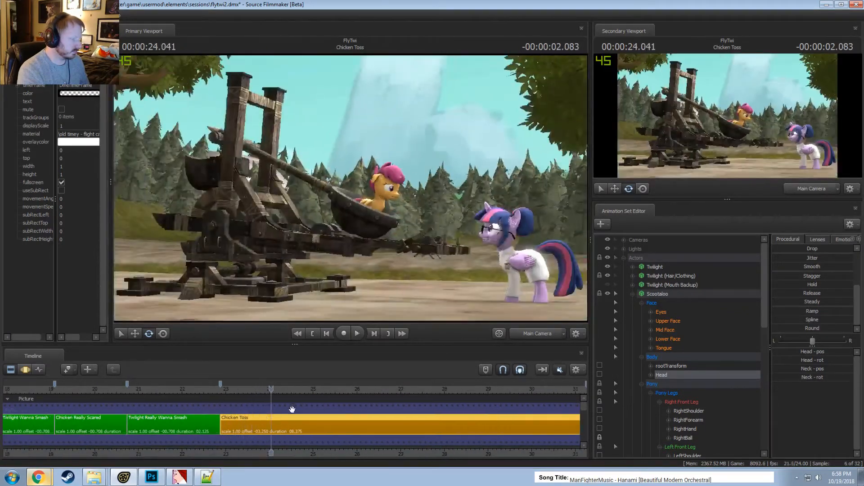
In the Motion Editor, set a time selection from about 23.2 to 23.95 seconds for Scootaloo's Upper Face
key(F3)
key(shift)
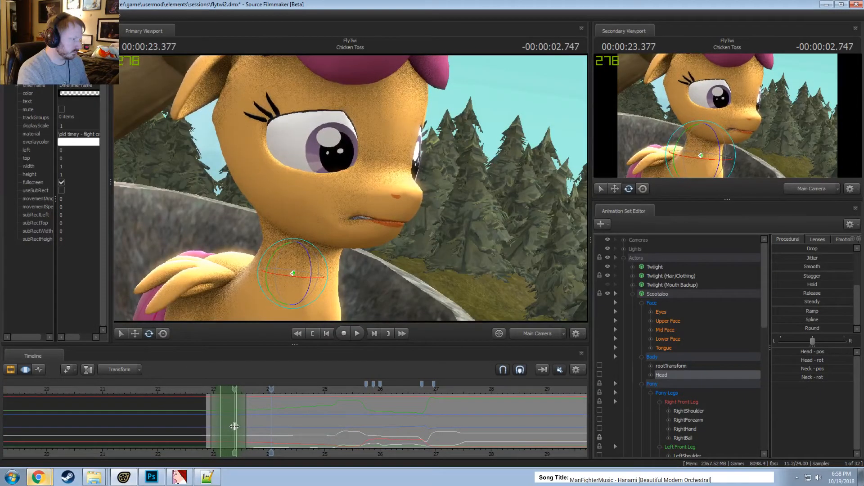
shift+click(234, 426)
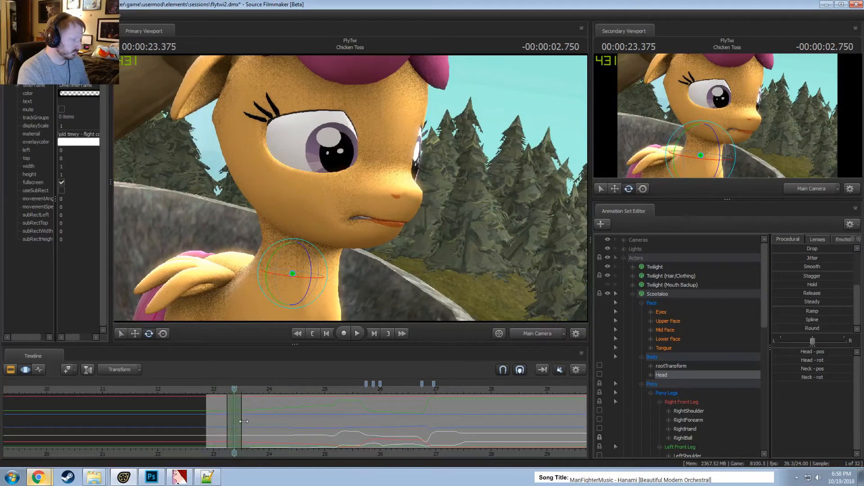
click(670, 337)
click(698, 330)
key(Up)
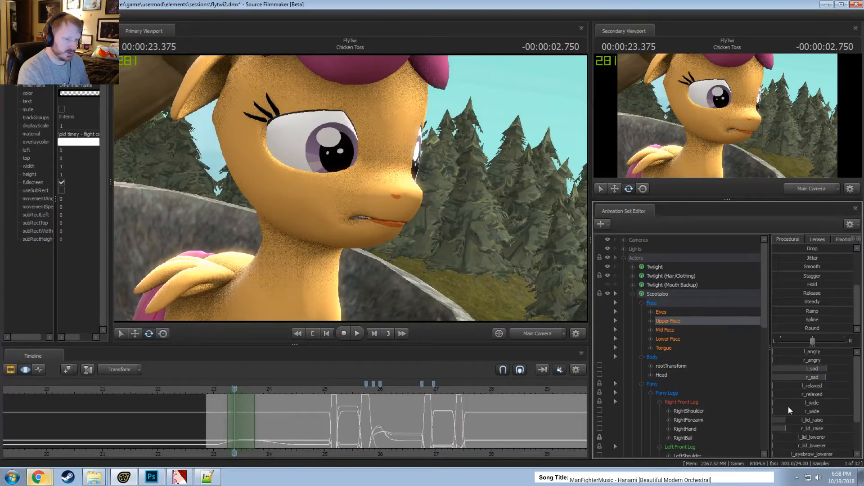
scroll(801, 430, down, 2)
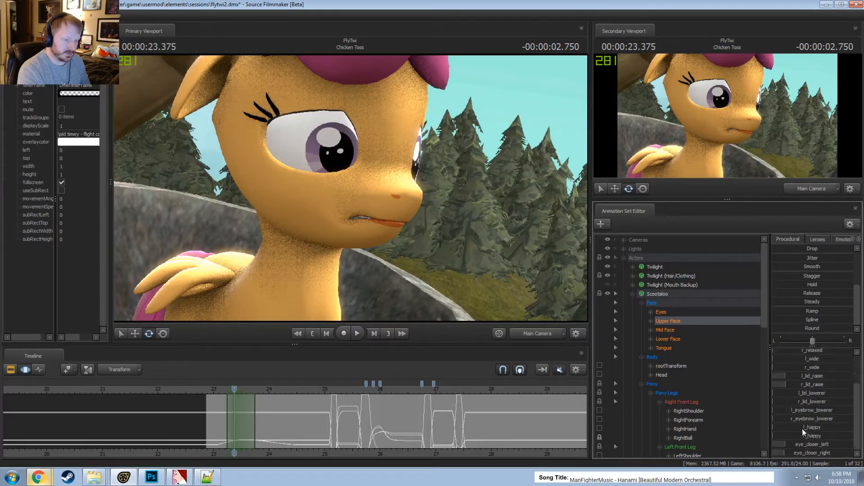
scroll(239, 423, up, 2)
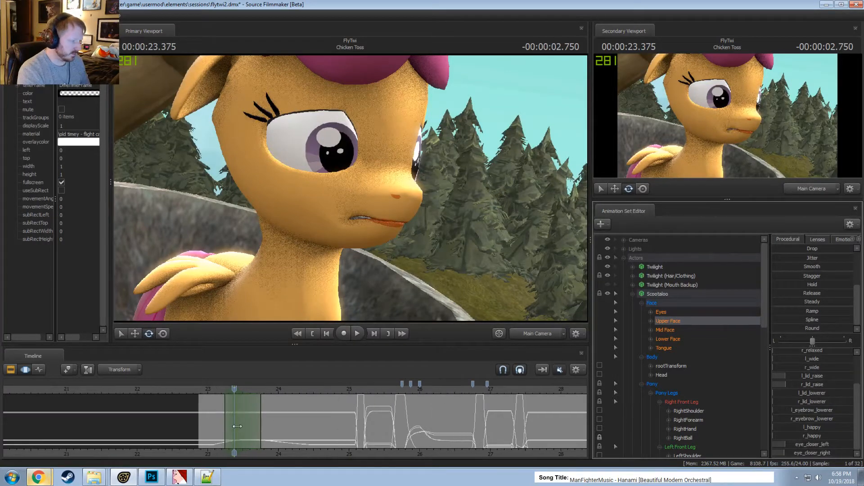
drag(239, 422, 256, 422)
Adjust Scootaloo's eye_closer_right slightly at 23.416 seconds over the current time selection and play it back
key(space)
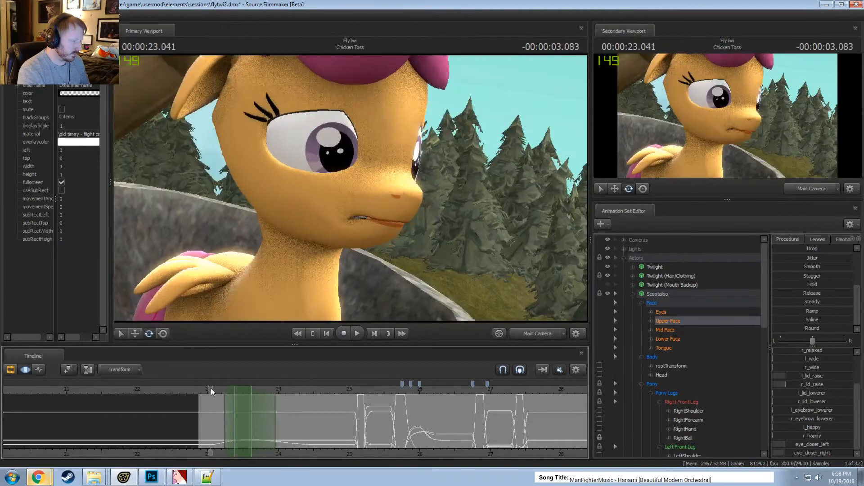
drag(211, 391, 238, 396)
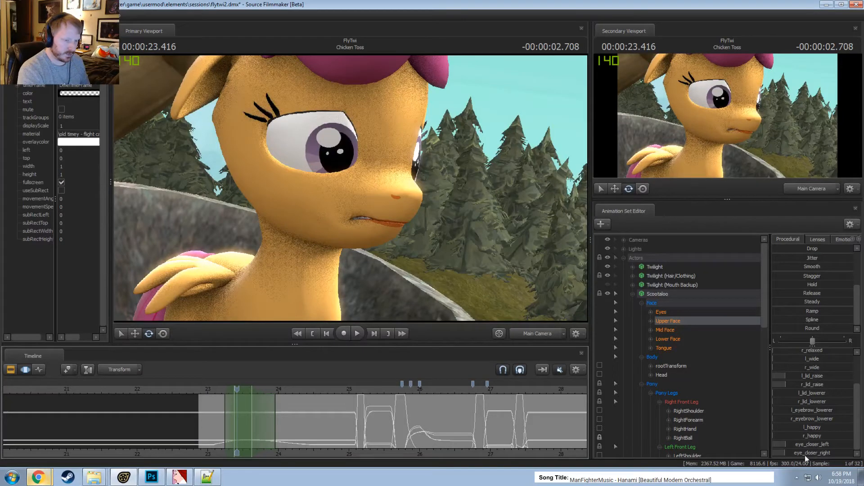
drag(806, 456, 809, 454)
key(space)
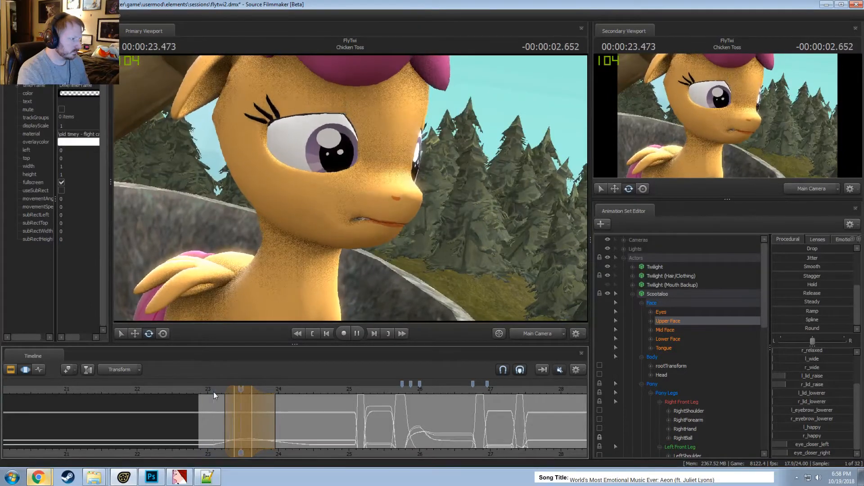
key(space)
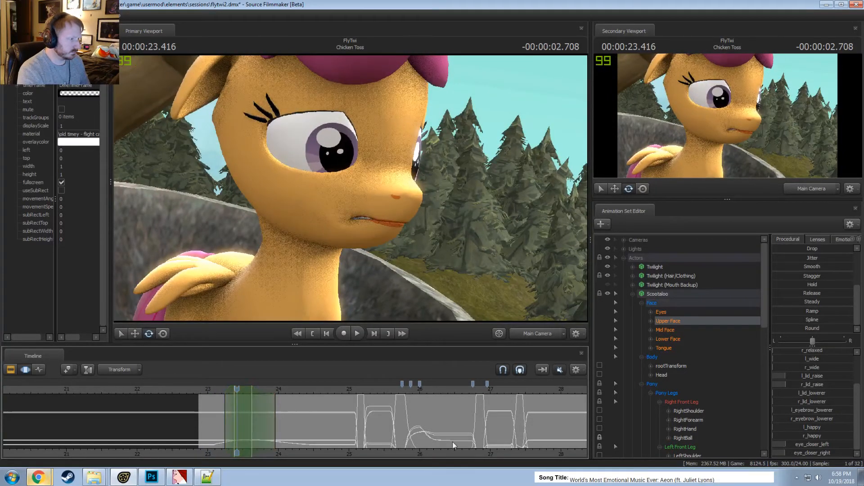
Fine-tune Scootaloo's eye_closer_right again at 23.416 seconds and play the shot from its opening
drag(792, 451, 796, 447)
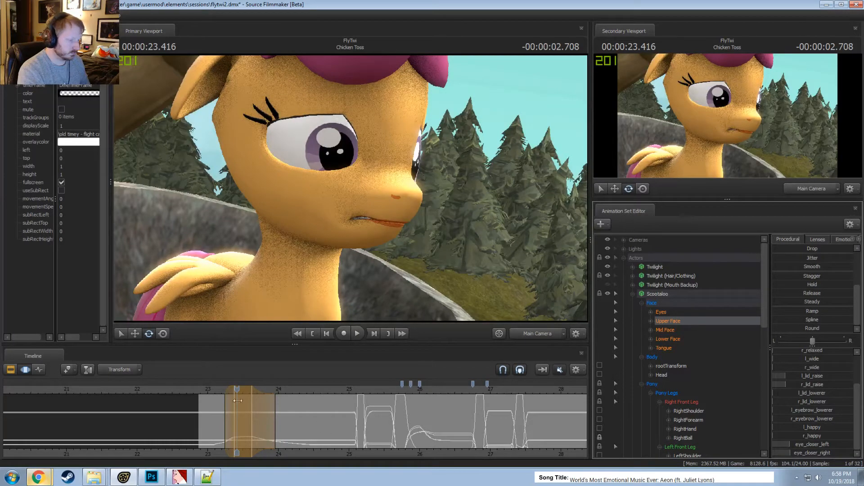
click(201, 388)
key(space)
click(201, 388)
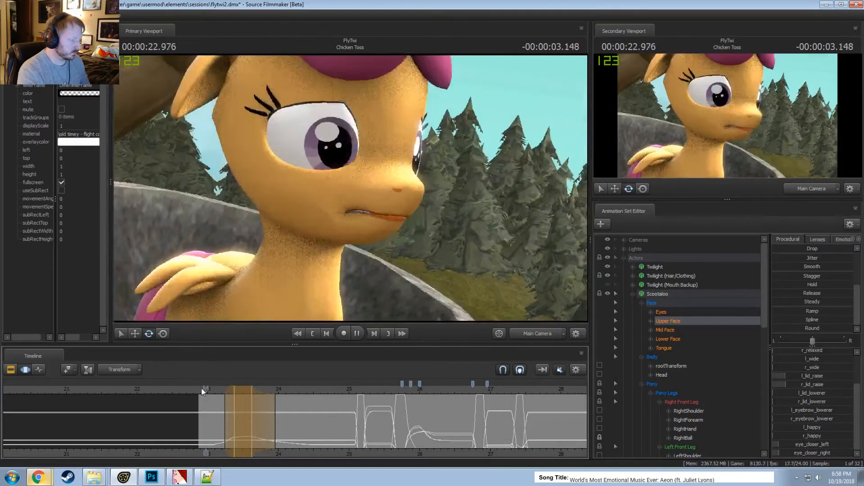
key(space)
Move the start of the eyelid edit's time selection to about 23.3 seconds and play the change from 22.916 seconds
drag(224, 404, 227, 403)
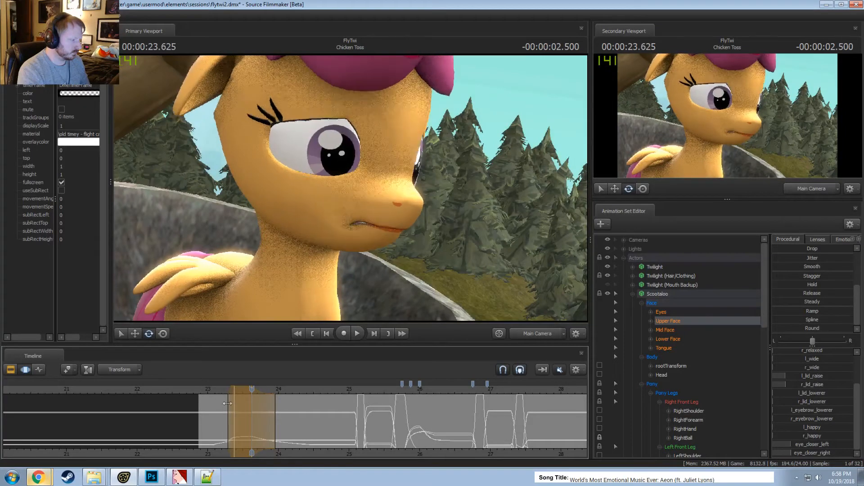
key(space)
scroll(204, 394, up, 2)
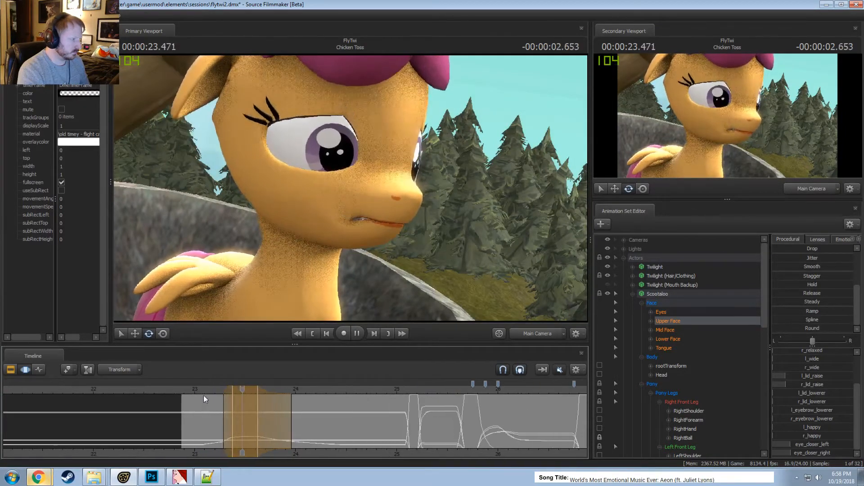
click(188, 388)
key(space)
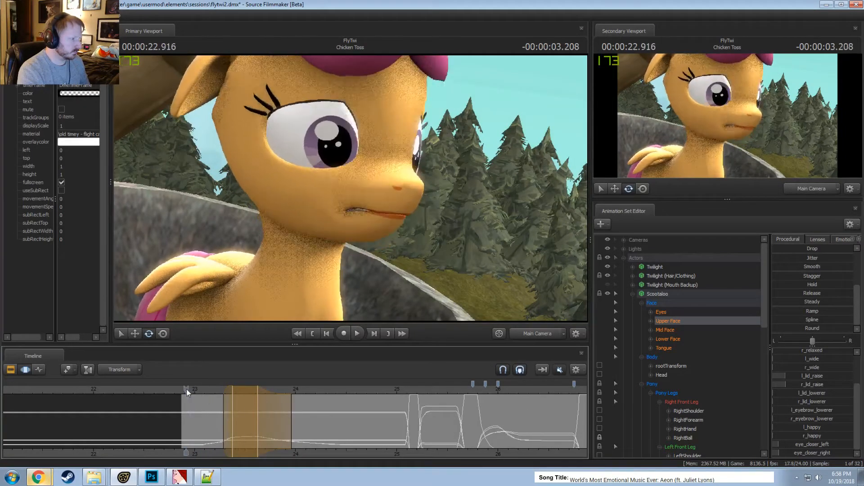
key(space)
key(space)
key(shift)
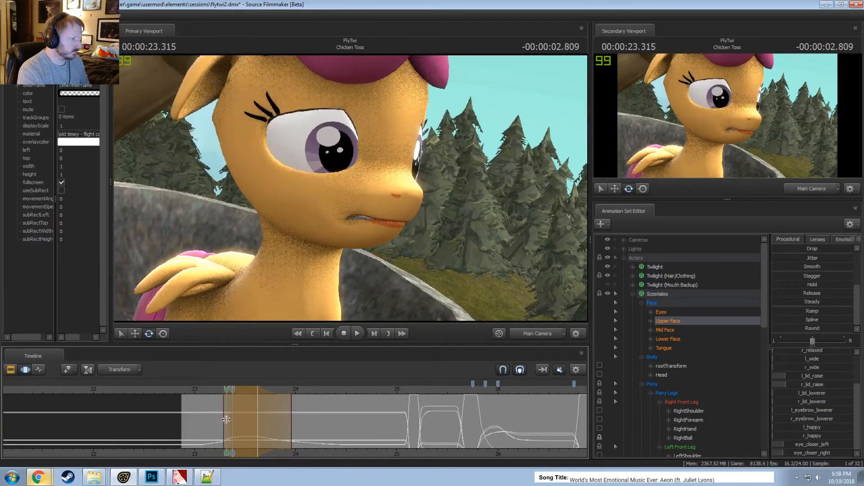
Shift the whole eyelid time selection about one frame earlier and replay the shot's opening
drag(227, 392, 222, 390)
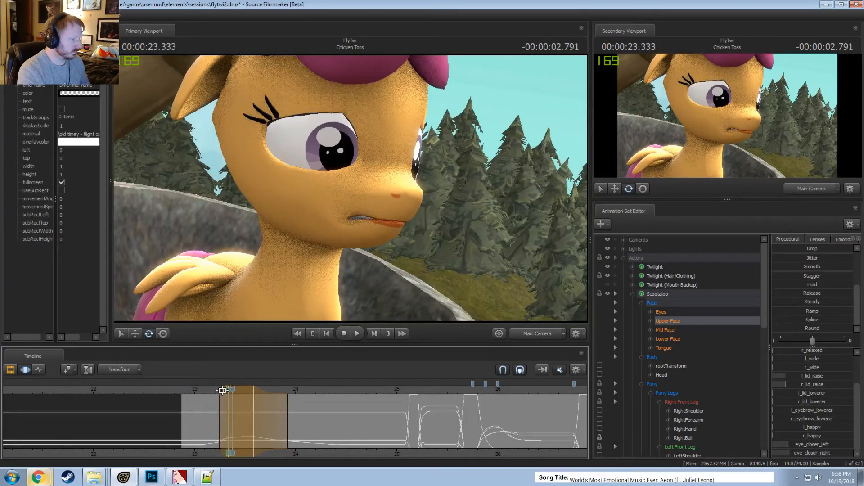
click(182, 391)
key(space)
key(space)
key(shift)
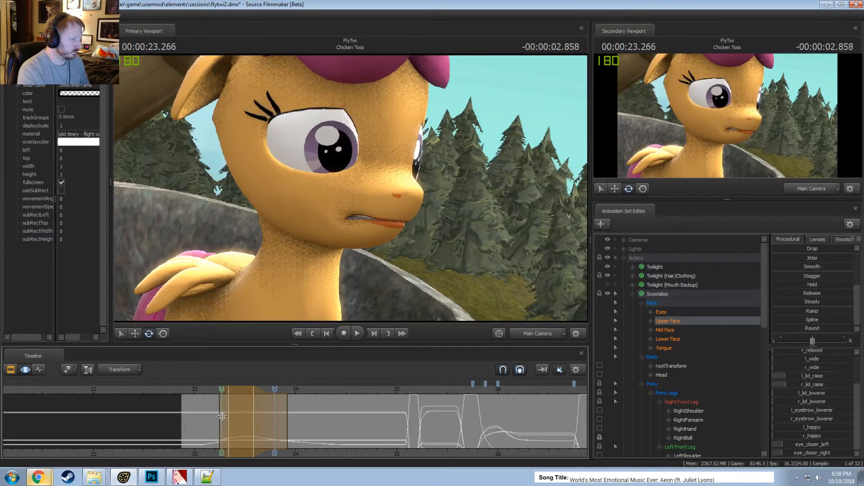
Set a time selection from about 23.2 to 24.67 seconds and rotate Scootaloo's Head slightly at 23.708 seconds
shift+drag(232, 419, 363, 436)
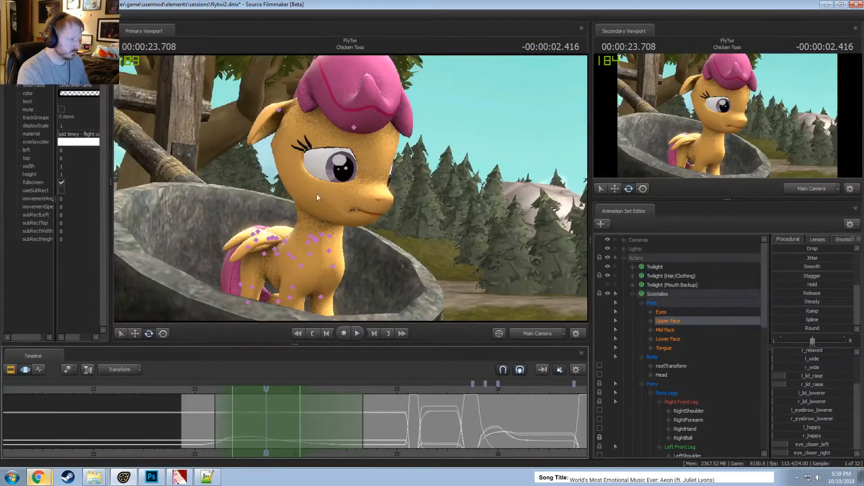
click(317, 194)
scroll(330, 199, up, 3)
click(662, 321)
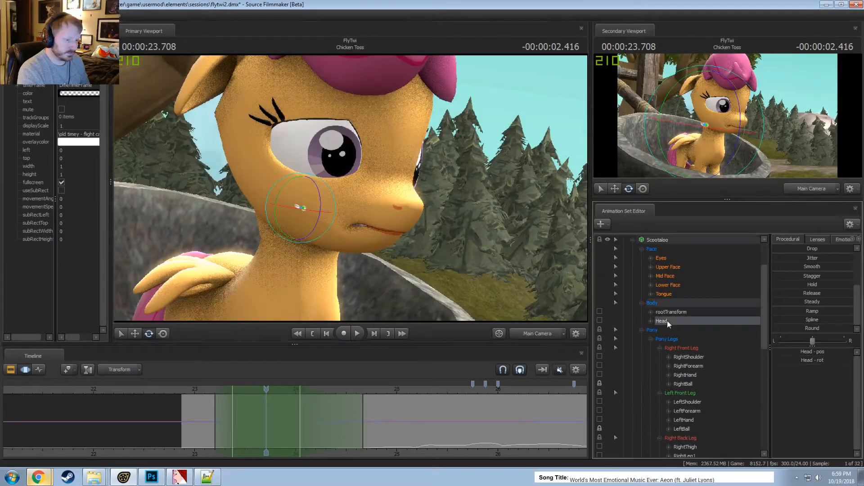
click(307, 210)
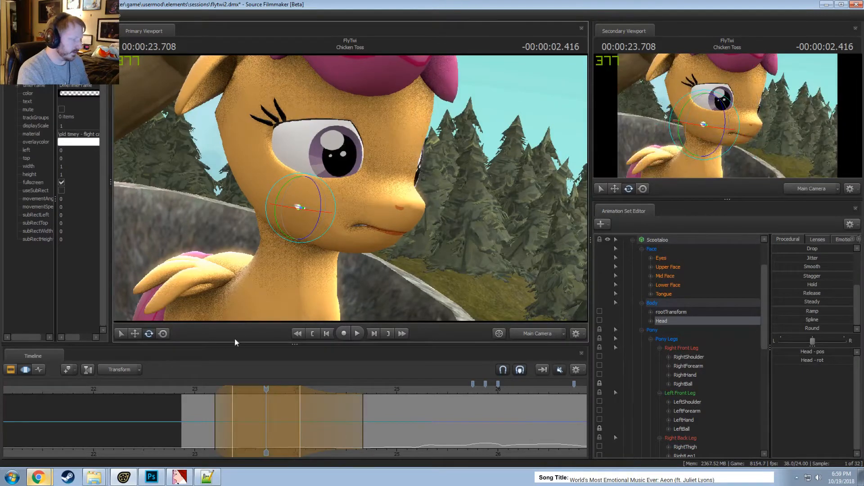
Play the first second of the Chicken Toss shot repeatedly to check Scootaloo's head and eyelid motion
click(197, 388)
key(space)
key(space)
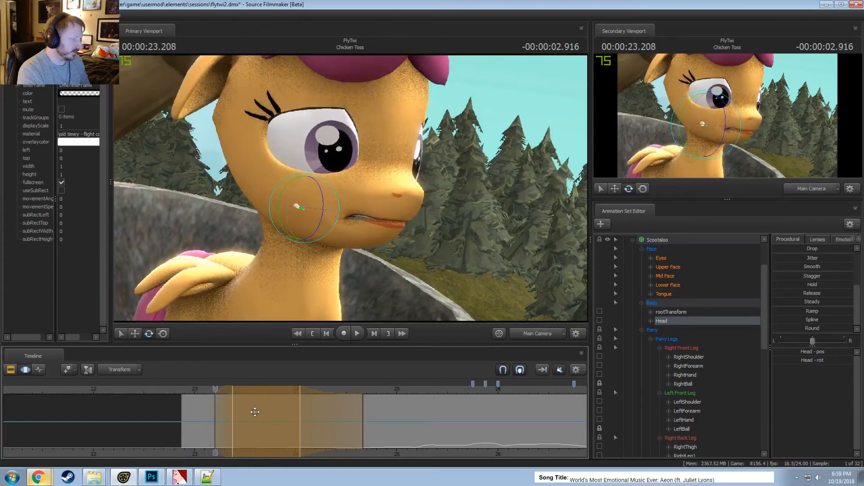
click(186, 393)
key(space)
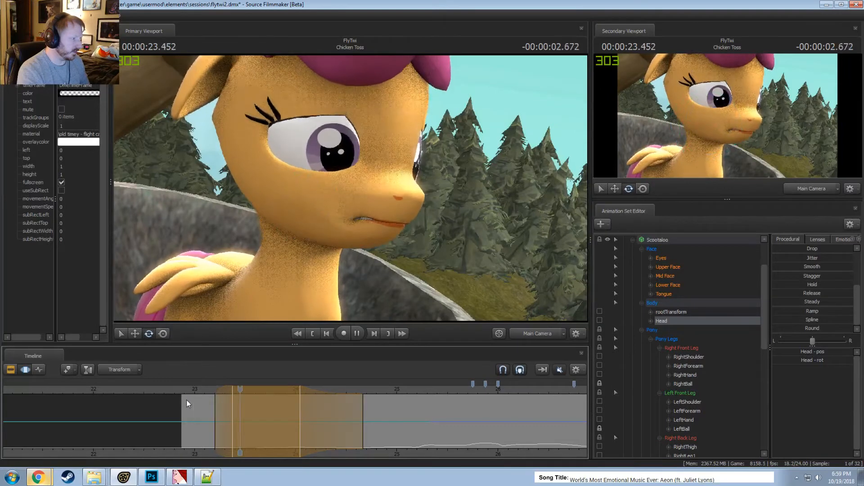
key(space)
click(186, 392)
drag(186, 393, 211, 422)
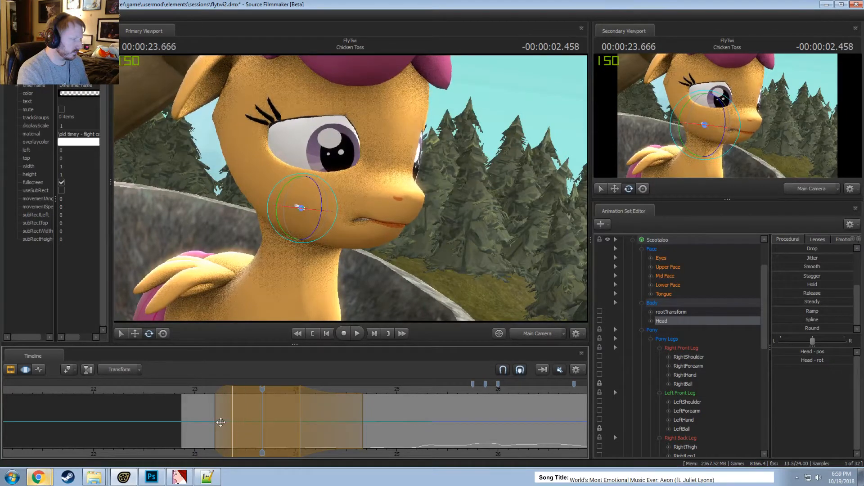
click(188, 393)
key(space)
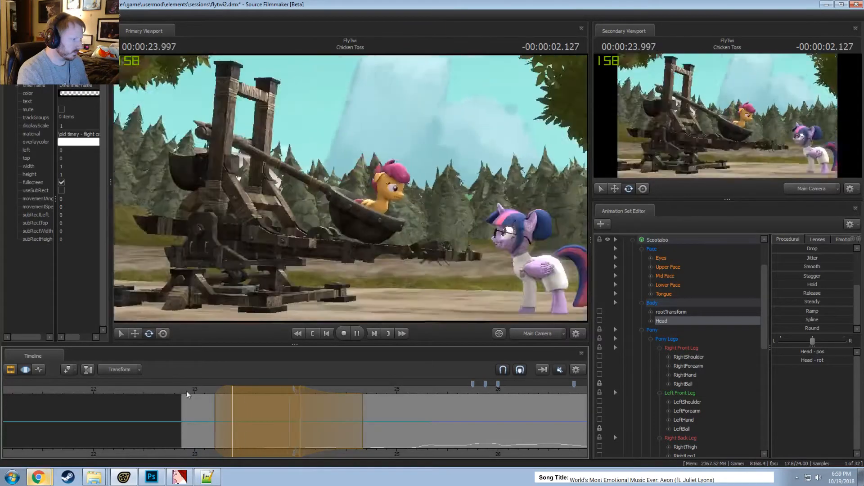
key(space)
Switch the primary viewport to the Work Camera and play the shot up to 26.75 seconds to review Scootaloo's acting
click(534, 336)
click(185, 388)
key(space)
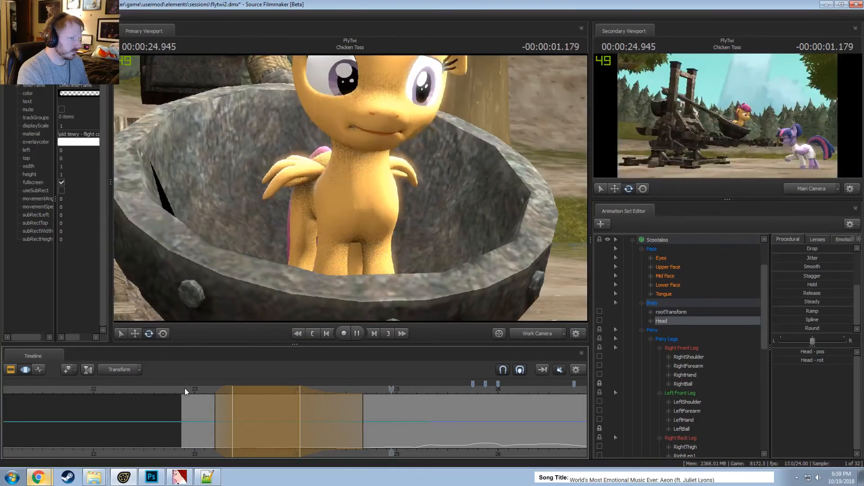
click(185, 388)
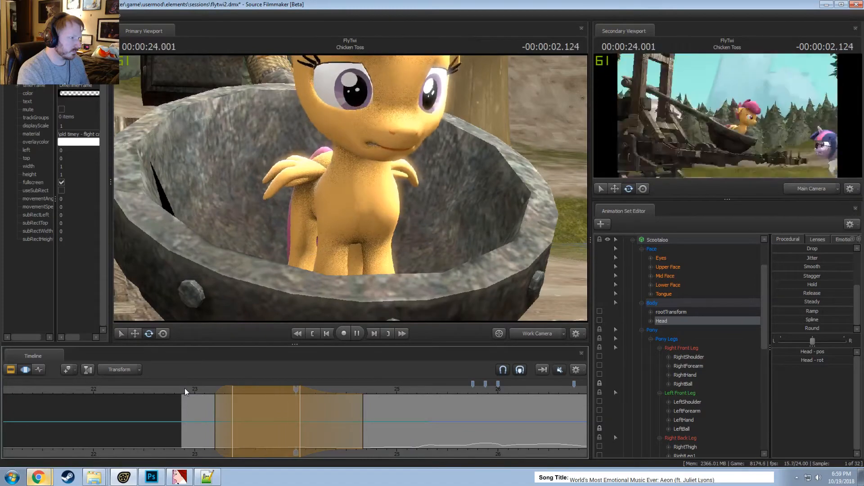
key(space)
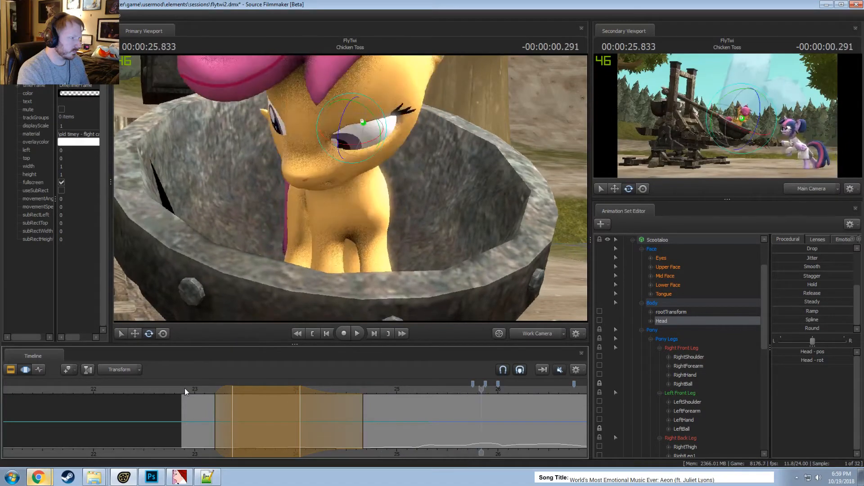
key(space)
key(space)
click(184, 388)
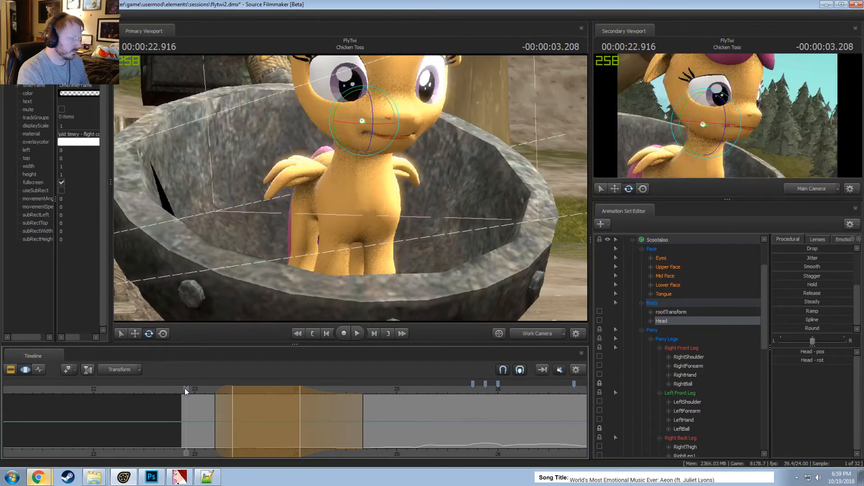
scroll(443, 455, down, 5)
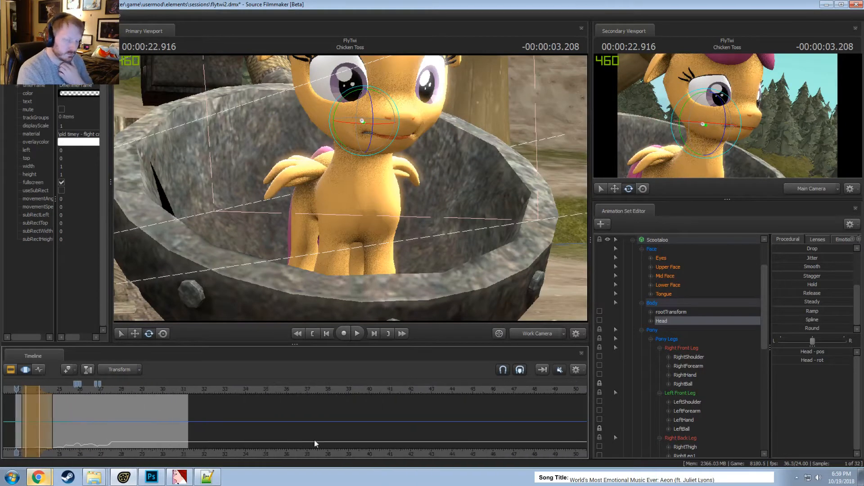
middle_drag(285, 455, 400, 467)
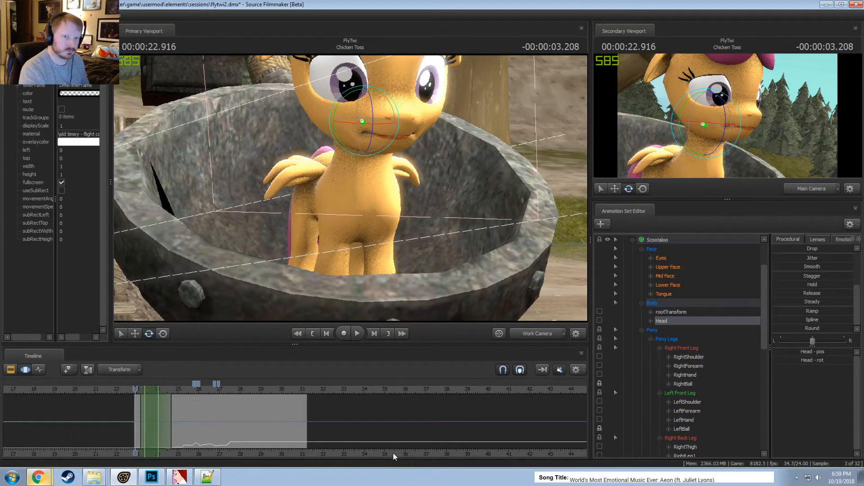
key(space)
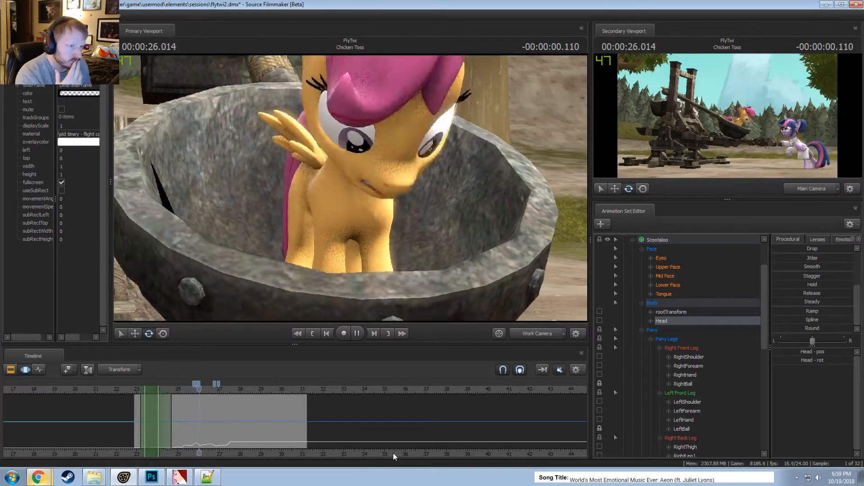
key(space)
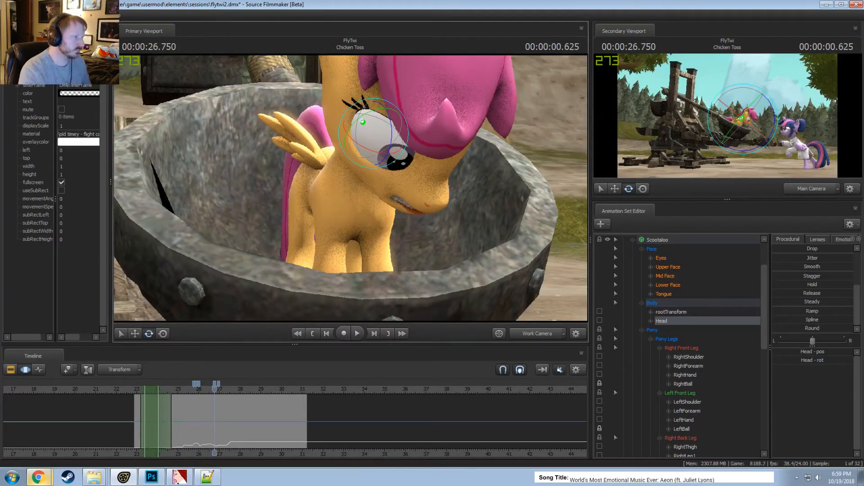
Select Scootaloo's RightEar and play from about 25 to 26.166 seconds to check the ear's motion
alt+drag(362, 190, 389, 204)
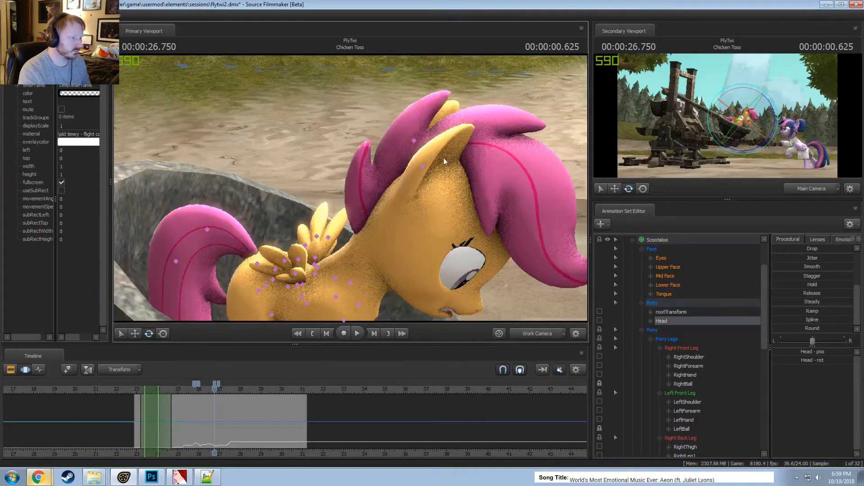
ctrl+click(420, 167)
alt+drag(420, 166, 306, 163)
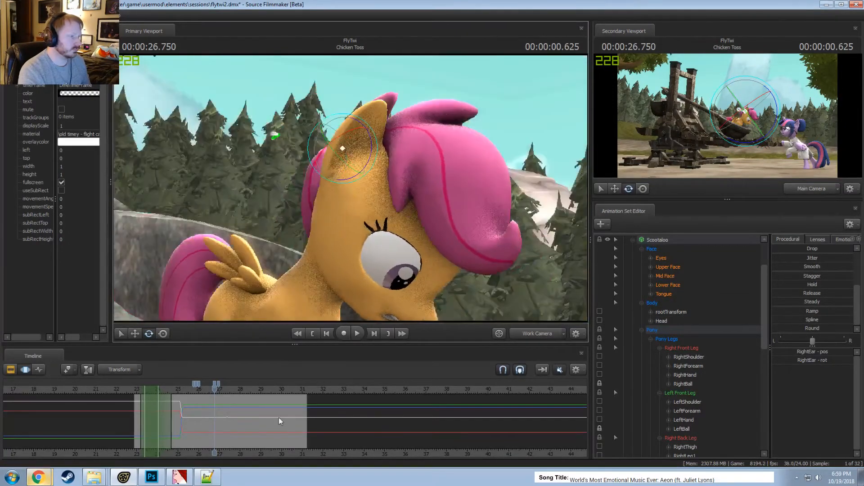
click(175, 391)
key(space)
key(space)
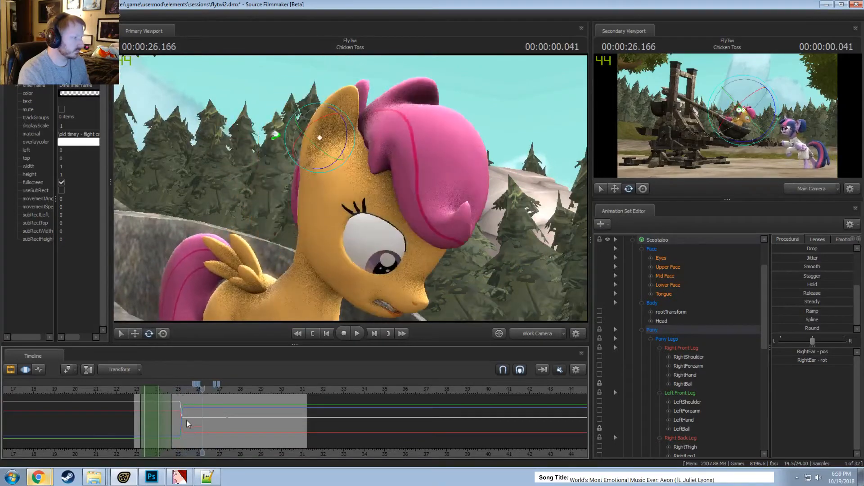
Collapse the time selection at 25.833 seconds, turn off viewport lighting, and reframe the Work Camera on Scootaloo's head
drag(186, 424, 195, 422)
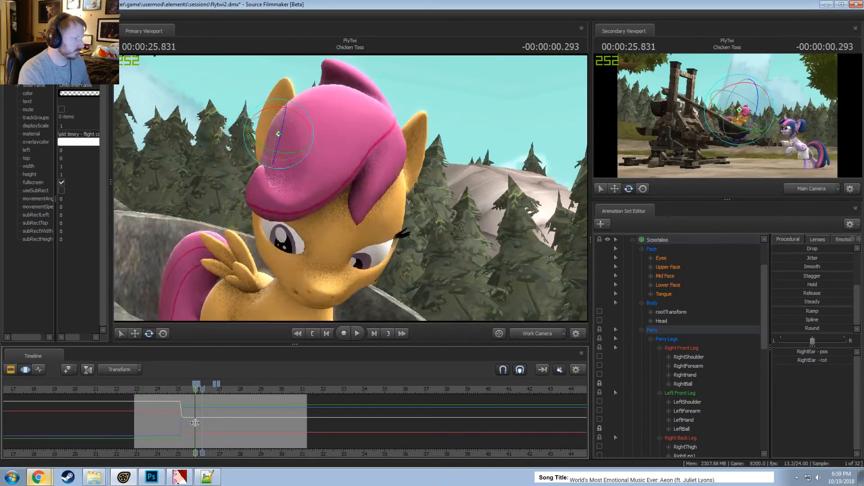
right_click(389, 237)
click(399, 256)
drag(399, 257, 342, 225)
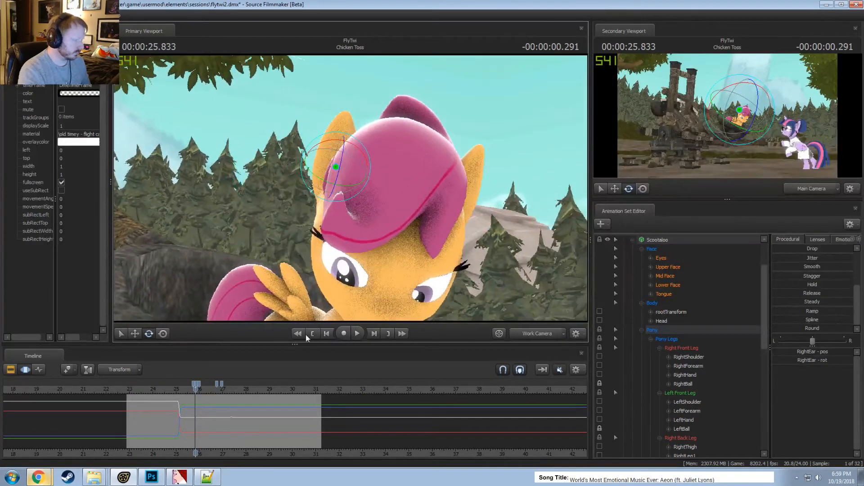
Set a time selection from about 25.54 to 25.96 seconds, adjust Scootaloo's RightEar at 25.75 seconds, and play it back
scroll(178, 430, up, 5)
mouse_move(177, 430)
mouse_down()
mouse_move(149, 423)
mouse_move(183, 433)
mouse_up()
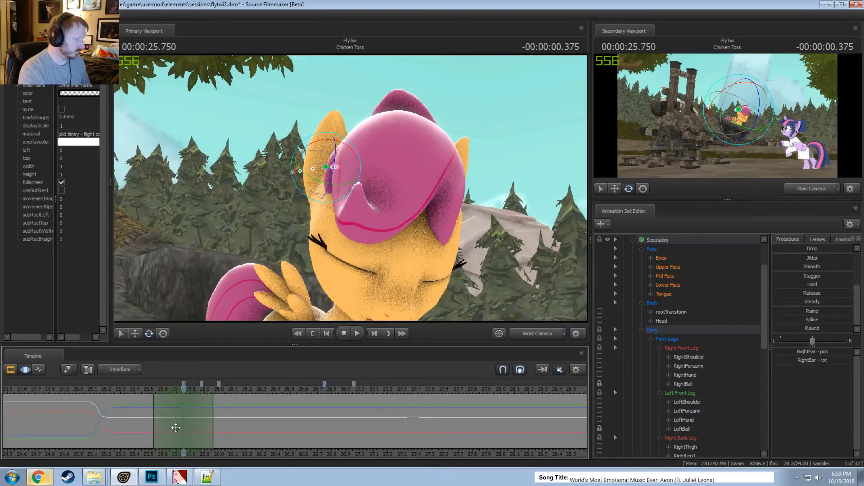
key(space)
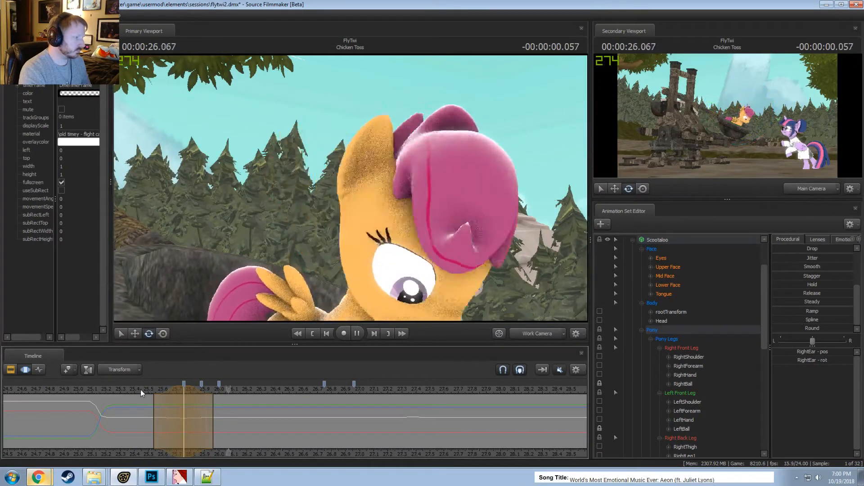
key(space)
Select and adjust Scootaloo's LeftEar at 25.75 seconds over the same time selection, and play the result
drag(161, 404, 185, 401)
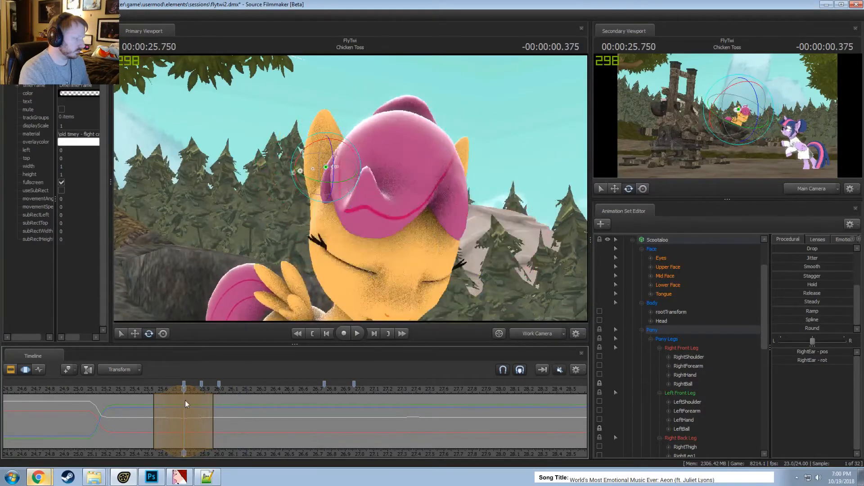
click(441, 189)
click(144, 388)
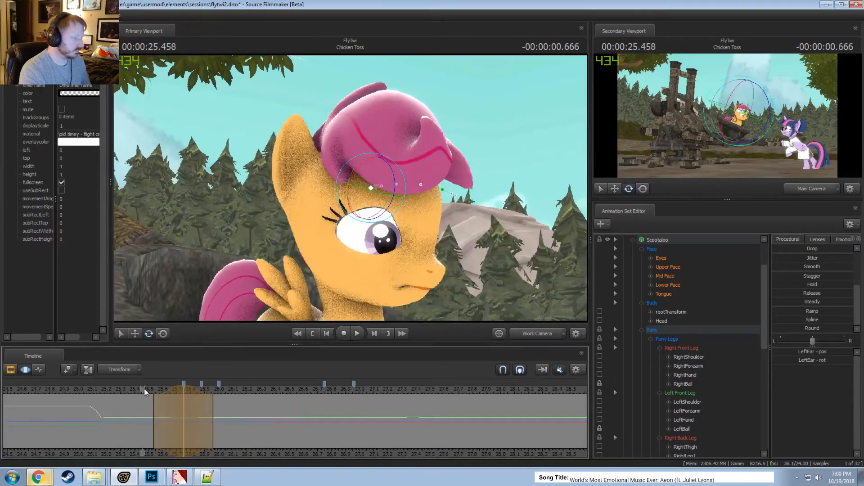
key(space)
key(space)
Set a time selection from about 25.83 to 26.25 seconds and rotate Scootaloo's RightEar and LeftEar together at 26.041 seconds
drag(149, 399, 225, 440)
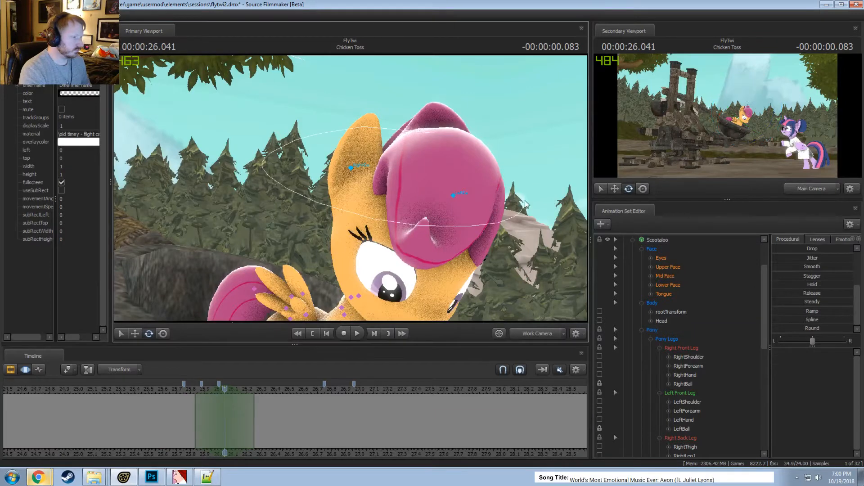
click(453, 196)
right_click(352, 169)
mouse_move(366, 208)
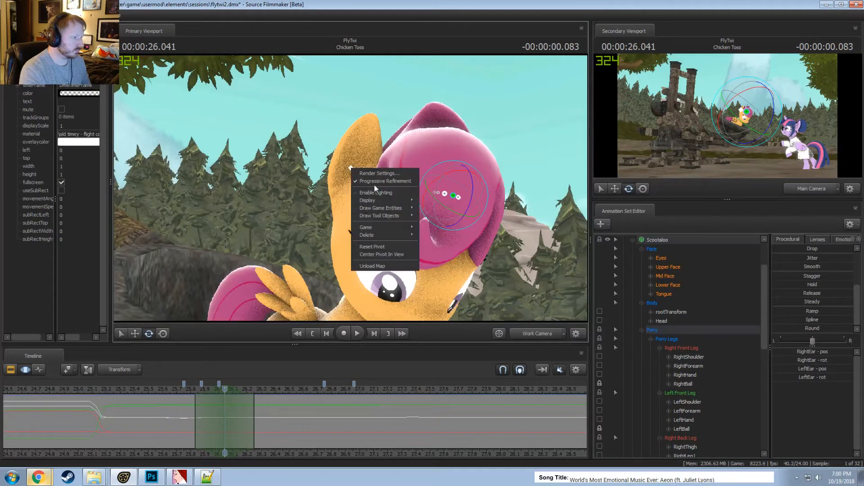
click(347, 166)
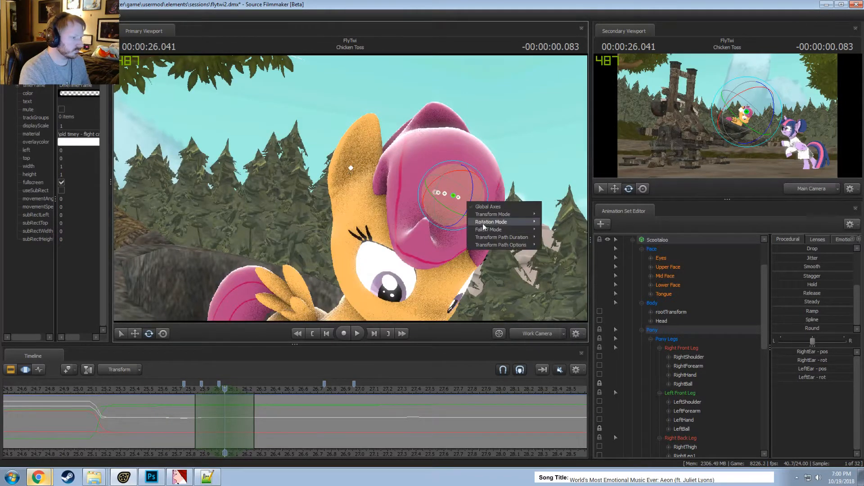
click(357, 167)
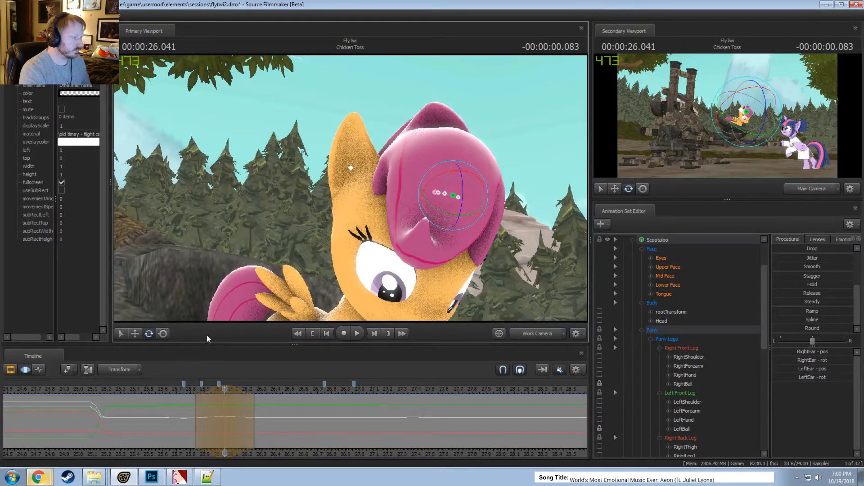
Play the shot through about 26.4 seconds to check the motion of both ears
key(space)
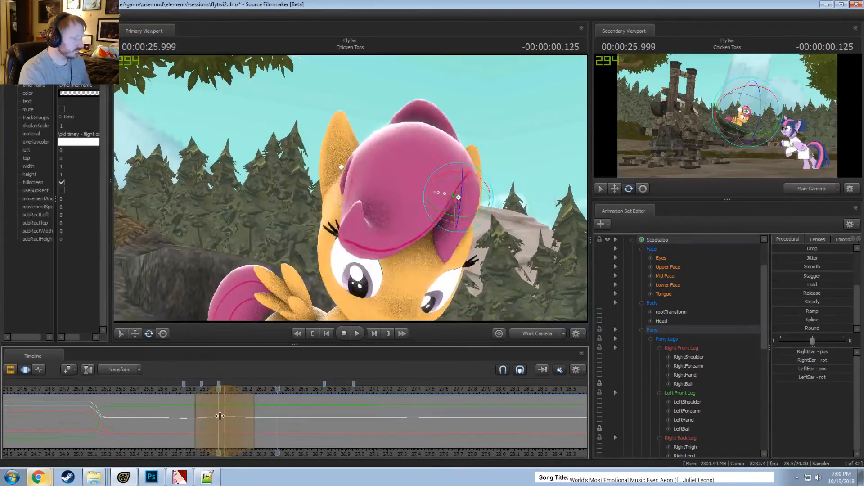
drag(207, 408, 201, 406)
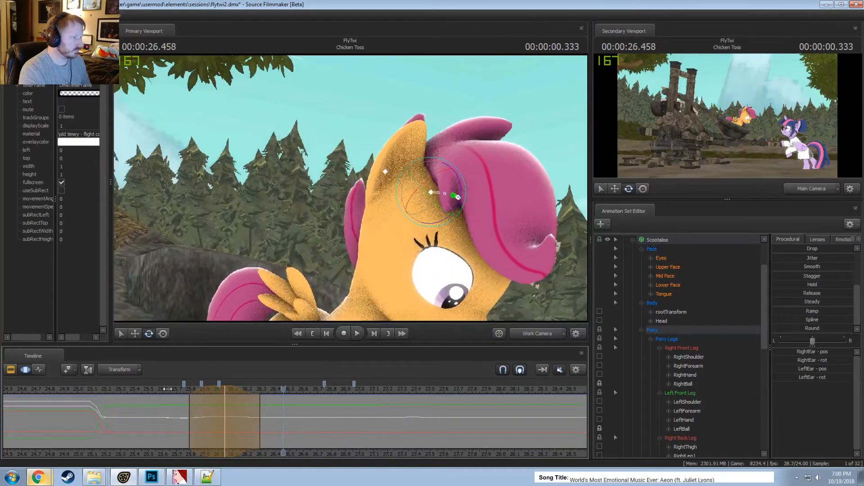
key(space)
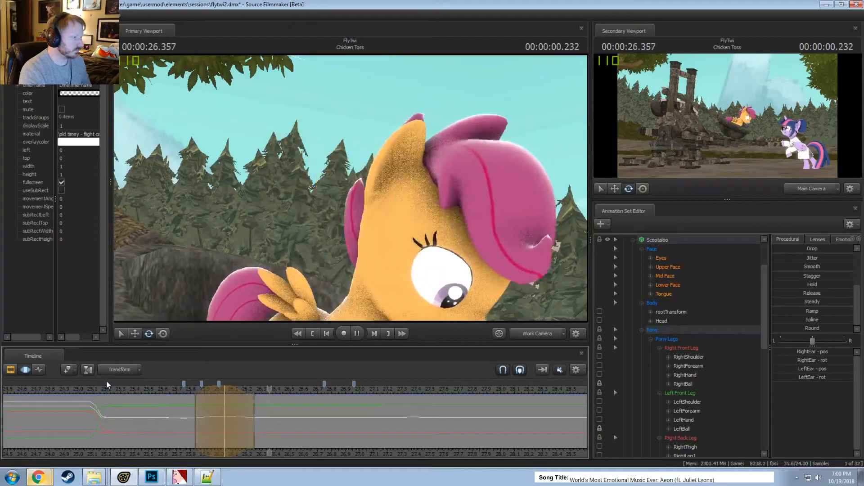
key(space)
Set a time selection from about 25.92 to 26.25 seconds, bend Scootaloo's RightEar down at 26.083 seconds, and play it back
drag(178, 407, 230, 431)
click(363, 169)
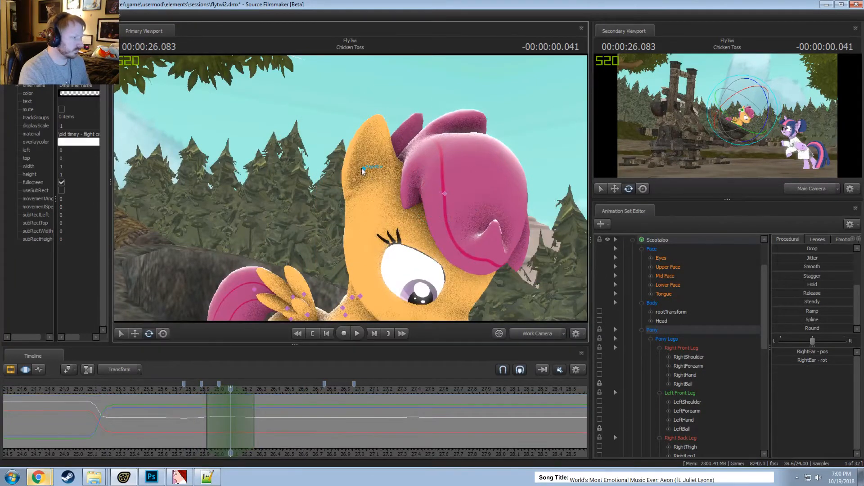
mouse_move(356, 173)
mouse_down()
mouse_move(349, 178)
mouse_move(358, 185)
mouse_up()
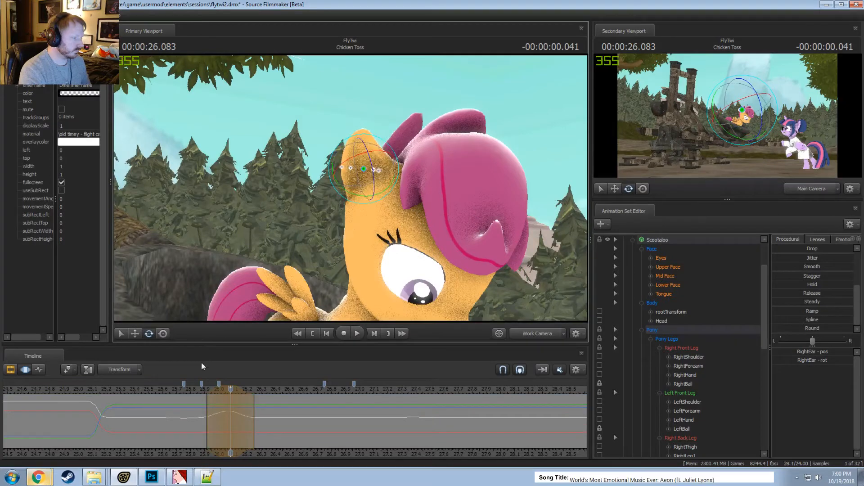
click(172, 392)
key(space)
key(space)
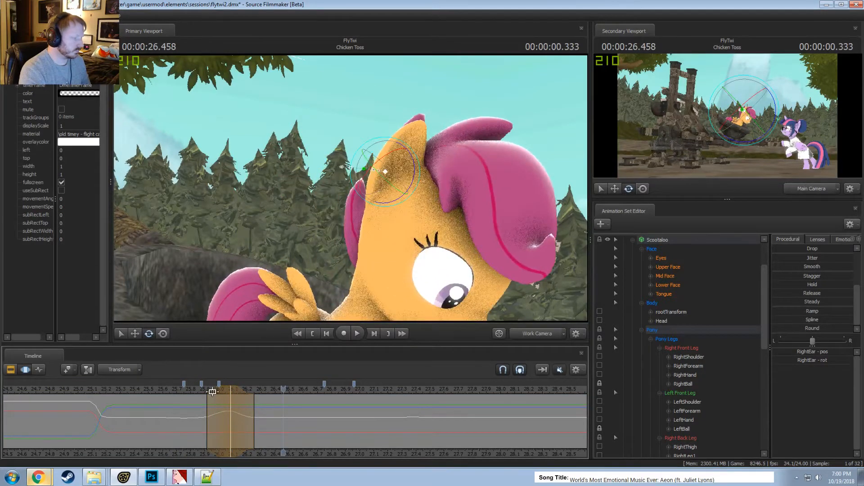
Tighten the RightEar adjustment's time selection to about 25.96 to 26.21 seconds and replay the ear's motion
click(155, 388)
key(space)
click(212, 394)
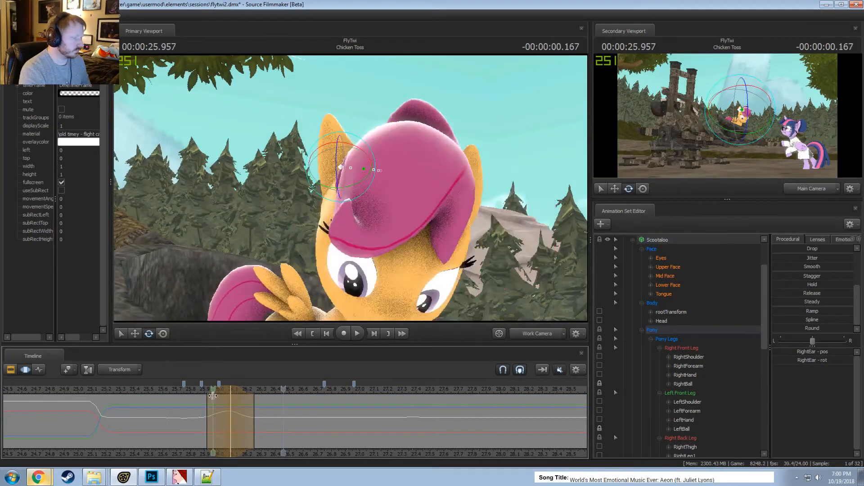
key(space)
click(190, 390)
key(space)
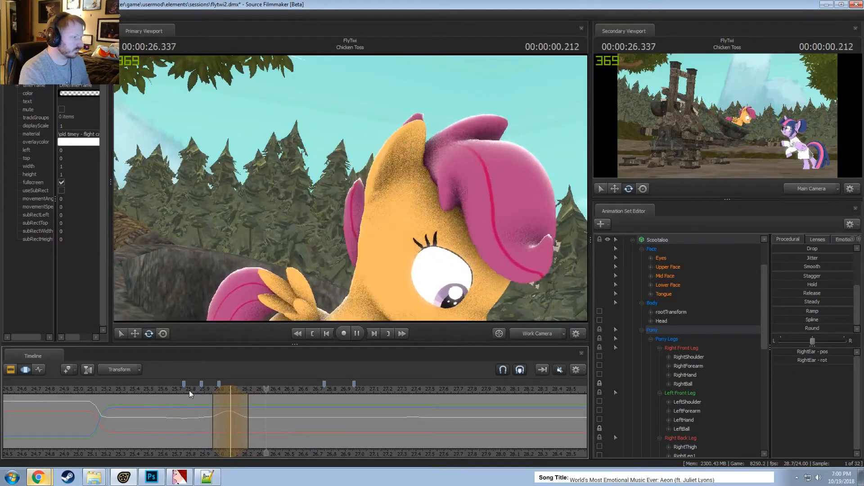
Try shifting the RightEar adjustment one frame later, to about 26.0 to 26.25 seconds, and play it back
click(155, 390)
click(137, 389)
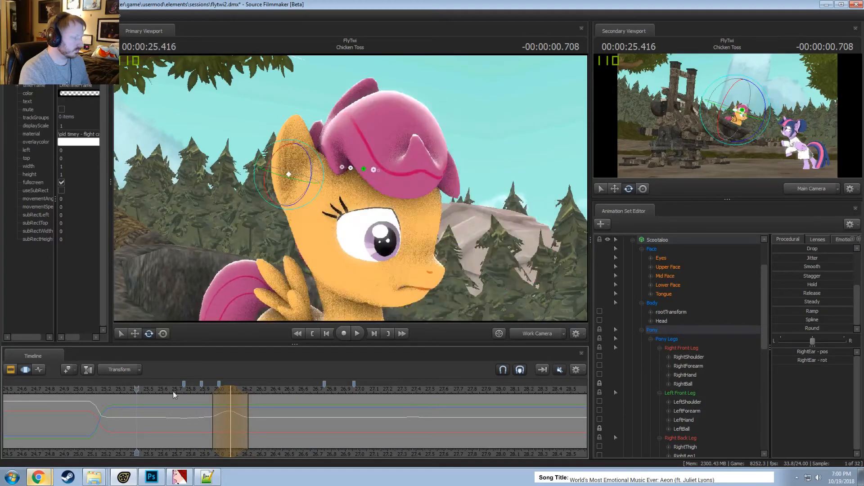
drag(223, 389, 225, 390)
key(space)
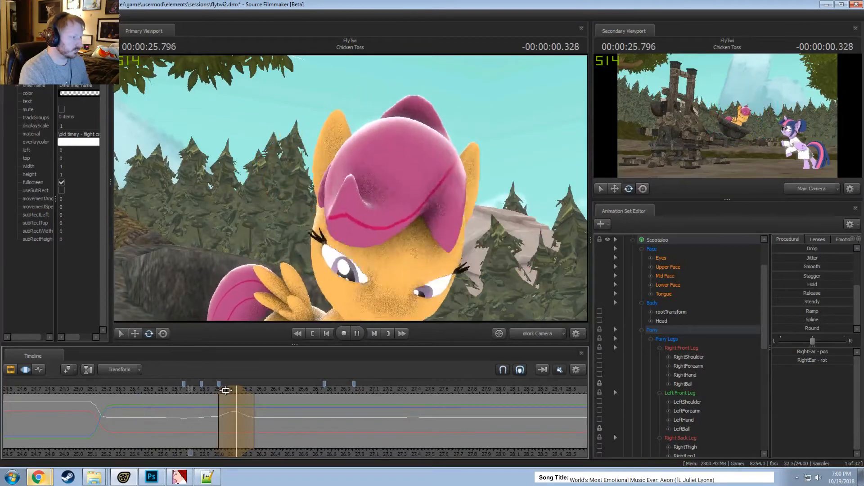
click(188, 390)
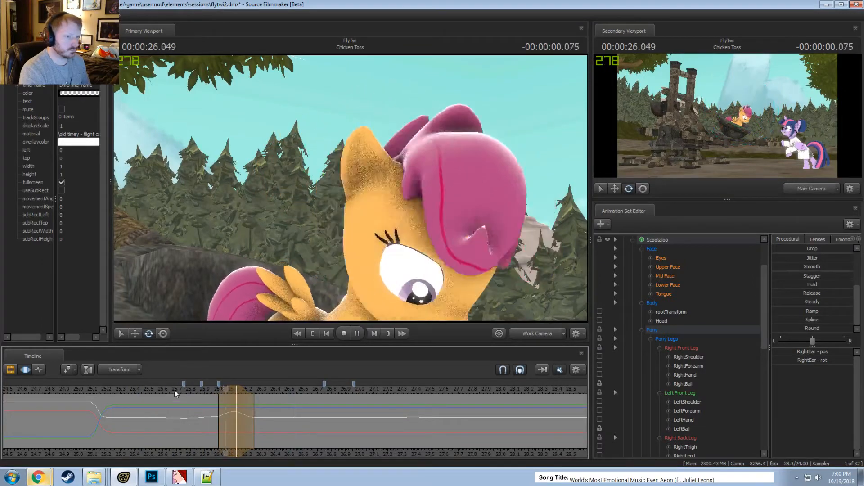
key(space)
Switch the primary viewport to the Main Camera and play the ear motion in the full shot
click(524, 329)
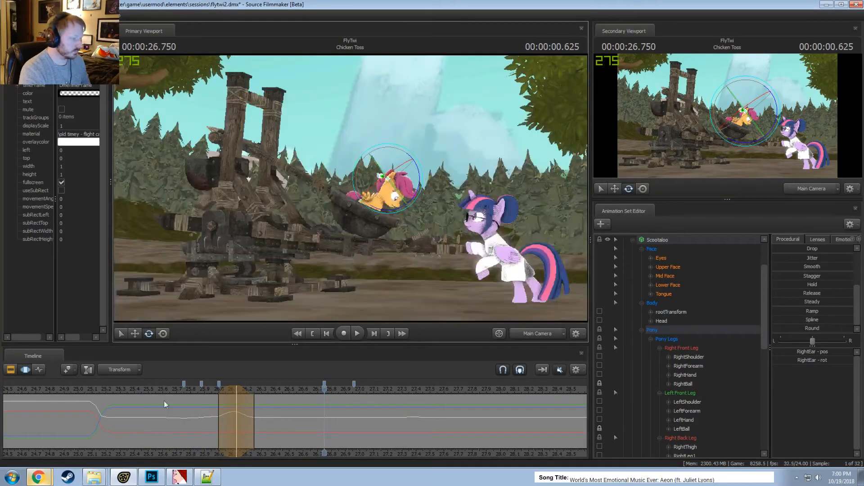
click(195, 391)
key(space)
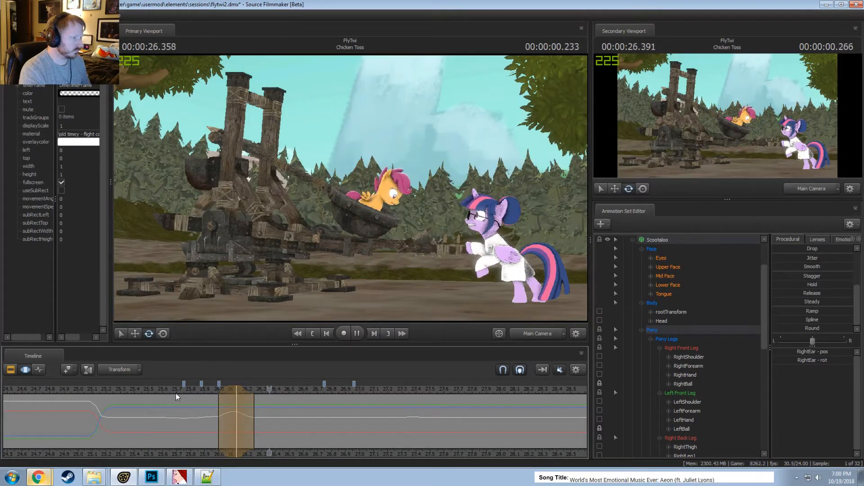
key(space)
Return to the Work Camera, move the RightEar adjustment back to about 25.96 to 26.21 seconds, and replay it
click(538, 334)
click(223, 389)
drag(224, 389, 218, 389)
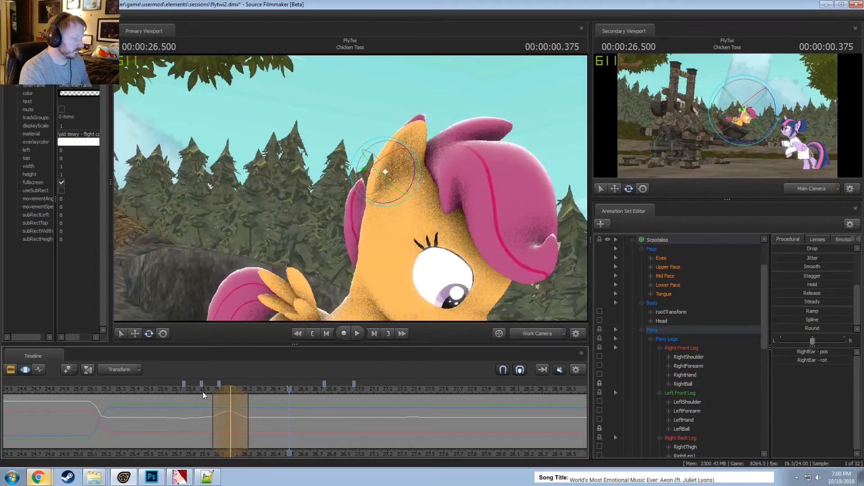
click(156, 390)
key(space)
key(space)
click(154, 389)
key(space)
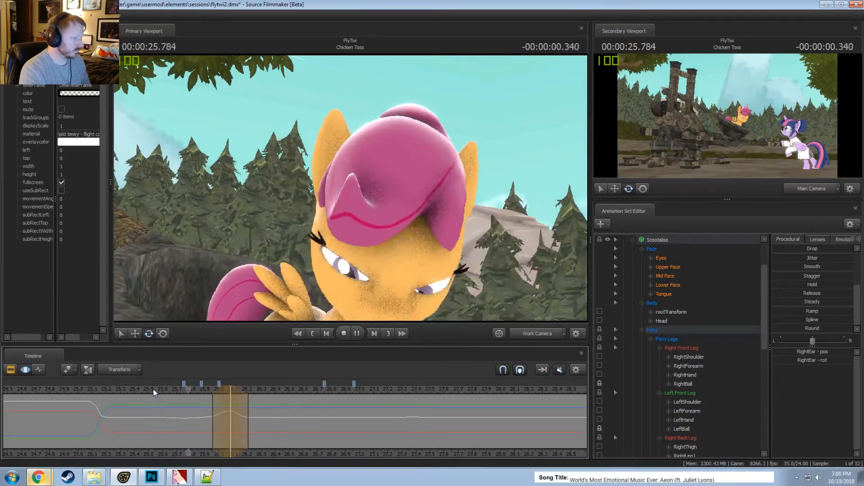
key(space)
Rotate Scootaloo's LeftEar at 26.083 seconds over the same time selection and play the result
drag(153, 388, 231, 403)
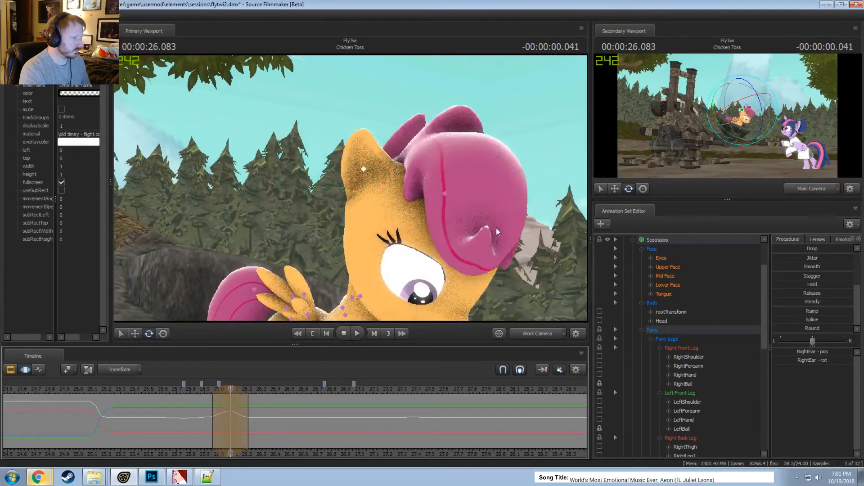
click(499, 205)
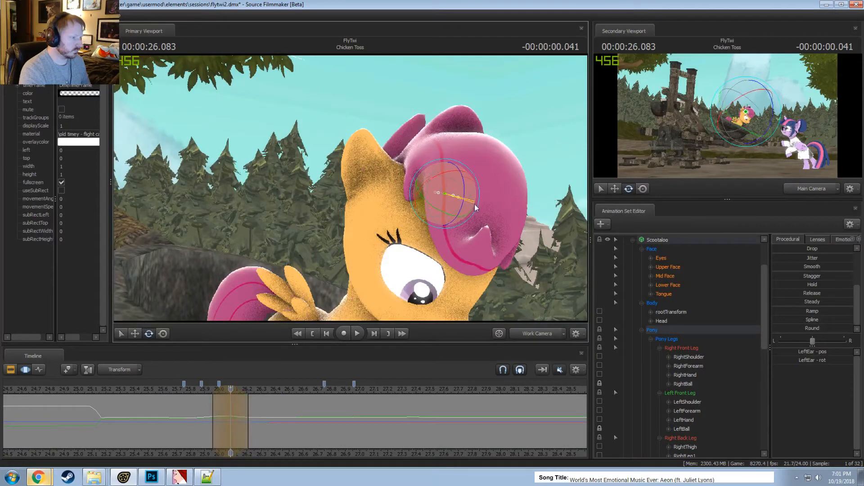
click(193, 389)
key(space)
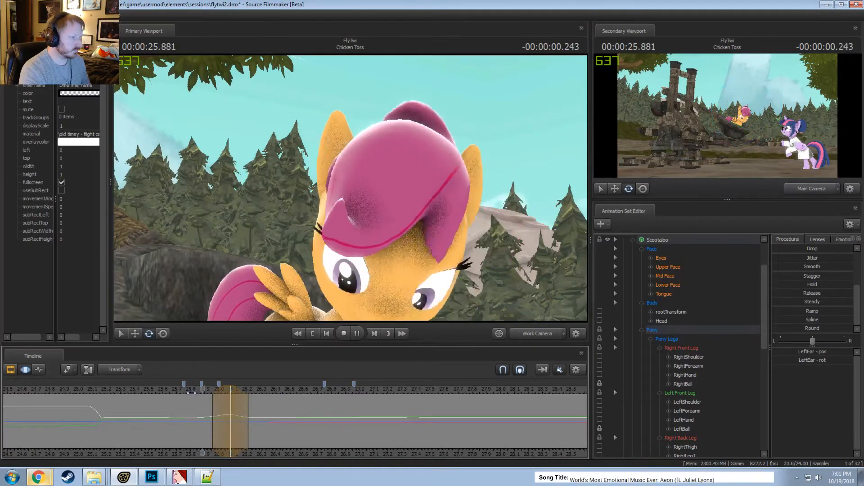
key(space)
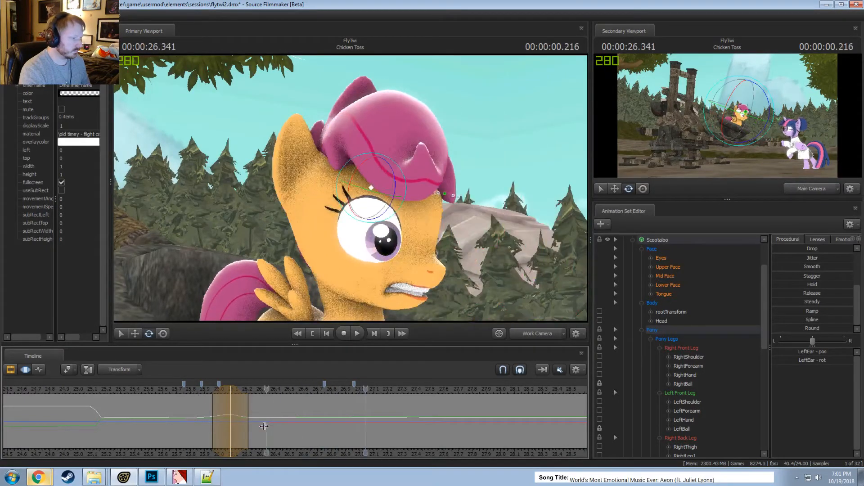
Set a time selection from about 26.58 to 26.83 seconds, rotate both of Scootaloo's ears at 26.708 seconds, and play it back
click(317, 427)
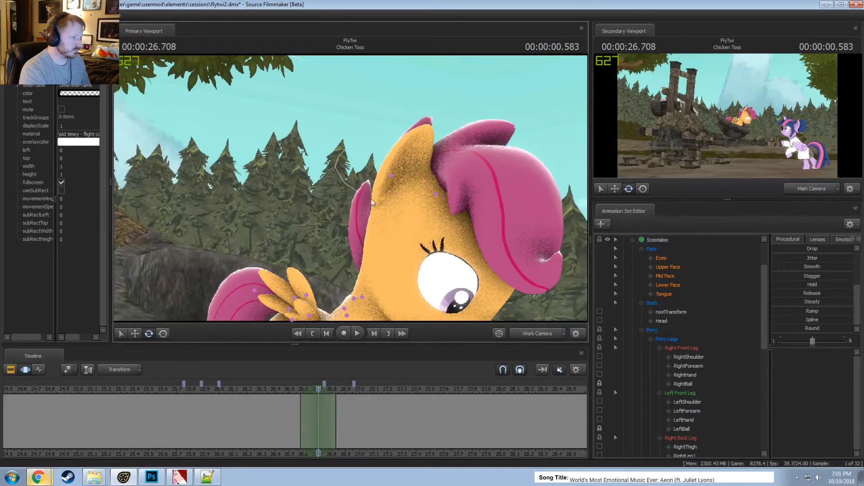
ctrl+click(435, 194)
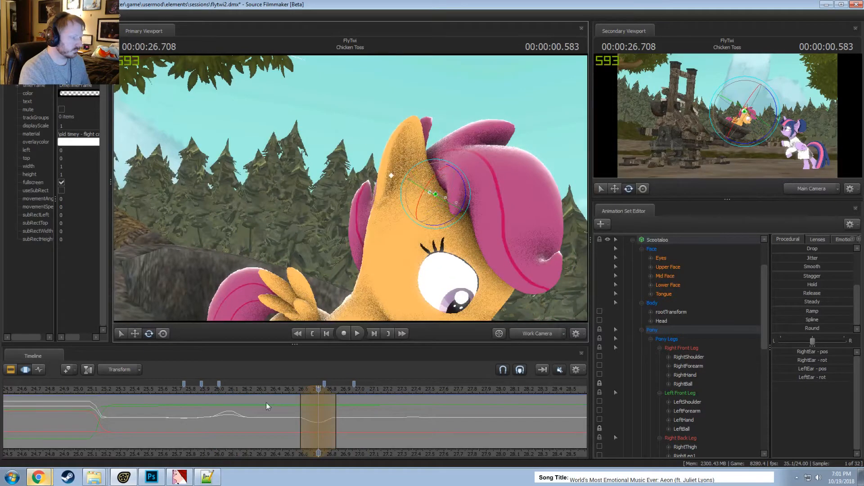
key(space)
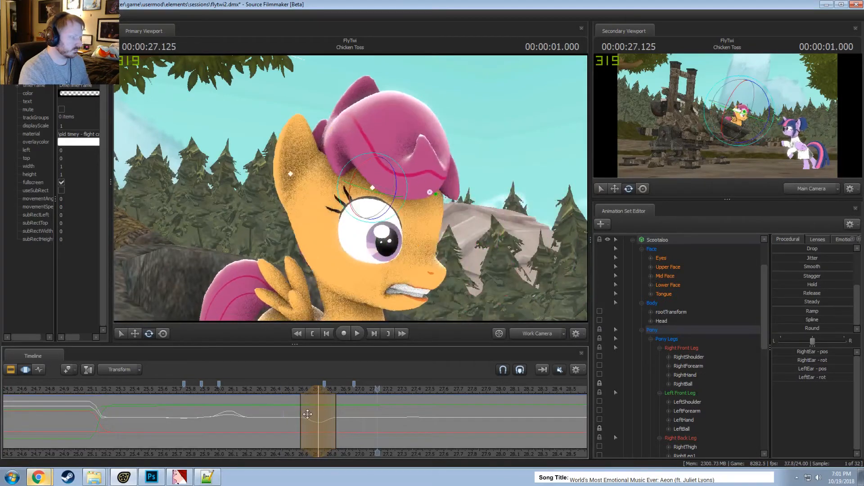
Set a time selection from about 26.71 to 27.04 seconds, rotate Scootaloo's RightEar at 26.875 seconds, and play it back
click(343, 426)
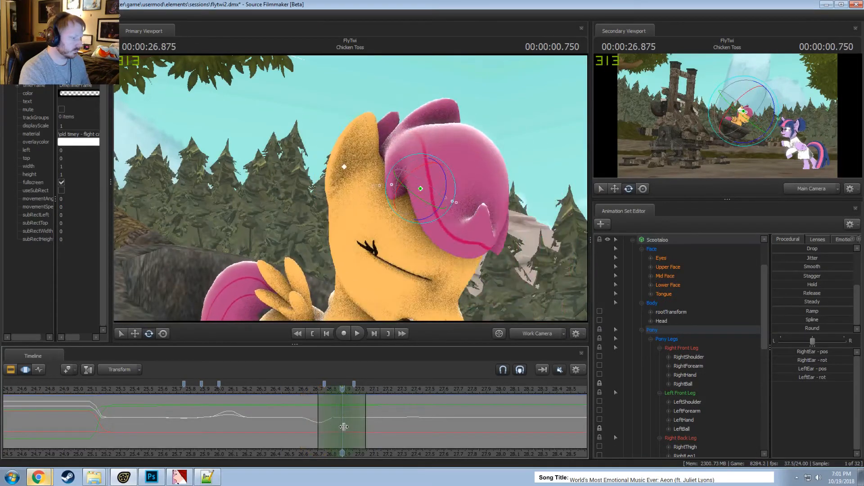
drag(435, 181, 447, 186)
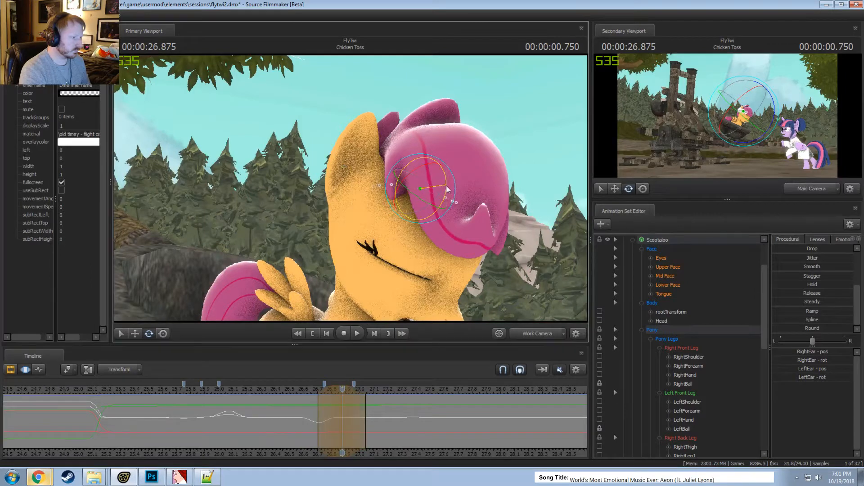
click(352, 177)
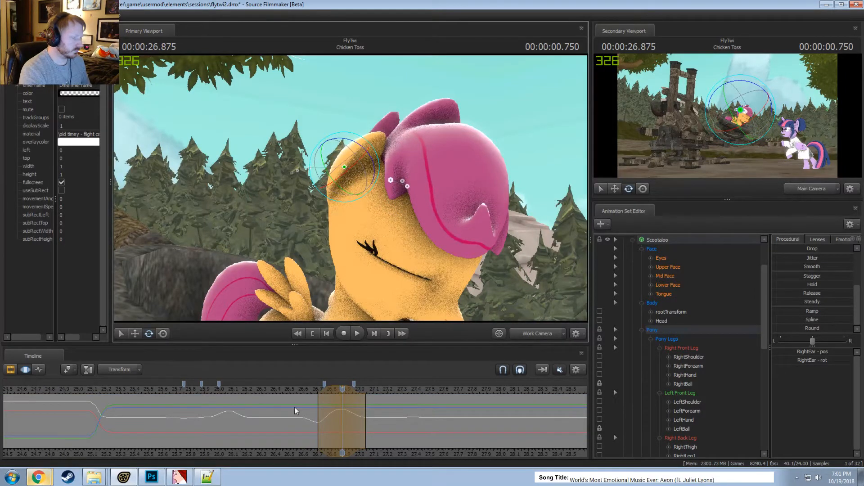
click(299, 389)
key(space)
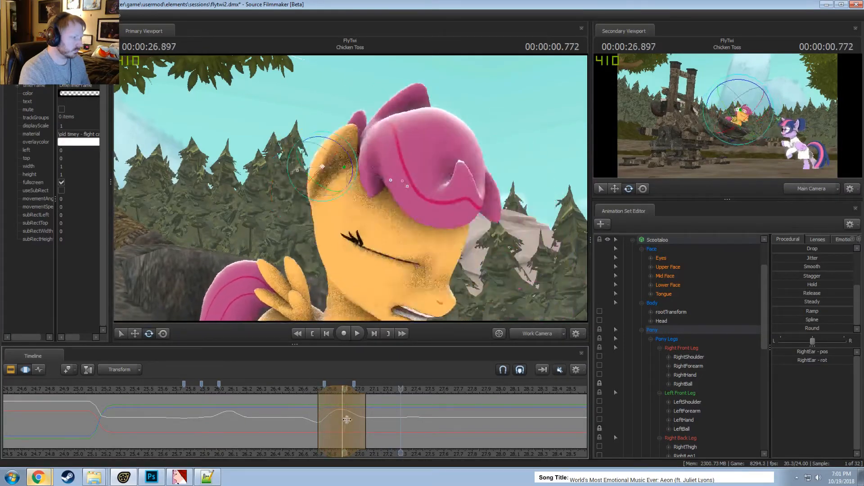
key(space)
Set a time selection from about 26.88 to 27.38 seconds, rotate Scootaloo's RightEar at 27.125 seconds, and play the result
drag(372, 423, 376, 424)
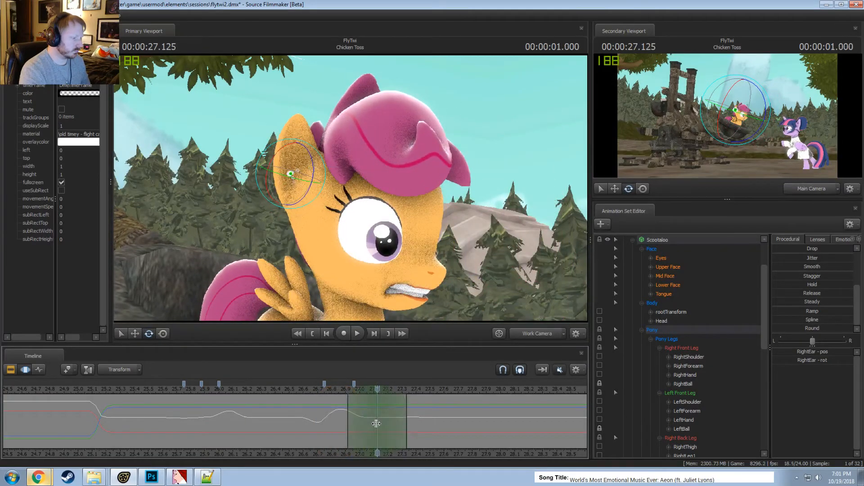
mouse_move(307, 178)
mouse_down()
mouse_move(318, 177)
mouse_move(313, 170)
mouse_up()
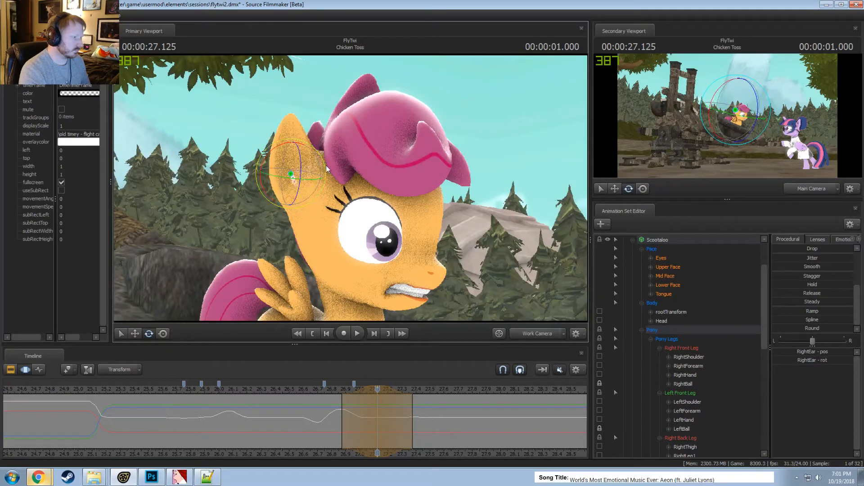
click(305, 389)
key(space)
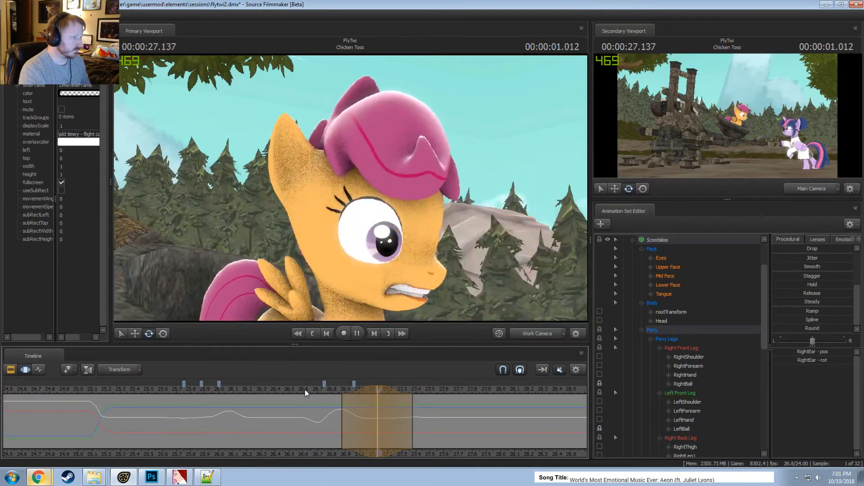
key(space)
Shorten the RightEar adjustment's time selection to about 26.88 to 27.29 seconds and replay the motion
drag(345, 397, 360, 392)
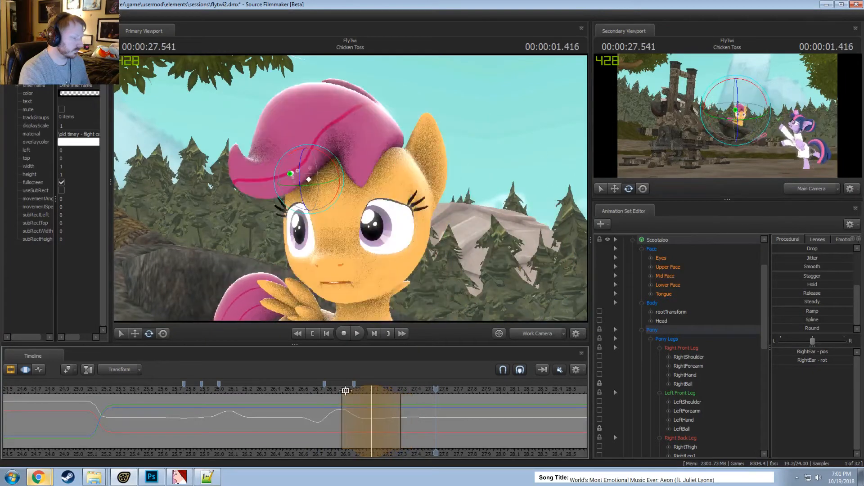
click(307, 390)
key(space)
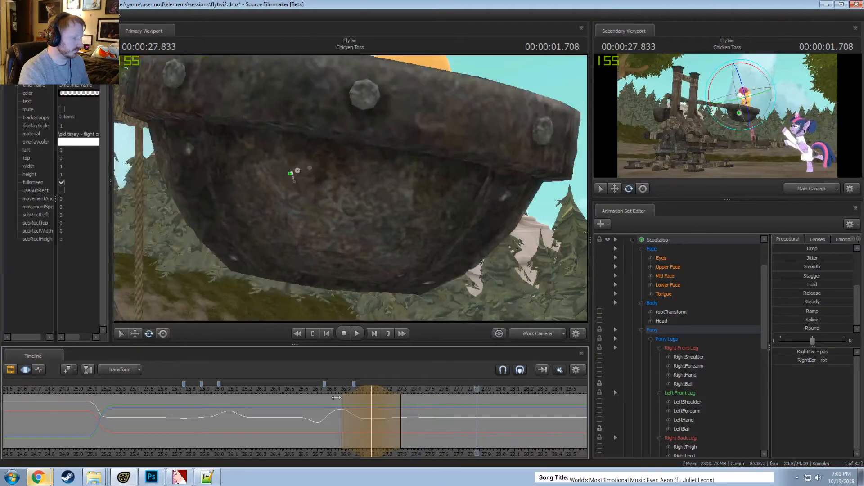
Set an open-ended time selection starting at about 27.37 to 27.54 seconds, rotate Scootaloo's RightEar within it, and play it back
key(space)
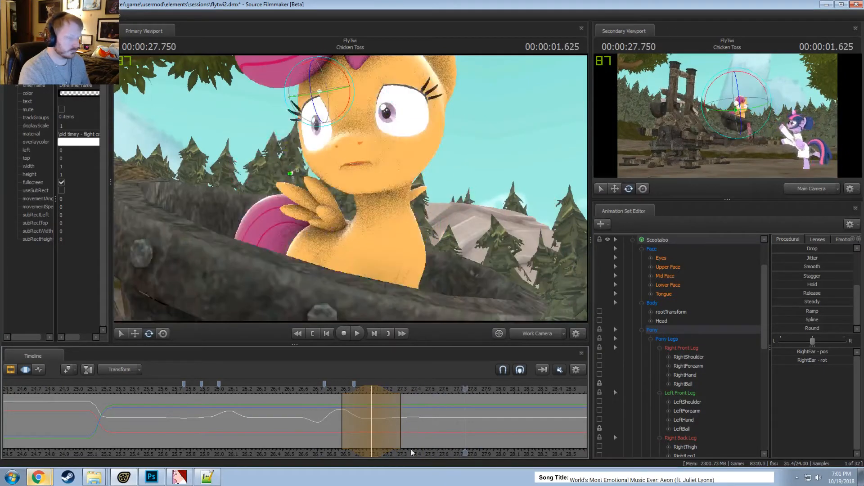
middle_drag(410, 450, 322, 454)
key(shift)
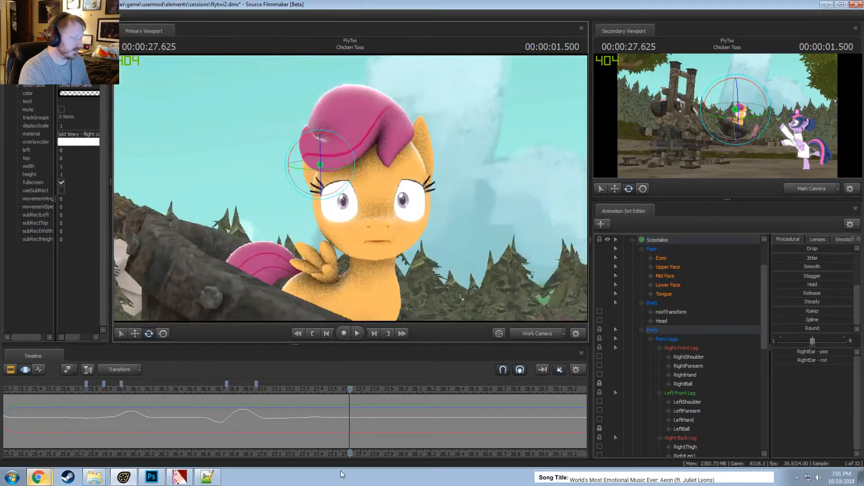
scroll(328, 426, down, 9)
scroll(328, 426, up, 8)
key(shift)
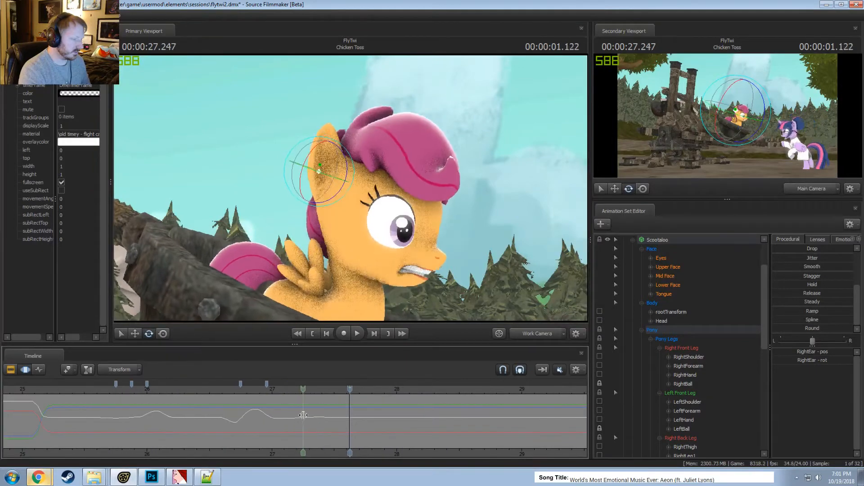
click(346, 421)
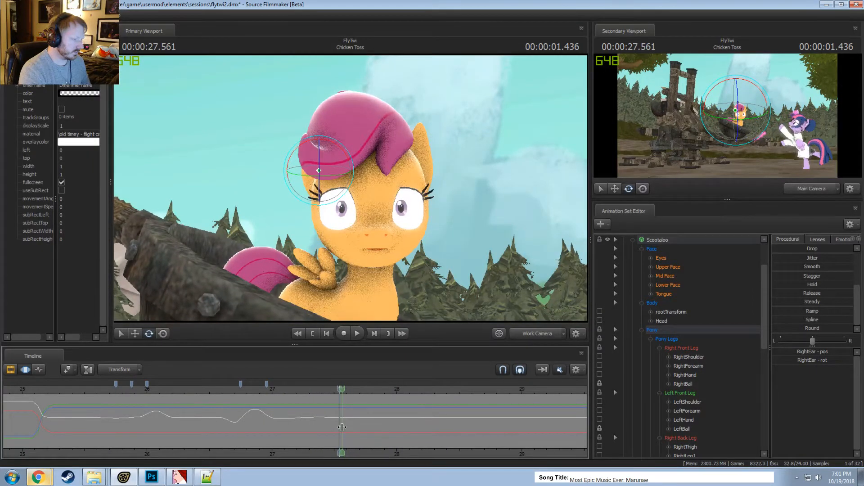
shift+drag(342, 427, 418, 425)
drag(314, 193, 356, 165)
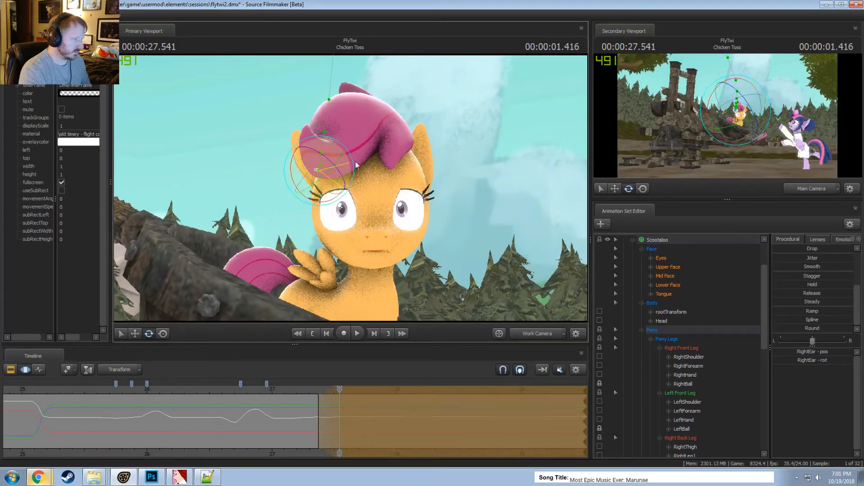
key(Return)
Apply both ears' pose from 24.500 seconds to the open-ended selection with the Playhead preset and replay the launch
scroll(175, 409, down, 3)
click(155, 390)
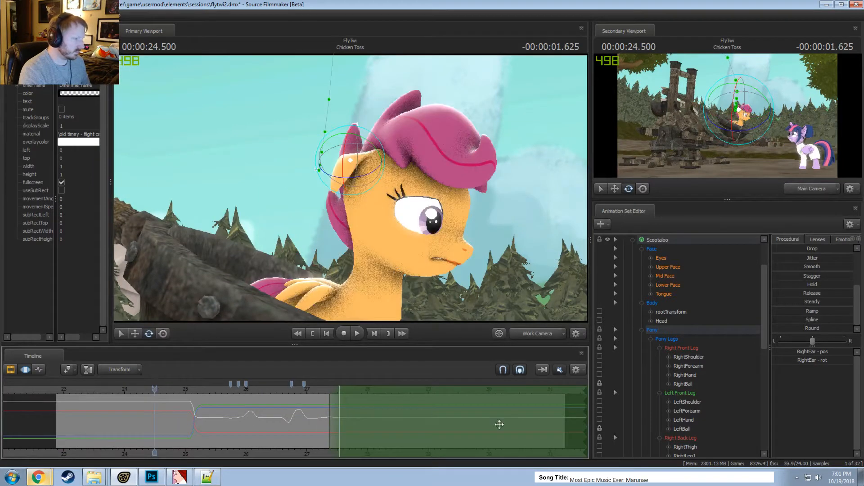
scroll(702, 387, down, 9)
ctrl+click(677, 347)
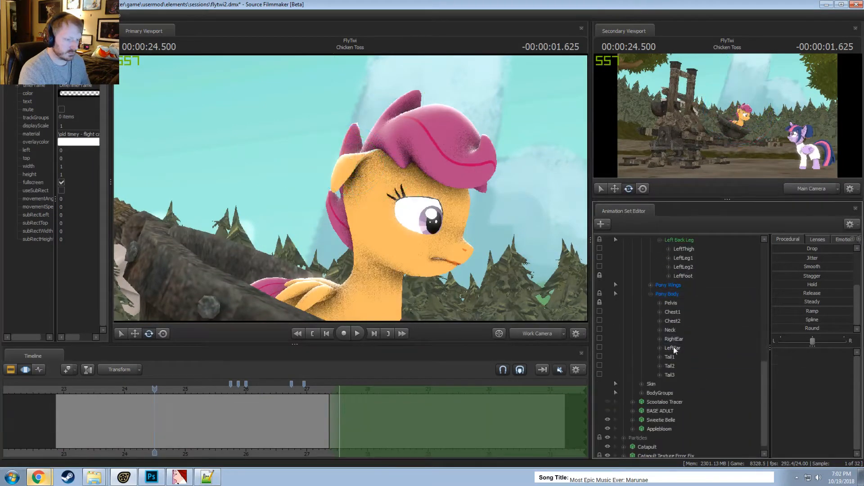
scroll(803, 272, up, 3)
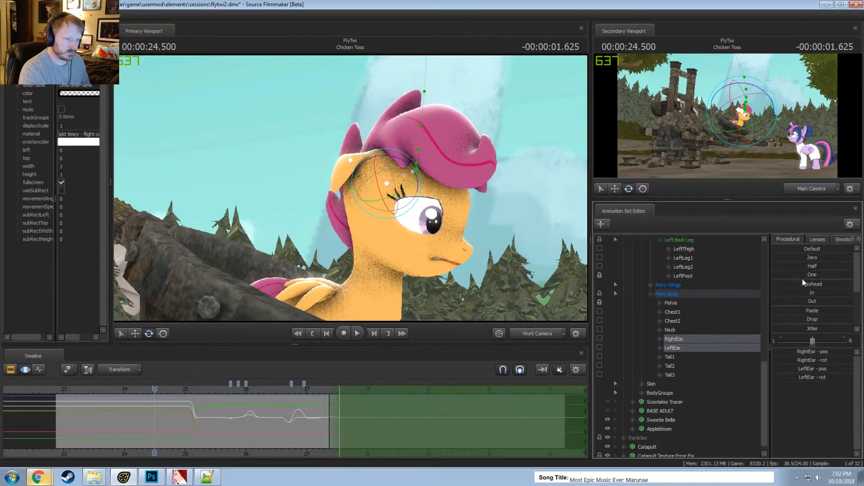
click(803, 282)
click(313, 388)
key(space)
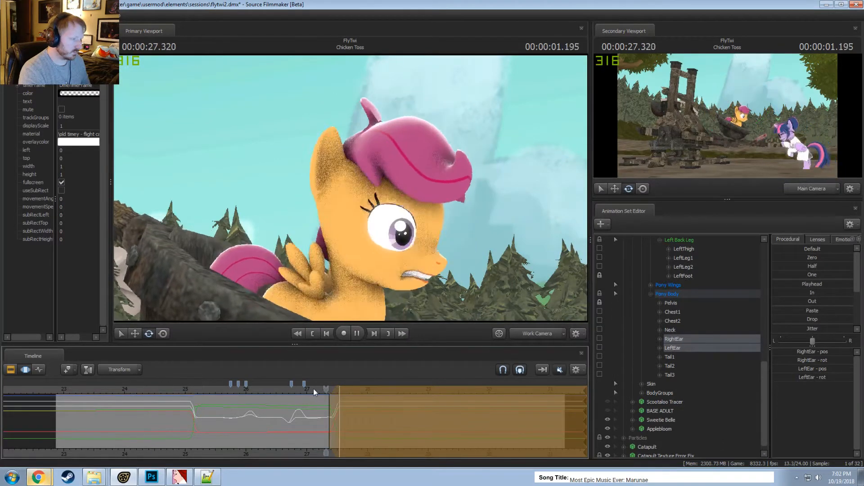
key(space)
scroll(317, 398, up, 1)
click(313, 391)
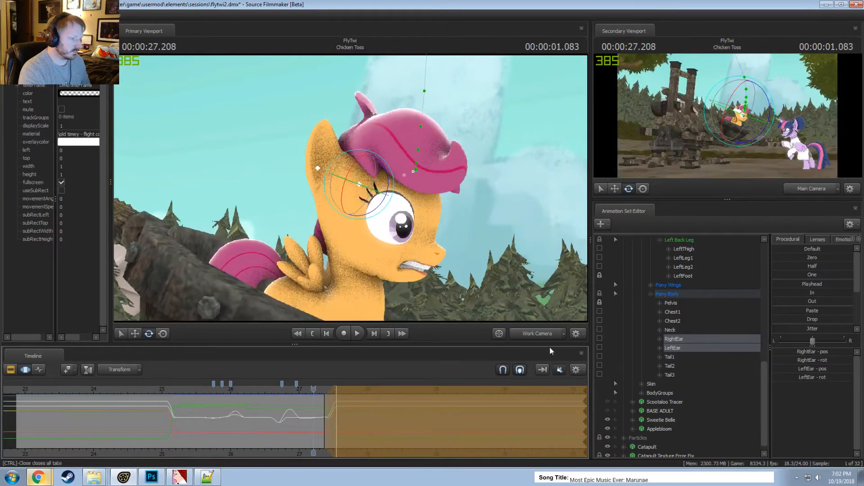
Replay the ear motion from about 27.1 seconds through the Main Camera
click(534, 334)
key(space)
key(space)
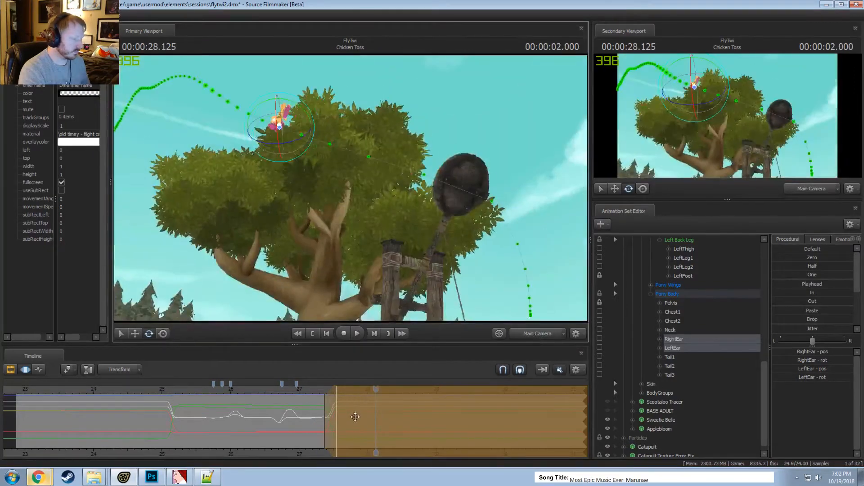
click(314, 391)
key(space)
click(309, 391)
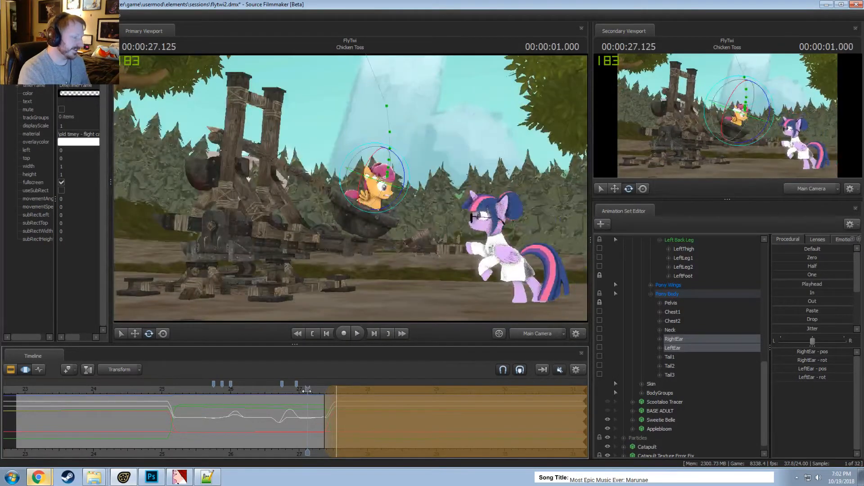
key(space)
key(space)
In the Work Camera, set a time selection from about 27.42 to 27.83 seconds, rotate both ears at 27.625 seconds, and play it back
click(535, 333)
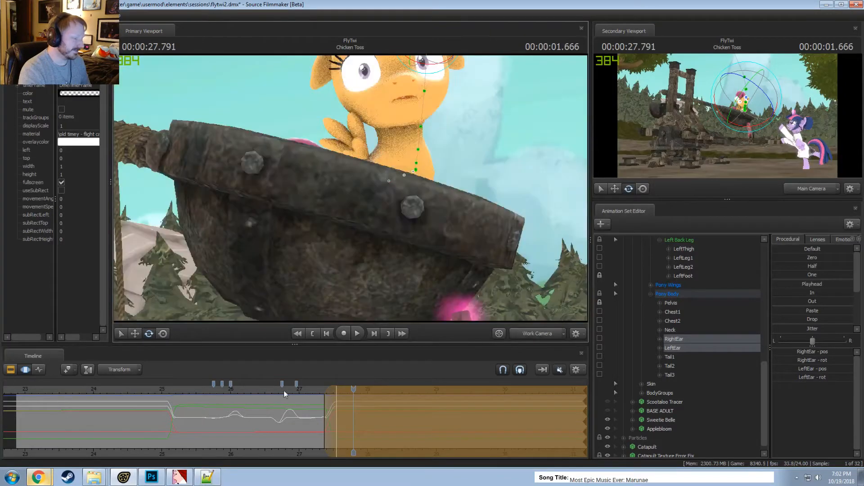
drag(284, 395, 342, 416)
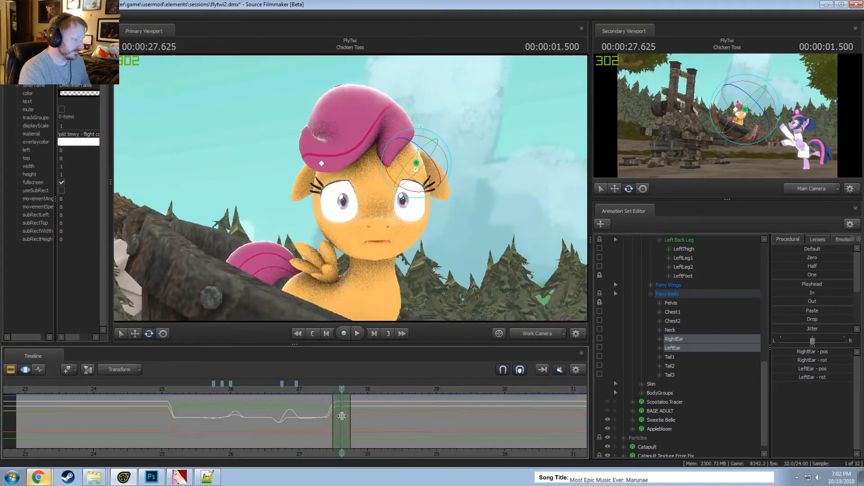
click(416, 163)
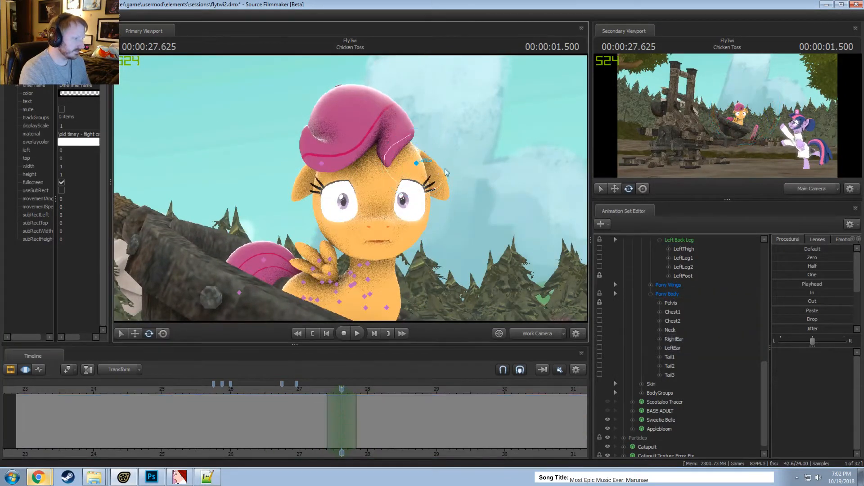
drag(448, 152, 450, 158)
drag(292, 170, 313, 128)
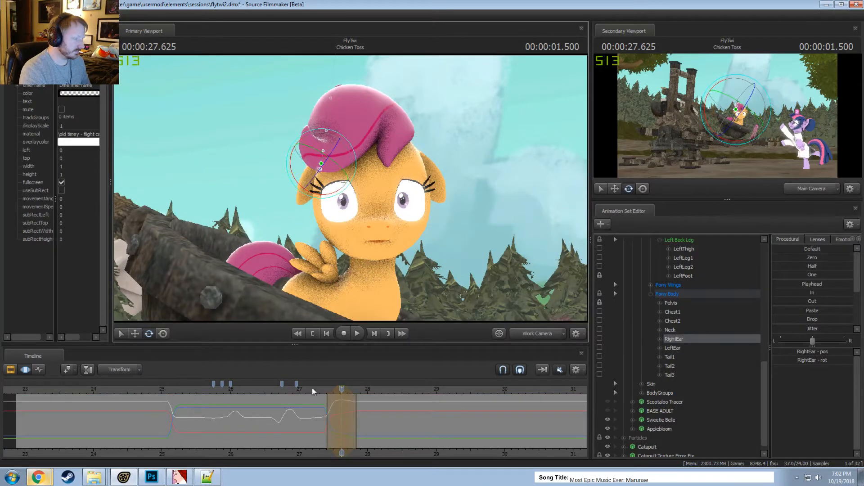
drag(313, 390, 349, 412)
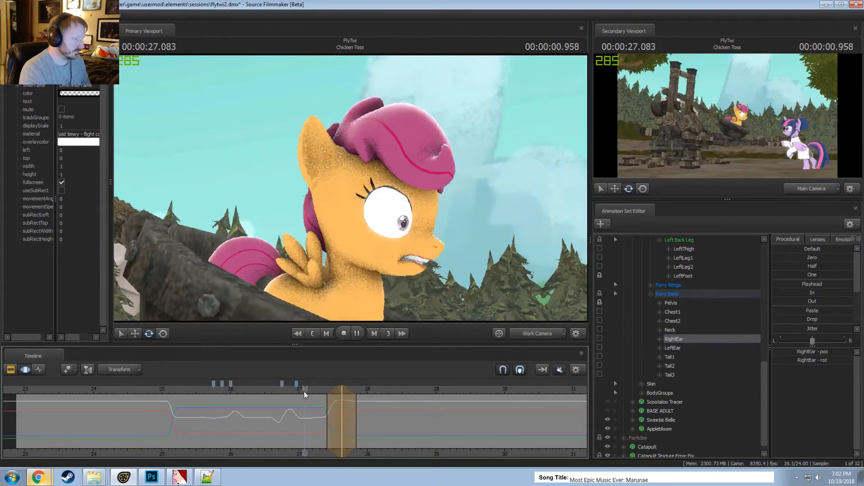
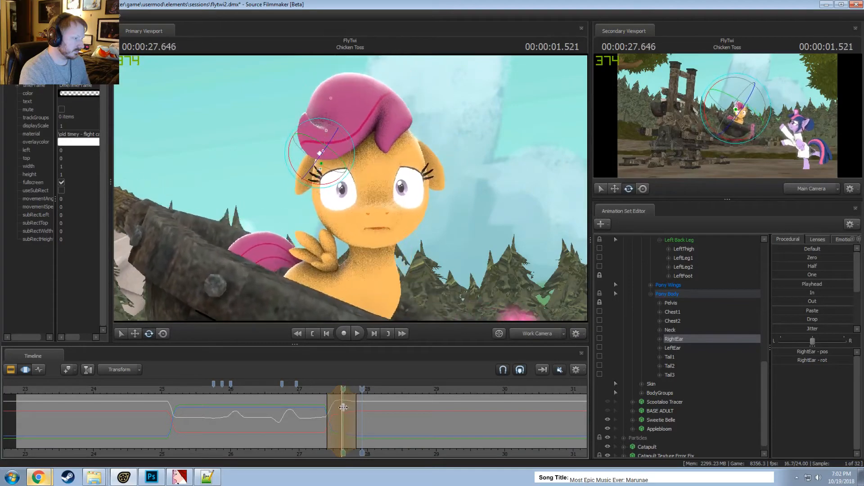
Replay the launch from about 27 seconds, switching to the Clip Editor and the Main Camera
click(305, 398)
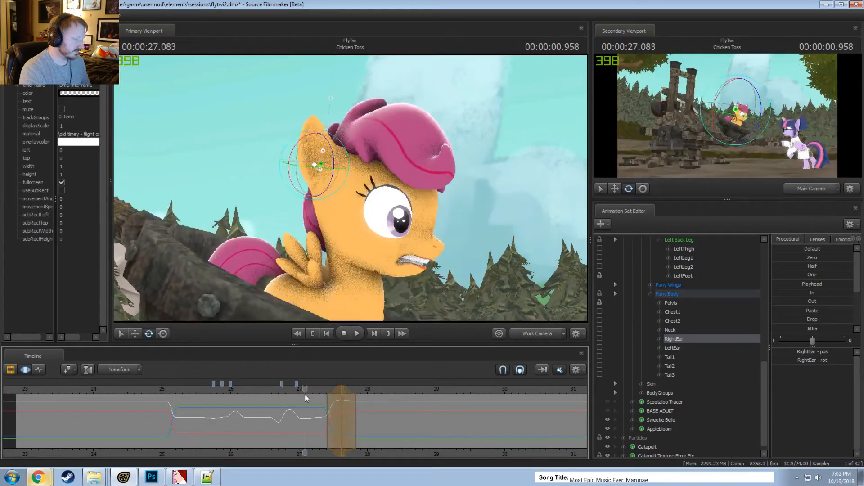
key(space)
key(F2)
key(space)
click(528, 334)
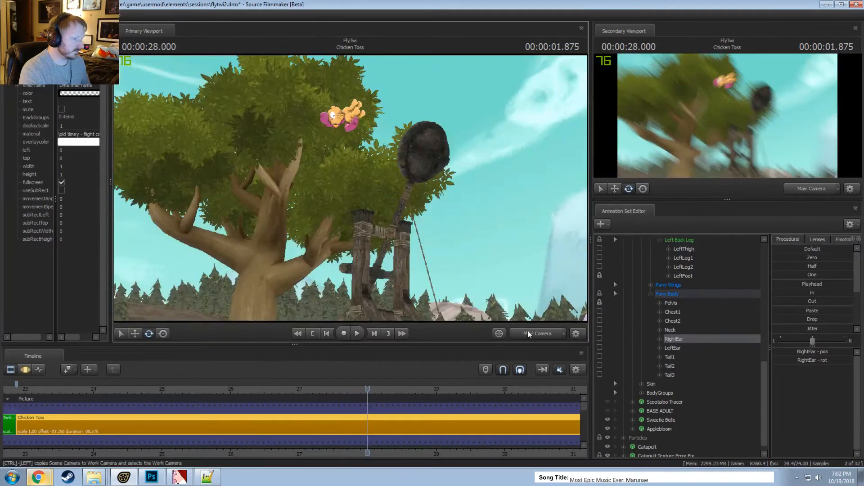
click(293, 389)
key(space)
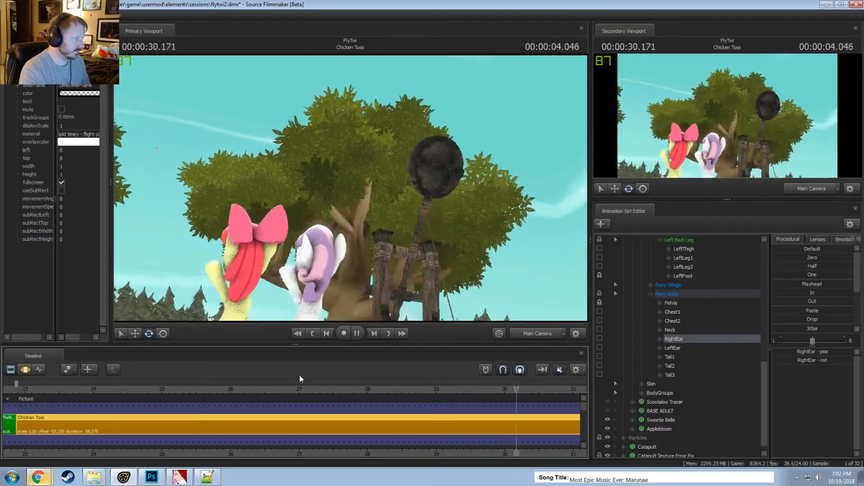
key(space)
Play the beginning of the Chicken Toss shot from about 23.1 seconds
scroll(296, 410, down, 6)
scroll(288, 400, up, 1)
click(255, 388)
key(space)
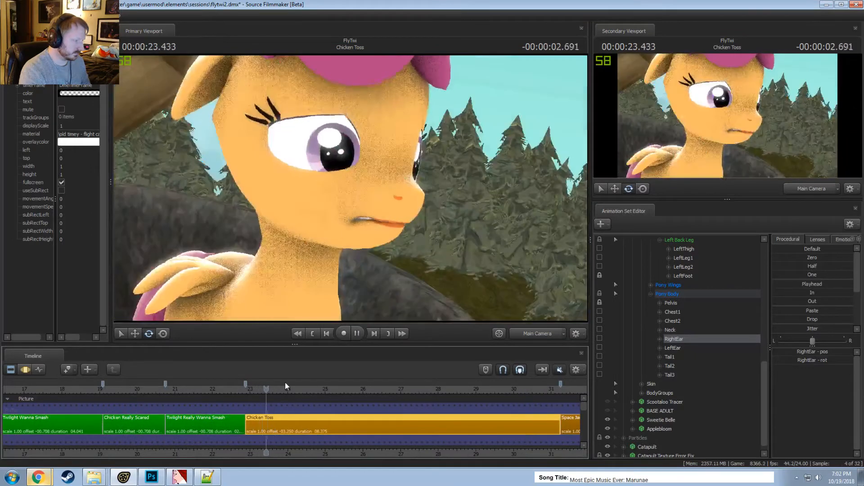
key(space)
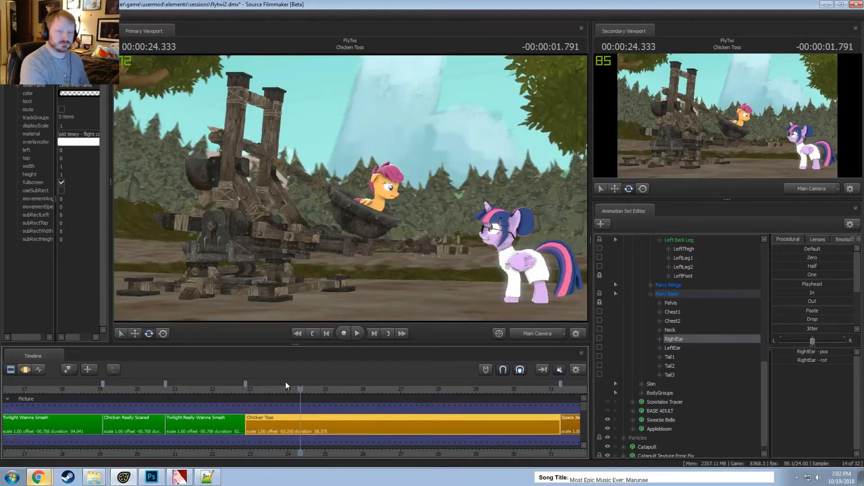
Save the session and replay the Chicken Toss shot from its start through the Main Camera
key(F3)
key(F2)
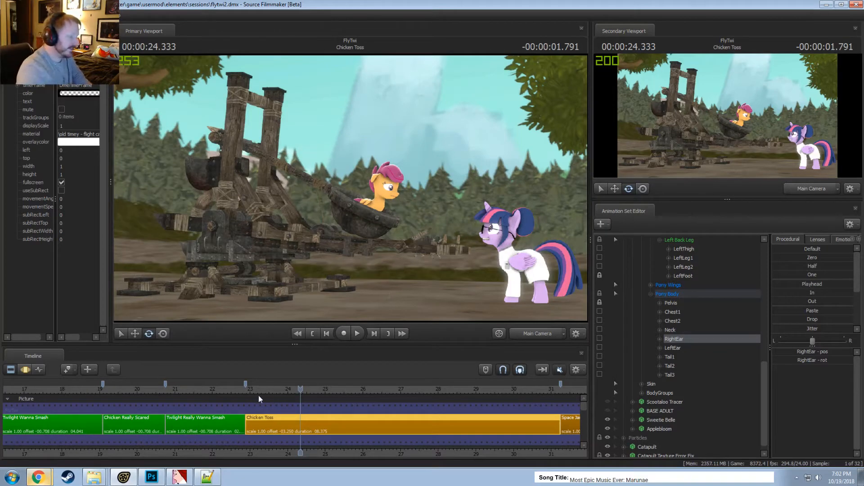
click(244, 388)
key(space)
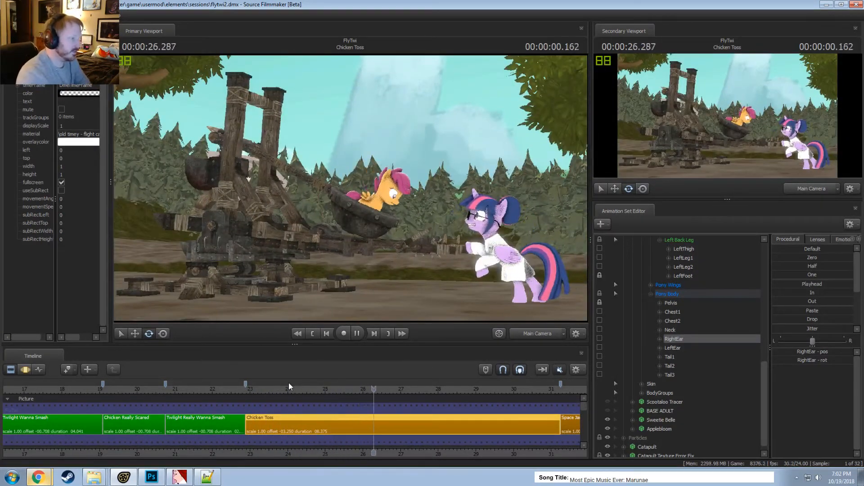
key(space)
Switch to the Work Camera and pick through Scootaloo's right wing controls at 26.666 seconds, ending with RightWingOpen1 selected
click(563, 334)
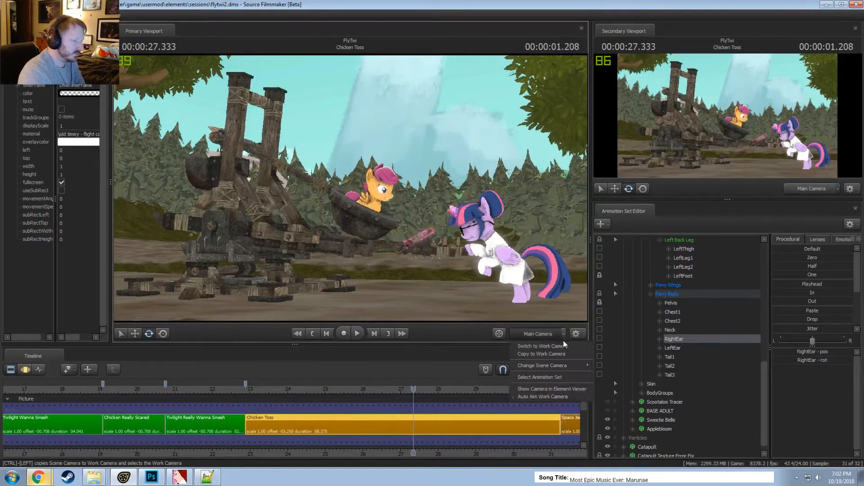
click(560, 345)
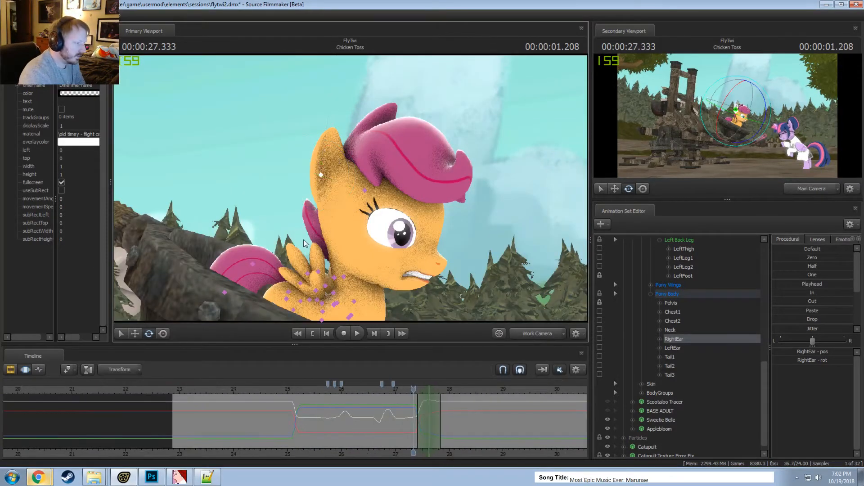
click(317, 304)
scroll(372, 404, up, 3)
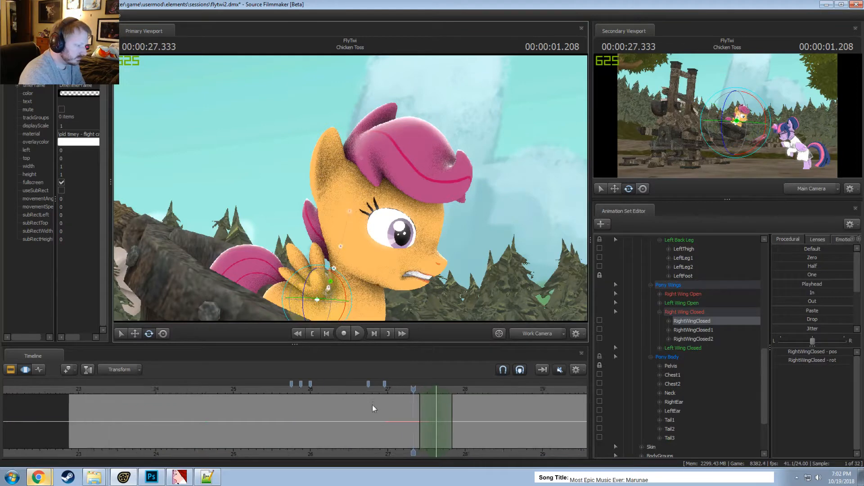
drag(240, 389, 288, 386)
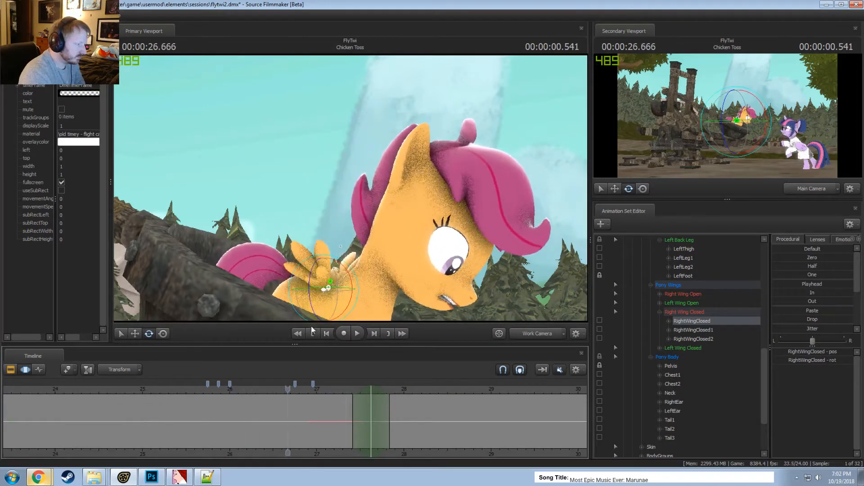
click(314, 287)
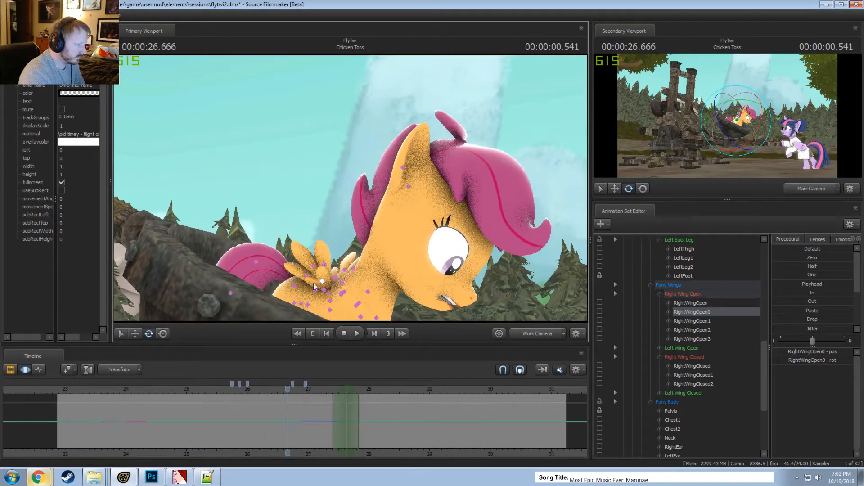
click(325, 268)
Play back Scootaloo's wing motion from about 25 seconds
scroll(285, 403, up, 2)
drag(286, 389, 139, 390)
key(space)
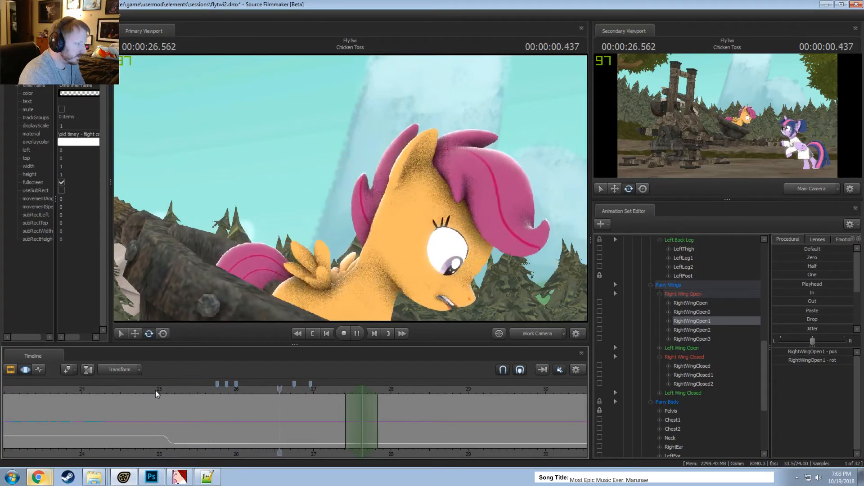
key(space)
Centre the time selection on 26.916 seconds and examine Scootaloo's Right Wing Closed controls in the catapult bucket
drag(335, 421, 306, 428)
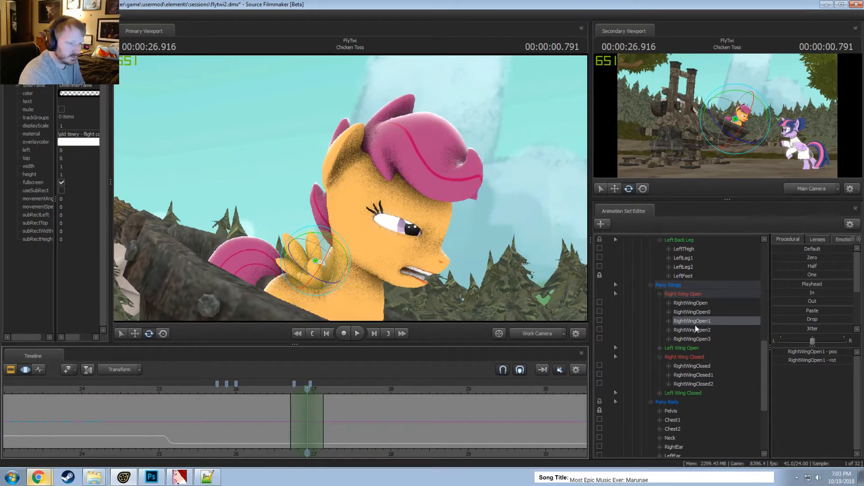
click(659, 294)
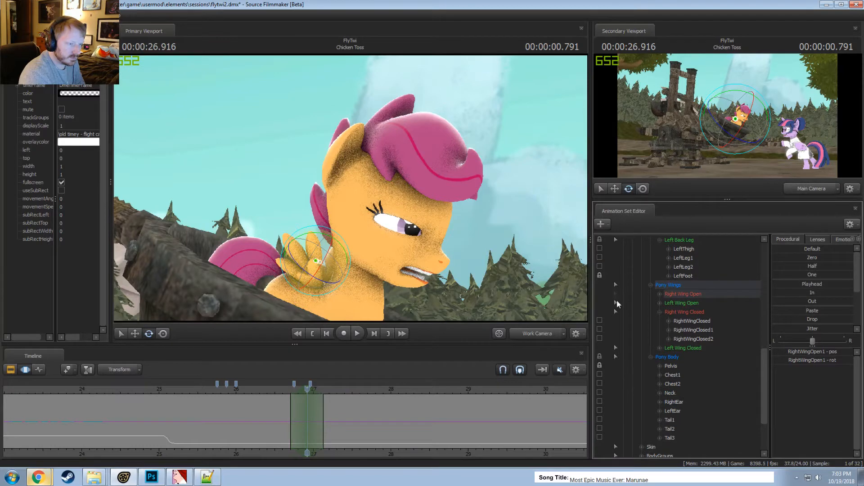
click(691, 321)
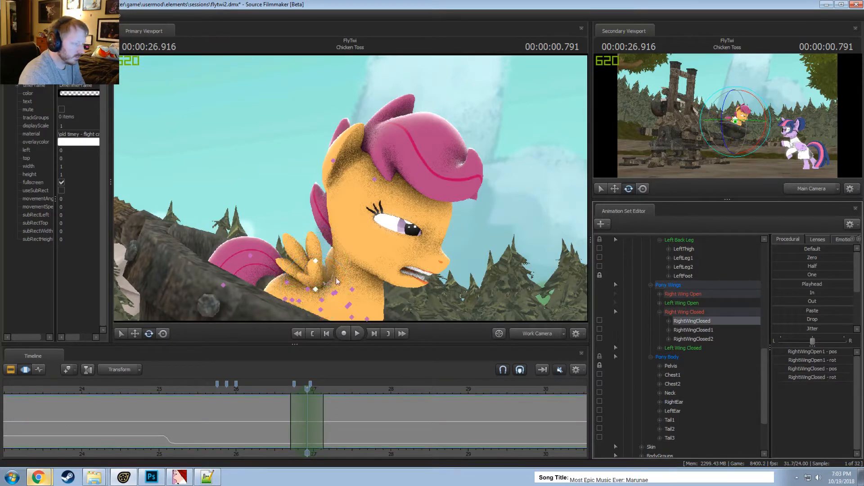
click(685, 311)
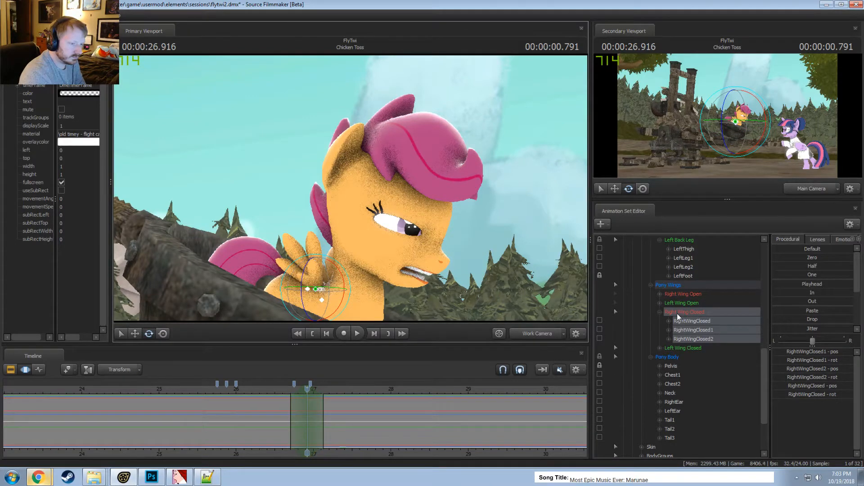
scroll(677, 314, up, 6)
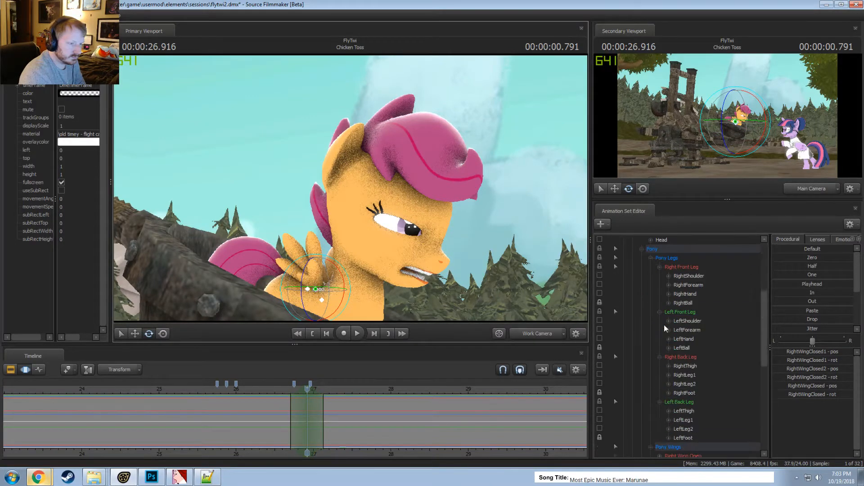
scroll(664, 325, down, 7)
key(e)
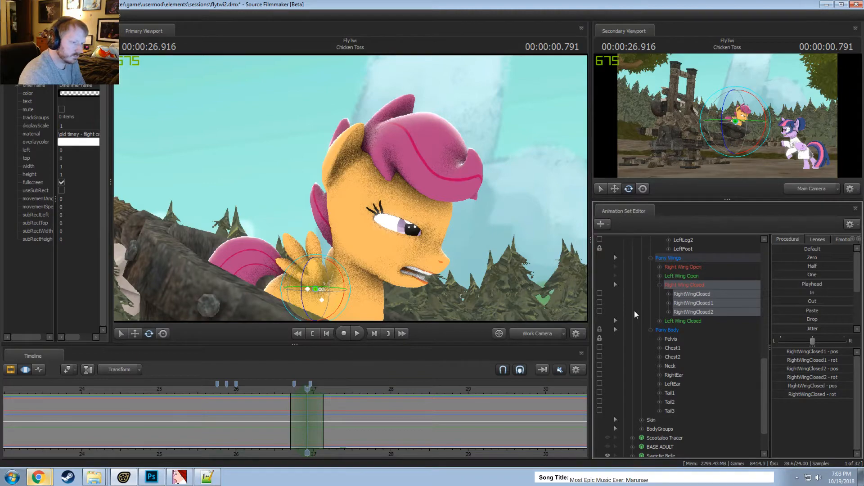
alt+drag(447, 280, 352, 215)
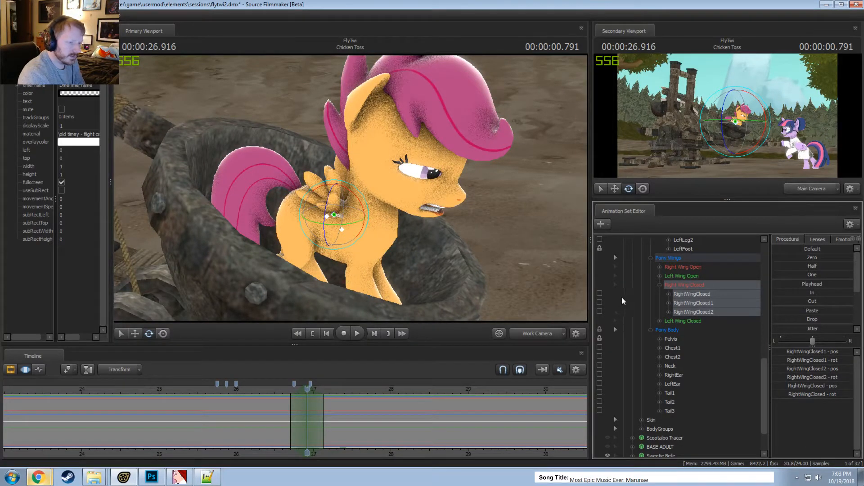
Hide the Right Wing Closed and Left Wing Closed control groups in Scootaloo's Pony Wings
click(448, 199)
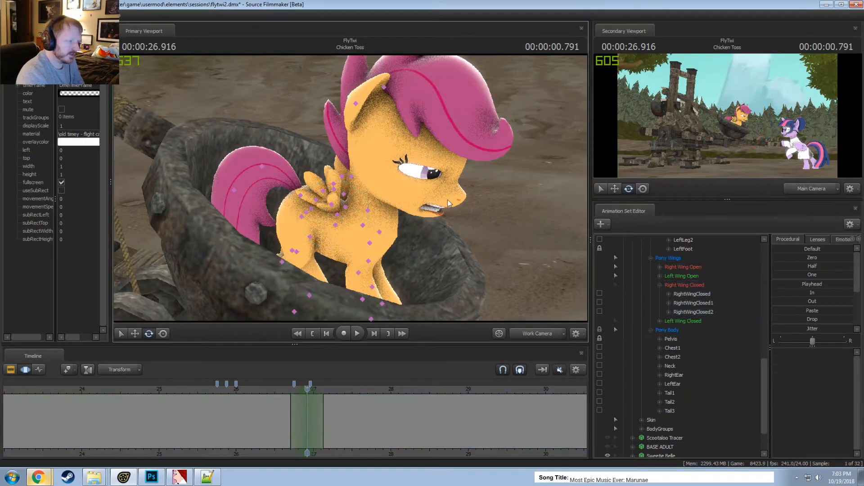
click(660, 284)
click(673, 287)
ctrl+click(679, 293)
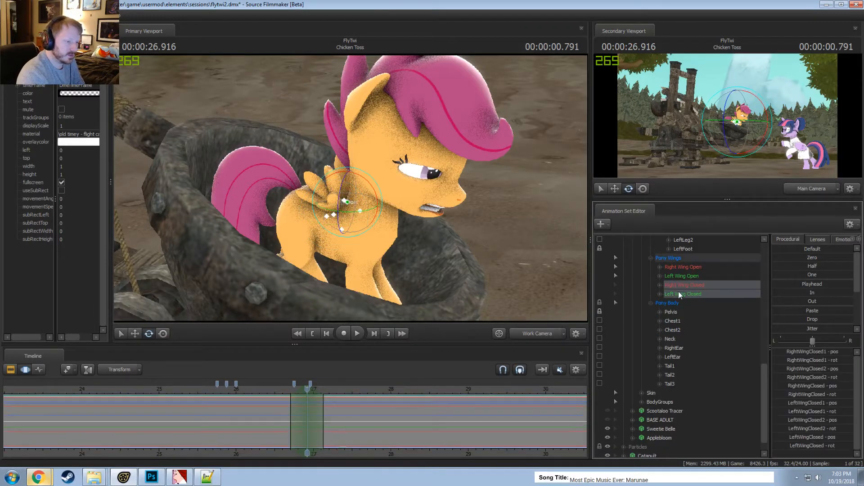
right_click(679, 292)
click(682, 295)
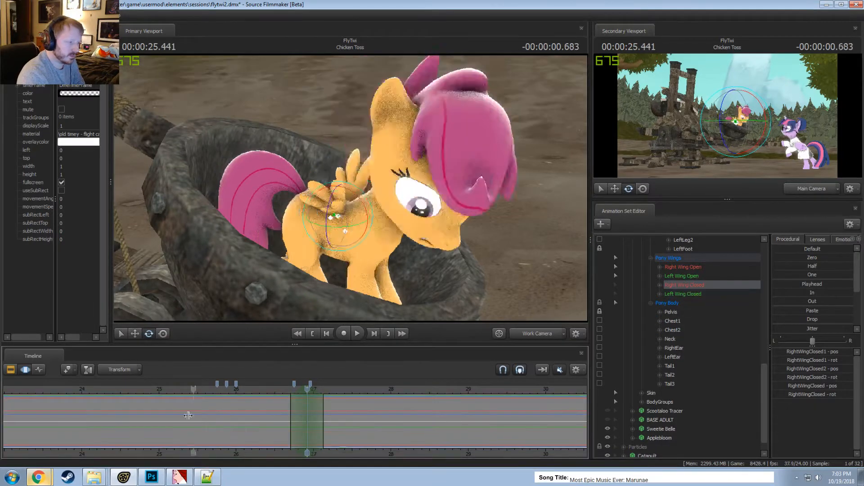
ctrl+click(679, 293)
right_click(679, 292)
click(696, 296)
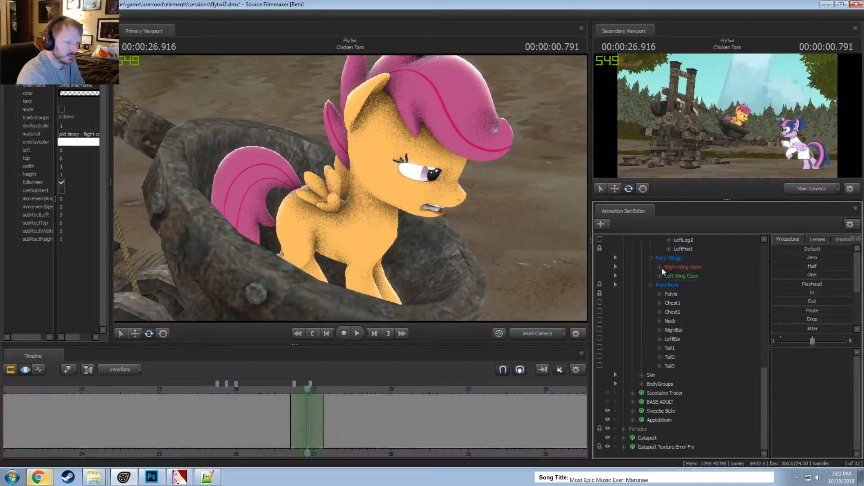
Fold Scootaloo's Right Wing Open controls down around 26.916 seconds, shift the motion earlier to about 26.83 seconds and play it back
click(659, 267)
click(688, 269)
alt+drag(336, 215, 356, 205)
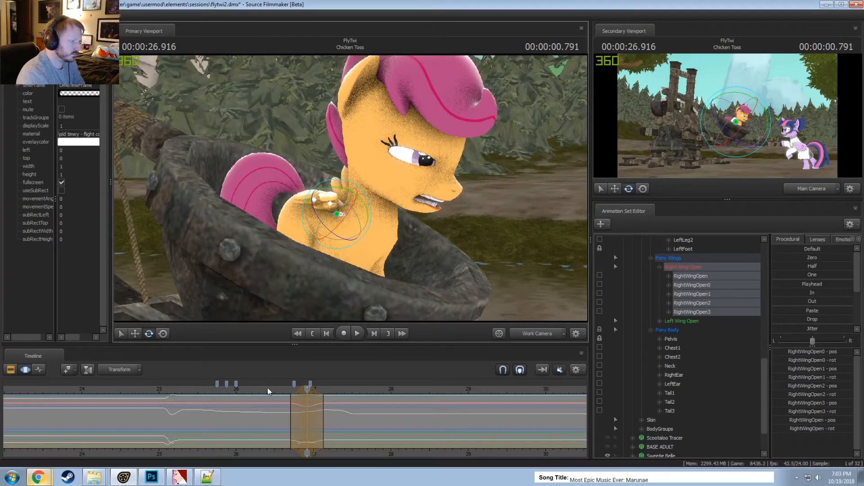
mouse_move(269, 391)
mouse_down()
mouse_move(337, 397)
mouse_move(285, 394)
mouse_up()
key(space)
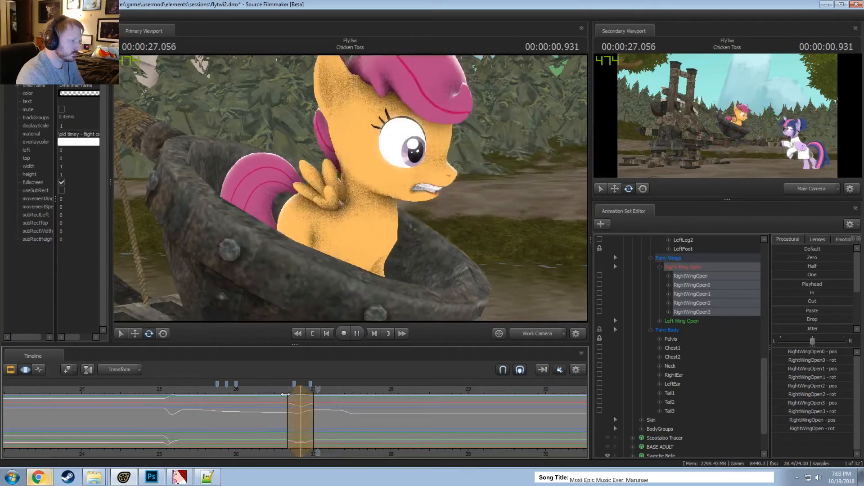
key(space)
Scrub and replay the right wing's fold between about 26.5 and 27 seconds
scroll(285, 394, down, 1)
scroll(285, 394, up, 3)
click(234, 391)
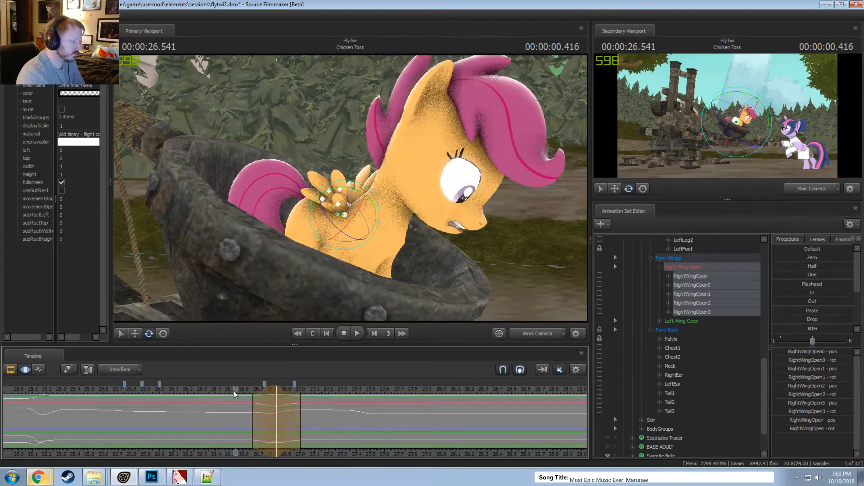
drag(233, 394, 303, 422)
key(space)
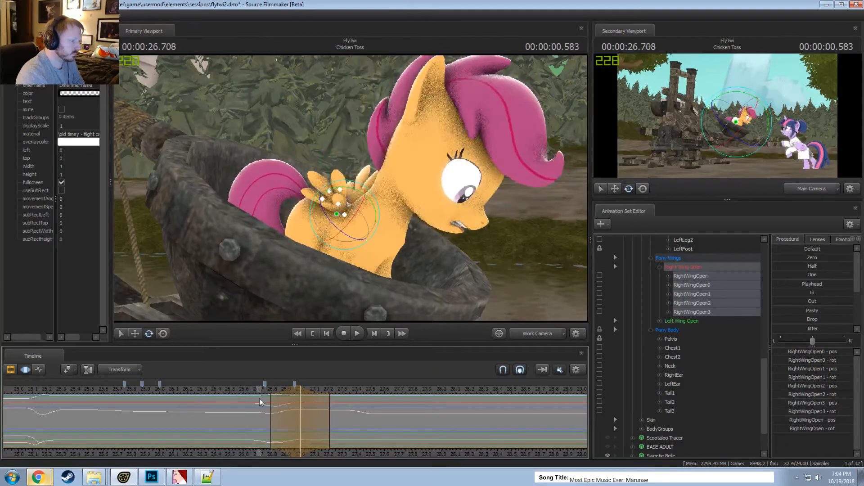
Fold the Left Wing Open controls down at 26.833 seconds to match the right wing and play back the motion
click(275, 407)
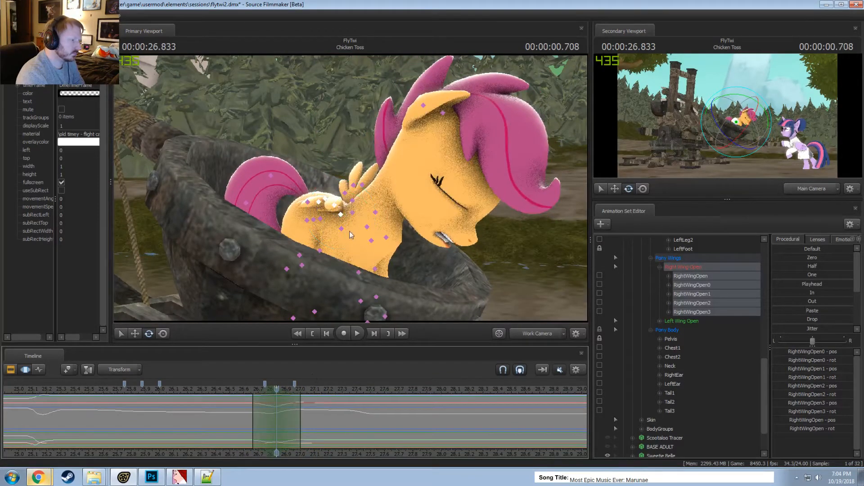
click(676, 322)
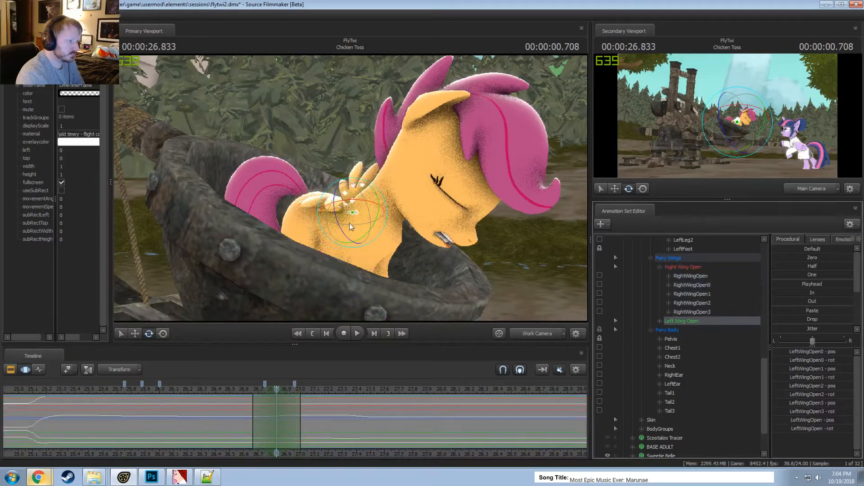
key(space)
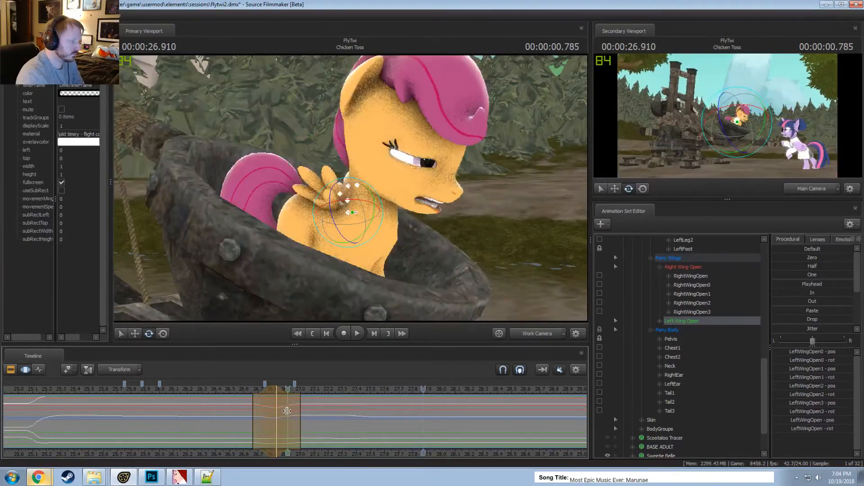
Extend the time selection onward from 27.583 seconds, rotate the Right Wing Open group and fold in RightWingOpen1 to RightWingOpen3
drag(328, 420, 472, 428)
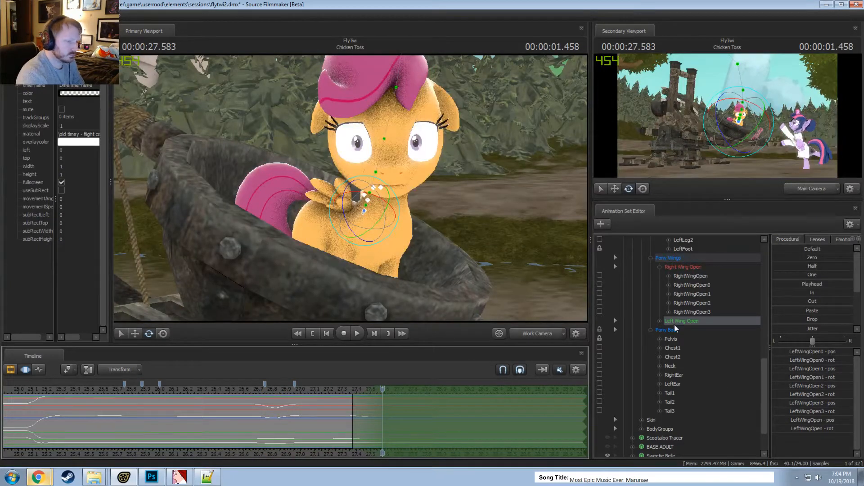
click(682, 268)
drag(349, 212, 353, 211)
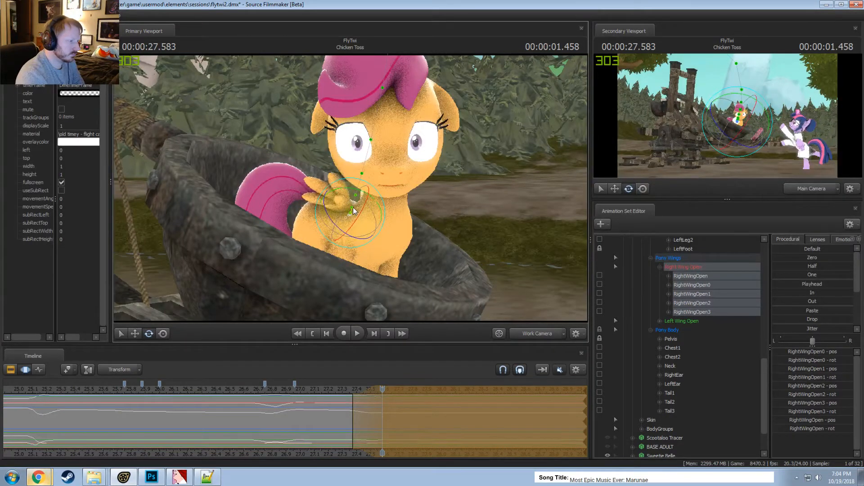
click(707, 292)
shift+click(708, 309)
drag(328, 198, 363, 208)
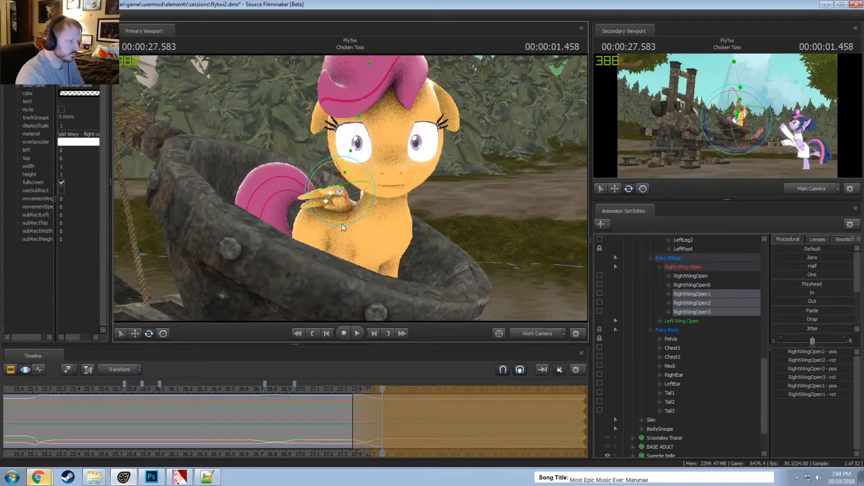
Play back the wing pose from about 27.2 seconds and switch the primary viewport to the Main Camera
click(321, 390)
key(space)
key(space)
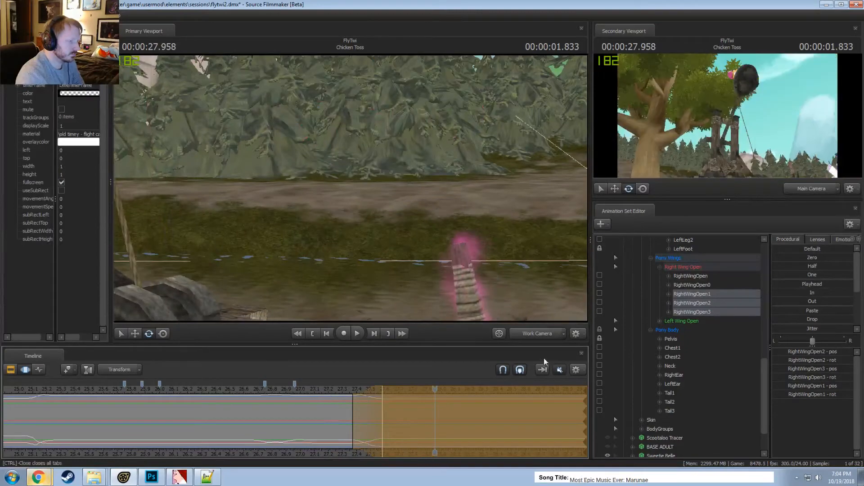
click(537, 333)
click(325, 391)
key(space)
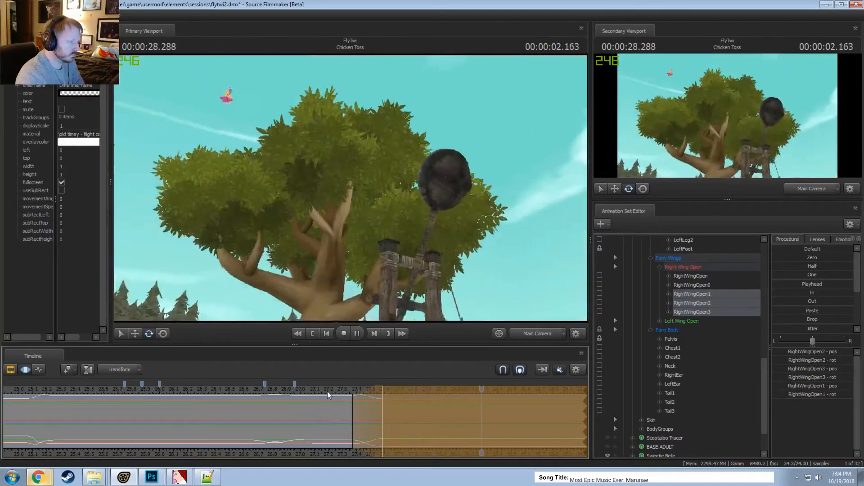
key(space)
Replay Scootaloo's wing motion and launch through the Main Camera, starting from about 26.1, 25.541 and 25.708 seconds
click(180, 390)
key(space)
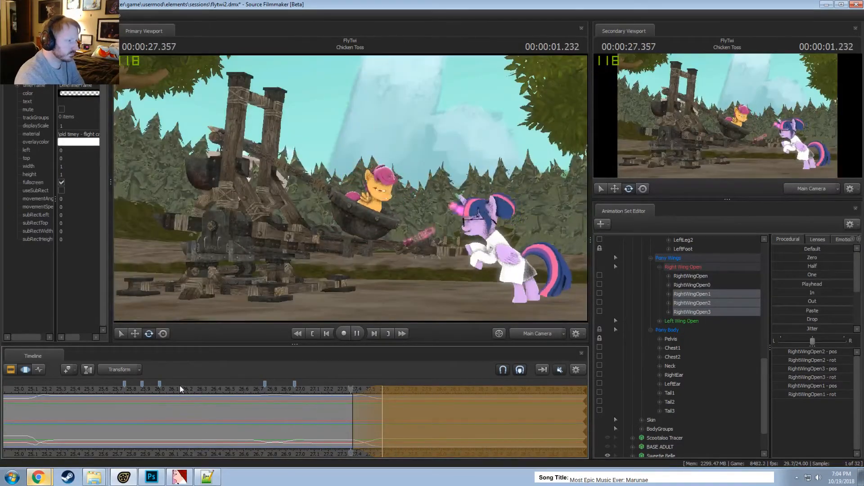
key(space)
click(94, 390)
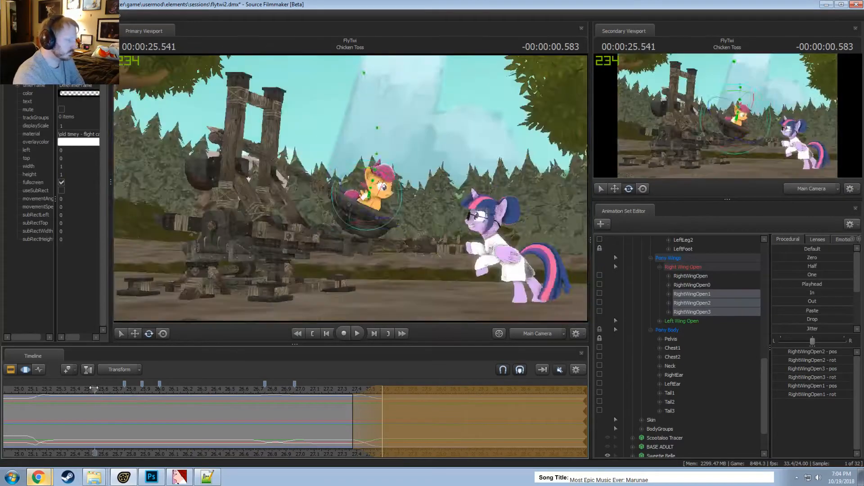
key(space)
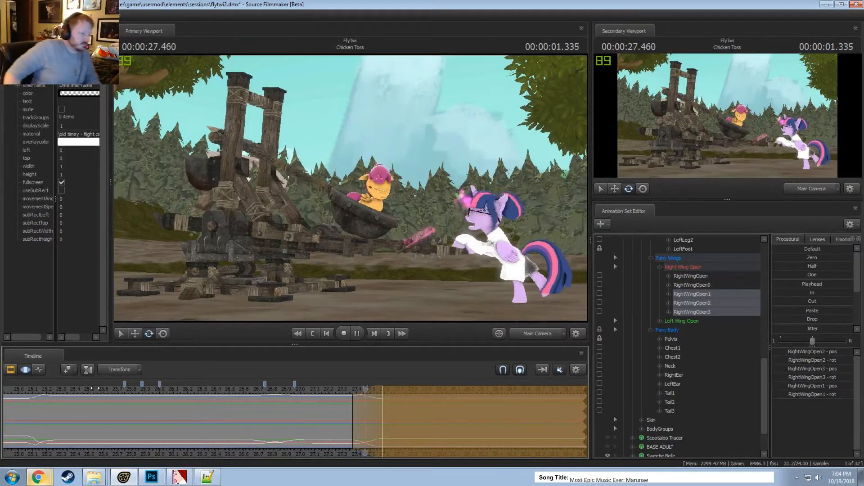
key(space)
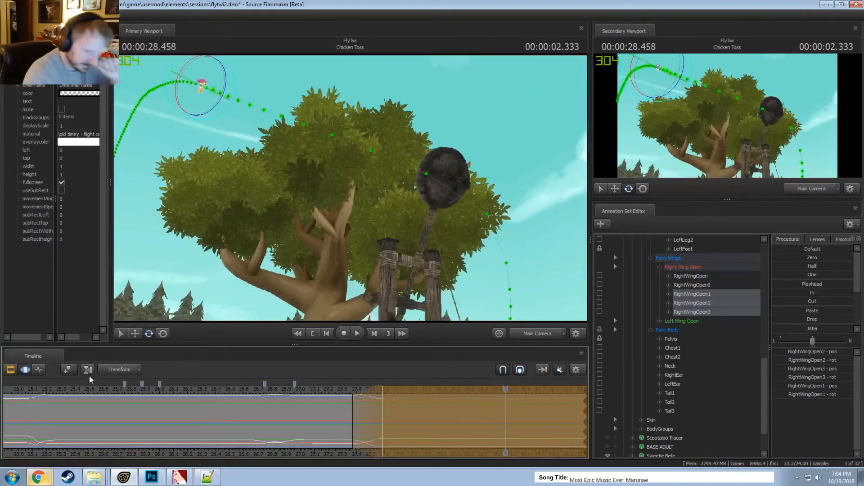
click(116, 389)
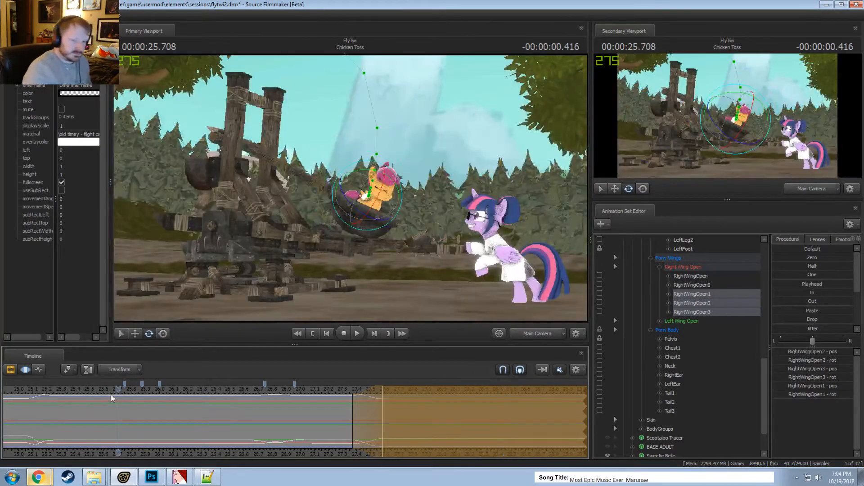
key(space)
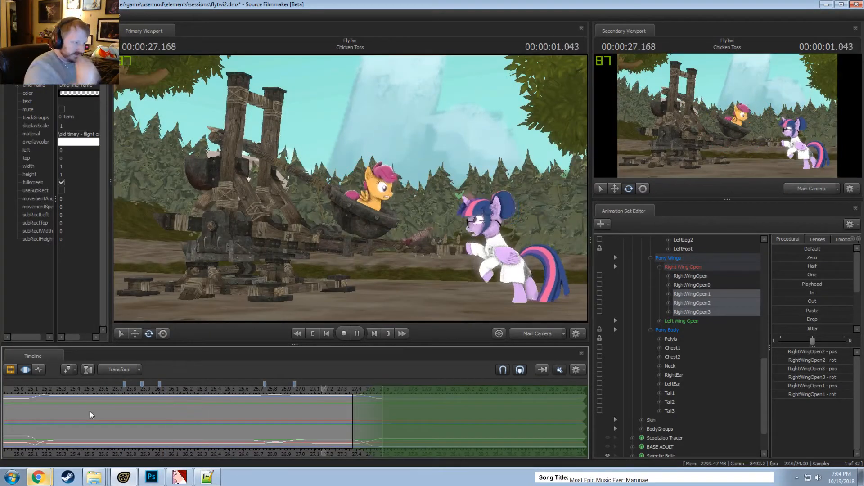
key(space)
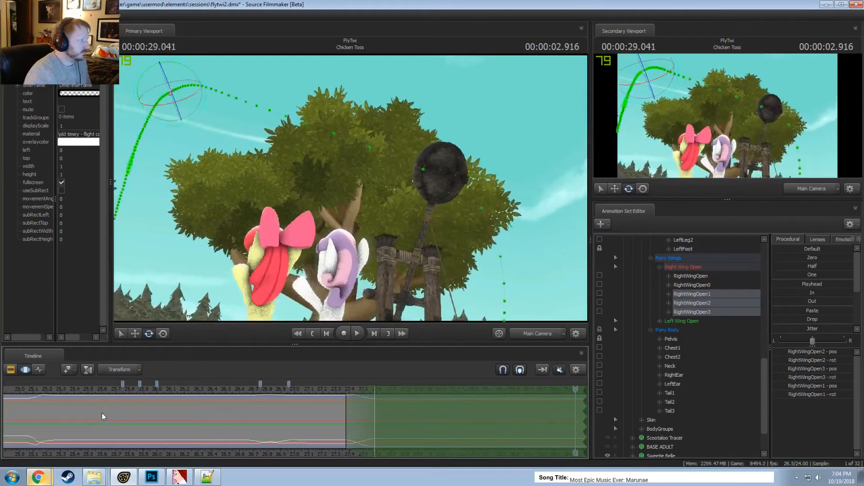
Show a wider stretch of the timeline and replay the catapult launch from about 26.2 seconds
key(F2)
key(F3)
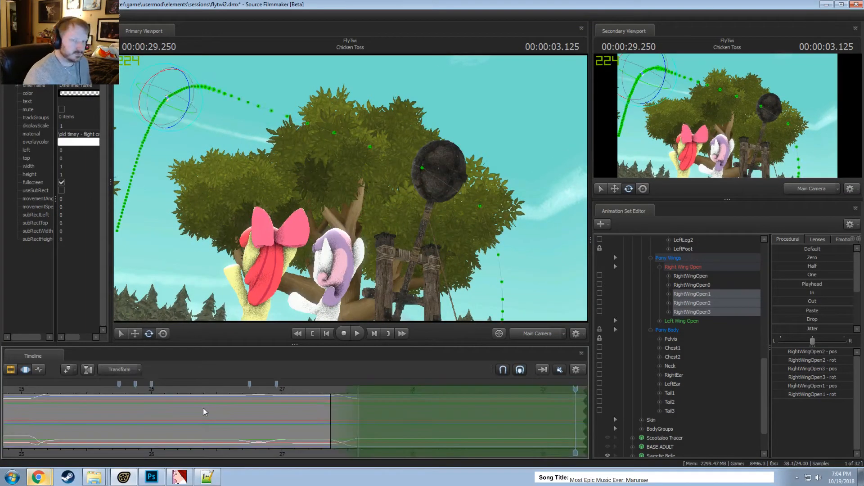
scroll(239, 413, down, 4)
middle_drag(369, 444, 179, 433)
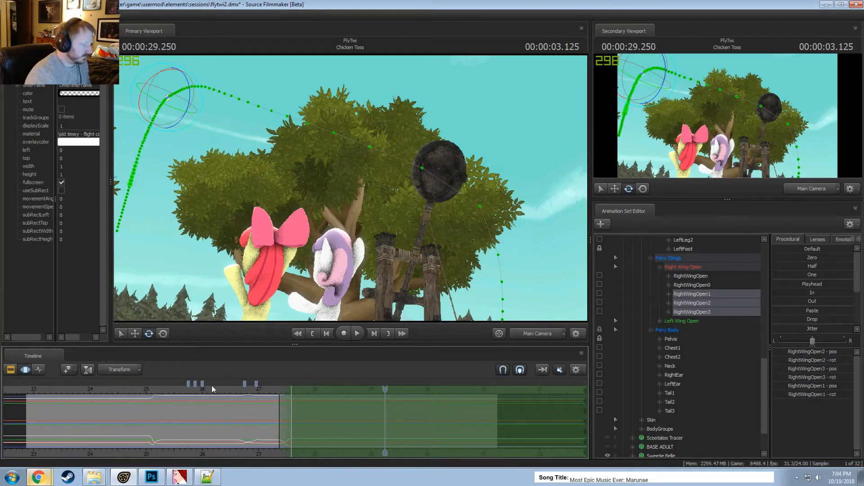
click(211, 387)
key(space)
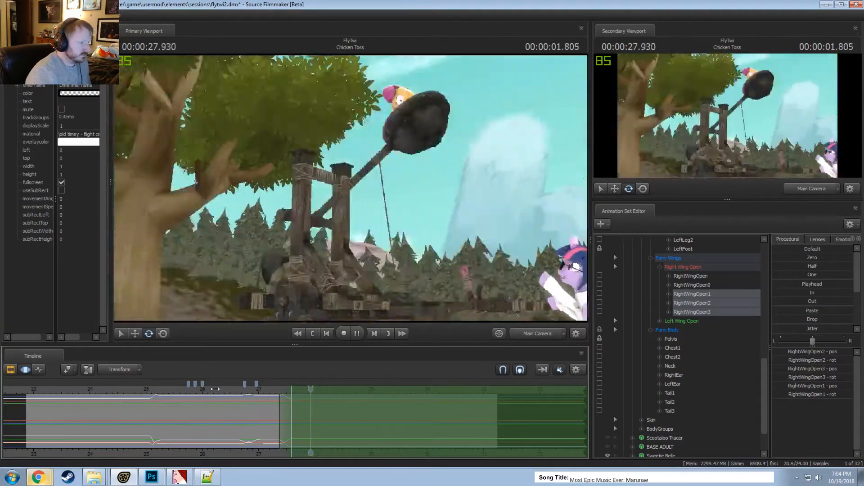
key(space)
Go back to about 23.541 seconds and bake the procedural bones of the Scootaloo animation set
drag(40, 390, 64, 390)
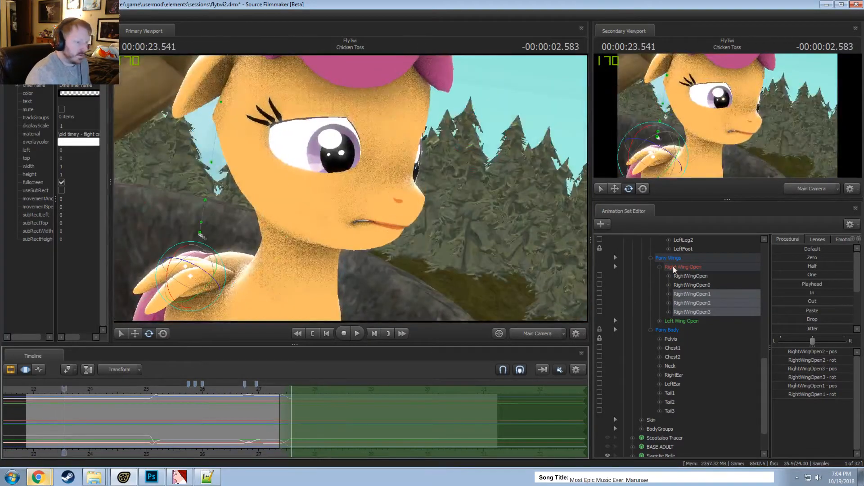
scroll(677, 304, up, 10)
click(672, 296)
right_click(673, 296)
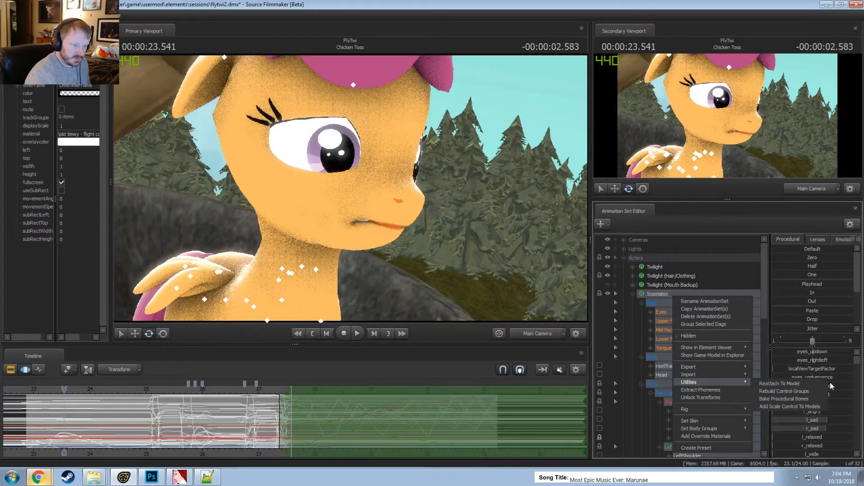
click(789, 397)
Select Scootaloo's JiggleBones group and play back the baked hair and tail motion around the catapult launch
scroll(651, 342, down, 10)
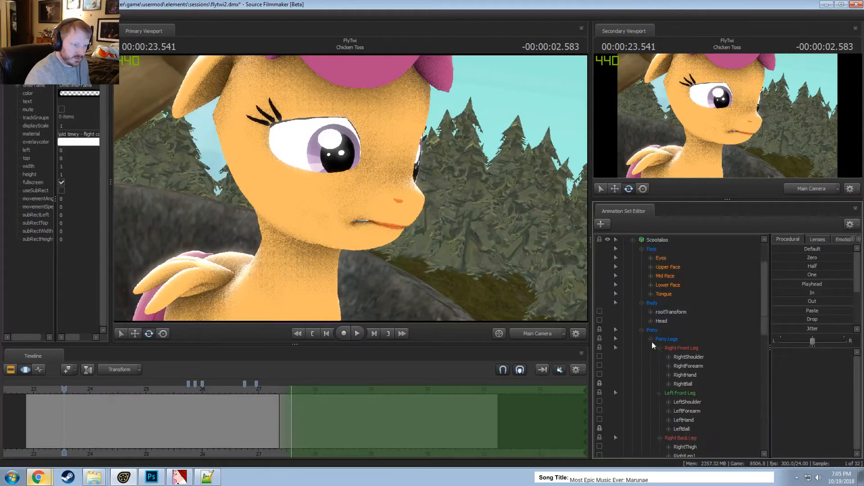
scroll(663, 365, down, 1)
click(669, 375)
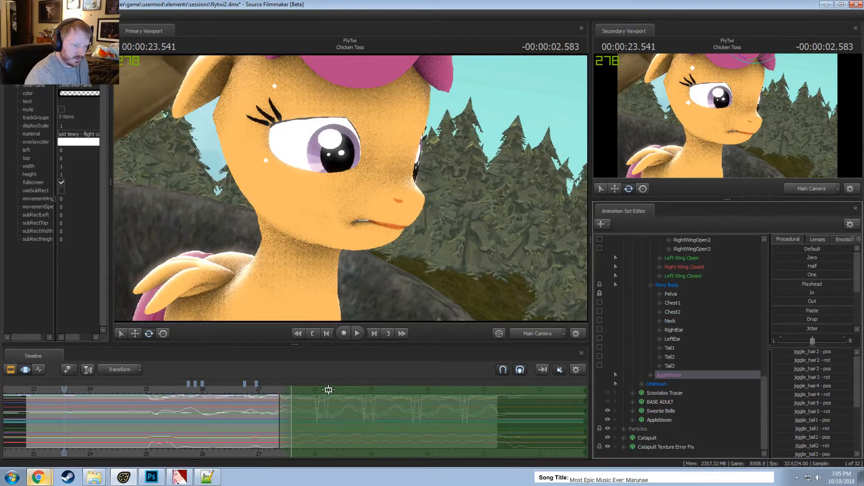
click(321, 399)
scroll(320, 416, up, 4)
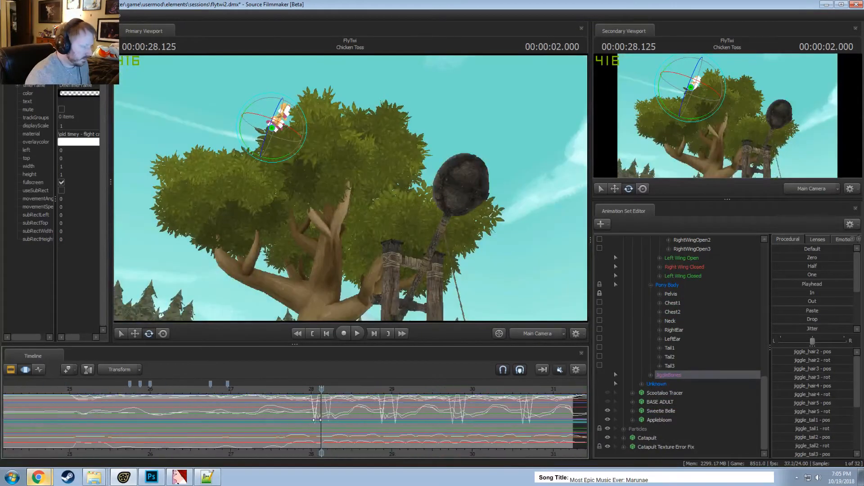
drag(102, 433, 124, 439)
key(space)
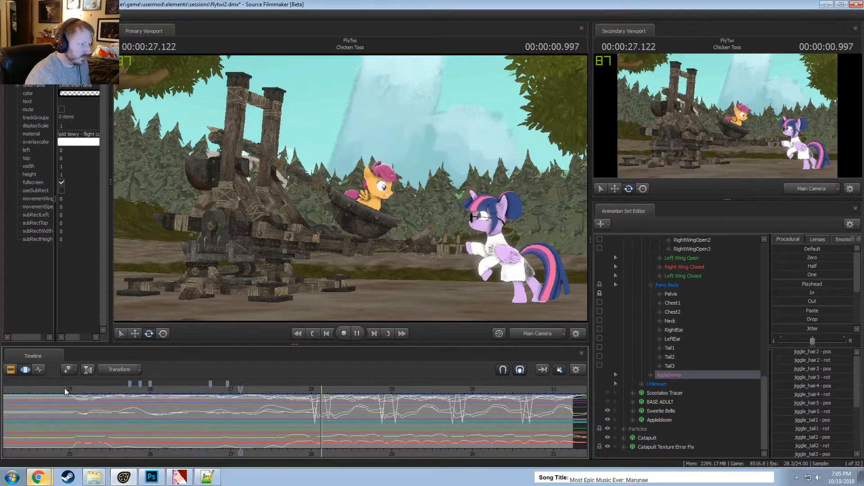
click(34, 387)
key(space)
key(space)
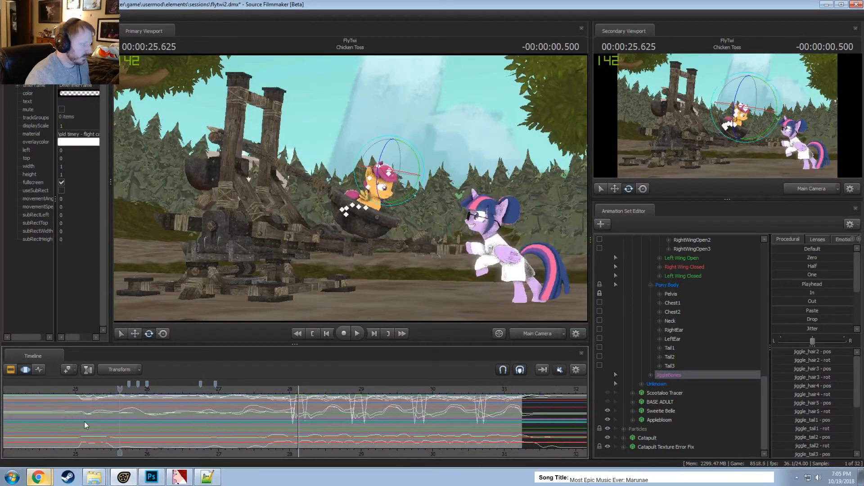
Select Scootaloo's Tail1 bone and frame her tail and wings up close through the Work Camera
scroll(58, 417, up, 1)
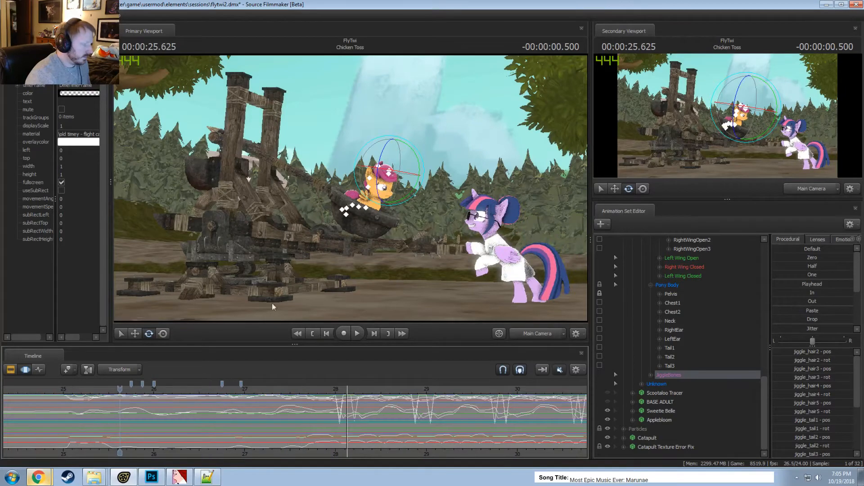
click(359, 198)
click(529, 330)
key(w)
drag(351, 188, 351, 188)
key(w)
scroll(128, 410, up, 4)
middle_drag(49, 456, 199, 428)
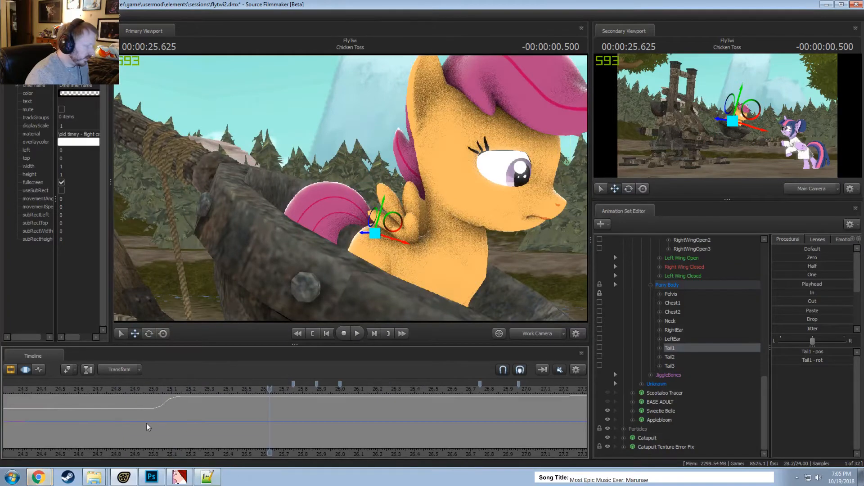
Set a time selection centred on 25.375 seconds with falloff to about 25.75 seconds and rotate Tail1
key(shift)
key(shift)
shift+click(193, 410)
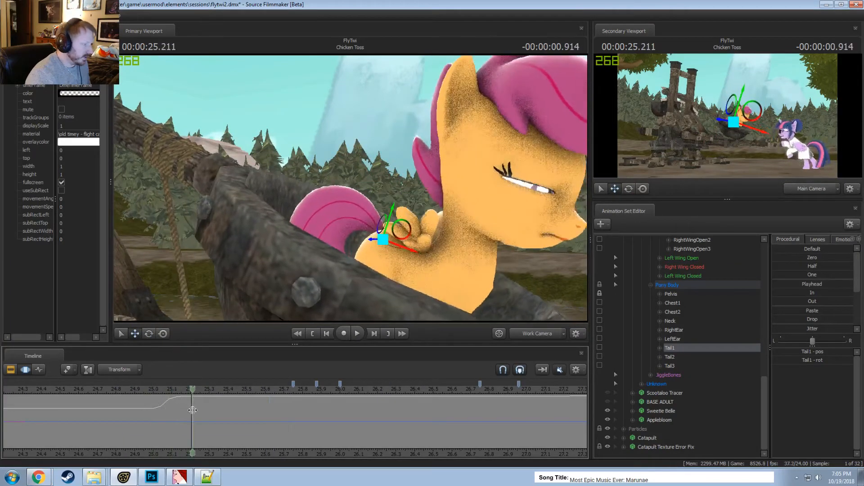
shift+click(177, 415)
scroll(181, 420, down, 3)
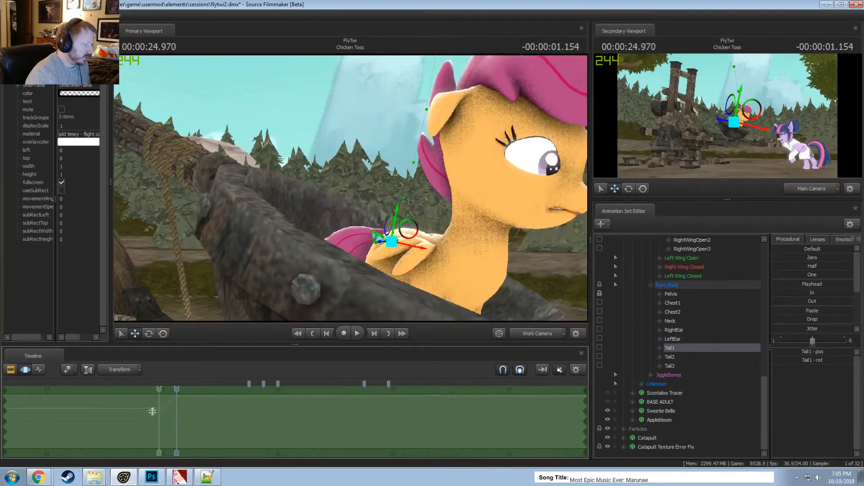
shift+drag(148, 411, 191, 420)
ctrl+scroll(177, 415, up, 3)
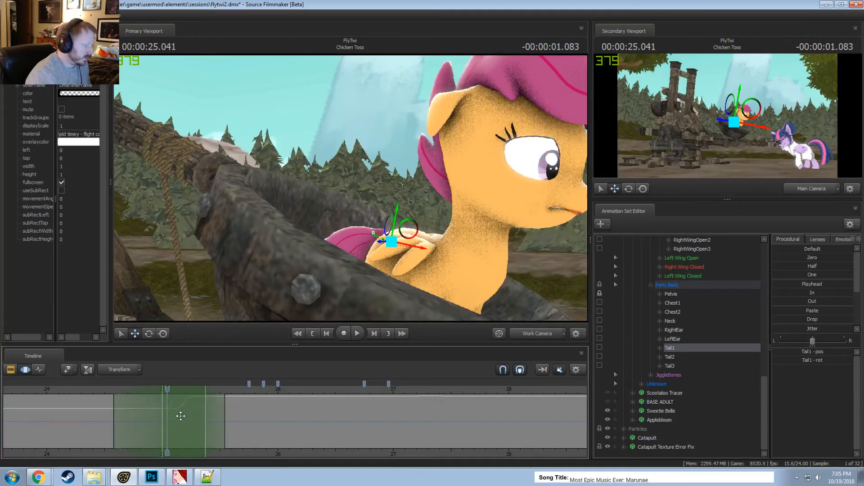
shift+click(206, 423)
ctrl+scroll(205, 423, up, 3)
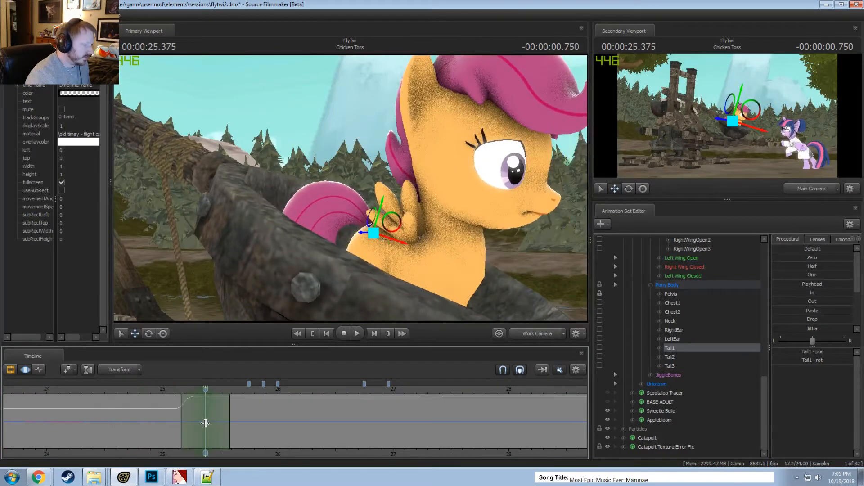
drag(237, 418, 249, 417)
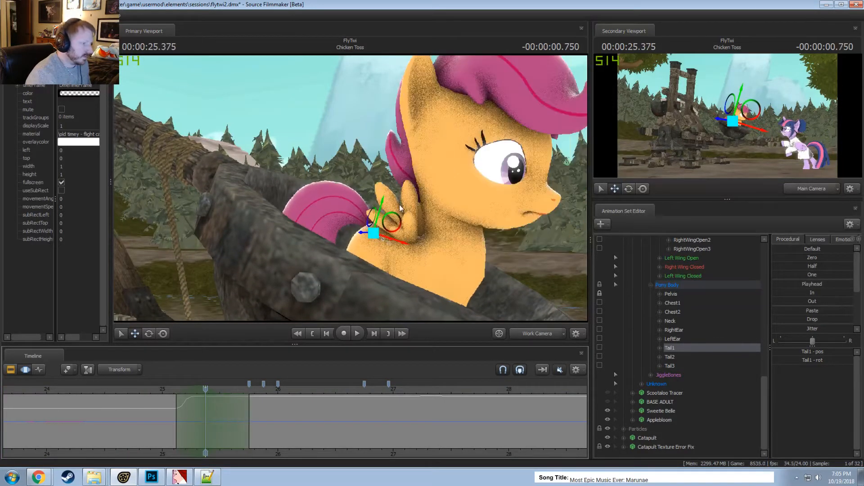
key(e)
drag(401, 214, 400, 222)
Shift the tail rotation to centre on about 25.33 seconds, end its falloff near 25.54 seconds and replay the motion
mouse_move(205, 388)
mouse_down()
mouse_move(156, 390)
mouse_move(192, 392)
mouse_up()
key(space)
key(space)
ctrl+scroll(189, 395, down, 1)
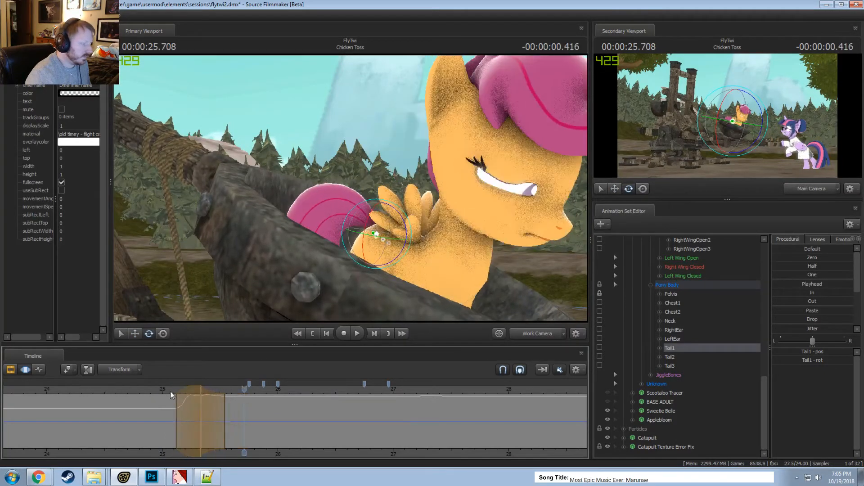
click(162, 390)
key(space)
key(space)
key(space)
mouse_move(265, 446)
middle_down()
mouse_move(211, 450)
mouse_move(153, 423)
middle_up()
key(space)
Set a time selection from about 25.875 to 26.8 seconds, rotate Tail1 within it and play it back
shift+click(161, 422)
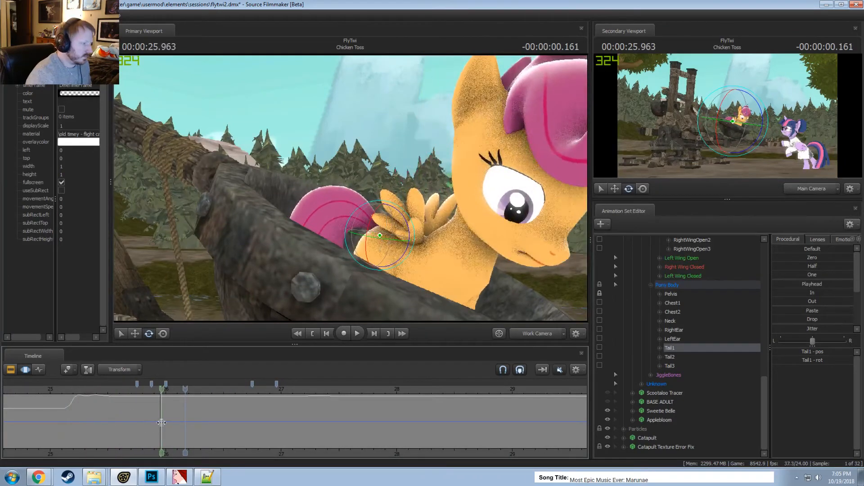
shift+drag(151, 428, 257, 442)
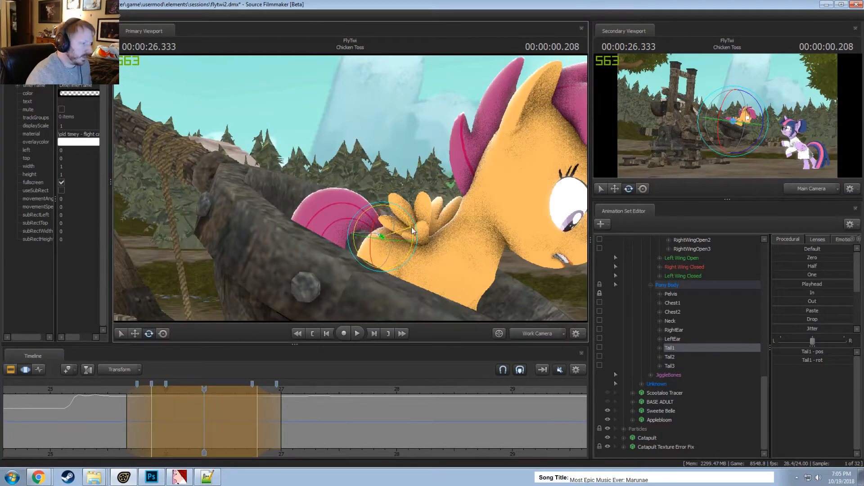
click(106, 391)
key(space)
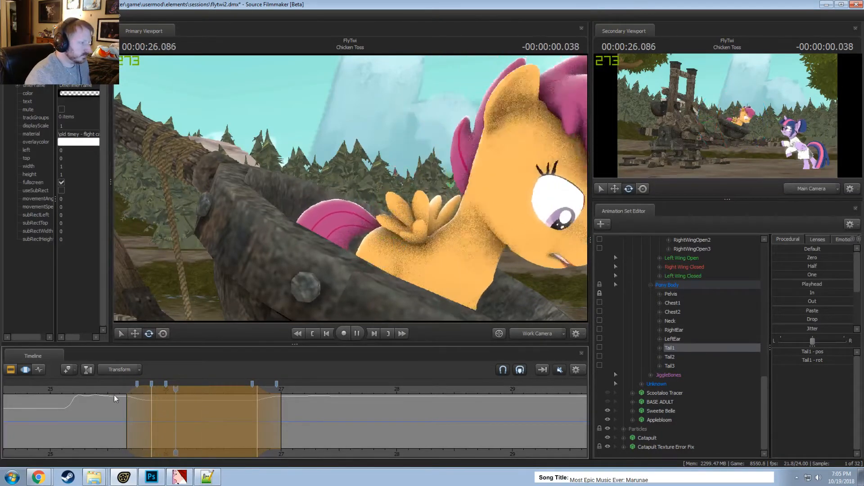
Lengthen the tail change's ease-in so its full strength starts at about 26.1 seconds, and replay the motion
key(space)
key(space)
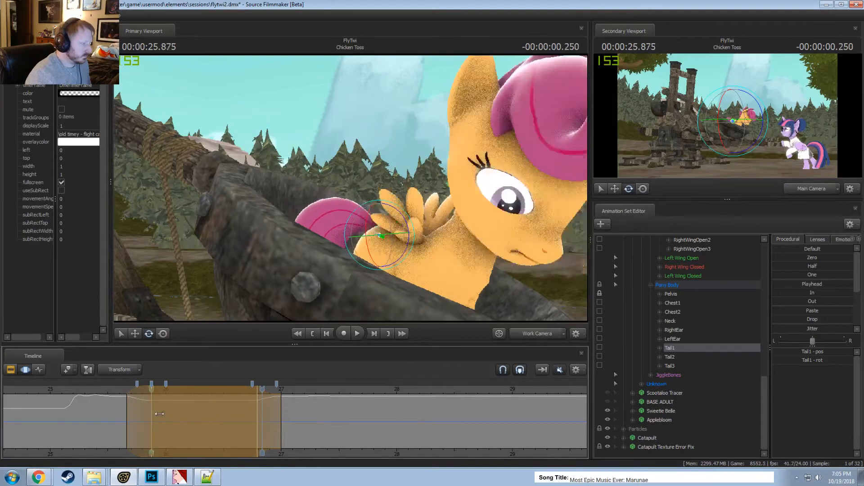
click(109, 388)
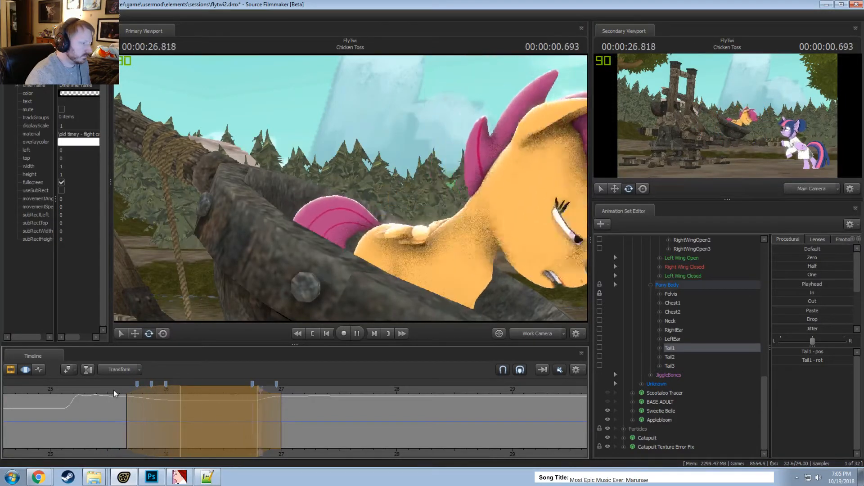
key(space)
Set a time selection centred on 27.041 seconds, rotate Tail1 and play back the result
middle_drag(306, 456, 263, 443)
shift+click(238, 424)
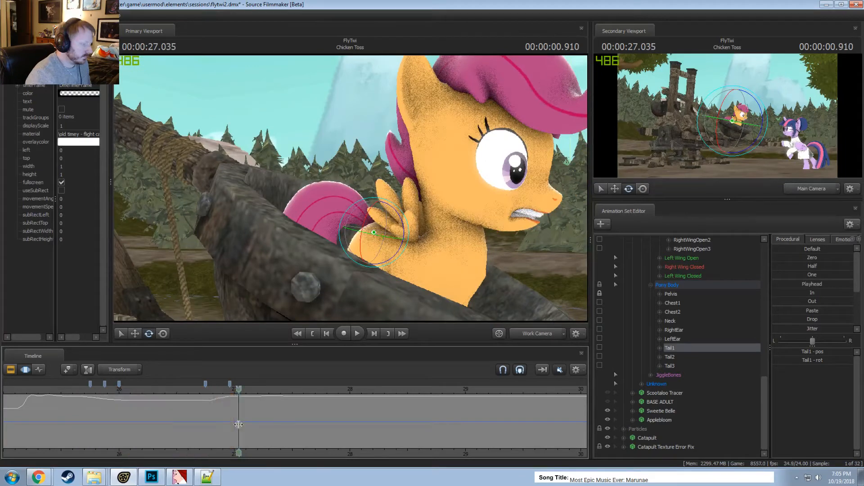
drag(396, 211, 398, 220)
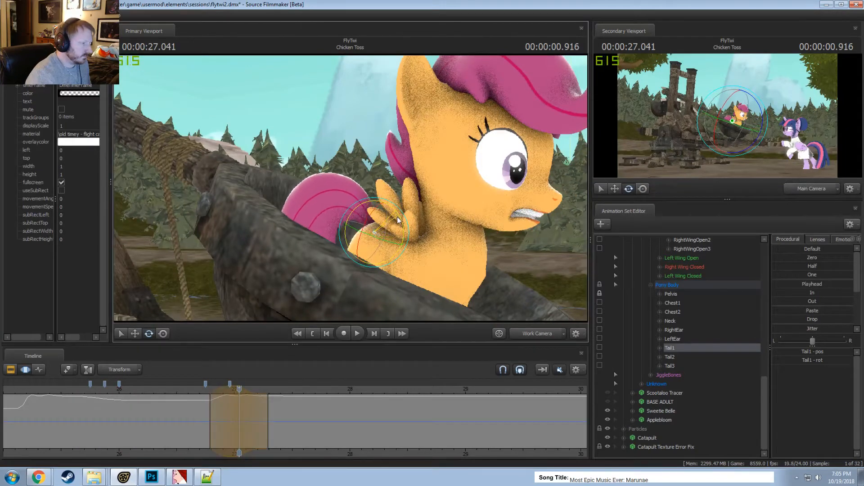
click(186, 388)
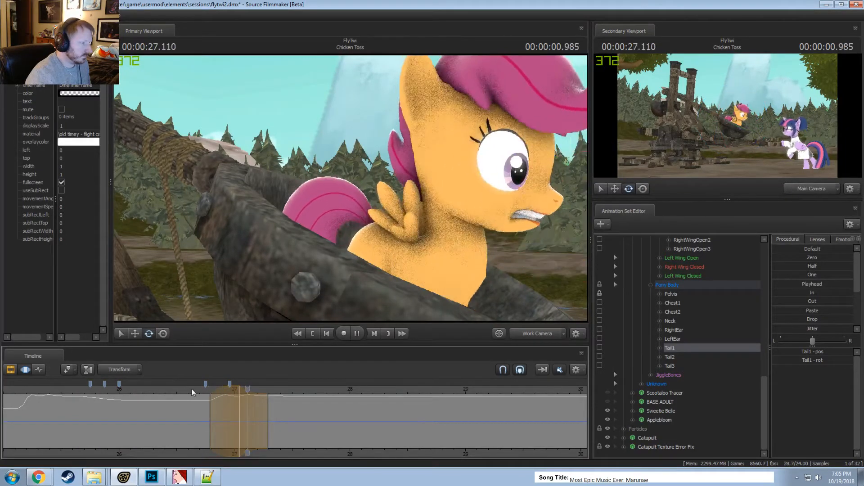
key(space)
Shift the latest tail change earlier to centre on about 26.96 seconds and replay it from about 26.7 seconds
drag(225, 390, 206, 391)
click(196, 390)
key(space)
key(space)
click(193, 389)
key(space)
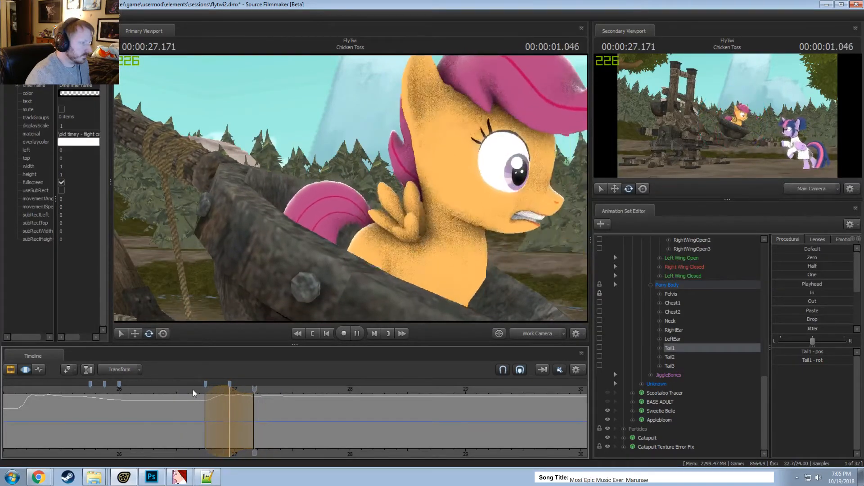
key(space)
Set a time selection from 27.5 to about 28 seconds with falloff on both sides and rotate Tail1 to lower the tail
middle_drag(278, 453, 229, 459)
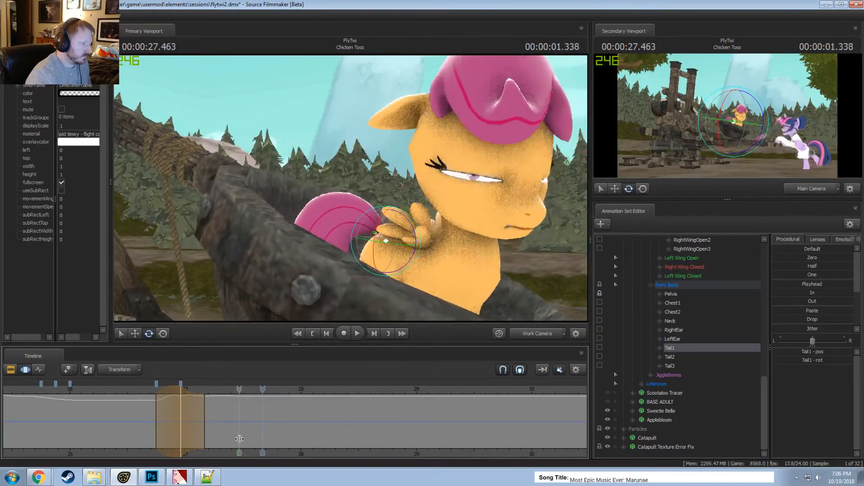
shift+drag(239, 437, 246, 438)
key(space)
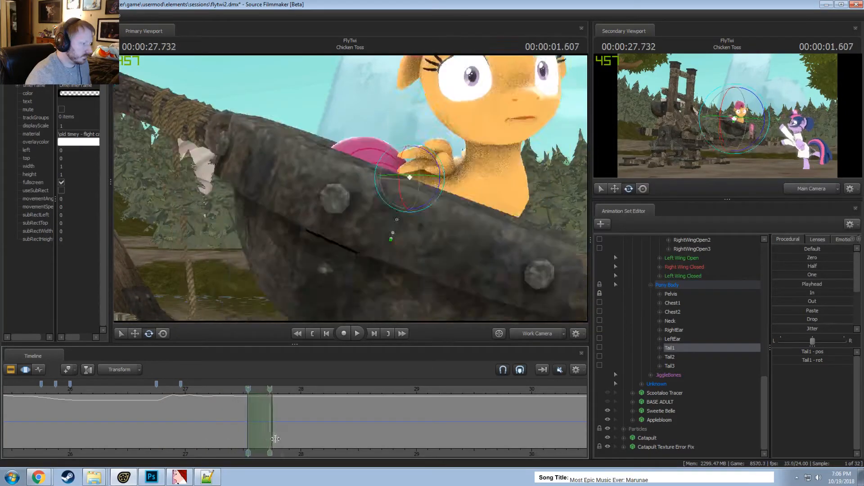
shift+drag(244, 426, 297, 432)
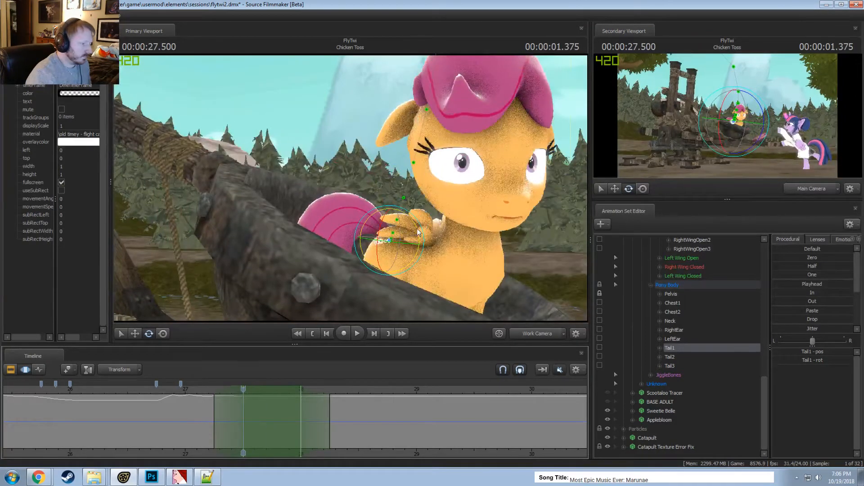
drag(417, 228, 400, 212)
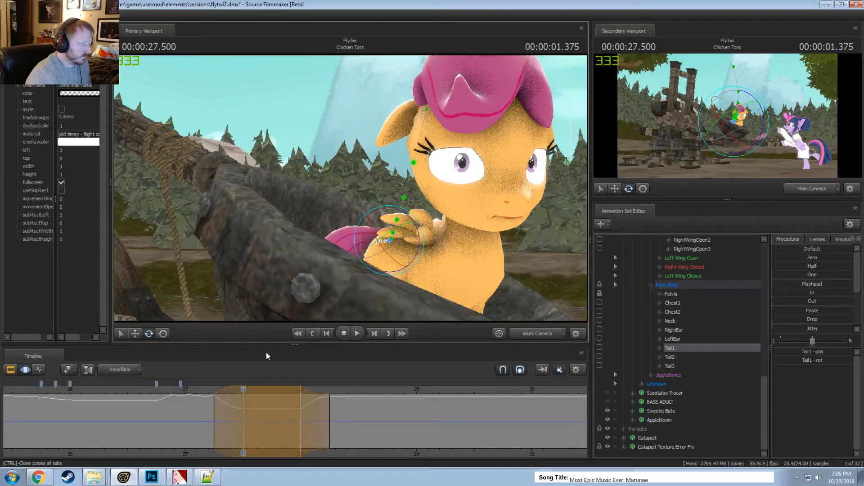
Start the lowered tail's falloff at 27.291 seconds and replay the motion from about 27.2 seconds
click(205, 391)
key(space)
key(space)
drag(213, 403, 219, 402)
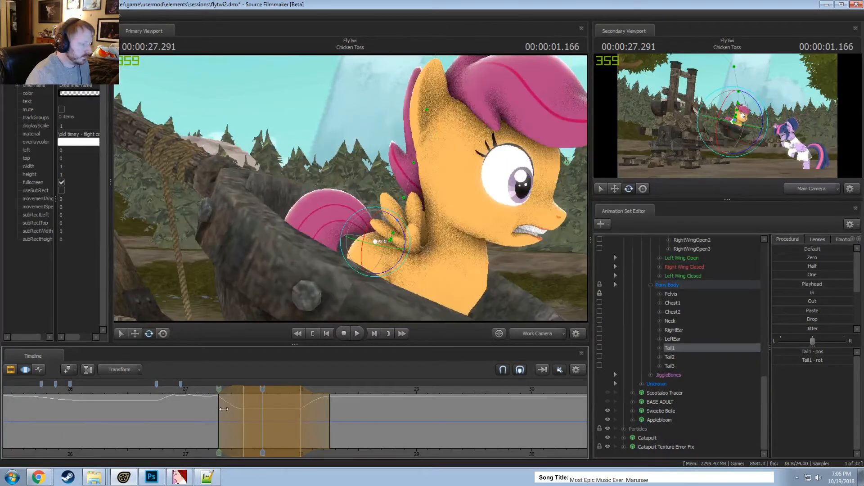
click(205, 391)
key(space)
key(space)
Switch the primary viewport to the Main Camera and replay the launch from about 26.4 and 25.6 seconds
key(F4)
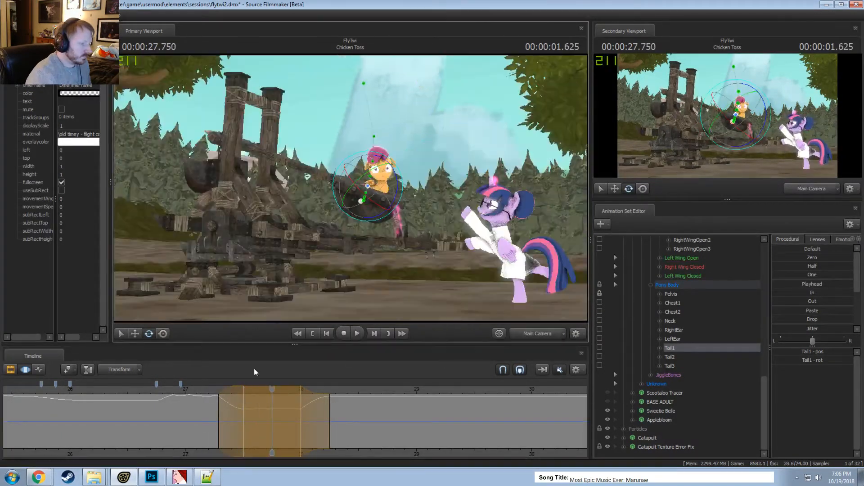
click(119, 388)
key(space)
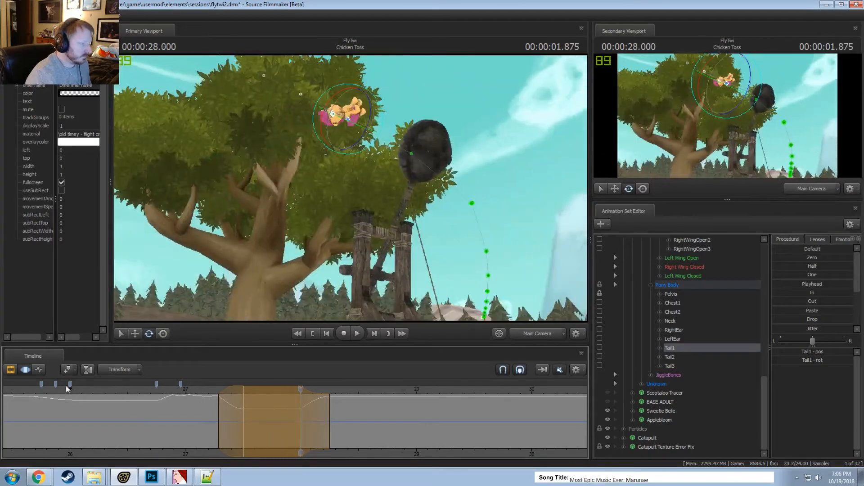
scroll(66, 386, down, 2)
click(84, 387)
key(space)
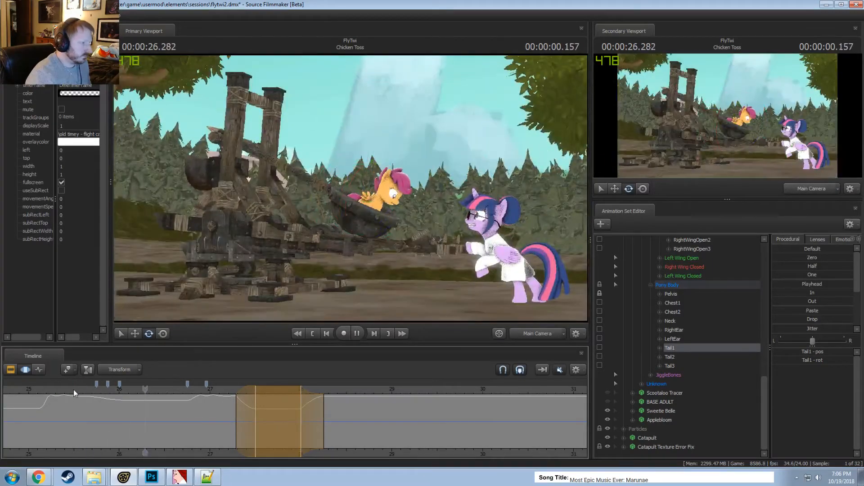
key(space)
Replay Scootaloo's tail motion and launch through the Main Camera from 24.875 and about 26.4 seconds
drag(156, 388, 20, 384)
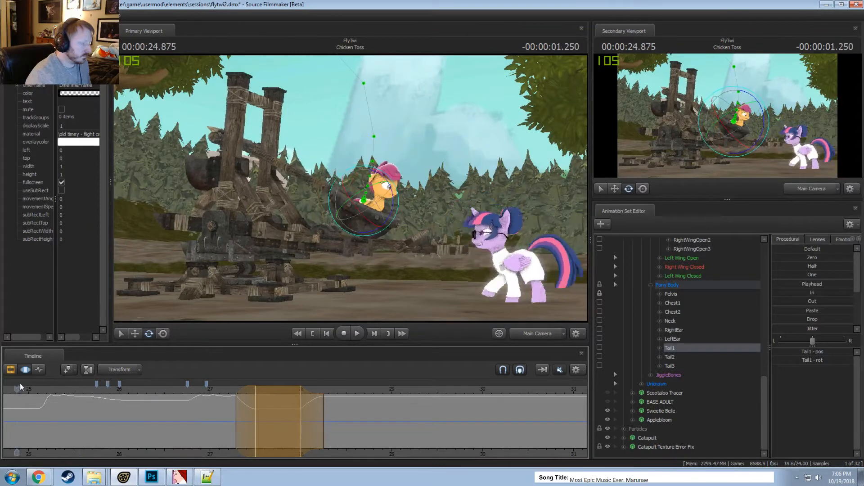
key(space)
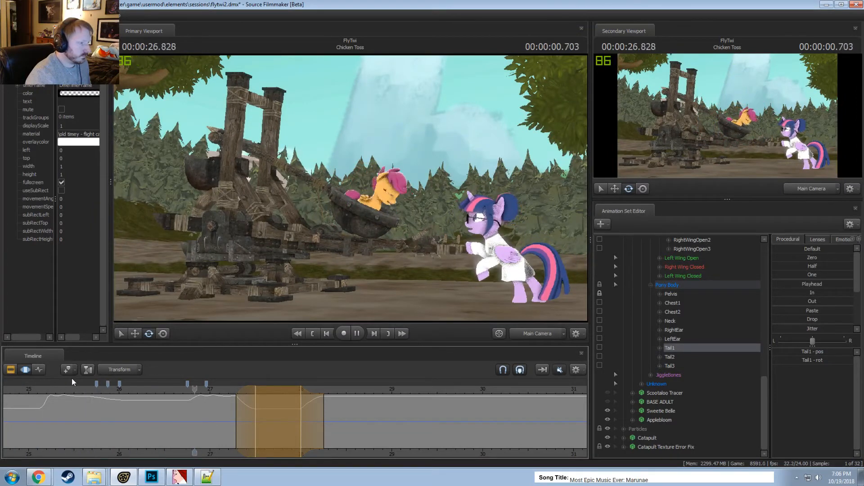
key(space)
click(154, 389)
key(space)
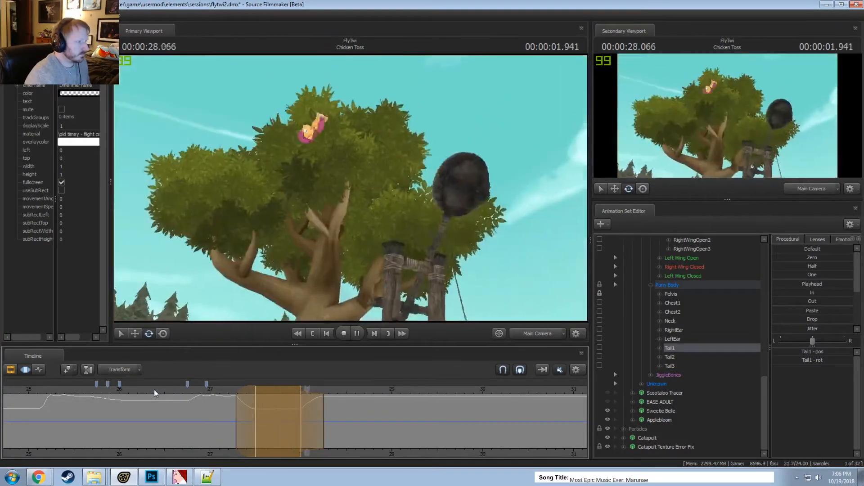
Stop playback and step through Scootaloo's airborne frames from about 28.08 to 28.166 seconds to examine the rendered motion blur
key(space)
drag(250, 422, 308, 446)
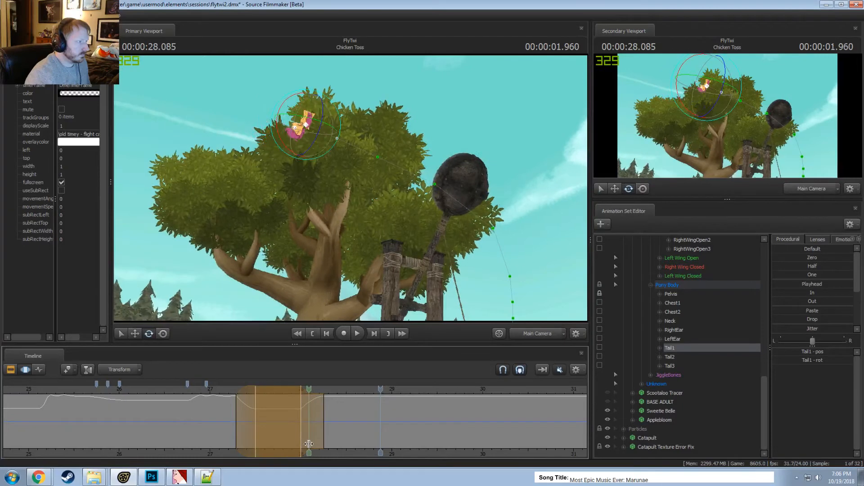
key(F2)
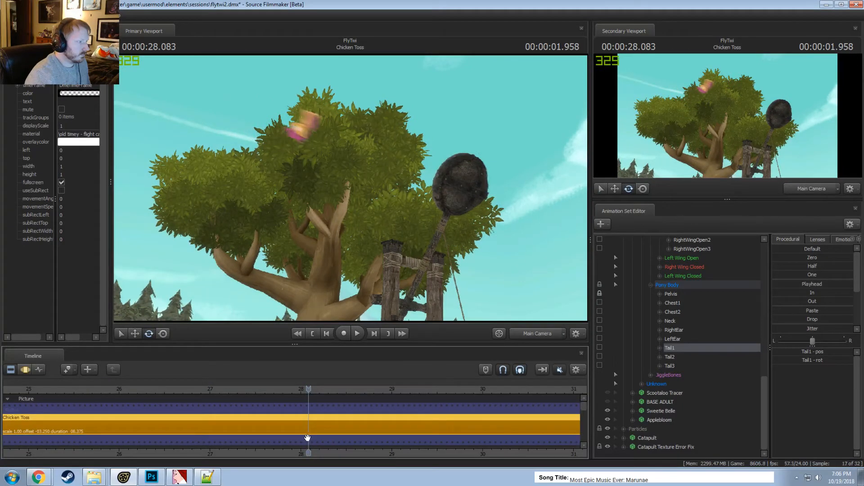
key(Right)
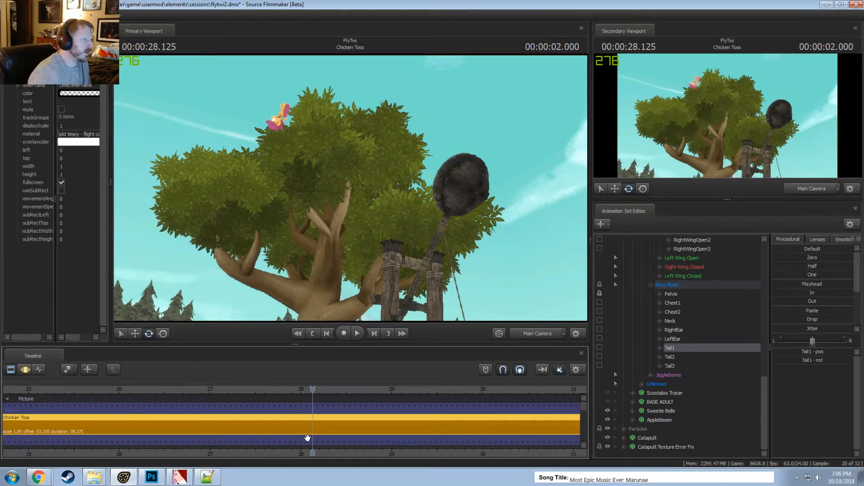
key(Right)
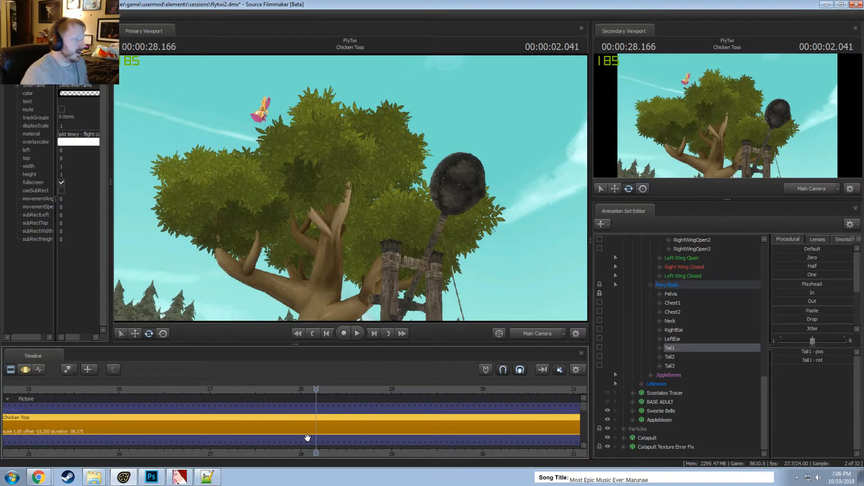
key(F3)
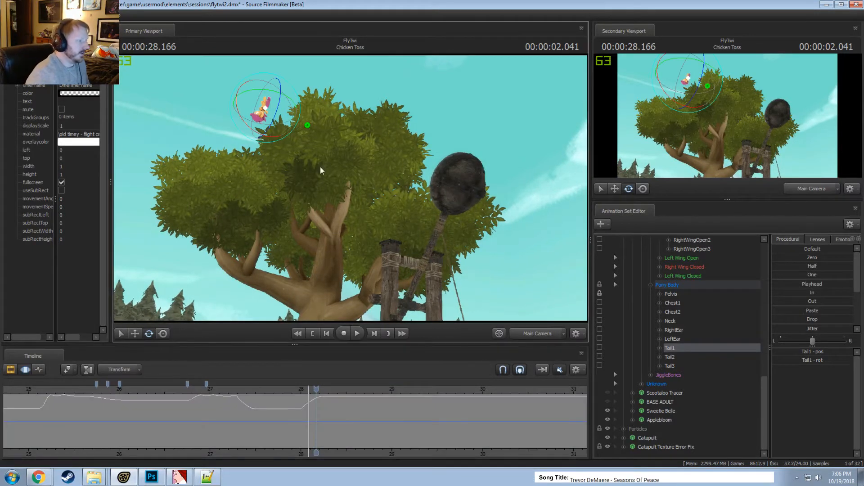
Check the primary viewport's Progressive Refinement settings and close them without applying changes
right_click(321, 166)
click(358, 177)
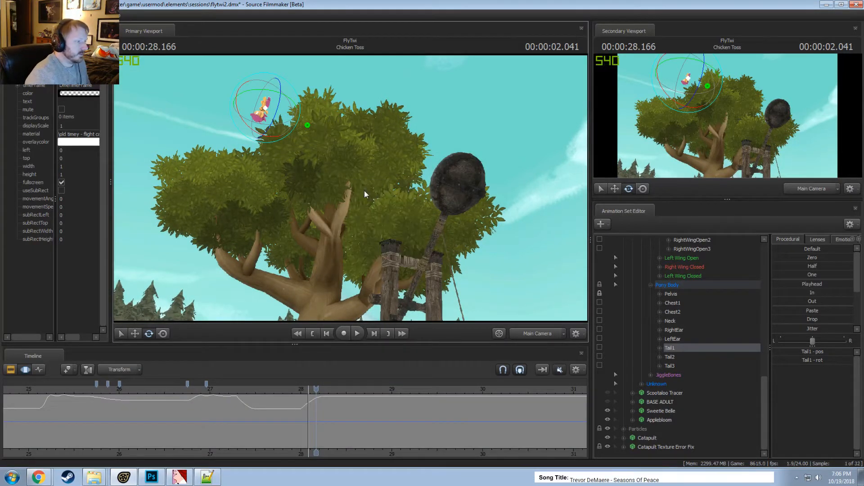
right_click(363, 191)
click(383, 184)
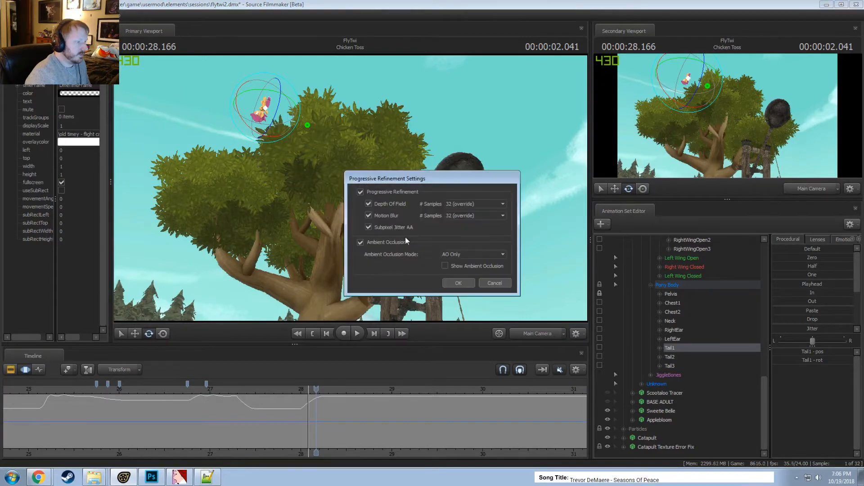
click(504, 282)
Expand Scootaloo's JiggleBones group, select jiggle_hair1 and set a short time selection around 28.041 seconds
scroll(377, 380, down, 3)
key(F2)
key(F3)
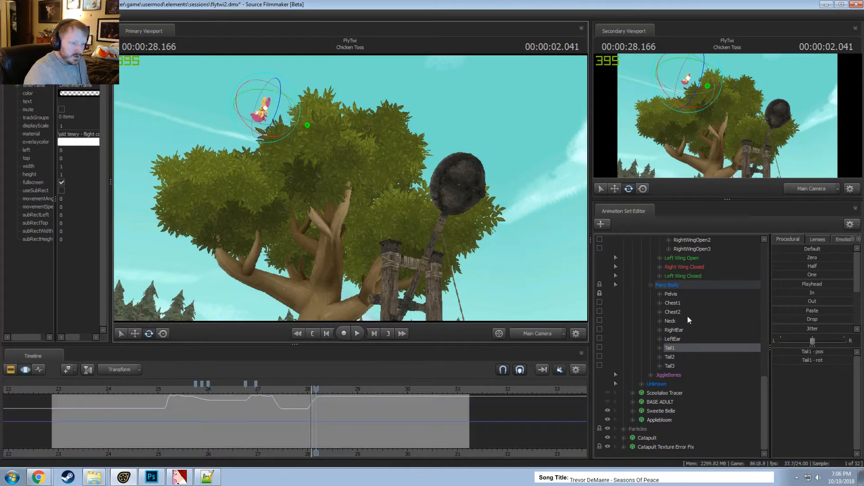
click(673, 375)
scroll(312, 415, up, 5)
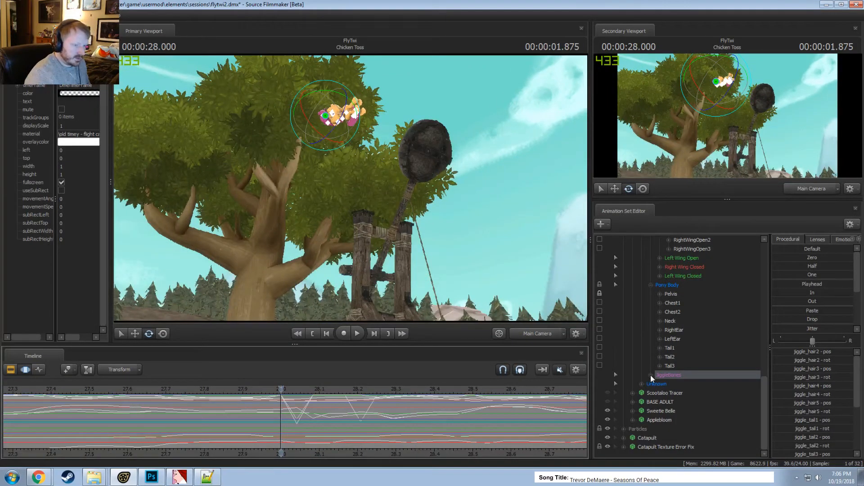
click(651, 375)
click(682, 276)
shift+drag(281, 405, 314, 408)
click(301, 409)
scroll(303, 411, down, 4)
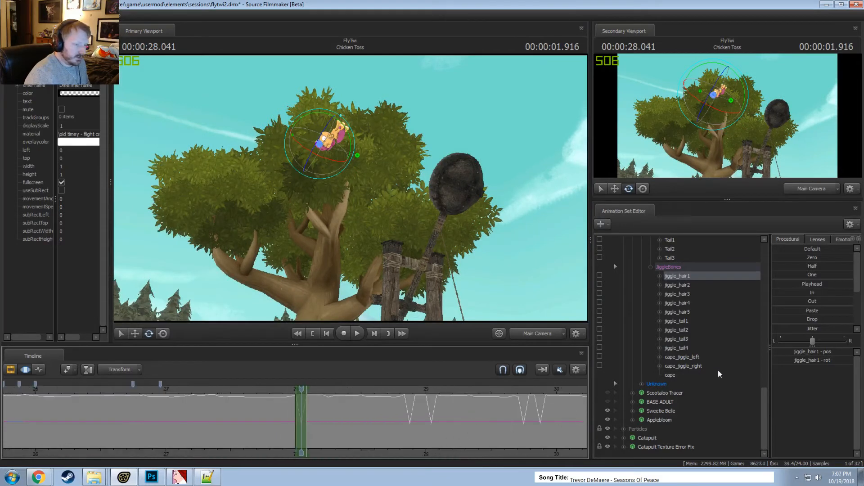
scroll(795, 326, down, 3)
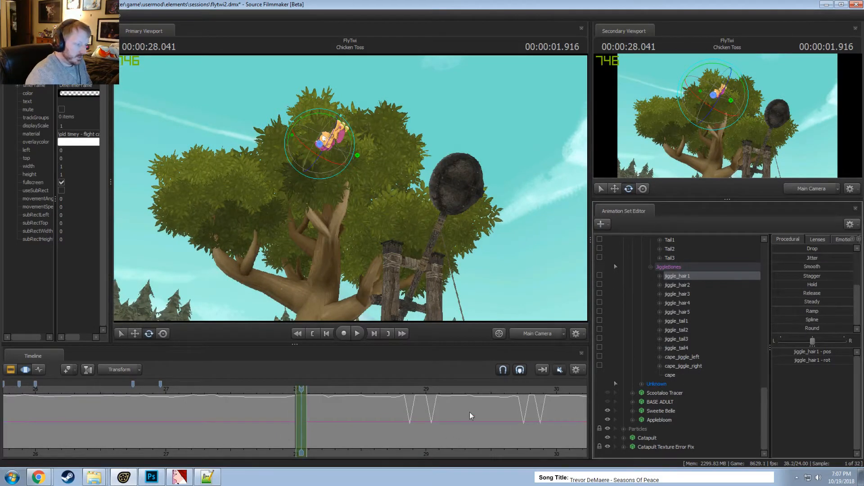
scroll(469, 412, up, 3)
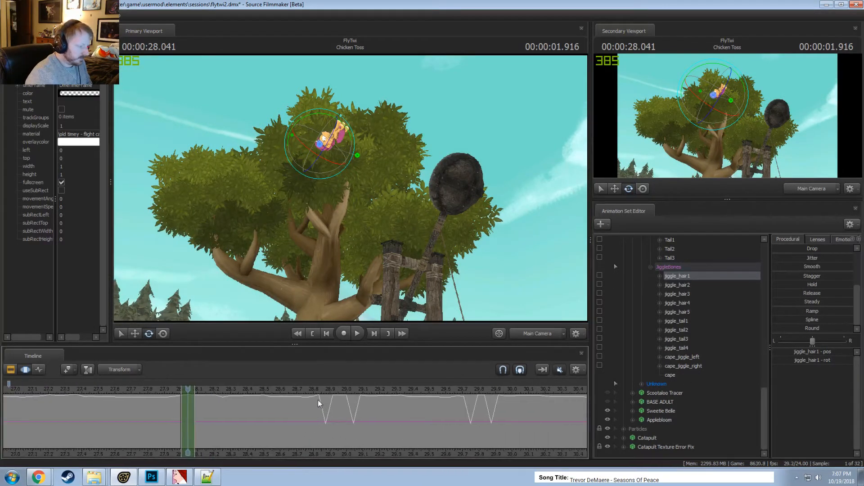
Flatten the jiggle_hair1 curve spikes at about 28.88, 29.04, 29.75 and 29.88 seconds with procedural presets over short time selections
shift+drag(318, 400, 360, 409)
click(795, 321)
drag(360, 409, 353, 405)
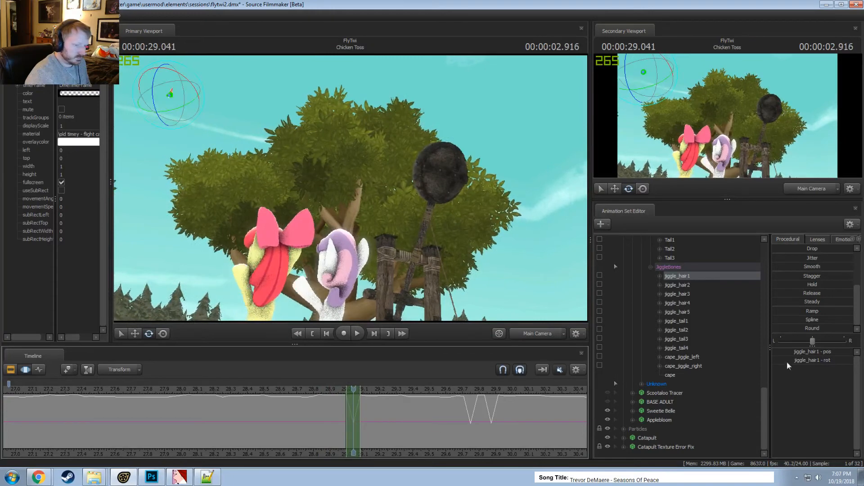
drag(795, 321, 856, 353)
shift+drag(464, 414, 478, 412)
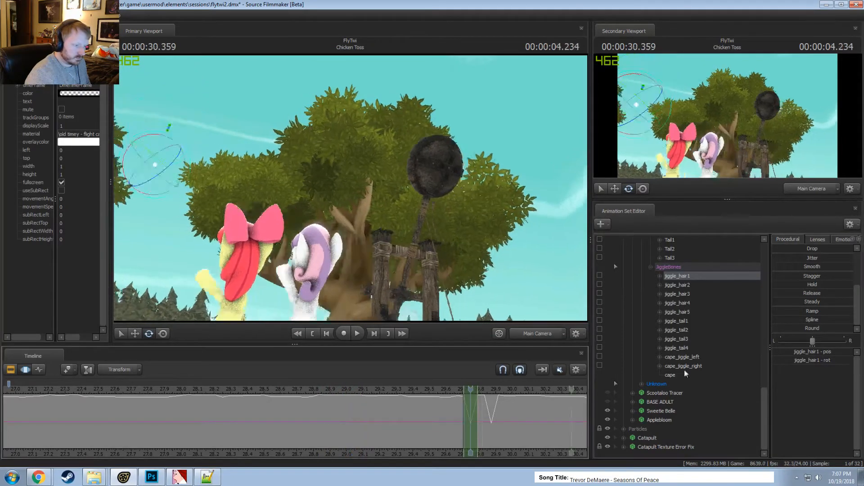
drag(794, 320, 857, 320)
drag(515, 417, 491, 402)
drag(793, 328, 857, 328)
Smooth the jiggle_hair2 spikes at 28.041 and 28.208 seconds with the Round procedural preset
click(684, 285)
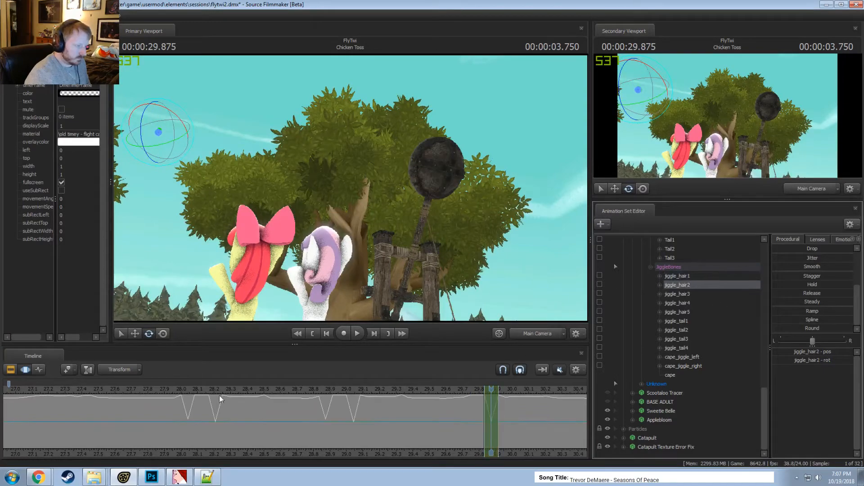
shift+drag(182, 397, 187, 400)
drag(795, 328, 810, 329)
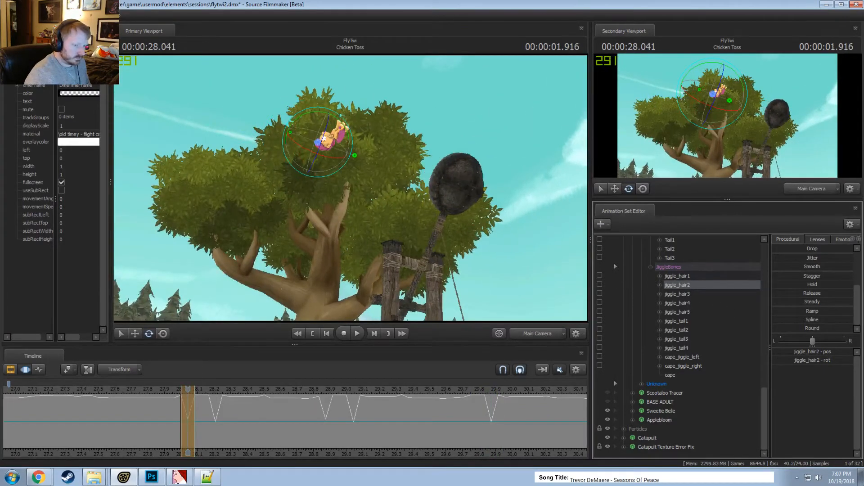
drag(207, 403, 215, 402)
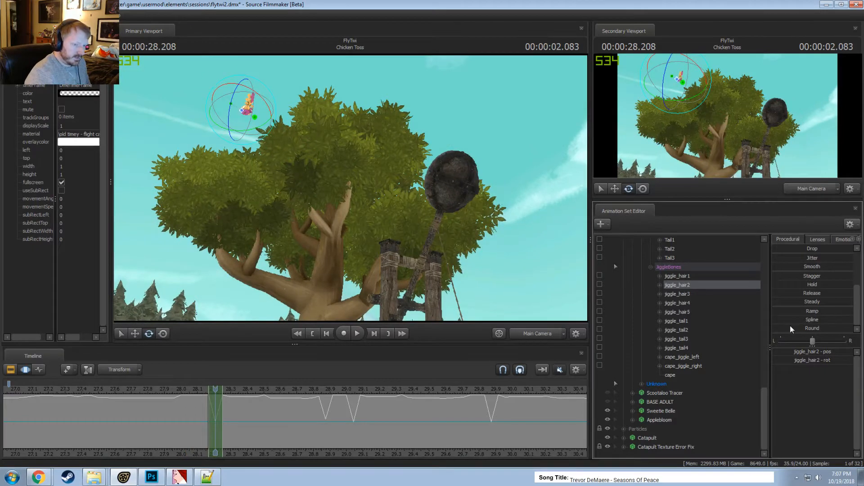
drag(790, 328, 801, 328)
Smooth the jiggle_hair2 spikes at 28.875, 29.041 and 29.875 seconds with the Round procedural preset
mouse_move(337, 404)
mouse_down()
mouse_move(321, 404)
mouse_move(346, 404)
mouse_move(325, 404)
mouse_up()
drag(790, 328, 801, 329)
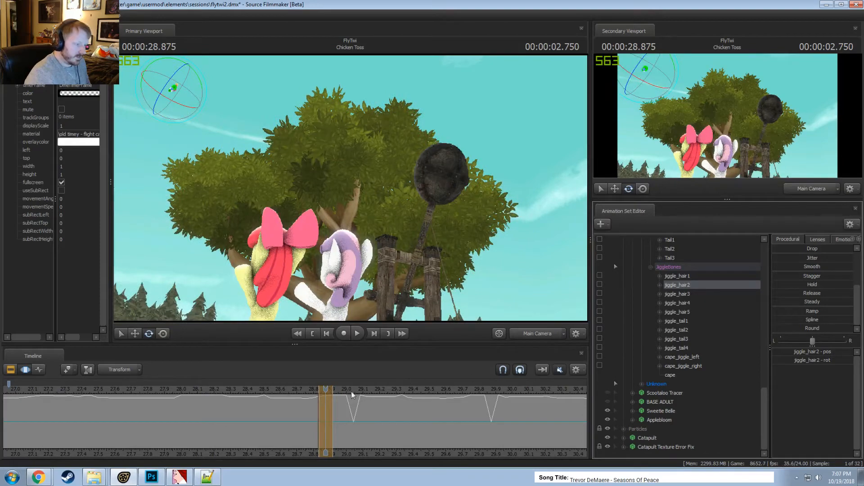
drag(342, 398, 354, 400)
drag(790, 329, 834, 329)
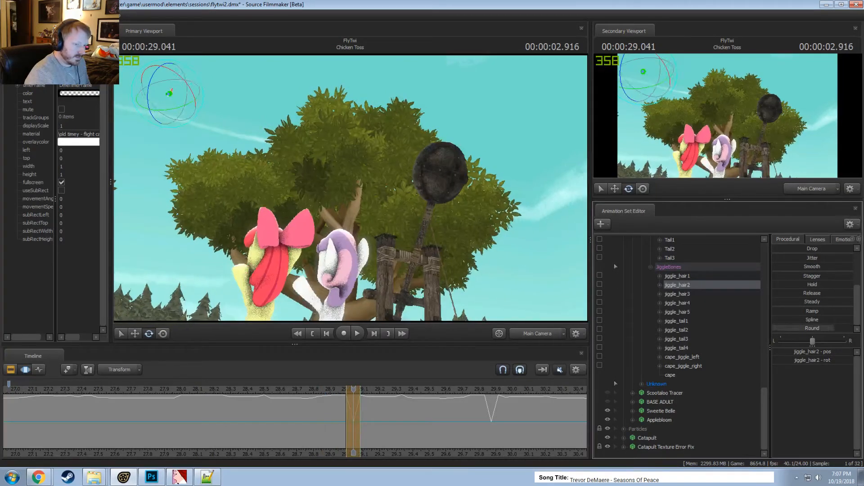
mouse_move(490, 397)
mouse_down()
mouse_move(503, 398)
mouse_move(491, 399)
mouse_up()
drag(790, 328, 824, 329)
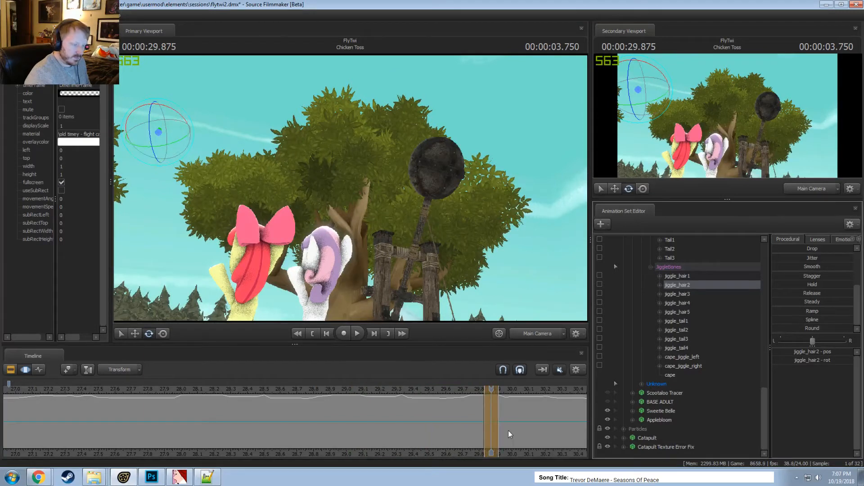
Smooth the last jiggle_hair2 spike around 30.7 seconds with the Round procedural preset
scroll(529, 450, down, 2)
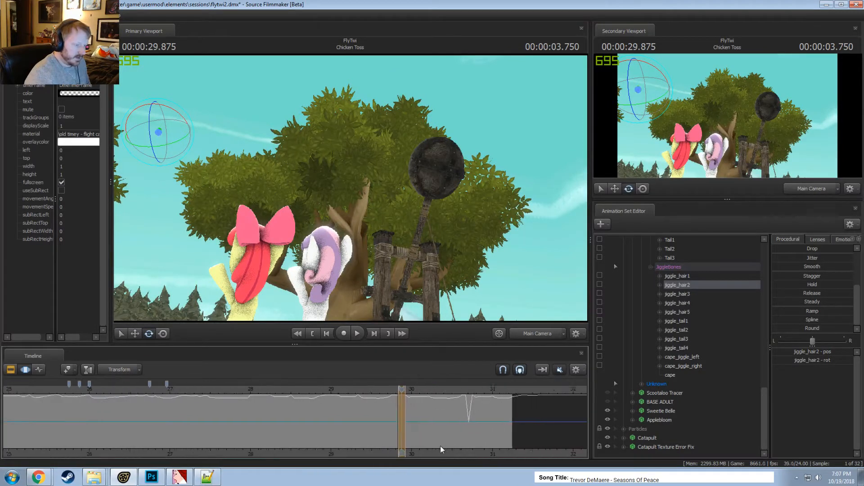
click(495, 409)
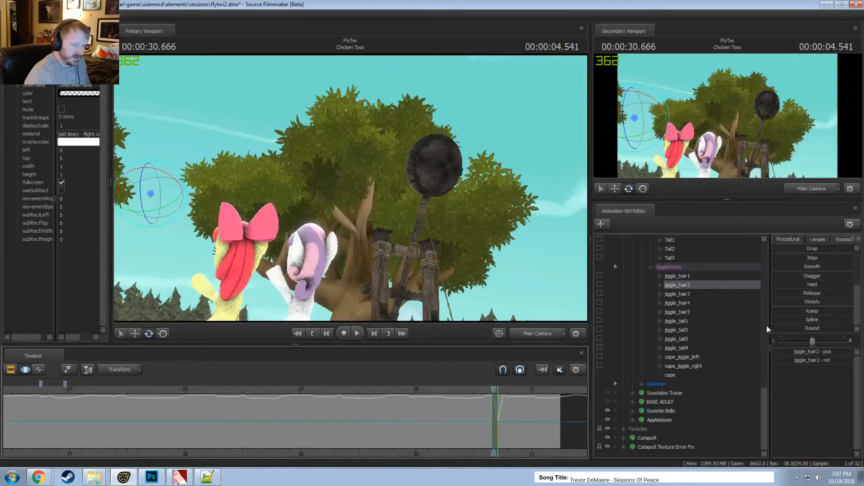
drag(792, 329, 824, 328)
Set a time selection across the jiggle_hair1 spikes around 30.666 seconds and smooth them with the Round procedural preset
click(679, 276)
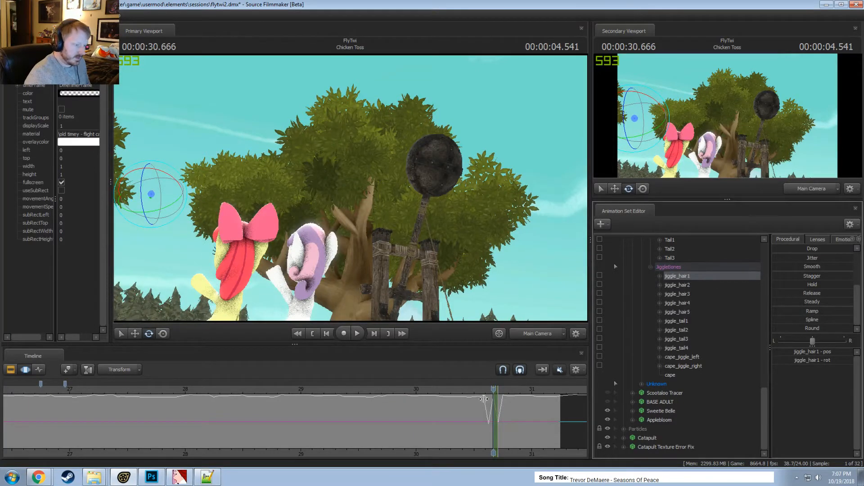
shift+drag(483, 399, 503, 400)
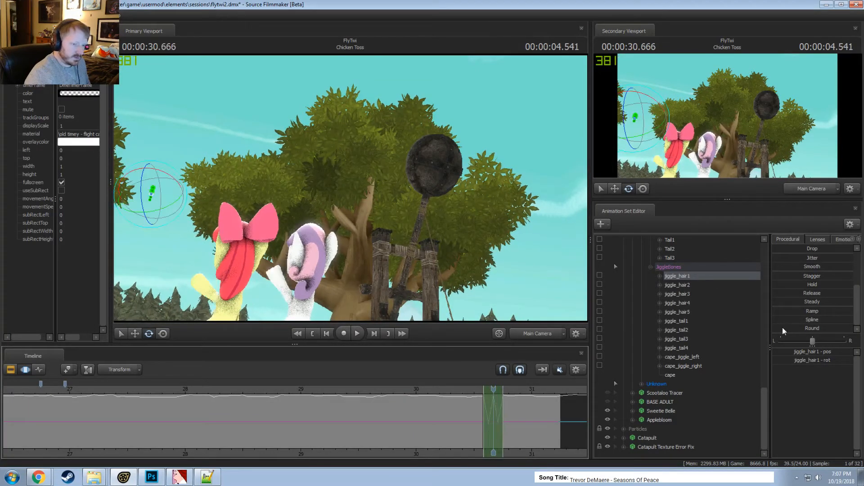
drag(783, 332, 858, 340)
Check the jiggle_hair3 curve, then smooth the sharp dips in jiggle_hair5 at 28.041 and 28.916 seconds with a procedural preset
click(673, 293)
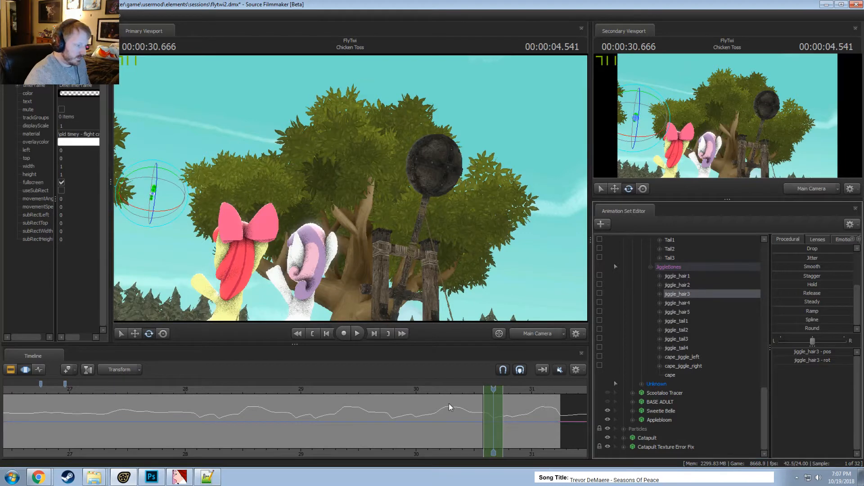
click(673, 311)
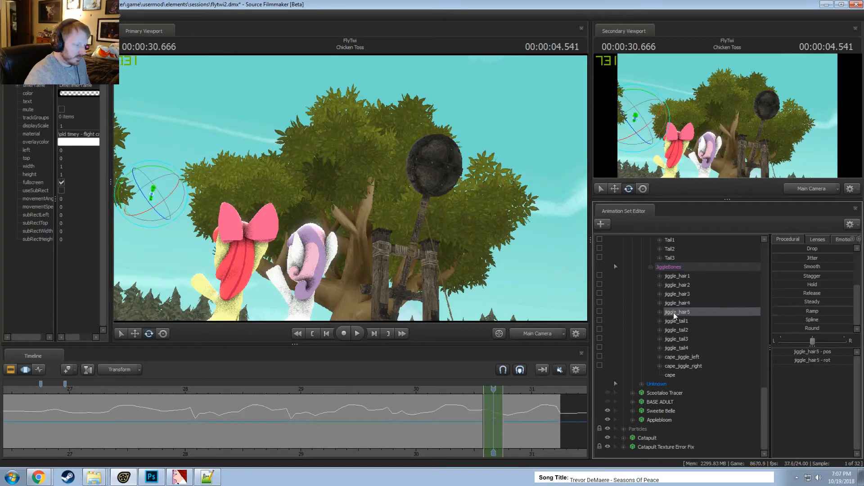
click(187, 418)
mouse_move(188, 418)
mouse_down()
mouse_move(197, 419)
mouse_move(190, 420)
mouse_up()
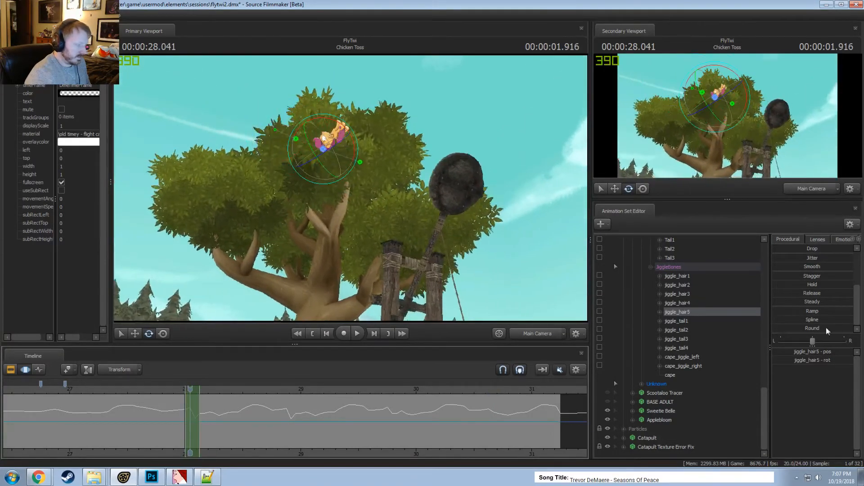
click(795, 329)
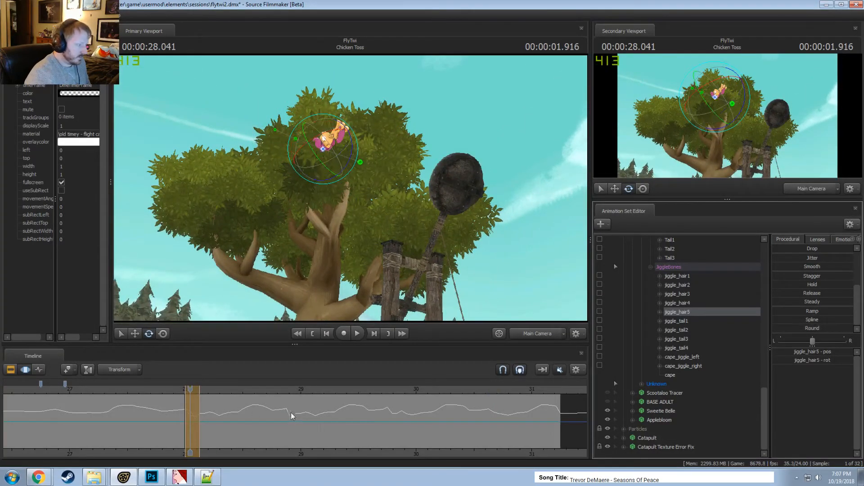
click(291, 416)
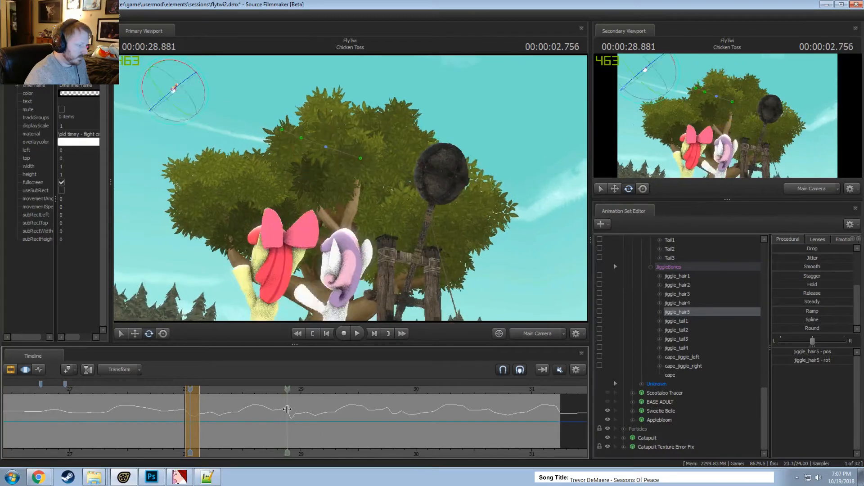
click(790, 314)
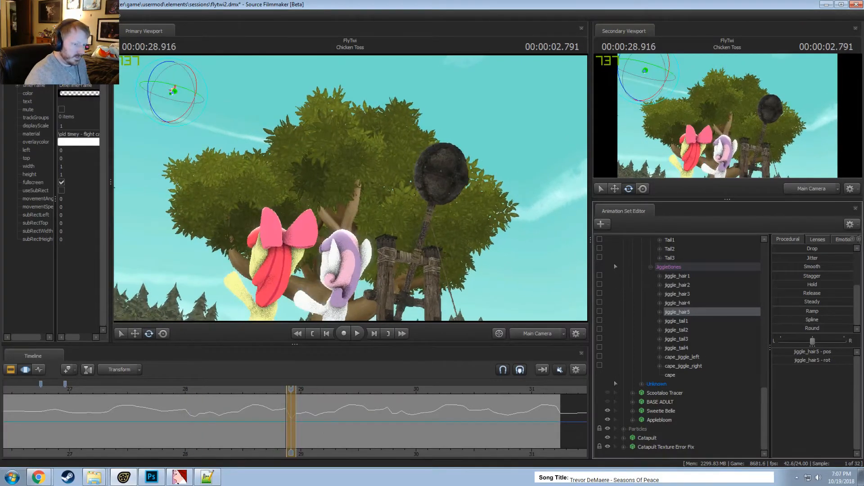
Round the jiggle_hair5 curve from about 28.04 to 28.25 seconds and add short falloffs to the time selection
click(278, 423)
drag(274, 424, 203, 426)
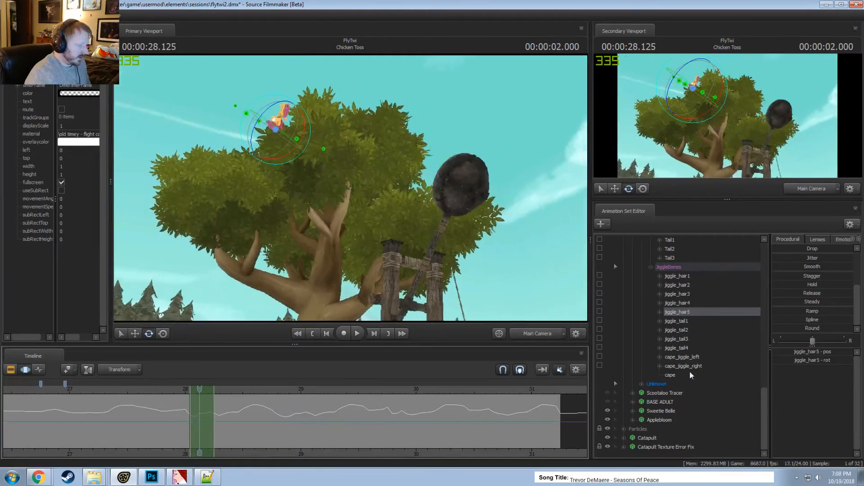
drag(790, 330, 812, 330)
drag(239, 432, 226, 431)
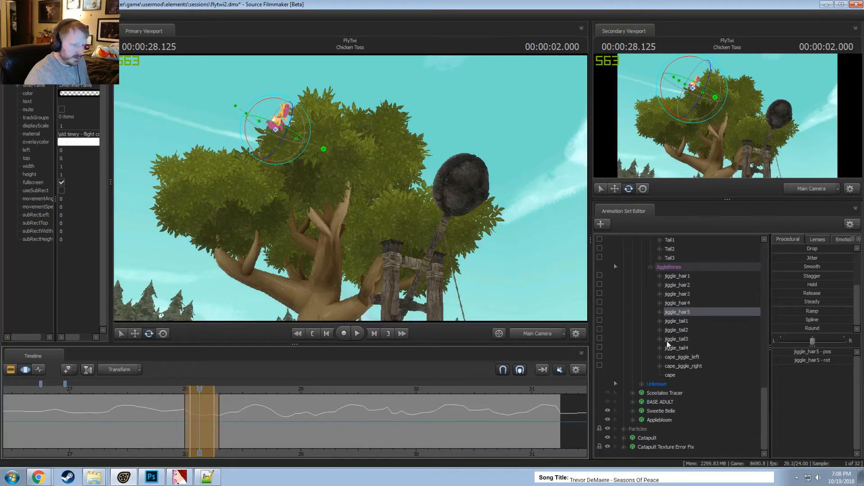
Examine the curves of jiggle_tail1 through jiggle_tail4 and both cape jiggle bones for spikes around 28 seconds
click(677, 319)
click(679, 329)
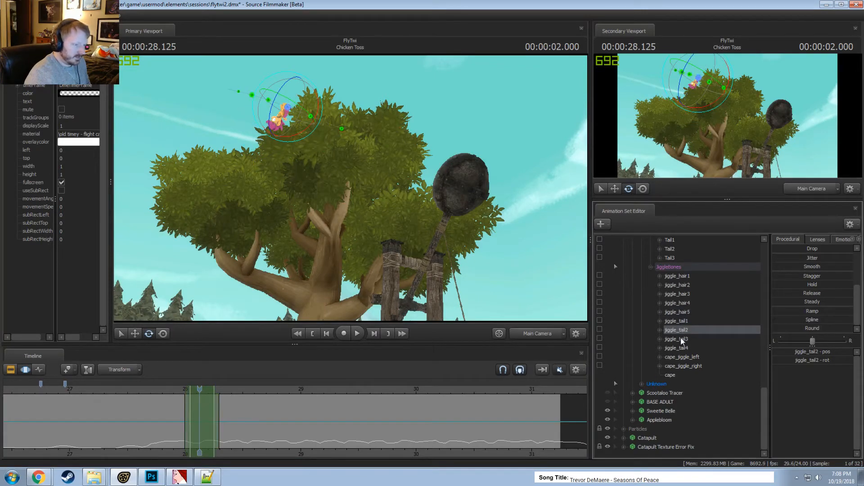
click(680, 339)
click(679, 347)
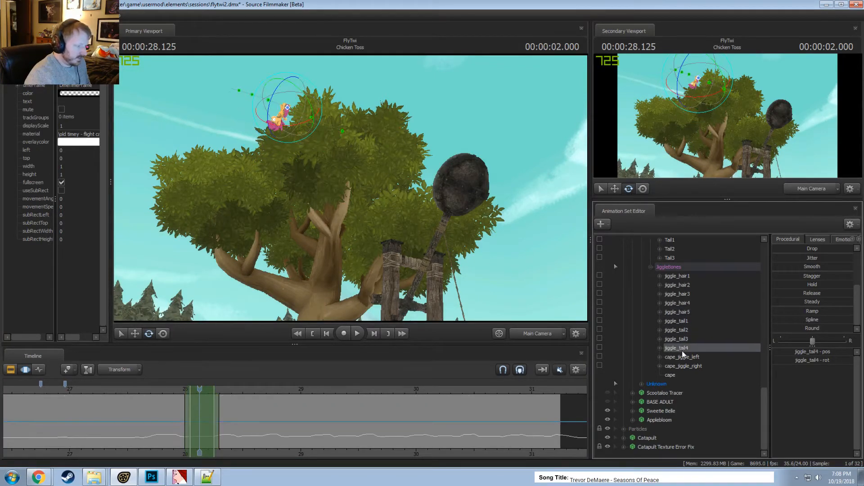
click(681, 357)
click(677, 365)
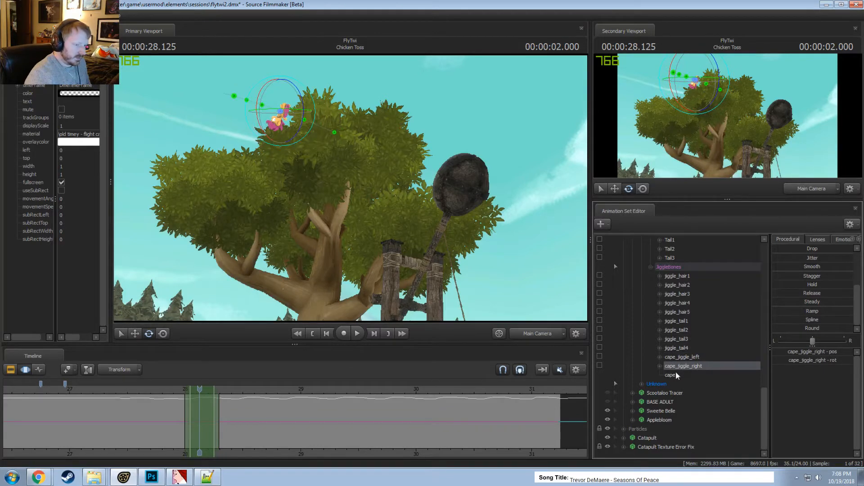
Show the curves of all Scootaloo's jiggle bones together, and isolate jiggle_hair2 to examine its remaining spike near 30.7 seconds
scroll(671, 371, up, 3)
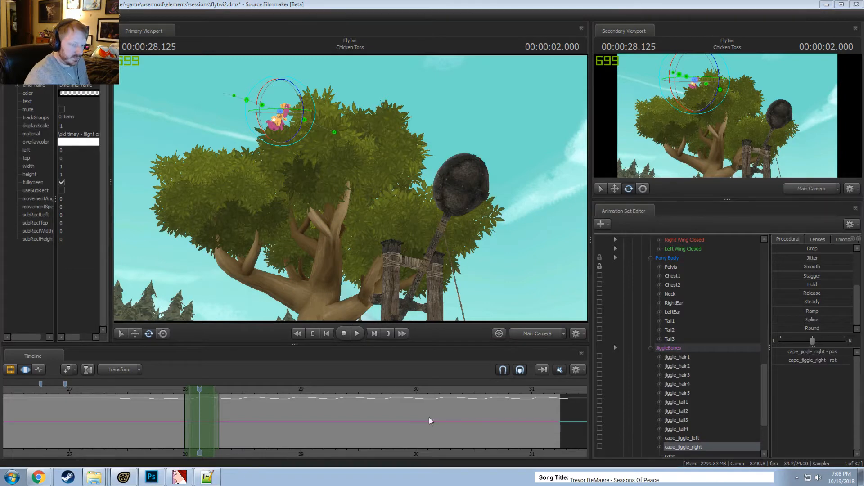
scroll(298, 396, down, 5)
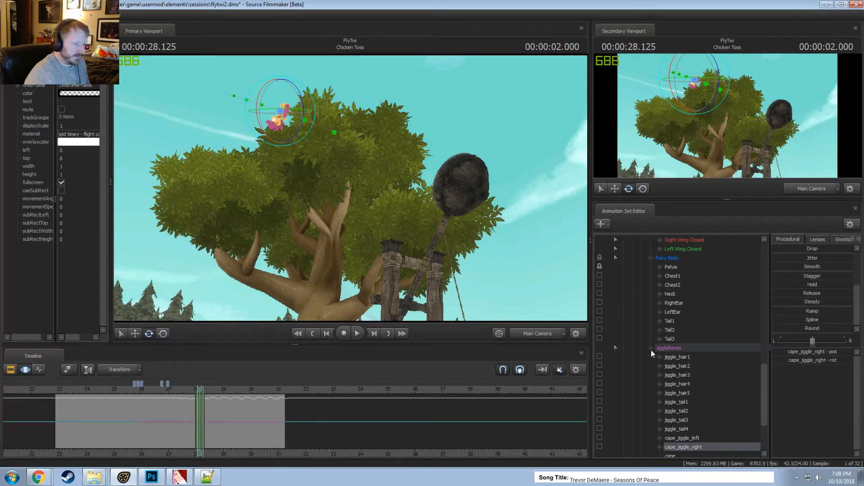
click(673, 348)
scroll(334, 428, up, 3)
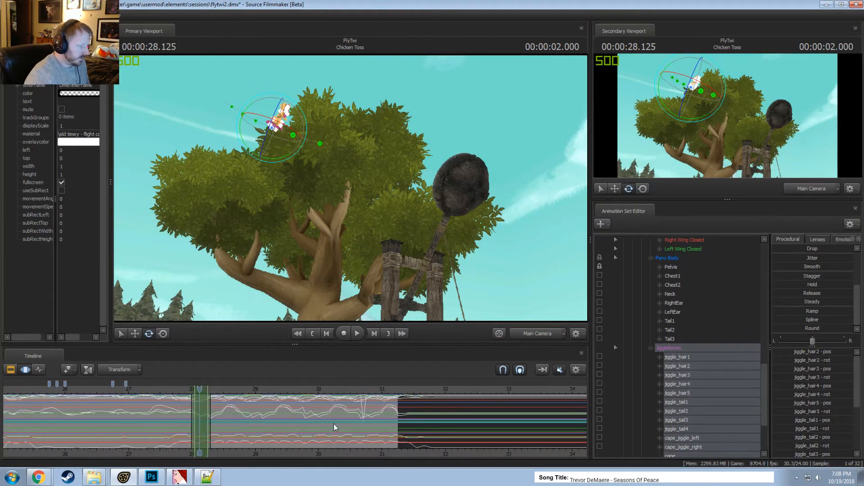
click(678, 366)
click(682, 358)
click(682, 365)
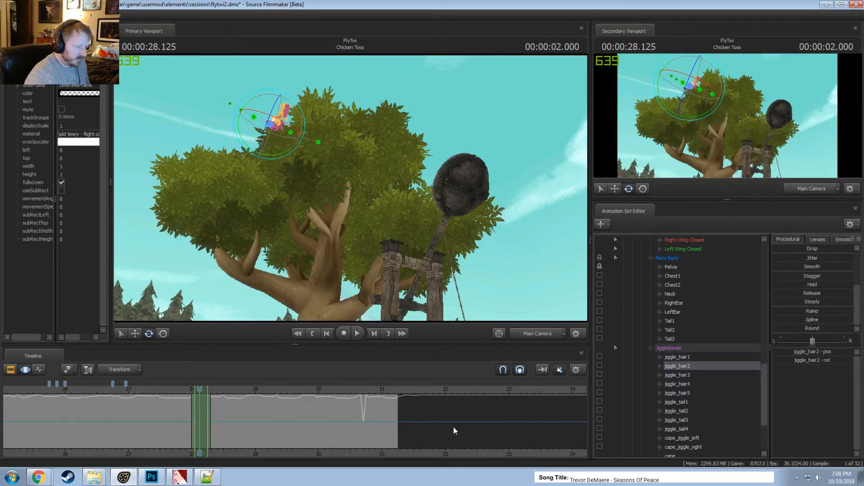
Set a short time selection across the jiggle_hair2 spike around 30.7 seconds and smooth it with the Round procedural preset
scroll(453, 430, up, 2)
click(433, 411)
scroll(433, 411, up, 3)
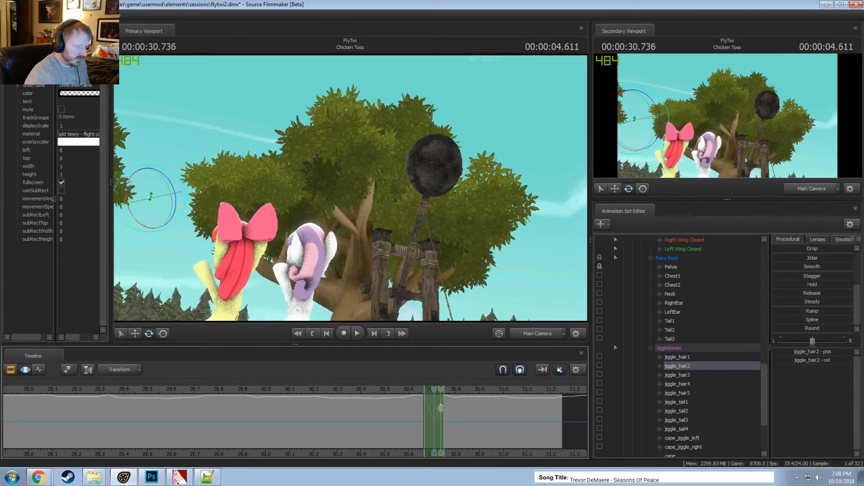
click(799, 328)
Check all the jiggle bone curves together for leftover spikes and play back Scootaloo's hair motion from about 25 seconds
click(671, 348)
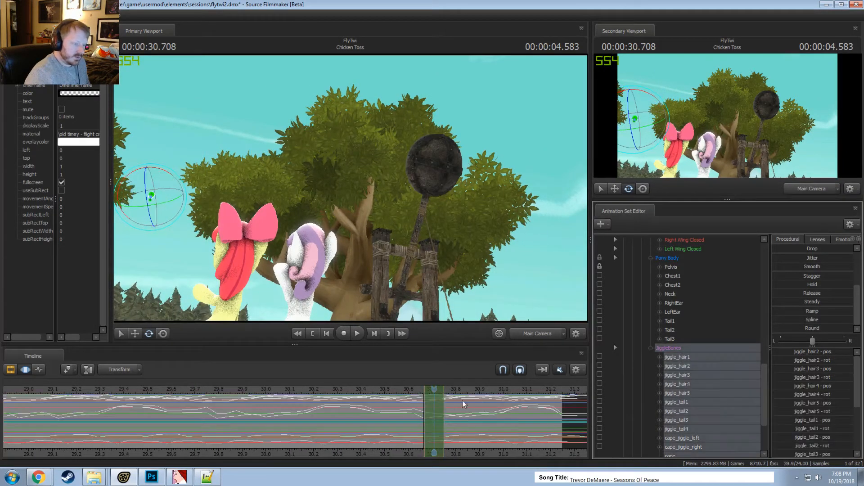
scroll(356, 417, down, 3)
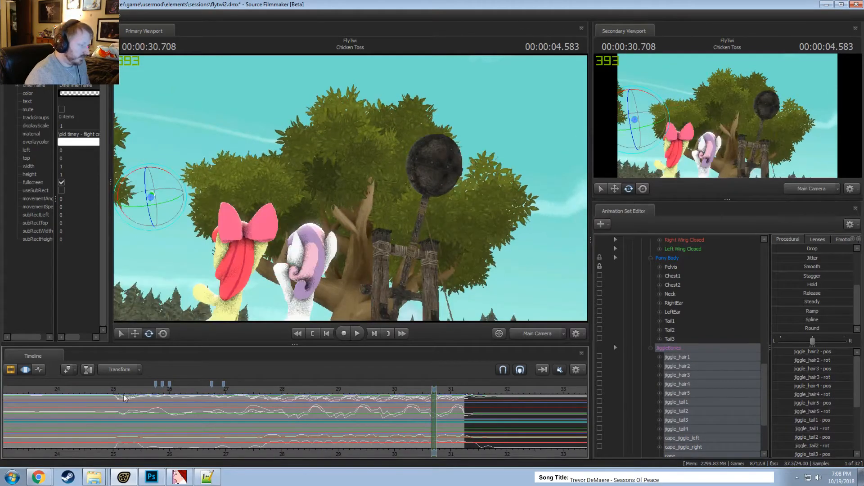
click(123, 386)
key(space)
click(123, 386)
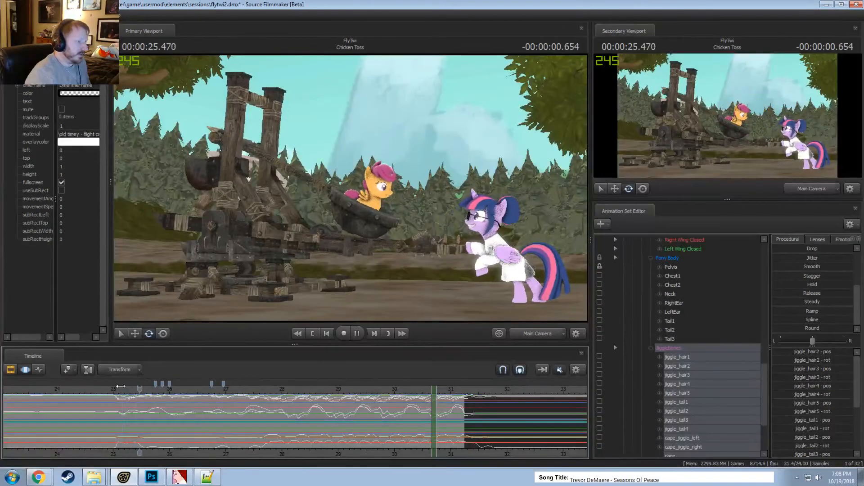
click(99, 386)
key(space)
Select jiggle_hair1 and jiggle_hair2, frame them in the Work Camera, and set a time selection centred on 25.375 seconds
scroll(112, 414, up, 2)
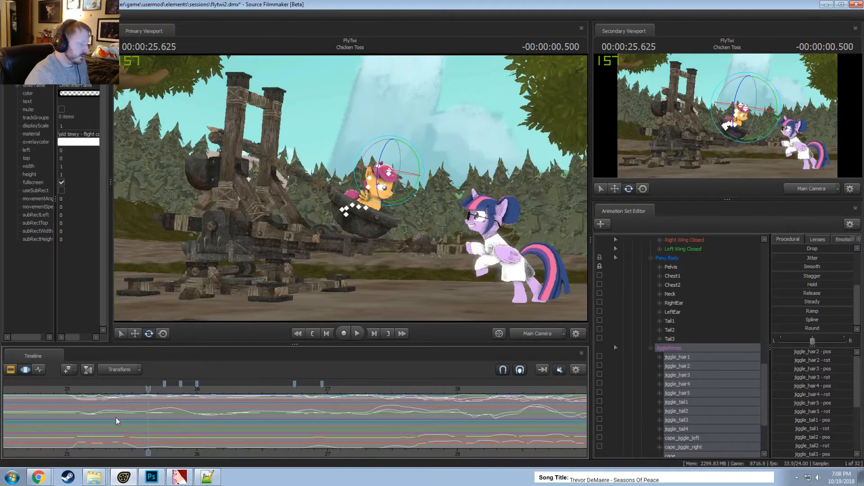
click(390, 172)
ctrl+click(392, 175)
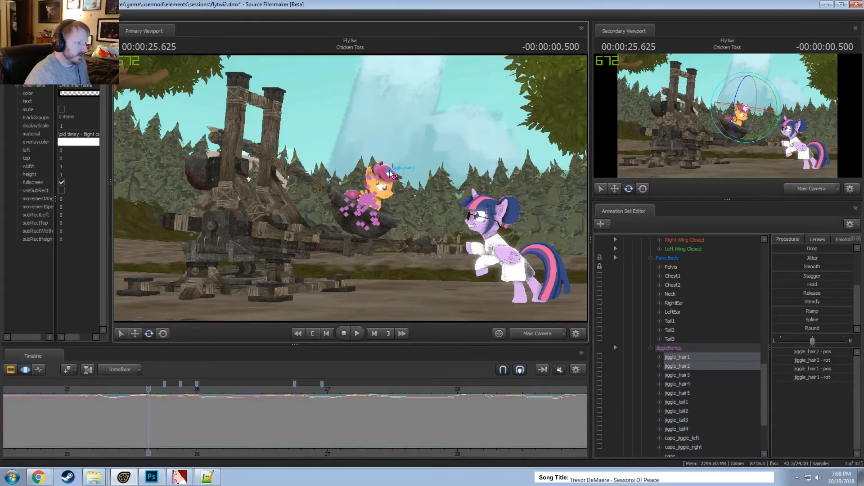
ctrl+click(533, 335)
key(f)
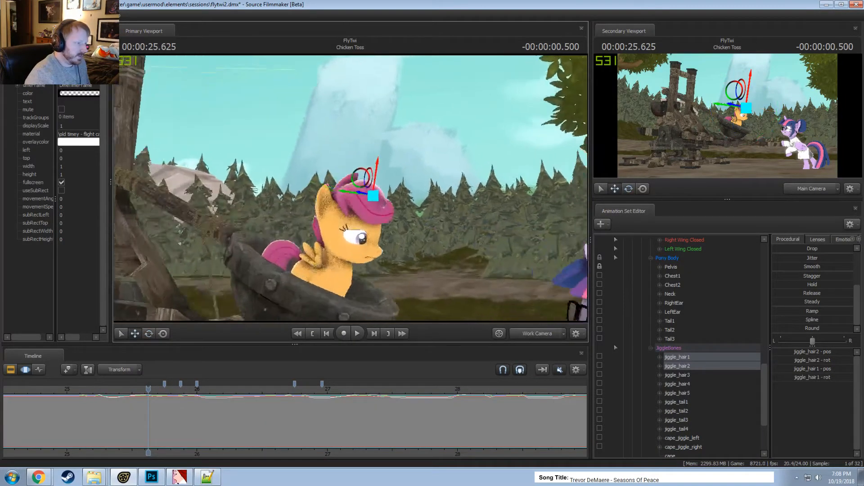
middle_drag(90, 411, 116, 420)
click(116, 420)
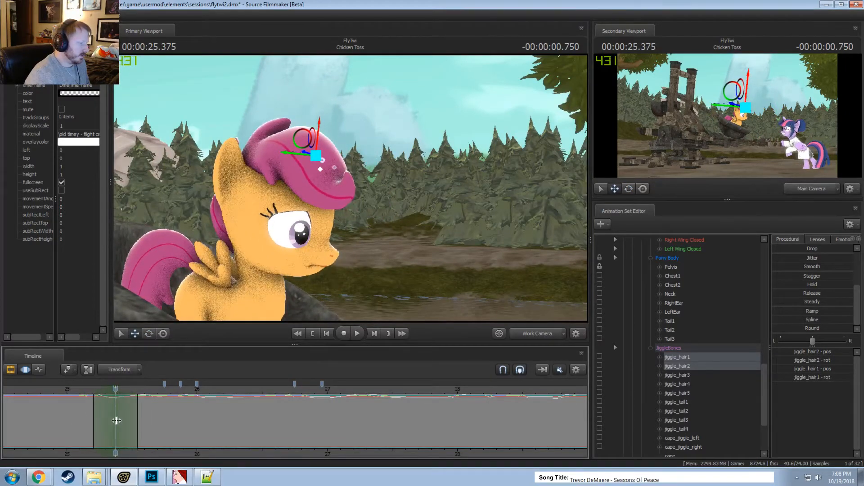
Try rotating the two selected hair bones at 25.375 seconds, undoing each rotation
key(e)
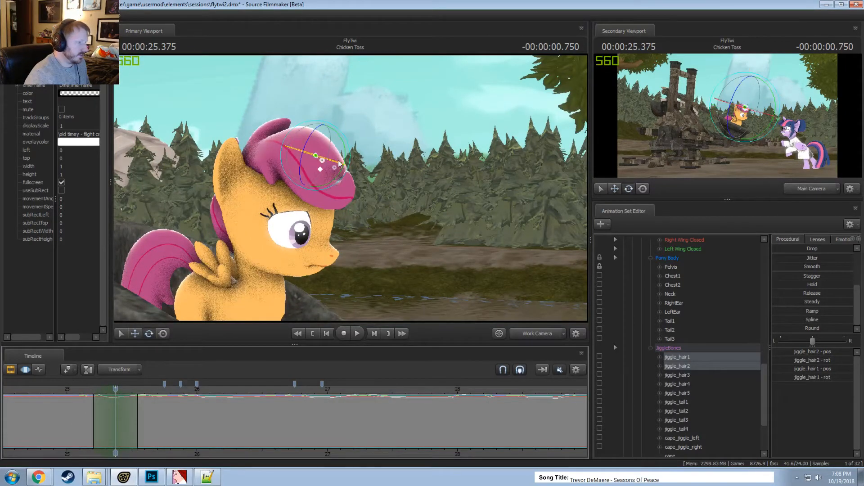
drag(339, 163, 361, 140)
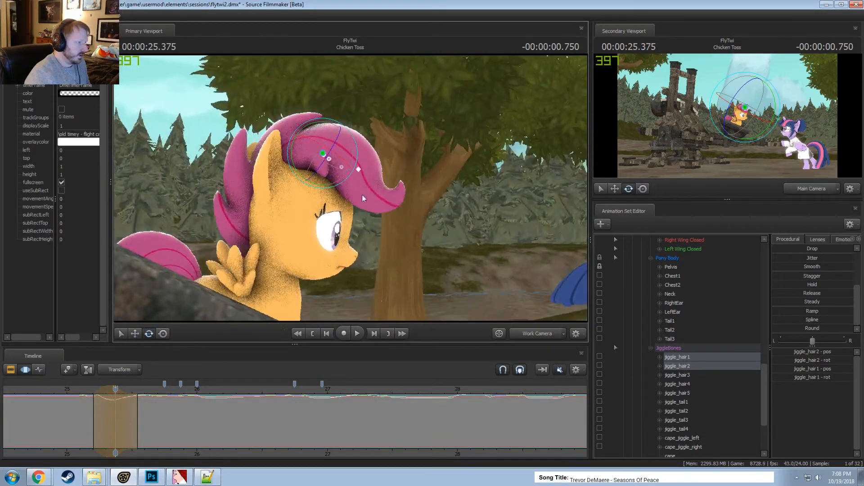
key(ctrl+z)
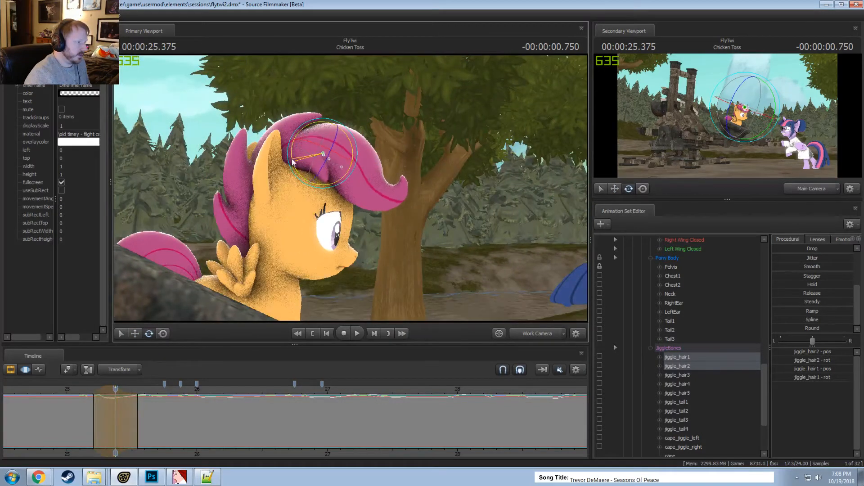
mouse_move(290, 172)
mouse_down()
mouse_move(264, 183)
mouse_move(285, 144)
mouse_move(301, 182)
mouse_up()
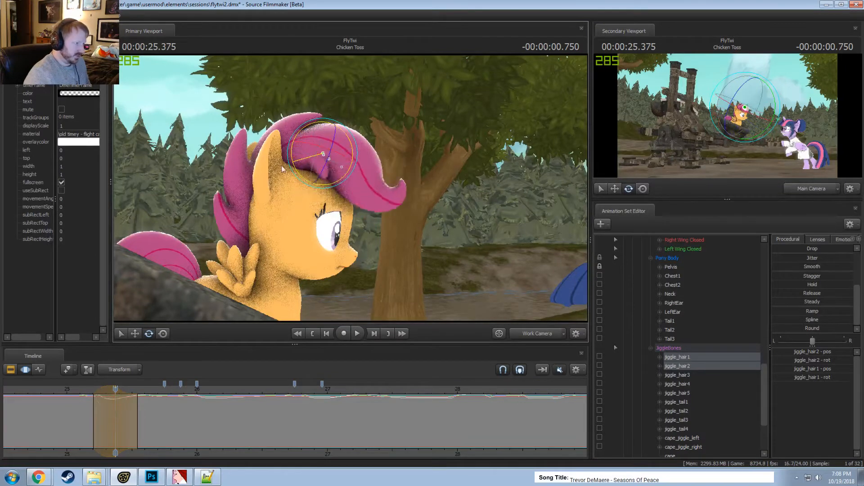
key(ctrl+z)
Adjust the two hair bones from a side view, lowering the forelock toward the head at 25.375 seconds, and play it back
alt+drag(382, 148, 358, 173)
drag(302, 187, 301, 180)
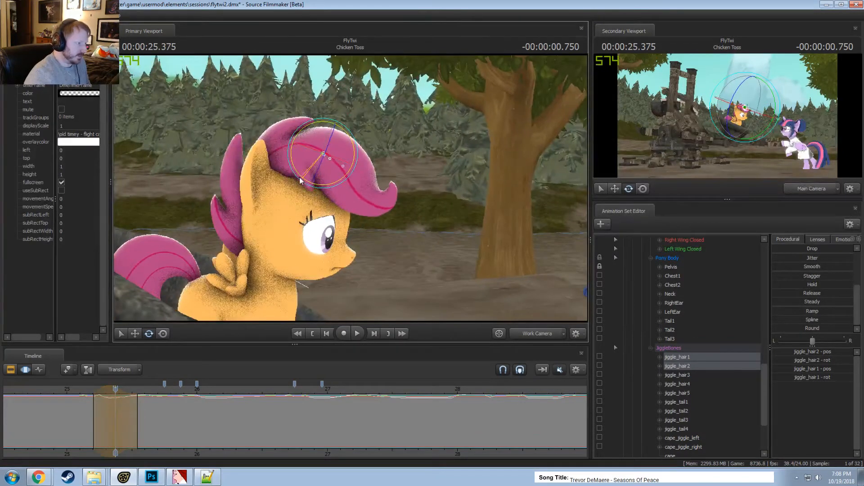
key(w)
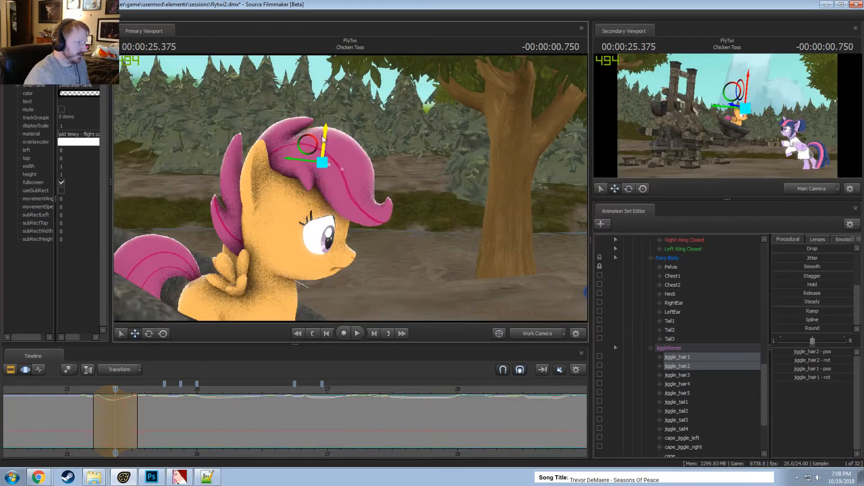
key(space)
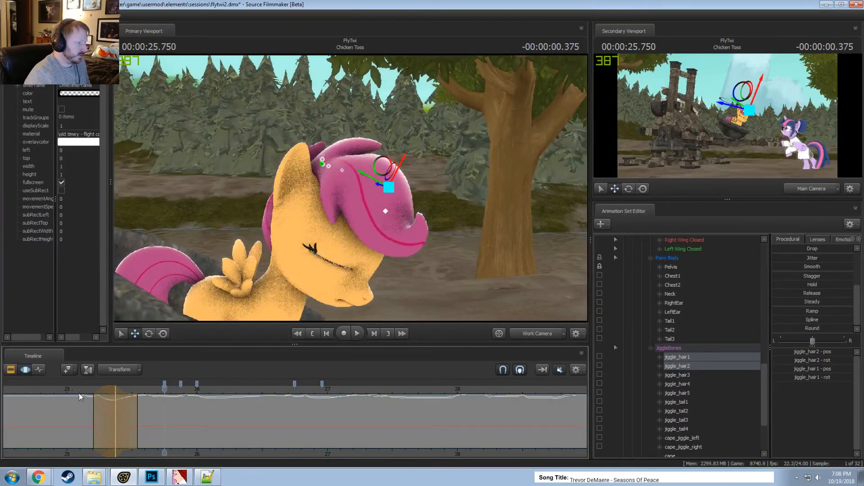
Stretch the time selection of the lowered hair to about 25.2 to 25.6 seconds and replay the motion
drag(120, 413, 148, 414)
drag(113, 389, 77, 390)
key(space)
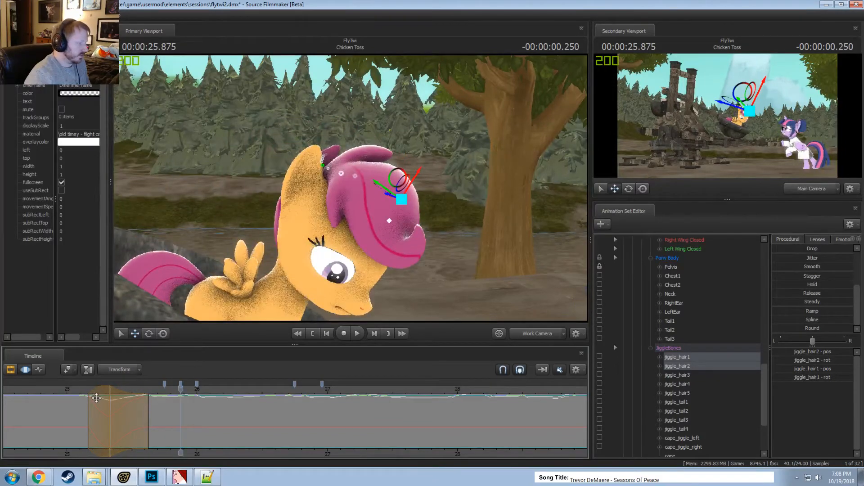
click(76, 391)
key(space)
key(space)
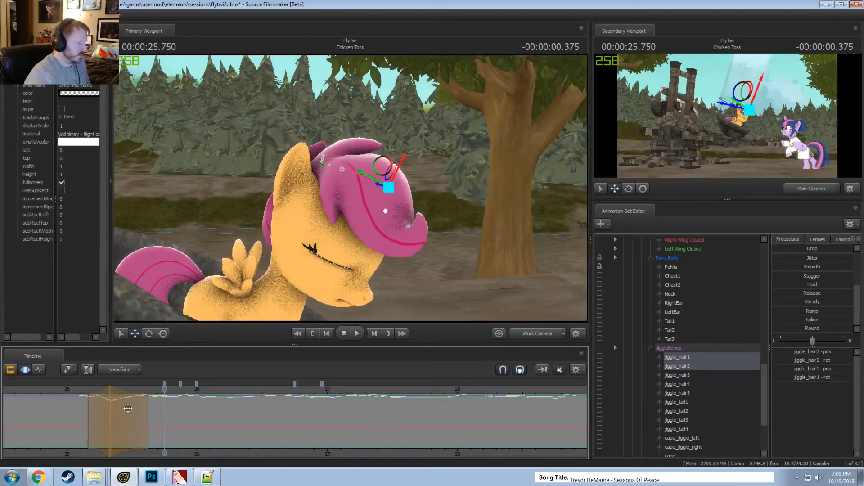
Pull the end of the hair edit's time selection back to about 25.4 seconds and replay the bounce
drag(135, 408, 113, 401)
key(space)
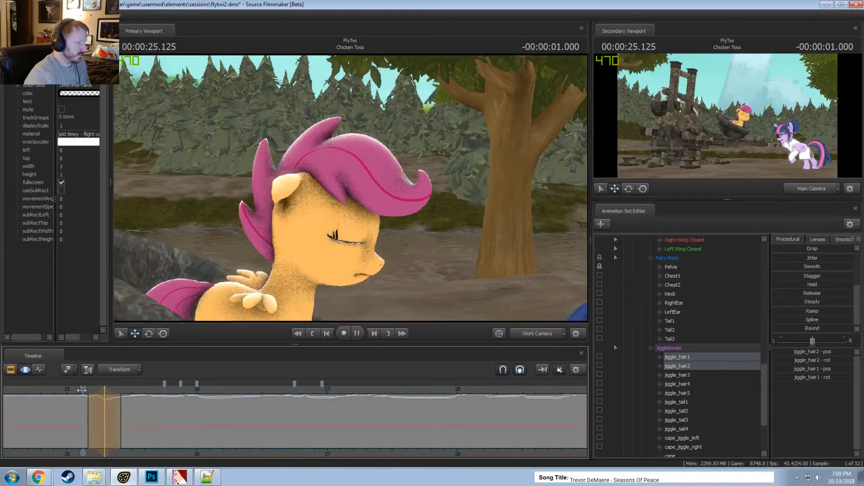
key(space)
click(77, 393)
key(space)
key(space)
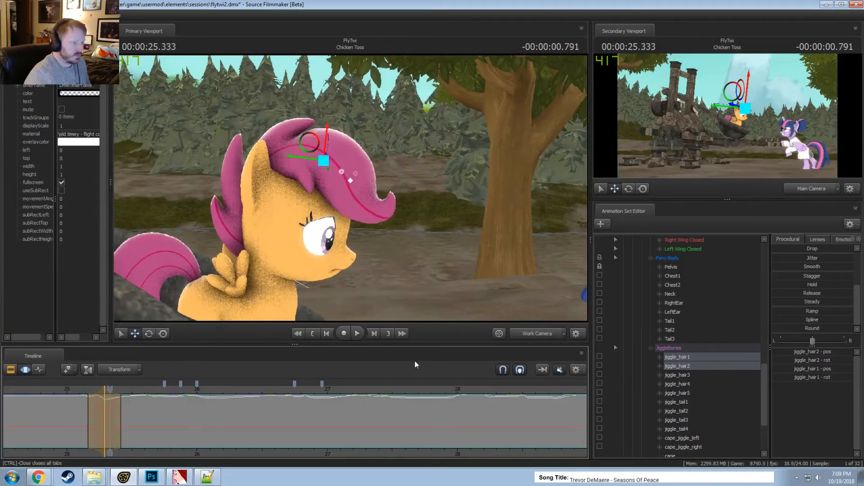
Play back the shot through the Main Camera from about 25.1 seconds to check the hair movement
click(543, 333)
click(83, 390)
key(space)
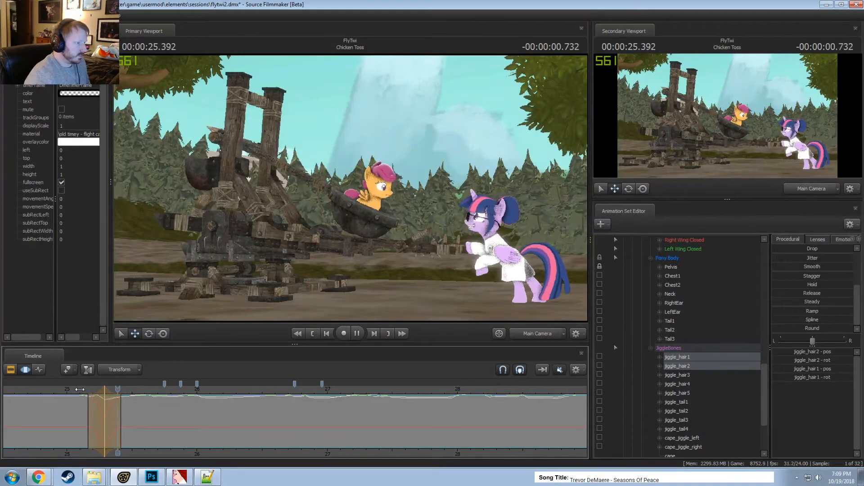
key(space)
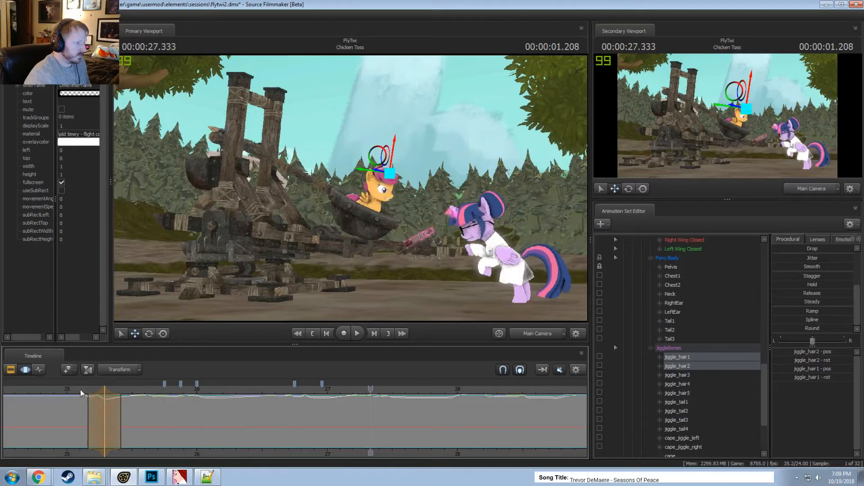
Set a time selection centred on about 25.79 seconds and rotate the two hair bones in the Work Camera
click(131, 416)
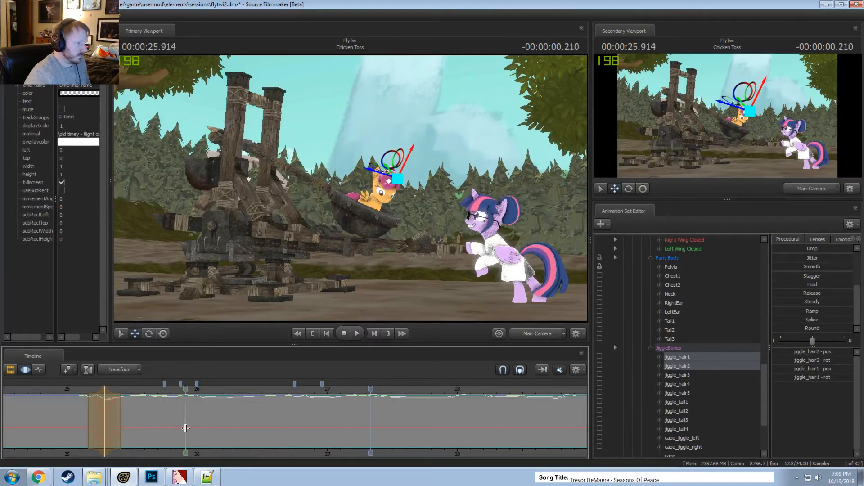
click(167, 430)
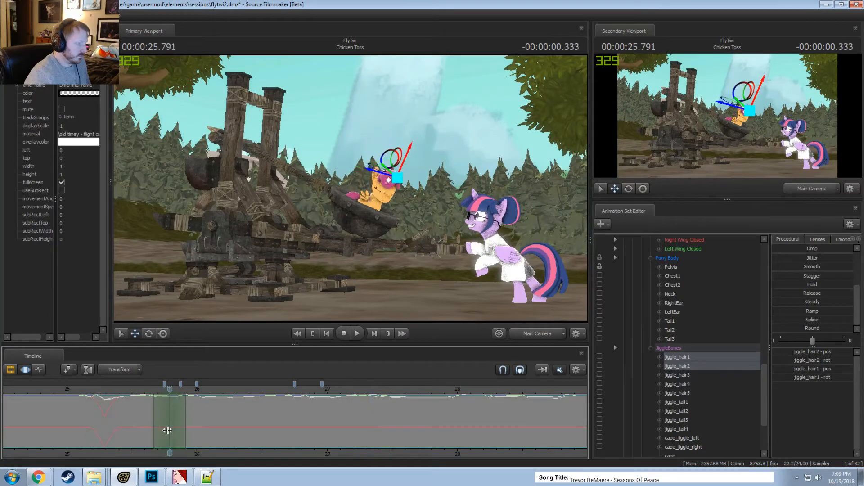
click(519, 333)
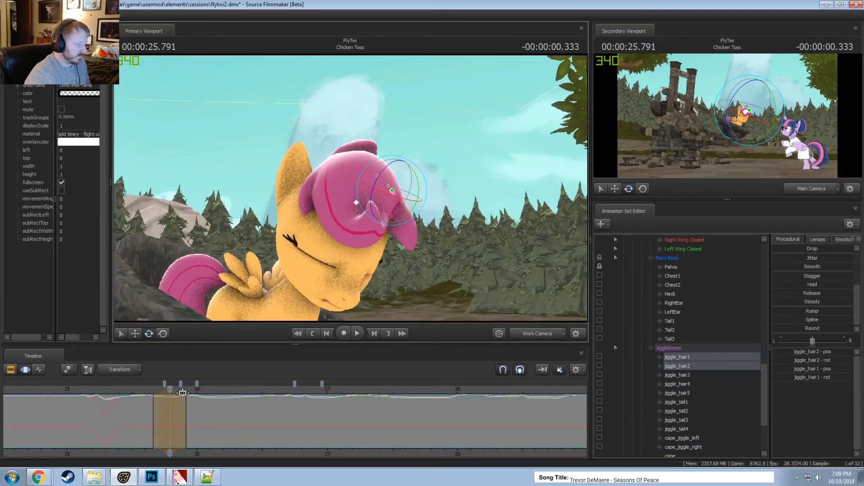
key(space)
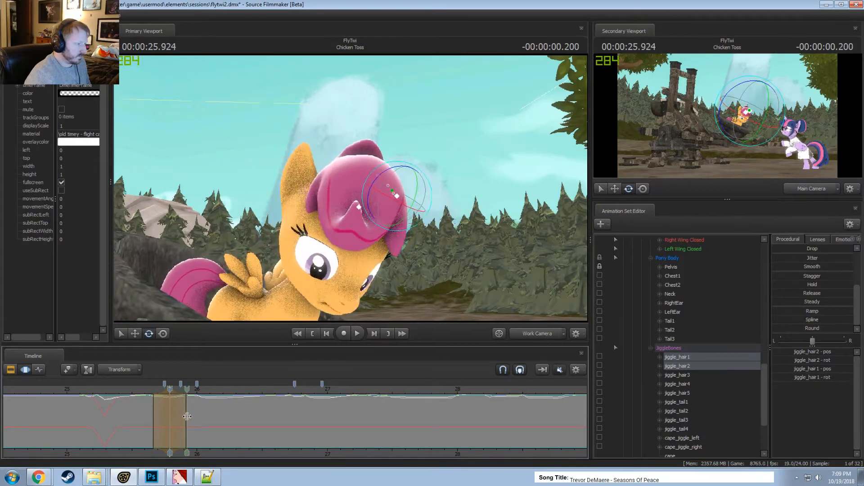
Shift the hair rotation's selection slightly earlier, and rotate the hair bones again within a new selection centred on 25.875 seconds
drag(163, 392, 151, 393)
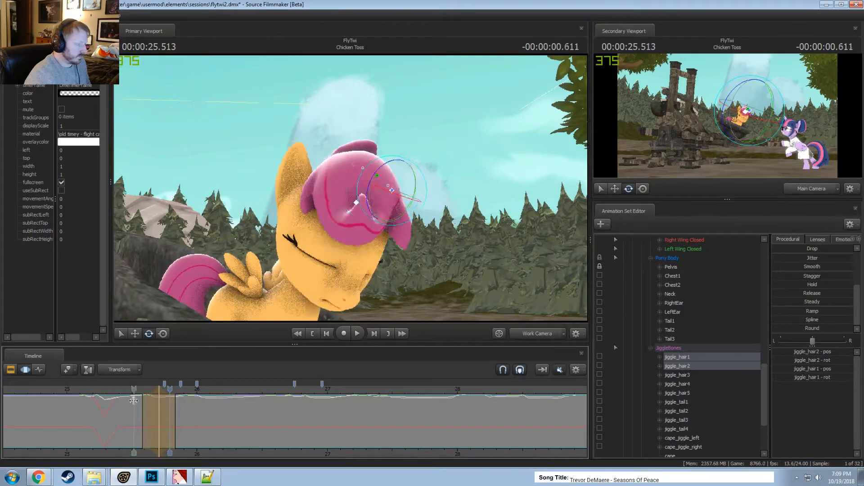
click(183, 422)
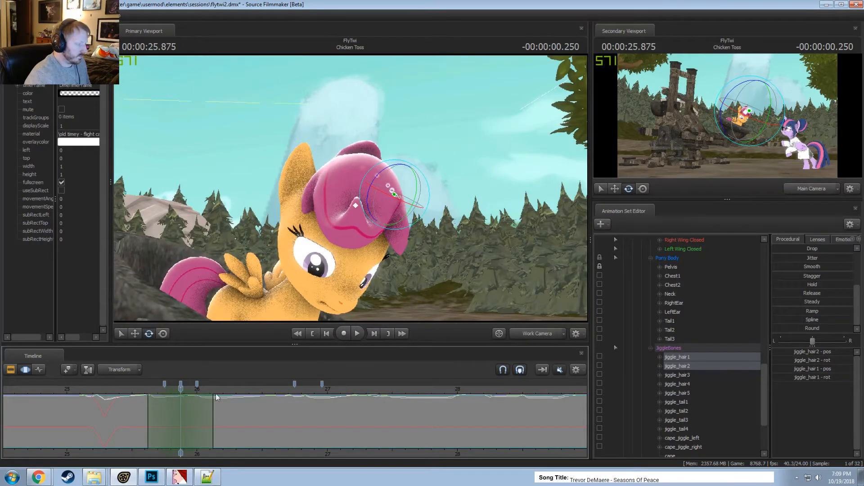
drag(393, 214, 392, 213)
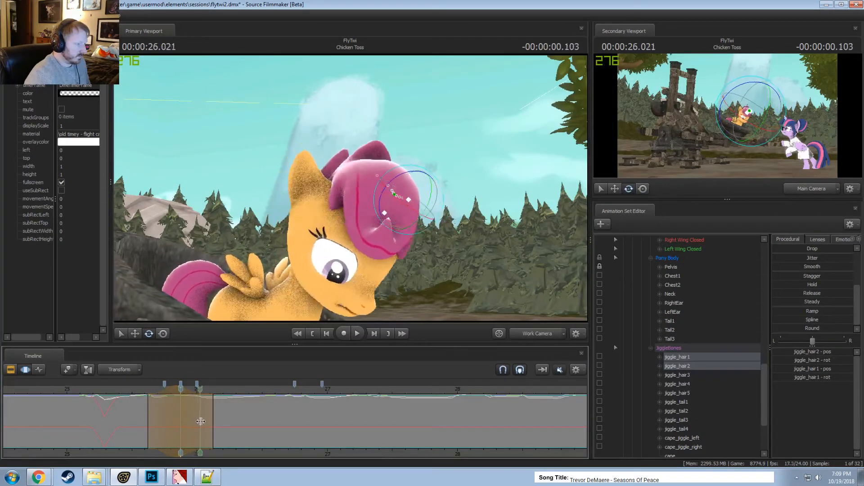
Rotate only jiggle_hair2 within a time selection centred on 26.041 seconds and play back the hair motion
click(205, 421)
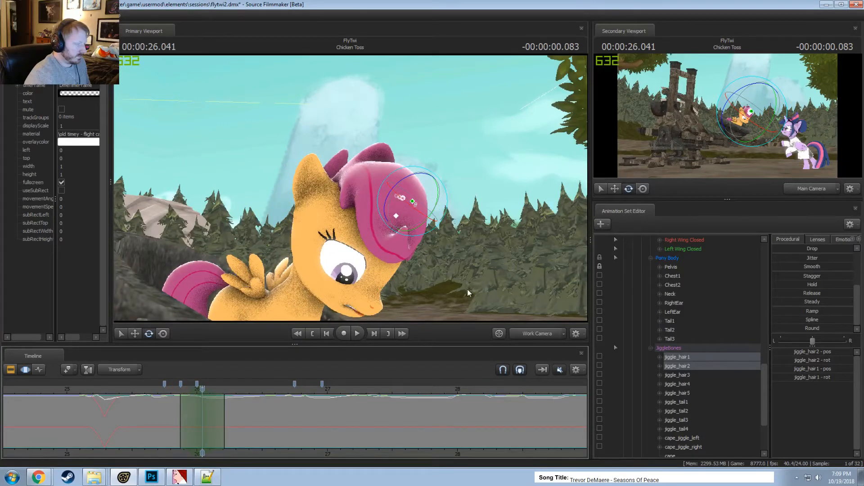
alt+drag(467, 293, 373, 288)
click(363, 209)
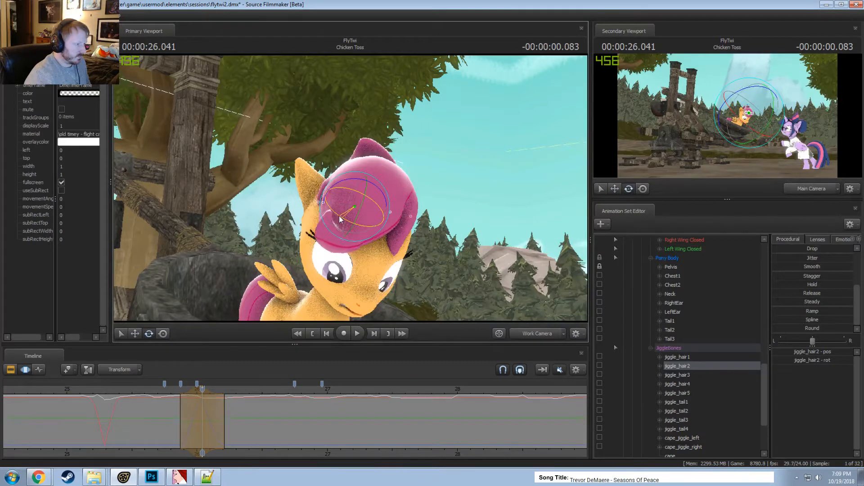
key(space)
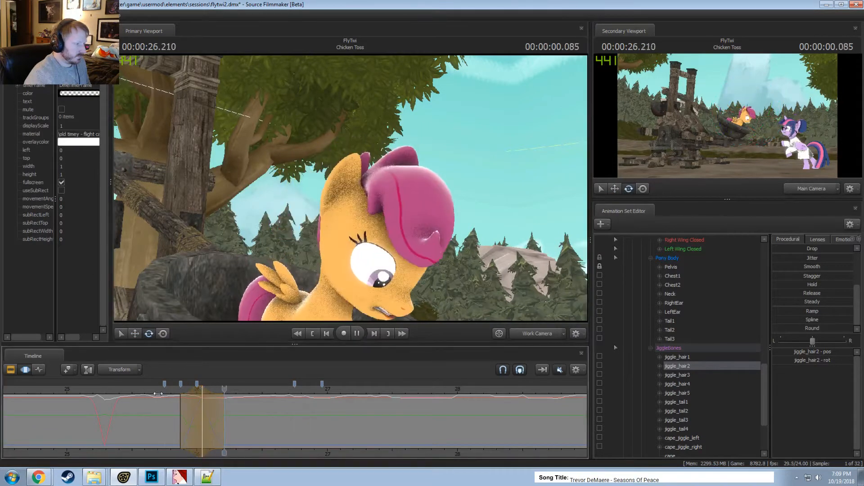
Set a time selection centred on 26.25 seconds and adjust the pose of jiggle_hair1 and jiggle_hair2 together, leaving jiggle_hair3 out
click(231, 420)
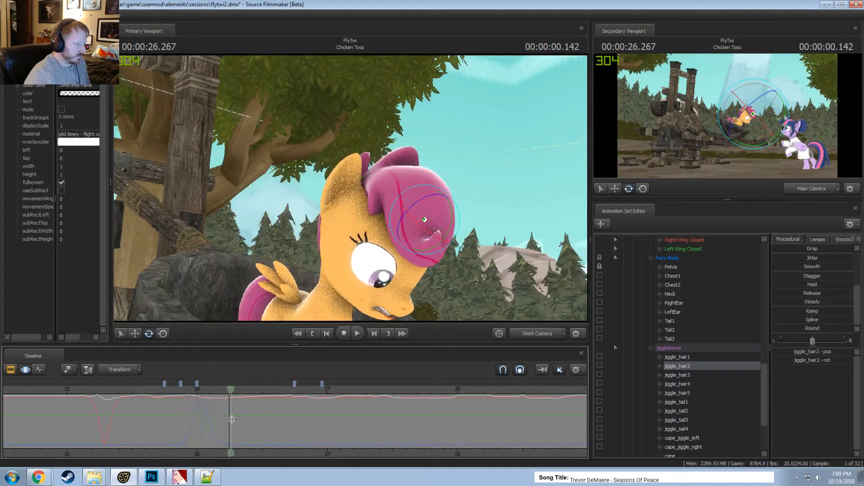
alt+drag(453, 243, 415, 219)
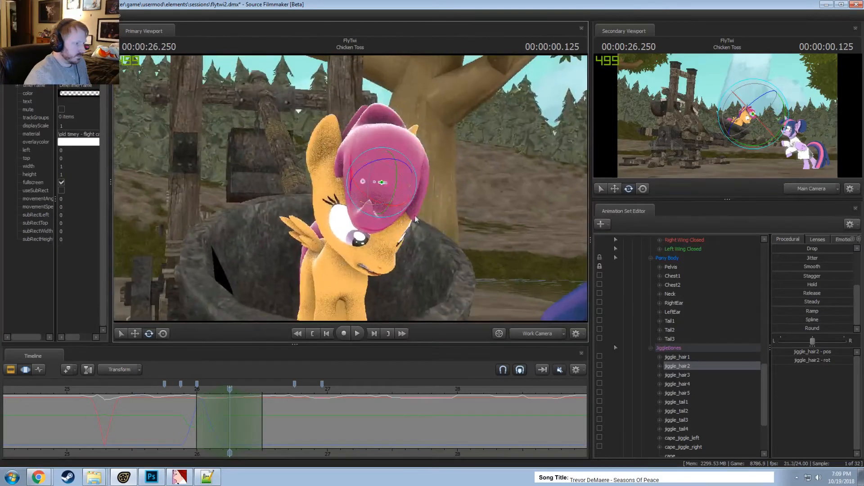
ctrl+click(677, 357)
ctrl+click(677, 375)
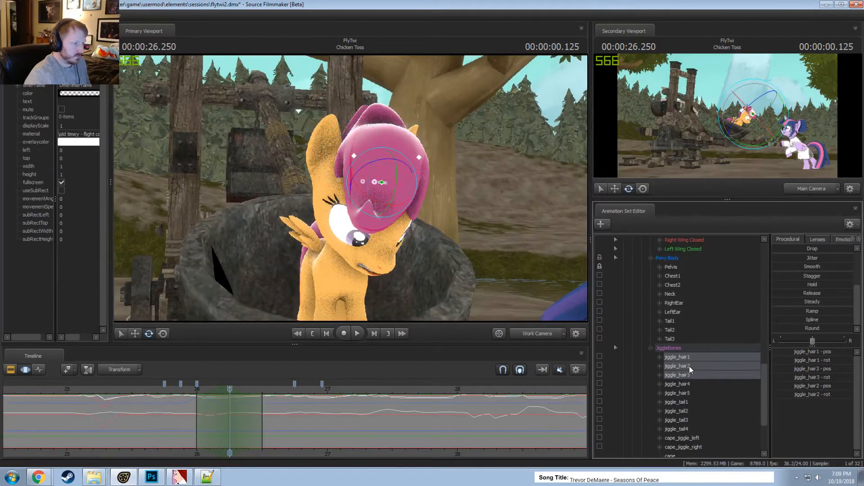
drag(369, 200, 388, 242)
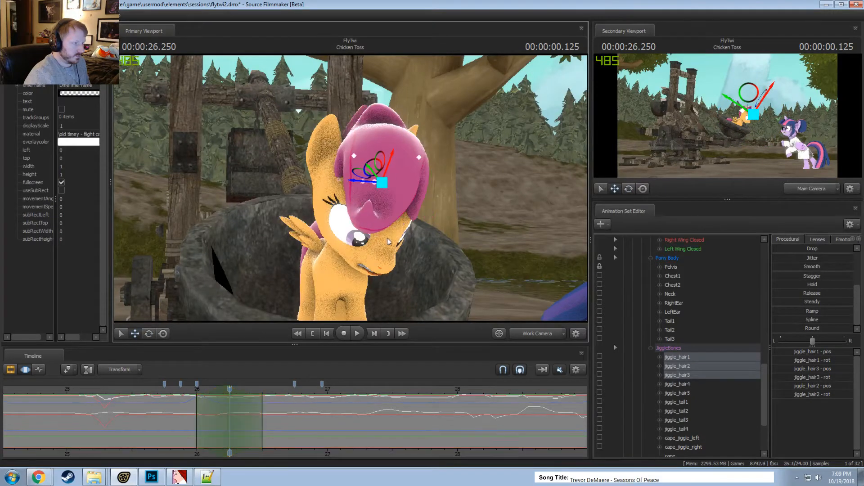
ctrl+click(684, 376)
alt+drag(338, 179, 365, 187)
key(e)
key(w)
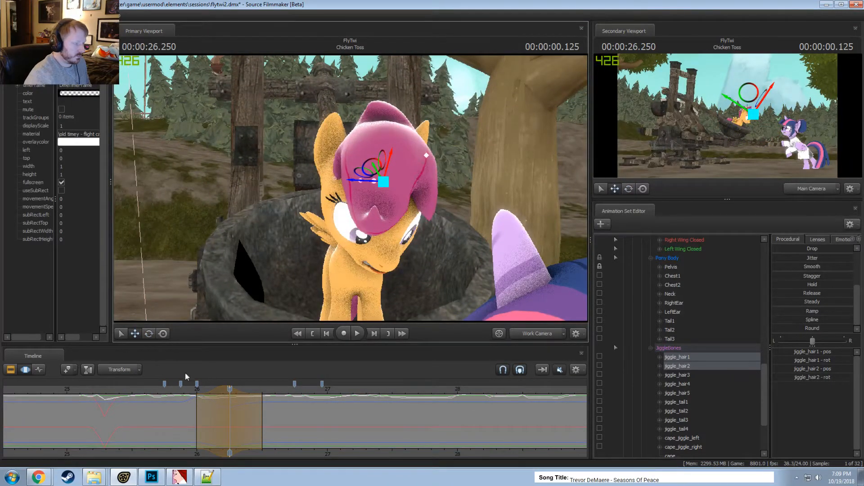
Play back the hair motion from about 25.83 seconds through the Work Camera
click(174, 389)
key(space)
key(space)
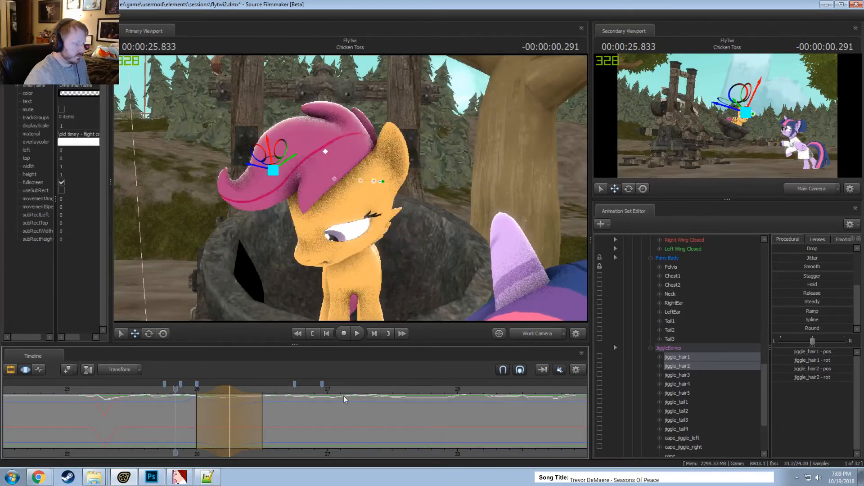
Rotate jiggle_hair1 and jiggle_hair2 slightly downward within a short time selection centred on 26.916 s
click(536, 333)
key(space)
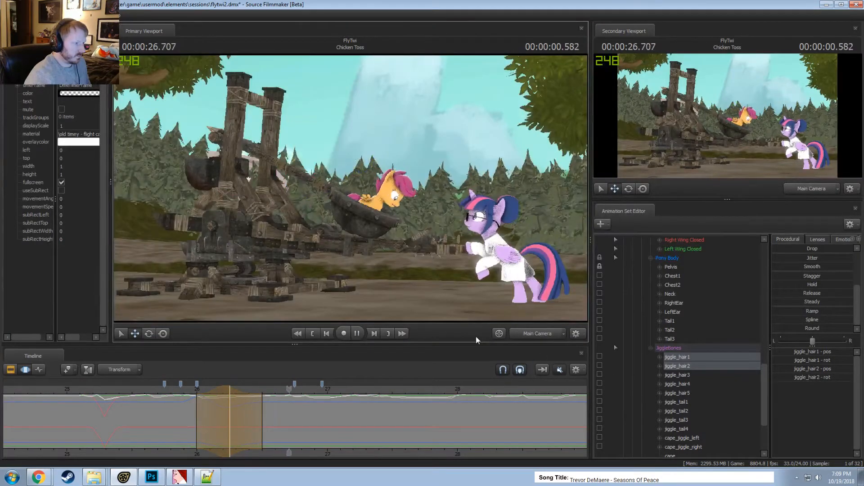
key(space)
click(525, 334)
alt+drag(432, 279, 309, 307)
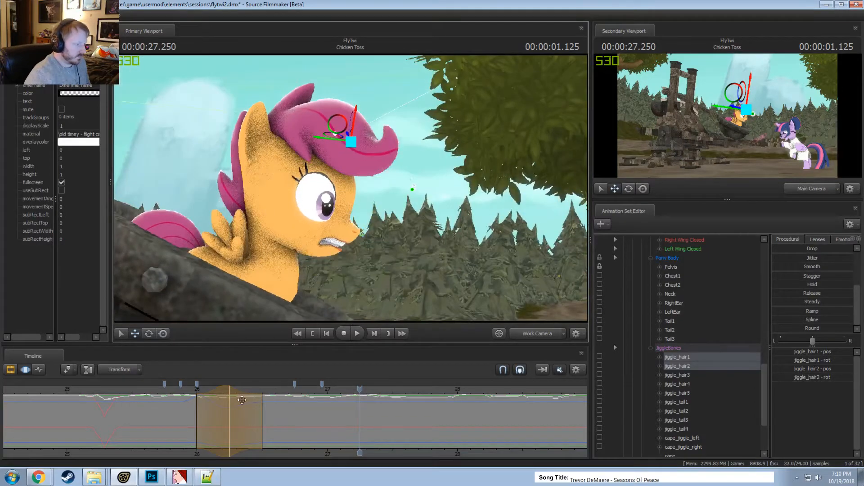
drag(270, 408, 317, 432)
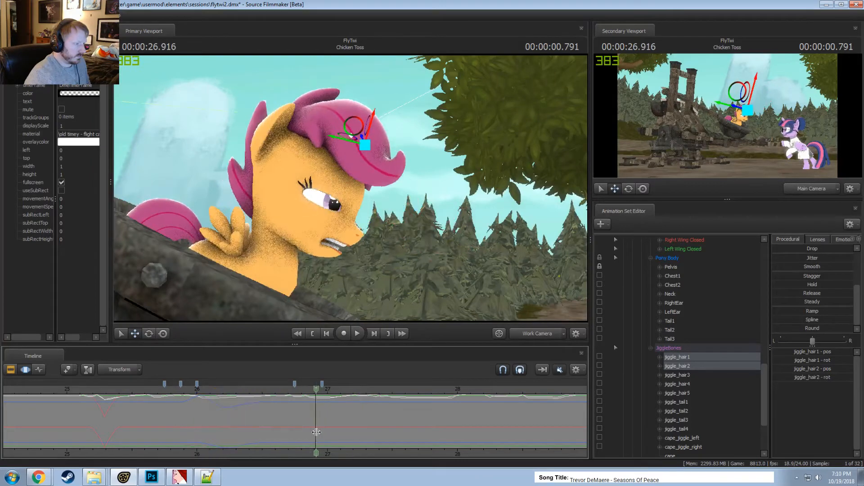
key(e)
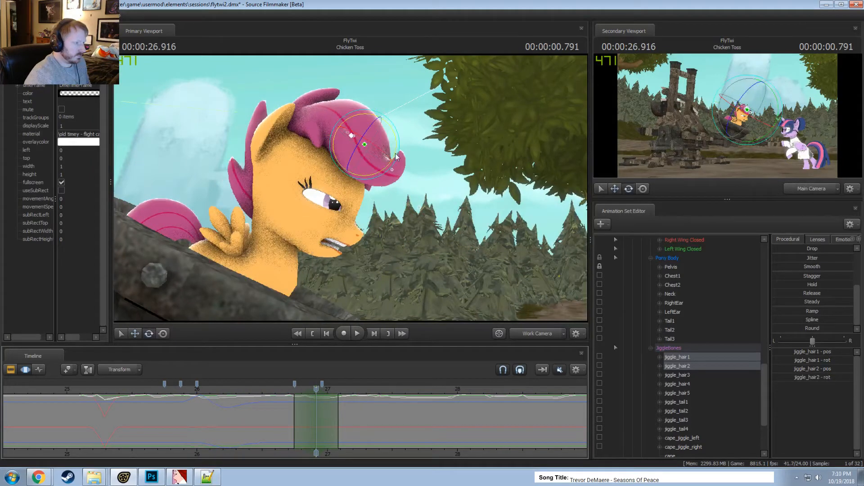
drag(385, 152, 389, 170)
key(w)
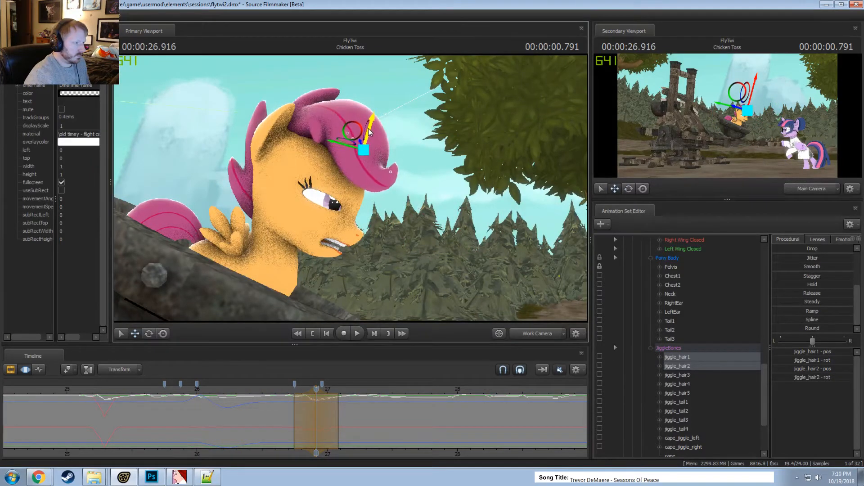
Play back the Chicken Toss shot through the main camera to review the hair motion and the launch
key(space)
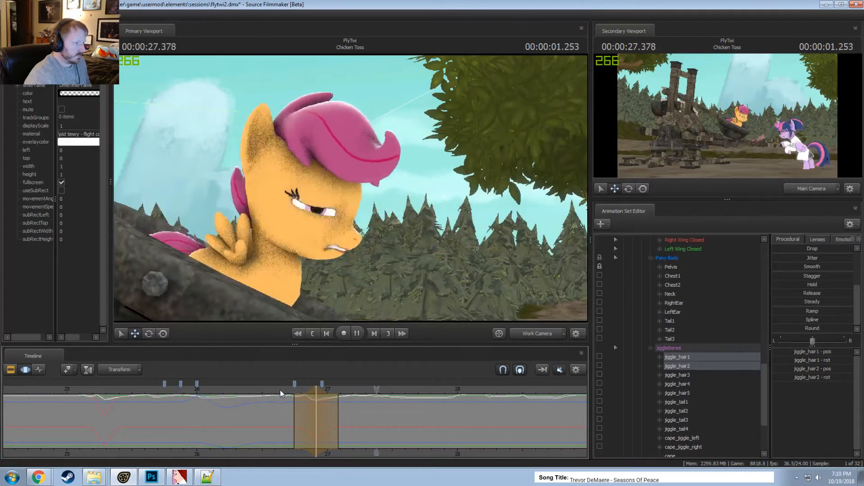
click(531, 336)
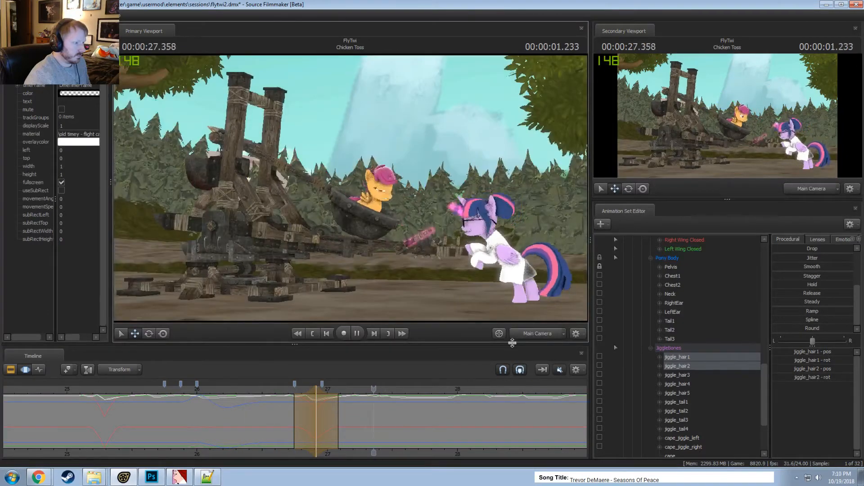
key(space)
scroll(328, 379, down, 3)
key(F2)
key(F3)
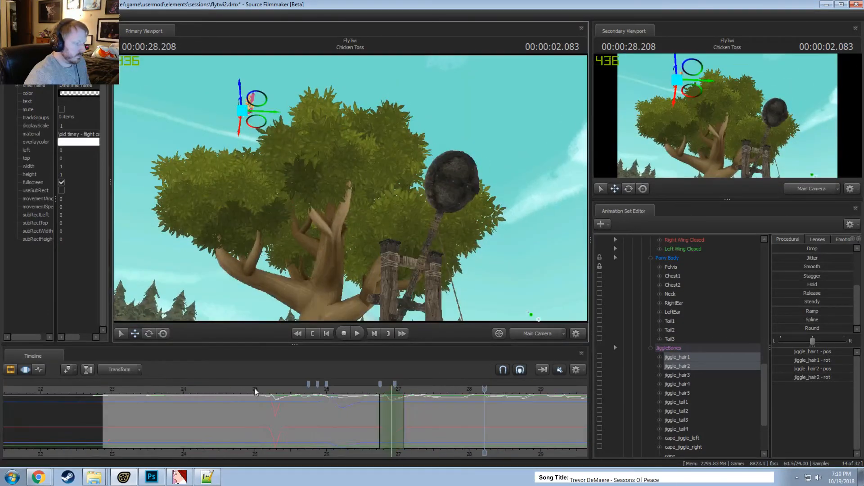
click(257, 388)
key(space)
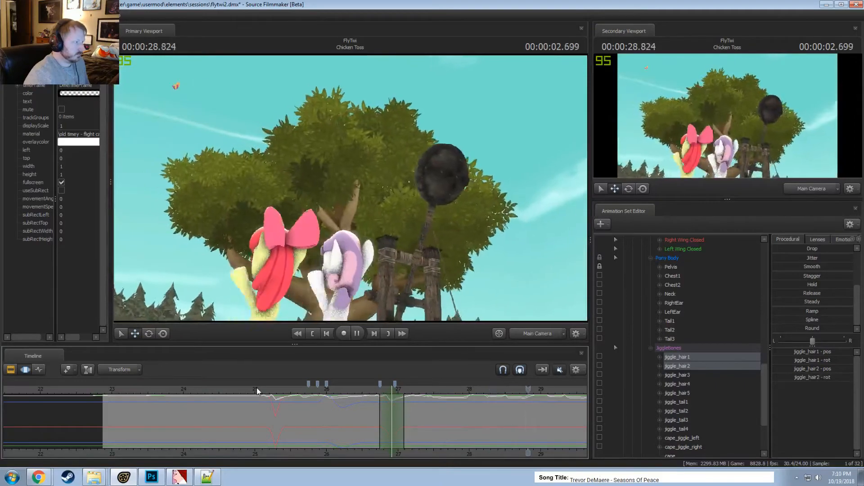
key(space)
click(347, 390)
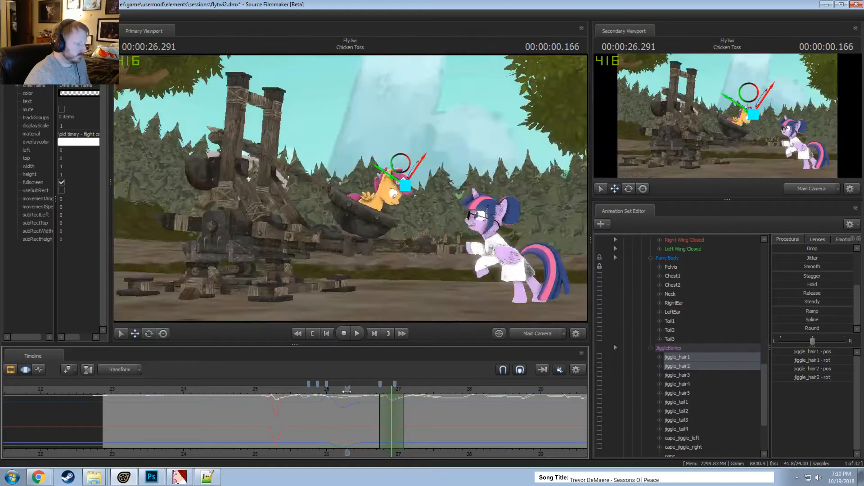
Collapse Scootaloo's controls and bake the procedural bones on Sweetie Belle
scroll(695, 270, up, 15)
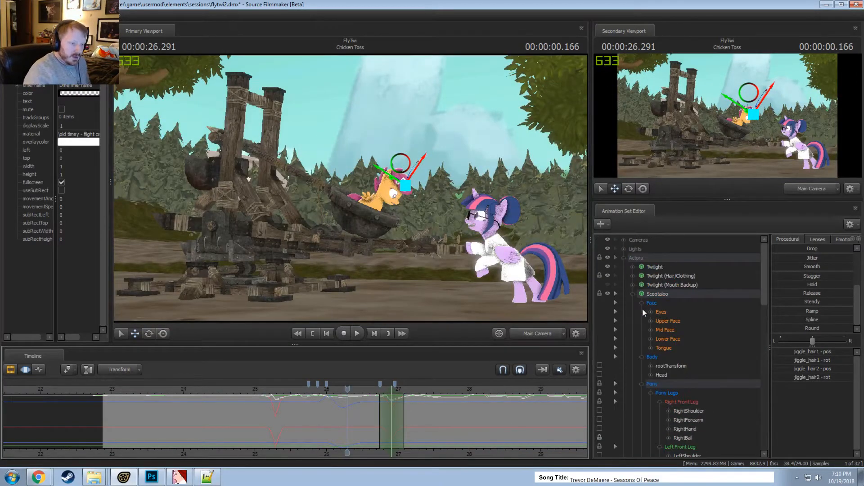
click(632, 294)
click(658, 320)
right_click(660, 322)
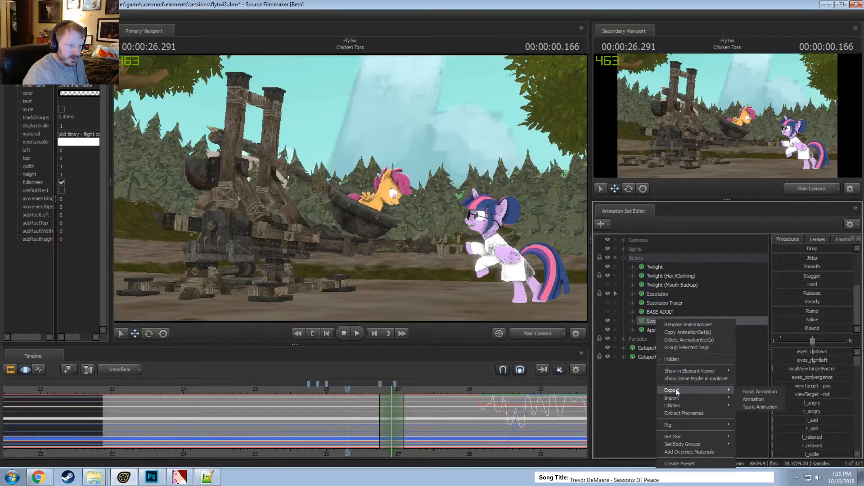
mouse_move(669, 404)
click(761, 422)
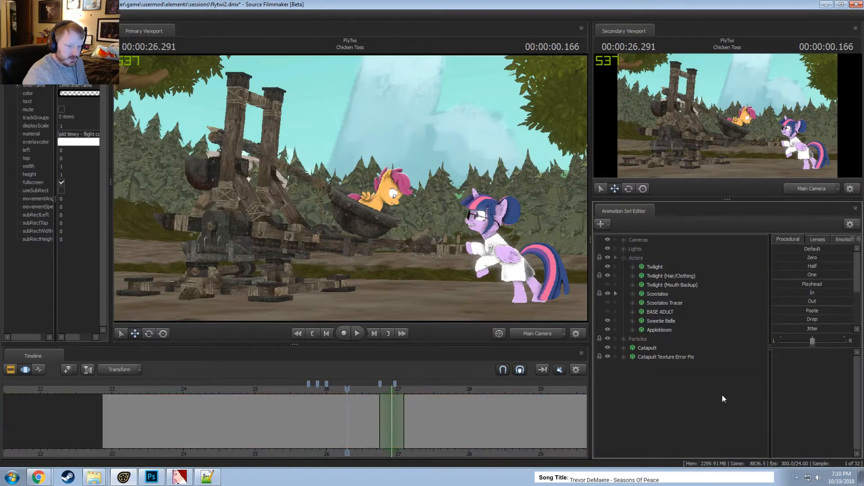
Bake the procedural bones on Applebloom
click(667, 329)
right_click(668, 330)
mouse_move(706, 417)
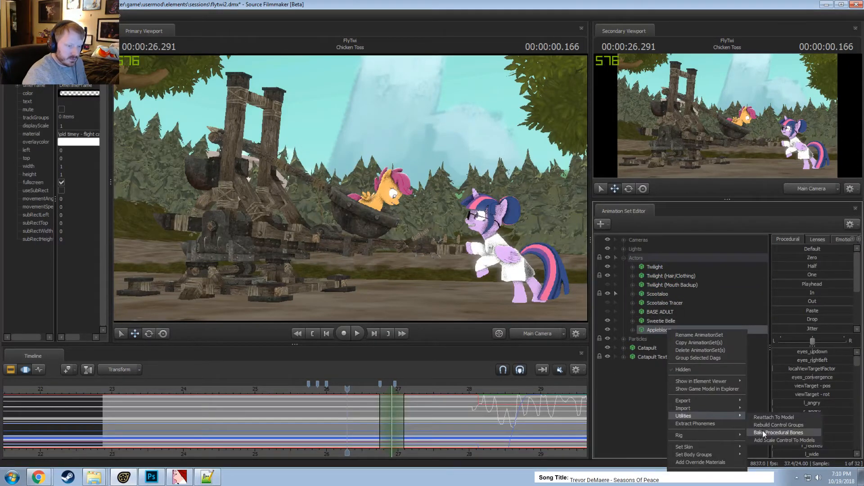
click(762, 431)
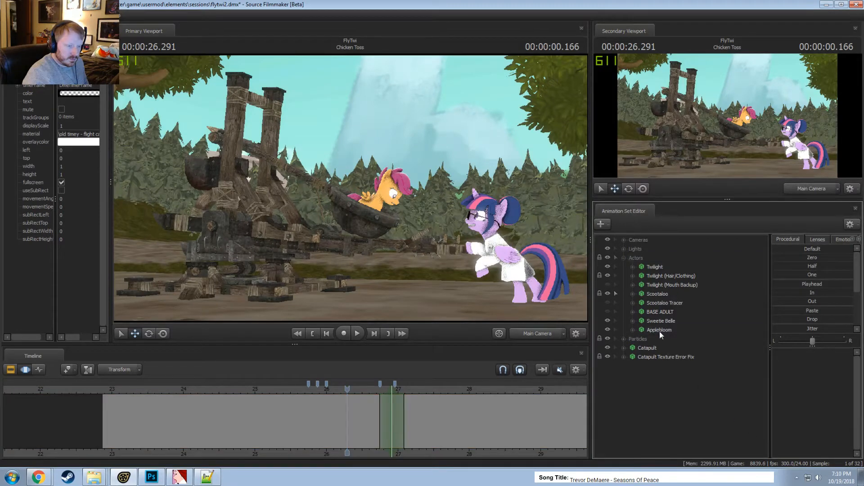
Apply the In preset to Sweetie Belle's JiggleBones group over the whole shot
drag(659, 332, 663, 323)
click(632, 330)
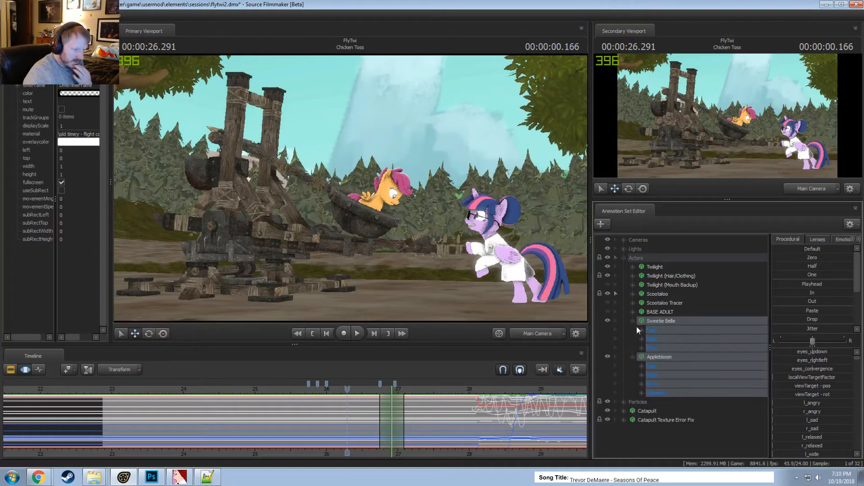
click(642, 348)
click(666, 375)
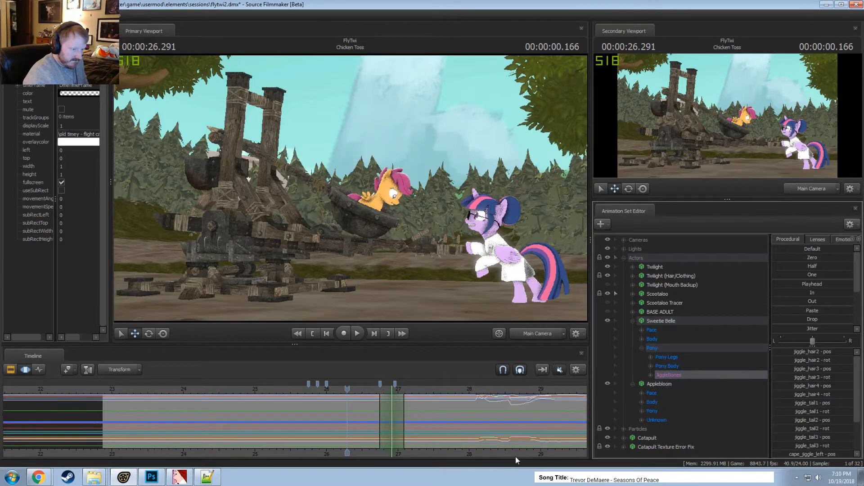
middle_drag(515, 456, 361, 428)
click(490, 405)
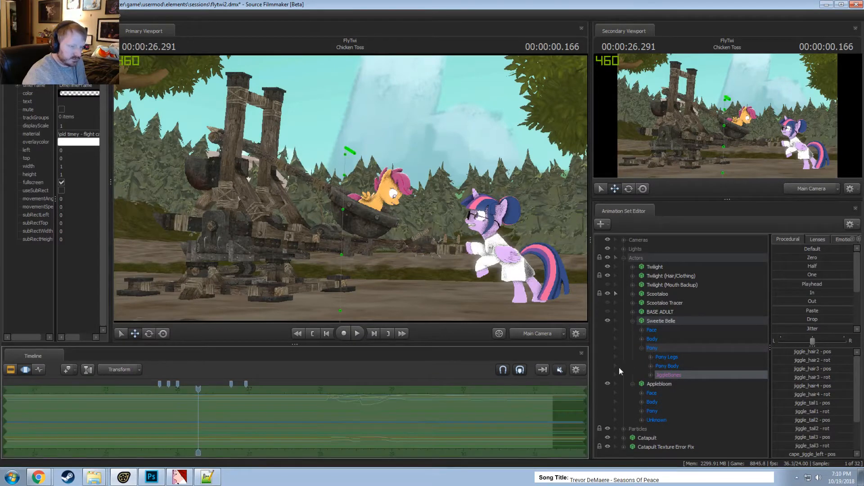
click(802, 292)
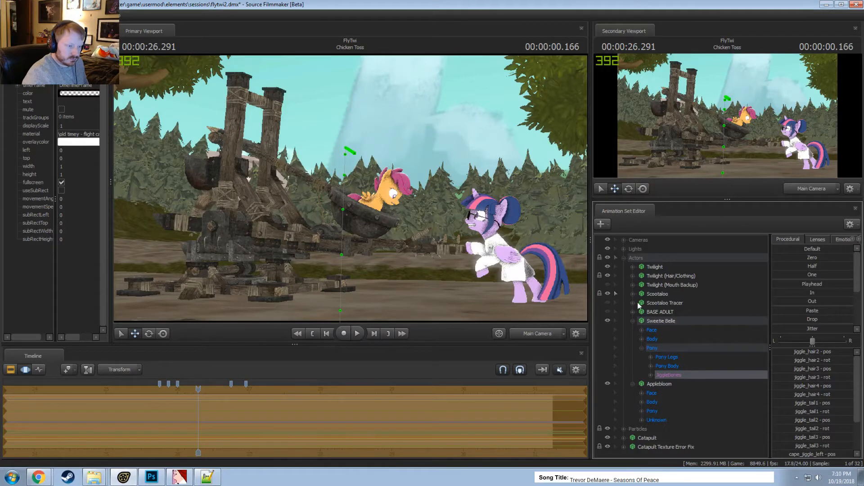
Apply the In preset to Applebloom's JiggleBones group over the whole shot
click(633, 321)
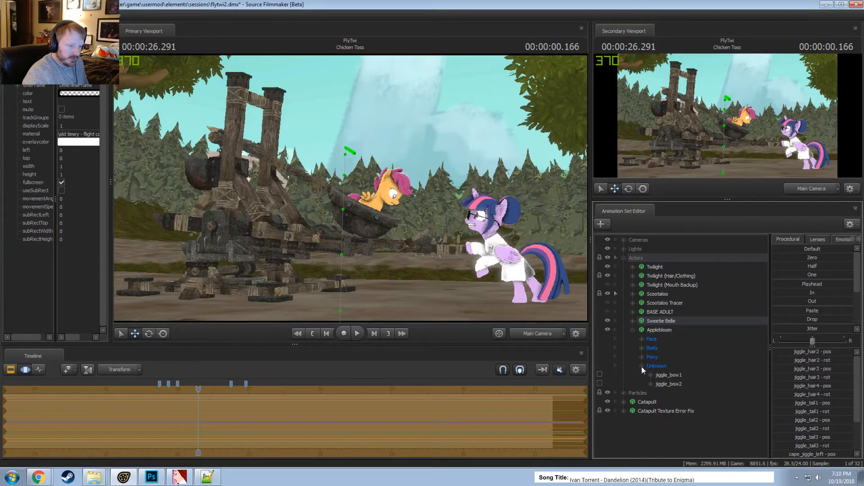
click(669, 384)
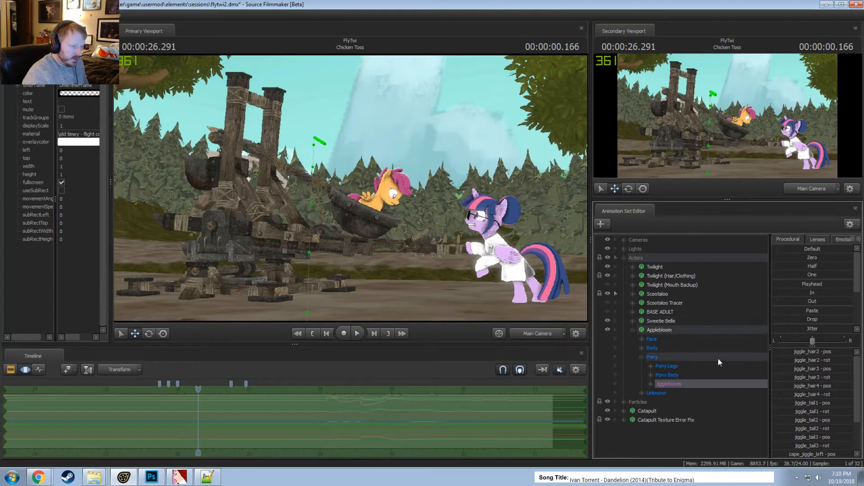
click(801, 293)
Play back the end of the Chicken Toss shot through the main camera to check the two fillies' hair
key(F2)
click(525, 336)
key(space)
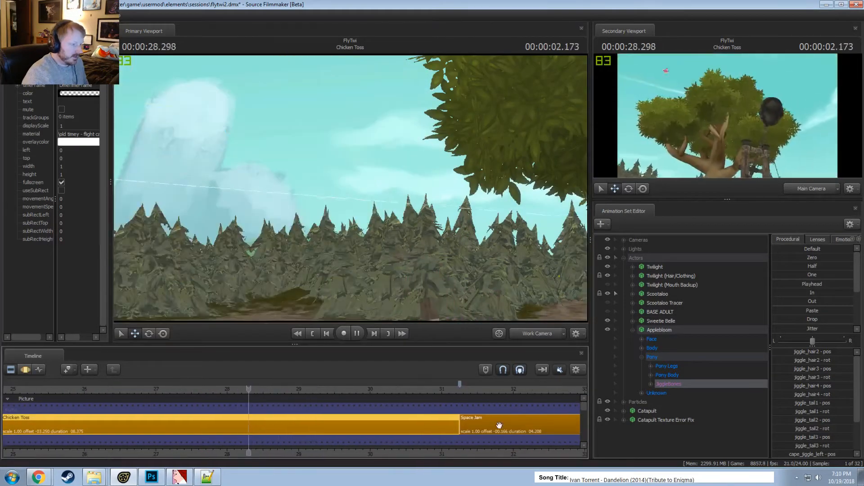
key(space)
click(536, 333)
key(space)
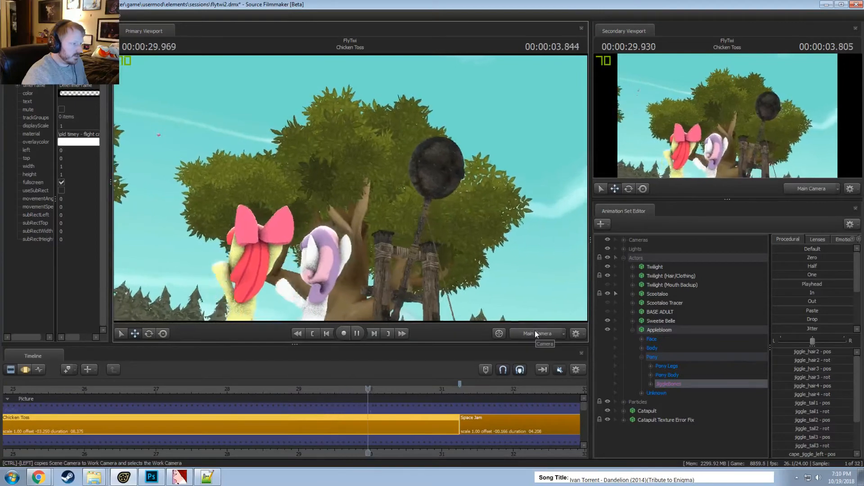
key(space)
Replay the moment around 29 s repeatedly to examine Applebloom's and Sweetie Belle's hair and bow motion
click(316, 384)
key(space)
click(305, 384)
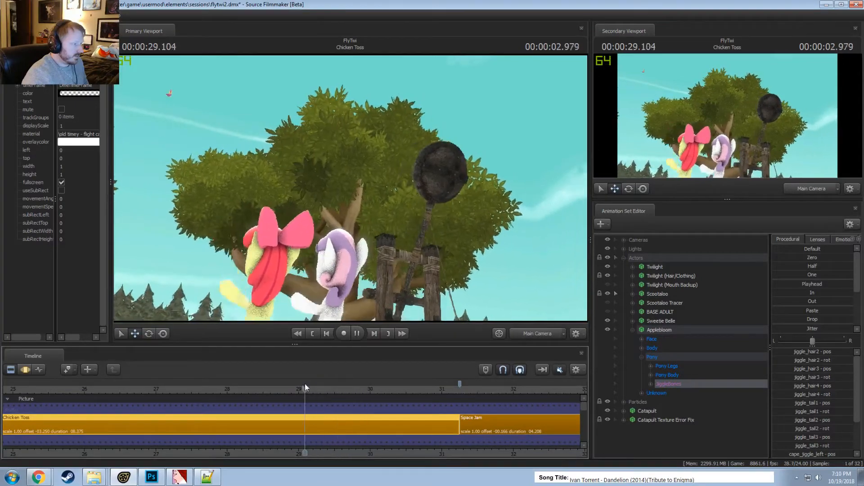
key(space)
click(305, 384)
key(space)
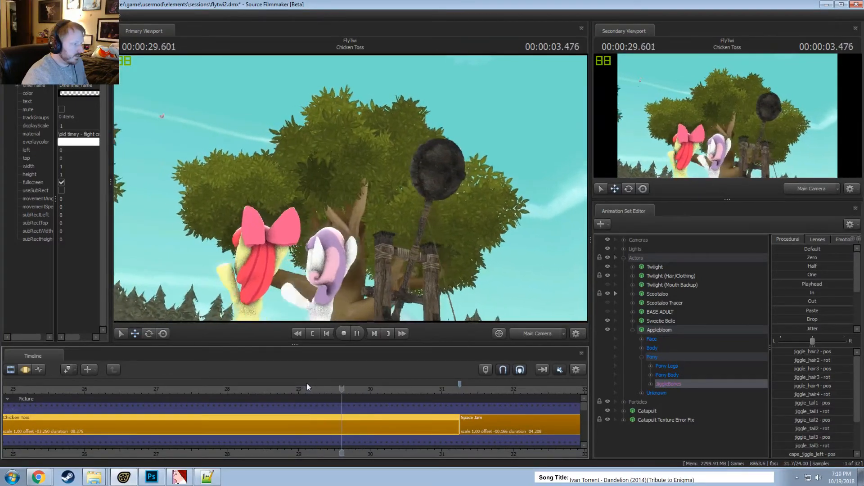
key(space)
click(200, 390)
key(space)
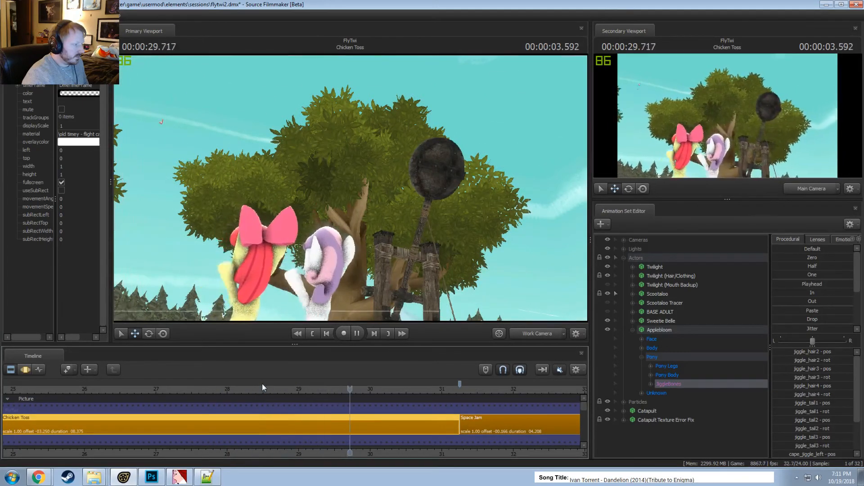
key(space)
Apply the In preset to Applebloom's jiggle_bow1 and jiggle_bow2 bones over the whole shot
double_click(649, 393)
click(668, 410)
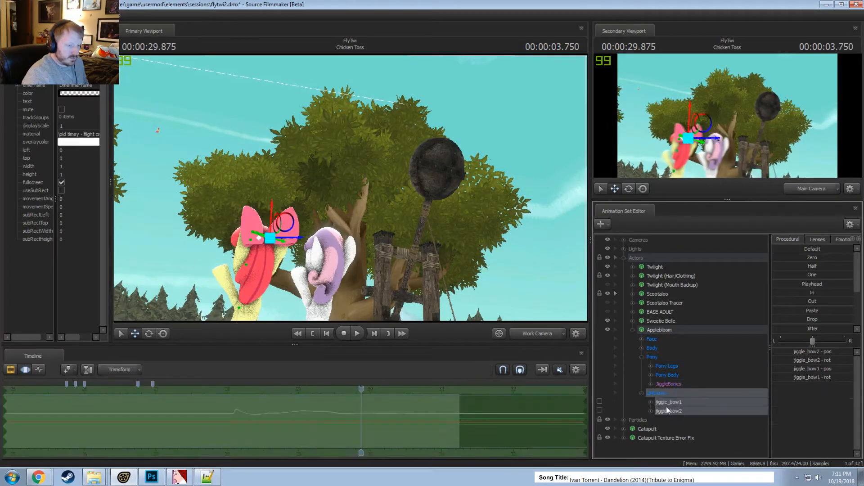
click(810, 293)
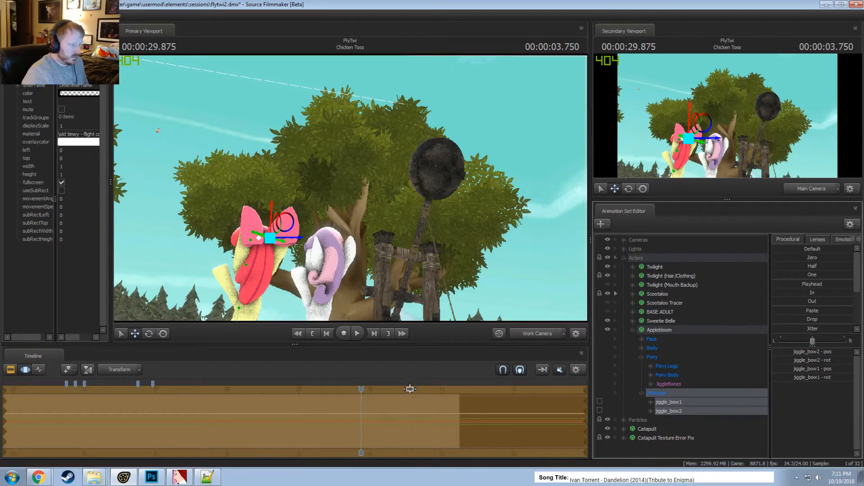
Play the shot from about 28 s into Space Jam through the main camera to check Applebloom's bow
drag(364, 389, 213, 390)
key(space)
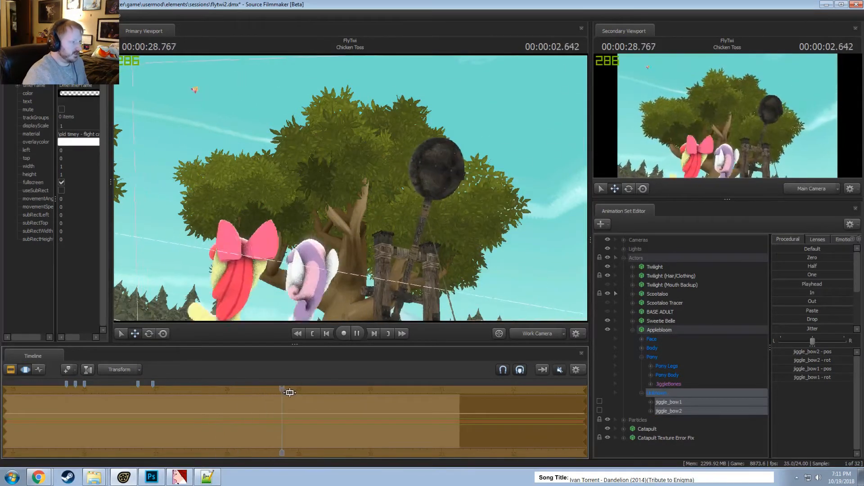
click(533, 330)
drag(391, 390, 250, 389)
key(F2)
key(space)
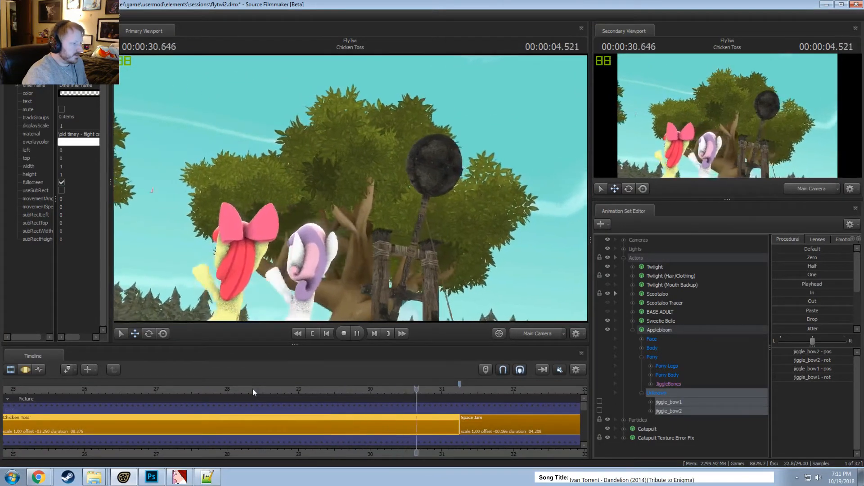
key(space)
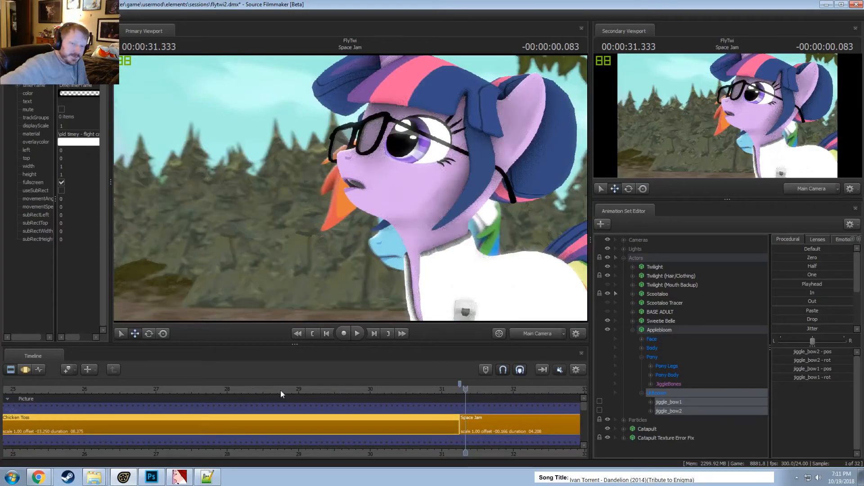
Play back the opening of the Chicken Toss shot and examine the pose at 25.750 s
scroll(342, 428, down, 5)
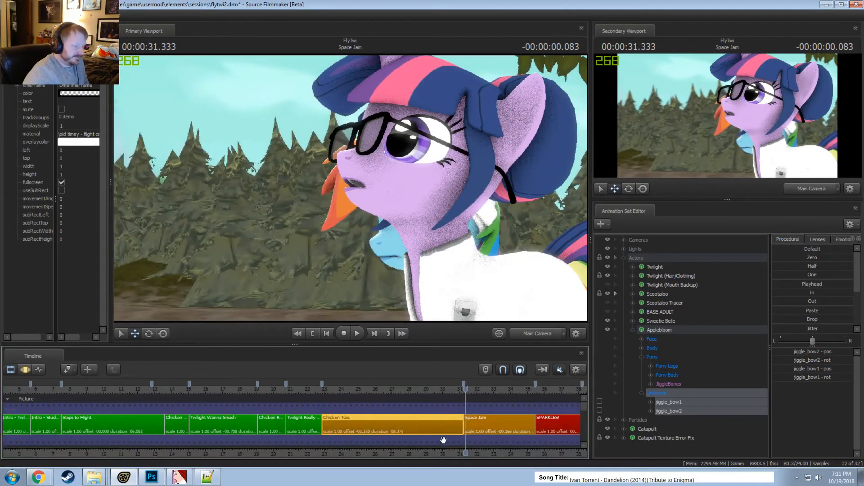
middle_drag(434, 453, 243, 454)
drag(153, 387, 135, 387)
key(space)
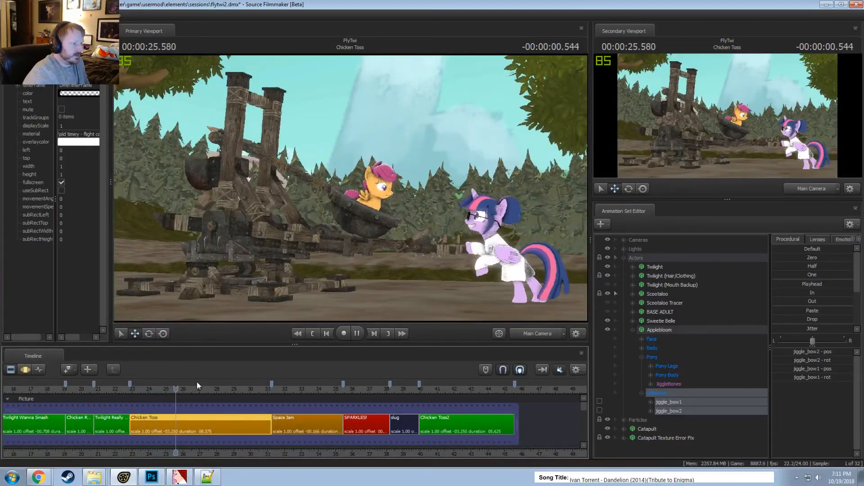
key(space)
click(536, 330)
click(550, 337)
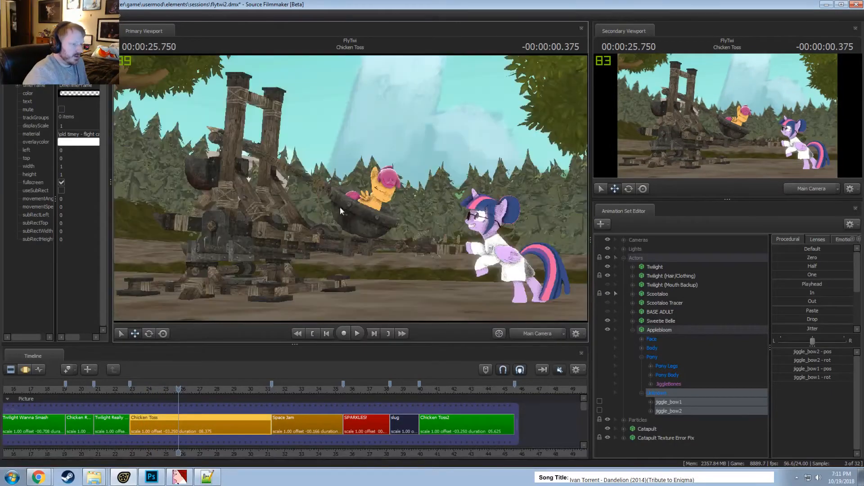
Examine Twilight close up with the work camera and replay the start of the Chicken Toss shot
key(w)
drag(469, 296, 370, 203)
drag(141, 389, 146, 389)
click(526, 338)
key(space)
click(526, 336)
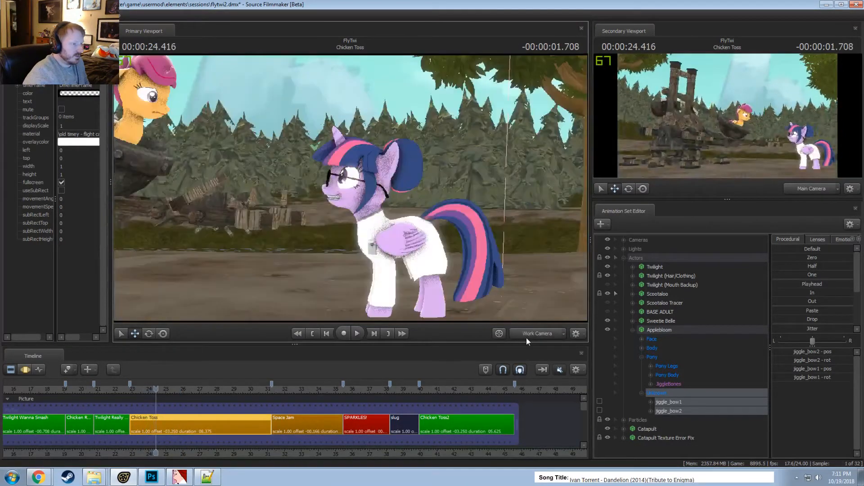
Replay Twilight's rearing motion from about 24 s several times through the work camera, examining how her hair and tail follow
key(space)
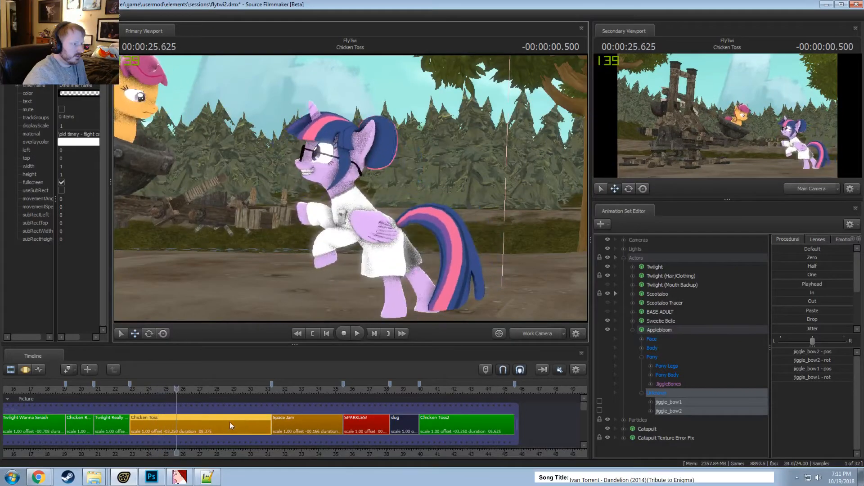
click(156, 388)
key(space)
click(148, 388)
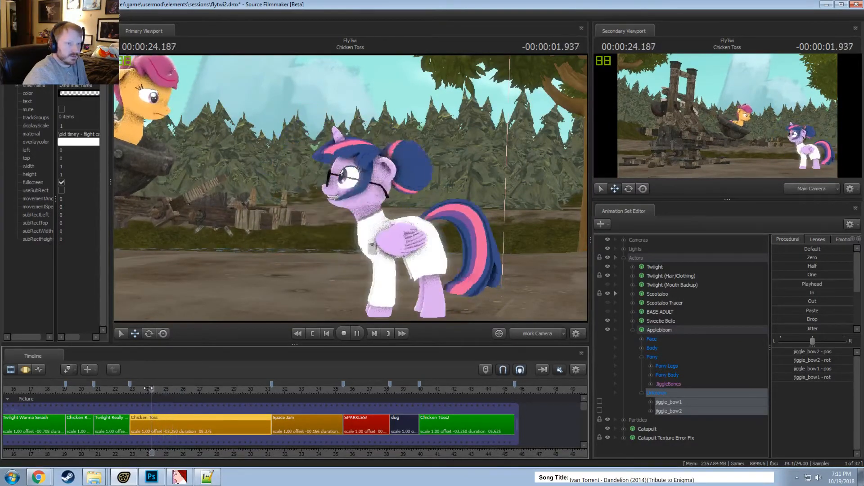
click(150, 388)
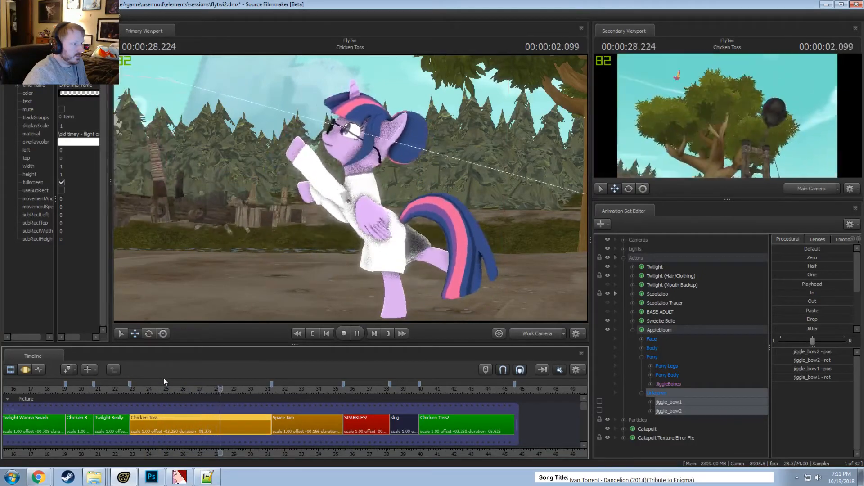
key(space)
click(171, 388)
key(space)
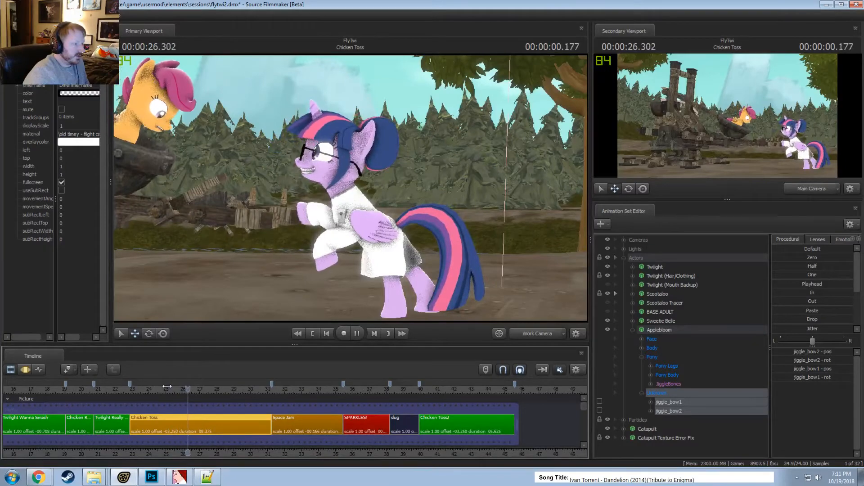
click(145, 386)
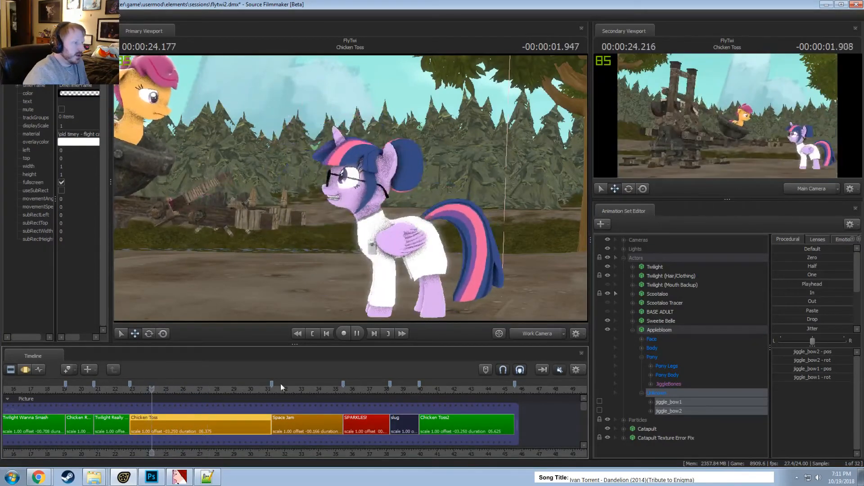
Play the opening of the Chicken Toss shot through the main camera, starting from about 24 s
click(534, 334)
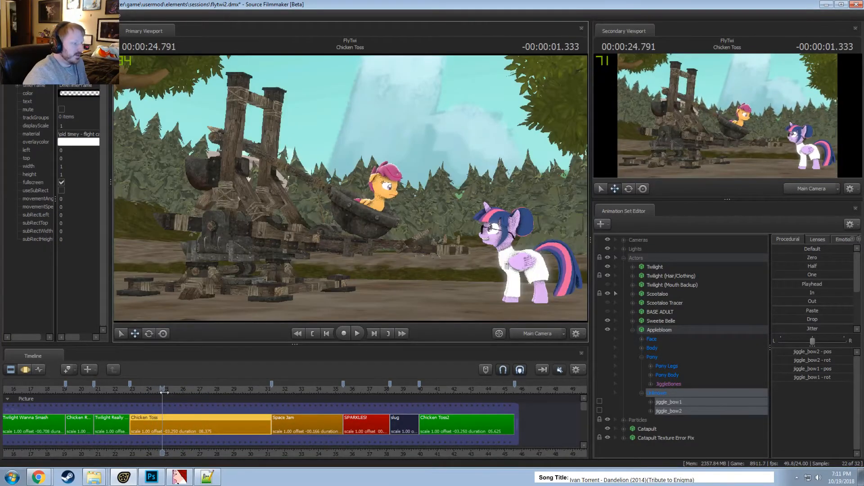
click(155, 390)
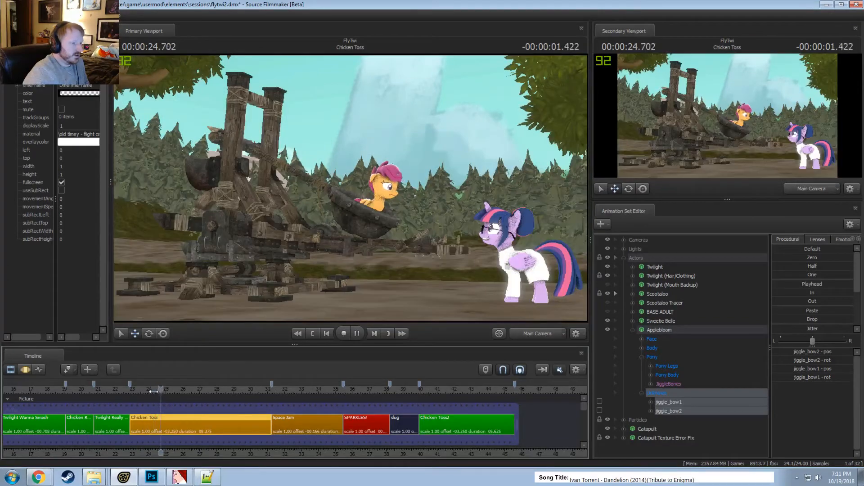
click(153, 390)
drag(153, 390, 148, 390)
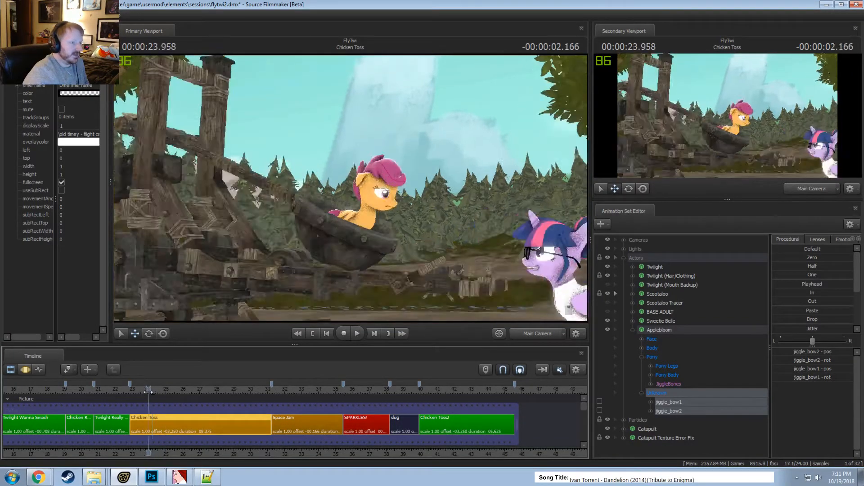
key(space)
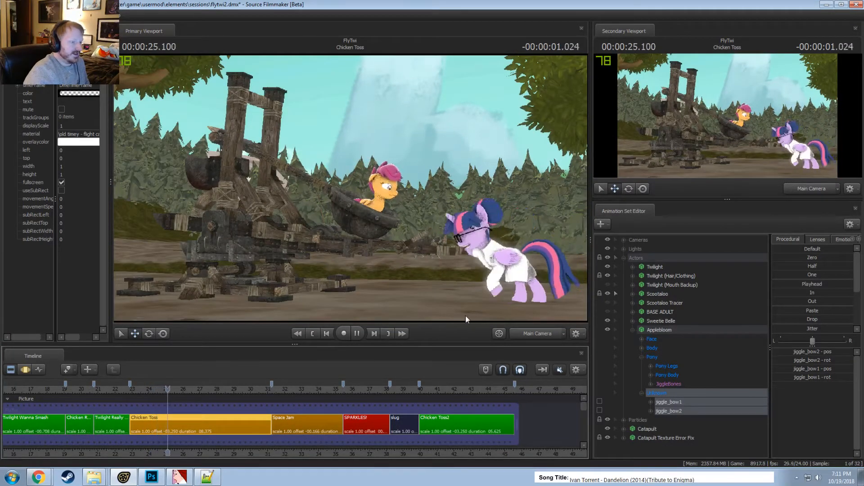
key(space)
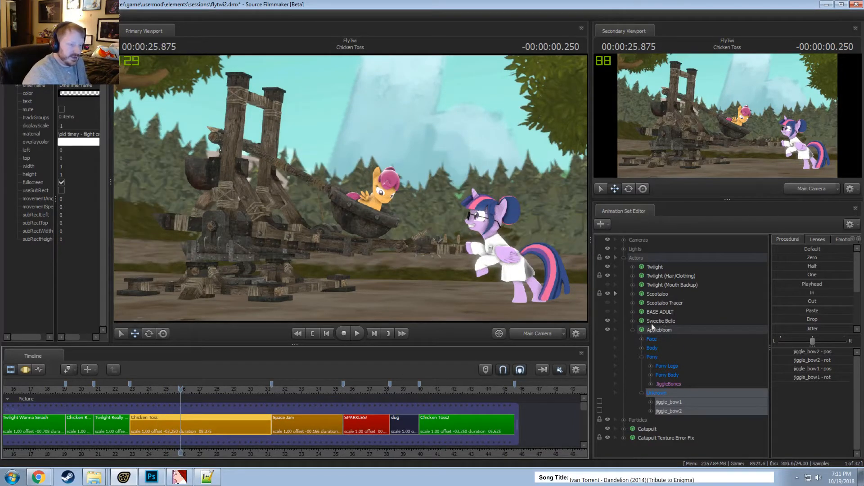
Replay Twilight's rearing motion around 25 s through the main camera with the timeline zoomed in
scroll(244, 428, up, 4)
middle_drag(261, 453, 241, 446)
click(129, 387)
key(space)
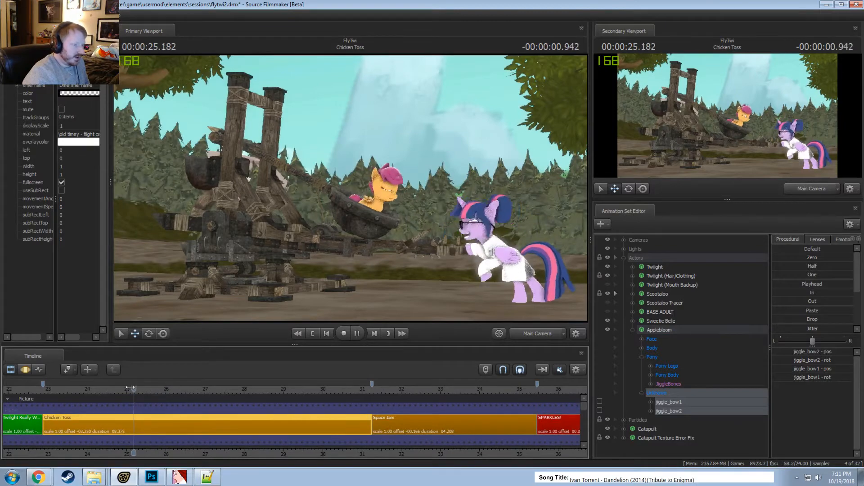
drag(129, 387, 94, 389)
key(space)
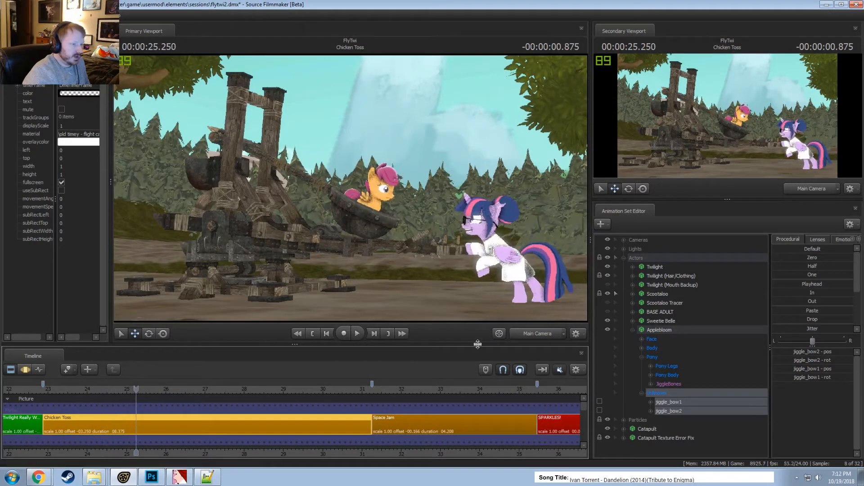
Frame Twilight's tail with the work camera, select Twilight in the Motion Editor, and make a short time selection centred near 25.083 s
drag(340, 196, 340, 197)
key(w)
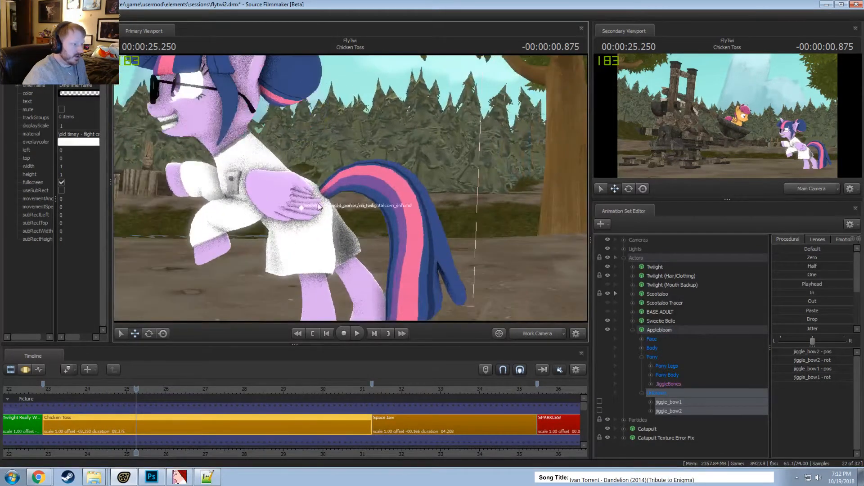
key(F3)
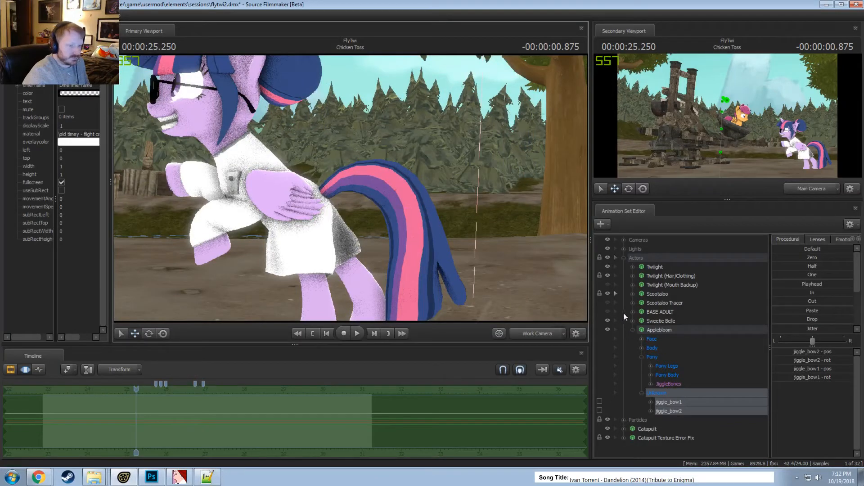
click(633, 330)
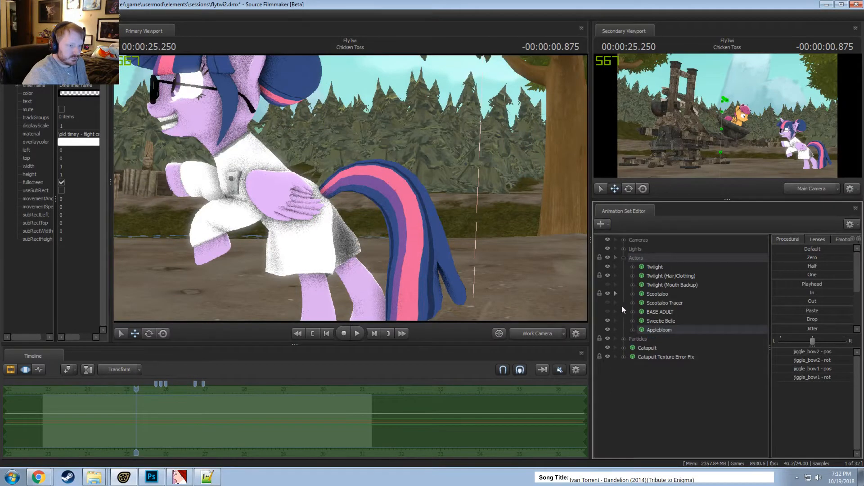
click(619, 266)
scroll(131, 423, up, 5)
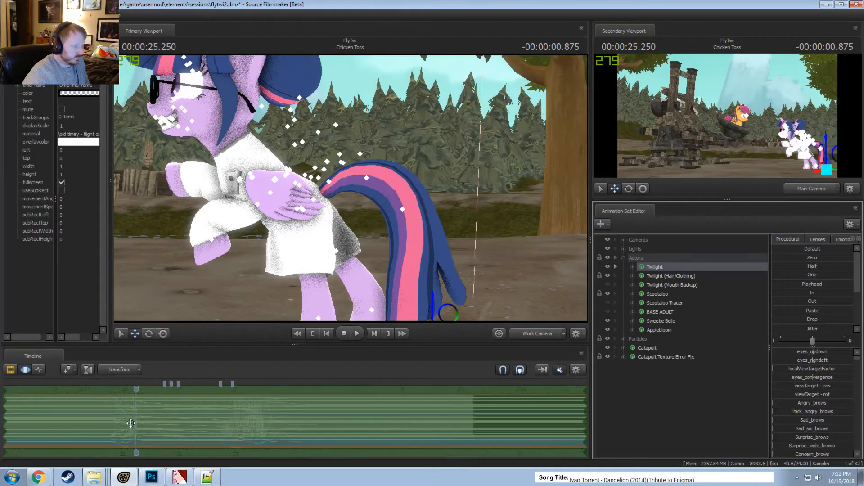
mouse_move(130, 423)
mouse_down()
mouse_move(102, 422)
mouse_move(140, 429)
mouse_move(73, 425)
mouse_move(112, 423)
mouse_move(86, 416)
mouse_move(119, 424)
mouse_up()
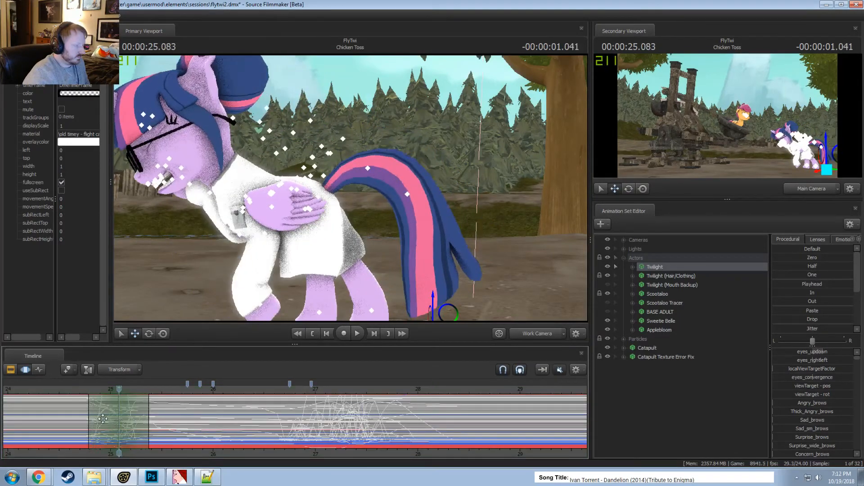
Rotate Twilight's Tail1 bone at 25.083 s within the time selection and play back the result
click(320, 192)
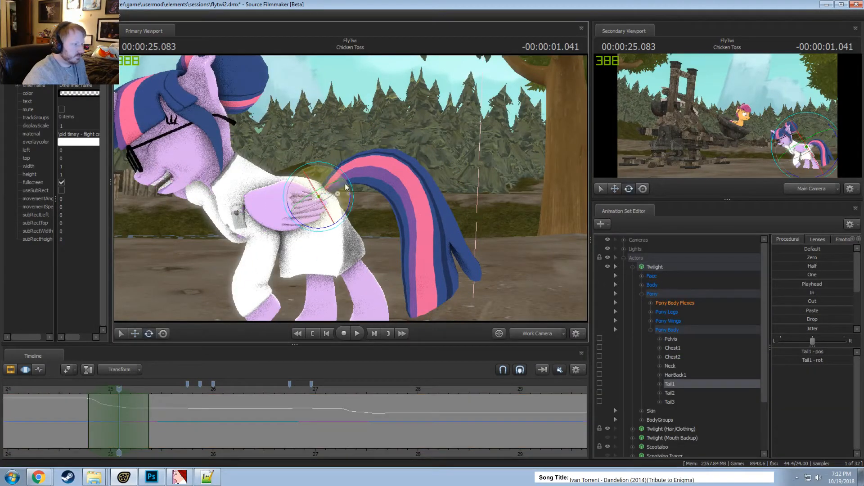
drag(318, 195, 306, 273)
click(73, 394)
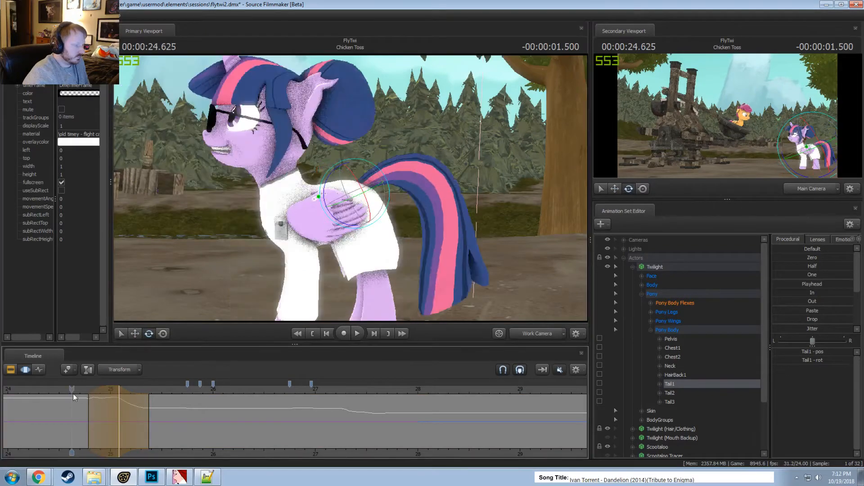
key(space)
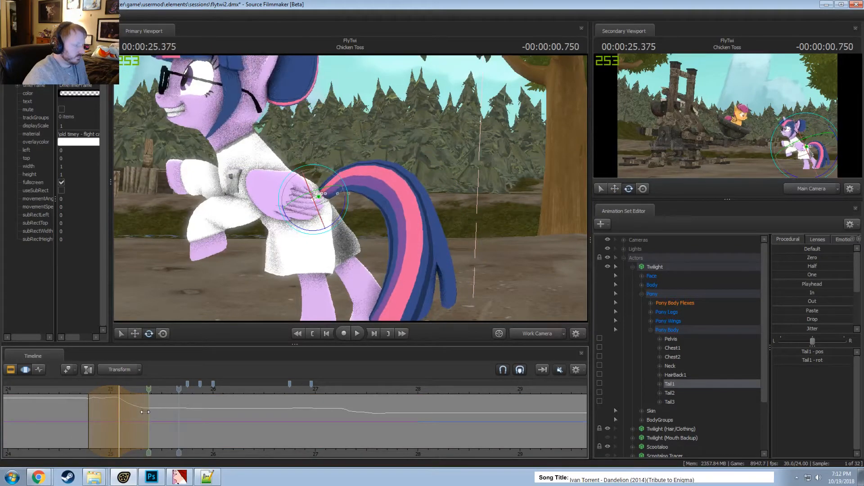
key(space)
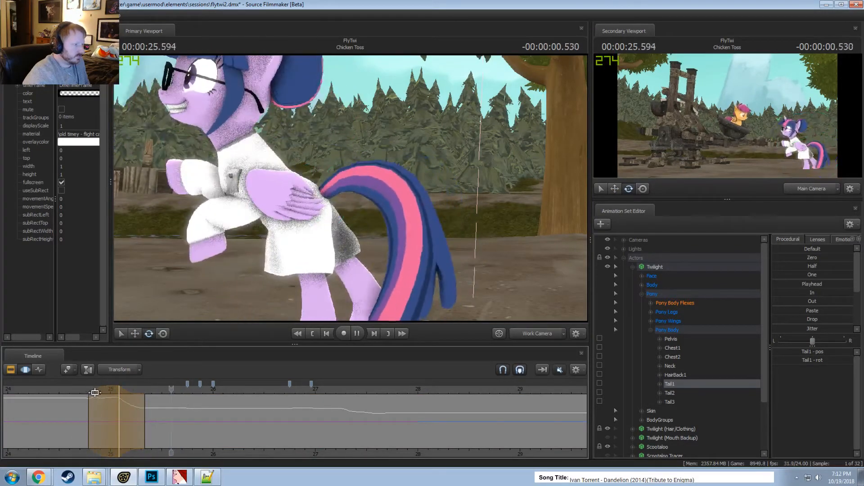
Swing Twilight's Tail1 bone slightly outward around 25.375 s with a short time selection and play it back
click(148, 414)
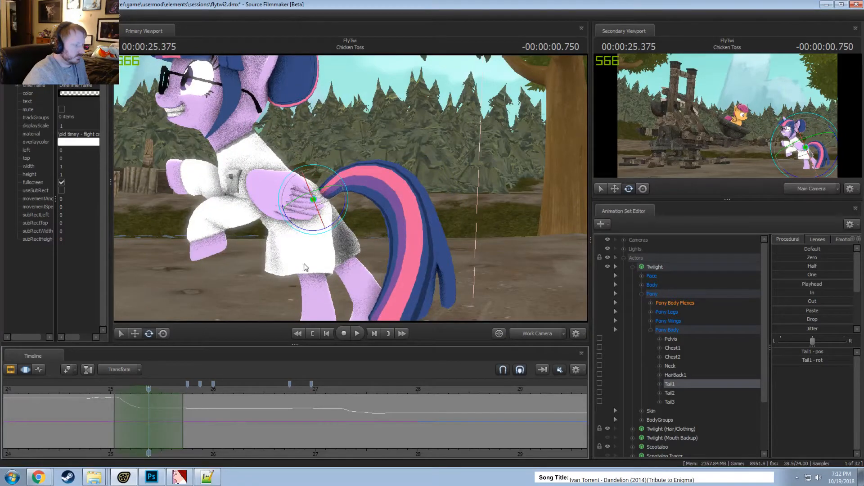
drag(341, 212, 343, 210)
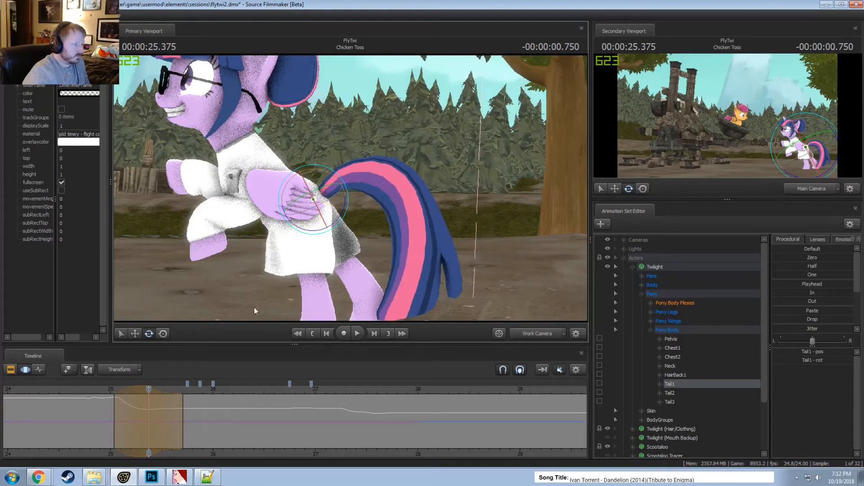
click(99, 388)
key(space)
key(space)
scroll(138, 387, down, 1)
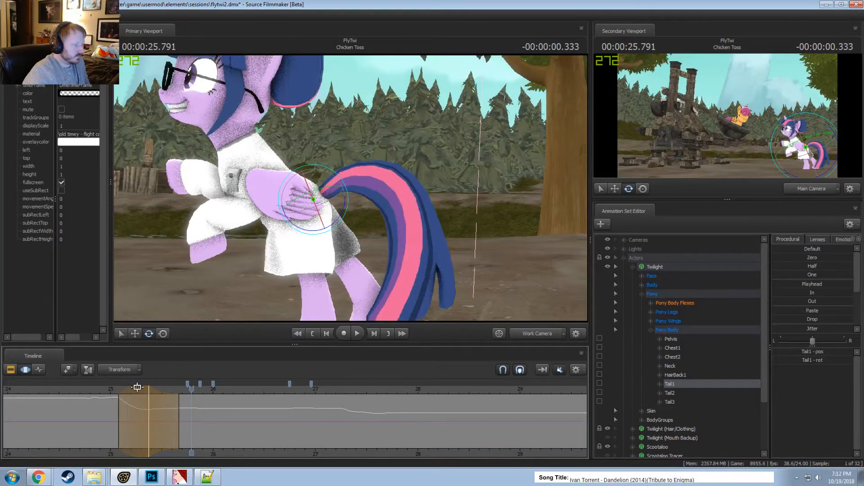
Replay the tail motion from about 24.8 s to check how it settles after Twilight rears up
click(93, 388)
key(space)
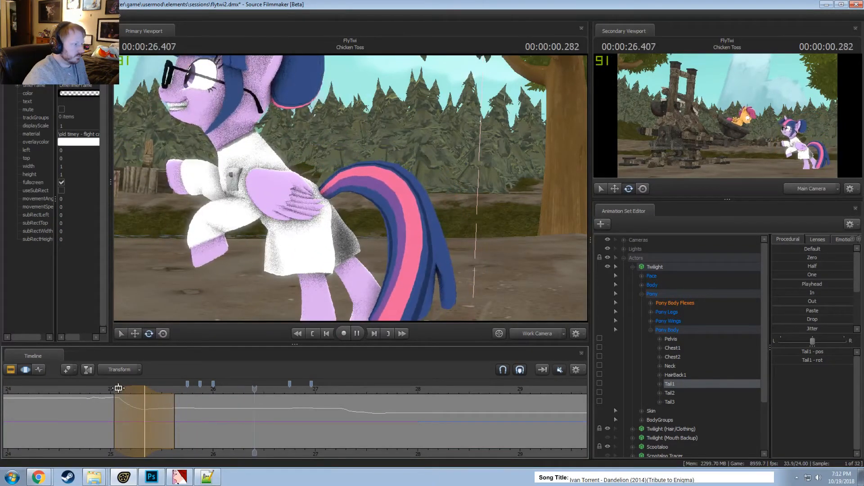
key(space)
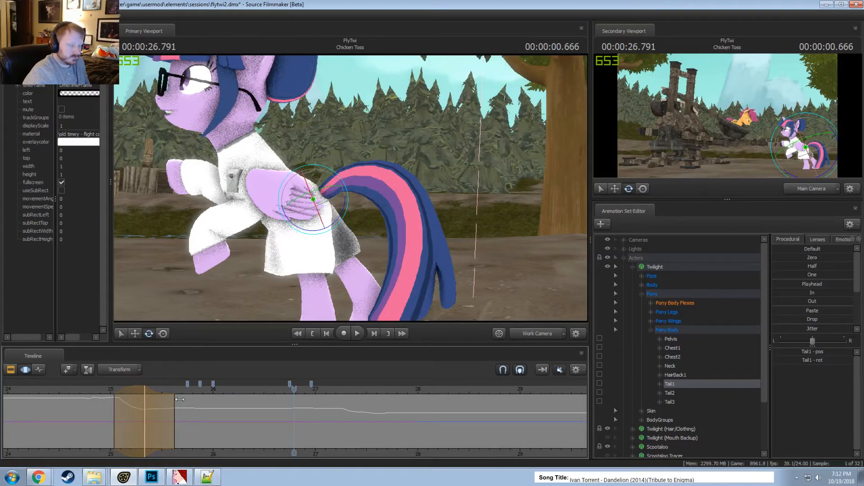
click(91, 389)
key(space)
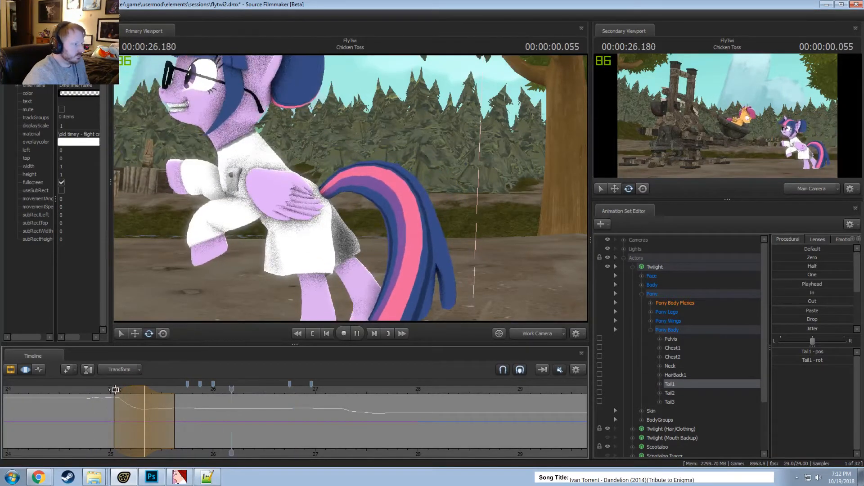
Rotate Twilight's Tail1 bone downward at 27.000 s using a time selection from about 26.7 to 27.6 s, and play it back
click(208, 419)
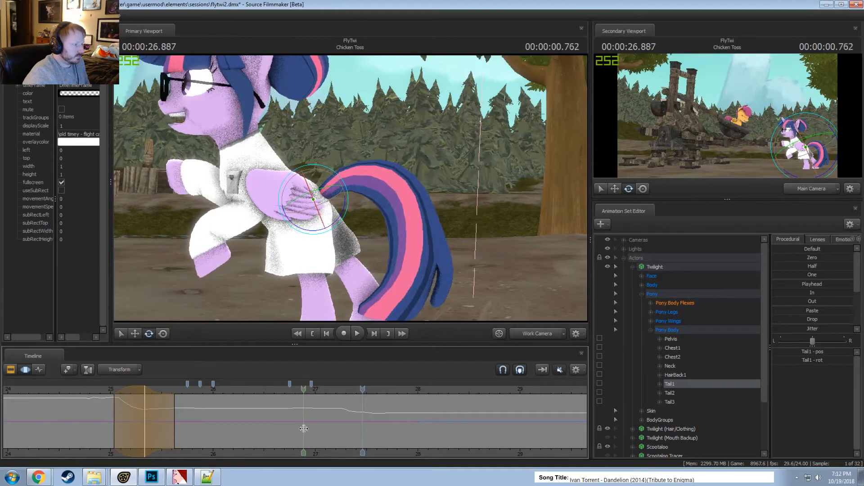
click(317, 428)
drag(346, 428, 375, 428)
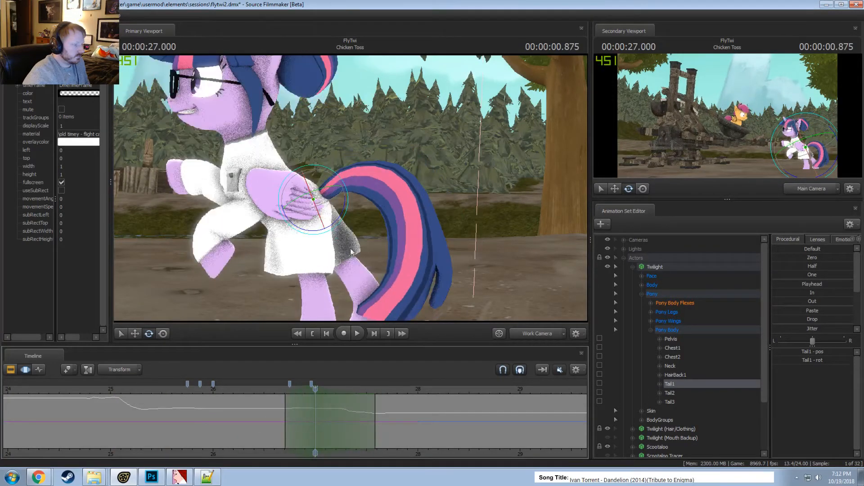
drag(322, 221, 337, 218)
click(276, 390)
key(space)
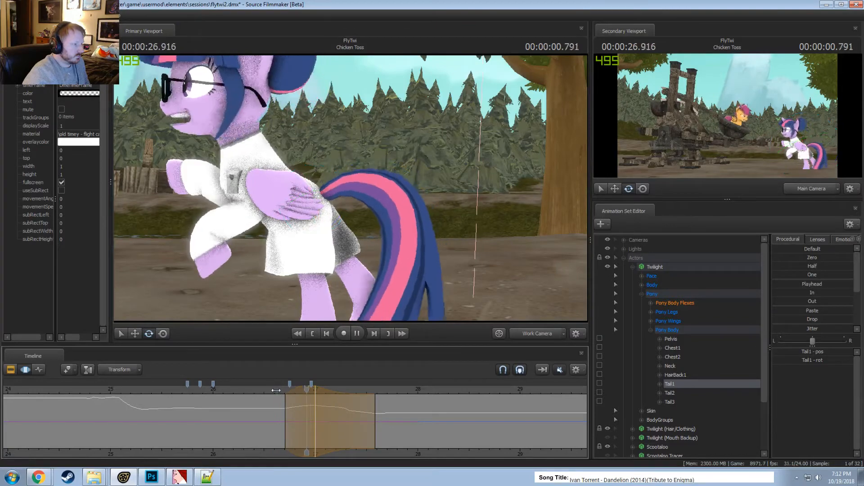
Rotate Twilight's Tail1 bone at 27.375 s with a time selection reaching about 27.7 s, and replay the motion
click(348, 407)
drag(348, 408, 388, 413)
drag(346, 213, 350, 226)
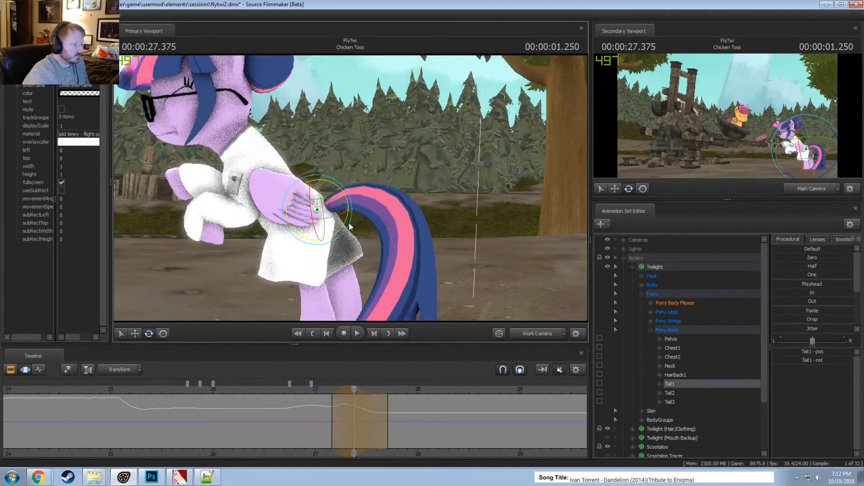
click(302, 390)
key(space)
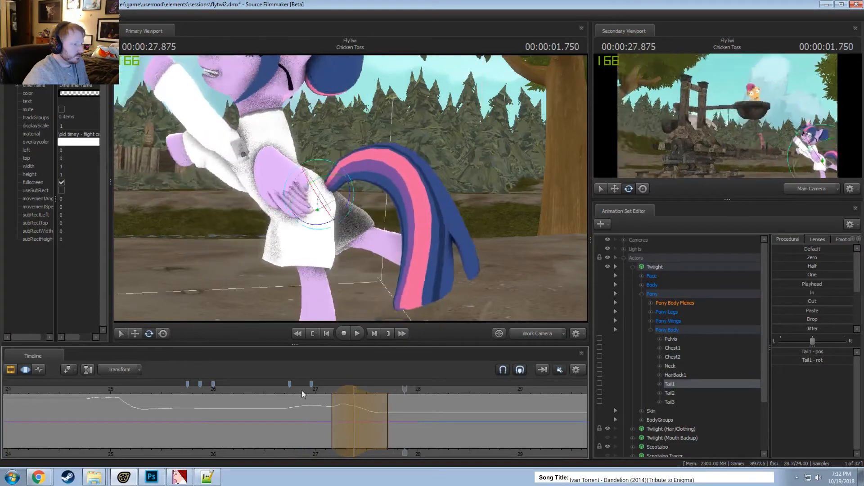
click(302, 390)
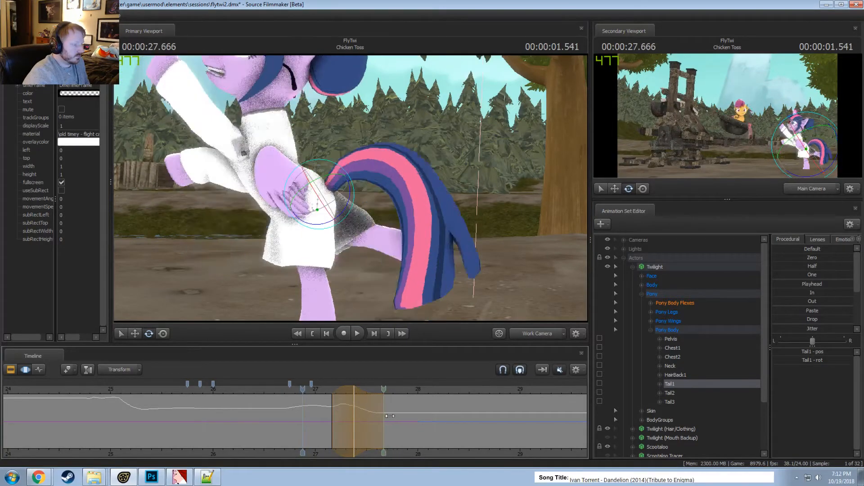
Rotate Twilight's Tail1 bone upward at 27.708 s using a time selection from about 27.3 to 28.1 s
click(386, 420)
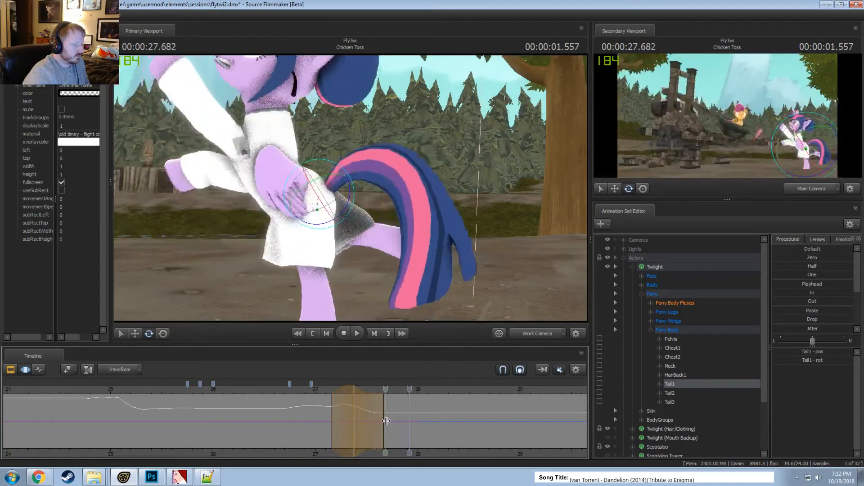
shift+click(387, 420)
drag(353, 202, 353, 228)
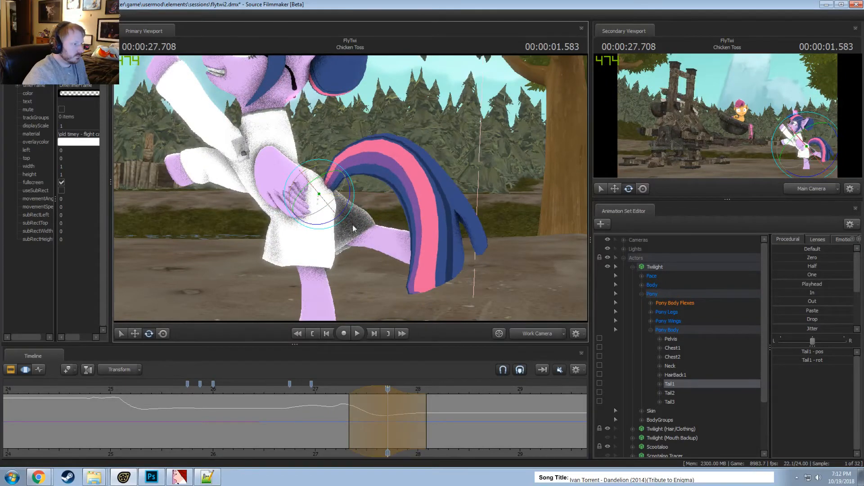
Shift the latest Tail1 rotation slightly earlier by tightening its time selection to about 27.4 to 27.9 s, and replay it
click(315, 391)
key(space)
key(space)
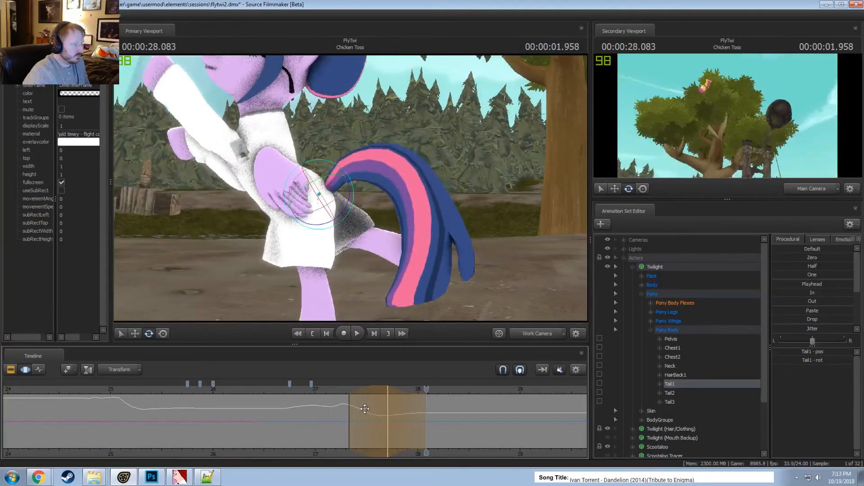
drag(371, 413, 375, 391)
click(332, 388)
key(space)
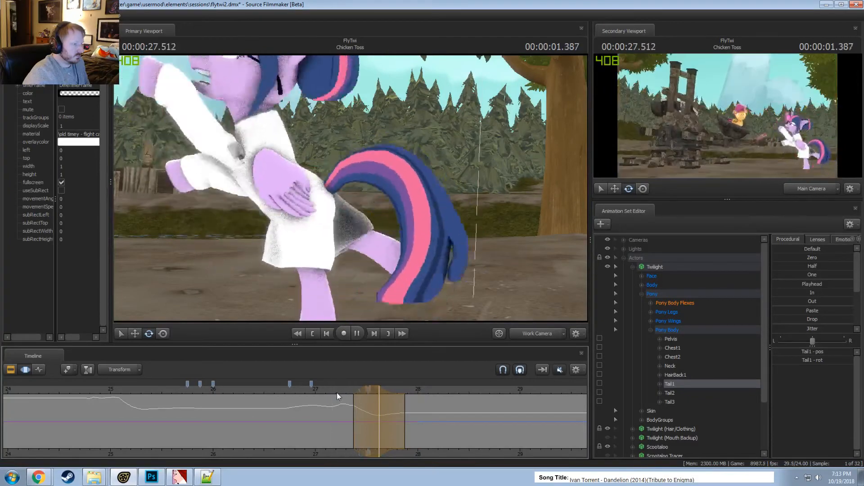
key(space)
Switch to the Main Camera and replay the shot from about 26.6 s to check the tail motion in frame
click(261, 402)
click(525, 334)
key(space)
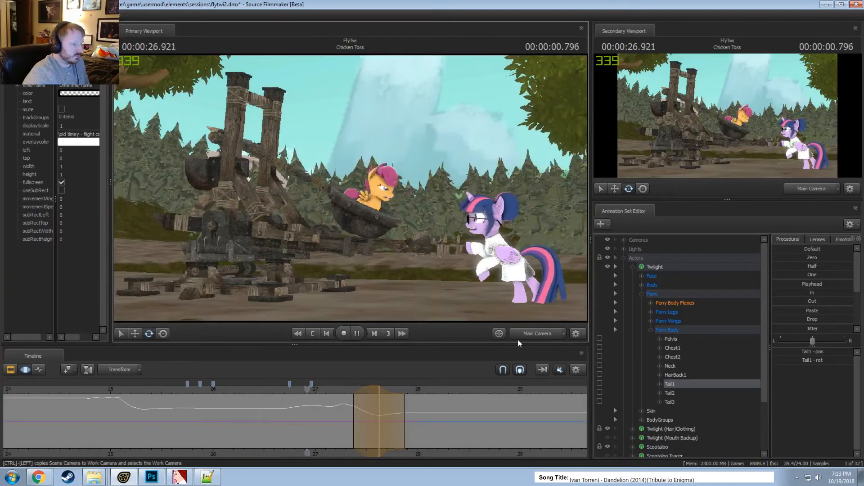
key(space)
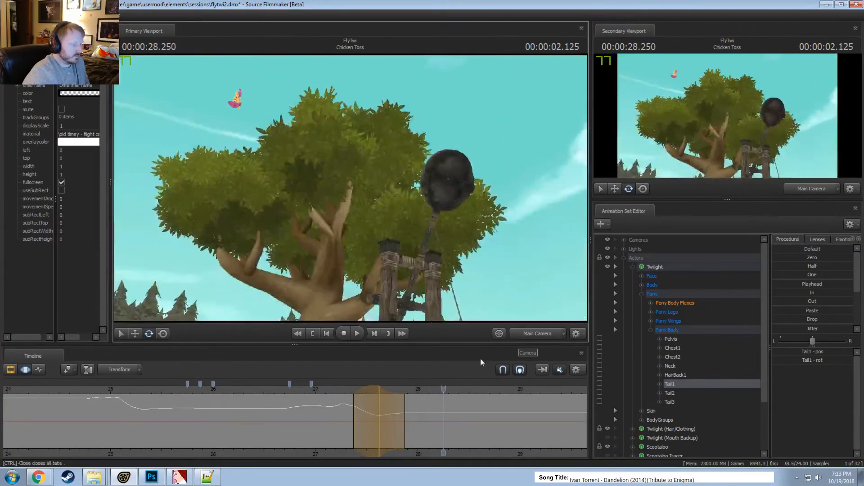
click(275, 391)
key(space)
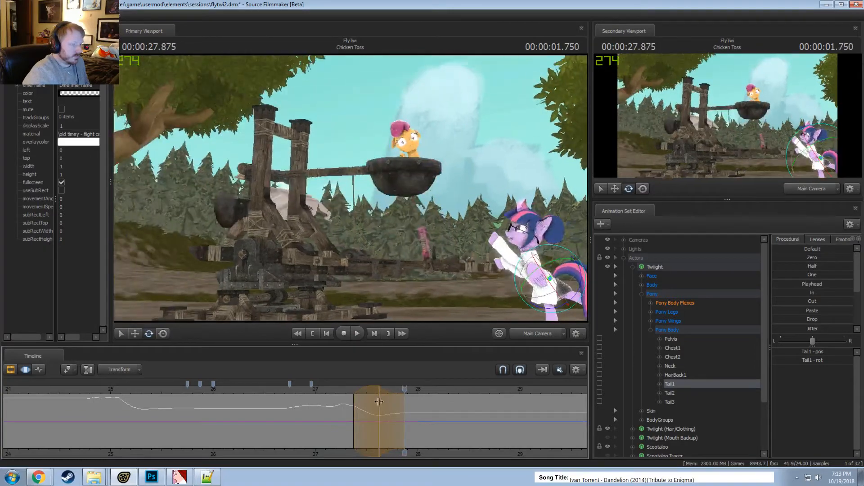
key(space)
mouse_move(367, 433)
mouse_down()
mouse_move(338, 431)
mouse_move(361, 432)
mouse_up()
key(space)
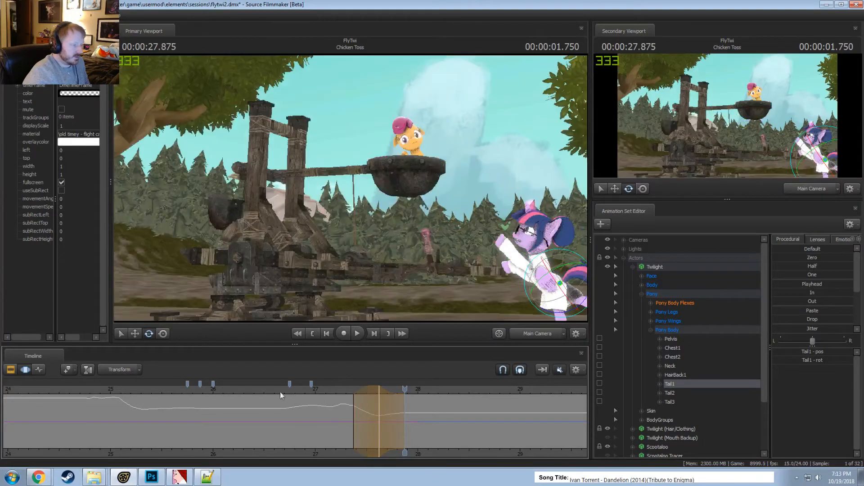
key(space)
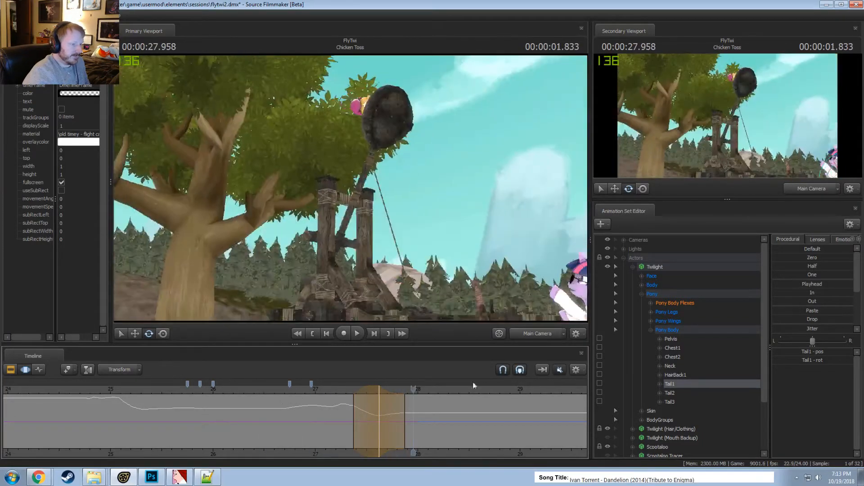
Return to the Work Camera, frame Twilight's body and replay her rearing motion from about 24.8 s
click(550, 334)
drag(348, 251, 346, 192)
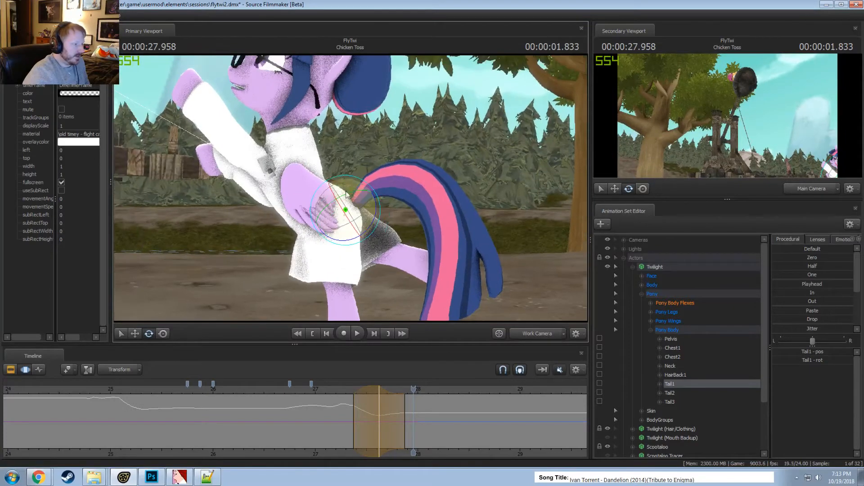
click(220, 386)
key(space)
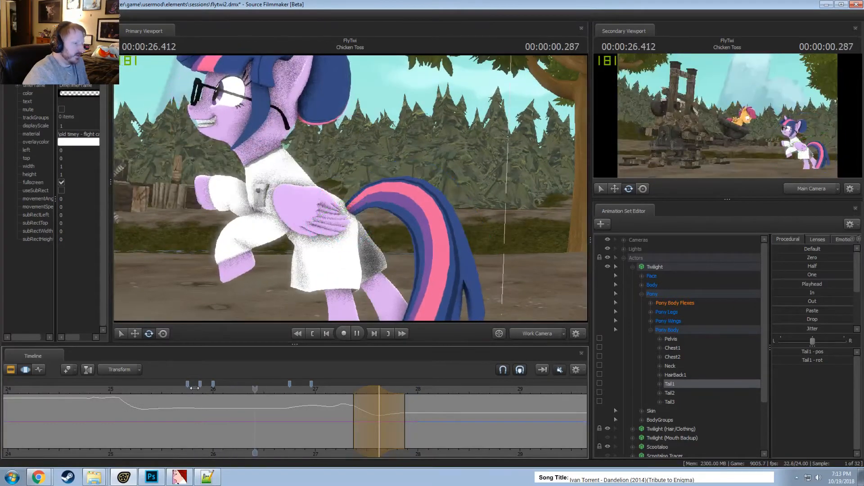
click(144, 391)
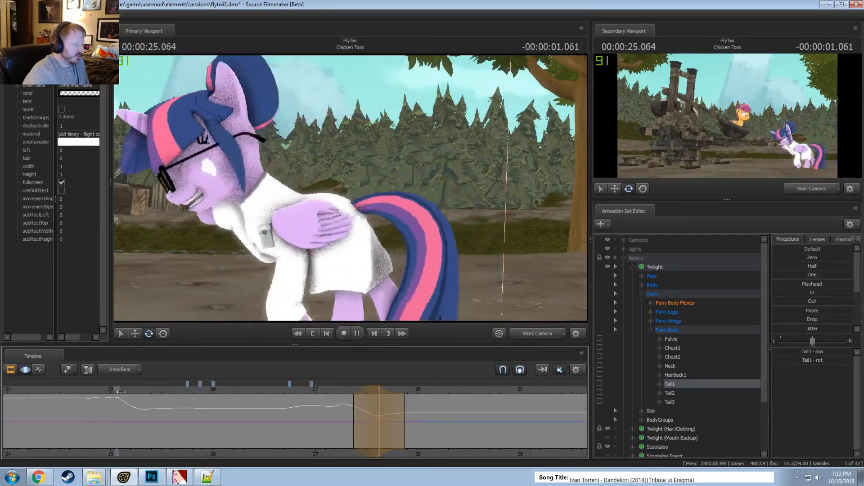
key(space)
click(89, 388)
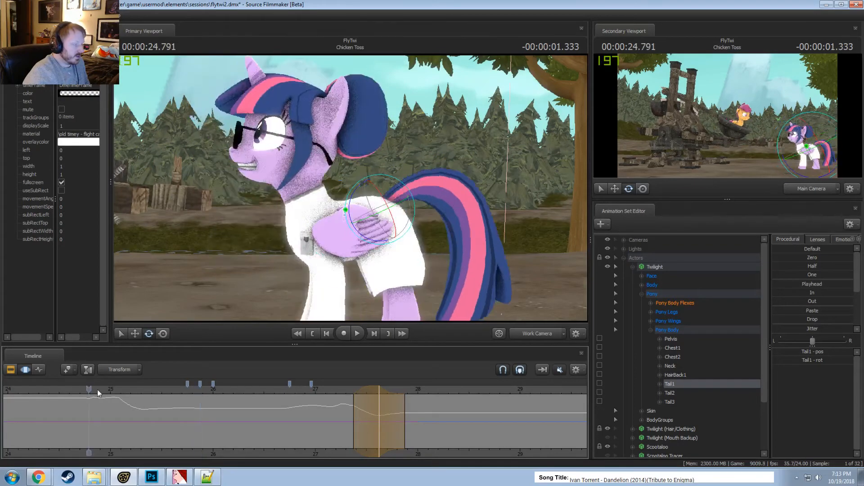
key(space)
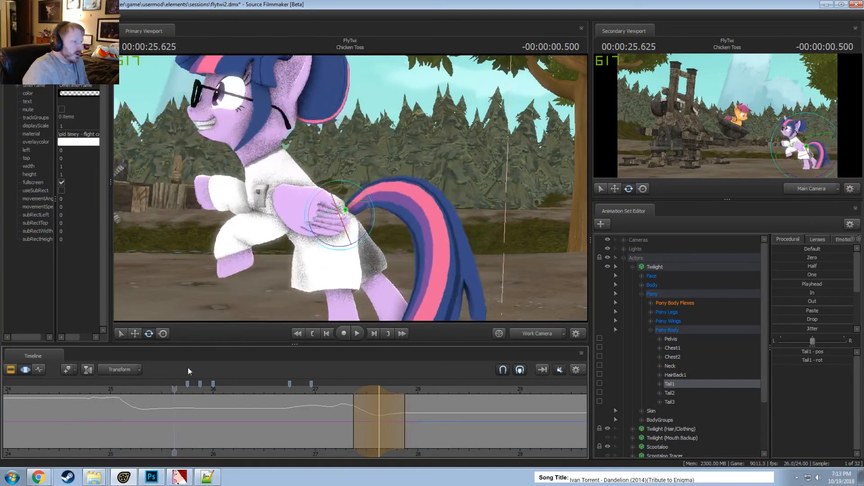
Locate Twilight's closed-wing bones and hide the unused Right Wing Open and Left Wing Open control groups
click(313, 165)
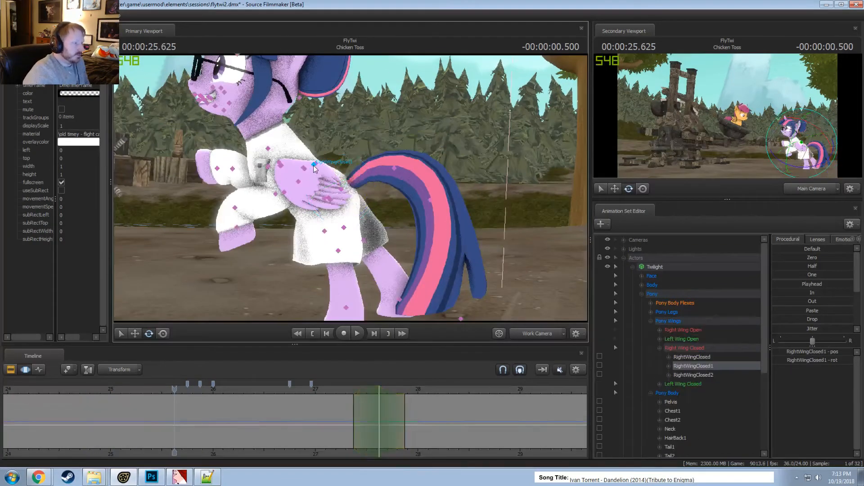
click(306, 167)
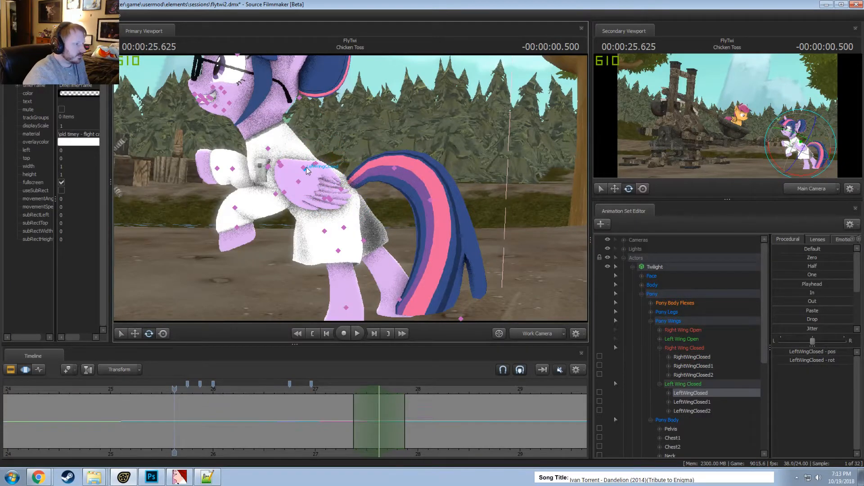
click(676, 339)
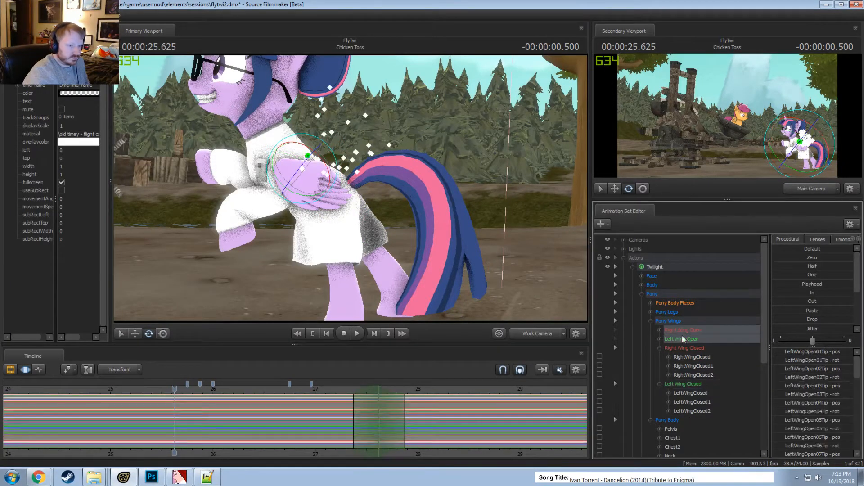
right_click(681, 336)
click(699, 339)
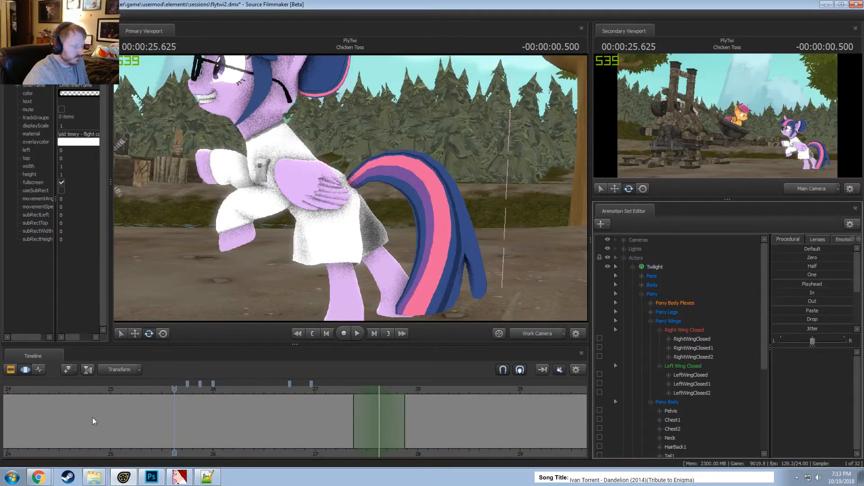
Clear the time selection and replay Twilight's rearing motion up to about 25.7 s to judge the wing timing
click(123, 429)
scroll(168, 446, up, 2)
key(space)
key(space)
scroll(88, 420, down, 4)
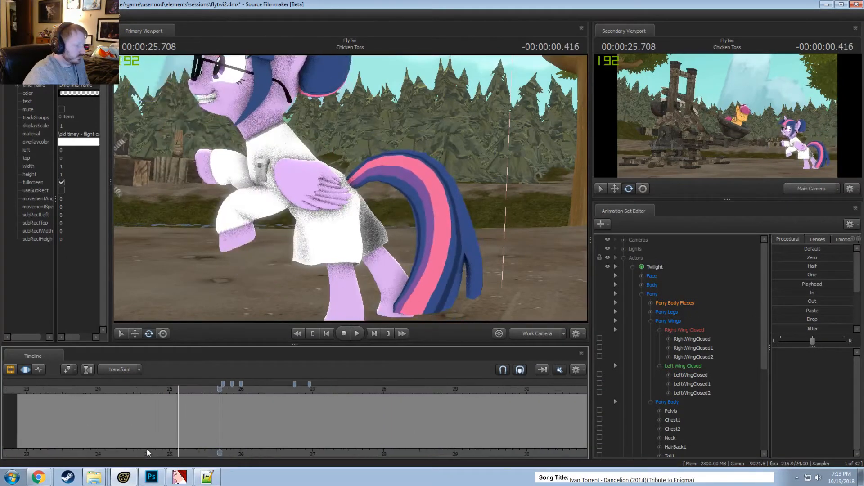
middle_drag(147, 449, 166, 432)
drag(70, 392, 140, 387)
key(space)
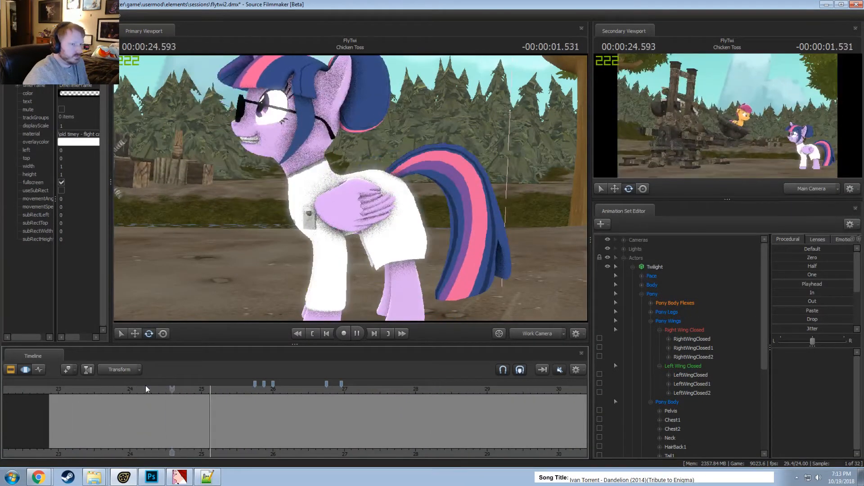
Rotate the LeftWingClosed2 bone downward at 25.083 s using a time selection from about 24.8 to 25.3 s, and play it back
drag(174, 416, 207, 426)
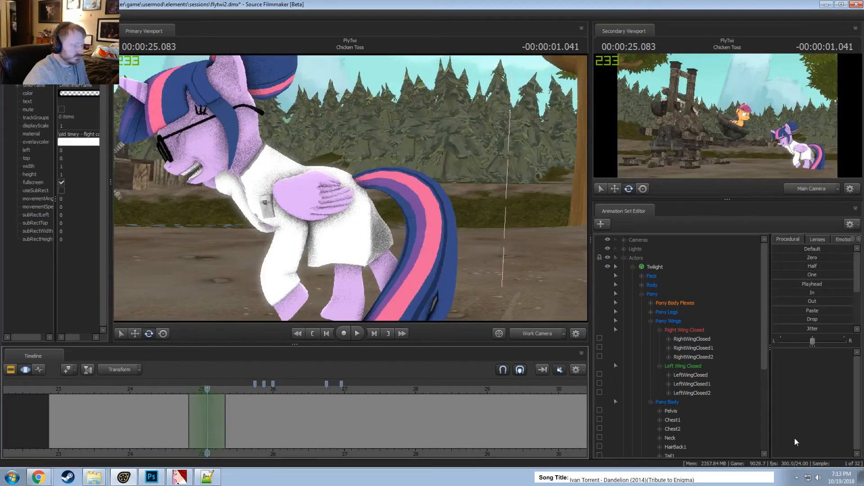
click(695, 393)
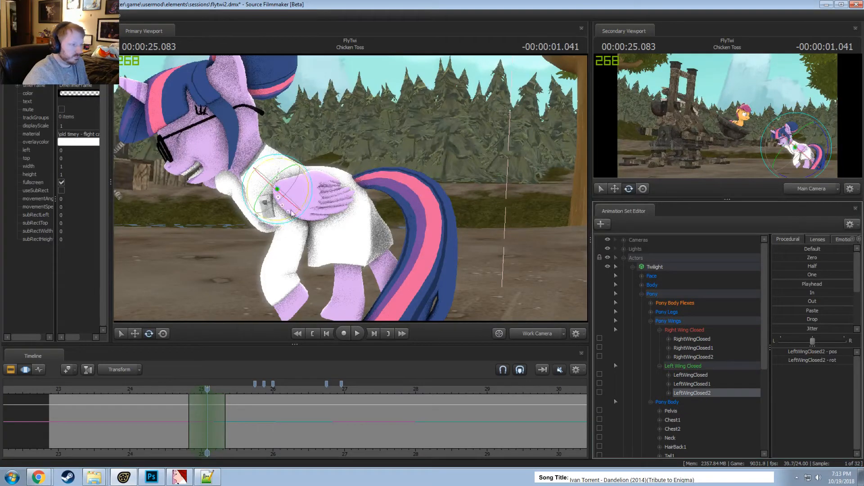
drag(315, 197, 311, 204)
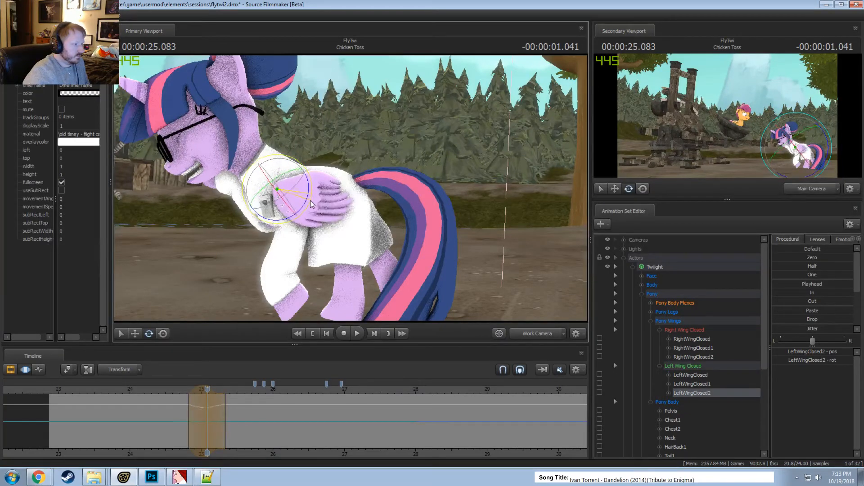
click(180, 389)
scroll(180, 392, up, 3)
key(space)
key(space)
scroll(198, 405, up, 2)
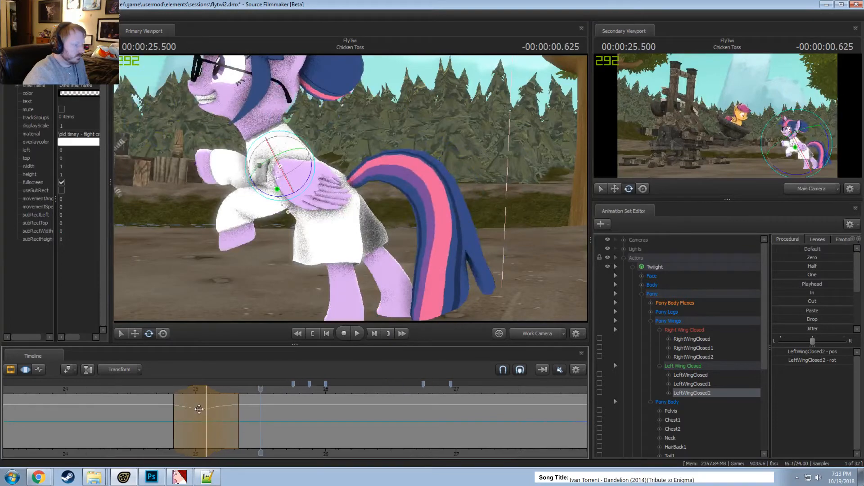
Rotate LeftWingClosed2 upward at 25.375 s, shift the peak to about 25.25 s within a 25.0 to 25.7 s selection, and replay
drag(180, 407, 244, 424)
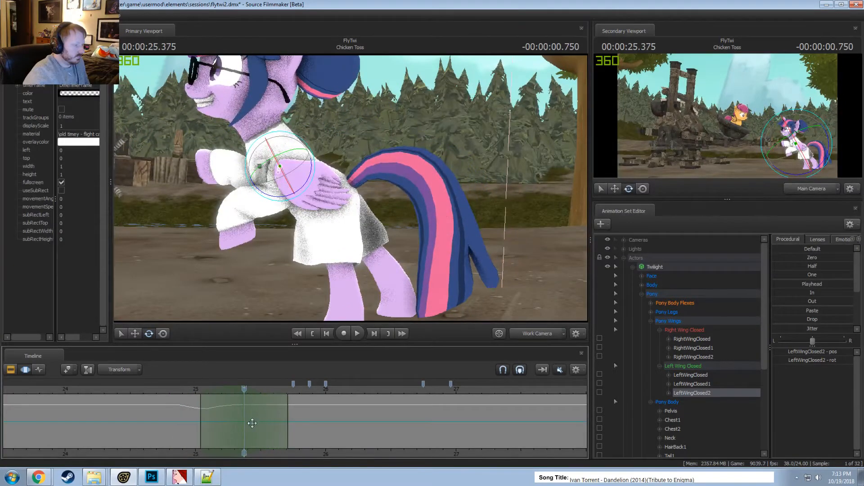
drag(301, 195, 305, 192)
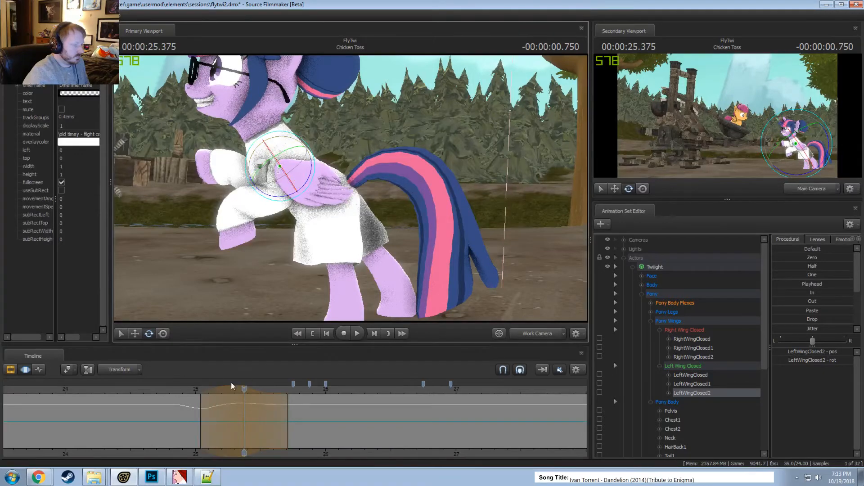
key(space)
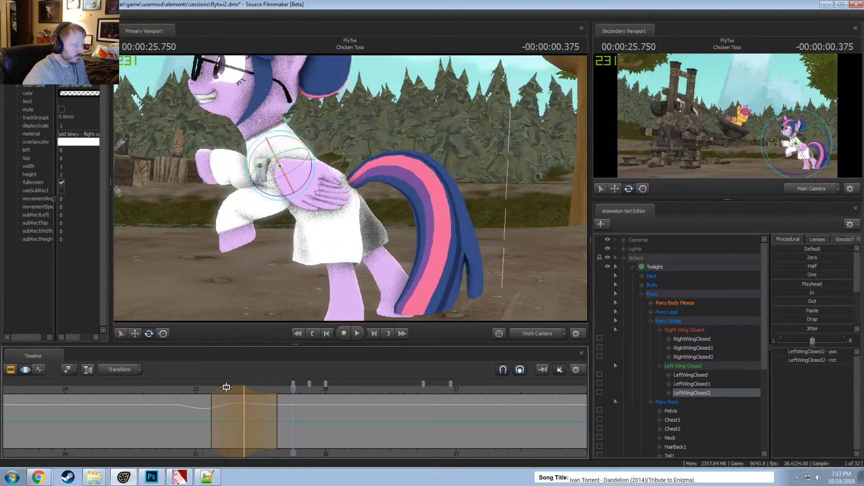
drag(237, 395, 213, 389)
drag(255, 410, 282, 410)
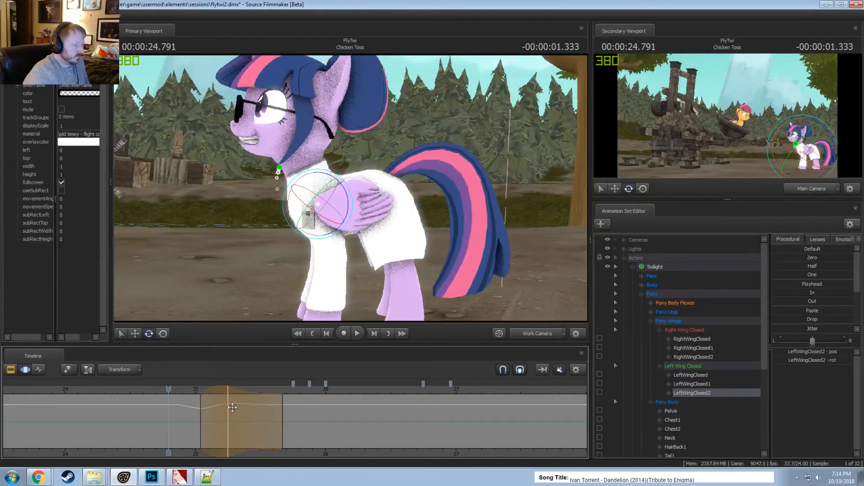
key(space)
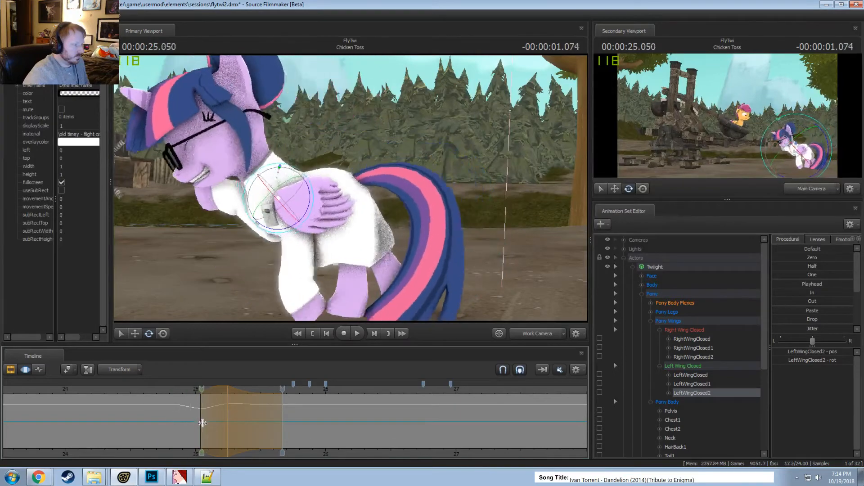
Rotate LeftWingClosed1 downward at 25.166 s over about 24.8 to 25.5 s, shift its peak to about 25.0 s, and replay
click(218, 423)
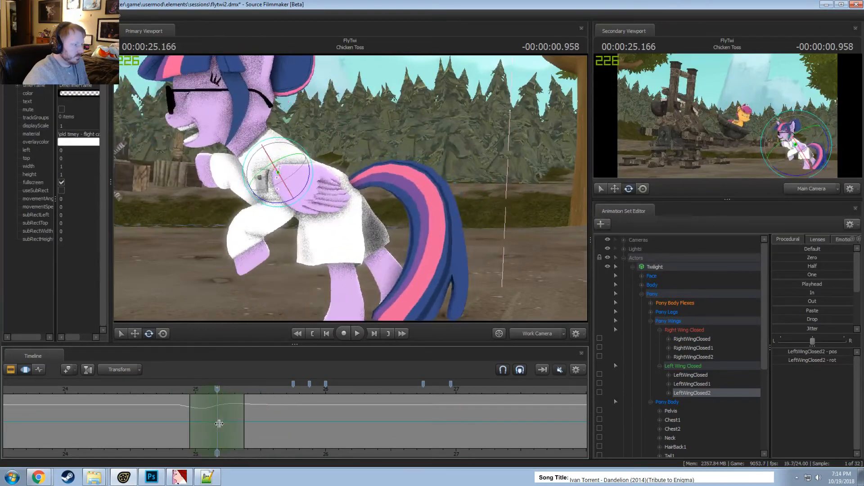
scroll(219, 424, up, 3)
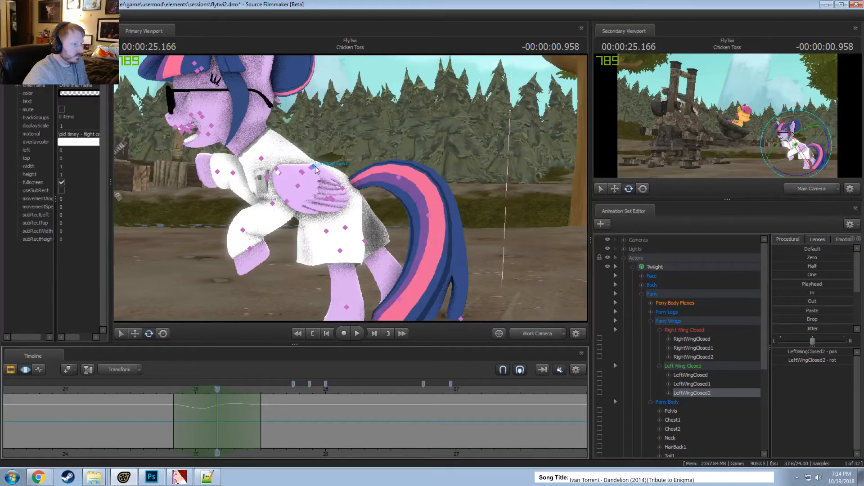
click(316, 169)
drag(320, 203, 320, 205)
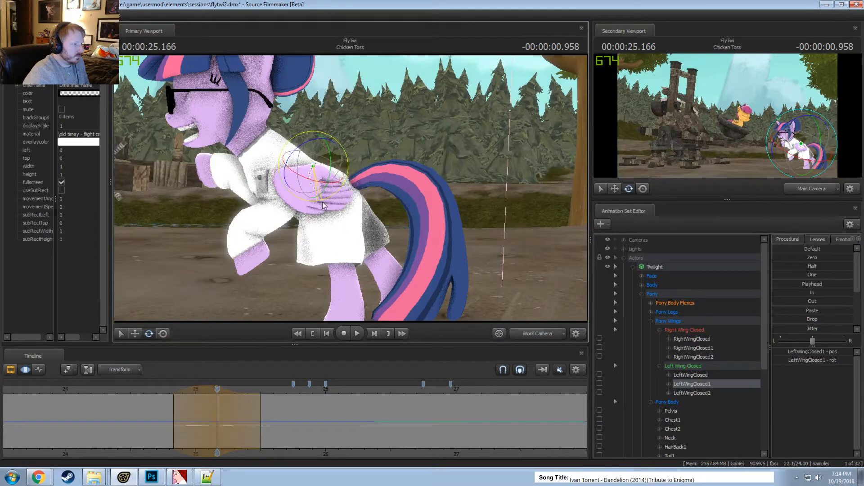
key(space)
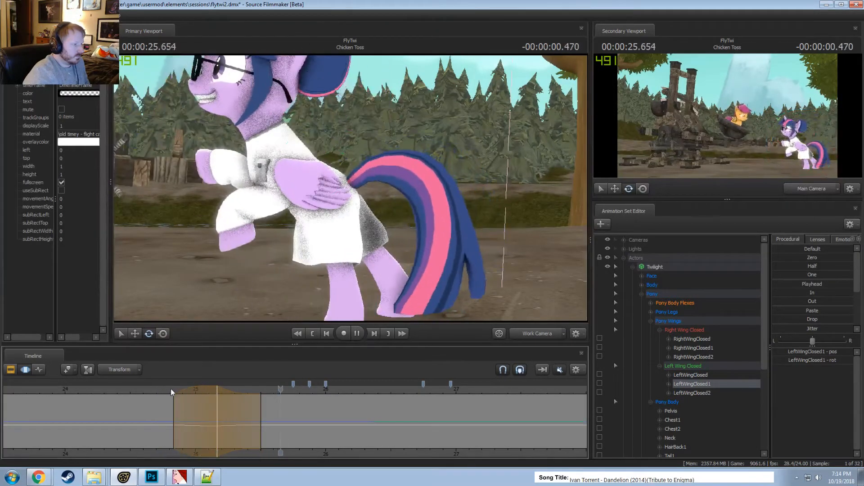
click(152, 390)
drag(201, 387, 183, 392)
key(space)
key(space)
Move LeftWingClosed1 slightly upward at 25.208 s with a time selection from about 24.8 to 25.8 s, and play it back
drag(152, 412, 240, 436)
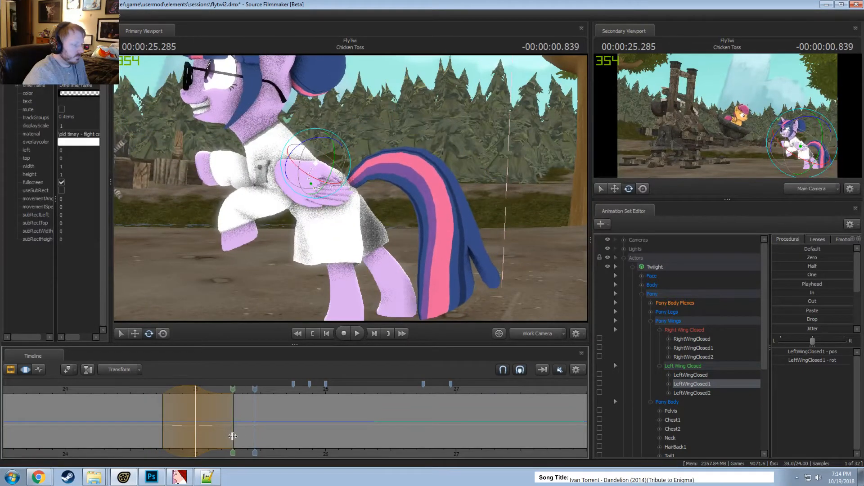
shift+click(224, 435)
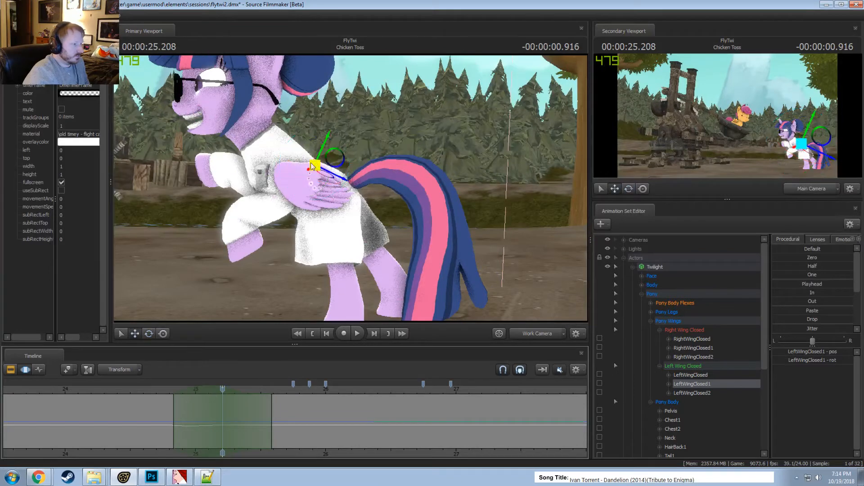
drag(327, 137, 330, 136)
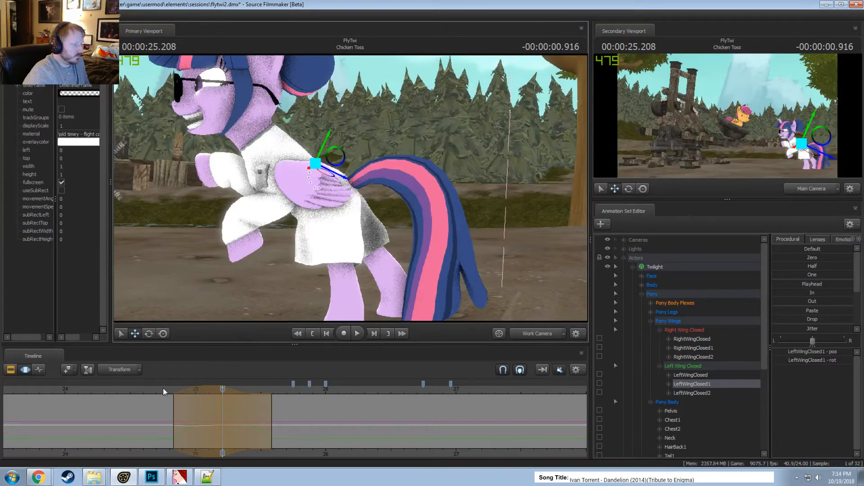
key(space)
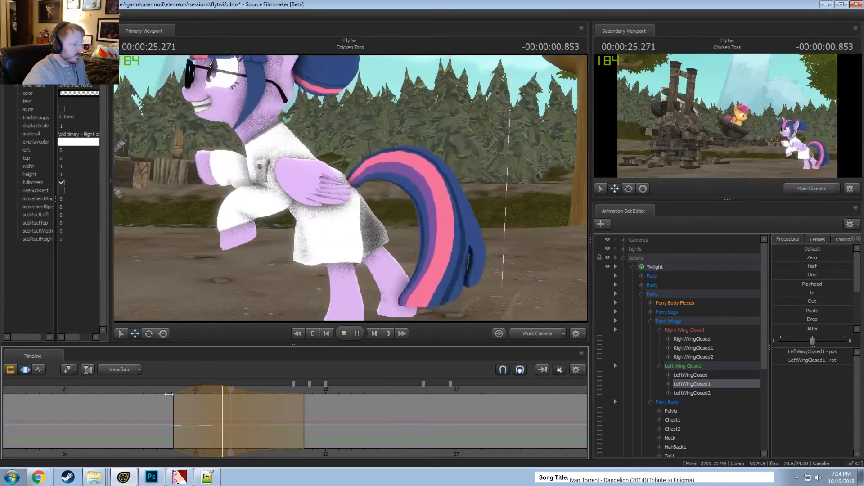
Rotate the LeftWingClosed2 bone at 27.0 s with a time selection from about 26.8 to 27.2 s, and play it back
key(space)
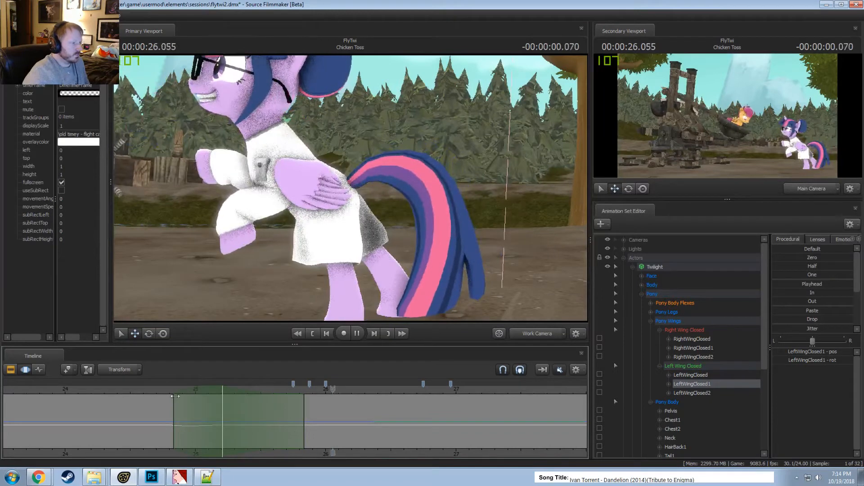
key(space)
middle_drag(377, 456, 180, 450)
drag(198, 430, 270, 433)
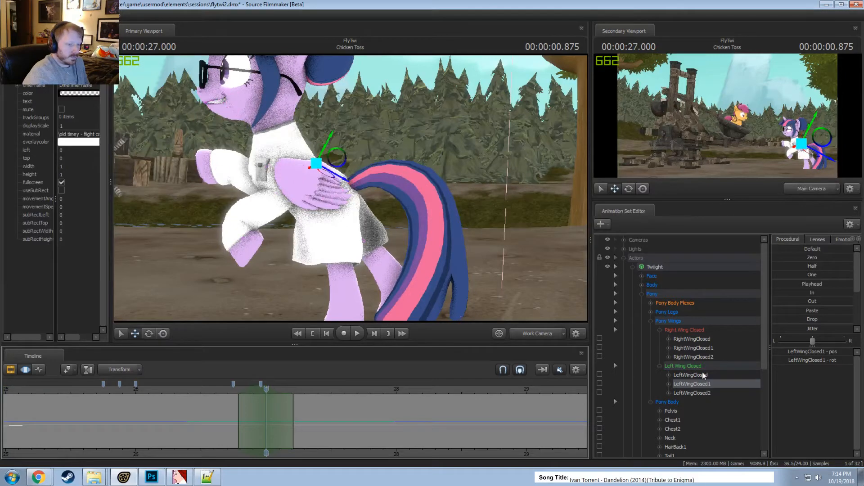
click(692, 393)
key(e)
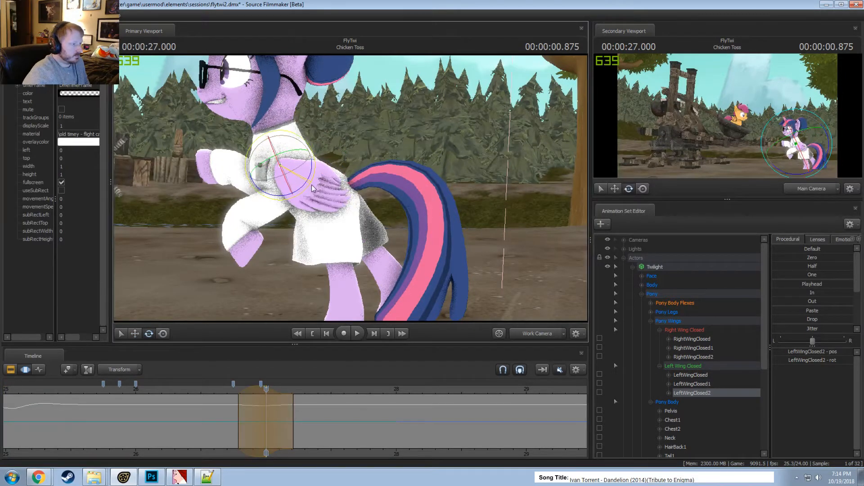
click(217, 389)
key(space)
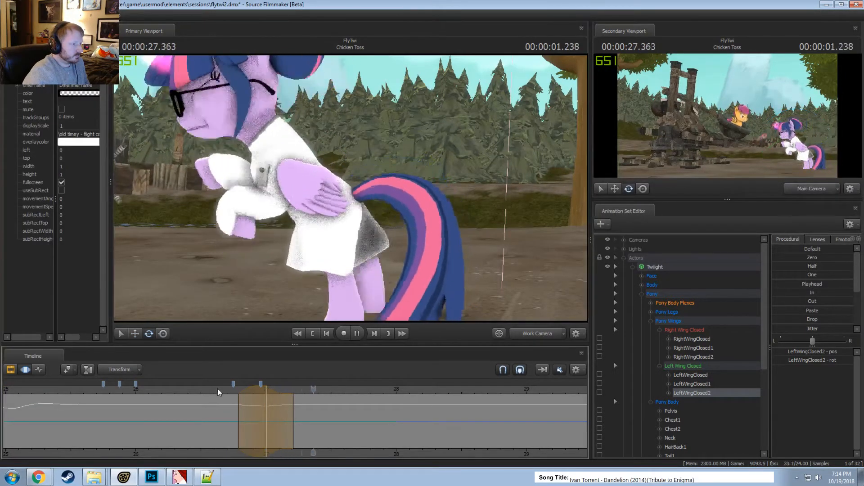
key(space)
Shift the LeftWingClosed2 rotation peak earlier to about 26.9 s and replay the motion
drag(245, 390, 234, 390)
click(219, 392)
key(space)
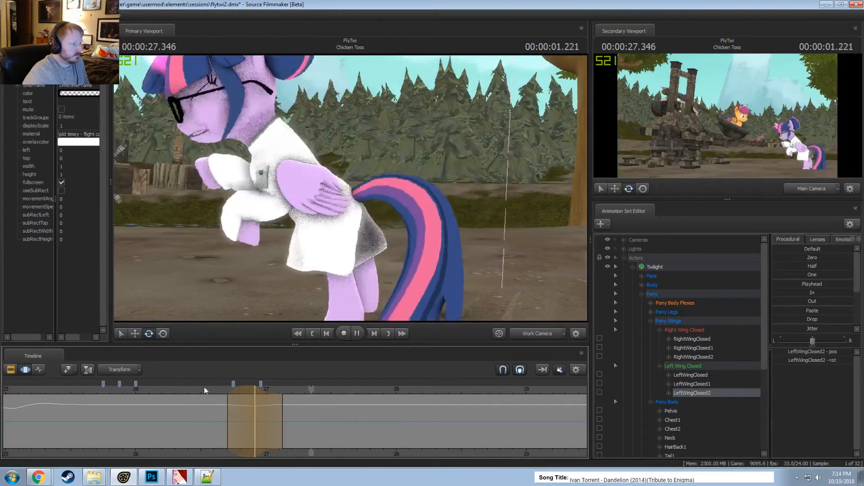
key(space)
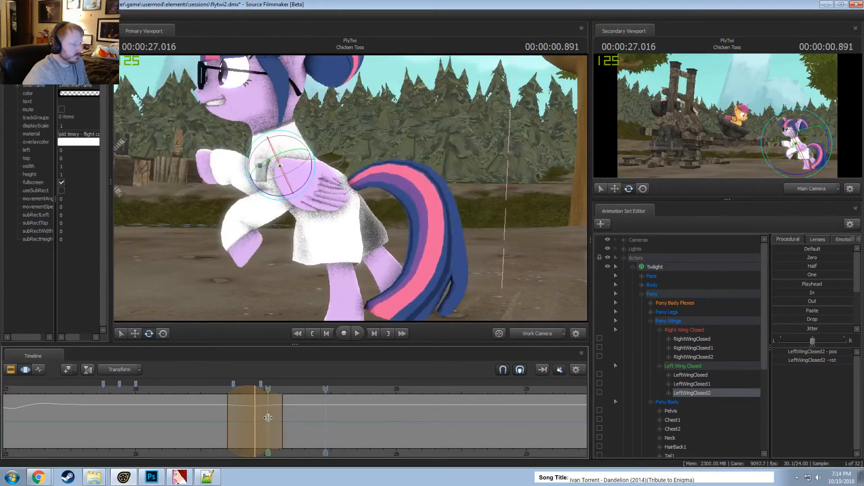
Rotate LeftWingClosed1 downward at 27.25 s over about 26.95 to 27.5 s, and play it back
click(300, 426)
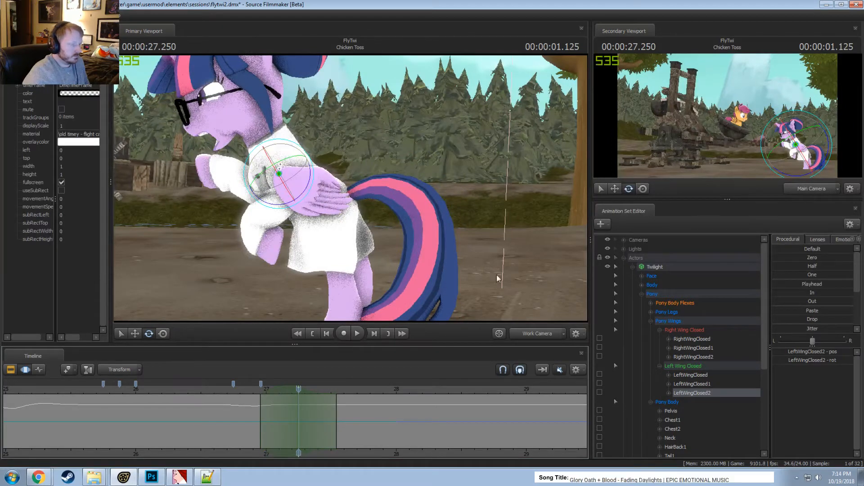
click(705, 384)
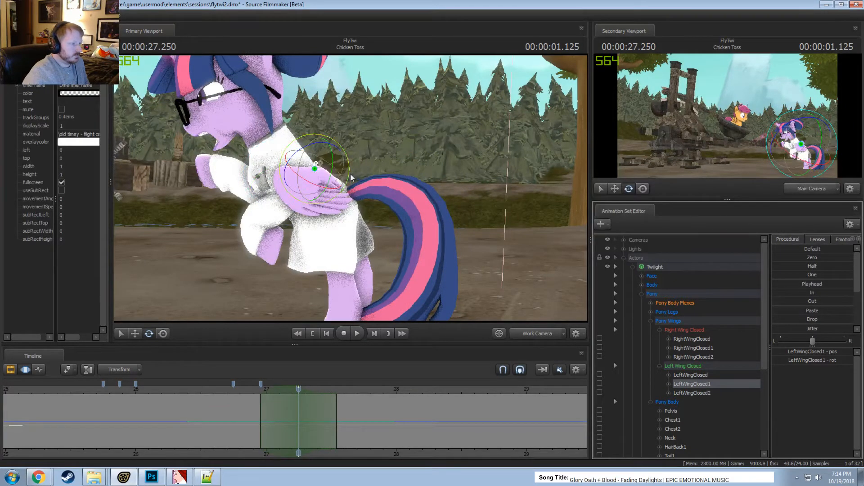
drag(351, 178, 348, 186)
click(244, 390)
key(space)
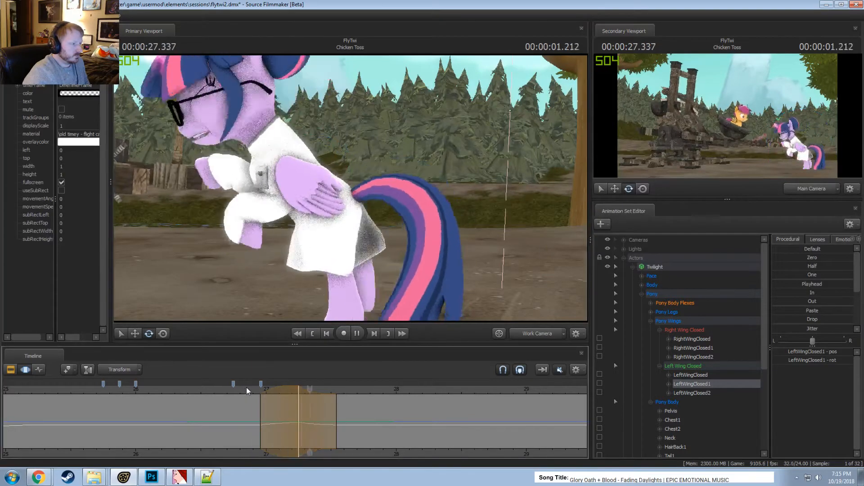
key(space)
Rotate LeftWingClosed1 upward at 27.458 s with a time selection from about 27.1 to 27.8 s, and replay
key(shift)
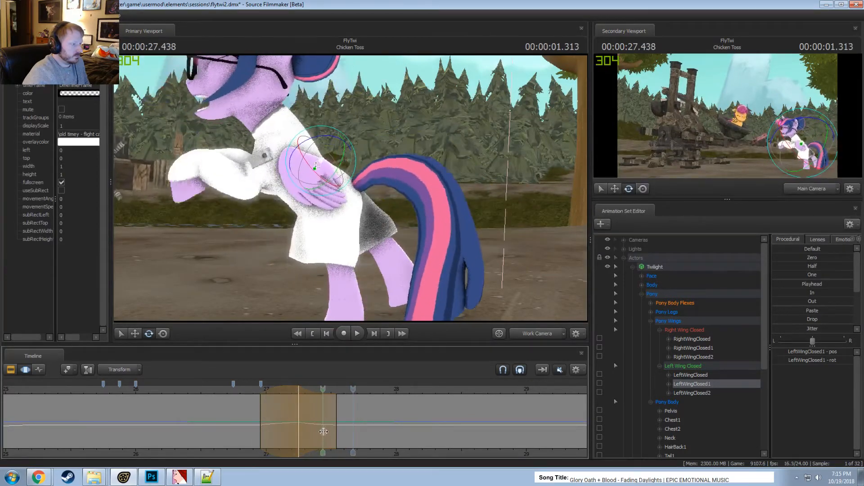
click(325, 432)
drag(338, 179, 353, 178)
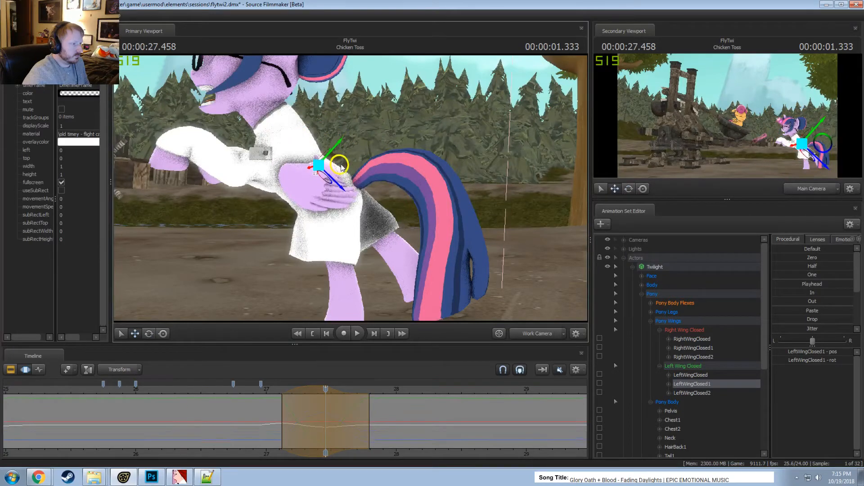
key(space)
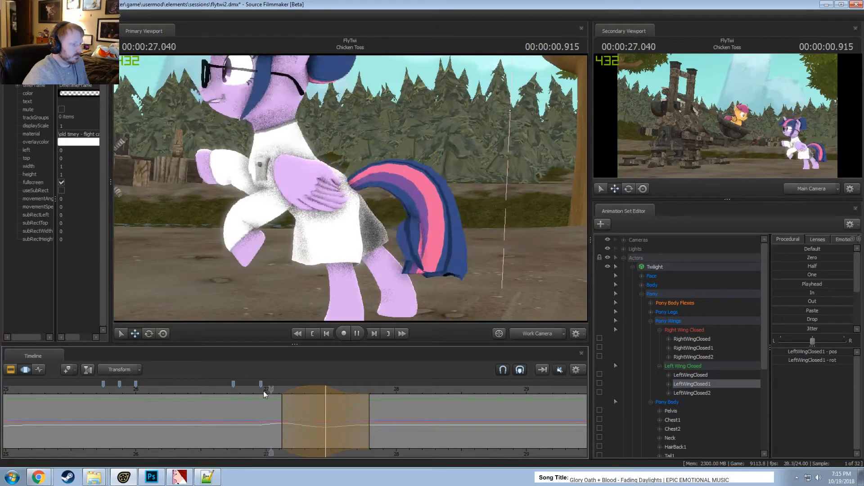
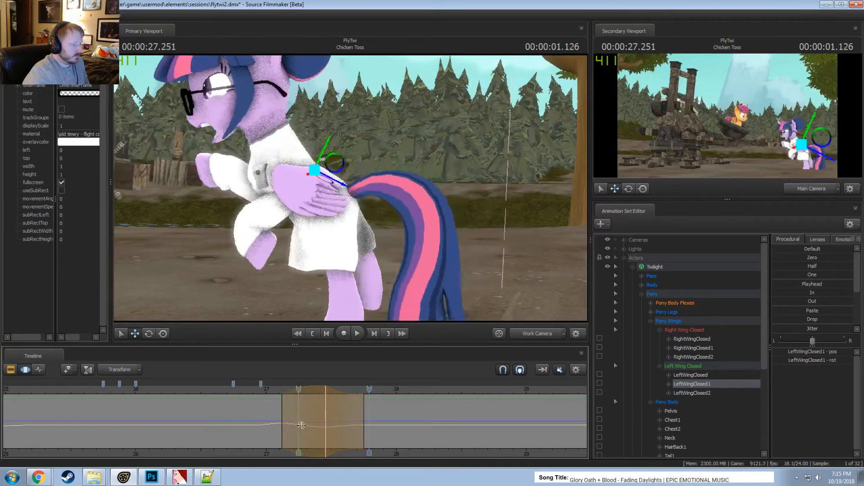
Rotate LeftWingClosed1 at 27.583 s over about 27.3 to 27.9 s, narrow the selection to about 27.45 to 27.7 s, and replay
scroll(317, 396, up, 1)
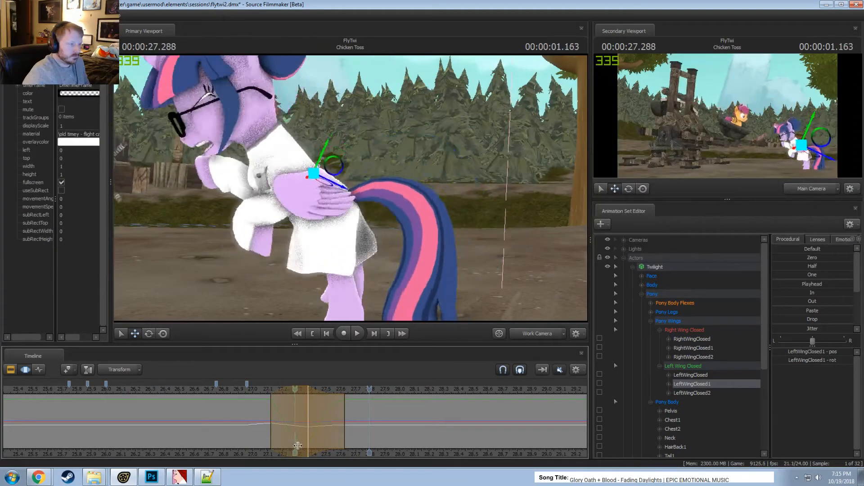
click(340, 437)
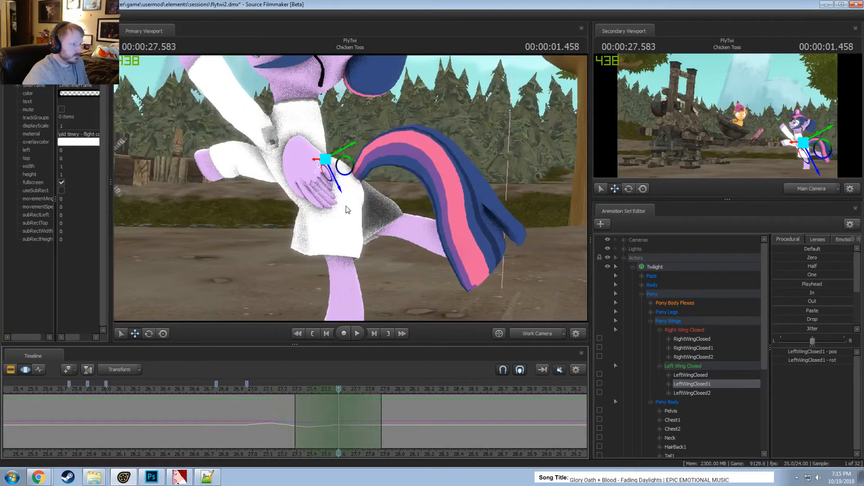
drag(335, 181, 333, 170)
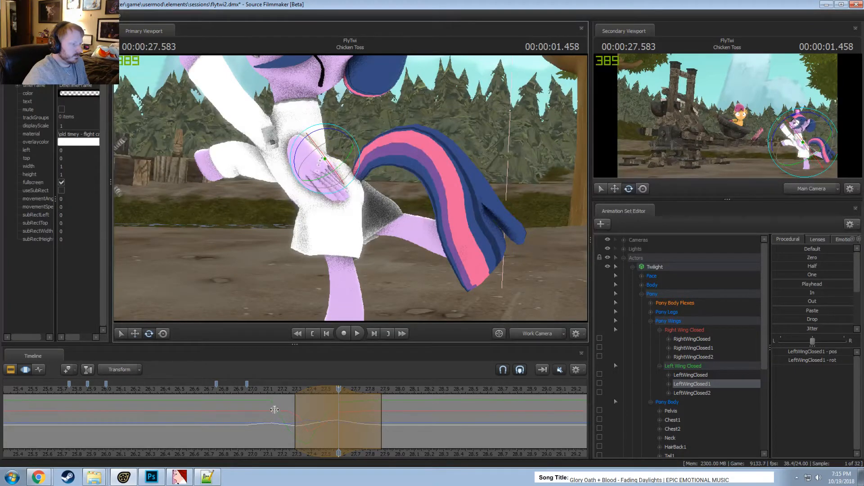
click(305, 426)
key(space)
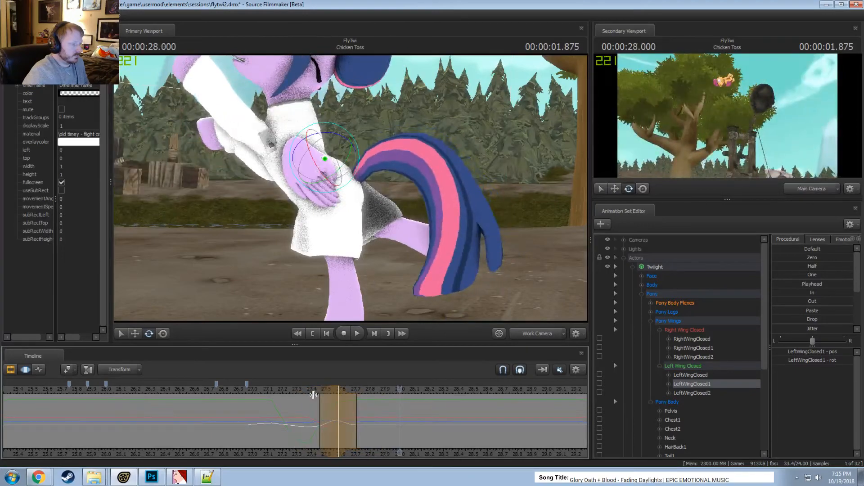
Shift the LeftWingClosed1 adjustment earlier to peak at about 27.375 s within 27.2 to 27.5 s, and replay it several times
drag(330, 392, 295, 387)
click(269, 392)
key(space)
key(space)
click(265, 391)
key(space)
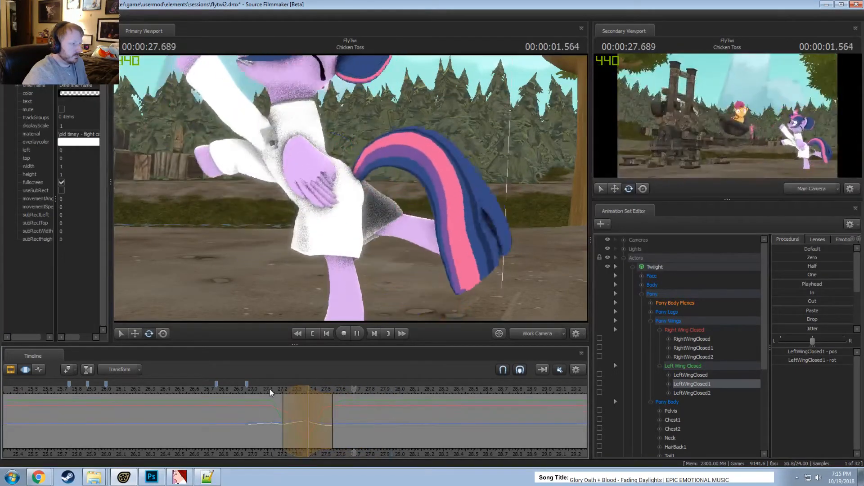
key(space)
click(248, 387)
key(space)
key(space)
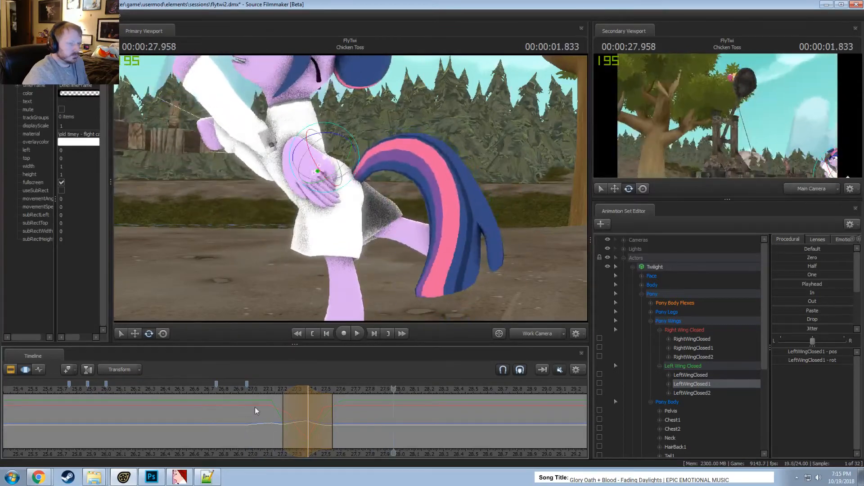
Rotate LeftWingClosed2 upward at 27.5 s with a time selection from about 27.3 to 27.7 s, and play it back
key(shift)
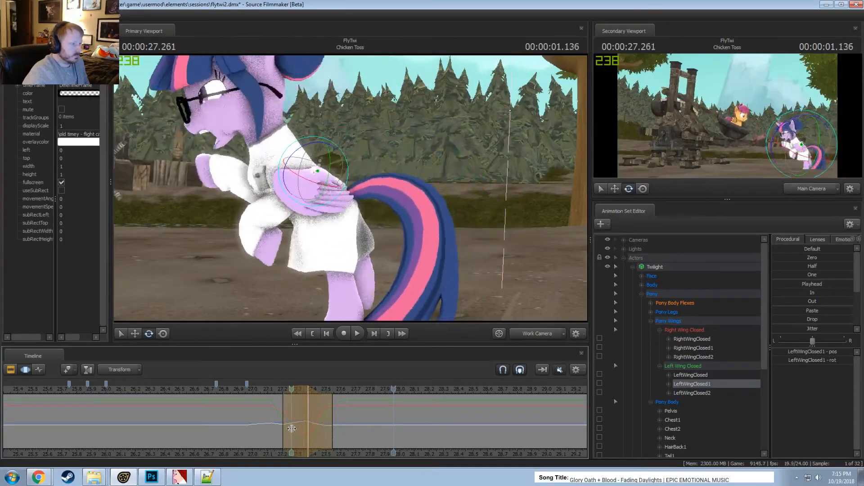
click(324, 432)
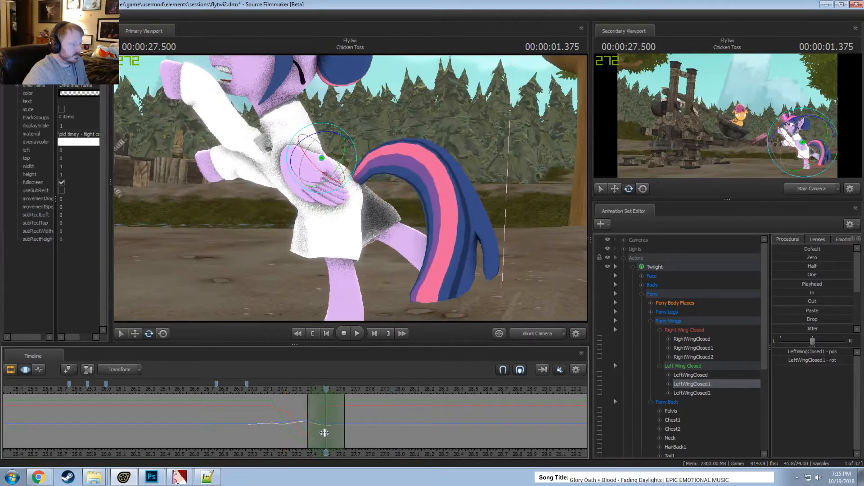
click(691, 393)
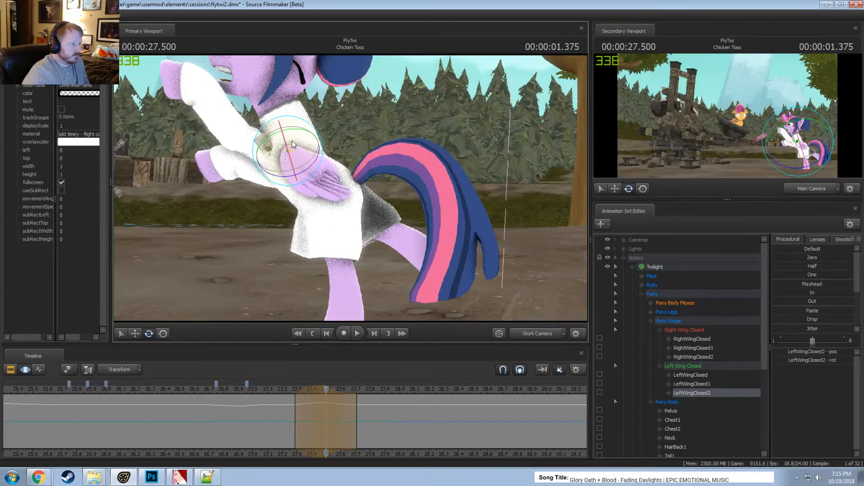
mouse_move(281, 419)
mouse_down()
mouse_move(344, 432)
mouse_move(277, 414)
mouse_up()
key(space)
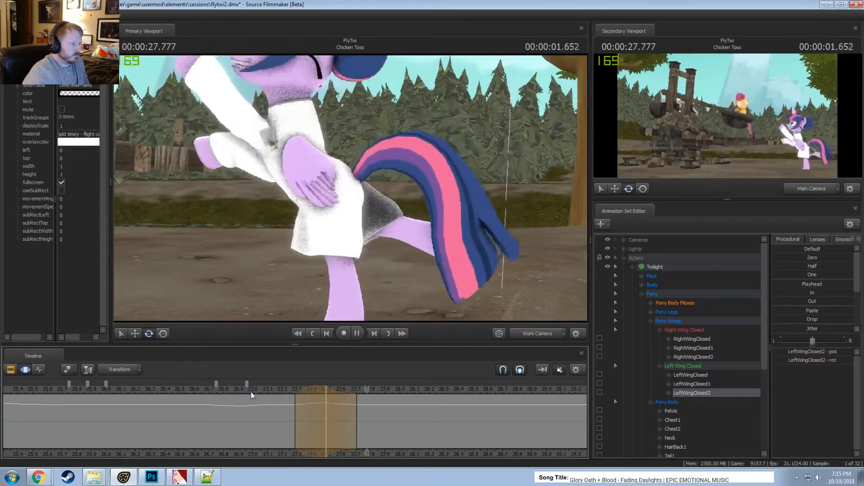
Rotate LeftWingClosed2 downward at 27.666 s from about 27.4 s, extend the selection's end to about 28.1 s, and replay
click(350, 420)
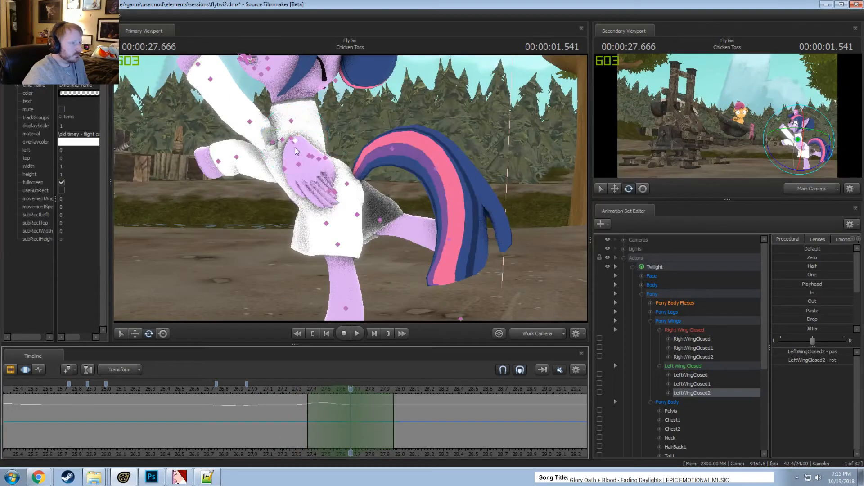
drag(326, 162, 323, 163)
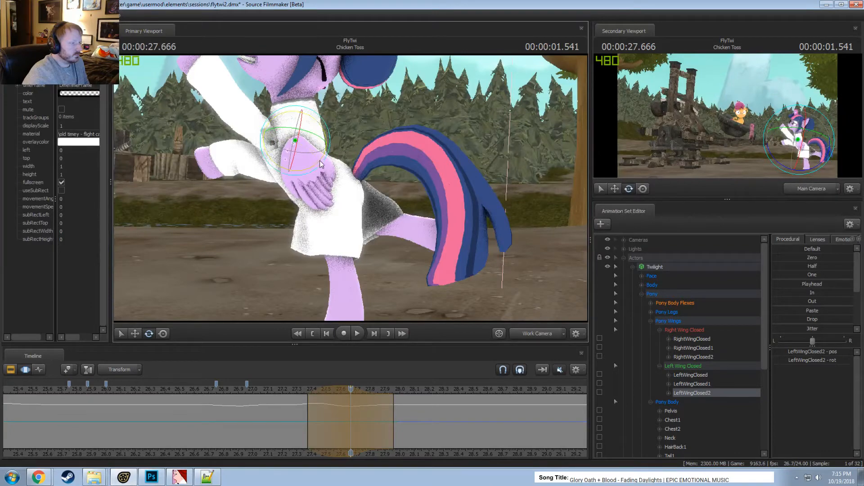
key(space)
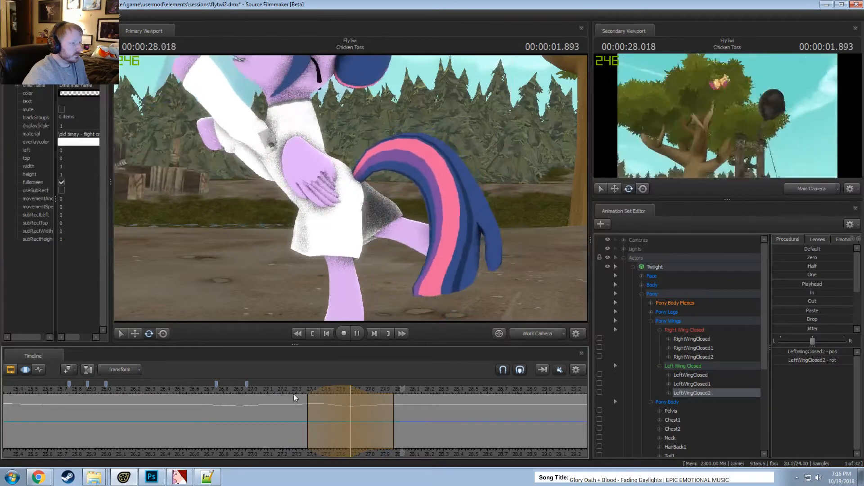
click(395, 426)
click(279, 393)
key(space)
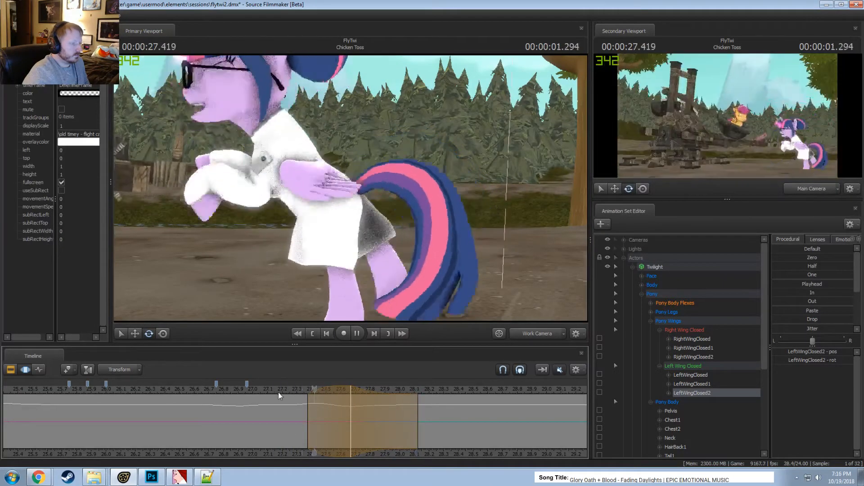
key(space)
Replay the shot repeatedly from about 26.7 s in the work camera to review the left wing's follow-through
drag(210, 396, 182, 397)
key(space)
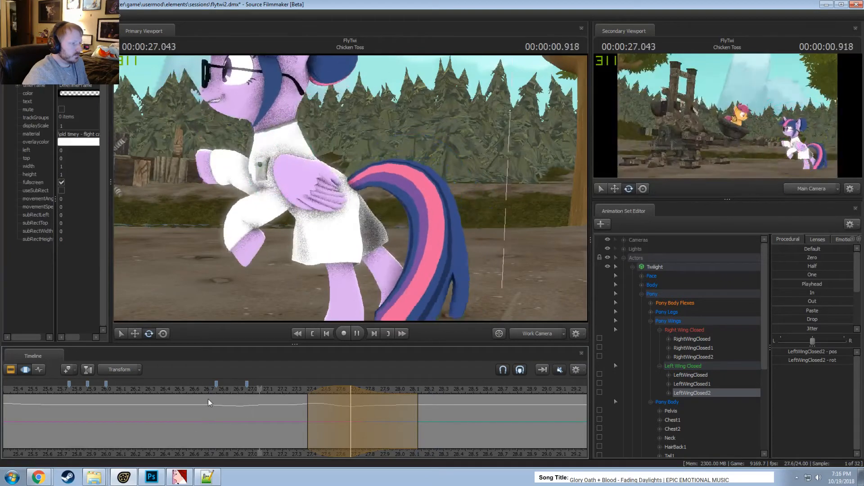
key(space)
click(209, 392)
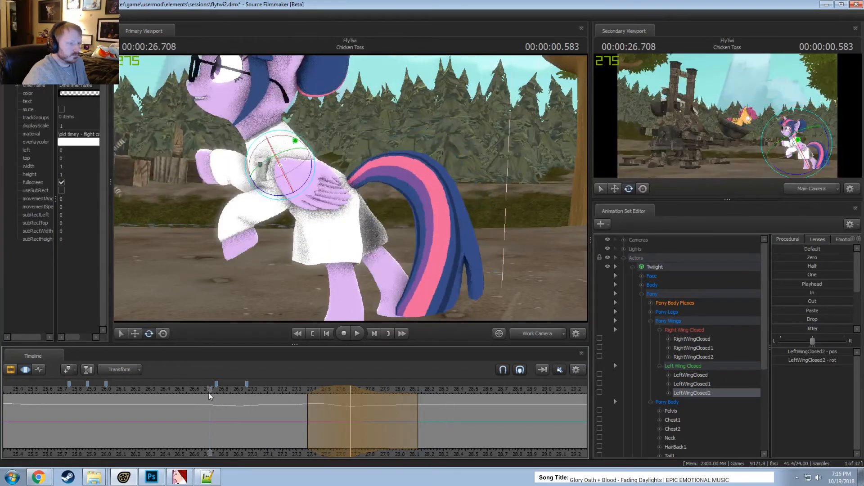
key(space)
click(209, 393)
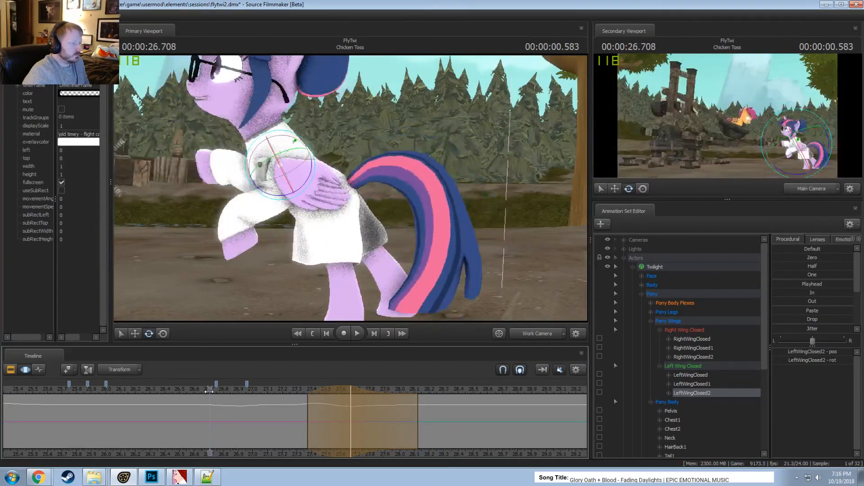
key(space)
click(210, 391)
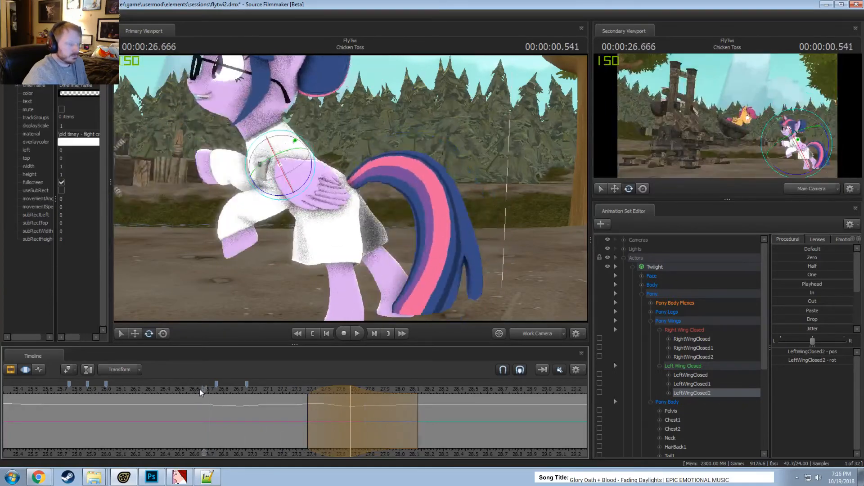
key(space)
Switch the primary viewport to the Main Camera and play the shot repeatedly to review Twilight's animation in frame
click(533, 332)
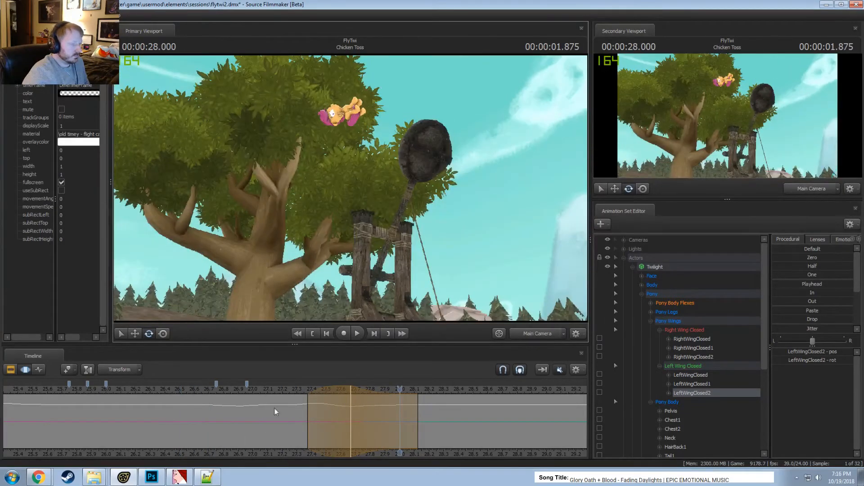
click(175, 387)
key(space)
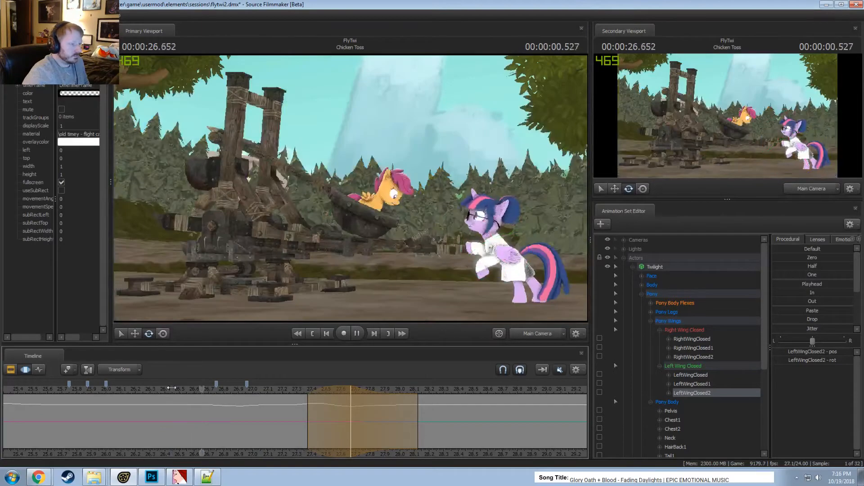
click(104, 388)
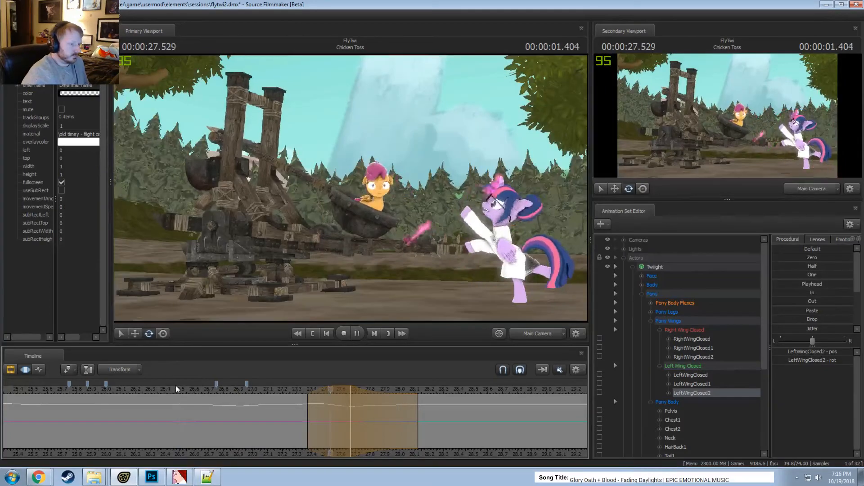
key(space)
click(195, 392)
key(space)
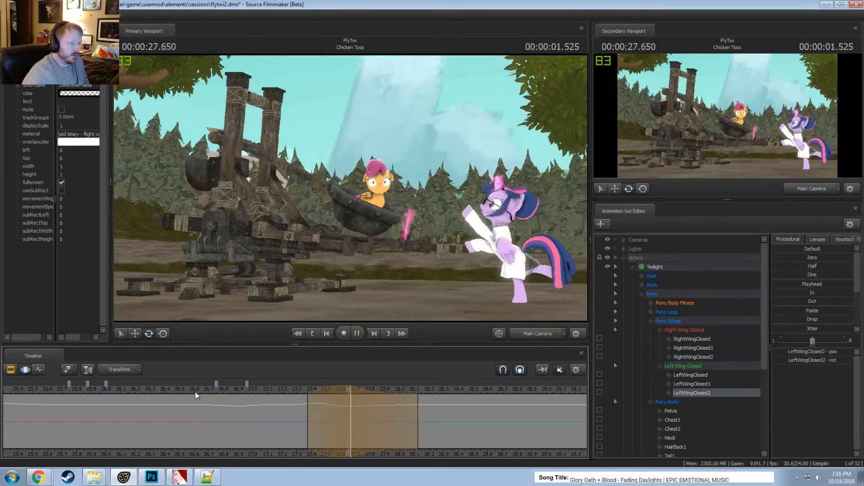
Replay the shot from about 23 s in the Main Camera, return the primary viewport to the Work Camera and select Twilight's Tail2
key(space)
key(F2)
key(F3)
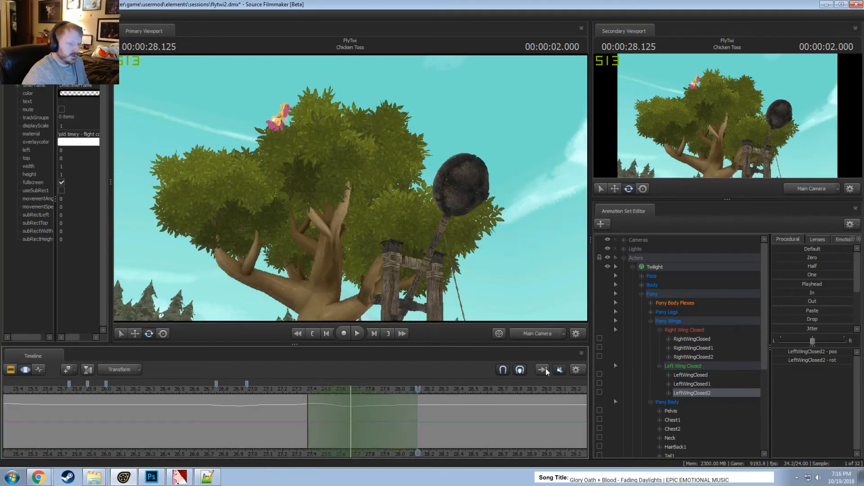
scroll(120, 404, down, 7)
click(98, 390)
key(space)
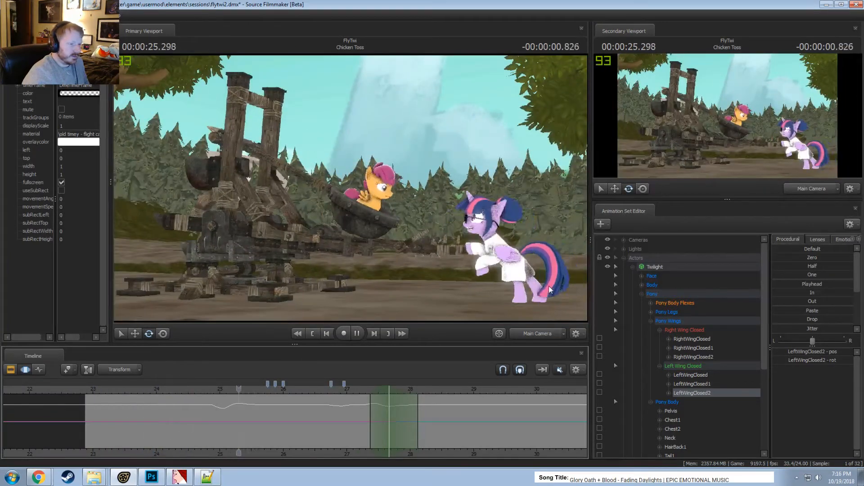
key(space)
click(540, 337)
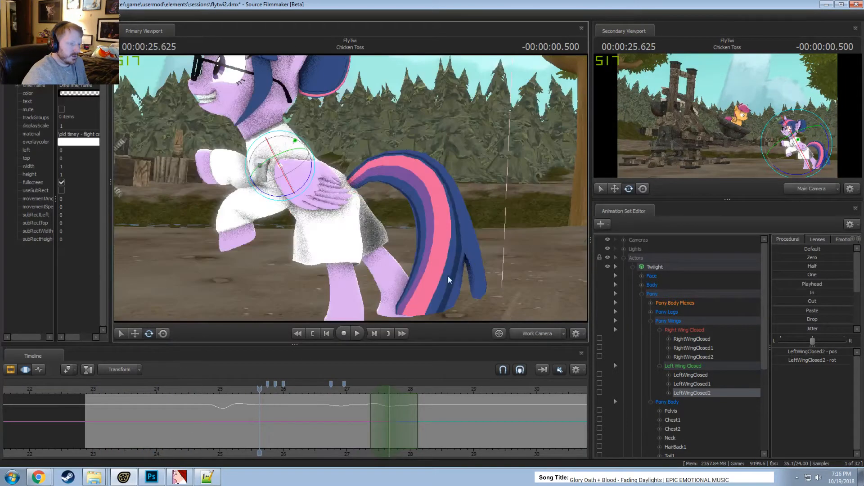
click(394, 170)
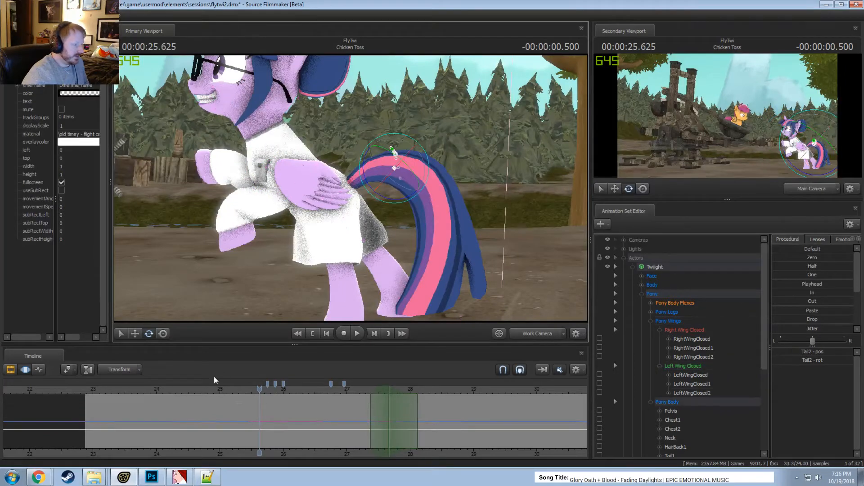
Rotate Tail2 upward at 24.958 s with a time selection from about 24.6 to 25.3 s, and play it back
click(195, 388)
key(space)
key(space)
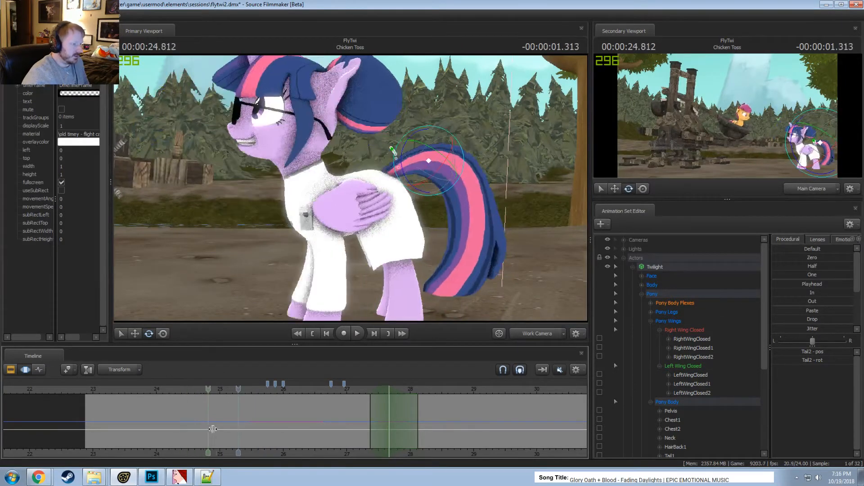
shift+click(217, 429)
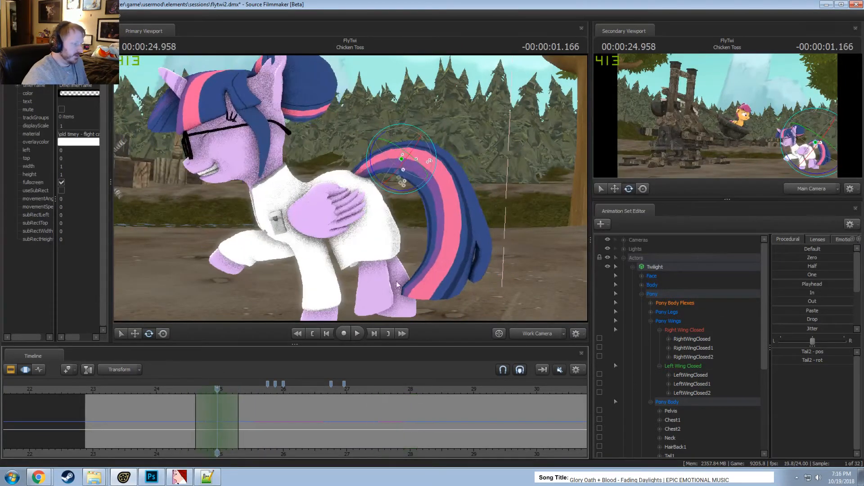
drag(435, 160, 435, 149)
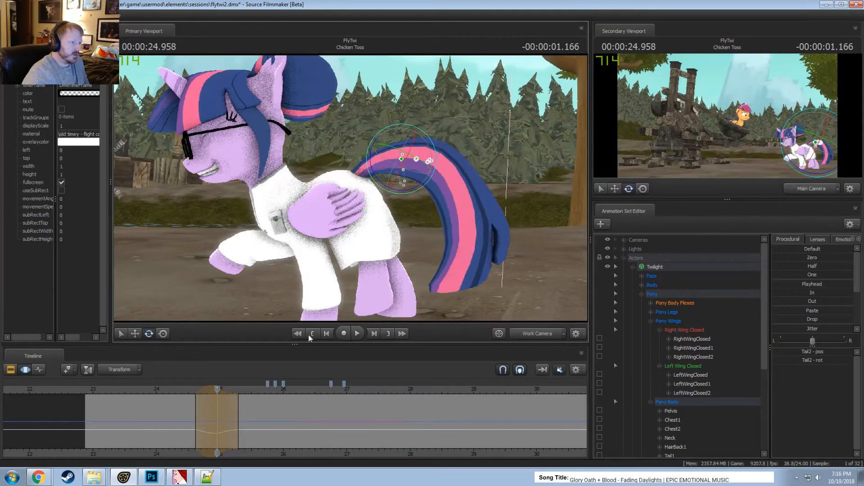
click(187, 388)
key(space)
key(space)
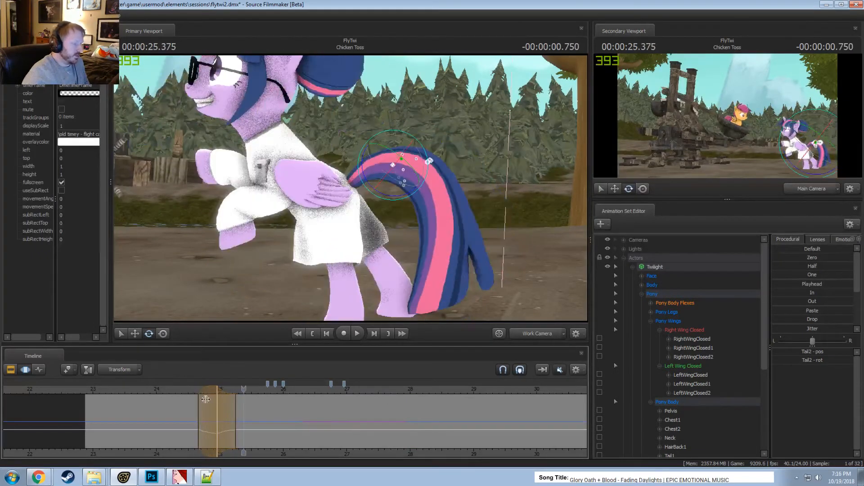
Shift the Tail2 time selection slightly so its center sits at about 25.0 s, and replay the motion
drag(210, 393, 214, 390)
click(188, 389)
key(space)
key(space)
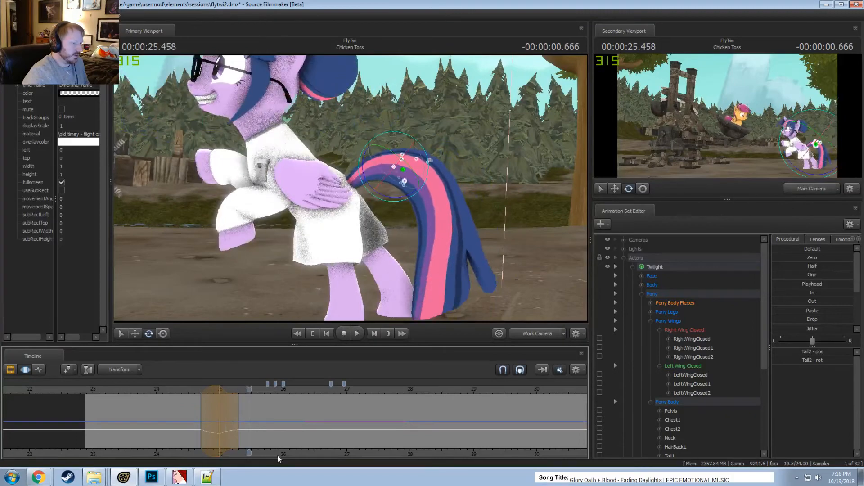
Rotate Tail2 downward at 25.291 s with a time selection from about 24.95 to 25.6 s, and replay it
middle_drag(276, 453, 316, 452)
scroll(317, 455, up, 3)
key(shift)
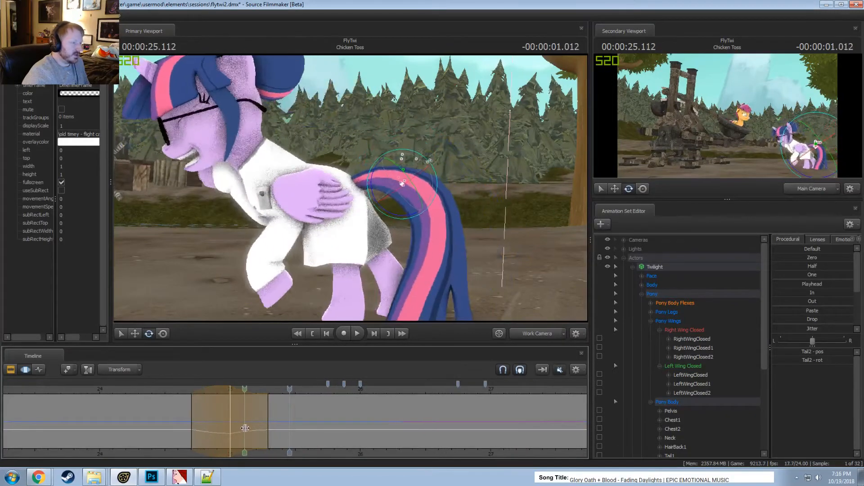
key(Escape)
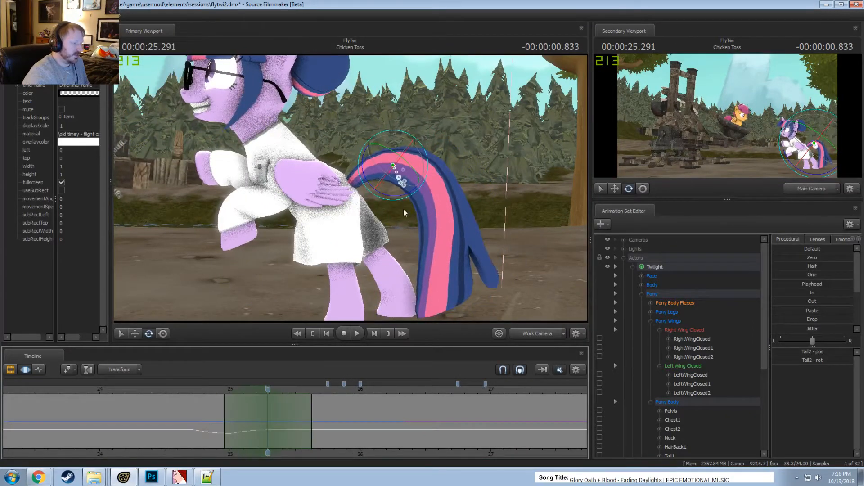
drag(425, 170, 425, 178)
drag(224, 391, 207, 392)
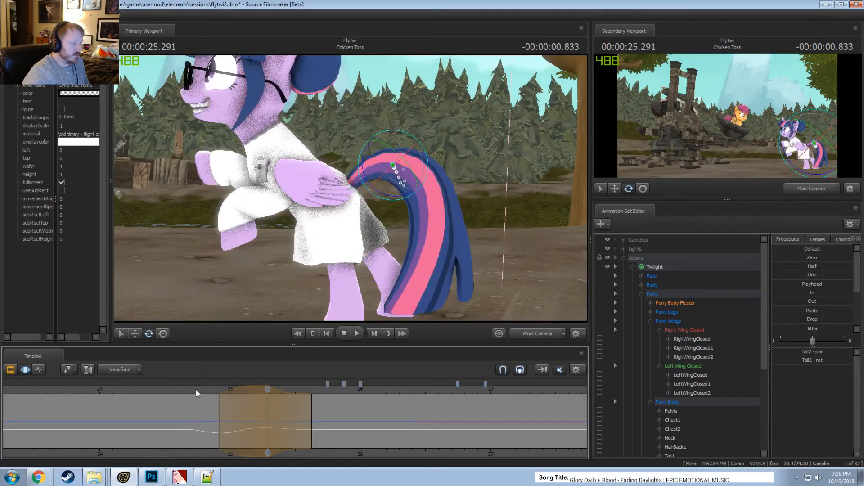
key(ctrl+z)
key(shift)
key(space)
key(space)
key(shift)
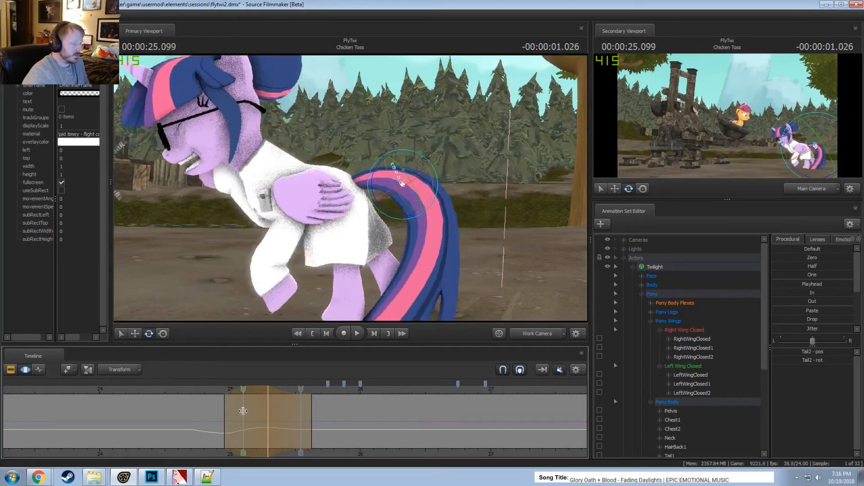
Move the time selection's center to about 25.25 s and its end to about 25.5 s, and replay the tail
drag(259, 392, 254, 392)
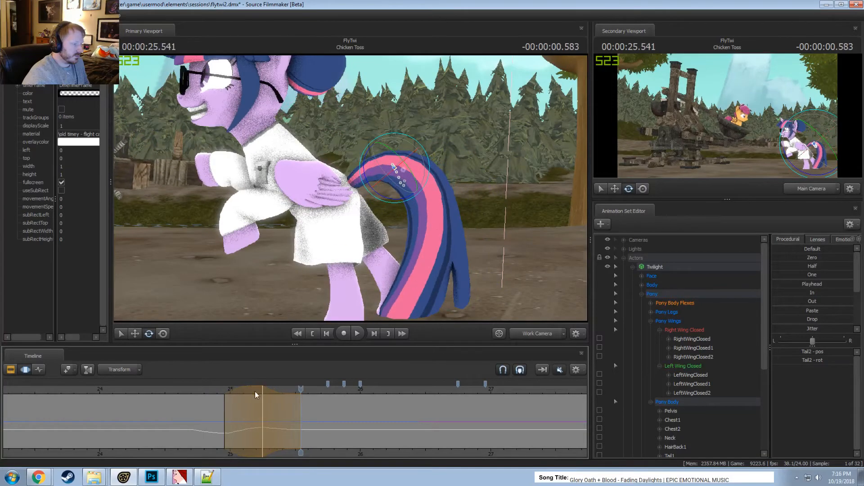
click(202, 391)
key(space)
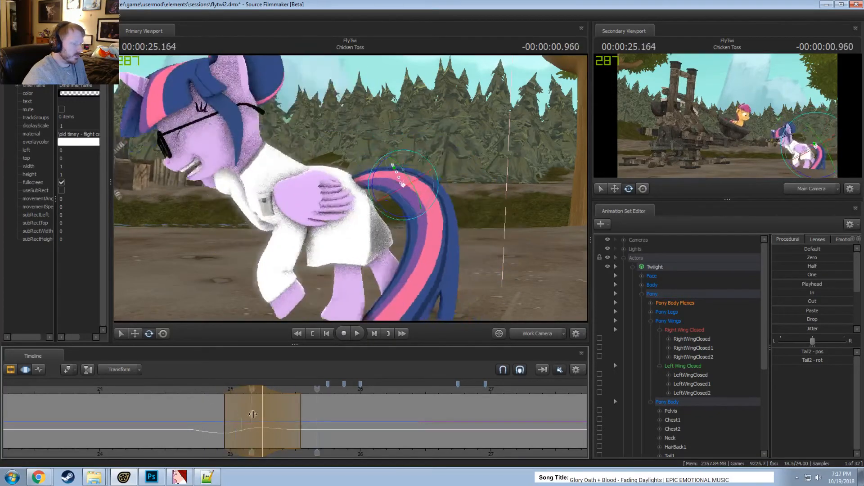
Try rotating Tail2 further downward at 25.333 s over about 24.9 to 25.8 s, replay it and undo the rotation
click(274, 412)
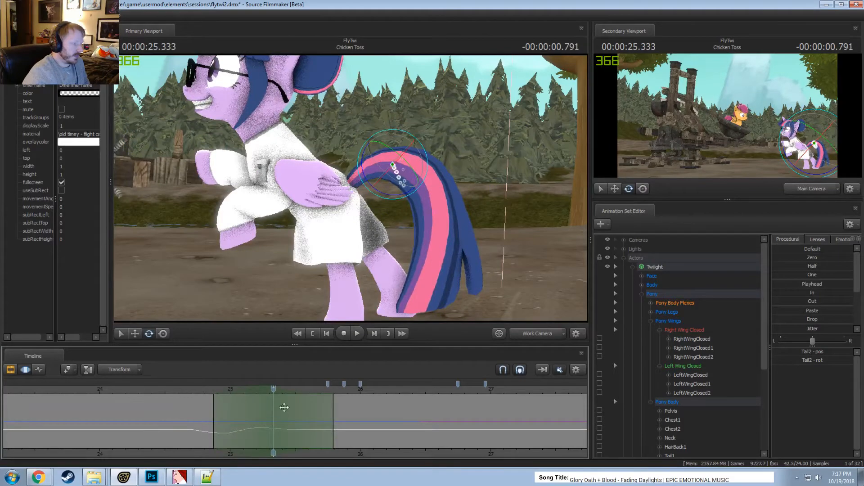
drag(422, 183, 421, 184)
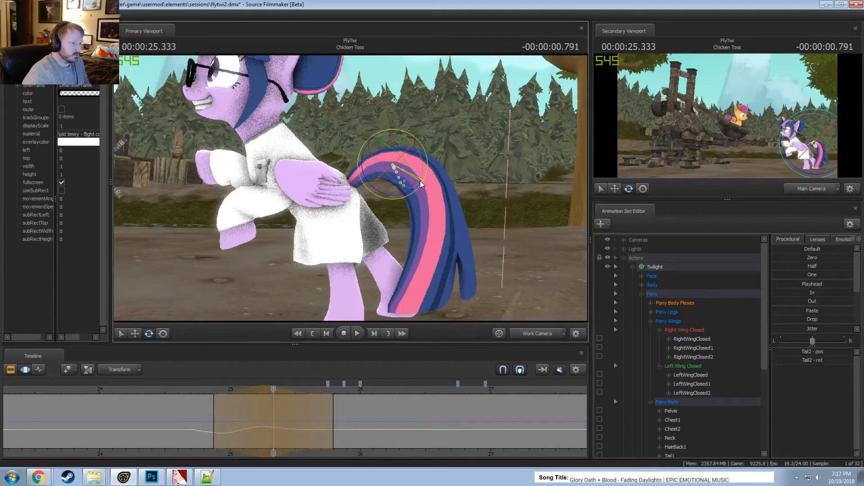
key(space)
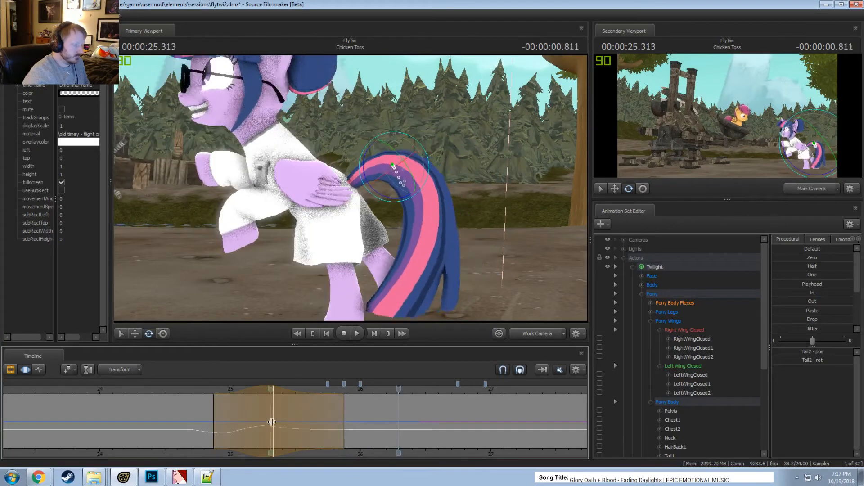
key(ctrl+z)
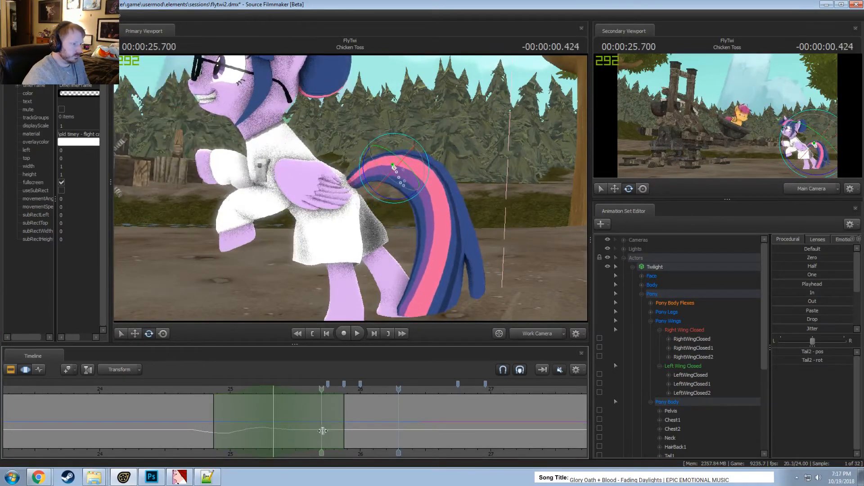
Rotate Tail2 slightly downward at 25.875 s from about 25.1 s, extend the selection's end to about 27.2 s, and replay
shift+click(343, 432)
shift+scroll(344, 430, up, 5)
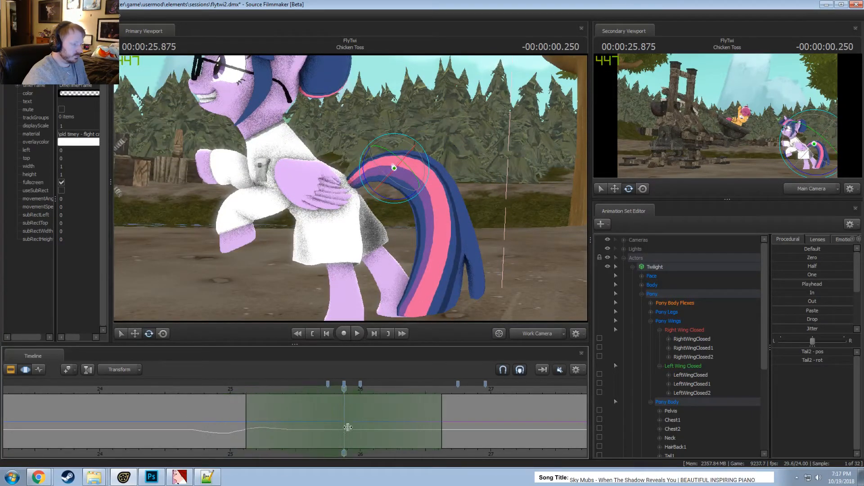
drag(430, 171, 429, 174)
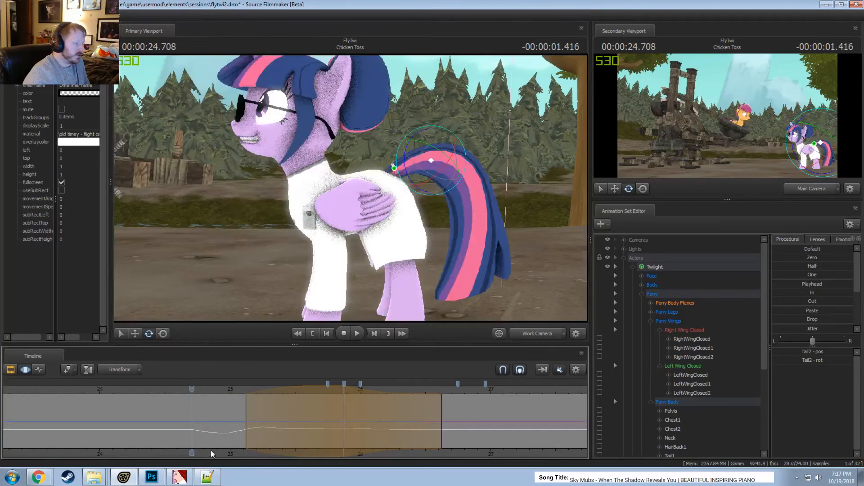
middle_drag(210, 450, 82, 457)
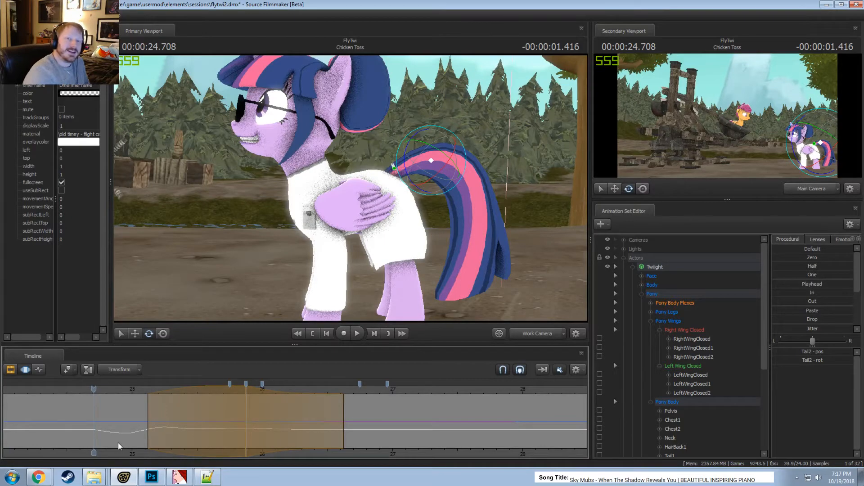
key(space)
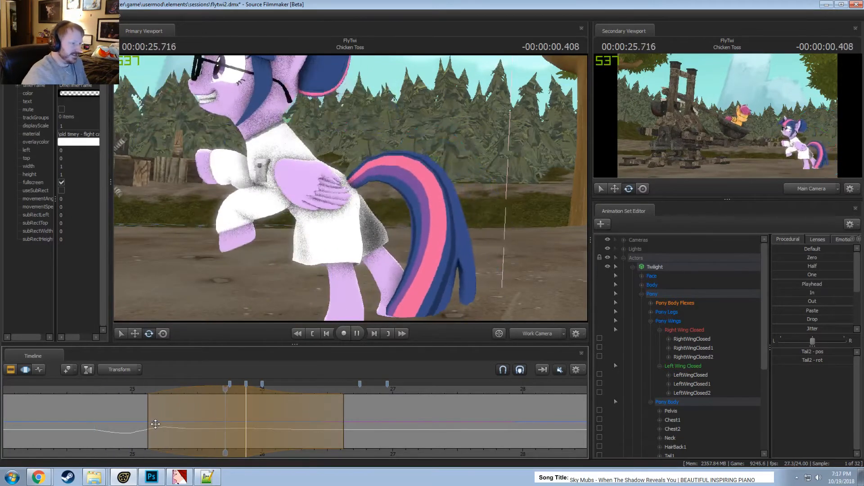
key(space)
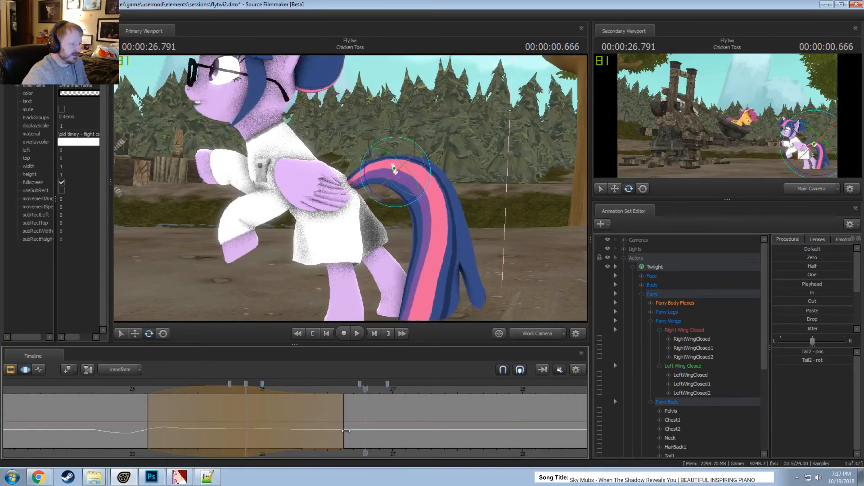
key(space)
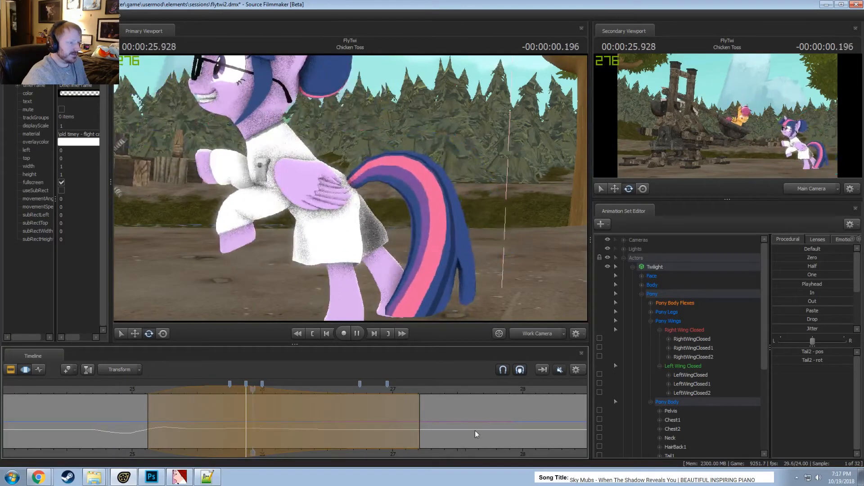
key(space)
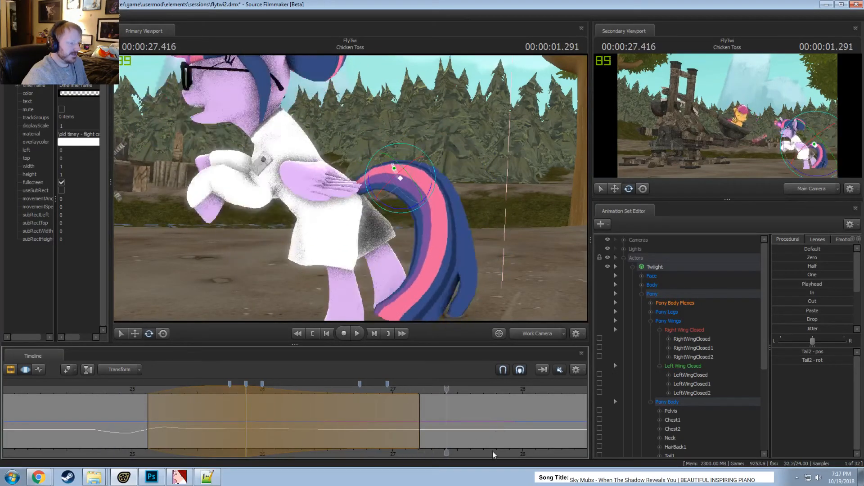
Rotate Tail2 upward at about 27.0 s with a time selection from about 26.7 to 27.3 s, and play it back
middle_drag(388, 428, 237, 424)
drag(237, 423, 136, 419)
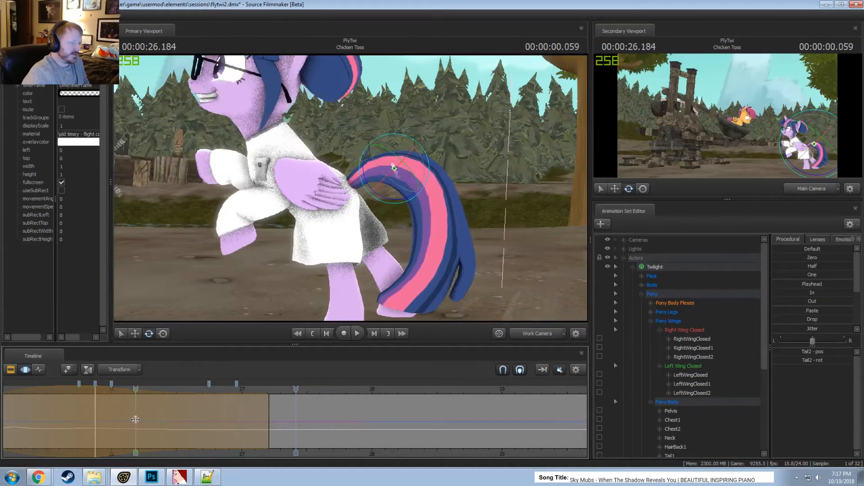
drag(188, 429, 240, 431)
key(space)
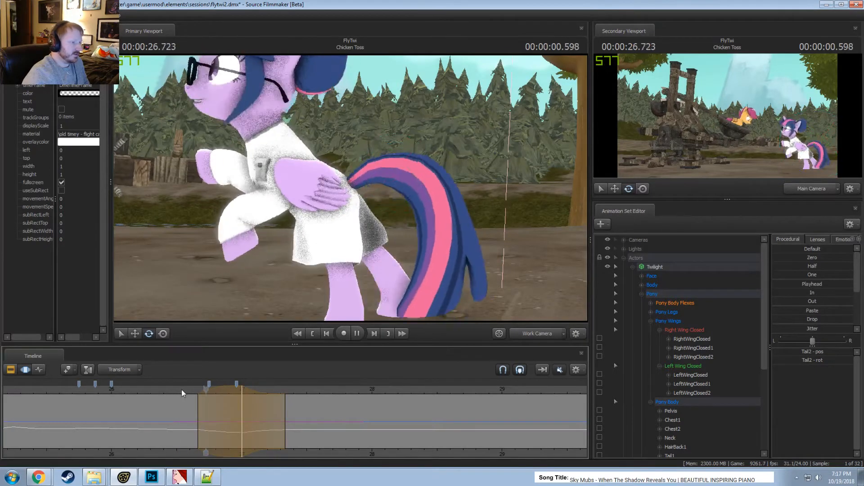
Rotate Tail2 upward at 27.291 s with a time selection from about 27.0 to 27.5 s
click(247, 414)
drag(248, 415, 275, 414)
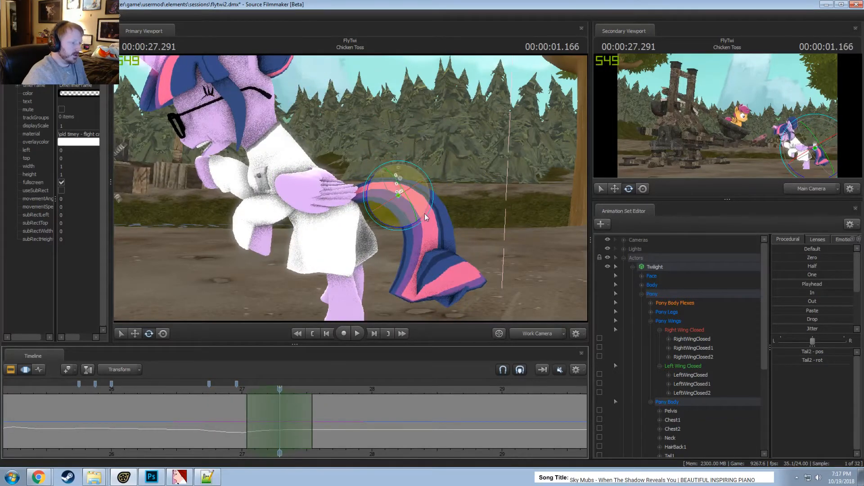
drag(424, 214, 438, 212)
Rotate Tail2 downward at 27.458 s with a time selection from about 27.25 to 27.7 s, and play it back
drag(279, 389, 301, 425)
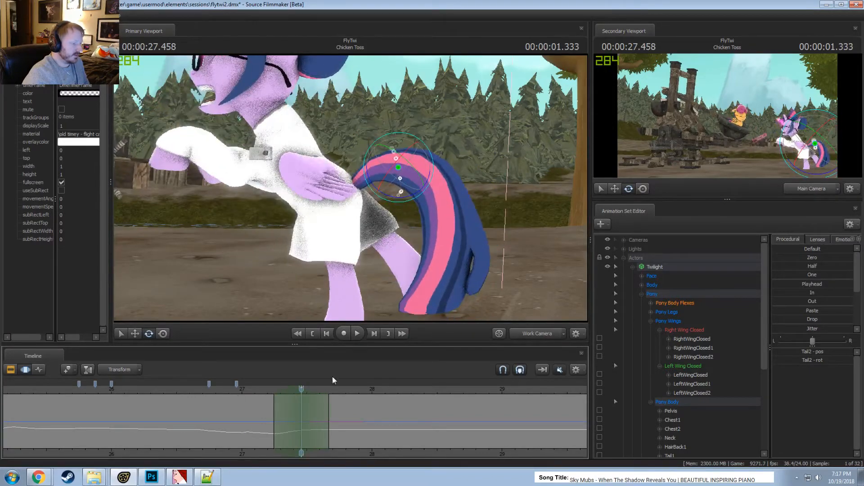
drag(433, 174, 428, 182)
key(space)
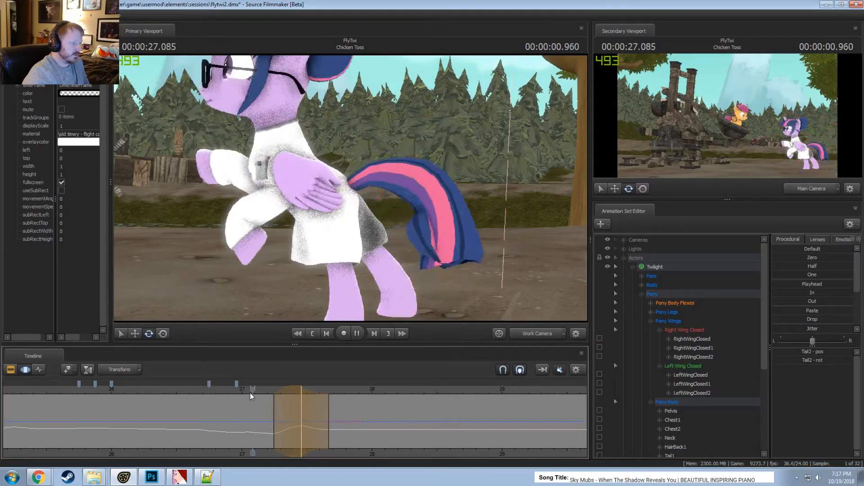
Rotate Tail2 upward at 27.625 s with a time selection from about 27.25 to 28.0 s, and replay the motion repeatedly
click(323, 418)
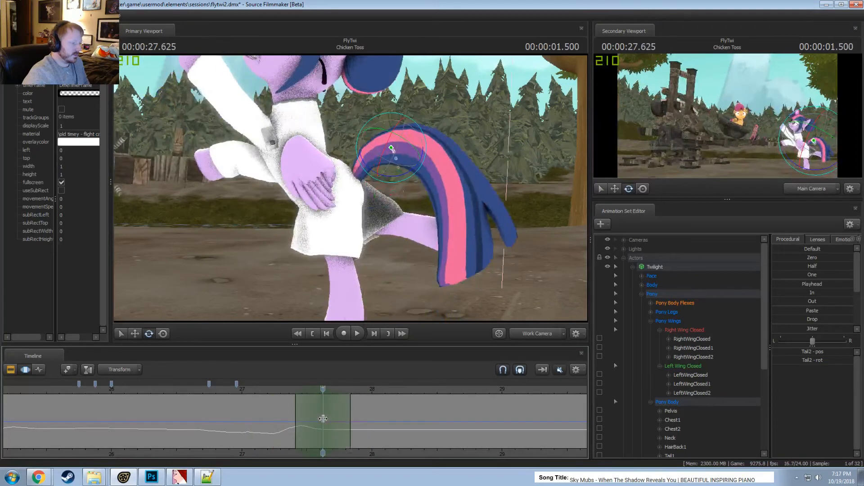
drag(424, 164, 431, 159)
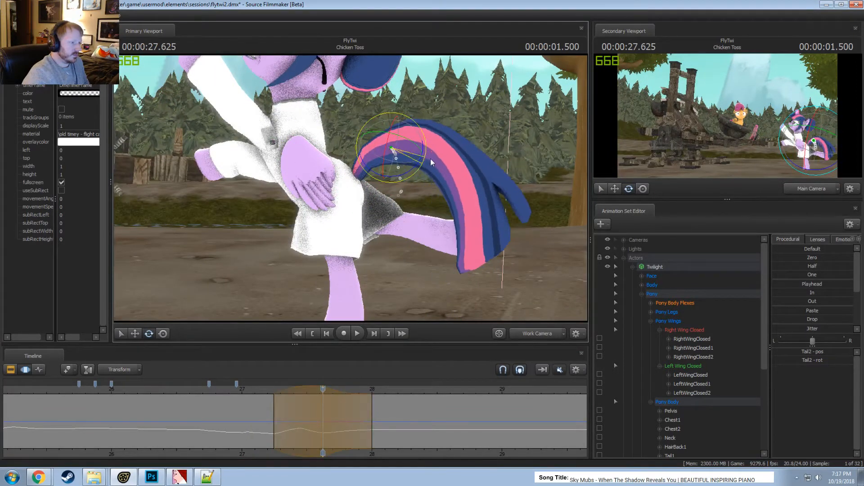
click(255, 390)
key(space)
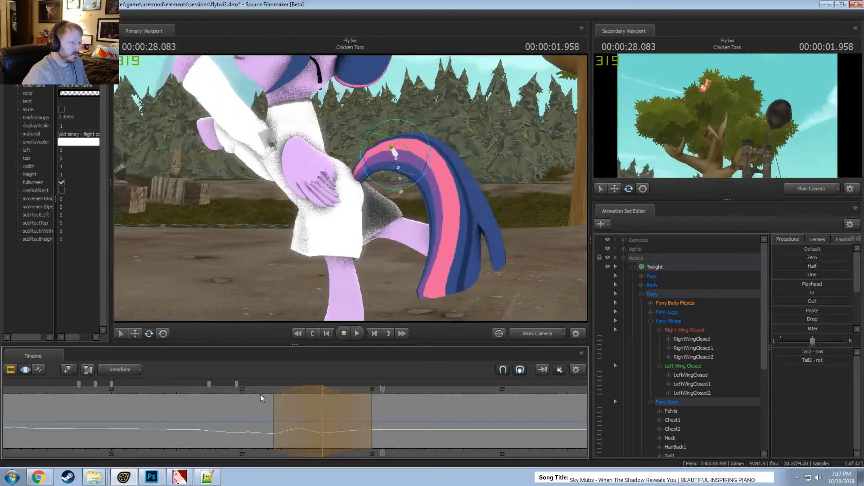
click(235, 389)
click(234, 390)
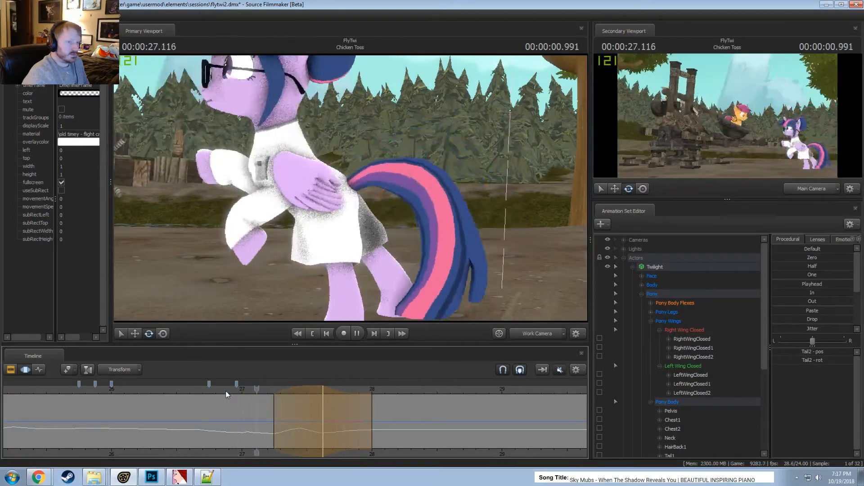
Replay the Tail2 motion from about 26.75 s
key(space)
click(209, 390)
key(space)
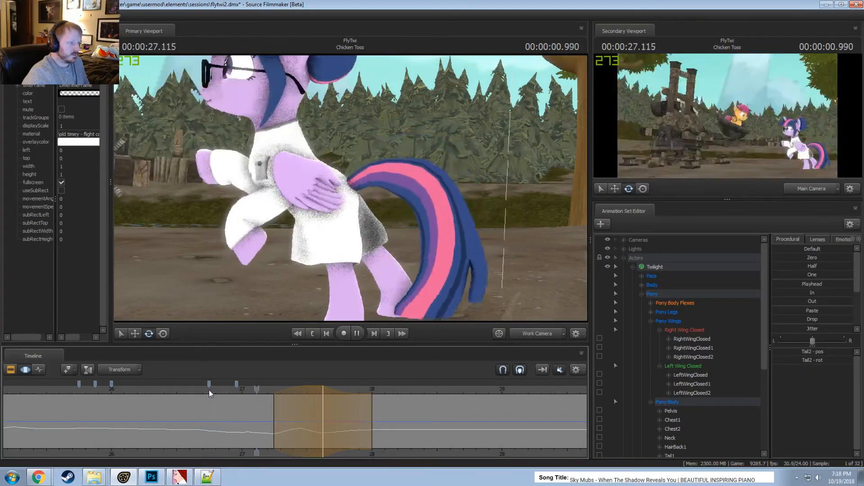
Rotate Tail3 outward at 25.041 s with a time selection from about 24.87 to 25.2 s, and play it back
click(74, 413)
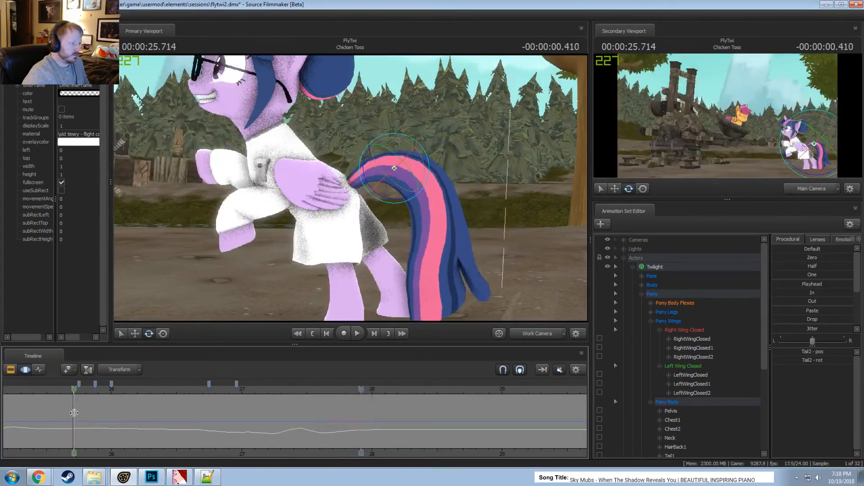
mouse_move(195, 430)
mouse_down()
mouse_move(93, 432)
mouse_move(154, 433)
mouse_up()
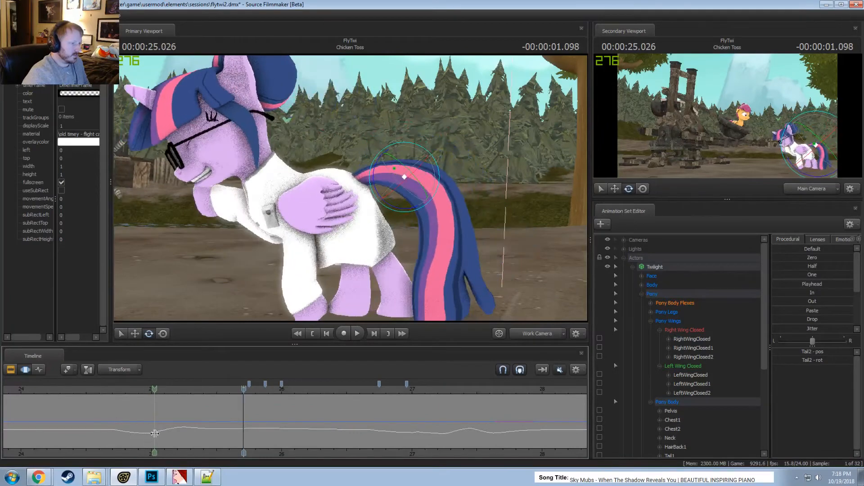
scroll(154, 433, up, 3)
click(437, 219)
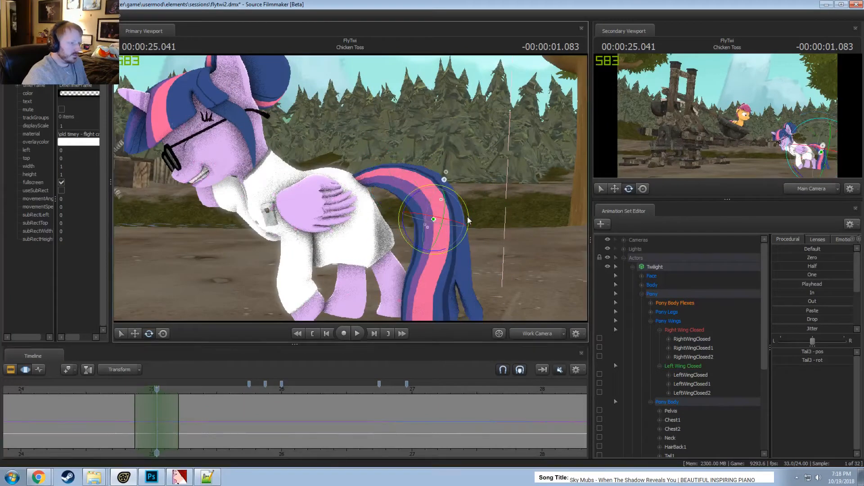
click(125, 391)
key(space)
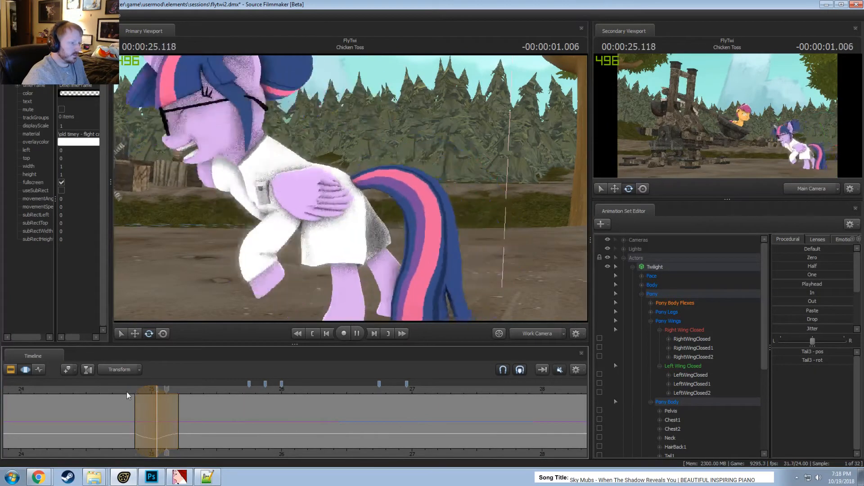
Rotate Tail3 inward at 25.25 s over about 25.0 to 25.5 s, shift that change slightly earlier, and play it back
key(space)
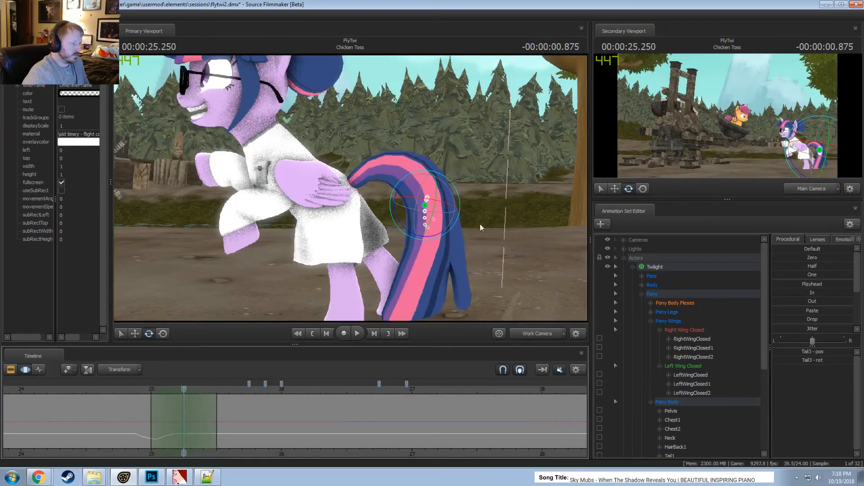
drag(461, 215, 452, 229)
click(126, 391)
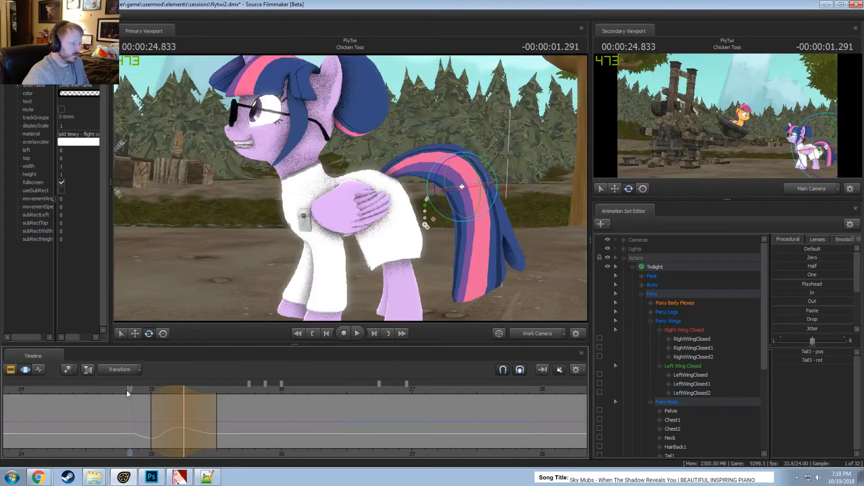
key(space)
click(183, 398)
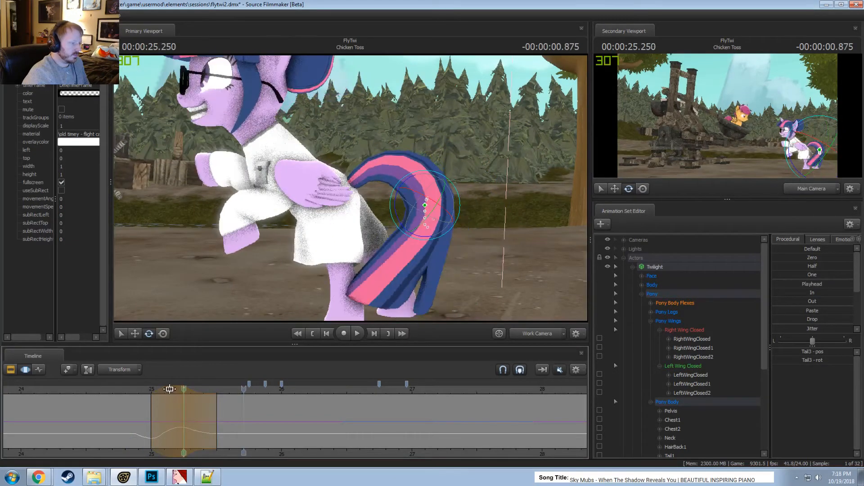
click(106, 390)
key(space)
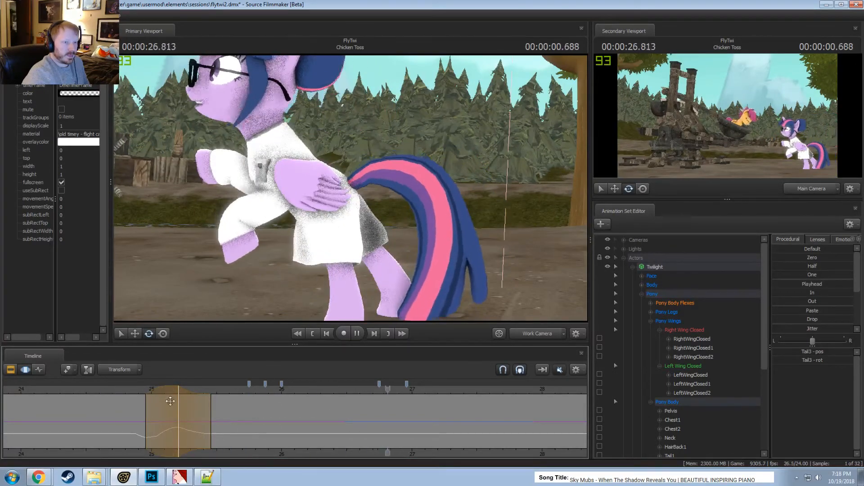
key(space)
Try to rotate Tail3 at 27.375 s with a time selection from about 27.15 to 27.6 s and shift the change slightly earlier
mouse_move(241, 437)
mouse_down()
mouse_move(312, 436)
mouse_move(255, 427)
mouse_up()
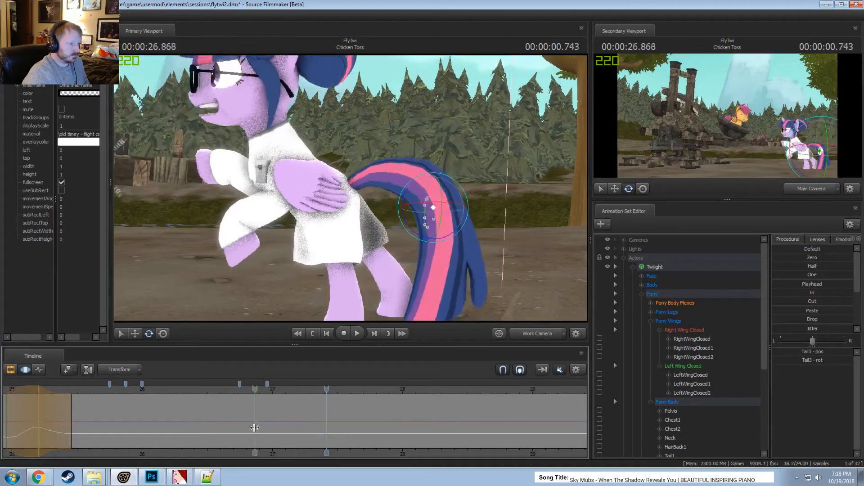
click(223, 389)
key(space)
drag(233, 389, 323, 423)
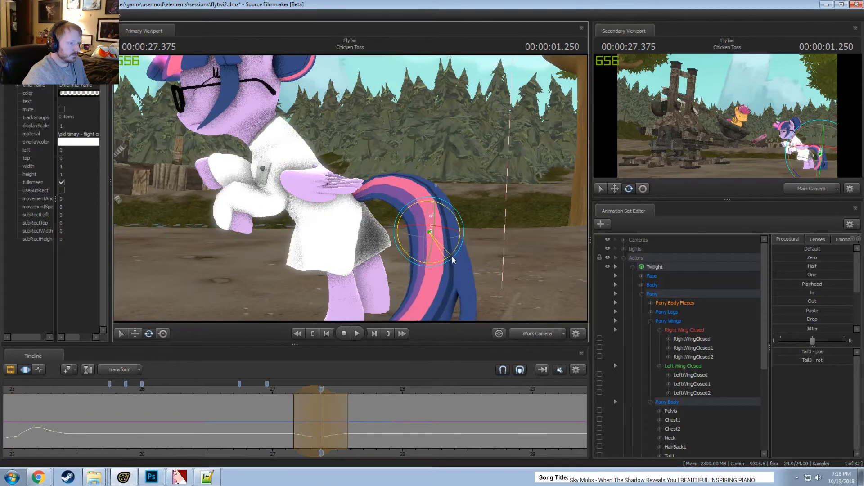
key(space)
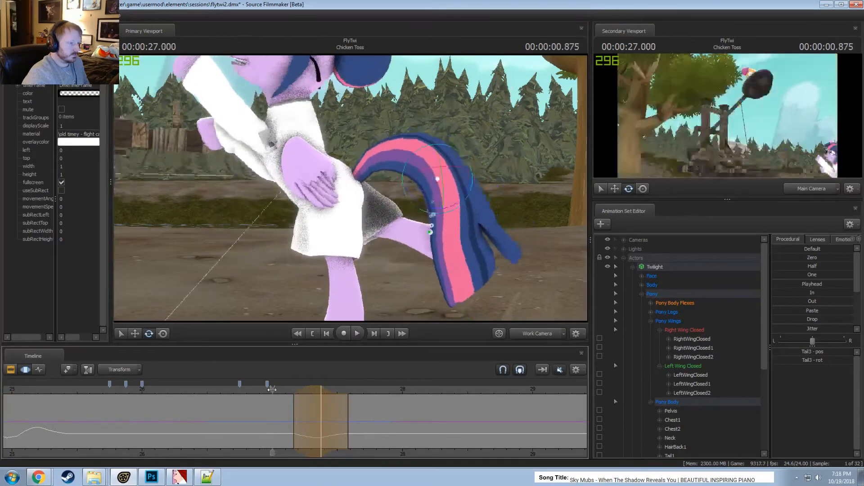
drag(309, 389, 289, 397)
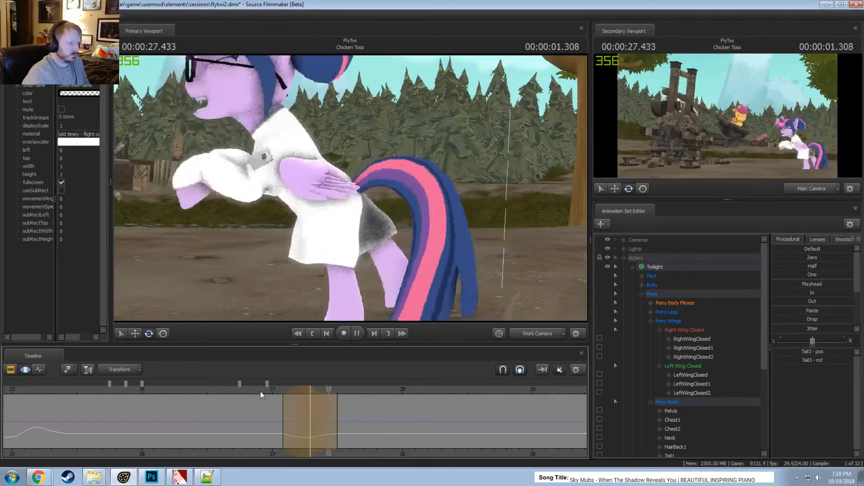
key(space)
key(shift)
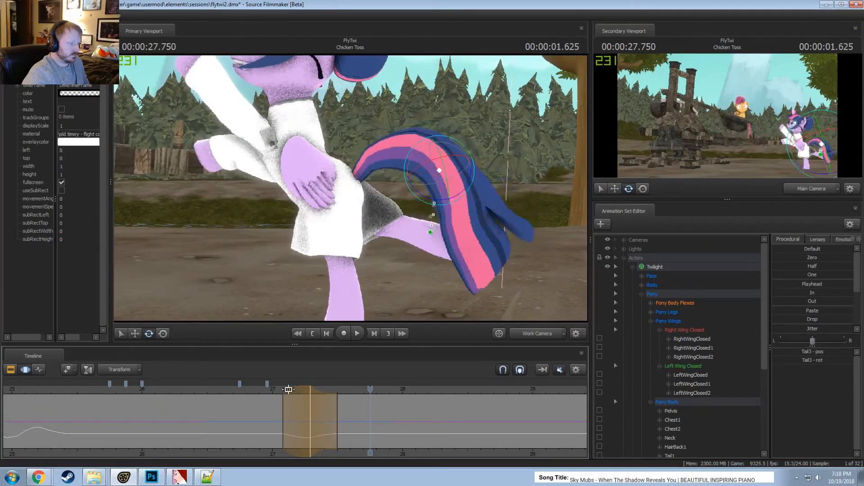
Rotate Tail3 outward at 27.208 s with a time selection from about 27.0 to 27.4 s, and play it back
key(shift)
drag(289, 390, 300, 392)
key(shift)
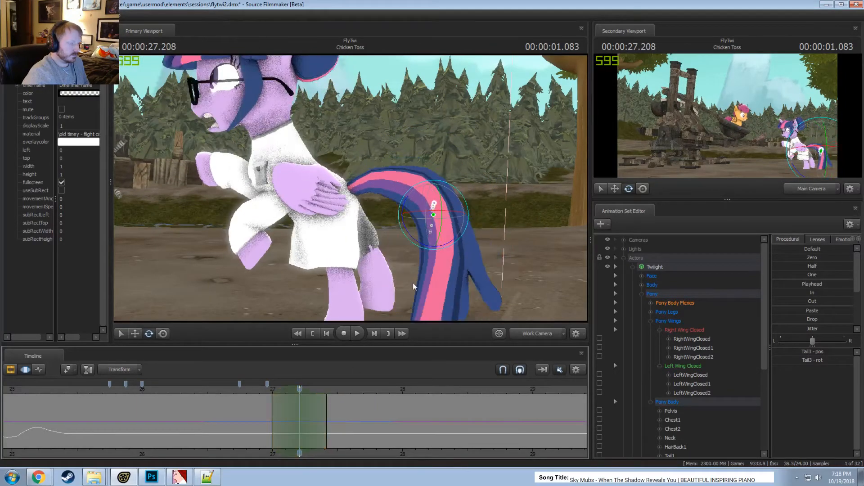
click(429, 249)
key(shift)
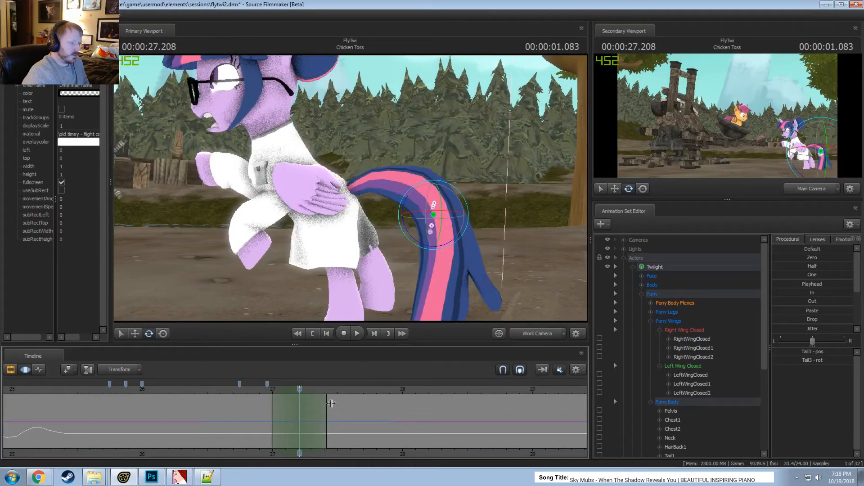
drag(446, 247, 455, 244)
key(shift)
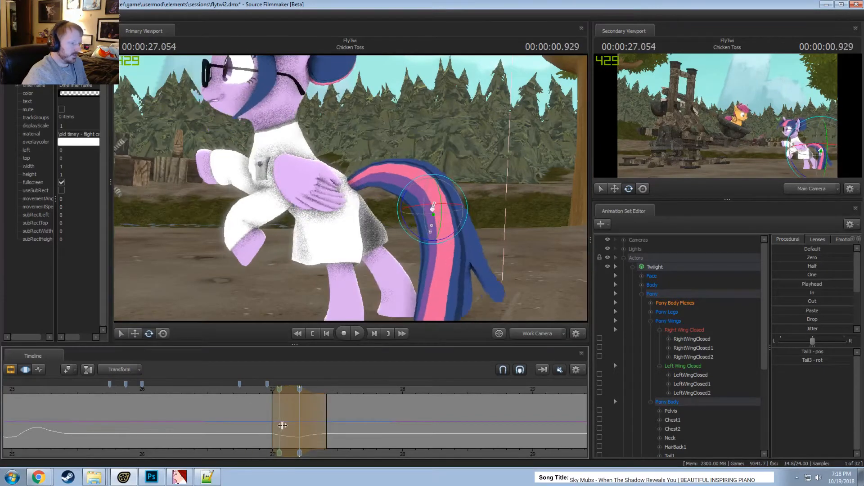
click(250, 393)
key(space)
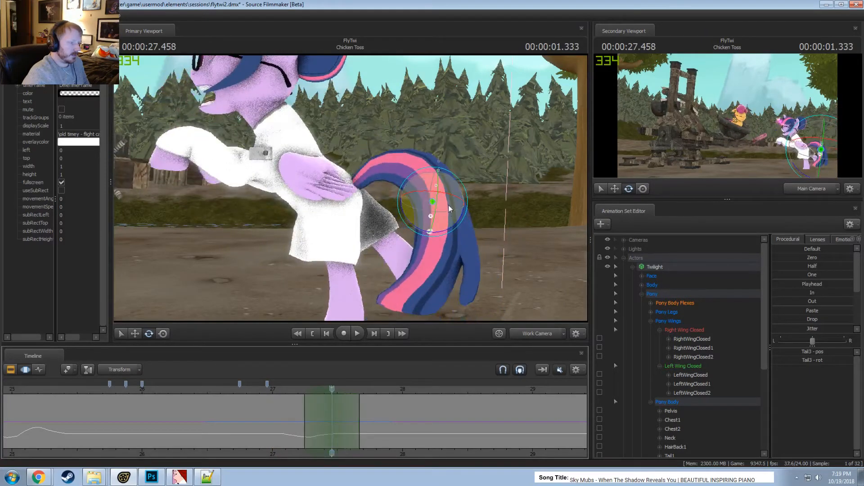
Rotate Tail3 inward at 27.458 s over about 27.25 to 27.65 s and again at 27.625 s over about 27.3 to 27.95 s
drag(448, 208, 456, 230)
drag(332, 388, 354, 423)
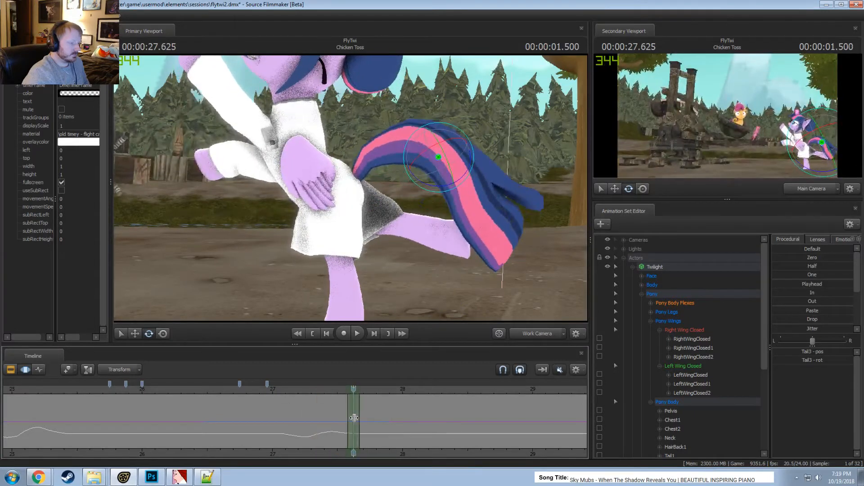
mouse_move(438, 159)
mouse_down()
mouse_move(441, 149)
mouse_move(451, 170)
mouse_up()
click(256, 401)
key(space)
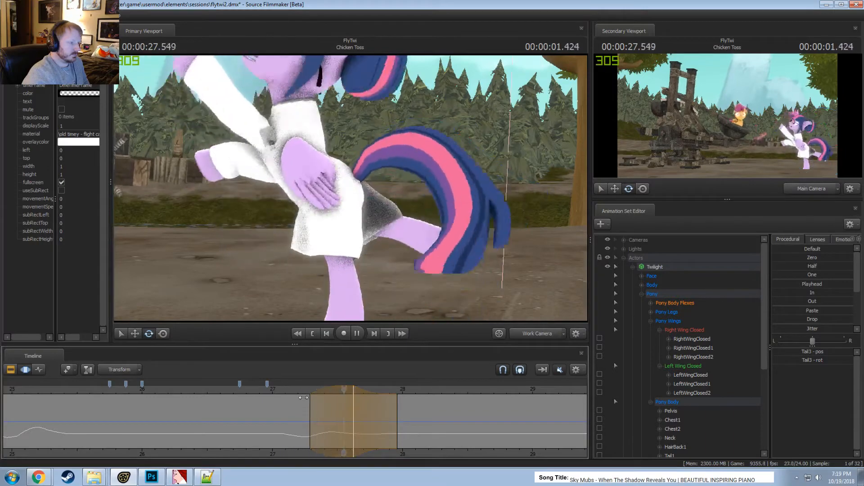
key(space)
key(space)
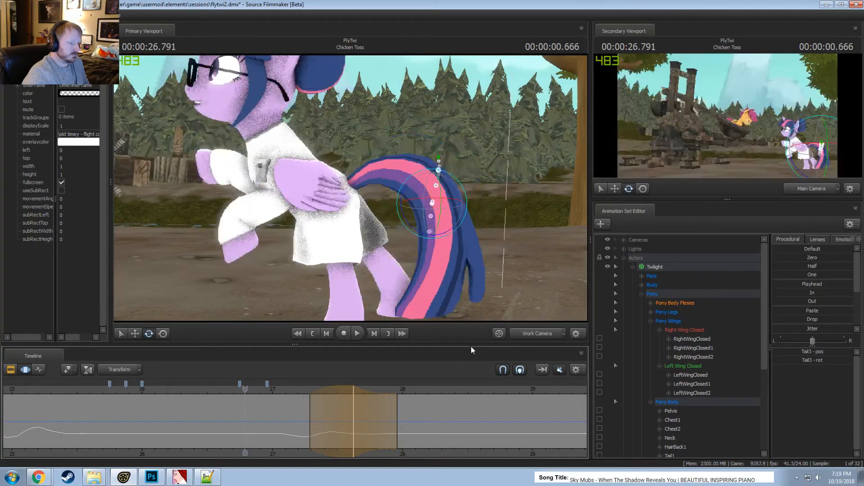
Play back the finished tail motion from about 26.75 s through the Main Camera
click(534, 333)
key(space)
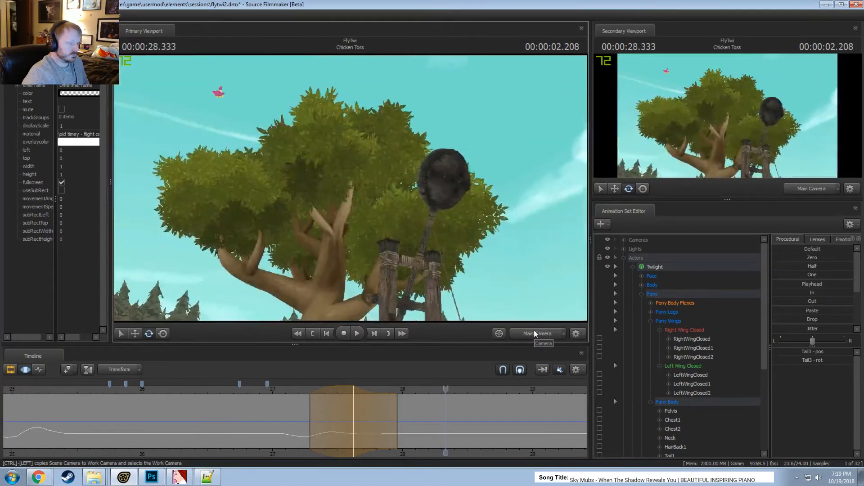
click(240, 390)
key(space)
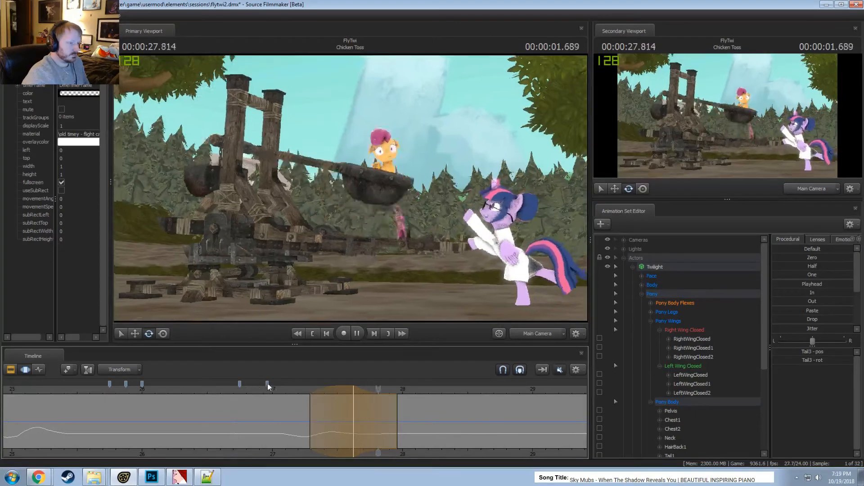
key(space)
Bake the procedural bones of the Twilight animation set
key(F2)
key(F4)
click(664, 268)
right_click(664, 268)
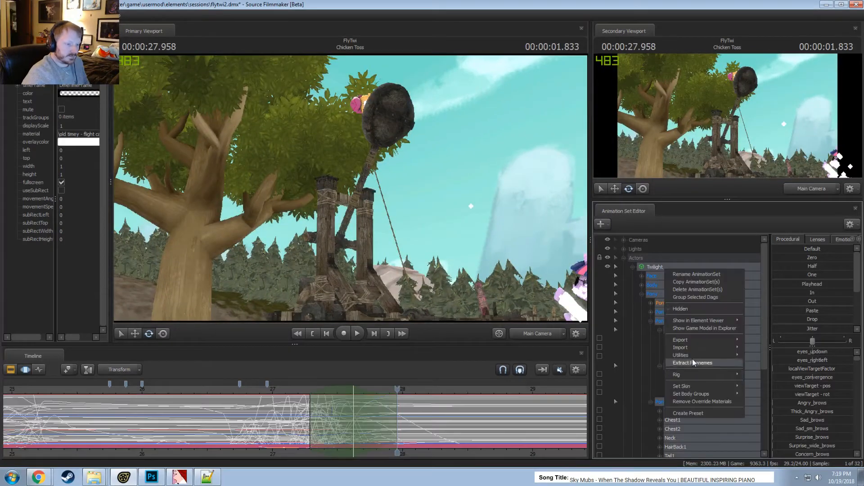
mouse_move(695, 356)
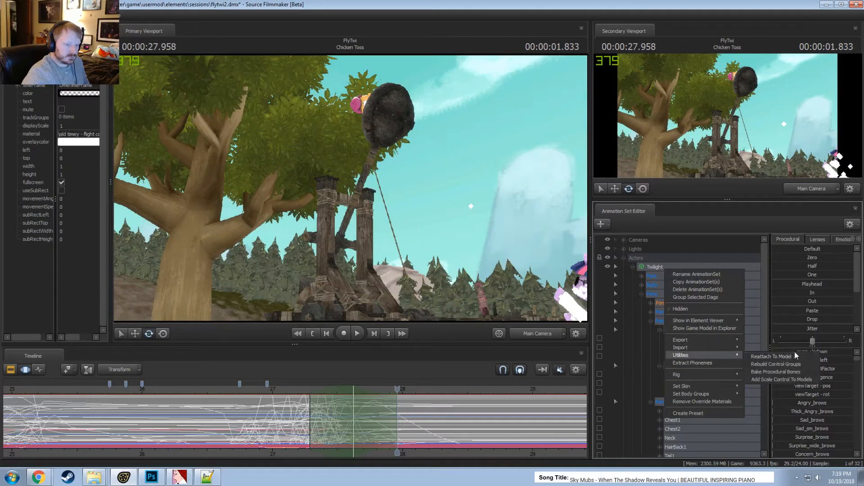
click(768, 371)
Examine the motion curves of Twilight's JiggleBones group, Tail3 and both ears, and check the Unknown group
scroll(655, 371, down, 5)
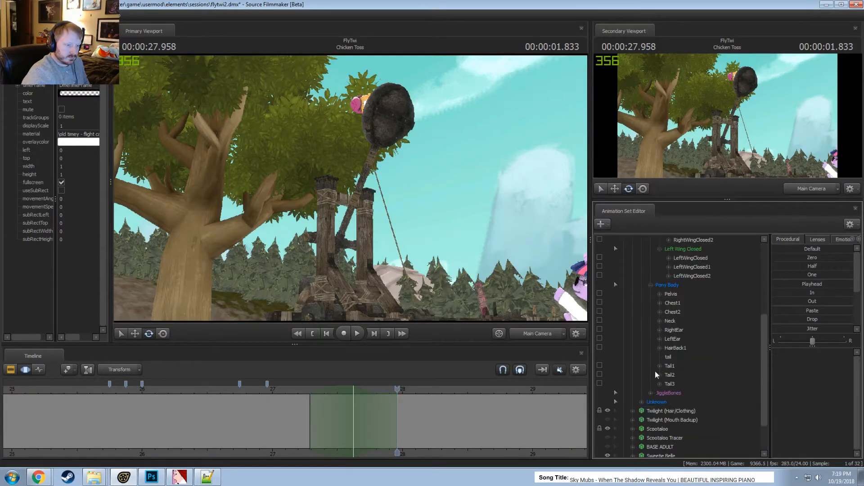
click(672, 347)
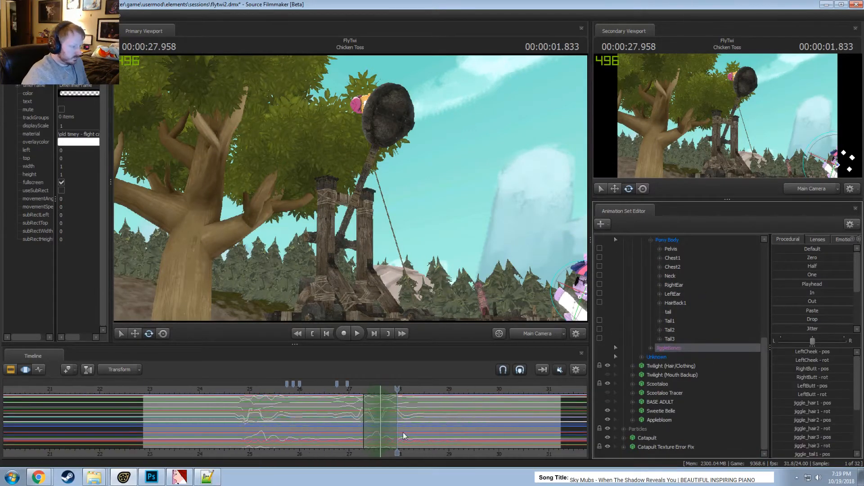
scroll(340, 427, up, 1)
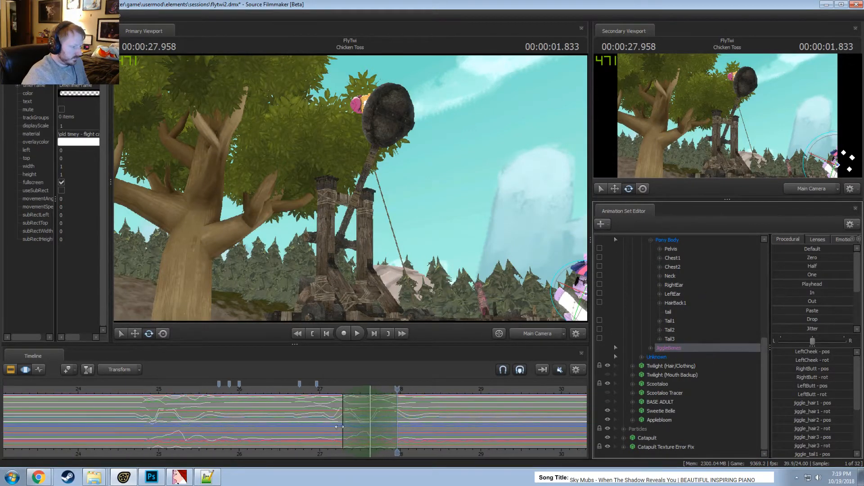
click(671, 339)
click(672, 294)
click(674, 286)
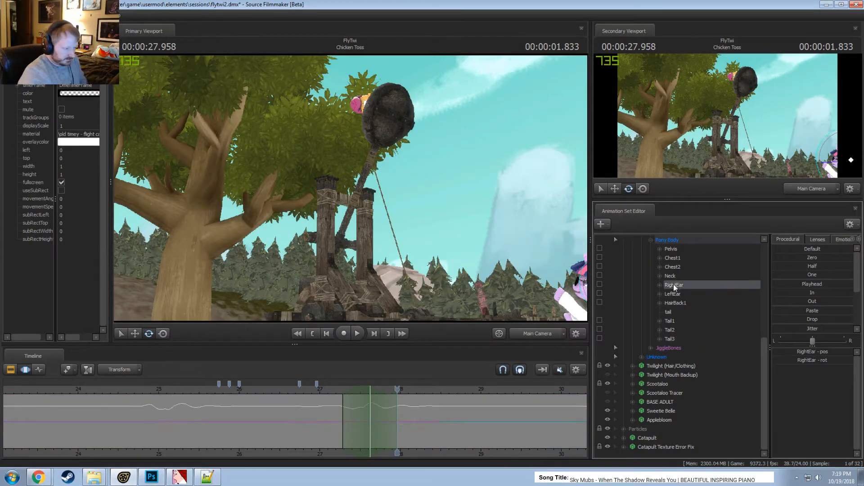
click(641, 358)
click(641, 357)
Apply the In procedural preset to the cheek, butt and ear-tip jiggle bones over the whole timeline
click(651, 348)
click(674, 347)
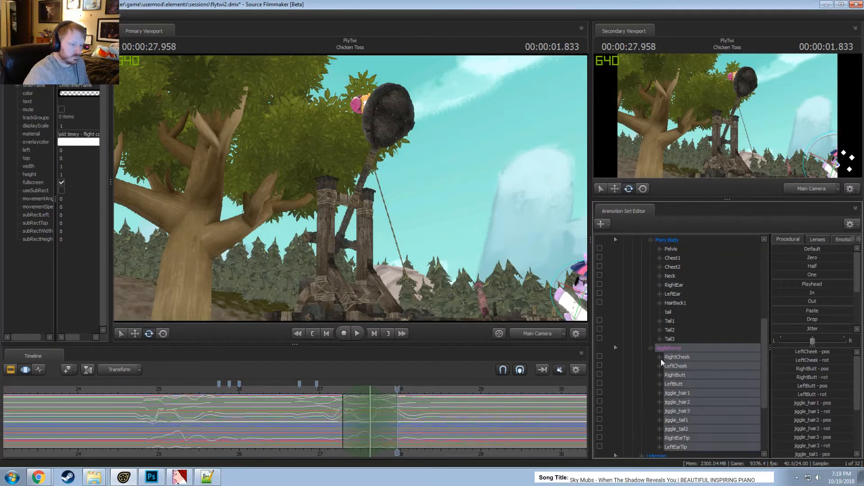
click(663, 358)
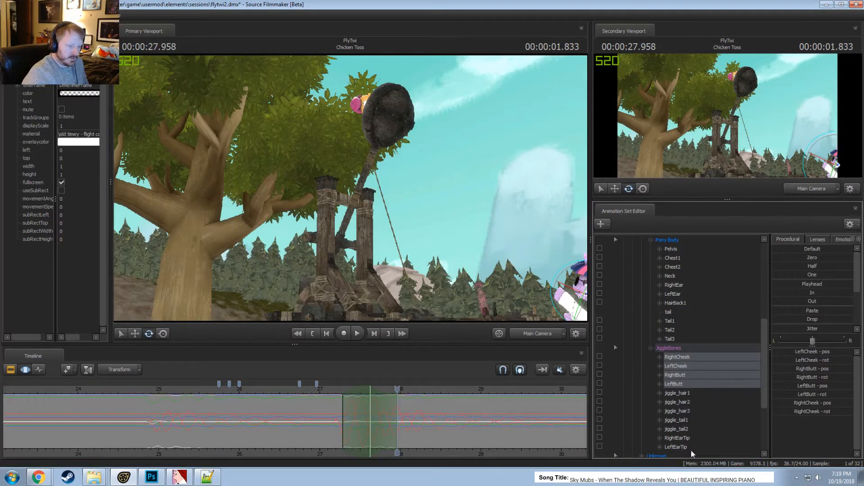
key(ctrl+a)
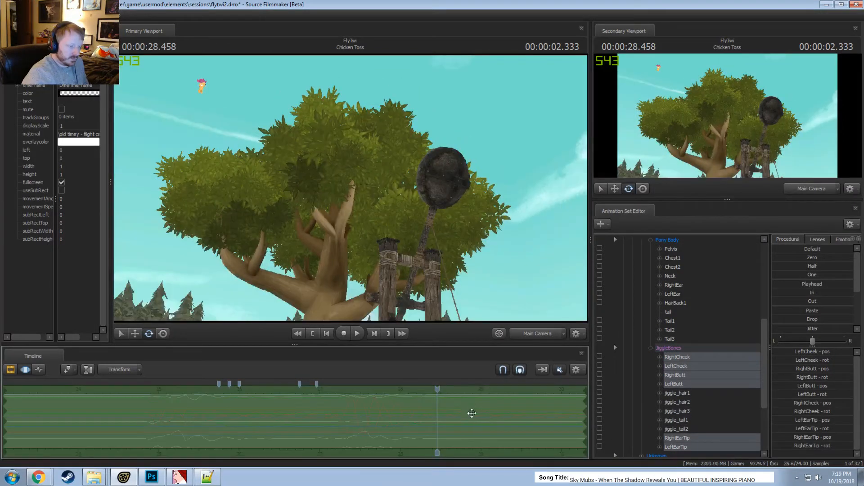
click(795, 291)
Examine the baked jiggle_hair1 and jiggle_tail1 curves, and play back the jiggle_tail1 motion through the Work Camera
click(688, 396)
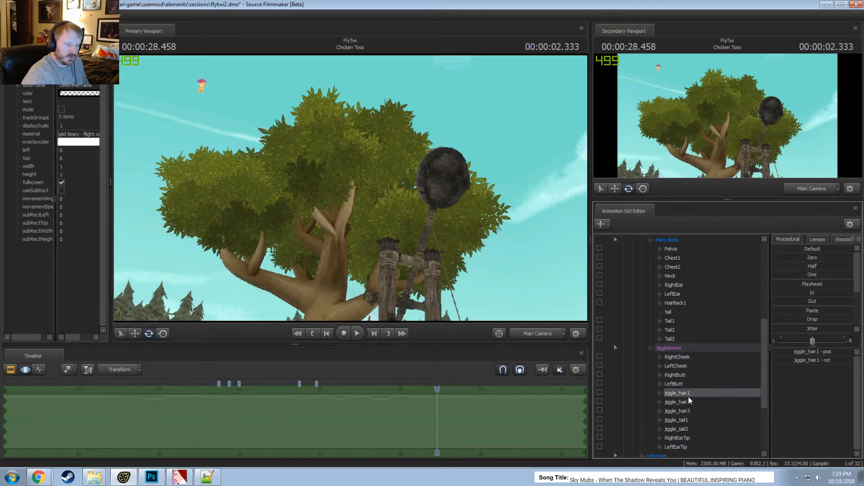
click(675, 422)
click(541, 333)
scroll(359, 411, down, 3)
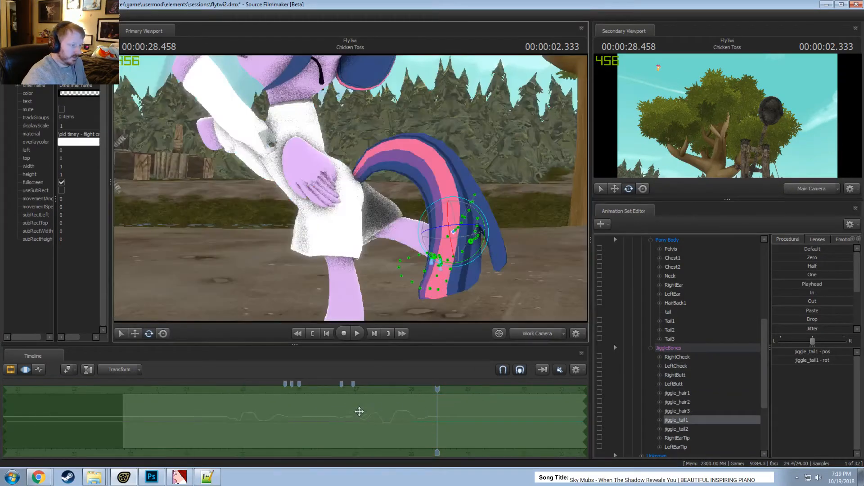
drag(359, 412, 224, 390)
key(space)
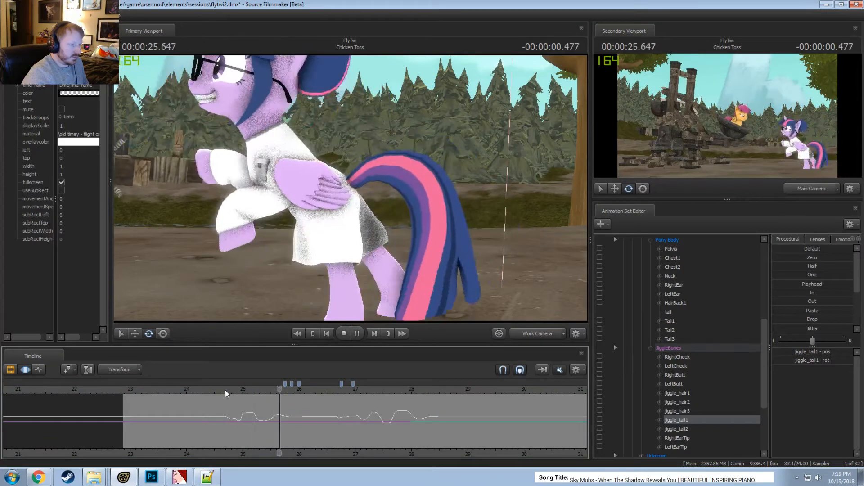
Smooth jiggle_tail1's motion slightly over the whole timeline and review the tail movement between about 25 and 26 seconds
key(space)
key(ctrl+a)
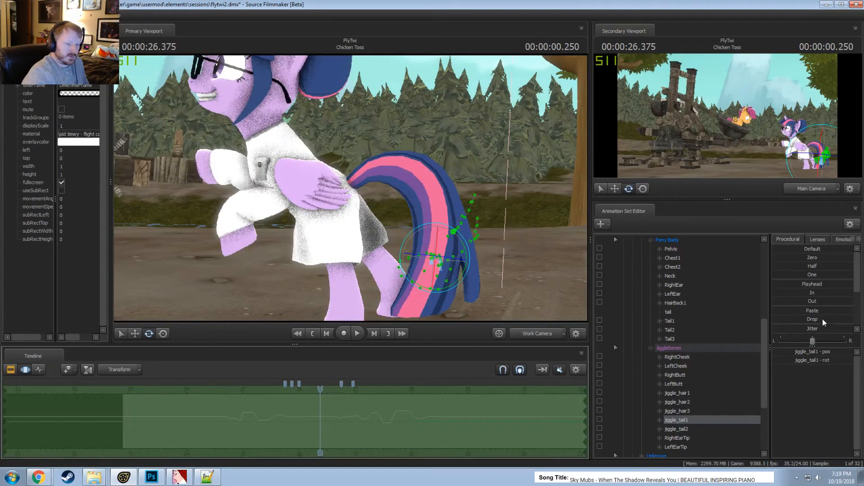
scroll(814, 312, down, 3)
drag(813, 267, 823, 267)
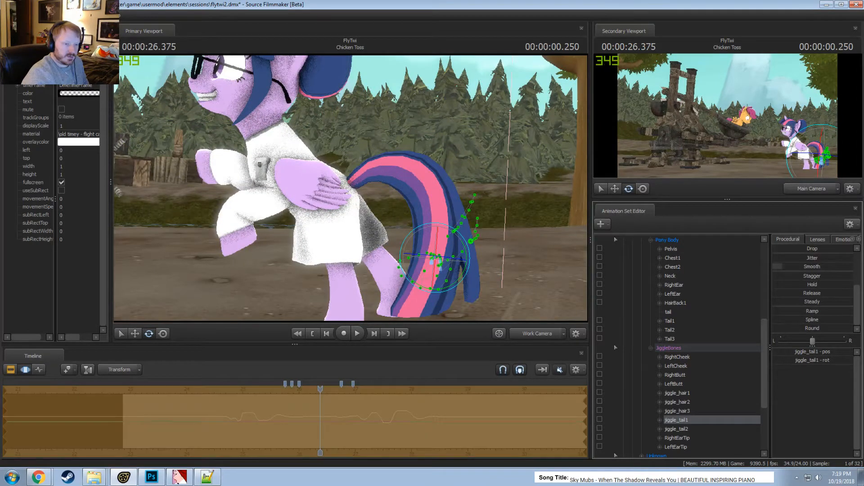
key(F2)
click(229, 388)
key(space)
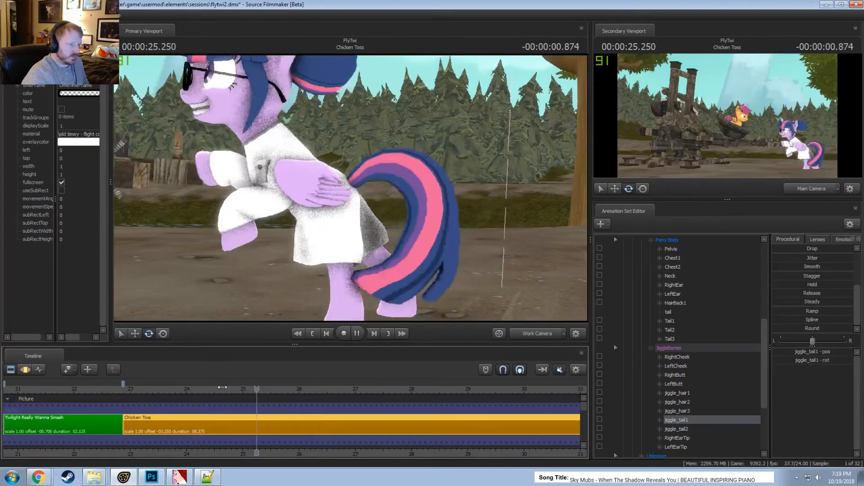
key(space)
key(F3)
drag(228, 425, 288, 430)
drag(264, 396, 285, 414)
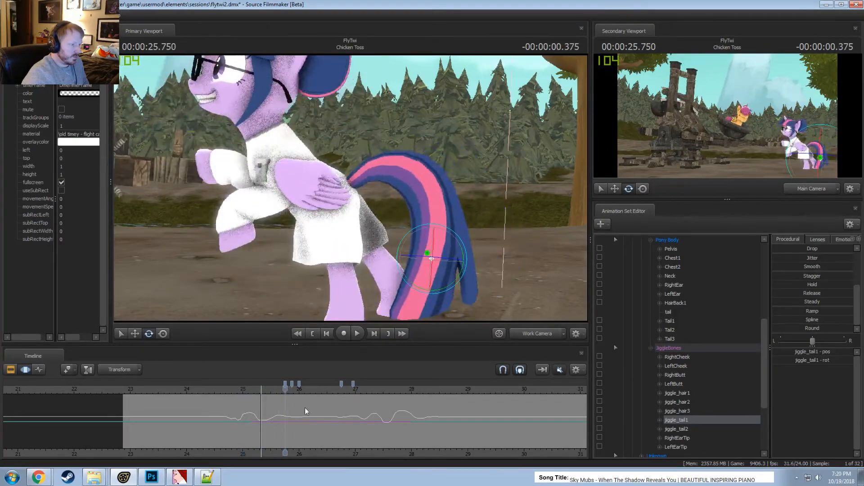
Bake the procedural bones of the Twilight (Hair/Clothing) animation set
scroll(685, 412, up, 7)
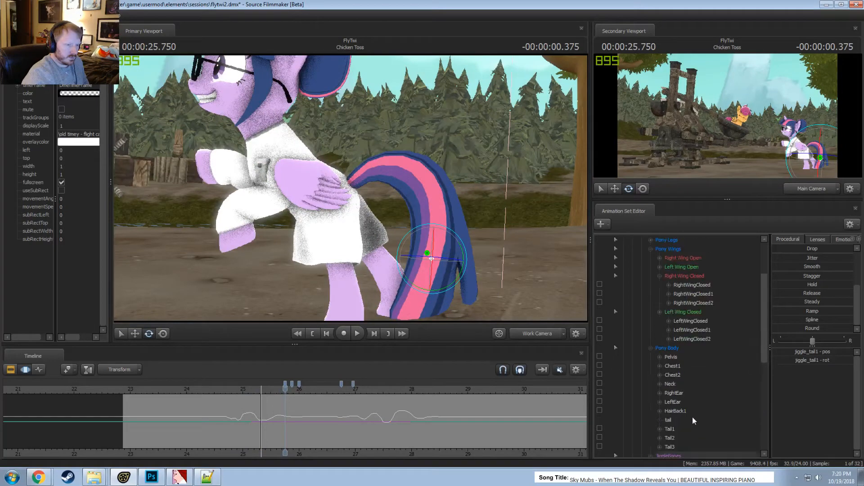
click(633, 266)
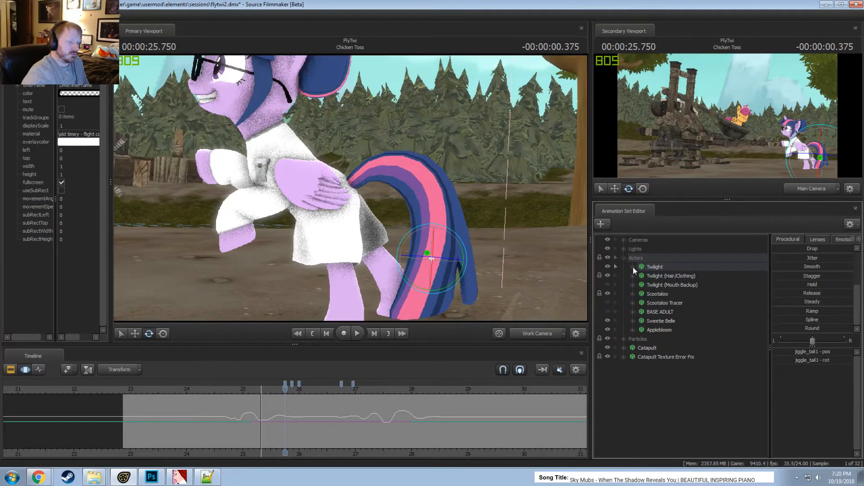
right_click(660, 277)
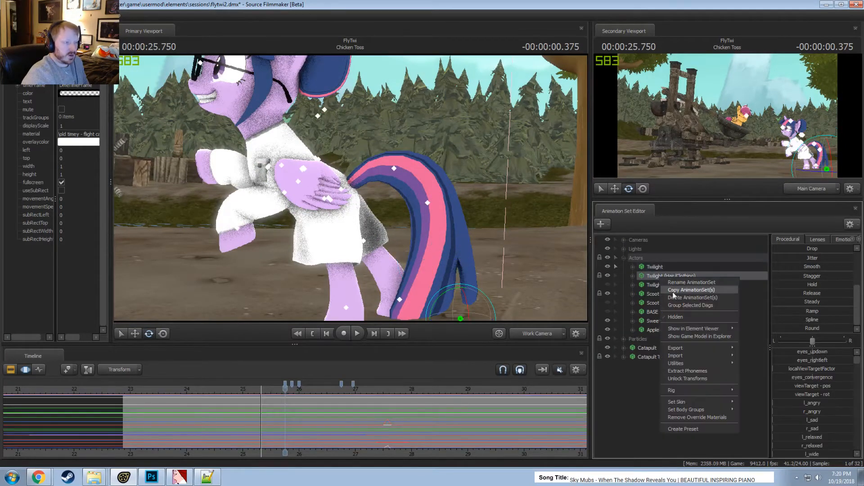
mouse_move(687, 366)
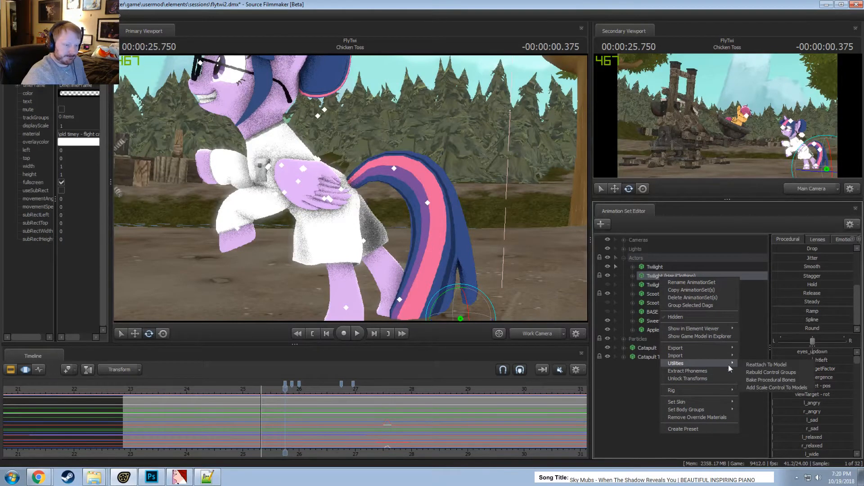
click(744, 377)
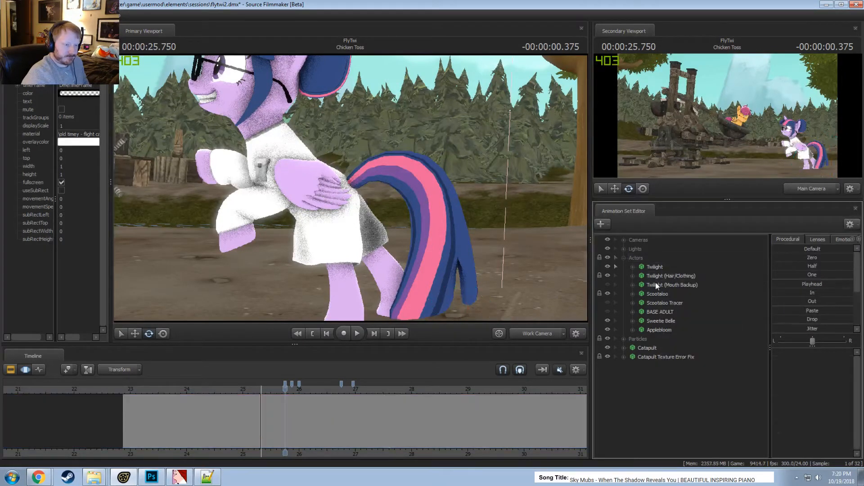
Examine the baked HeadBall, Hair_Tail1, Hair_Tail2, jiggle_hair1 and jiggle_hair2 curves in the JiggleBones group of Twilight (Hair/Clothing)
click(633, 275)
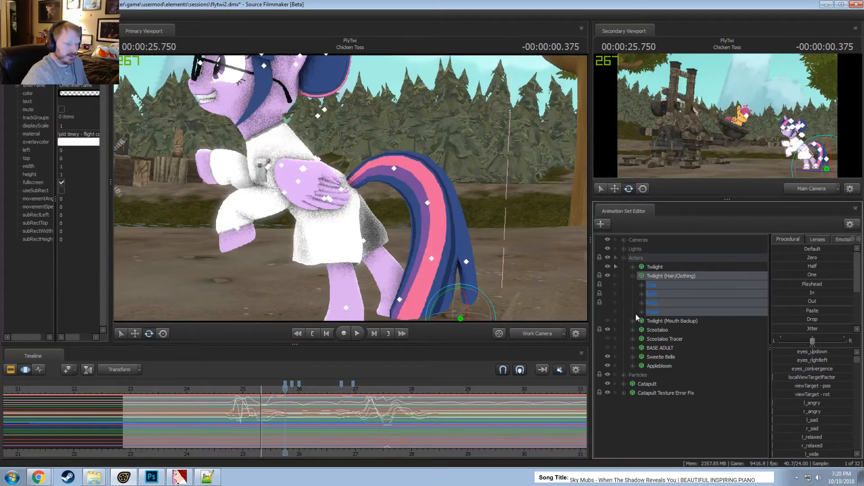
click(641, 303)
click(668, 339)
scroll(421, 431, up, 2)
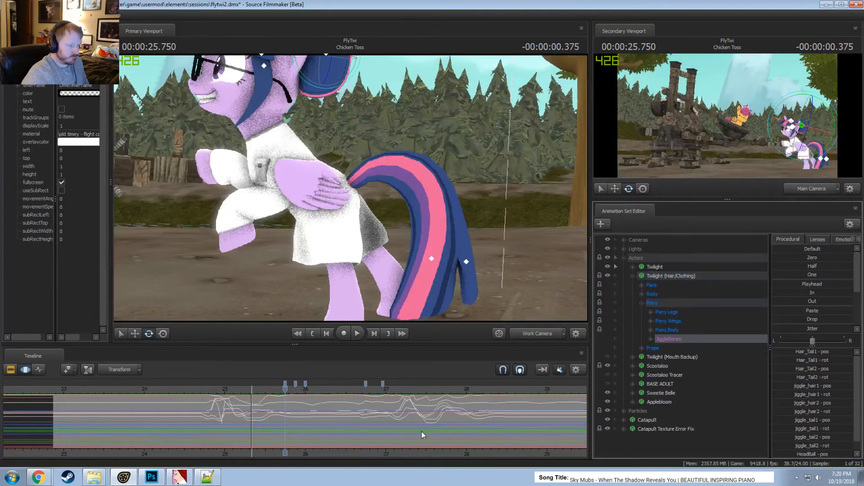
click(651, 339)
click(686, 351)
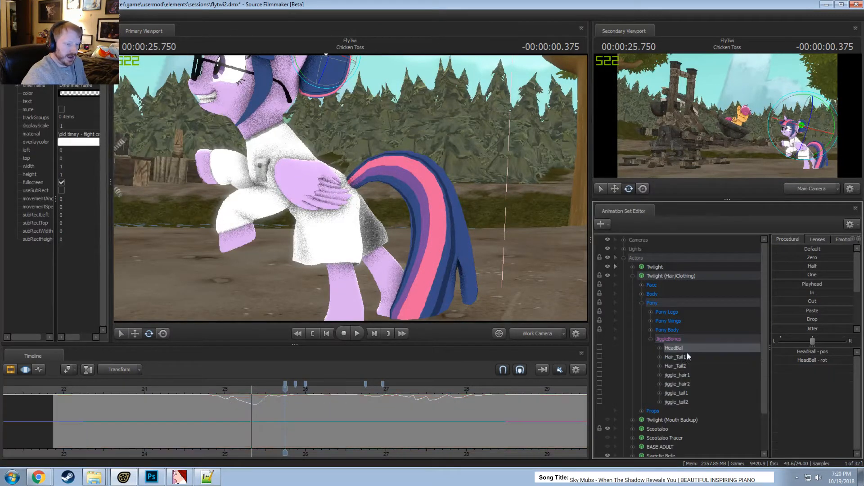
click(684, 354)
click(682, 365)
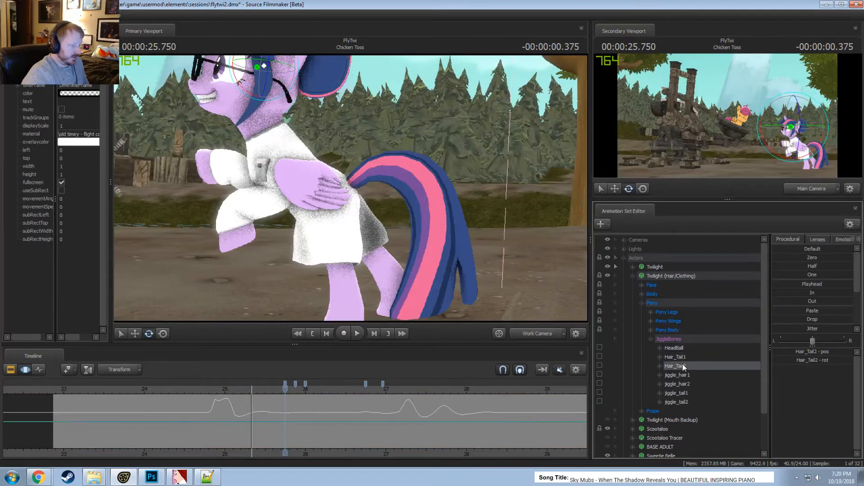
click(685, 373)
click(684, 383)
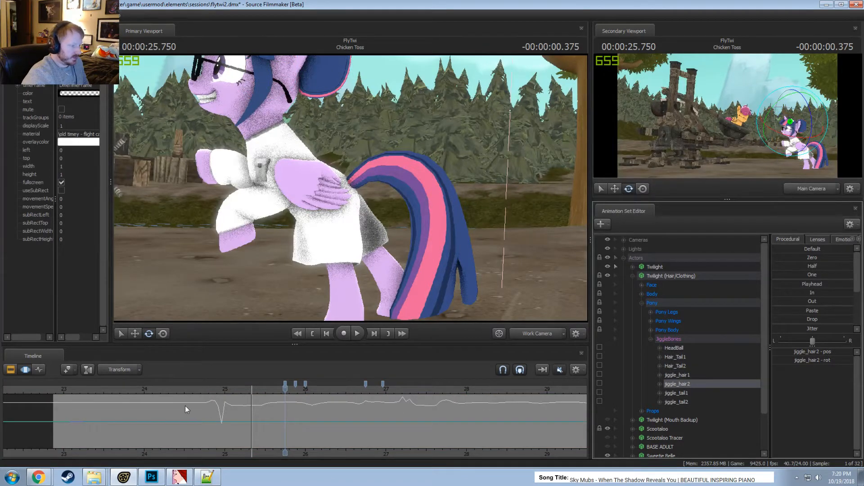
Even out the sharp dip in jiggle_hair2's curve just before 25 seconds, and check the hair motion from about 27.3 seconds
shift+drag(219, 413, 225, 412)
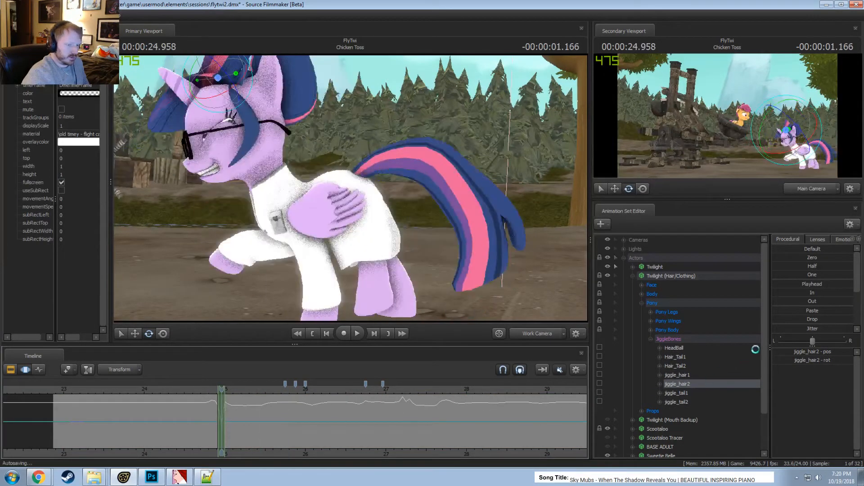
scroll(793, 330, down, 3)
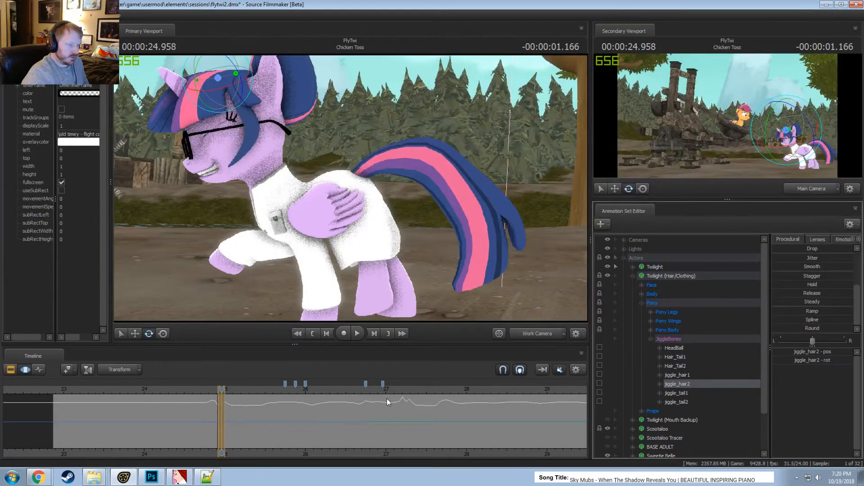
drag(388, 402, 409, 408)
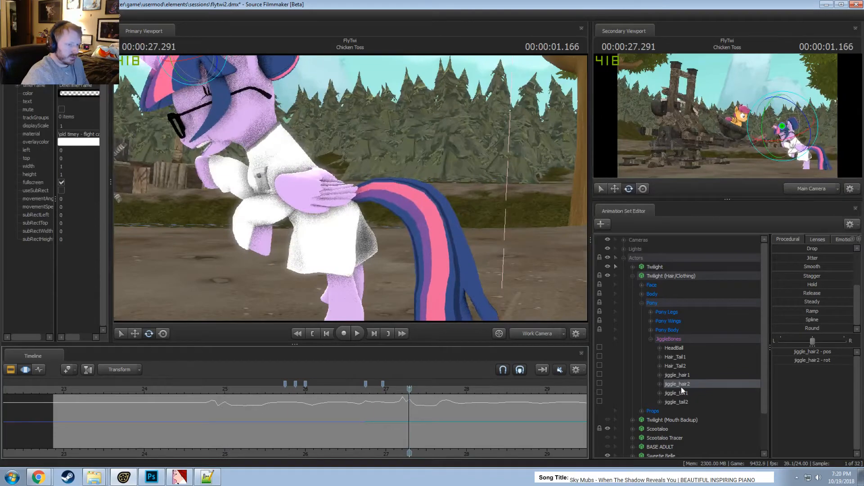
drag(393, 269, 332, 208)
drag(388, 440, 420, 408)
key(space)
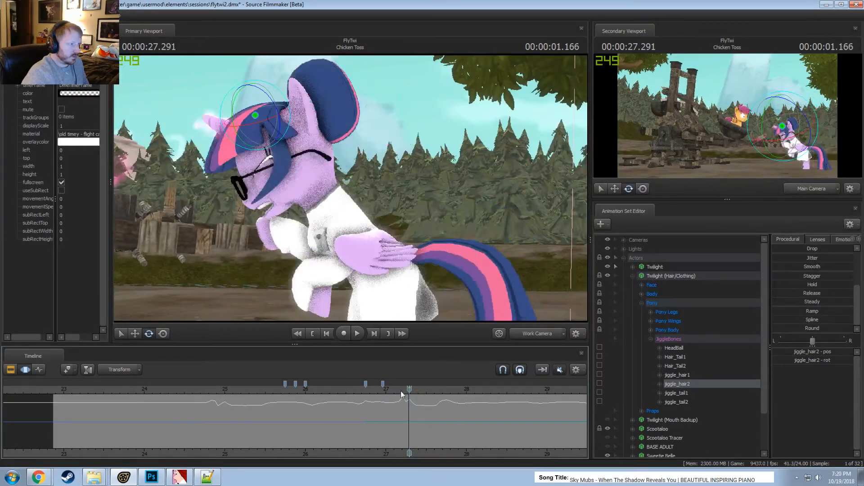
key(space)
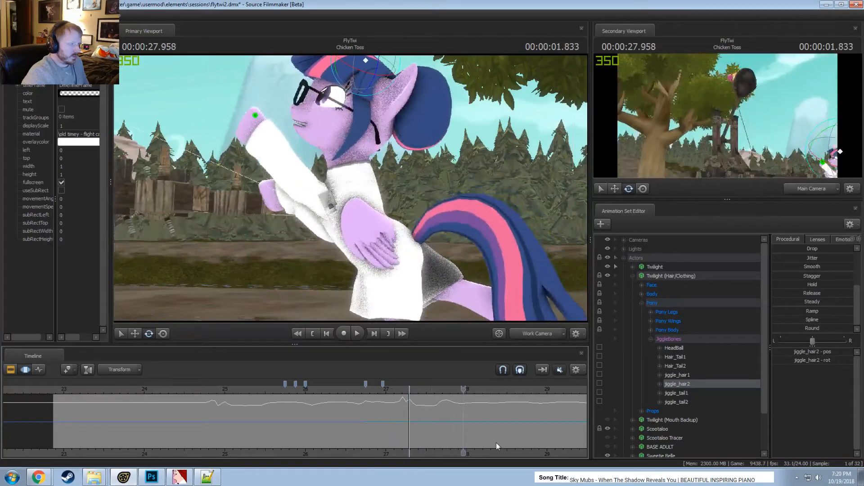
Examine the jiggle_tail1 and jiggle_tail2 curves of Twilight (Hair/Clothing) and play back the tail motion through the jump
click(675, 393)
ctrl+click(671, 402)
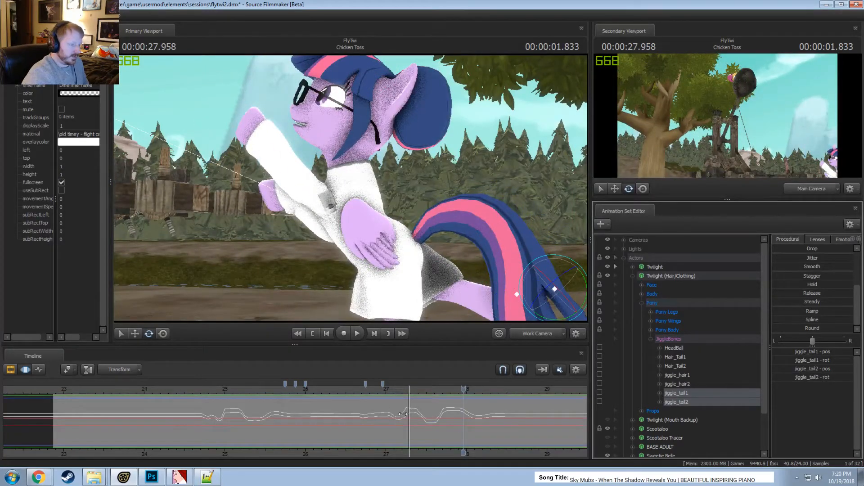
click(189, 387)
key(space)
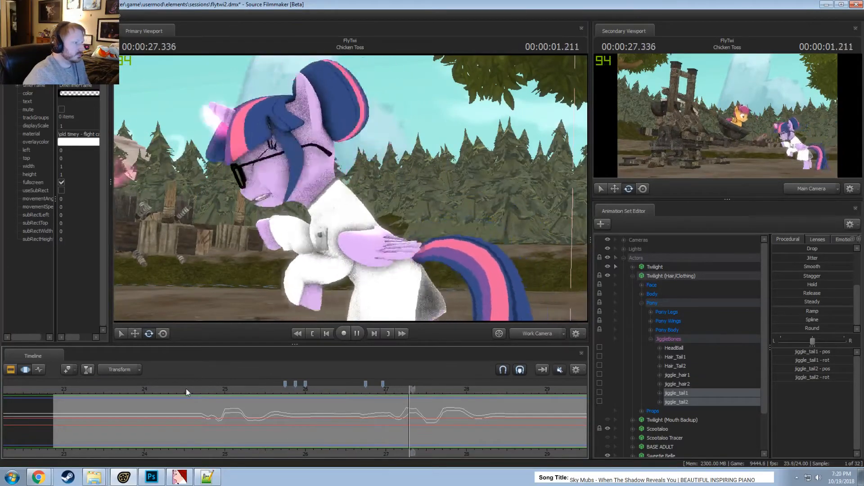
click(186, 388)
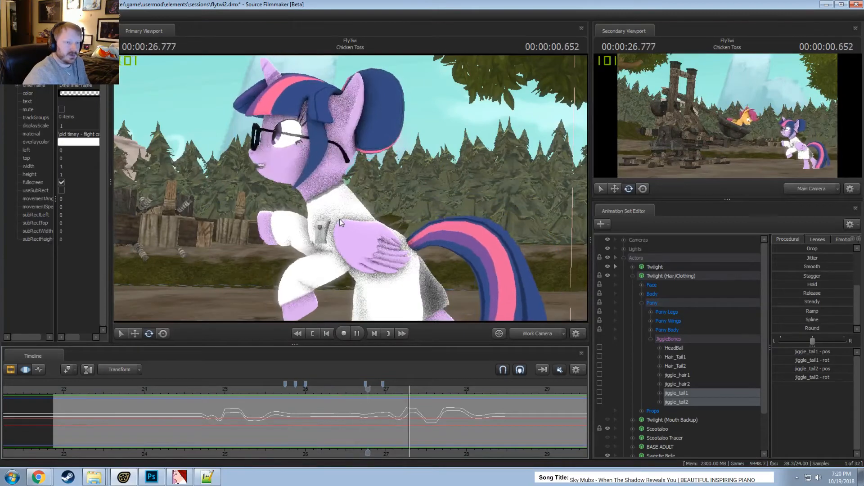
key(space)
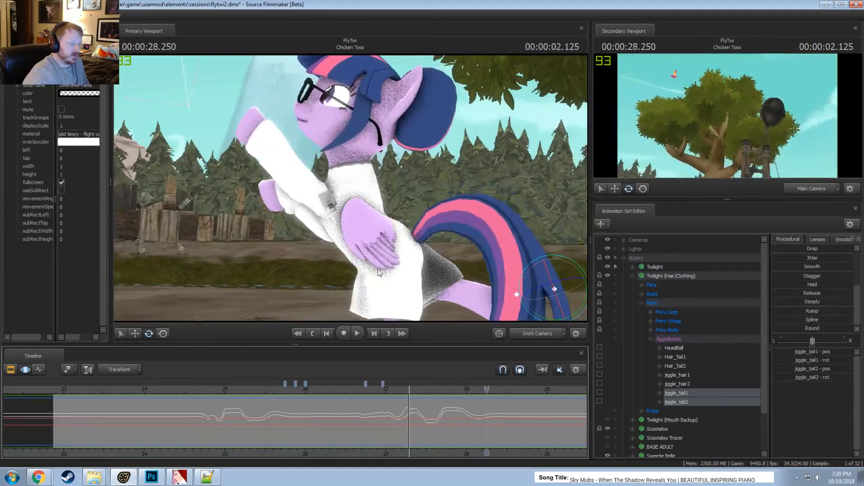
click(419, 385)
key(space)
click(412, 386)
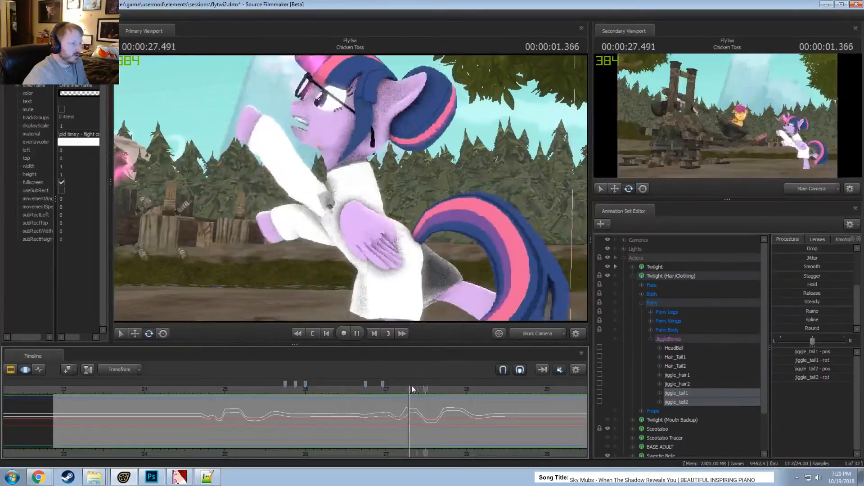
key(space)
Try the Round preset on jiggle_tail1 and jiggle_tail2 between about 27.6 and 28.1 seconds, play it back and undo it
shift+drag(464, 418, 487, 418)
drag(426, 419, 477, 423)
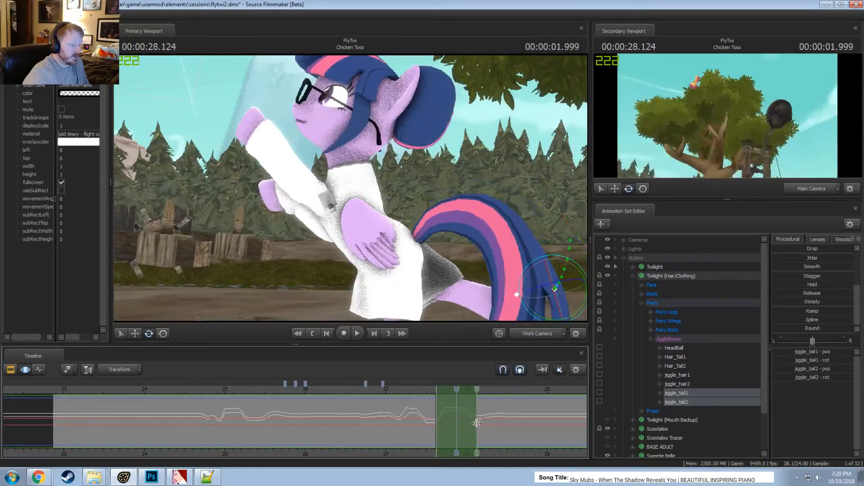
scroll(702, 363, down, 2)
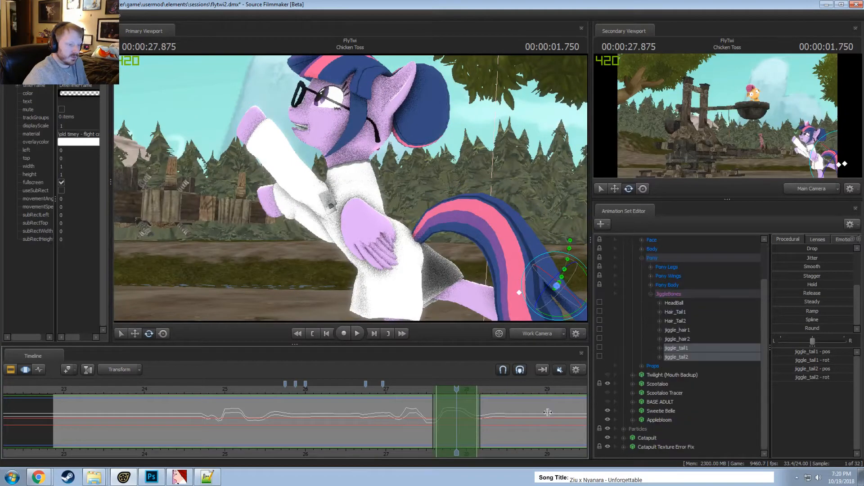
drag(798, 328, 805, 329)
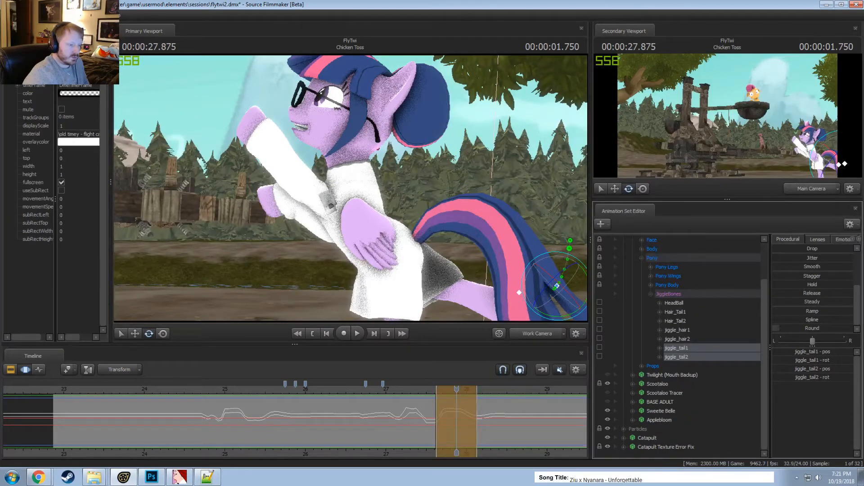
click(401, 388)
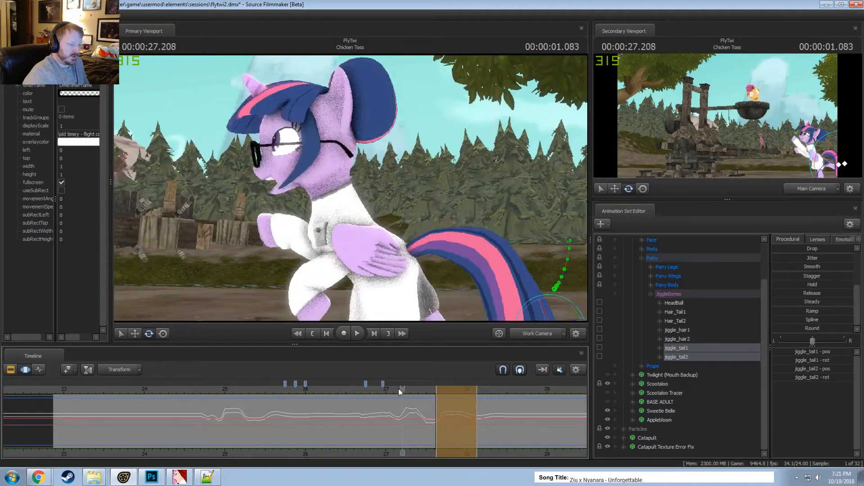
key(space)
key(space)
key(shift)
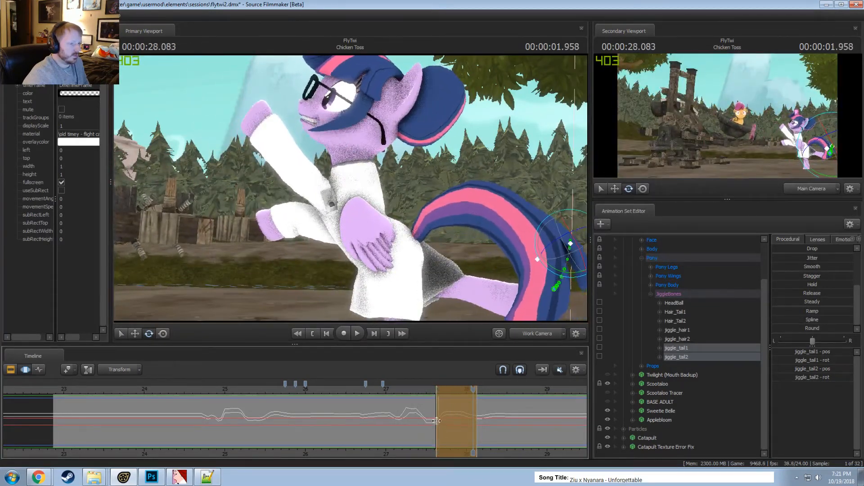
key(ctrl+z)
click(417, 393)
key(space)
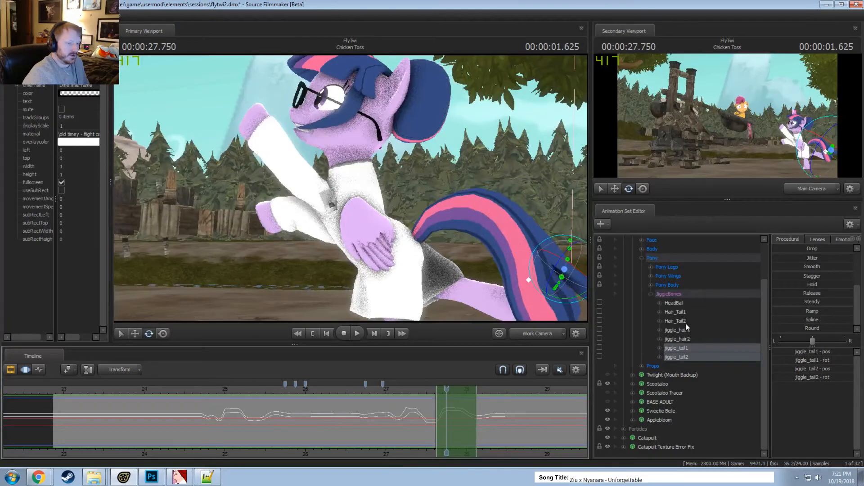
Soften the Hair_Tail1 and Hair_Tail2 motion between about 27.5 and 28 seconds and play back the hair movement
drag(685, 324, 688, 315)
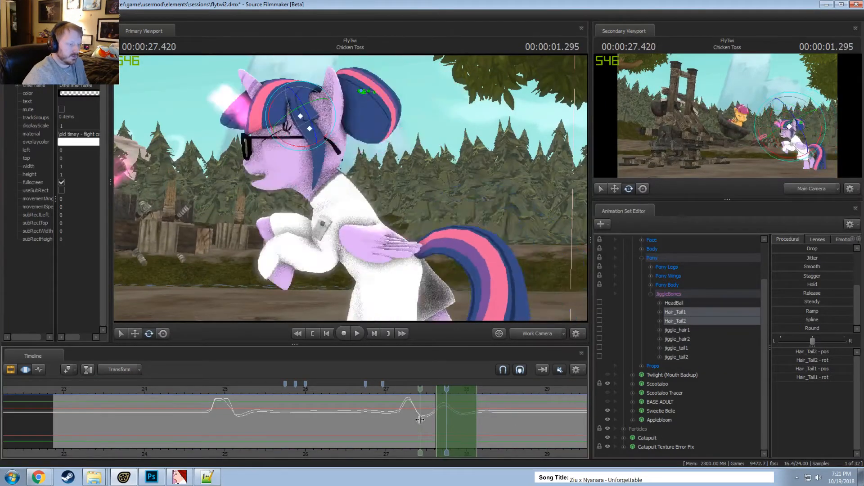
shift+drag(426, 418, 463, 423)
drag(812, 342, 812, 340)
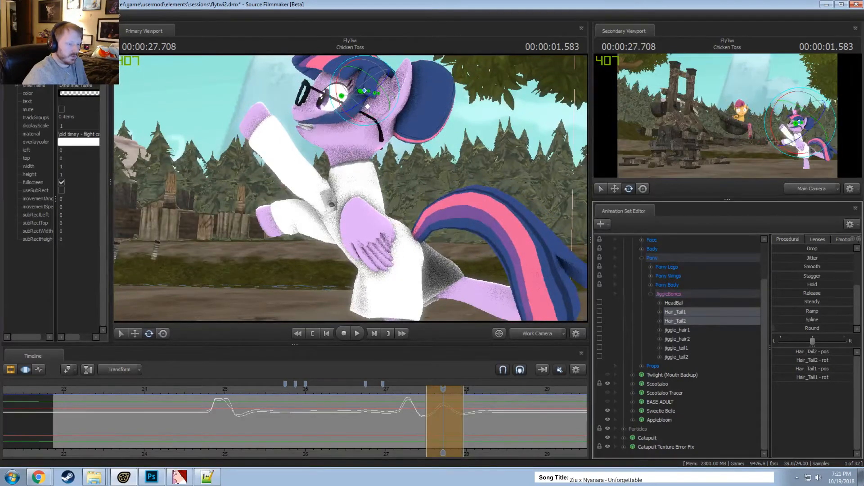
click(361, 390)
key(space)
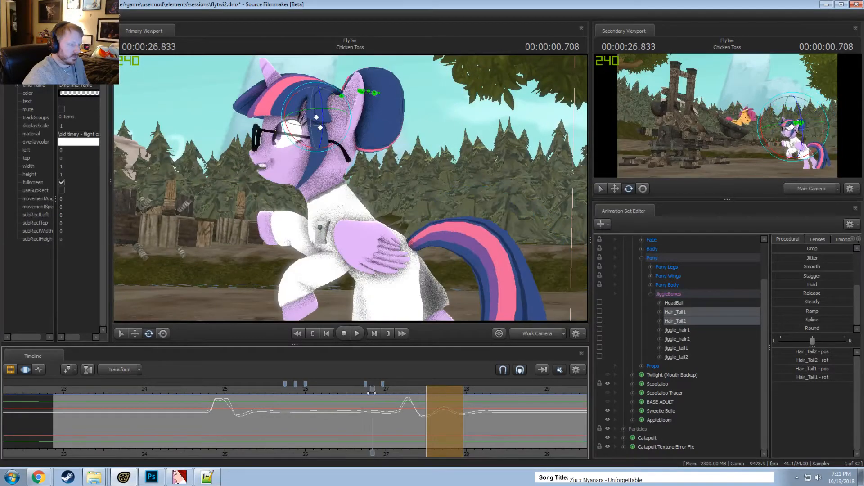
key(space)
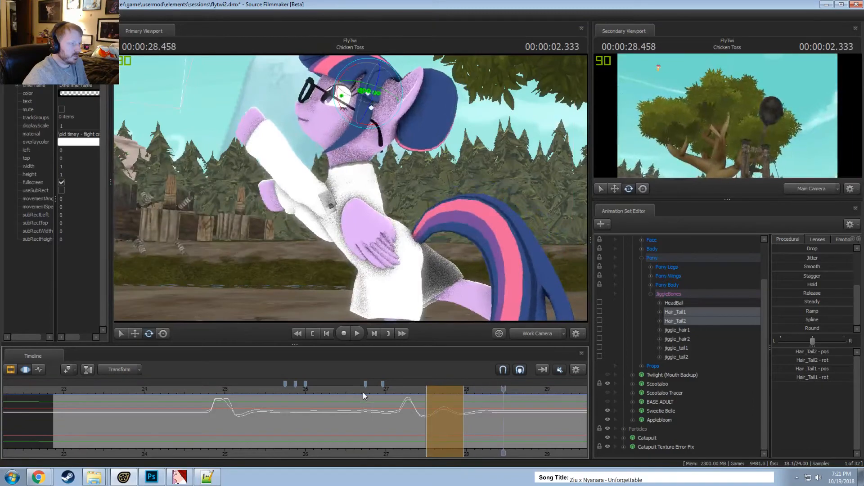
Apply the Smooth preset to jiggle_tail1 and jiggle_tail2 between about 25.1 and 25.7 seconds
click(682, 347)
shift+click(682, 357)
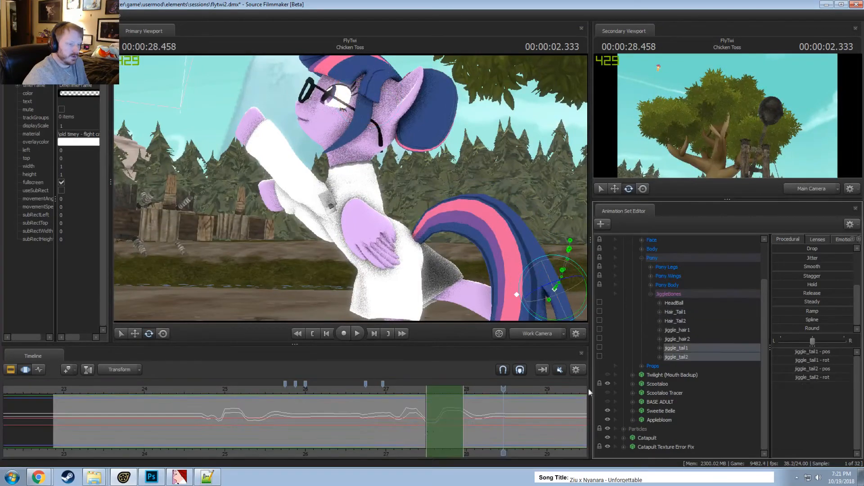
click(399, 393)
drag(275, 303, 360, 342)
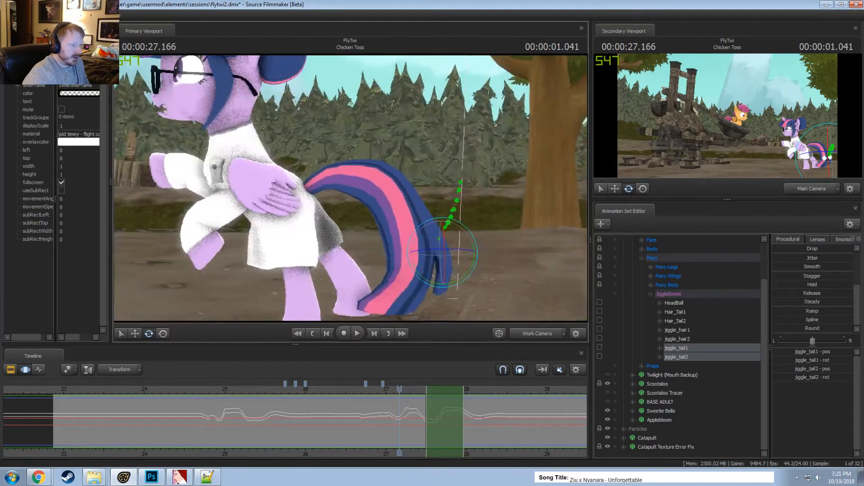
key(shift)
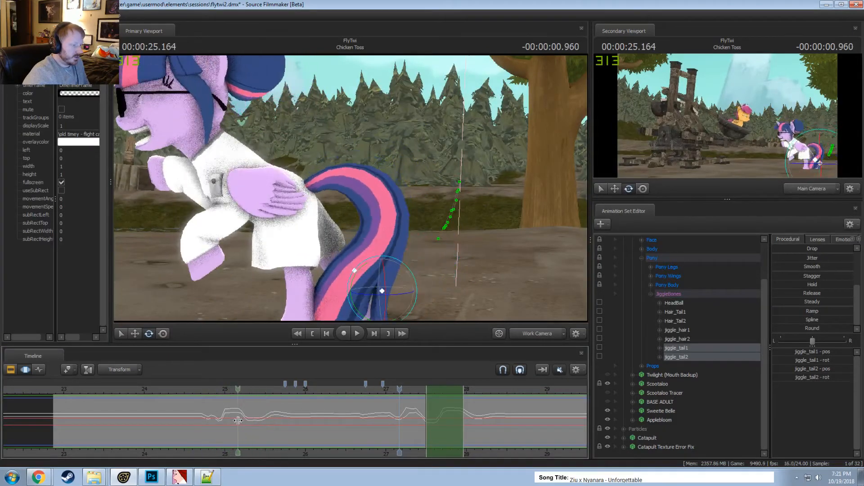
drag(238, 420, 275, 427)
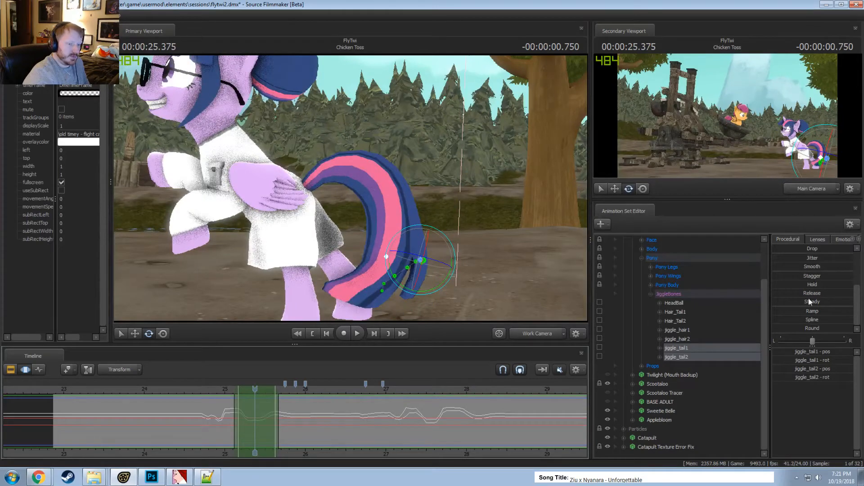
click(810, 267)
Play back the tail motion several times from about 24.5 seconds to check the smoothed stretch
click(185, 392)
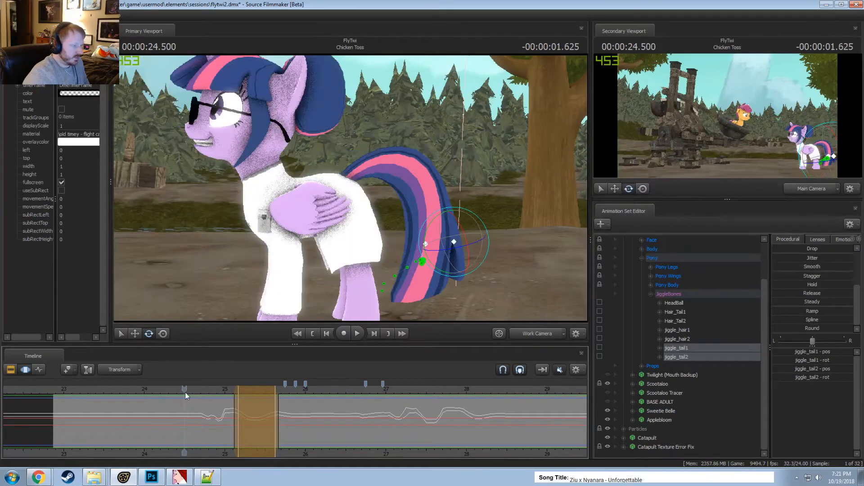
key(space)
key(space)
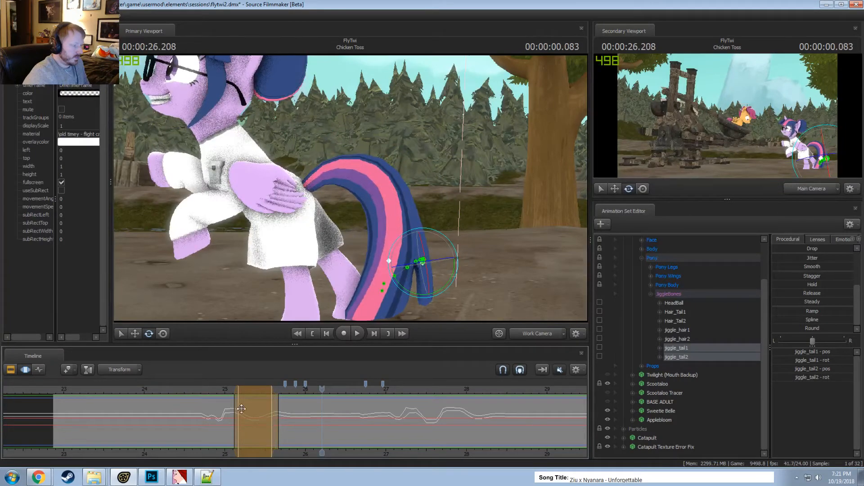
click(220, 390)
key(space)
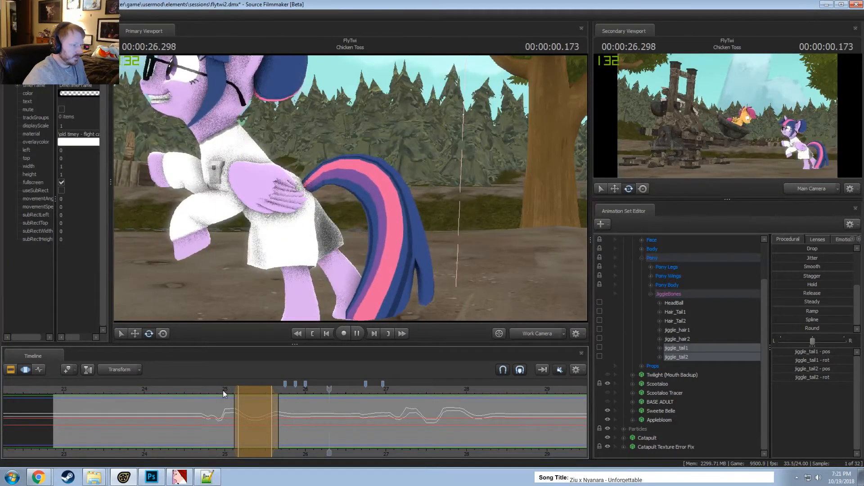
click(222, 390)
click(198, 386)
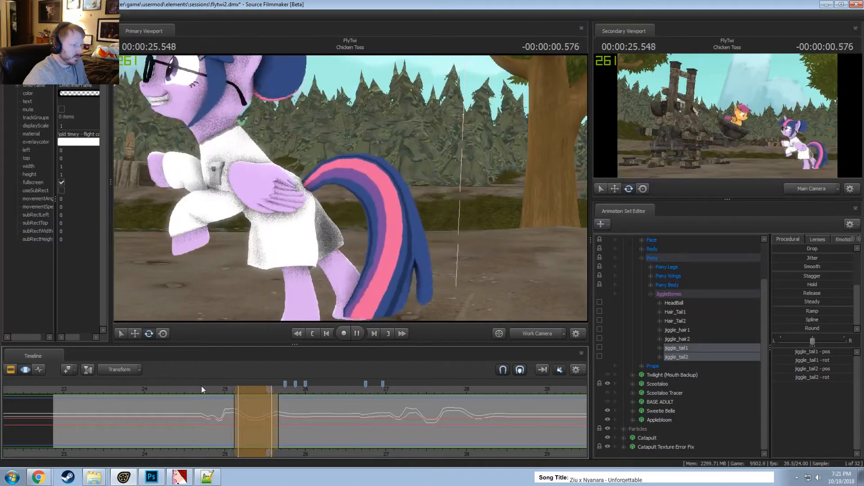
key(space)
Rotate jiggle_tail1 slightly at about 25.2 seconds, within a time selection from about 25.1 to 25.3 seconds
drag(223, 411, 251, 430)
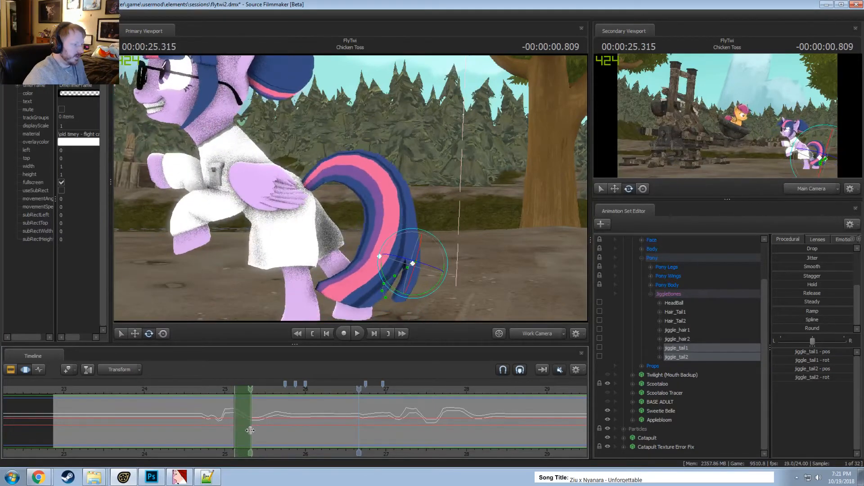
scroll(241, 429, up, 3)
shift+click(241, 426)
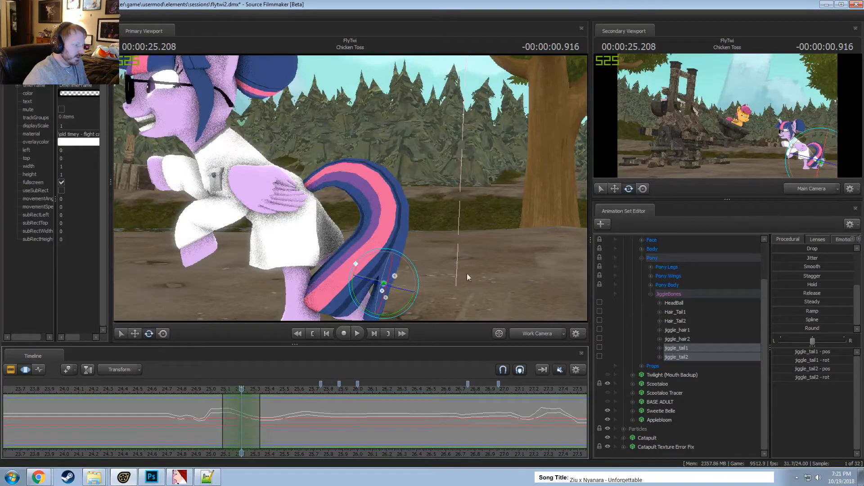
drag(466, 278, 293, 221)
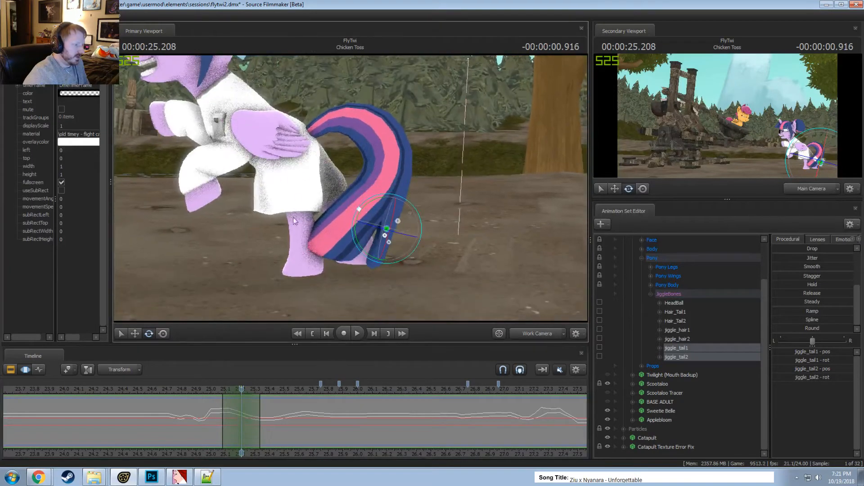
click(671, 356)
click(681, 349)
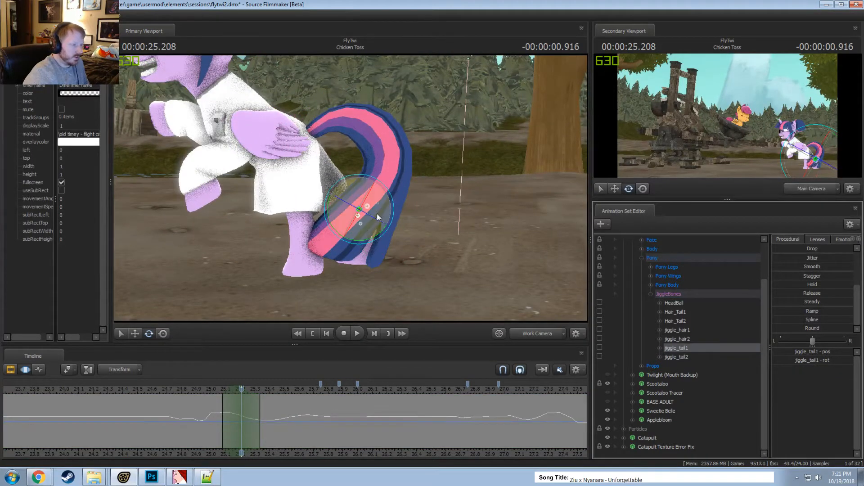
drag(342, 224, 348, 234)
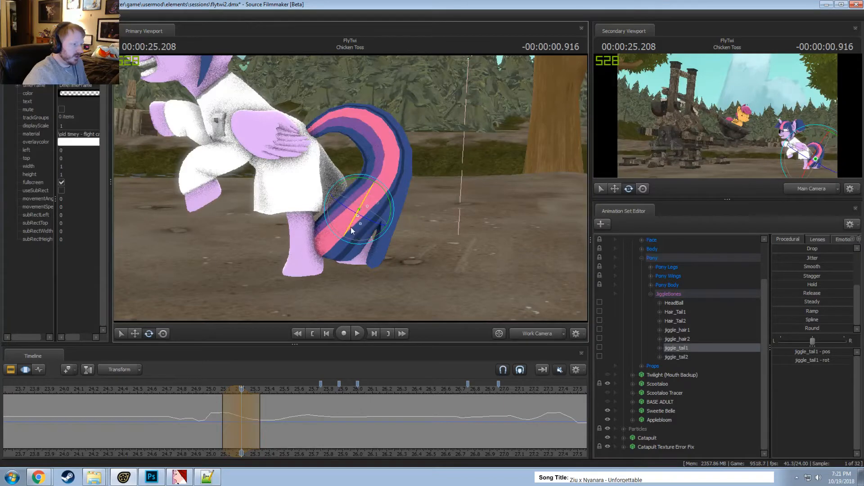
Adjust jiggle_tail1's rotation and position at about 25.04 seconds so the tail tip bends off the ground
drag(216, 414, 241, 417)
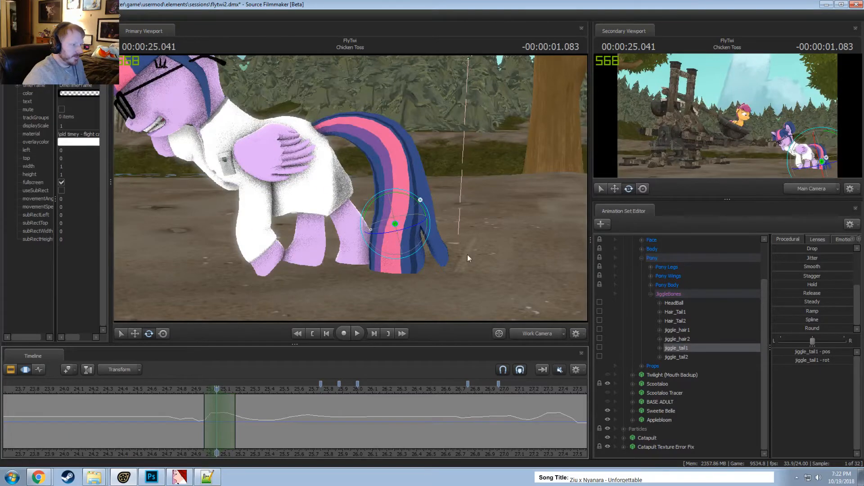
alt+drag(468, 259, 352, 201)
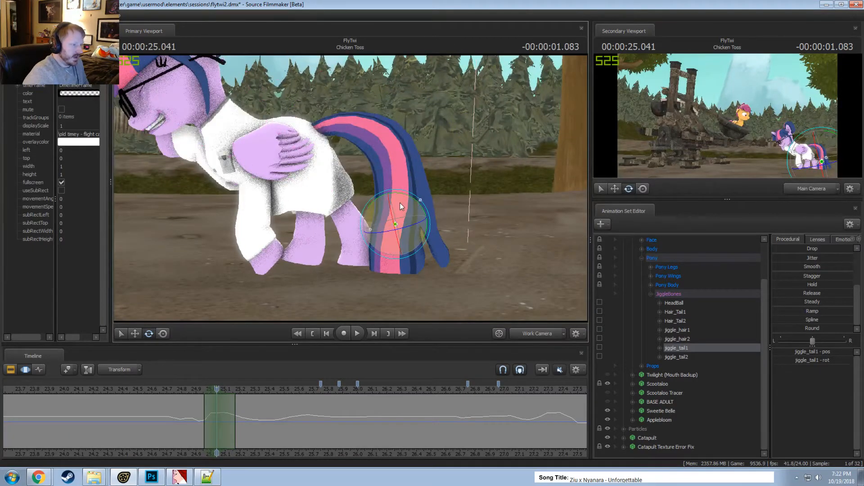
alt+drag(452, 217, 372, 202)
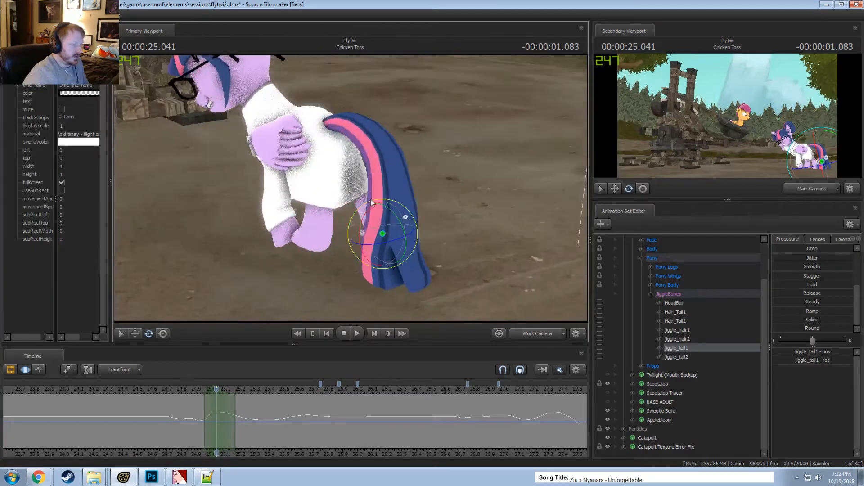
ctrl+click(681, 357)
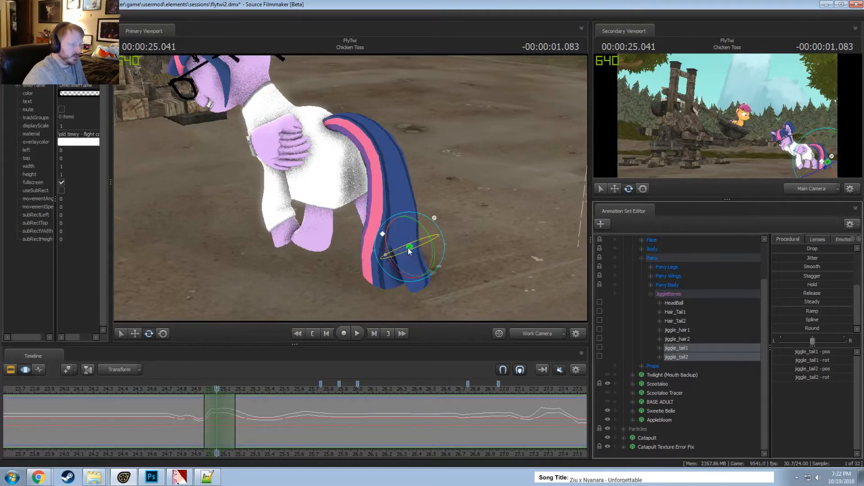
alt+drag(415, 257, 453, 250)
click(698, 349)
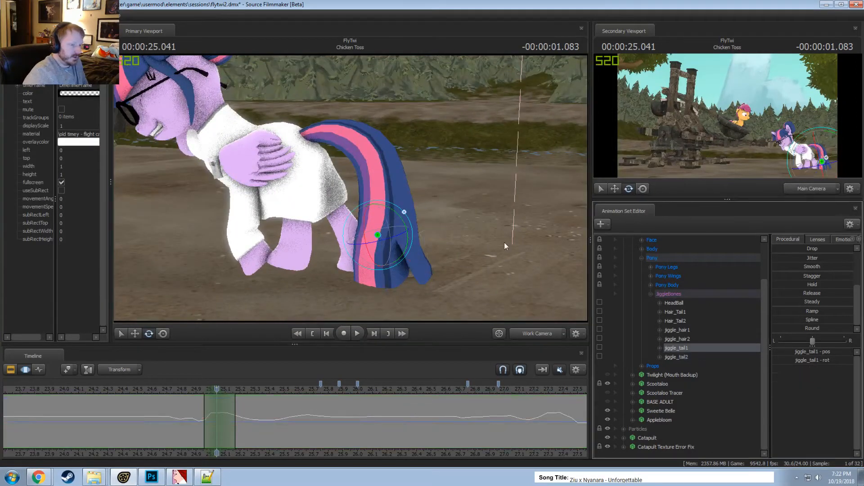
alt+drag(405, 211, 347, 192)
drag(359, 227, 373, 196)
key(w)
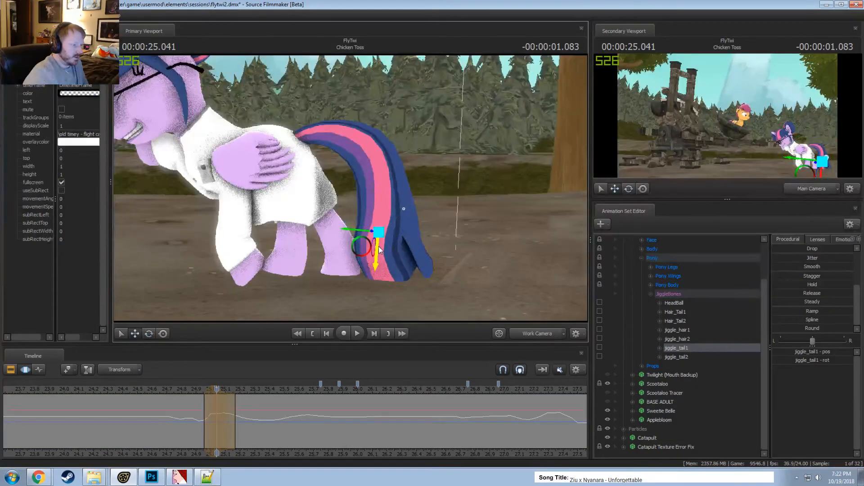
key(e)
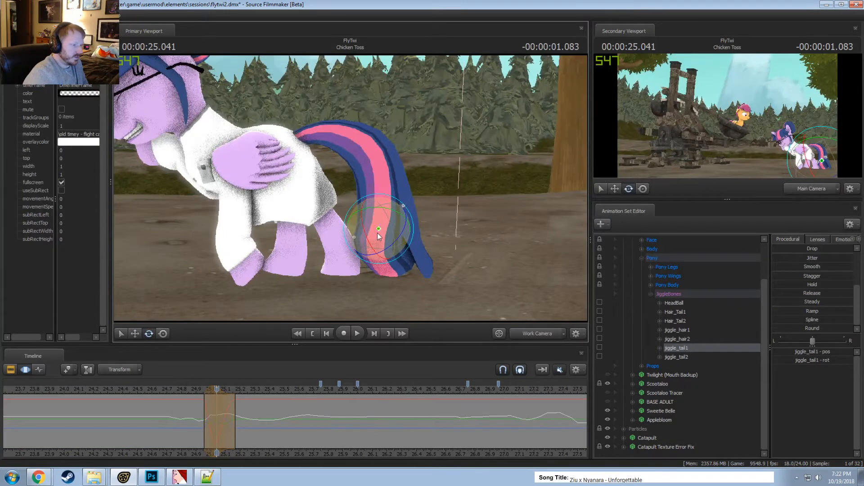
Play back the tail motion in the work camera and the main camera, through to about 27.2 seconds
drag(190, 407, 242, 391)
click(179, 388)
key(space)
key(space)
click(526, 333)
key(space)
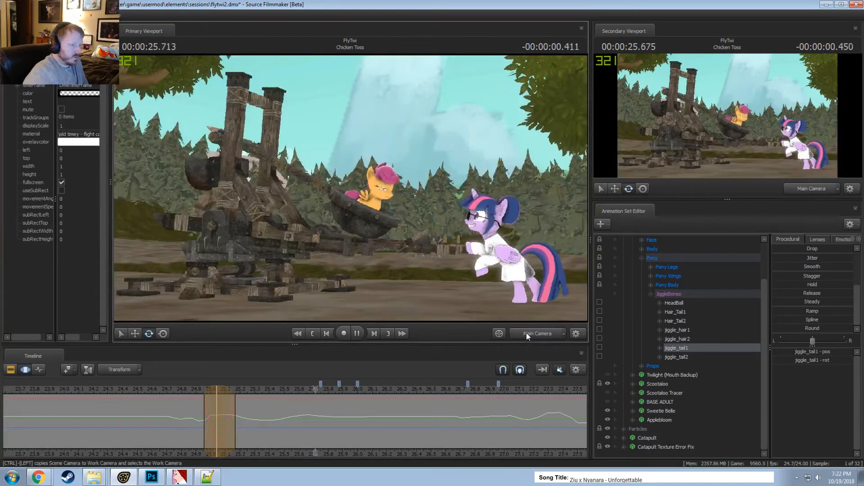
key(space)
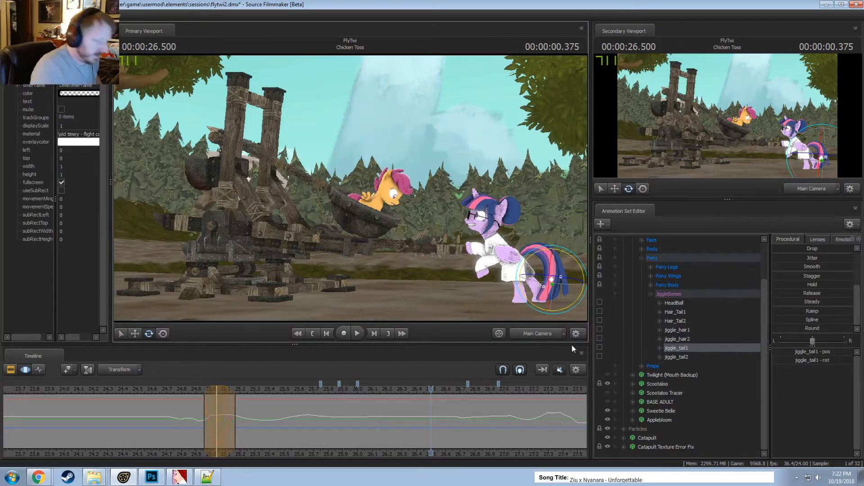
scroll(433, 446, down, 2)
middle_drag(434, 446, 237, 444)
key(space)
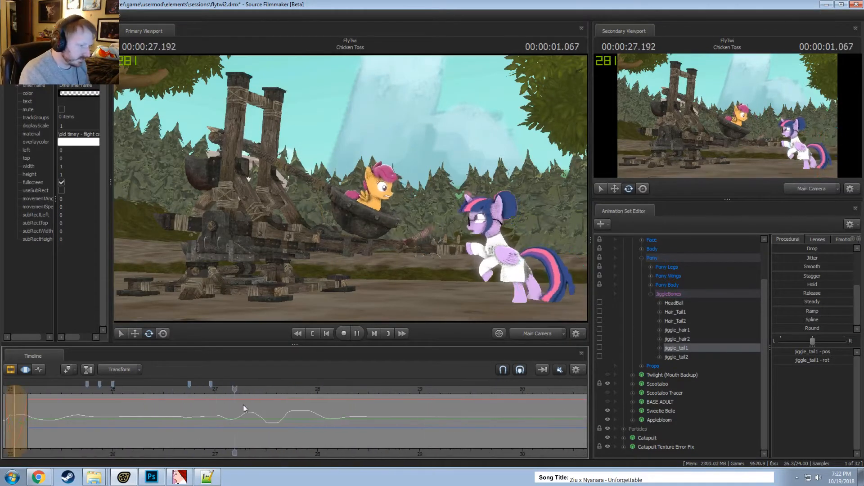
key(space)
Rotate and reposition jiggle_tail1 at about 27.3 seconds, within a time selection from about 27.2 to 27.4 seconds
drag(208, 408, 264, 411)
click(528, 330)
scroll(254, 411, up, 5)
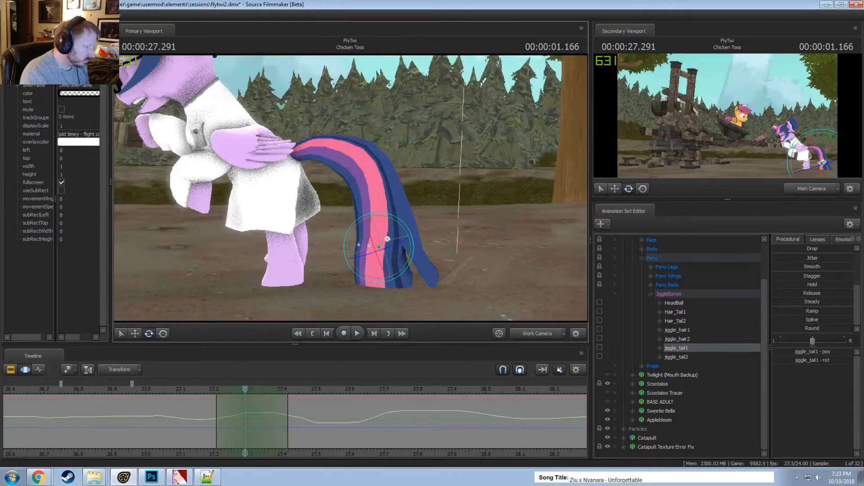
alt+drag(379, 247, 342, 189)
drag(194, 413, 244, 429)
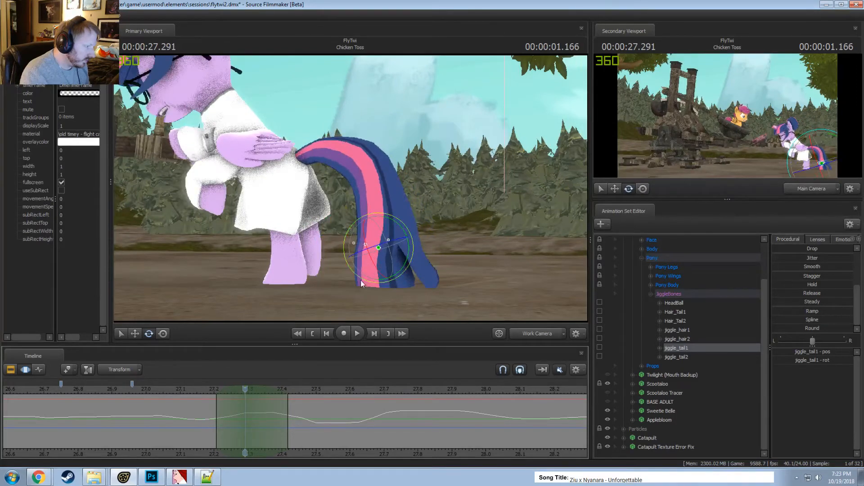
drag(362, 281, 360, 265)
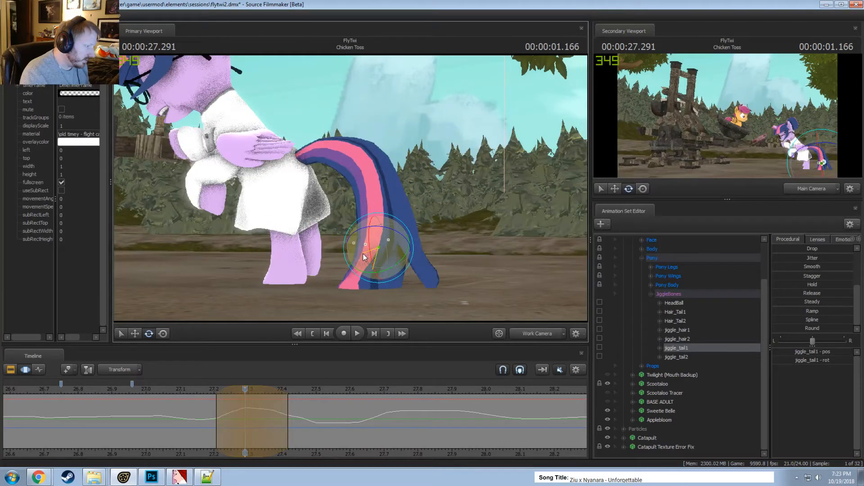
alt+drag(329, 303, 355, 191)
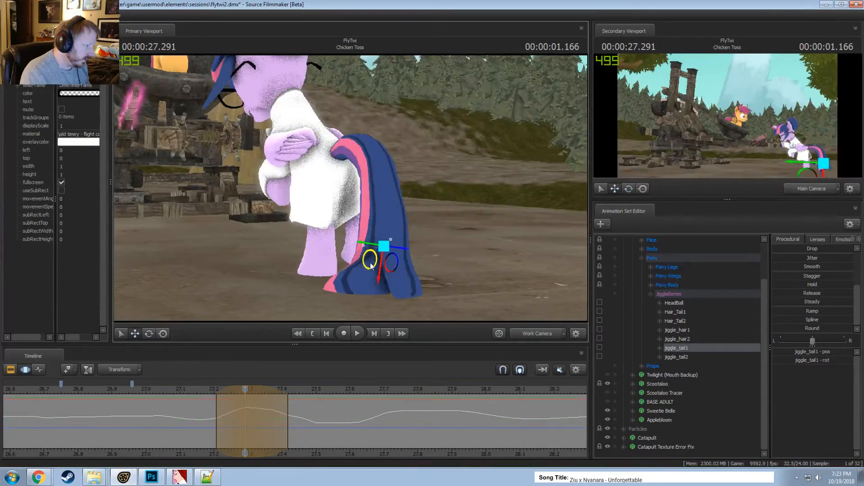
alt+drag(376, 260, 358, 257)
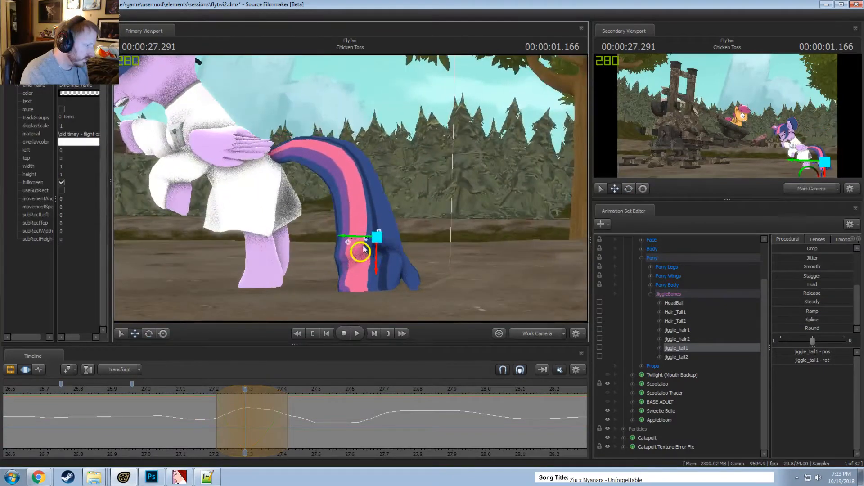
Play back the tail motion through the main camera repeatedly from about 26.95 seconds
drag(216, 417, 132, 393)
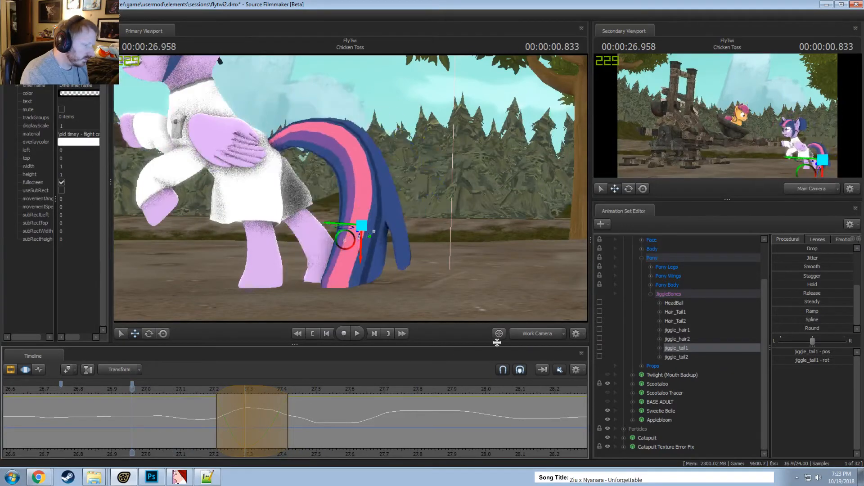
click(526, 330)
key(space)
key(space)
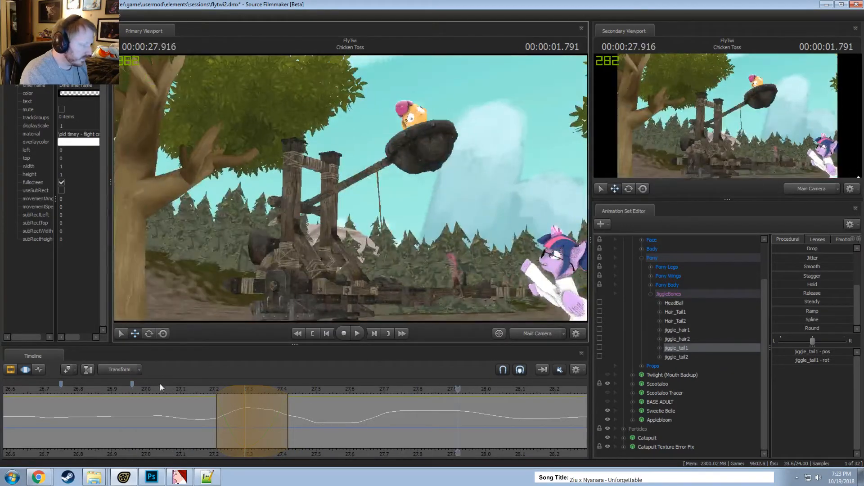
key(space)
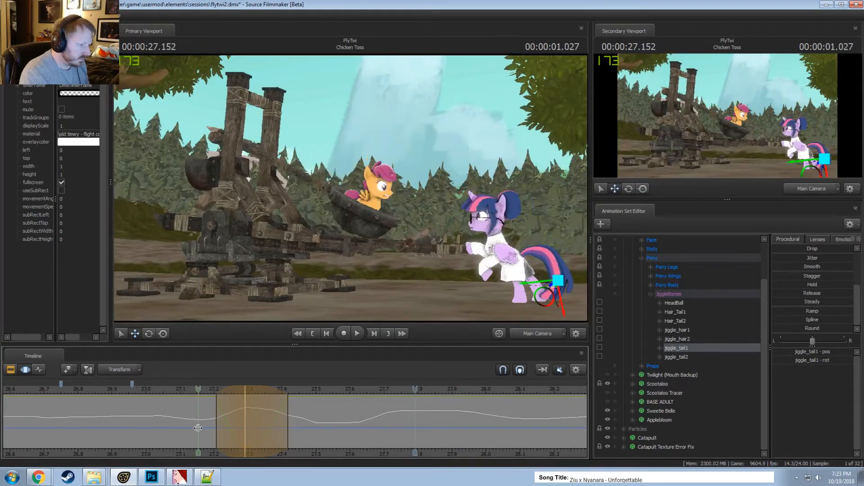
click(119, 388)
key(space)
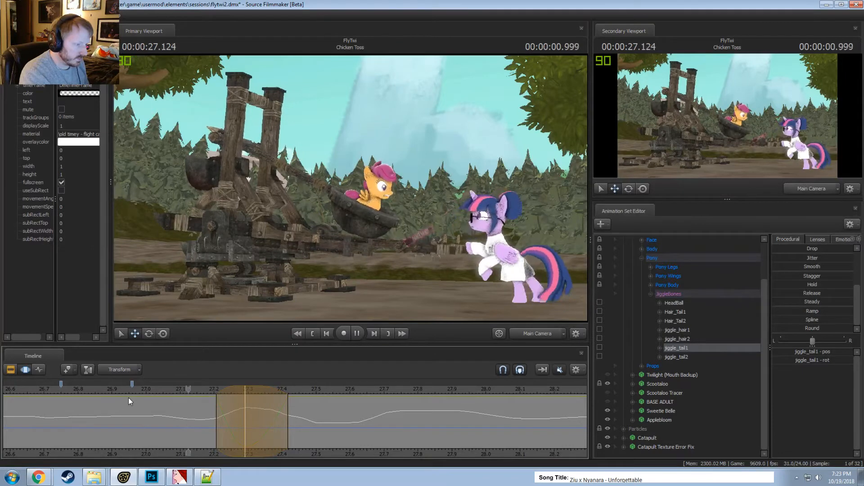
key(space)
Enable lighting in the primary viewport, switch to the Clip Editor and play the shot from about 27.1 seconds
right_click(233, 186)
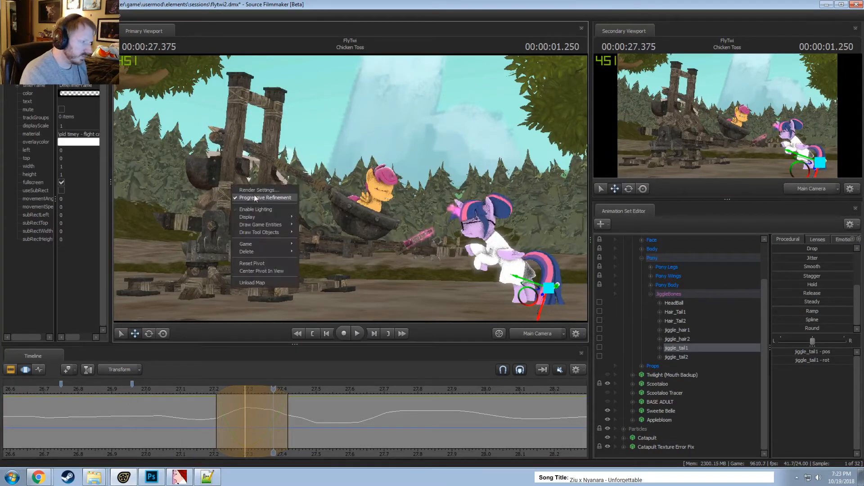
click(256, 209)
key(F2)
click(190, 387)
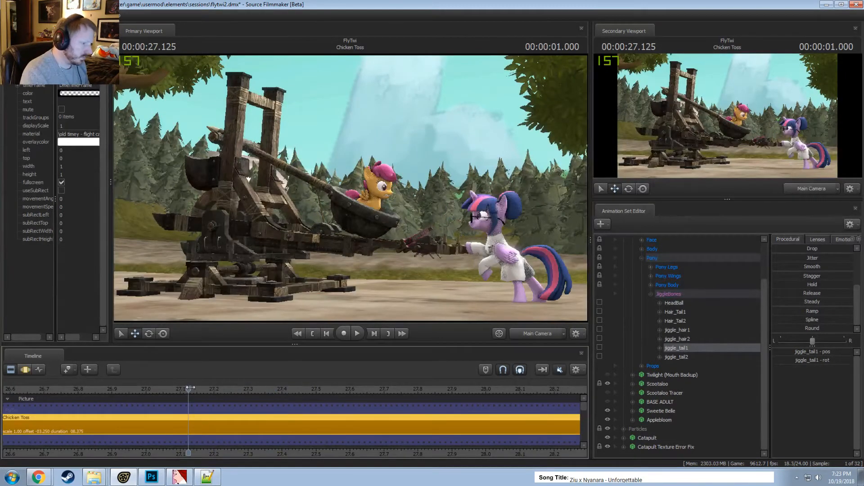
key(space)
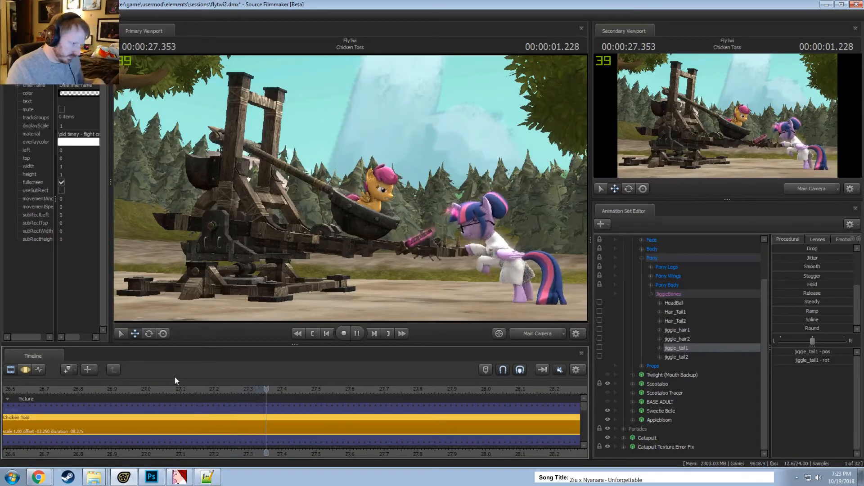
Undo the last jiggle_tail1 change and extend its time selection to about 27.46 seconds
key(space)
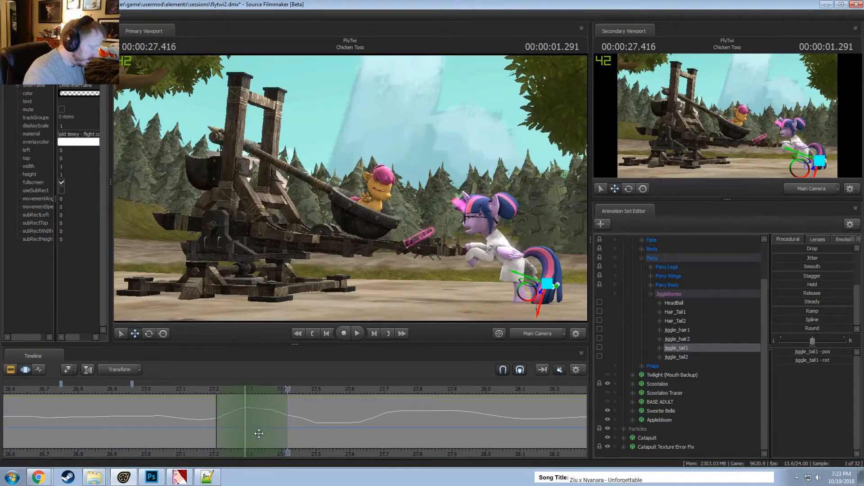
key(ctrl+z)
drag(256, 416, 316, 415)
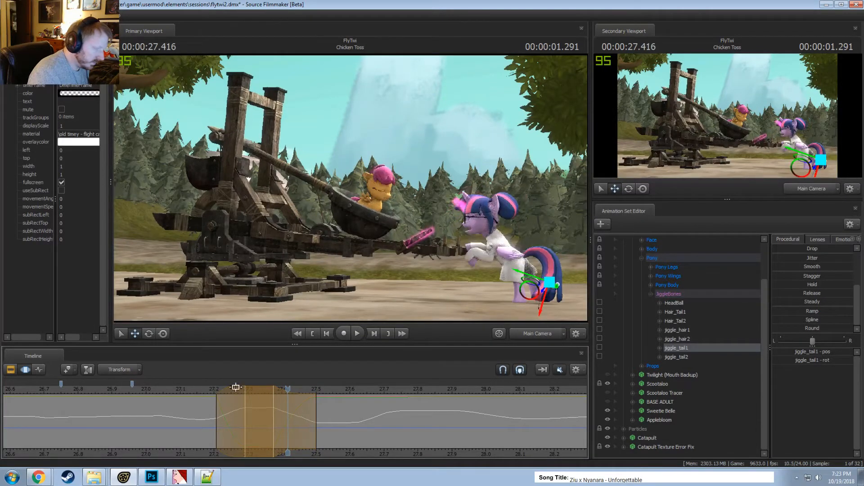
drag(285, 408, 270, 411)
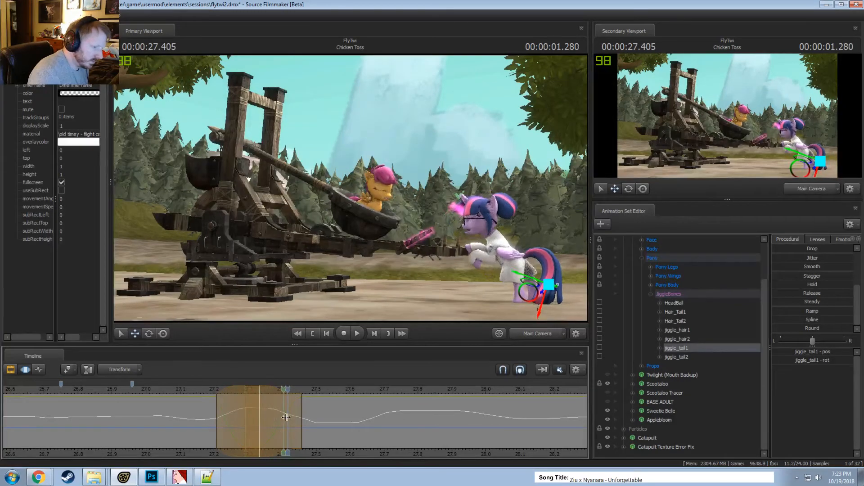
Play back the tail motion from about 27.1 seconds and step through the shot between about 26.9 and 28.9 seconds
drag(207, 389, 171, 389)
key(space)
key(space)
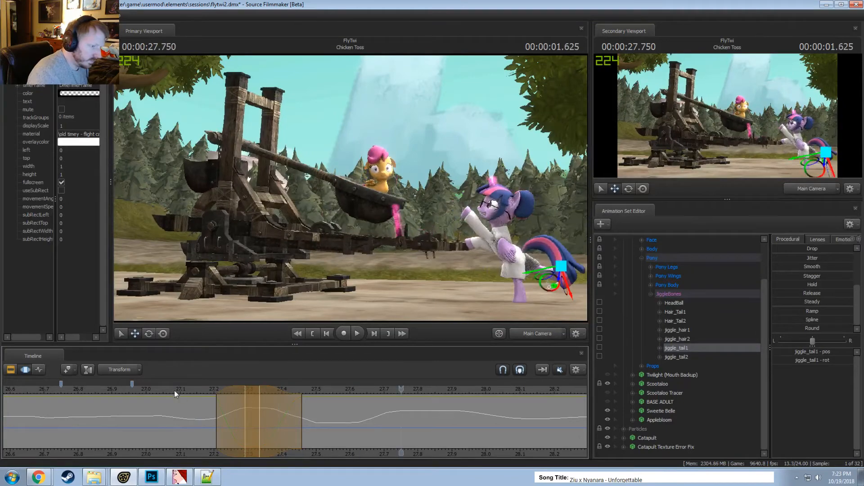
key(F2)
key(F3)
click(118, 389)
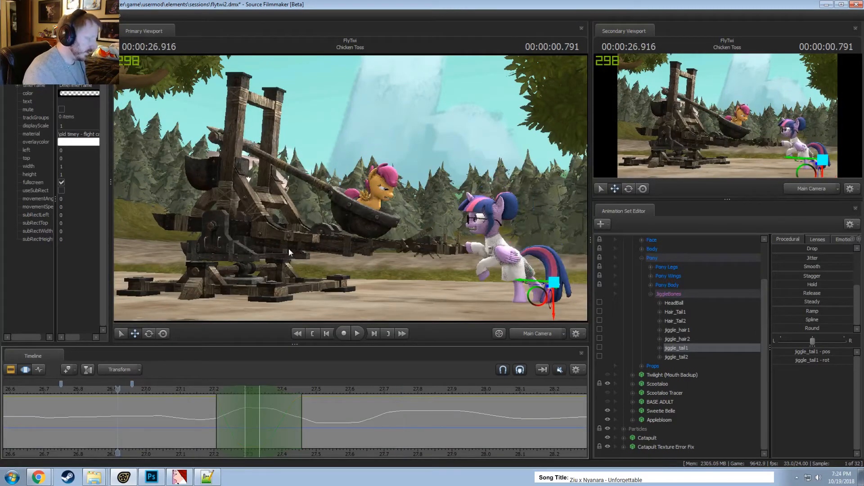
key(Down)
key(Down)
key(Down)
key(Down)
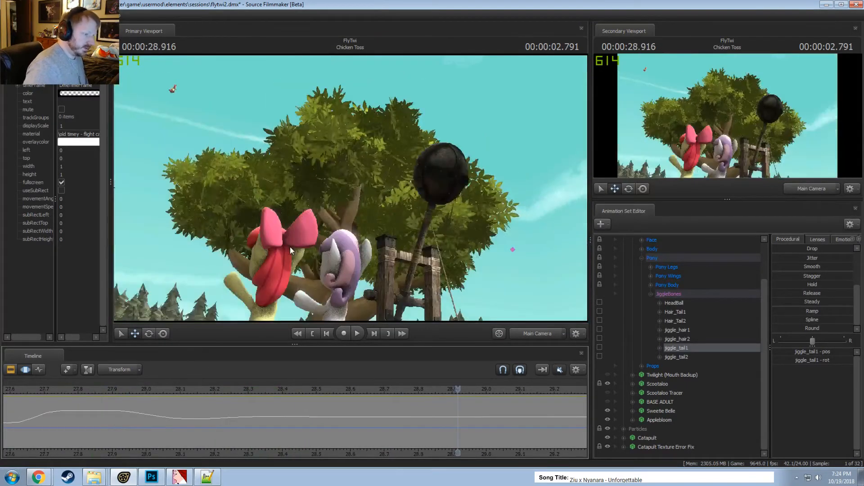
key(Up)
key(Up)
key(Up)
key(Up)
key(Down)
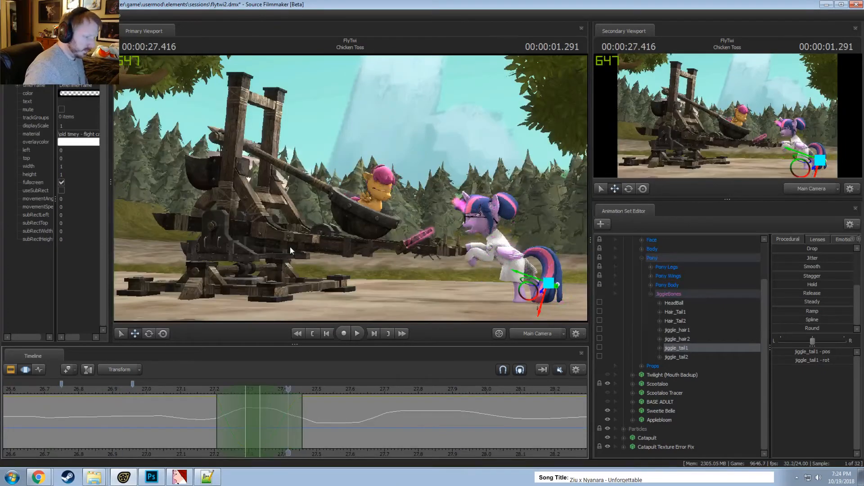
Replay the catapult toss repeatedly from about 27.4 seconds through the main camera to check the tail's follow-through
key(space)
key(space)
key(Left)
key(Left)
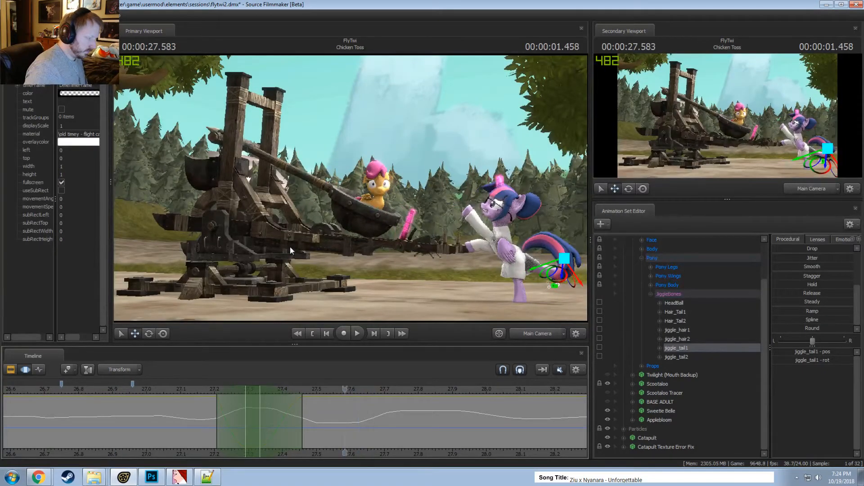
key(space)
key(space)
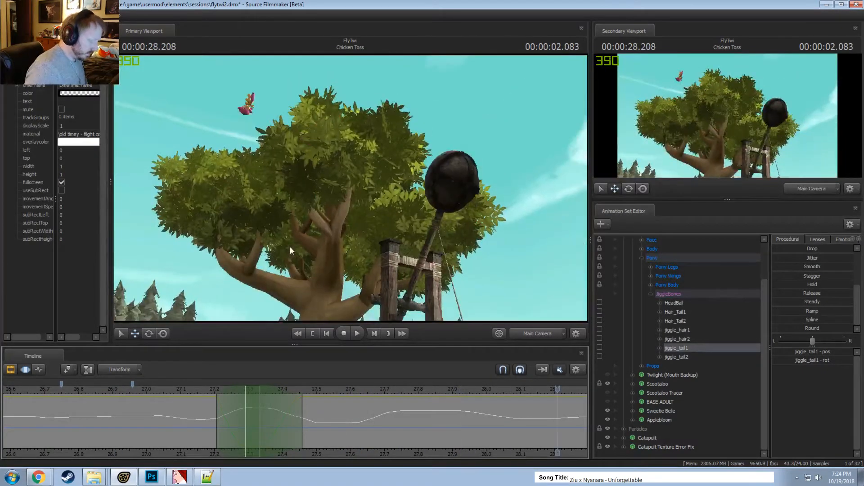
key(space)
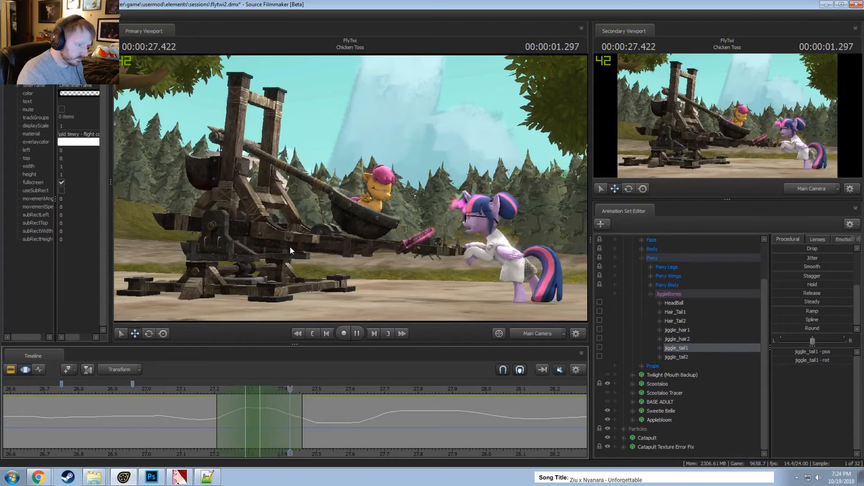
middle_drag(441, 467, 294, 452)
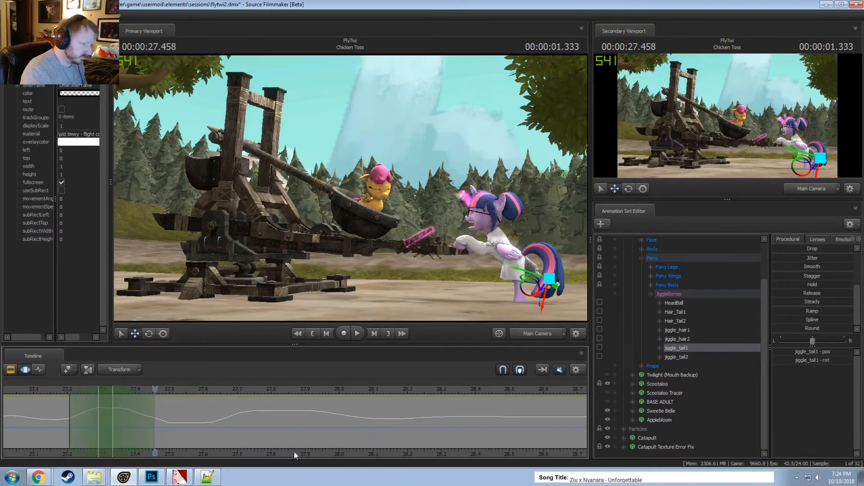
key(space)
key(space)
Switch to the Clip Editor and disable lighting in the primary viewport
key(F2)
right_click(302, 263)
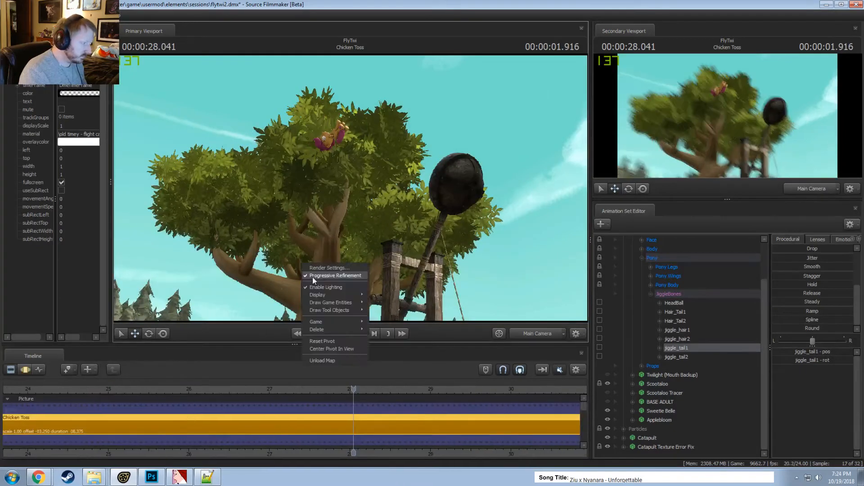
click(312, 287)
Review the Chicken Toss clip without lighting, playing it from about 23.6, 26.1 and 23.9 seconds
scroll(203, 394, down, 4)
click(178, 390)
key(space)
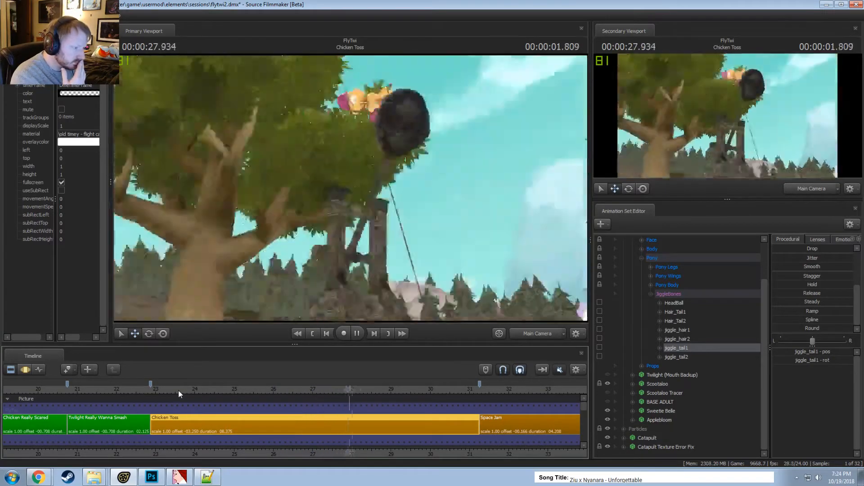
key(space)
click(277, 387)
key(space)
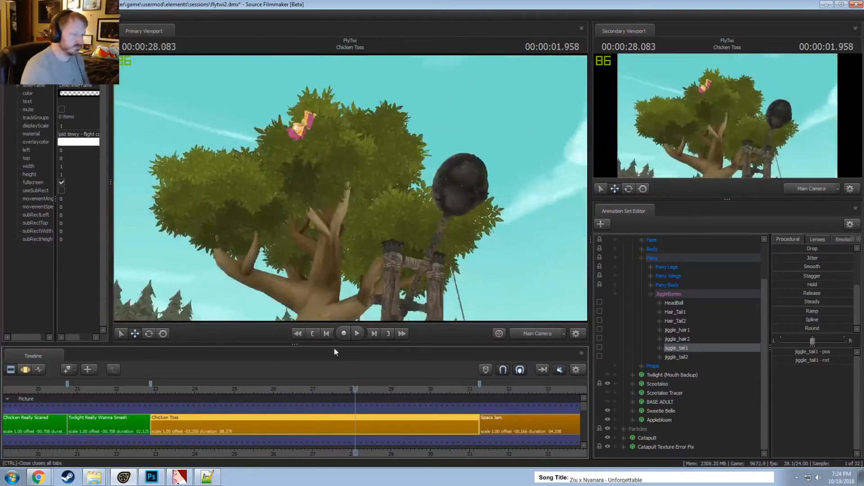
click(191, 389)
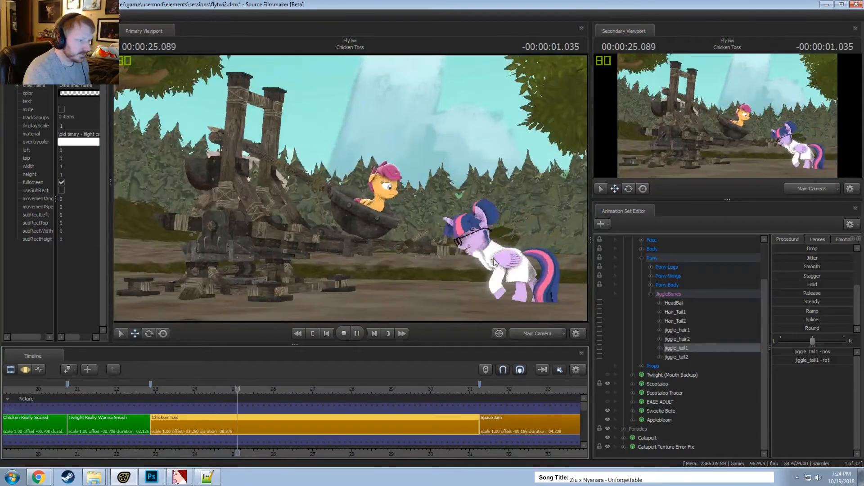
key(space)
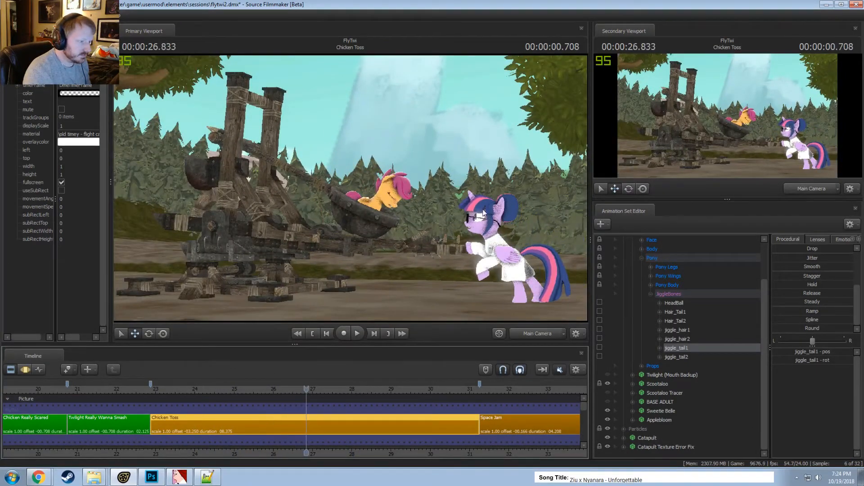
Select jiggle_hair2 in the Motion Editor and play back its motion from about 24.7 seconds
click(677, 329)
key(F3)
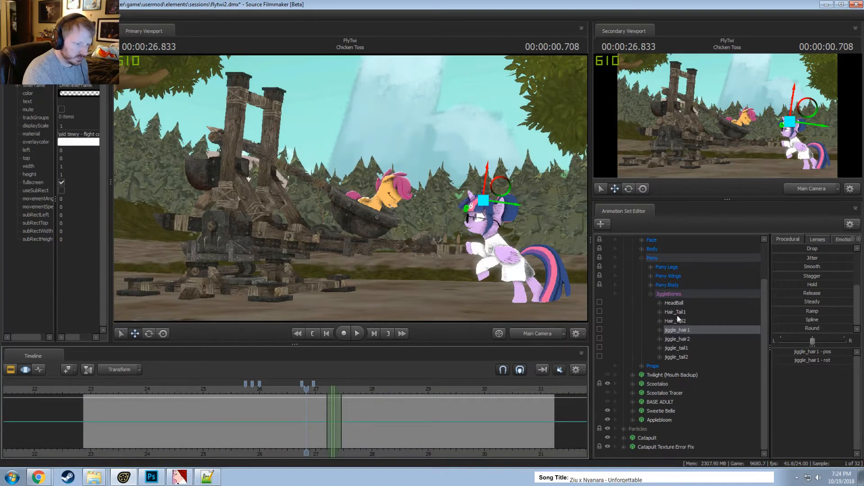
click(678, 338)
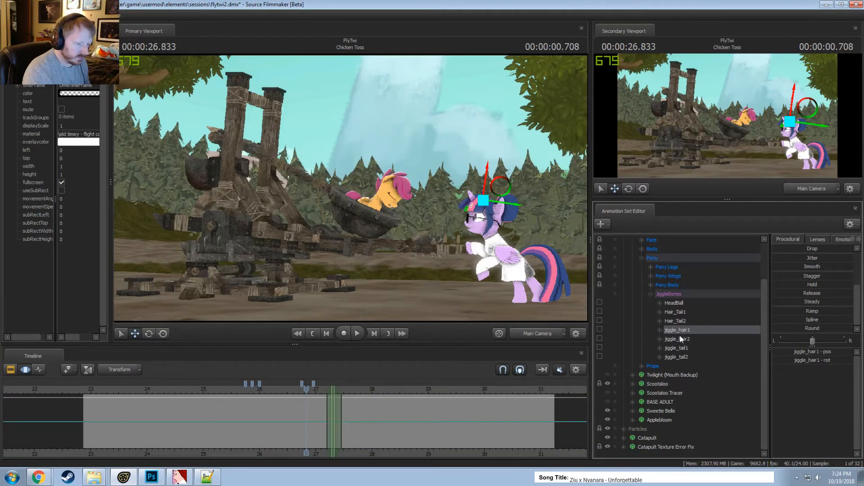
scroll(277, 405, up, 3)
click(277, 388)
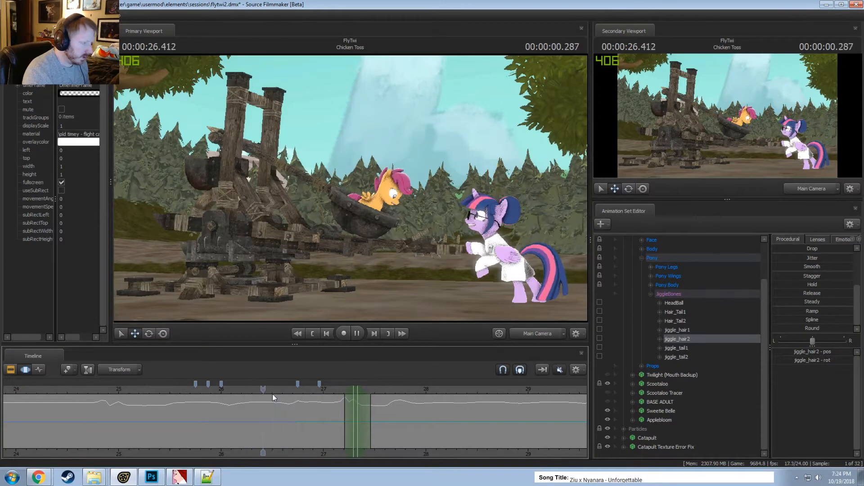
click(89, 390)
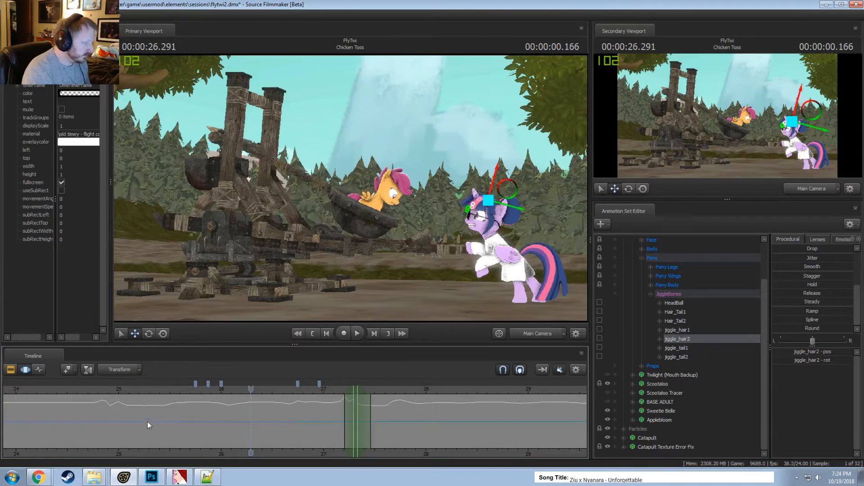
Apply the Round preset to jiggle_hair2 from about 25.4 to 26.35 seconds and play back the result
drag(161, 425, 254, 429)
click(787, 329)
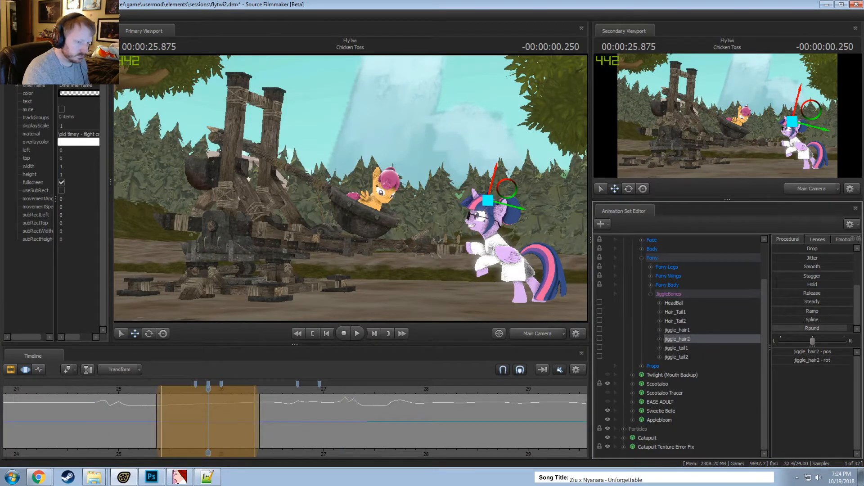
click(144, 387)
key(space)
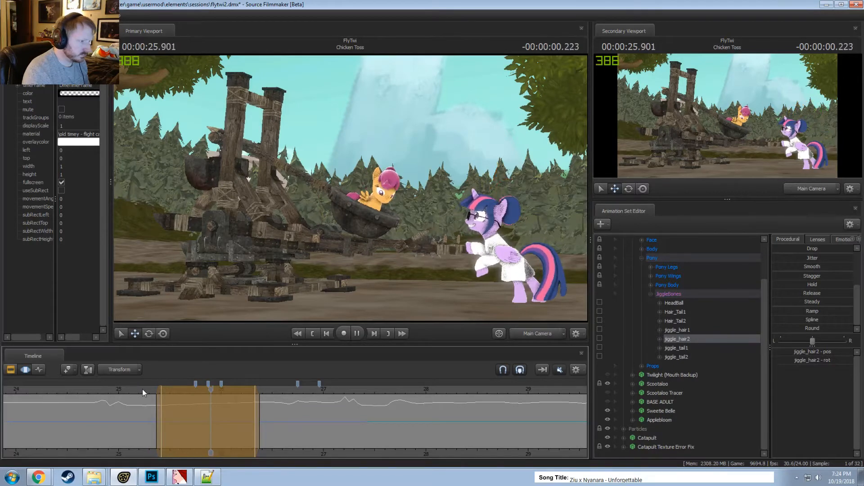
key(space)
drag(142, 391, 105, 392)
key(space)
key(space)
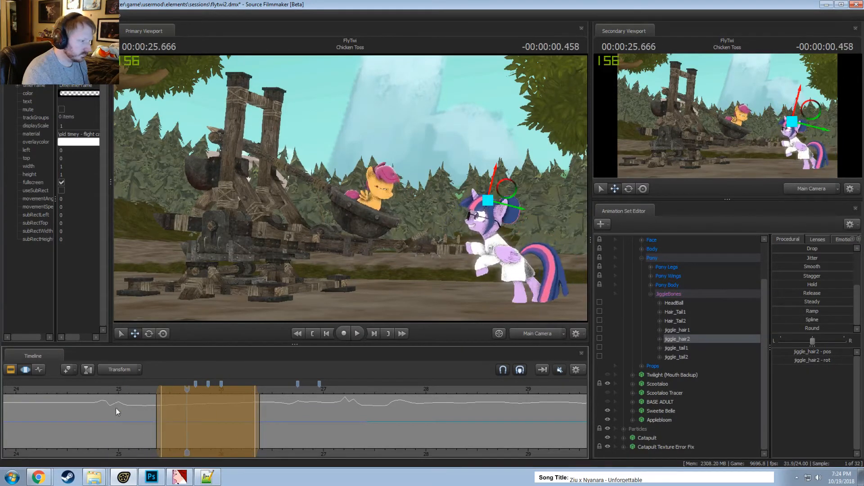
Switch to the work camera, frame Twilight's face and play back her hair motion from about 24.75 seconds
scroll(117, 422, up, 2)
key(shift)
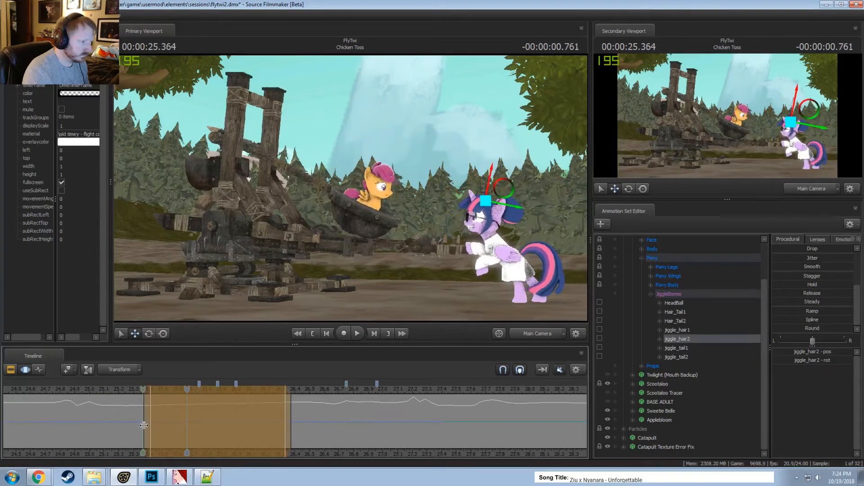
click(515, 338)
key(shift)
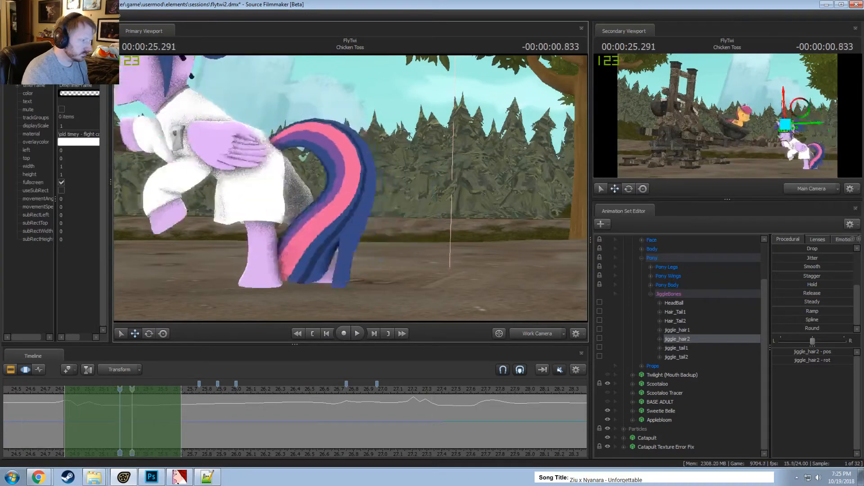
drag(350, 187, 281, 276)
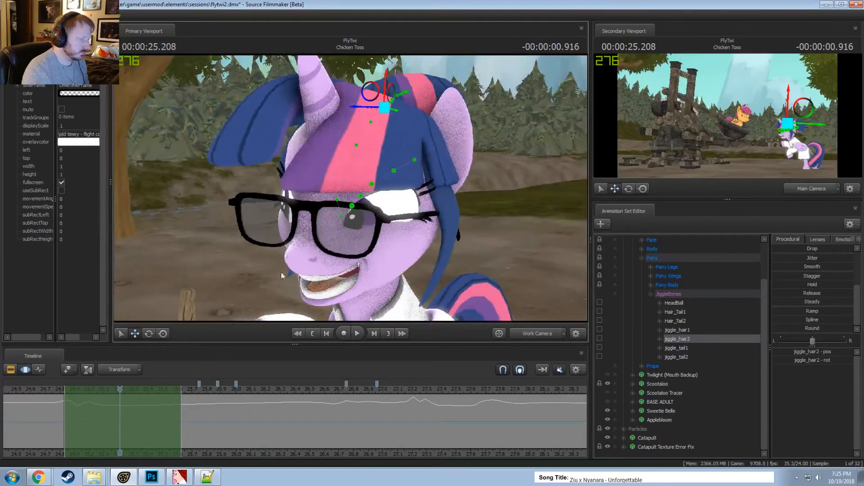
scroll(150, 405, down, 2)
middle_drag(184, 455, 295, 432)
click(184, 388)
key(space)
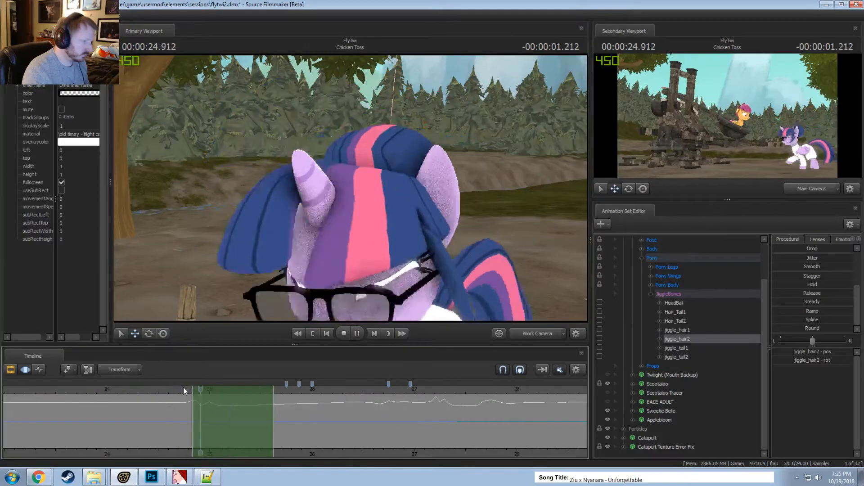
Apply the Spline preset to jiggle_hair2 from about 25.1 to 26.7 seconds and review it from the side of her head
click(205, 430)
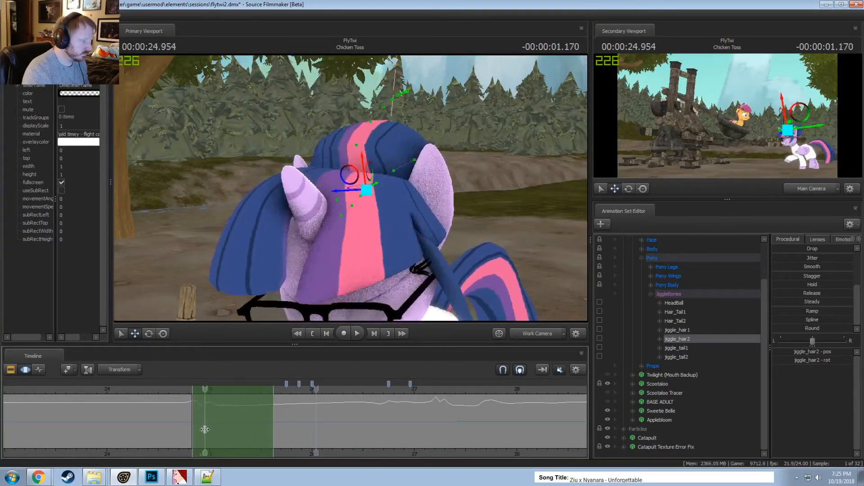
drag(205, 429, 222, 436)
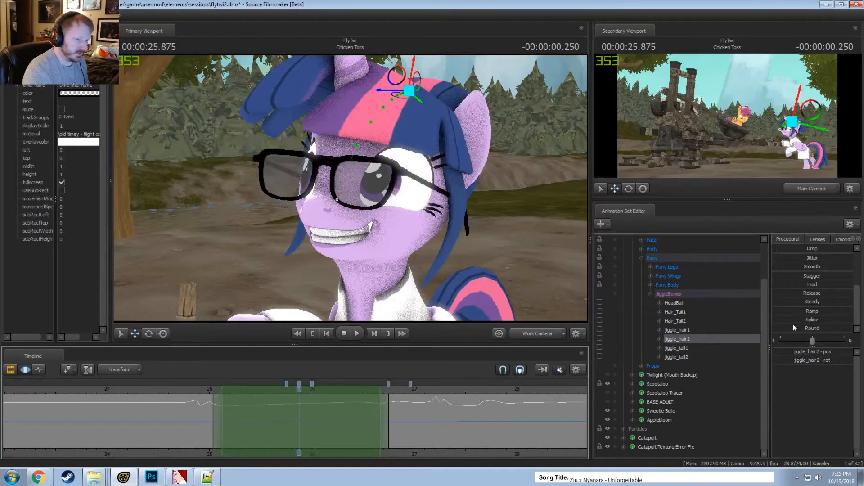
double_click(795, 321)
key(space)
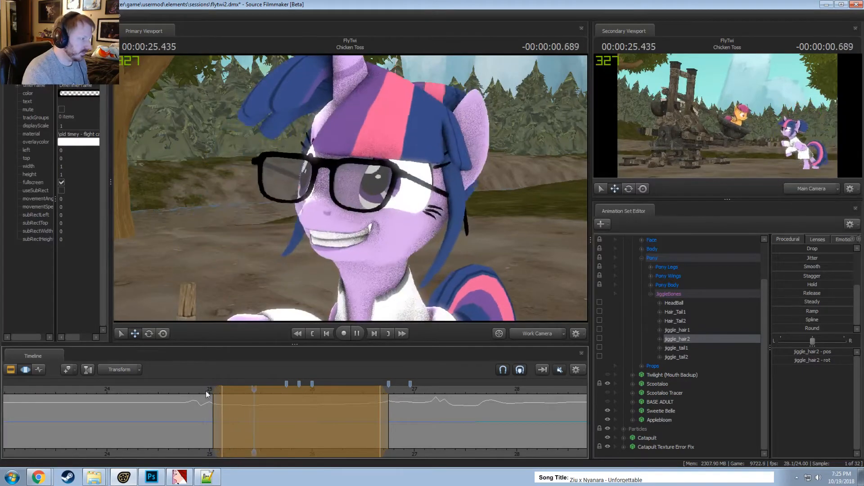
alt+drag(360, 216, 326, 219)
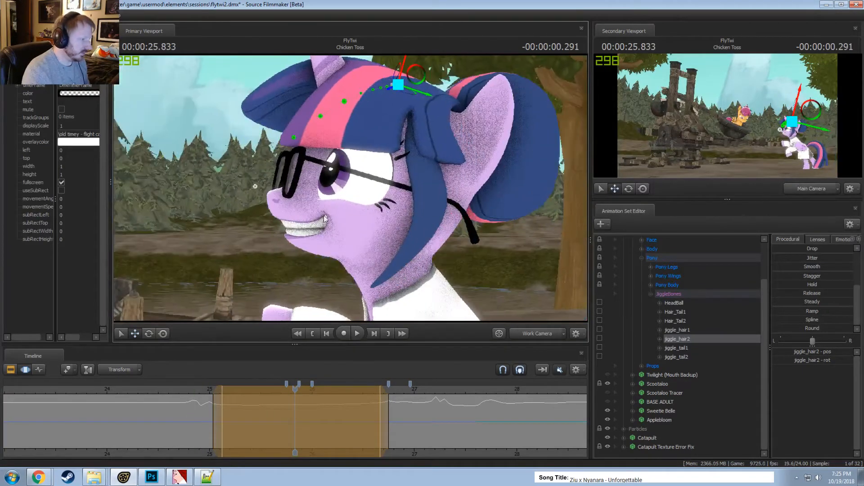
Smooth jiggle_hair2 within a time selection from about 24.9 to 25.25 seconds and play back the result
key(shift)
drag(198, 414, 224, 416)
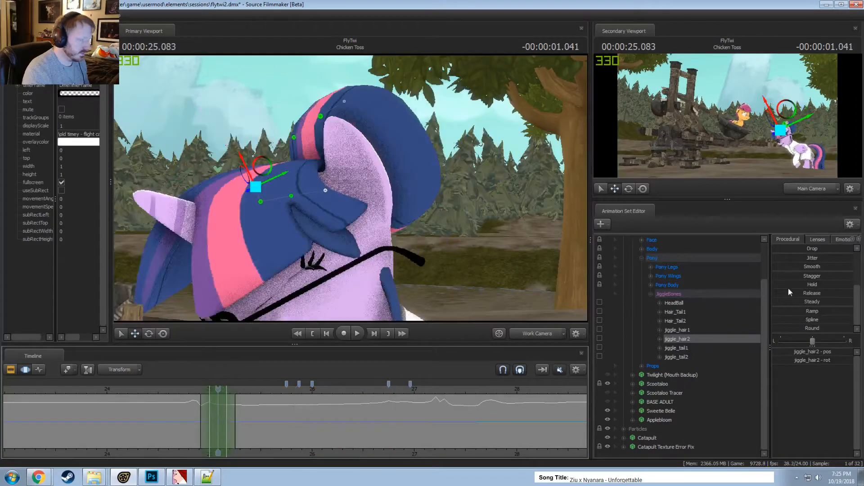
click(807, 321)
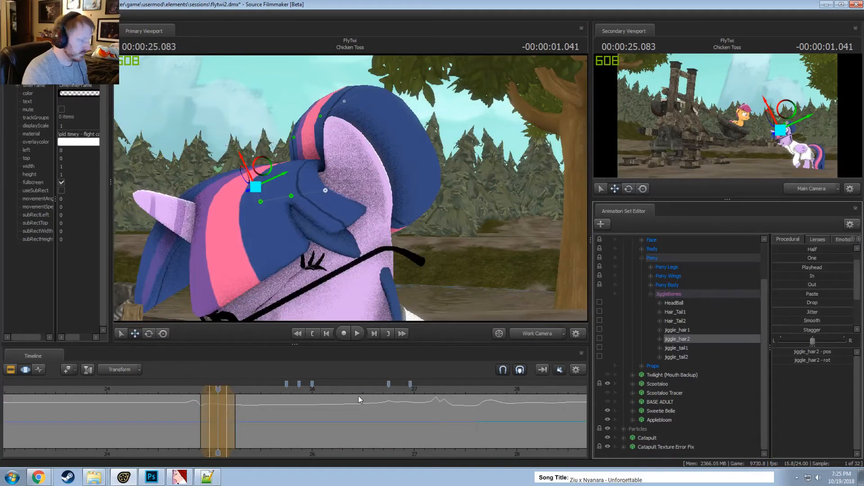
drag(204, 415, 231, 419)
click(189, 393)
key(space)
key(space)
Try rotating Twilight's jiggle_hair2 within a soft time selection from about 25.0 to 25.4 seconds
key(Escape)
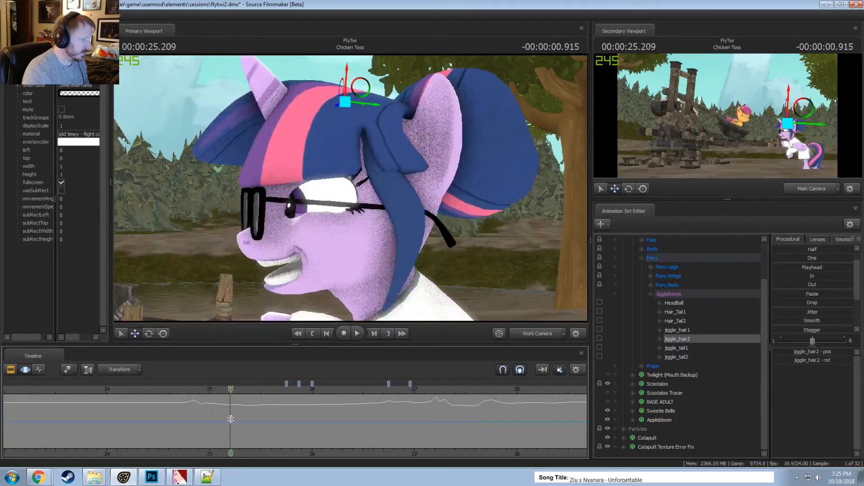
shift+scroll(231, 419, up, 2)
key(e)
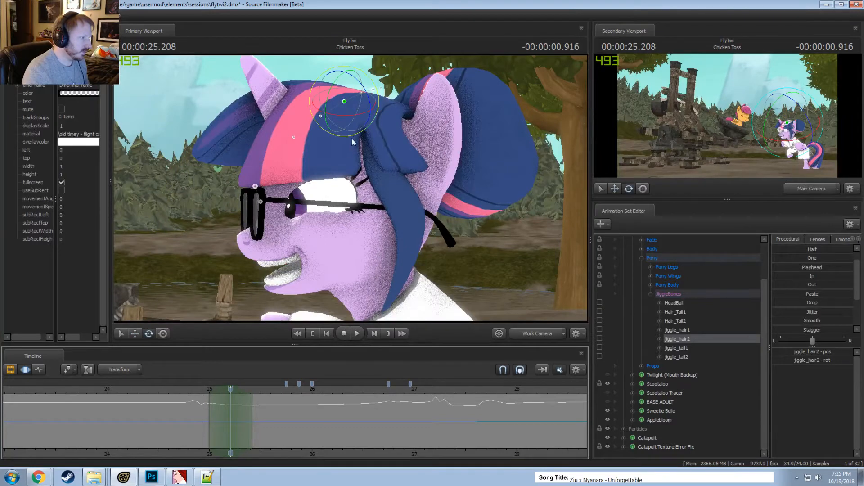
mouse_move(322, 128)
mouse_down()
mouse_move(357, 136)
mouse_move(324, 129)
mouse_up()
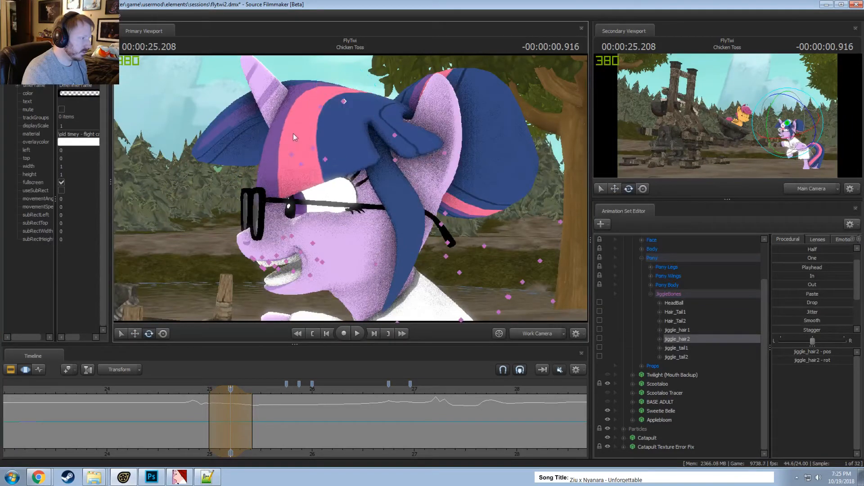
Collapse the base Twilight model's controls and try rotating jiggle_hair1 of the hair/clothing model around 25.2 seconds
click(321, 108)
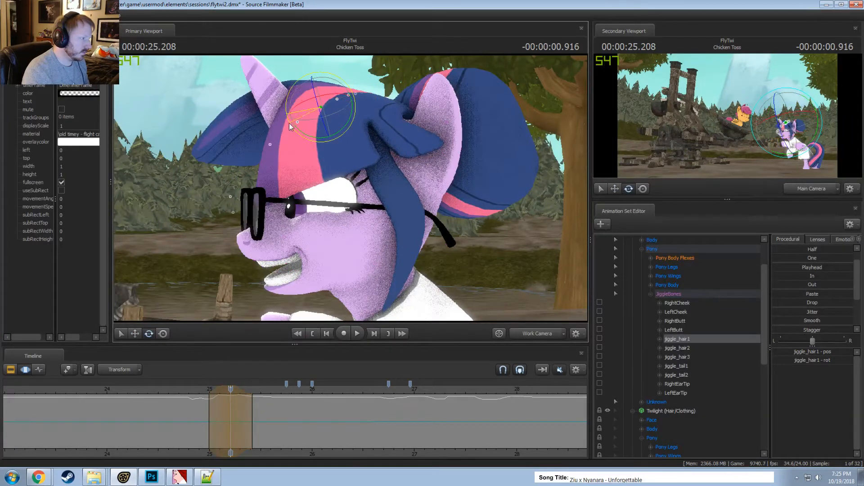
click(688, 348)
scroll(685, 360, up, 2)
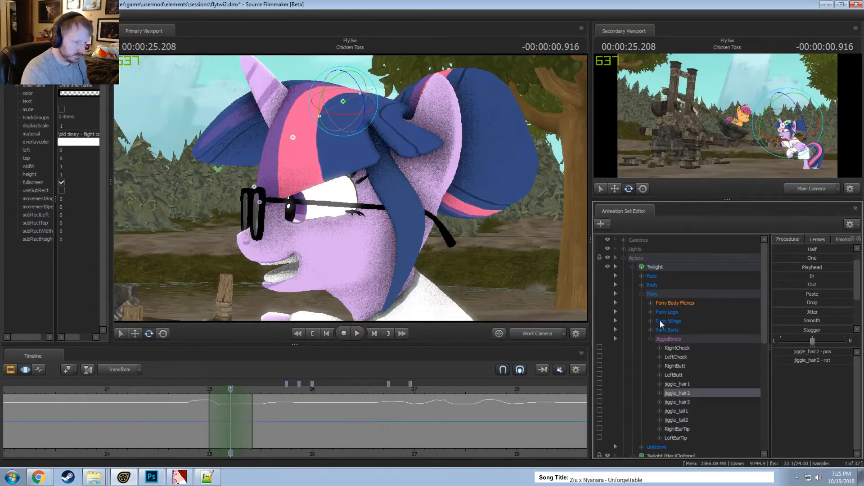
click(632, 267)
click(617, 267)
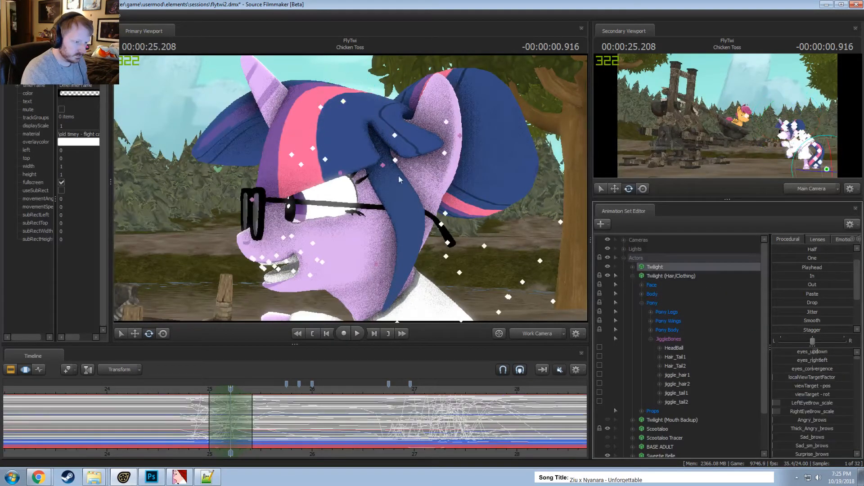
ctrl+click(331, 136)
click(321, 106)
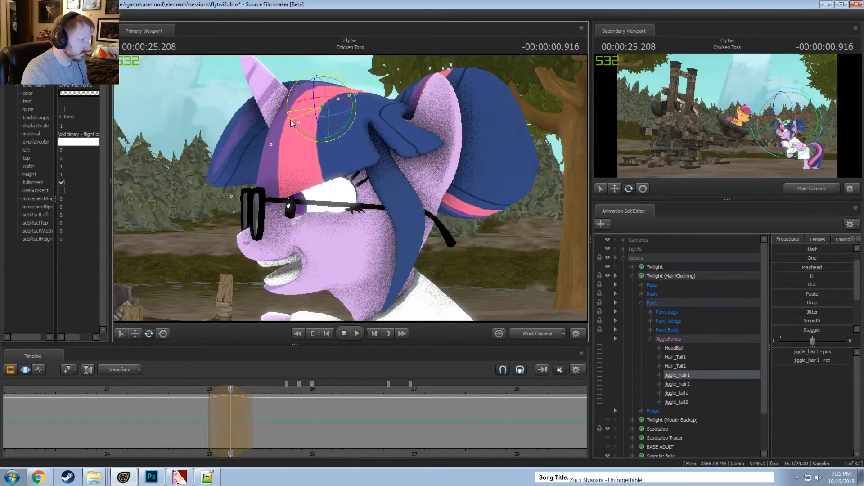
Review the rotated hair and undo the latest jiggle_hair1 and jiggle_hair2 rotations
key(space)
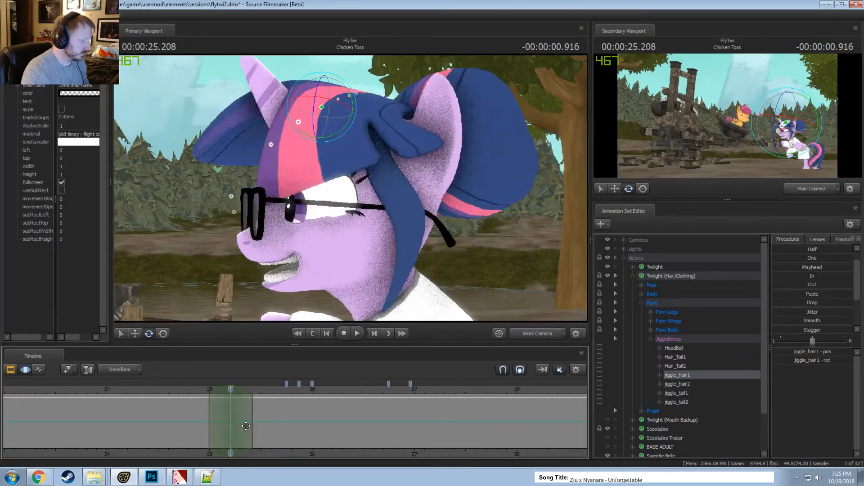
key(ctrl+z)
key(ctrl+z)
key(ctrl+z)
Set a soft time selection from about 24.9 to 25.3 seconds and make the base Twilight model's bones unselectable in the viewport
drag(228, 413, 223, 413)
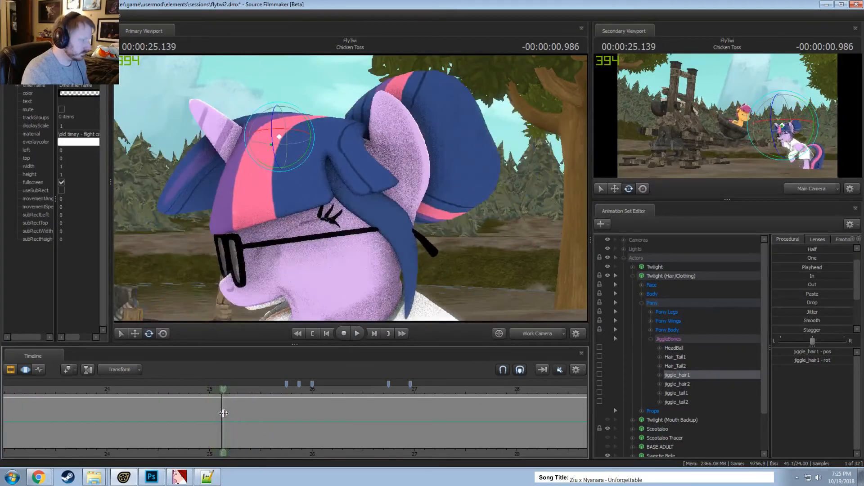
ctrl+scroll(224, 413, up, 3)
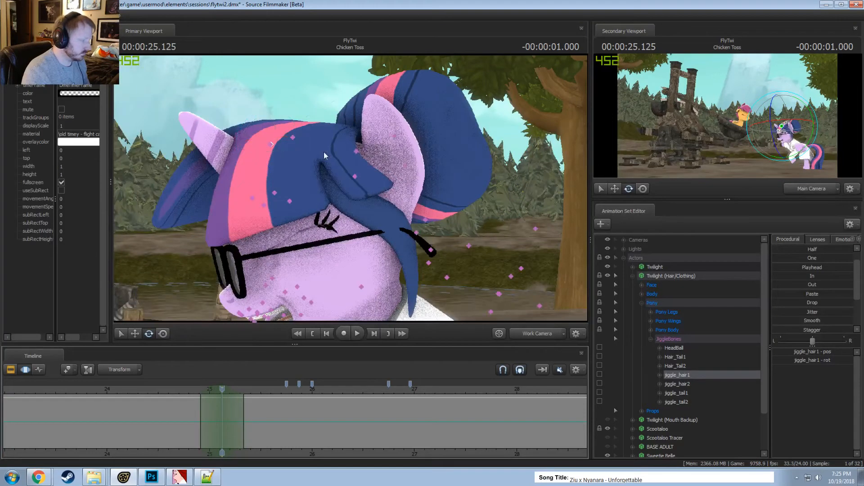
click(290, 139)
drag(282, 173, 289, 173)
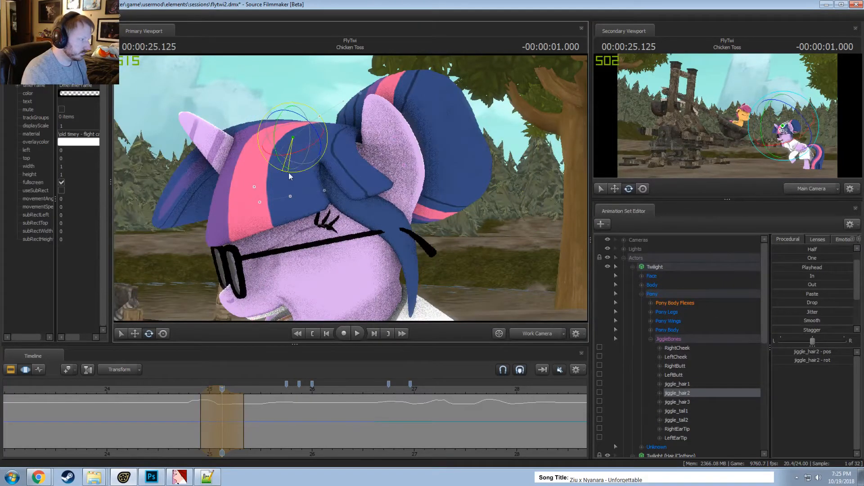
click(632, 267)
click(615, 268)
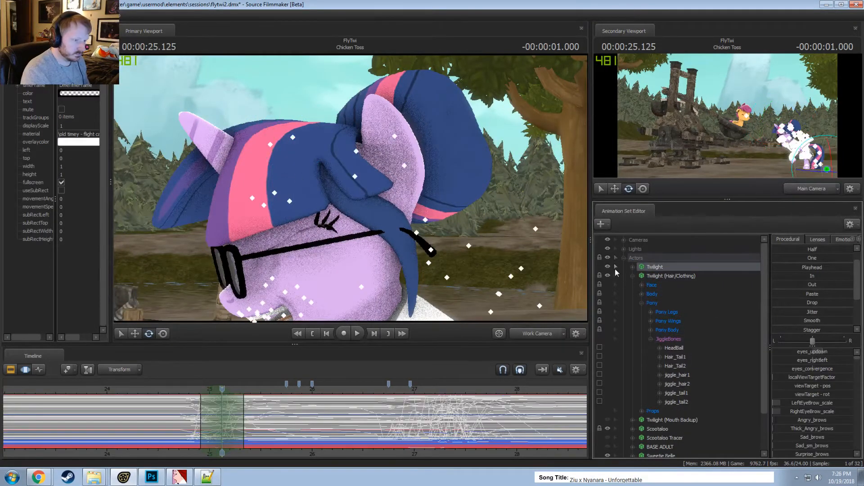
click(615, 275)
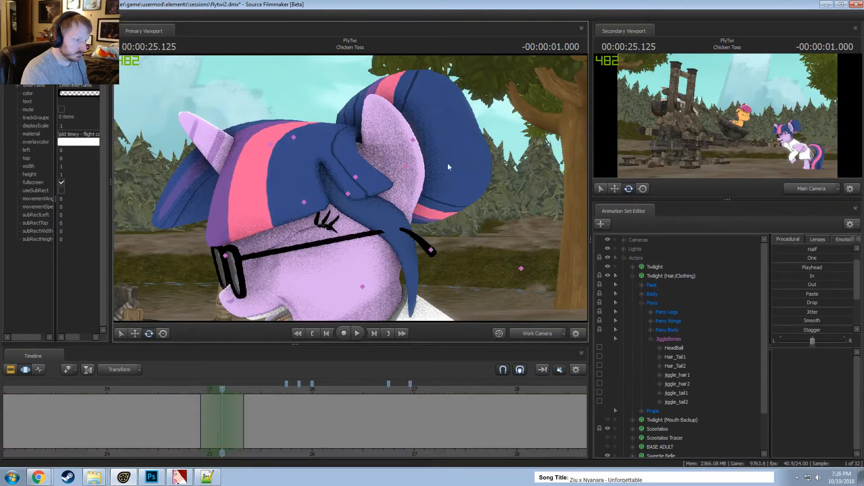
Rotate jiggle_hair2 and jiggle_hair1 of the hair/clothing model within about 24.9 to 25.3 seconds, checking the motion in playback
click(294, 137)
mouse_move(285, 172)
mouse_down()
mouse_move(293, 175)
mouse_move(284, 152)
mouse_move(304, 173)
mouse_up()
drag(193, 417, 235, 411)
key(space)
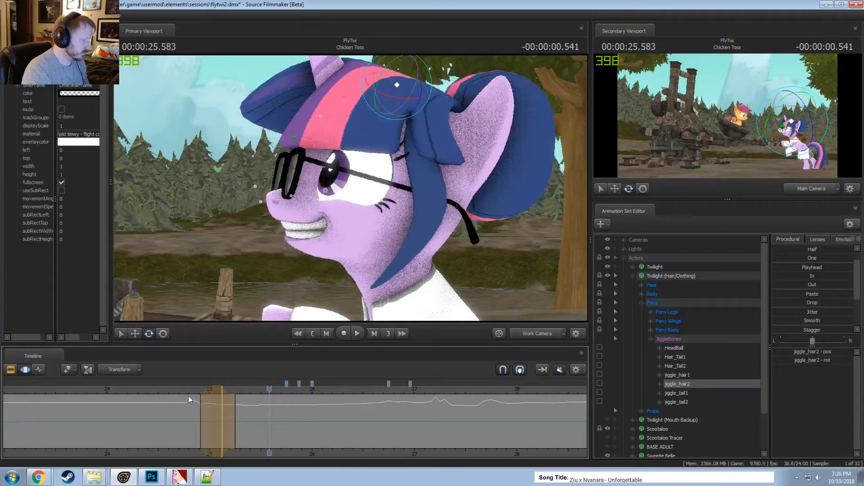
key(shift)
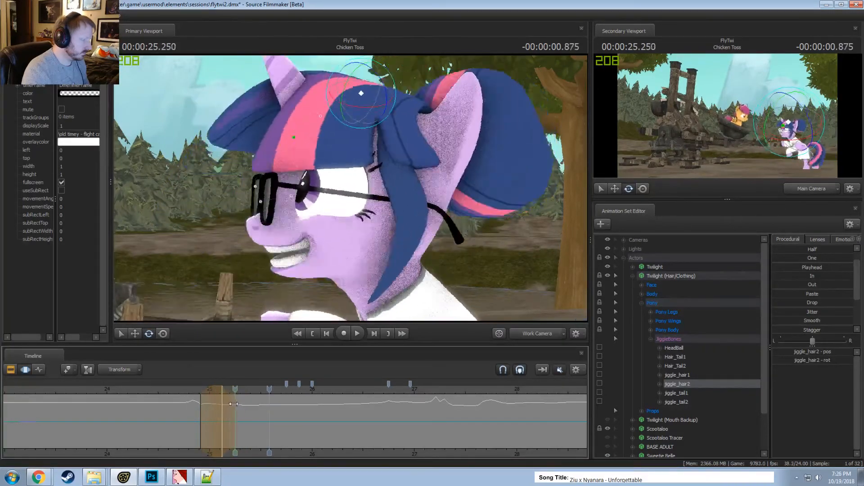
click(221, 400)
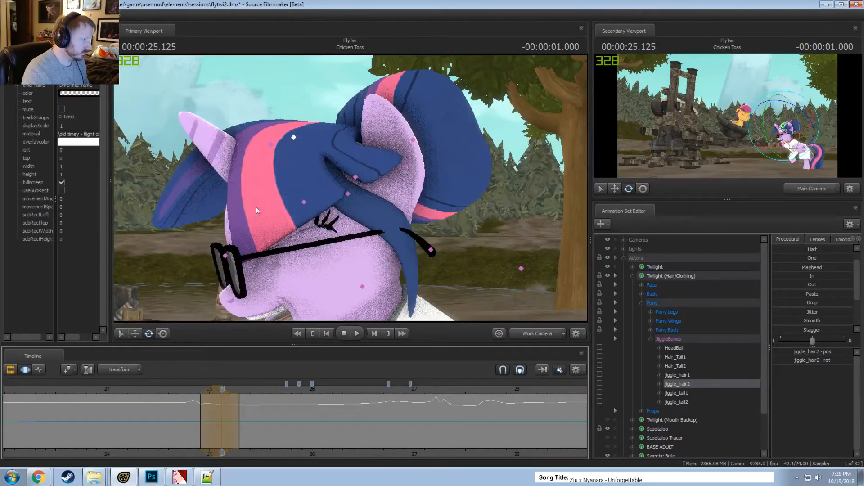
click(272, 145)
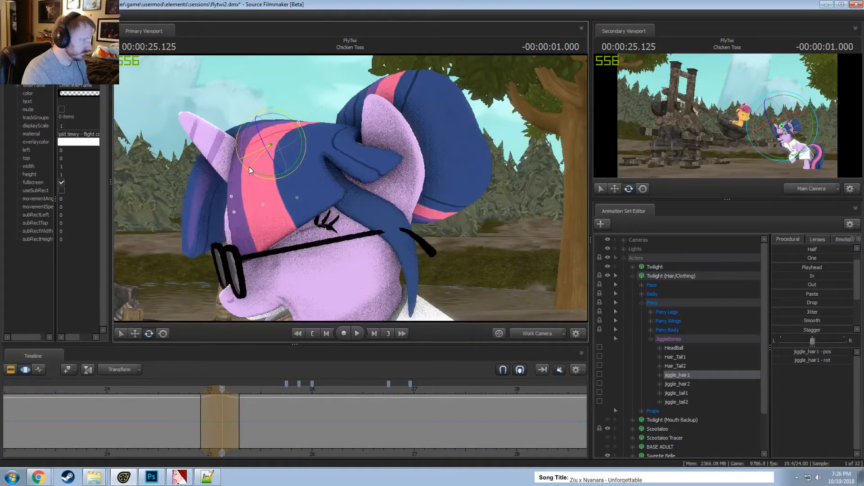
Rotate jiggle_hair1 and jiggle_hair2 together within a soft time selection from about 25.1 to 25.6 seconds and play back the result
drag(204, 419, 244, 421)
scroll(244, 421, up, 3)
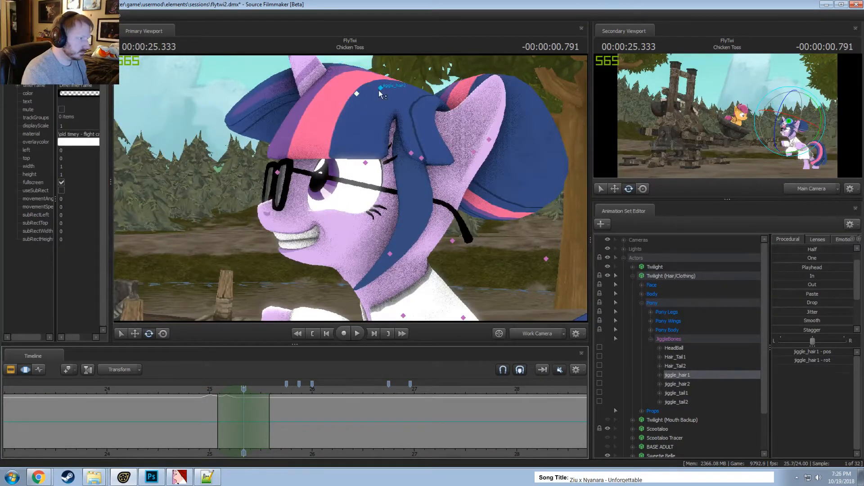
ctrl+click(380, 88)
drag(363, 120, 355, 121)
click(196, 389)
key(space)
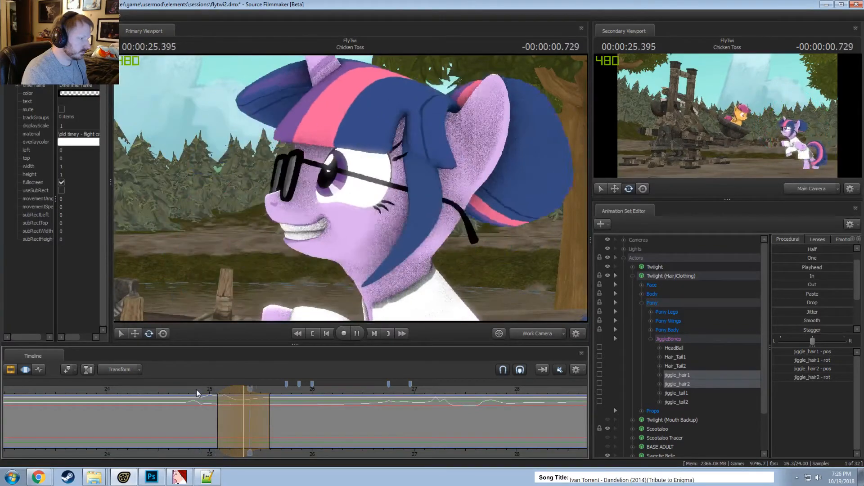
key(space)
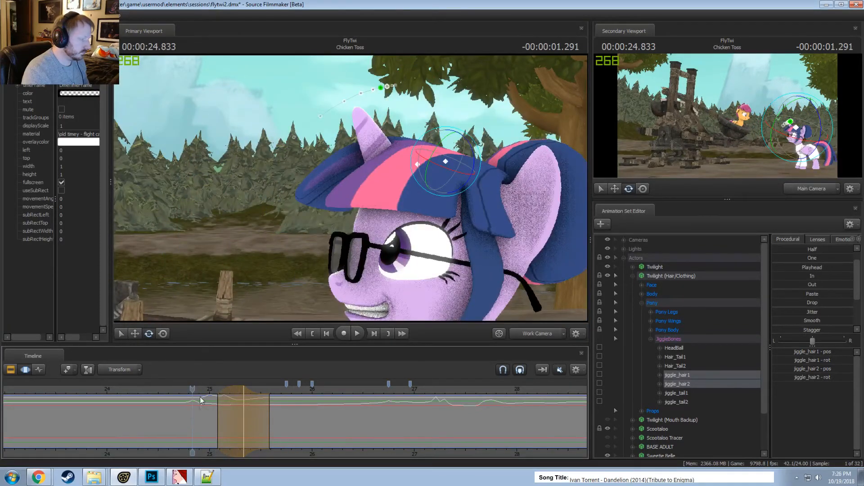
key(space)
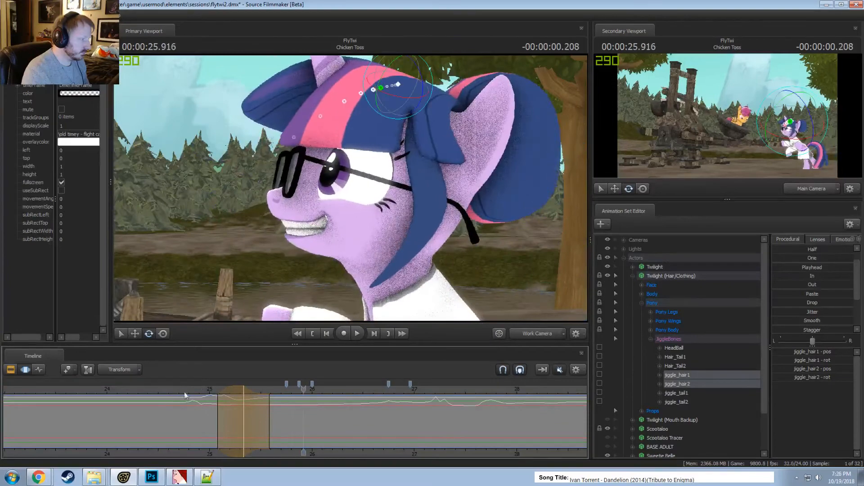
Rotate both hair bones slightly within about 25.15 to 25.9 seconds and review the motion through the work and main cameras
mouse_move(257, 421)
mouse_down()
mouse_move(225, 423)
mouse_move(266, 430)
mouse_up()
drag(382, 117, 384, 118)
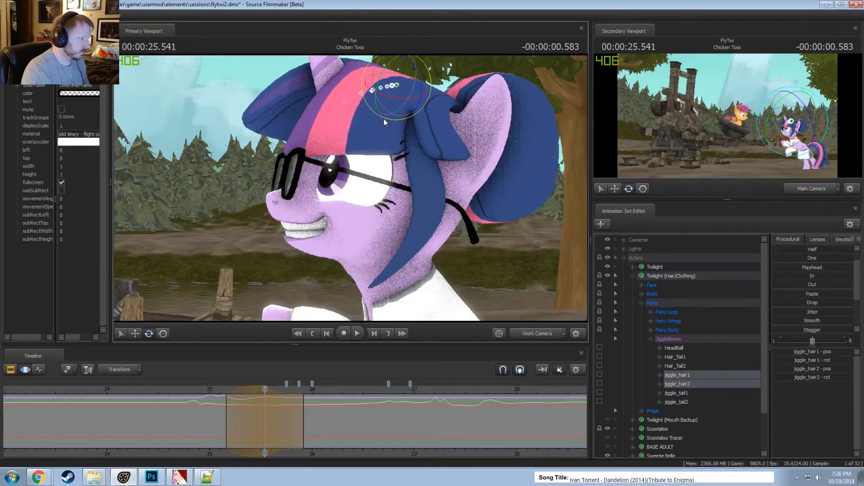
click(185, 389)
key(space)
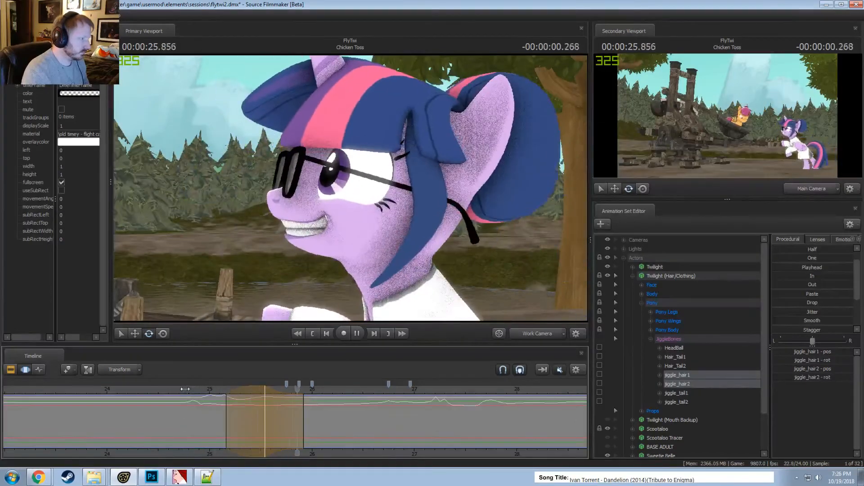
click(163, 388)
click(498, 334)
key(space)
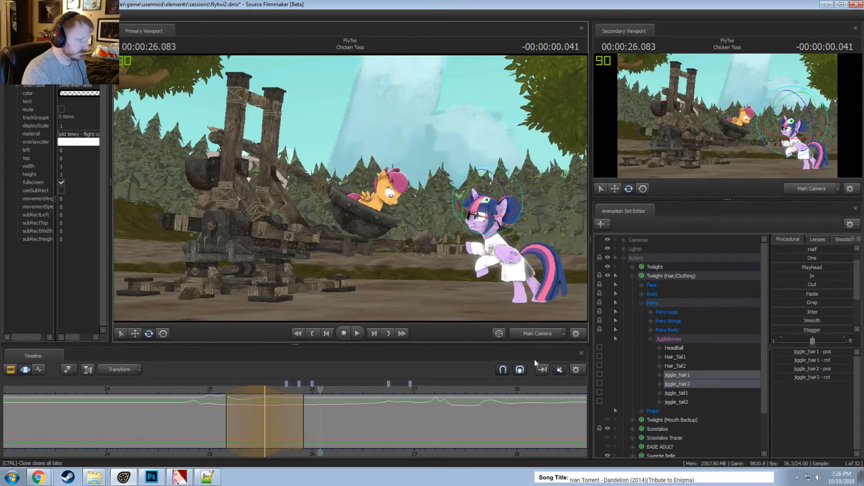
Select only jiggle_hair1 and set a soft time selection from about 25.25 to 26.15 seconds
click(668, 376)
scroll(262, 422, up, 2)
scroll(262, 422, up, 1)
drag(189, 420, 148, 417)
shift+click(150, 417)
shift+scroll(151, 417, up, 4)
shift+scroll(151, 417, down, 1)
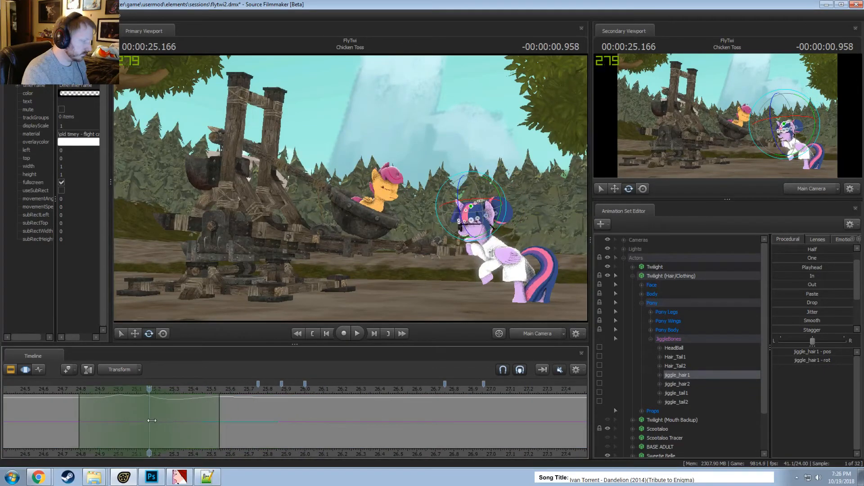
drag(155, 417, 254, 421)
shift+click(203, 414)
shift+scroll(203, 414, up, 5)
Play back Twilight's hair motion from about 24.85 seconds through the main camera and again through the work camera
click(96, 390)
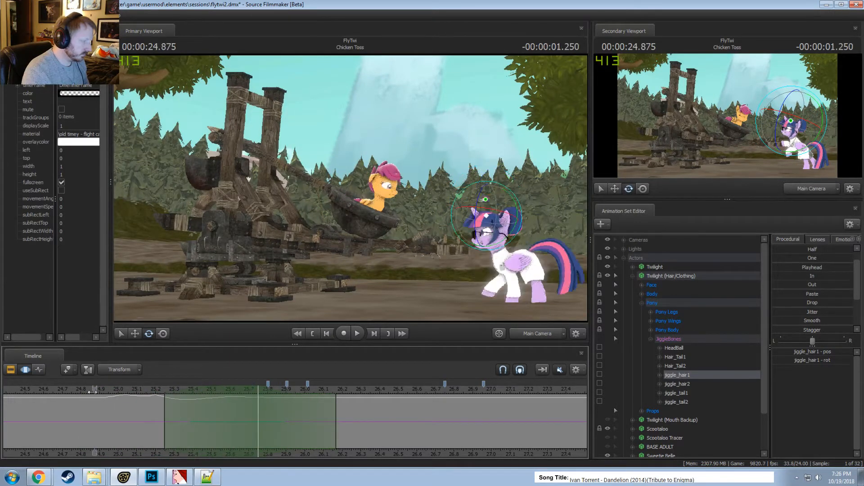
key(space)
key(space)
click(535, 334)
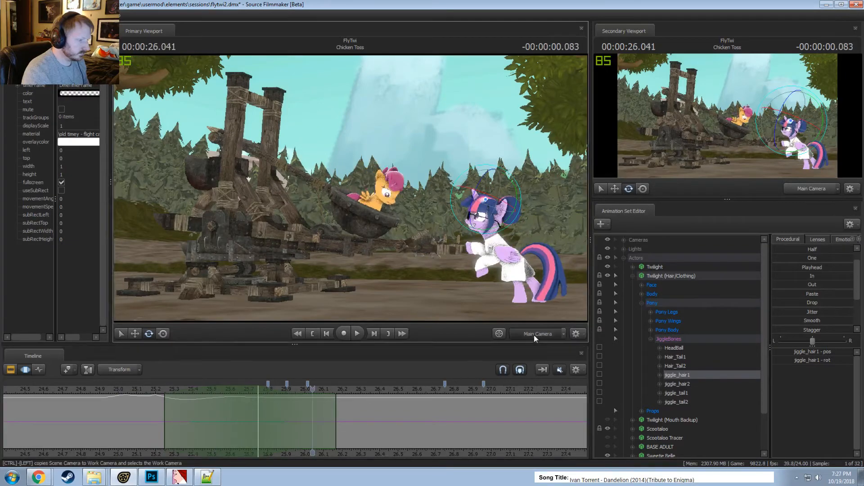
click(86, 388)
key(space)
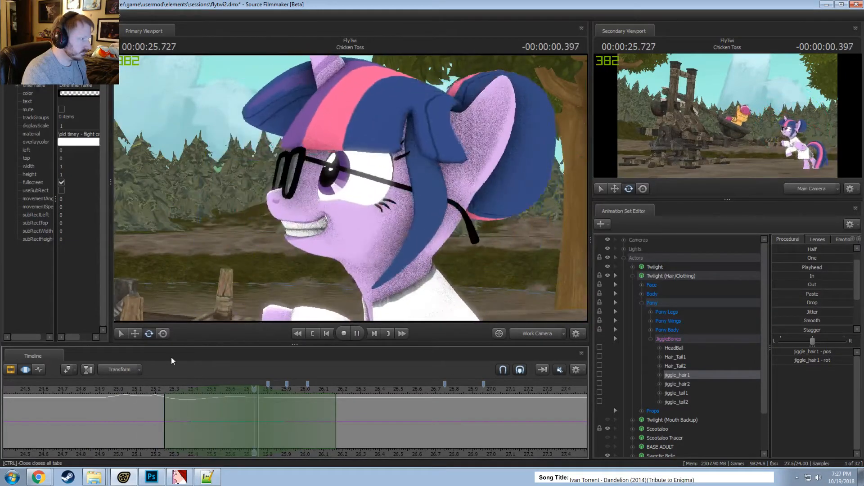
key(space)
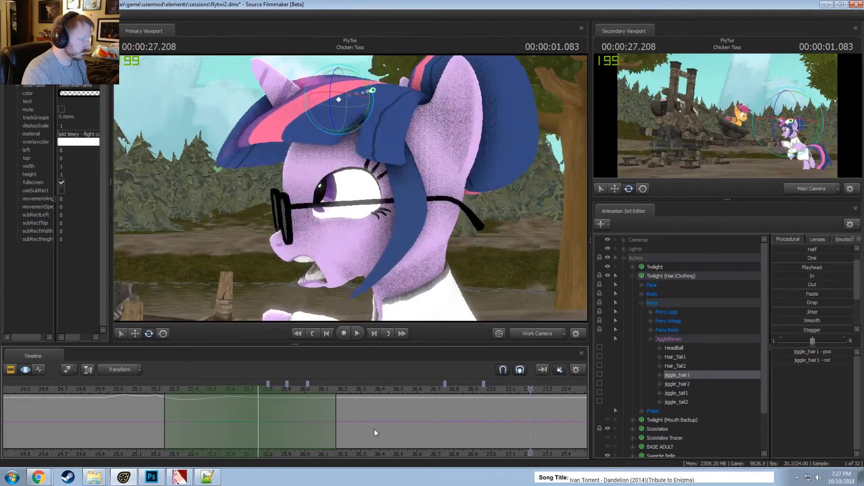
Play back the hair motion from about 26.4 seconds and again from about 25.7 seconds in the close-up view
scroll(292, 445, down, 5)
click(295, 389)
key(space)
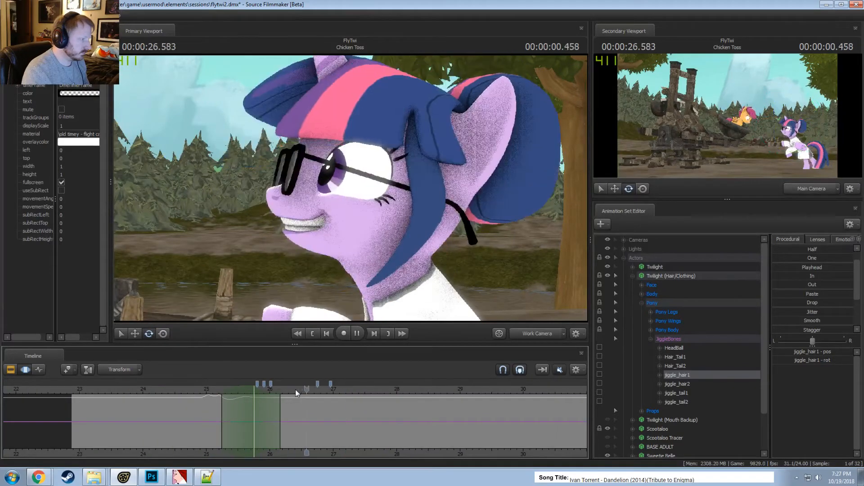
key(space)
drag(295, 390, 251, 390)
key(space)
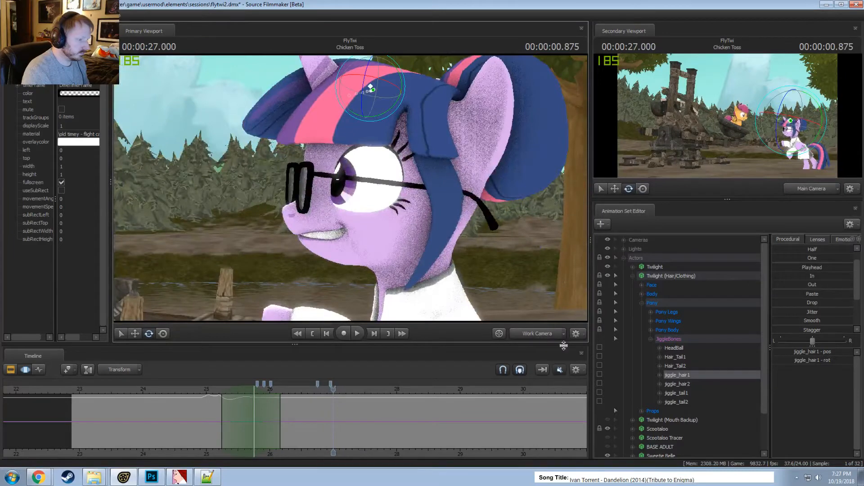
Apply the In preset to jiggle_hair2 within a time selection from about 26.0 to 26.85 seconds and play back the result
click(678, 384)
scroll(385, 448, down, 2)
scroll(386, 445, up, 3)
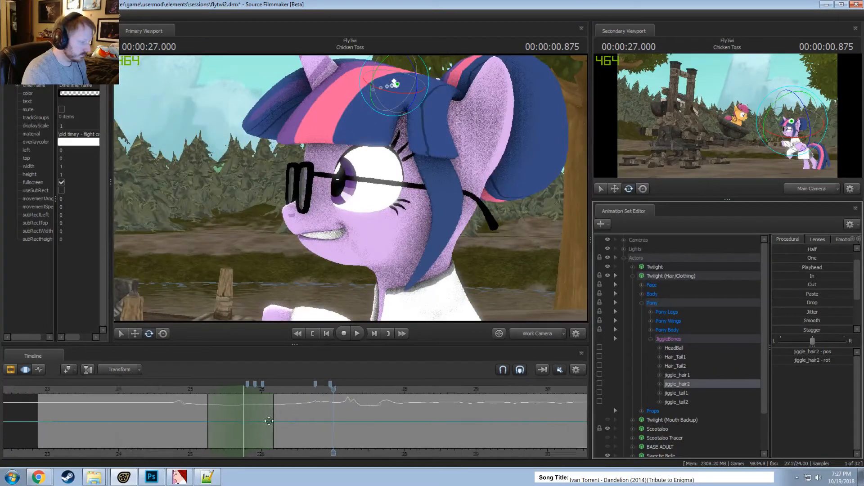
mouse_move(268, 422)
mouse_down()
mouse_move(228, 417)
mouse_move(307, 431)
mouse_up()
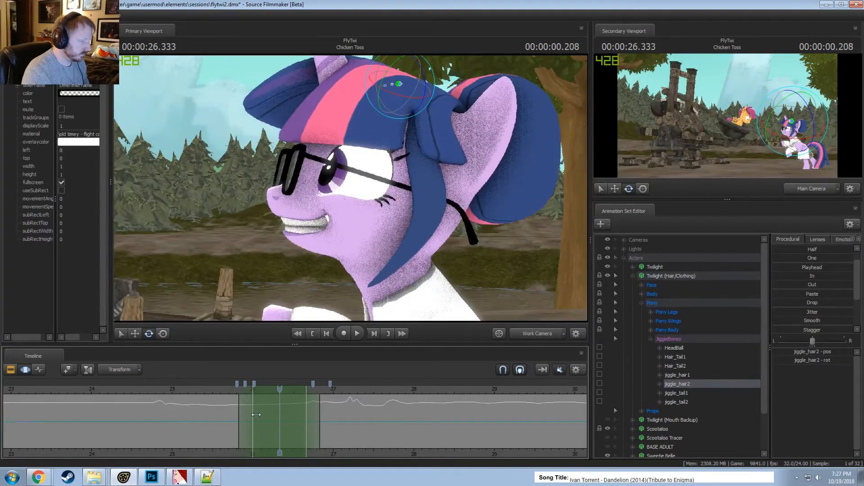
drag(256, 414, 277, 421)
drag(812, 276, 834, 276)
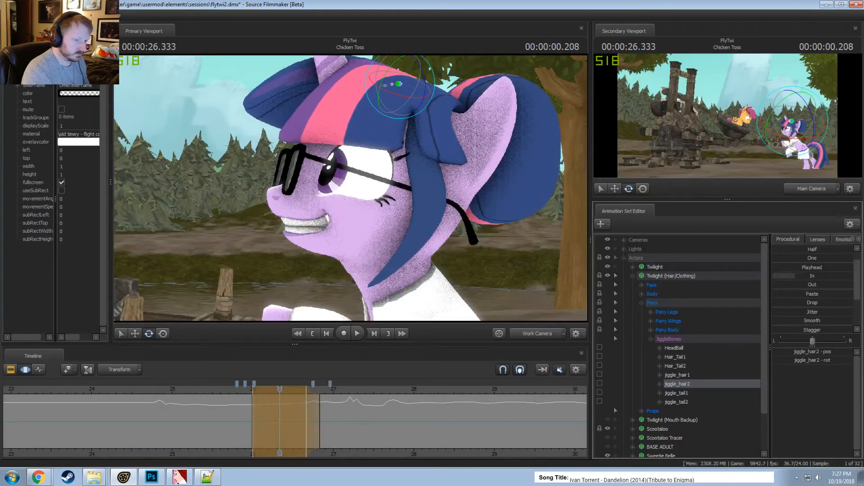
key(space)
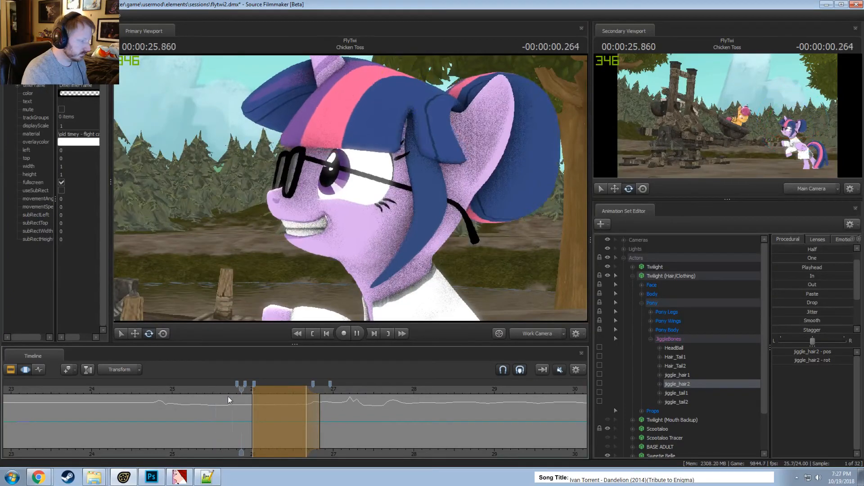
Play back Twilight's hair motion in the close-up view and widen the falloff at the end of jiggle_hair2's time selection
key(space)
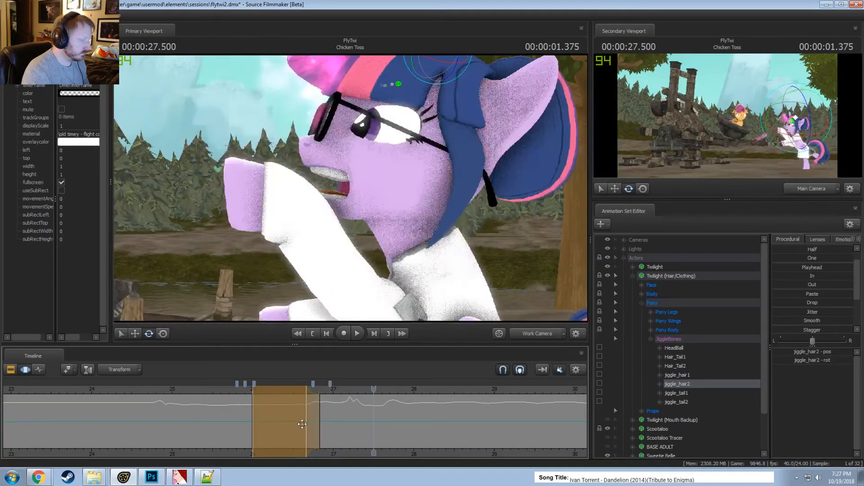
drag(307, 419, 320, 414)
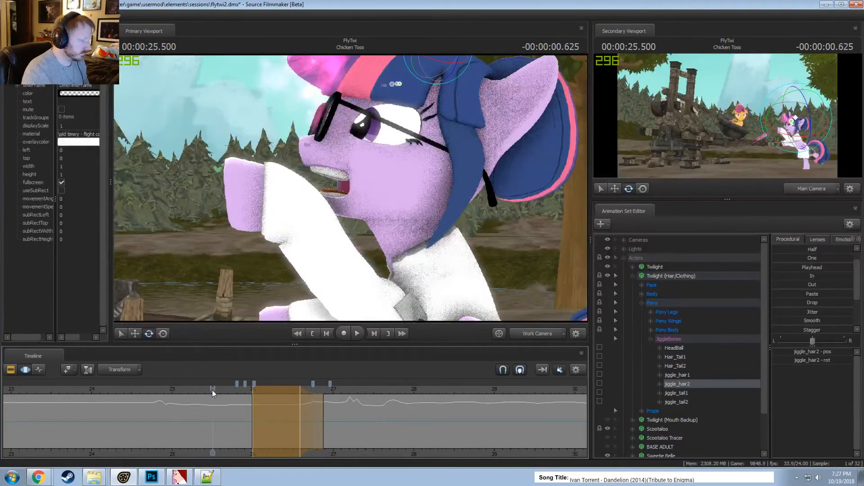
key(space)
key(F2)
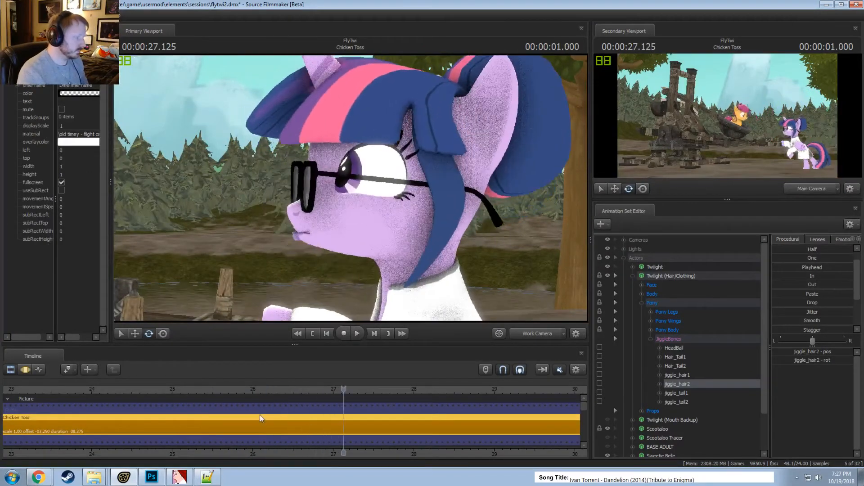
Rotate jiggle_hair1 and jiggle_hair2 at about 26.29 seconds within a soft time selection from about 26.05 to 26.55 seconds and play back the result
key(F3)
mouse_move(271, 421)
mouse_down()
mouse_move(317, 431)
mouse_move(210, 426)
mouse_move(276, 438)
mouse_up()
ctrl+drag(415, 71, 372, 108)
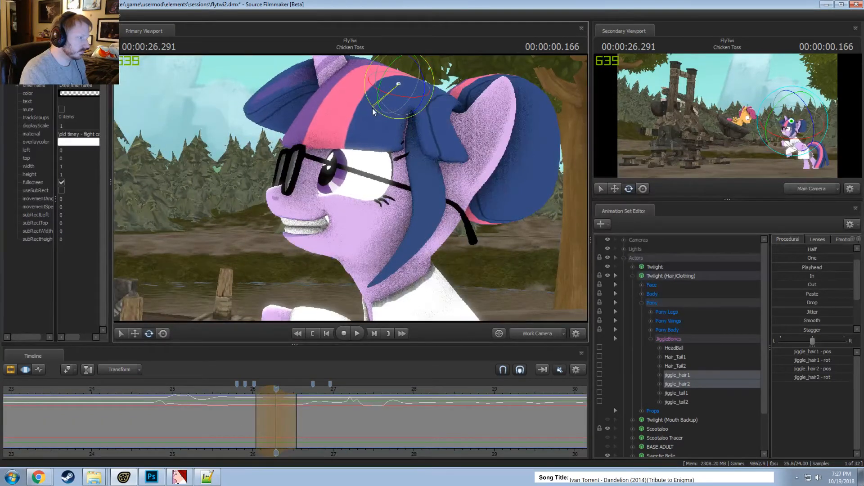
click(229, 390)
key(space)
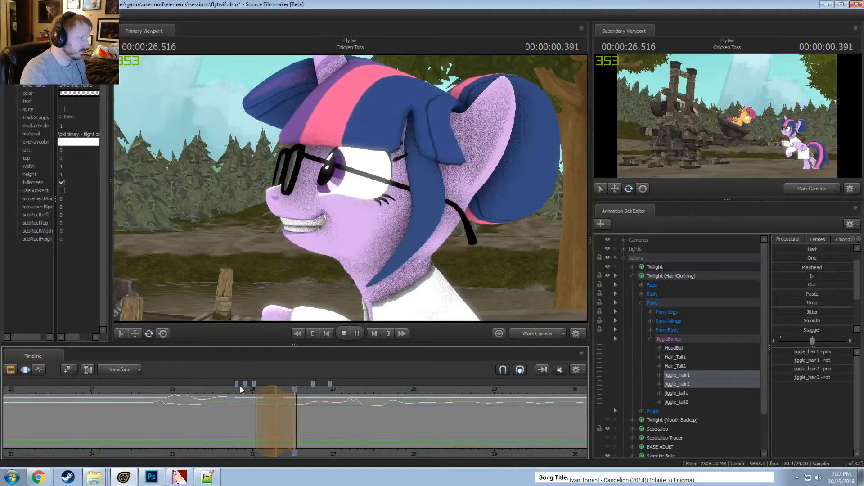
key(space)
scroll(228, 394, up, 3)
click(218, 390)
key(space)
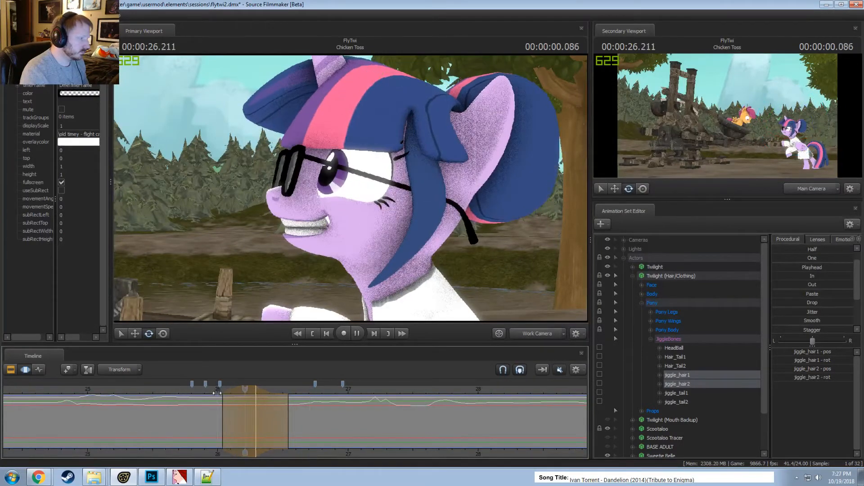
key(space)
Narrow the time selection to about 26.1 to 26.45 seconds, rotate both jiggle hair bones at 26.291 seconds, and replay the motion
drag(222, 395, 227, 394)
key(Right)
key(Right)
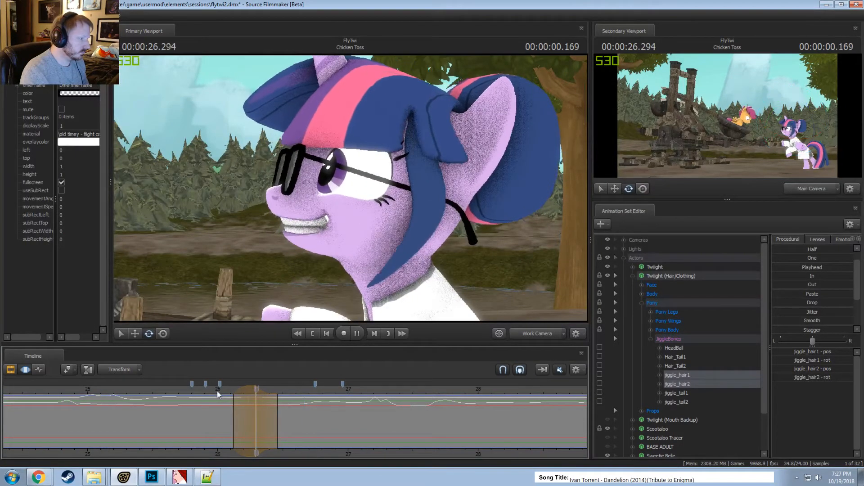
drag(204, 394, 254, 401)
drag(369, 100, 369, 100)
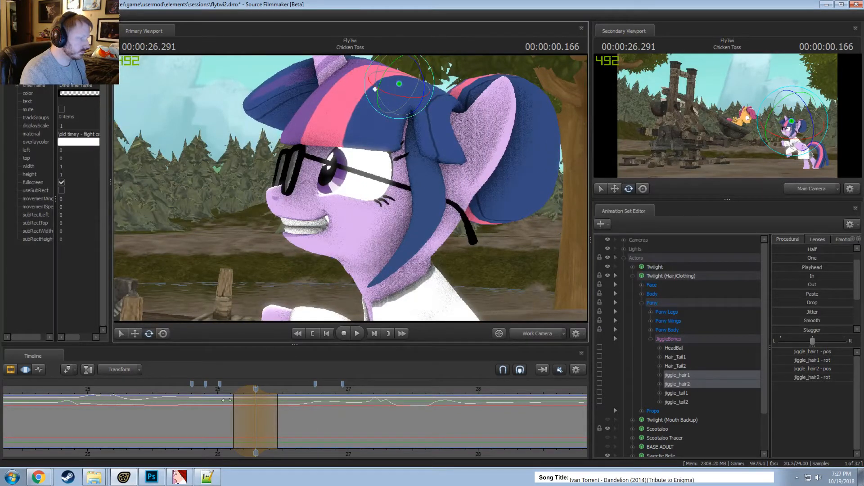
key(space)
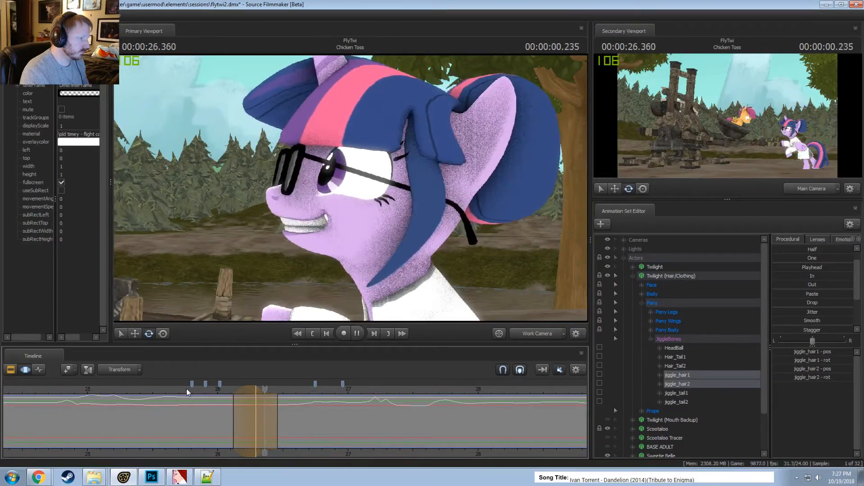
Switch the primary viewport to the main camera and play back the Chicken Toss shot, including twice from about 23.3 seconds
click(540, 333)
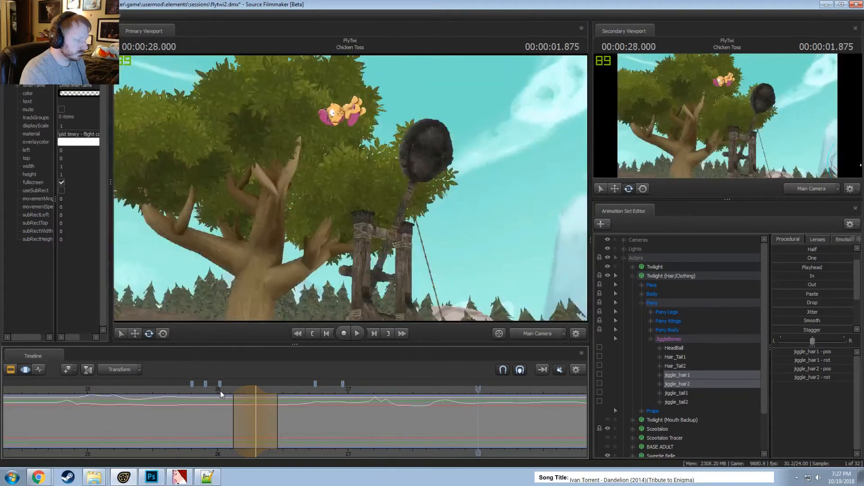
key(space)
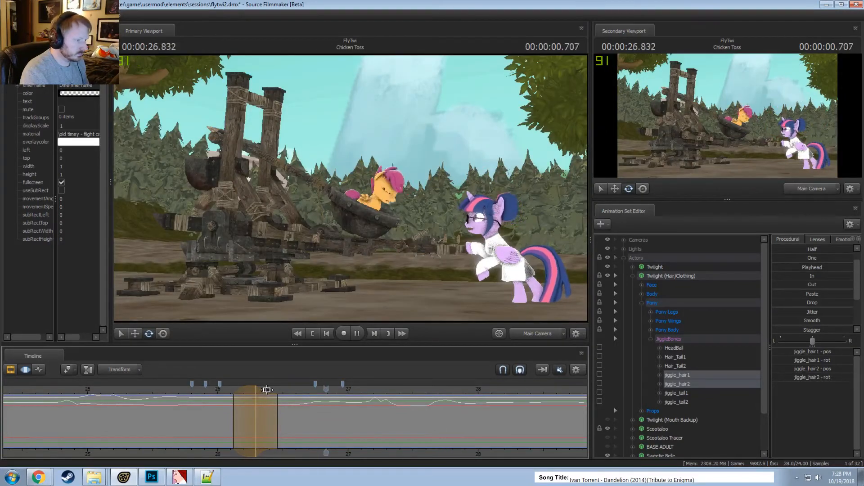
key(F2)
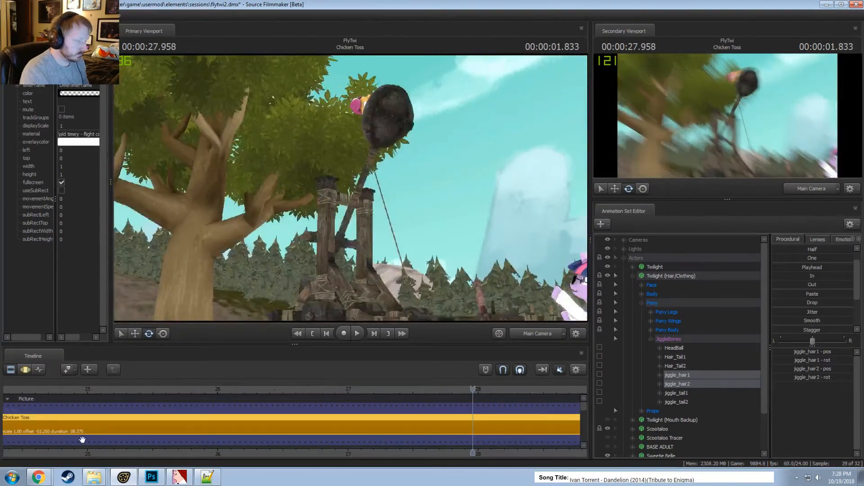
scroll(81, 439, down, 3)
click(140, 390)
key(space)
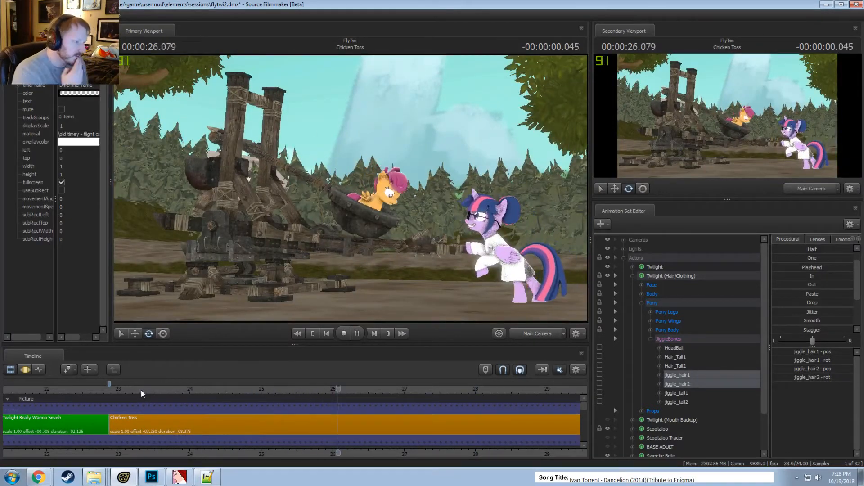
click(138, 390)
key(space)
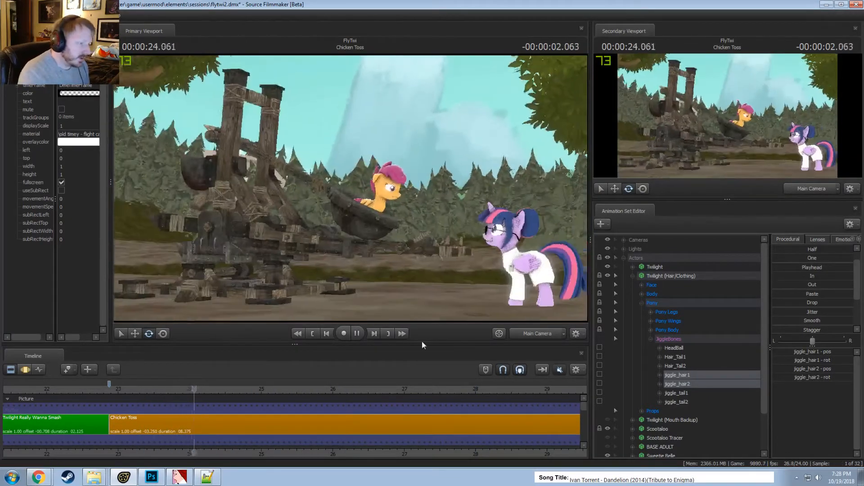
key(space)
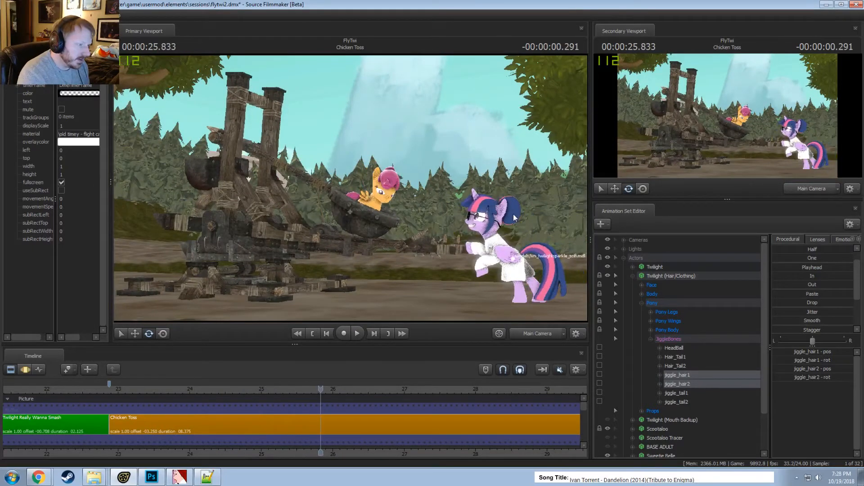
Select Twilight's HeadBall bone and play back its motion from about 24.85 seconds
key(F3)
click(513, 215)
drag(288, 390, 252, 392)
key(space)
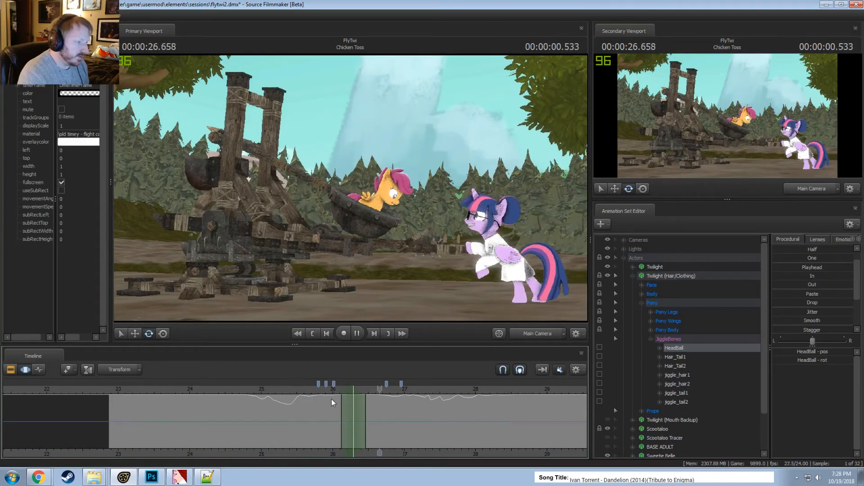
key(space)
Smooth the HeadBall bone's motion over the entire time range and play back the shot from about 25.1 seconds
key(ctrl+a)
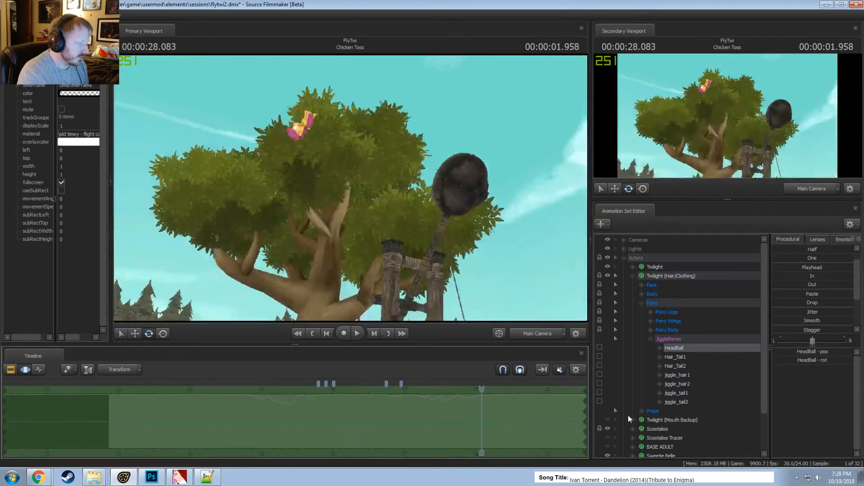
drag(785, 311, 786, 310)
key(F2)
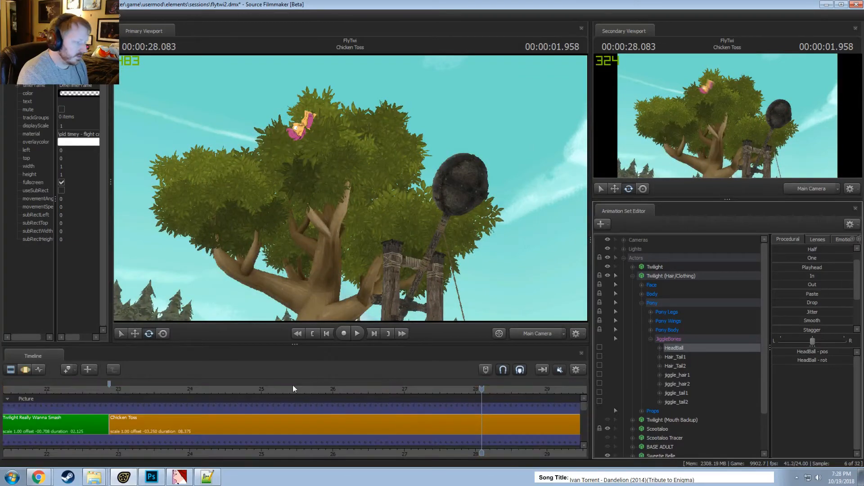
key(F3)
click(266, 390)
key(space)
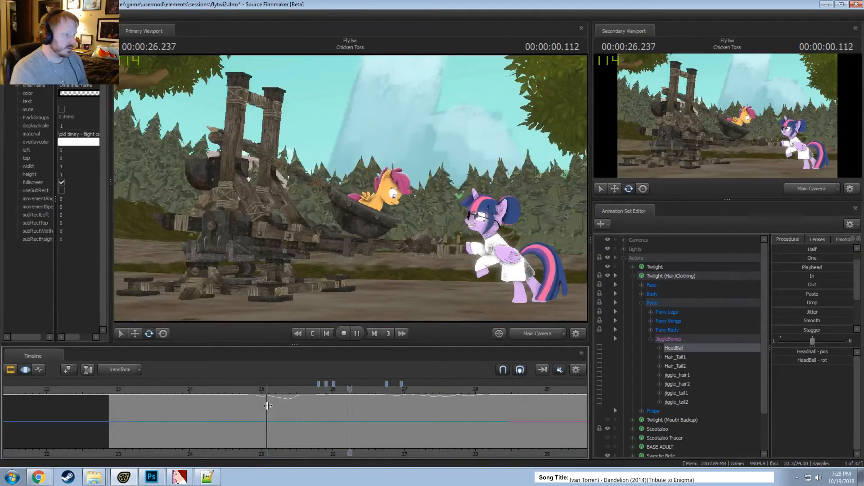
key(space)
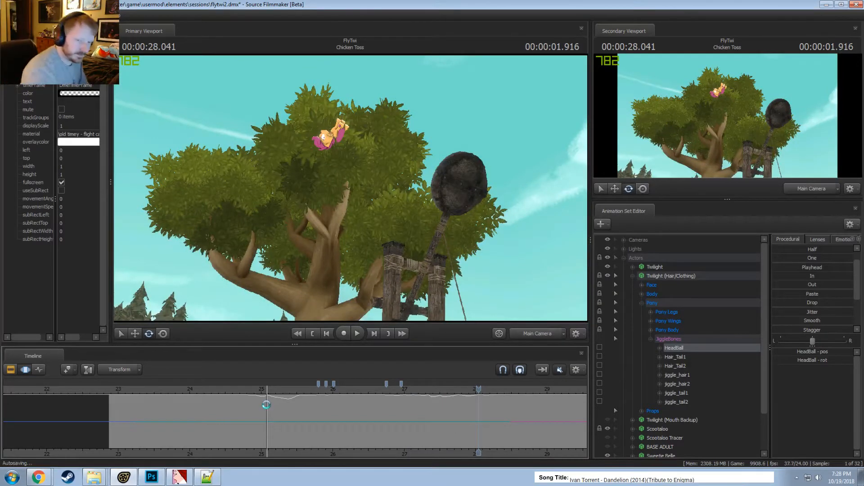
key(space)
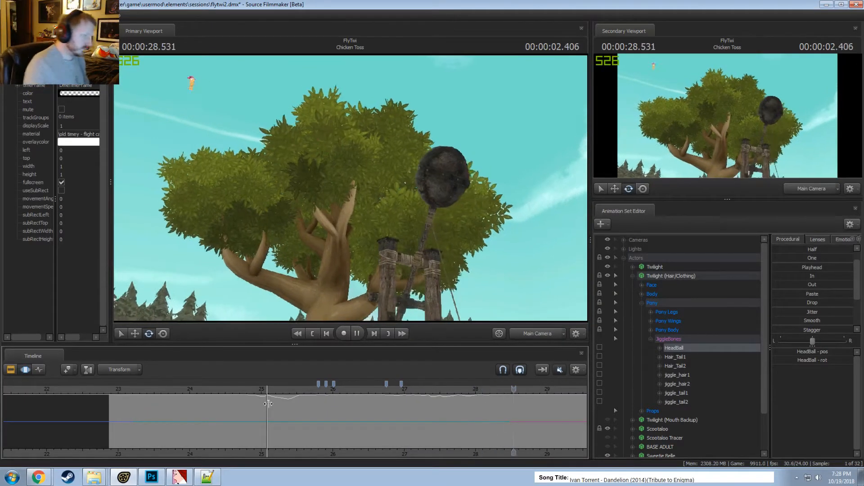
scroll(281, 396, down, 6)
key(space)
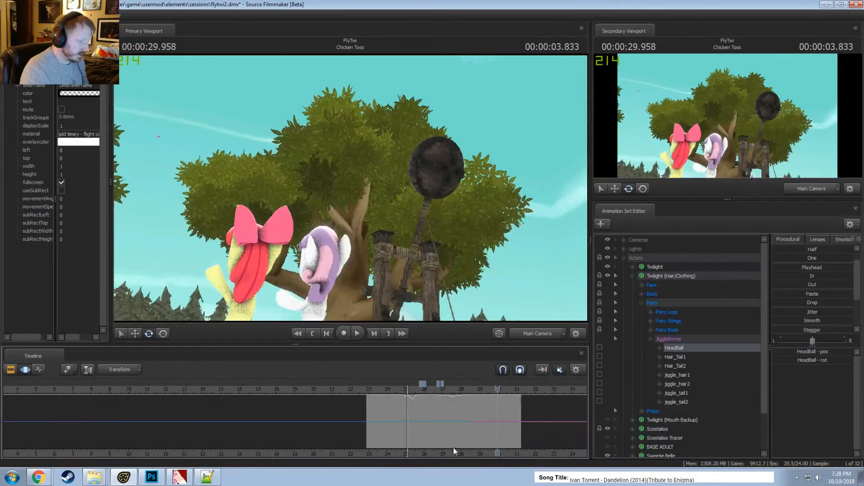
Set the Chicken Toss clip's color to green with RGB values 0, 100, 0
key(F2)
right_click(301, 425)
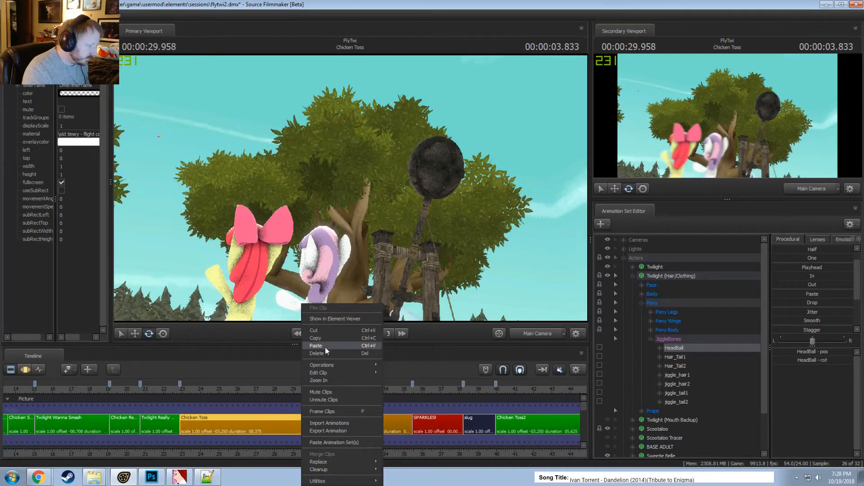
right_click(256, 421)
mouse_move(273, 310)
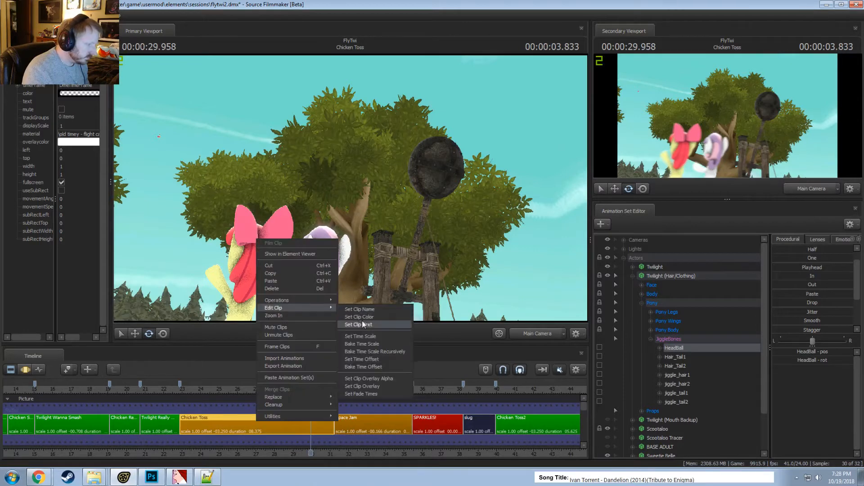
click(360, 324)
text(0)
key(Tab)
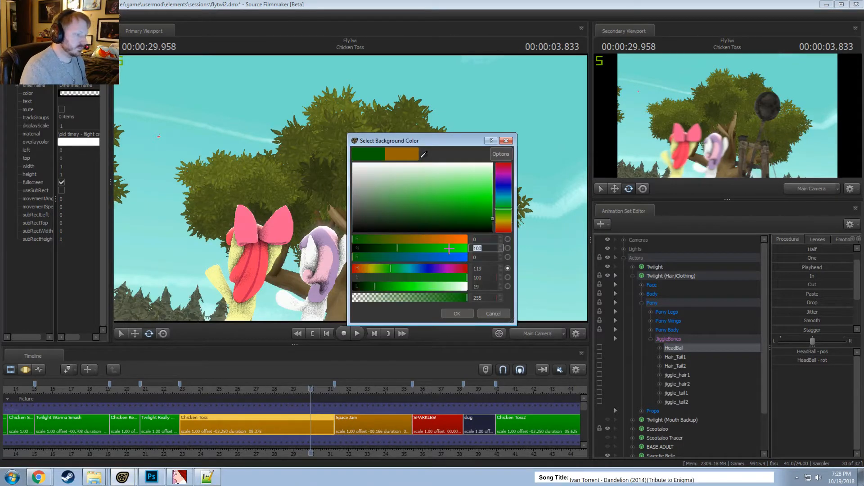
key(Return)
Look over the remaining clips in the sequence, viewing the start of the Space Jam and SPARKLES! shots
scroll(392, 418, down, 2)
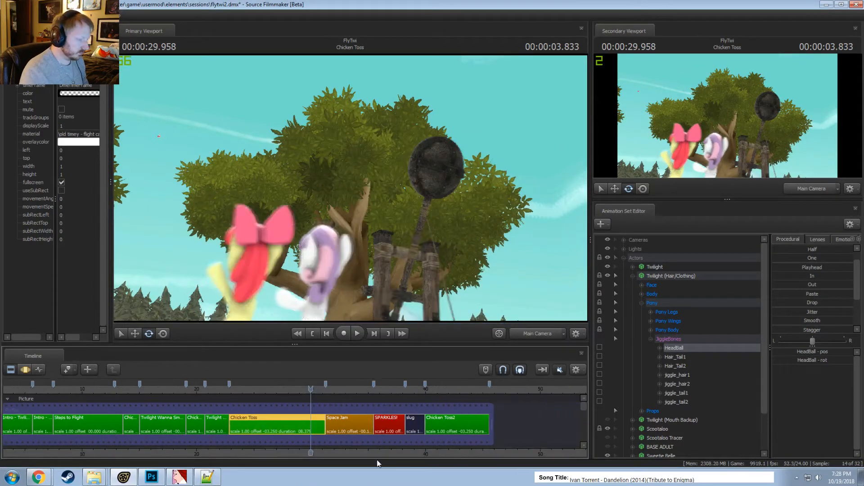
scroll(367, 439, up, 2)
click(334, 388)
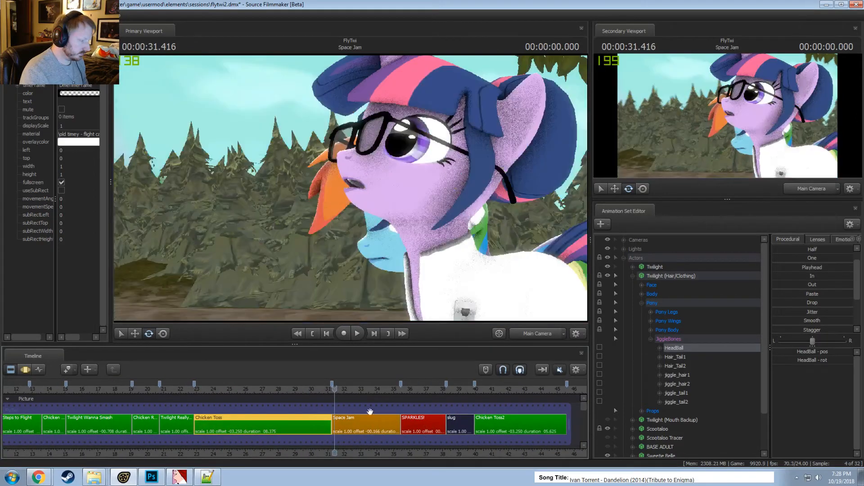
scroll(347, 445, down, 4)
scroll(354, 452, up, 4)
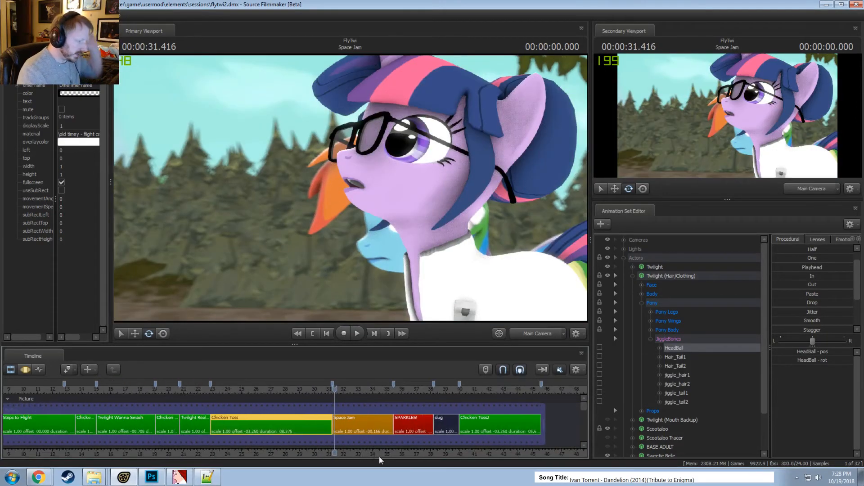
middle_drag(388, 454, 338, 450)
scroll(348, 423, up, 1)
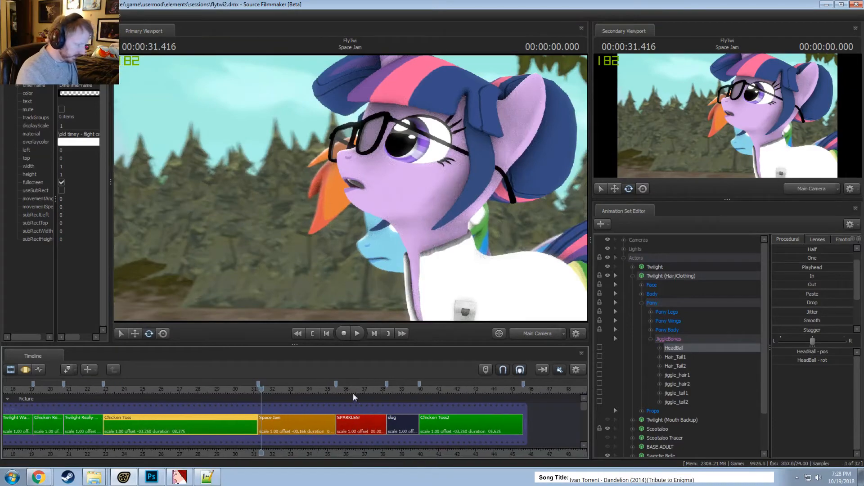
click(341, 389)
Select the Chicken Toss2 clip, view it at about 40.67 seconds, and open its clip editing options
click(450, 430)
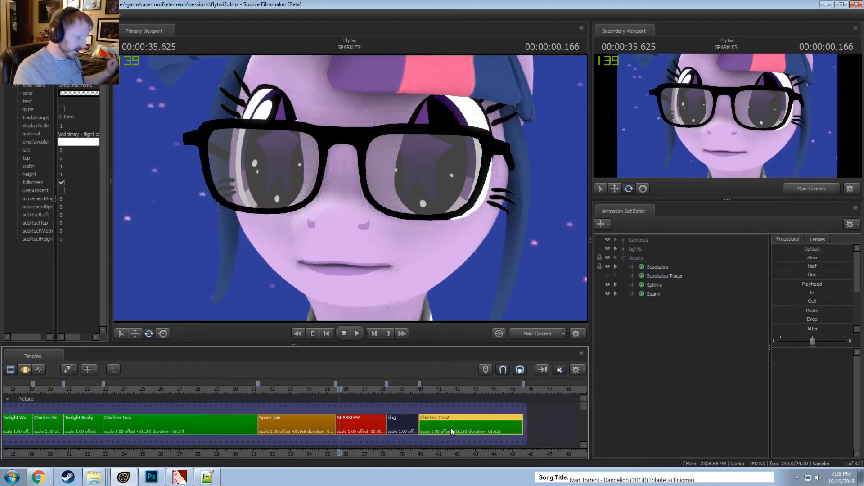
click(432, 388)
right_click(450, 422)
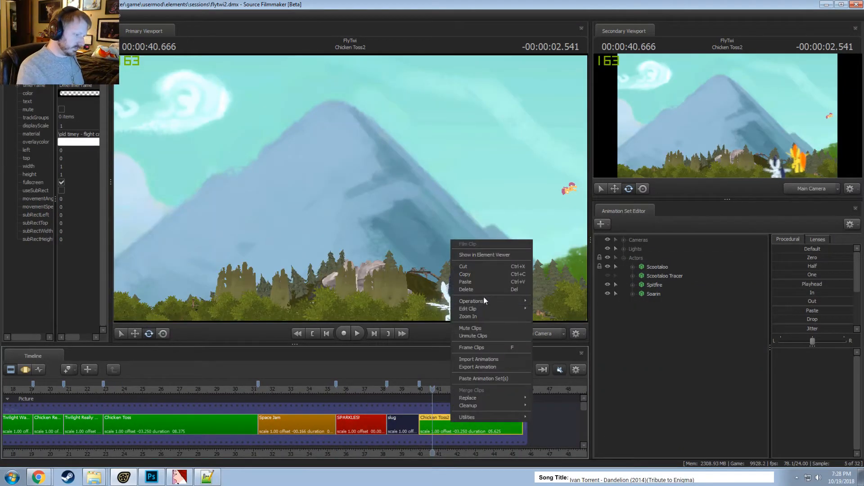
mouse_move(479, 308)
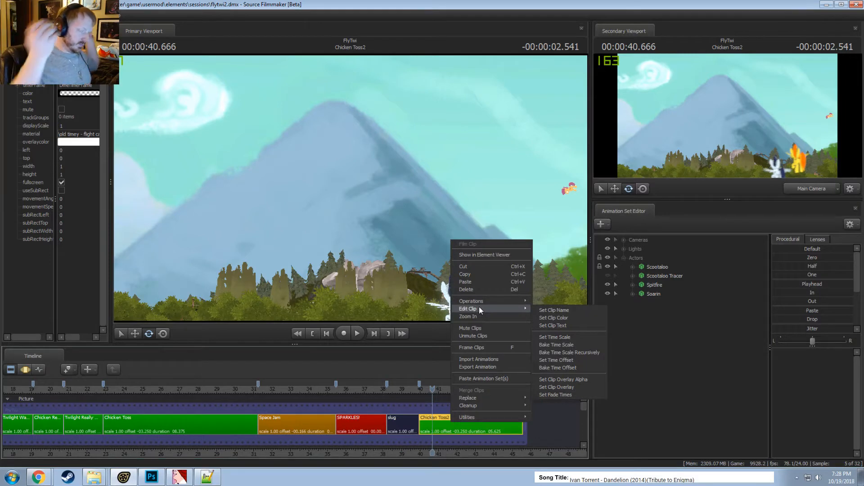
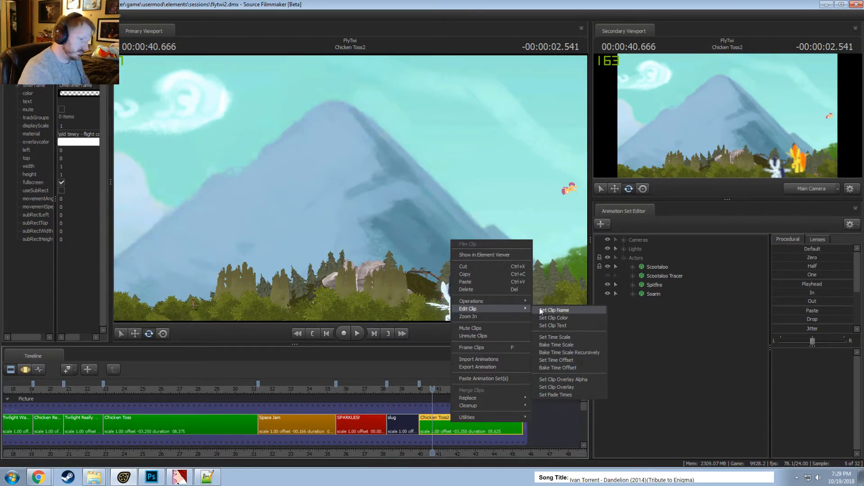
Rename the selected Chicken Toss2 clip to "Chicken Go Bye Bye"
click(555, 309)
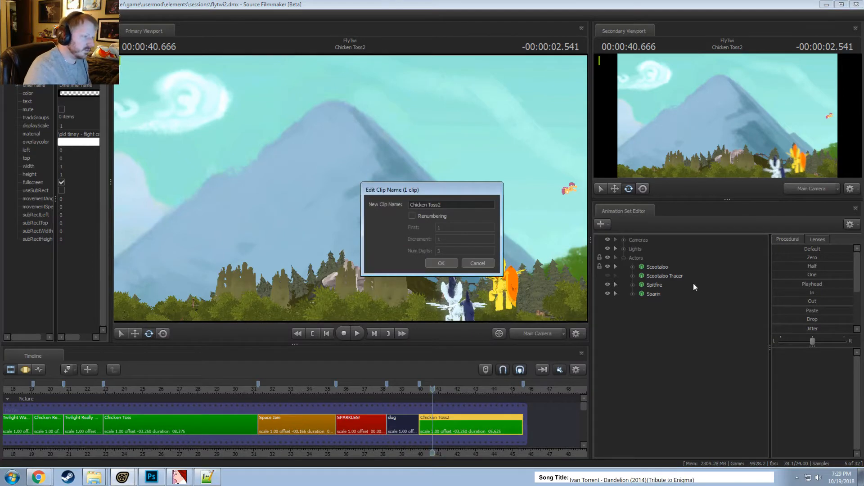
click(452, 205)
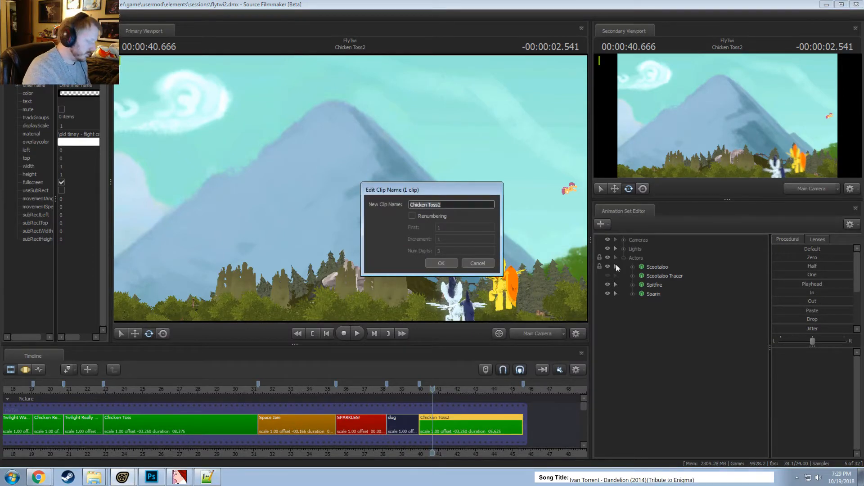
text(Ch)
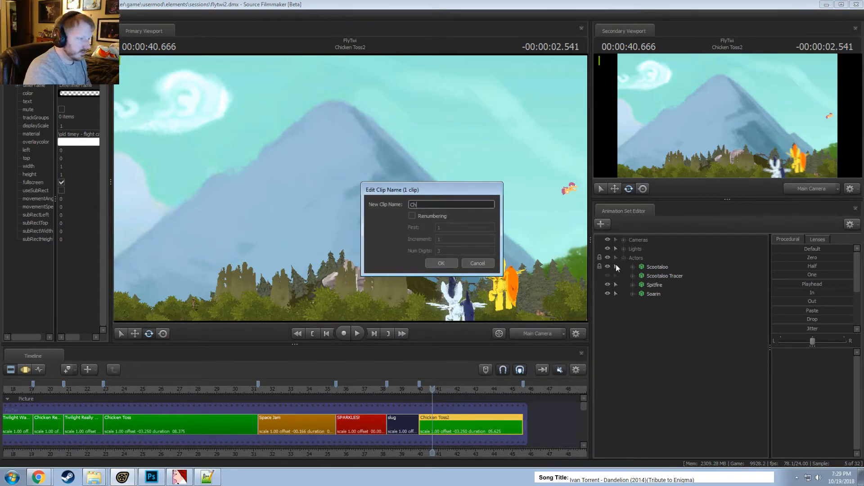
text(icken )
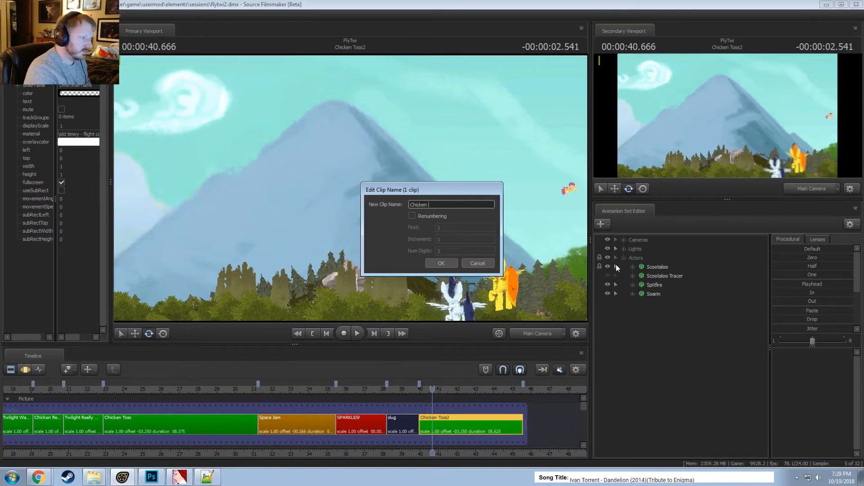
text(Go Bye Bye)
key(Return)
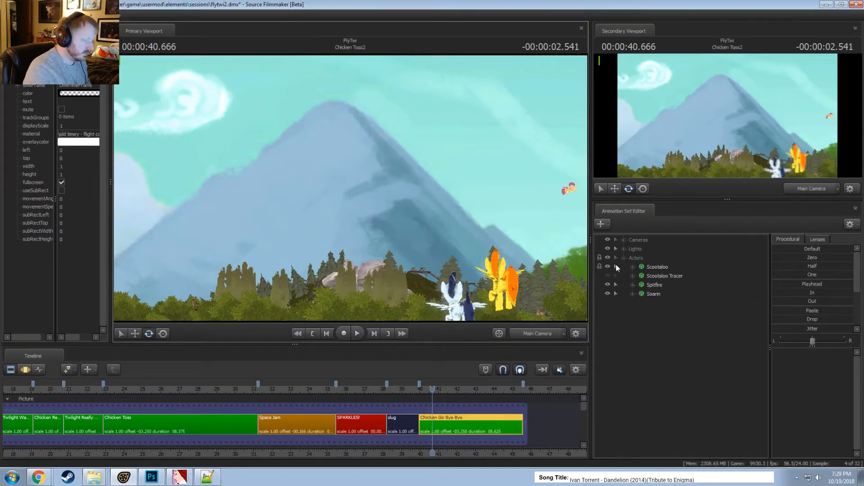
Rename the slug clip between SPARKLES! and Chicken Go Bye Bye to "BLACK"
scroll(390, 436, down, 1)
click(404, 426)
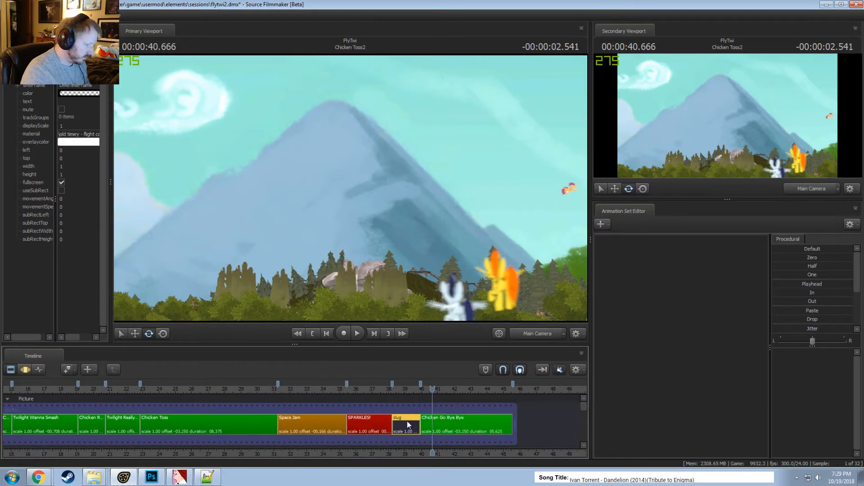
right_click(407, 420)
mouse_move(473, 307)
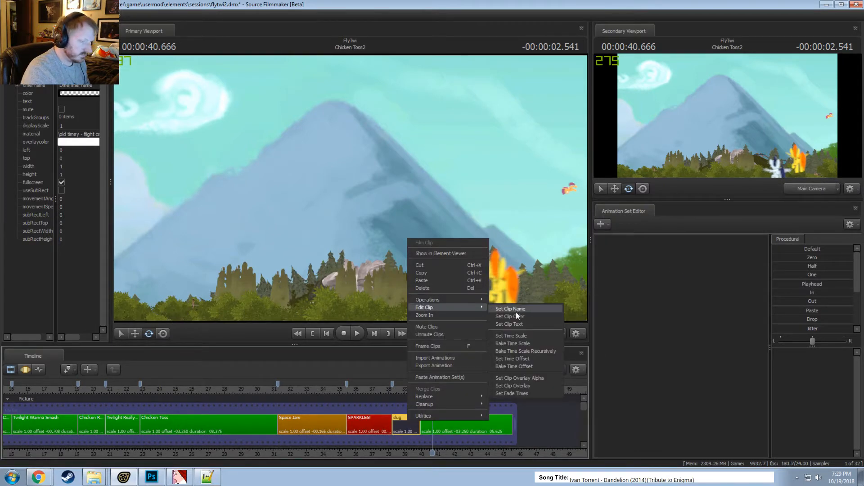
click(516, 309)
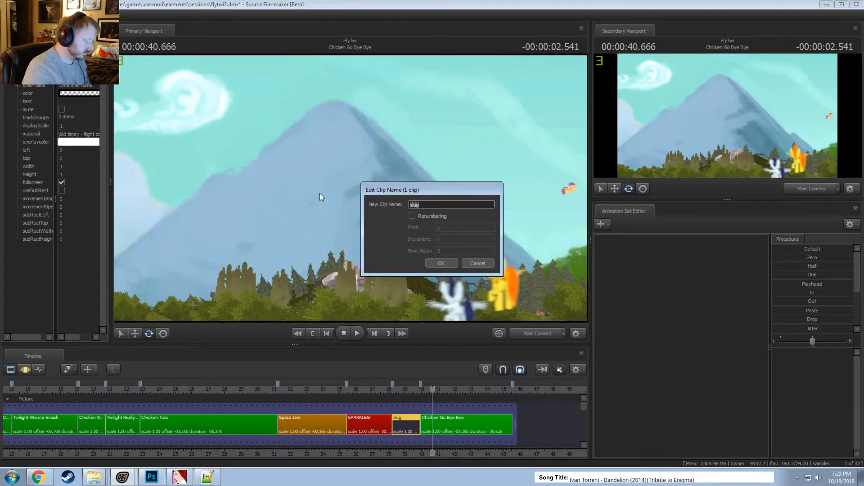
text(BLACK)
key(Return)
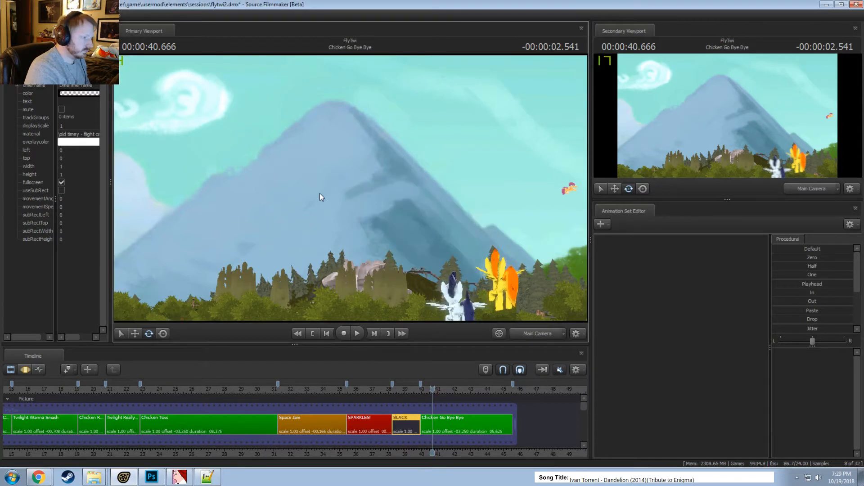
Play back the opening seconds of the Space Jam clip
scroll(316, 451, down, 3)
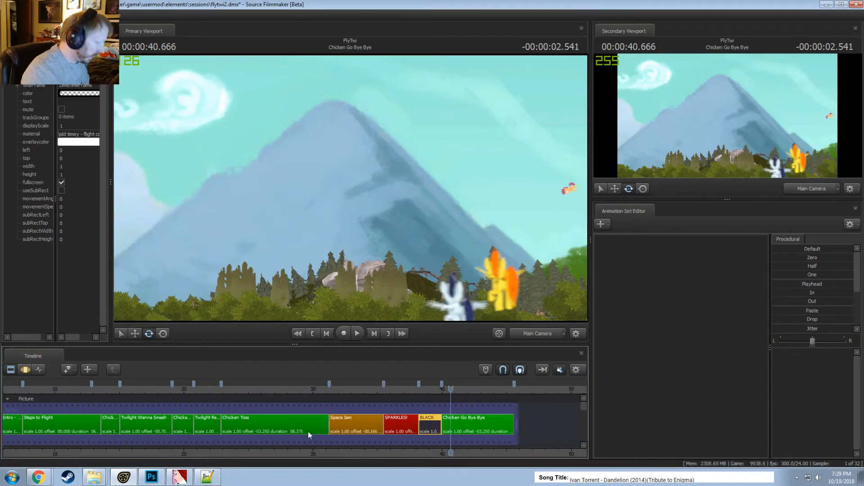
click(336, 390)
key(space)
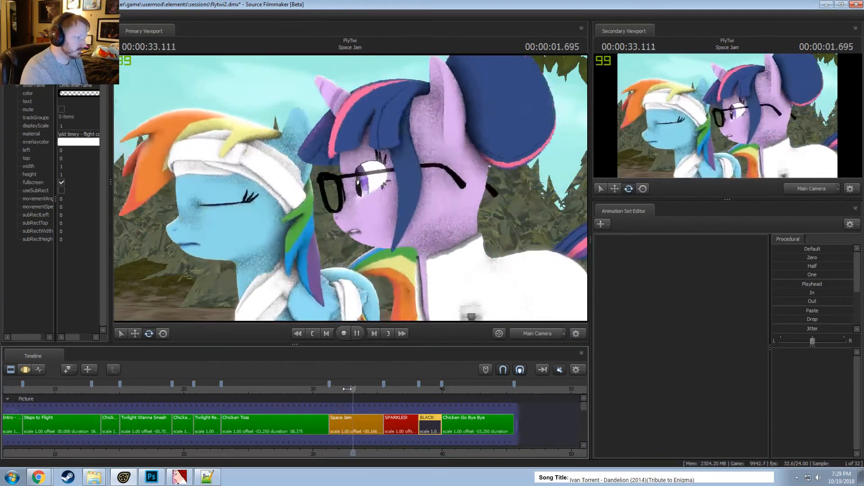
key(space)
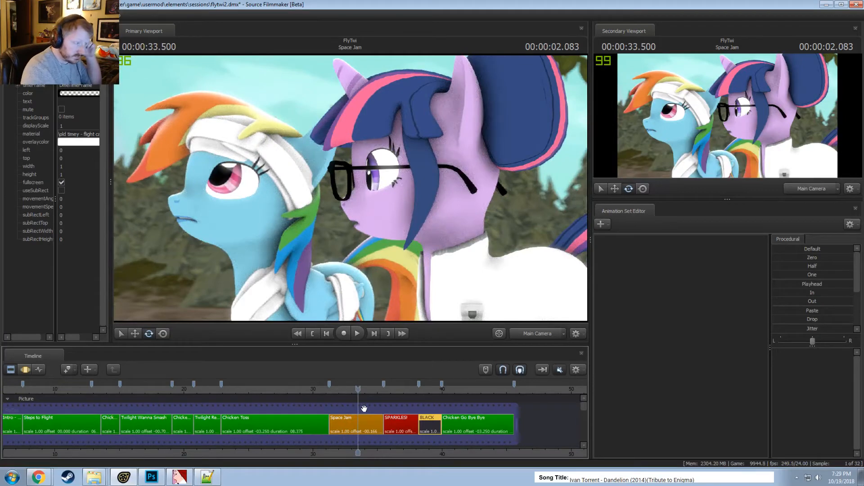
Examine the actors of the Space Jam clip, checking the Twilight and Rainbow Dash animation sets
double_click(347, 418)
key(F3)
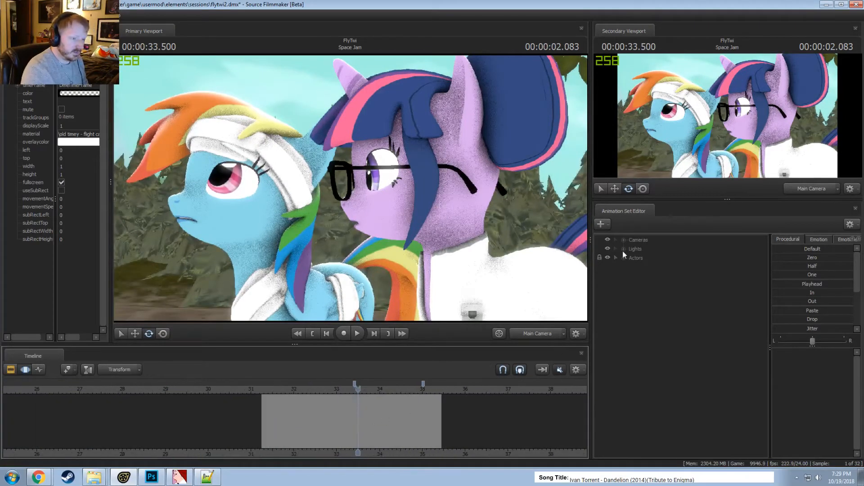
click(624, 258)
click(657, 267)
click(658, 275)
click(660, 285)
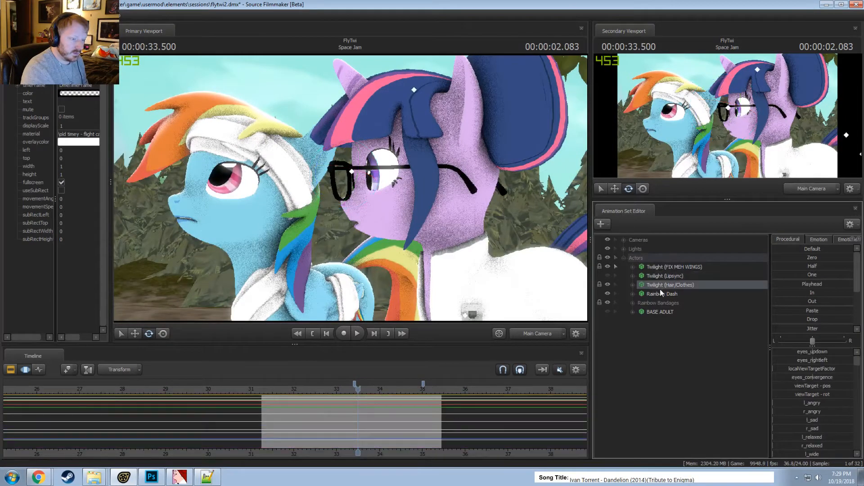
click(660, 293)
key(F2)
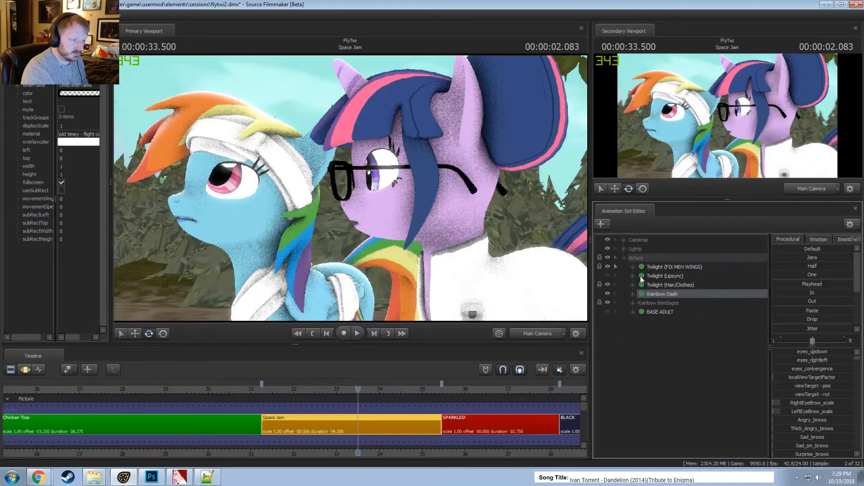
click(662, 275)
click(662, 284)
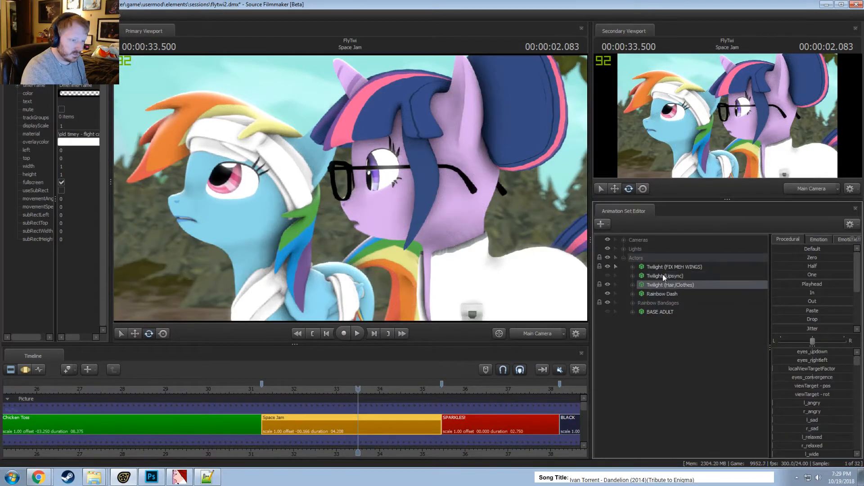
click(663, 275)
click(668, 268)
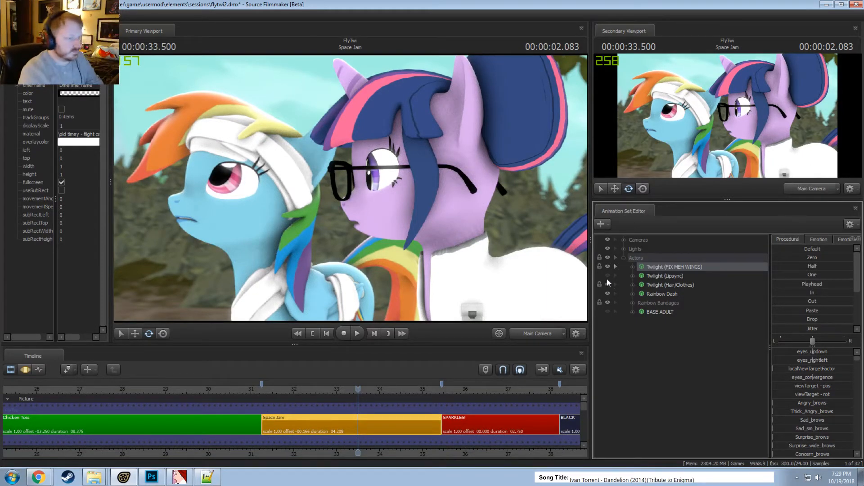
Switch the primary viewport to the work camera, pull back to show both ponies fully, and save the session
click(531, 331)
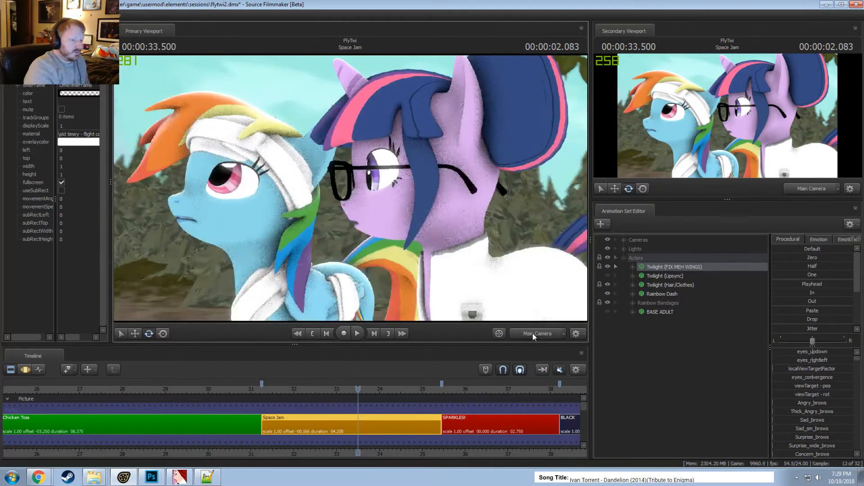
key(s)
mouse_move(350, 187)
mouse_down()
mouse_move(358, 198)
mouse_move(350, 188)
mouse_up()
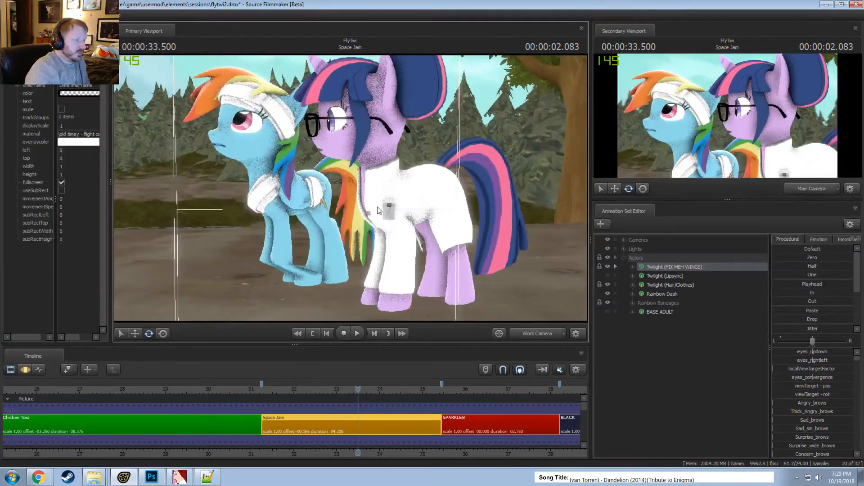
click(668, 374)
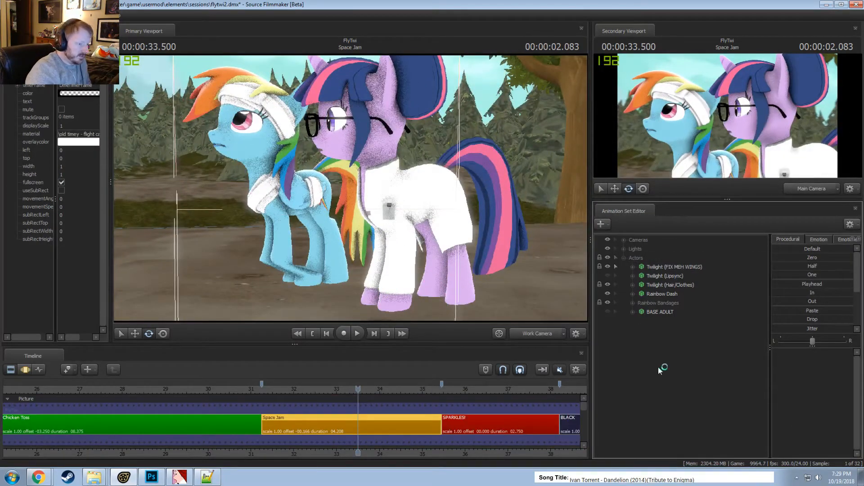
key(ctrl+s)
Inspect the RightWingClosed1 bone under the Pony Wings of Twilight (FIX MEH WINGS) in the Motion Editor
click(633, 267)
click(641, 294)
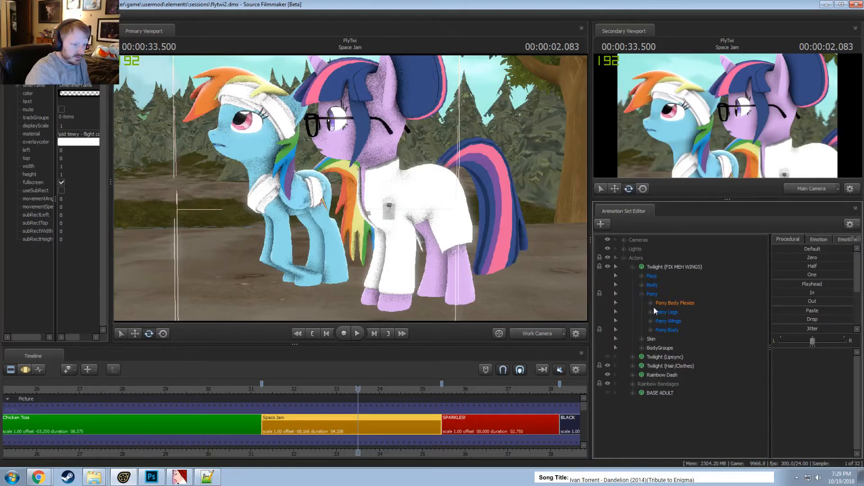
click(650, 320)
click(660, 329)
click(684, 346)
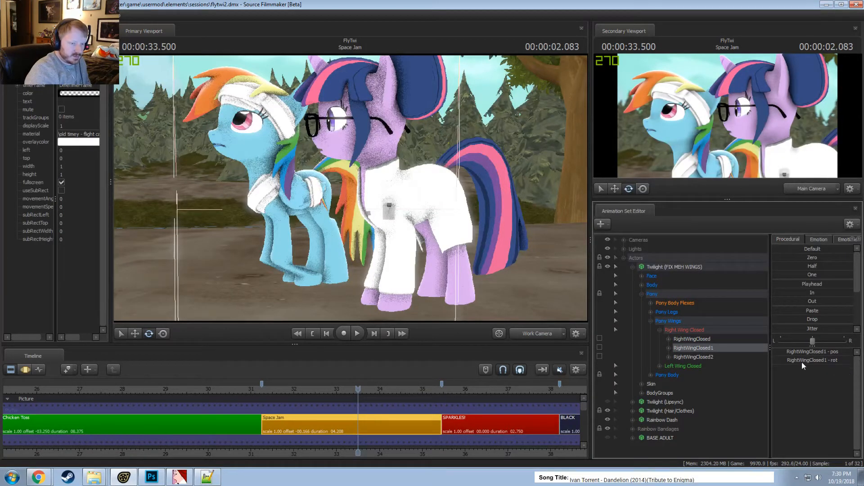
key(F3)
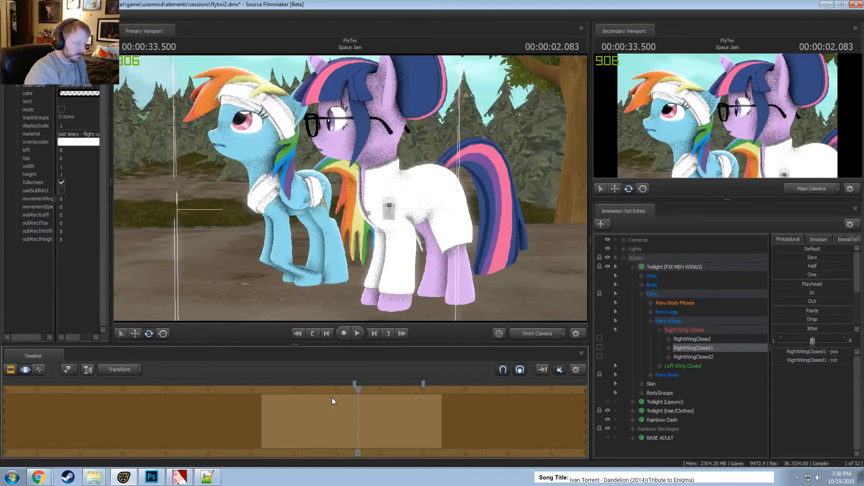
click(372, 402)
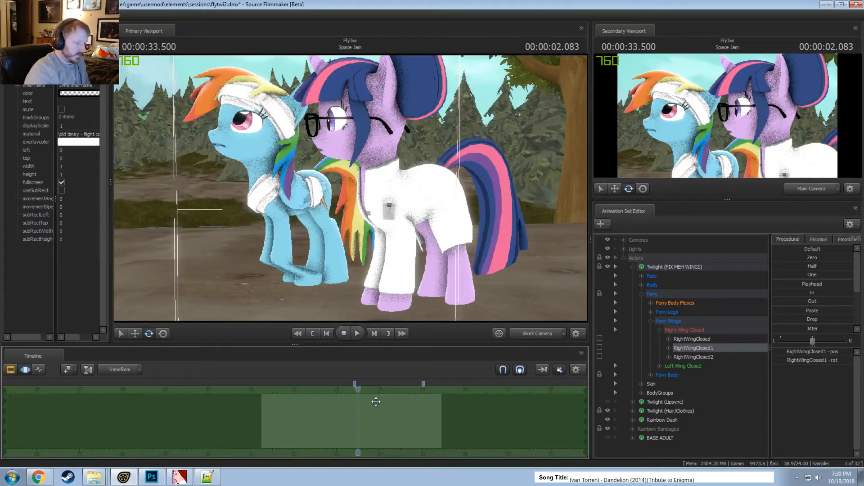
right_click(468, 287)
click(491, 285)
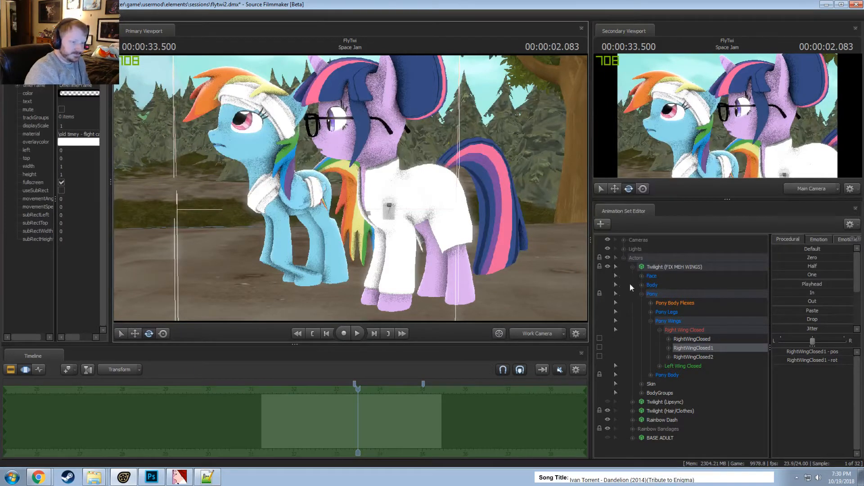
click(633, 267)
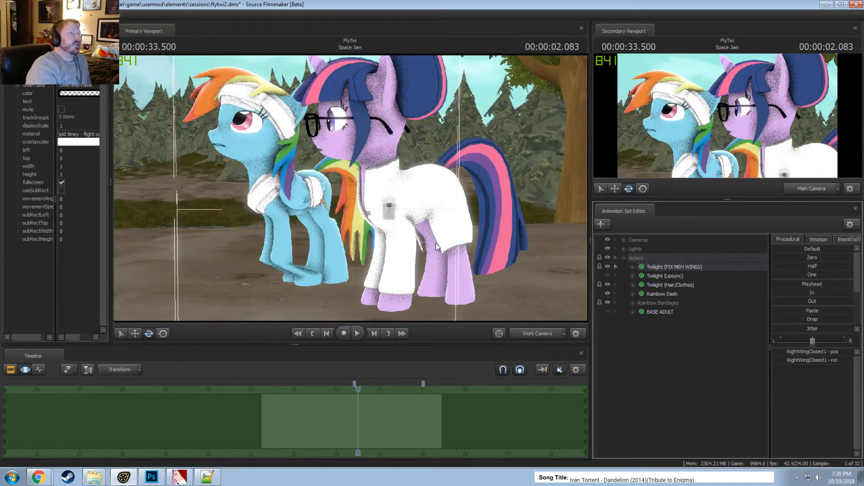
Open the model browser for a new animation set and filter the models by "wing"
right_click(647, 347)
click(698, 368)
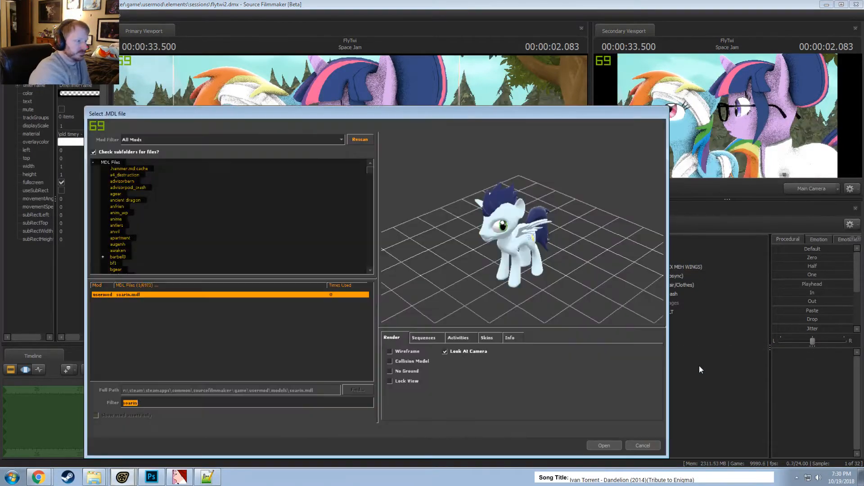
text(g)
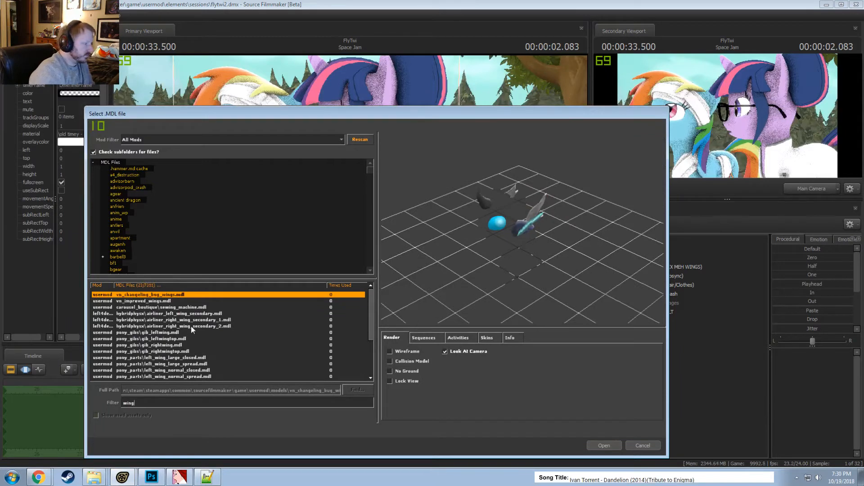
Preview the large and normal left wing models from the pony_parts folder and rotate the large closed wing
click(162, 358)
key(Down)
key(Down)
key(Down)
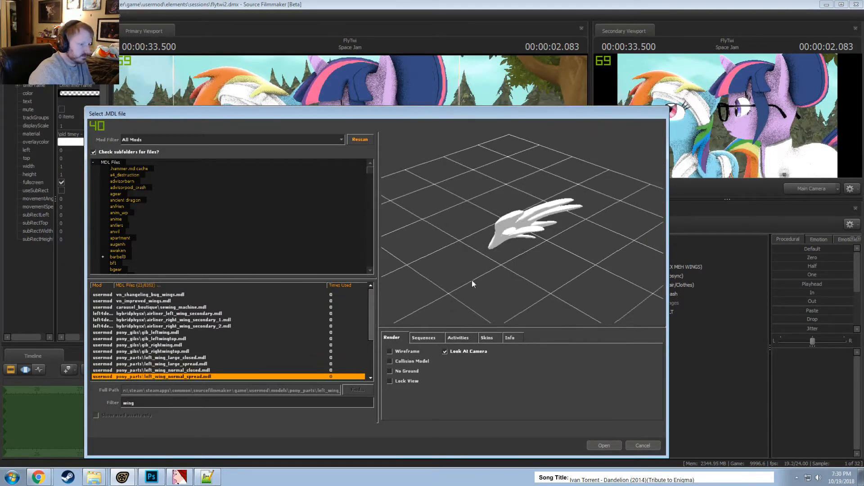
key(Up)
key(Up)
key(Up)
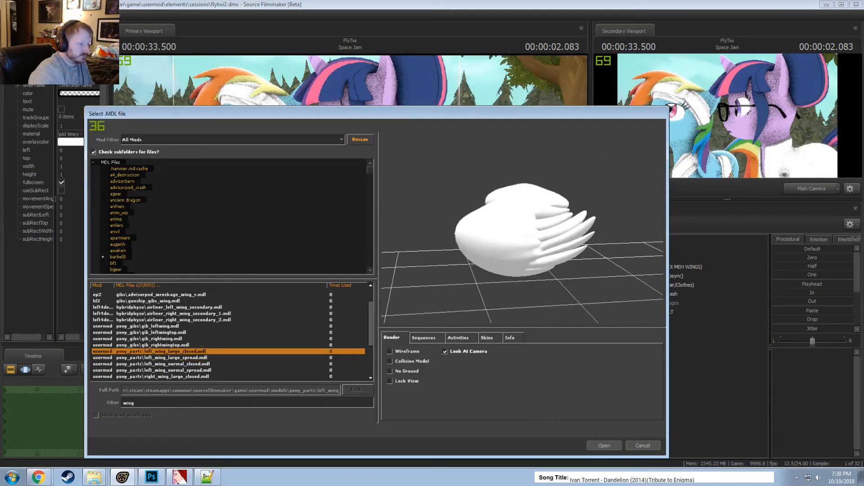
drag(499, 282, 512, 282)
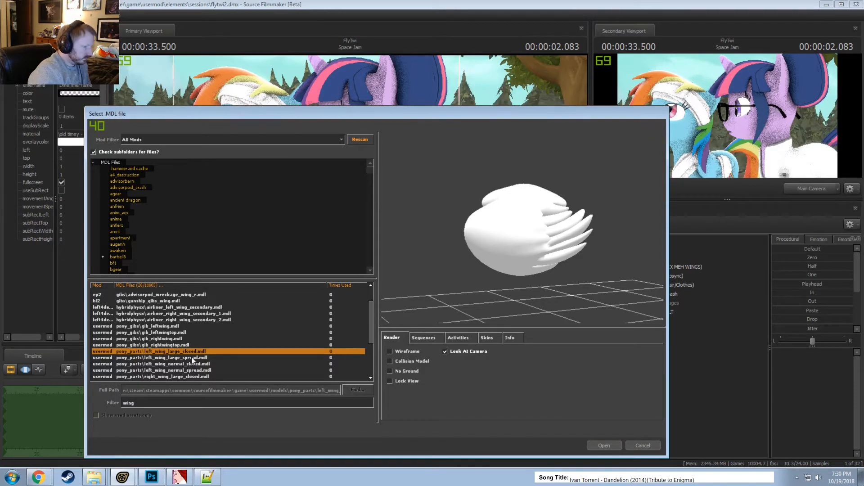
scroll(187, 376, down, 1)
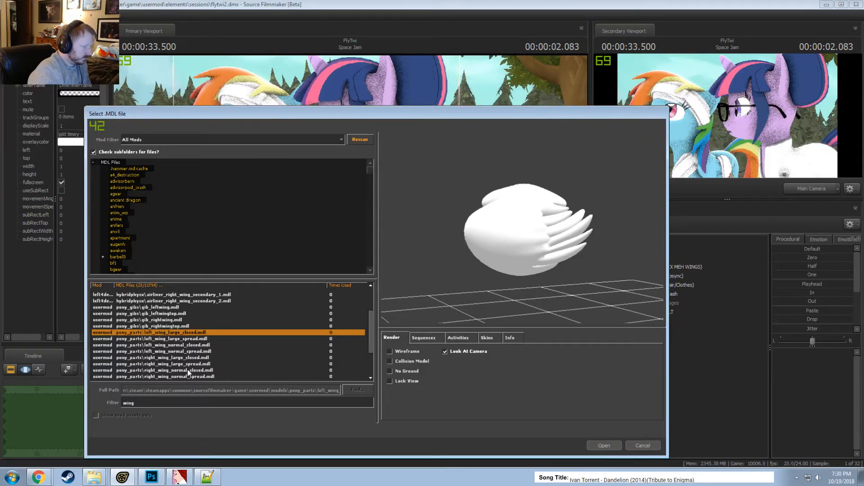
Switch to Chrome and close the YouTube Music Policies tab
click(457, 265)
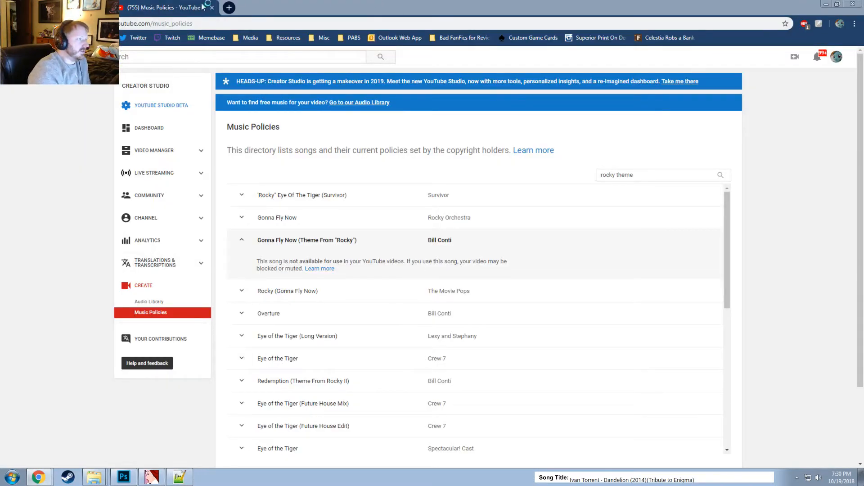
click(212, 7)
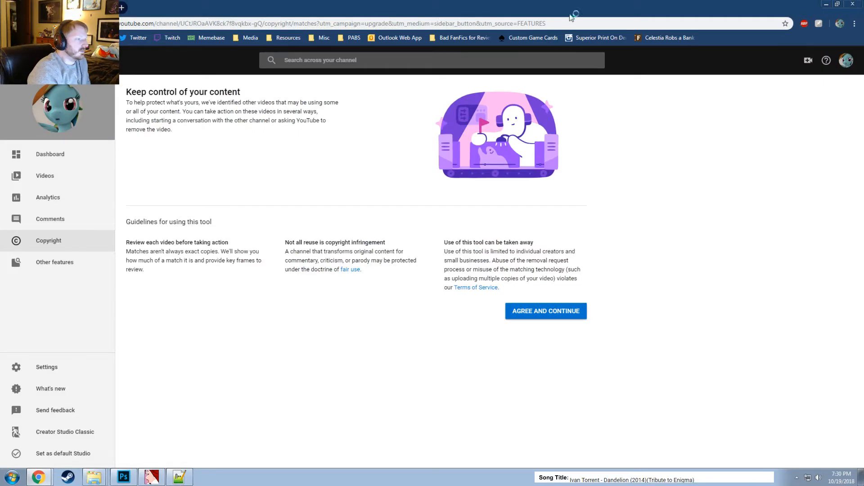
Close the browser, the text editor, the drwhooves folder window and VTFEdit
click(853, 3)
click(571, 51)
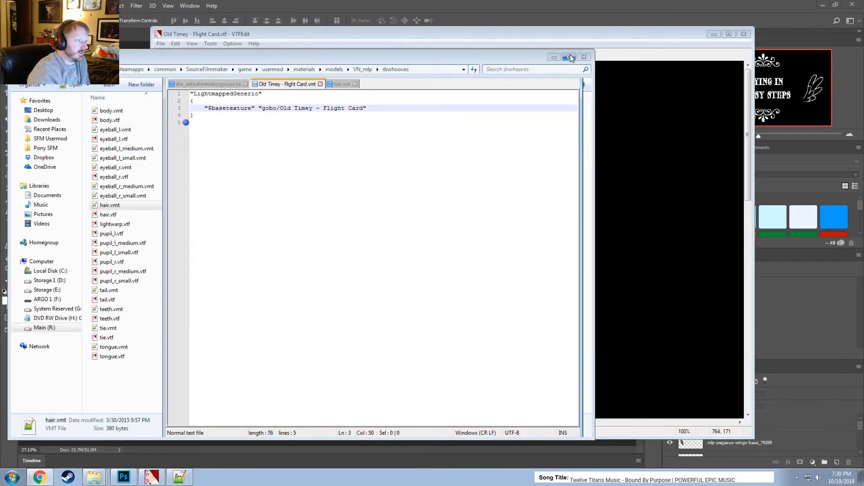
click(584, 57)
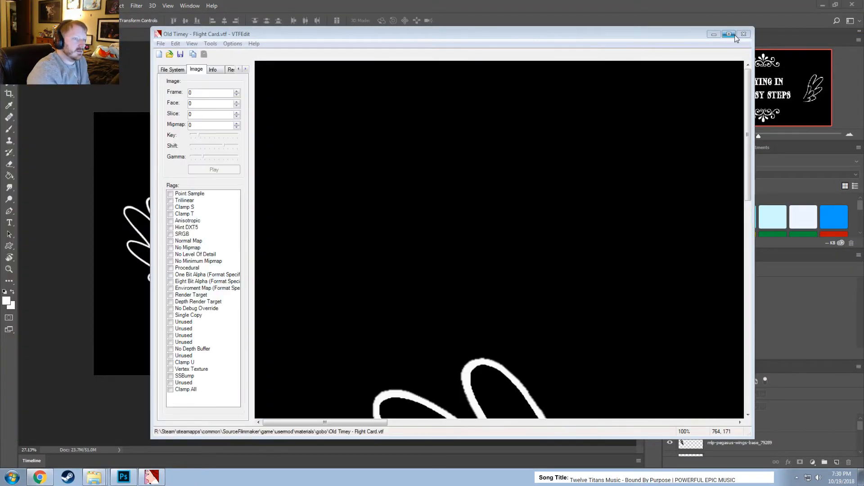
click(743, 33)
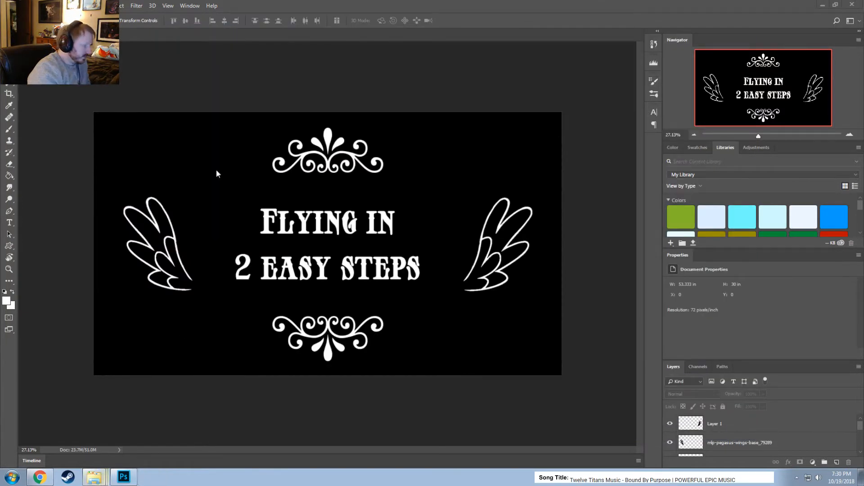
Save the title card in Photoshop format as Old Timey - Flight Card.psd in the gobo folder, borrowing the existing Targa file's name
click(26, 6)
click(38, 107)
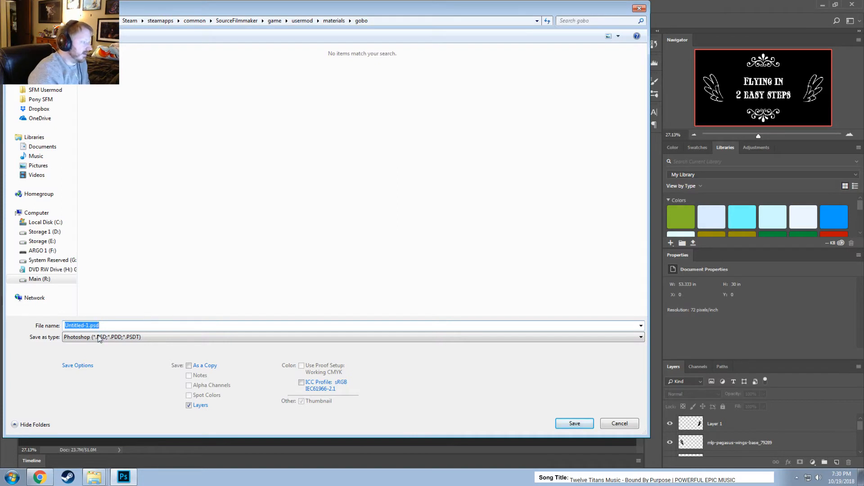
click(147, 337)
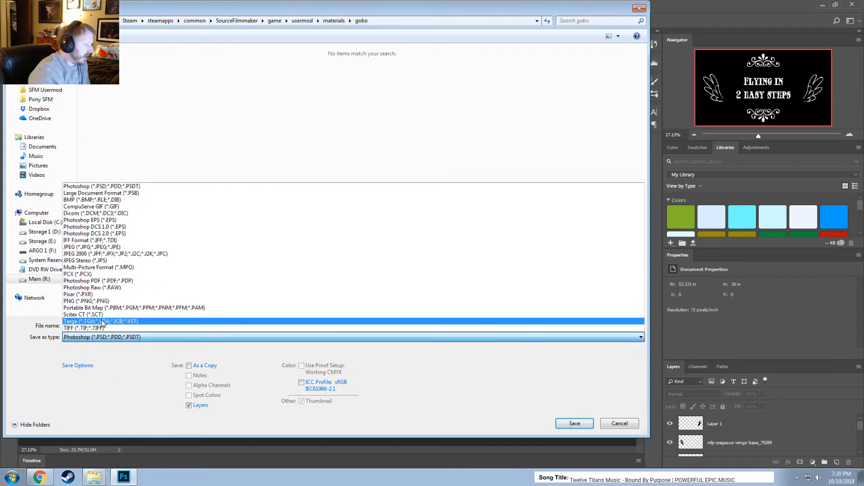
click(252, 324)
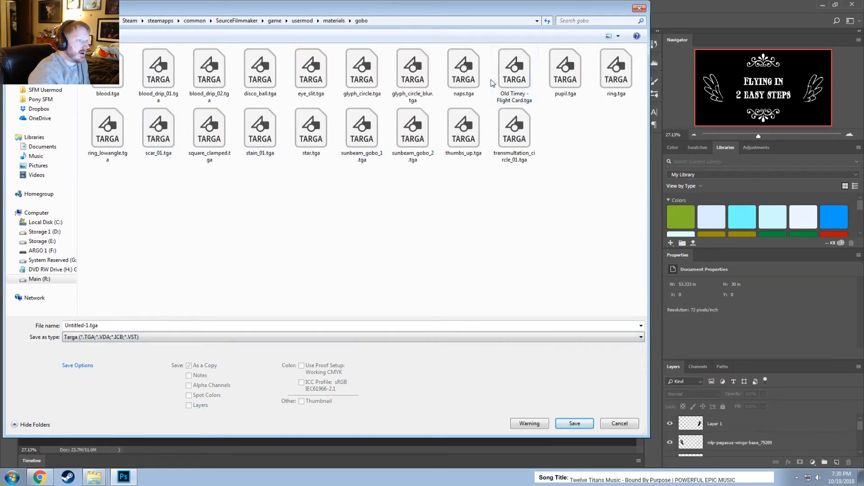
click(514, 74)
click(156, 338)
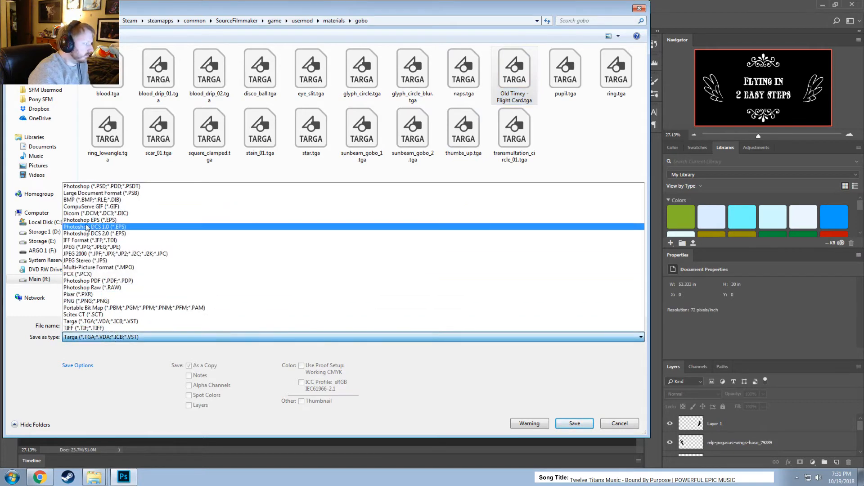
click(90, 190)
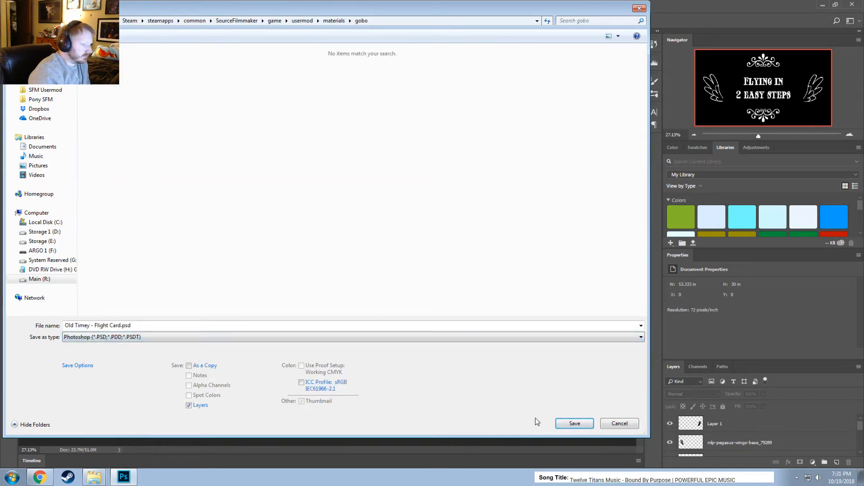
click(560, 423)
click(540, 146)
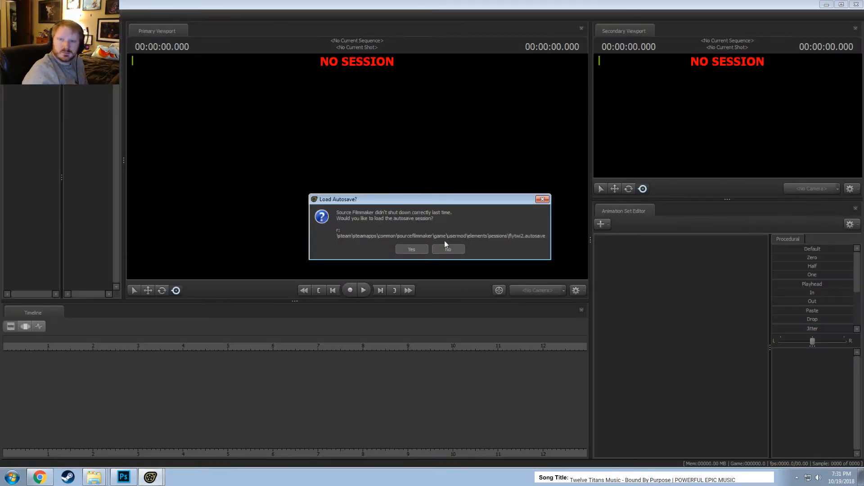
Load the flytwi2 autosave session in Source Filmmaker and enlarge the primary viewport relative to the timeline and side panels
click(412, 249)
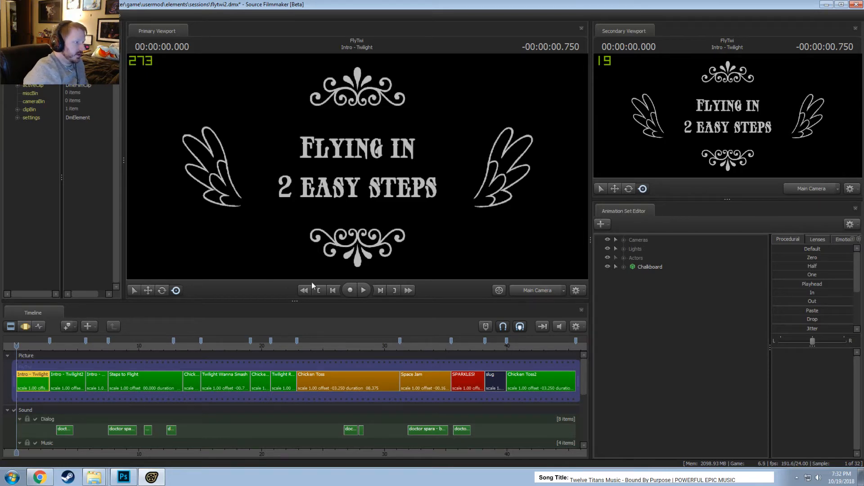
drag(391, 300, 378, 340)
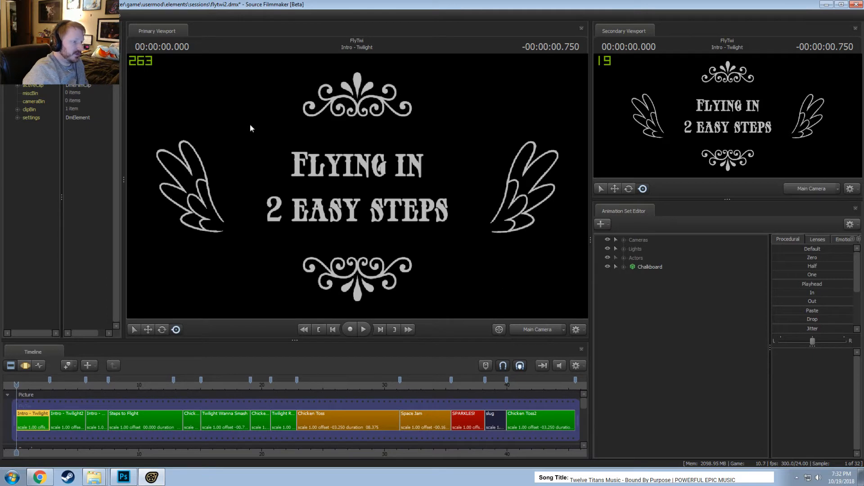
drag(588, 276, 674, 290)
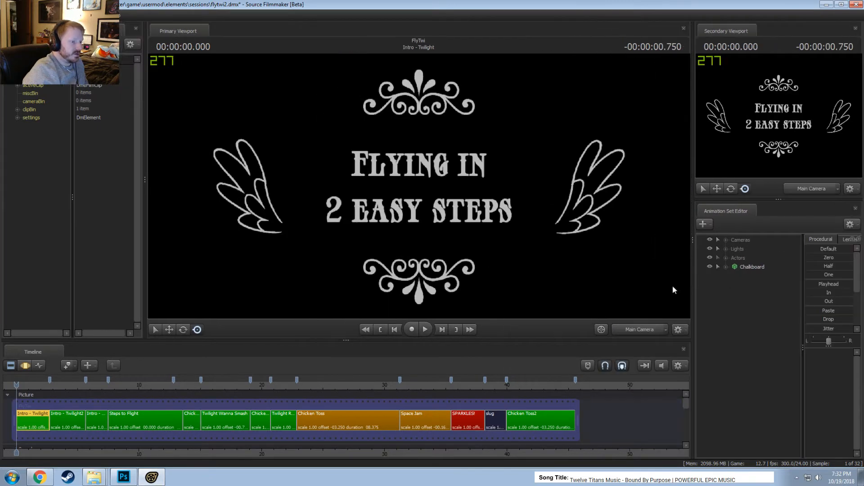
mouse_move(540, 338)
mouse_down()
mouse_move(522, 409)
mouse_move(522, 338)
mouse_move(520, 347)
mouse_move(539, 346)
mouse_up()
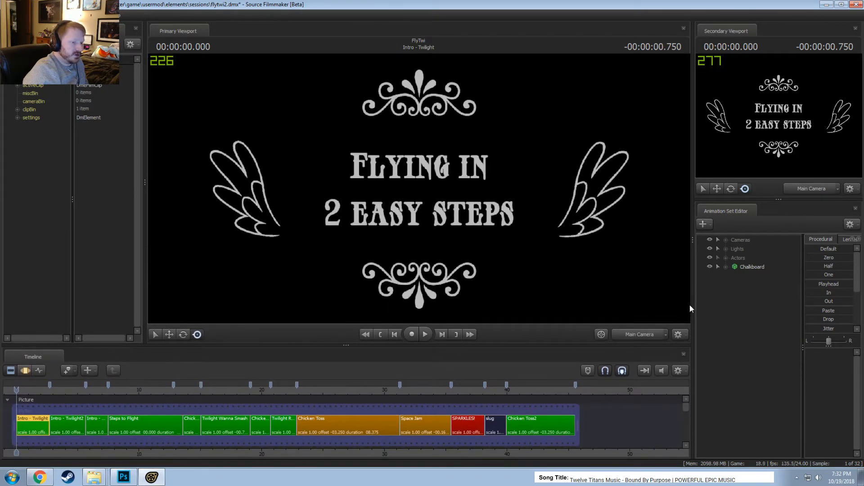
drag(691, 309, 620, 306)
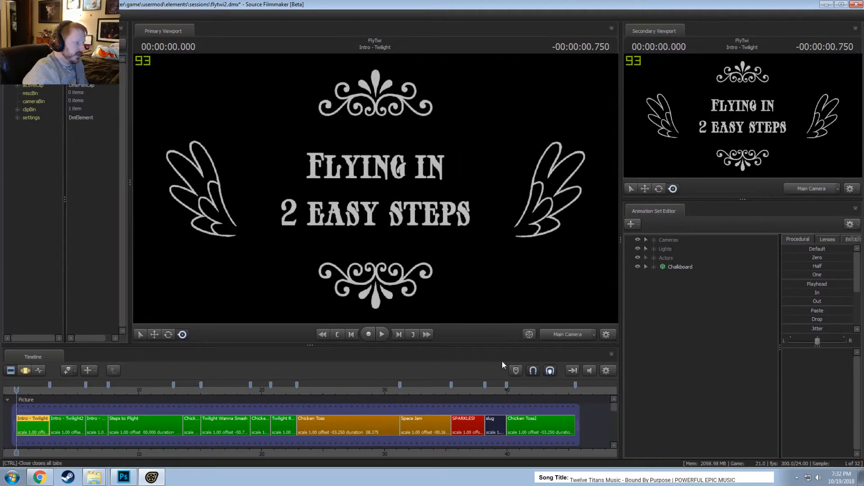
Scrub and play through the Chicken Toss clip, replaying the catapult shot to review its animation
scroll(560, 422, down, 5)
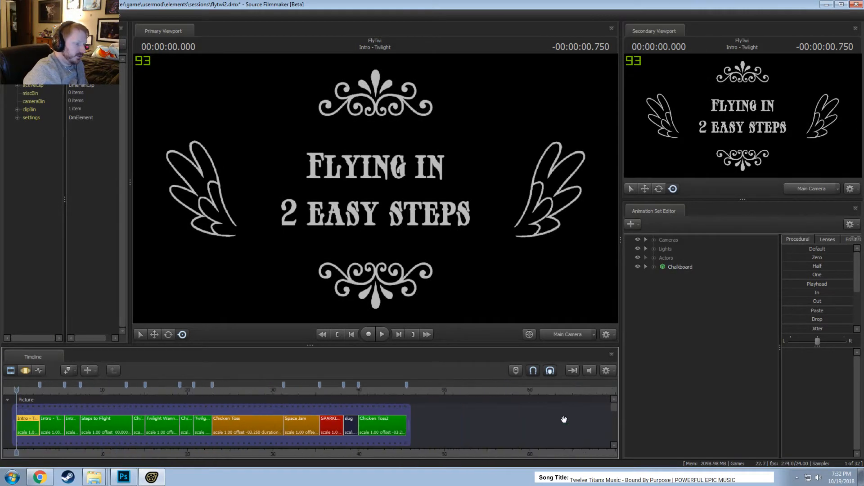
scroll(138, 427, up, 5)
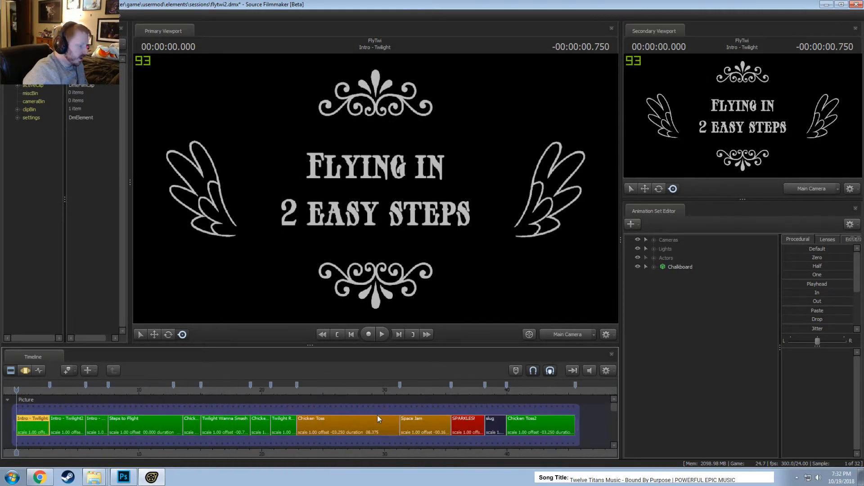
click(308, 390)
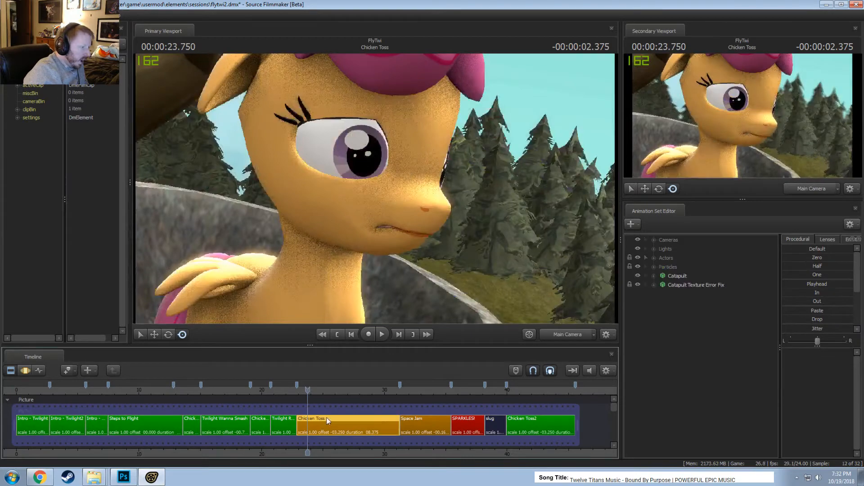
drag(332, 390, 365, 390)
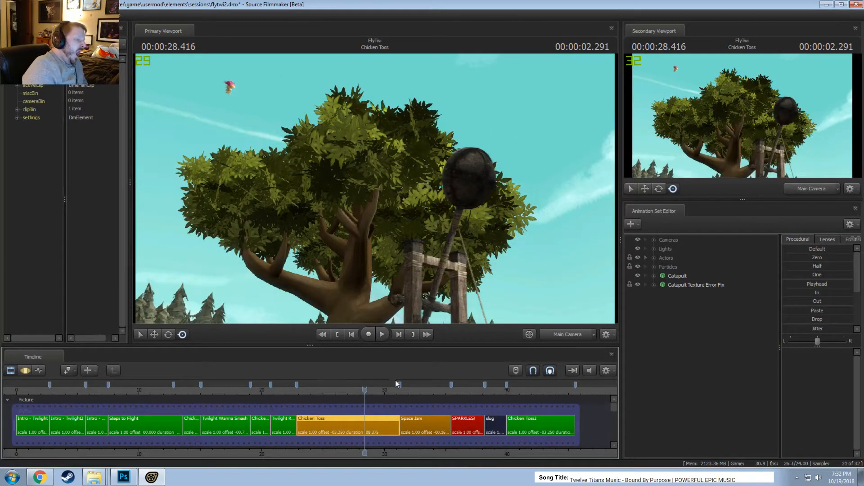
click(319, 391)
key(space)
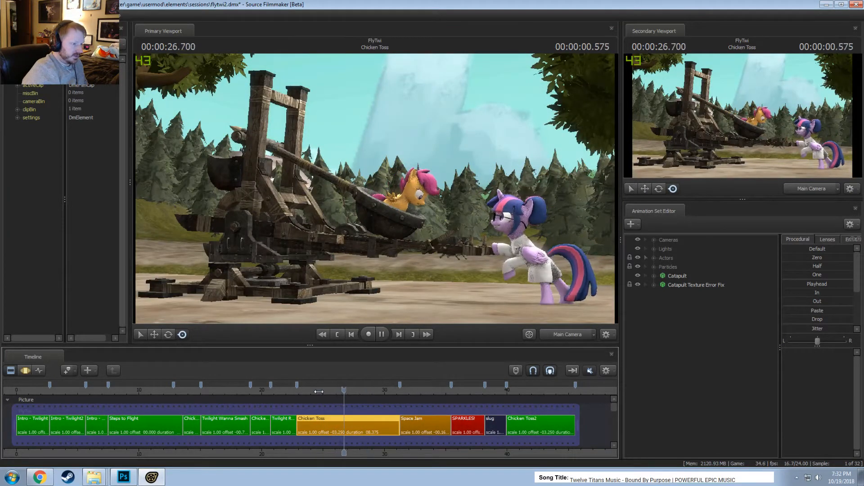
click(319, 391)
click(298, 391)
key(space)
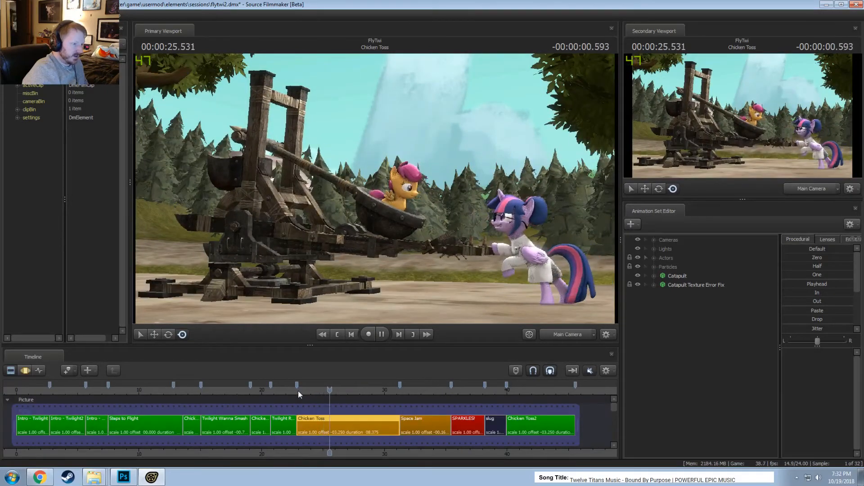
click(298, 391)
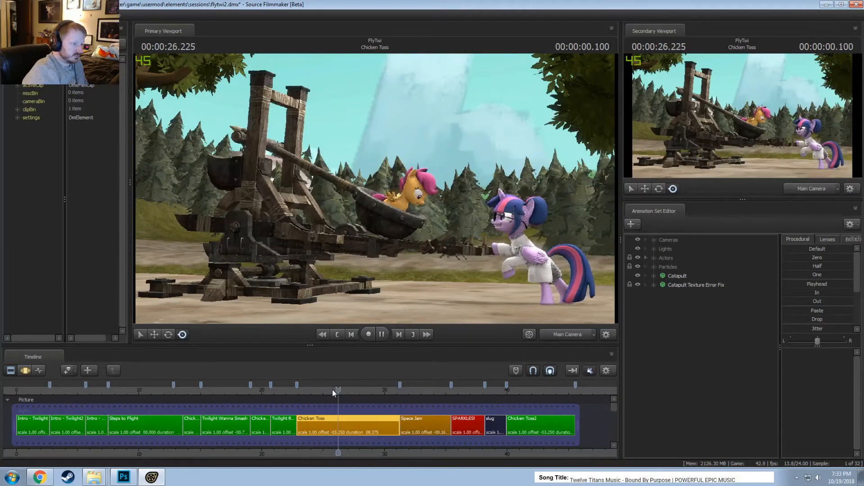
click(332, 388)
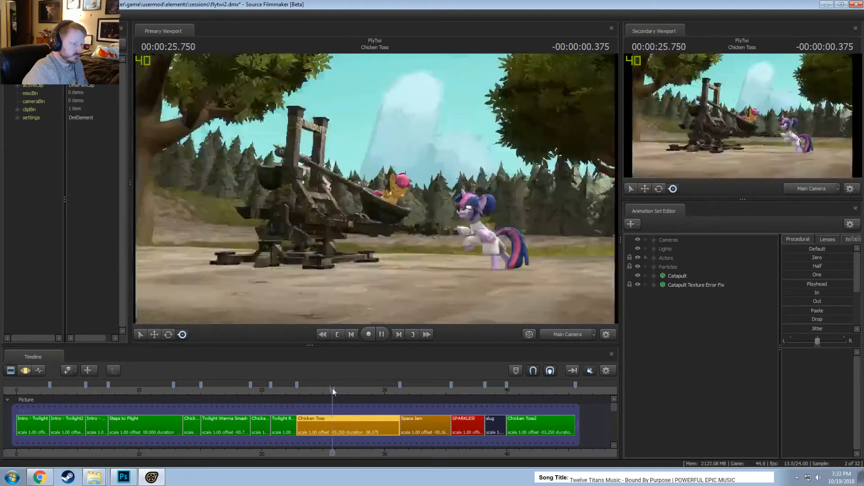
key(space)
Change the Chicken Toss clip's color to green with red 0 and green 150
right_click(356, 420)
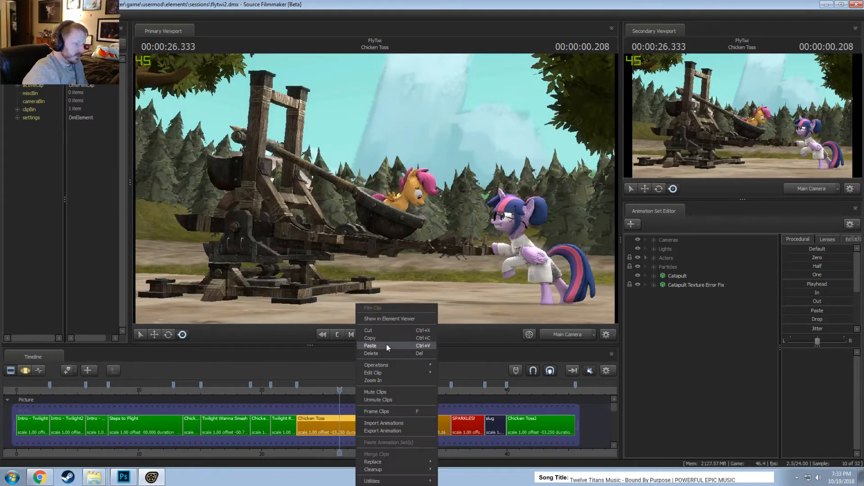
mouse_move(408, 373)
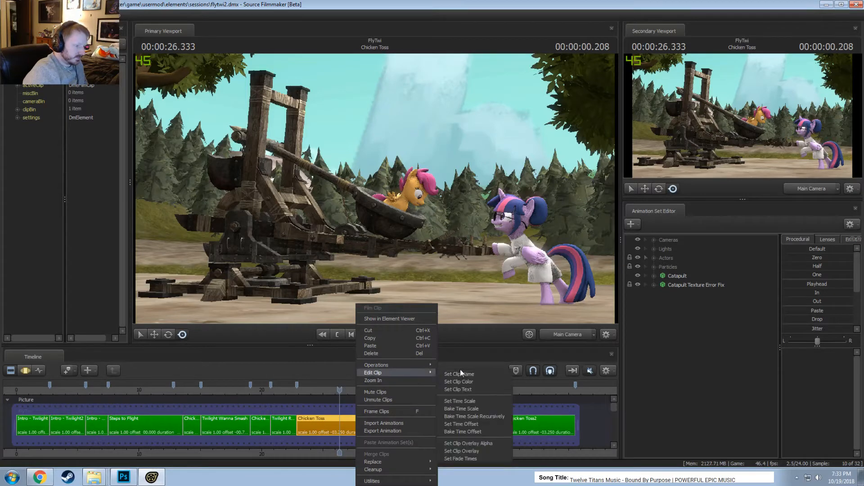
click(466, 382)
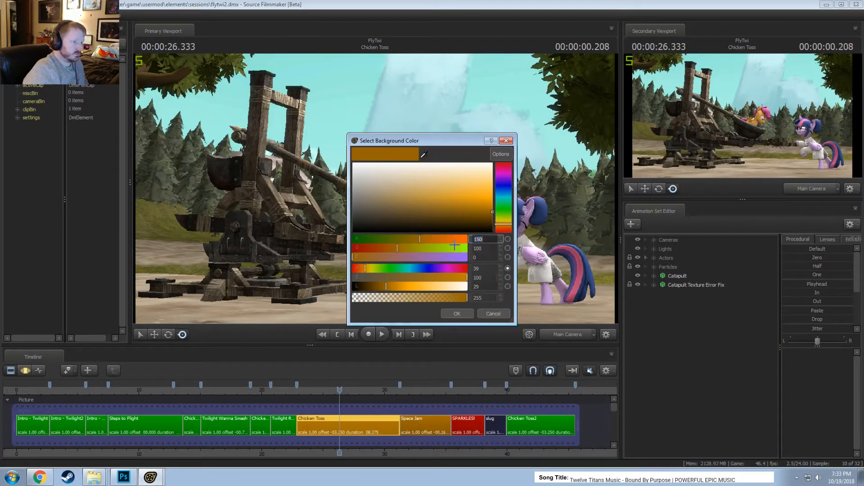
text(0)
key(Tab)
text(150)
key(Tab)
key(Return)
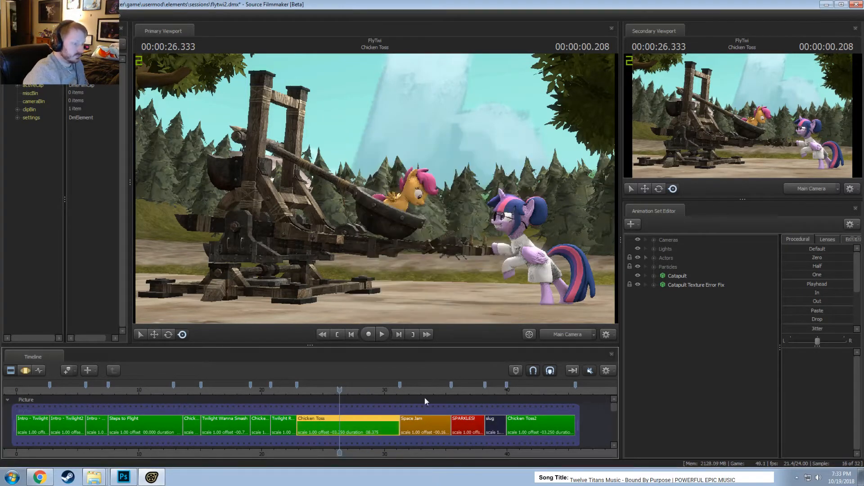
Select the Space Jam clip and place the playhead near its start at 00:00:31.541
click(411, 392)
scroll(313, 436, up, 5)
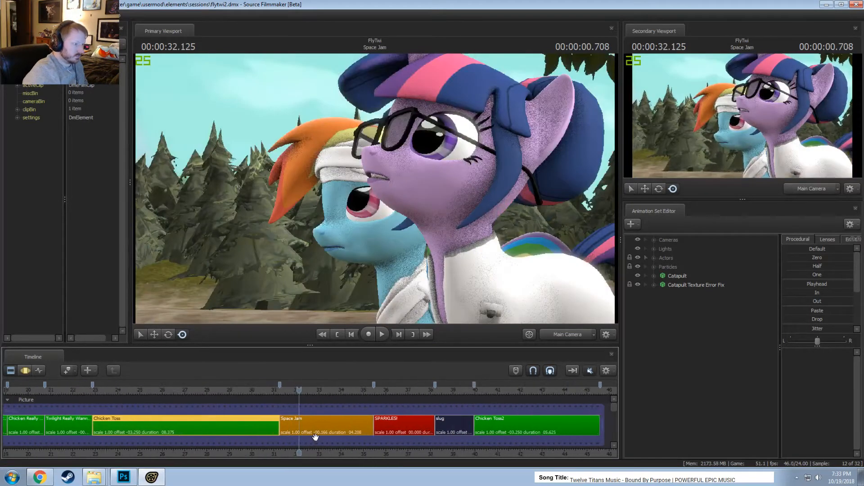
click(314, 435)
click(275, 390)
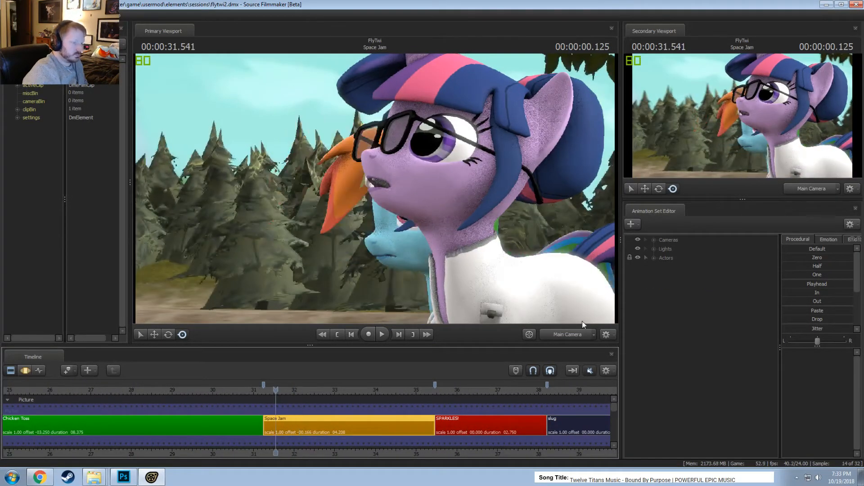
Create an animation set for a new model in Space Jam, filtering by "wing" and choosing left_wing_large_closed.mdl from pony_parts
right_click(663, 289)
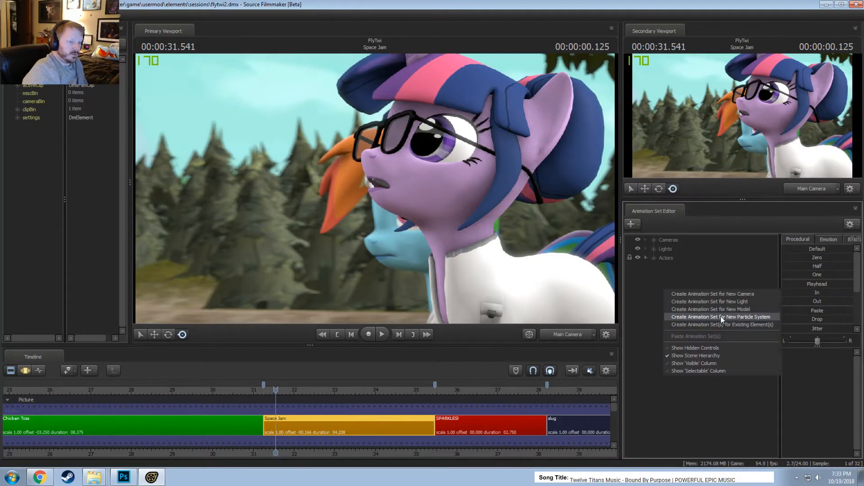
click(728, 307)
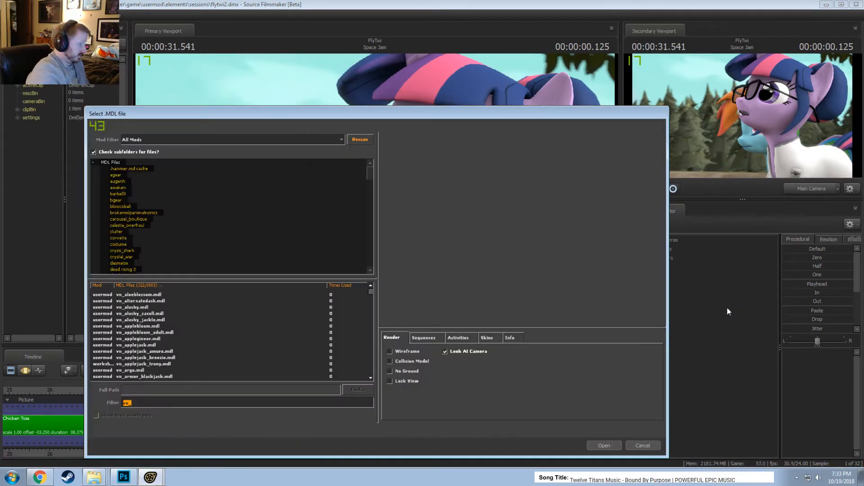
text(wri)
key(BackSpace)
key(BackSpace)
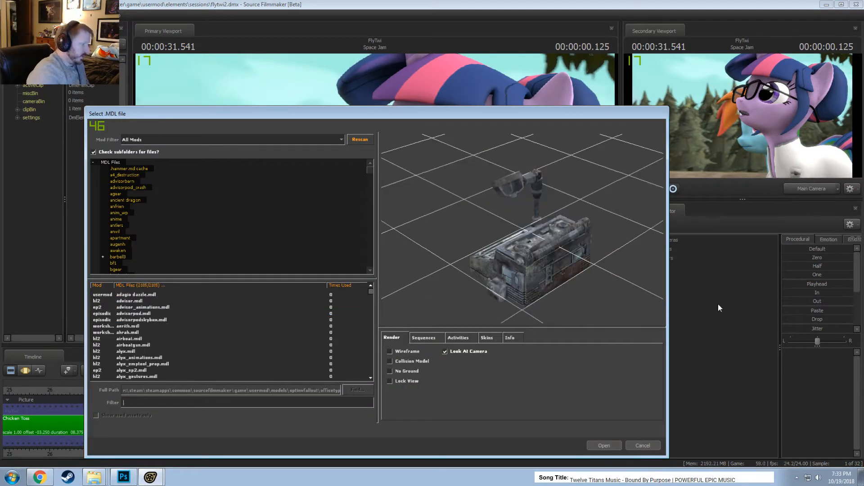
text(ing)
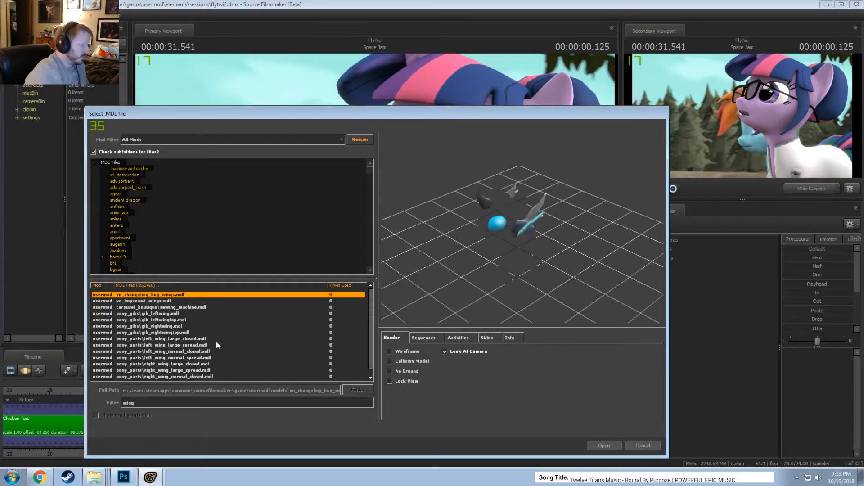
click(180, 340)
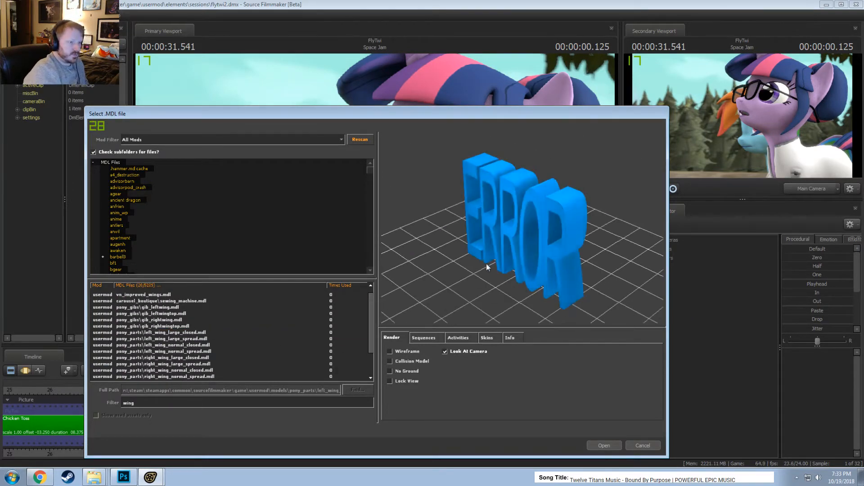
click(182, 347)
click(234, 338)
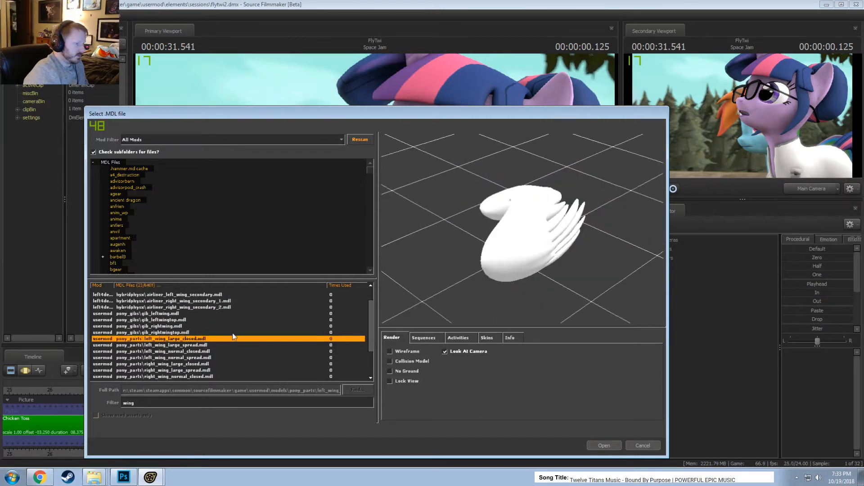
click(601, 442)
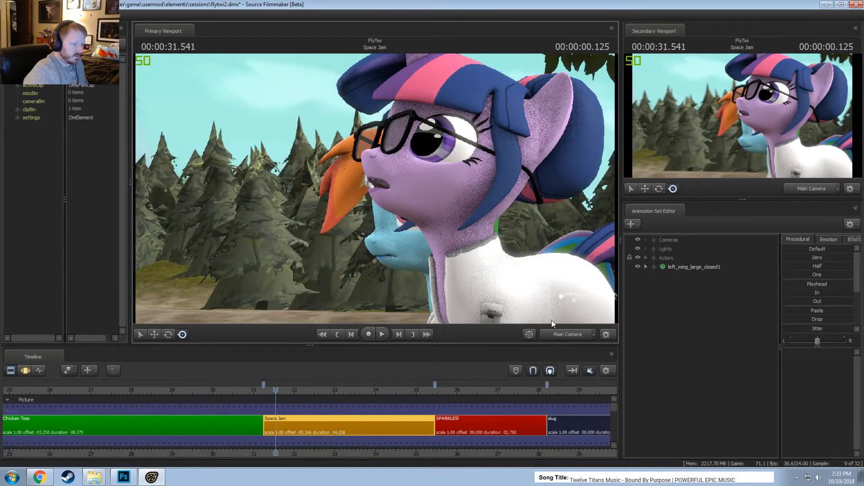
View Twilight through the work camera from farther back and expand the Actors group, Twilight (FIX MEH WINGS) and the left wing's control groups
key(s)
drag(549, 315, 512, 241)
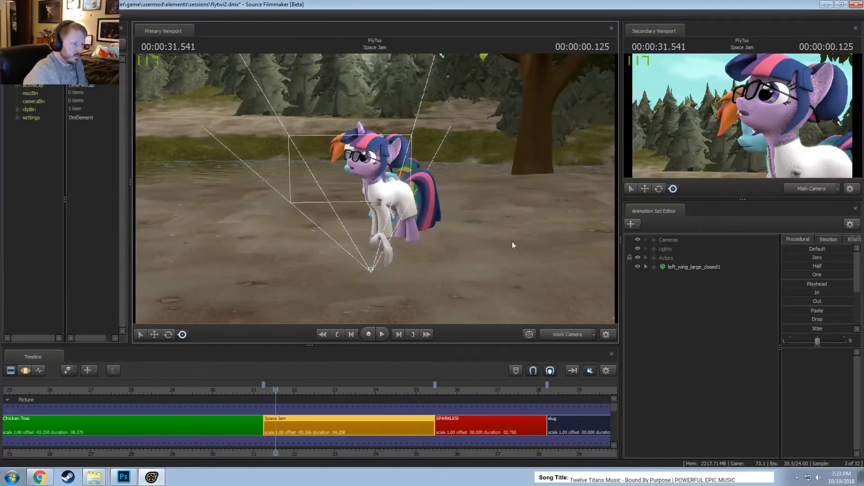
click(670, 266)
click(654, 258)
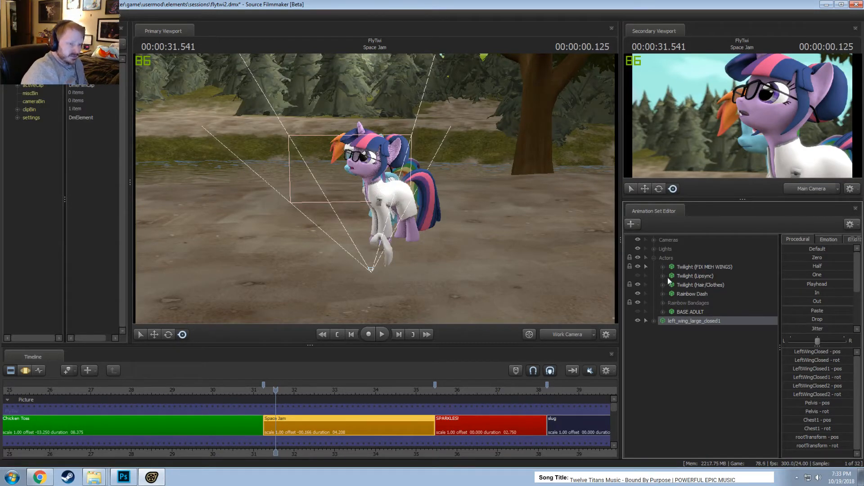
click(663, 268)
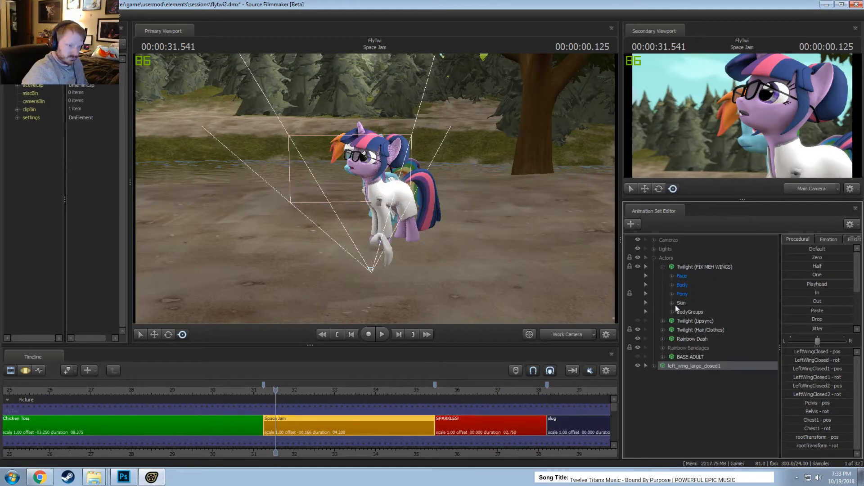
click(653, 366)
click(663, 384)
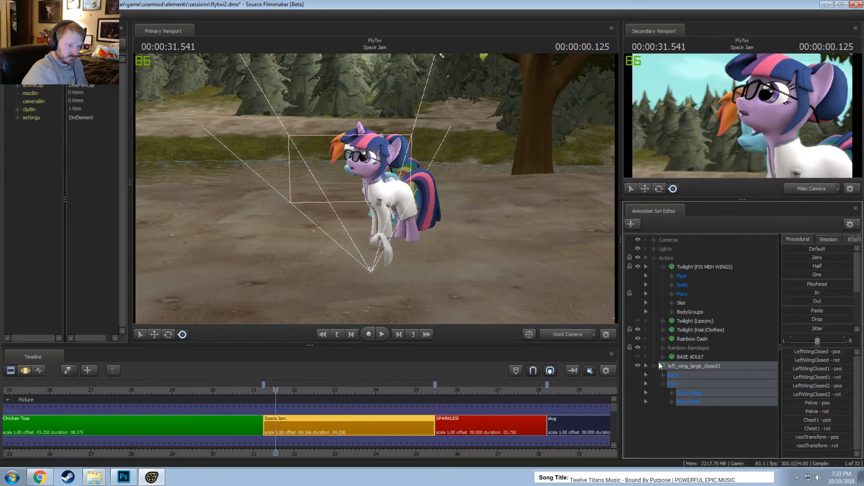
drag(693, 270, 690, 365)
click(693, 367)
key(F3)
key(ctrl+a)
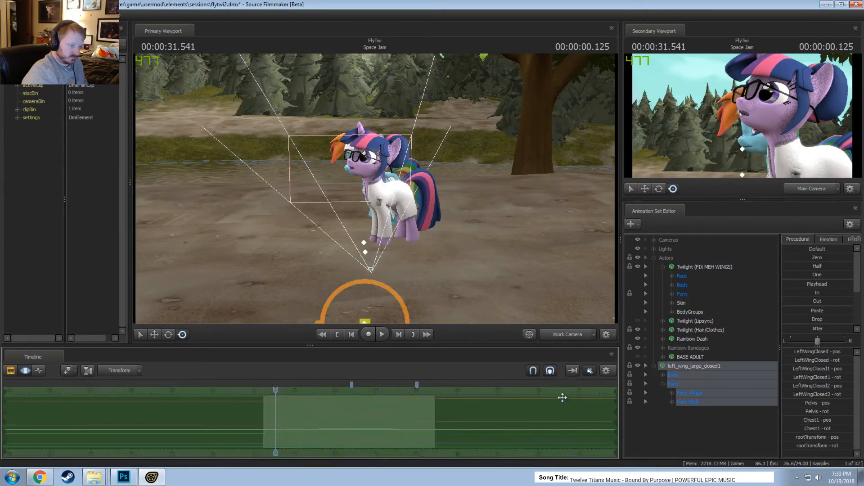
click(813, 257)
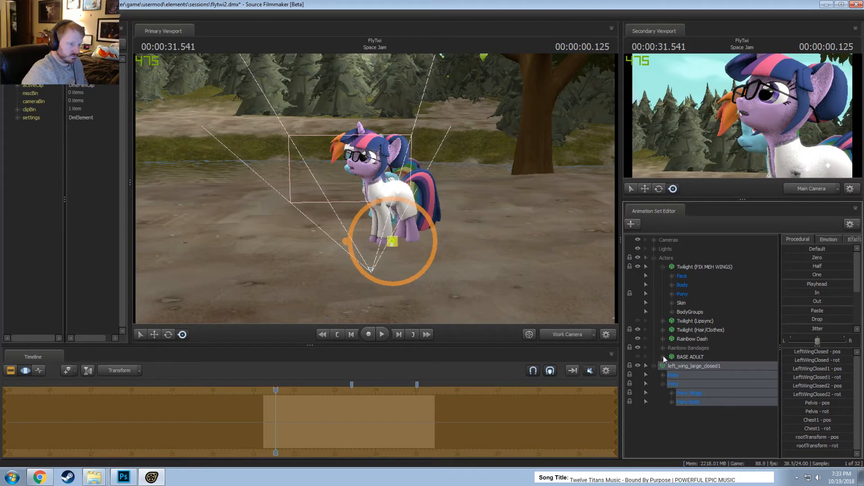
key(ctrl+z)
key(ctrl+z)
key(ctrl+z)
key(ctrl+z)
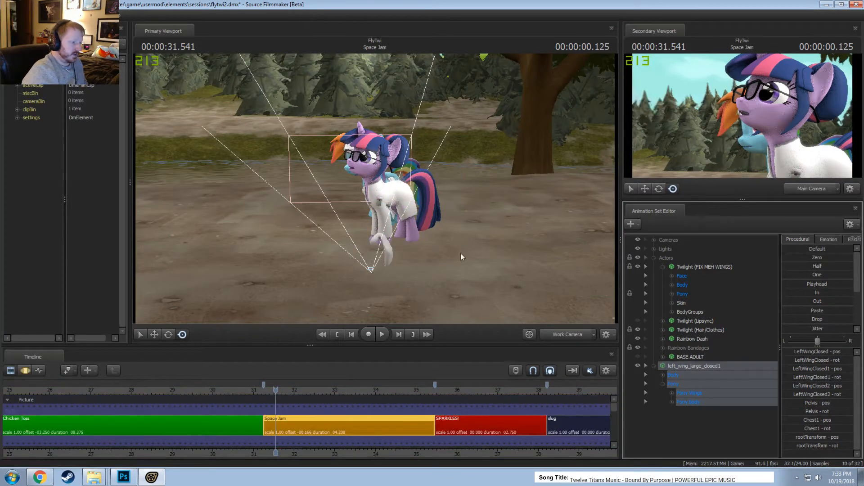
Lock the left wing model's Chest1 bone to the Chest1 bone of Twilight (FIX MEH WINGS)
drag(461, 254, 461, 281)
key(w)
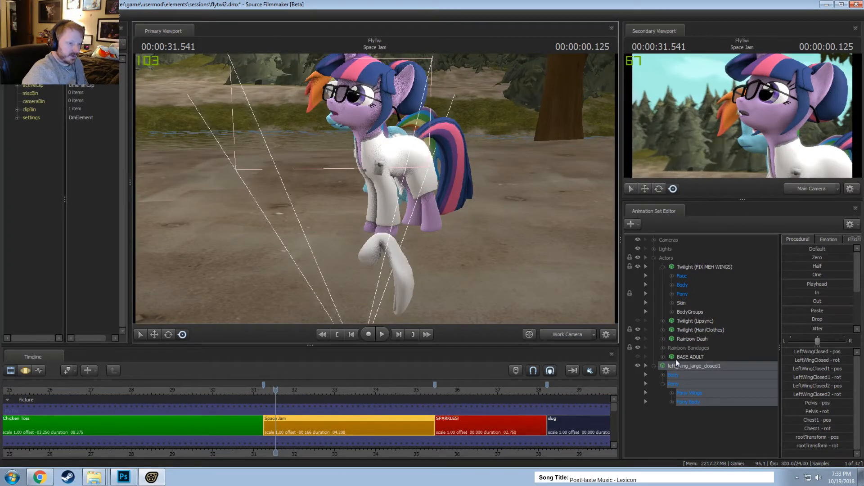
key(e)
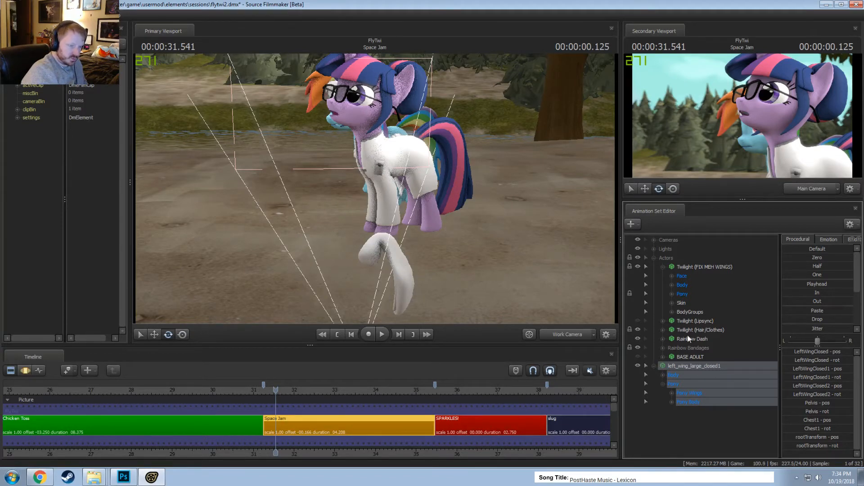
click(672, 293)
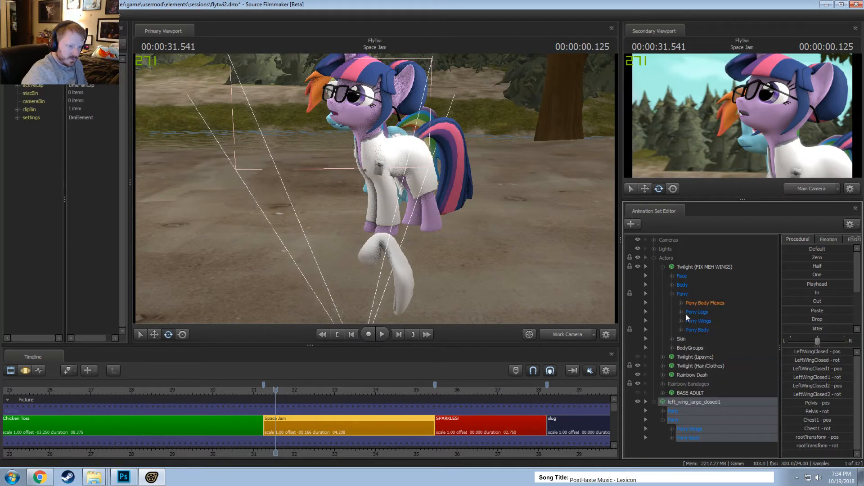
click(680, 330)
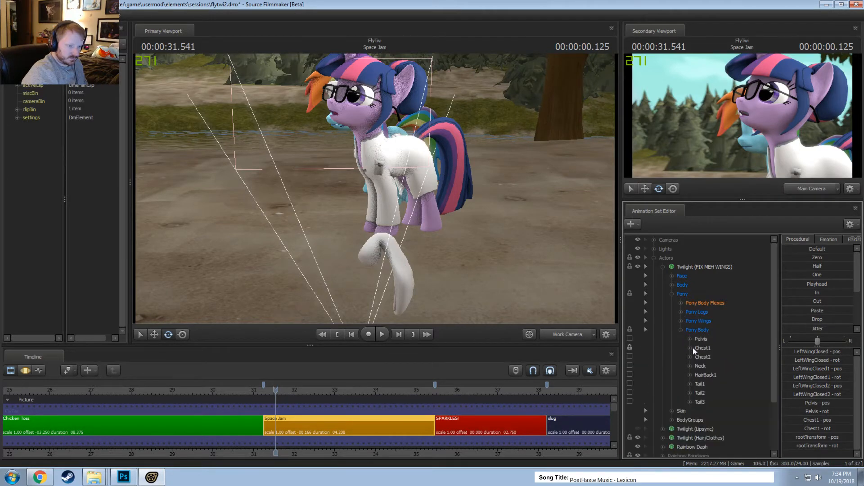
scroll(700, 340, down, 2)
mouse_move(704, 286)
mouse_down()
mouse_move(685, 420)
mouse_move(706, 287)
mouse_up()
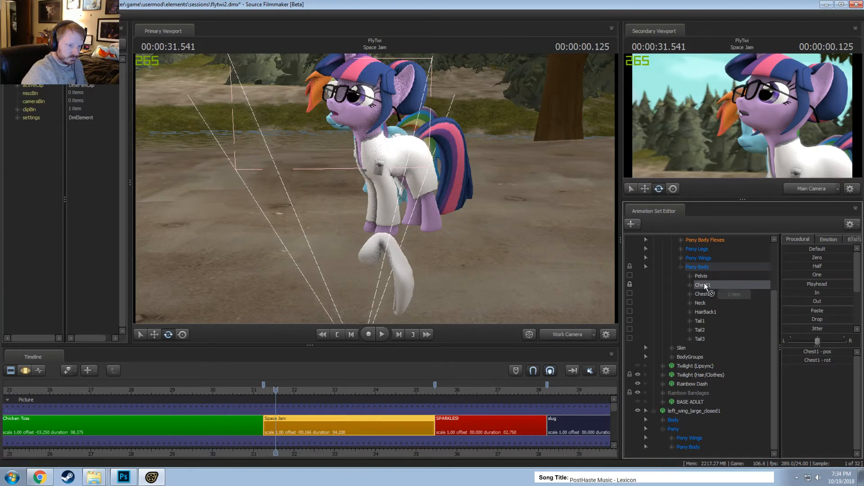
click(676, 438)
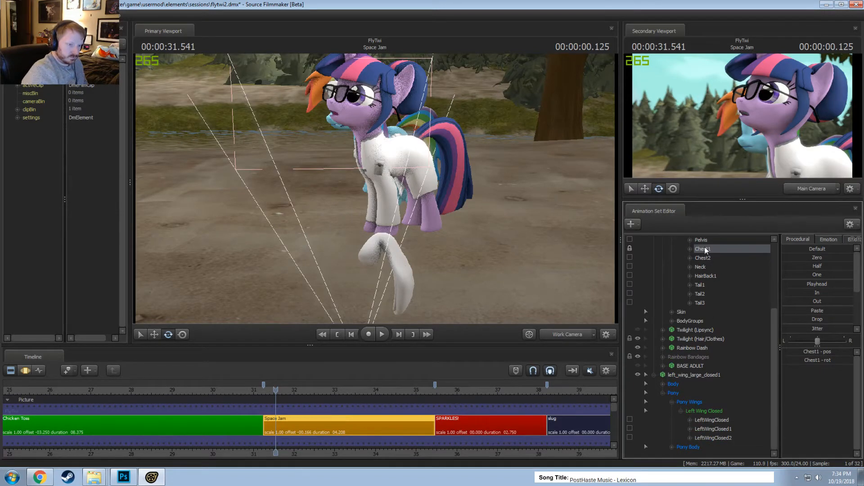
drag(726, 421, 702, 255)
scroll(672, 447, down, 1)
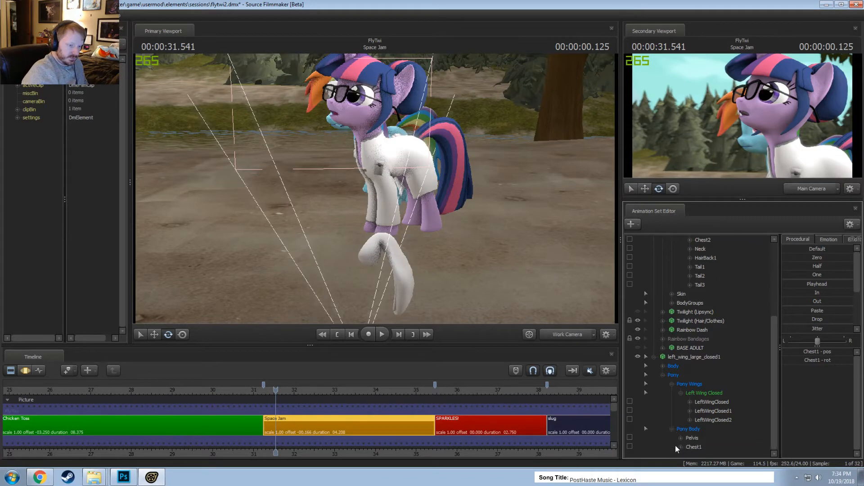
scroll(703, 413, up, 1)
drag(712, 430, 695, 446)
Lock the left wing model's Pelvis and rootTransform to the matching controls of Twilight (FIX MEH WINGS)
scroll(710, 414, up, 2)
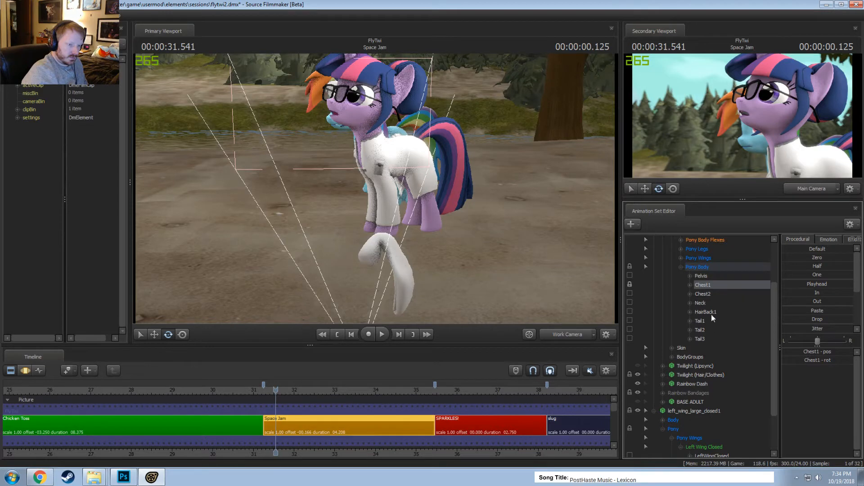
click(701, 275)
scroll(700, 275, down, 3)
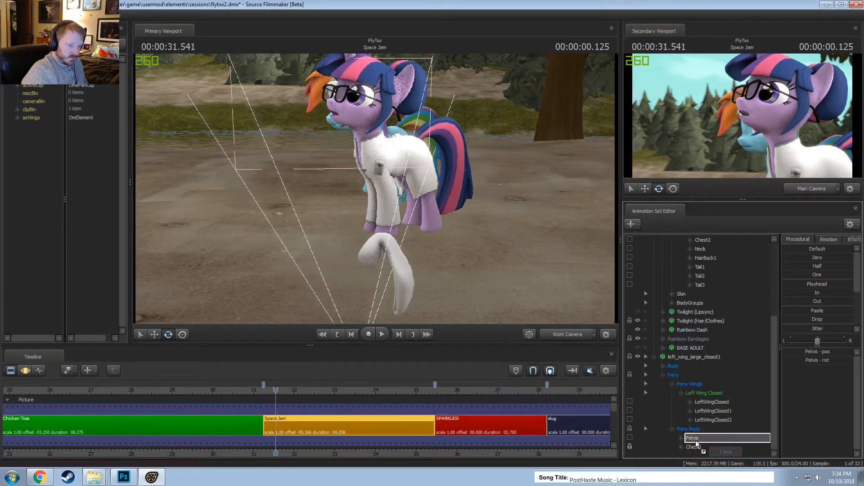
scroll(679, 367, up, 6)
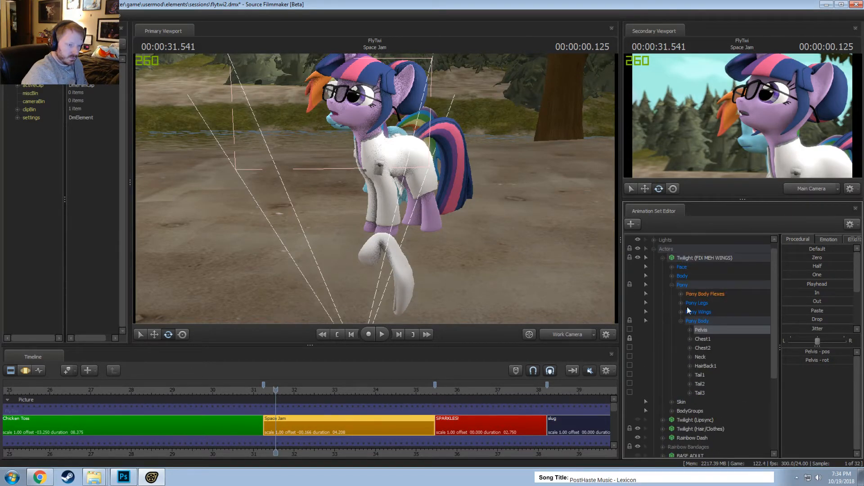
click(671, 276)
drag(693, 285, 691, 367)
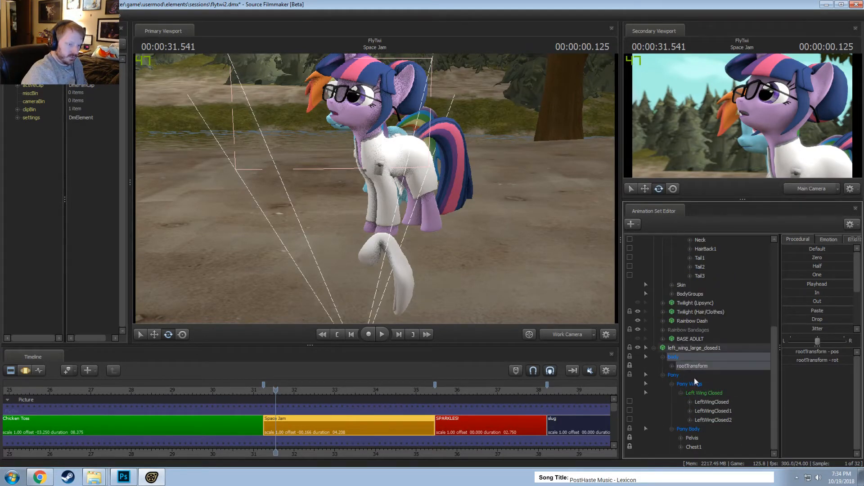
Zero the wing's rootTransform, Pelvis and Chest1 over the whole time range so the wing snaps onto Twilight's body
ctrl+click(691, 446)
ctrl+click(697, 437)
key(F3)
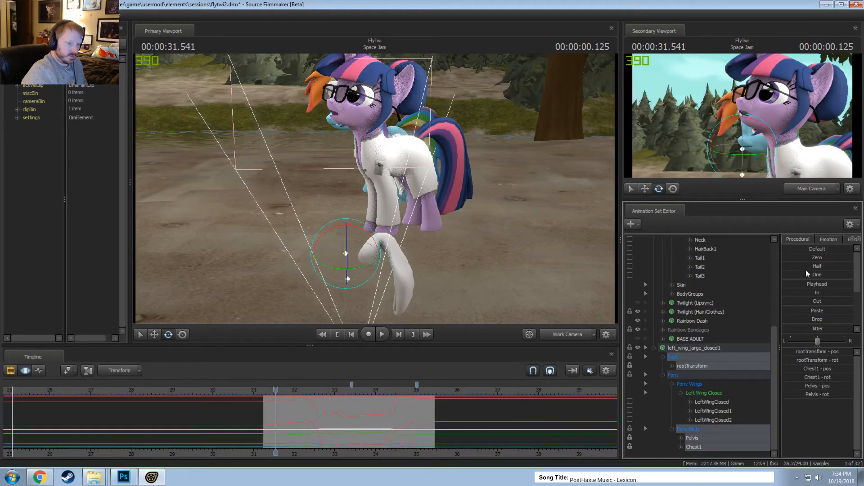
key(ctrl+a)
click(817, 259)
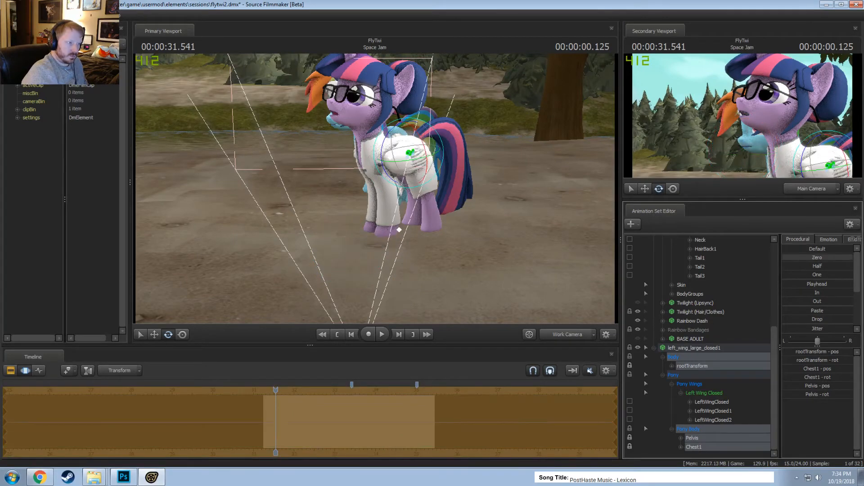
key(w)
mouse_move(481, 271)
mouse_down()
mouse_move(500, 266)
mouse_move(490, 257)
mouse_up()
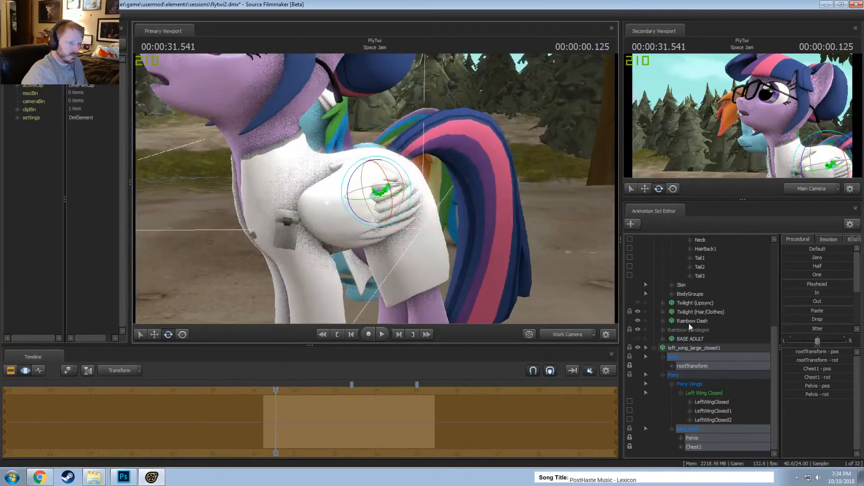
Set the left wing model's skin to 2 after trying skin 1
right_click(701, 348)
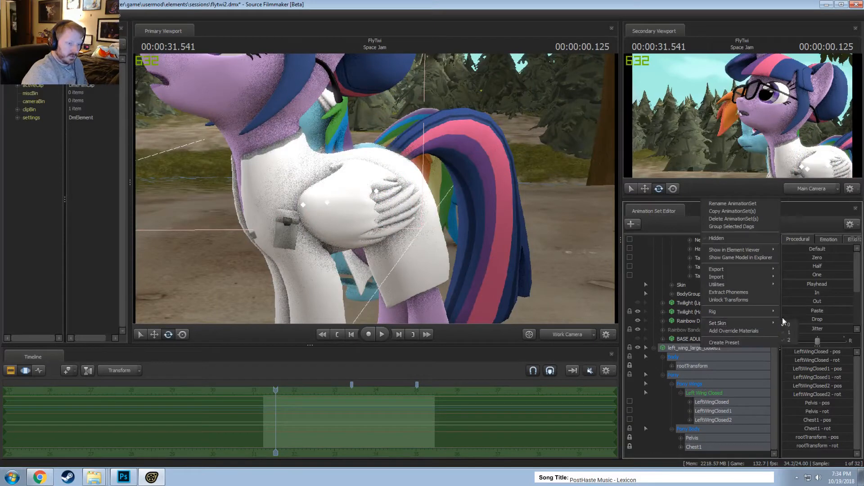
click(784, 332)
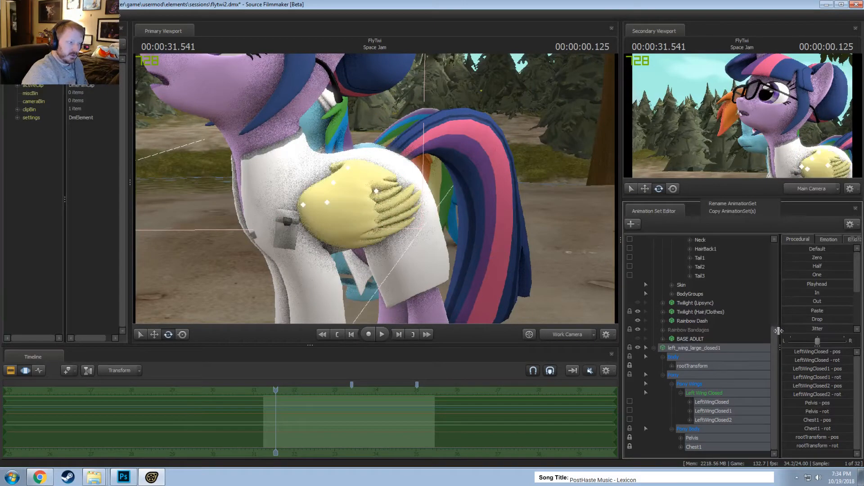
right_click(683, 350)
mouse_move(711, 320)
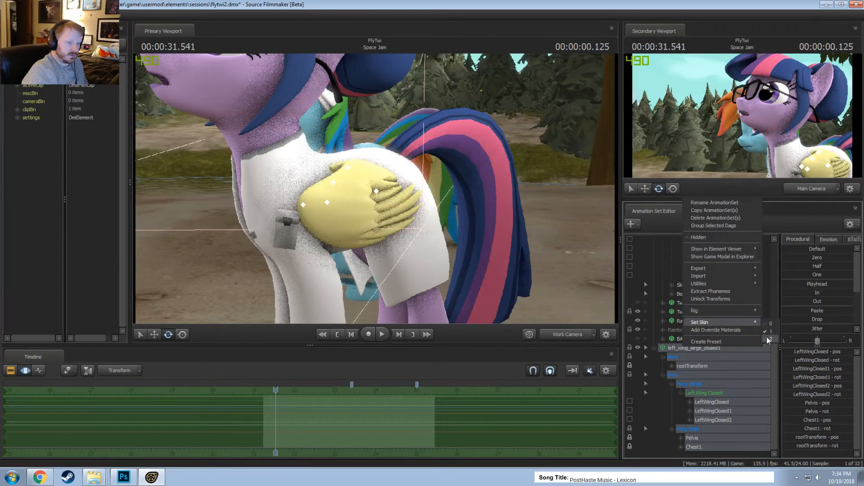
click(767, 338)
Play through the Space Jam clip from several angles to check how the wing follows Twilight's body, and return to its start
mouse_move(374, 189)
alt+mouse_down()
mouse_move(342, 248)
mouse_move(374, 198)
alt+mouse_up()
key(F2)
click(268, 394)
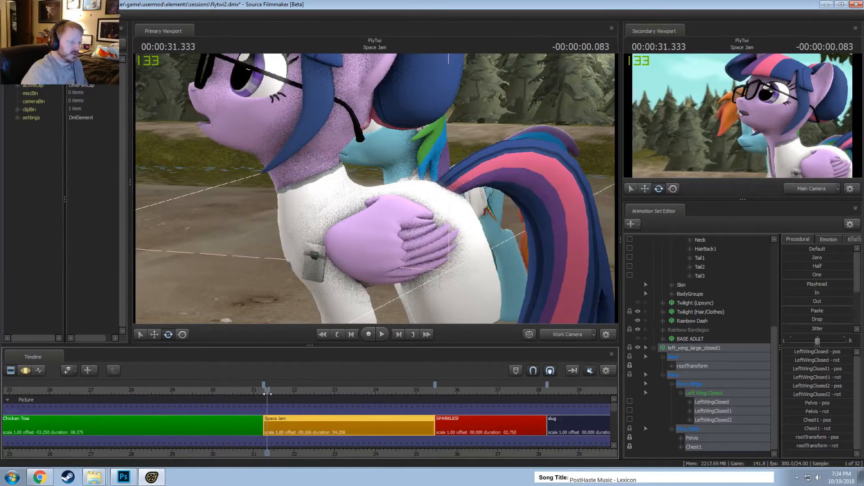
key(space)
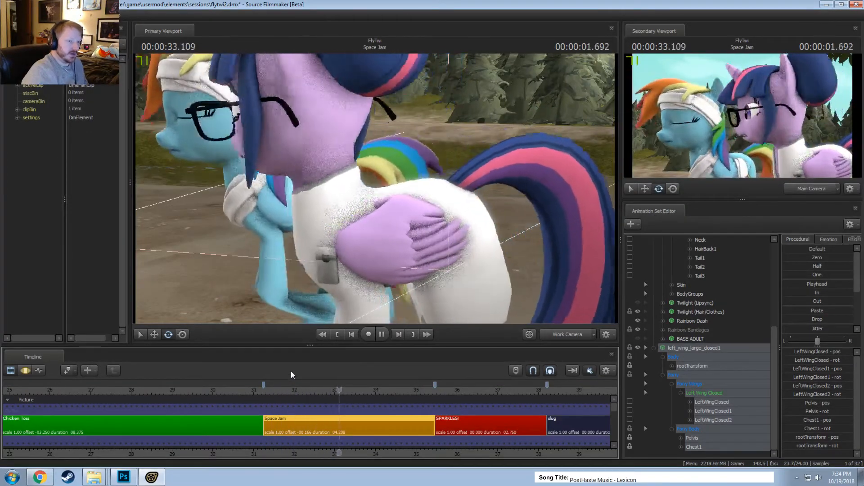
key(space)
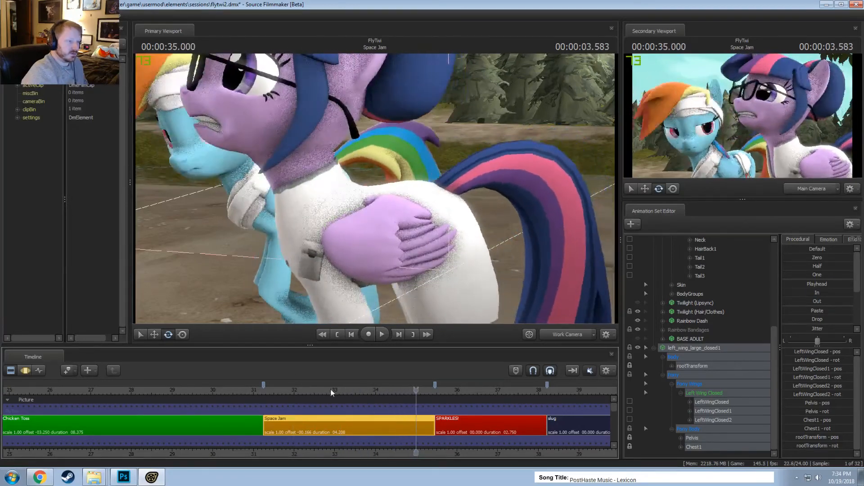
click(290, 392)
key(space)
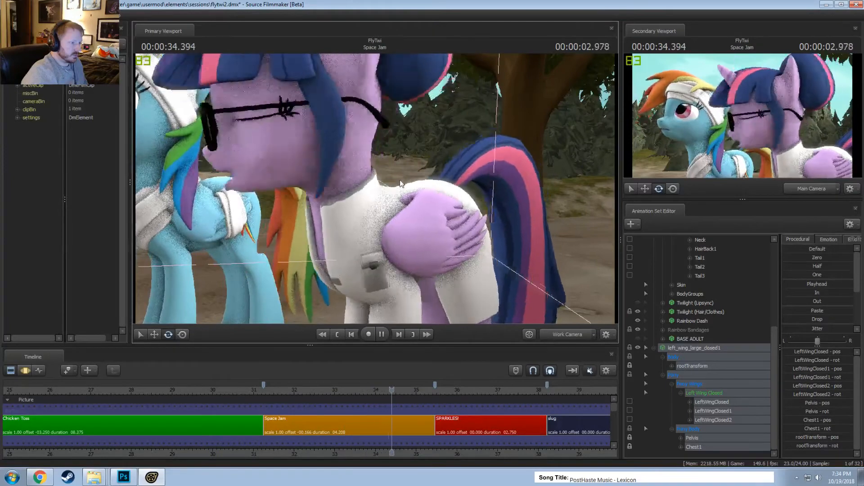
click(303, 388)
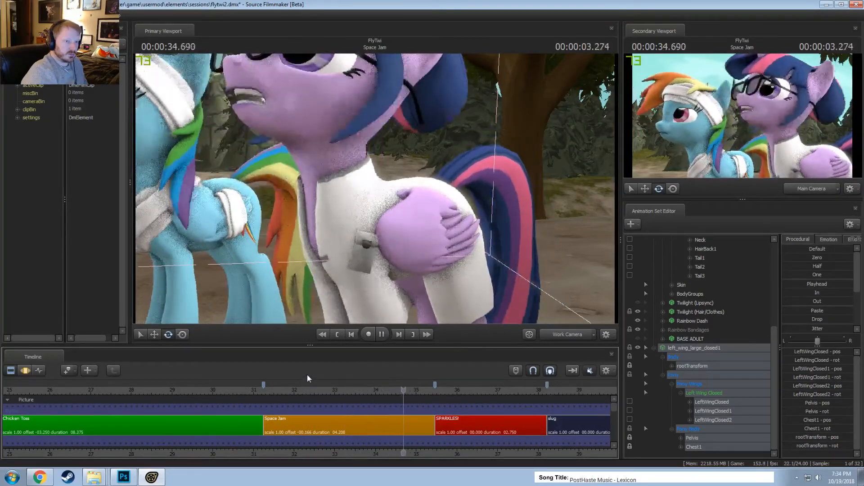
key(space)
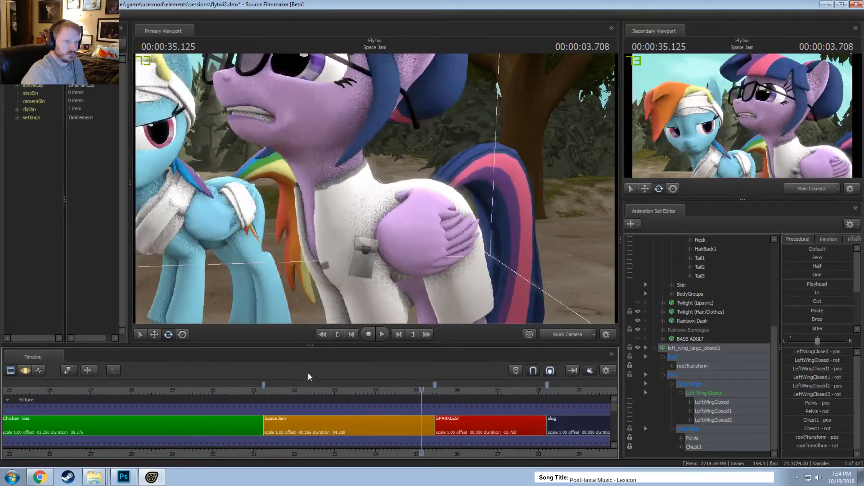
click(268, 392)
Rename the left wing's animation set to TWING and move it into the Actors group below Twilight (FIX MEH WINGS)
scroll(697, 355, up, 4)
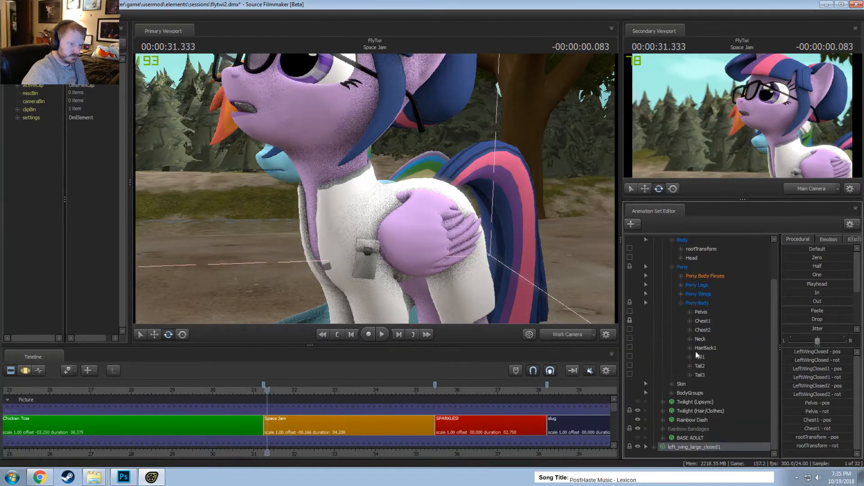
right_click(682, 449)
click(705, 307)
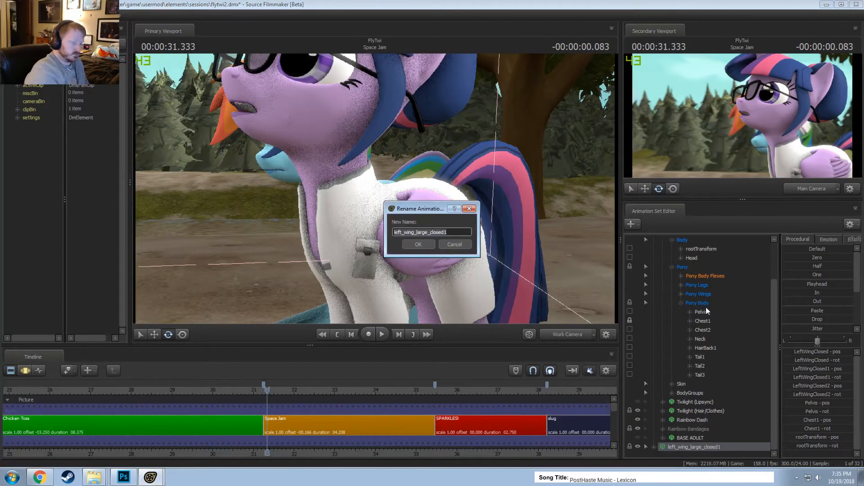
text(TR)
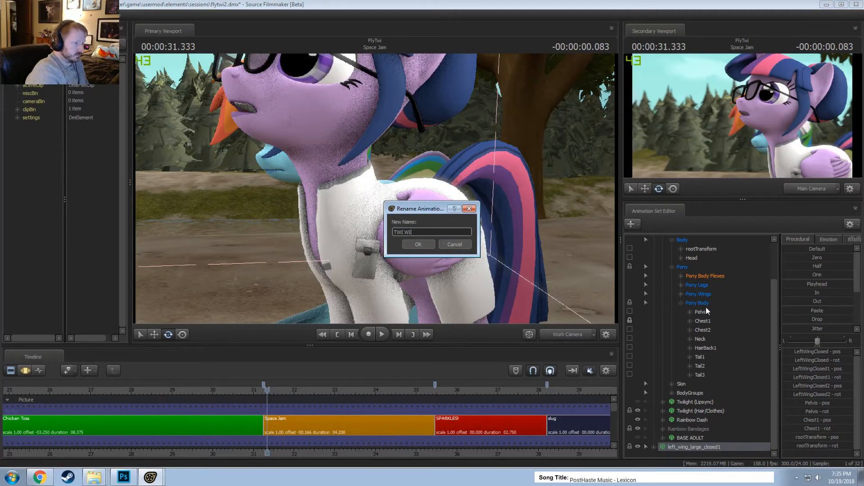
text(ING)
key(Return)
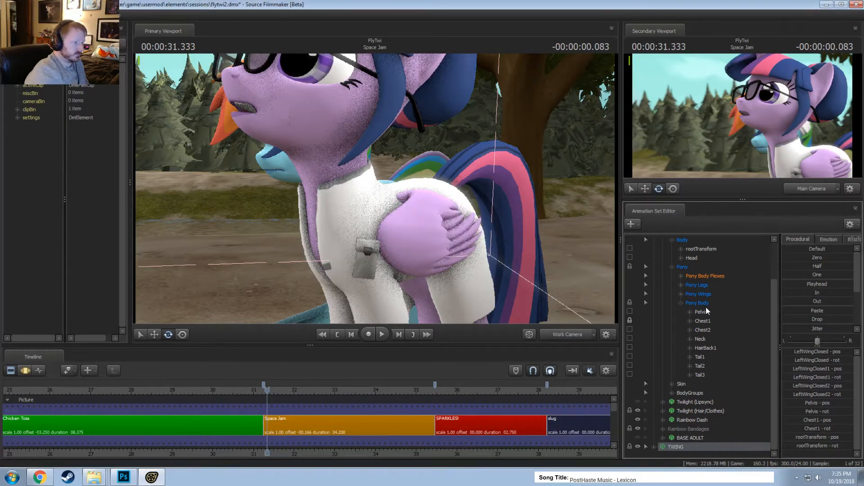
mouse_move(684, 446)
mouse_down()
mouse_move(683, 231)
mouse_move(681, 443)
mouse_up()
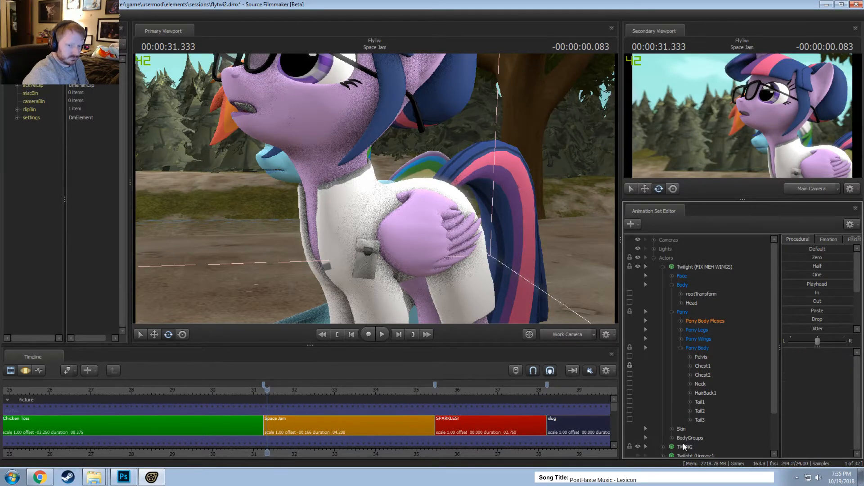
Collapse Twilight (FIX MEH WINGS)'s controls and play the Space Jam clip from its start to check the wing
click(663, 267)
drag(266, 391, 263, 391)
key(space)
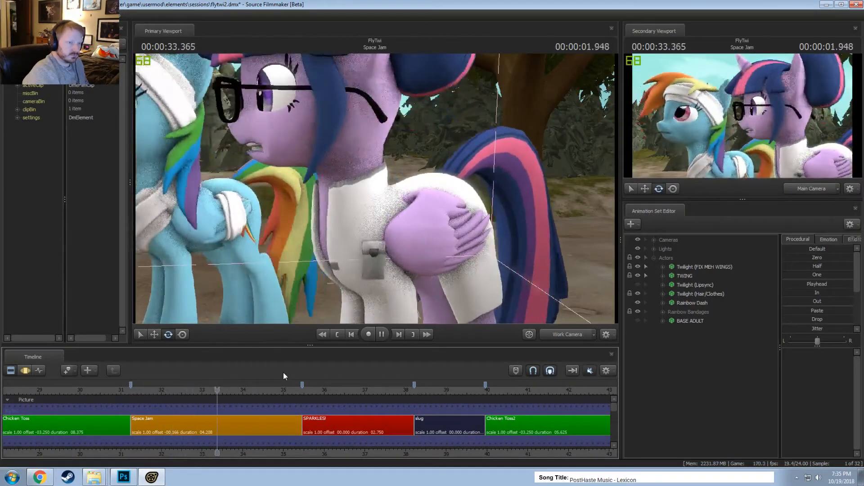
key(space)
Open the Space Jam clip in the Motion Editor and play it through the main camera
click(204, 431)
click(144, 390)
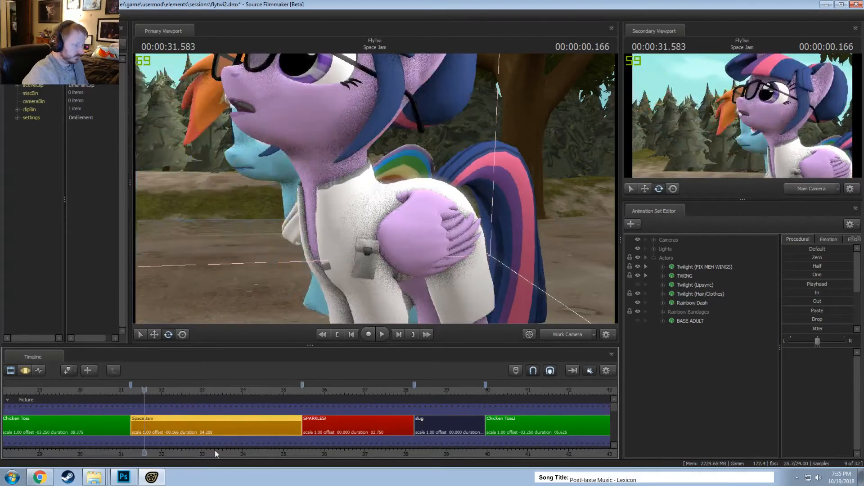
key(F4)
key(F2)
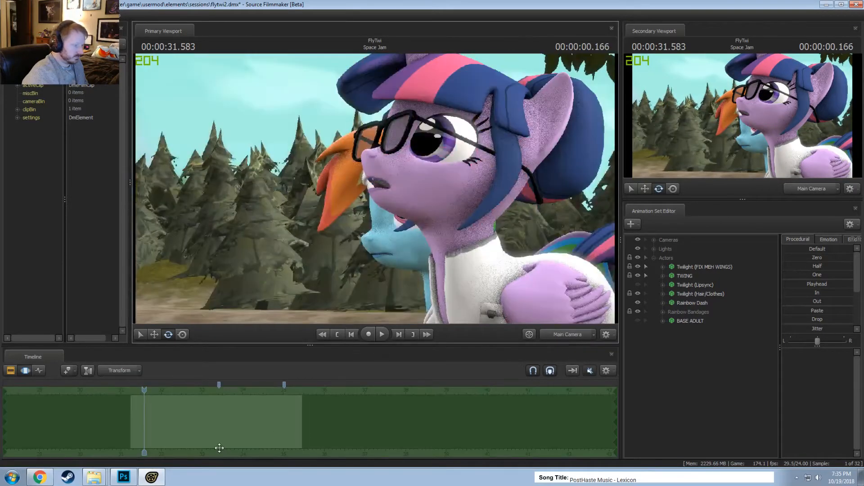
key(space)
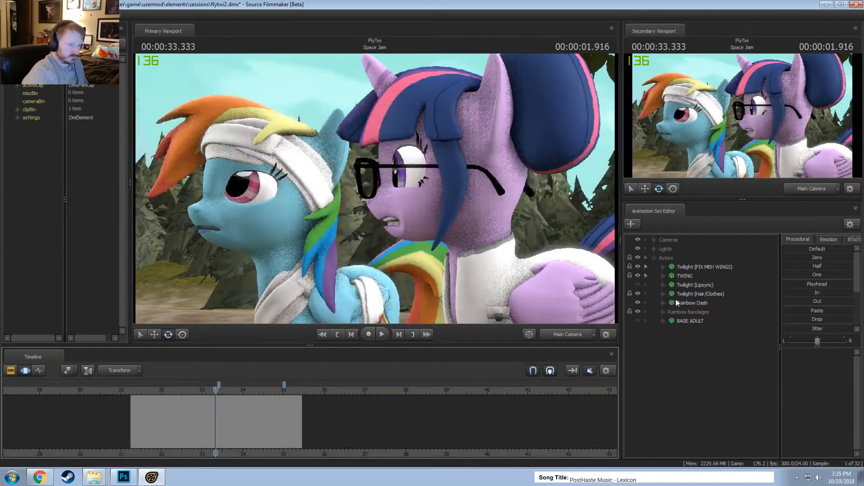
Set a time selection from about 32.7 to 34.3 s with falloff reaching about 32.3 and 34.7 s, and park the playhead near 33.2 s
middle_drag(274, 455, 469, 456)
scroll(369, 436, up, 8)
middle_drag(320, 449, 211, 438)
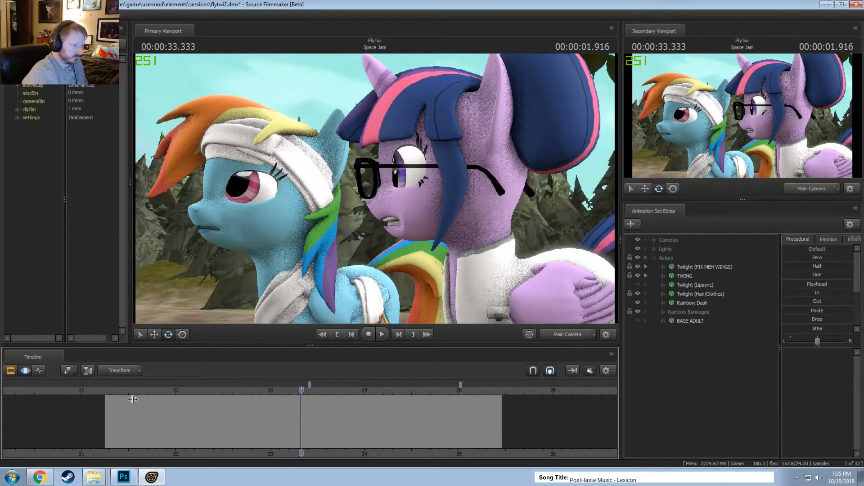
key(shift)
key(shift)
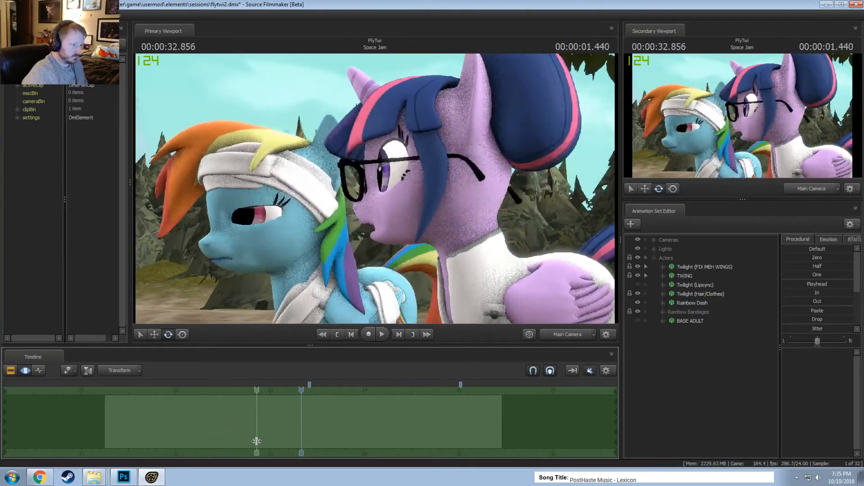
shift+drag(242, 440, 393, 460)
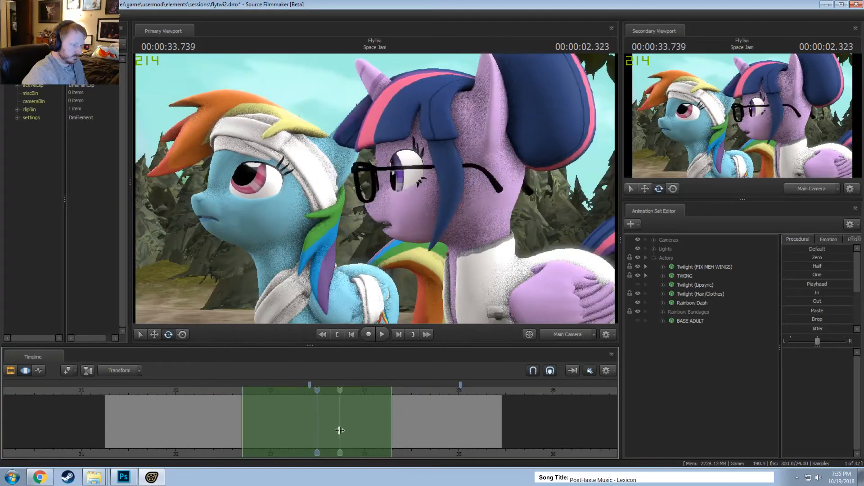
drag(233, 414, 232, 414)
drag(220, 414, 201, 414)
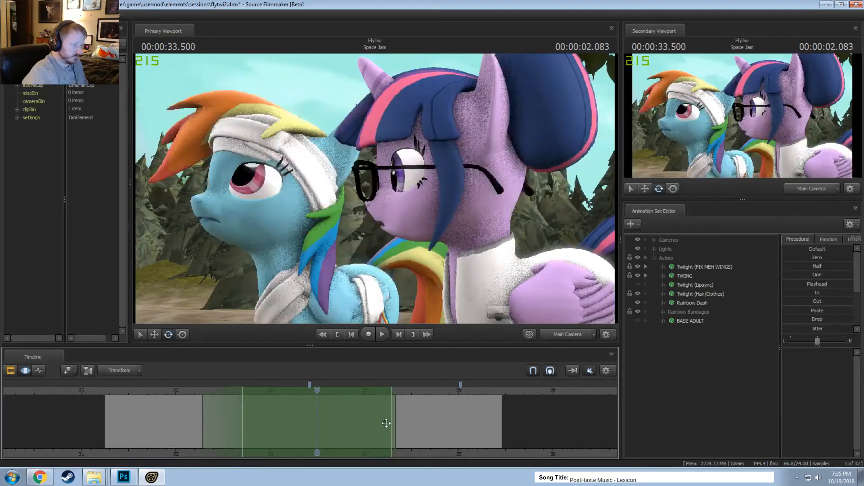
drag(401, 419, 426, 424)
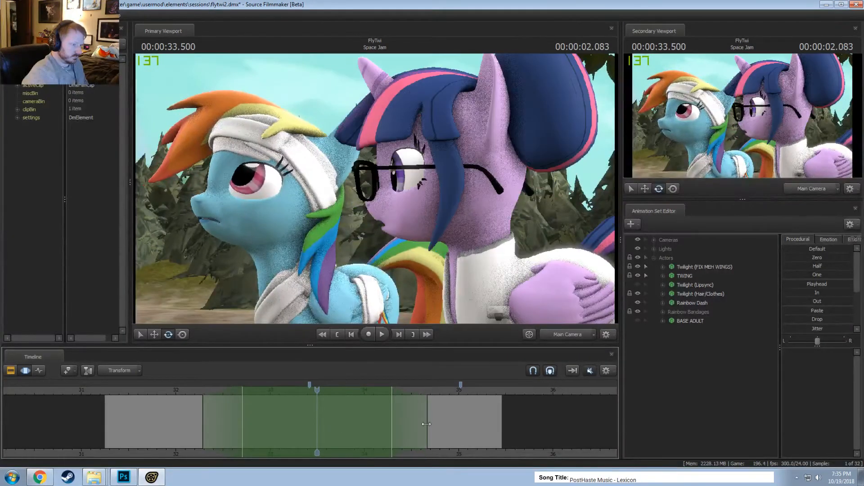
drag(317, 391, 290, 391)
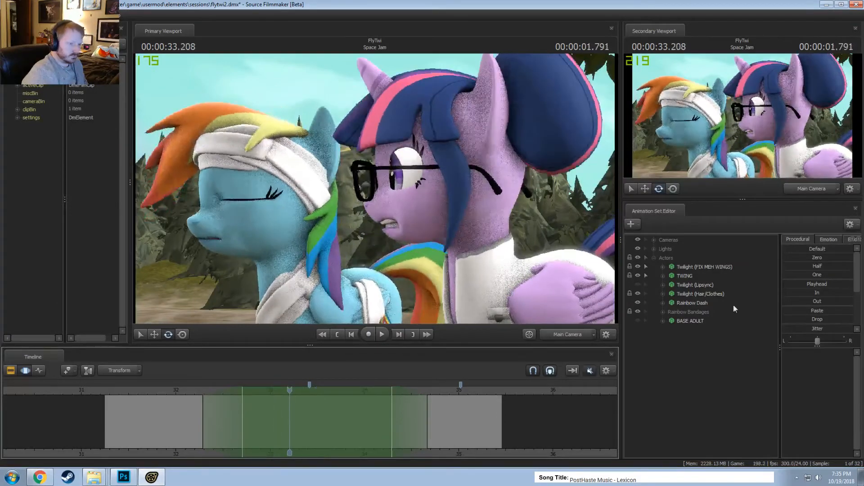
Expand TWING down to its Left Wing Closed bones and rotate LeftWingClosed slightly over the selected time range
click(664, 276)
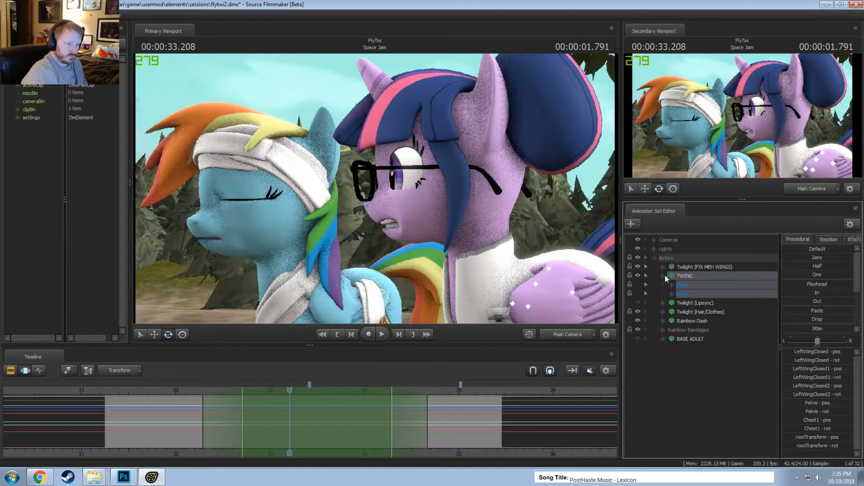
click(672, 294)
click(681, 303)
click(701, 312)
click(690, 312)
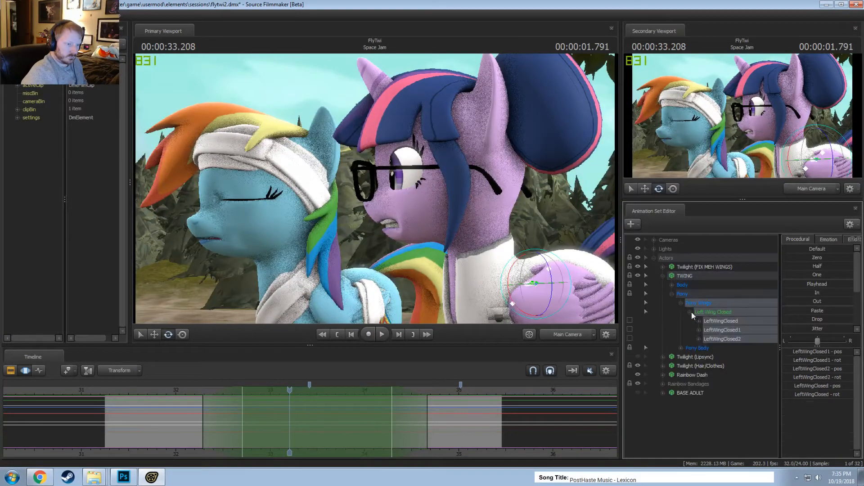
click(712, 321)
drag(531, 266, 520, 267)
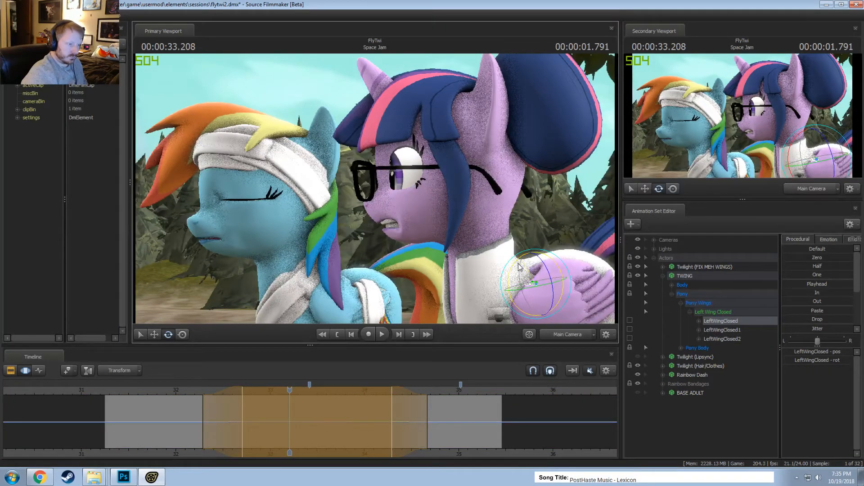
Rotate LeftWingClosed2 slightly over the same time selection and play the result back from about 32 s
click(739, 339)
drag(505, 290, 503, 290)
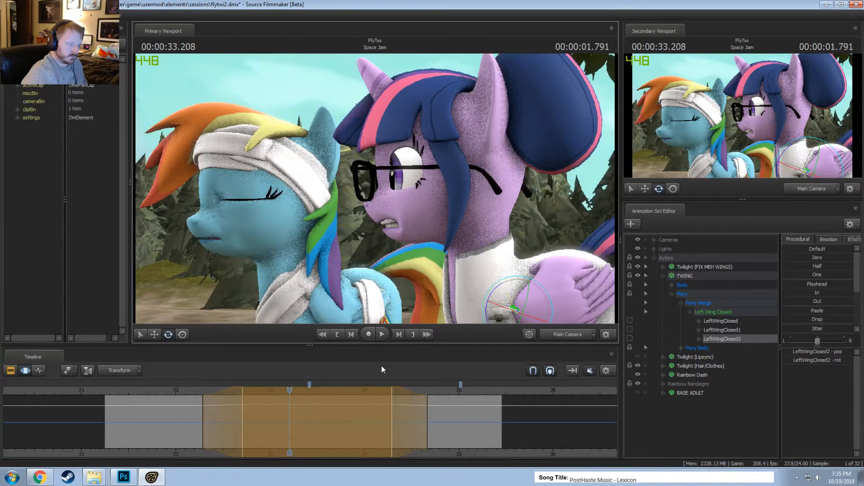
click(175, 390)
key(space)
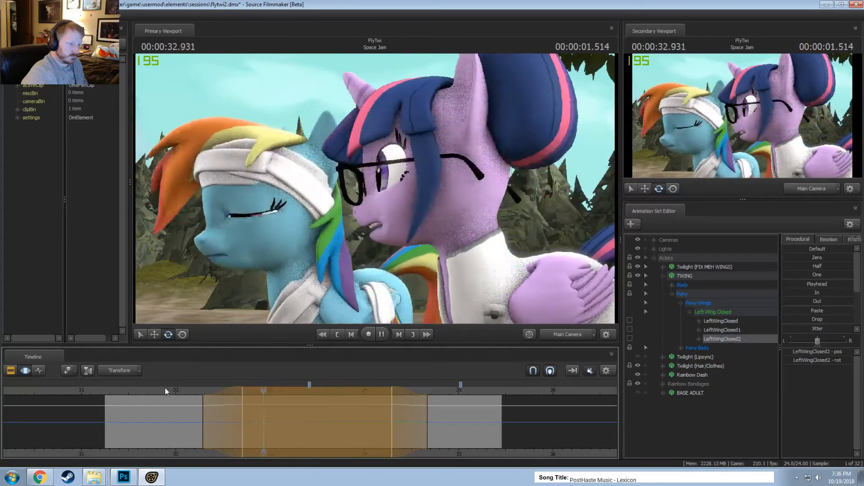
key(space)
key(space)
Make a short time selection centered near 33.1 s, rotate LeftWingClosed2 slightly within it and play it back
key(shift)
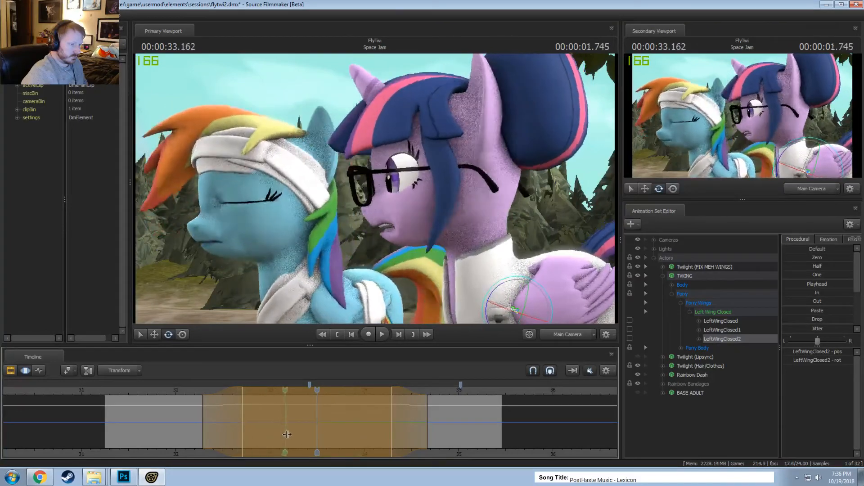
click(281, 436)
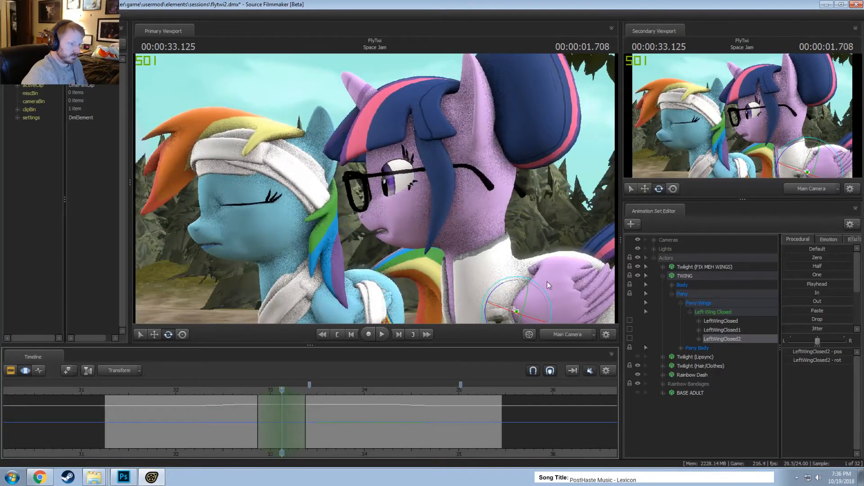
drag(546, 293, 546, 296)
click(237, 390)
key(space)
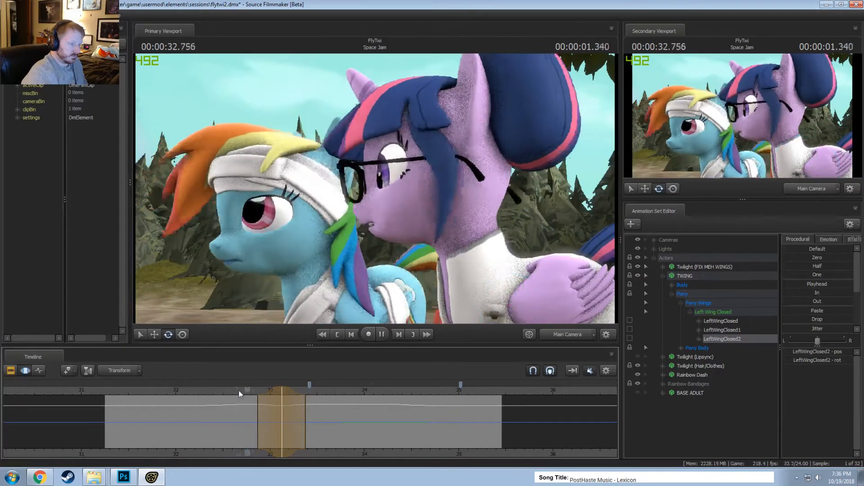
Reselect a short range around 33.0 s, nudge LeftWingClosed1 vertically within it and play the movement back
click(273, 410)
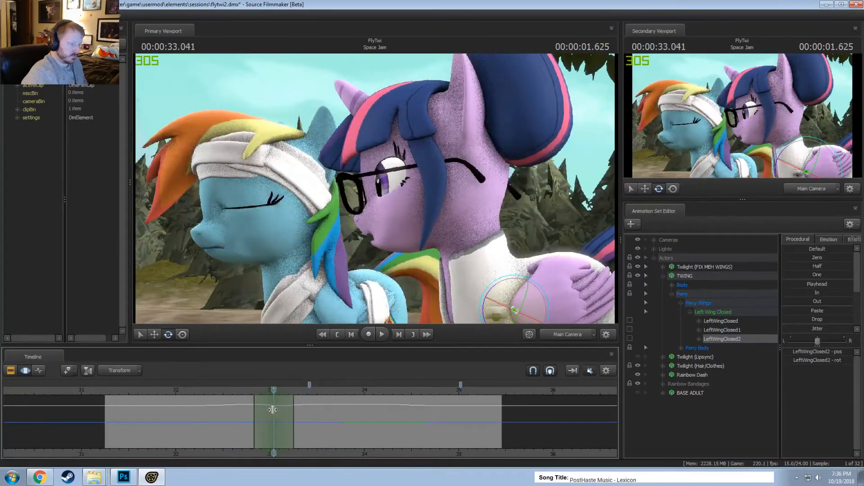
drag(304, 411, 311, 414)
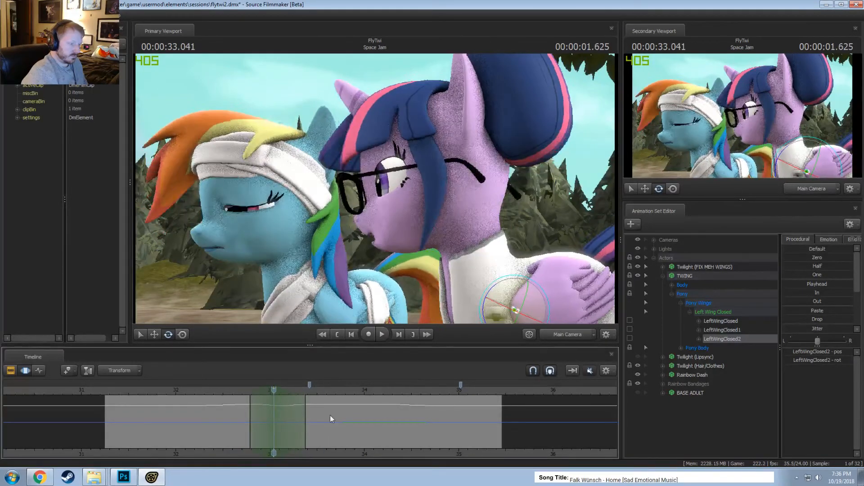
click(543, 267)
drag(536, 250, 539, 252)
drag(238, 385, 228, 392)
key(space)
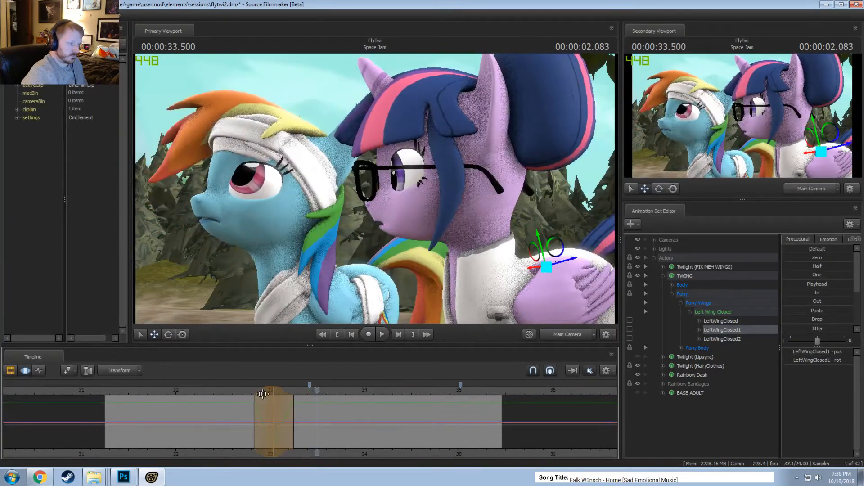
key(space)
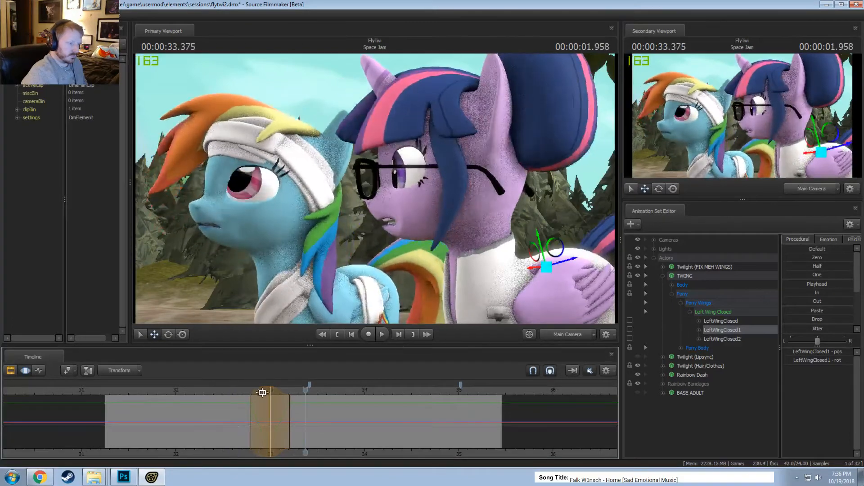
Shift the short time selection to about 33.2 s, nudge LeftWingClosed1 vertically again and replay the movement
drag(260, 392, 276, 393)
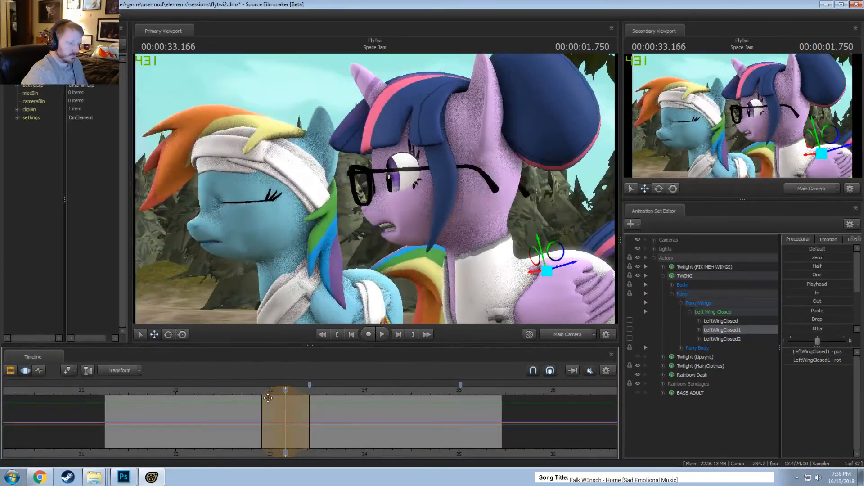
drag(537, 242, 537, 241)
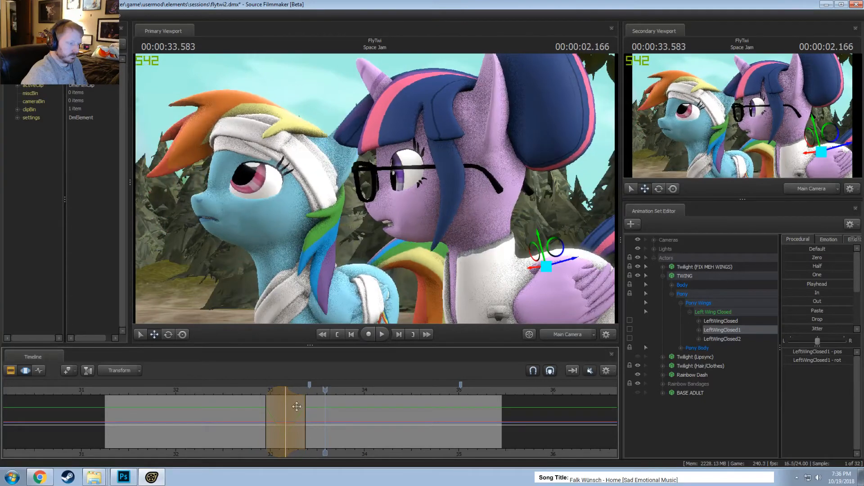
key(space)
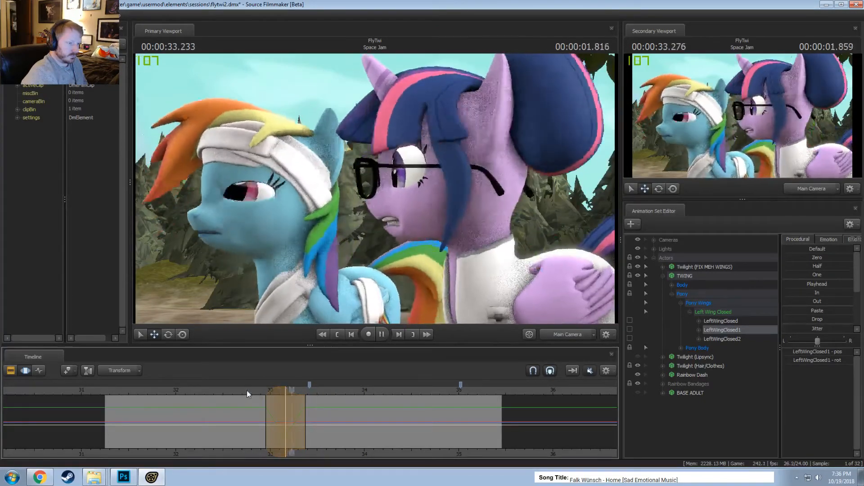
key(space)
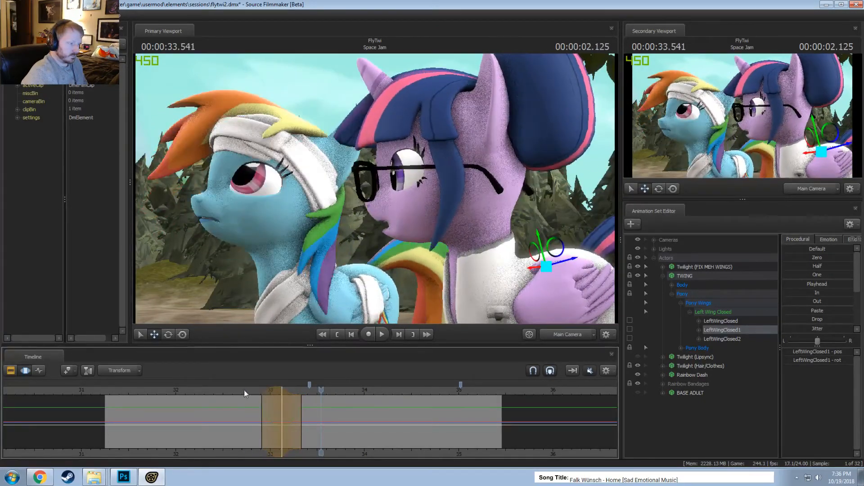
key(space)
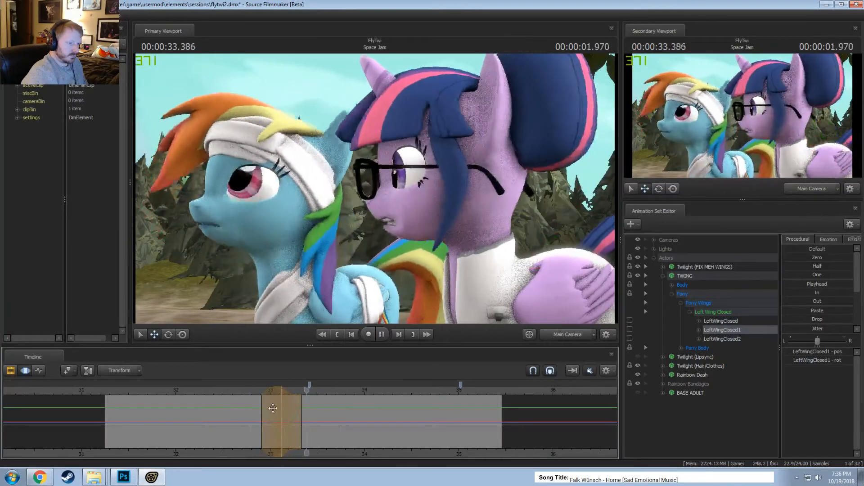
Adjust LeftWingClosed1's position in a short range around 33.25 s and play it back
click(293, 412)
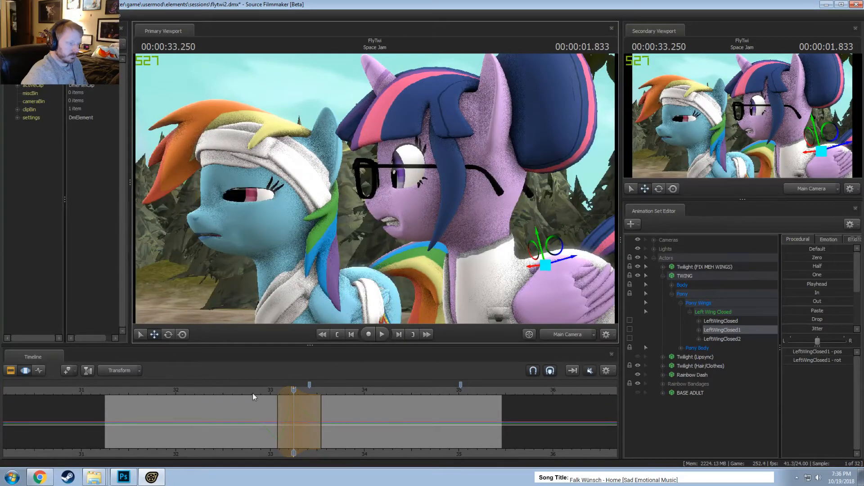
key(space)
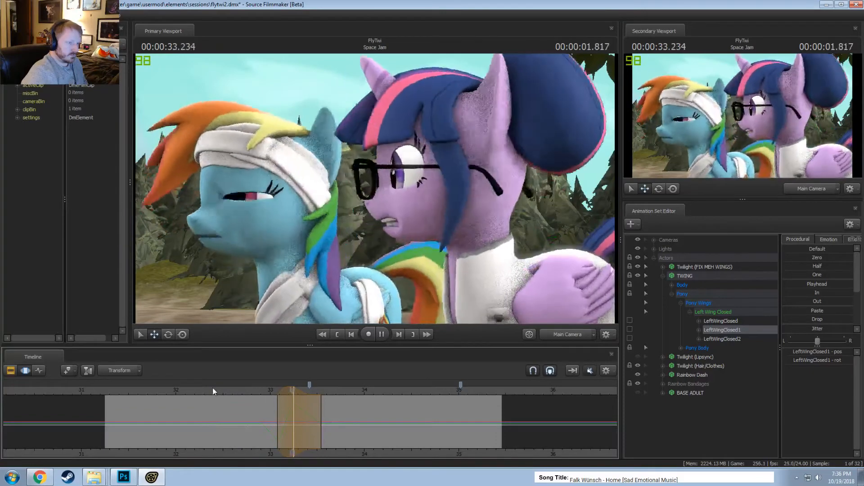
key(space)
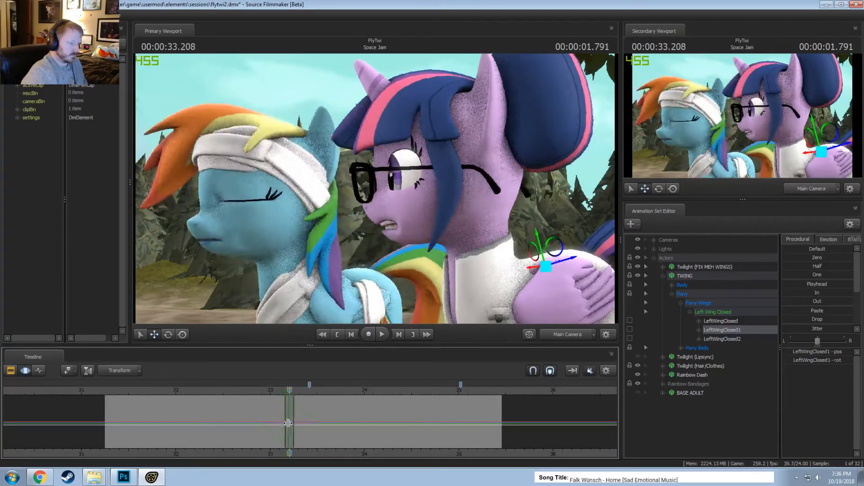
Rotate LeftWingClosed1 slightly around 33.2 s, with the trailing falloff extended to about 33.7 s, and play it back
scroll(288, 423, up, 3)
drag(517, 247, 518, 245)
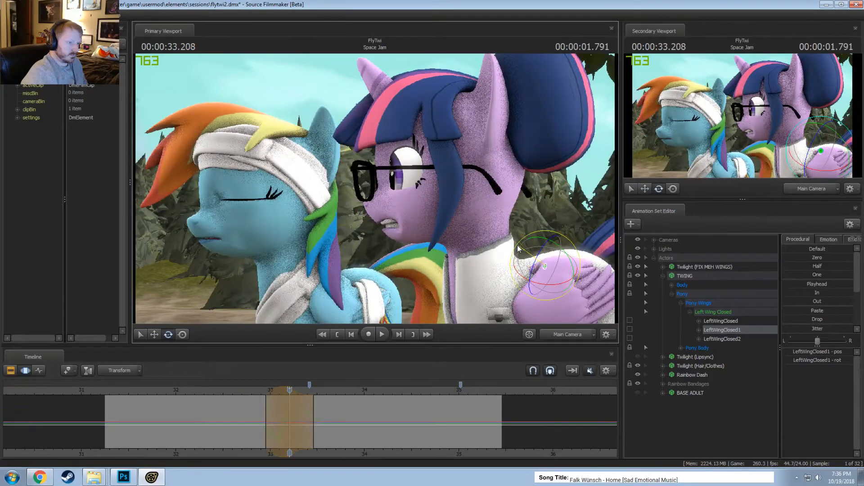
click(252, 390)
key(space)
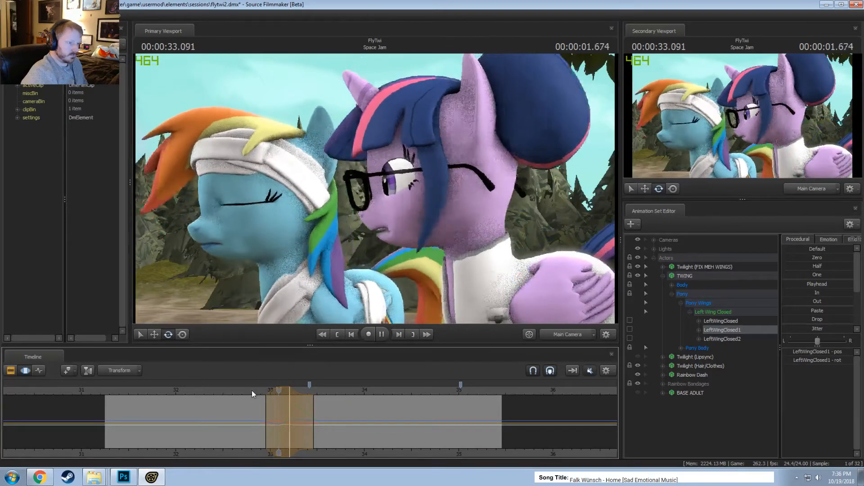
key(space)
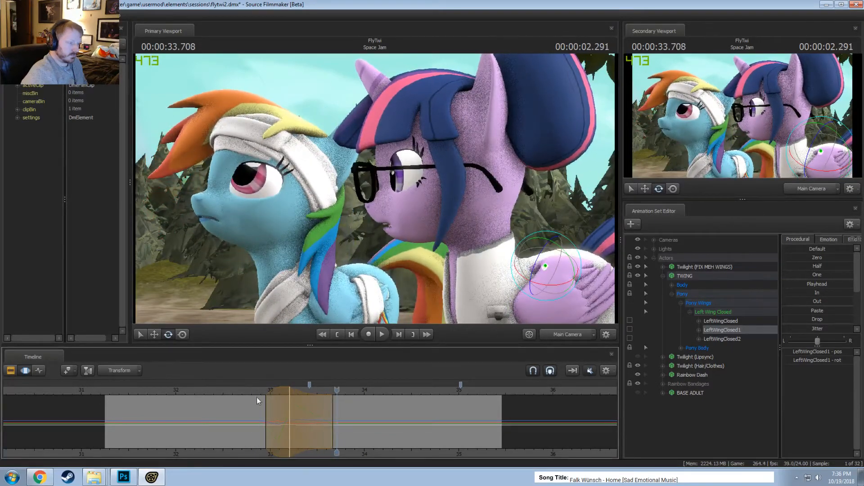
Replay Space Jam from before the adjusted range to review the closed wing's secondary motion
click(247, 390)
key(space)
drag(258, 393, 193, 389)
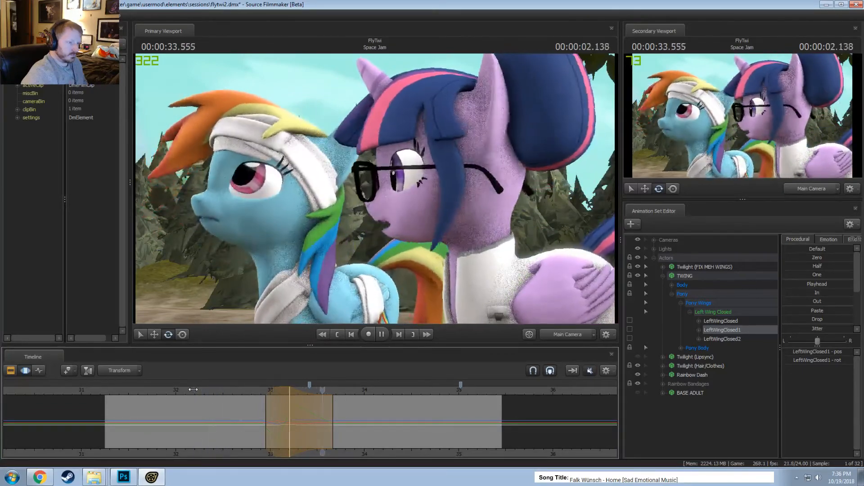
click(175, 390)
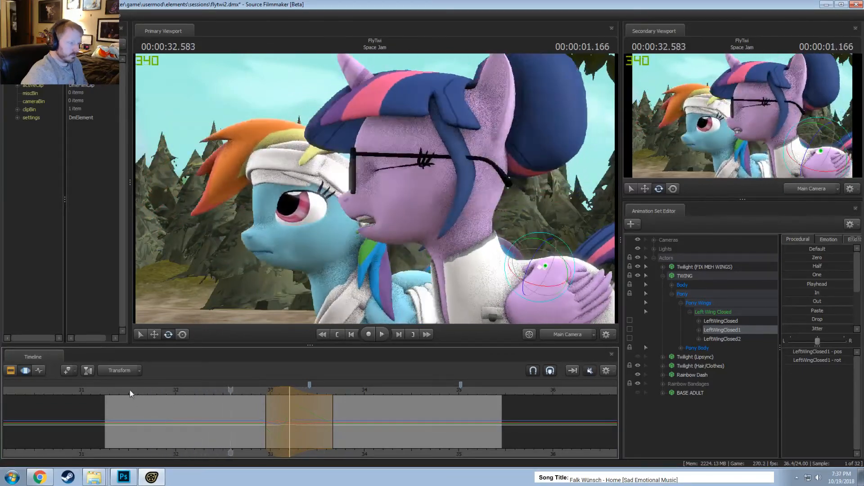
Replay the closed wing's motion, adjust LeftWingClosed2 slightly in a short range around 32.6 s and play it back
click(127, 391)
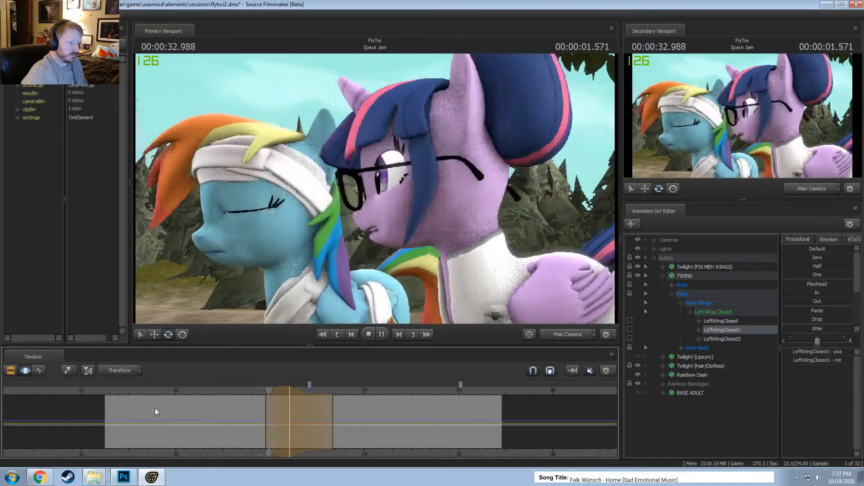
key(space)
click(201, 421)
drag(202, 421, 230, 427)
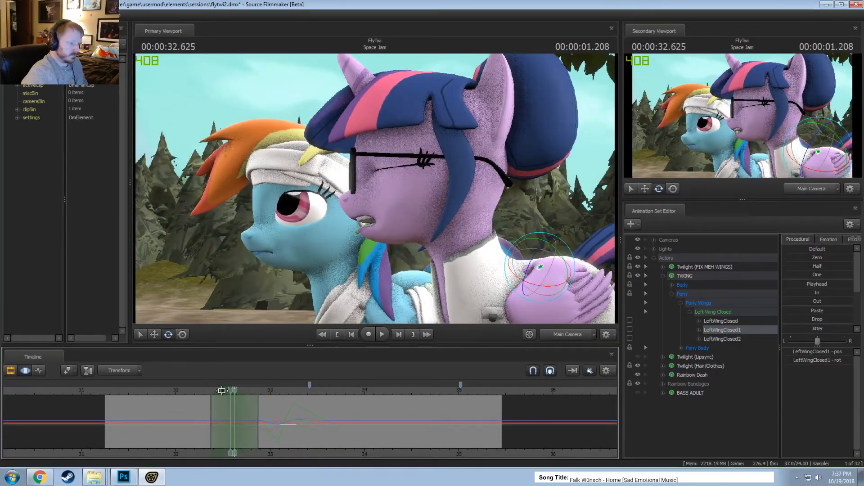
click(509, 312)
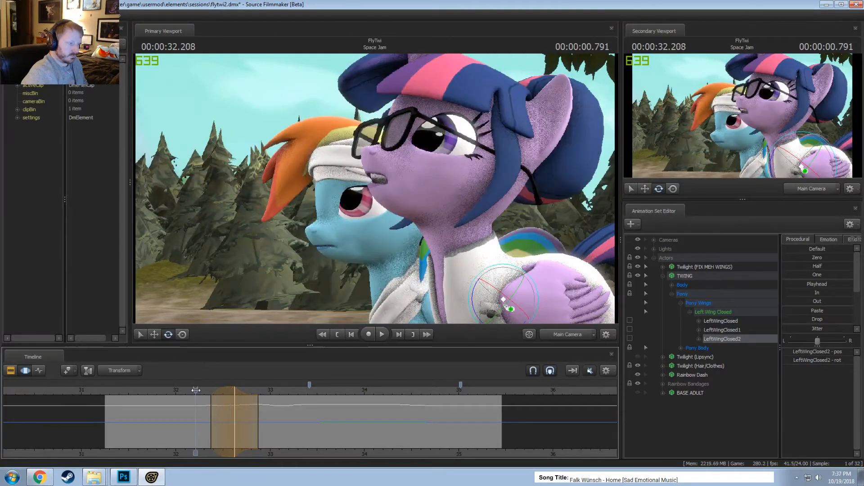
key(space)
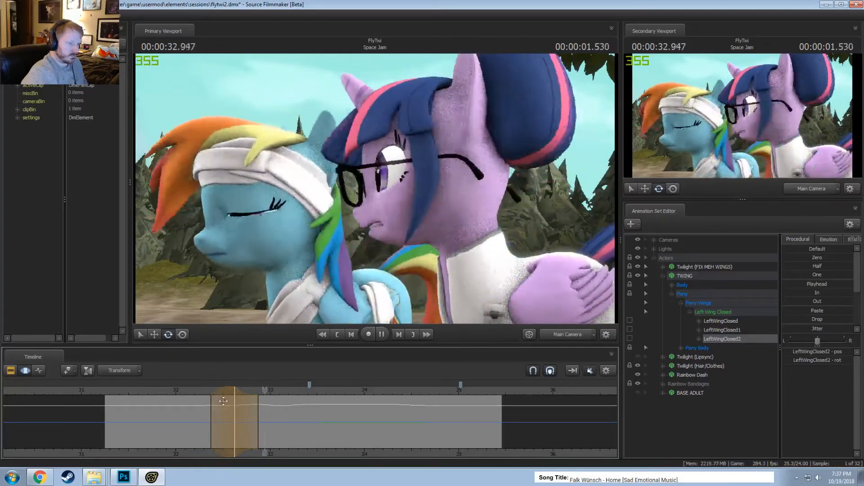
key(space)
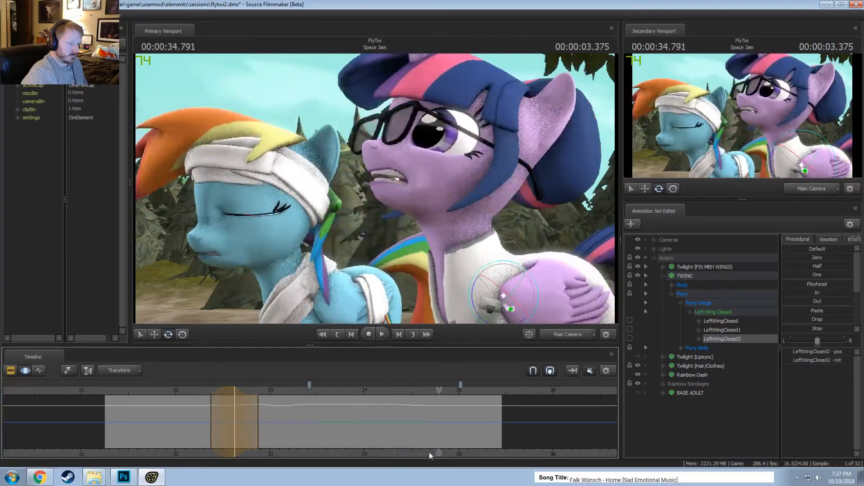
Rotate LeftWingClosed1 slightly in a short range around 34.58 s and play it back
middle_drag(382, 443, 301, 432)
key(shift)
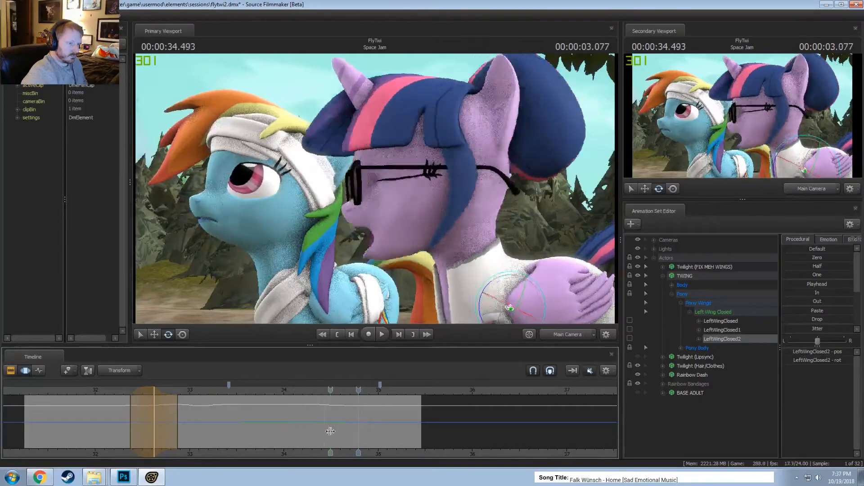
click(338, 433)
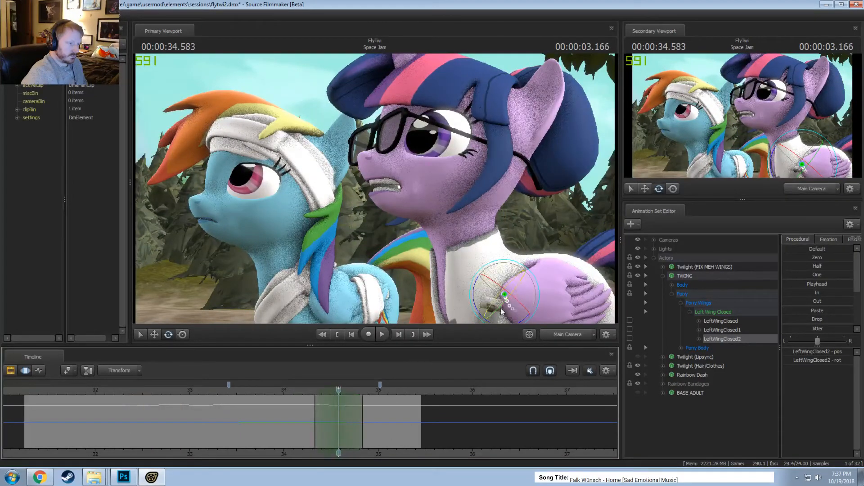
click(549, 271)
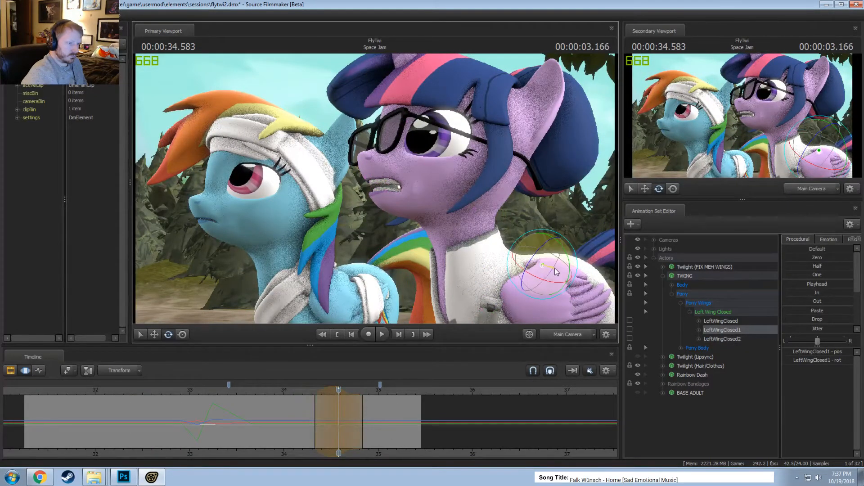
drag(567, 265, 568, 260)
click(311, 391)
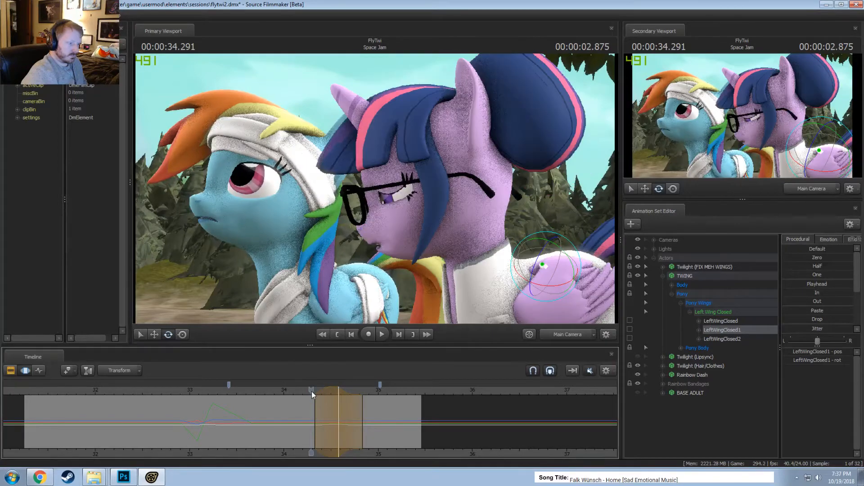
key(space)
key(space)
Rotate LeftWingClosed2 slightly in a short range around 34.67 s and play it back
drag(322, 398, 350, 410)
click(291, 391)
key(space)
key(space)
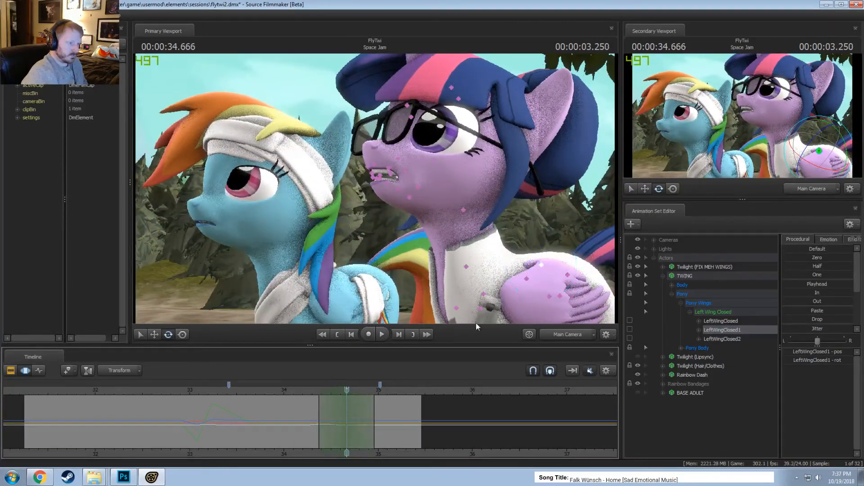
click(505, 293)
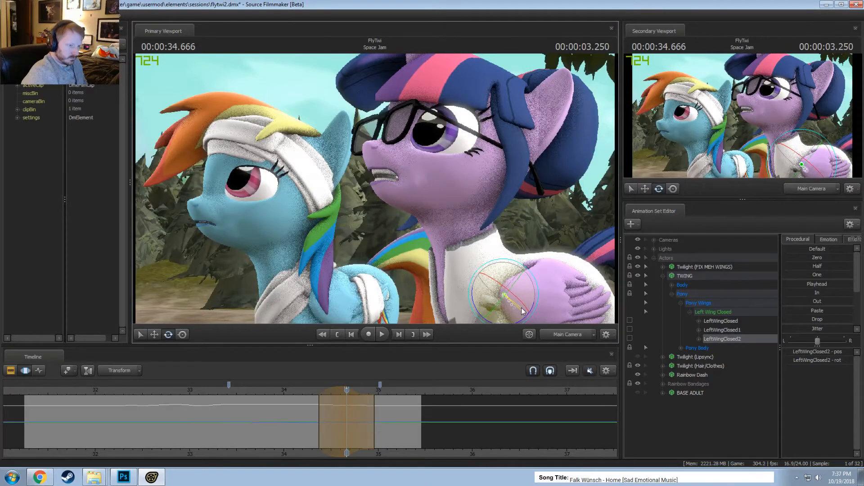
click(309, 392)
key(space)
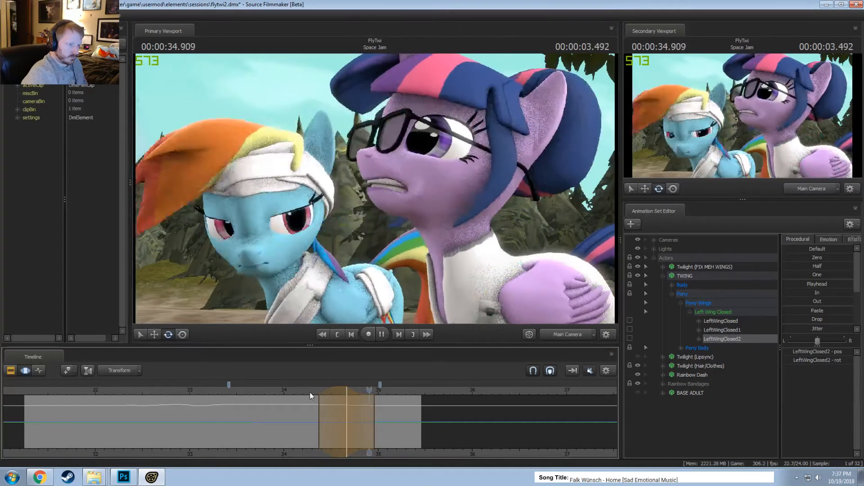
key(space)
Shift the LeftWingClosed2 time selection to about 34.58 s and replay the wing from its side through the work camera
drag(318, 393, 342, 392)
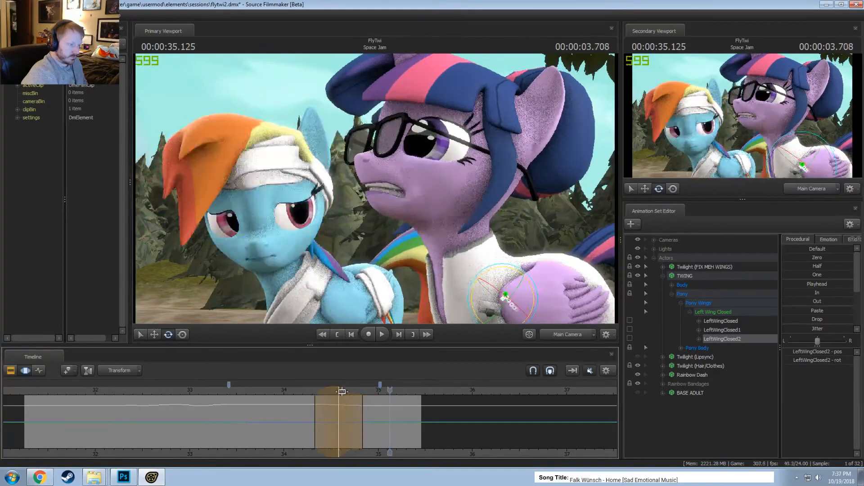
ctrl+click(556, 338)
alt+drag(468, 270, 253, 290)
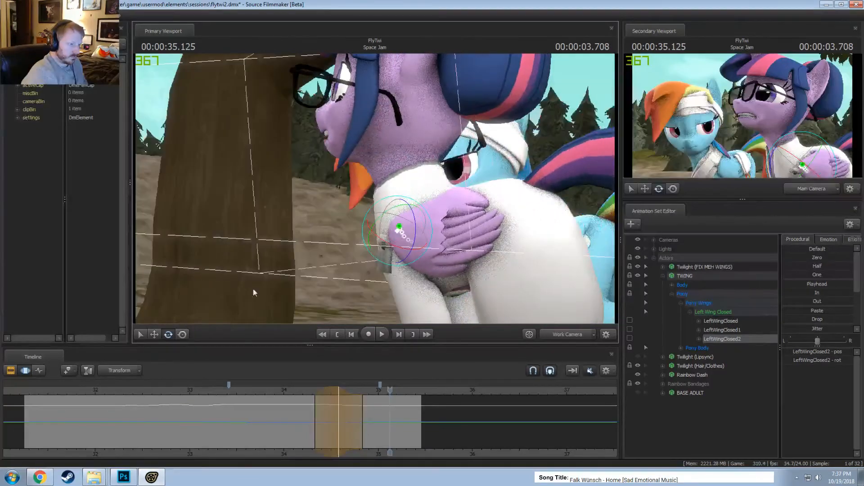
click(298, 392)
key(space)
key(space)
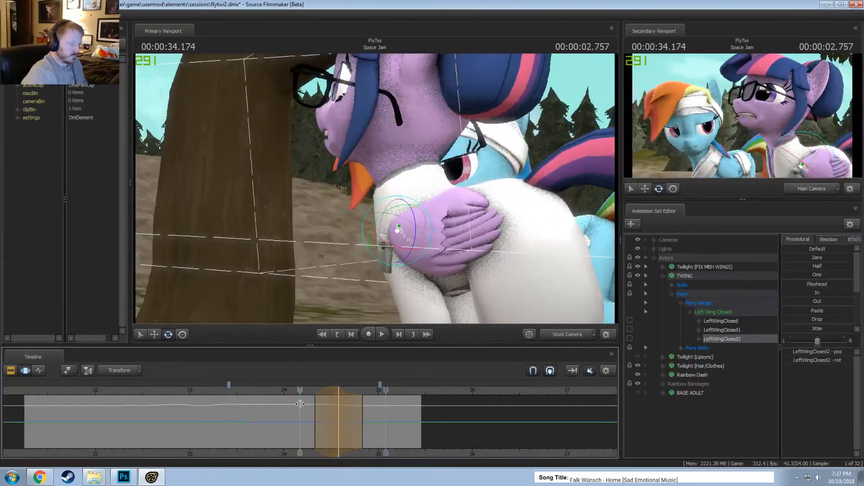
Rotate LeftWingClosed2 slightly in a short range around 34.7 s in the work camera and play it back
click(351, 424)
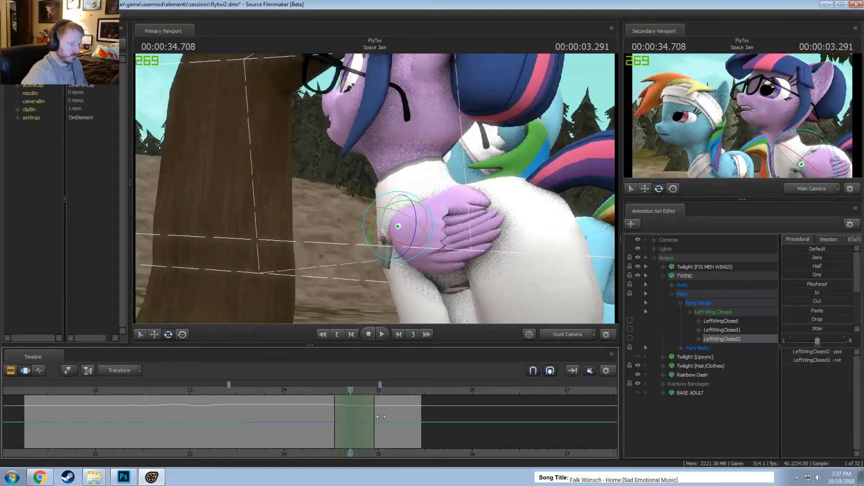
key(space)
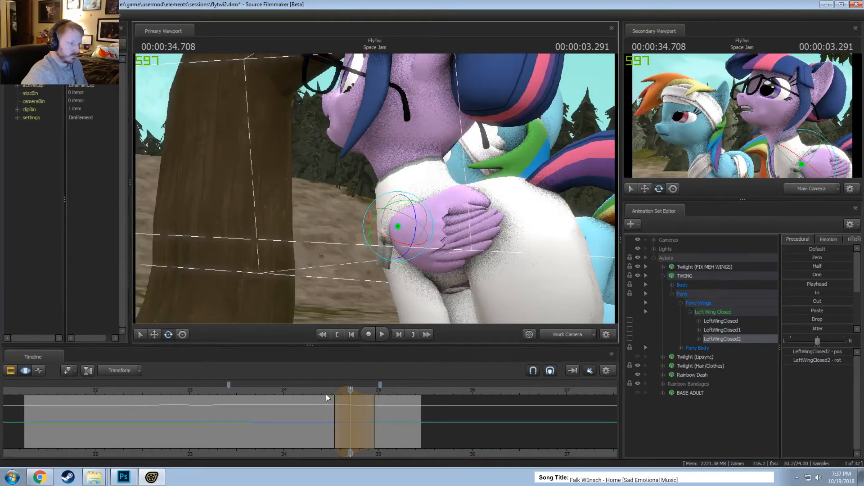
key(space)
click(307, 389)
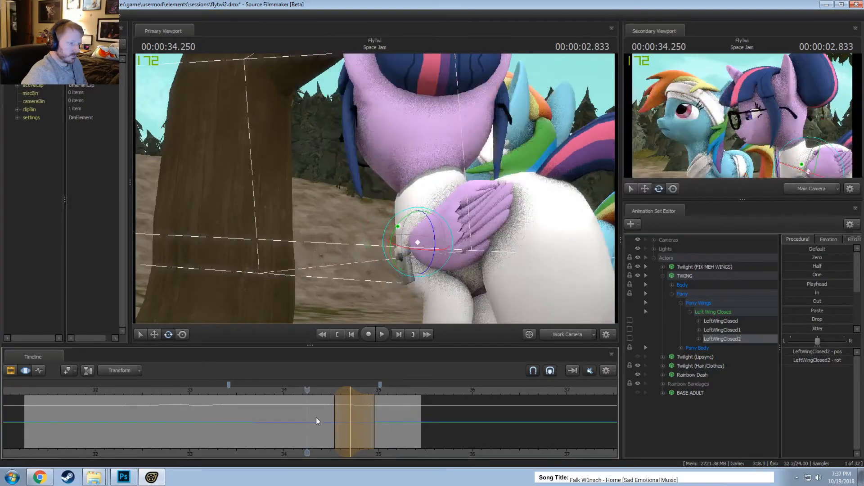
click(351, 424)
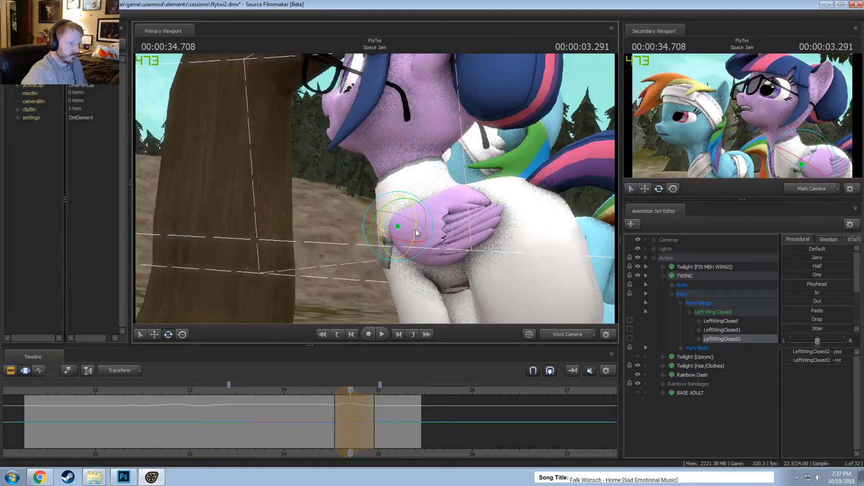
click(309, 393)
key(space)
key(space)
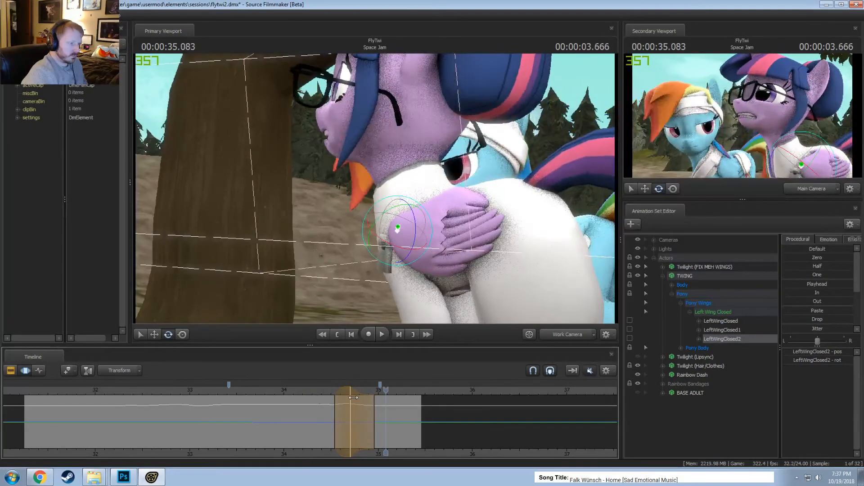
Shift the LeftWingClosed2 adjustment to about 34.8 s, extend its trailing falloff to about 35.25 s and replay it through the main camera
mouse_move(345, 393)
mouse_down()
mouse_move(352, 394)
mouse_move(335, 393)
mouse_up()
click(314, 390)
key(space)
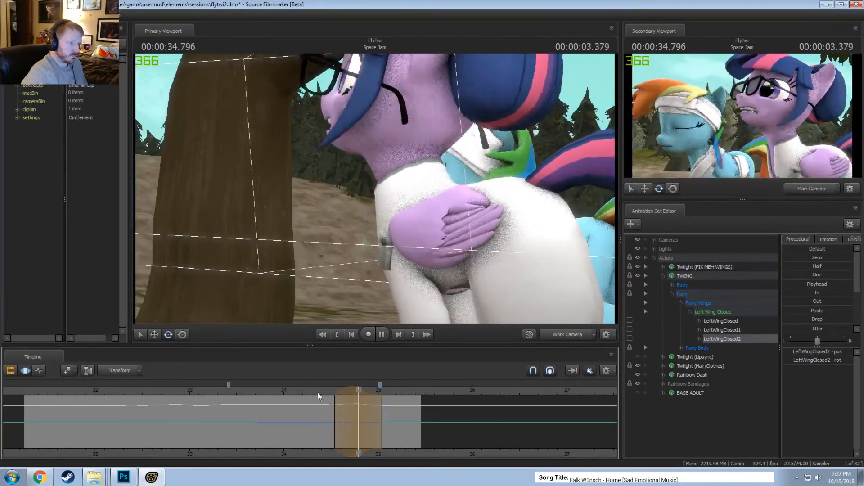
key(space)
key(space)
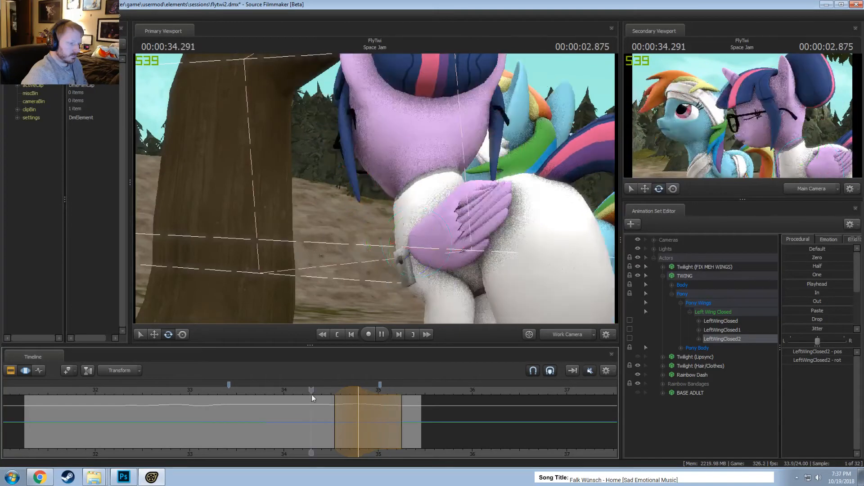
drag(386, 183, 377, 195)
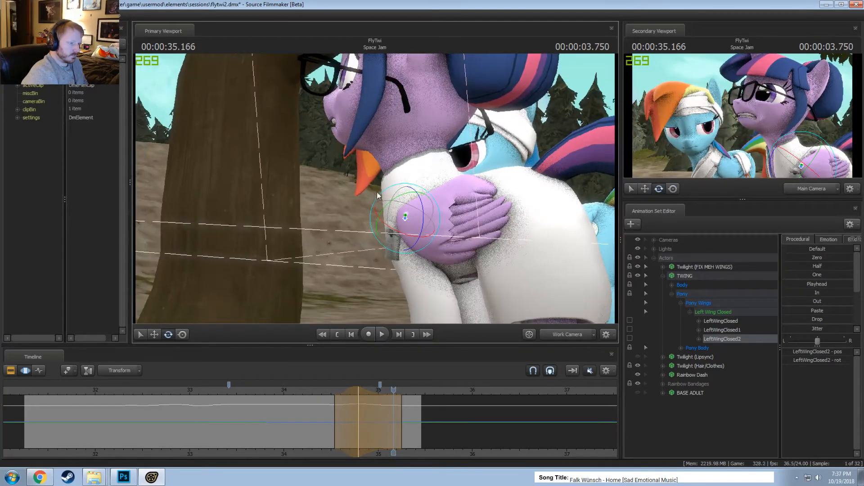
key(Tab)
key(space)
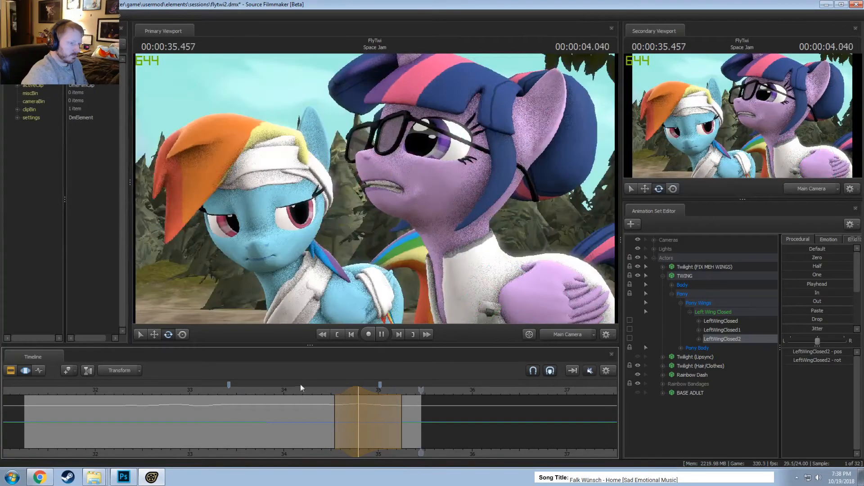
click(301, 386)
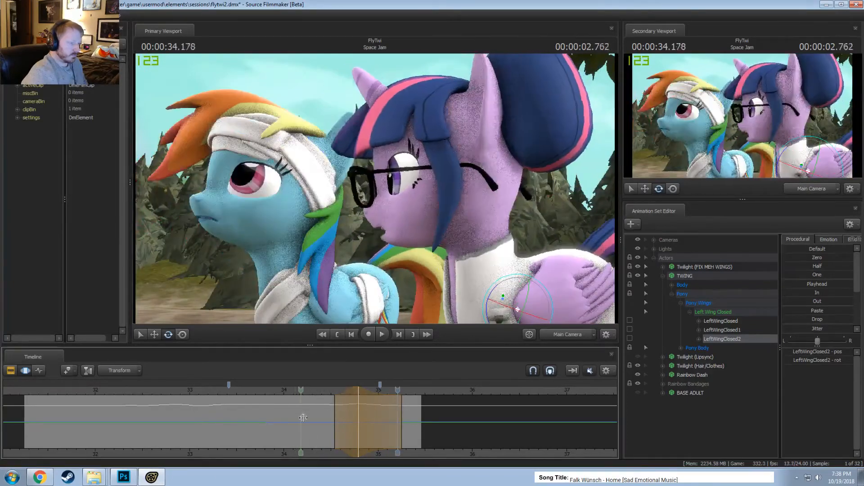
Adjust LeftWingClosed1 in a short range around 34.75 s and replay the shot
click(334, 430)
drag(334, 430, 355, 435)
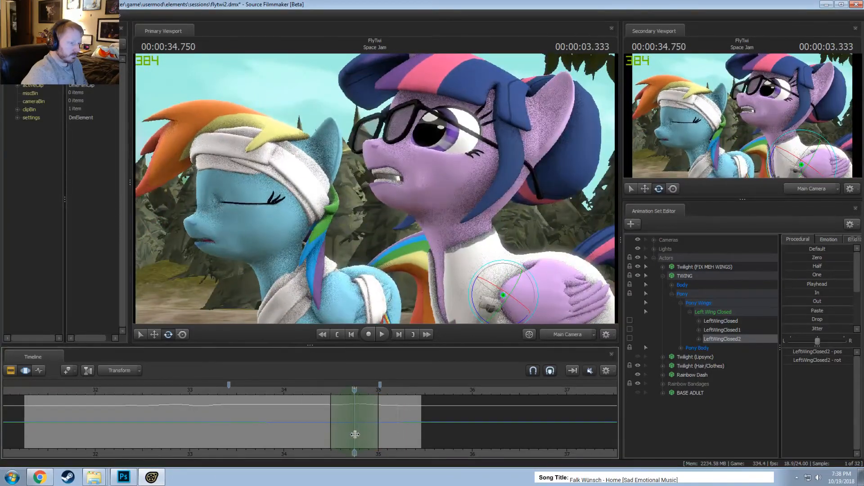
click(542, 265)
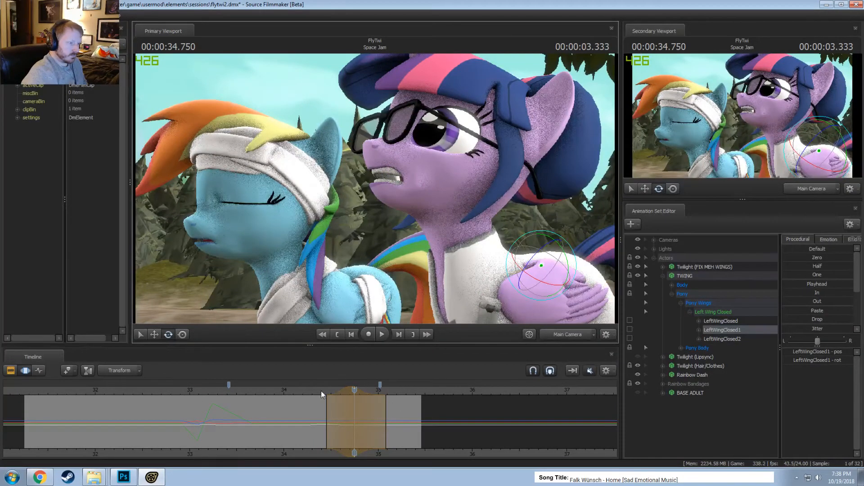
key(space)
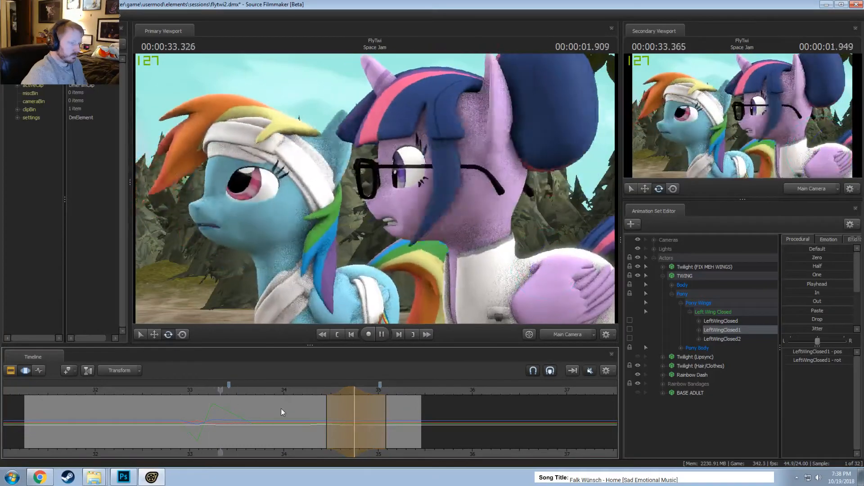
key(space)
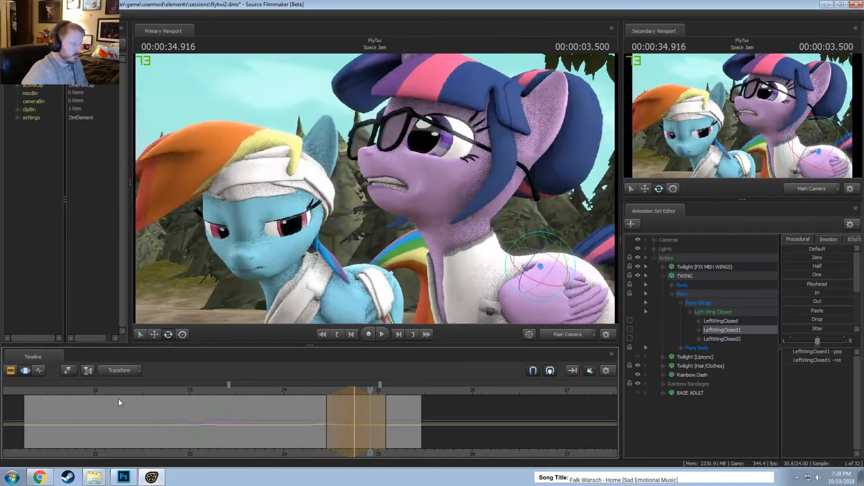
Rotate the Tail1 bone of Twilight (FIX MEH WINGS) in a short range around 32.7 s and play it back
drag(118, 399, 163, 420)
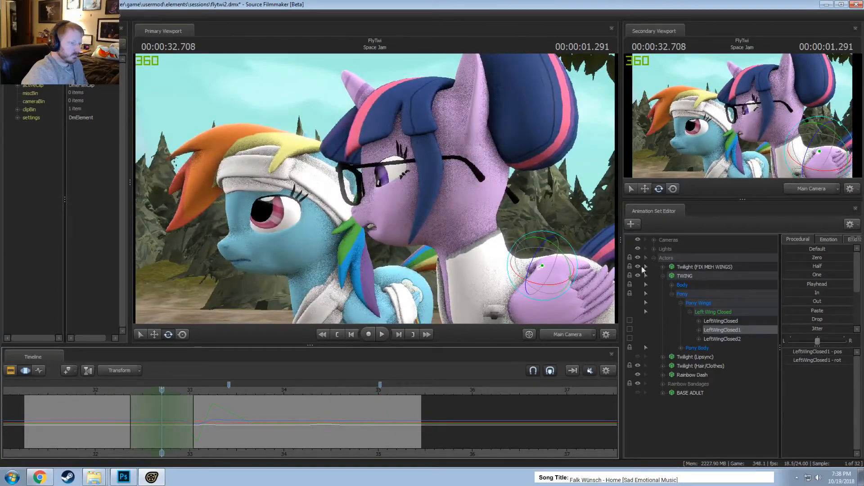
click(576, 273)
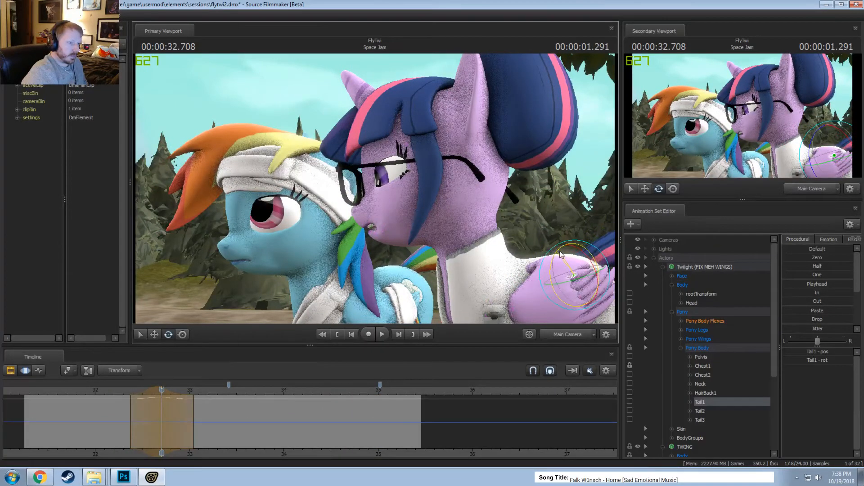
click(111, 397)
key(space)
key(space)
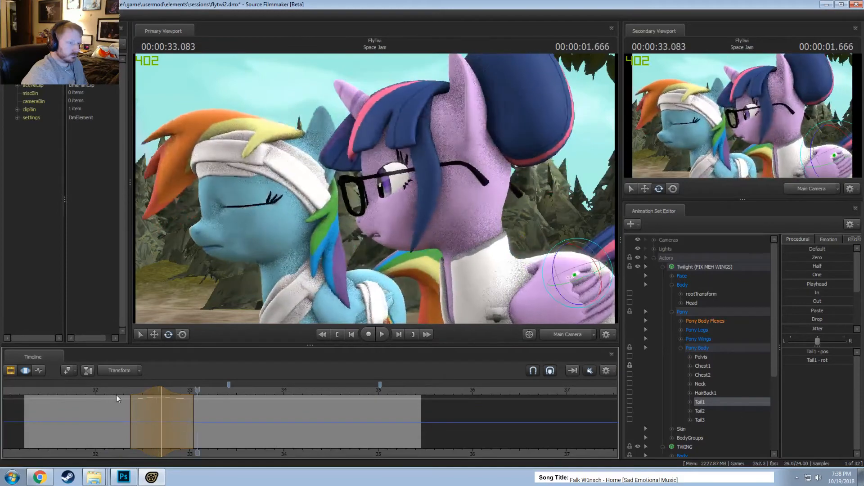
Shift the time selection to about 32.63 s, rotate Tail1 slightly again and replay the tail movement
mouse_move(138, 395)
mouse_down()
mouse_move(127, 396)
mouse_move(154, 397)
mouse_up()
key(Escape)
drag(557, 256, 560, 251)
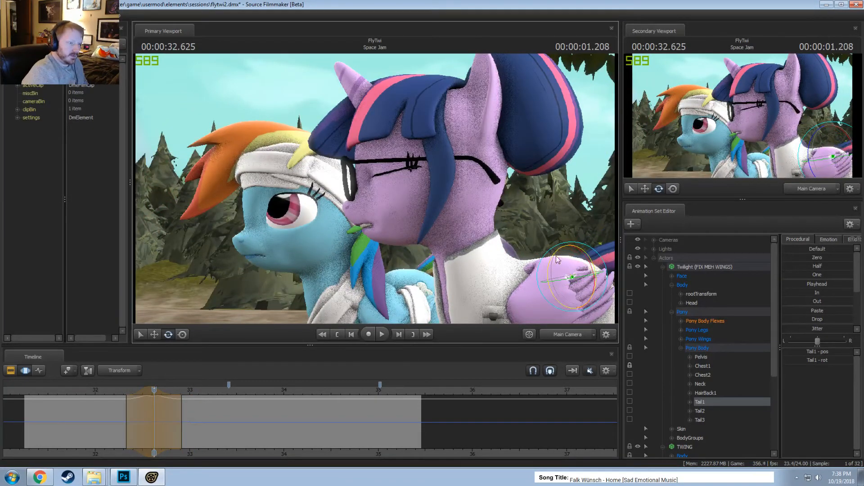
click(119, 395)
key(space)
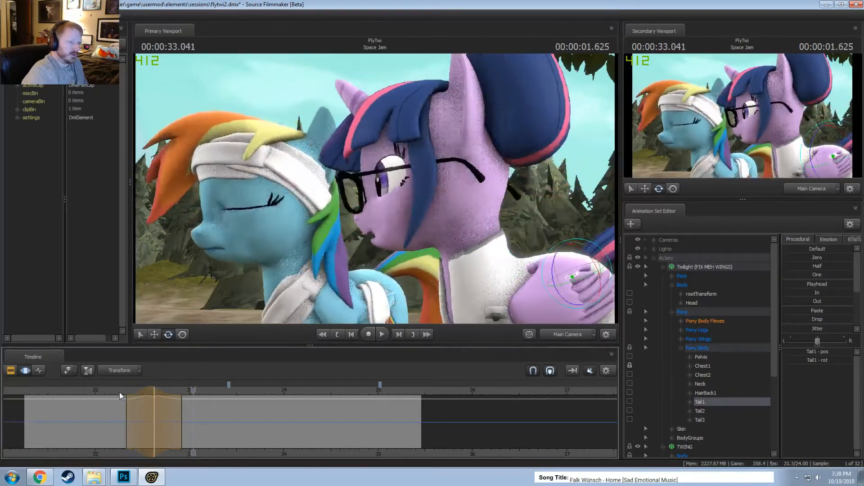
Widen the Tail1 adjustment's range to about 32.3 to 32.95 s and play it back
click(115, 394)
drag(126, 397, 123, 397)
key(space)
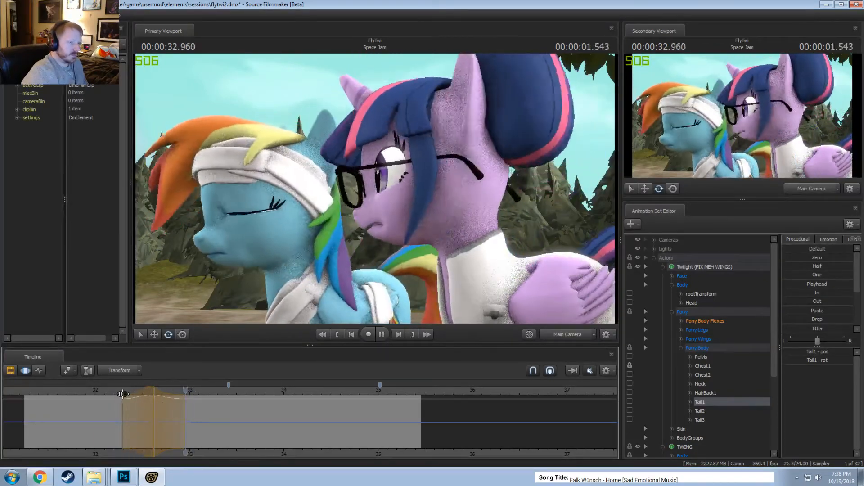
Shorten the end of the Tail1 adjustment's range to about 32.87 s and replay the tail movement
key(space)
drag(190, 414, 182, 414)
click(111, 391)
key(space)
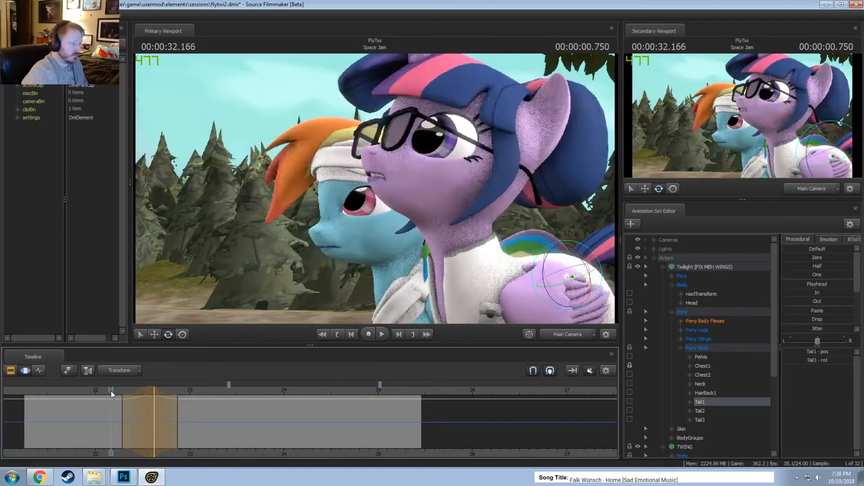
click(108, 389)
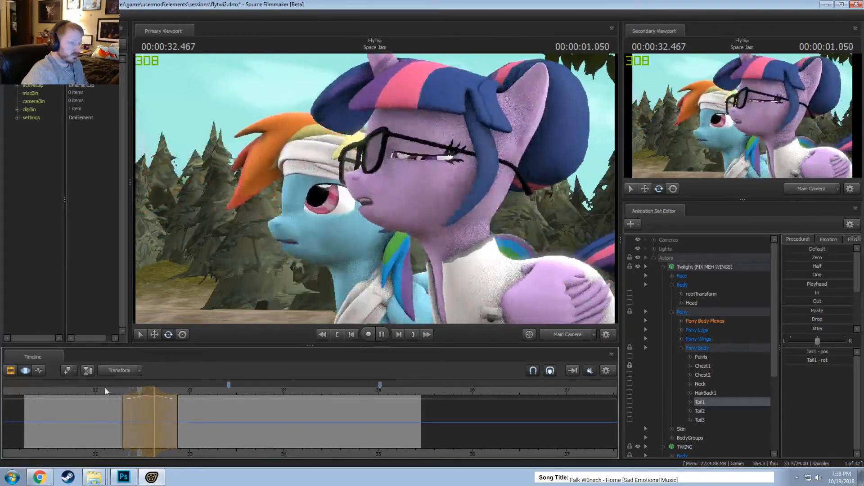
key(space)
Rotate Tail1 slightly more at 32.625 s and replay the movement from about 32.2 s
click(154, 396)
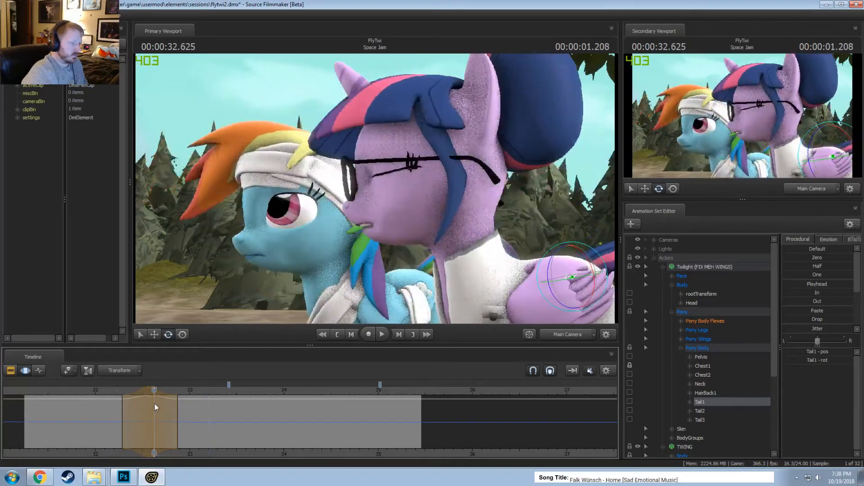
drag(557, 266, 555, 263)
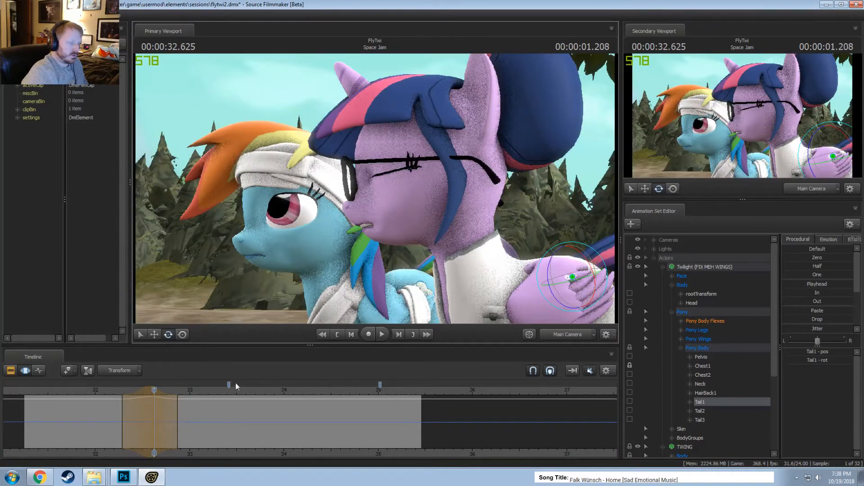
click(113, 392)
key(space)
key(space)
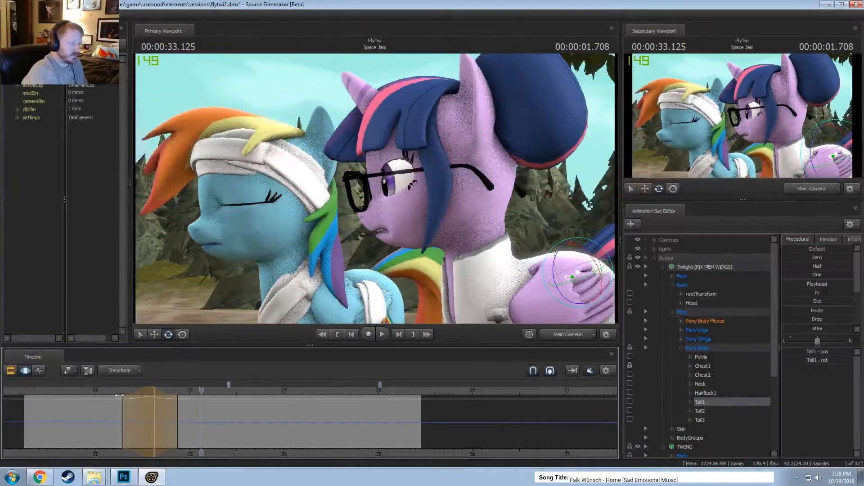
Tighten the range's start, then shift the selection to about 32.8 s, rotate Tail1 there and play it back
drag(122, 407, 127, 407)
click(120, 388)
key(space)
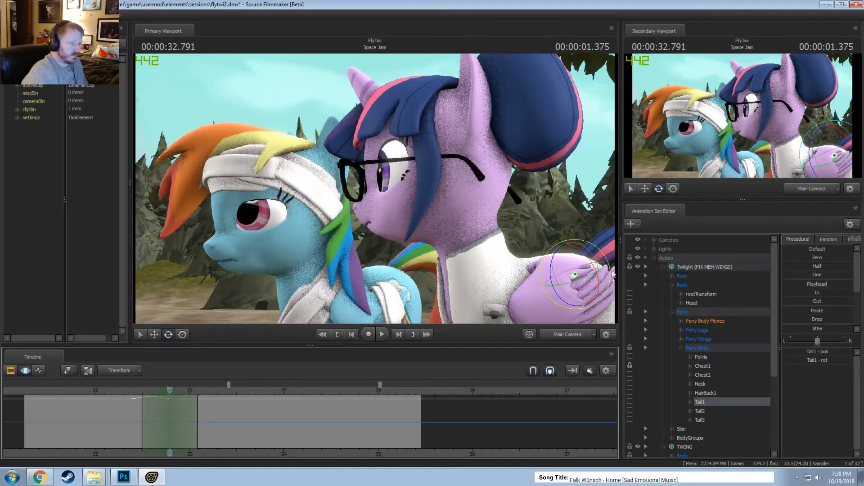
click(99, 388)
key(space)
key(space)
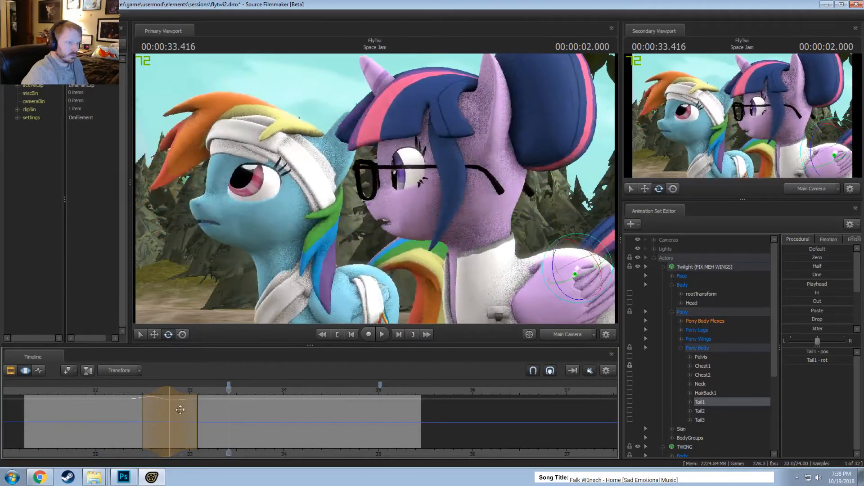
Rotate Tail1 in a short range around 33.0 s and a wider one around 33.2 s, replaying after each
click(190, 411)
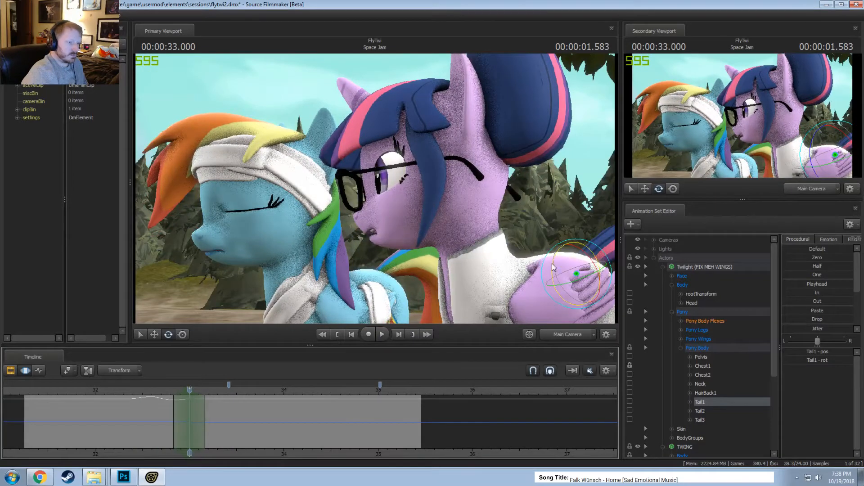
click(137, 393)
key(space)
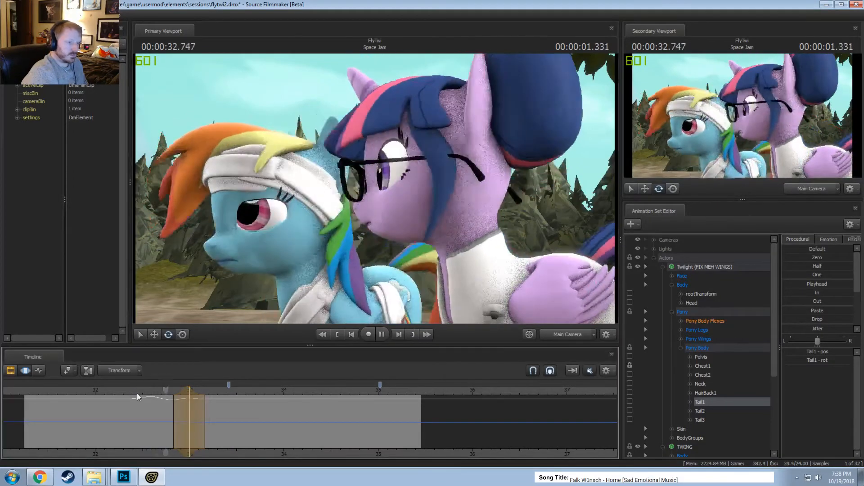
click(208, 405)
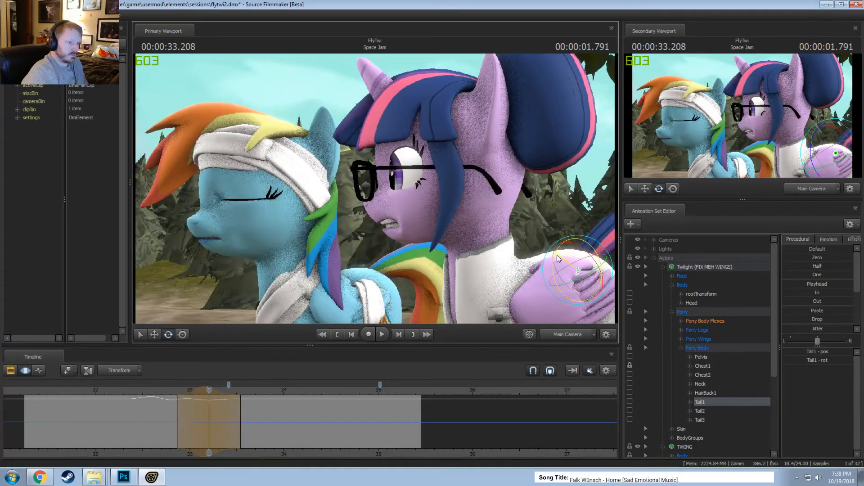
click(160, 392)
key(space)
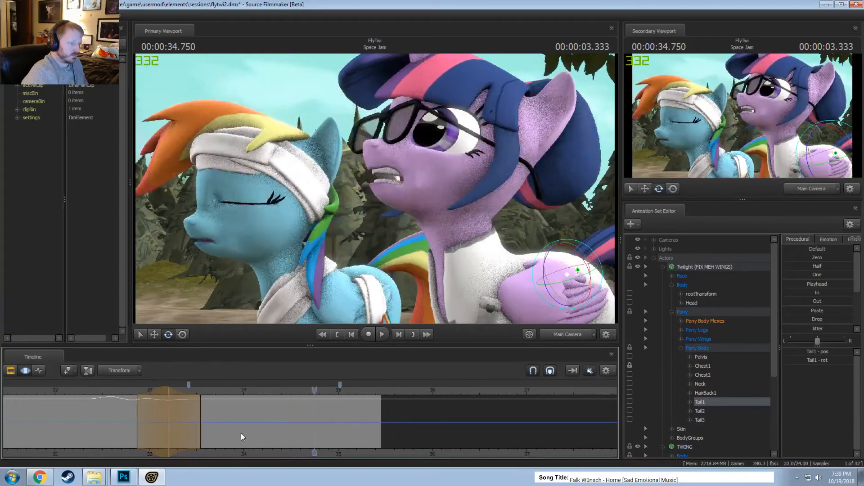
Rotate Tail1 in a range of about 34.2 to 34.8 s centred on 34.5 s, replay, refine the rotation and replay again
click(251, 430)
click(290, 433)
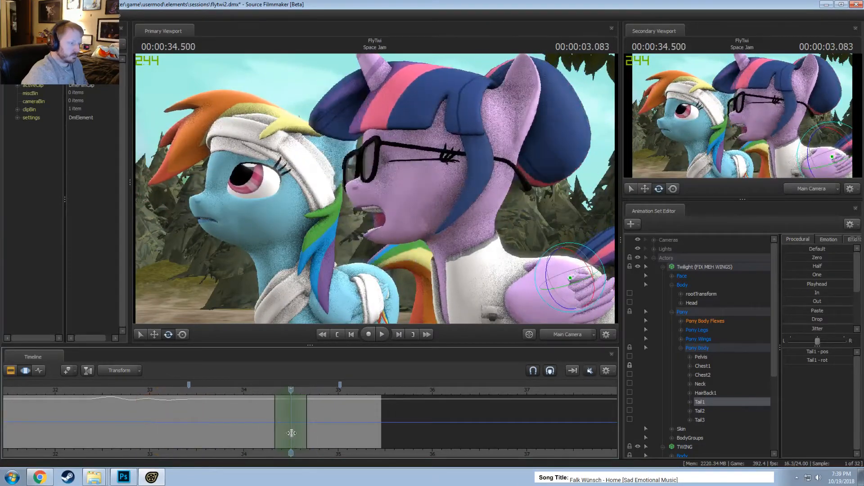
drag(550, 276, 553, 273)
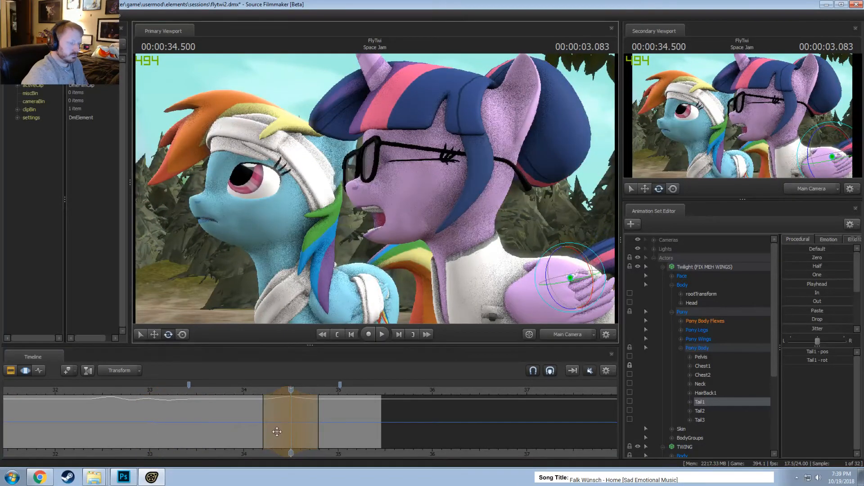
click(244, 389)
key(space)
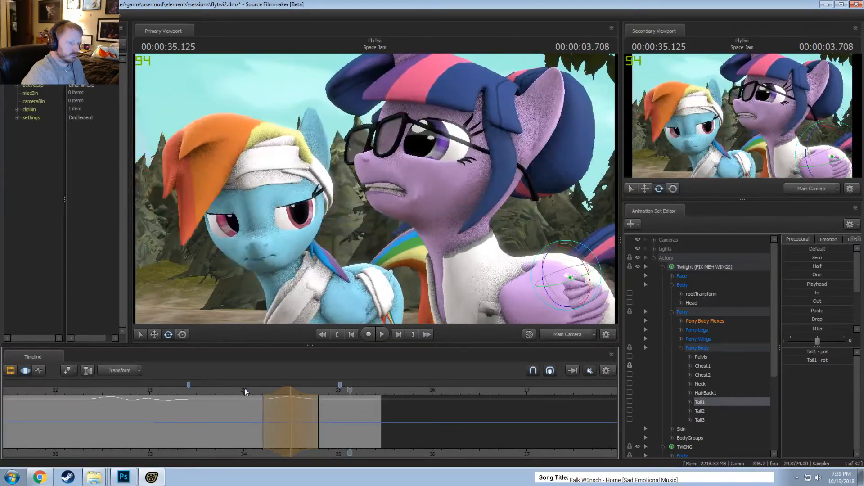
click(290, 397)
drag(549, 273, 552, 270)
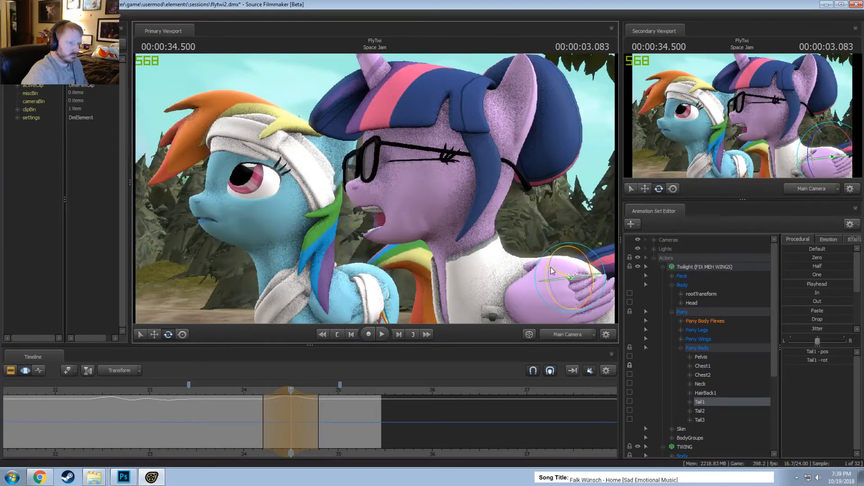
key(space)
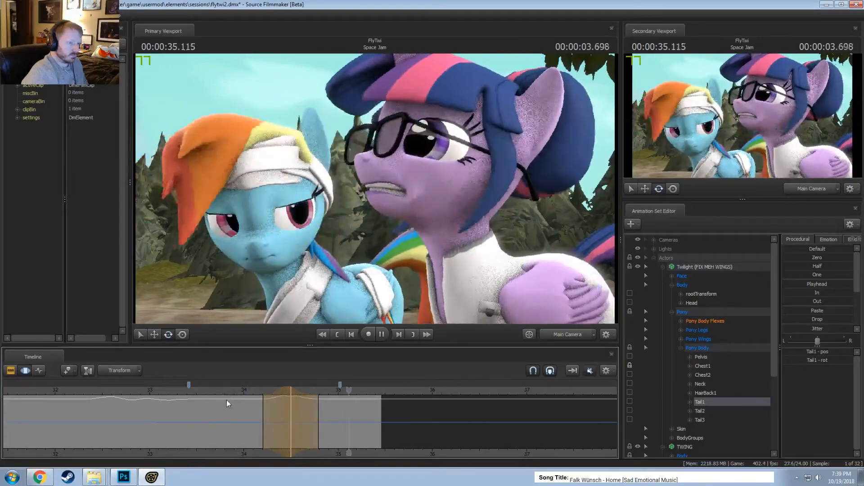
Rotate Tail1 around 34.75 s in a range of about 34.45 to 35.4 s and play it back
click(297, 404)
drag(297, 404, 314, 404)
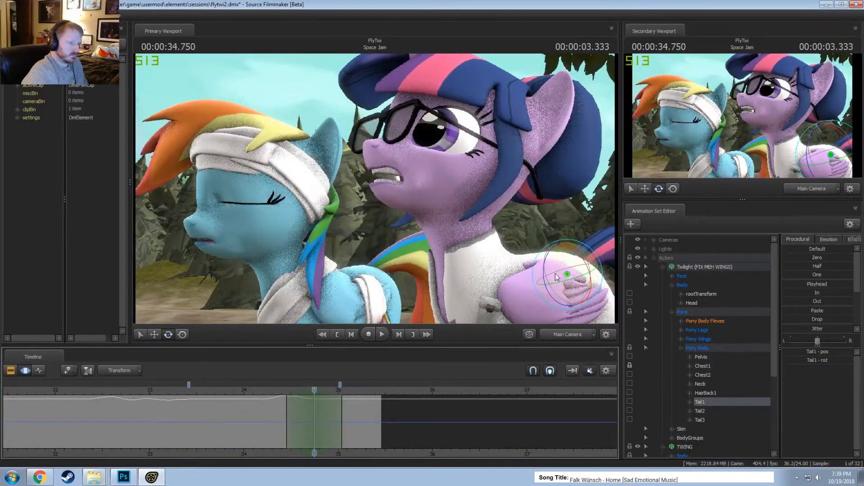
key(space)
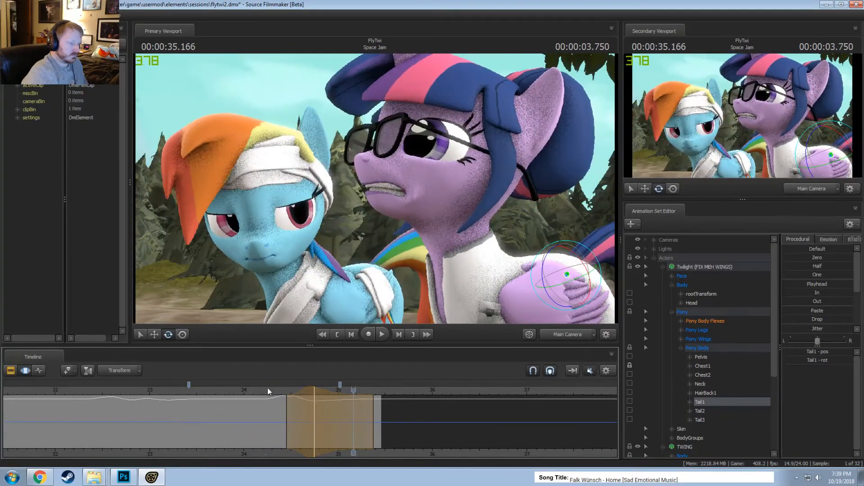
Play the shot from about 32 s to review the full tail movement
click(209, 386)
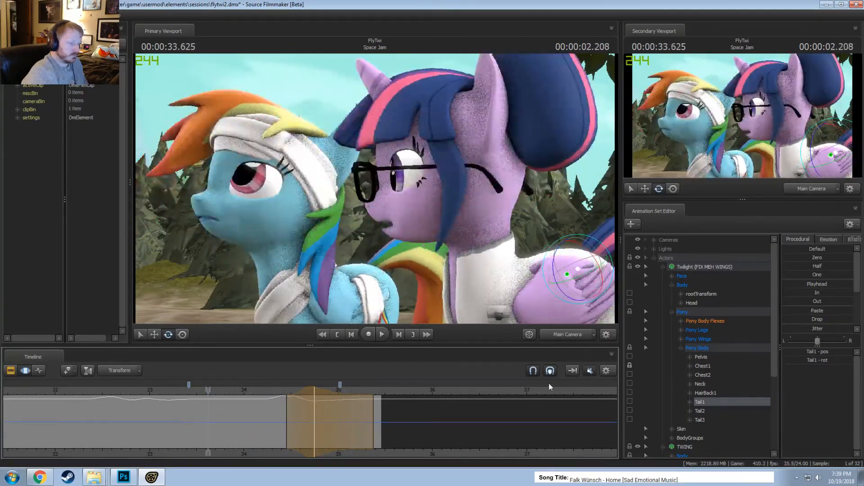
scroll(208, 390, down, 3)
click(113, 390)
key(space)
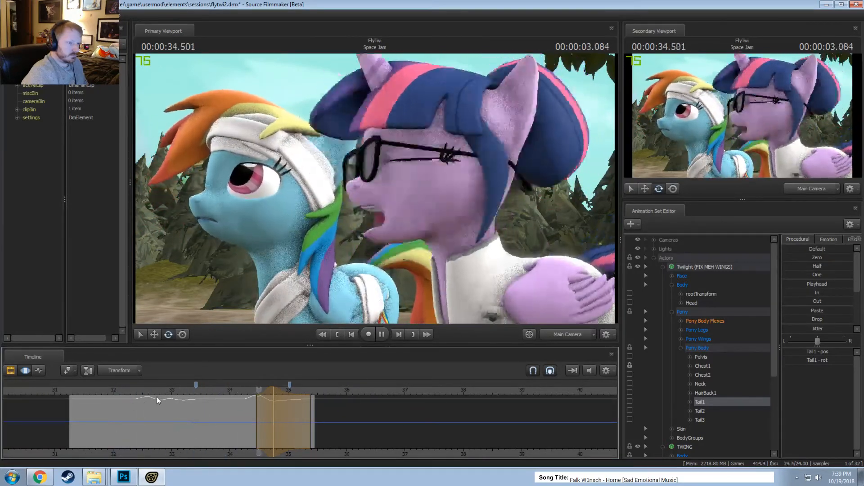
key(space)
Try rotating the Tail2 bone through the work camera in a short range between about 34.5 and 34.9 s and replay it
click(174, 391)
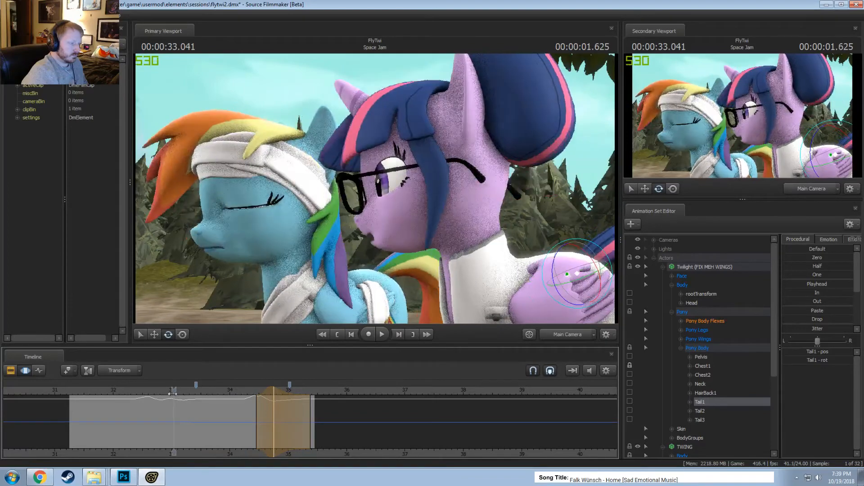
drag(251, 407, 274, 410)
key(Escape)
shift+scroll(275, 410, up, 3)
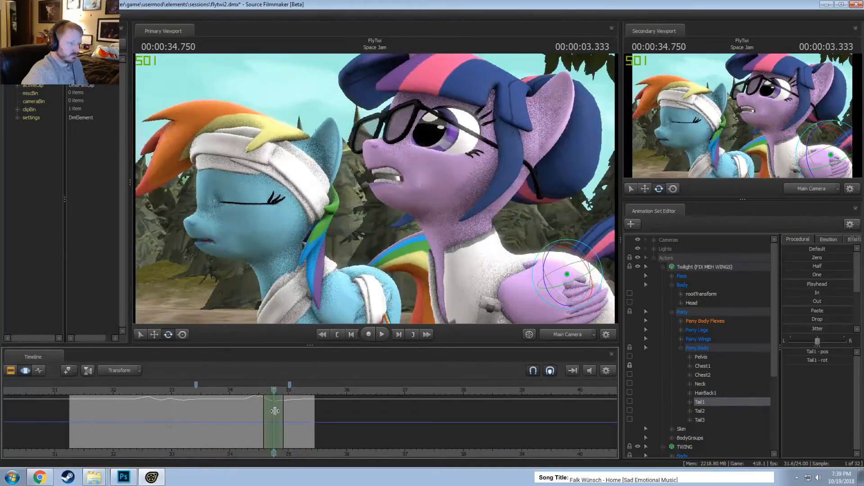
click(570, 334)
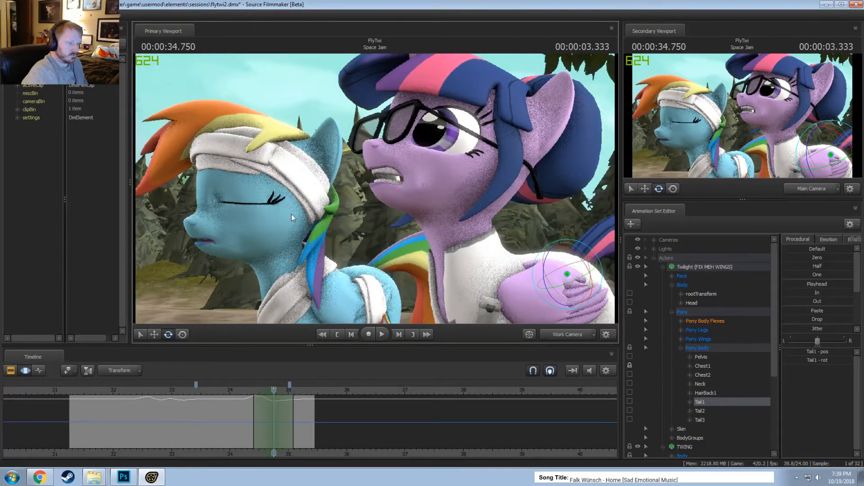
click(557, 226)
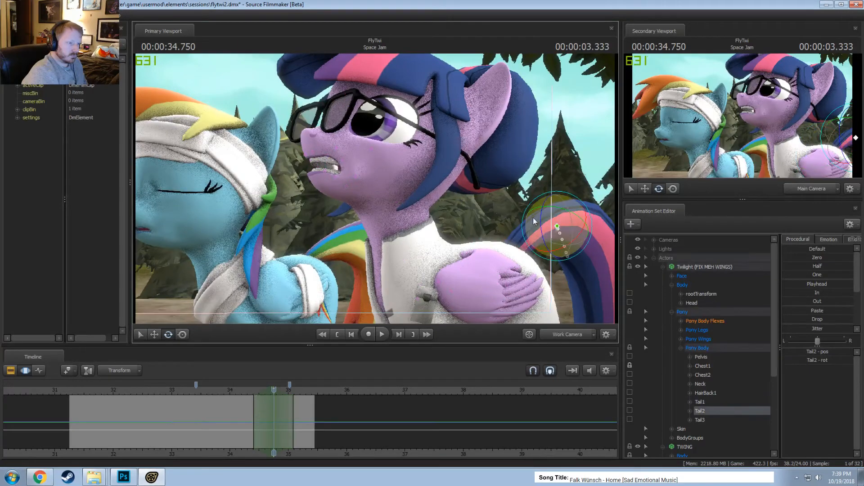
key(space)
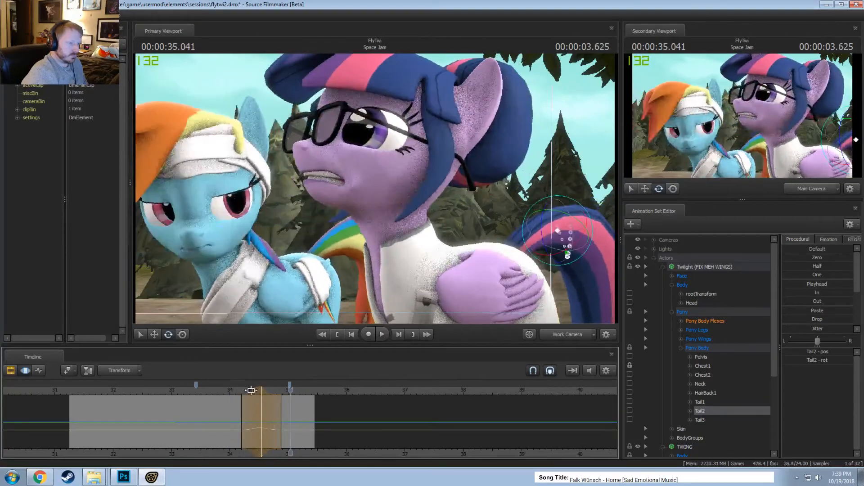
click(257, 391)
key(space)
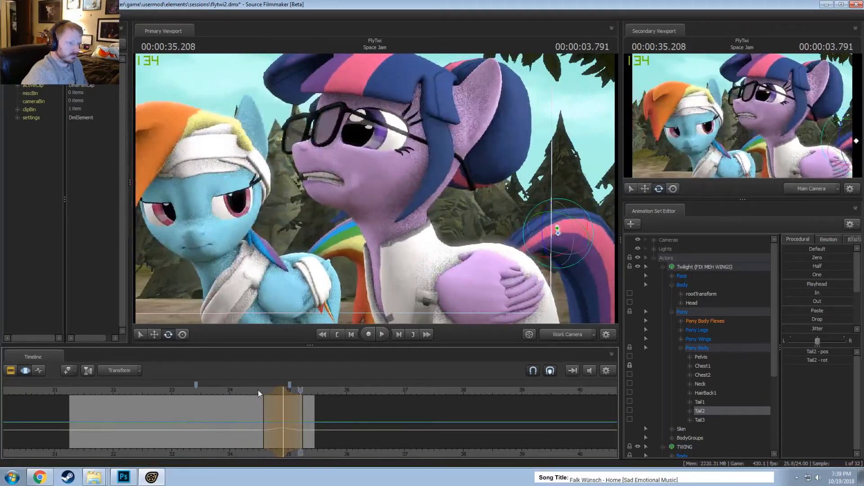
Undo the Tail2 rotation and return the primary viewport to the main camera
click(240, 390)
key(ctrl+z)
click(566, 336)
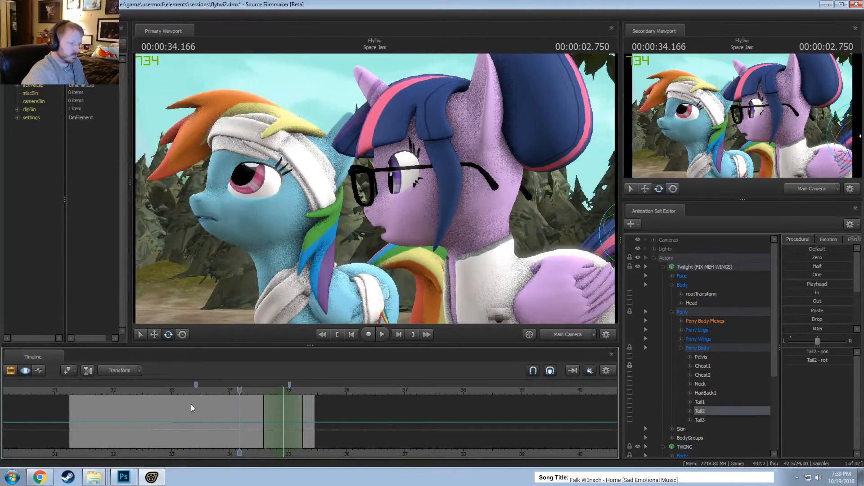
Replay the shot through the main camera, restarting from about 32.1 s
key(space)
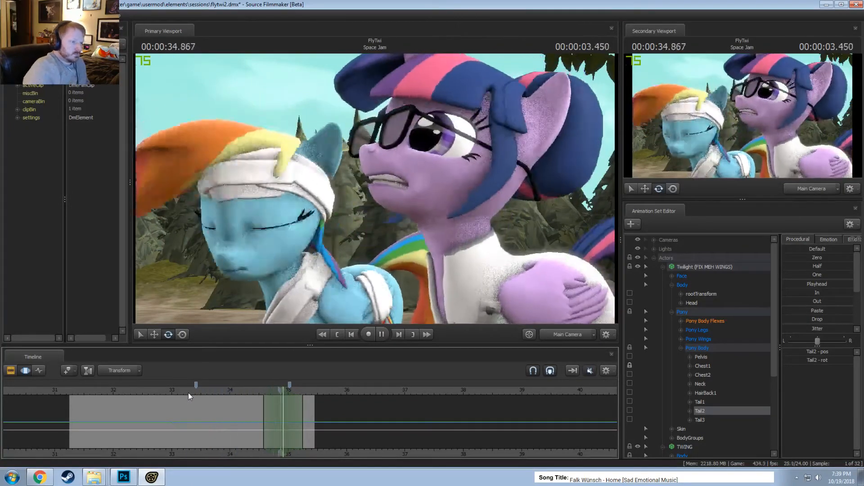
click(118, 393)
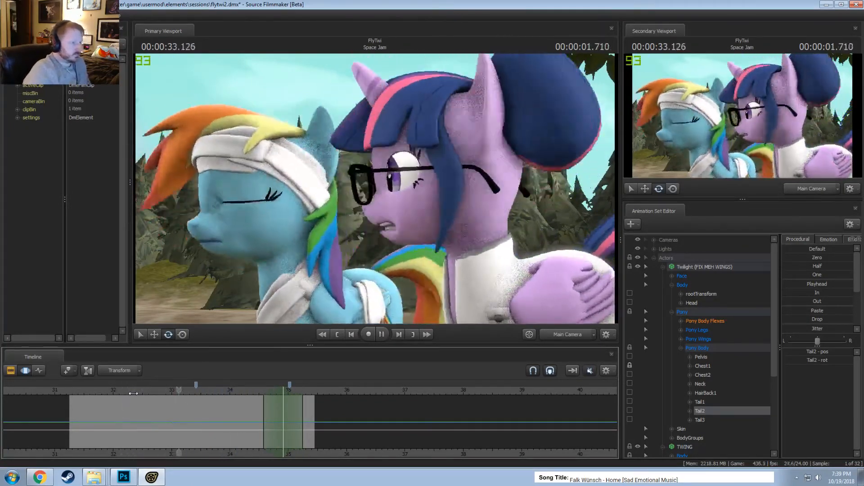
key(space)
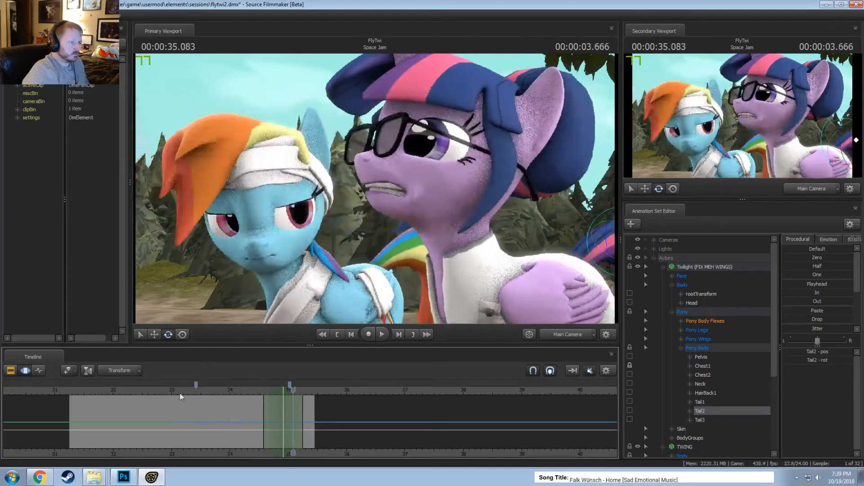
Rename the animation set Twilight (FIX MEH WINGS) to Twilight
right_click(696, 268)
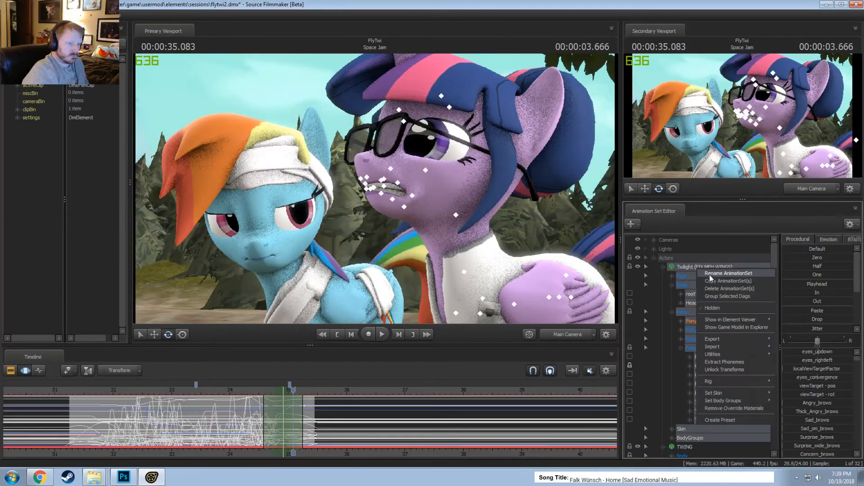
click(709, 276)
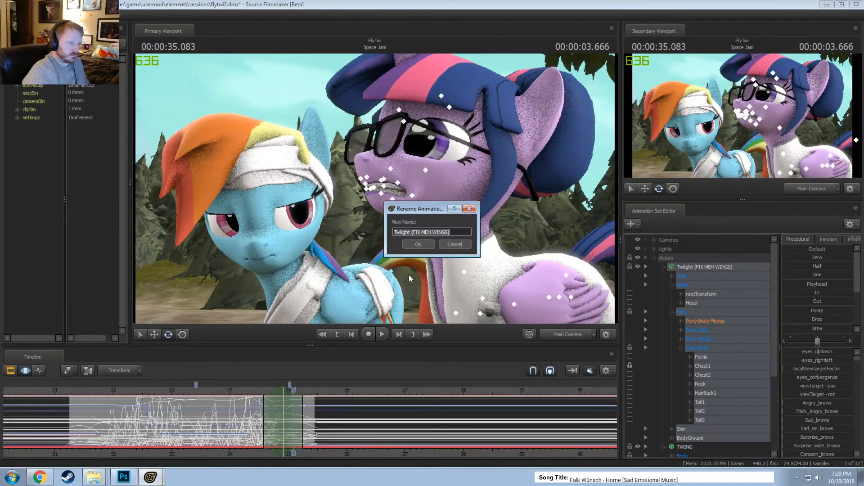
click(424, 243)
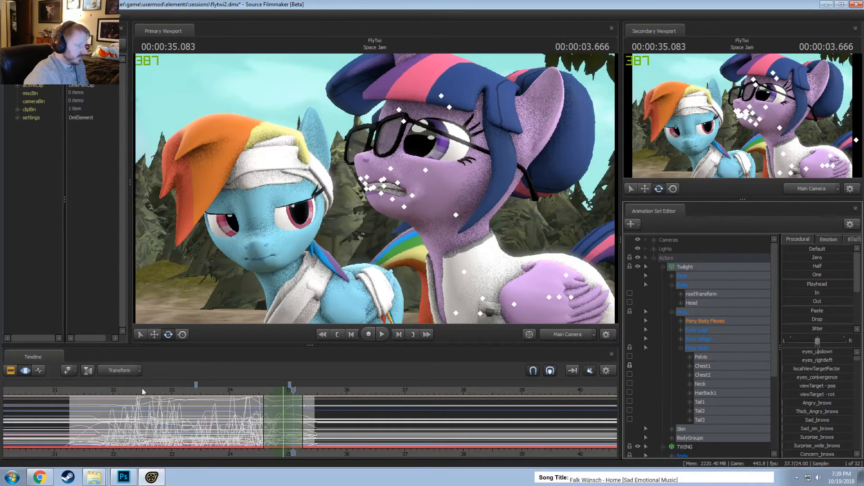
Play the finished Space Jam shot from about 32.2 s to check the wings and tail
click(123, 388)
key(space)
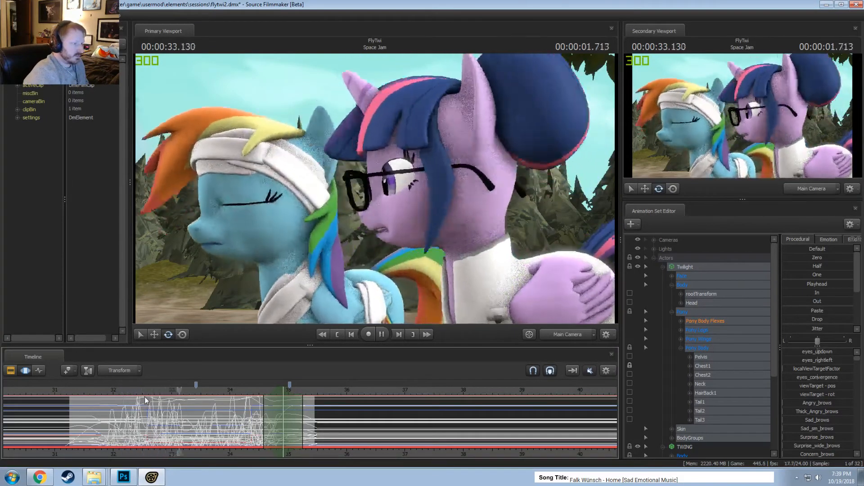
key(F2)
key(F3)
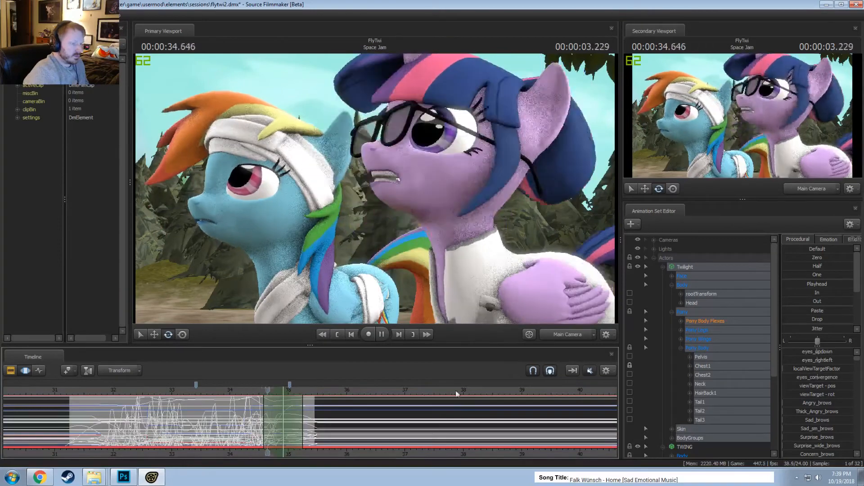
Replay the second half of the Space Jam shot in the clip editor to check the motion
key(space)
key(F2)
key(space)
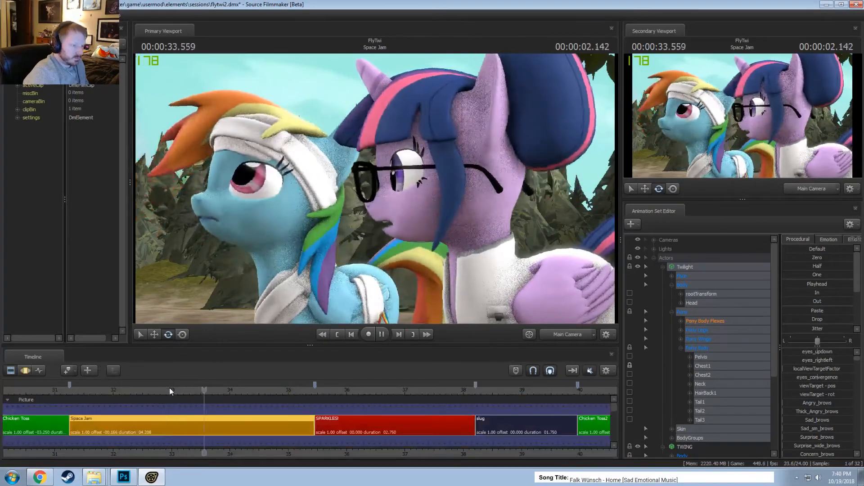
key(space)
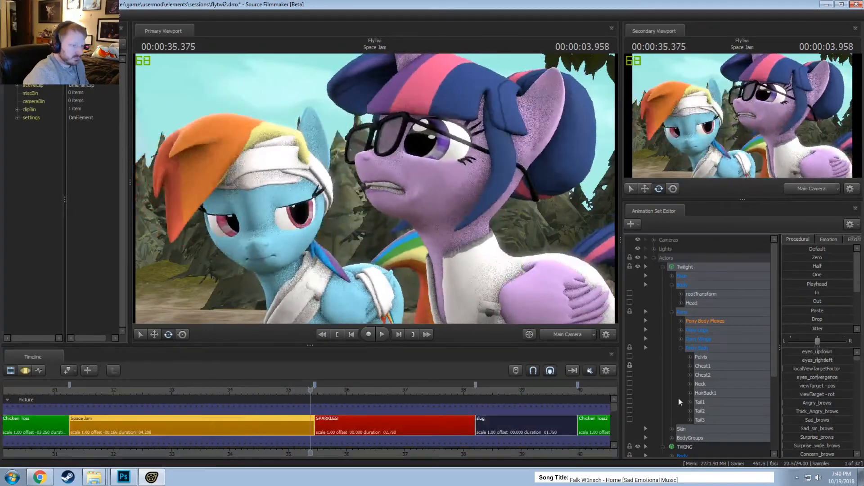
Rebuild the control groups of the Twilight animation set and select its JiggleBones group
right_click(701, 267)
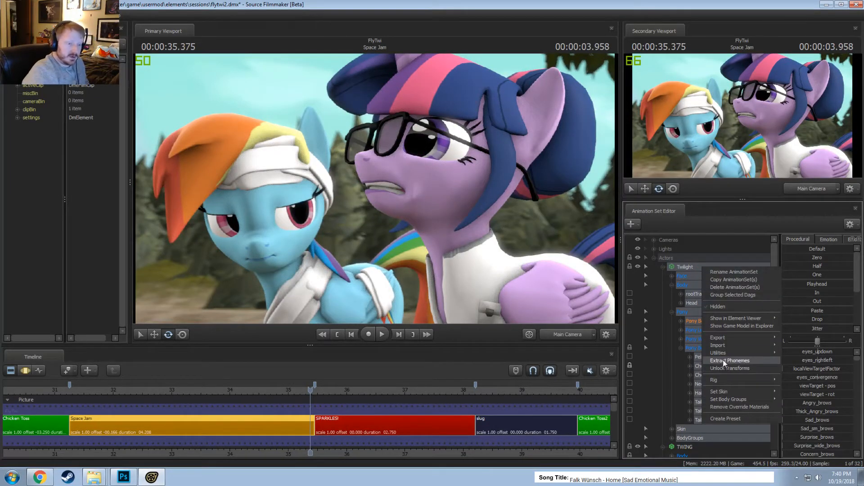
click(795, 369)
key(F3)
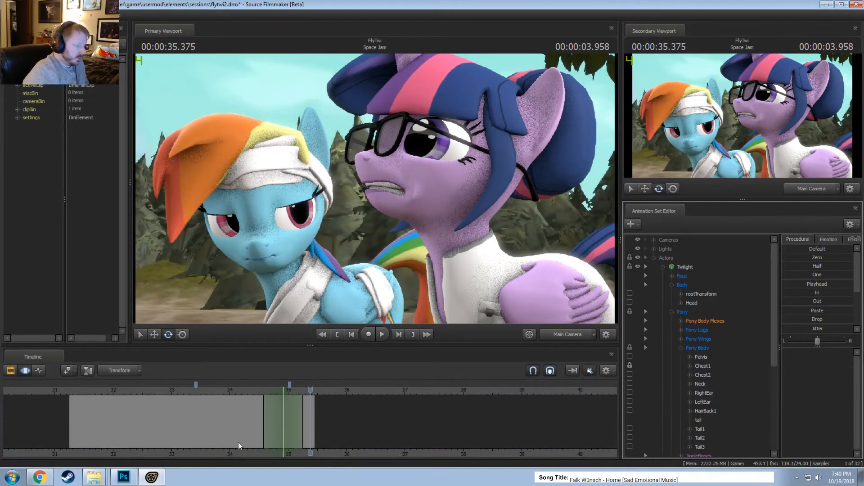
scroll(695, 351, down, 3)
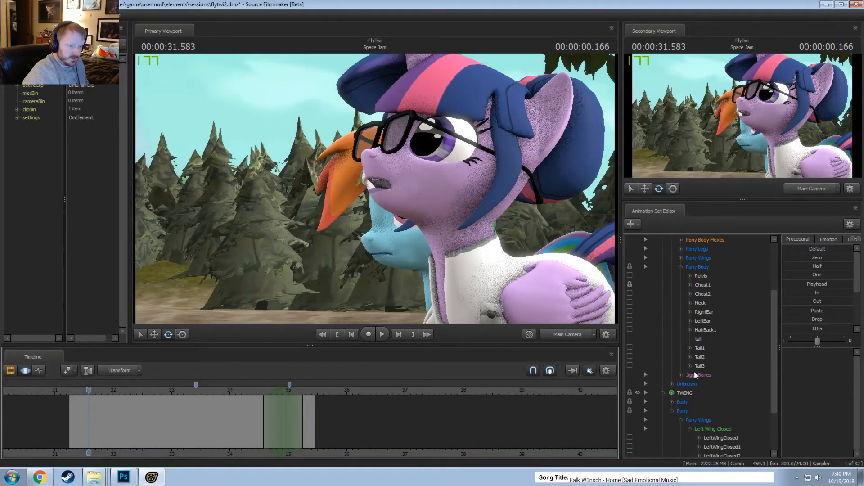
click(696, 373)
scroll(198, 425, up, 5)
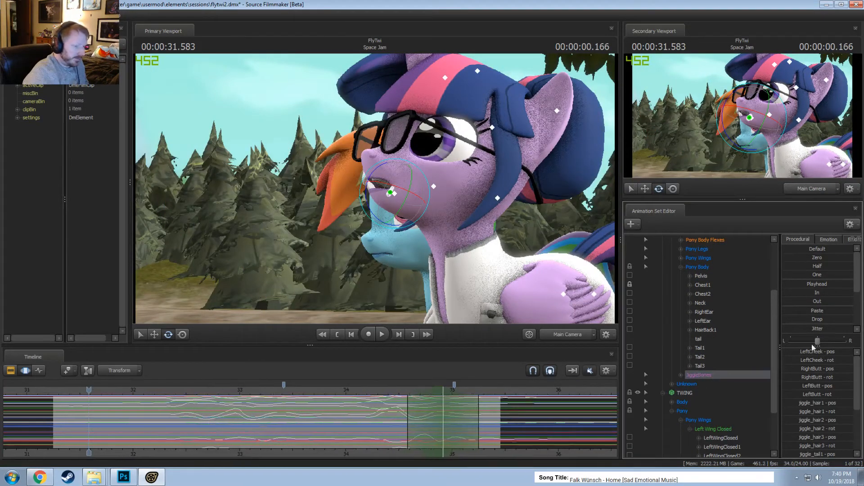
Select Twilight's RightEar and LeftEar bones and play the shot to review the ear motion
click(710, 312)
ctrl+click(710, 321)
key(space)
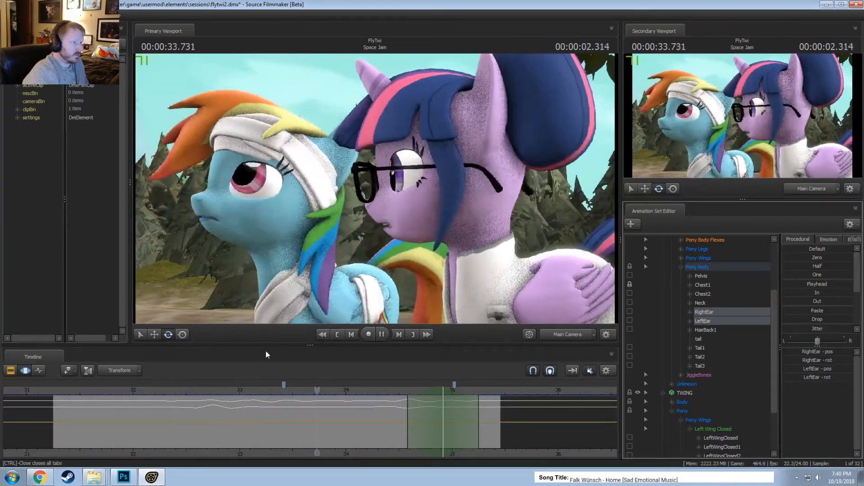
key(space)
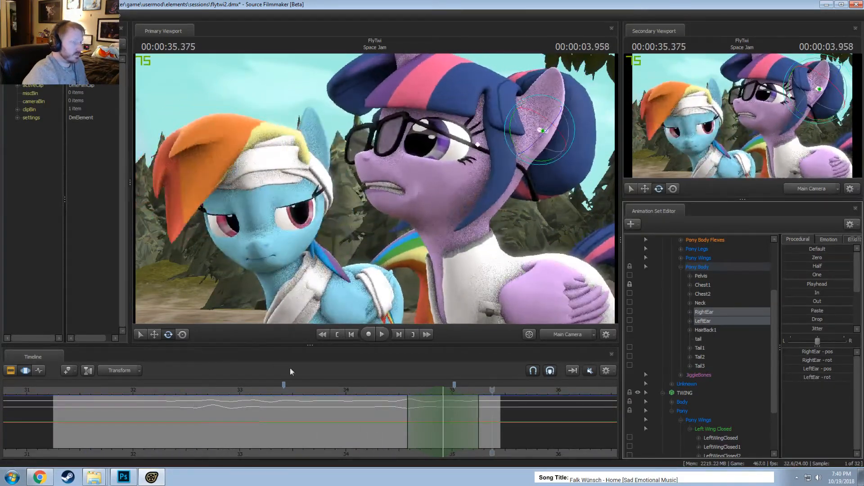
Rotate Twilight's LeftEar slightly within a short time selection around 34.5 s, and play the result
click(319, 408)
drag(319, 407, 398, 422)
click(519, 115)
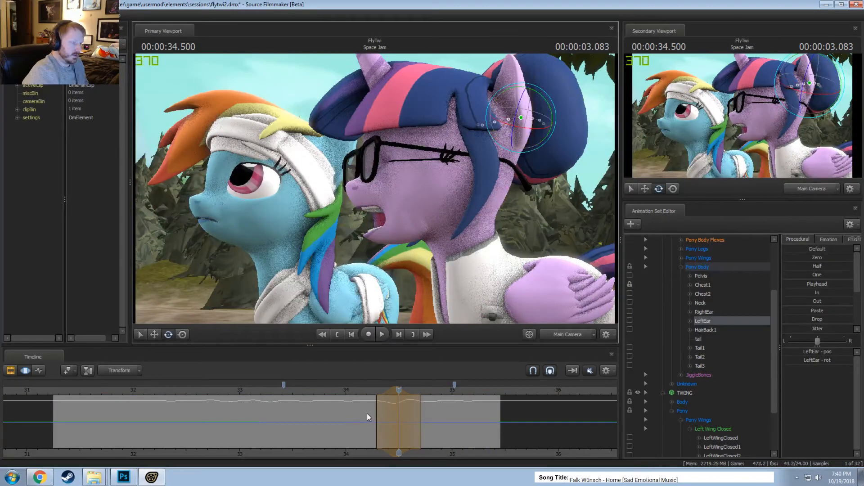
key(space)
key(space)
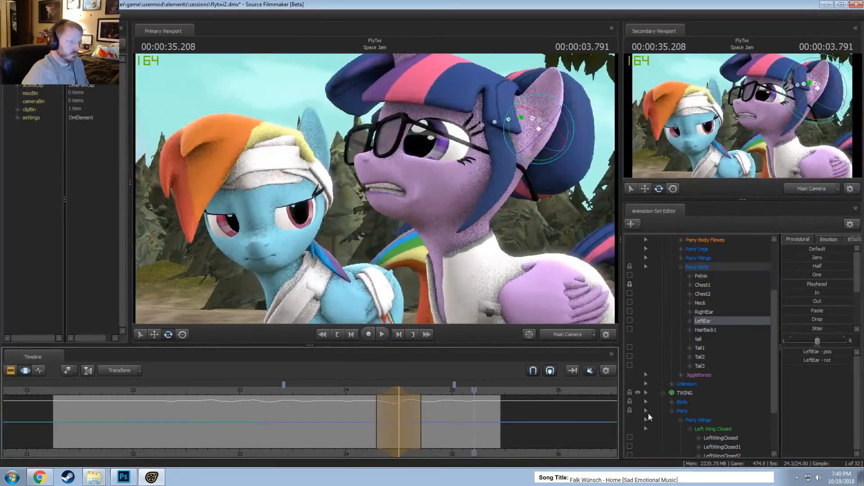
Apply the In procedural preset over all time to Twilight's cheek, butt and ear tip bones in JiggleBones
click(680, 375)
drag(710, 330, 706, 303)
ctrl+drag(709, 385, 611, 404)
ctrl+click(697, 396)
ctrl+click(697, 400)
ctrl+click(688, 409)
ctrl+click(697, 393)
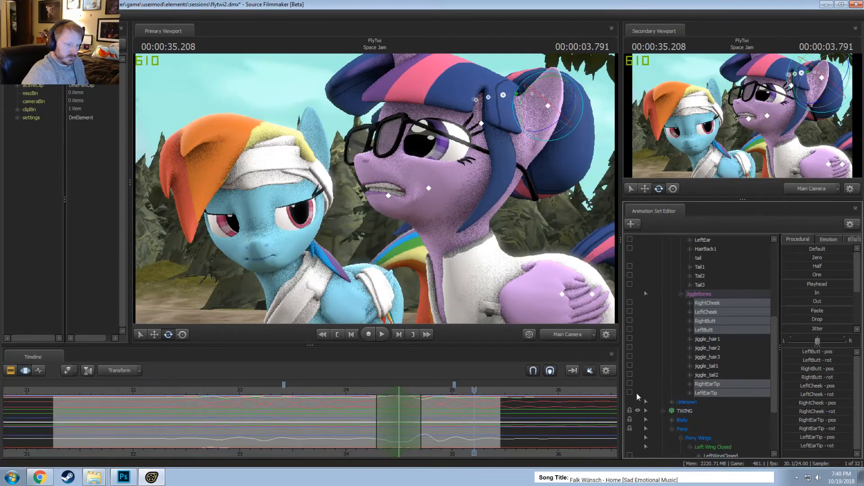
key(ctrl+a)
drag(808, 294, 853, 294)
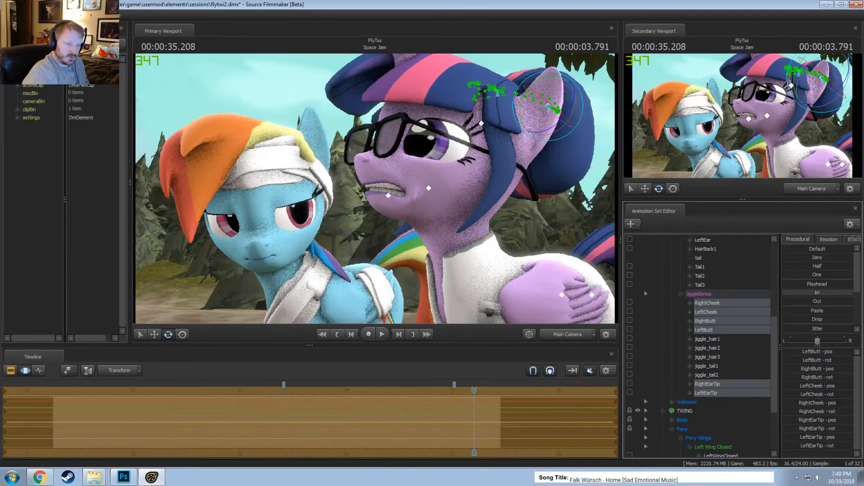
Play the Space Jam shot in the clip editor to review the adjusted jiggle bones
key(F2)
click(302, 391)
key(space)
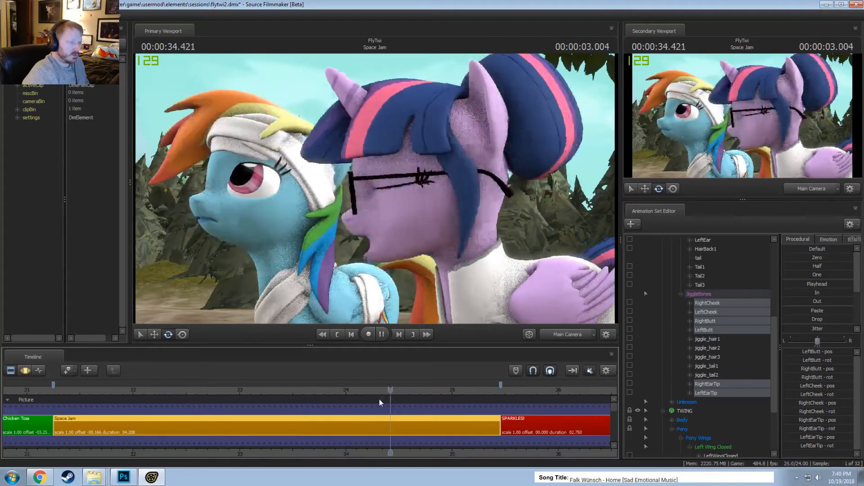
key(space)
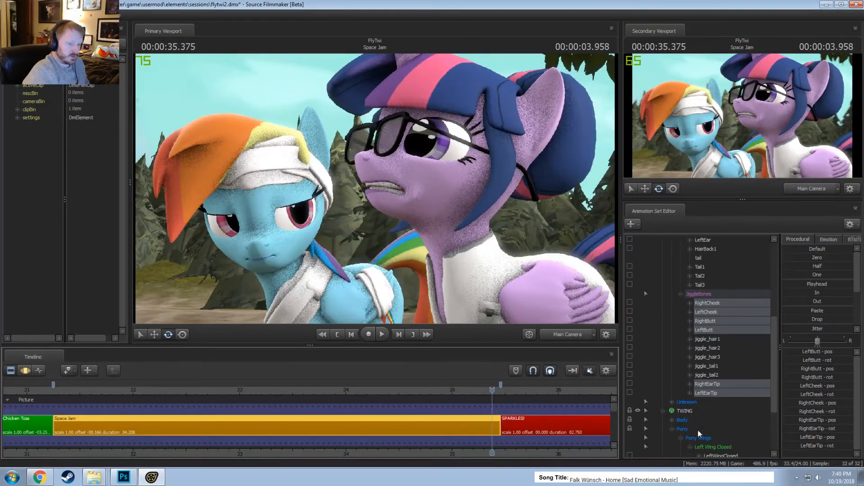
Rebuild the control groups of the TWING animation set and collapse it
scroll(698, 431, down, 3)
right_click(690, 333)
mouse_move(706, 415)
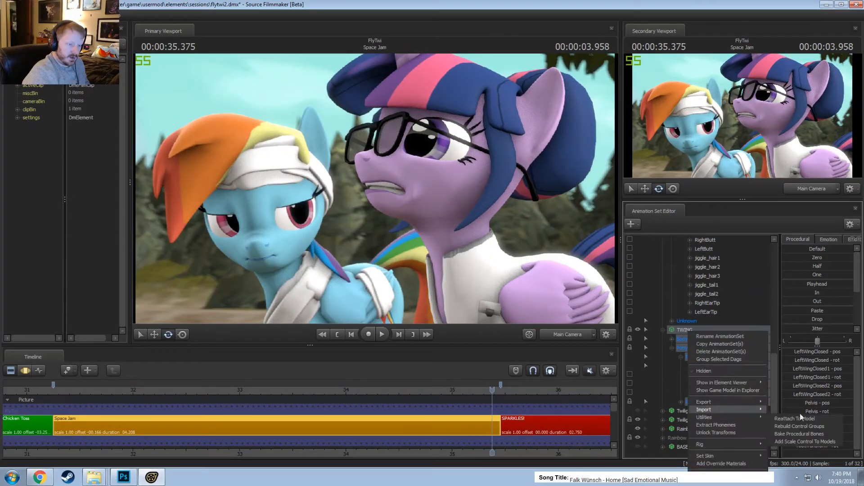
click(802, 426)
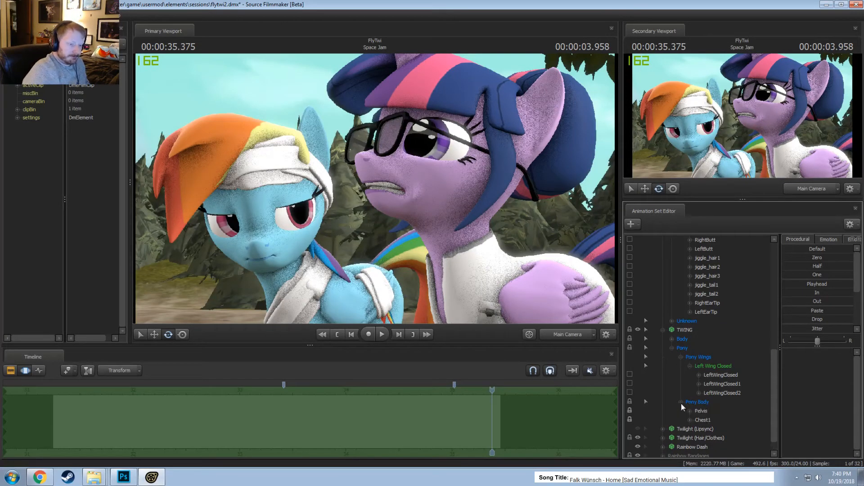
click(663, 330)
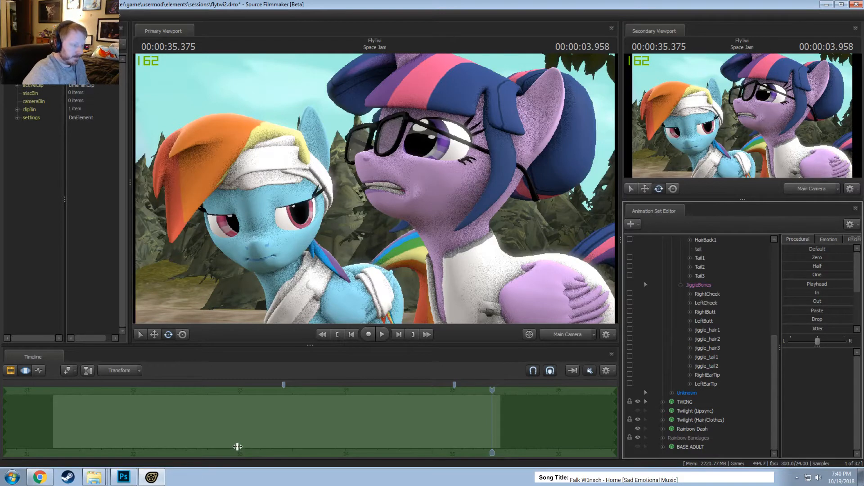
Save the session with the playhead at the start, and return the playhead to the Space Jam shot
key(Home)
key(F2)
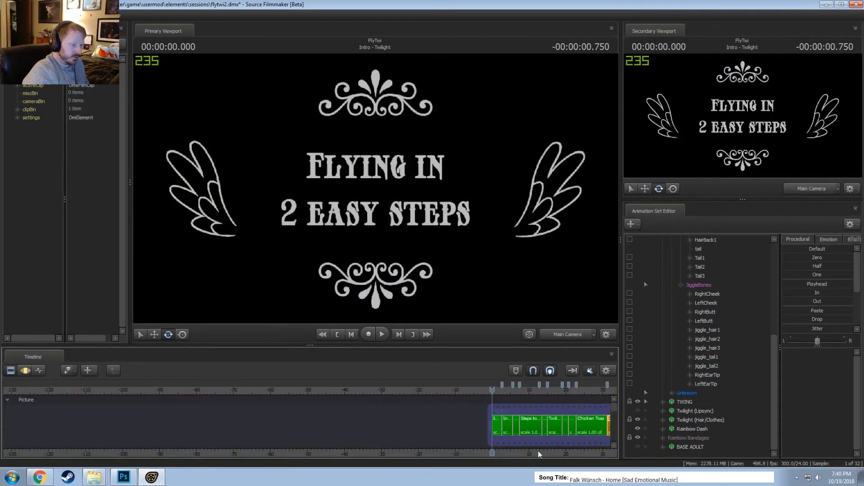
middle_drag(538, 451, 311, 445)
click(387, 399)
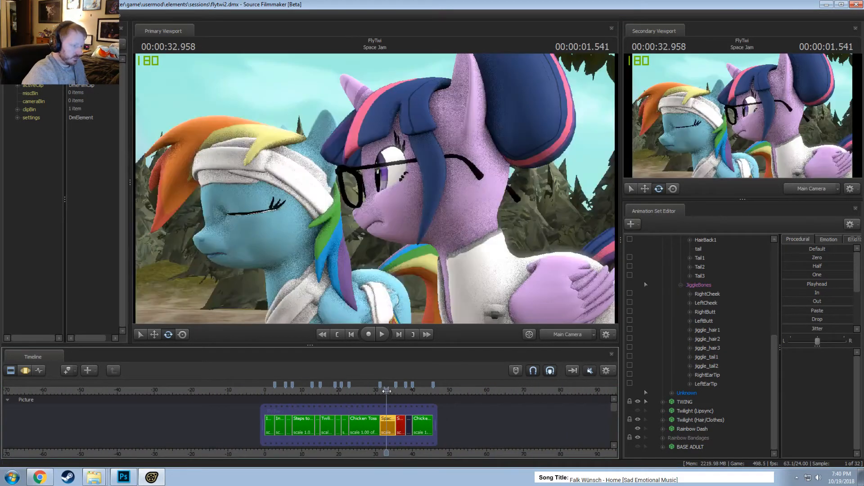
Play the Space Jam shot from about 31.4 s and stop at about 33.6 s to examine Twilight's hair
scroll(387, 399, up, 10)
click(314, 397)
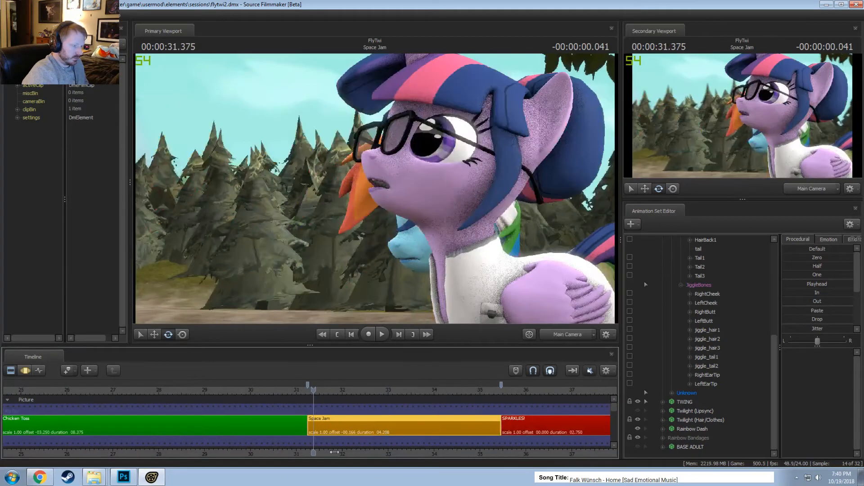
middle_drag(334, 452, 228, 450)
key(space)
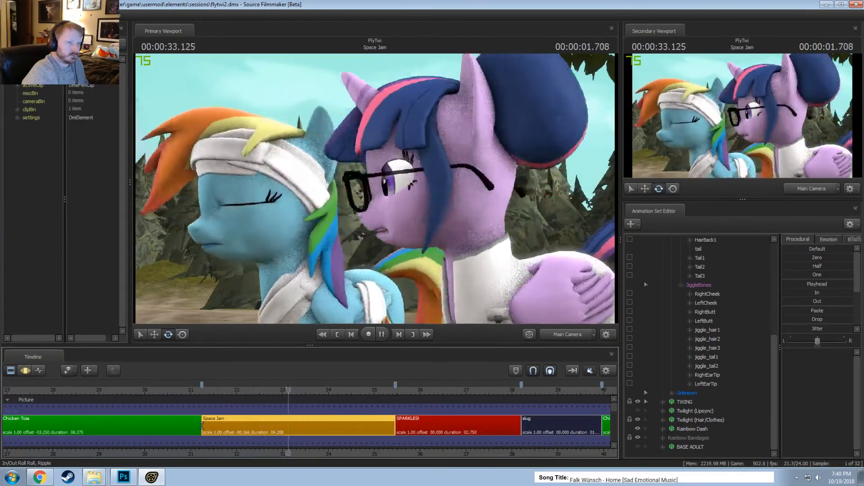
key(space)
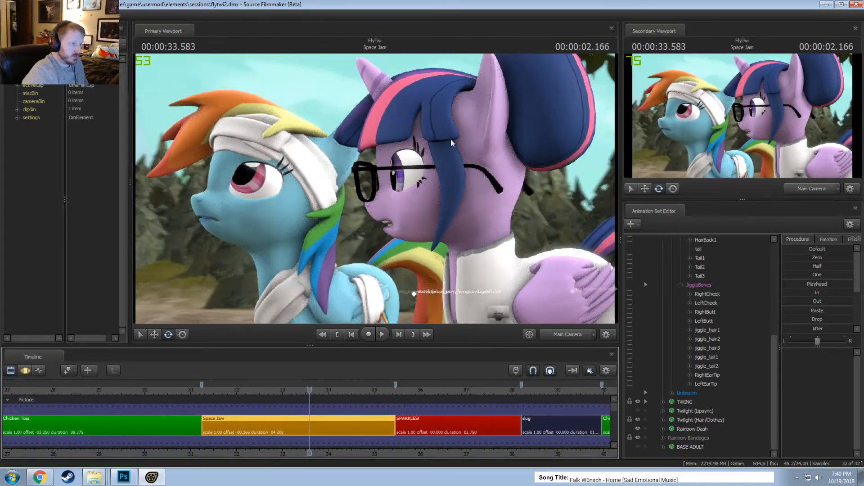
Try adjusting Twilight's jiggle_hair1 bone over all time, and undo the change
click(706, 339)
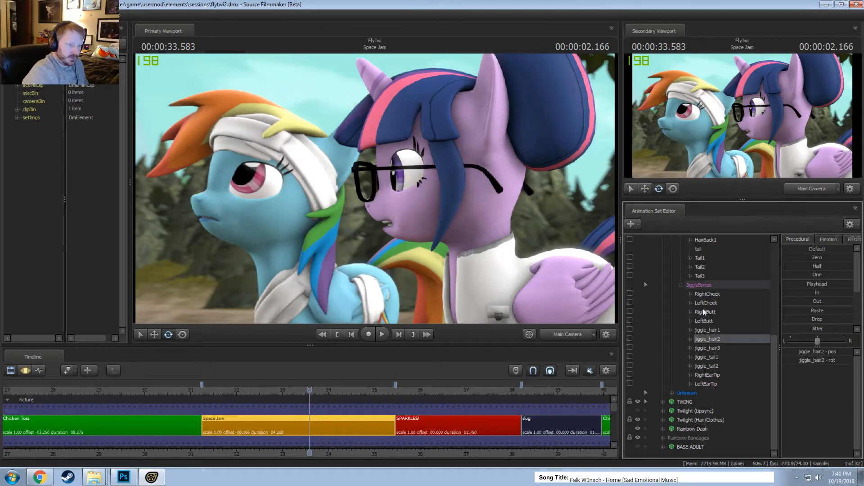
scroll(714, 335, up, 1)
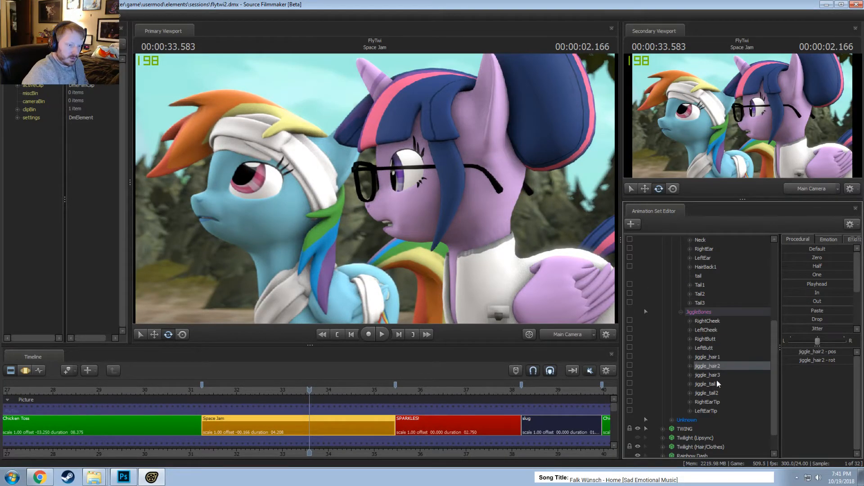
click(709, 357)
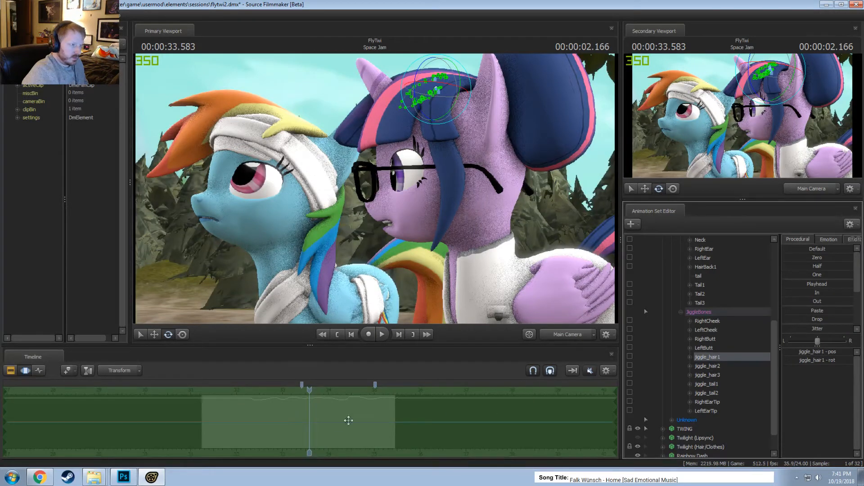
scroll(306, 418, up, 1)
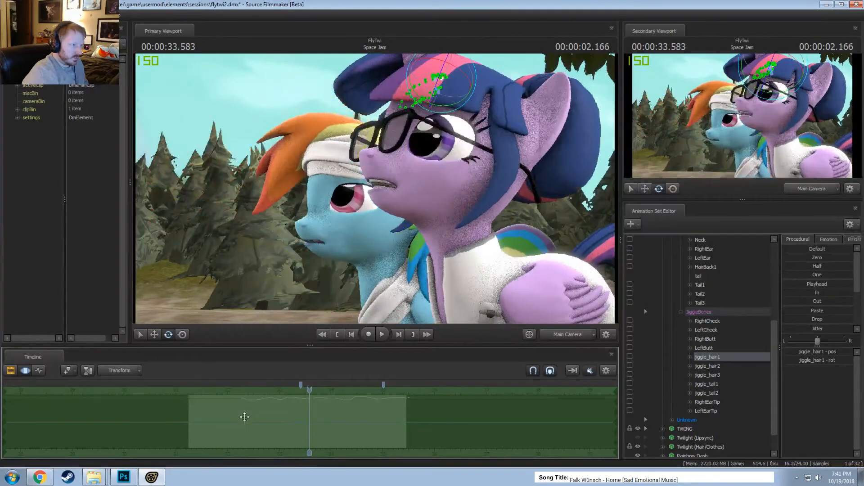
drag(431, 90, 451, 168)
key(ctrl+z)
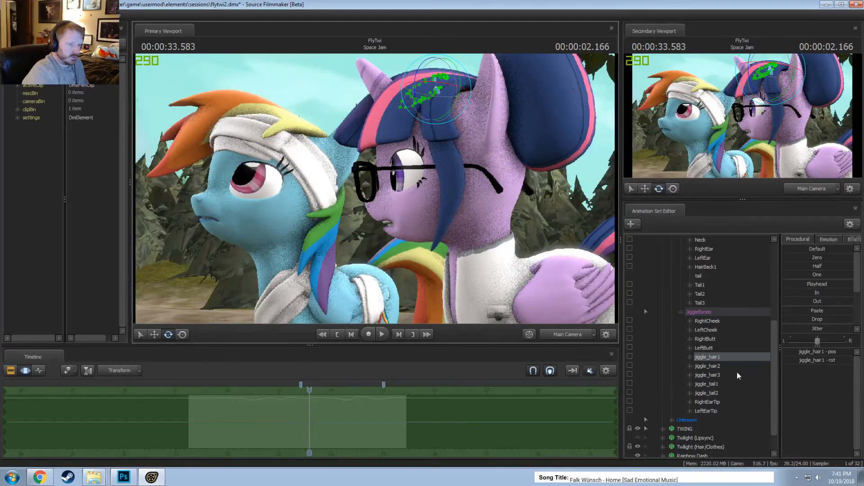
Collapse the Twilight animation set and rebuild the control groups of Twilight (Hair/Clothes)
scroll(729, 379, up, 5)
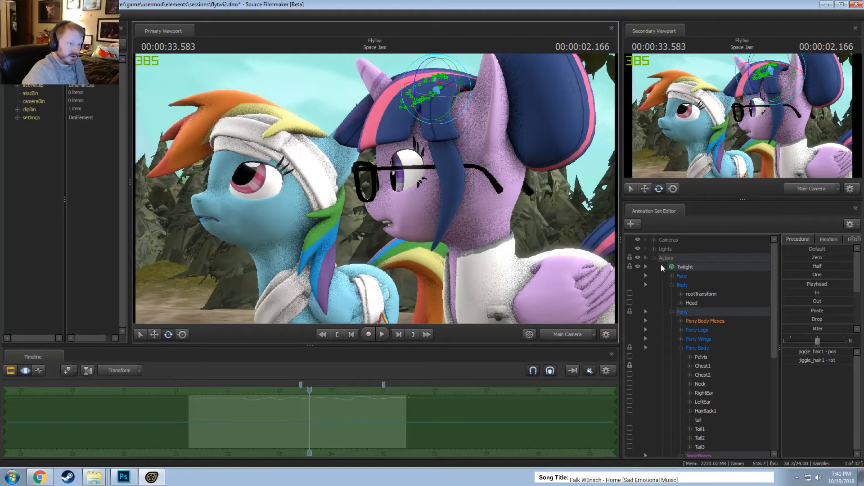
click(661, 265)
right_click(679, 283)
click(673, 292)
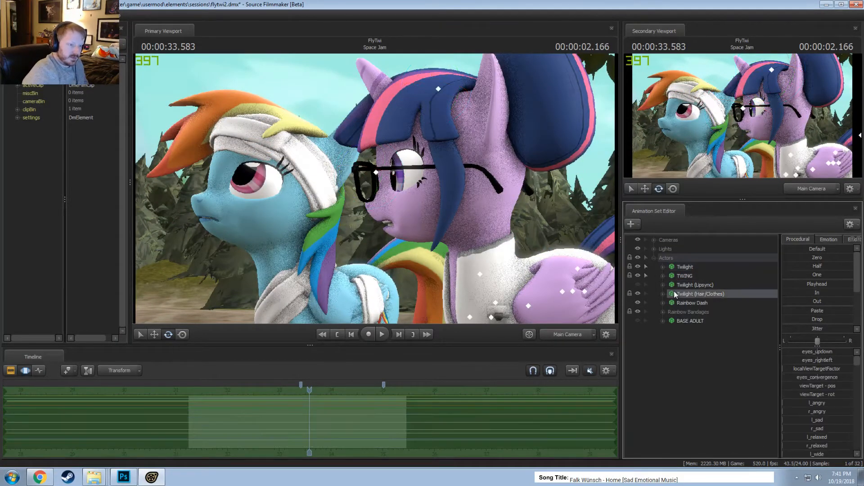
right_click(675, 293)
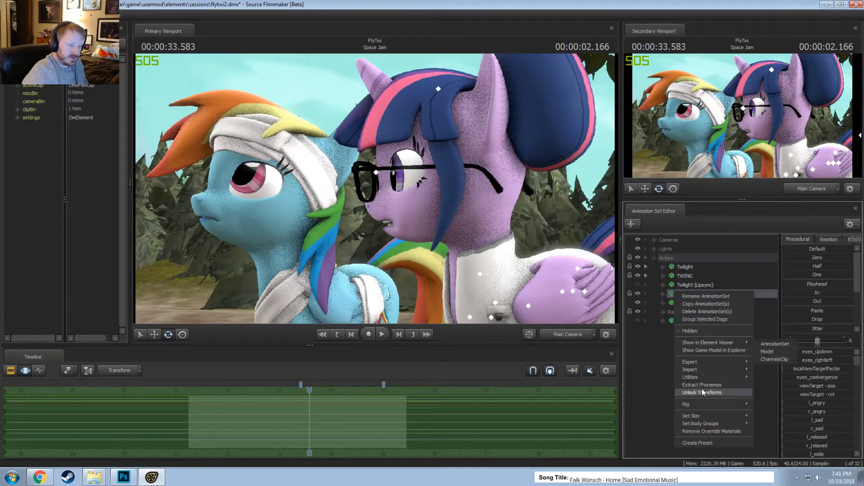
mouse_move(696, 378)
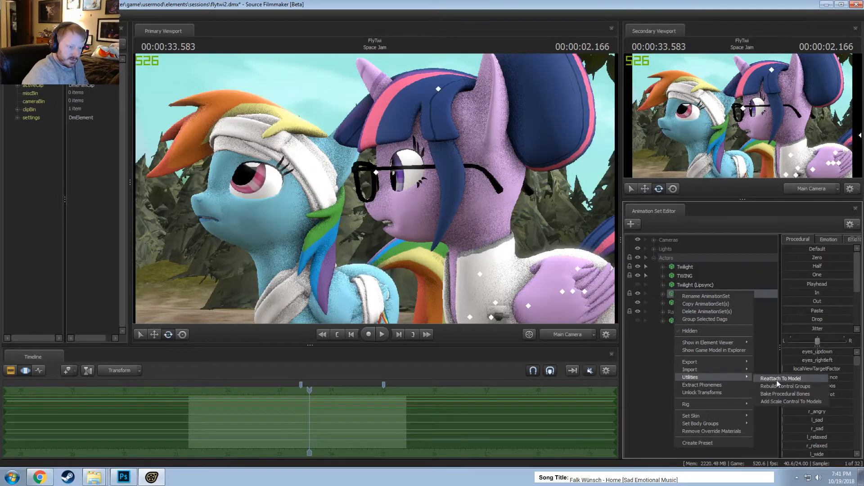
click(669, 306)
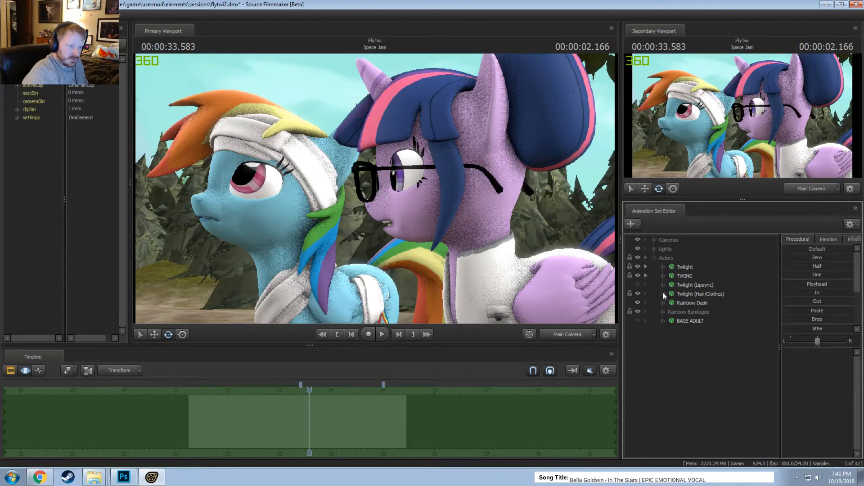
Expand the Body, Pony and JiggleBones groups of Twilight (Hair/Clothes) as needed and select the HeadBall control
click(663, 293)
click(672, 329)
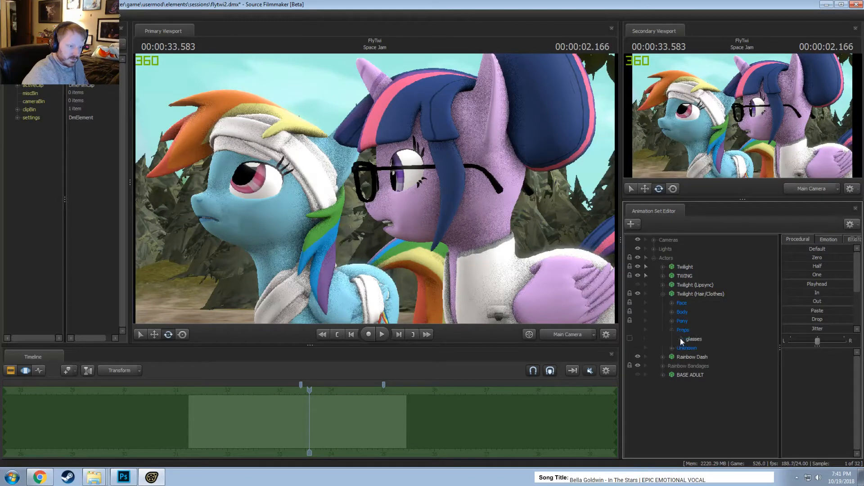
click(672, 339)
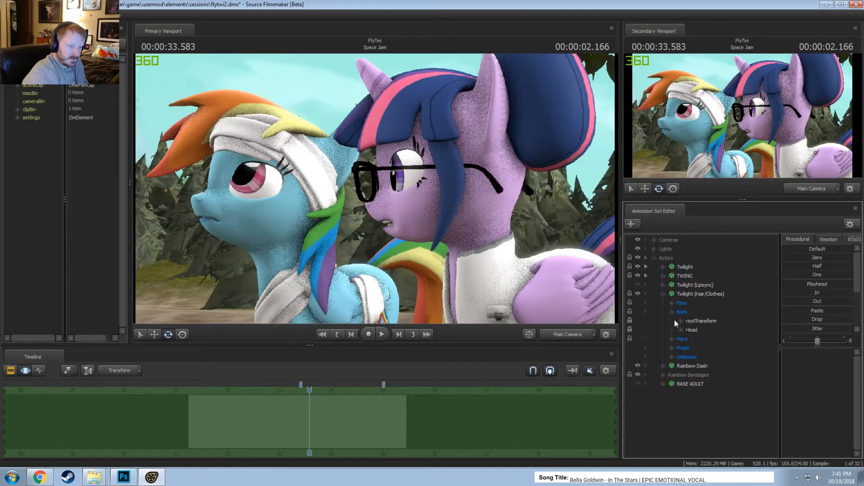
click(672, 321)
click(681, 357)
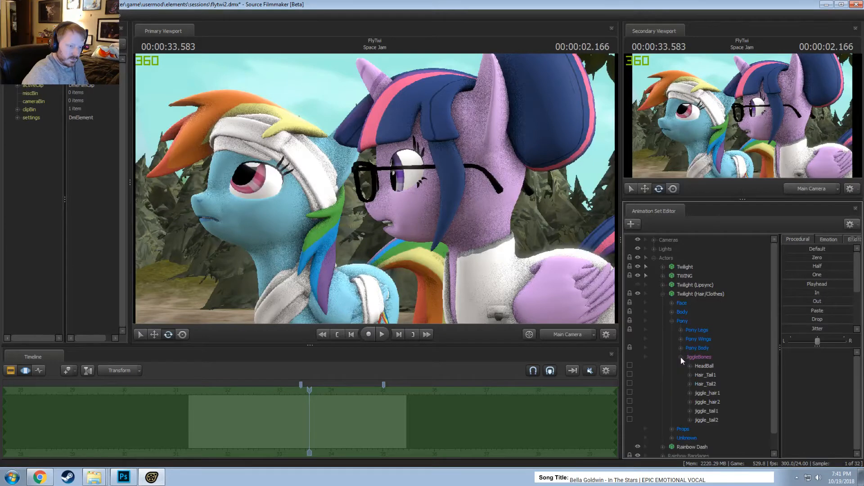
click(703, 341)
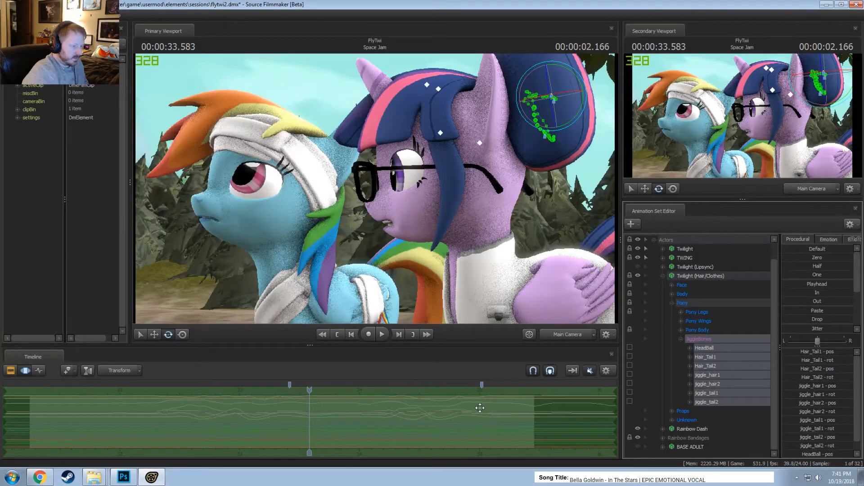
click(709, 348)
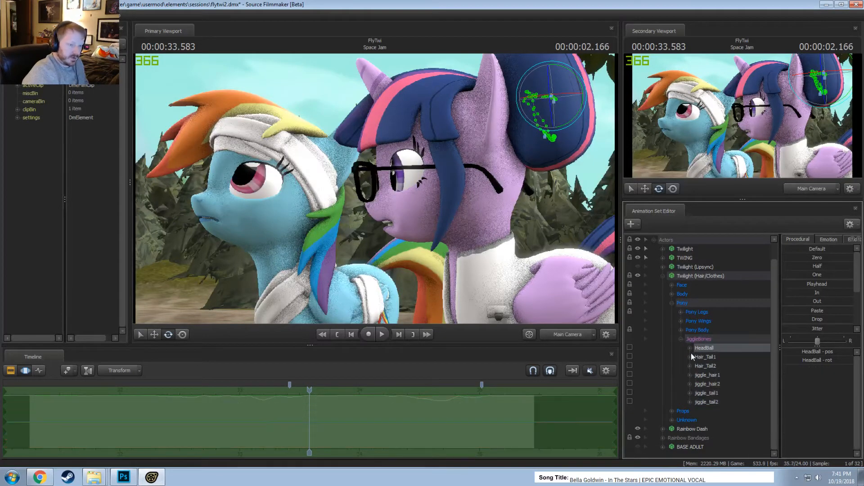
Play the shot from about 32.2 s and apply the In preset to HeadBall over all time
click(140, 401)
key(space)
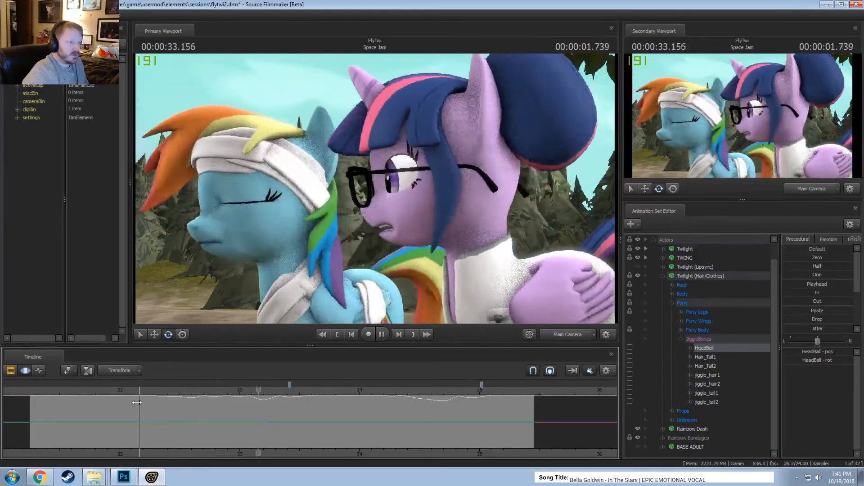
key(space)
key(ctrl+a)
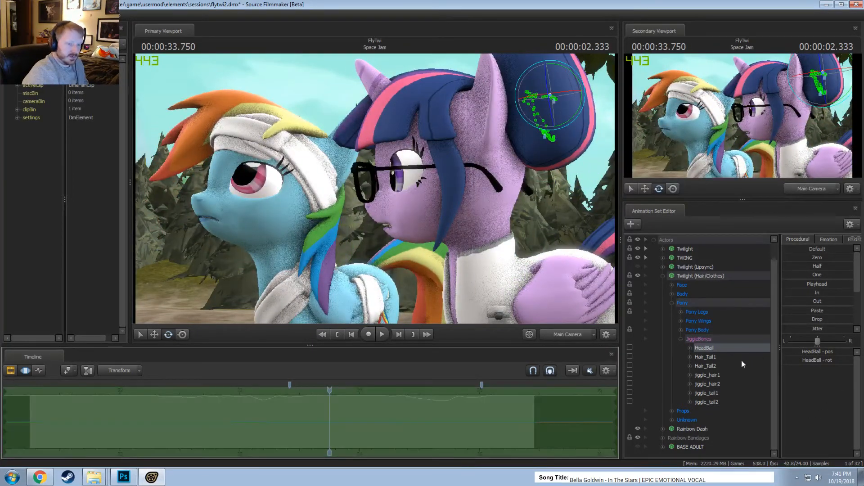
click(807, 291)
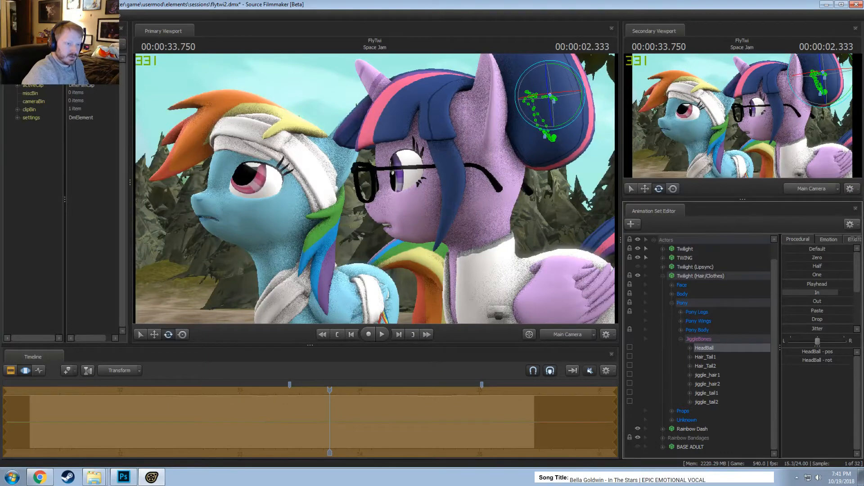
Play the Space Jam shot in the Clip Editor to examine Twilight's hair bun, and park the playhead at about 33.9 s
key(F2)
key(space)
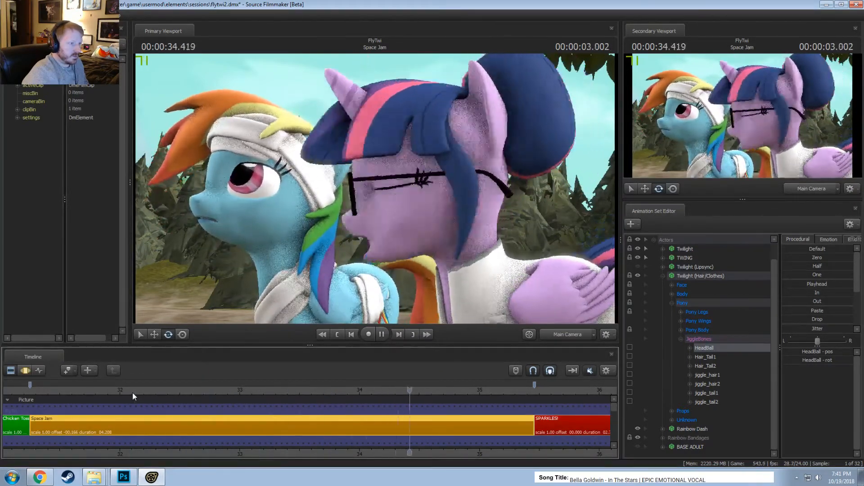
key(space)
click(343, 393)
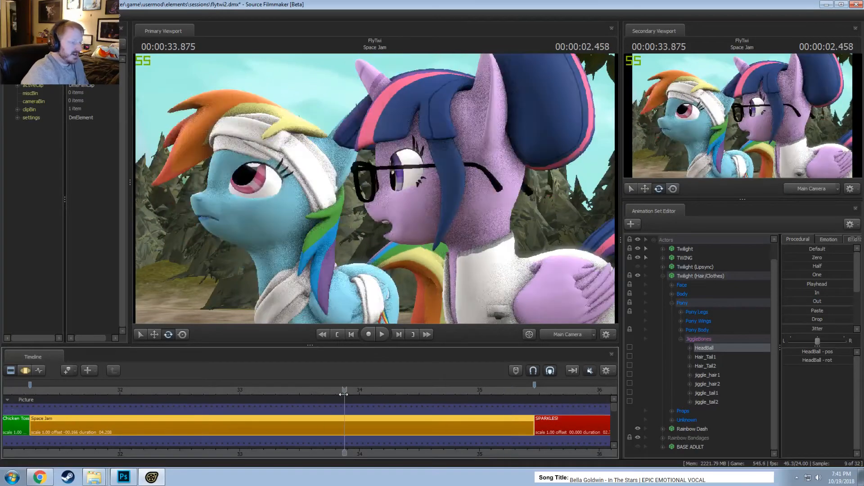
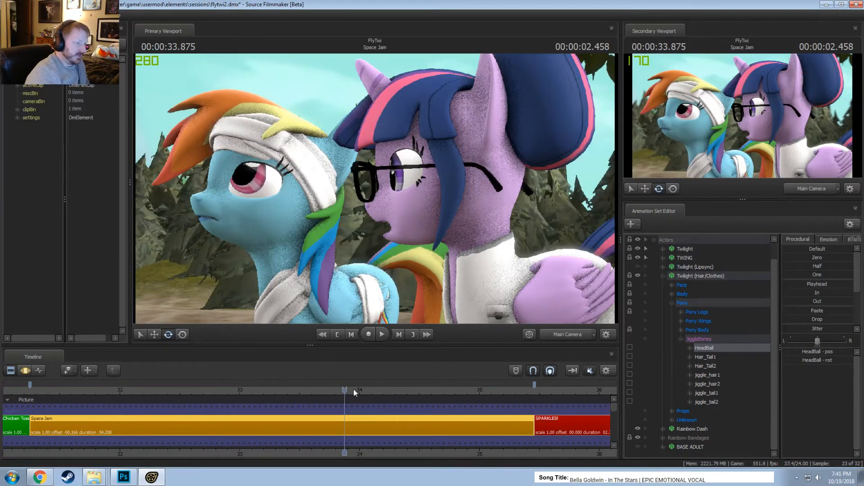
Select Hair_Tail1 in the Motion Editor and rotate it over a short time selection around 32.67 s
click(720, 360)
key(F3)
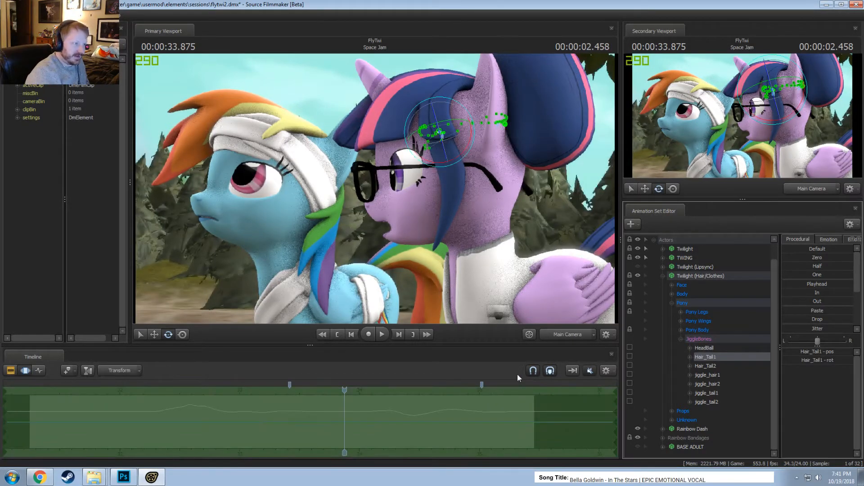
mouse_move(307, 401)
mouse_down()
mouse_move(122, 421)
mouse_move(207, 418)
mouse_move(165, 415)
mouse_move(182, 420)
mouse_move(189, 413)
mouse_up()
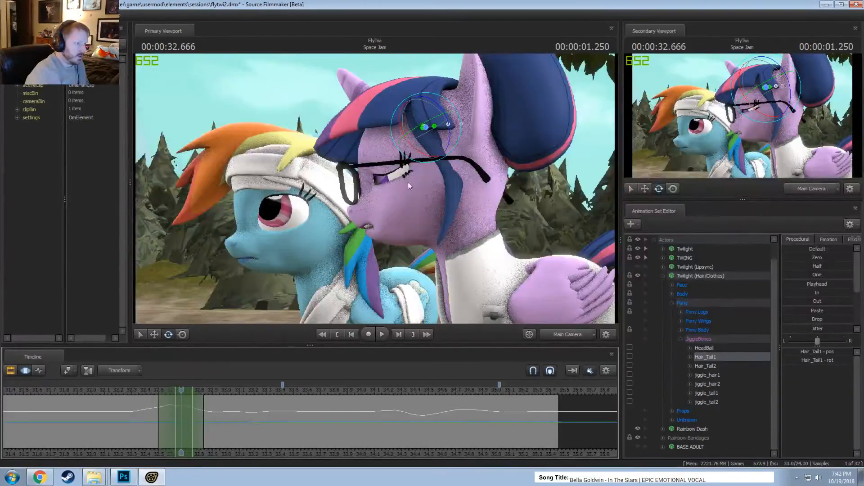
drag(434, 129, 423, 129)
Apply a procedural preset to Hair_Tail1 over a time selection around 32.8 s and play back the hair motion
click(147, 417)
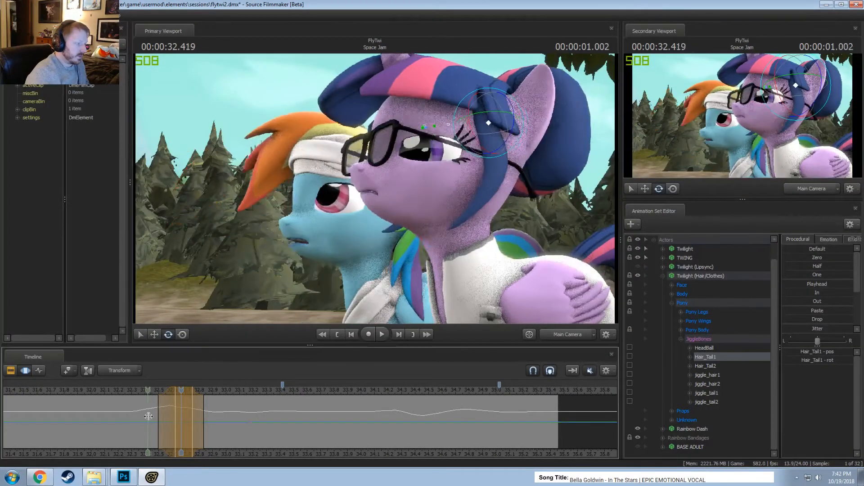
drag(148, 417, 207, 426)
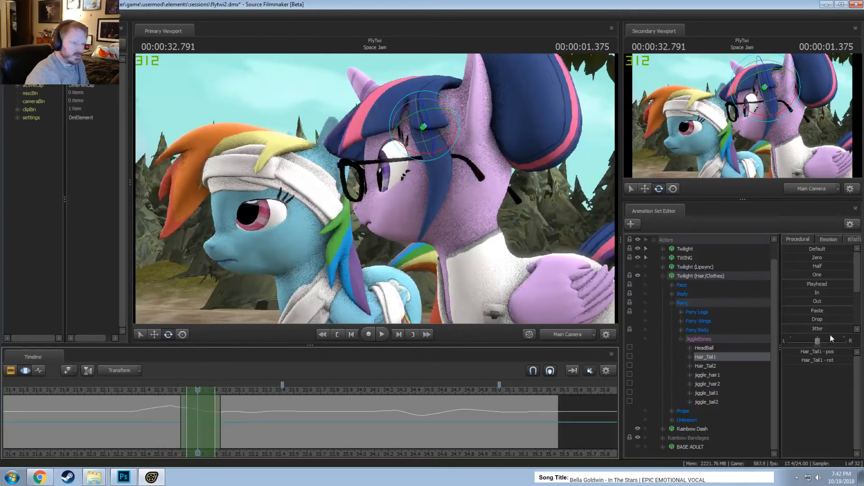
scroll(821, 315, down, 3)
click(817, 275)
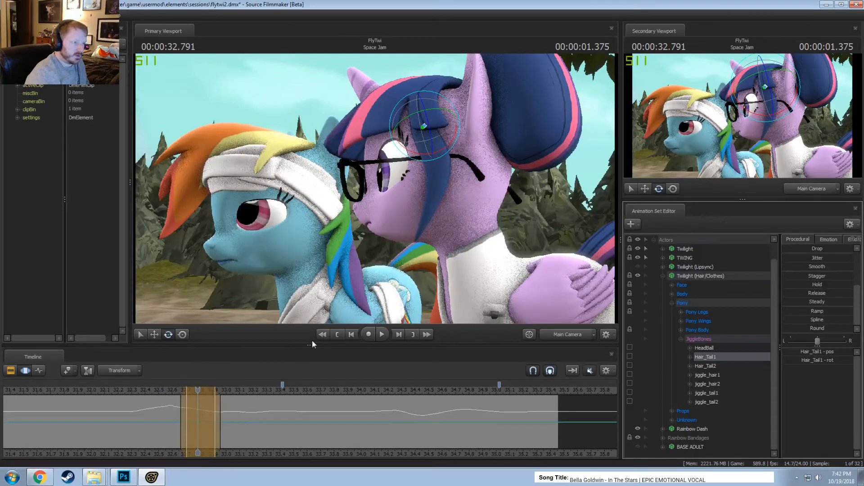
click(127, 392)
key(space)
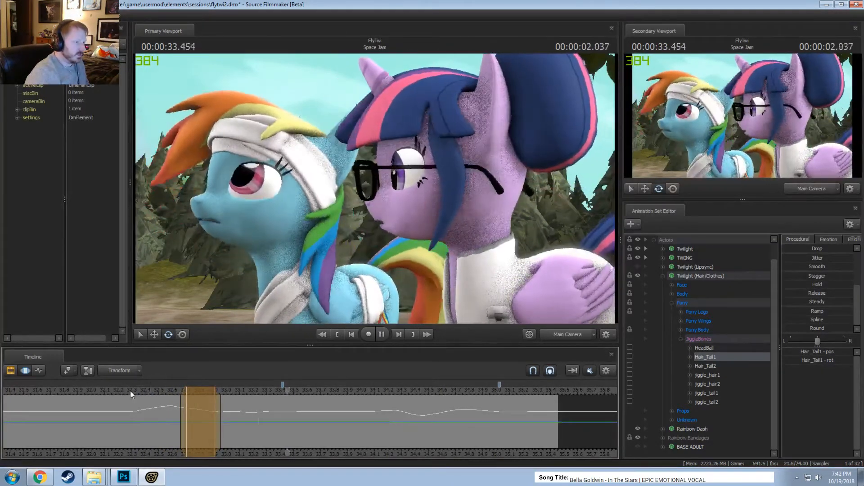
key(space)
Apply a procedural preset to Hair_Tail1 over a time selection around 32.46 s and replay the head turn
click(136, 390)
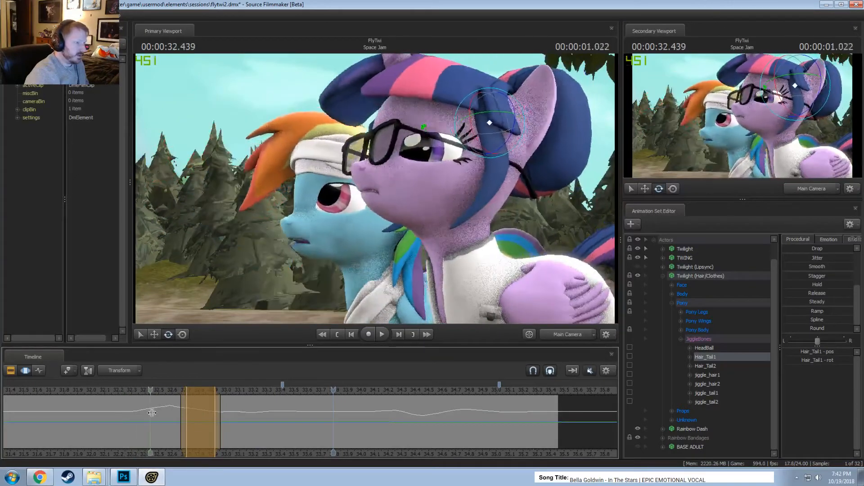
drag(152, 412, 169, 431)
scroll(830, 322, up, 3)
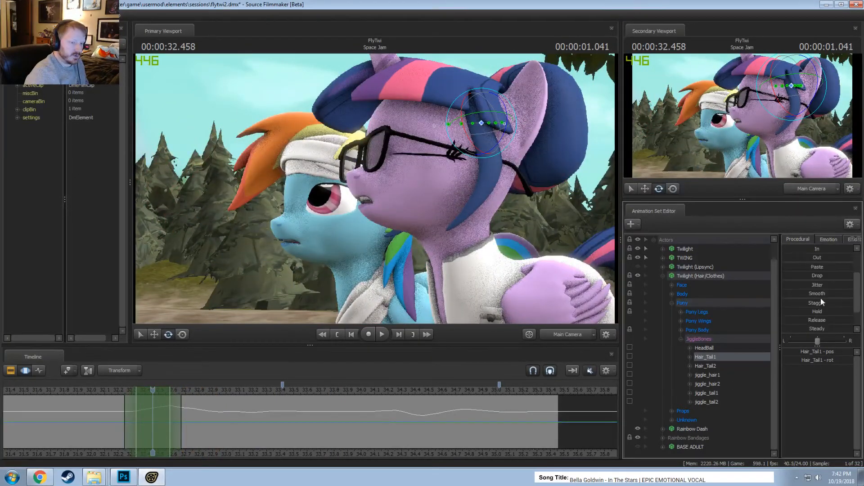
click(816, 311)
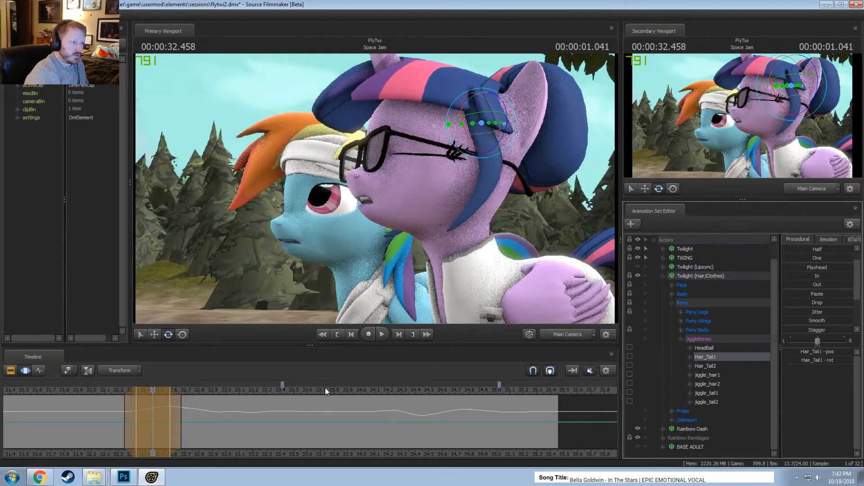
drag(153, 421, 108, 392)
key(space)
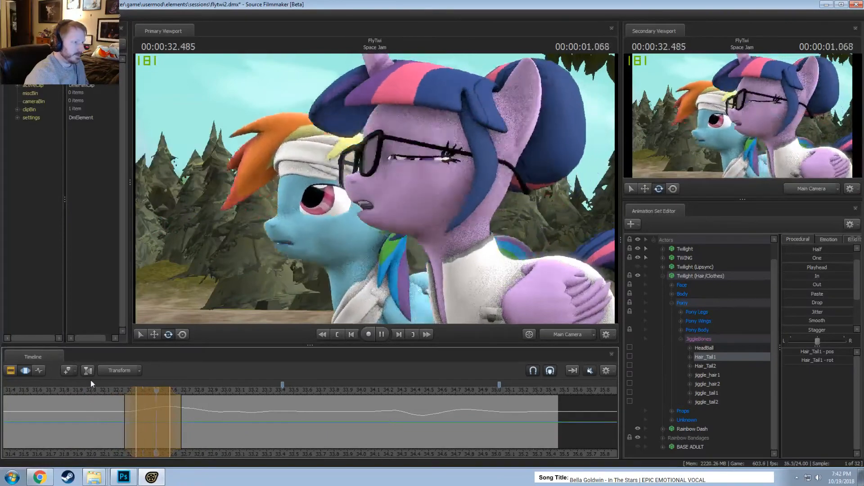
key(space)
Rotate Hair_Tail1 at about 32.67 s with a wide falloff, shift the time selection's peak to about 32.54 s, and replay the motion
drag(91, 421, 181, 437)
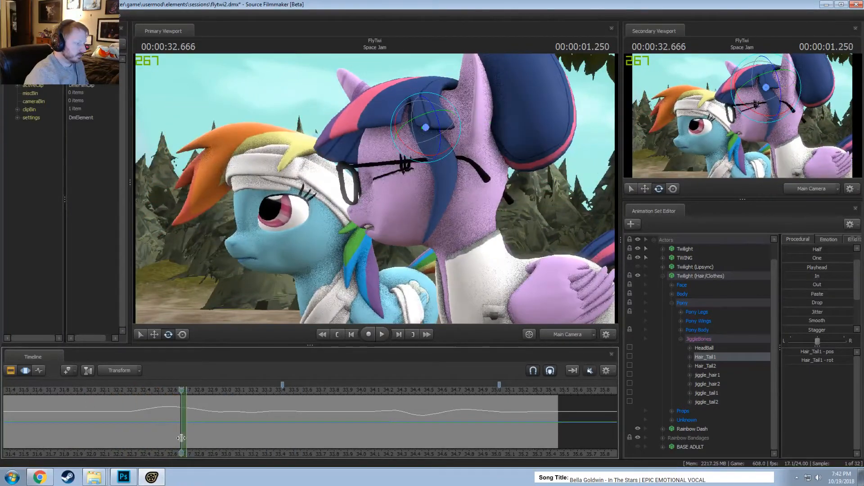
shift+click(181, 437)
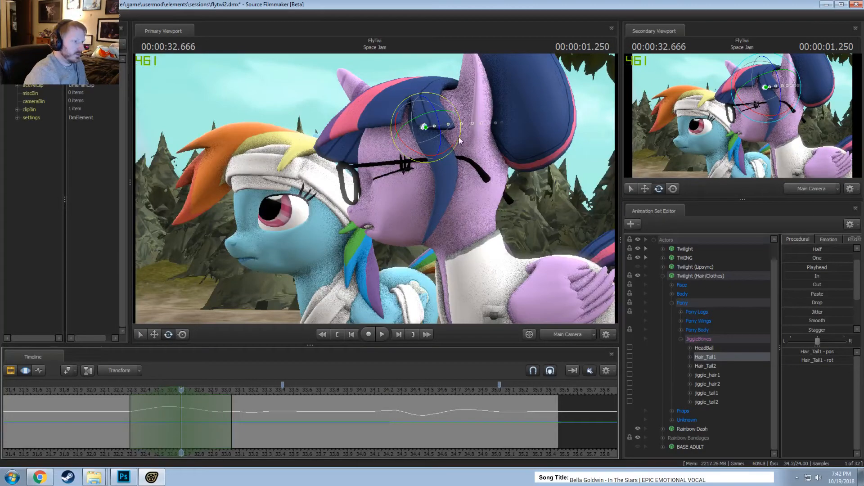
drag(460, 141, 456, 127)
key(space)
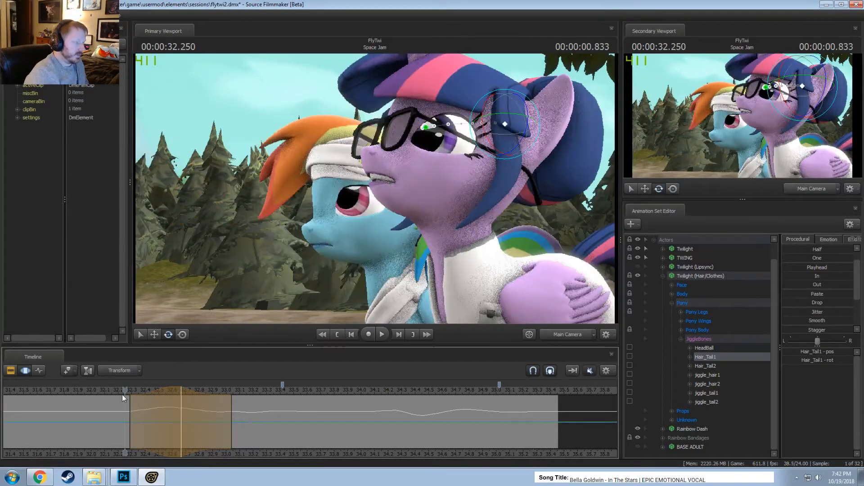
key(space)
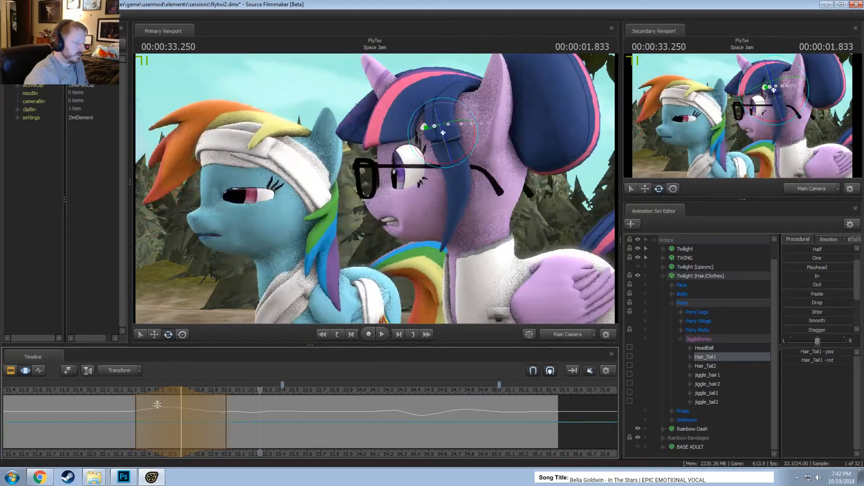
drag(169, 396, 87, 390)
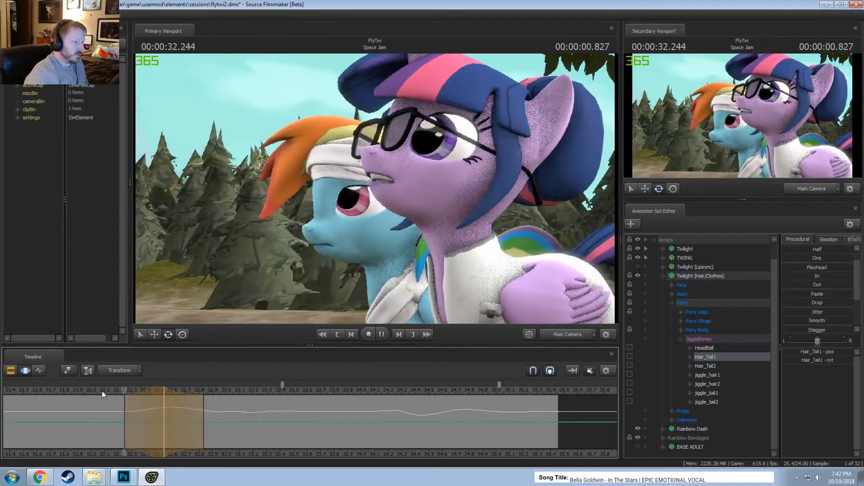
key(space)
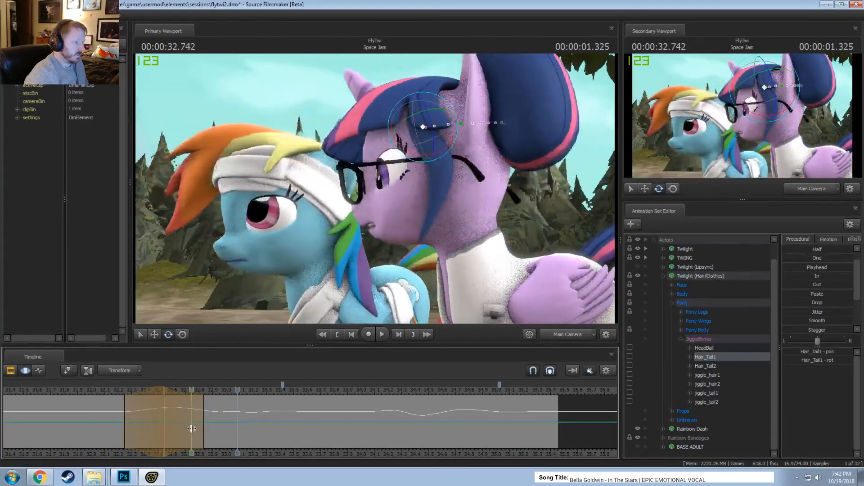
Rotate Hair_Tail1 at about 32.8 s with falloff from about 32.5 to 33.1 s, and play back the shot
click(196, 430)
drag(239, 419, 249, 419)
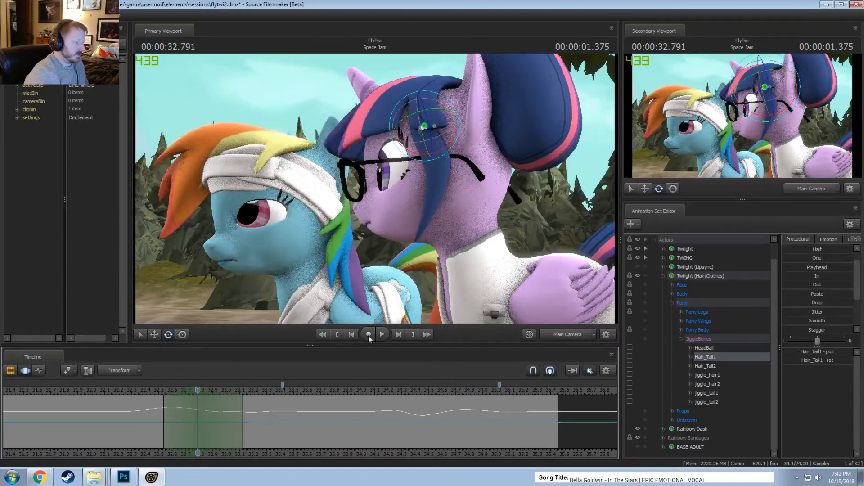
drag(436, 168, 442, 159)
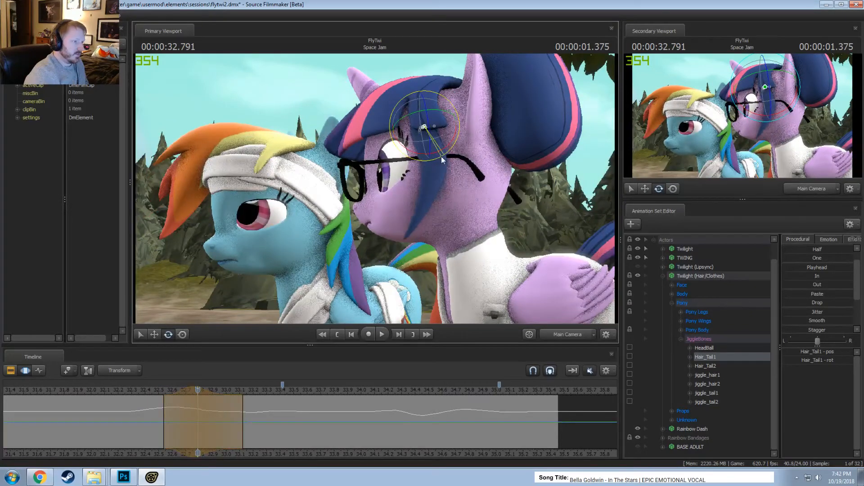
click(142, 392)
key(space)
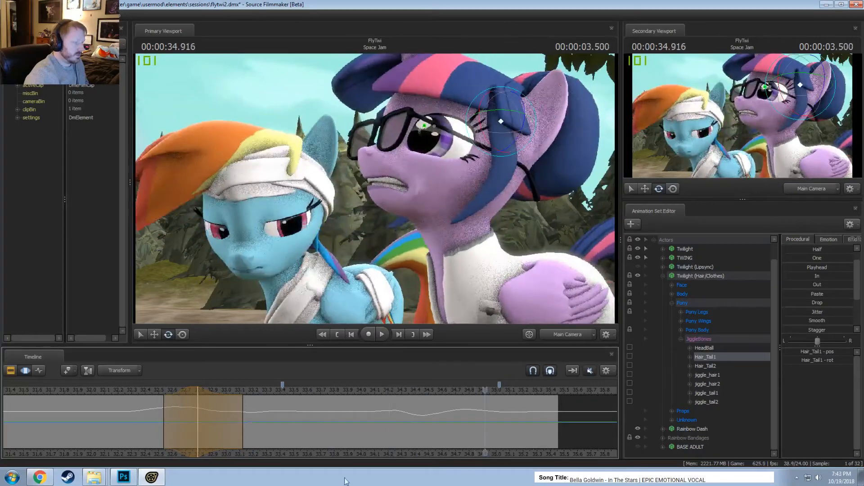
Set a time selection on Hair_Tail1 peaking at about 34.66 s, with falloff from about 34.2 to 35.0 s
middle_drag(362, 447, 175, 438)
drag(180, 421, 212, 423)
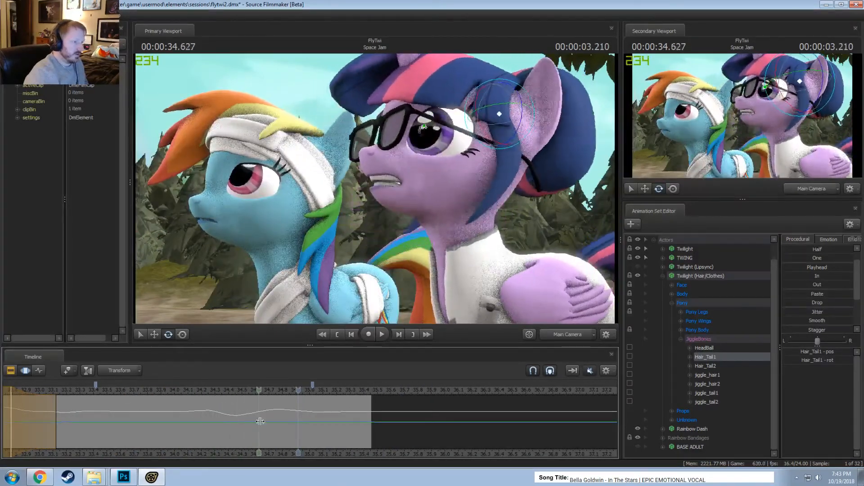
drag(260, 422, 197, 415)
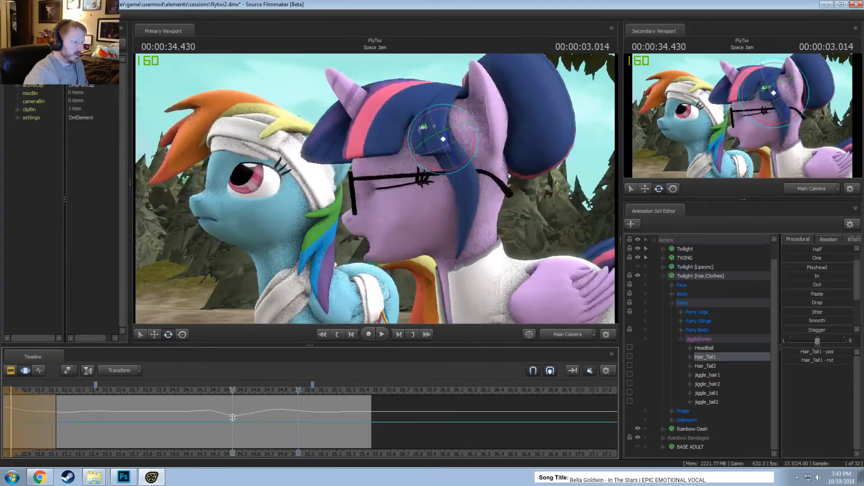
shift+click(240, 418)
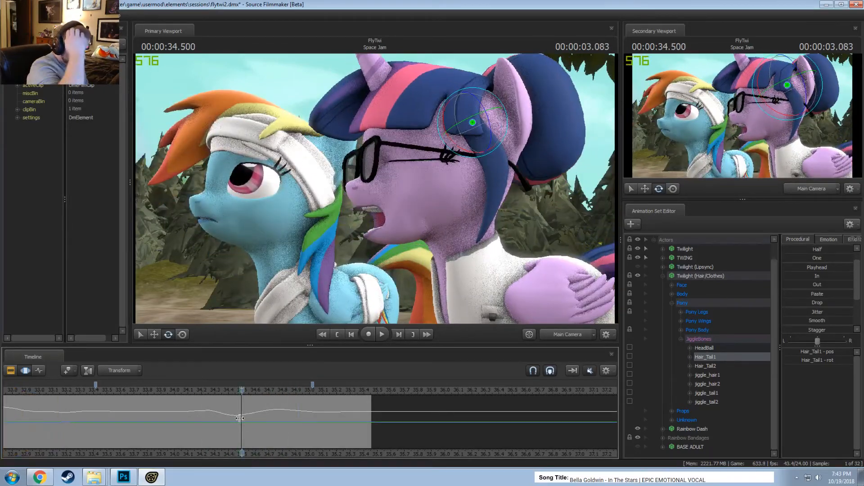
drag(247, 414, 315, 415)
shift+scroll(250, 420, up, 3)
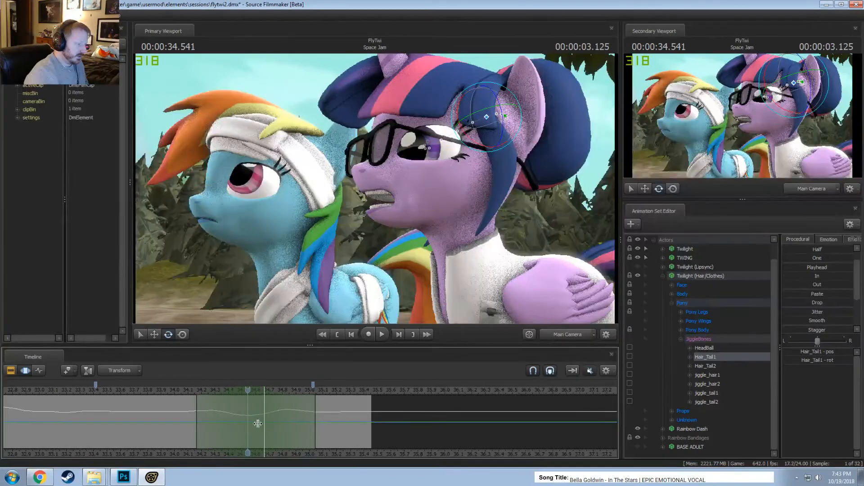
drag(258, 423, 315, 444)
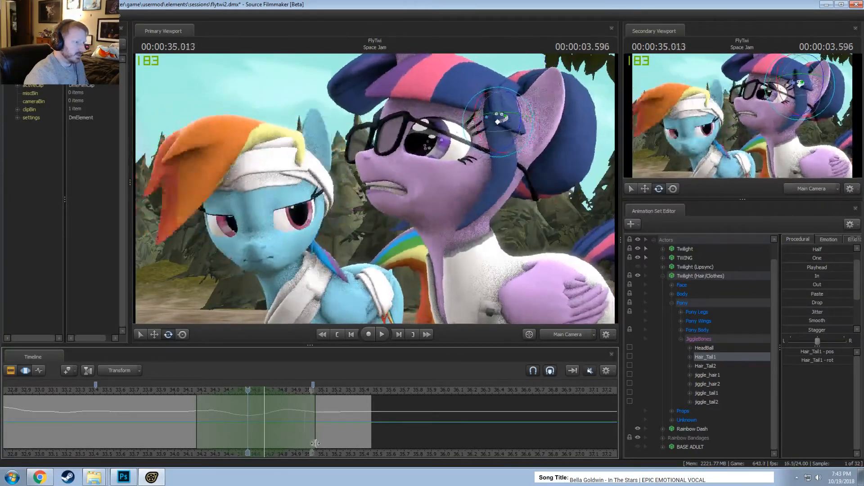
Play back Twilight's second head turn several times to check the hair motion between about 33.7 and 35.2 s
click(176, 391)
key(space)
key(space)
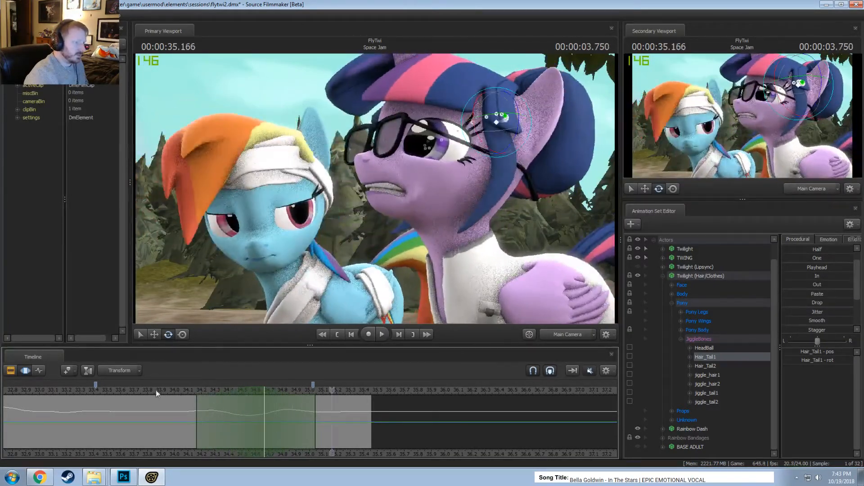
click(133, 391)
key(space)
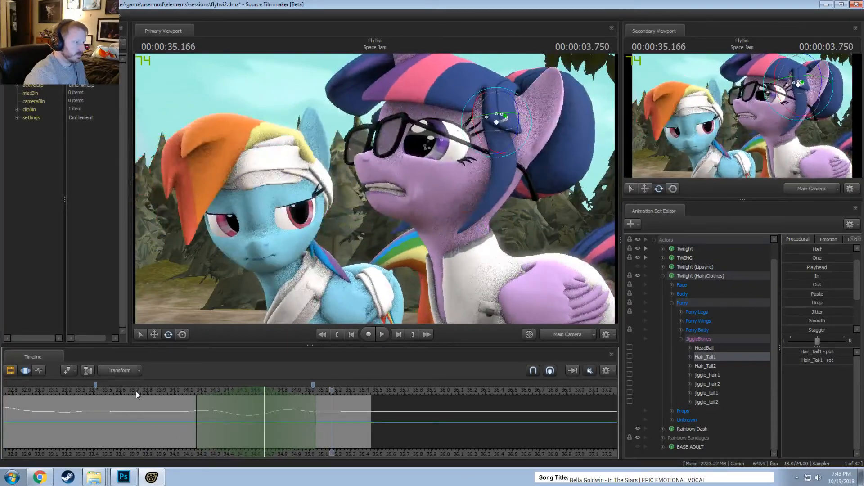
click(166, 394)
key(space)
key(space)
Try rotating and moving Hair_Tail1 at about 34.46 s with falloff from about 34.25 to 34.66 s
drag(193, 406, 237, 412)
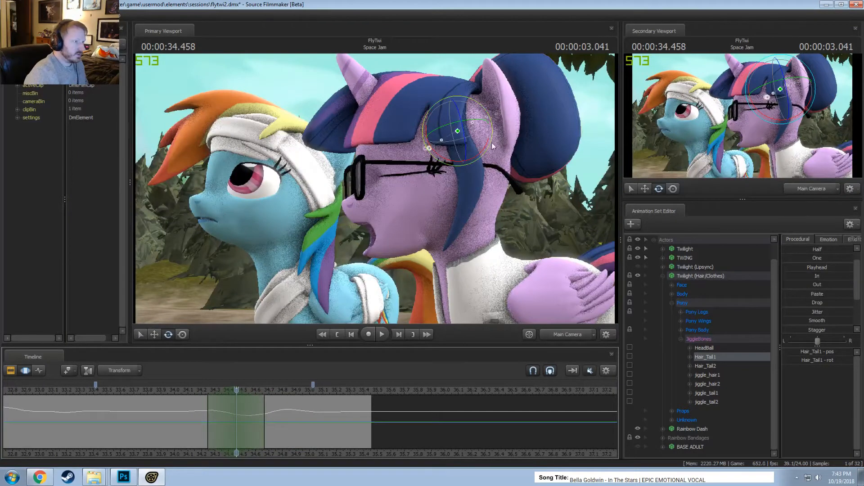
drag(489, 137, 486, 146)
mouse_move(465, 119)
mouse_down()
mouse_move(469, 110)
mouse_move(477, 139)
mouse_move(462, 158)
mouse_up()
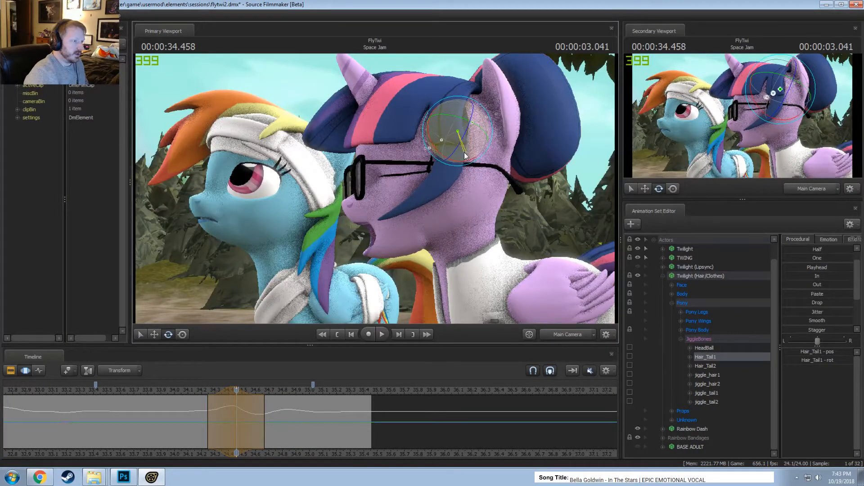
key(w)
drag(481, 127, 485, 129)
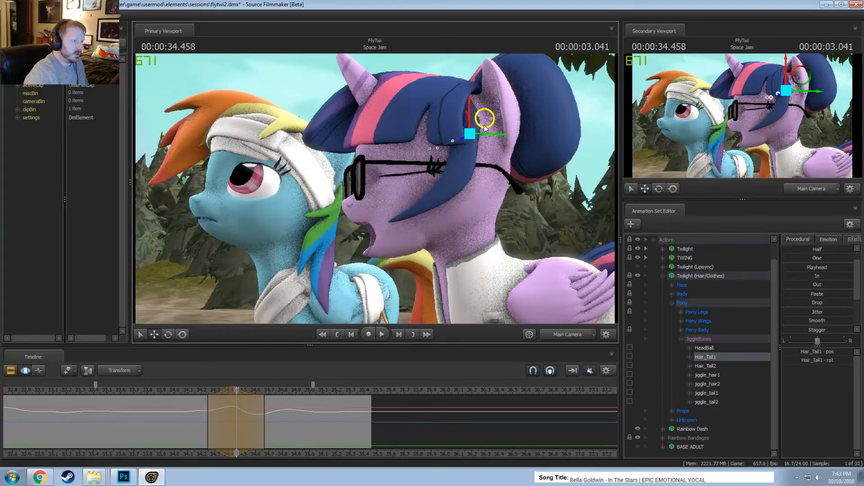
Try shifting the Hair_Tail1 adjustment to peak at about 34.54 s and at 34.5 s, replaying the head turn for each
drag(211, 408, 241, 393)
click(191, 392)
key(space)
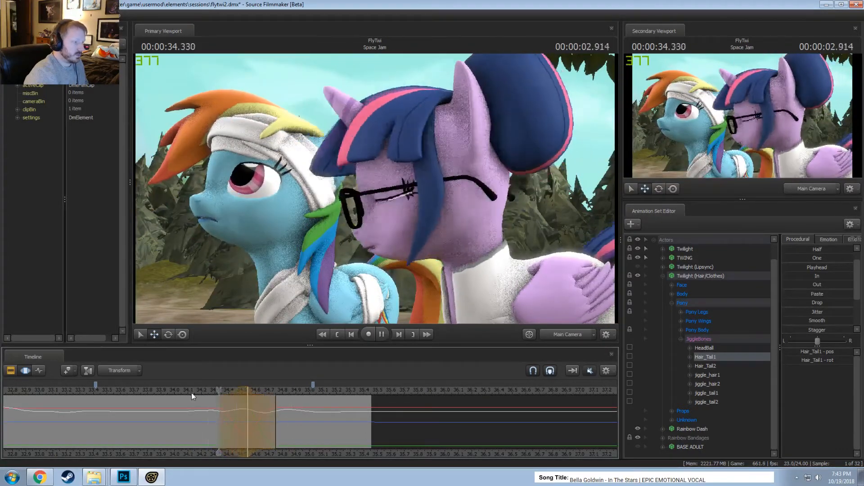
key(space)
click(274, 414)
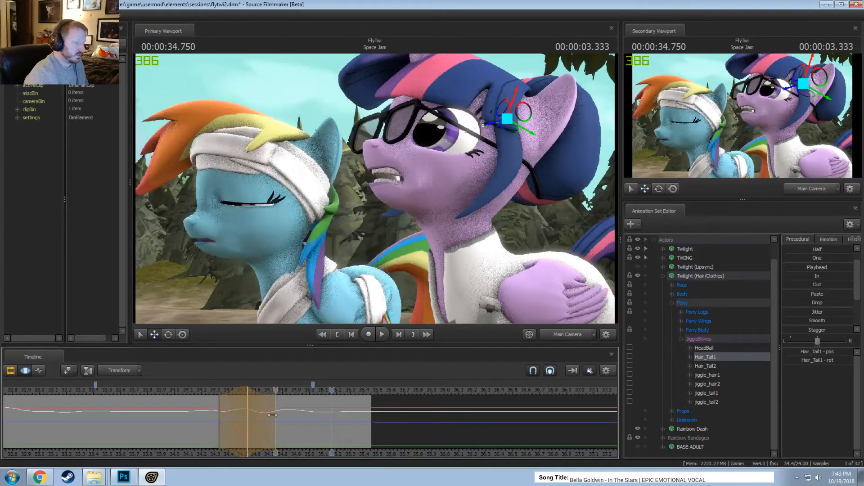
click(251, 413)
key(space)
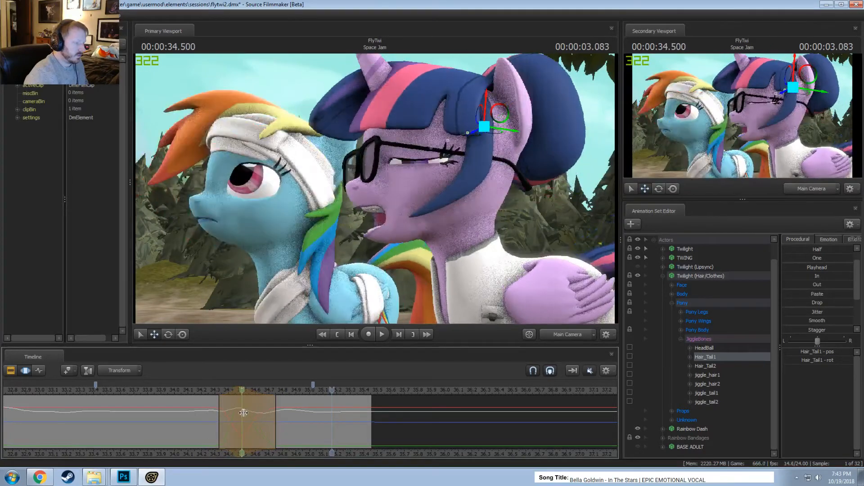
key(space)
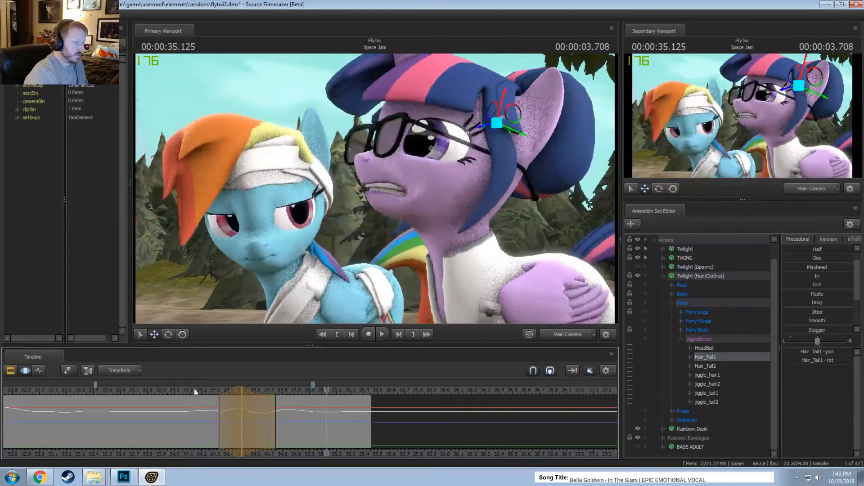
click(173, 390)
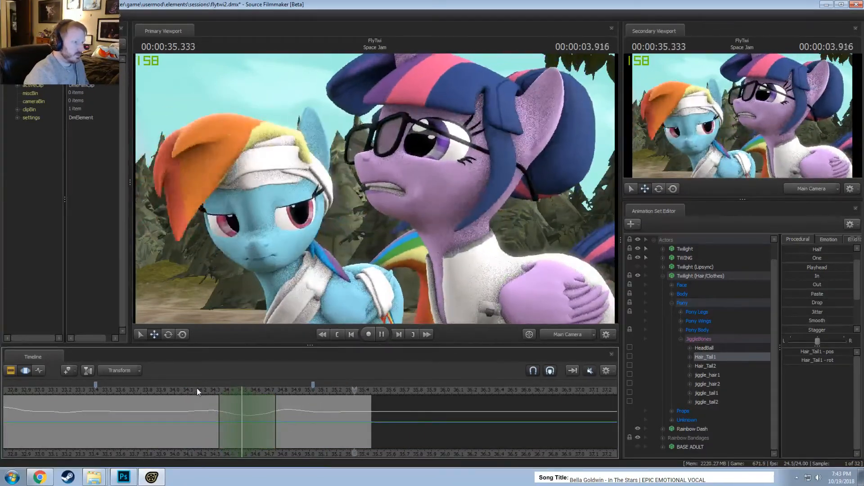
key(space)
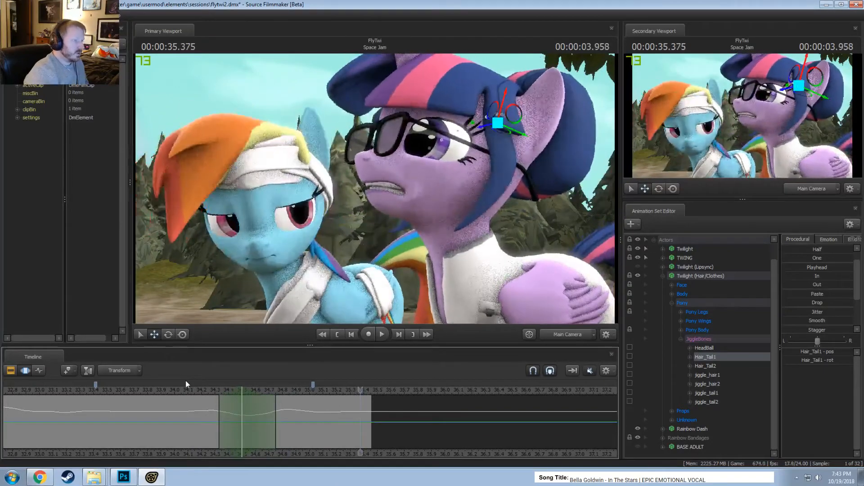
key(space)
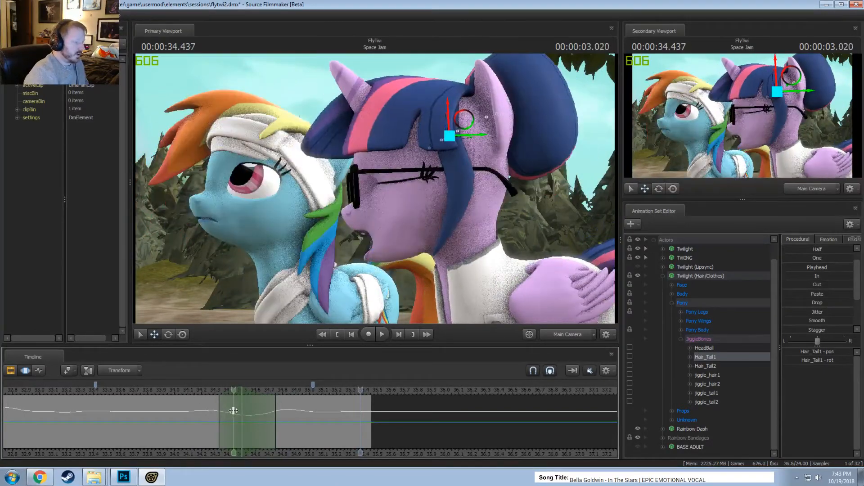
Set a time selection covering everything before about 32.33 s on Hair_Tail1, with falloff ending at about 32.6 s
key(space)
scroll(206, 432, down, 3)
mouse_move(205, 433)
middle_down()
mouse_move(164, 429)
mouse_move(229, 427)
mouse_move(202, 429)
middle_up()
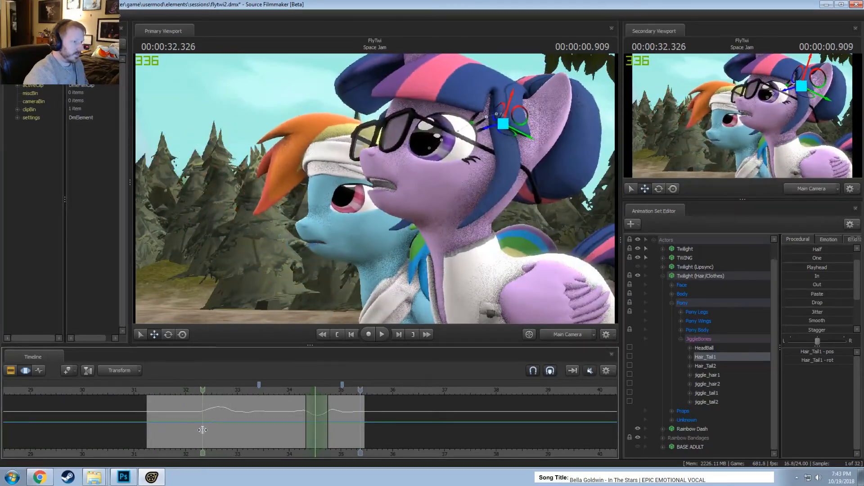
shift+drag(202, 429, 222, 415)
scroll(214, 415, up, 2)
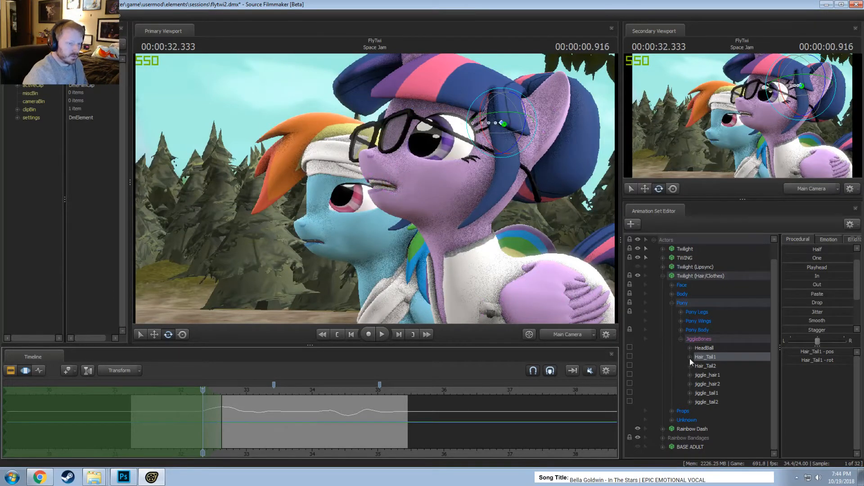
Rotate Hair_Tail1 and Hair_Tail2 together over the opening time selection, and move Hair_Tail1 slightly to reposition the hair strand
click(704, 366)
drag(410, 155, 408, 156)
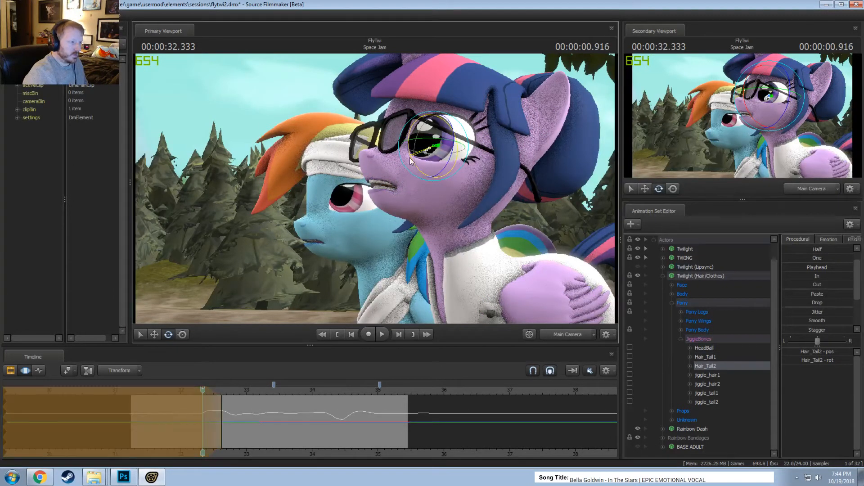
click(705, 357)
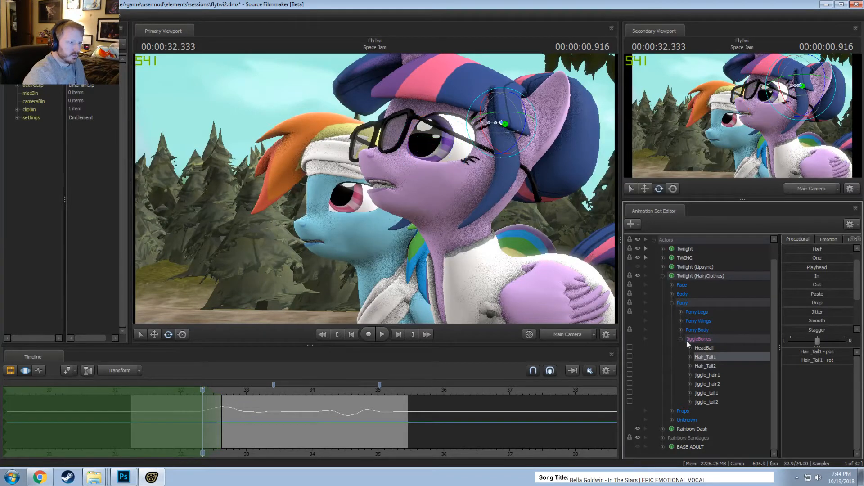
ctrl+click(708, 366)
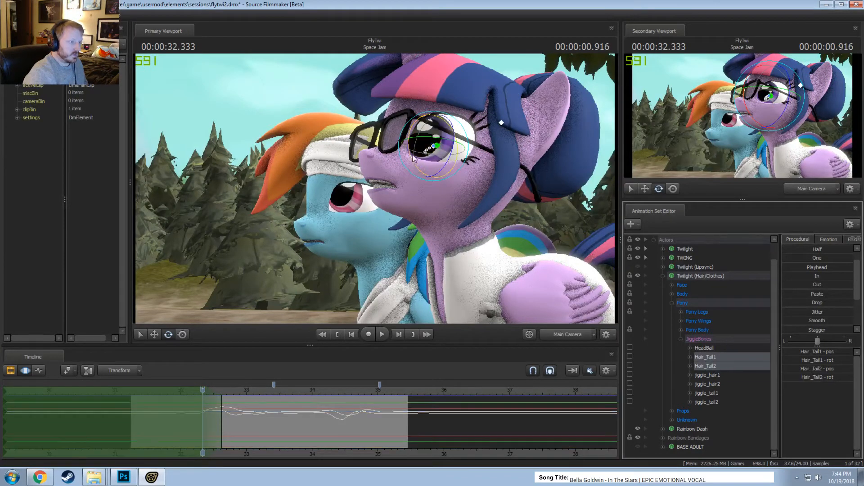
drag(413, 160, 416, 166)
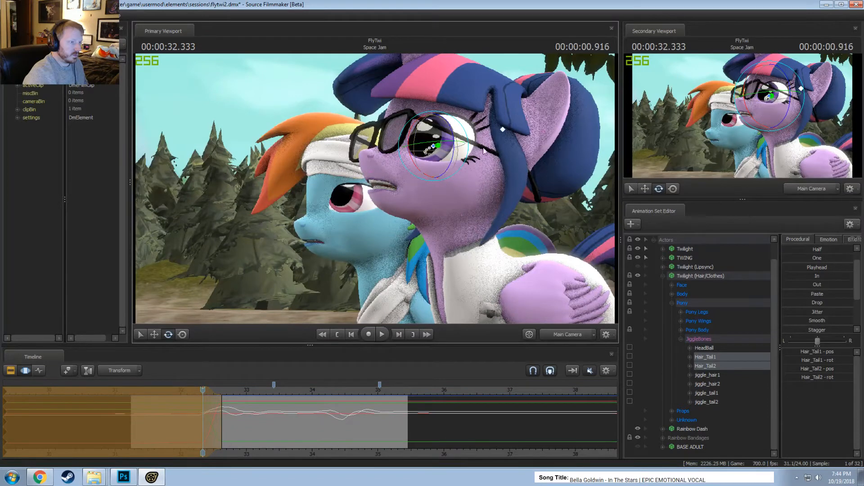
click(502, 129)
drag(510, 113, 515, 114)
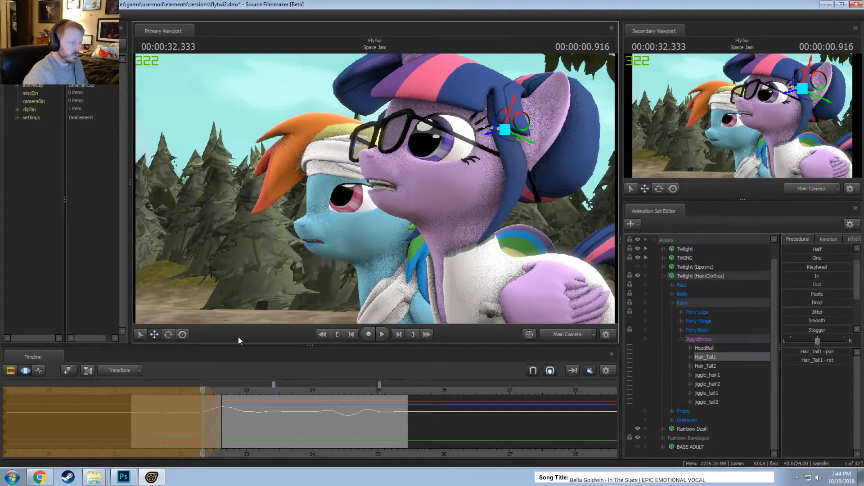
Play back the Space Jam shot from its opening in the Clip Editor to check the adjusted hair strand
key(F2)
click(182, 393)
key(space)
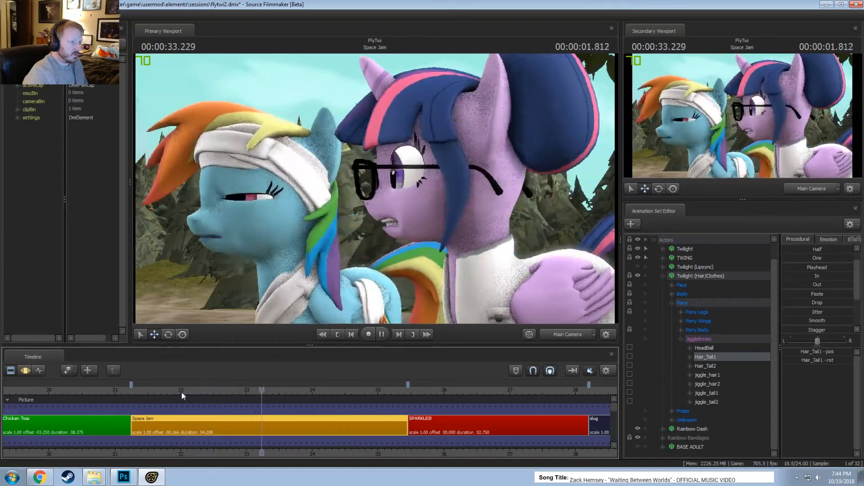
key(space)
click(140, 392)
key(space)
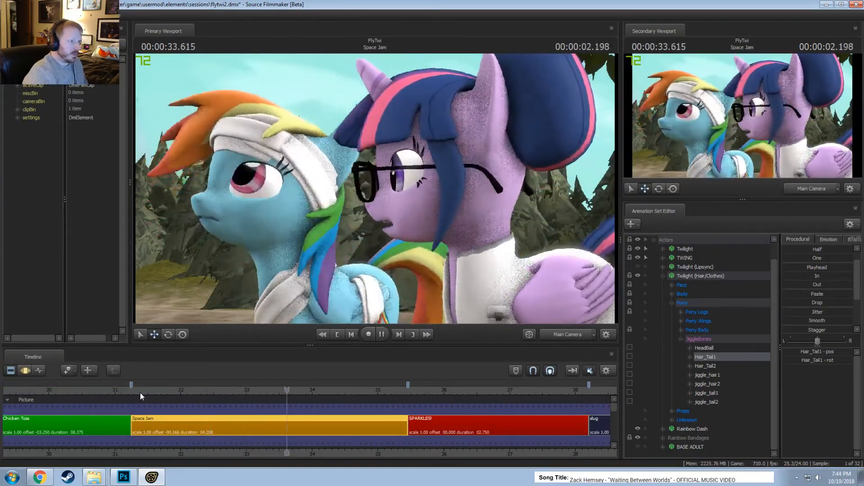
key(space)
Set a Hair_Tail1 time selection from about 34.7 s onward with falloff starting at 34.4 s, and place the playhead at 31.33 s
double_click(299, 417)
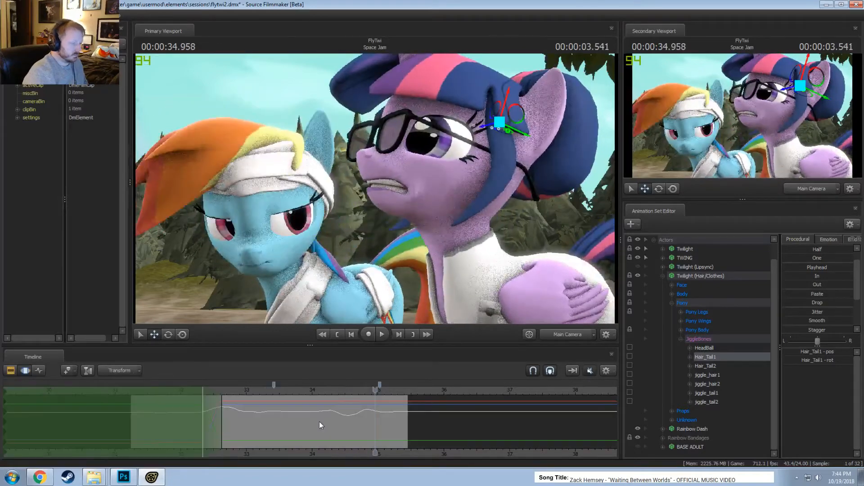
mouse_move(321, 422)
mouse_down()
mouse_move(369, 420)
mouse_move(339, 427)
mouse_move(359, 427)
mouse_move(338, 431)
mouse_move(376, 399)
mouse_move(364, 400)
mouse_move(396, 402)
mouse_up()
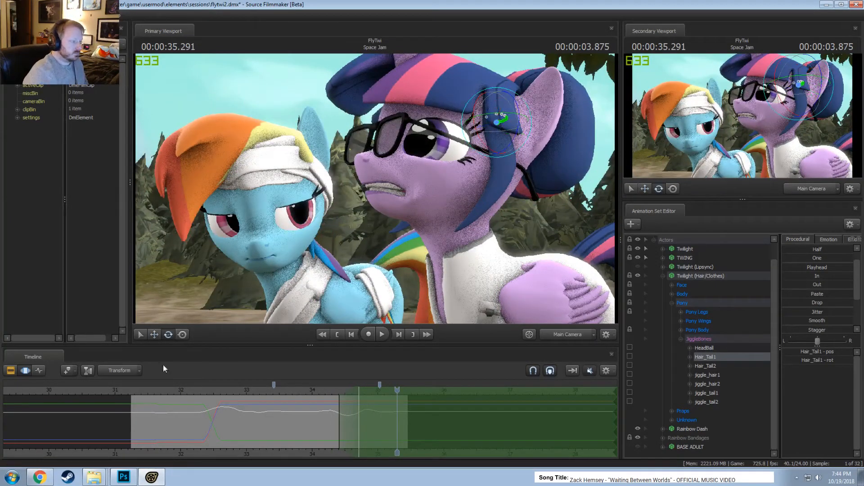
click(137, 392)
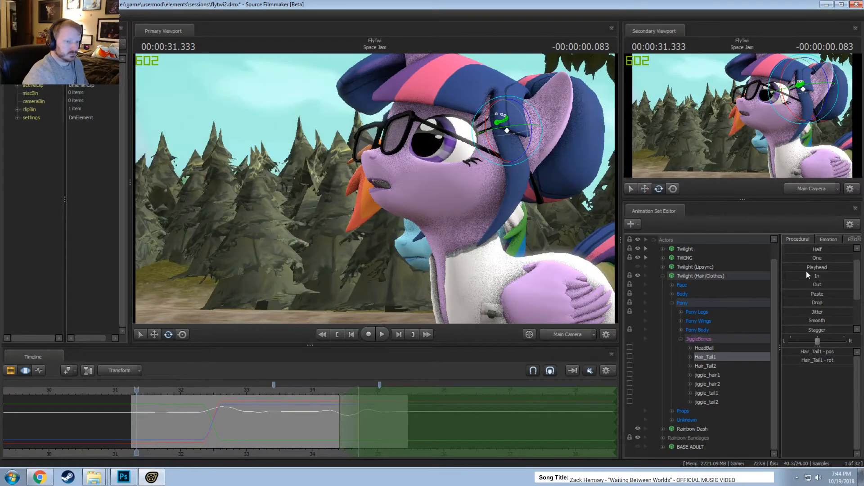
Apply the Playhead preset to Hair_Tail1 and Hair_Tail2 together over the end selection, and play back the shot
drag(806, 271, 851, 272)
key(ctrl+z)
ctrl+click(712, 367)
drag(182, 394, 273, 400)
key(space)
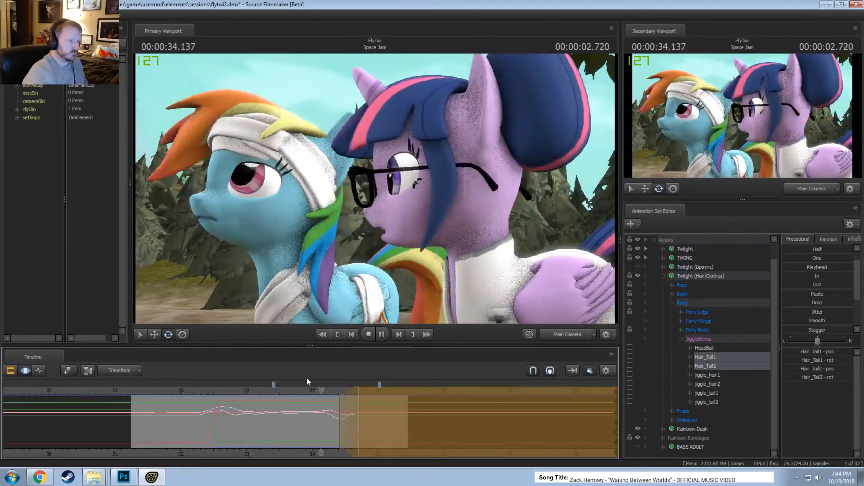
key(space)
Rotate Hair_Tail1 and Hair_Tail2 at about 34.67 s with falloff from about 34.4 to 35.1 s, and replay the head turn
drag(317, 418, 355, 425)
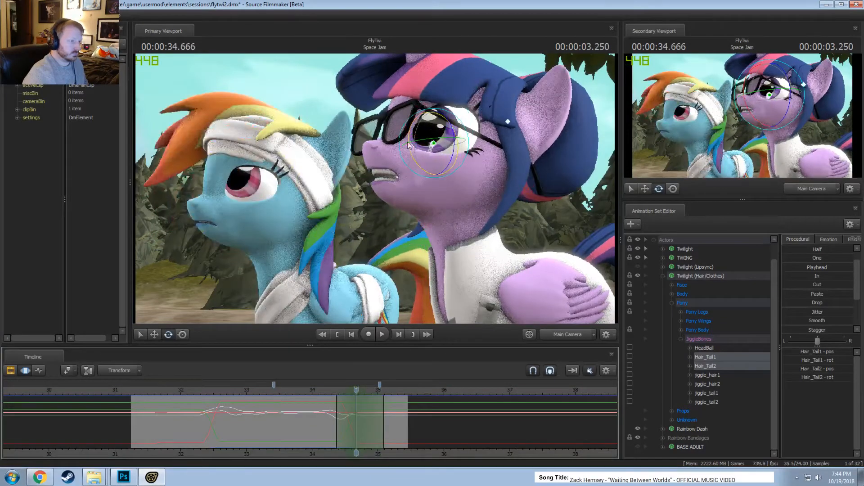
drag(409, 144, 417, 157)
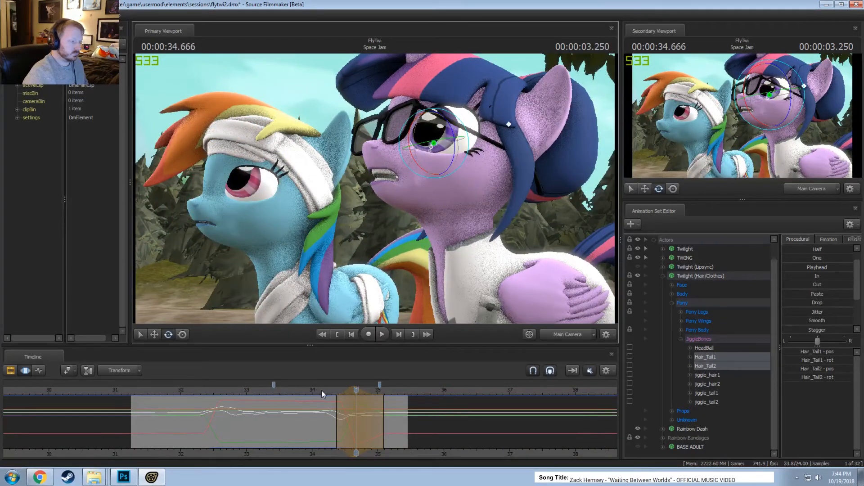
click(321, 390)
key(space)
key(space)
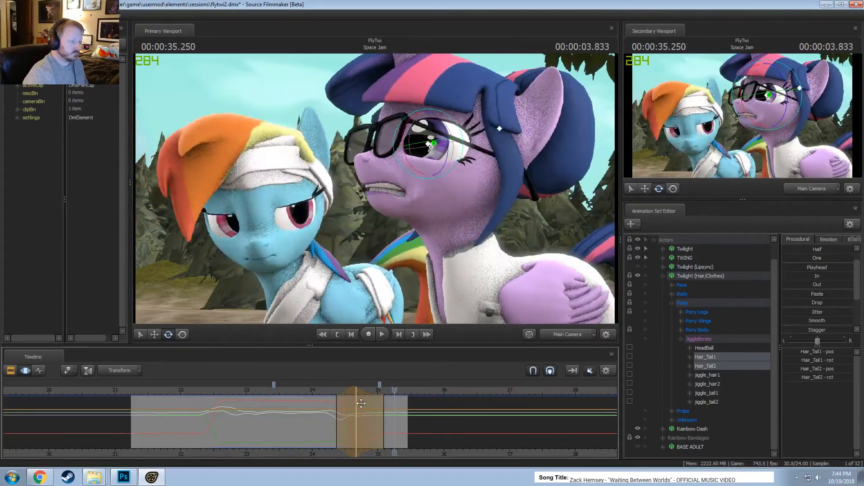
key(space)
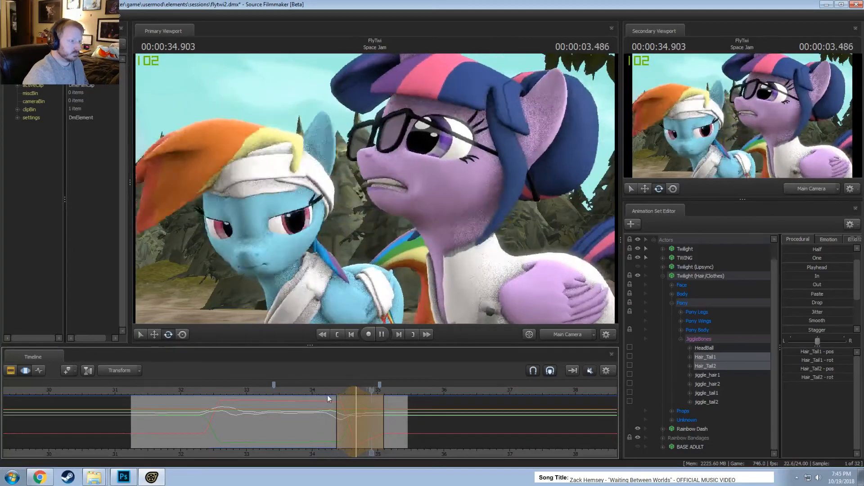
key(space)
key(space)
key(space)
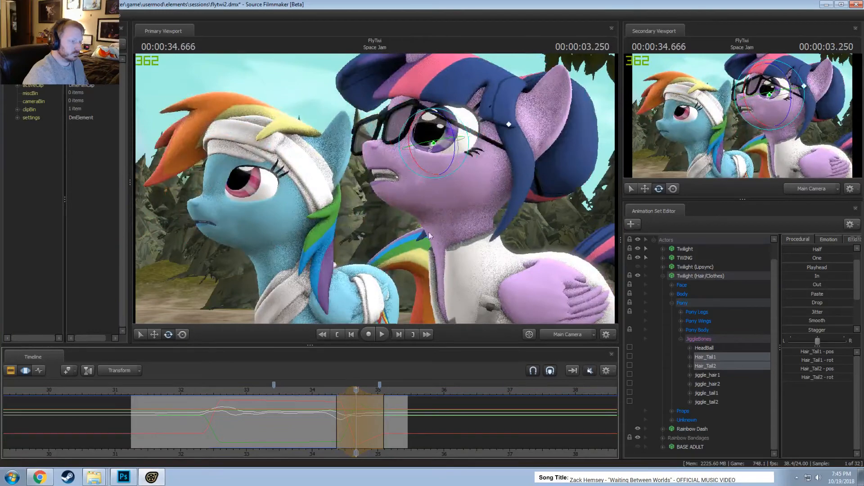
Rotate Hair_Tail1 and Hair_Tail2 further at 34.67 s, and replay the head turn from about 34.2 s
drag(412, 163, 419, 201)
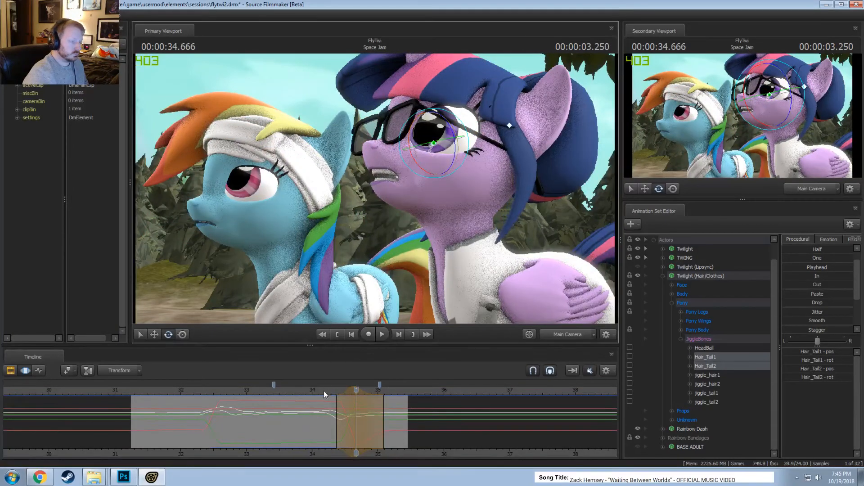
click(324, 391)
key(space)
key(space)
Shift the time selection to about 34.95 s, rotate Hair_Tail1 and Hair_Tail2 there, and replay from about 34 s
drag(391, 411, 379, 412)
drag(439, 182, 409, 183)
click(313, 390)
key(space)
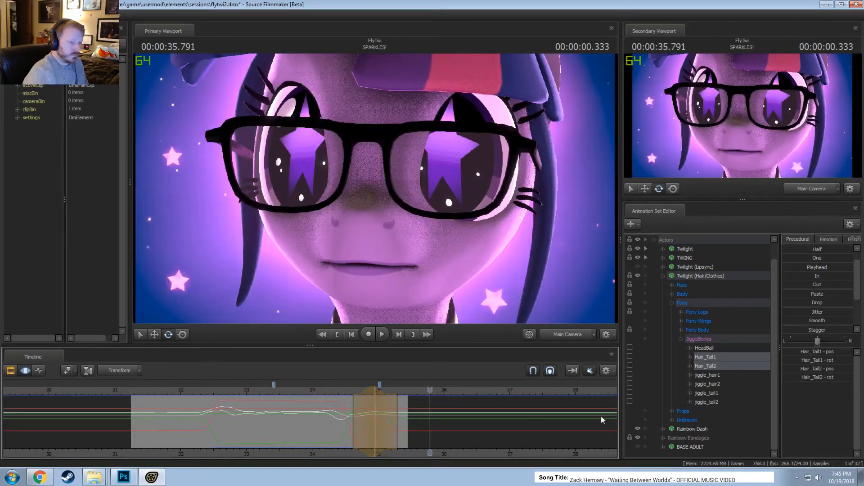
Select only Hair_Tail2, set a time selection around 34.98 s with falloff from about 34.6 to 35.3 s, and play back the shot
click(711, 366)
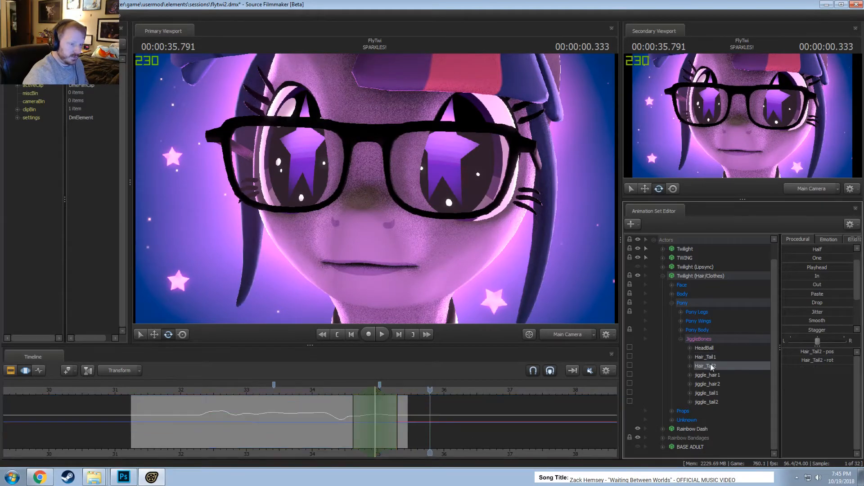
shift+click(356, 411)
shift+scroll(360, 413, up, 3)
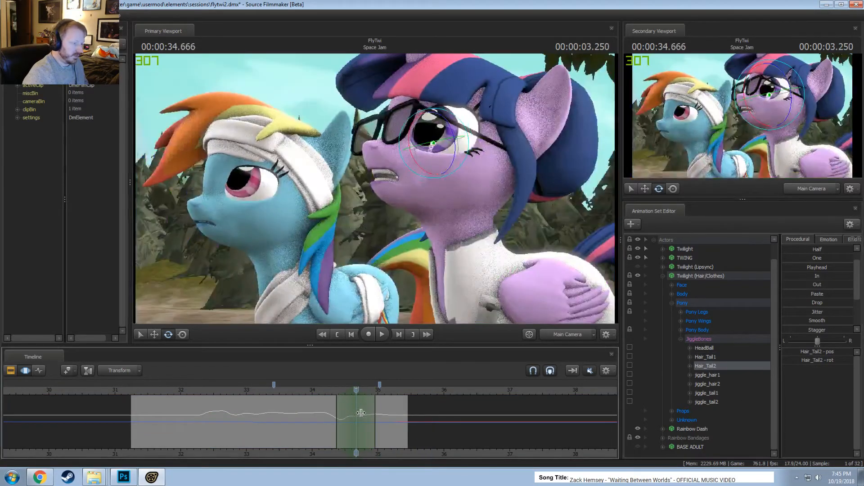
shift+scroll(374, 416, up, 3)
shift+scroll(367, 417, down, 3)
drag(371, 415, 381, 417)
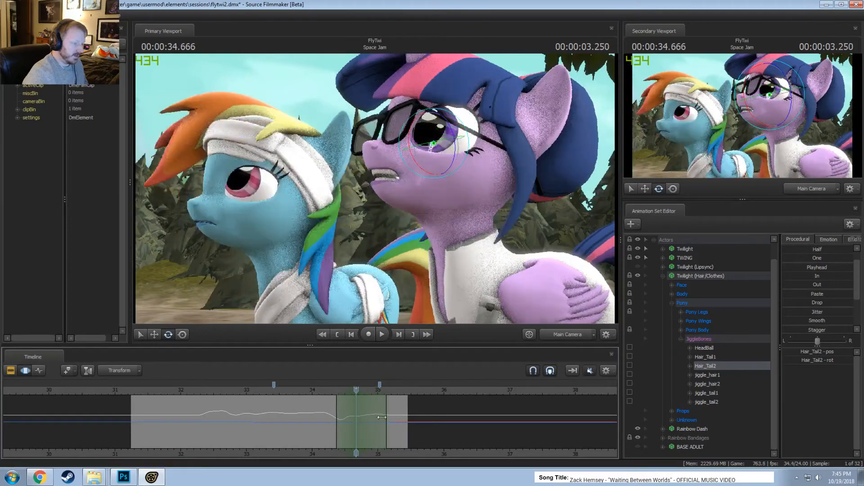
shift+click(377, 418)
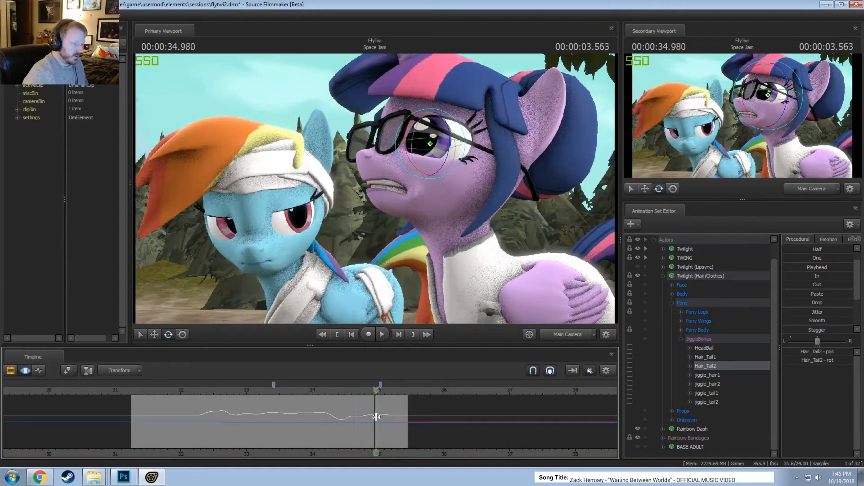
shift+scroll(379, 418, up, 4)
key(space)
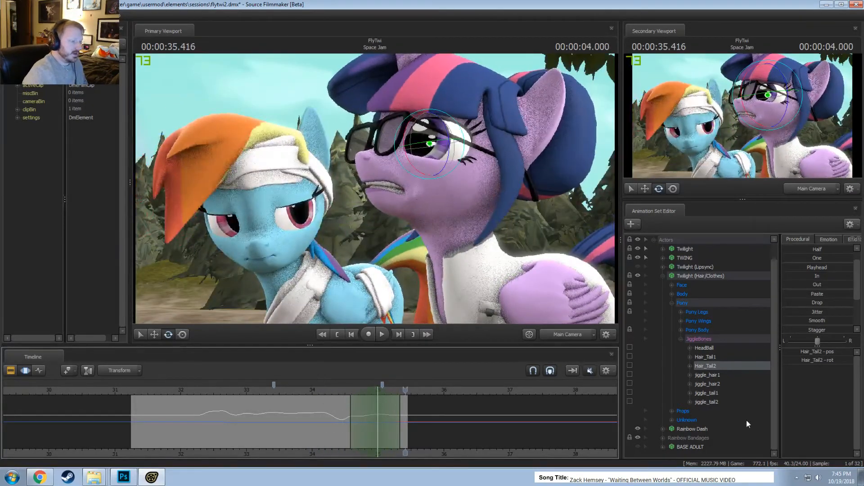
Centre a time selection for Hair_Tail2 on 34.04 s with falloff from about 33.2 to 34.9 s
scroll(801, 323, down, 2)
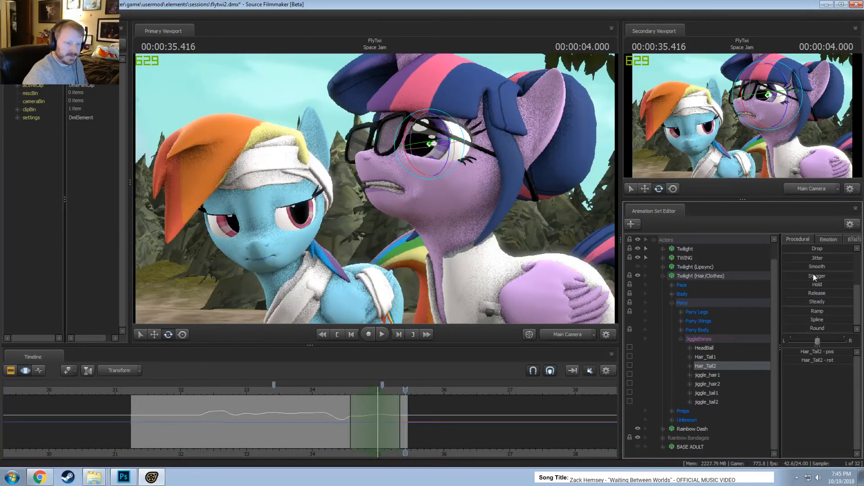
click(315, 408)
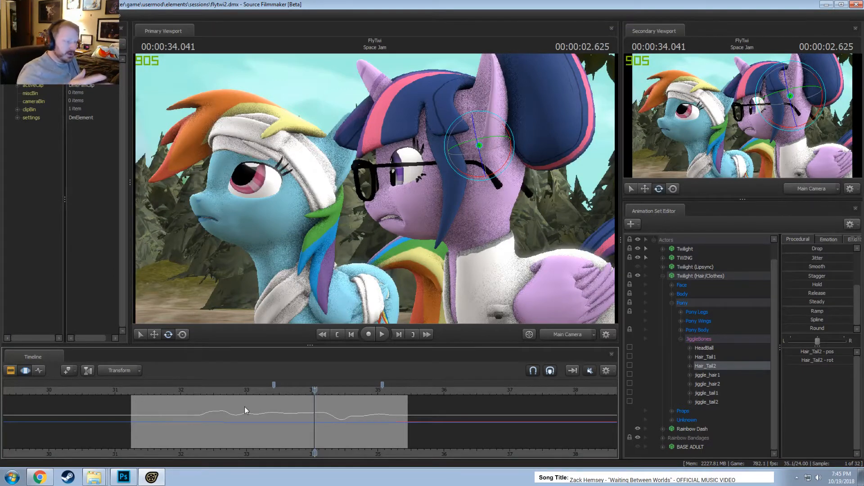
scroll(286, 427, up, 5)
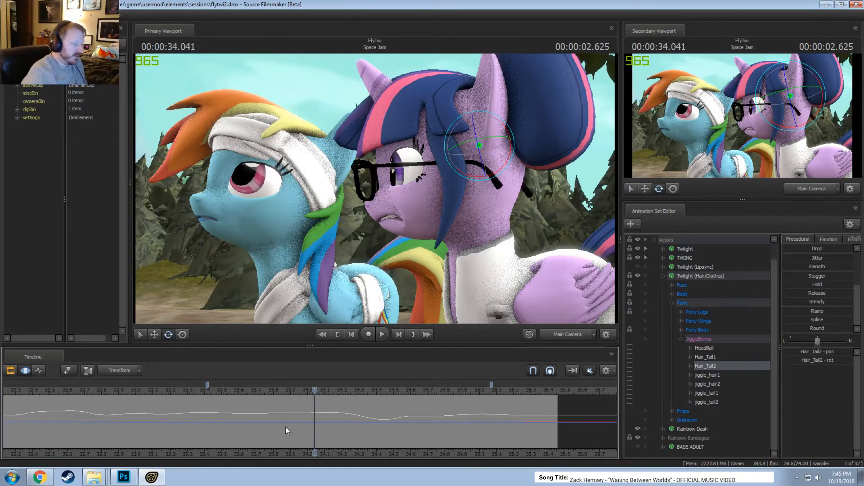
shift+click(310, 418)
shift+scroll(307, 422, up, 5)
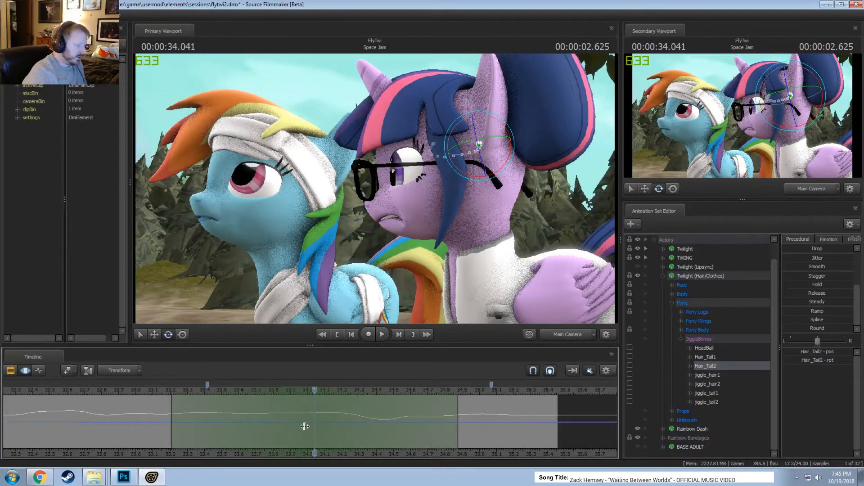
mouse_move(328, 426)
mouse_down()
mouse_move(272, 439)
mouse_move(315, 432)
mouse_up()
scroll(340, 430, down, 3)
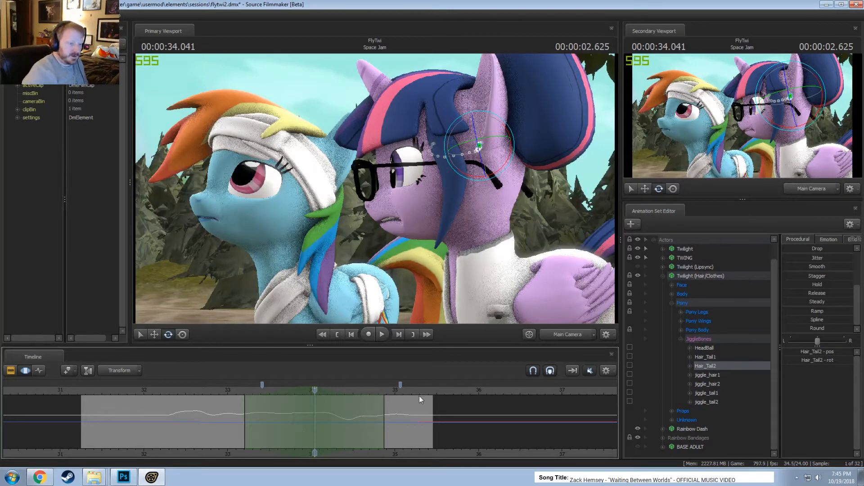
Look through the wing, leg and body controls of Twilight (Hair/Clothes), and collapse that animation set
click(698, 320)
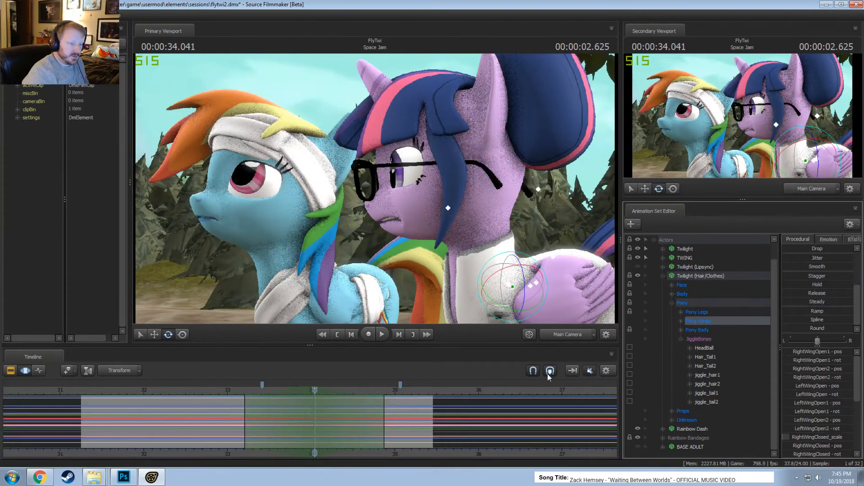
click(680, 312)
click(701, 321)
scroll(704, 331, down, 1)
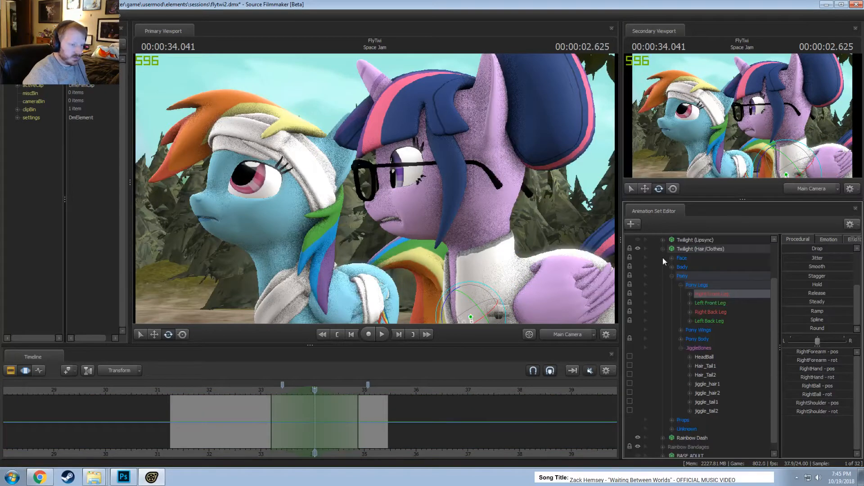
click(671, 267)
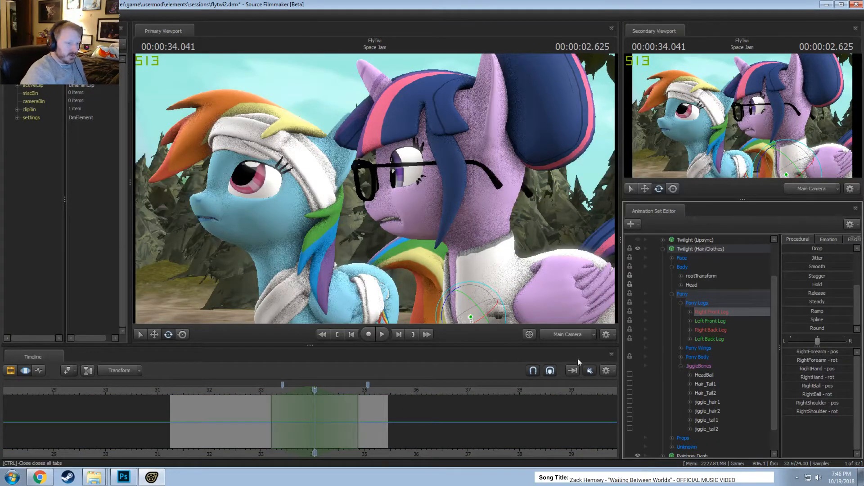
click(671, 251)
scroll(667, 255, up, 2)
click(664, 294)
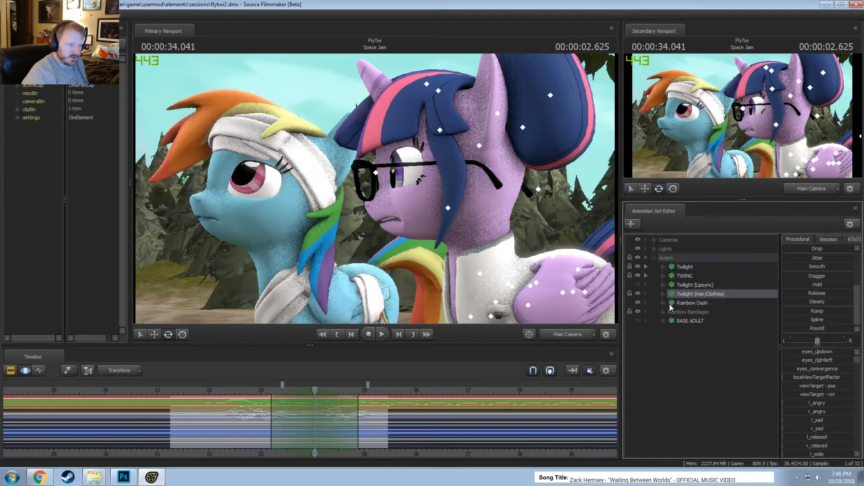
Select Rainbow Dash's Left Wing Closed bones, widen the falloff to about 32.3–35.7 s, and rotate and move the wing over her face
click(681, 357)
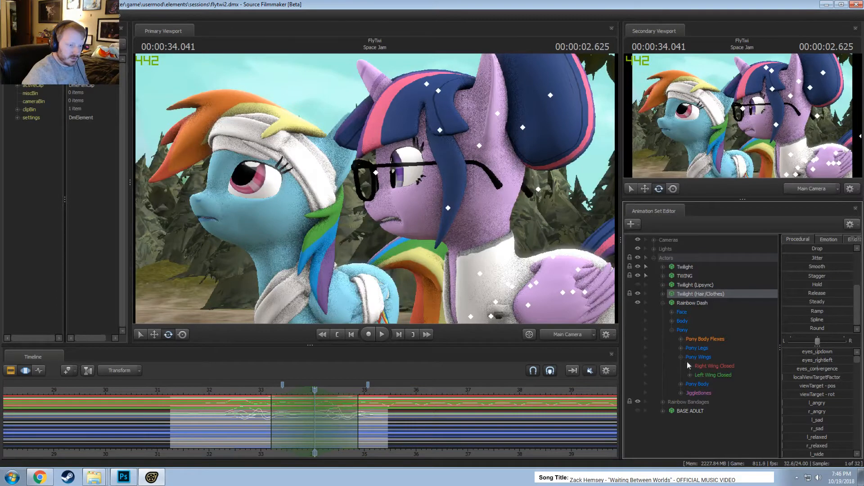
click(690, 375)
click(713, 374)
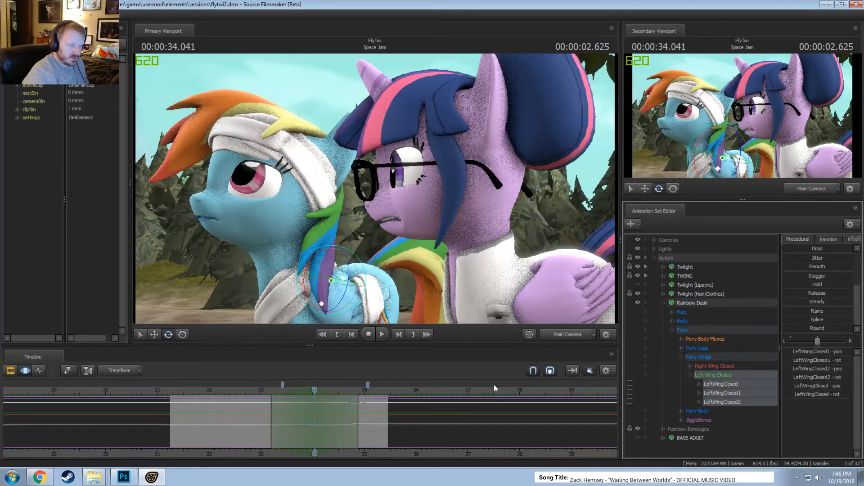
scroll(305, 420, up, 6)
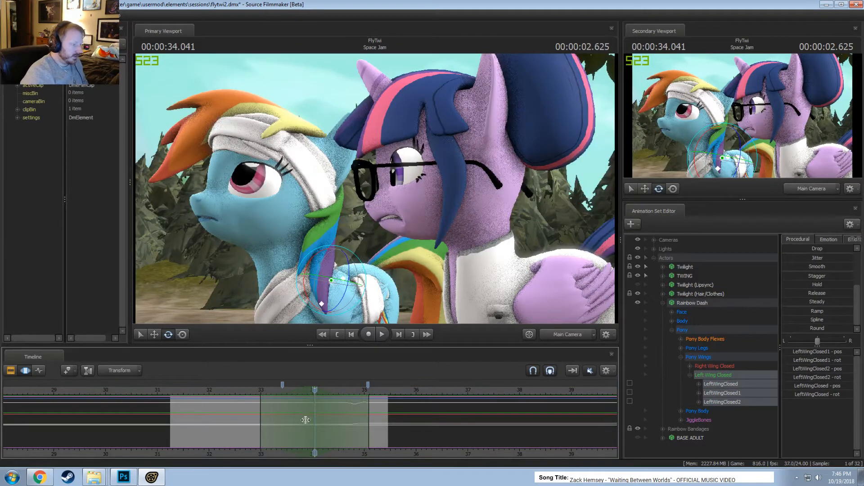
drag(311, 261, 363, 297)
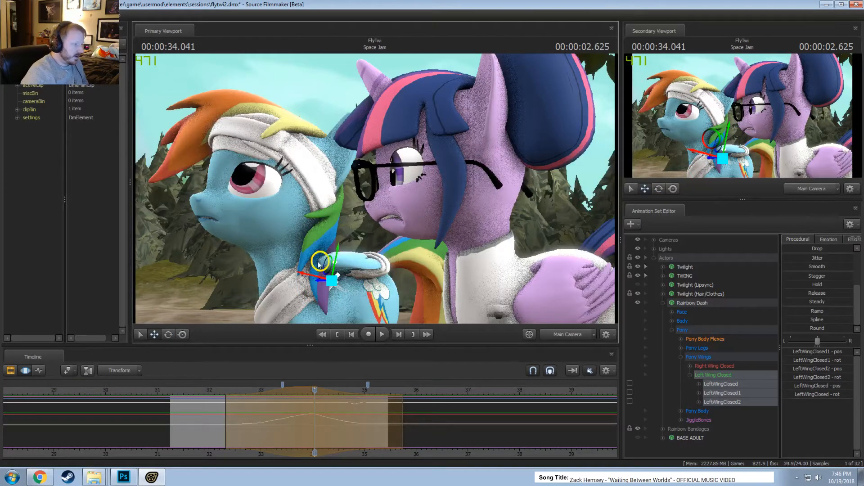
drag(317, 261, 192, 206)
Try out the Stagger preset at several strengths on the left wing bones over the current time selection
scroll(315, 425, up, 2)
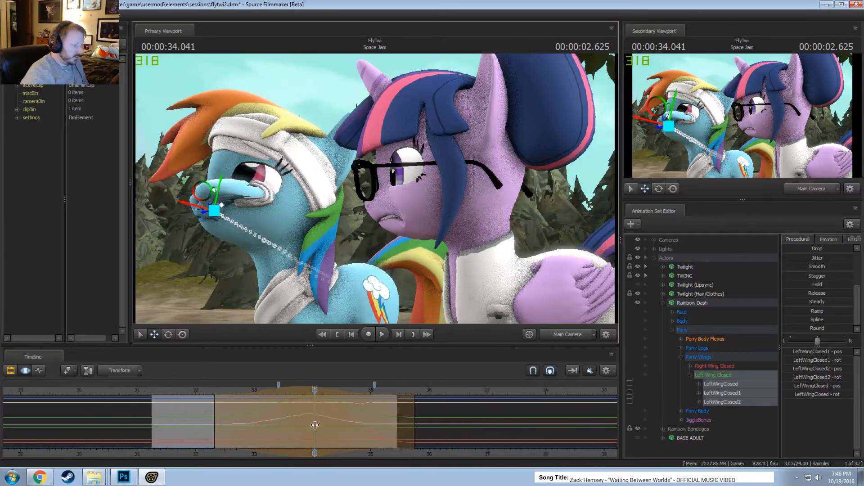
scroll(315, 425, down, 4)
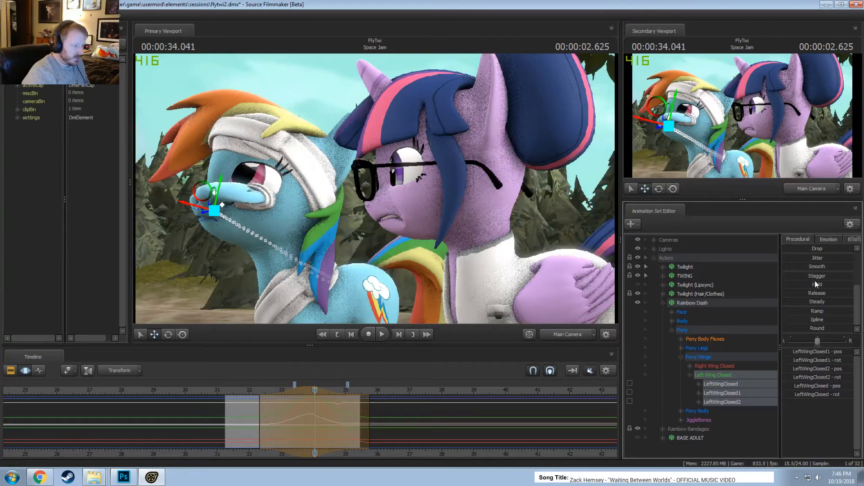
scroll(296, 414, up, 4)
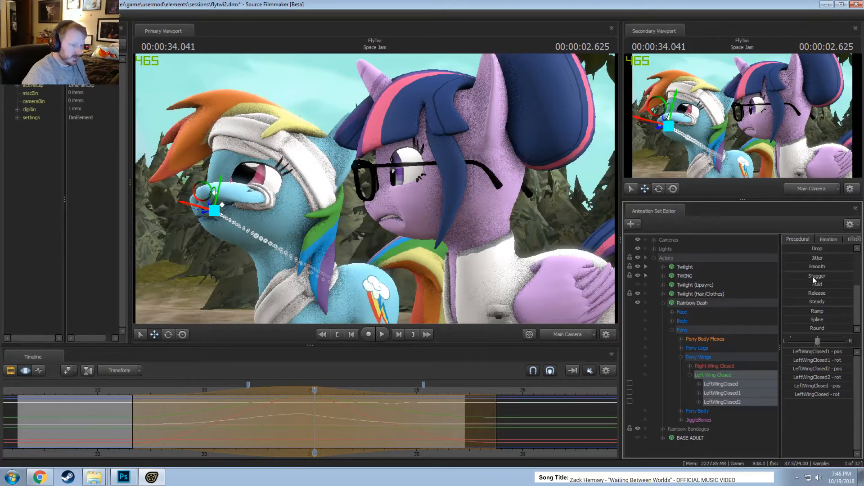
drag(813, 277, 847, 277)
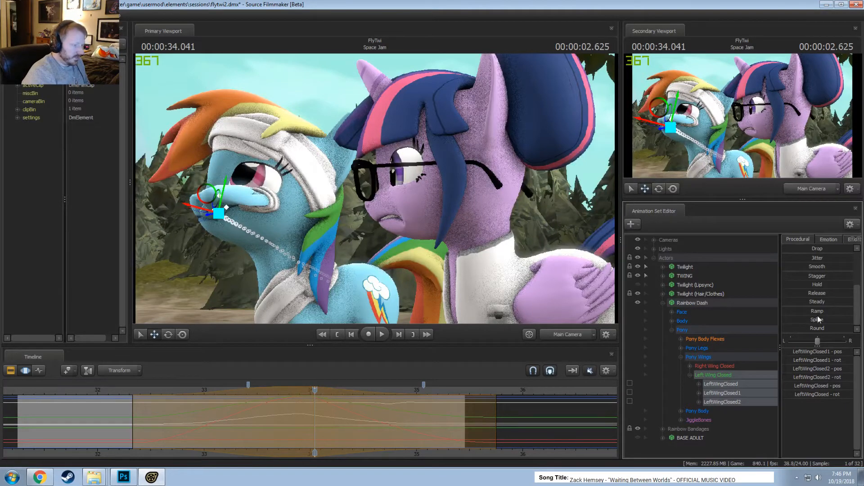
drag(811, 276, 860, 292)
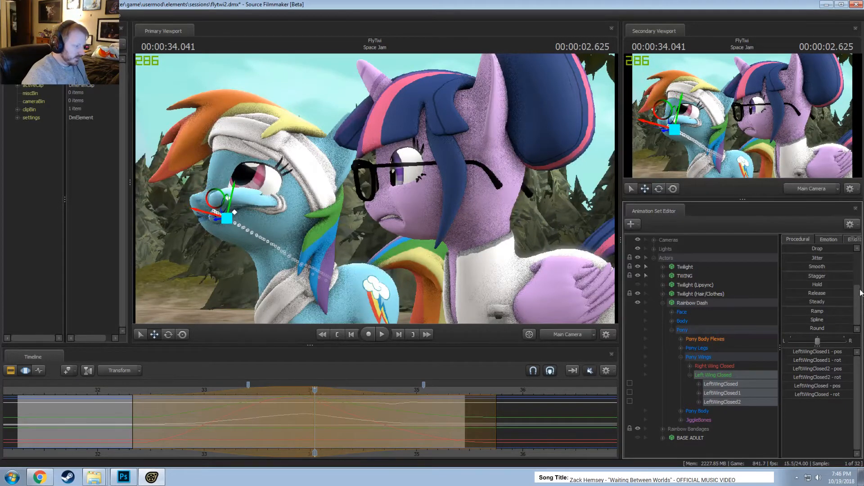
drag(813, 277, 799, 295)
Undo the Stagger adjustments and the test move and rotation of Rainbow Dash's left wing
key(ctrl+z)
drag(312, 436, 295, 436)
key(ctrl+z)
key(ctrl+z)
key(ctrl+z)
key(ctrl+z)
key(ctrl+z)
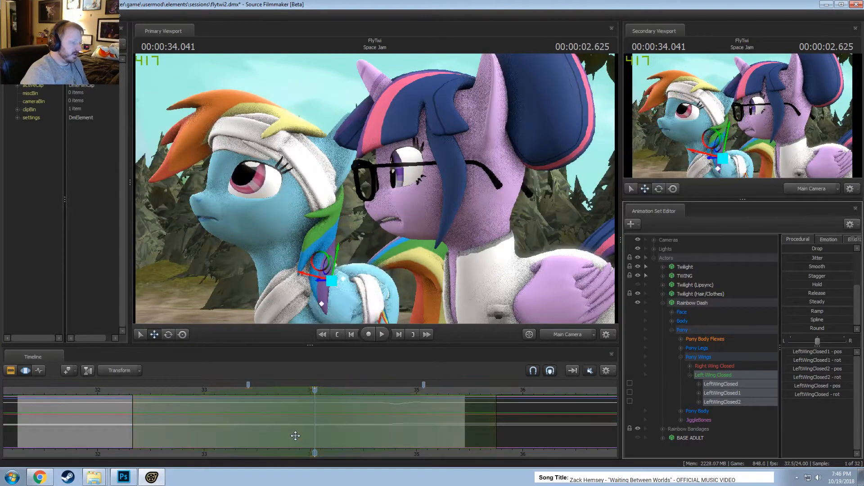
key(ctrl+z)
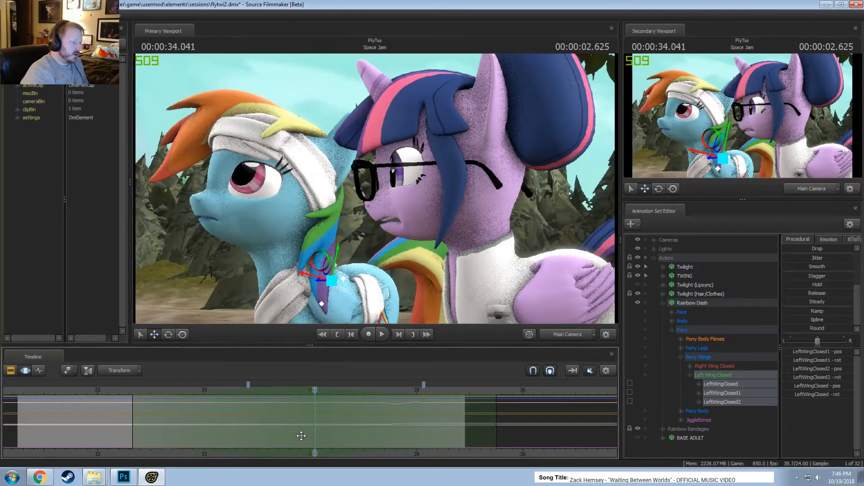
Replay Space Jam from about 31.5 s to its end, switching to the Clip Editor during playback
key(space)
key(space)
scroll(217, 410, down, 3)
click(215, 390)
key(space)
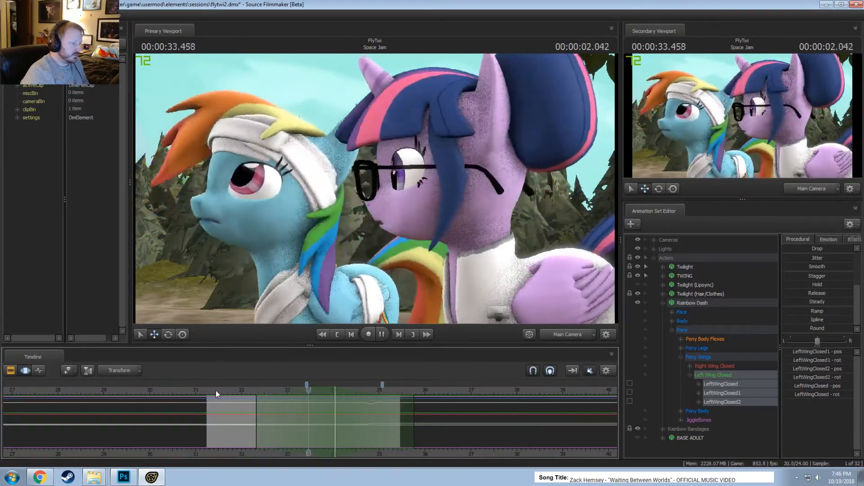
key(space)
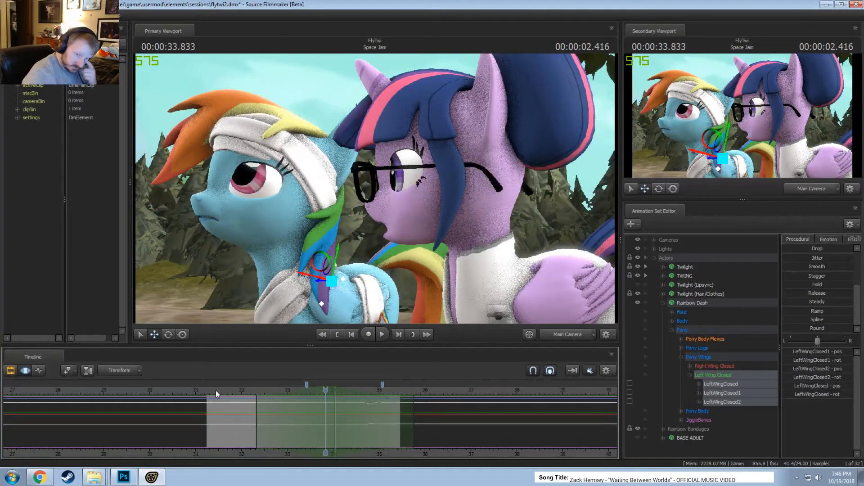
click(223, 389)
key(space)
key(F2)
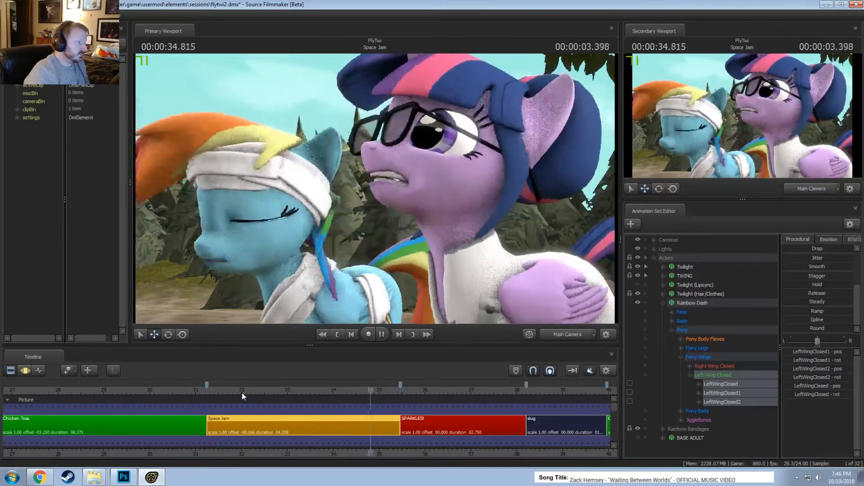
key(space)
Play back the whole Space Jam shot in the Clip Editor from its opening at 31.25 s
scroll(428, 450, down, 3)
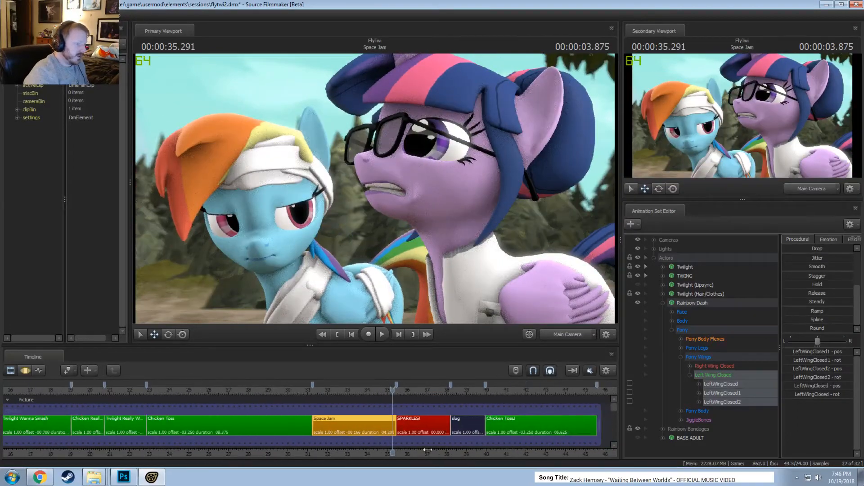
middle_drag(427, 450, 355, 439)
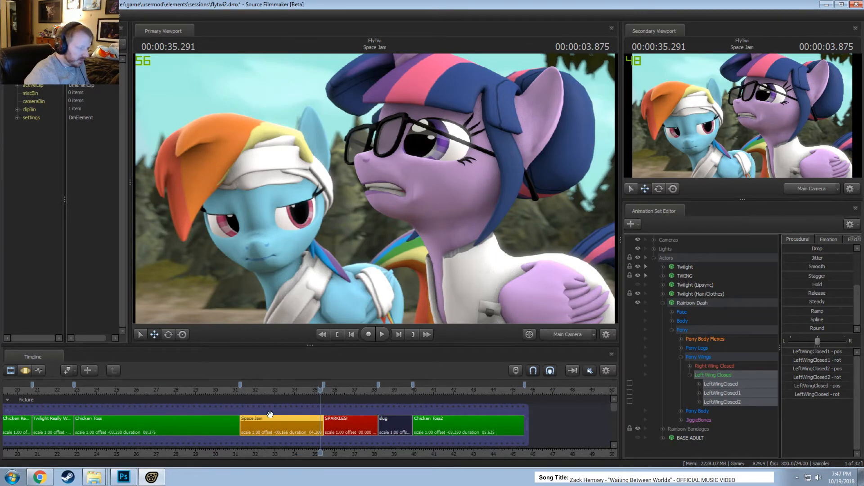
click(240, 391)
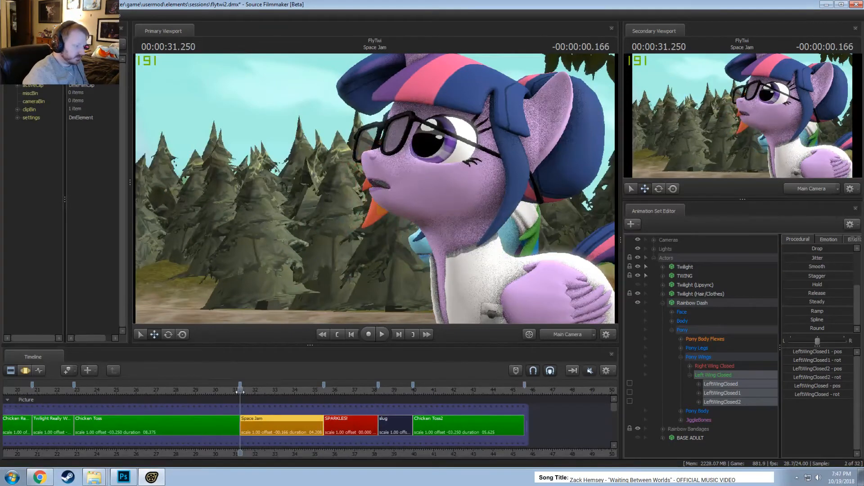
key(space)
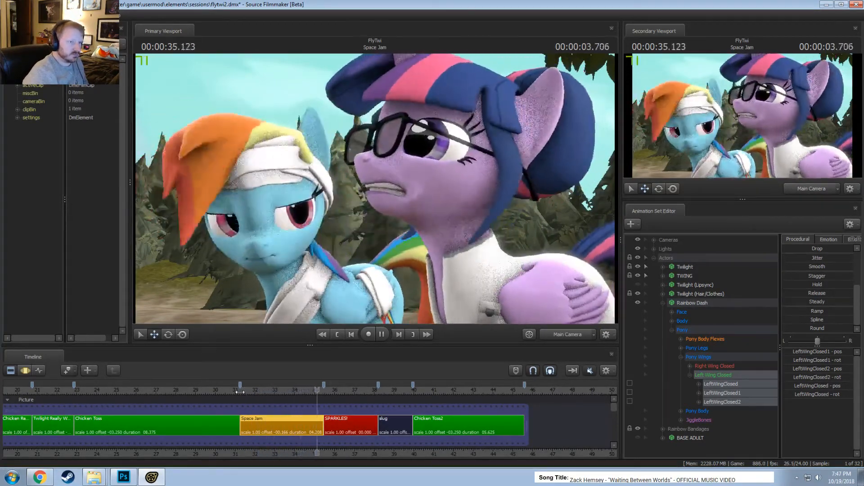
key(space)
Select Rainbow Dash's jiggle_hair1 bone and show it in the Motion Editor at about 31.6 s
click(681, 420)
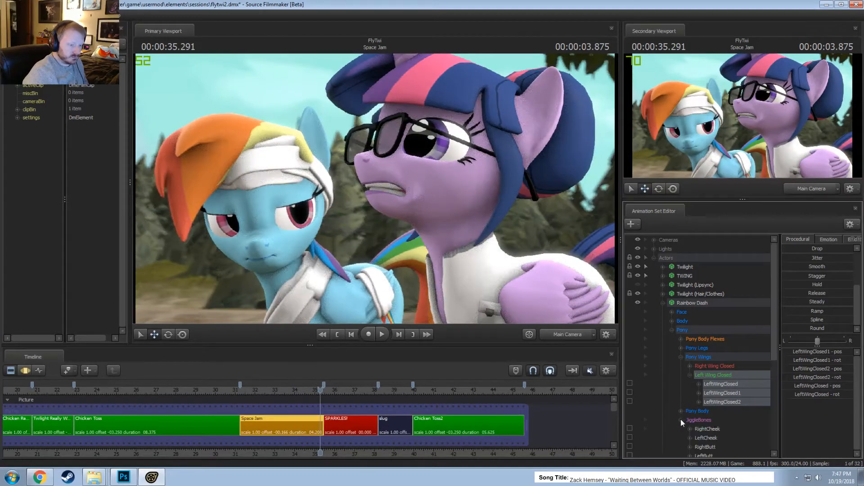
scroll(693, 406, down, 3)
scroll(704, 378, down, 2)
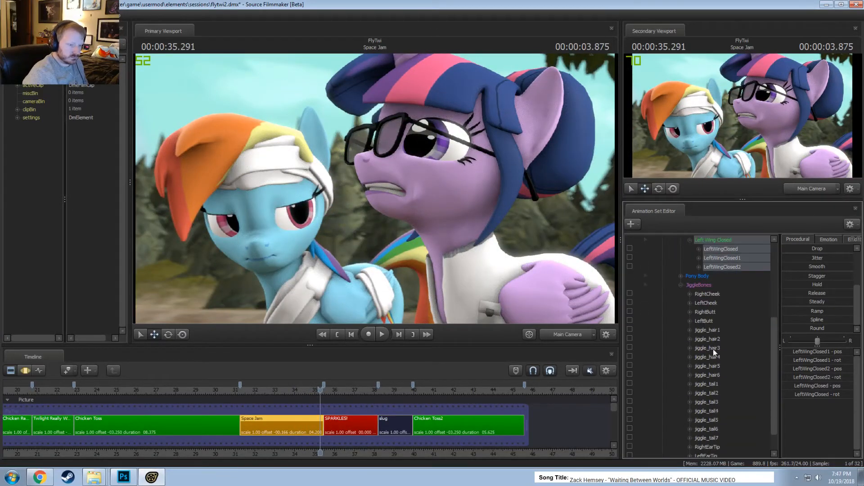
click(712, 331)
key(F3)
scroll(319, 425, up, 4)
drag(216, 417, 149, 411)
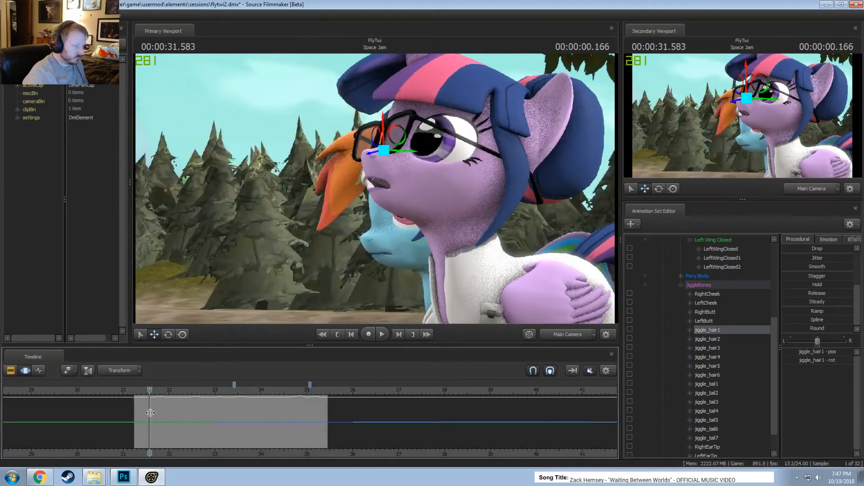
Play back Space Jam from about 31.6 s to its end to review the hair motion
key(space)
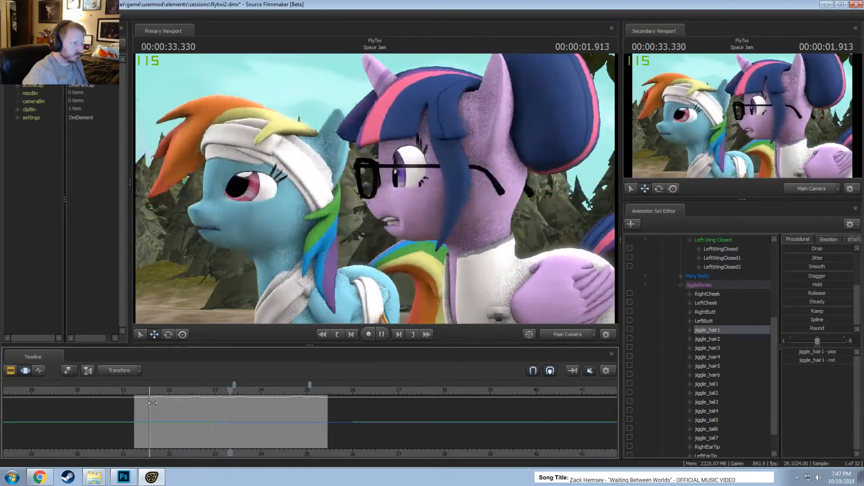
key(space)
key(space)
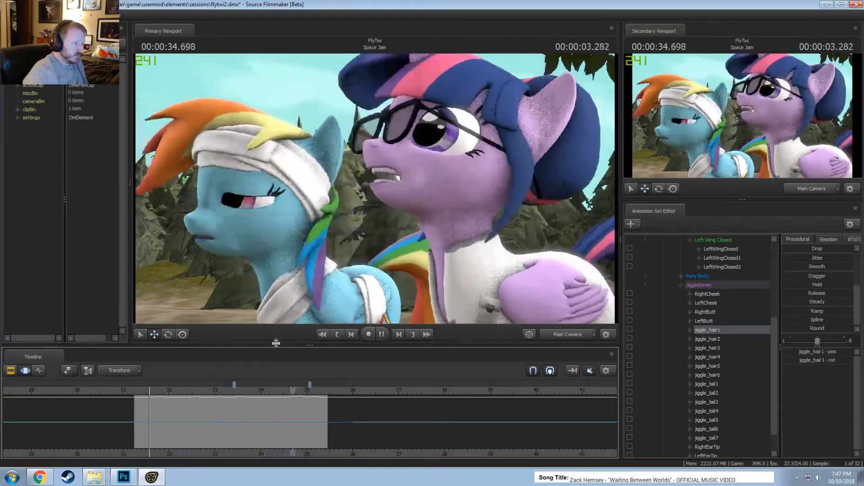
key(space)
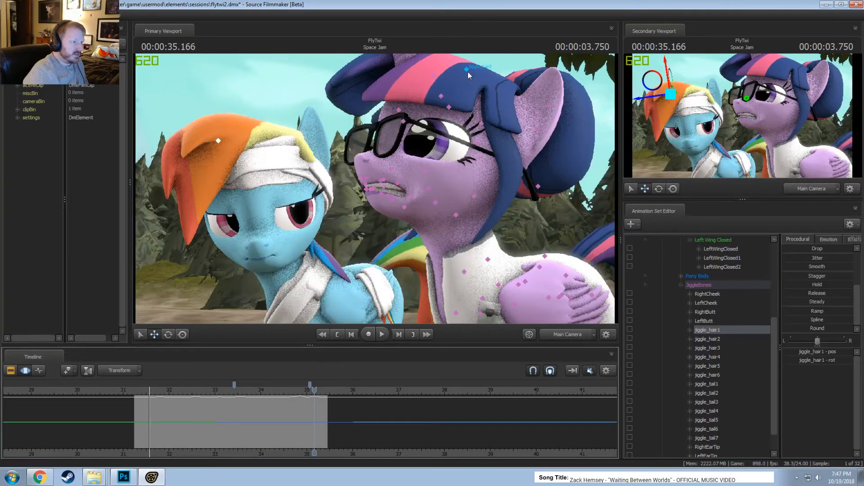
Pick the jiggle_hair2 bone on the base Twilight model, review its motion, and make a time selection around 33.4 s
click(468, 71)
scroll(175, 442, up, 2)
key(shift)
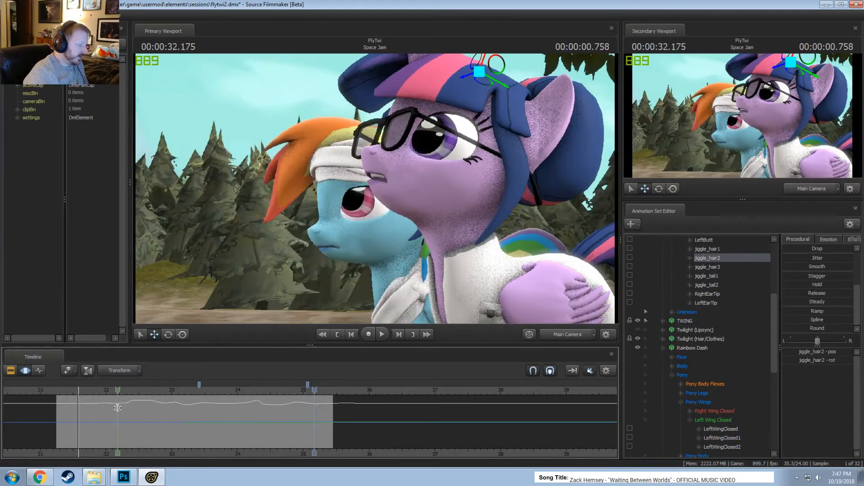
key(ctrl+a)
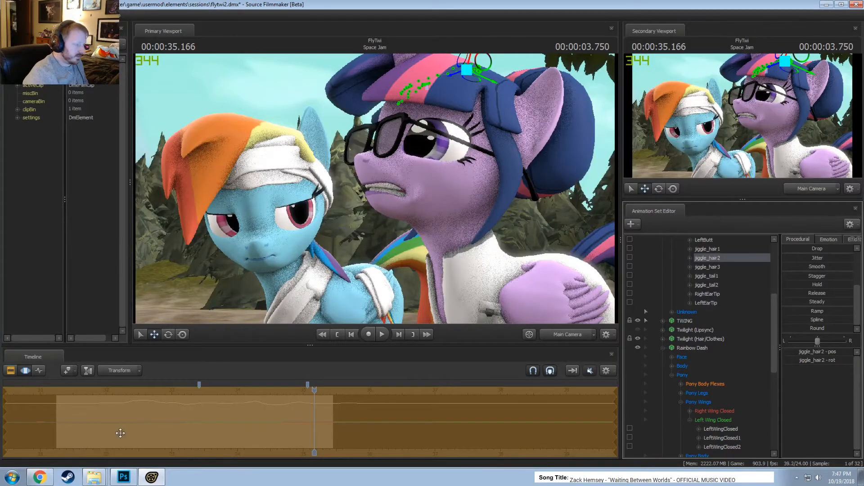
key(space)
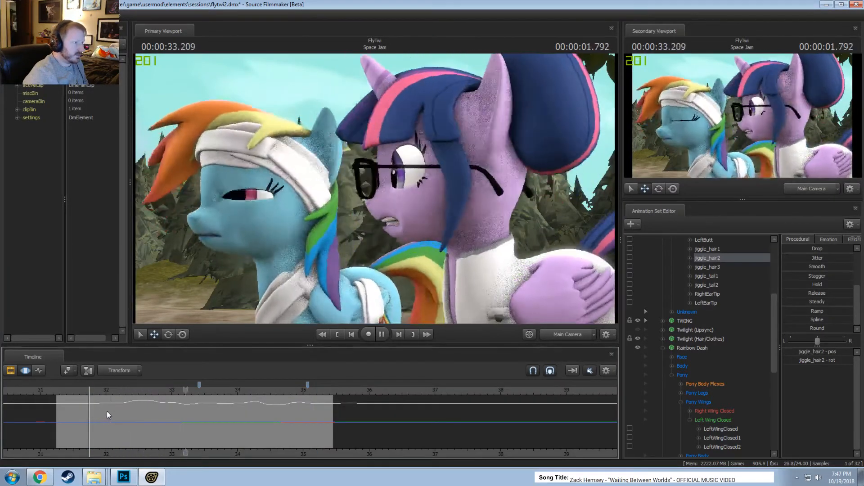
click(176, 414)
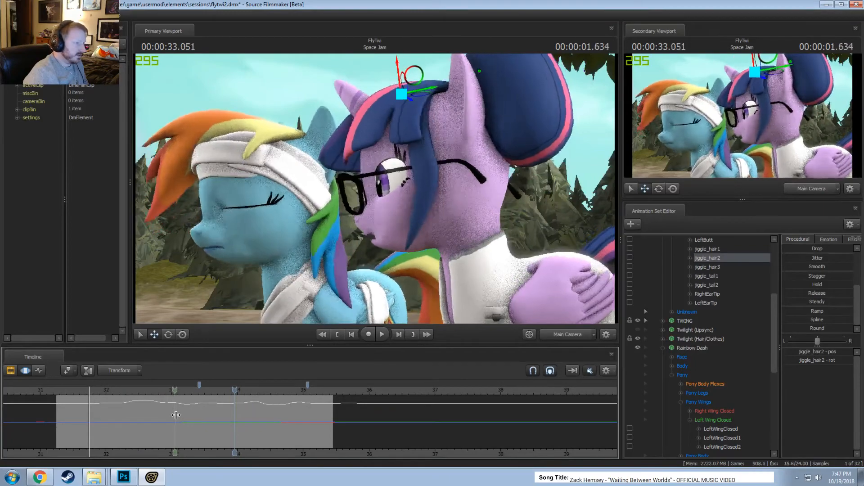
drag(175, 414, 199, 425)
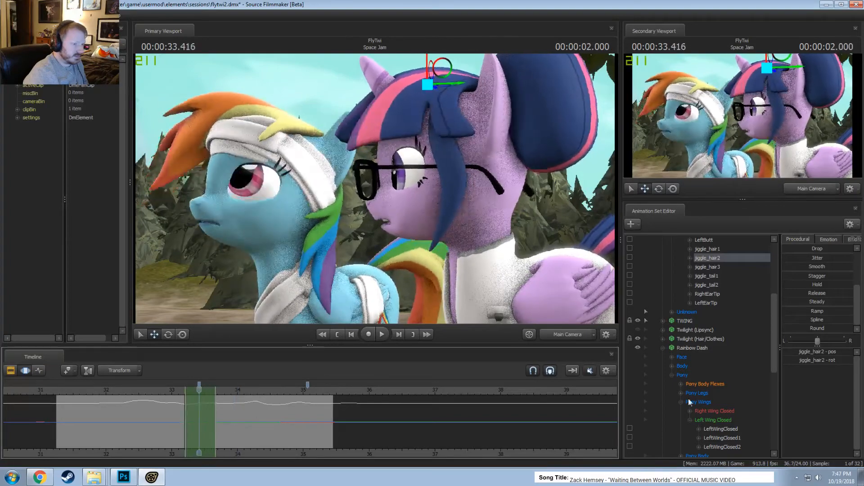
Collapse the Twilight and Rainbow Dash trees and select jiggle_hair2 under the JiggleBones of Twilight (Hair/Clothes)
scroll(696, 404, up, 5)
click(663, 267)
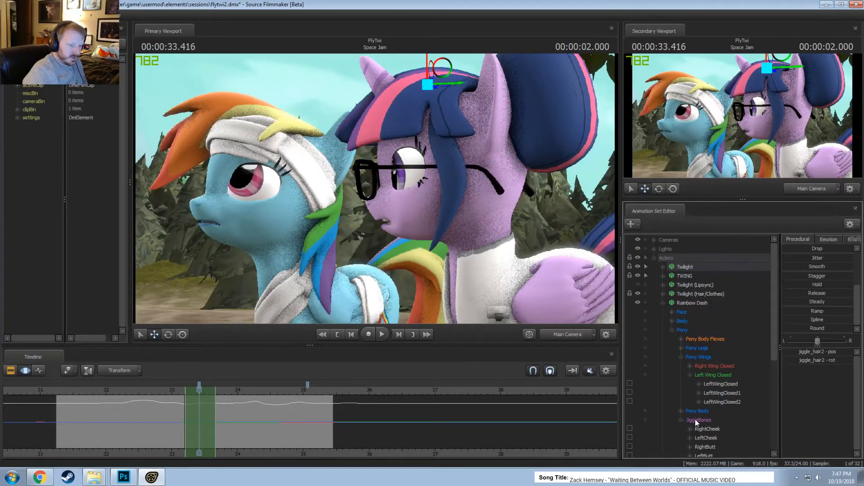
scroll(695, 419, down, 5)
scroll(692, 409, up, 3)
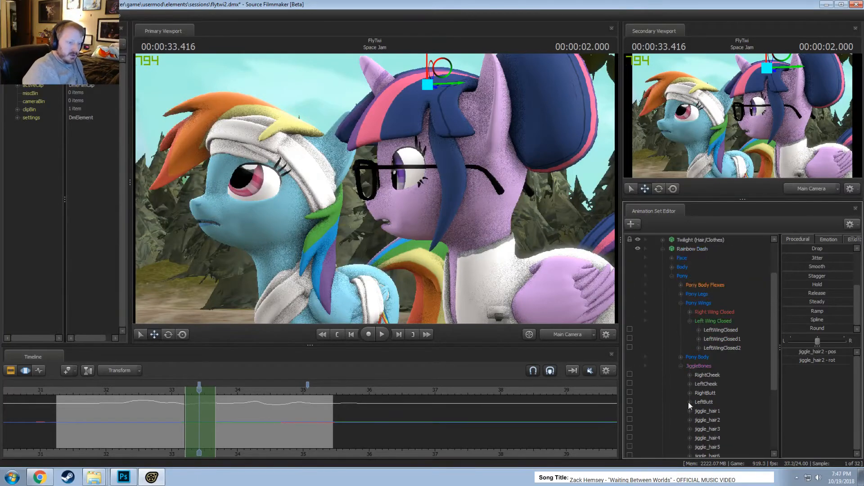
click(665, 252)
click(663, 250)
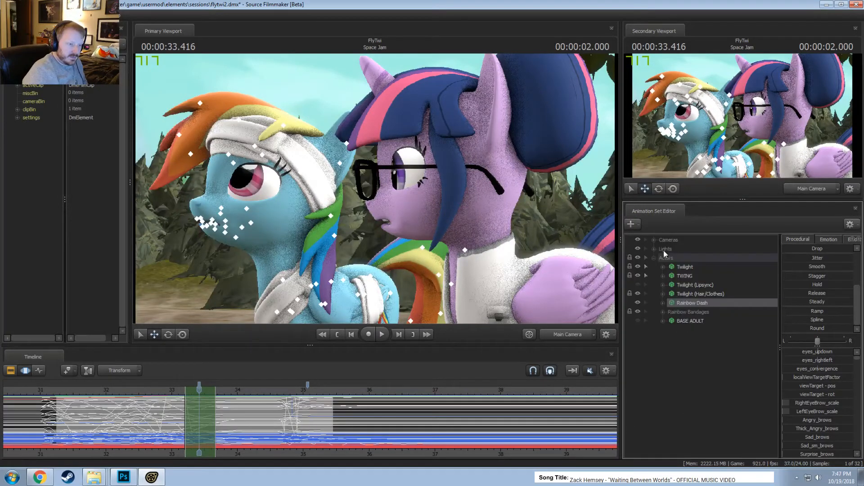
click(662, 294)
scroll(684, 338, down, 3)
click(705, 357)
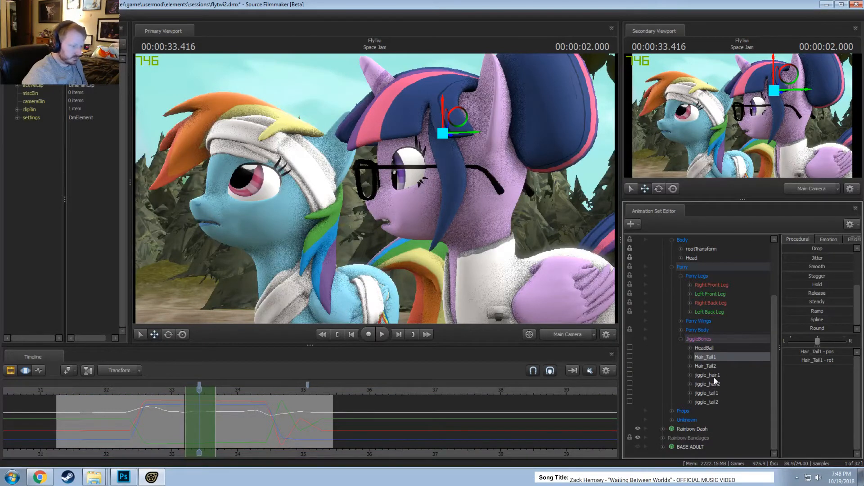
click(709, 374)
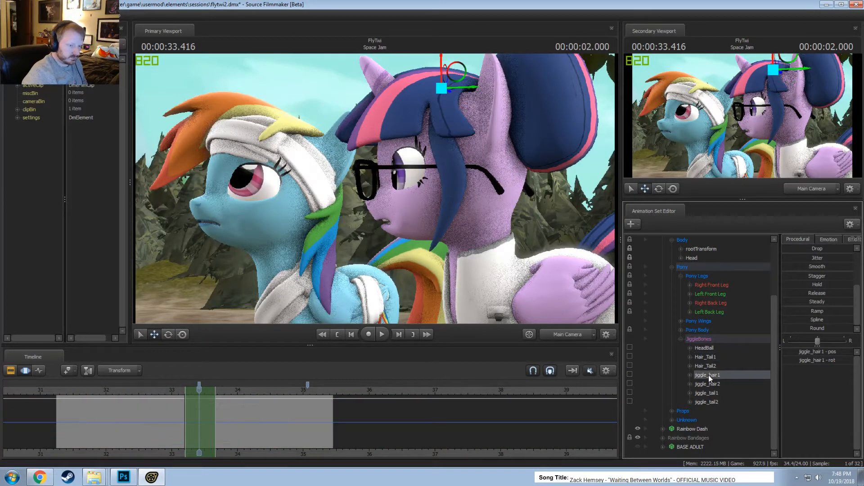
click(713, 383)
Apply the Round preset to jiggle_hair2 over short time selections around 33.0 s and 34.1 s
scroll(134, 422, up, 2)
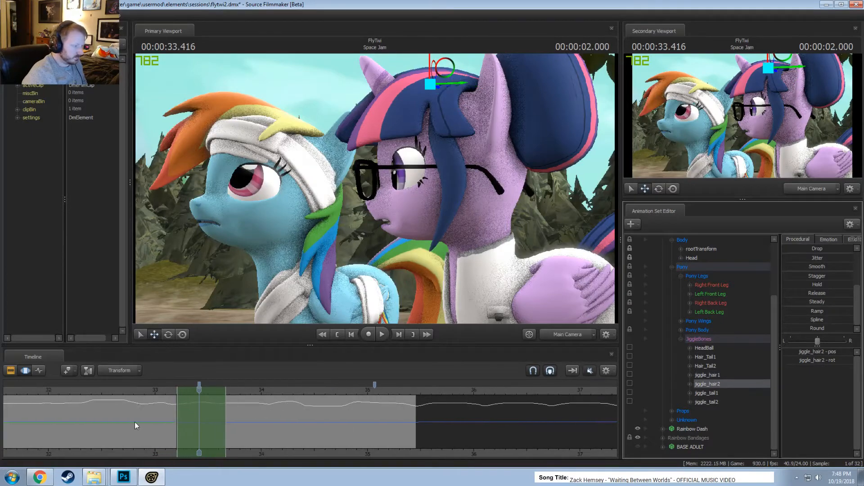
drag(134, 422, 177, 412)
click(817, 328)
drag(221, 416, 283, 426)
click(801, 327)
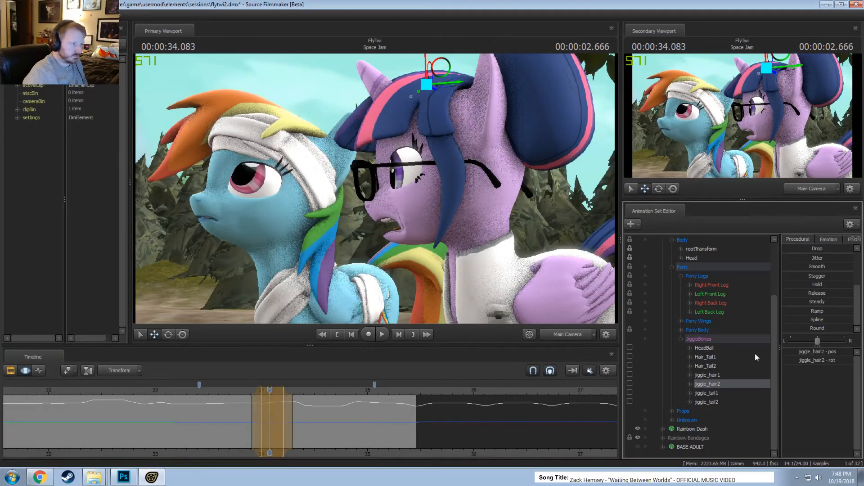
Review the shot past 34.1 s and even out jiggle_hair2's motion over a time selection from about 34.3 to 34.9 s
key(space)
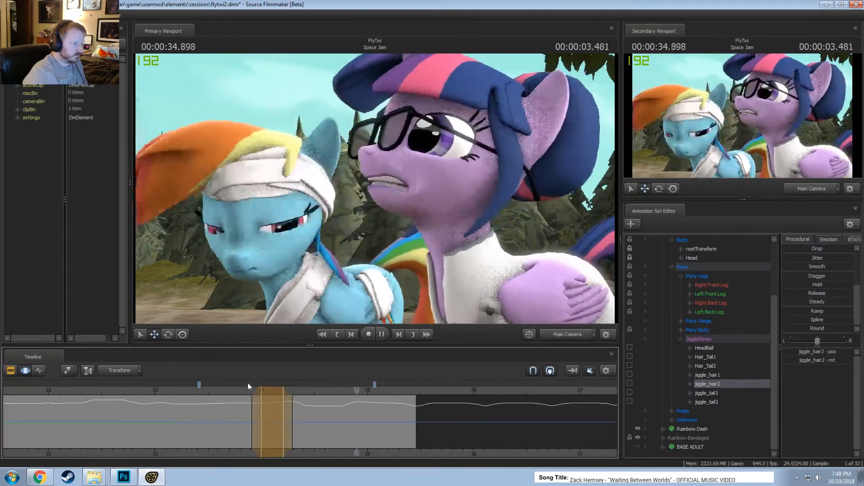
key(shift)
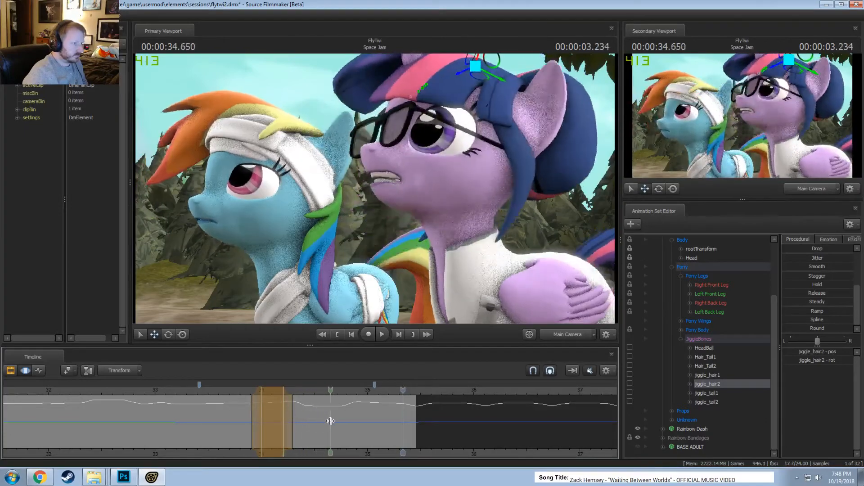
shift+drag(354, 427, 294, 432)
key(space)
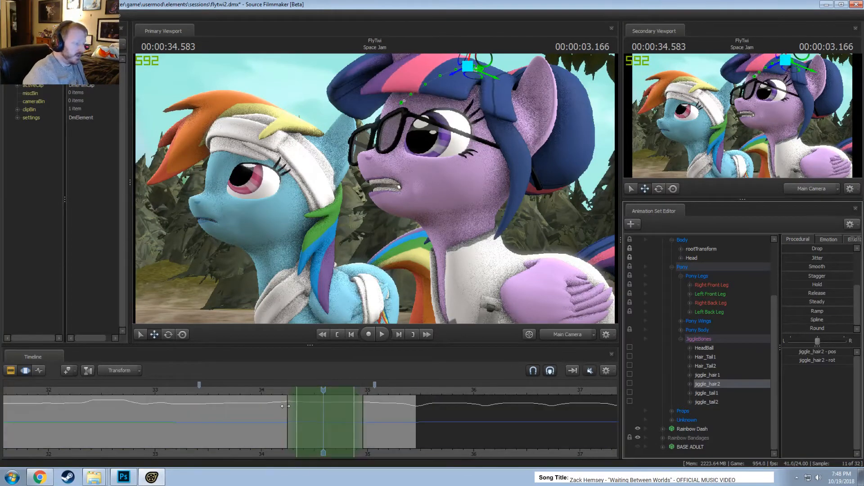
Replay the hair motion from 34.1 s and again from about 31.9 s
click(271, 387)
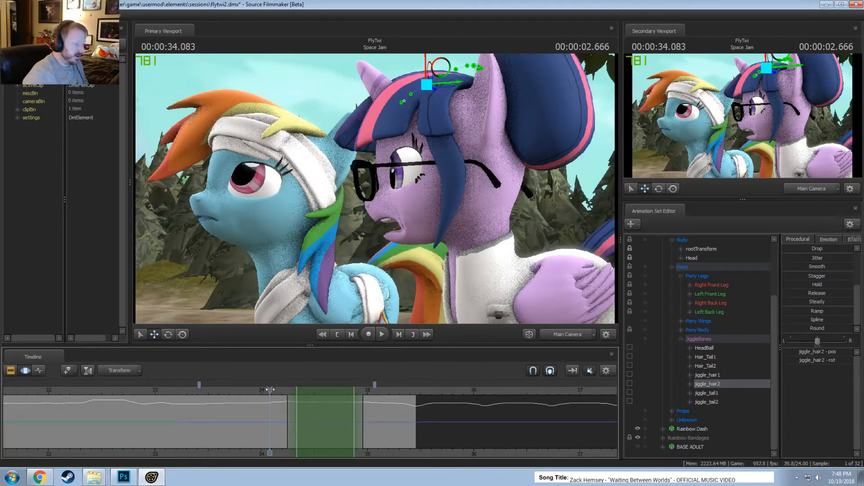
key(space)
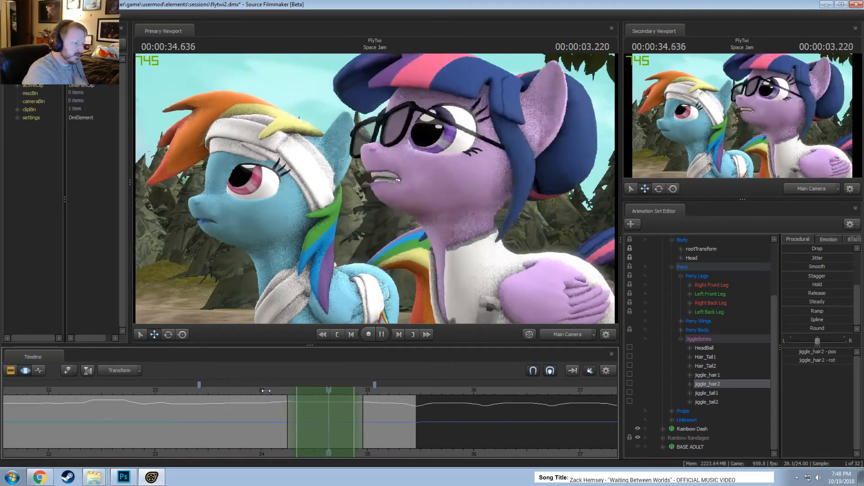
key(space)
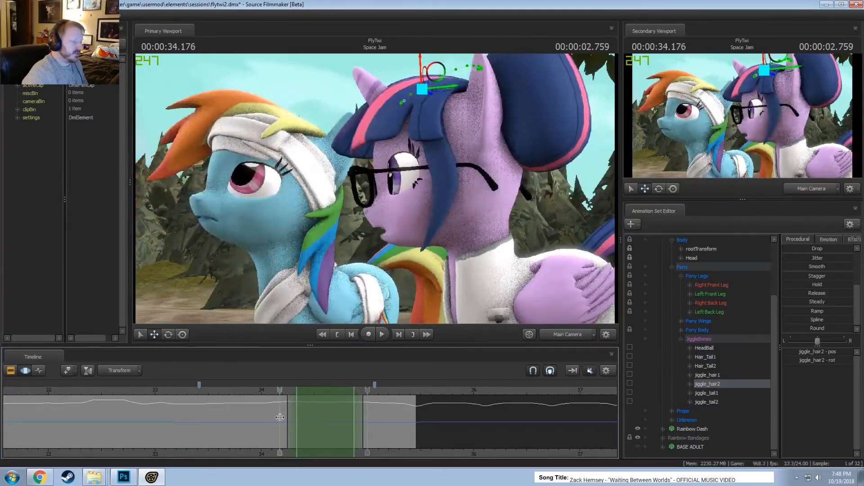
click(76, 391)
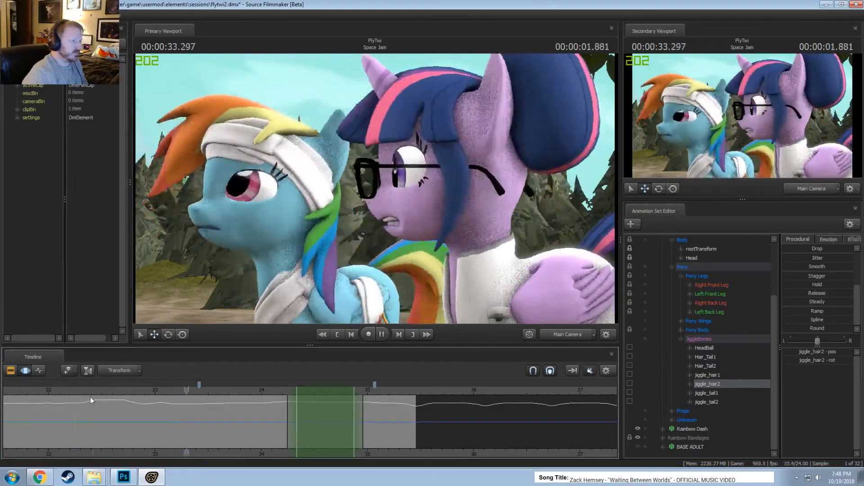
key(space)
Even out jiggle_hair2's motion over a time selection from about 32.3 to 32.8 s and play the shot back
middle_drag(112, 444, 150, 446)
shift+drag(121, 410, 174, 413)
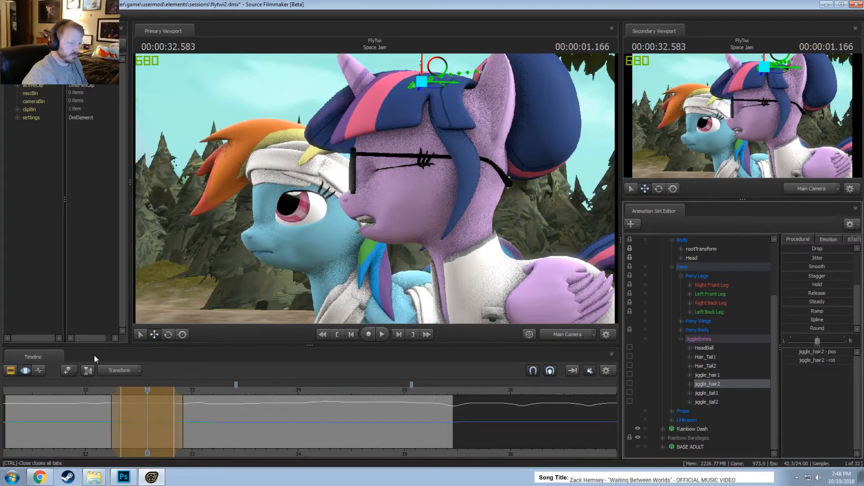
key(space)
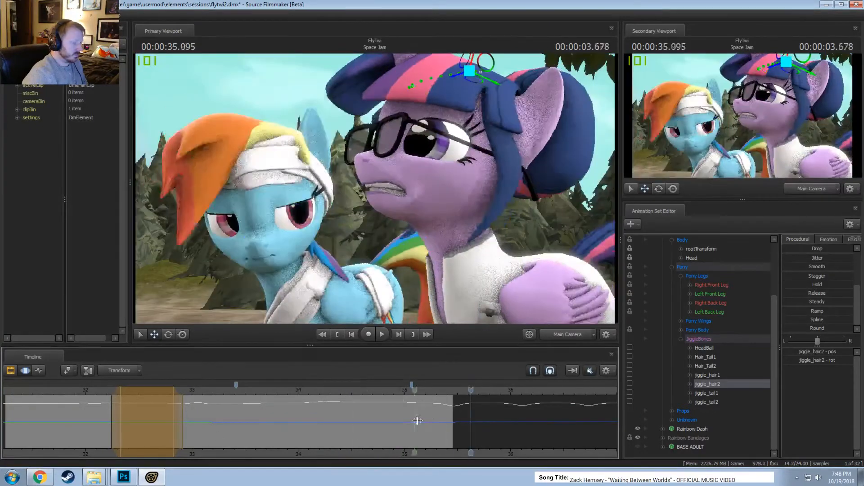
Apply a procedural preset to jiggle_hair2 over a time selection around 35.5 s, spanning the end of Space Jam
click(437, 418)
shift+drag(439, 418, 475, 417)
scroll(474, 418, up, 2)
drag(819, 339, 819, 338)
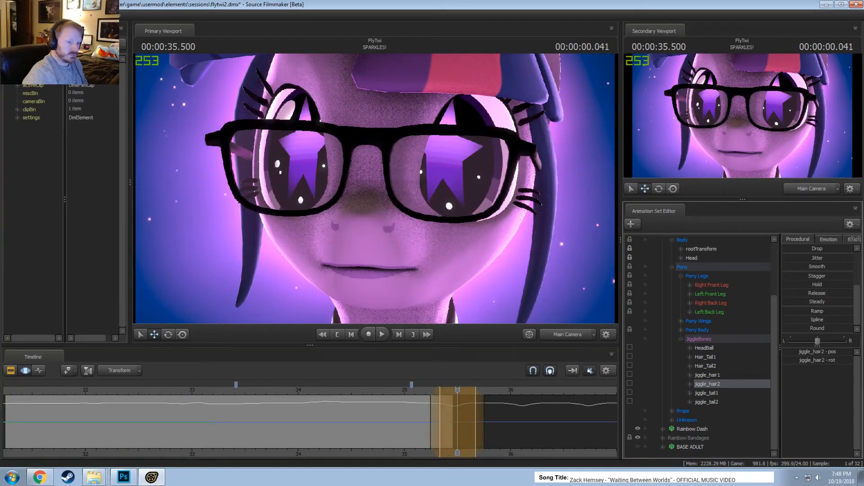
Play back Space Jam from about 31.9 s to check the jiggle_hair2 adjustments
click(77, 391)
key(space)
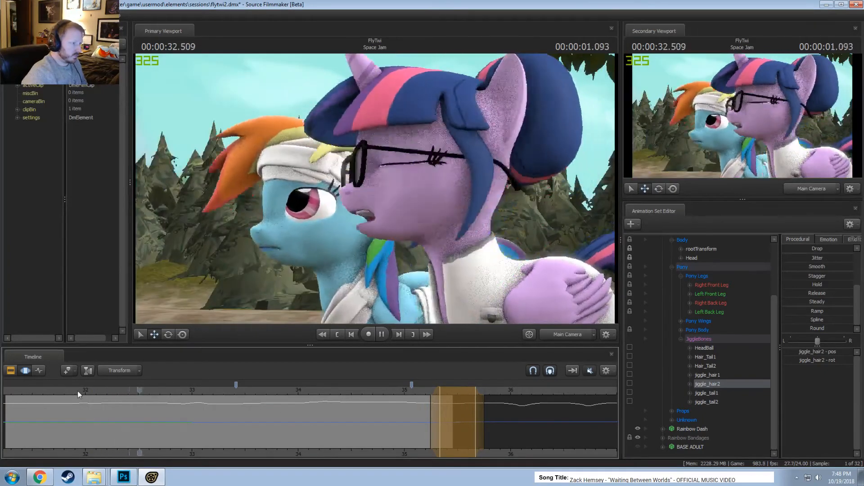
key(space)
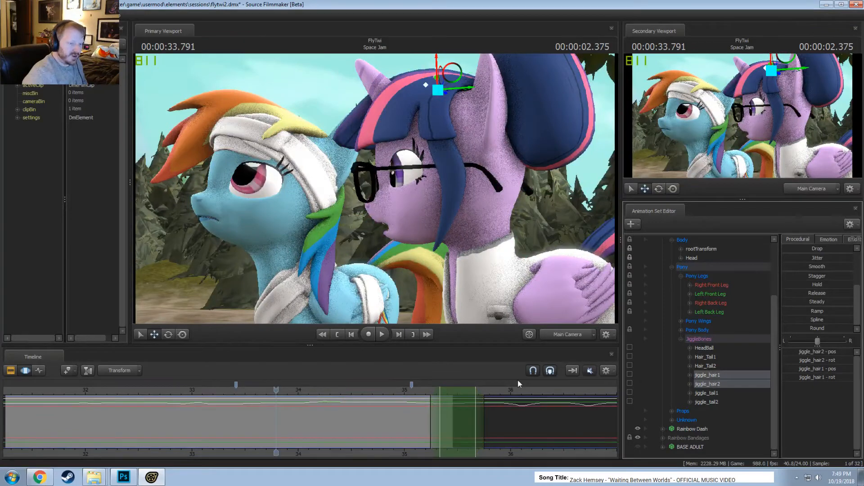
Rotate jiggle_hair1 and jiggle_hair2 of Twilight (Hair/Clothes) slightly over a time selection centred at about 32.6 s
drag(128, 405, 151, 428)
key(e)
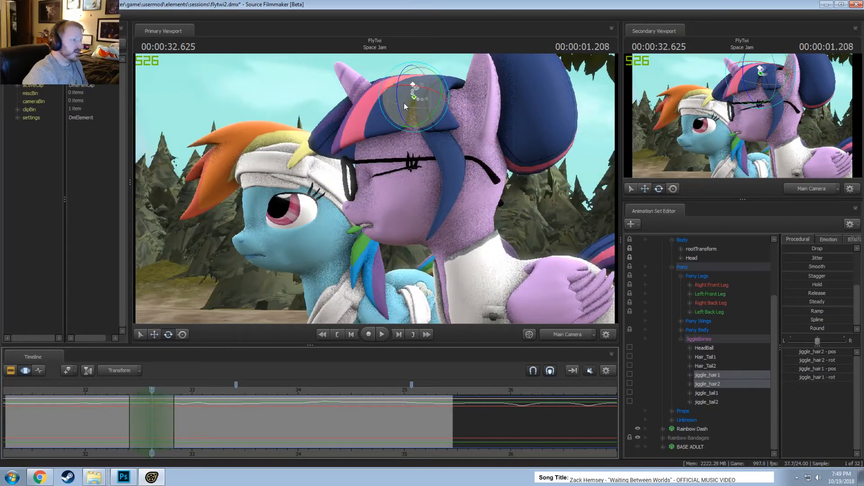
drag(413, 101, 410, 103)
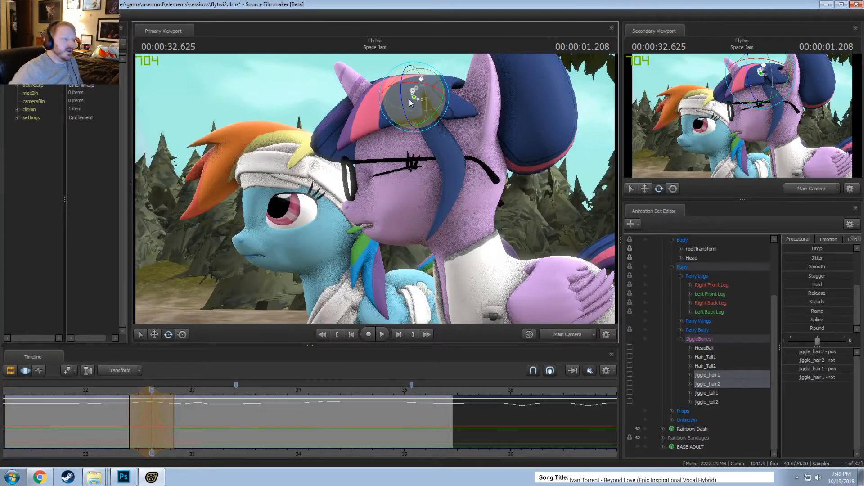
Play the shot from about 32.2 s to review the rotated hair bones
click(117, 390)
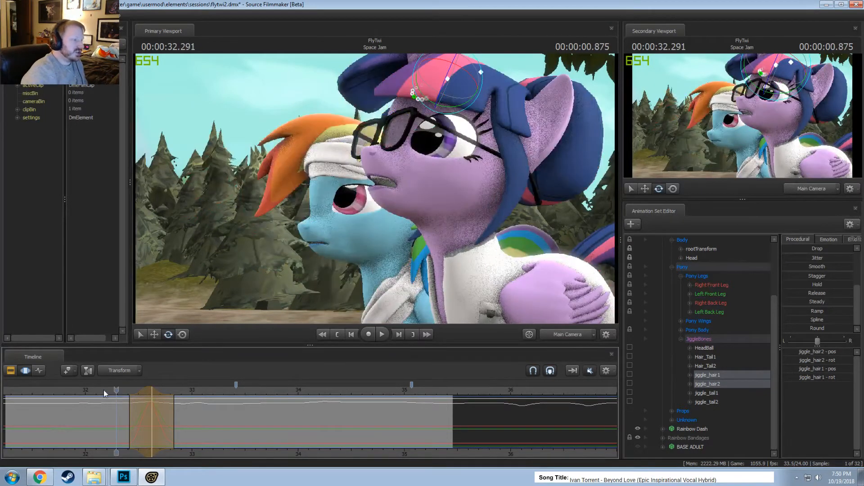
click(104, 390)
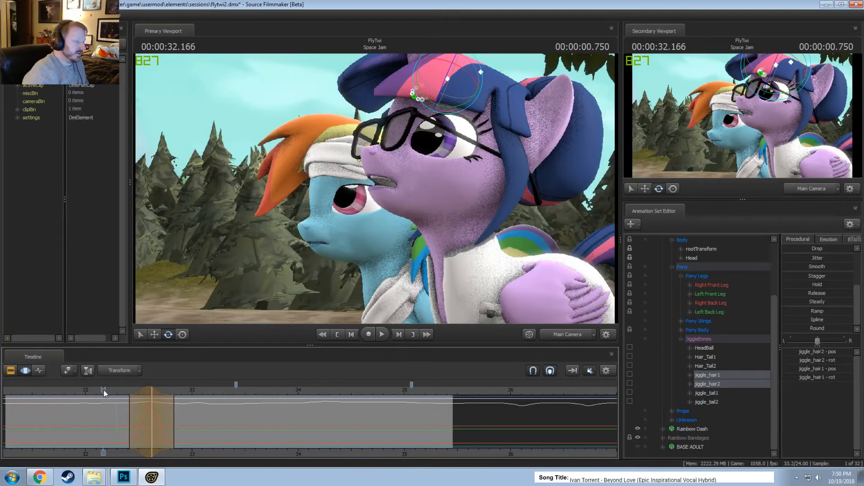
key(space)
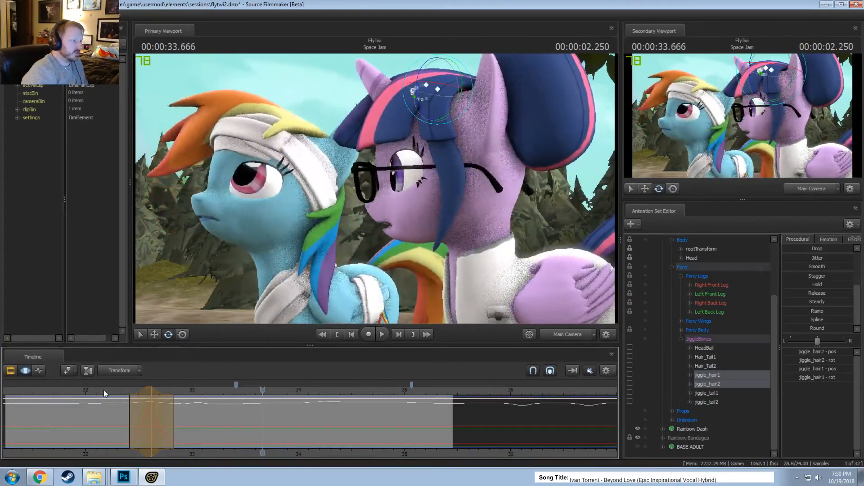
Return to 32.6 s, make Twilight (Hair/Clothes) selectable in the viewport, and pick its jiggle_hair1 bone
drag(111, 390, 151, 396)
click(413, 96)
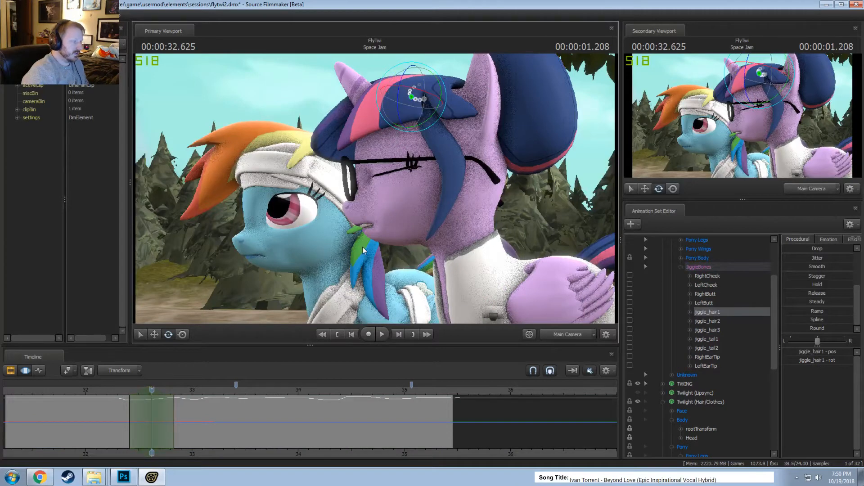
scroll(682, 324, up, 3)
click(662, 267)
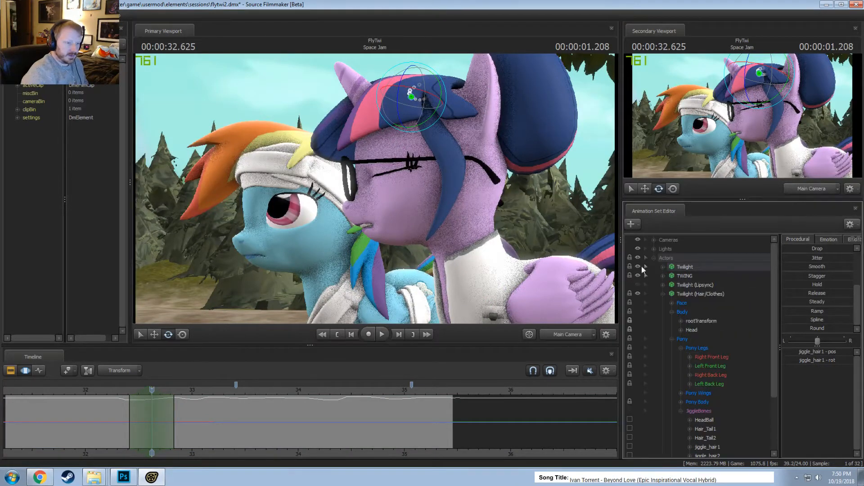
click(646, 293)
click(415, 99)
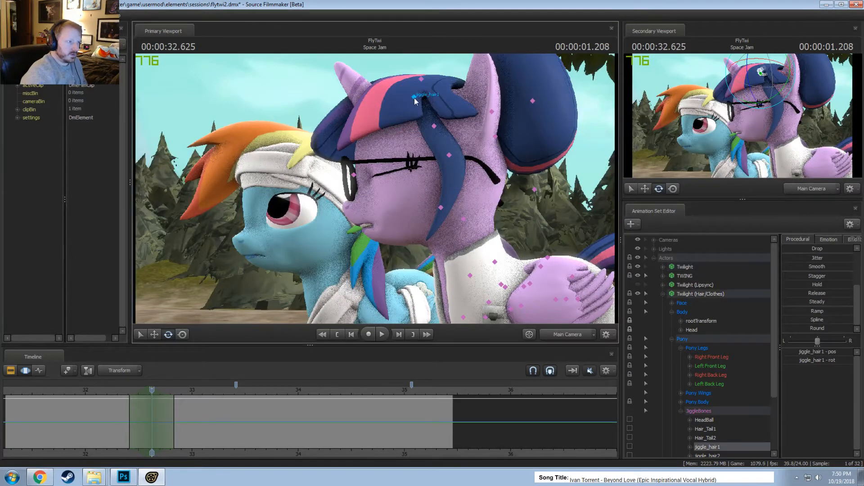
Add jiggle_hair2 to the jiggle_hair1 selection, rotate both bones slightly at 32.625 s, and play the motion back
scroll(711, 392, down, 3)
ctrl+click(713, 384)
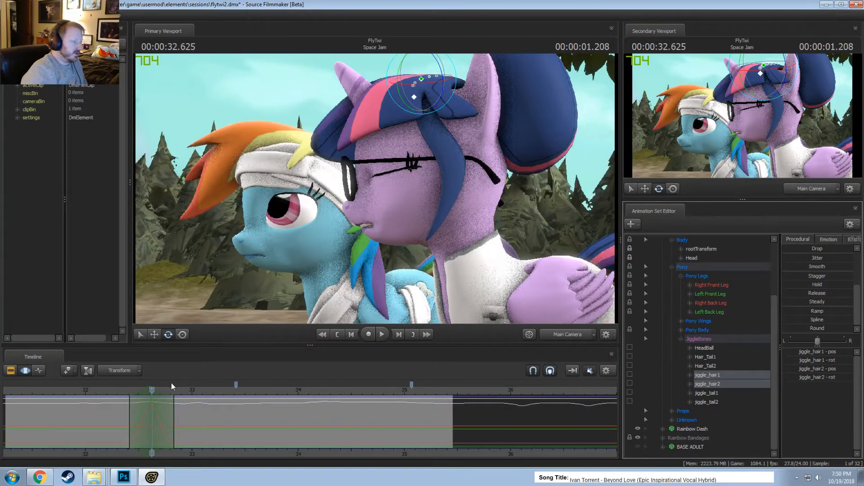
drag(423, 84, 422, 83)
click(126, 394)
key(space)
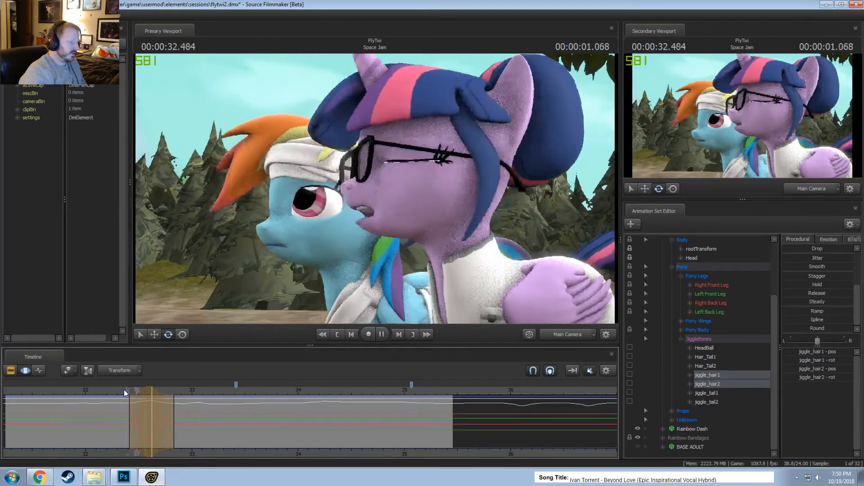
key(space)
Extend the end falloff of the active time selection to 32.875 s and review the hair motion in playback
drag(120, 423, 134, 425)
key(space)
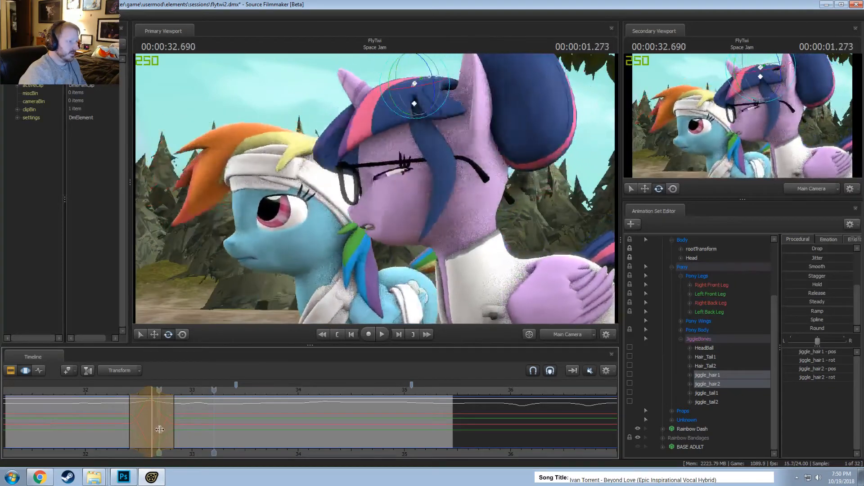
key(space)
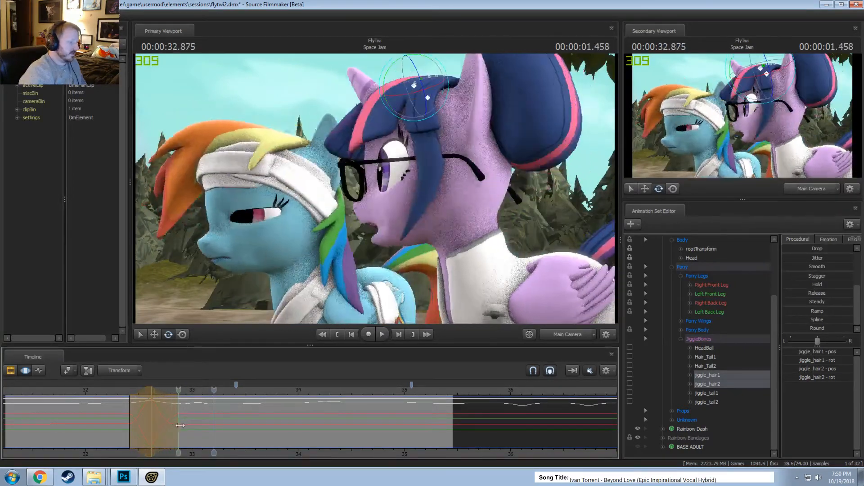
click(129, 392)
key(space)
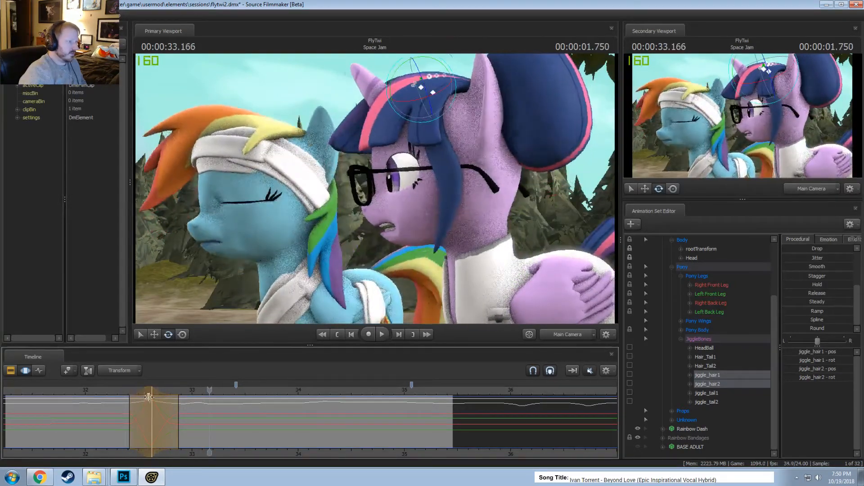
Centre the time selection on 32.875 s, rotate only jiggle_hair1 slightly, and review the result in playback
drag(149, 395, 179, 417)
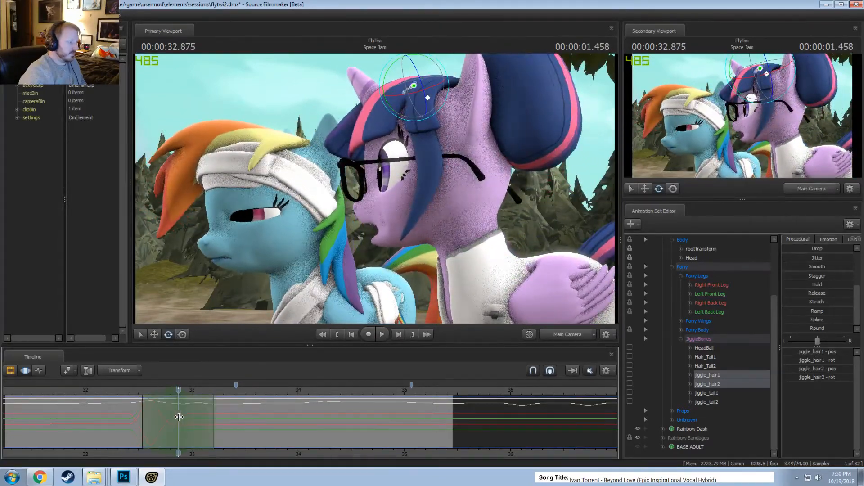
click(413, 86)
click(429, 98)
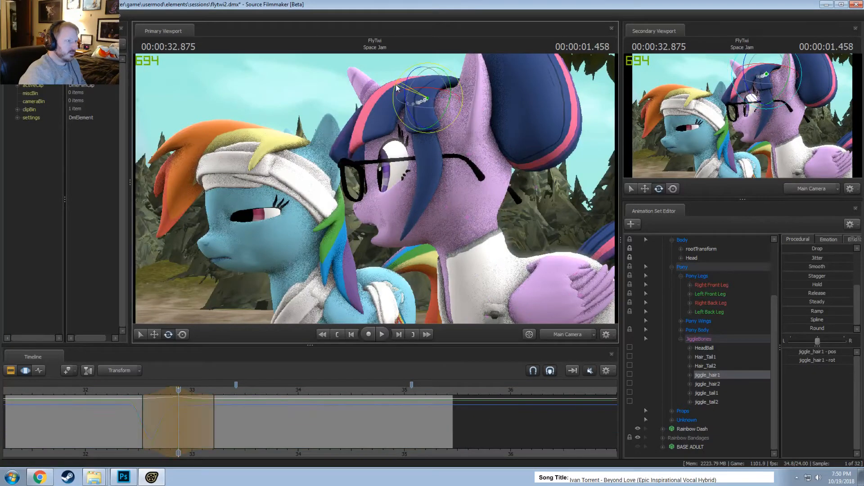
drag(425, 106, 423, 103)
click(125, 418)
key(space)
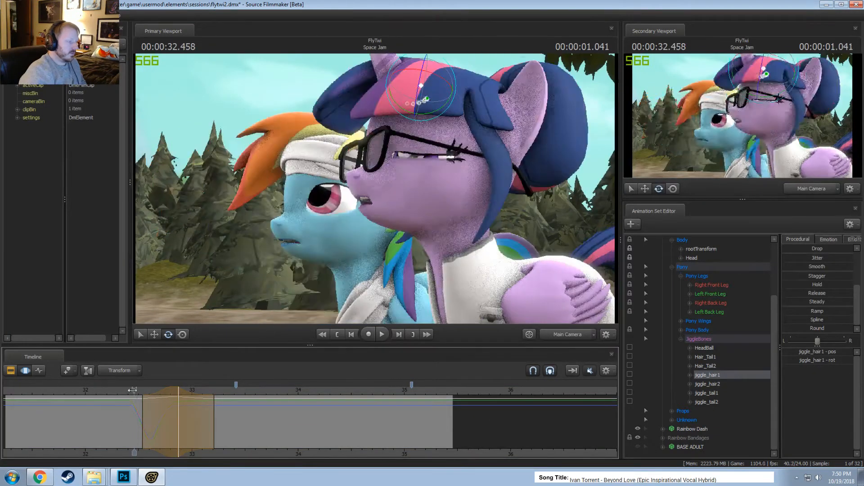
key(space)
Centre a time selection on 33.208 s, rotate jiggle_hair1 to shift the front hair, and play the shot back
click(172, 409)
drag(173, 409, 214, 415)
key(Escape)
scroll(214, 417, up, 3)
scroll(214, 418, up, 1)
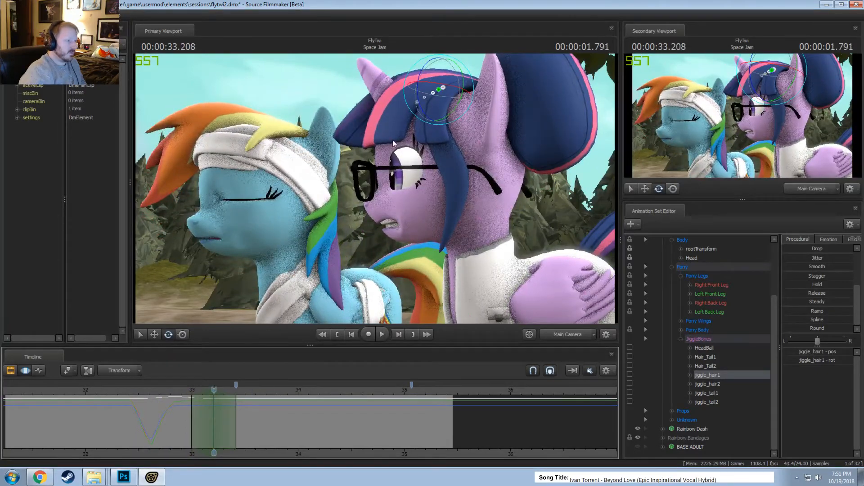
drag(460, 109, 477, 93)
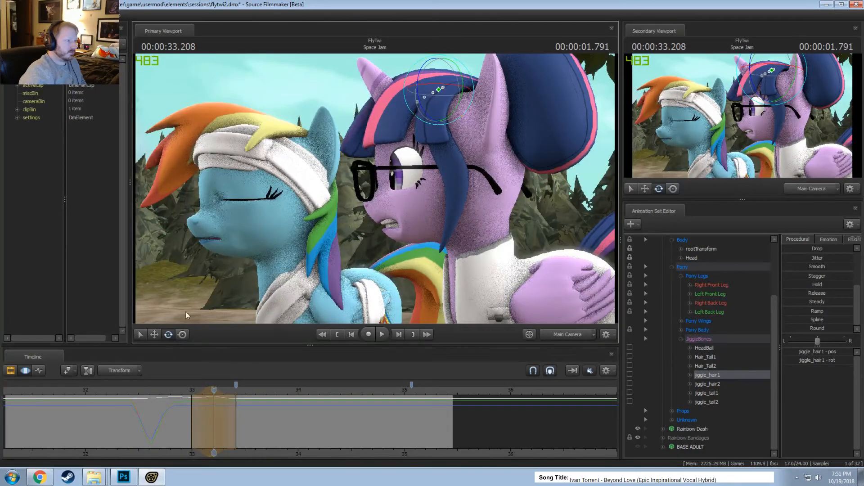
key(space)
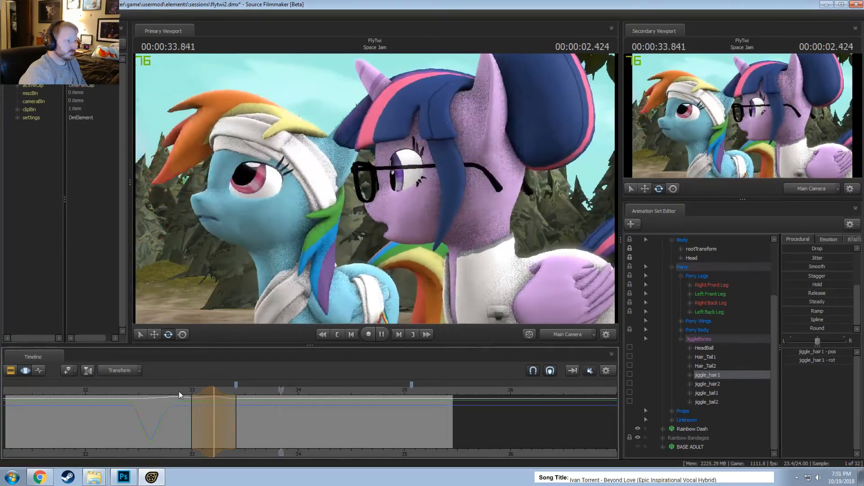
key(space)
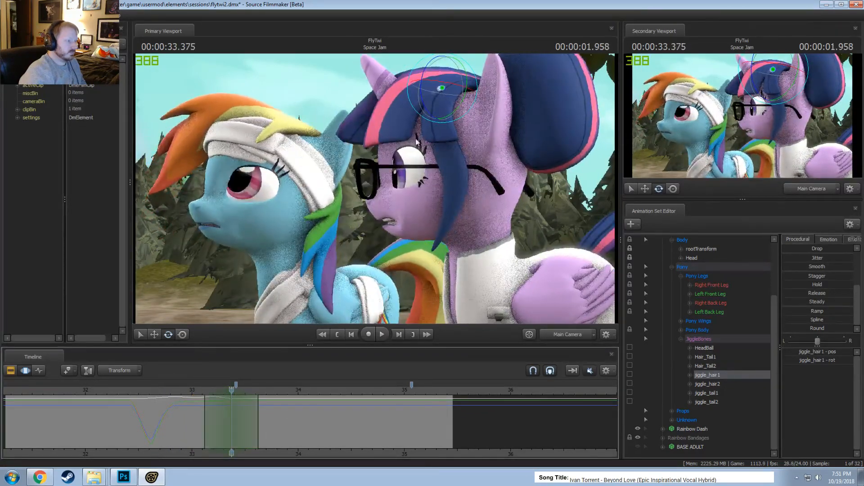
Try a slight rotation of jiggle_hair1 at 33.375 s, check it in playback, and undo it
drag(477, 82, 478, 85)
click(170, 391)
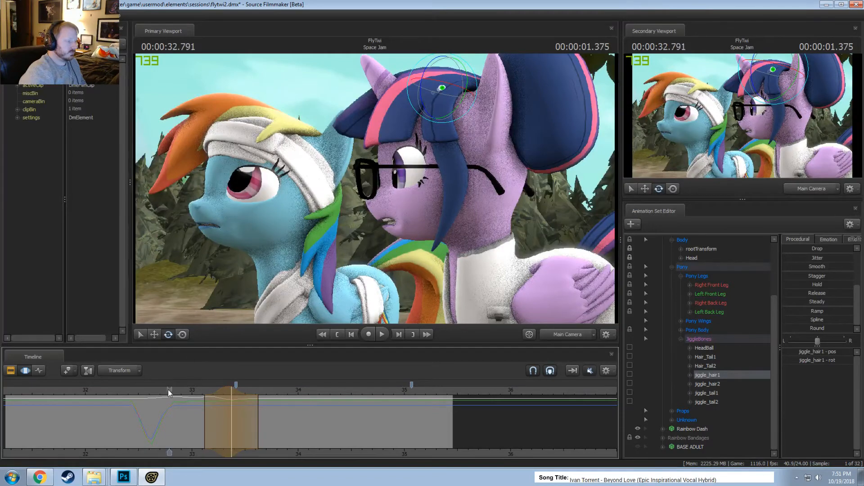
key(space)
key(space)
drag(241, 392, 232, 394)
key(ctrl+z)
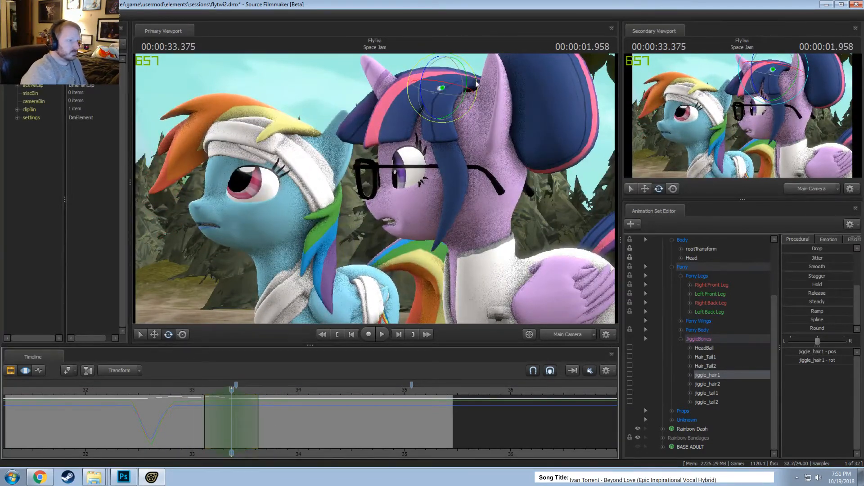
Rotate jiggle_hair1 slightly within the time selection at 33.375 s and check the shot in playback
drag(476, 81, 478, 84)
click(163, 392)
key(space)
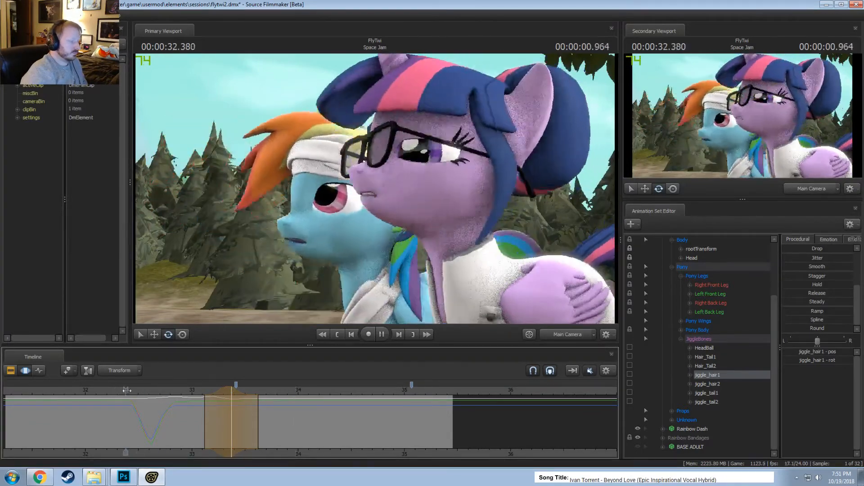
key(space)
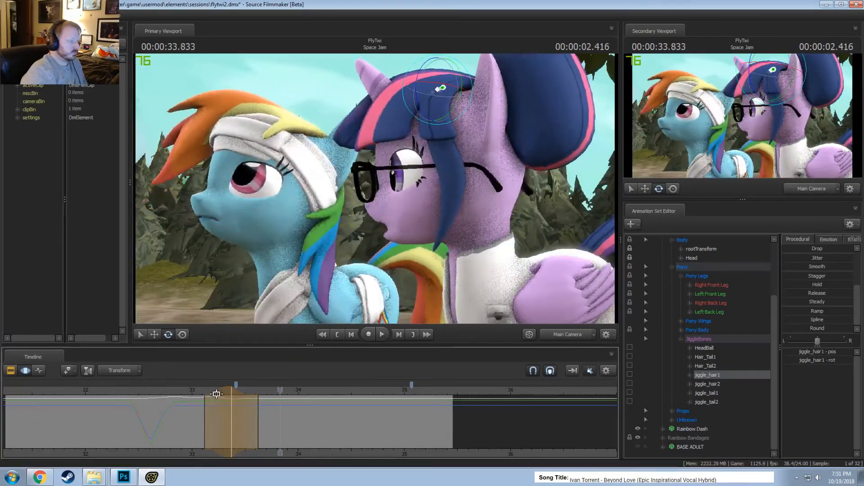
Widen the time selection around 33.291 s and play the shot back to examine the hair motion
drag(235, 411, 225, 415)
scroll(224, 416, up, 3)
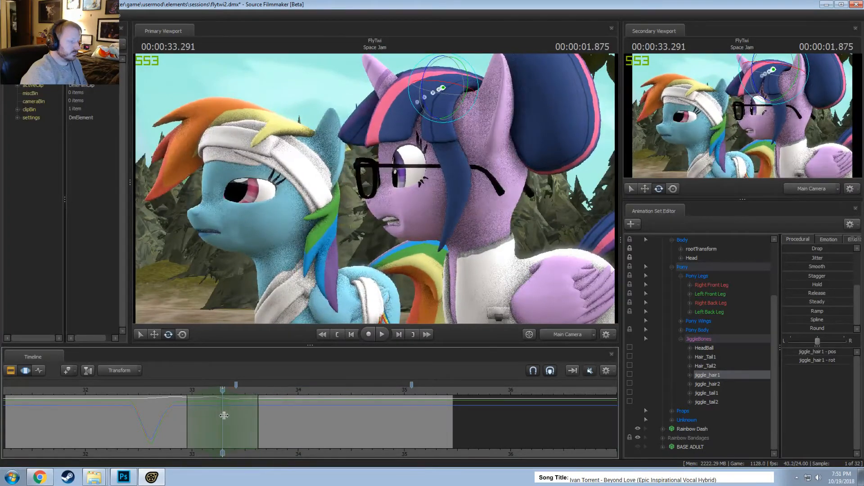
scroll(223, 416, up, 1)
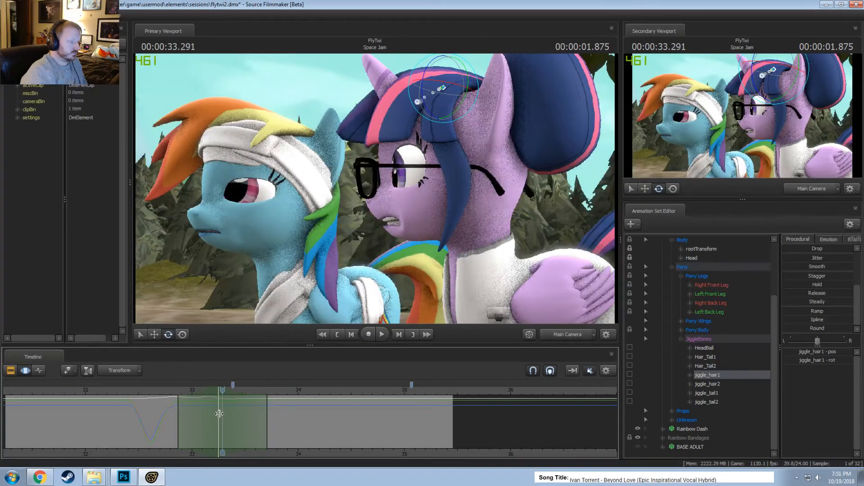
key(space)
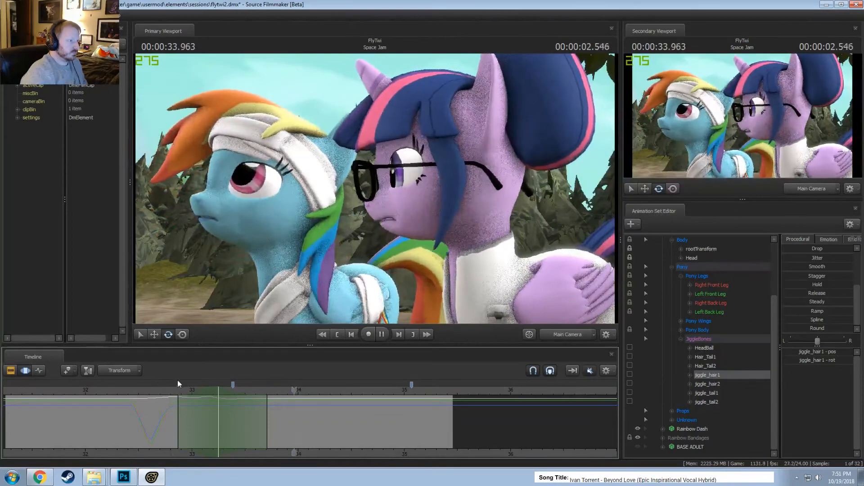
key(space)
Rotate jiggle_hair1 and jiggle_hair2 together at 34.375 s and again at 34.708 s, and play the motion back
drag(236, 409, 338, 433)
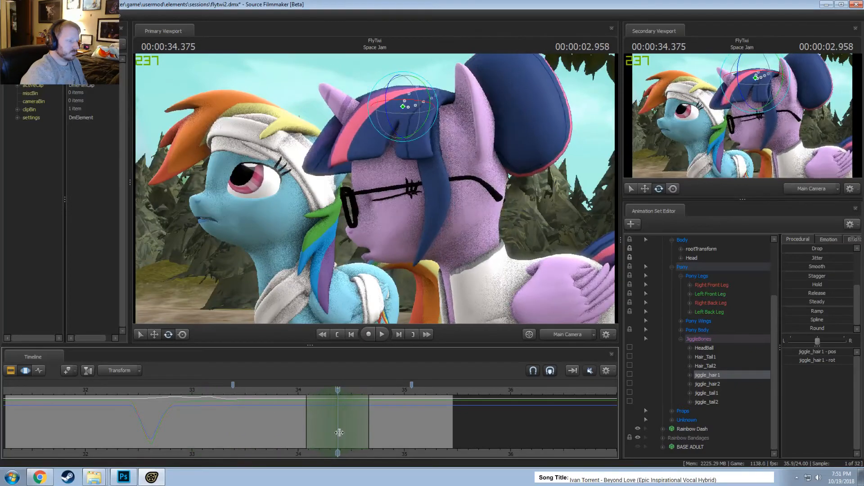
ctrl+click(402, 102)
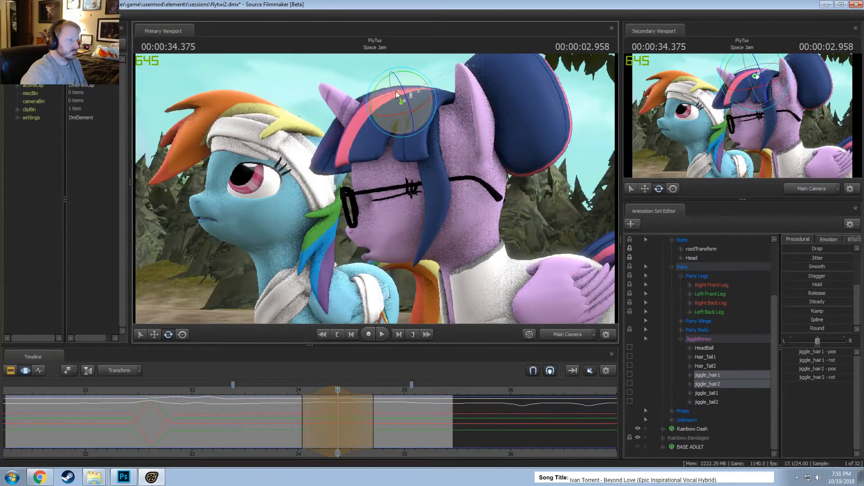
drag(287, 391, 374, 414)
scroll(374, 414, up, 4)
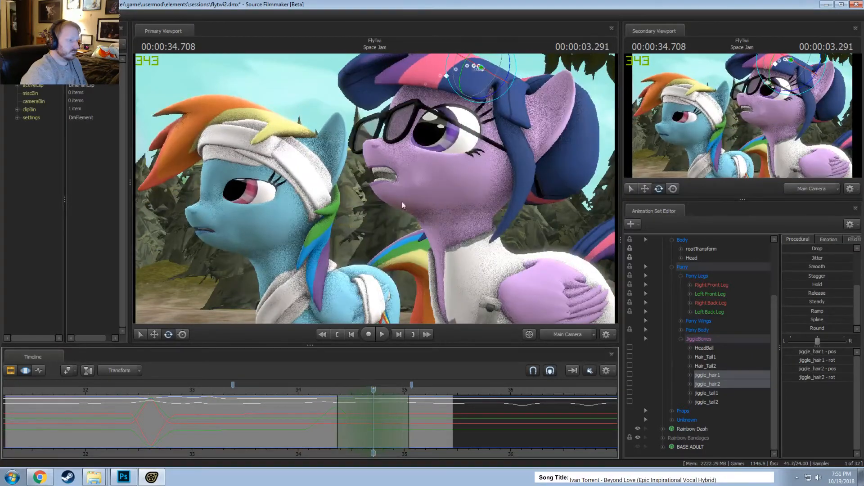
drag(451, 99, 454, 89)
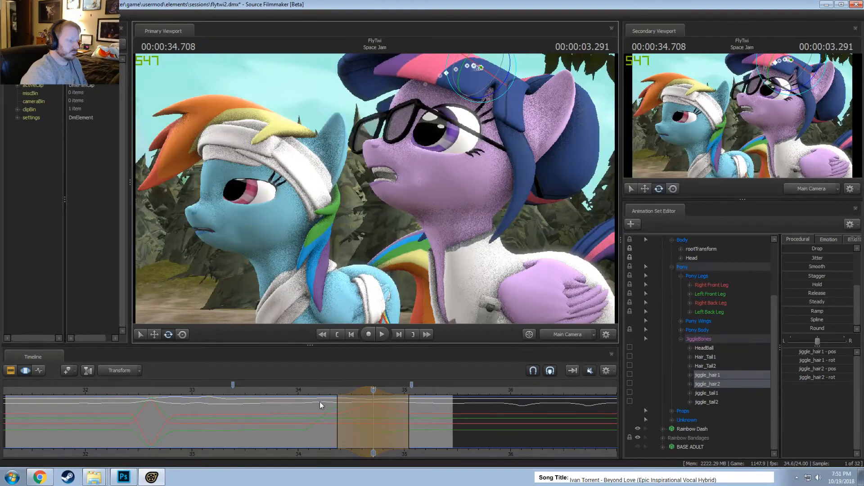
click(323, 404)
key(space)
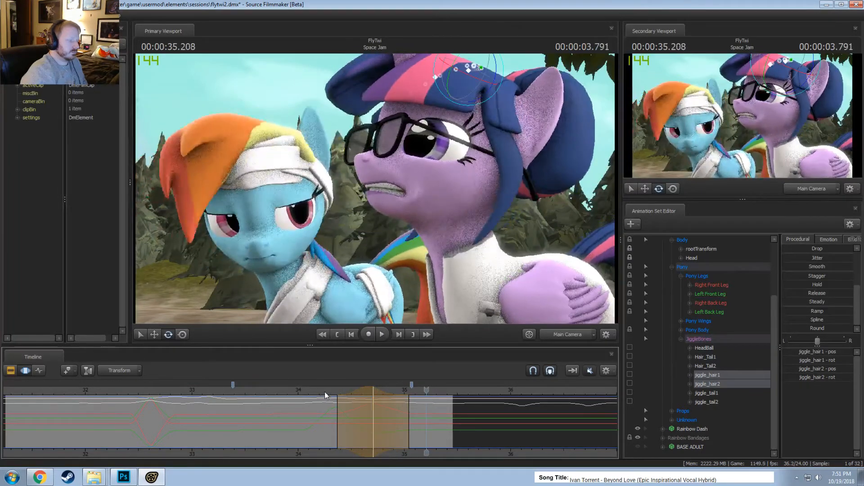
Narrow the active time selection of the last hair rotation around 34.667 s and replay the motion
drag(325, 395, 400, 422)
scroll(360, 392, down, 1)
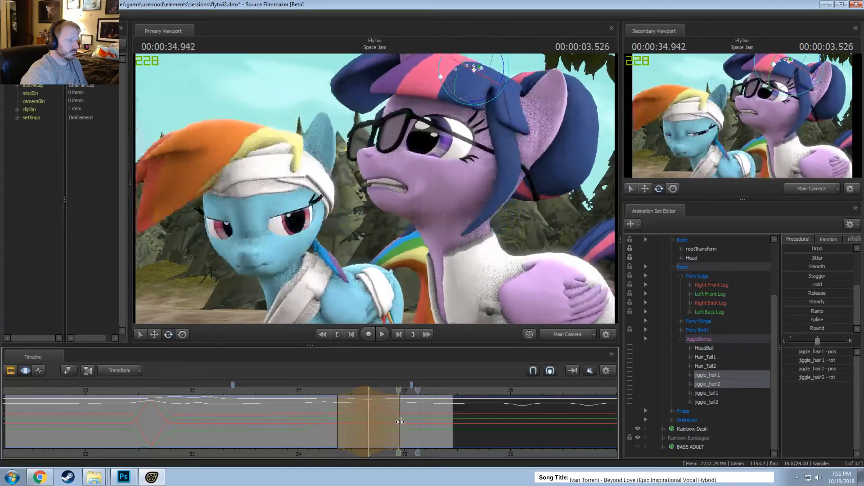
scroll(348, 394, down, 1)
click(322, 392)
key(space)
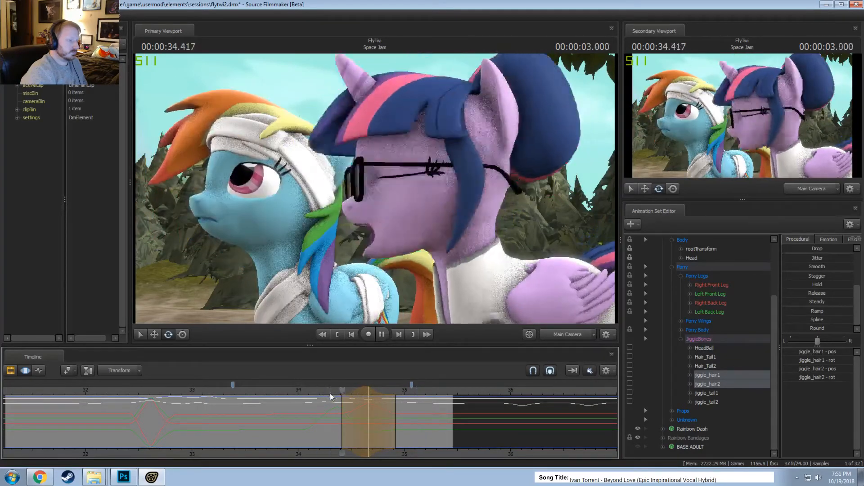
key(space)
Shift the narrowed time selection slightly to centre on 34.708 s and replay the hair motion to judge its timing
drag(362, 392, 351, 391)
click(324, 391)
key(space)
key(space)
click(333, 393)
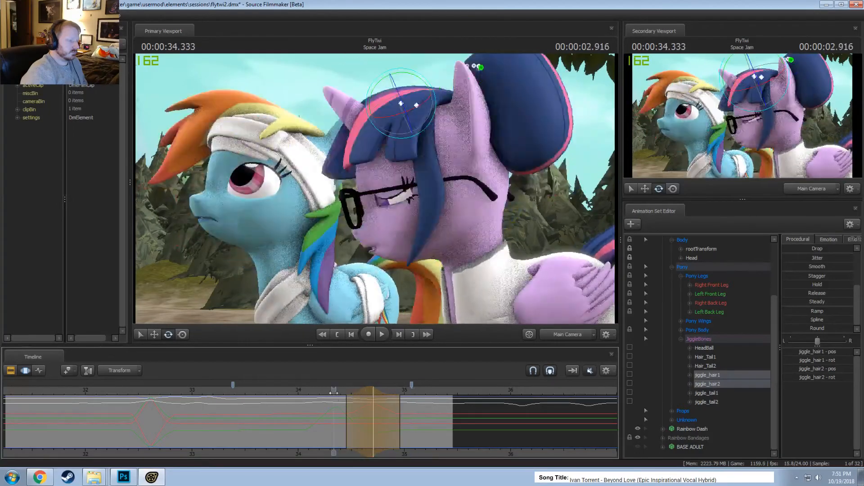
key(space)
key(space)
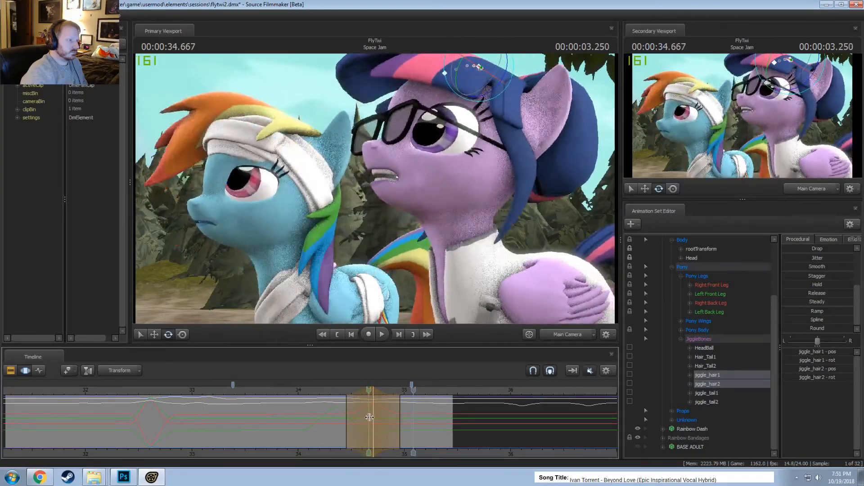
Rotate both hair bones within a time selection centred on 34.958 s and play back the rest of the shot
key(space)
key(space)
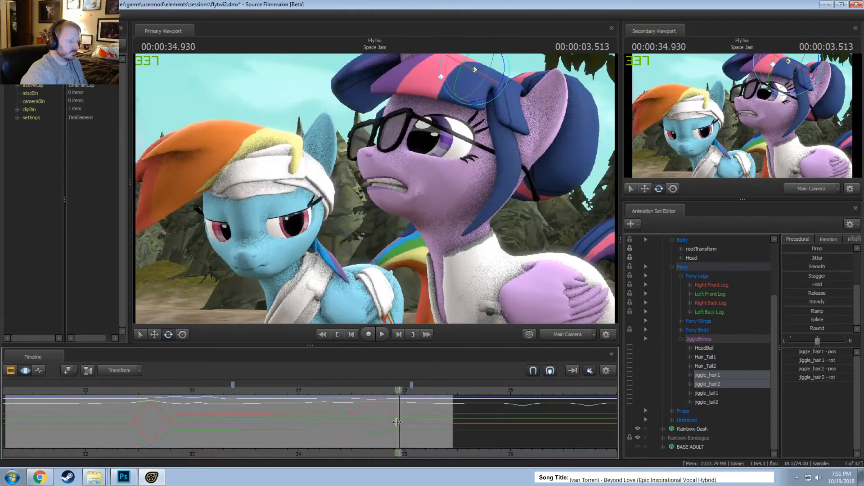
scroll(400, 422, up, 3)
drag(443, 87, 443, 88)
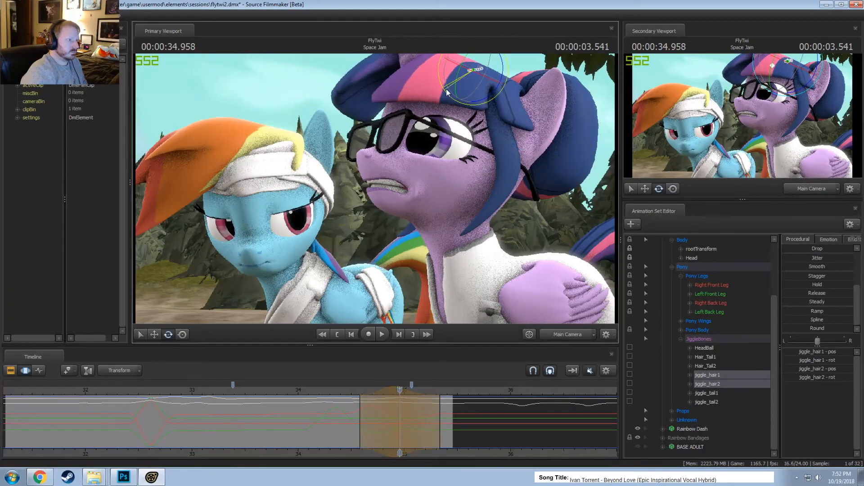
click(337, 400)
key(space)
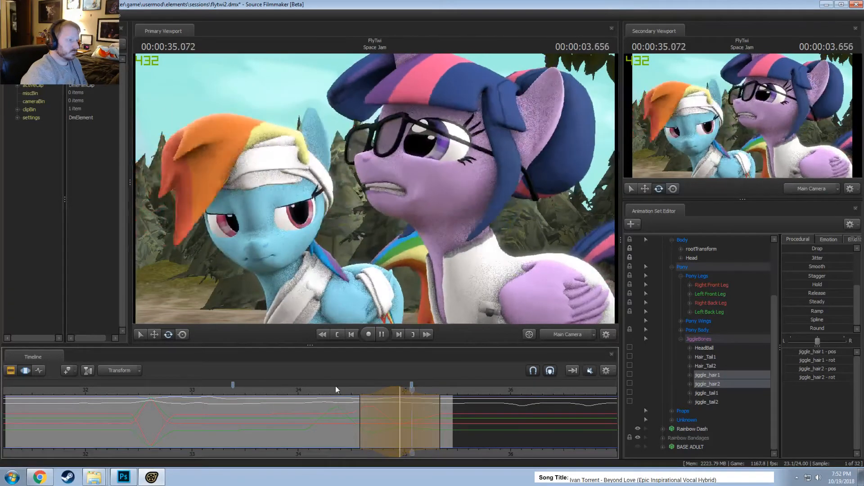
key(space)
click(275, 391)
key(space)
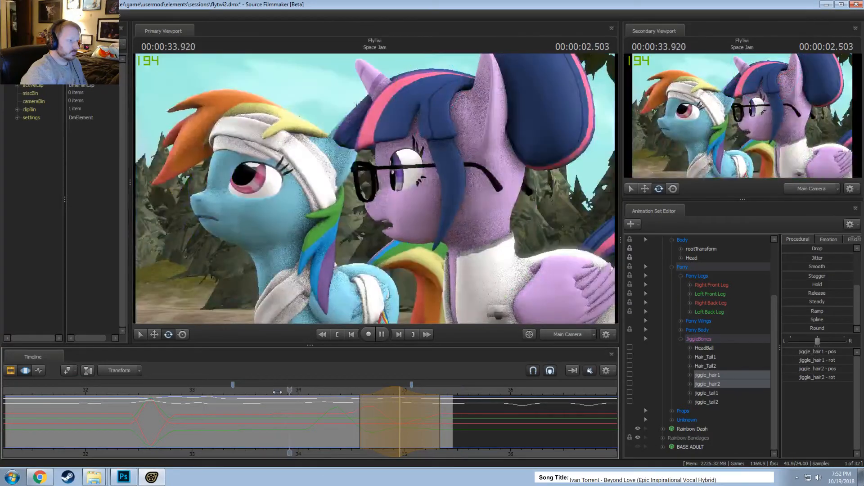
key(space)
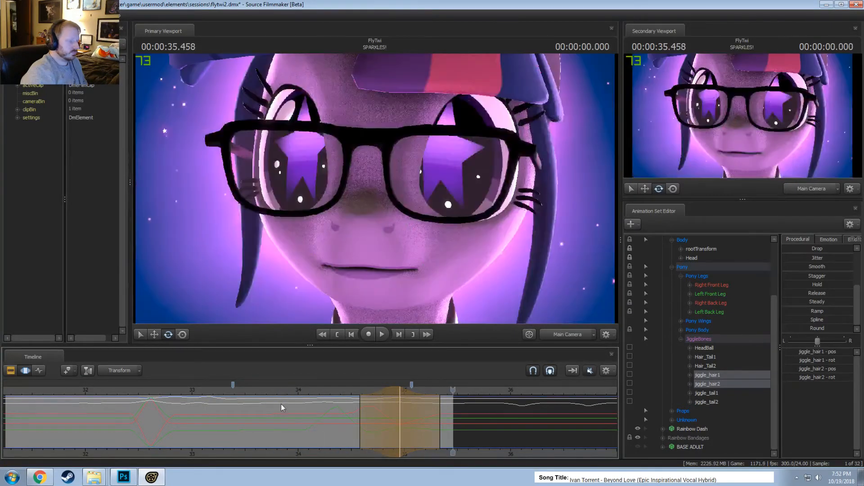
Rotate jiggle_hair1 and jiggle_hair2 within a time selection centred on 34.583 s and play back the motion
drag(280, 408, 360, 430)
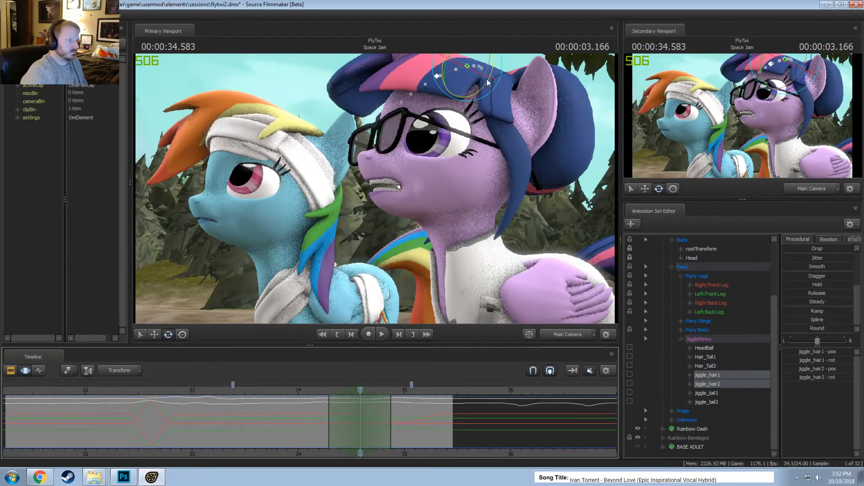
drag(487, 83, 427, 91)
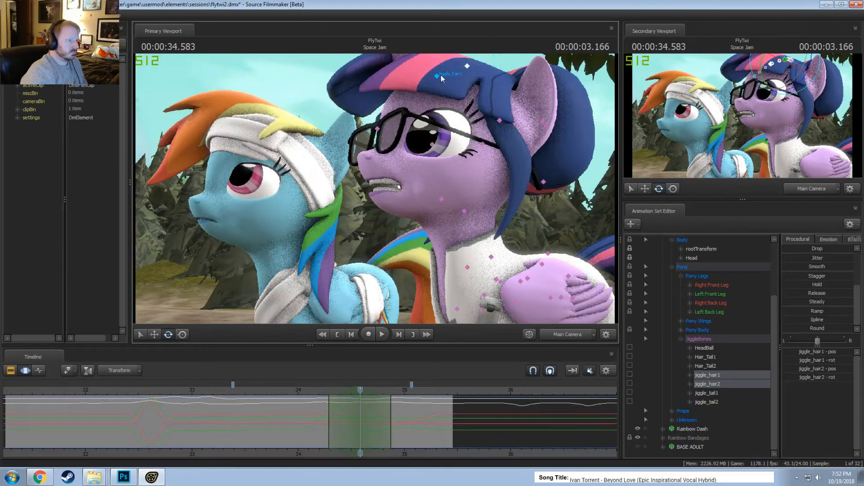
mouse_move(467, 96)
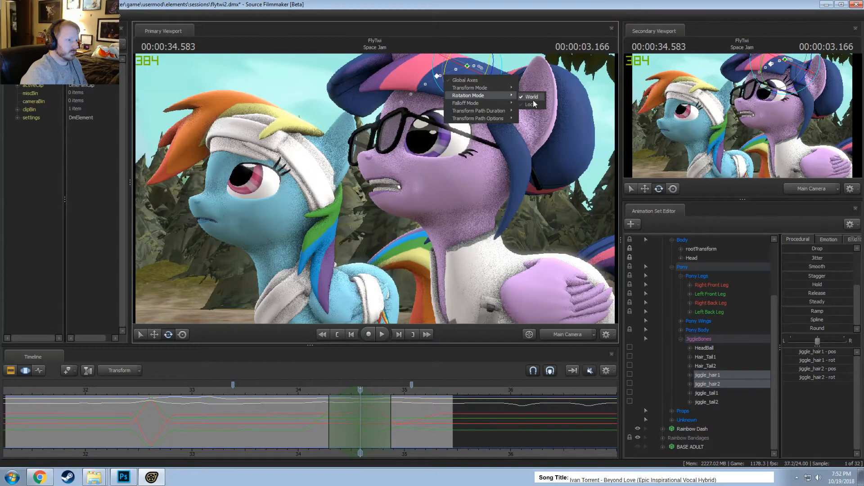
drag(486, 77, 465, 79)
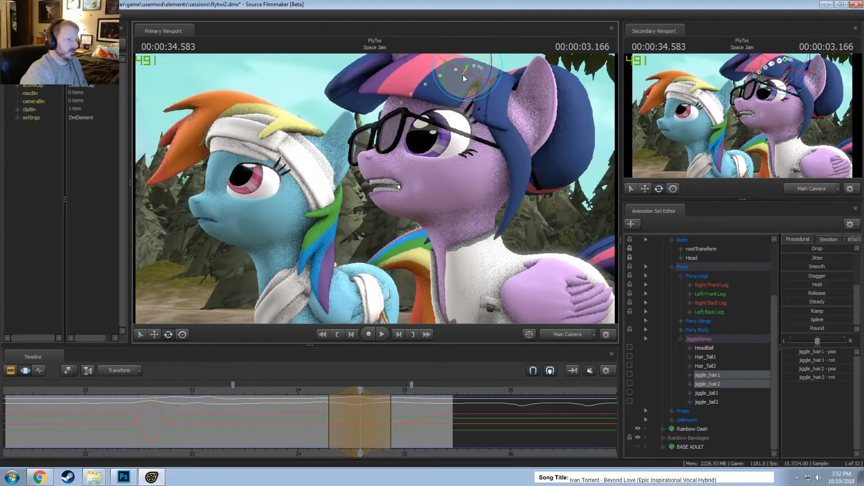
key(space)
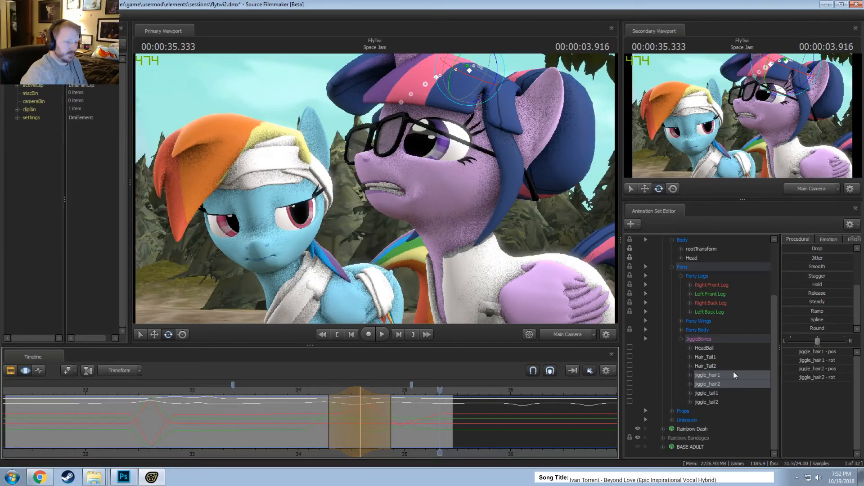
Isolate jiggle_hair2 and inspect its motion at 34.375 s, near 35.078 s and around 33 s
drag(385, 420, 340, 418)
scroll(340, 419, up, 2)
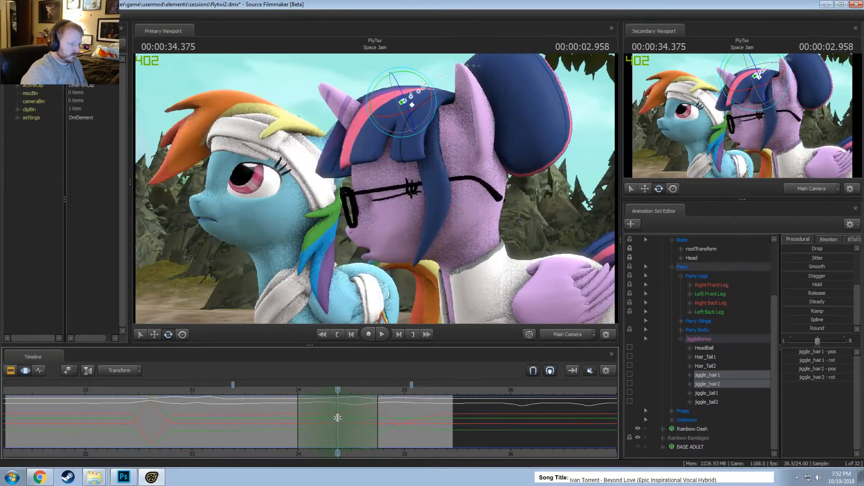
click(714, 385)
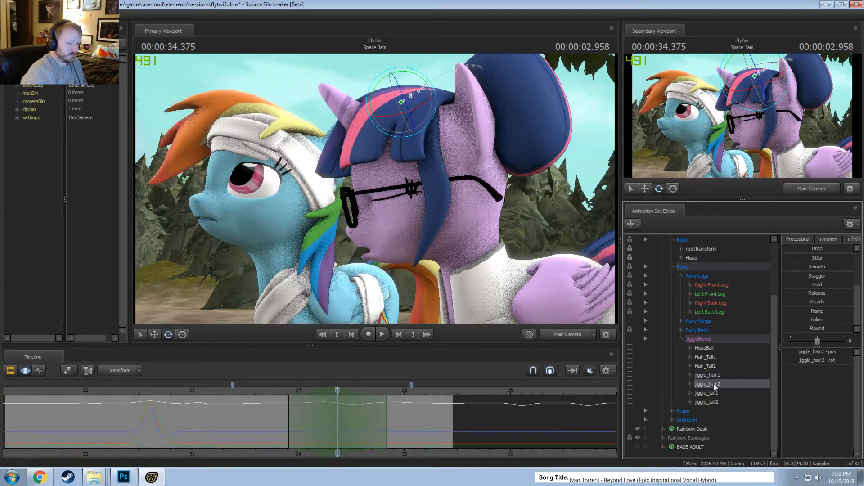
click(374, 421)
click(414, 420)
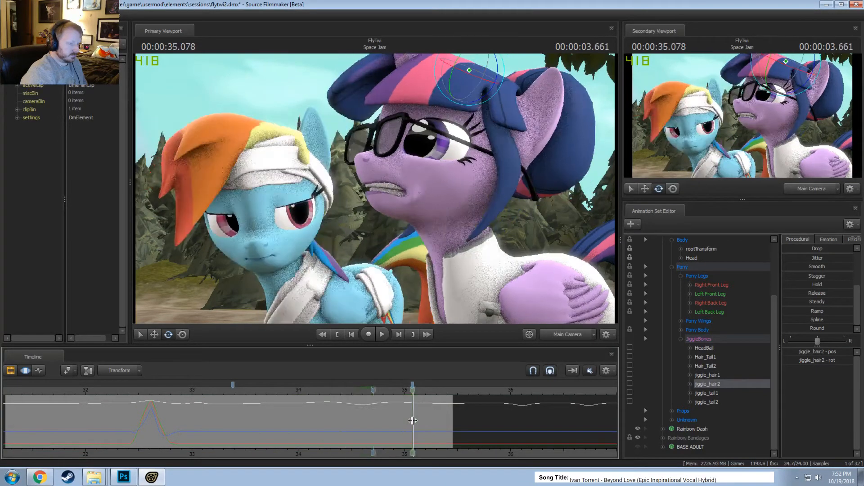
drag(167, 412, 161, 413)
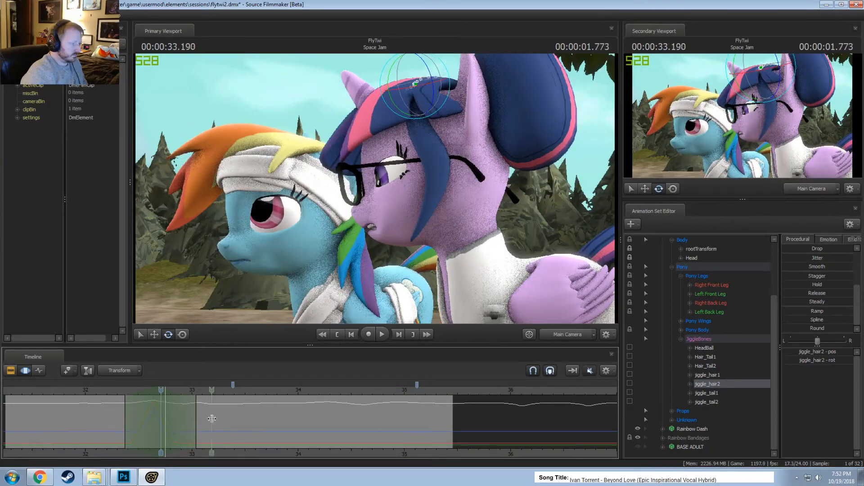
click(197, 421)
scroll(196, 420, up, 4)
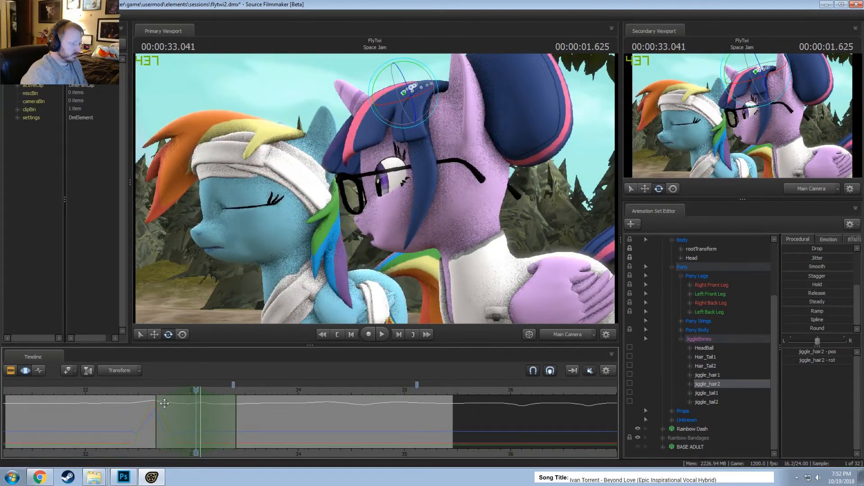
Replay the Space Jam shot repeatedly from about 32.5 s to judge the front hair's motion
key(space)
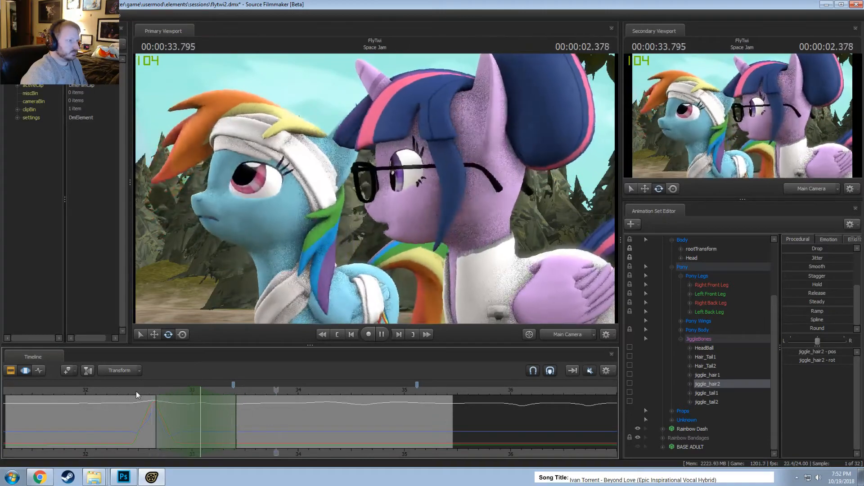
key(space)
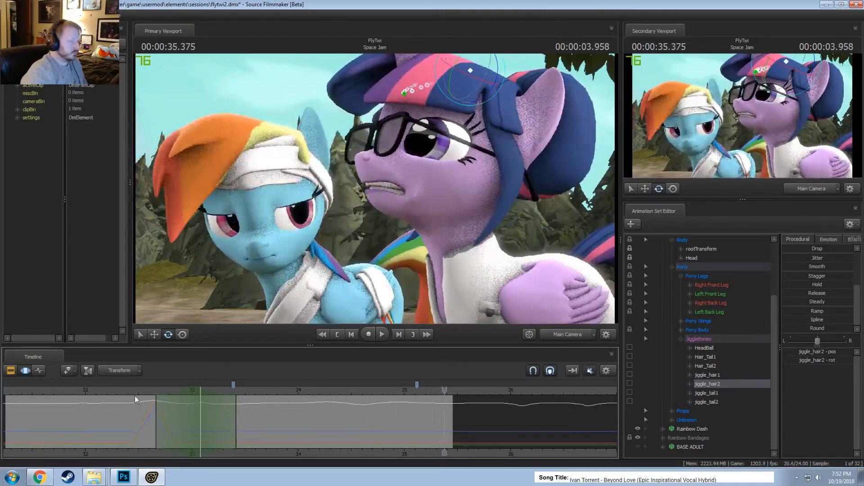
click(135, 396)
key(space)
key(space)
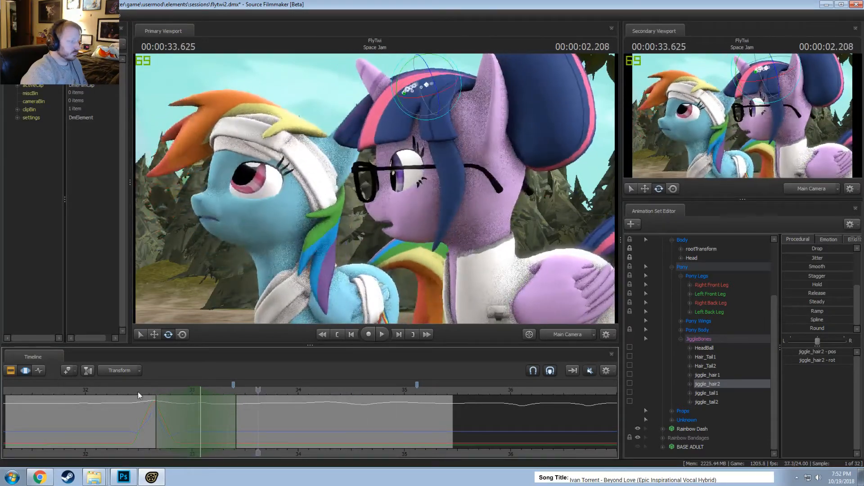
click(138, 396)
key(space)
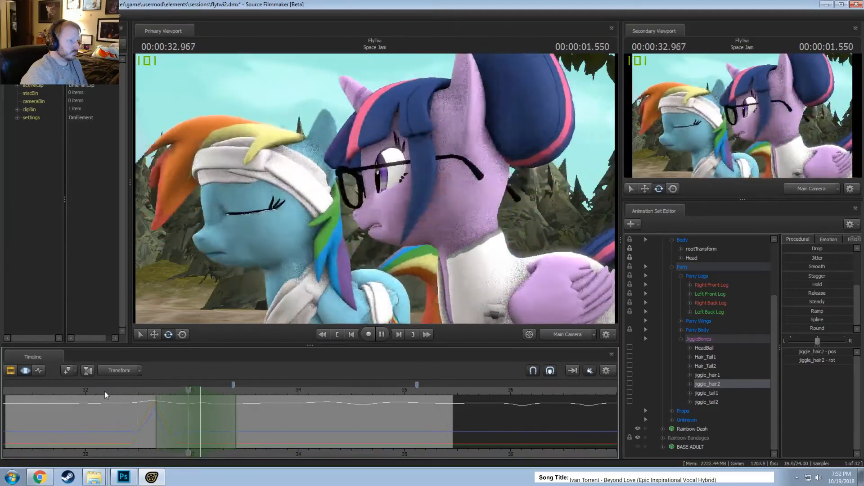
key(space)
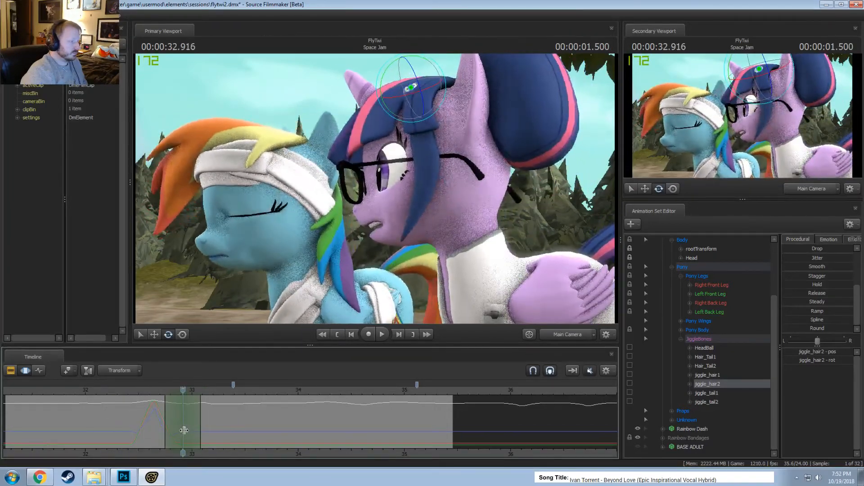
Rotate jiggle_hair1 within a time selection centred on 32.916 s, extend the selection's end slightly and replay the motion
scroll(184, 430, up, 2)
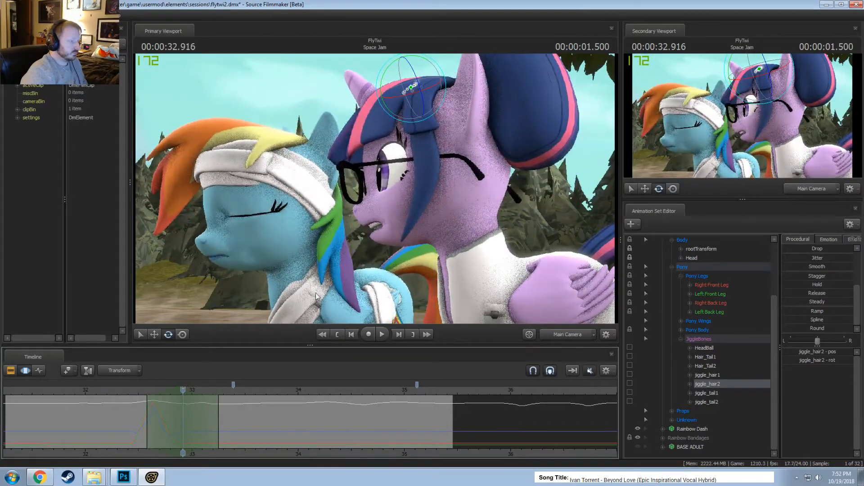
click(427, 100)
drag(411, 100, 409, 101)
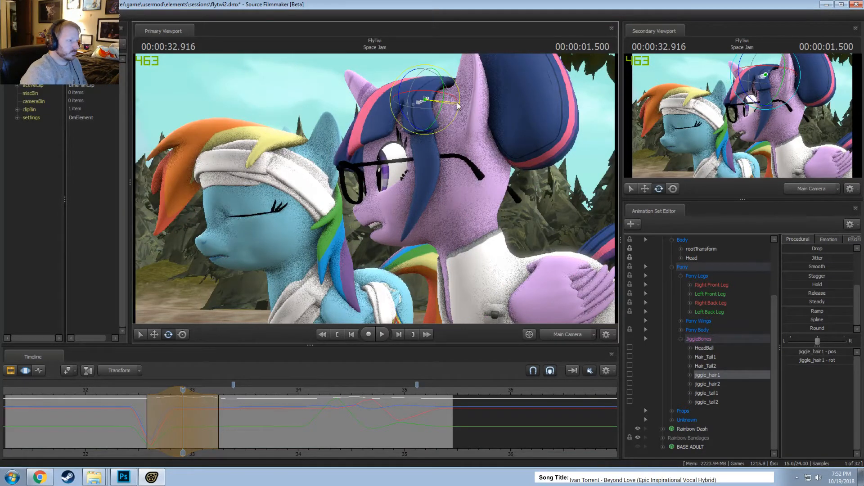
drag(226, 426, 231, 426)
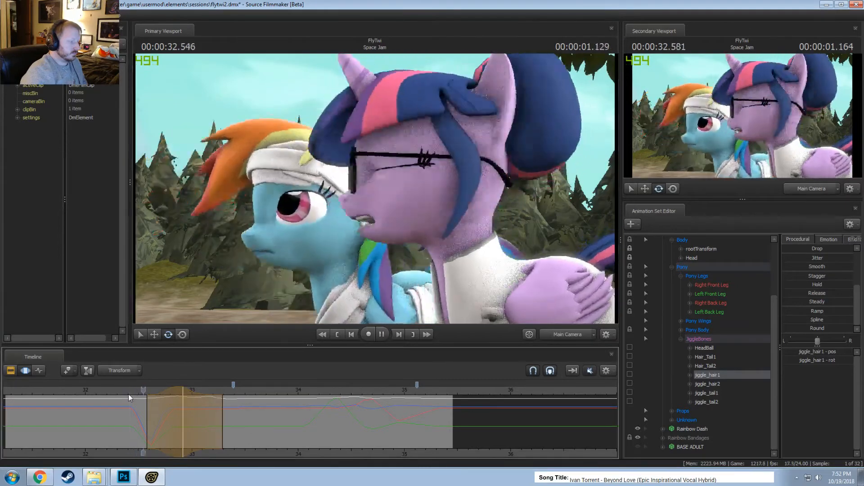
key(space)
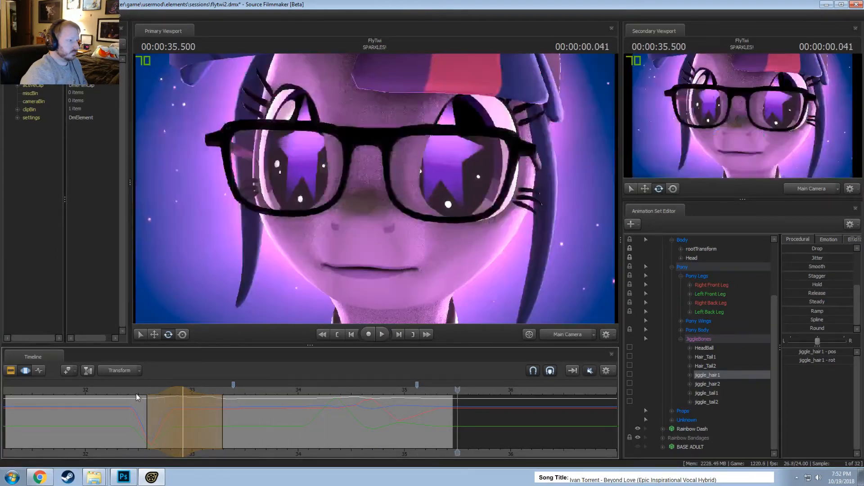
click(121, 389)
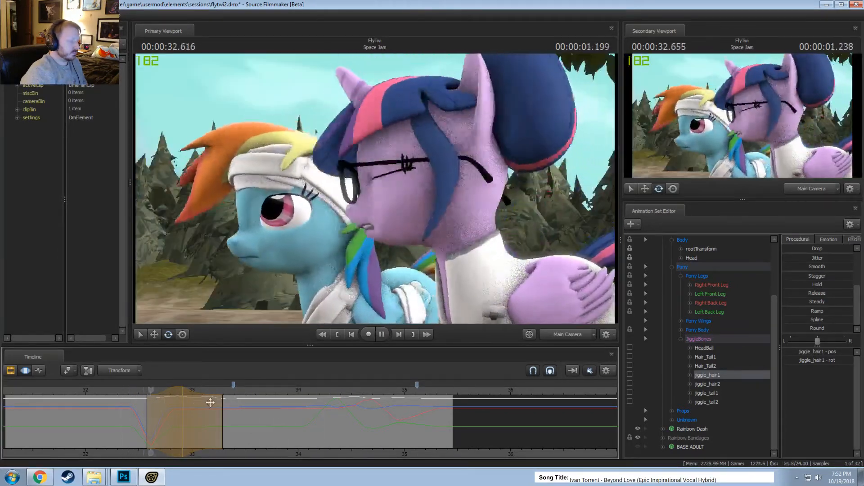
Review the Space Jam shot in the Clip Editor, replaying it from about 33.25 s and about 33.8 s
key(F2)
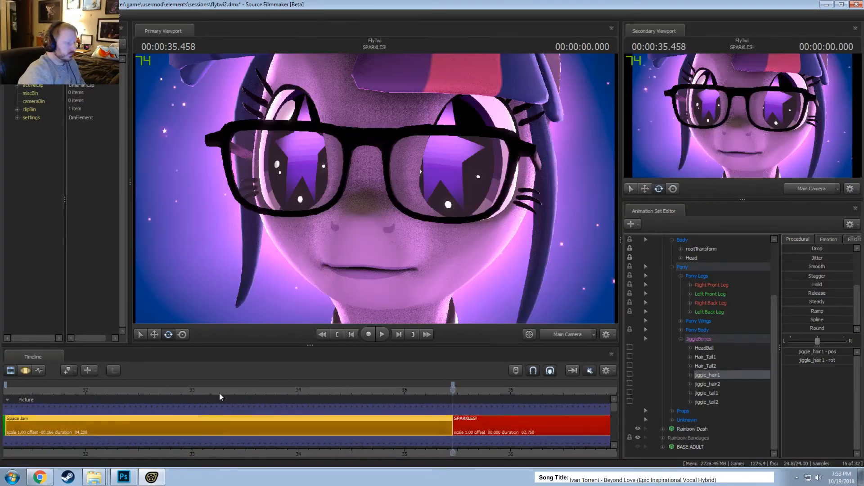
click(220, 393)
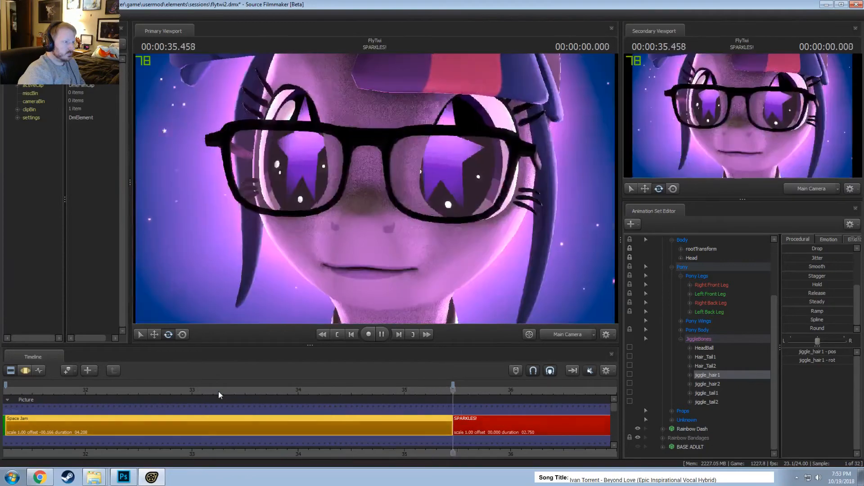
key(space)
click(218, 391)
key(space)
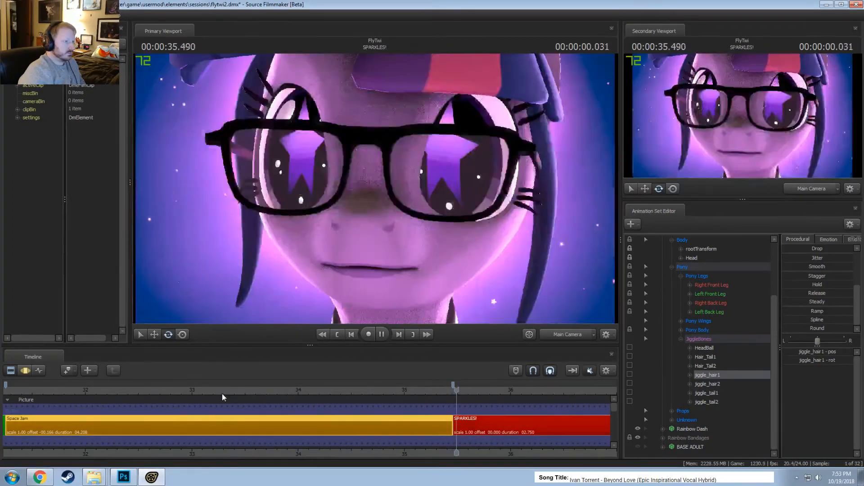
key(space)
click(278, 393)
key(space)
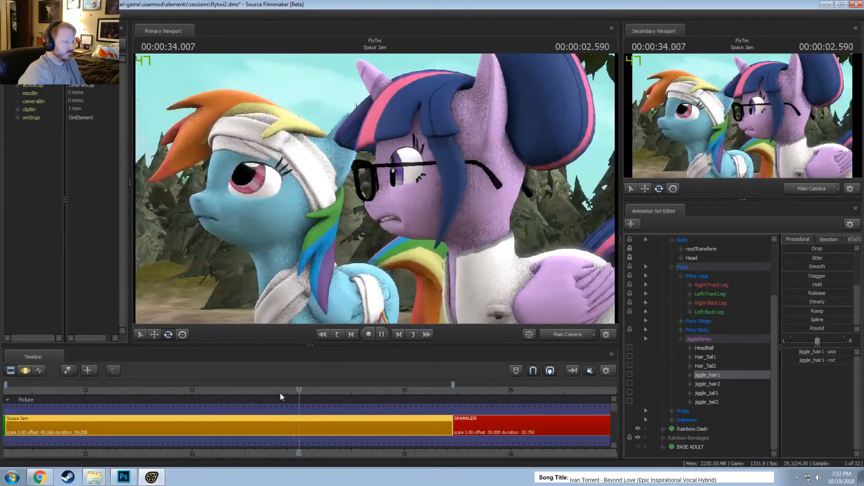
key(space)
Return to the Motion Editor around 34.833 s and select eyes_updown and eyes_rightleft among Twilight's face controls
key(F3)
drag(317, 423, 386, 427)
scroll(702, 349, up, 3)
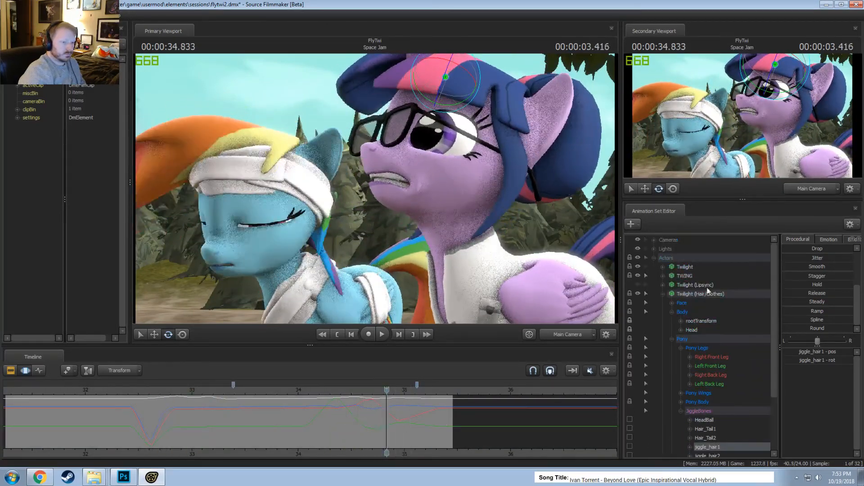
click(664, 266)
click(671, 276)
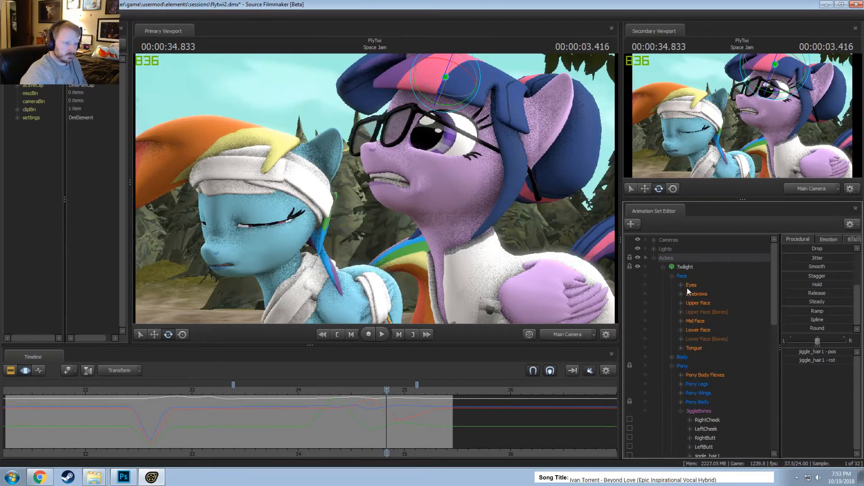
click(687, 286)
drag(713, 297, 715, 302)
scroll(366, 410, up, 2)
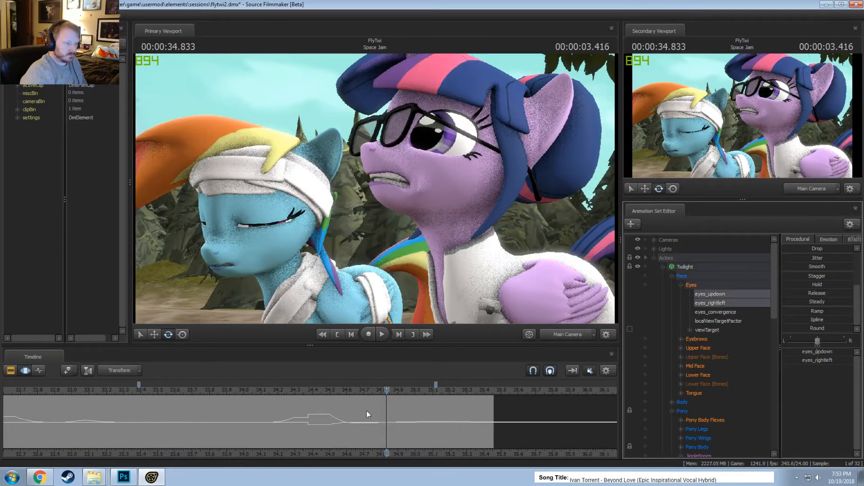
Adjust Twilight's eye direction slightly within a time selection centred on 34.791 s and play it back
drag(366, 411, 376, 428)
scroll(376, 428, up, 7)
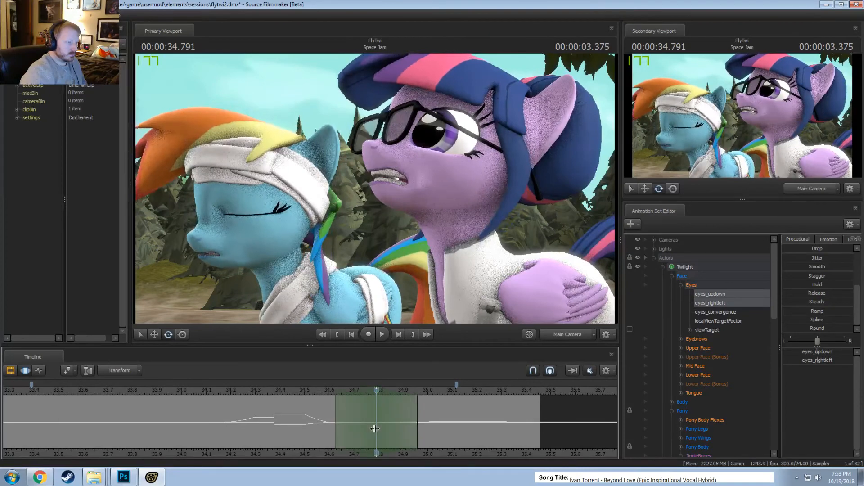
scroll(376, 428, down, 1)
drag(810, 354, 810, 354)
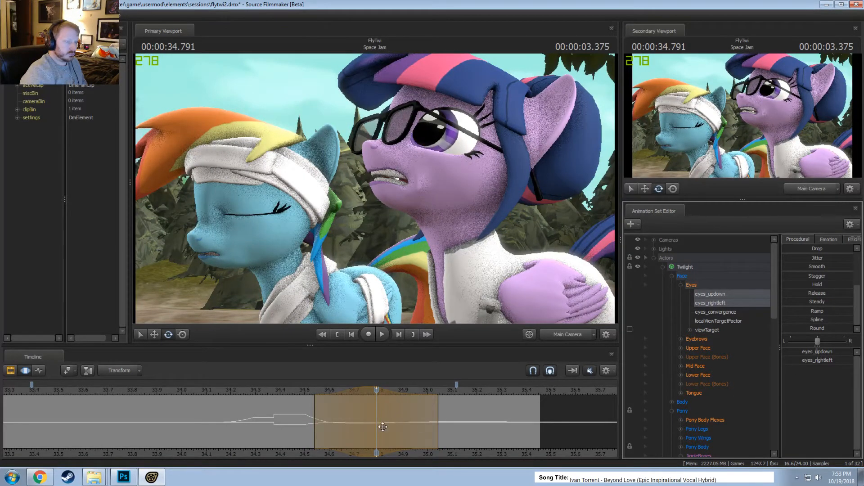
key(space)
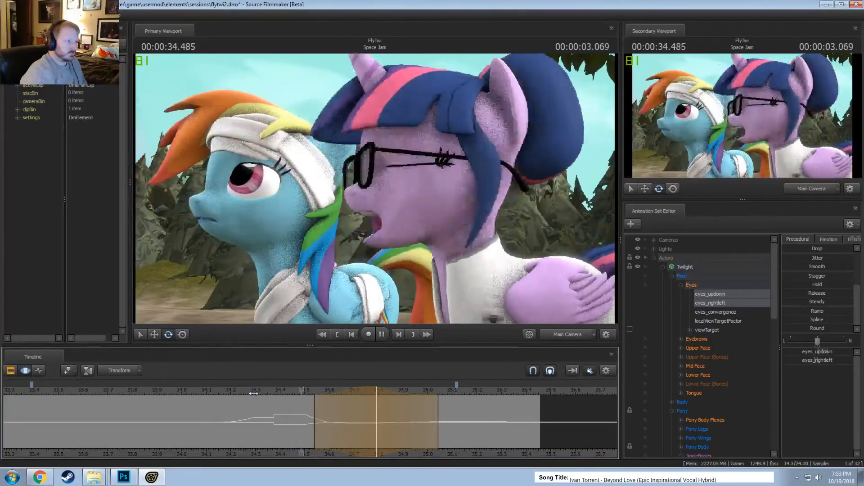
Adjust Twilight's eye direction within a wider time selection centred on 35.041 s and play it back
click(433, 440)
scroll(431, 440, up, 7)
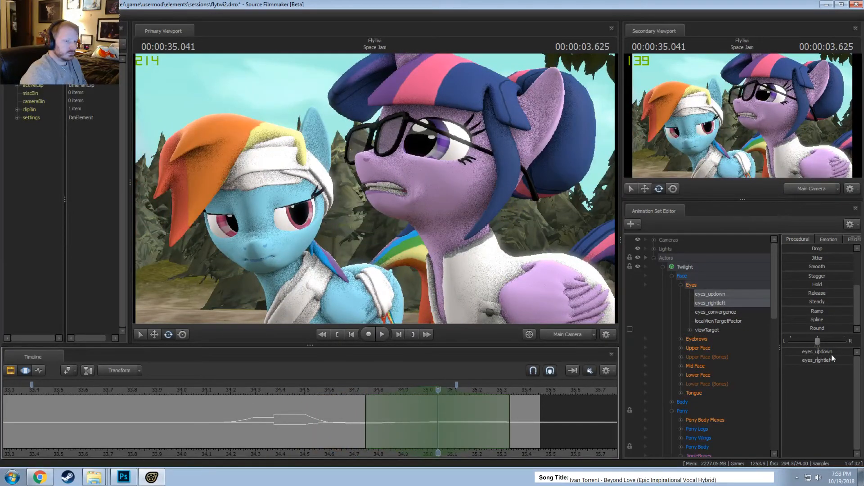
drag(832, 359, 831, 359)
key(space)
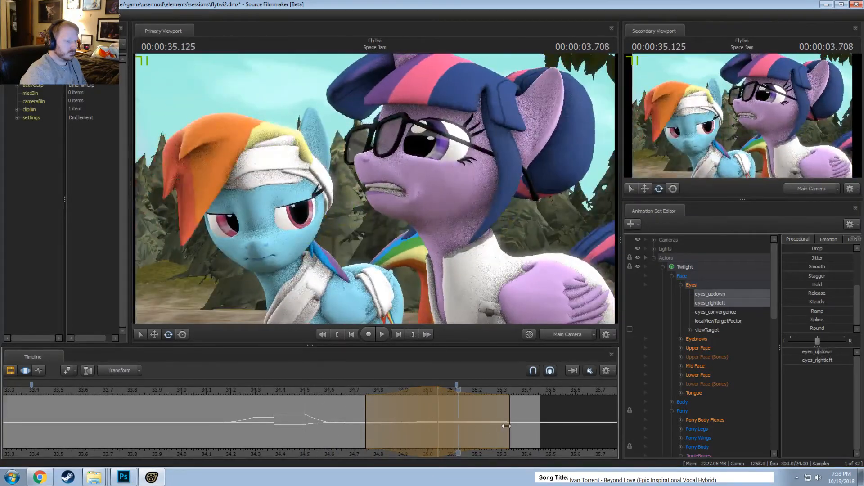
Extend the eye adjustment's time selection to run from about 34.66 s to about 35.5 s, replaying the motion
drag(506, 425, 549, 425)
key(space)
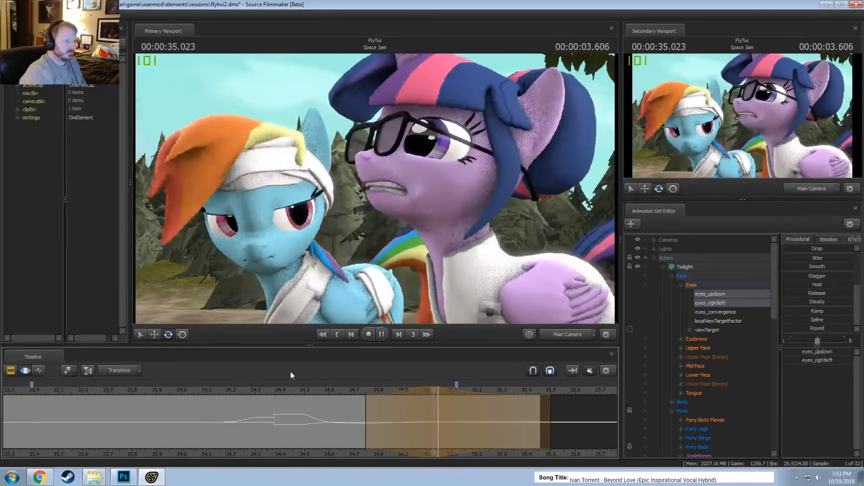
key(space)
click(215, 389)
key(space)
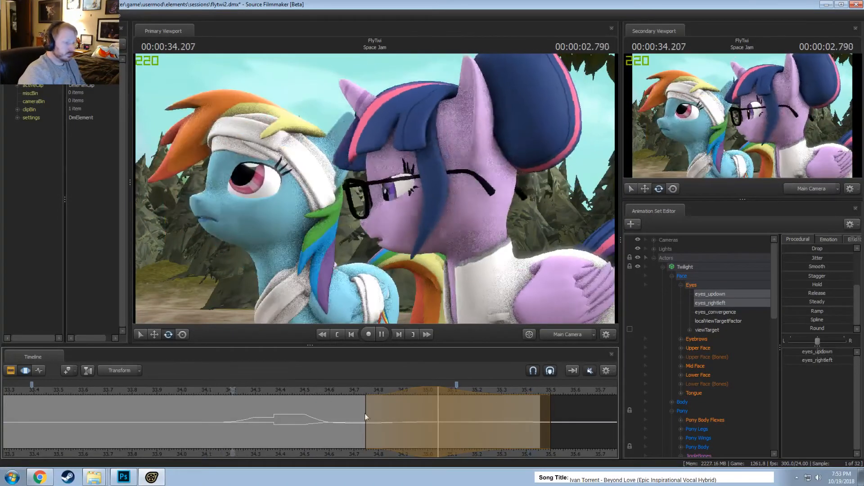
drag(366, 431, 344, 429)
key(space)
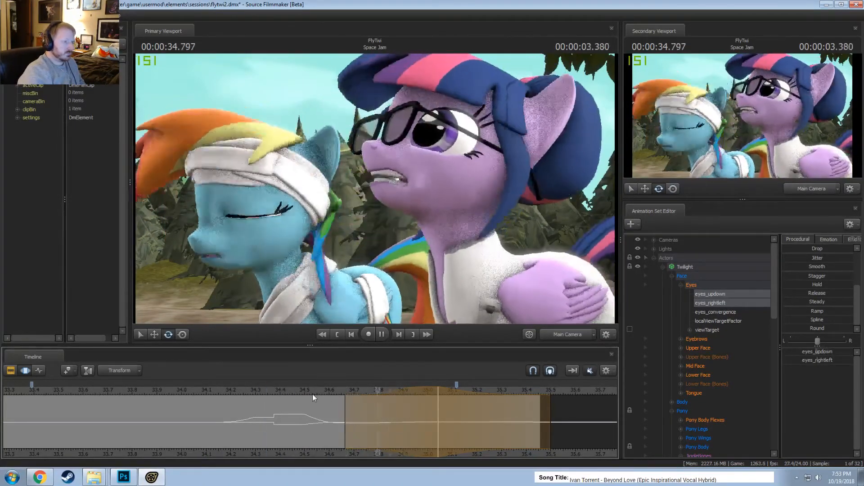
Move the eye adjustment's time selection start to about 34.7 s and its centre to about 35.08 s, and replay from about 34.4 s
key(space)
scroll(315, 395, down, 2)
drag(404, 424, 411, 422)
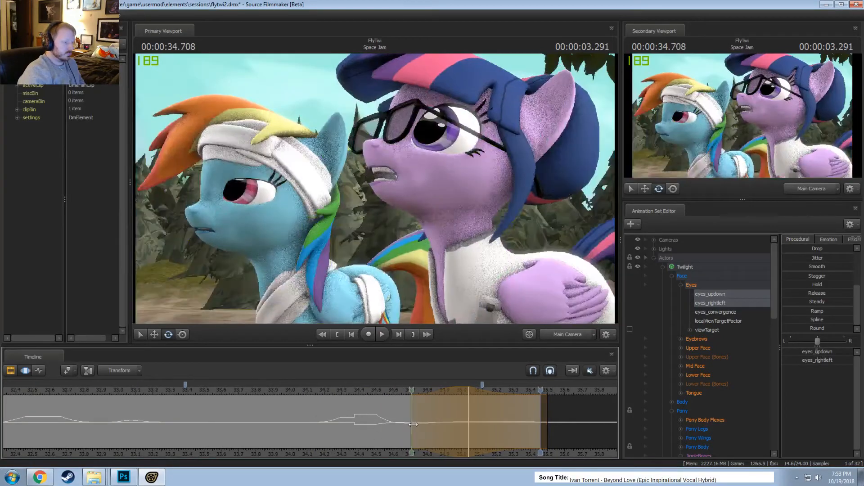
drag(468, 419, 477, 418)
click(355, 391)
key(space)
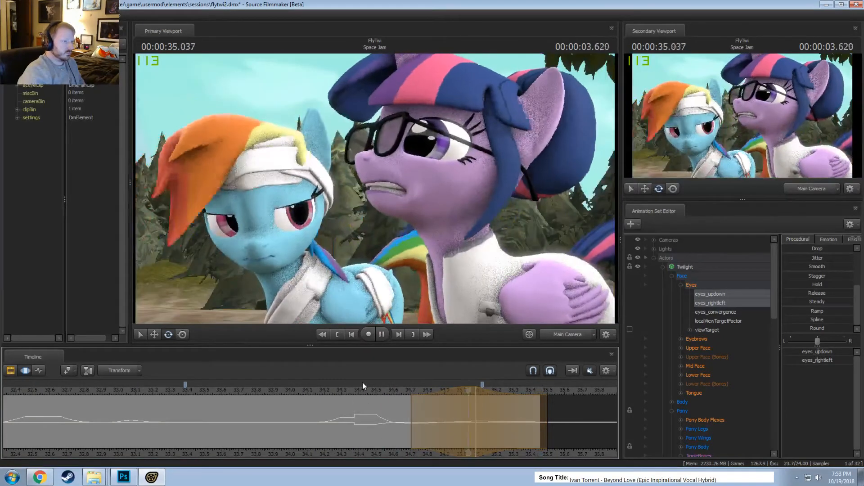
key(space)
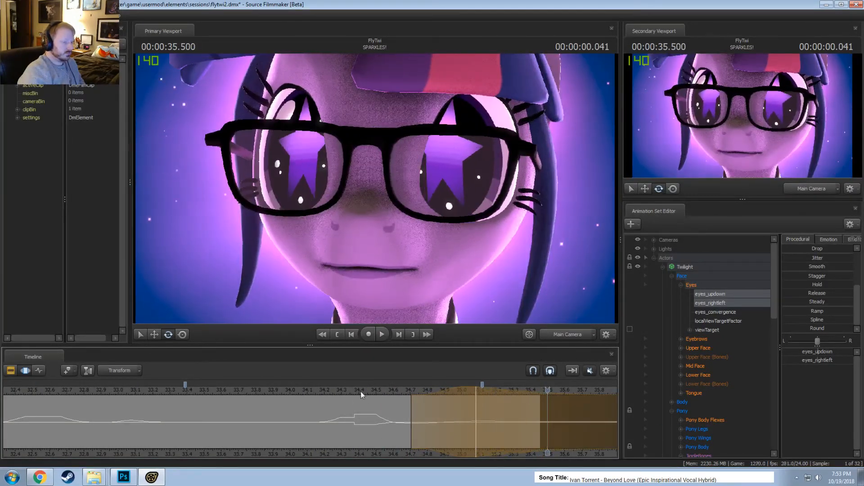
Replay Twilight's eye motion from about 34.4 s, 33 s and 33.8 s, unmuting the timeline sound along the way
click(358, 389)
key(space)
scroll(368, 388, down, 2)
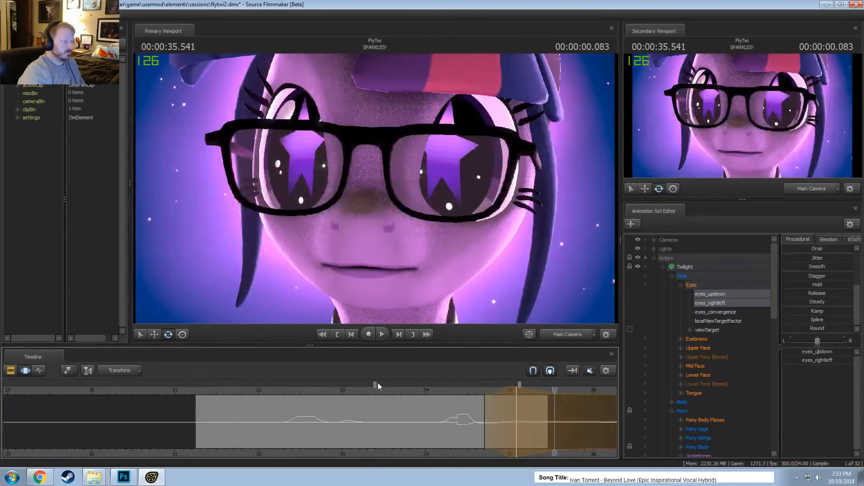
click(346, 388)
key(space)
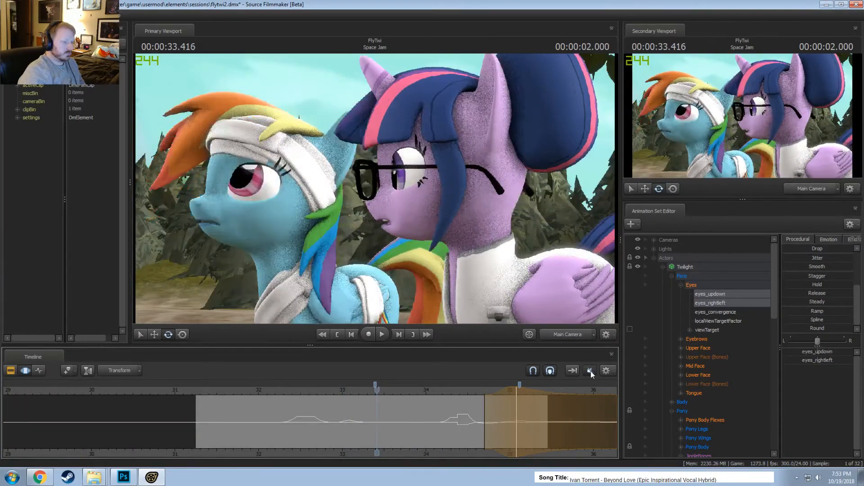
key(space)
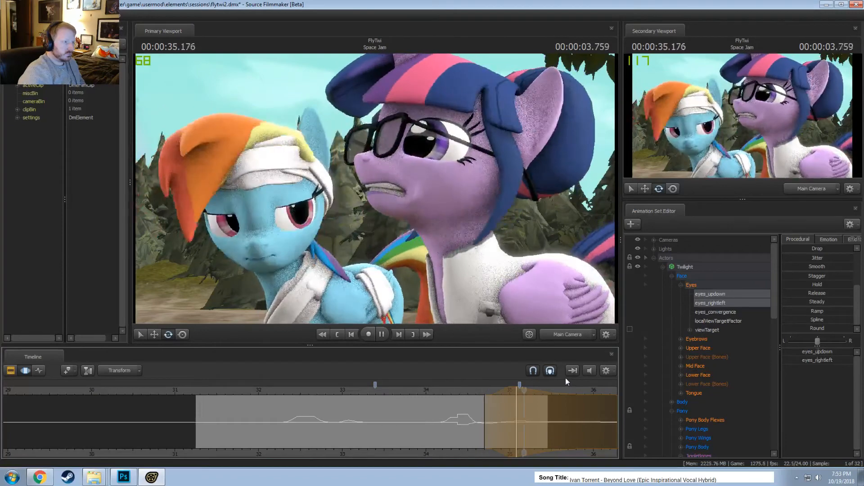
key(space)
click(407, 392)
key(space)
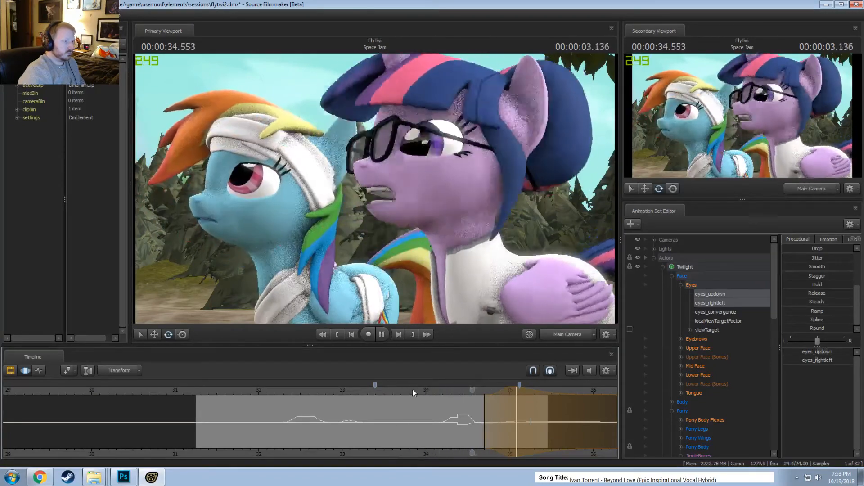
key(space)
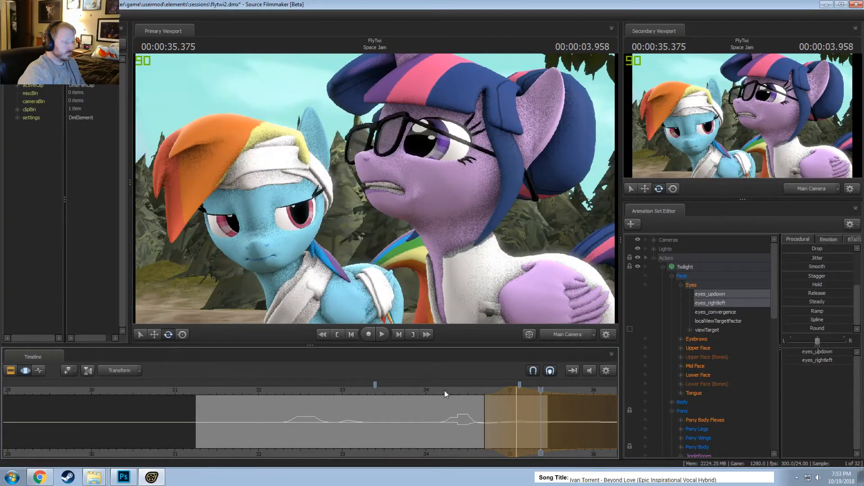
Set a new time selection from about 34.67 s to 35.17 s, adjust Twilight's eye controls within it and play it back
click(486, 416)
shift+drag(482, 419, 525, 426)
click(816, 340)
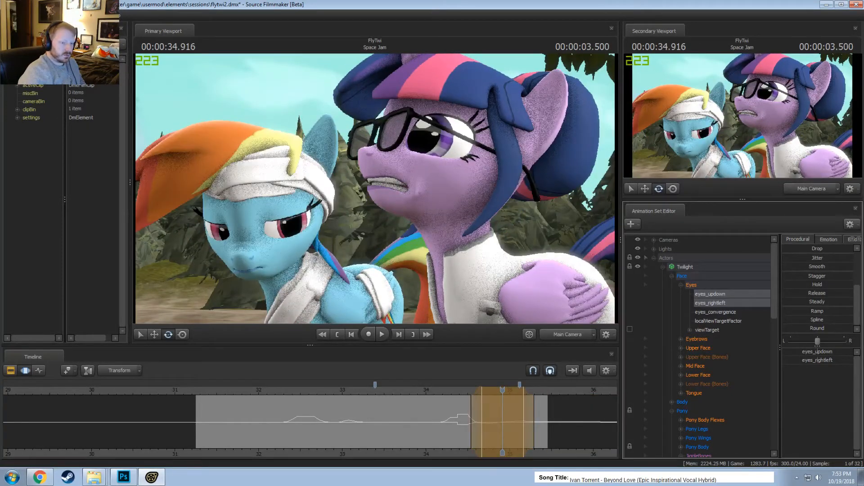
key(space)
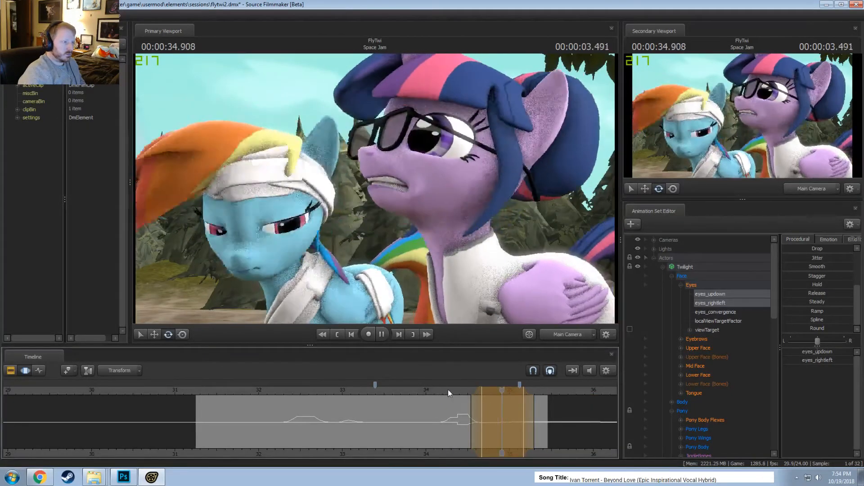
Commit the eye adjustment by switching to the Clip Editor and back to the Motion Editor, muting the timeline sound
click(309, 392)
drag(309, 395, 308, 394)
key(F2)
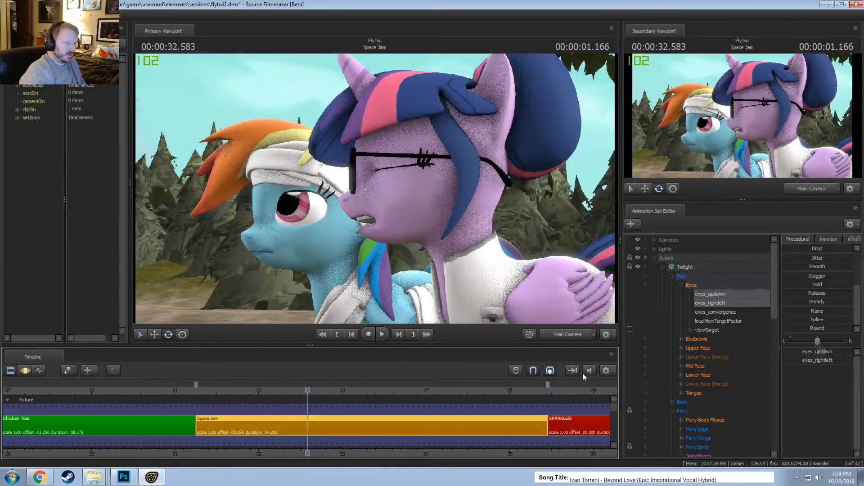
click(585, 373)
key(F3)
Replay the Space Jam shot from about 31.6 s and save the session
click(227, 390)
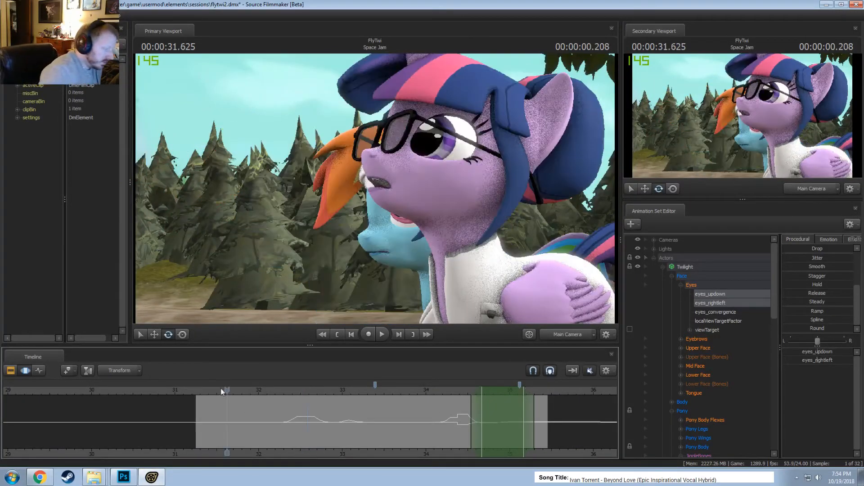
key(space)
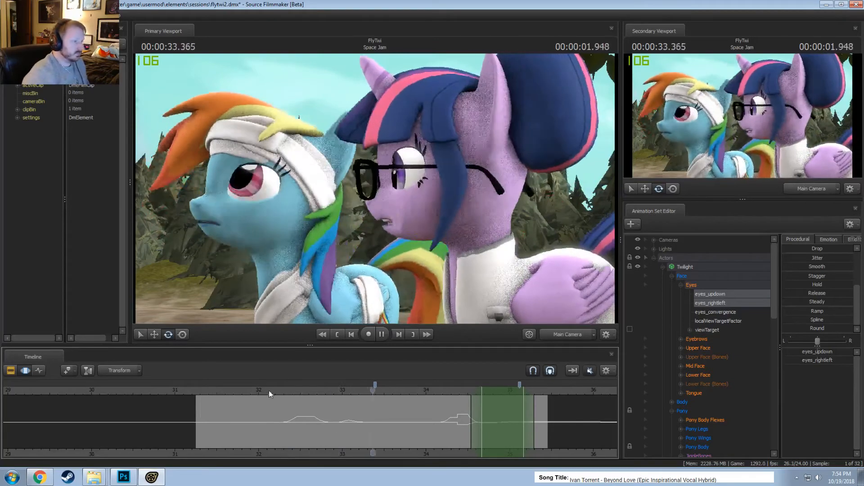
key(space)
key(ctrl+s)
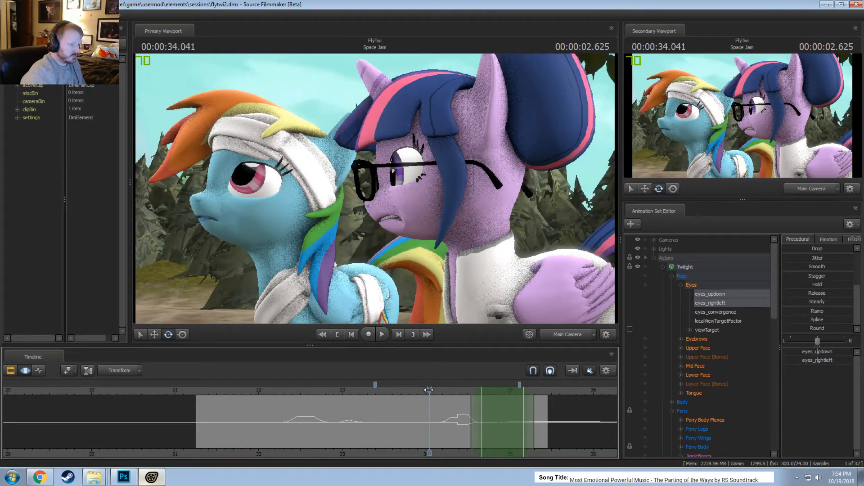
Collapse the time selection to 33.458 s in the Motion Editor and play the shot from there
drag(428, 390, 359, 393)
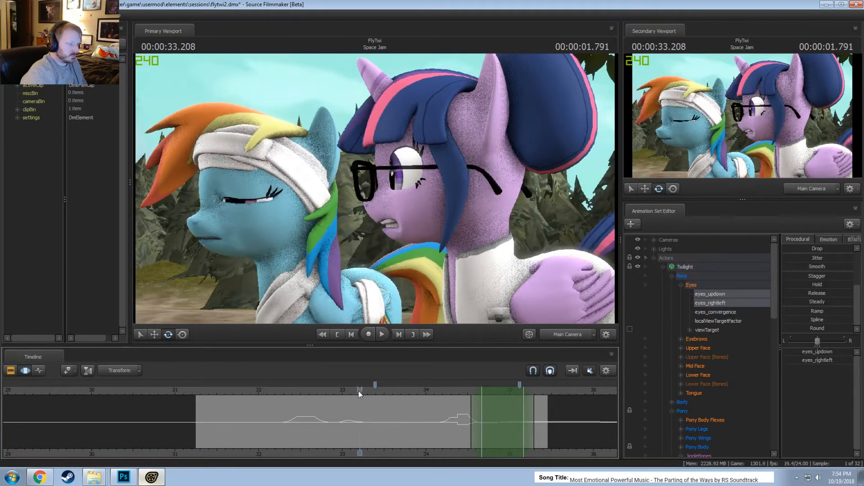
click(380, 421)
key(F2)
key(F3)
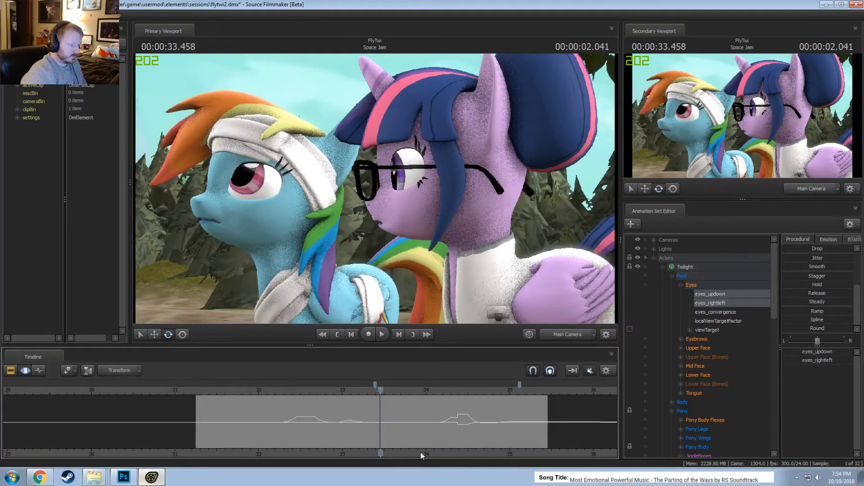
middle_drag(372, 433, 257, 431)
key(space)
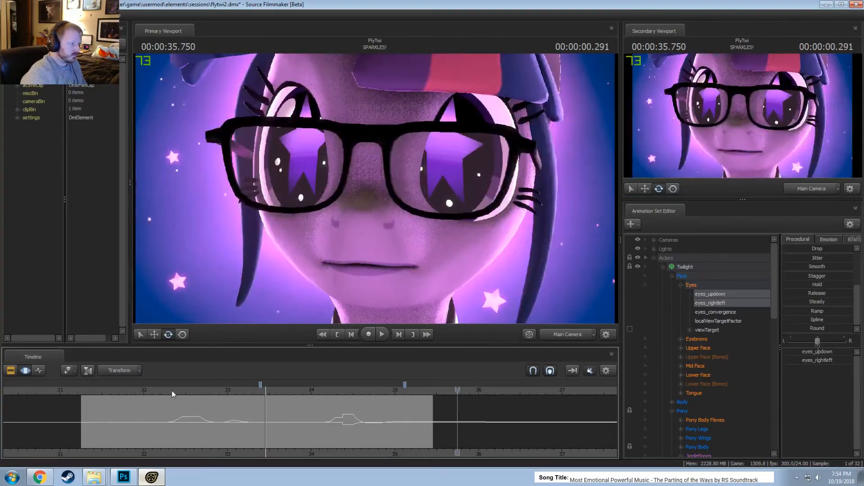
Review the Space Jam shot by replaying it from about 32.1 s, 34 s, 32.3 s and 32.7 s
click(152, 388)
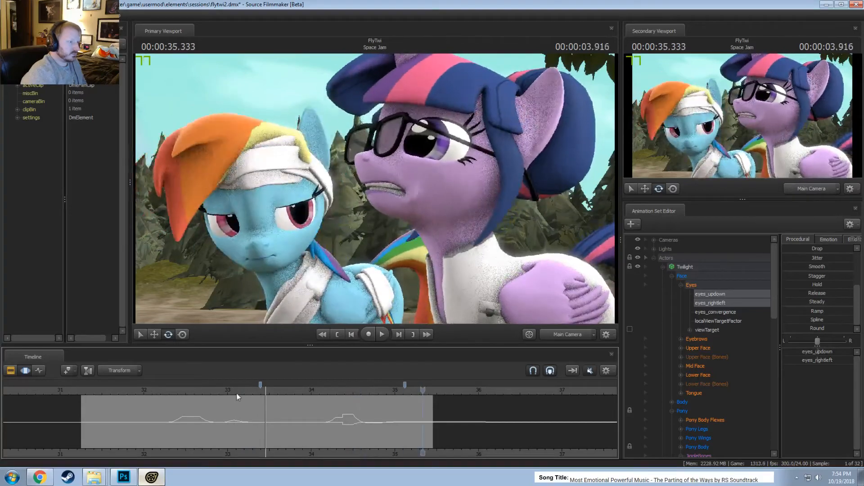
click(328, 386)
click(309, 390)
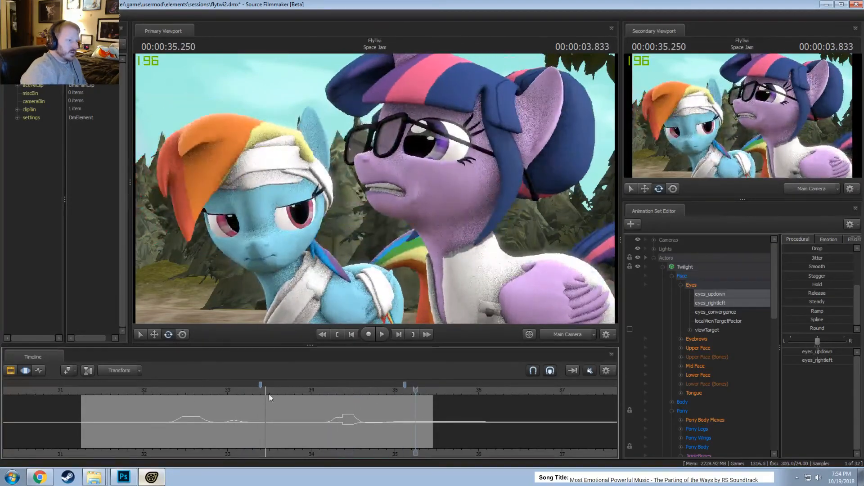
click(166, 388)
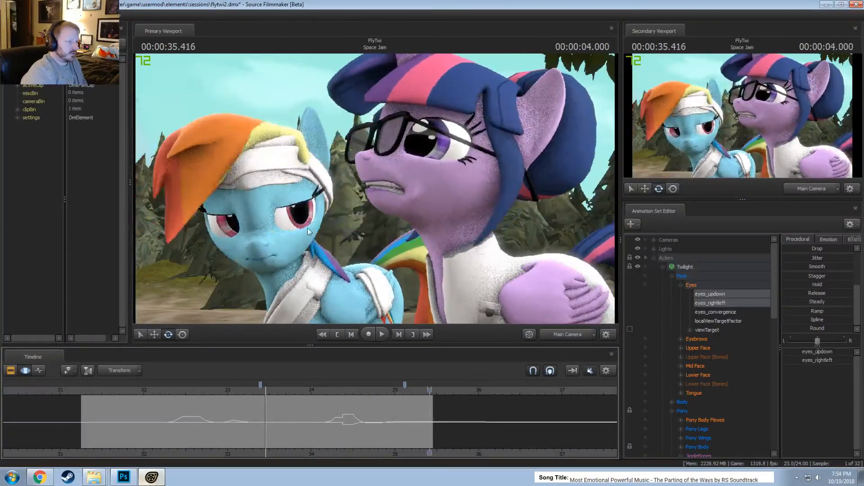
click(201, 390)
key(space)
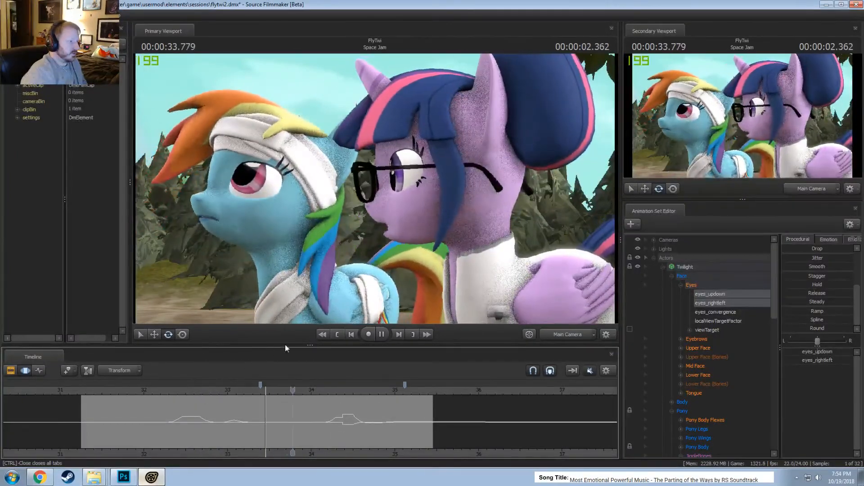
Collapse Twilight's control groups in the Actors list
click(654, 258)
click(656, 258)
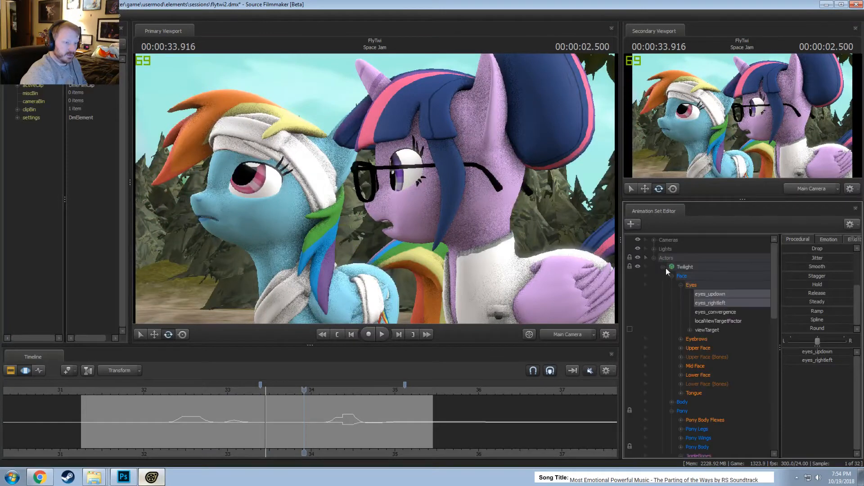
click(663, 294)
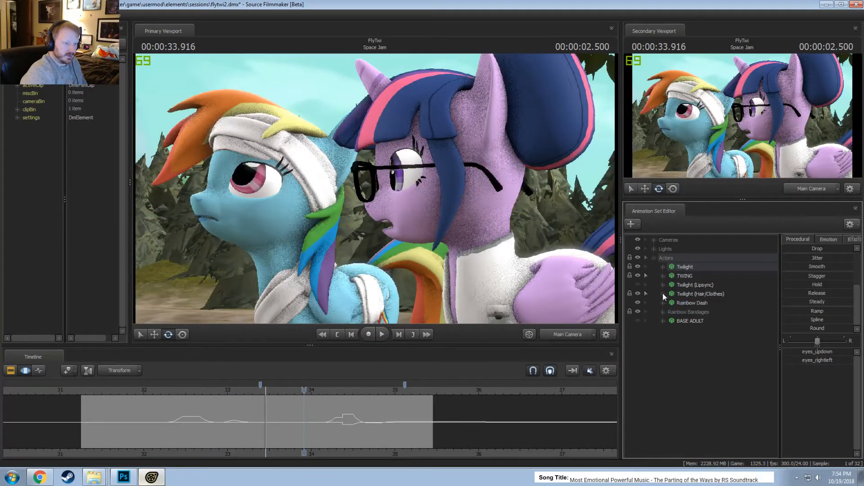
right_click(686, 304)
mouse_move(709, 391)
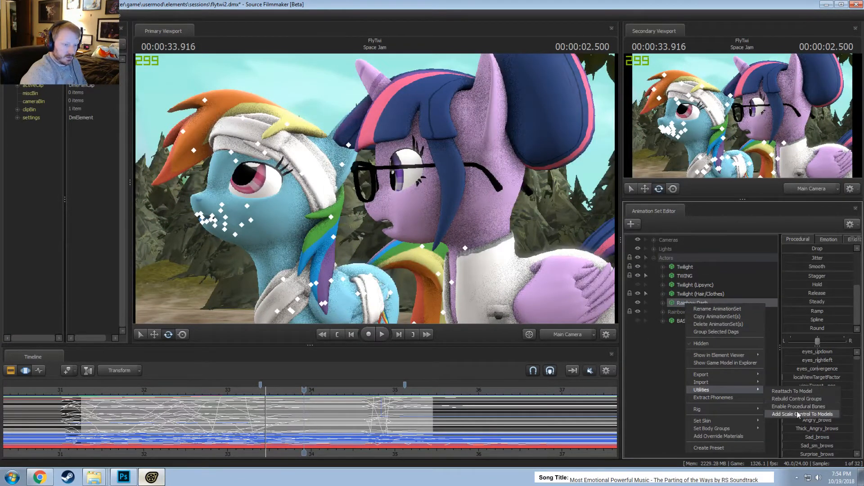
click(671, 352)
Replay the Space Jam shot from about 32.5 s and again from about 33.9 s
key(space)
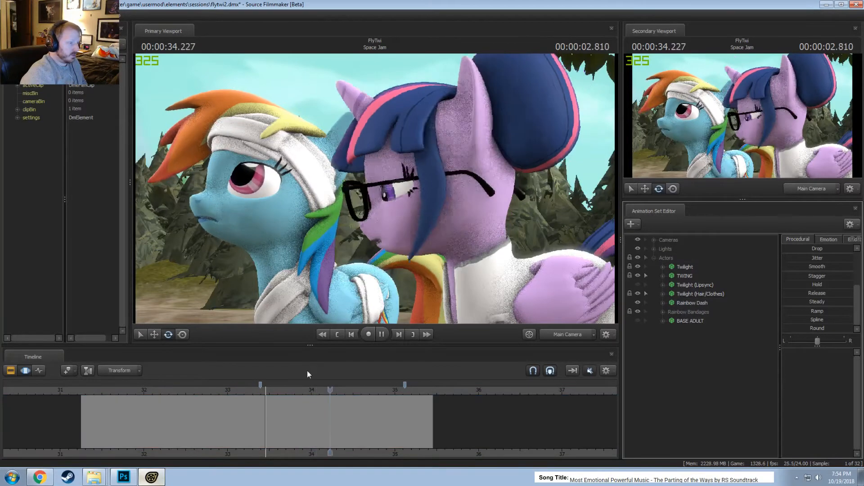
click(186, 389)
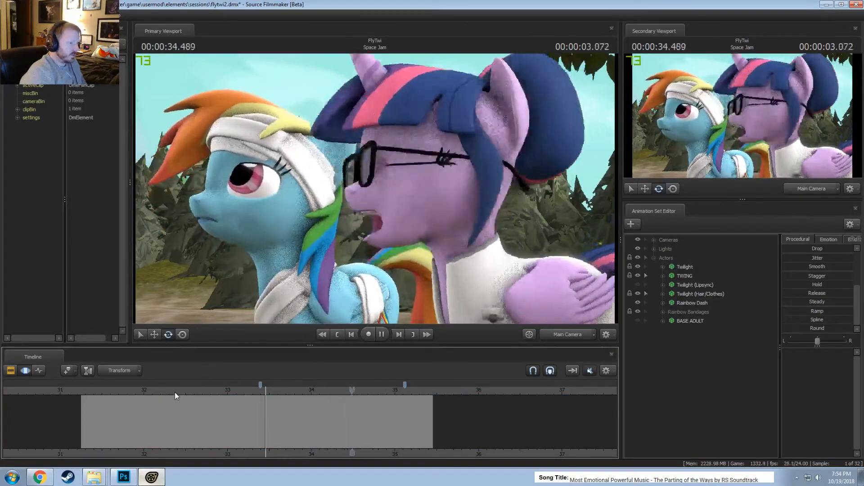
click(301, 391)
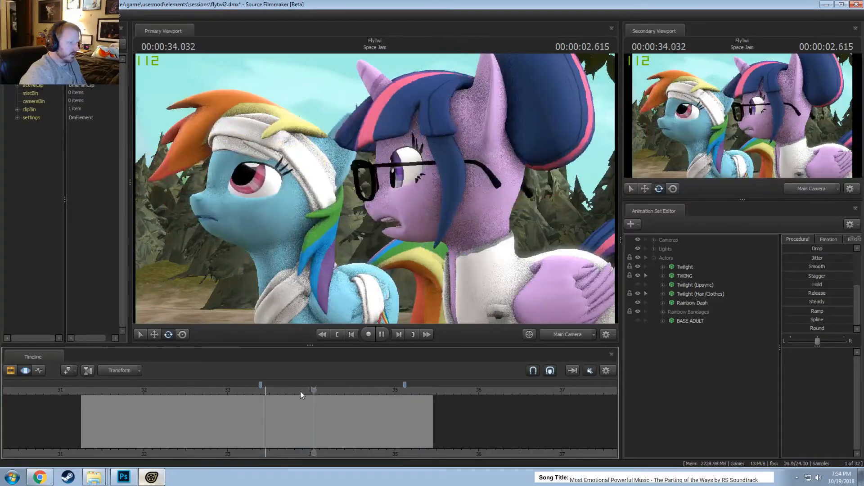
key(space)
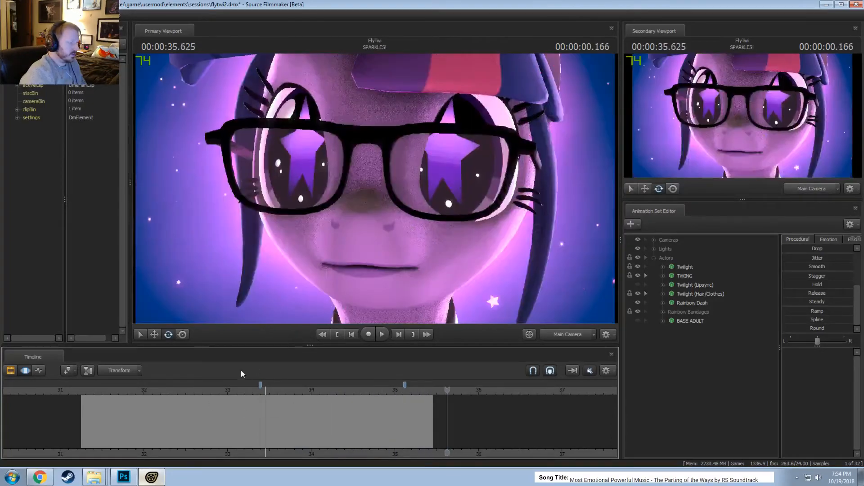
Switch to the Clip Editor and replay the Space Jam shot from about 32.1 s and about 34.7 s
key(F2)
click(154, 390)
key(space)
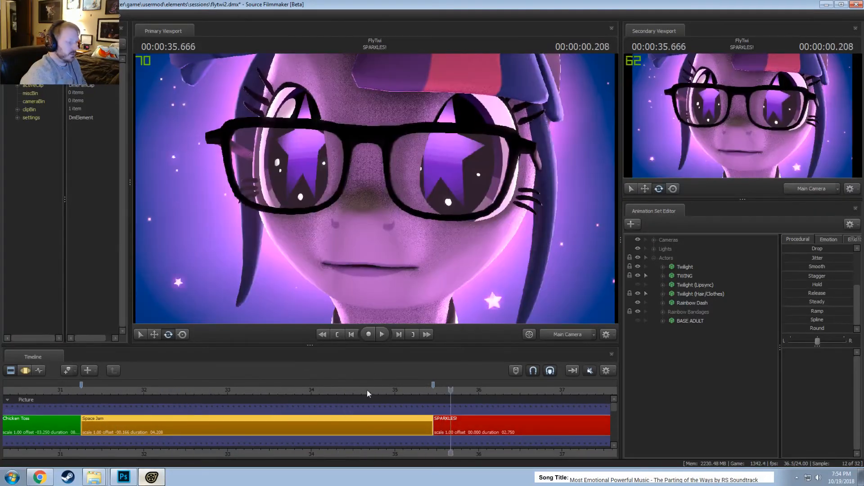
click(368, 391)
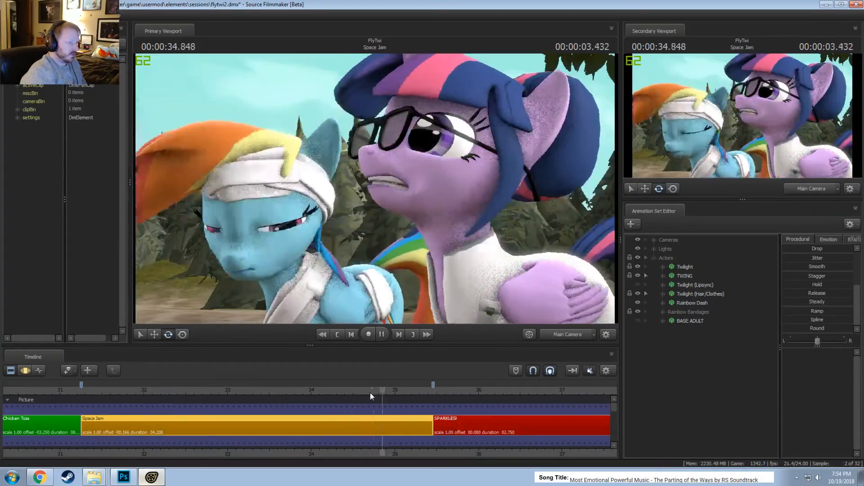
key(space)
Set the Space Jam clip's color to green with red 0 and green 150
right_click(313, 426)
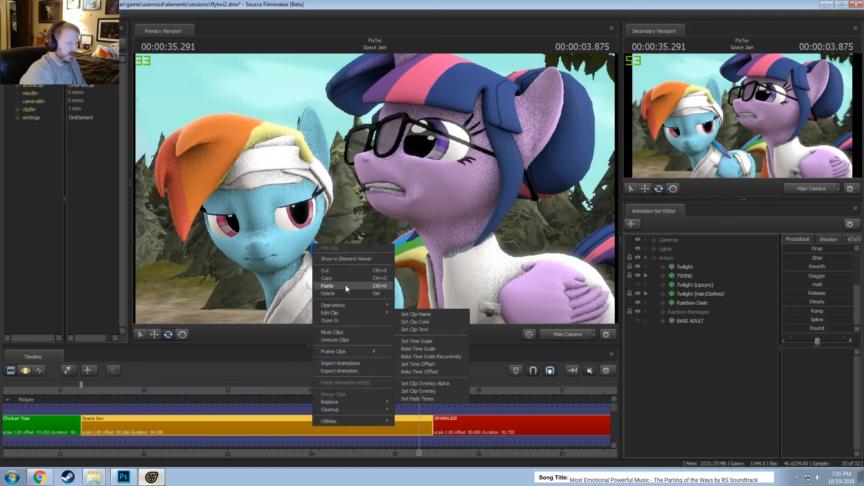
mouse_move(335, 313)
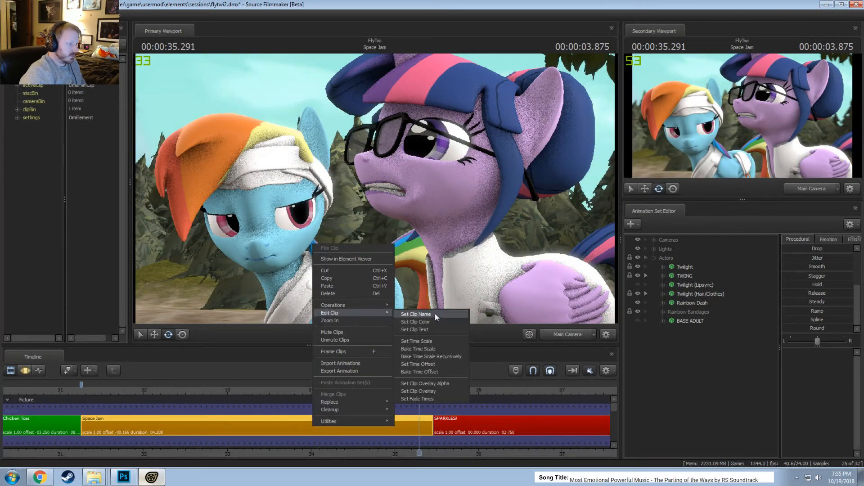
click(435, 313)
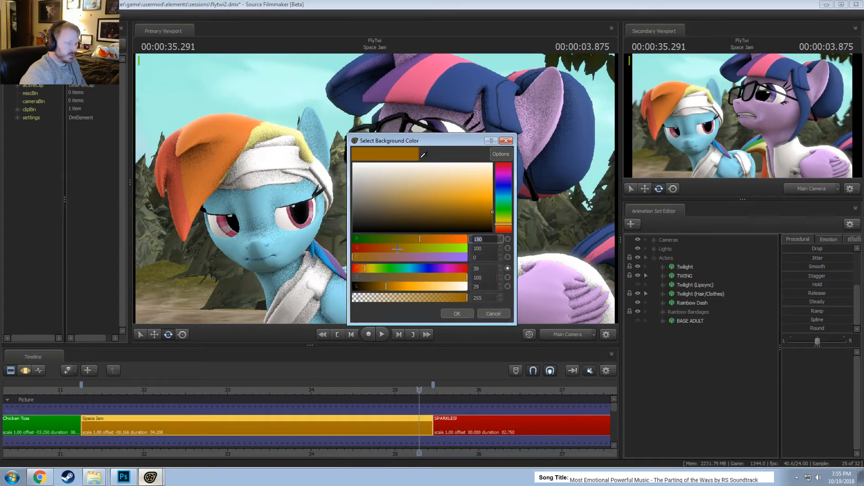
text(0)
key(Tab)
text(150)
key(Return)
scroll(458, 450, down, 8)
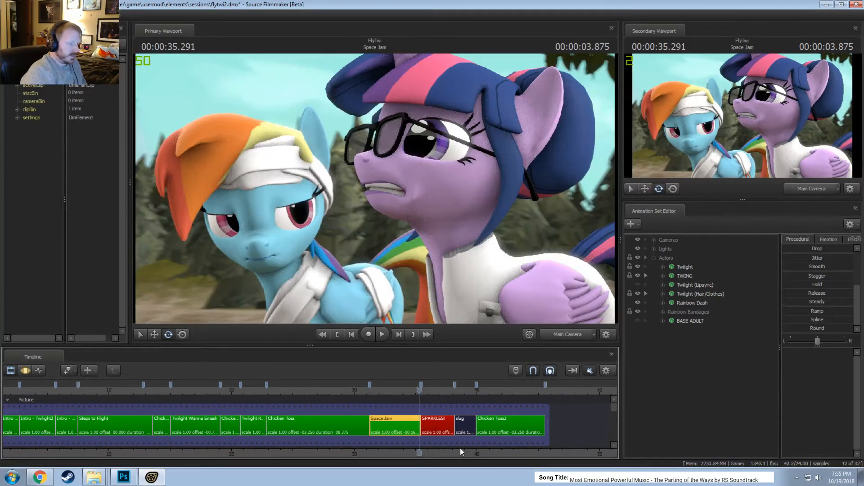
scroll(458, 450, up, 4)
scroll(407, 449, down, 5)
scroll(407, 449, up, 6)
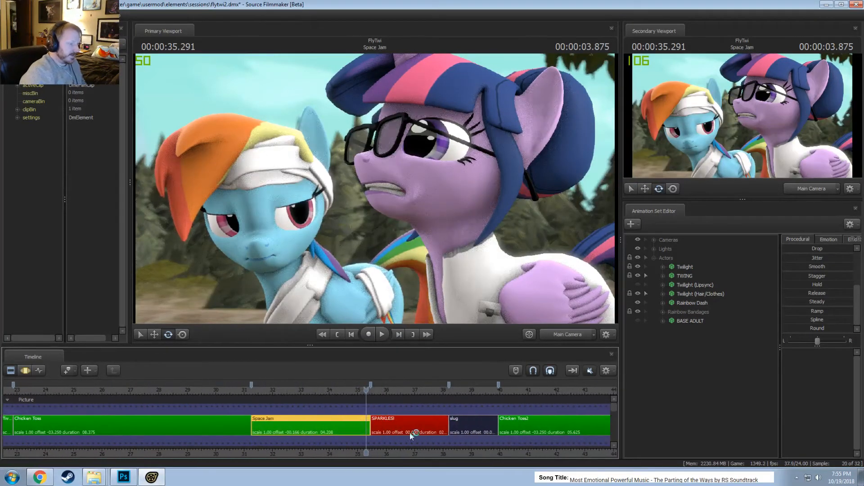
Save the session and play on into the SPARKLES! shot, stopping at about 37 s
key(ctrl+s)
key(space)
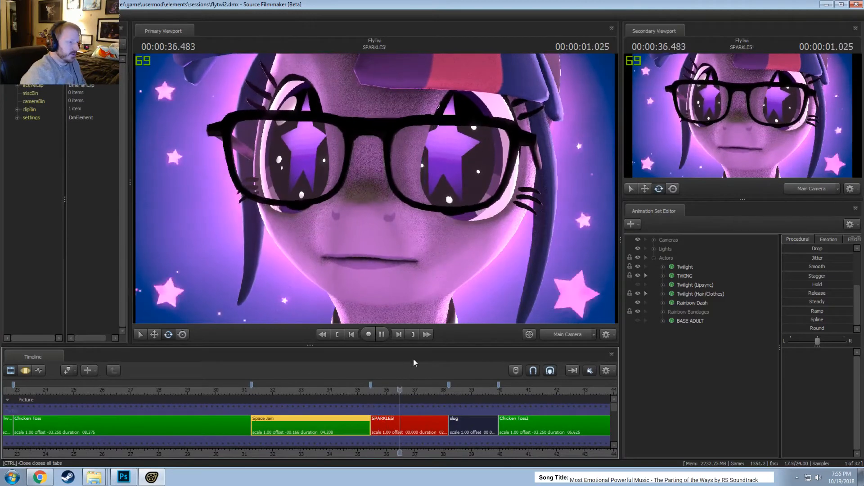
key(space)
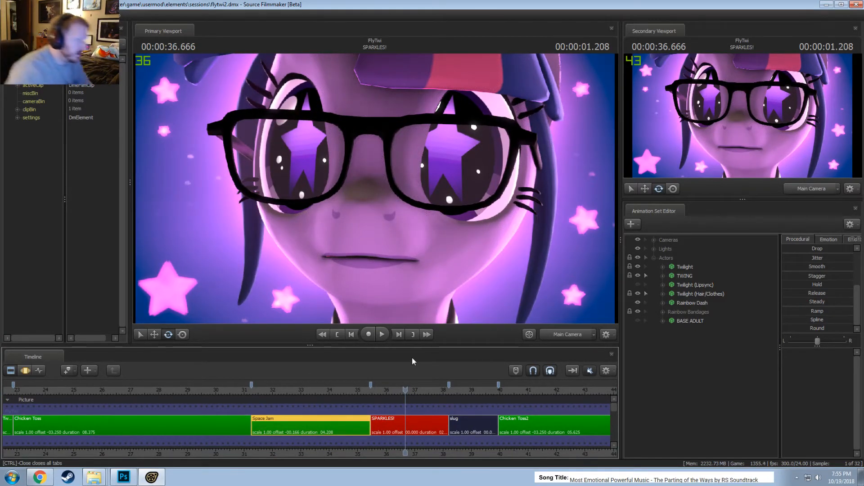
key(space)
key(space)
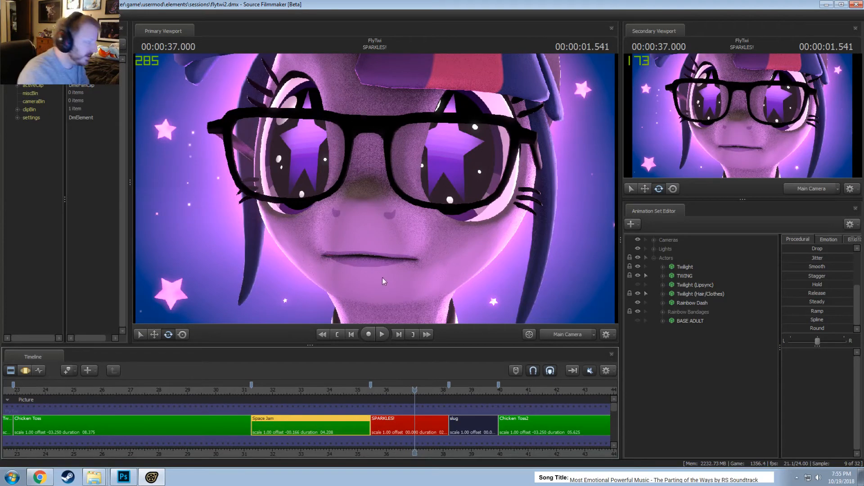
At about 36.7 s, open the SPARKLES! clip in the Motion Editor and expand Twilight's Upper Face (Bones) controls
click(406, 390)
double_click(423, 424)
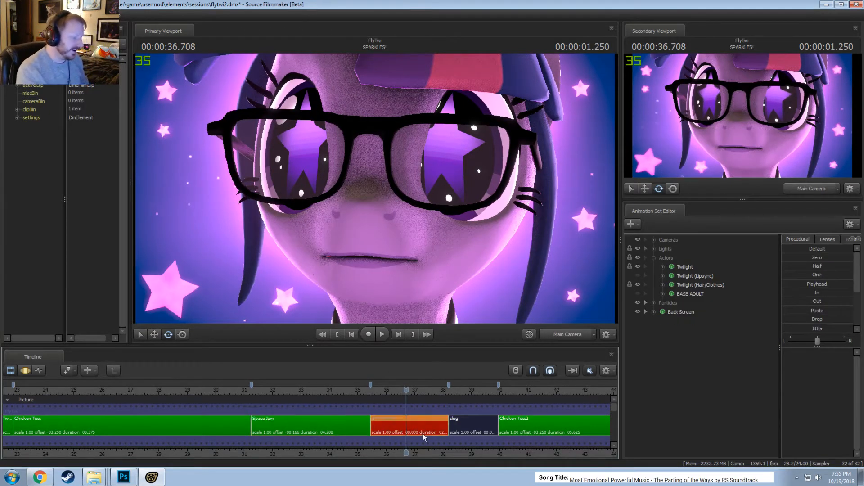
key(ctrl+a)
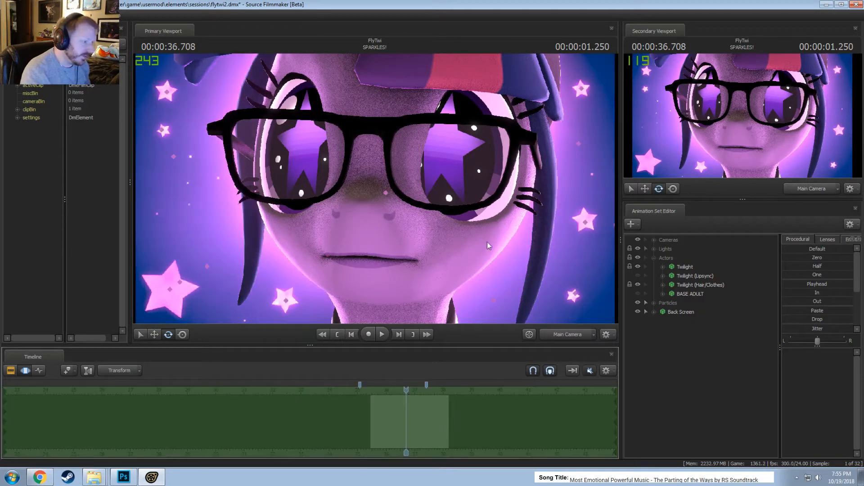
click(663, 267)
click(672, 276)
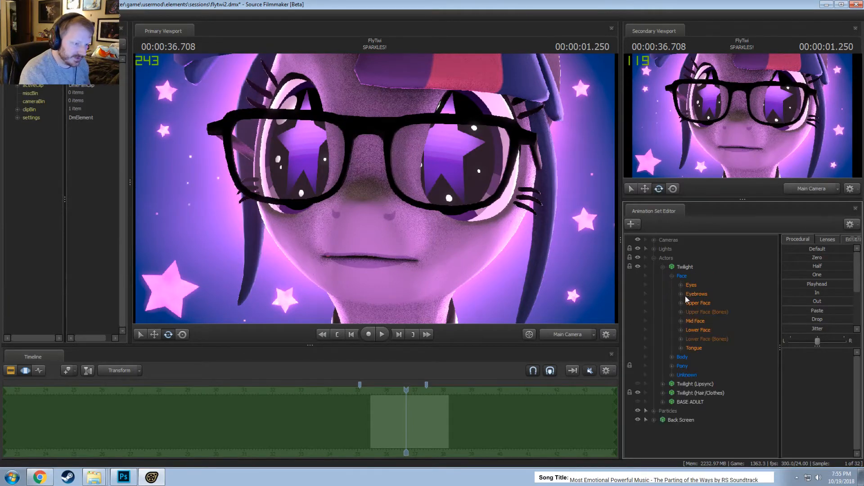
double_click(700, 313)
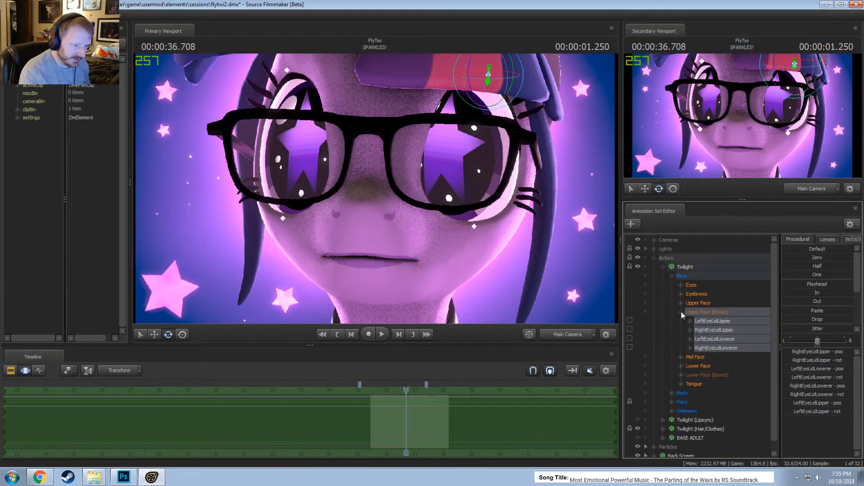
Try moving Twilight's RightEyeLidLowerer bone downward at about 36.7 s, and undo the move
click(716, 348)
scroll(417, 430, up, 2)
scroll(416, 430, up, 1)
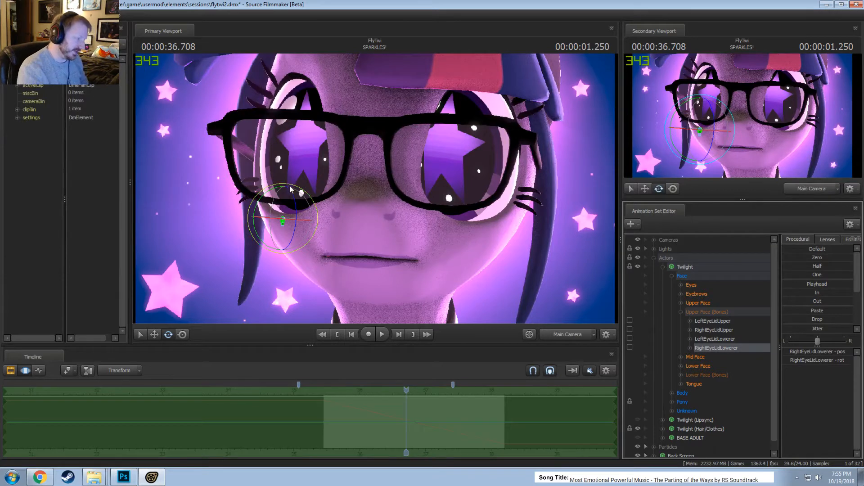
key(w)
drag(280, 195, 279, 297)
key(ctrl+z)
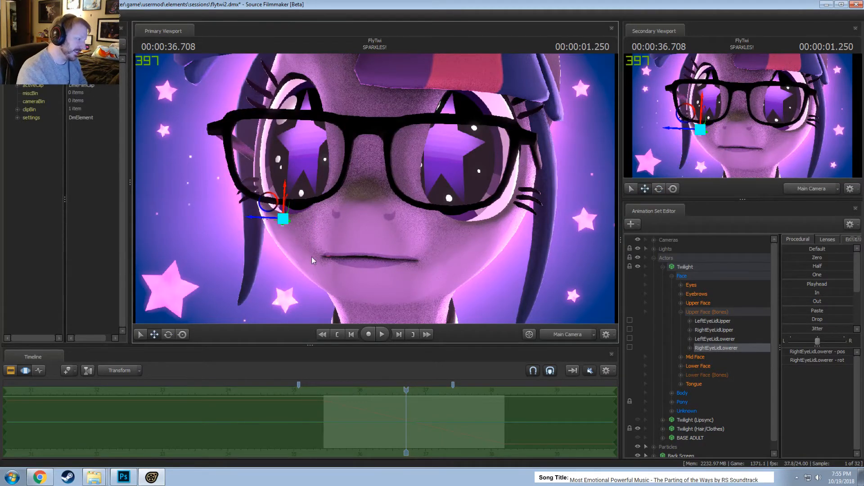
Play the SPARKLES! shot in the Clip Editor, and replay it from near its start to about 37.4 s
key(space)
key(F2)
key(space)
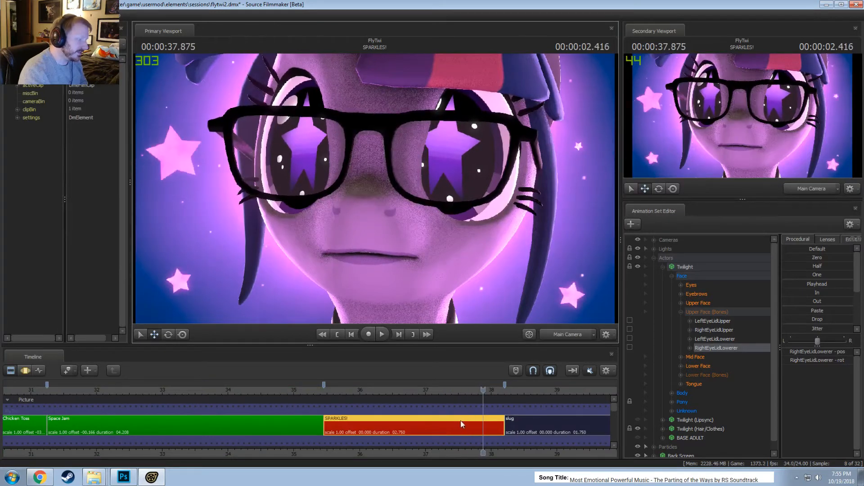
click(337, 391)
key(space)
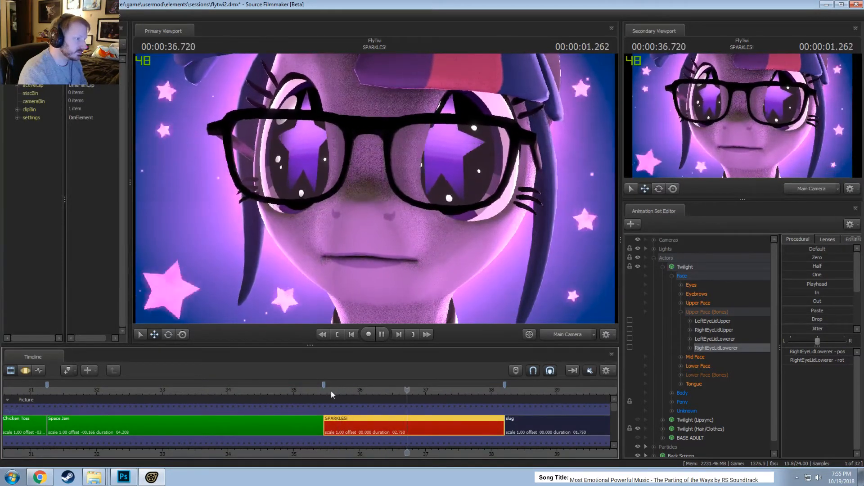
key(space)
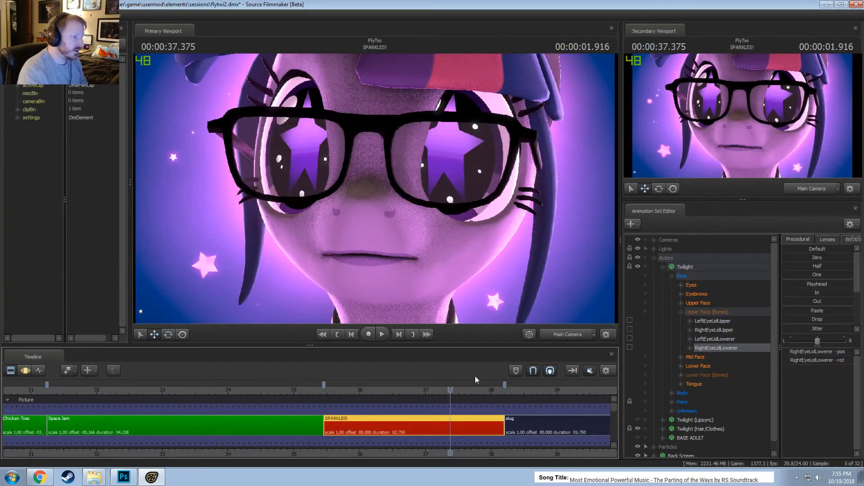
Try rotating Twilight's RightEyeLidLowerer bone from the work camera in the Motion Editor, check it through the main camera, and undo it
key(F3)
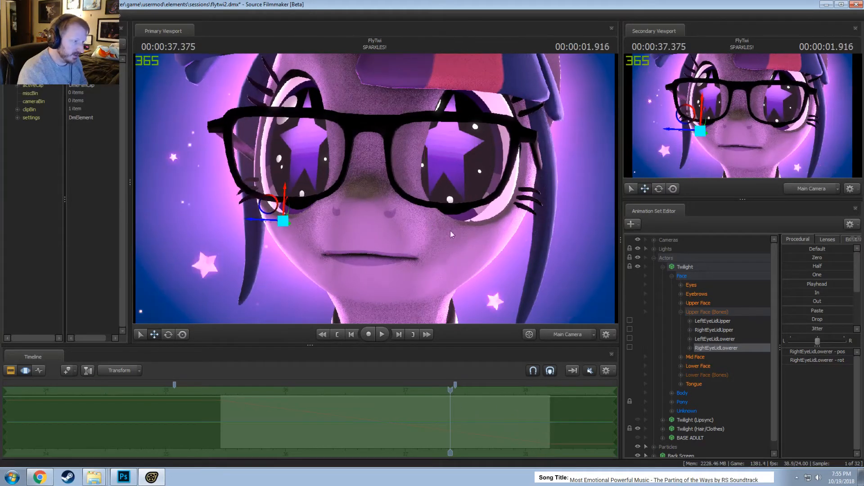
key(e)
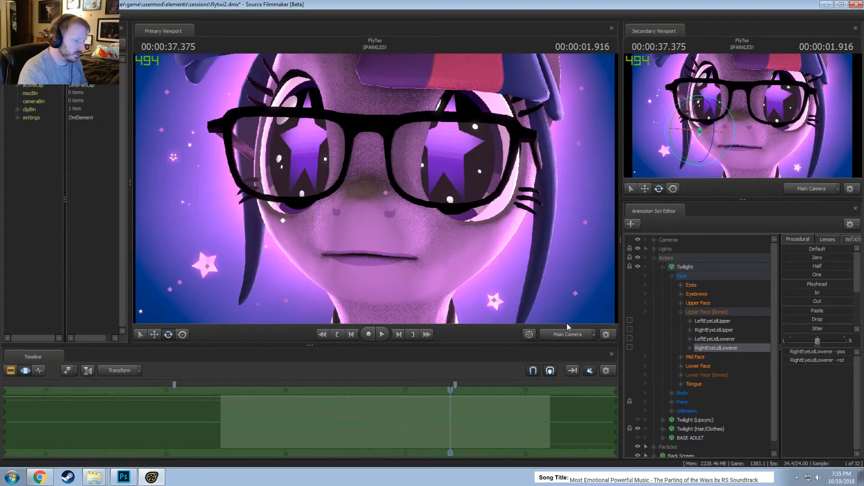
click(567, 334)
drag(342, 226, 343, 241)
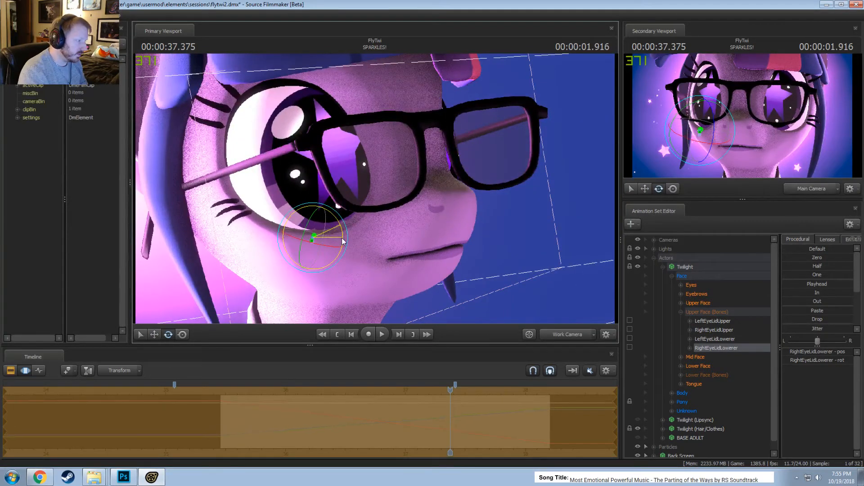
click(547, 334)
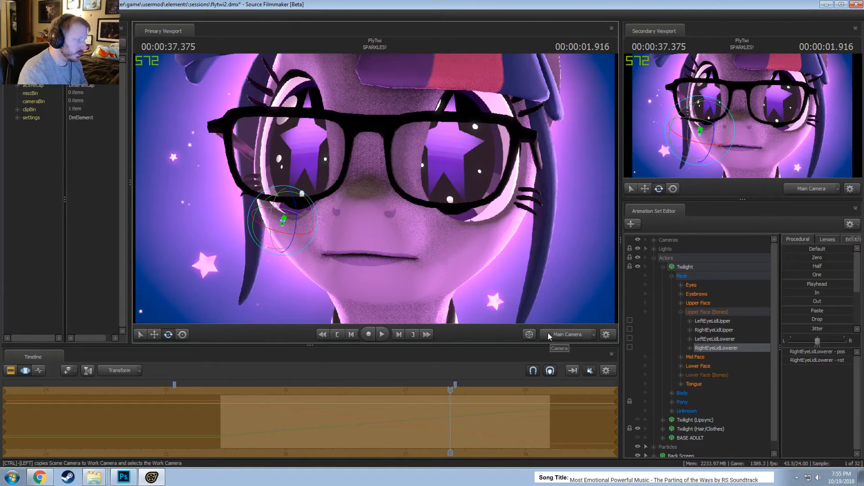
key(ctrl+z)
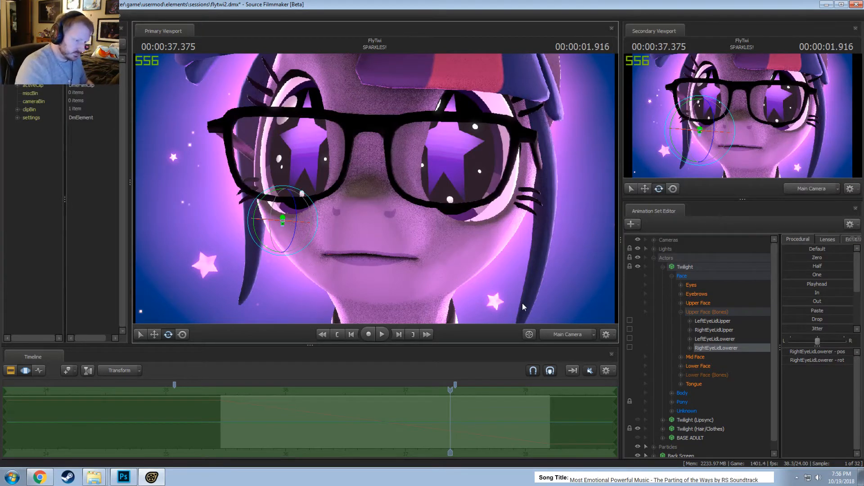
Collapse Twilight's control groups and the Actors group, and check the face briefly through the work camera
click(680, 313)
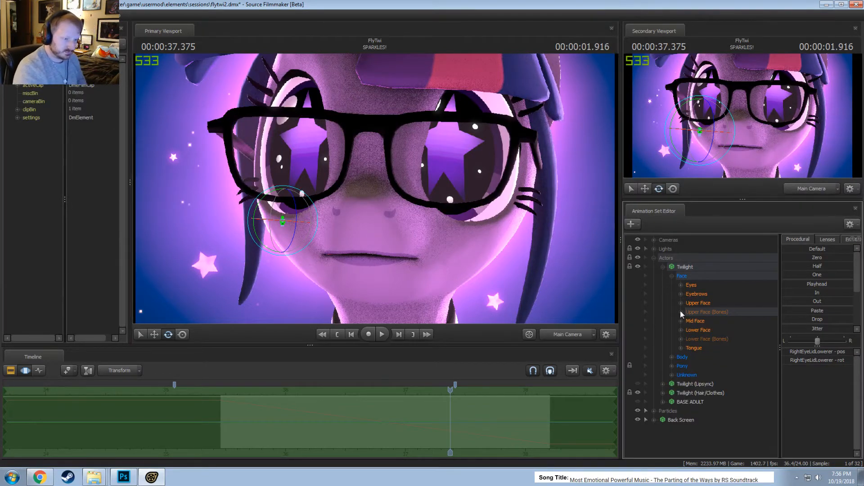
click(663, 267)
click(654, 258)
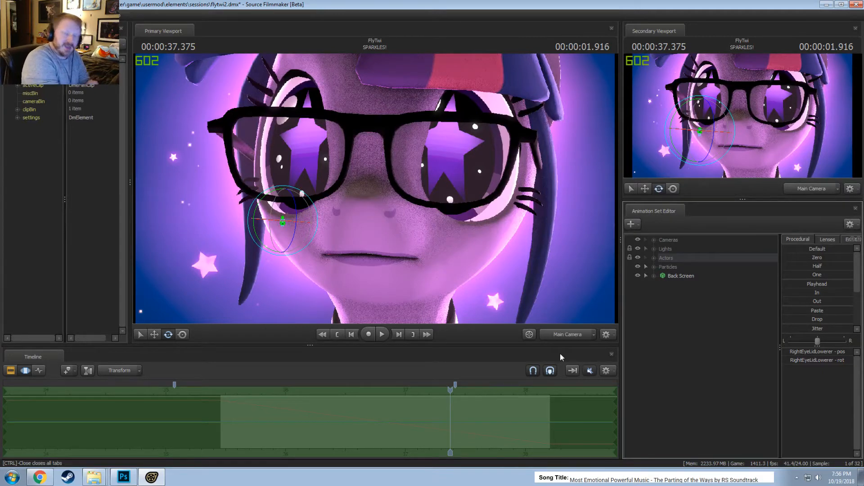
click(560, 337)
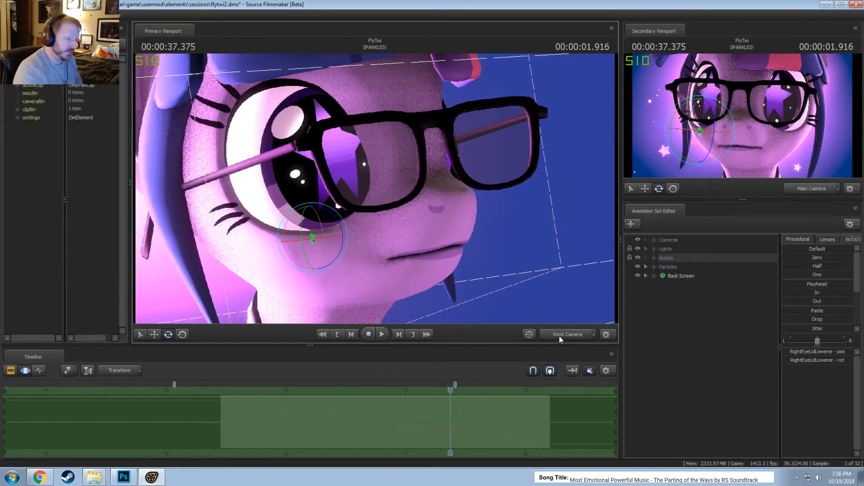
click(559, 336)
Switch to the Clip Editor and replay the SPARKLES! shot from its first frame into the slug clip
key(F2)
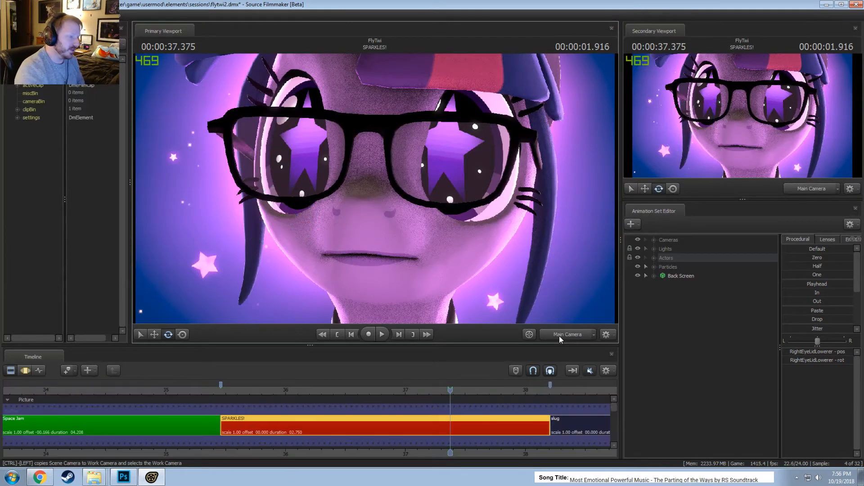
click(221, 388)
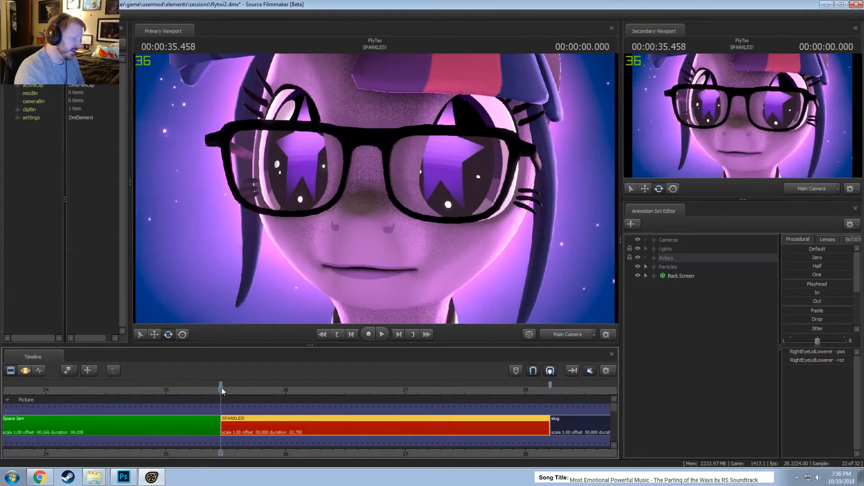
key(space)
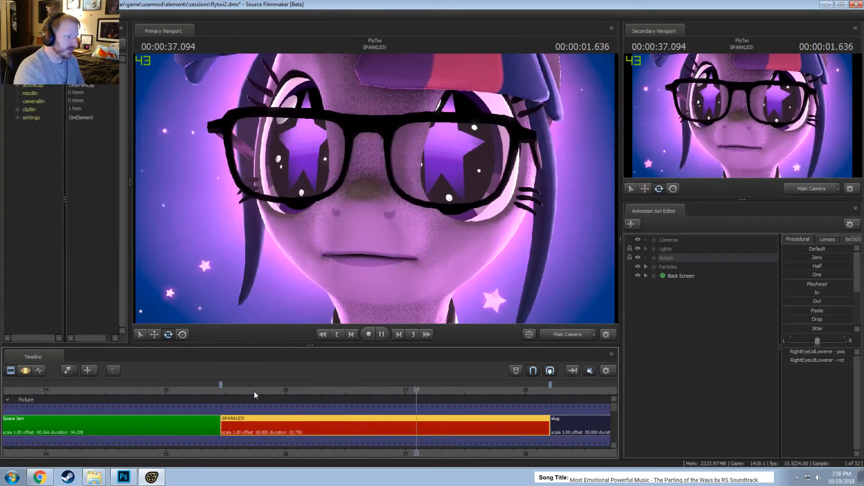
key(space)
key(space)
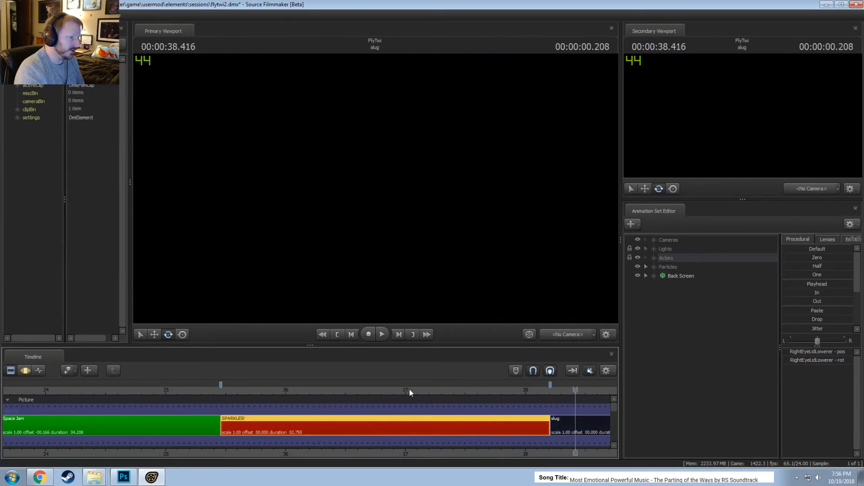
Replay the SPARKLES! shot from about 36.8 s and about 36.3 s, and scrub to about 37.04 s
click(379, 392)
key(space)
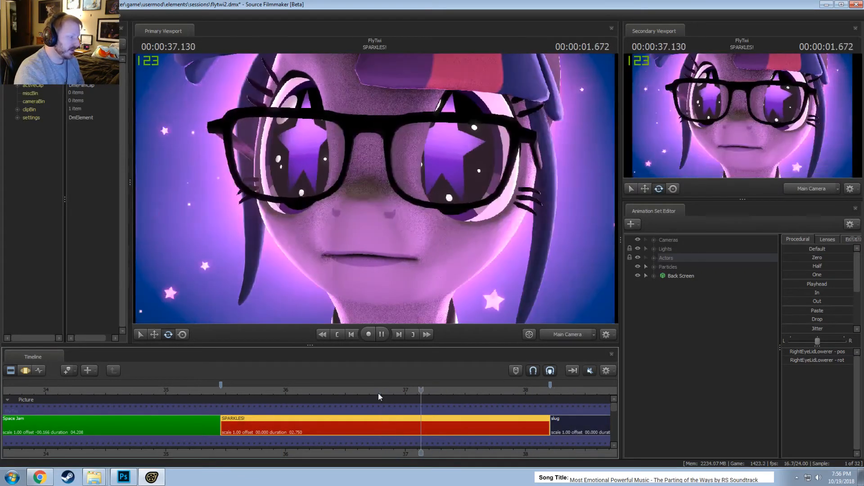
click(320, 387)
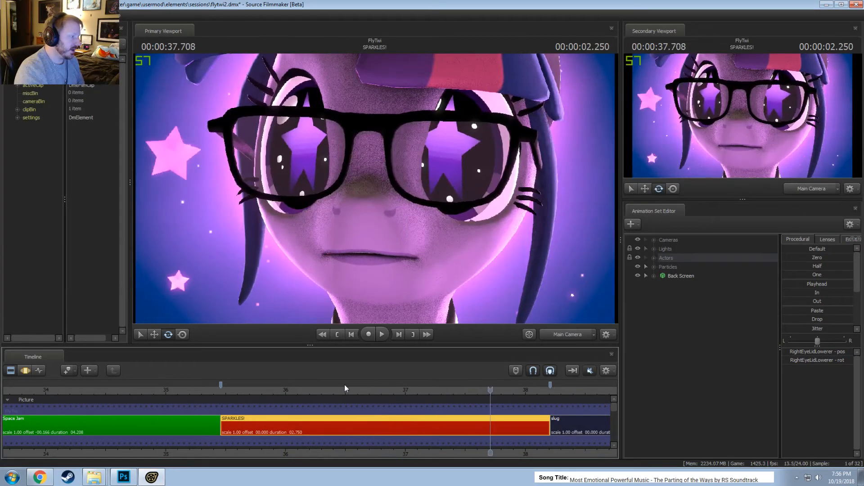
click(342, 384)
drag(343, 388, 409, 398)
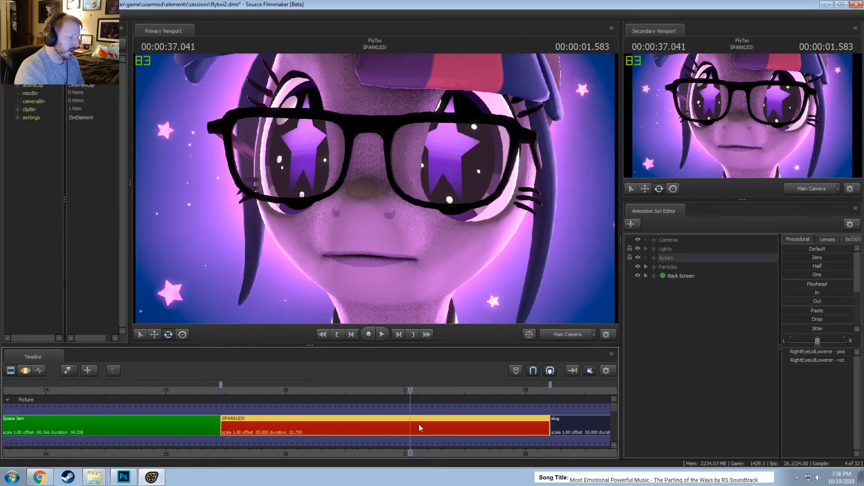
In the Motion Editor, copy the Star 4 light from the Stars group and paste it as a new animation set
key(F3)
click(654, 248)
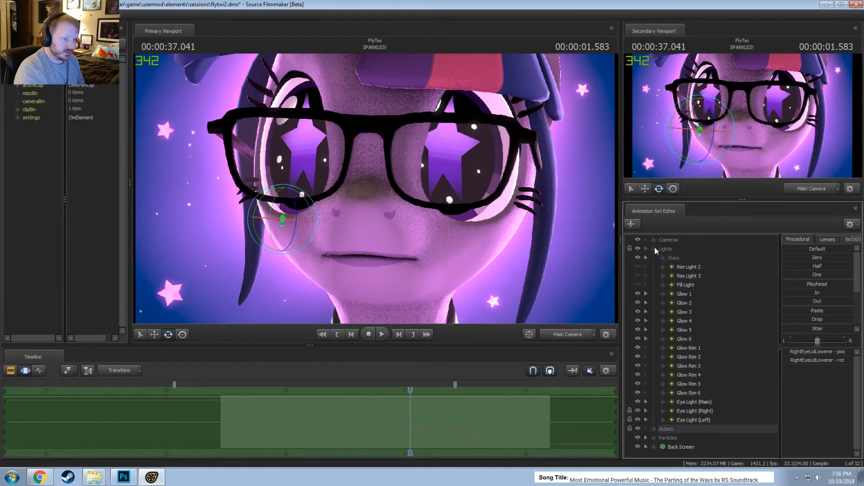
click(663, 257)
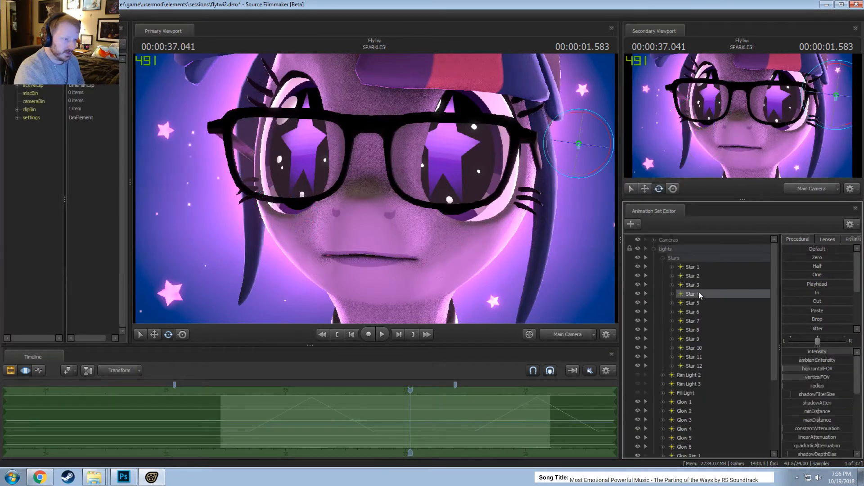
right_click(699, 294)
click(654, 249)
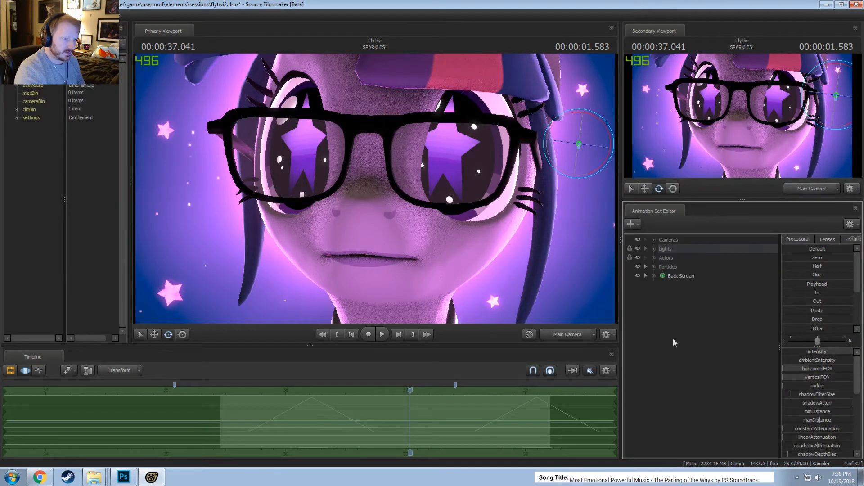
right_click(673, 340)
click(702, 386)
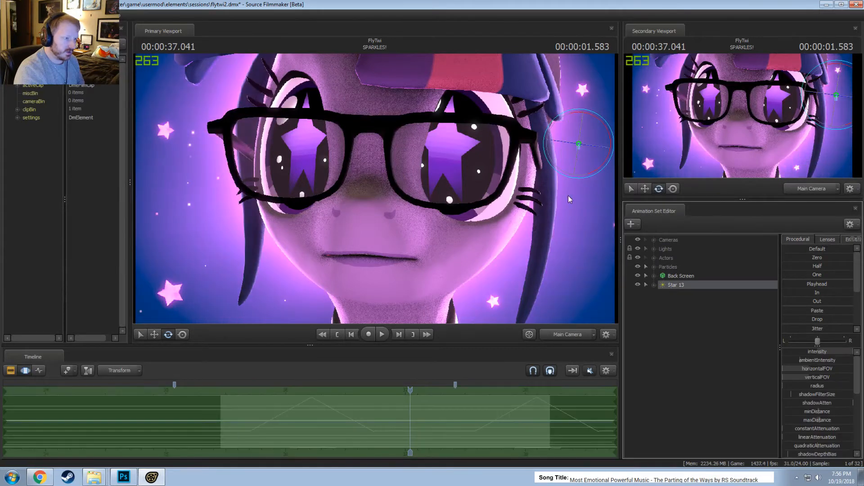
Move the new star light straight down into the empty background beside Twilight's lower lashes and apply the change
key(w)
key(r)
drag(579, 145, 583, 231)
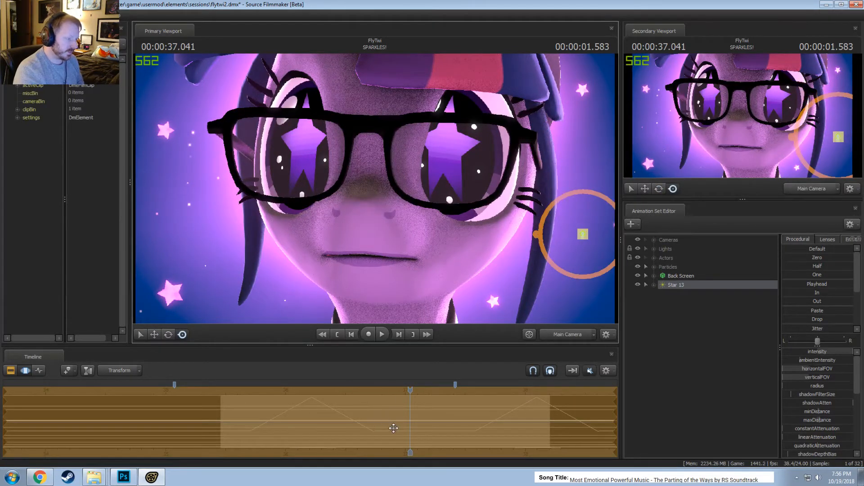
key(Return)
Flatten Star 13's first twinkle before about 37 s with the Out preset, and shift its remaining twinkle to peak at about 37.3 s
shift+drag(399, 425, 10, 409)
click(815, 302)
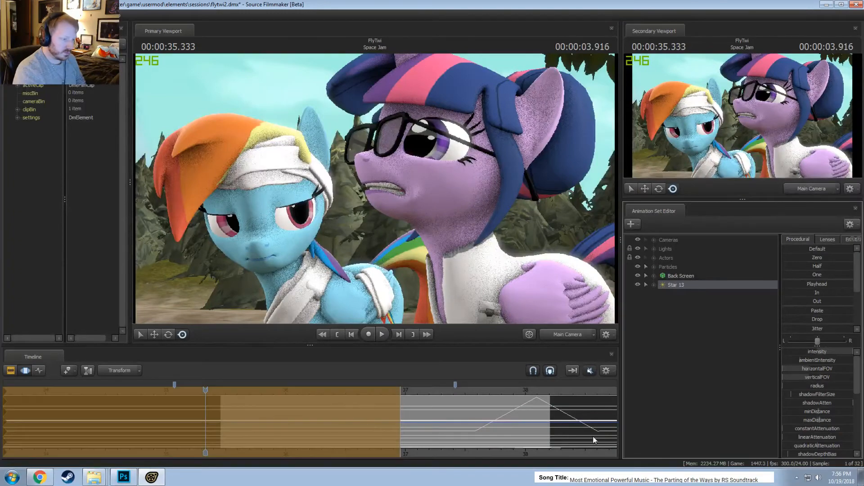
key(ctrl+a)
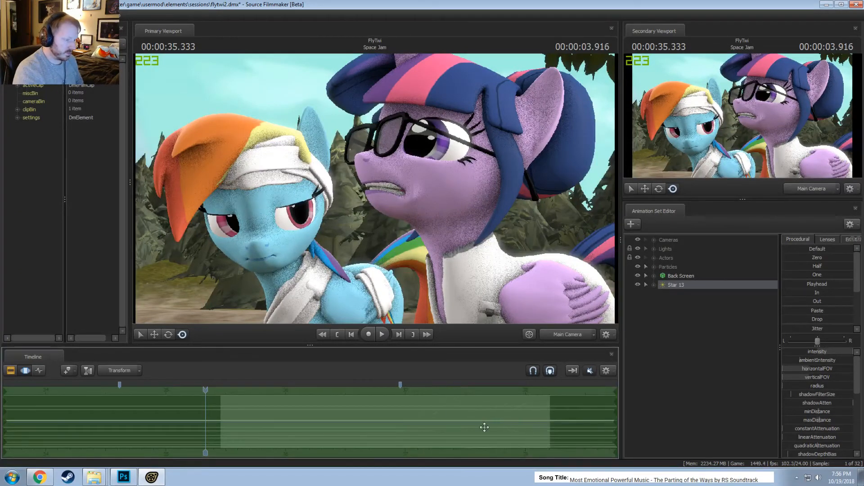
click(571, 338)
click(572, 338)
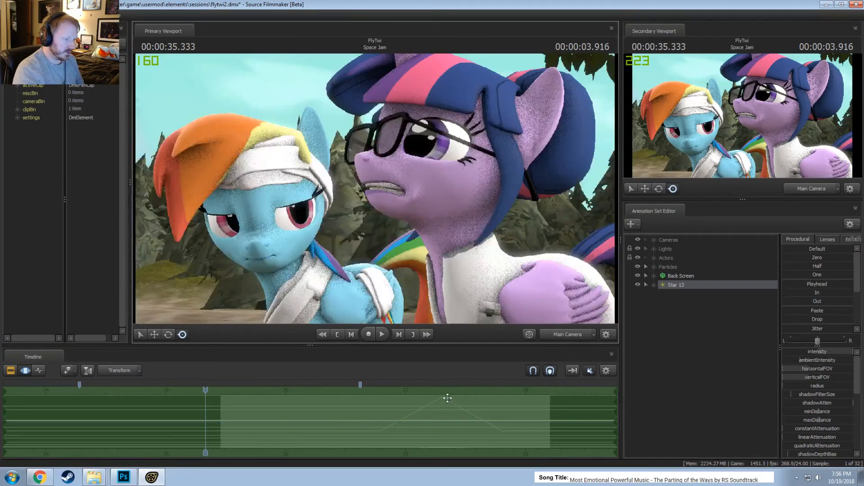
shift+click(341, 429)
drag(389, 430, 454, 440)
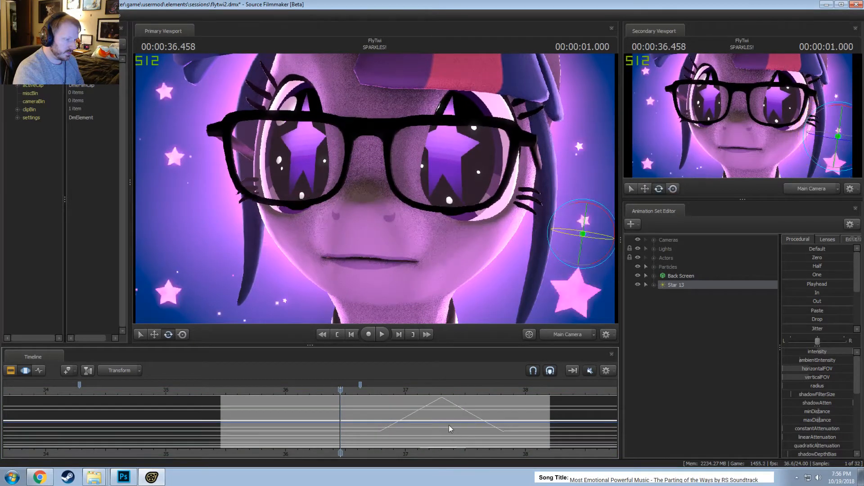
At about 37.29 s, rotate Star 13 so its star is centred on the light's pivot, and nudge the light slightly down toward Twilight's cheek
key(ctrl+a)
drag(341, 390, 440, 389)
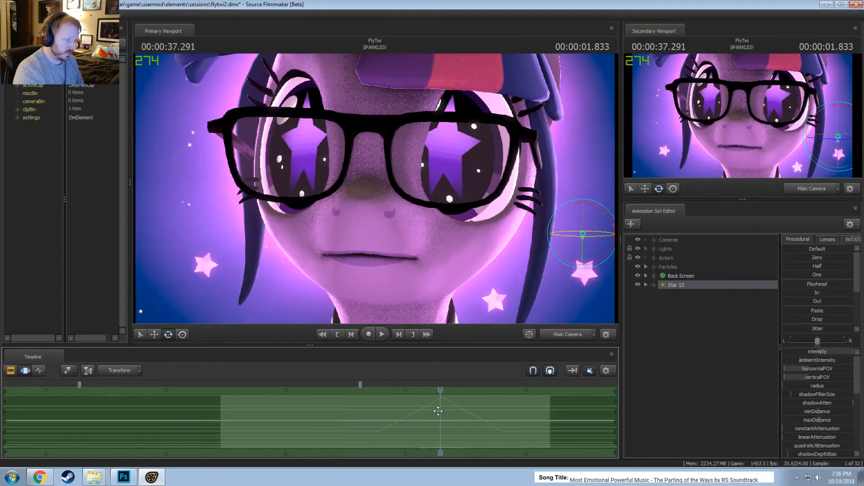
drag(585, 255, 589, 237)
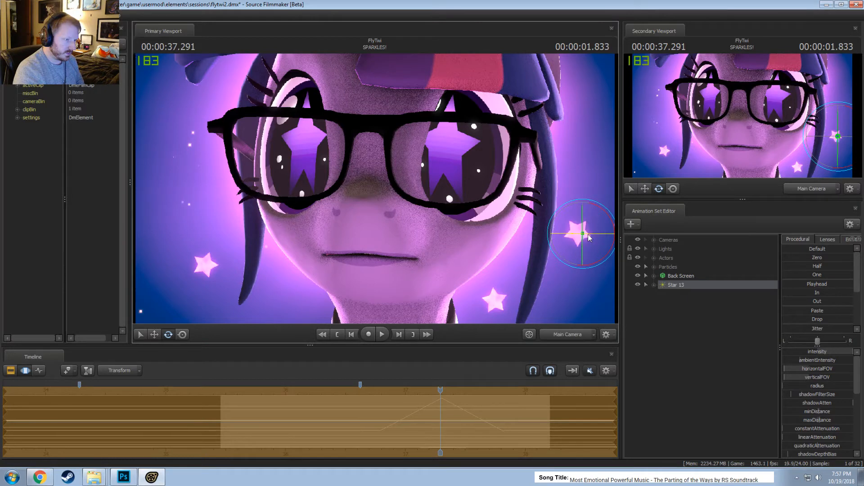
drag(382, 409, 440, 427)
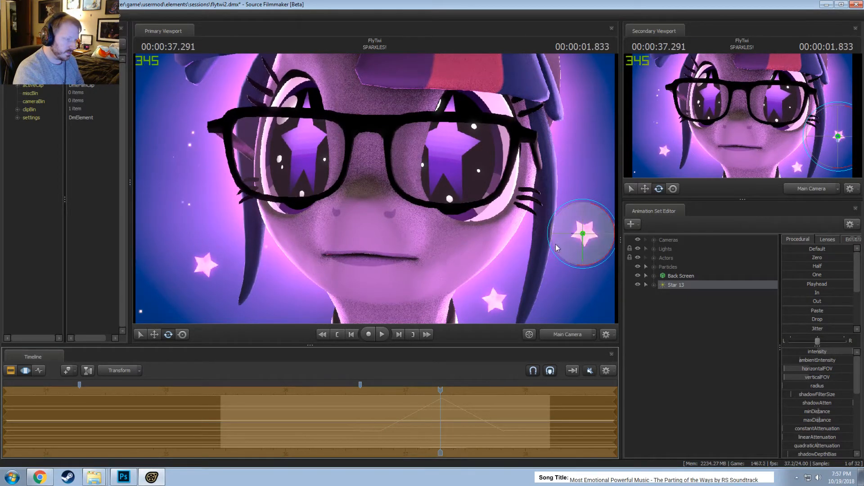
key(w)
drag(585, 235, 578, 240)
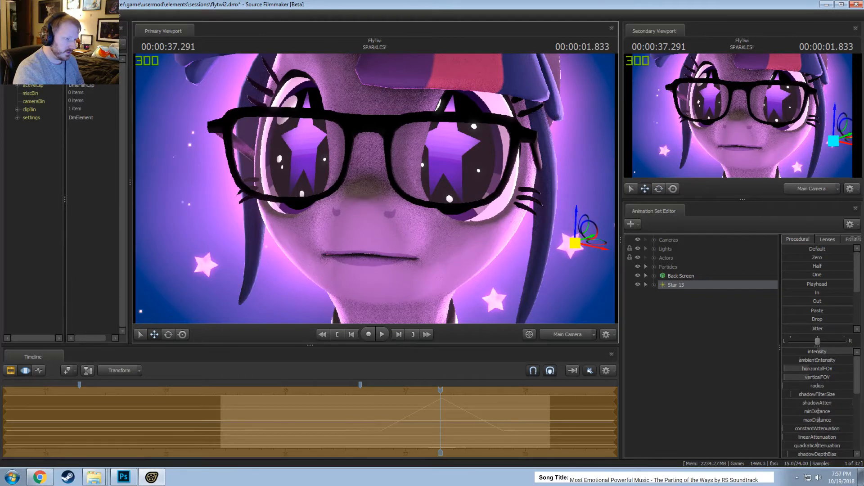
key(e)
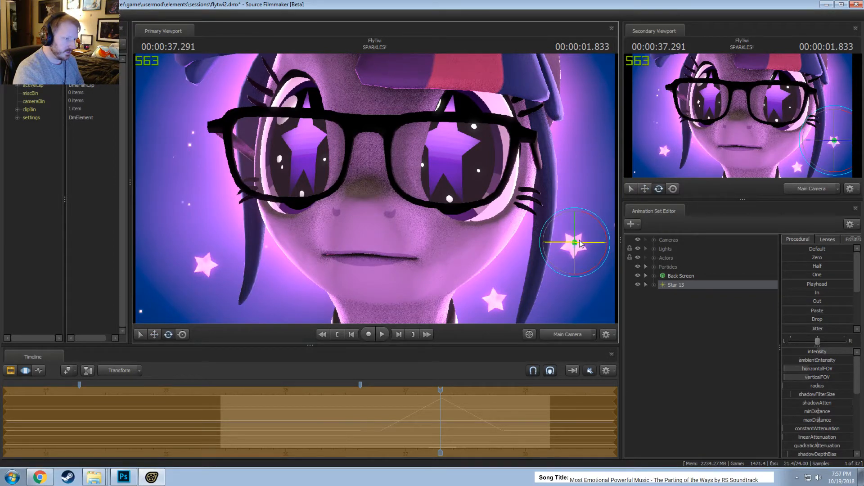
Switch to the Clip Editor and replay the SPARKLES! shot repeatedly from about 36.5 s to check the added star
key(F2)
click(346, 390)
key(space)
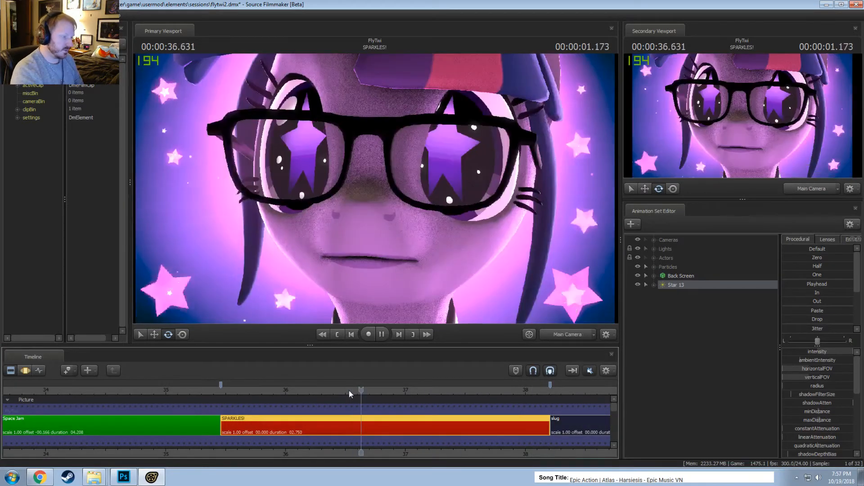
click(349, 390)
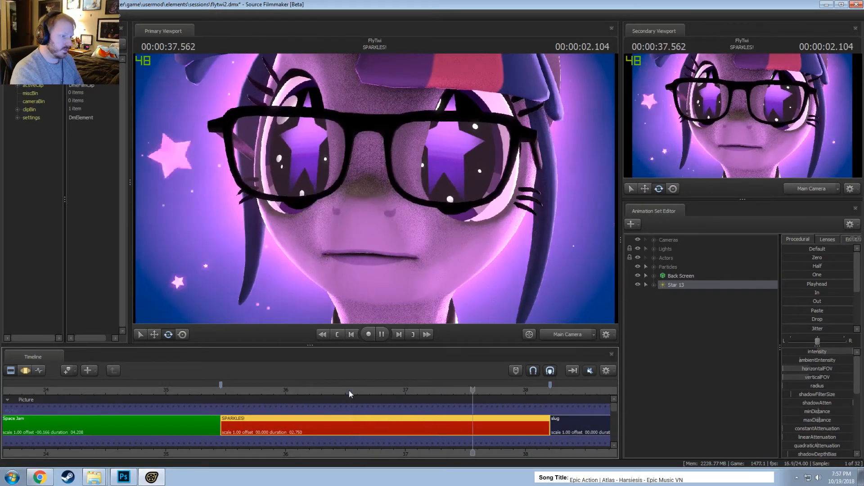
click(351, 392)
key(space)
In the Motion Editor, copy the Star 1 light from the Stars group and paste it as a new animation set
key(F3)
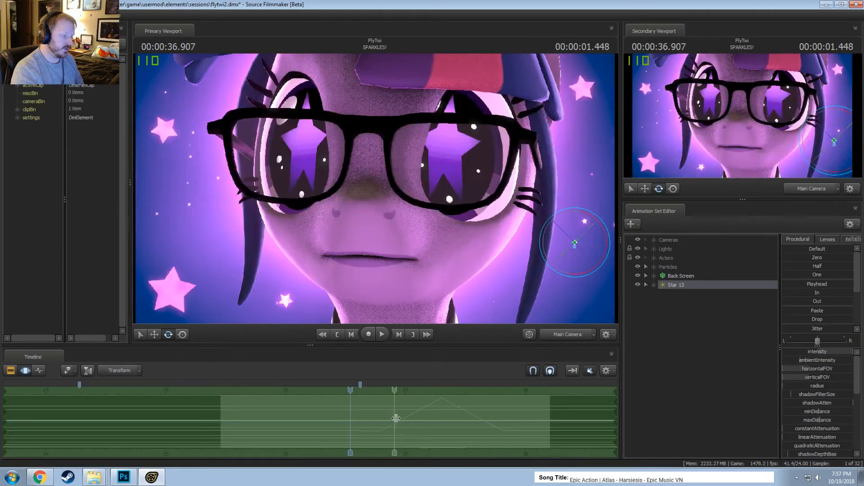
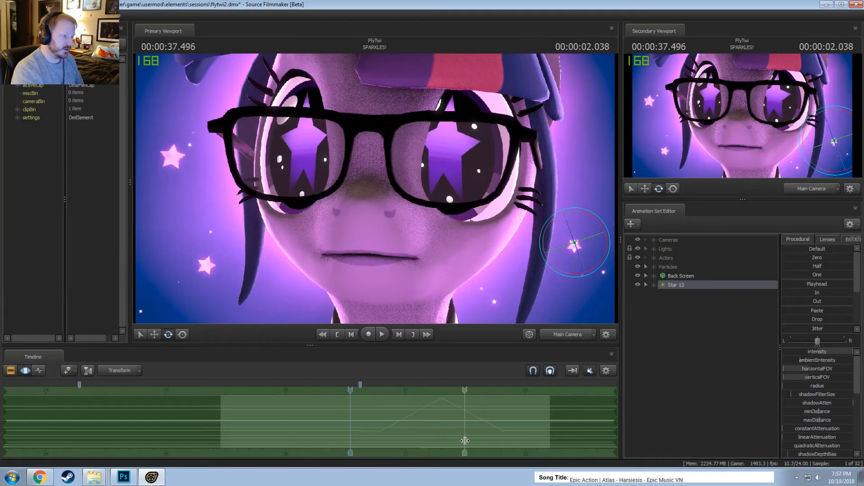
click(476, 440)
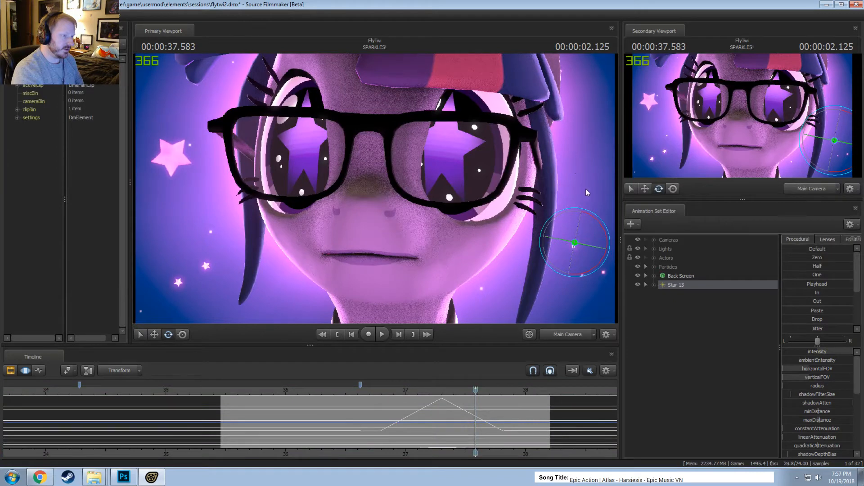
click(655, 250)
click(663, 259)
click(695, 268)
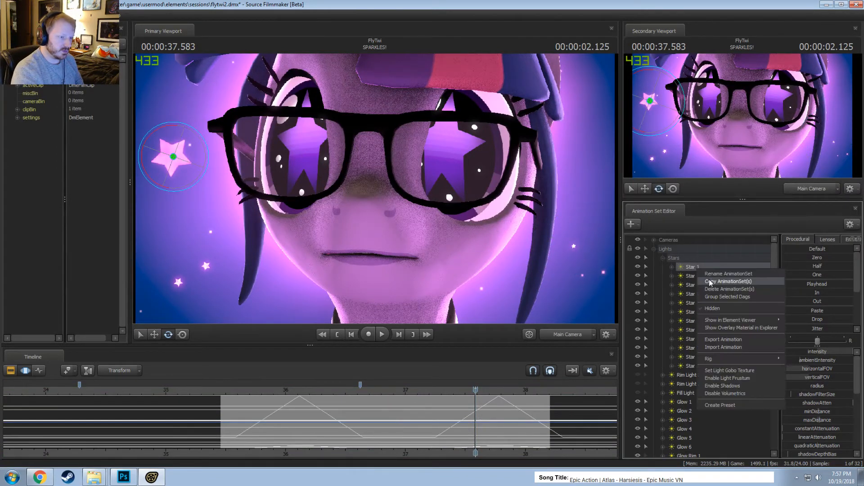
click(655, 250)
right_click(676, 362)
click(693, 406)
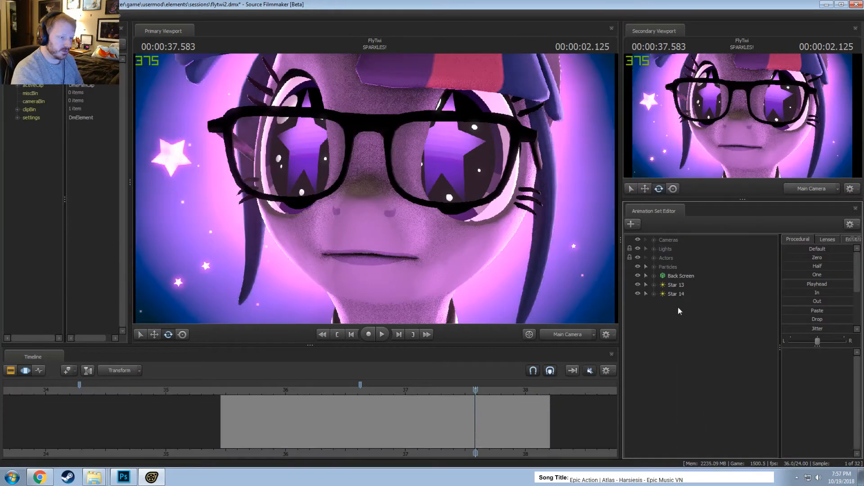
Flatten Star 14's first twinkle before about 37 s with the Out preset, and shift its remaining twinkle to peak at about 37.9 s
click(675, 293)
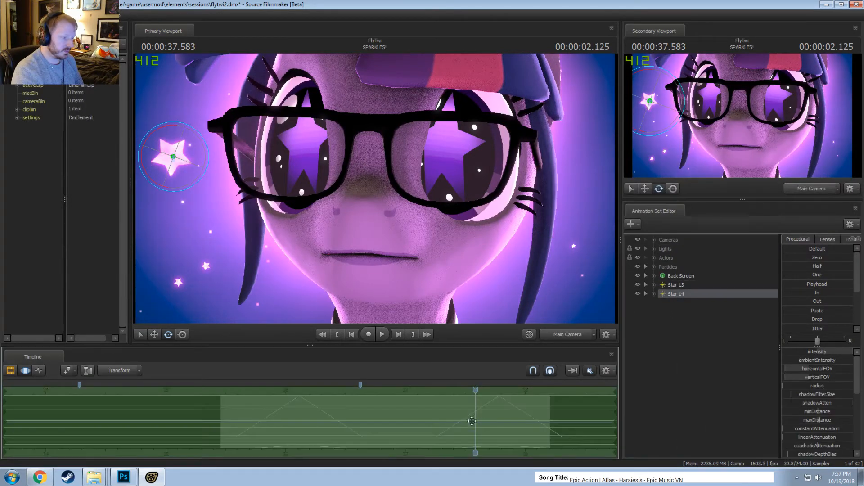
shift+click(400, 428)
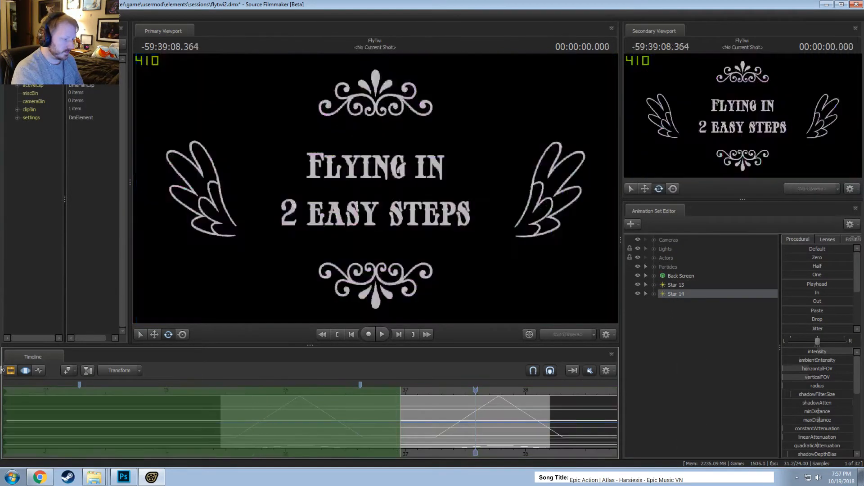
drag(793, 301, 852, 302)
key(Escape)
drag(473, 419, 478, 419)
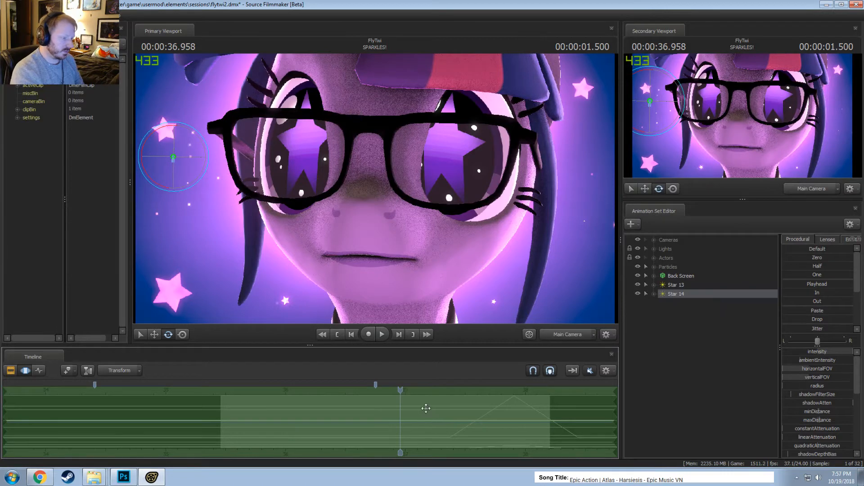
Move Star 14 across to the empty background beside Twilight's lower lashes above Star 13, and rotate it at about 37.92 s to centre its star
key(r)
drag(173, 157, 585, 210)
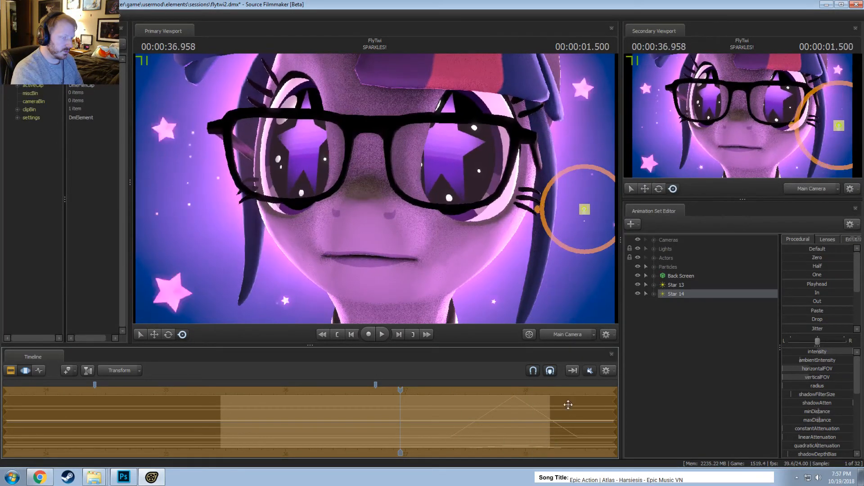
drag(402, 392, 517, 408)
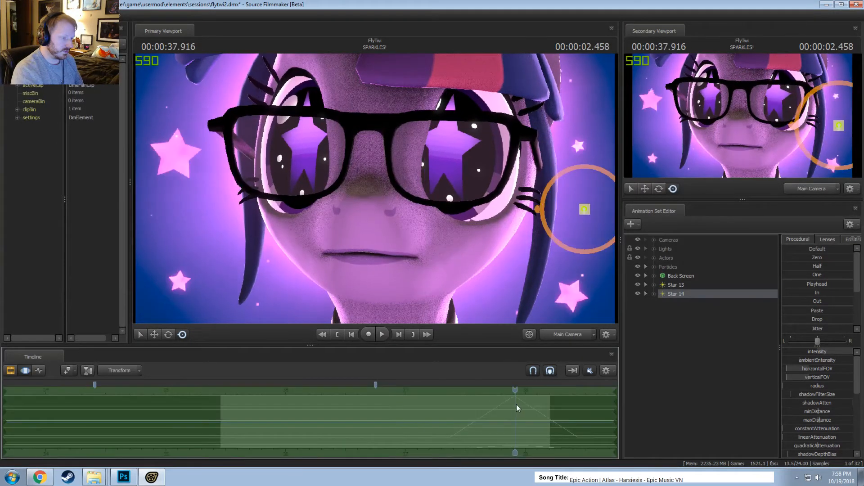
key(e)
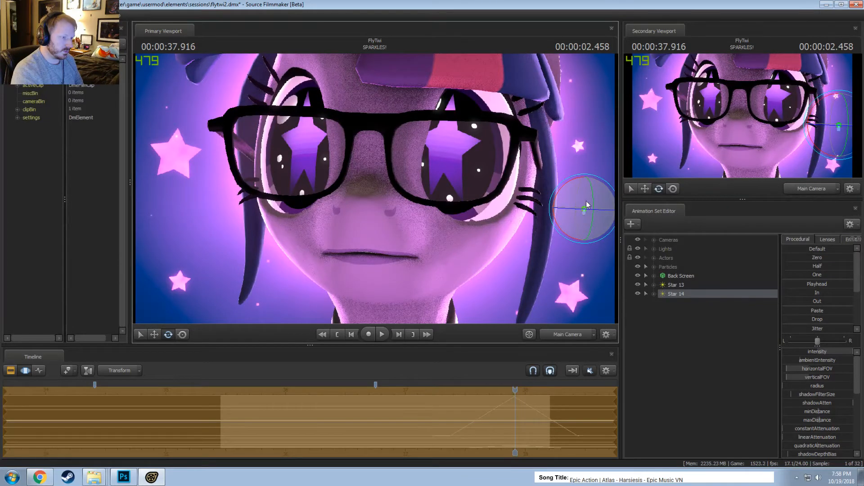
drag(587, 205, 576, 217)
In the Clip Editor, replay the end of the SPARKLES! shot from about 37.2 s and about 37.3 s
key(F2)
key(space)
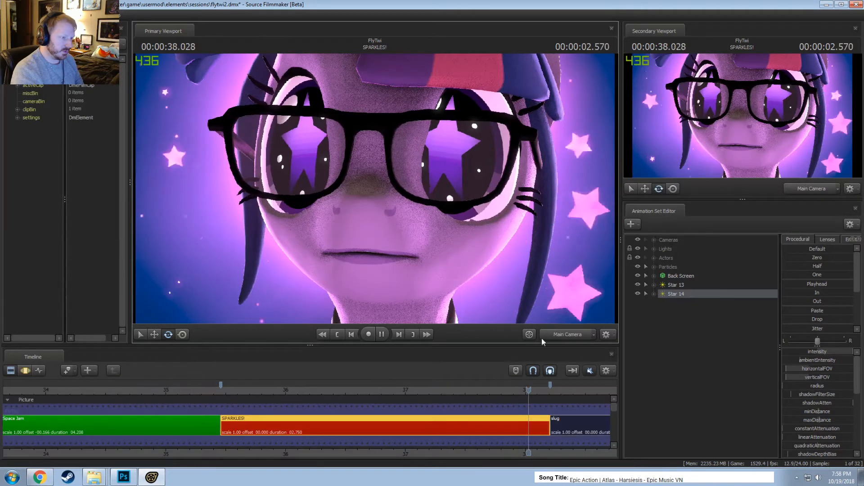
click(427, 389)
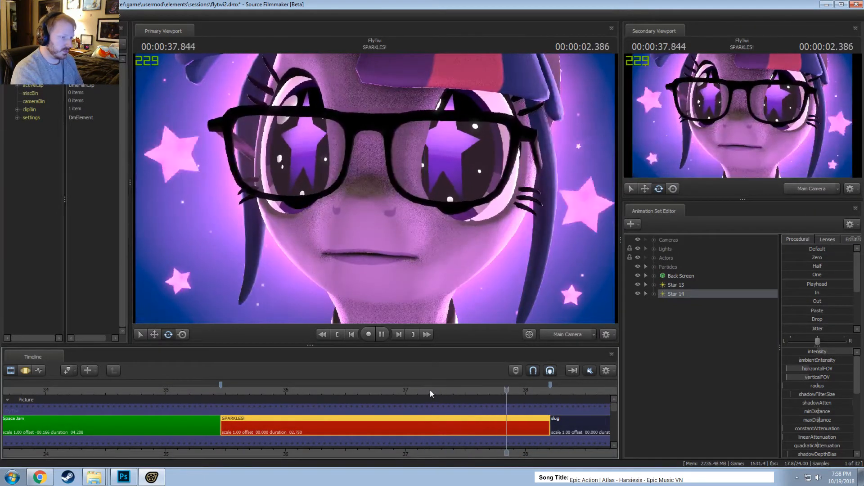
click(439, 389)
In the Motion Editor, shrink Star 14's star by partially applying the In preset to its horizontalFOV and verticalFOV
key(F3)
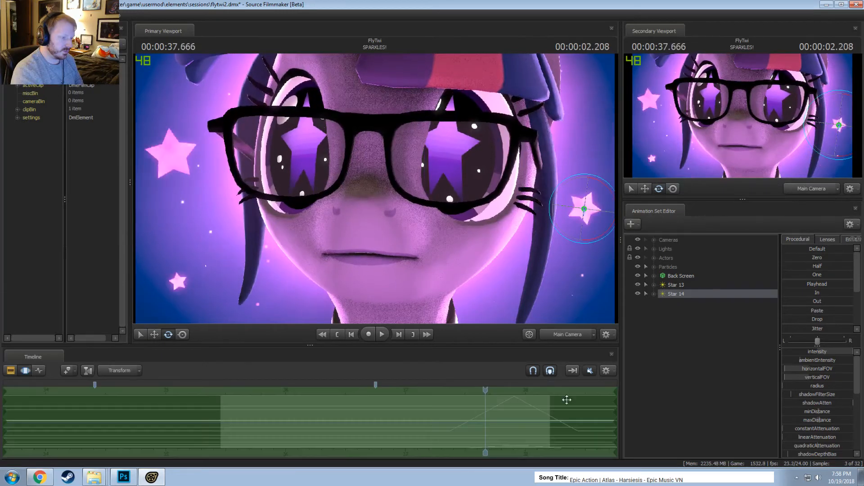
click(653, 294)
click(663, 304)
click(686, 328)
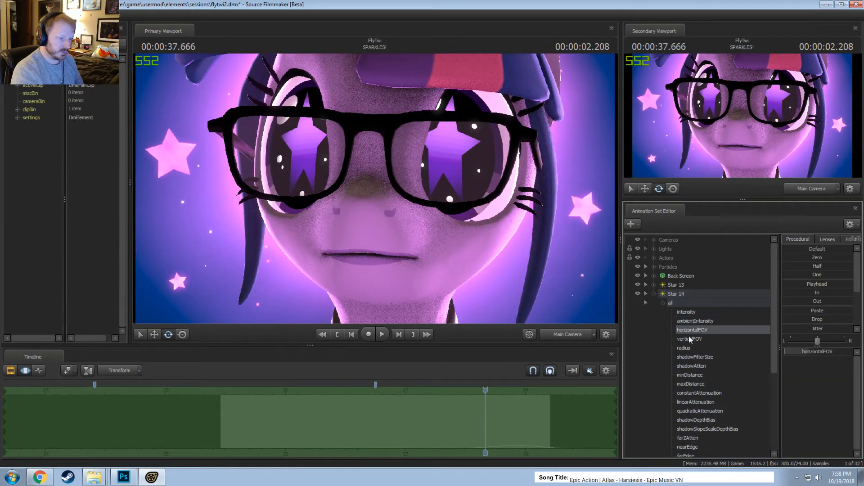
ctrl+click(688, 338)
scroll(583, 413, up, 3)
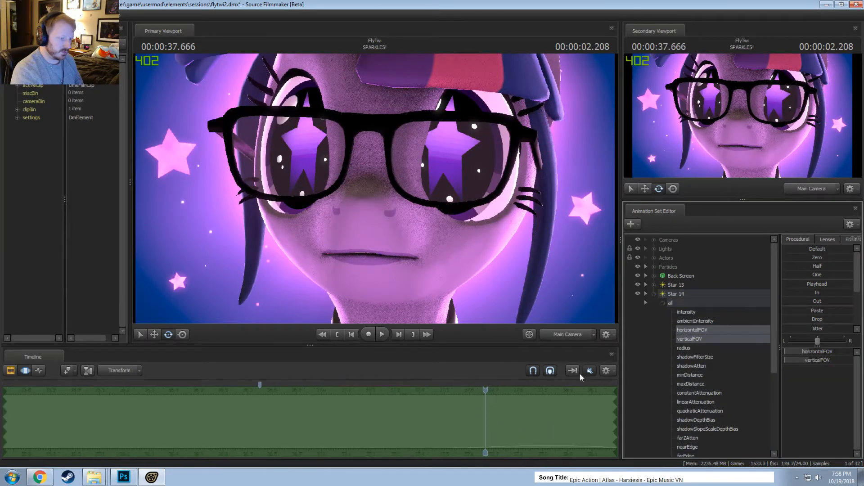
click(808, 293)
Return to the Clip Editor and replay the SPARKLES! shot from near its beginning into the slug clip
key(F2)
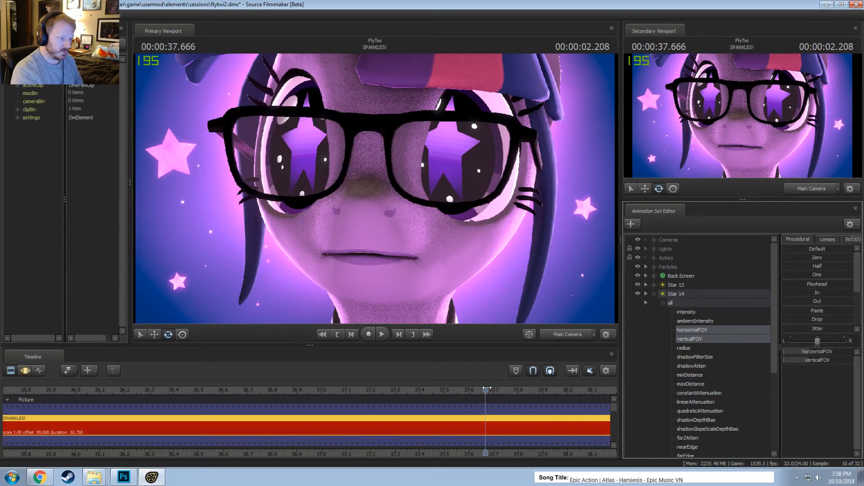
drag(486, 389, 362, 389)
key(space)
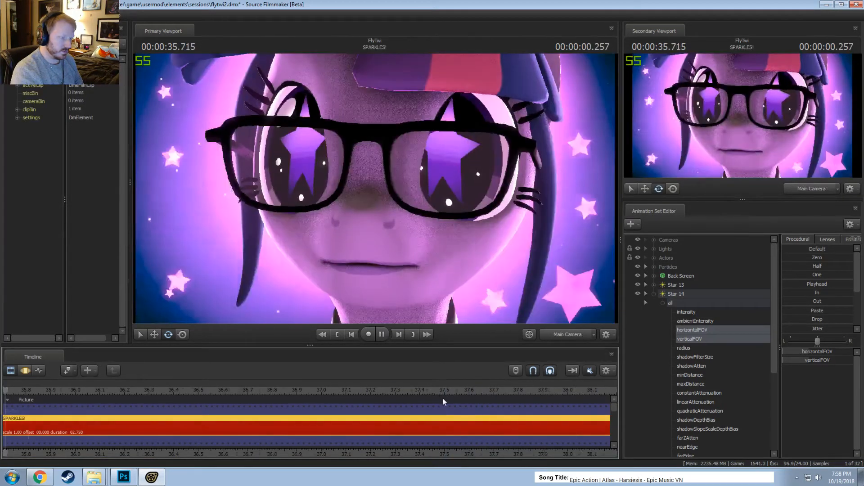
scroll(445, 398, down, 5)
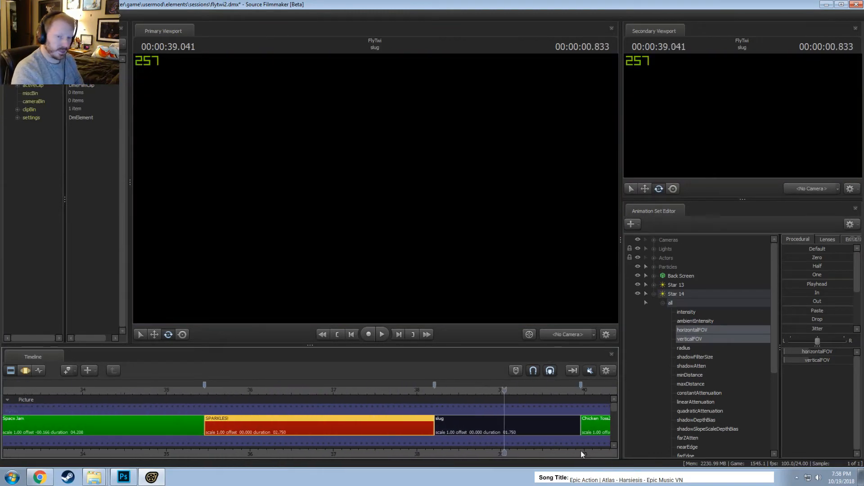
Switch to the Motion Editor and replay the SPARKLES! shot from about 35.5 s
key(F3)
key(F2)
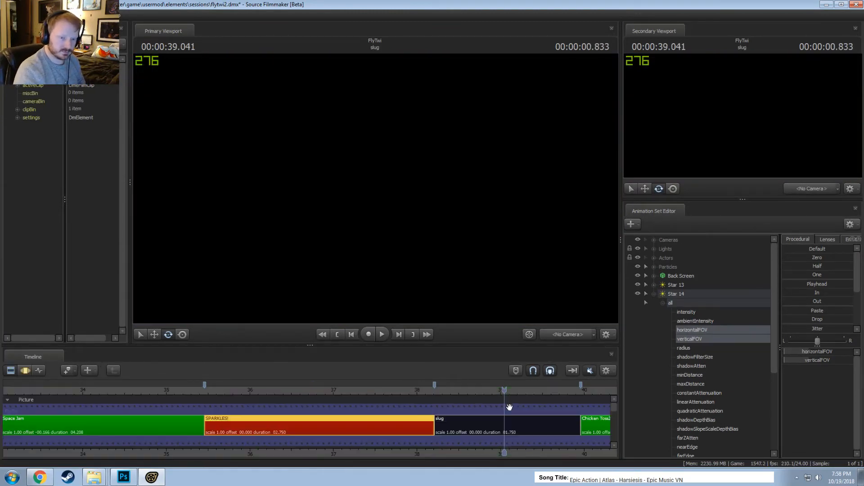
key(F3)
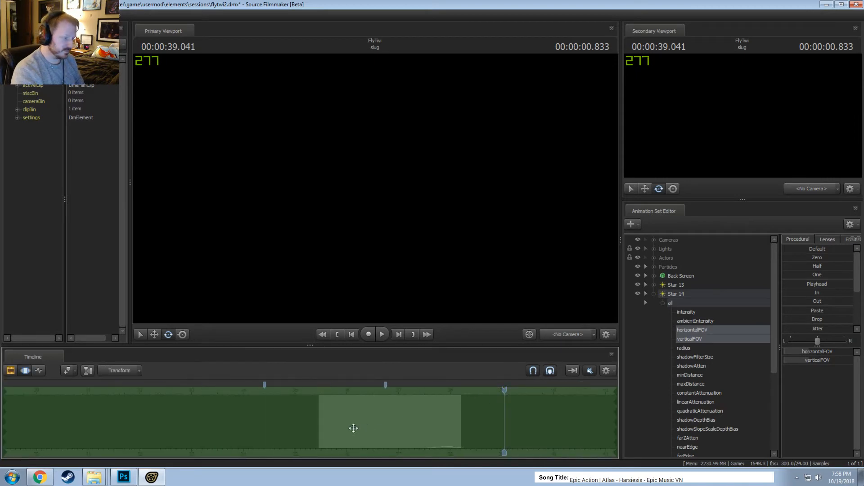
click(338, 417)
click(320, 388)
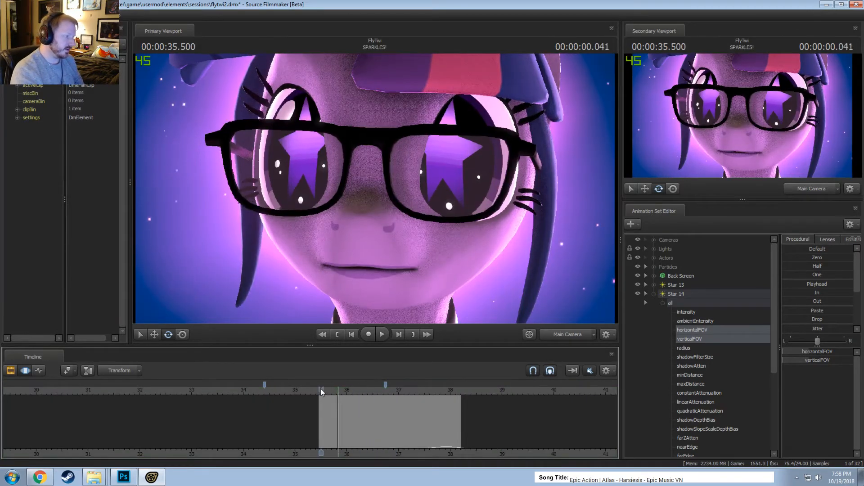
click(320, 389)
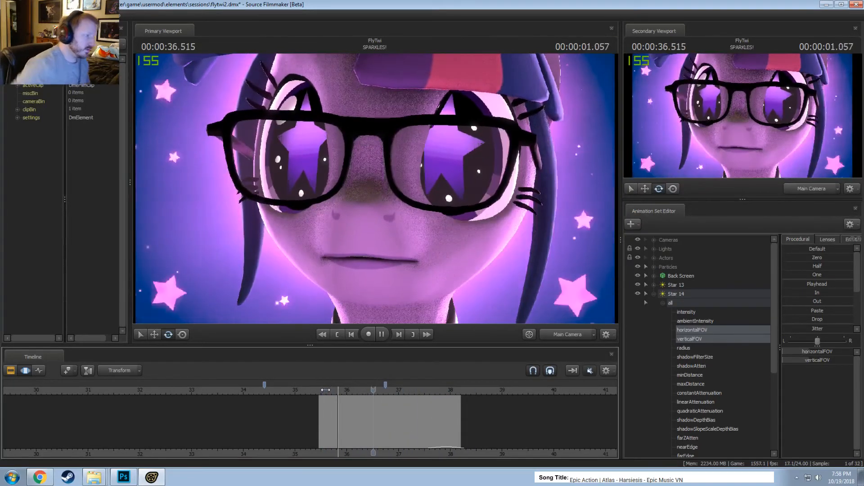
key(space)
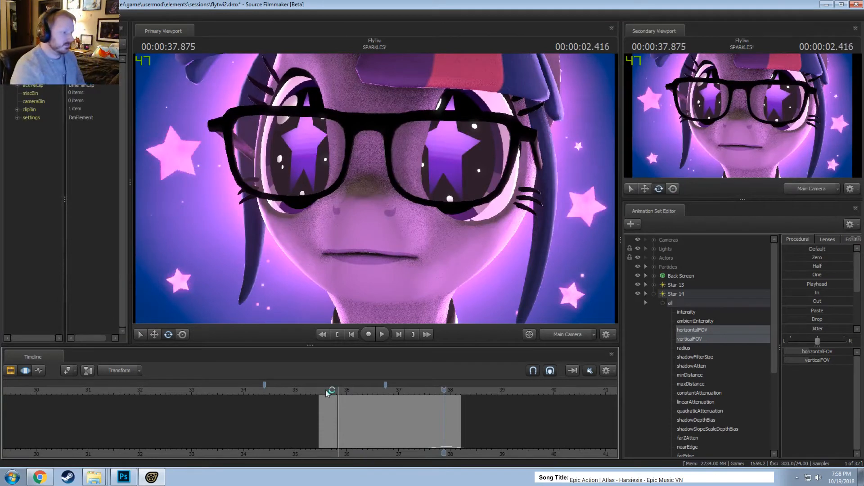
Move the Star 13 and Star 14 lights into the Stars group under Lights and collapse the groups
click(655, 295)
click(660, 304)
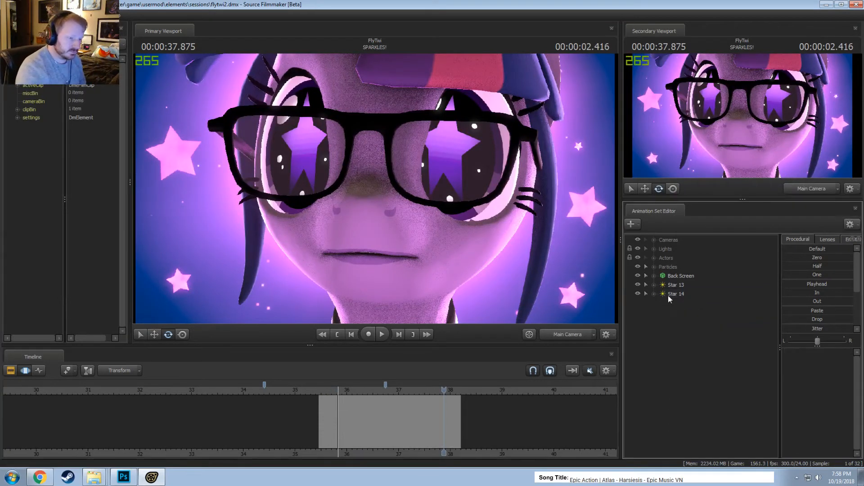
click(670, 295)
ctrl+click(678, 286)
click(655, 248)
scroll(679, 453, down, 1)
drag(678, 452, 673, 251)
click(654, 249)
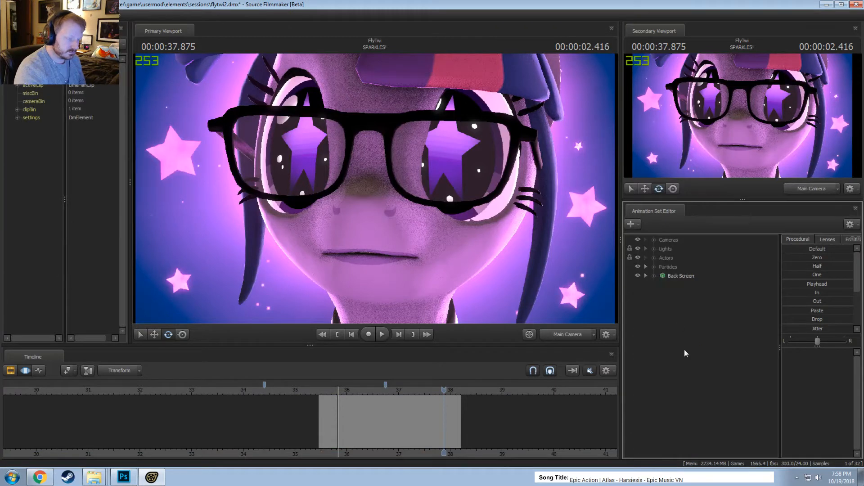
right_click(660, 343)
click(661, 318)
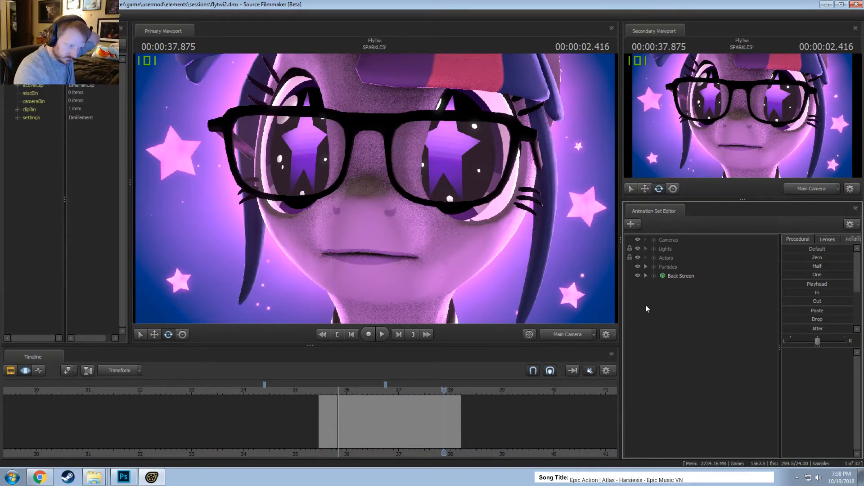
Turn the timeline sound on and replay the SPARKLES! shot from about 35.5 s
click(360, 434)
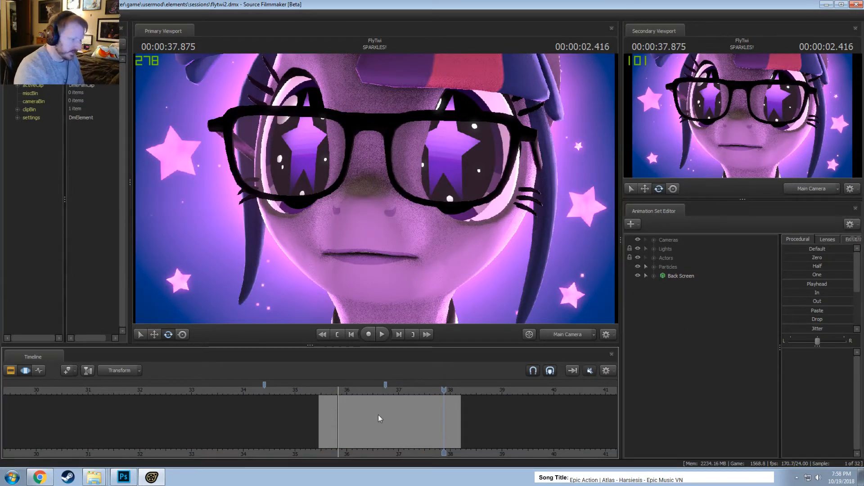
right_click(453, 211)
click(699, 323)
click(591, 372)
key(space)
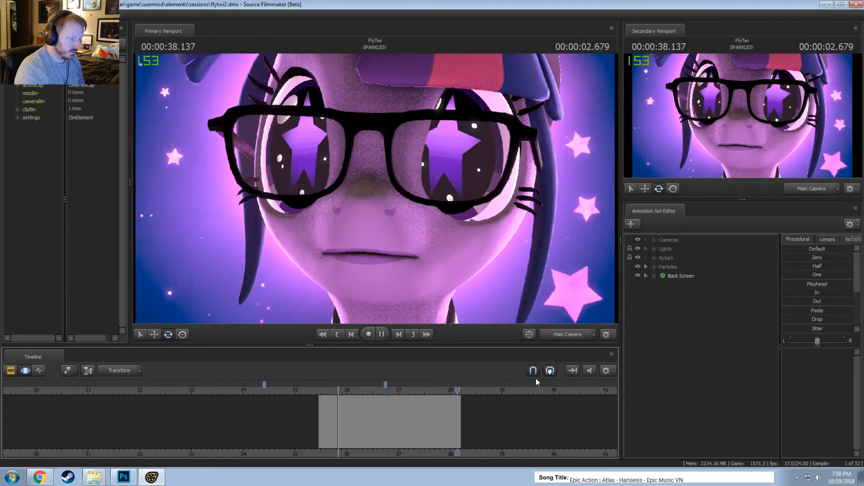
click(322, 390)
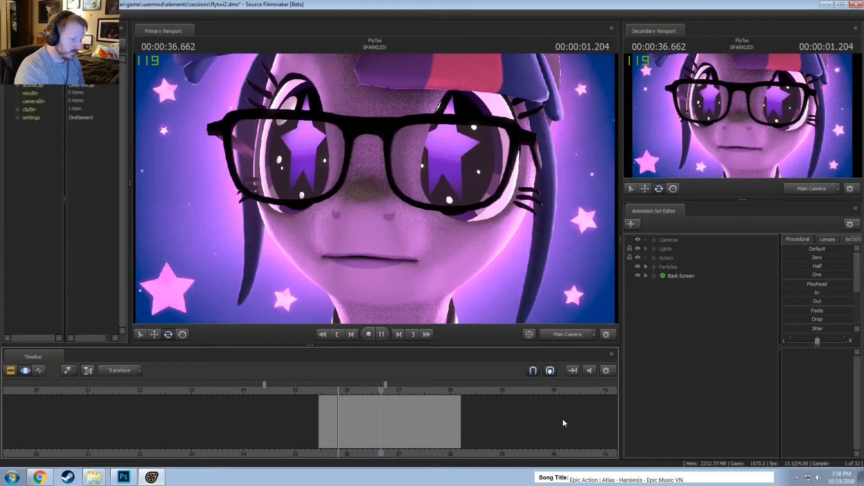
In the Clip Editor, look over the sound tracks, return to the Picture track and replay the SPARKLES! shot from its start
double_click(563, 419)
drag(614, 410, 615, 427)
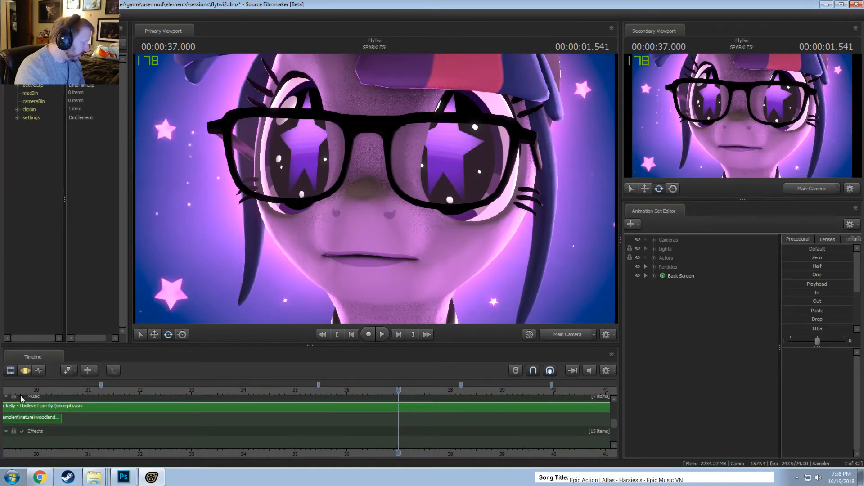
scroll(231, 447, up, 2)
scroll(326, 452, down, 3)
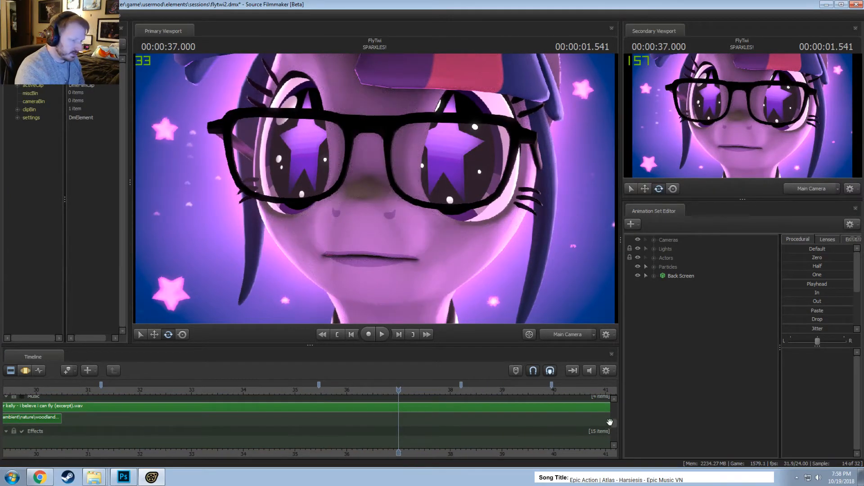
drag(613, 422, 614, 404)
scroll(519, 418, up, 4)
scroll(267, 394, up, 2)
click(218, 388)
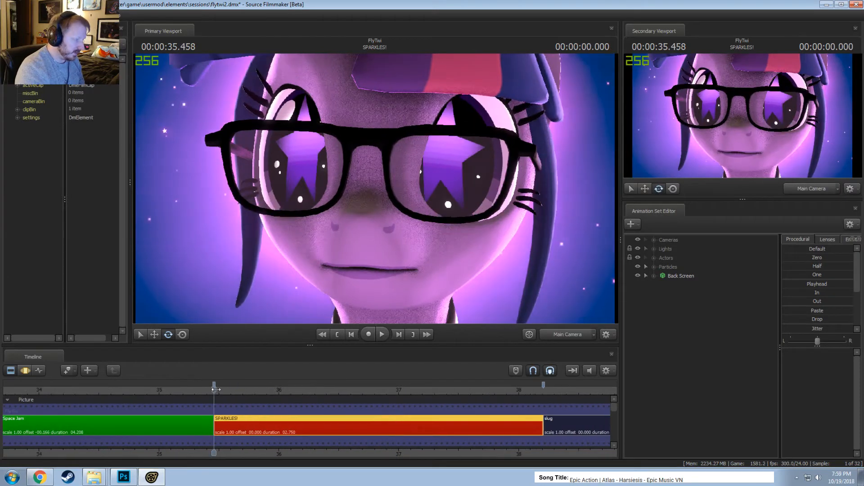
key(space)
key(space)
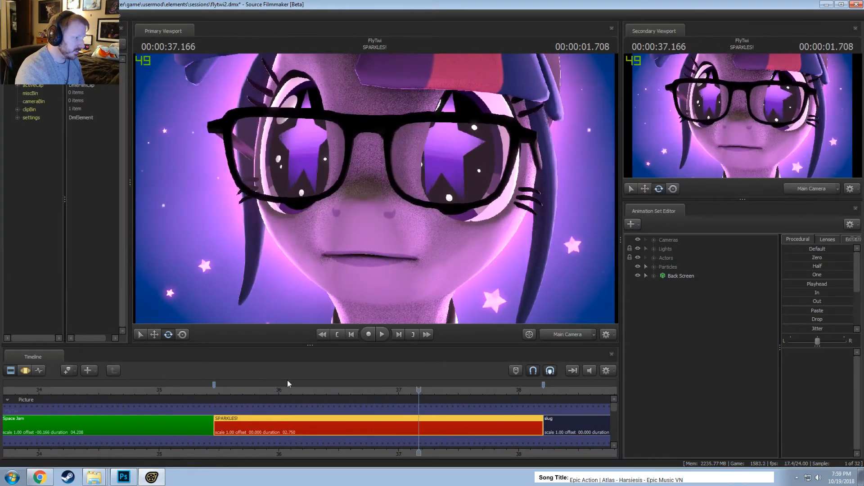
Switch the primary viewport to the Work Camera and examine the character's mouth from the side at about 37.04 s in the Motion Editor
click(568, 332)
alt+drag(375, 188, 382, 190)
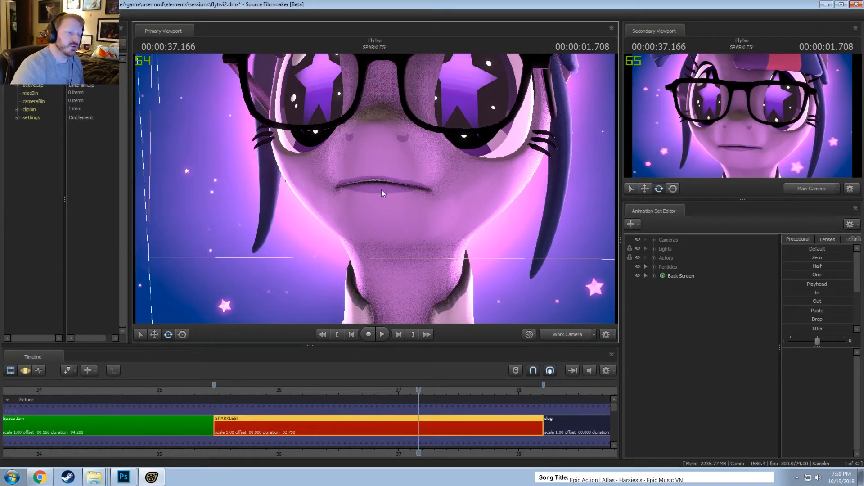
mouse_move(382, 190)
alt+mouse_down()
mouse_move(402, 192)
mouse_move(375, 188)
alt+mouse_up()
key(F3)
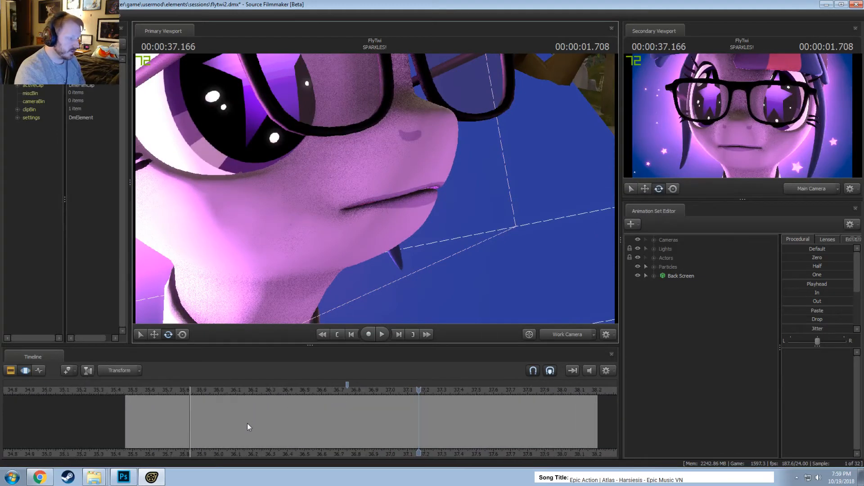
click(121, 420)
drag(122, 421, 423, 420)
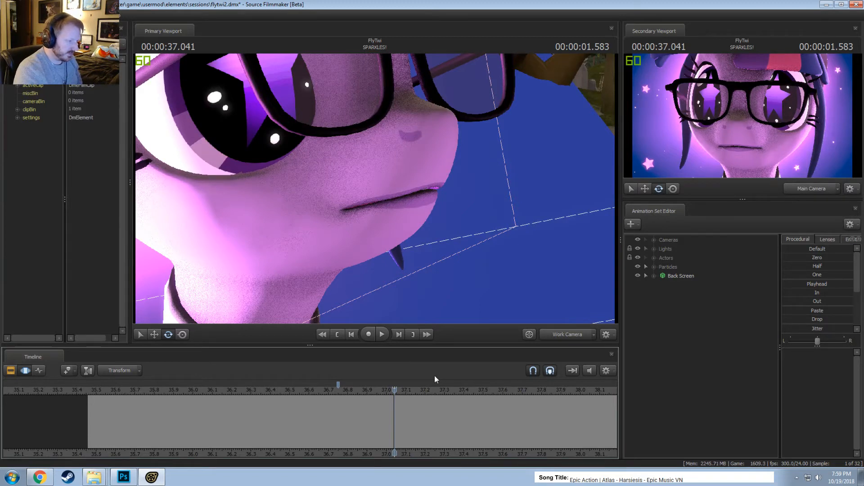
mouse_move(375, 192)
mouse_down()
mouse_move(376, 158)
mouse_move(360, 148)
mouse_move(376, 191)
mouse_up()
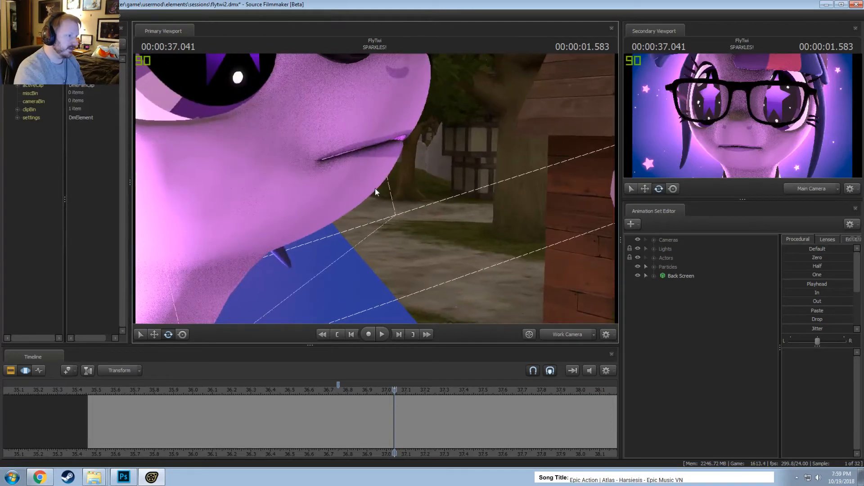
Play the SPARKLES! shot in the Clip Editor from about 37.04 s to 37.5 s
key(F3)
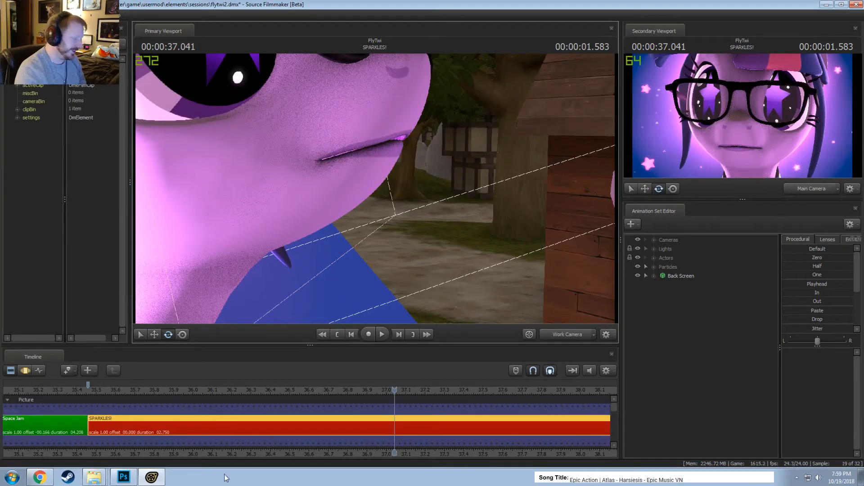
key(space)
key(space)
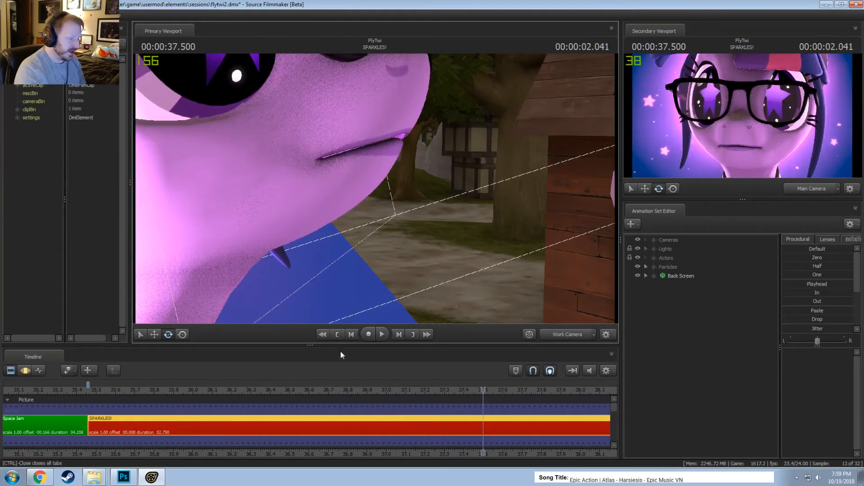
In the Motion Editor, open Twilight's mouth by raising Jaw_open in her Lower Face controls
double_click(418, 411)
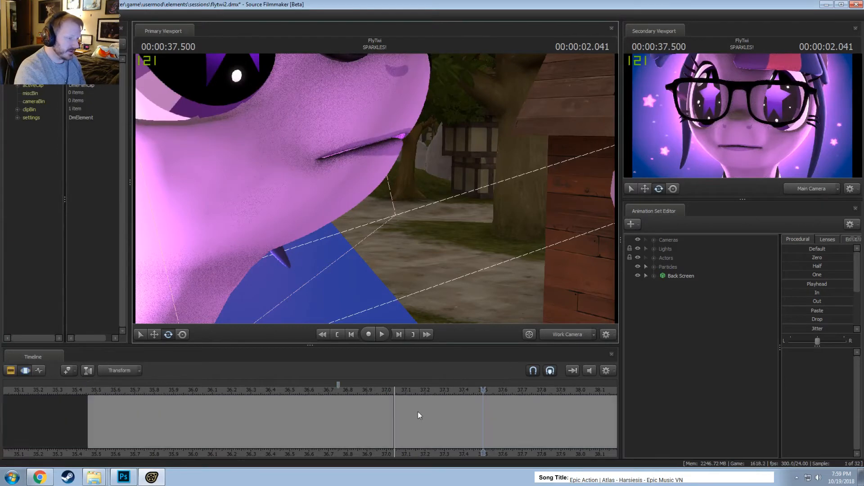
click(655, 256)
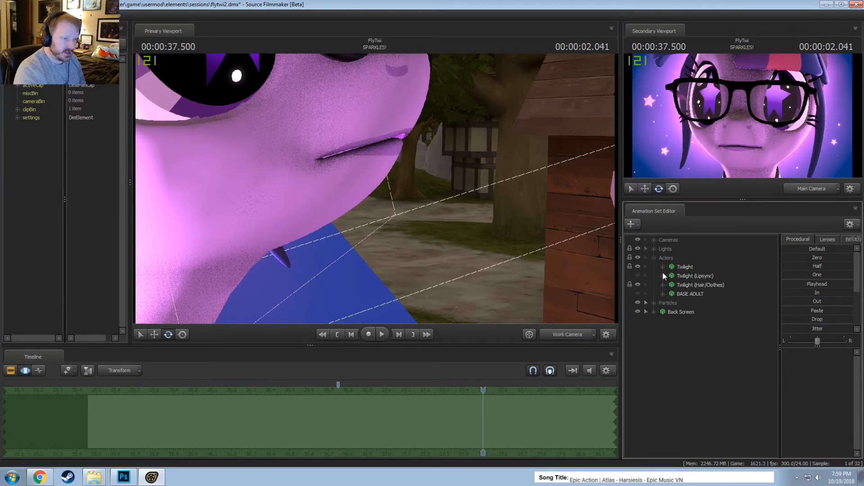
click(693, 276)
right_click(694, 276)
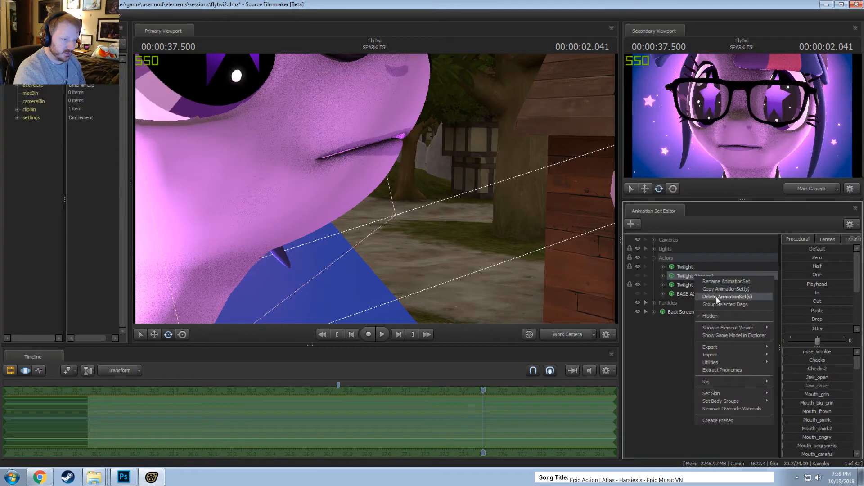
click(663, 267)
click(672, 275)
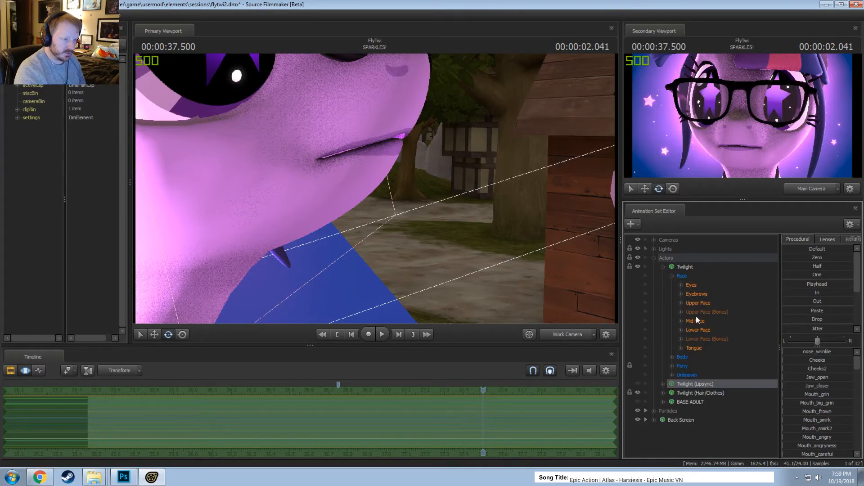
click(698, 329)
mouse_move(812, 353)
mouse_down()
mouse_move(833, 353)
mouse_move(800, 352)
mouse_up()
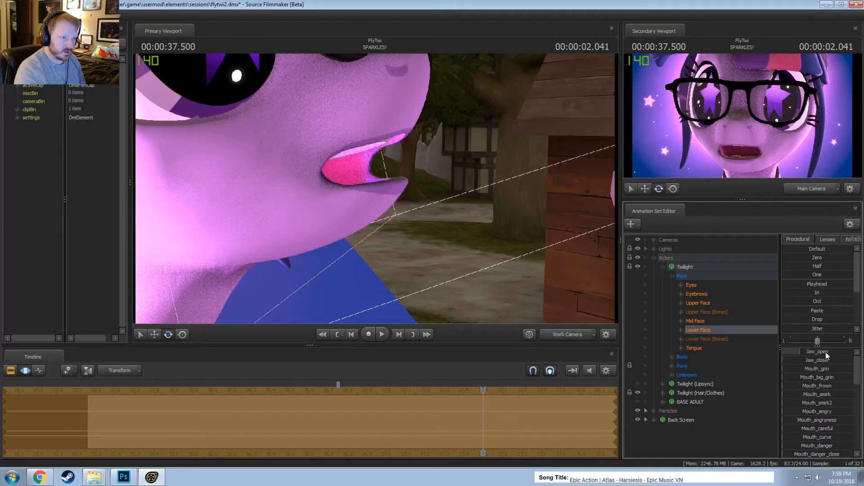
In the Clip Editor, hide and reshow the Glow 1 to Glow 6 lights one at a time to check their effect inside the mouth
key(F2)
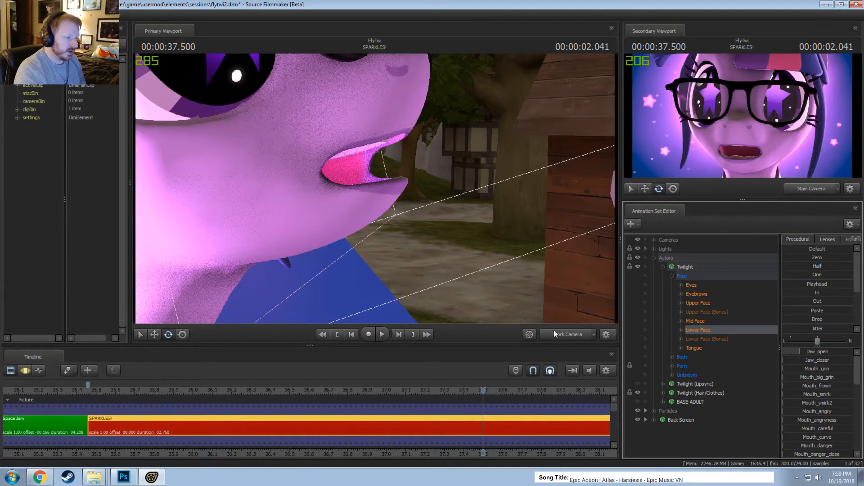
drag(540, 288, 375, 195)
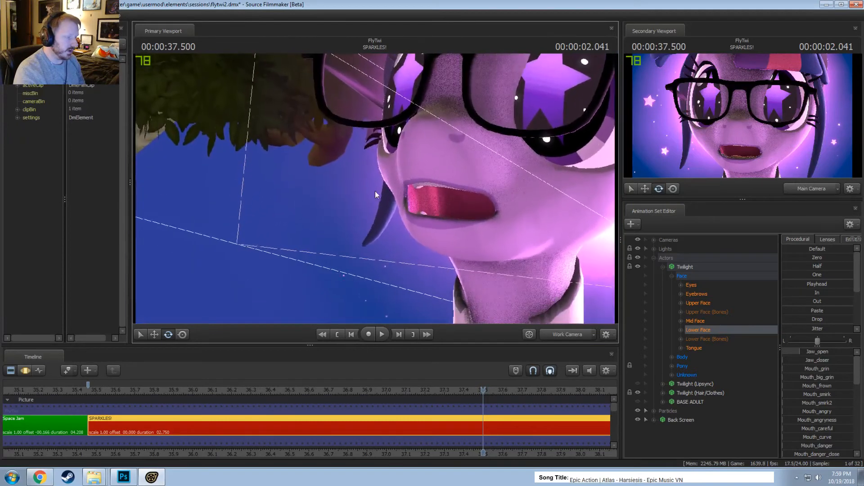
click(653, 258)
click(654, 249)
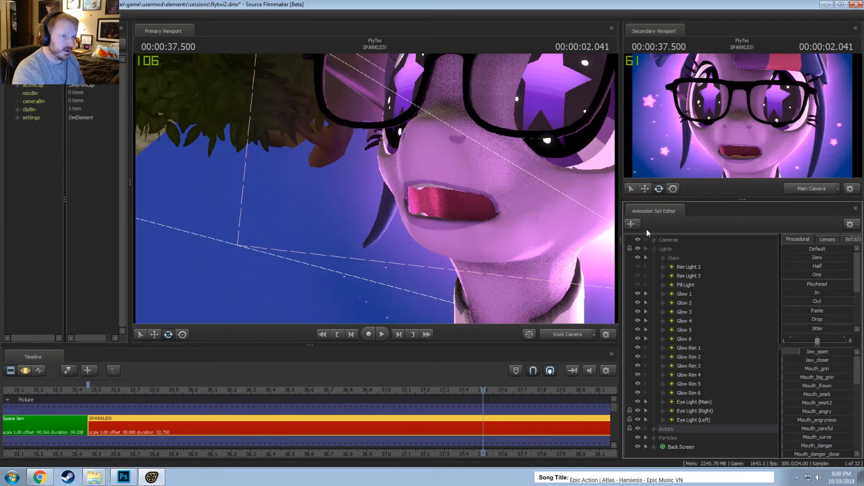
click(636, 293)
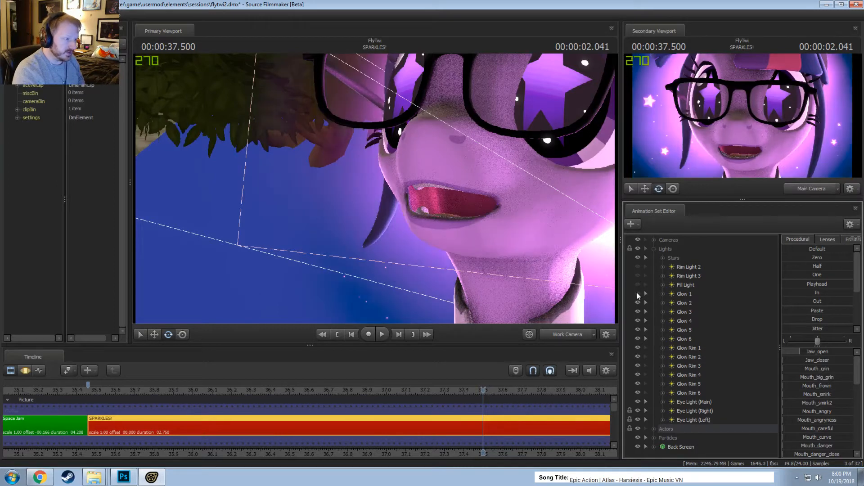
click(636, 293)
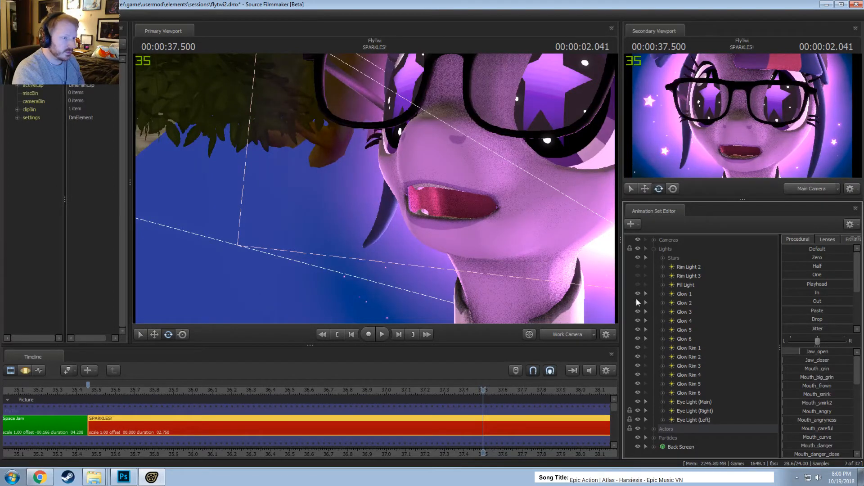
click(637, 311)
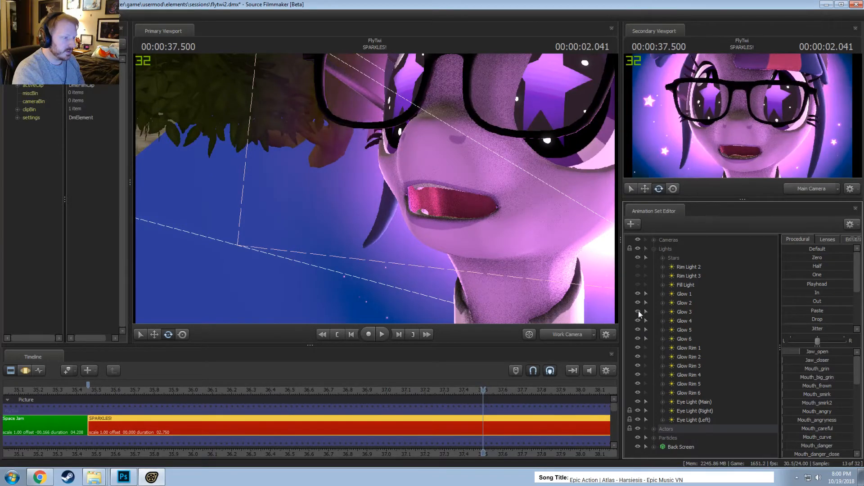
click(638, 312)
click(638, 320)
click(637, 320)
click(639, 331)
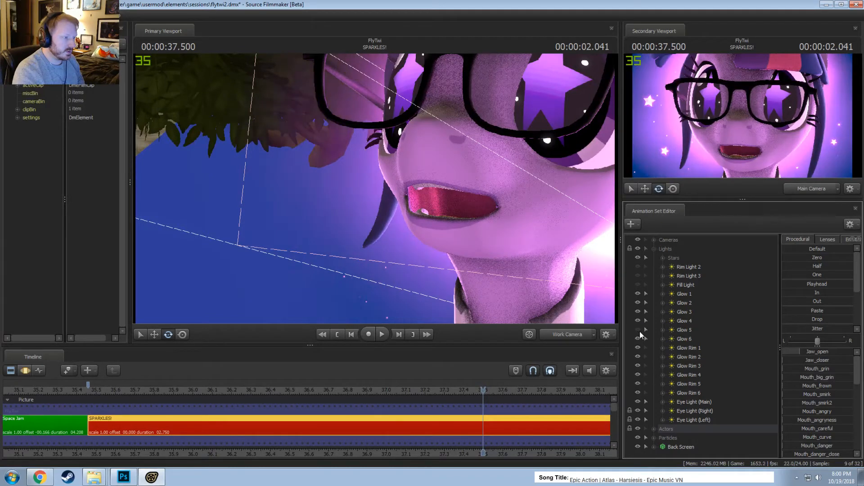
click(638, 340)
click(639, 340)
Toggle the Glow Rim 1 light off and on repeatedly to compare its effect inside the open mouth
click(636, 350)
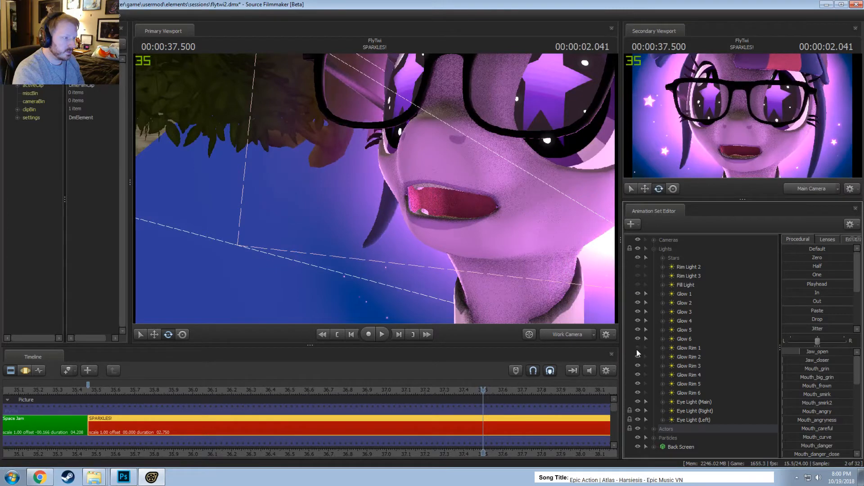
click(636, 349)
click(637, 349)
click(637, 349)
click(636, 349)
click(637, 349)
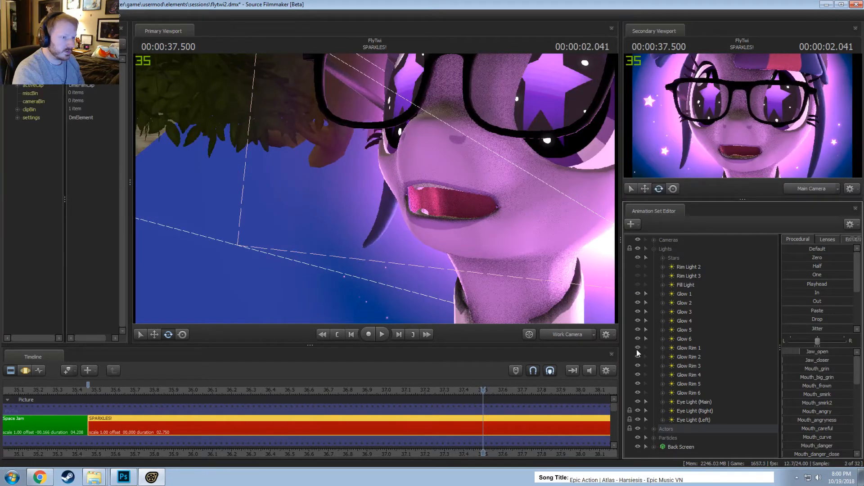
click(636, 349)
click(636, 350)
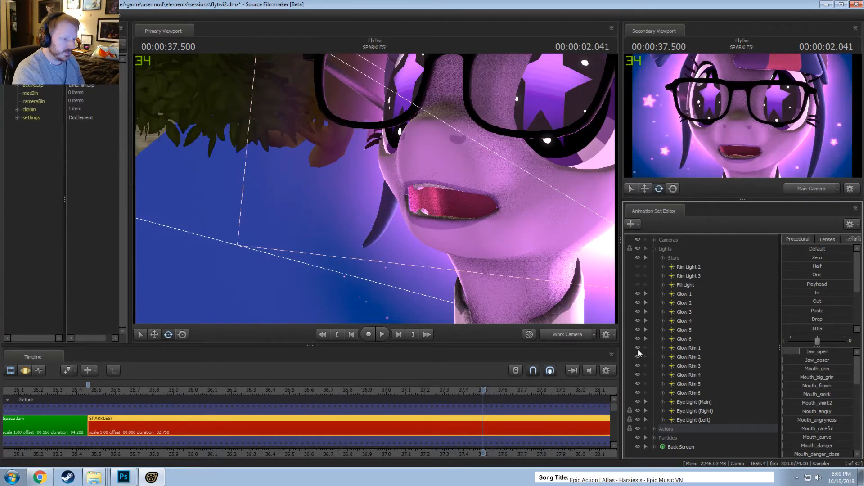
Disable shadows on the Glow Rim 1 light, and try adjusting its cutOff in the Motion Editor
click(685, 350)
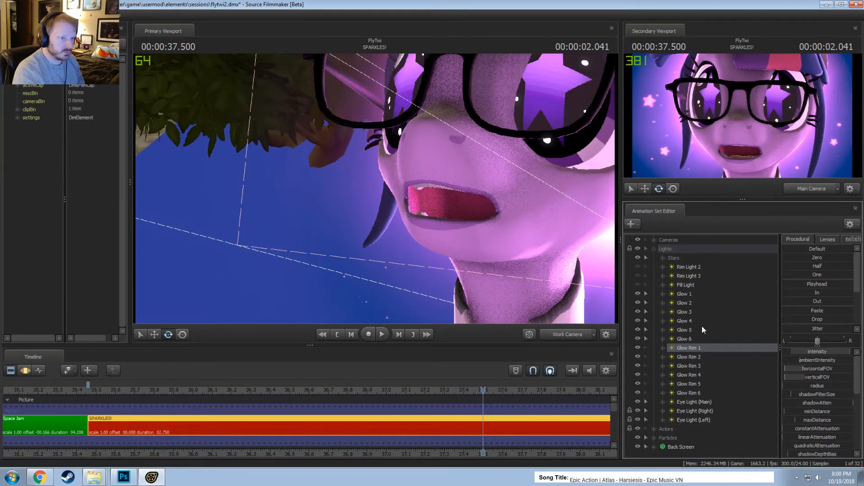
right_click(694, 348)
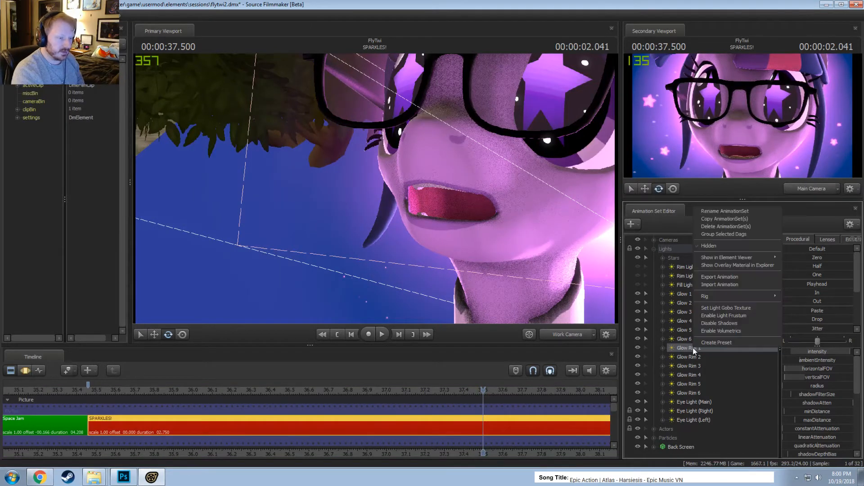
click(712, 323)
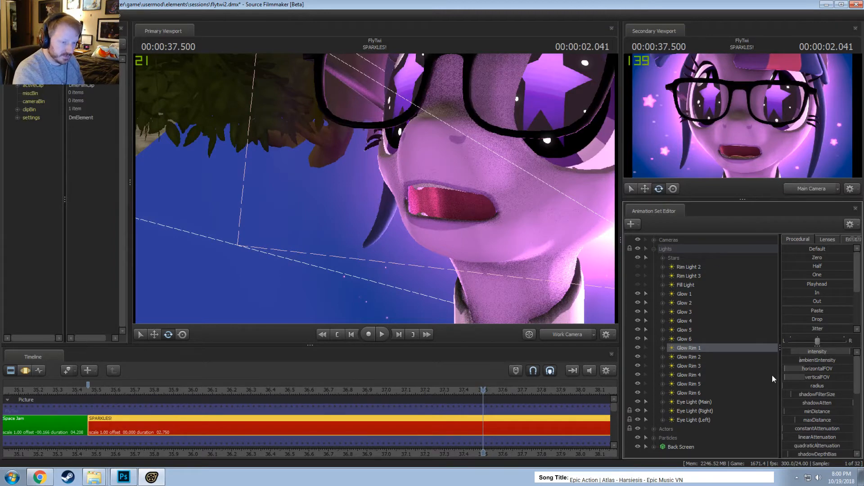
scroll(813, 423, down, 5)
click(817, 398)
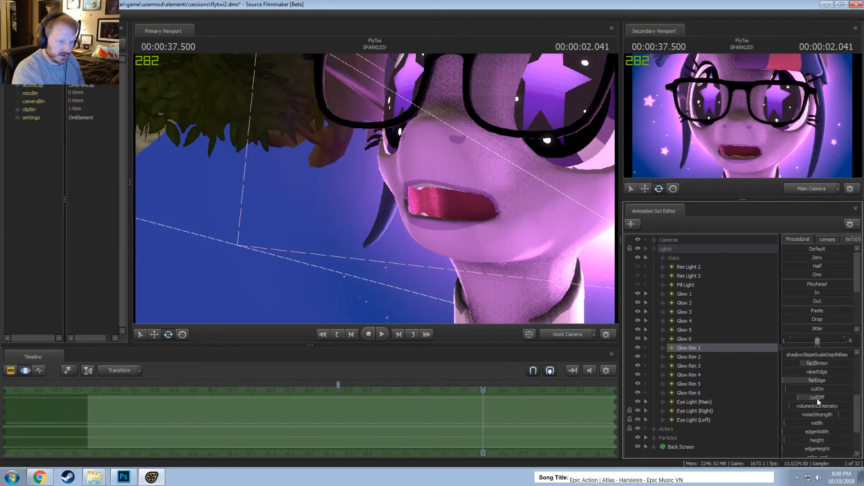
drag(817, 398, 818, 397)
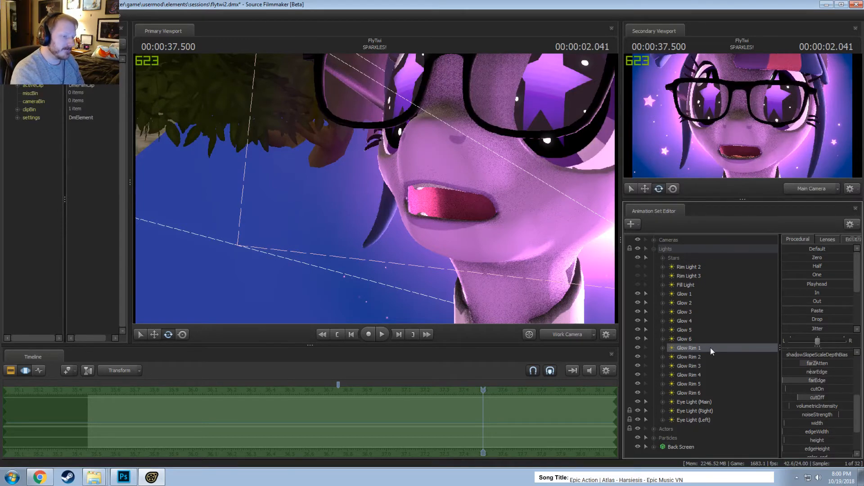
Look through the Glow Rim 1 light in the primary viewport, switching between the Clip Editor and the Motion Editor to check its coverage
drag(710, 348, 392, 270)
key(F2)
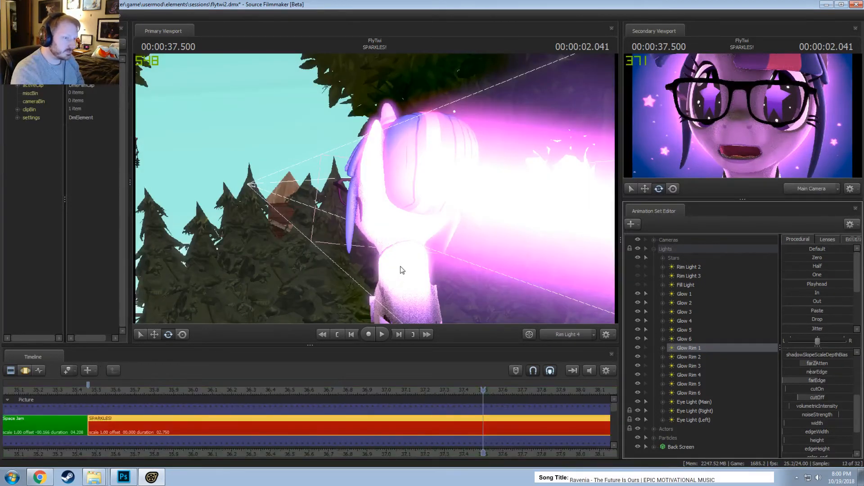
key(F3)
key(F2)
key(F3)
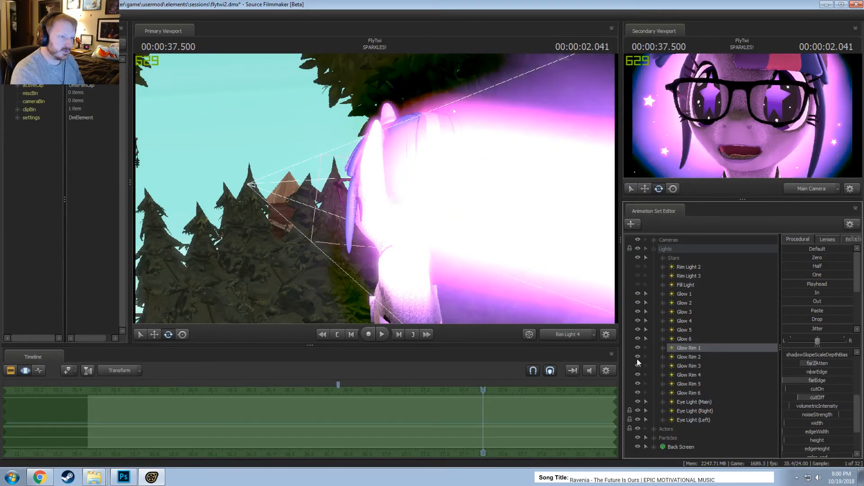
Toggle the Glow Rim 5 light off and on to compare its effect on the face, returning the primary viewport to the Main Camera
click(637, 384)
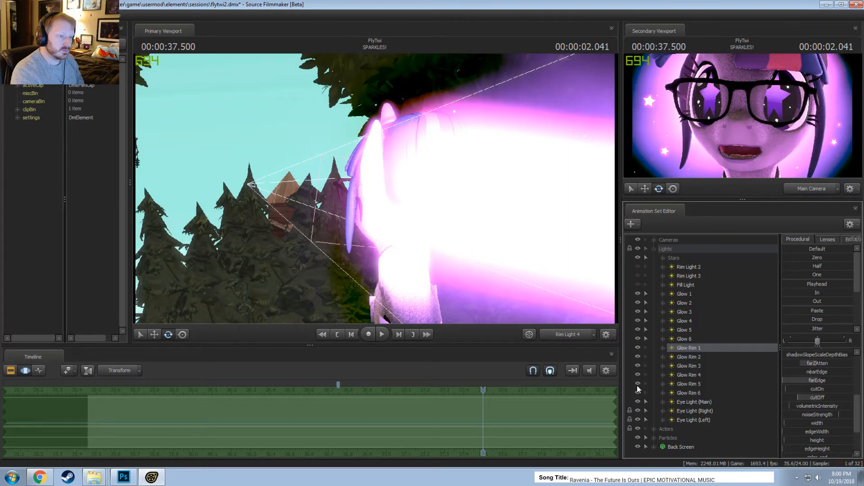
click(637, 385)
click(637, 386)
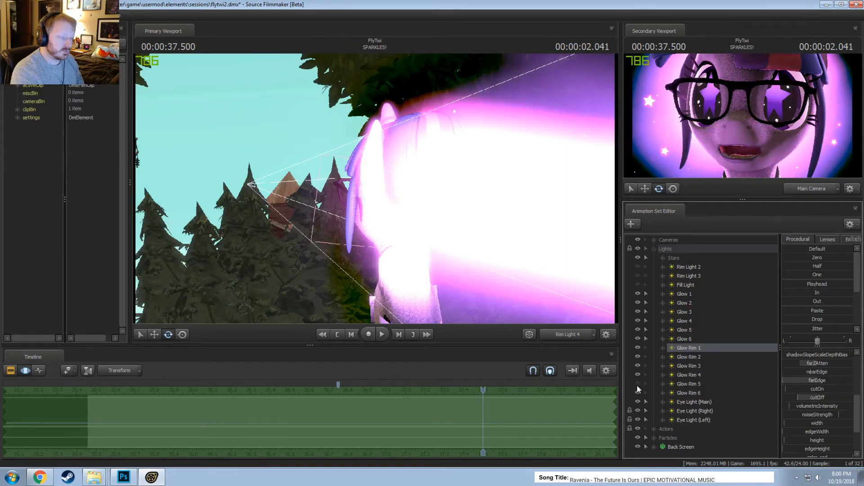
click(638, 385)
click(565, 335)
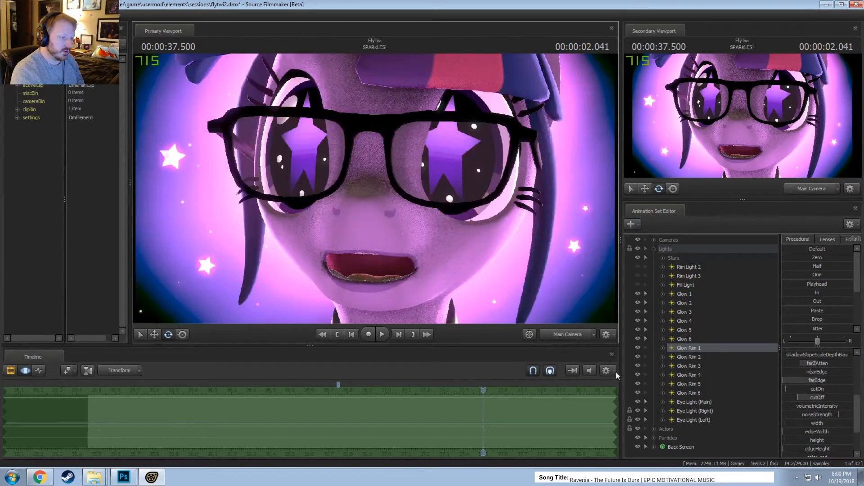
click(637, 384)
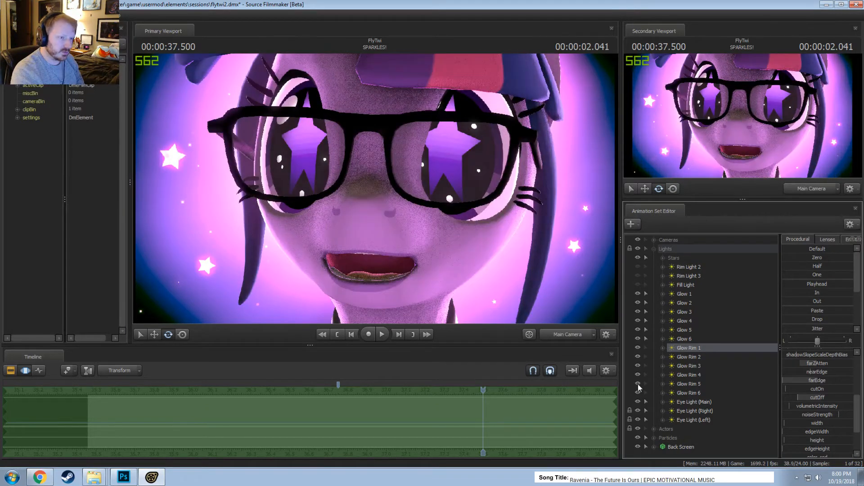
click(638, 384)
click(637, 384)
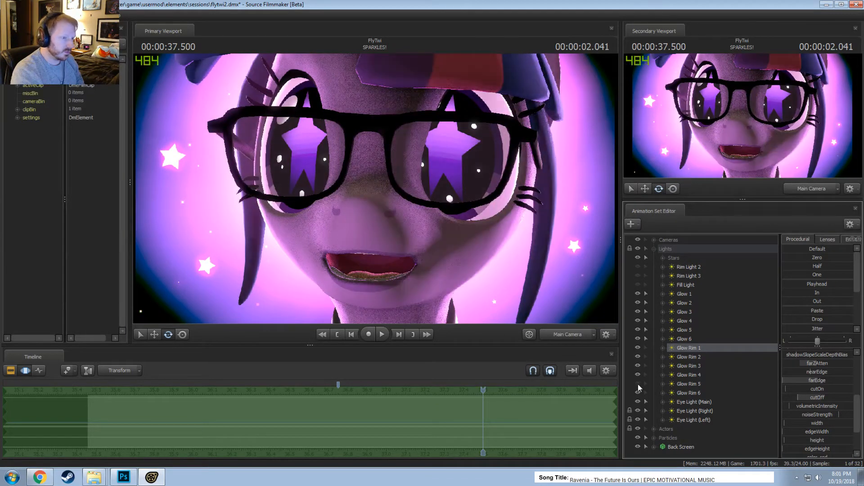
Play the shot in the Clip Editor from 37.5 s to about 37.96 s
key(F2)
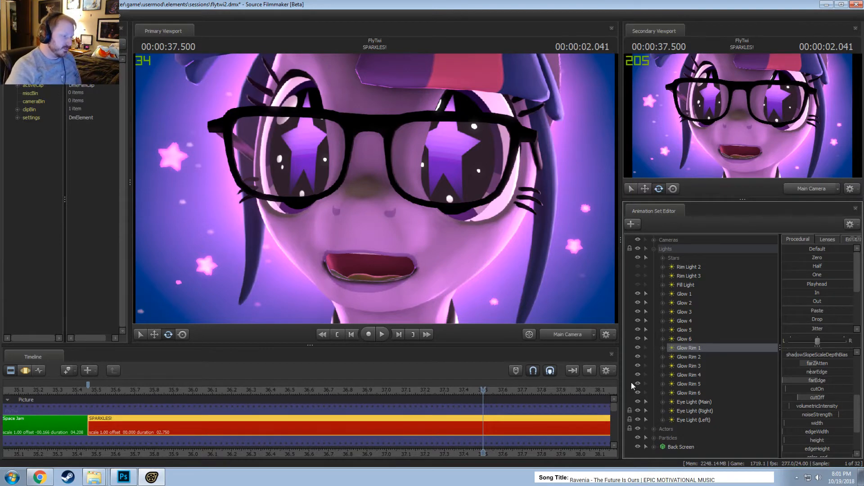
key(space)
key(space)
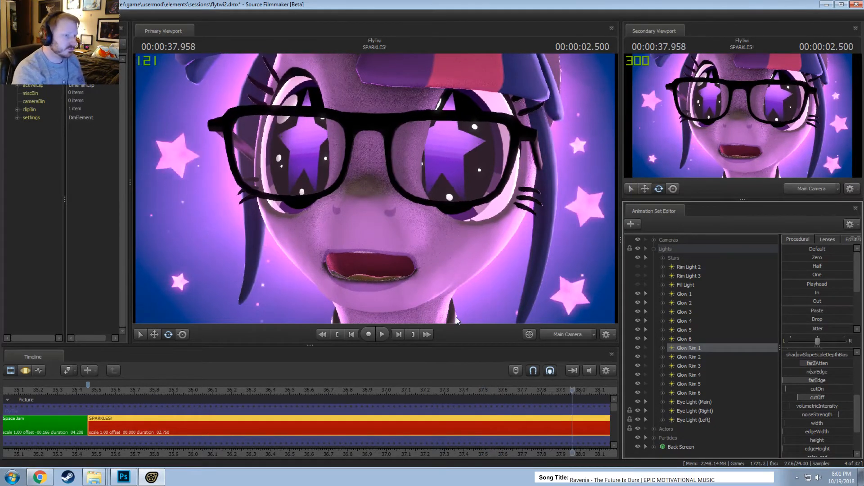
In the Motion Editor, select Twilight's Lower Face controls and reset Jaw_open so her mouth closes
key(F3)
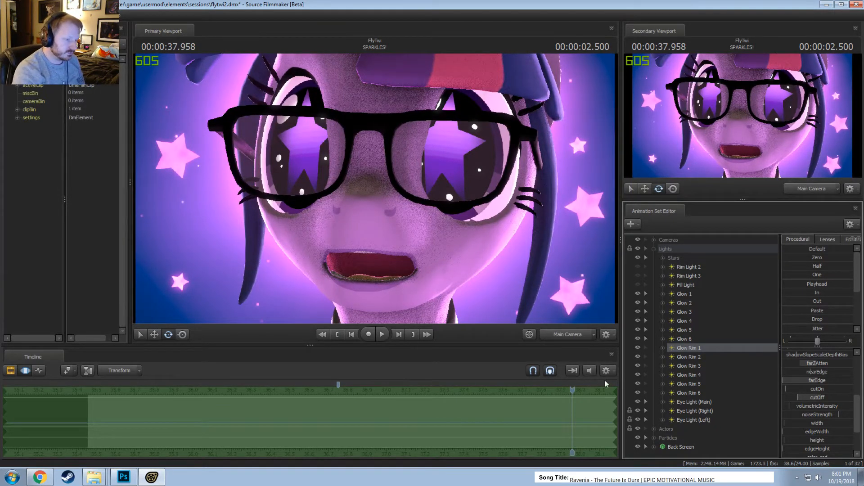
click(654, 428)
scroll(657, 428, down, 5)
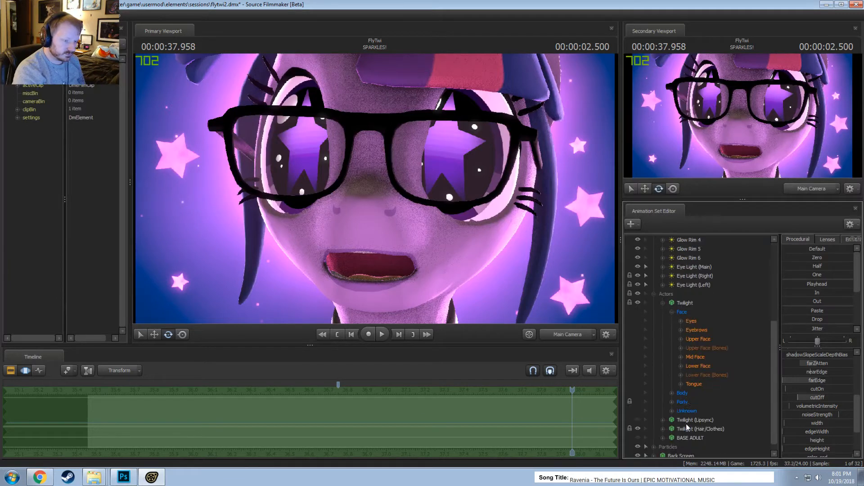
click(700, 357)
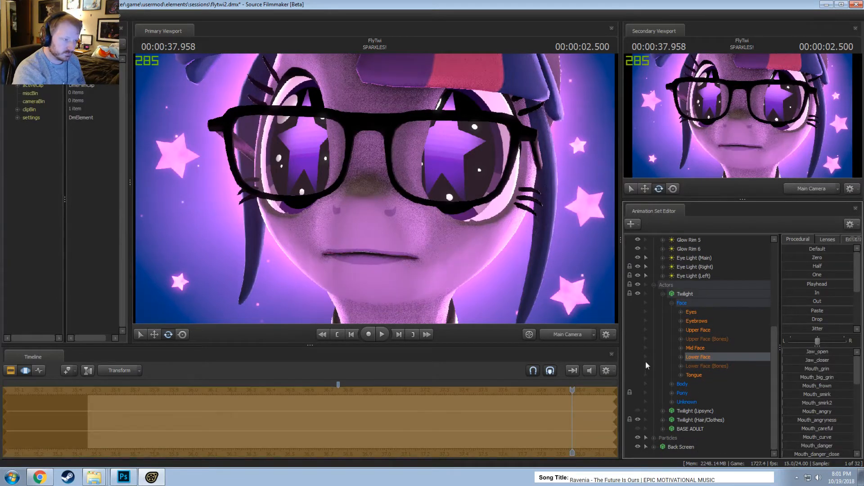
Set a time selection from about 35.58 s to 35.83 s with falloff around the playhead at 35.708 s
mouse_move(198, 413)
mouse_down()
mouse_move(97, 415)
mouse_move(183, 433)
mouse_move(158, 426)
mouse_move(189, 427)
mouse_up()
scroll(135, 432, up, 3)
shift+click(182, 434)
shift+scroll(183, 434, up, 3)
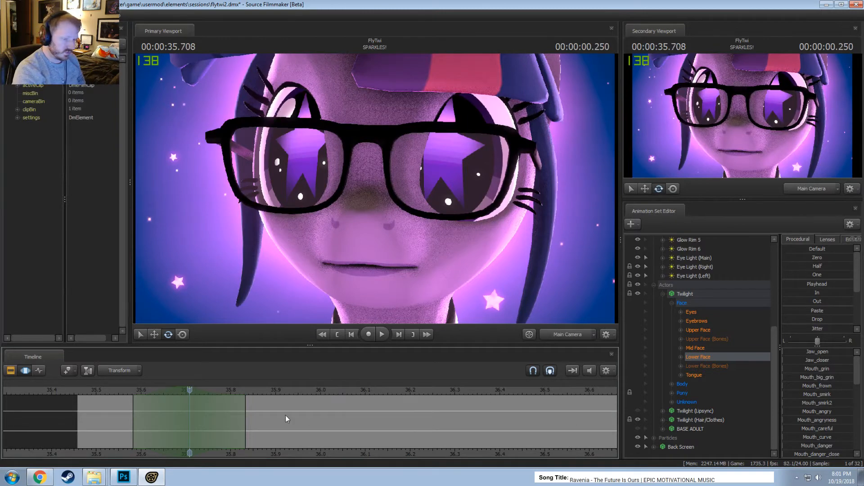
Part Twilight's lips slightly in the selected time range by raising Mouth_whistle2 and adding a little Jaw_open
scroll(266, 416, down, 4)
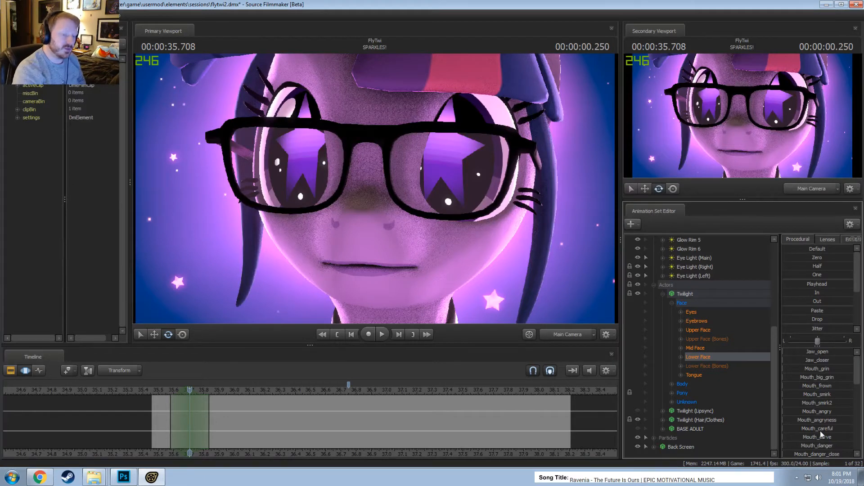
scroll(814, 433, down, 3)
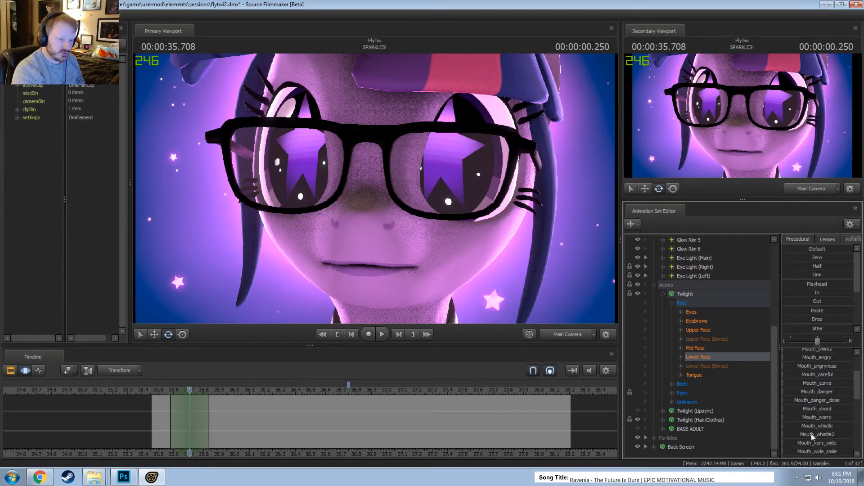
scroll(812, 430, down, 1)
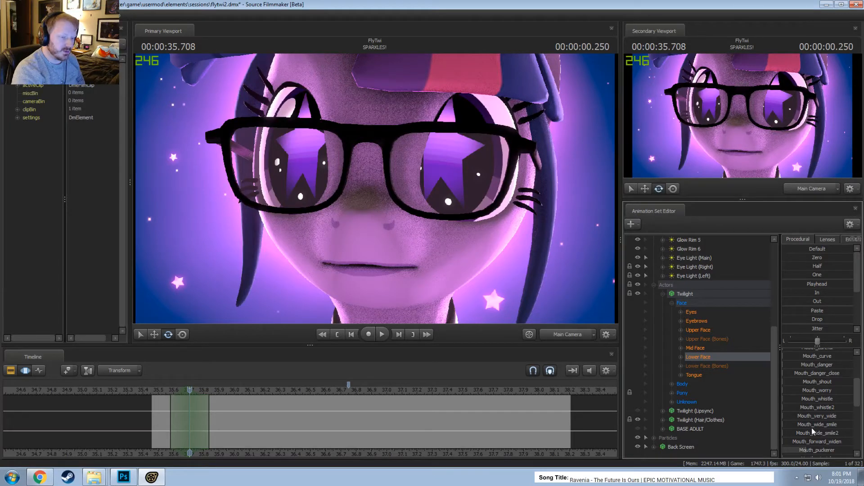
scroll(813, 430, up, 3)
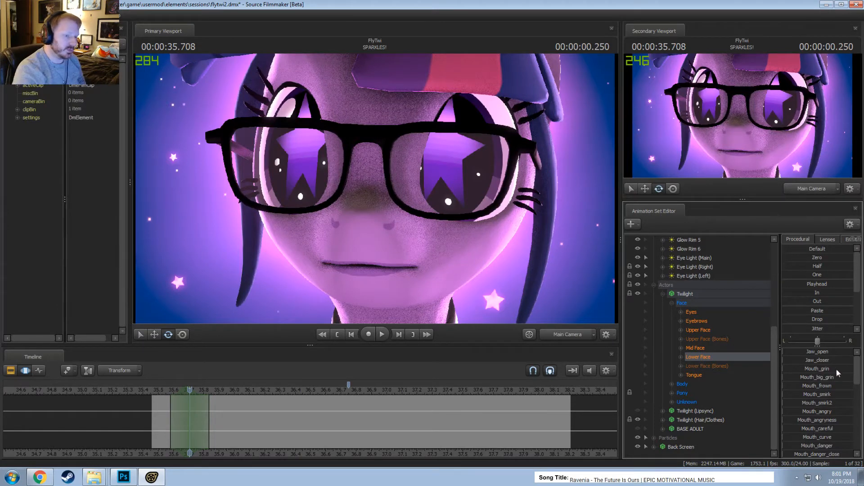
drag(821, 353, 715, 339)
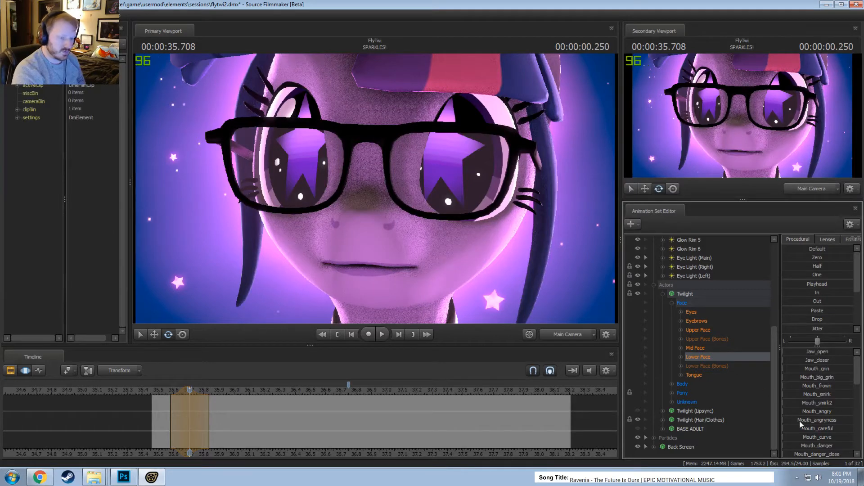
scroll(821, 431, down, 5)
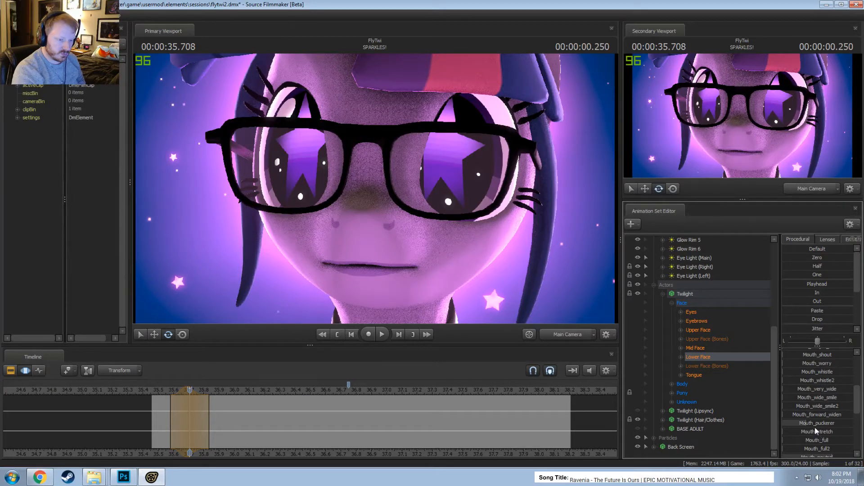
scroll(815, 428, up, 1)
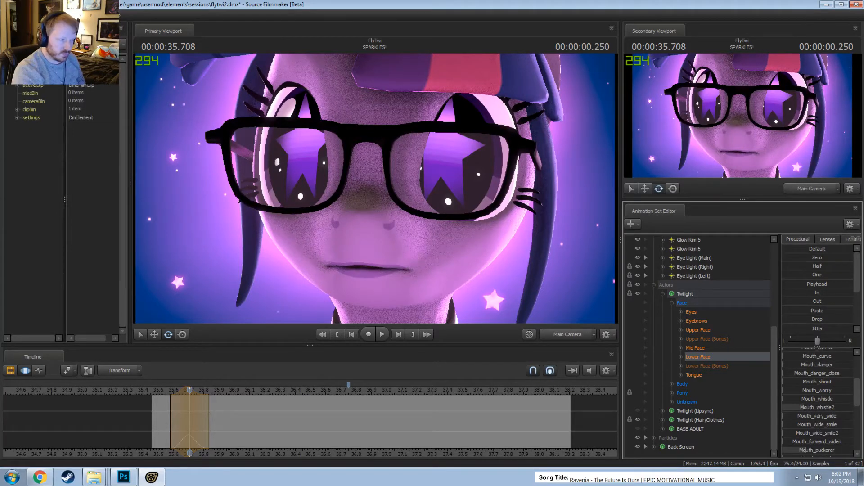
scroll(812, 378, up, 3)
drag(809, 354, 812, 355)
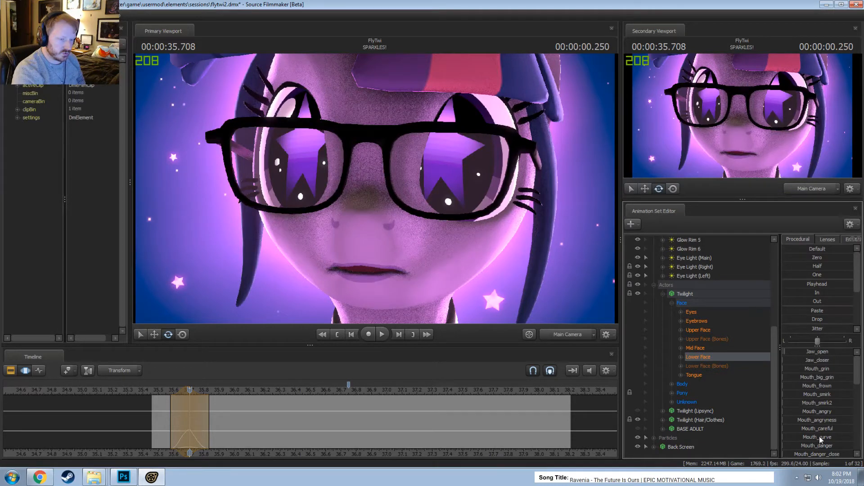
Try Lips_bite, Mouth_neutral and other Lower Face shapes to refine Twilight's slightly parted lips
scroll(822, 437, down, 5)
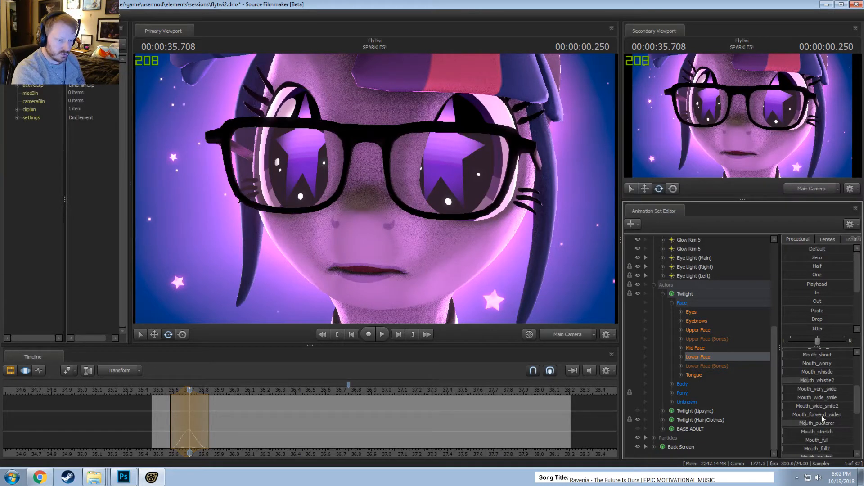
scroll(824, 432, down, 5)
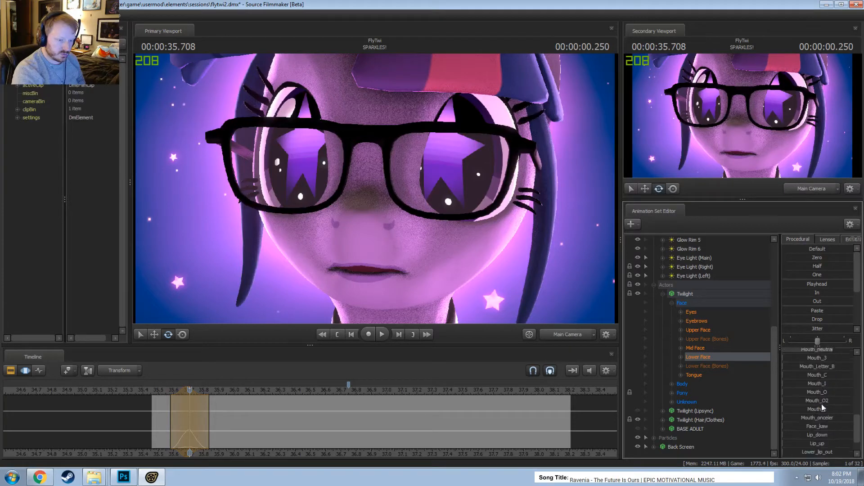
scroll(822, 406, down, 1)
drag(819, 402, 834, 402)
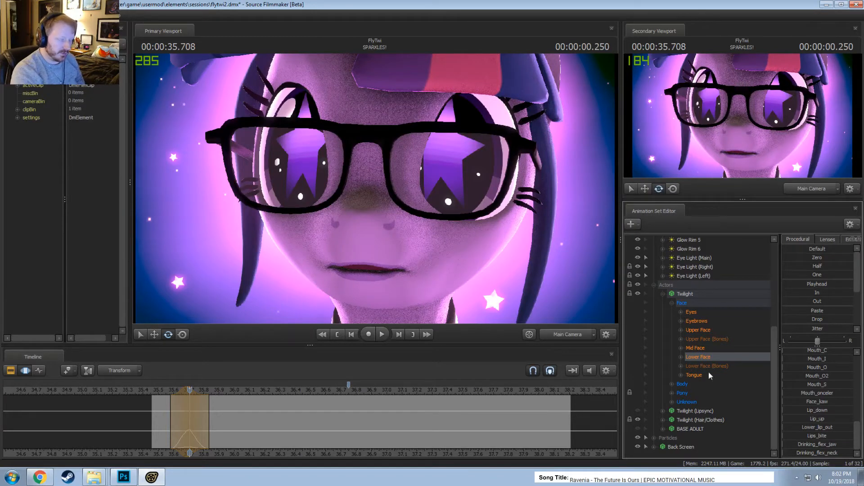
drag(814, 434, 804, 434)
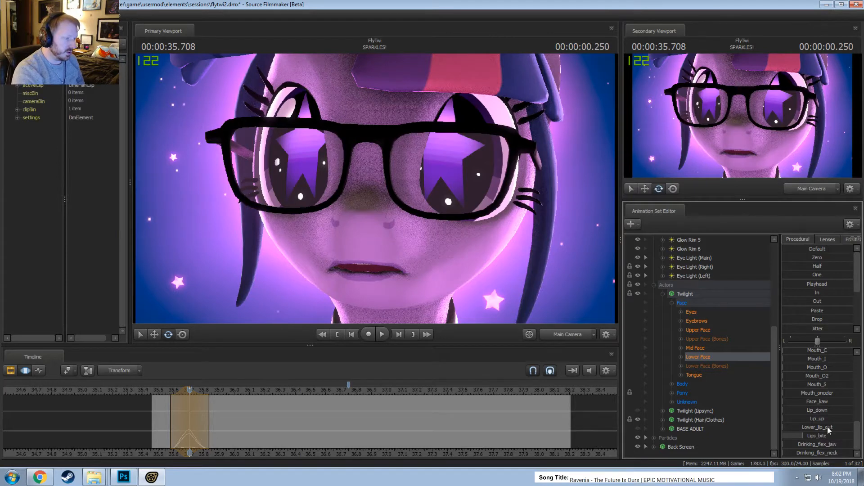
scroll(820, 434, up, 2)
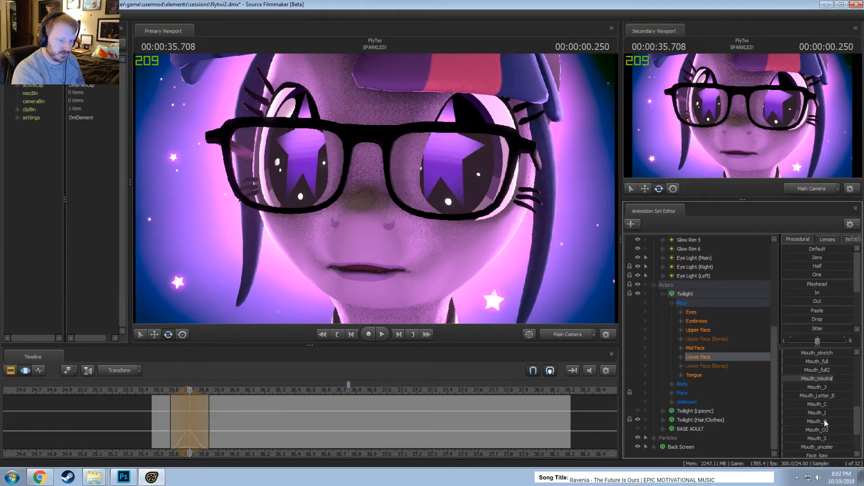
drag(825, 429, 810, 429)
drag(172, 416, 192, 414)
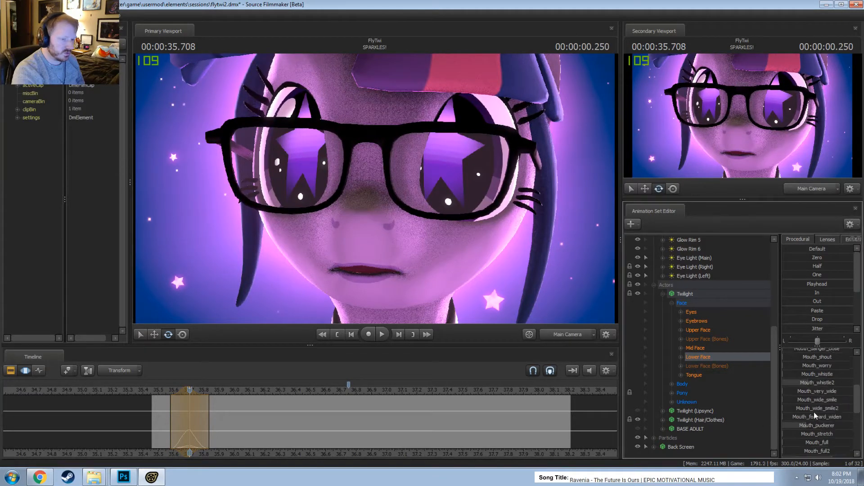
Add some Jaw_closer and Mouth_grin to Twilight's parted lips and lift her tongue with tongue_out and tongue_up
scroll(816, 405, up, 5)
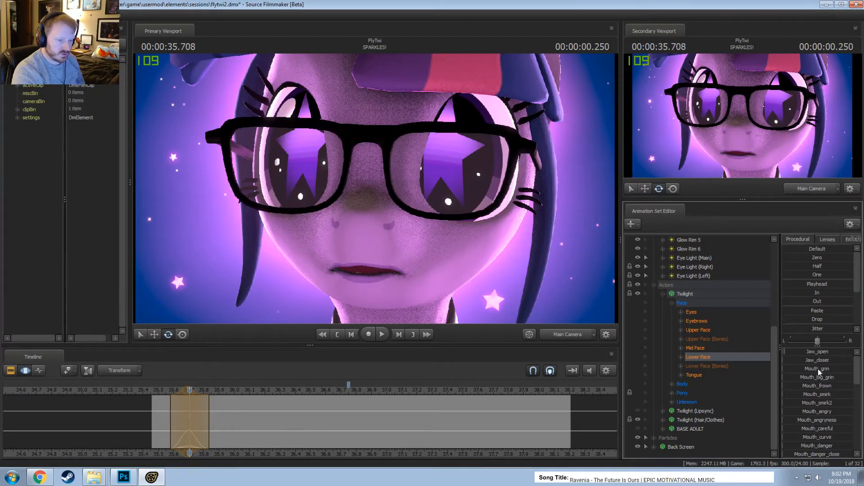
drag(817, 368, 831, 363)
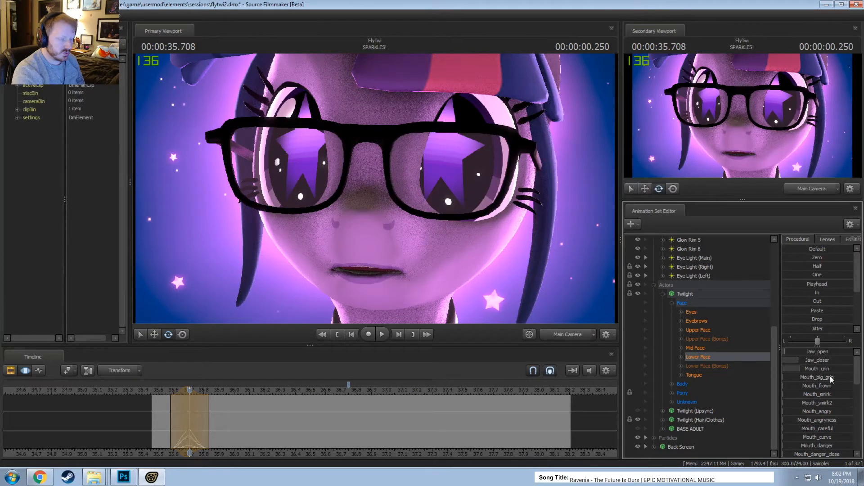
click(697, 372)
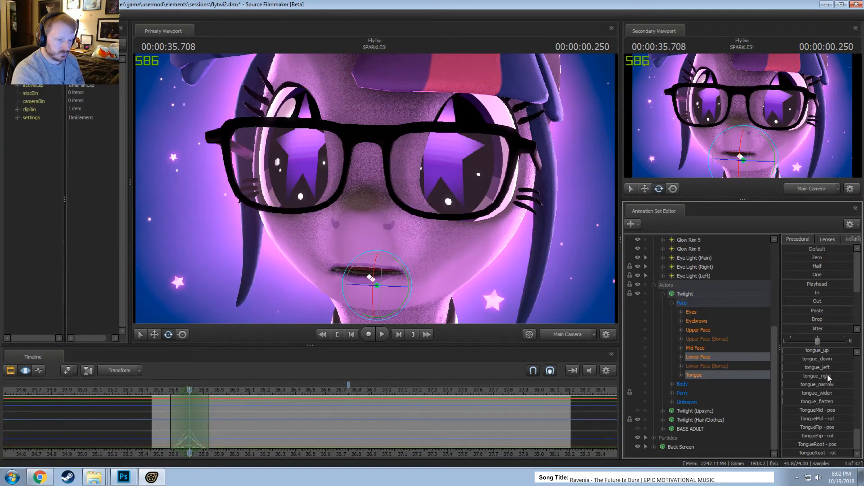
scroll(818, 363, up, 1)
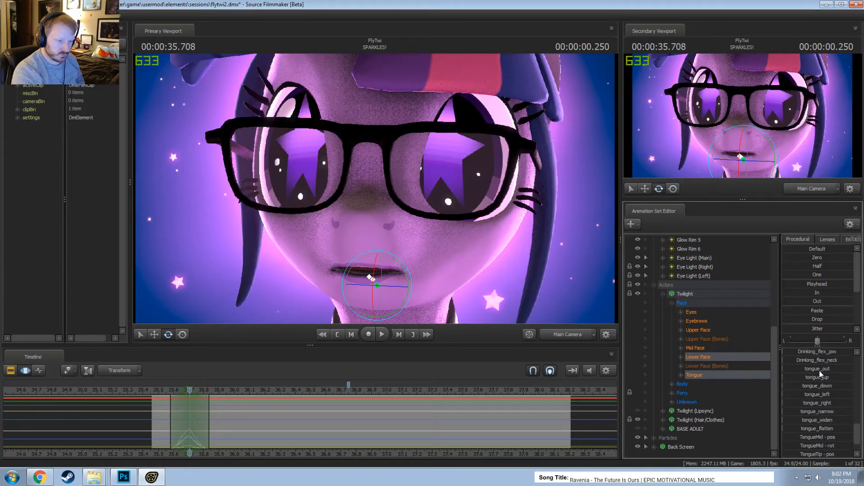
mouse_move(820, 373)
mouse_down()
mouse_move(828, 374)
mouse_move(820, 377)
mouse_up()
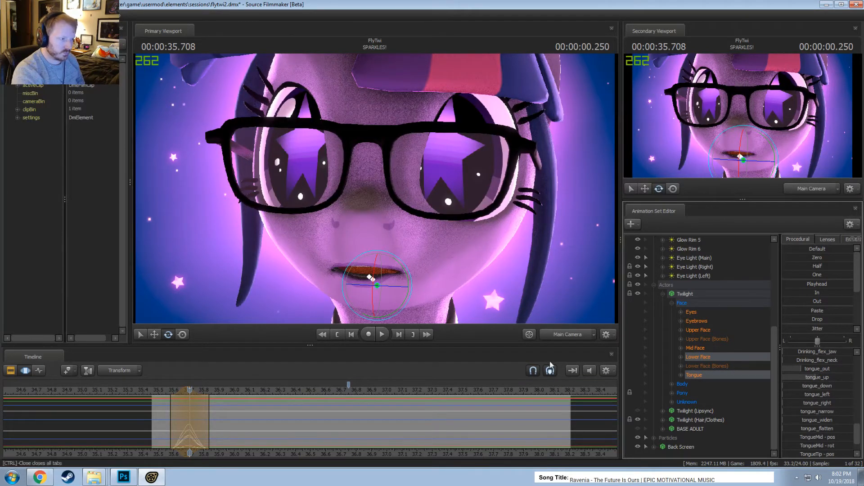
Move the time selection to about 35.66–36.0 s, peaking at 35.833 s, and open Twilight's mouth with Jaw_open
drag(152, 412, 206, 423)
shift+scroll(206, 423, up, 4)
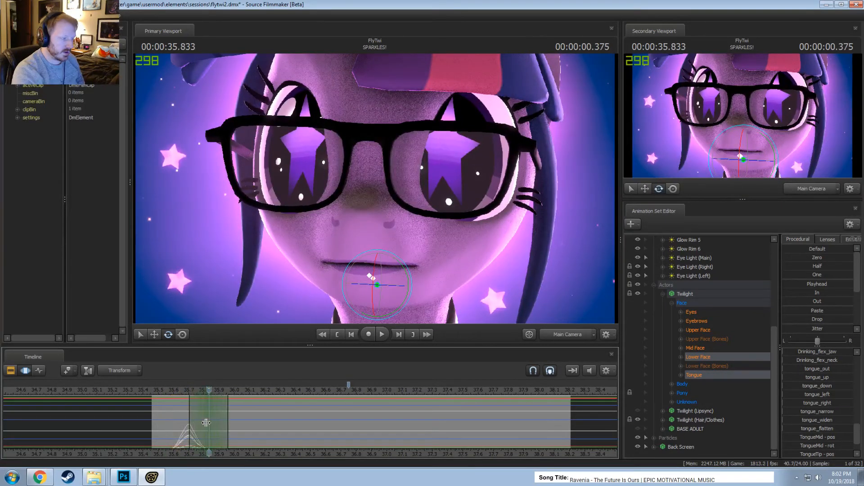
scroll(808, 385, up, 4)
scroll(809, 352, up, 6)
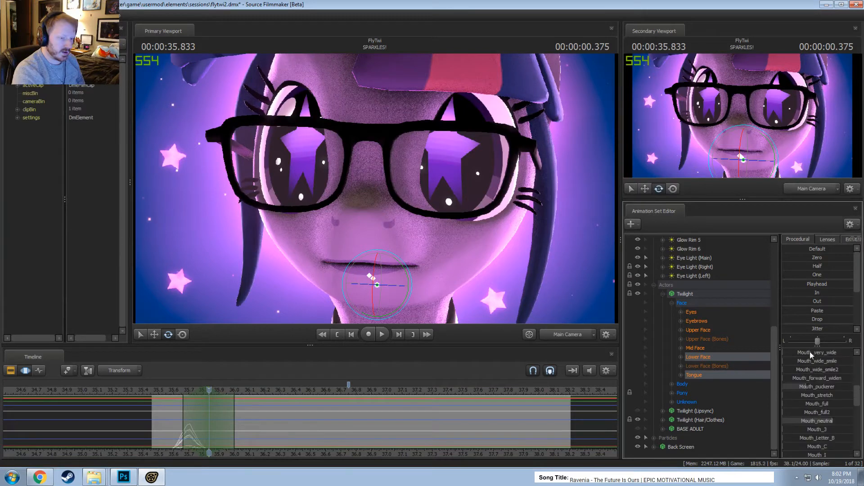
drag(811, 353, 825, 355)
scroll(809, 429, down, 8)
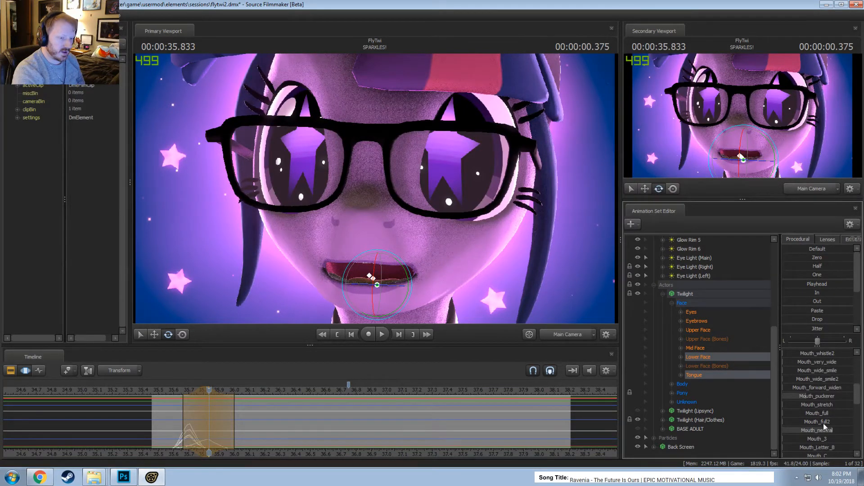
Try a touch of Mouth_angry and Mouth_O on the open mouth and lower Mouth_puckerer at 35.833 s
scroll(814, 389, up, 3)
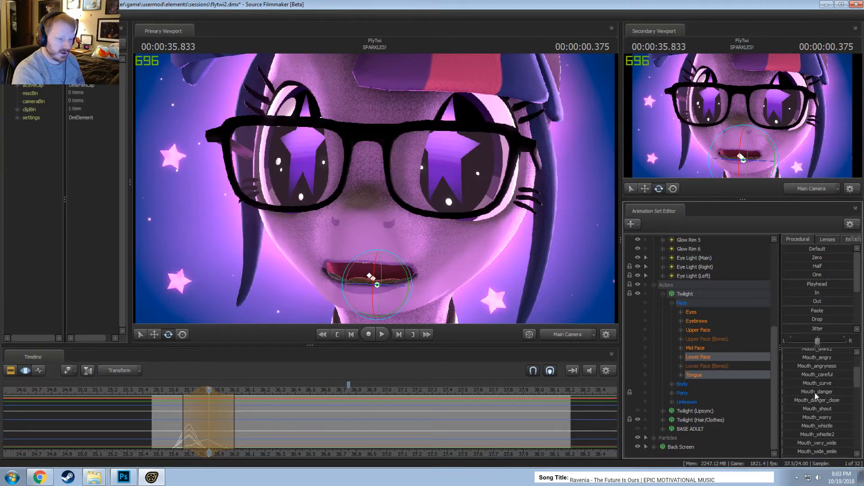
scroll(815, 392, up, 1)
drag(822, 385, 828, 385)
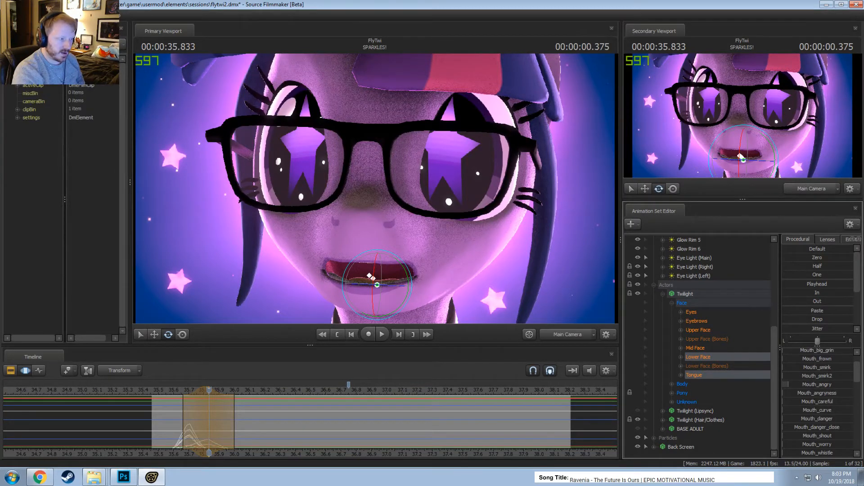
scroll(824, 423, down, 3)
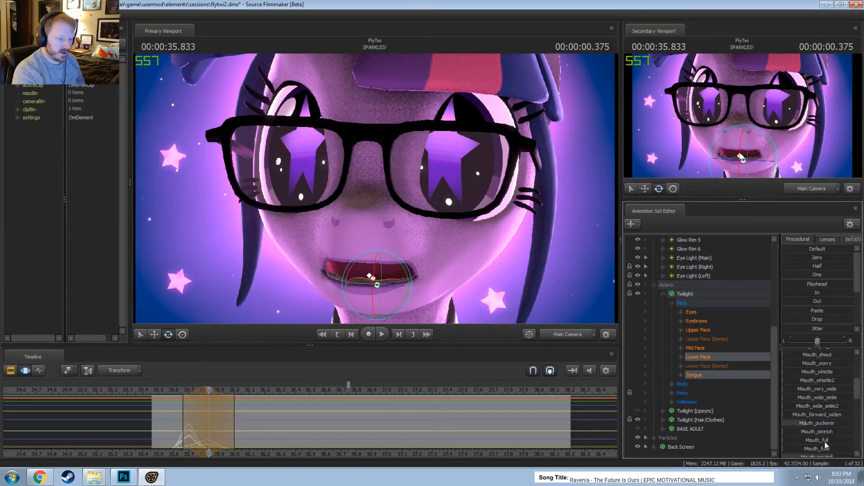
scroll(824, 441, down, 3)
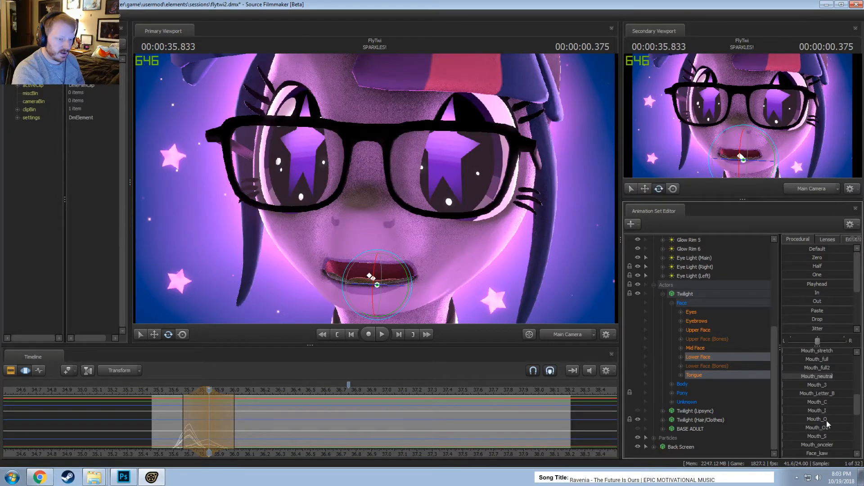
drag(828, 422, 830, 422)
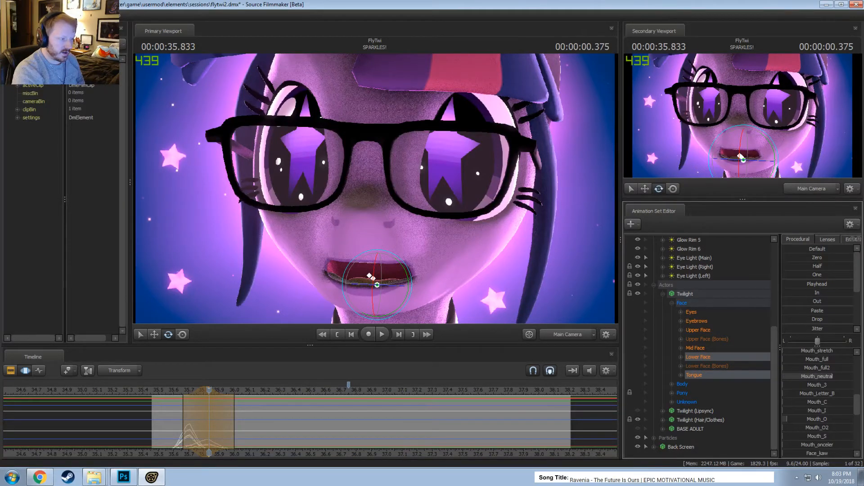
scroll(828, 419, up, 2)
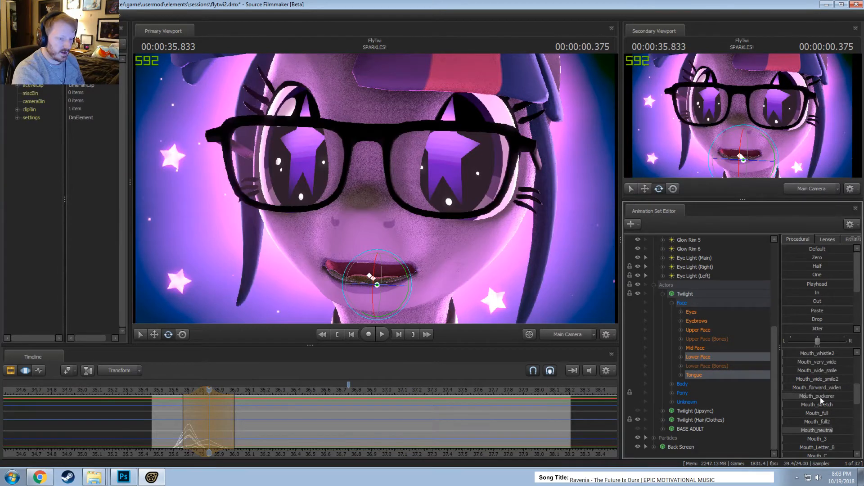
drag(820, 397, 815, 397)
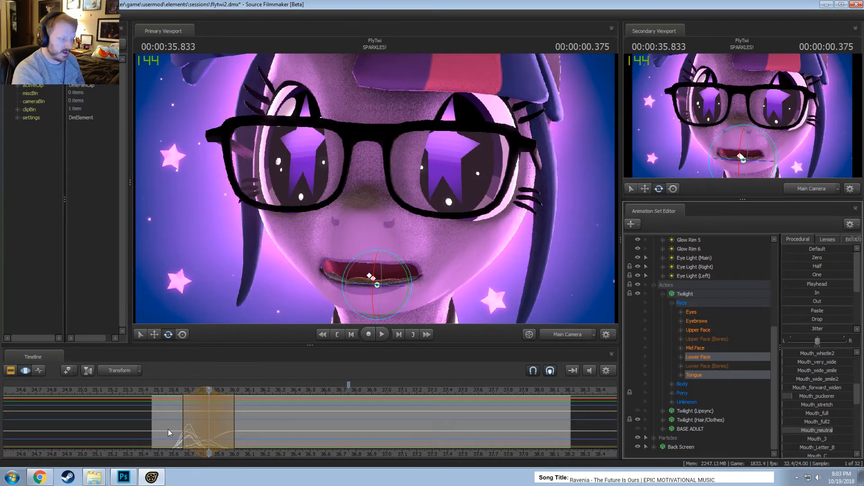
Shorten the time selection to end at about 35.92 s, with its peak near 35.79 s
drag(169, 433, 209, 443)
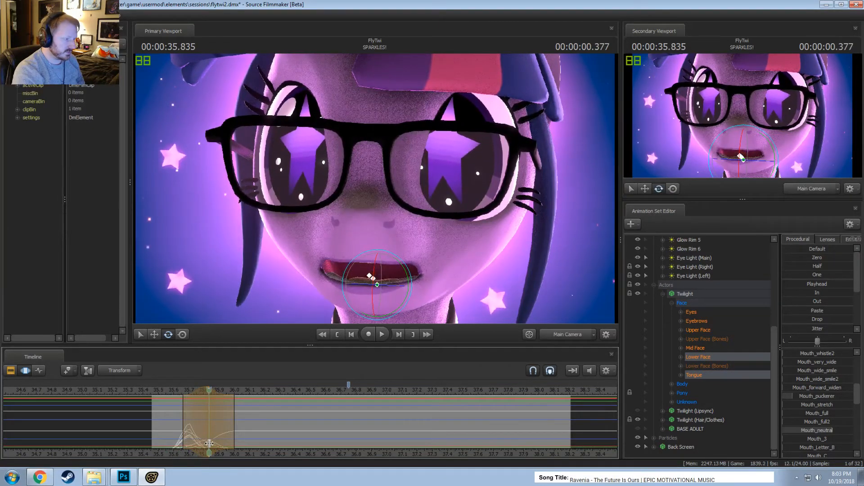
drag(193, 392, 192, 396)
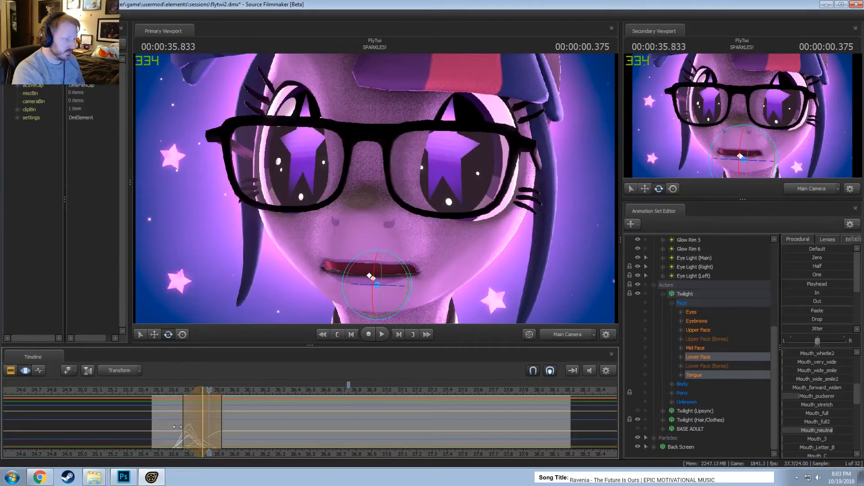
drag(176, 426, 211, 432)
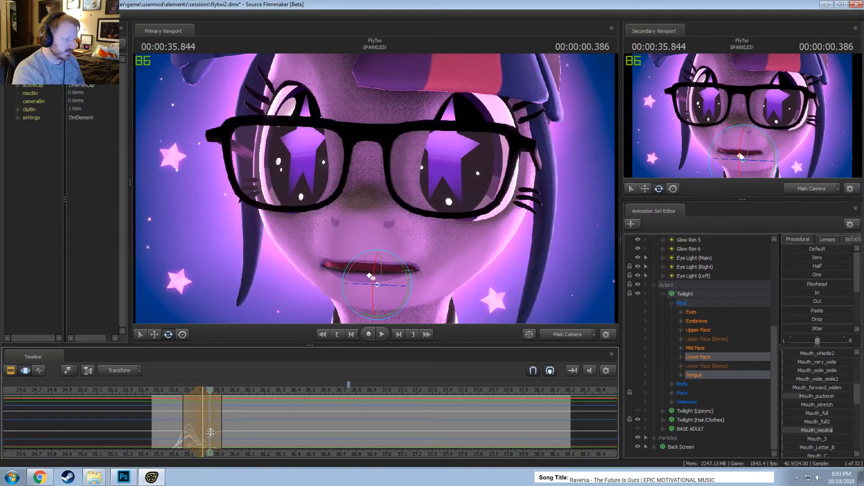
Play and scrub through the opening mouth movement to judge its timing, stopping the playhead at 35.791 s
click(171, 390)
key(space)
key(space)
drag(173, 393, 211, 411)
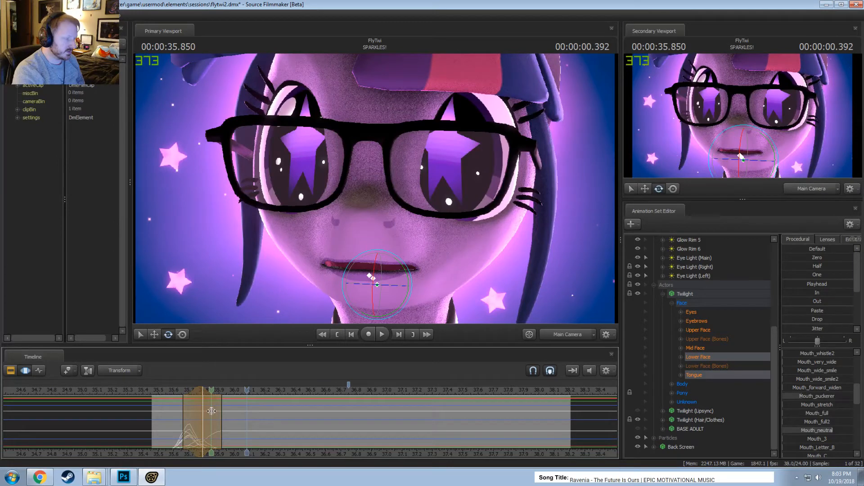
mouse_move(212, 411)
mouse_down()
mouse_move(191, 414)
mouse_move(203, 414)
mouse_up()
key(space)
scroll(221, 445, up, 3)
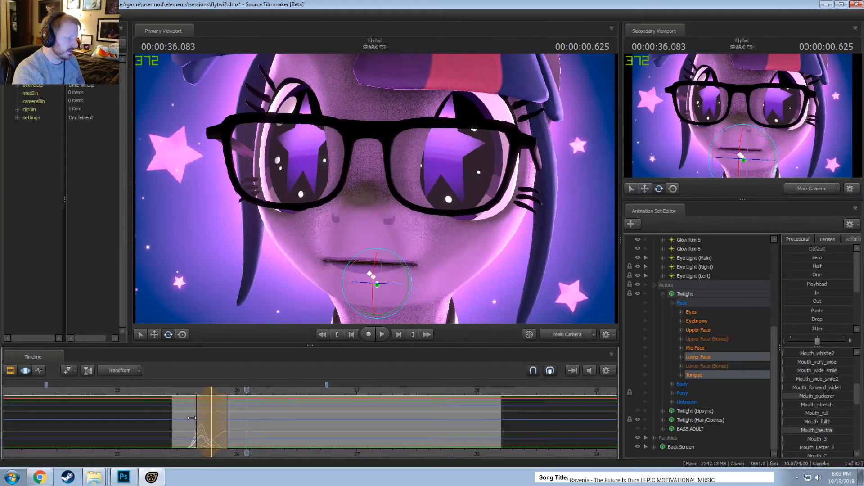
scroll(254, 444, down, 3)
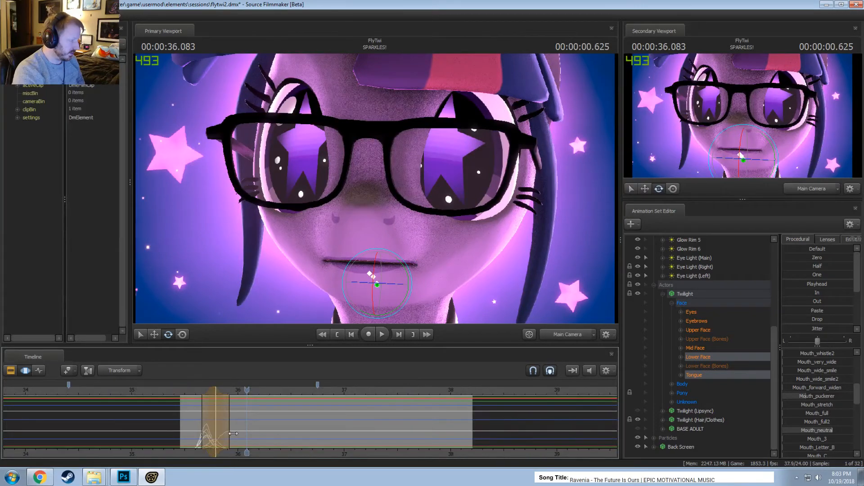
scroll(233, 433, up, 3)
middle_drag(228, 454, 306, 446)
key(shift)
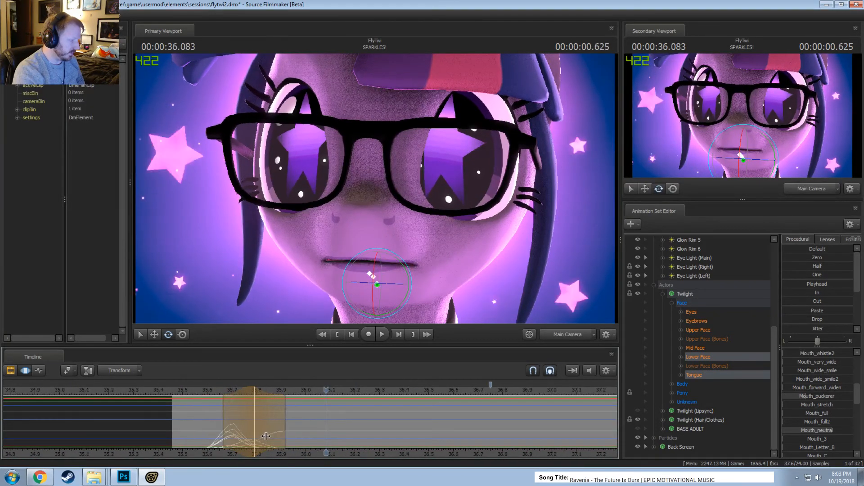
key(shift)
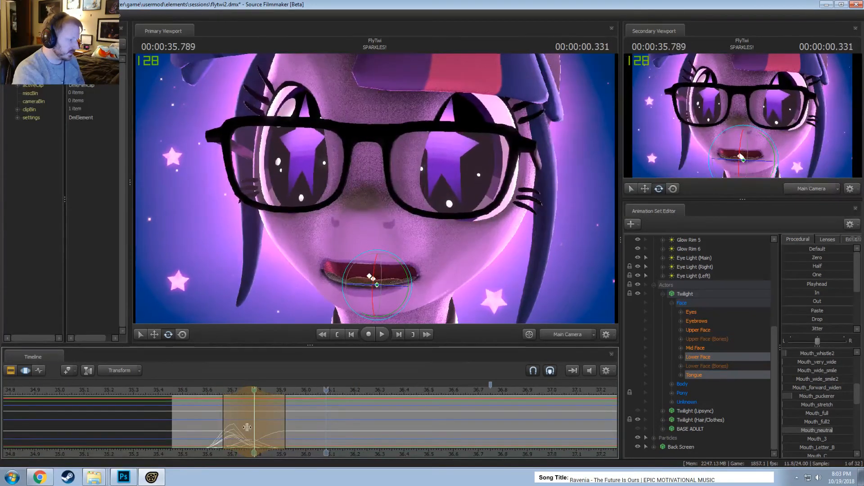
drag(216, 391, 255, 403)
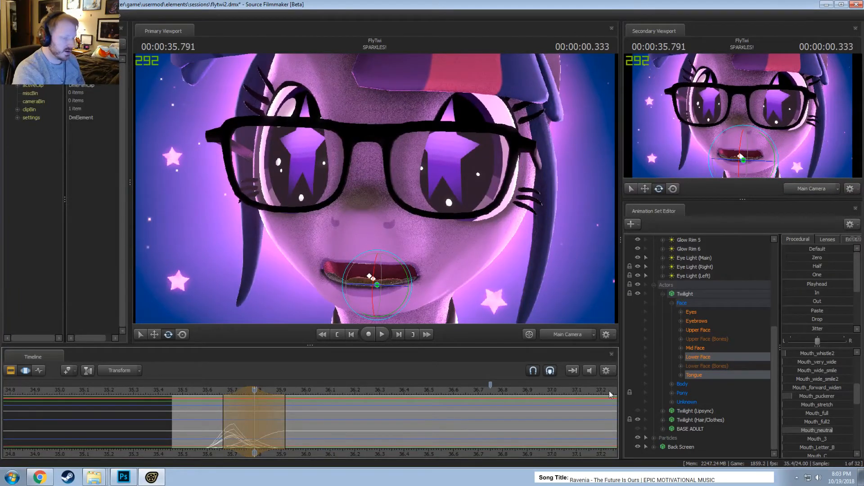
Undo the wide-open mouth pose while keeping the time selection around 35.791 s
key(ctrl+z)
scroll(819, 401, down, 1)
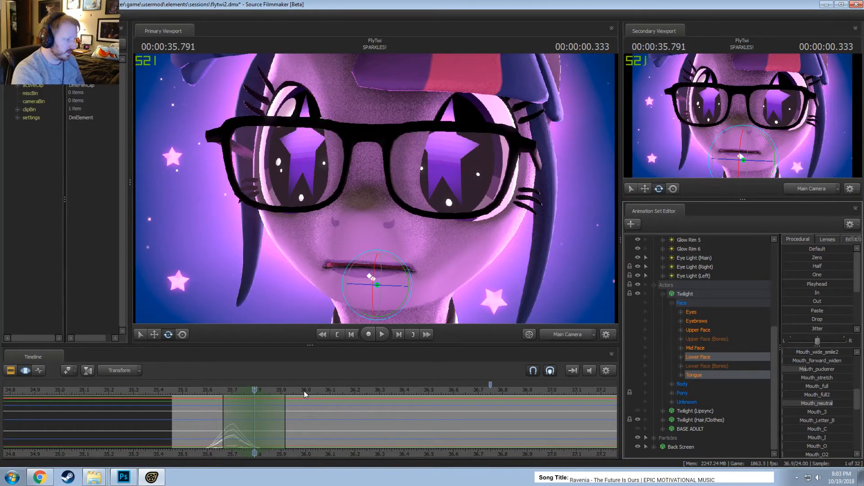
click(255, 392)
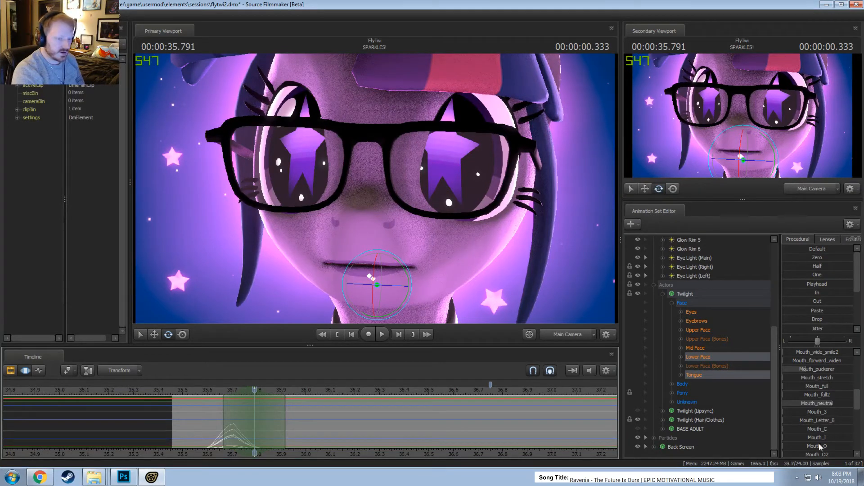
Shape a softer mouth opening at 35.791 s with Mouth_O, a little Jaw_open and some Lip_down
drag(820, 446, 795, 446)
scroll(814, 363, up, 10)
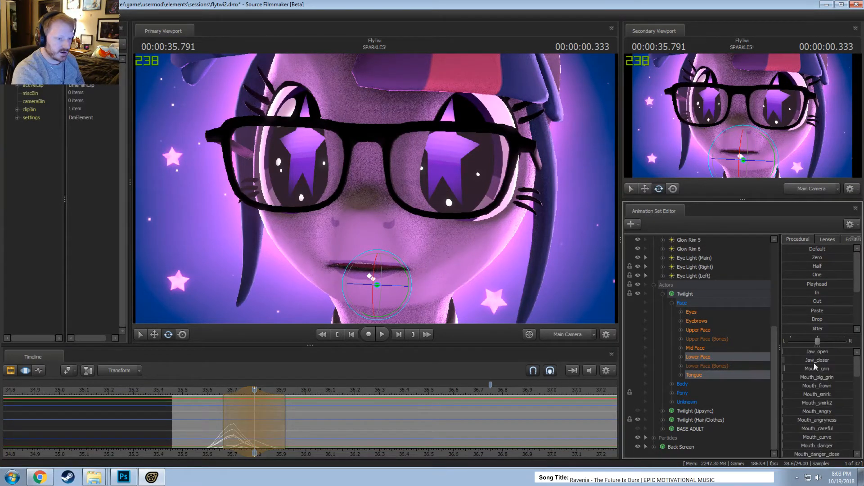
drag(810, 352, 816, 351)
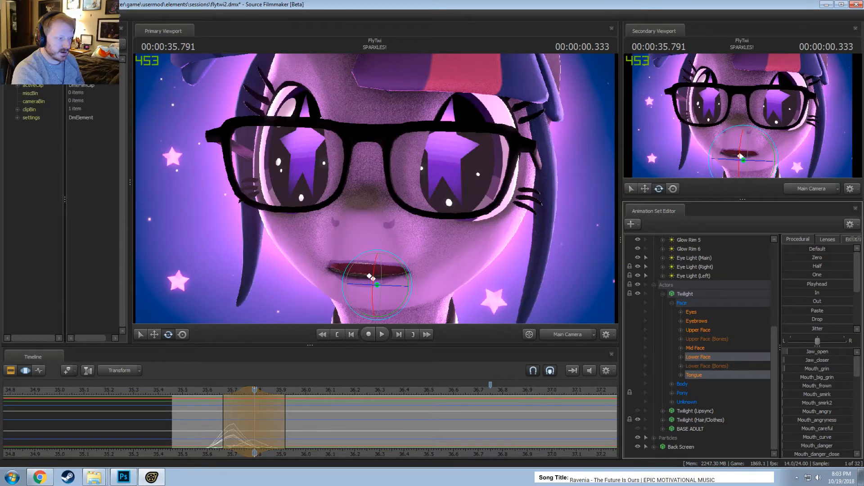
scroll(821, 383, down, 8)
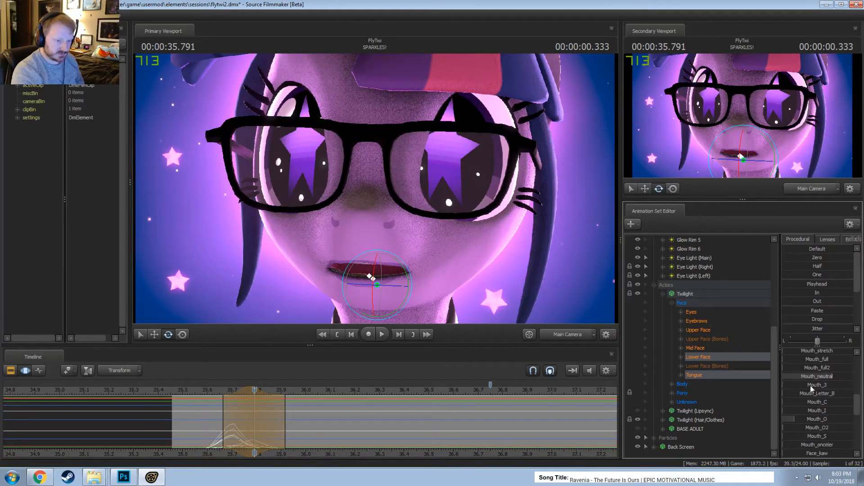
scroll(814, 384, down, 5)
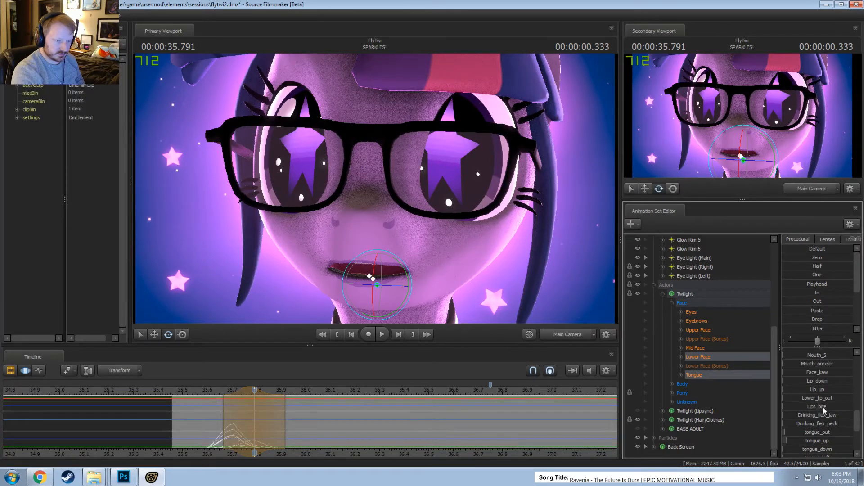
drag(821, 382, 831, 381)
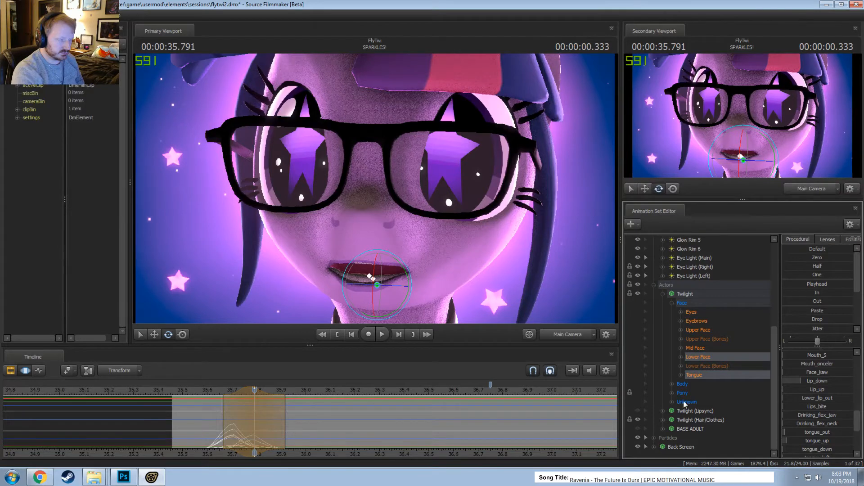
Centre the time selection on 35.916 s and shape the mouth there with Mouth_grin, a little Mouth_angry and some Jaw_closer
key(shift)
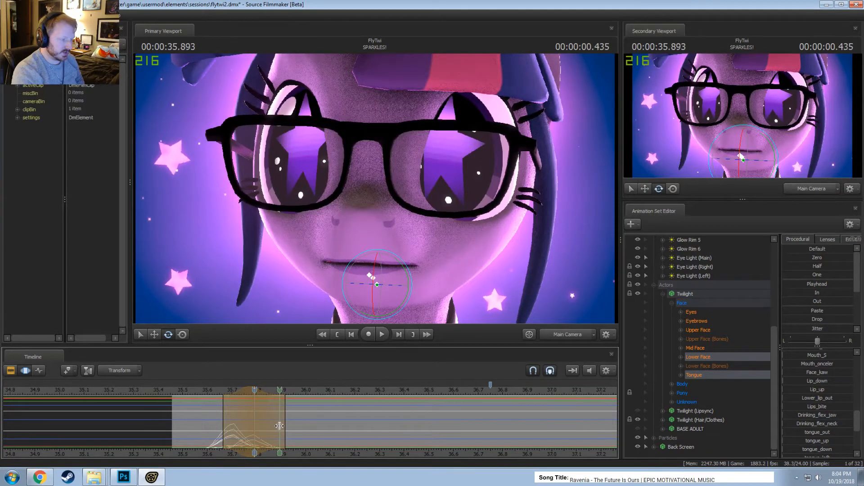
click(286, 425)
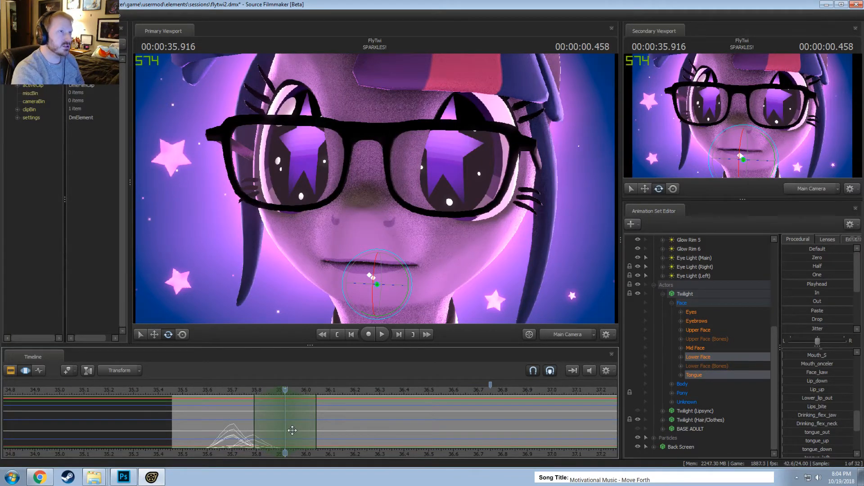
scroll(827, 417, up, 1)
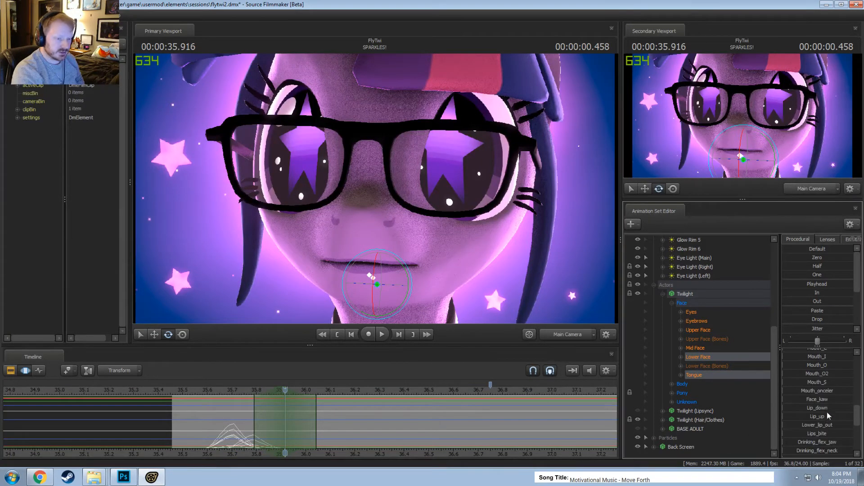
mouse_move(820, 399)
mouse_down()
mouse_move(852, 399)
mouse_move(823, 406)
mouse_up()
scroll(822, 406, down, 3)
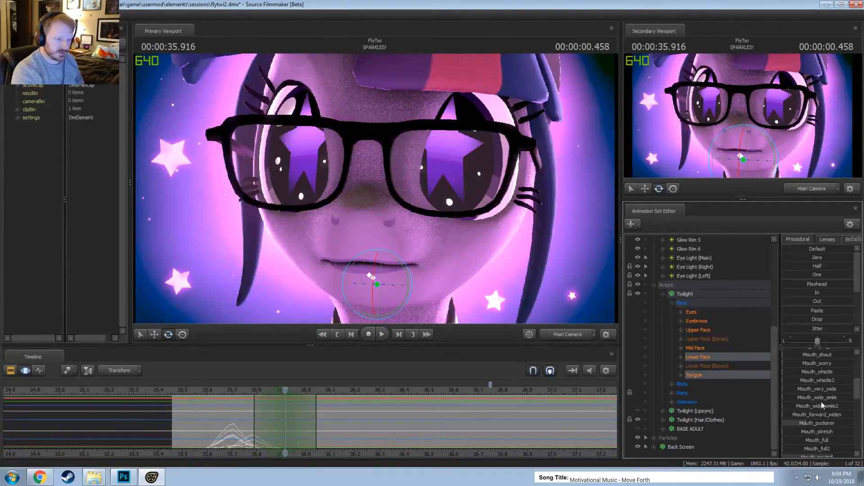
scroll(826, 369, up, 2)
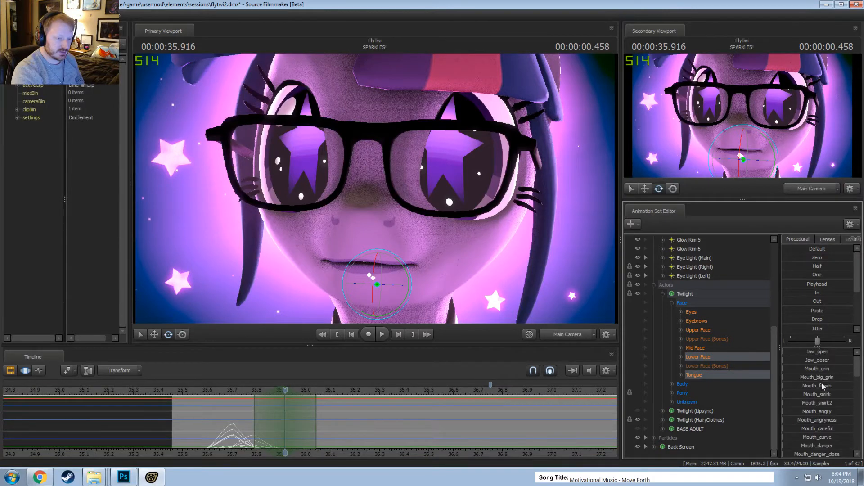
drag(820, 374, 850, 372)
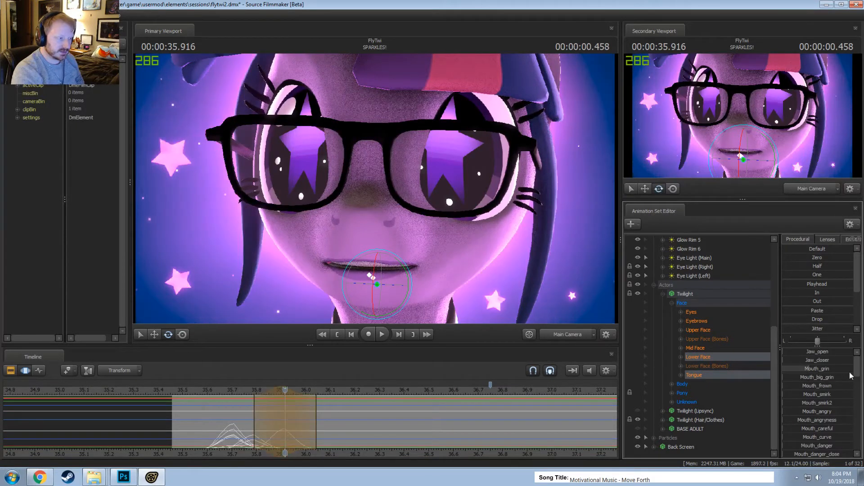
drag(822, 414, 831, 414)
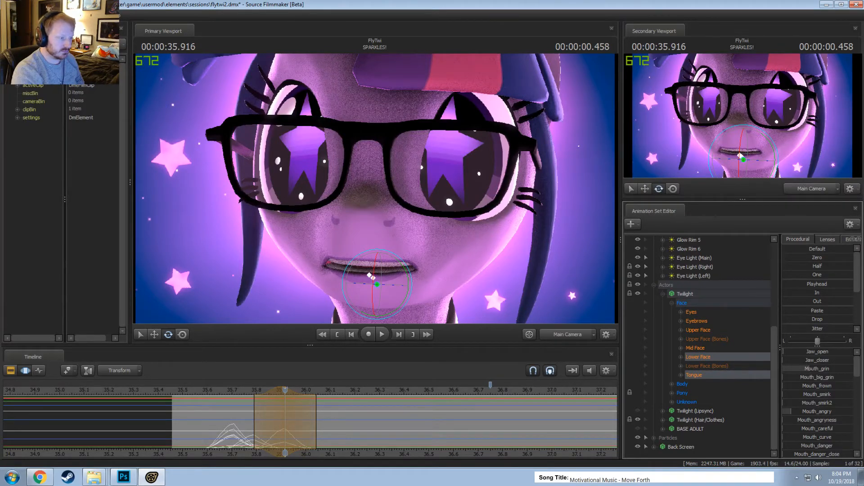
drag(813, 364, 818, 364)
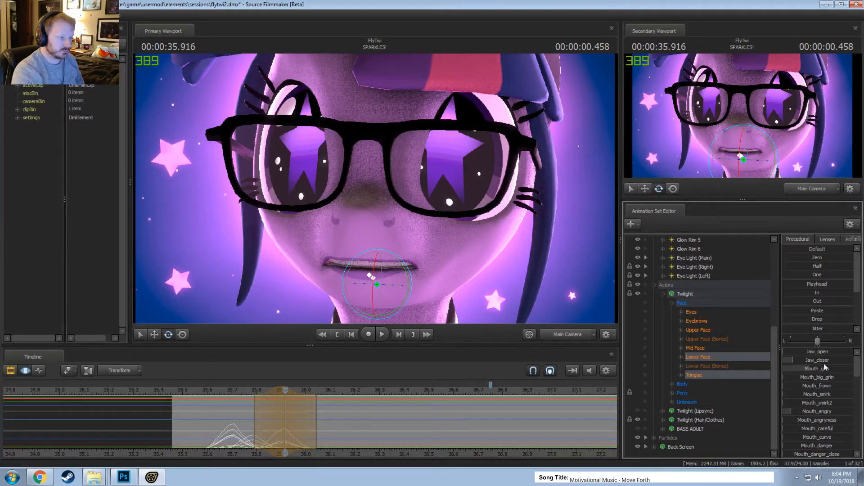
Scrub through the mouth movement so far and centre the time selection on 36.041 s
drag(227, 421, 316, 433)
click(317, 433)
scroll(316, 433, up, 3)
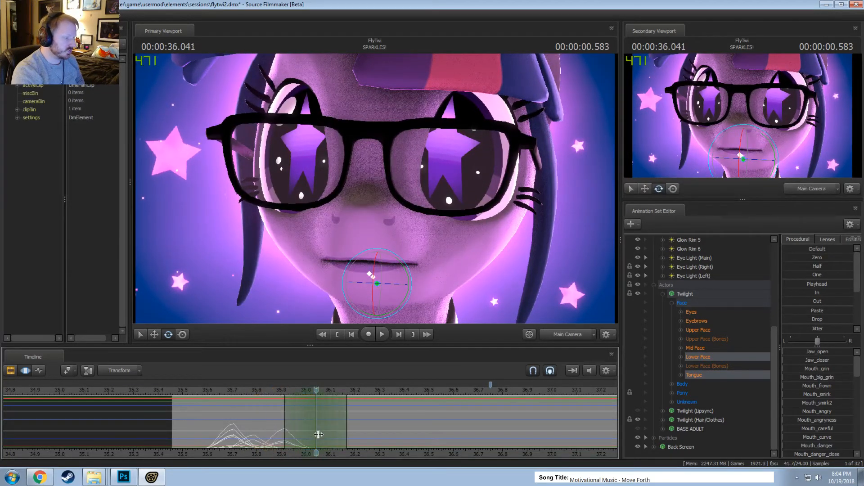
drag(266, 449, 316, 433)
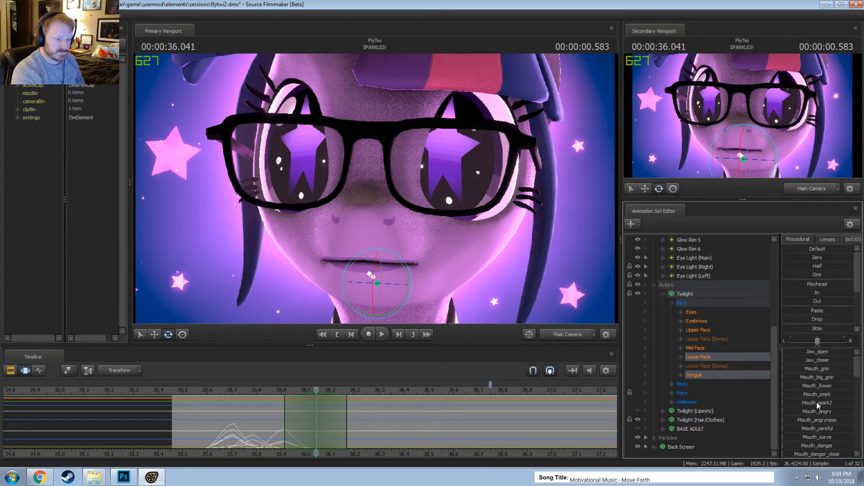
Narrow the lips at 36.041 s with Mouth_puckerer and Mouth_neutral, taking the trial amount of Mouth_angry back out
drag(818, 412, 828, 412)
scroll(819, 399, down, 5)
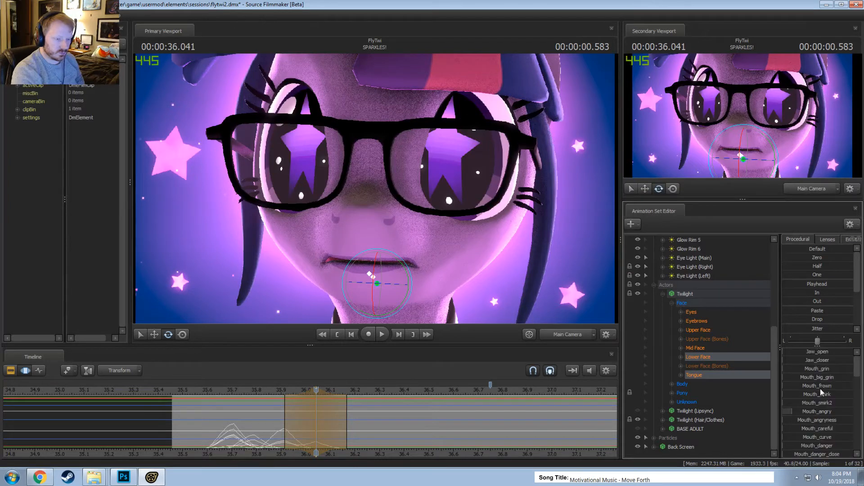
drag(816, 424, 821, 424)
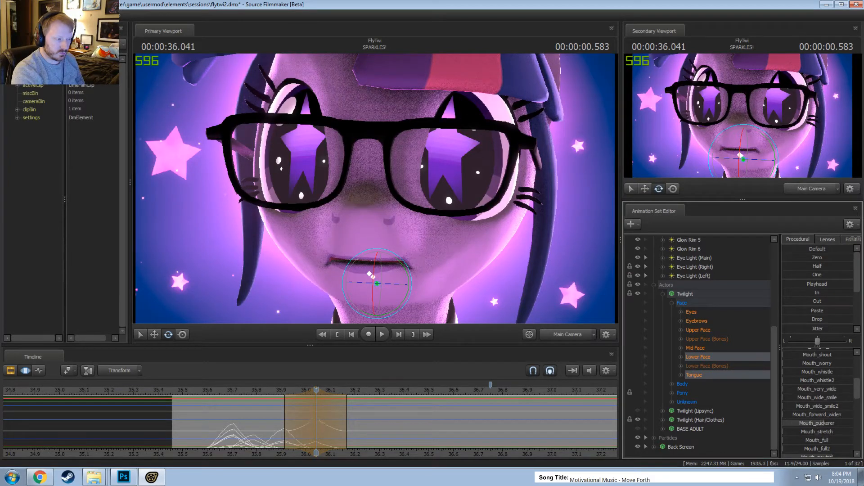
scroll(831, 436, down, 3)
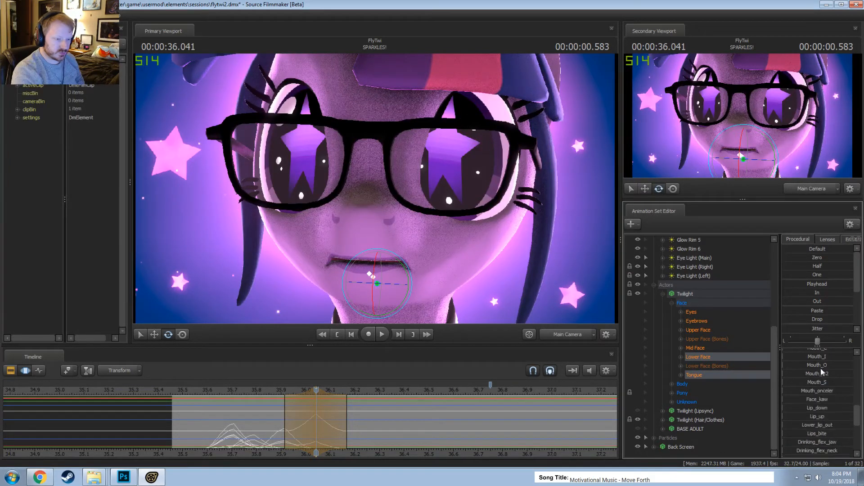
scroll(819, 382, up, 10)
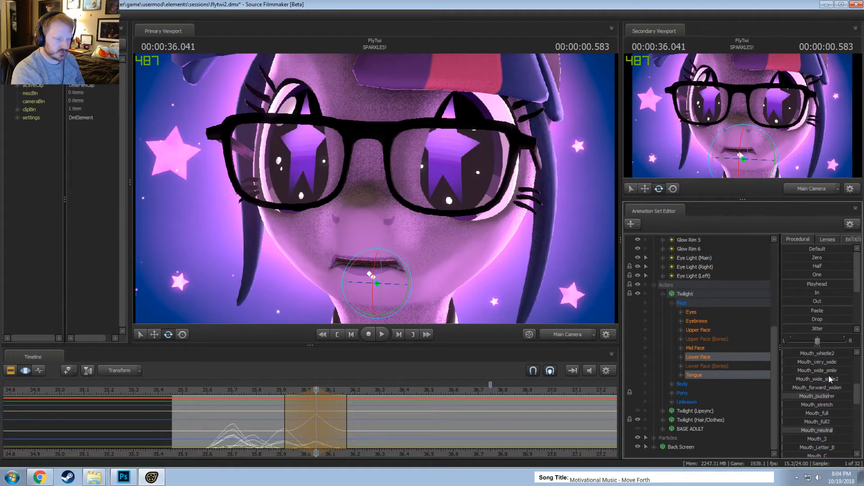
drag(816, 411, 810, 411)
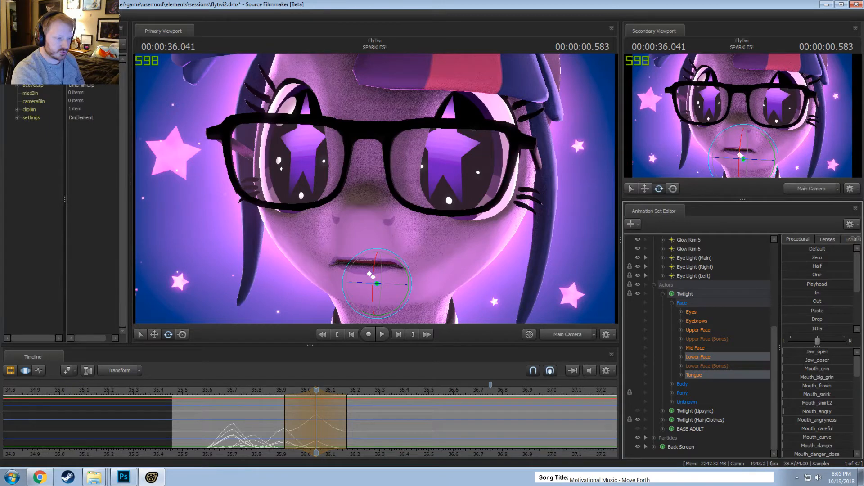
Refine the narrowed mouth at 36.041 s with some Mouth_whistle, Mouth_grin and Jaw_closer
scroll(817, 383, down, 10)
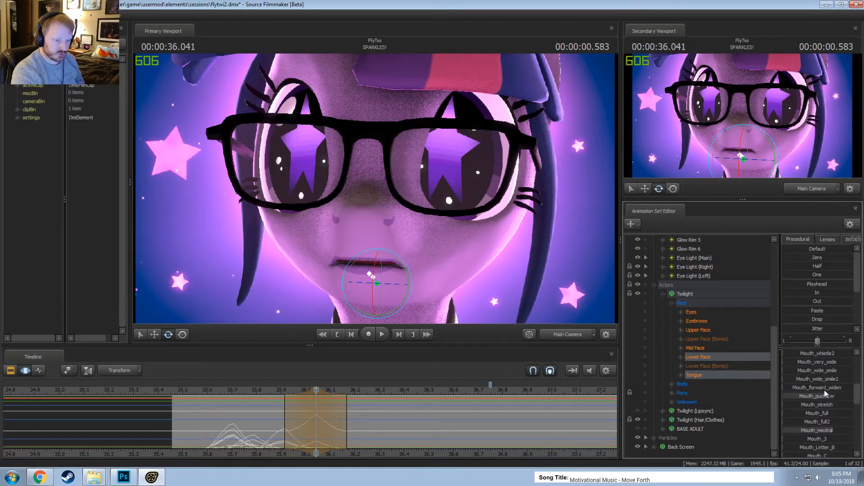
scroll(828, 382, up, 1)
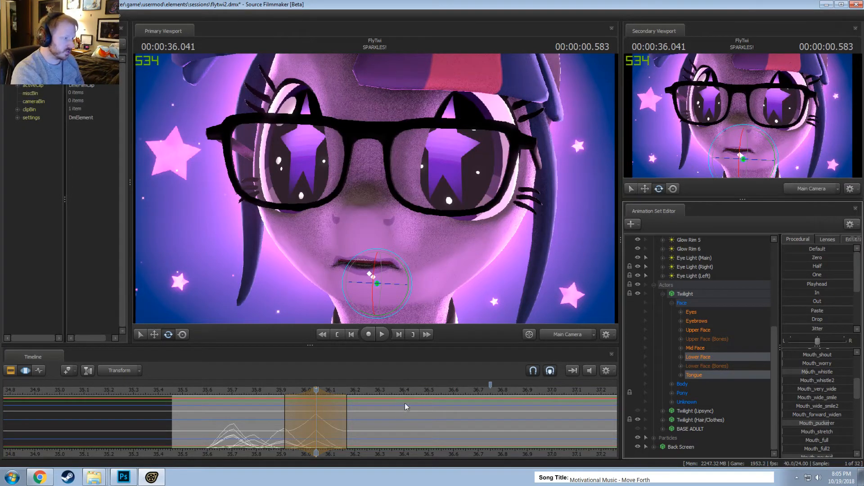
scroll(816, 385, up, 5)
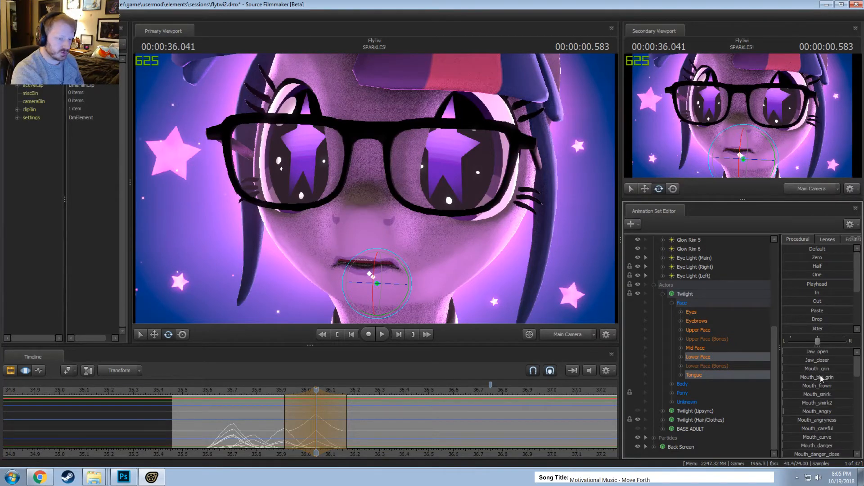
drag(820, 370, 842, 361)
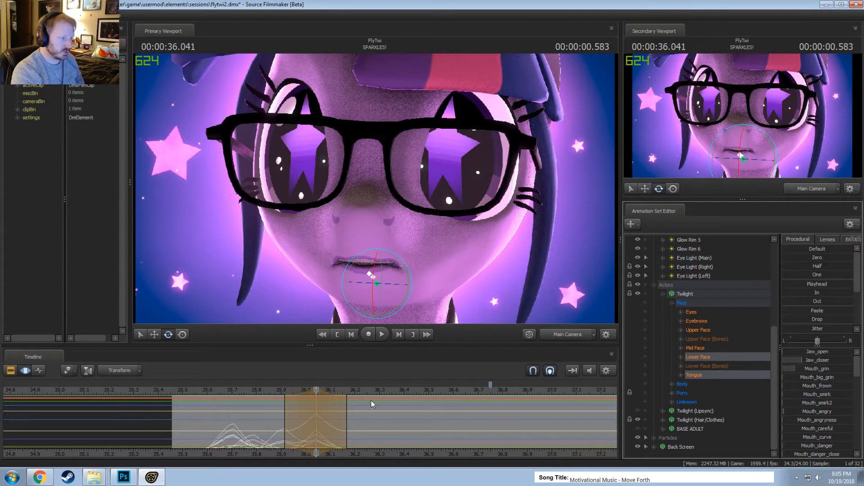
drag(816, 362, 823, 370)
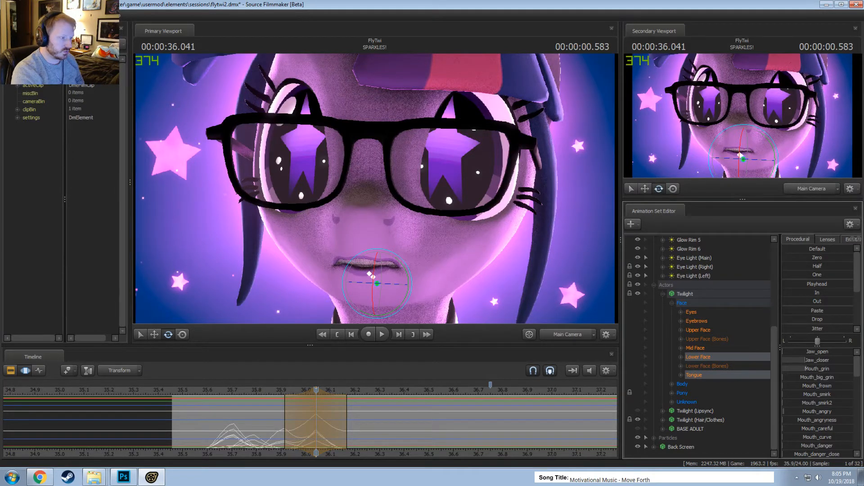
Centre the time selection on 36.166 s and open the mouth there with Jaw_open and some Mouth_O
drag(256, 413, 344, 442)
scroll(344, 441, up, 1)
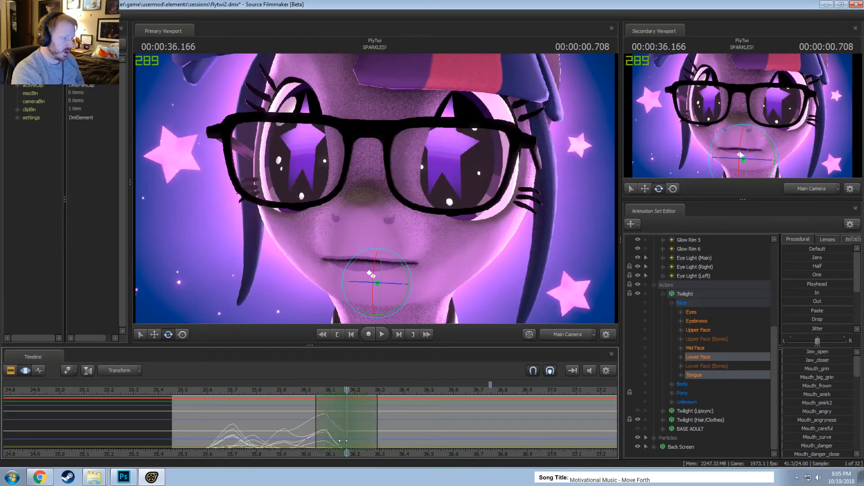
click(808, 356)
drag(809, 356, 828, 367)
scroll(832, 396, down, 5)
scroll(825, 432, down, 2)
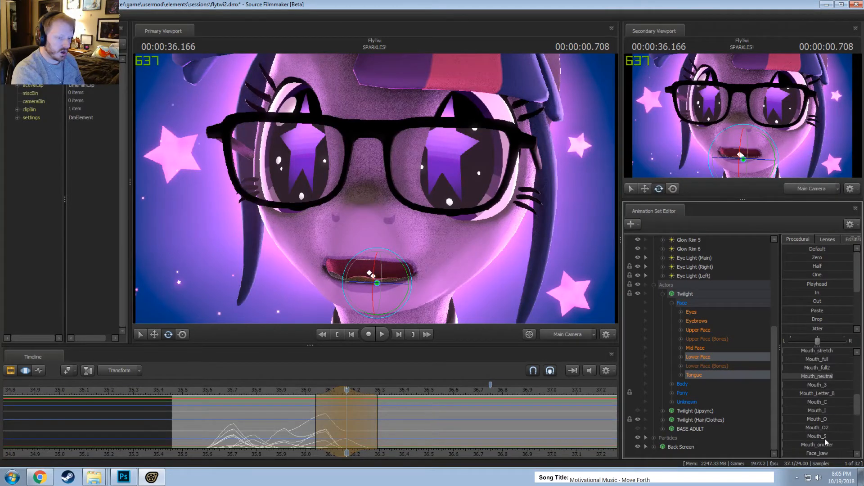
drag(823, 421, 840, 421)
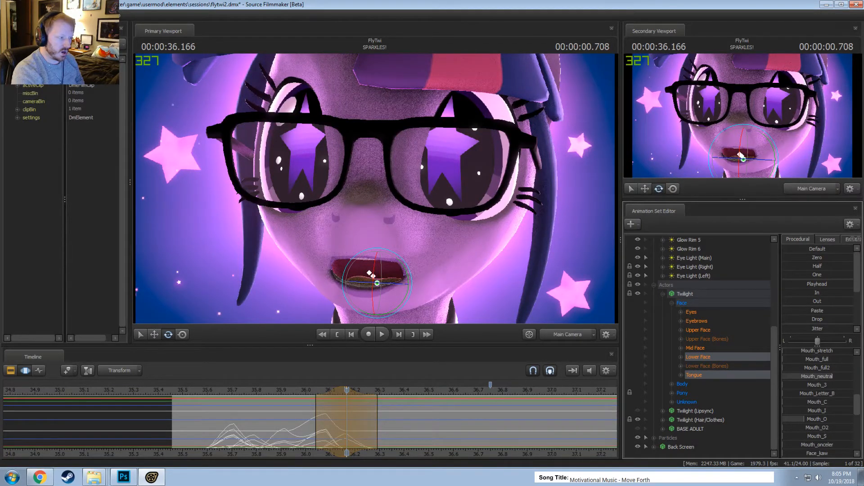
Scrub through the opening, centre the time selection on 36.291 s and reduce Mouth_puckerer to widen the lips
key(shift)
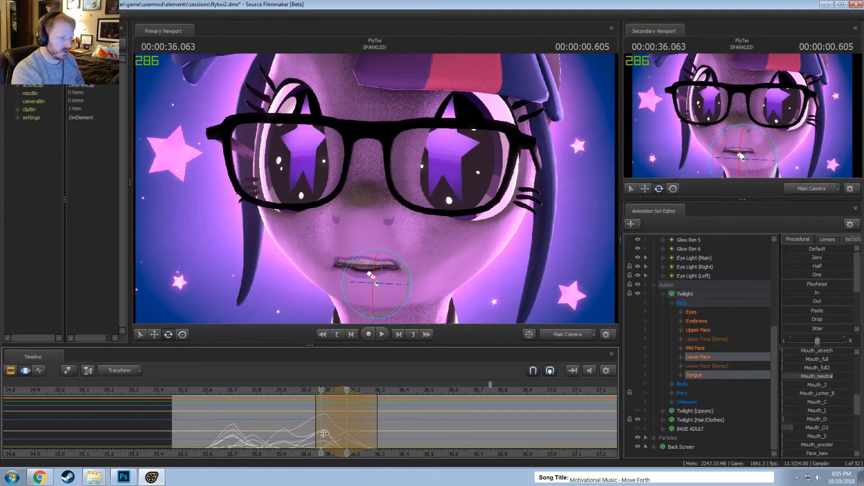
drag(374, 442, 375, 442)
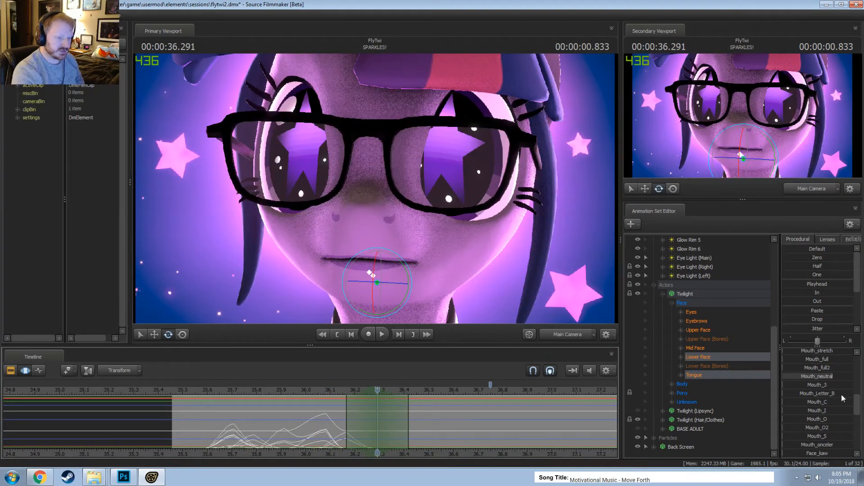
scroll(837, 395, up, 2)
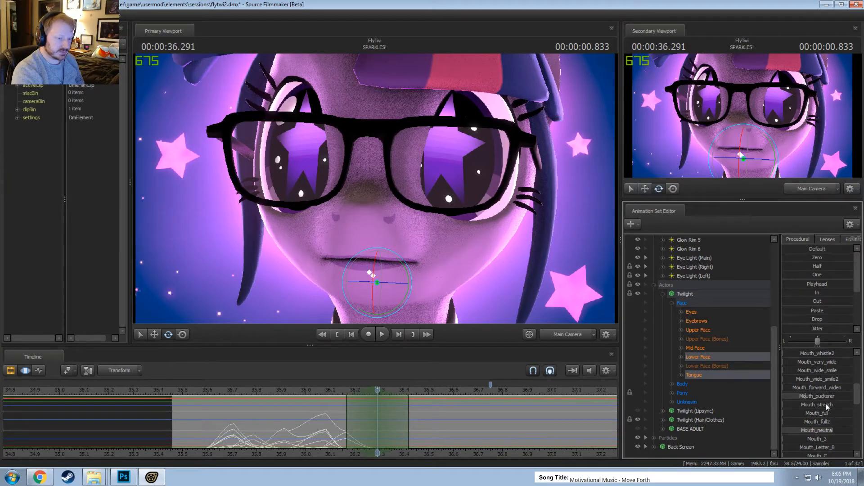
drag(825, 404, 827, 404)
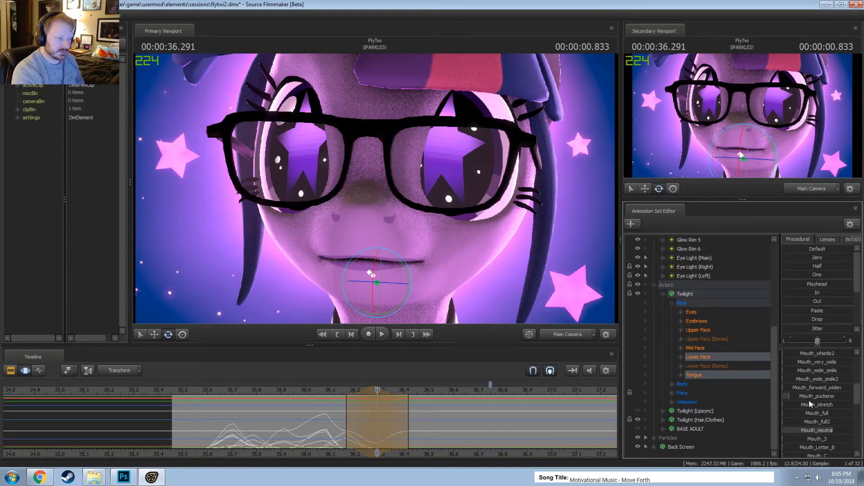
scroll(827, 388, up, 5)
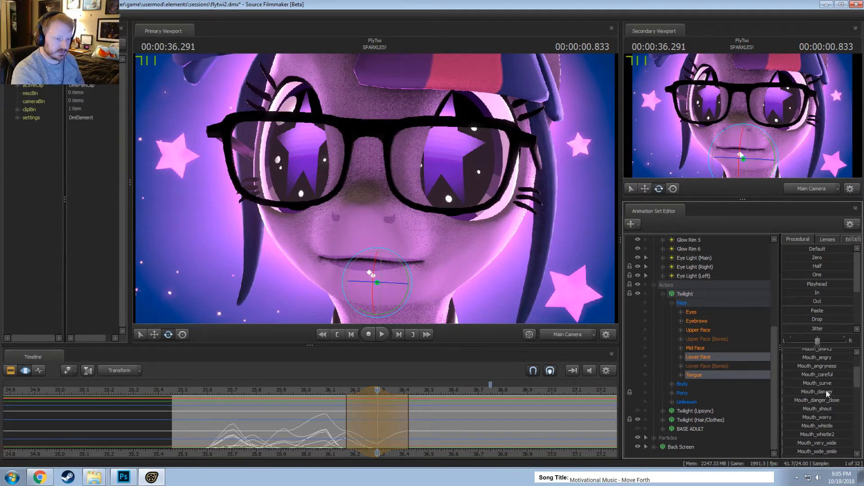
Part the lips at 36.291 s with Mouth_frown, a little Jaw_open, Mouth_grin and Mouth_angry, balanced by Jaw_closer
drag(822, 385, 835, 385)
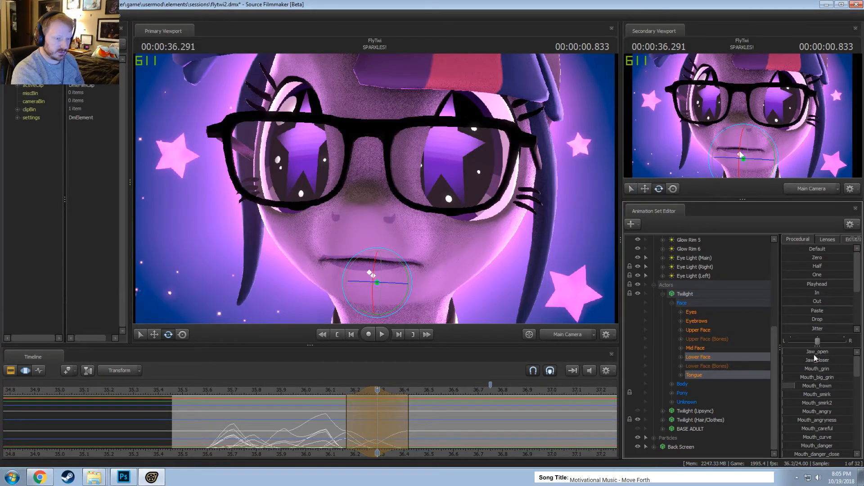
drag(814, 355, 825, 359)
drag(818, 414, 831, 413)
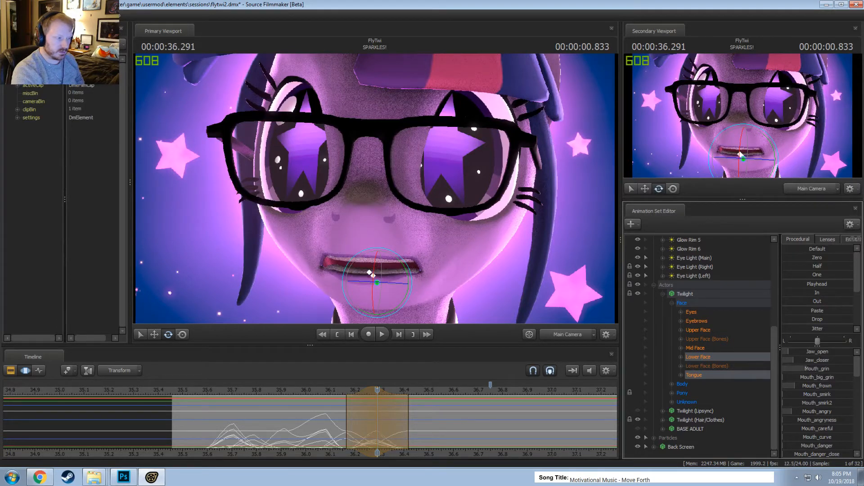
drag(818, 363, 831, 363)
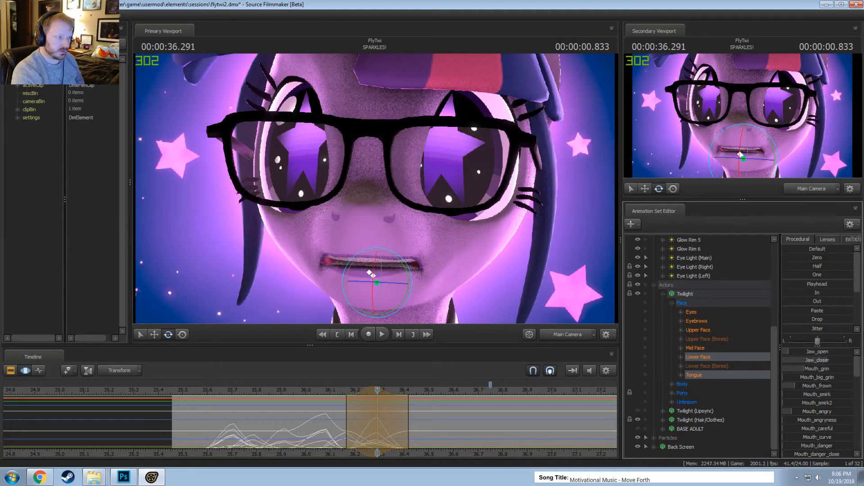
Scrub across the latest mouth pose and centre the time selection on 36.375 s
key(shift)
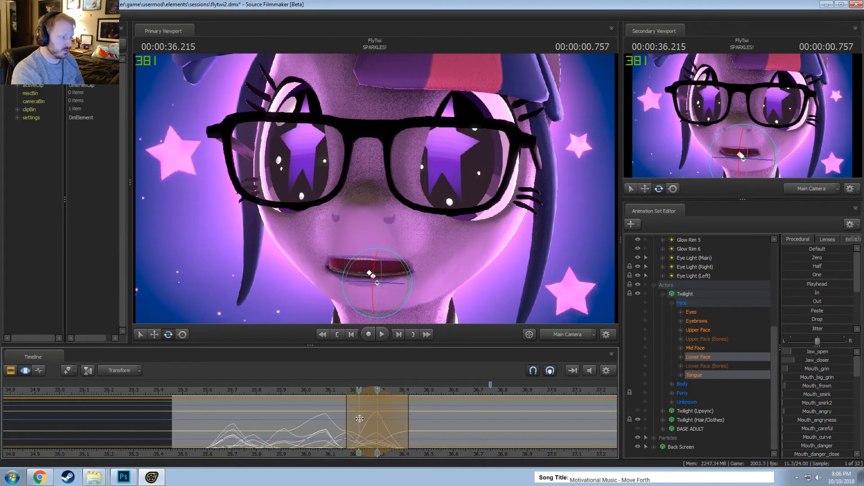
key(shift)
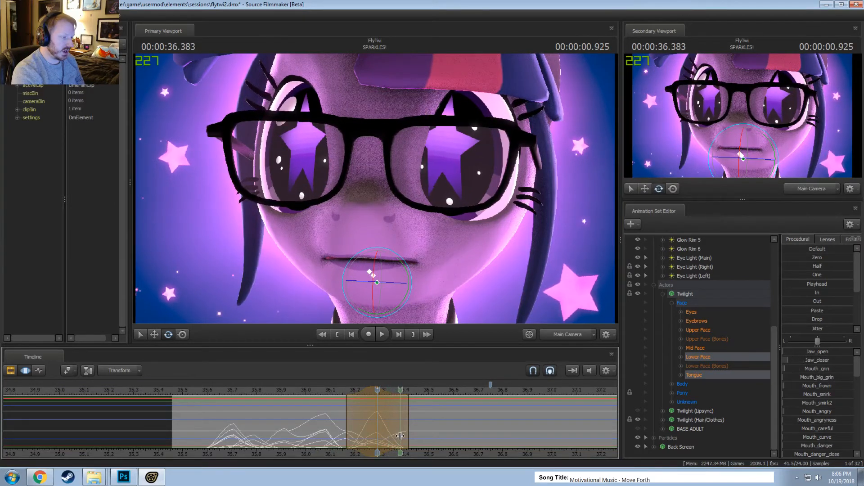
click(400, 435)
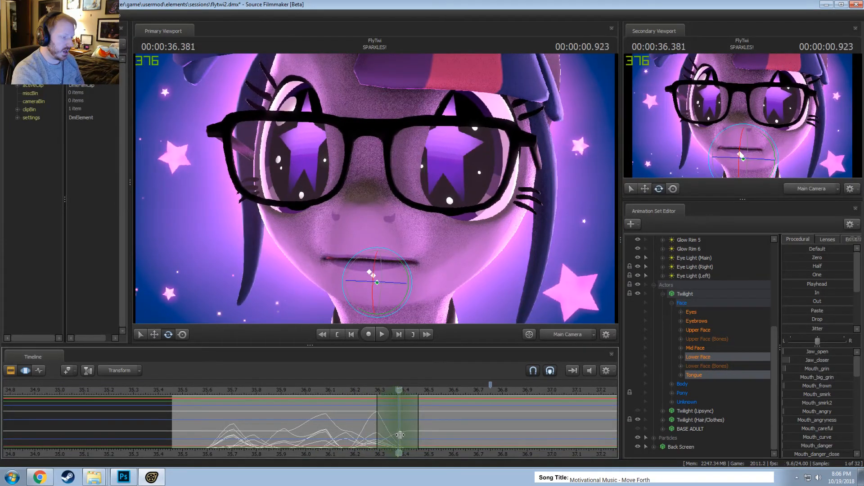
click(408, 434)
click(398, 435)
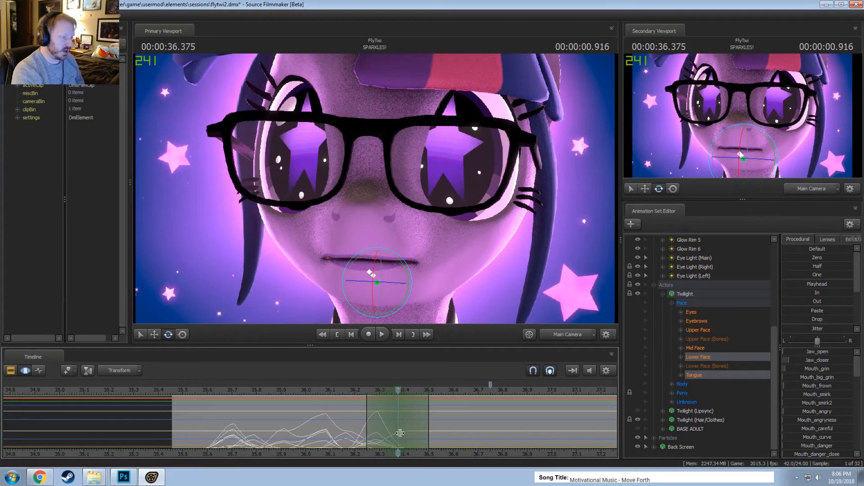
Centre the time selection on 36.458 s and blend the mouth pose from 36.291 s into it with the Playhead preset
drag(804, 353, 827, 382)
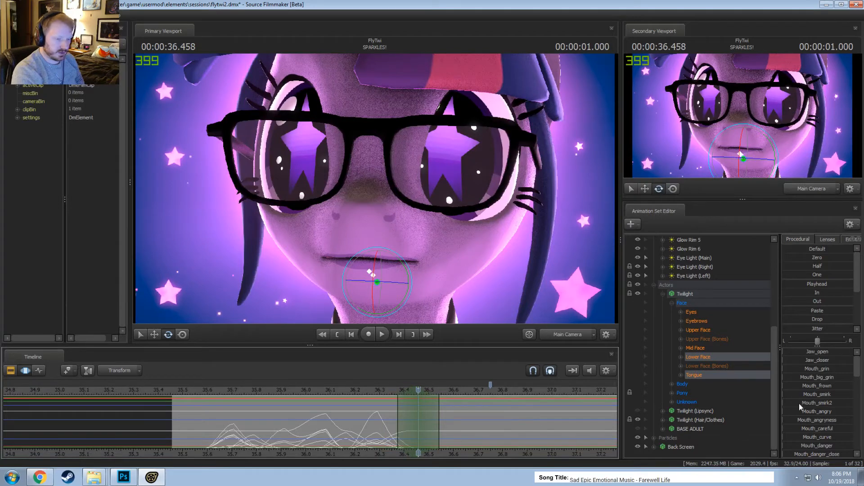
drag(825, 372, 855, 373)
click(378, 390)
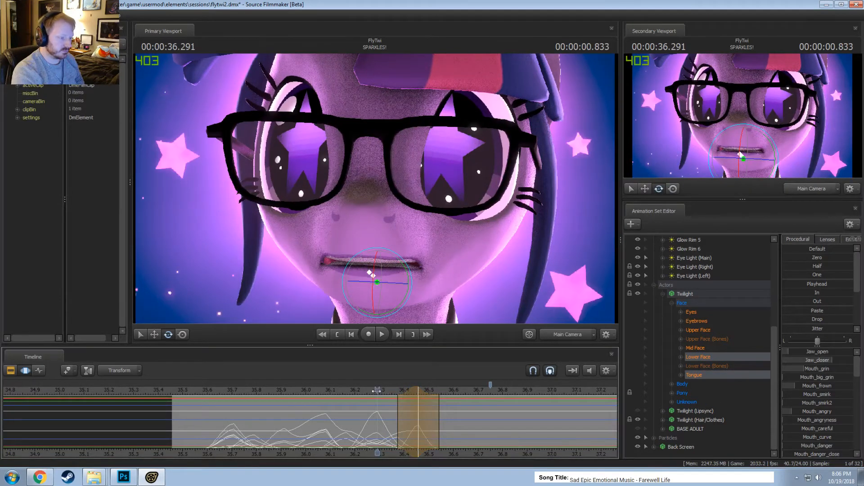
drag(820, 285, 854, 284)
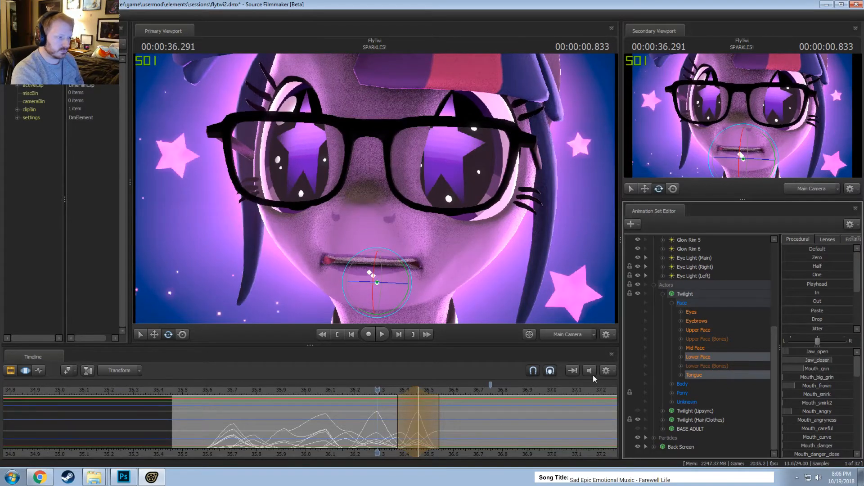
key(shift)
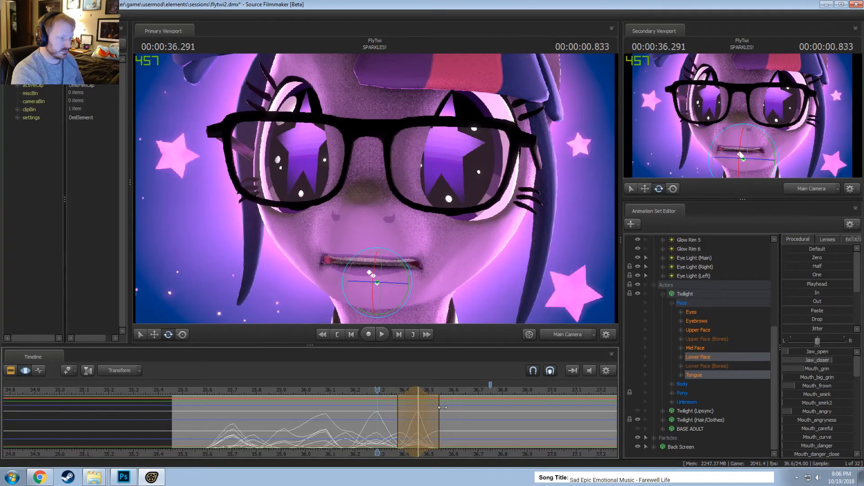
drag(393, 397, 419, 396)
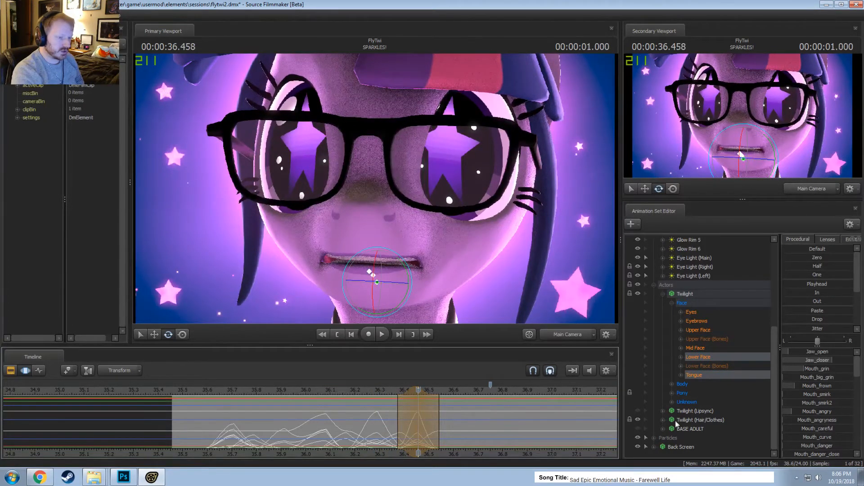
click(378, 391)
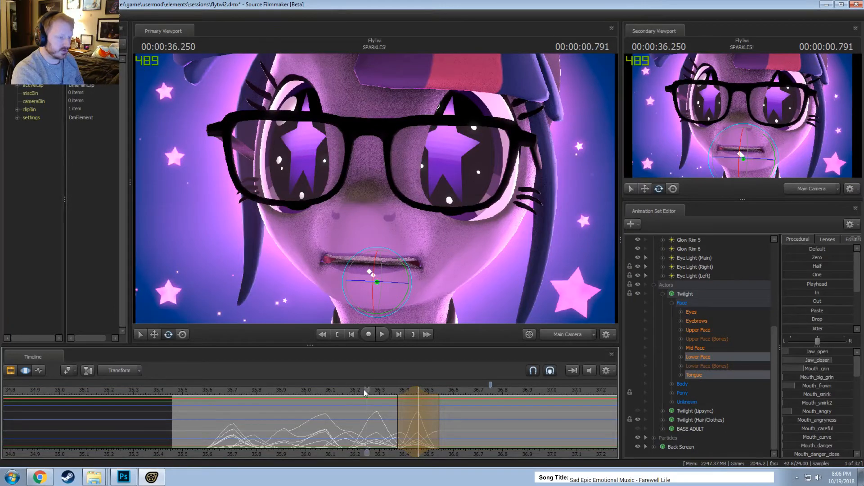
Centre the time selection on 36.291 s and extend its start to about 36.17 s
drag(377, 421, 377, 422)
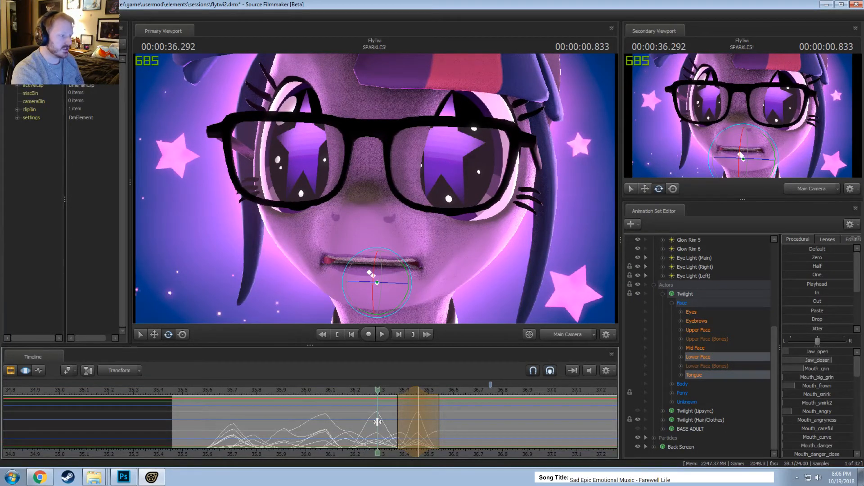
click(377, 422)
scroll(377, 421, up, 1)
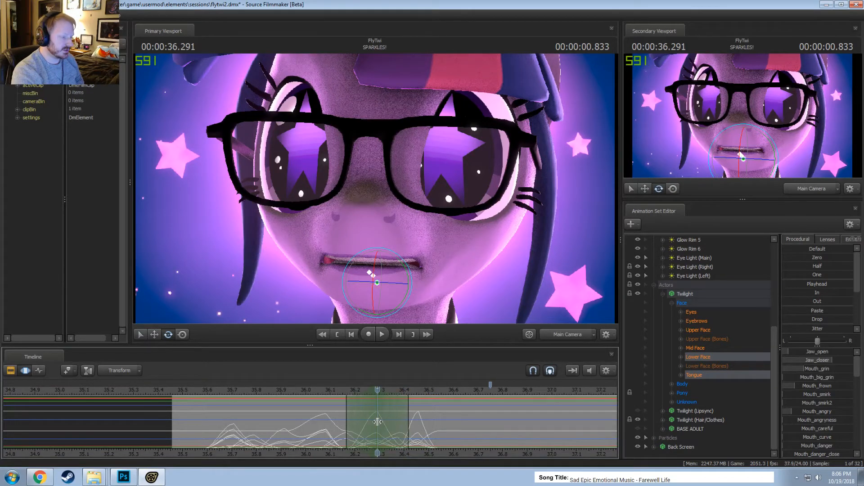
scroll(377, 421, down, 1)
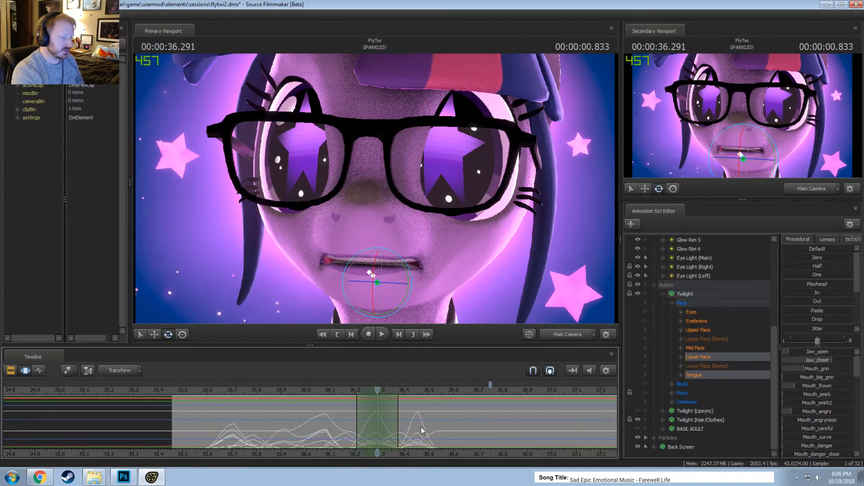
drag(356, 426, 346, 428)
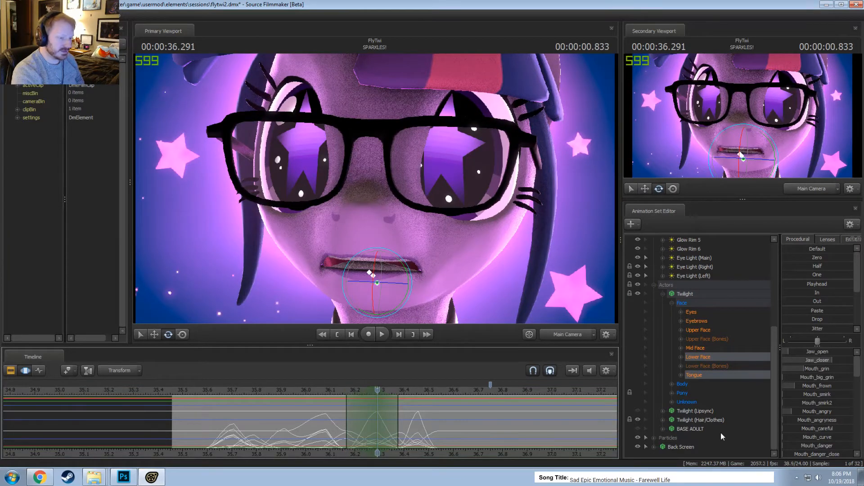
mouse_move(375, 390)
mouse_down()
mouse_move(366, 391)
mouse_move(378, 393)
mouse_up()
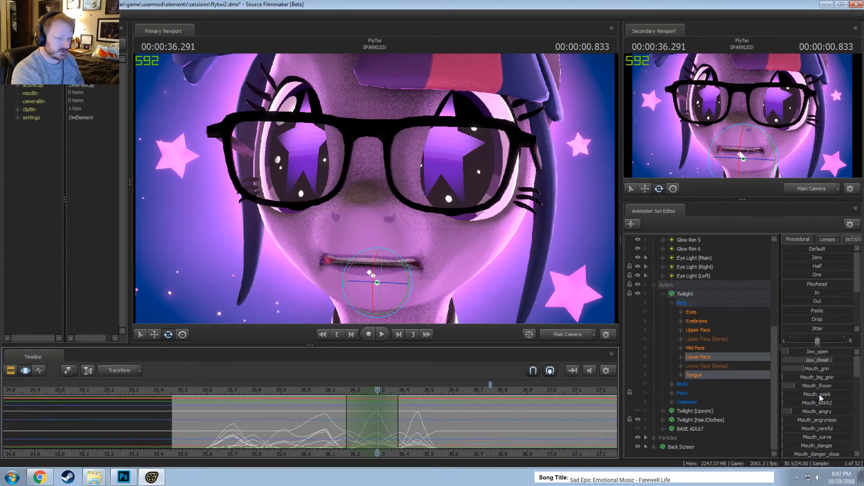
Lower the bottom lip at 36.291 s with Lip_down and narrow the mouth with more Mouth_puckerer
scroll(823, 418, down, 3)
scroll(832, 421, down, 3)
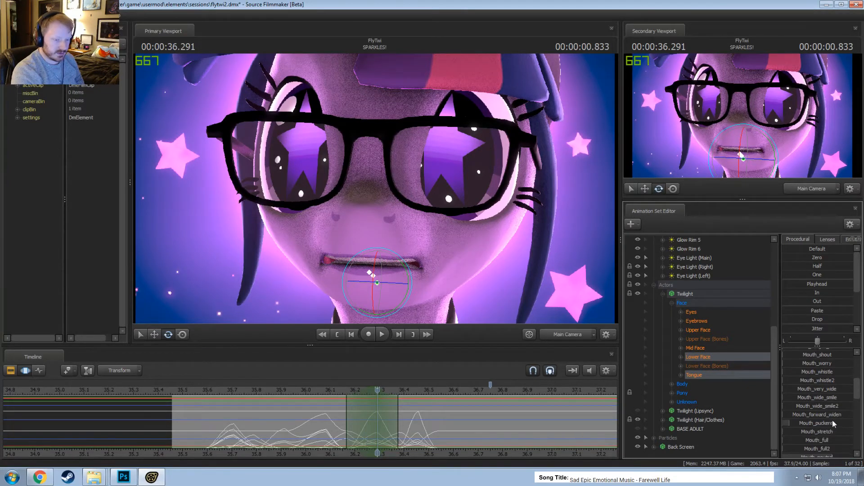
scroll(819, 395, down, 4)
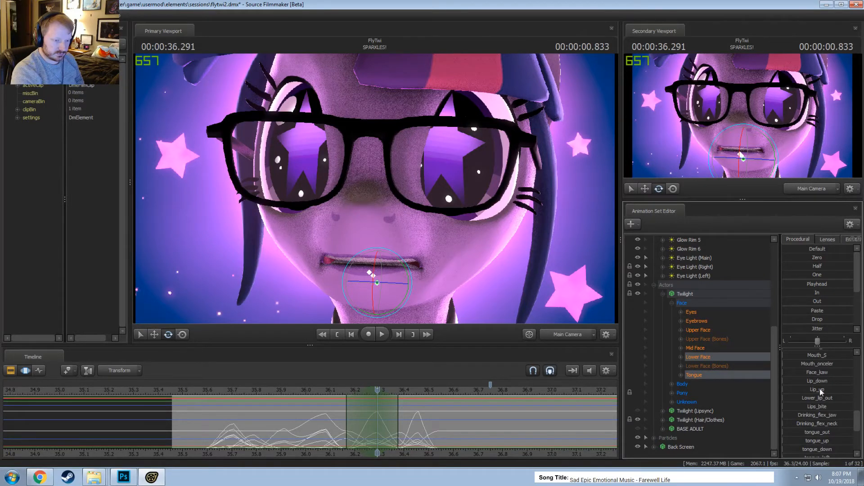
drag(822, 381, 838, 384)
scroll(801, 399, up, 8)
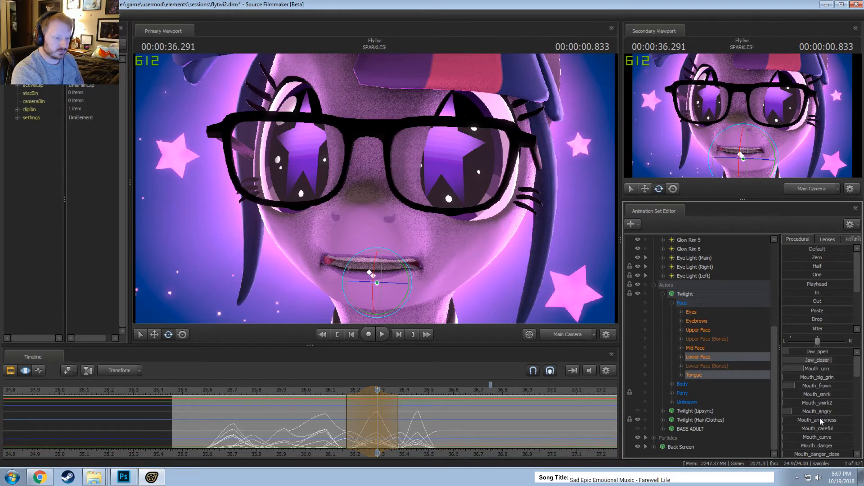
scroll(819, 418, down, 4)
drag(796, 423, 802, 423)
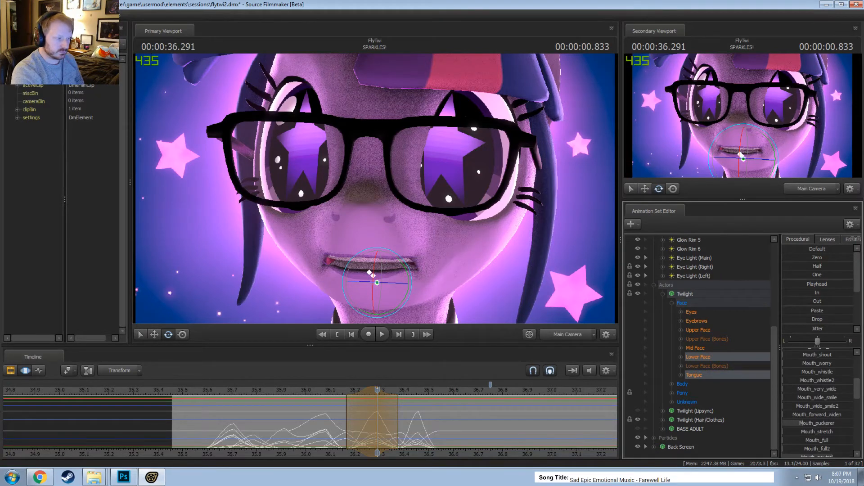
Centre the time selection on 36.458 s and reshape the mouth there with Mouth_grin, Mouth_angry and less Mouth_puckerer
drag(377, 421, 418, 422)
shift+click(418, 422)
shift+scroll(418, 421, up, 2)
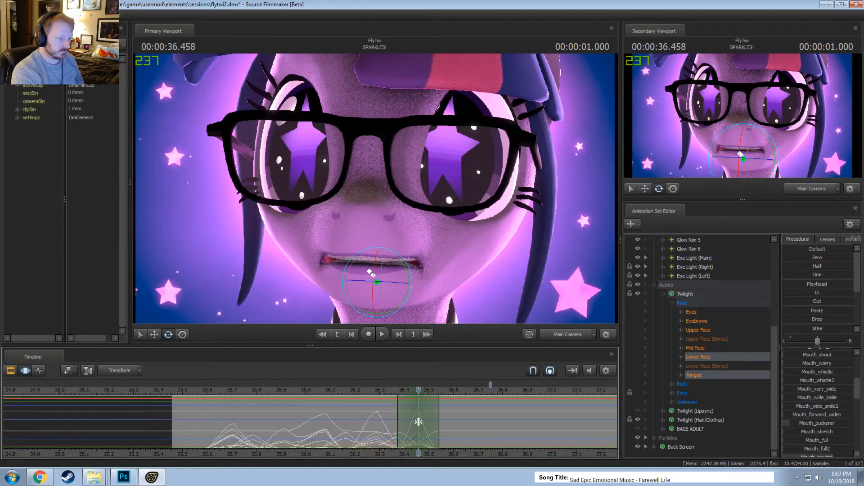
scroll(810, 387, up, 4)
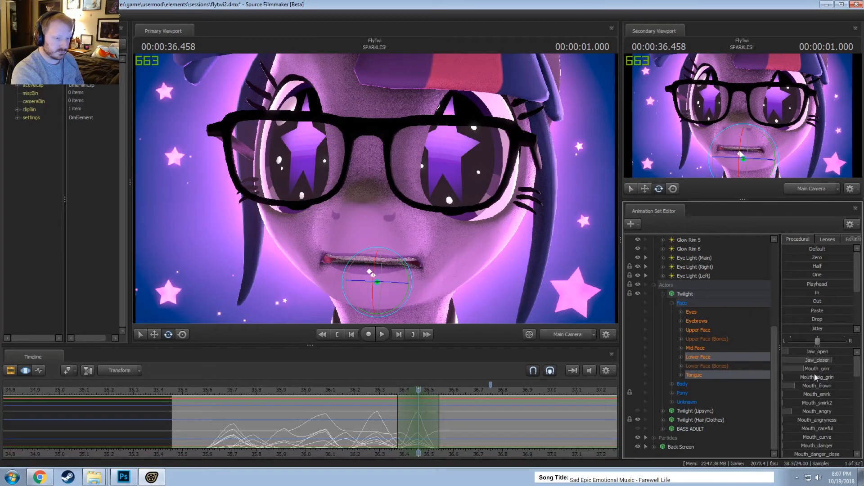
drag(815, 368, 826, 368)
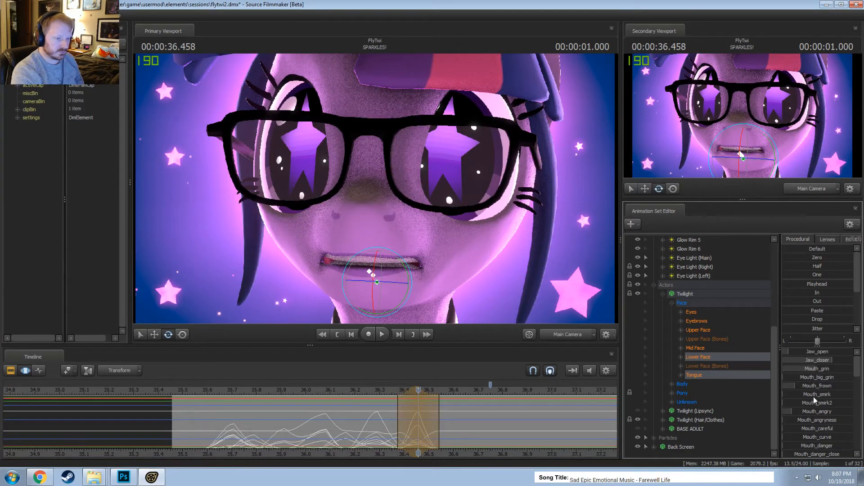
scroll(815, 421, down, 4)
drag(811, 422, 805, 422)
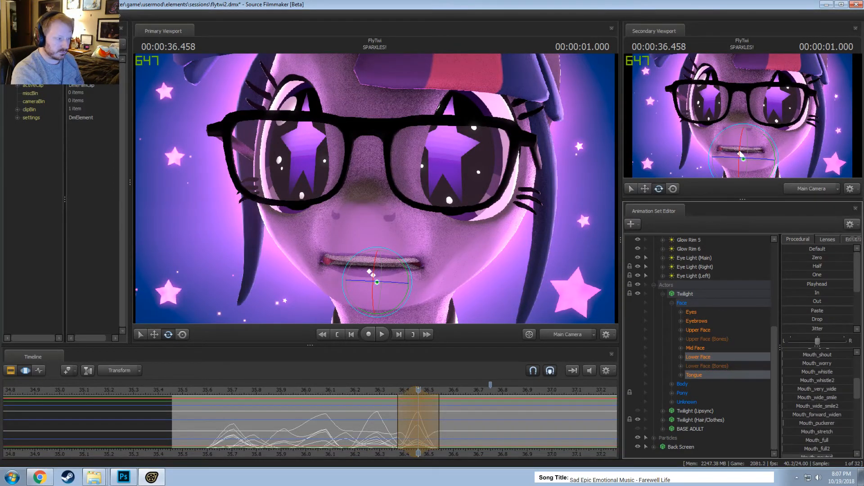
scroll(810, 391, up, 4)
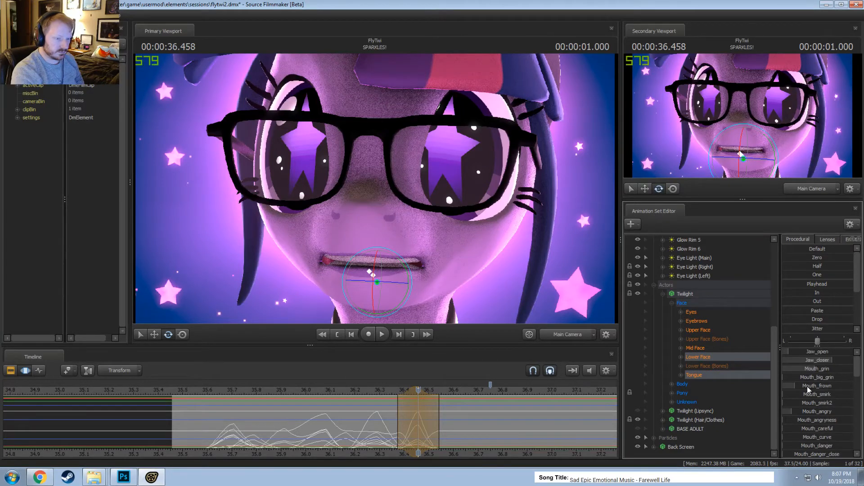
drag(814, 414, 817, 413)
drag(817, 368, 812, 368)
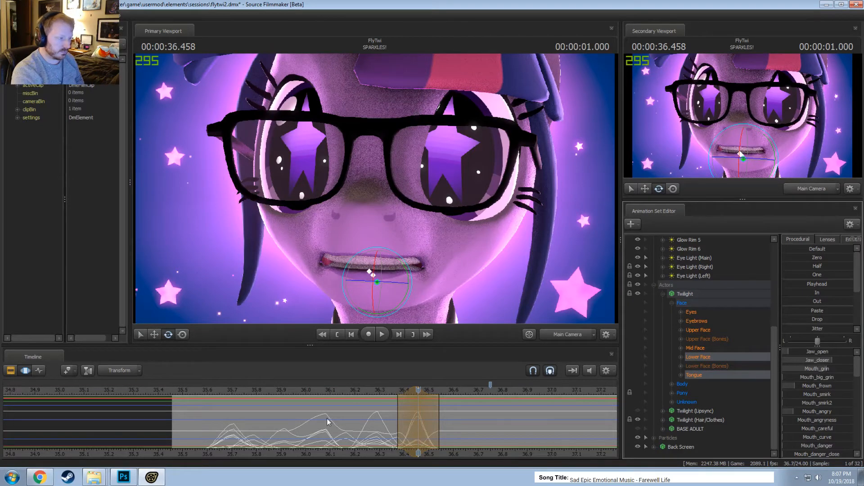
Centre the time selection on 36.541 s and part the lips there with Mouth_grin, Mouth_angry and Jaw_closer
mouse_move(358, 434)
mouse_down()
mouse_move(447, 438)
mouse_move(440, 438)
mouse_up()
scroll(439, 438, up, 1)
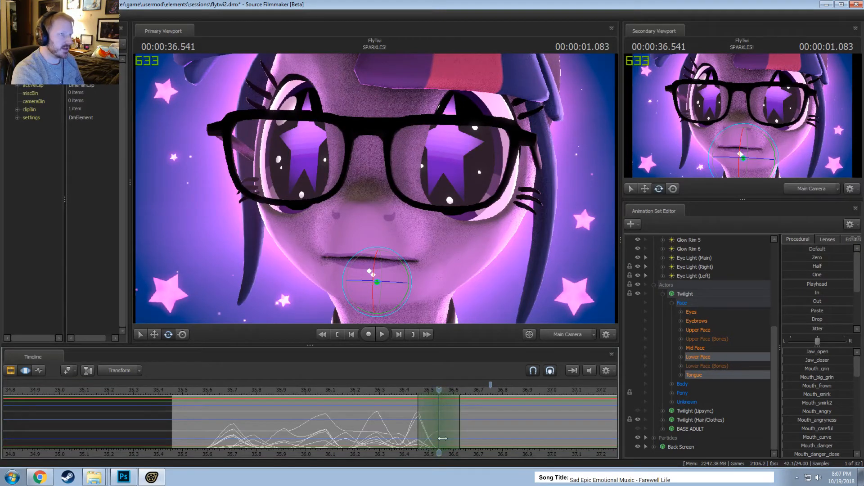
drag(817, 368, 847, 370)
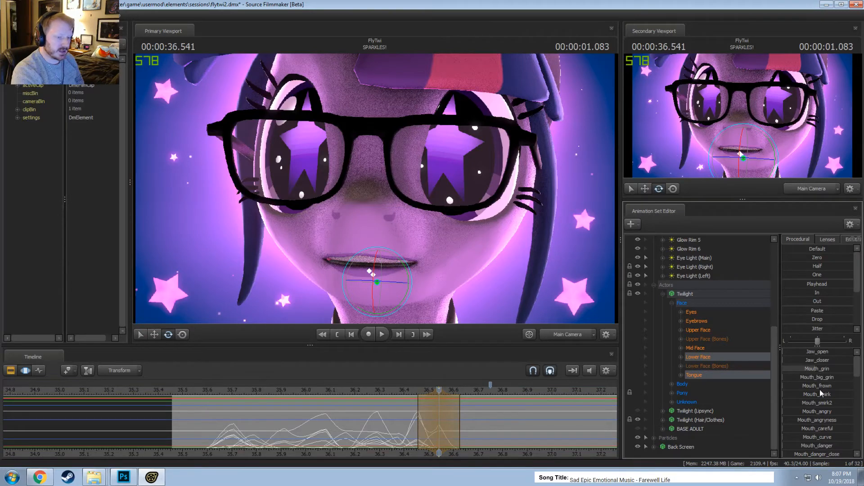
mouse_move(825, 421)
mouse_down()
mouse_move(837, 421)
mouse_move(820, 427)
mouse_move(829, 411)
mouse_up()
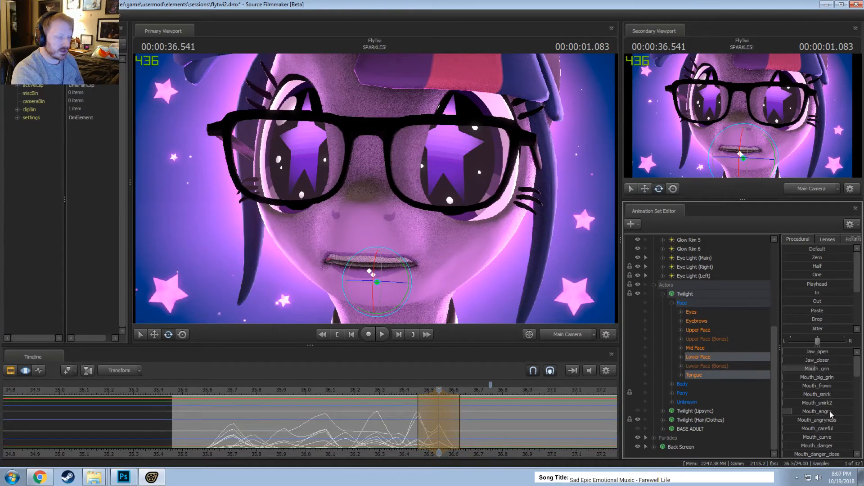
drag(816, 361, 826, 360)
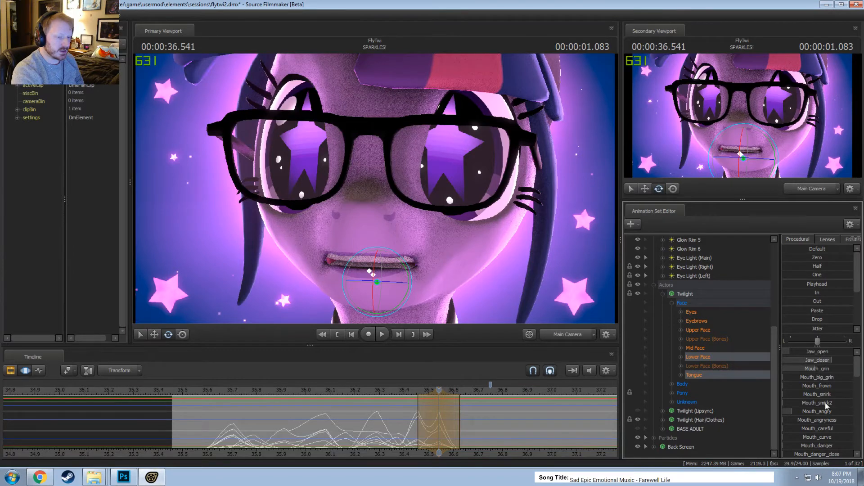
Pull the lower lip down at 36.541 s with Lip_down and position the tongue with tongue_down and tongue_out
scroll(820, 420, down, 5)
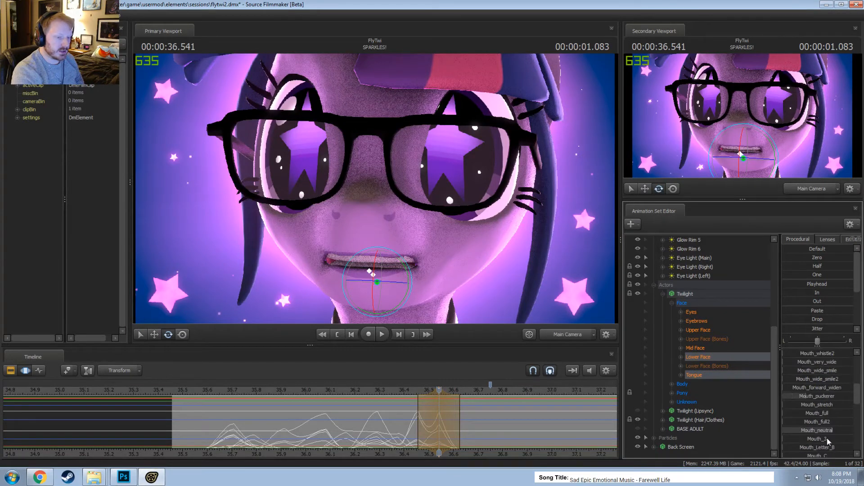
scroll(827, 440, down, 5)
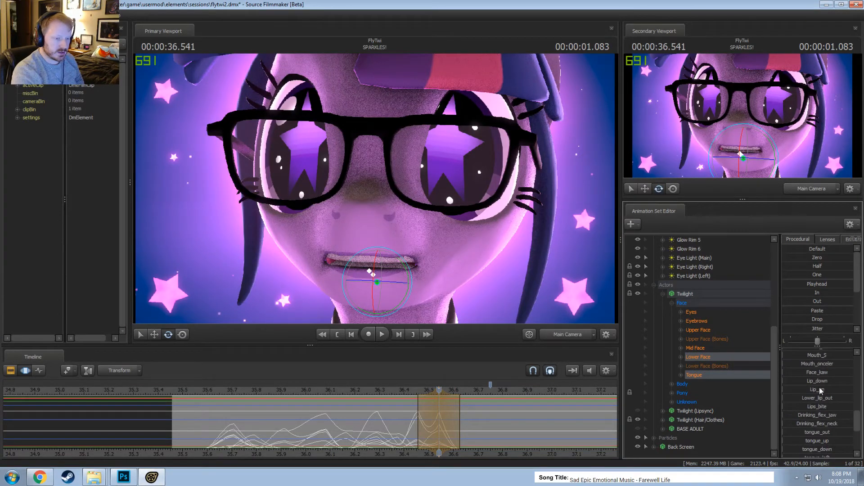
drag(818, 381, 833, 381)
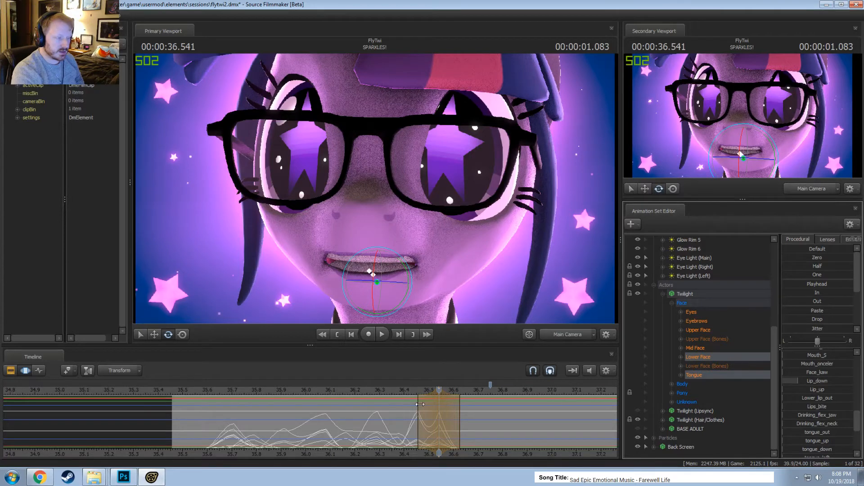
scroll(816, 436, down, 1)
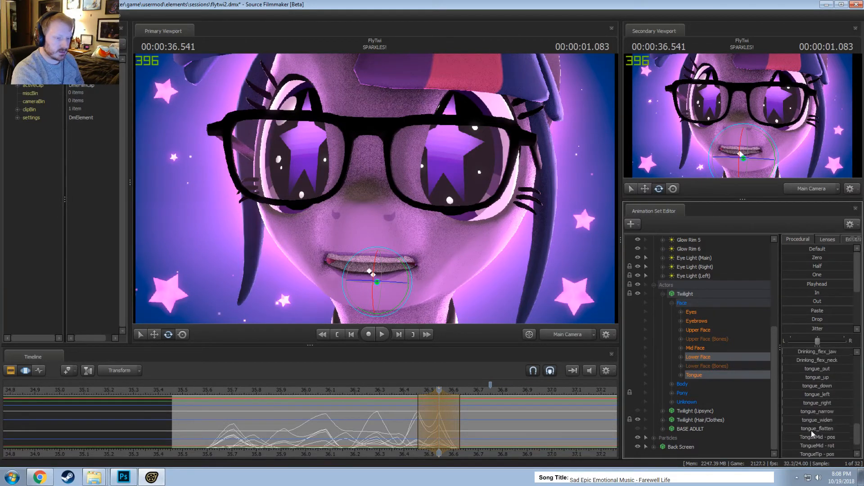
mouse_move(823, 432)
mouse_down()
mouse_move(842, 432)
mouse_move(827, 424)
mouse_move(840, 424)
mouse_move(810, 423)
mouse_up()
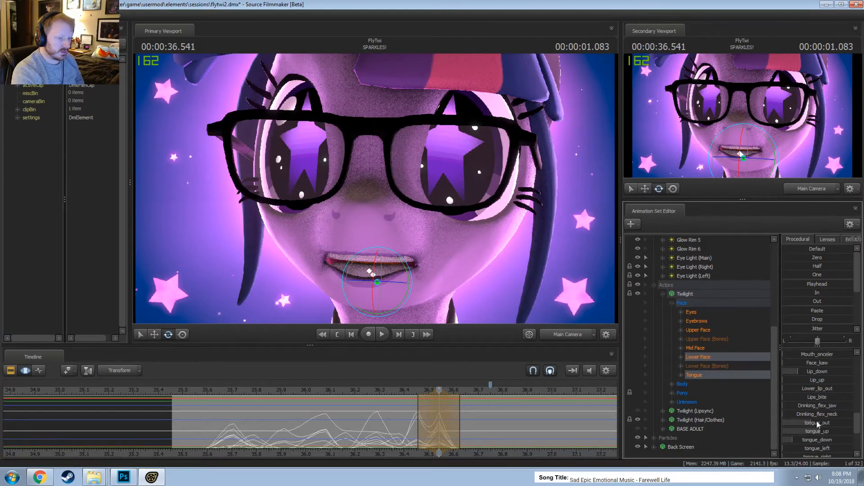
mouse_move(817, 424)
mouse_down()
mouse_move(851, 422)
mouse_move(811, 422)
mouse_up()
Move the time selection to 36.916 s, spanning from about 36.75 s to 37.3 s
drag(439, 428, 479, 438)
scroll(479, 438, down, 2)
middle_drag(456, 431, 353, 415)
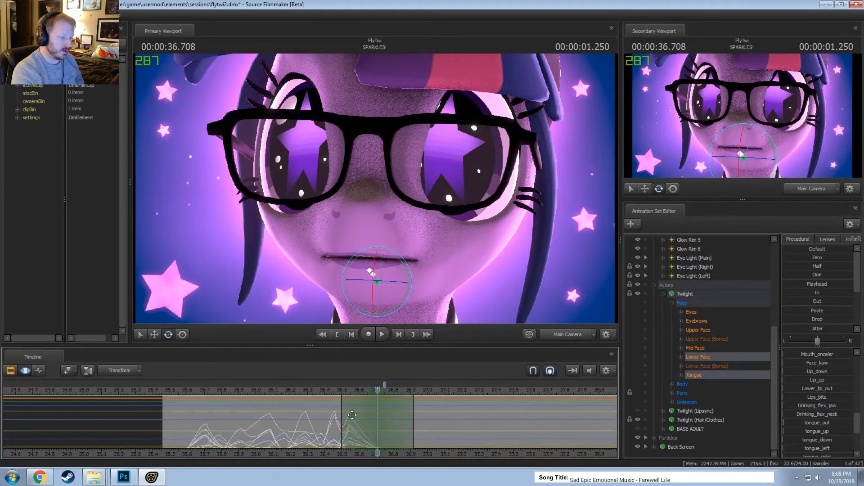
drag(353, 415, 477, 430)
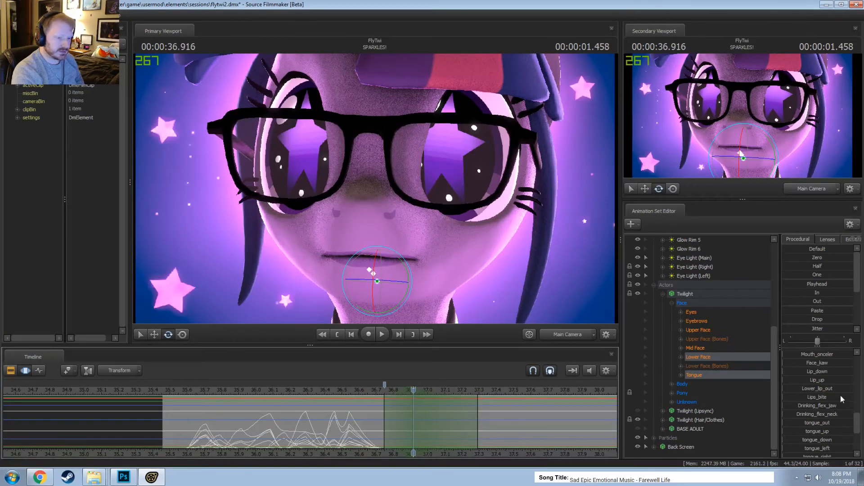
Part the lips at 36.916 s with Mouth_grin, Mouth_angry and a little Jaw_open, balanced by Jaw_closer
scroll(819, 375, up, 5)
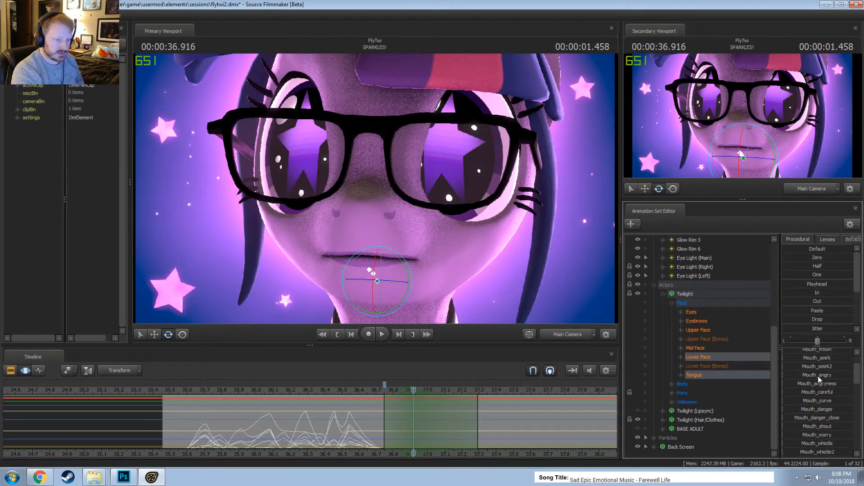
scroll(818, 376, up, 2)
drag(796, 369, 821, 368)
drag(823, 412, 834, 413)
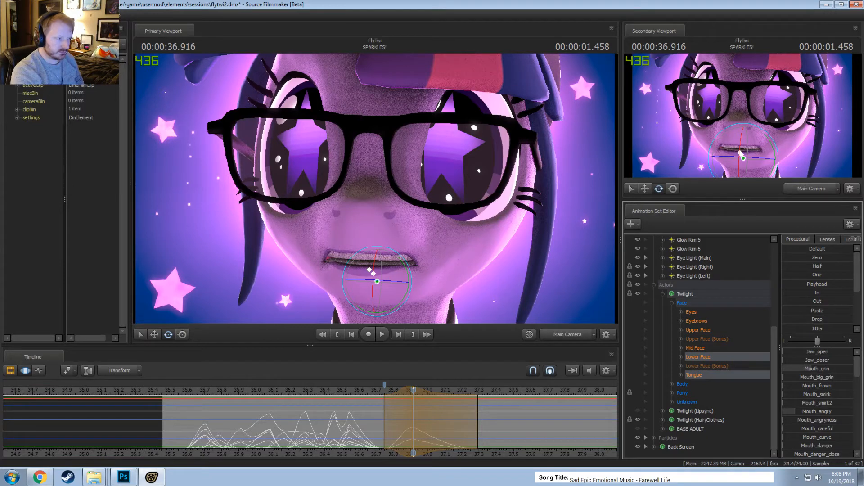
drag(814, 355, 822, 355)
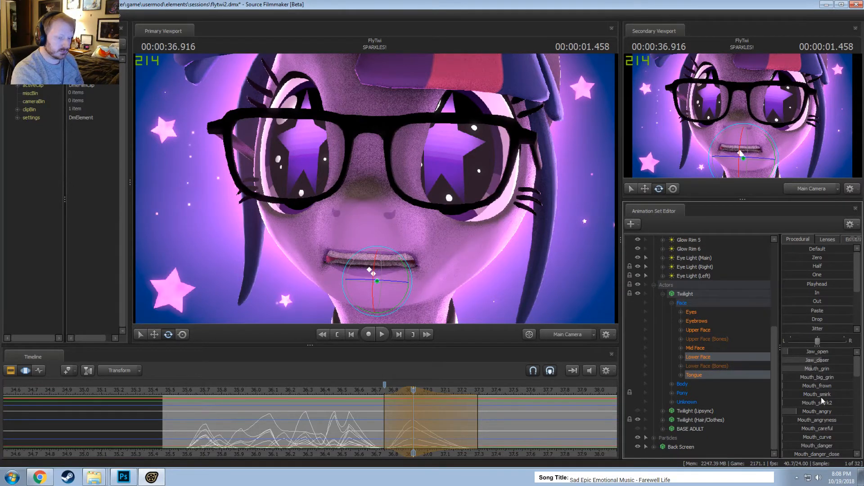
Refine the mouth at 36.916 s by adjusting the jaw opening and widening it with Mouth_stretch
drag(814, 358, 799, 353)
scroll(819, 407, down, 8)
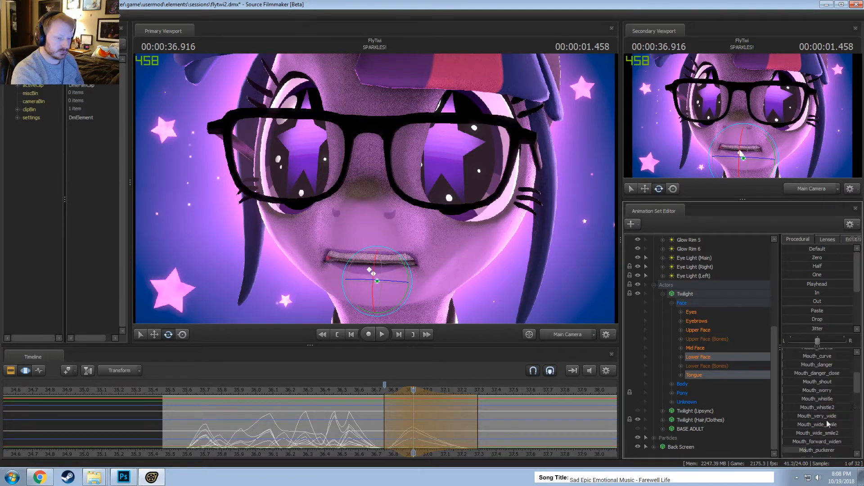
mouse_move(802, 396)
mouse_down()
mouse_move(785, 396)
mouse_move(800, 407)
mouse_up()
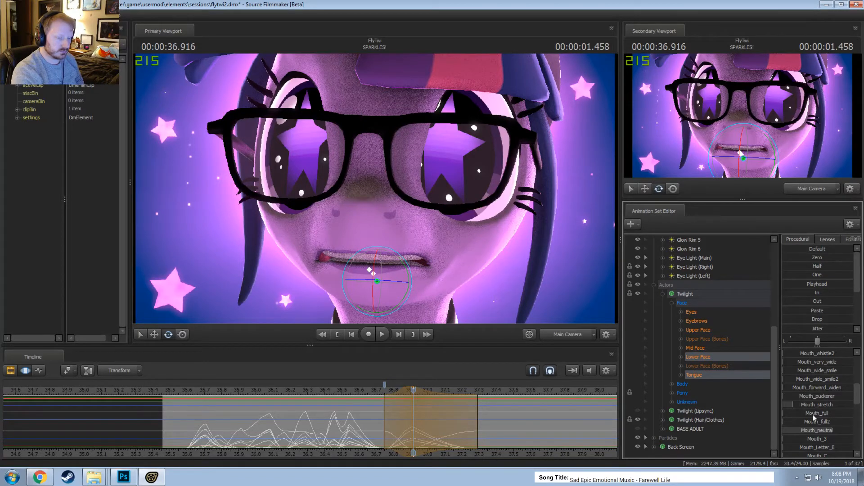
scroll(825, 423, down, 5)
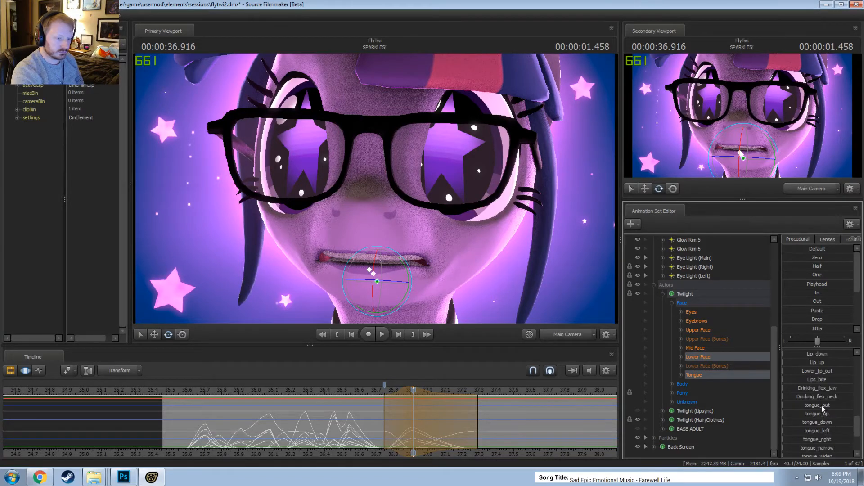
Pull the lower lip down at 36.916 s with Lip_down, then try Mouth_onceler and undo it
scroll(822, 405, down, 3)
scroll(822, 412, up, 3)
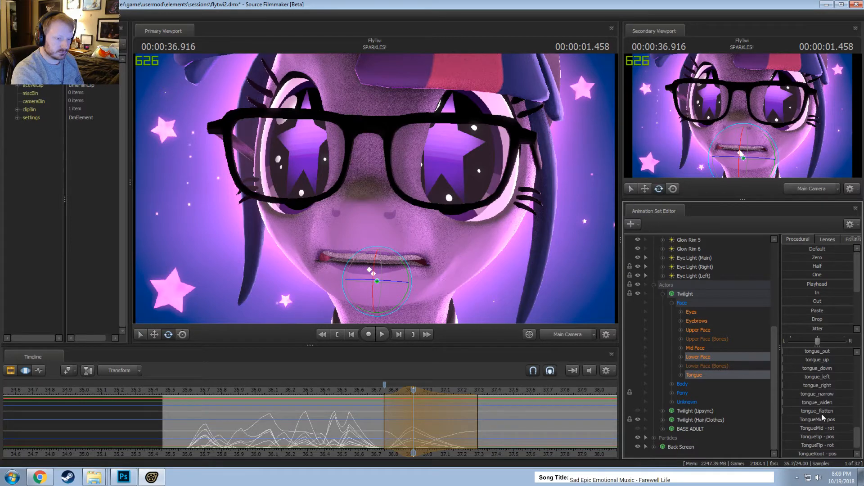
drag(812, 399, 821, 399)
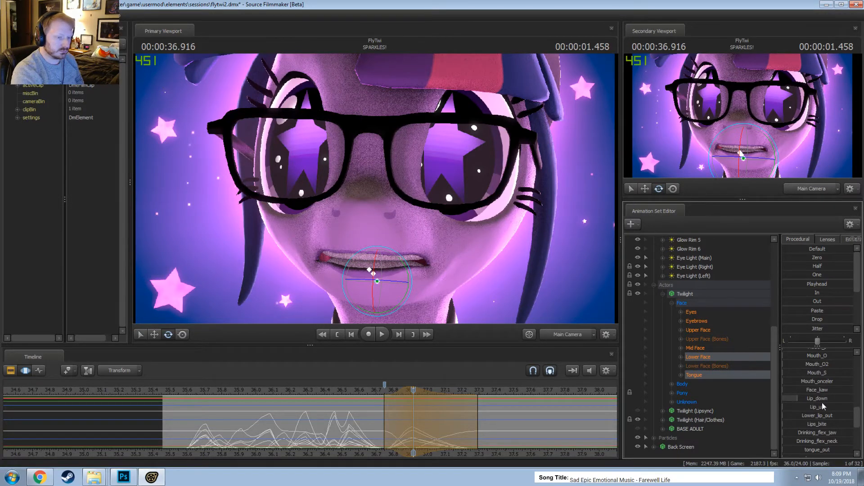
drag(817, 383, 825, 383)
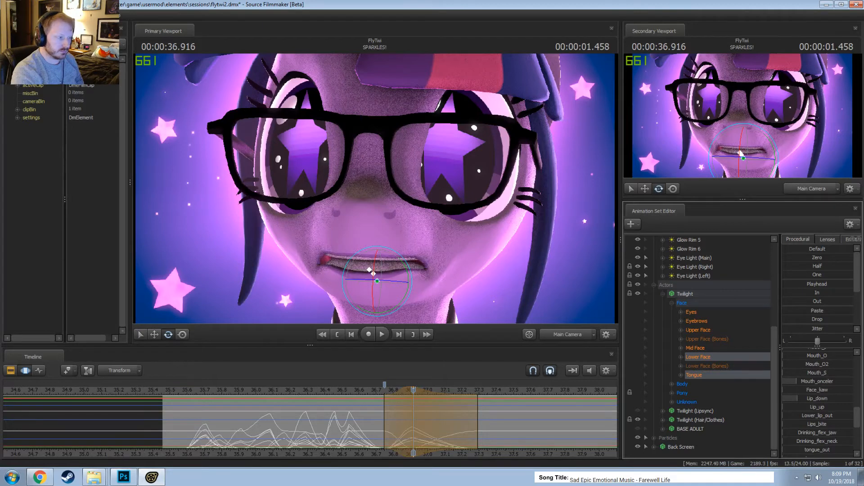
key(ctrl+z)
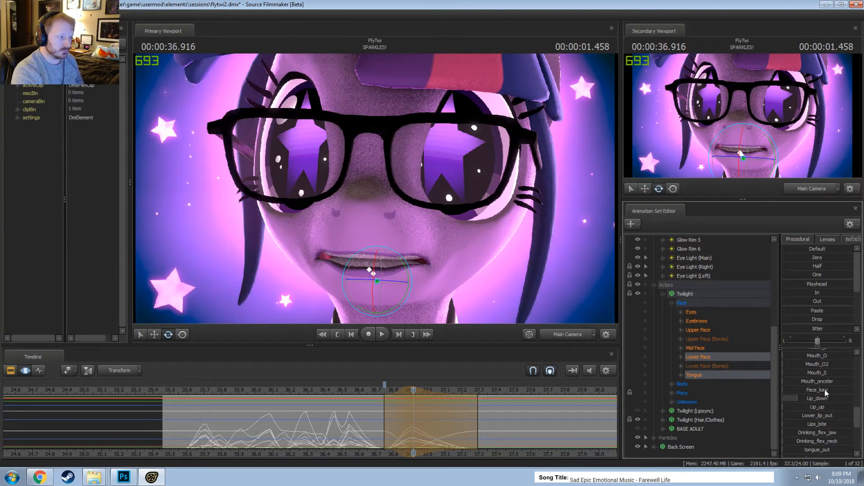
Move the time selection to 36.666 s and open the mouth there with Jaw_open and Mouth_O
drag(363, 400, 370, 425)
shift+scroll(371, 425, up, 3)
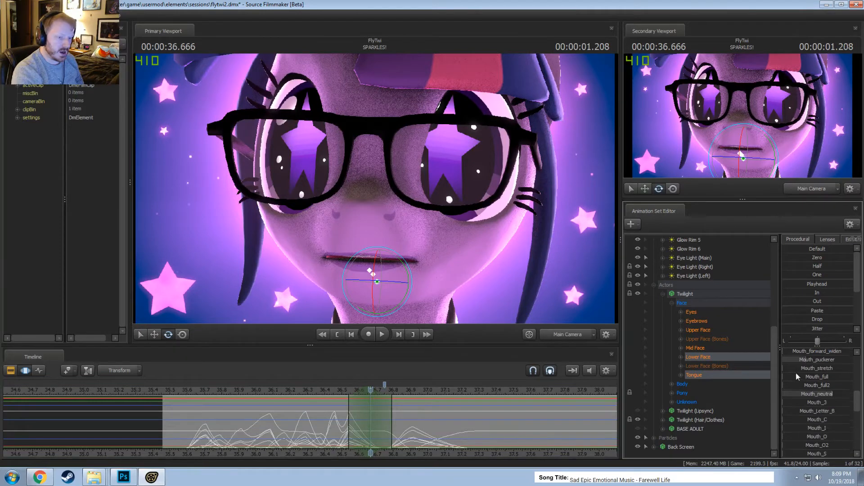
scroll(795, 373, down, 5)
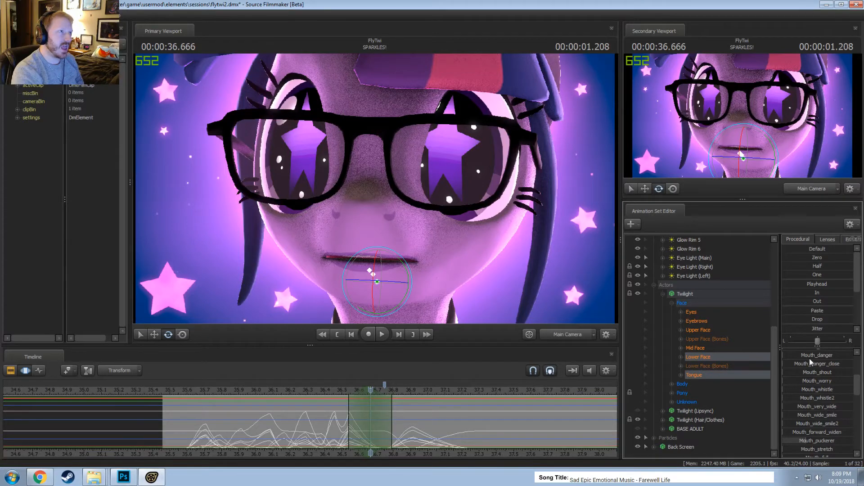
scroll(810, 360, up, 4)
drag(810, 352, 826, 352)
scroll(822, 418, down, 8)
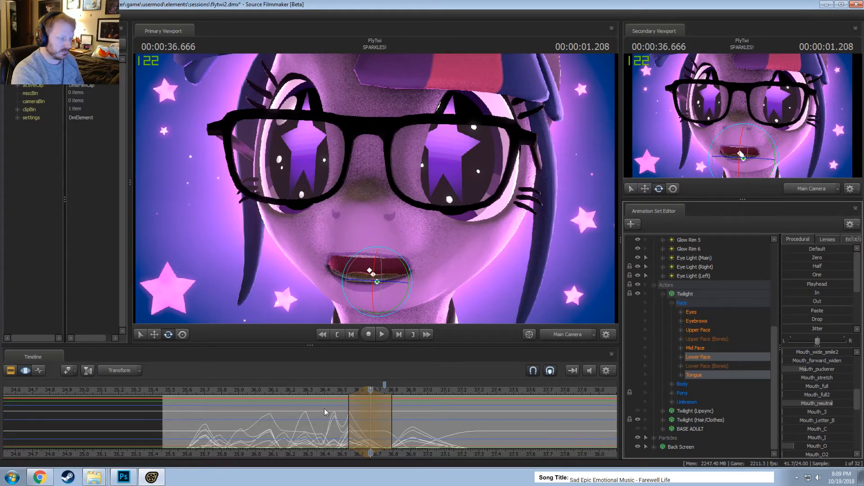
Open the mouth at 36.791 s with Jaw_open, narrowing the time selection to about 36.63–36.95 s
drag(324, 412, 392, 429)
scroll(826, 382, up, 8)
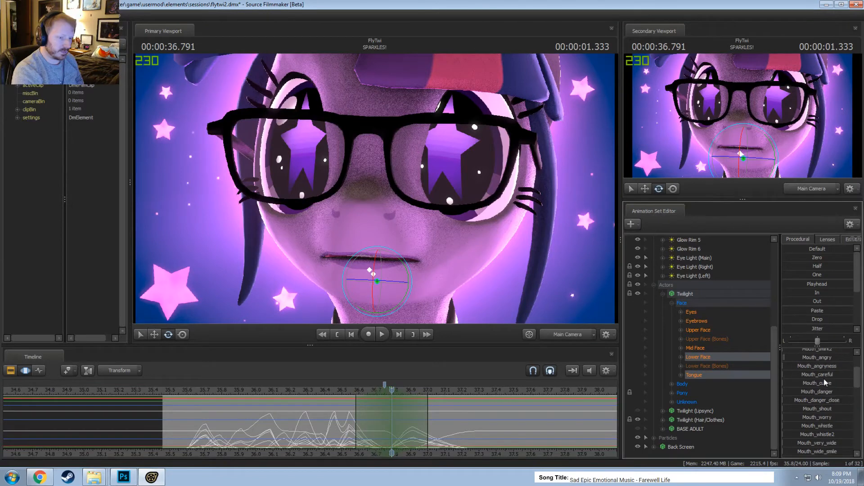
drag(813, 351, 823, 352)
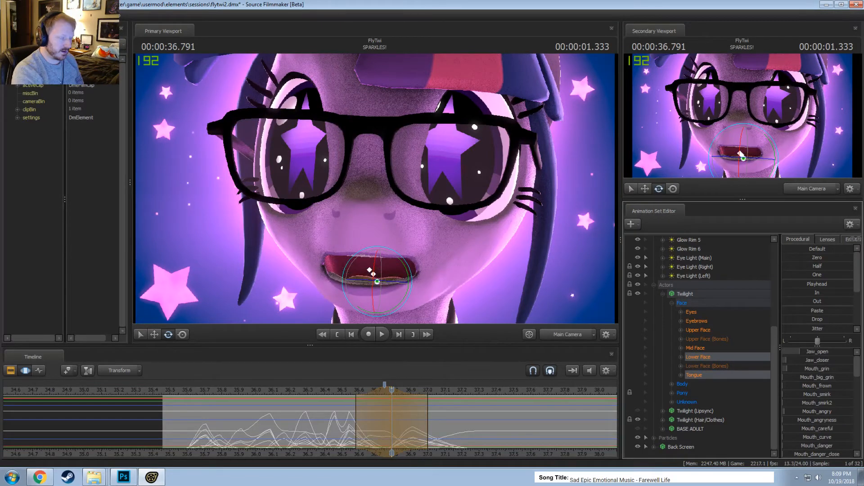
mouse_move(417, 421)
mouse_down()
mouse_move(316, 434)
mouse_move(413, 444)
mouse_move(396, 444)
mouse_up()
scroll(391, 428, down, 1)
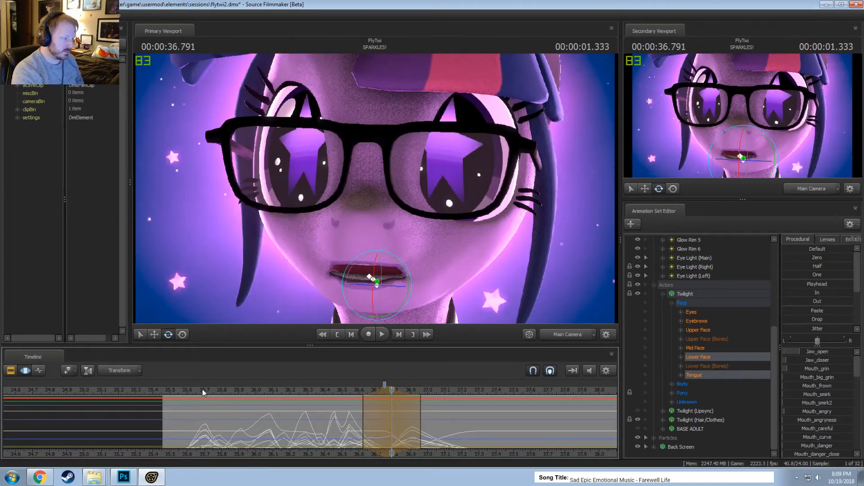
Play back the talking sequence from the shot's start to check the new open-mouth poses
click(195, 390)
key(space)
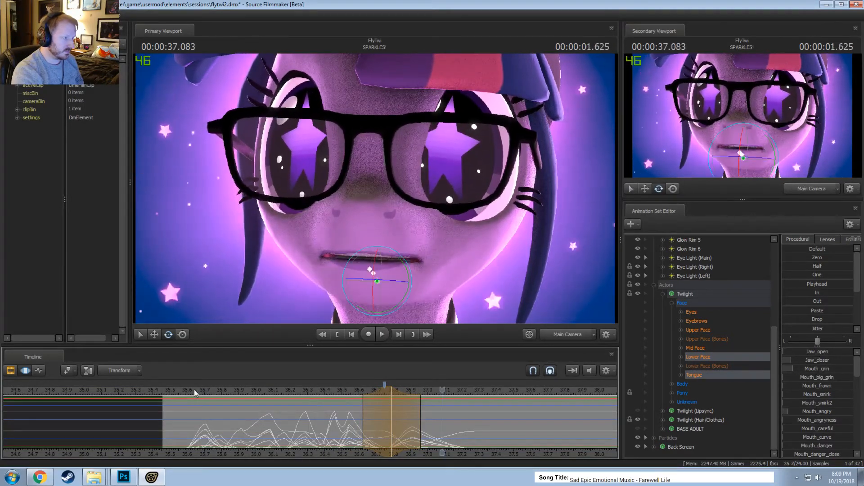
key(space)
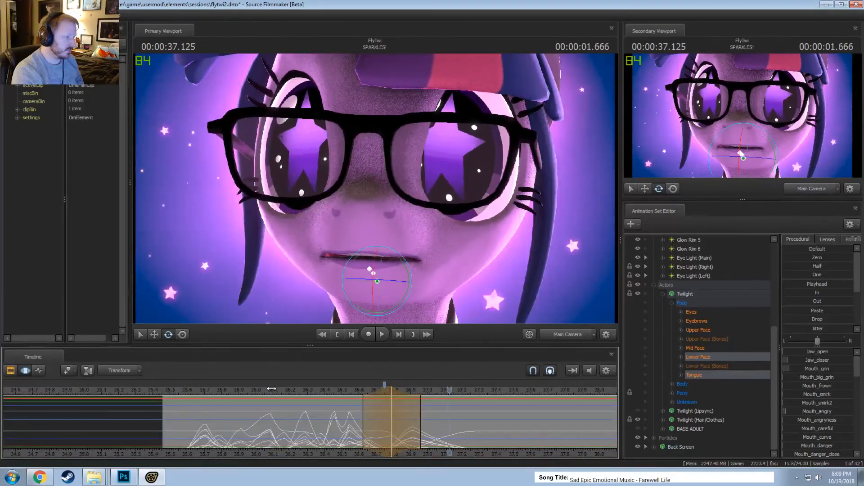
Move the time selection to 36.666 s, spanning about 36.58–36.75 s, and narrow the mouth with more Mouth_puckerer
drag(308, 407, 370, 415)
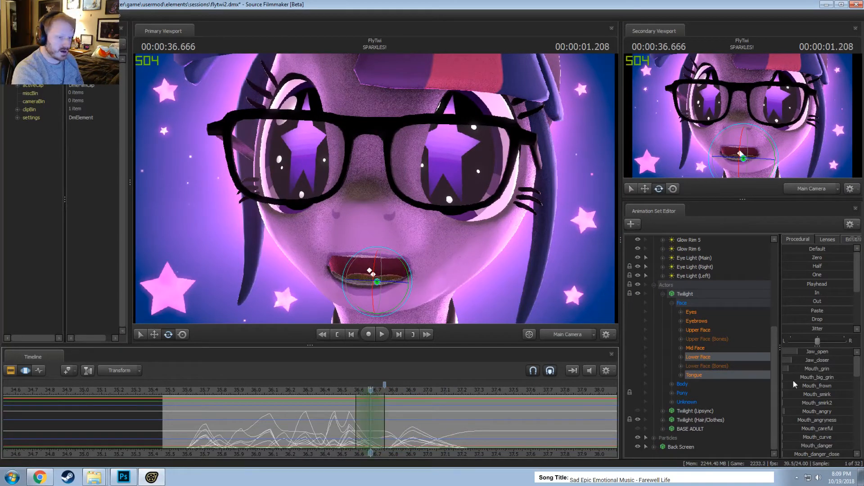
scroll(813, 390, down, 1)
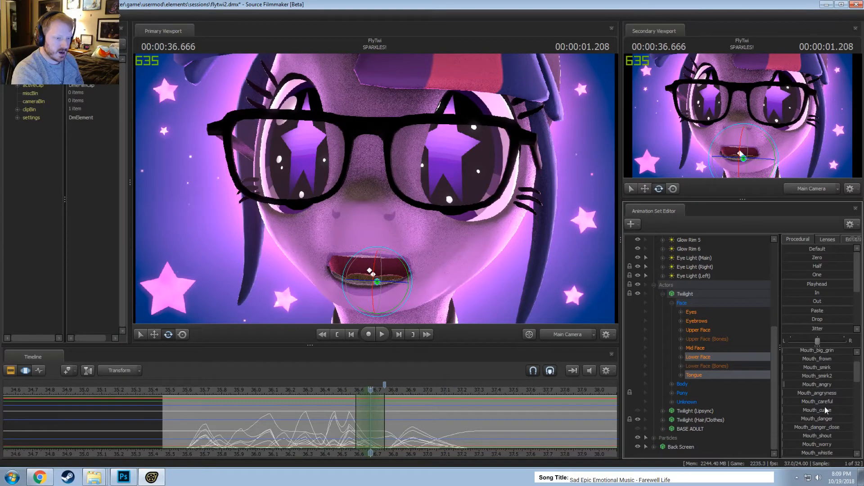
scroll(824, 406, up, 1)
scroll(823, 405, down, 5)
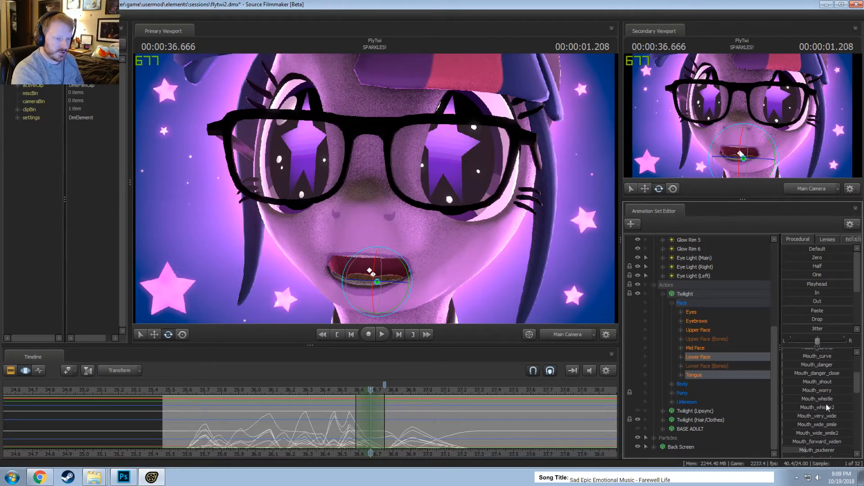
drag(815, 423, 816, 423)
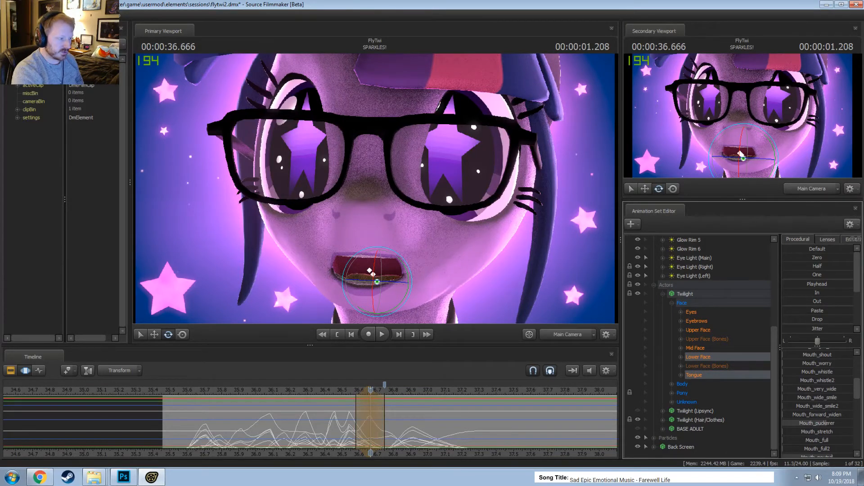
Centre the time selection on 36.75 s, reduce Mouth_puckerer there and play back the change
drag(279, 439, 385, 433)
scroll(385, 434, up, 2)
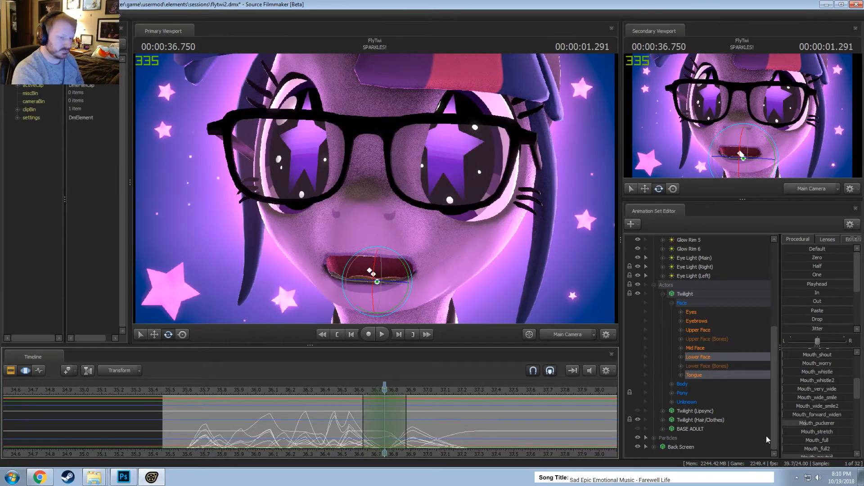
drag(812, 424, 795, 424)
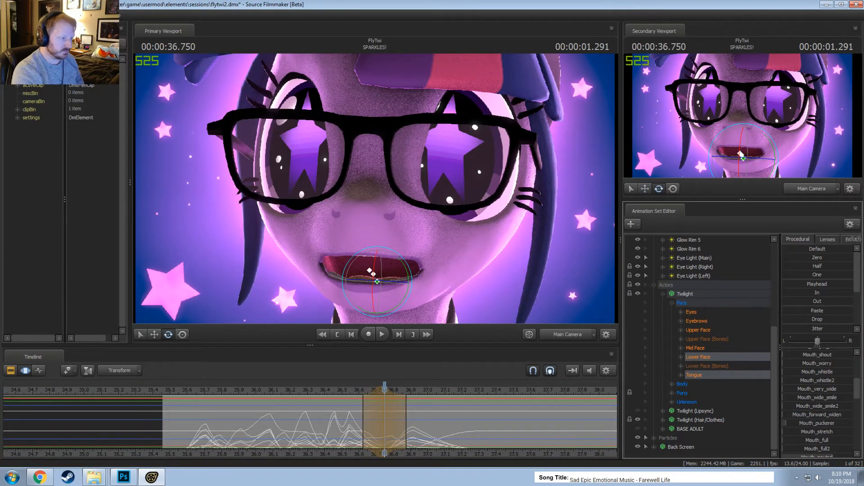
shift+drag(384, 435, 321, 391)
key(space)
key(space)
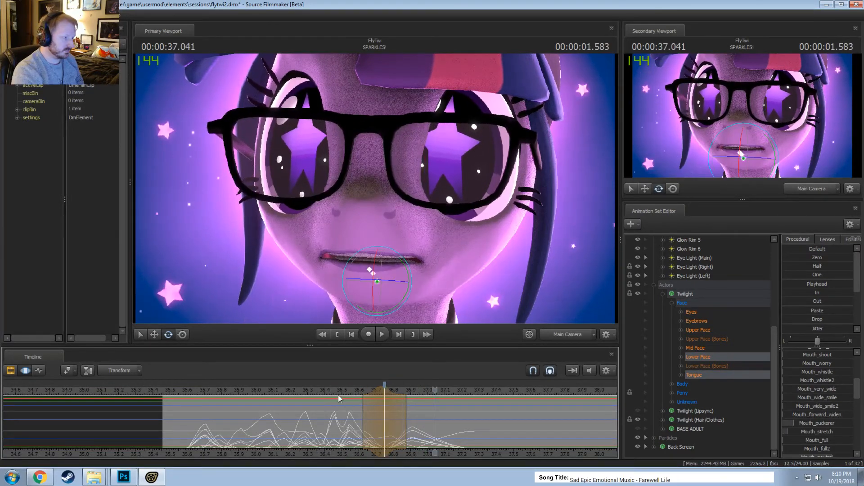
Extend the fully selected region around 36.75 s, apply Smooth to the mouth motion and play it back from 36.416 s
shift+drag(350, 421, 375, 433)
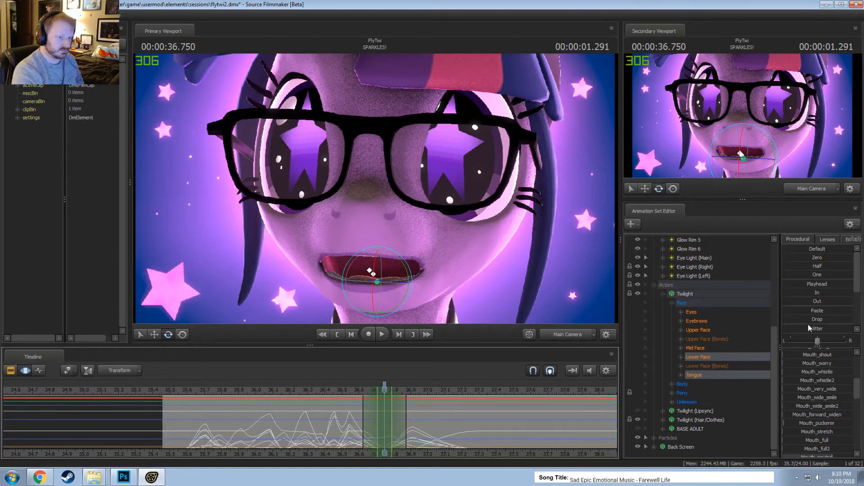
scroll(817, 325, down, 3)
click(820, 267)
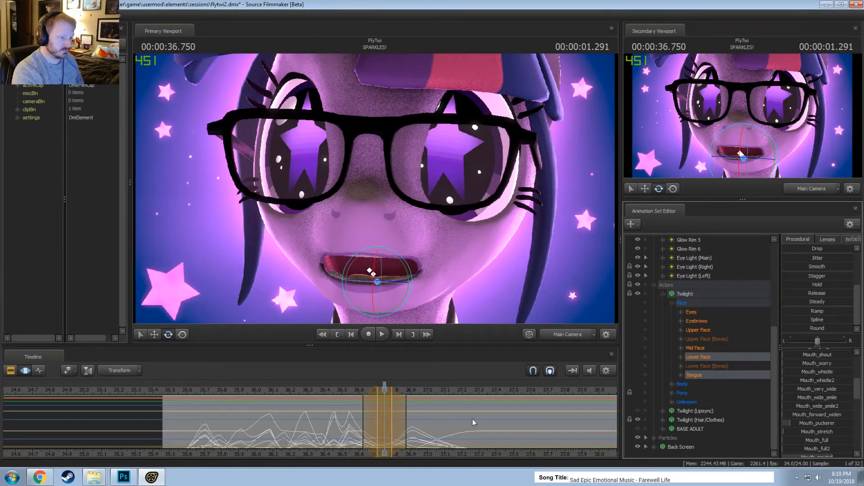
click(329, 394)
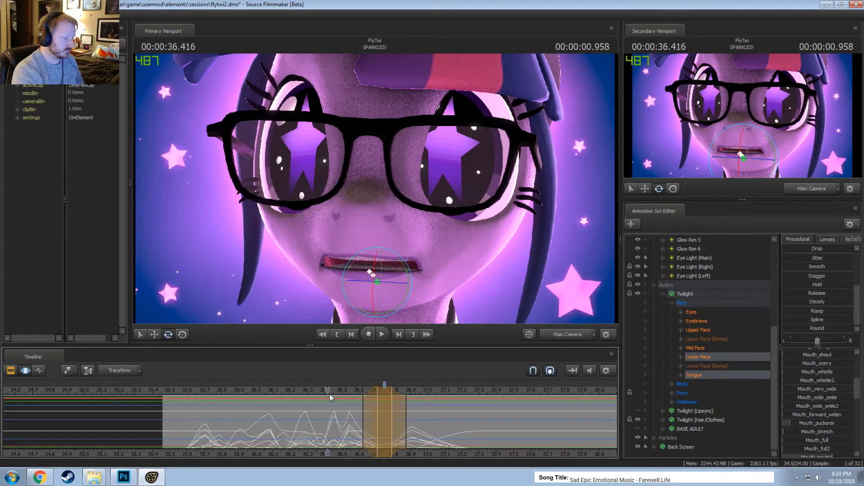
key(space)
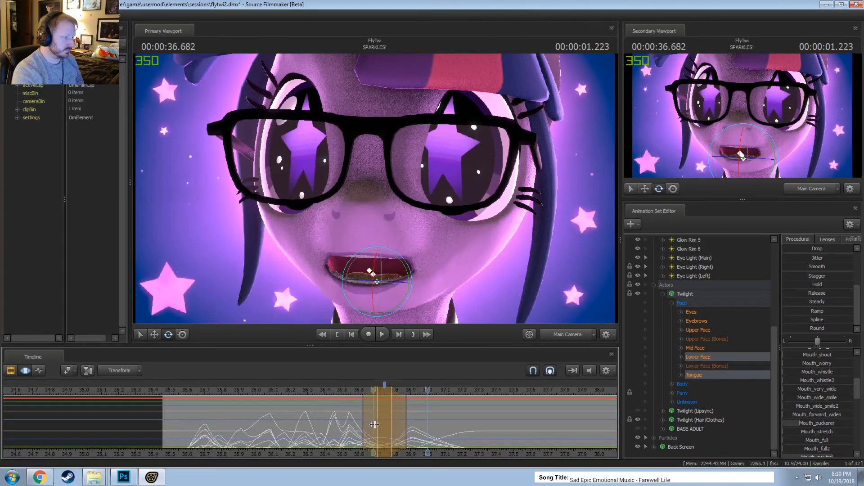
key(Escape)
Widen the time selection to about 36.58–37.0 s and replay the talking sequence from near the shot's start
scroll(392, 428, up, 5)
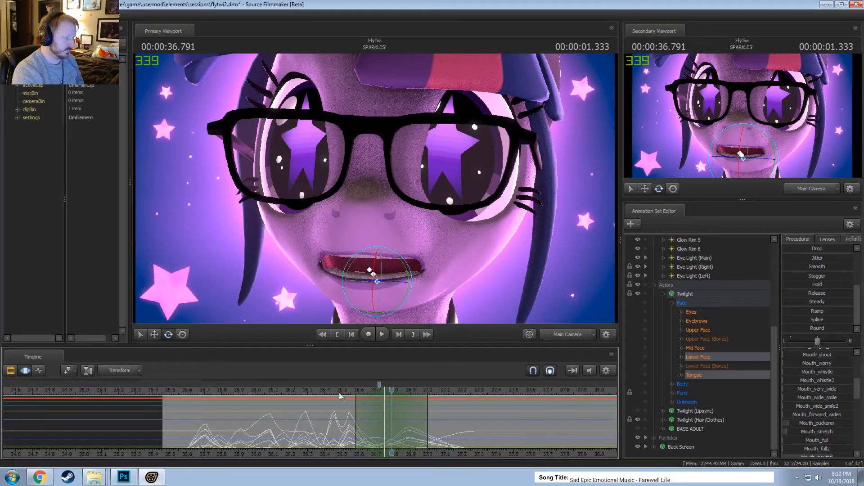
key(space)
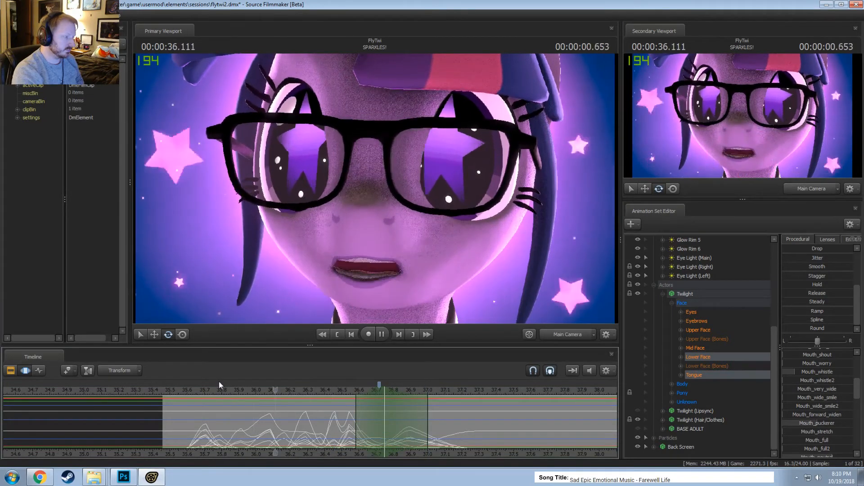
key(space)
key(space)
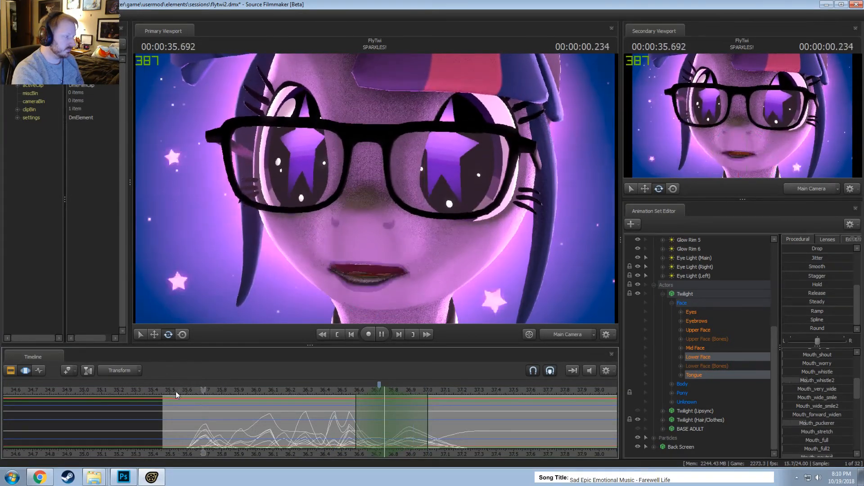
key(space)
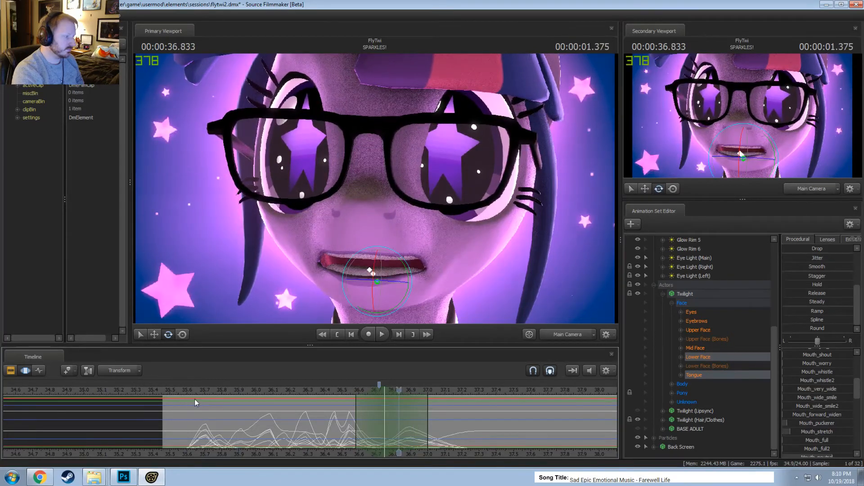
key(space)
key(space)
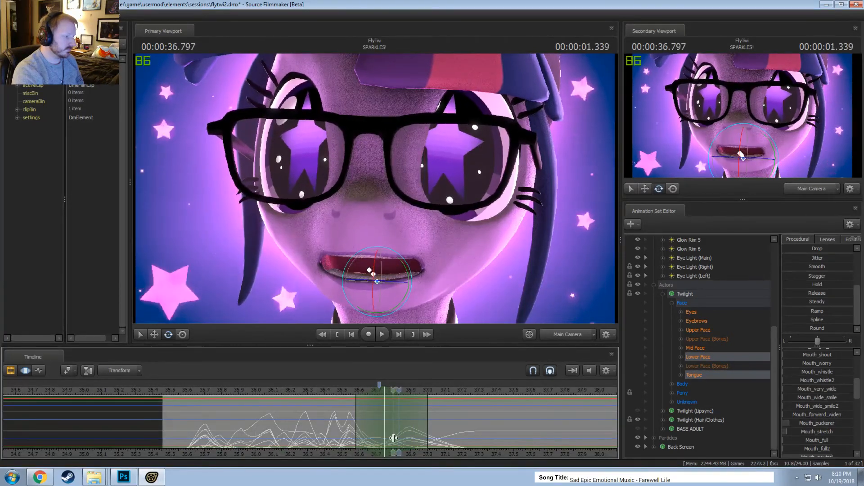
Centre a narrow time selection on 36.583 s and raise tongue_up on Twilight's face there
shift+drag(394, 438, 396, 438)
scroll(396, 437, up, 2)
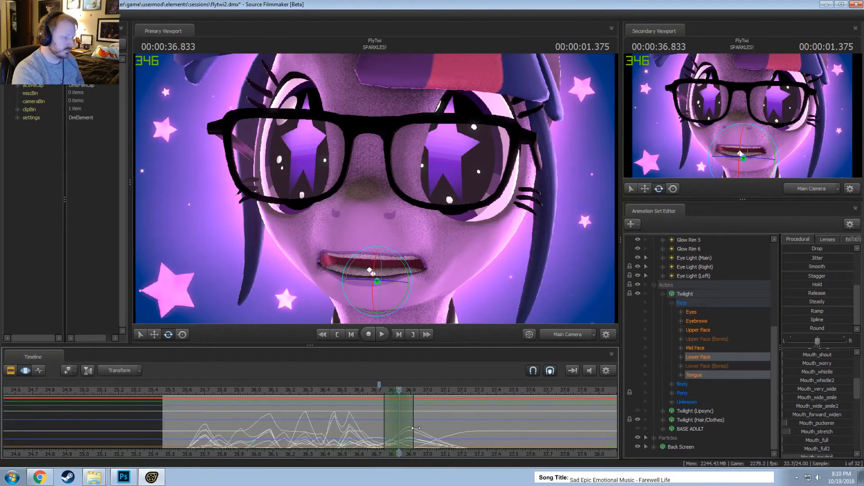
scroll(808, 418, down, 5)
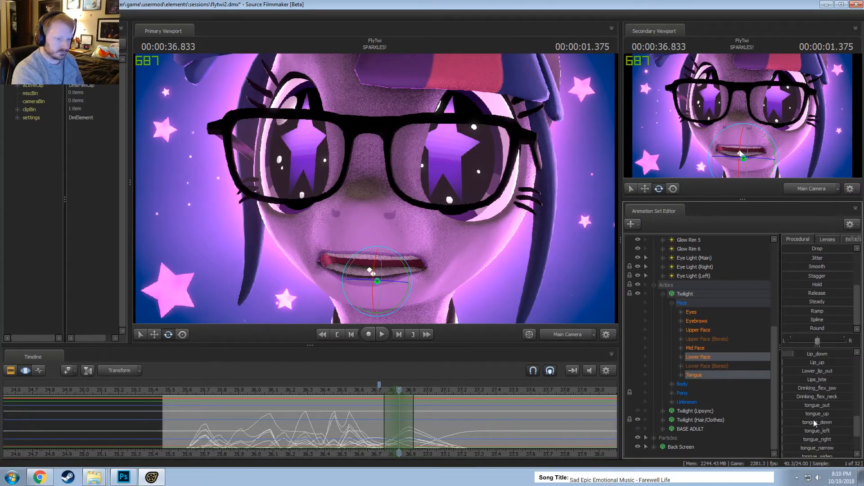
scroll(813, 421, down, 2)
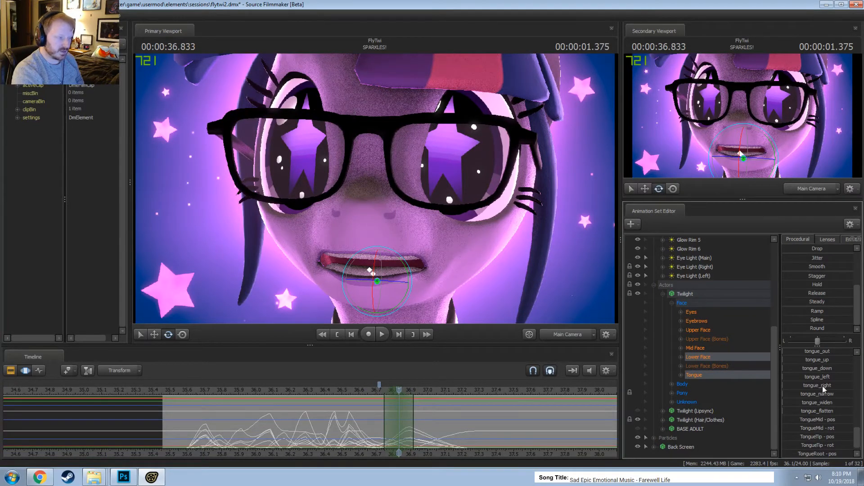
drag(369, 414, 349, 418)
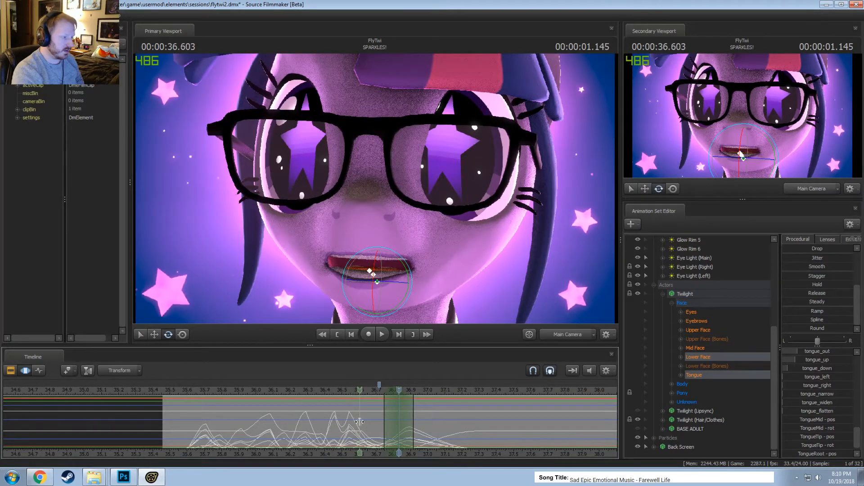
shift+click(359, 421)
scroll(359, 421, up, 1)
scroll(360, 421, up, 1)
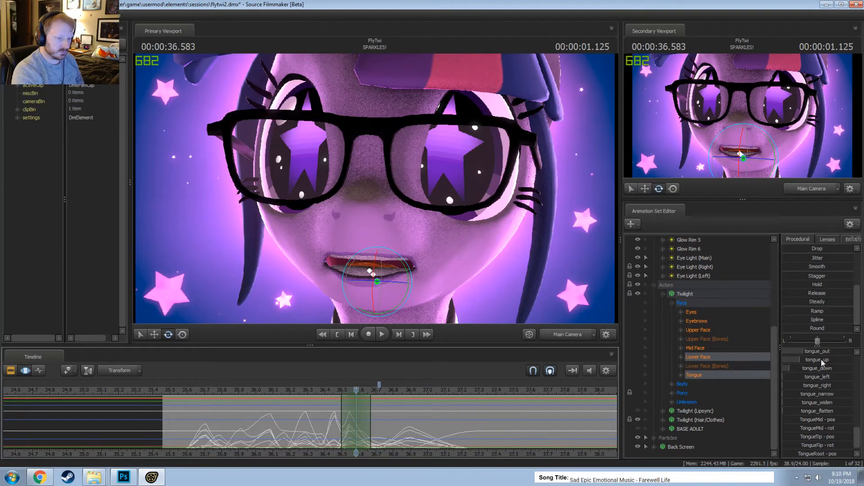
drag(822, 360, 842, 360)
Move the time selection to 36.875 s, spanning about 36.79–37.0 s, raise tongue_up there and scrub through the change
drag(348, 418, 428, 426)
drag(818, 361, 821, 361)
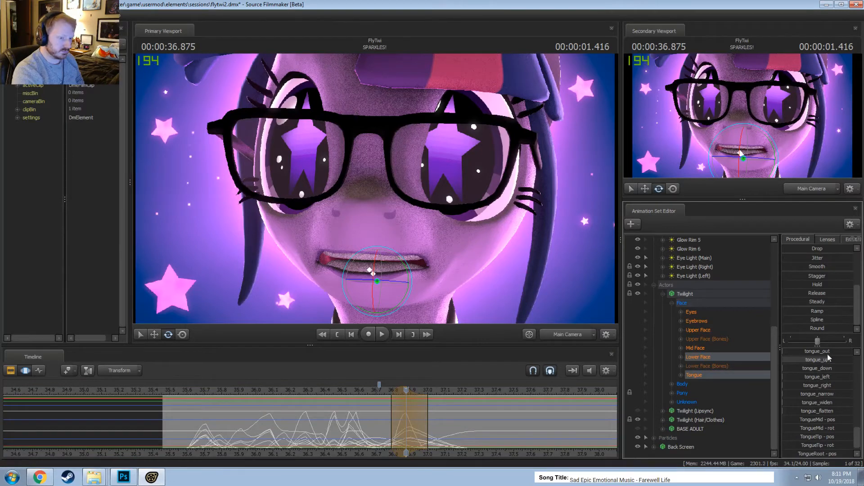
mouse_move(397, 409)
ctrl+mouse_down()
mouse_move(415, 409)
mouse_move(406, 408)
ctrl+mouse_up()
Move the time selection to 36.125 s and pose the tongue with less tongue_up and more tongue_down
ctrl+drag(313, 396, 278, 416)
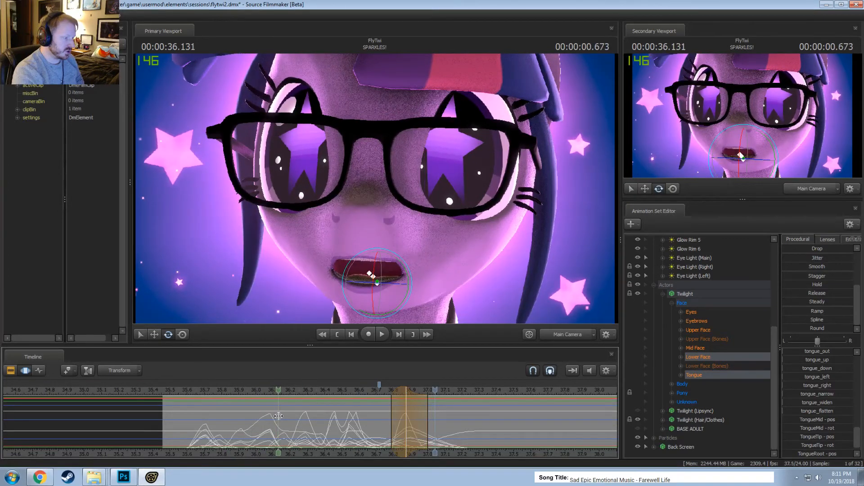
click(278, 416)
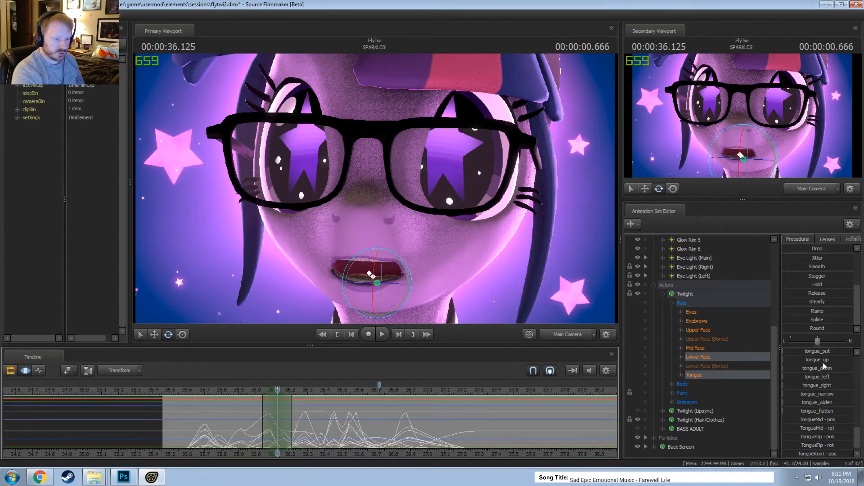
drag(823, 361, 806, 360)
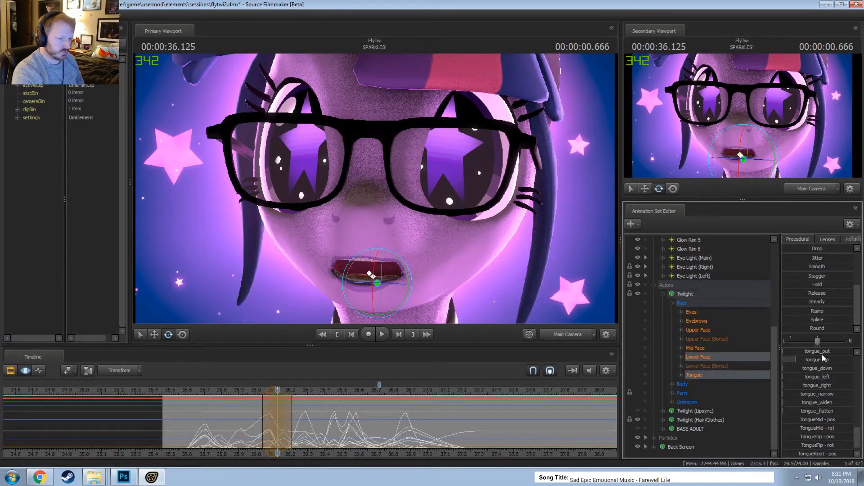
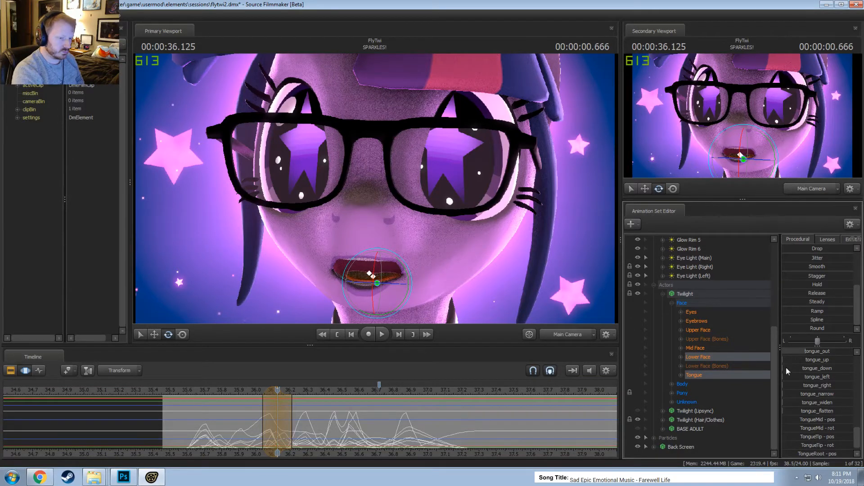
drag(786, 369, 805, 368)
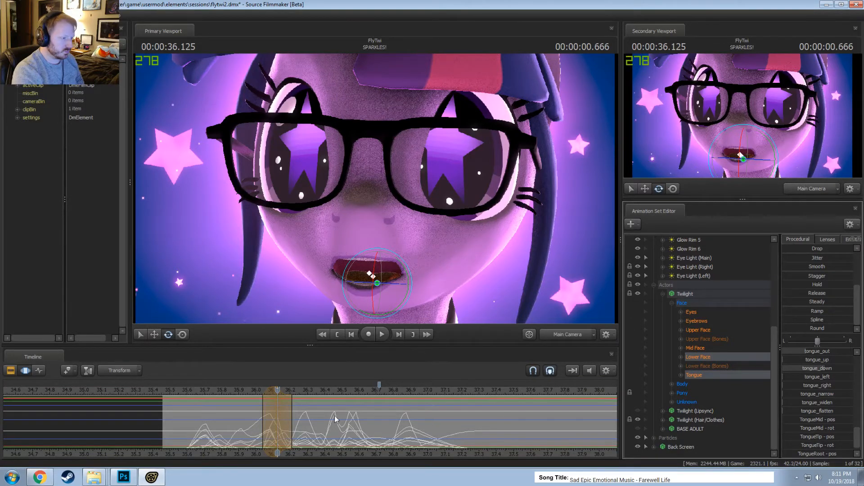
Centre the time selection on 36.208 s, spanning about 36.17–36.25 s, and raise tongue_up slightly
drag(278, 405, 295, 424)
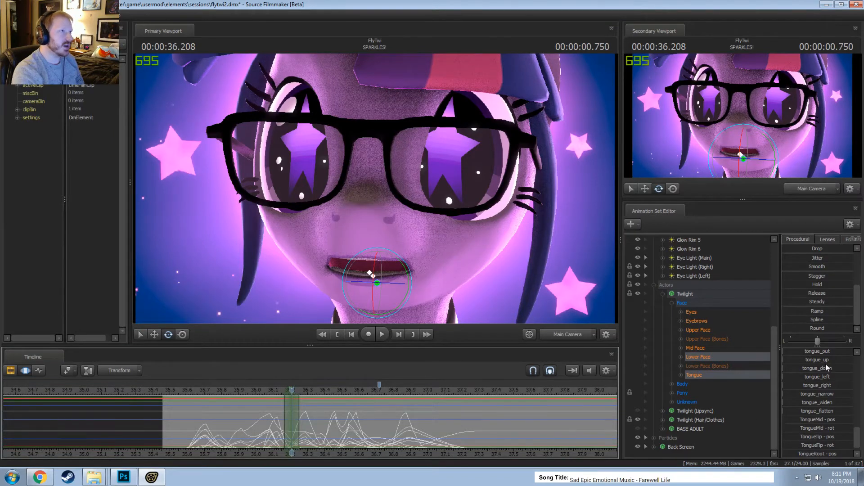
scroll(830, 361, up, 1)
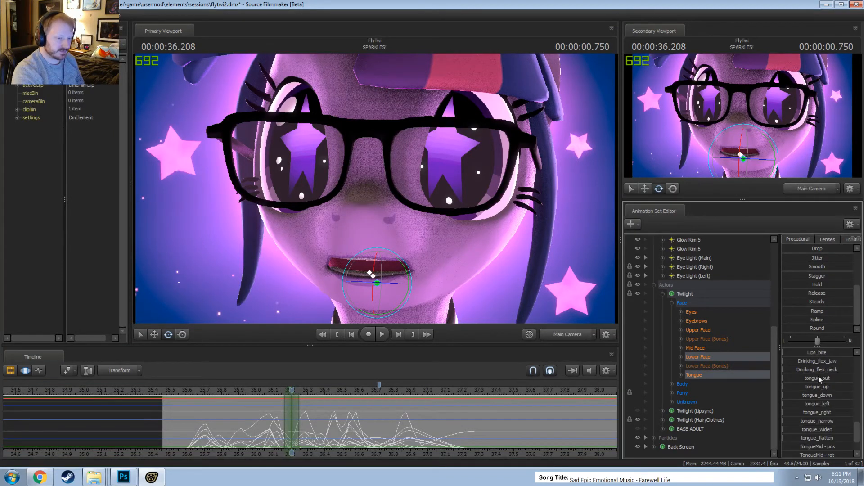
drag(800, 387, 813, 386)
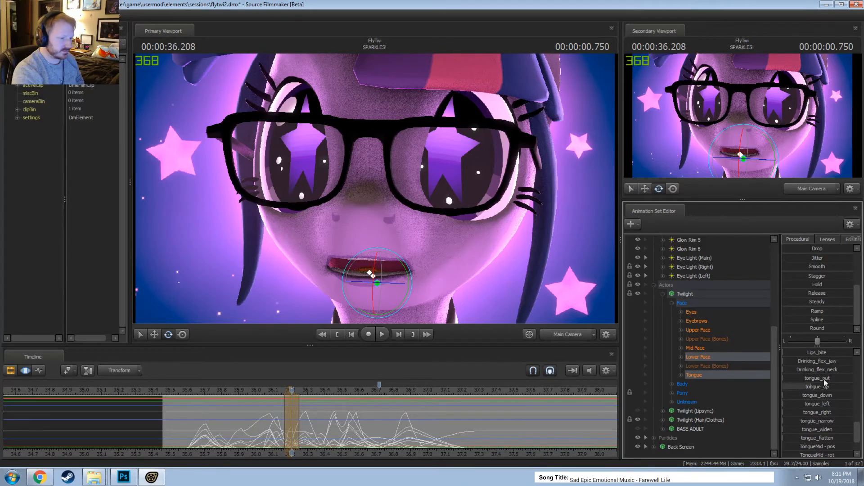
scroll(820, 368, up, 2)
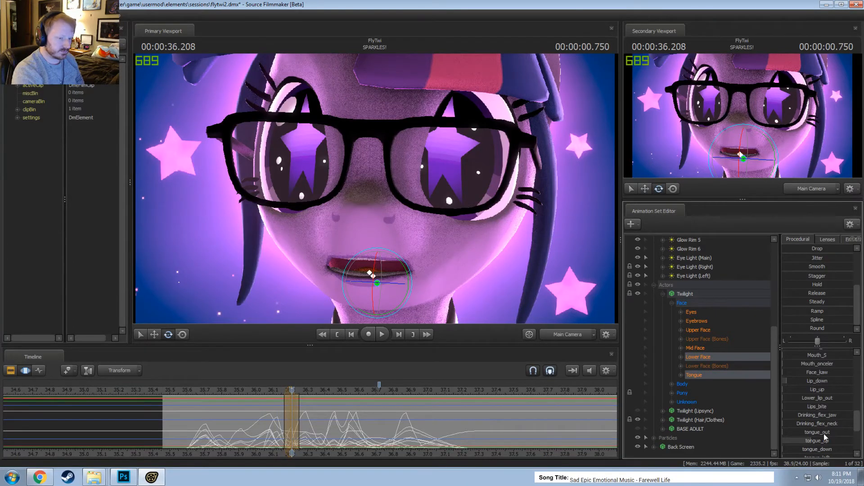
Centre the time selection on 36.333 s and adjust Twilight's tongue_up control over that range
key(shift)
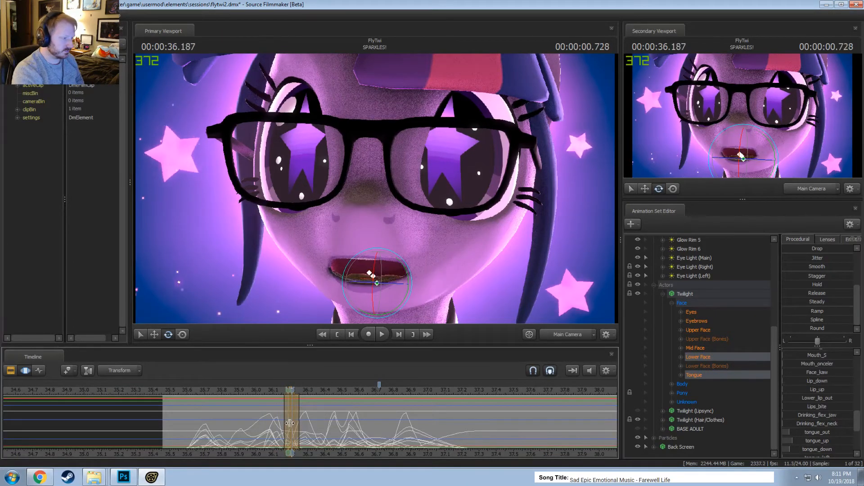
shift+click(316, 426)
shift+scroll(315, 426, up, 1)
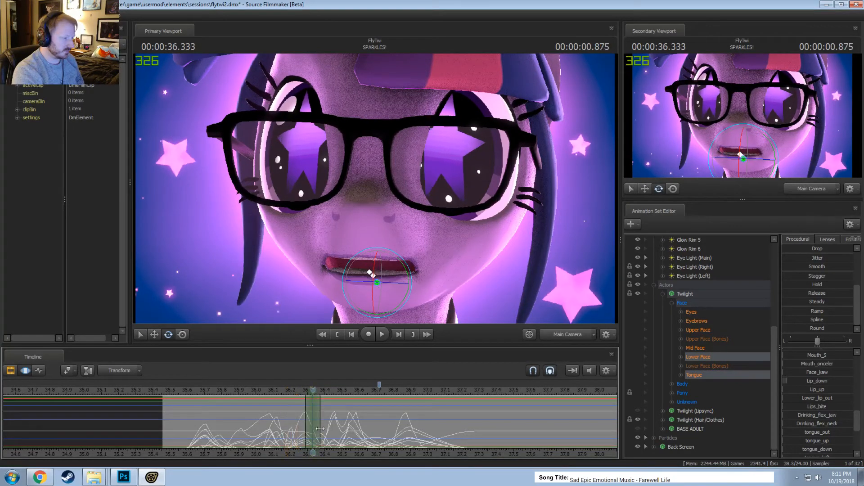
shift+scroll(297, 426, up, 1)
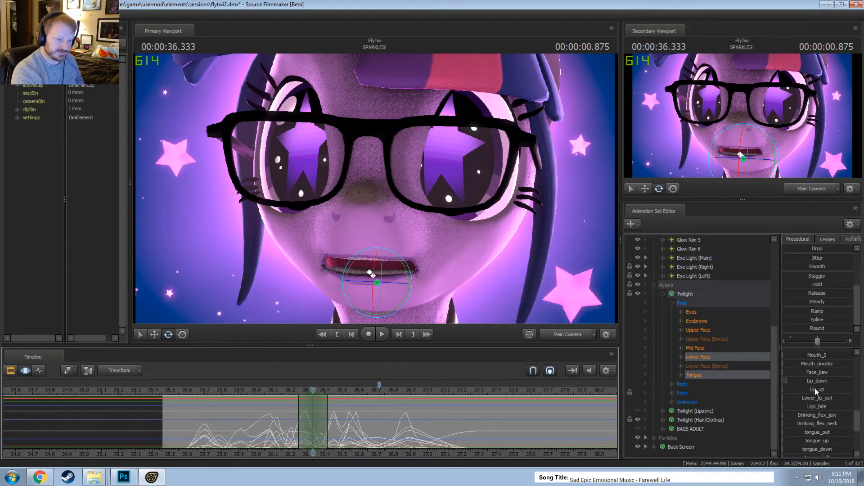
drag(816, 392, 853, 391)
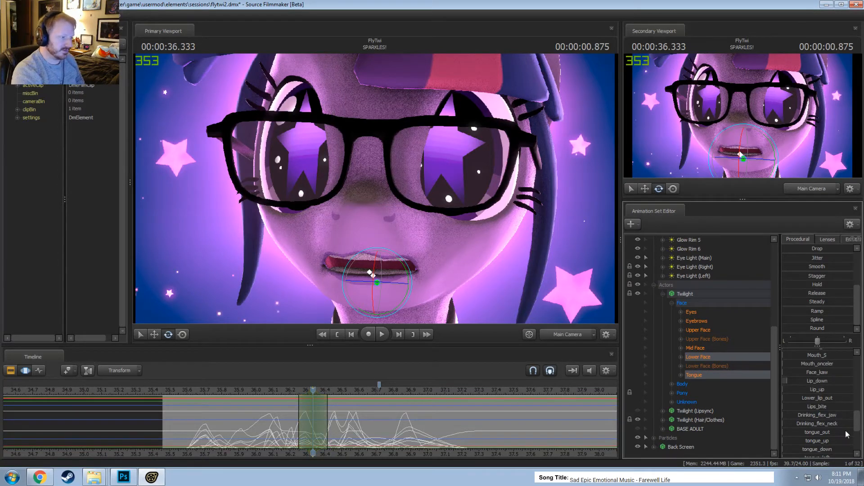
scroll(817, 378, down, 3)
drag(820, 379, 847, 379)
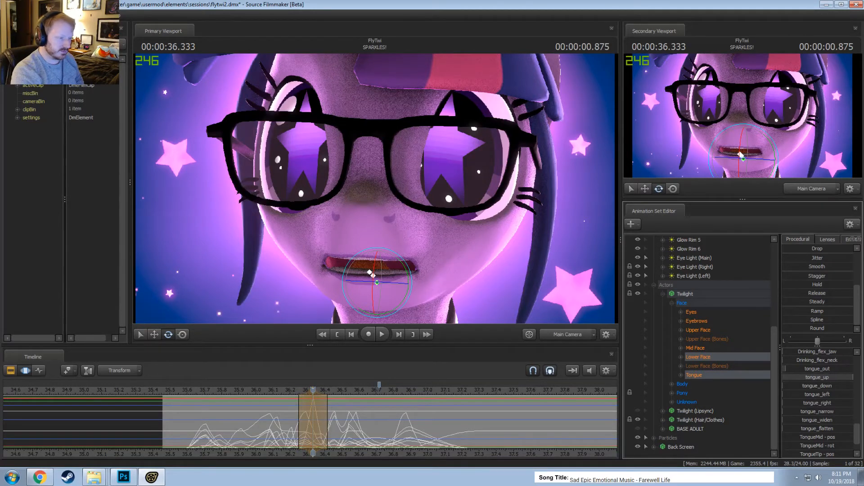
Set a time selection centred on 36.458 s, spanning about 36.29 to 36.58 s, for the lower face and tongue controls
drag(278, 401, 334, 441)
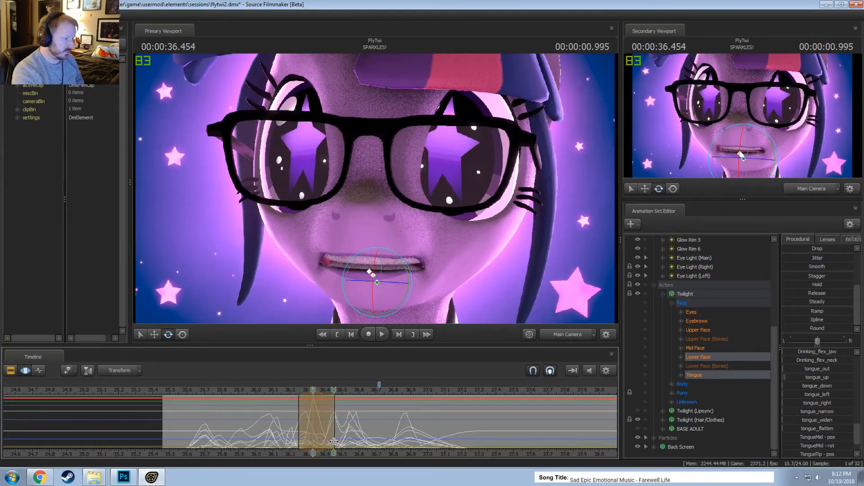
click(327, 442)
scroll(328, 442, up, 5)
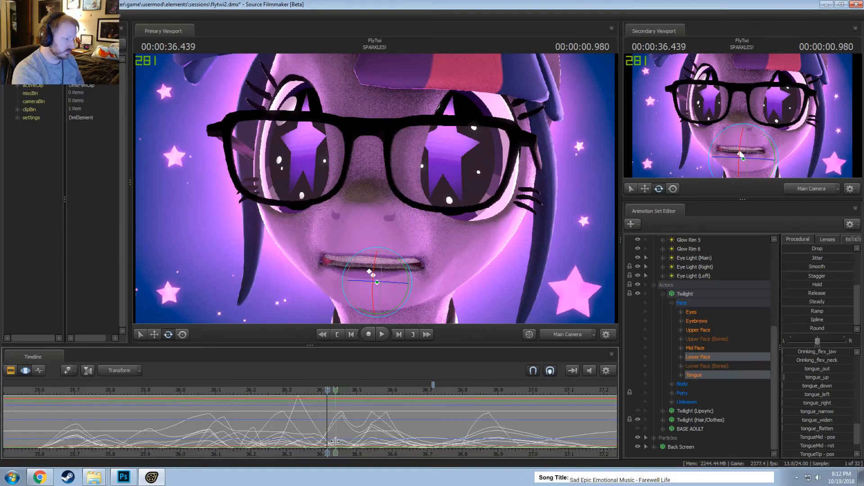
click(335, 442)
shift+scroll(335, 441, up, 3)
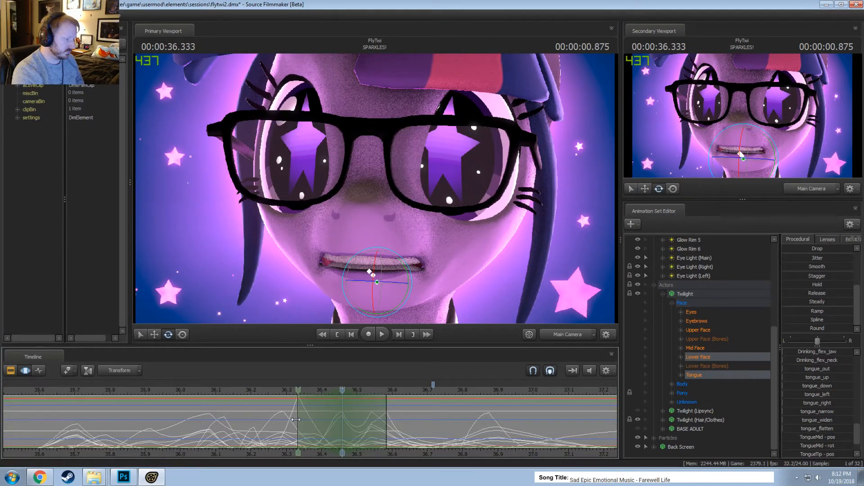
drag(295, 419, 283, 422)
alt+drag(342, 423, 327, 422)
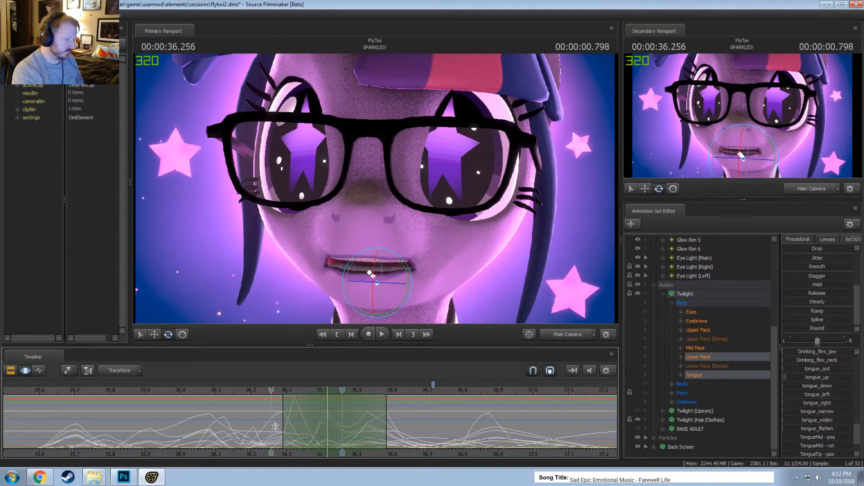
drag(275, 426, 333, 437)
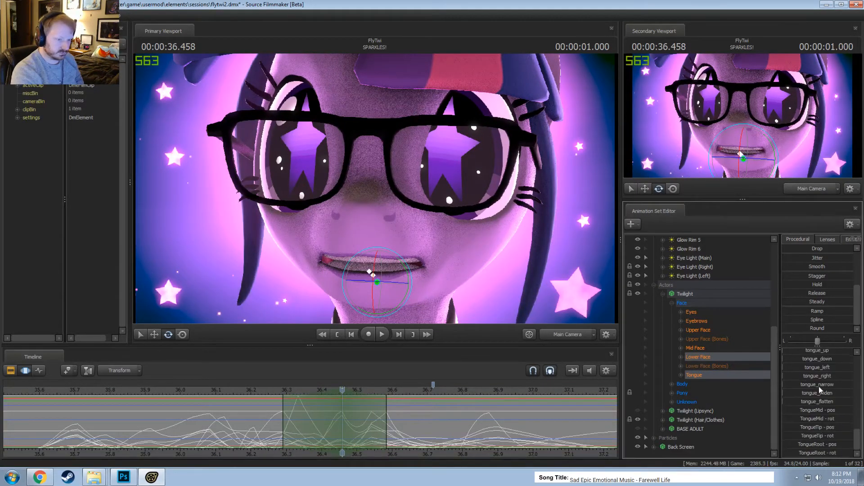
scroll(817, 396, up, 3)
scroll(342, 421, up, 2)
Recentre the time selection on 36.375 s, spanning about 36.29 to 36.46 s
click(292, 420)
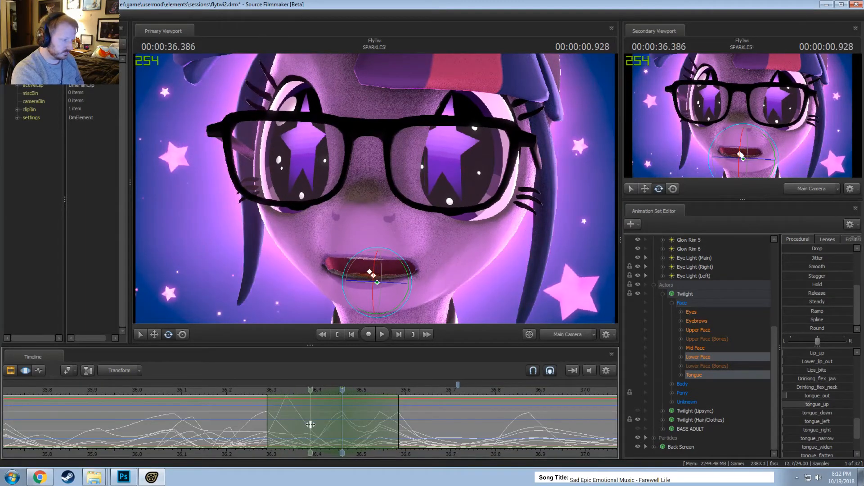
click(311, 425)
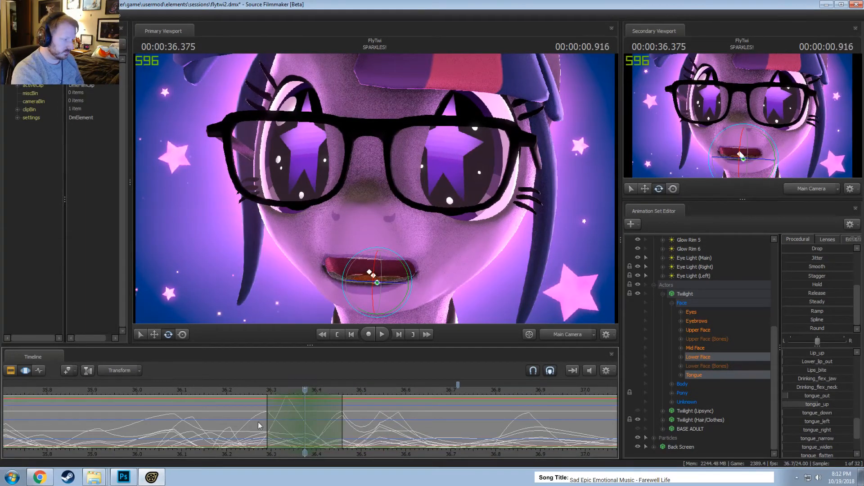
mouse_move(310, 429)
mouse_down()
mouse_move(330, 443)
mouse_move(307, 429)
mouse_up()
Try the Smooth preset on the Lower Face and Tongue controls together, and on the Lower Face alone
drag(814, 266, 852, 266)
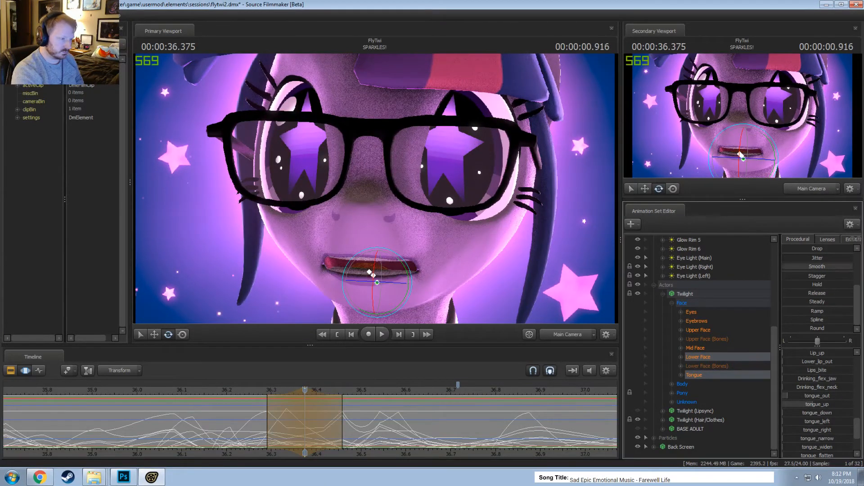
drag(233, 423, 353, 454)
key(ctrl+z)
click(763, 355)
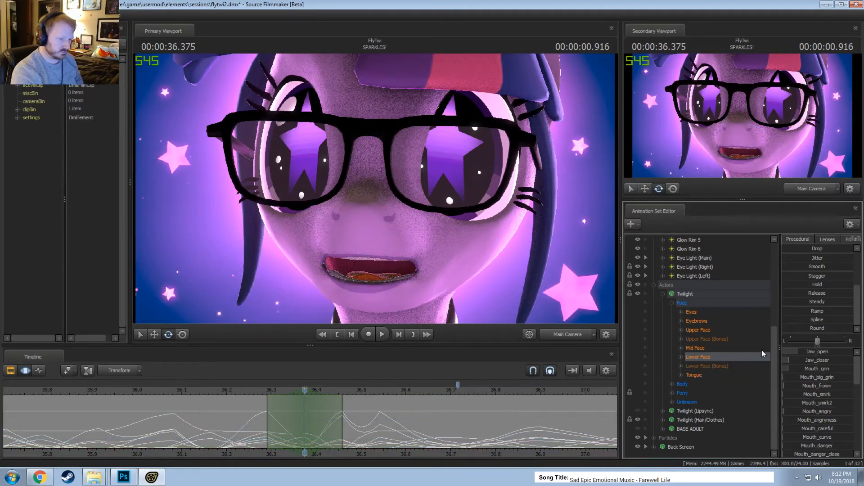
click(818, 267)
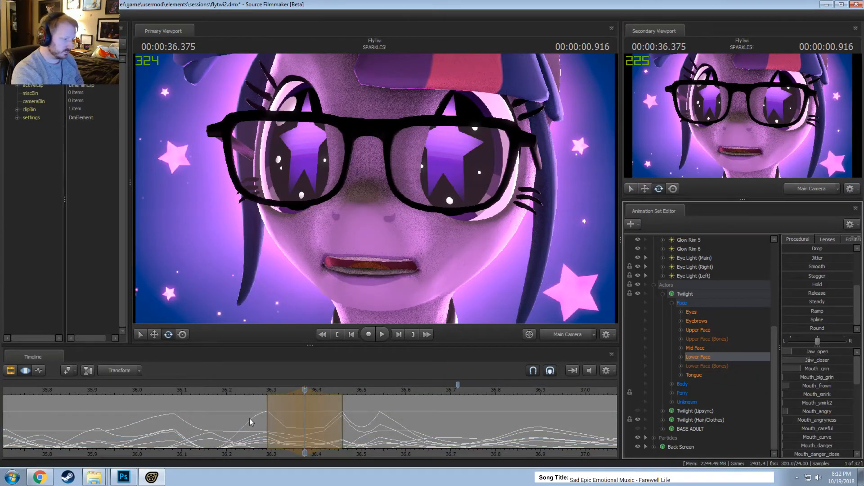
key(ctrl+z)
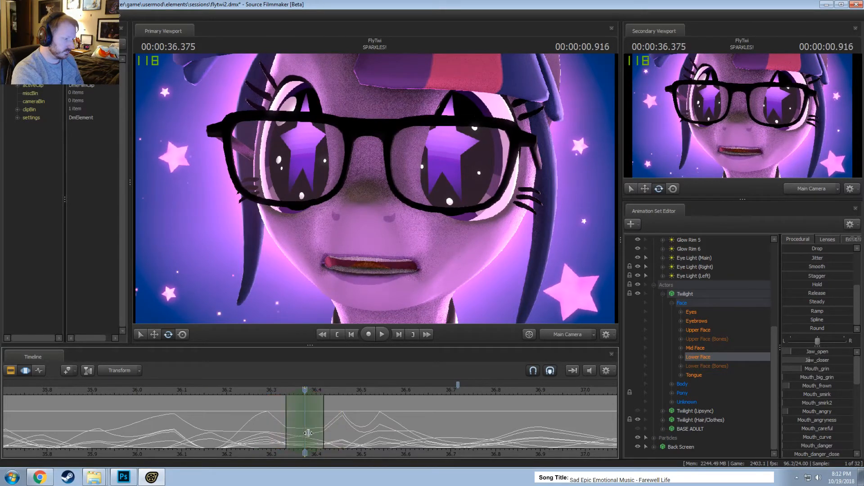
Adjust Jaw_open over the time selection around 36.375 s and play back the shot to check the mouth
scroll(308, 433, up, 1)
drag(824, 352, 828, 353)
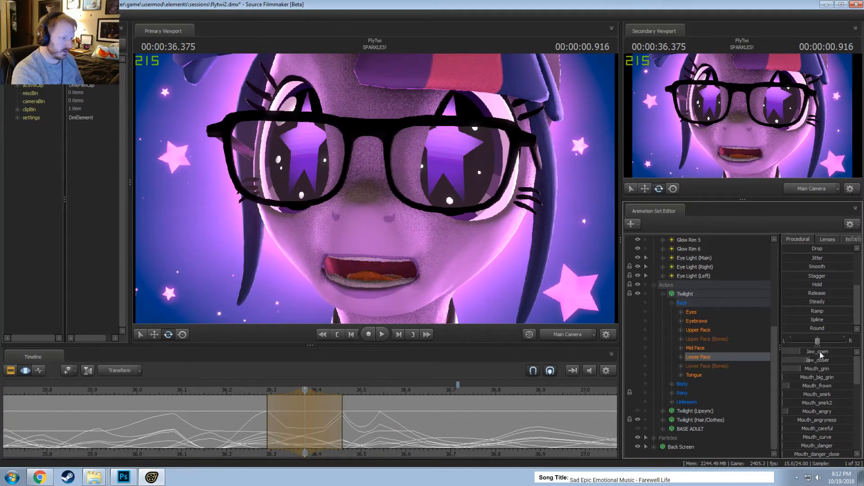
drag(274, 408, 212, 390)
key(space)
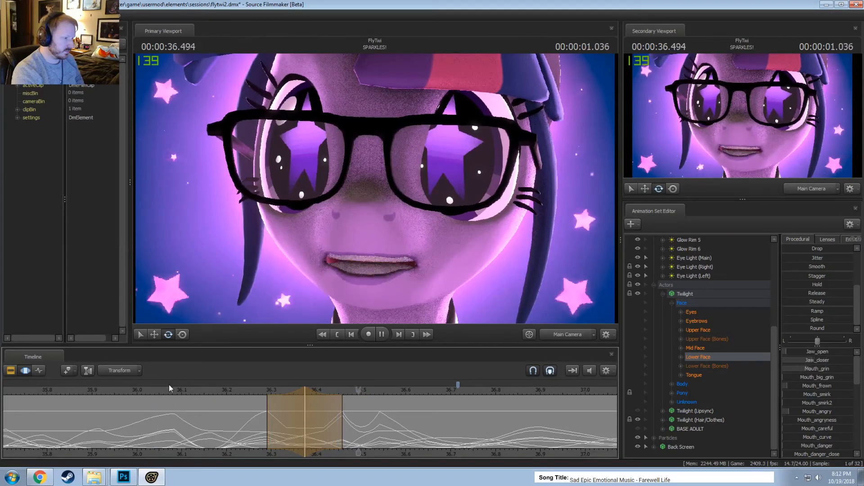
scroll(172, 385, down, 3)
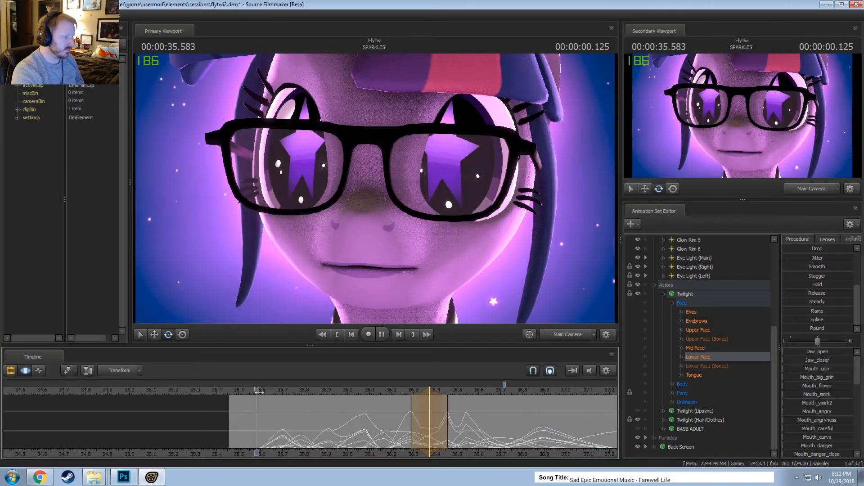
Raise Jaw_closer around 35.833 s, play the shot, and shift the edited time selection slightly earlier
drag(277, 407, 314, 436)
click(313, 437)
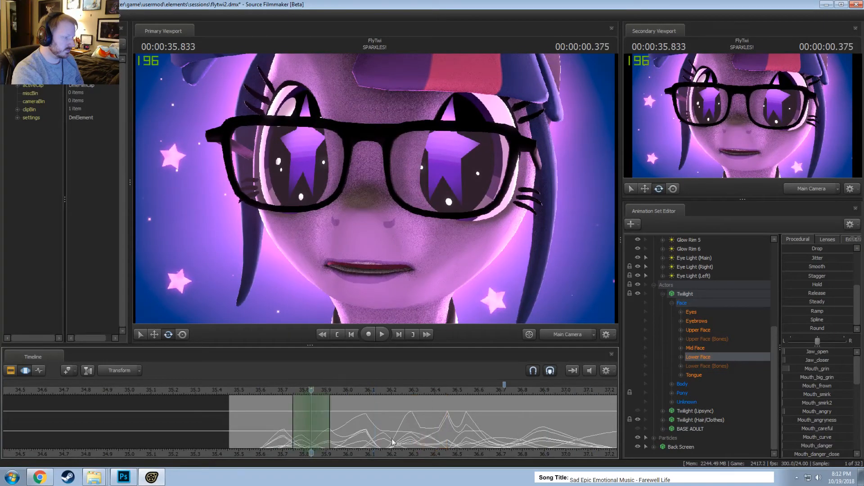
drag(805, 360, 835, 360)
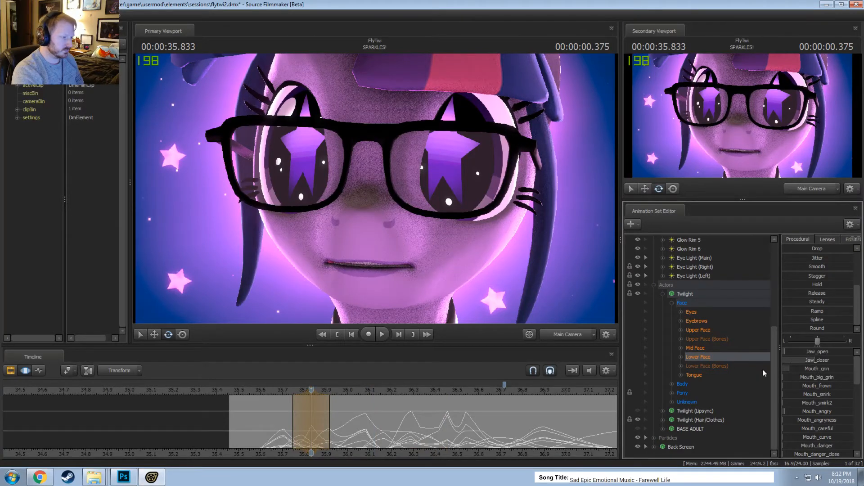
key(space)
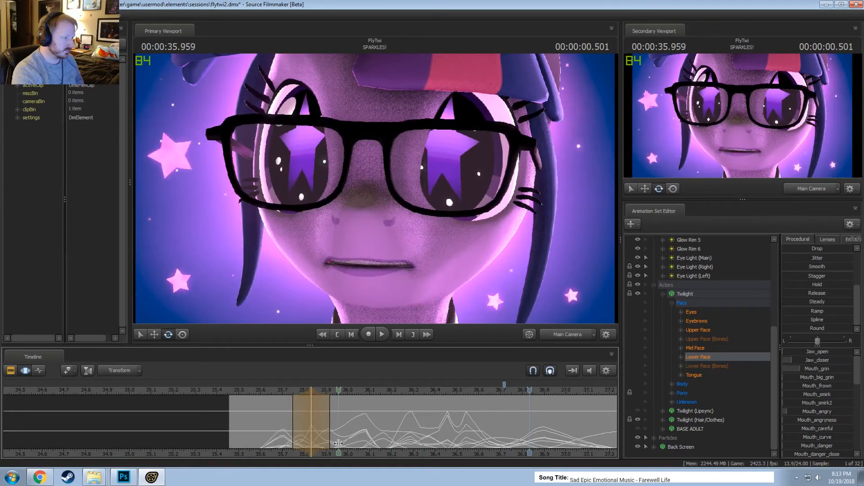
drag(310, 399, 301, 399)
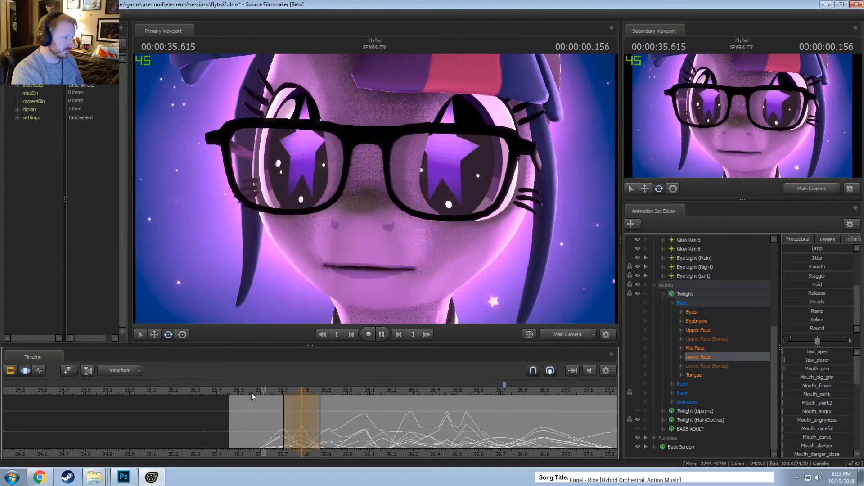
Turn off lighting in the primary viewport and play back the shot
right_click(347, 261)
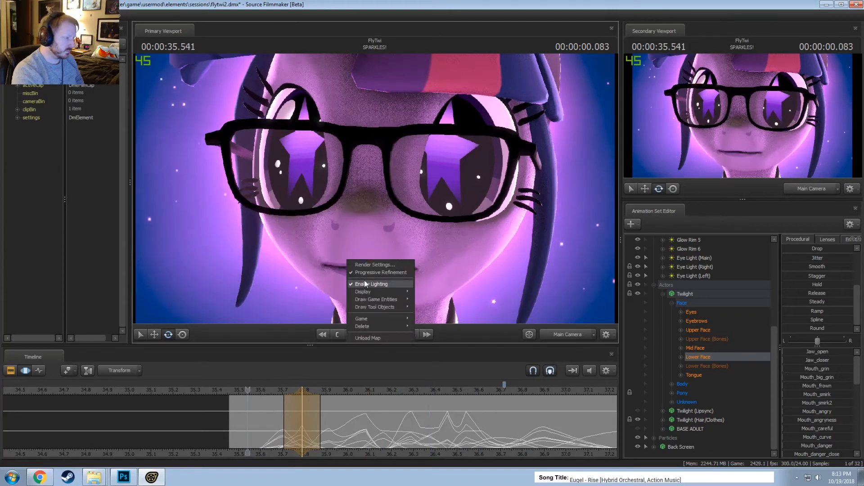
click(365, 283)
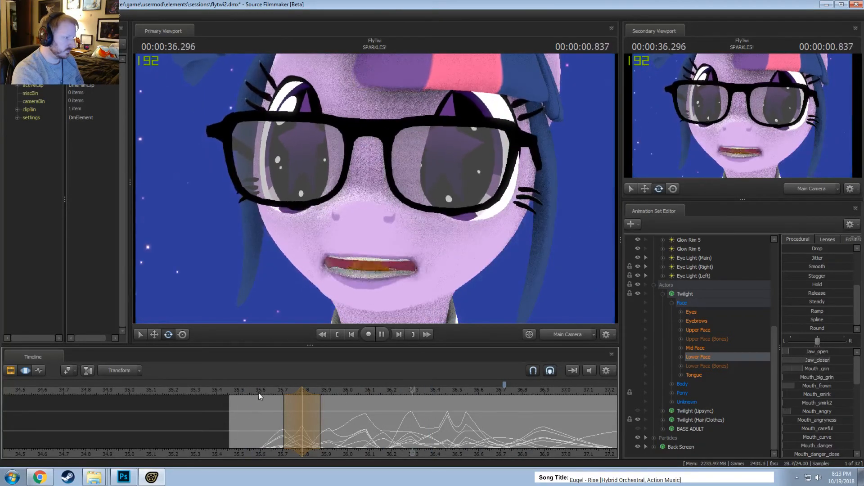
key(space)
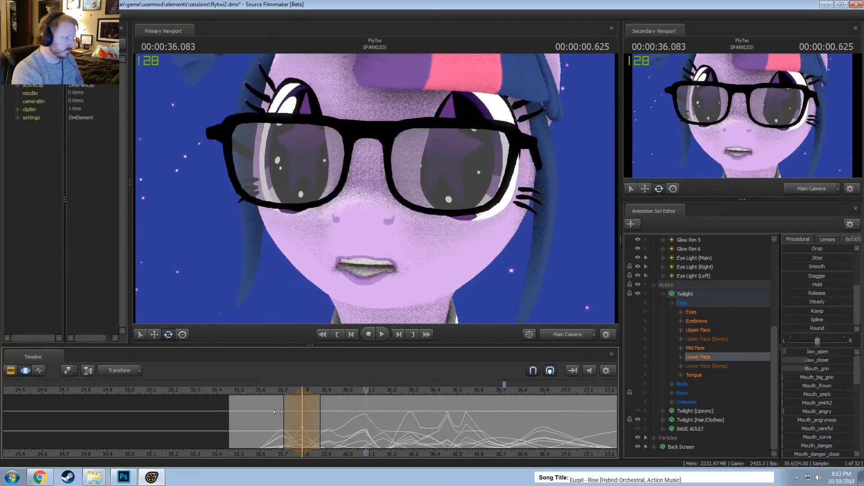
Move the time selection to 35.875 s, open the jaw slightly with Jaw_open, and play back the shot
shift+drag(277, 411, 322, 437)
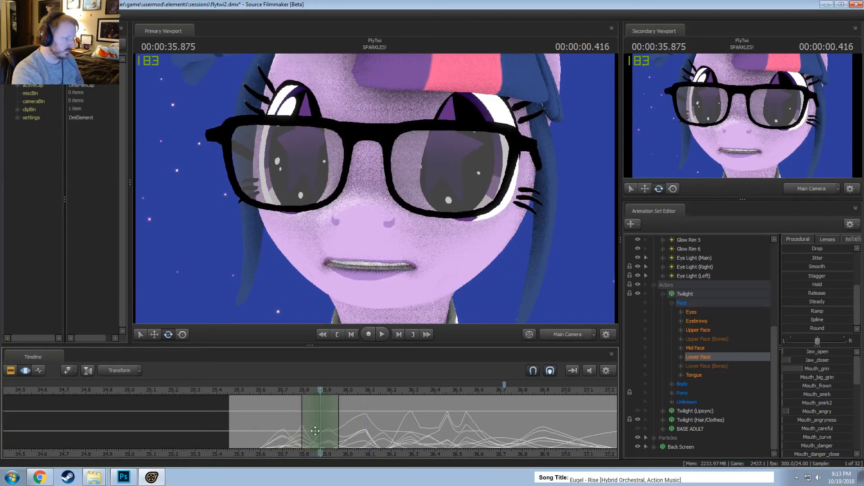
drag(813, 353, 817, 354)
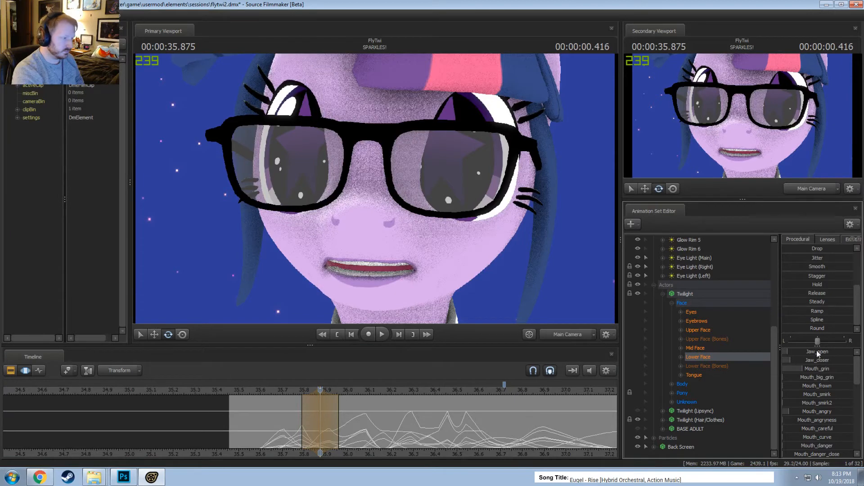
key(space)
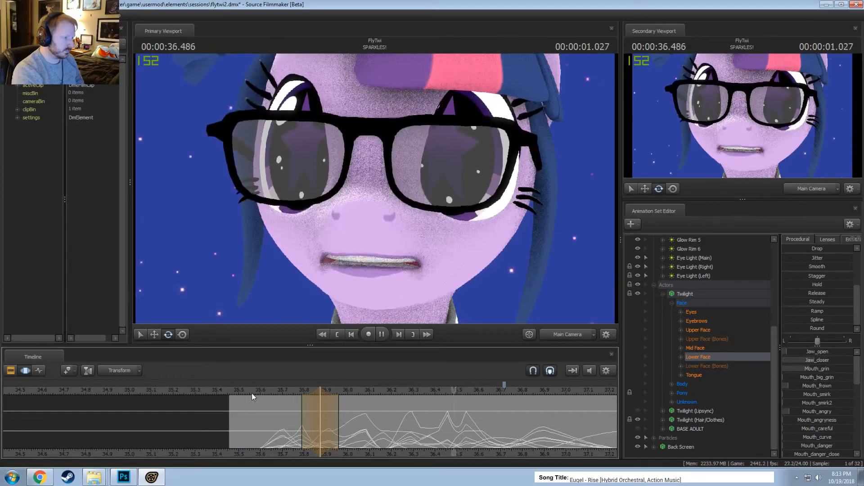
key(space)
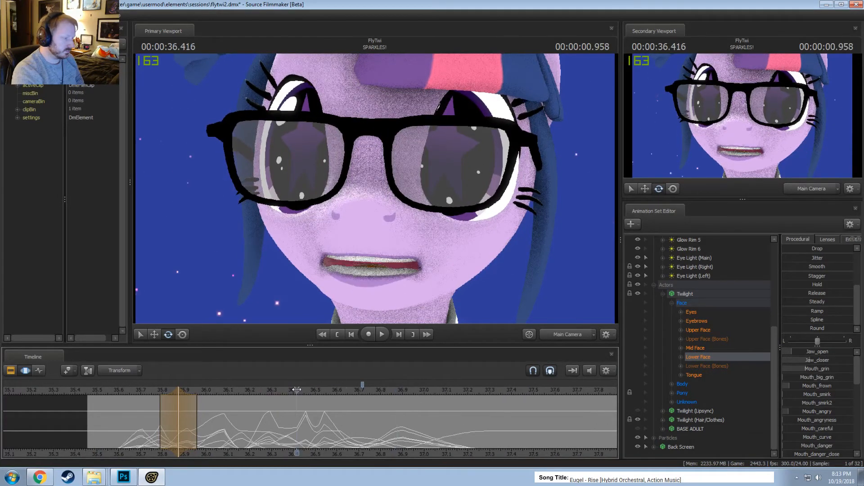
Adjust Jaw_open in a time selection around 36.666 s, spanning about 36.58 to 36.79 s, and replay the shot
click(351, 437)
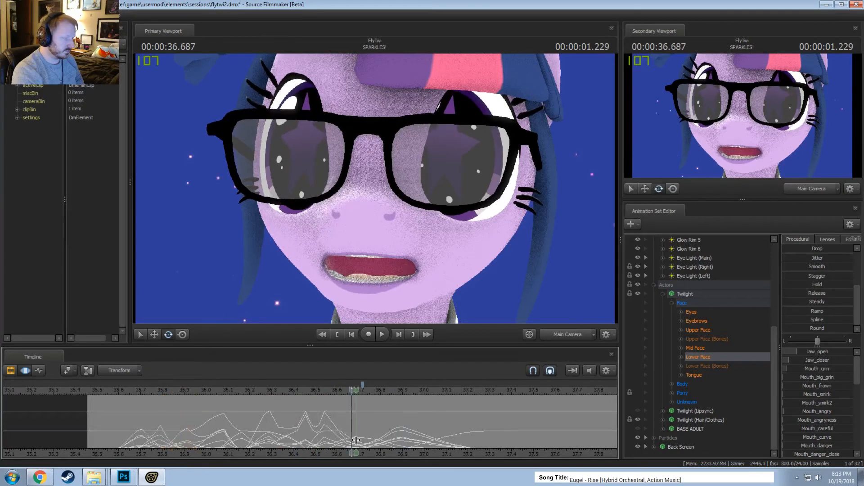
drag(380, 428, 386, 428)
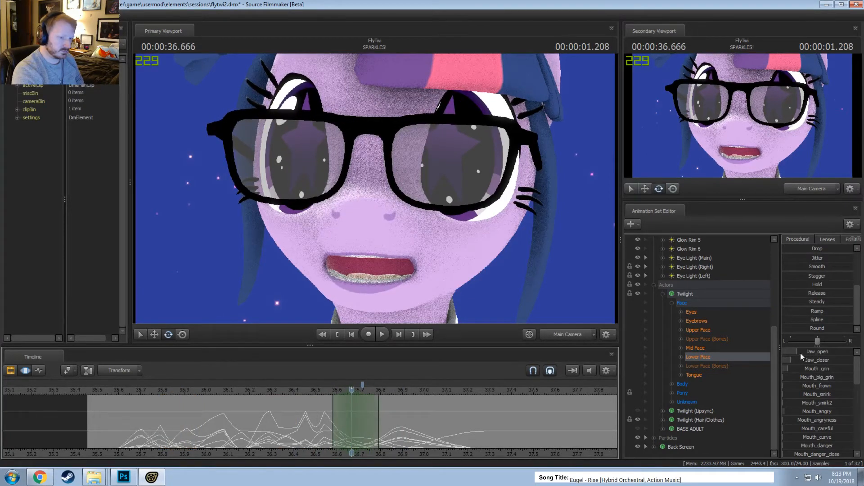
drag(800, 354, 798, 356)
key(space)
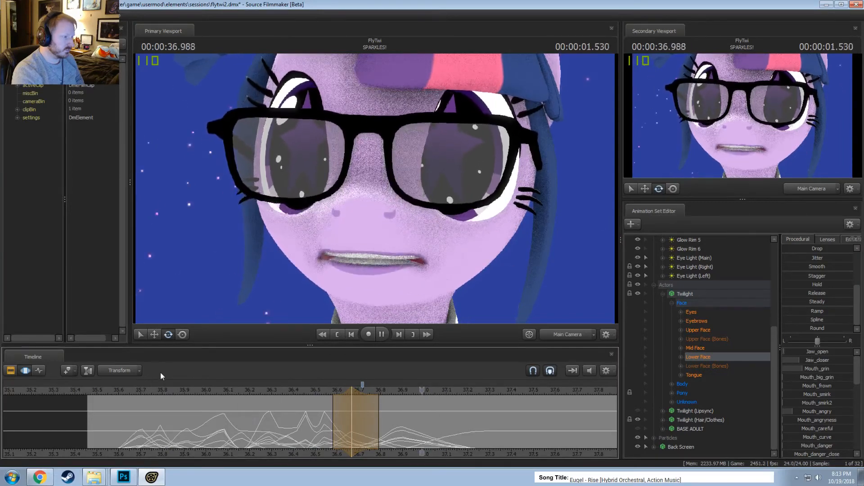
key(space)
key(space)
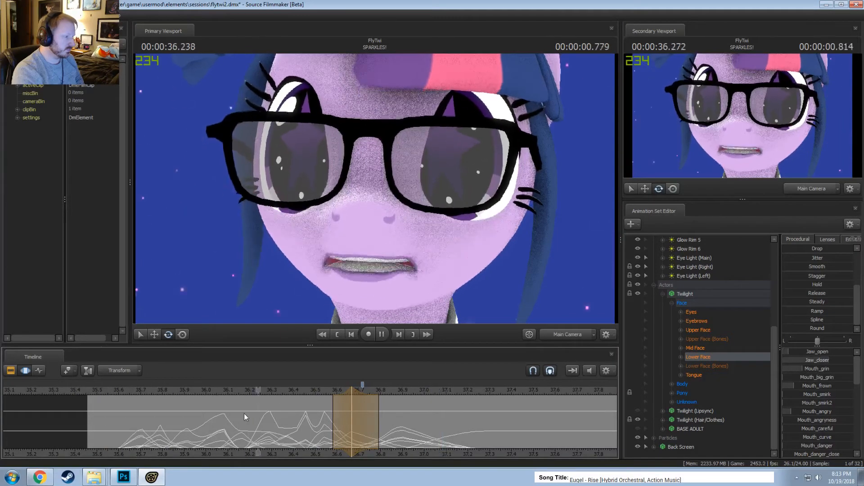
key(space)
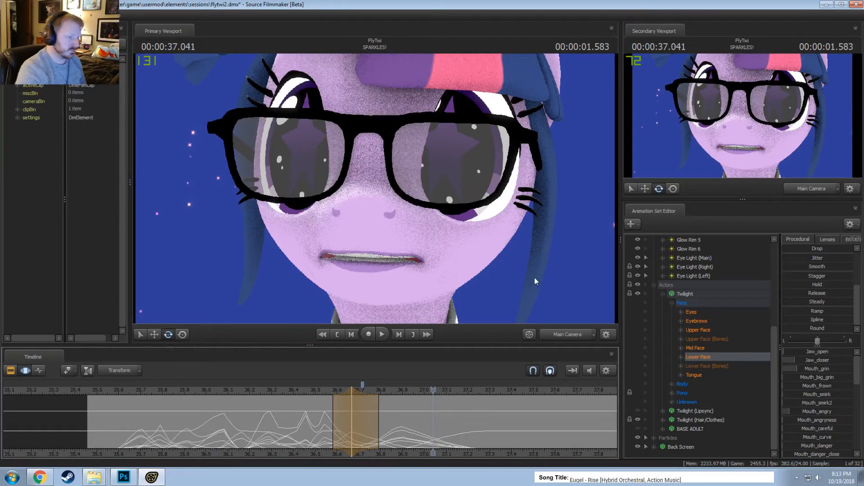
Turn lighting back on in the primary viewport and move the playhead to 35.541 s
right_click(513, 270)
click(539, 295)
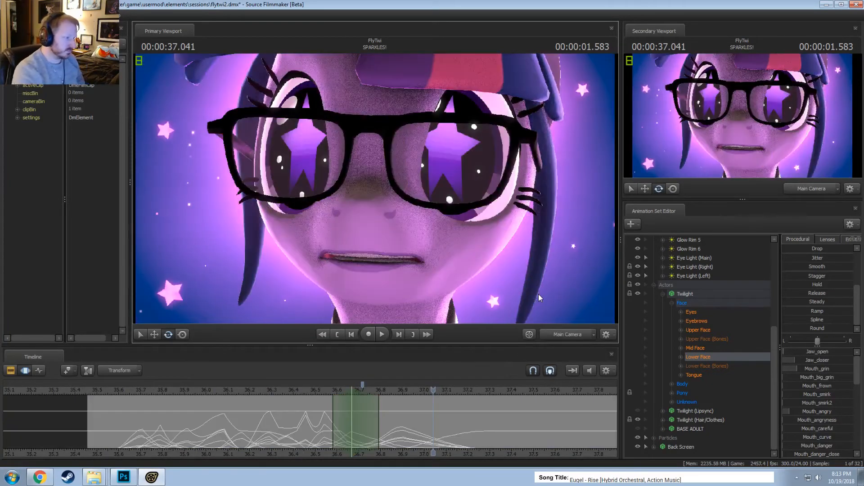
click(107, 395)
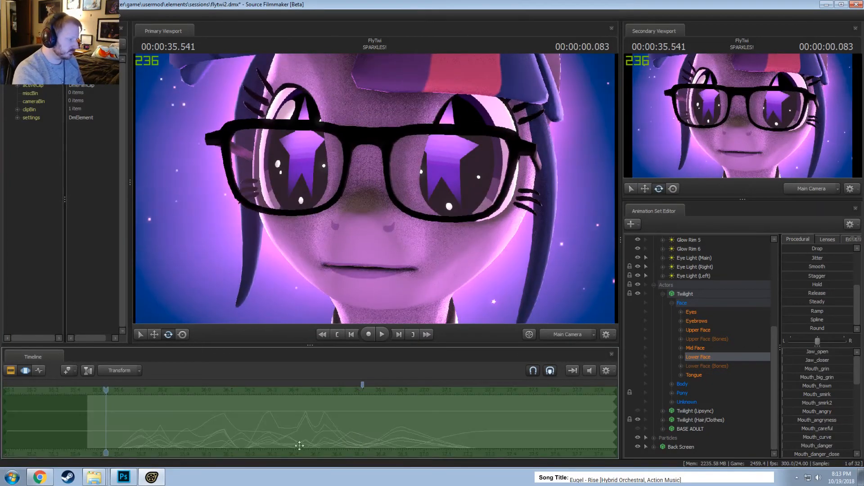
Try raising Mouth_onceler across the whole shot, play it back, and undo the change
scroll(819, 410, down, 5)
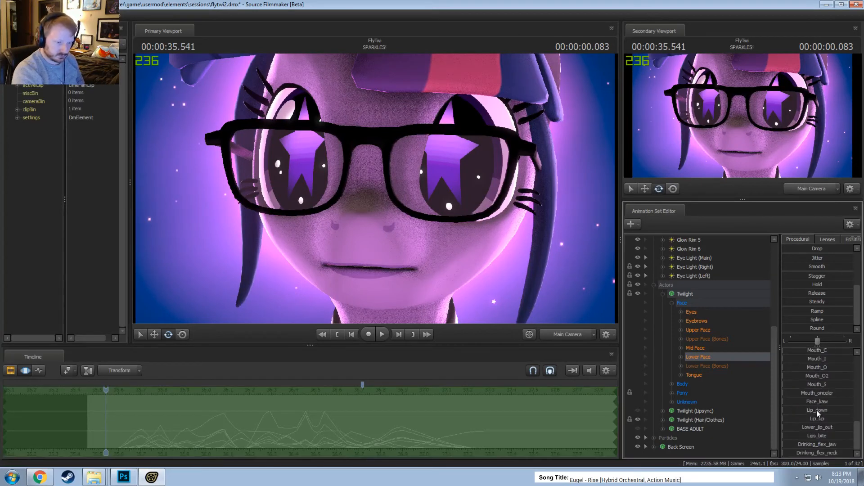
drag(816, 394, 817, 394)
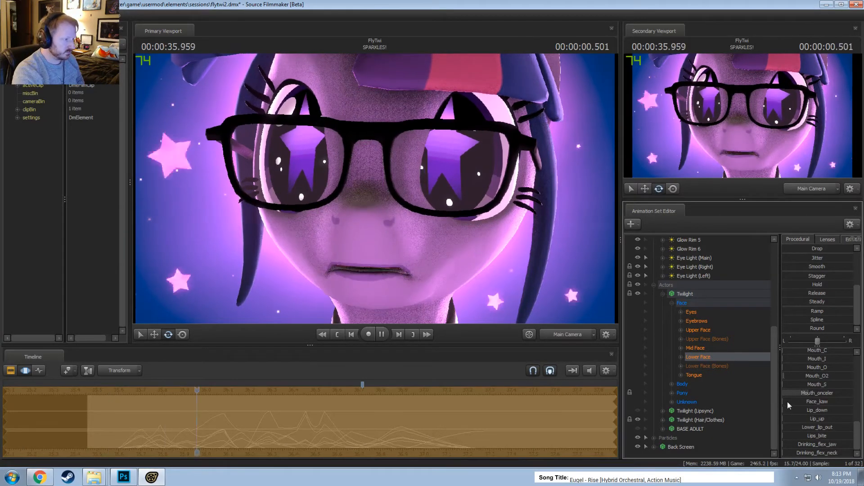
key(space)
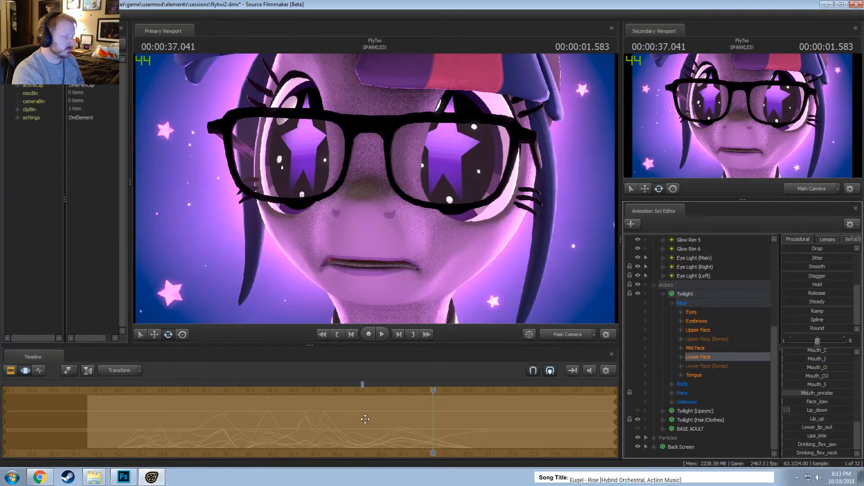
key(ctrl+z)
Raise Mouth_onceler slightly across the whole time range with the playhead at 36.625 s, and play back the shot
drag(431, 390, 346, 403)
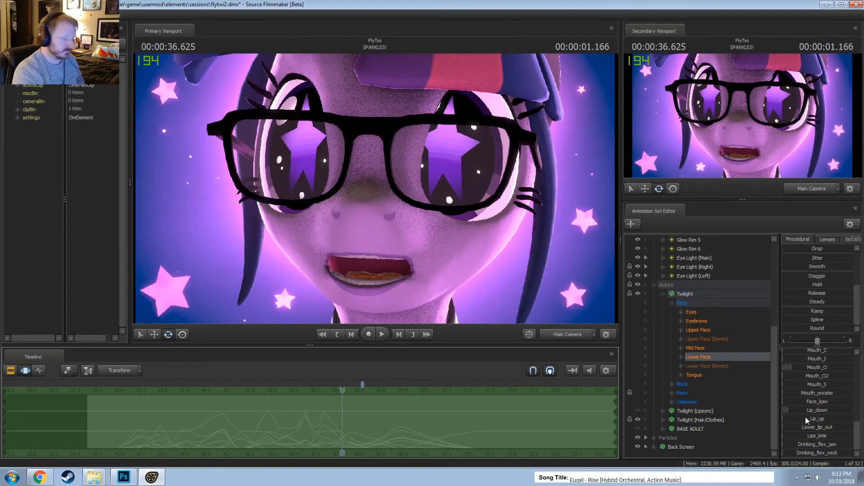
drag(826, 395, 813, 394)
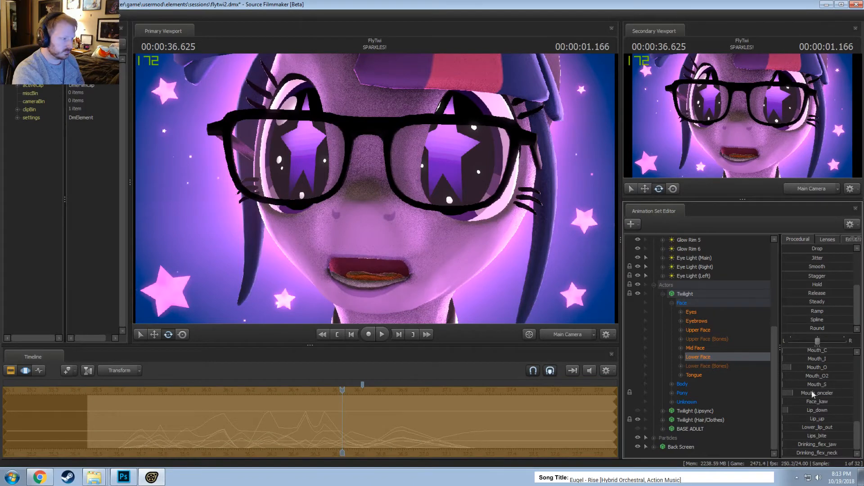
key(space)
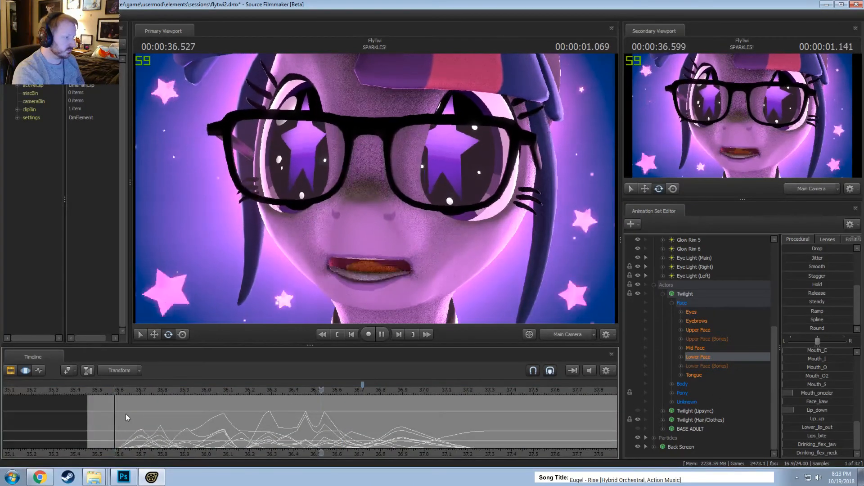
key(space)
Select time easing in from about 36.87 s and holding from 37.125 s onward, and open the jaw slightly with Jaw_open
key(shift)
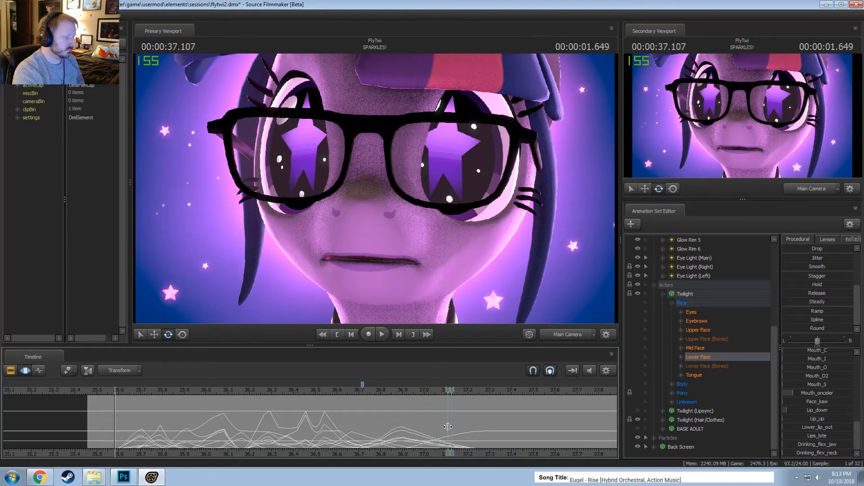
shift+drag(451, 424, 794, 424)
scroll(501, 419, up, 3)
middle_drag(378, 455, 237, 455)
scroll(801, 392, up, 10)
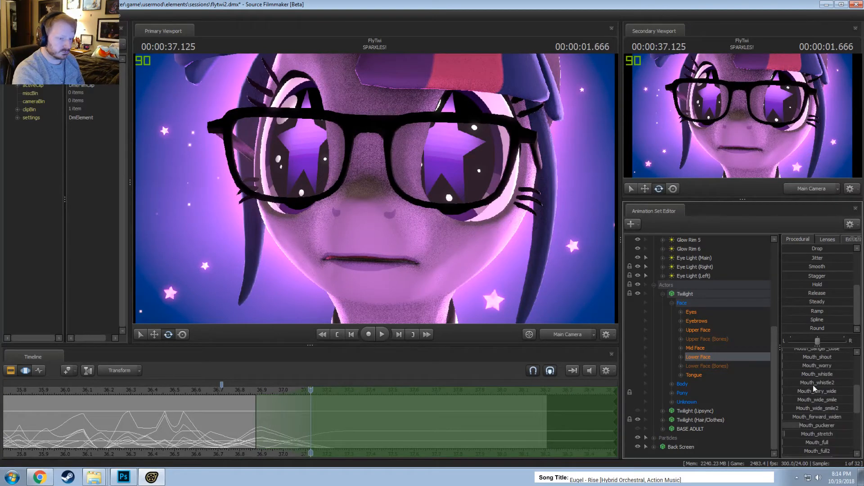
drag(784, 352, 787, 351)
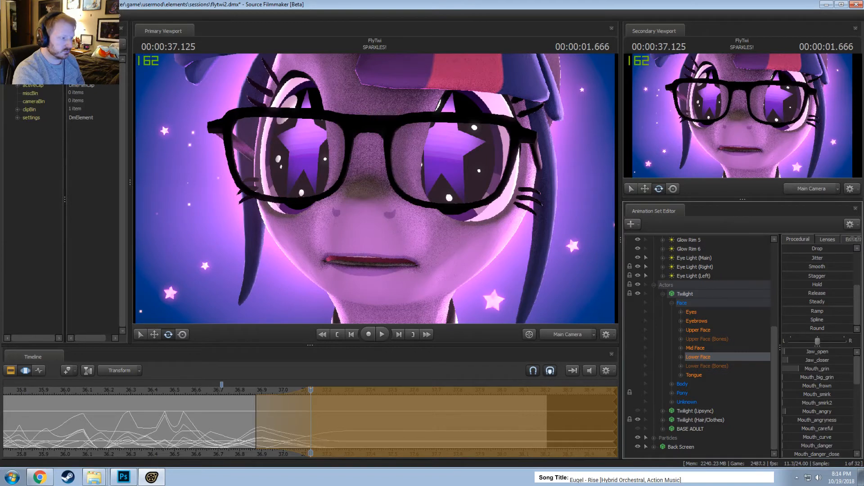
Raise Mouth_onceler and lower Jaw_closer in the time selection held from 37.125 s onward
scroll(825, 427, down, 10)
scroll(824, 414, down, 2)
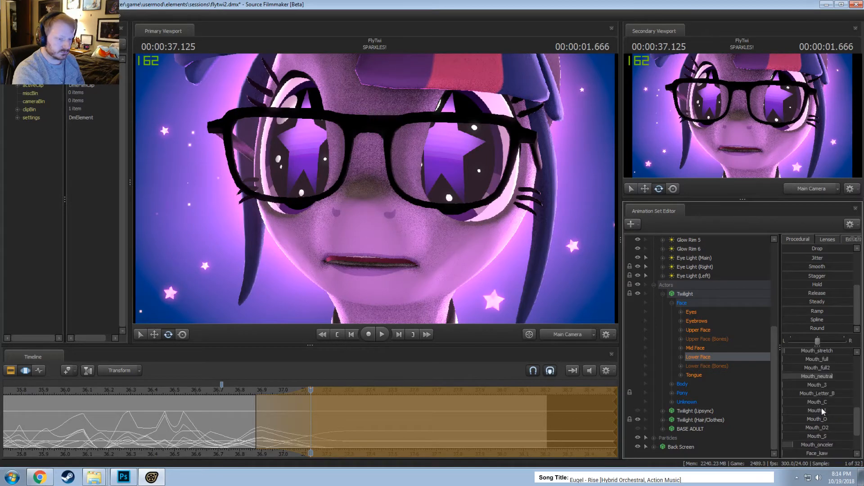
drag(793, 445, 800, 444)
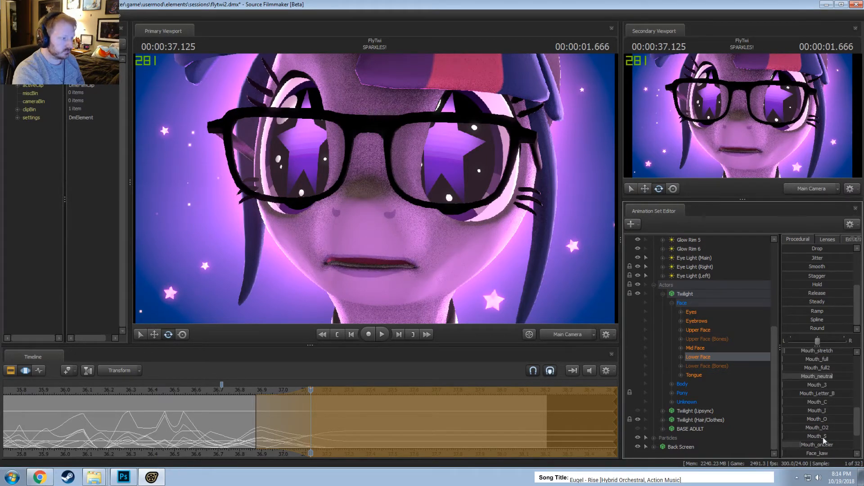
scroll(820, 433, up, 5)
scroll(818, 452, down, 3)
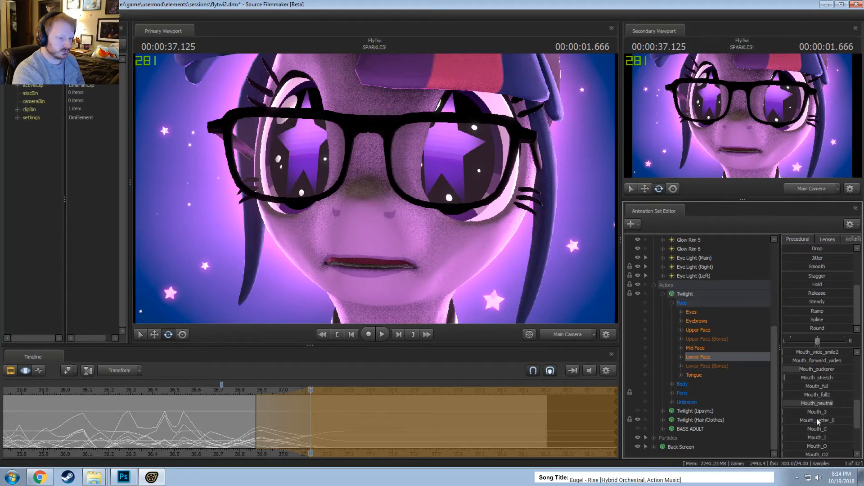
scroll(824, 433, down, 3)
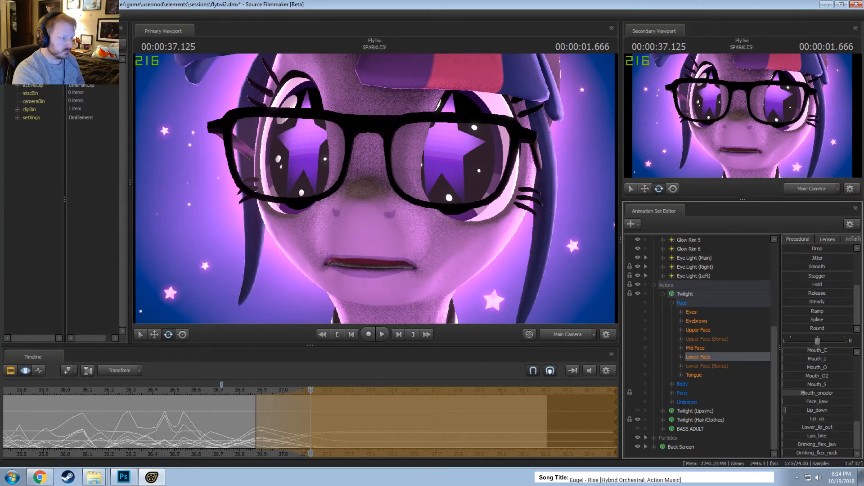
scroll(826, 394, up, 7)
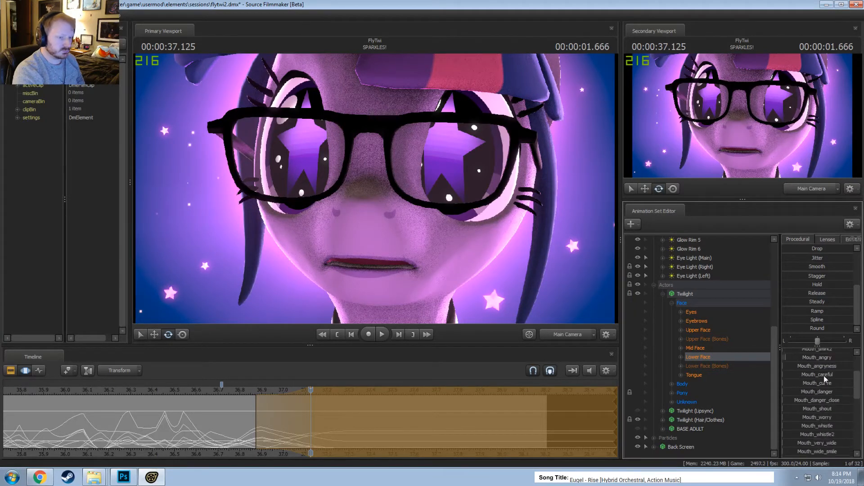
scroll(824, 380, up, 2)
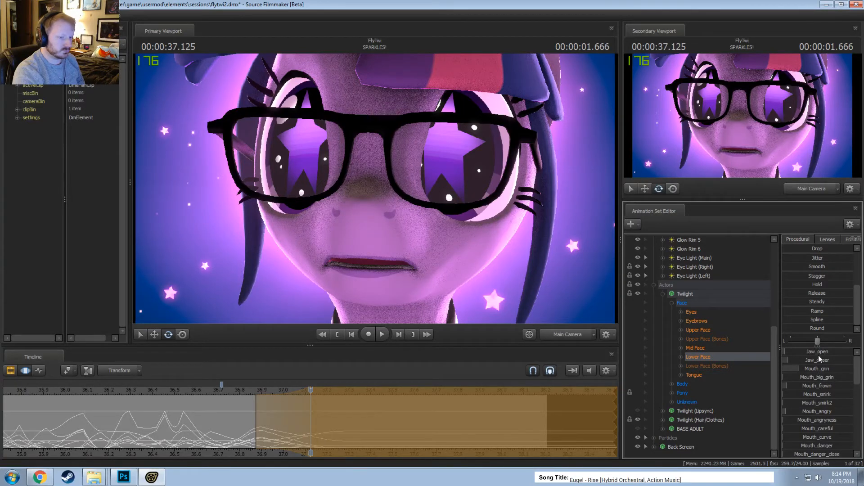
drag(819, 359, 810, 359)
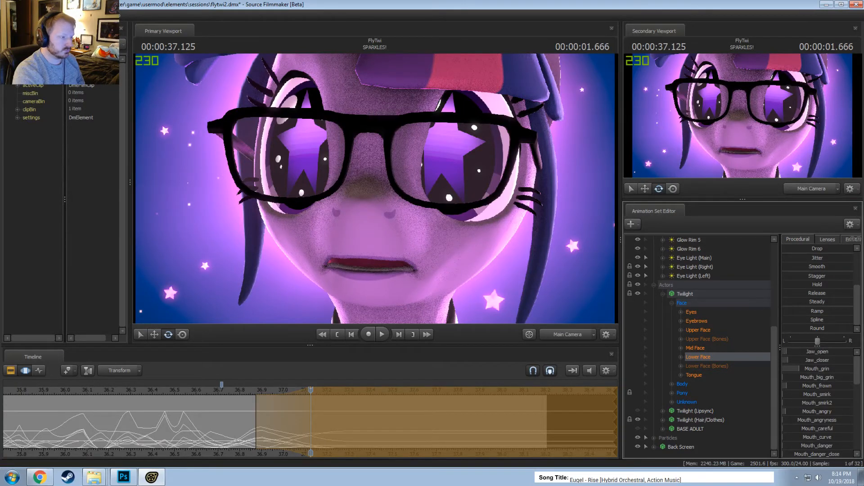
Play back the mouth movement leading into the held pose several times from different start points
click(222, 388)
key(space)
key(space)
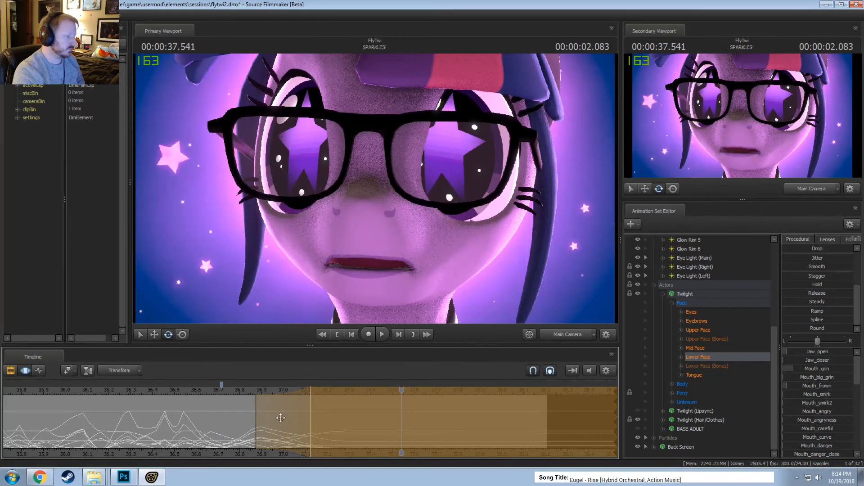
mouse_move(280, 418)
mouse_down()
mouse_move(242, 421)
mouse_move(270, 412)
mouse_up()
click(171, 388)
key(space)
key(space)
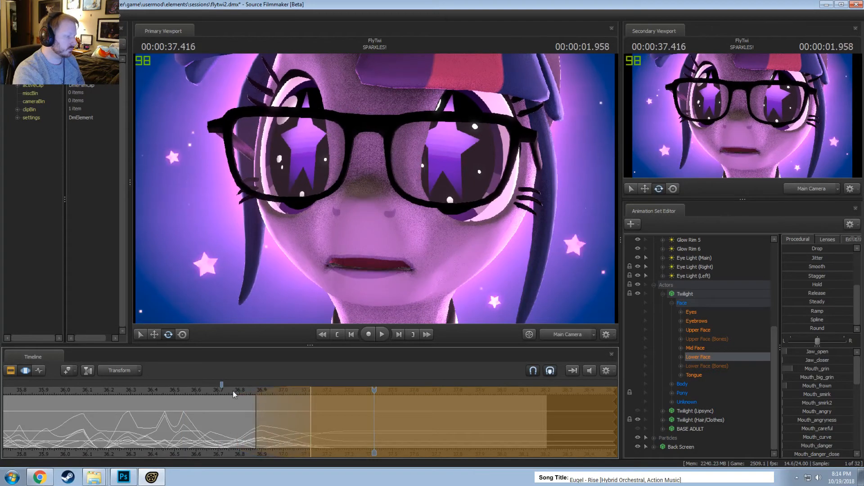
click(232, 390)
key(space)
key(space)
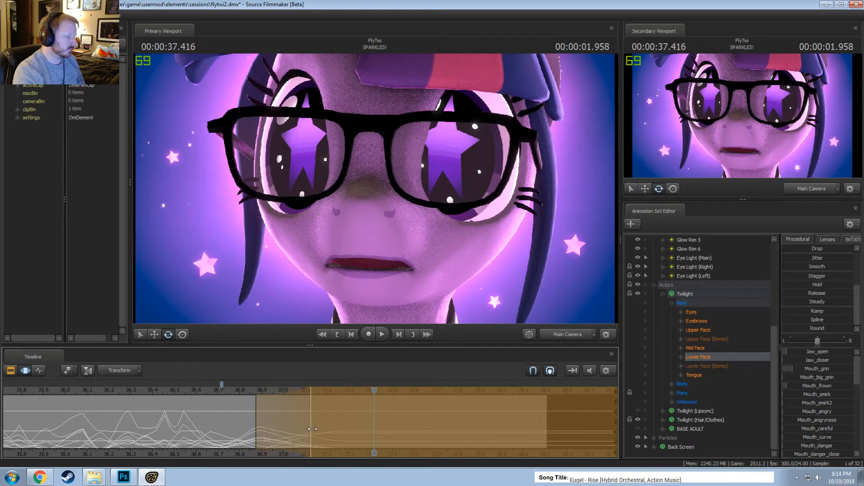
Try different lengths for the transition into the held mouth pose, ending it at about 37.46 s, and replay the shot
drag(313, 429, 322, 429)
click(224, 392)
key(space)
click(162, 393)
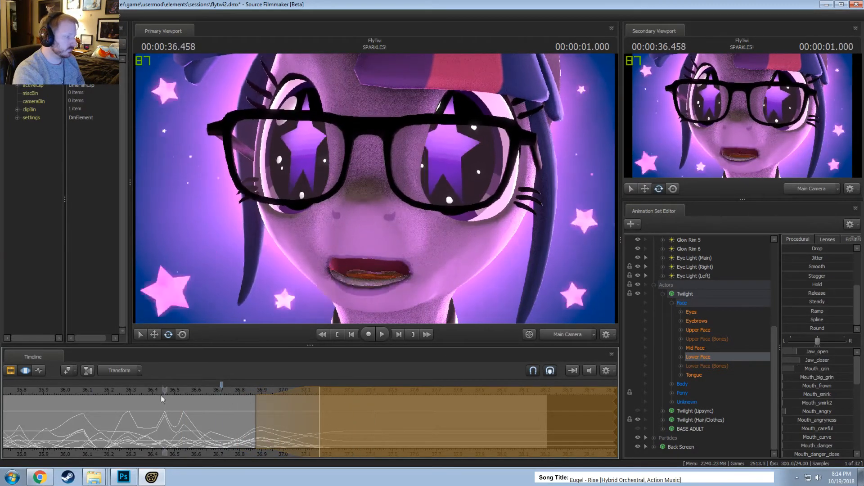
key(space)
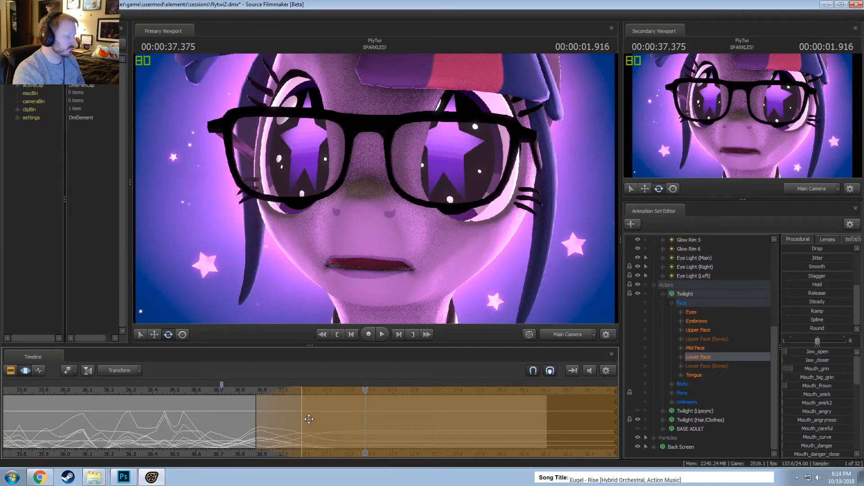
key(space)
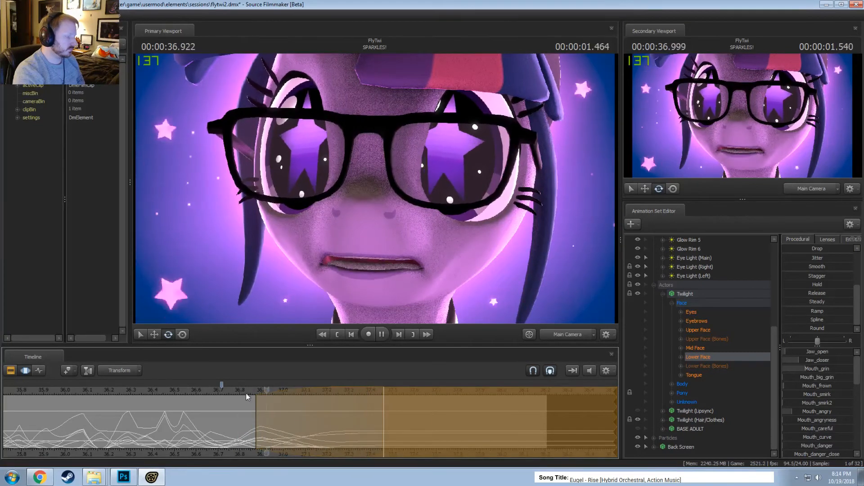
key(space)
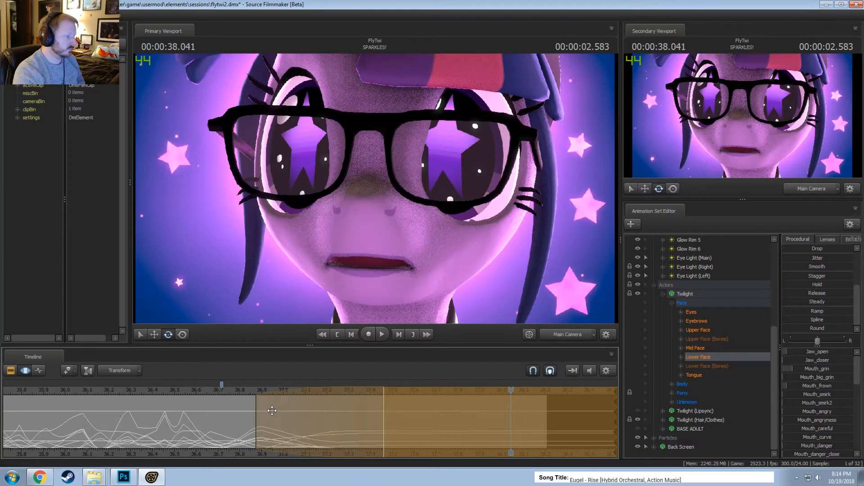
Select time from 36.958 s onward and flatten the face curves to the pose at that moment
drag(271, 411, 274, 431)
scroll(815, 288, up, 1)
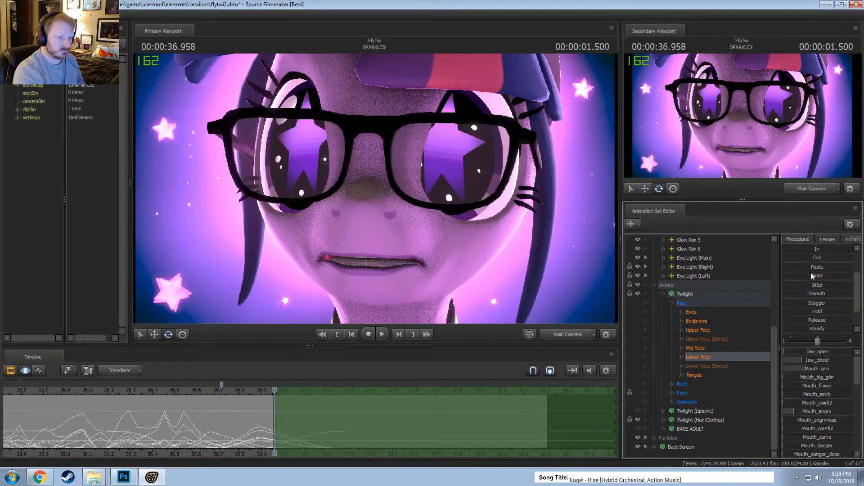
click(817, 294)
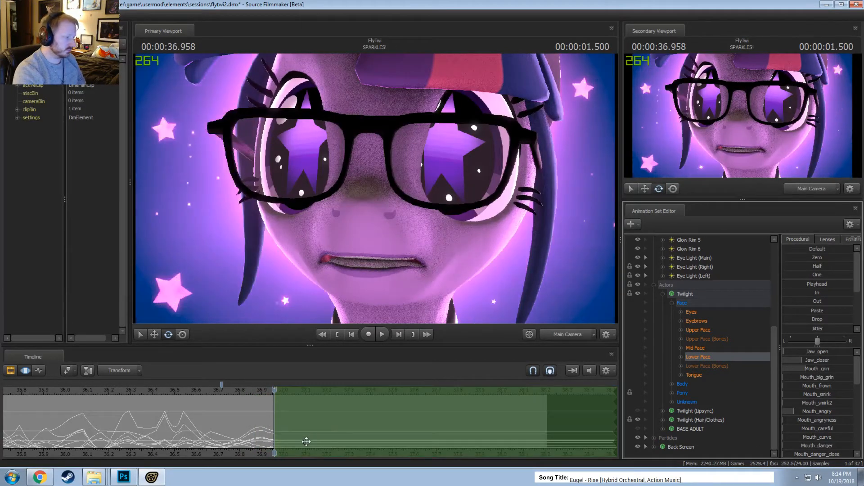
Smooth the face curves' transition in a time selection spanning about 36.92 to 37.20 s
drag(270, 432, 319, 434)
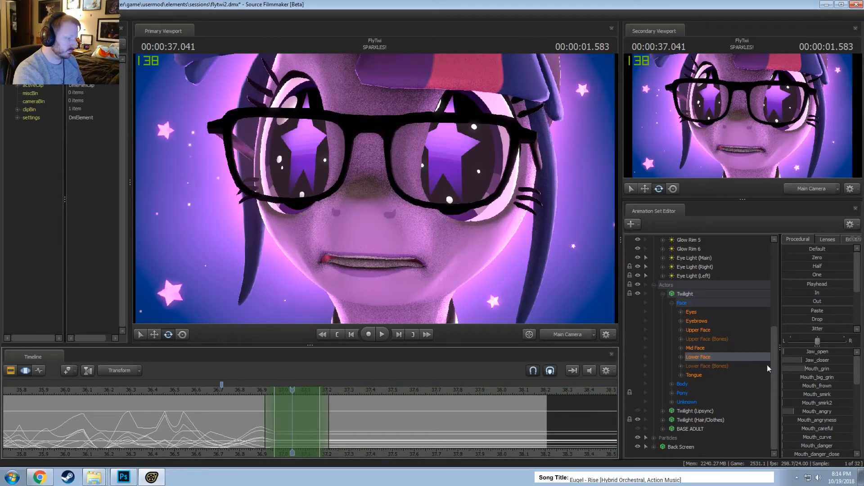
click(817, 329)
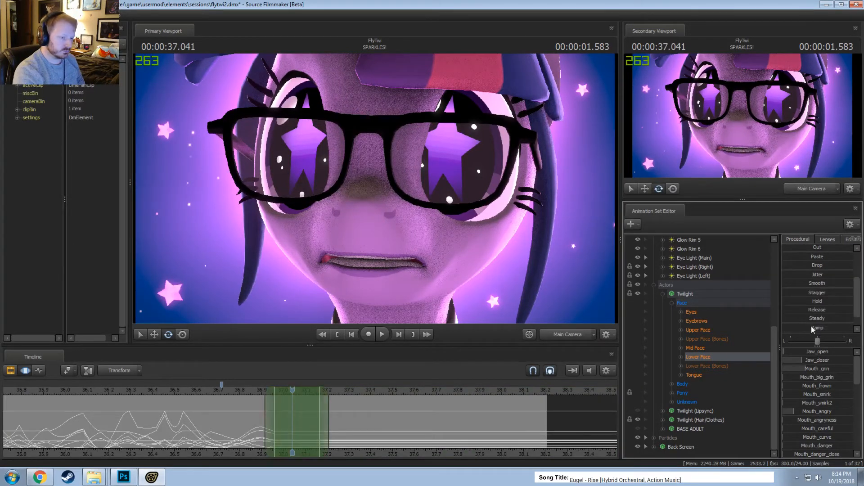
scroll(814, 330, down, 3)
click(813, 329)
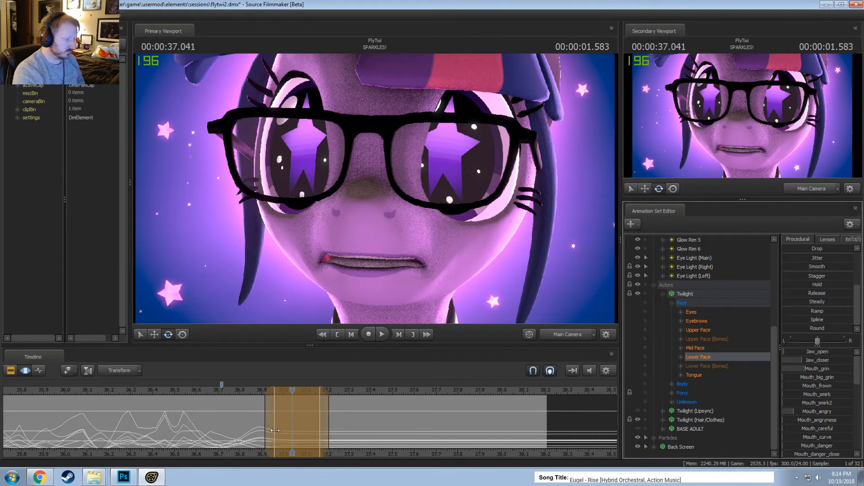
Widen the smoothed time selection to about 36.87 to 37.54 s and replay the shot
drag(325, 433, 402, 433)
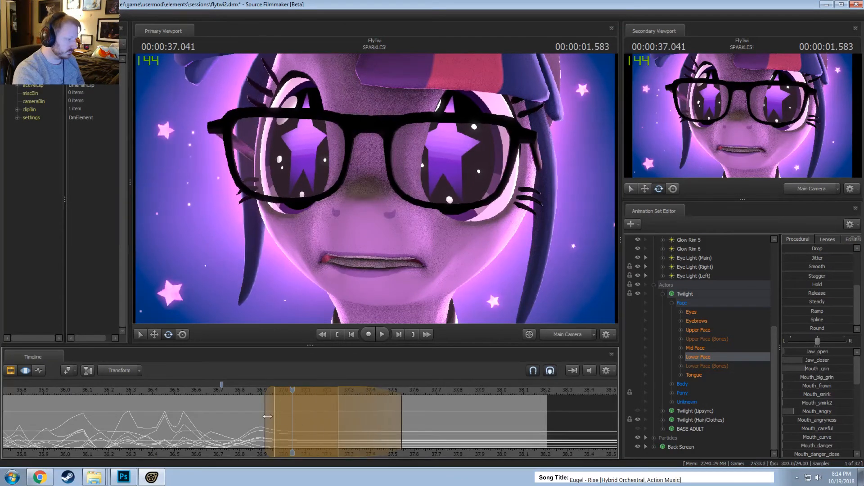
click(267, 417)
drag(266, 417, 256, 417)
drag(292, 391, 189, 393)
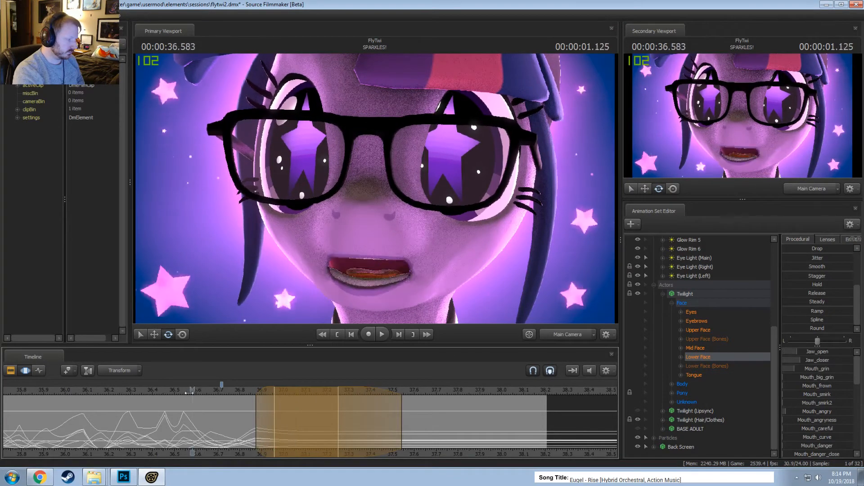
key(space)
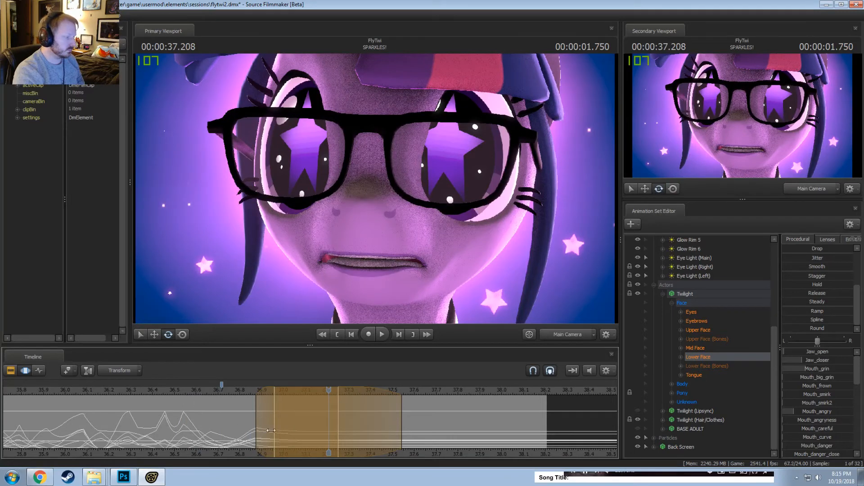
Select time from about 37.08 s onward, fading in from about 36.83 s, and raise Mouth_onceler slightly for the held pose
shift+click(338, 424)
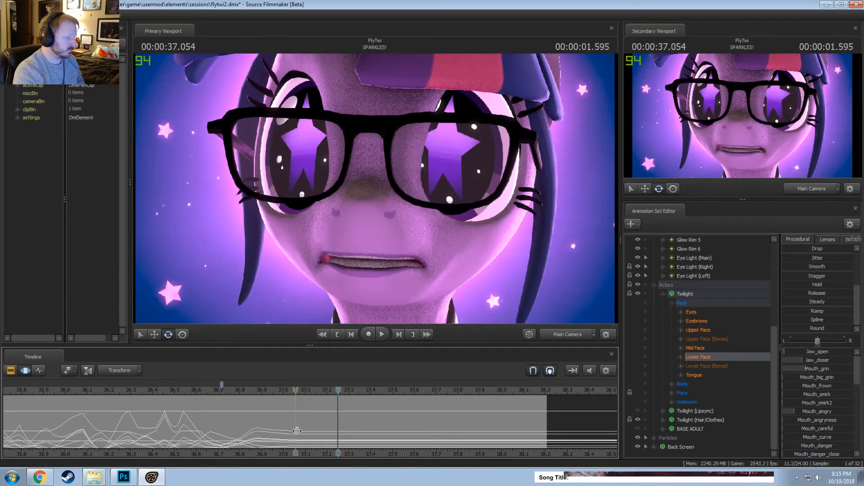
shift+drag(301, 431, 602, 428)
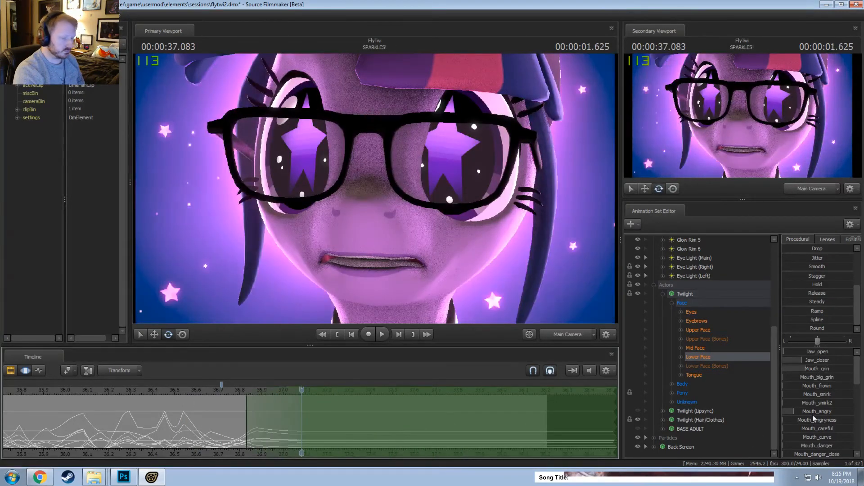
scroll(811, 417, down, 5)
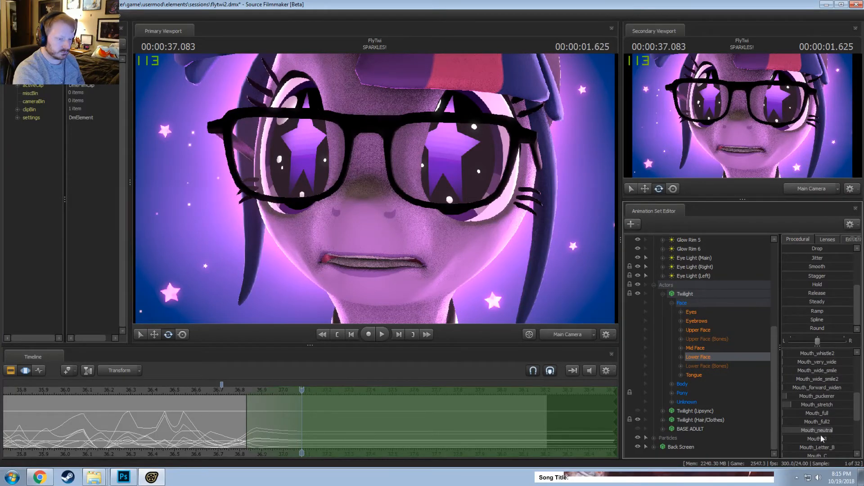
scroll(821, 437, down, 2)
drag(812, 446, 821, 446)
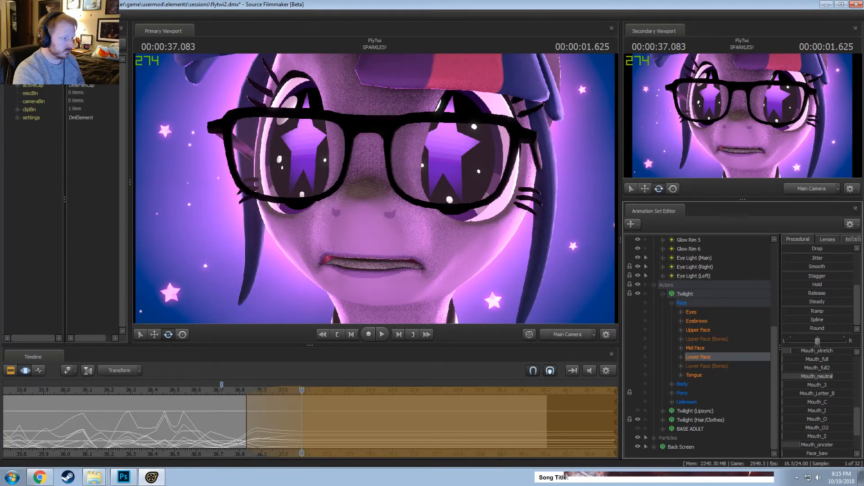
Open the held mouth pose slightly, adding a little Mouth_O and reducing Mouth_angry
scroll(820, 445, up, 7)
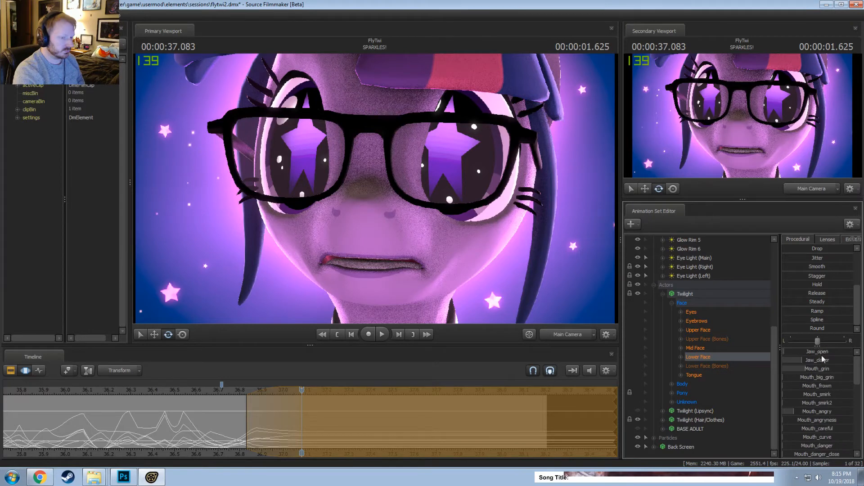
scroll(831, 405, down, 7)
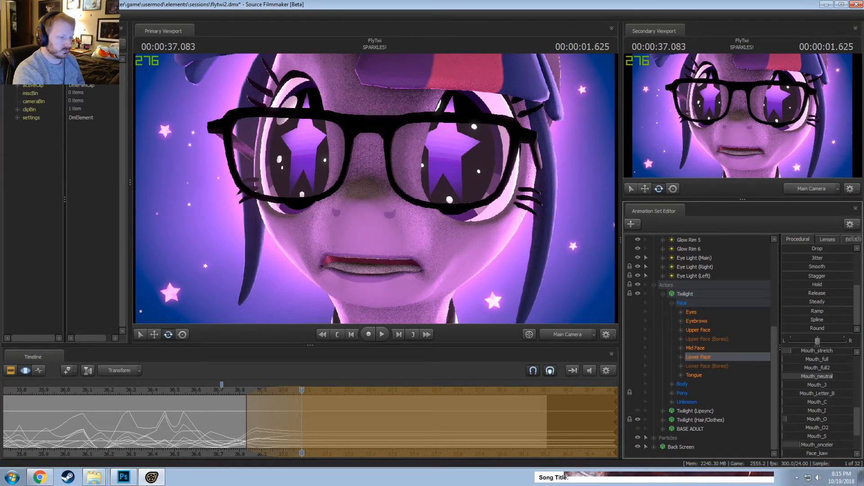
drag(786, 419, 789, 419)
scroll(825, 420, up, 7)
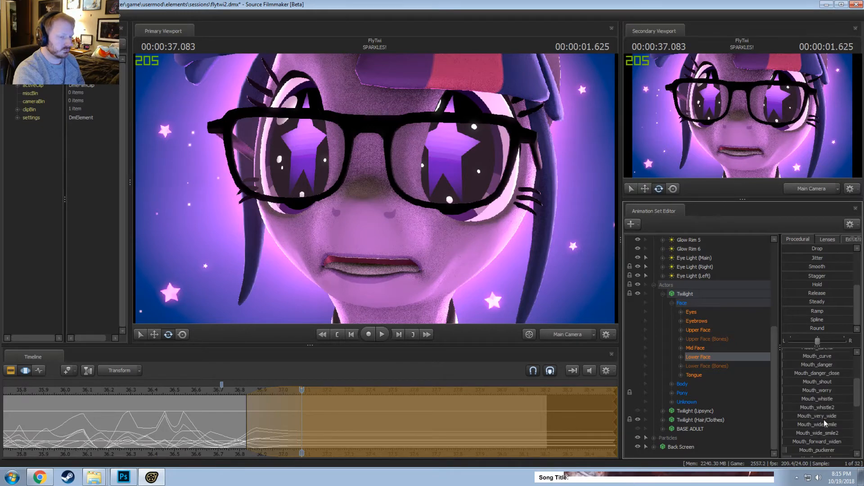
drag(819, 415, 813, 415)
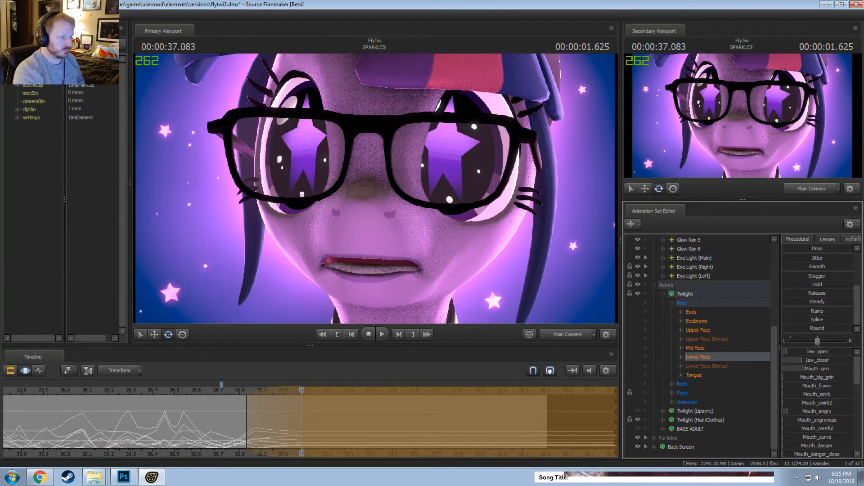
Replay the shot repeatedly from near its start, and the part before 37 s, to check how the mouth settles
scroll(305, 392, down, 3)
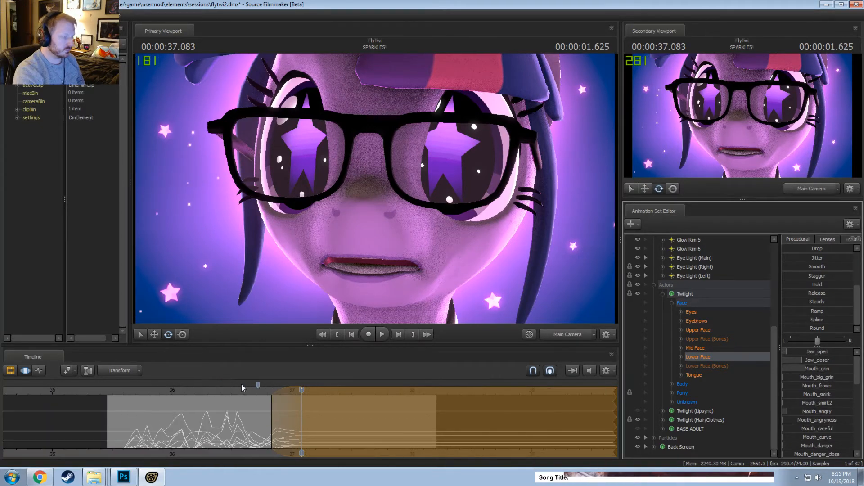
click(130, 385)
key(space)
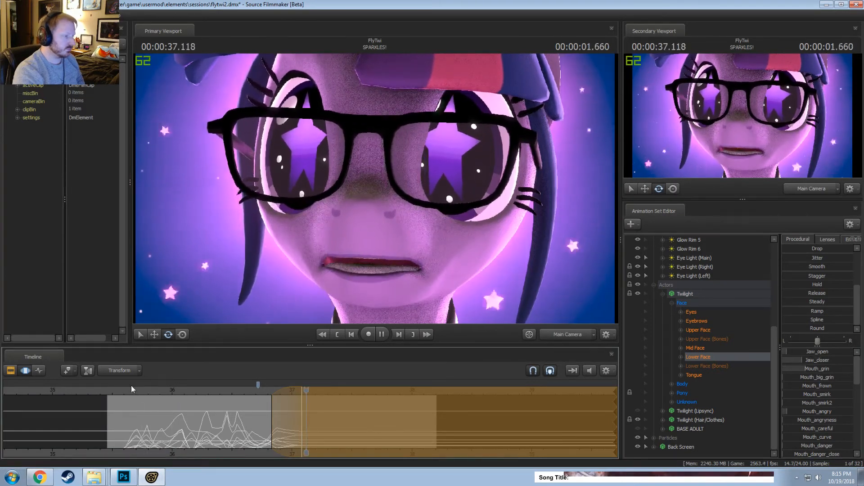
key(space)
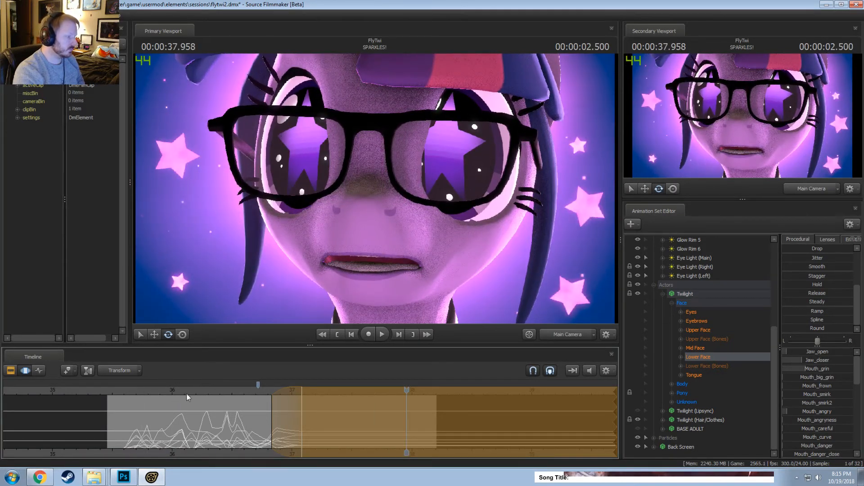
click(120, 395)
key(space)
click(131, 394)
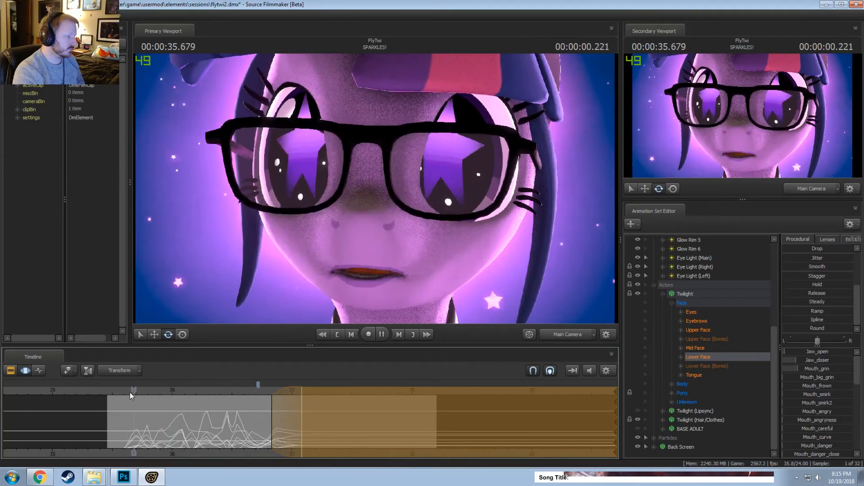
key(space)
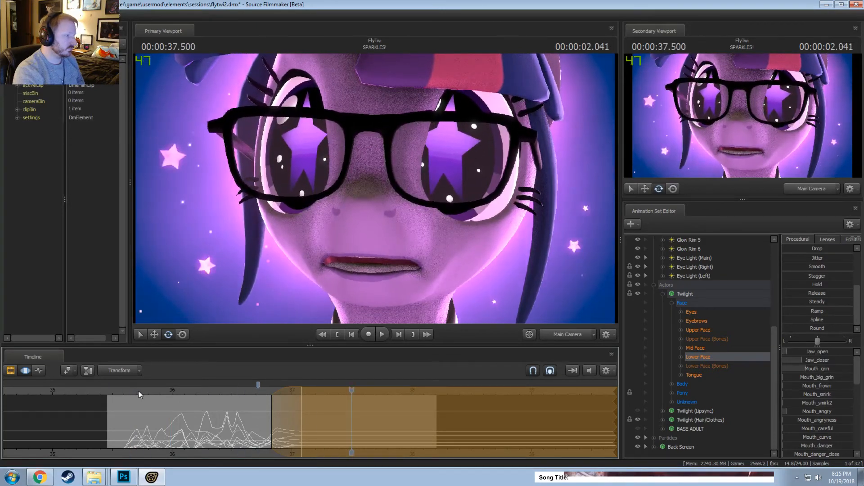
click(121, 394)
key(space)
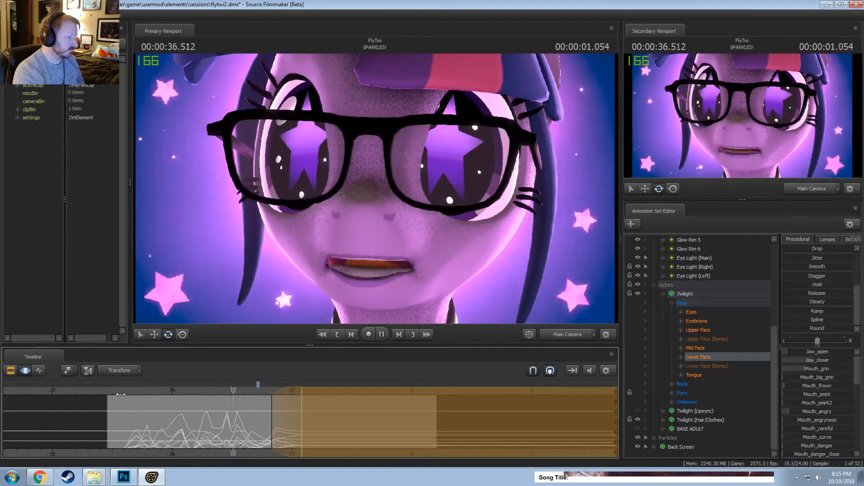
key(space)
click(114, 395)
key(space)
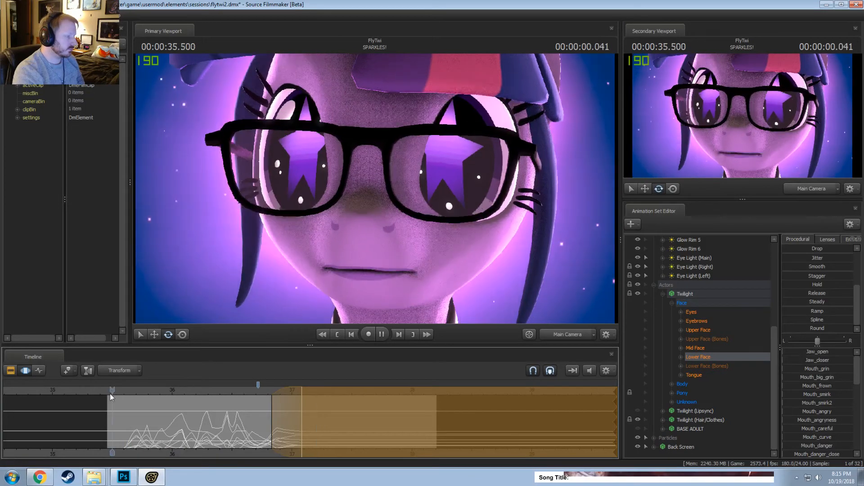
key(space)
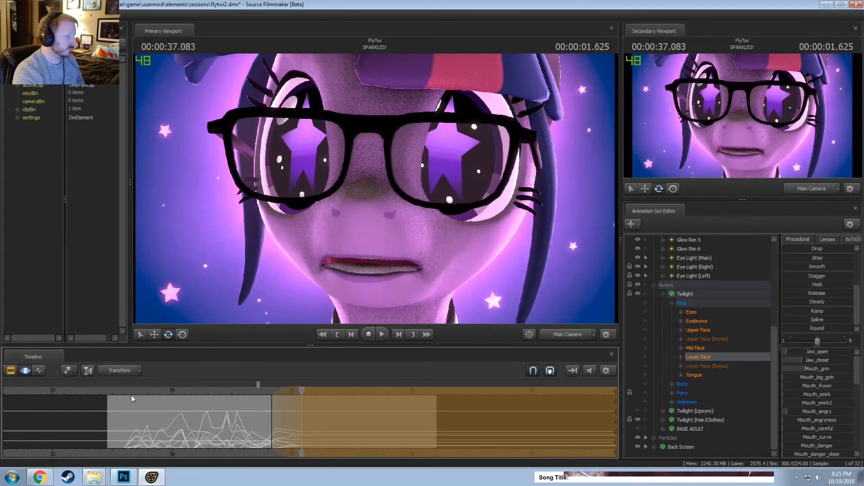
click(254, 396)
key(space)
scroll(255, 428, up, 5)
key(space)
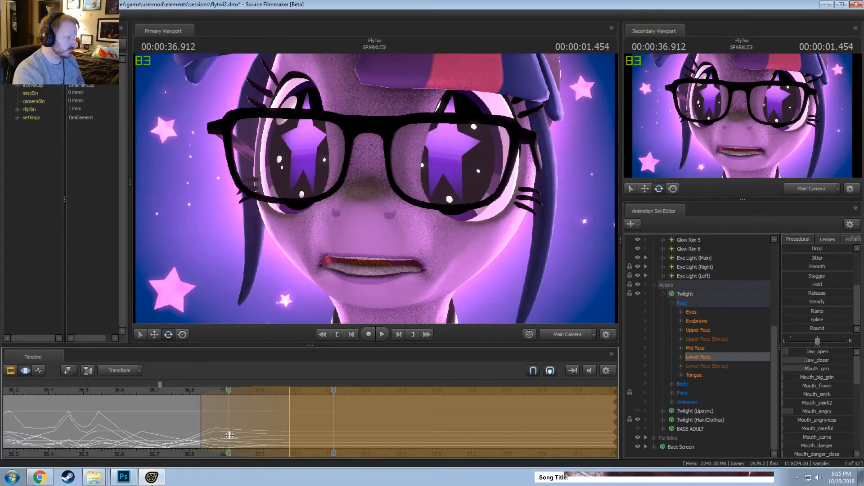
Close the jaw more around 36.92 s, within a time selection fading out from there to about 36.79 and 37.17 s
click(230, 435)
shift+scroll(231, 433, up, 5)
shift+scroll(231, 433, down, 2)
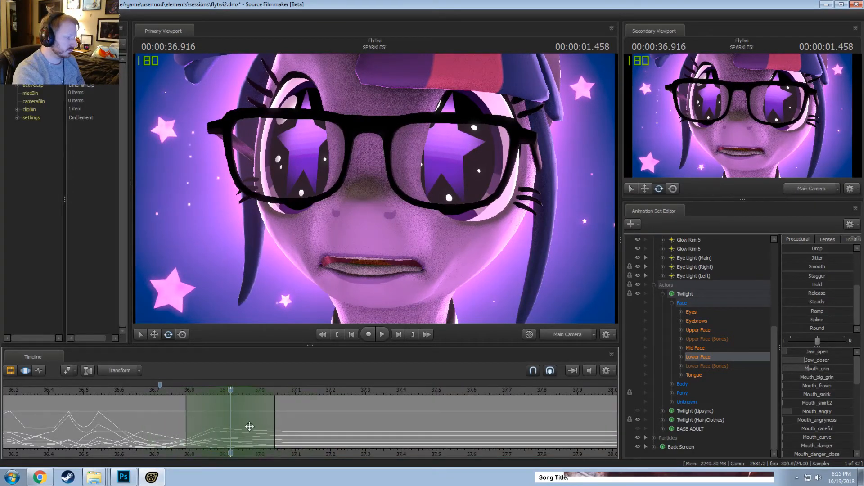
drag(282, 423, 319, 423)
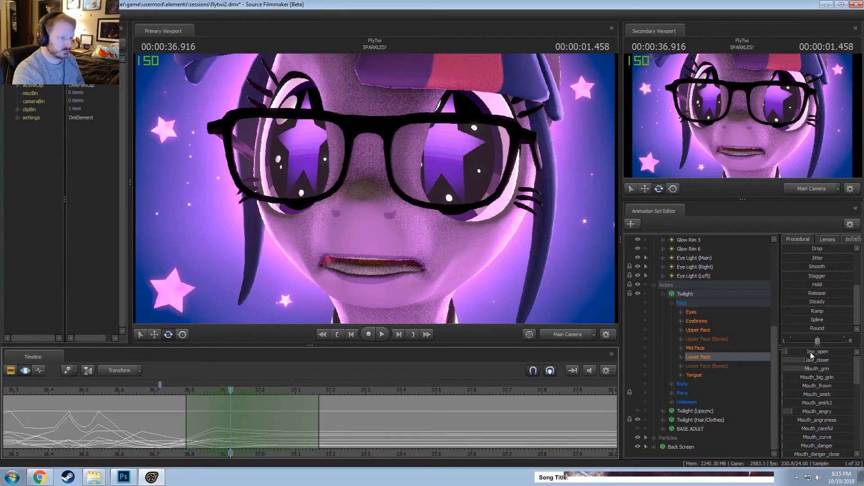
drag(799, 355, 806, 356)
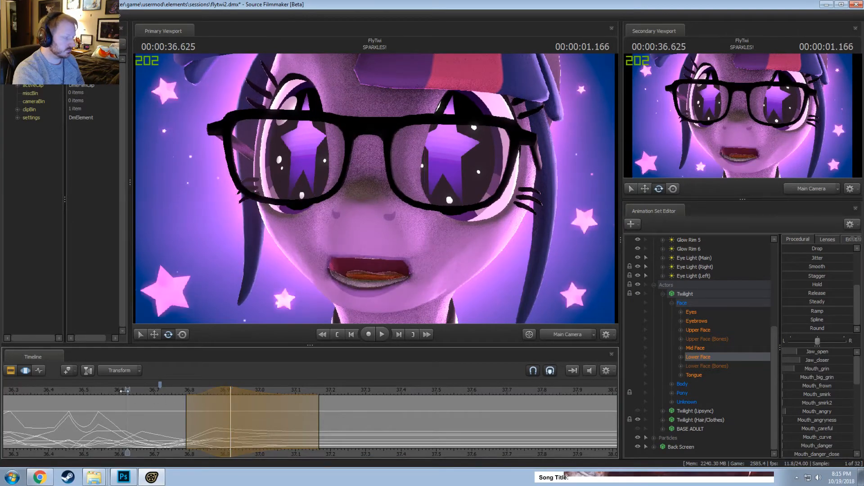
scroll(166, 393, down, 1)
Extend the jaw change's fade-out to about 37.5 s, then to about 37.66 s, and replay the transition
drag(319, 427, 414, 434)
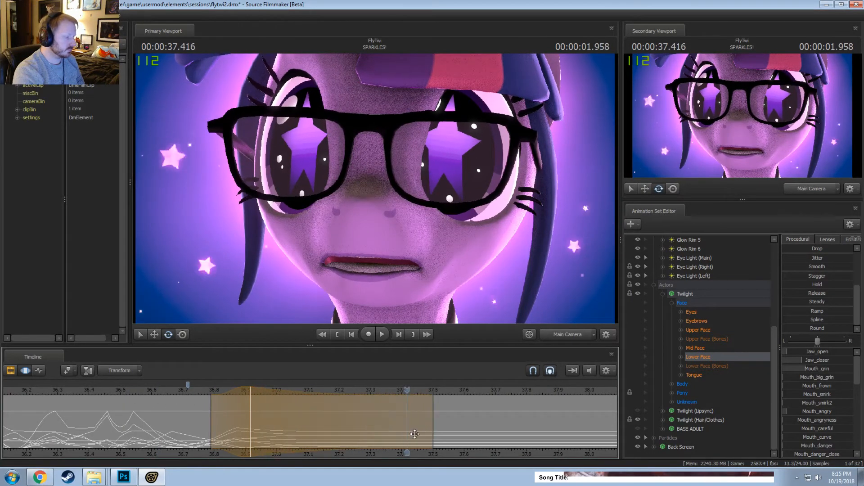
key(space)
key(space)
scroll(399, 415, down, 4)
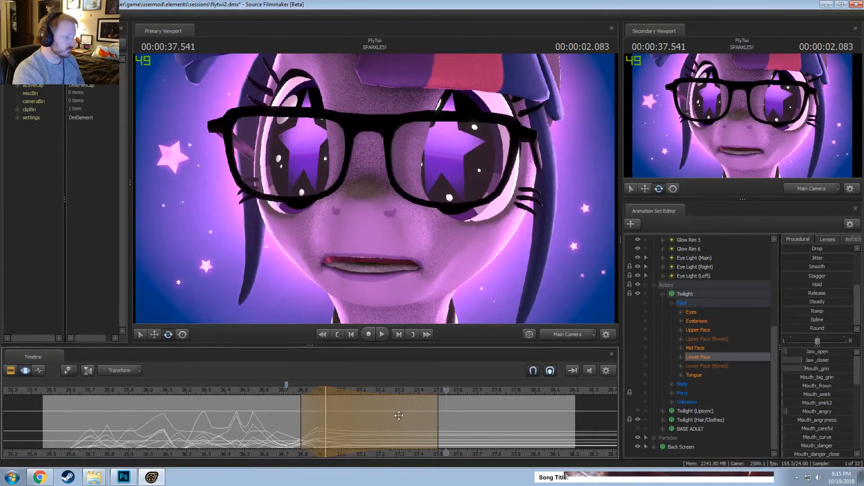
drag(441, 422, 467, 422)
click(293, 393)
key(space)
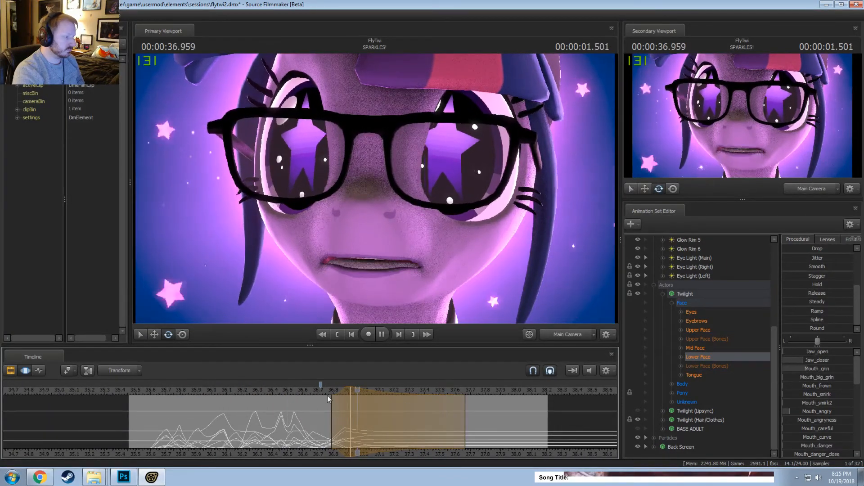
key(space)
click(291, 391)
key(space)
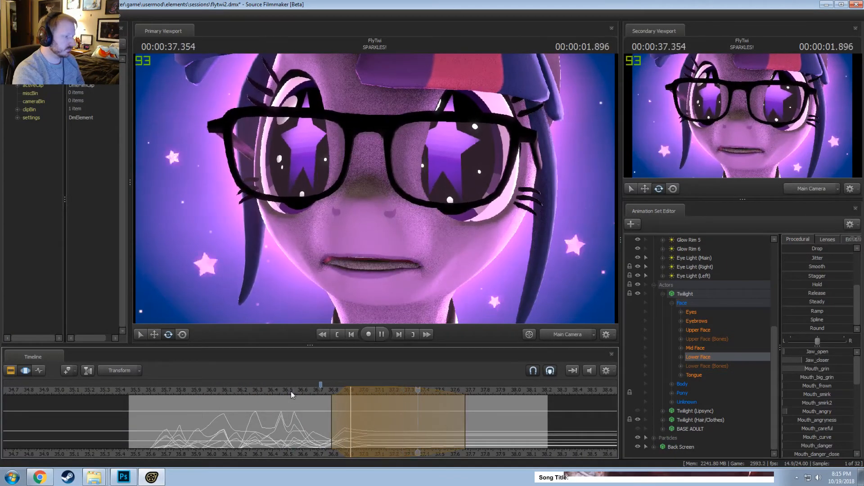
key(space)
Adjust the mouth pose over about 37.29 to 37.83 s, fading in from about 36.95 s, and replay the shot
shift+drag(491, 421, 409, 421)
shift+scroll(446, 427, up, 4)
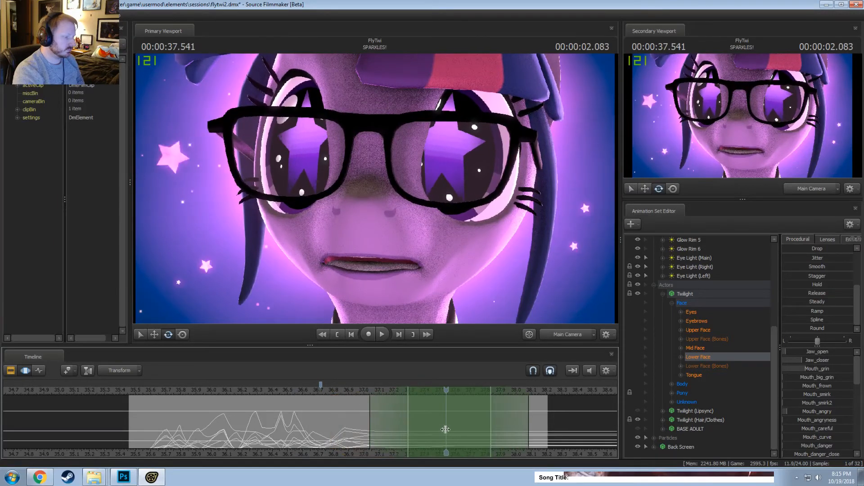
click(319, 391)
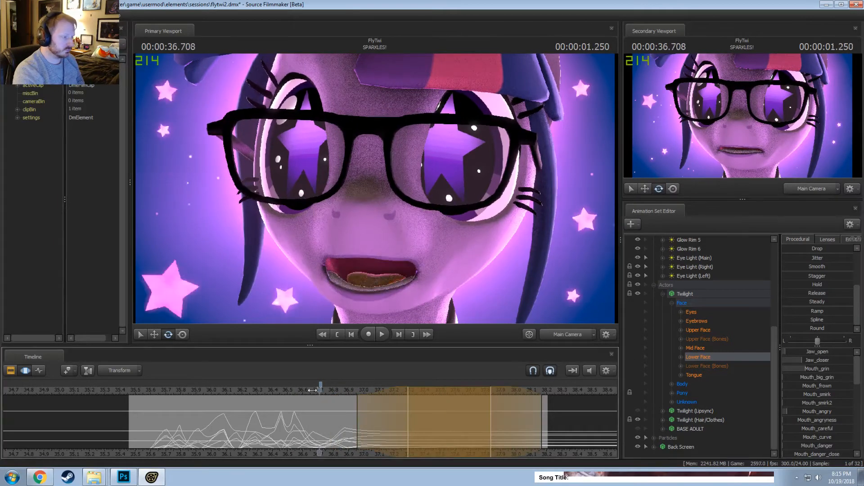
key(space)
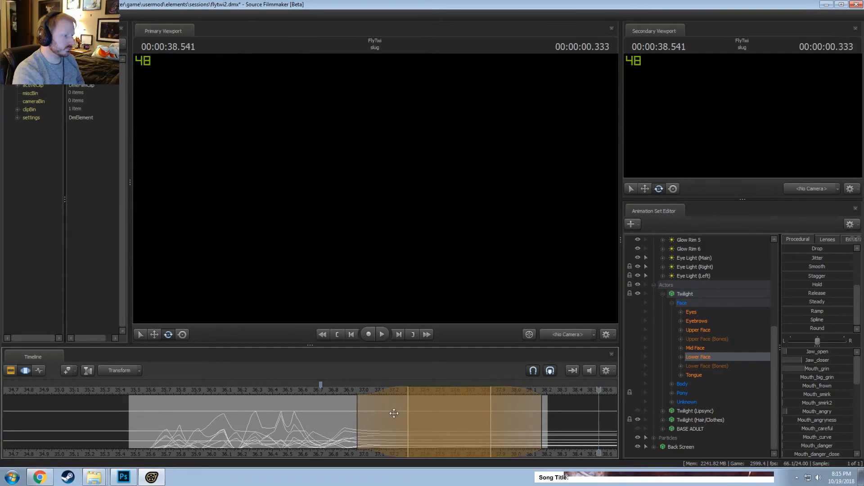
click(227, 390)
key(space)
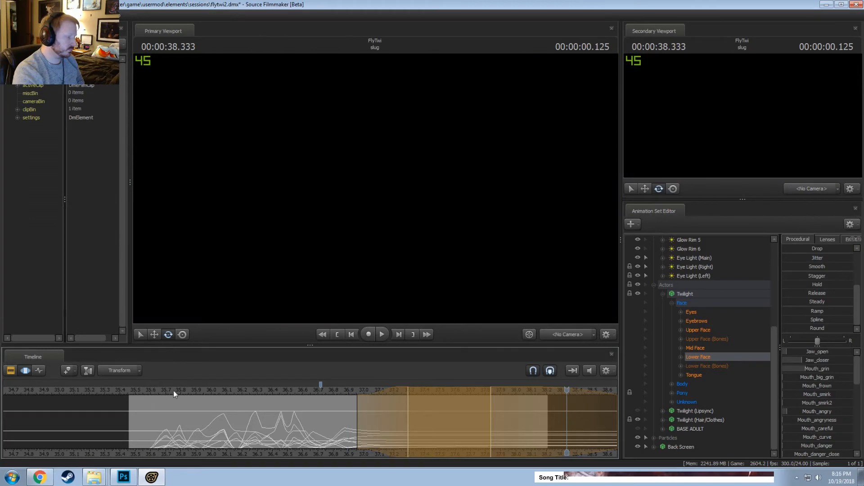
Replay the shot from its beginning and from mid-line to review the complete lip movement into the closing pose
click(159, 389)
key(space)
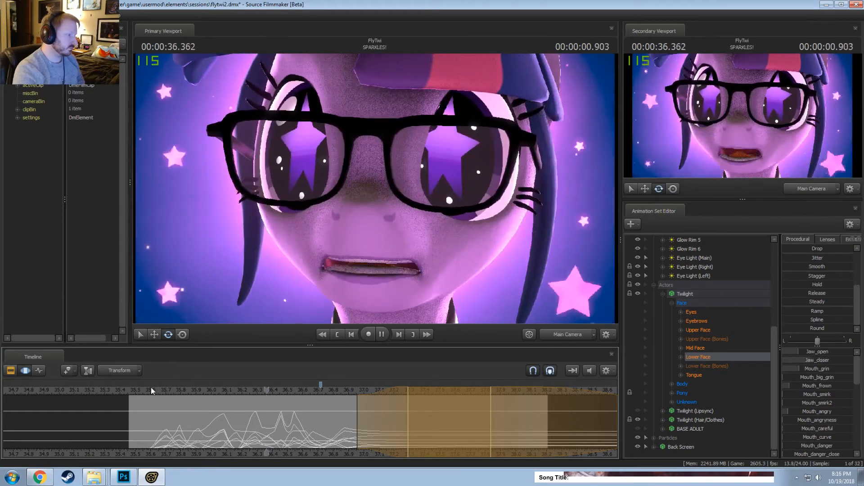
key(space)
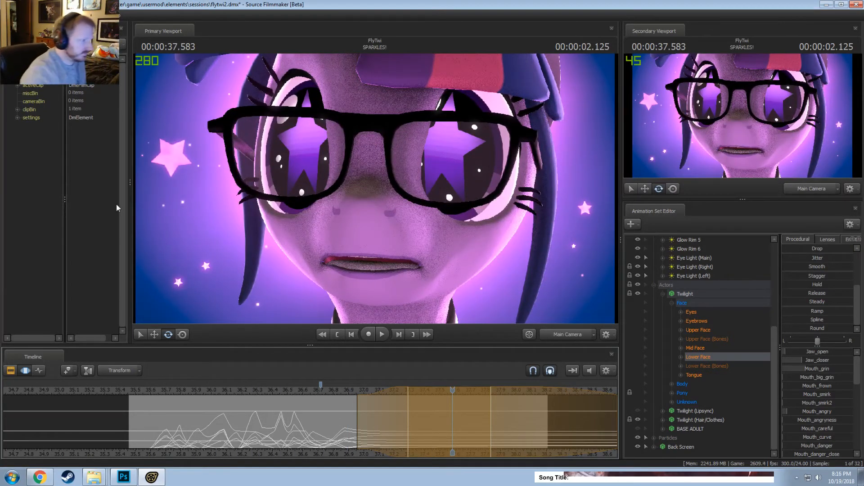
click(132, 389)
key(space)
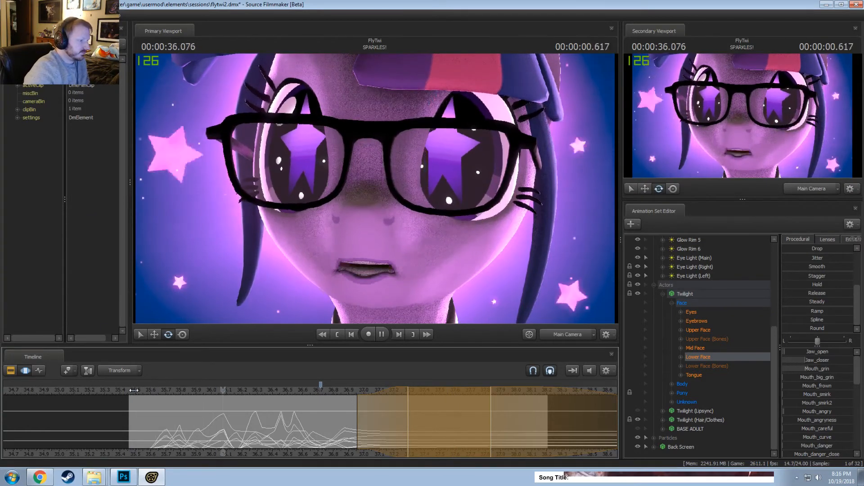
click(134, 390)
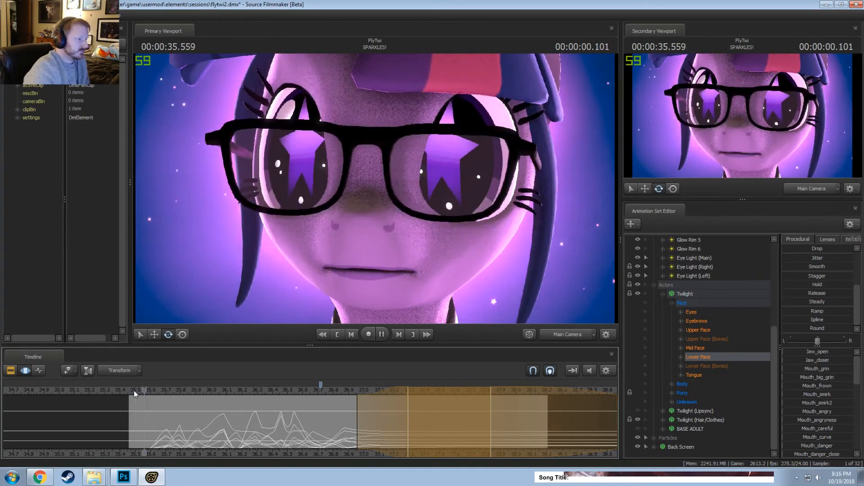
click(134, 390)
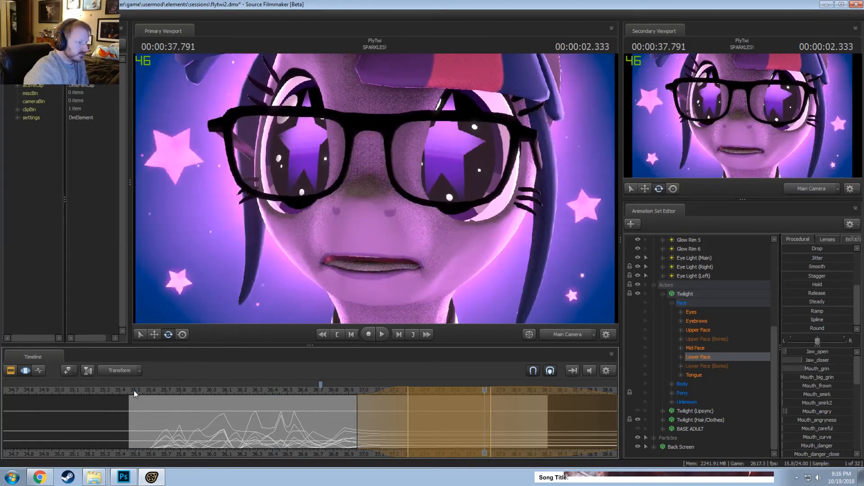
click(240, 391)
key(space)
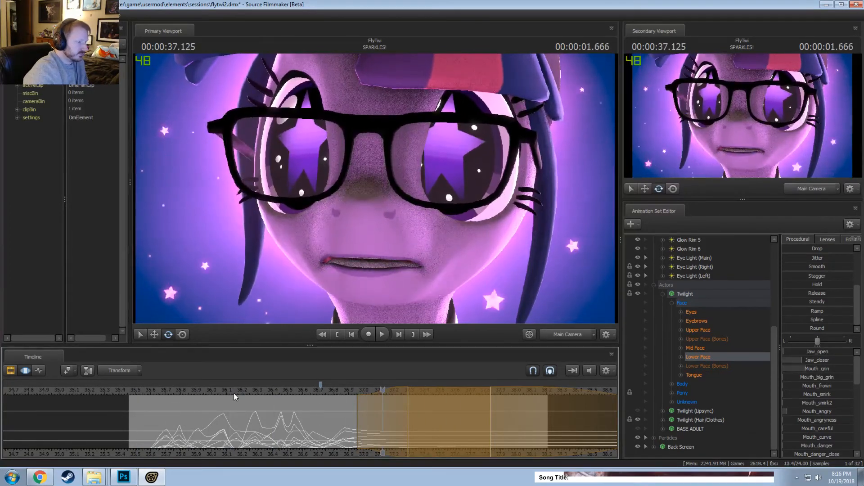
Move to 35.750 s near the shot's start and clear the time selection
scroll(185, 426, down, 1)
scroll(185, 426, up, 1)
click(172, 390)
key(Escape)
scroll(299, 385, up, 2)
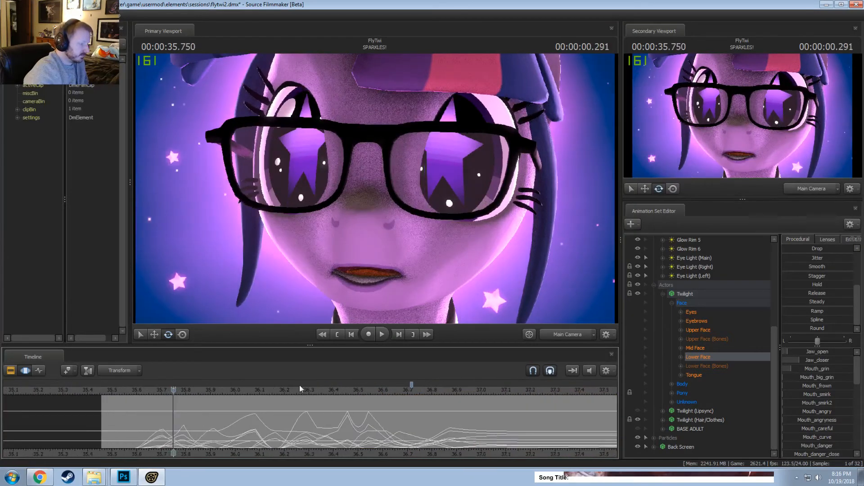
Expand Twilight's Lower Face (Bones) group and try rotating the RightLipMiddle and LeftLipMiddle bones
click(681, 366)
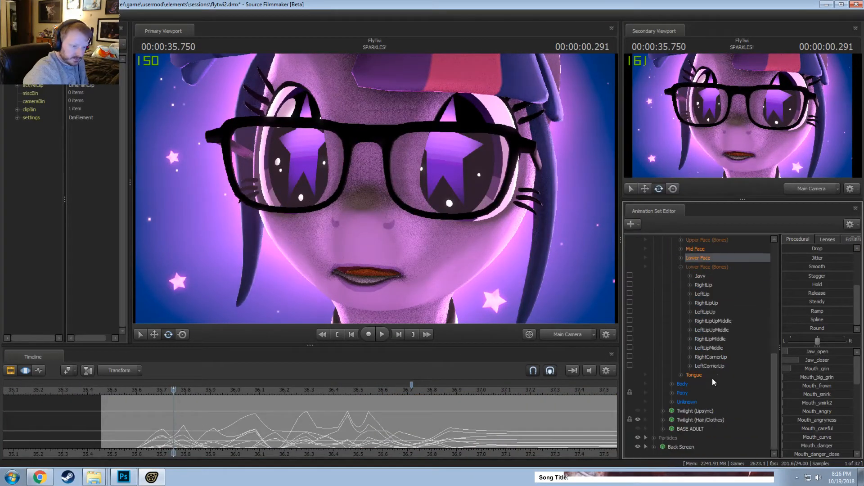
scroll(717, 368, up, 1)
click(716, 366)
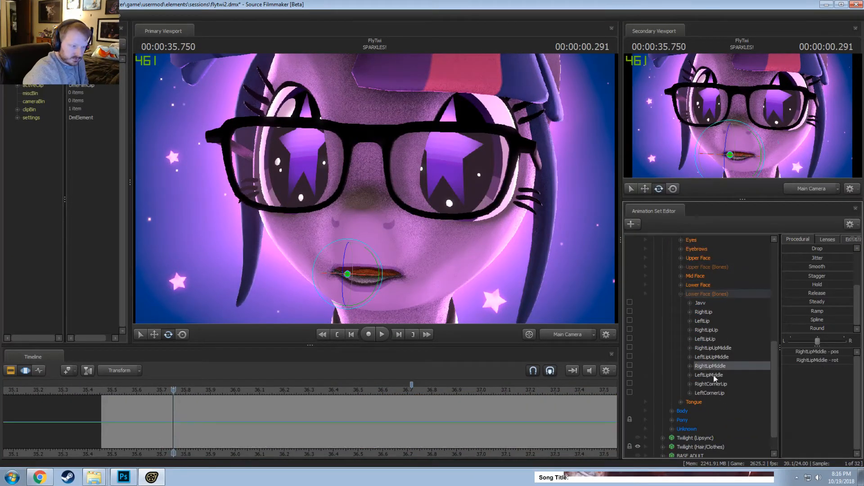
ctrl+click(710, 375)
drag(375, 276, 383, 300)
key(ctrl+z)
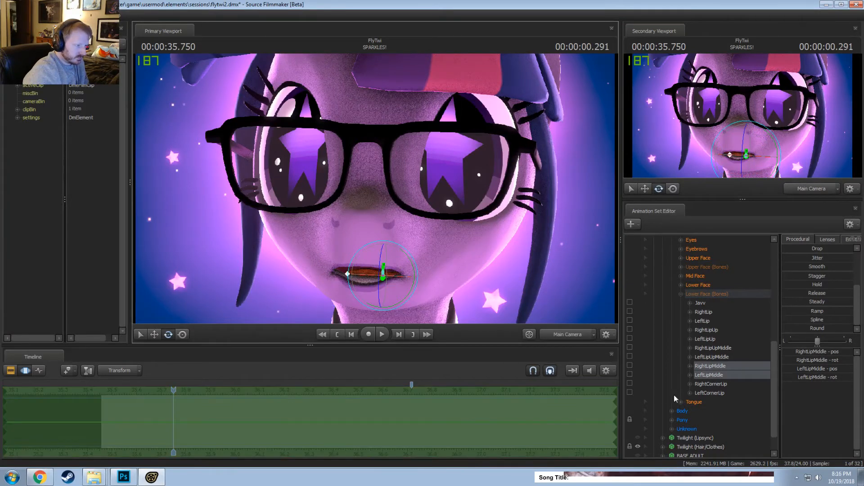
Try moving the RightLipUpMiddle and LeftLipUpMiddle bones, and the RightLipUp and LeftLipUp bones, vertically
drag(718, 348, 717, 357)
key(w)
drag(346, 235, 347, 230)
click(723, 332)
ctrl+click(719, 339)
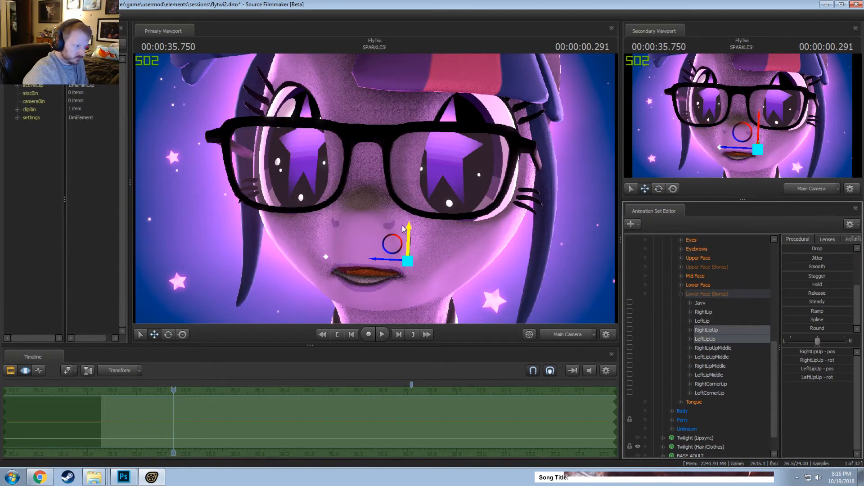
drag(403, 228, 402, 235)
Select the RightLip and LeftLip bones and set a soft time selection of about 35.71 to 35.87 s around 35.791 s
click(704, 311)
ctrl+click(704, 321)
scroll(148, 408, up, 1)
key(F2)
key(F3)
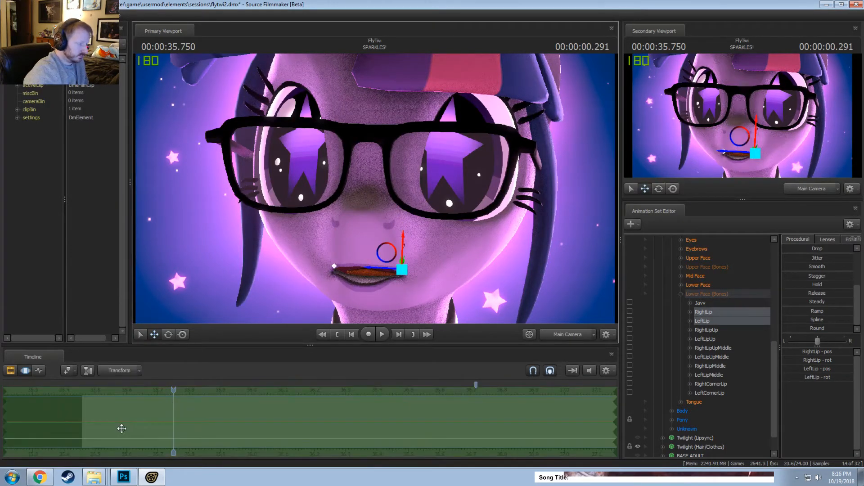
drag(121, 428, 186, 439)
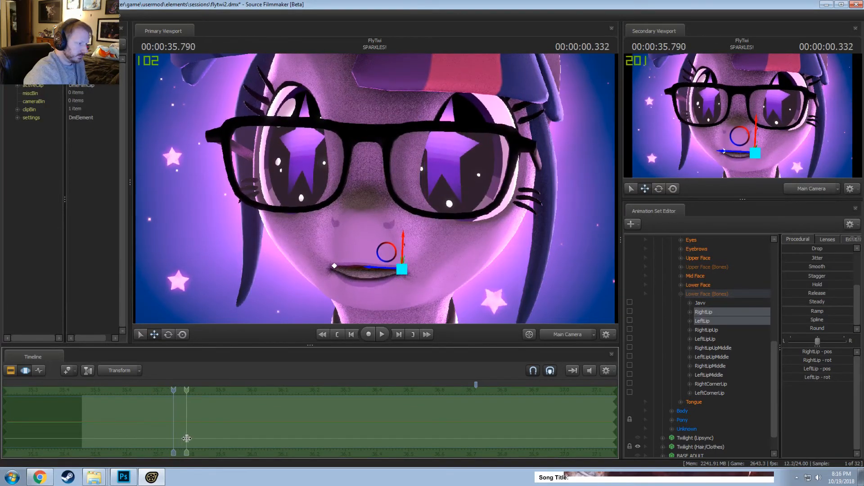
key(Escape)
shift+click(187, 438)
shift+scroll(187, 438, up, 2)
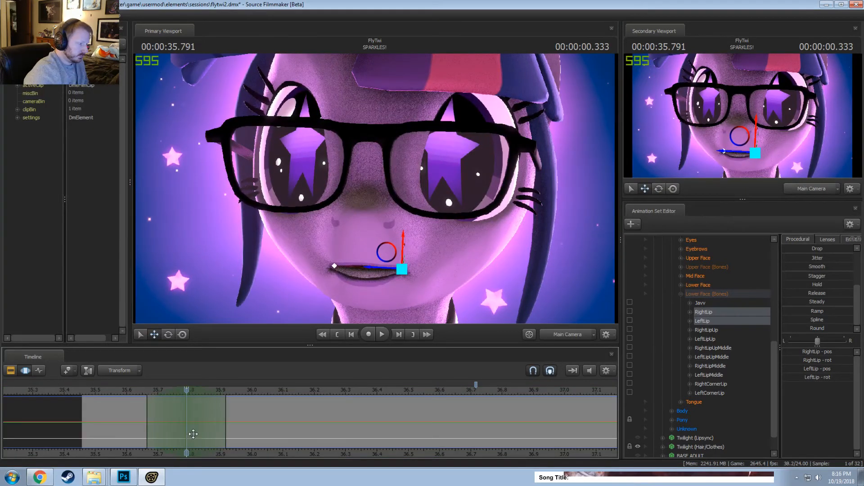
shift+scroll(195, 432, down, 1)
Lower the RightLip and LeftLip bones at 35.791 s and widen the change's blend to about 35.67 to 35.91 s
drag(402, 246, 401, 250)
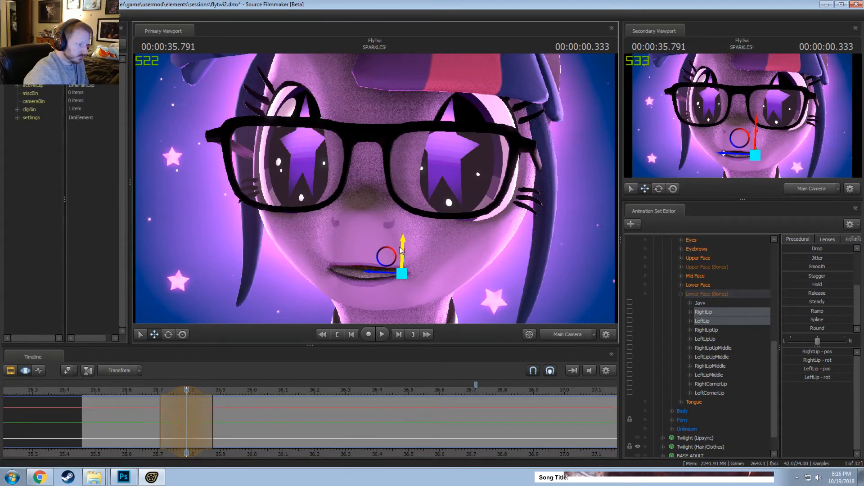
mouse_move(187, 409)
mouse_down()
mouse_move(165, 418)
mouse_move(204, 432)
mouse_move(186, 425)
mouse_up()
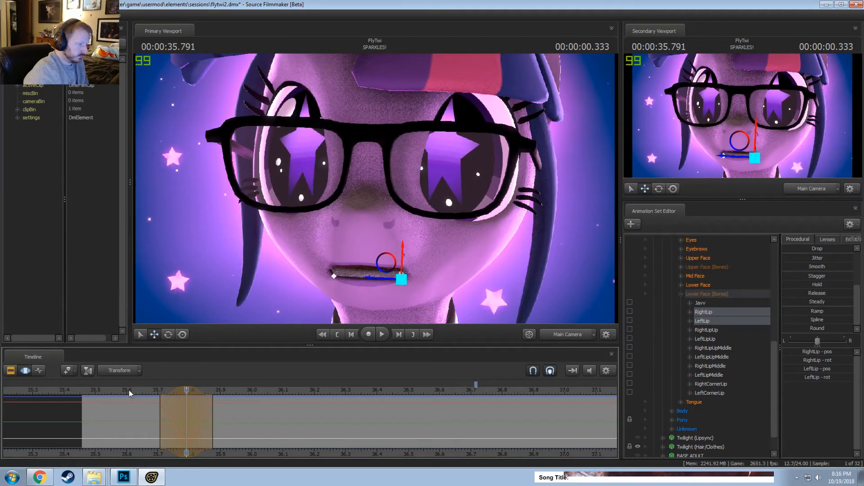
click(123, 390)
key(space)
key(space)
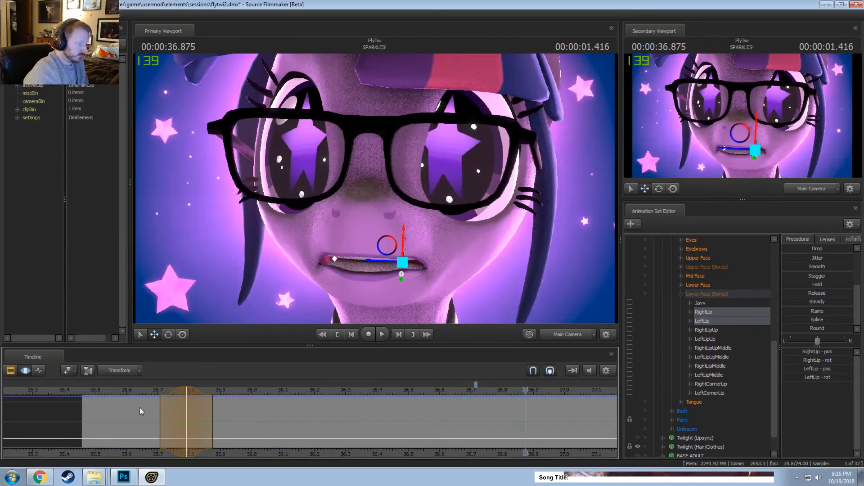
drag(140, 409, 191, 435)
ctrl+scroll(189, 423, up, 2)
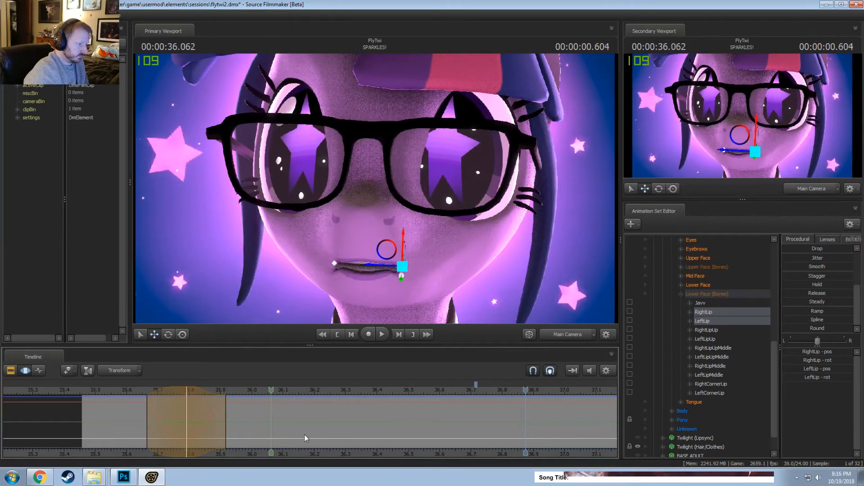
Add LeftLipMiddle and RightLipMiddle to the selection and lower all four lip bones around 35.791 s
ctrl+click(713, 375)
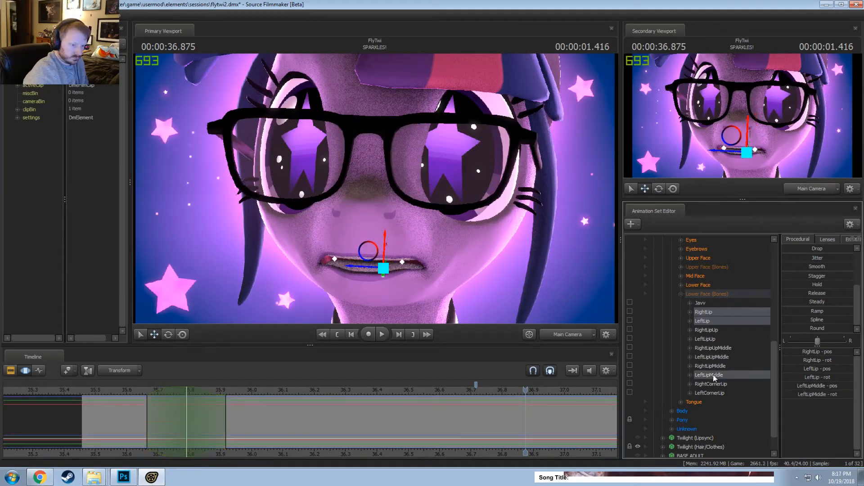
ctrl+click(714, 366)
drag(348, 238, 350, 246)
drag(149, 402, 187, 408)
drag(351, 252, 349, 257)
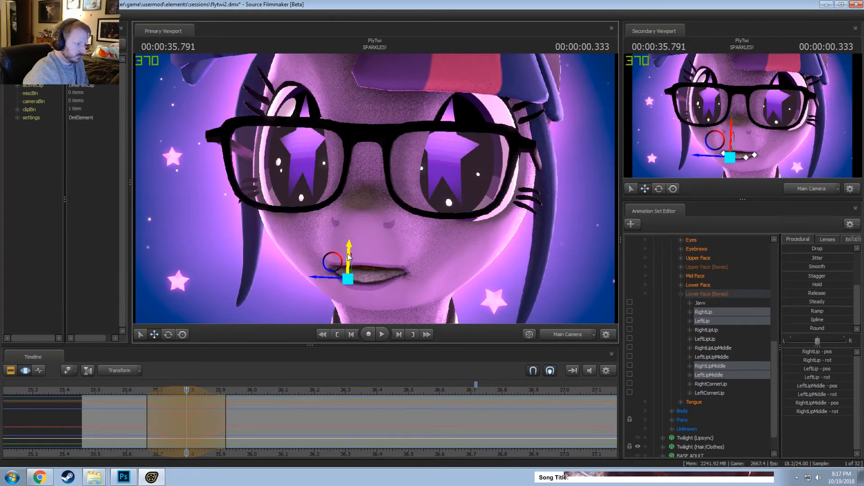
mouse_move(169, 434)
mouse_down()
mouse_move(152, 433)
mouse_move(204, 432)
mouse_up()
Undo the last lip edit and replay the mouth movement from about 35.54 s
click(112, 393)
key(F2)
key(space)
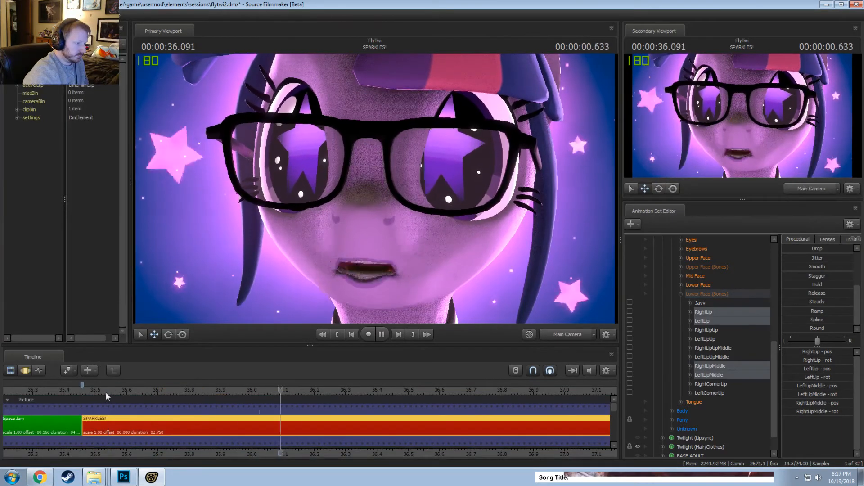
key(F3)
key(ctrl+z)
click(114, 388)
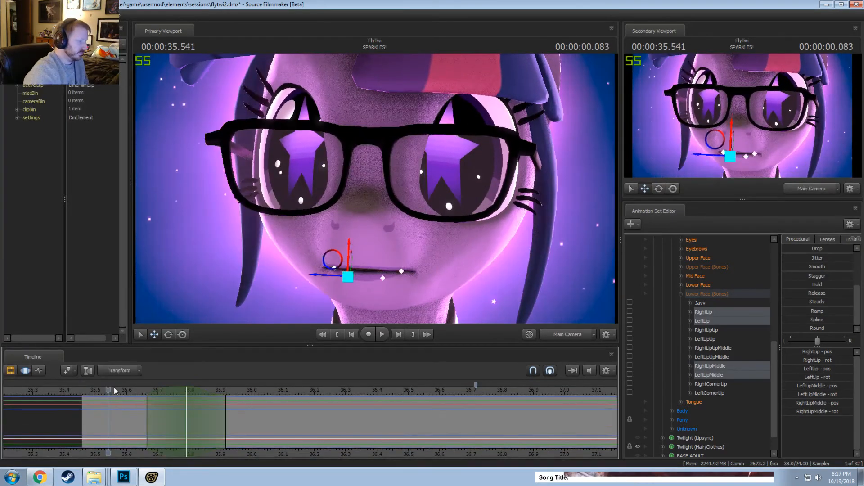
key(space)
key(space)
Lower the four selected lip bones at 36.416 s, blending over about 36.33 to 36.54 s
middle_drag(388, 445, 265, 442)
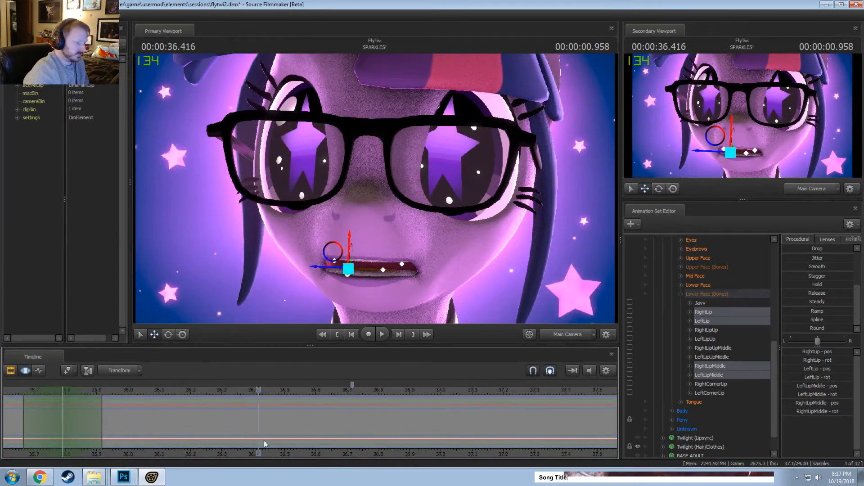
mouse_move(262, 441)
mouse_down()
mouse_move(274, 432)
mouse_move(225, 430)
mouse_move(261, 429)
mouse_up()
click(261, 428)
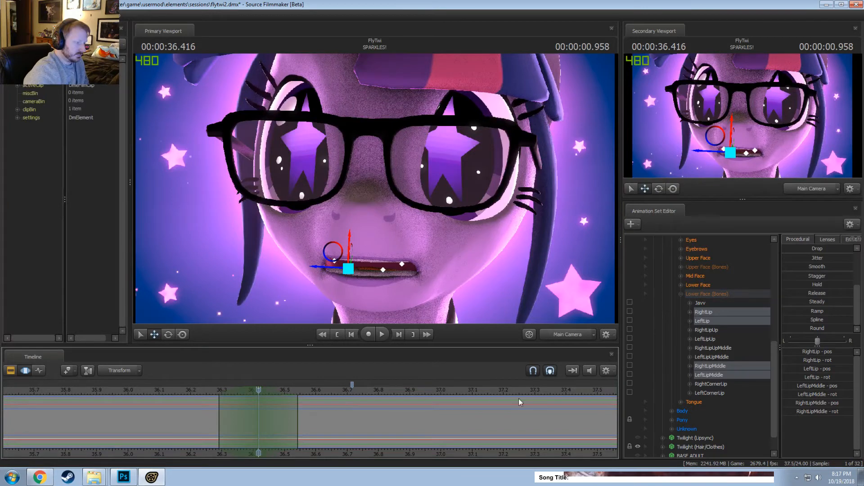
drag(353, 246, 352, 248)
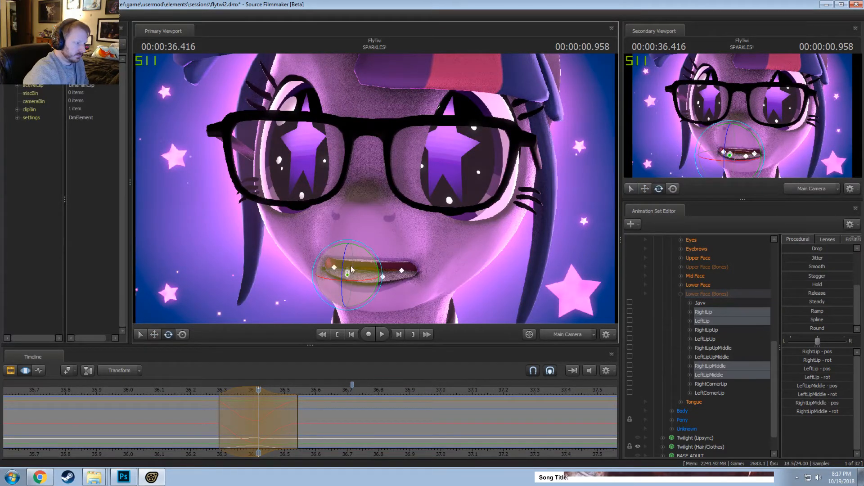
drag(211, 415, 245, 422)
key(space)
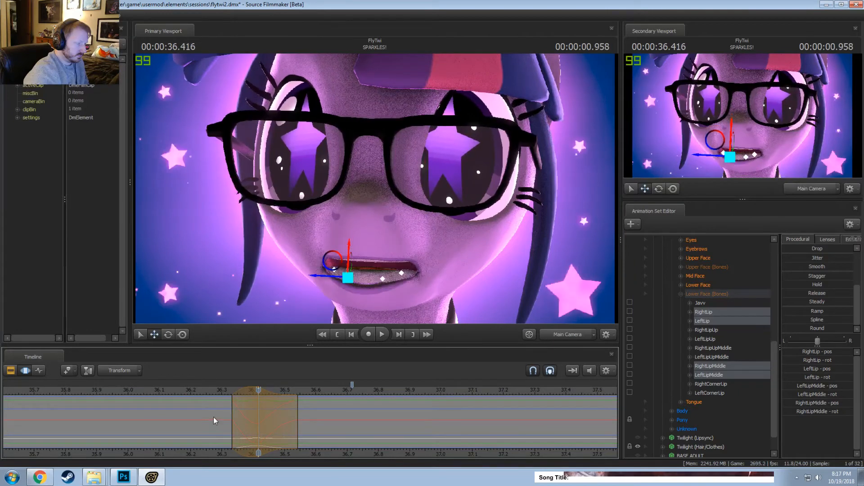
Raise the four lip bones at 36.333 s, blending over about 36.25 to 36.42 s, and replay the line
mouse_move(203, 404)
mouse_down()
mouse_move(177, 407)
mouse_move(230, 418)
mouse_up()
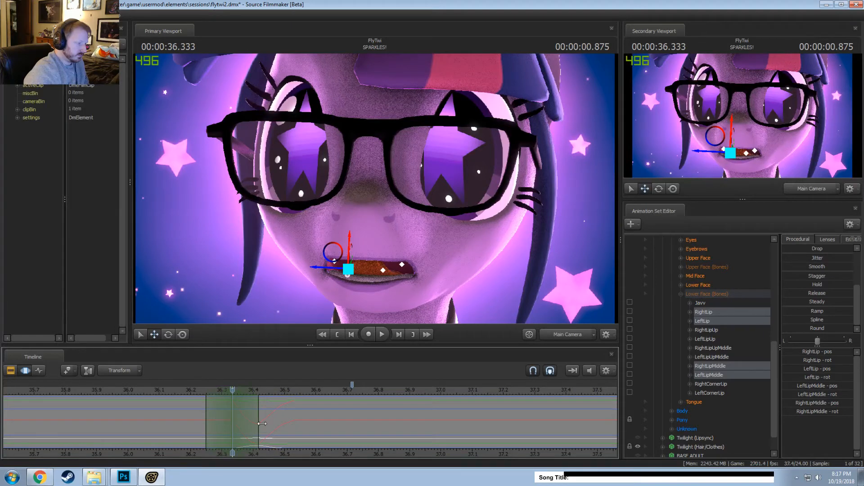
drag(350, 256, 352, 251)
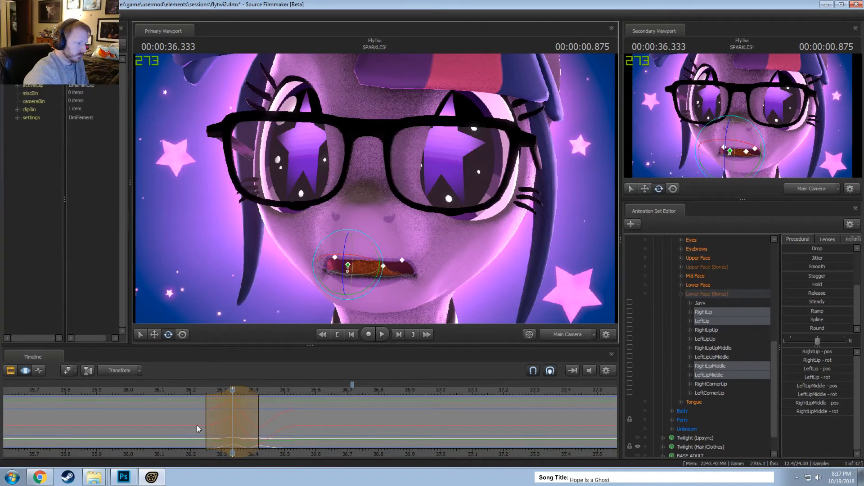
drag(197, 429, 128, 395)
key(space)
key(space)
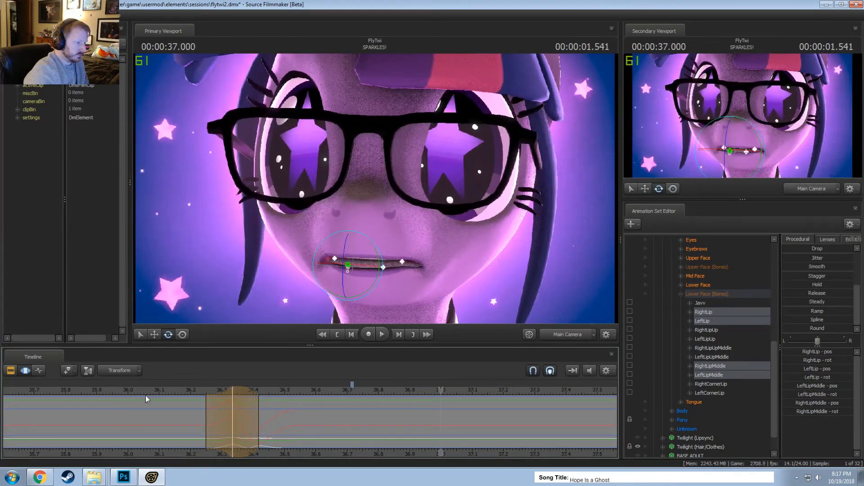
Turn off lighting in the primary viewport and replay the mouth animation from near the start of the shot
right_click(244, 274)
click(262, 293)
scroll(142, 388, down, 2)
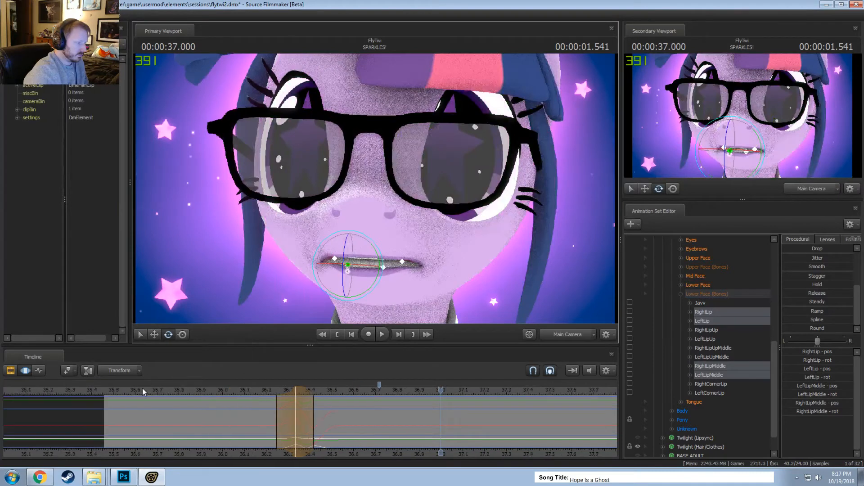
scroll(142, 388, down, 1)
key(space)
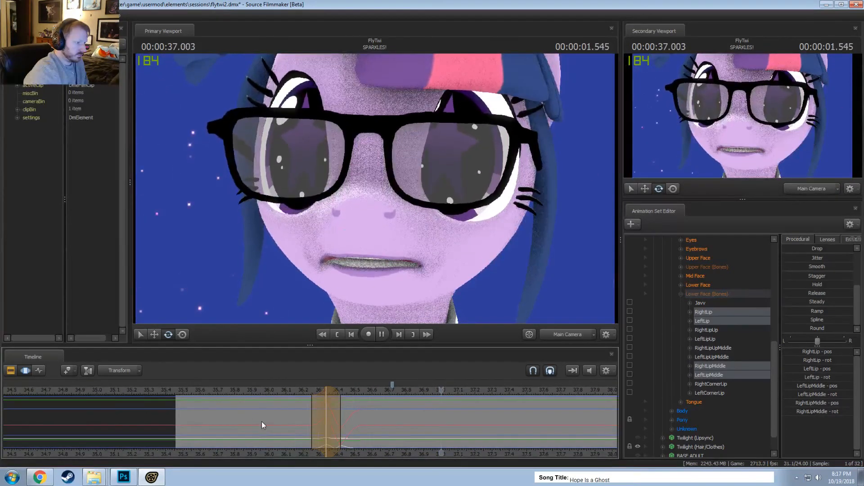
click(194, 392)
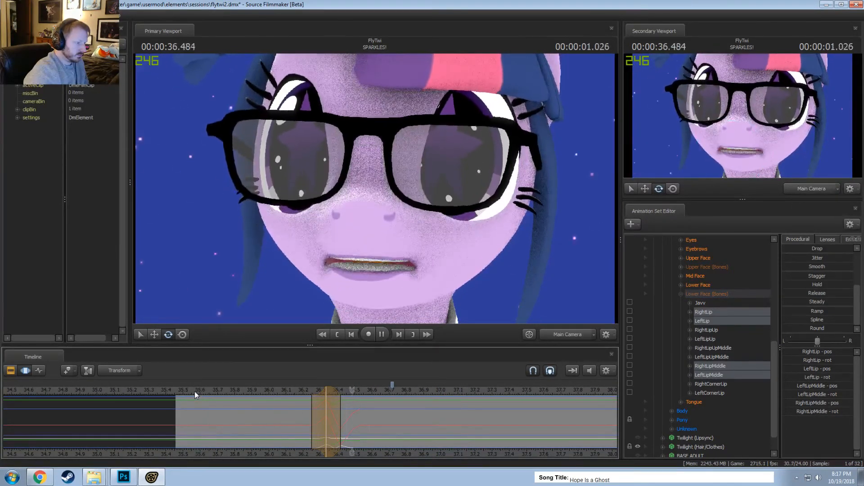
key(space)
Lower the four lip bones at 36.791 s, blending over about 36.67 to 36.96 s
middle_drag(369, 444, 169, 433)
drag(153, 389, 154, 420)
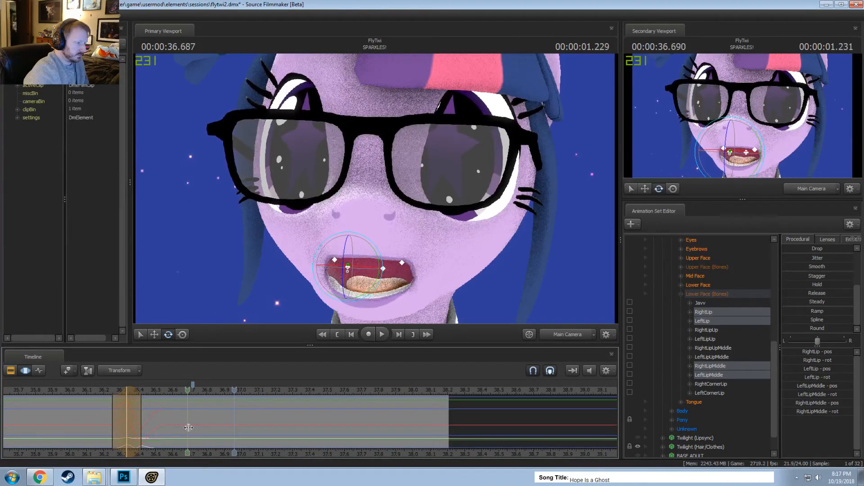
click(202, 428)
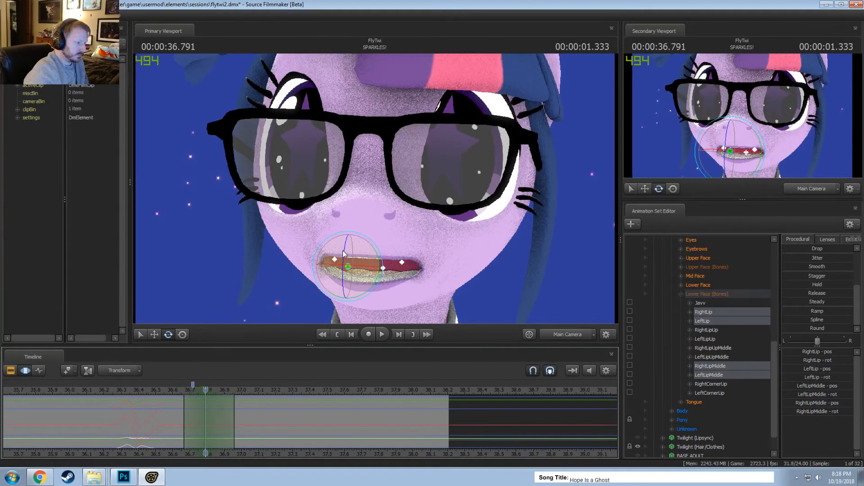
drag(345, 251, 344, 253)
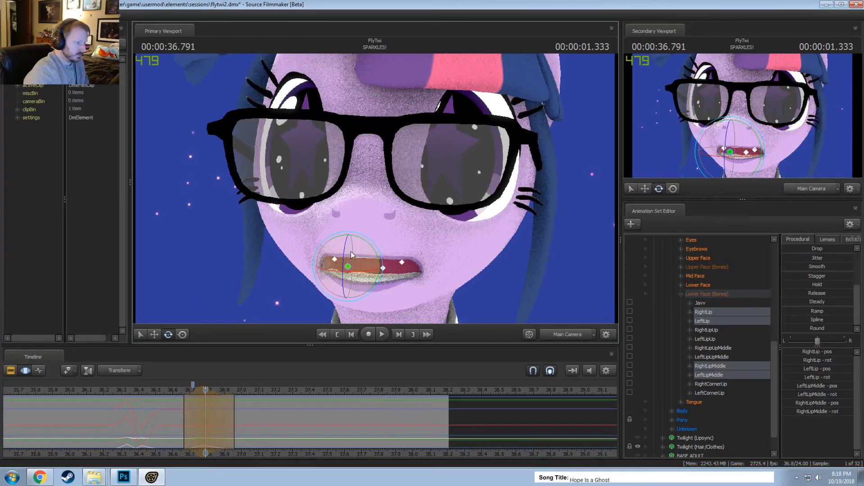
key(w)
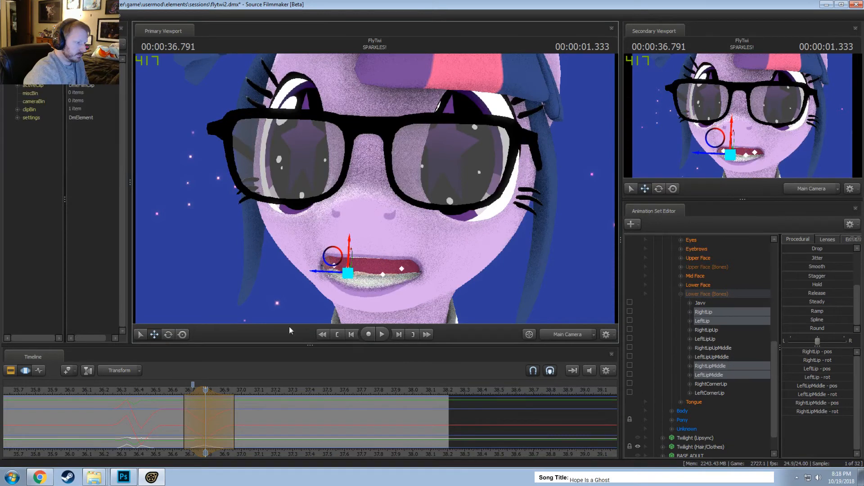
Shift the lip change slightly earlier, to about 36.63 to 36.92 s, and replay the shot
drag(178, 423, 22, 393)
key(space)
key(space)
key(space)
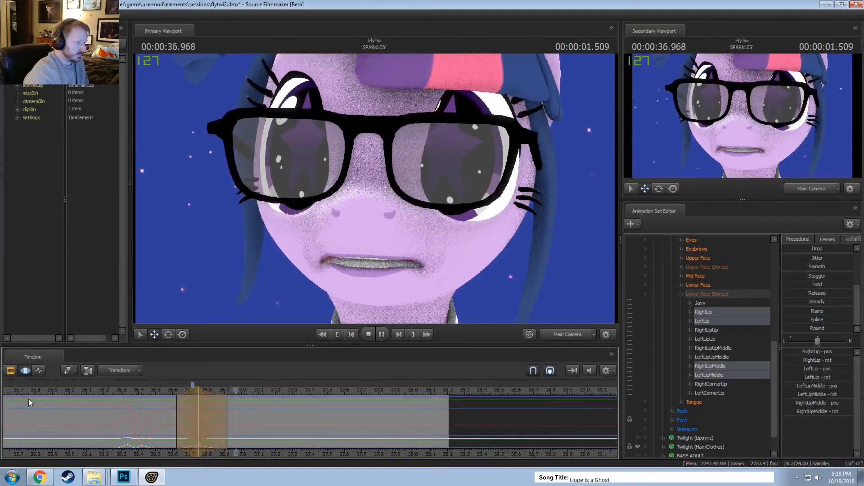
key(space)
Raise the four lip bones slightly at 36.916 s, blending over about 36.71 to 37.17 s, and replay the transition
drag(221, 419, 277, 416)
key(e)
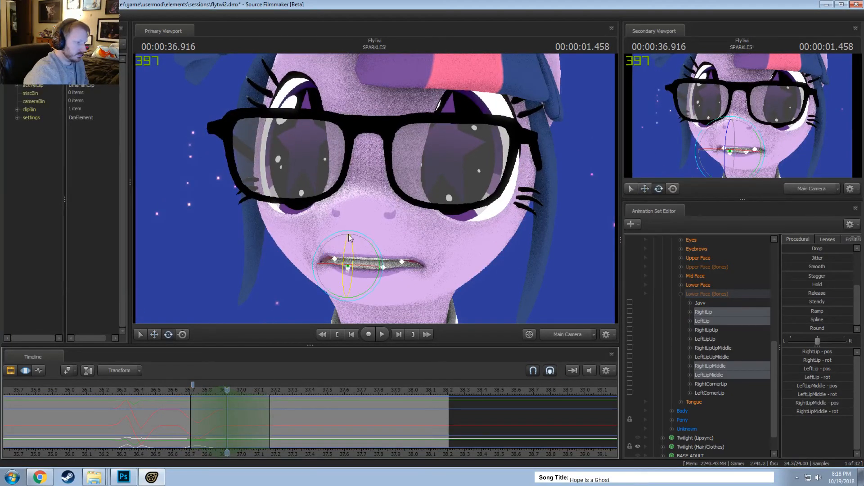
key(w)
drag(350, 243, 347, 243)
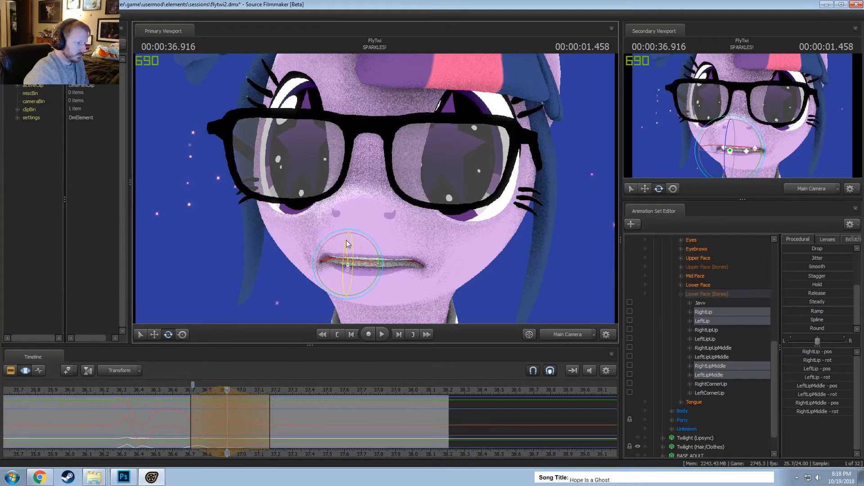
drag(226, 390, 163, 390)
key(space)
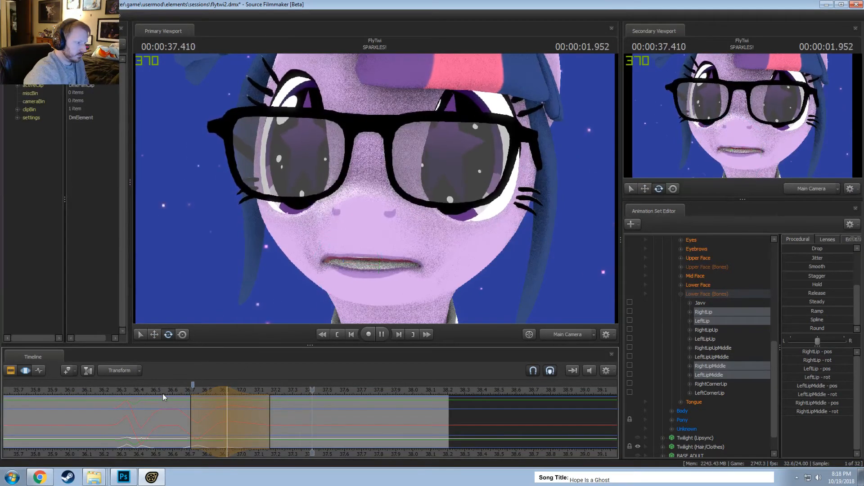
key(space)
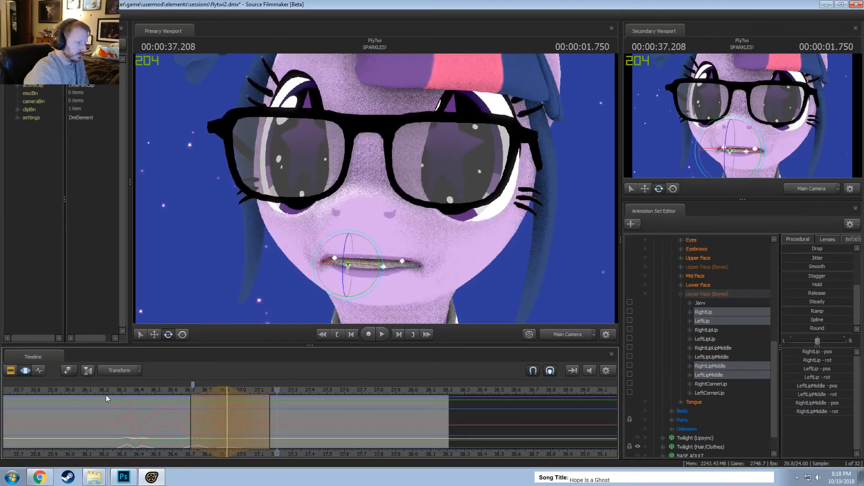
click(69, 393)
key(space)
key(space)
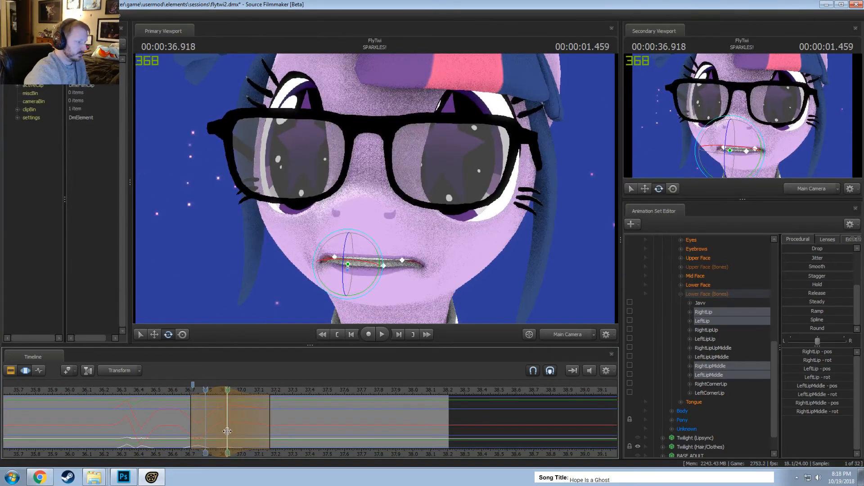
Try to reposition the upper middle and corner lip bones together at 36.916 s, and undo it
key(Right)
key(Right)
key(Right)
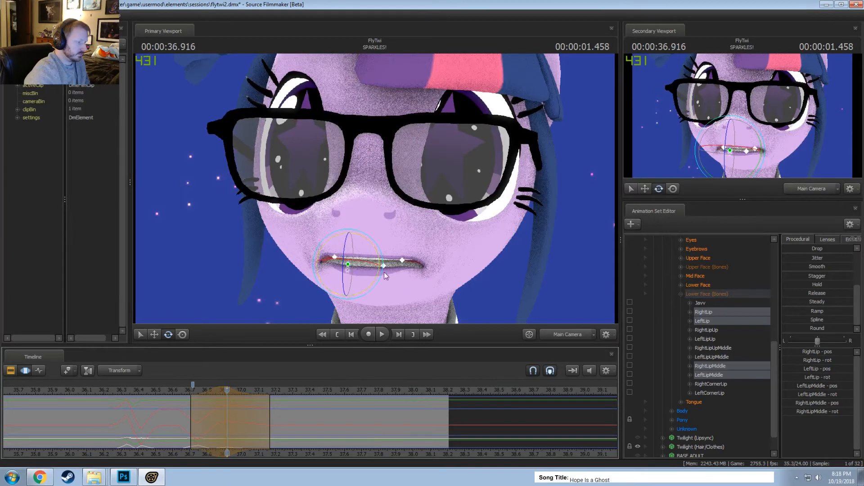
drag(720, 394, 711, 347)
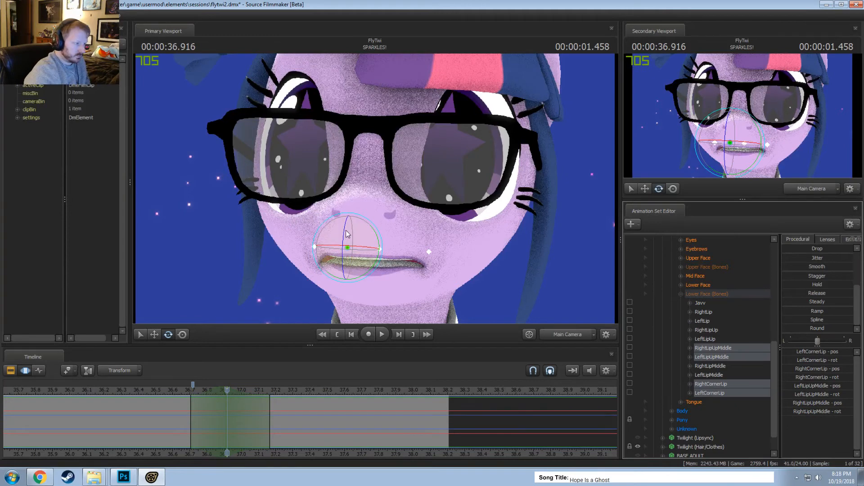
drag(347, 234, 349, 222)
key(w)
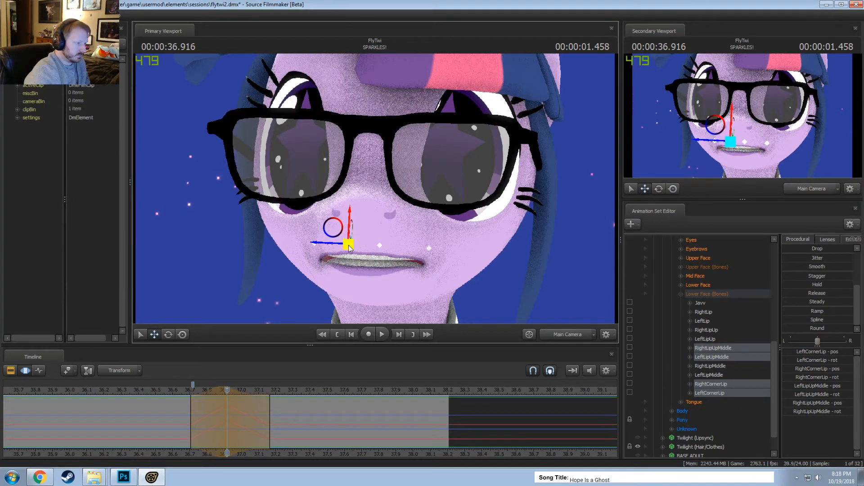
key(ctrl+z)
Raise RightLipUpMiddle and LeftLipUpMiddle slightly at 36.916 s, blending over about 36.71 to 37.17 s
ctrl+click(350, 248)
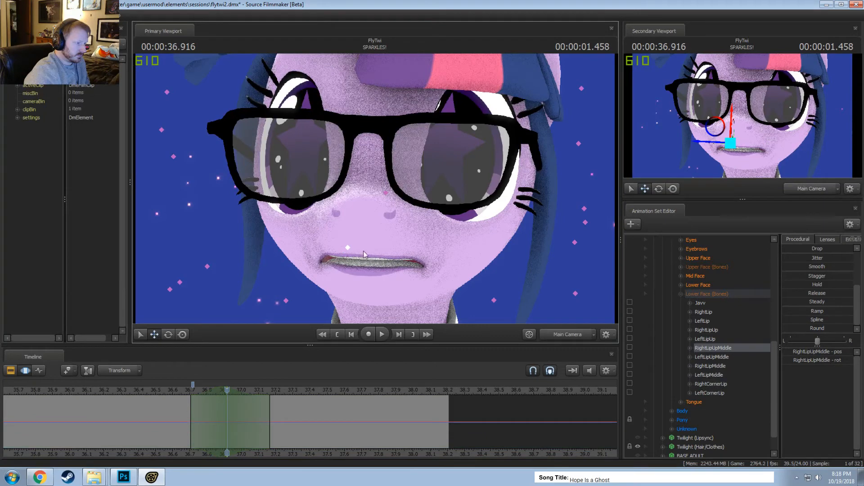
click(712, 357)
key(e)
drag(378, 232, 379, 231)
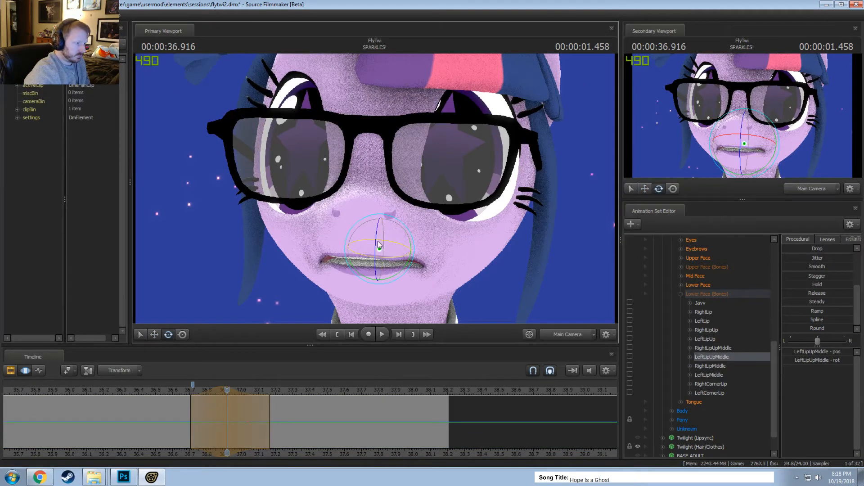
ctrl+click(713, 348)
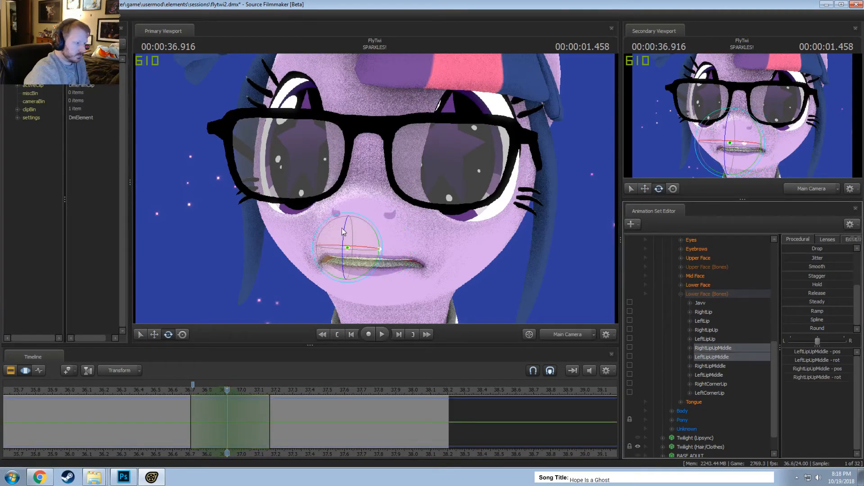
alt+drag(508, 299, 326, 200)
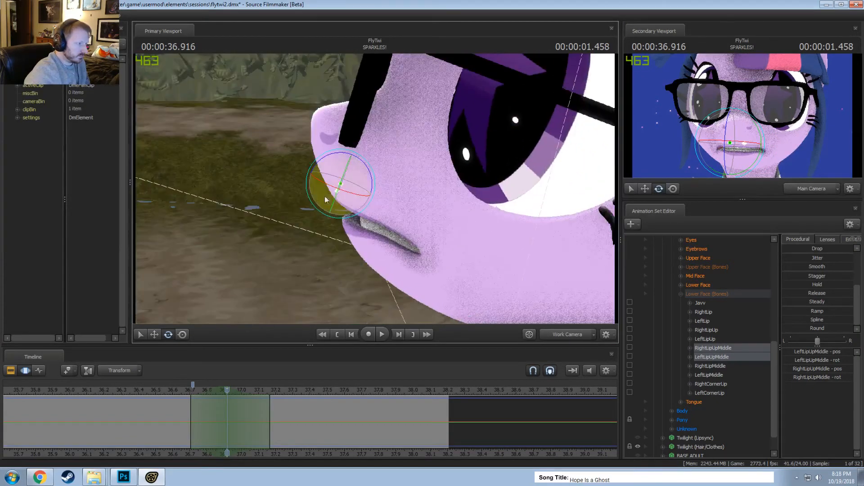
key(w)
mouse_move(369, 166)
alt+mouse_down()
mouse_move(346, 199)
mouse_move(365, 171)
alt+mouse_up()
click(564, 338)
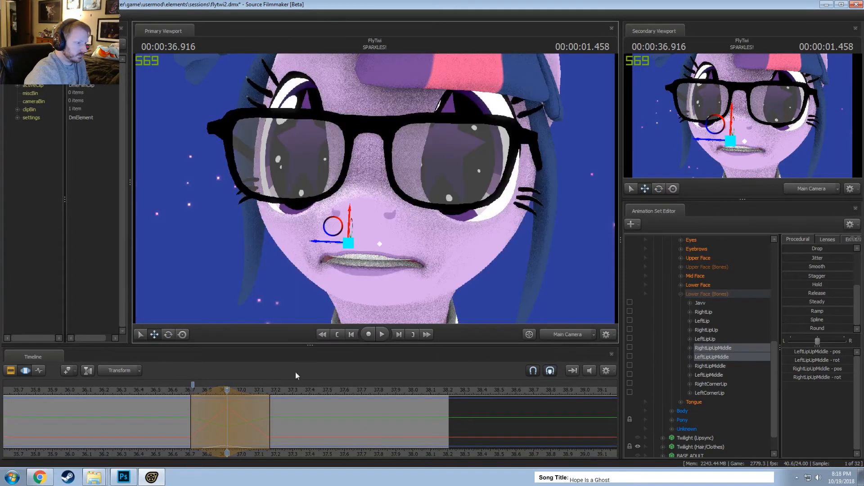
Shift the upper middle lip change slightly earlier, to about 36.62 to 37.08 s, and replay the mouth movement
click(156, 392)
key(space)
key(space)
click(134, 392)
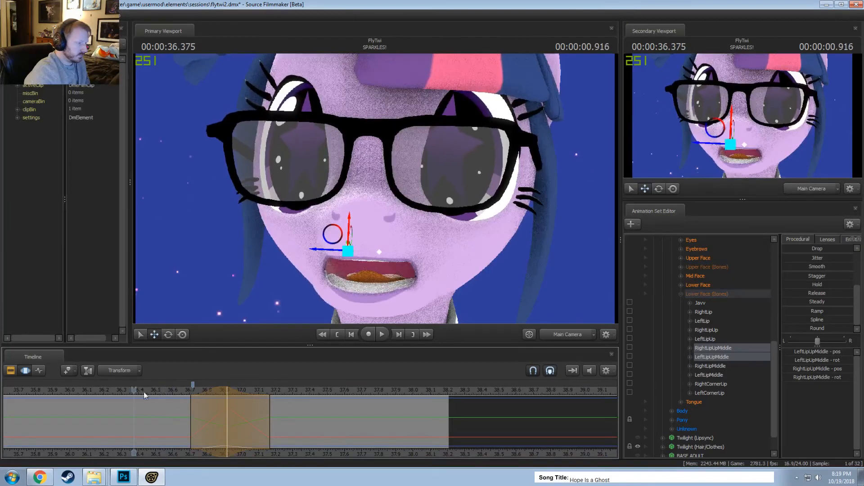
key(space)
key(space)
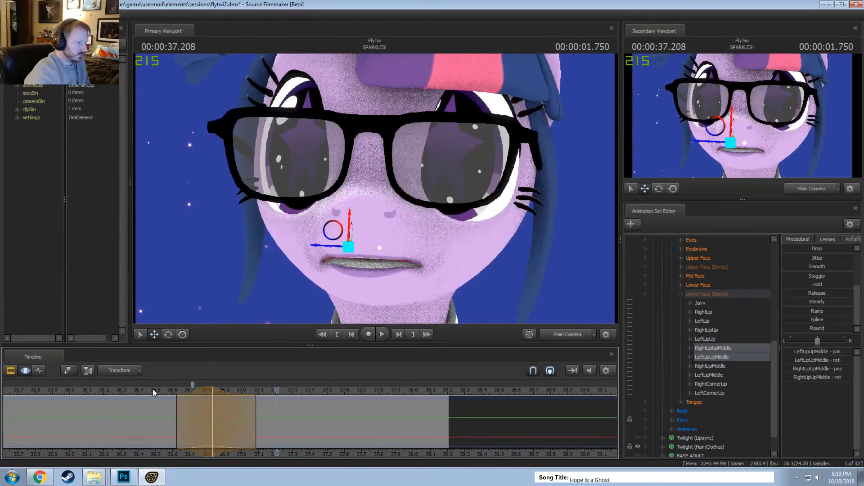
click(114, 389)
key(space)
key(space)
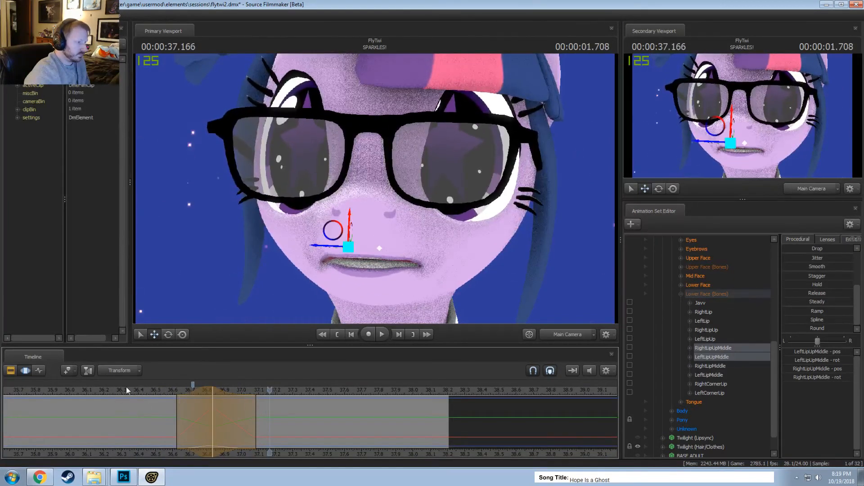
Move the upper middle lip change's peak to about 36.79 s, extend its blend-out to about 37.2 s, and replay the shot
mouse_move(149, 391)
mouse_down()
mouse_move(191, 391)
mouse_move(141, 391)
mouse_up()
key(space)
key(space)
key(ctrl+z)
key(space)
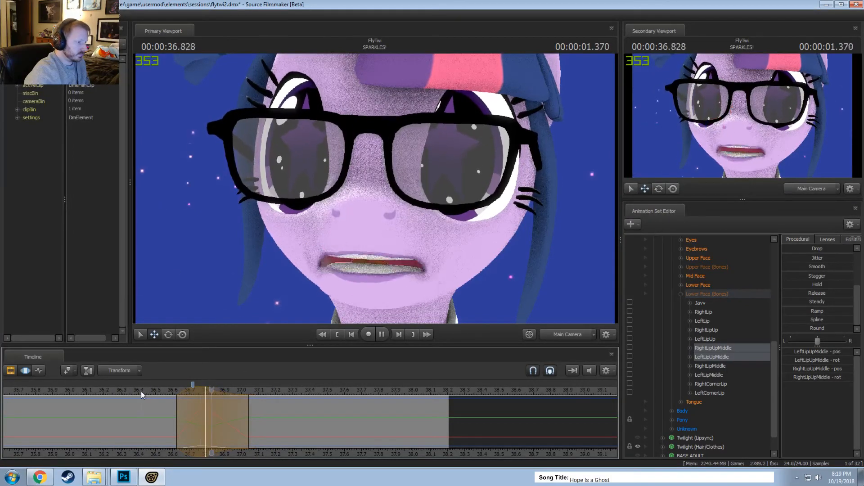
key(space)
key(space)
drag(249, 423, 276, 426)
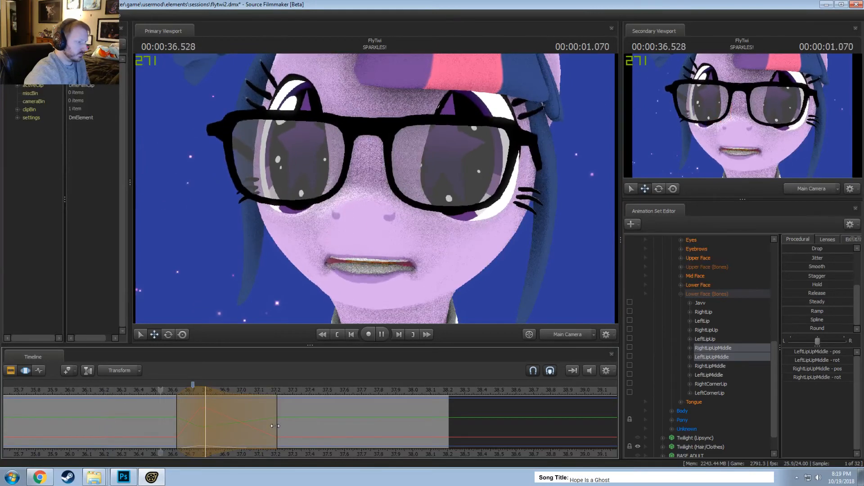
scroll(161, 401, down, 2)
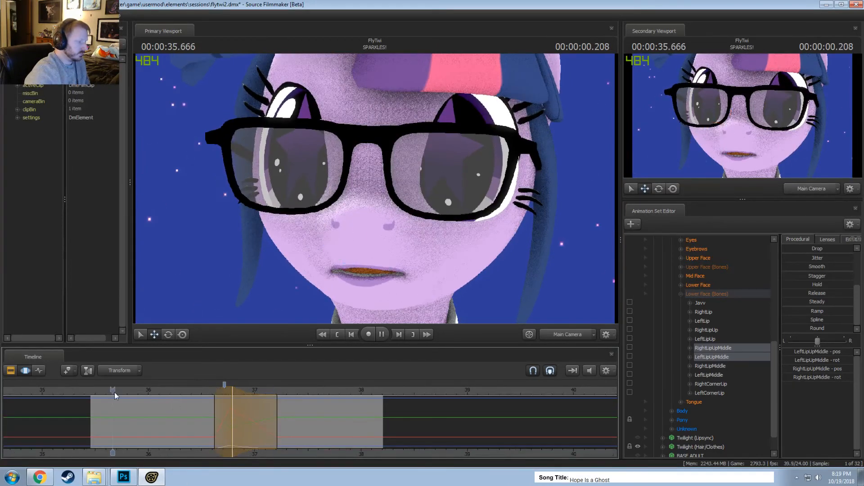
key(space)
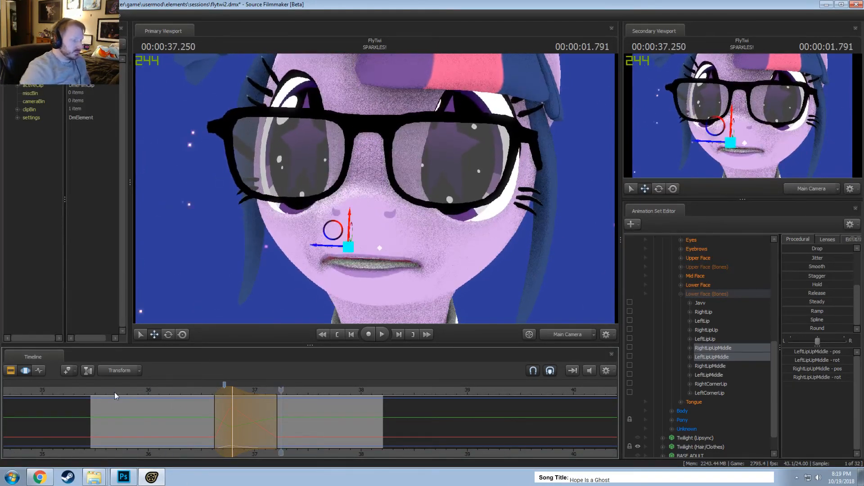
Raise the four upper lip bones, both LipUp and both LipUpMiddle, at 36.791 s, blending over about 36.62 to 37.2 s
drag(205, 394, 233, 394)
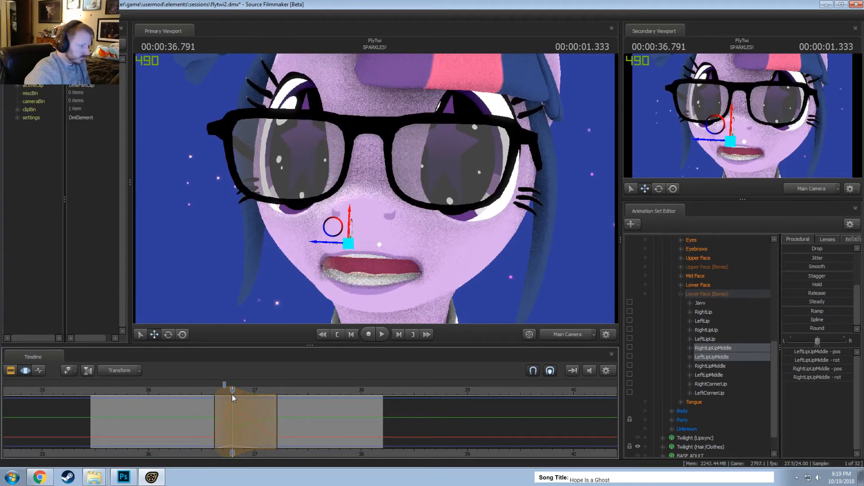
click(713, 340)
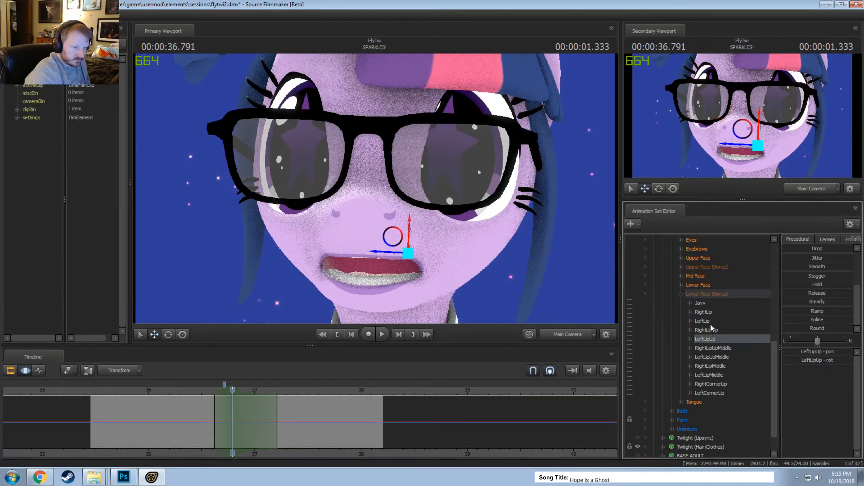
ctrl+click(710, 326)
drag(319, 219, 320, 212)
key(ctrl+z)
ctrl+click(722, 350)
ctrl+click(717, 356)
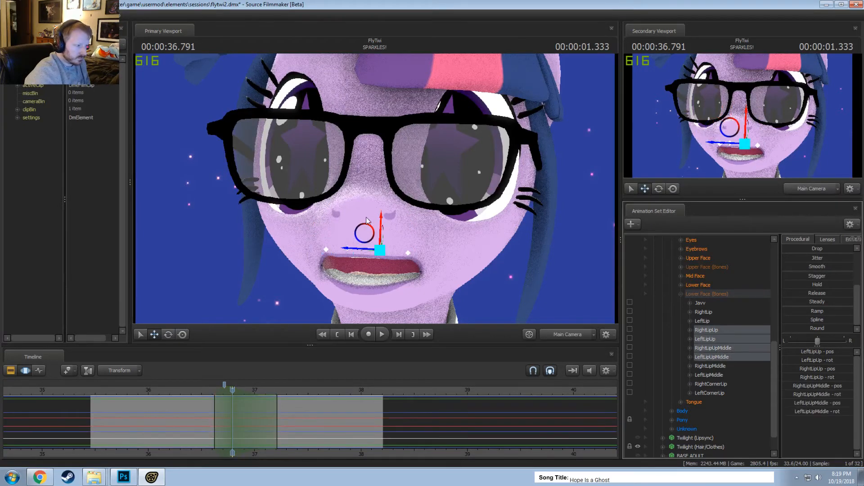
drag(380, 236, 380, 224)
key(e)
key(w)
Shorten the upper lip change's blend-out to about 37.12 s and replay the closing mouth movement
click(193, 391)
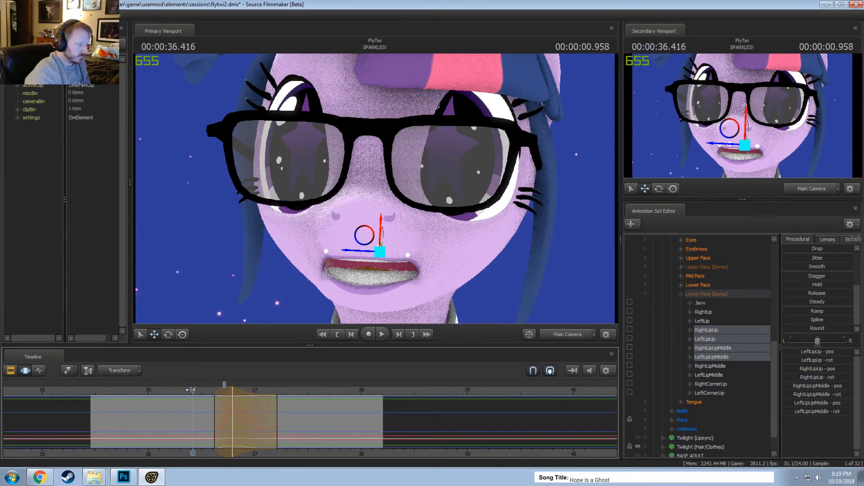
key(space)
key(space)
click(130, 397)
key(space)
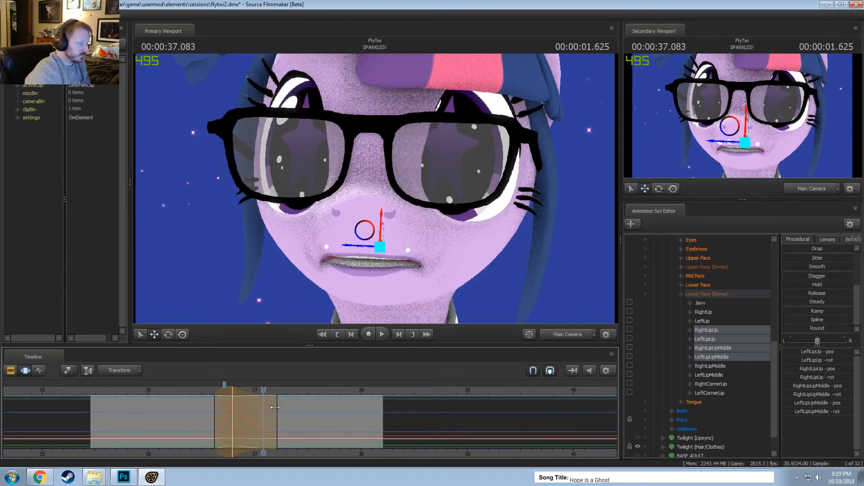
click(201, 393)
key(space)
click(149, 390)
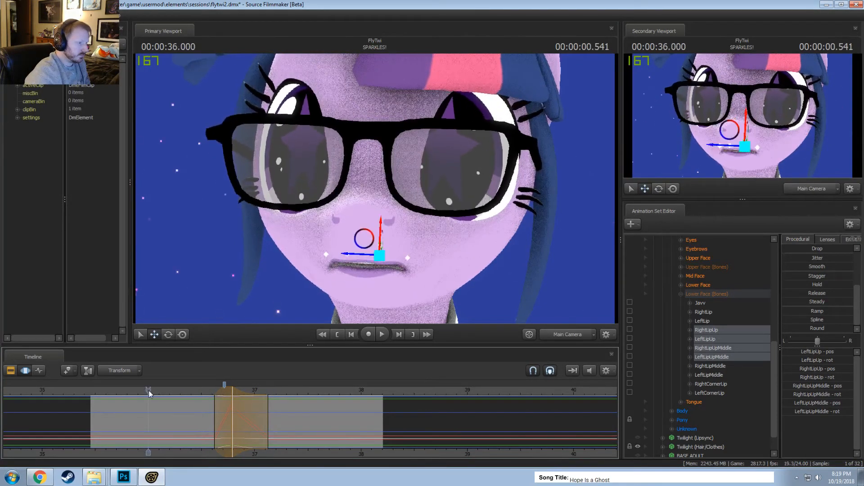
key(space)
key(space)
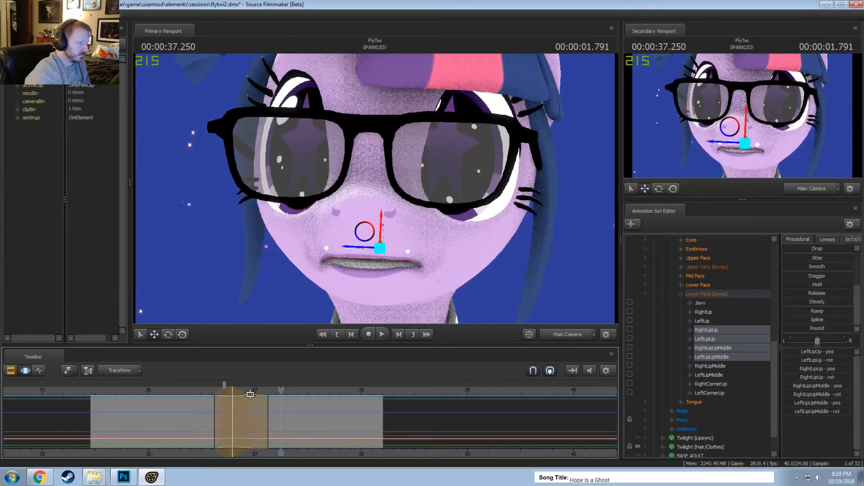
Shift the upper lip change earlier, to about 36.57 to 37.08 s with its peak near 36.75 s, and replay it
drag(222, 393, 218, 392)
click(193, 391)
key(space)
click(139, 390)
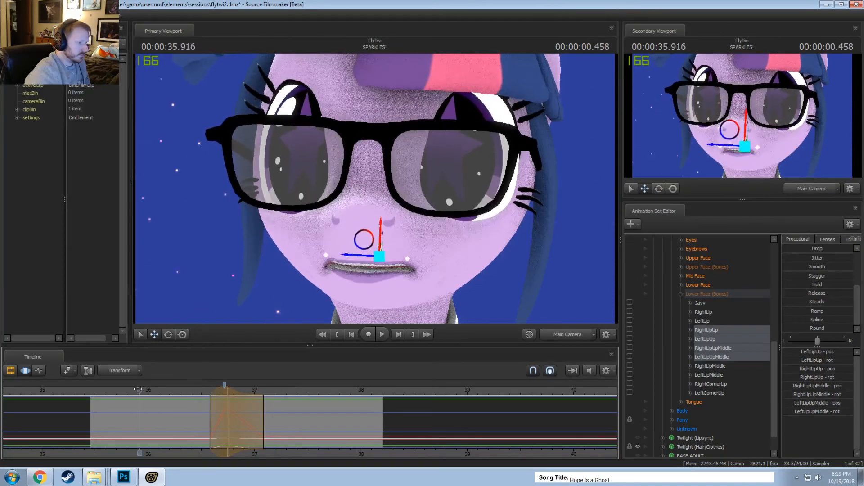
key(space)
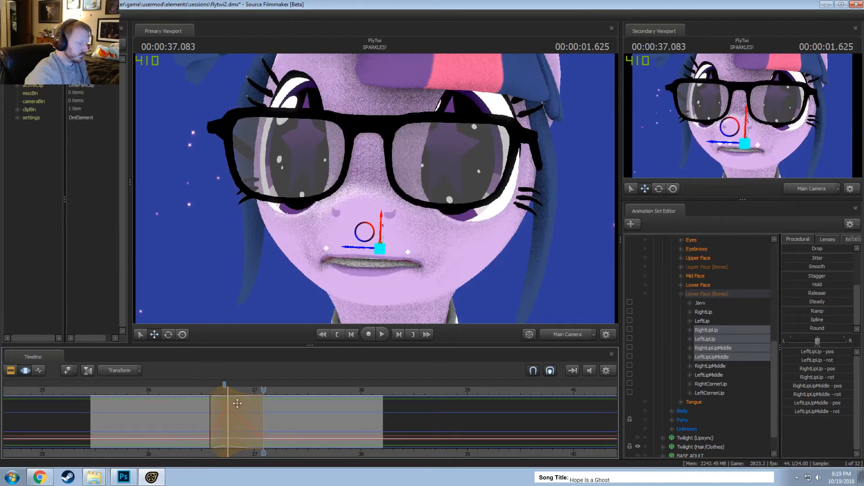
Adjust the four upper lip bones slightly around 37.0 s, blending over about 36.87 to 37.16 s, and replay the transition
key(space)
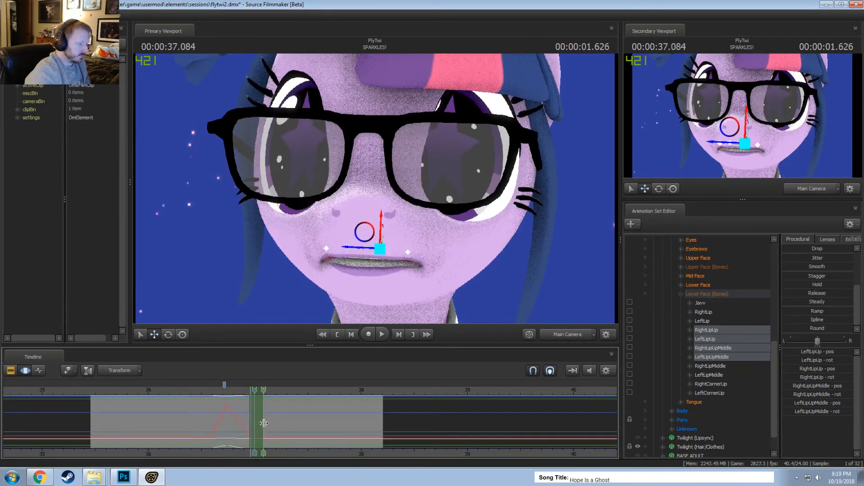
scroll(225, 393, up, 3)
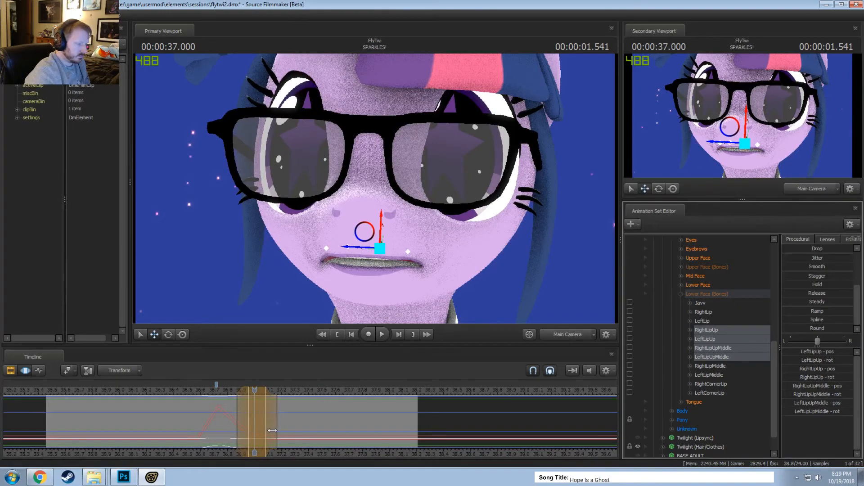
key(space)
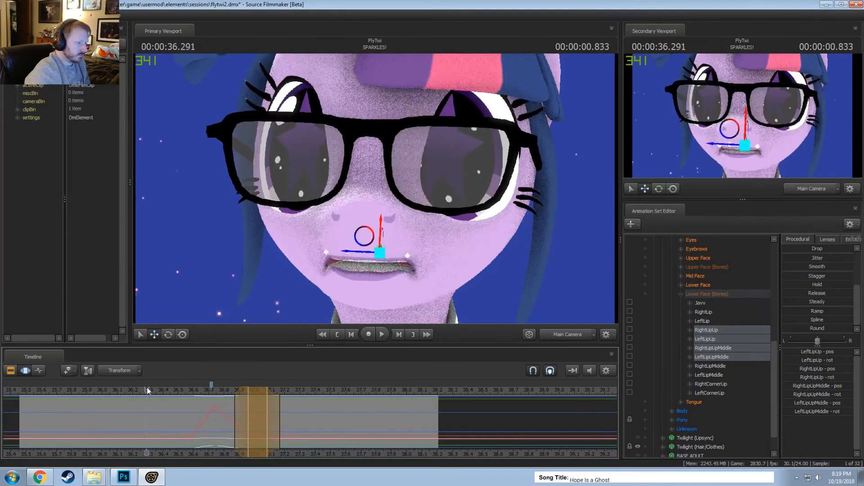
key(space)
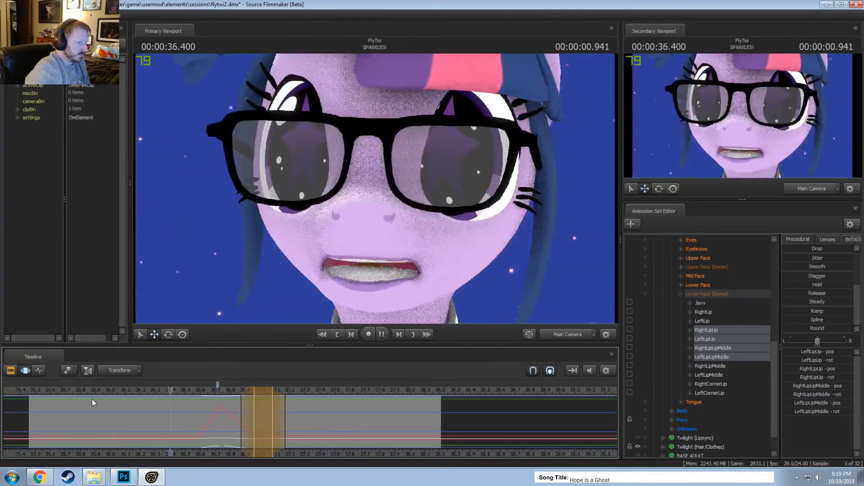
key(space)
Raise the four upper lip bones at 36.25 s, blending over about 36.12 to 36.37 s, and replay the shot
click(125, 415)
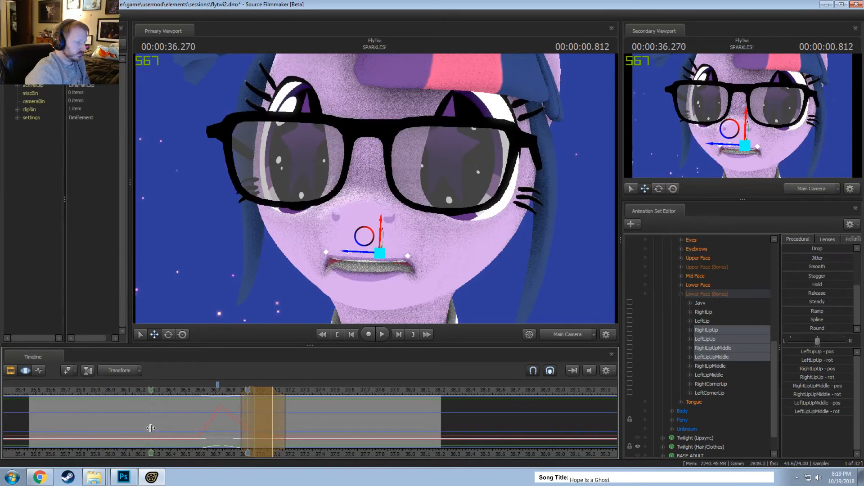
drag(151, 428, 167, 426)
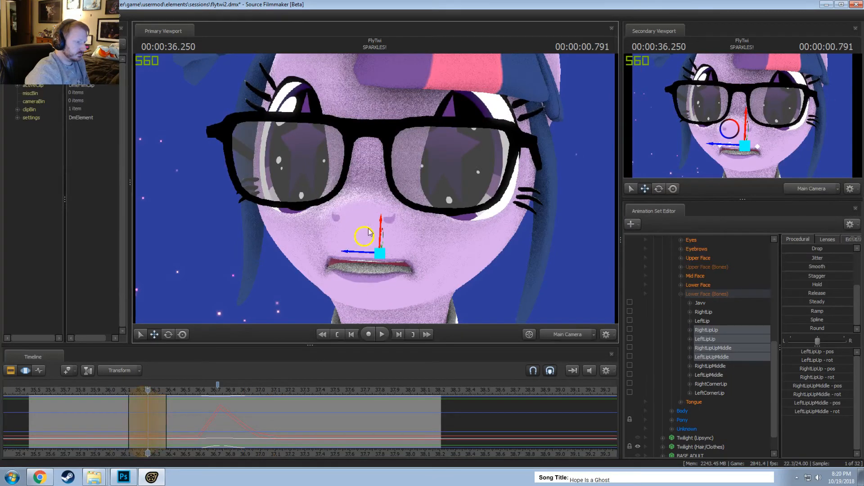
key(e)
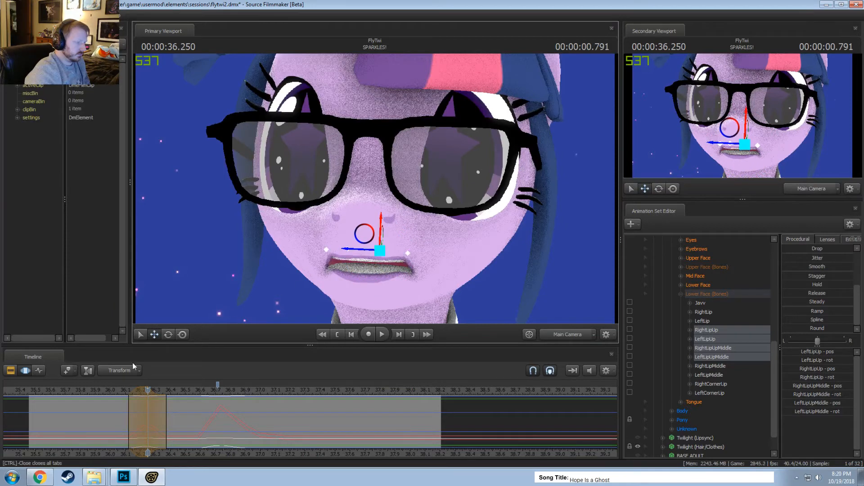
key(space)
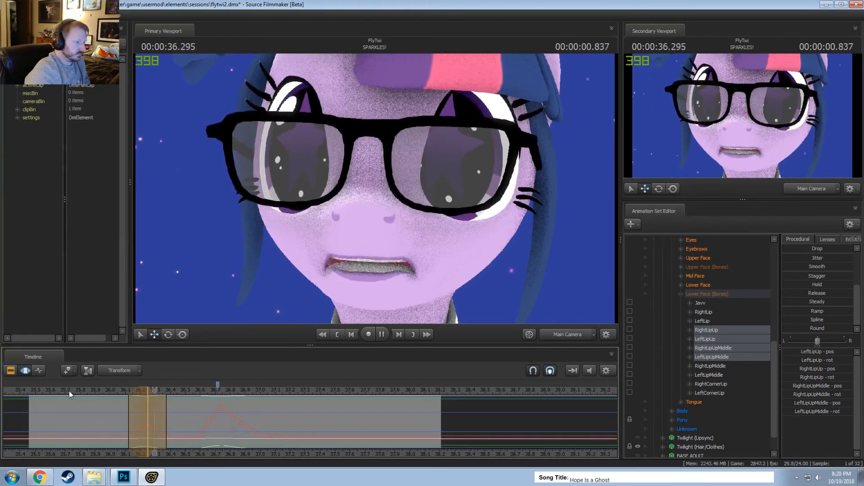
key(space)
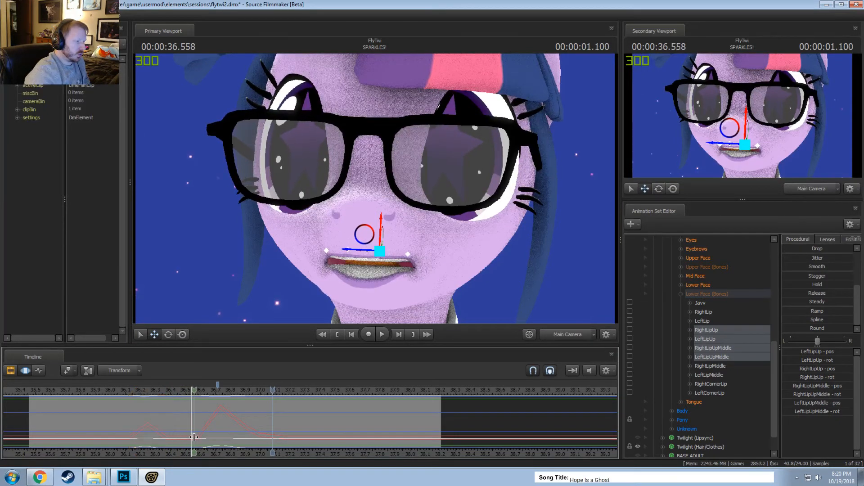
Lower the four upper lip bones slightly at 36.541 s, blending over about 36.45 to 36.62 s, and replay the line
click(194, 437)
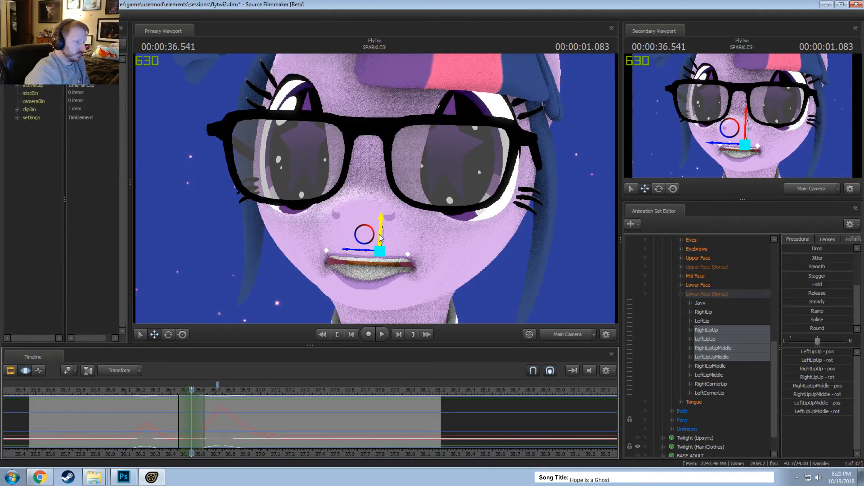
key(e)
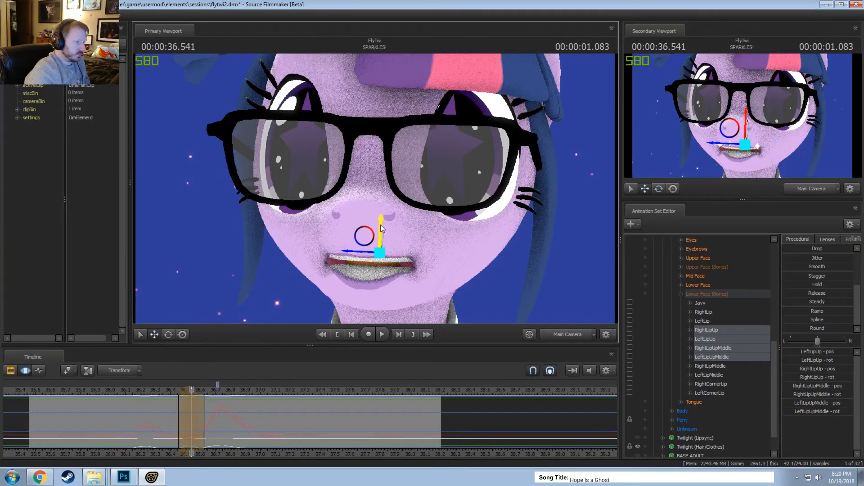
drag(381, 229, 379, 234)
key(space)
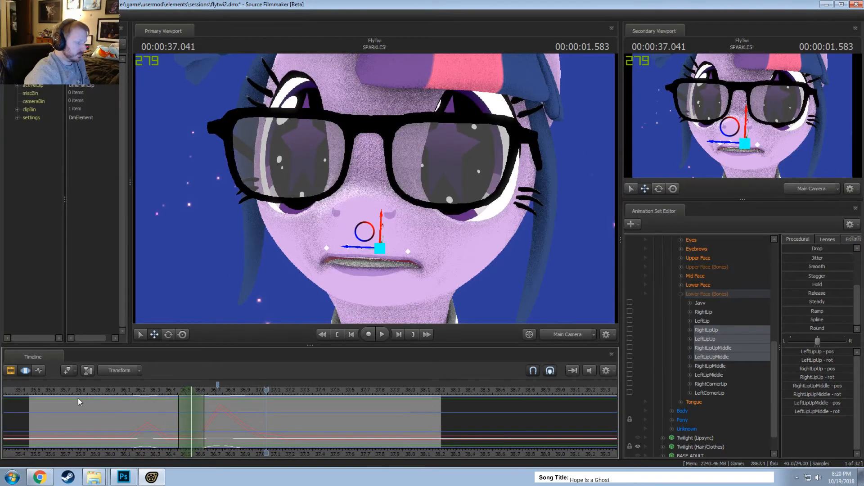
key(space)
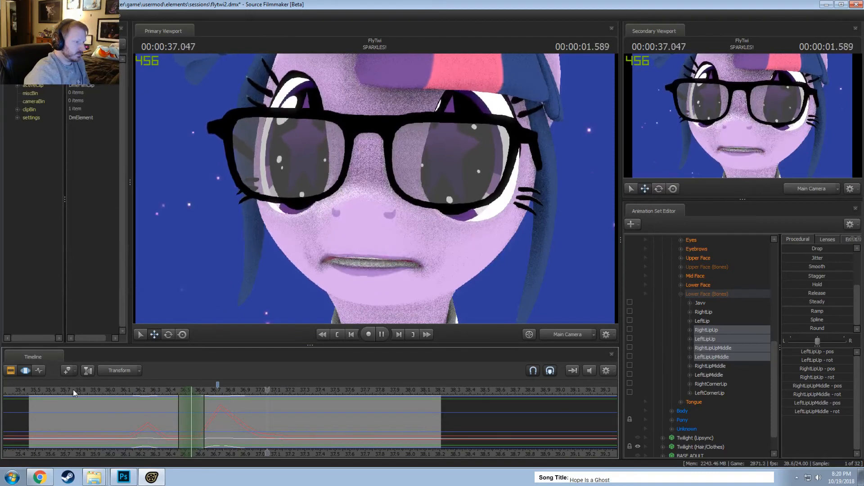
key(space)
key(space)
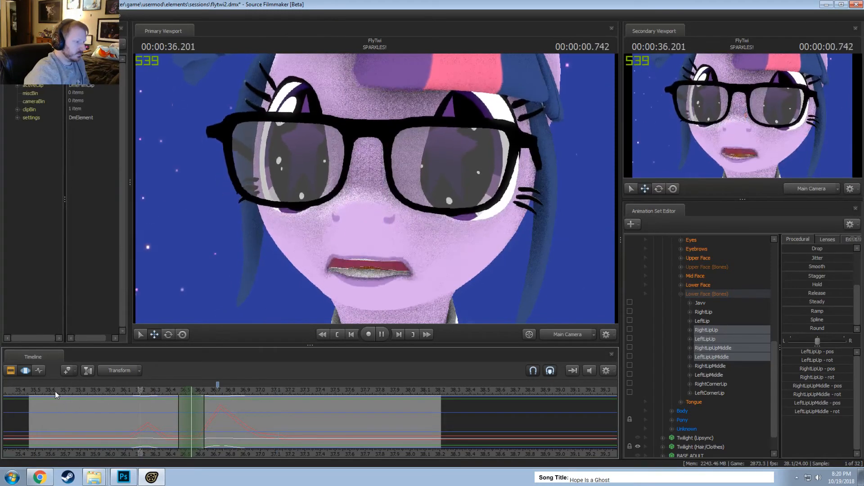
Increase the tongue's tongue_widen value at 36.75 s, blending over about 36.62 to 36.87 s
drag(142, 428, 222, 433)
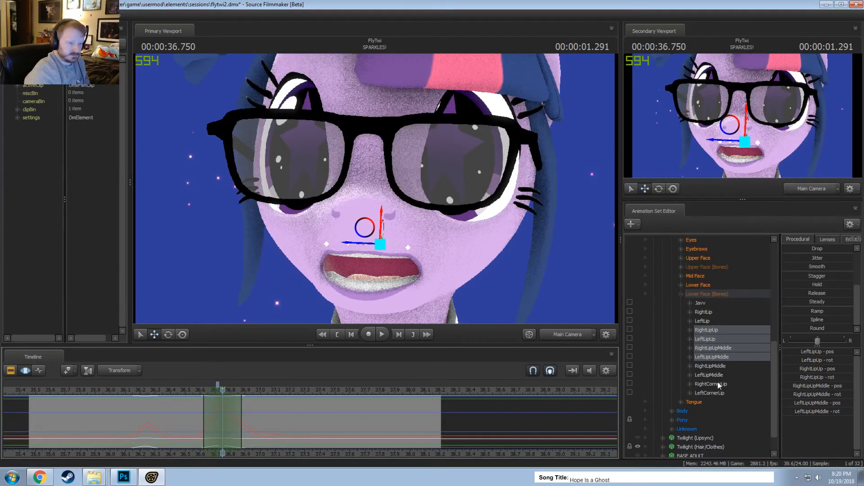
scroll(717, 383, down, 1)
click(696, 377)
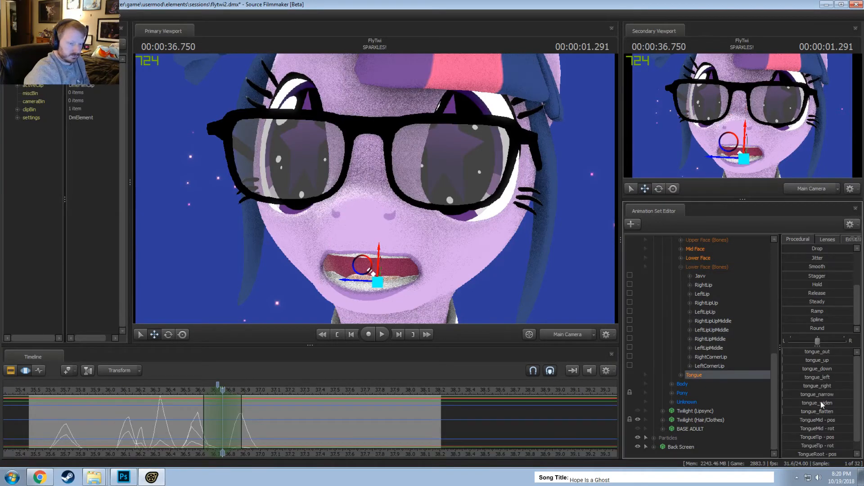
drag(825, 404, 841, 404)
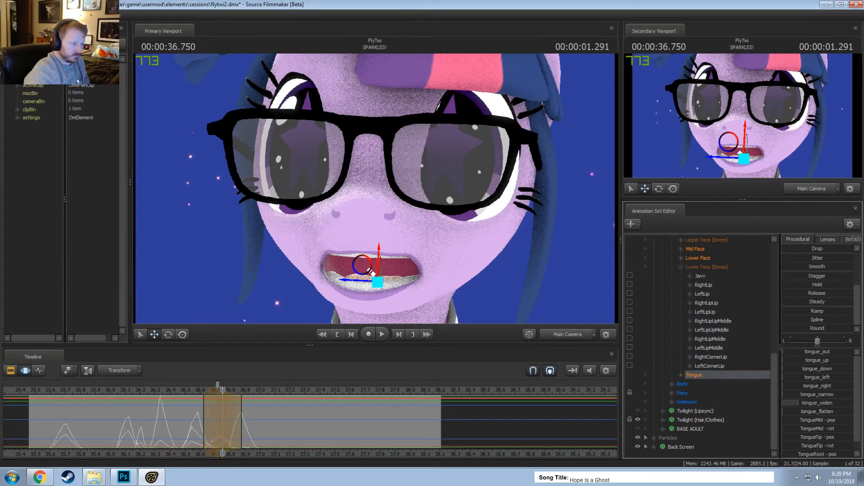
key(e)
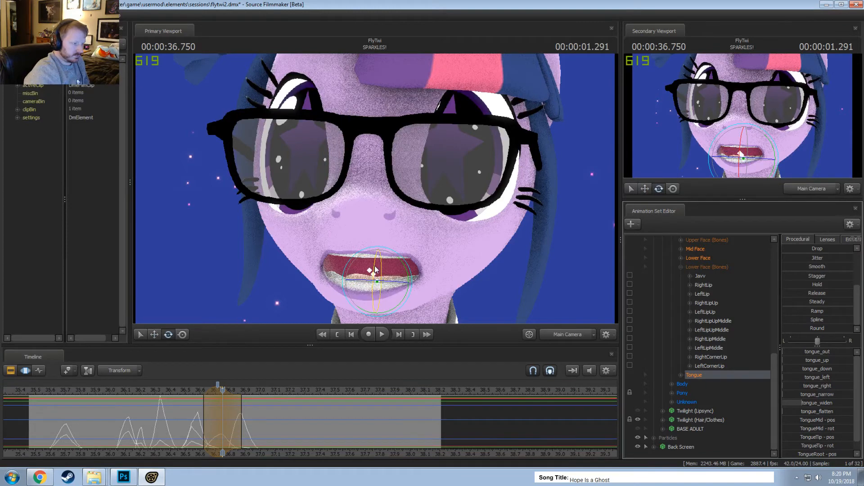
Move the tongue bones slightly upward at 36.75 s within the same blend range and replay the mouth movement
scroll(223, 423, up, 2)
mouse_move(223, 426)
mouse_down()
mouse_move(166, 427)
mouse_move(222, 427)
mouse_up()
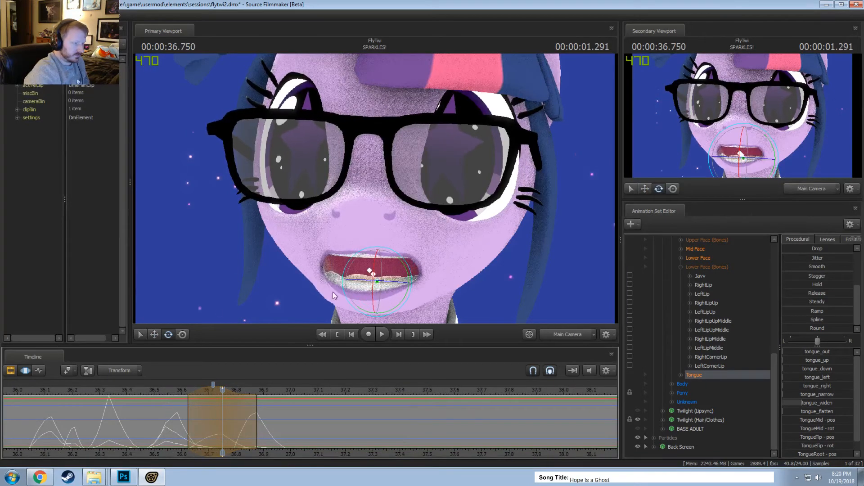
click(375, 267)
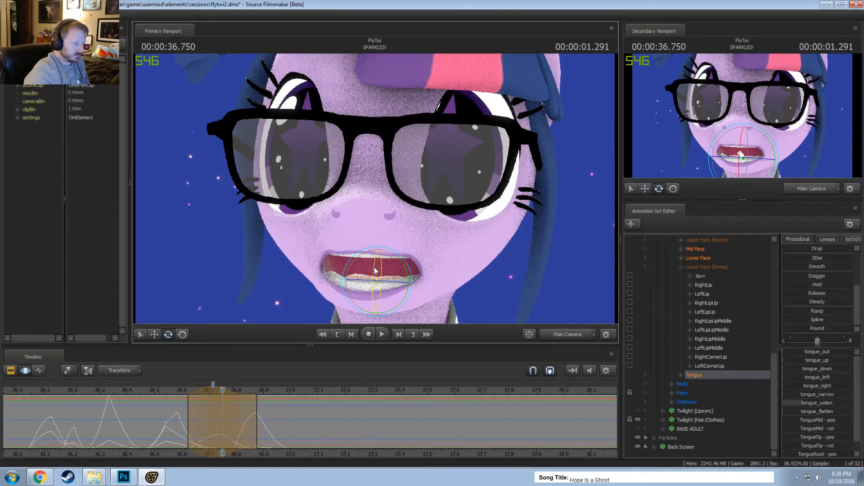
key(w)
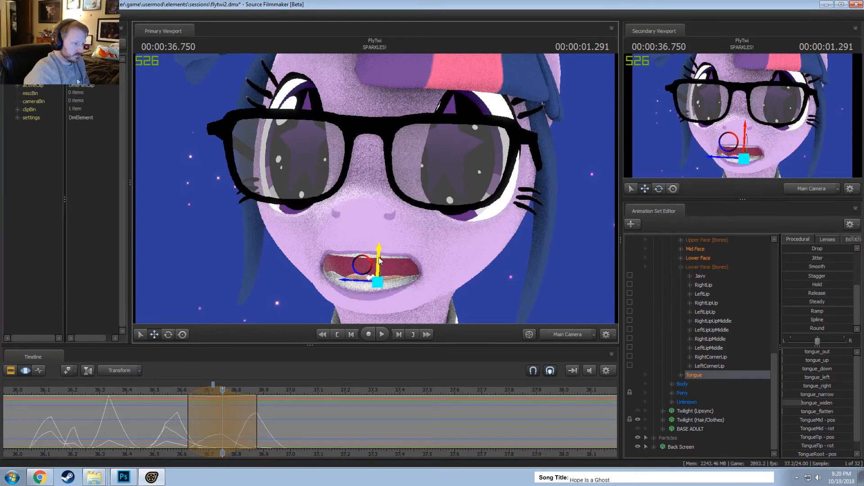
drag(379, 261, 380, 255)
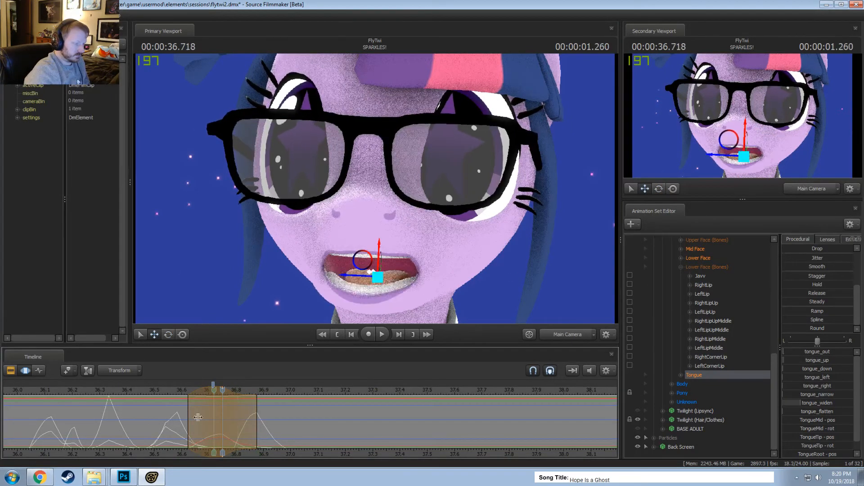
key(space)
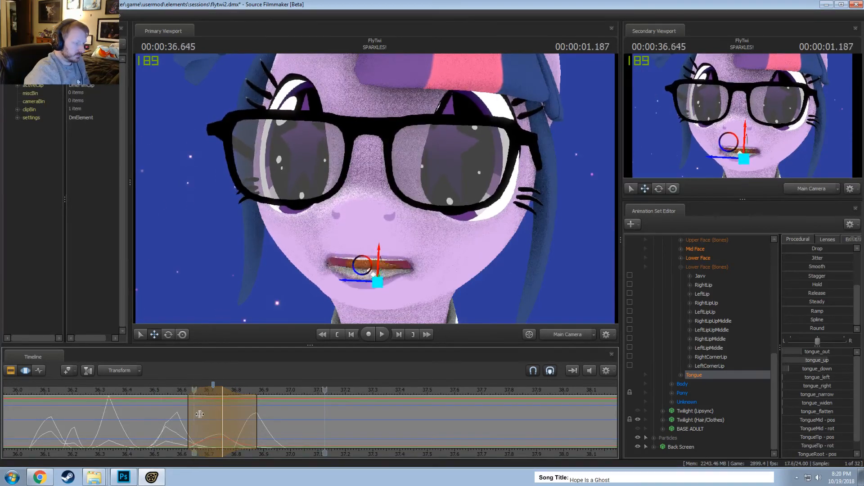
Increase tongue_up at 36.791 s, blending over about 36.70 to 36.87 s, and replay the movement
shift+click(239, 416)
shift+scroll(239, 417, up, 1)
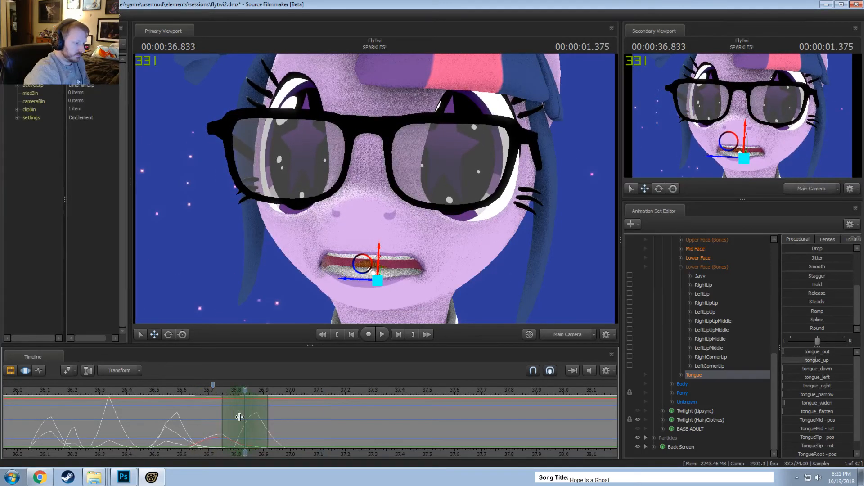
drag(812, 359, 832, 360)
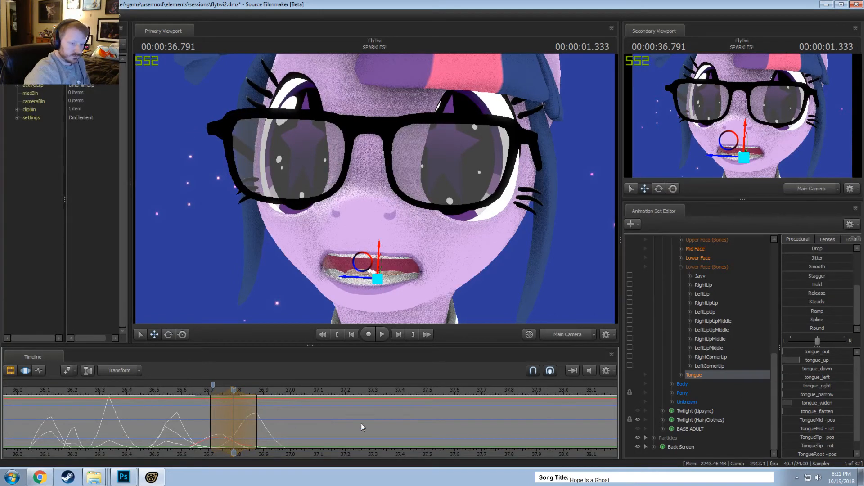
click(811, 361)
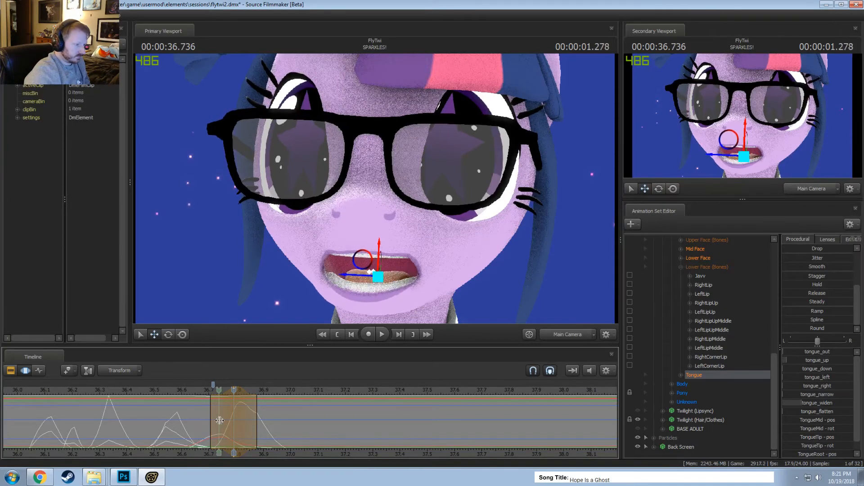
click(170, 392)
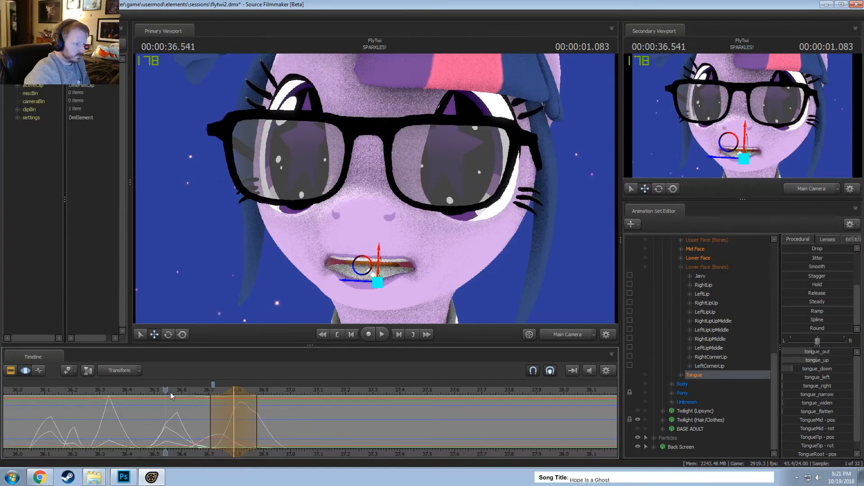
key(space)
key(space)
Shift the tongue_up change later, to about 36.75 to 36.91 s with its peak near 36.83 s, and replay the shot
scroll(170, 396, down, 3)
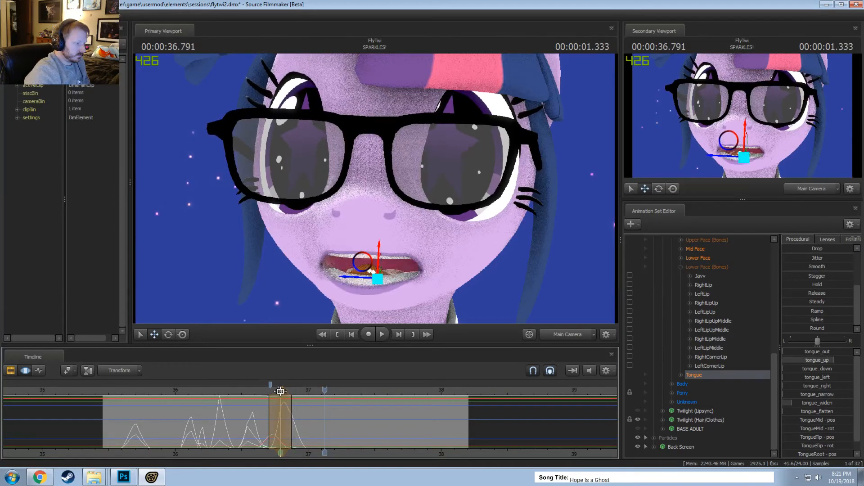
drag(280, 391, 286, 391)
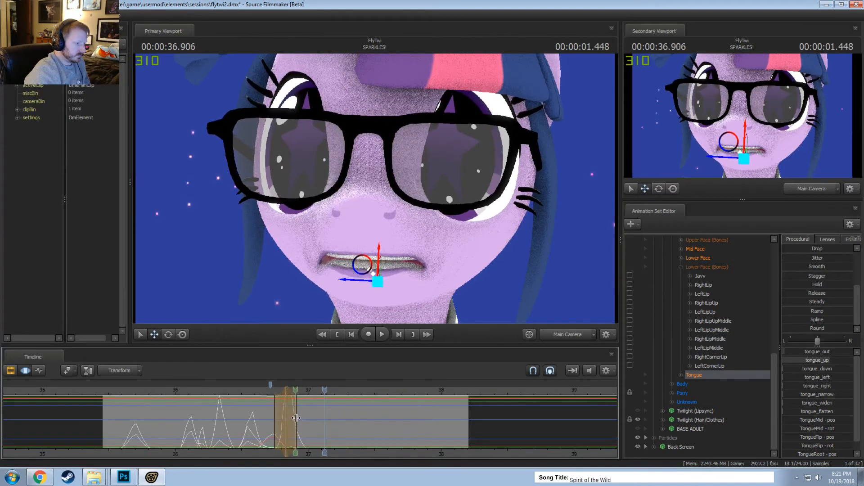
key(space)
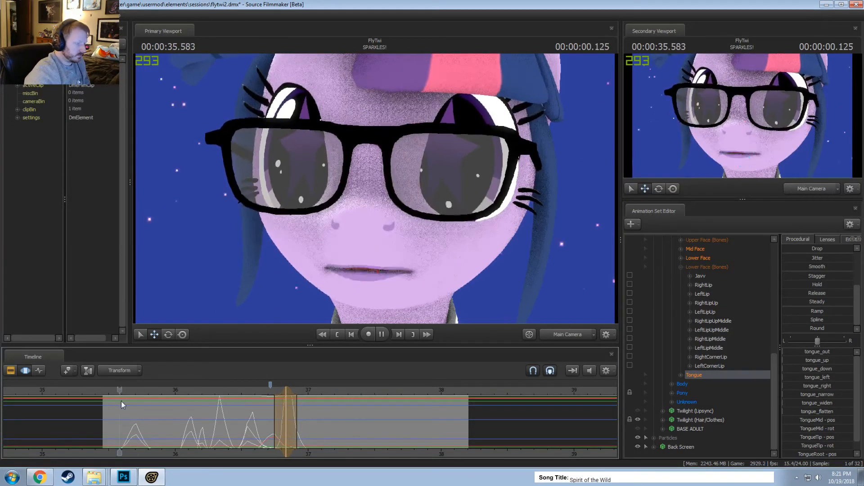
key(space)
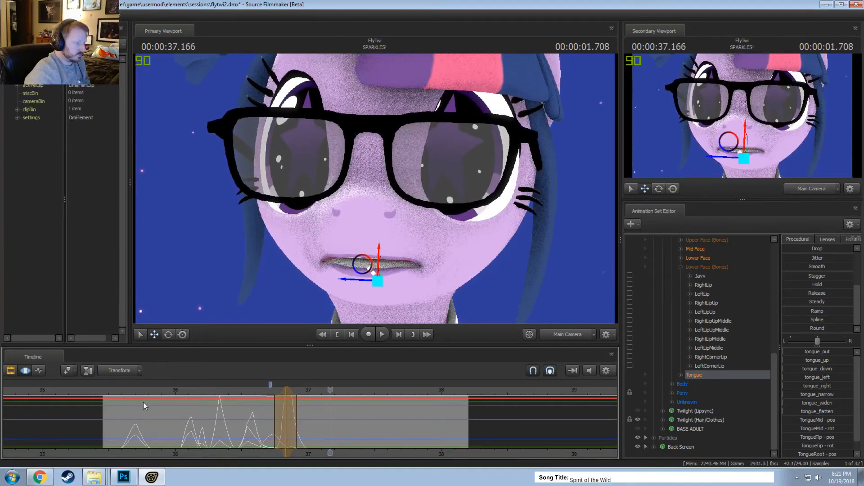
key(space)
key(space)
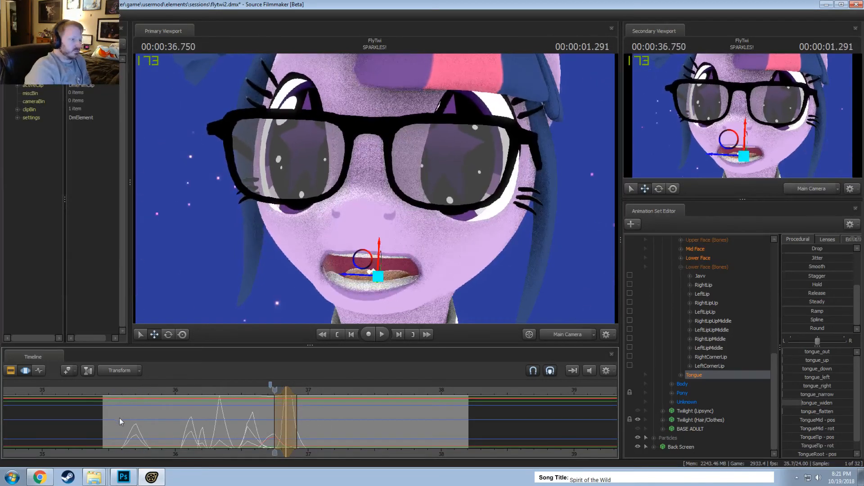
Widen the tongue and move it slightly upward at 36.416 s, blending over about 36.29 to 36.54 s
mouse_move(120, 421)
mouse_down()
mouse_move(233, 449)
mouse_move(231, 442)
mouse_up()
shift+scroll(231, 441, up, 3)
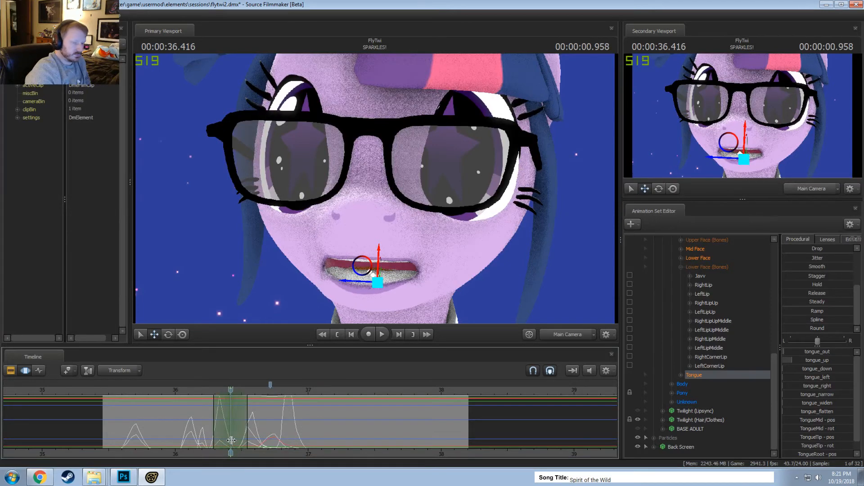
drag(819, 406, 808, 407)
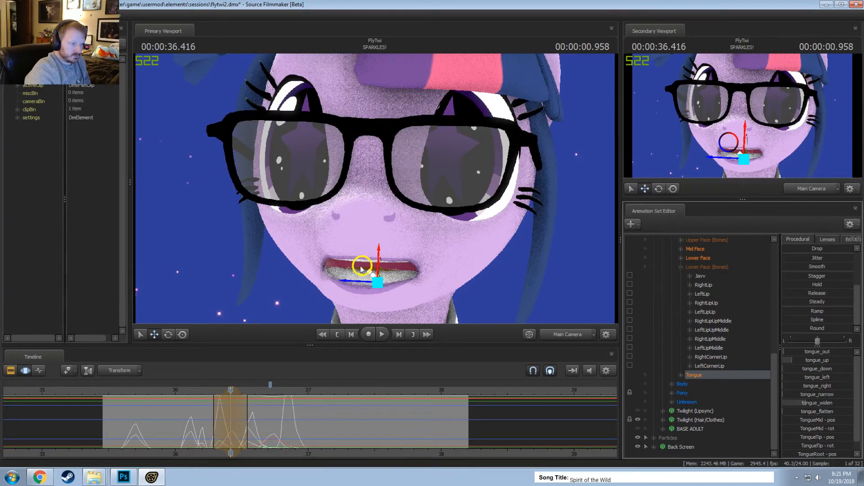
key(e)
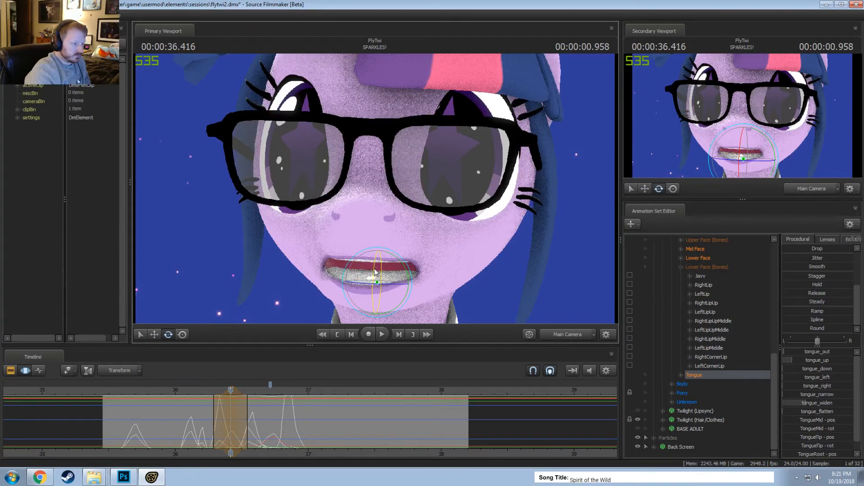
key(w)
drag(379, 255, 379, 250)
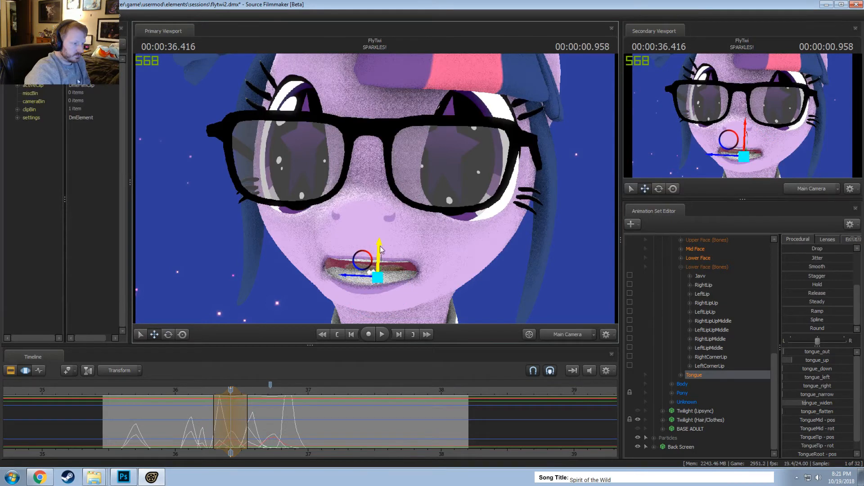
mouse_move(216, 422)
mouse_down()
mouse_move(207, 421)
mouse_move(239, 421)
mouse_move(212, 421)
mouse_move(233, 421)
mouse_move(224, 420)
mouse_up()
scroll(227, 421, up, 3)
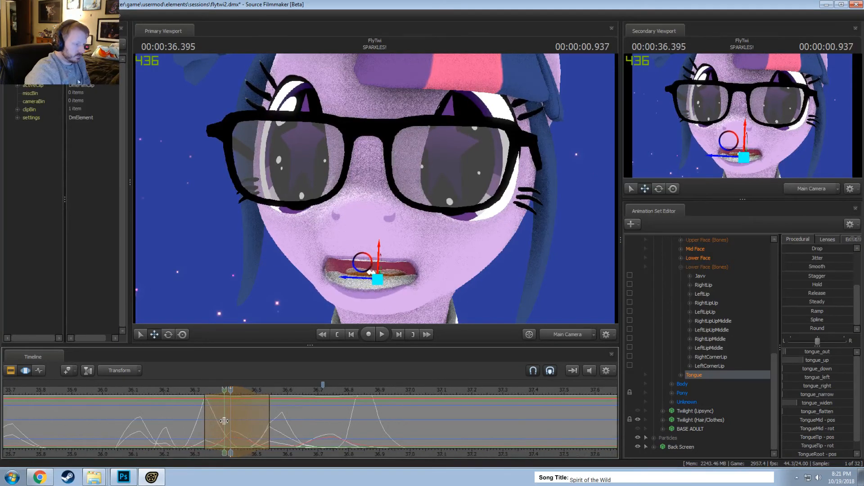
key(Escape)
Rotate the TongueMid bone at 36.375 s, blending over about 36.29 to 36.46 s, and replay the spoken line
click(224, 421)
shift+scroll(224, 421, up, 2)
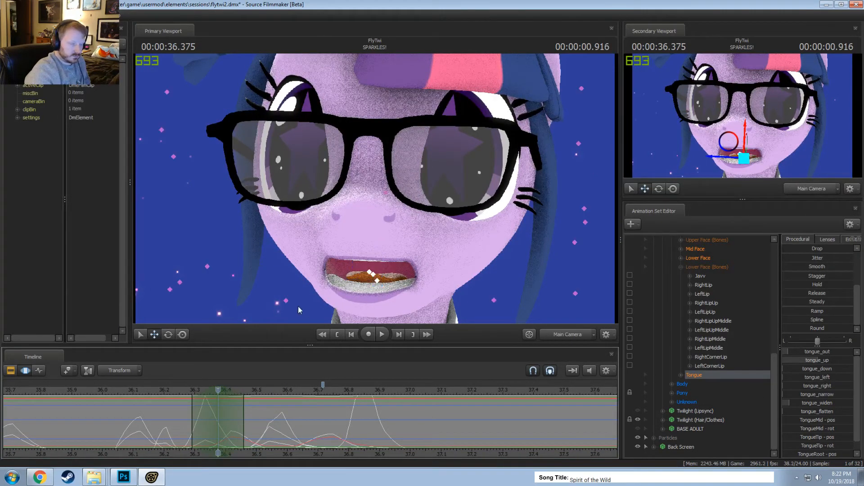
click(371, 274)
key(e)
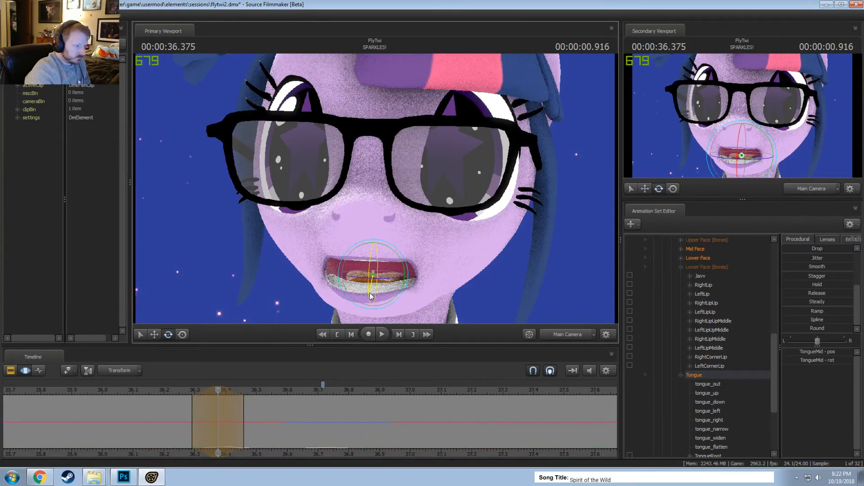
mouse_move(219, 424)
mouse_down()
mouse_move(192, 418)
mouse_move(244, 431)
mouse_move(382, 430)
mouse_up()
scroll(171, 392, down, 2)
key(space)
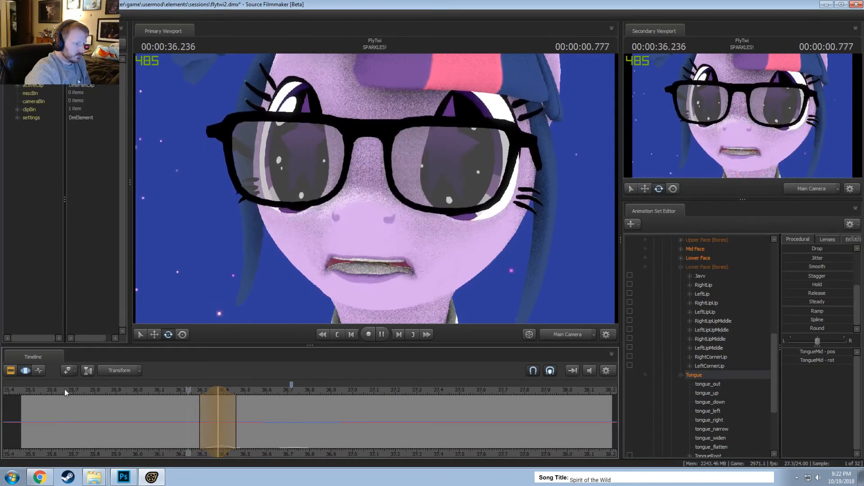
key(space)
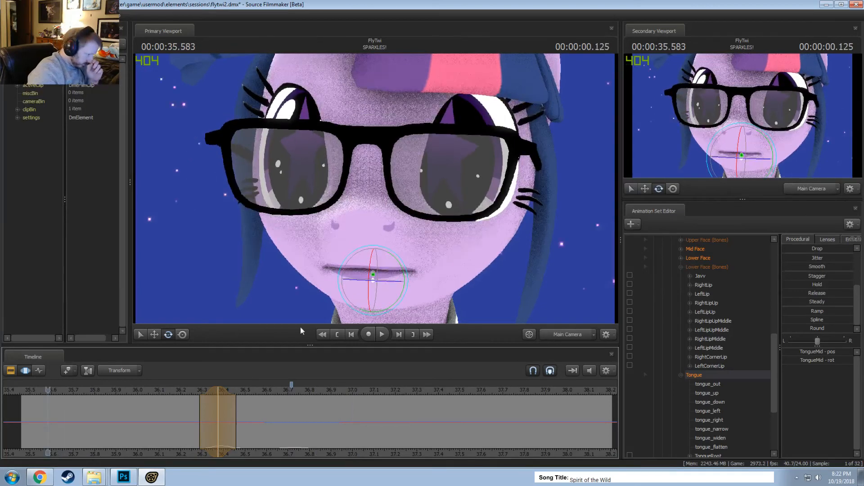
key(space)
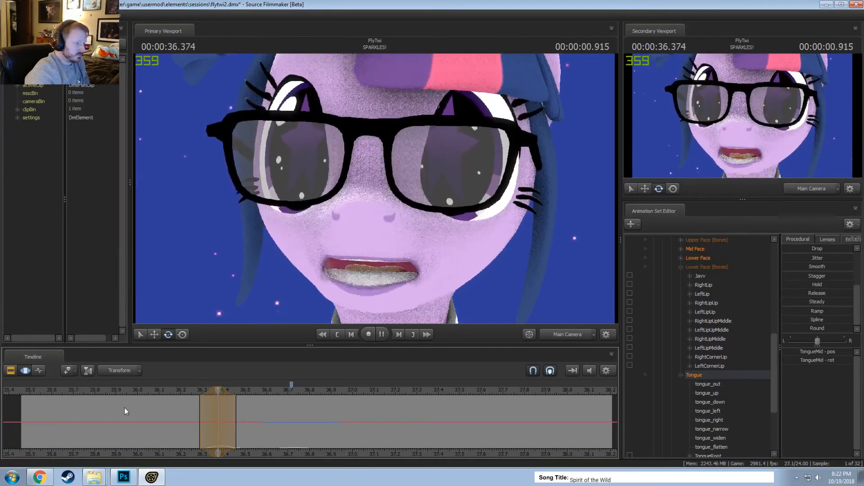
key(space)
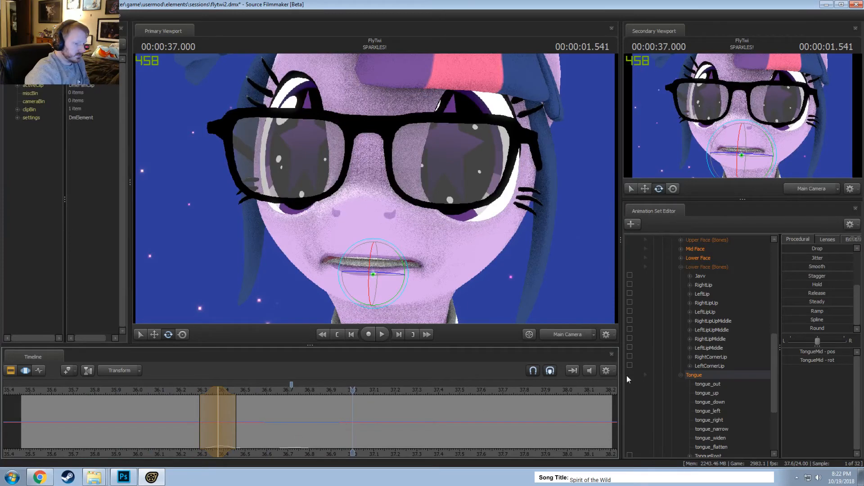
Select the Jaw bone and a time range of about 36.71 to 37.00 s, and check the mouth movement from the side with the Work Camera
drag(300, 403, 353, 422)
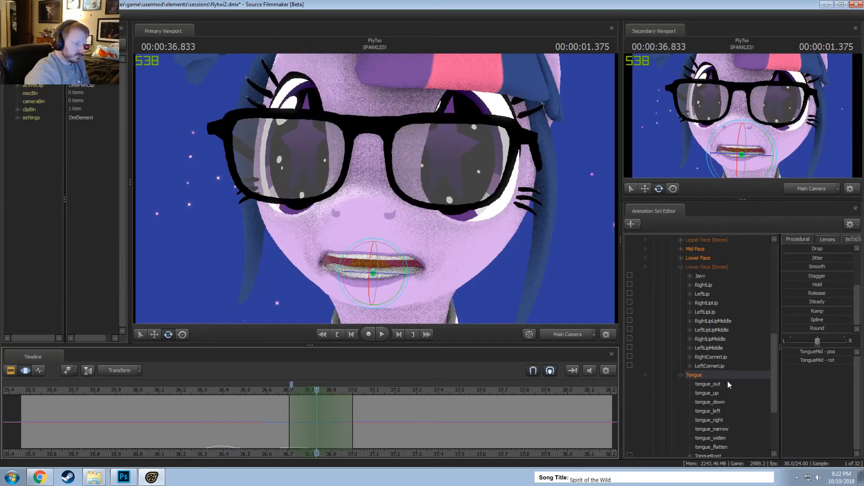
scroll(723, 381, up, 3)
click(700, 357)
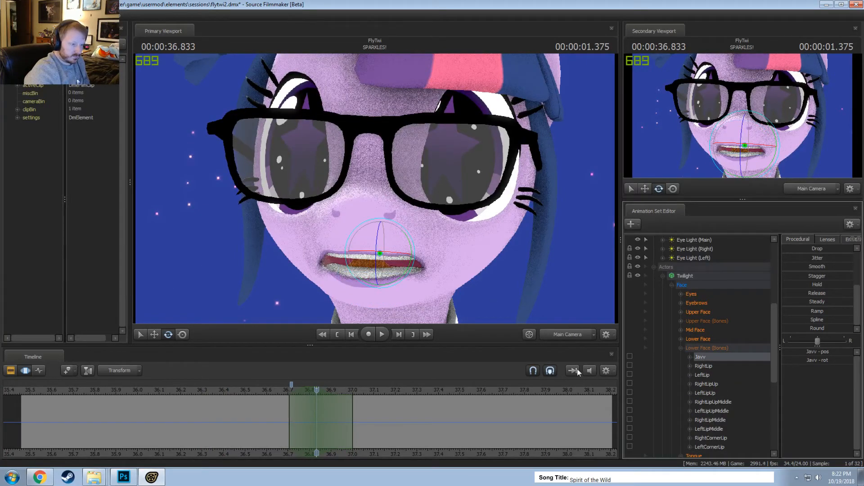
click(561, 334)
alt+drag(486, 270, 350, 223)
click(267, 390)
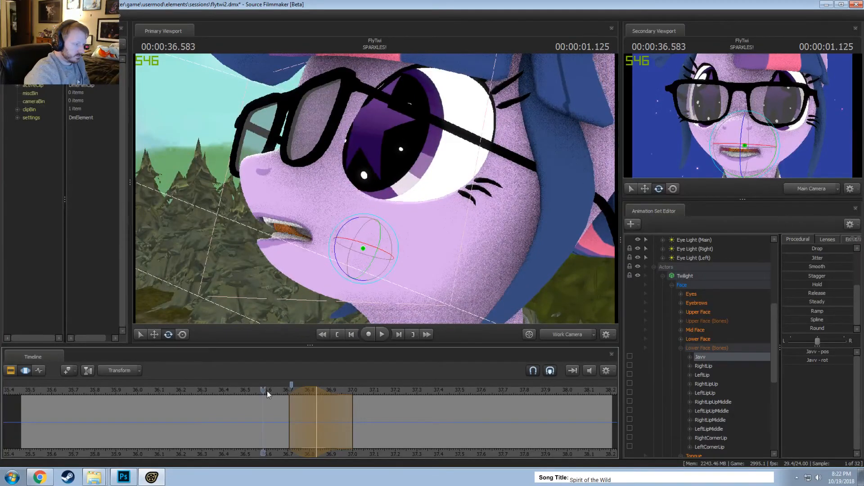
key(space)
key(space)
click(569, 332)
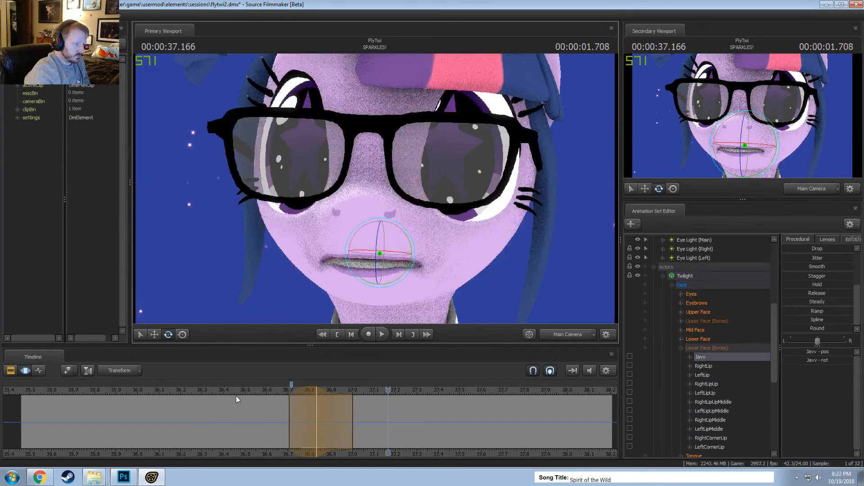
Replay the spoken line through the Main Camera to judge the mouth and tongue movement
click(246, 390)
key(space)
click(87, 385)
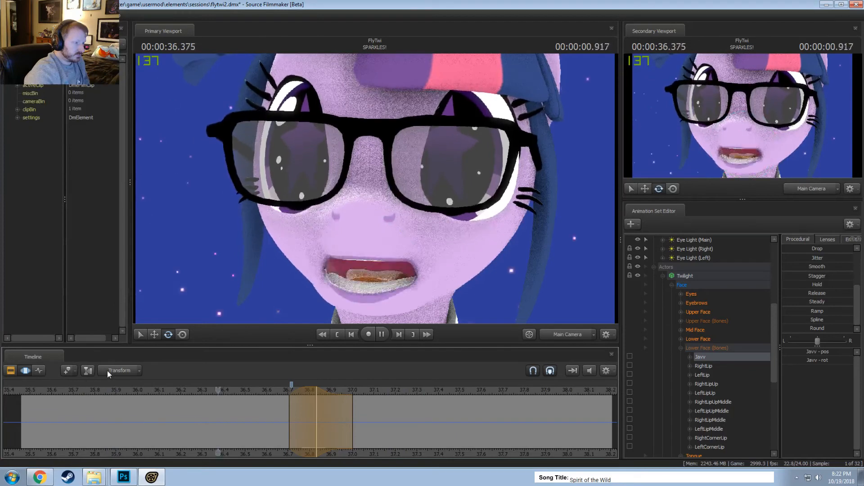
key(space)
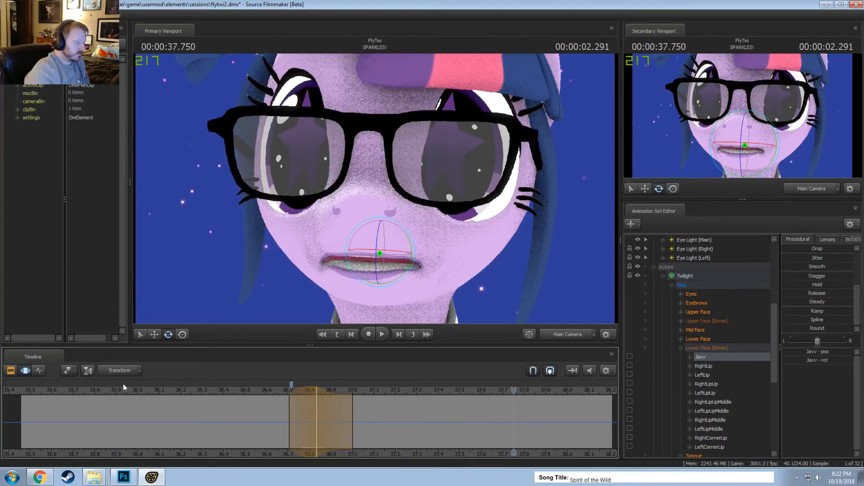
key(space)
click(35, 390)
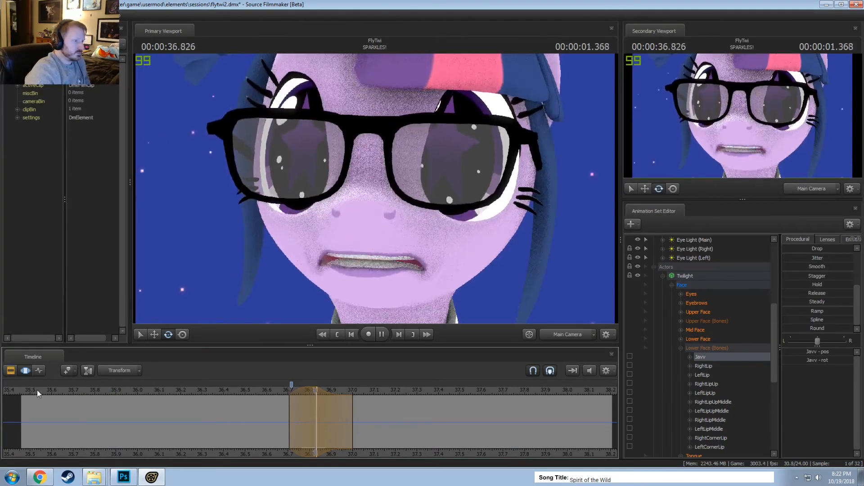
scroll(212, 403, down, 3)
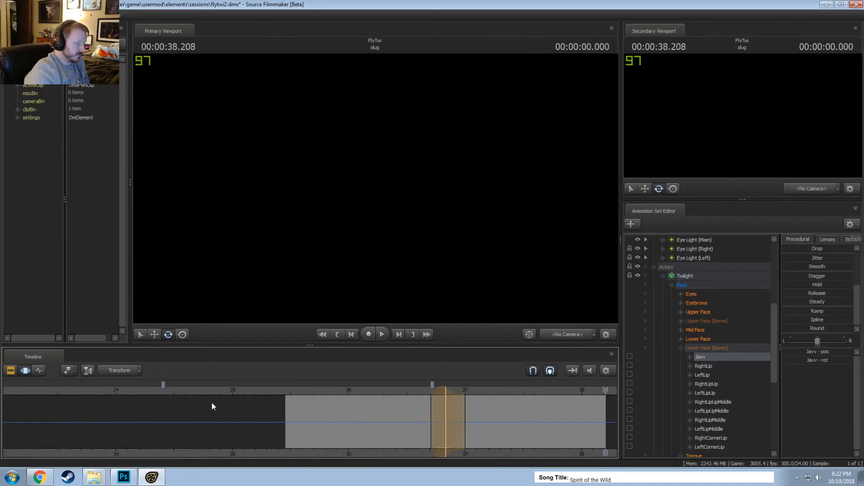
scroll(212, 402, down, 3)
Play the SPARKLES! shot from its start in the Clip Editor, and check the same line again in the Motion Editor
key(F2)
key(F3)
key(F2)
click(389, 391)
key(space)
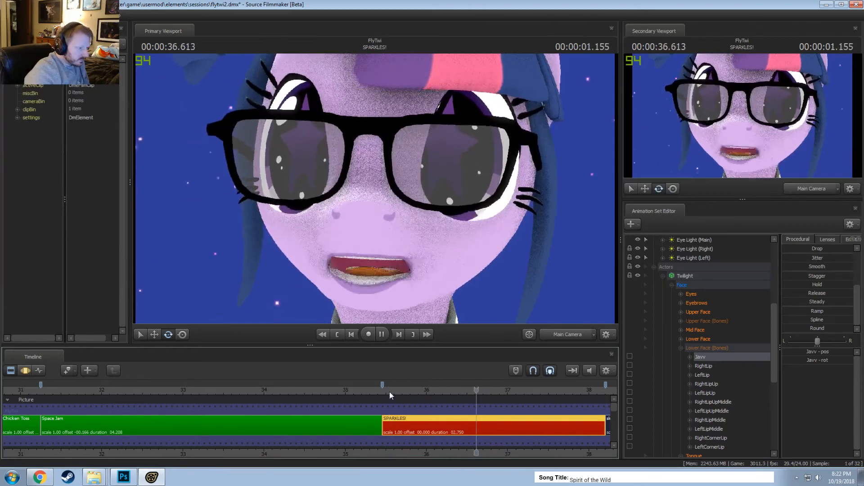
click(390, 391)
key(space)
scroll(421, 422, up, 3)
key(F3)
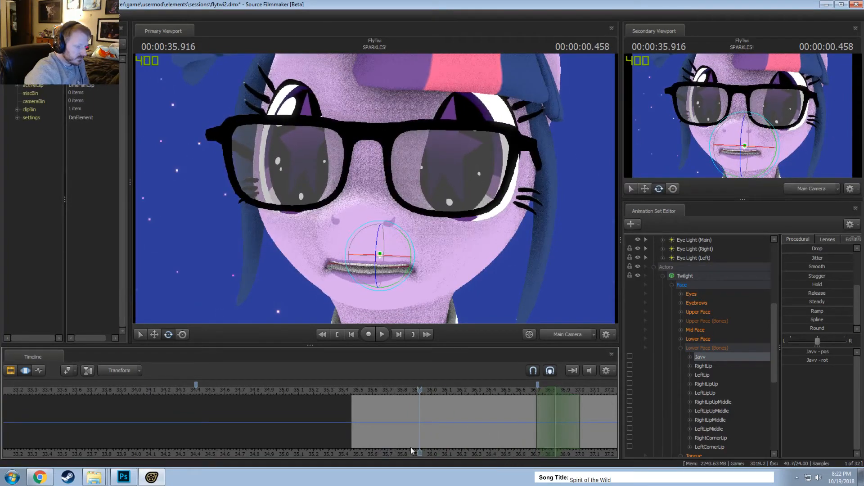
key(space)
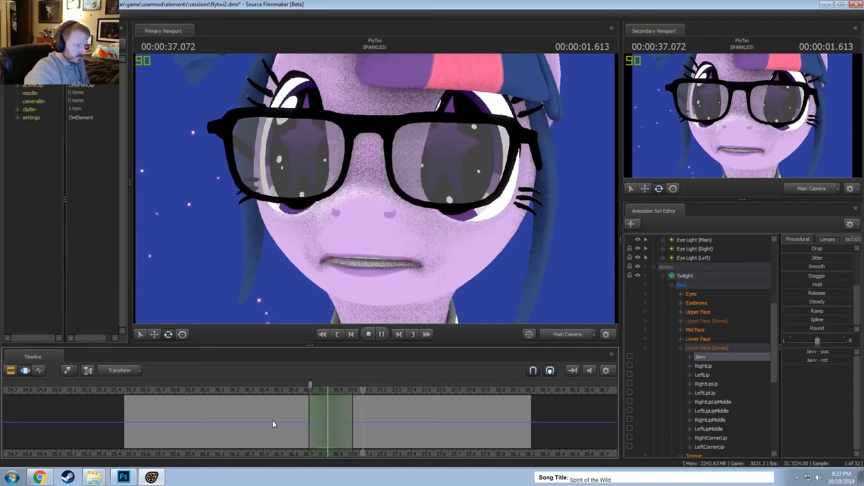
key(space)
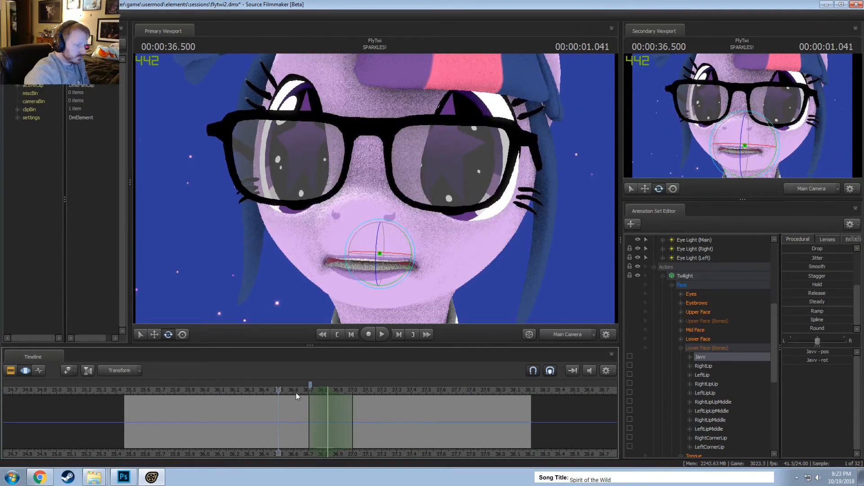
Try a slightly higher Mouth_stretch value from Twilight's Lower Face controls across the whole timeline, replay the shot, and undo the change
key(ctrl+a)
scroll(706, 397, down, 6)
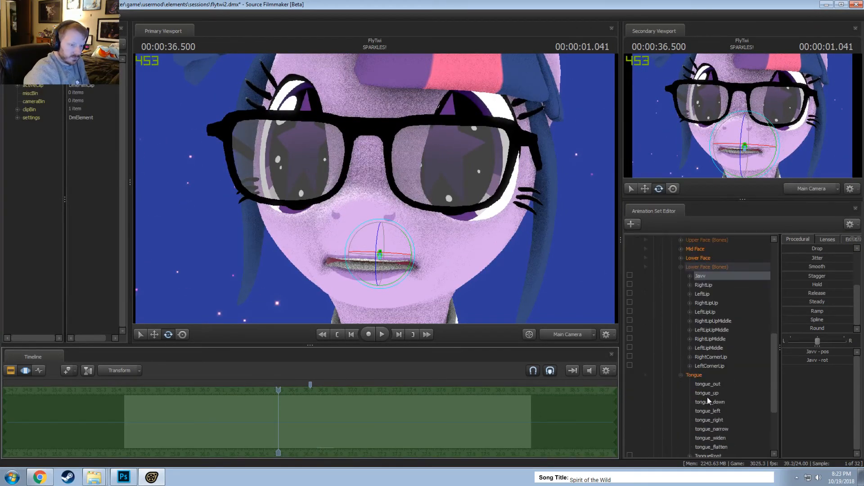
scroll(703, 383, down, 1)
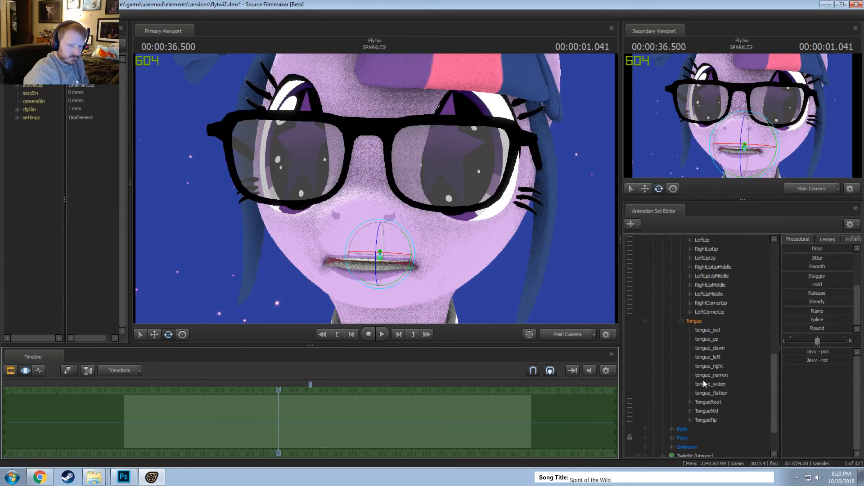
scroll(707, 386, down, 1)
scroll(707, 382, up, 3)
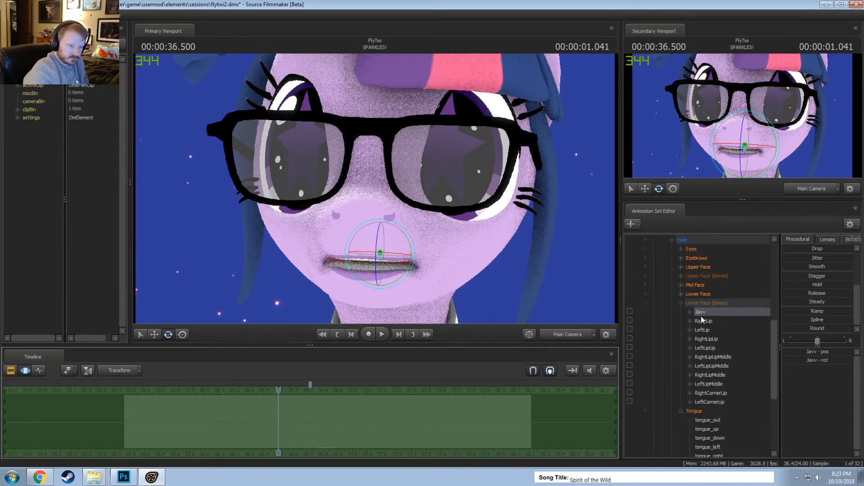
click(681, 303)
click(680, 365)
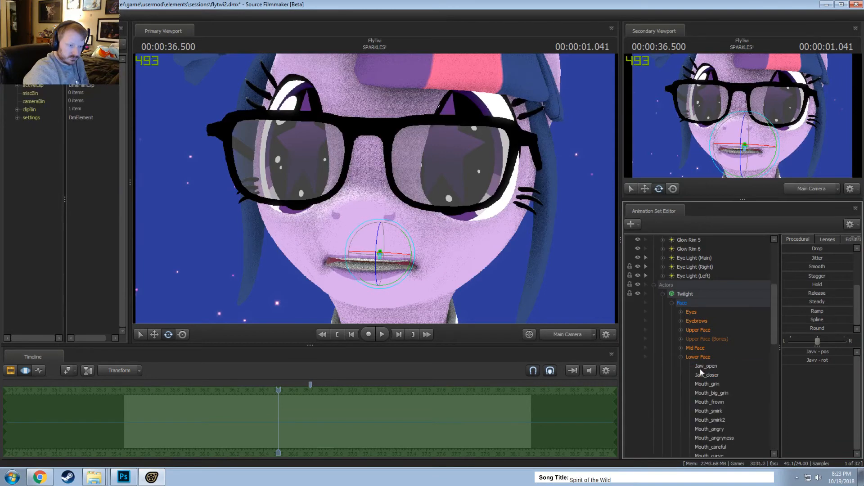
scroll(708, 372, down, 8)
click(726, 401)
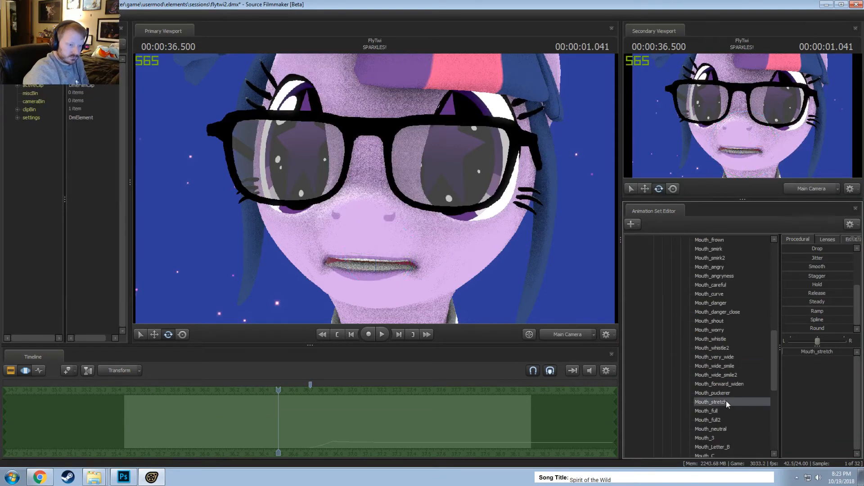
drag(806, 352, 812, 352)
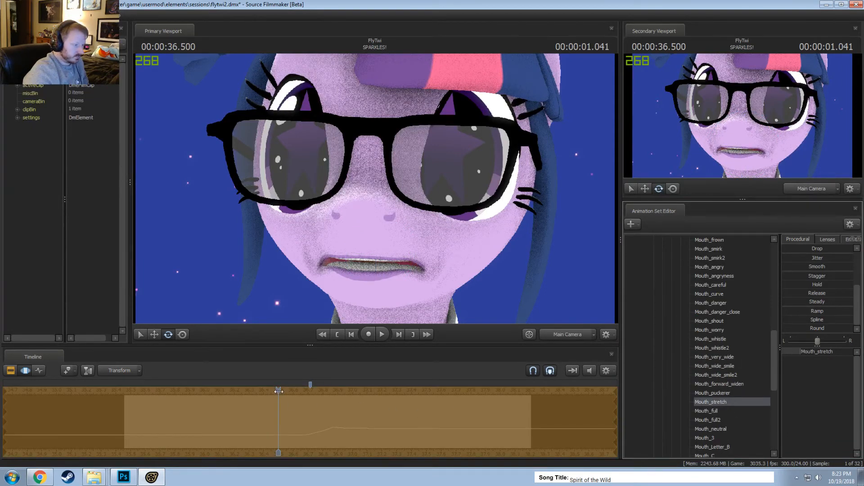
drag(278, 391, 168, 391)
key(space)
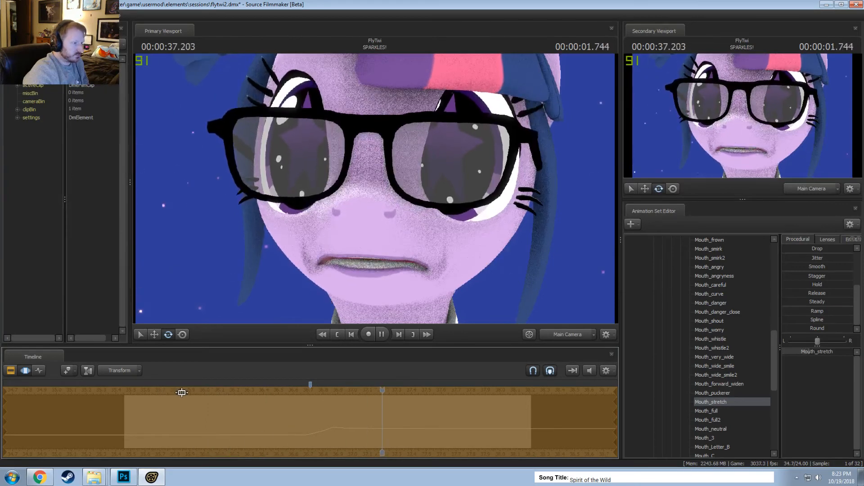
key(space)
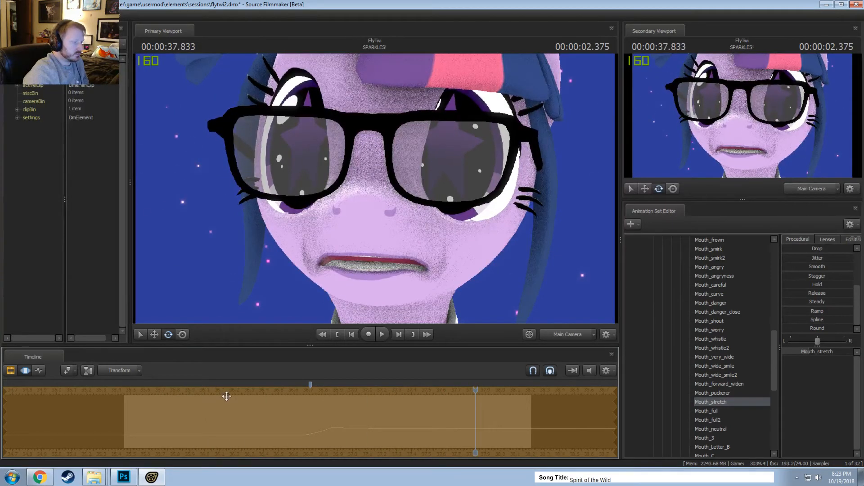
key(ctrl+z)
Turn the scene lighting back on in the primary viewport and play the SPARKLES! shot from its start in the Clip Editor
key(F2)
key(F3)
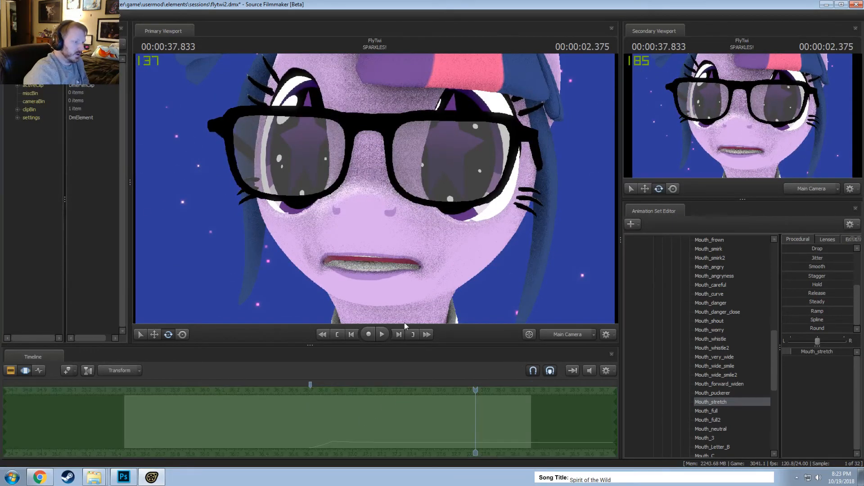
right_click(409, 303)
click(433, 325)
key(F2)
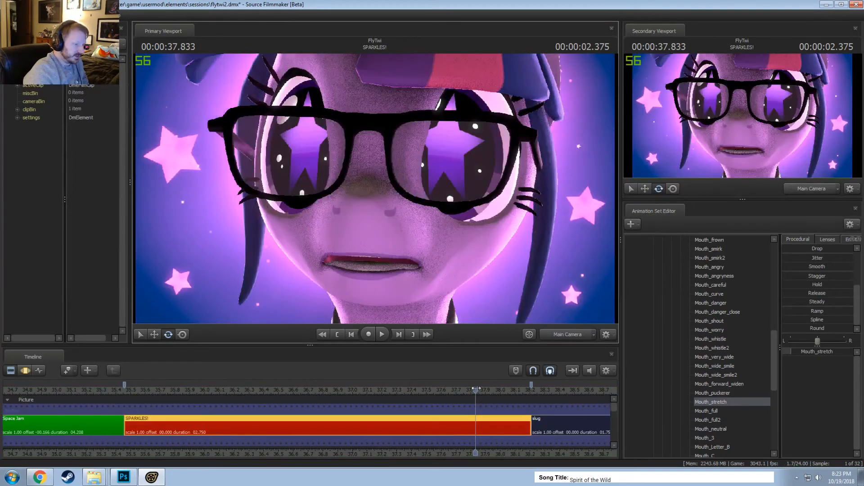
drag(475, 390, 125, 395)
key(space)
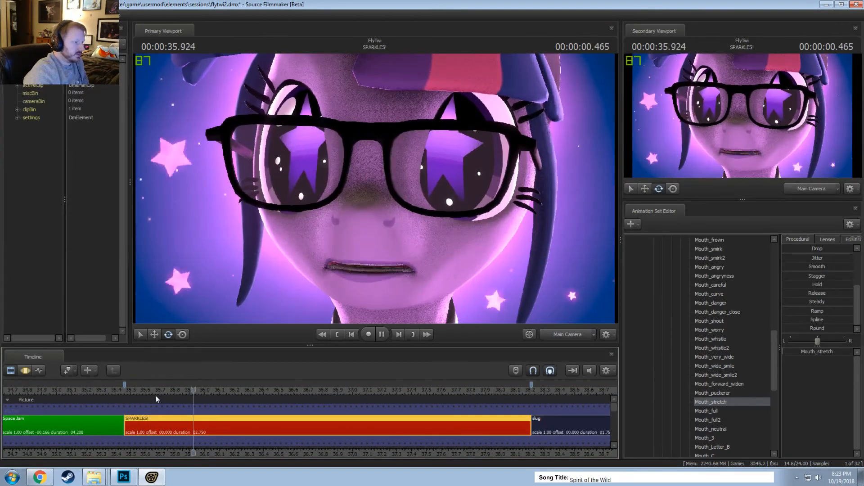
key(space)
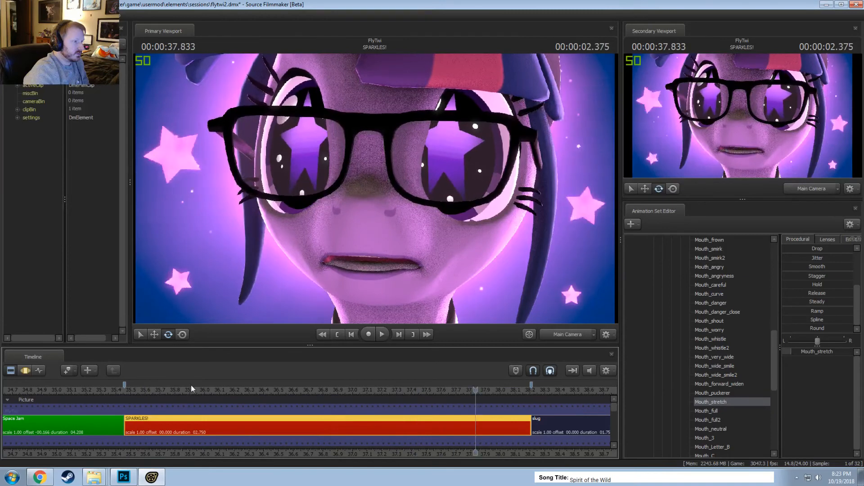
Play the transition from the Chicken Toss shot into Space Jam, starting at about 31 s
key(F3)
scroll(312, 403, down, 4)
key(F2)
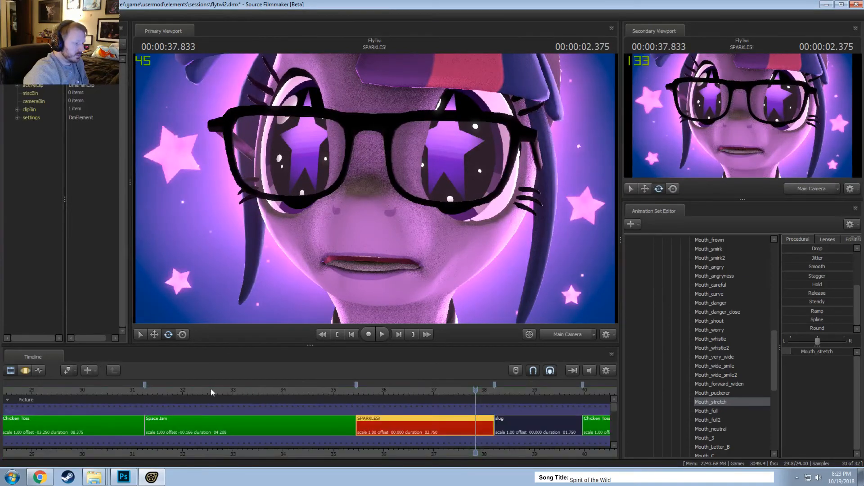
scroll(207, 388, down, 2)
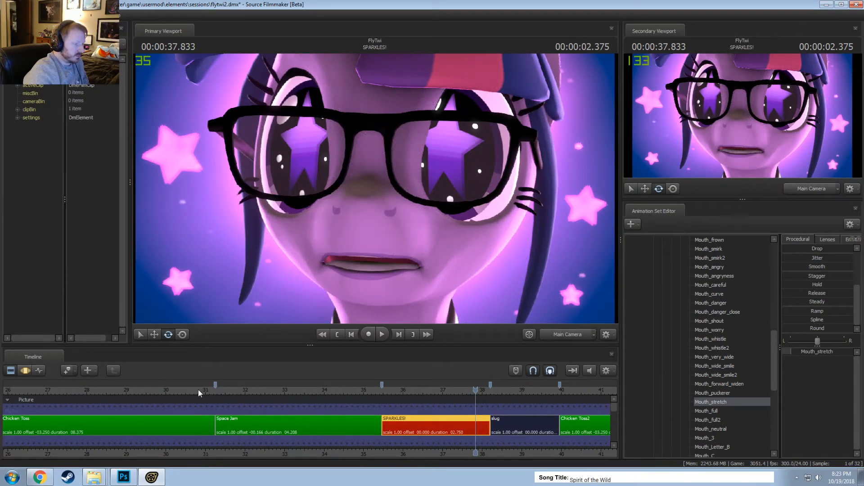
click(199, 390)
key(space)
scroll(191, 394, down, 2)
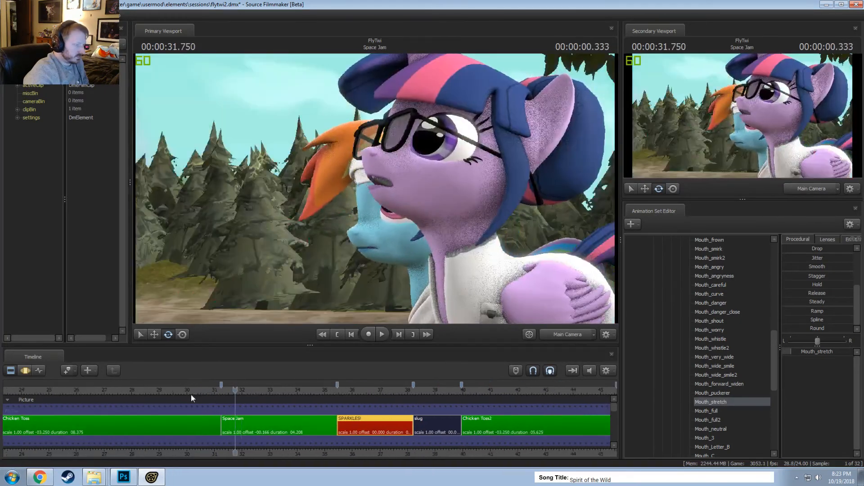
Save the flytwi2 session and play the lit SPARKLES! shot from its start once more
scroll(225, 408, down, 5)
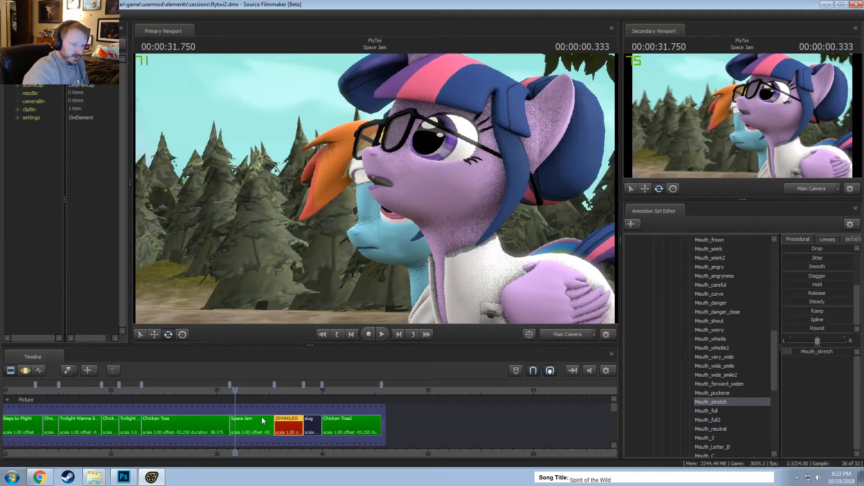
scroll(279, 446, up, 3)
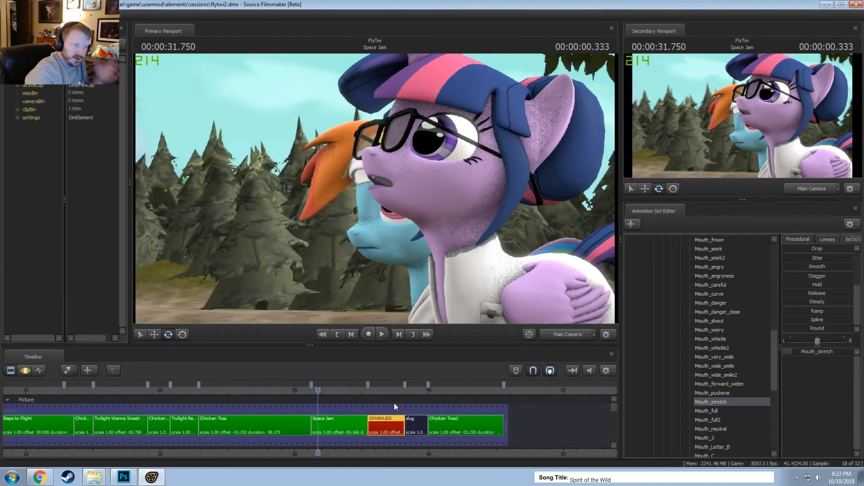
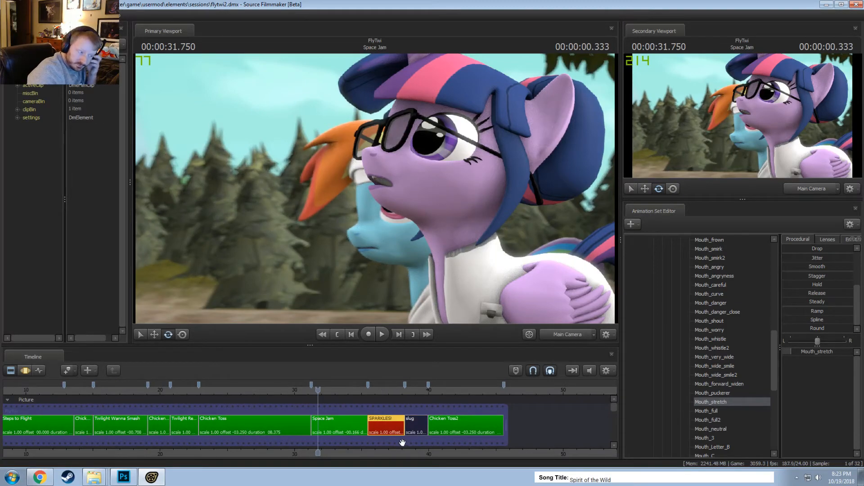
click(370, 389)
key(space)
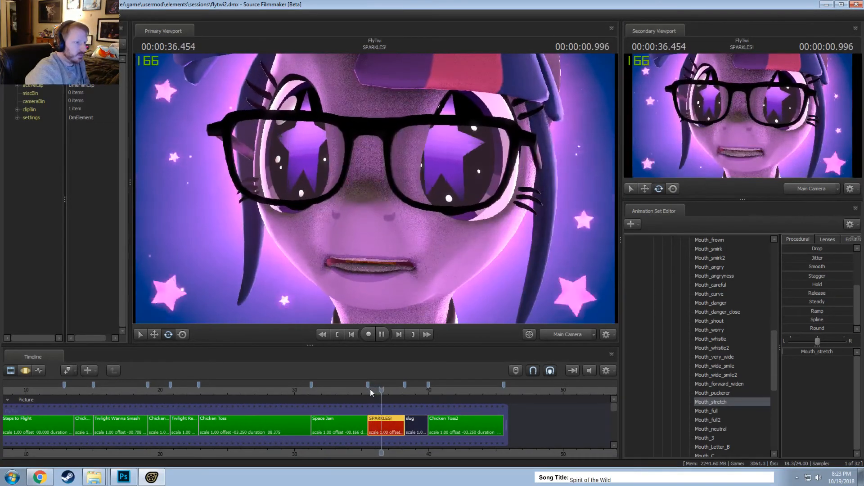
Collapse the Lights group and list the actor animation sets of the SPARKLES! shot
scroll(666, 334, up, 10)
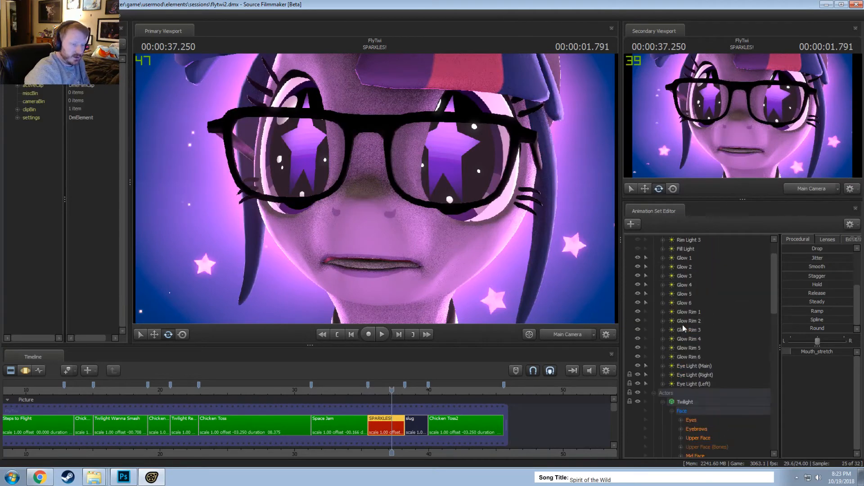
click(654, 249)
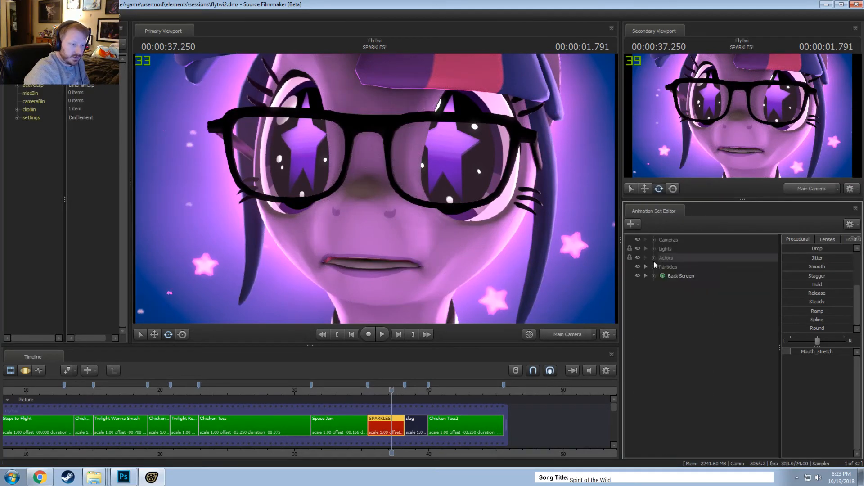
click(654, 258)
click(680, 275)
click(663, 267)
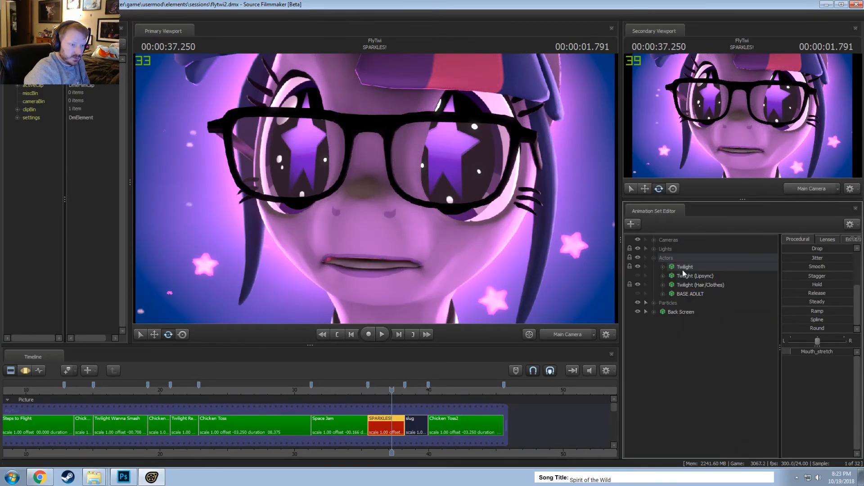
right_click(683, 269)
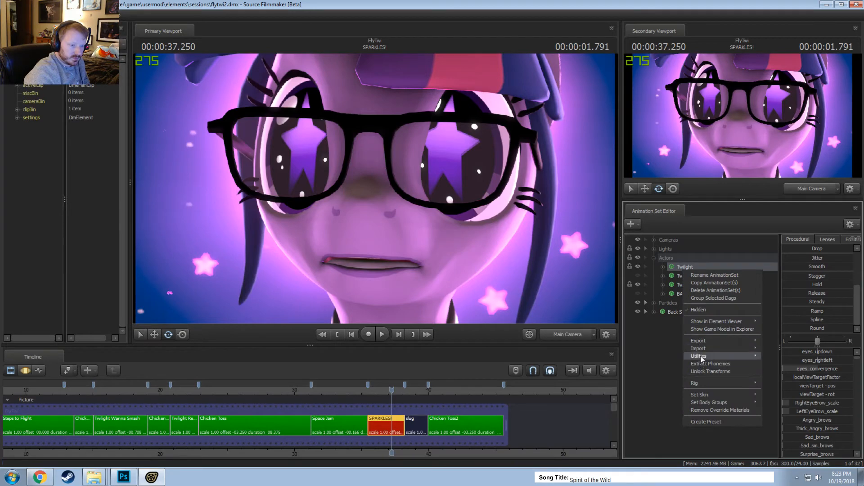
click(665, 339)
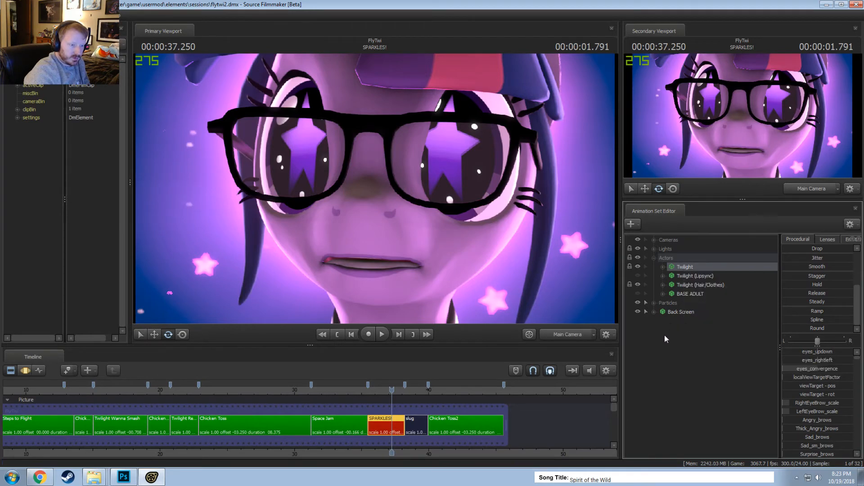
right_click(687, 286)
mouse_move(712, 373)
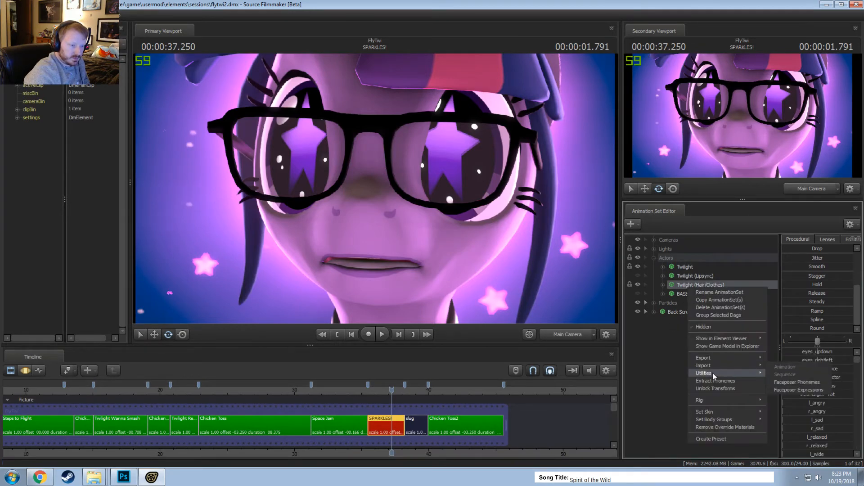
click(668, 379)
Delete the Twilight (Lipsync) and BASE ADULT animation sets from the SPARKLES! shot and collapse its Actors group
click(708, 278)
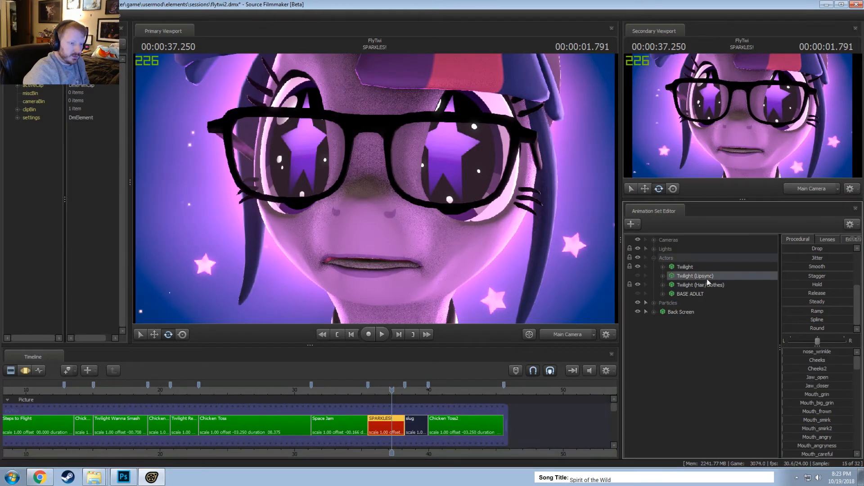
right_click(707, 278)
click(716, 302)
right_click(686, 285)
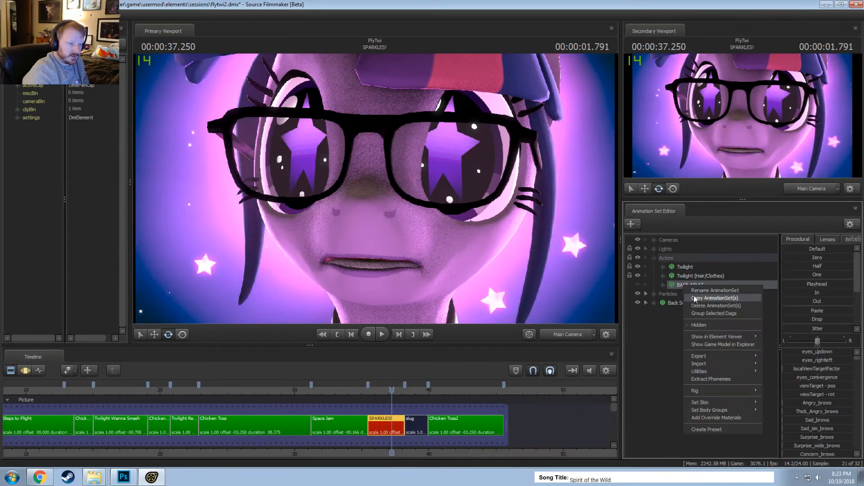
click(714, 309)
click(654, 285)
click(654, 285)
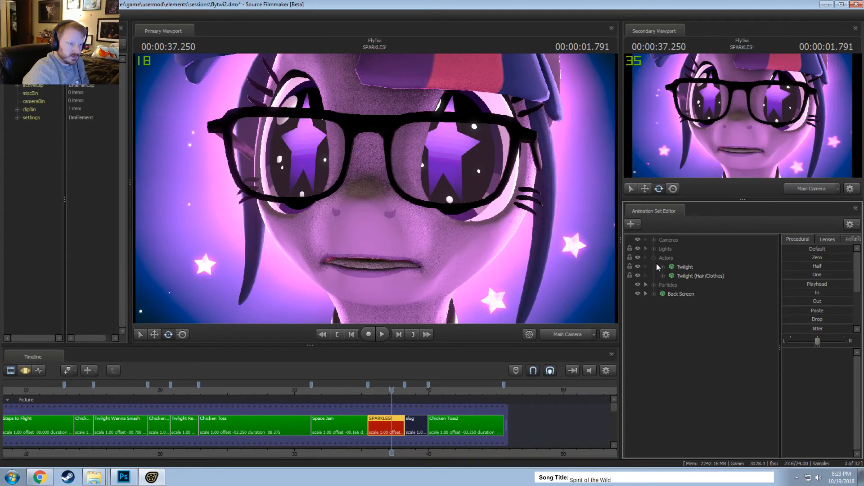
click(654, 258)
Delete Rim Light 2, Rim Light 3 and Fill Light from the SPARKLES! shot's Lights group
click(654, 249)
click(654, 249)
click(654, 249)
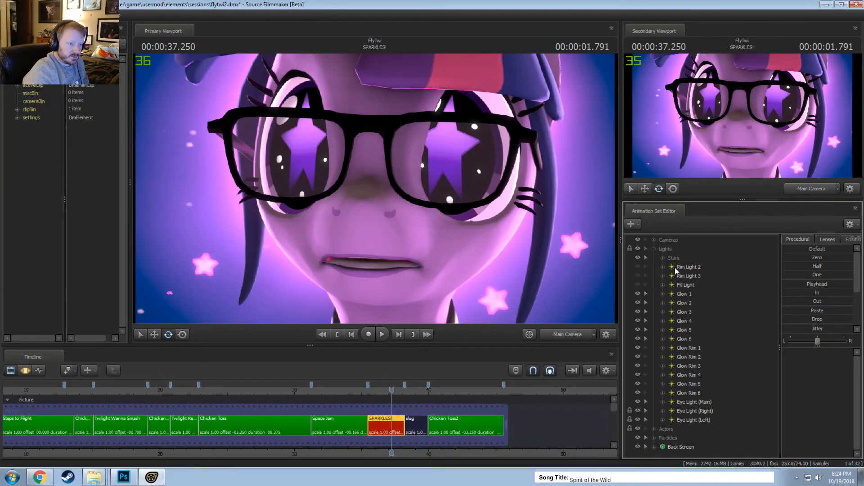
click(675, 267)
shift+click(682, 285)
right_click(684, 284)
click(706, 303)
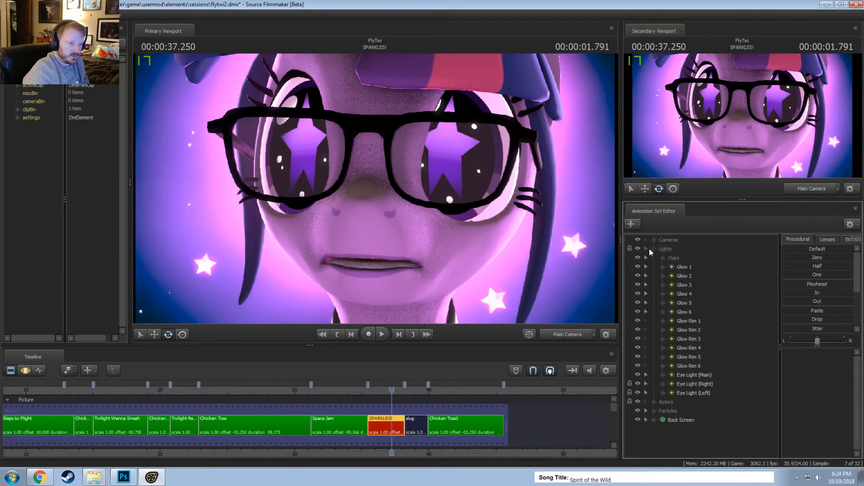
click(653, 249)
Check the cameras of the SPARKLES! shot and the actors of the Chicken Toss2 shot for unneeded animation sets
click(653, 240)
click(684, 258)
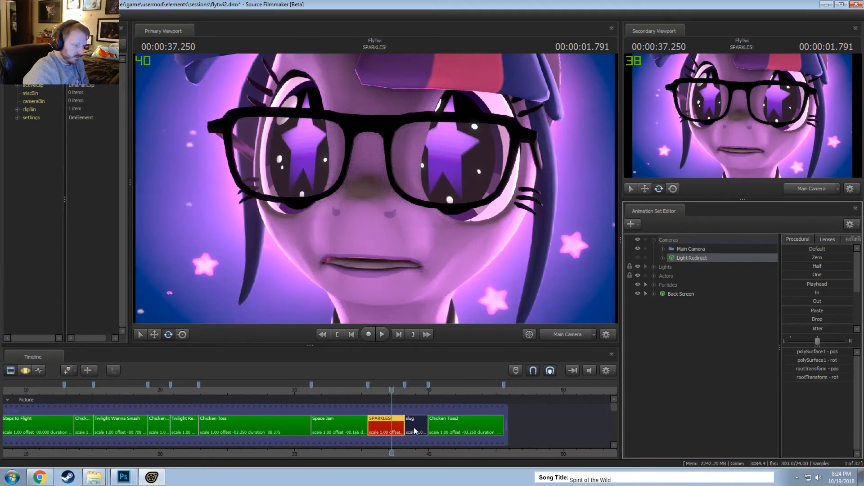
click(446, 431)
click(653, 276)
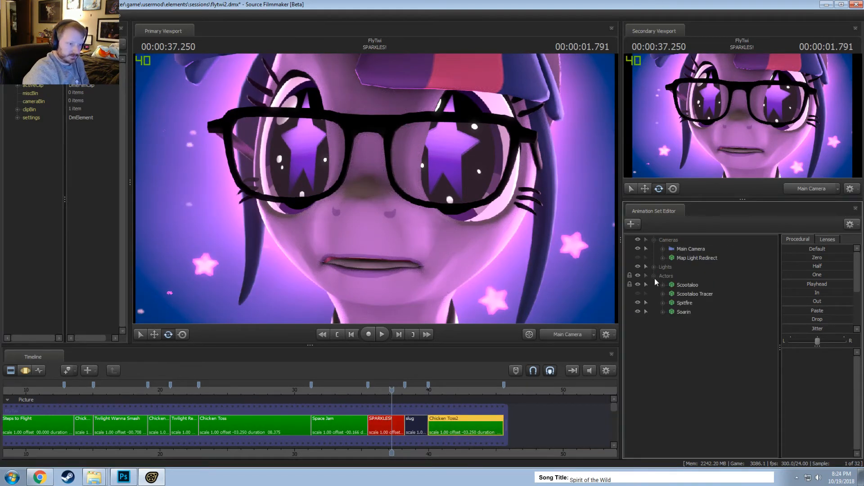
right_click(695, 294)
click(678, 293)
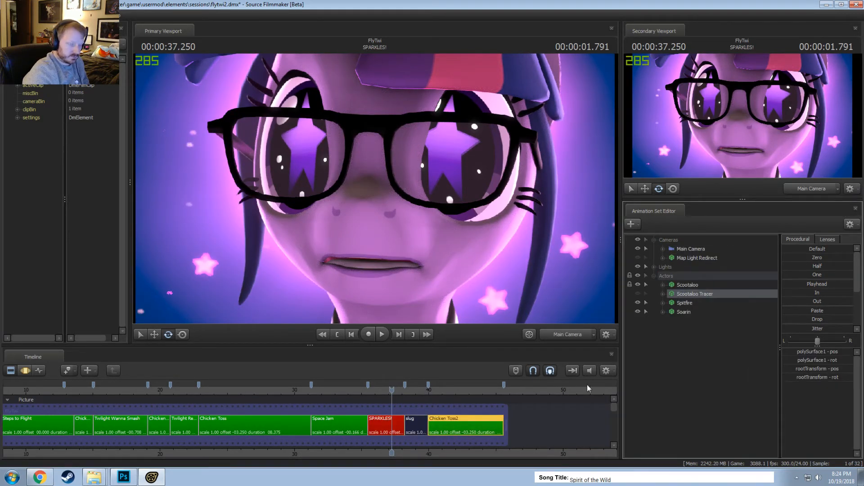
Delete the Twilight (Lipsync) and BASE ADULT animation sets from the Space Jam shot and collapse its groups
click(338, 390)
click(338, 425)
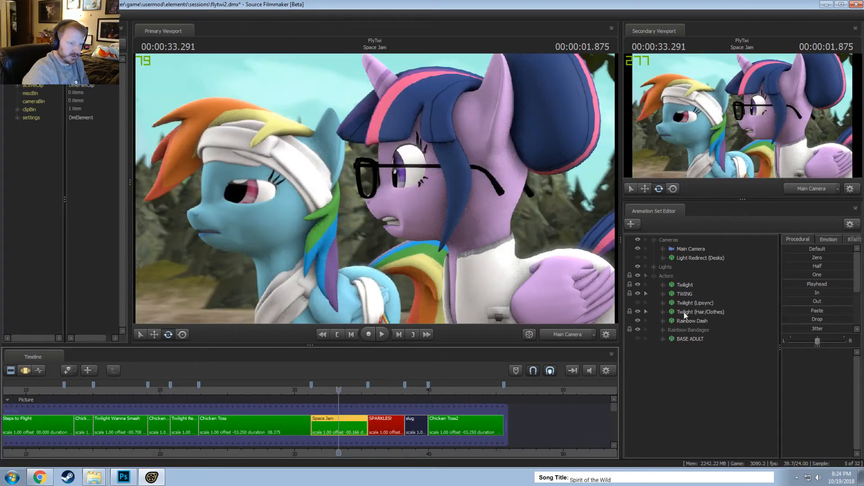
click(685, 302)
right_click(685, 303)
click(707, 322)
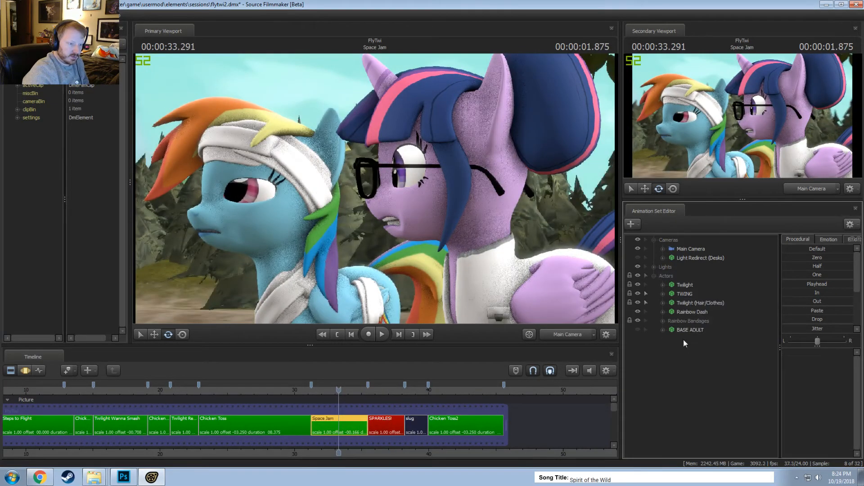
click(684, 330)
right_click(684, 330)
click(706, 349)
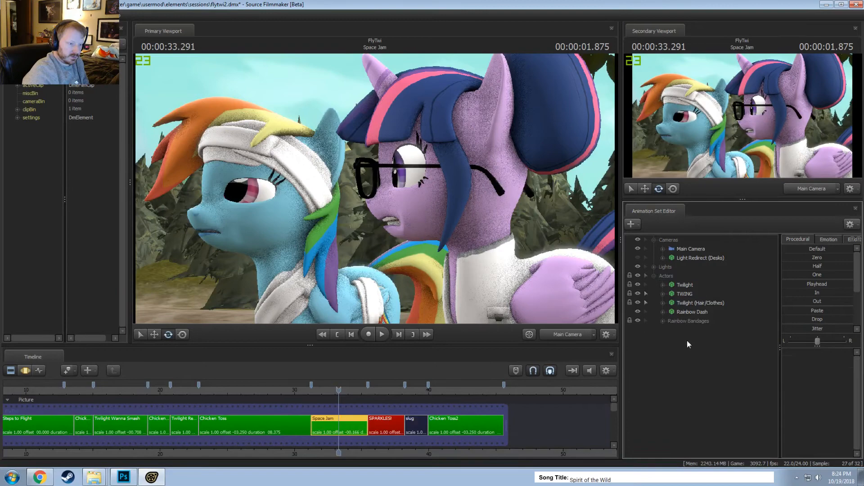
click(654, 240)
click(653, 258)
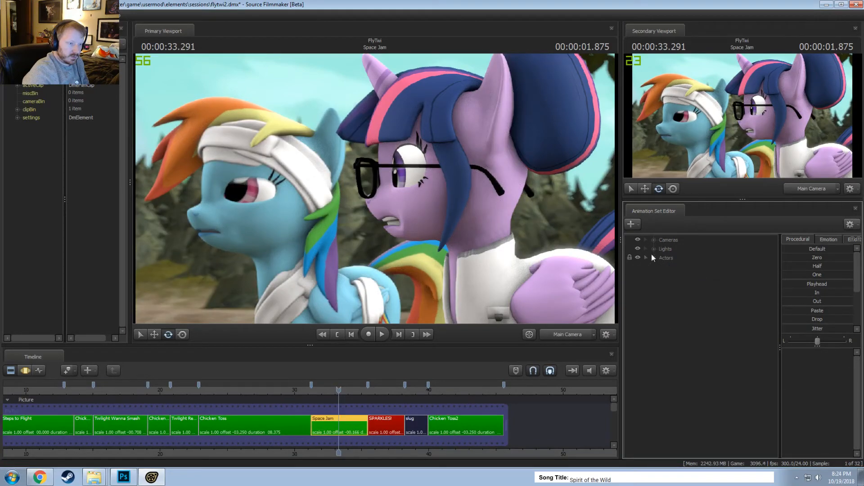
click(652, 256)
click(654, 255)
Delete all lights and actors as well as the Chalkboard from the Intro - Twilight shot, keeping its camera
scroll(418, 387, down, 4)
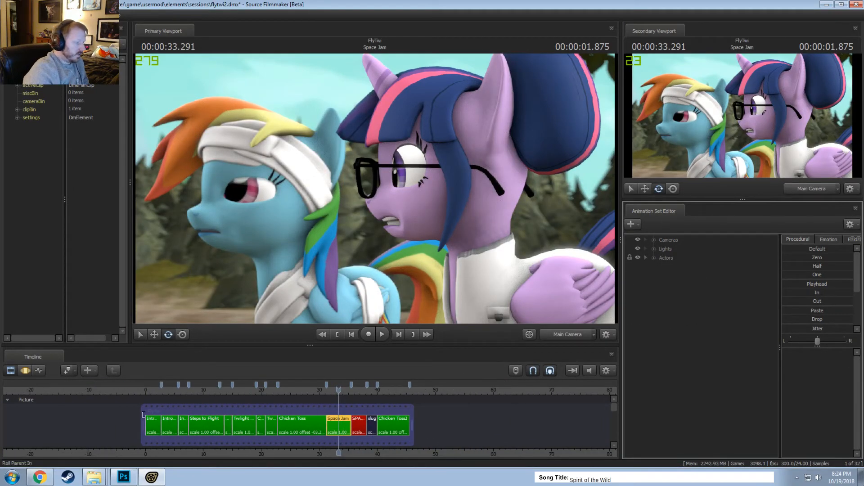
click(153, 394)
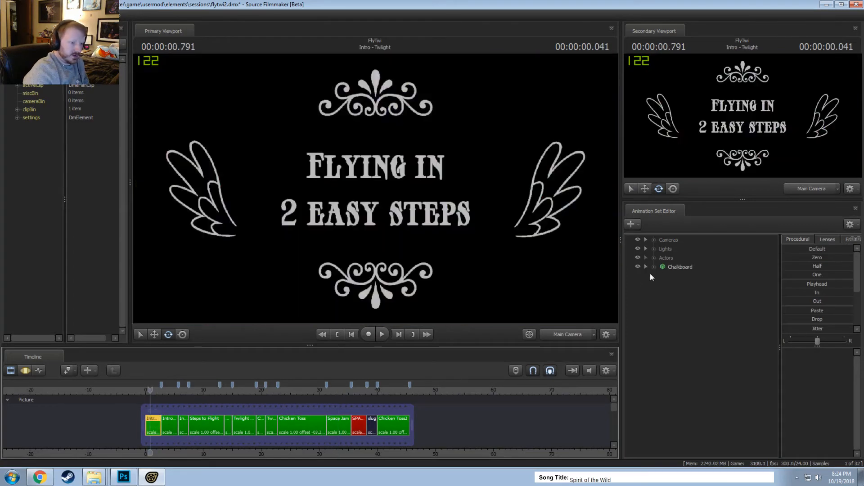
key(F3)
key(F2)
scroll(157, 430, up, 6)
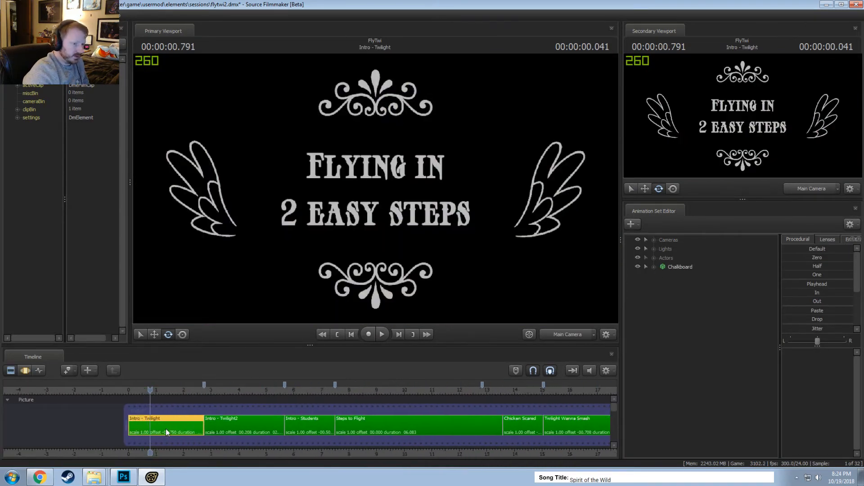
click(653, 249)
click(654, 285)
click(685, 315)
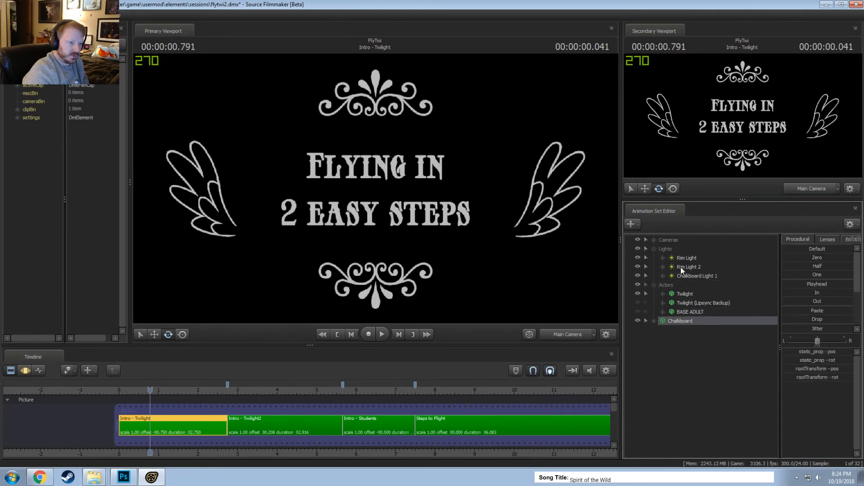
click(682, 260)
shift+click(676, 320)
right_click(677, 320)
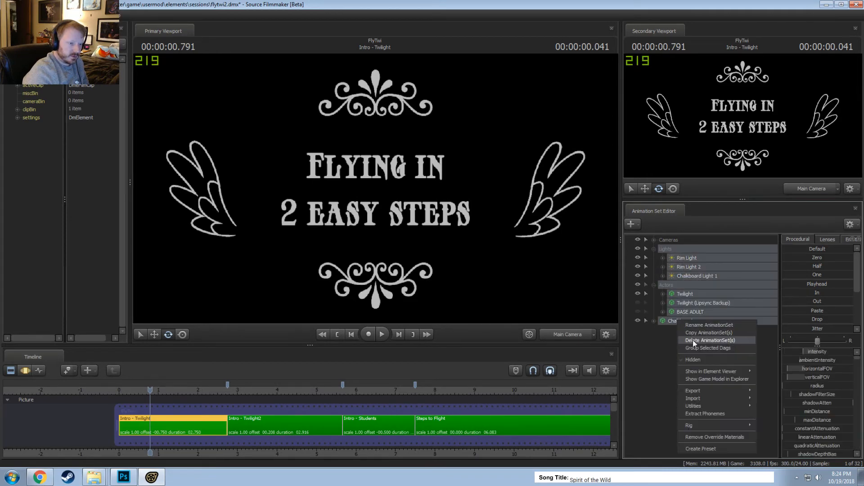
click(696, 340)
Delete the two empty groups left in the Intro - Twilight shot, showing hidden controls only for the deletion
right_click(676, 249)
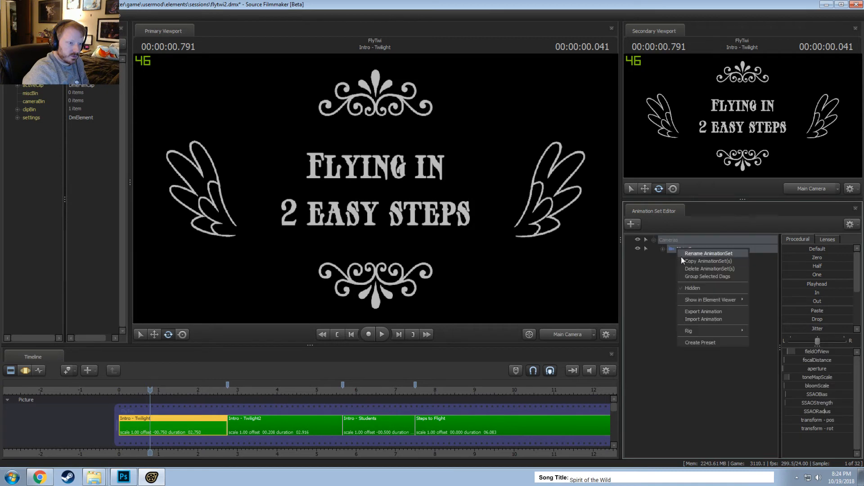
click(657, 257)
right_click(658, 267)
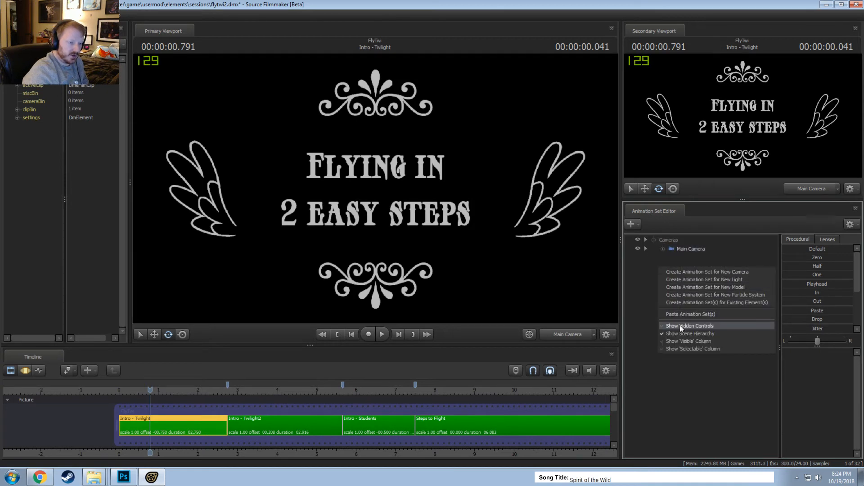
click(680, 325)
right_click(666, 264)
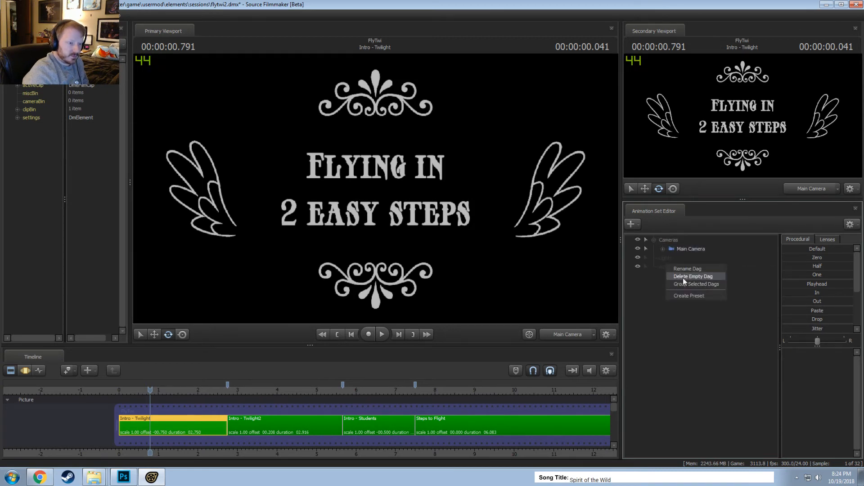
click(684, 276)
right_click(669, 257)
click(676, 269)
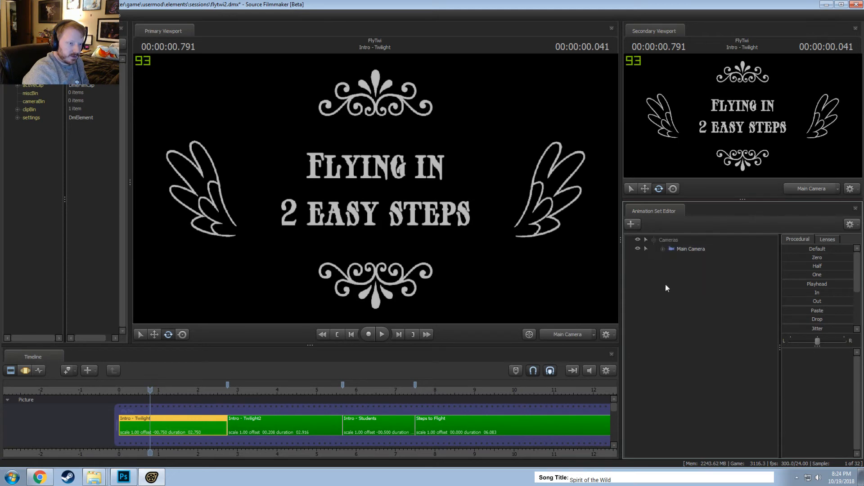
right_click(665, 284)
click(693, 344)
Flatten the animation of every set in Intro - Twilight2 before the shot's start, using the Out procedural in the Motion Editor
click(248, 434)
key(F3)
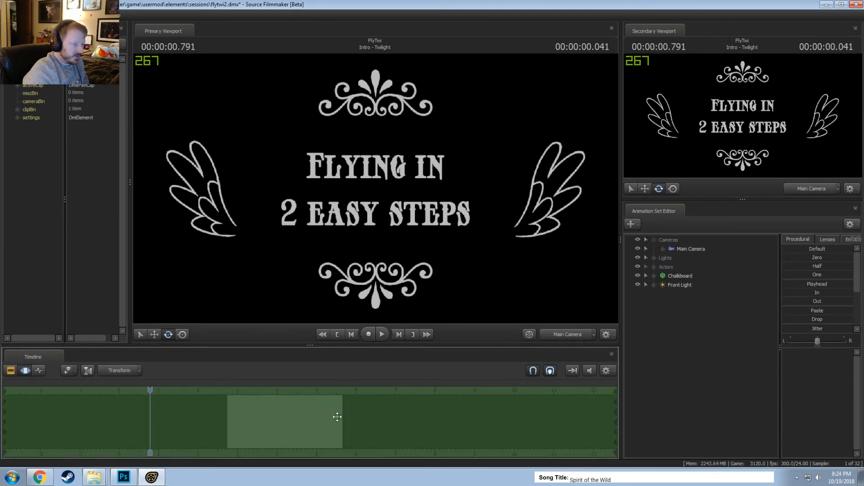
click(660, 242)
shift+click(670, 284)
scroll(396, 414, down, 1)
scroll(387, 414, up, 2)
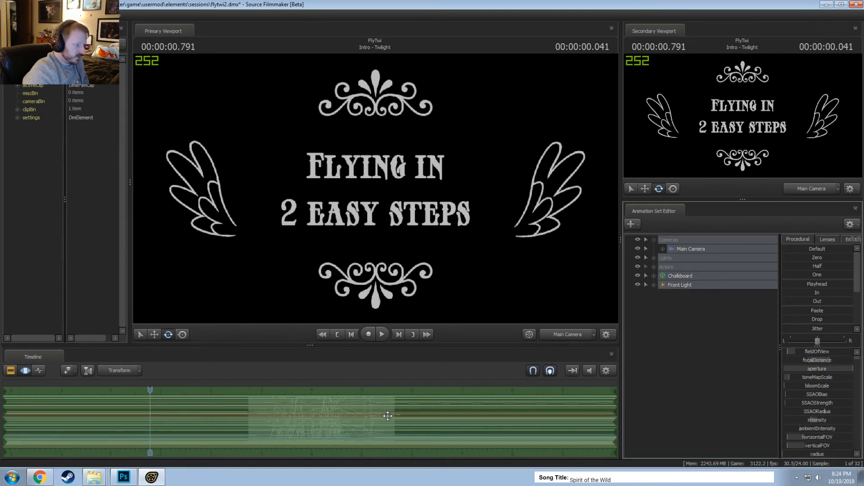
key(shift)
shift+click(291, 416)
scroll(291, 417, up, 1)
shift+drag(237, 441, 4, 441)
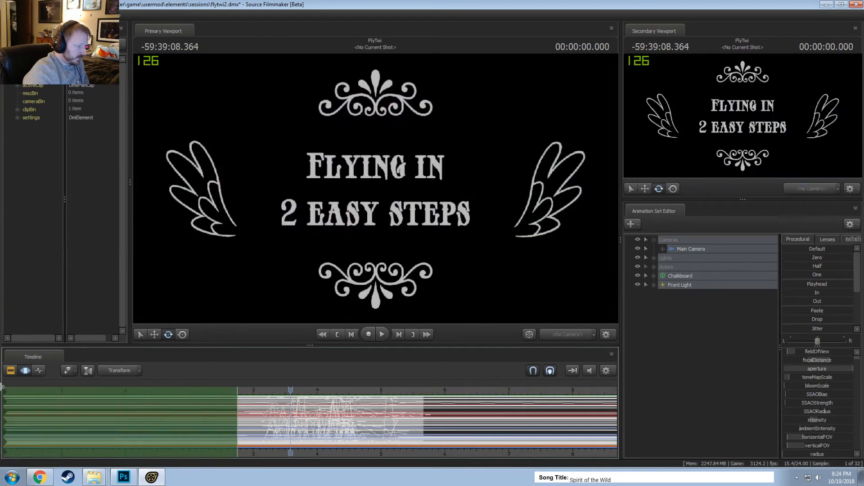
drag(797, 301, 852, 301)
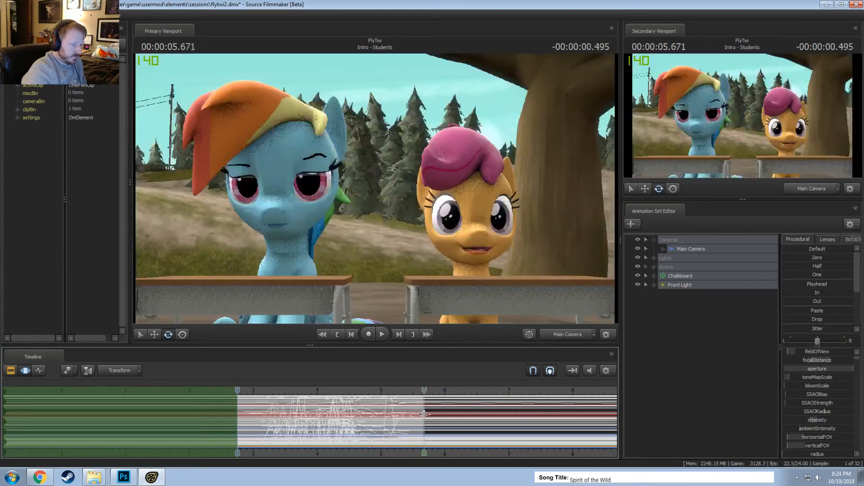
Flatten all animation after the end of the Intro - Twilight2 shot with the In procedural and clear the selection
shift+drag(424, 414, 614, 396)
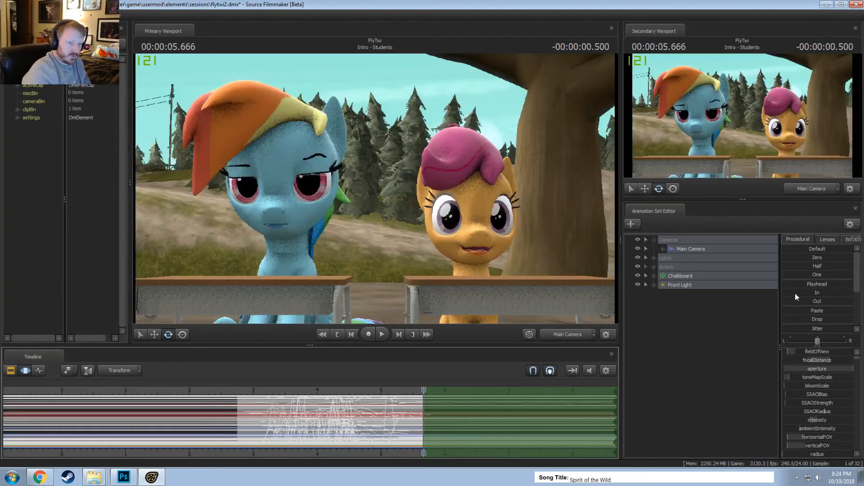
drag(795, 293, 796, 329)
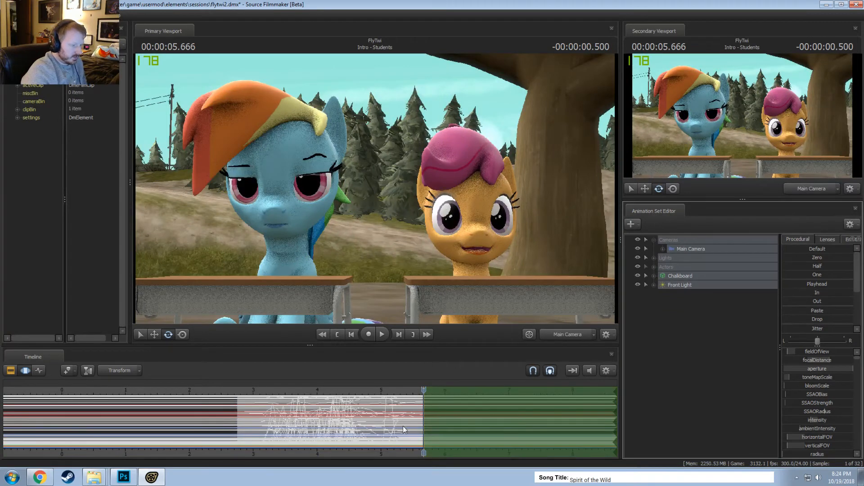
click(643, 301)
Move Front Light into the Lights group of the Intro - Twilight2 shot and collapse the Cameras group
click(654, 267)
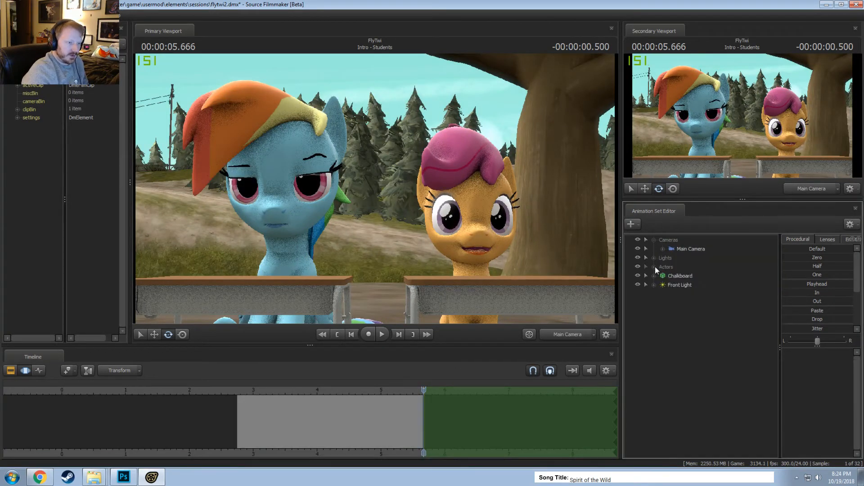
drag(672, 284, 669, 258)
click(654, 240)
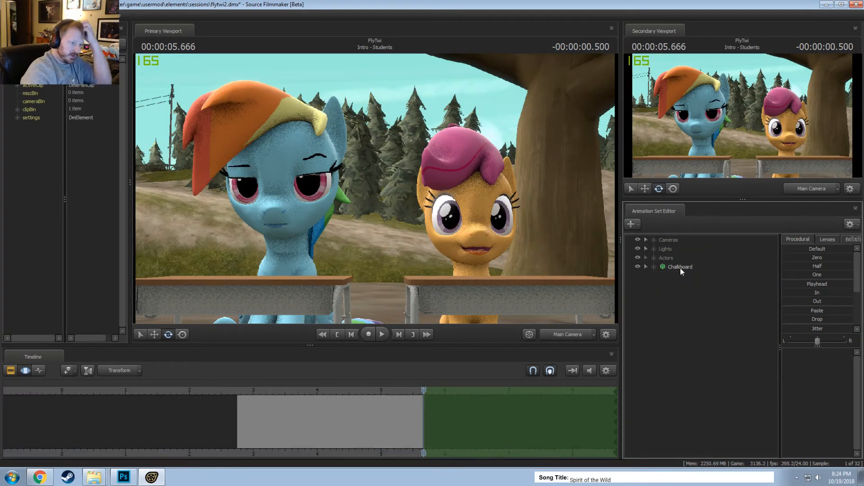
Flatten the animation of every set in Intro - Students after the shot's end, using the In procedural in the Motion Editor
key(F2)
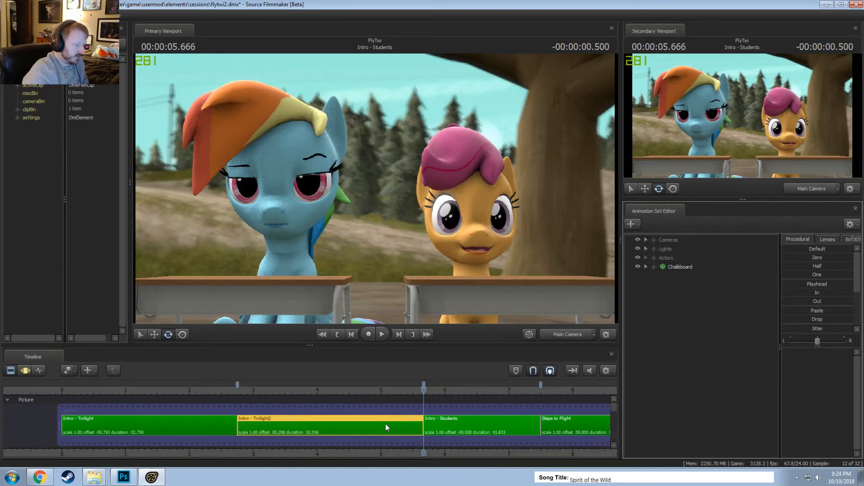
scroll(386, 423, down, 2)
middle_drag(392, 444, 103, 442)
click(182, 423)
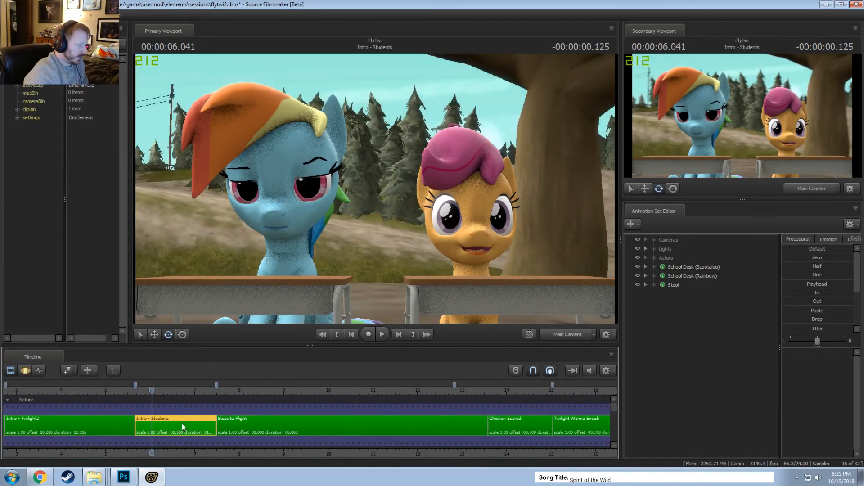
click(677, 242)
shift+click(669, 283)
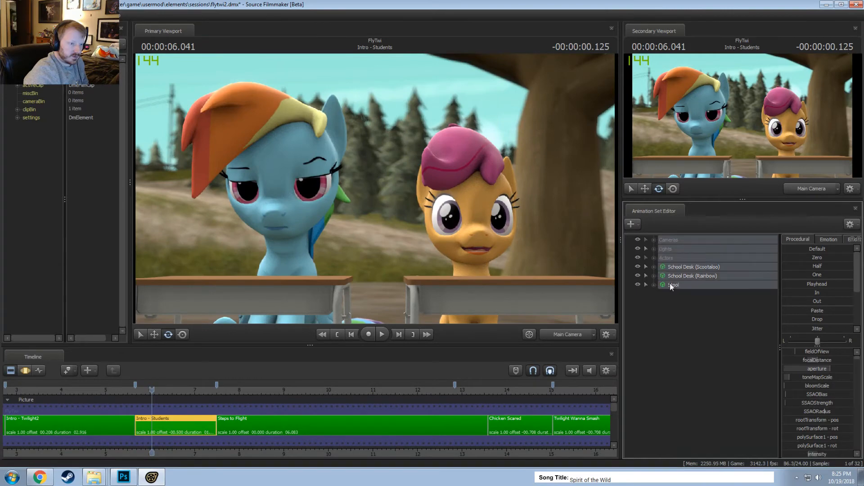
key(F3)
click(175, 425)
scroll(176, 426, up, 3)
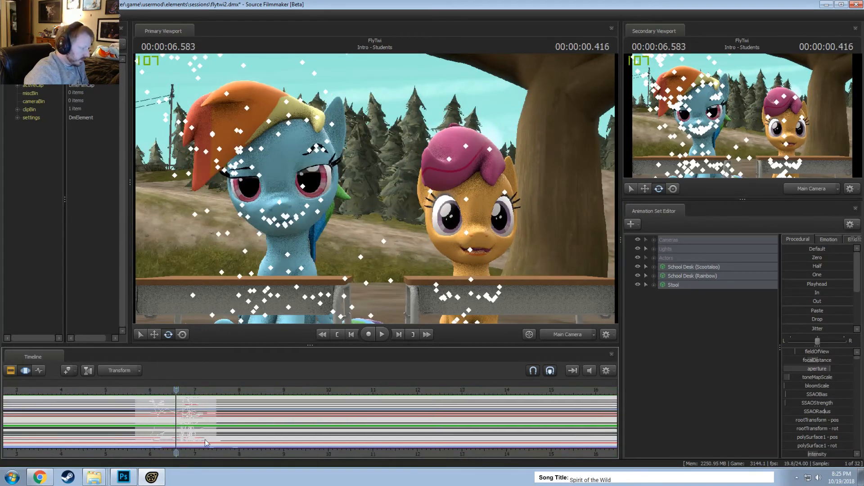
shift+drag(239, 431, 580, 401)
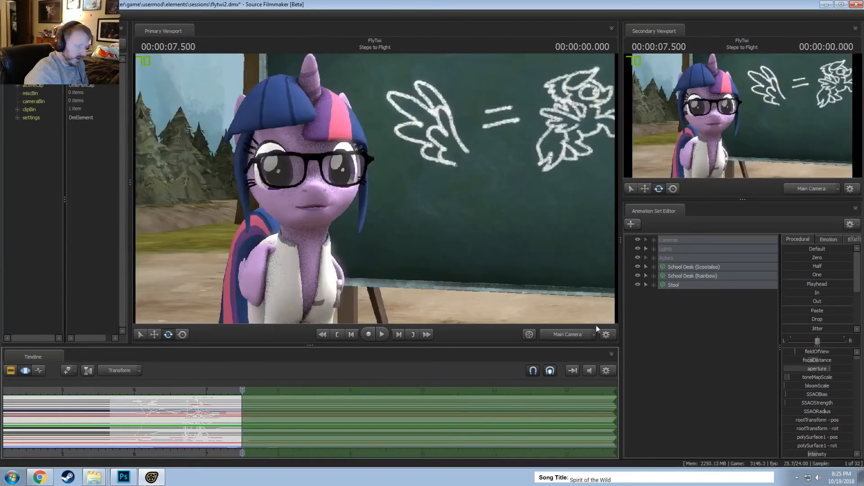
drag(793, 291, 860, 292)
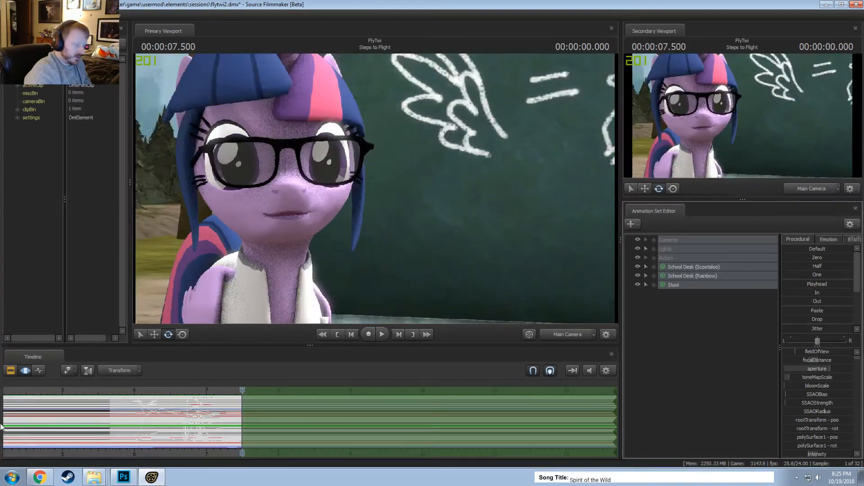
Flatten all animation before the start of the Intro - Students shot with the Out procedural and return to the Clip Editor
click(109, 422)
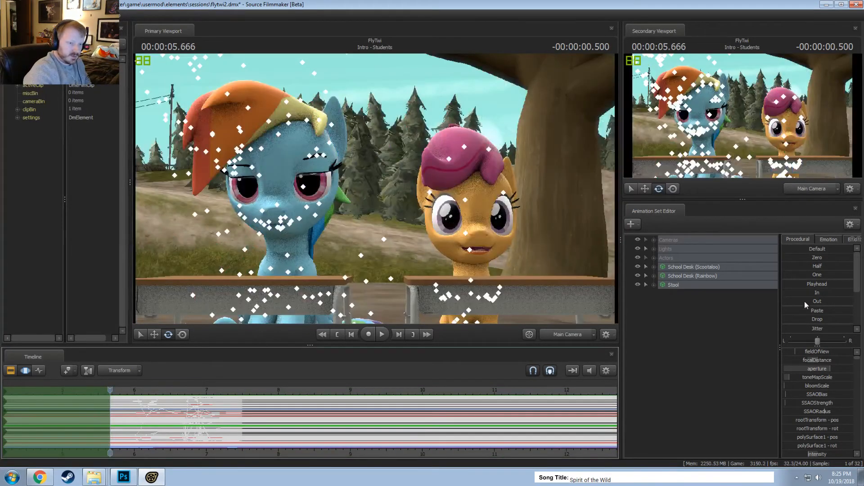
key(F2)
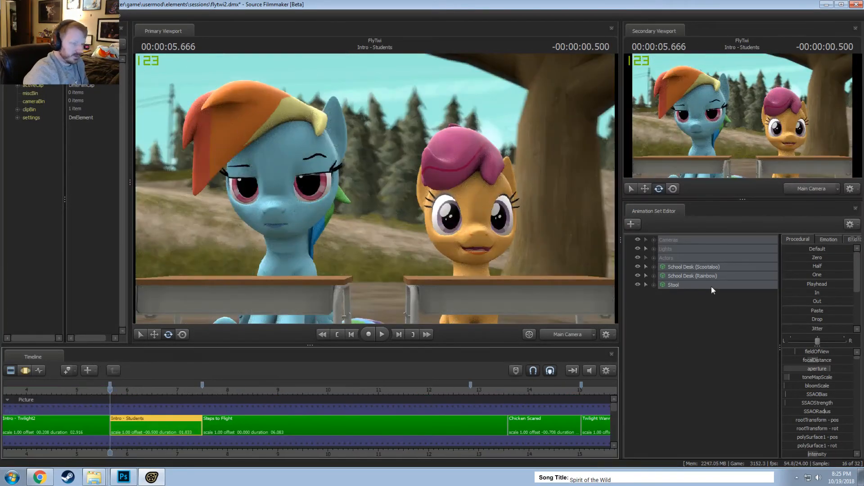
Check the Lights and Actors groups of Intro - Students and delete the hidden BASE ADULT animation set
click(677, 276)
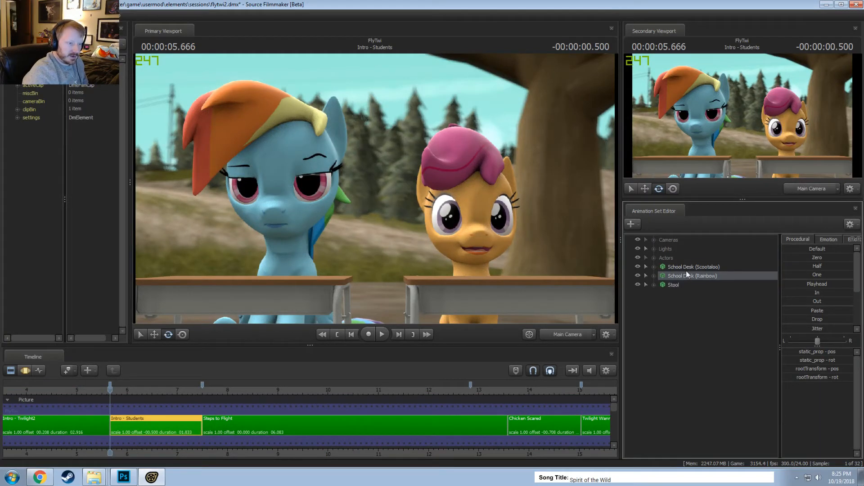
click(679, 266)
click(653, 258)
click(653, 258)
click(653, 249)
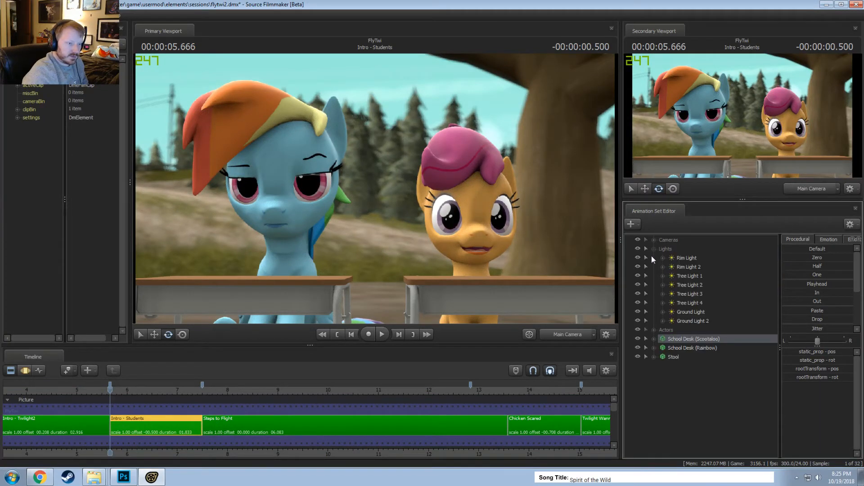
click(653, 249)
click(654, 257)
click(684, 279)
click(682, 282)
right_click(682, 286)
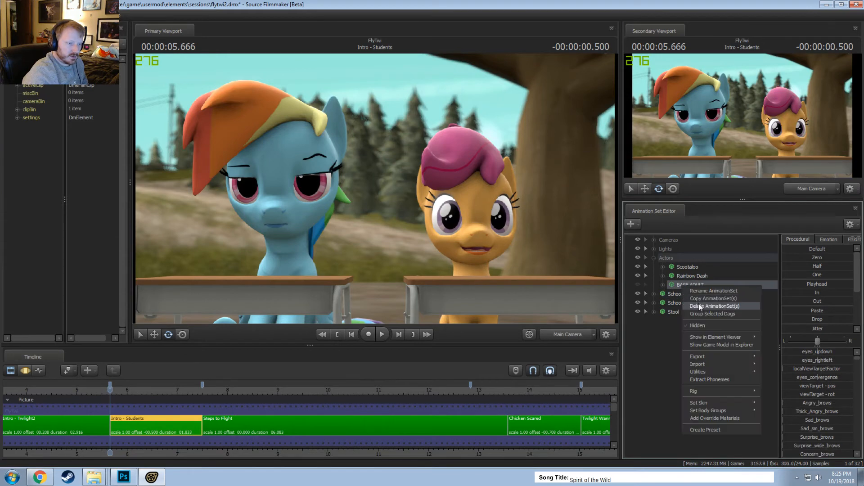
click(699, 306)
Delete the BASE ADULT and Twilight (Lipsync Backup) animation sets from the Intro - Twilight2 shot
scroll(287, 442, down, 2)
click(83, 420)
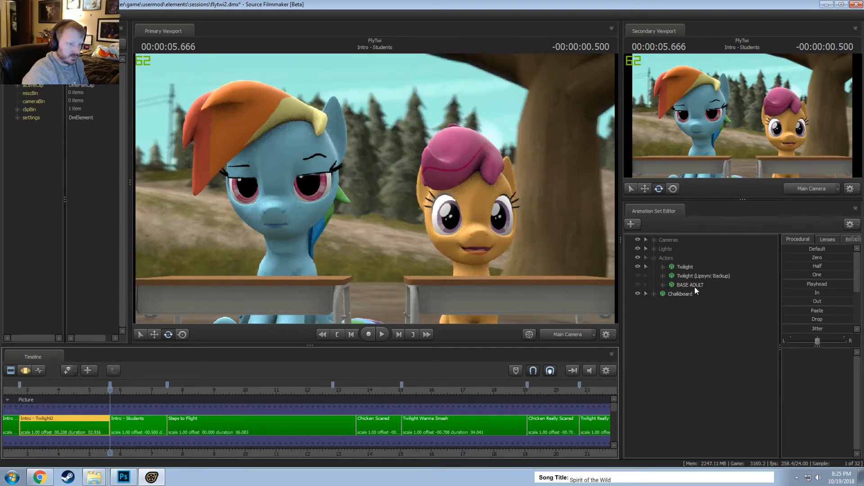
right_click(694, 288)
click(709, 308)
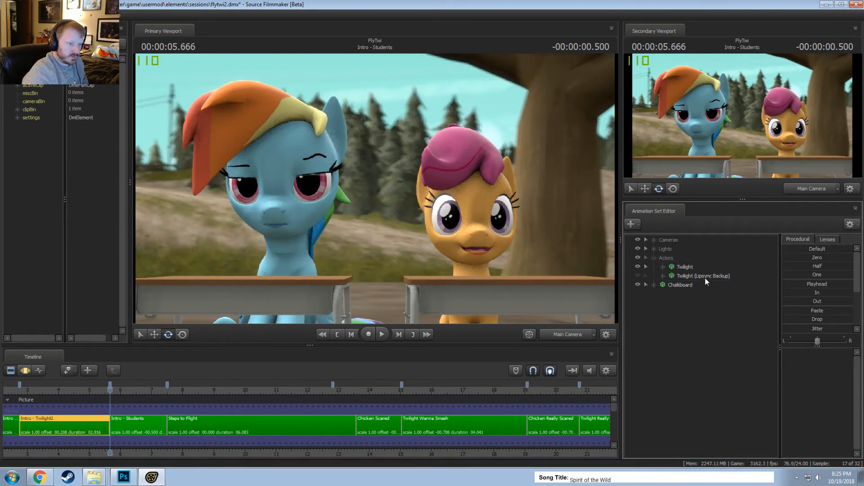
right_click(704, 277)
click(731, 298)
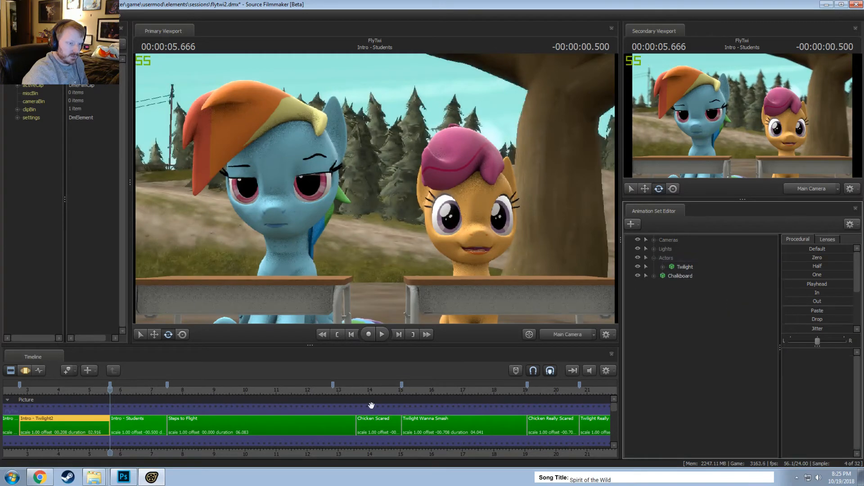
click(16, 428)
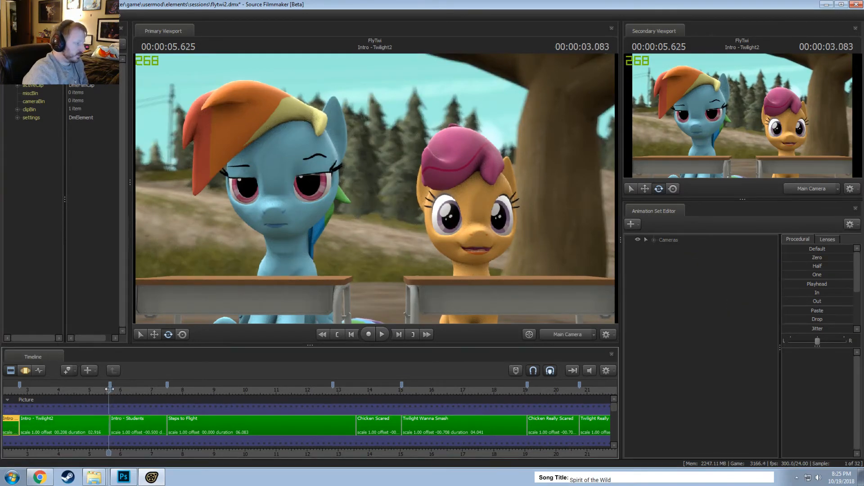
Go to the Steps to Flight shot and look through its Cameras, Lights and Actors groups for unused animation sets
click(122, 429)
drag(153, 388, 183, 388)
drag(663, 295, 672, 266)
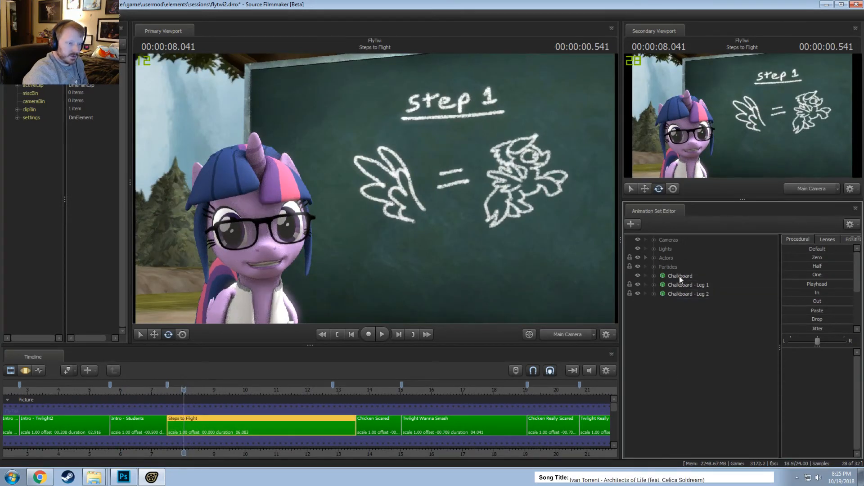
click(653, 259)
click(652, 260)
click(654, 249)
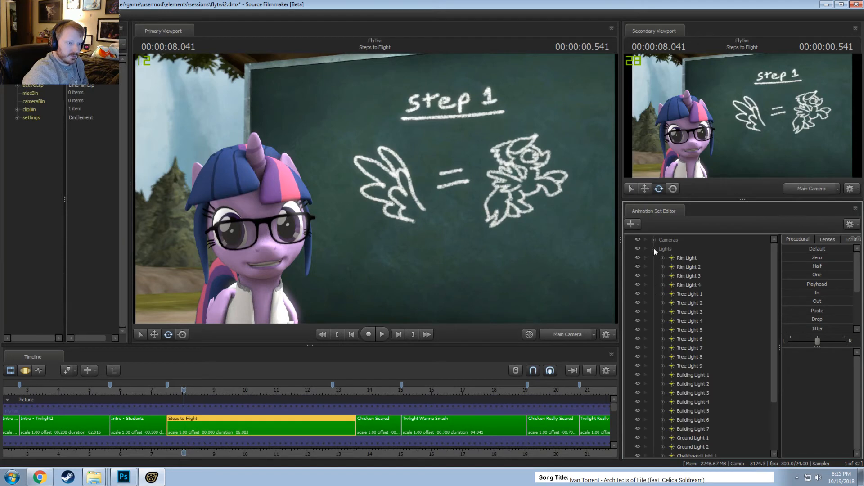
click(654, 249)
click(653, 249)
click(653, 248)
click(653, 239)
click(654, 239)
click(653, 257)
click(654, 259)
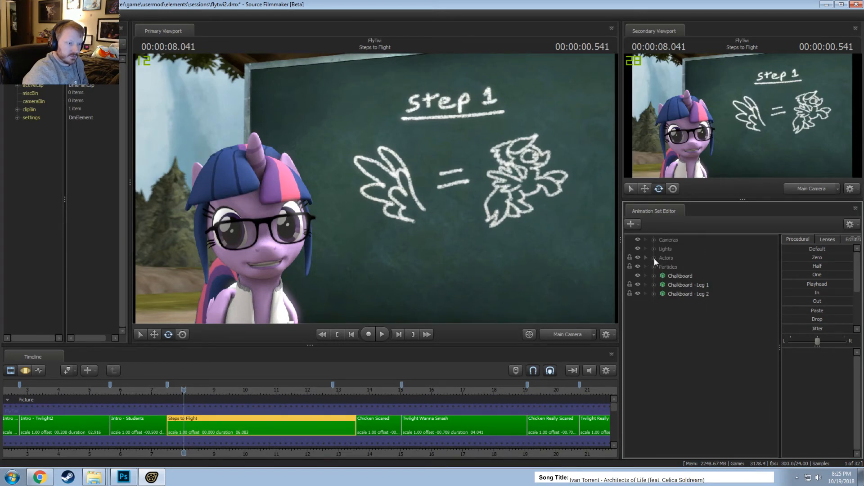
Select every animation set in Steps to Flight and flatten the animation after the shot's end with the In procedural
key(F3)
click(708, 293)
shift+click(675, 242)
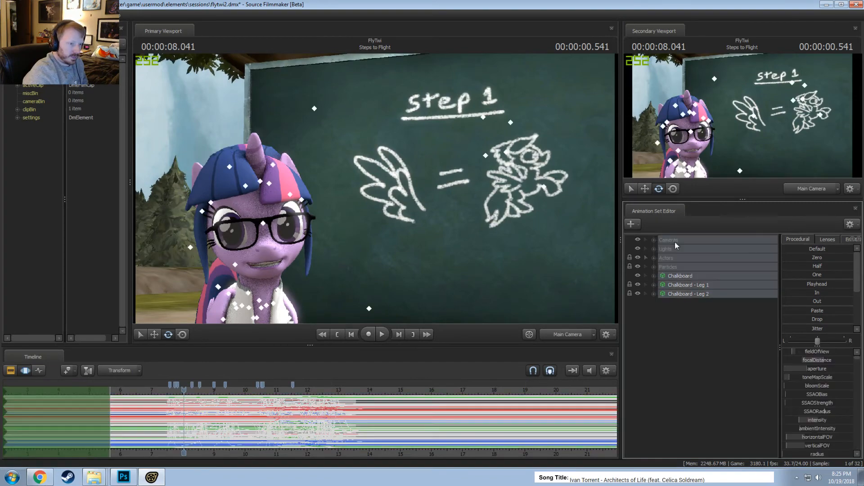
click(356, 418)
scroll(357, 417, up, 3)
drag(357, 417, 730, 340)
click(795, 292)
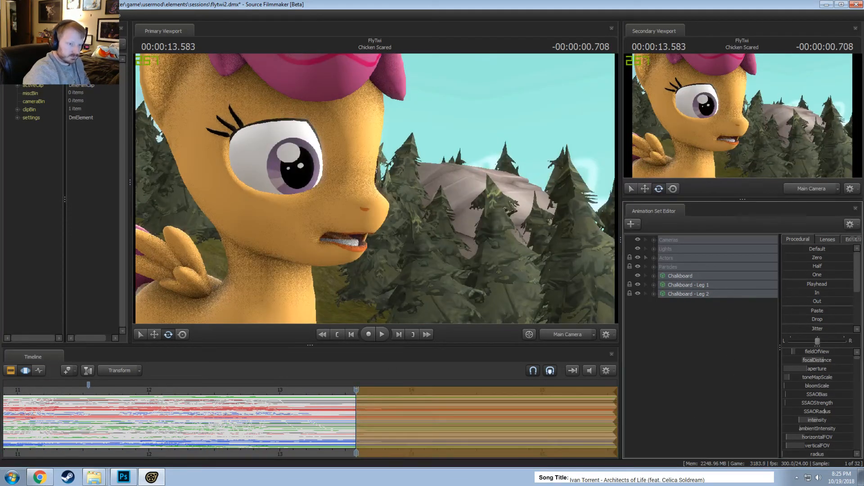
Flatten all animation before the start of the Steps to Flight shot with the Out procedural and return to the Clip Editor
scroll(285, 432, down, 5)
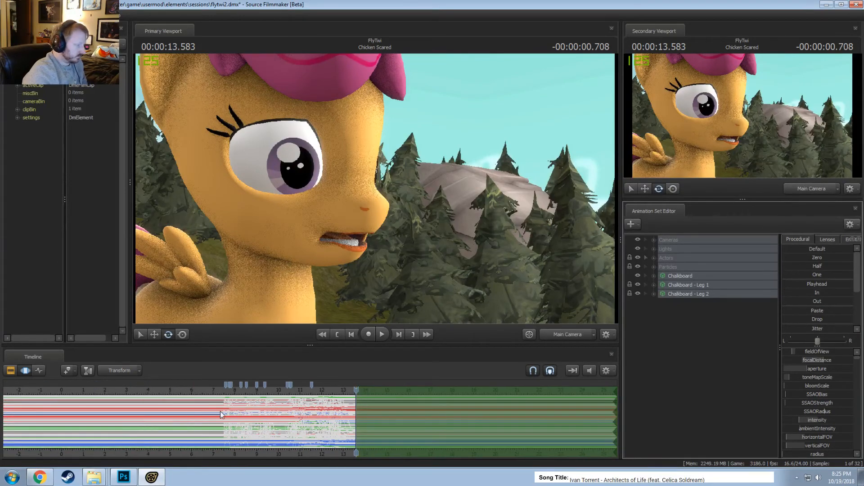
click(226, 417)
scroll(217, 417, up, 5)
scroll(217, 418, up, 3)
drag(196, 417, 194, 417)
key(bracketleft)
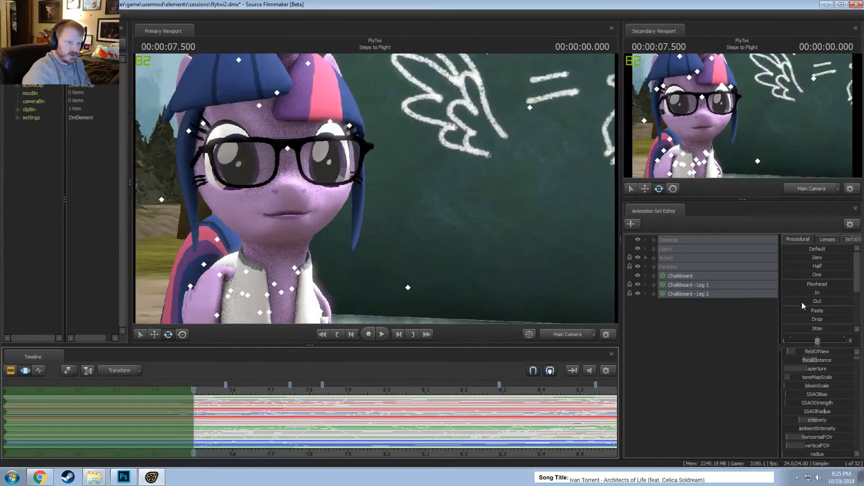
drag(802, 302, 853, 303)
key(F2)
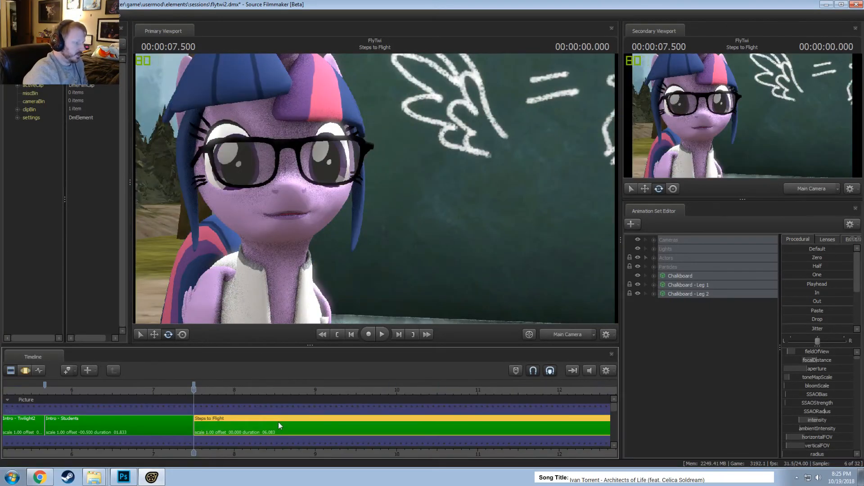
Play through the Chicken Scared shot and delete its hidden Catapult animation set
scroll(278, 422, down, 6)
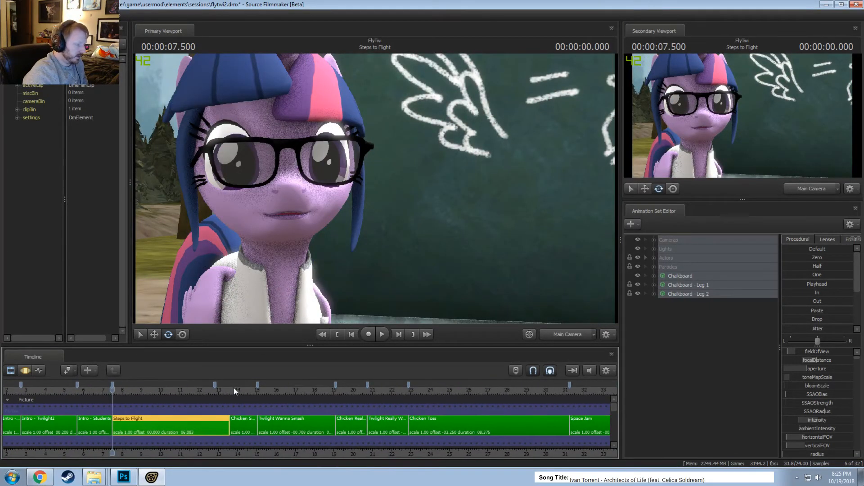
click(234, 388)
click(241, 424)
drag(215, 384, 230, 390)
scroll(232, 397, up, 1)
scroll(233, 399, up, 3)
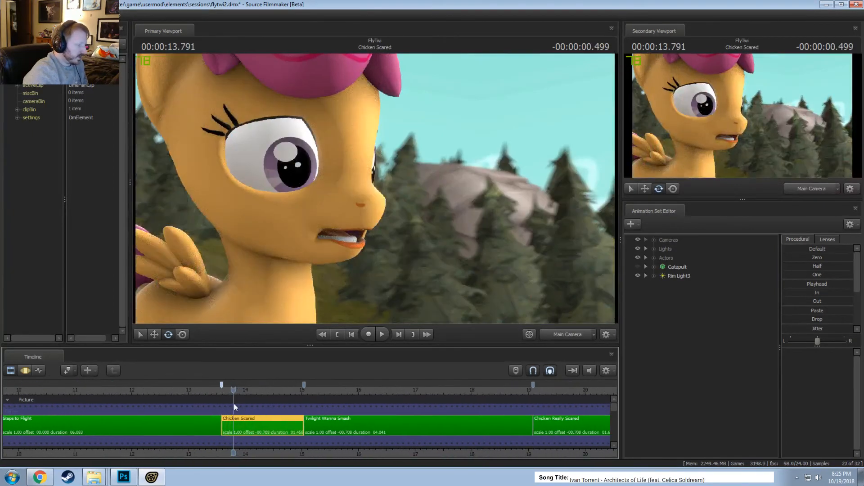
key(space)
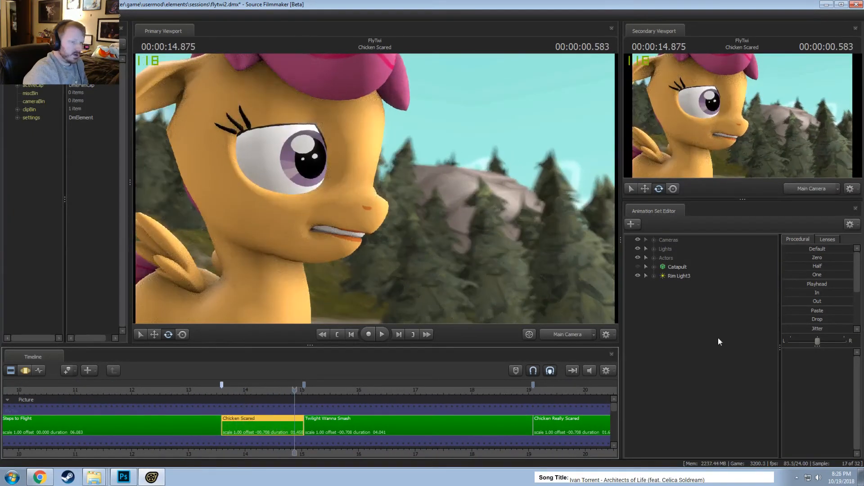
click(693, 267)
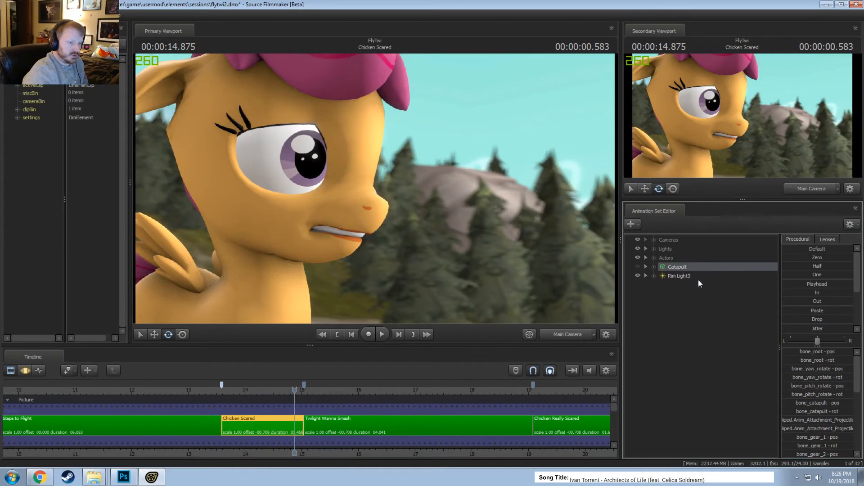
right_click(689, 267)
click(711, 288)
Move Rim Light3 into the Lights group of Chicken Scared and check the contents of the Actors, Lights and Cameras groups
drag(671, 265, 662, 250)
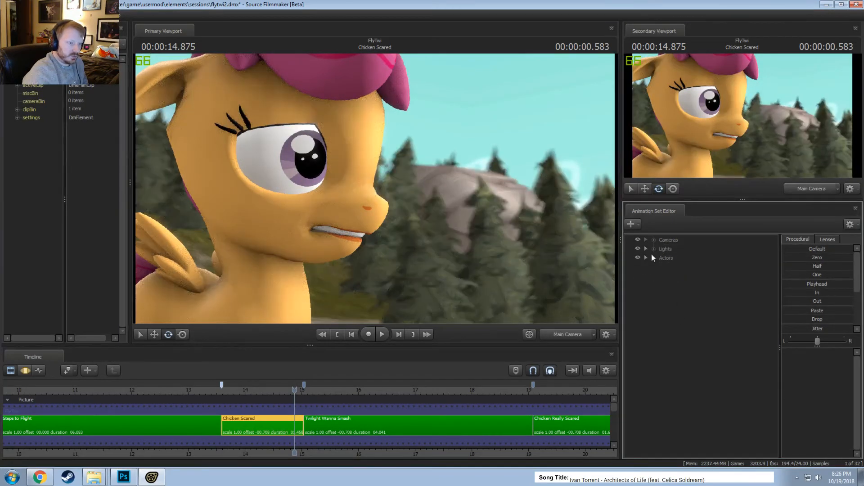
click(656, 258)
click(655, 258)
click(653, 250)
click(655, 250)
click(653, 239)
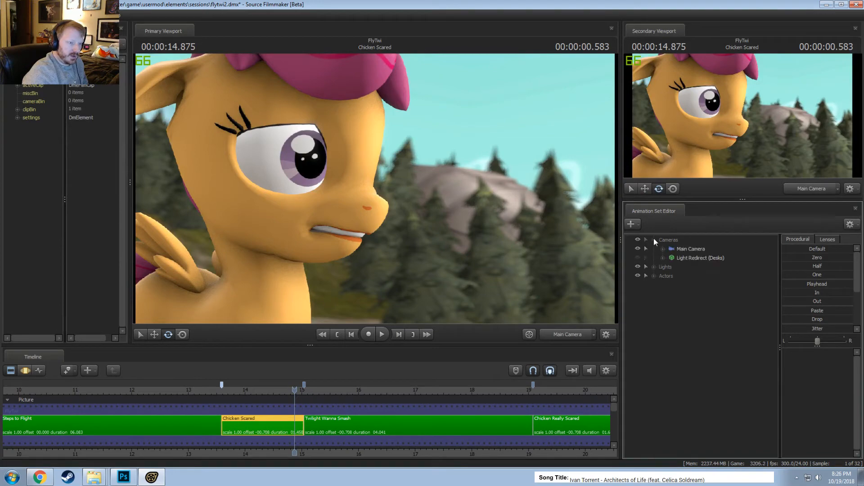
click(653, 239)
Select the Cameras, Lights and Actors groups of Chicken Scared and flatten the animation after the shot's end with the In procedural
key(F3)
click(665, 248)
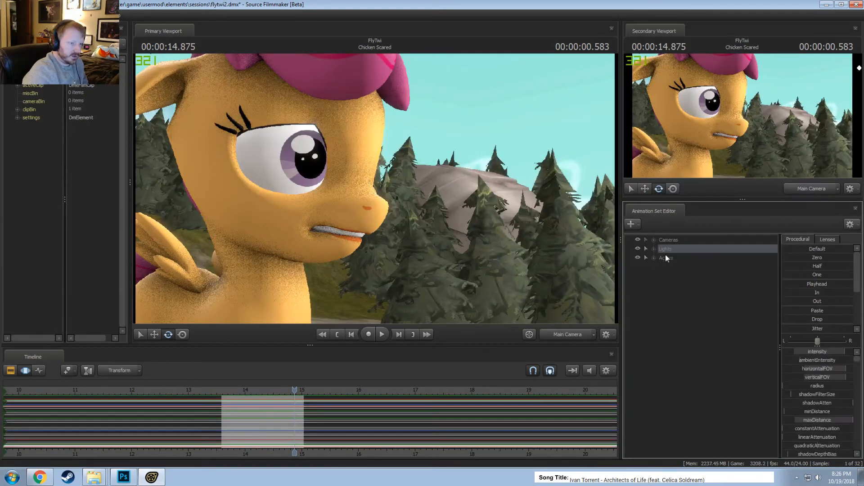
ctrl+click(666, 257)
ctrl+click(665, 241)
scroll(315, 427, up, 3)
drag(309, 421, 310, 420)
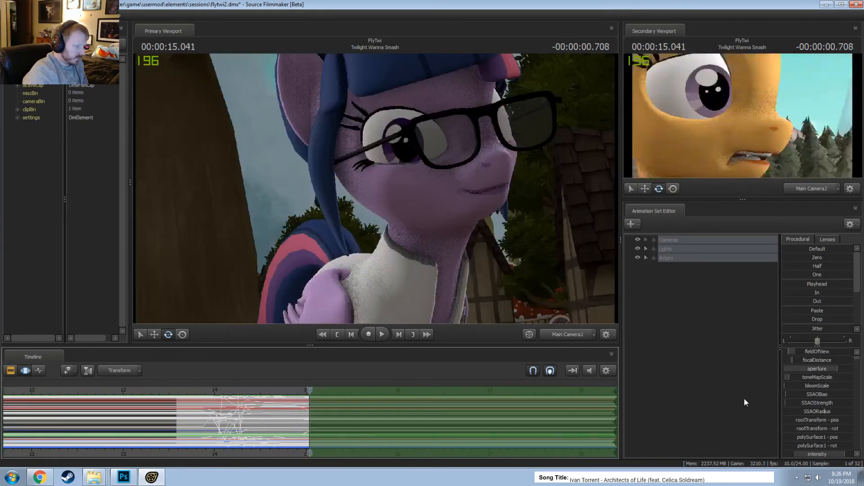
click(812, 294)
key(Return)
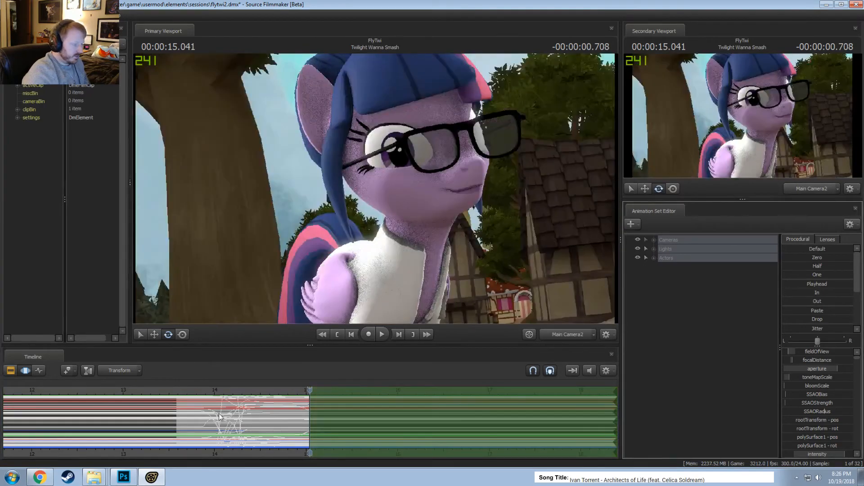
Flatten all animation before the start of the Chicken Scared shot with the Out procedural and return to the Clip Editor
click(177, 417)
shift+drag(177, 418, 2, 418)
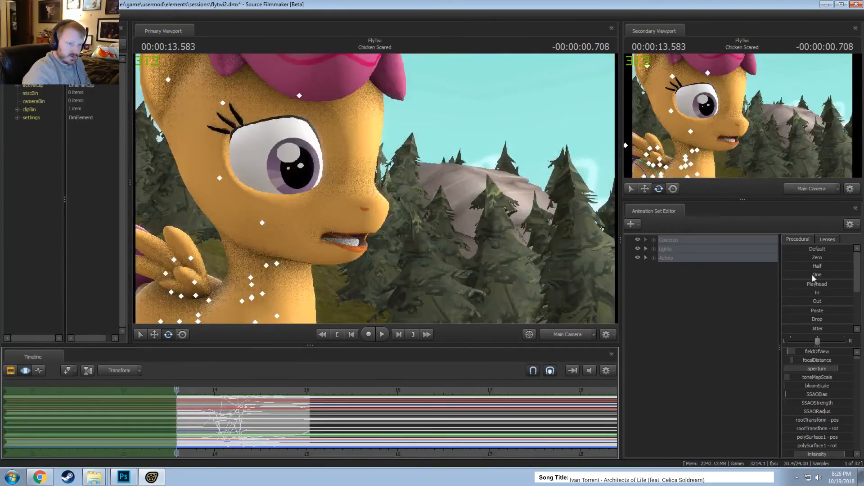
key(F2)
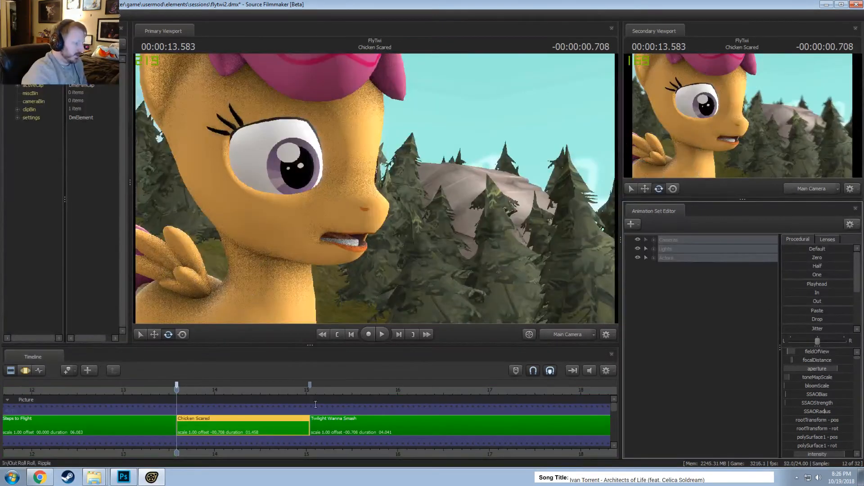
Select the Twilight Wanna Smash shot and rename its 10241 animation set as Sky Card Cover
click(314, 390)
click(342, 426)
drag(381, 454, 299, 450)
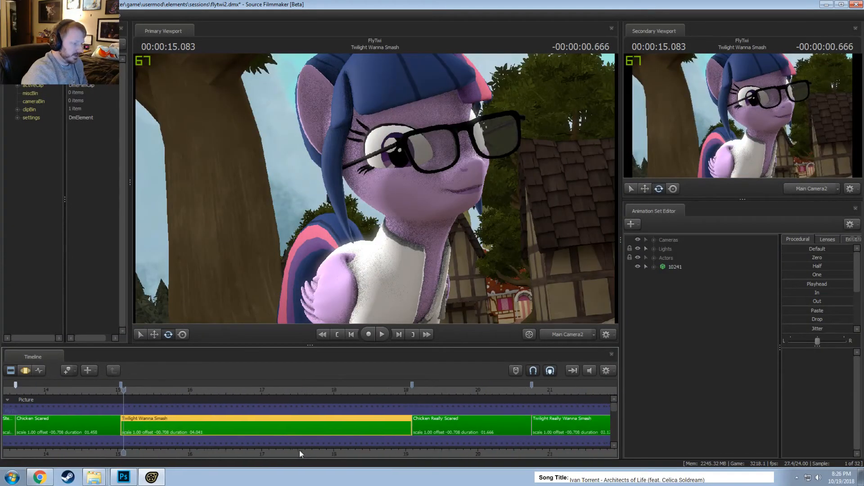
click(673, 267)
right_click(674, 266)
click(683, 273)
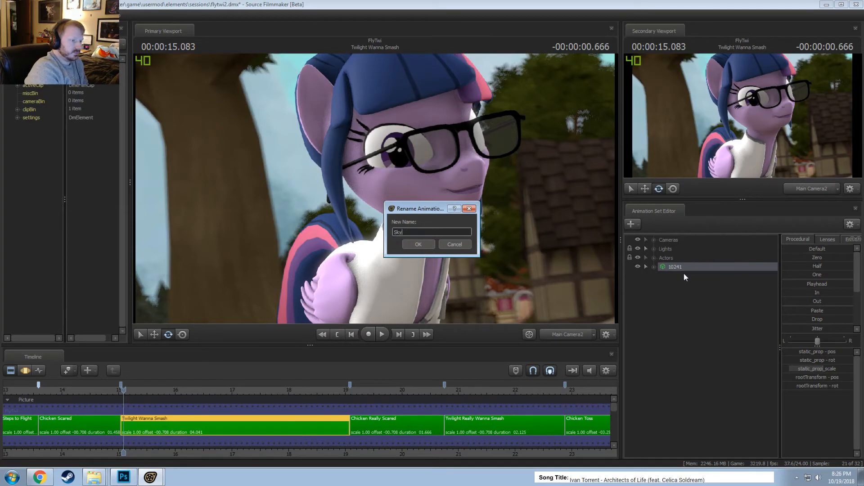
text(Sky Card Cover)
key(Return)
Delete the hidden Twilight (old) and BASE ADULT animation sets from the Actors group of Twilight Wanna Smash
click(654, 258)
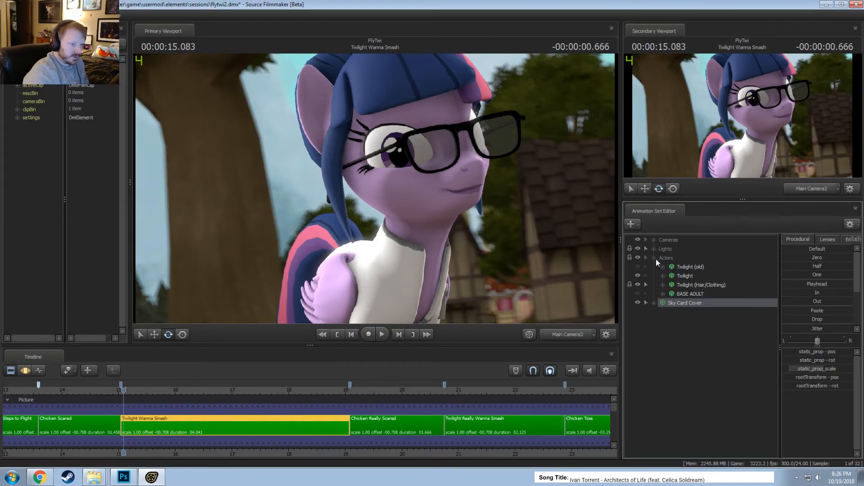
click(676, 275)
click(685, 268)
right_click(684, 269)
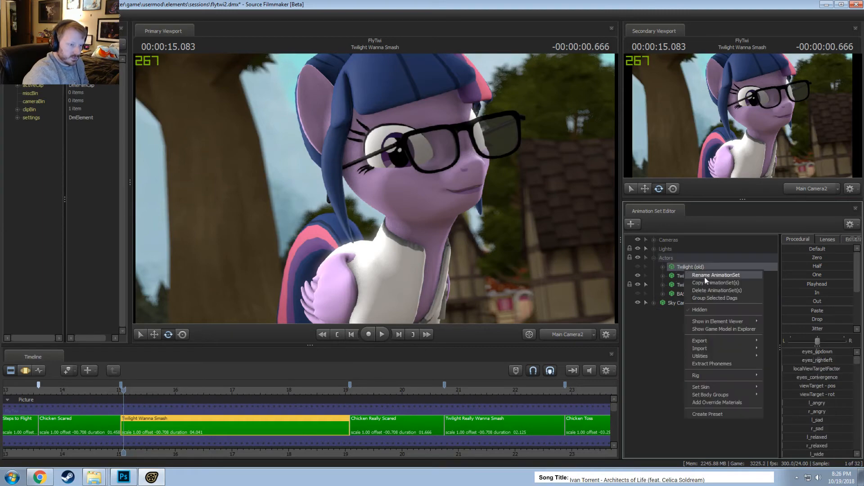
click(711, 289)
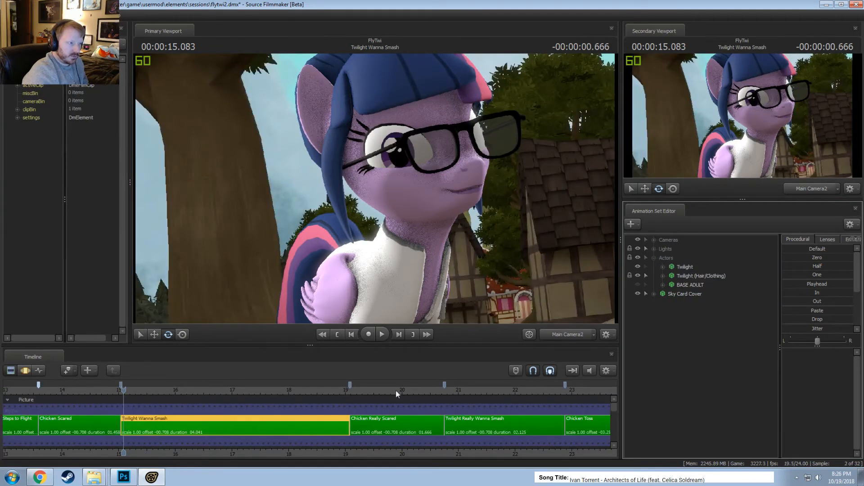
drag(161, 395, 313, 412)
right_click(693, 286)
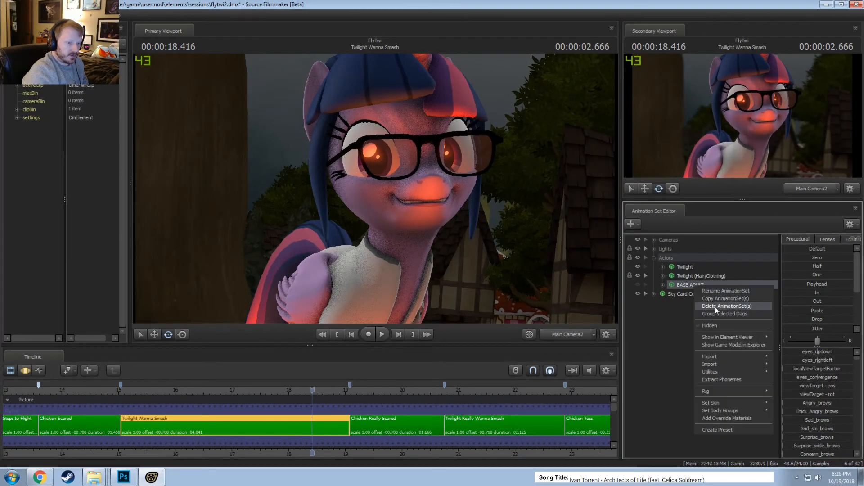
click(714, 298)
Check the Lights group and delete the unused Main Camera from the Cameras group of Twilight Wanna Smash
click(653, 248)
click(653, 248)
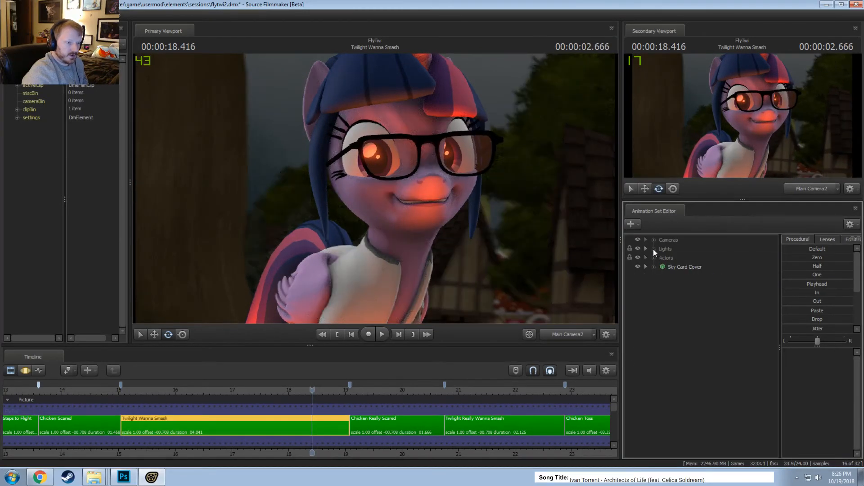
click(653, 240)
click(679, 250)
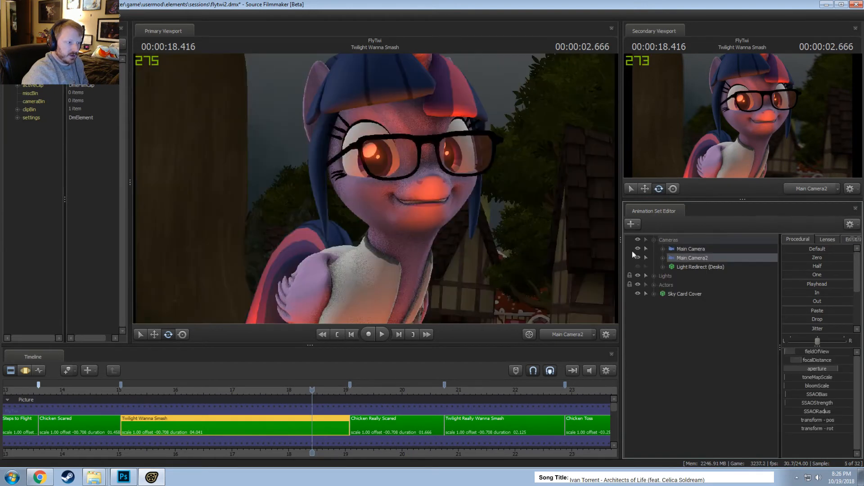
right_click(685, 251)
click(697, 271)
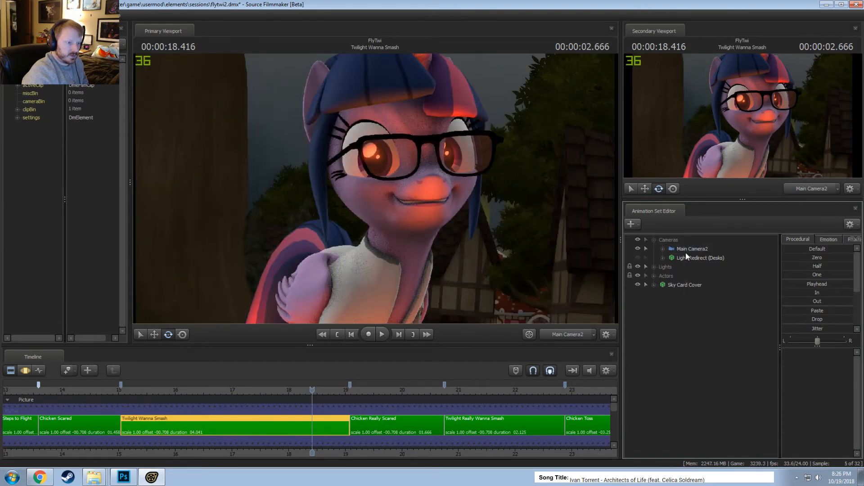
Rename Main Camera2 as Main Camera, both as animation set and as camera element in the Element Viewer
right_click(686, 253)
click(709, 255)
click(425, 232)
key(BackSpace)
click(428, 245)
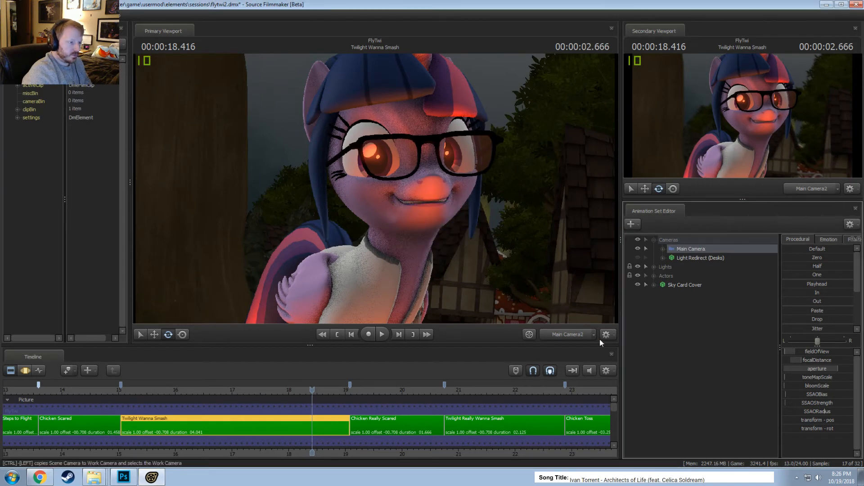
right_click(698, 250)
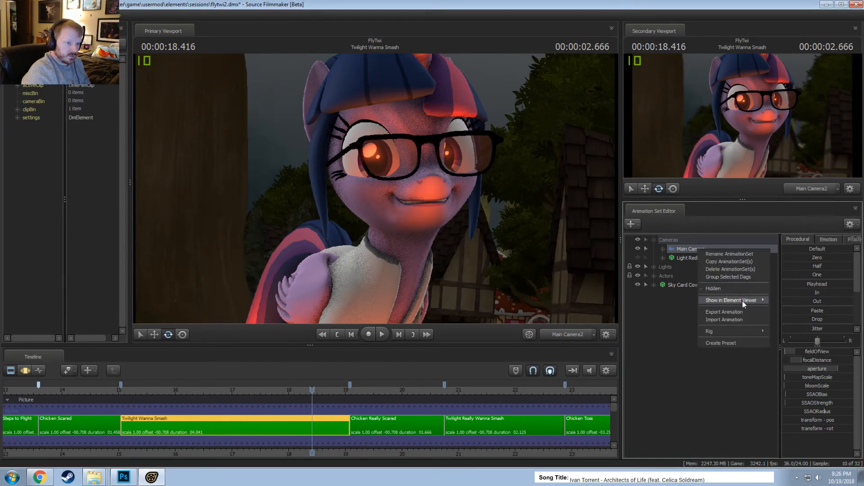
click(784, 309)
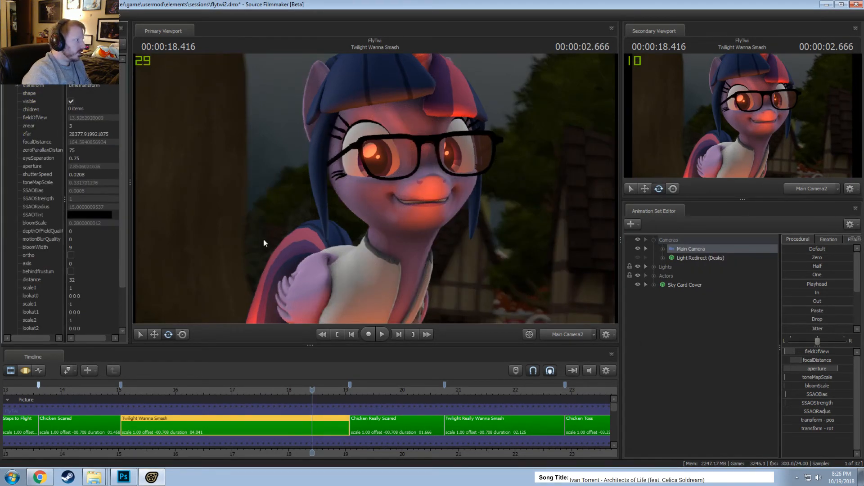
Select all groups and Sky Card Cover of Twilight Wanna Smash and flatten the animation after the shot's end with the In procedural
click(687, 284)
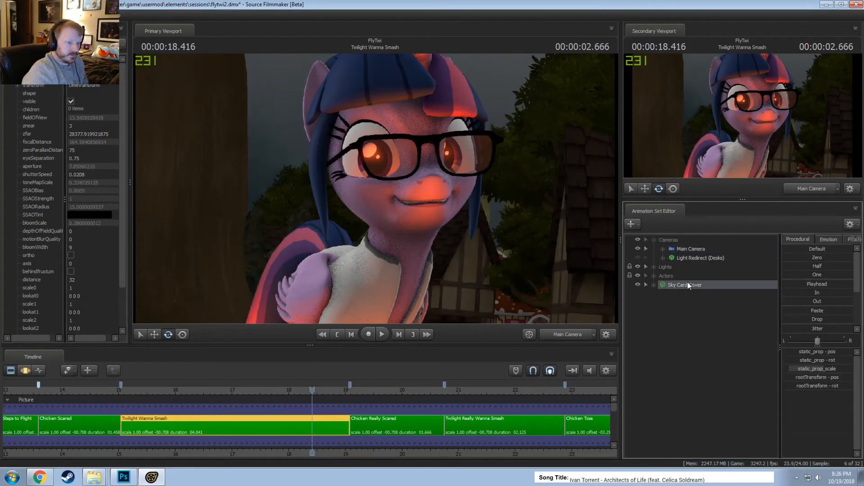
shift+click(674, 241)
key(F3)
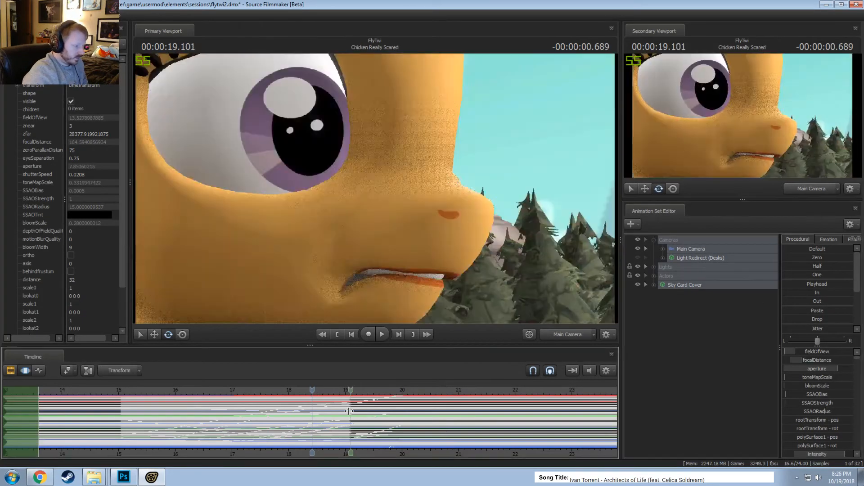
shift+drag(352, 412, 836, 263)
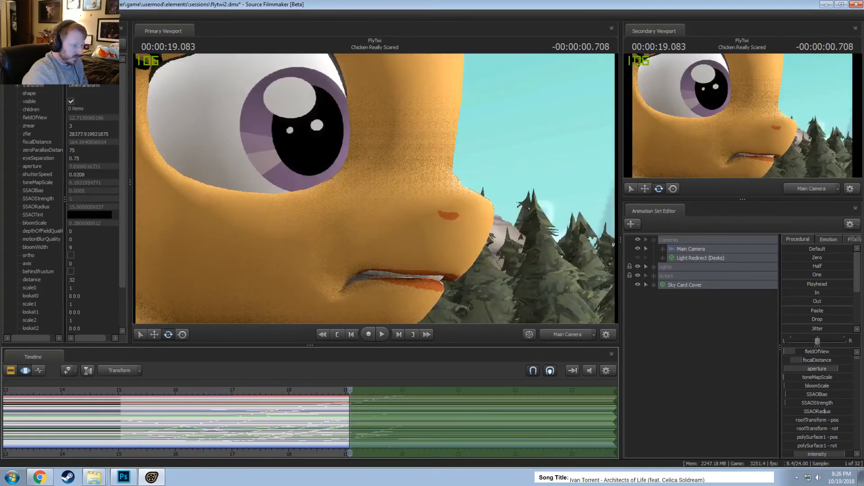
drag(794, 293, 853, 293)
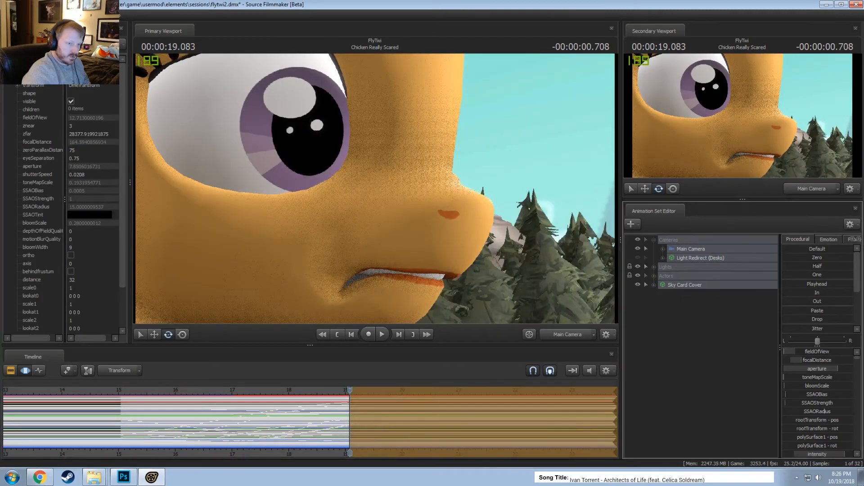
Flatten all animation before the start of Twilight Wanna Smash with the Out procedural and return to the Clip Editor
shift+drag(119, 403, 4, 393)
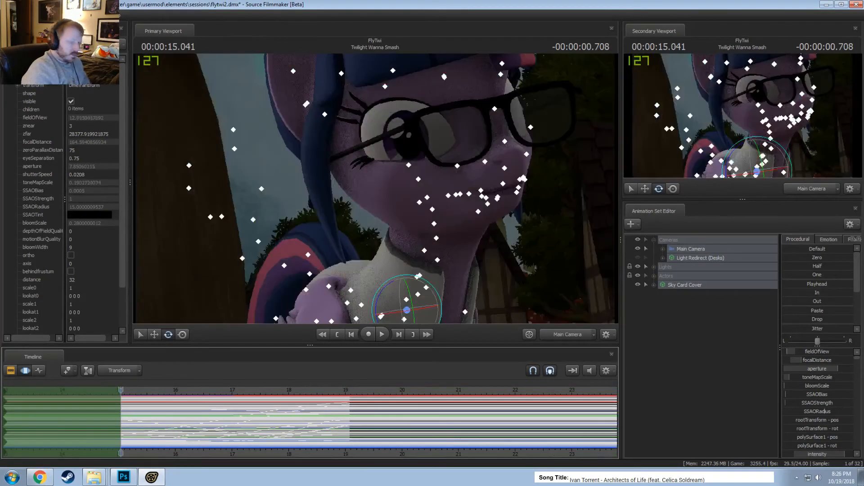
click(817, 302)
key(ctrl+1)
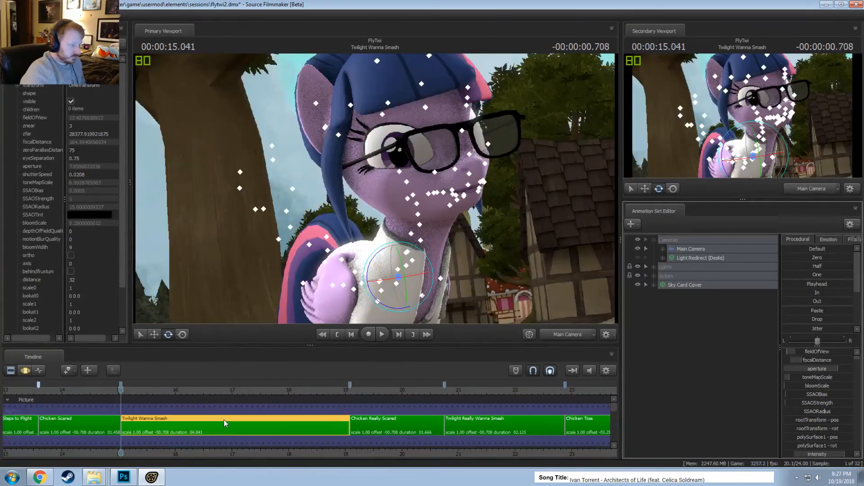
Select the Chicken Really Scared shot and check the contents of its Lights and Actors groups
click(289, 452)
middle_drag(325, 455, 221, 422)
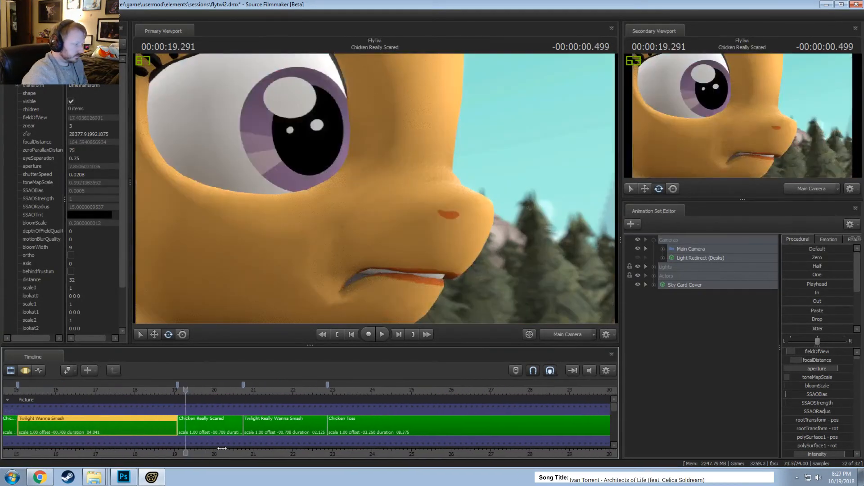
click(220, 423)
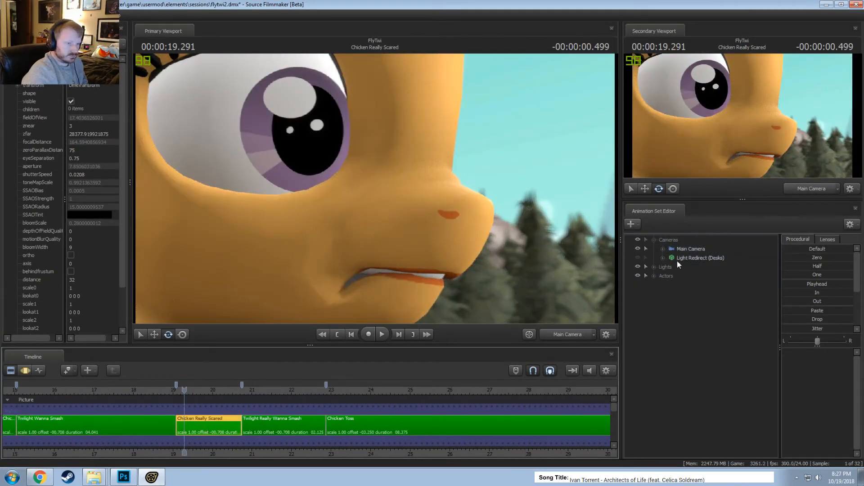
click(653, 268)
click(654, 268)
click(653, 275)
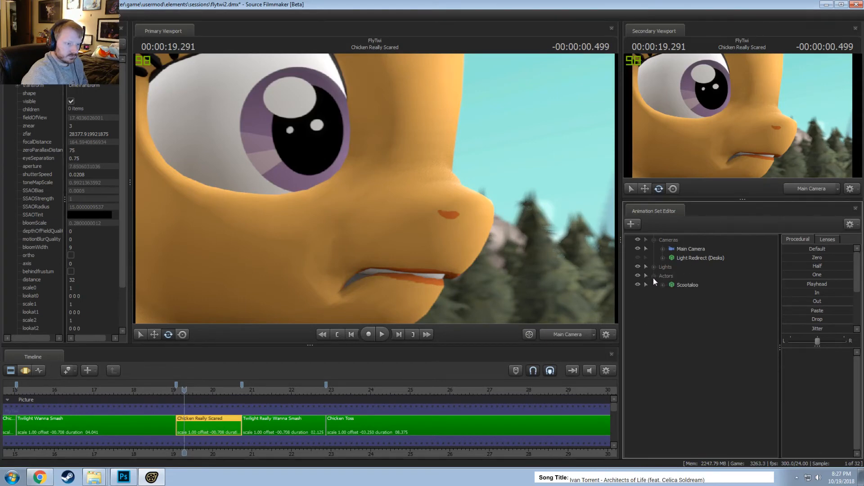
click(652, 276)
Select all groups of Chicken Really Scared and check the Motion Editor for animation outside the shot's range
drag(674, 277, 654, 247)
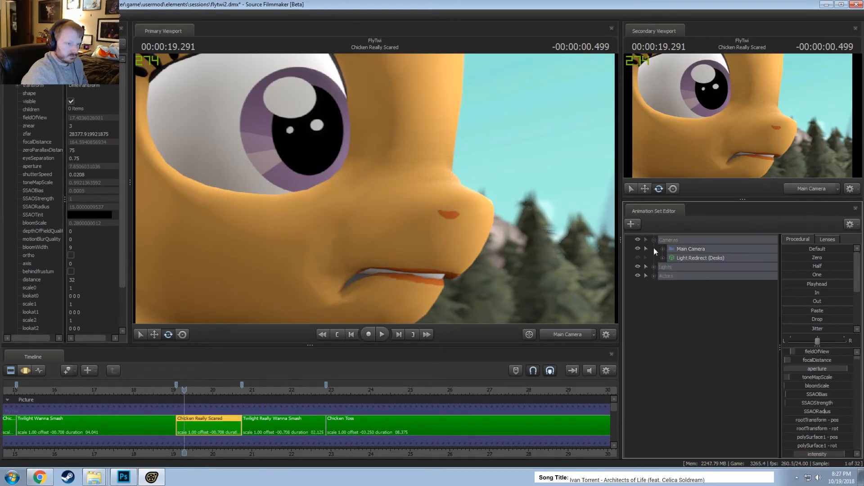
key(F3)
scroll(209, 429, up, 5)
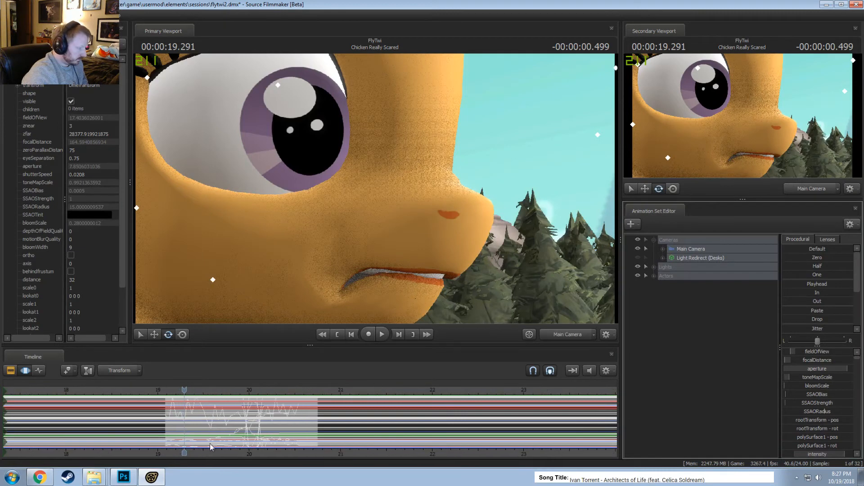
key(F2)
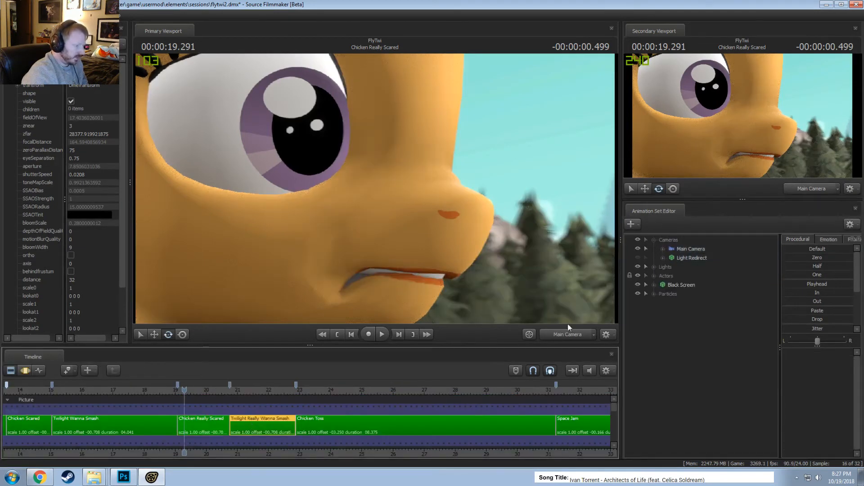
Check the Particles group of Twilight Really Wanna Smash and move it above Black Screen, directly after the Actors group
click(671, 293)
click(653, 294)
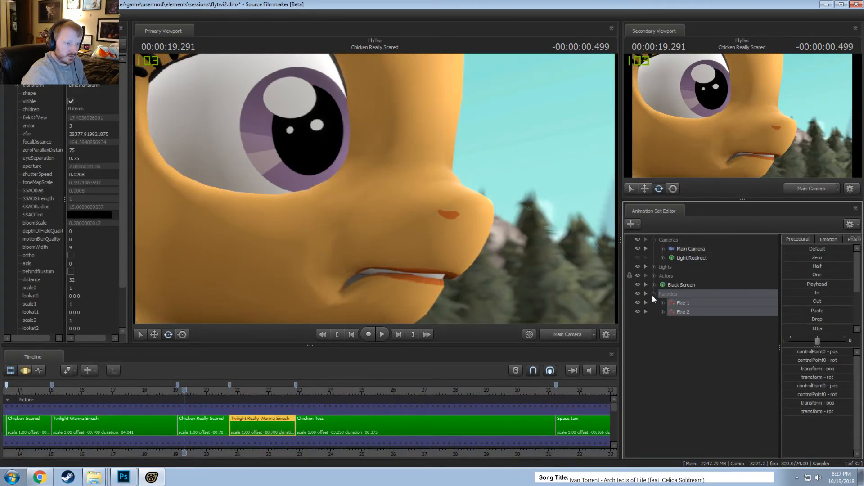
click(653, 294)
drag(666, 293, 668, 279)
Delete Twilight (old), Twilight (Hair/Clothing) (old) and BASE ADULT from the Actors group of Twilight Really Wanna Smash
click(654, 276)
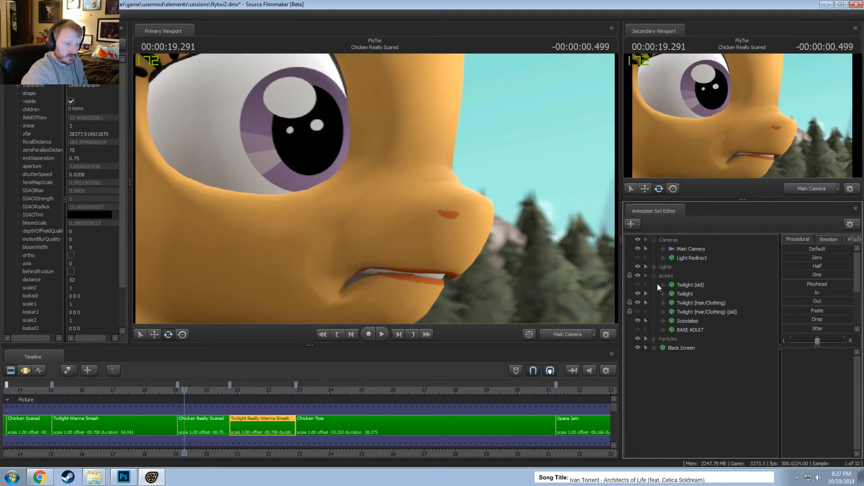
click(682, 293)
click(681, 282)
ctrl+click(688, 328)
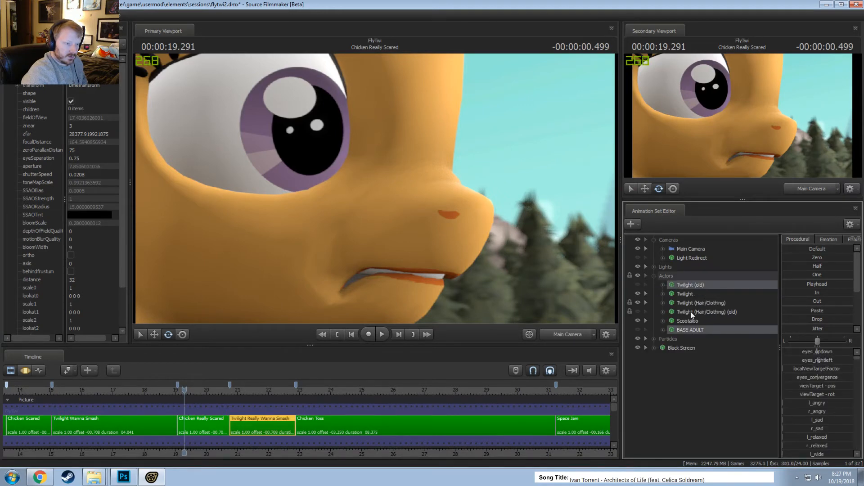
ctrl+click(701, 313)
right_click(701, 312)
click(716, 333)
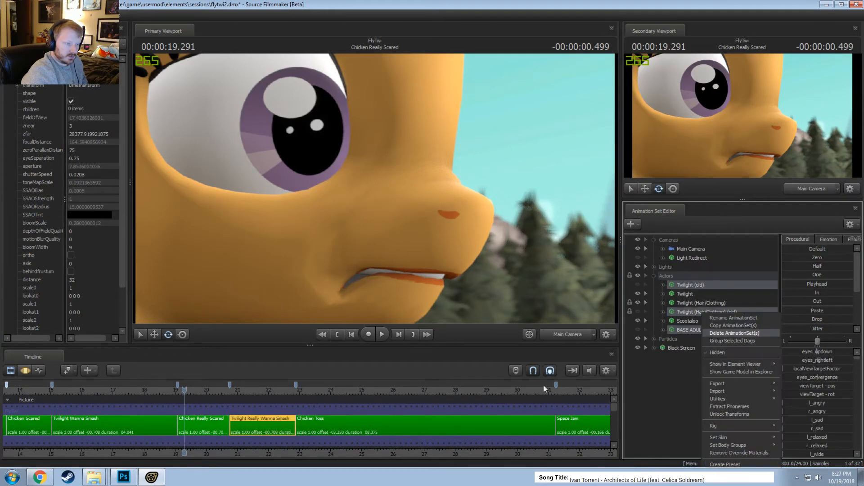
Play through the Twilight Really Wanna Smash shot and check the contents of its Lights group
click(232, 389)
key(space)
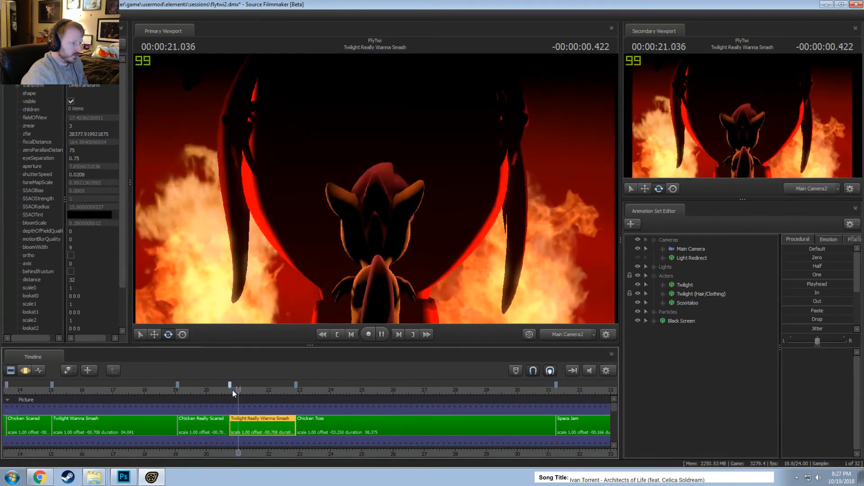
key(space)
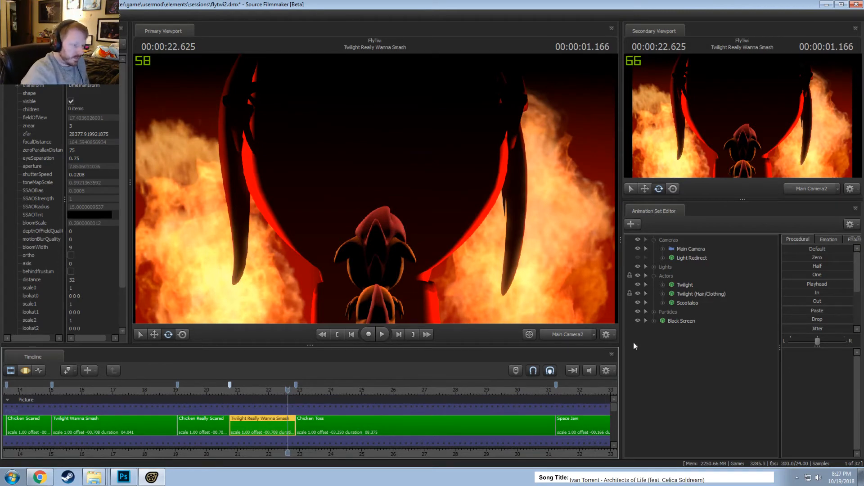
click(653, 275)
click(654, 267)
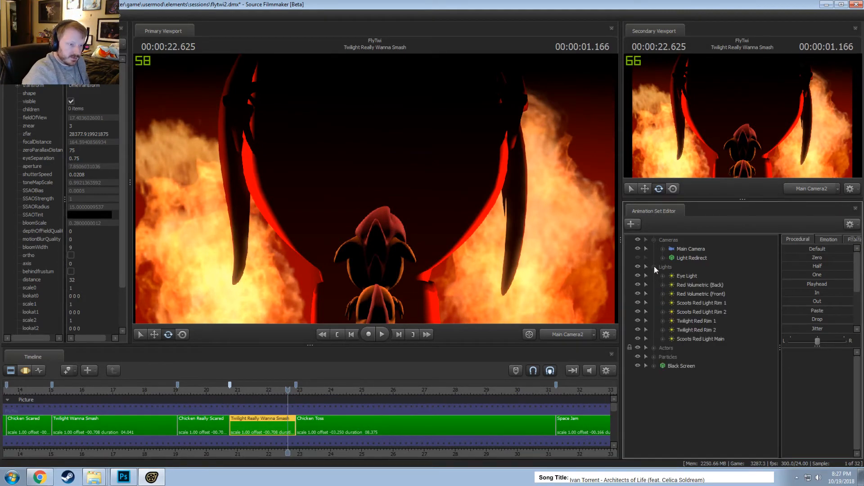
click(655, 266)
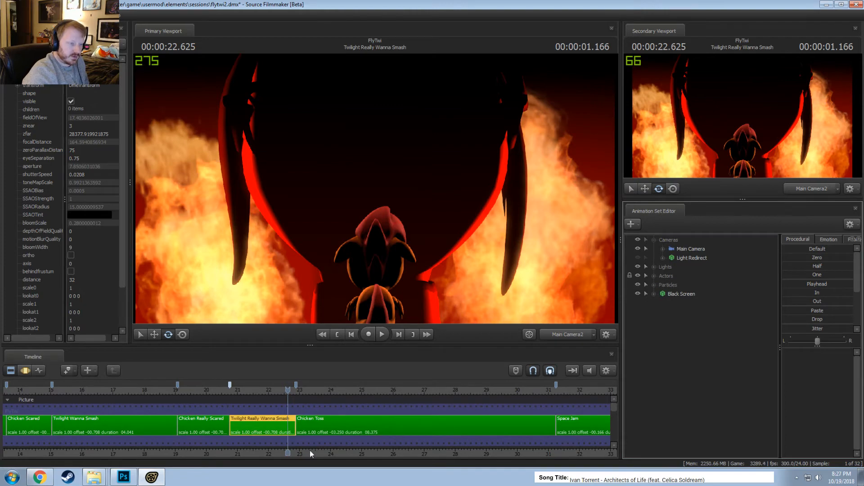
Select all groups and Black Screen of Twilight Really Wanna Smash and flatten the animation after the shot's end
key(F3)
click(670, 296)
shift+click(674, 241)
key(F2)
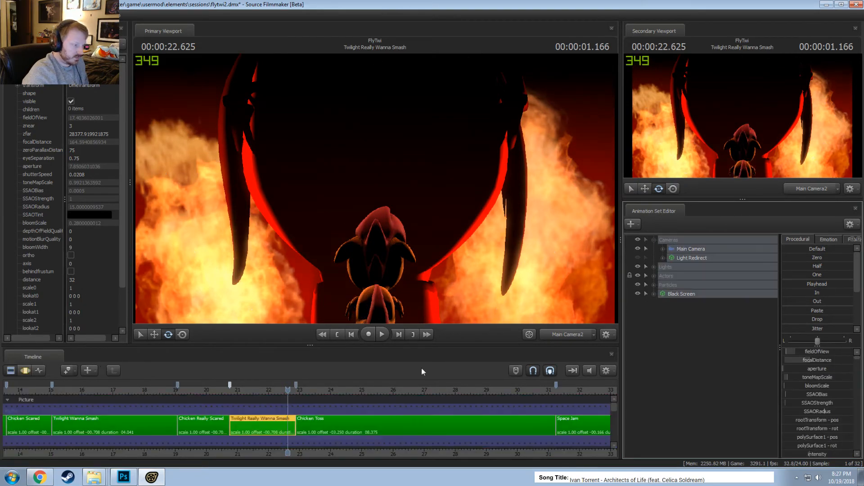
key(F3)
scroll(306, 423, up, 4)
click(302, 420)
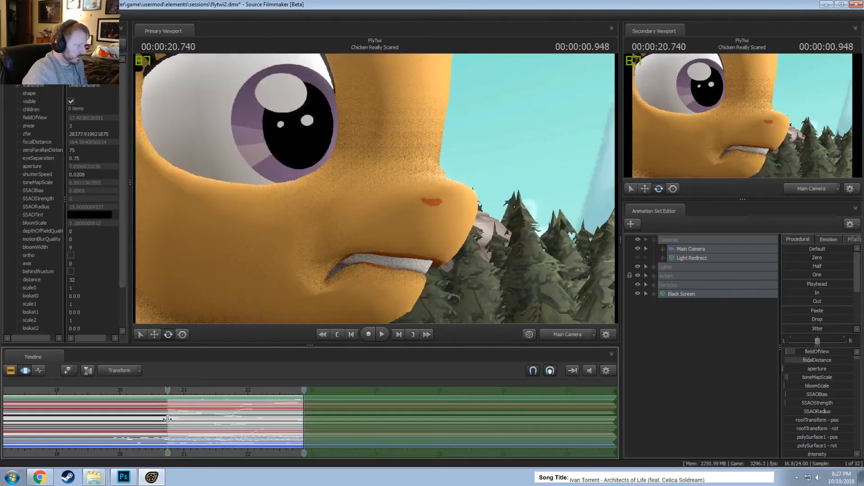
Flatten the animation of all groups and Black Screen before the start of the Twilight Really Wanna Smash shot
shift+drag(168, 415, 2, 386)
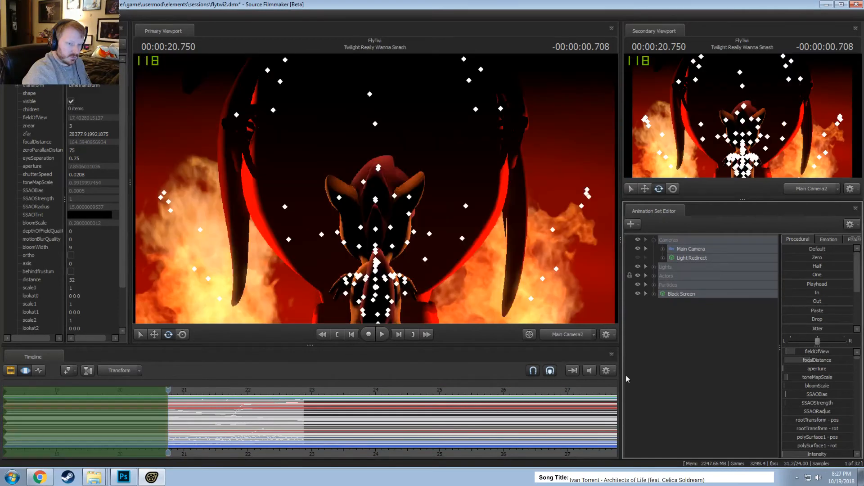
key(F2)
Delete Twilight (Mouth Backup) and BASE ADULT from the Actors group of the Chicken Toss shot
click(319, 391)
click(335, 433)
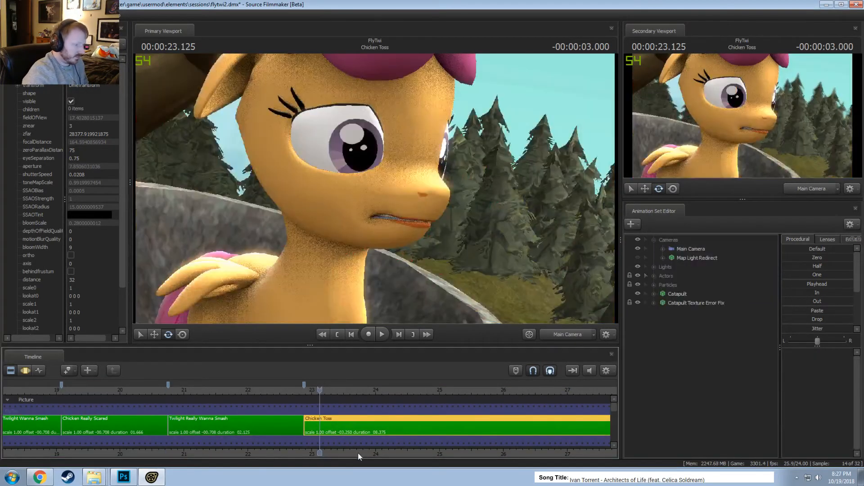
middle_drag(341, 443, 195, 441)
scroll(194, 440, up, 2)
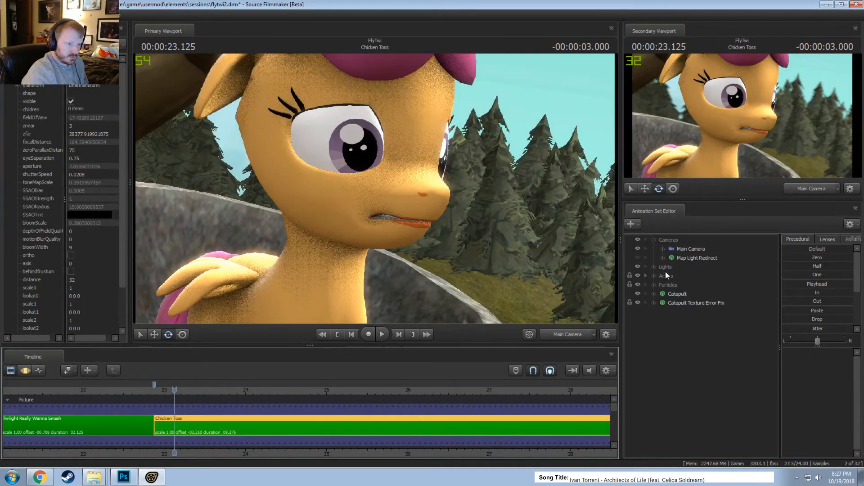
click(653, 276)
click(653, 275)
click(654, 275)
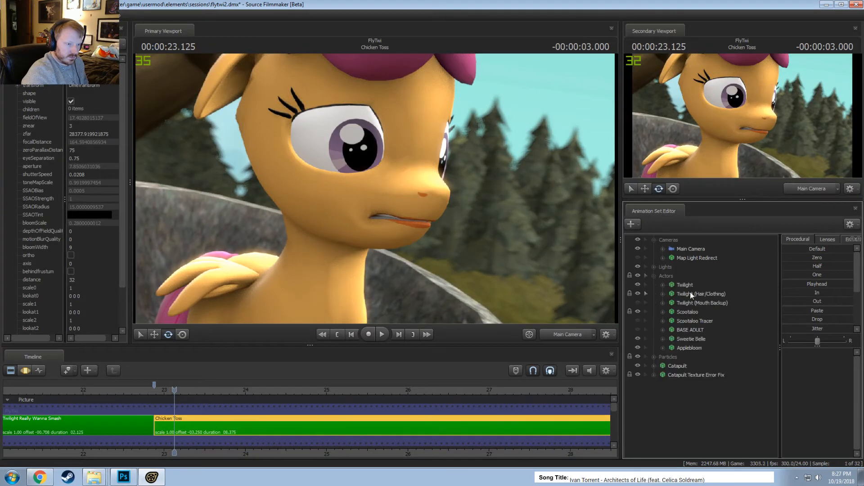
click(699, 303)
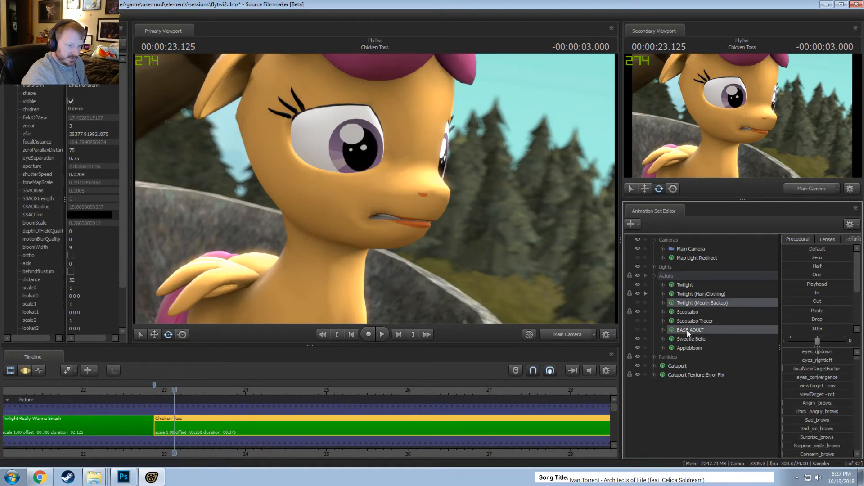
right_click(688, 330)
click(704, 353)
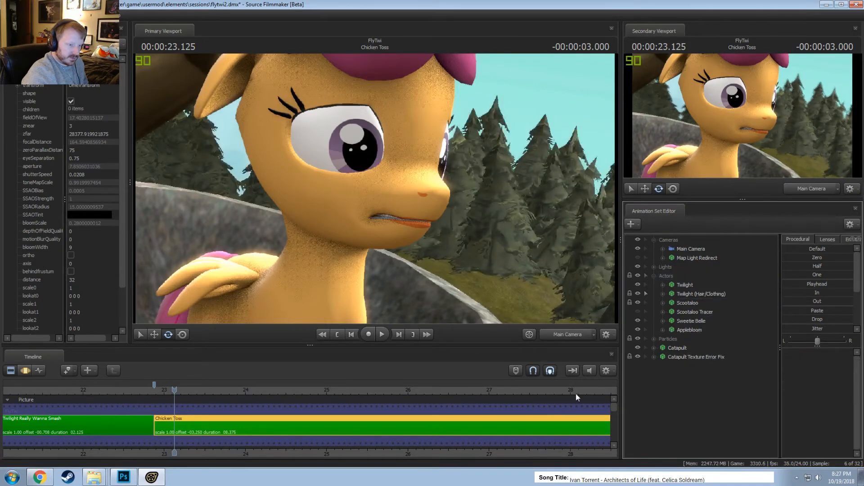
Check the contents of the Particles and Lights groups of Chicken Toss and collapse all groups
click(201, 391)
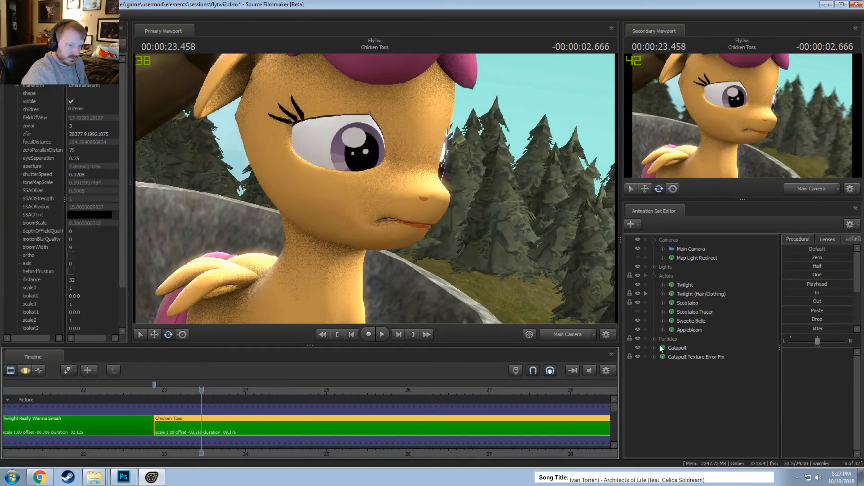
click(653, 339)
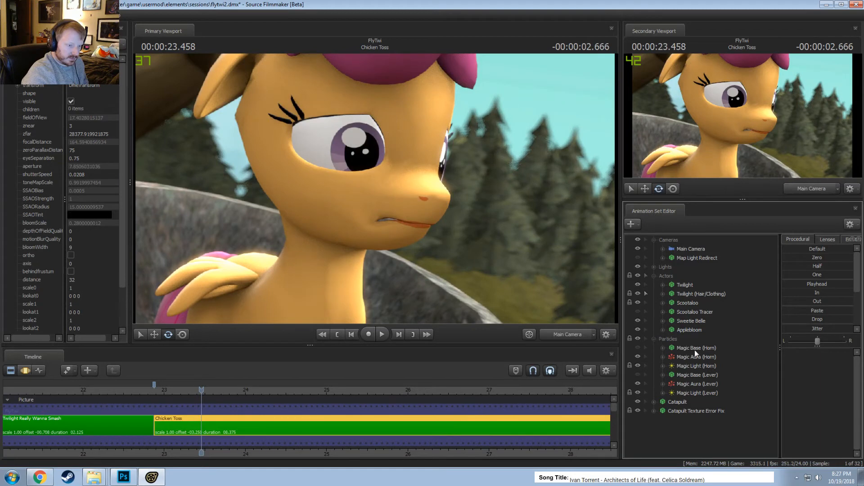
click(654, 339)
click(654, 277)
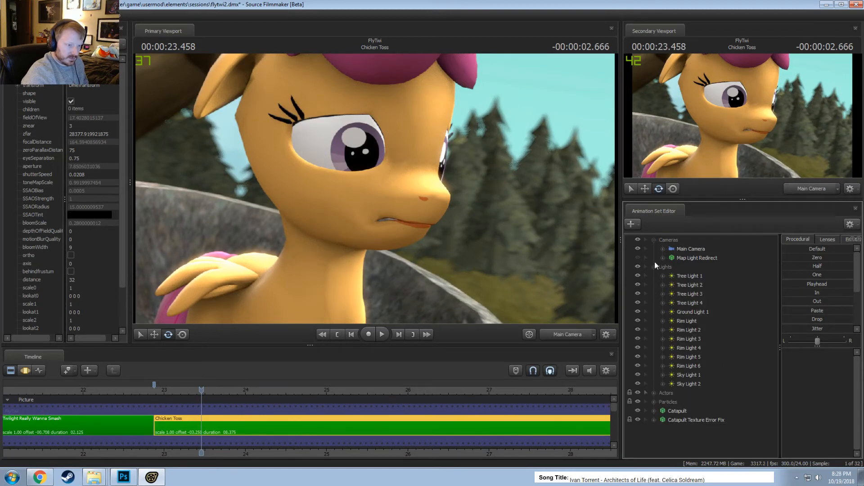
click(655, 238)
Select all groups, Catapult and Catapult Texture Error Fix of Chicken Toss and flatten the animation before the shot's start
key(F3)
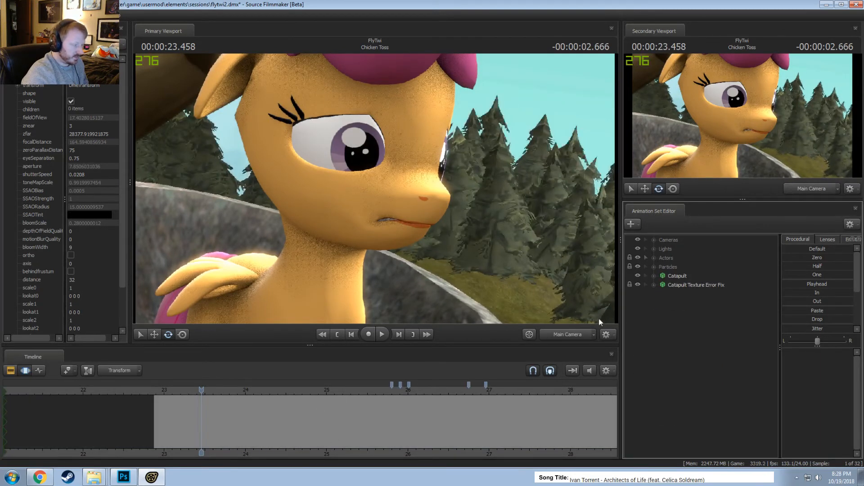
drag(680, 234, 676, 290)
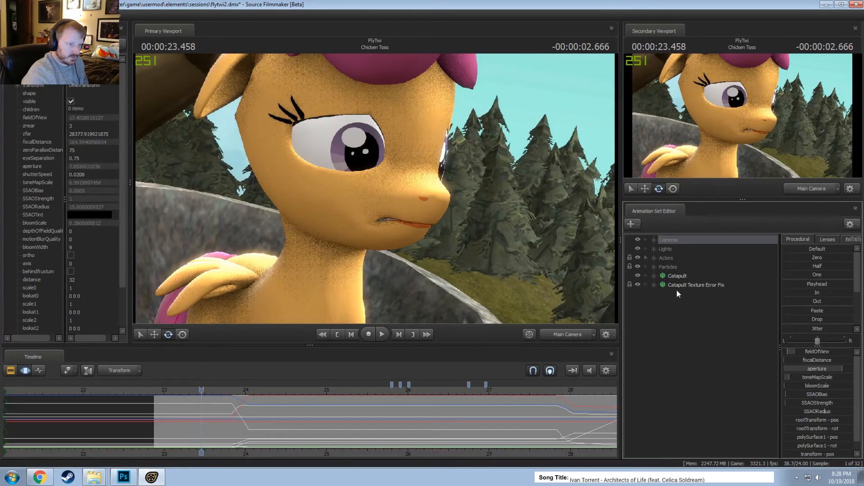
click(154, 416)
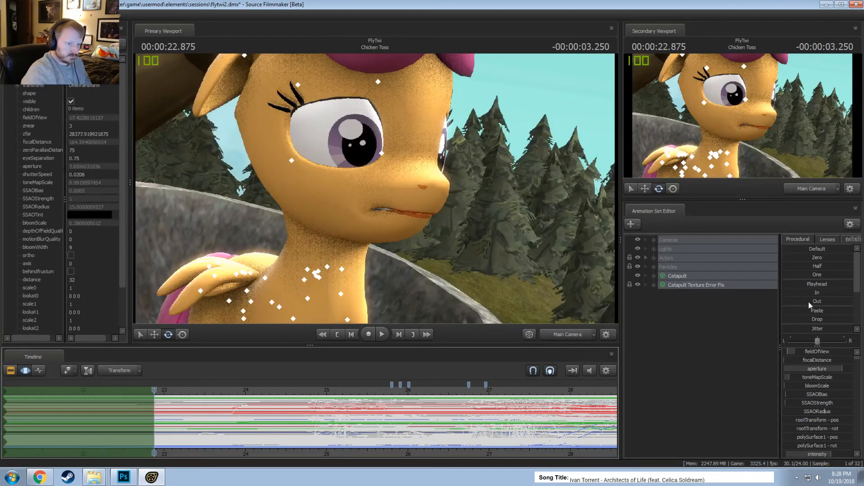
drag(809, 303, 810, 302)
Flatten the animation of the selected Chicken Toss animation sets after the shot's end
scroll(472, 446, down, 6)
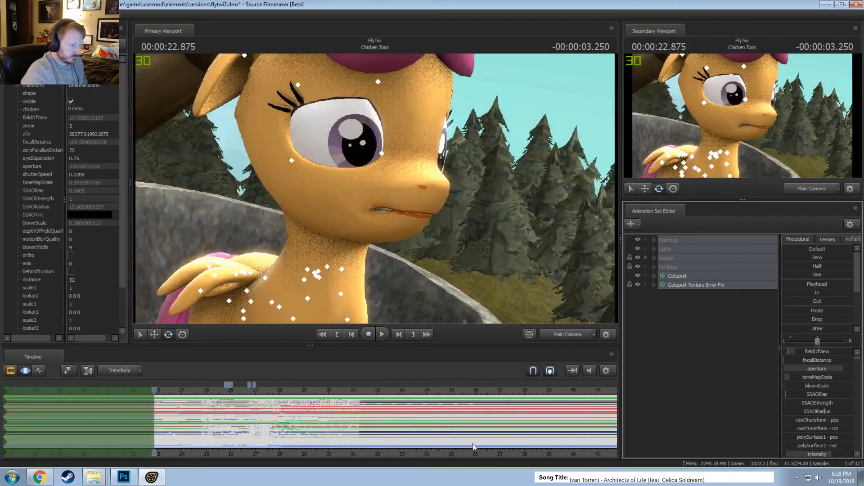
drag(366, 418, 342, 417)
scroll(317, 423, up, 3)
scroll(317, 424, up, 4)
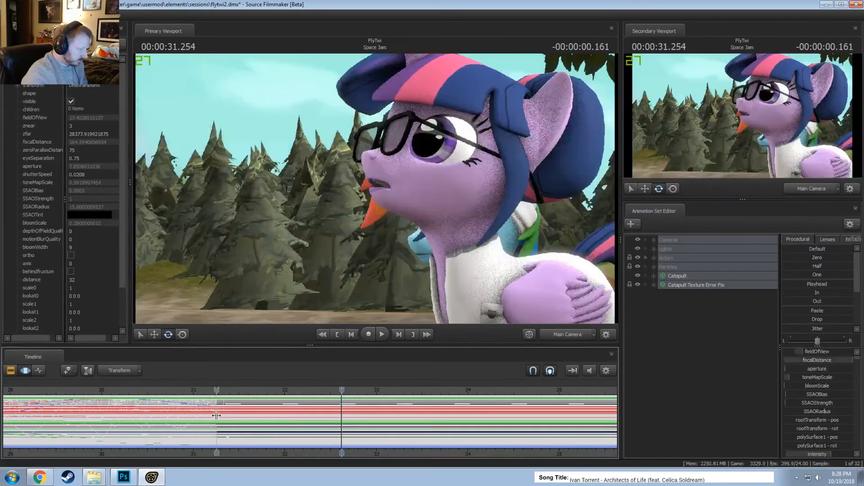
shift+drag(216, 416, 442, 423)
drag(341, 416, 216, 413)
scroll(279, 410, up, 4)
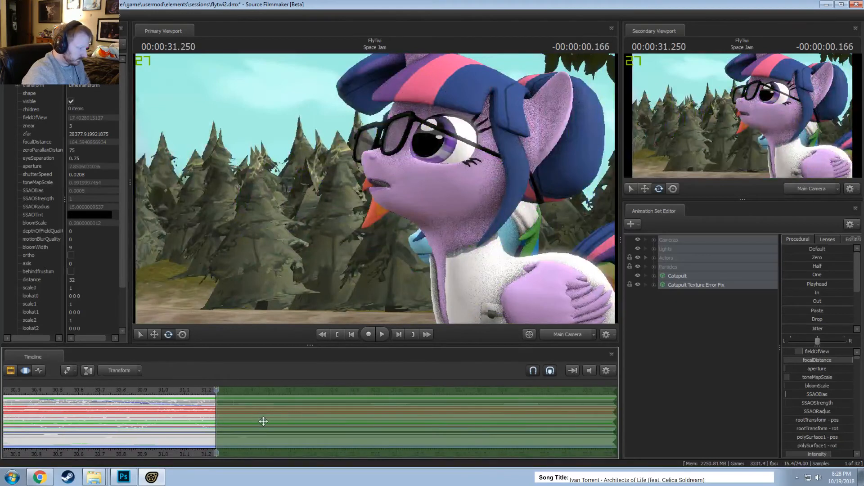
click(799, 297)
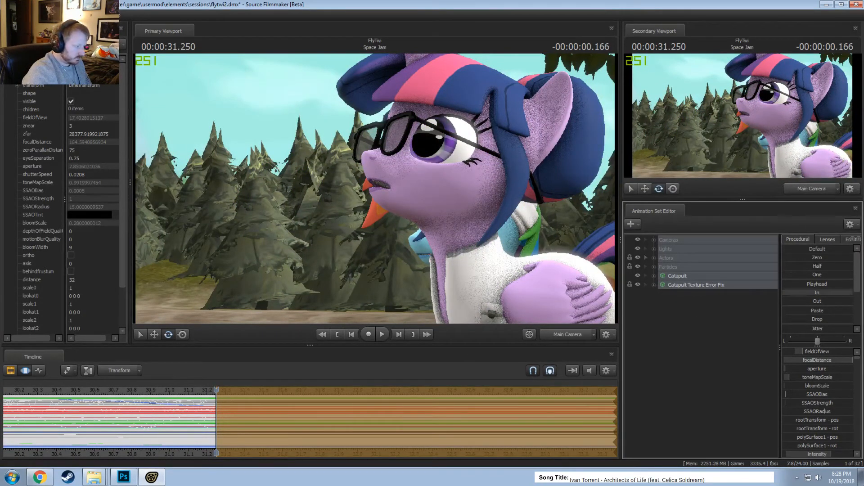
scroll(252, 411, down, 3)
Open the Space Jam shot and check the contents of its Actors, Lights and Cameras groups
key(F2)
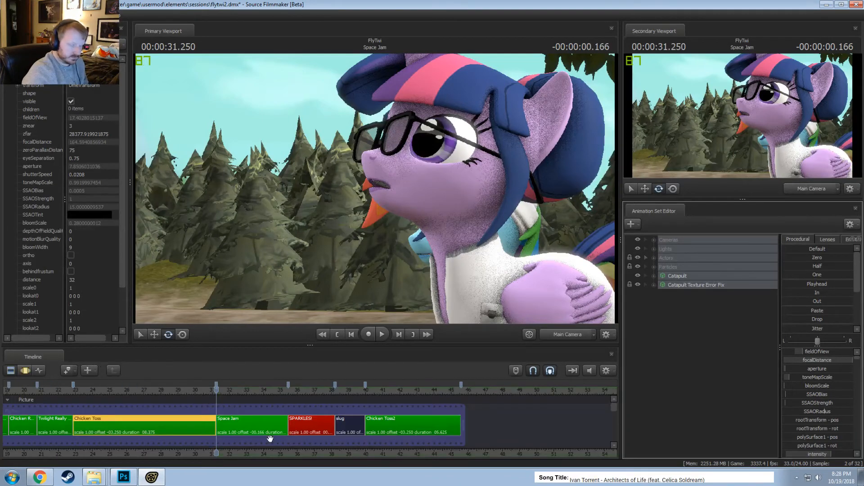
scroll(233, 403, down, 3)
click(233, 403)
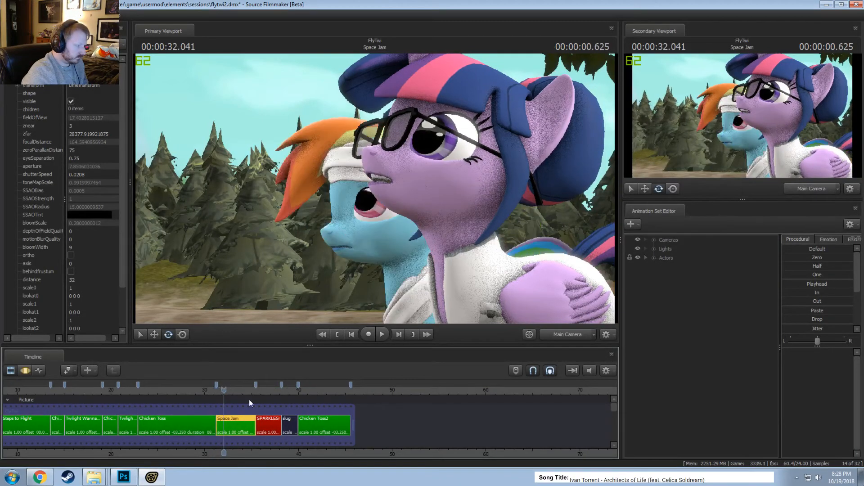
scroll(249, 398, up, 3)
click(654, 258)
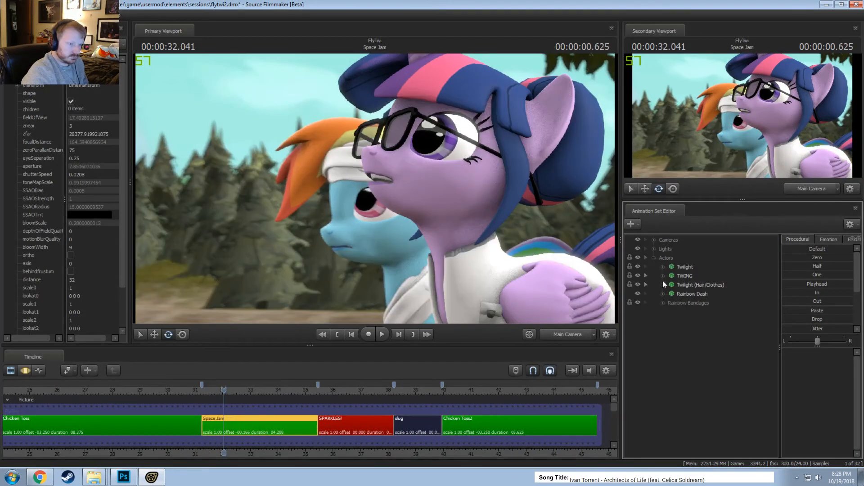
key(F3)
click(658, 303)
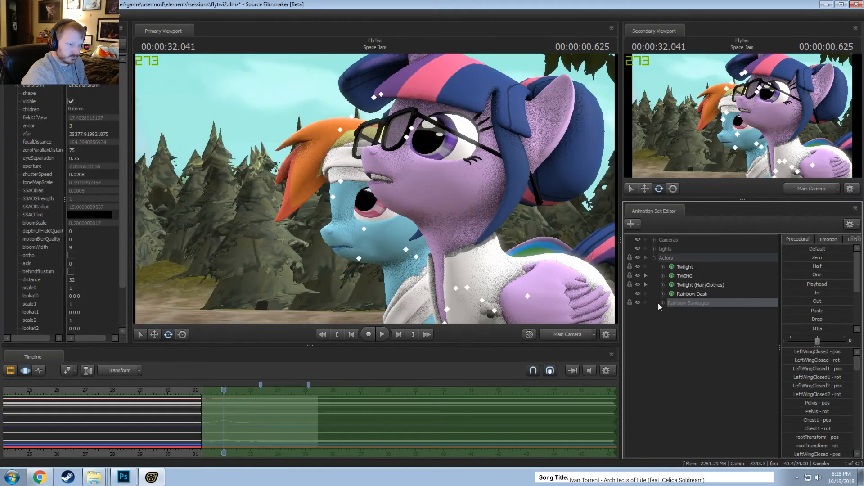
click(661, 302)
click(663, 301)
click(654, 258)
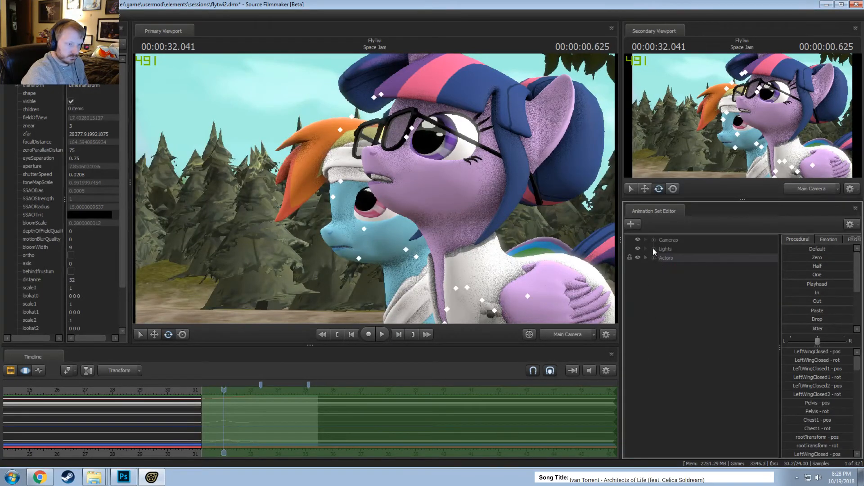
click(653, 249)
click(655, 248)
click(654, 239)
Select the Cameras, Lights and Actors groups of Space Jam and flatten the animation before the shot's start
click(667, 240)
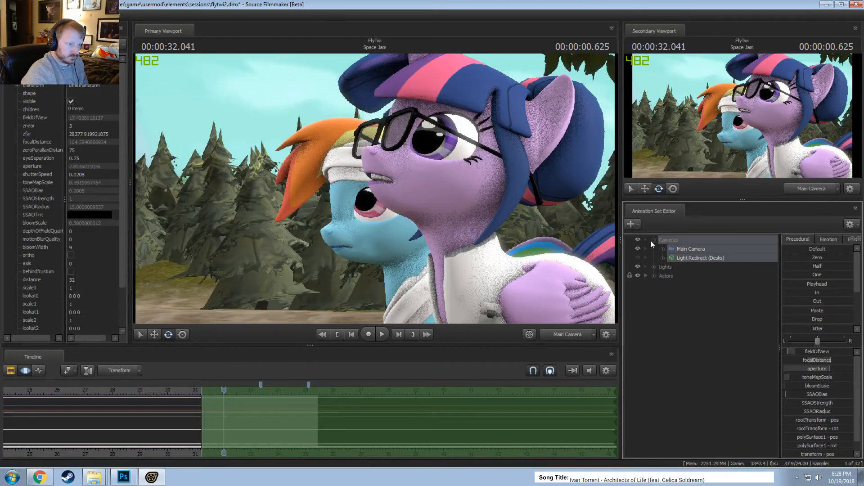
click(653, 240)
shift+click(668, 256)
key(F2)
key(F3)
scroll(214, 432, up, 2)
scroll(214, 432, up, 2)
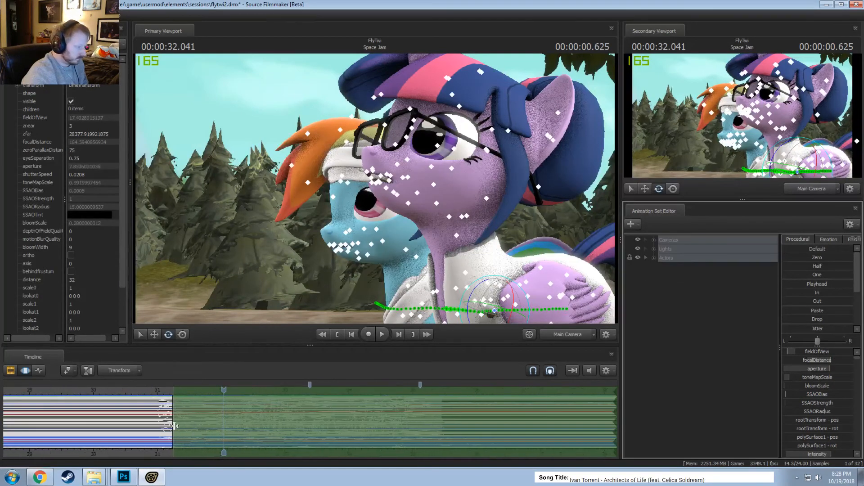
click(166, 423)
click(172, 419)
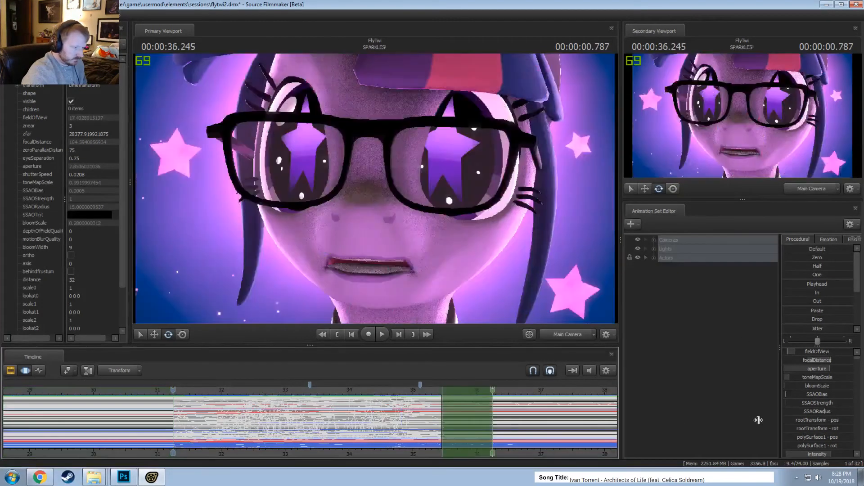
Flatten the animation of the selected Space Jam groups after the shot's end
click(442, 425)
scroll(444, 421, down, 4)
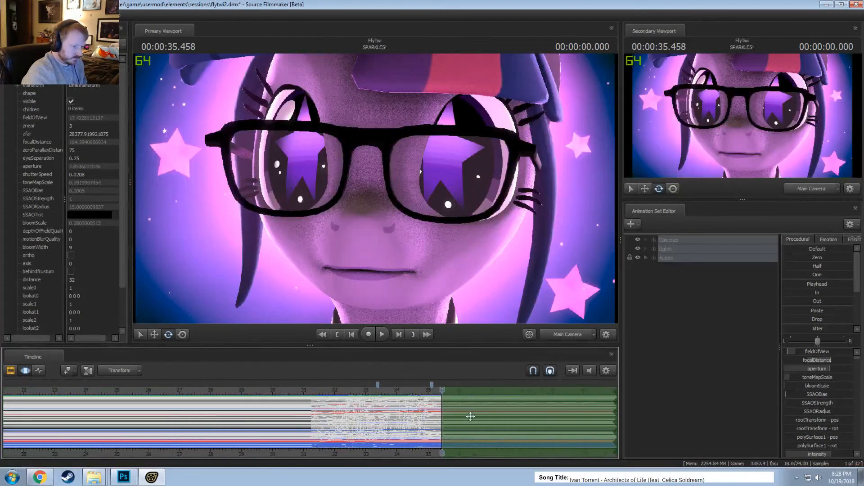
scroll(447, 415, up, 5)
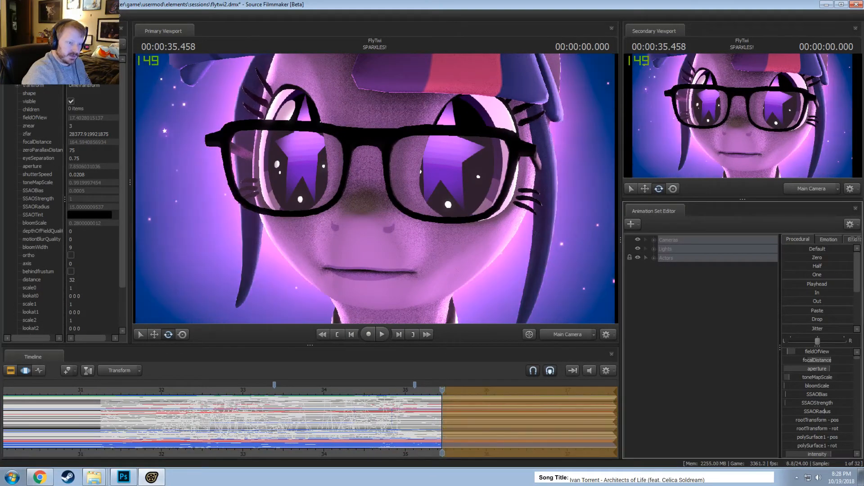
Select all groups and Back Screen of the SPARKLES! shot and flatten the animation before the shot's start
key(F1)
scroll(395, 430, down, 3)
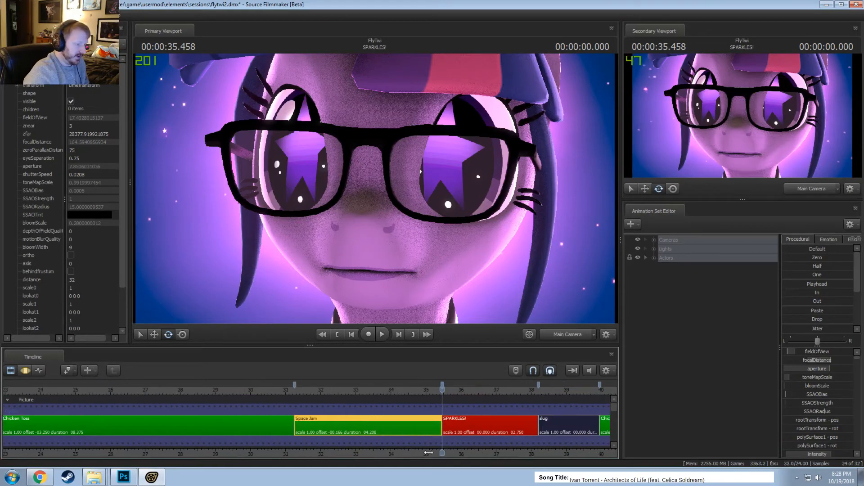
middle_drag(446, 438, 190, 424)
click(228, 421)
key(F3)
click(677, 273)
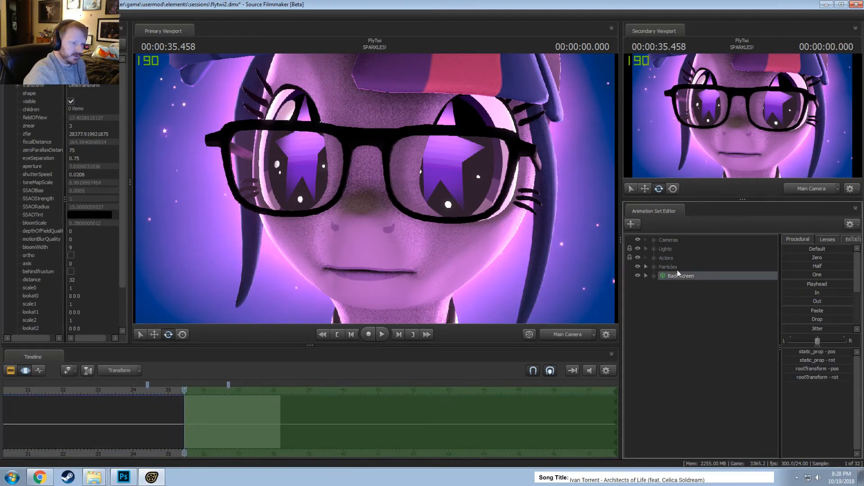
shift+click(670, 240)
click(173, 408)
scroll(172, 408, up, 5)
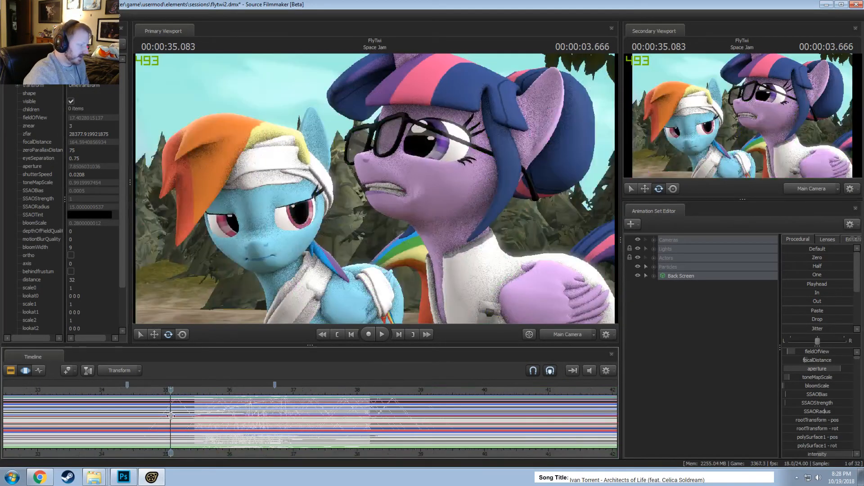
shift+drag(209, 405, 0, 405)
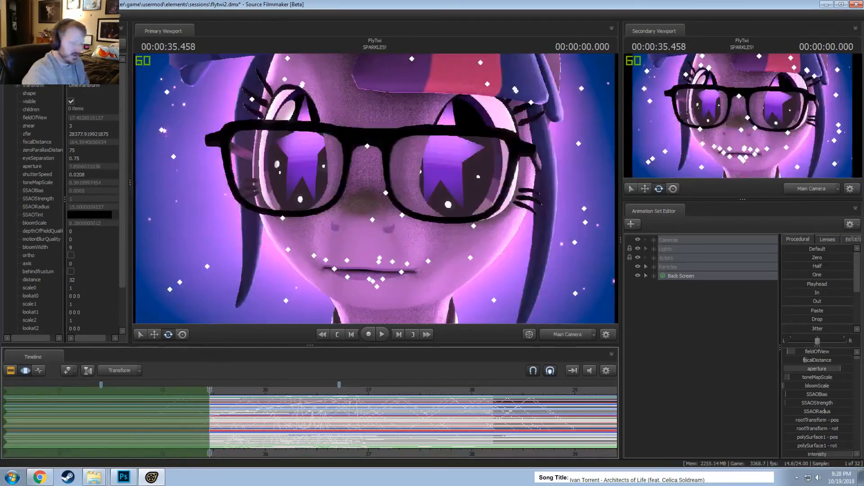
double_click(816, 300)
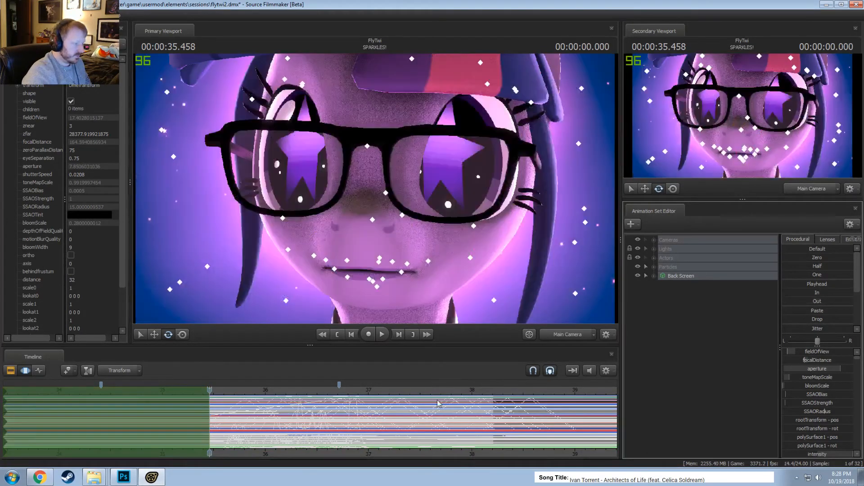
Flatten the animation of the selected SPARKLES! groups and Back Screen after the shot's end
click(492, 417)
shift+drag(492, 417, 619, 414)
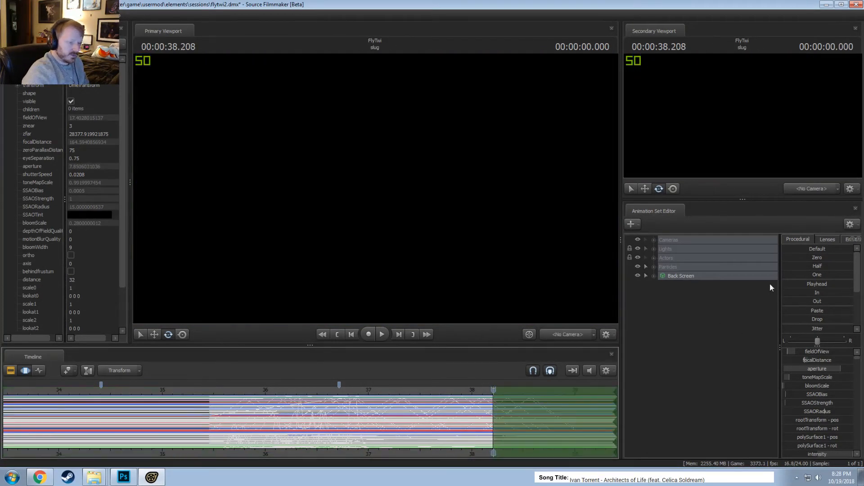
click(807, 291)
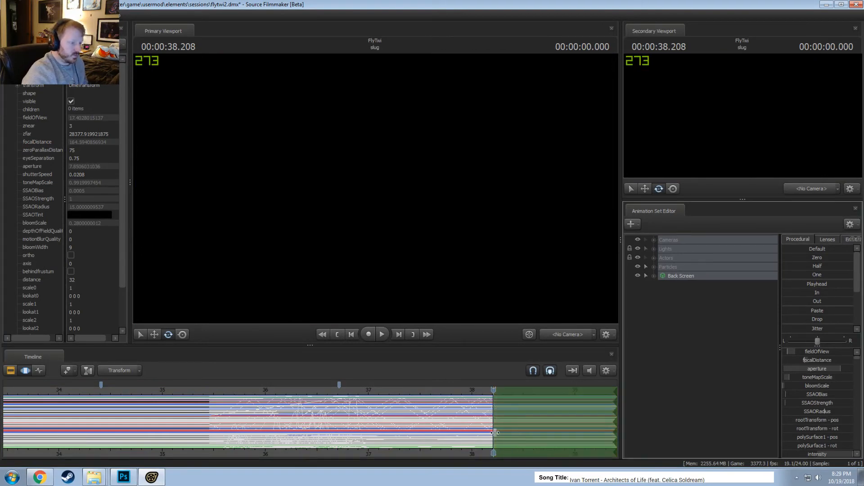
Play back the end of the SPARKLES! shot into the slug
key(F2)
click(425, 392)
key(space)
key(space)
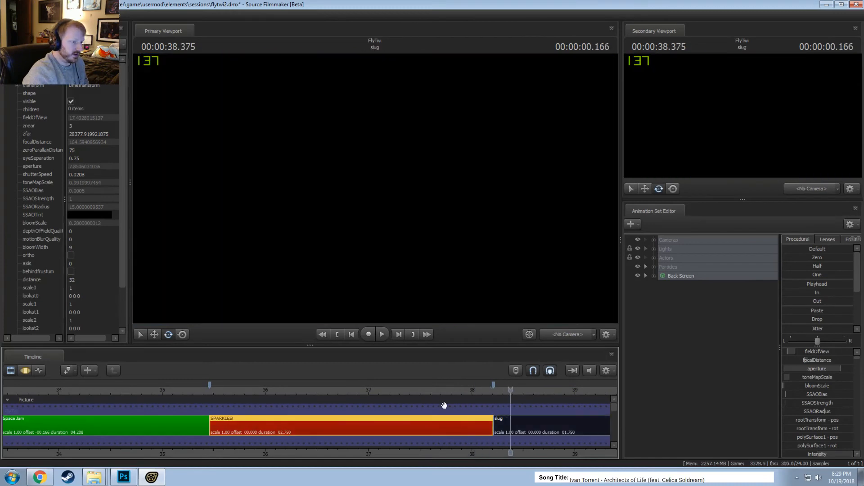
Select the Cameras, Lights and Actors groups of Chicken Toss2 and flatten the animation before the shot's start
scroll(443, 405, down, 3)
middle_drag(599, 423, 246, 398)
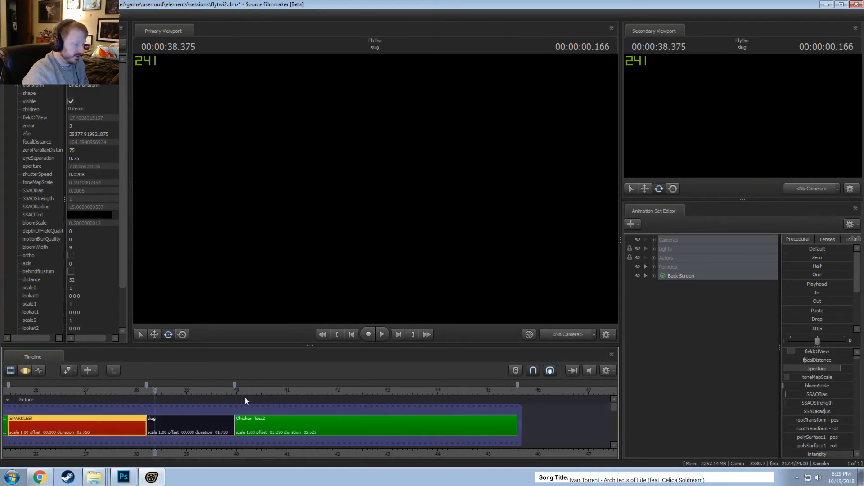
click(252, 423)
click(666, 259)
shift+click(671, 241)
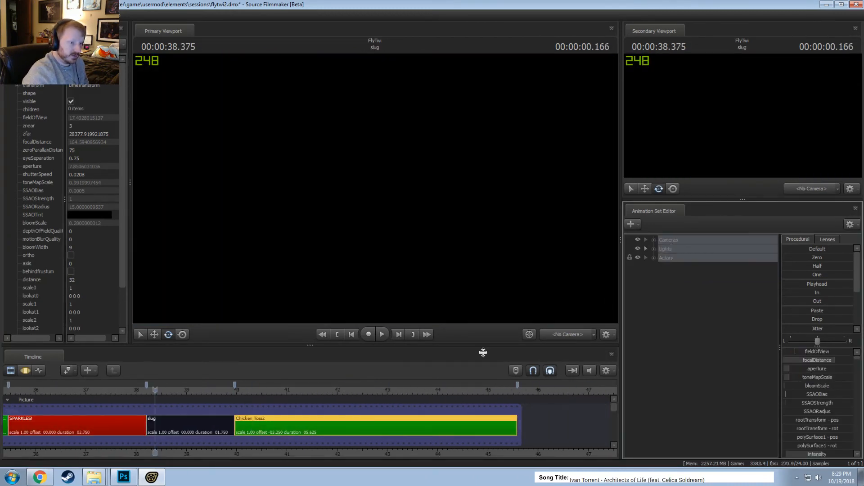
key(F3)
click(251, 422)
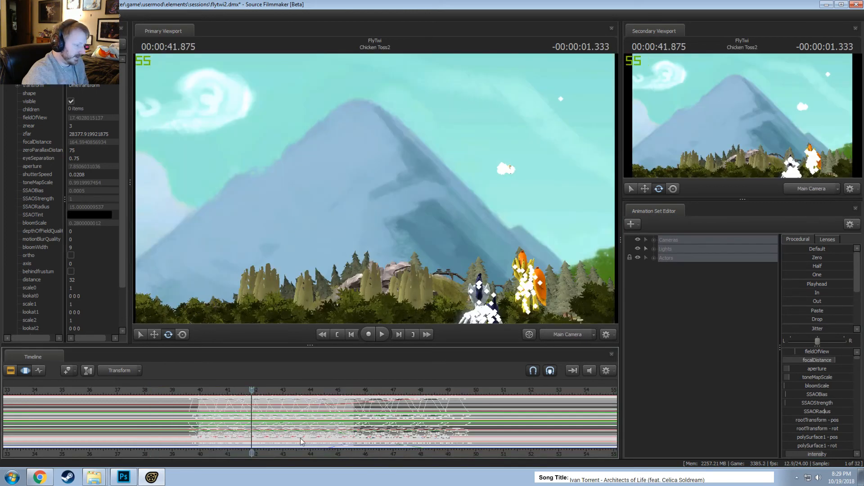
scroll(252, 422, up, 5)
drag(145, 421, 129, 420)
key(bracketleft)
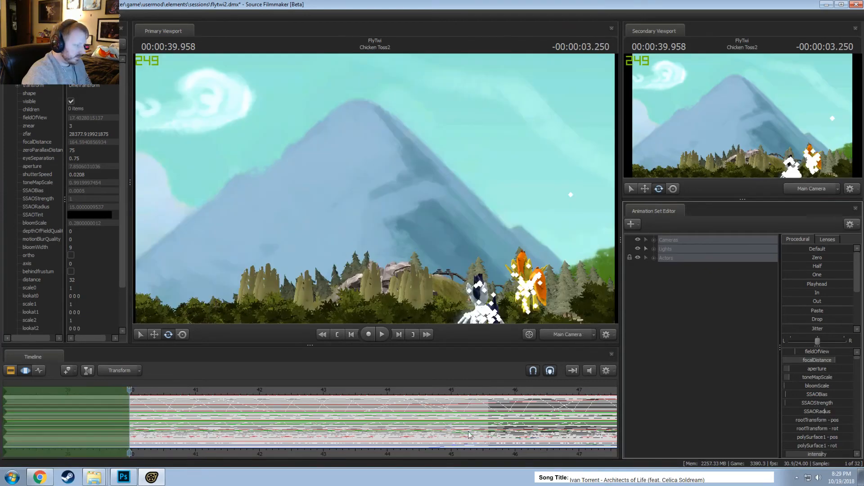
Flatten the animation of the selected Chicken Toss2 groups after the shot's end
click(489, 413)
click(489, 388)
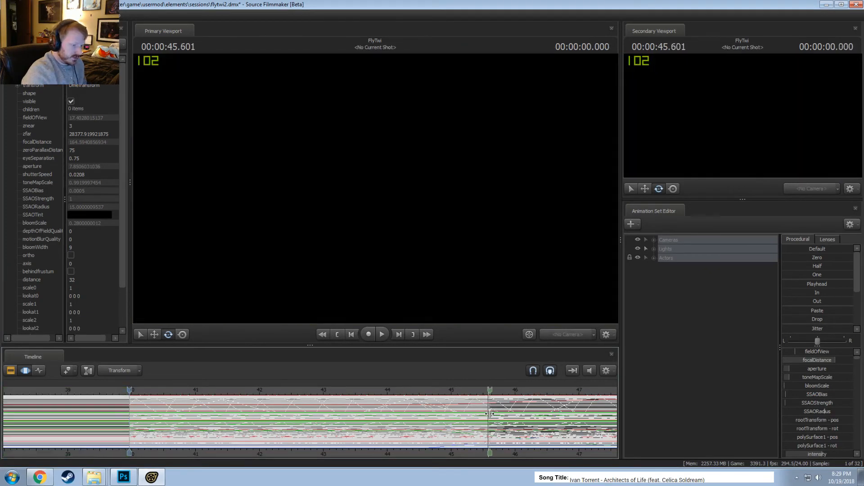
key(bracketright)
click(789, 297)
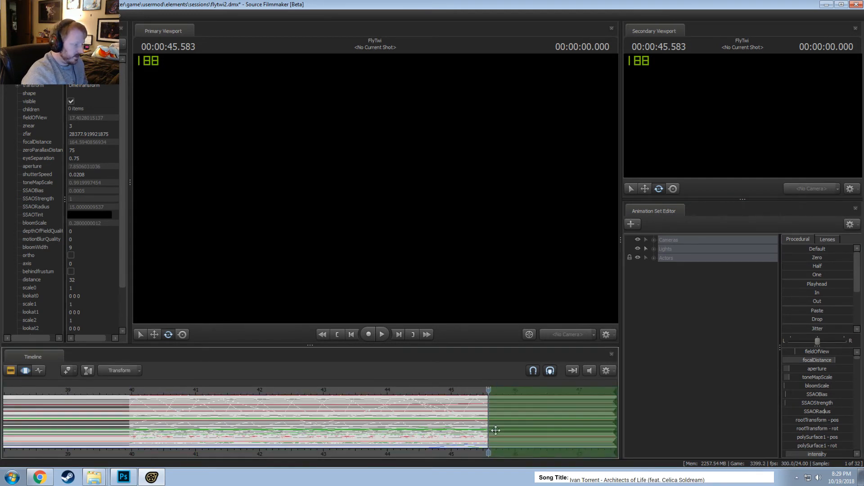
double_click(660, 250)
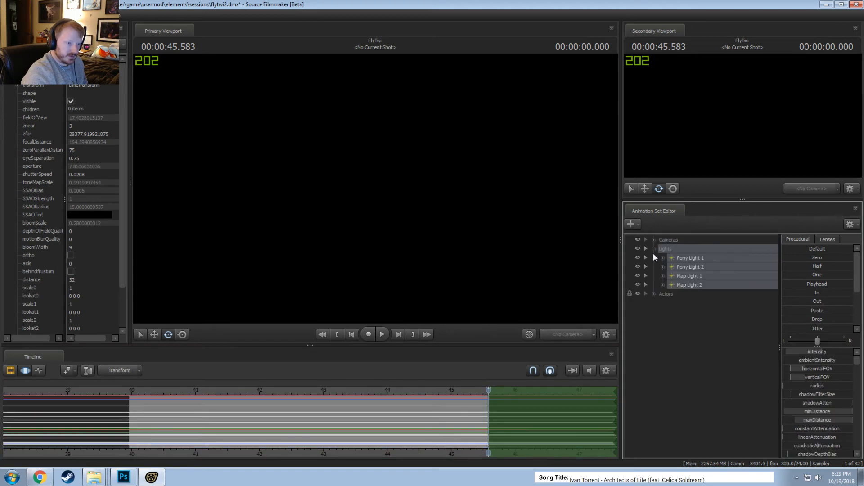
click(653, 252)
click(654, 256)
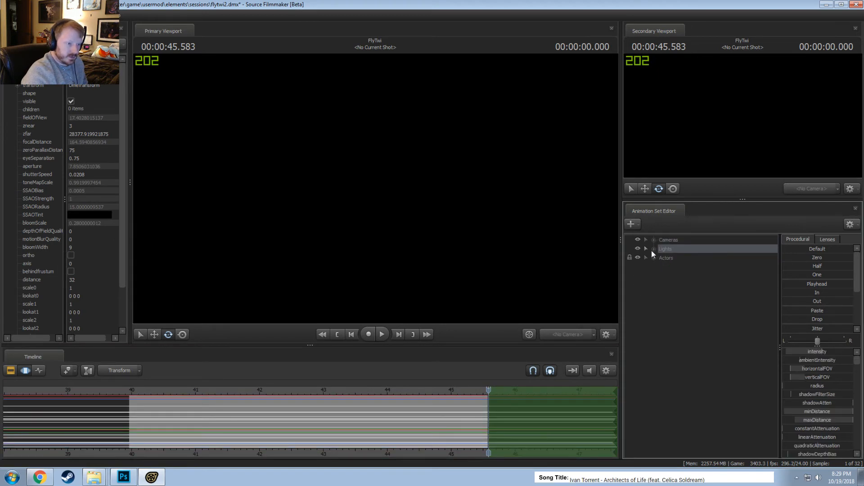
click(653, 240)
click(653, 240)
Return to the Clip Editor and play back the SPARKLES! shot from its start
key(F2)
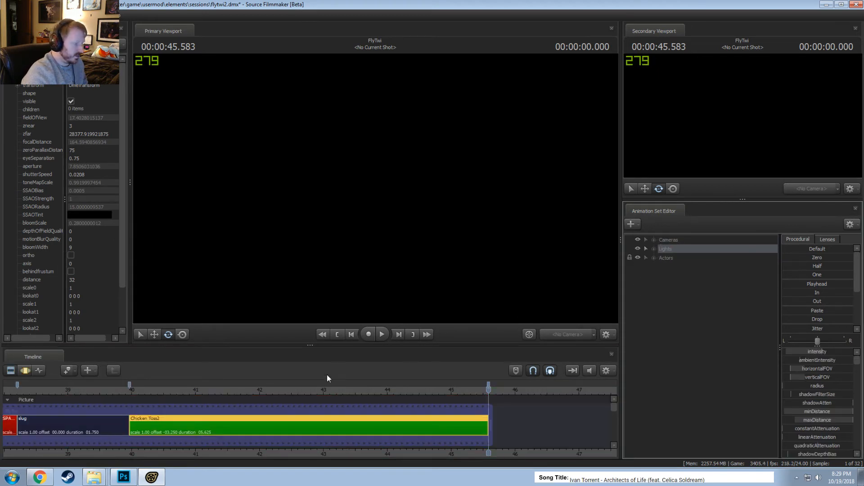
scroll(332, 434, down, 10)
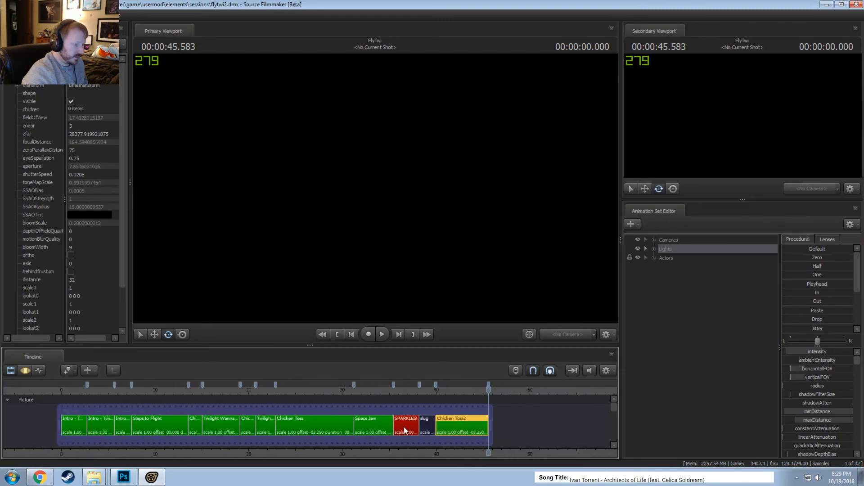
click(396, 388)
key(space)
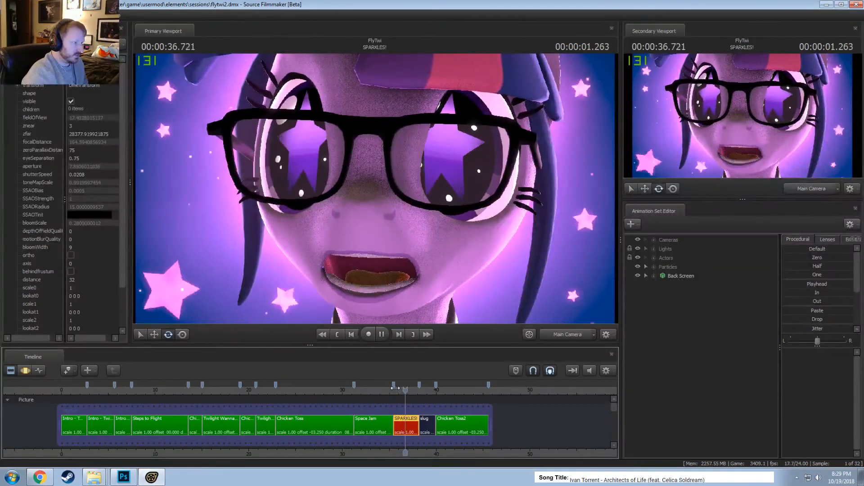
click(396, 390)
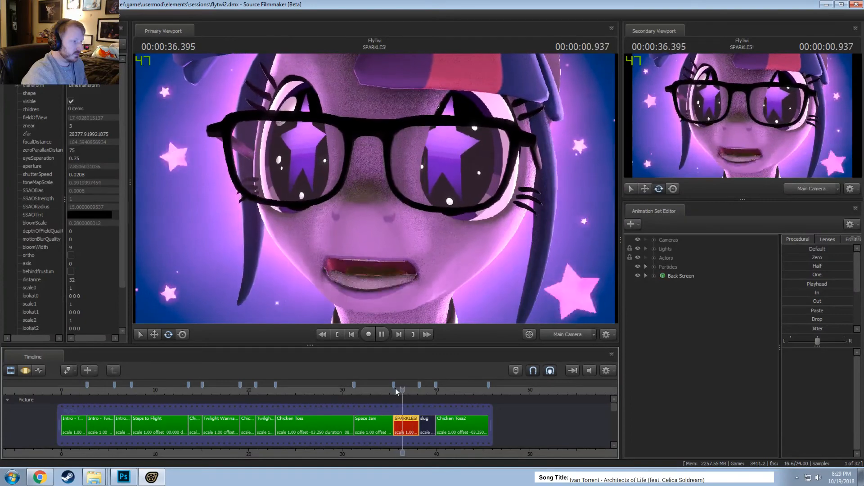
click(396, 391)
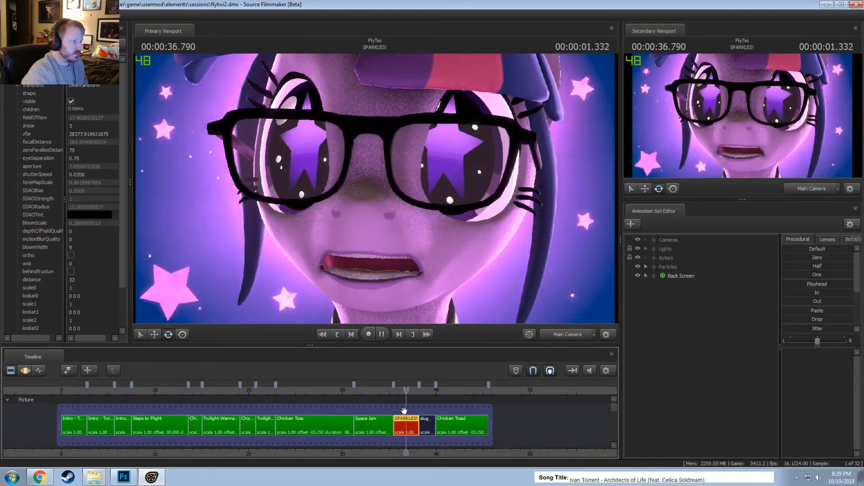
key(space)
Open the SPARKLES! shot in the Motion Editor and select Twilight's nose_wrinkle control under Face > Mid Face
double_click(417, 427)
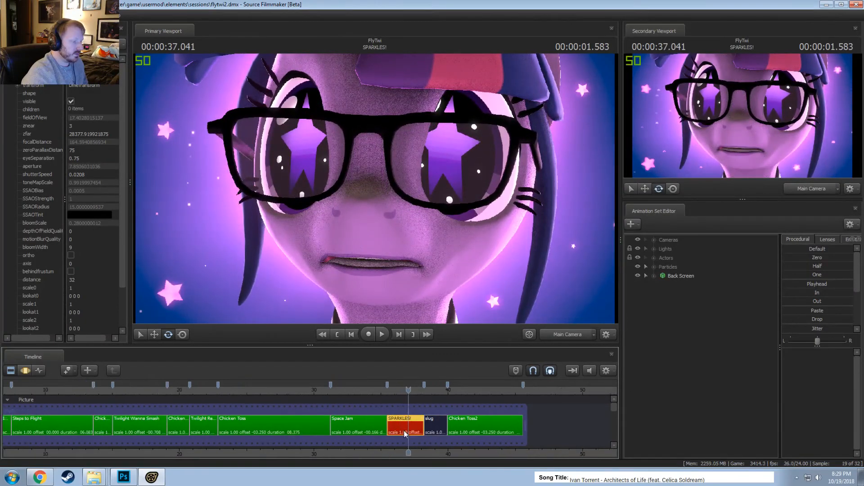
click(653, 258)
click(663, 267)
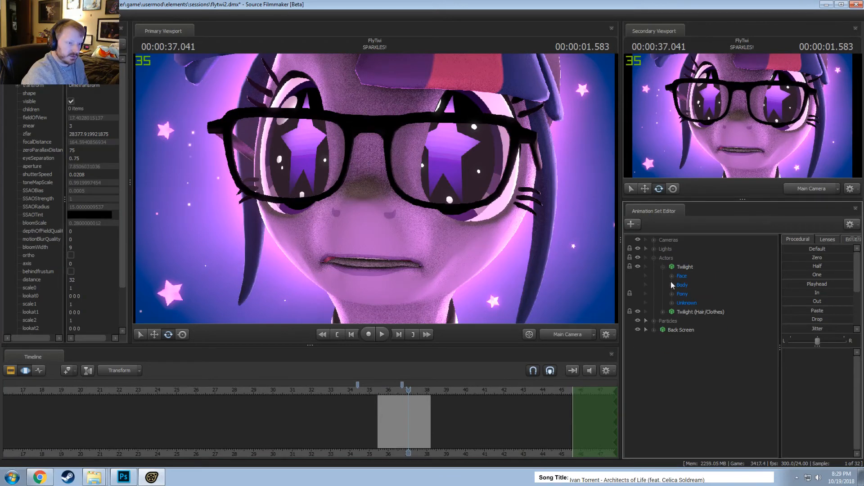
click(671, 276)
click(695, 318)
scroll(426, 390, up, 5)
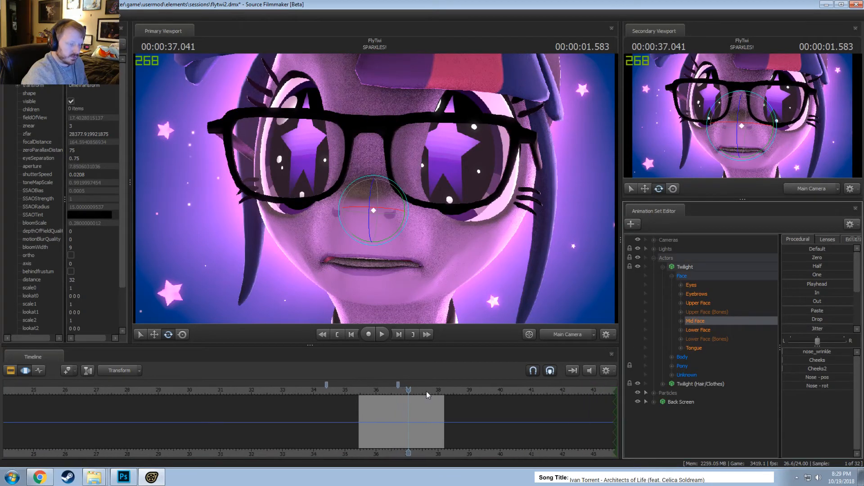
click(681, 321)
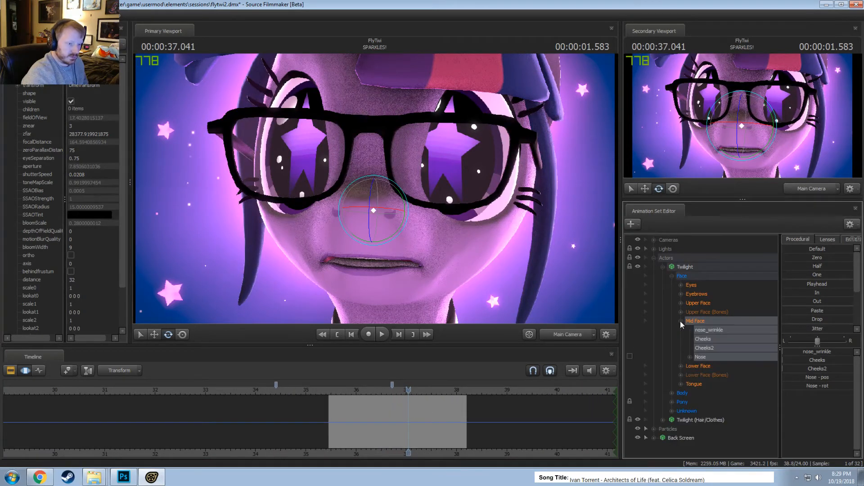
click(707, 331)
Create a falloff time selection around 36.96 s, ending at about 38 s, and raise nose_wrinkle within it
scroll(407, 438, up, 2)
drag(408, 438, 477, 447)
shift+click(402, 441)
drag(809, 355, 816, 355)
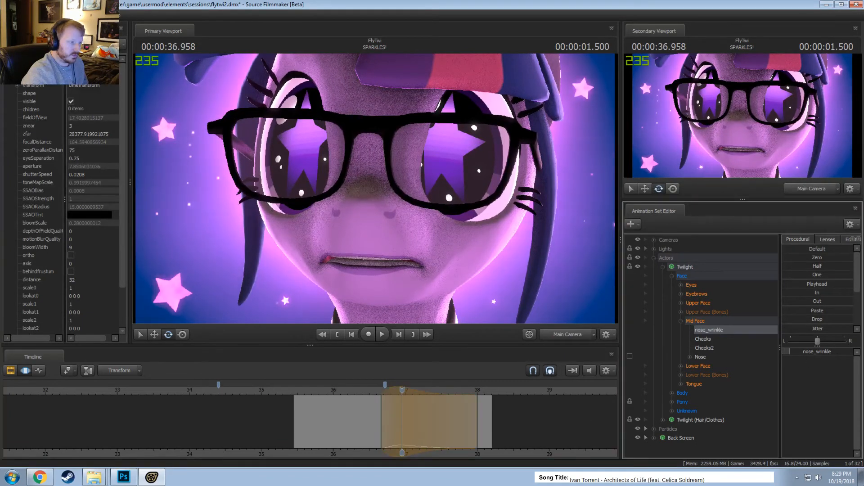
Shift the start of the nose_wrinkle time selection earlier to about 36.5 s, checking the motion in playback
click(358, 389)
key(space)
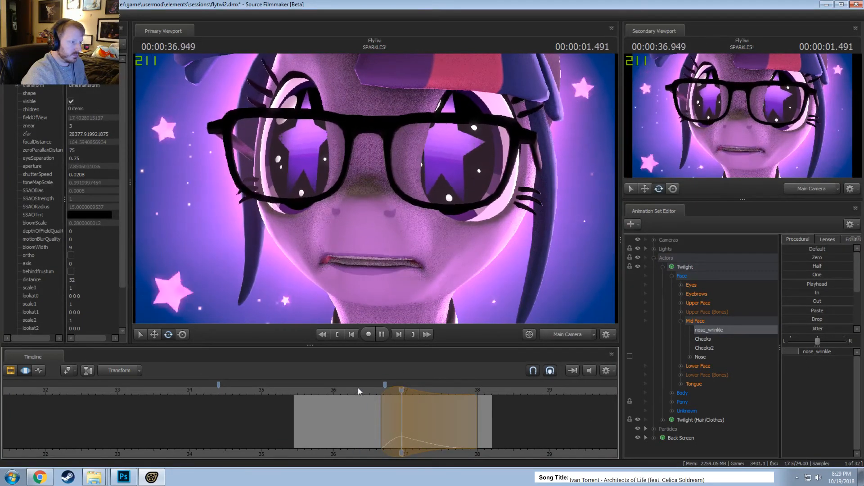
key(space)
click(377, 391)
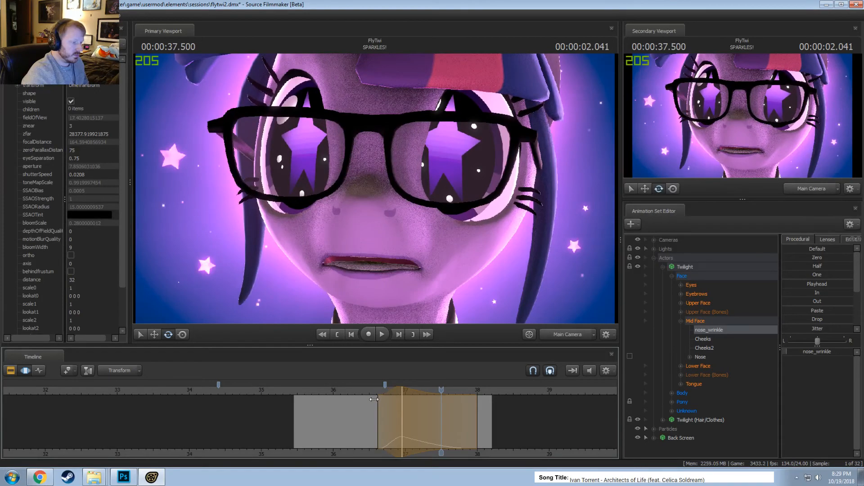
key(space)
key(space)
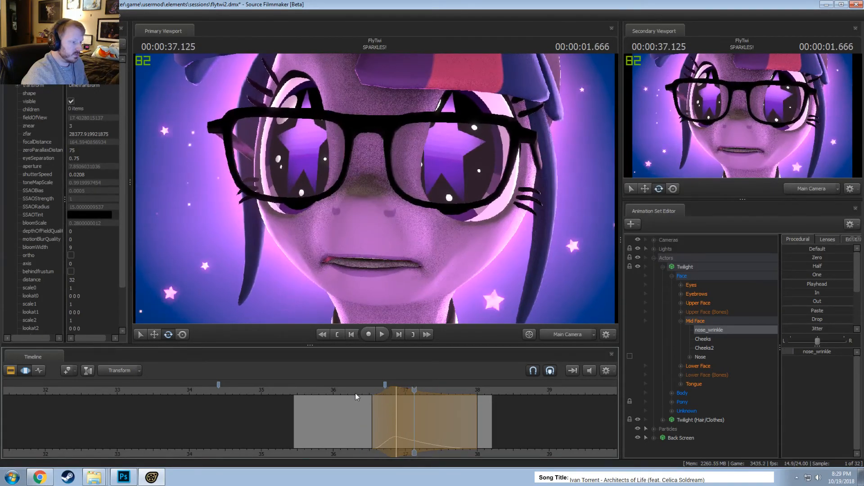
click(368, 394)
key(space)
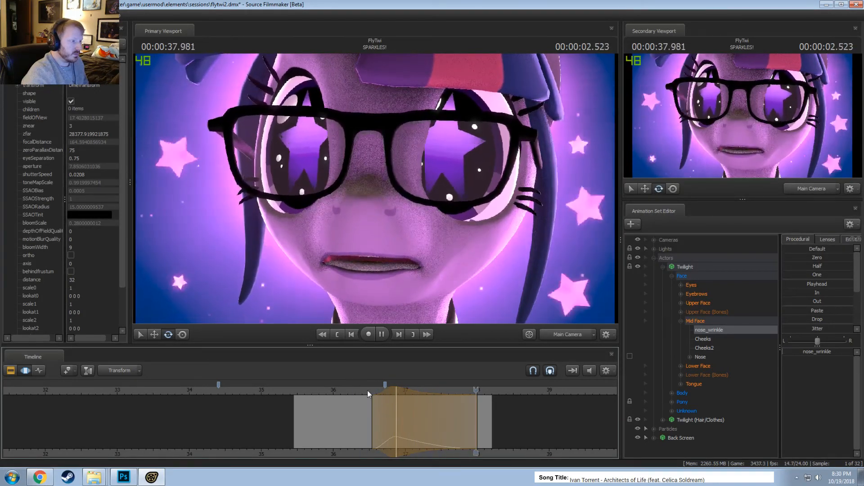
drag(368, 390, 340, 390)
key(space)
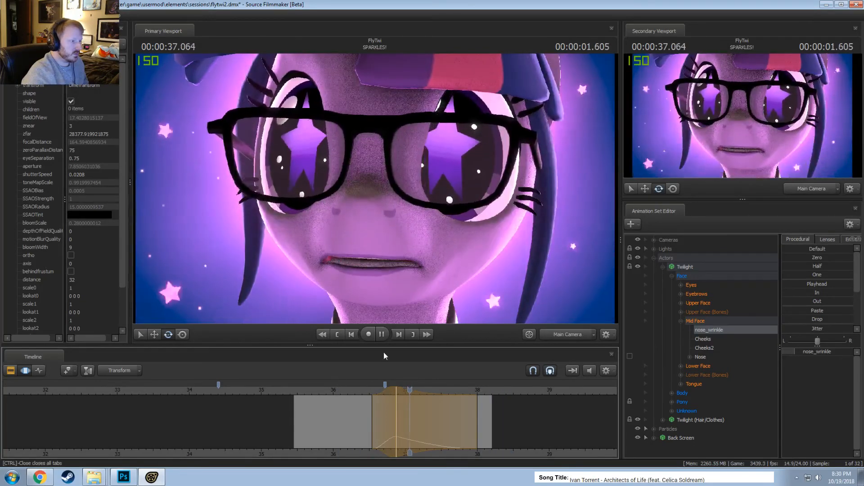
key(space)
Replay the nose wrinkle with the primary viewport's lighting temporarily disabled
right_click(375, 287)
click(394, 310)
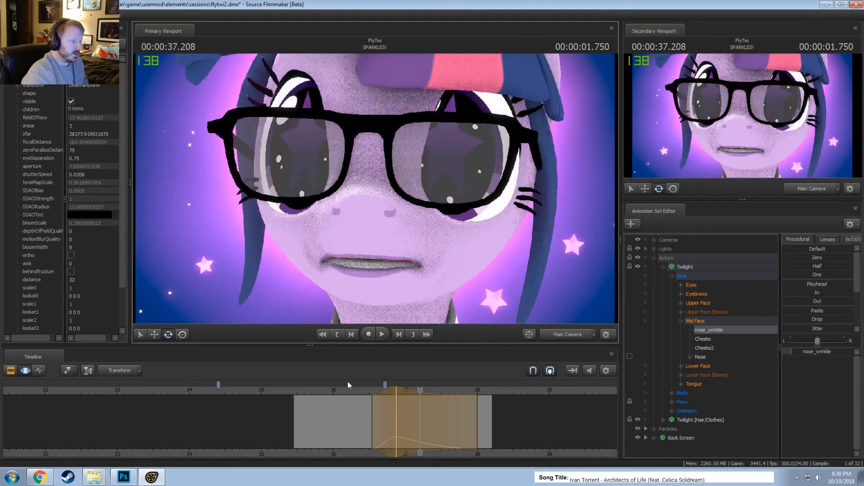
click(343, 388)
key(space)
key(space)
right_click(369, 230)
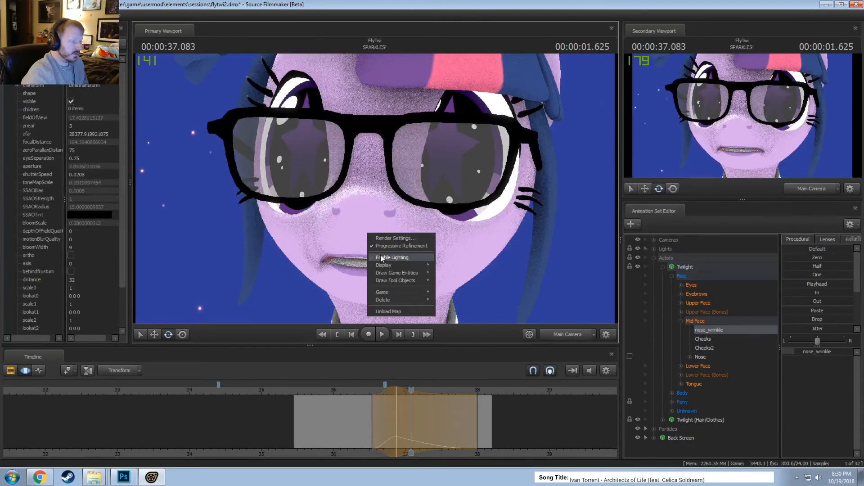
click(392, 256)
Examine the nose wrinkle during playback from a close side angle using the Work Camera
click(566, 334)
drag(405, 203, 375, 188)
key(space)
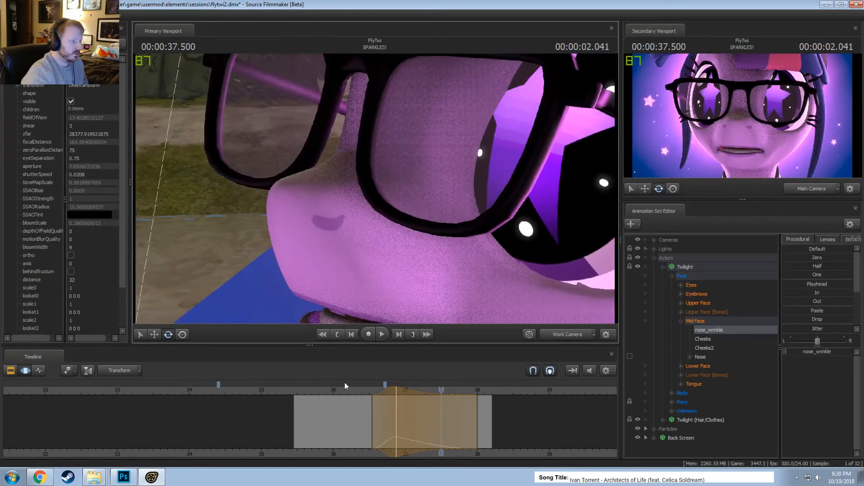
click(347, 383)
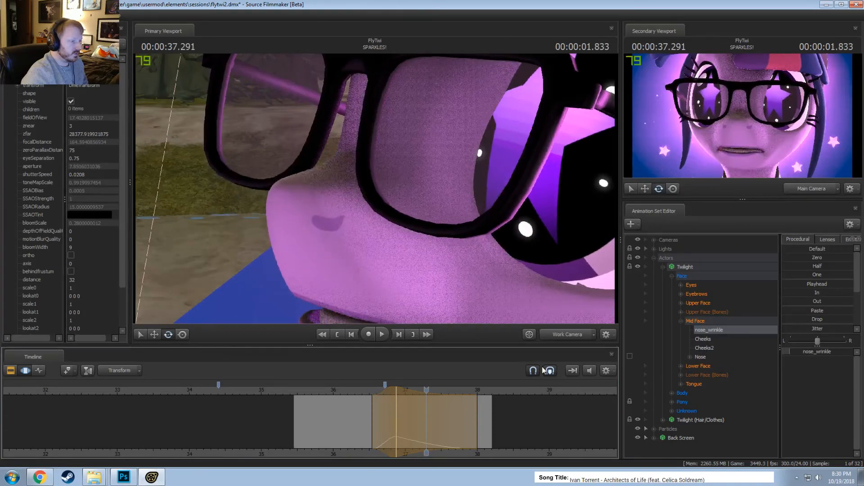
key(space)
click(349, 387)
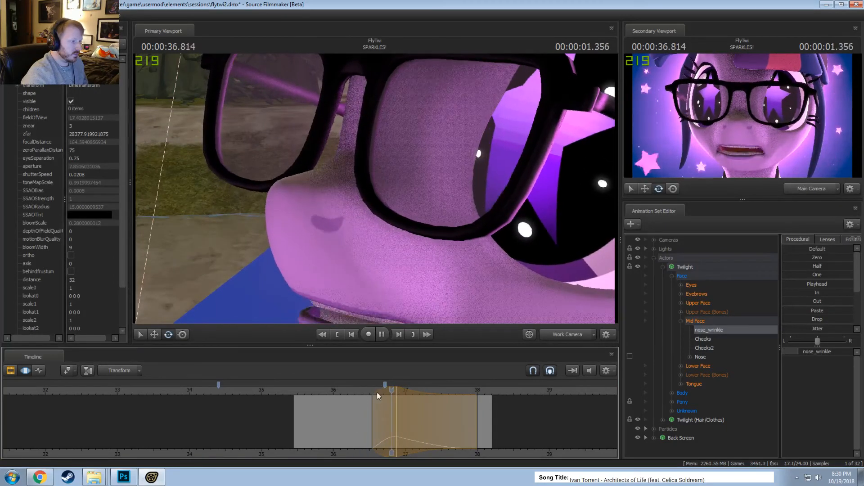
key(space)
Switch the primary viewport back to the shot's Main Camera and replay the shot from its beginning
click(556, 335)
click(306, 391)
key(space)
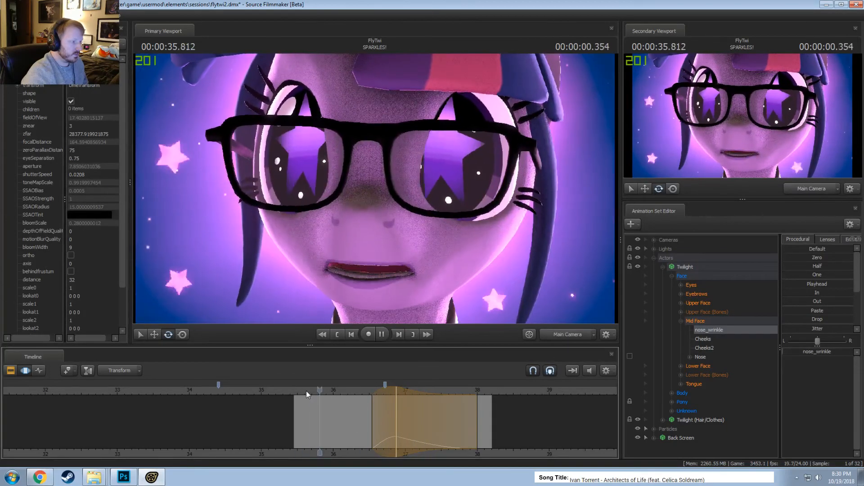
key(space)
click(297, 392)
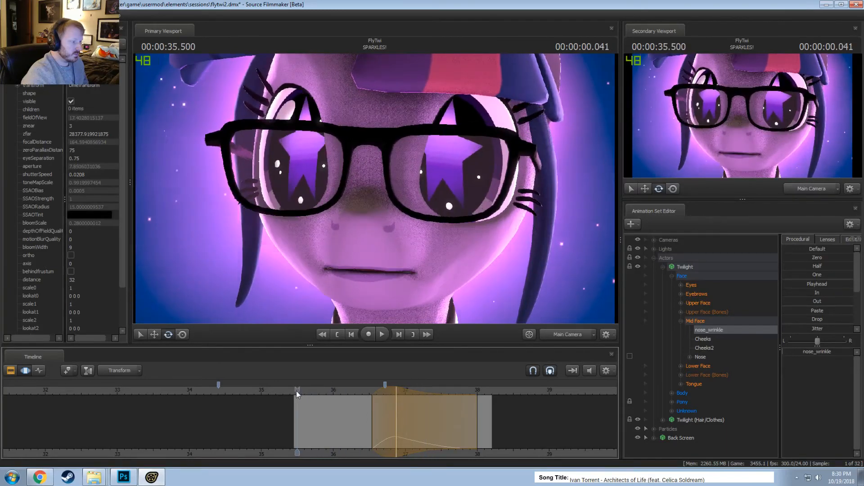
key(space)
key(space)
Add a small nose_wrinkle bump centred at 36.25 s, with its falloff ending at about 36.5 s
mouse_move(351, 421)
mouse_down()
mouse_move(343, 422)
mouse_move(351, 423)
mouse_up()
click(351, 423)
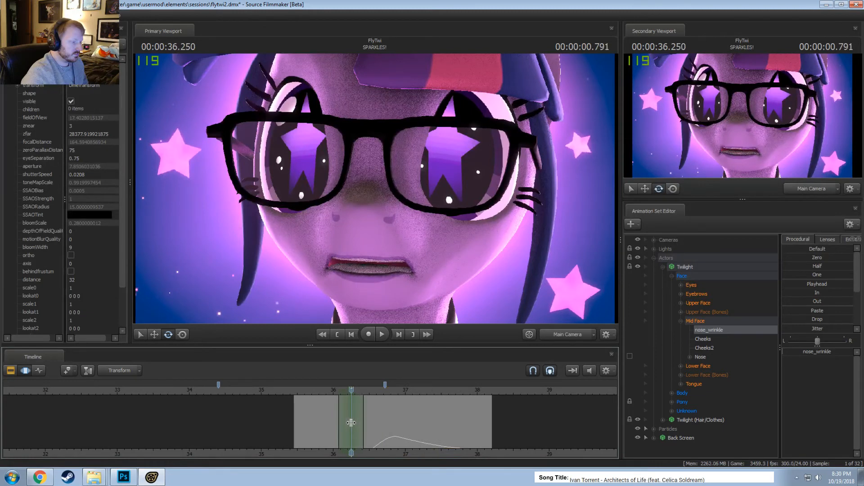
drag(794, 354, 799, 353)
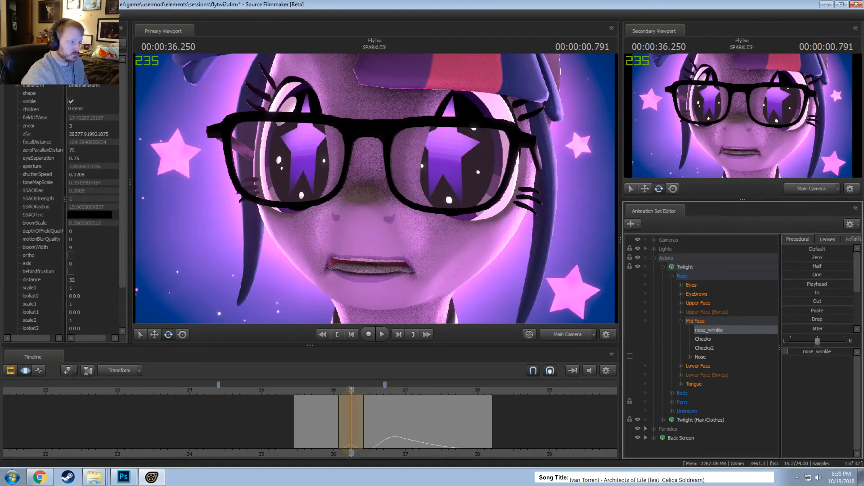
drag(365, 424, 370, 425)
Replay the SPARKLES! shot to check both nose wrinkles, ending in the Clip Editor with neighbouring shots in view
click(315, 391)
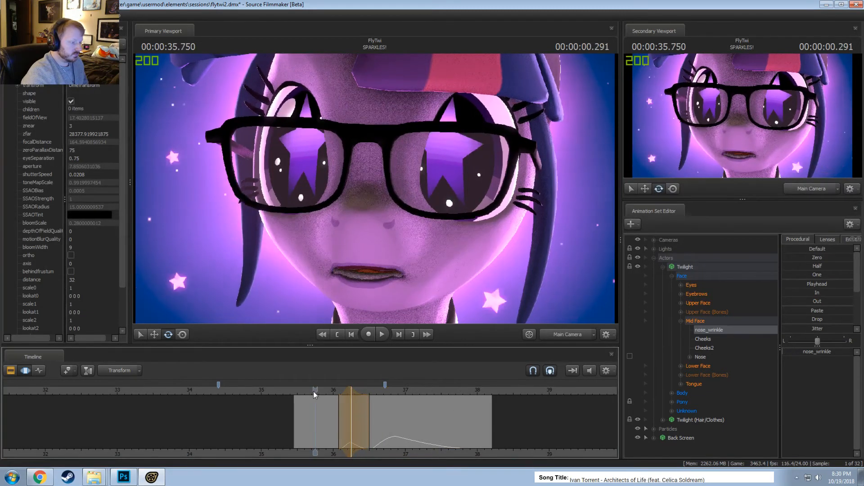
key(space)
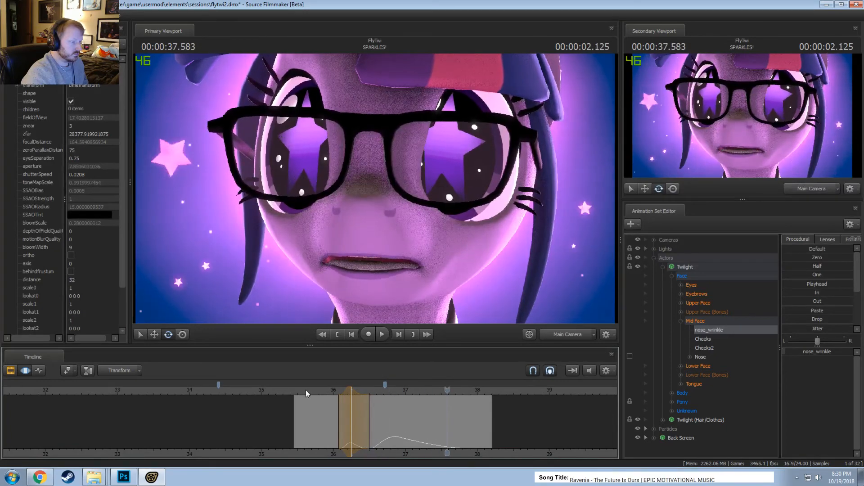
click(294, 391)
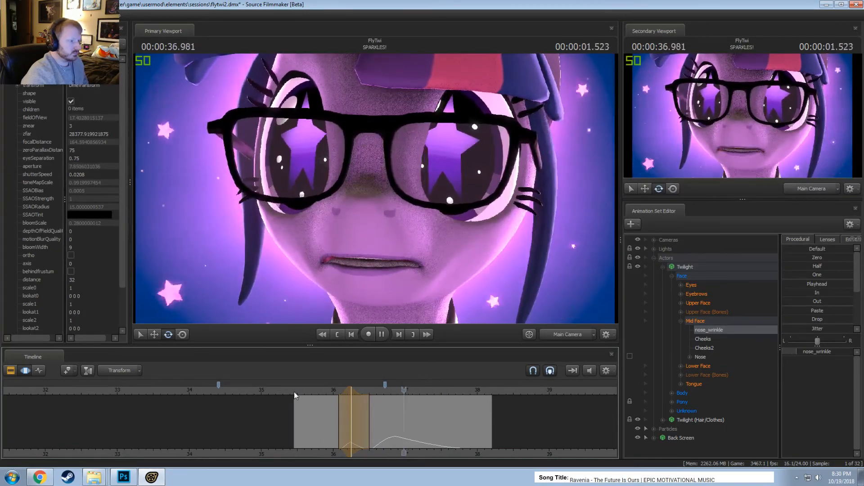
click(293, 391)
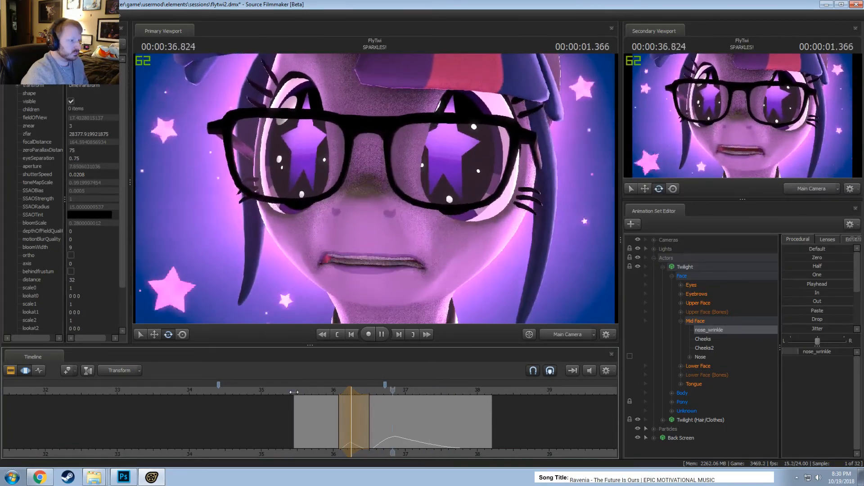
key(F2)
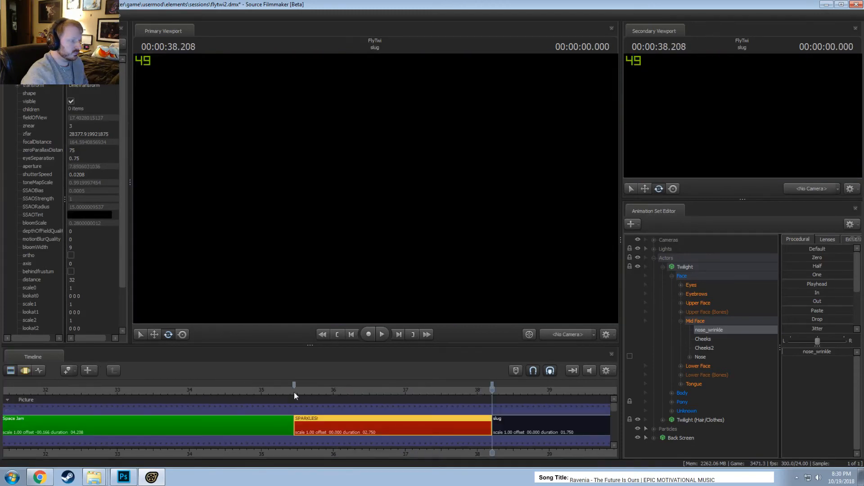
scroll(293, 393, down, 5)
right_click(472, 425)
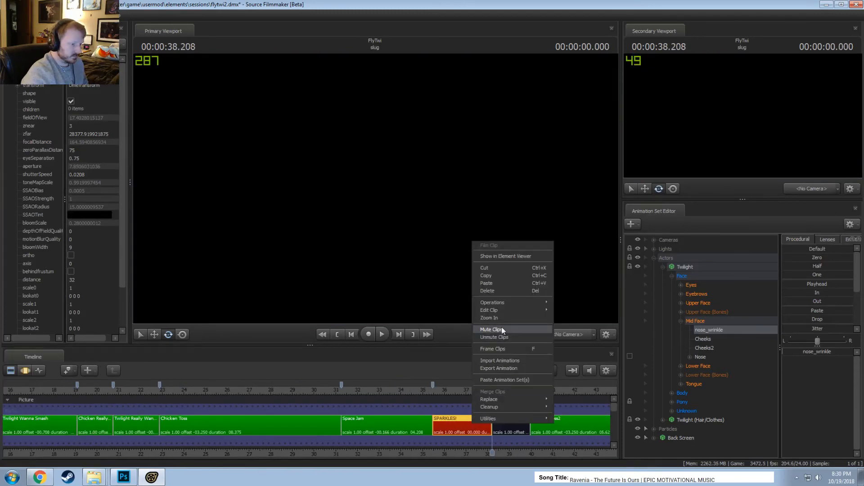
mouse_move(501, 309)
click(571, 311)
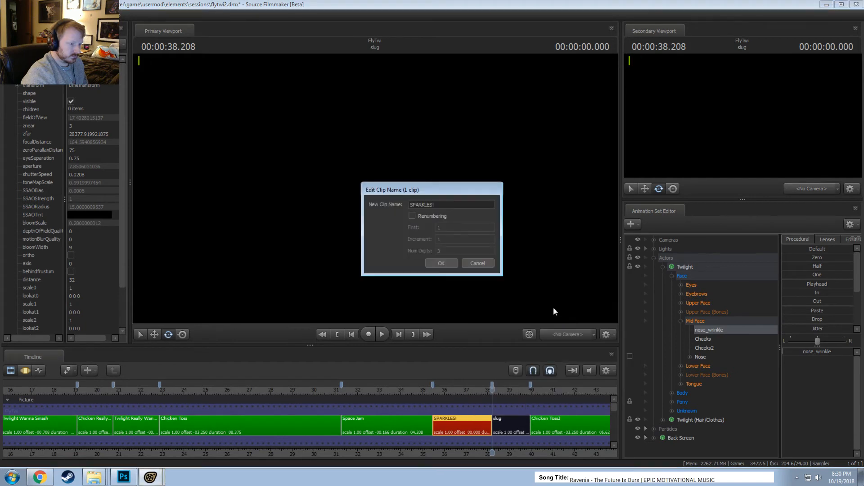
click(489, 265)
Recolor the SPARKLES! clip in the timeline from the clip colour settings, giving it the same green as the finished shots
right_click(463, 423)
mouse_move(504, 312)
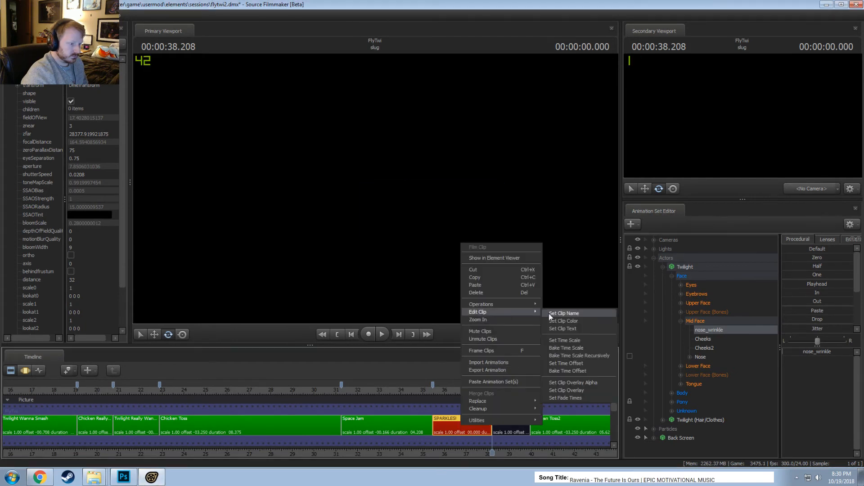
click(564, 321)
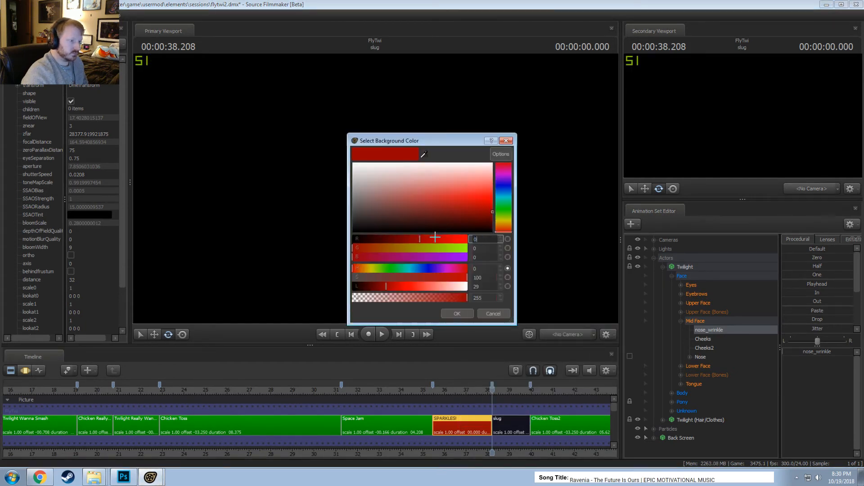
key(Escape)
Remove the empty gap after the Chicken Toss2 clip at the end of the film track
scroll(478, 440, down, 4)
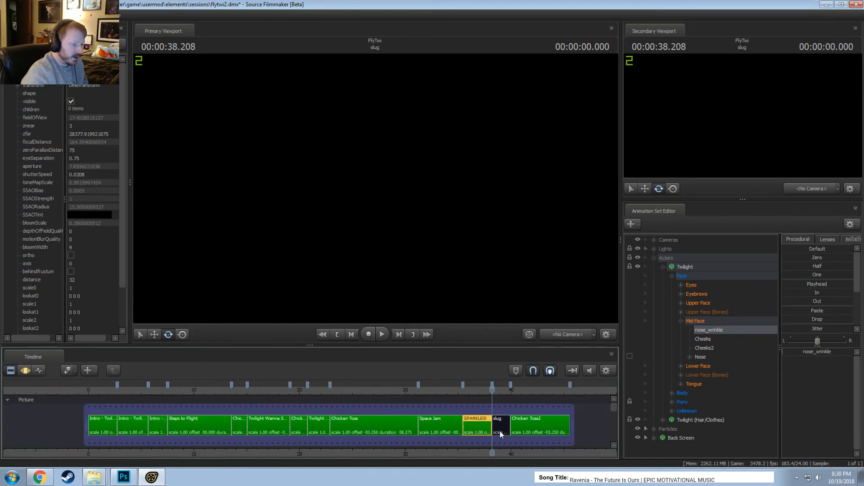
scroll(500, 433, up, 2)
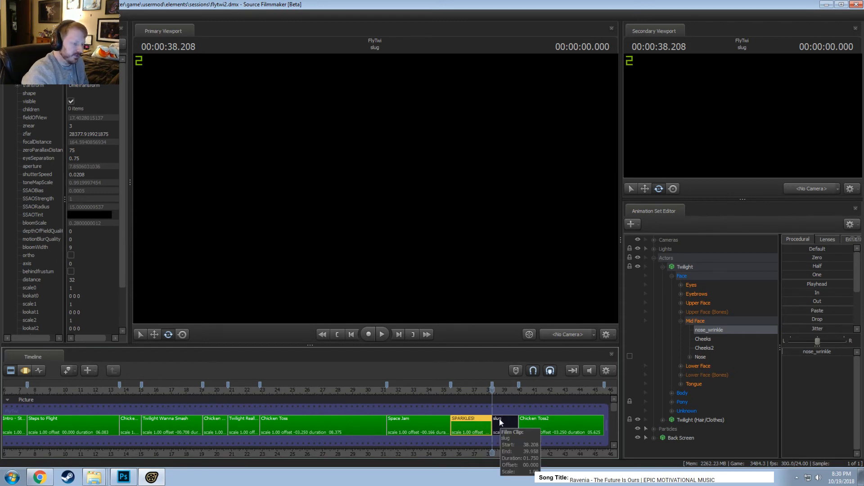
scroll(526, 428, down, 3)
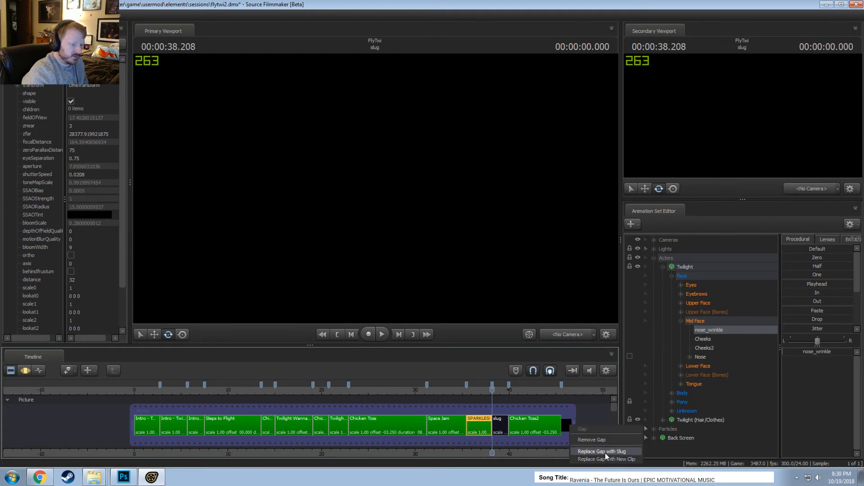
click(603, 452)
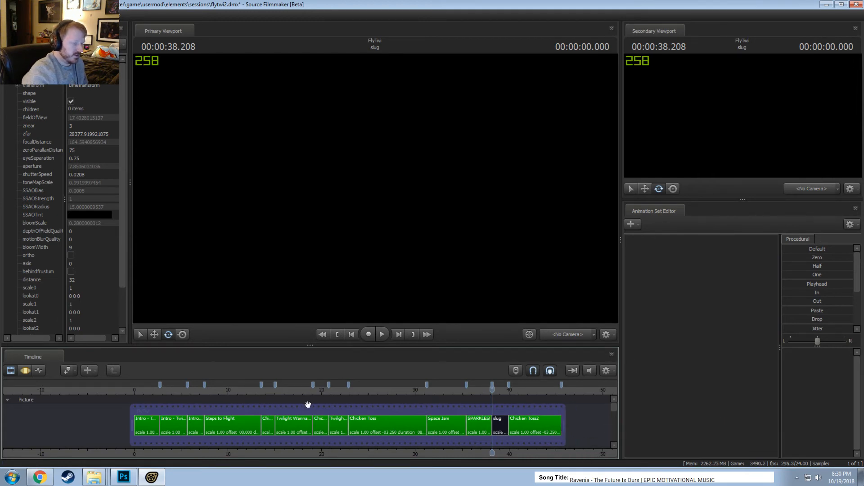
scroll(305, 418, down, 2)
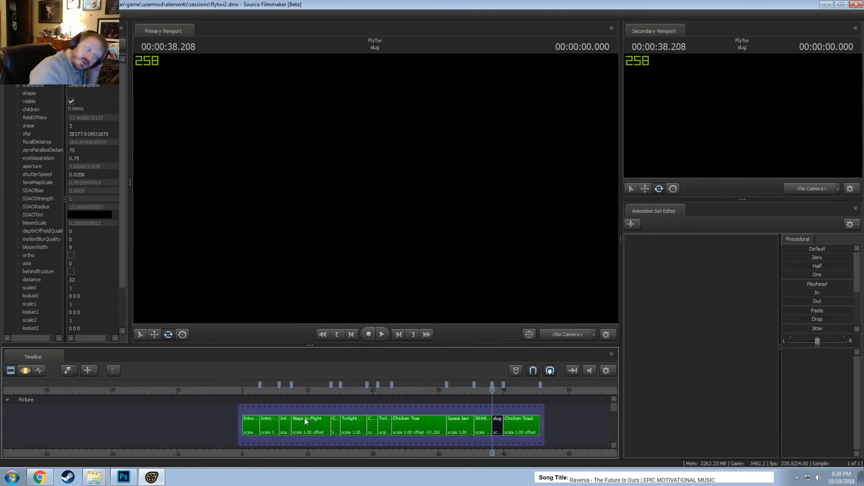
Replay the opening intro shots, then replay from the start of Intro - Students and pause at about 6.29 s
mouse_move(613, 408)
mouse_down()
mouse_move(614, 421)
mouse_move(613, 404)
mouse_up()
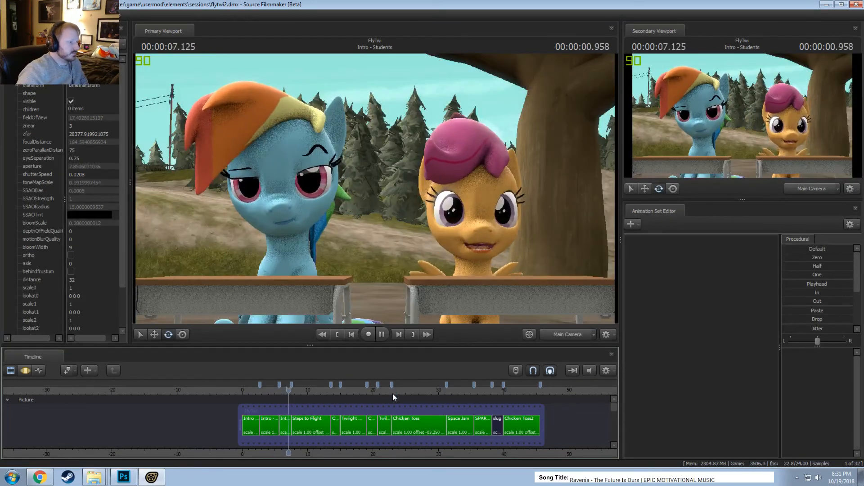
key(space)
scroll(285, 395, up, 5)
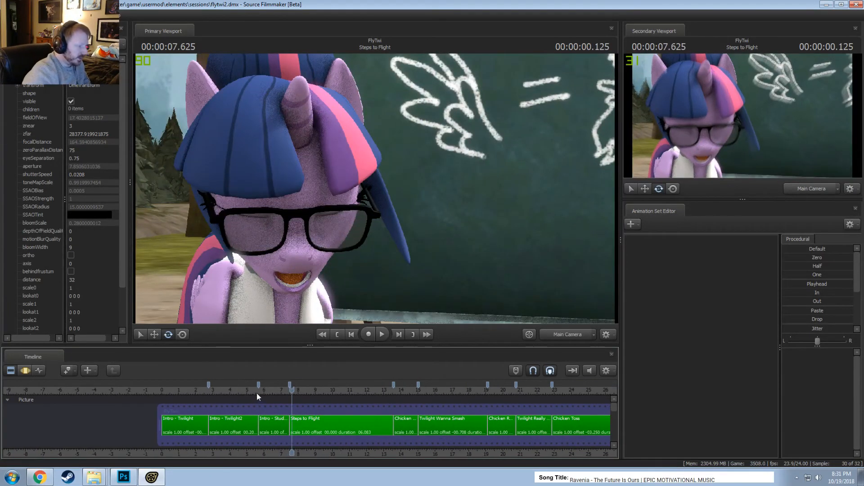
click(257, 393)
key(space)
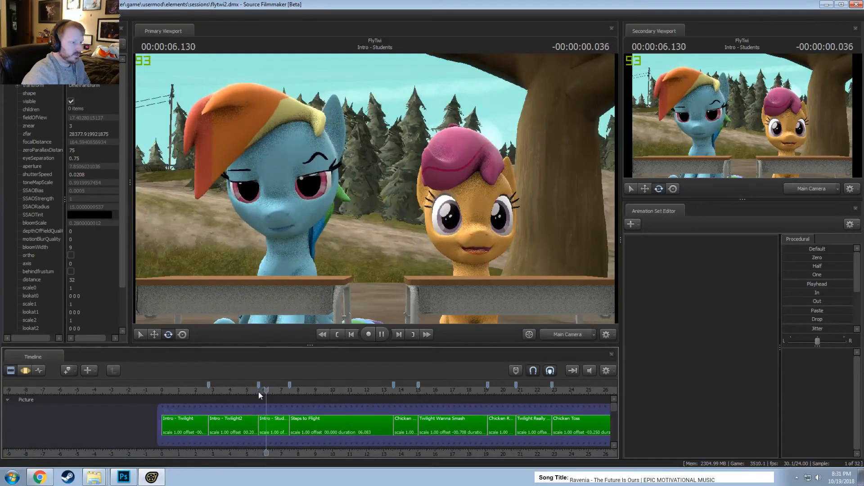
key(space)
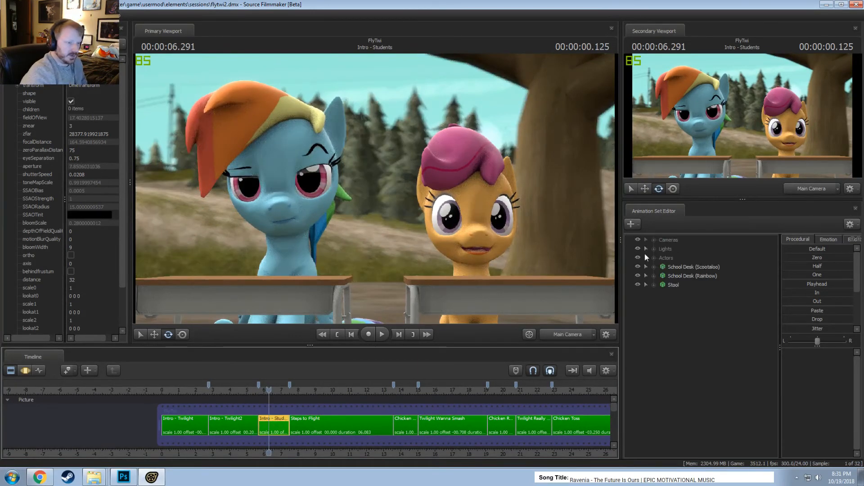
In Intro - Students, shift the stretch of Scootaloo's Eyes animation at about 5.75–6.2 s back to about 5.3–5.75 s in the Motion Editor
click(646, 258)
click(678, 267)
click(663, 268)
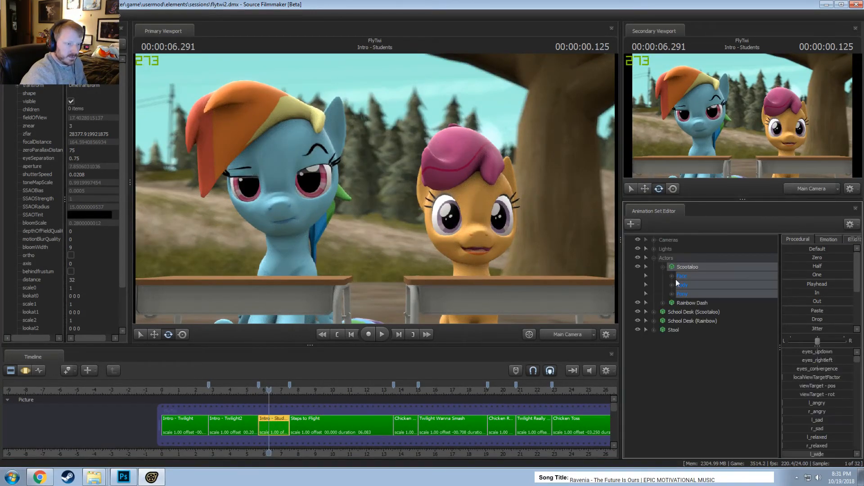
click(671, 276)
click(689, 285)
key(F3)
scroll(266, 436, up, 5)
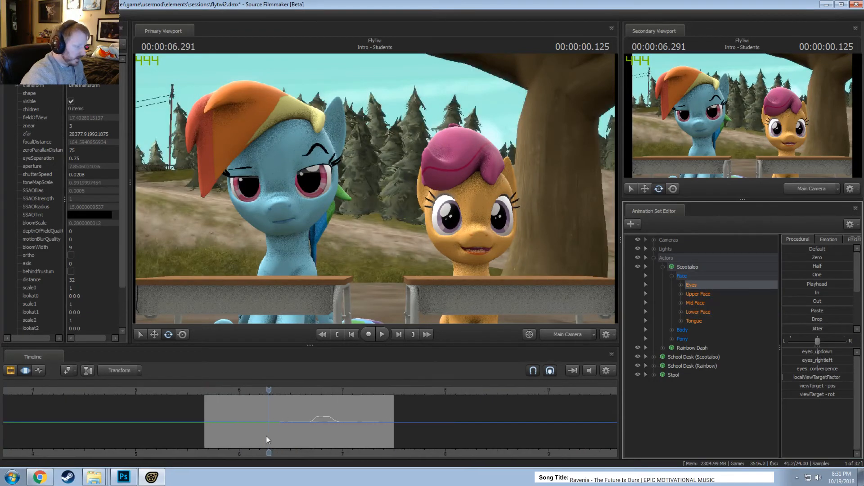
mouse_move(266, 436)
mouse_down()
mouse_move(227, 431)
mouse_move(297, 440)
mouse_move(207, 439)
mouse_move(258, 439)
mouse_move(220, 425)
mouse_move(259, 431)
mouse_up()
key(alt)
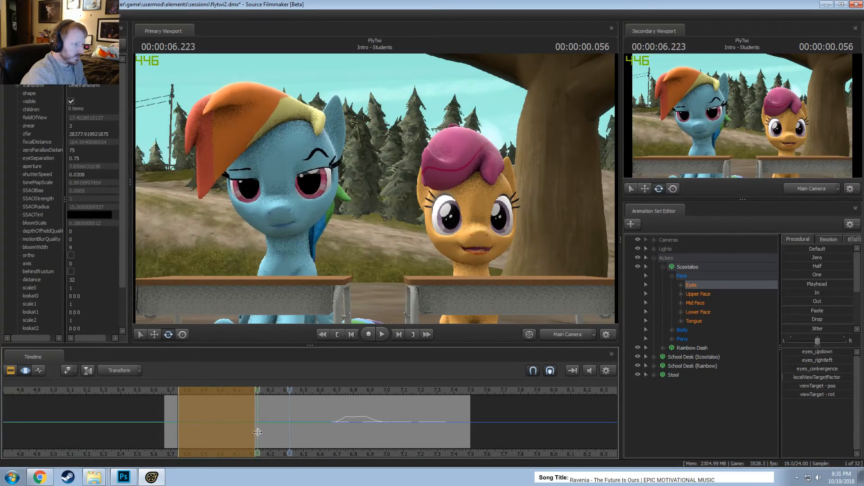
key(Return)
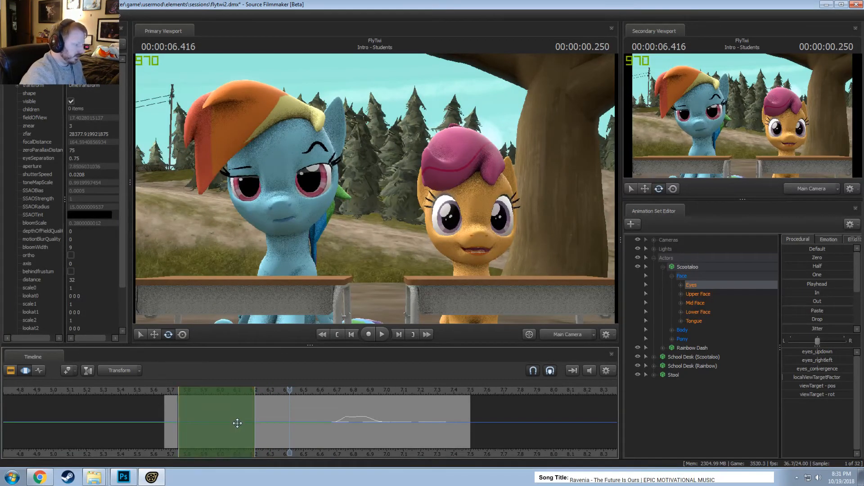
drag(237, 423, 161, 430)
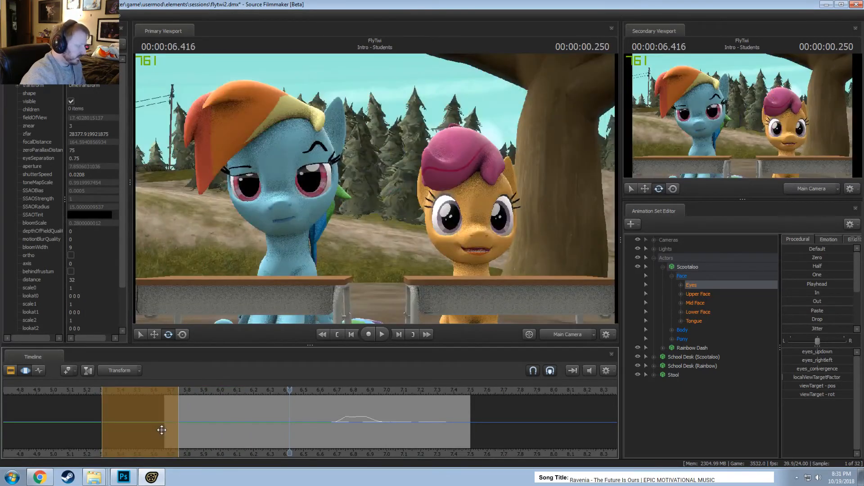
Replay Intro - Students, including the end of Intro - Twilight2, to check Scootaloo's eye movement across the cut
key(space)
key(F2)
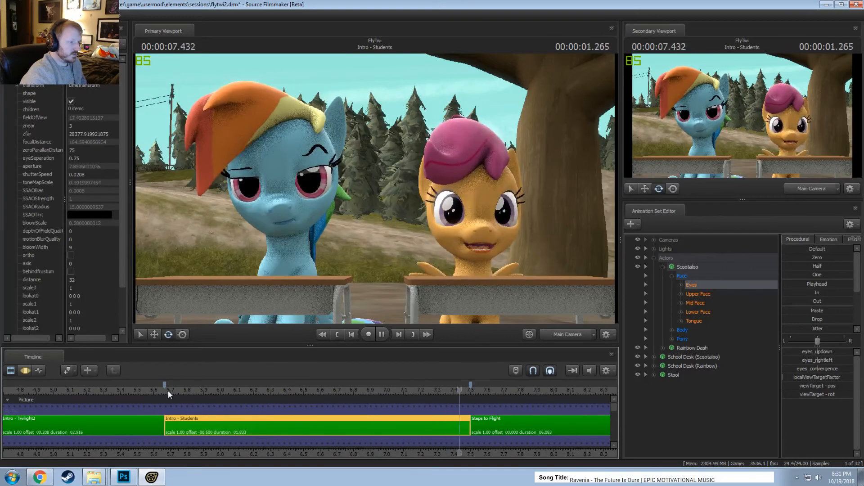
key(F3)
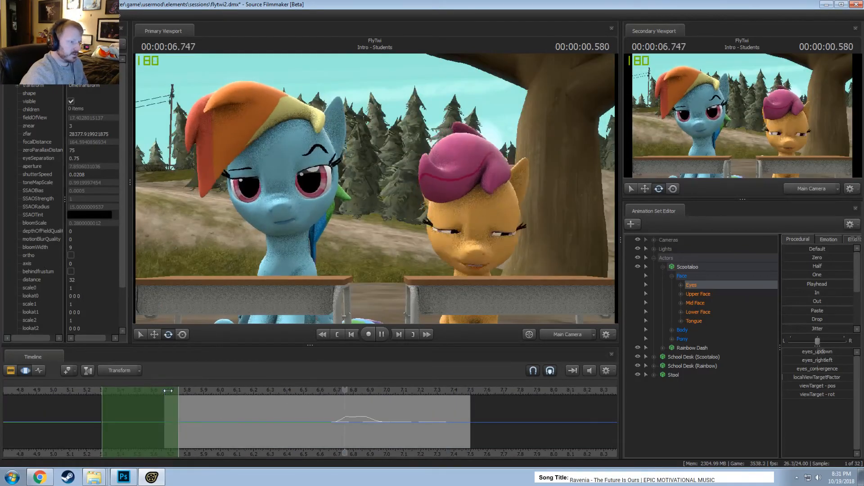
key(space)
key(space)
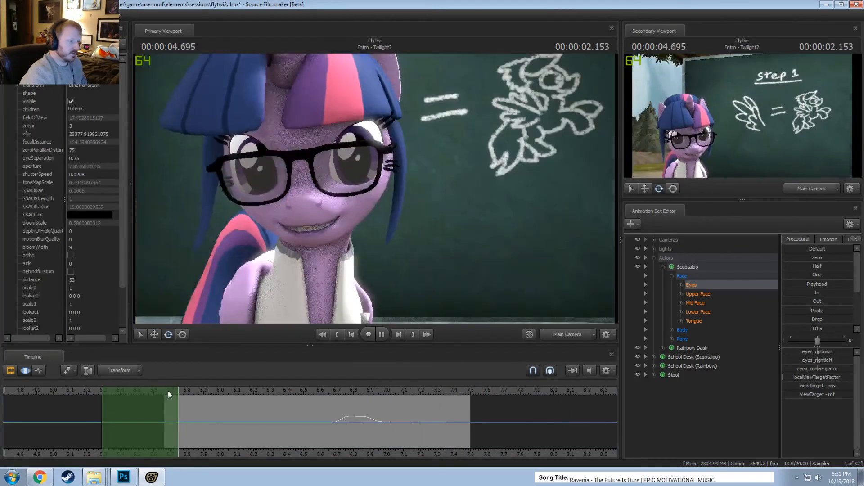
key(space)
key(space)
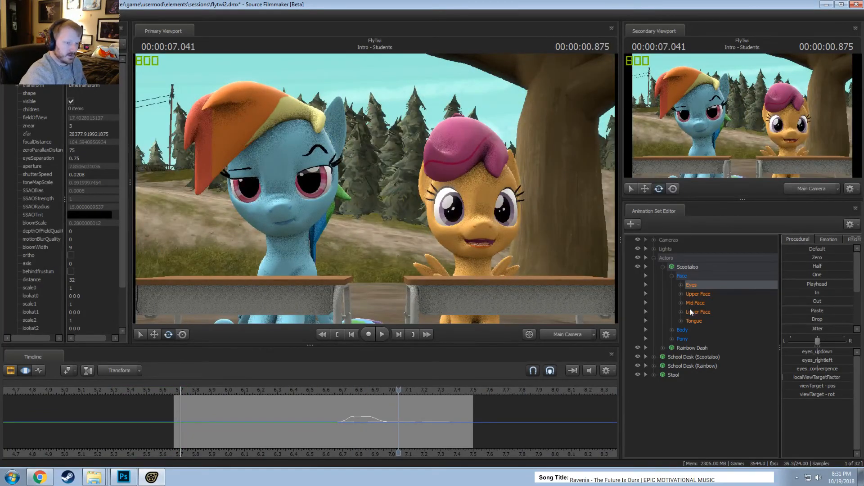
Rotate Scootaloo's Head control slightly at about 5.96 s, within a time selection from about 5.3 to 6.63 s
click(672, 330)
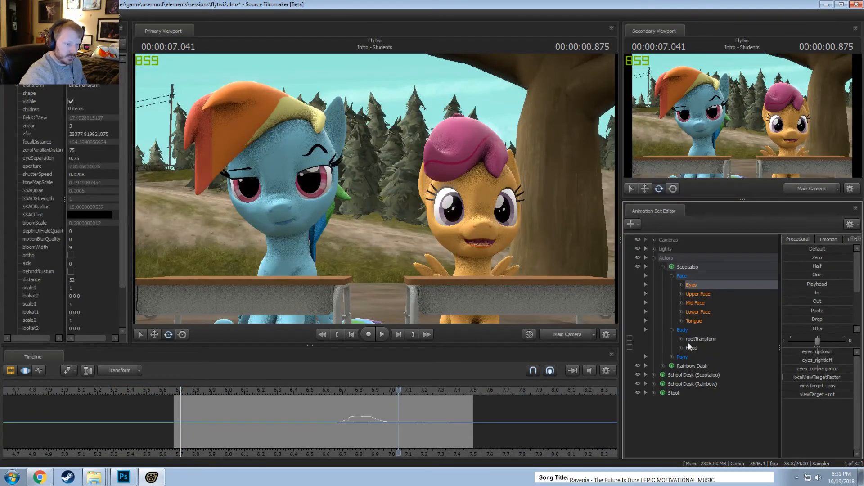
click(690, 348)
shift+drag(102, 427, 103, 427)
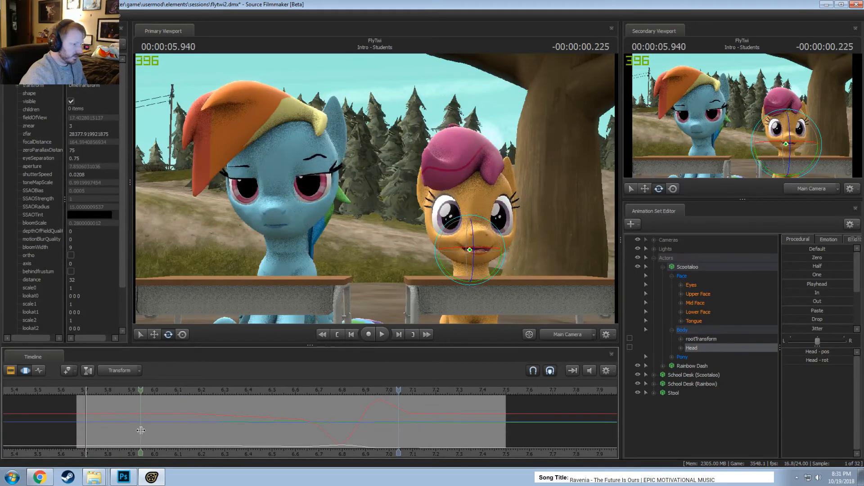
shift+click(140, 430)
scroll(137, 430, up, 5)
middle_drag(406, 436, 461, 394)
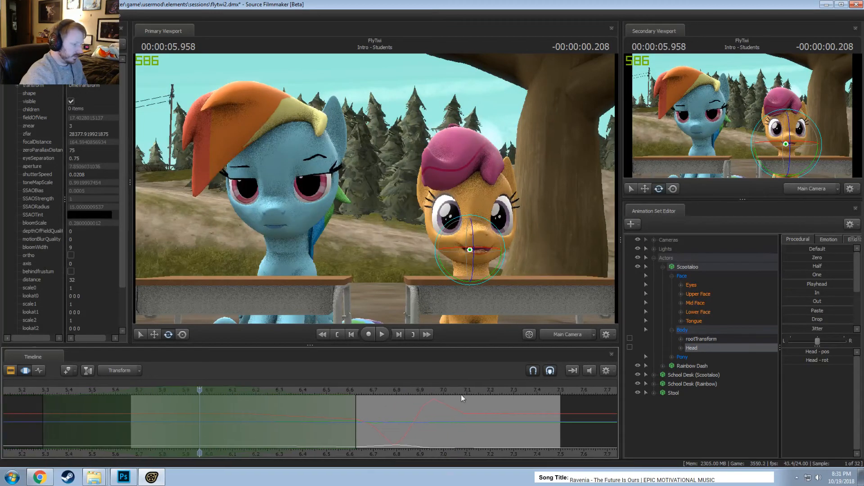
drag(484, 263, 482, 261)
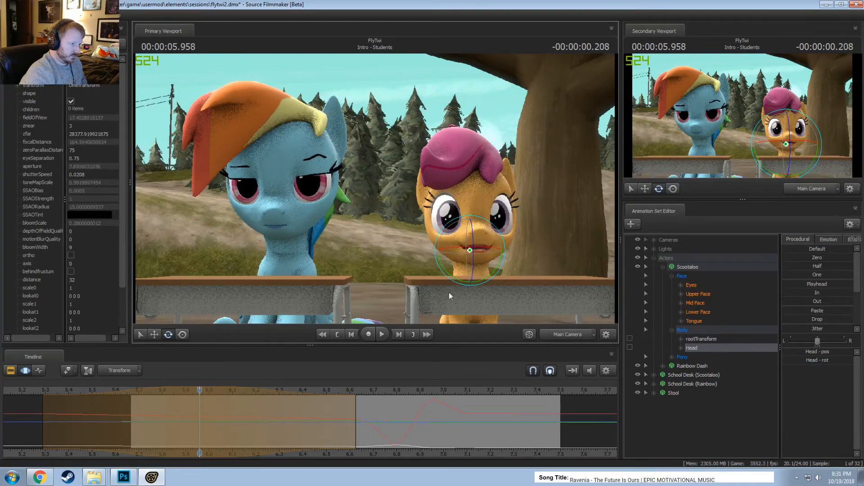
Retime the head rotation's falloff so it peaks at about 5.75 s and ends at about 6.33 s
drag(415, 396, 336, 399)
drag(250, 390, 182, 390)
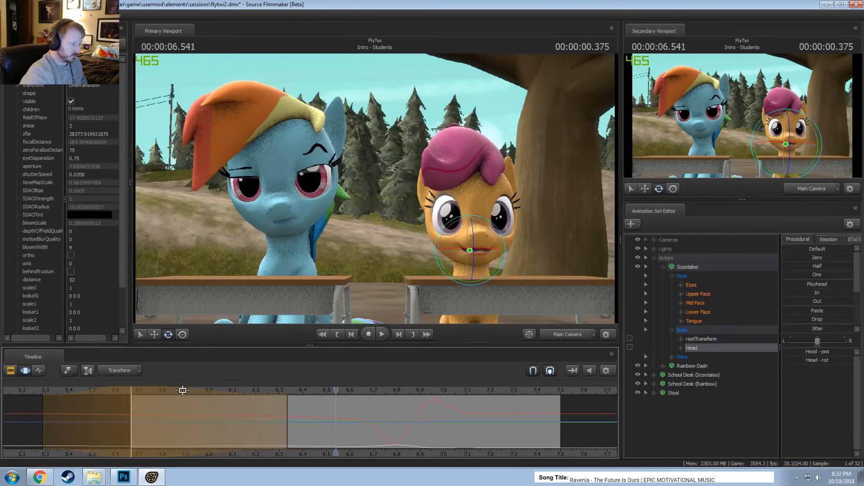
scroll(107, 408, down, 1)
drag(129, 410, 181, 392)
Replay the Intro - Students shot repeatedly from its start to check Scootaloo's head motion, ending in the Clip Editor
drag(303, 401, 157, 406)
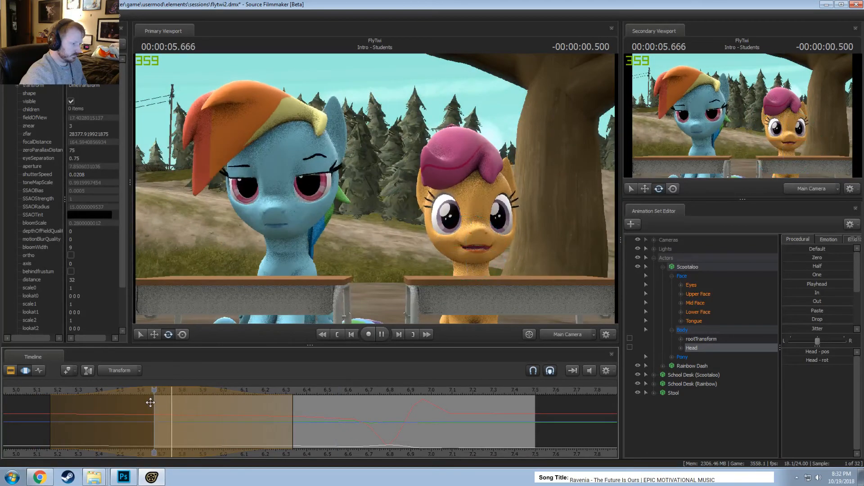
key(space)
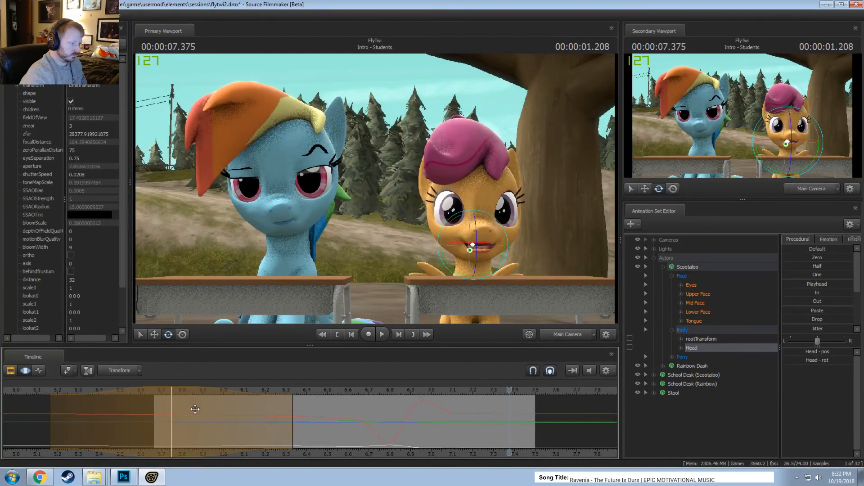
drag(346, 391, 167, 392)
click(498, 210)
click(485, 258)
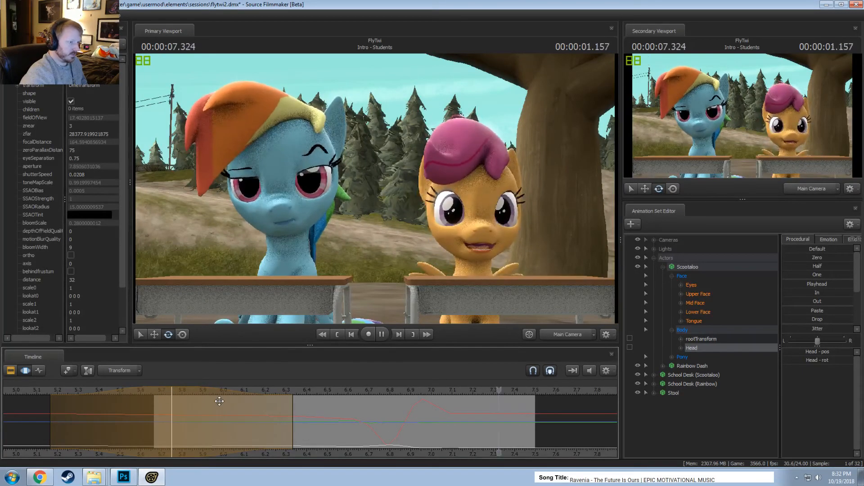
key(space)
key(F2)
click(154, 390)
key(space)
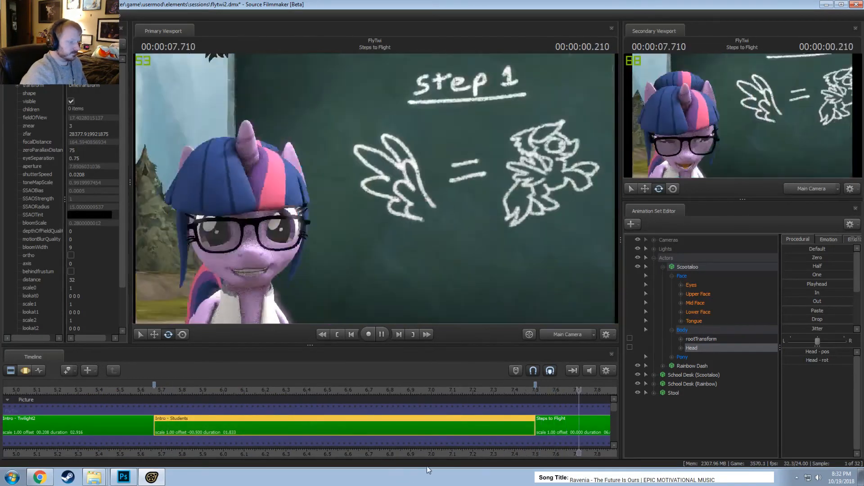
Review the following shots in playback from Steps to Flight onward, pausing in Chicken Toss at about 25.92 s
key(space)
key(space)
key(F3)
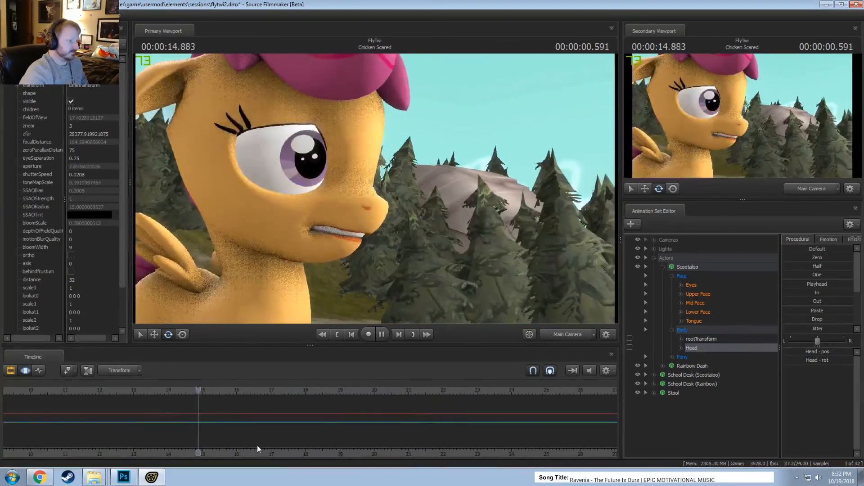
key(F2)
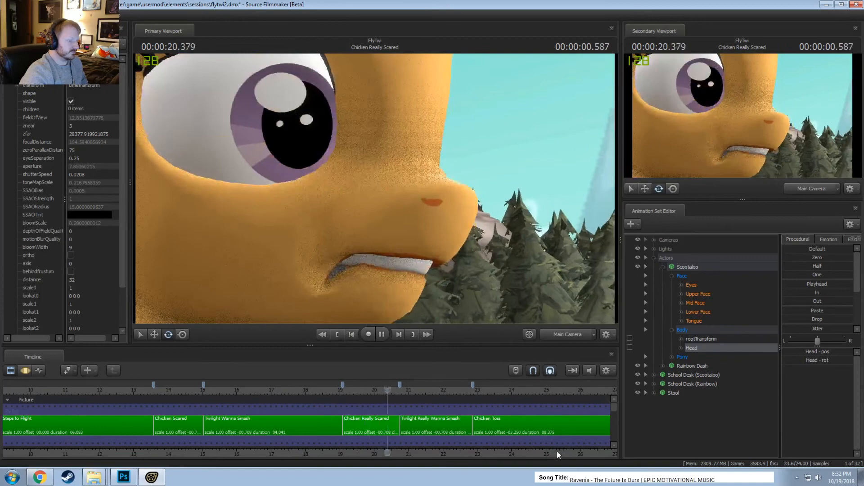
middle_drag(557, 451, 402, 452)
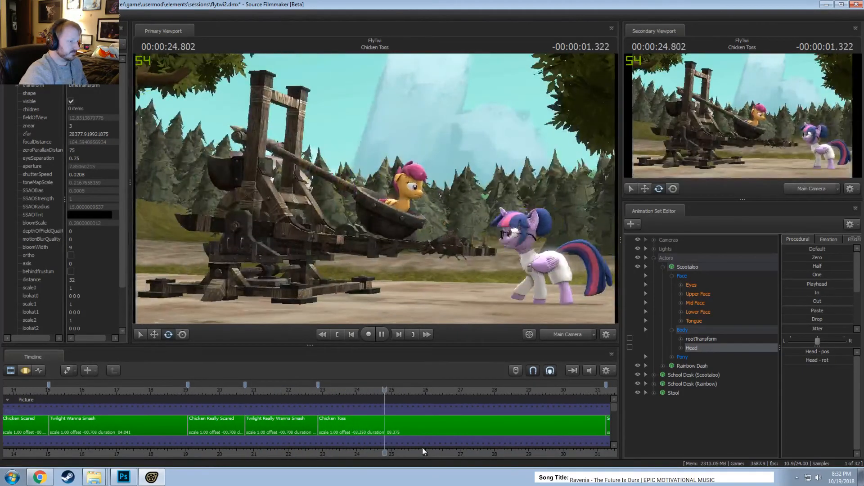
click(422, 448)
scroll(390, 423, up, 4)
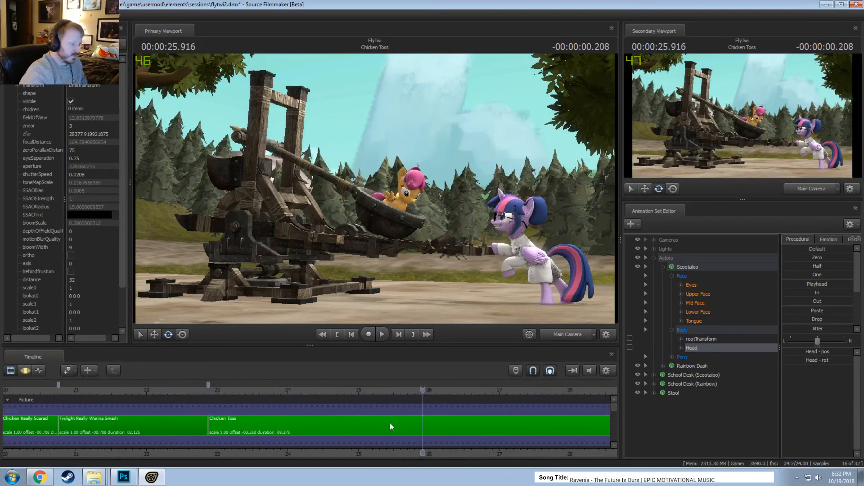
Bring the sound tracks beneath Chicken Toss into view and check playback around 25.125 s
drag(614, 407, 609, 429)
click(370, 392)
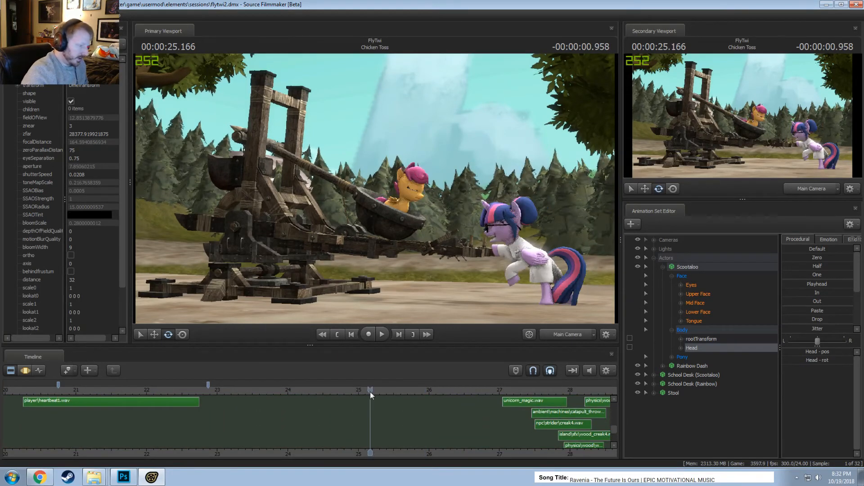
mouse_move(369, 392)
mouse_down()
mouse_move(341, 391)
mouse_move(368, 397)
mouse_up()
key(space)
key(space)
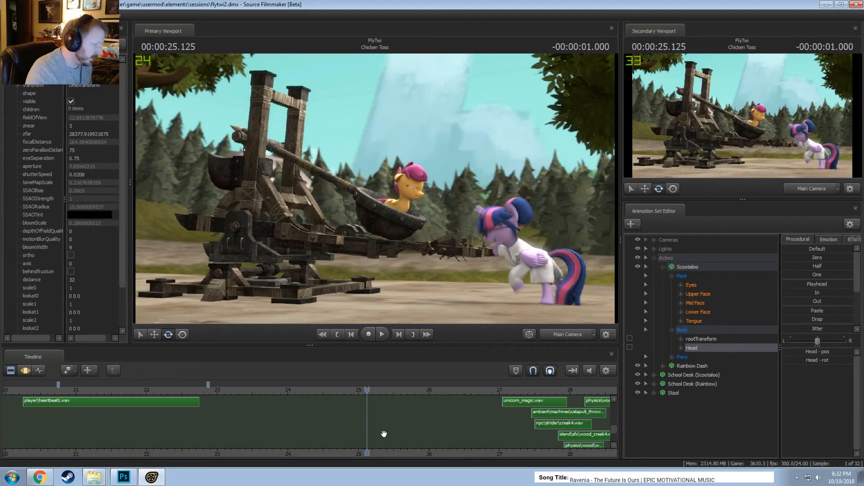
Begin adding a clip to the Effects sound track at 25.125 s, filtering the WAV list by "impact"
right_click(386, 415)
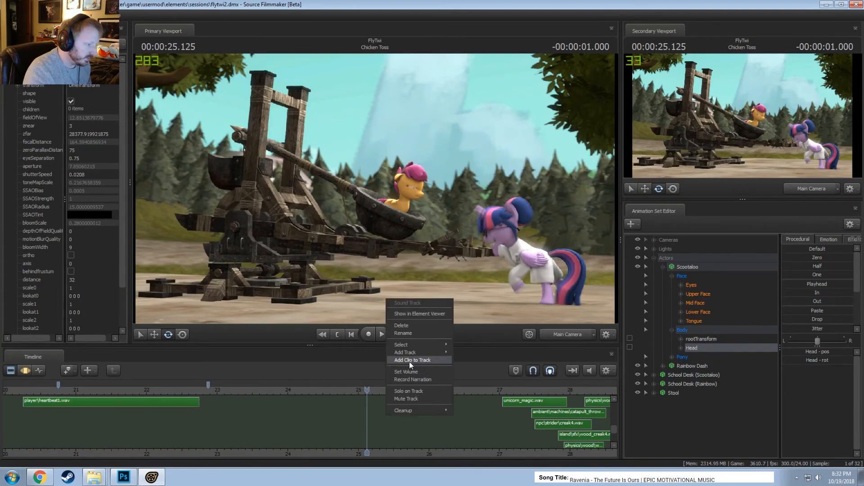
click(410, 361)
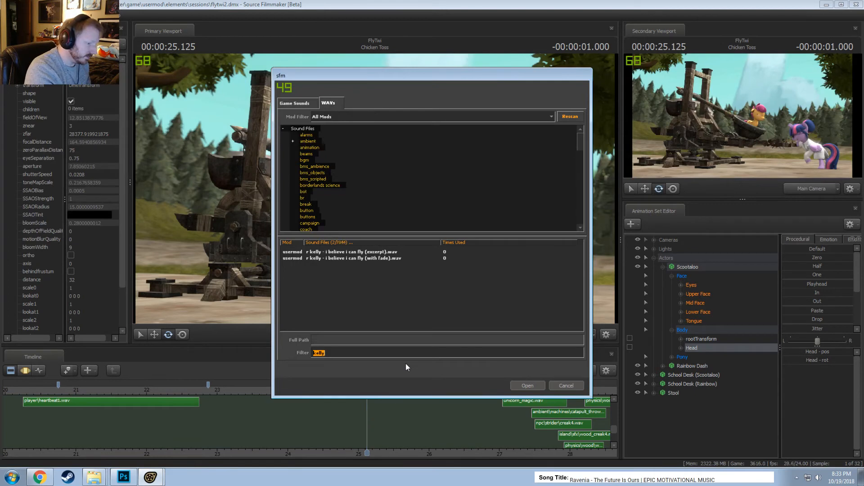
text(impact)
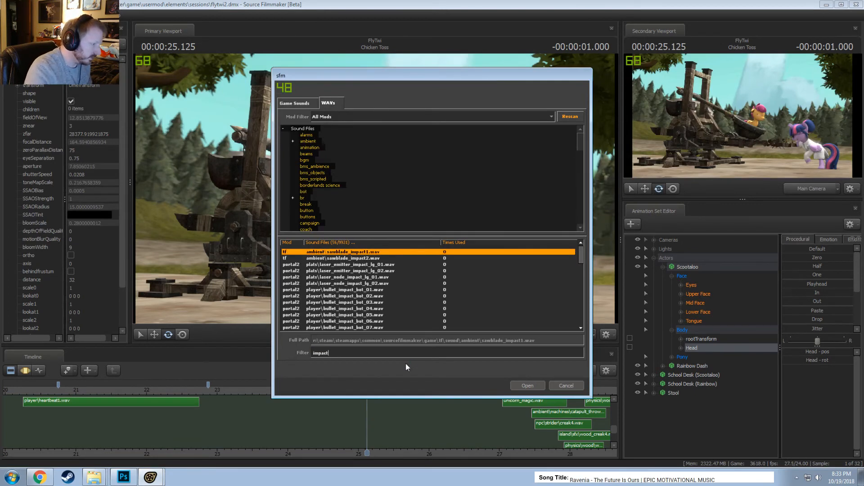
scroll(347, 296, down, 5)
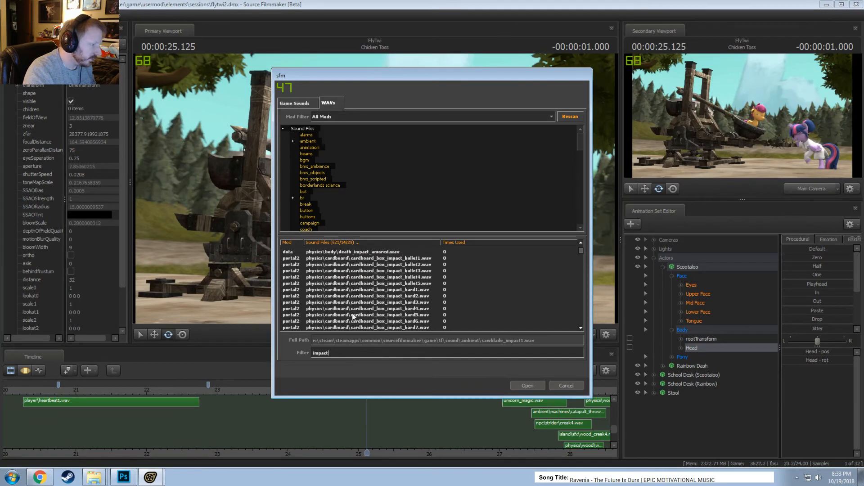
Audition the cardboard box impact sounds and insert cardboard_box_impact_soft2.wav into the Effects track at 25.125 s
click(372, 310)
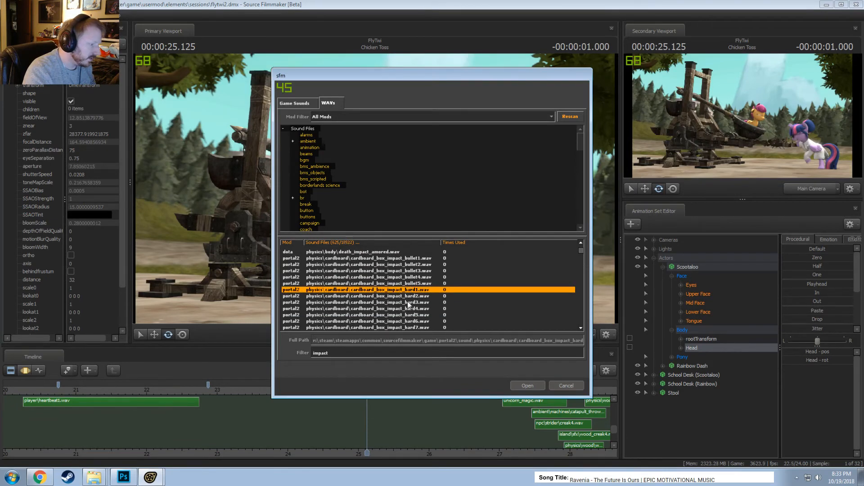
click(390, 309)
click(396, 321)
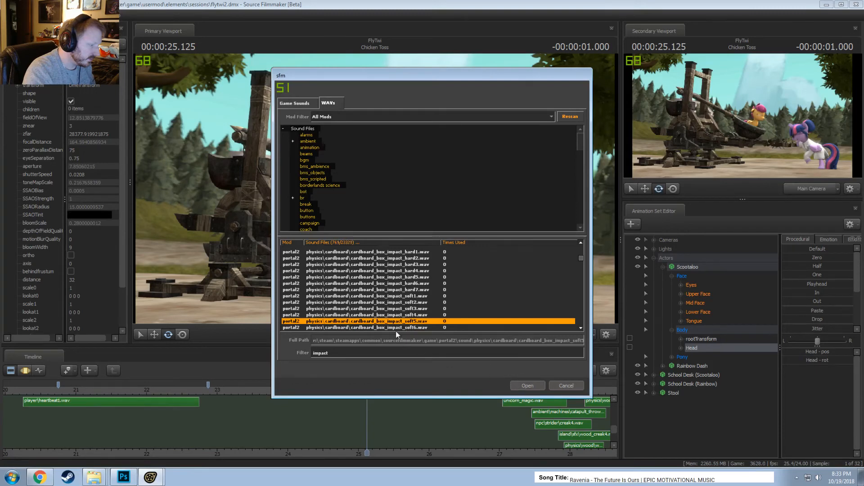
click(391, 327)
click(413, 315)
click(414, 308)
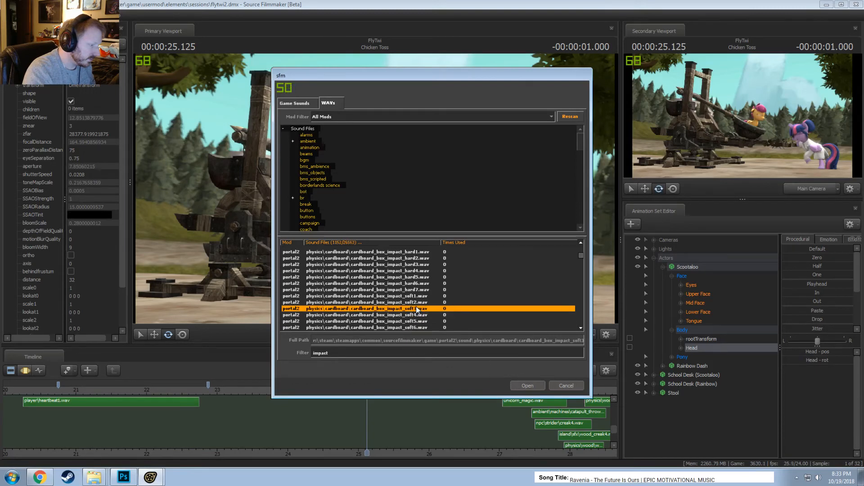
click(417, 303)
click(528, 386)
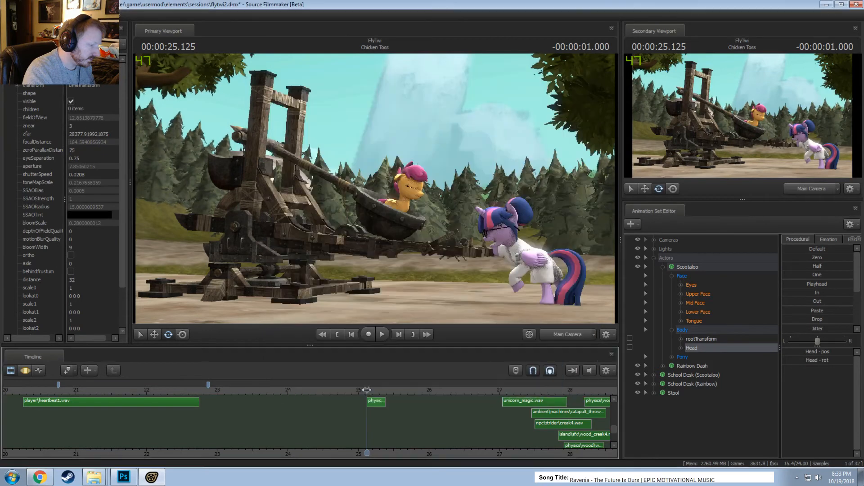
Move the cardboard impact sound earlier to start at about 25.0 s and replay Twilight's landing against the catapult
click(337, 389)
key(space)
key(space)
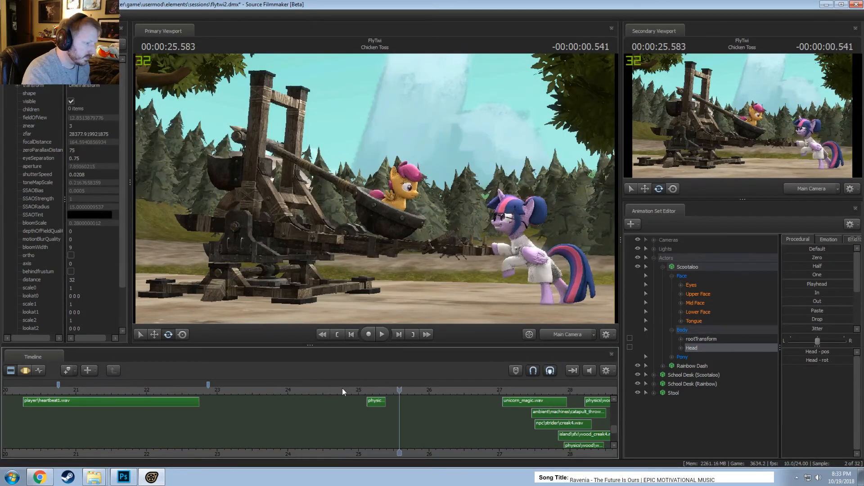
scroll(348, 400, up, 1)
mouse_move(348, 393)
mouse_down()
mouse_move(320, 396)
mouse_move(359, 404)
mouse_up()
scroll(359, 404, up, 1)
click(287, 395)
click(304, 393)
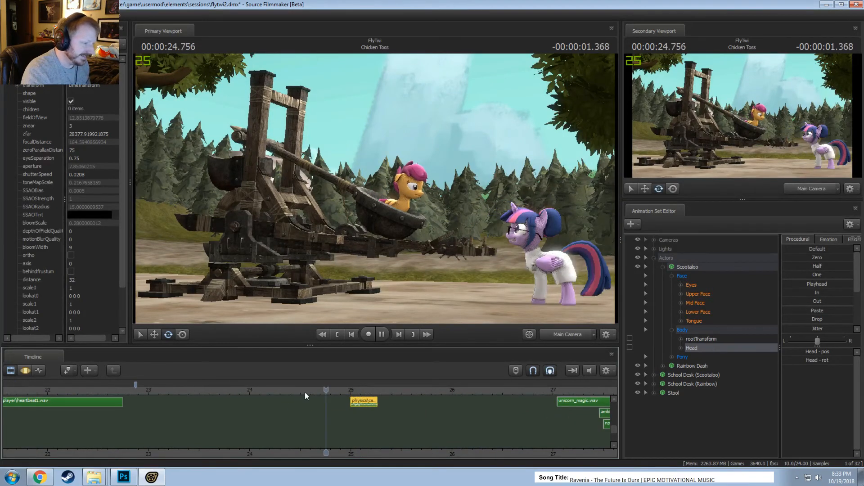
key(space)
key(space)
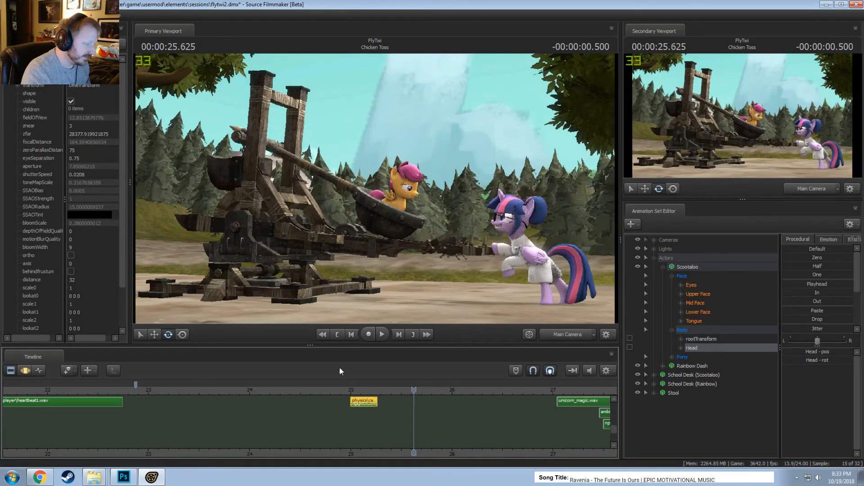
Simplify the primary viewport's rendering for faster preview and replay the impact moment from about 24.4 s
right_click(366, 268)
click(379, 285)
click(294, 392)
key(space)
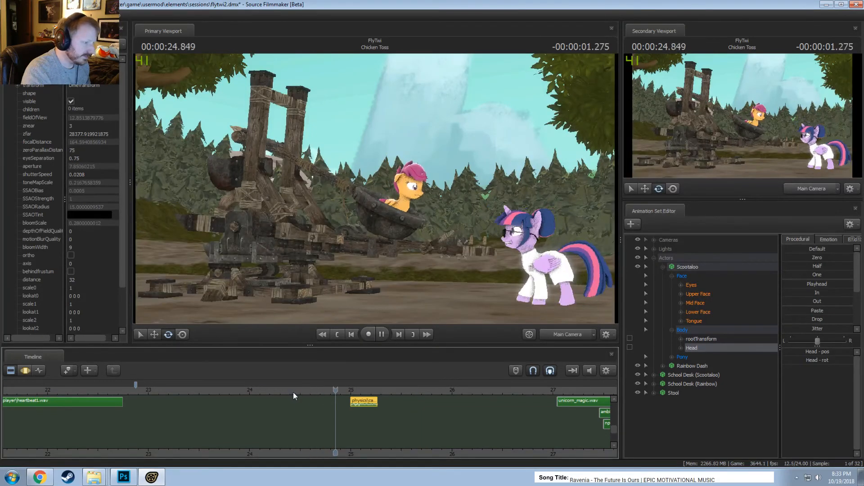
click(262, 393)
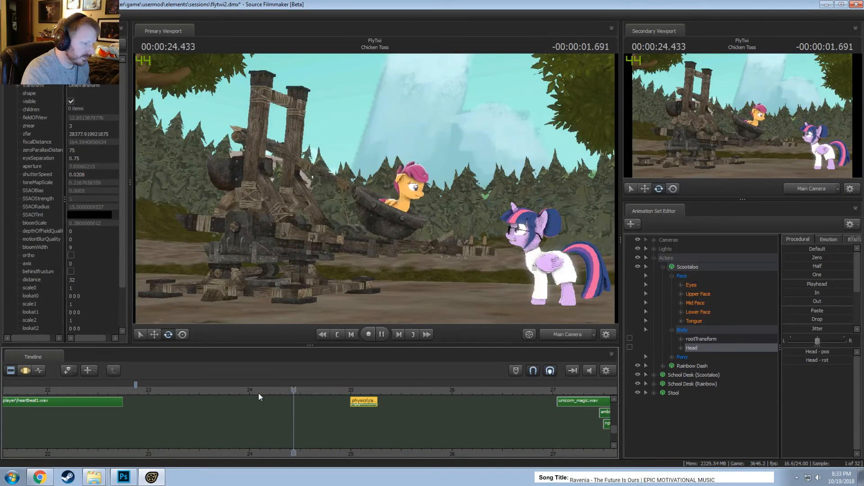
key(space)
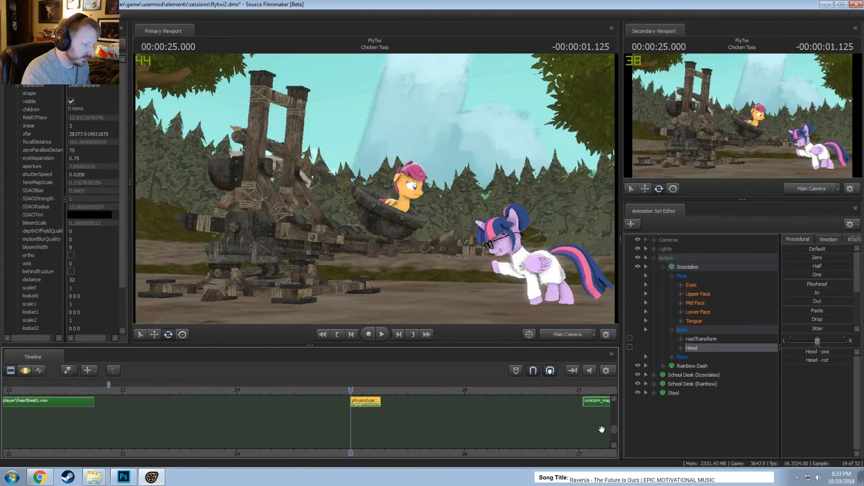
Try starting the cardboard impact sound slightly later, at about 25.04 s, and replay the moment to check its timing
drag(615, 430, 350, 399)
drag(365, 429, 370, 427)
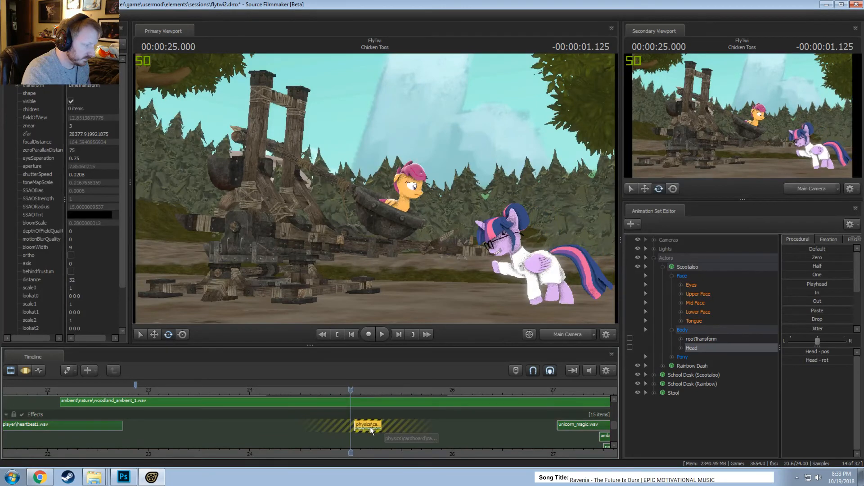
key(space)
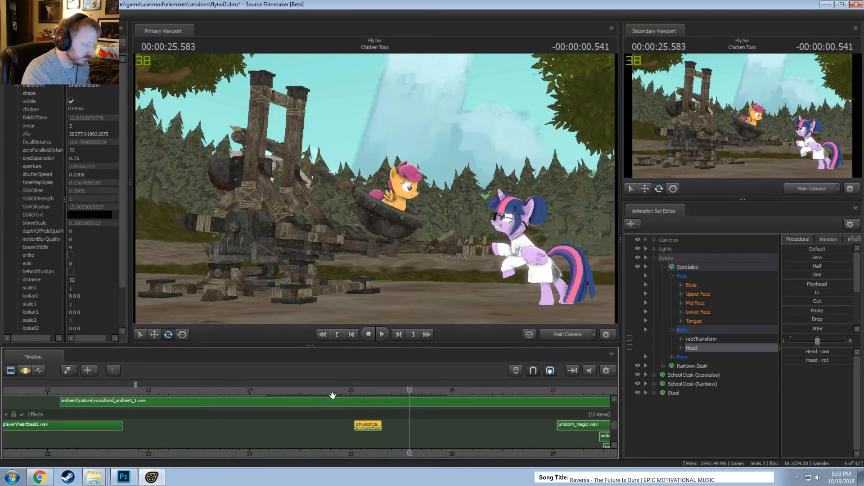
drag(331, 391, 285, 386)
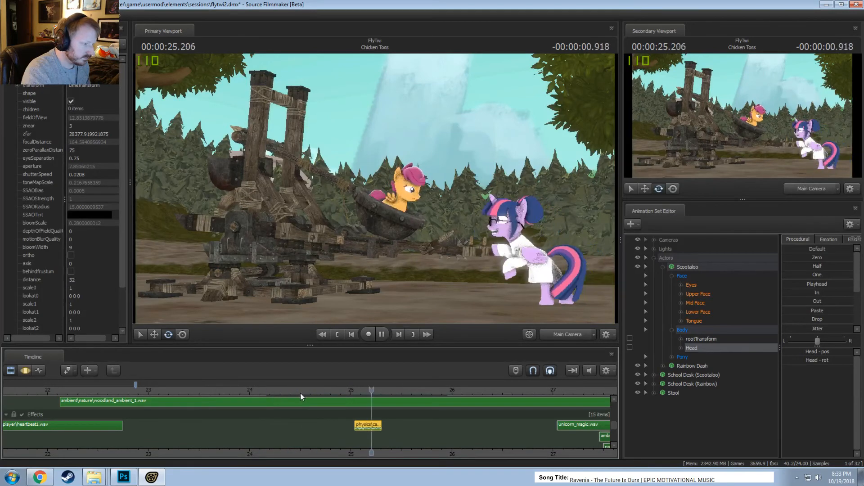
key(space)
Try starting the cardboard impact sound earlier, at about 24.92 s, and replay it
drag(363, 425, 351, 424)
click(322, 387)
key(space)
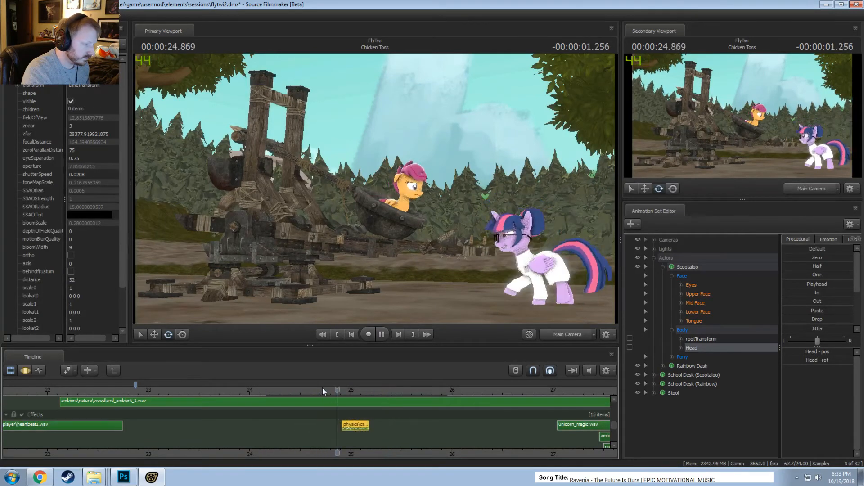
drag(322, 387, 270, 387)
Move the cardboard impact sound to start at about 24.96 s and replay the moment to check its timing
drag(360, 425, 365, 425)
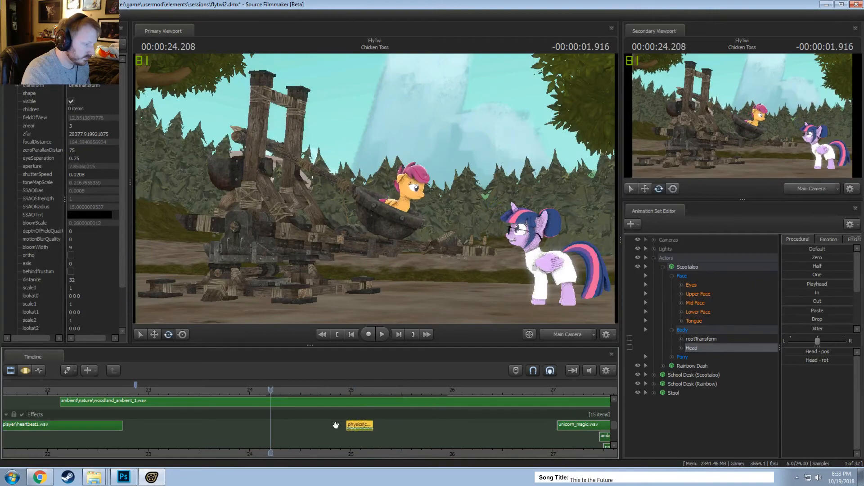
drag(334, 391, 357, 395)
key(space)
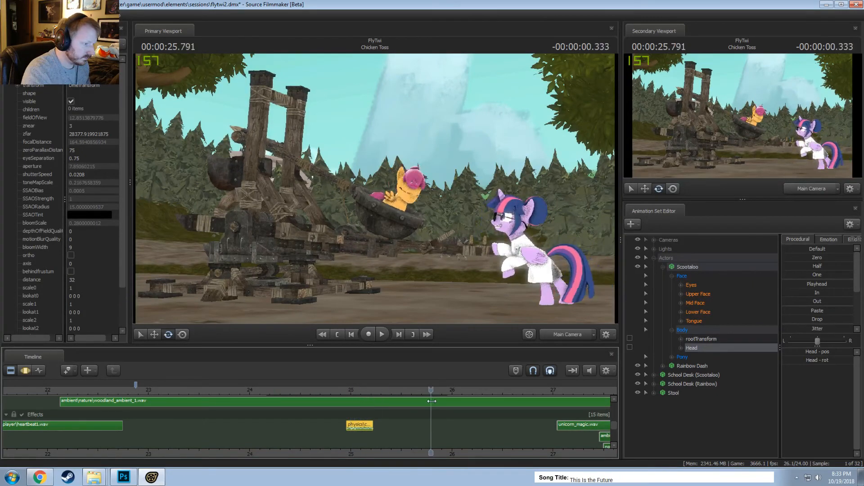
click(210, 394)
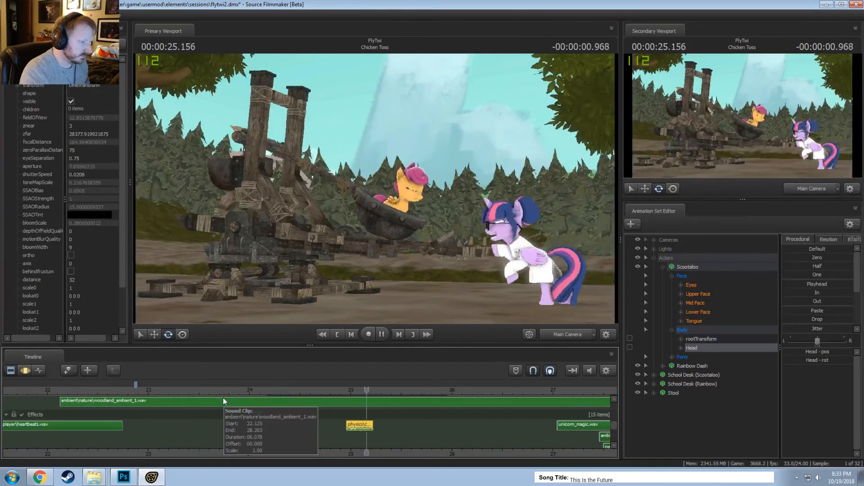
key(space)
click(270, 387)
key(space)
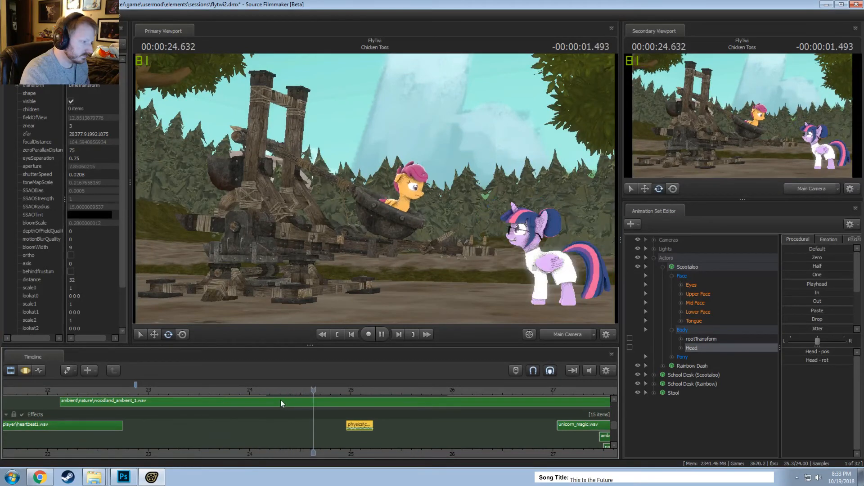
right_click(360, 425)
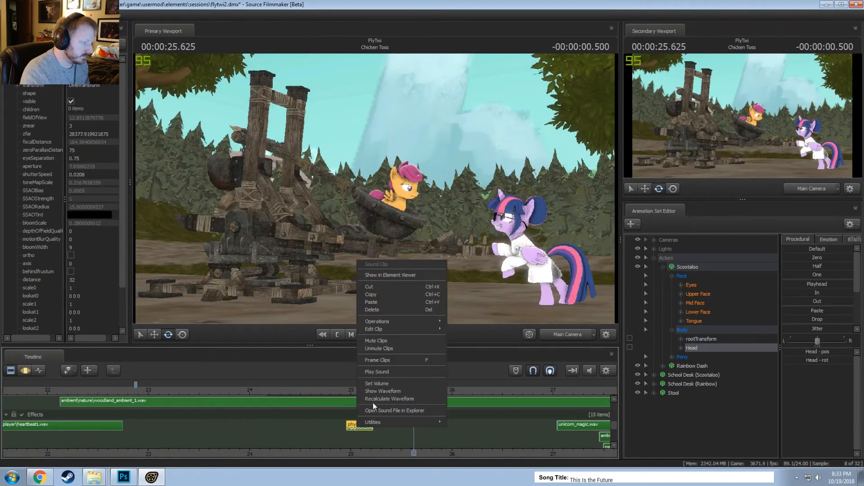
click(376, 385)
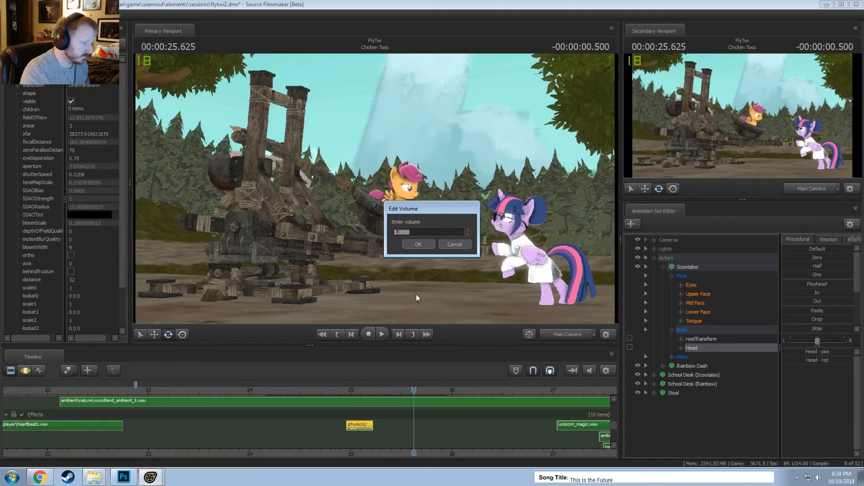
click(444, 244)
Replay Chicken Toss repeatedly to check the cardboard impact sound together with the unicorn magic and catapult throw sounds
click(293, 393)
key(space)
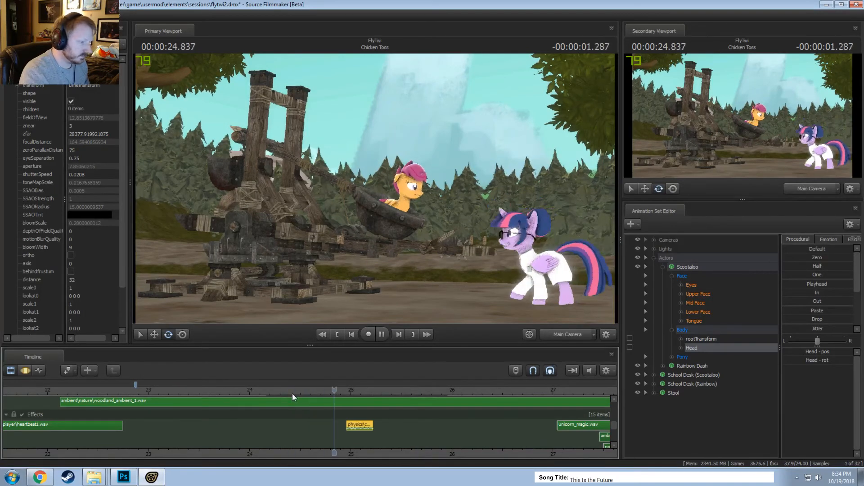
click(287, 393)
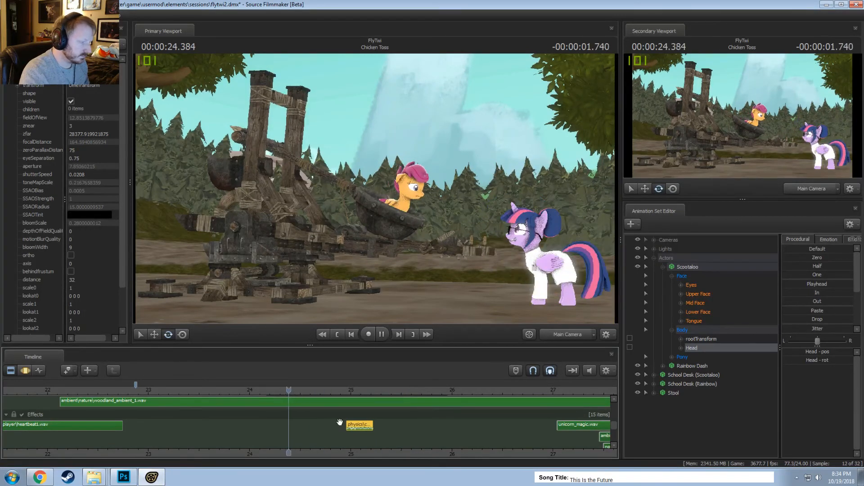
key(space)
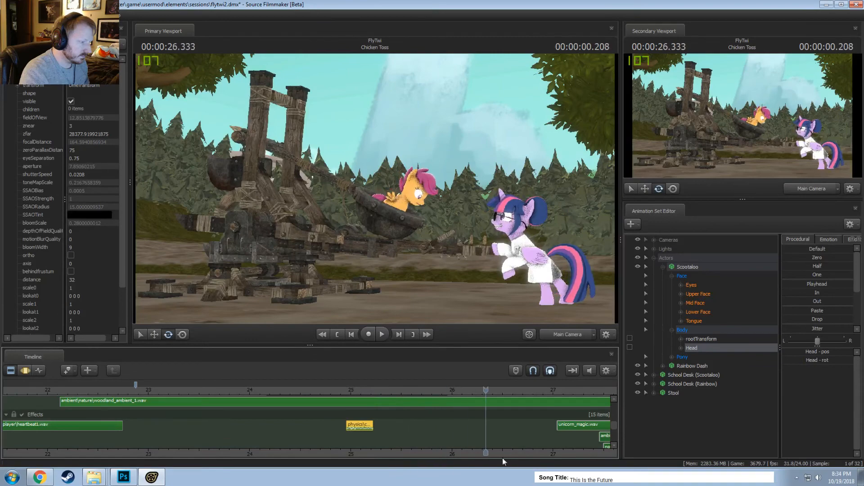
middle_drag(547, 453, 403, 452)
key(space)
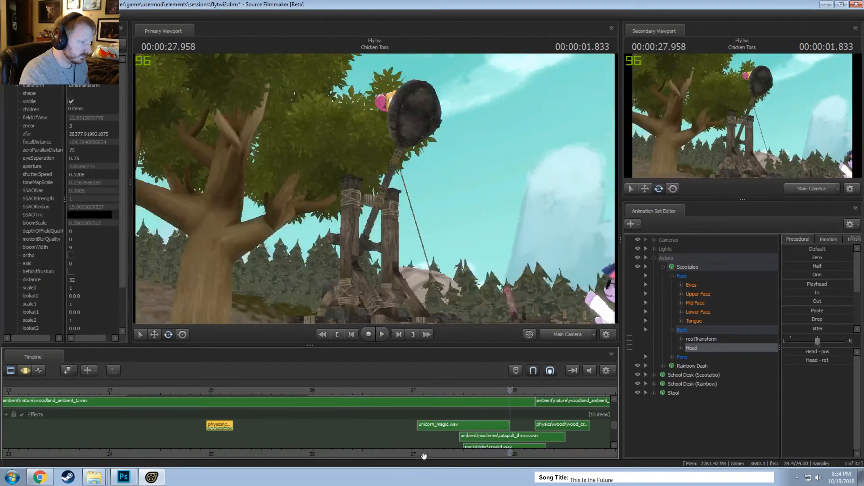
click(374, 390)
key(space)
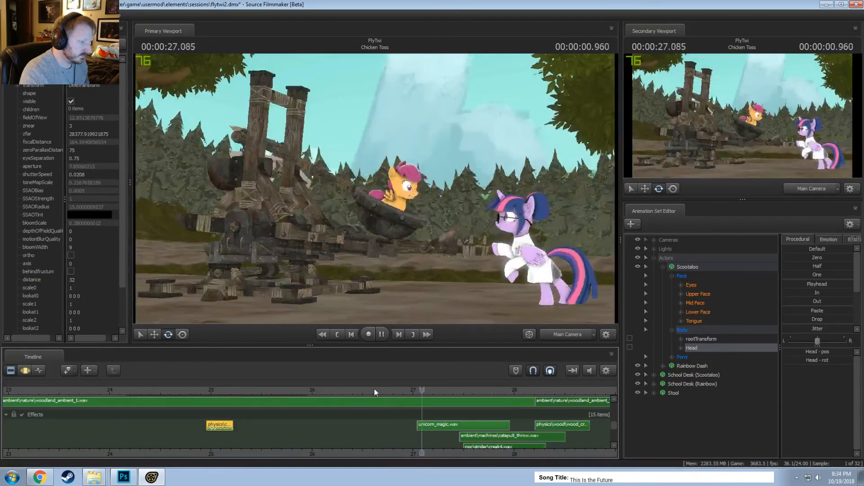
key(space)
scroll(218, 395, down, 2)
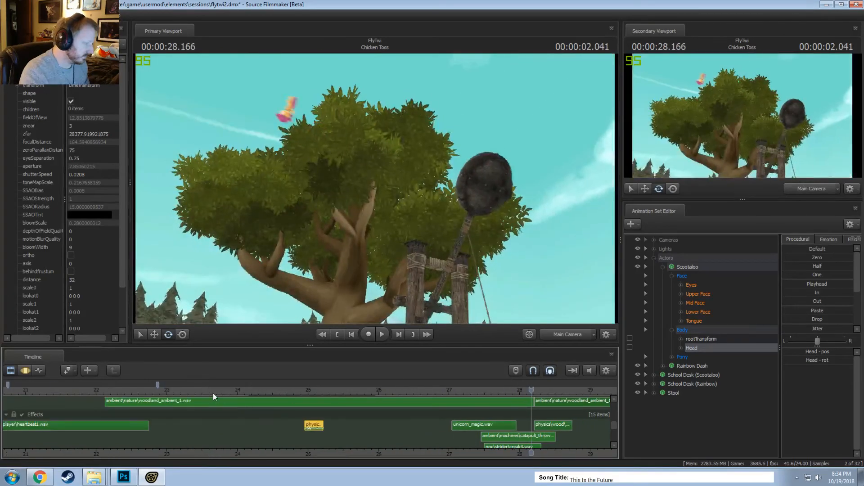
click(210, 390)
key(space)
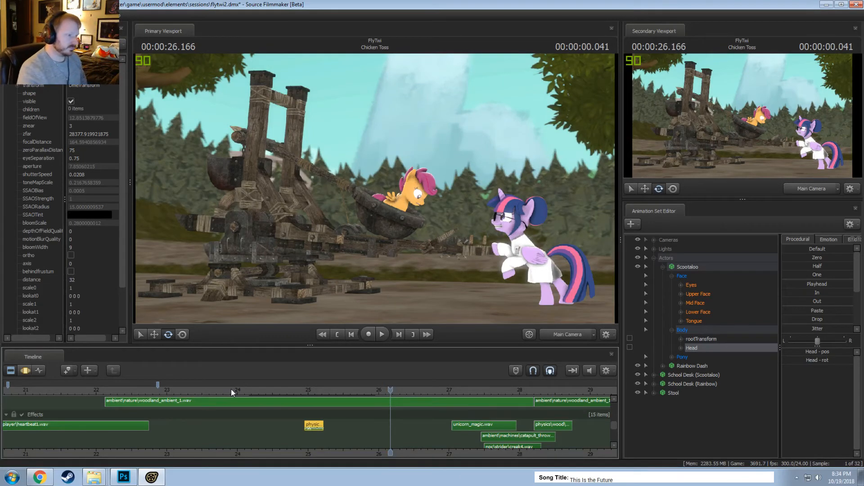
click(136, 390)
key(space)
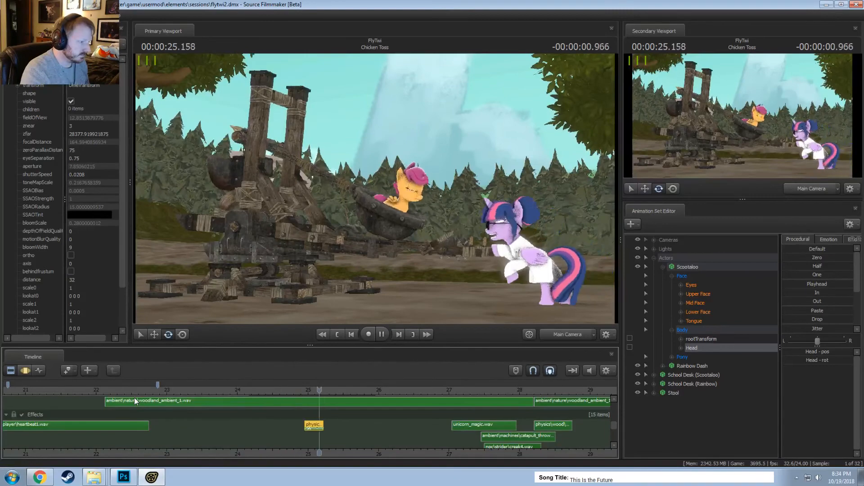
key(space)
Start adding a clip to the Effects sound track at about 24.83 s and filter the WAV files by "carpet"
click(201, 390)
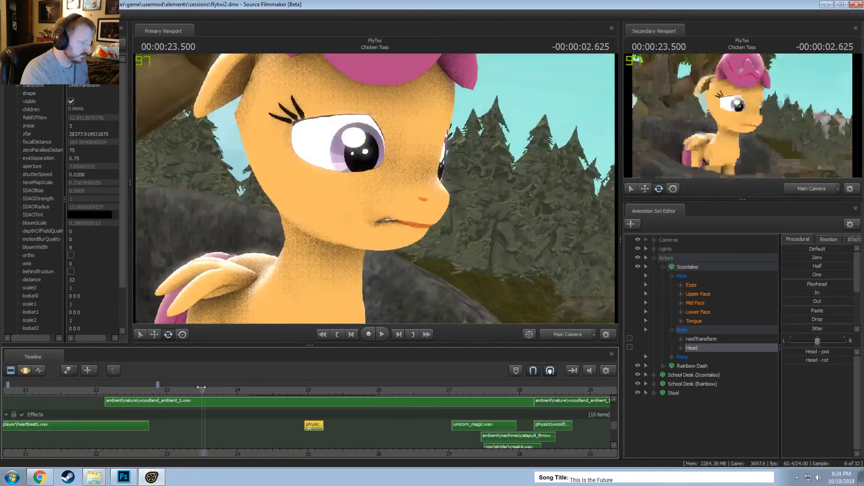
key(F3)
key(F2)
drag(227, 389, 306, 406)
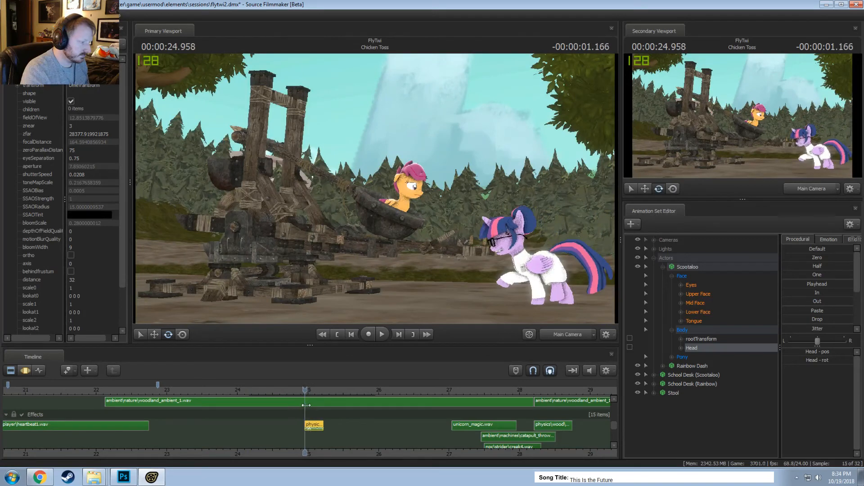
right_click(297, 433)
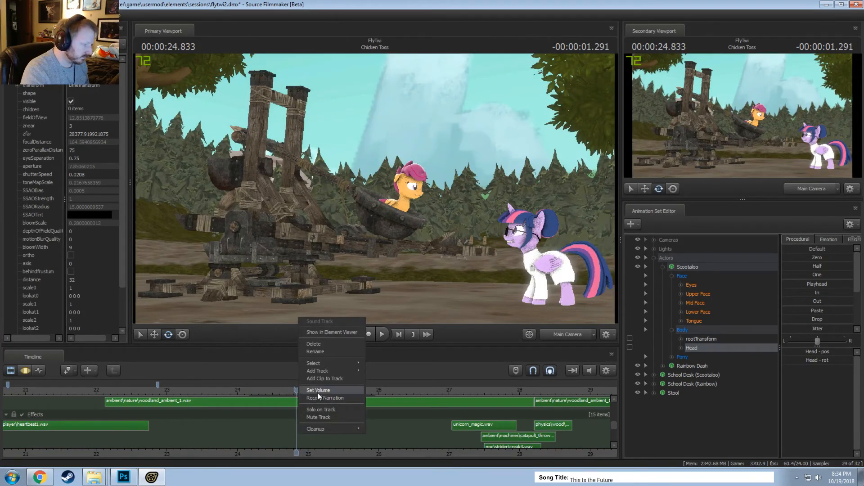
click(322, 378)
text(car)
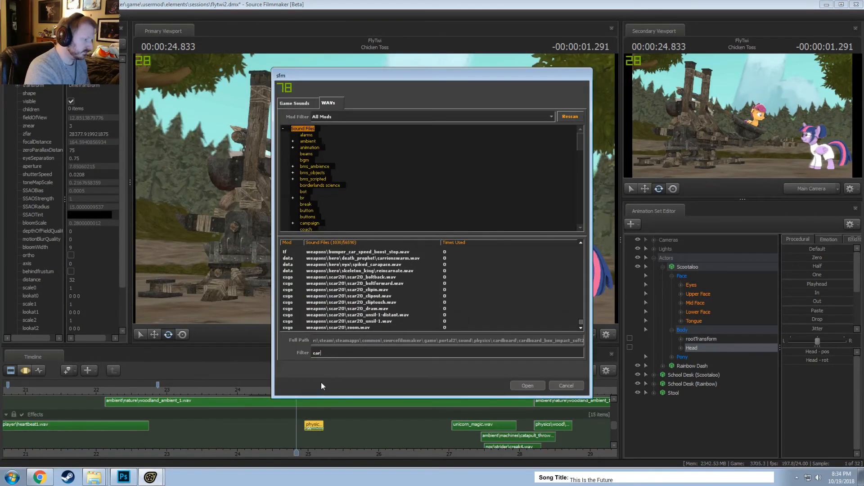
text(pet)
Audition several player_stanley carpet footstep sounds and add fs_carpetmedium_06.wav to the Effects track
click(415, 290)
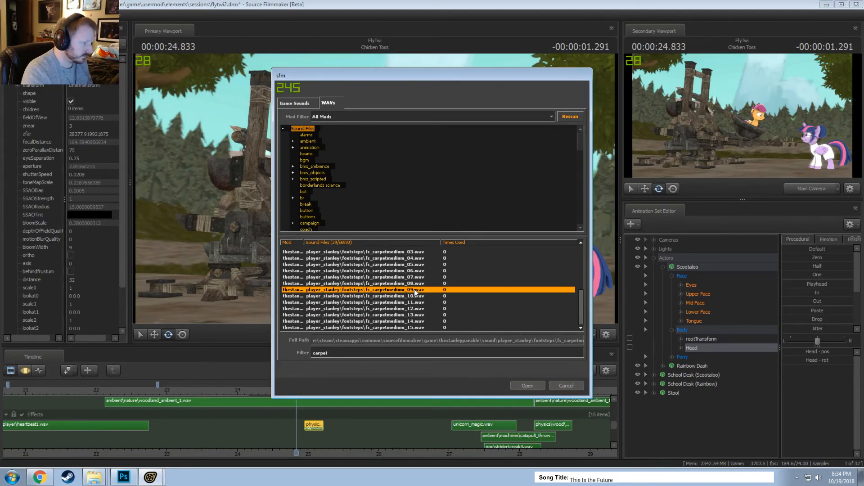
click(415, 284)
click(413, 278)
key(Up)
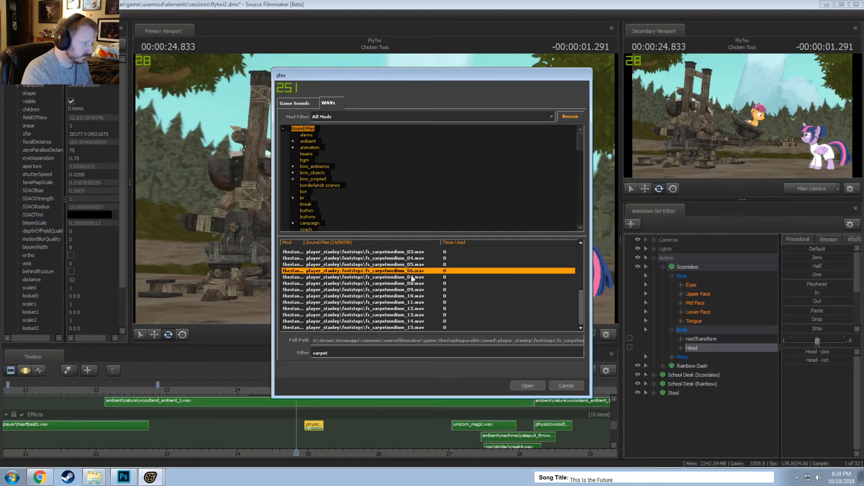
click(523, 383)
Play the new carpet footstep sound, shift its clip slightly earlier to about 24.79 s, and replay the moment
click(281, 391)
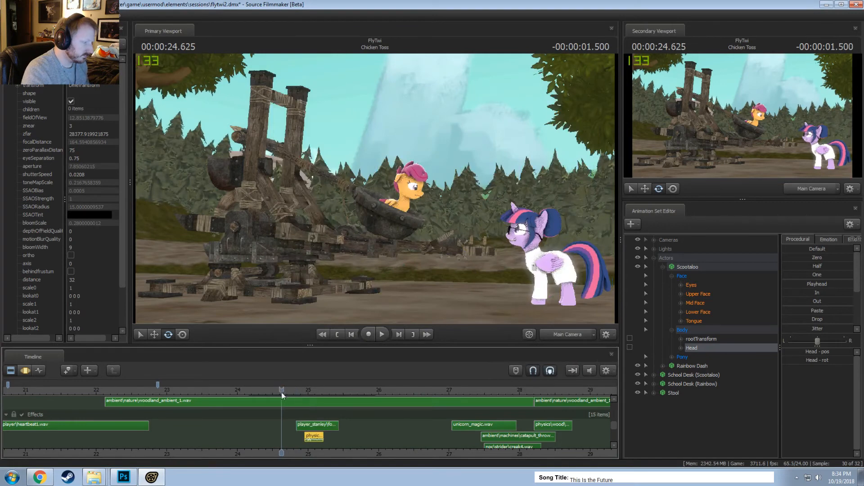
key(space)
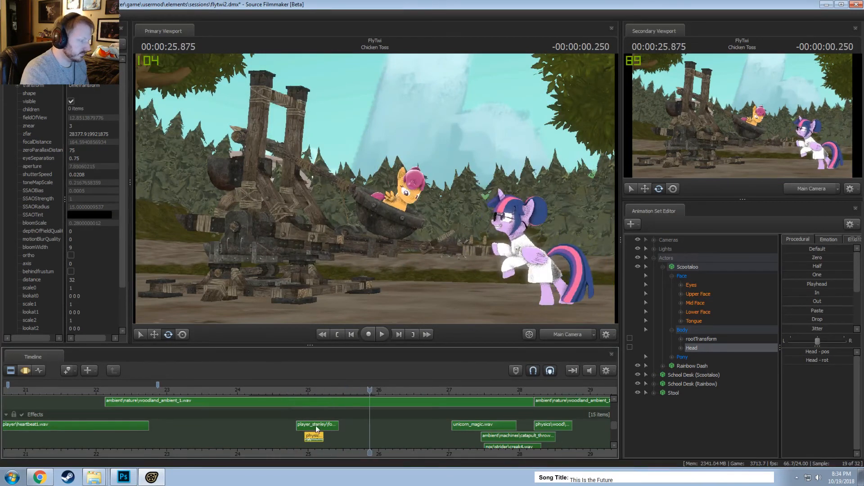
drag(313, 426, 310, 426)
click(273, 390)
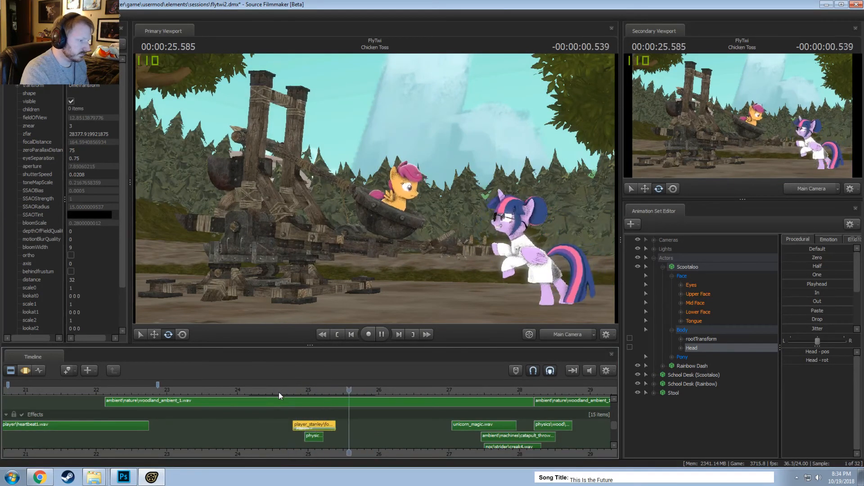
click(239, 390)
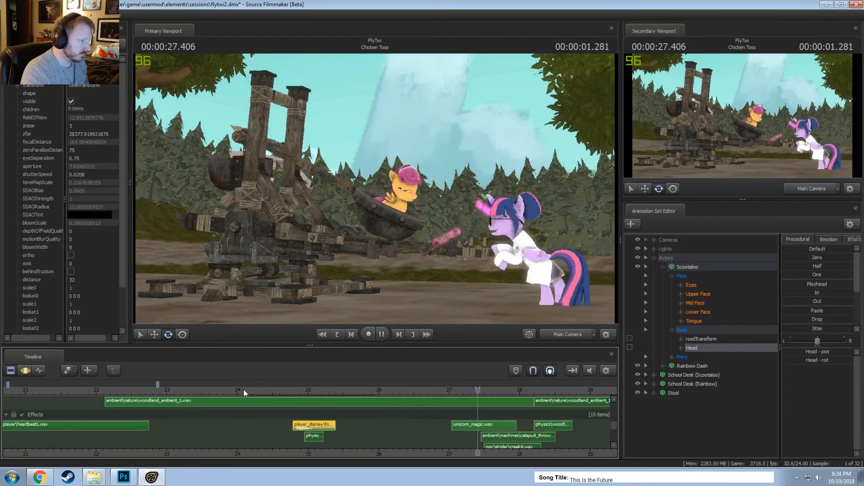
key(space)
Replay the moment repeatedly from different points to check the carpet footstep together with the cardboard impact sound
click(288, 391)
key(space)
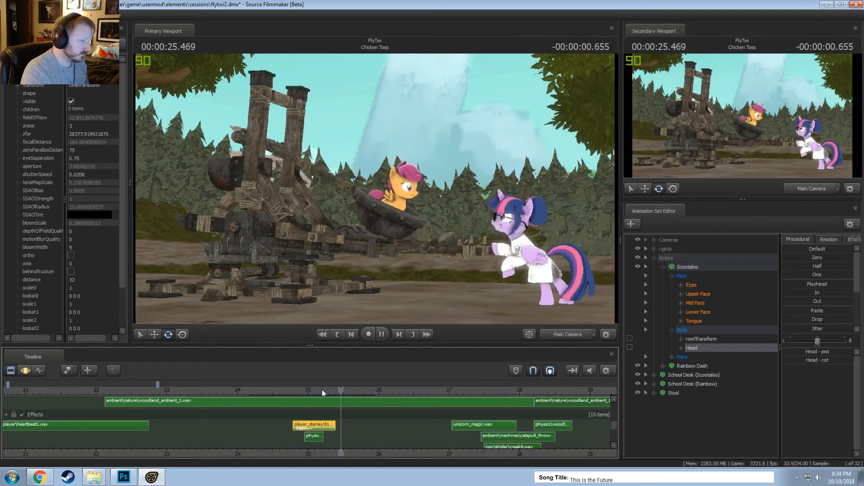
click(245, 389)
click(212, 389)
key(space)
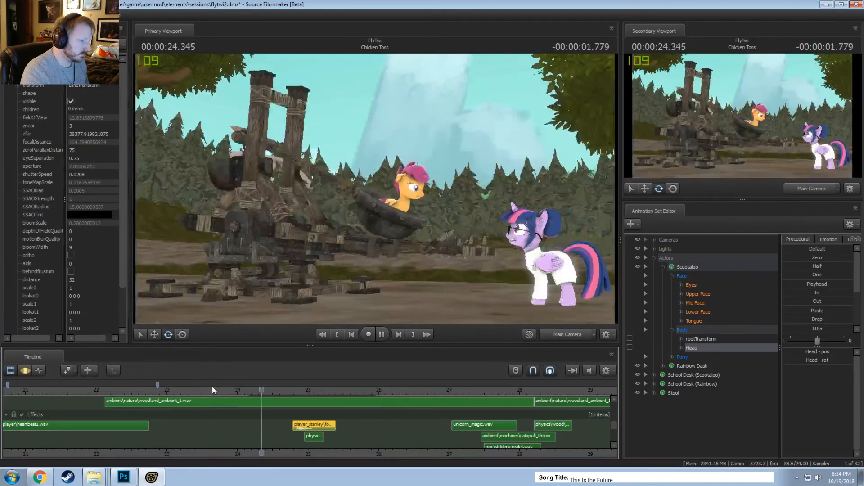
key(space)
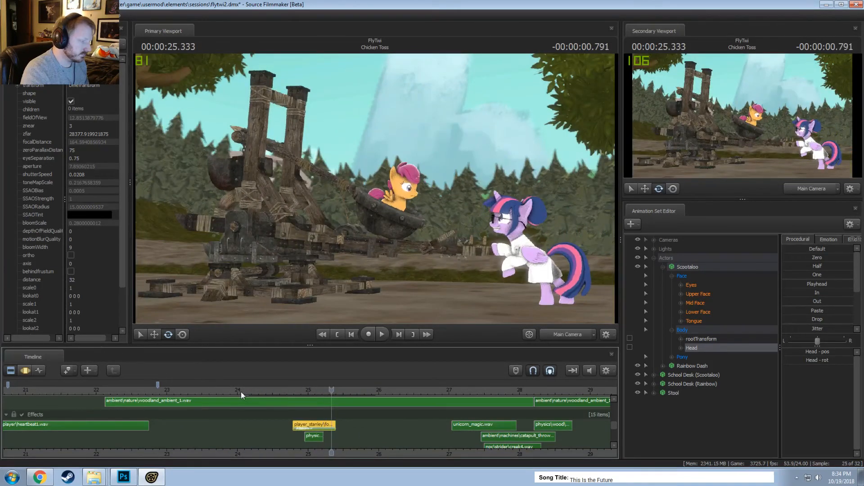
click(261, 390)
key(space)
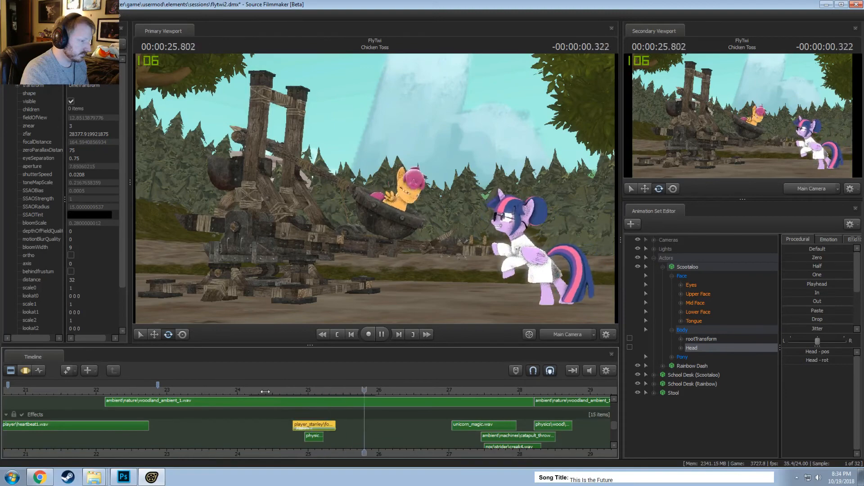
click(223, 387)
key(space)
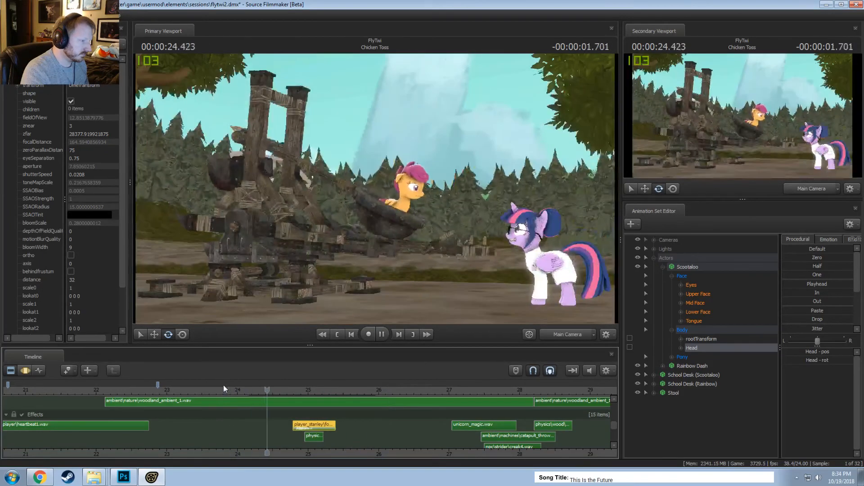
Replay the layered impact sounds once more and save the session
click(217, 387)
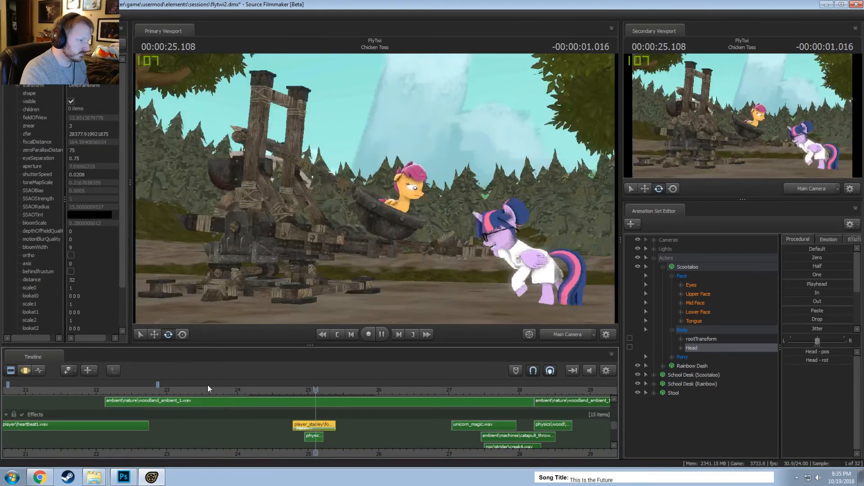
key(space)
key(ctrl+s)
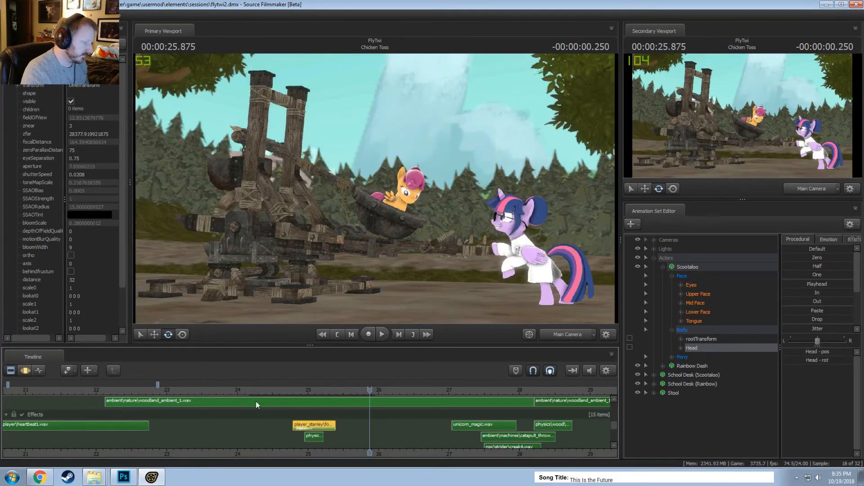
Examine the carpet footstep and cardboard clips closely against the action by replaying from just before 24.8 s
scroll(308, 425, up, 3)
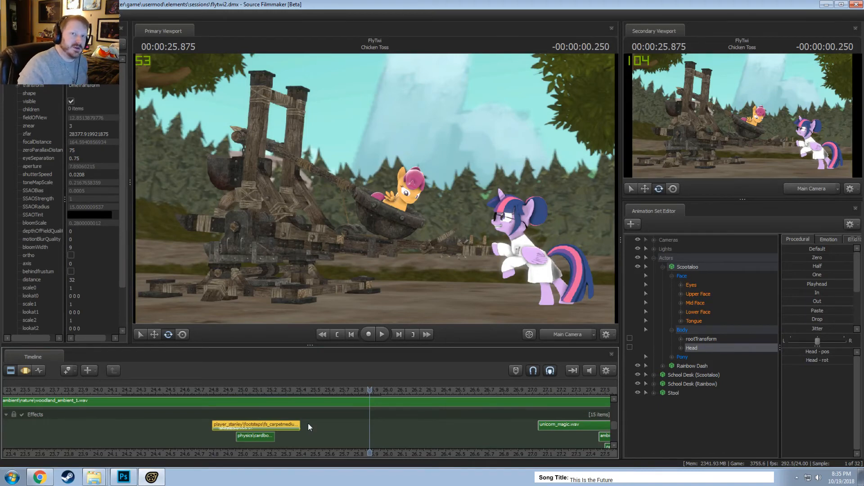
drag(215, 389, 201, 391)
key(space)
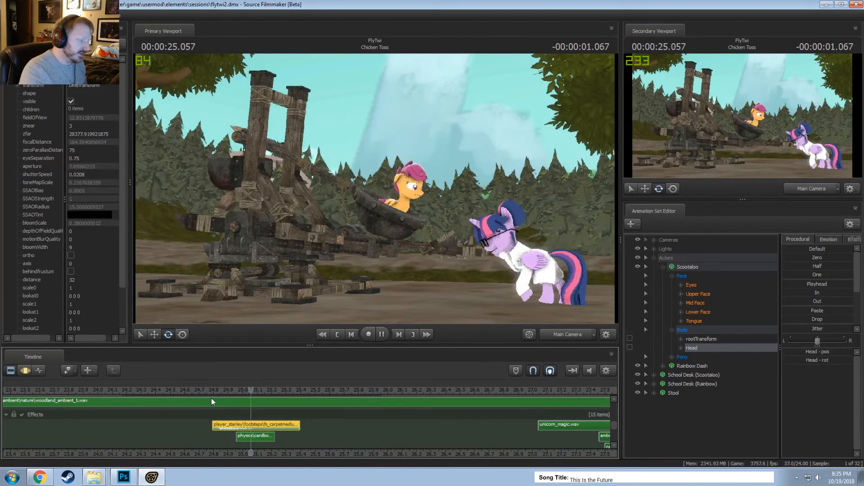
click(201, 393)
click(169, 393)
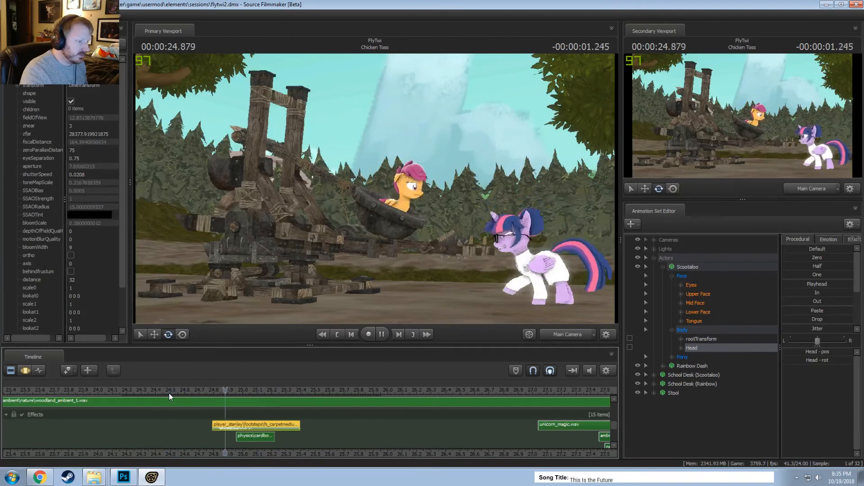
key(space)
Play through the unicorn magic and catapult throw sounds in Chicken Toss and on through Space Jam to the film's end
middle_drag(480, 444, 317, 444)
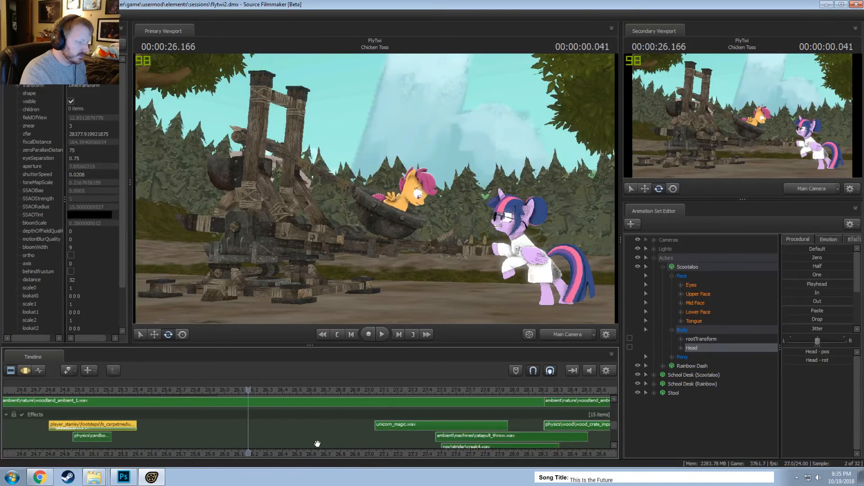
scroll(317, 443, down, 5)
key(space)
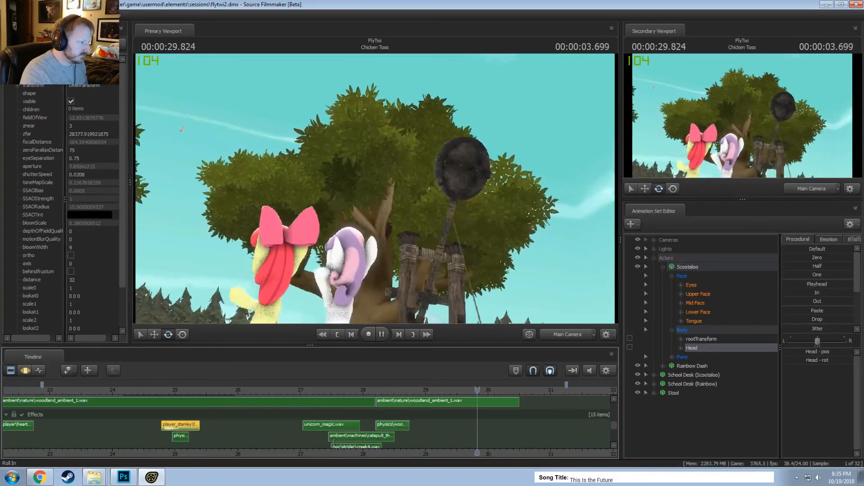
click(304, 389)
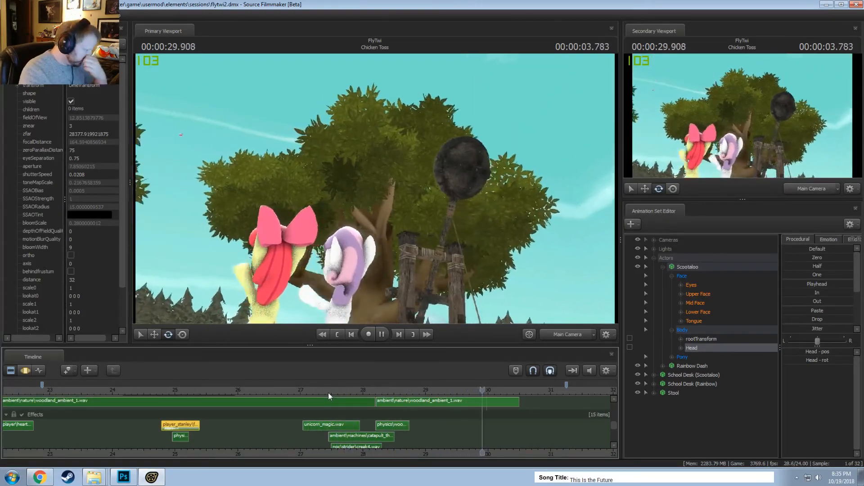
key(space)
scroll(556, 434, down, 4)
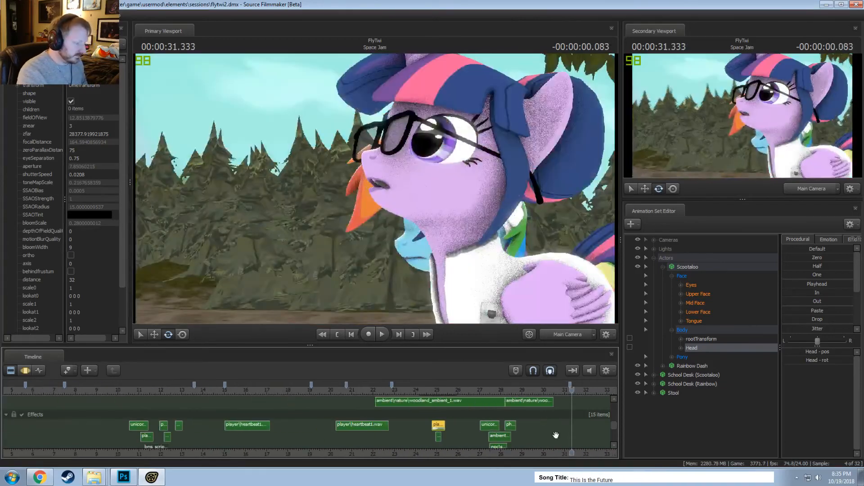
key(space)
Bring the playhead to the beginning of the Chicken Toss2 shot, at about 40.38 s
scroll(556, 434, down, 4)
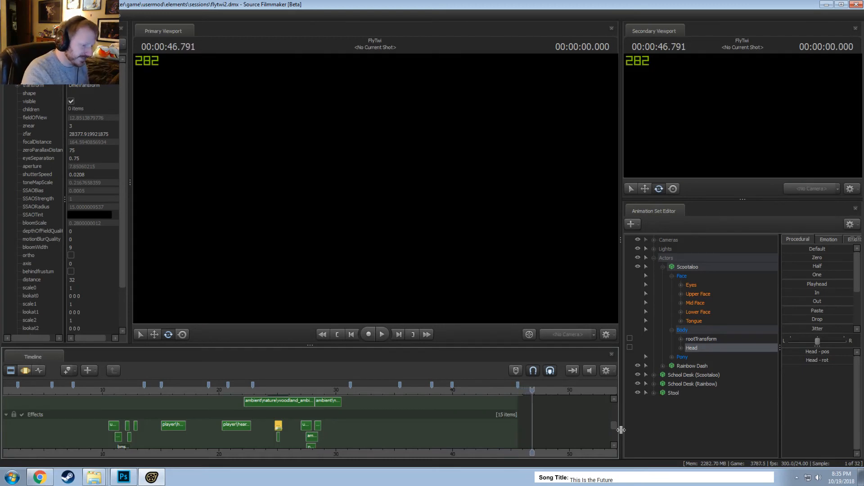
scroll(615, 417, up, 3)
click(457, 390)
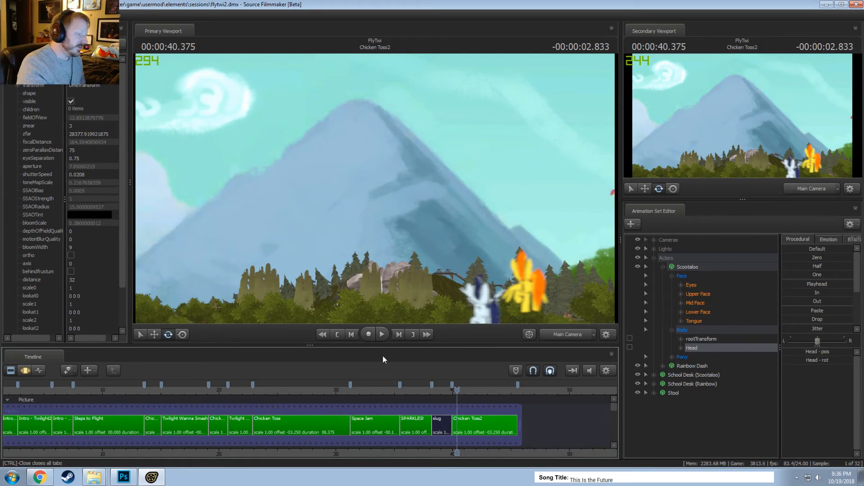
Play the film from the beginning, replaying Intro - Twilight2 from its start to review the opening shots
scroll(499, 456, down, 2)
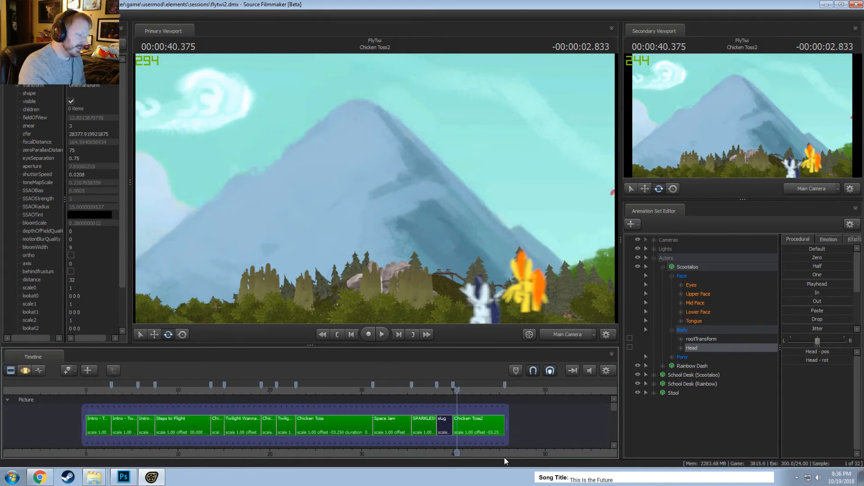
scroll(491, 443, up, 1)
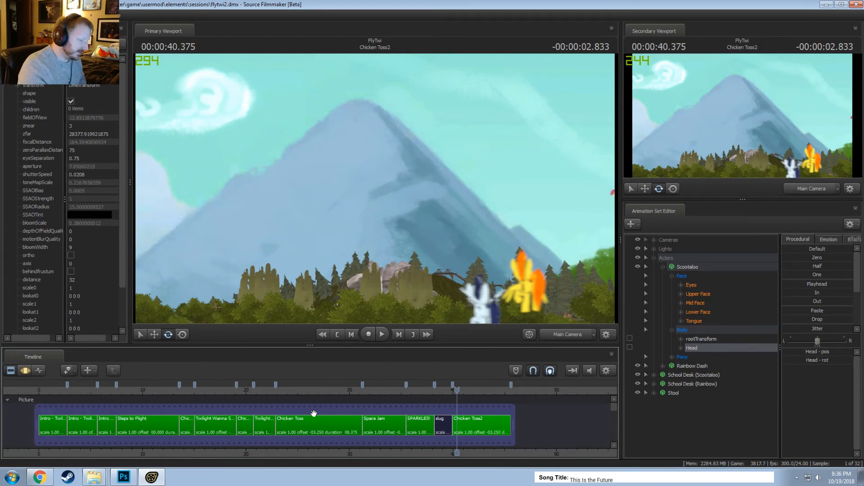
click(37, 390)
key(space)
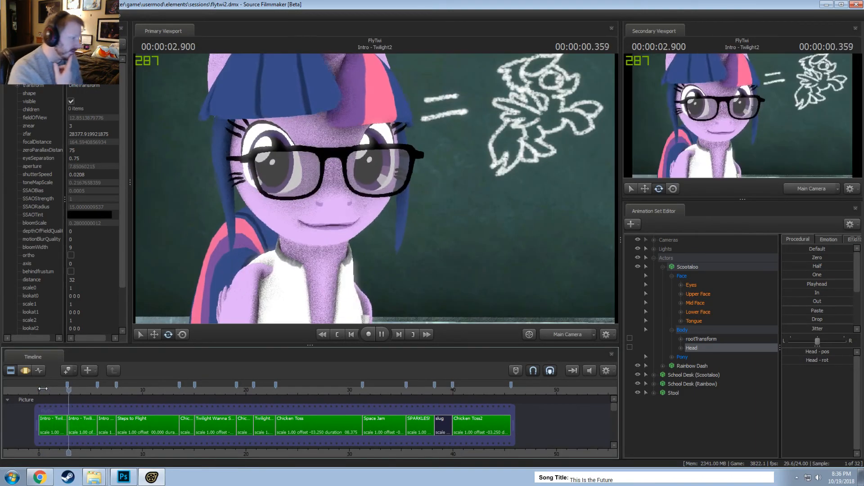
click(74, 389)
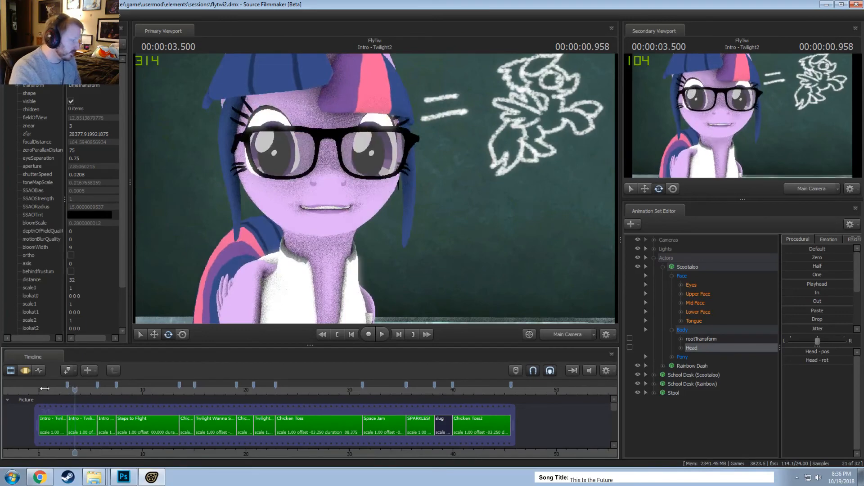
click(67, 390)
key(space)
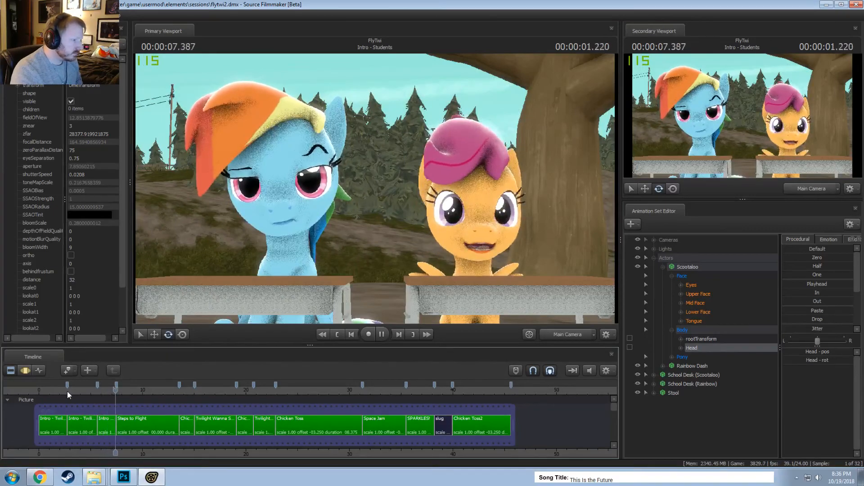
Replay from Intro - Students into Steps to Flight, then review Steps to Flight again from about 10.5 s onward
key(space)
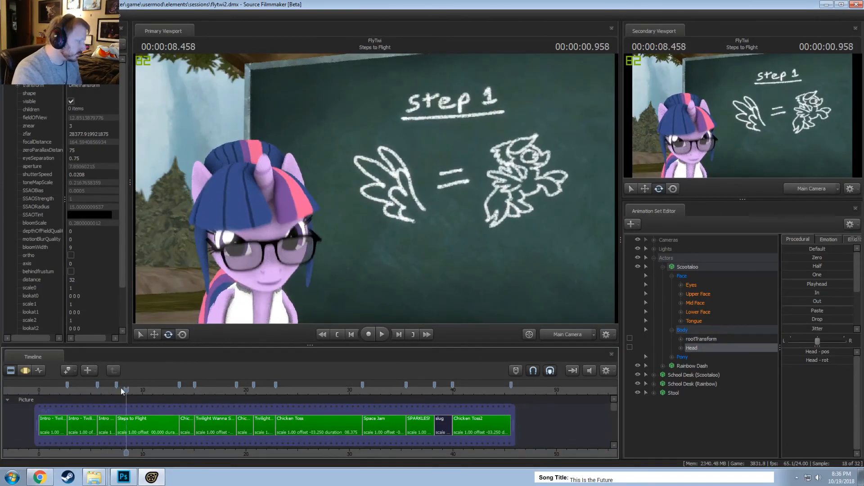
click(107, 387)
key(space)
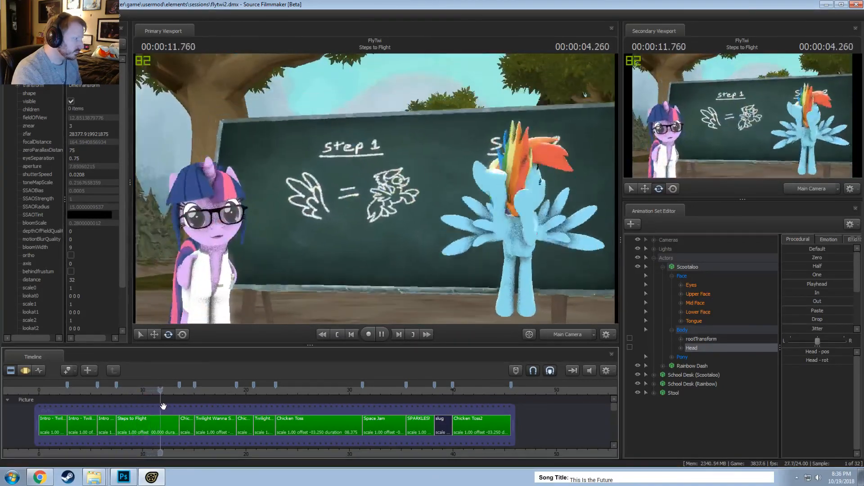
click(147, 388)
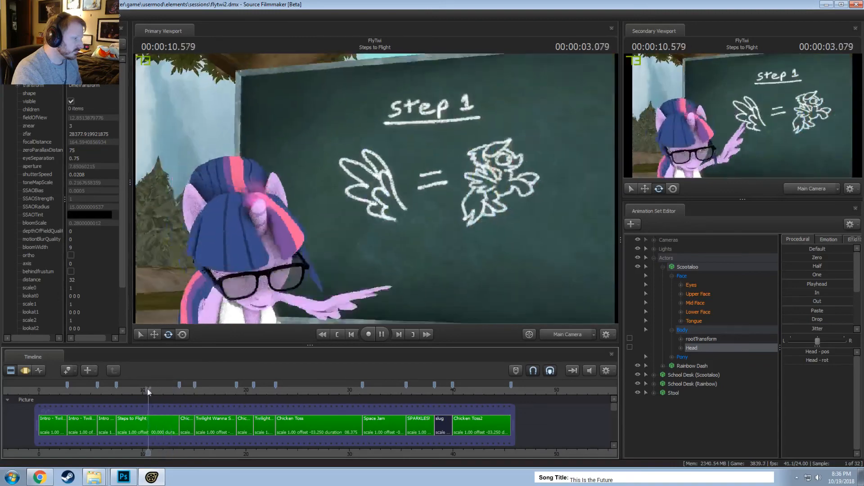
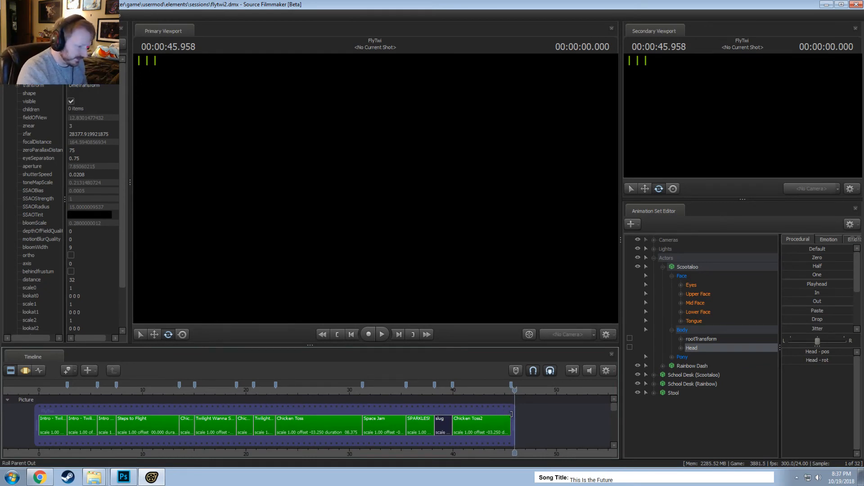
Extend the FlyTwi film's end slightly past Chicken Toss2 and replace the resulting gap with a slug
scroll(535, 433, up, 5)
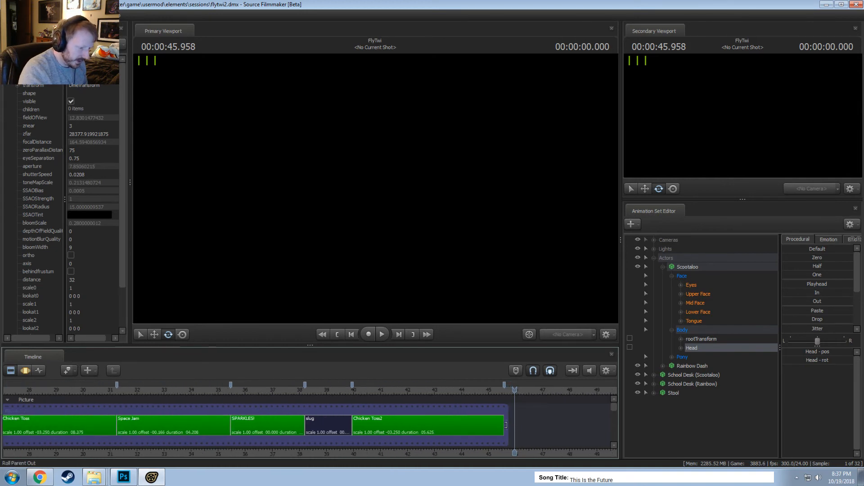
drag(506, 425, 521, 426)
drag(612, 405, 612, 407)
right_click(512, 412)
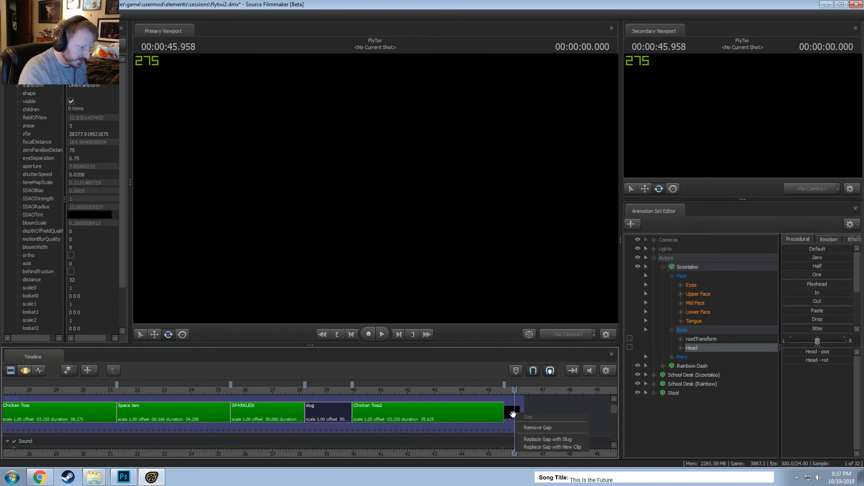
click(538, 439)
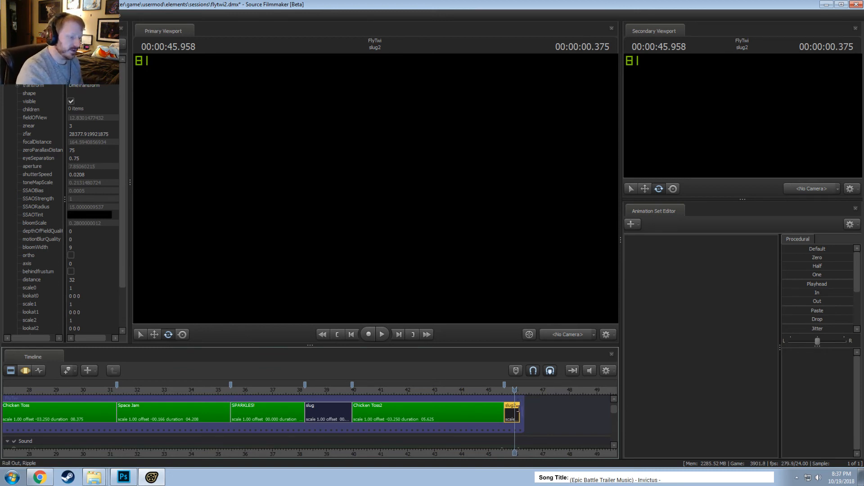
Extend the "r kelly - i believe i can fly (excerpt).wav" music clip to the end of the new closing slug
drag(614, 409, 614, 420)
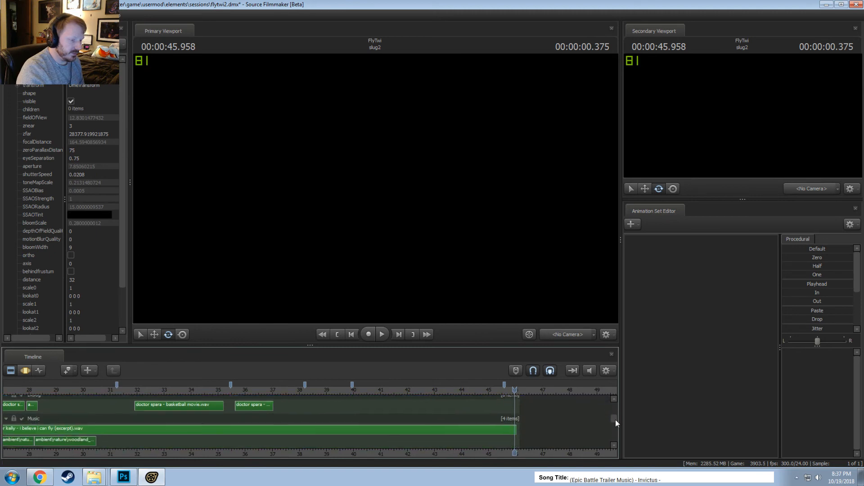
drag(514, 423, 525, 426)
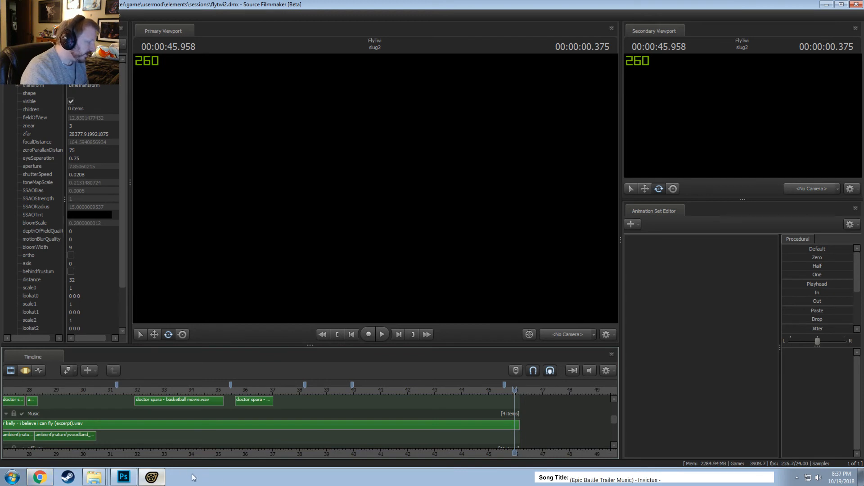
drag(613, 421, 610, 407)
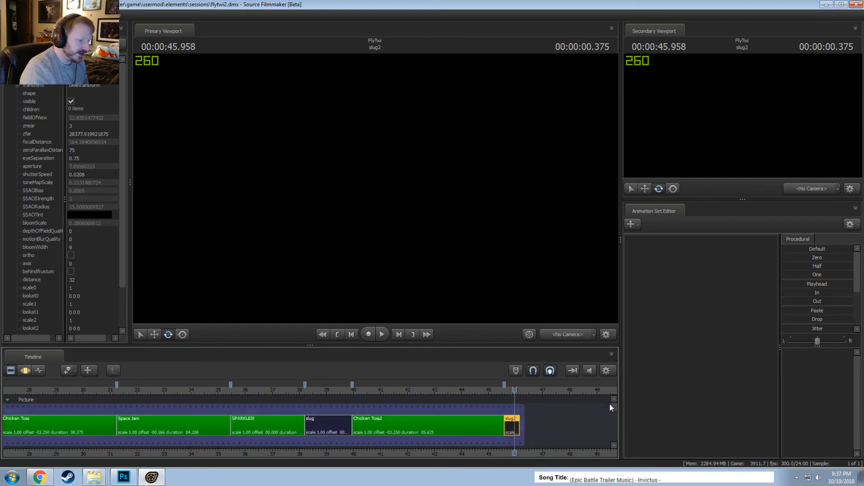
Launch Audacity, dismiss its welcome message and move its window clear of the screen's centre
click(12, 477)
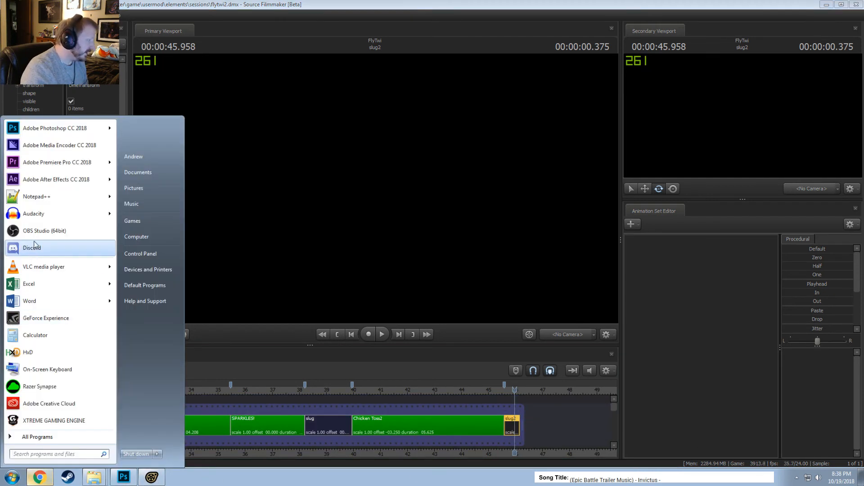
click(46, 214)
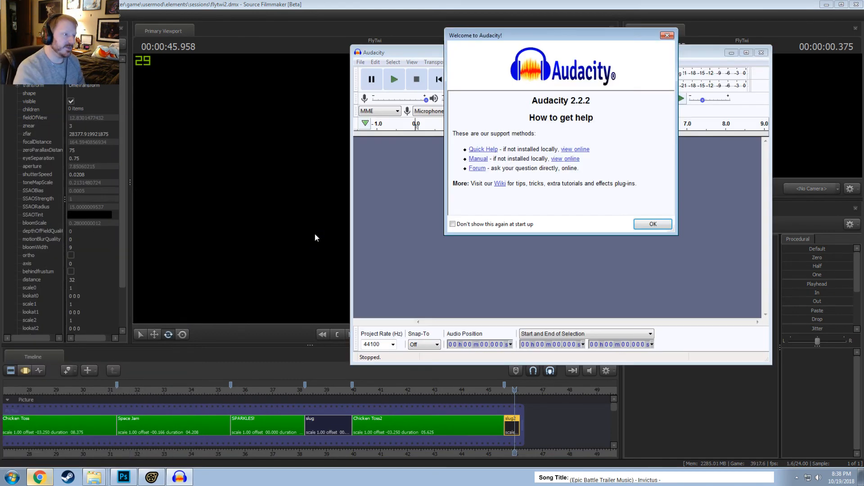
click(653, 225)
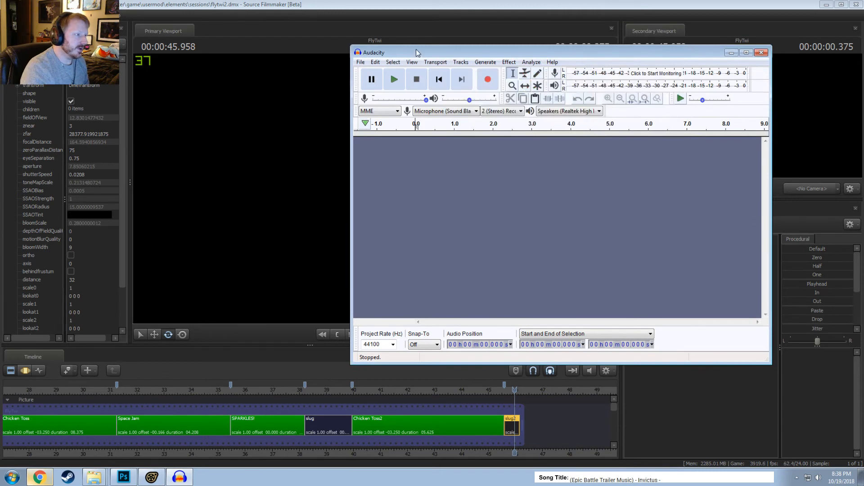
drag(418, 53, 259, 67)
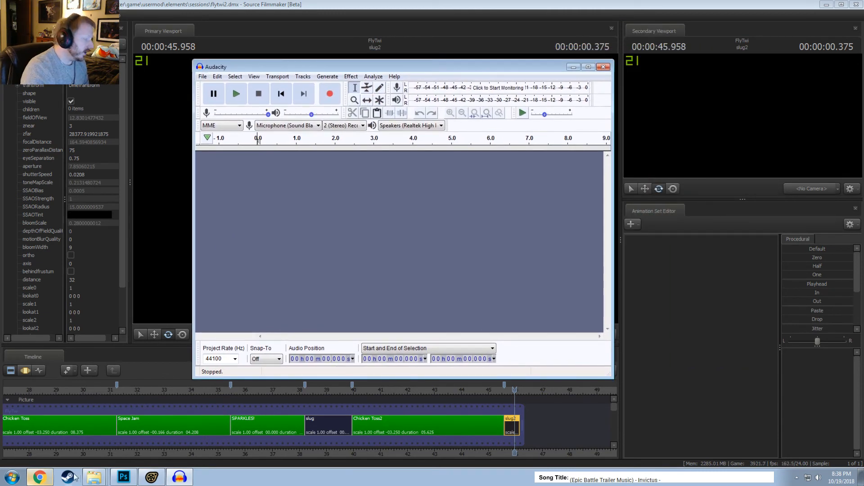
Import Olde Timey.mp3 from the Downloads folder into the empty Audacity project
click(93, 478)
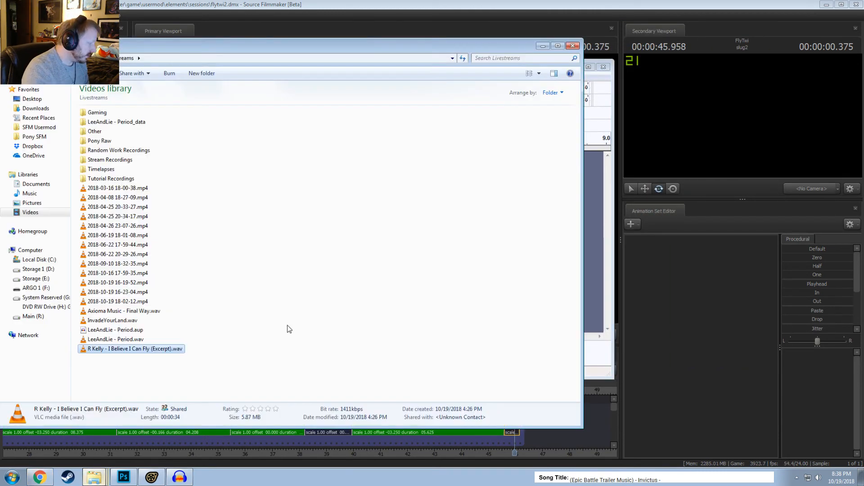
click(38, 127)
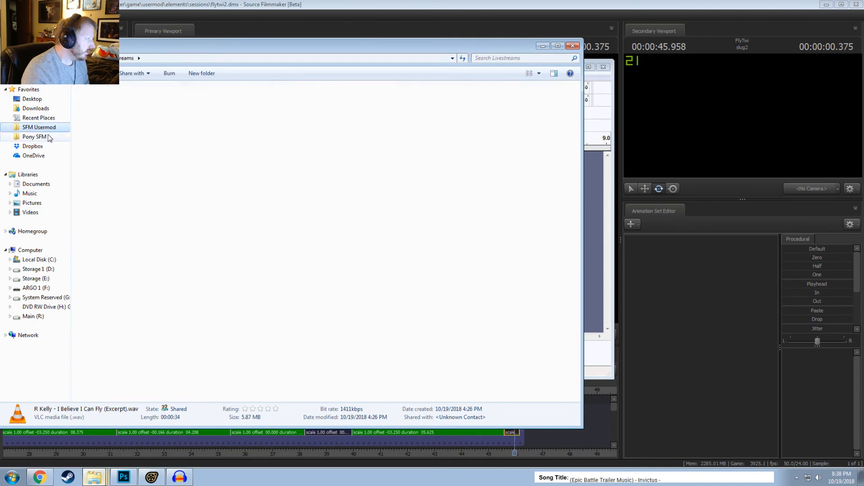
click(36, 109)
scroll(272, 271, down, 5)
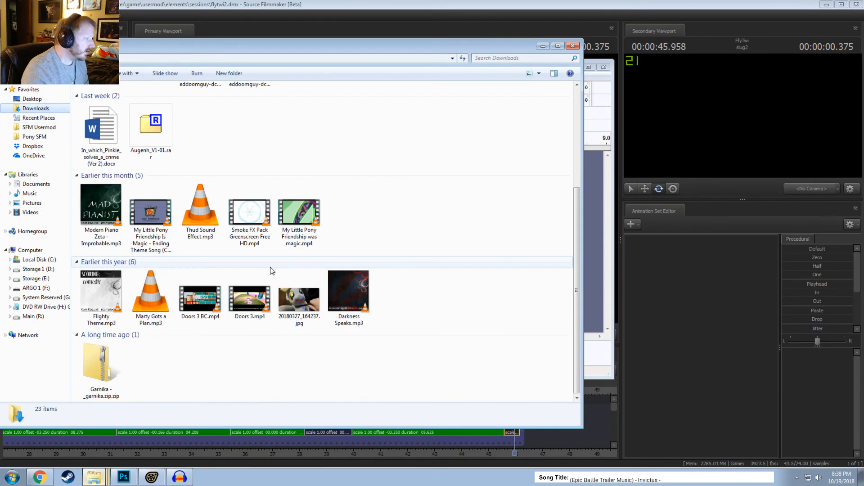
scroll(272, 271, up, 5)
drag(250, 122, 607, 294)
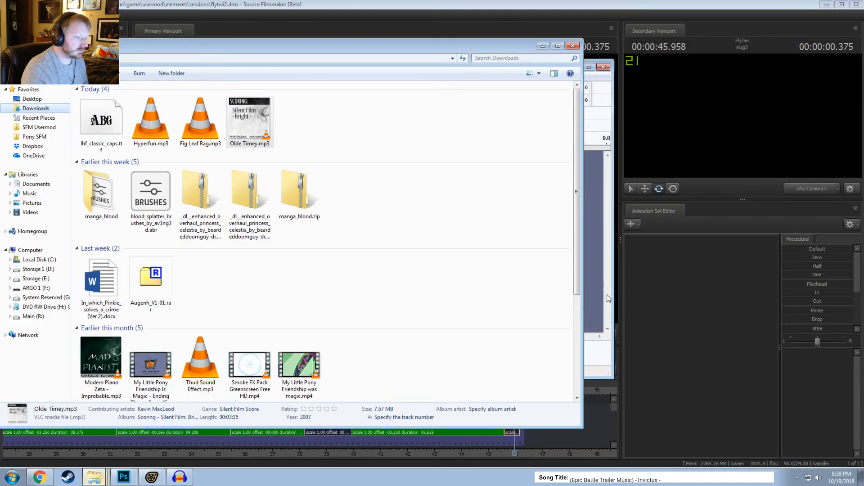
Switch the audio output to the Sound Blaster headphones and listen to the opening of Olde Timey
key(space)
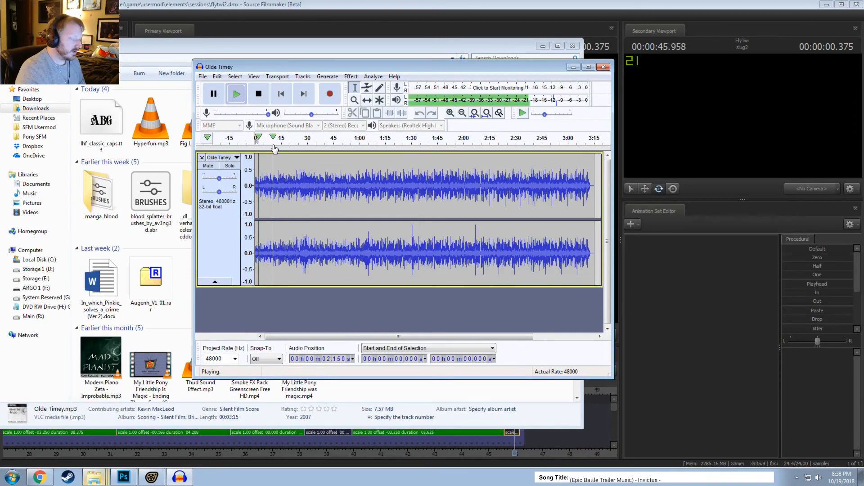
key(space)
click(410, 125)
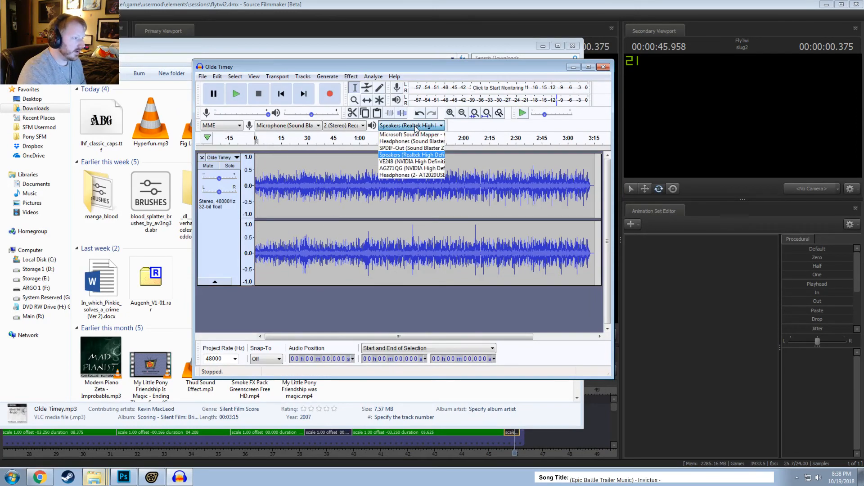
click(407, 141)
key(space)
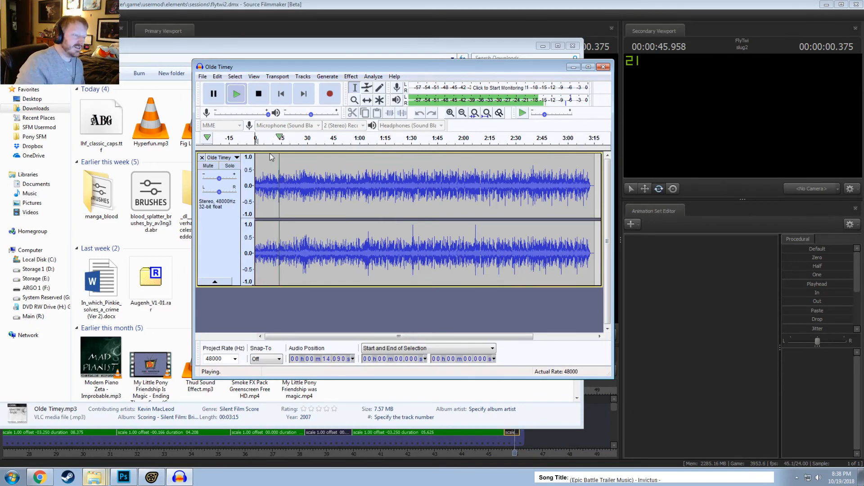
key(space)
Maximize Audacity and add a time track to the Olde Timey project
key(alt)
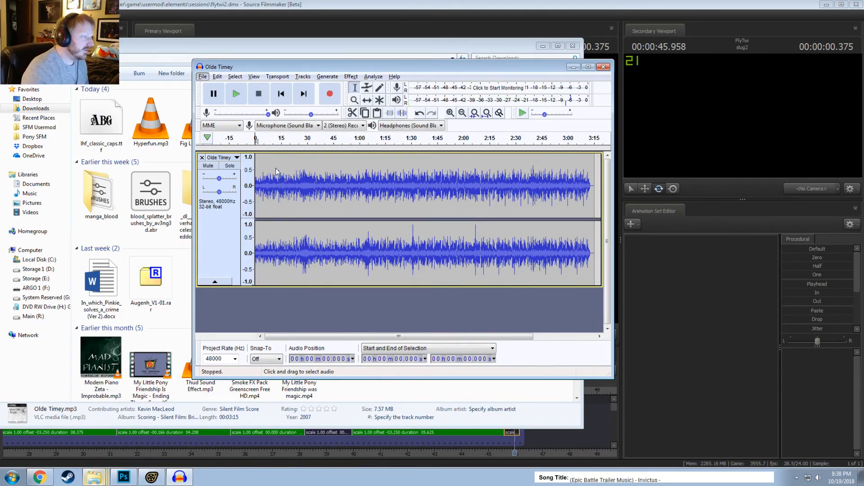
double_click(359, 67)
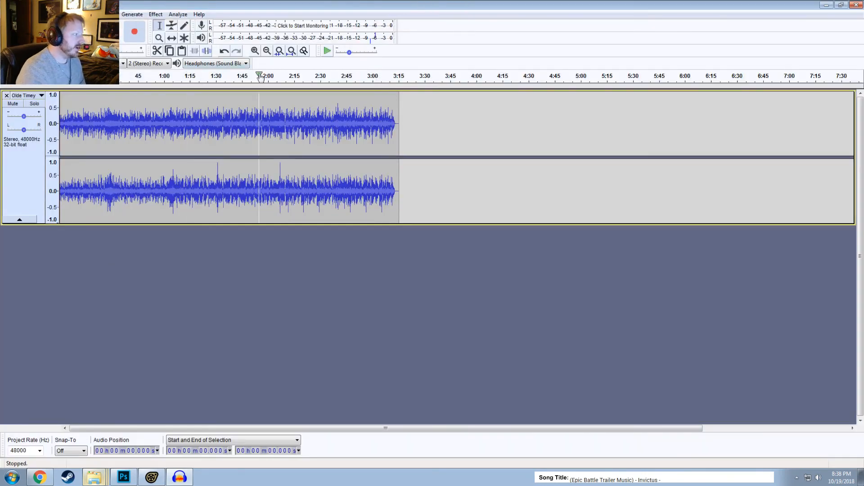
click(159, 38)
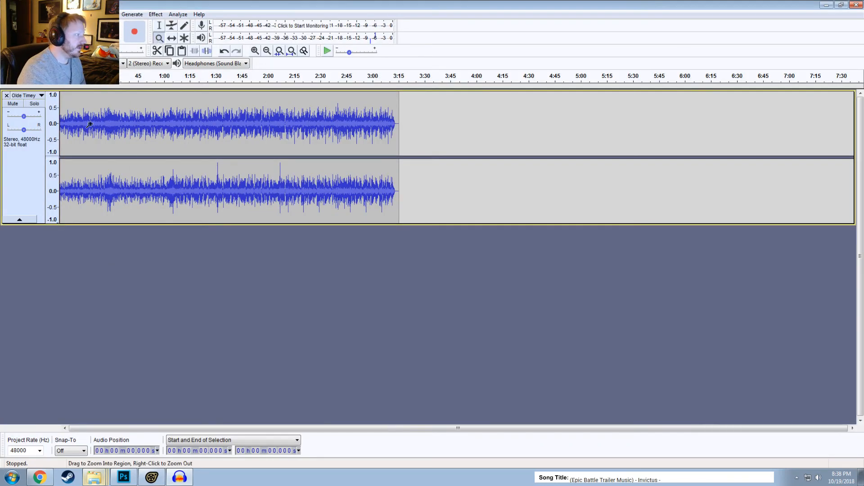
click(84, 122)
click(84, 122)
click(83, 120)
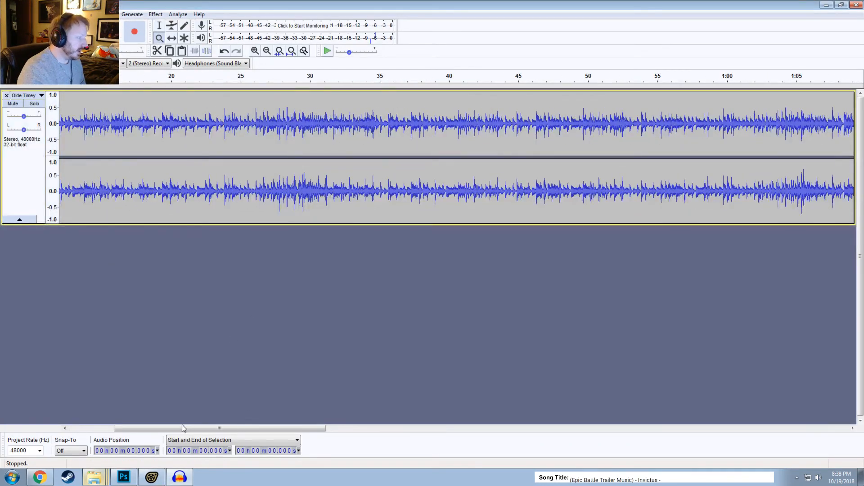
drag(182, 425, 137, 426)
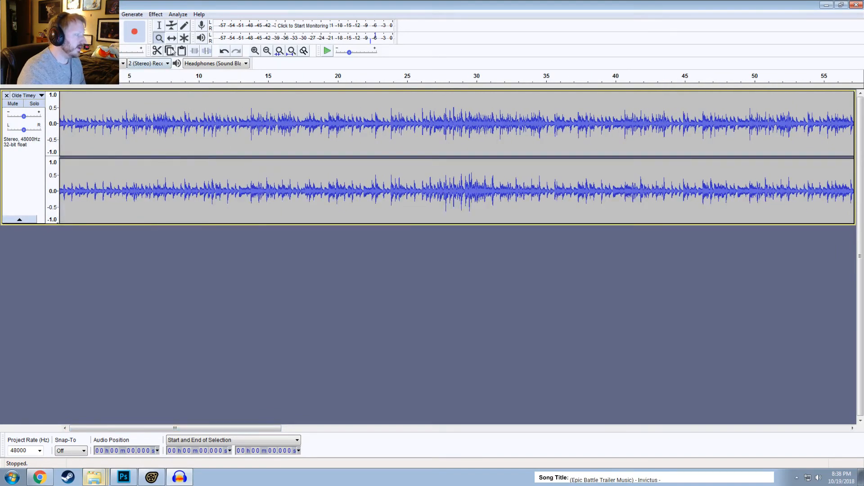
click(108, 14)
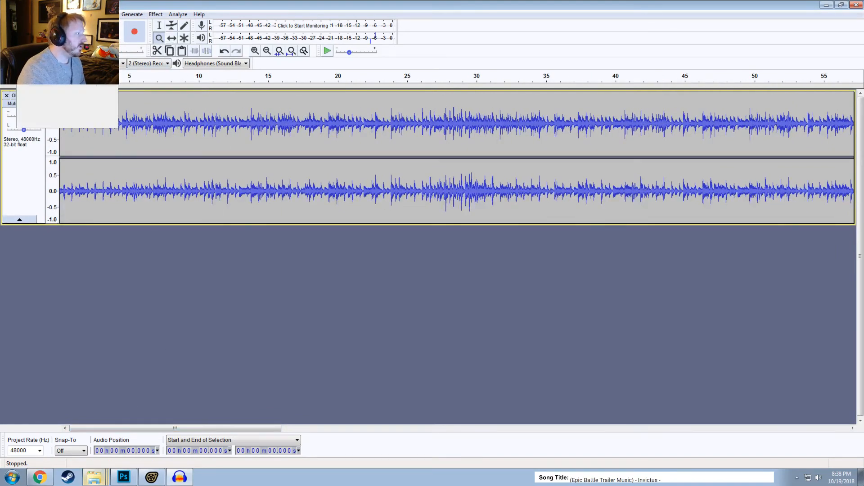
mouse_move(117, 26)
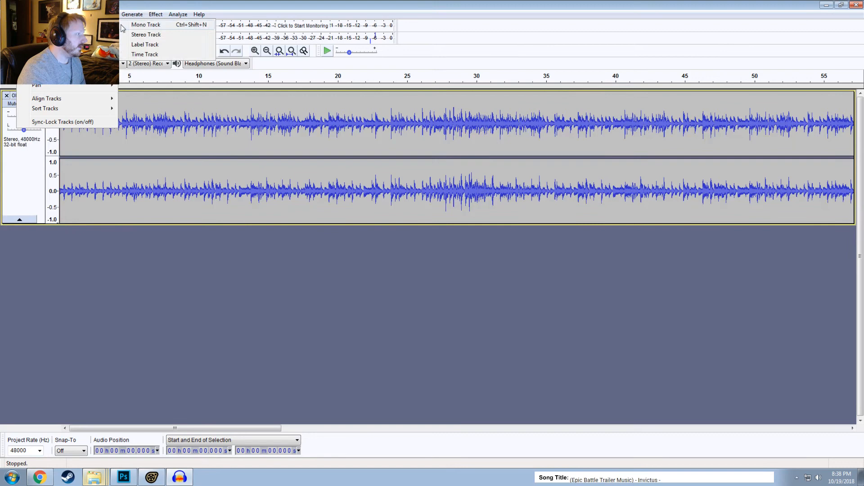
click(145, 54)
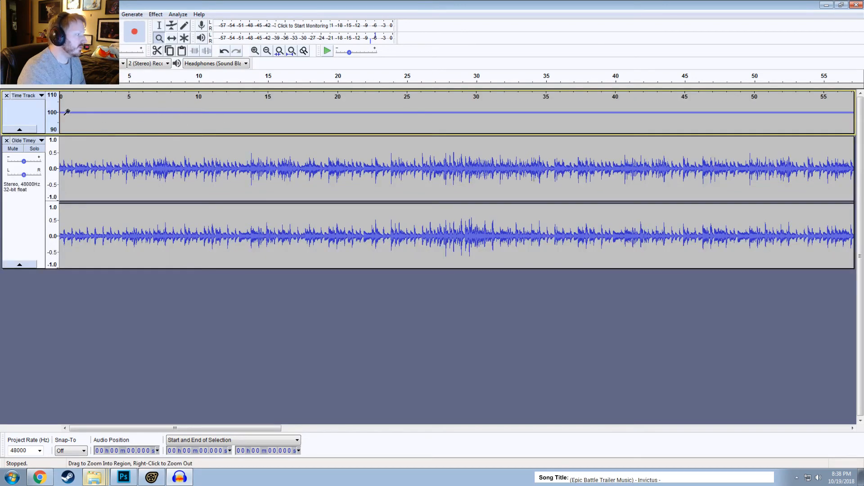
Set the time track's speed range from 50% to 100% and make the track taller
click(41, 96)
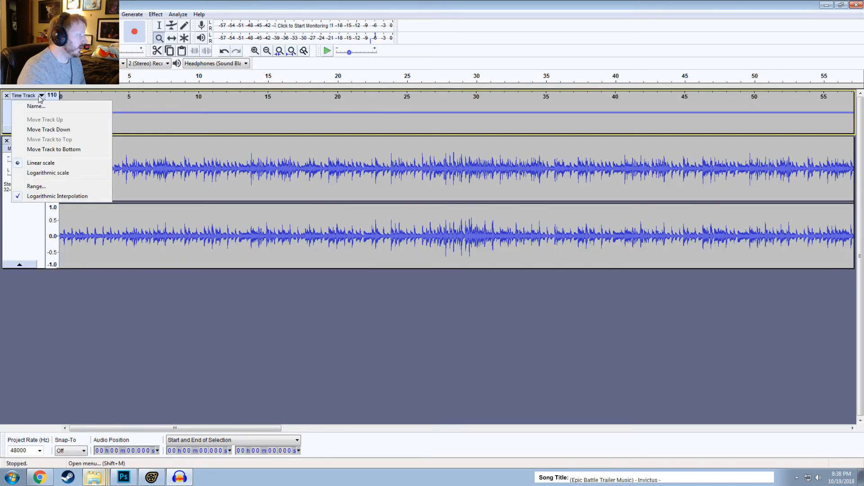
click(45, 186)
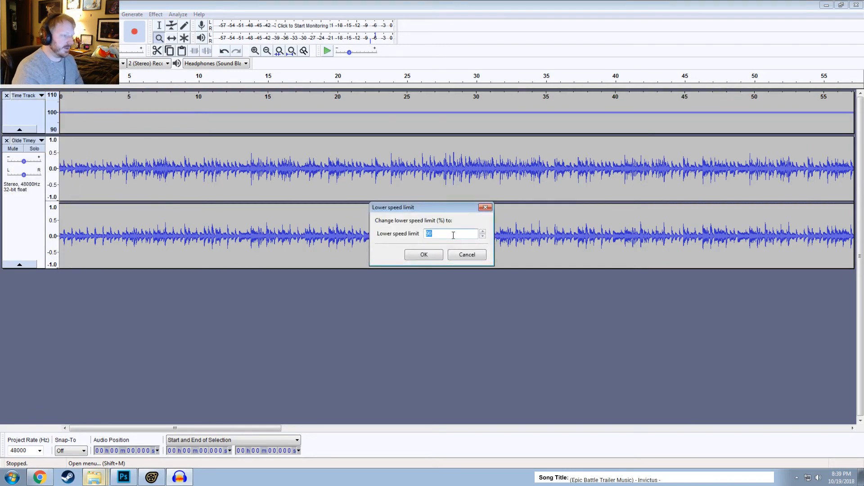
key(Return)
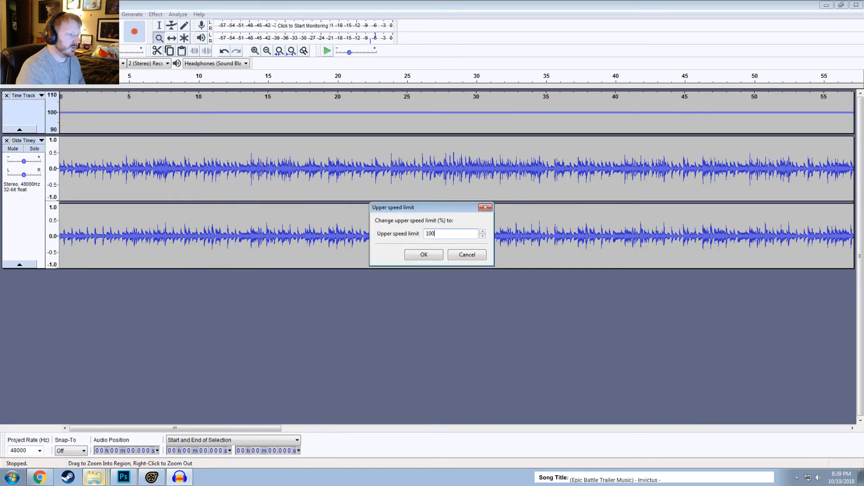
key(Return)
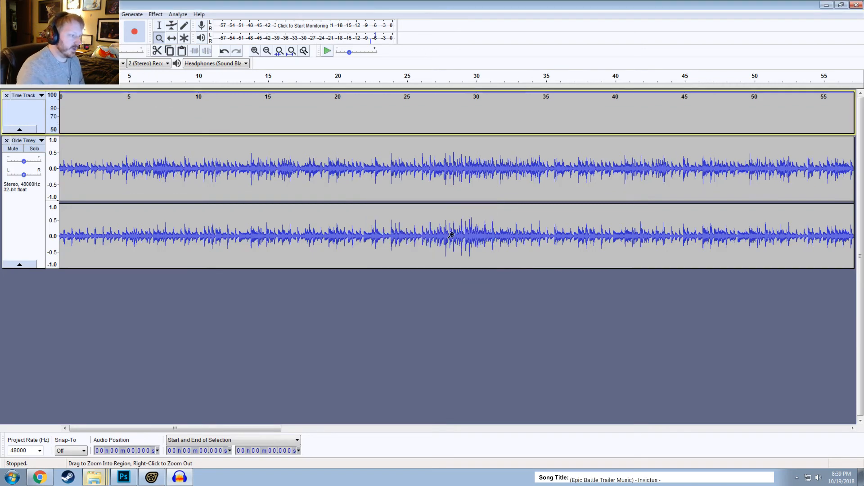
drag(259, 134, 258, 191)
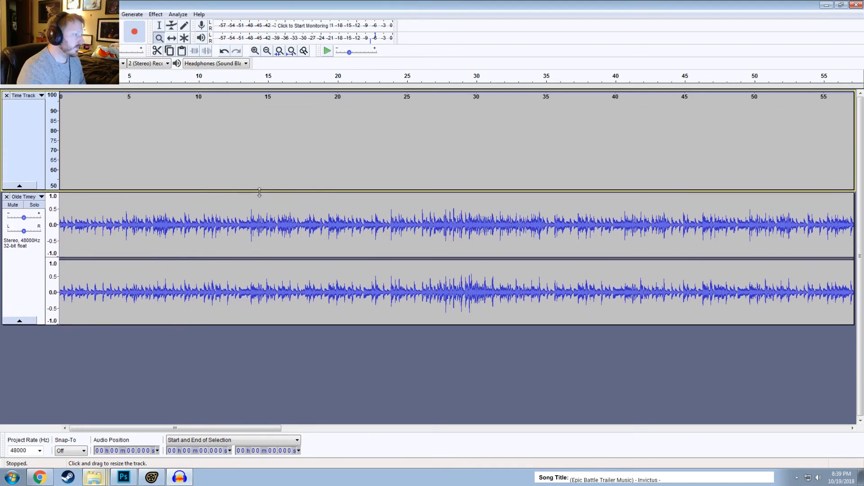
Ramp the time track from 100% at about 13 s down to 50% at about 20 s, and preview the slowdown from about 10 s
click(171, 26)
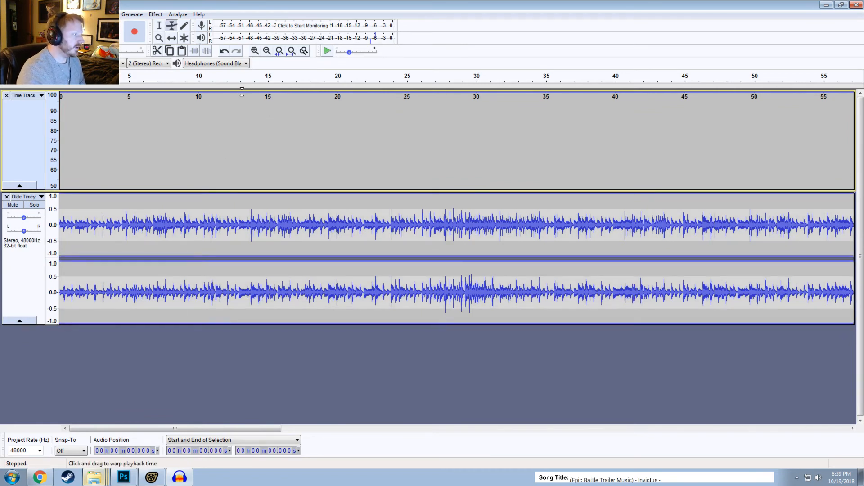
click(242, 94)
drag(242, 93, 242, 92)
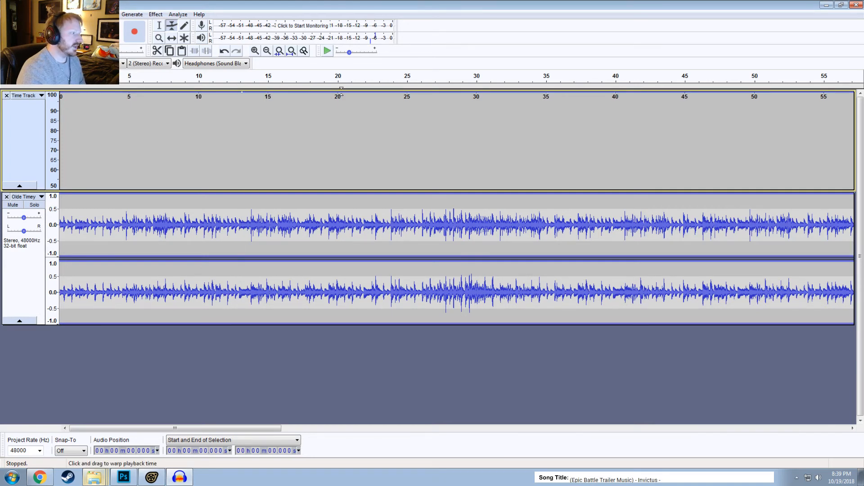
drag(339, 94, 335, 188)
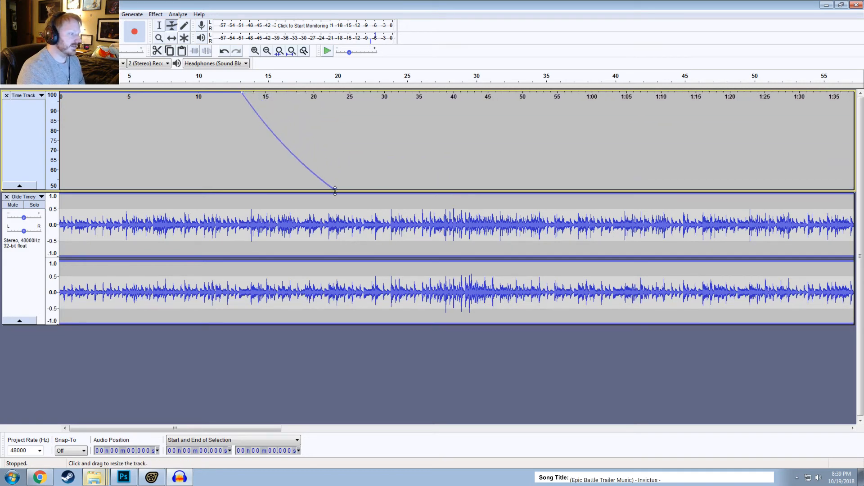
click(201, 77)
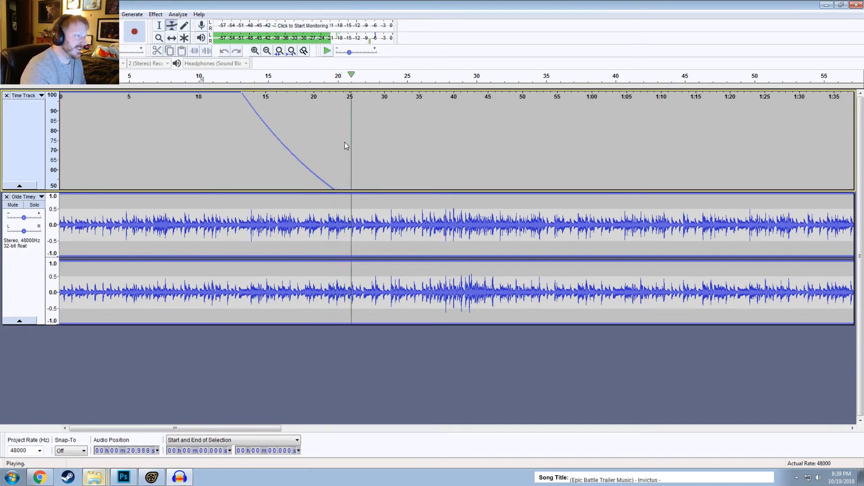
key(space)
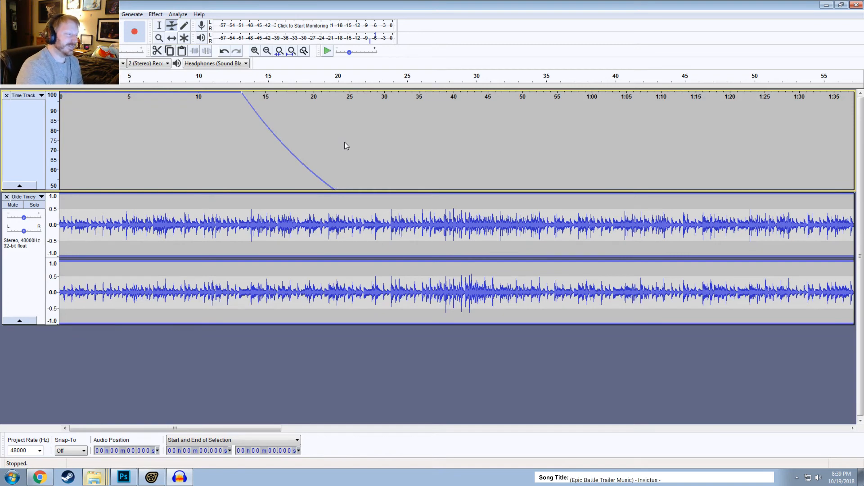
Undo the slowdown ramp and set the time track's speed range from 90% to 150%
key(ctrl+z)
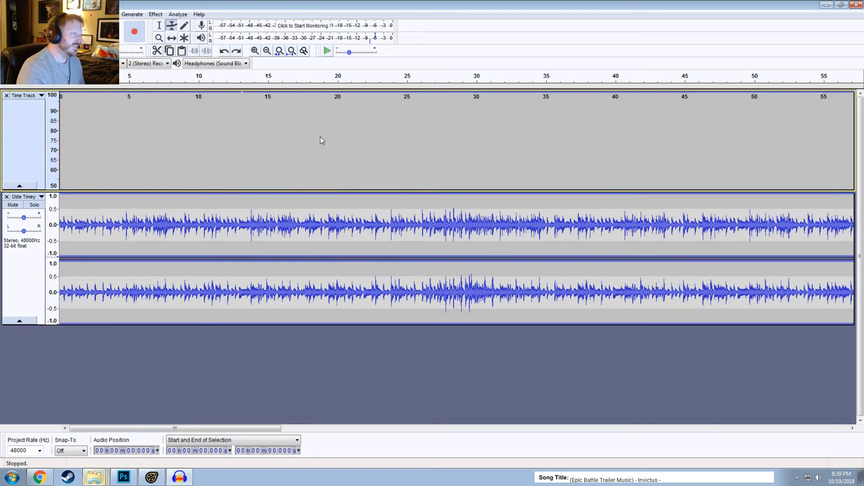
click(23, 95)
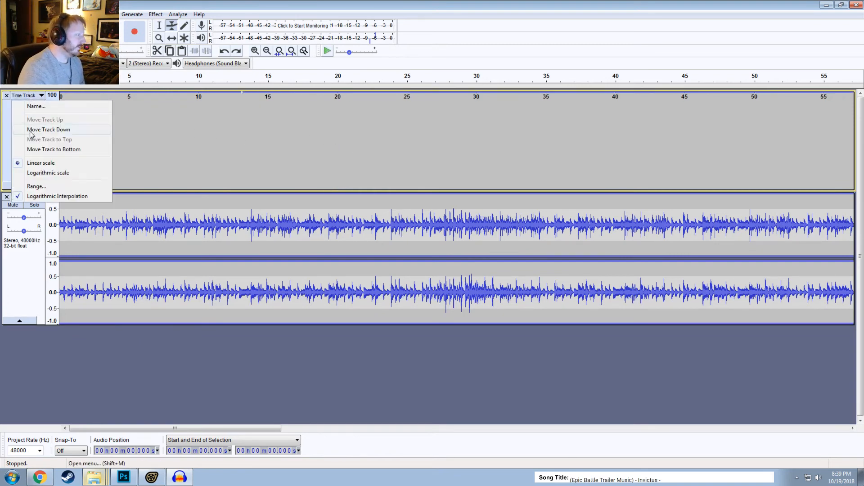
click(36, 186)
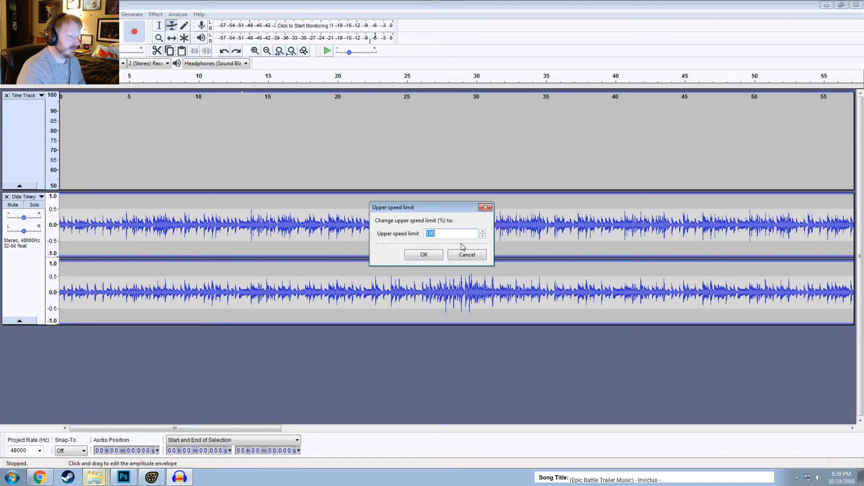
key(Return)
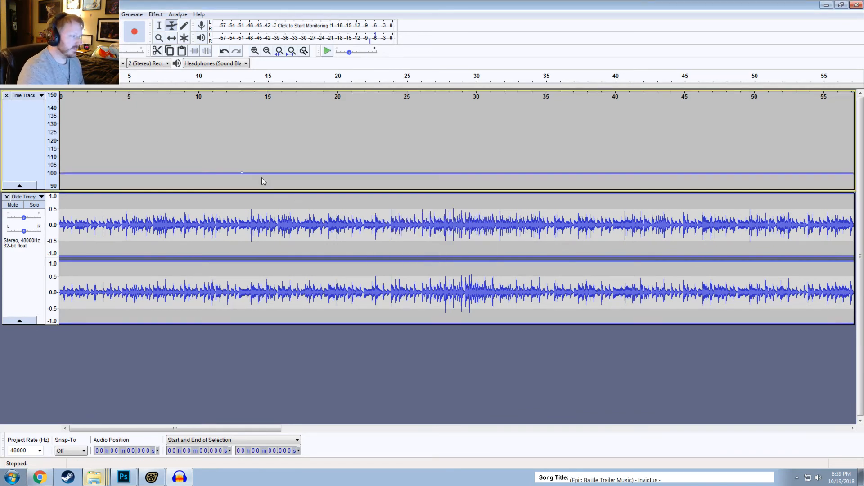
Ramp the time track from 100% at about 13 s up to 150% at about 21 s, and preview the speed-up from about 11 s
drag(267, 172, 347, 92)
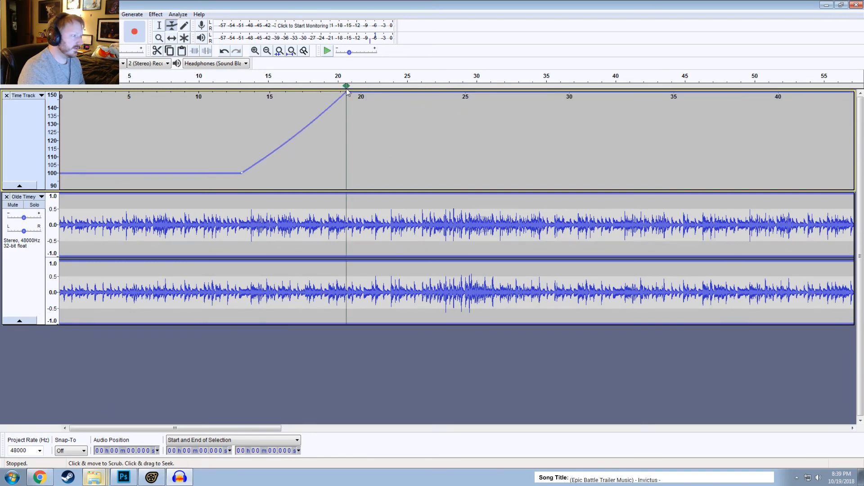
click(211, 79)
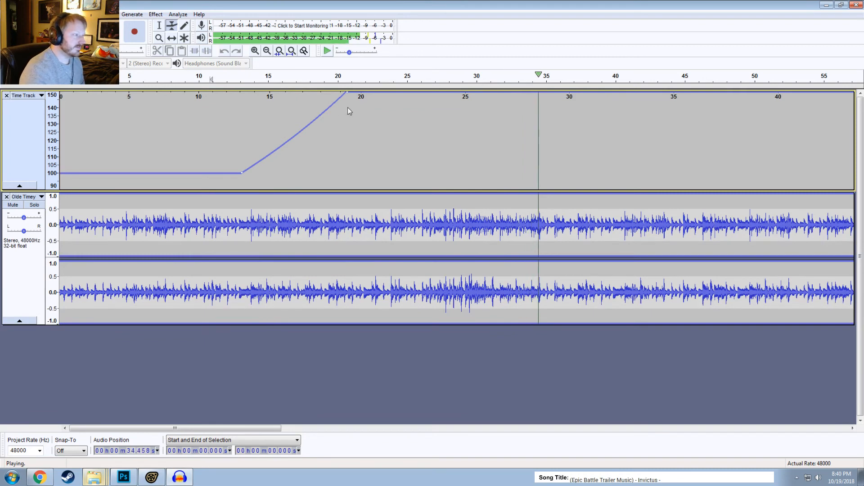
key(space)
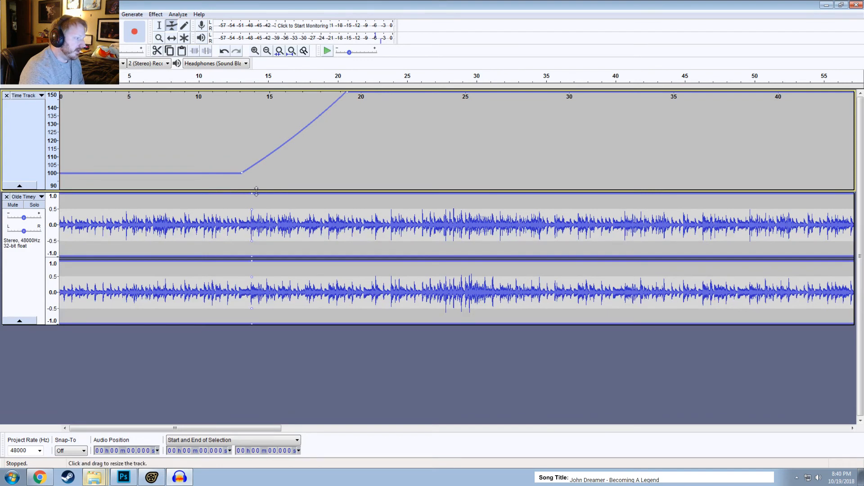
Dip Olde Timey's volume envelope from about 14 s to a low at 18 s, raise it again by 19 s, and preview from about 13 s
drag(287, 195, 322, 196)
click(247, 79)
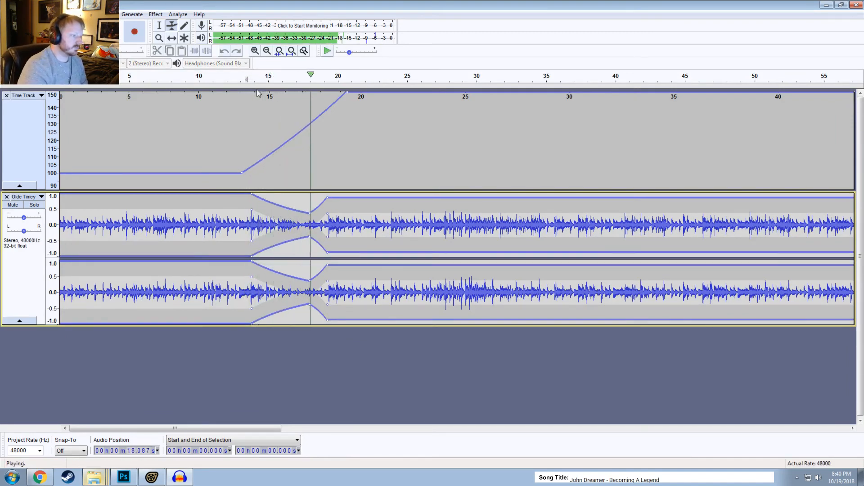
key(space)
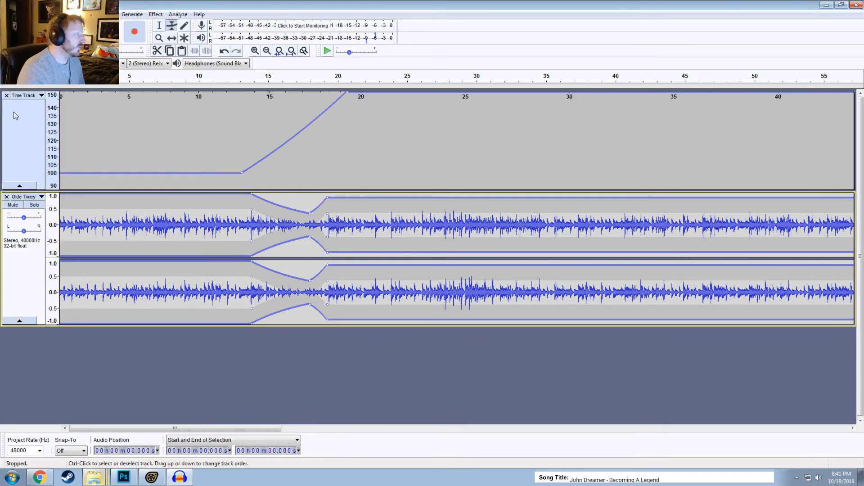
Close Audacity without saving the Olde Timey project
click(21, 95)
click(113, 14)
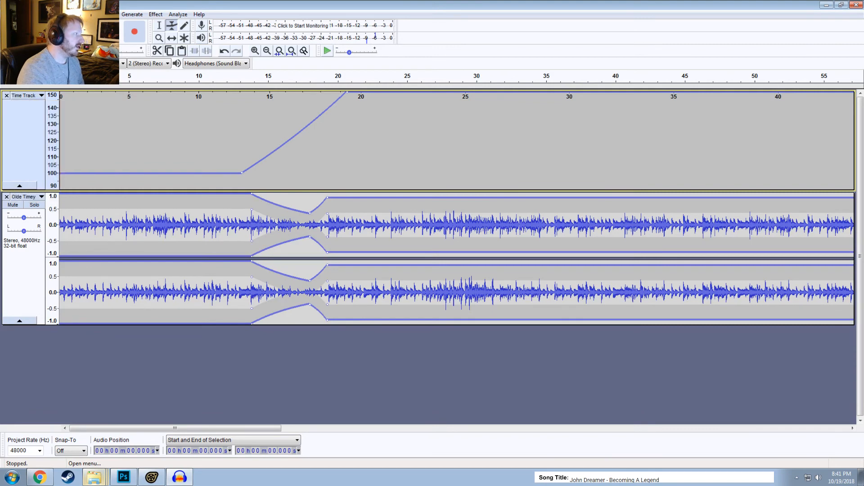
mouse_move(108, 25)
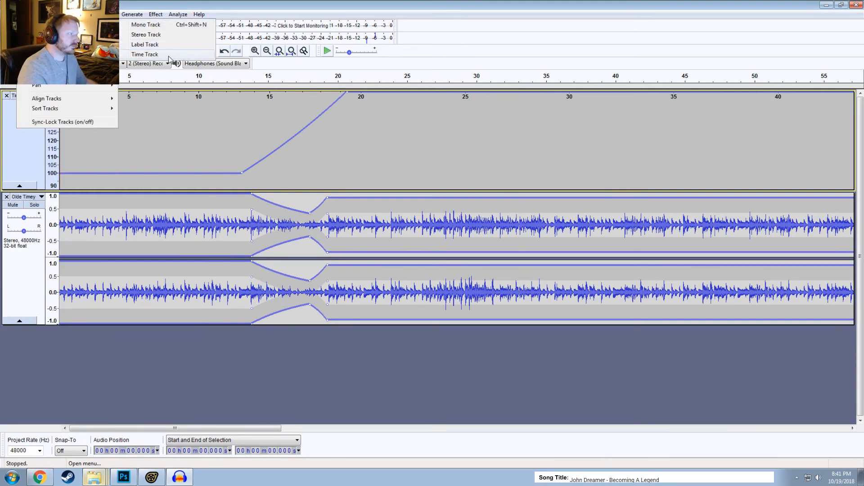
click(545, 39)
click(851, 5)
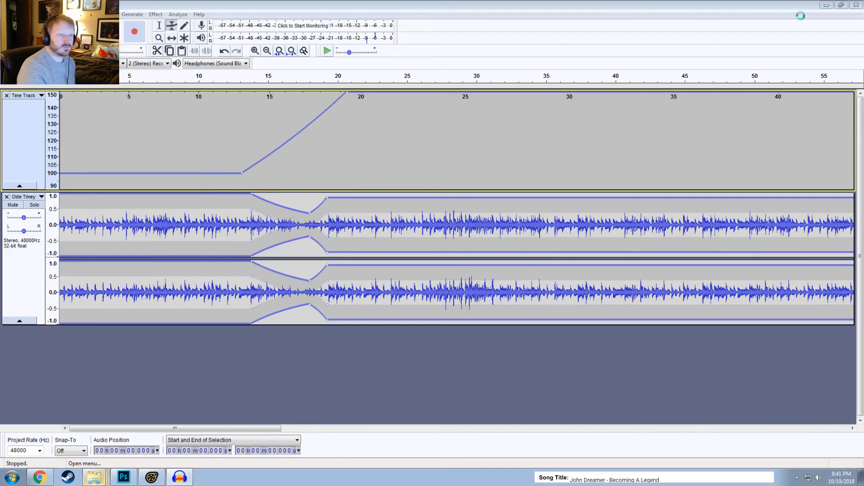
click(459, 237)
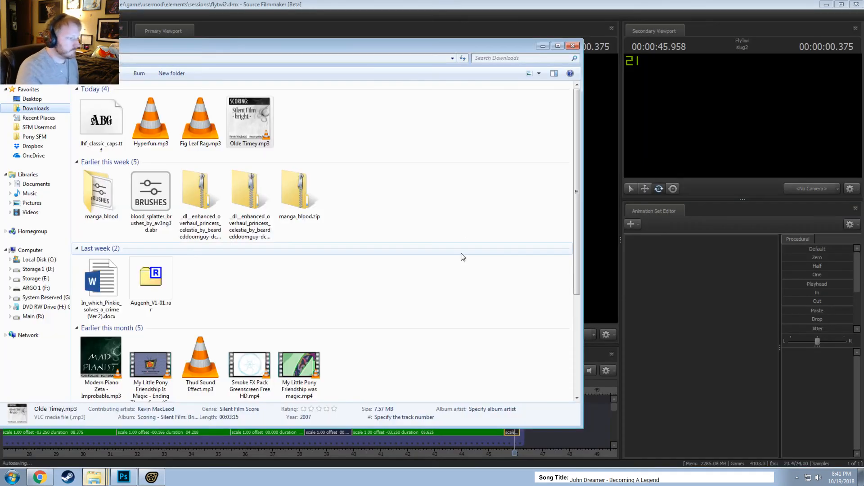
Switch to Source Filmmaker and play the FlyTwi film from about 10 s through the Chicken Toss and Space Jam shots
scroll(206, 409, down, 5)
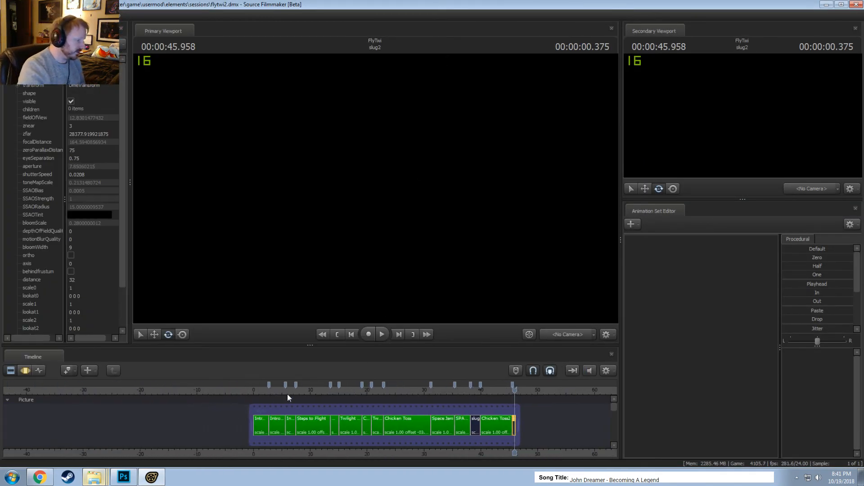
click(308, 391)
key(space)
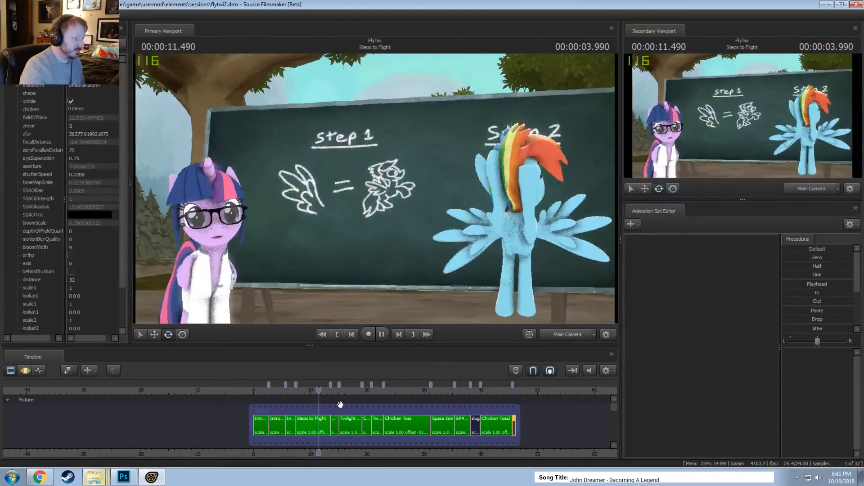
scroll(342, 404, up, 2)
scroll(369, 434, up, 3)
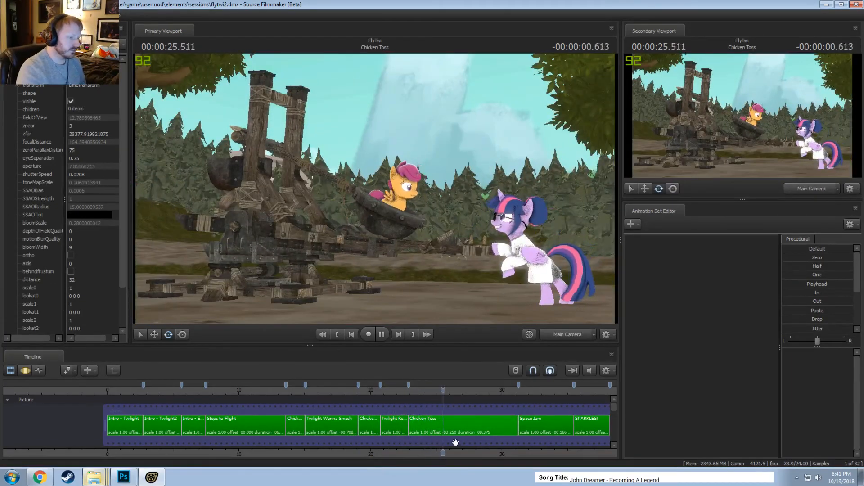
key(space)
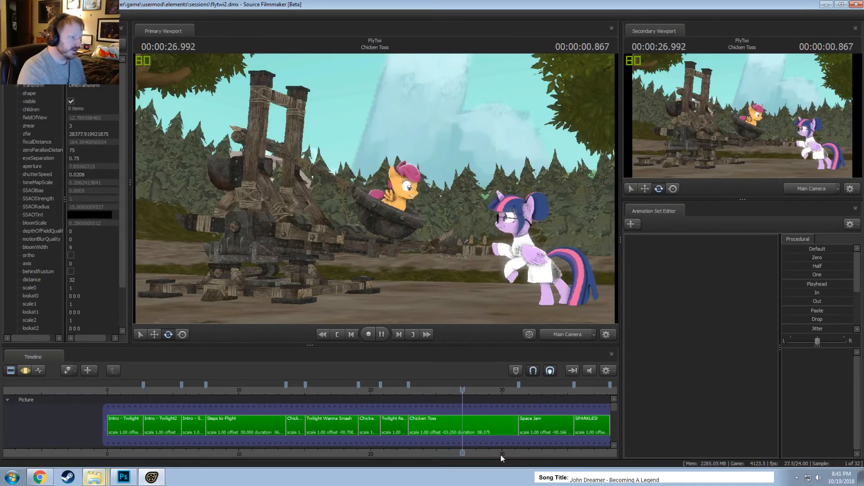
middle_drag(518, 452, 203, 445)
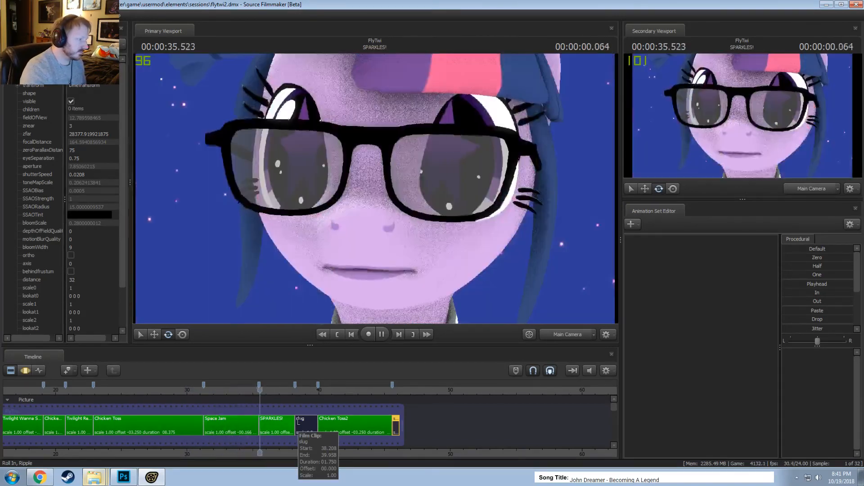
Review the end of the Space Jam shot from about 34 s up to the cut into SPARKLES!
click(251, 394)
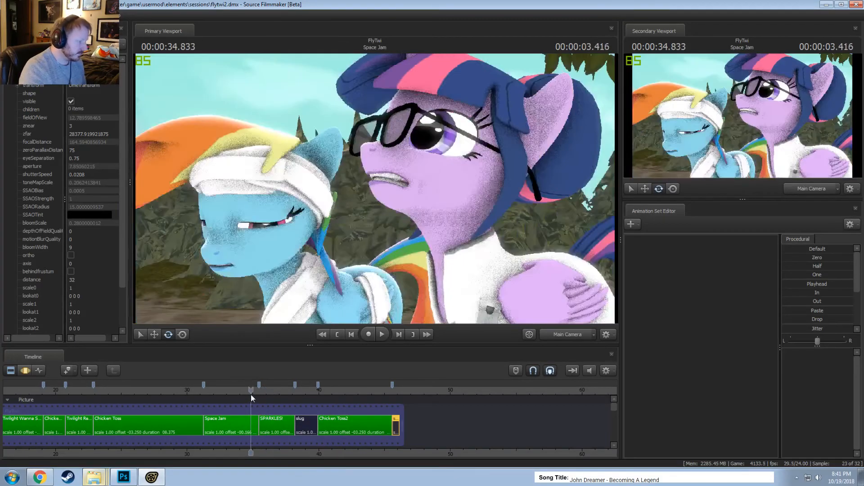
click(235, 391)
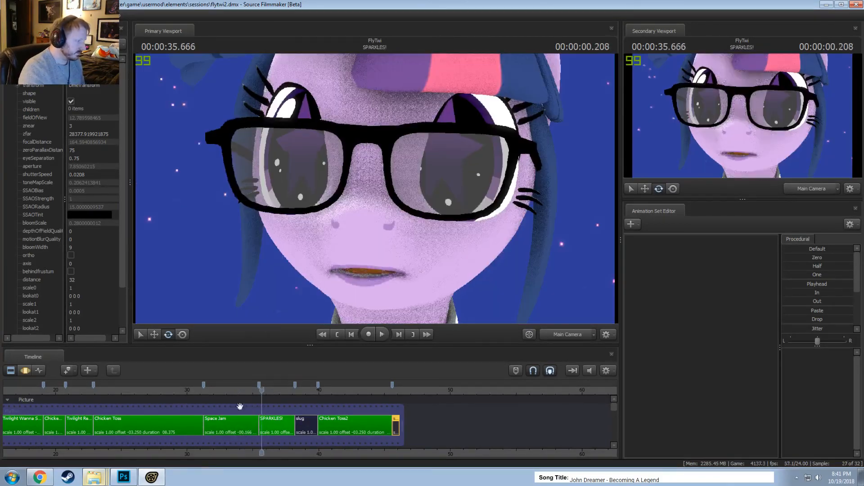
click(245, 391)
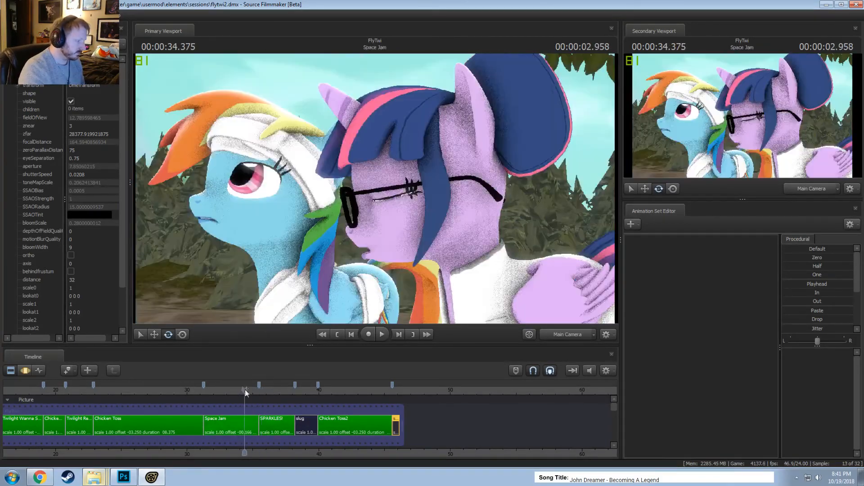
key(space)
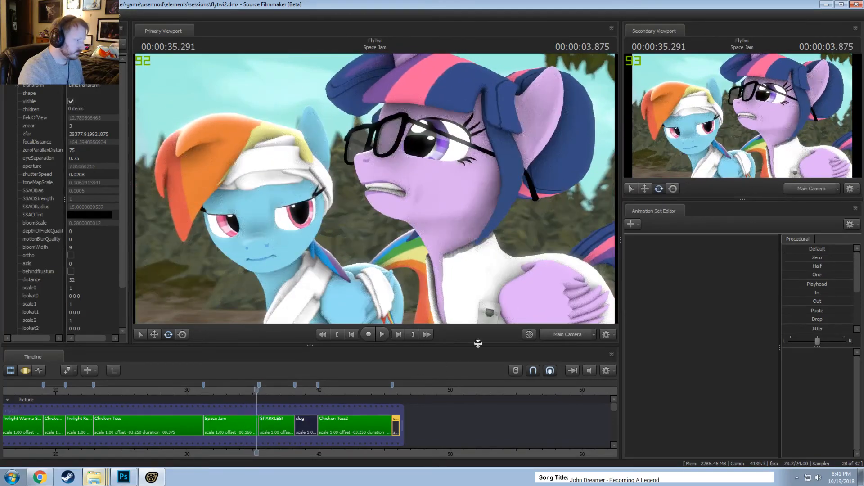
Frame Rainbow Dash's face with the work camera in Space Jam and select all her Lower Face bones except the jaw
mouse_move(417, 285)
mouse_down()
mouse_move(405, 284)
mouse_move(432, 285)
mouse_move(417, 284)
mouse_up()
key(w)
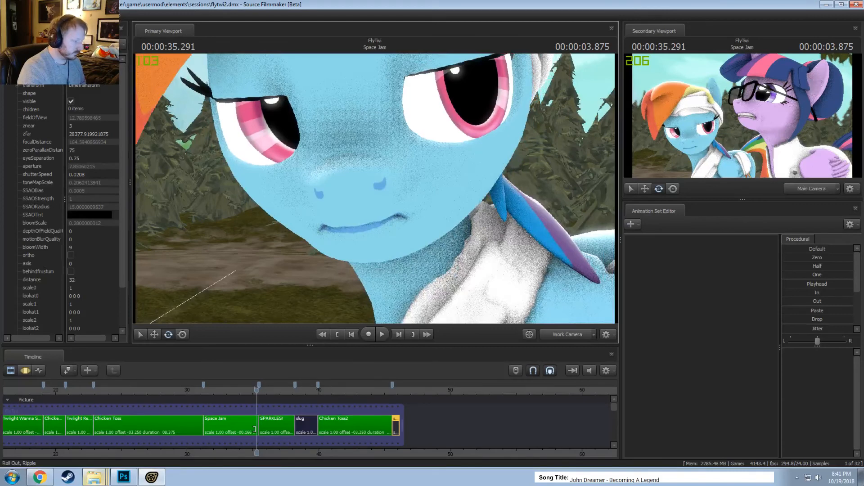
scroll(255, 429, up, 2)
click(244, 431)
click(654, 257)
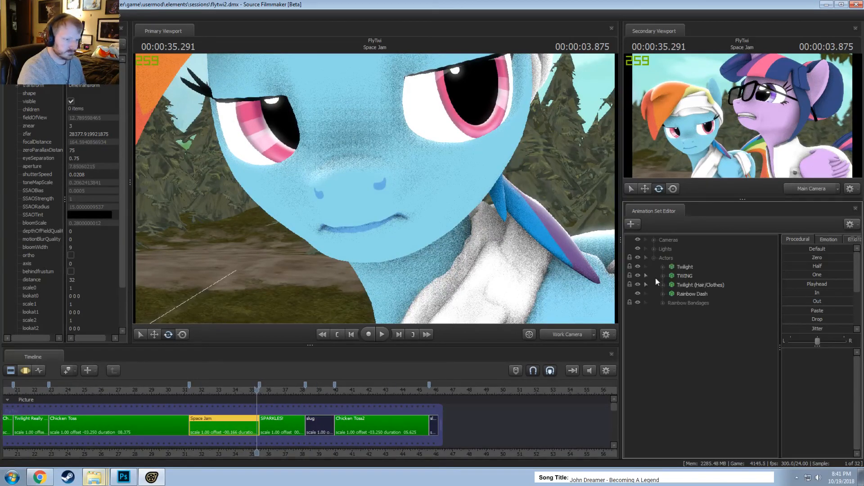
click(672, 302)
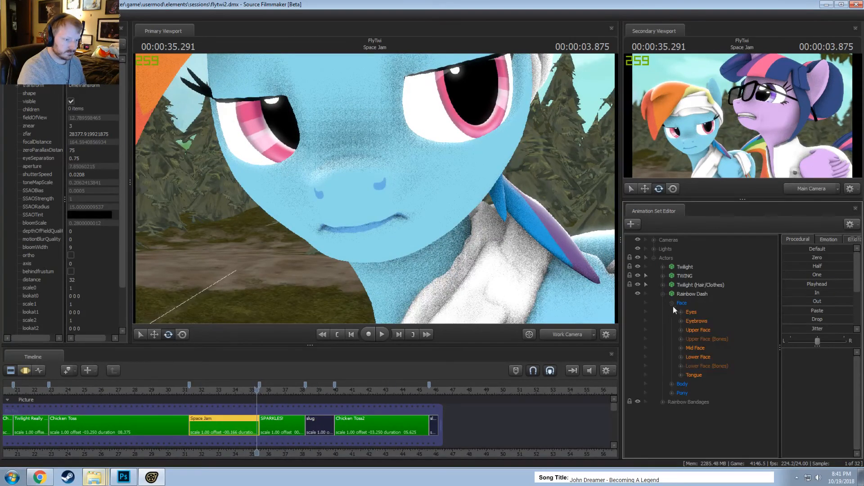
click(680, 366)
click(706, 366)
scroll(705, 382, down, 2)
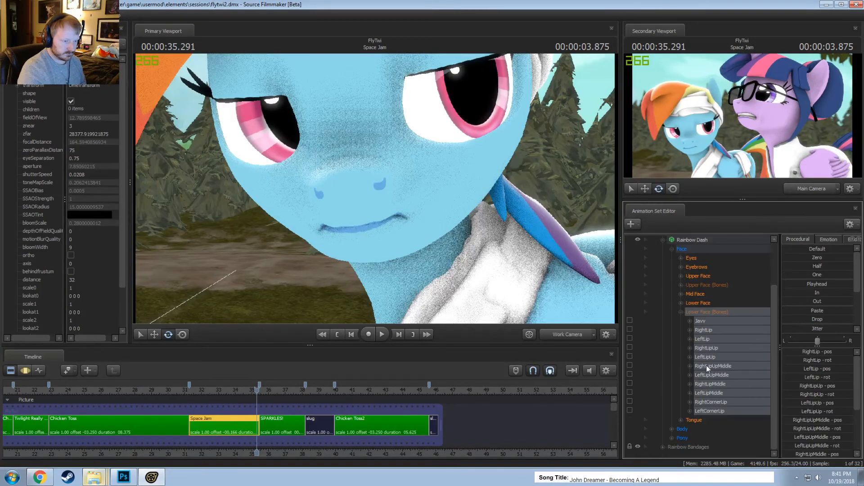
ctrl+click(700, 321)
In the Motion Editor, set a time selection for the lip bones from about 35 s onward with a short falloff, and check the motion
key(F3)
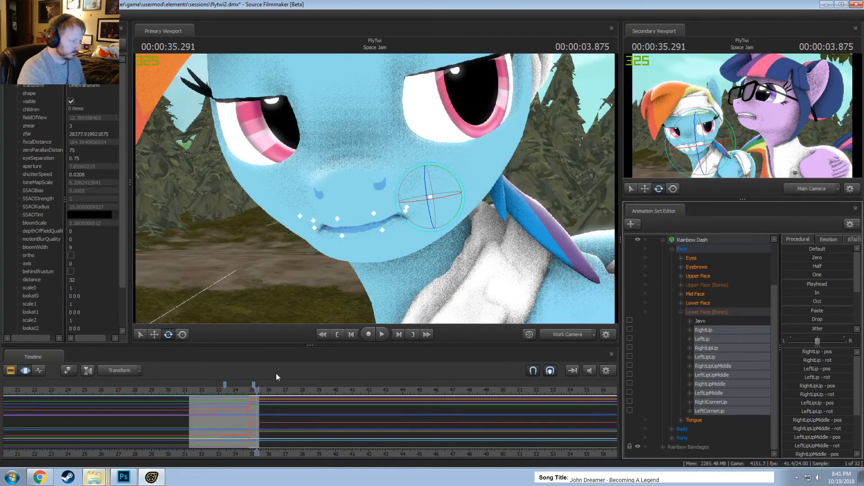
scroll(247, 413, up, 8)
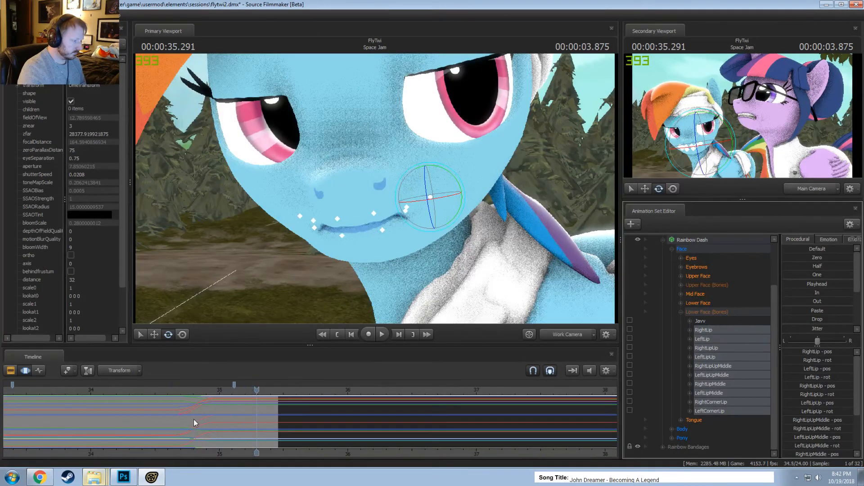
key(shift)
shift+drag(215, 420, 632, 432)
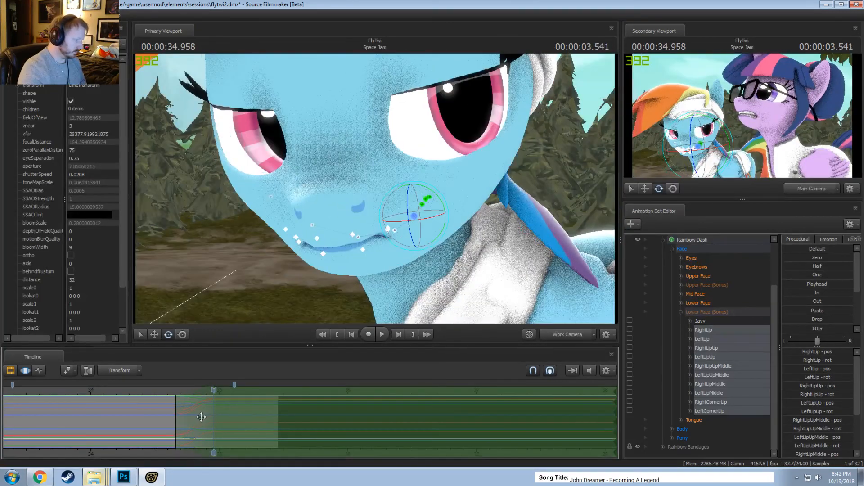
key(space)
key(space)
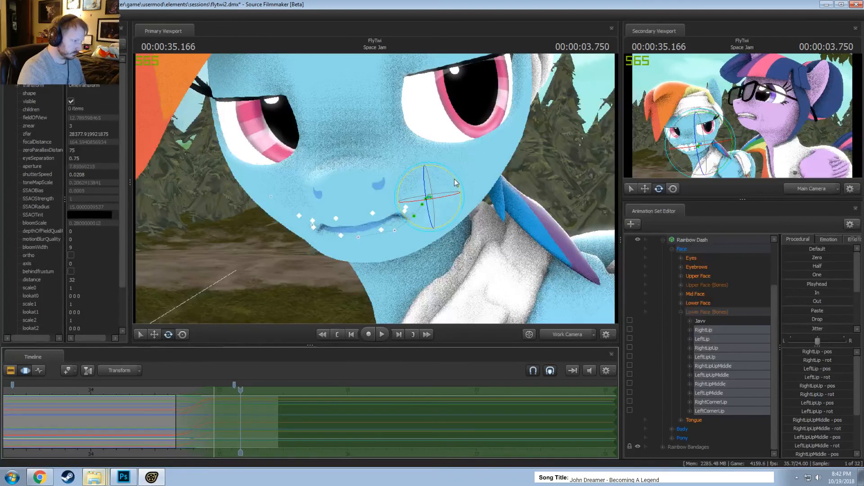
Set the manipulator's rotation mode to World and try rotating the selected lip bones
right_click(439, 204)
mouse_move(454, 222)
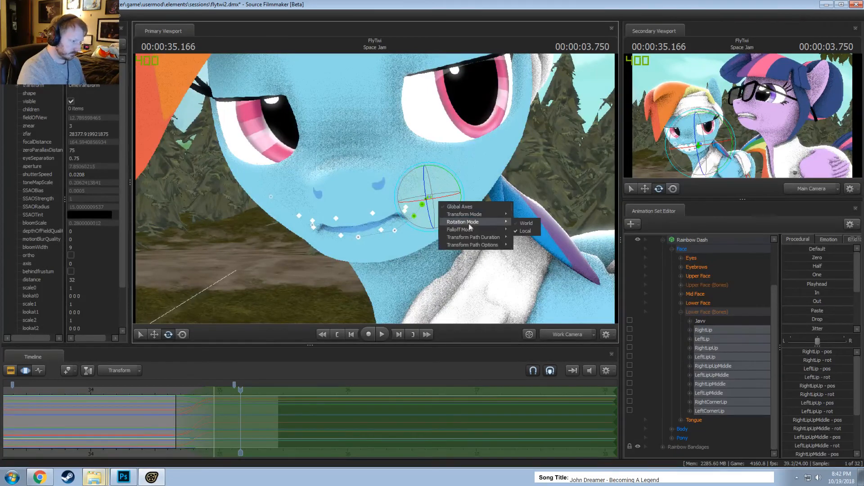
click(530, 225)
drag(442, 218, 445, 215)
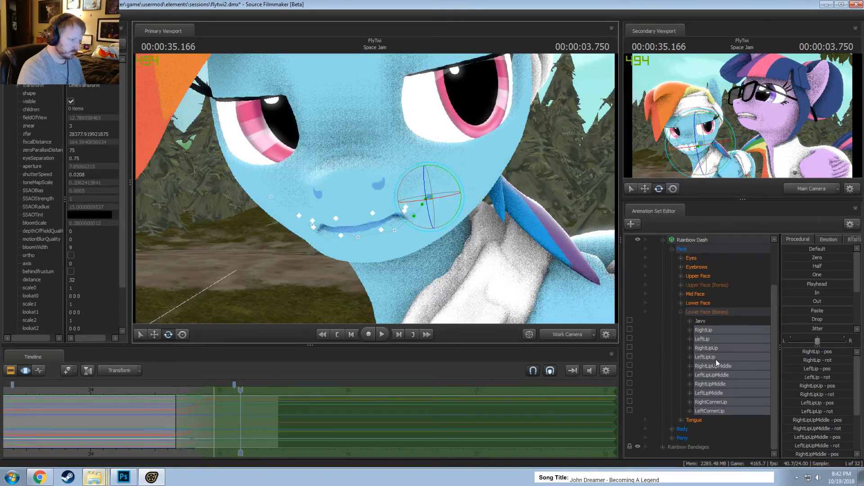
Extend the selection to the jaw and every lip bone in Rainbow Dash's Lower Face (Bones) group
ctrl+click(374, 213)
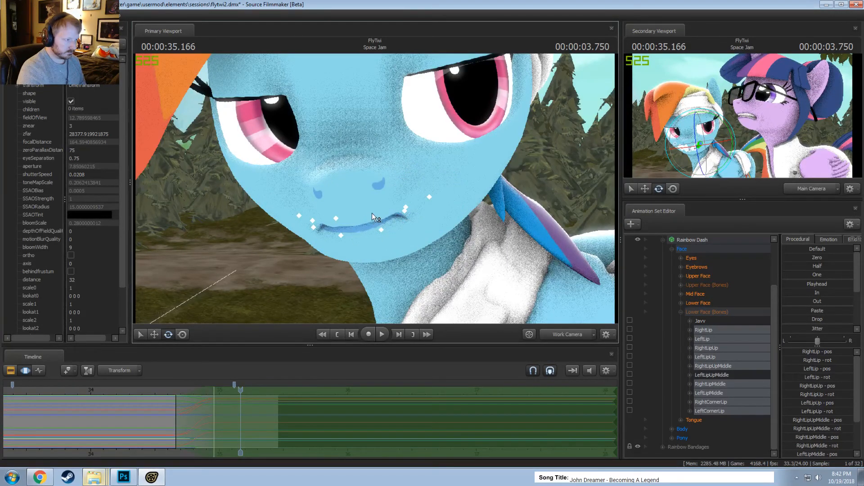
ctrl+click(720, 375)
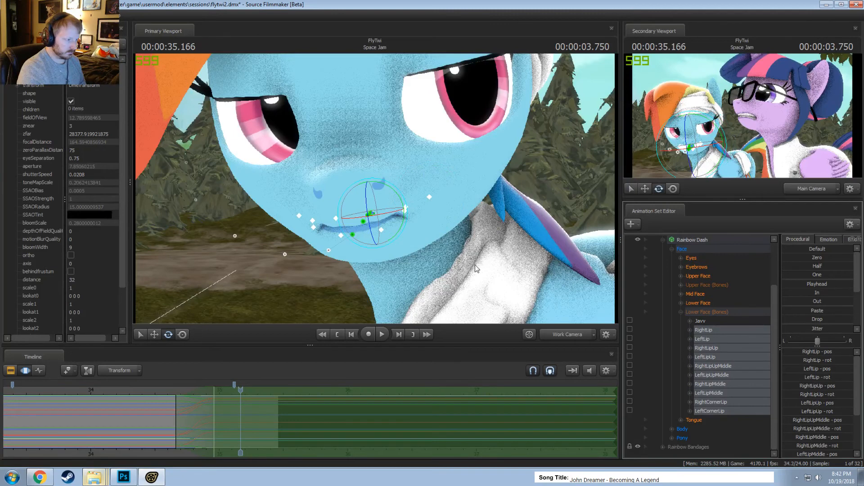
ctrl+click(343, 236)
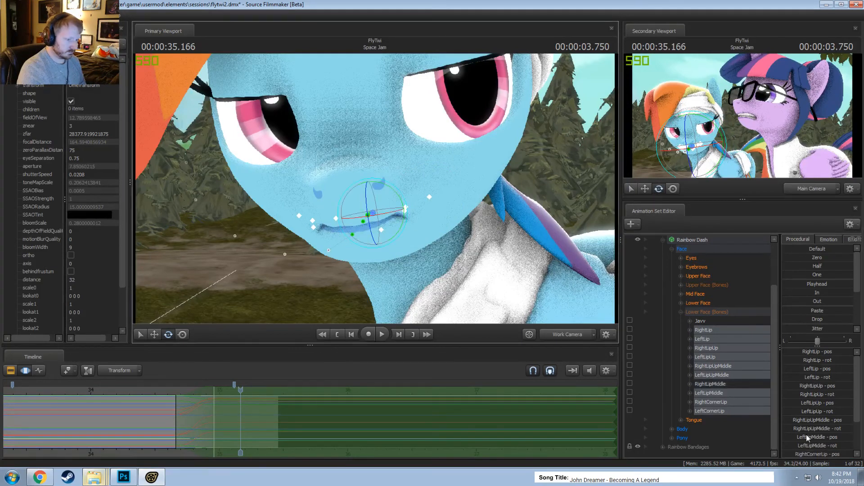
shift+click(717, 385)
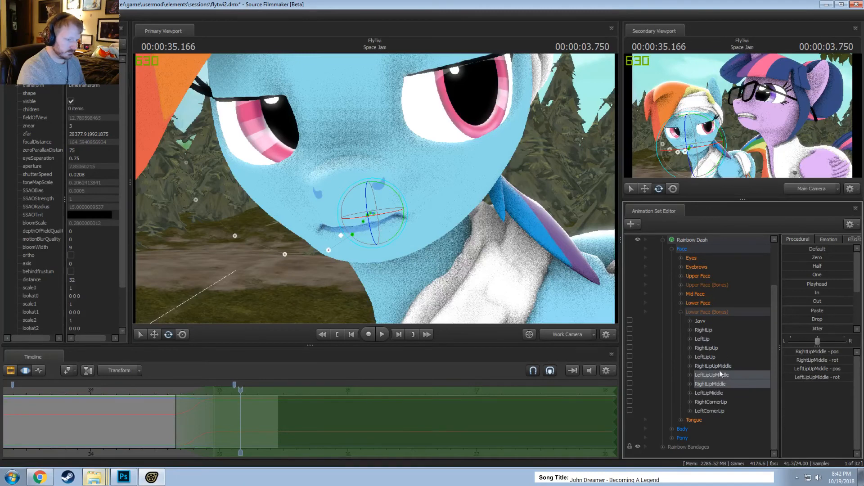
click(701, 321)
shift+click(713, 410)
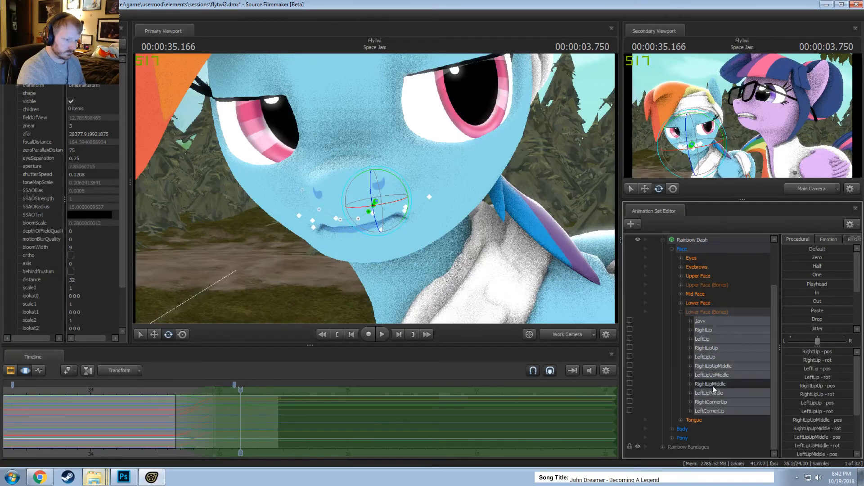
Rotate and move the jaw and lip bones together to reposition Rainbow Dash's whole mouth on her muzzle
drag(360, 252, 348, 210)
key(w)
drag(317, 242, 343, 202)
key(e)
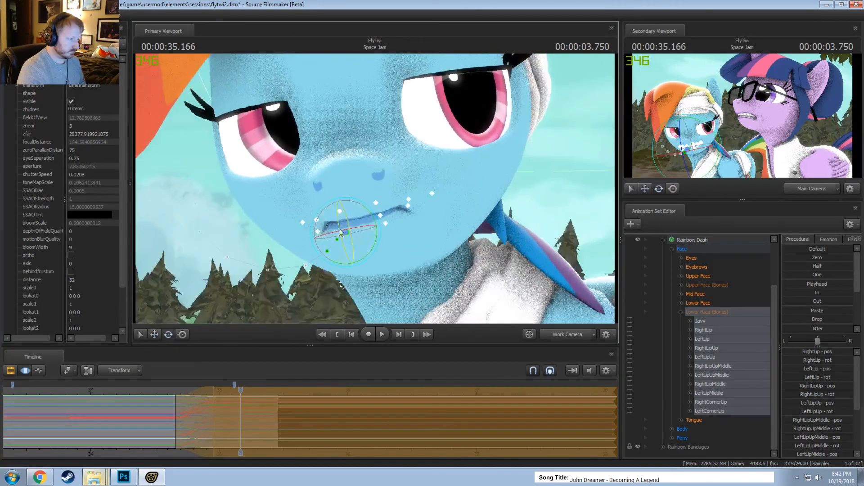
drag(330, 244, 339, 259)
key(w)
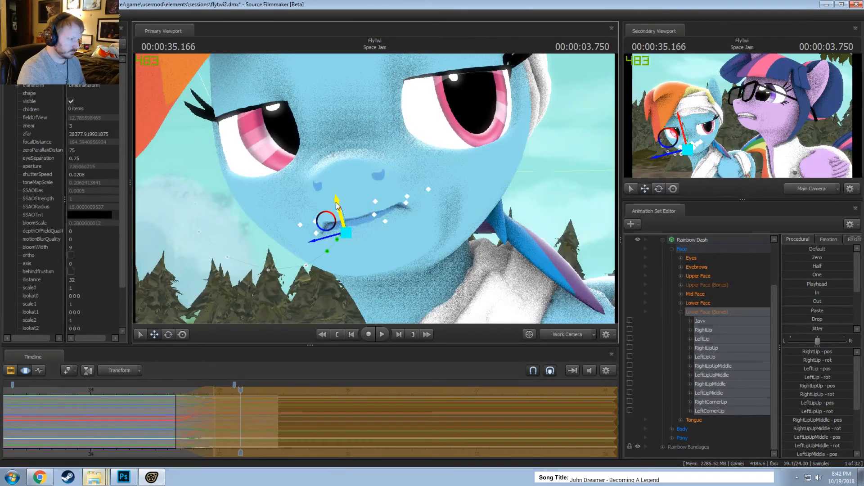
drag(337, 206, 339, 211)
alt+drag(403, 221, 369, 218)
drag(323, 242, 330, 243)
click(491, 234)
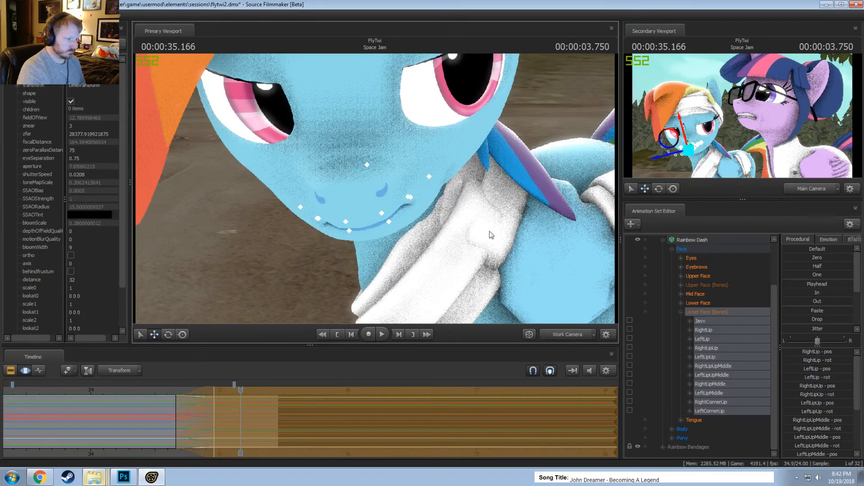
Make Rainbow Dash's controls selectable in the viewport, then select LeftLip and LeftLipUp and adjust that mouth corner
ctrl+click(410, 198)
ctrl+click(413, 199)
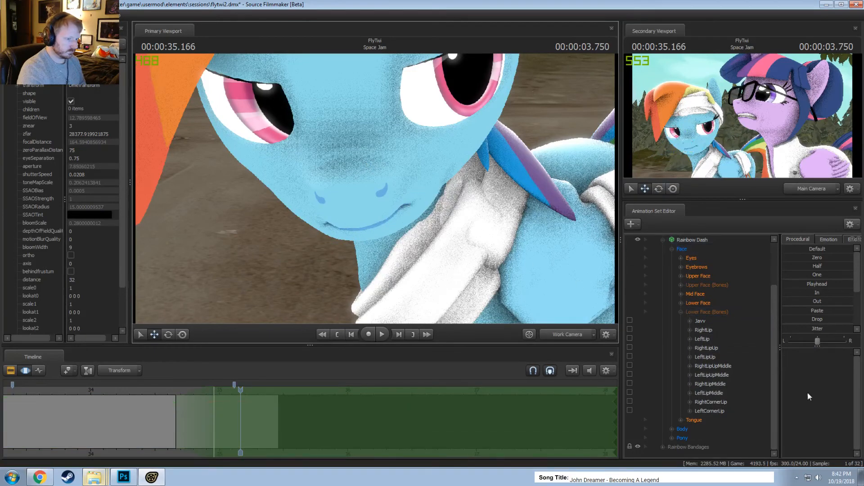
click(645, 239)
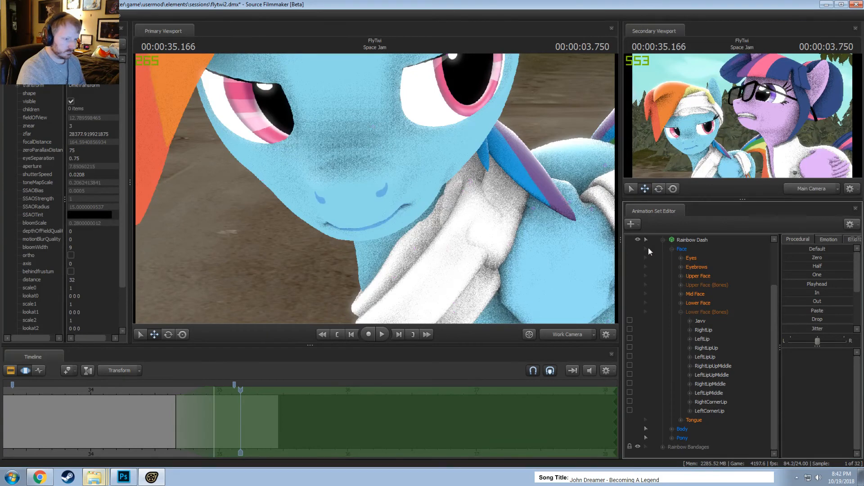
ctrl+drag(386, 205, 413, 217)
key(e)
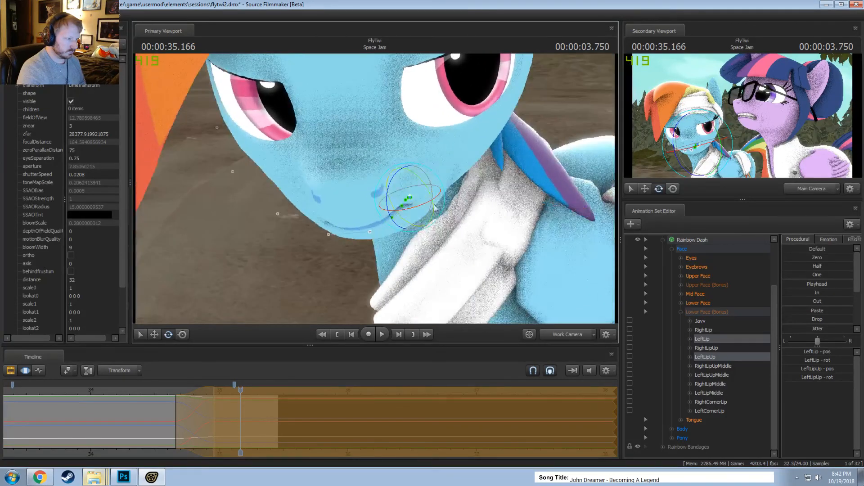
Select Rainbow Dash's jaw bone, then rotate and move it slightly to refine her closed mouth
click(705, 322)
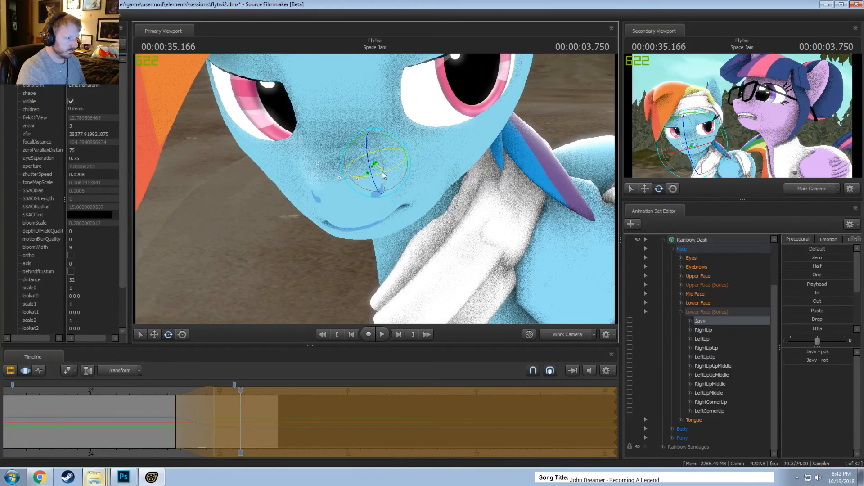
key(w)
drag(362, 165, 363, 165)
alt+drag(508, 210, 490, 311)
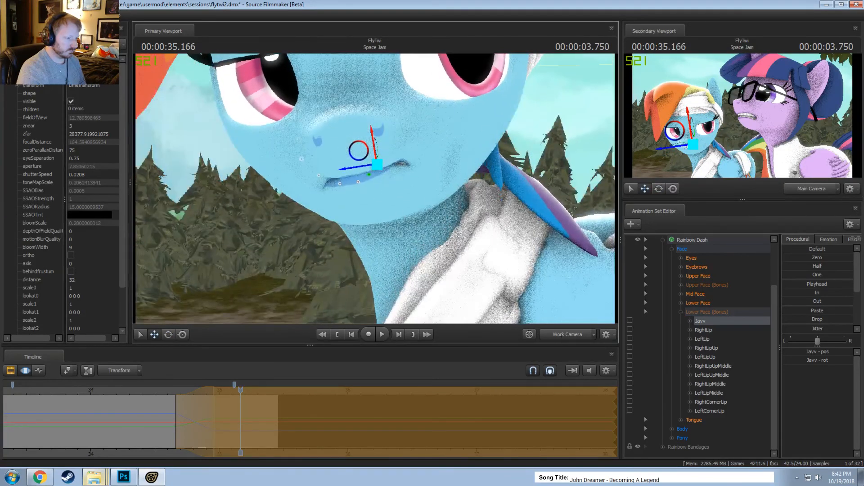
Review the mouth motion through the main camera from about 34 s, ending at 35.125 s in Space Jam
key(F2)
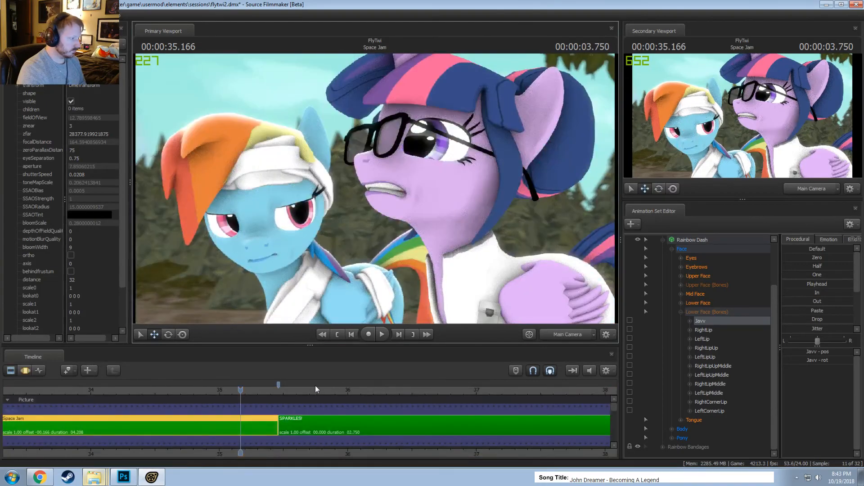
key(F3)
click(99, 390)
key(space)
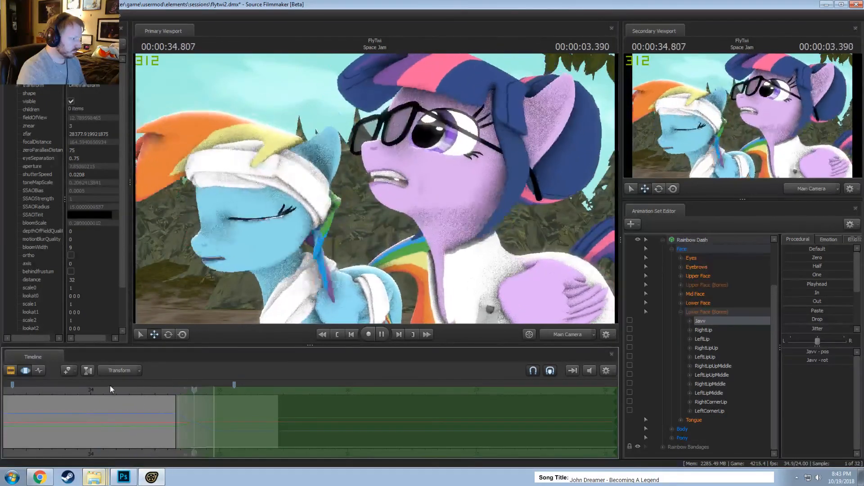
key(space)
click(145, 387)
key(space)
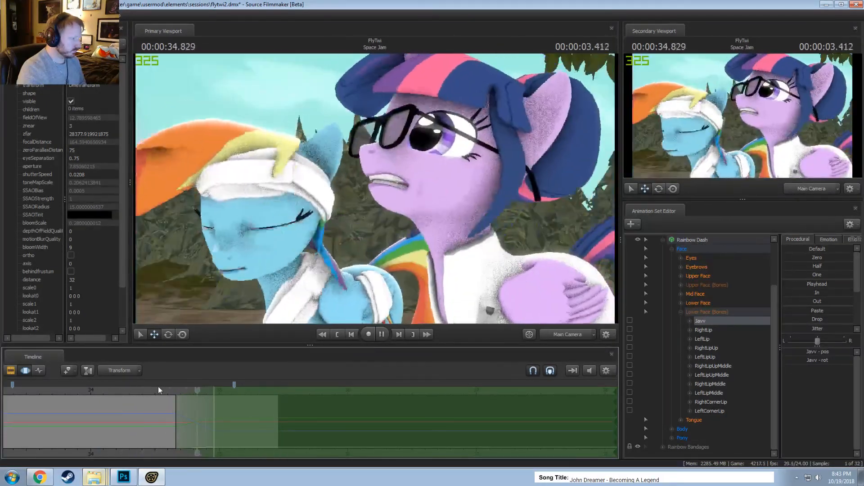
key(space)
drag(156, 387, 236, 412)
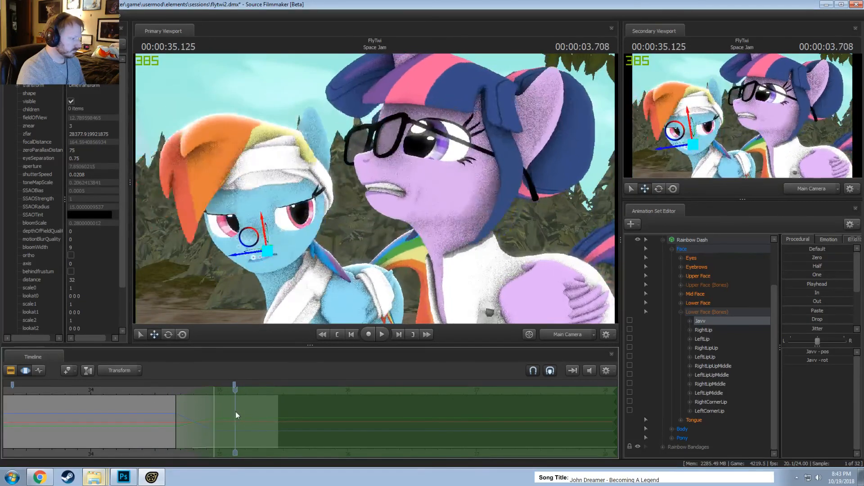
Frame Rainbow Dash's face with the work camera and select all her Lower Face bones except the jaw
click(567, 334)
key(w)
drag(374, 189, 324, 207)
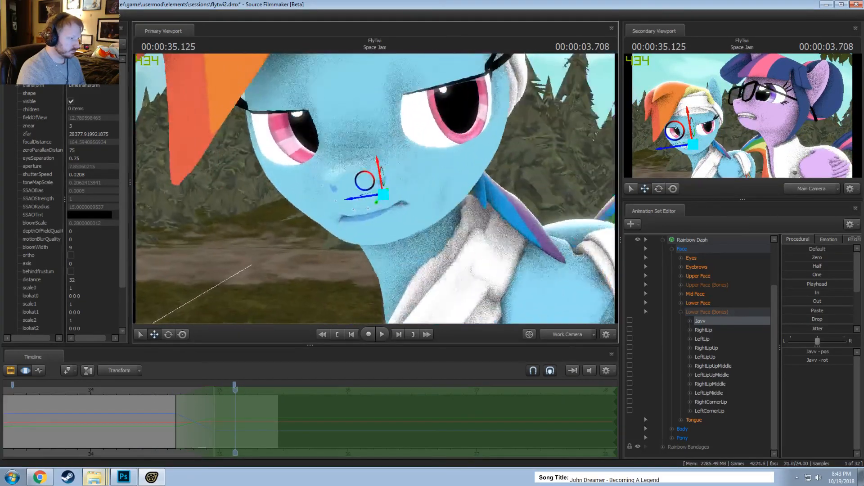
drag(384, 203, 385, 194)
key(ctrl)
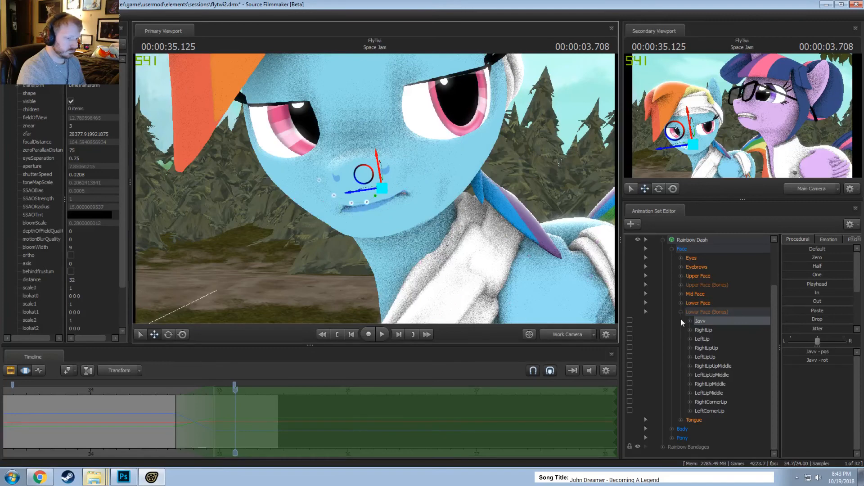
click(703, 330)
shift+click(709, 412)
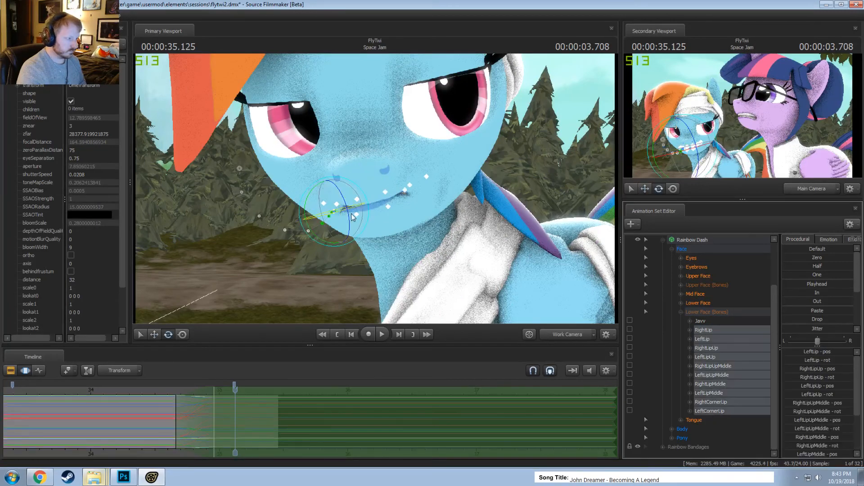
Rotate and move the selected lip bones to fit the mouth line to the muzzle, checking it from several angles
key(e)
click(346, 212)
drag(346, 211, 367, 189)
key(w)
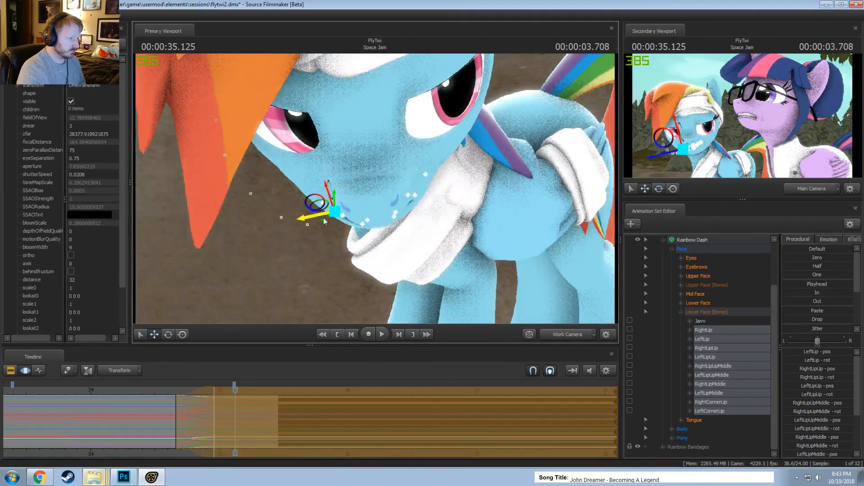
drag(316, 218, 359, 212)
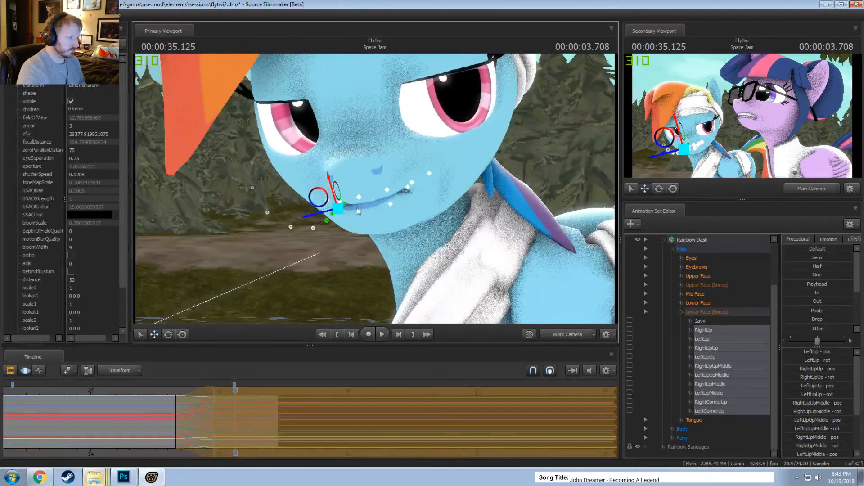
key(e)
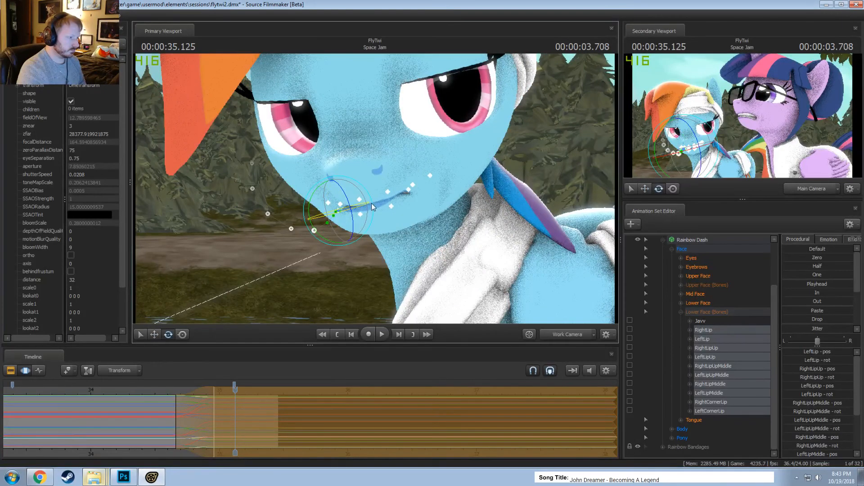
drag(372, 202, 335, 195)
key(w)
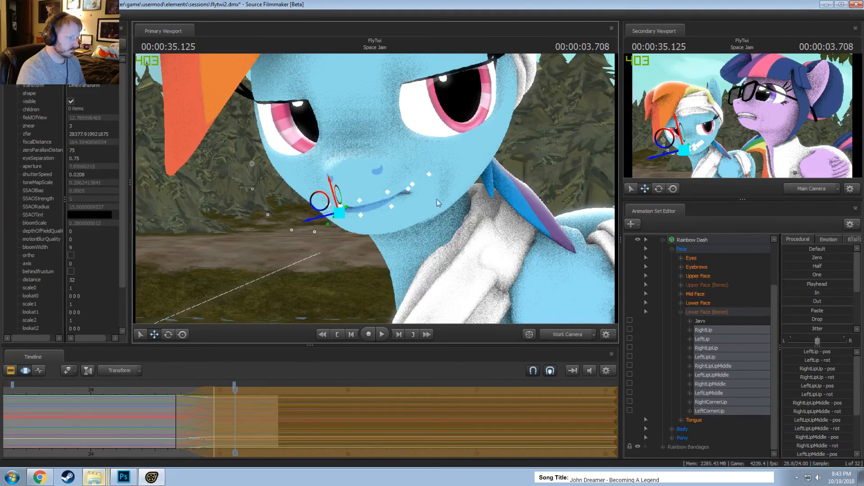
alt+drag(478, 199, 505, 229)
key(F2)
Select the Nose bone in Rainbow Dash's Mid Face group and rotate it within the existing time selection
click(681, 293)
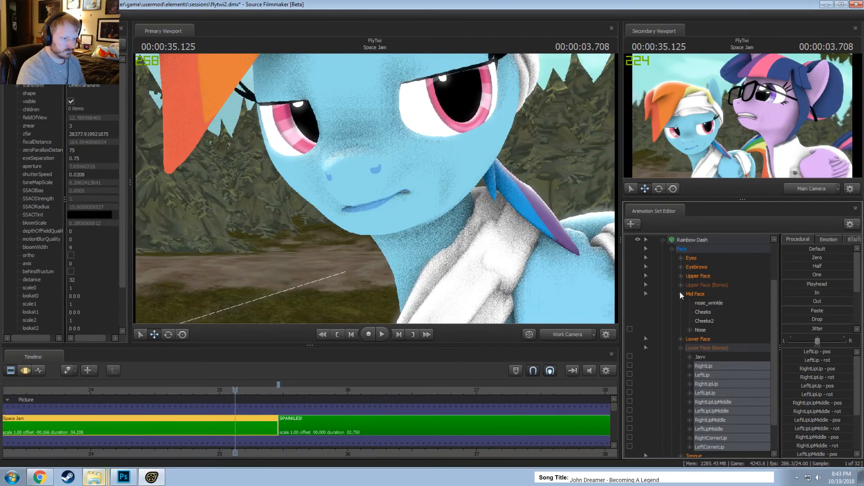
click(707, 328)
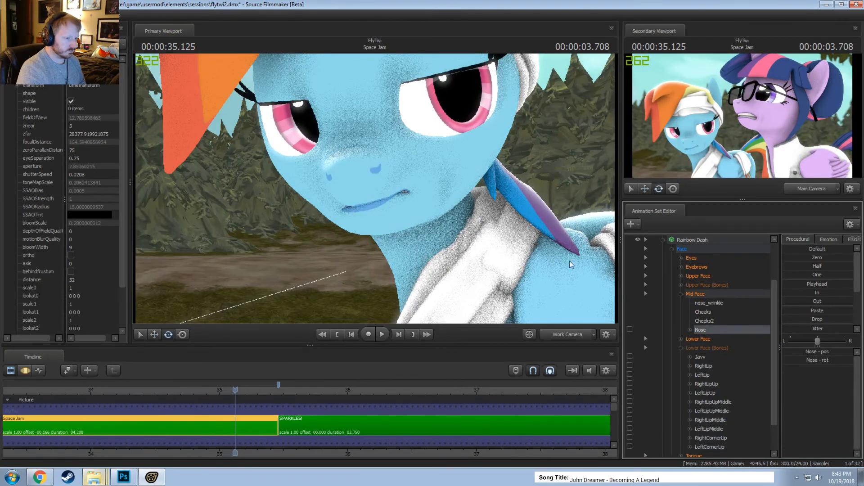
key(F3)
drag(398, 163, 364, 170)
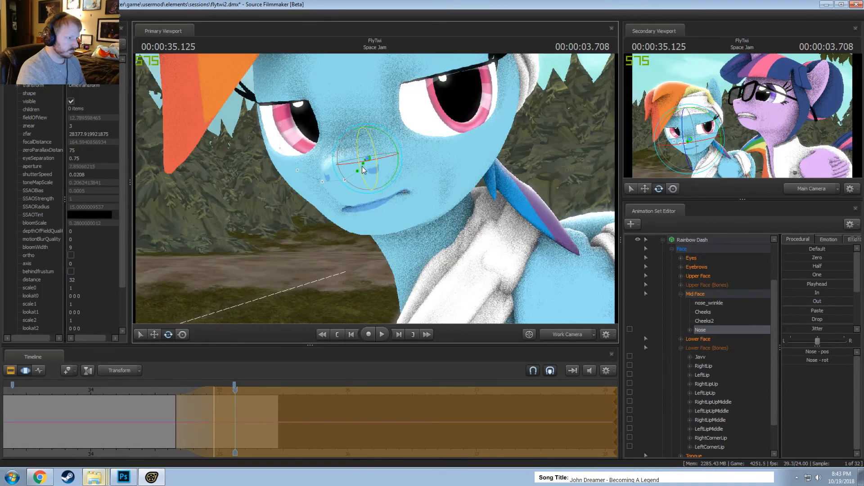
Switch back to the main camera and play the end of Space Jam to check the revised face
click(550, 334)
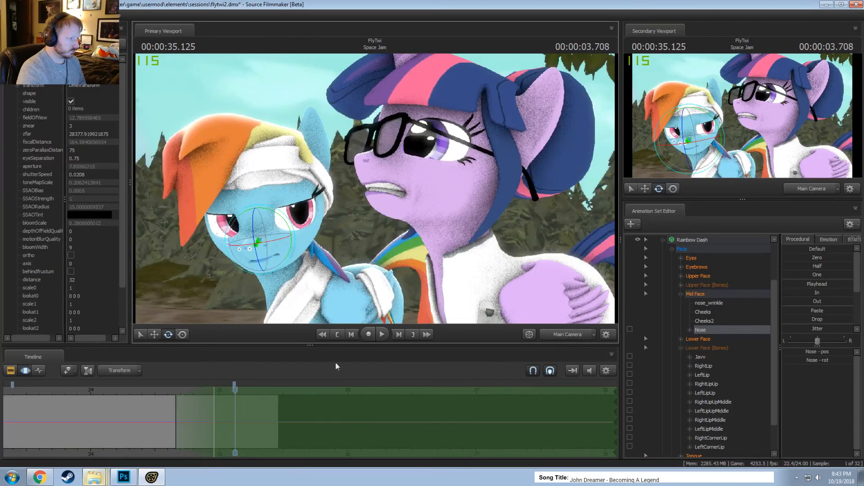
key(space)
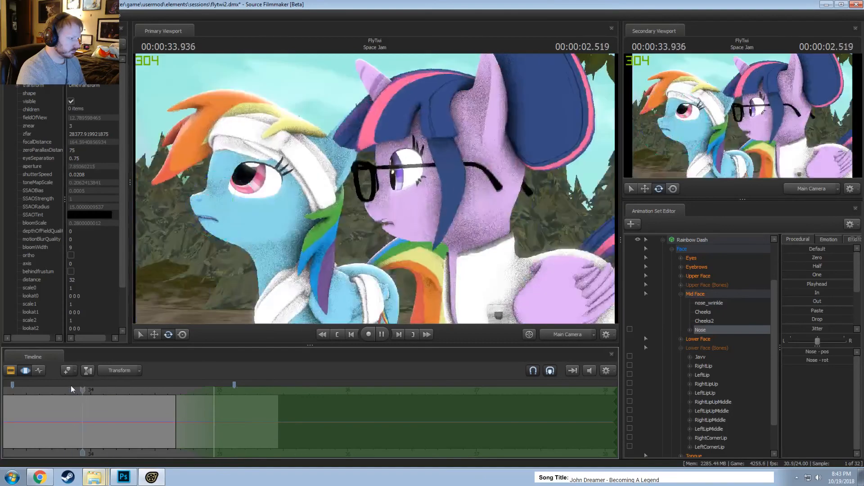
key(space)
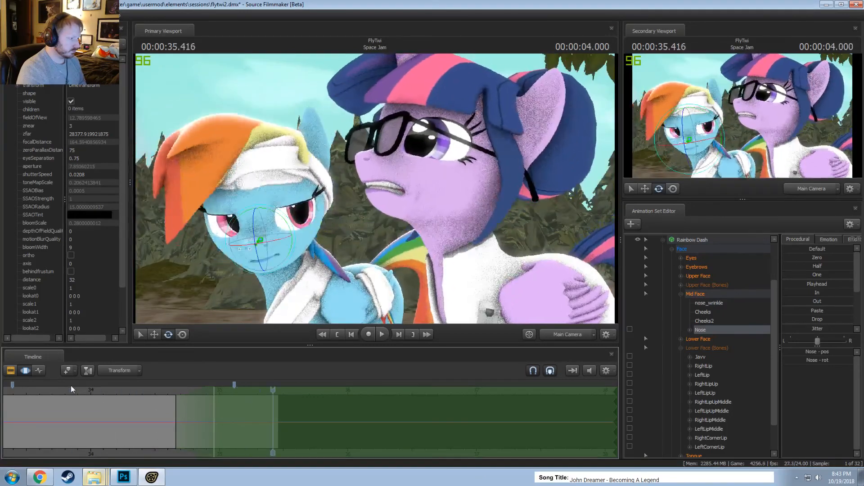
Change the primary viewport's render display and replay the end of Space Jam across the cut into SPARKLES!
right_click(370, 277)
click(398, 308)
key(F2)
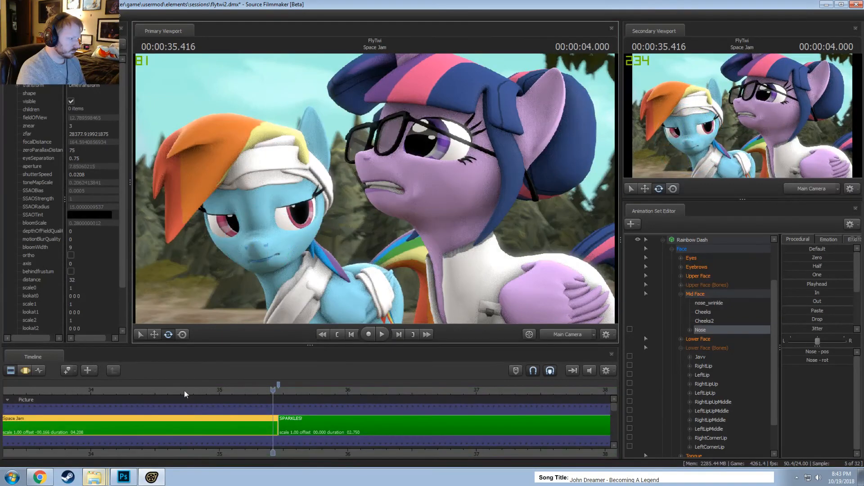
click(123, 390)
key(space)
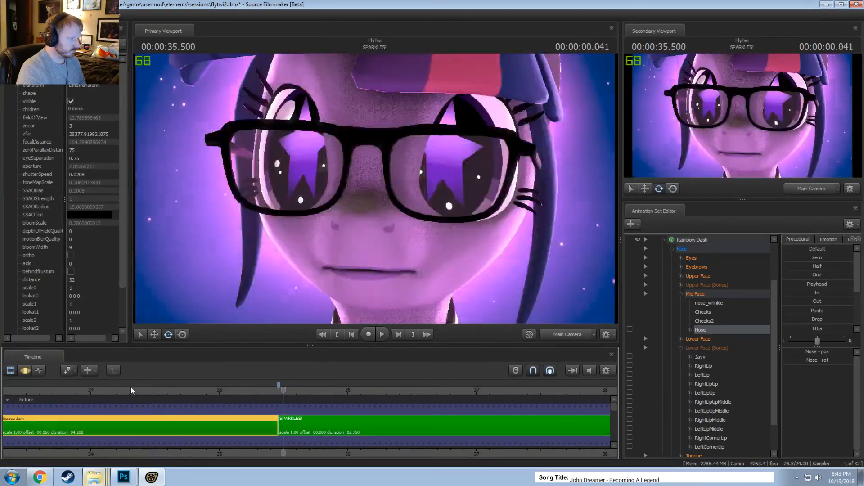
click(193, 391)
key(space)
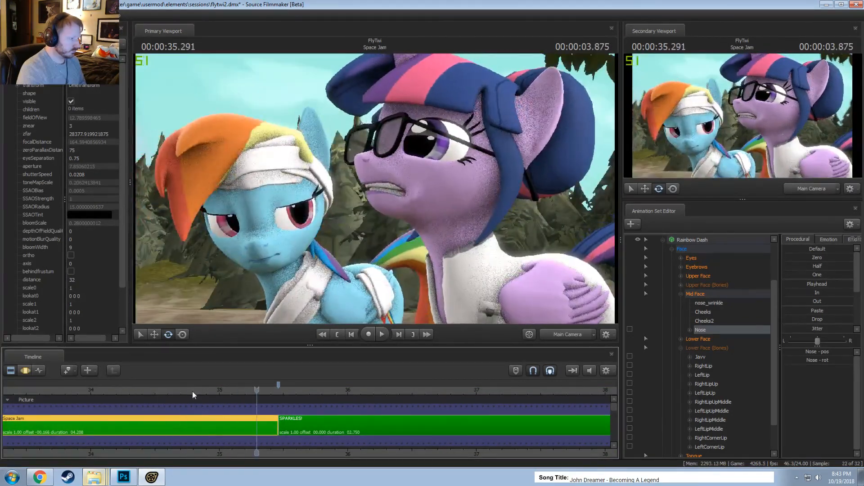
Select Rainbow Dash's Lower Face controls and slightly raise Mouth_Letter_B within the existing time selection
key(F3)
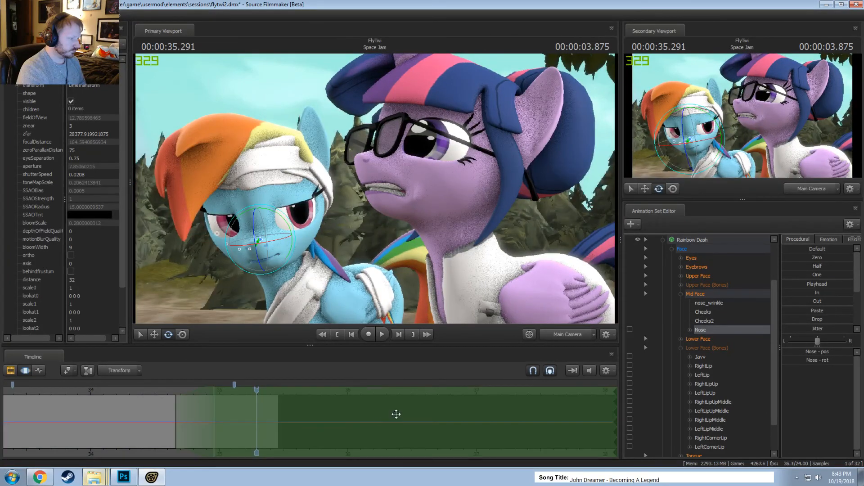
click(699, 339)
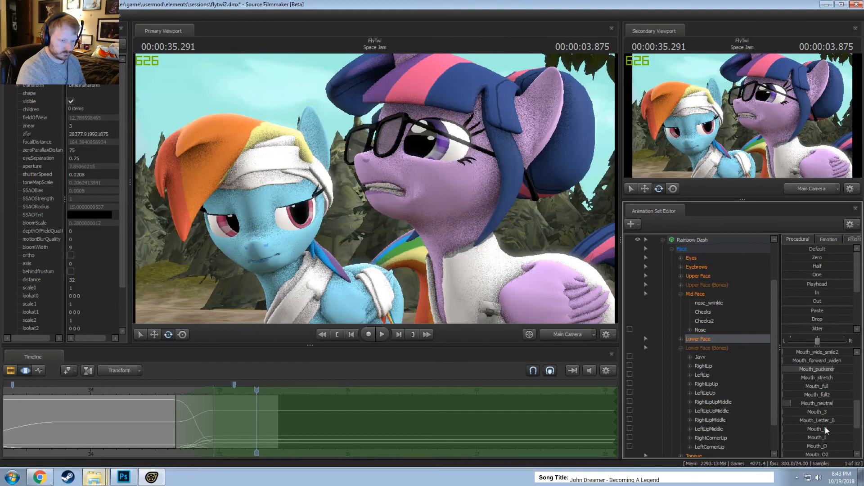
drag(824, 420, 795, 420)
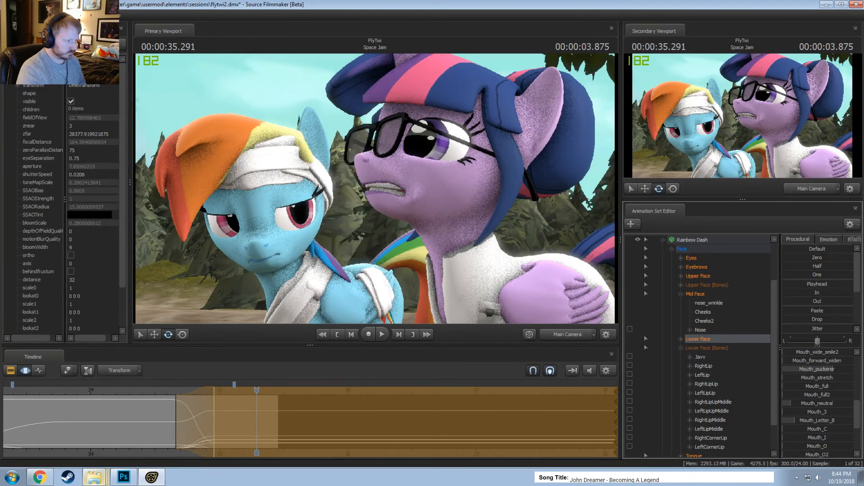
Reduce Rainbow Dash's Mouth_curve to zero and increase Jaw_closer slightly
scroll(817, 408, up, 5)
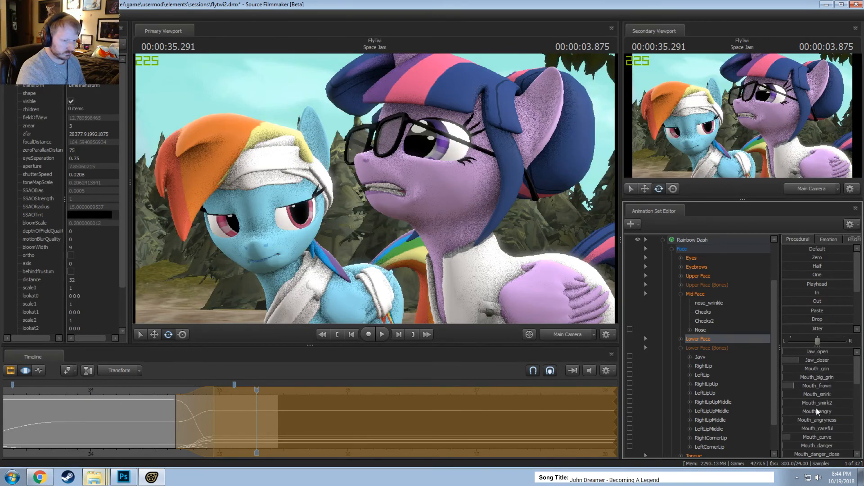
scroll(822, 437, down, 2)
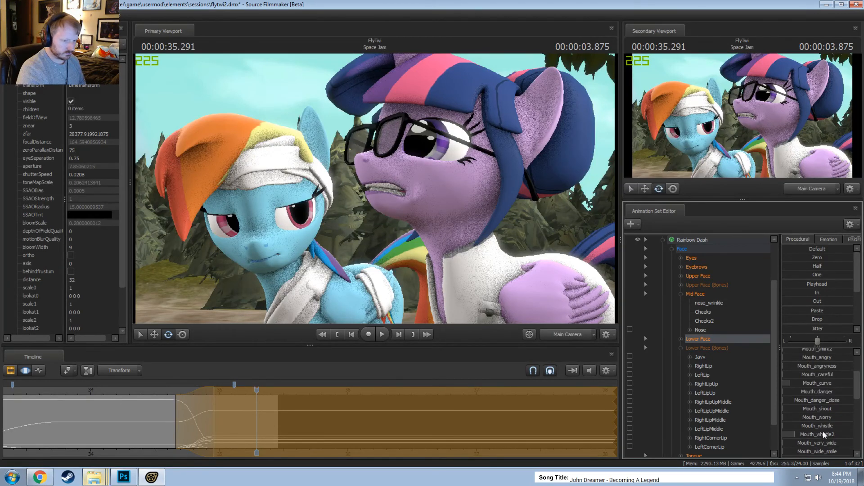
scroll(822, 433, up, 2)
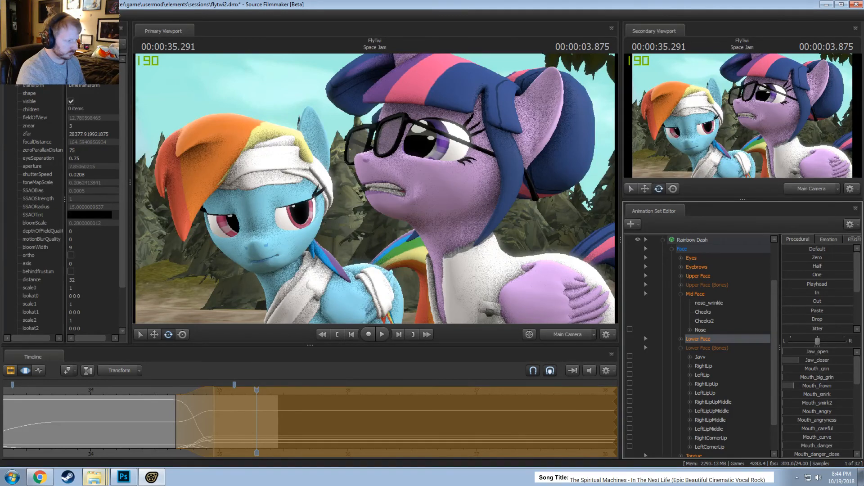
drag(818, 438, 817, 439)
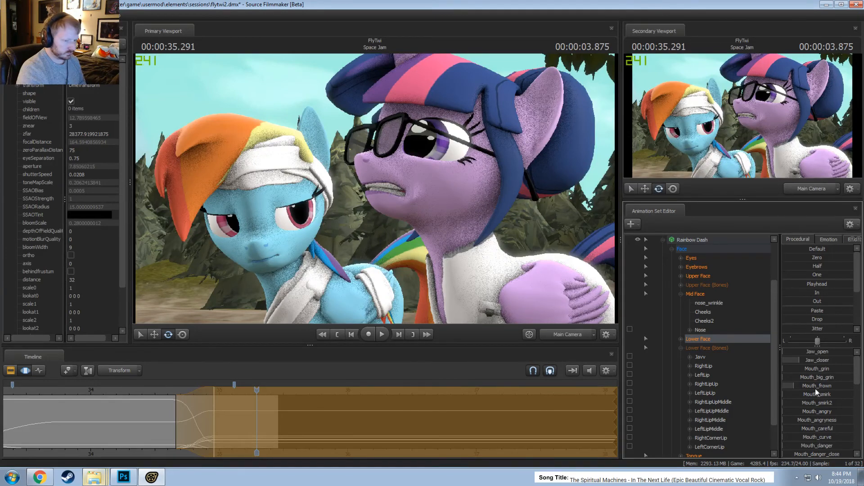
drag(816, 386, 823, 360)
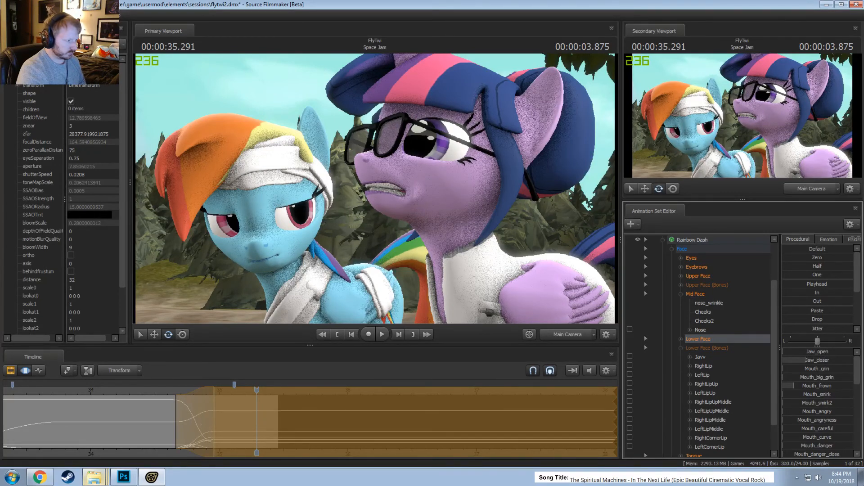
Play the end of Space Jam to check the adjusted mouth sliders
click(150, 390)
key(space)
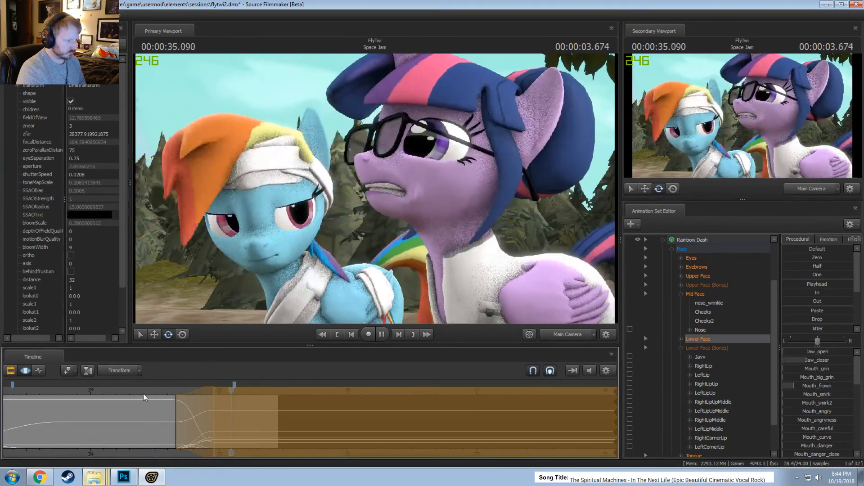
key(space)
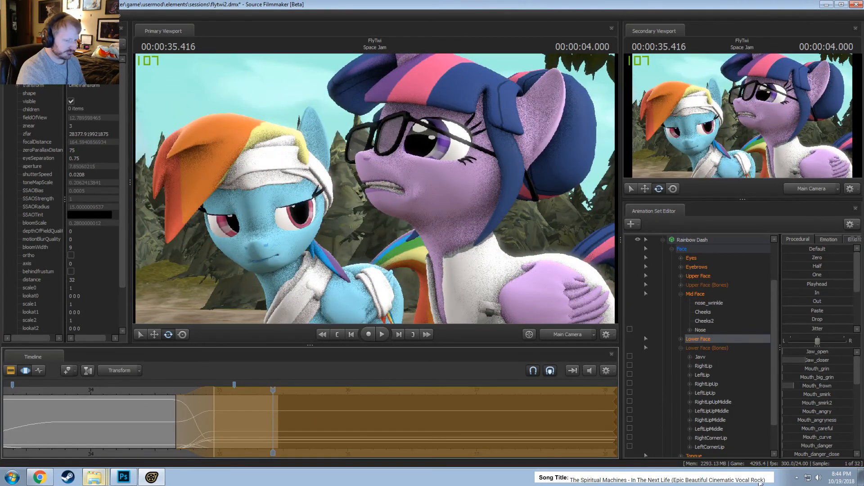
Test the remaining Lower Face mouth sliders and raise Mouth_onceler slightly
scroll(820, 425, down, 5)
drag(835, 420, 817, 389)
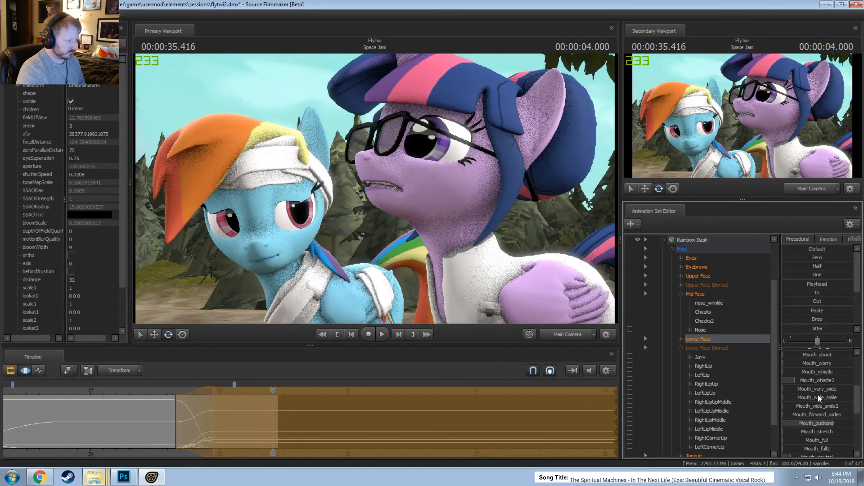
scroll(817, 395, down, 3)
scroll(830, 438, down, 1)
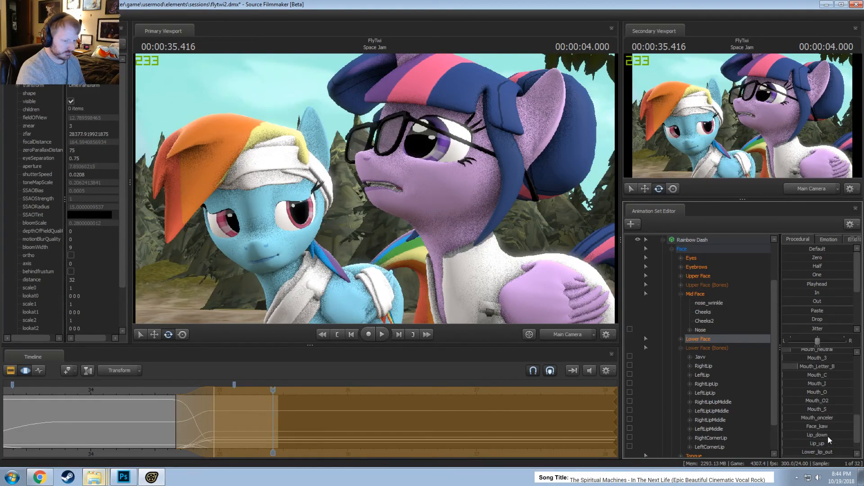
drag(823, 416, 834, 417)
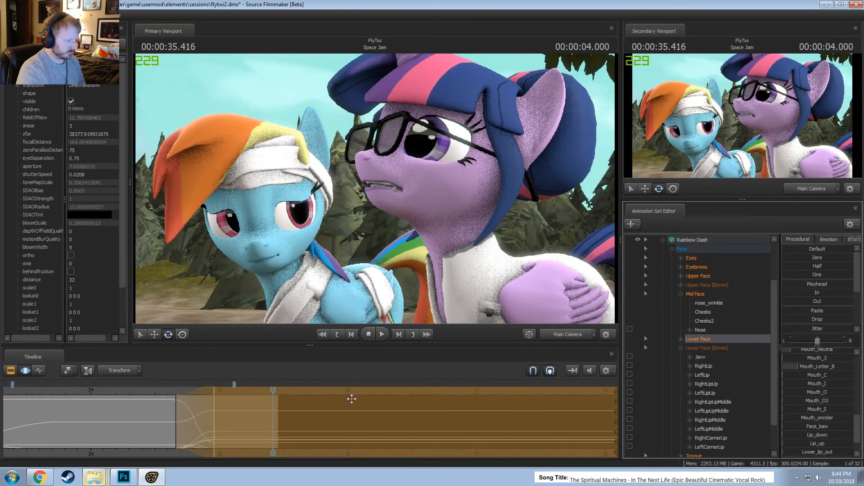
drag(821, 418, 830, 419)
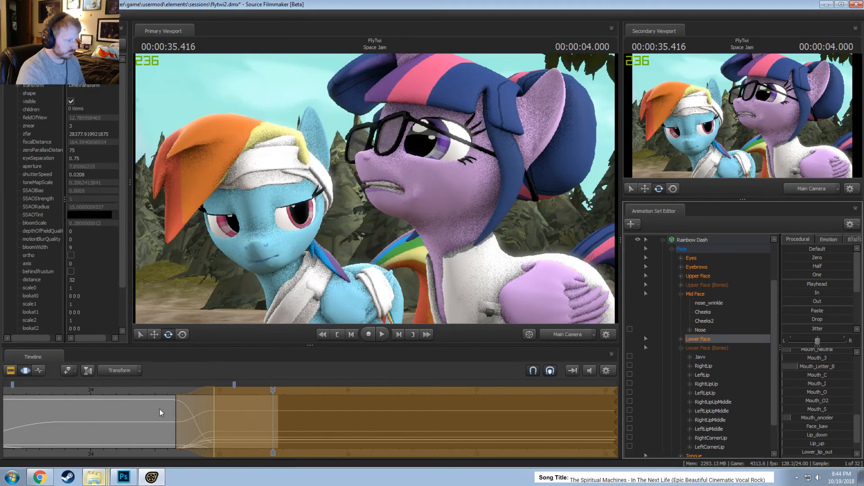
Replay the last part of Space Jam to check the mouth with Mouth_onceler applied
drag(160, 391, 150, 390)
key(space)
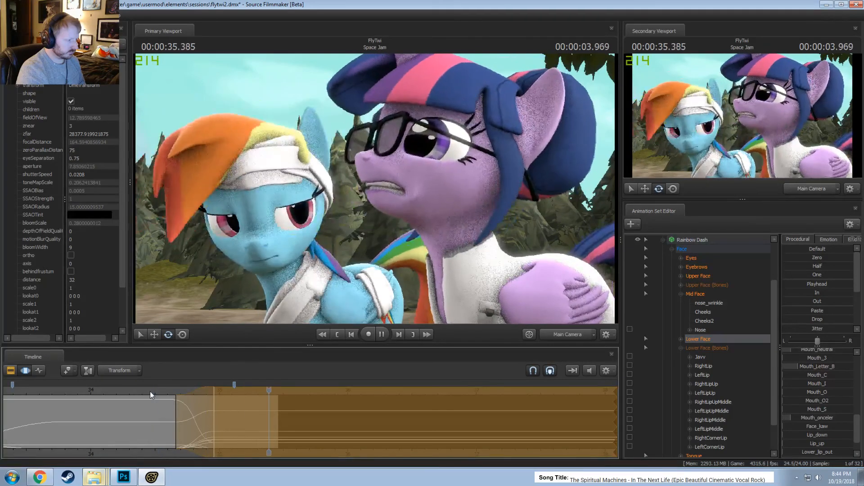
key(space)
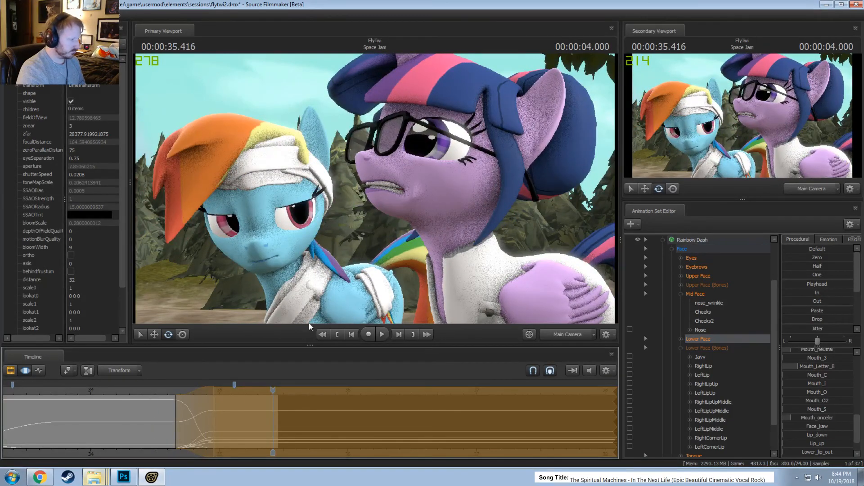
Switch to the work camera, frame Rainbow Dash's face up close, and play and scrub the end of Space Jam
key(F2)
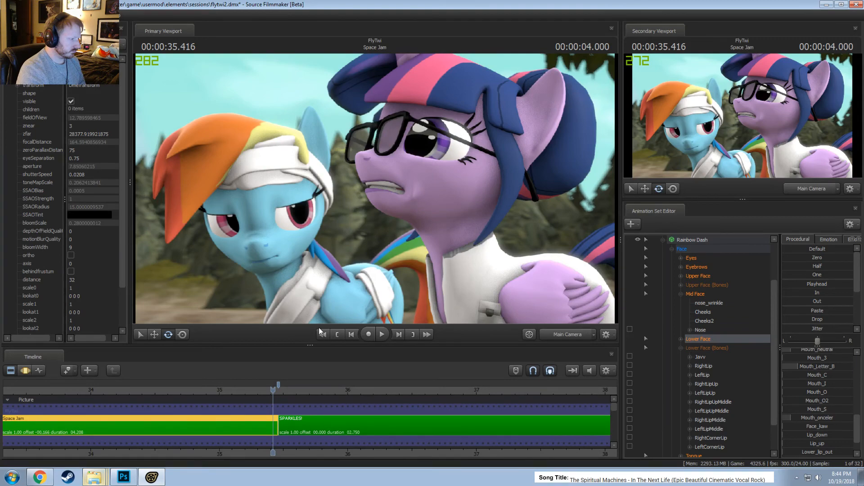
click(568, 335)
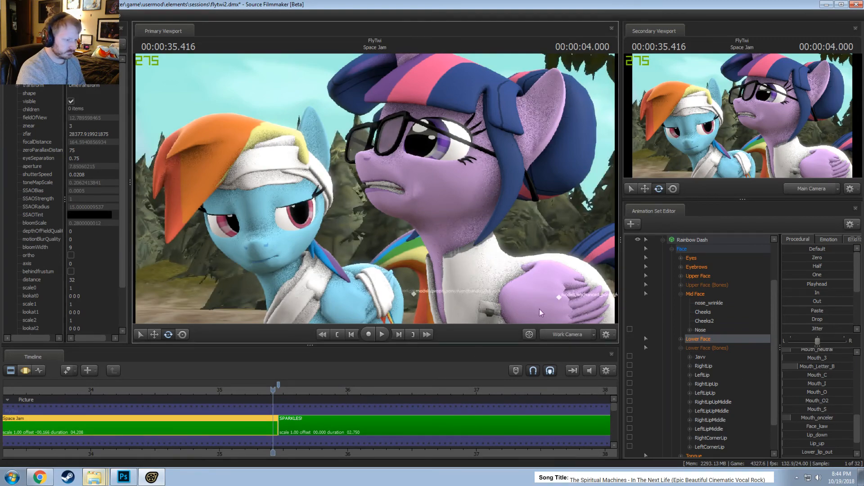
drag(539, 309, 459, 324)
key(w)
key(s)
drag(375, 188, 361, 222)
key(w)
click(155, 388)
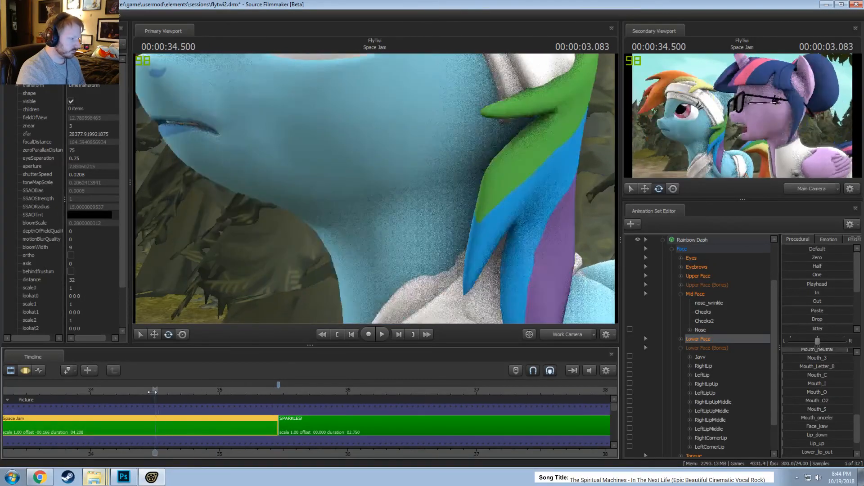
key(space)
key(space)
drag(213, 388, 273, 390)
Undo a trial rotation of Rainbow Dash's jaw bone and reposition the bone slightly within the existing time selection
key(F2)
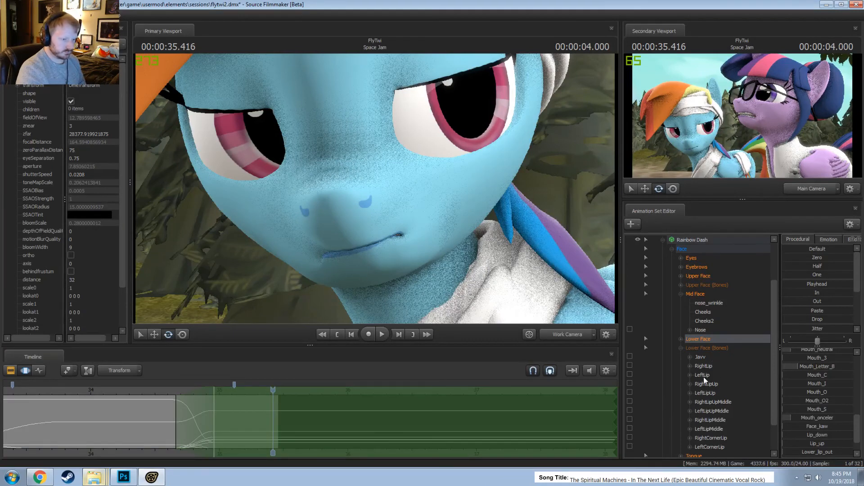
click(700, 356)
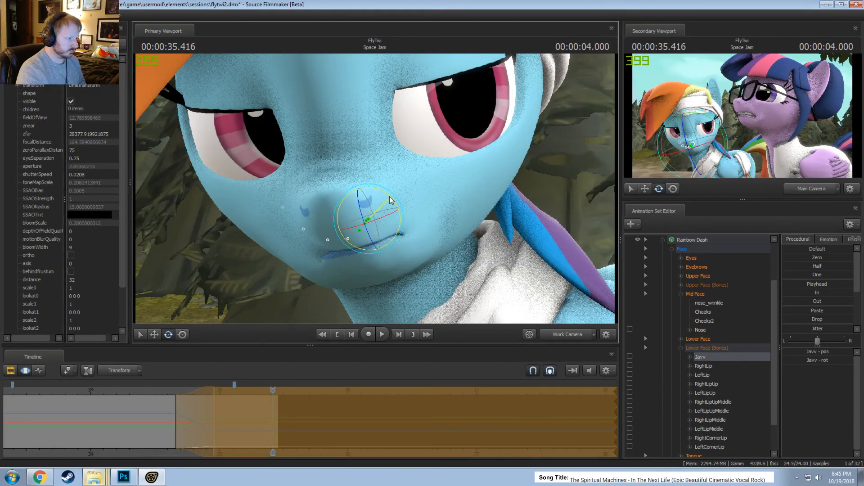
drag(390, 202, 350, 224)
key(ctrl+z)
key(w)
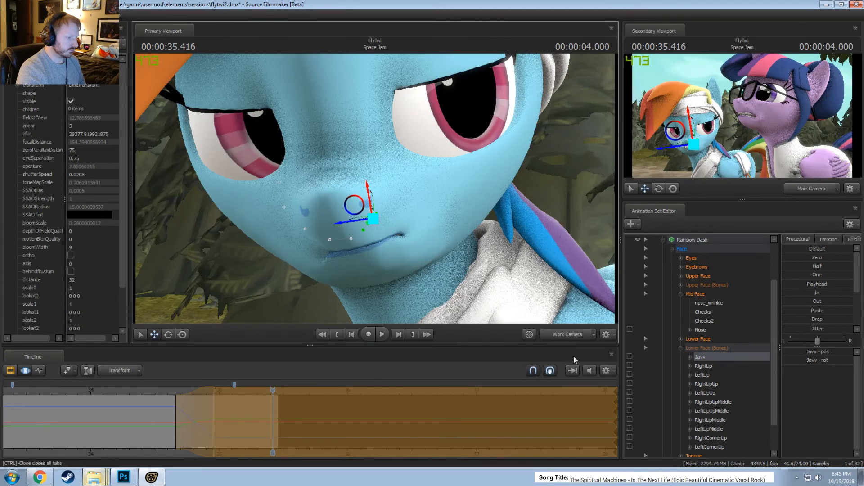
Play the shot from the main camera across the cut into SPARKLES!, then return to 00:00:35.250 in the work camera
key(F2)
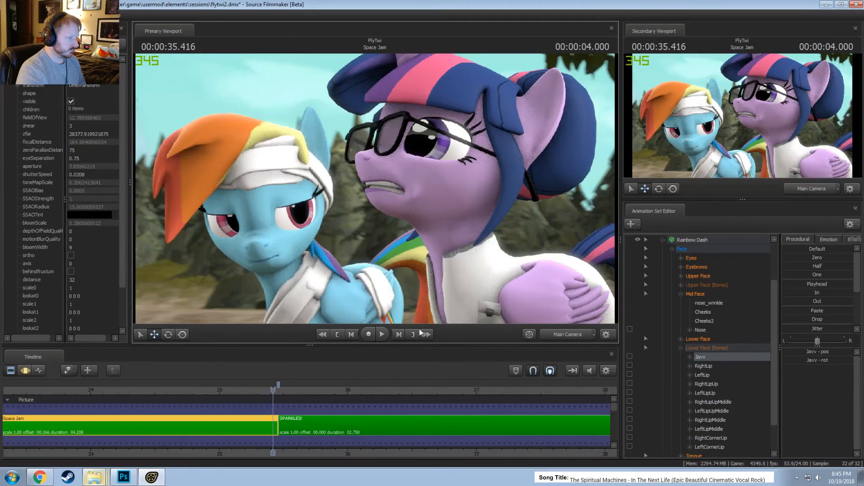
key(F3)
key(space)
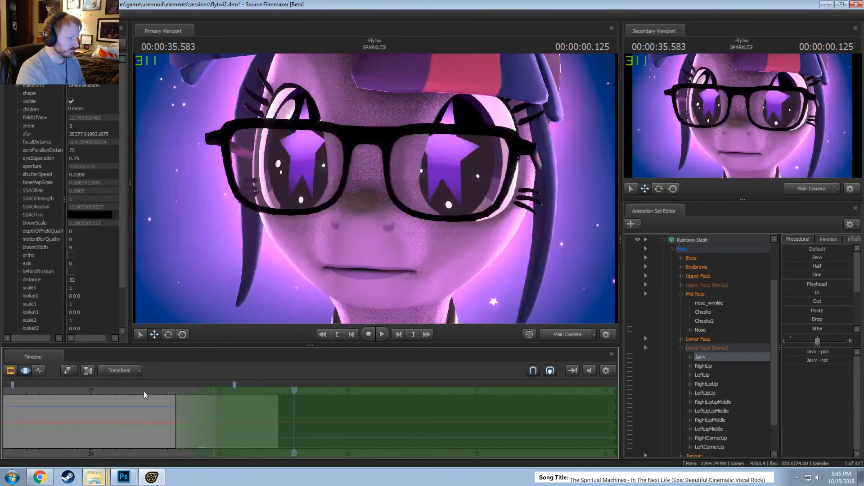
click(239, 415)
drag(239, 415, 251, 416)
click(556, 336)
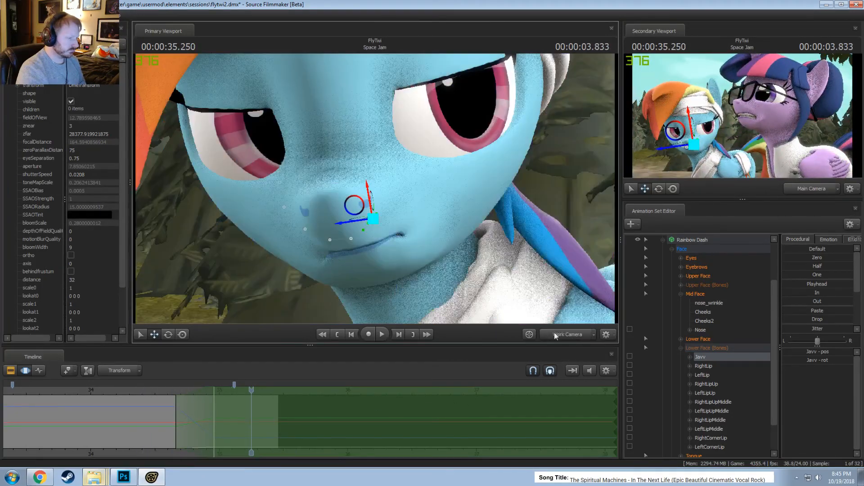
Reframe Rainbow Dash's mouth and raise the Lower Face Mouth_curve slider slightly
drag(474, 280, 583, 311)
scroll(705, 376, down, 2)
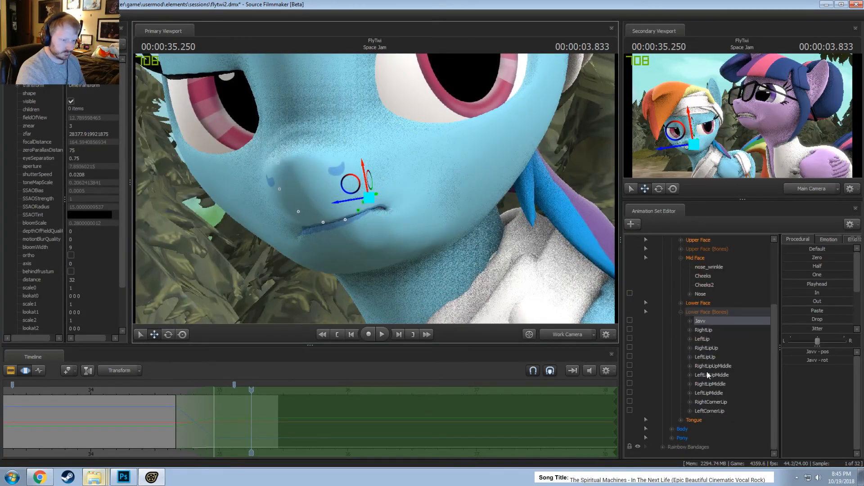
click(701, 303)
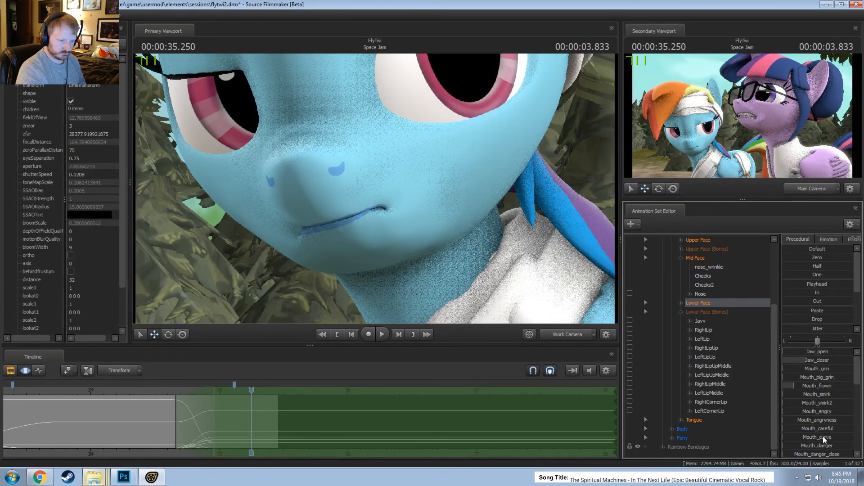
drag(825, 440, 812, 439)
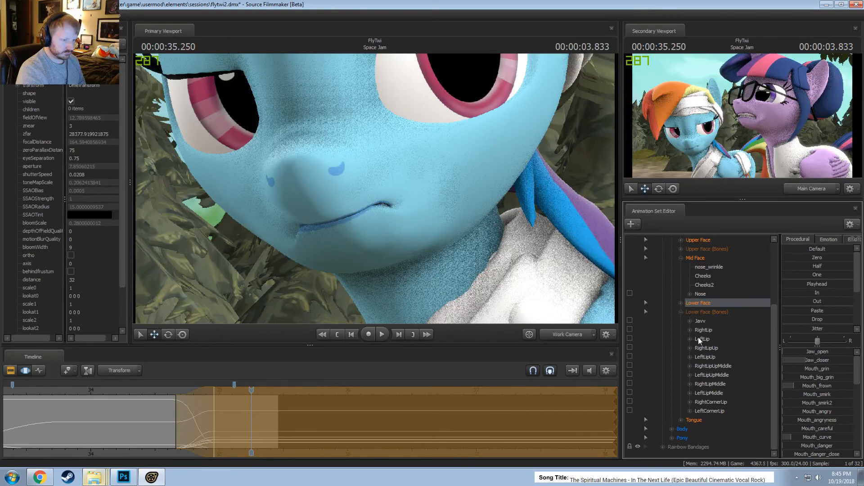
Look through Rainbow Dash's lip bones and try nudging LeftCornerLip at the mouth corner
click(708, 384)
click(712, 375)
click(715, 366)
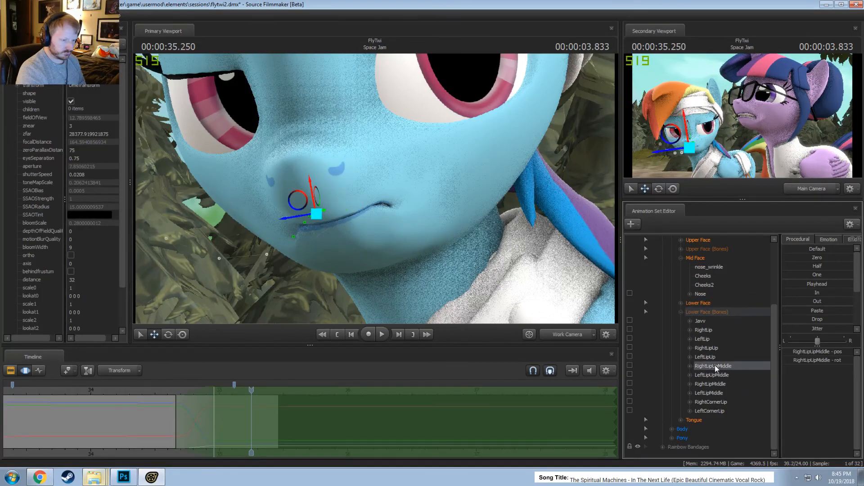
click(714, 394)
click(715, 412)
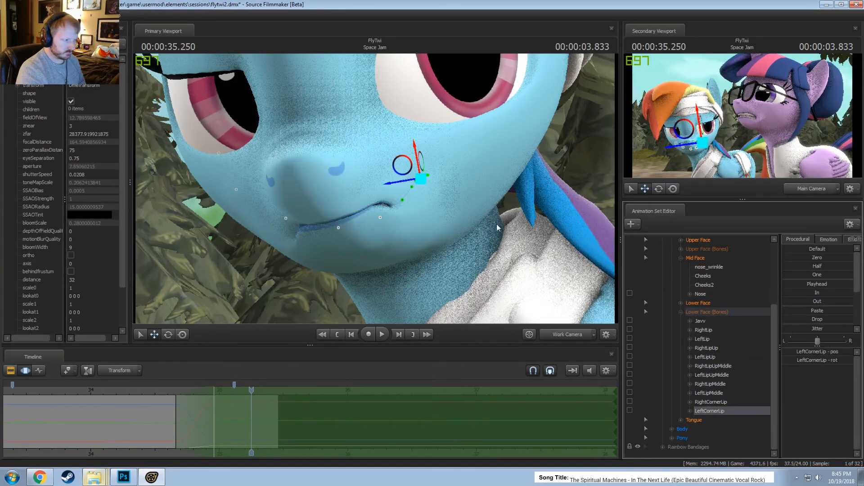
drag(415, 148, 415, 151)
key(Return)
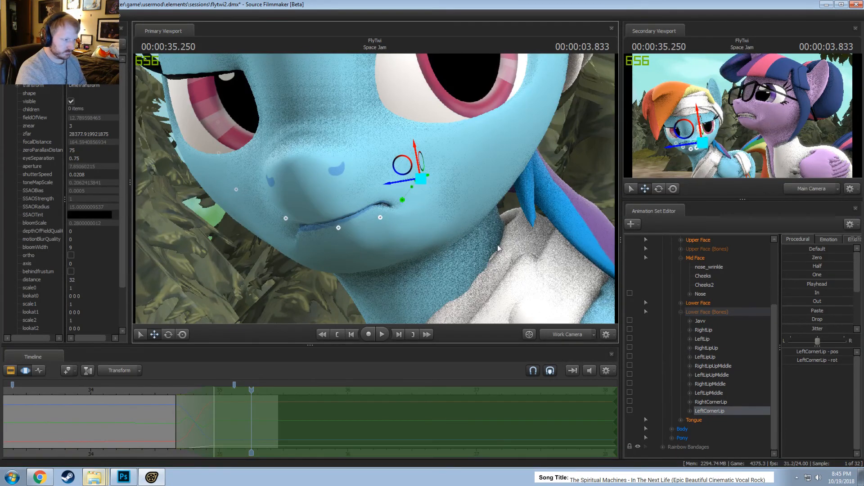
Try moving the LeftLipMiddle and LeftLipUpMiddle bones to adjust the mouth line near its corner
click(710, 393)
drag(364, 215, 369, 224)
key(Return)
click(715, 376)
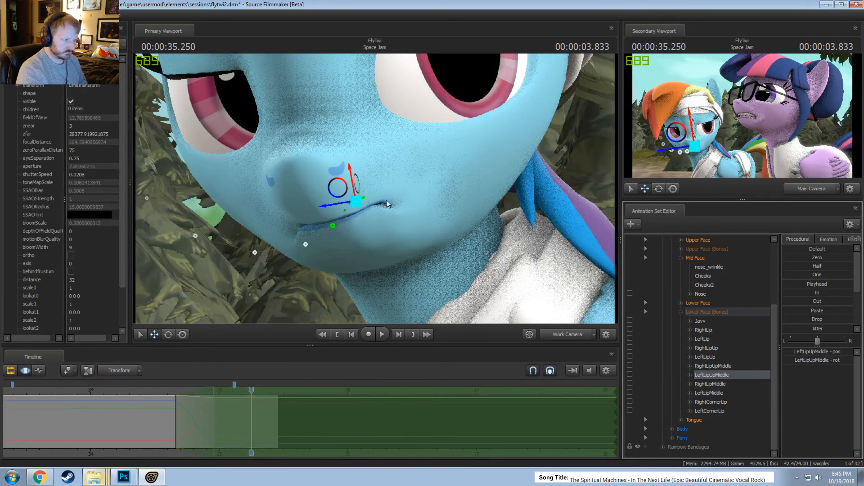
drag(351, 176, 384, 176)
key(Return)
Move Rainbow Dash's LeftLip bone slightly outward toward the cheek and return to the main camera view
click(697, 339)
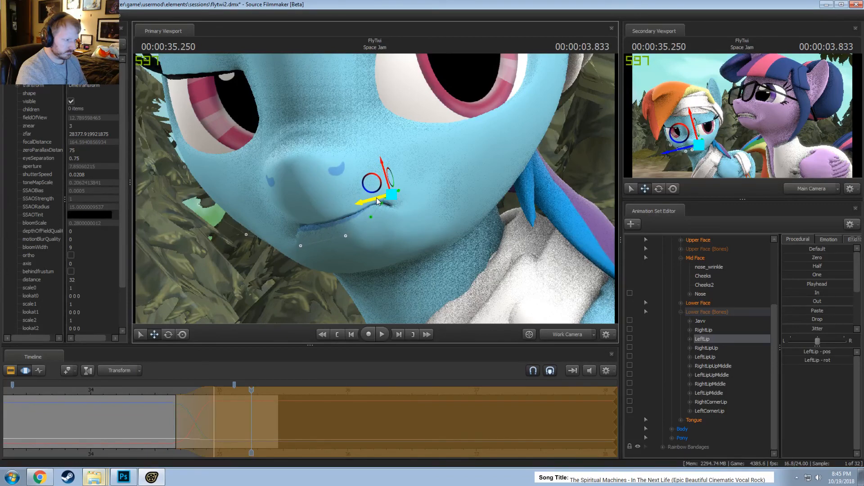
drag(377, 201, 404, 193)
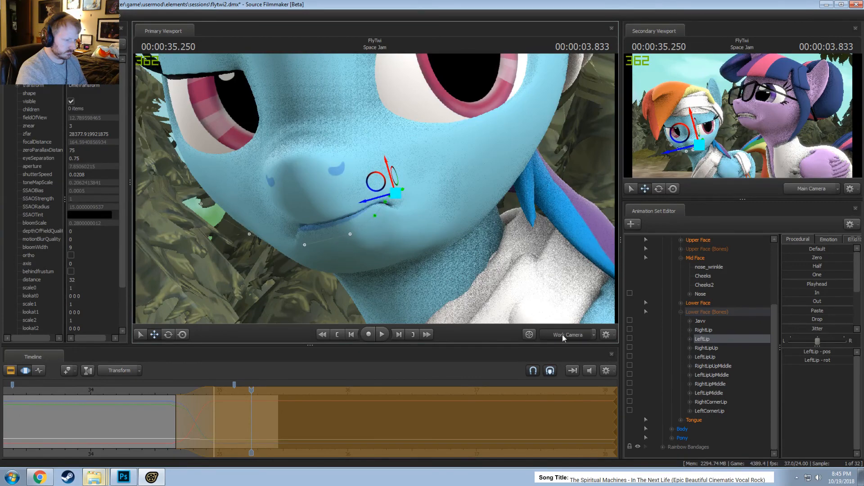
key(F1)
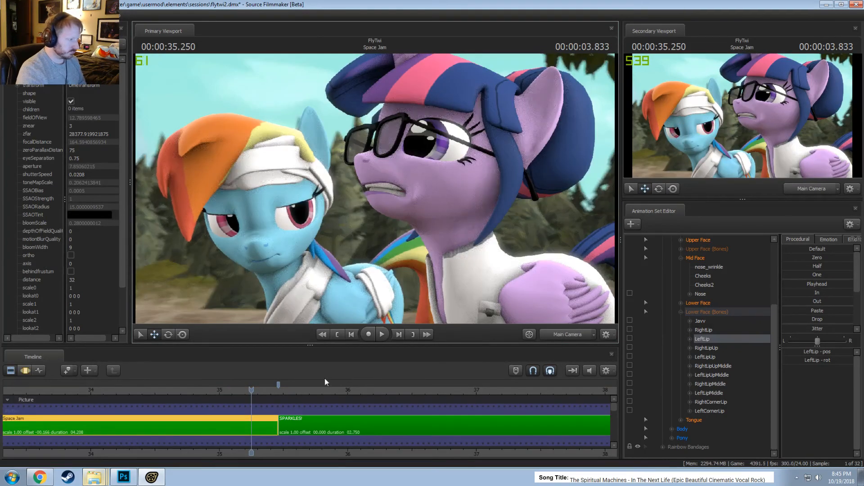
Play back the end of Space Jam from about 33.9 s to check Rainbow Dash's mouth animation
key(space)
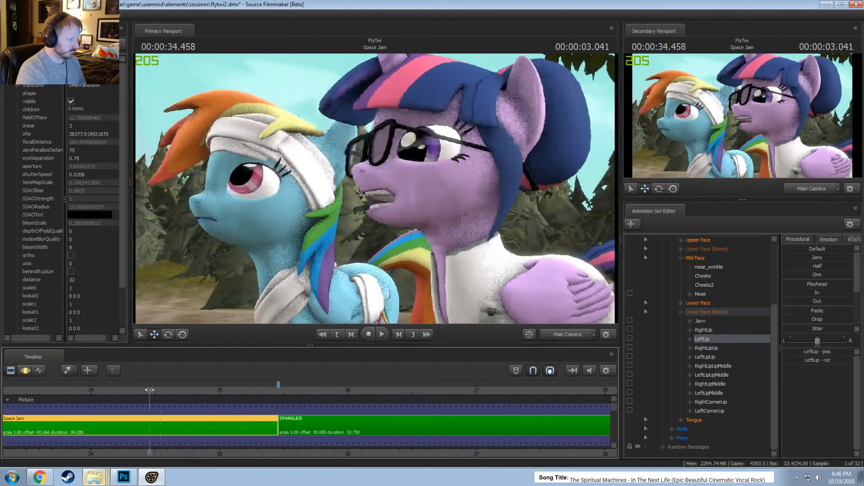
drag(158, 391, 75, 392)
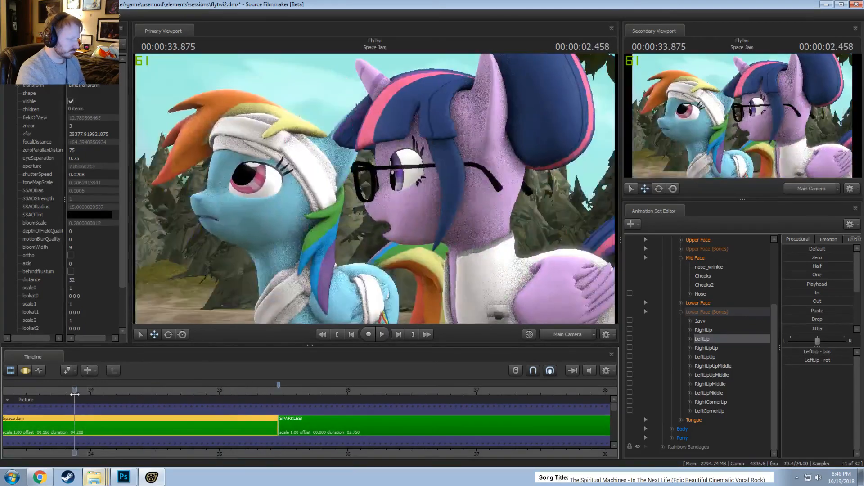
key(space)
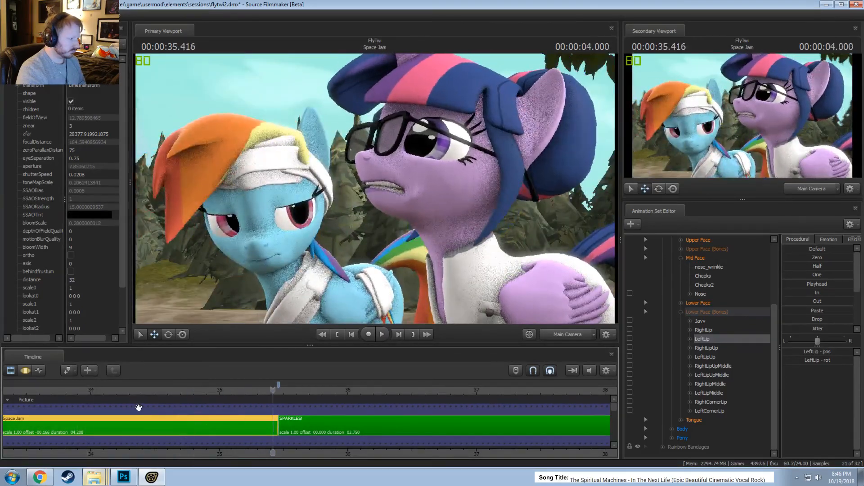
In the motion editor, place a time selection centred at about 35.04 s and frame Rainbow Dash's mouth in the work camera
key(F3)
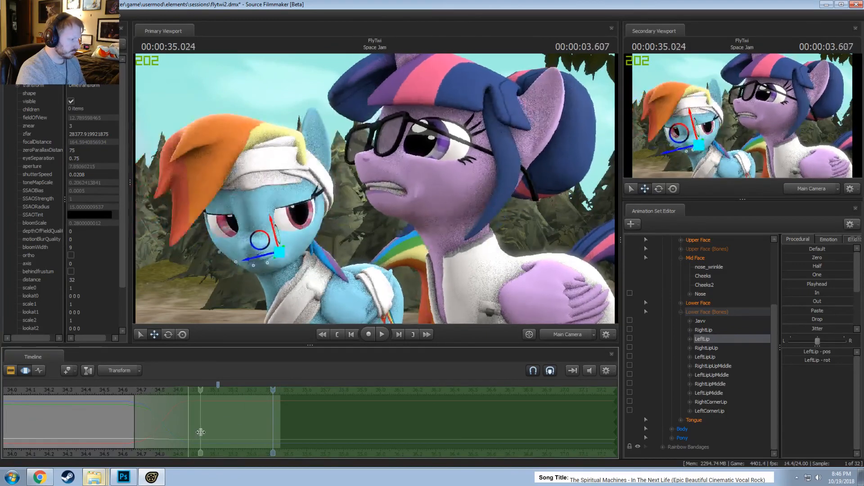
click(204, 432)
scroll(201, 431, up, 5)
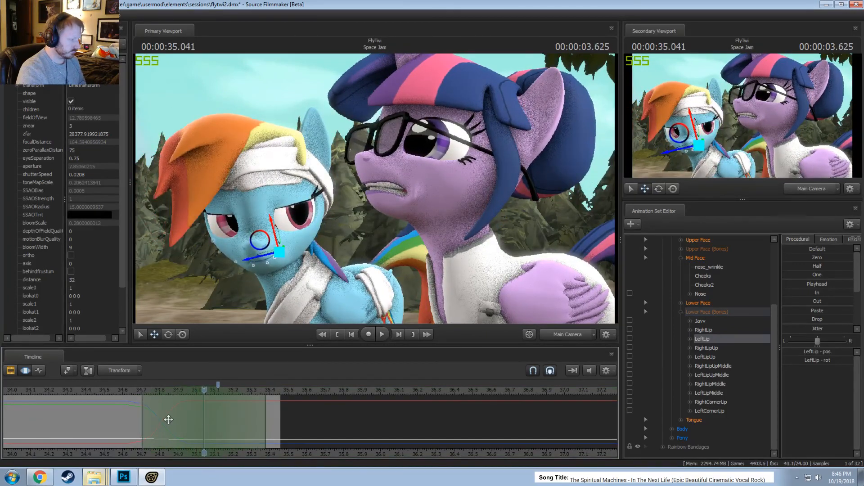
click(568, 335)
mouse_move(393, 216)
mouse_down()
mouse_move(366, 215)
mouse_move(393, 216)
mouse_up()
key(w)
Select all of Rainbow Dash's Lower Face lip bones except the jaw and rotate them together very slightly
click(705, 312)
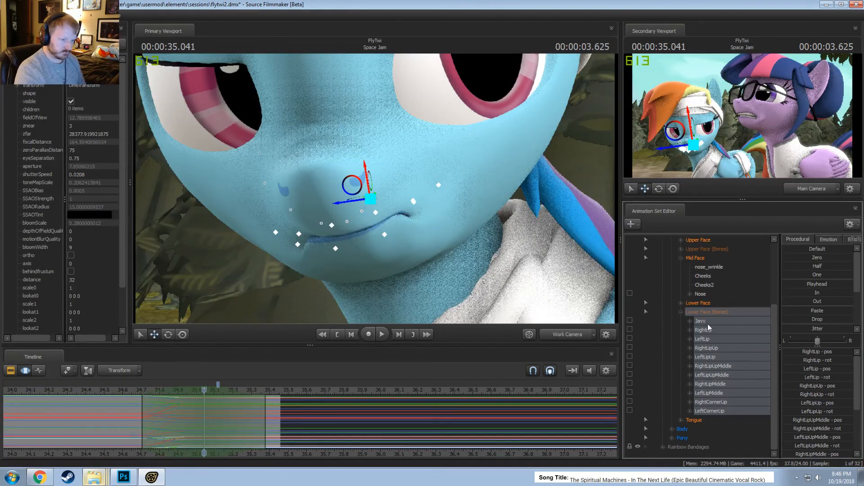
ctrl+click(707, 322)
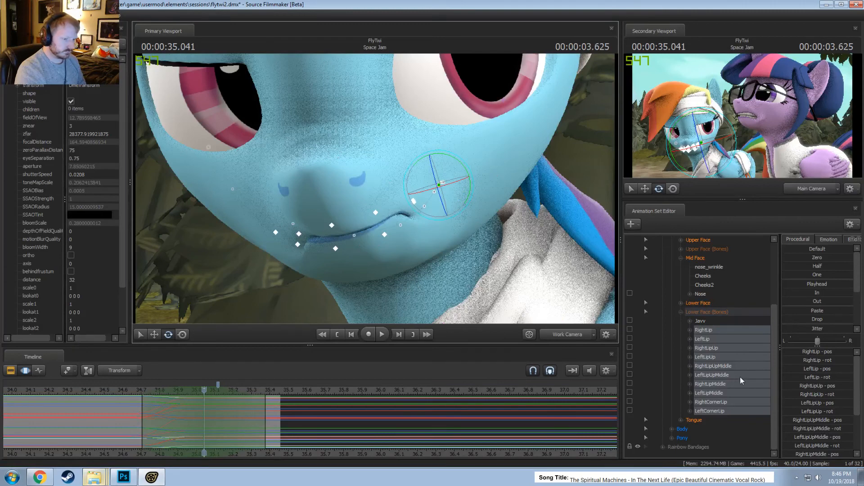
shift+click(712, 357)
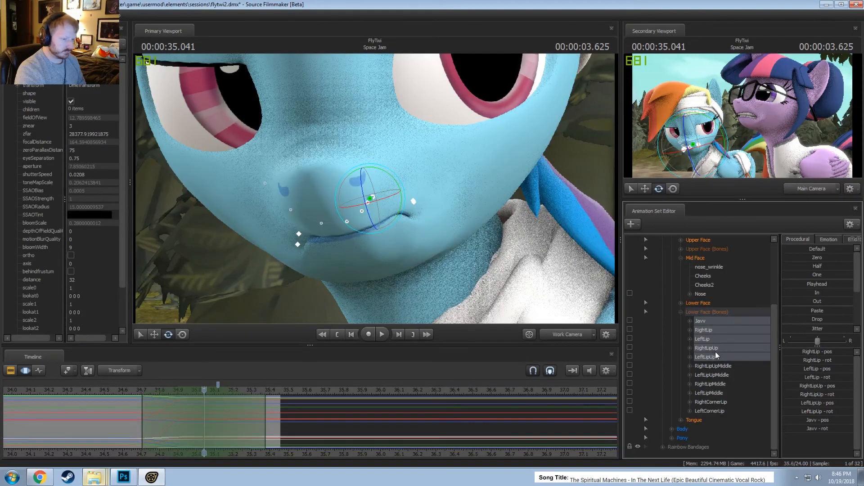
click(709, 330)
shift+click(711, 410)
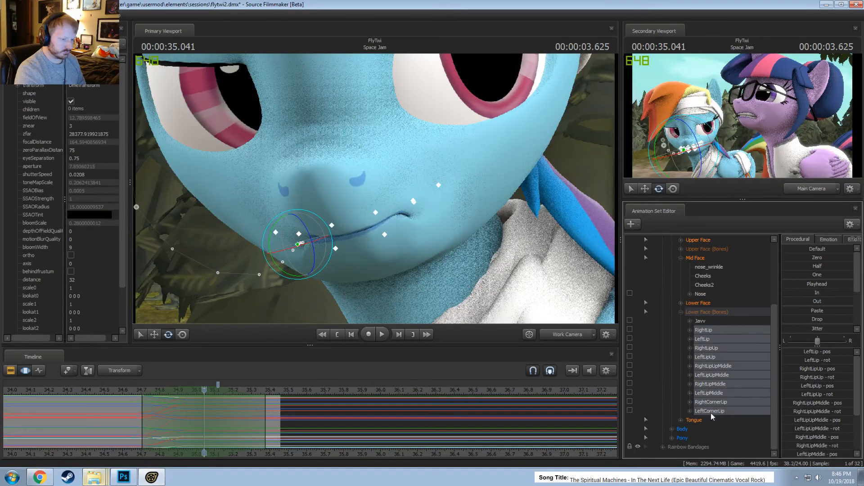
ctrl+click(720, 384)
ctrl+click(720, 384)
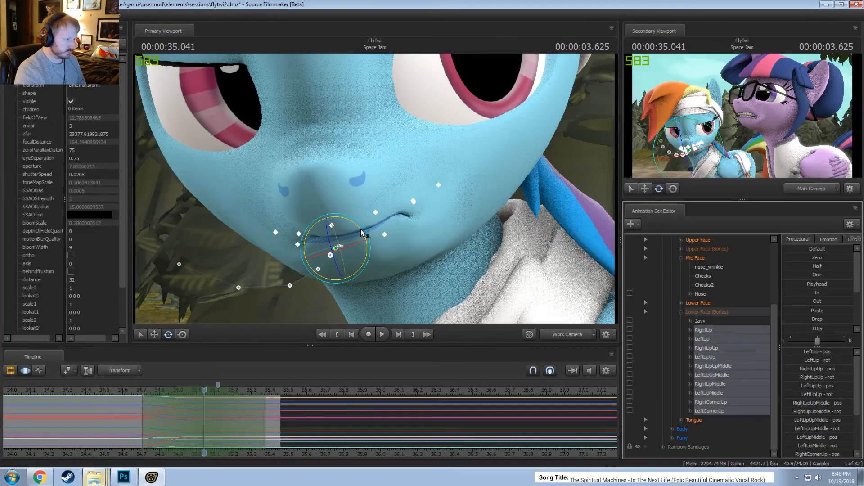
drag(361, 230, 362, 231)
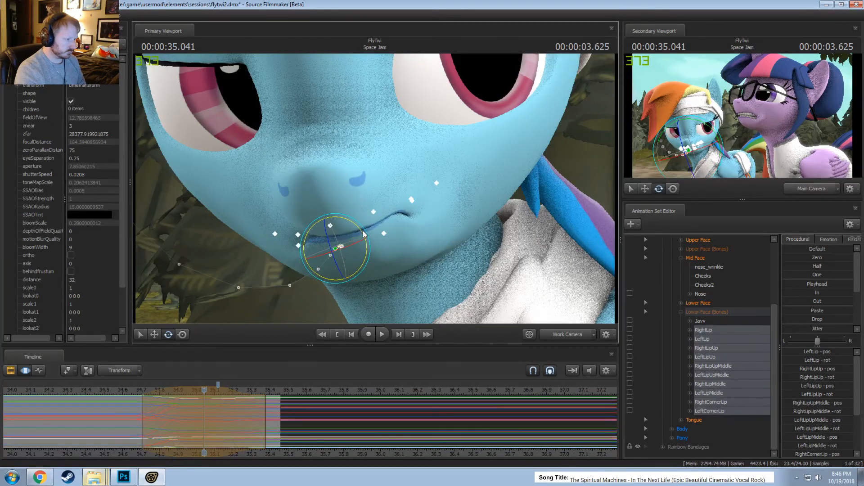
key(w)
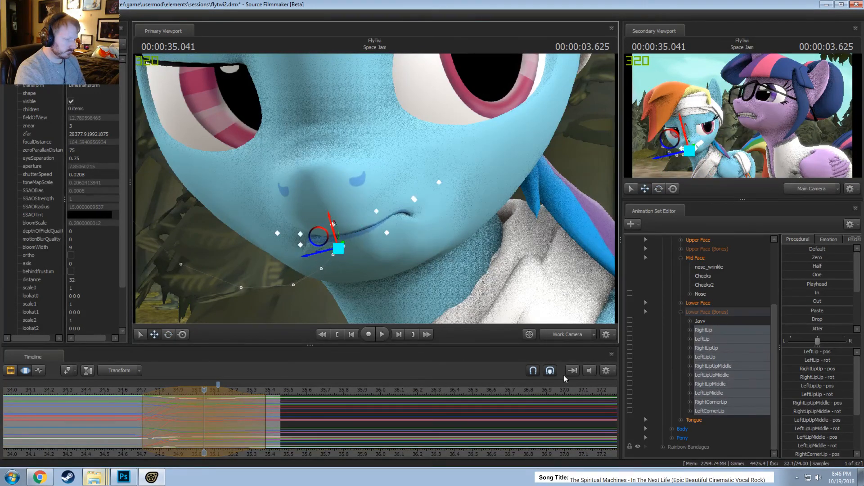
Nudge Rainbow Dash's Lower Face Mouth_Letter_B slider slightly and play back the head turn
click(706, 305)
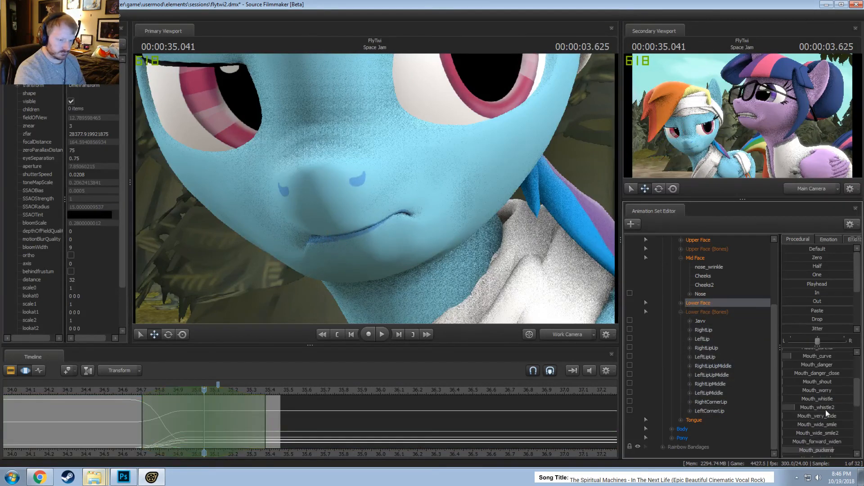
drag(812, 423, 813, 422)
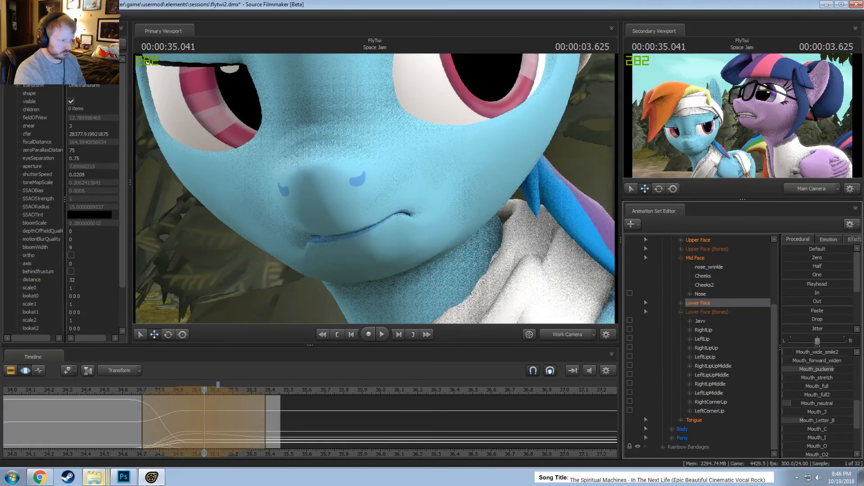
click(111, 390)
key(space)
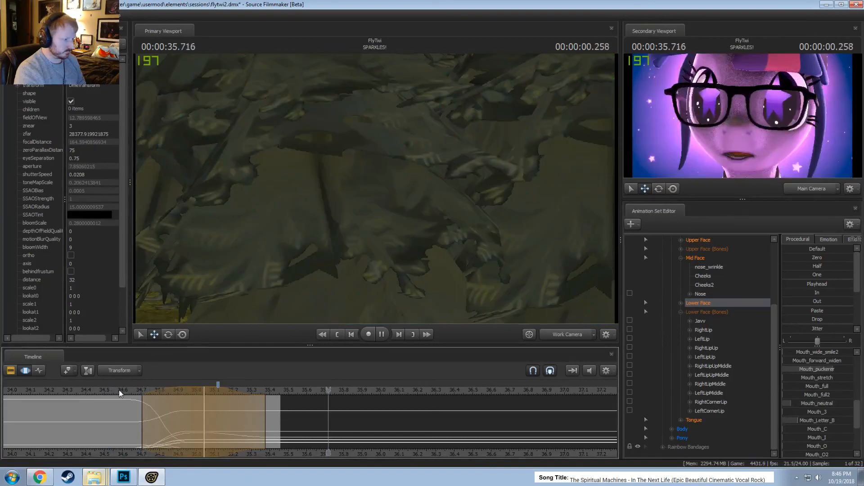
click(118, 390)
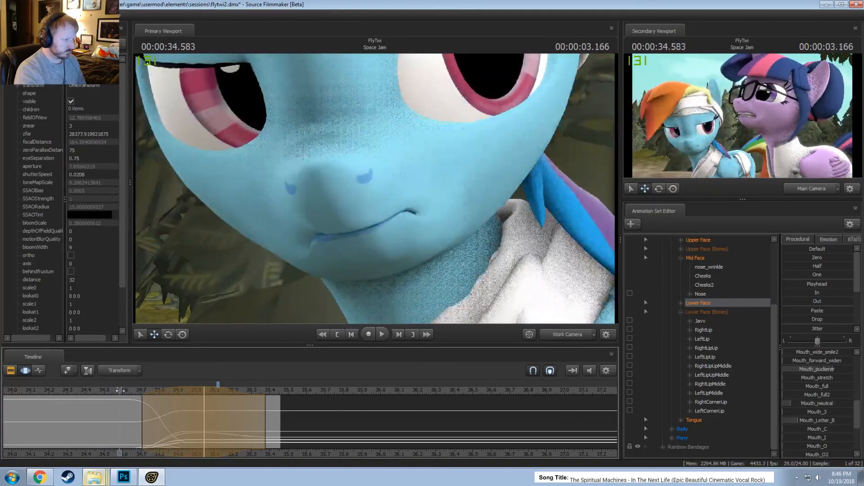
click(204, 409)
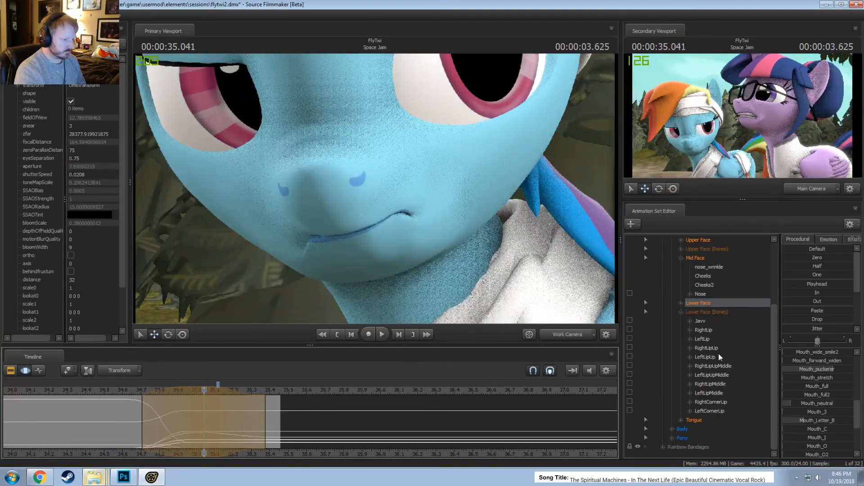
Rotate Rainbow Dash's jaw bone slightly, shift it sideways toward the cheek, and replay the head turn
click(700, 320)
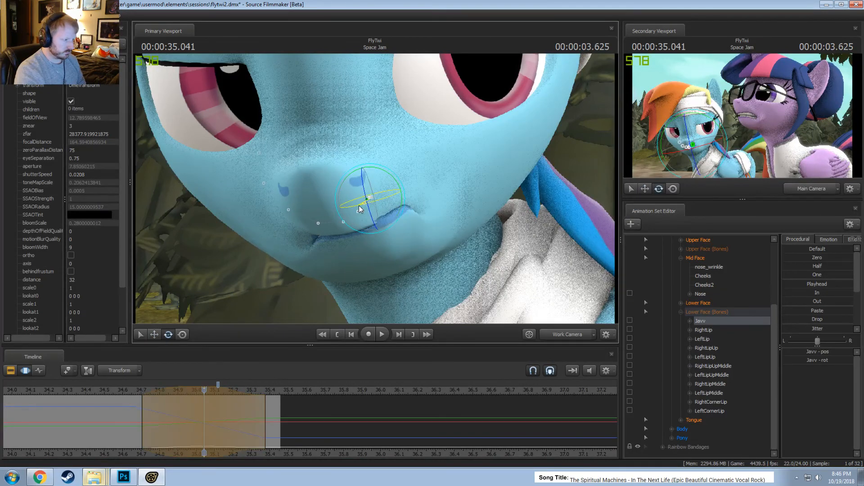
key(w)
drag(352, 199, 382, 197)
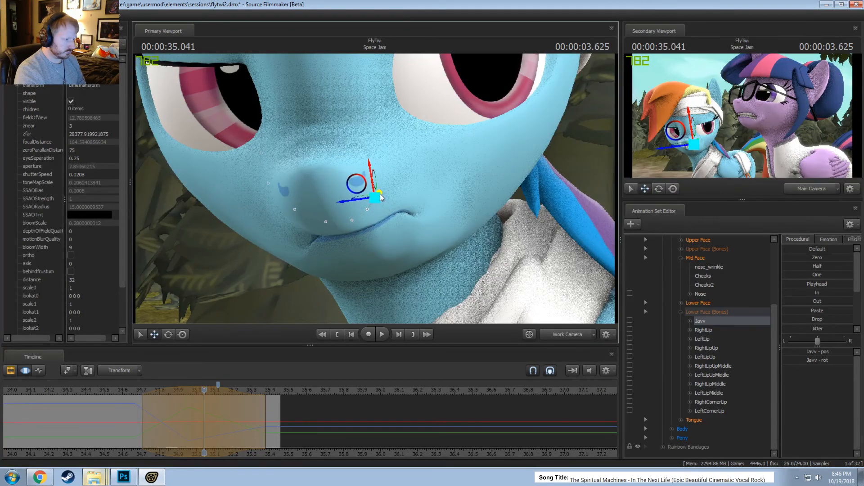
click(138, 392)
key(space)
key(space)
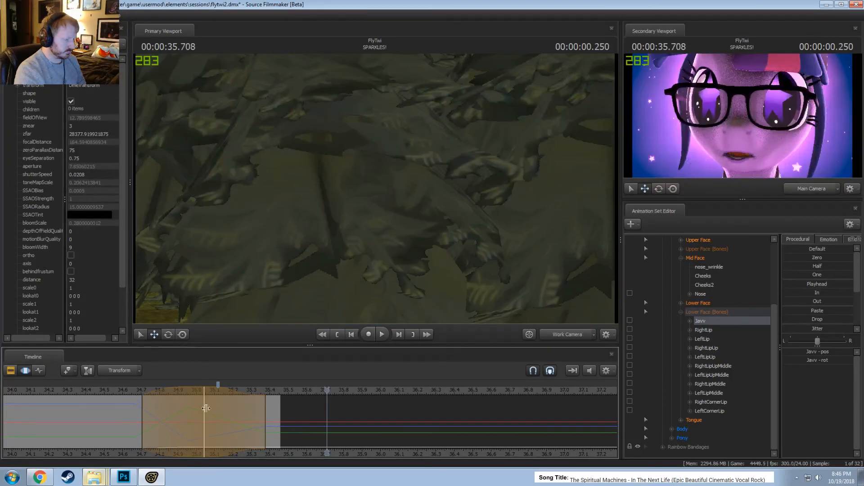
Extend the jaw edit's time selection to about 36.04 s and replay the end of the shot
drag(263, 422, 388, 423)
click(111, 392)
key(space)
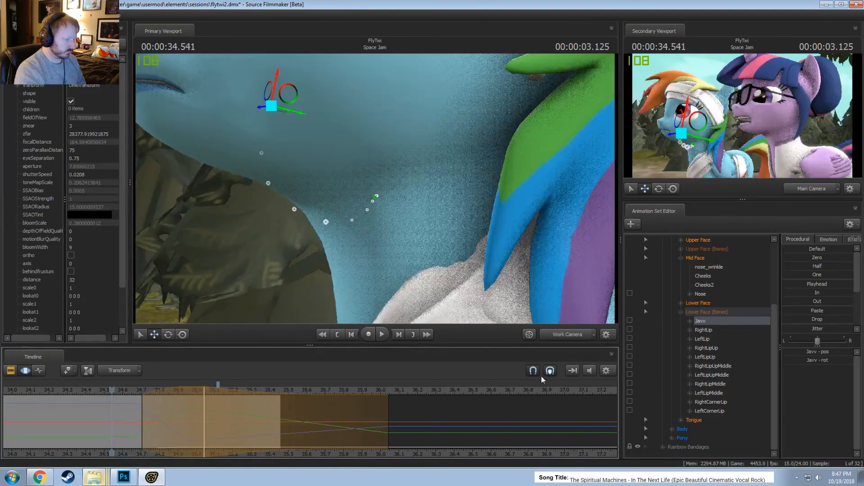
click(550, 331)
click(549, 333)
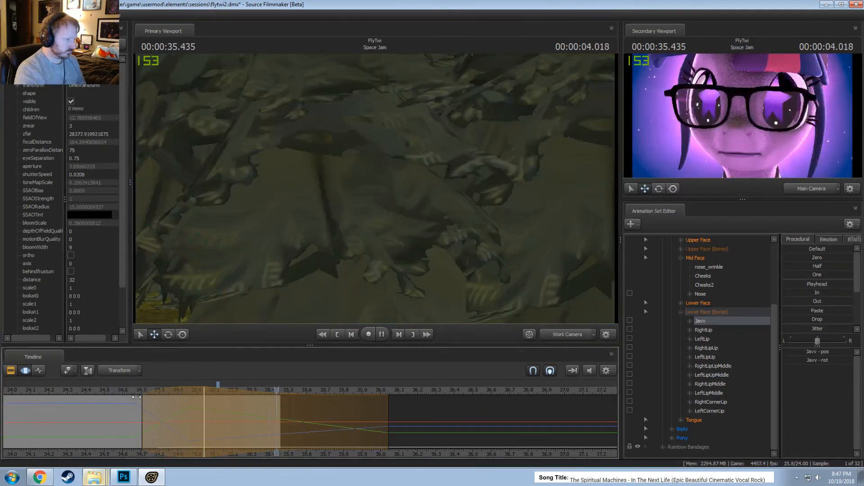
key(space)
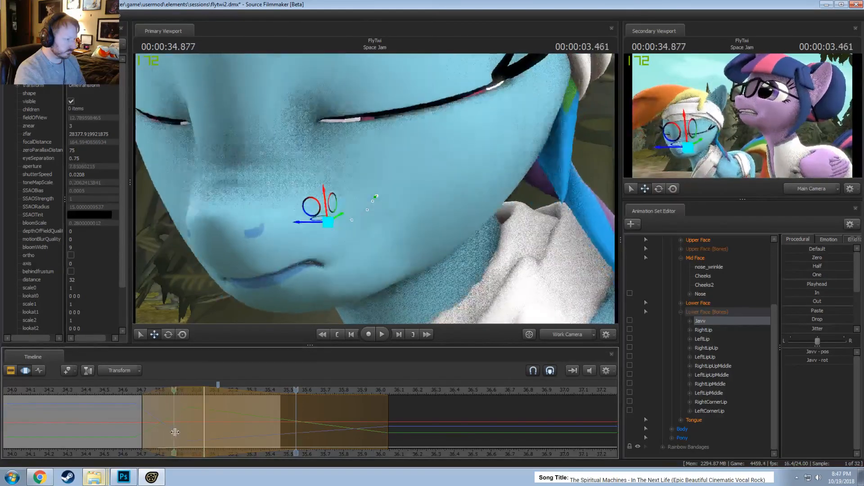
Raise Rainbow Dash's Jaw_open slider around 34.875 s, with the time selection starting at about 34.54 s, and review it in the main camera
click(171, 432)
scroll(171, 432, up, 4)
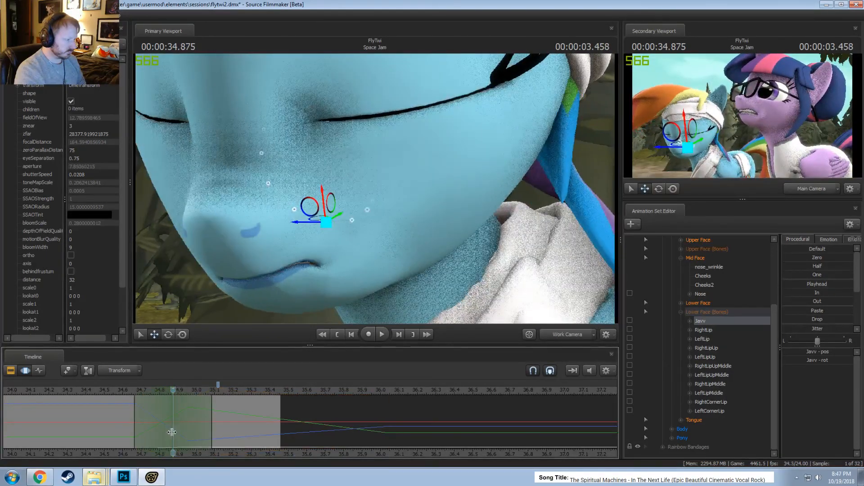
drag(133, 414, 112, 415)
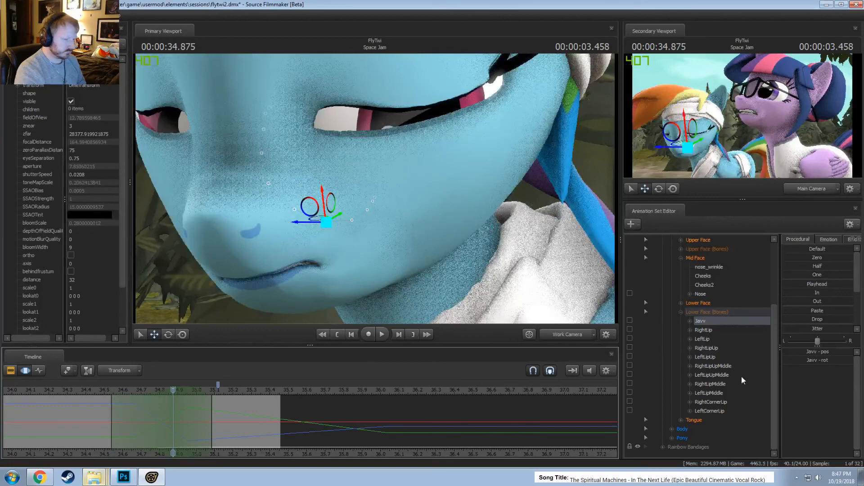
click(710, 304)
drag(804, 352, 817, 353)
key(space)
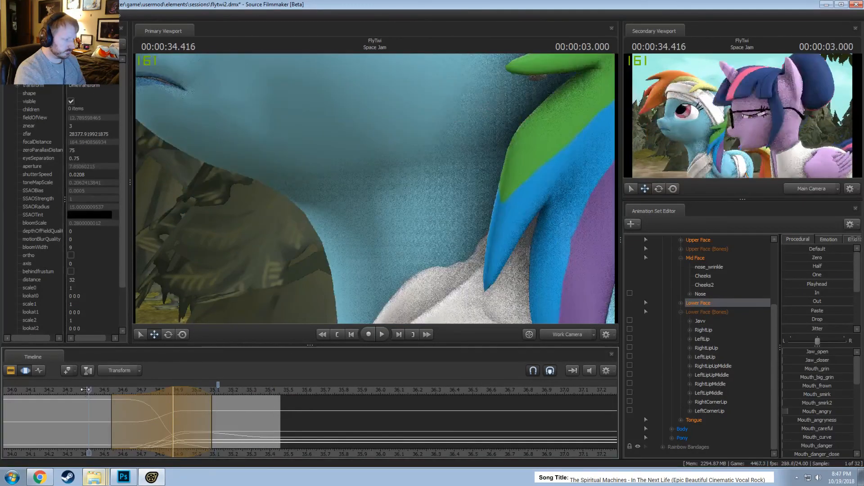
key(space)
key(F4)
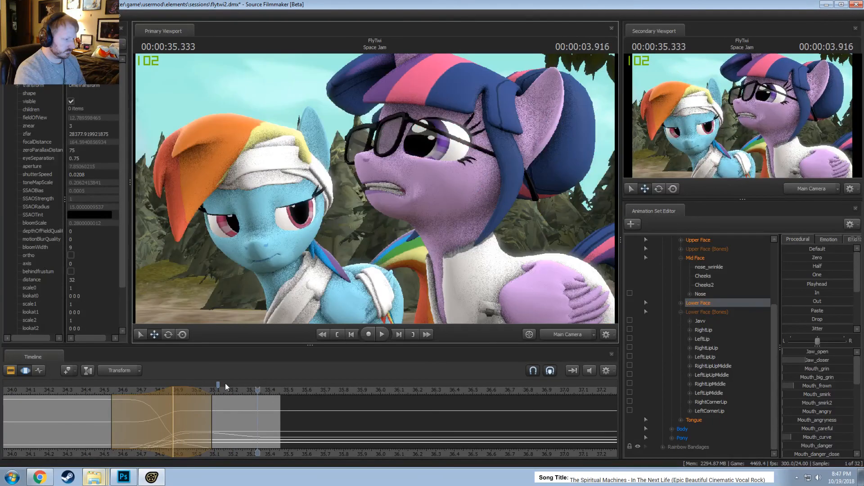
Shorten the mouth-opening time selection and shift it earlier so it peaks at about 34.83 s and ends at 35.0 s, replaying the shot
drag(212, 412, 204, 411)
key(space)
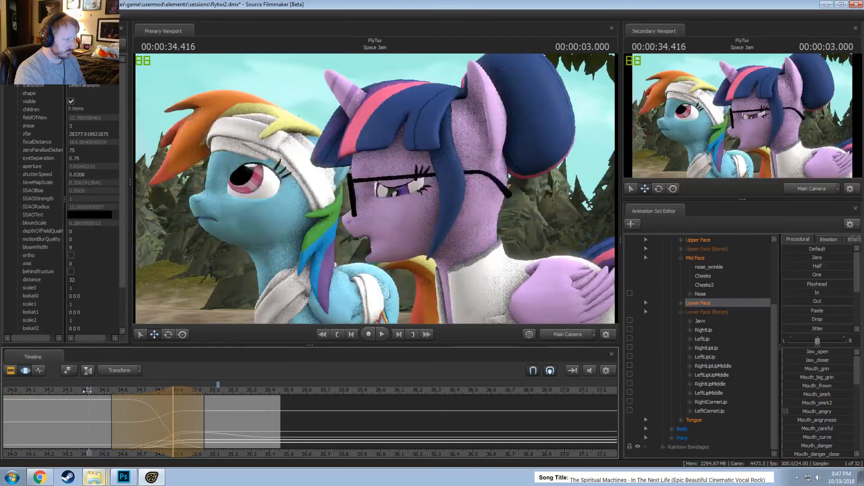
key(space)
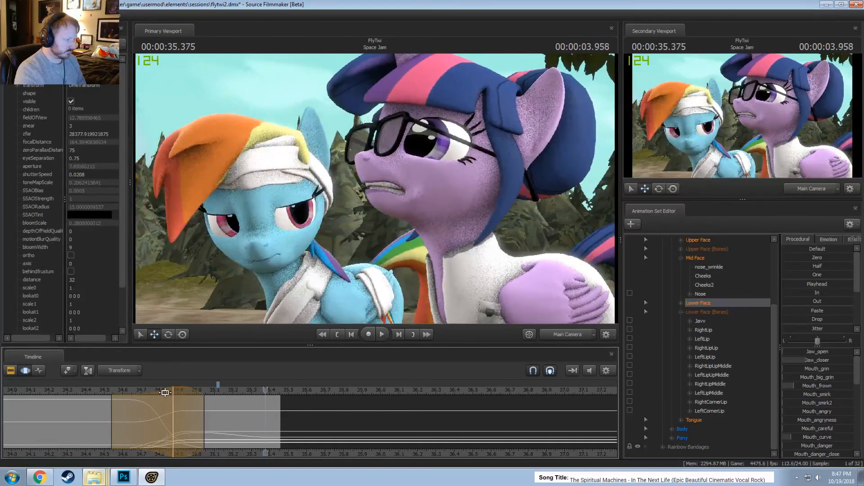
drag(165, 393, 158, 393)
click(84, 392)
key(space)
key(space)
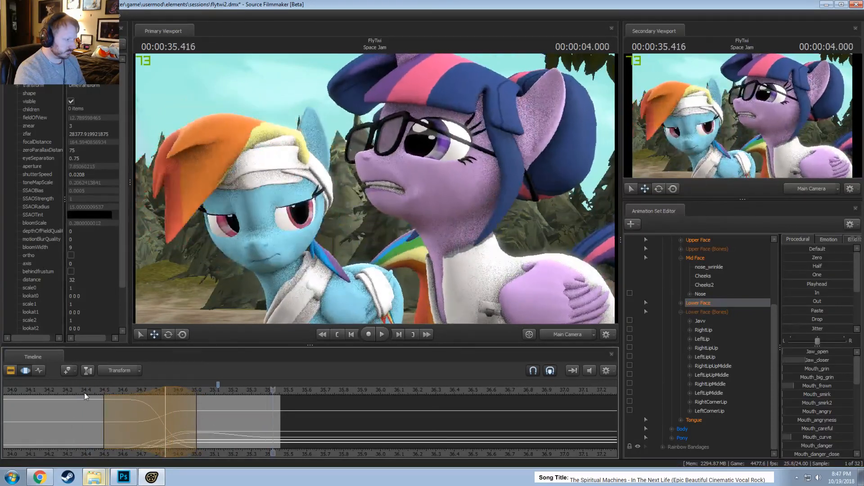
Tighten the mouth-opening selection to start at about 34.75 s and peak at about 34.92 s, and replay the head turn
drag(91, 396, 163, 404)
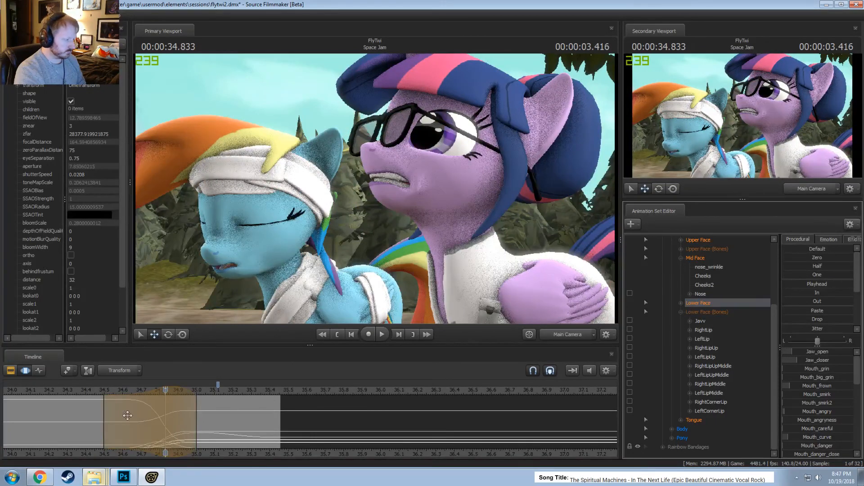
drag(128, 416, 138, 391)
key(space)
key(space)
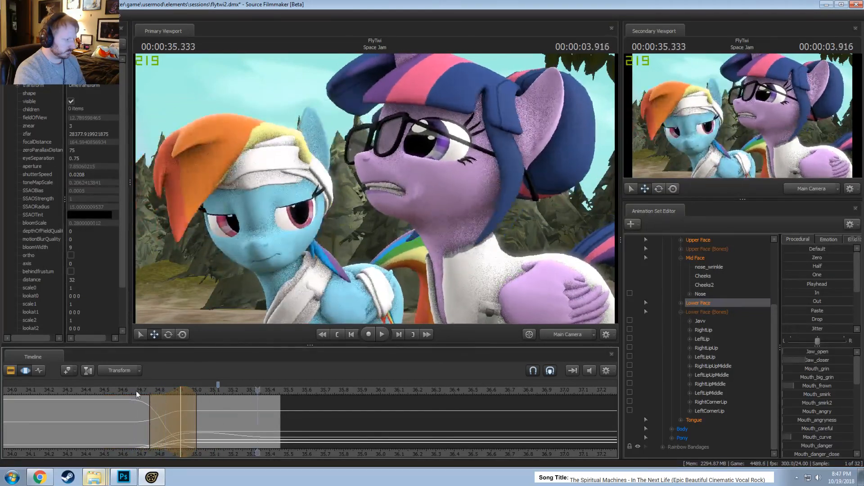
key(space)
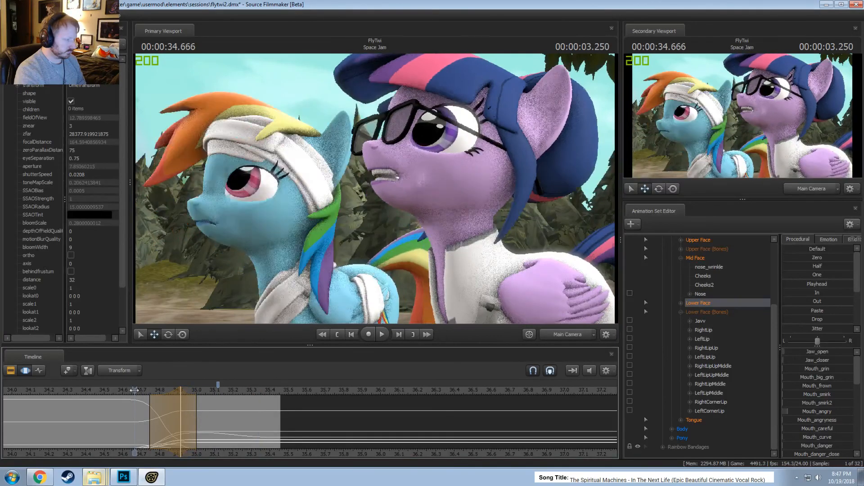
key(space)
key(space)
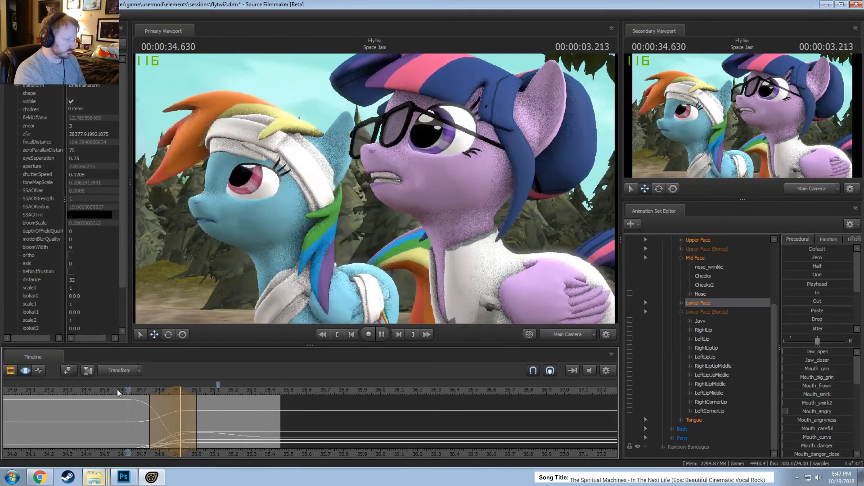
Switch to the work camera, reframe it on Rainbow Dash's face and mute the timeline audio
ctrl+click(574, 334)
drag(407, 189, 376, 188)
key(w)
key(w)
click(594, 370)
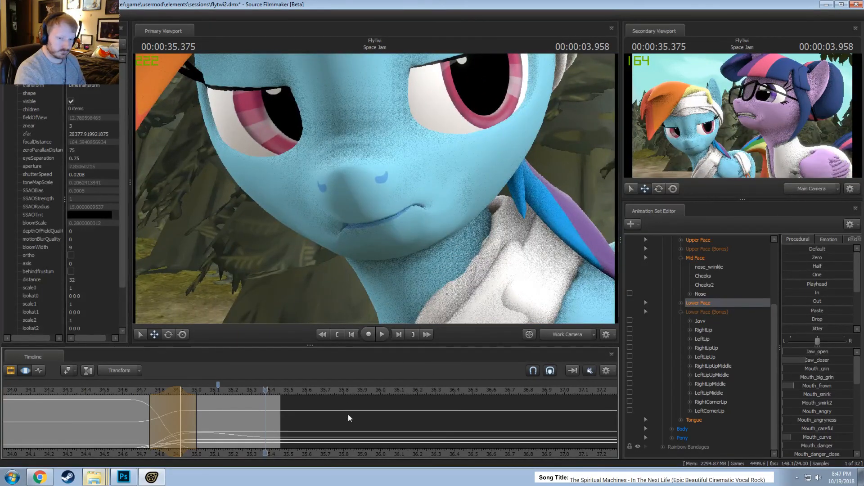
Try shifting the mouth-opening time selection one frame later, peaking at about 34.96 s, and replay the close-up
click(110, 391)
key(space)
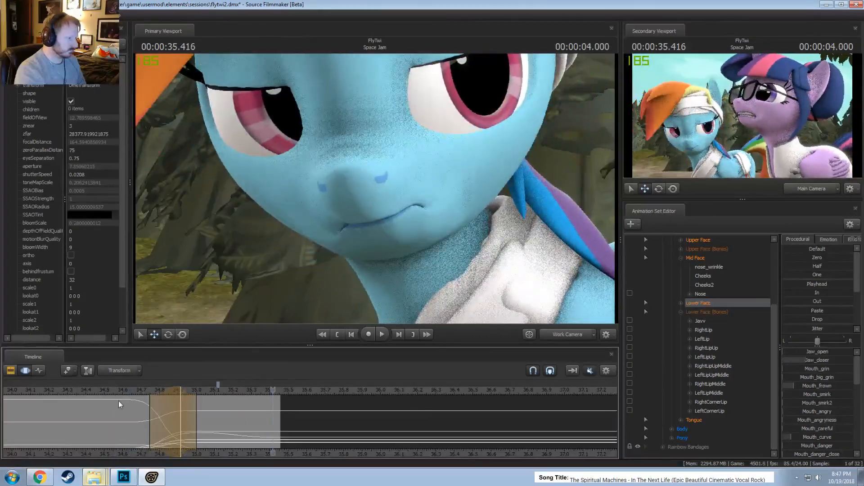
drag(119, 402, 222, 417)
key(space)
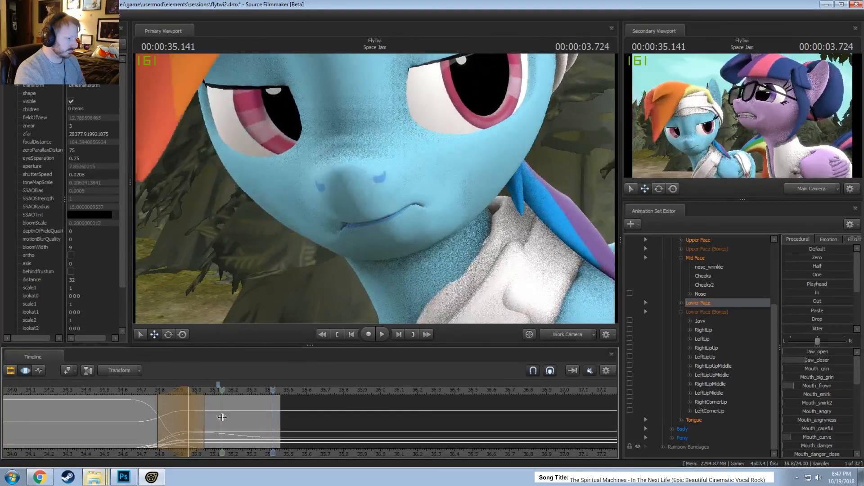
key(space)
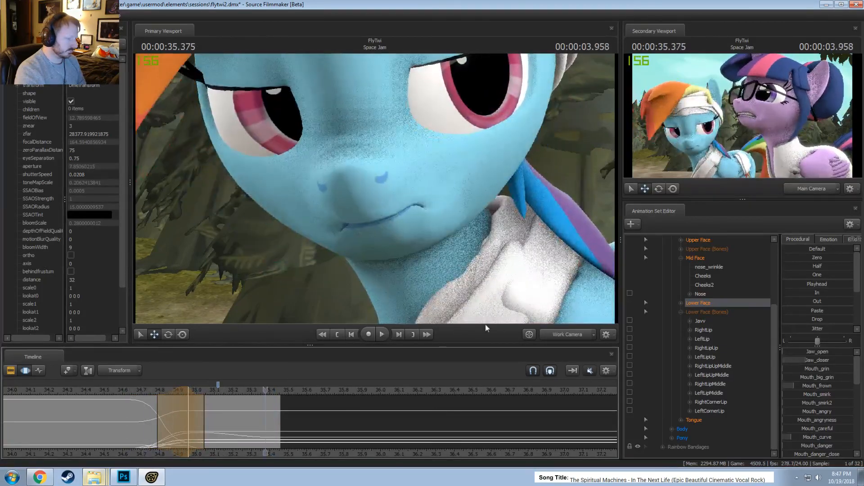
Switch to the main camera and replay Rainbow Dash's head turn several times from about 34.5 s to check the mouth timing
click(566, 334)
click(96, 405)
key(space)
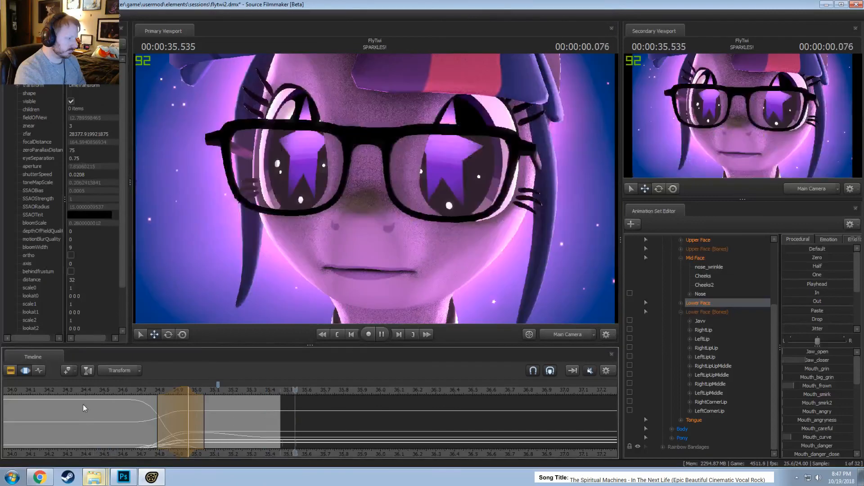
key(space)
click(95, 384)
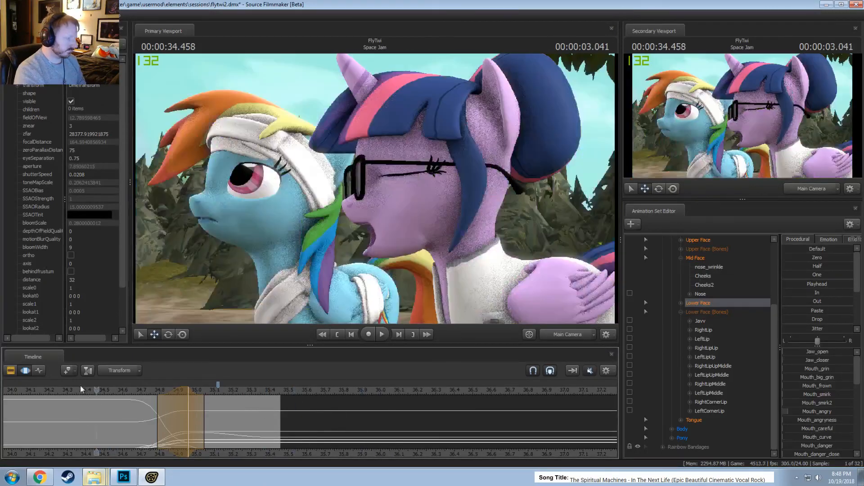
key(space)
click(97, 390)
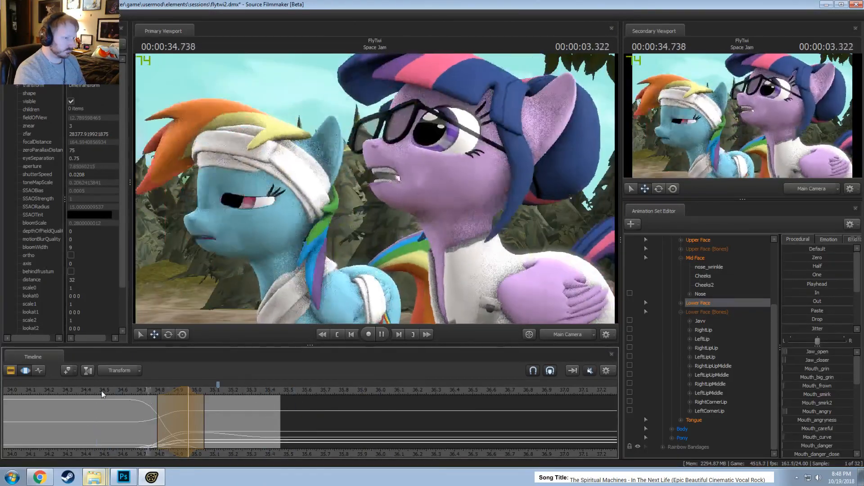
click(101, 391)
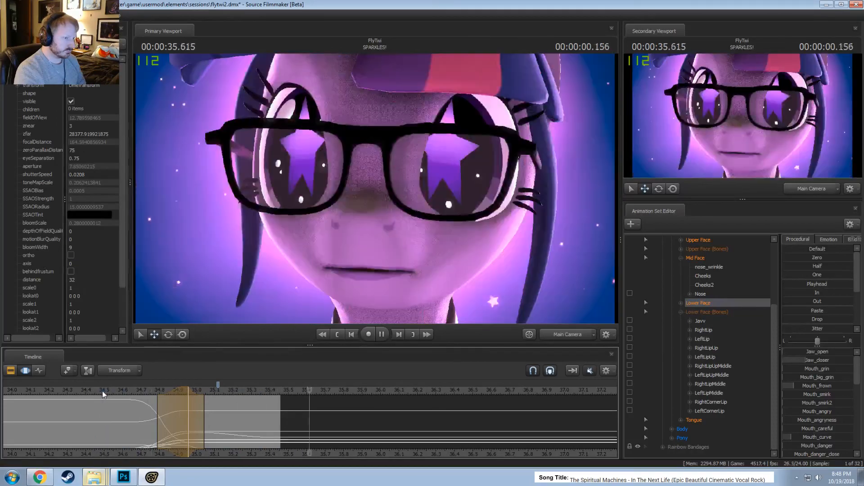
click(102, 391)
key(space)
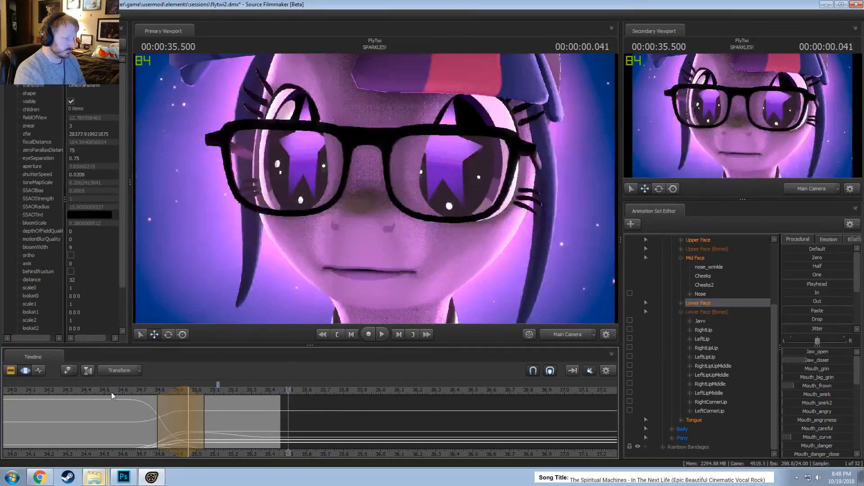
click(146, 390)
key(space)
click(150, 391)
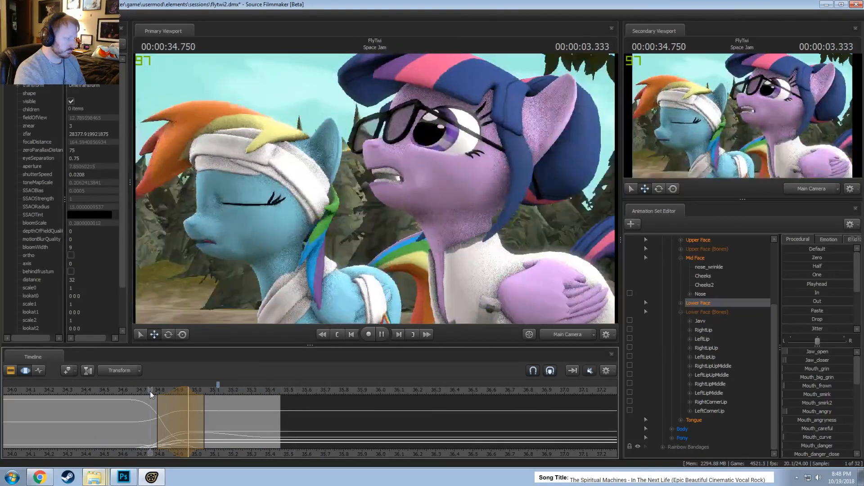
key(space)
Shift the mouth-opening time selection back to peak at about 34.92 s and replay the head turn
drag(182, 390, 175, 389)
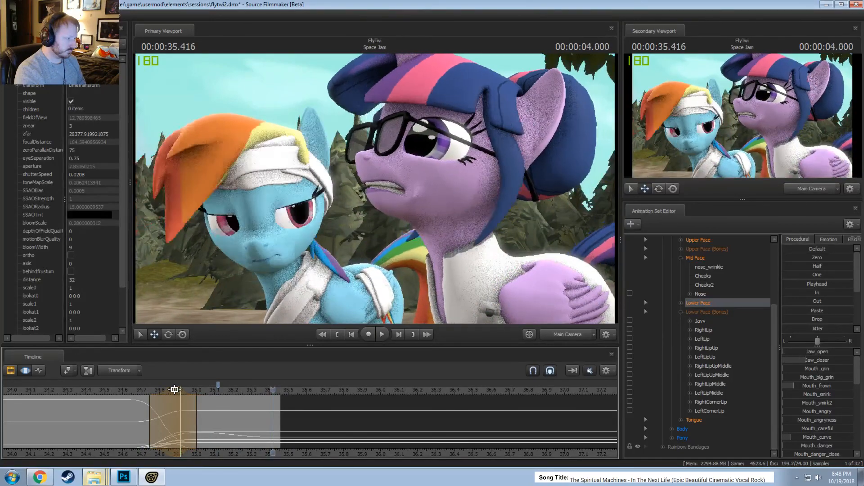
click(146, 390)
key(space)
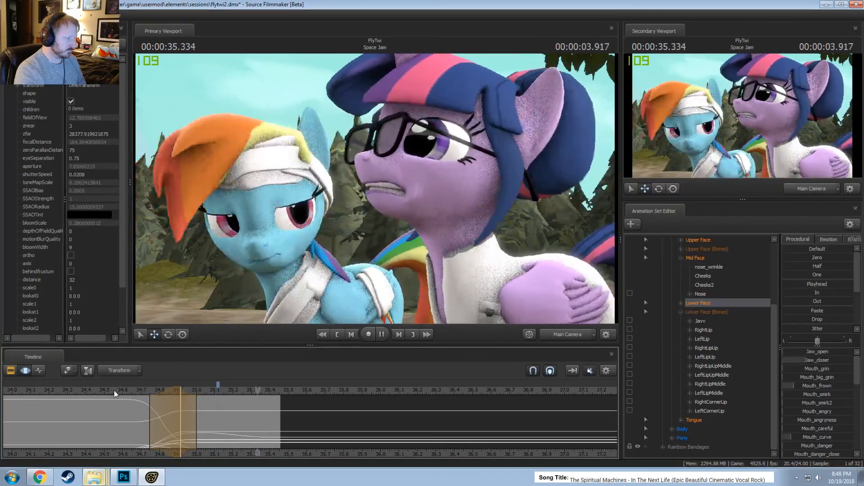
click(115, 390)
key(space)
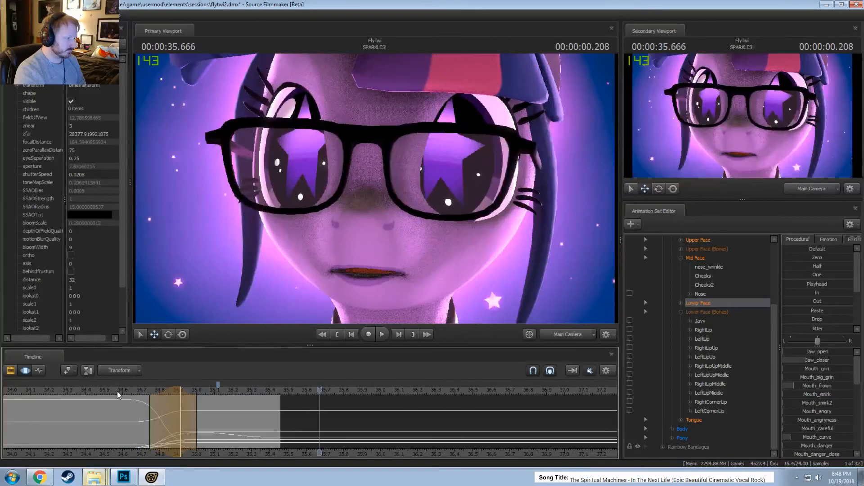
Raise the Mid Face nose_wrinkle slider within a time selection from about 34.83 to 35.25 s, peaking at 35.041 s, and replay
key(F2)
key(F3)
drag(169, 415, 203, 419)
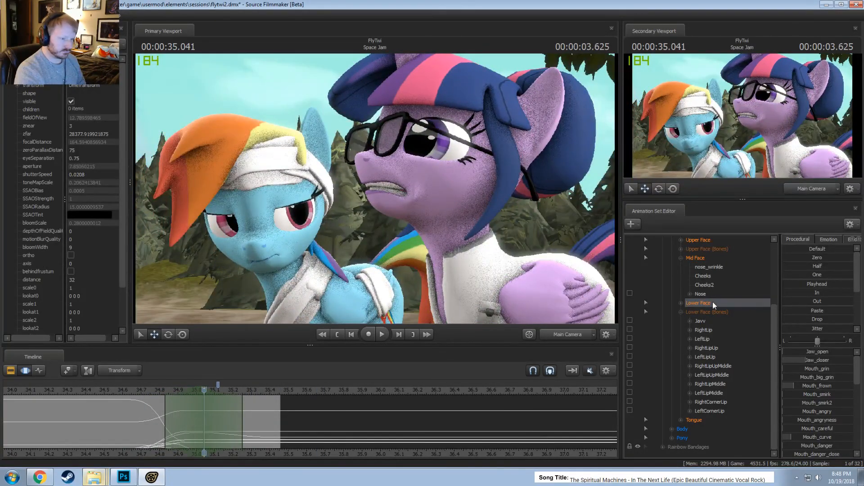
click(706, 258)
drag(812, 354, 814, 354)
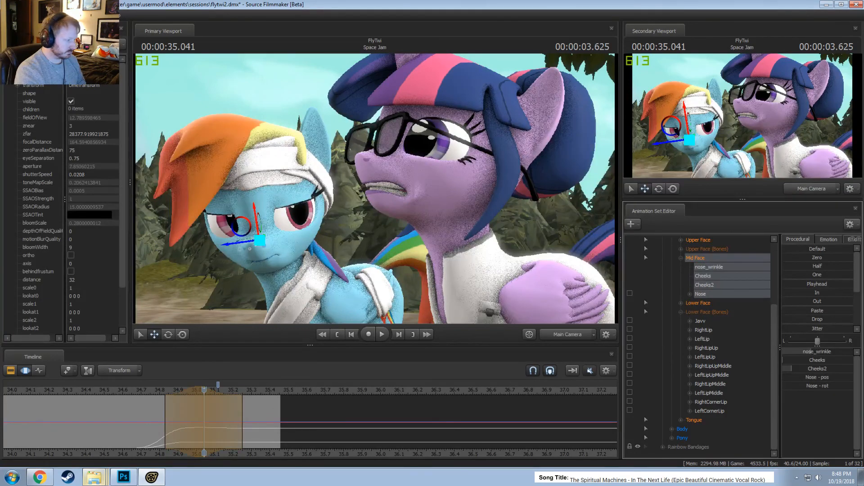
click(142, 390)
key(space)
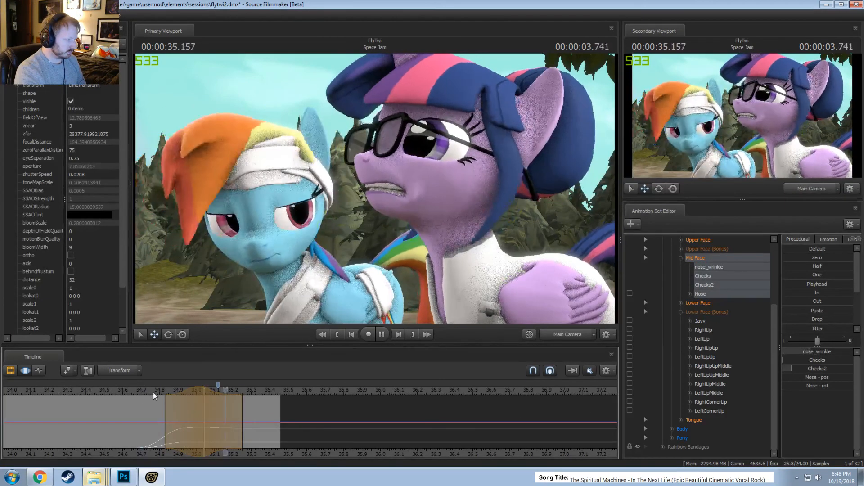
key(space)
Set the playhead to 35.041 s and reframe the work camera closely on Rainbow Dash's face
ctrl+click(566, 335)
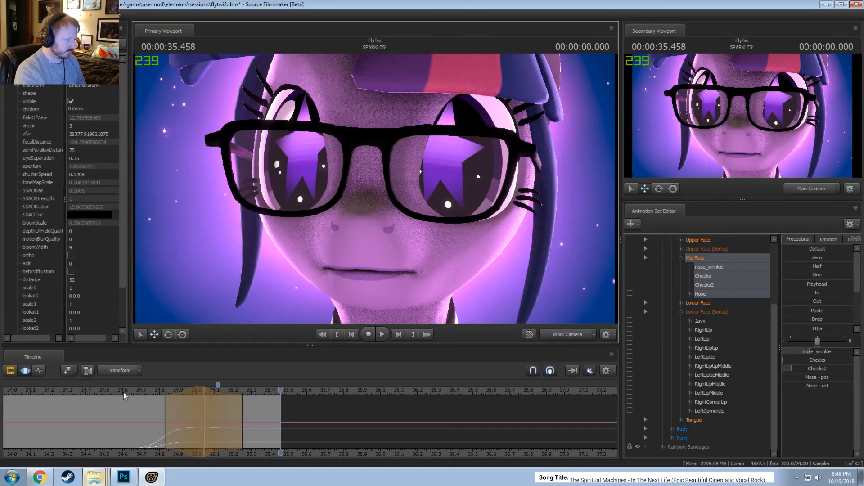
click(205, 398)
ctrl+click(576, 337)
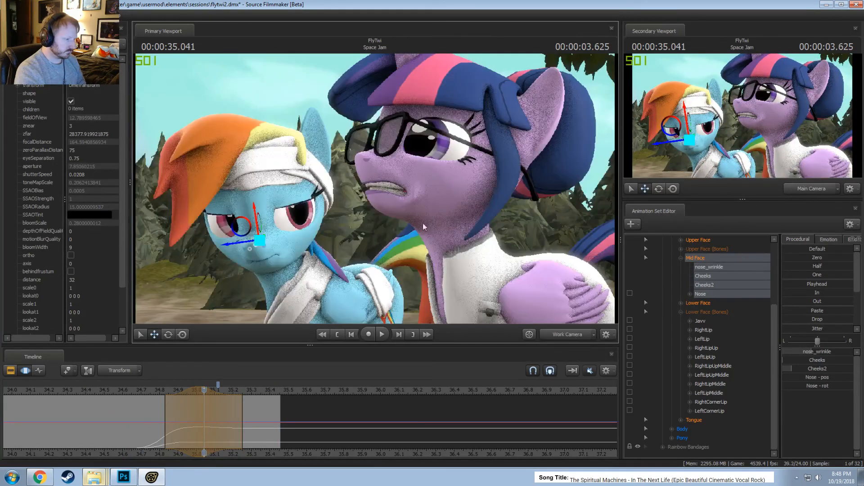
key(w)
drag(422, 223, 370, 195)
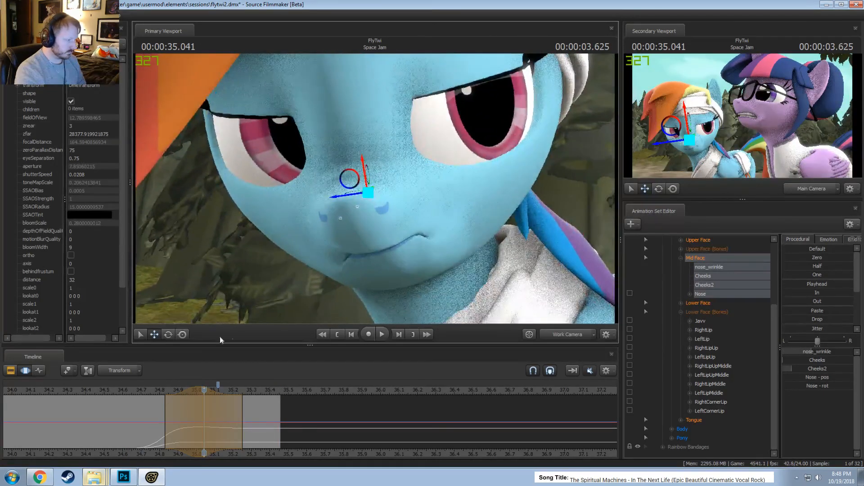
Review the nose motion up close, raise nose_wrinkle further at 35.041 s and replay the head turn
click(155, 391)
key(space)
key(space)
click(181, 393)
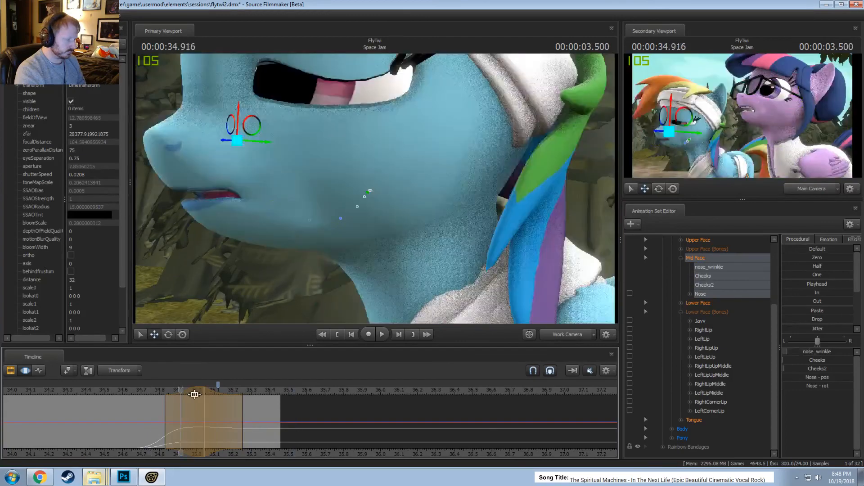
click(204, 395)
drag(807, 355, 816, 351)
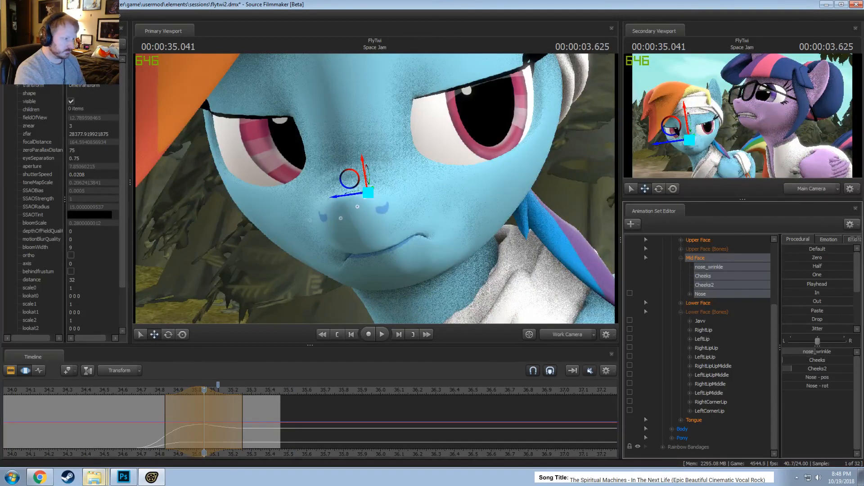
click(155, 390)
key(space)
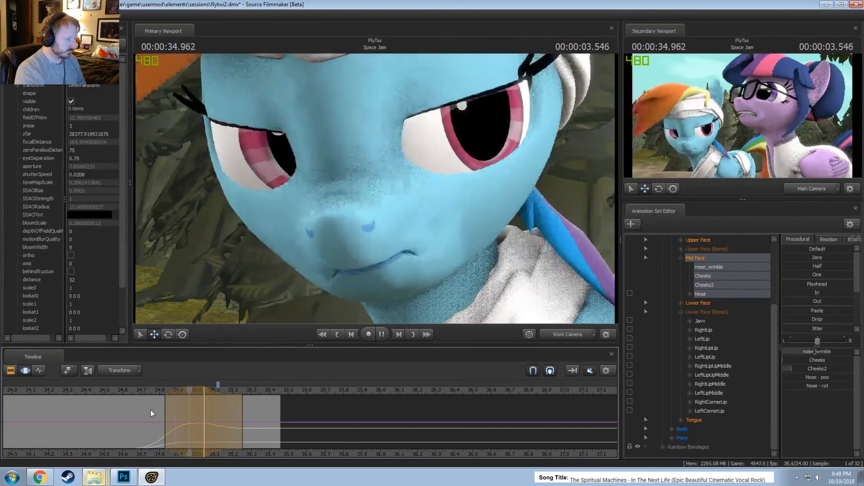
key(space)
drag(150, 407, 278, 440)
Save the session, return to the clip view and main camera, and play through the SPARKLES! shot
key(F2)
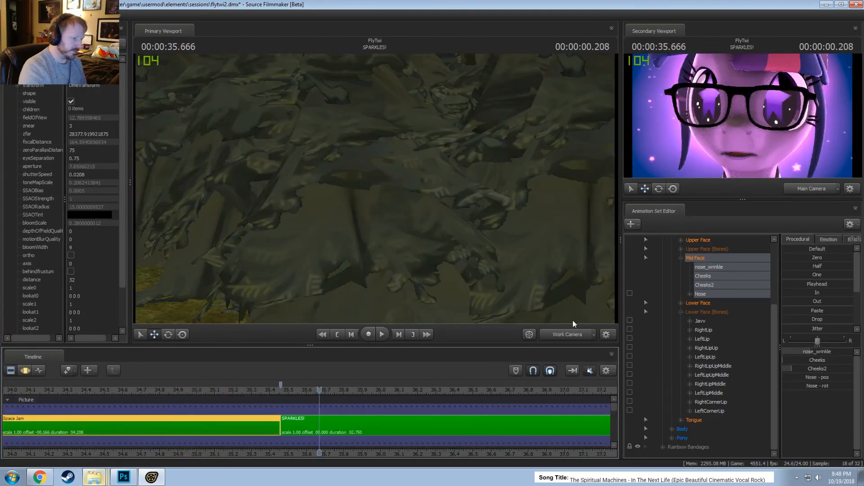
click(565, 334)
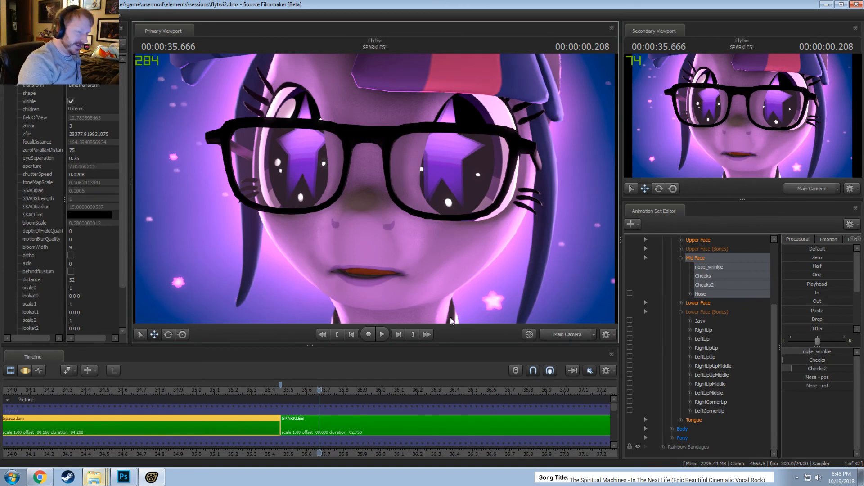
click(382, 334)
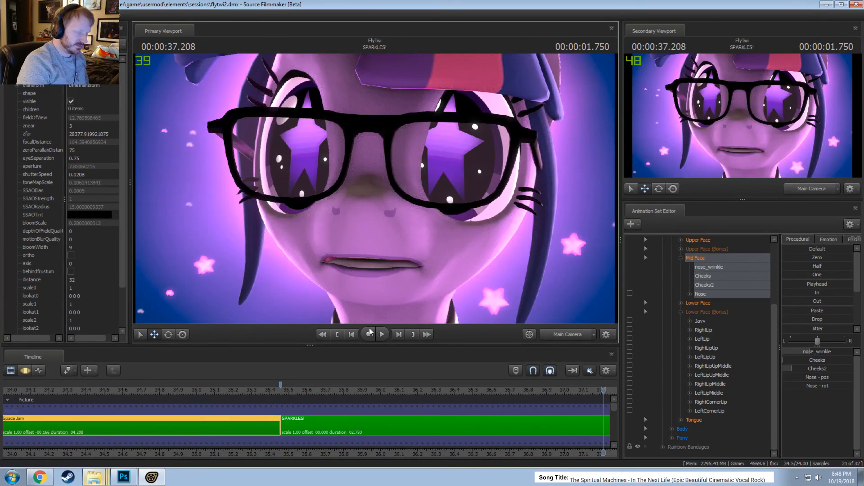
click(286, 397)
key(space)
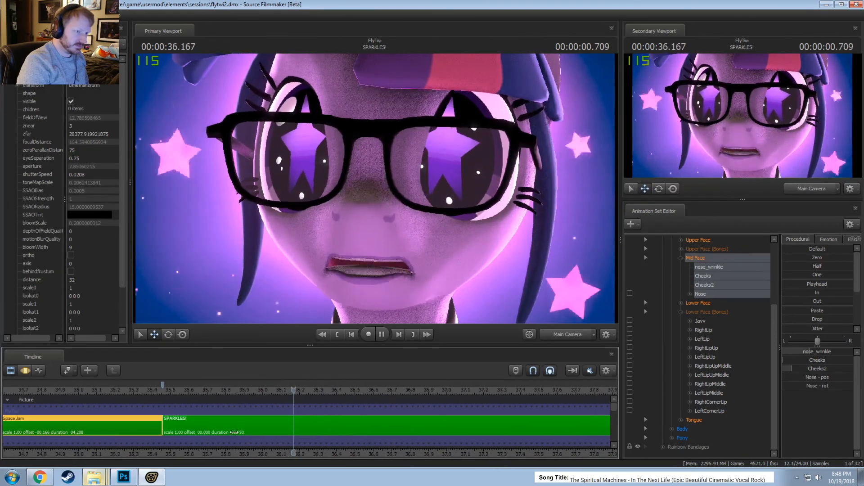
key(space)
scroll(267, 419, down, 2)
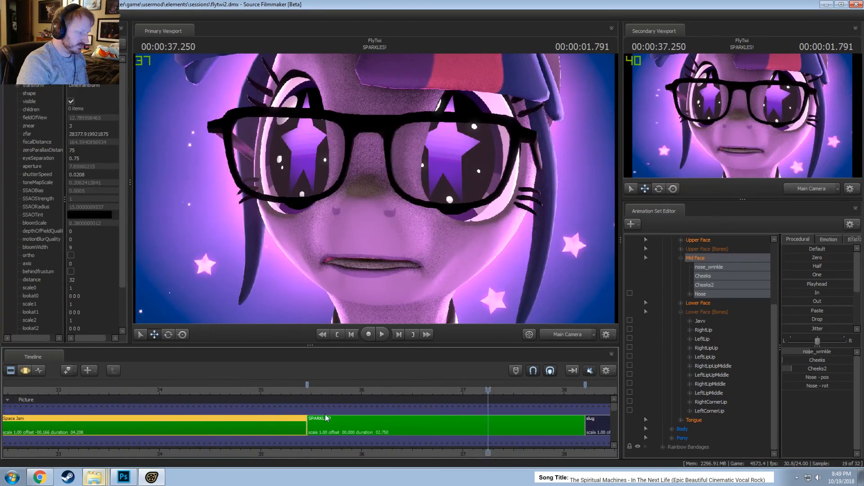
Unmute the timeline audio and replay the SPARKLES! shot repeatedly from its start to check Twilight's mouth against the sound
click(307, 393)
key(space)
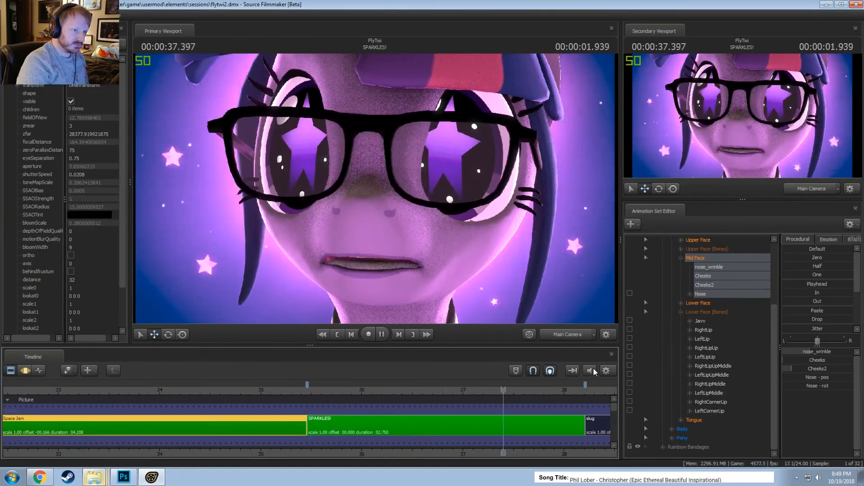
key(space)
click(309, 391)
key(space)
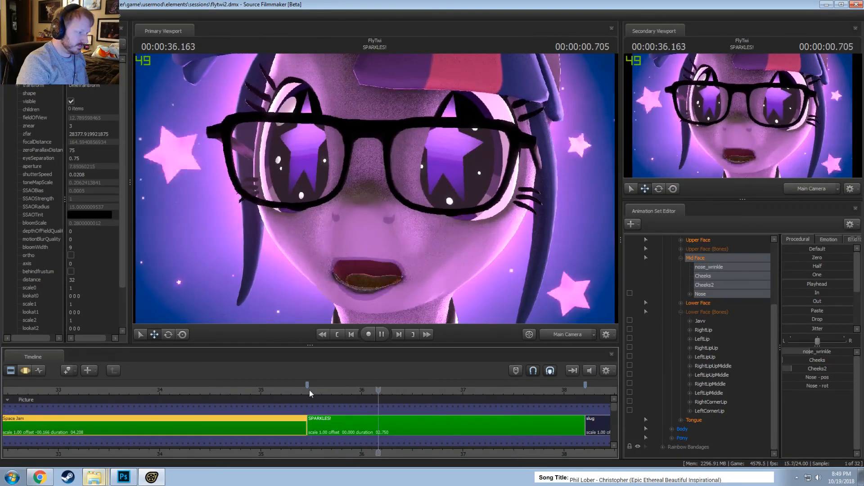
key(space)
click(310, 391)
key(space)
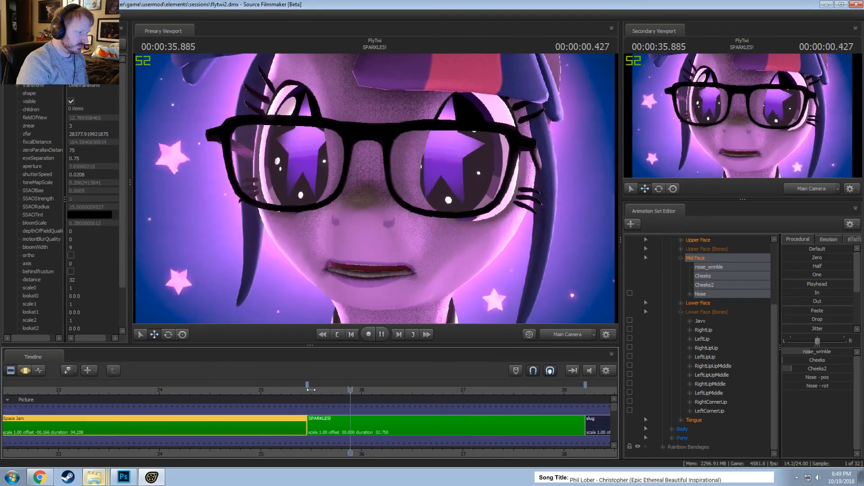
key(space)
Select the SPARKLES! shot at its start and choose Twilight's Lower Face controls for motion editing
click(308, 390)
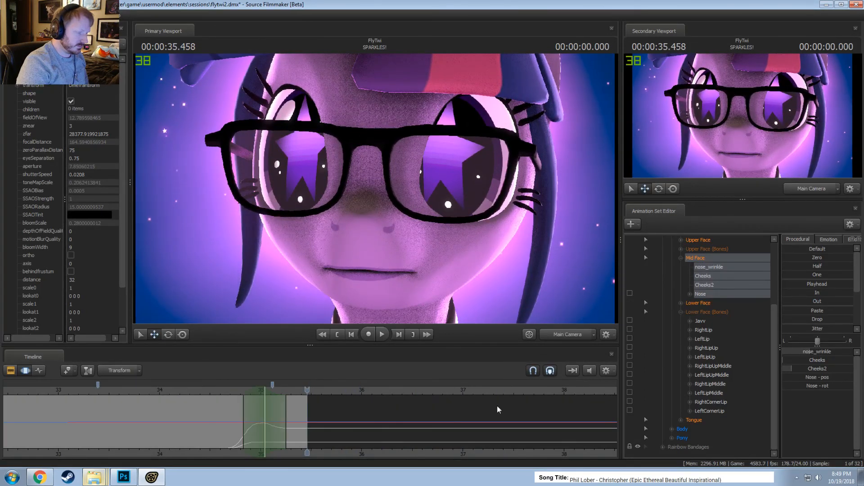
click(396, 423)
double_click(670, 270)
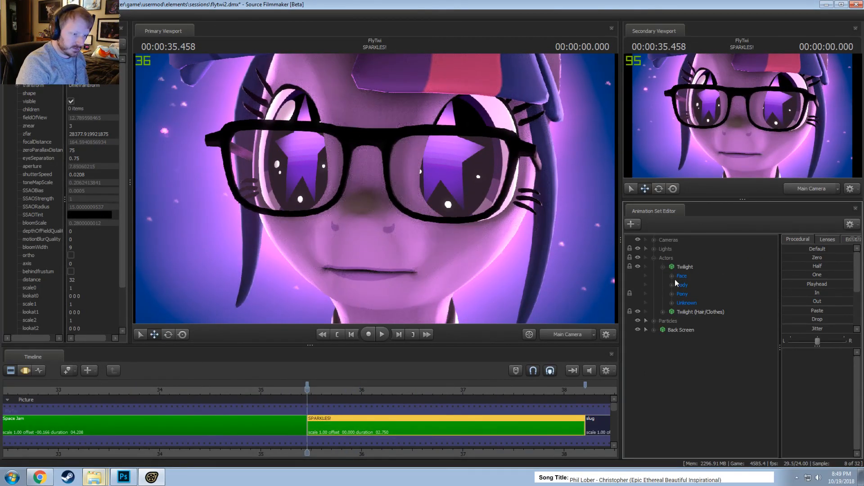
click(697, 330)
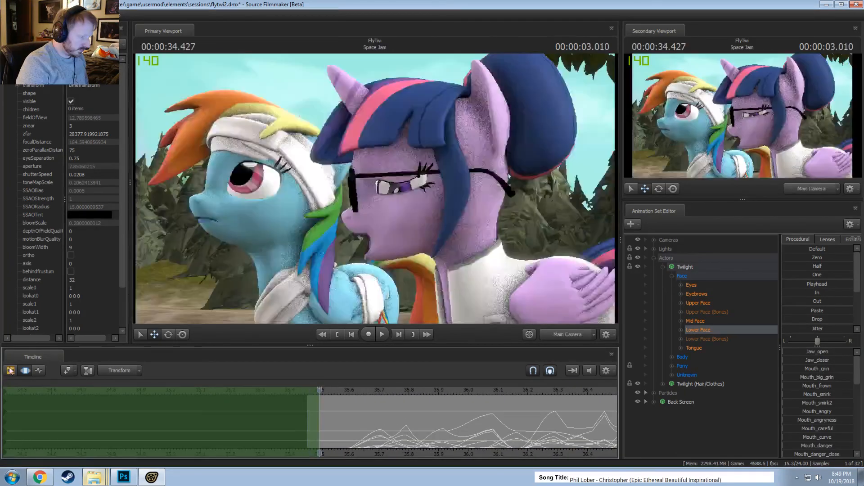
Extend the opening selection's falloff to about 35.67 s and blend in Twilight's Lower Face pose from the playhead at 37.875 s
drag(10, 369, 378, 427)
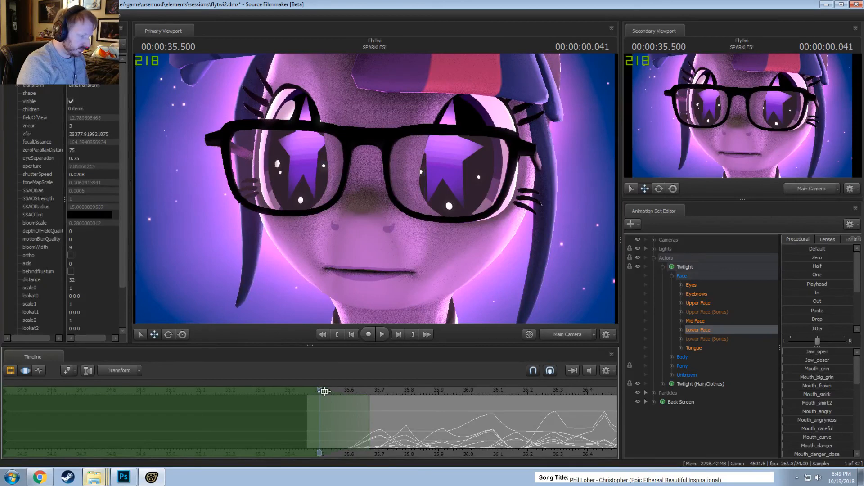
scroll(547, 414, down, 3)
scroll(547, 414, down, 2)
drag(468, 390, 532, 400)
drag(821, 286, 853, 287)
Refine Twilight's opening mouth pose in the SPARKLES! selection with Mouth_puckerer and other Lower Face controls
scroll(798, 405, down, 5)
scroll(812, 422, down, 2)
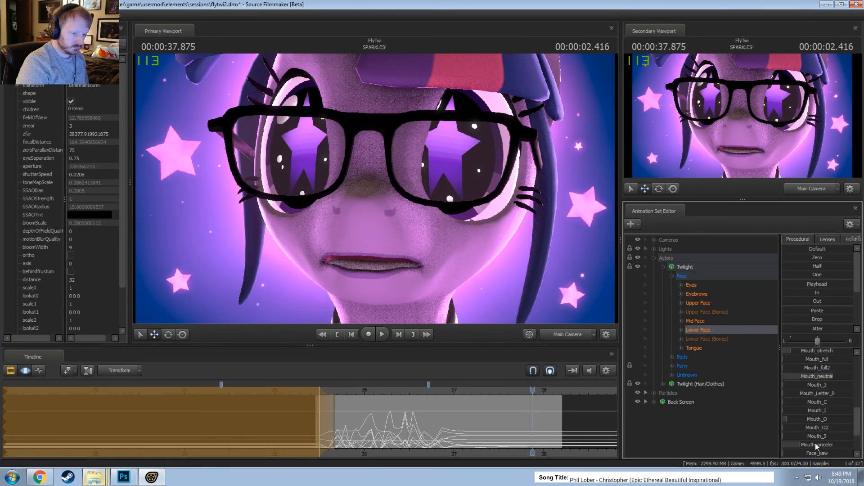
drag(815, 444, 840, 444)
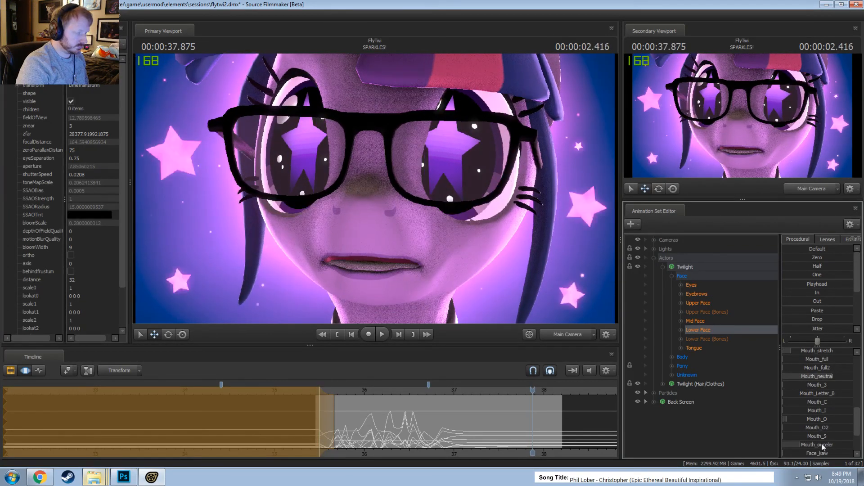
scroll(797, 390, up, 2)
scroll(812, 360, up, 5)
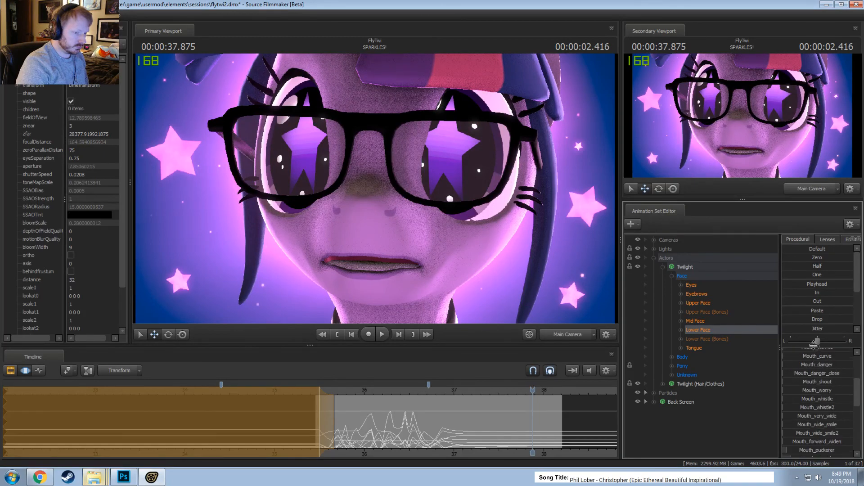
drag(815, 355, 803, 355)
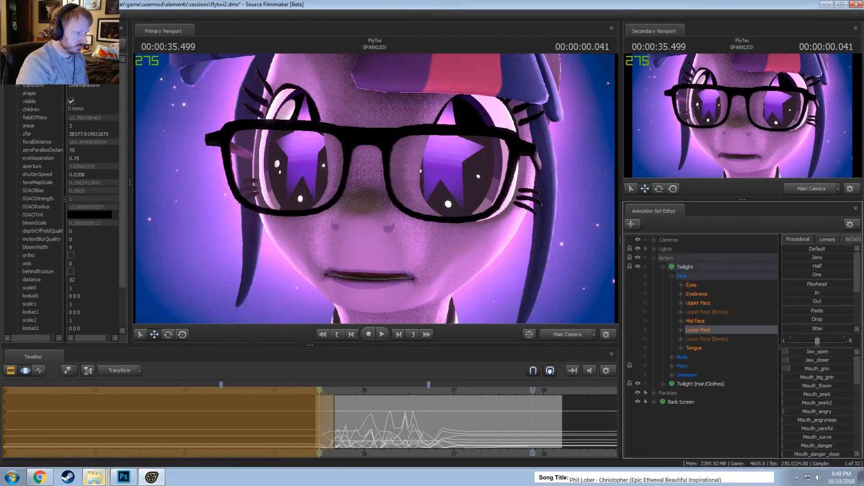
Replay the opening of SPARKLES! and adjust the motion selection's falloff around 35.5 s
key(space)
key(space)
click(317, 392)
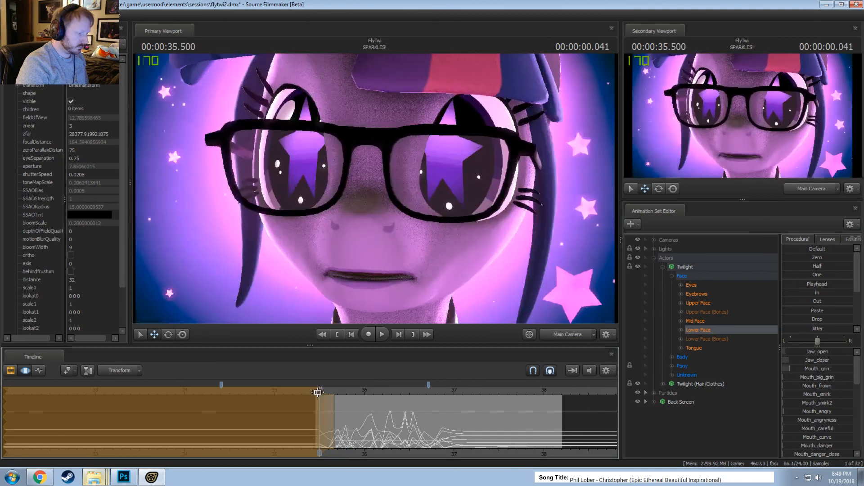
drag(318, 393, 315, 392)
key(space)
scroll(317, 422, up, 7)
key(space)
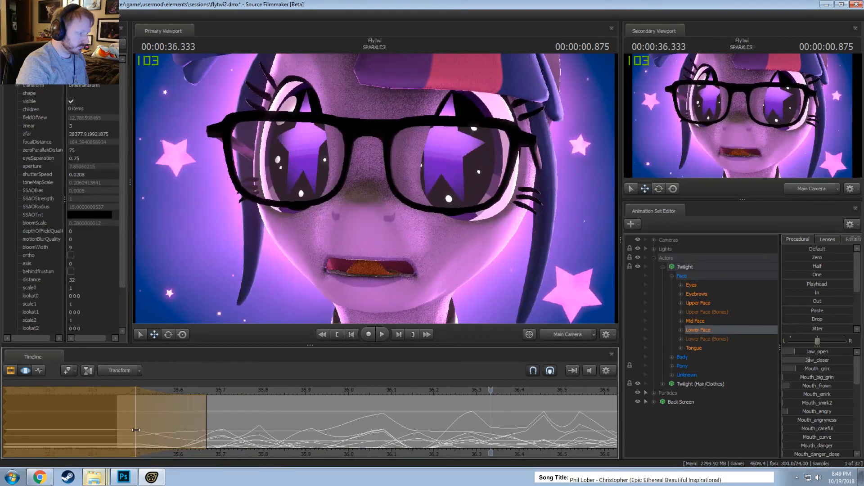
drag(135, 430, 174, 431)
key(space)
Return to the clip view and play the cut from Space Jam into SPARKLES! to check the mouth transition
key(F2)
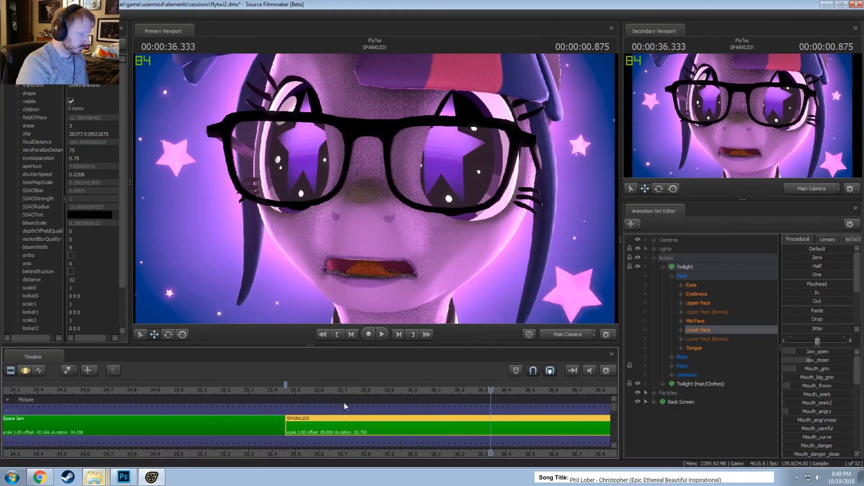
click(284, 390)
key(space)
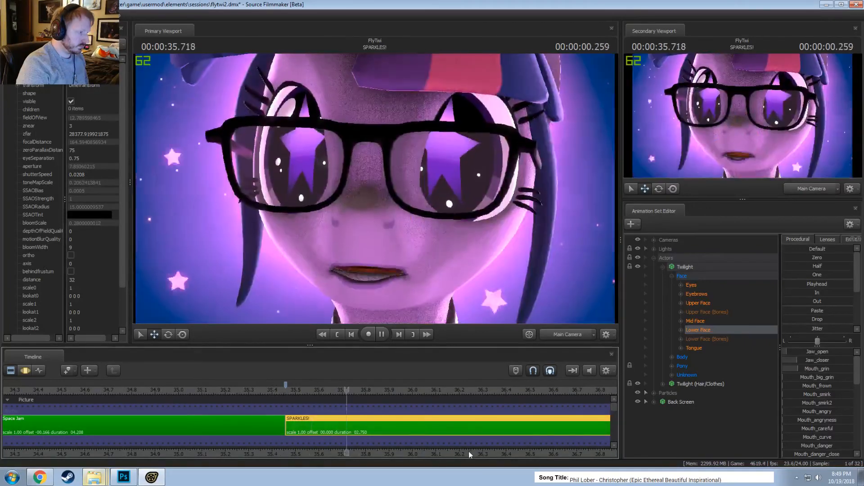
scroll(544, 455, down, 4)
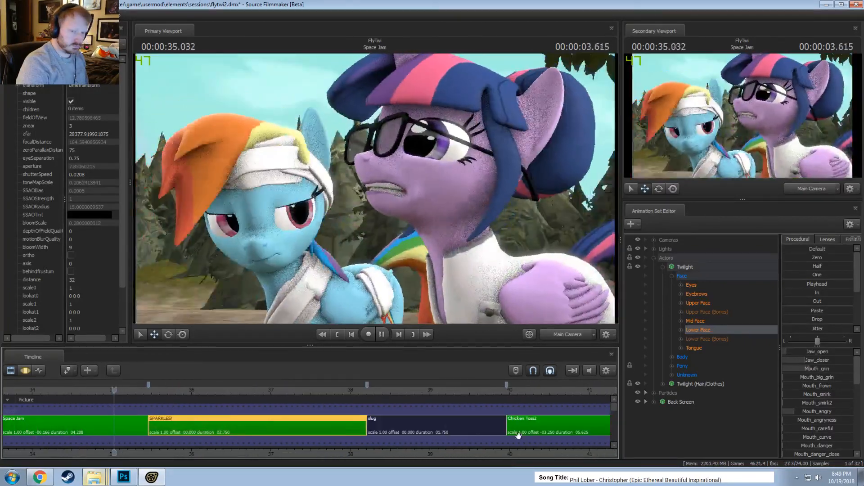
key(space)
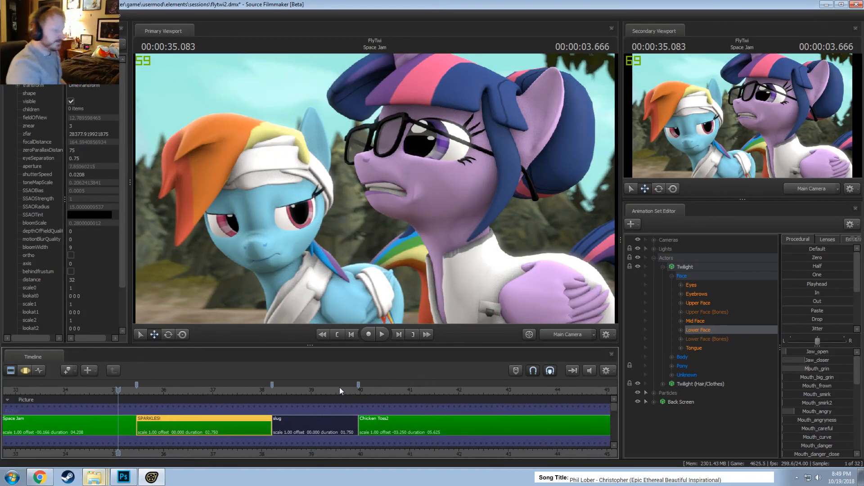
Show the film's full run of shots and review playback from Space Jam through the SPARKLES! shot
key(F4)
key(F2)
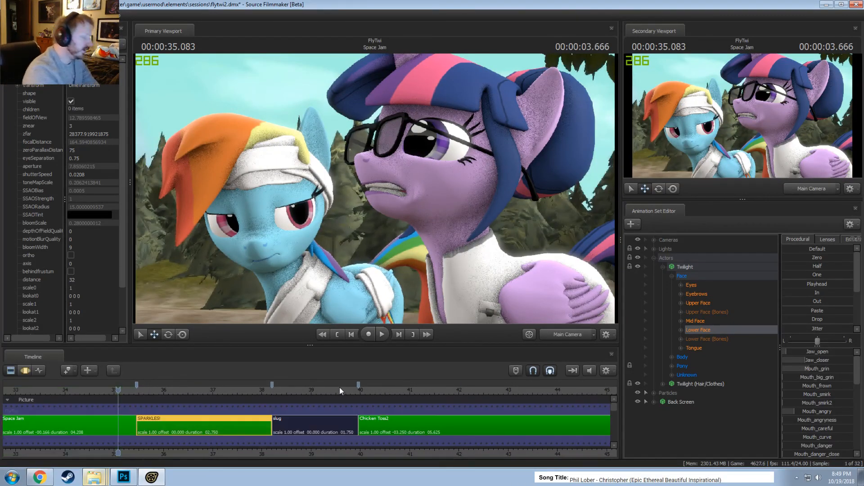
scroll(253, 436, down, 3)
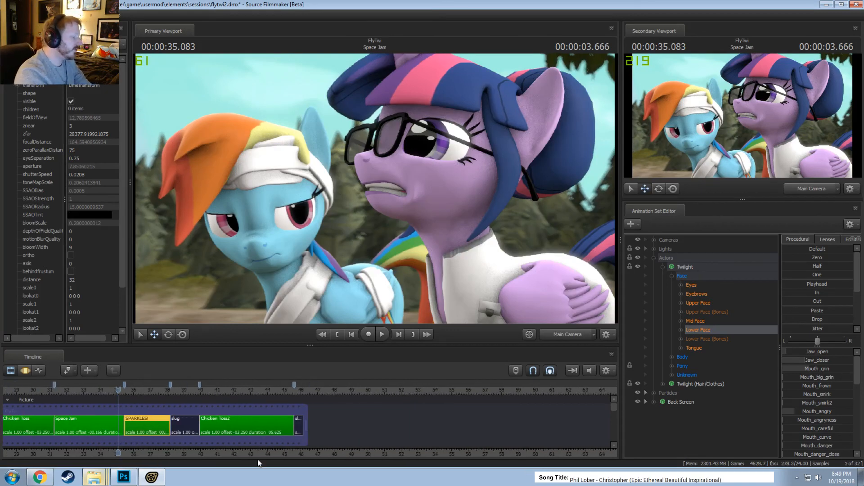
middle_drag(258, 459, 412, 453)
scroll(265, 406, down, 2)
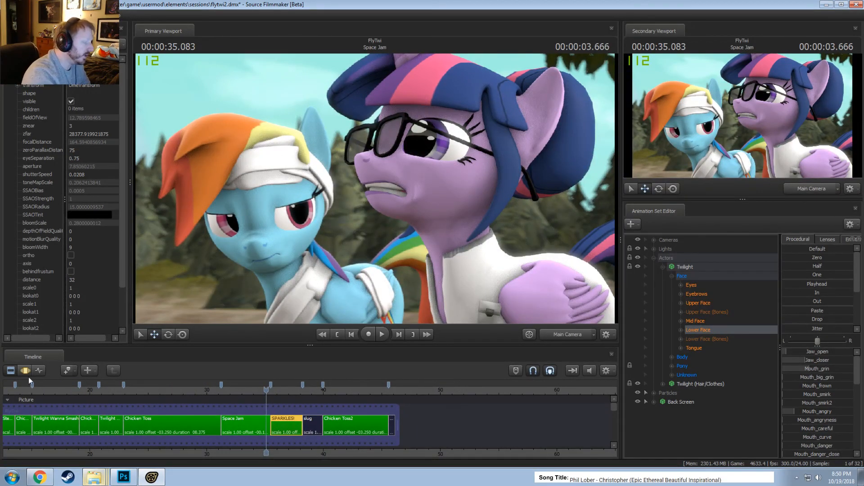
scroll(99, 441, down, 1)
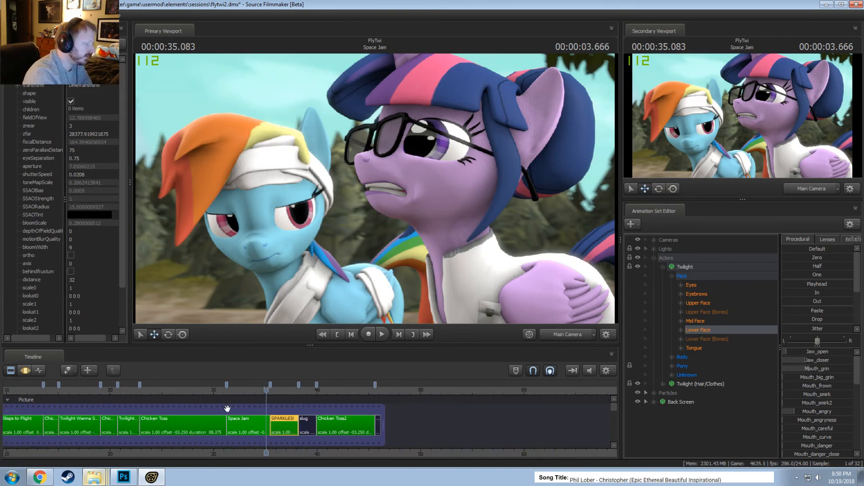
click(228, 391)
click(282, 391)
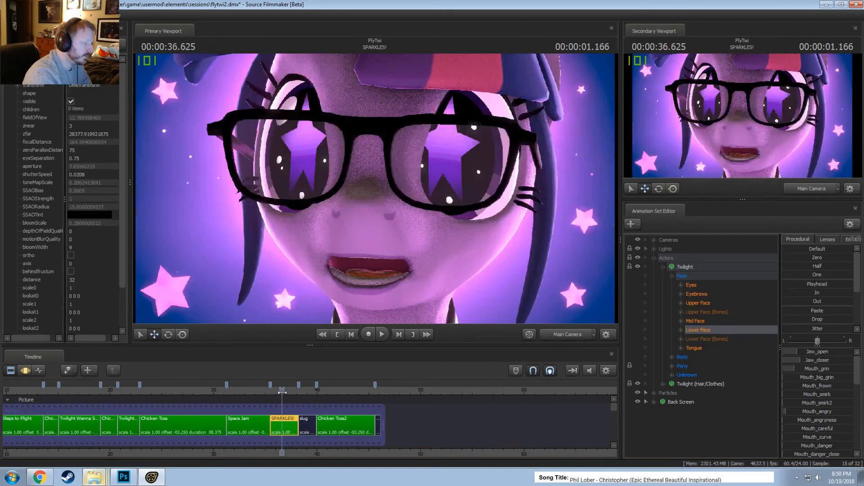
key(space)
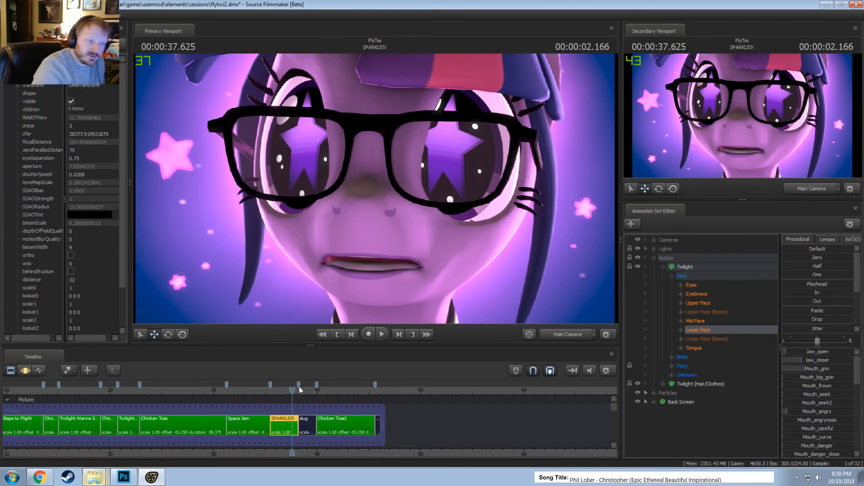
Review the Intro - Twilight title card and the Intro - Twilight2 shot at the beginning of the film
scroll(115, 397, down, 3)
drag(78, 390, 86, 390)
key(space)
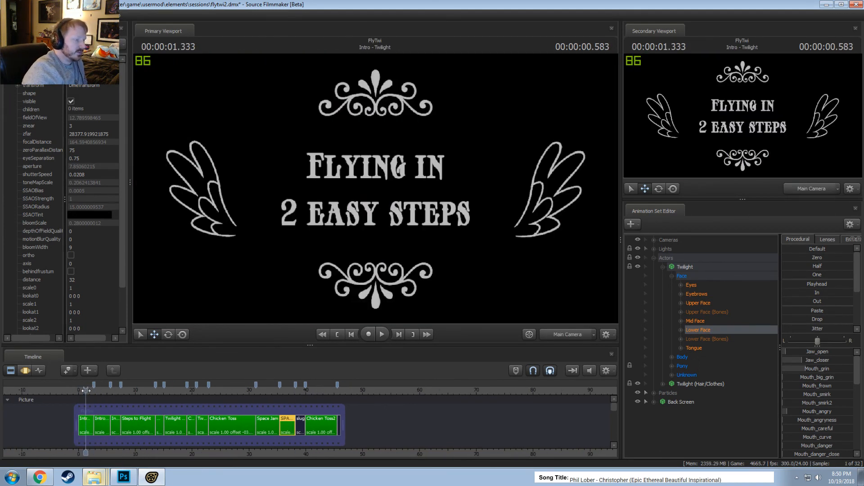
key(space)
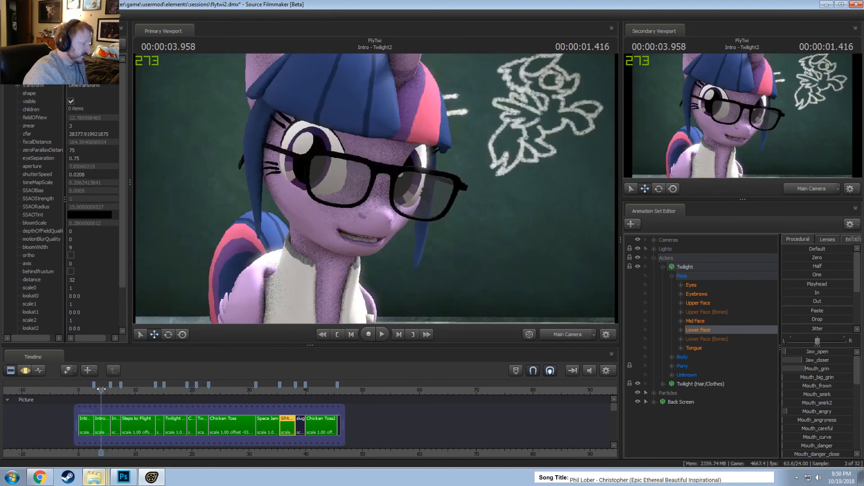
key(space)
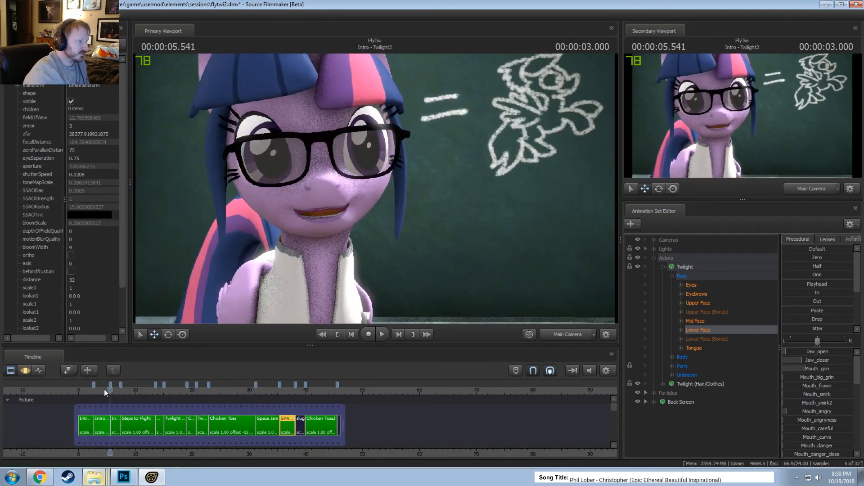
Scrub through the film from Intro - Students, past Twilight Wanna Smash and Chicken Really Scared, to SPARKLES!
drag(118, 390, 116, 390)
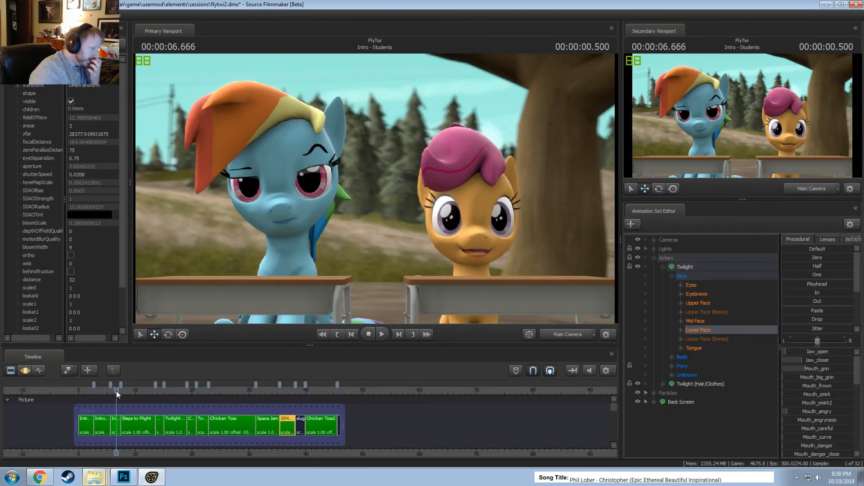
drag(116, 391, 185, 391)
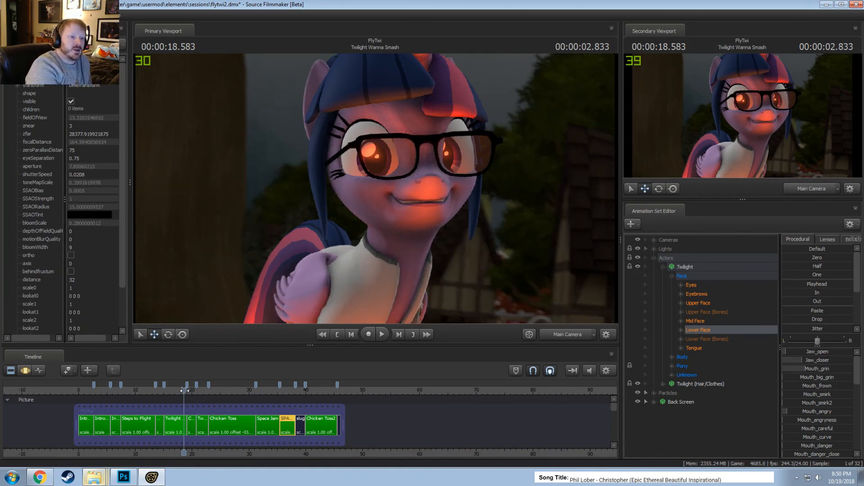
drag(210, 390, 190, 391)
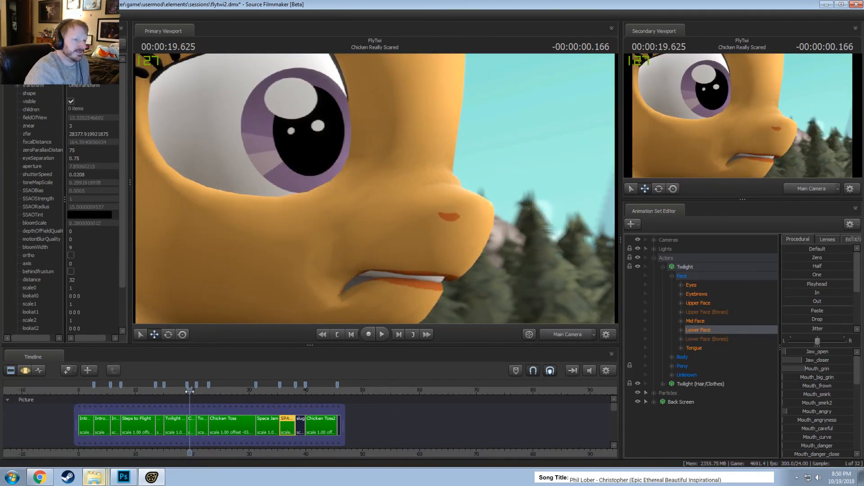
drag(190, 391, 285, 390)
scroll(288, 394, up, 3)
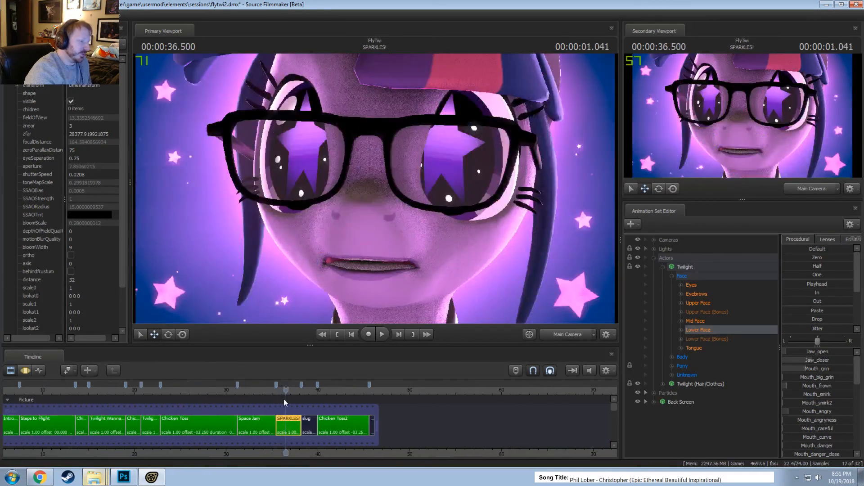
click(302, 391)
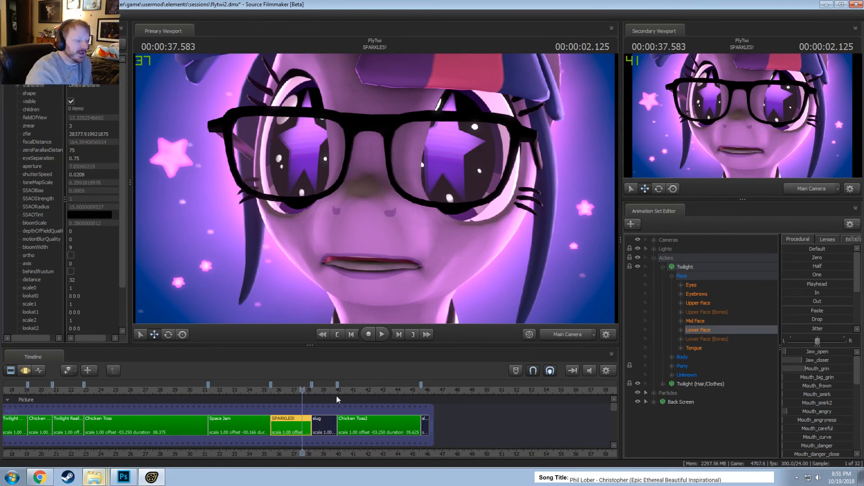
Go back to the Intro - Students shot and scrub it to about 7.29 s to examine the characters
scroll(187, 400, down, 5)
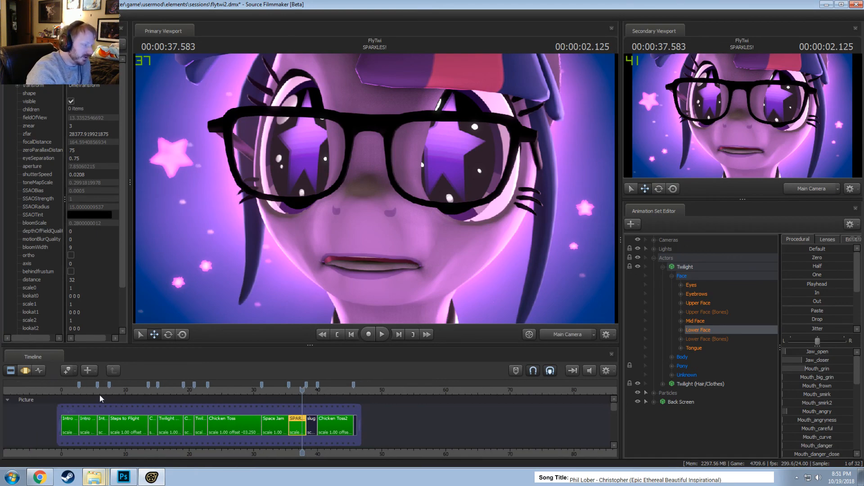
click(100, 393)
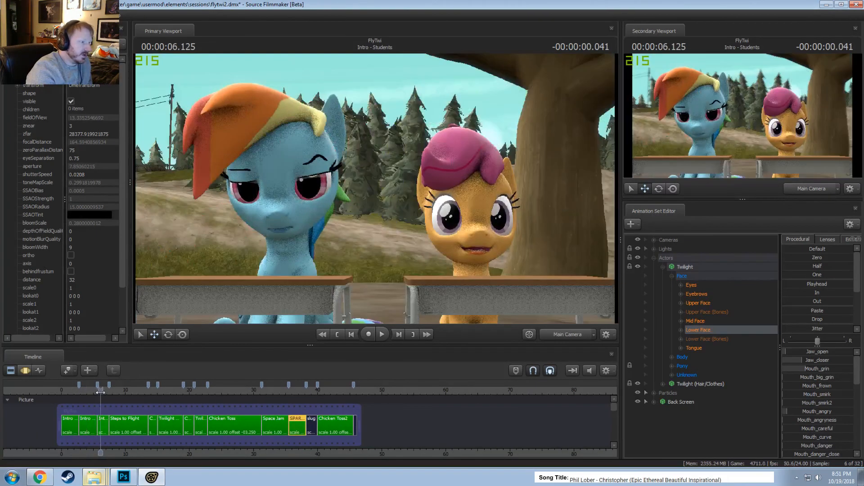
drag(100, 393, 108, 393)
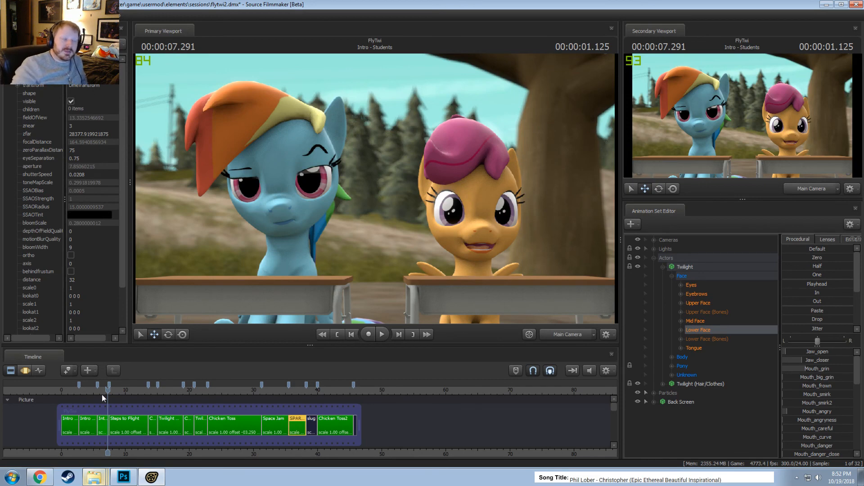
scroll(135, 436, up, 3)
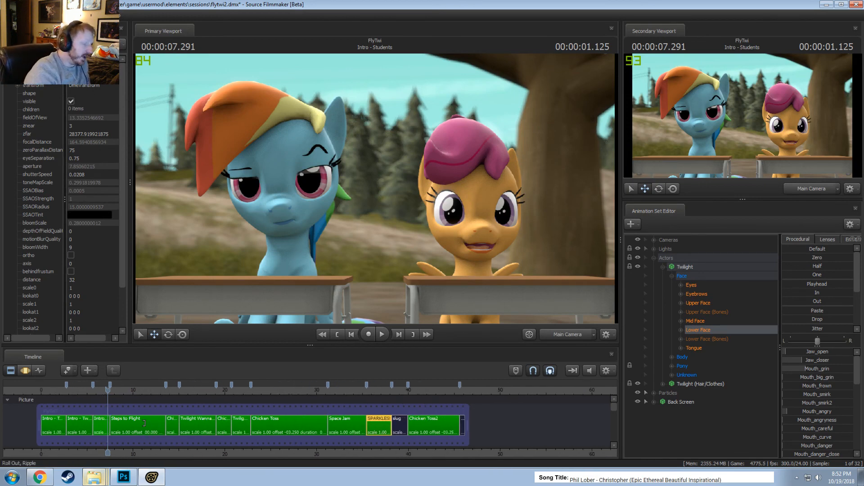
scroll(135, 435, down, 1)
Switch to Photoshop, close the "Flying in 2 Easy Steps" title card document, and quit the program
click(131, 473)
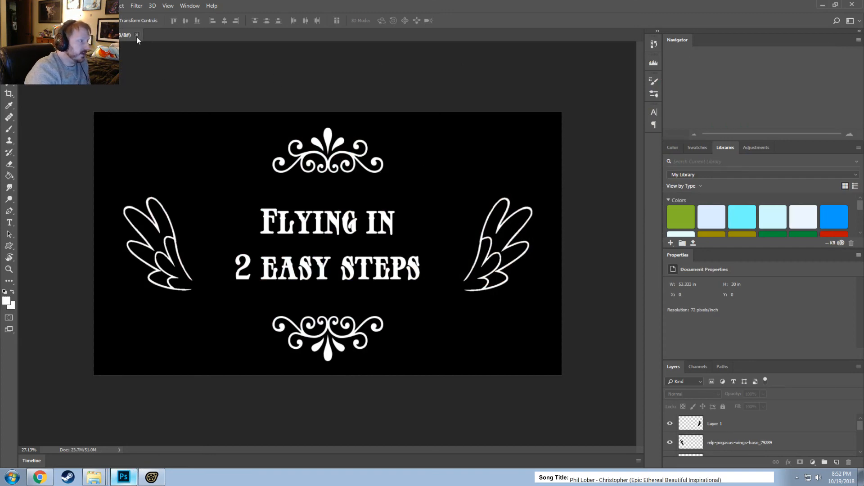
click(137, 35)
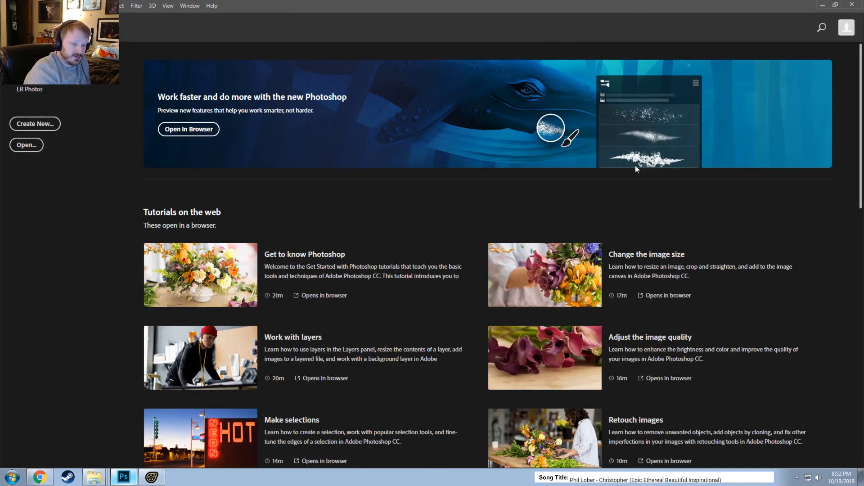
key(ctrl+q)
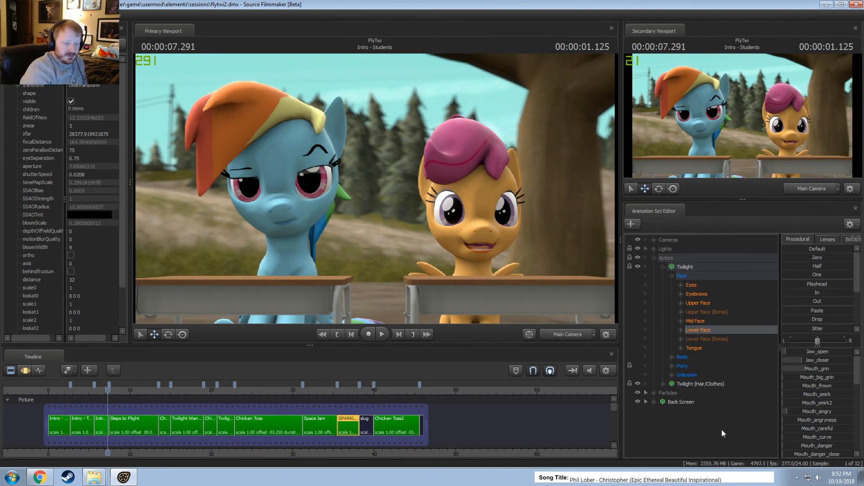
Open the system clock's calendar and browse forward through the months after October 2018
click(836, 479)
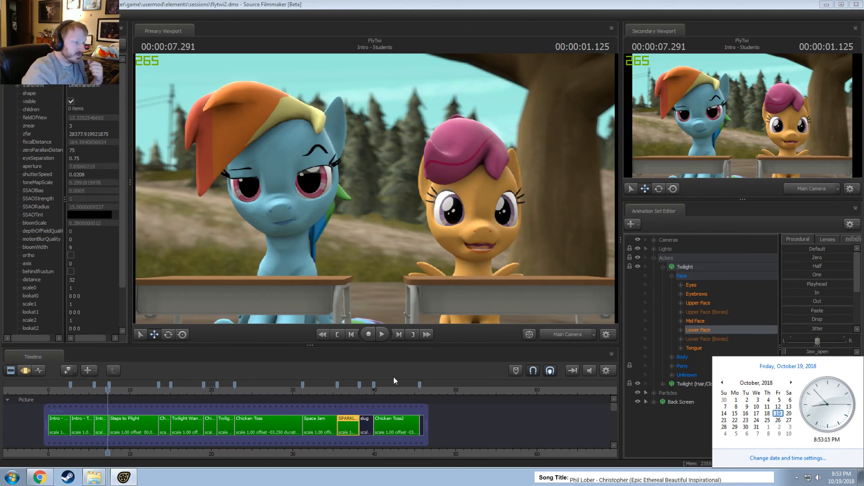
click(780, 433)
click(770, 435)
scroll(771, 436, down, 20)
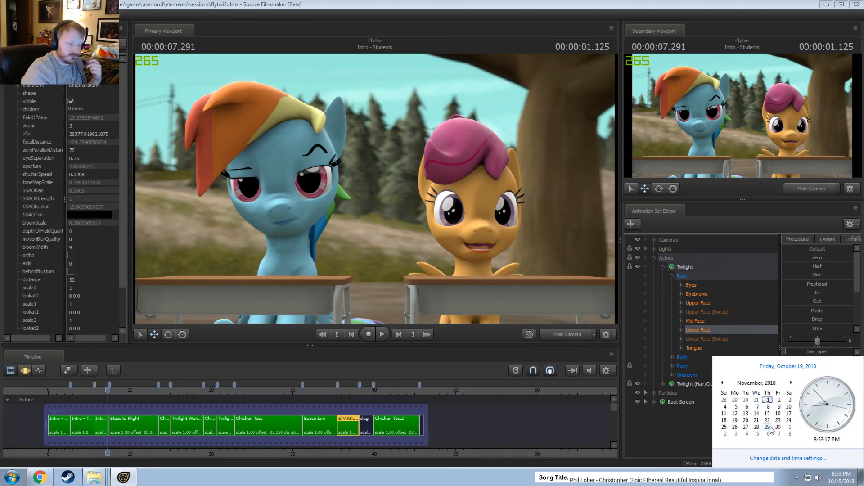
scroll(769, 426, down, 20)
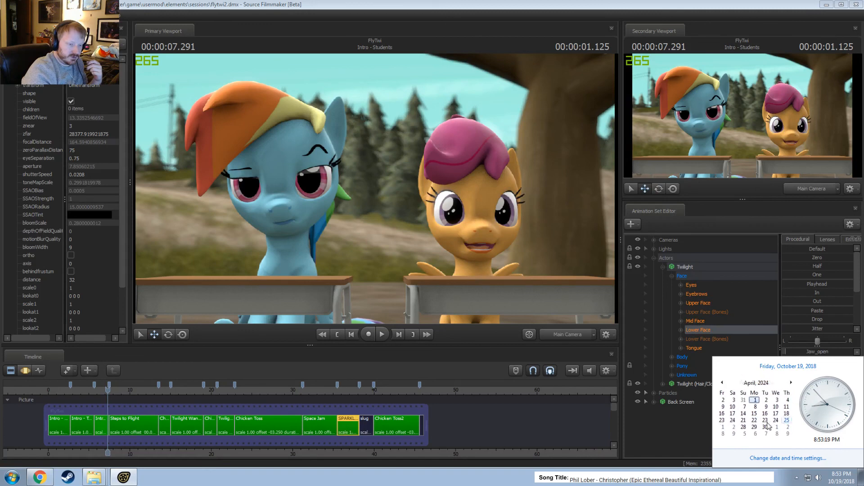
scroll(771, 425, down, 20)
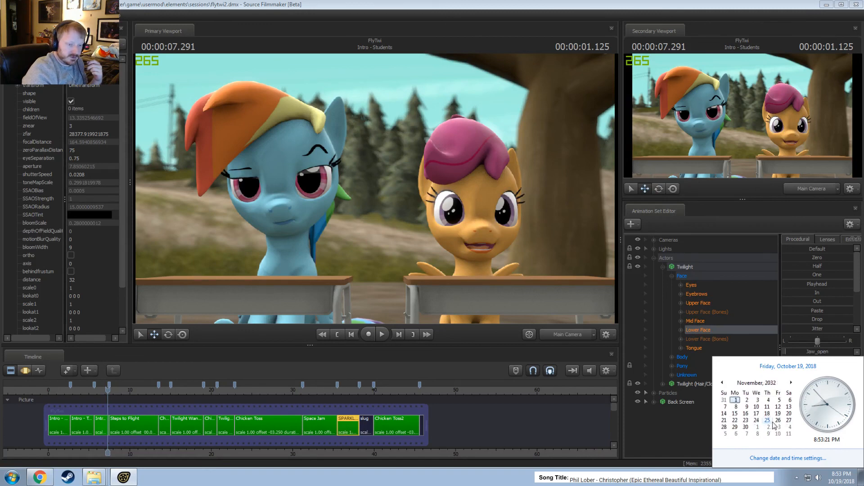
Browse the system clock's calendar further ahead, past November 2032 into 2040, and dismiss it
scroll(768, 427, down, 5)
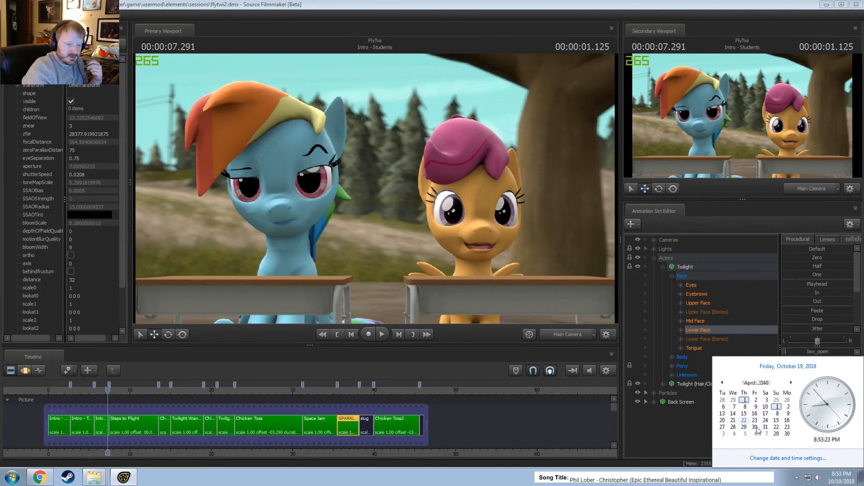
click(682, 440)
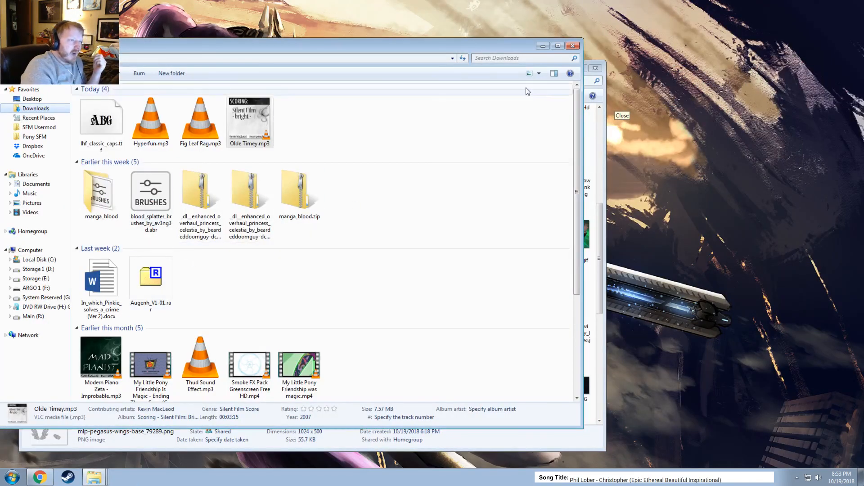
Close all open File Explorer windows: Downloads, the image folder behind it, and the drwhooves materials folder
click(572, 45)
click(595, 68)
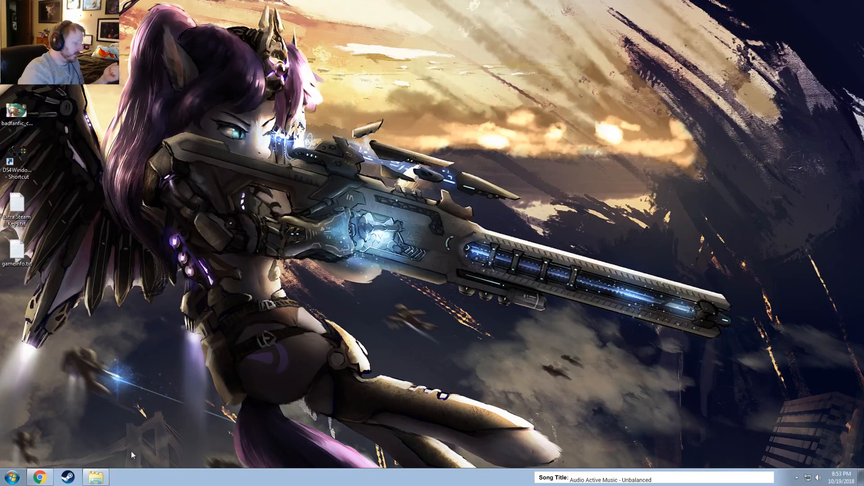
click(96, 477)
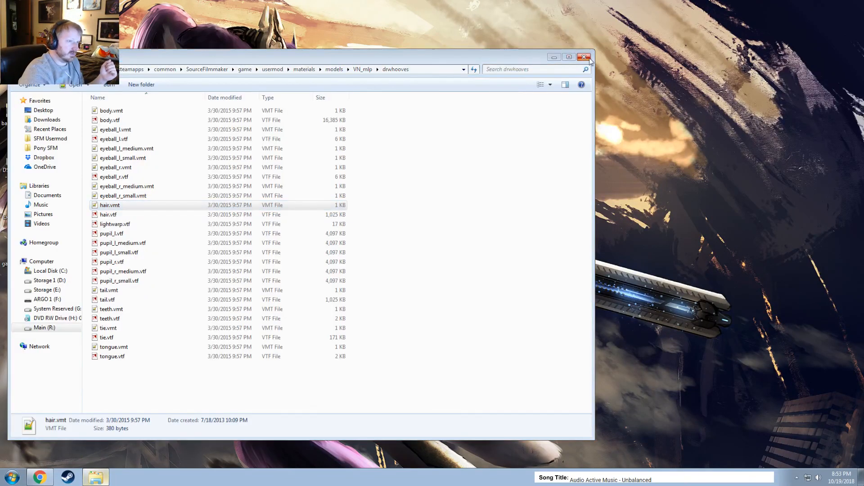
click(584, 57)
Switch to Chrome, dismiss the downloads bar, and close the CcSwbZn.png tab, leaving the desktop clear
click(39, 477)
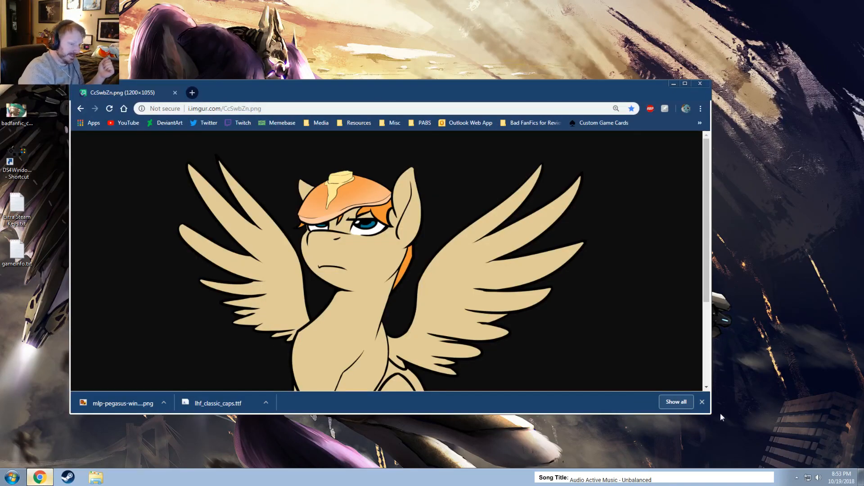
click(702, 403)
click(175, 93)
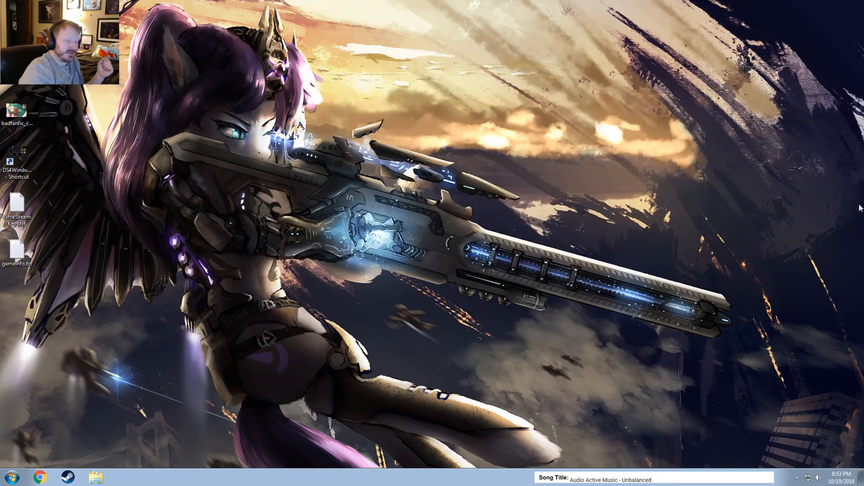